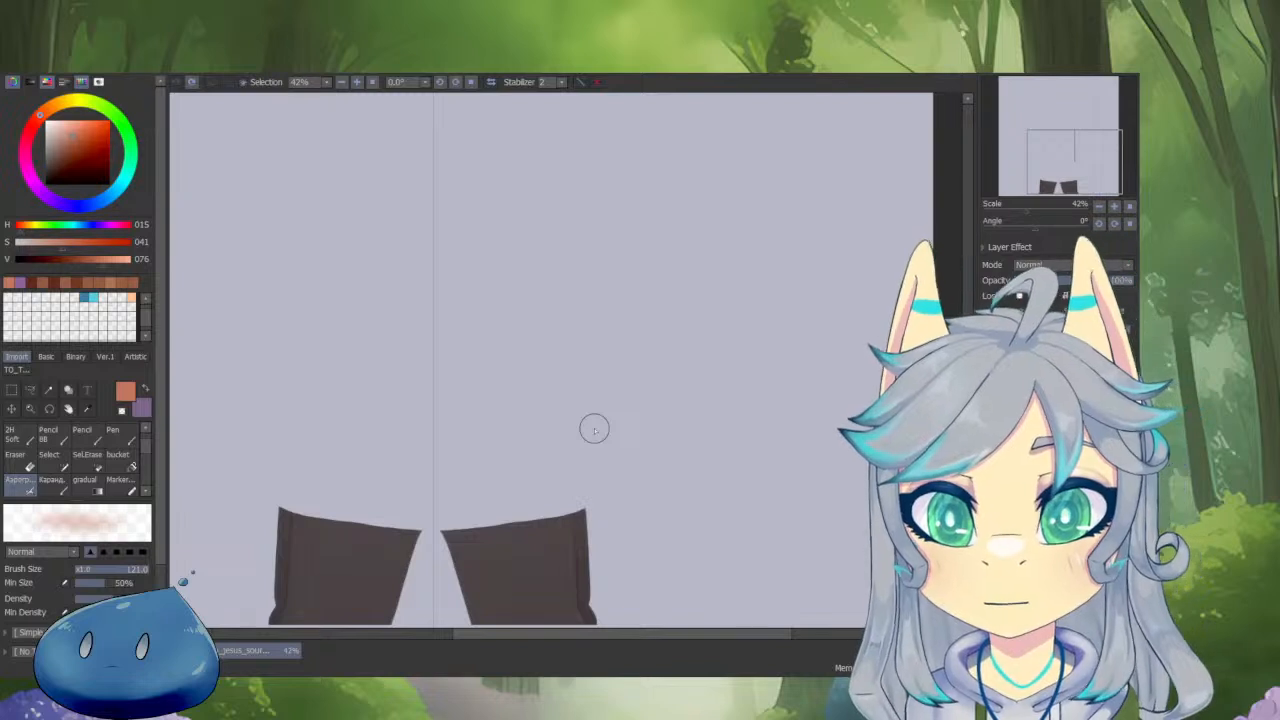
Extend the inner top corners of both trouser legs with symmetrical Pen strokes in the sampled dark brown.
left_click_drag(626, 457, 798, 394)
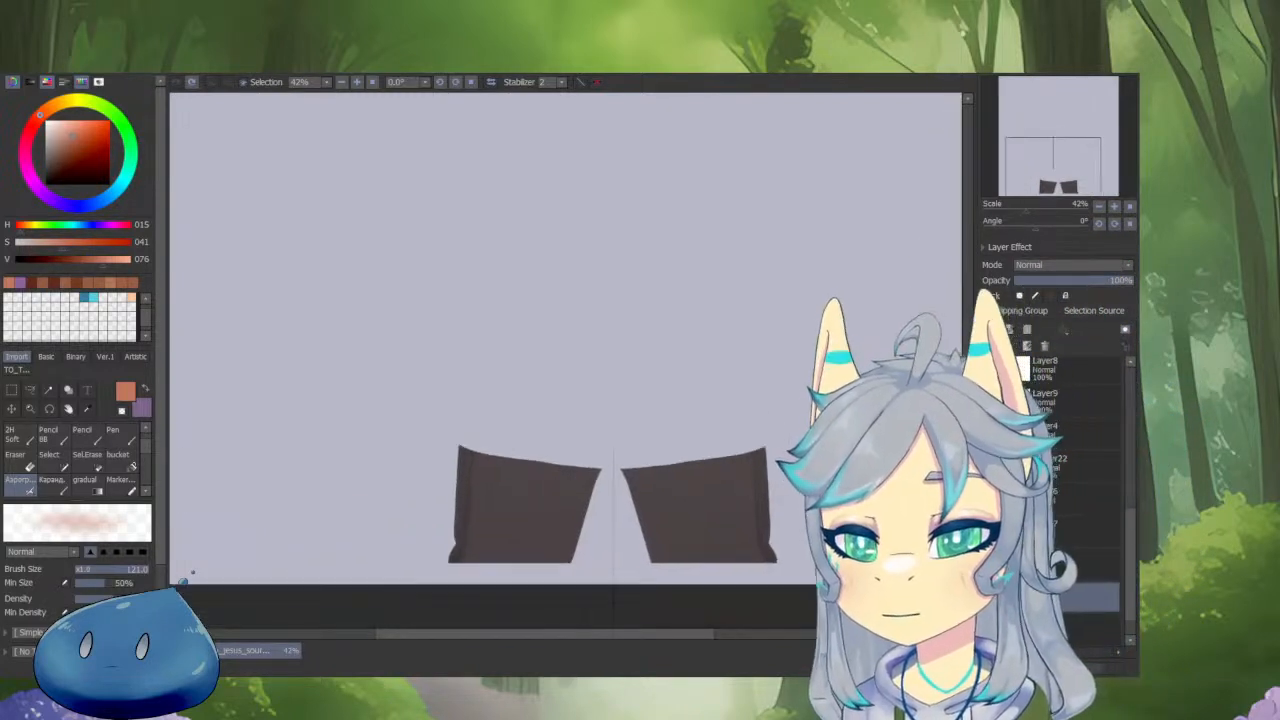
scroll(672, 482, "up", 3)
key("n")
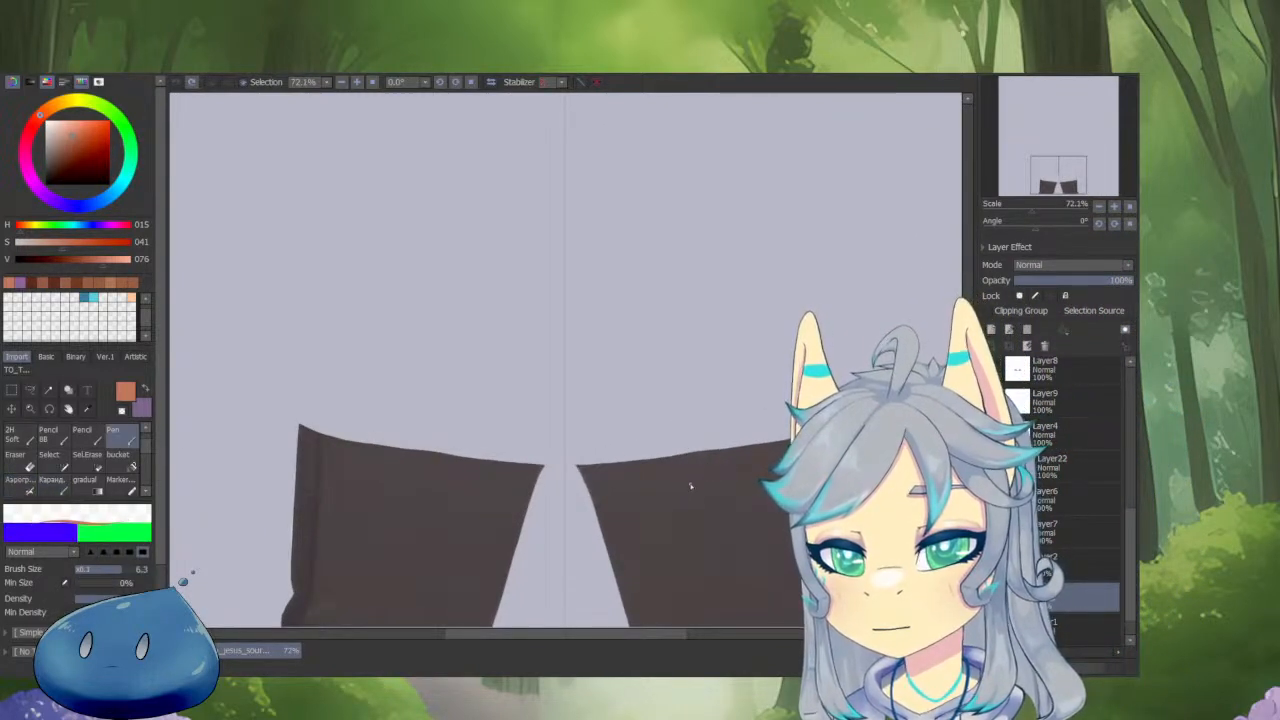
right_click(678, 528)
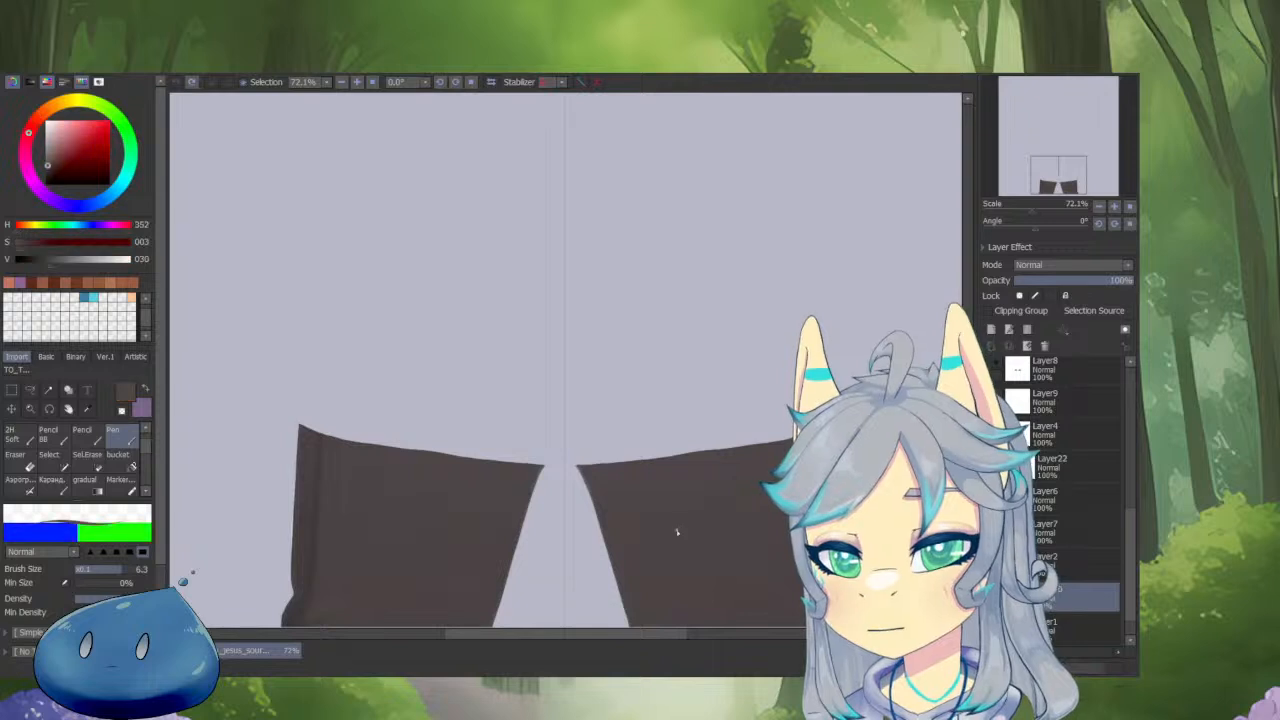
key("v")
left_click_drag(594, 437, 597, 466)
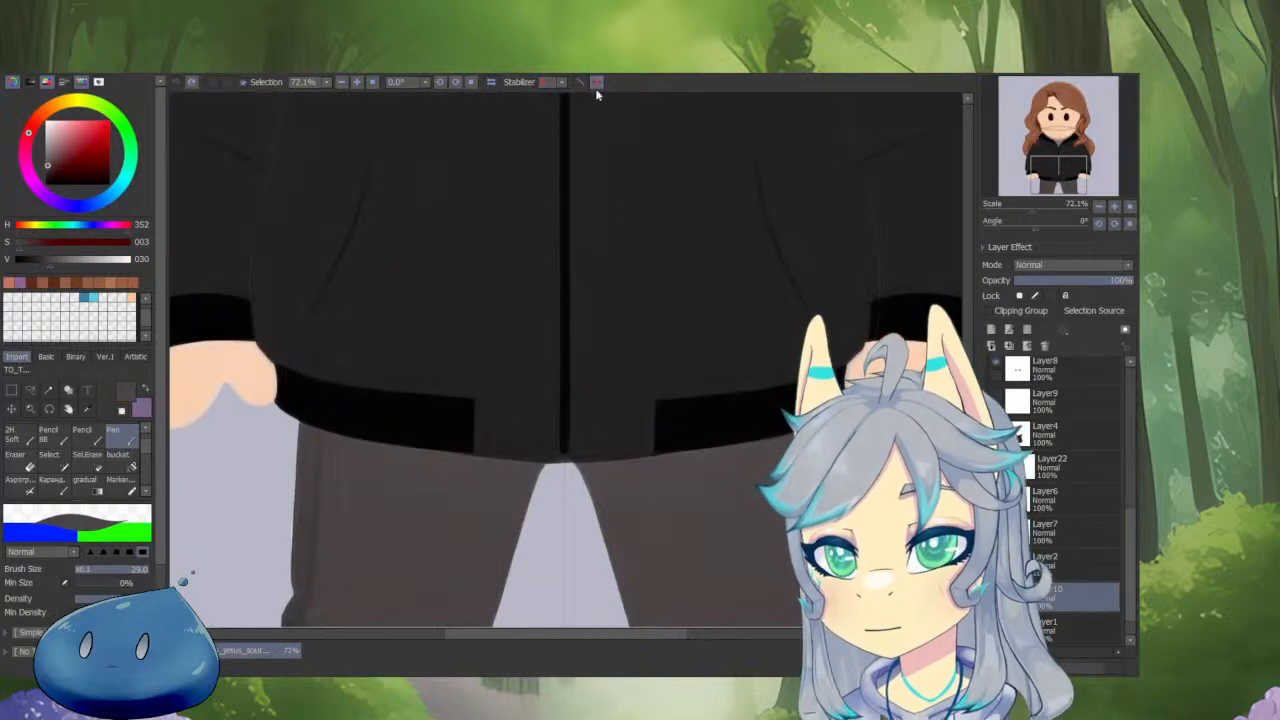
scroll(604, 418, "up", 2)
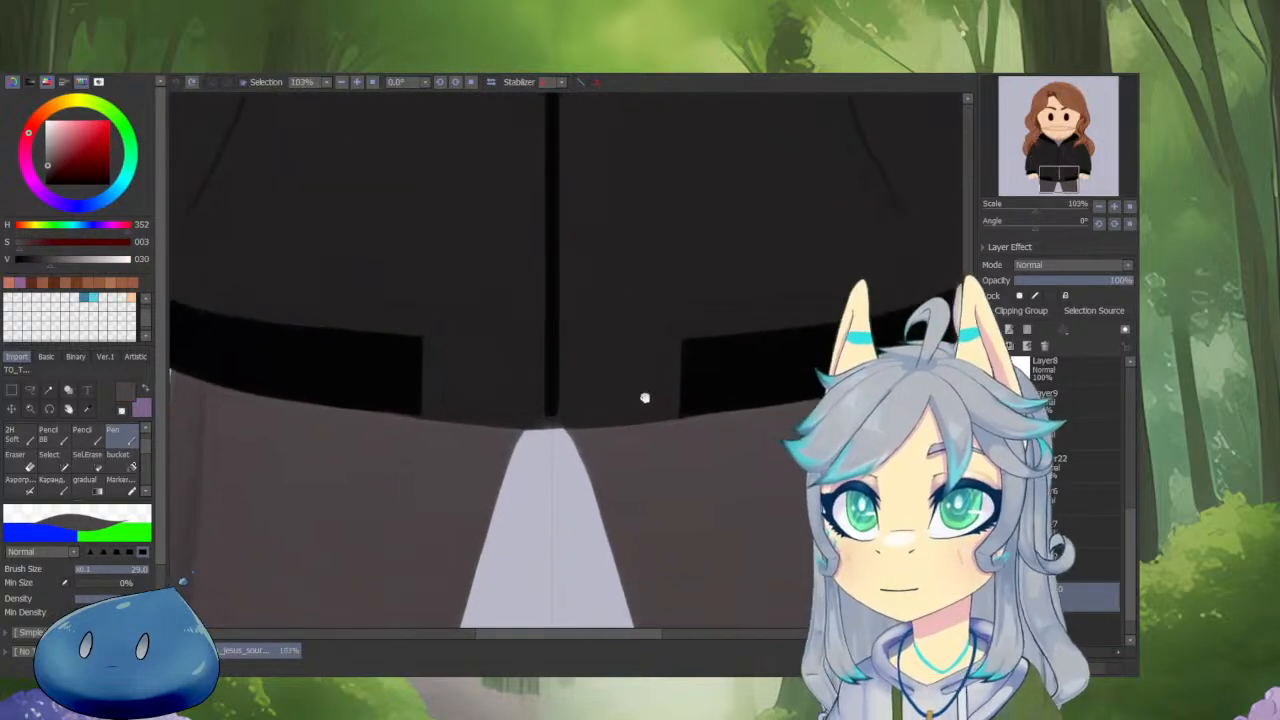
mouse_move(620, 392)
left_mouse_down()
mouse_move(652, 423)
mouse_move(567, 397)
mouse_move(577, 417)
mouse_move(567, 394)
mouse_move(596, 484)
left_mouse_up()
key("v")
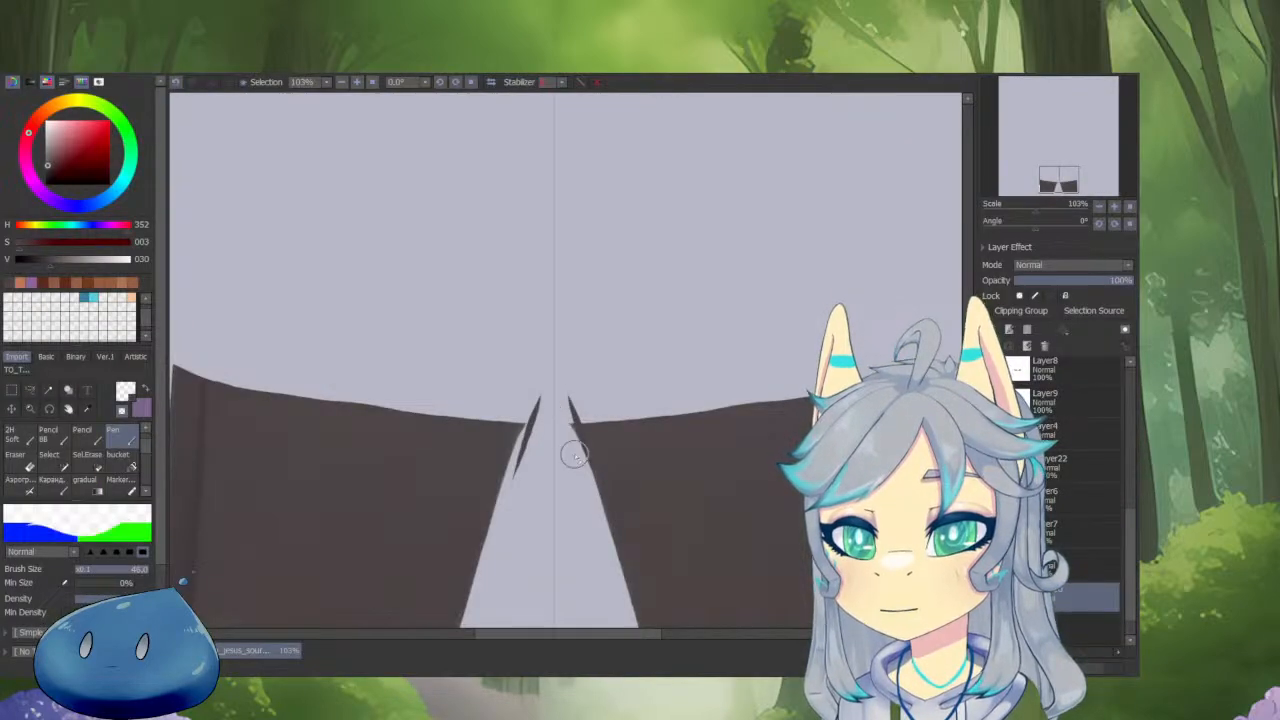
Erase the left trouser leg completely with a large transparent brush, working with symmetry off.
scroll(658, 380, "down", 3)
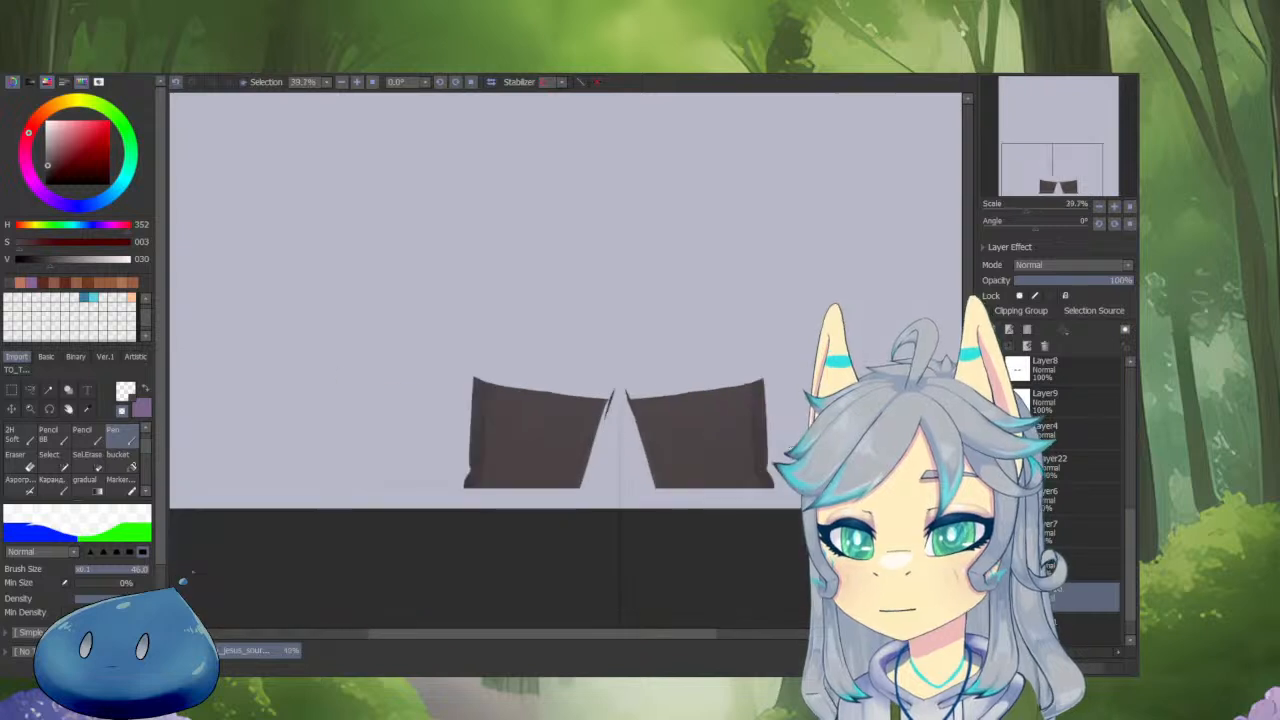
key("minus")
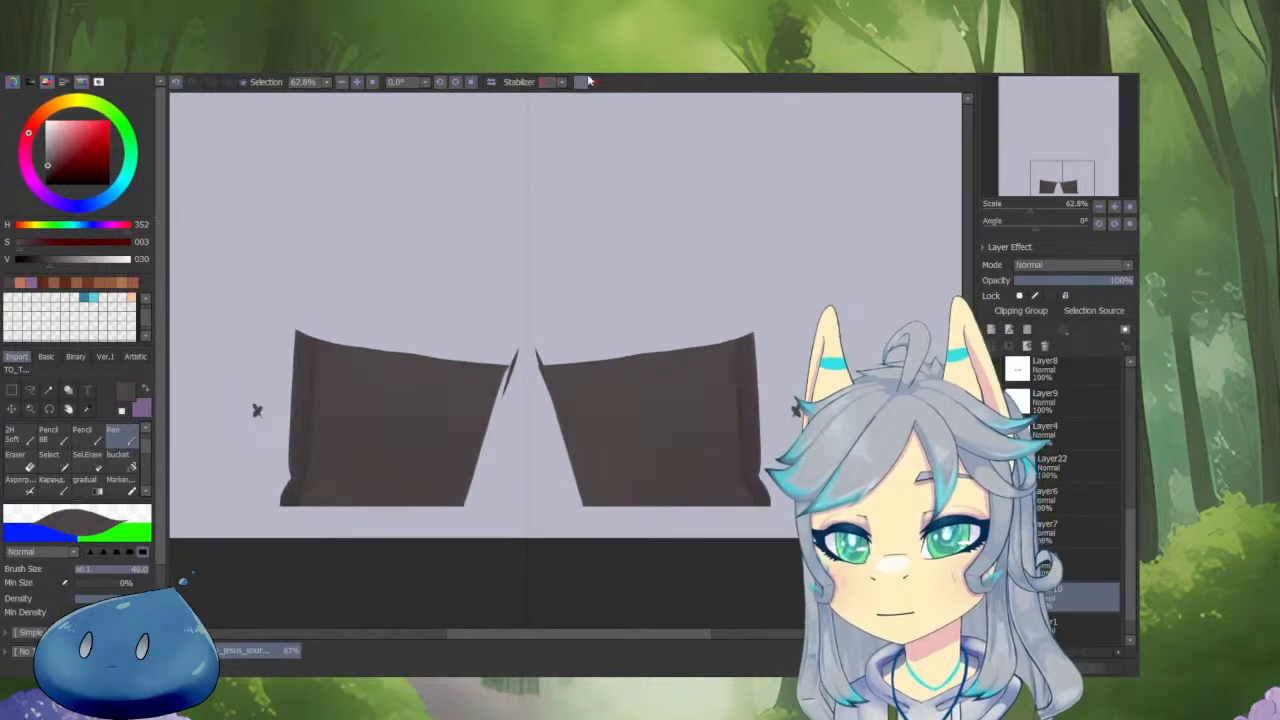
key("minus")
left_click_drag(318, 338, 354, 373)
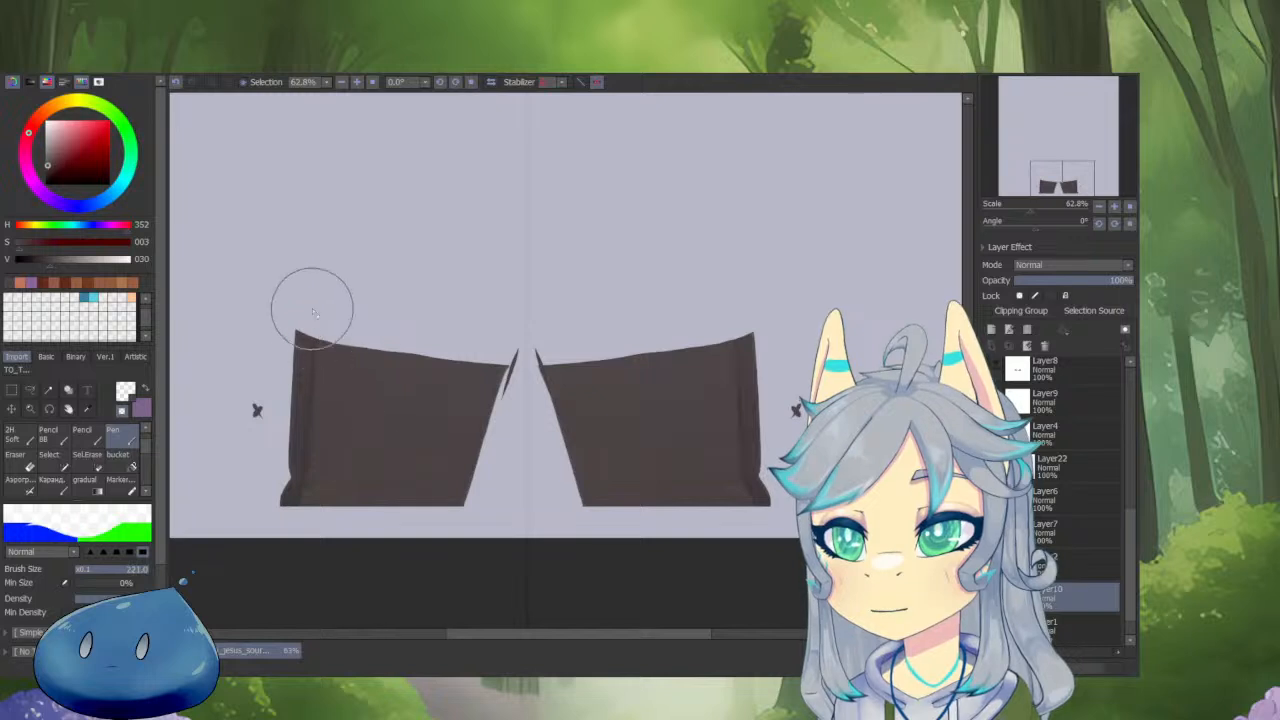
mouse_move(313, 310)
left_mouse_down()
mouse_move(312, 509)
mouse_move(296, 499)
mouse_move(356, 394)
mouse_move(472, 357)
mouse_move(451, 492)
mouse_move(480, 380)
left_mouse_up()
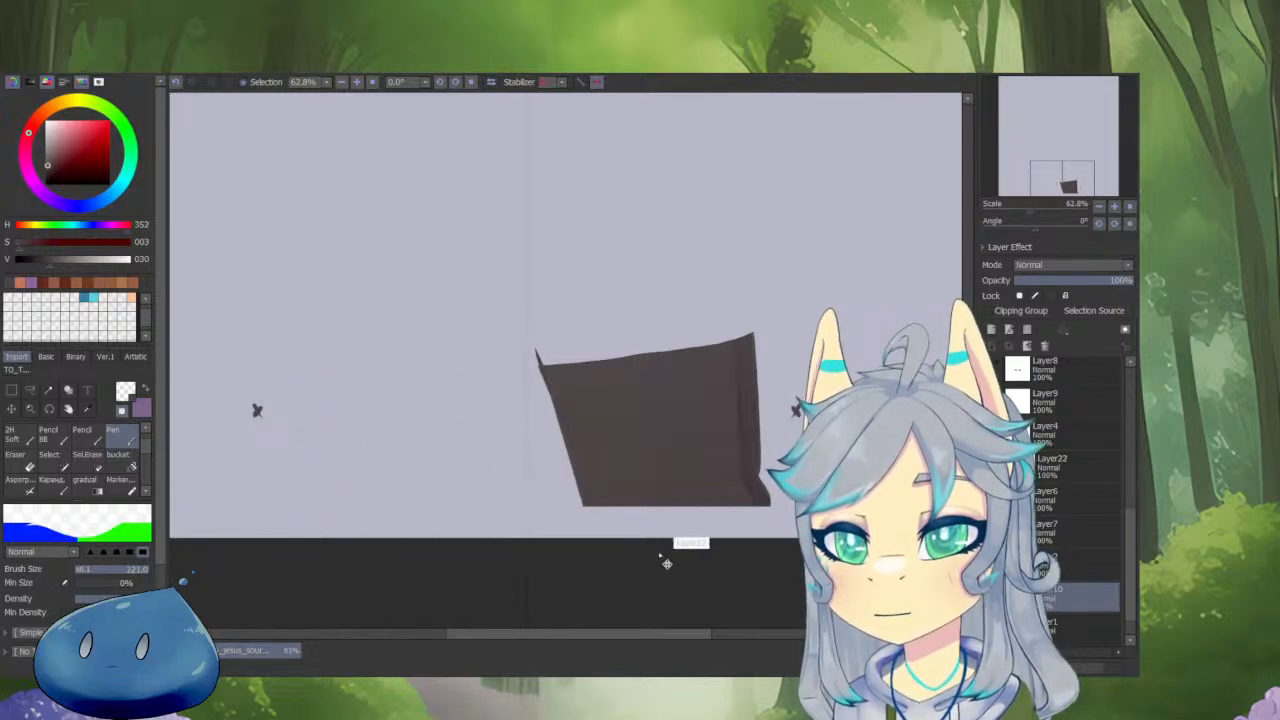
key("ctrl+t")
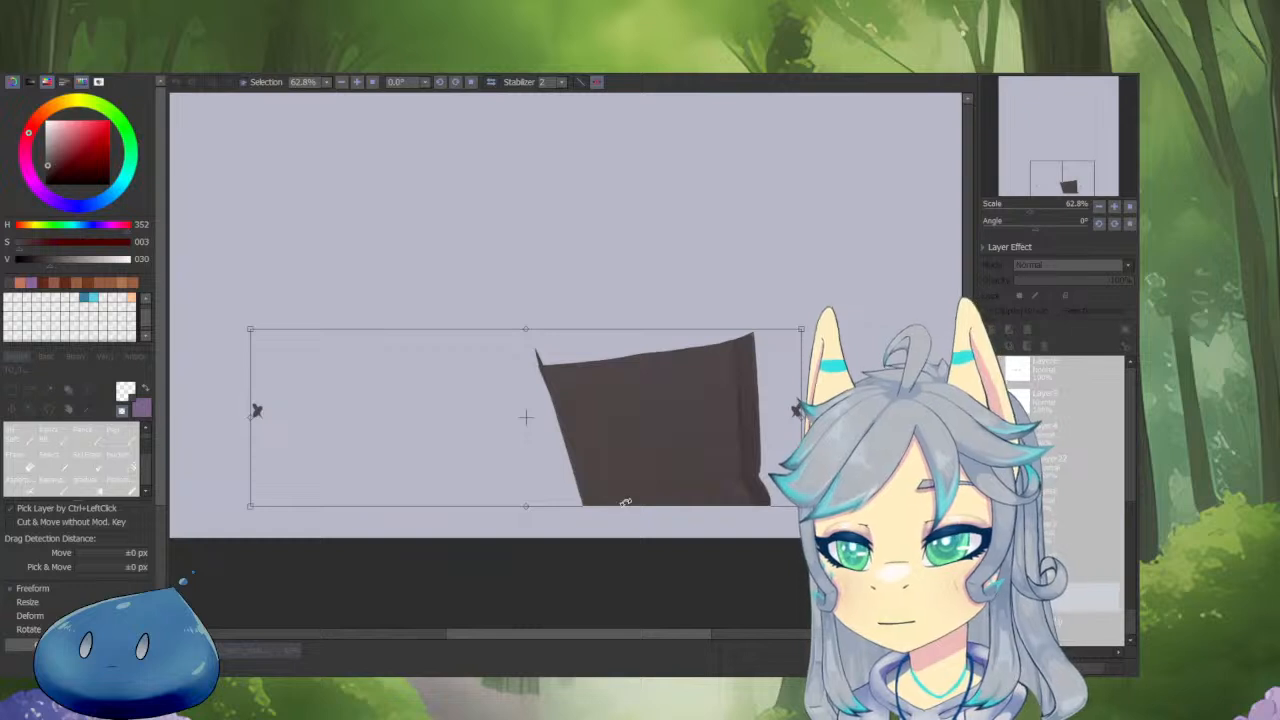
left_click_drag(163, 499, 158, 561)
left_click(50, 614)
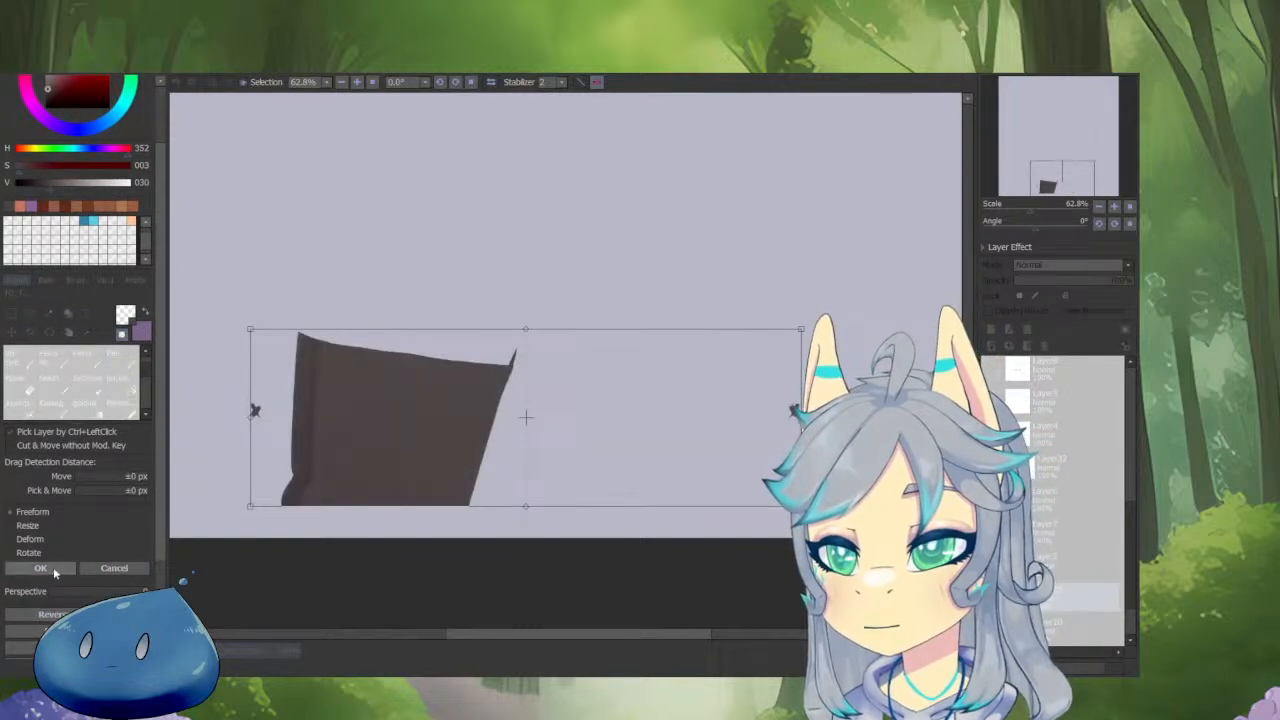
left_click(50, 614)
left_click(50, 614)
left_click(50, 614)
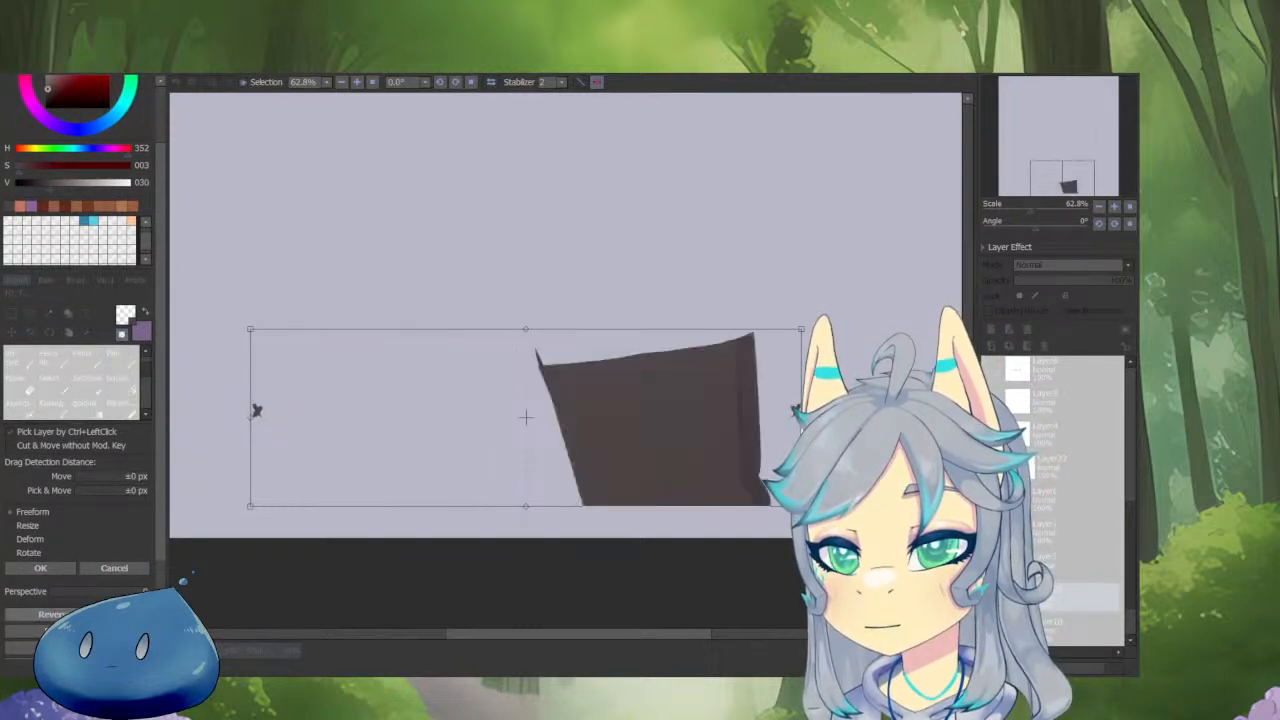
left_click(50, 614)
left_click(50, 614)
left_click(50, 614)
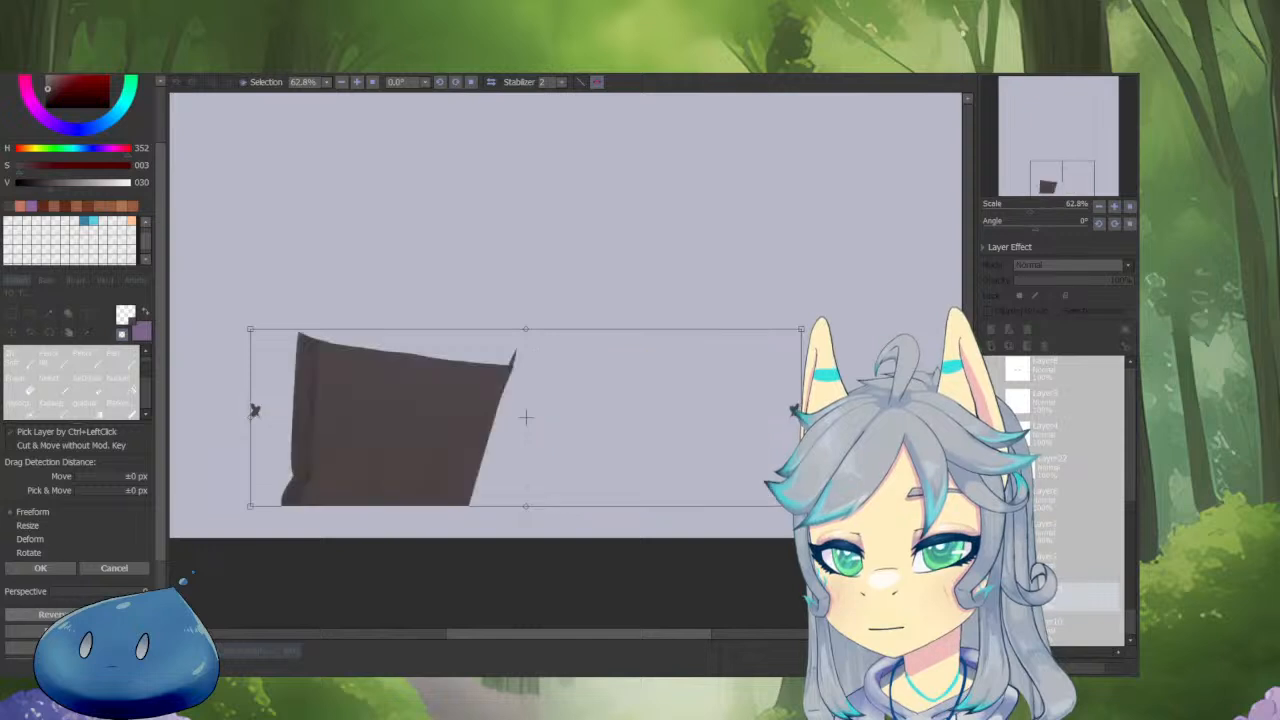
left_click(50, 614)
left_click(50, 614)
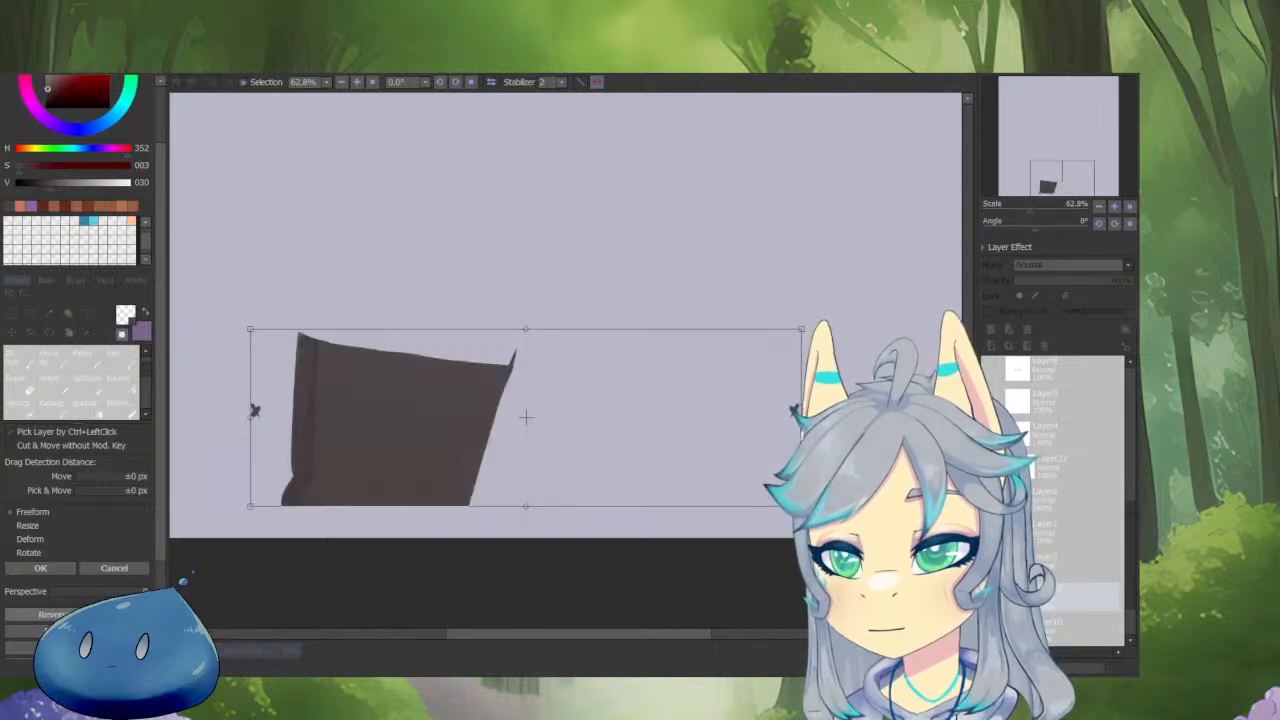
left_click(114, 568)
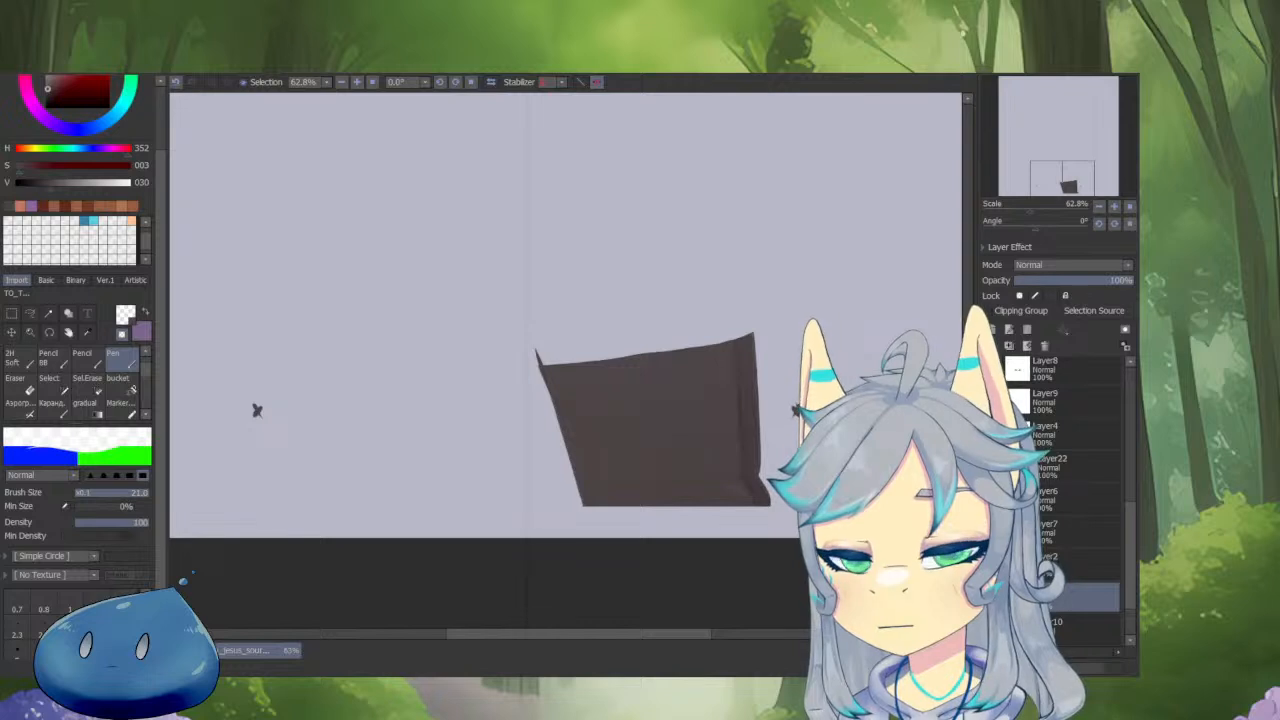
Draw mirrored purple alignment marks far out on both sides of the remaining trouser leg.
key("x")
key("x")
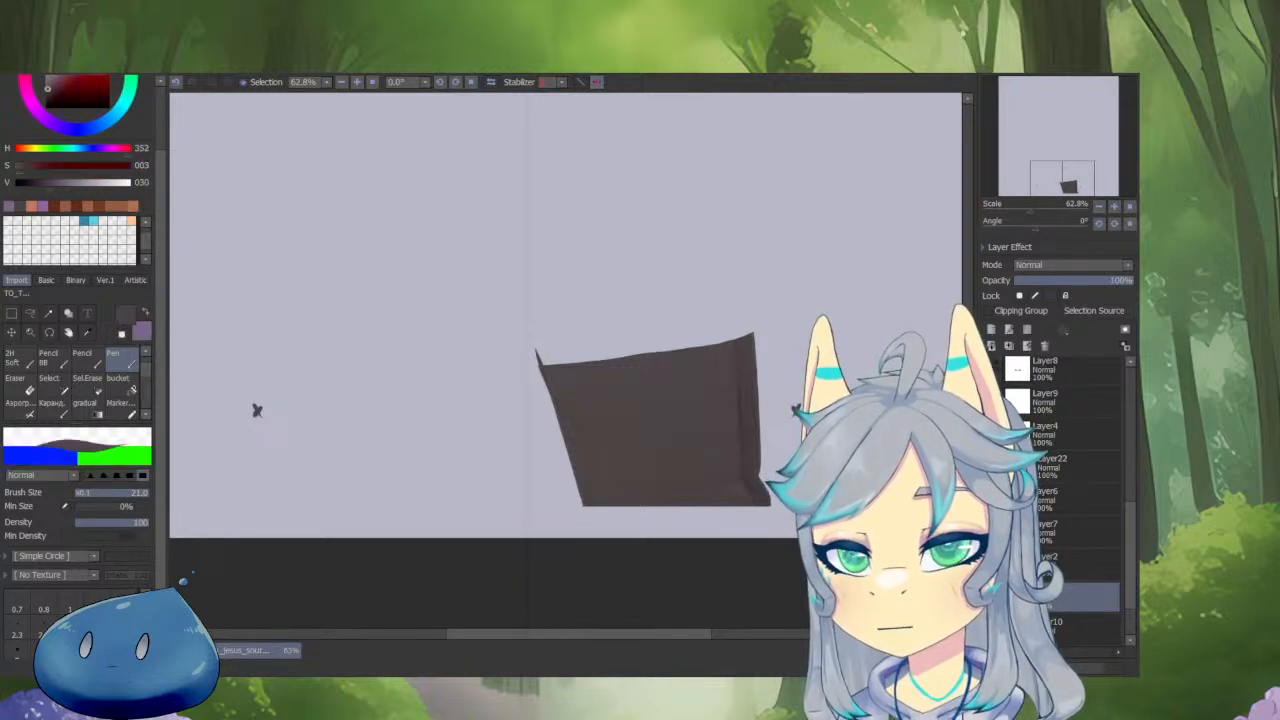
key("x")
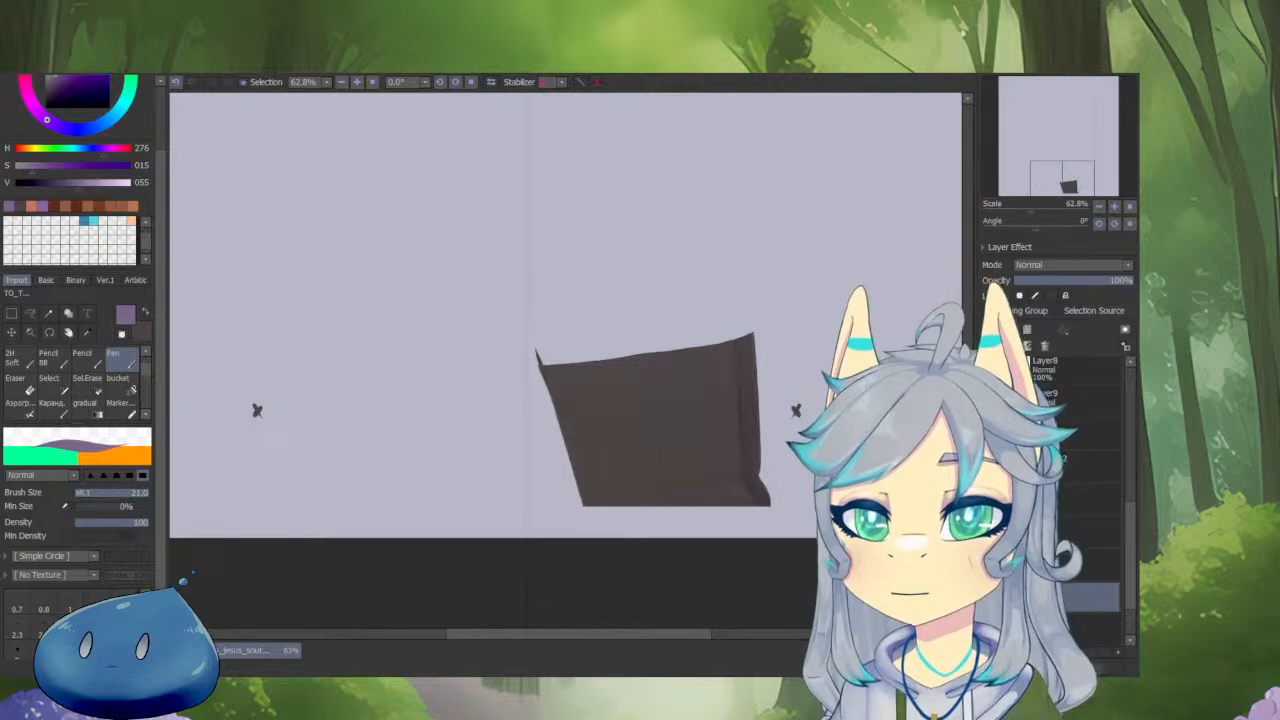
Duplicate the trouser leg together with its alignment marks and flip the copy horizontally to form the left leg.
key("ctrl+a")
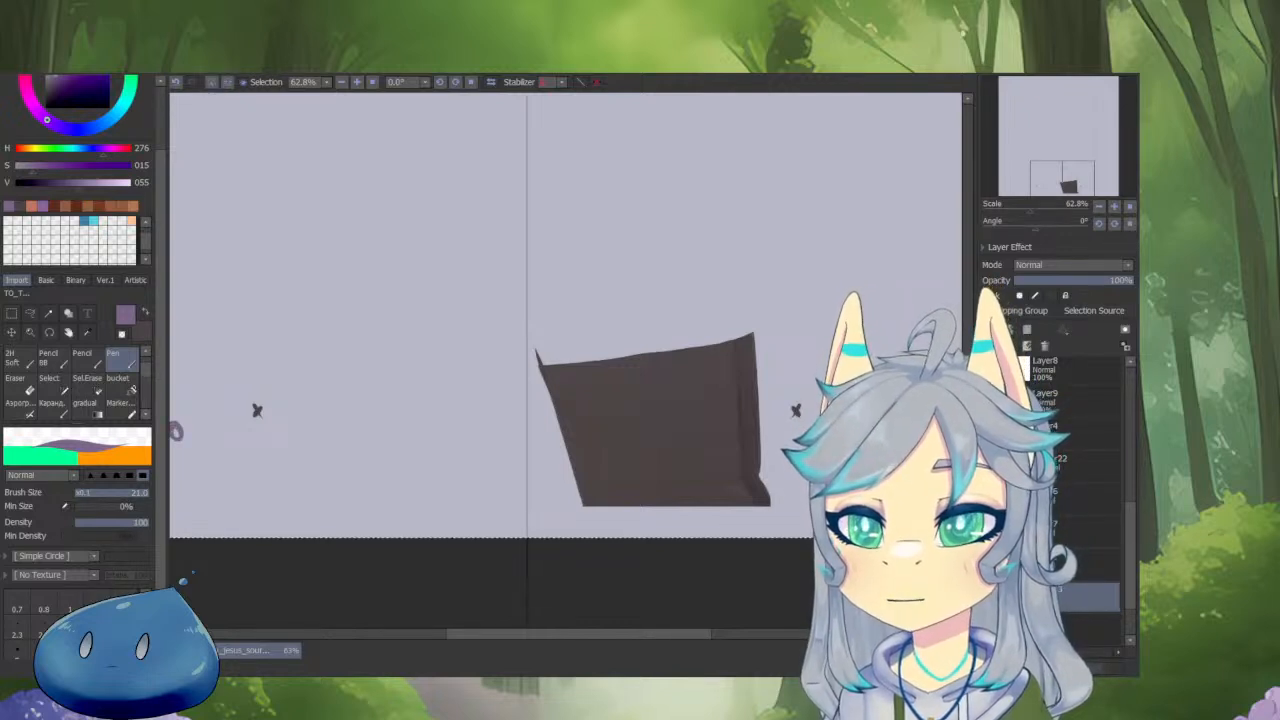
key("ctrl+c")
key("ctrl+v")
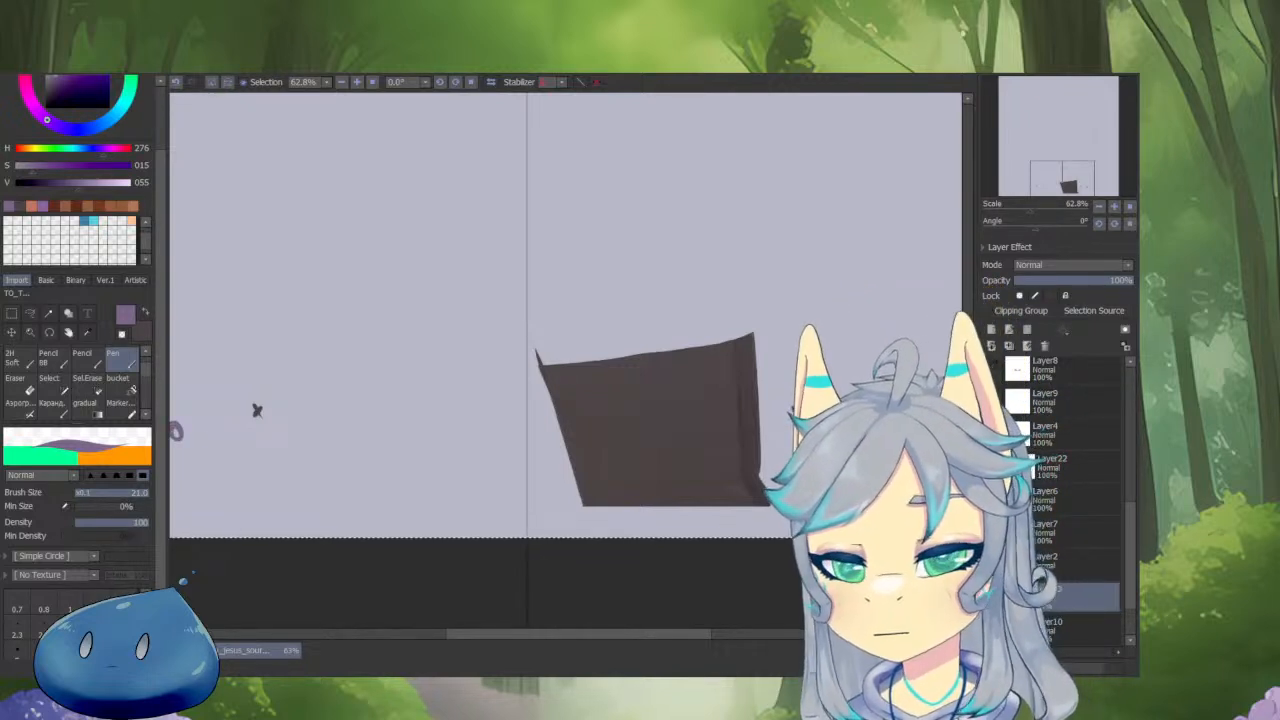
key("ctrl+t")
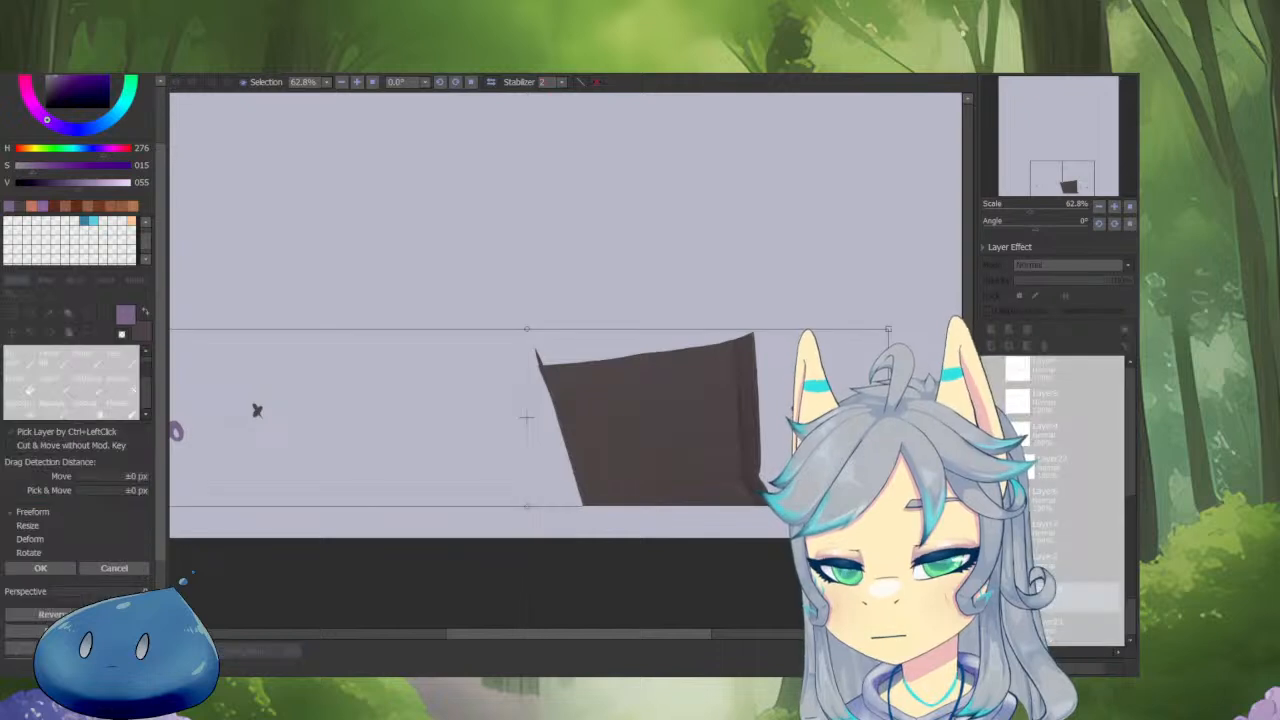
left_click(1130, 207)
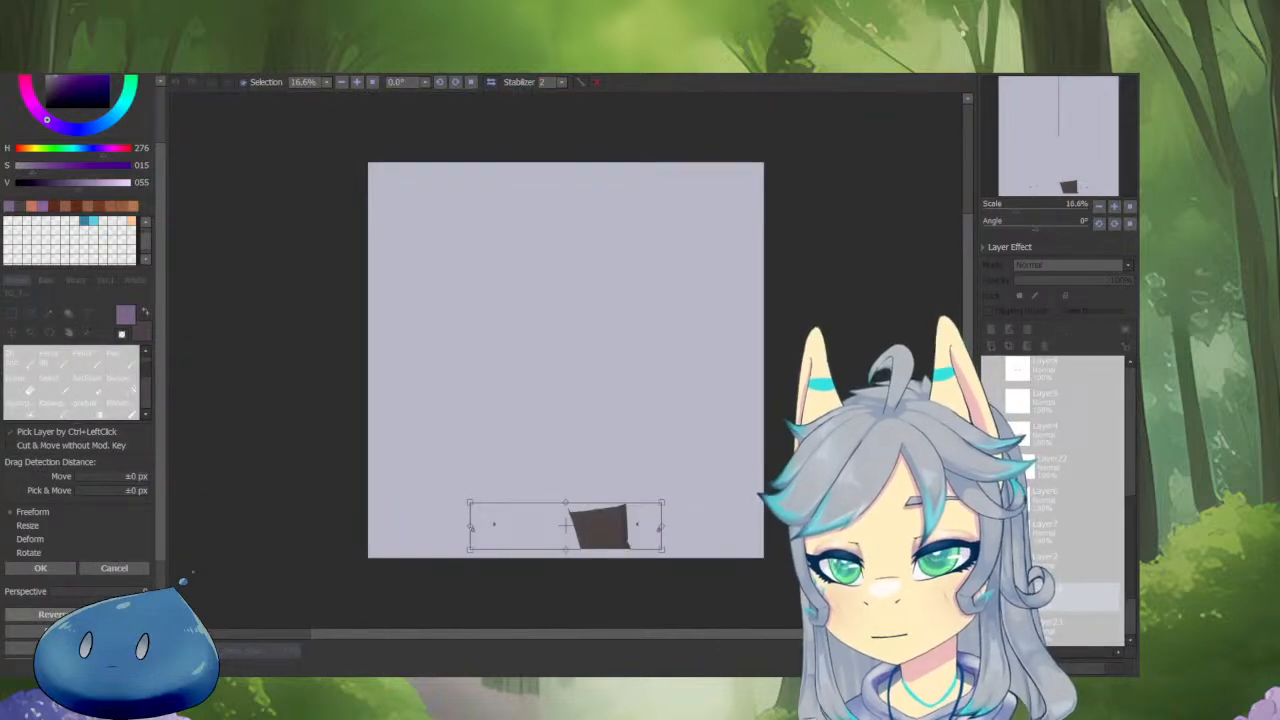
left_click(45, 614)
left_click(64, 567)
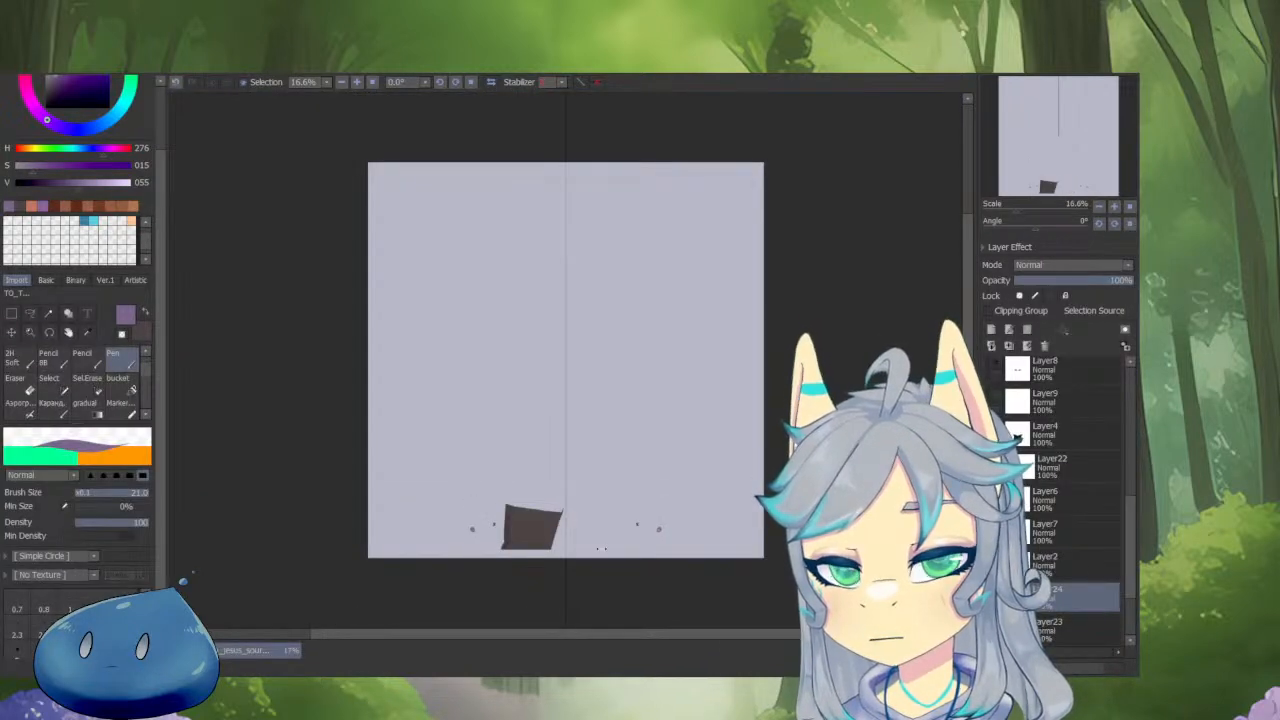
Isolate the trouser-leg layer Layer23 and erase the alignment marks beside both legs.
scroll(610, 550, "up", 3)
key("e")
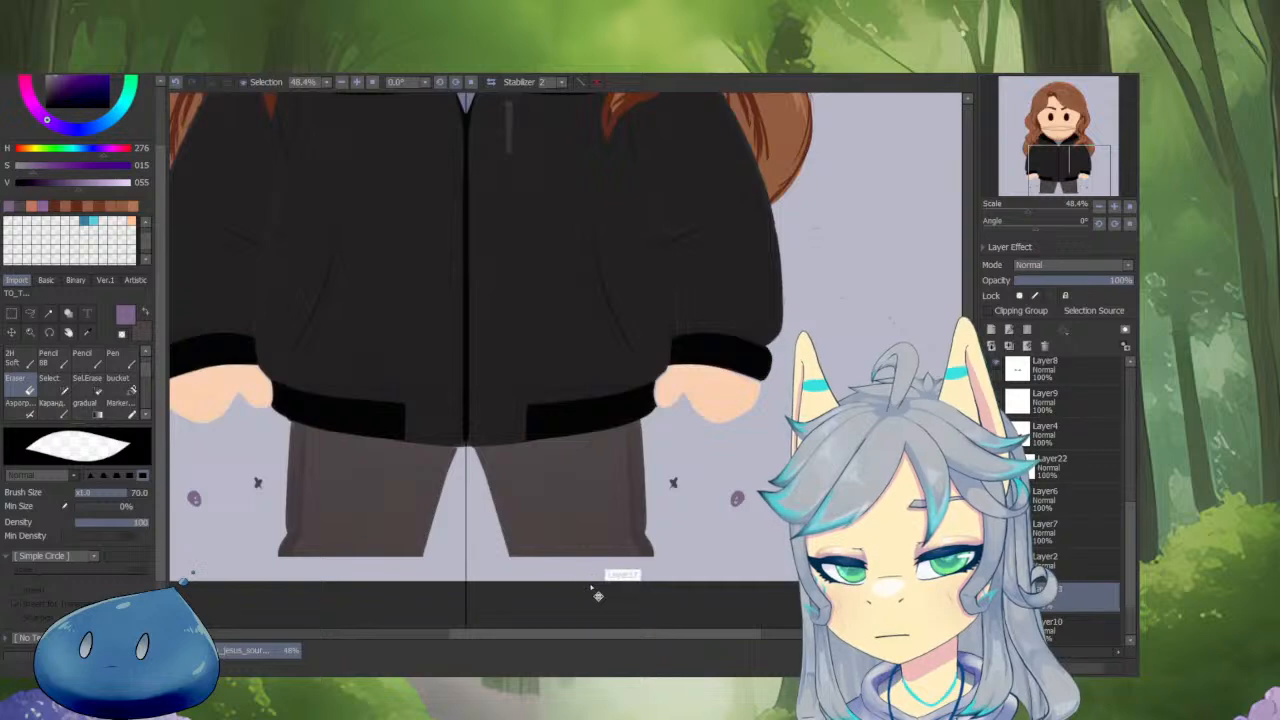
left_click(1073, 478)
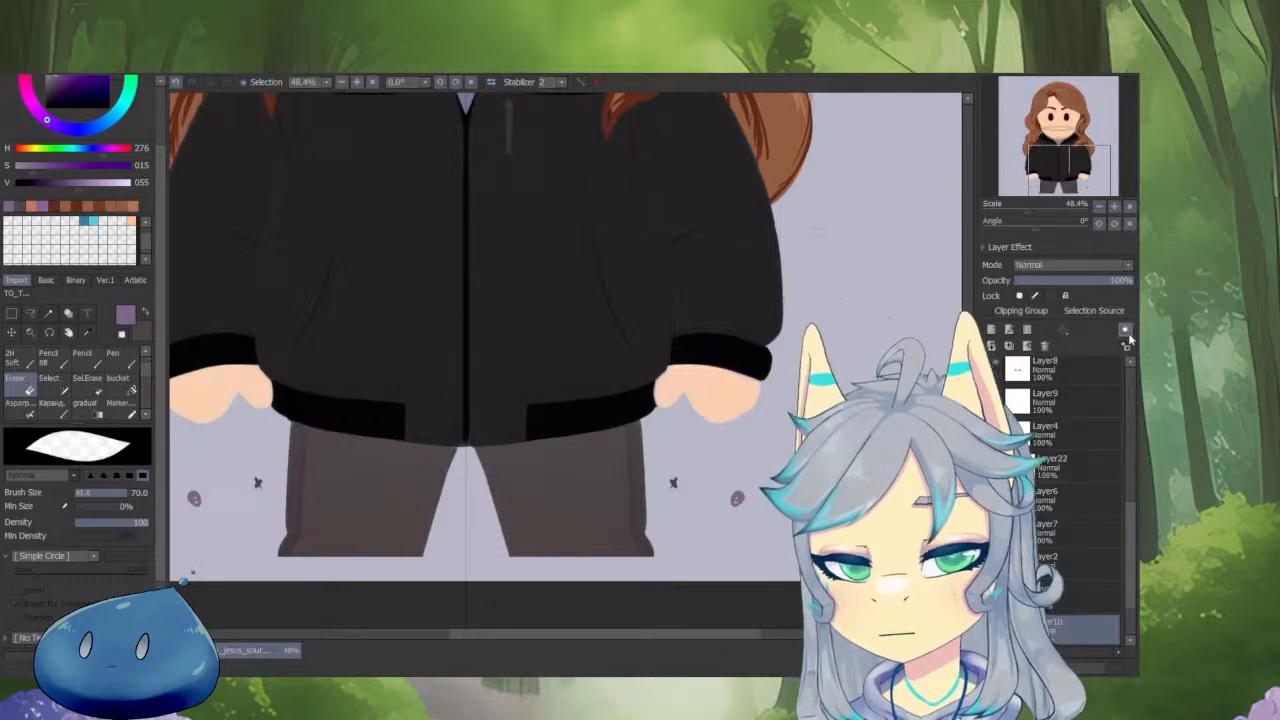
left_click(1071, 432)
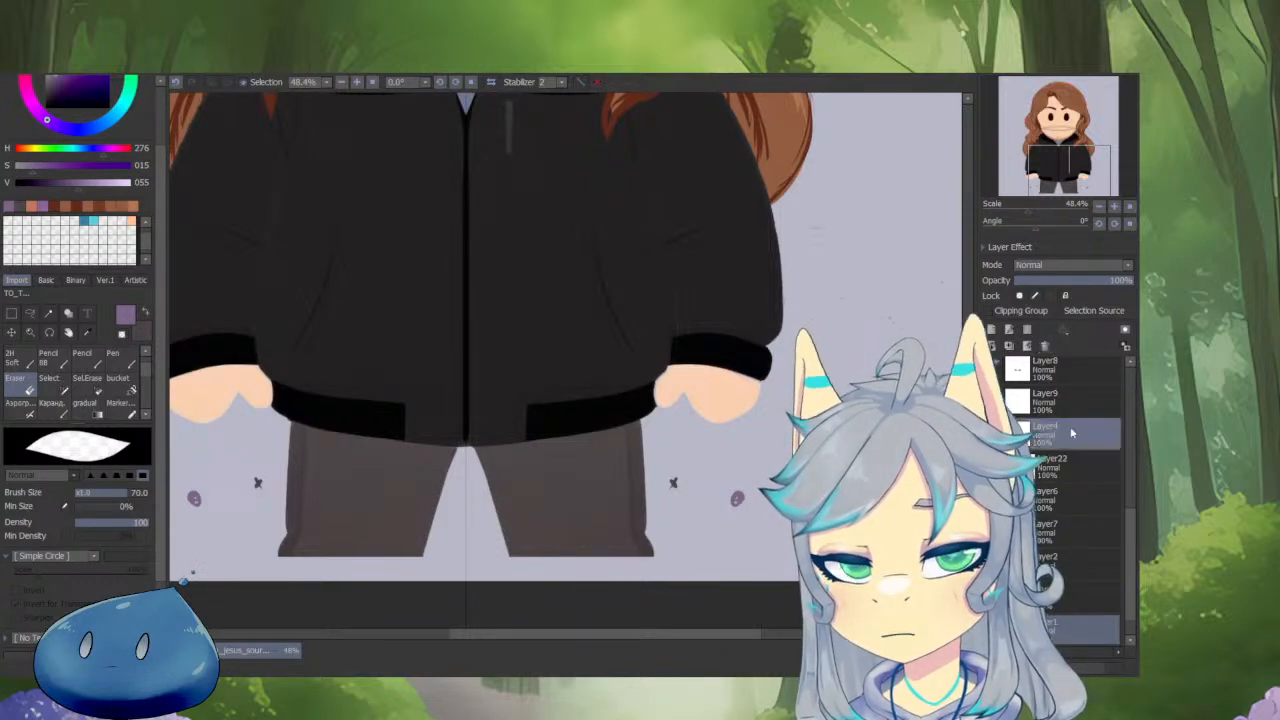
left_click(1058, 603)
left_click(995, 598, "alt")
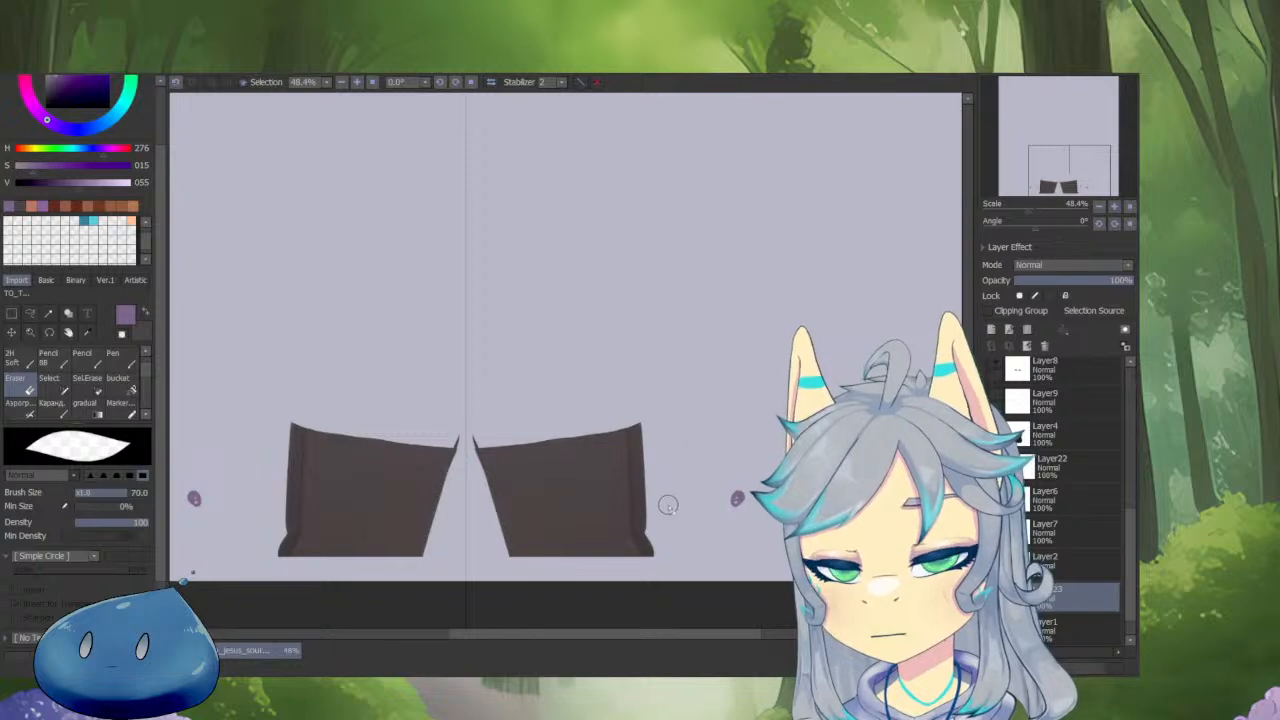
scroll(467, 423, "up", 2)
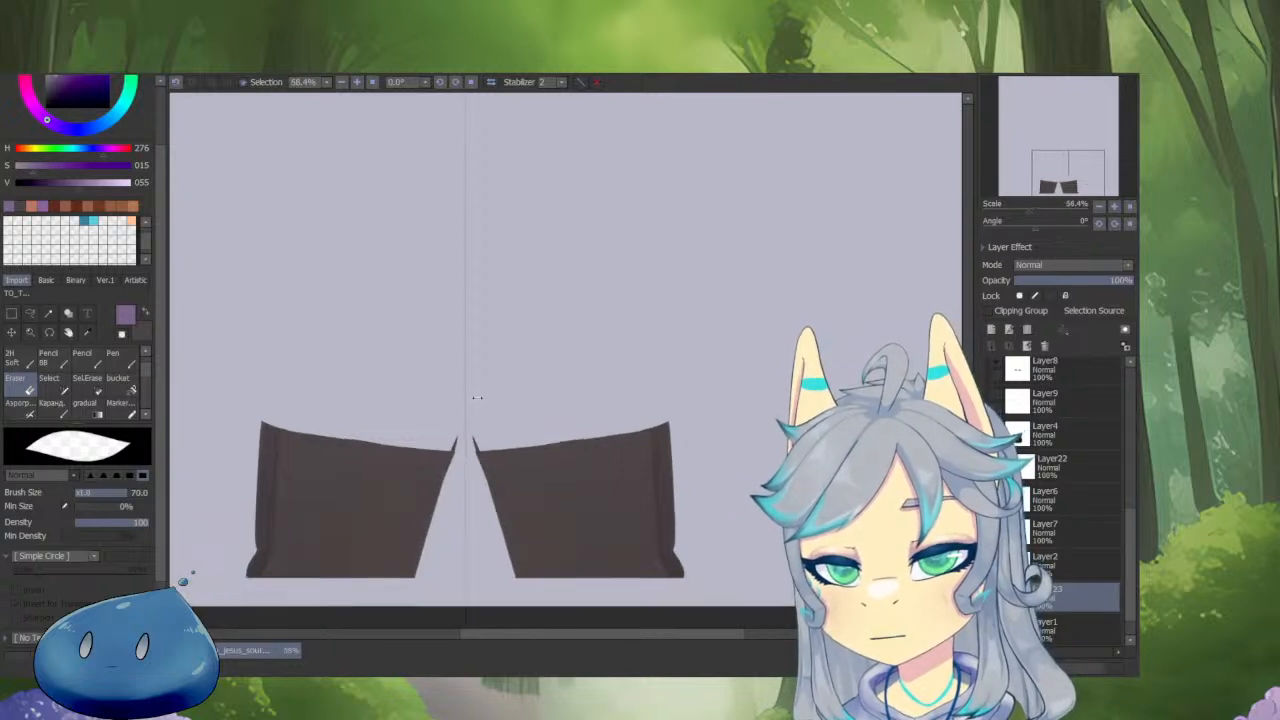
Trim the pointed inner tips of both trouser legs with a size 18 symmetrical Eraser.
right_click(498, 467)
left_click_drag(490, 416, 483, 440)
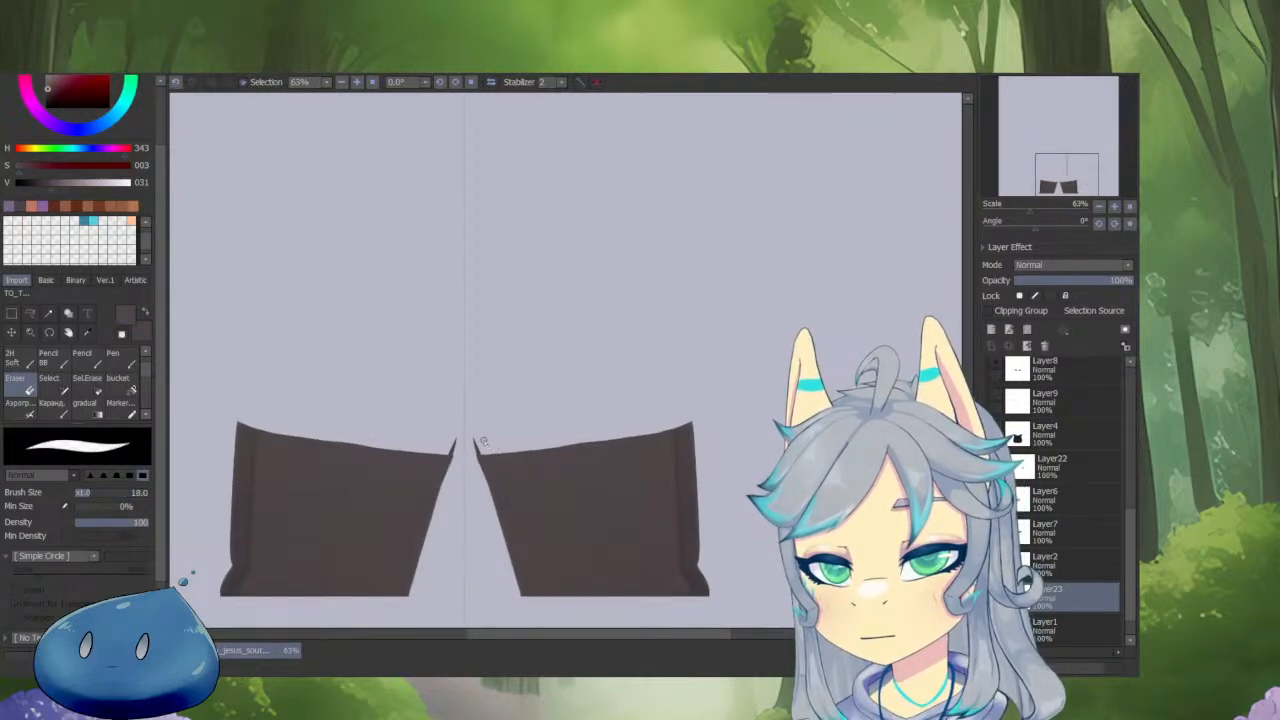
key("ctrl+z")
key("minus")
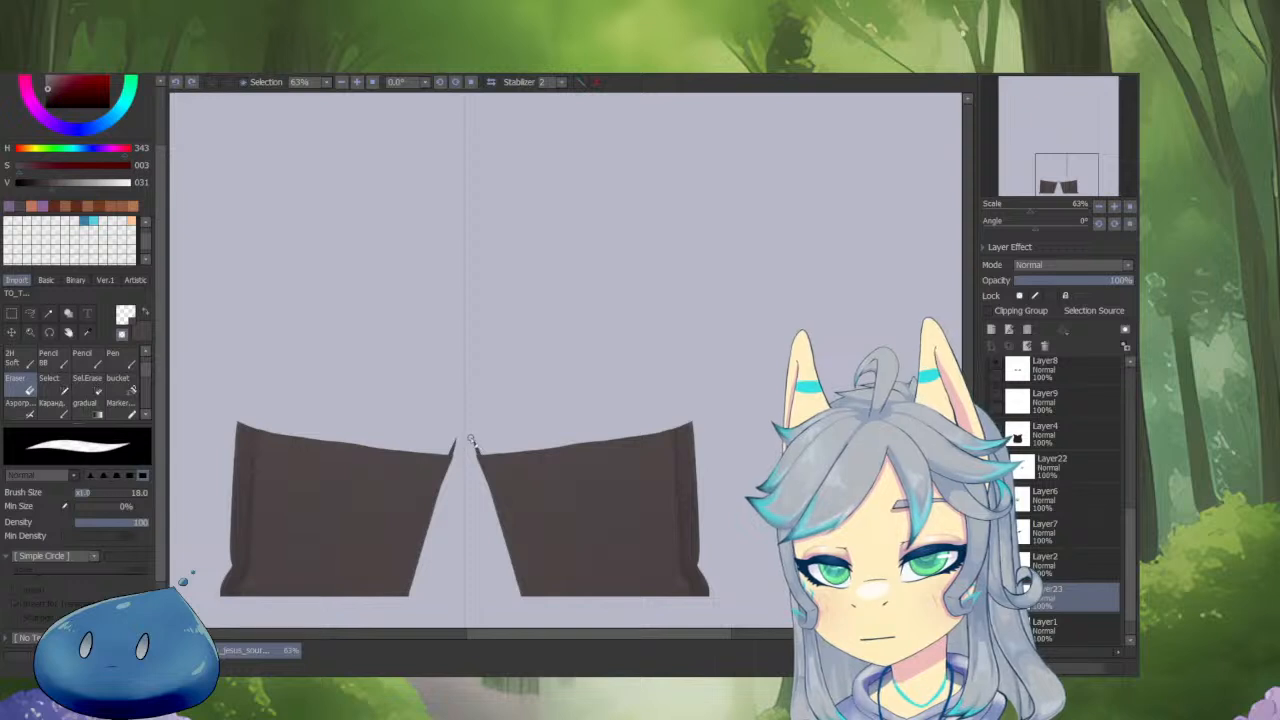
key("minus")
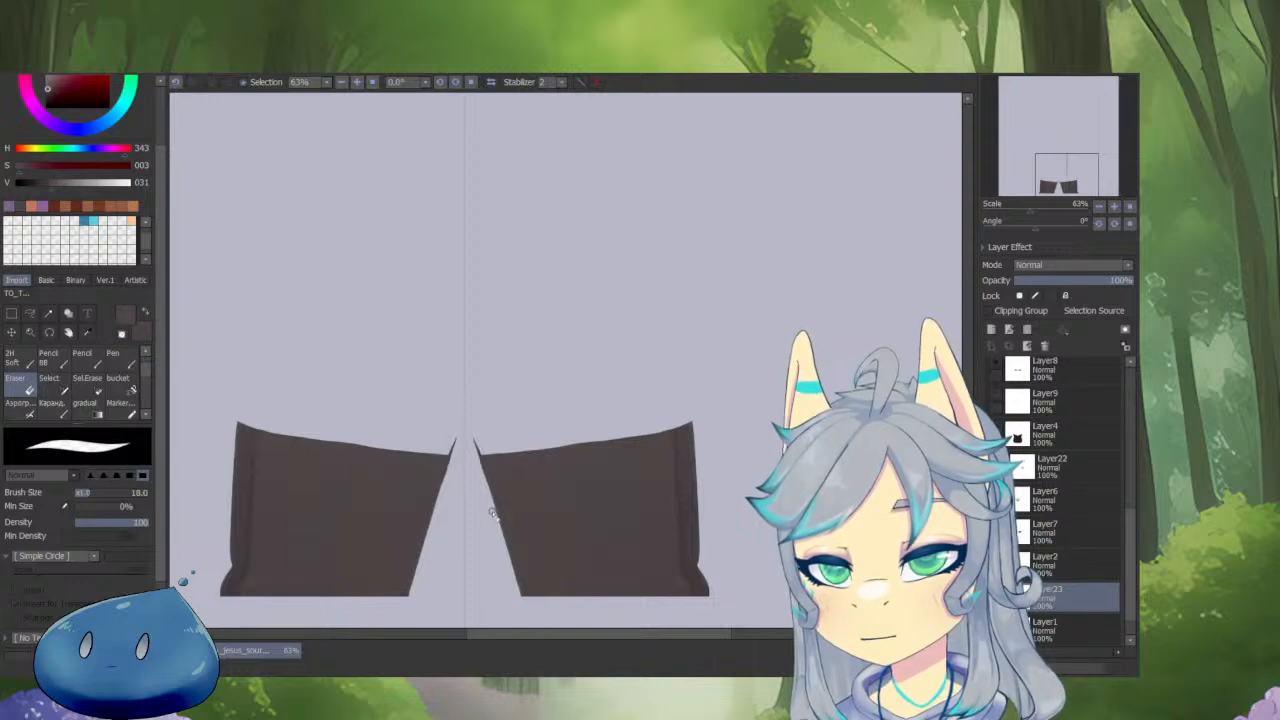
Outline rounded upper extensions above both trouser legs with symmetrical size 27 strokes, from the inner tips to the outer edges.
scroll(490, 457, "up", 1)
key("n")
mouse_move(514, 446)
left_mouse_down()
mouse_move(483, 469)
mouse_move(467, 427)
mouse_move(528, 373)
mouse_move(595, 358)
mouse_move(703, 371)
left_mouse_up()
right_click(498, 460)
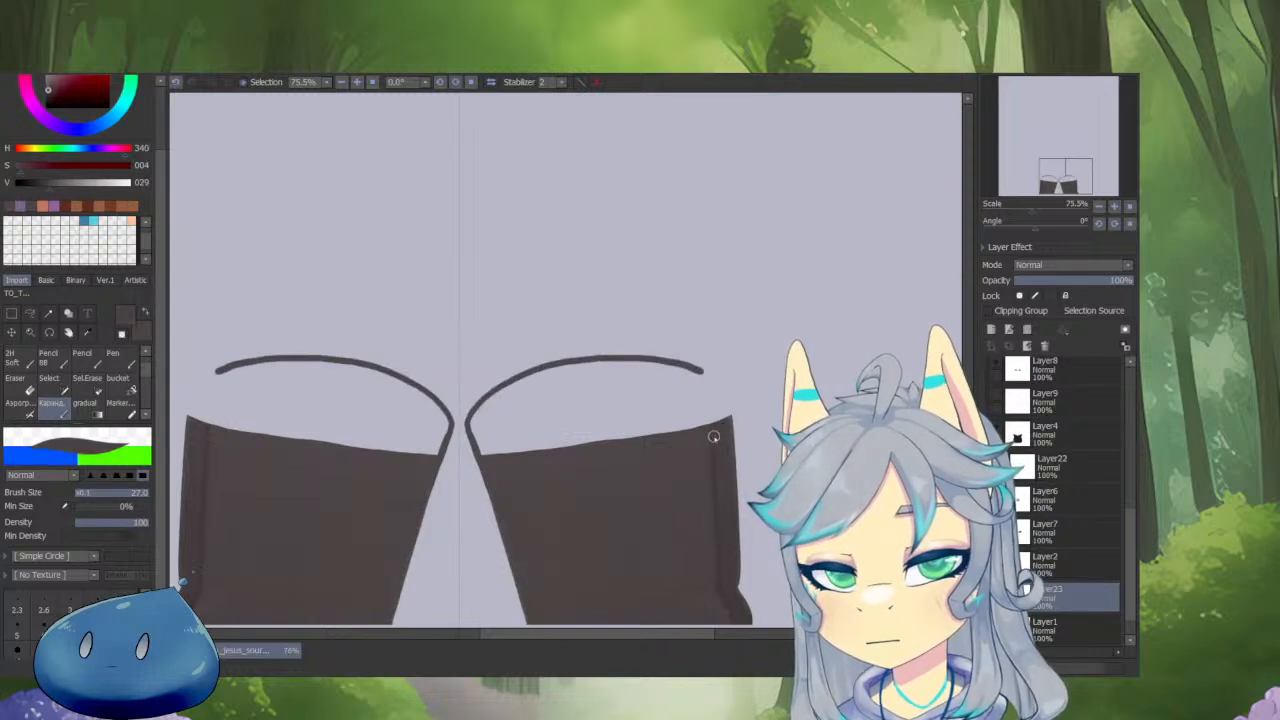
left_click_drag(713, 437, 705, 373)
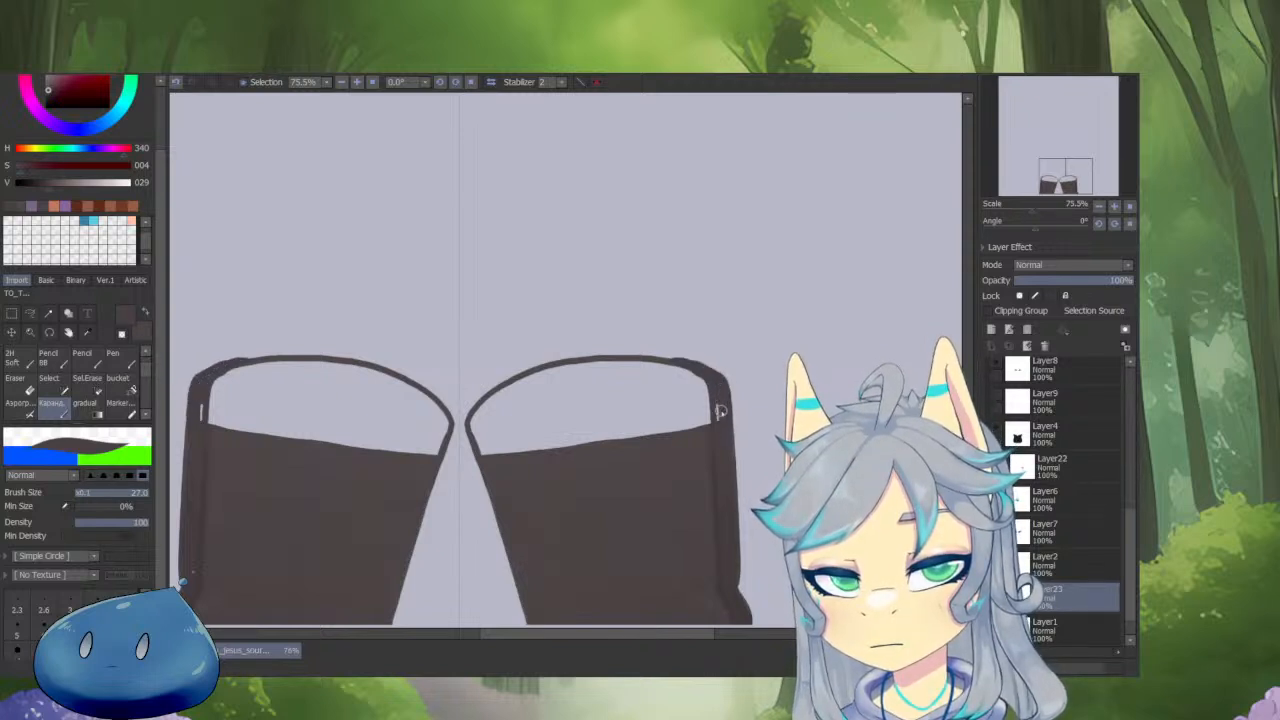
Thicken the outlined upper extensions of both trouser legs inwards with symmetrical size 56 strokes in the trouser colour.
key("bracketright")
key("bracketright")
key("bracketright")
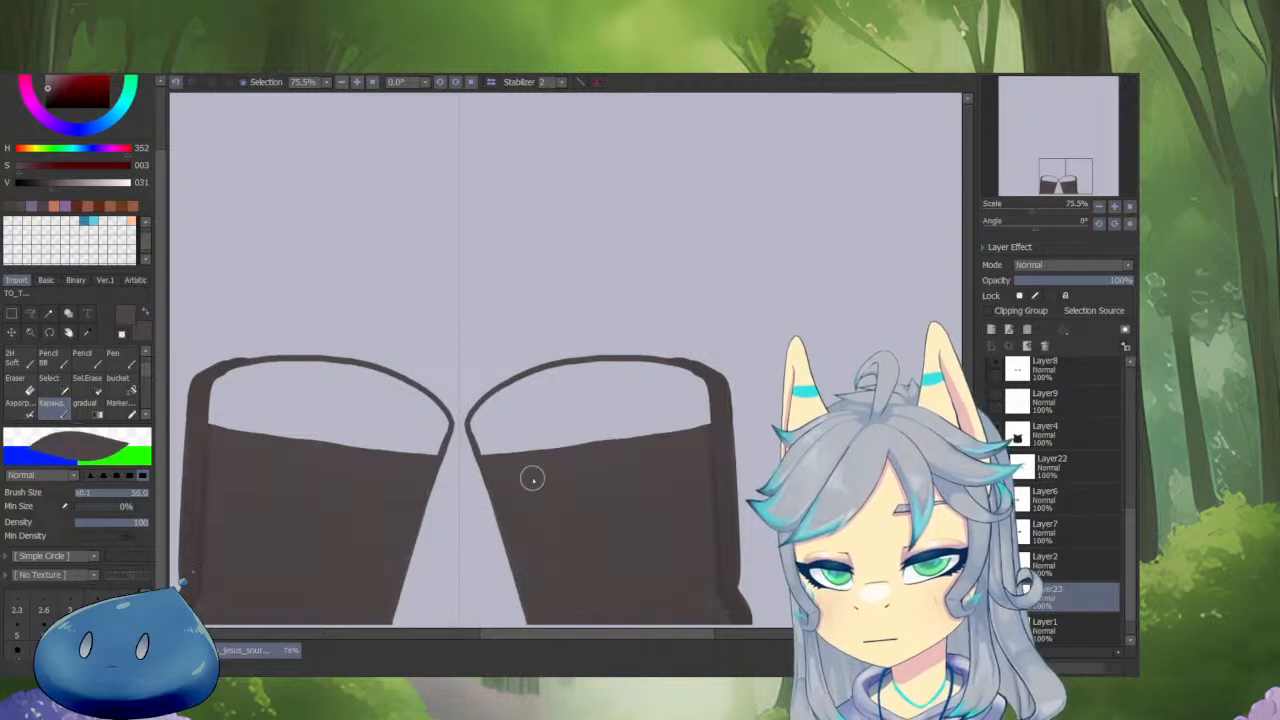
mouse_move(490, 447)
left_mouse_down()
mouse_move(566, 370)
mouse_move(629, 366)
mouse_move(696, 378)
mouse_move(705, 438)
mouse_move(693, 393)
mouse_move(681, 406)
mouse_move(655, 425)
left_mouse_up()
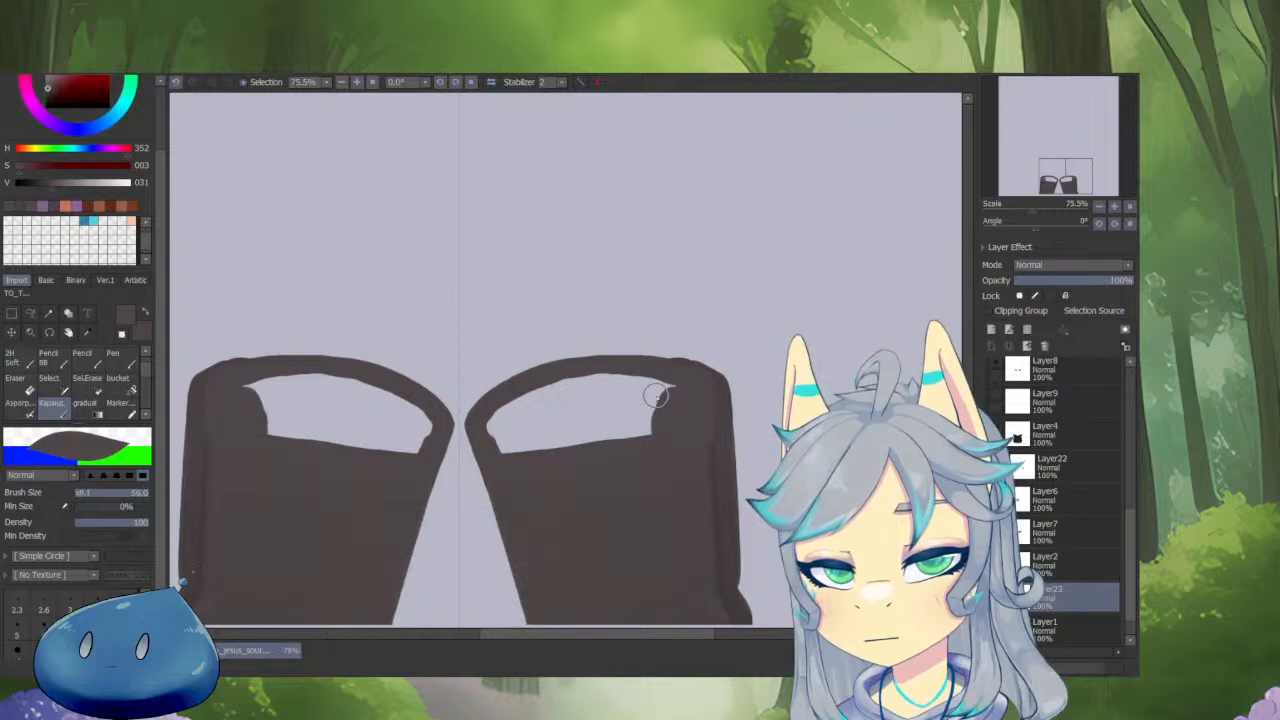
Fill the remaining gaps in both upper trouser extensions using the blending brush in the trouser colour.
key("c")
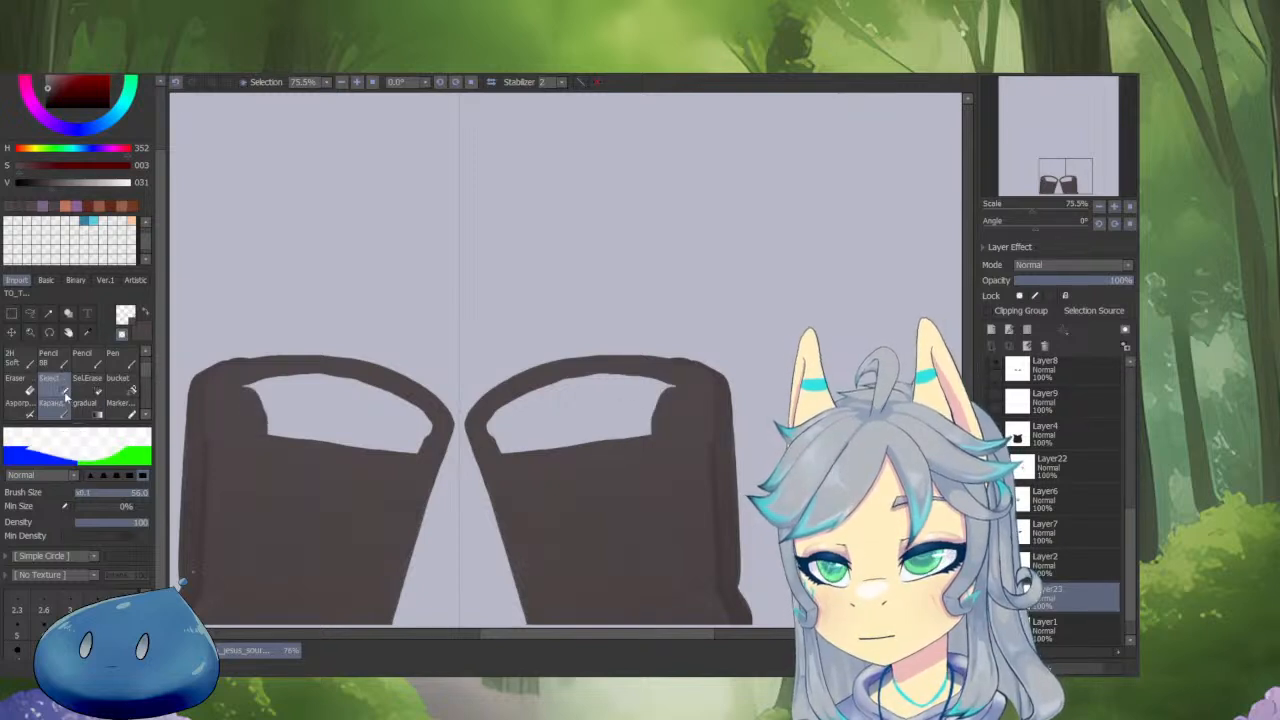
scroll(122, 385, "down", 2)
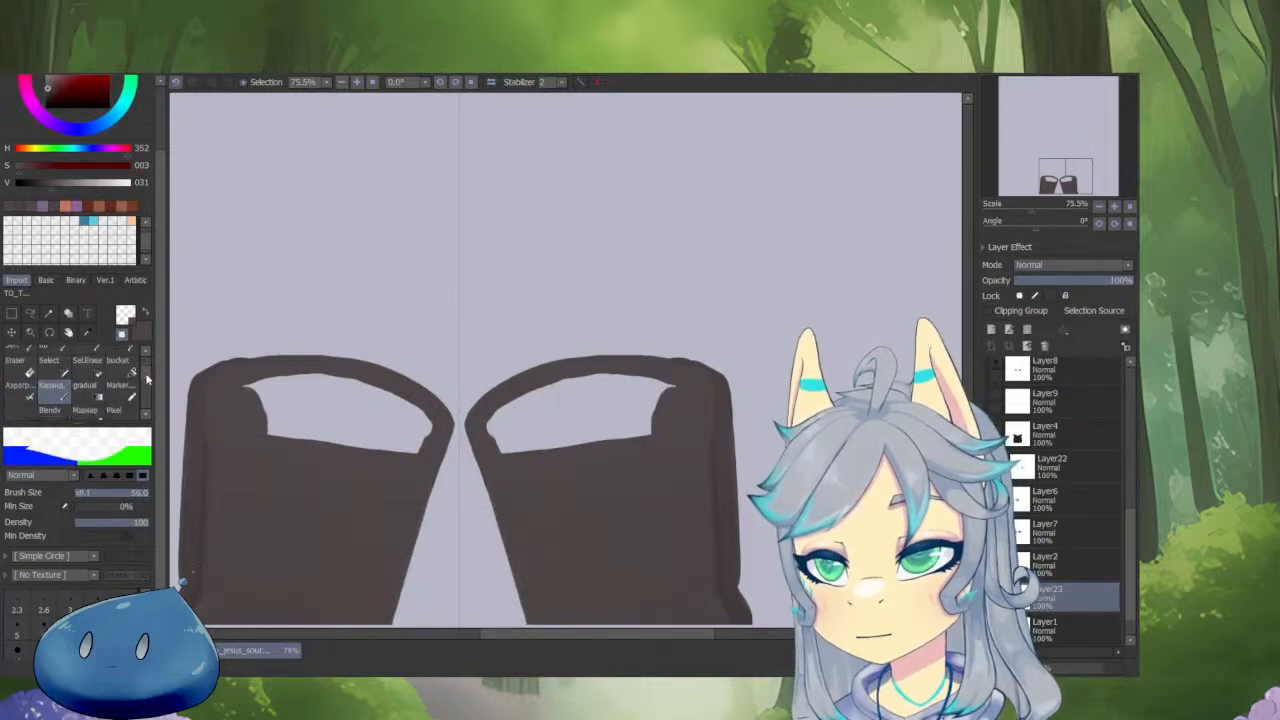
left_click(52, 384)
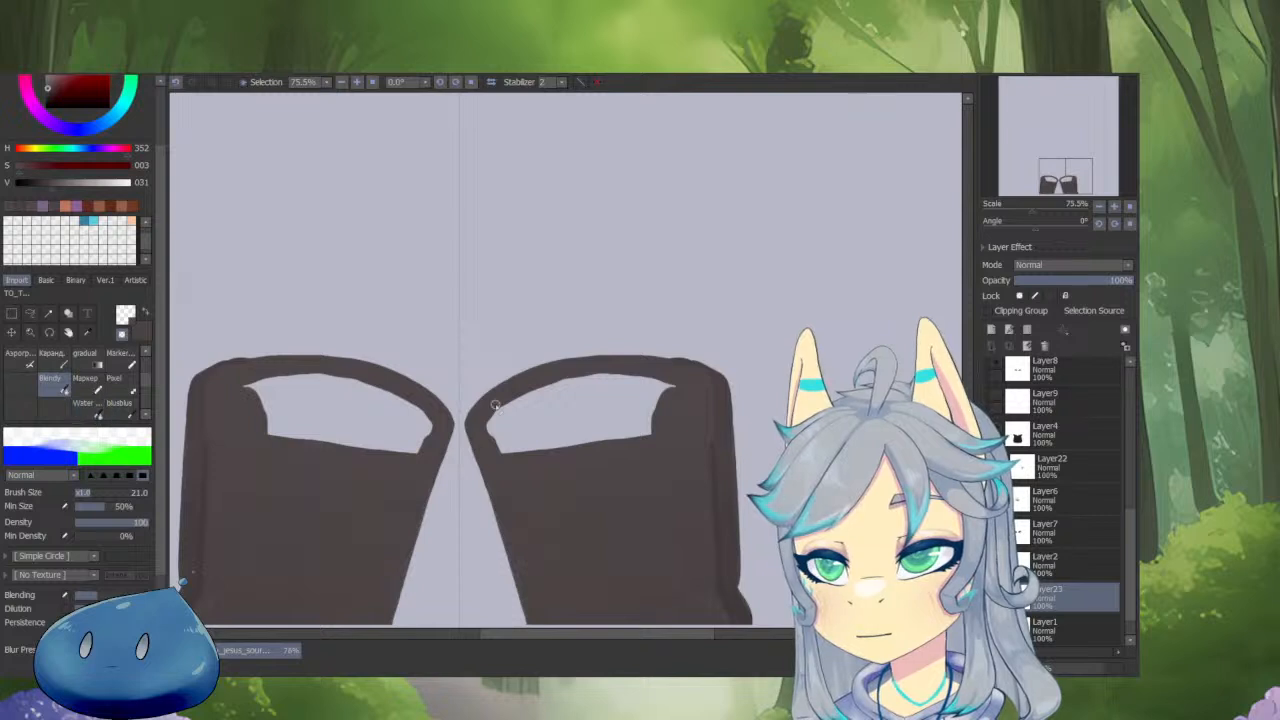
mouse_move(655, 422)
left_mouse_down()
mouse_move(623, 427)
mouse_move(676, 420)
mouse_move(580, 440)
mouse_move(534, 414)
mouse_move(501, 414)
mouse_move(514, 414)
left_mouse_up()
key("ctrl+z")
key("minus")
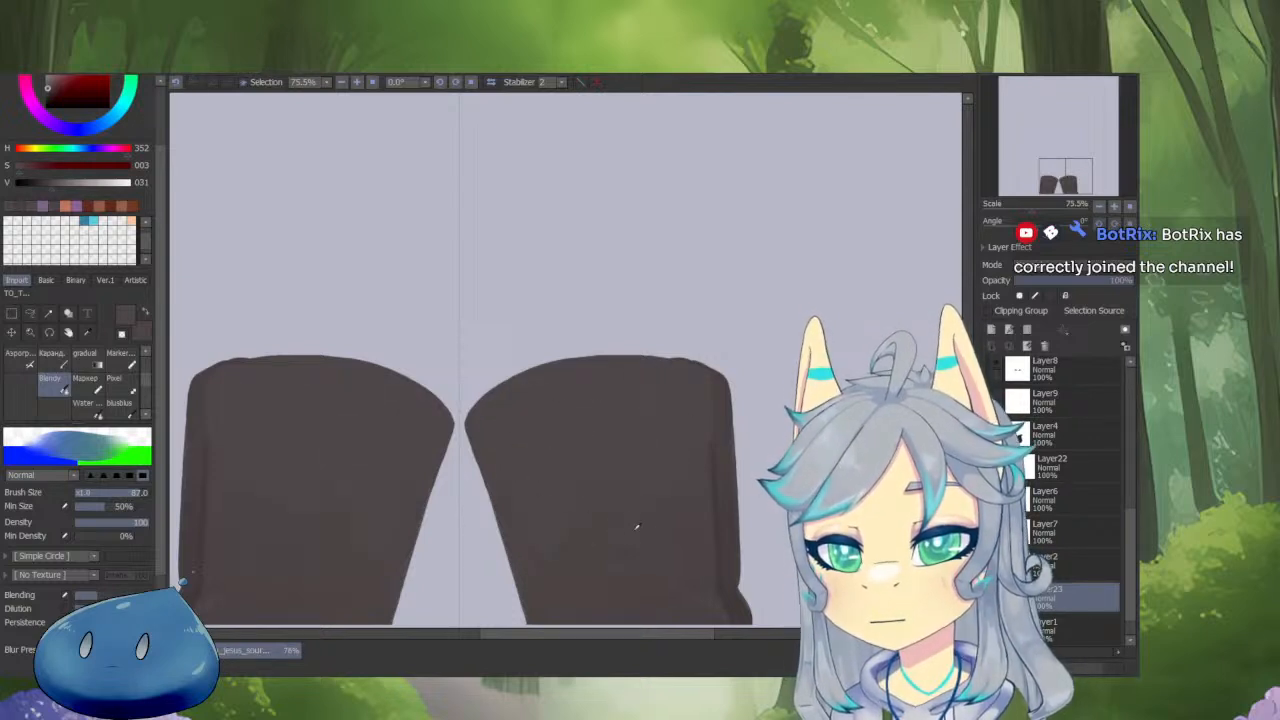
Smooth the transition between the trouser legs and their filled extensions with the blending brush at sizes 59 and 86.
left_click_drag(634, 566, 569, 570)
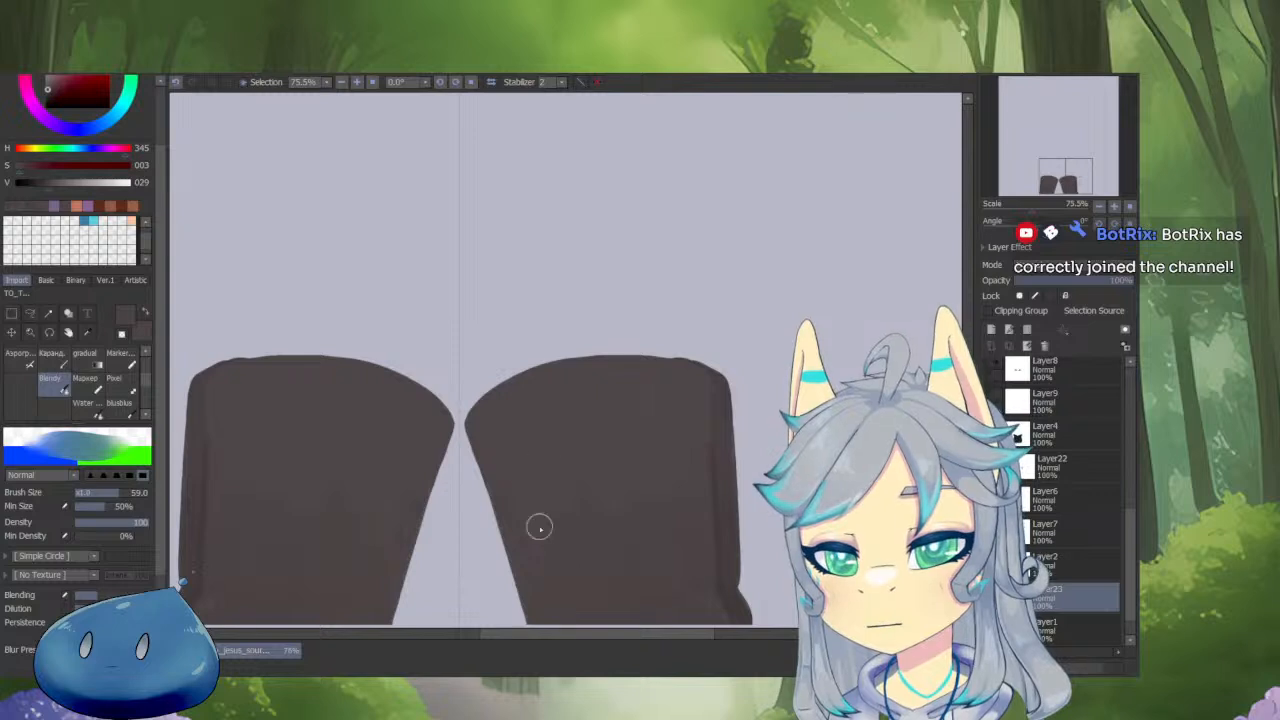
left_click_drag(521, 508, 555, 460)
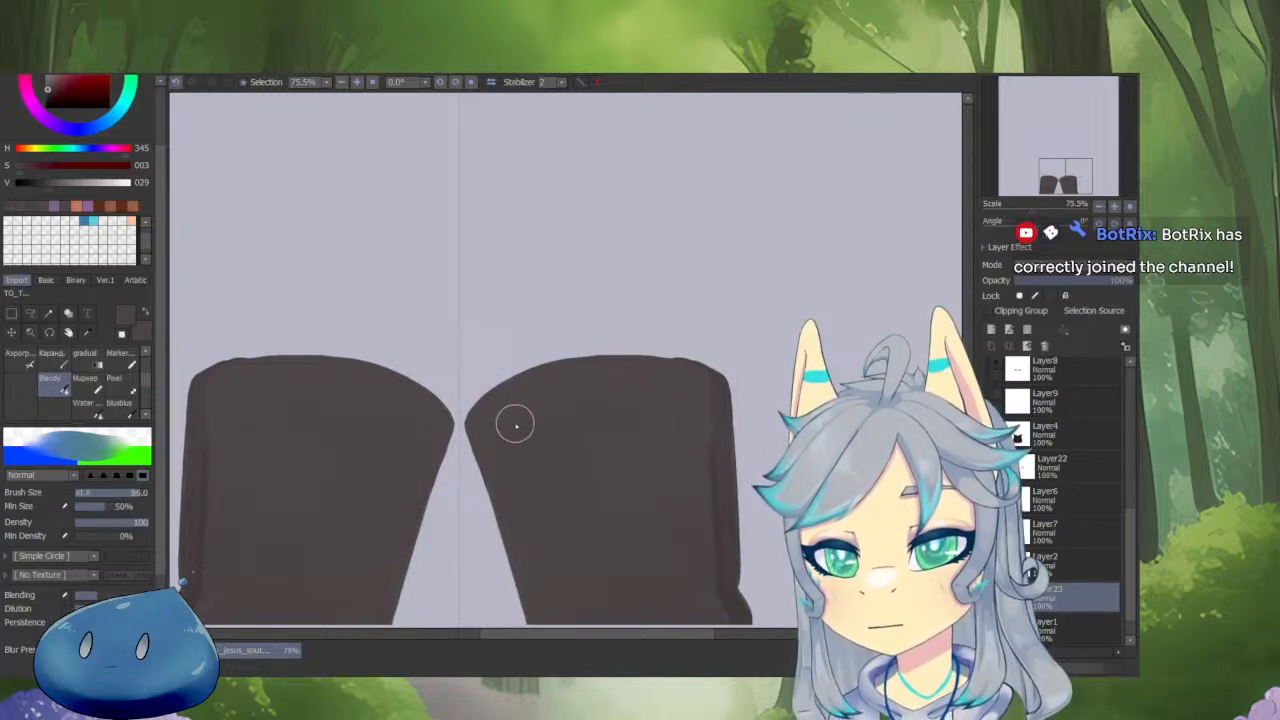
scroll(736, 446, "up", 2)
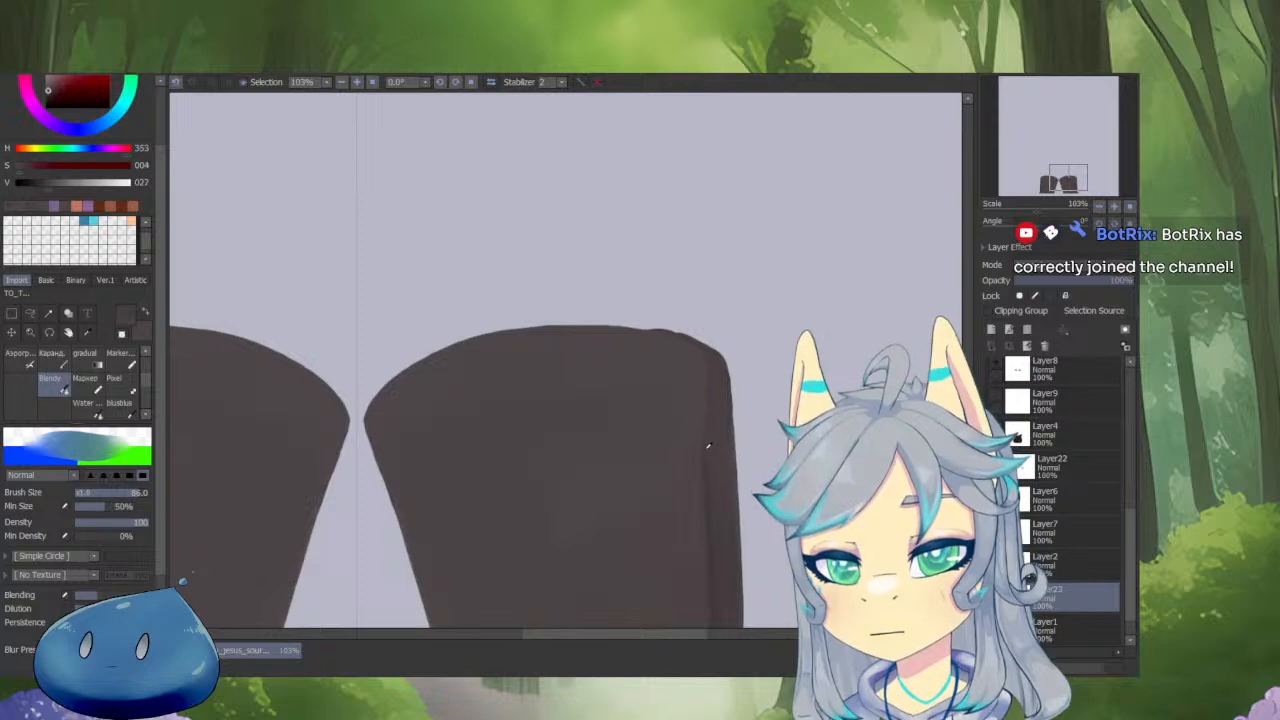
Carry the darker outer-side shading up into the extensions with size 16 blending strokes in colours sampled from the trousers.
left_click_drag(708, 446, 708, 451)
left_click_drag(700, 382, 703, 467)
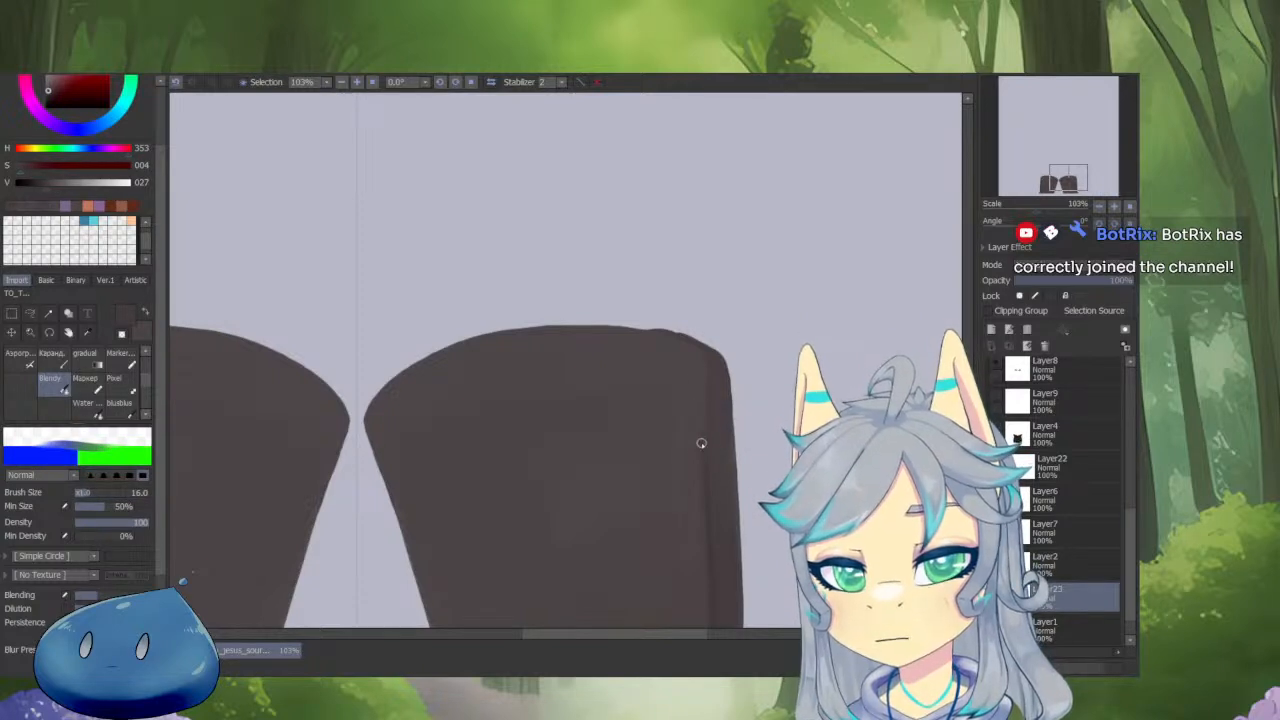
right_click(711, 378)
right_click(688, 470)
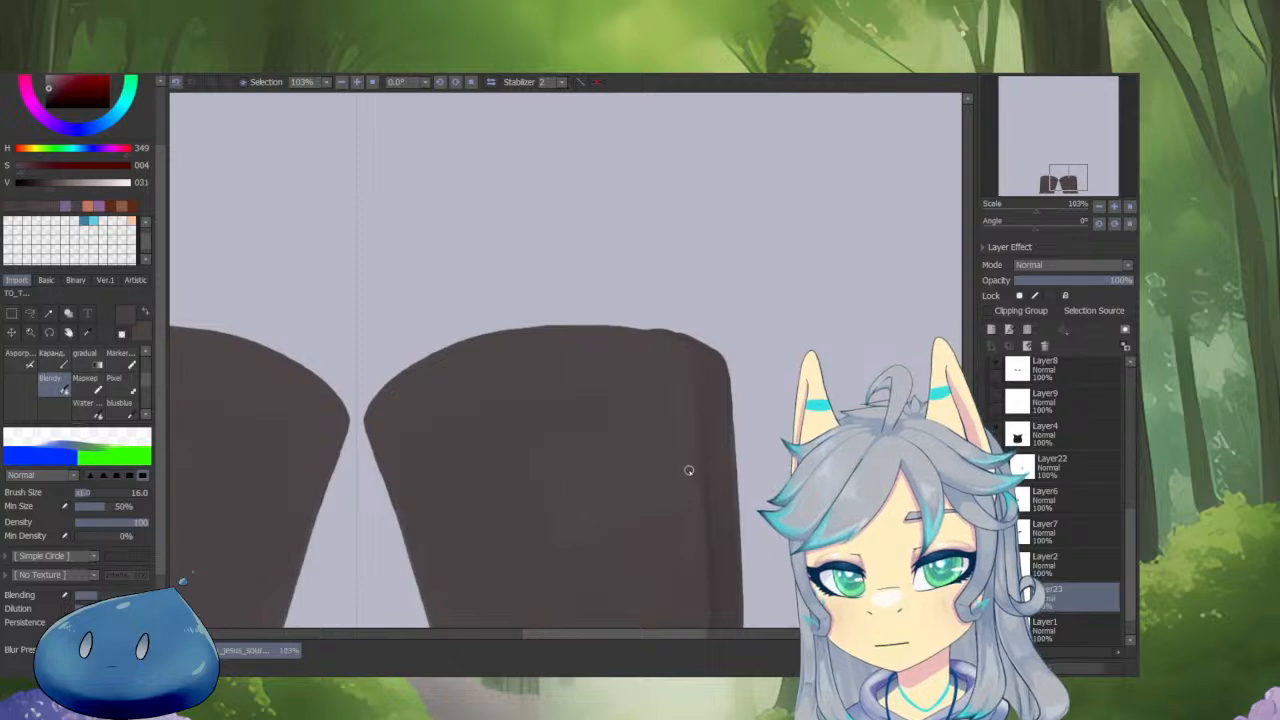
left_click_drag(671, 419, 682, 367)
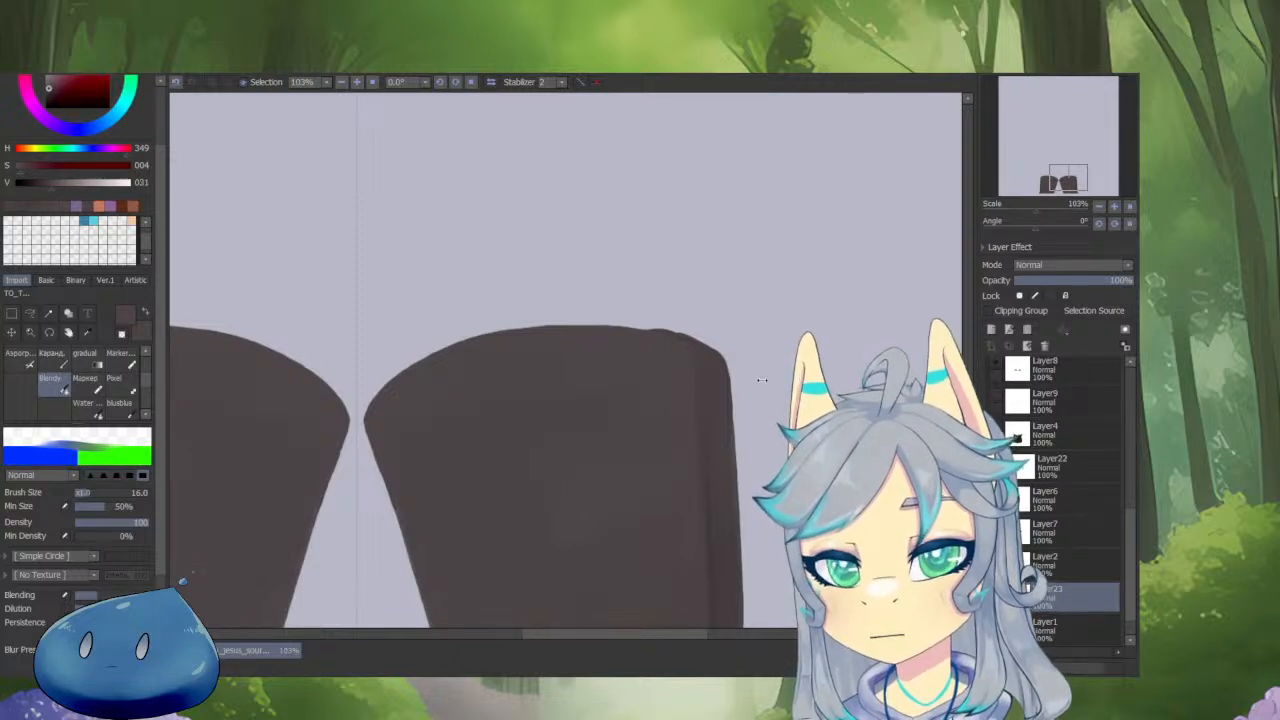
mouse_move(763, 377)
left_mouse_down()
mouse_move(748, 477)
mouse_move(737, 316)
mouse_move(751, 304)
left_mouse_up()
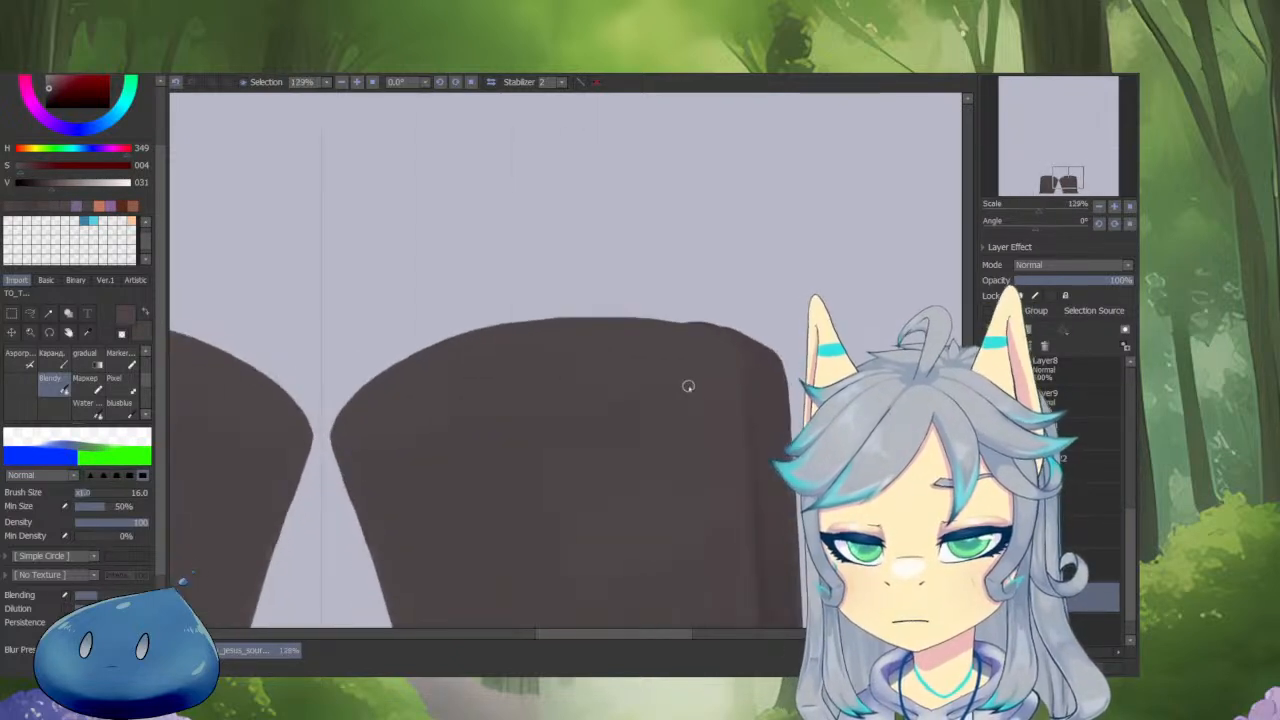
Even out the tone across the upper trouser legs and beside the outer seams, raising the blending brush size to 70.
right_click(693, 409)
left_click_drag(693, 409, 714, 437)
mouse_move(566, 403)
left_mouse_down()
mouse_move(649, 381)
mouse_move(623, 414)
left_mouse_up()
left_click_drag(684, 478, 694, 408)
right_click(620, 509)
left_click_drag(620, 509, 594, 534)
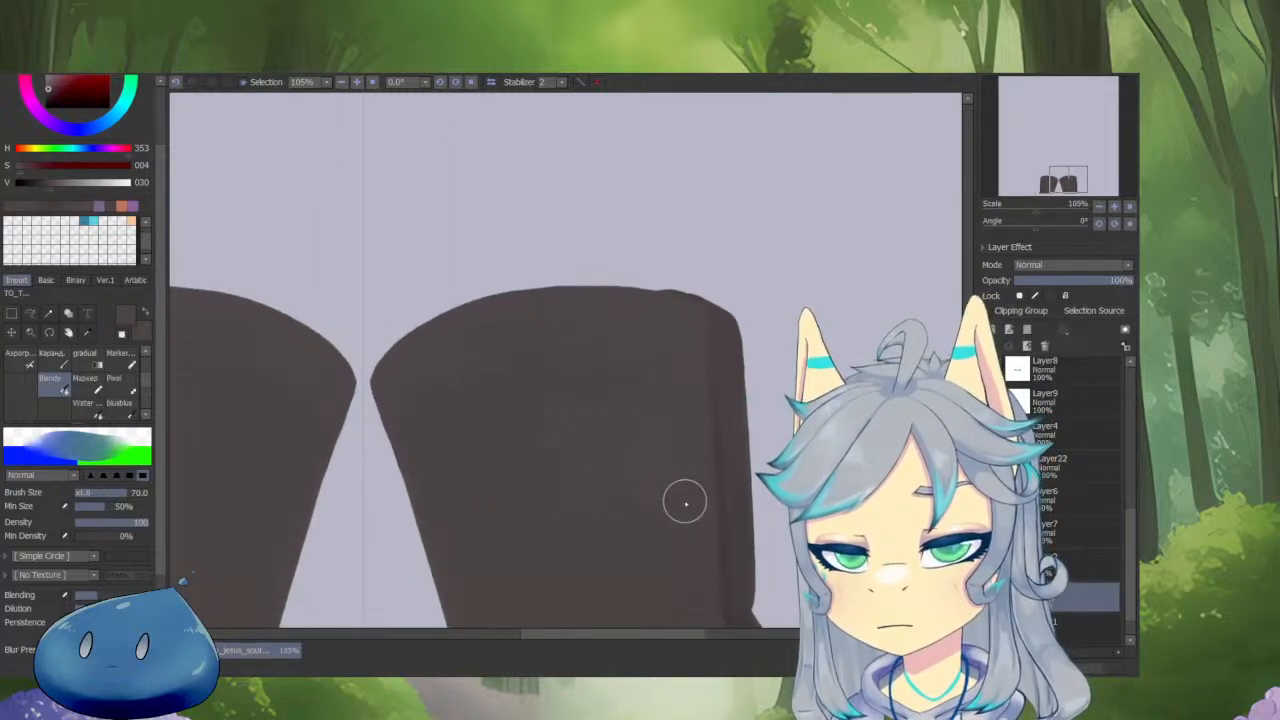
left_click_drag(597, 411, 580, 454)
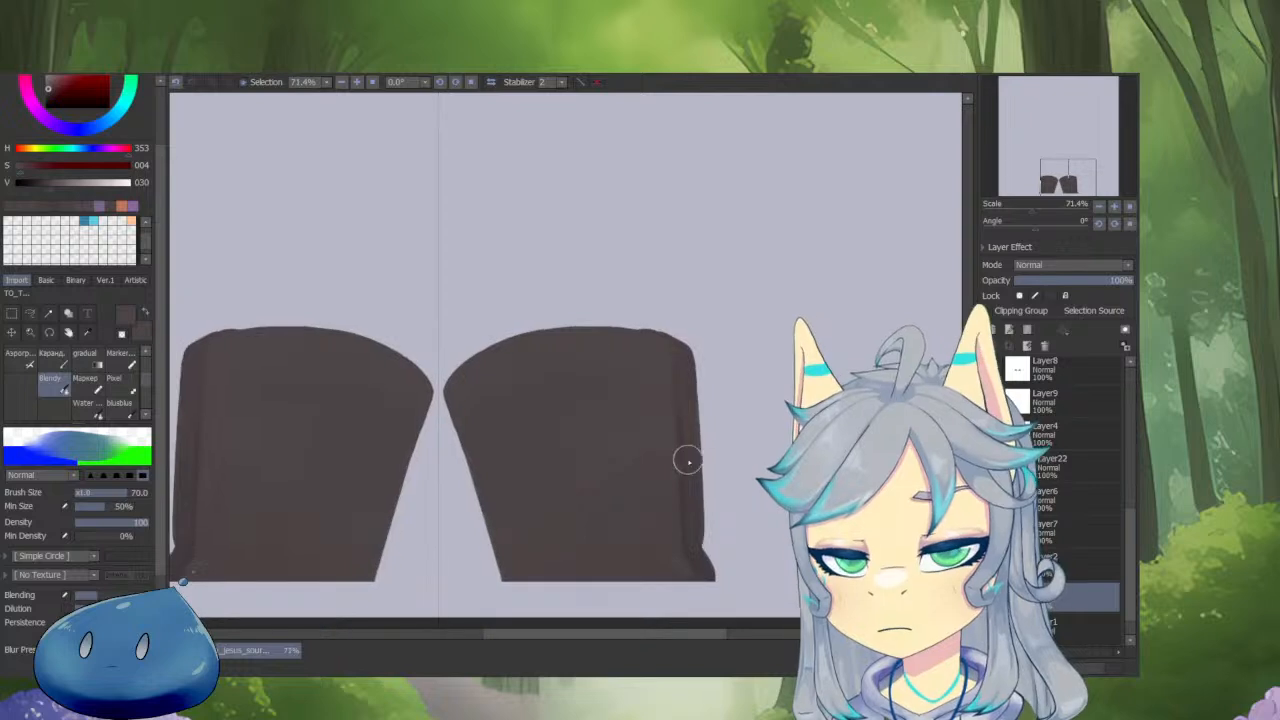
key("ctrl+z")
left_click_drag(680, 430, 694, 506)
left_click_drag(672, 434, 642, 482)
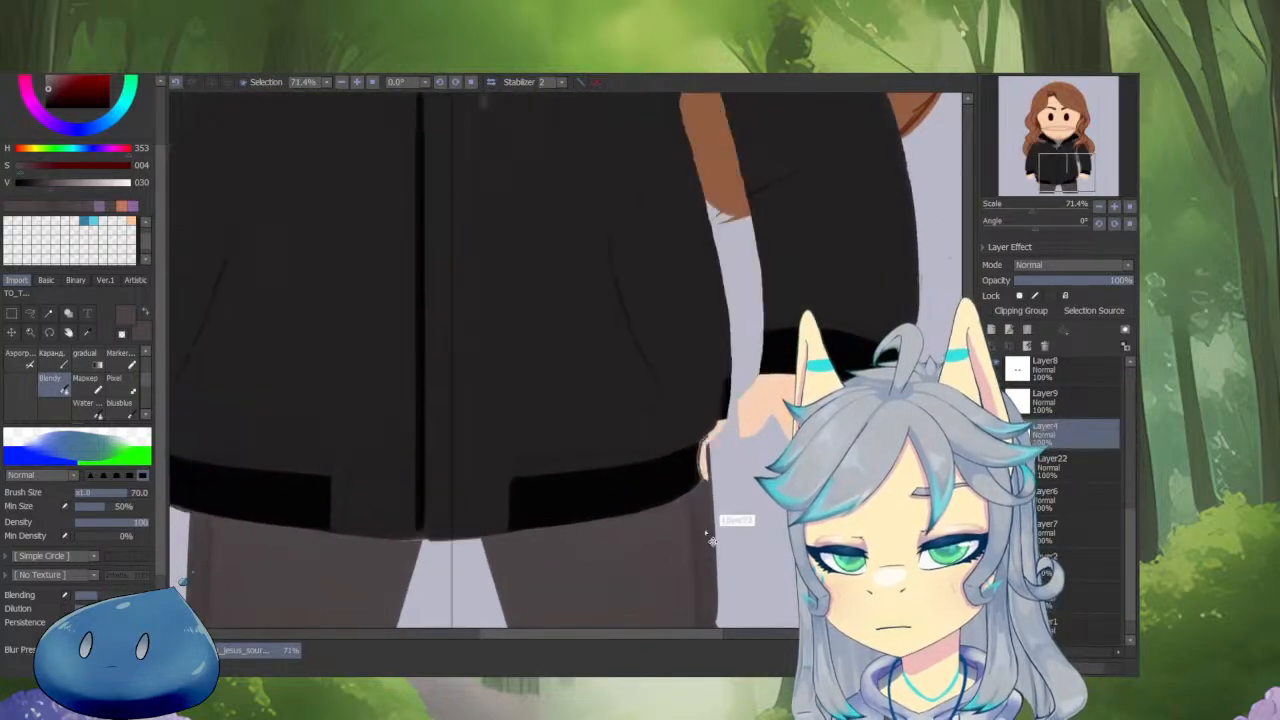
Isolate the jacket layer Layer4, sample its dark colour and reduce the blending brush to size 24 at the lower side edge.
key("ctrl+z")
scroll(765, 390, "down", 2)
left_click_drag(763, 370, 767, 466)
scroll(767, 466, "down", 1)
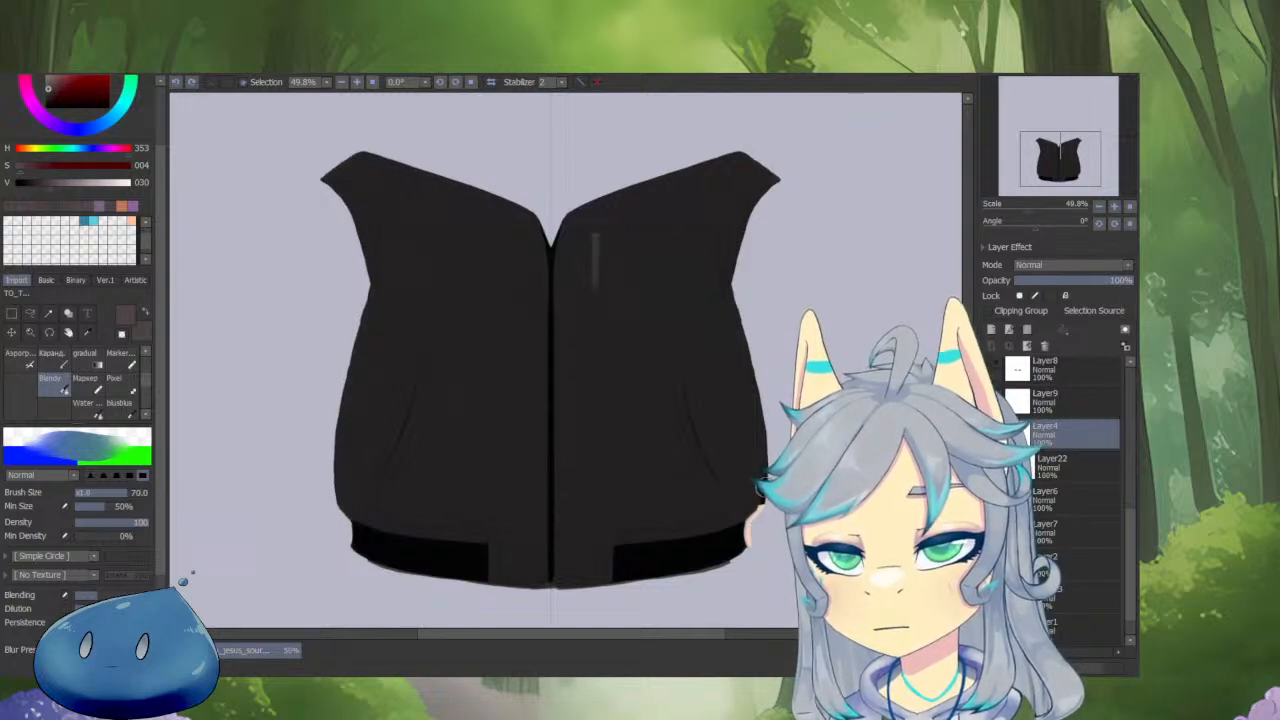
scroll(762, 473, "up", 2)
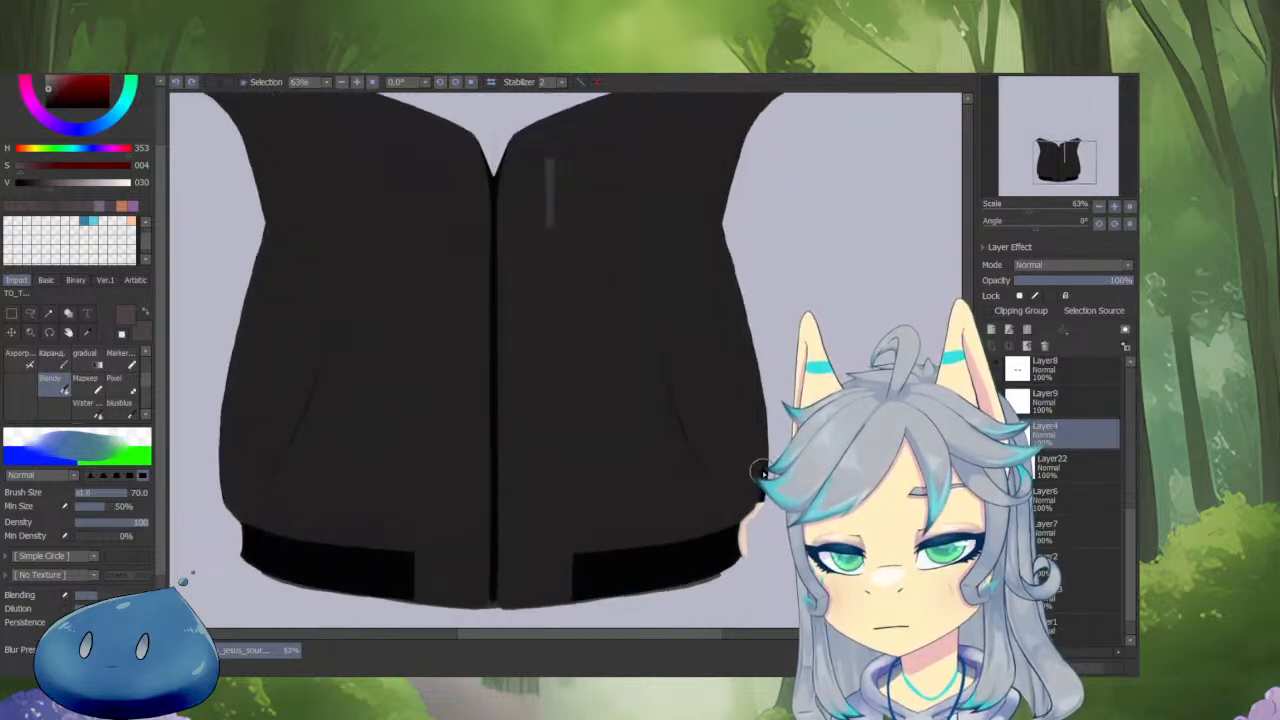
left_click(761, 476, "alt")
left_click_drag(775, 453, 765, 392)
scroll(765, 392, "up", 3)
left_click_drag(775, 345, 752, 335)
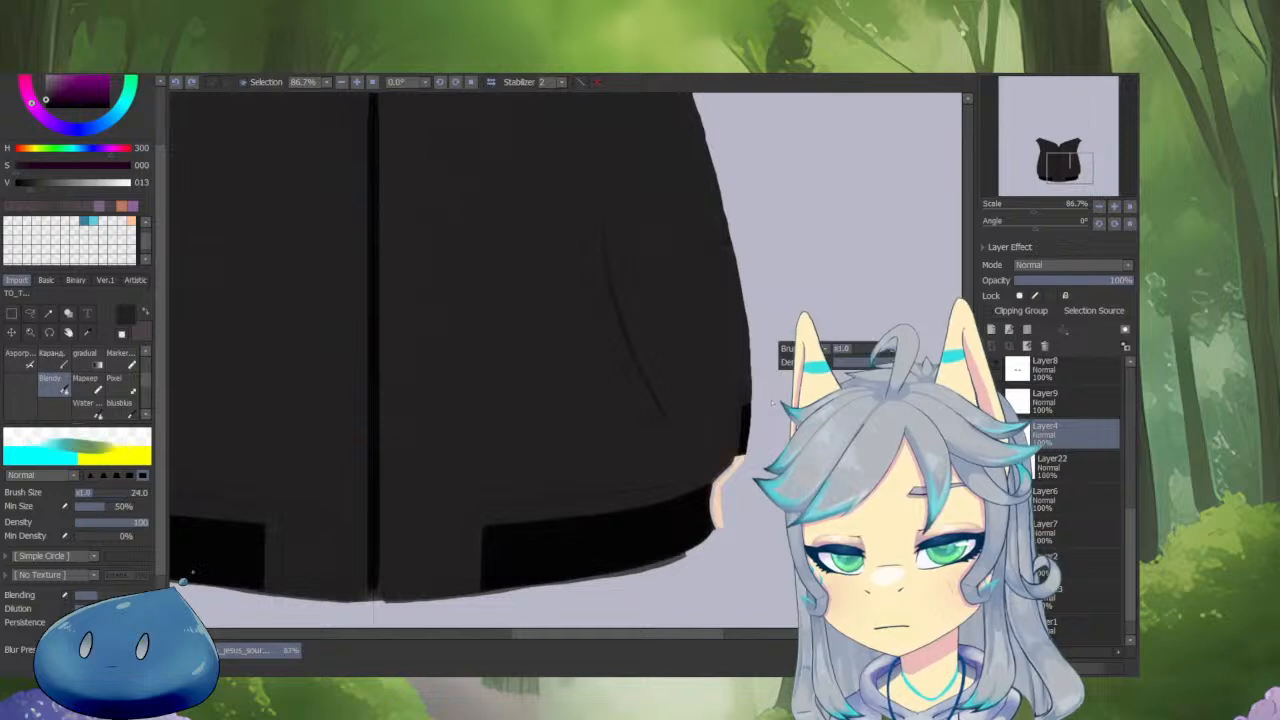
Erase the leftover sleeve and hand fragments along the jacket's lower side edge with the brushes set to transparent.
key("minus")
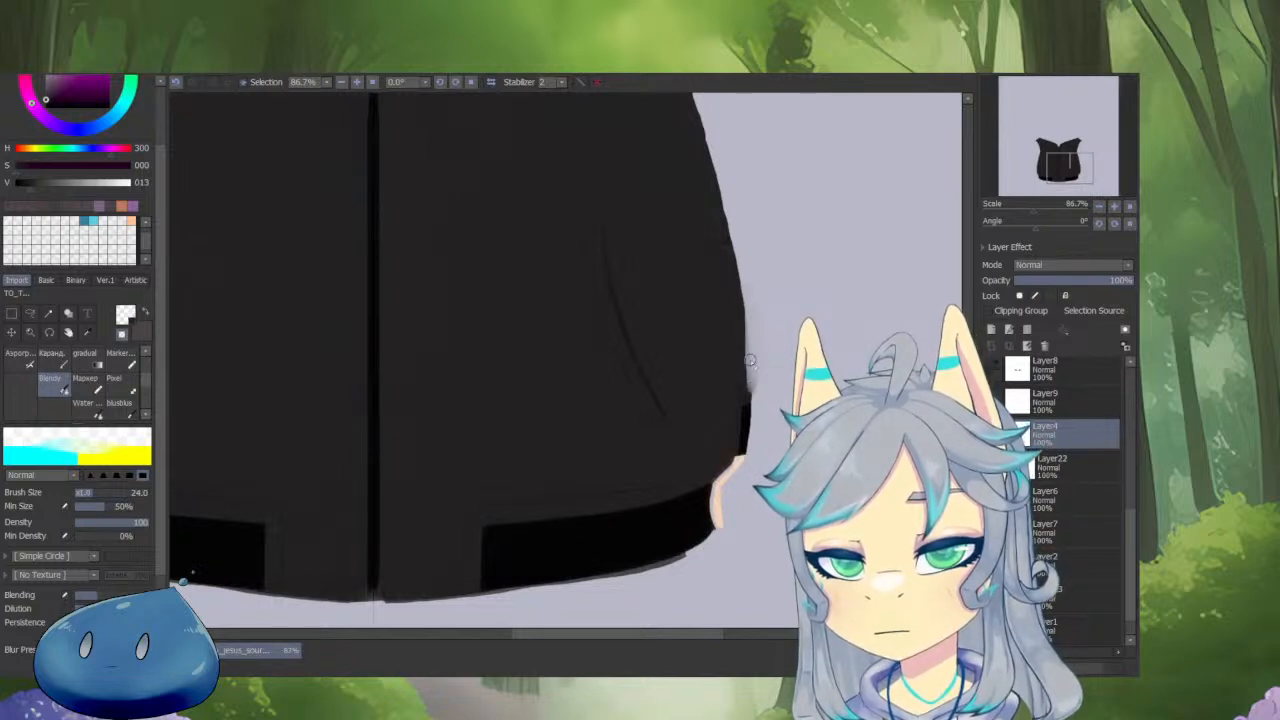
key("n")
left_click_drag(753, 295, 735, 275)
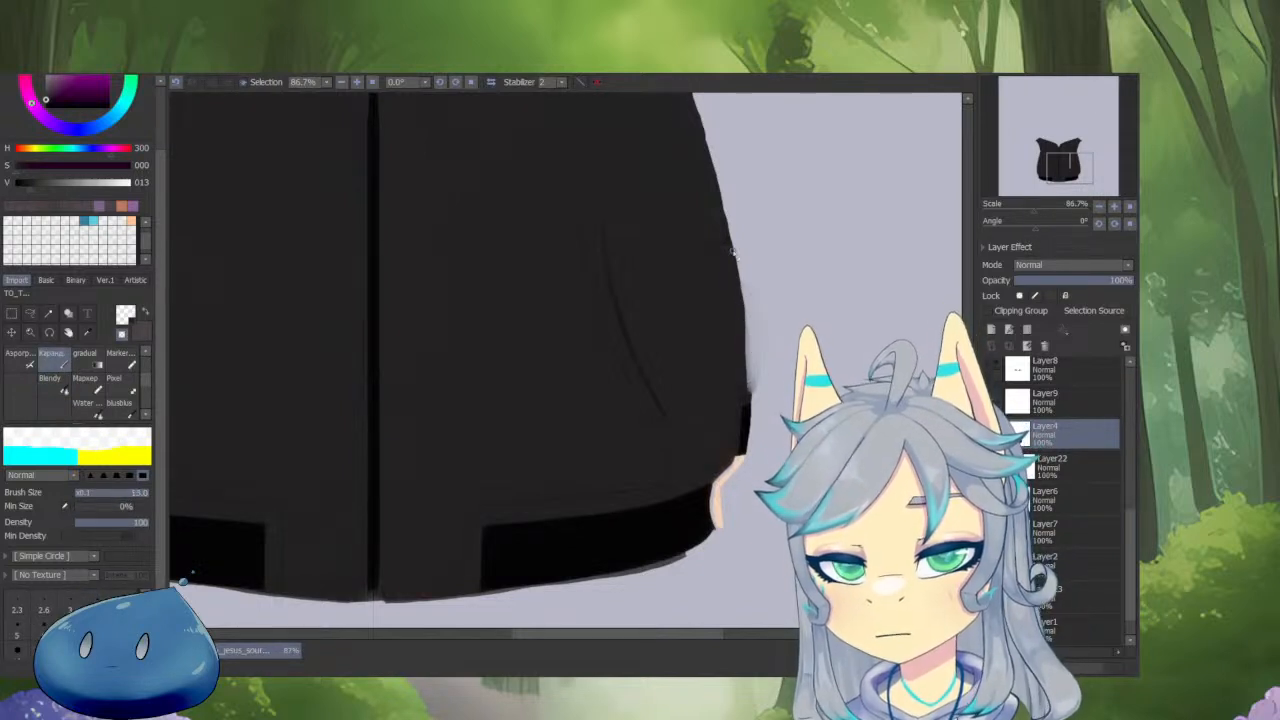
scroll(750, 401, "down", 2)
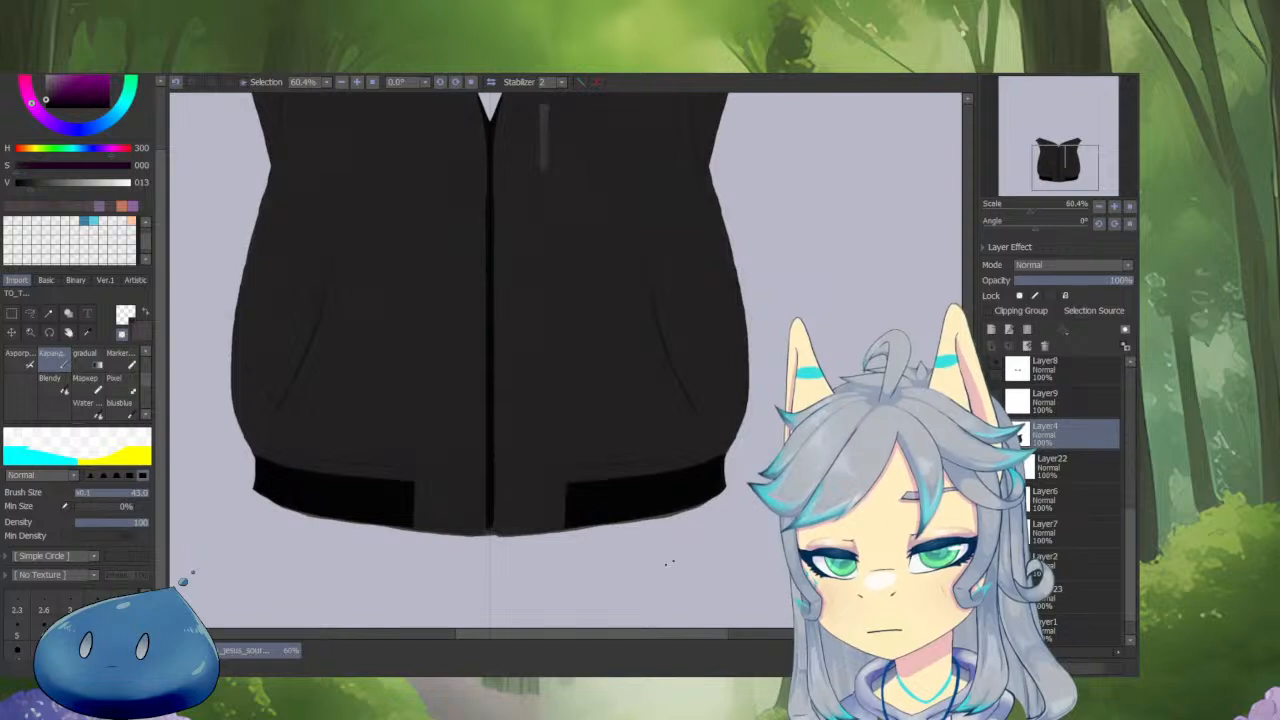
Clean up the jacket's hem and side contours with the transparent pencil brush at size 43.
left_click_drag(668, 563, 746, 440)
left_click_drag(694, 493, 529, 562)
left_click_drag(750, 365, 800, 450)
left_click_drag(744, 528, 634, 660)
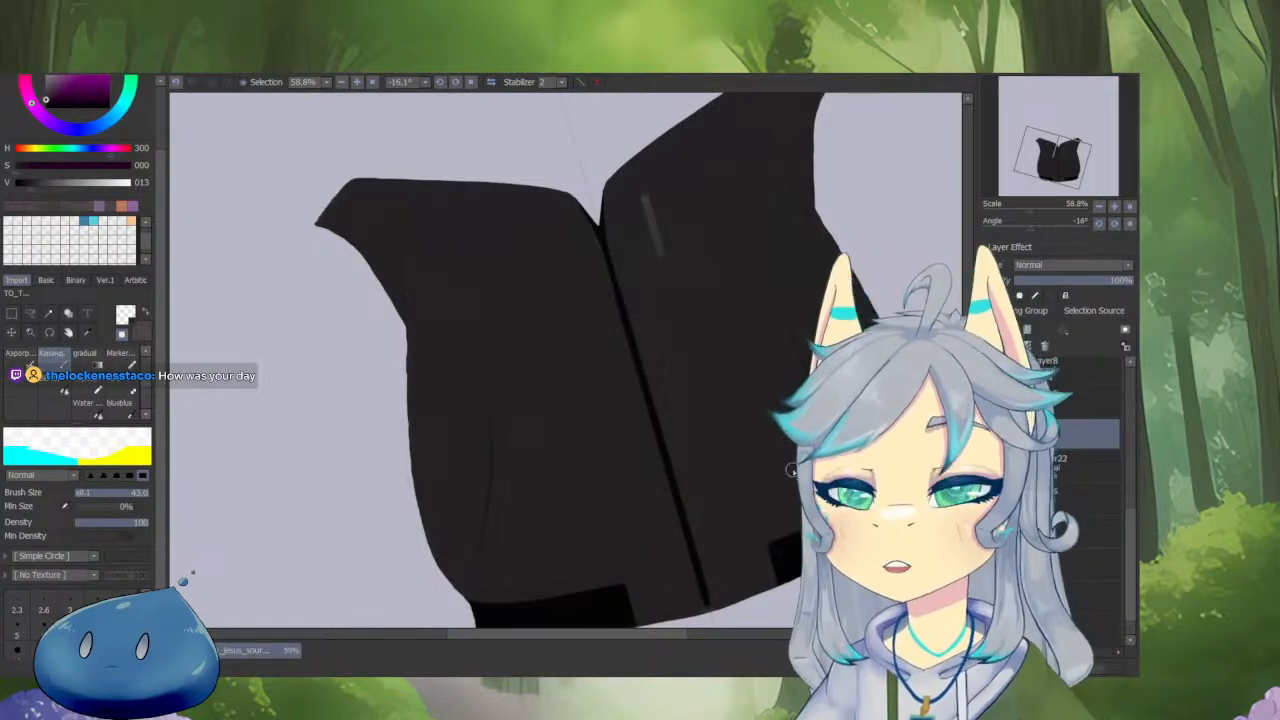
left_click_drag(600, 225, 557, 300)
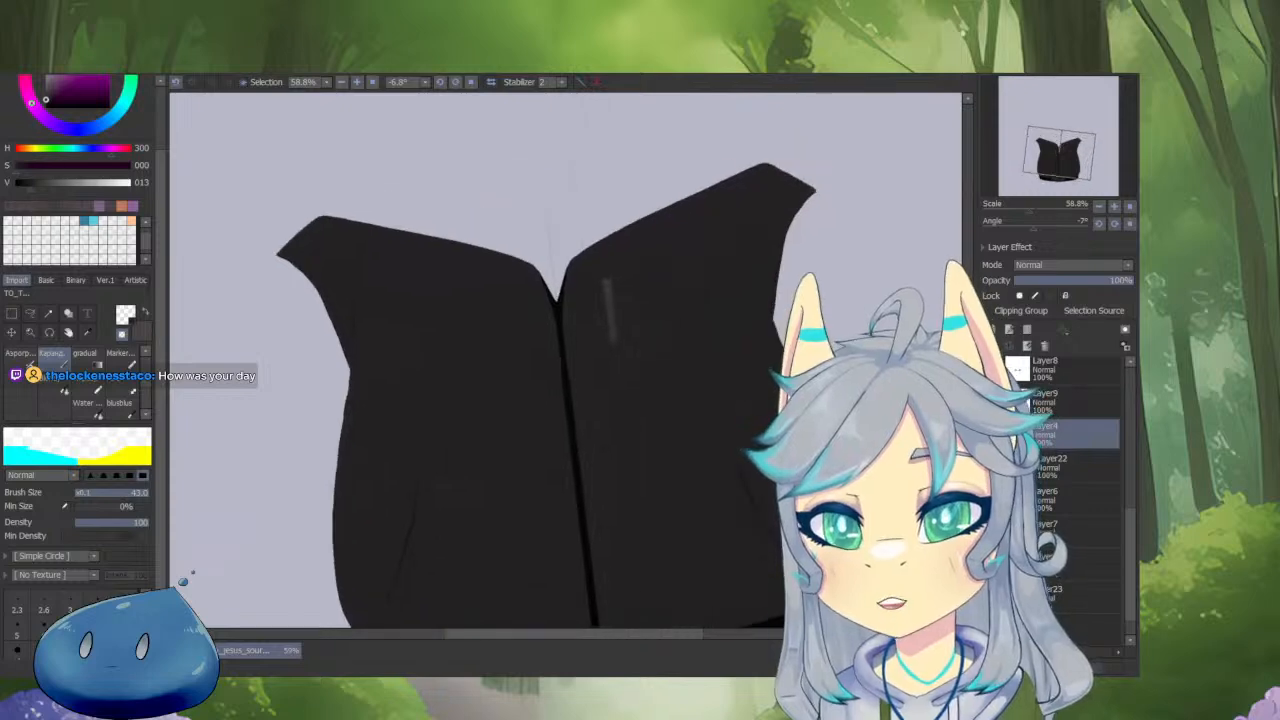
Show the whole character to check the sleeves against the jacket, and isolate the arms layer Layer1.
scroll(800, 405, "down", 5)
left_click(991, 433, "alt")
scroll(738, 388, "up", 4)
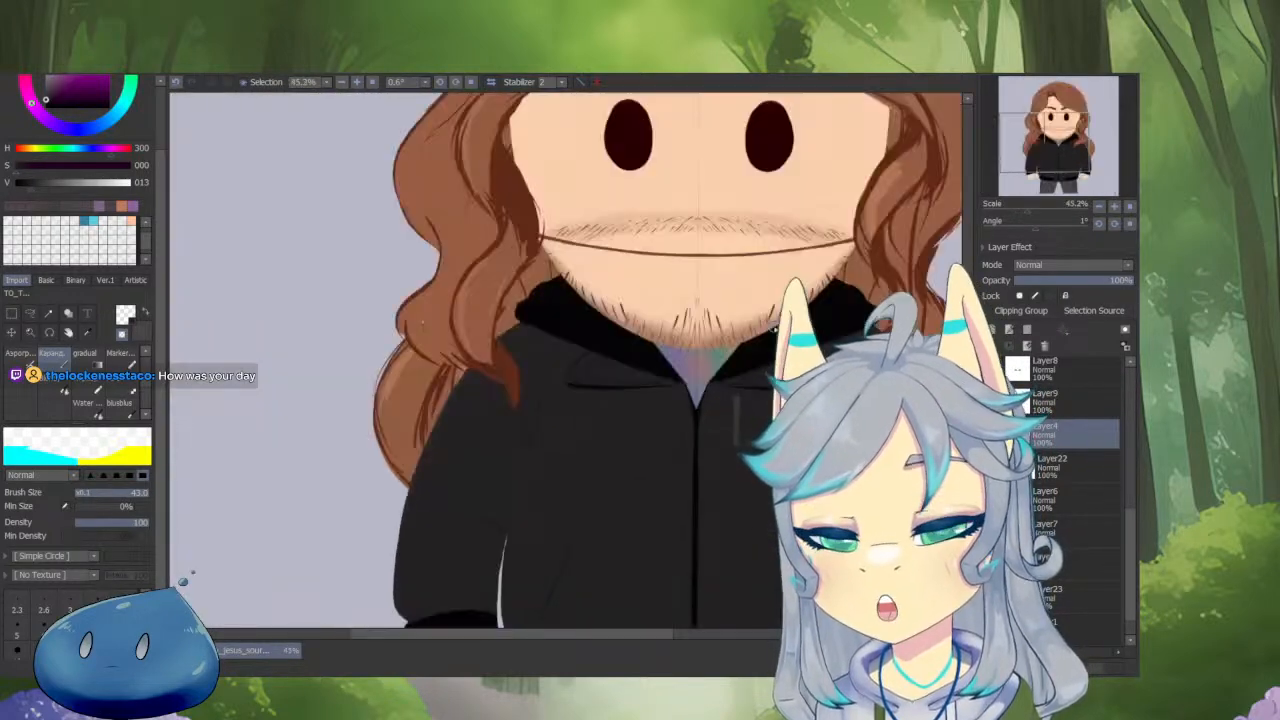
left_click_drag(773, 371, 730, 441)
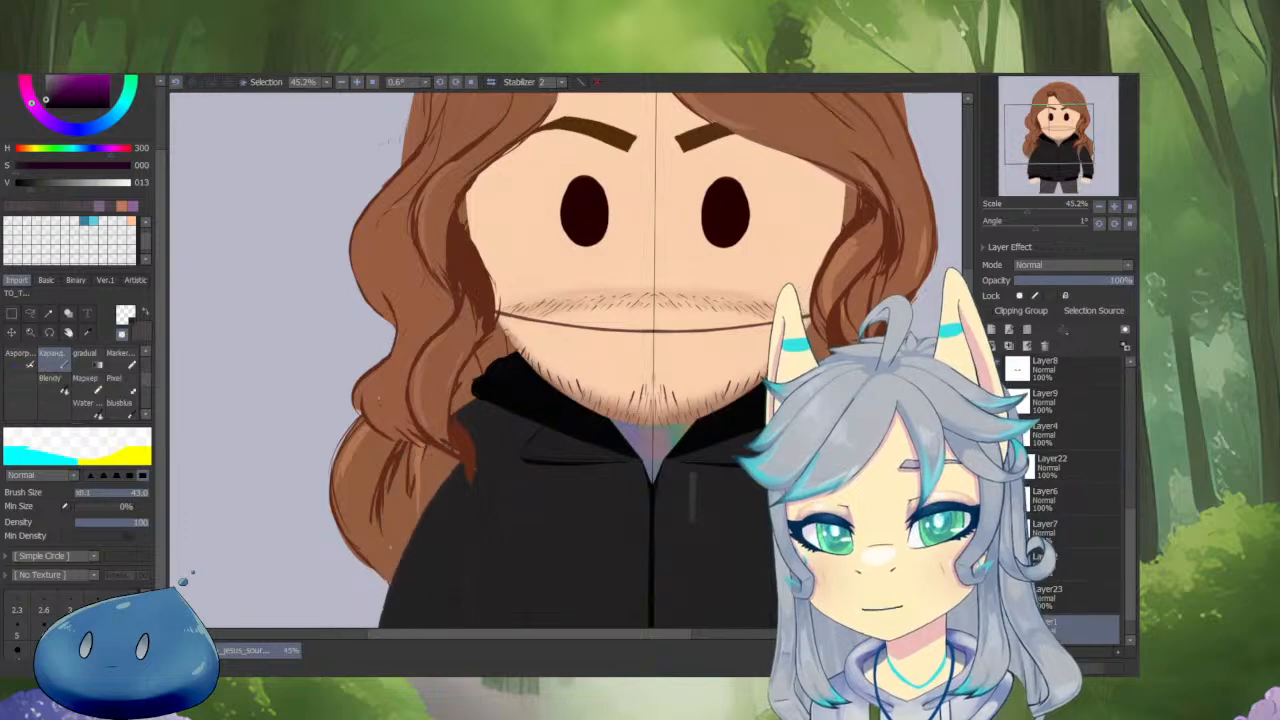
left_click_drag(466, 532, 561, 427)
scroll(561, 427, "up", 3)
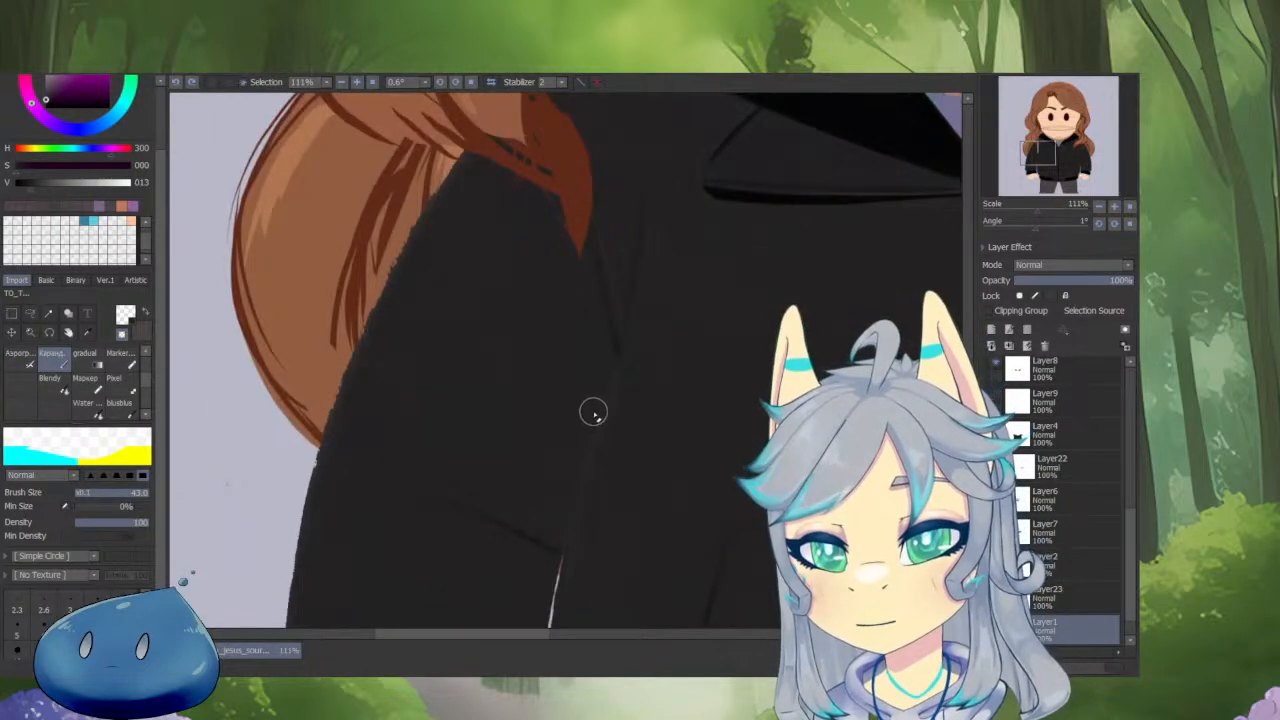
scroll(593, 413, "down", 3)
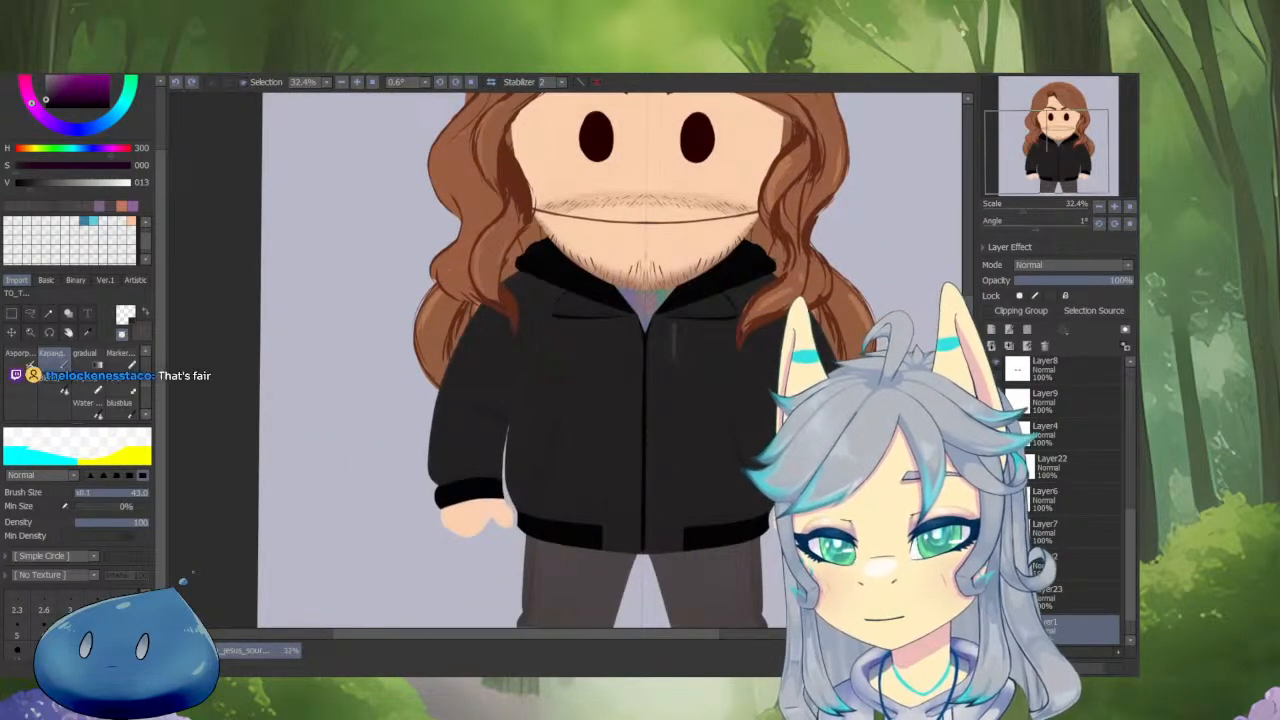
left_click_drag(593, 413, 576, 433)
left_click(996, 627, "alt")
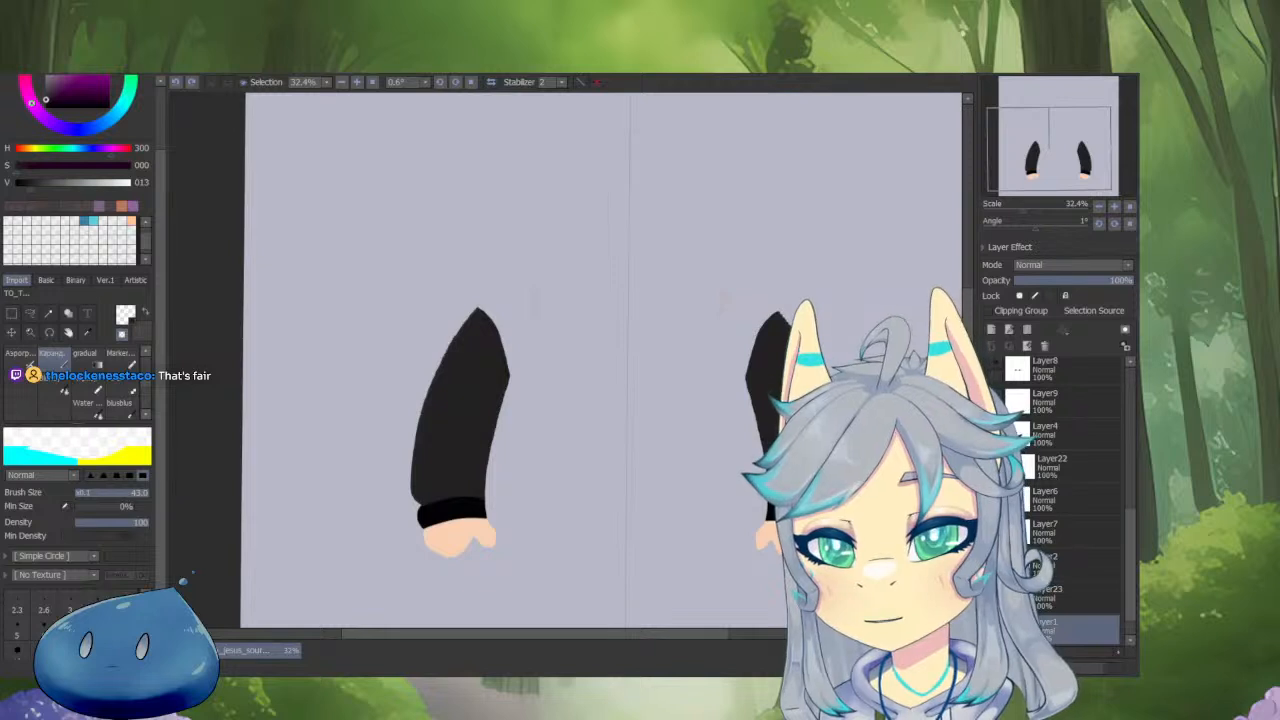
Lasso the arm on the viewer's left in Layer1, delete it, clear the selection and show all layers again.
key("w")
key("a")
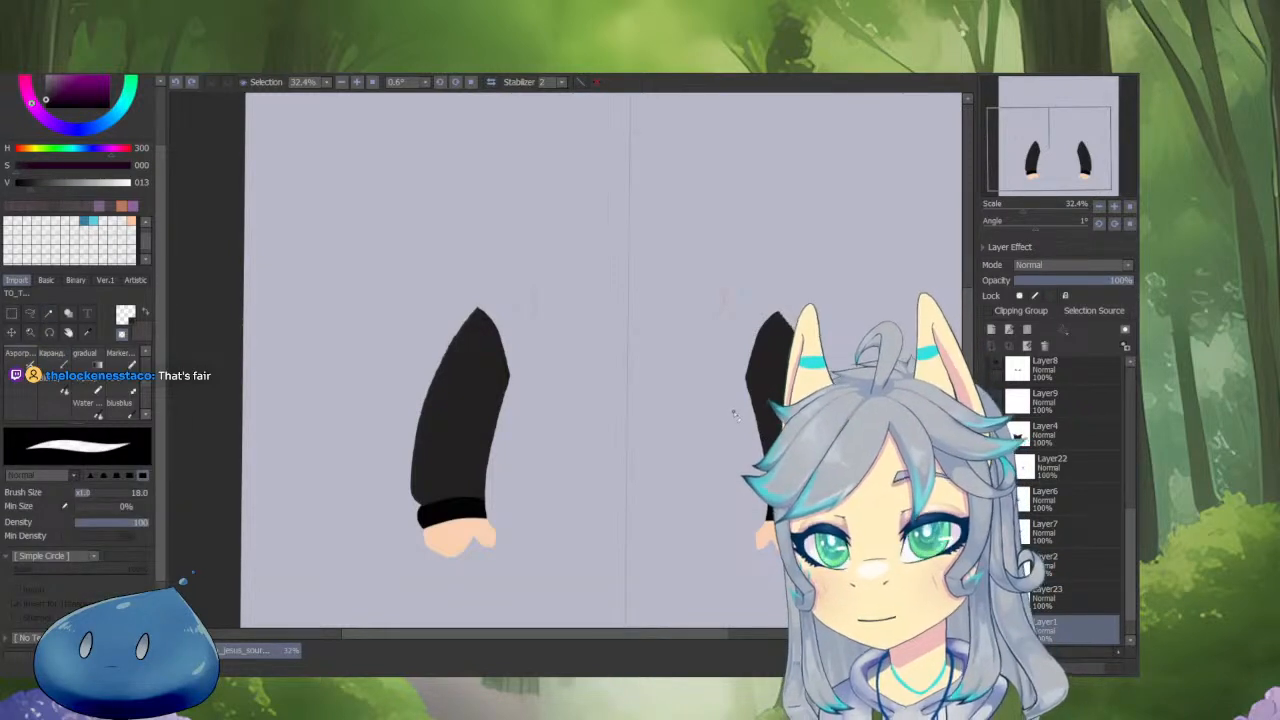
key("ctrl+z")
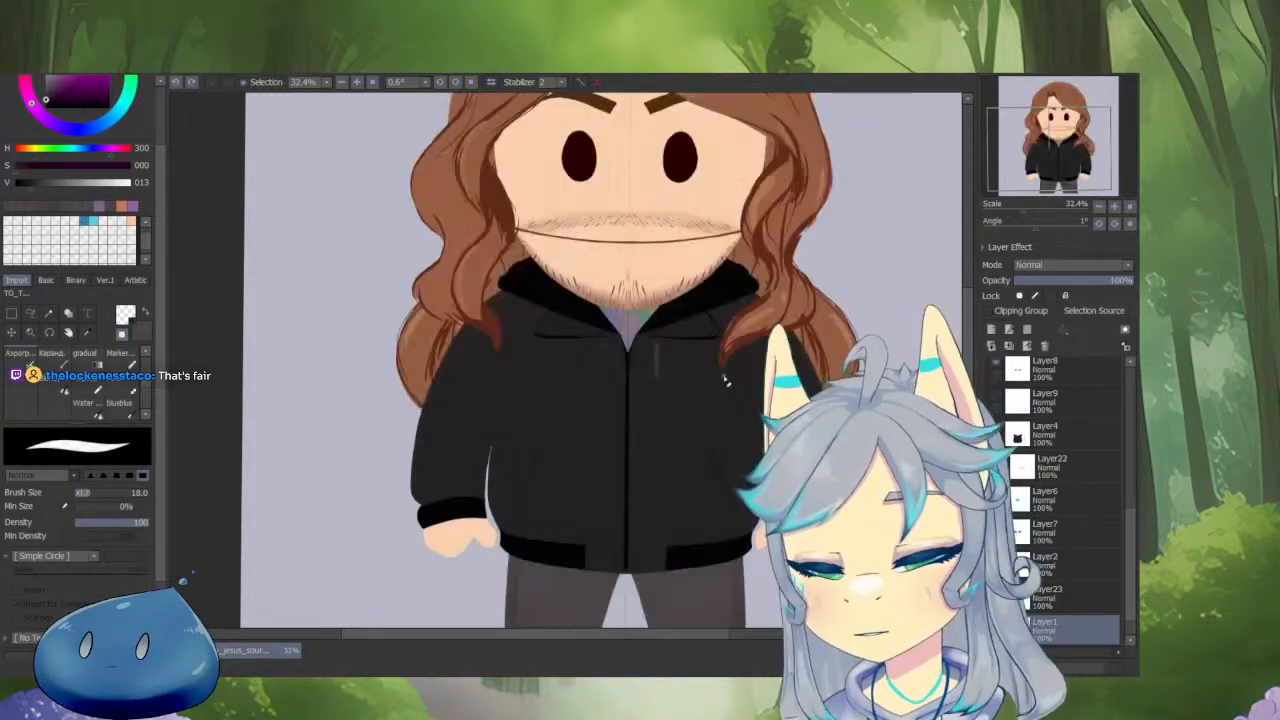
key("ctrl+y")
key("l")
mouse_move(443, 285)
left_mouse_down()
mouse_move(466, 618)
mouse_move(424, 279)
mouse_move(438, 284)
left_mouse_up()
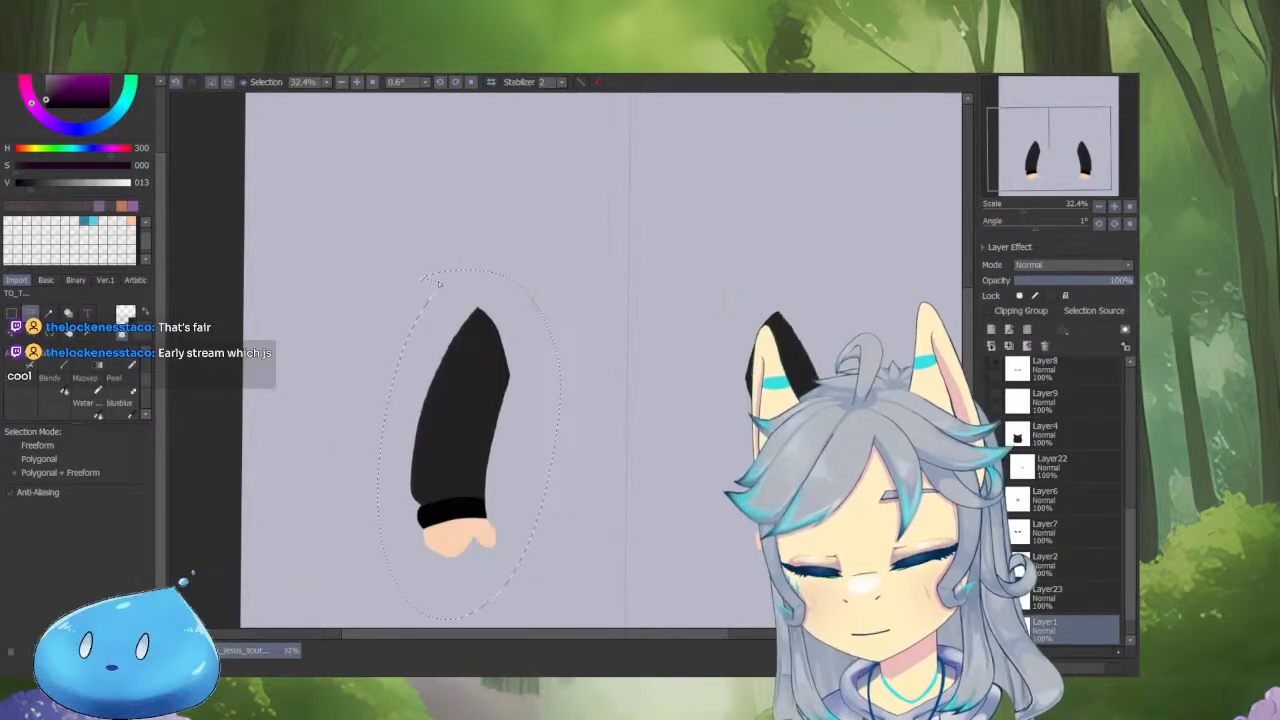
key("Delete")
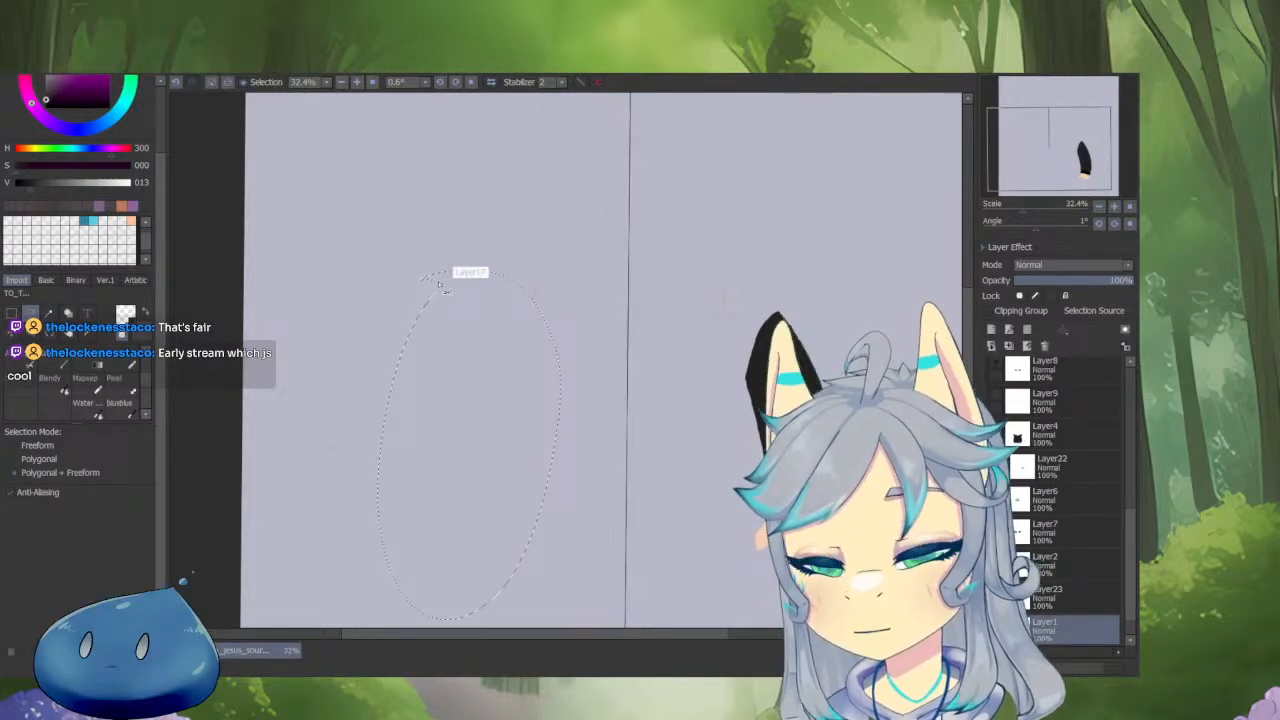
key("ctrl+d")
left_click(995, 629, "alt")
scroll(1130, 486, "up", 2)
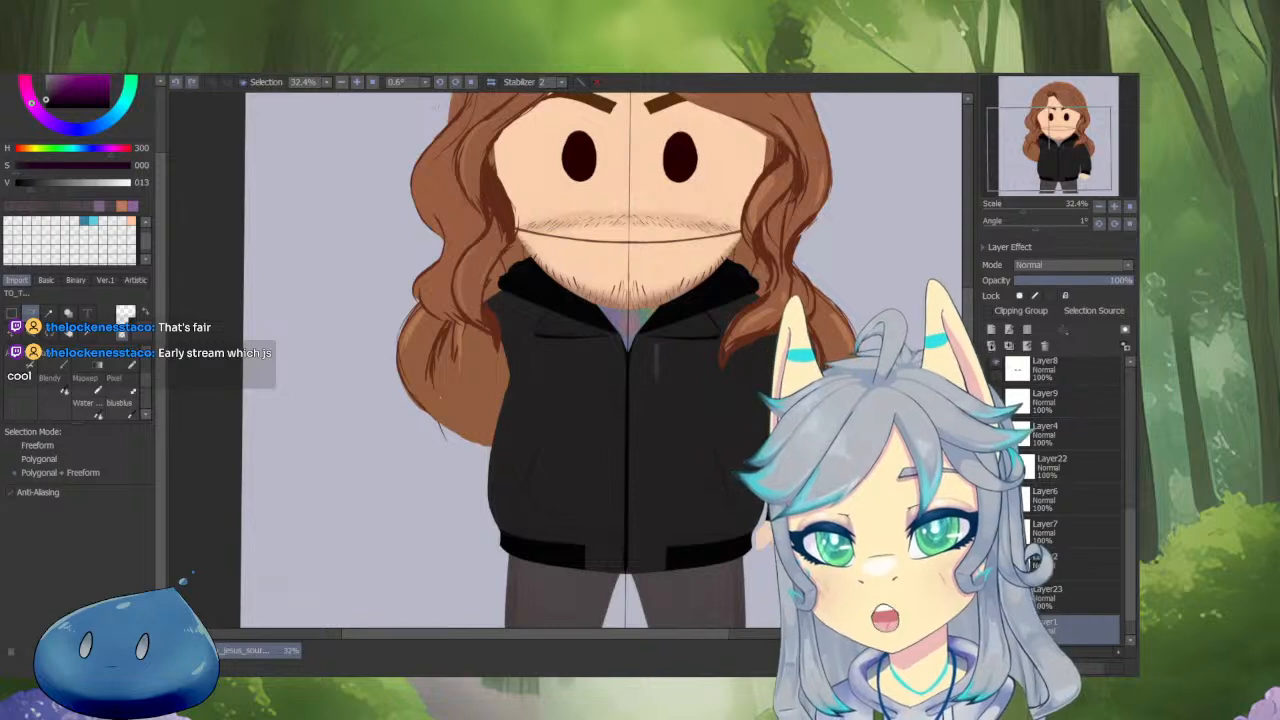
left_click_drag(1130, 488, 1129, 348)
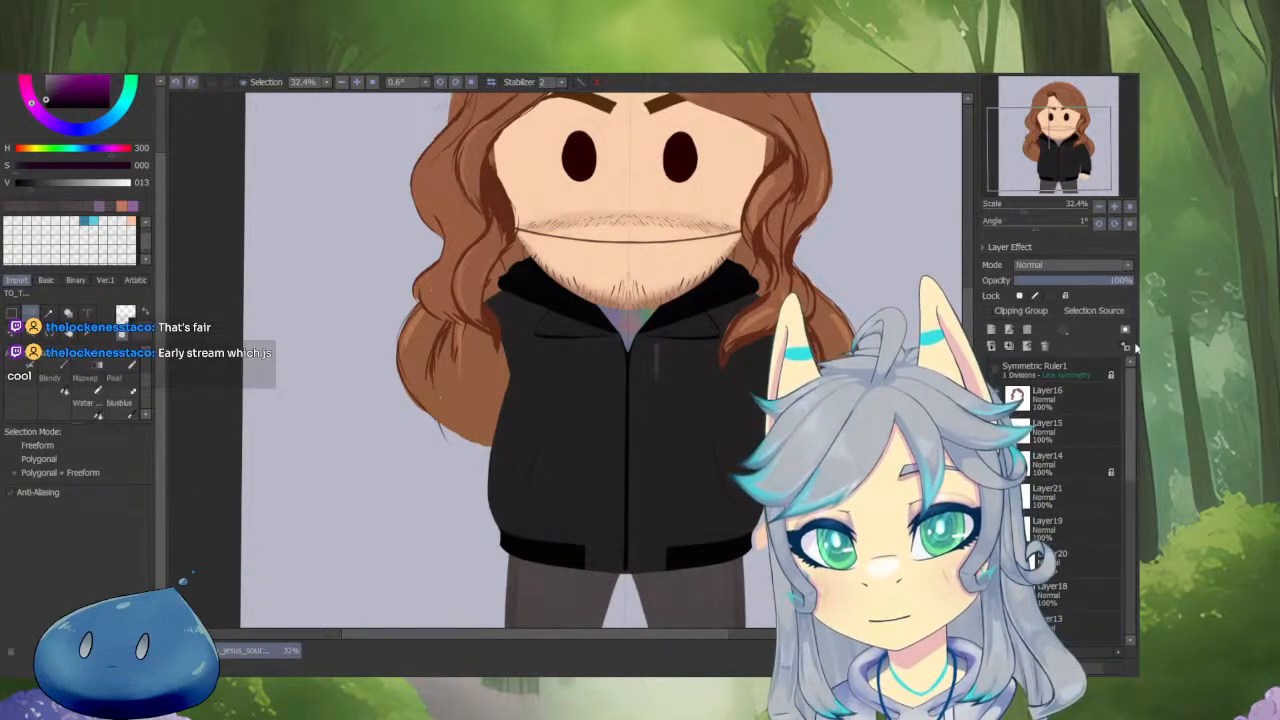
Hide the front hair layer Layer16 and make the arms layer Layer1 active.
left_click(995, 398)
left_click_drag(450, 350, 430, 413)
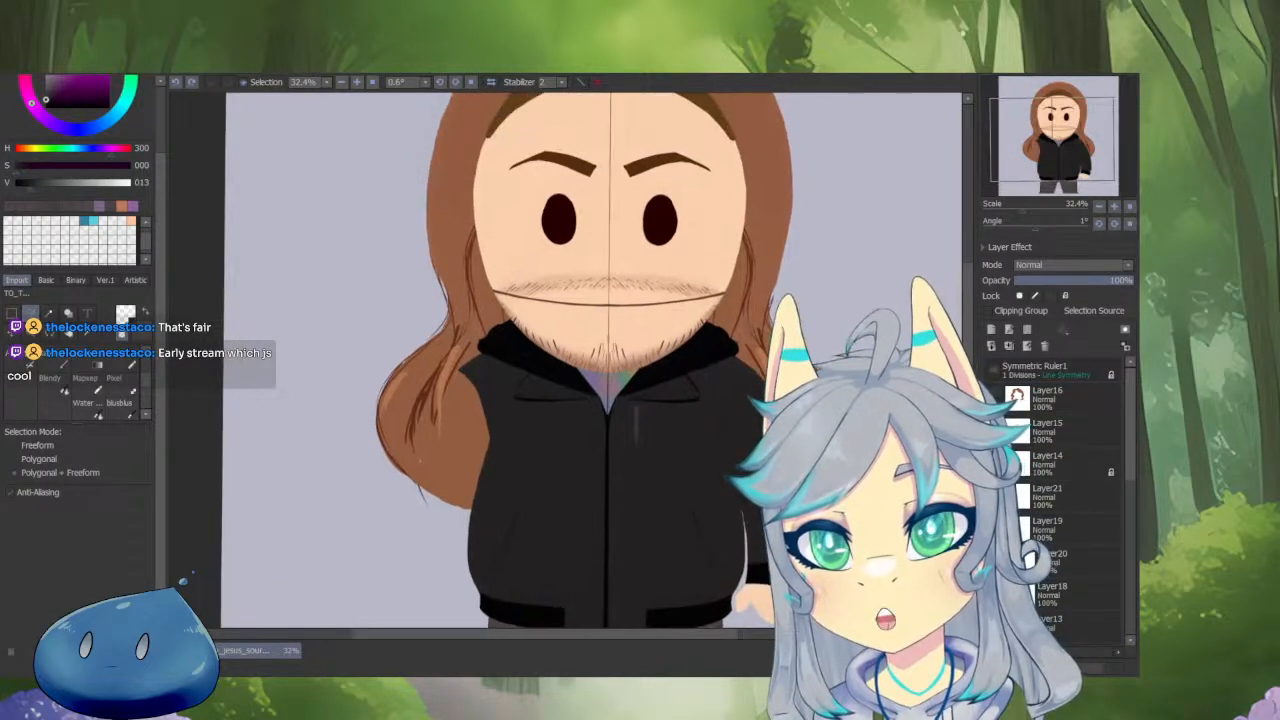
left_click(430, 420, "ctrl+shift")
key("b")
left_click(1078, 597)
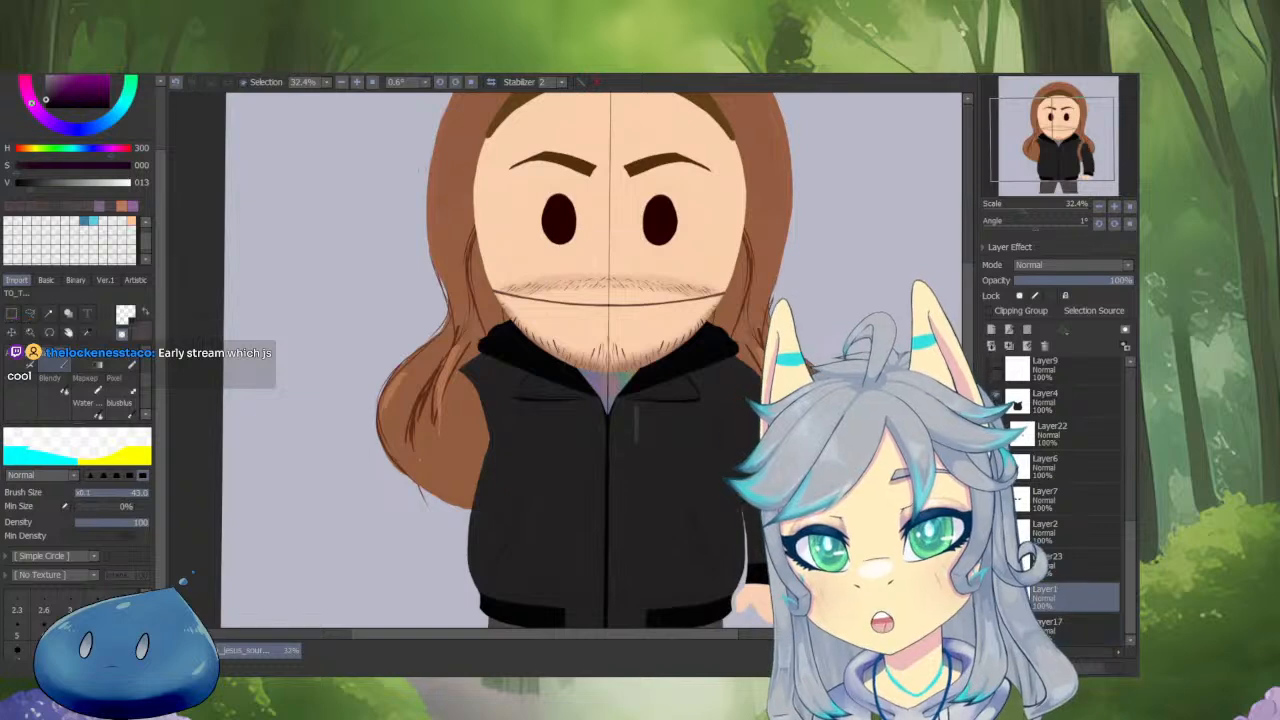
scroll(513, 362, "up", 10)
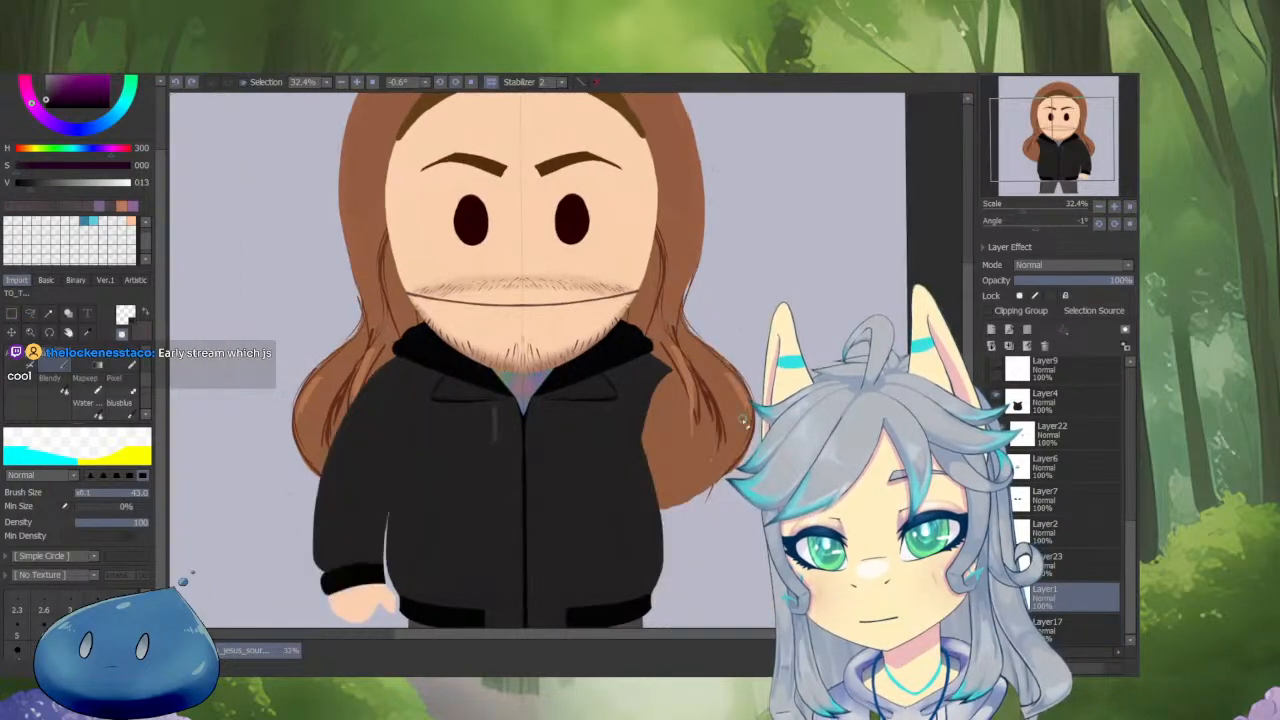
Inspect the remaining arm's shoulder edge in mirrored view, restore the normal view, sample the sleeve's dark colour and clear the selection.
key("l")
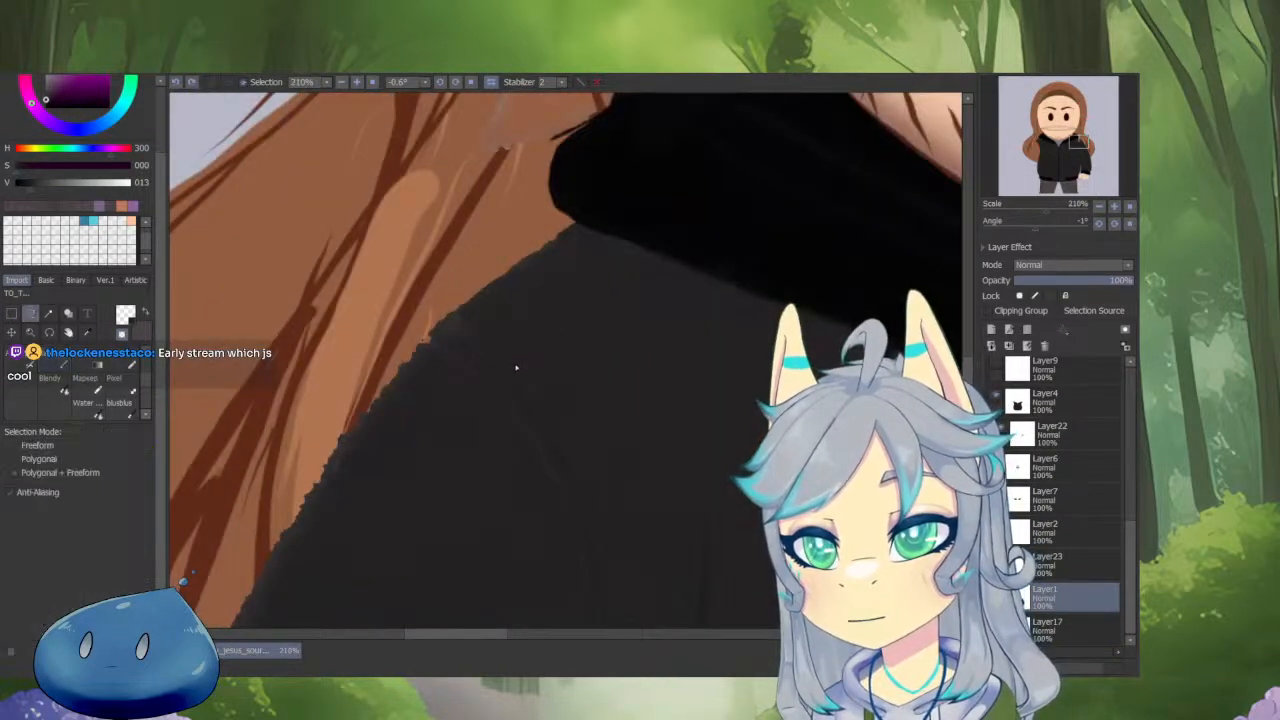
scroll(489, 435, "down", 4)
left_click_drag(489, 501, 517, 443)
scroll(517, 443, "down", 4)
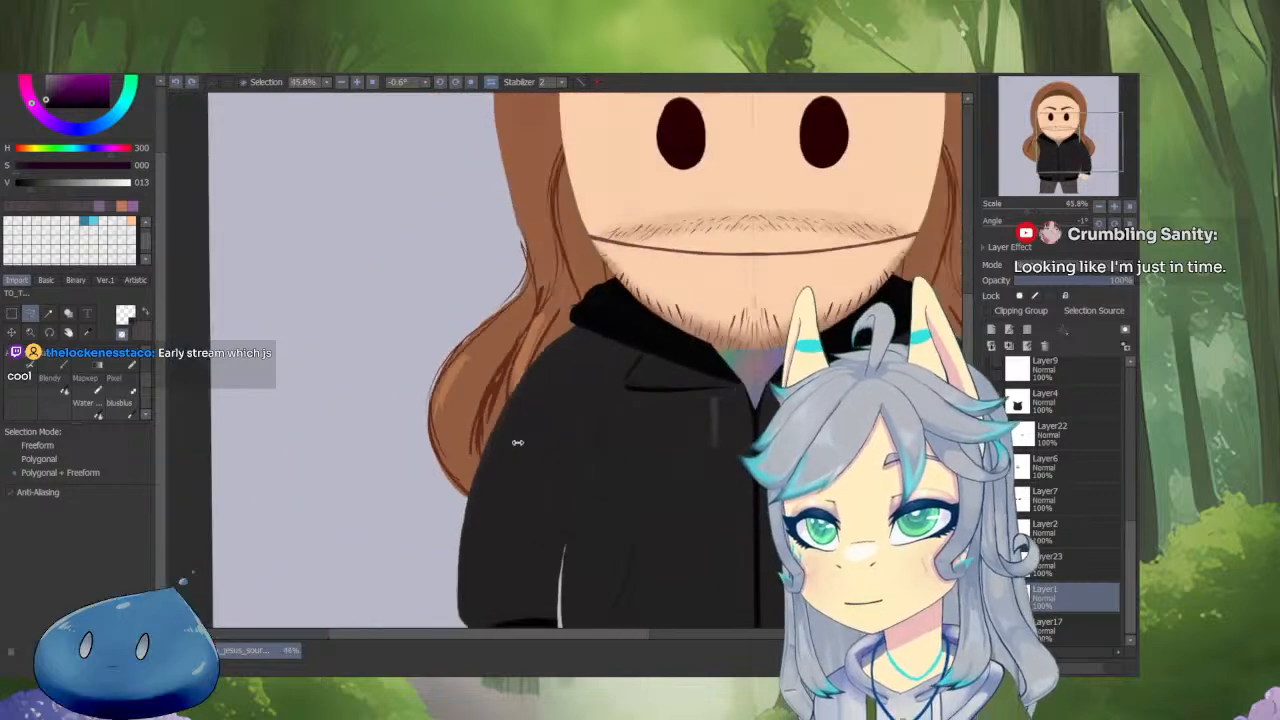
key("h")
mouse_move(606, 500)
left_mouse_down()
mouse_move(676, 466)
mouse_move(700, 540)
mouse_move(640, 496)
left_mouse_up()
right_click(676, 466)
key("ctrl+d")
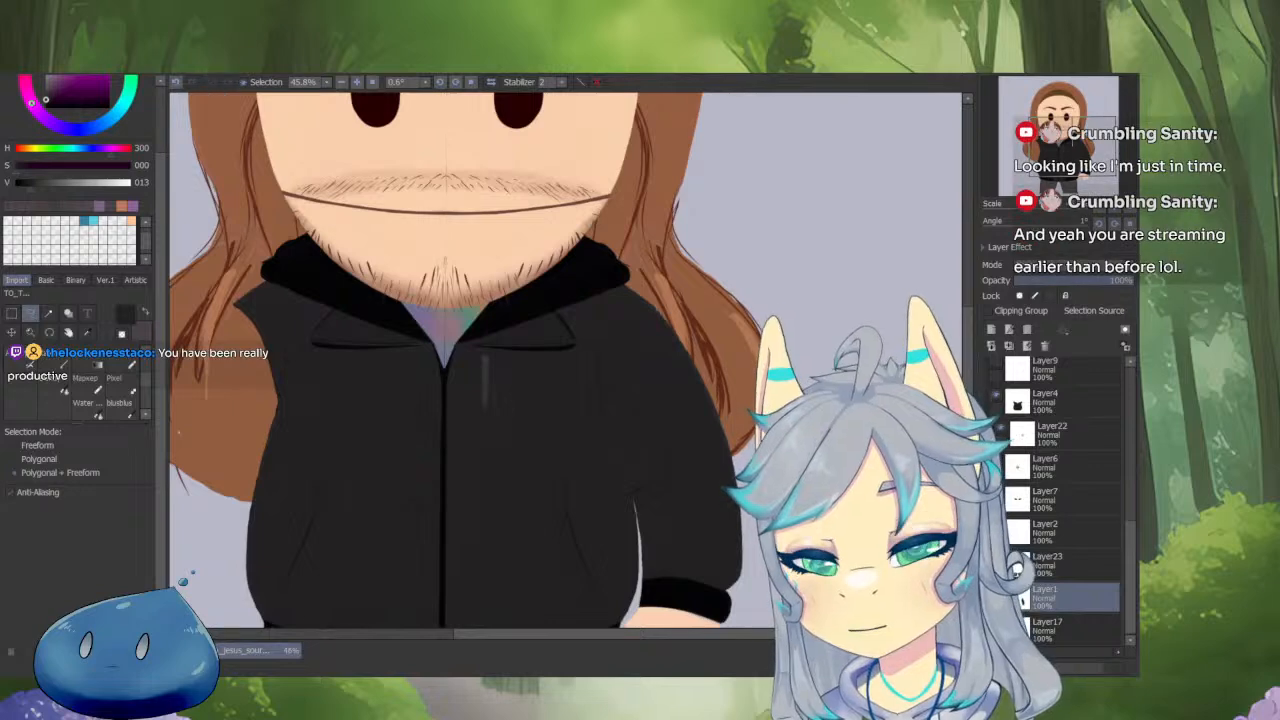
Place a dark marker dot beside the character and mirror a copy of the remaining arm onto the armless side using a full-canvas transform.
key("n")
scroll(808, 449, "down", 3)
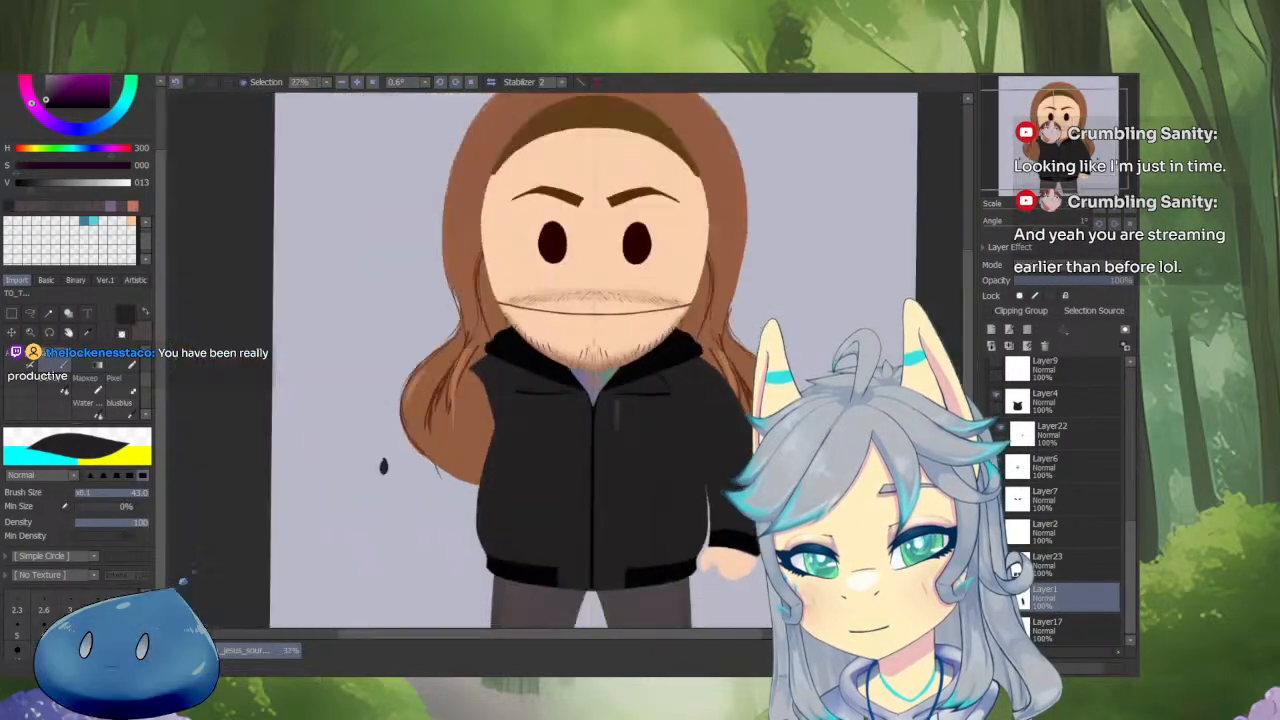
key("ctrl+a")
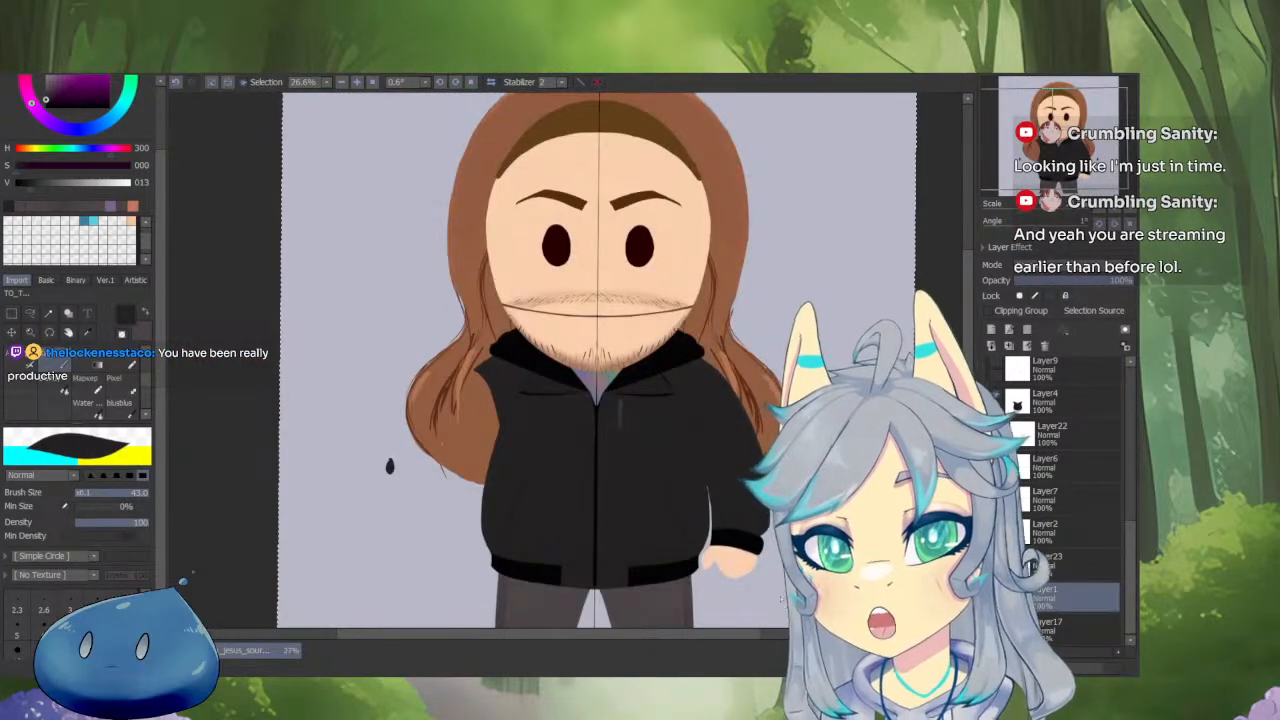
key("ctrl+t")
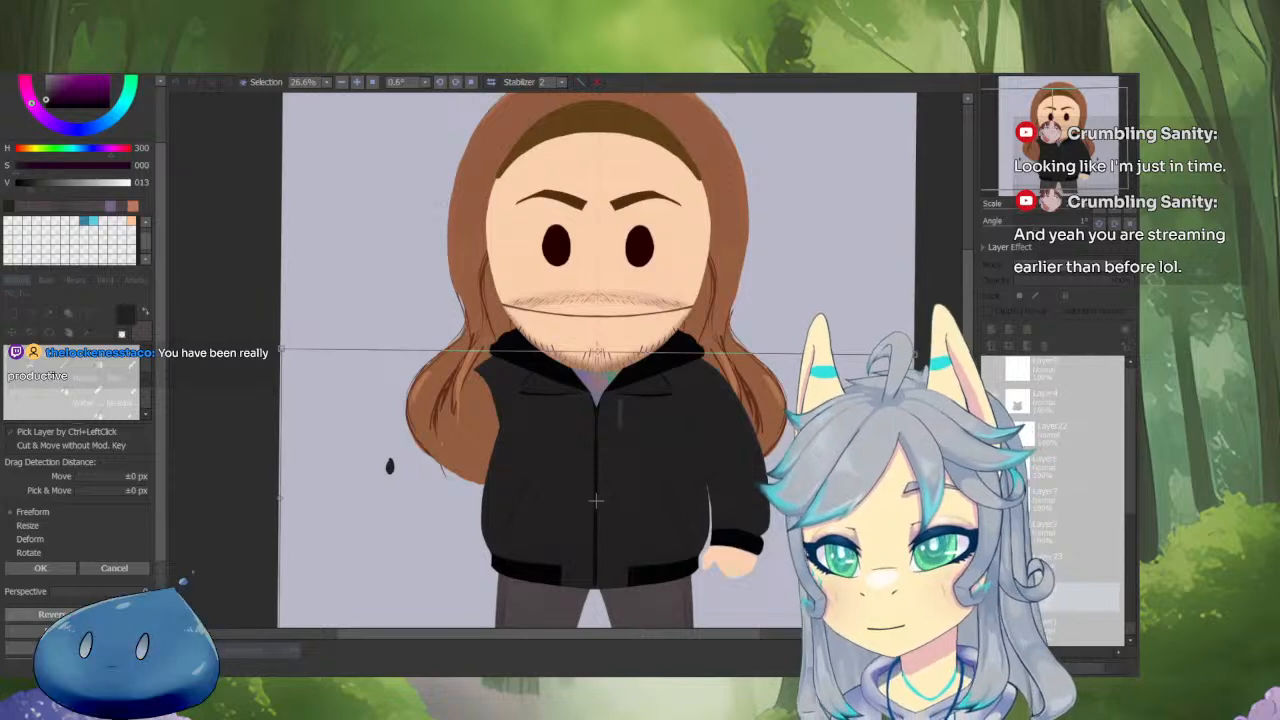
left_click(40, 567)
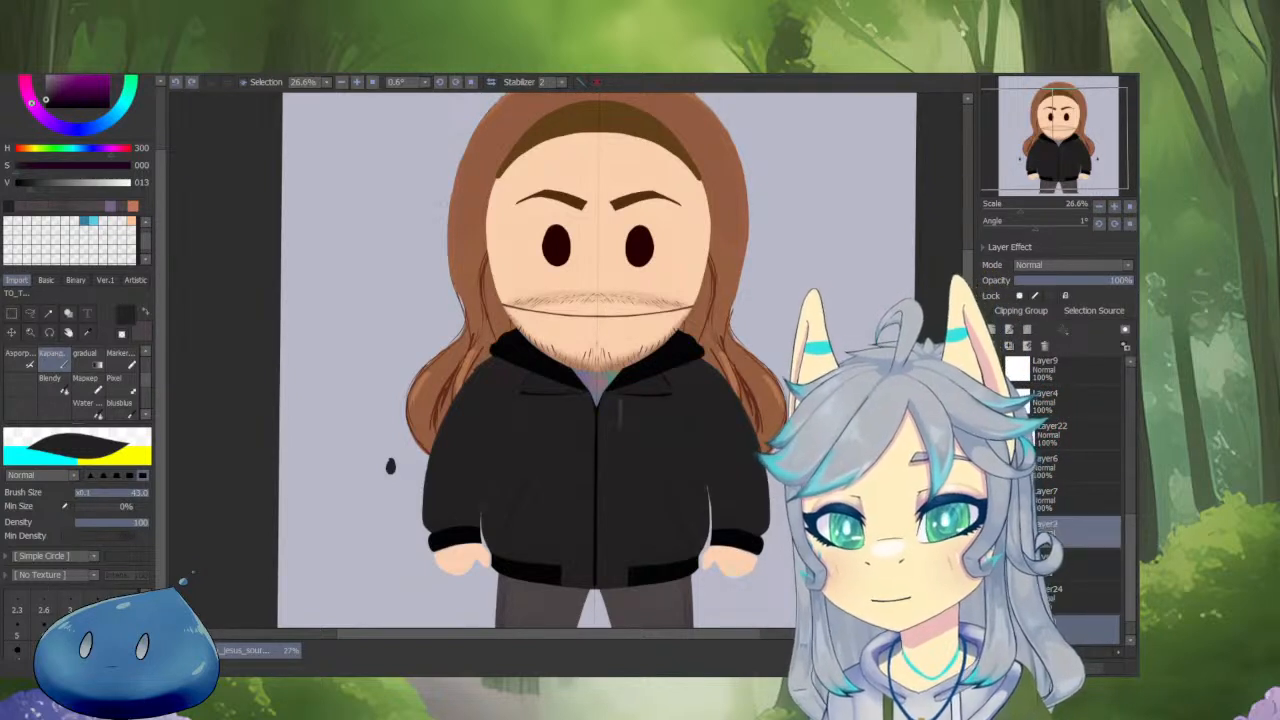
Merge the mirrored arm layer Layer24 with the arms layer Layer1.
left_click(1068, 510)
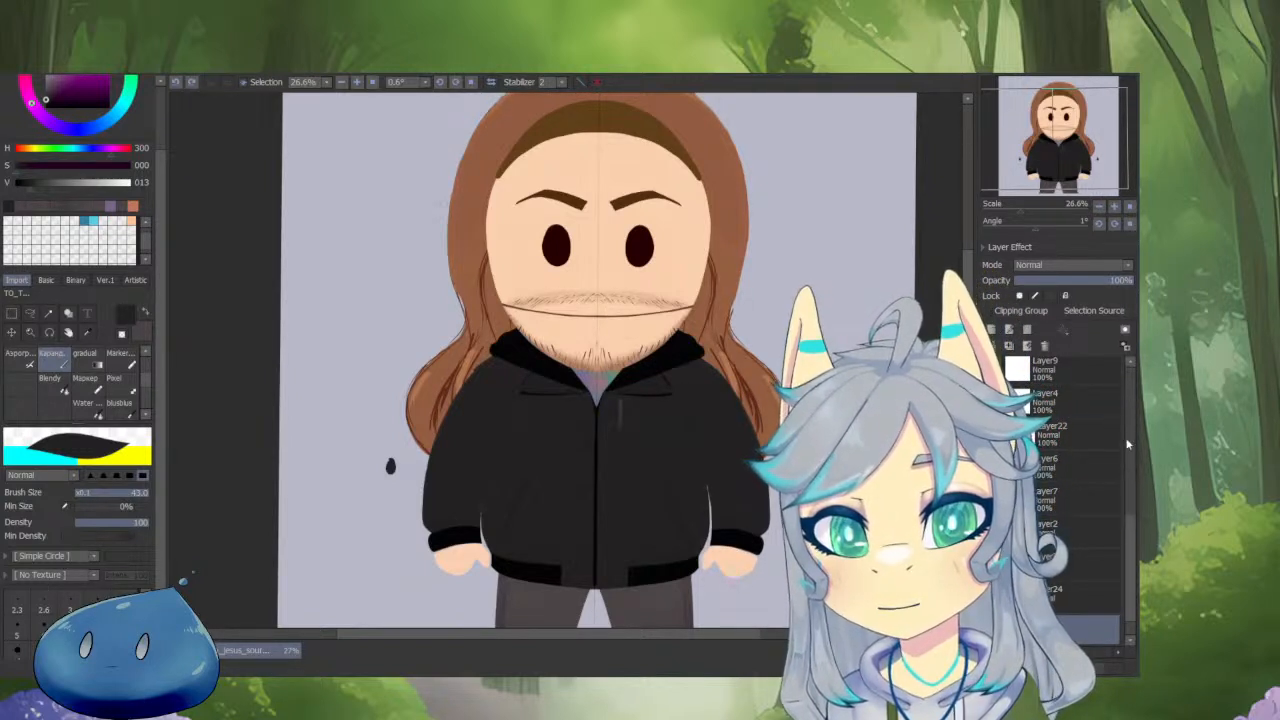
left_click_drag(1131, 541, 1133, 557)
left_click(1097, 571)
key("Delete")
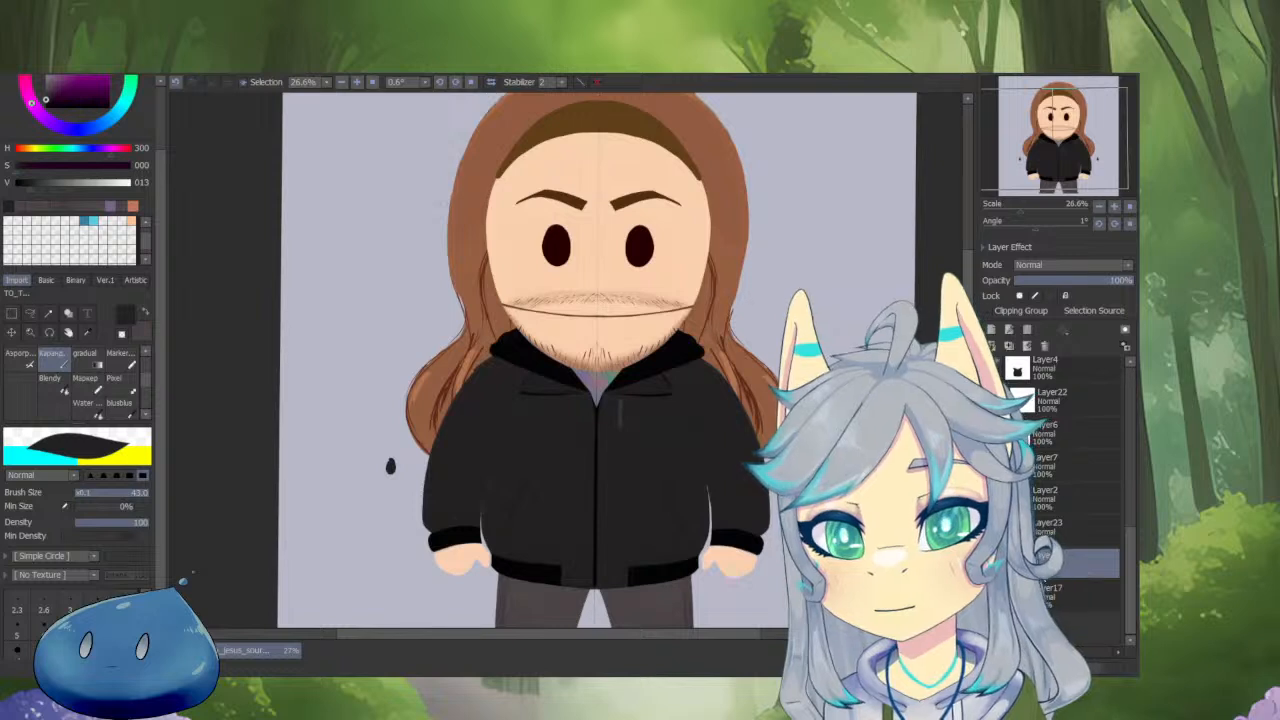
Isolate the arms layer Layer1 and touch up the inner edge of the sleeve on the viewer's left with its dark colour.
key("x")
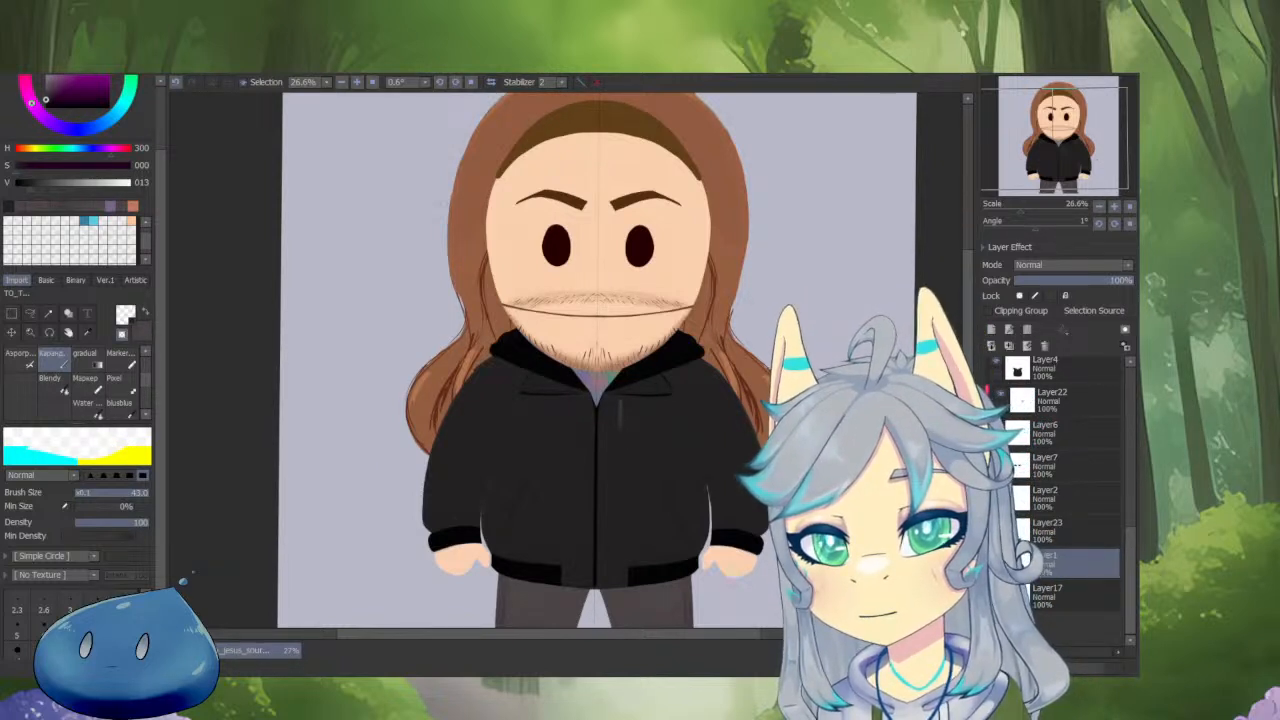
scroll(482, 450, "up", 7)
key("v")
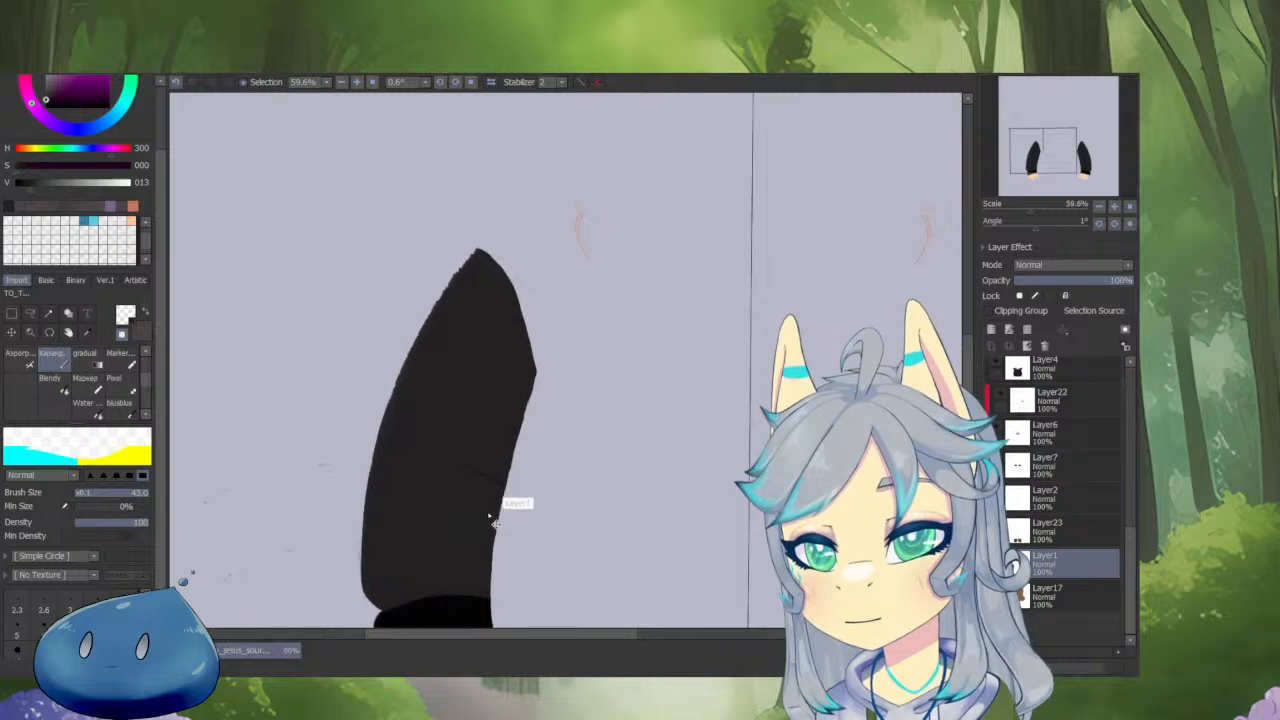
key("x")
scroll(505, 482, "up", 3)
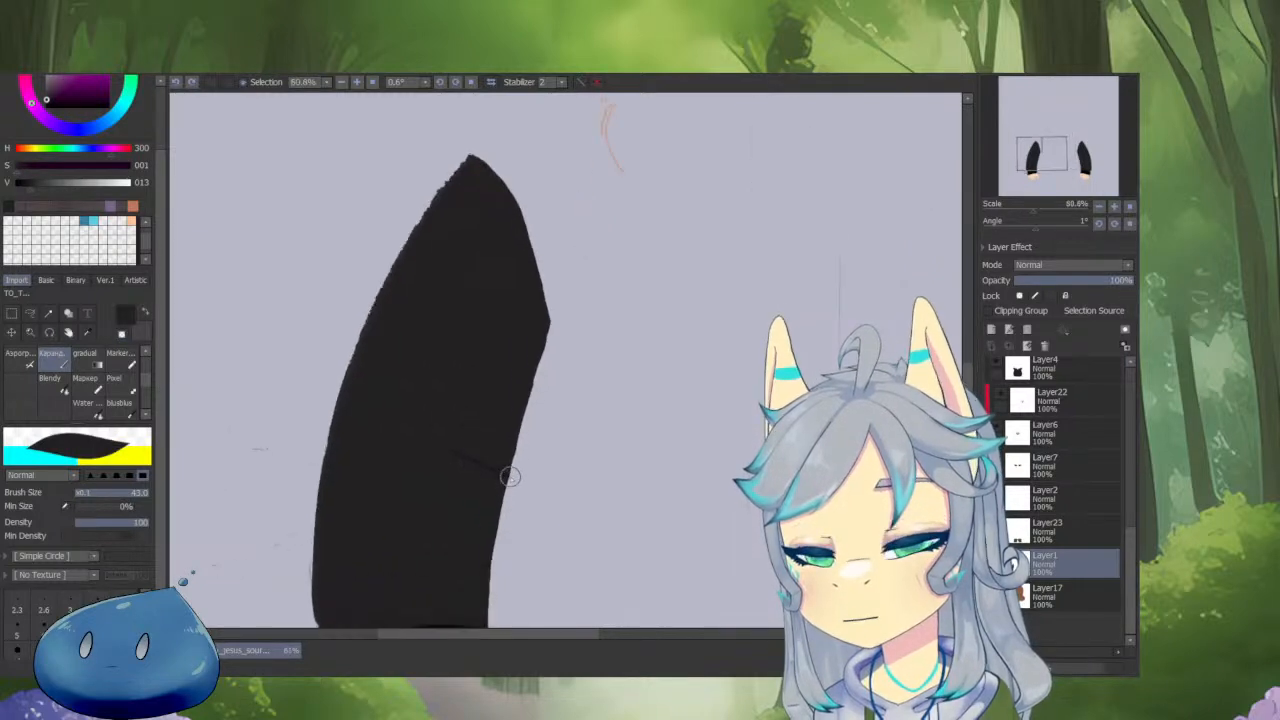
key("v")
mouse_move(510, 486)
left_mouse_down()
mouse_move(496, 512)
mouse_move(560, 400)
left_mouse_up()
Draw an outward-curving contour along the sleeve's inner edge with the dark pencil, redoing the strokes that do not fit.
key("v")
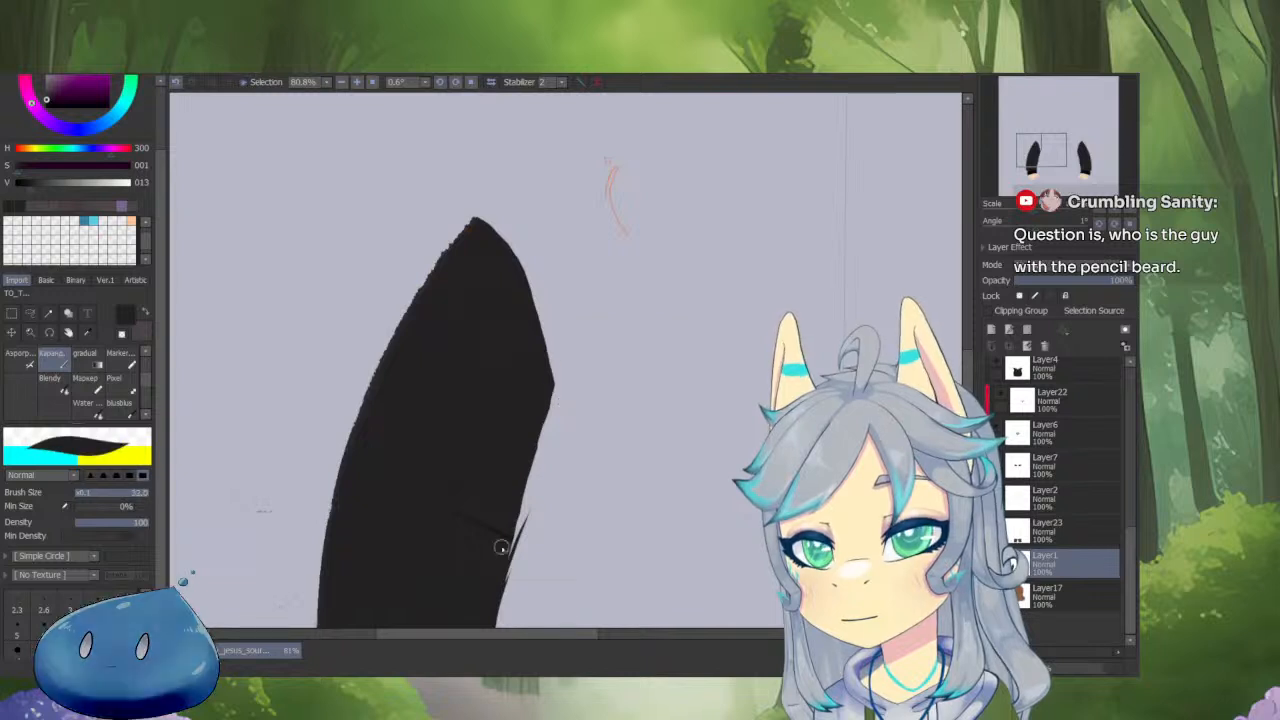
left_click_drag(495, 588, 530, 504)
left_click_drag(500, 586, 551, 460)
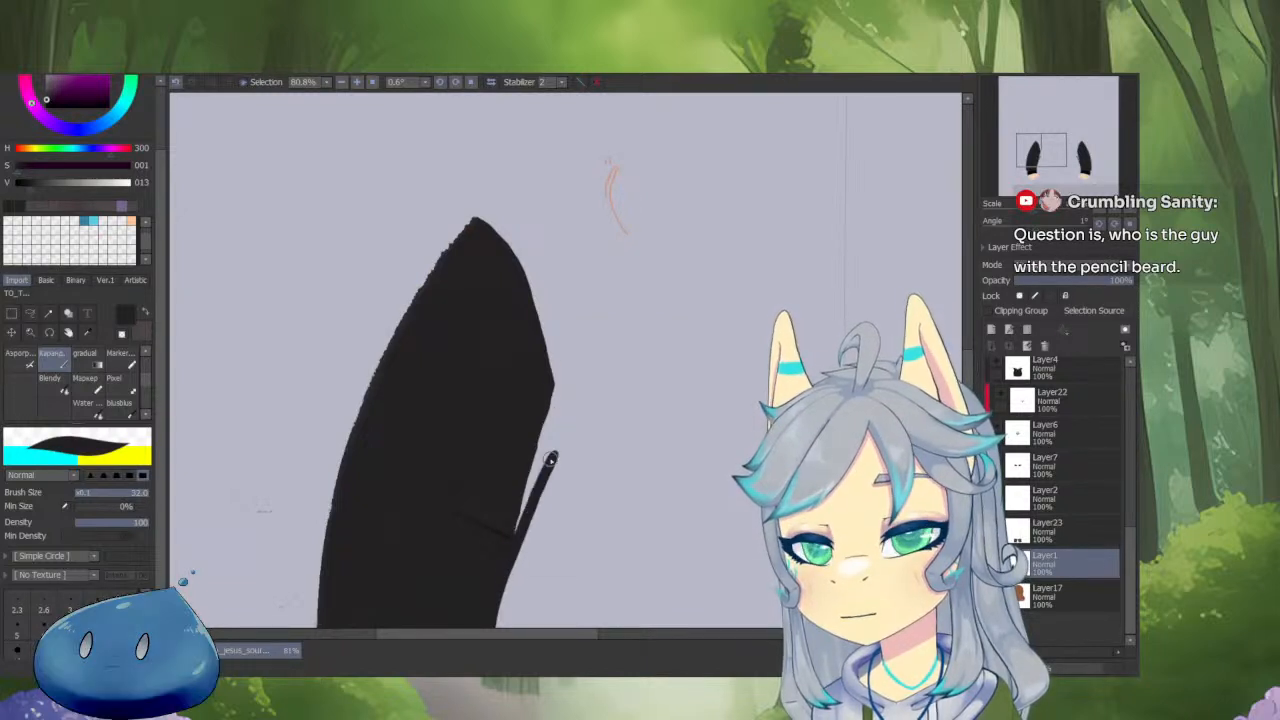
key("ctrl+z")
left_click_drag(494, 587, 558, 438)
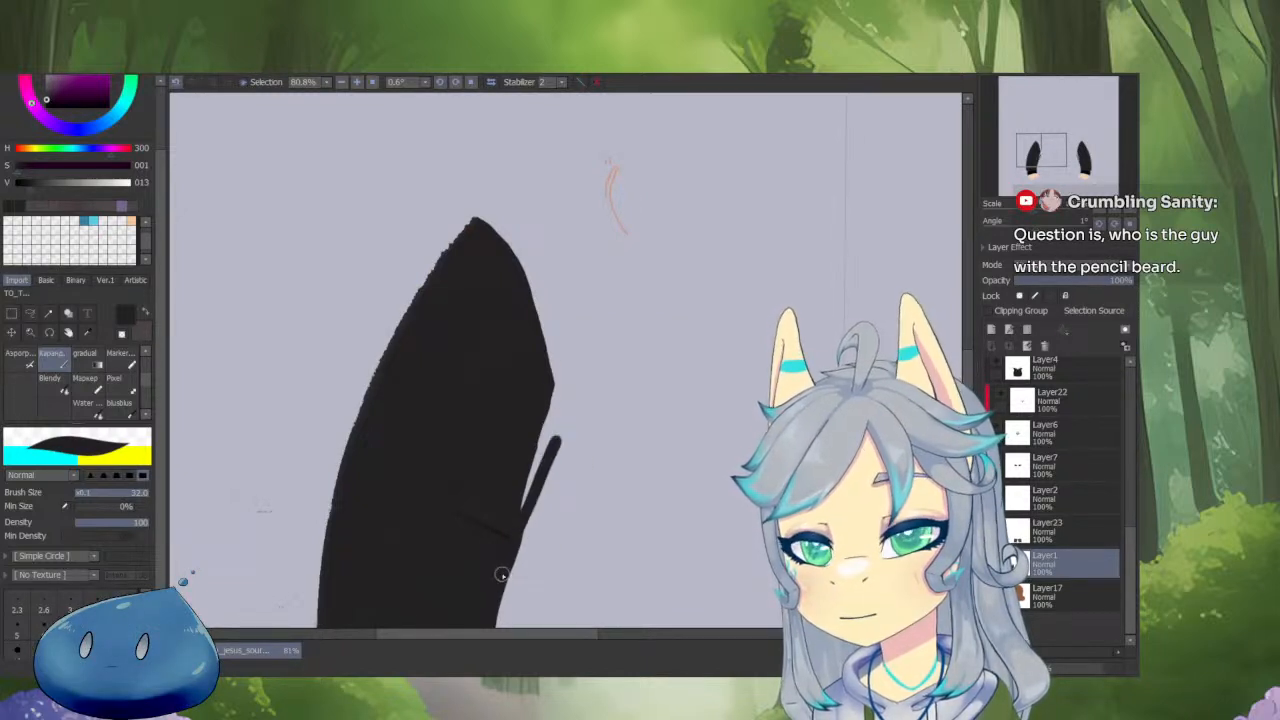
mouse_move(500, 570)
left_mouse_down()
mouse_move(555, 420)
mouse_move(545, 312)
left_mouse_up()
Try to extend the sleeve's shoulder tip with a curved stroke in the sampled dark colour, and undo it.
scroll(536, 263, "up", 1)
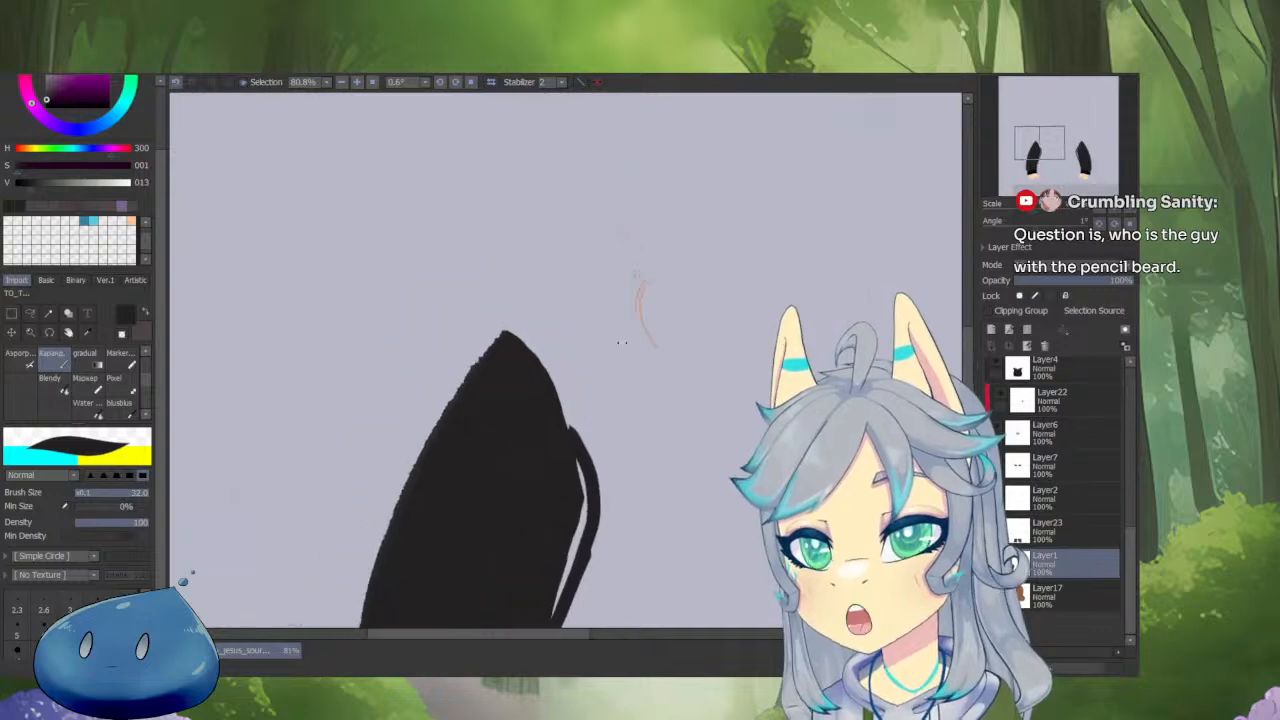
key("e")
scroll(470, 380, "up", 4)
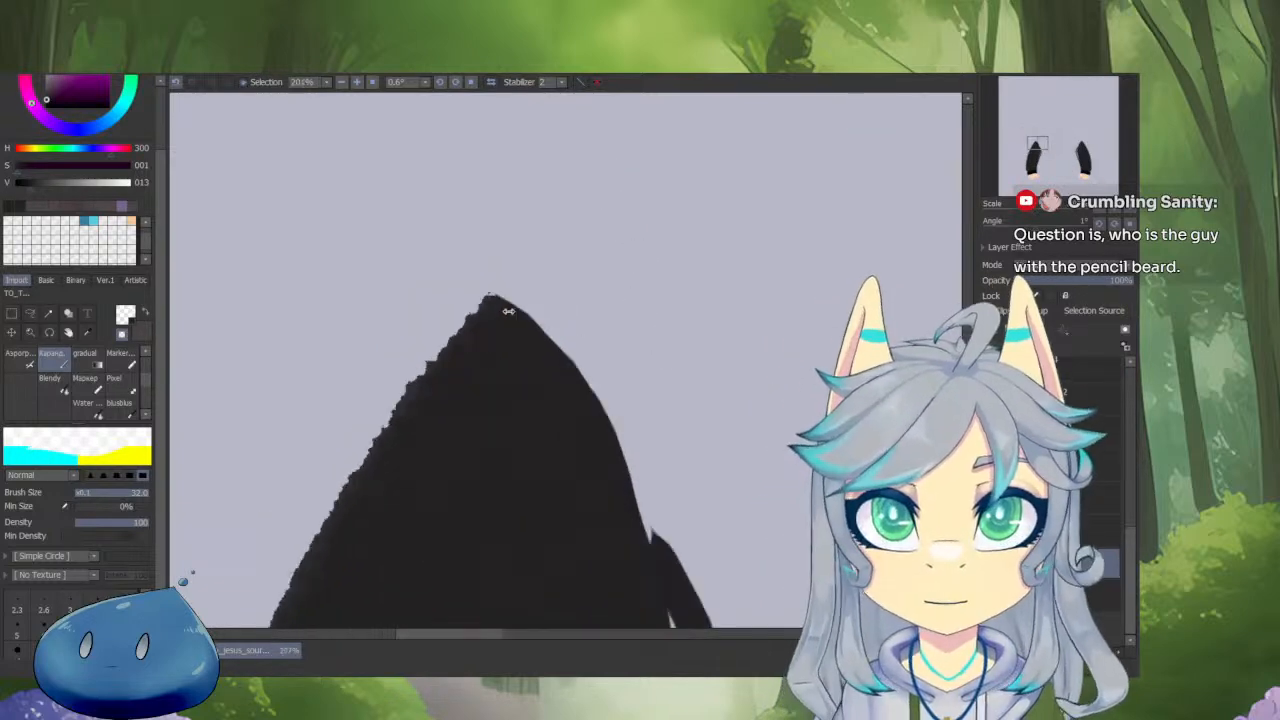
left_click(416, 416, "alt")
mouse_move(416, 416)
left_mouse_down()
mouse_move(486, 302)
mouse_move(374, 449)
mouse_move(541, 265)
mouse_move(452, 349)
mouse_move(487, 309)
mouse_move(590, 262)
left_mouse_up()
key("h")
scroll(716, 292, "down", 5)
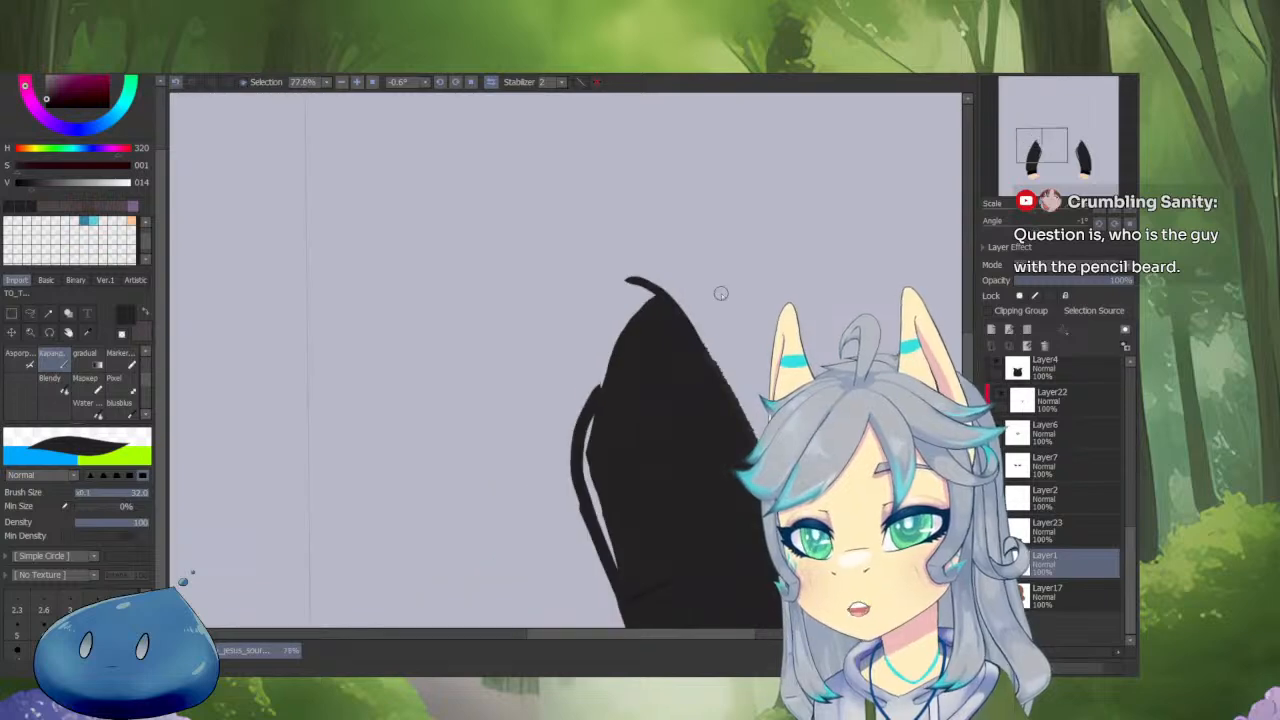
left_click(996, 556, "alt")
scroll(627, 344, "up", 3)
key("ctrl+z")
Outline a wider, rounded shoulder cap down to the sleeve's inner edge and fill it solid with the dark pencil at size 79.
mouse_move(701, 240)
left_mouse_down()
mouse_move(639, 219)
mouse_move(553, 300)
mouse_move(531, 492)
mouse_move(545, 522)
left_mouse_up()
left_click_drag(518, 428, 575, 589)
left_click_drag(572, 560, 572, 479)
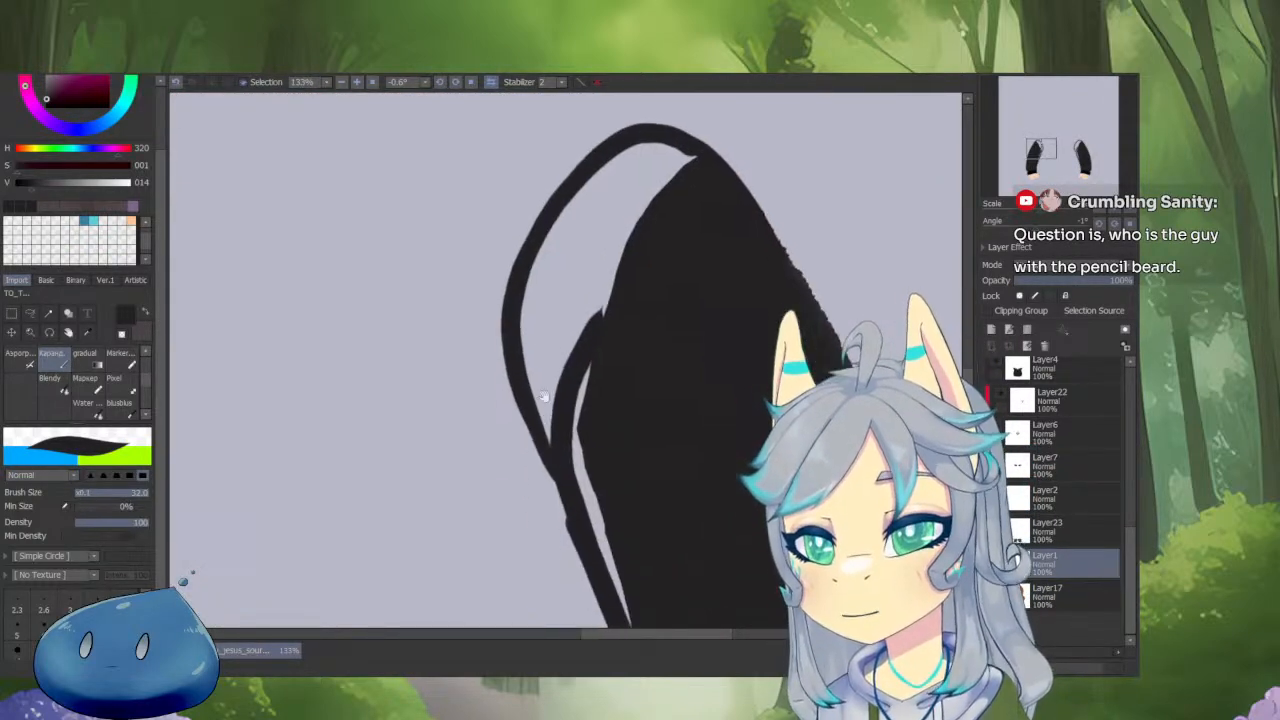
scroll(530, 365, "down", 2)
left_click_drag(526, 371, 575, 494)
left_click_drag(540, 430, 586, 522)
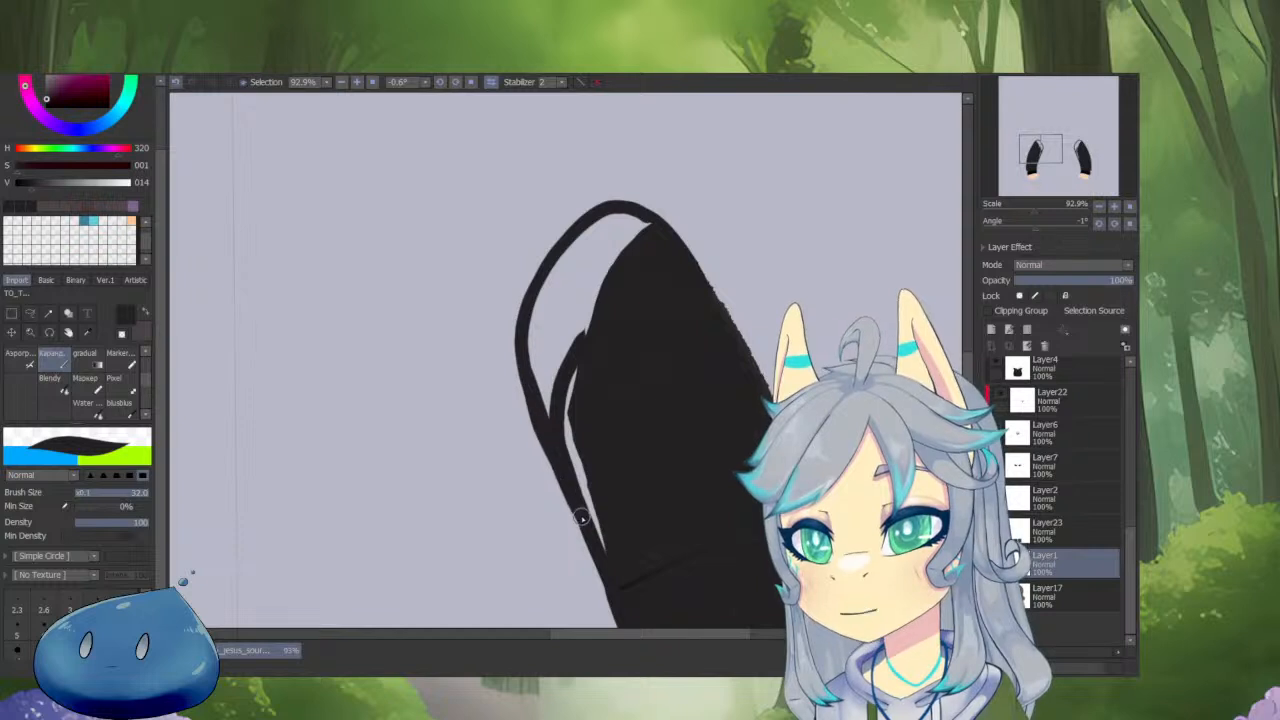
left_click_drag(584, 438, 610, 438)
mouse_move(570, 386)
left_mouse_down()
mouse_move(585, 483)
mouse_move(543, 363)
mouse_move(554, 306)
mouse_move(587, 367)
mouse_move(600, 246)
mouse_move(620, 223)
left_mouse_up()
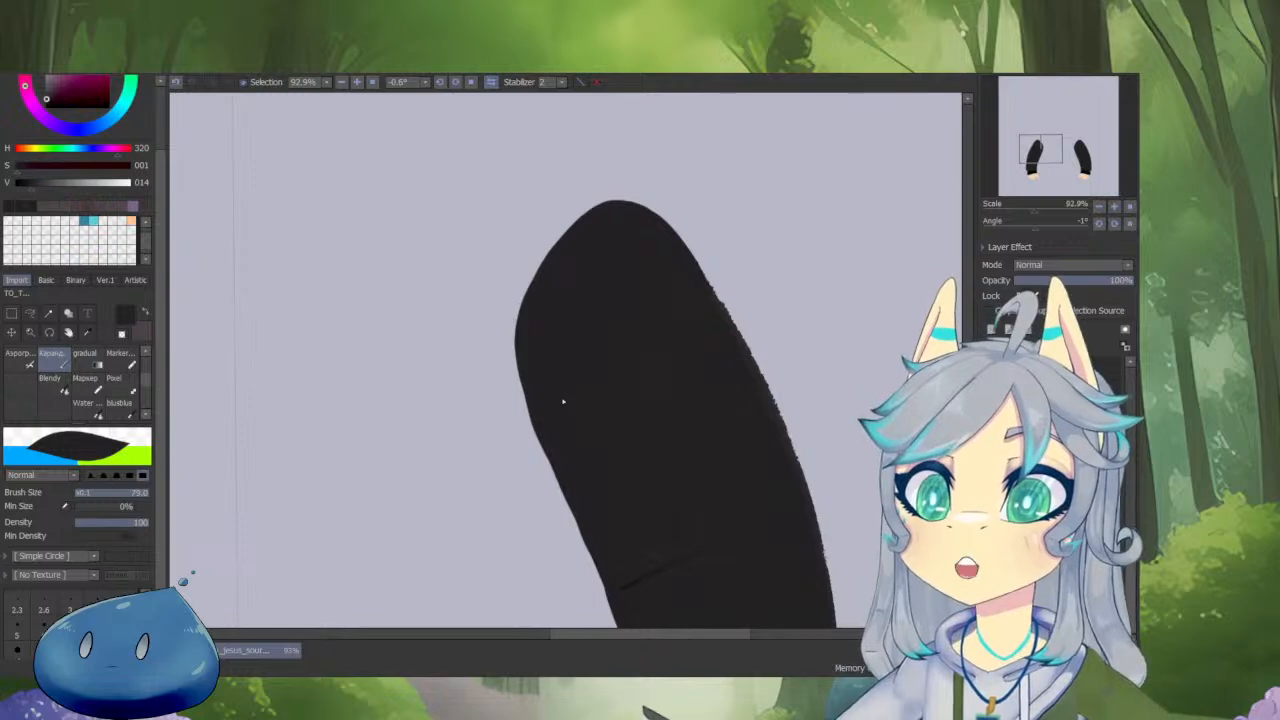
Show all layers to check the reshaped sleeves against the jacket, and make the collar flap layer Layer8 active.
scroll(660, 360, "down", 4)
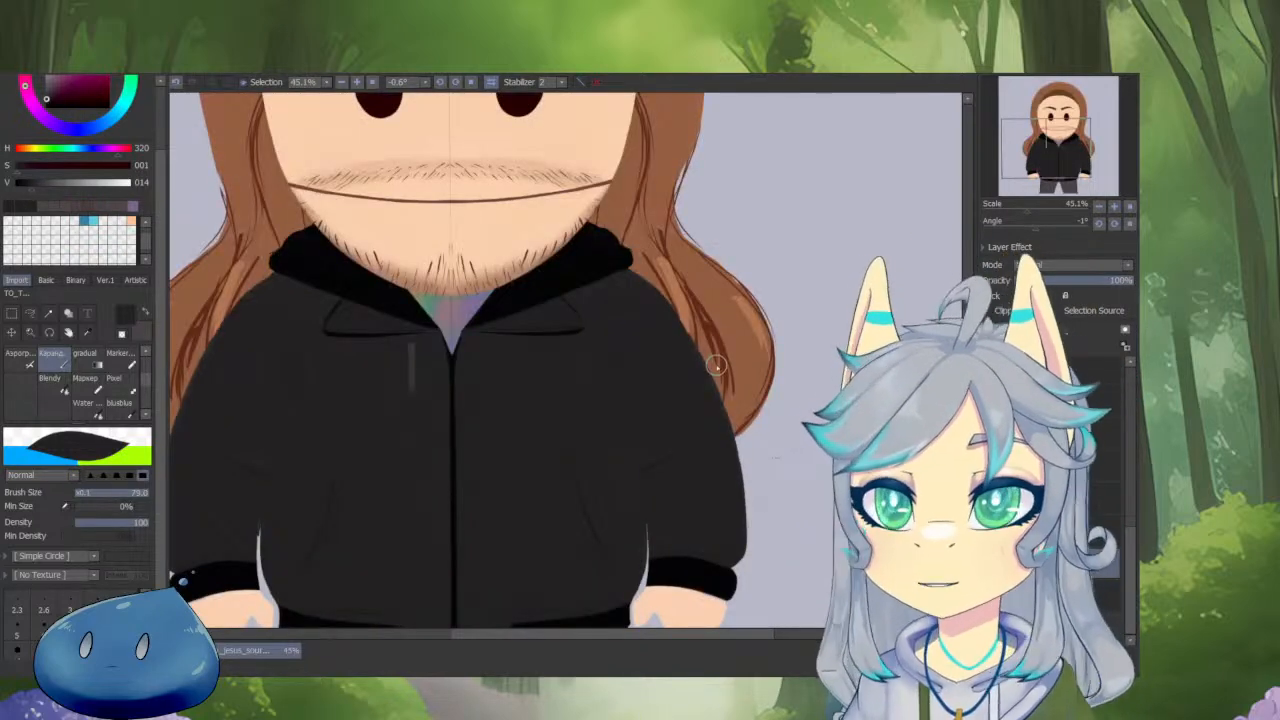
scroll(673, 355, "down", 4)
scroll(673, 355, "up", 3)
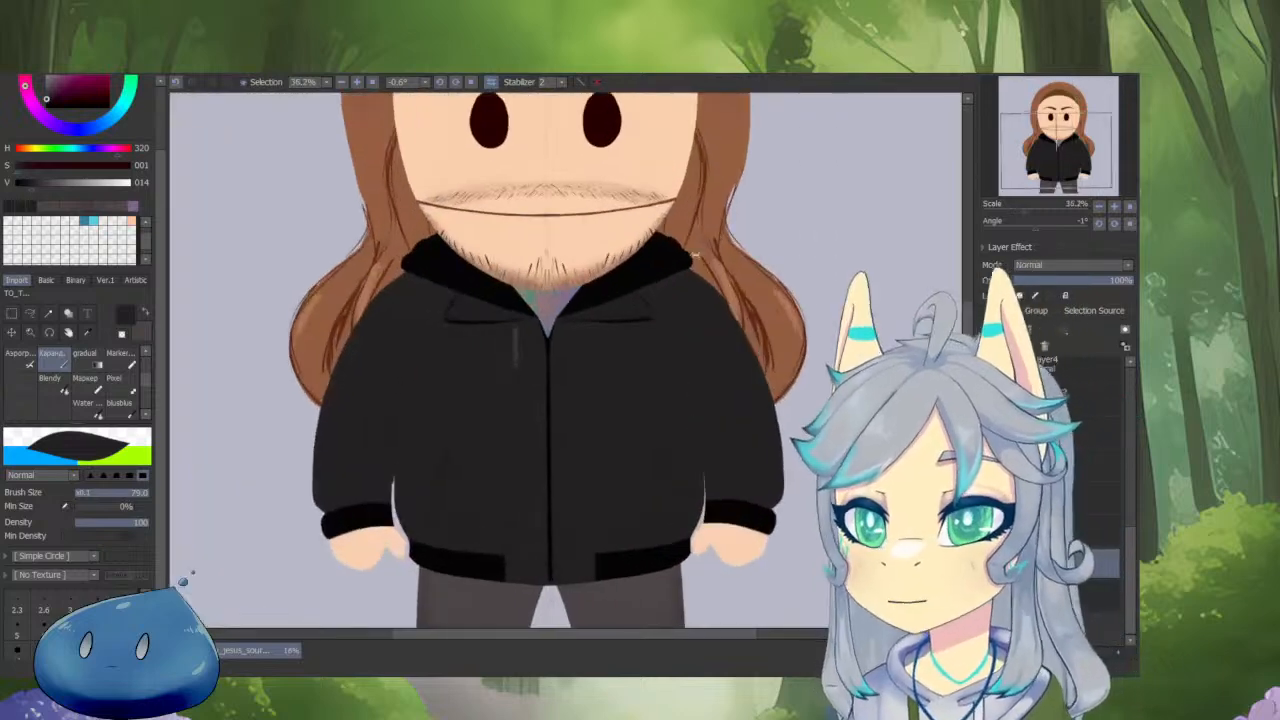
scroll(674, 195, "up", 5)
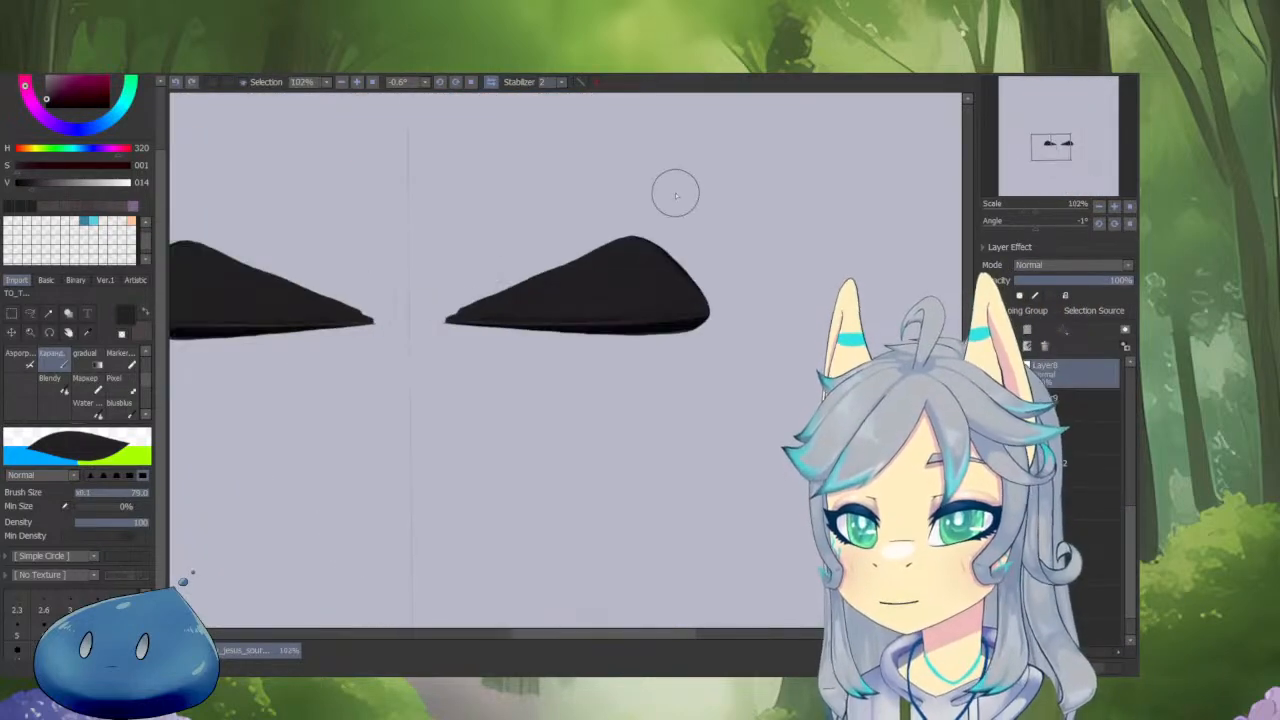
scroll(697, 297, "up", 5)
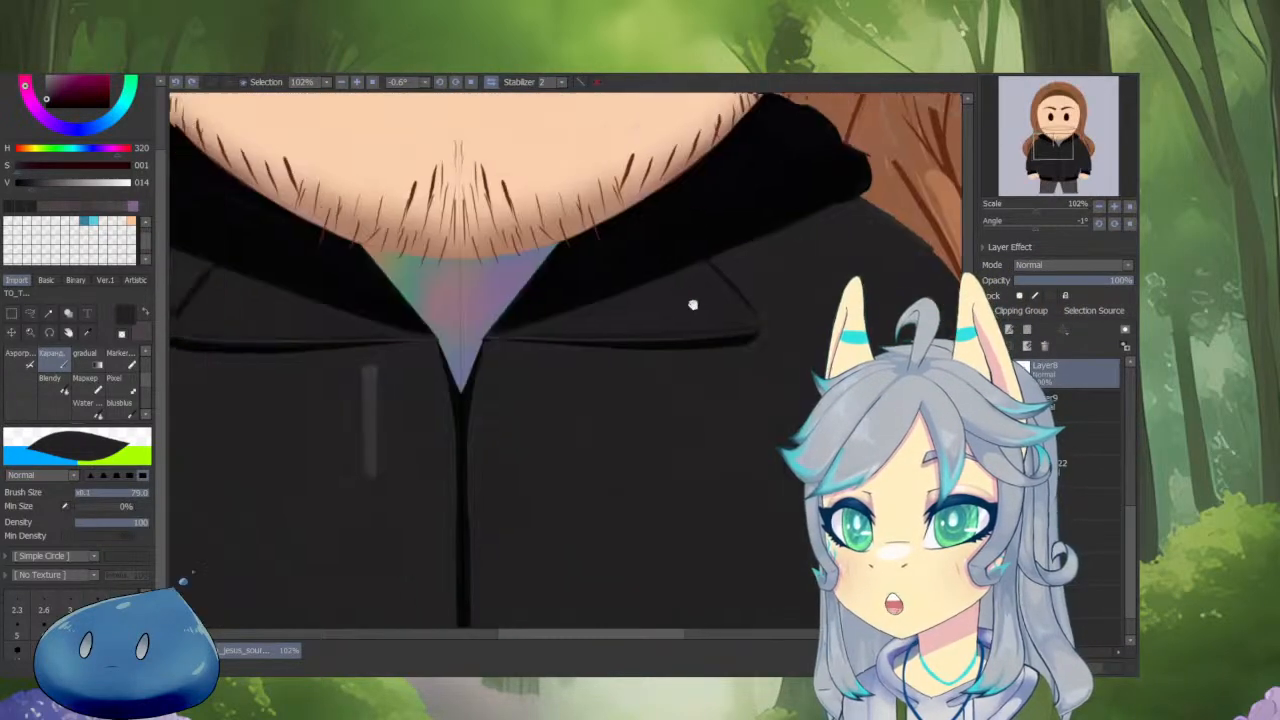
key("ctrl+z")
key("ctrl+z")
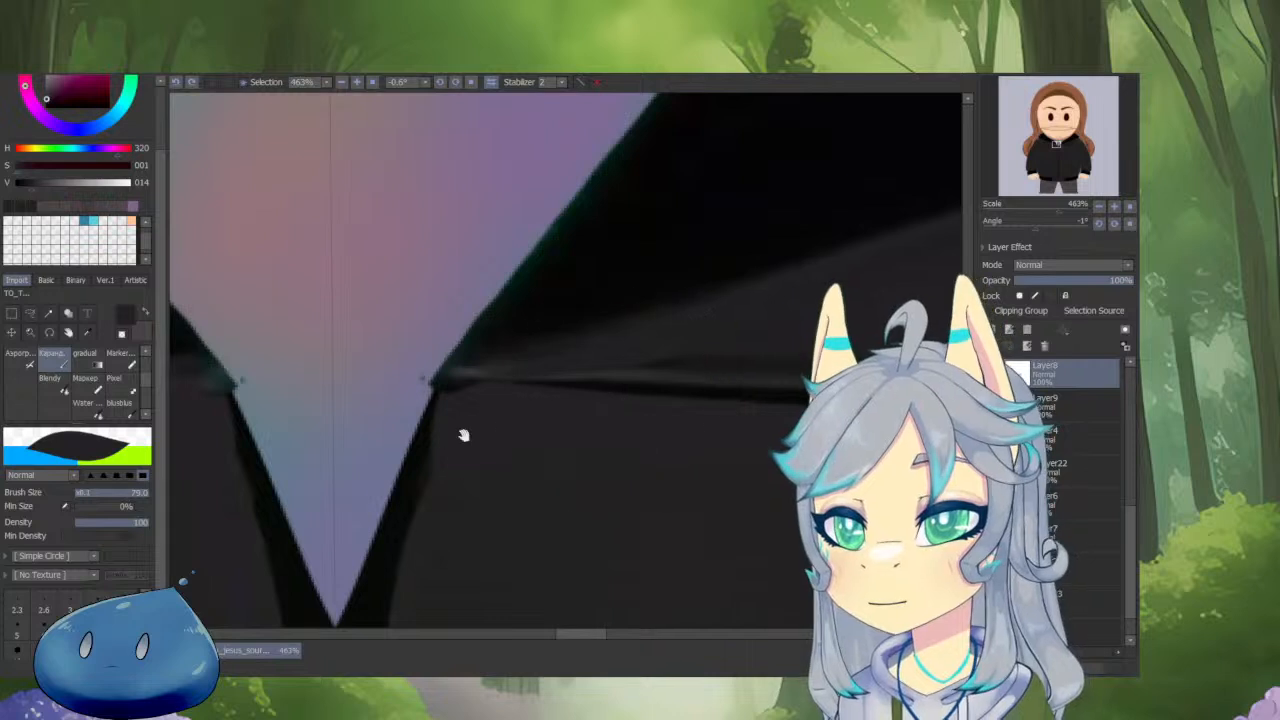
Redraw the collar flap's lower edge line near the neck opening with the pencil at size 5 in sampled near-black.
left_click_drag(463, 434, 478, 451)
key("minus")
left_click_drag(430, 403, 425, 391)
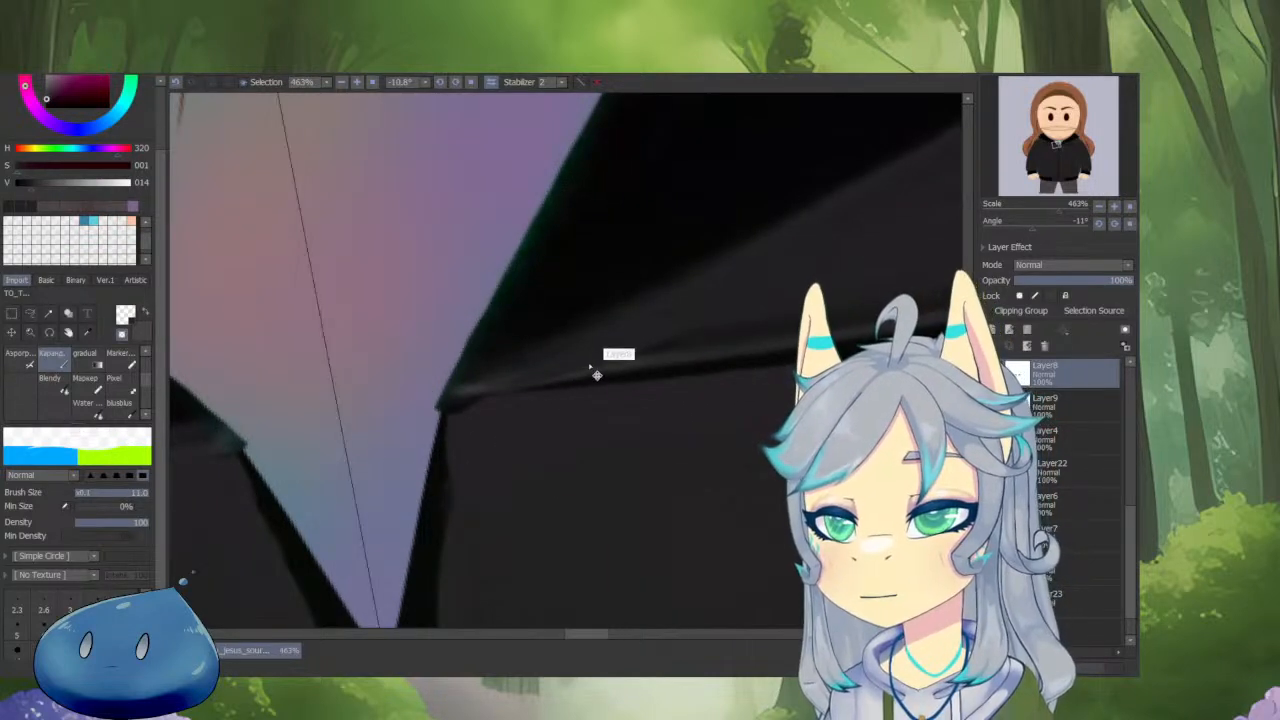
left_click_drag(540, 468, 612, 463)
left_click_drag(626, 398, 643, 457)
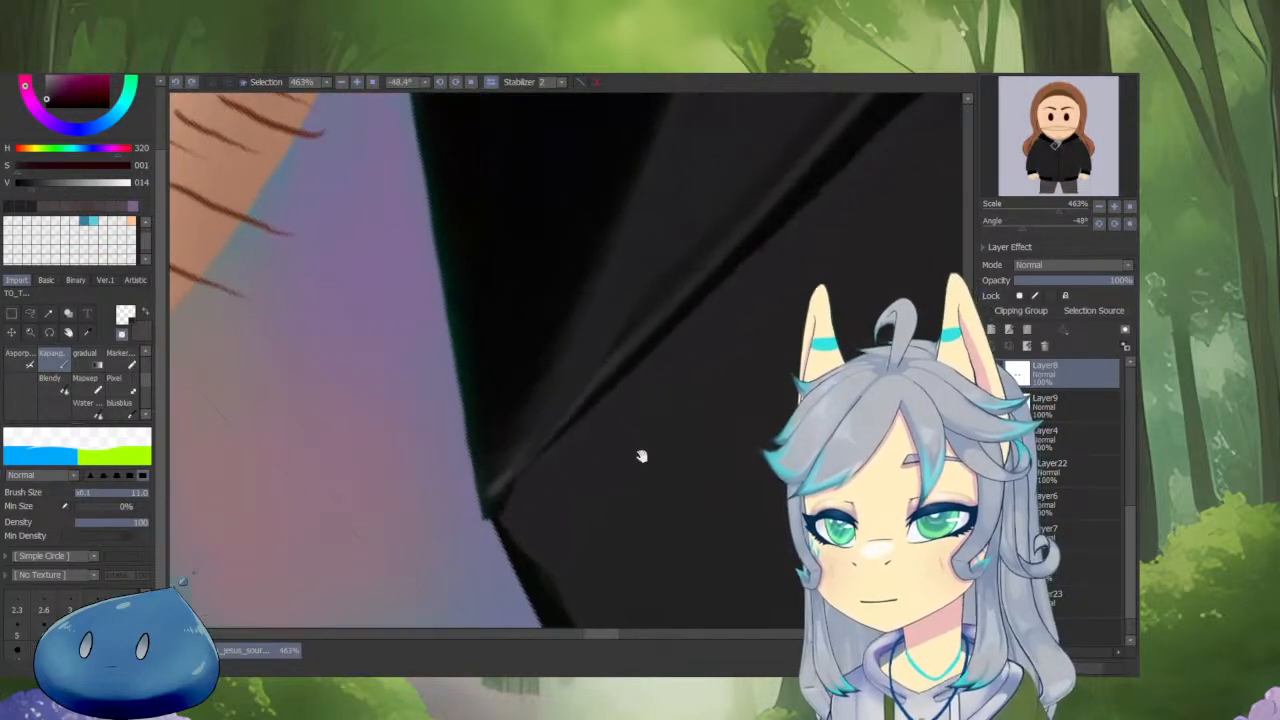
right_click(668, 329)
key("bracketleft")
key("bracketleft")
key("bracketleft")
key("bracketleft")
key("bracketleft")
key("bracketleft")
left_click_drag(590, 398, 511, 467)
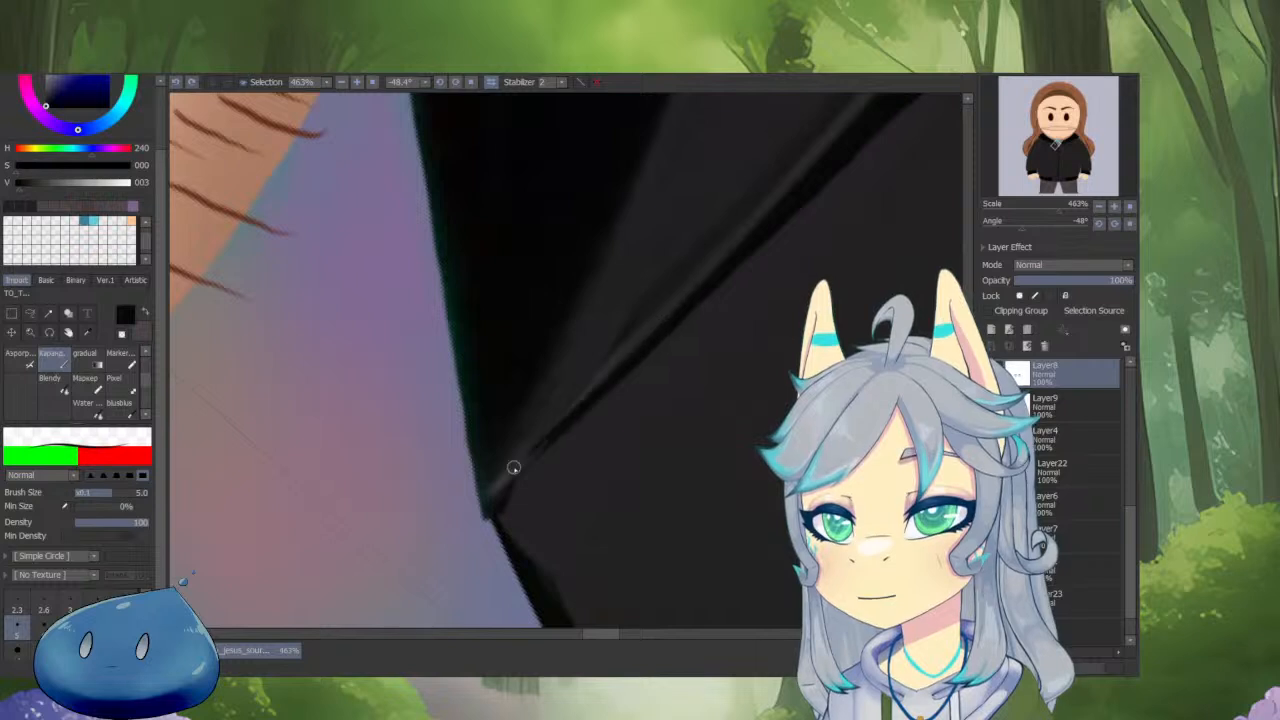
scroll(591, 289, "down", 2)
left_click_drag(604, 386, 586, 474)
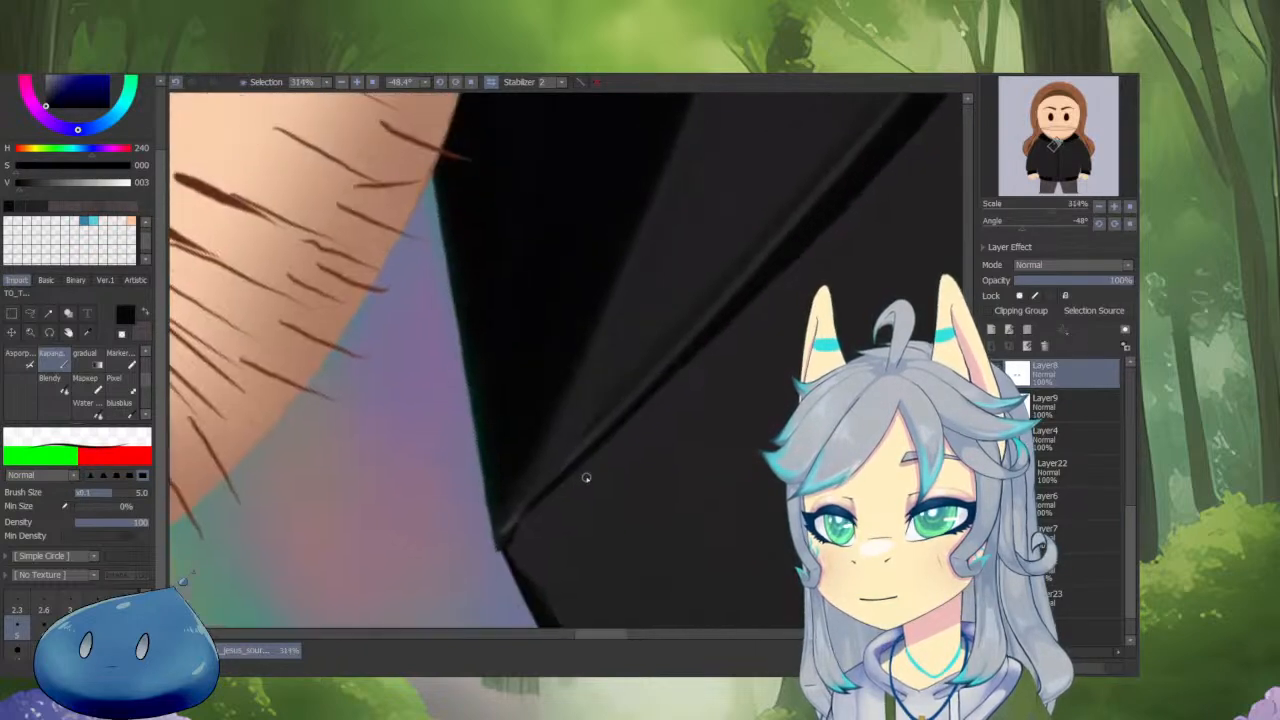
Erase the rough fringe along the collar flap's pointed tip on Layer8 with the transparent pencil at size 5.
key("z")
left_click_drag(503, 531, 541, 356)
left_click(514, 509, "alt")
mouse_move(506, 524)
left_mouse_down()
mouse_move(544, 405)
mouse_move(523, 514)
mouse_move(651, 395)
left_mouse_up()
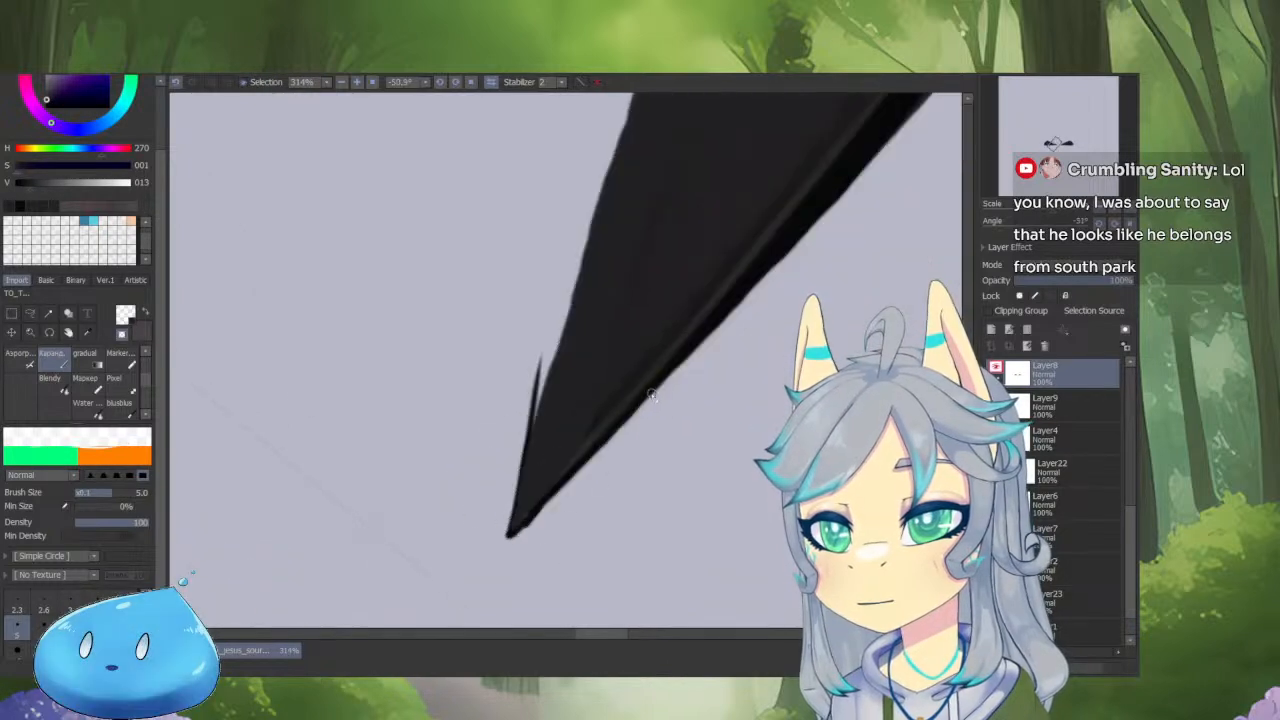
left_click_drag(587, 470, 651, 404)
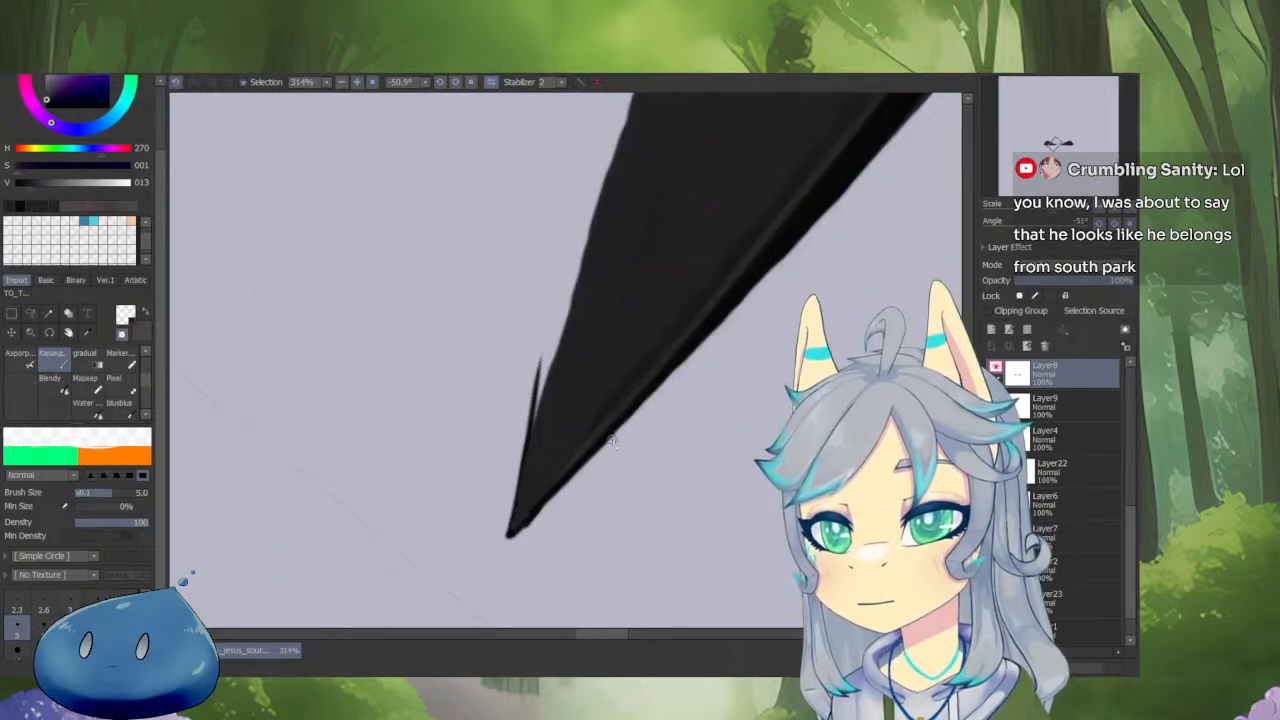
mouse_move(496, 562)
left_mouse_down()
mouse_move(580, 491)
mouse_move(531, 443)
mouse_move(541, 522)
mouse_move(563, 450)
mouse_move(583, 437)
left_mouse_up()
Enlarge the pencil to size 15 and even out the dark long edges running from the collar flap's tip.
key("x")
key("bracketright")
key("bracketright")
key("bracketright")
key("bracketright")
key("bracketright")
mouse_move(503, 515)
left_mouse_down()
mouse_move(701, 318)
mouse_move(900, 164)
mouse_move(695, 335)
left_mouse_up()
key("bracketright")
key("bracketright")
mouse_move(829, 234)
left_mouse_down()
mouse_move(605, 423)
mouse_move(573, 505)
left_mouse_up()
left_click_drag(600, 462, 677, 349)
Outline the collar flap's wide outer end in sampled near-black.
left_click(703, 240, "alt")
key("x")
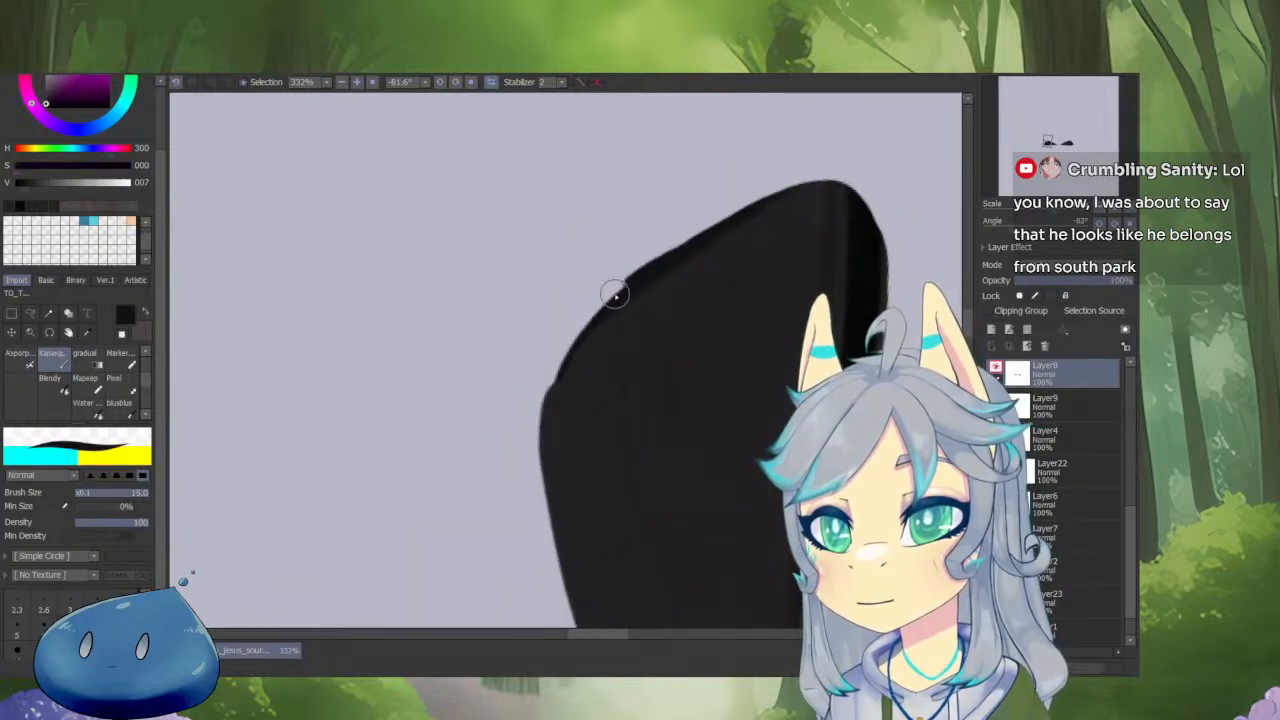
mouse_move(694, 226)
left_mouse_down()
mouse_move(583, 308)
mouse_move(537, 379)
mouse_move(526, 472)
mouse_move(576, 347)
mouse_move(627, 449)
mouse_move(680, 462)
mouse_move(678, 387)
mouse_move(803, 366)
left_mouse_up()
key("x")
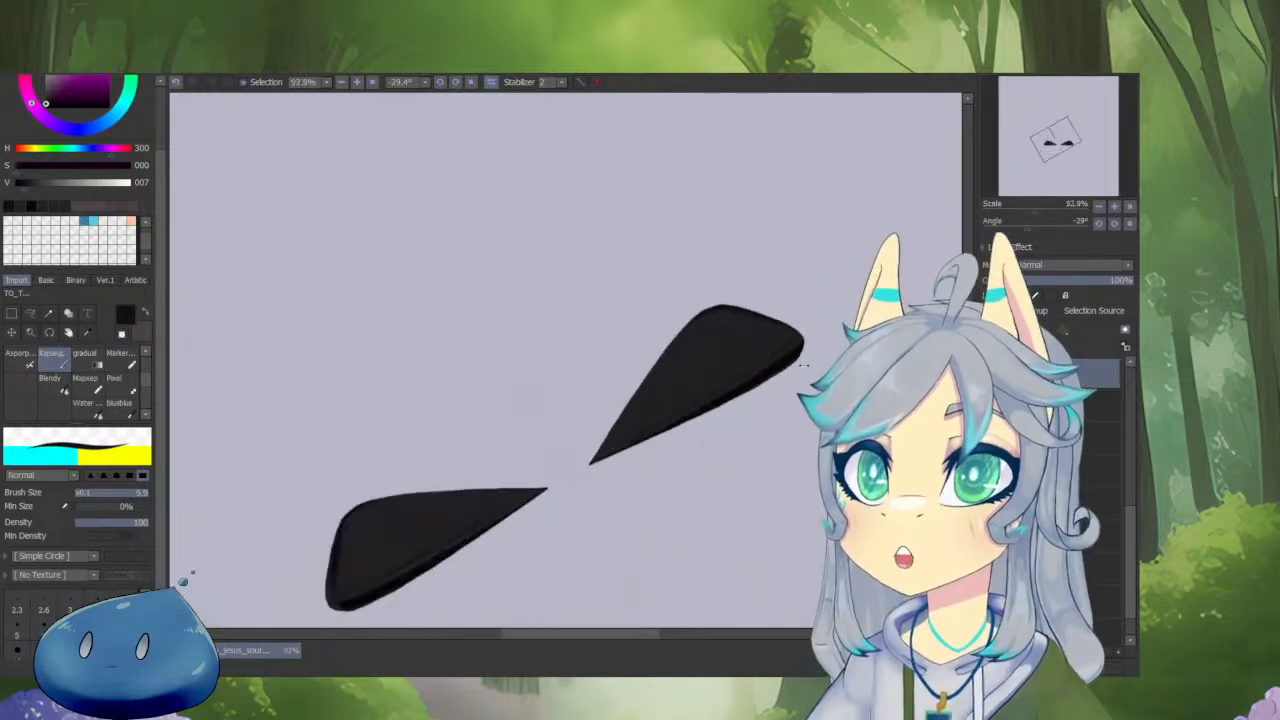
Show all layers to check the flaps against the jacket, and make the upper collar layer Layer5 active and isolated.
scroll(803, 366, "down", 2)
left_click(990, 372, "alt")
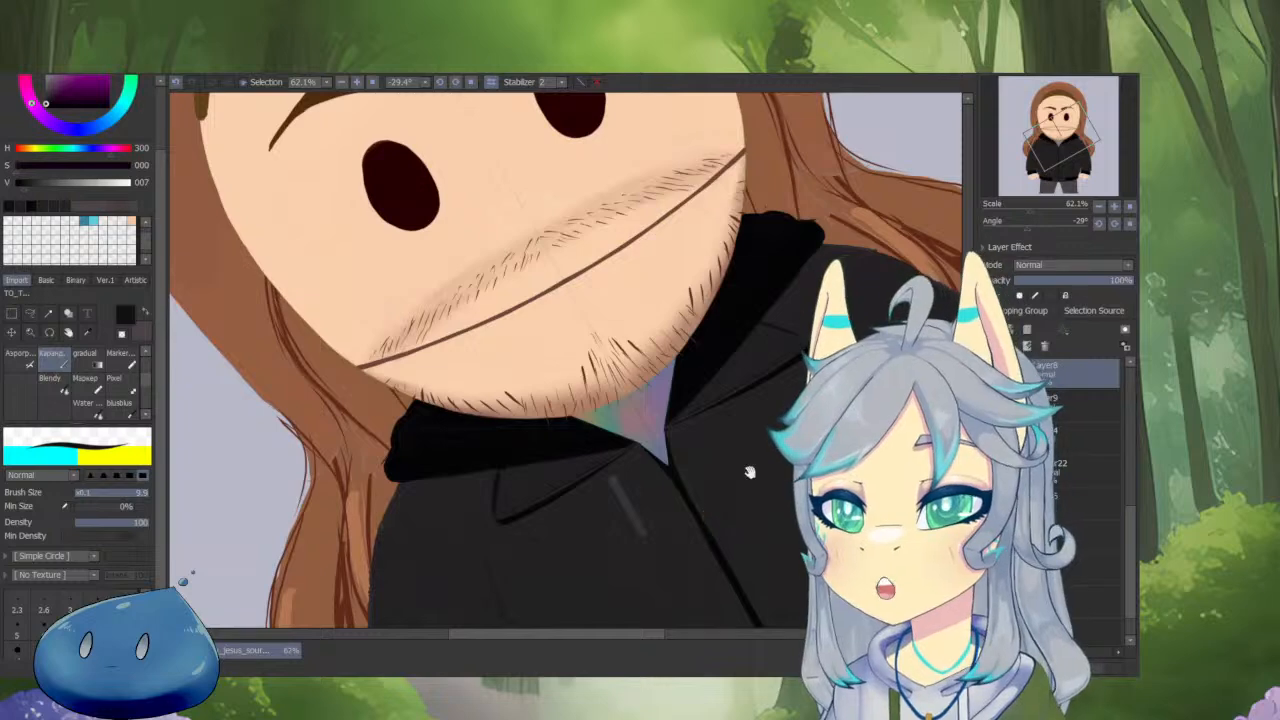
left_click_drag(750, 472, 745, 486)
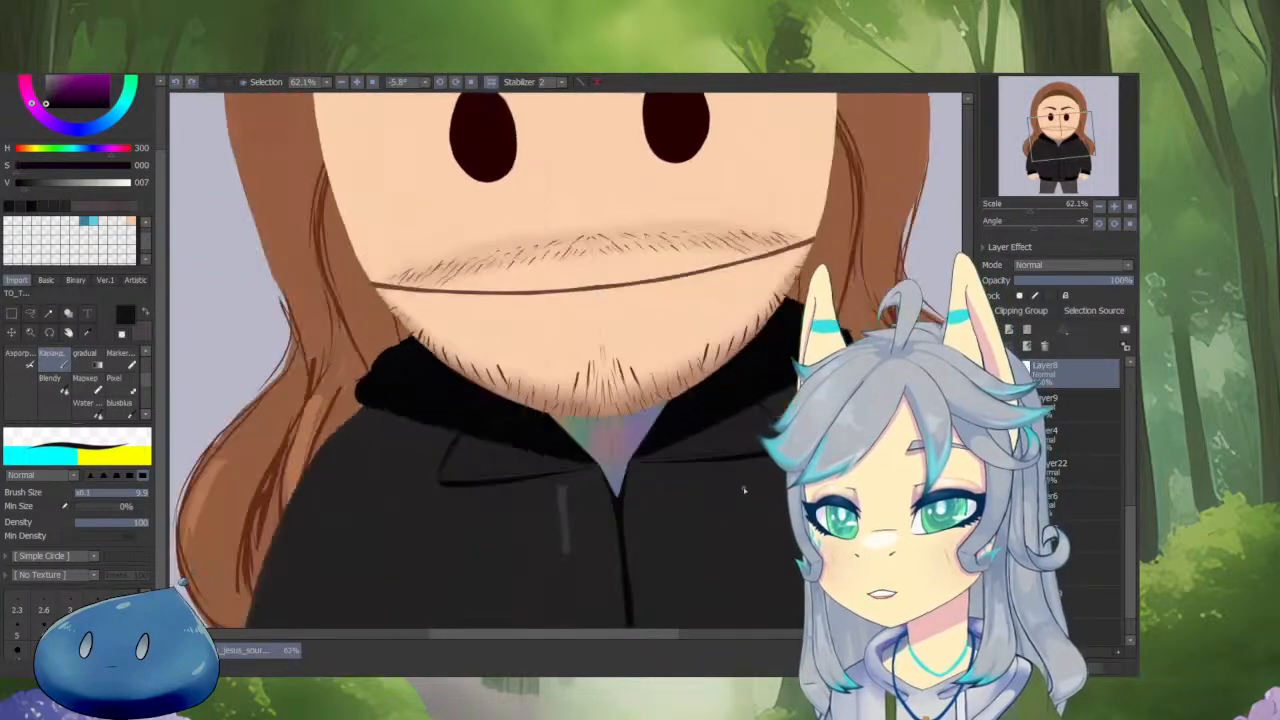
scroll(744, 490, "up", 6)
left_click_drag(594, 517, 700, 389)
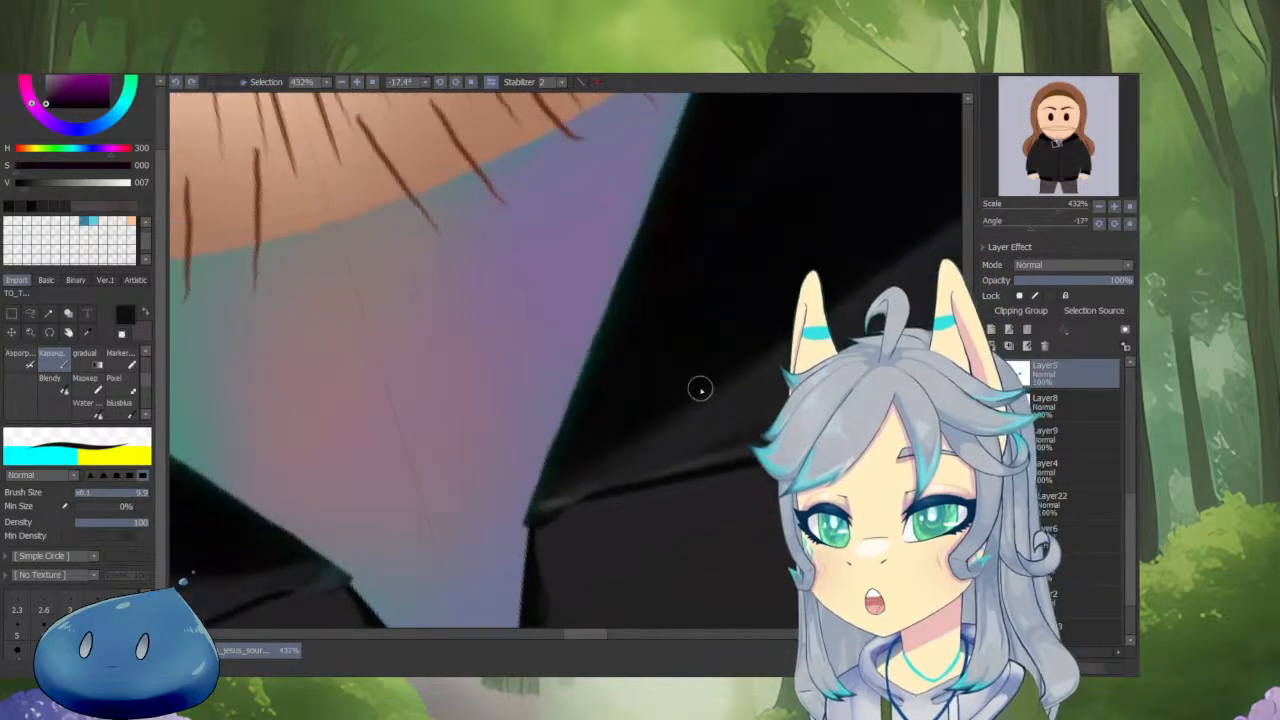
left_click(990, 372, "alt")
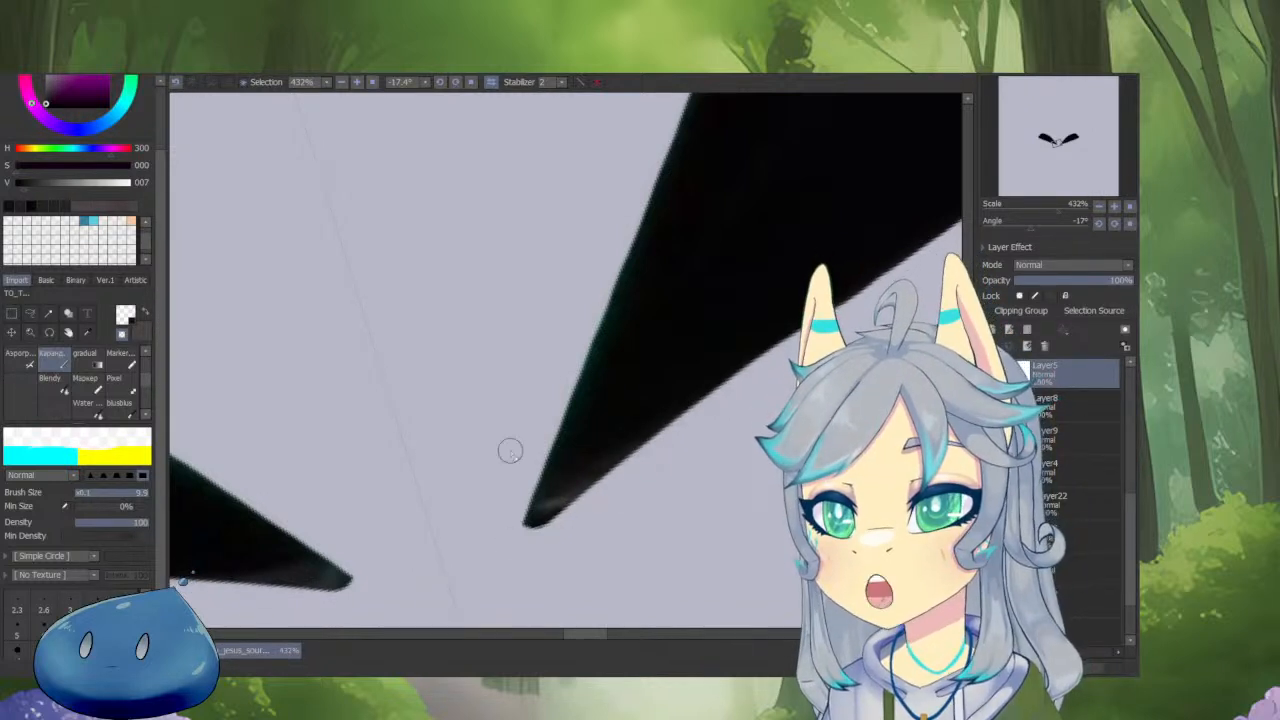
Trim the inner edge of the collar piece's pointed tip on Layer5 and sharpen the tip in sampled near-black.
left_click_drag(510, 451, 665, 232)
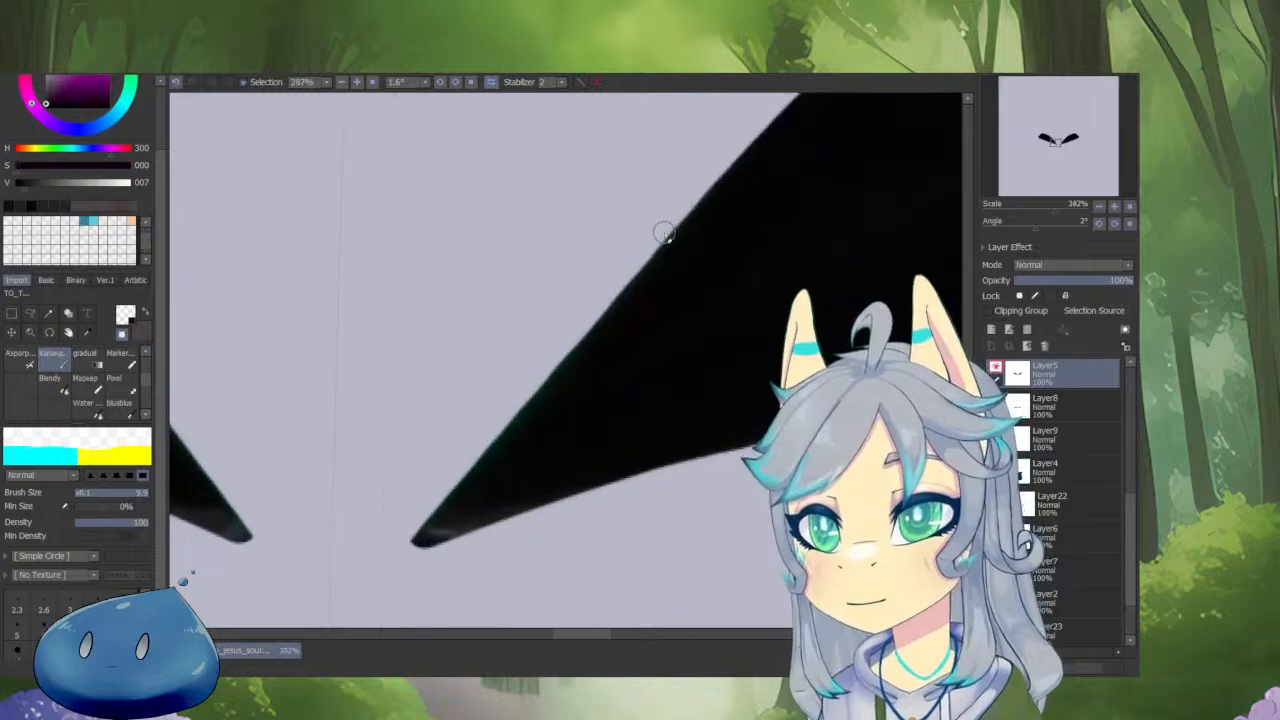
mouse_move(700, 190)
left_mouse_down()
mouse_move(418, 537)
mouse_move(465, 560)
mouse_move(497, 491)
left_mouse_up()
right_click(484, 553)
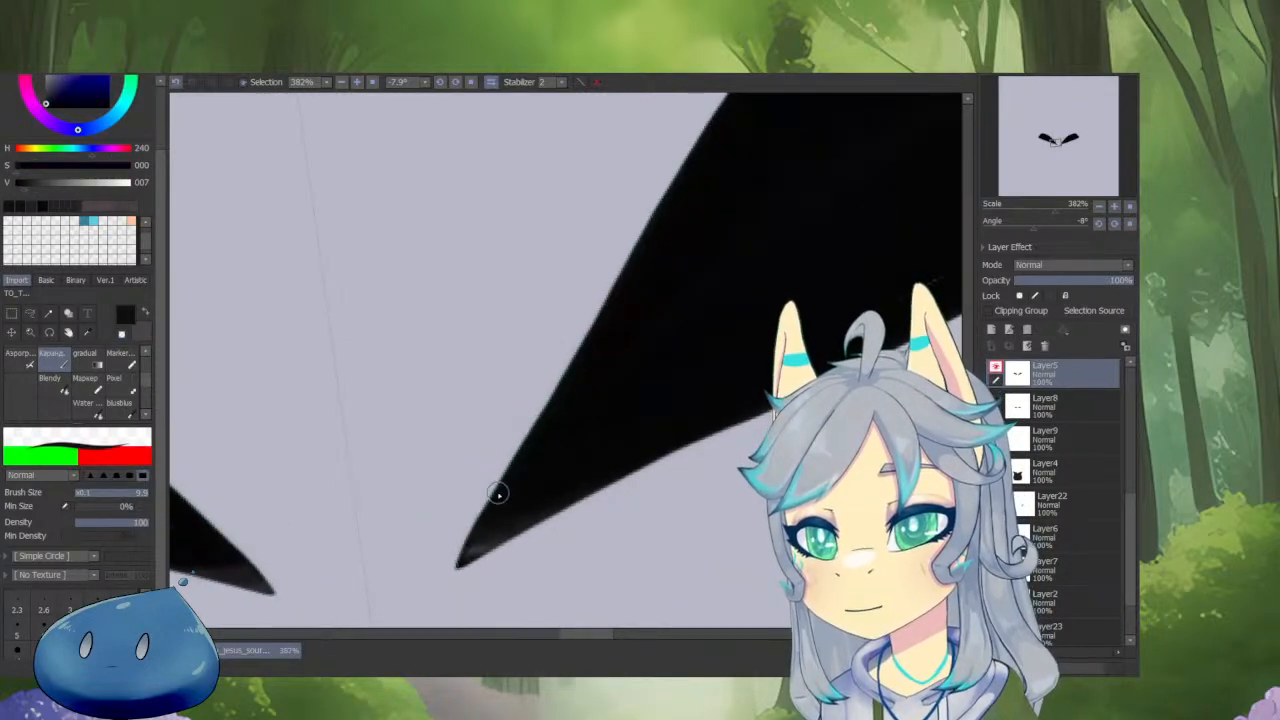
mouse_move(464, 555)
left_mouse_down()
mouse_move(480, 551)
mouse_move(461, 565)
left_mouse_up()
Darken the lower edge of the collar piece's tip where it meets the flap, using sampled near-black.
key("s")
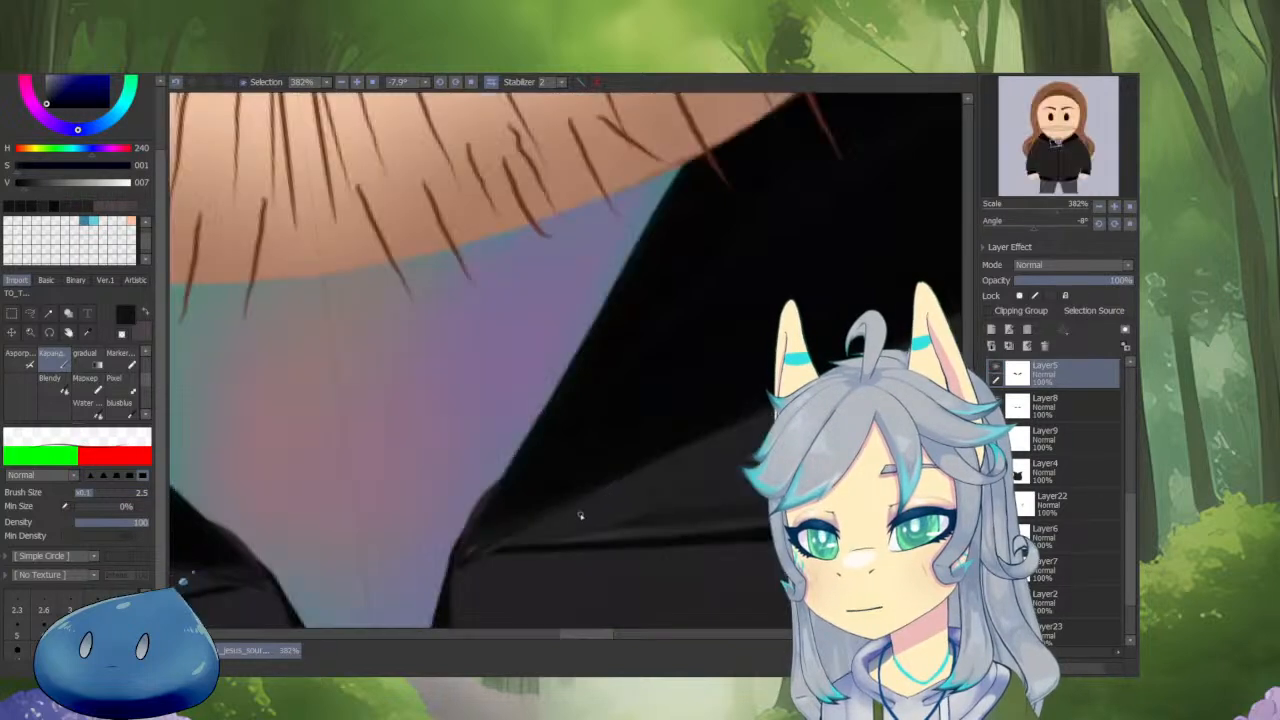
right_click(542, 544)
left_click_drag(545, 548, 597, 552)
left_click_drag(603, 535, 609, 534)
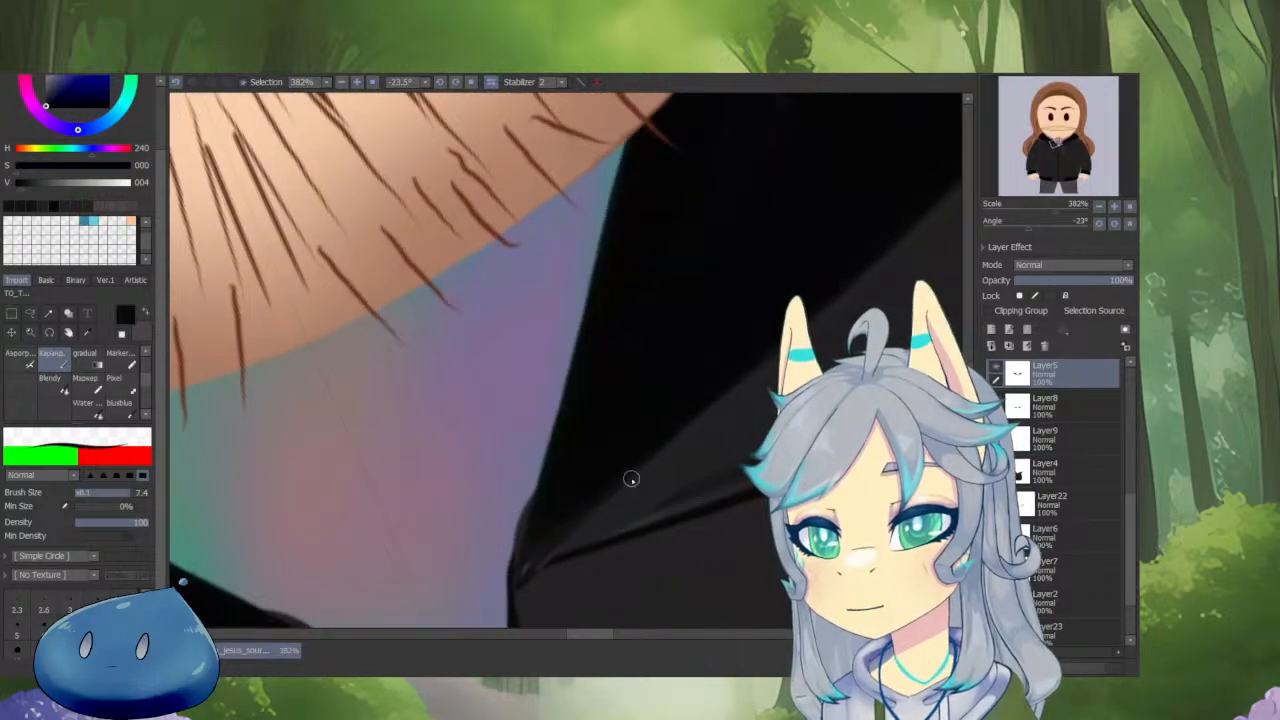
left_click_drag(631, 479, 543, 561)
left_click_drag(586, 521, 597, 482)
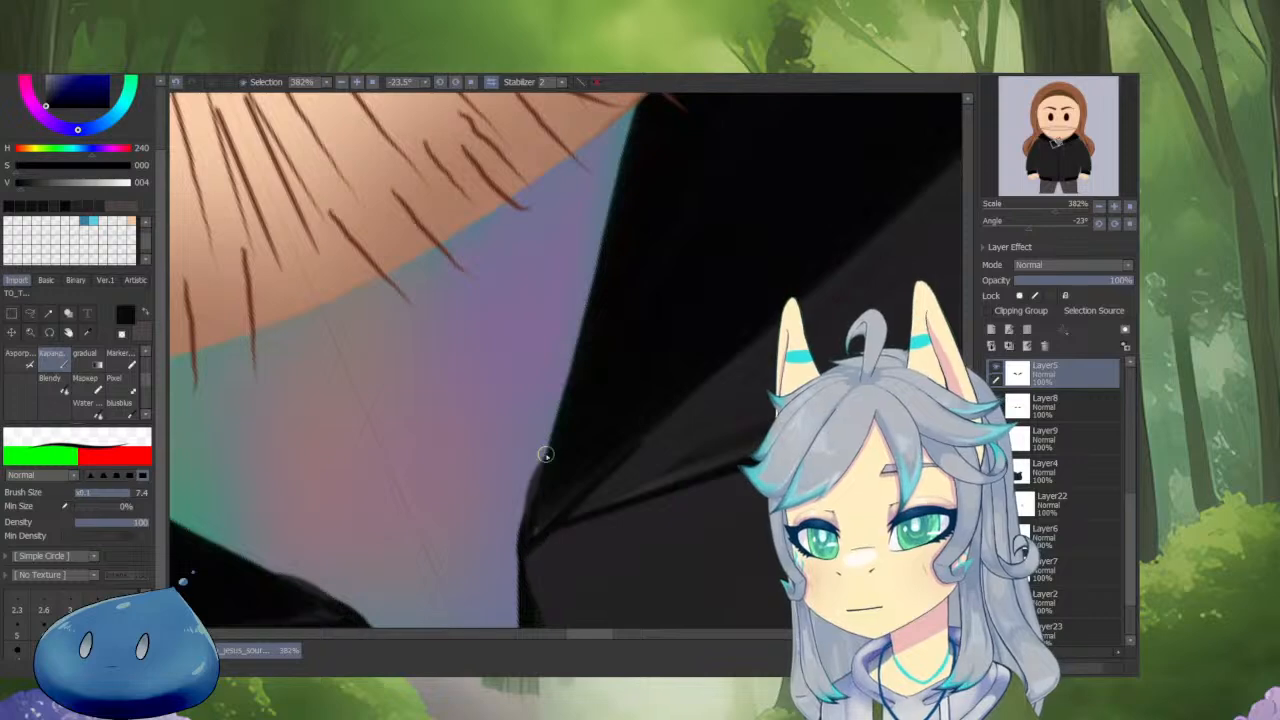
Straighten the collar's inner edge along the neck opening with the near-black pencil at size 7.4.
left_click_drag(525, 533, 569, 352)
mouse_move(614, 482)
left_mouse_down()
mouse_move(606, 526)
mouse_move(501, 566)
left_mouse_up()
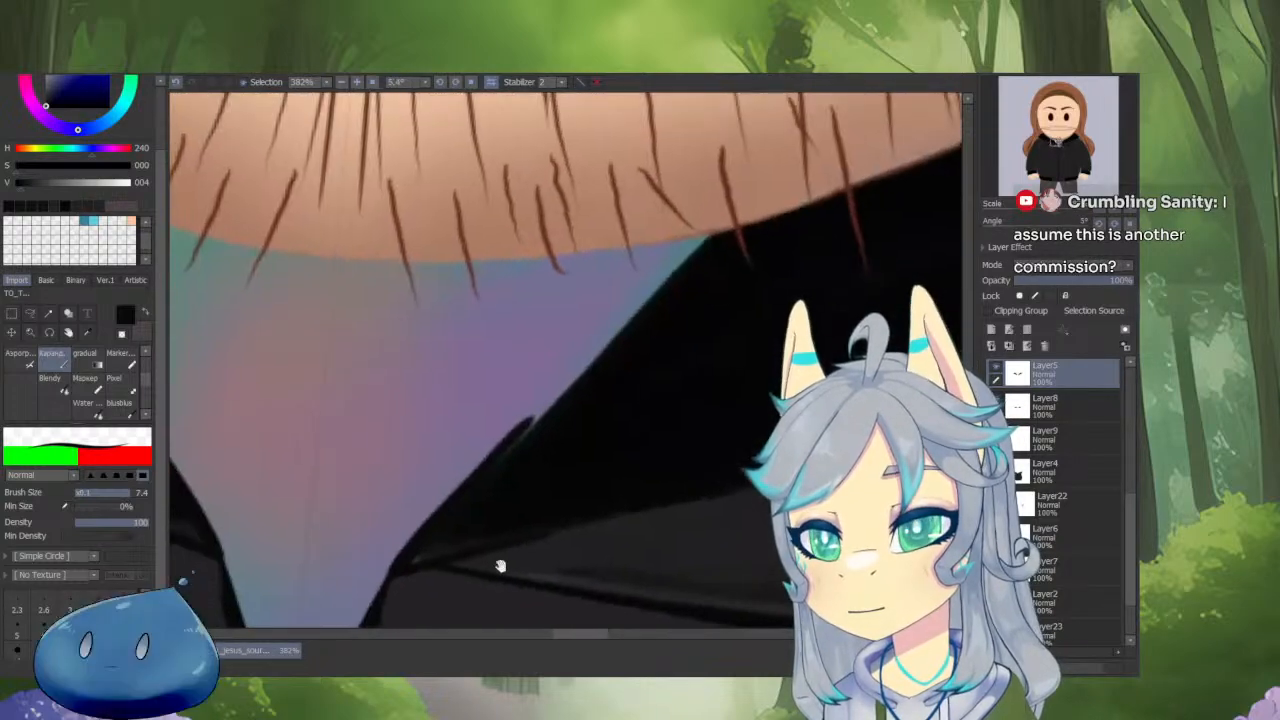
left_click_drag(418, 535, 580, 374)
left_click_drag(483, 465, 676, 270)
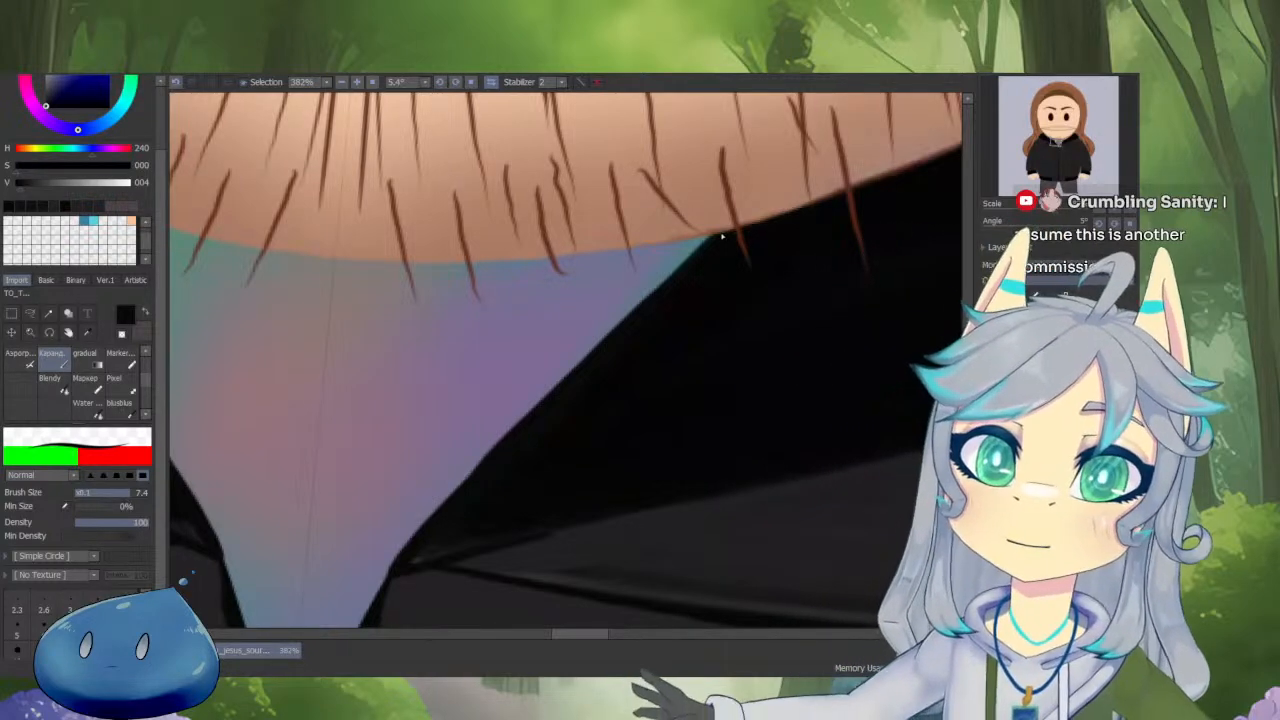
Isolate Layer5 and cover the light specks and uneven patches at the collar piece's outer end in sampled near-black.
scroll(722, 300, "down", 3)
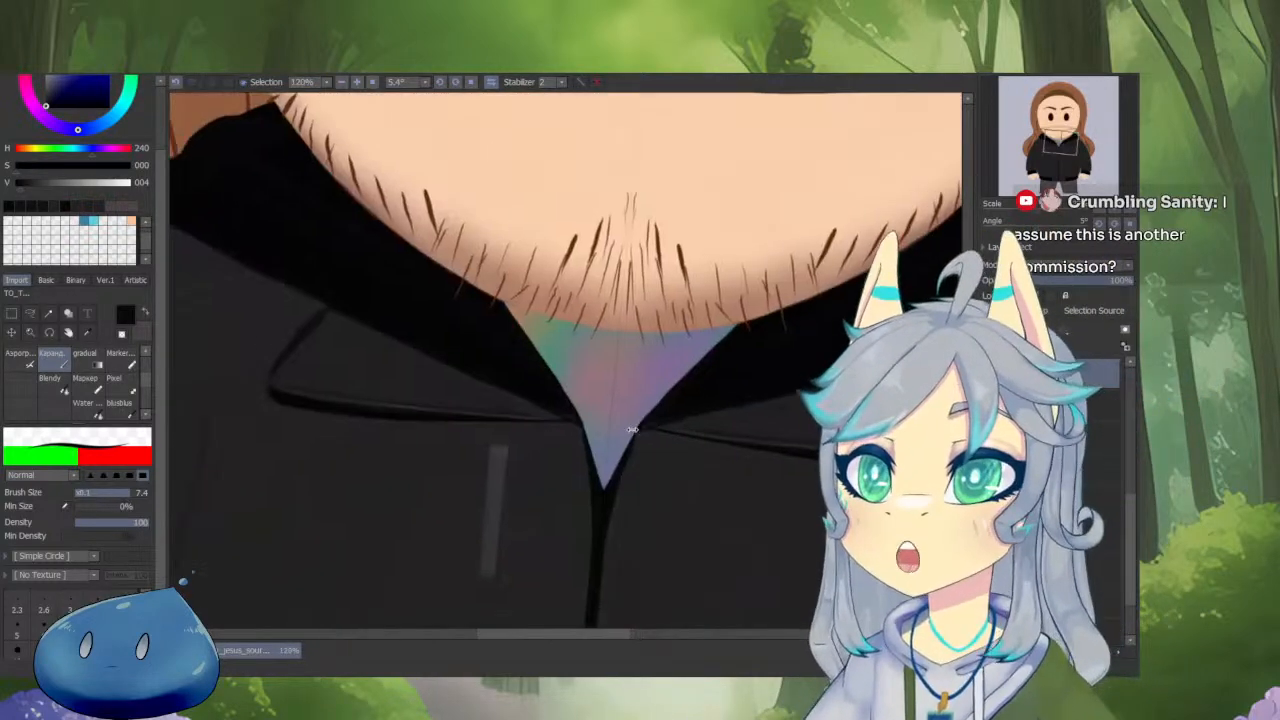
scroll(722, 349, "up", 3)
mouse_move(723, 389)
left_mouse_down()
mouse_move(706, 480)
mouse_move(711, 381)
left_mouse_up()
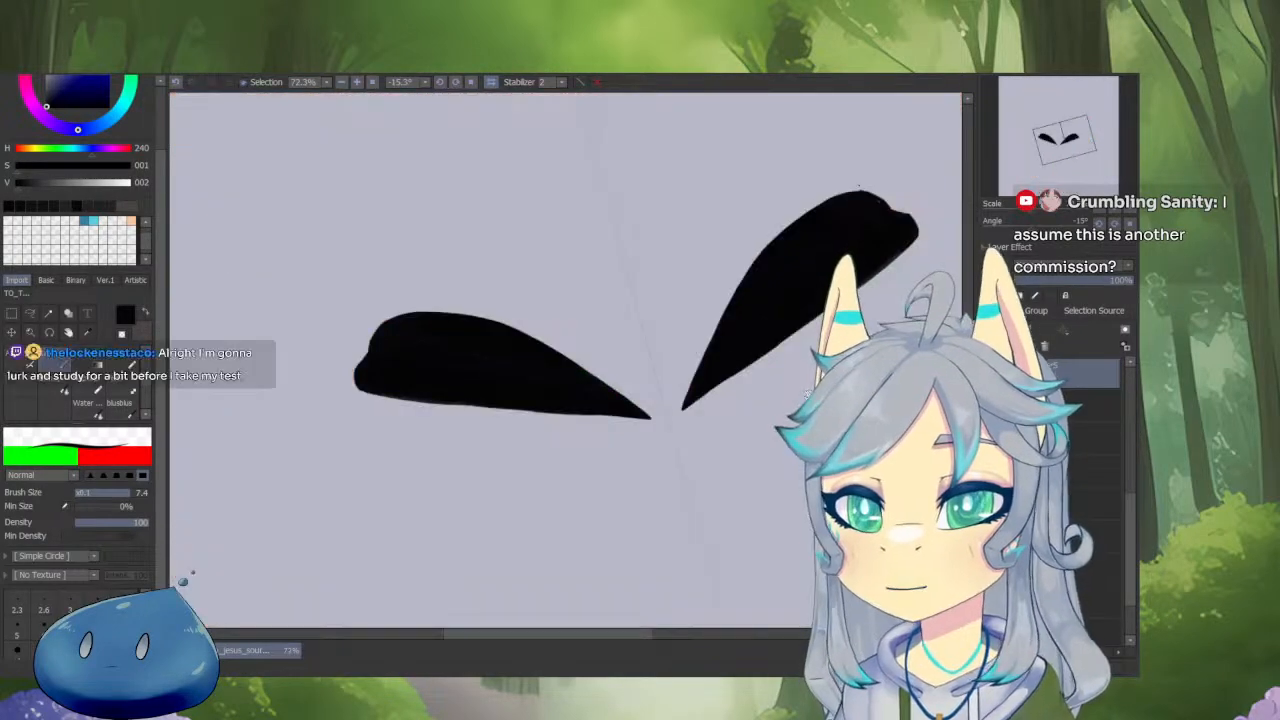
scroll(716, 298, "up", 5)
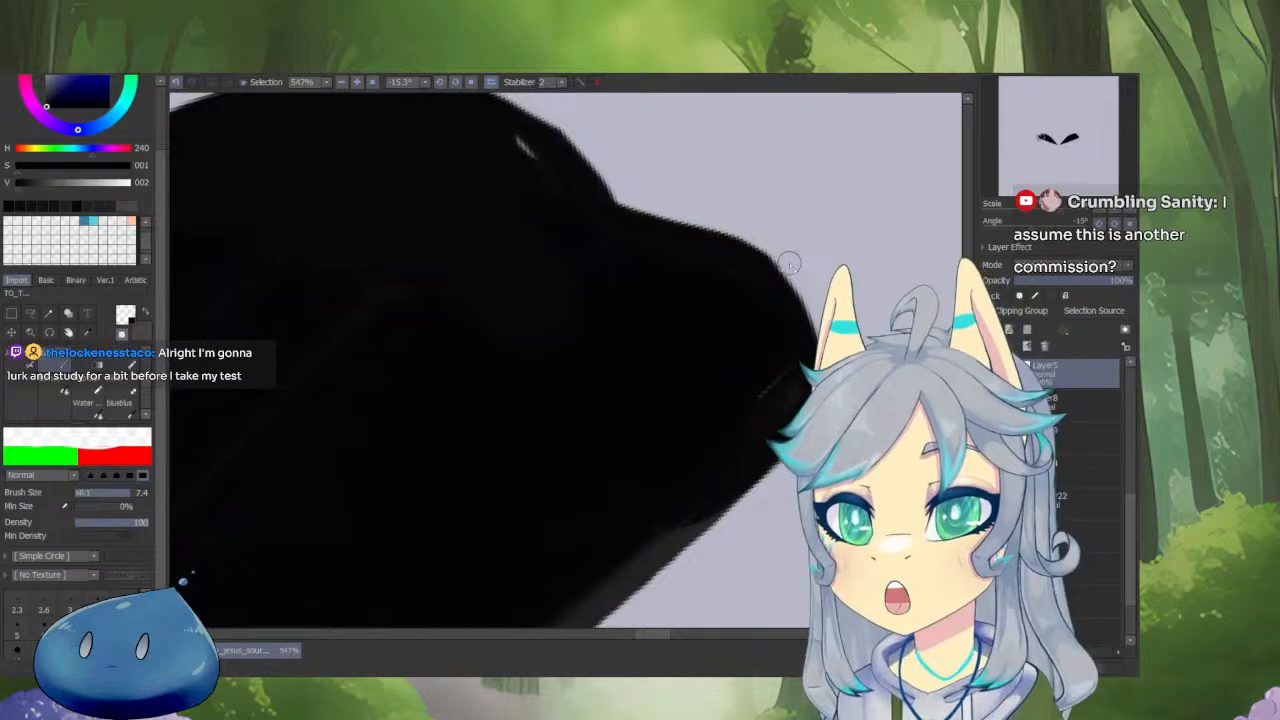
right_click(640, 475)
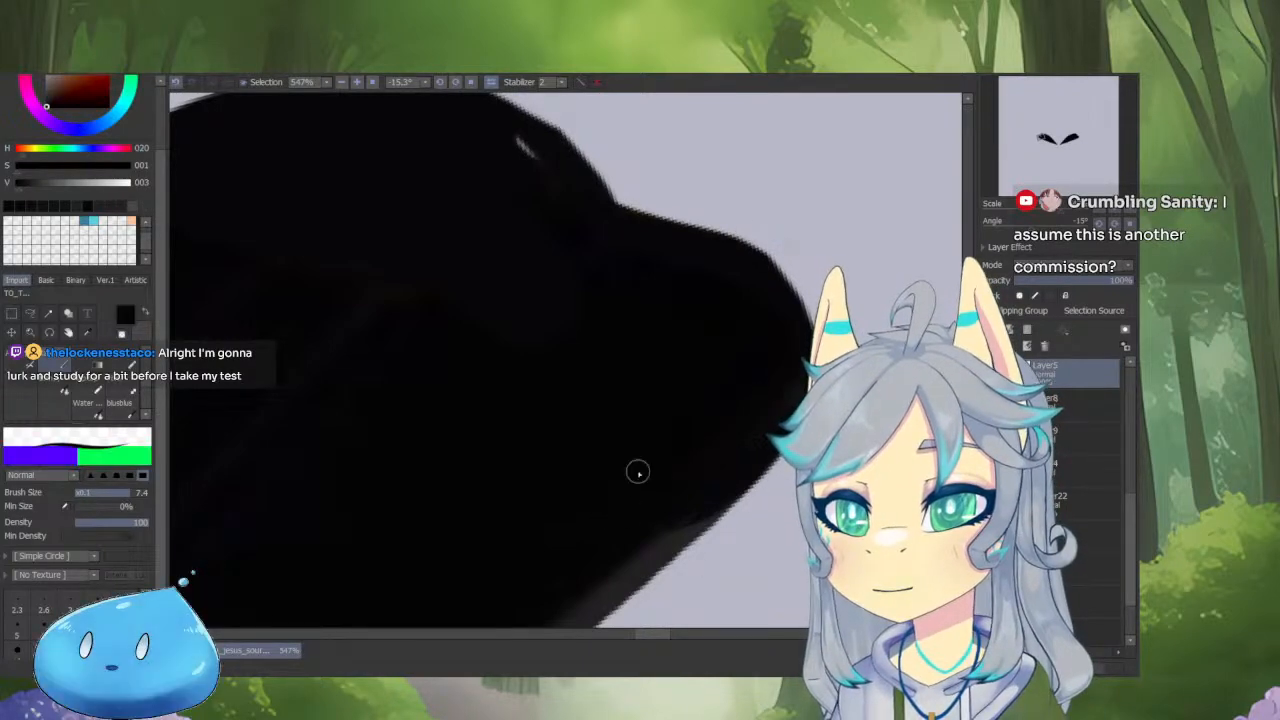
scroll(640, 475, "down", 3)
left_click_drag(648, 480, 771, 489)
right_click(730, 366)
mouse_move(742, 374)
left_mouse_down()
mouse_move(726, 378)
mouse_move(750, 376)
left_mouse_up()
left_click_drag(709, 346, 650, 344)
right_click(690, 341)
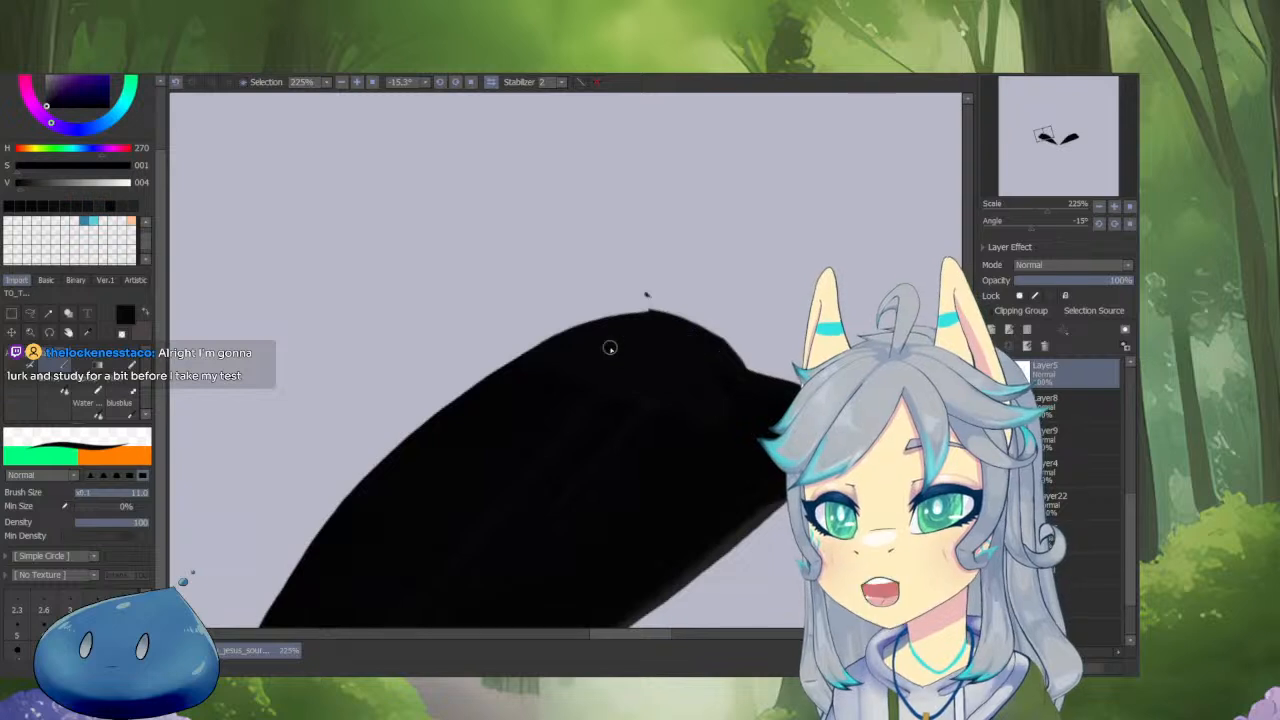
Smooth the upper curve of the collar piece's outer end with the pencil at size 11 and erase the stray dot above it.
left_click_drag(612, 480, 649, 500)
scroll(613, 362, "up", 3)
left_click_drag(680, 288, 597, 313)
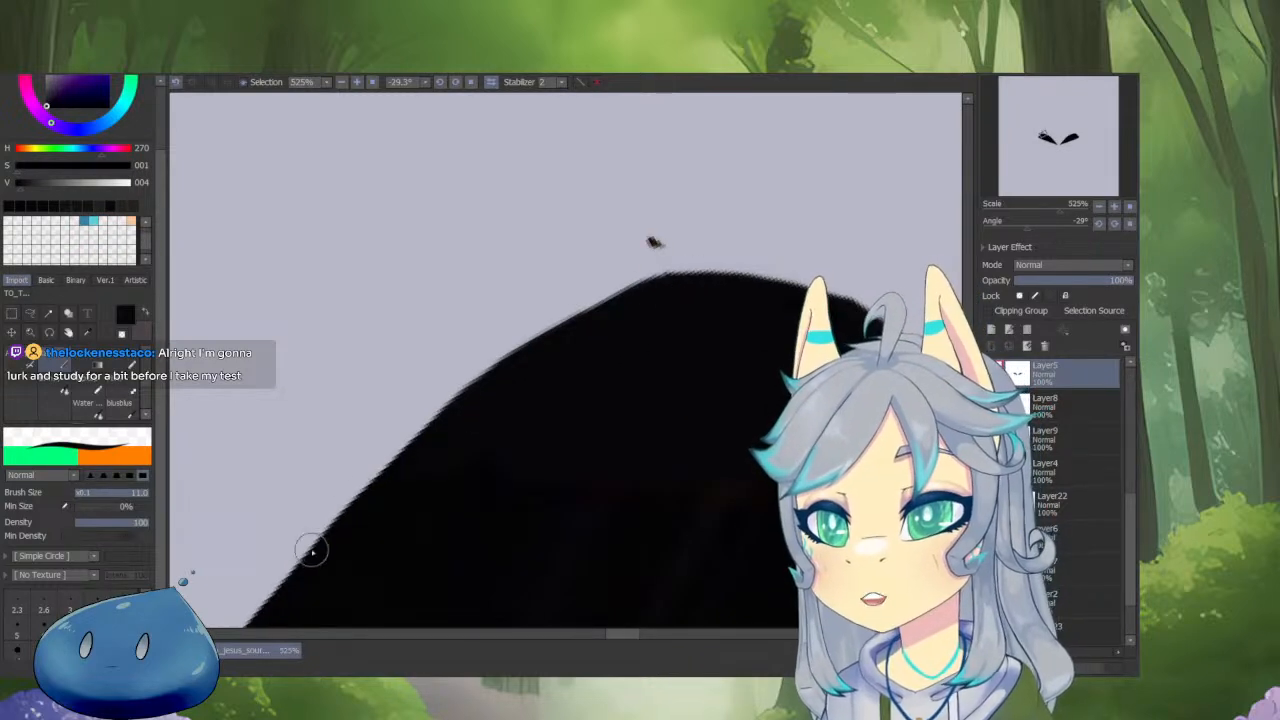
mouse_move(311, 550)
left_mouse_down()
mouse_move(437, 413)
mouse_move(389, 463)
mouse_move(538, 329)
mouse_move(355, 503)
mouse_move(534, 337)
mouse_move(703, 283)
mouse_move(760, 292)
left_mouse_up()
key("ctrl+z")
key("ctrl+z")
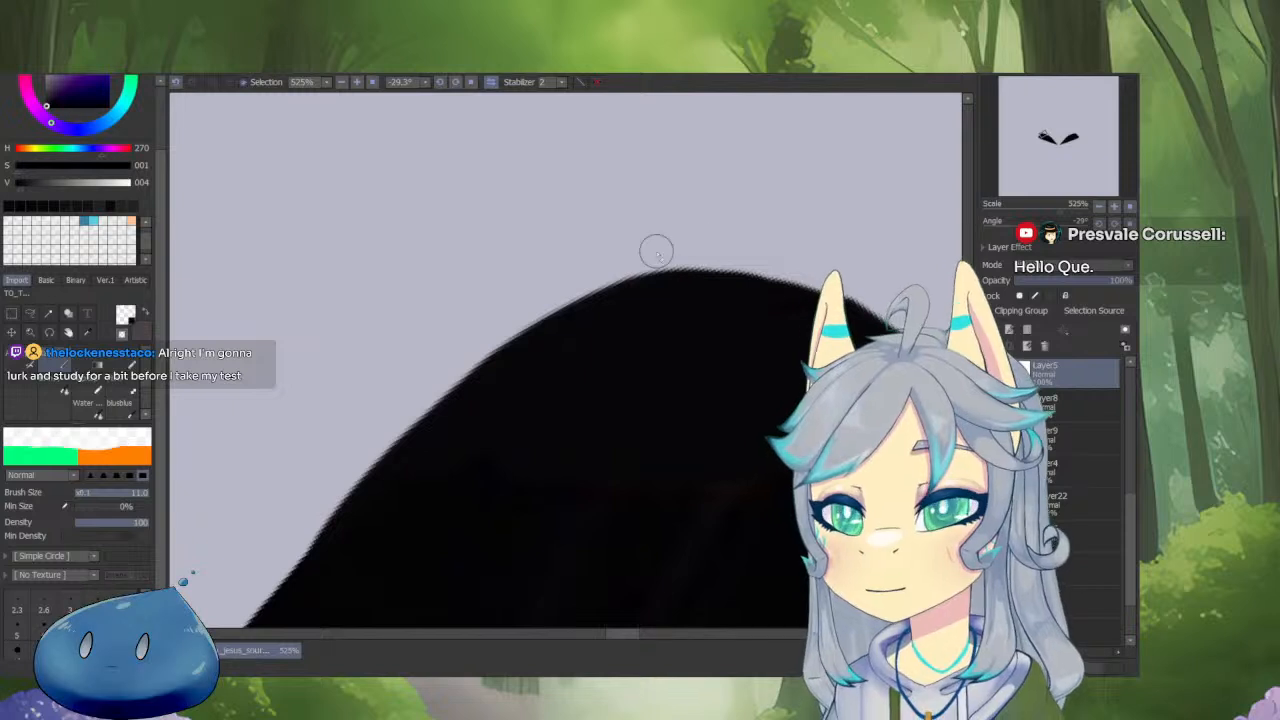
mouse_move(596, 420)
left_mouse_down()
mouse_move(640, 383)
mouse_move(590, 476)
left_mouse_up()
Round the collar piece's outer corner up to the notch with near-black strokes at size 11.
key("minus")
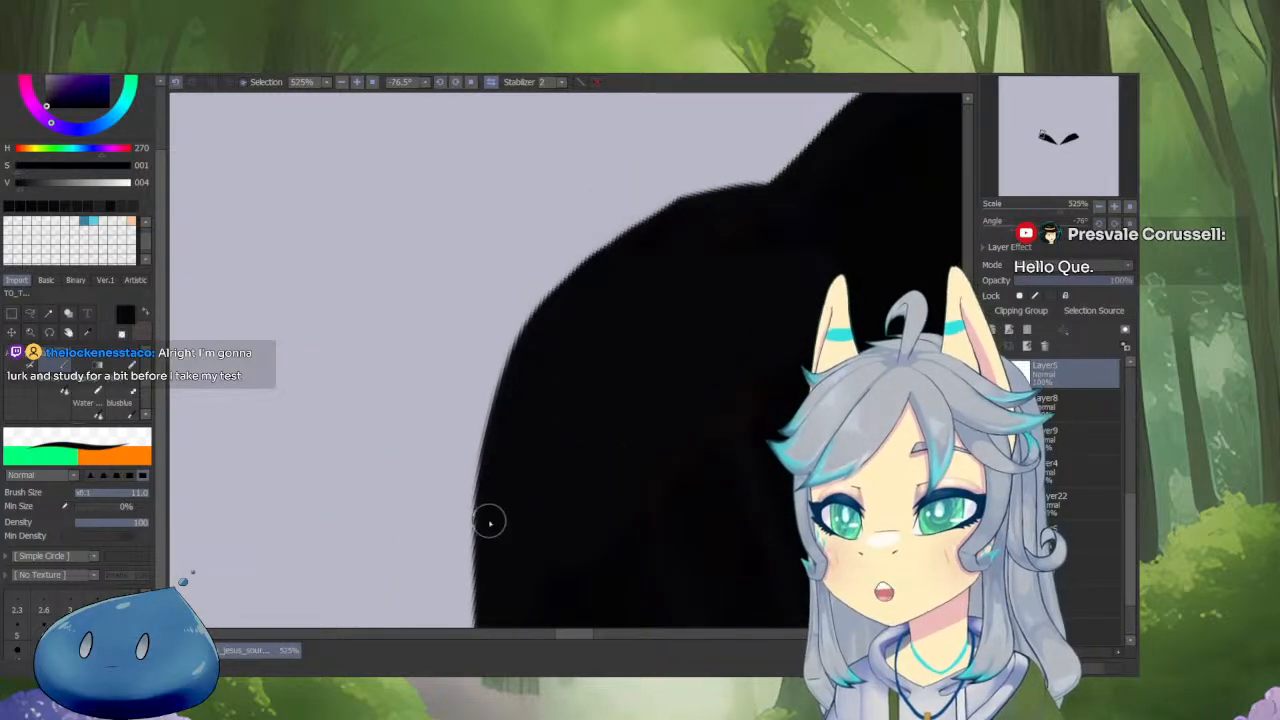
mouse_move(512, 387)
left_mouse_down()
mouse_move(497, 406)
mouse_move(603, 263)
mouse_move(666, 211)
mouse_move(724, 204)
left_mouse_up()
left_click_drag(610, 247, 766, 197)
scroll(766, 197, "down", 5)
mouse_move(737, 326)
left_mouse_down()
mouse_move(631, 591)
mouse_move(700, 396)
mouse_move(854, 223)
left_mouse_up()
Smooth the collar piece's long upper edge with near-black strokes at size 11.
scroll(702, 393, "down", 3)
left_click_drag(780, 290, 708, 335)
left_click_drag(728, 372, 612, 423)
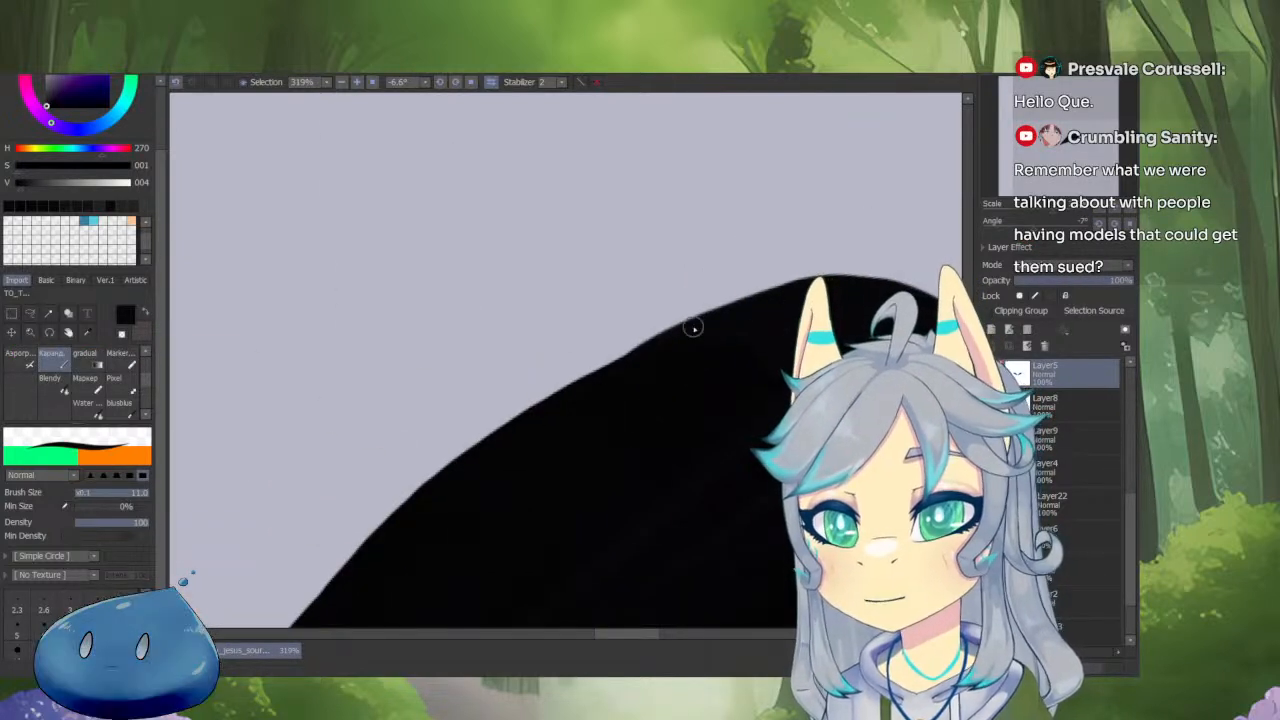
left_click_drag(678, 331, 452, 479)
left_click_drag(646, 345, 420, 504)
left_click_drag(577, 392, 554, 474)
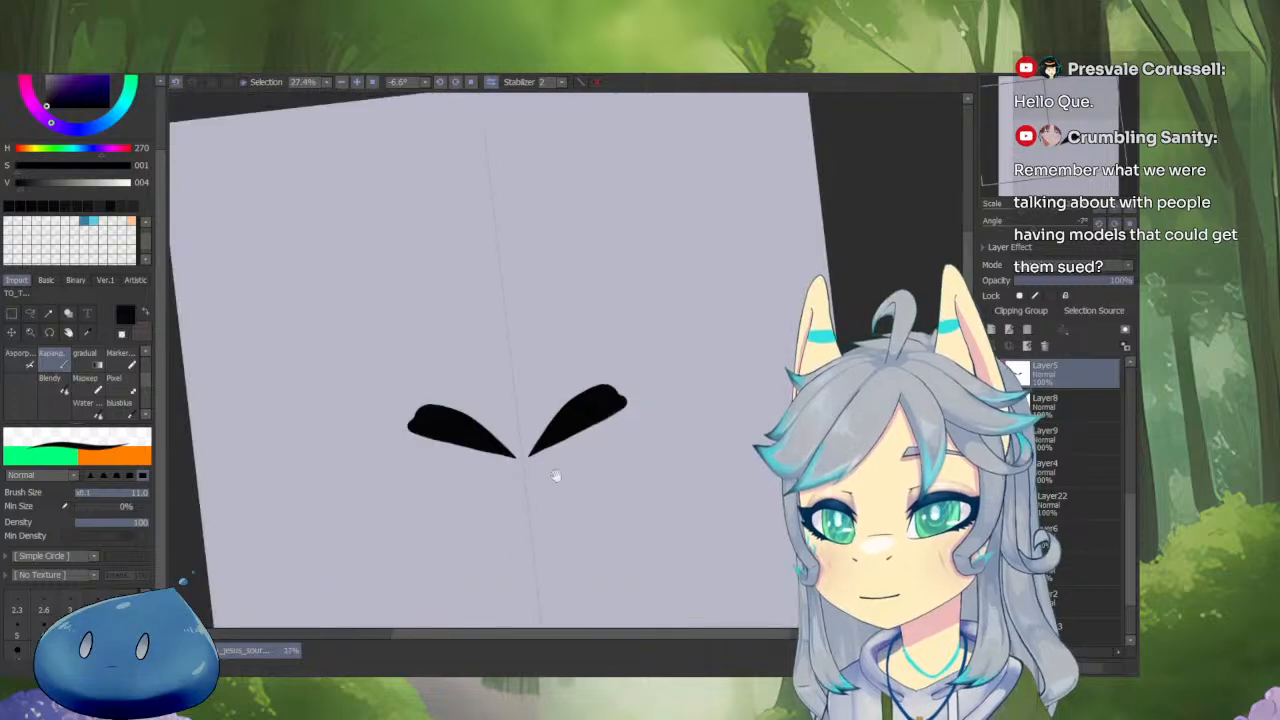
left_click_drag(566, 352, 664, 313)
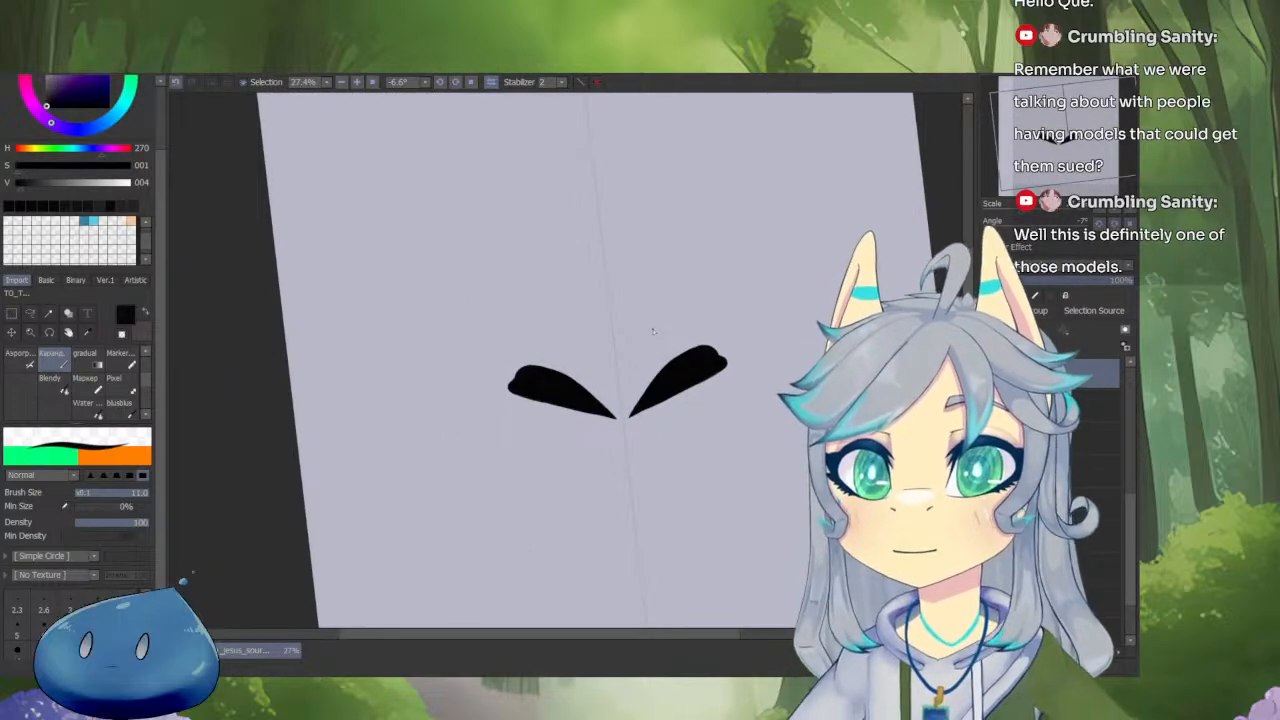
Show all layers to check the collar on the character, and make the back hair layer Layer17 active and isolated.
left_click(992, 374, "alt")
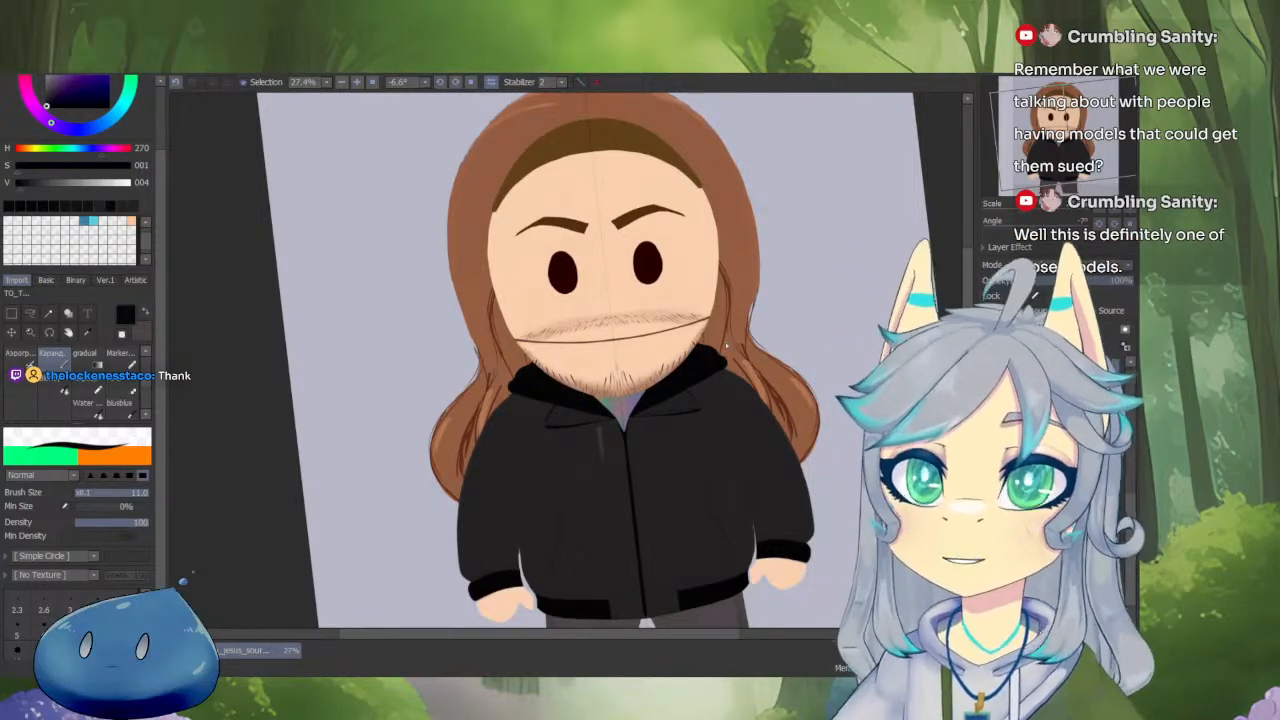
scroll(738, 420, "up", 3)
left_click_drag(749, 414, 774, 494)
left_click(719, 383, "ctrl+shift")
key("ctrl+z")
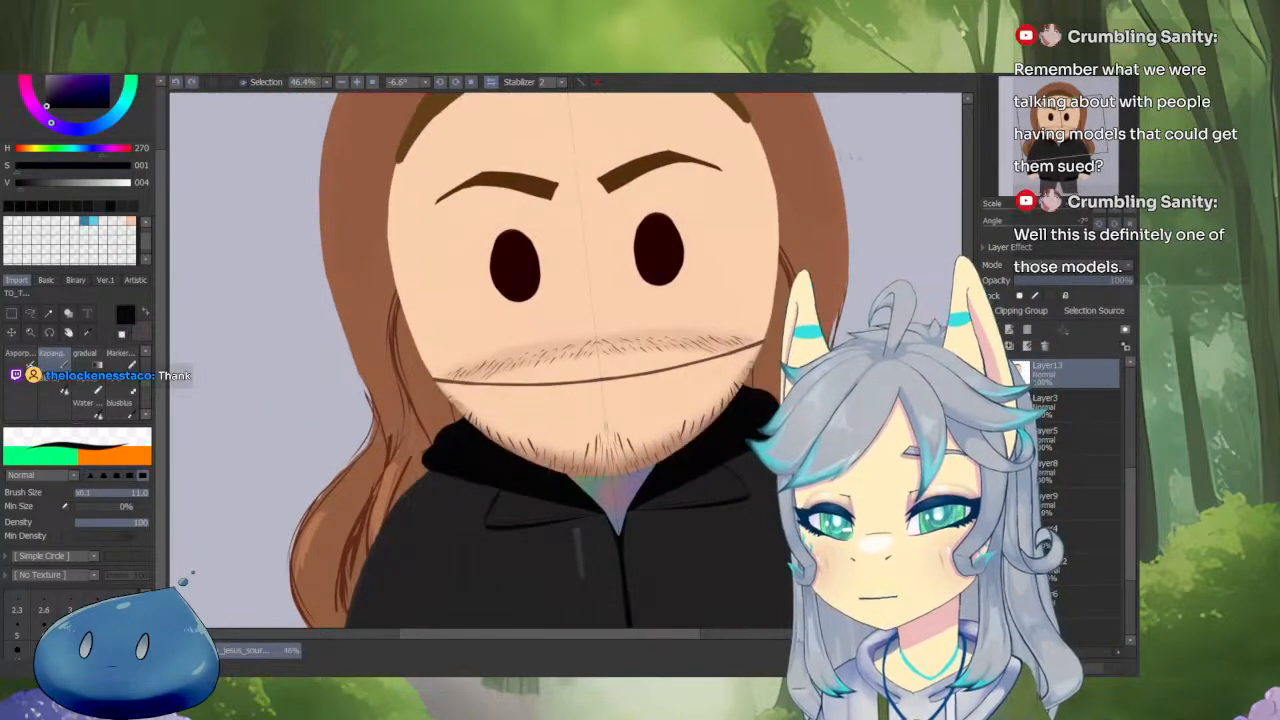
scroll(770, 445, "up", 2)
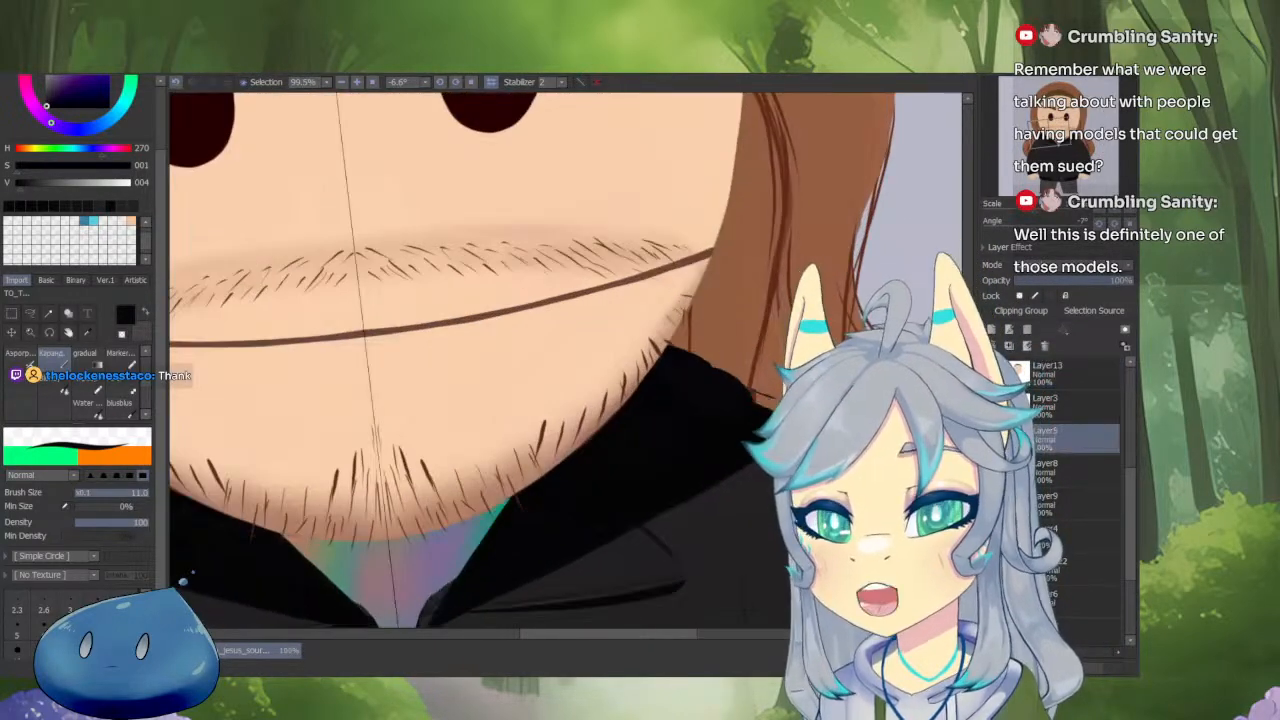
scroll(770, 445, "up", 4)
scroll(679, 319, "down", 3)
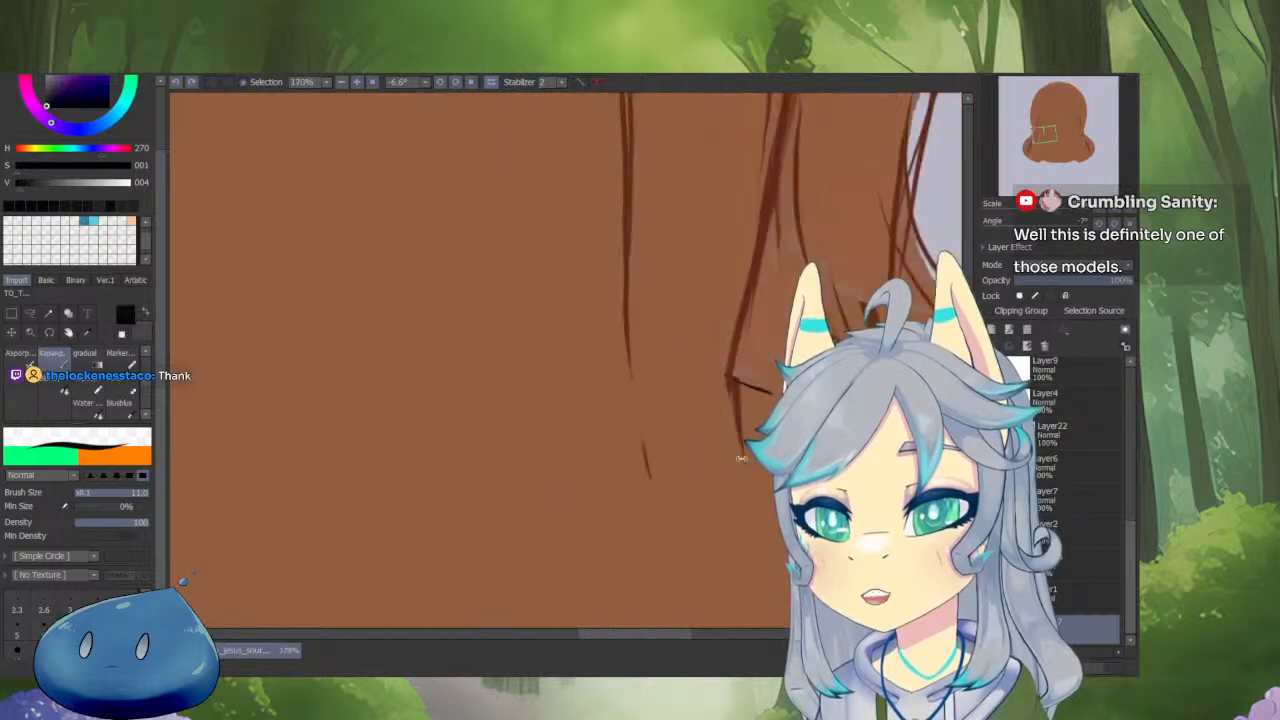
Paint over the dark cross line at the hair strand's lower end in sampled hair brown at size 37.
left_click(707, 387, "alt")
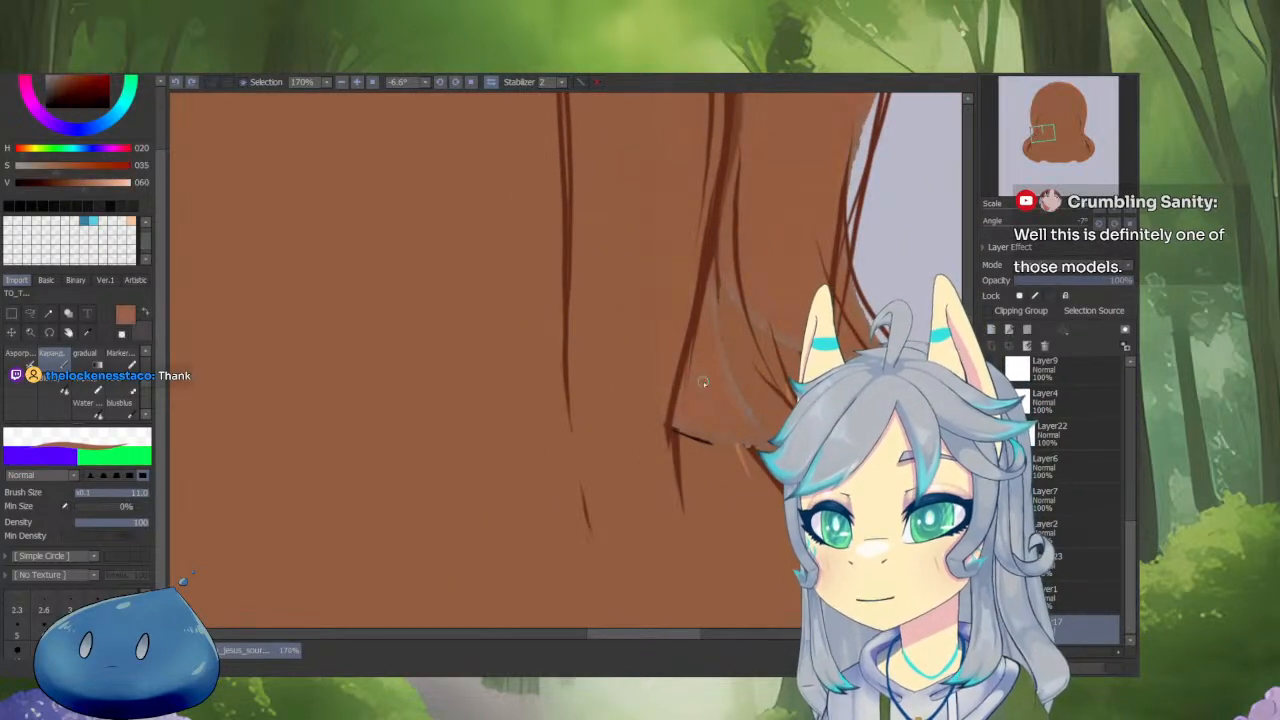
key("]")
key("]")
key("]")
key("]")
left_click_drag(706, 298, 688, 445)
left_click_drag(697, 338, 697, 535)
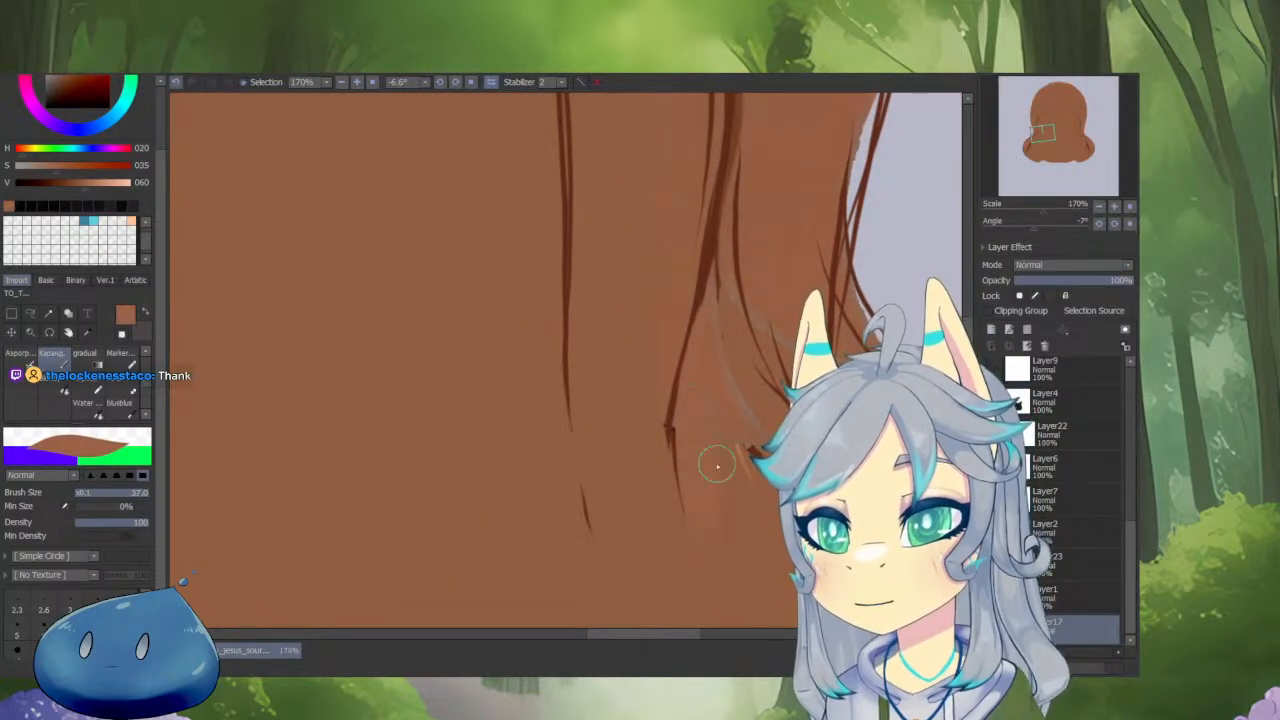
Extend the hair strand line downward in sampled dark brown at size 7.6 and tidy its edge with sampled hair brown.
left_click(712, 251, "alt")
key("[")
key("[")
key("[")
key("[")
key("[")
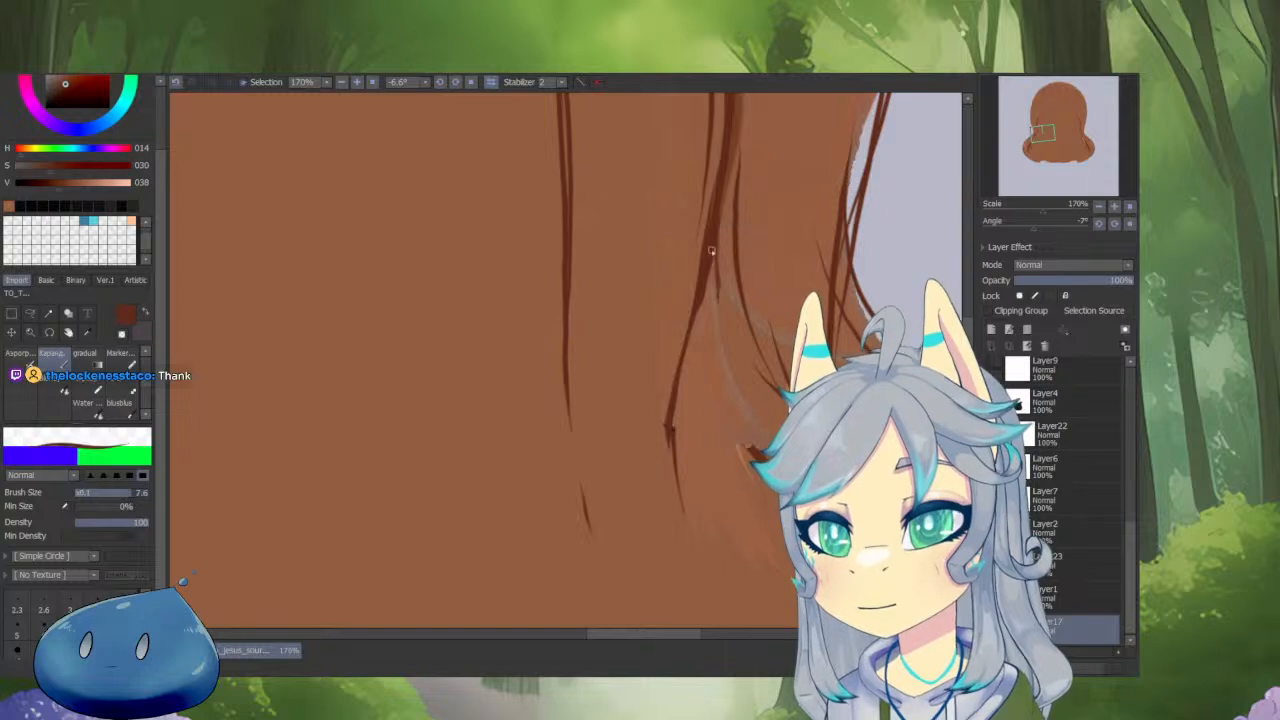
left_click_drag(726, 156, 715, 233)
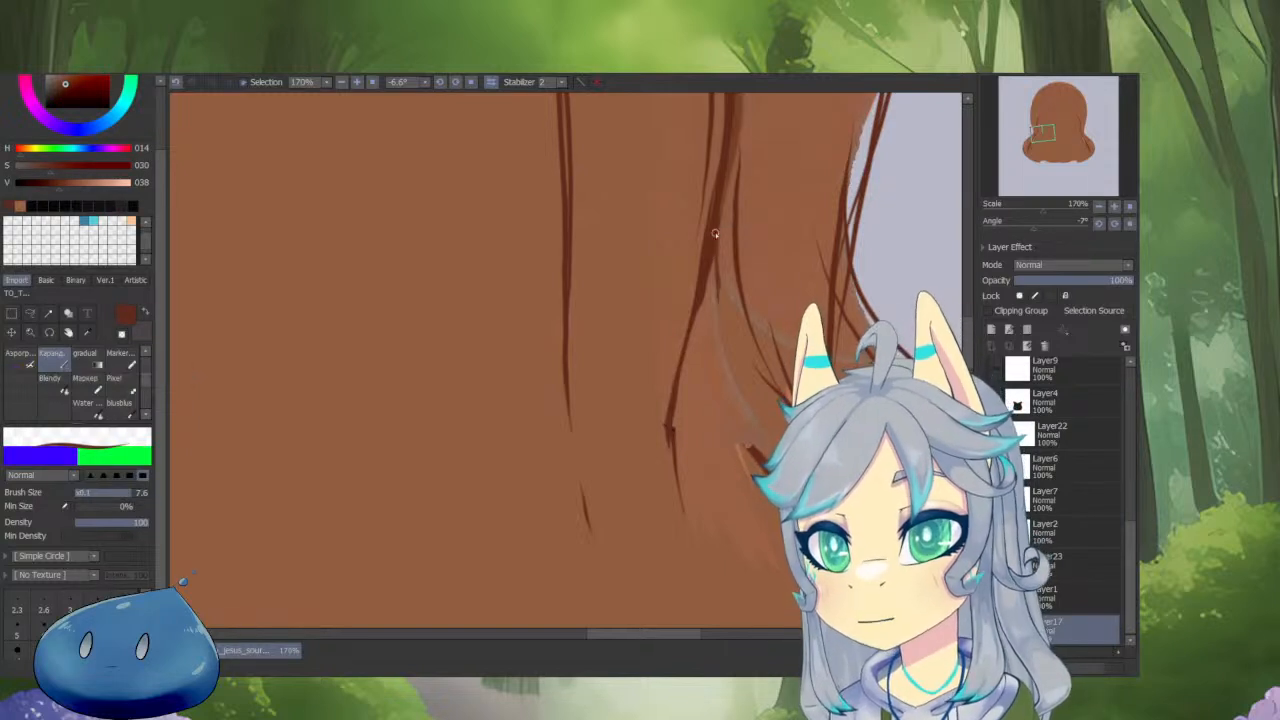
left_click(700, 346, "alt")
left_click_drag(675, 430, 677, 543)
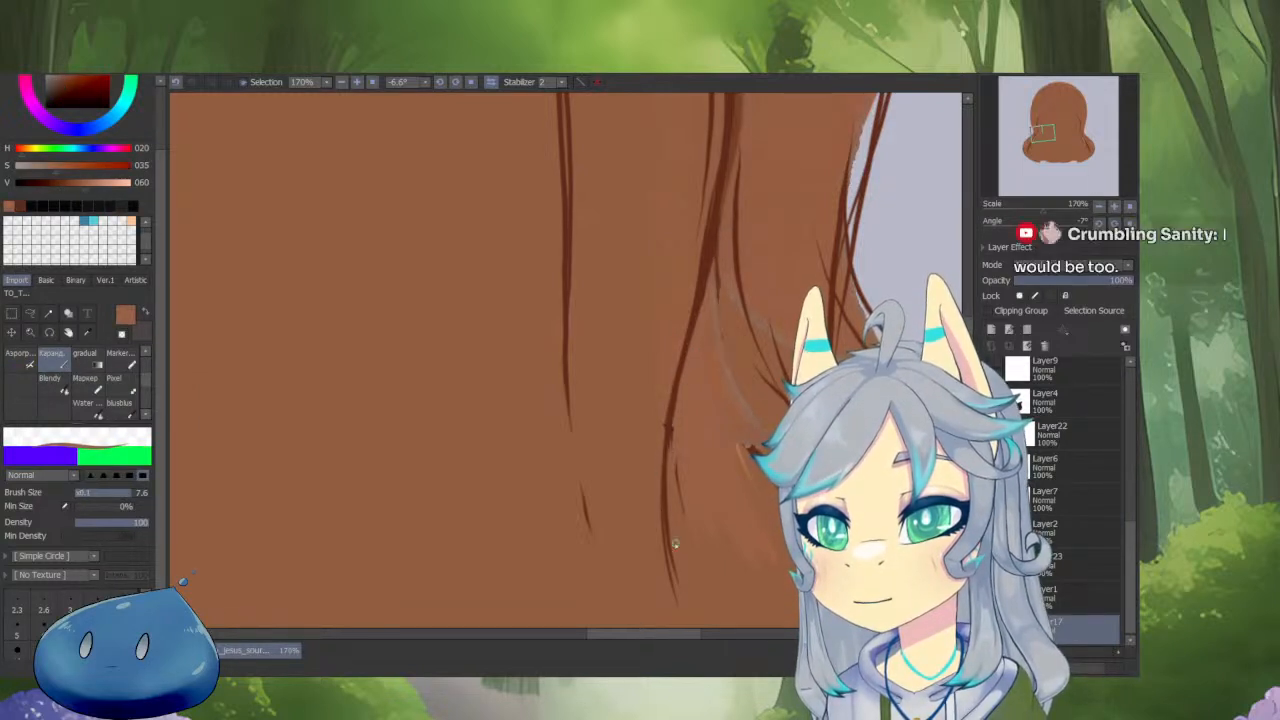
Thin the joint and lower end of the hair strand line with sampled hair brown at size 7.6.
left_click_drag(674, 395, 677, 583)
left_click(677, 318, "alt")
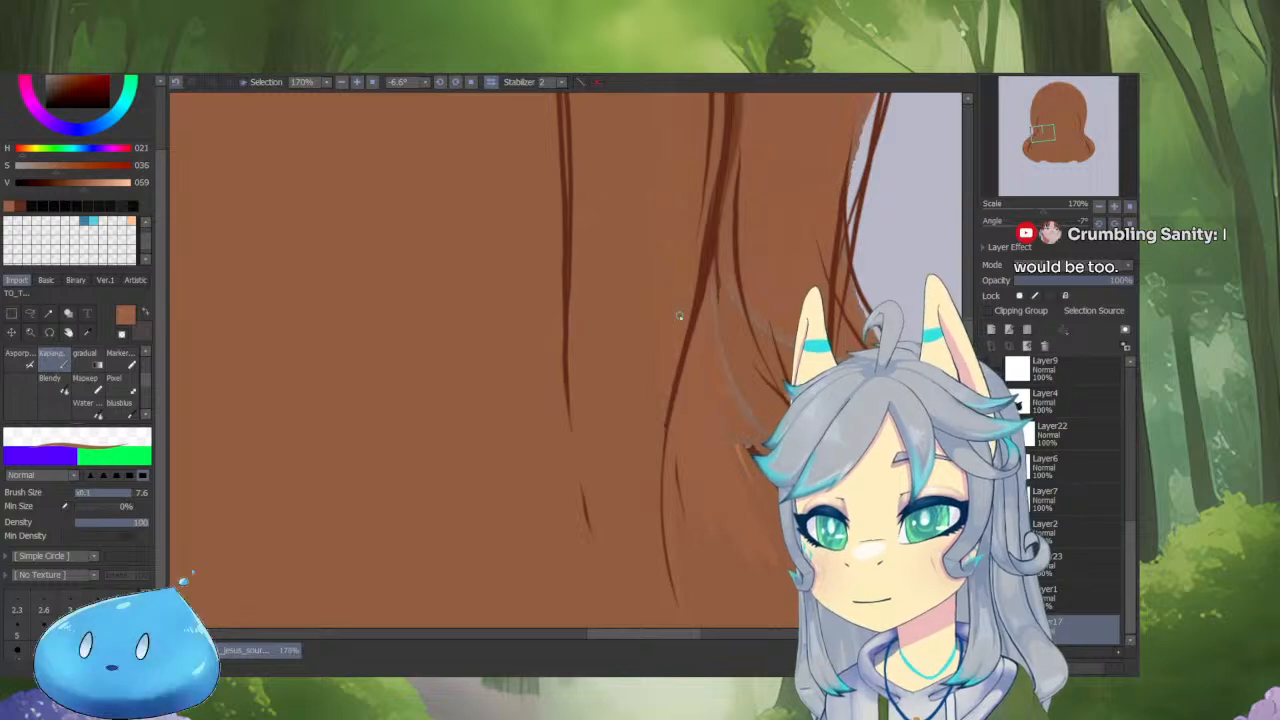
left_click_drag(656, 432, 666, 594)
left_click_drag(675, 394, 631, 555)
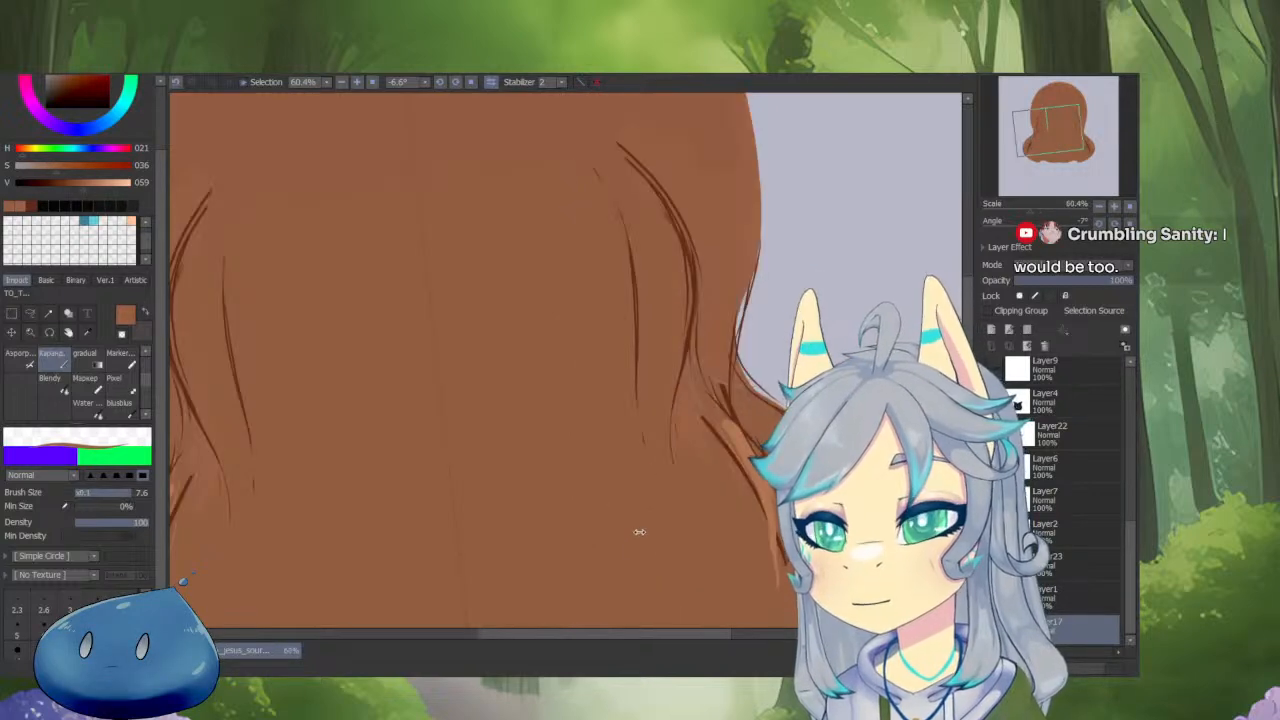
Paint over the stray lines beside the side strand above the curl with sampled hair brown, enlarging the brush to 67.
scroll(641, 532, "down", 4)
scroll(707, 317, "up", 6)
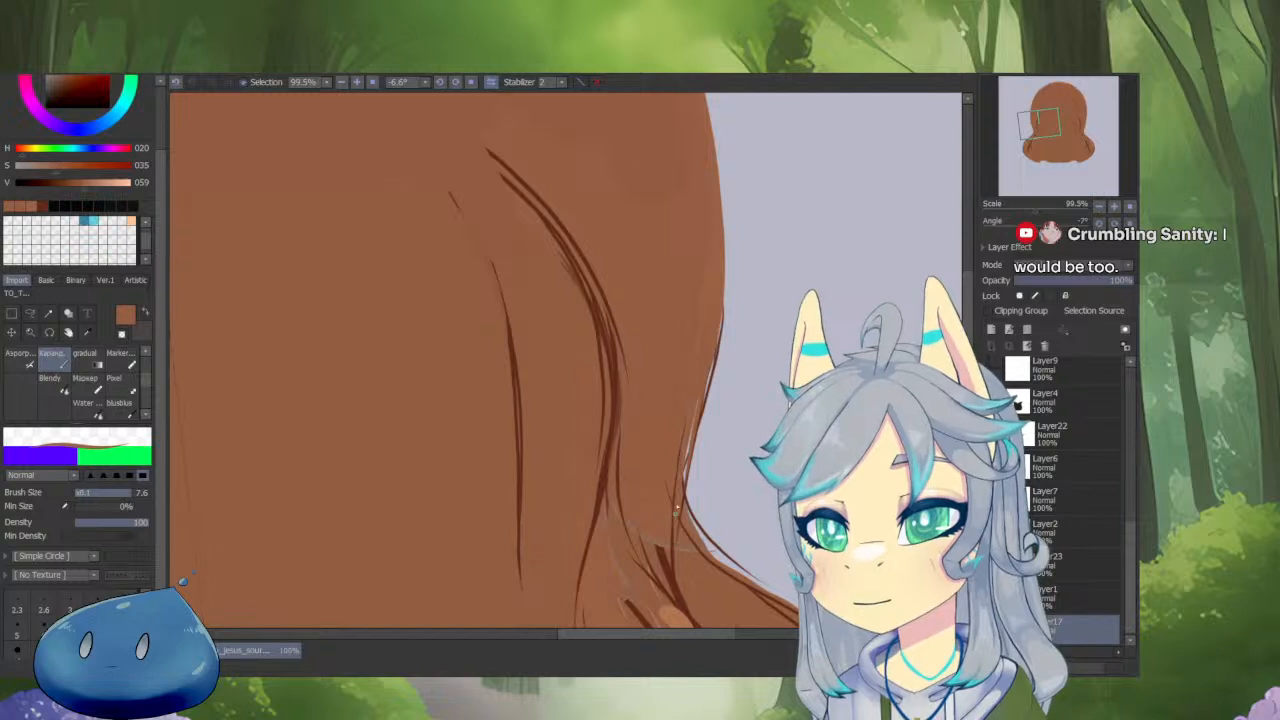
left_click_drag(629, 424, 655, 424)
left_click_drag(620, 498, 650, 576)
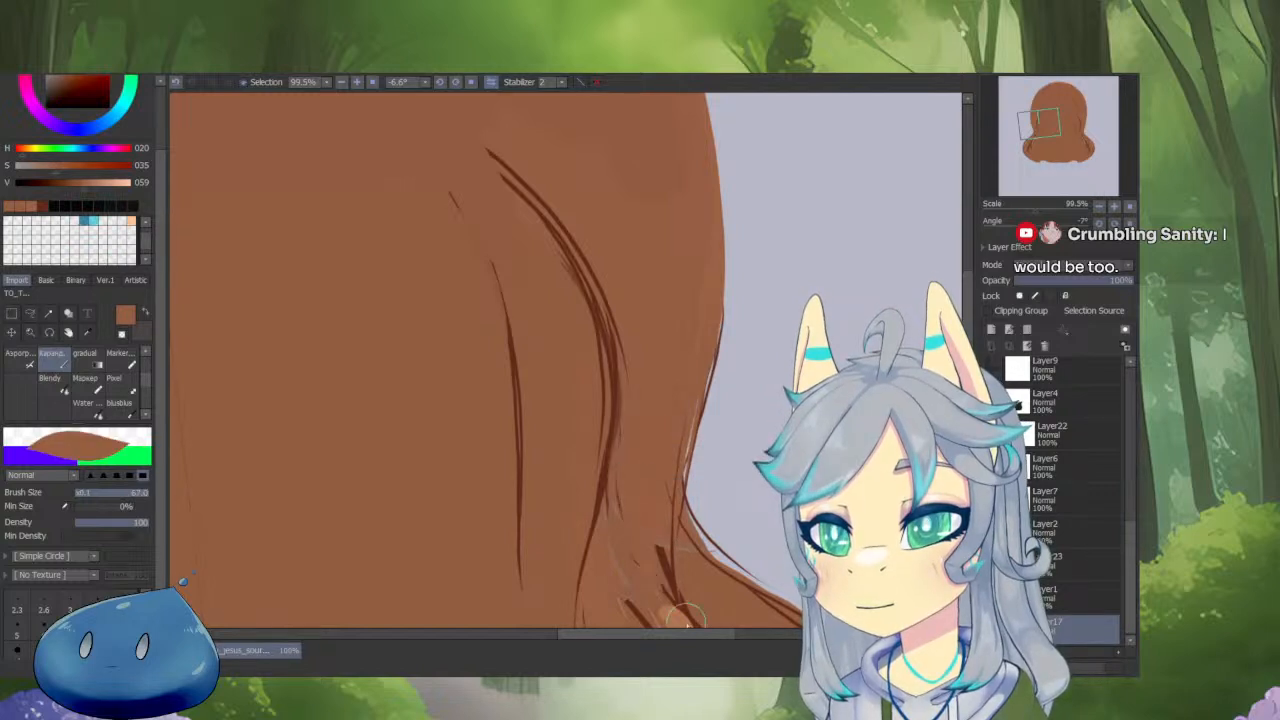
mouse_move(675, 472)
left_mouse_down()
mouse_move(652, 472)
mouse_move(600, 529)
left_mouse_up()
right_click(612, 428)
left_click_drag(611, 477, 628, 596)
Fill the pale gap along the hair's outer edge just above the curl with sampled dark brown at size 12.
scroll(651, 491, "down", 2)
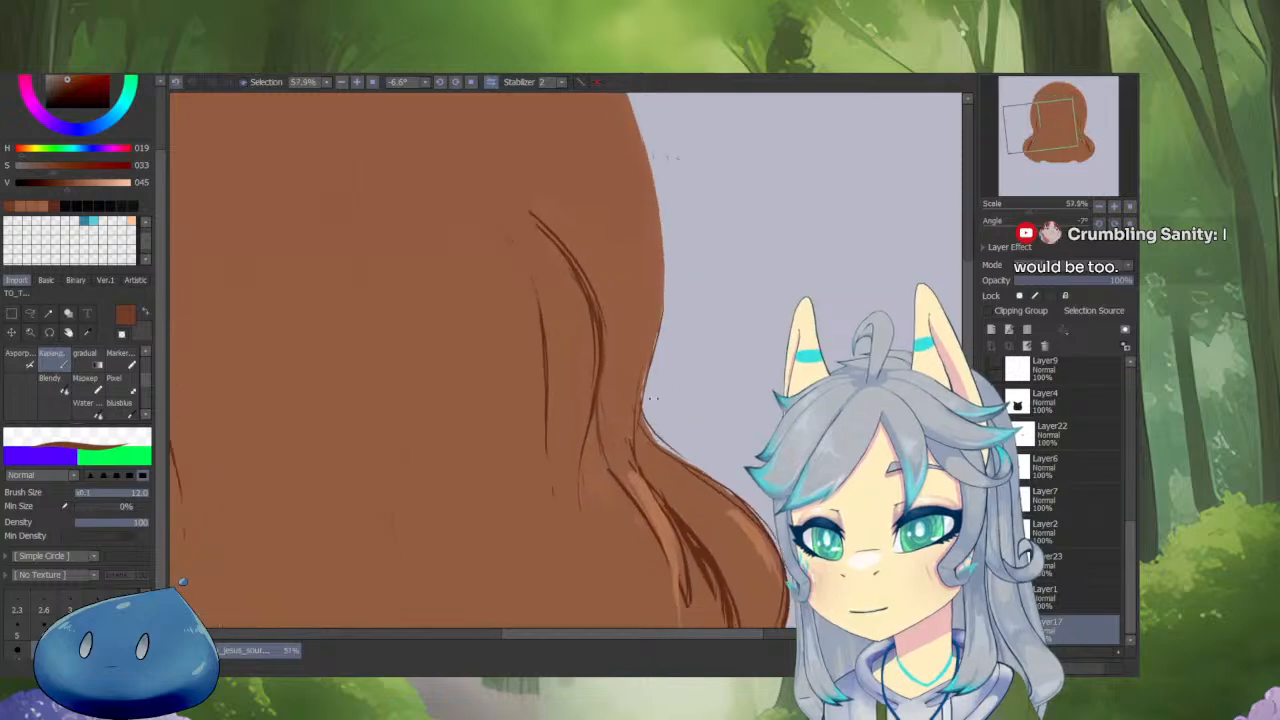
scroll(646, 430, "up", 3)
left_click_drag(548, 552, 523, 490)
scroll(523, 490, "up", 4)
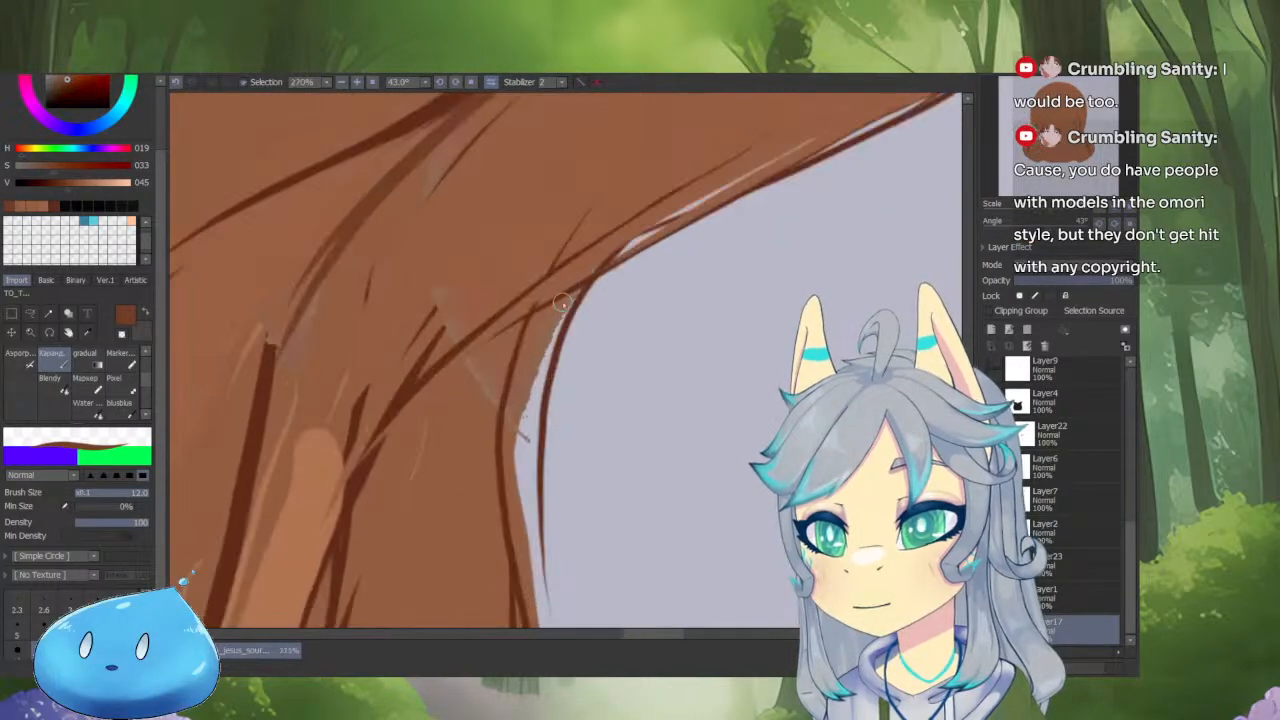
mouse_move(566, 306)
left_mouse_down()
mouse_move(516, 485)
mouse_move(522, 562)
left_mouse_up()
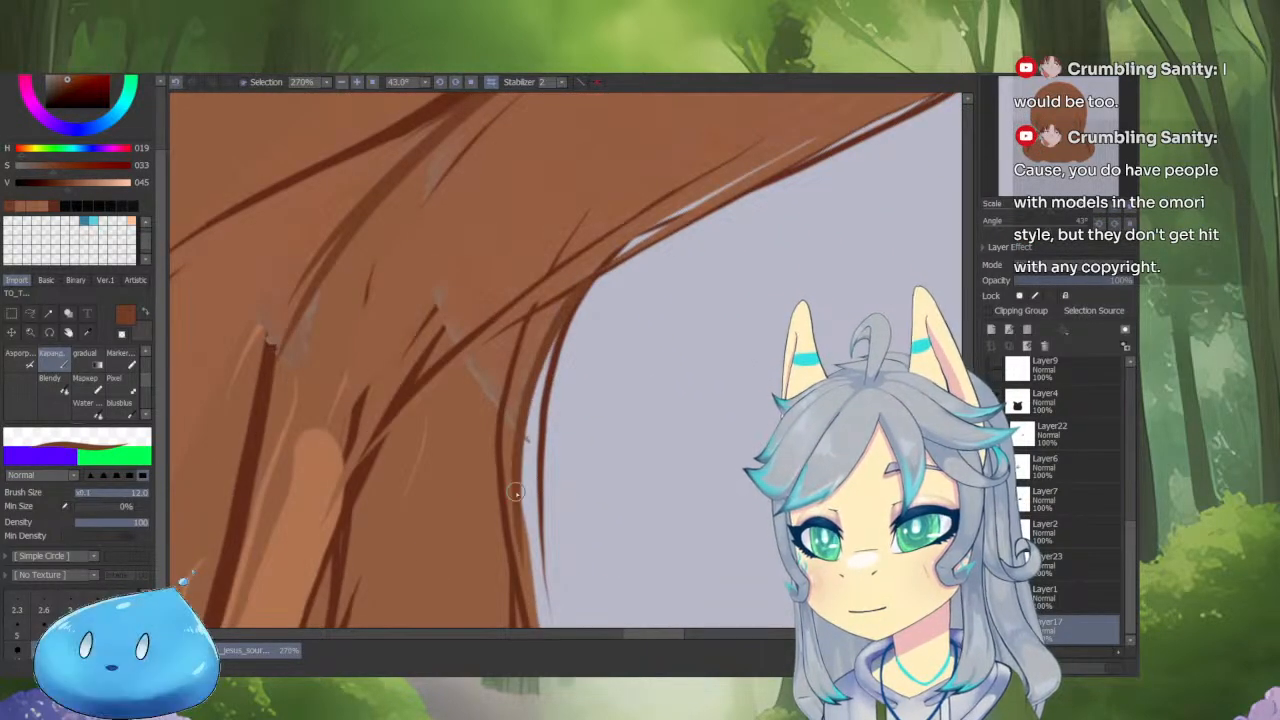
Join the doubled outline along the curl's outer edge with dark brown strokes at size 12.
scroll(540, 478, "down", 4)
left_click_drag(640, 495, 467, 553)
scroll(560, 402, "up", 6)
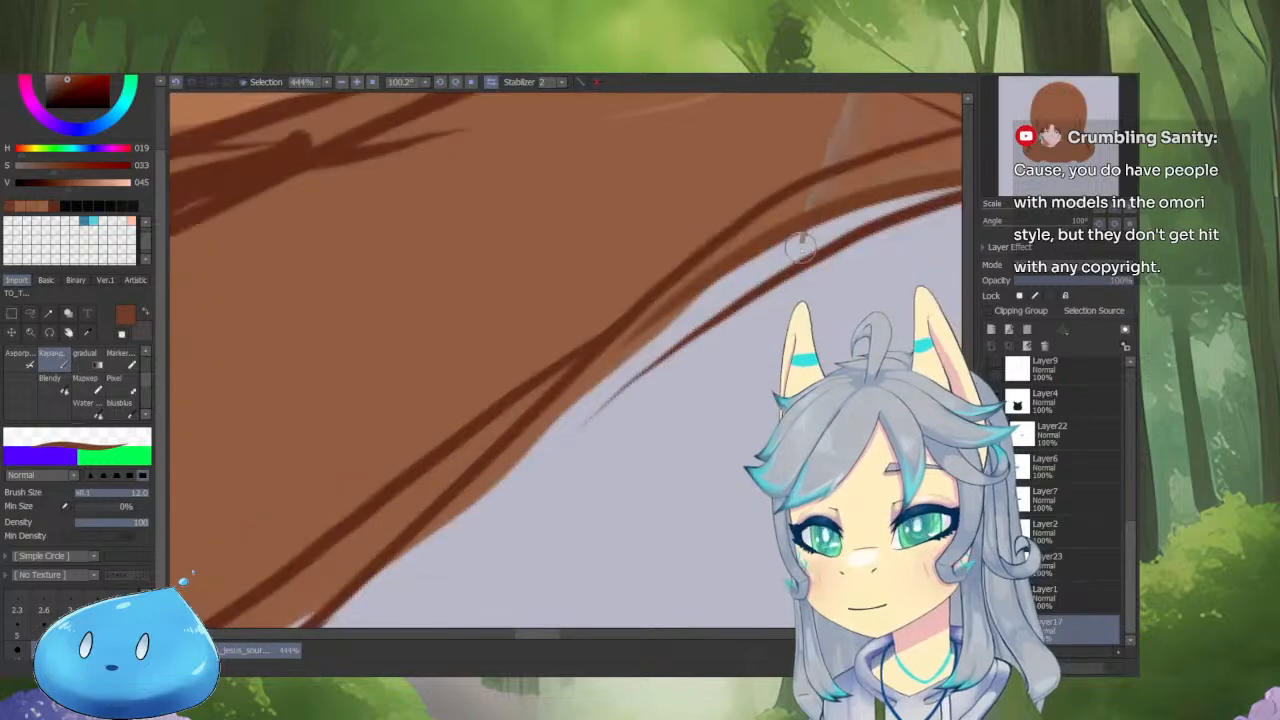
scroll(560, 402, "down", 4)
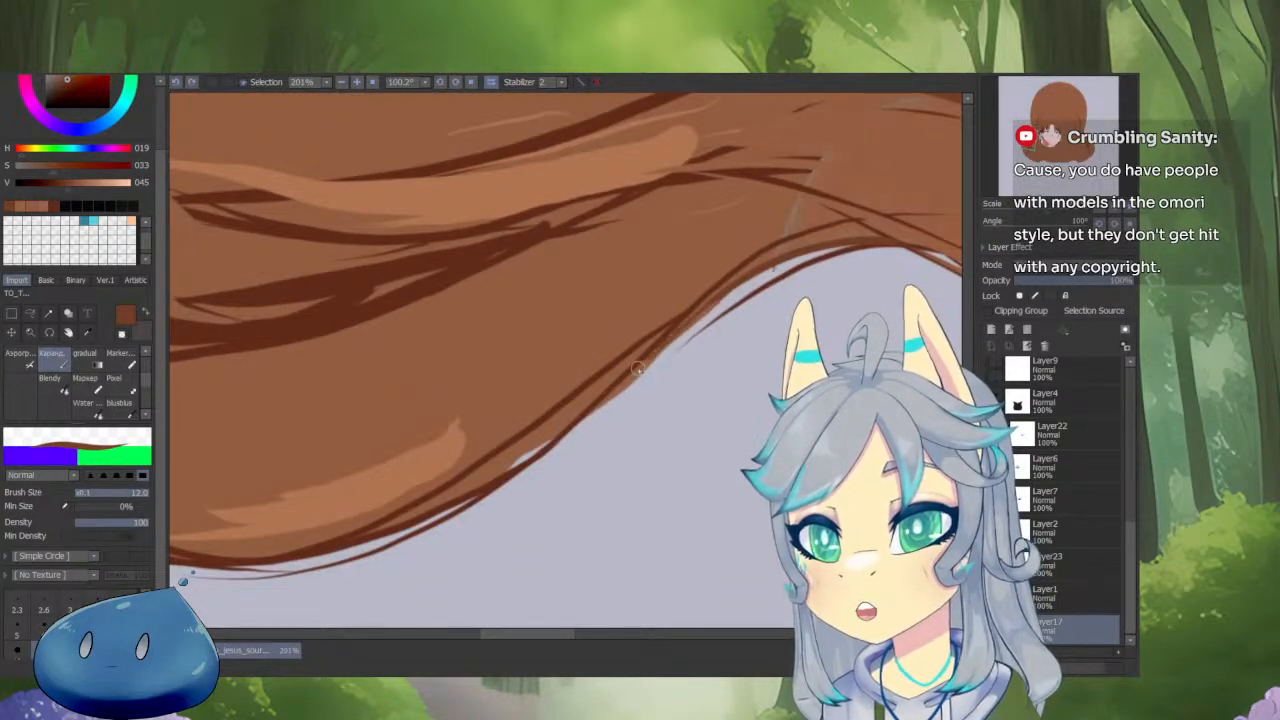
left_click_drag(655, 352, 520, 470)
key("minus")
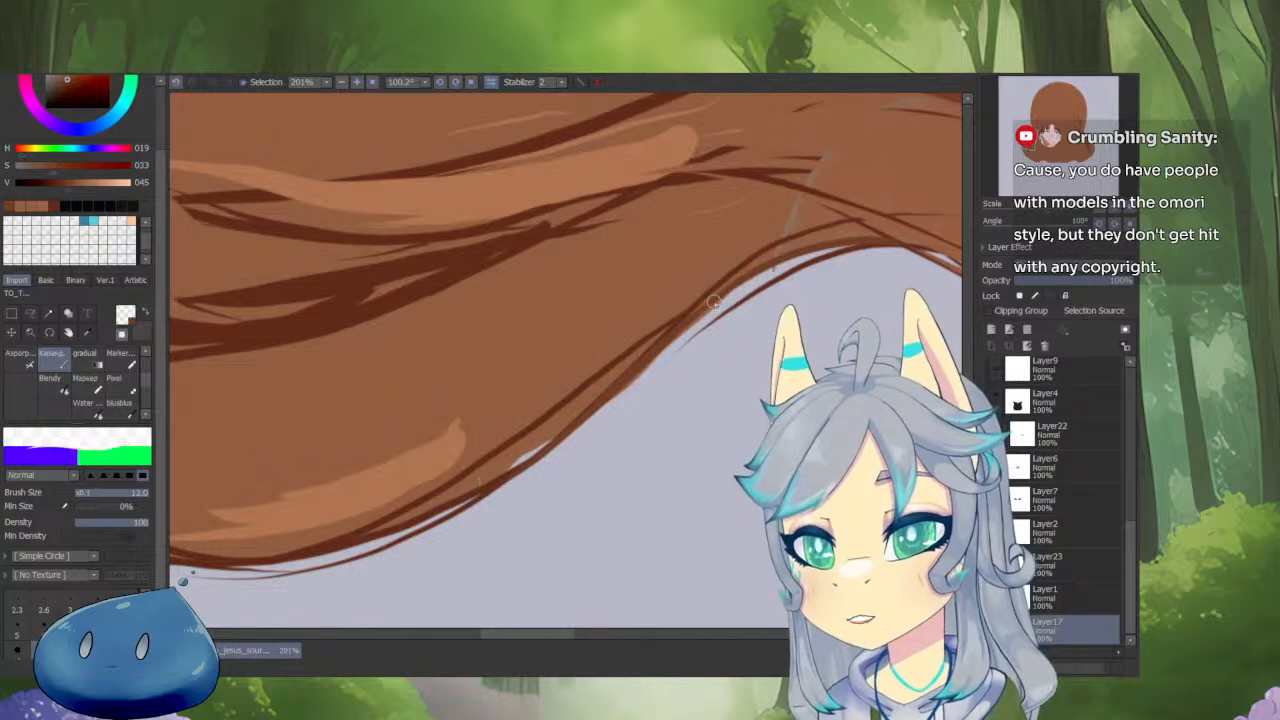
left_click_drag(760, 273, 628, 384)
key("ctrl+z")
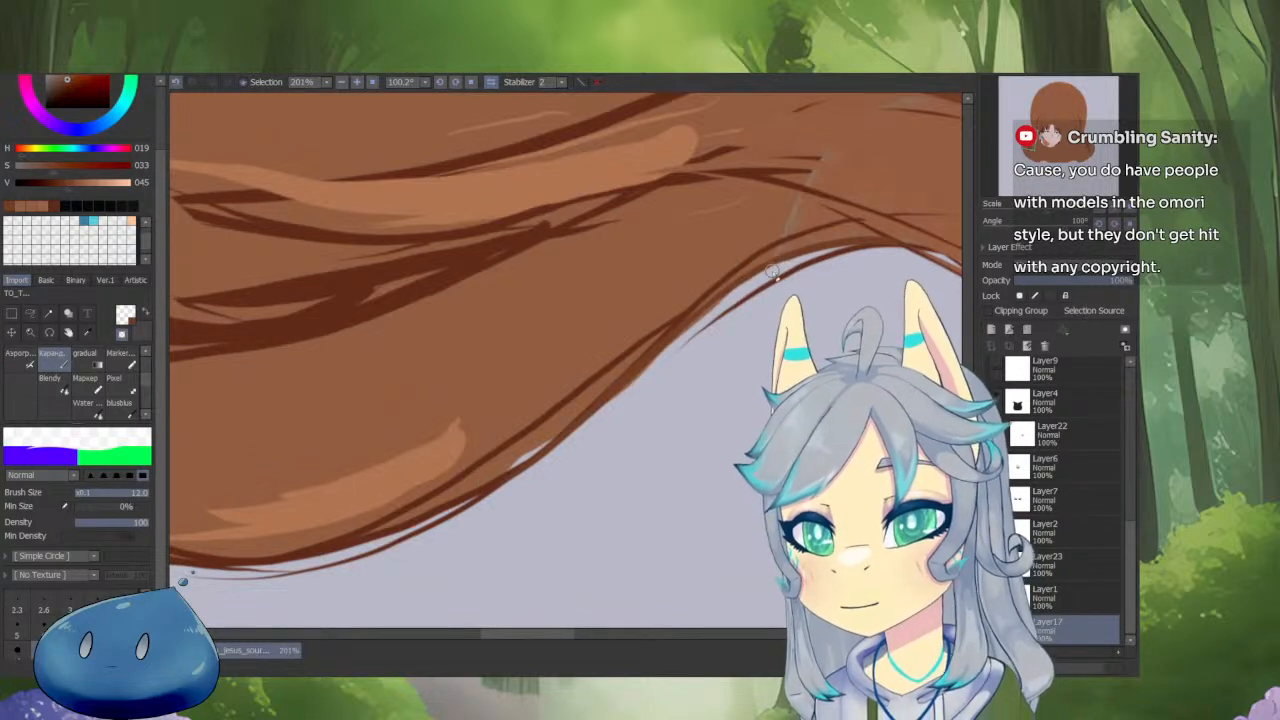
Cover the pale slivers inside the curl's outline with sampled hair brown and refine the outline in sampled dark brown at size 12.
right_click(604, 381)
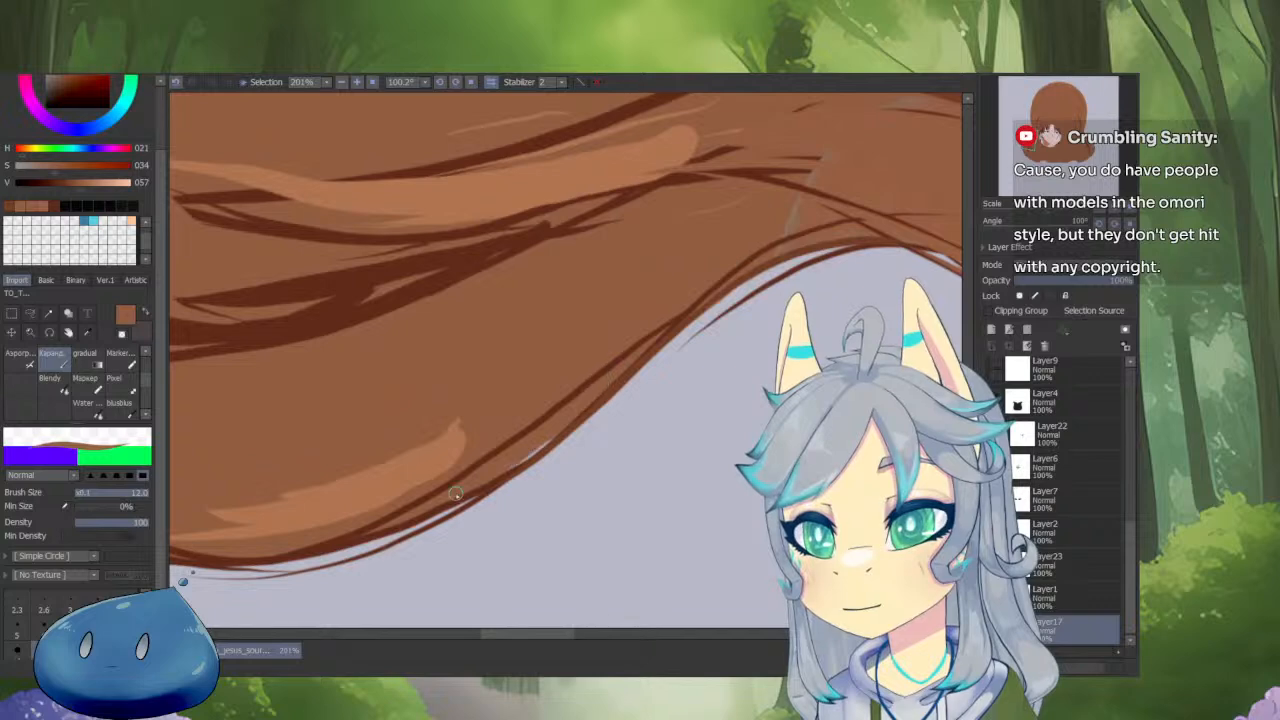
mouse_move(470, 496)
left_mouse_down()
mouse_move(623, 486)
mouse_move(599, 356)
left_mouse_up()
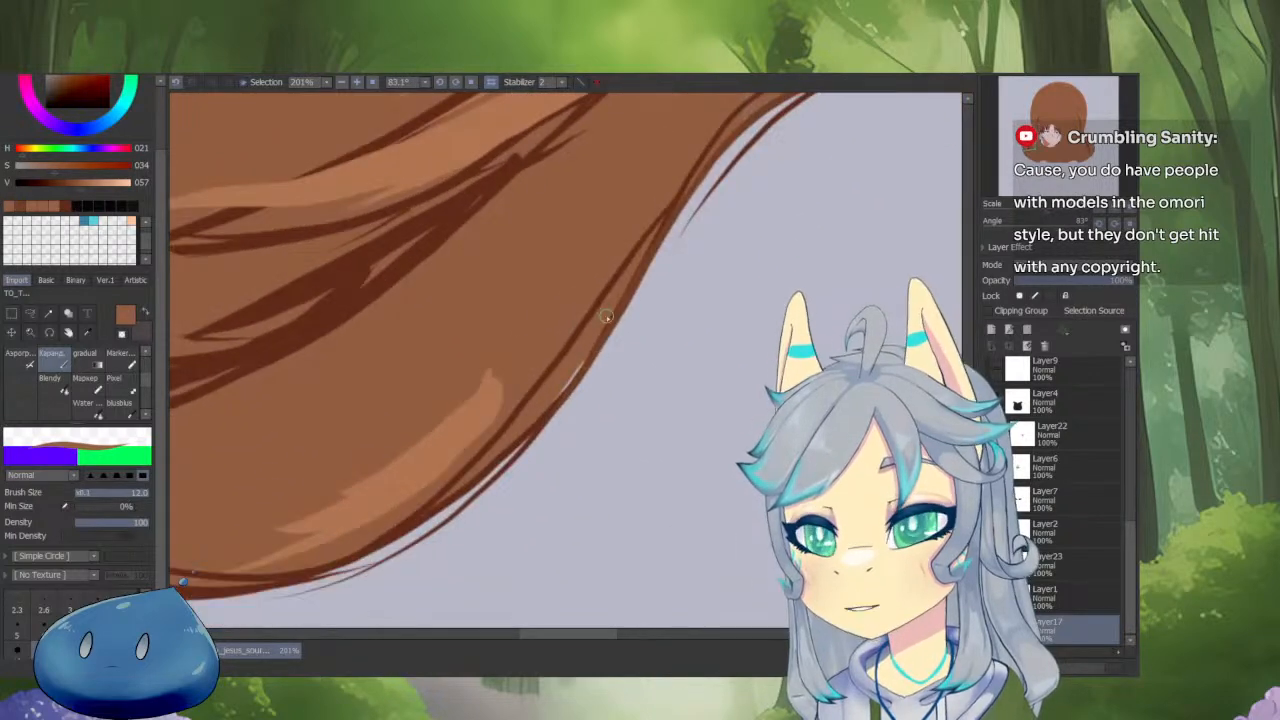
key("ctrl+z")
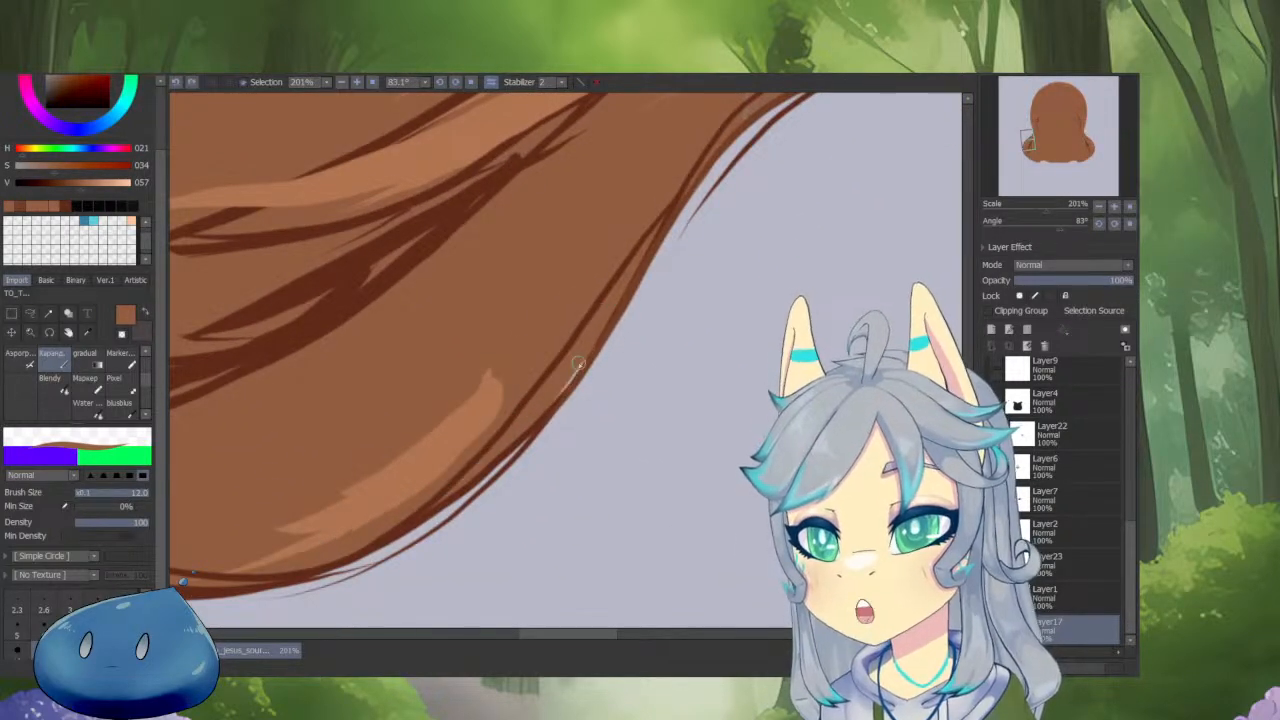
mouse_move(365, 545)
left_mouse_down()
mouse_move(543, 434)
mouse_move(580, 303)
mouse_move(605, 556)
mouse_move(603, 434)
left_mouse_up()
scroll(765, 226, "up", 3)
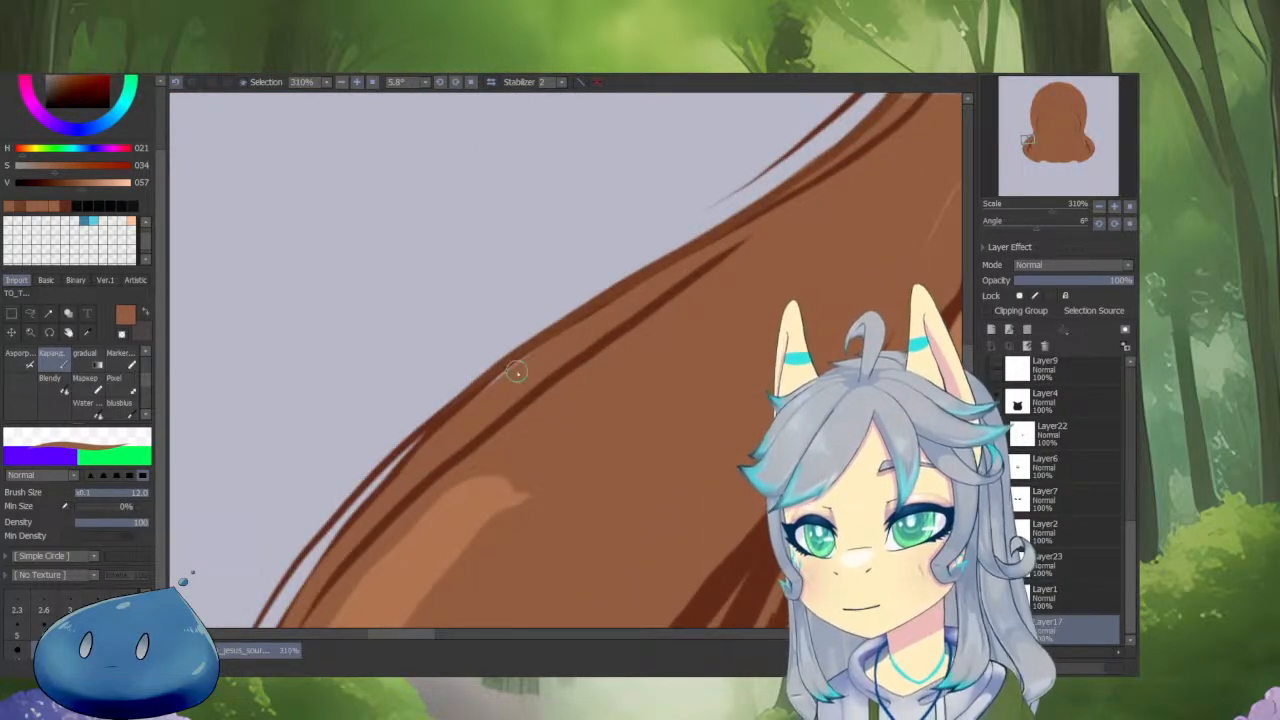
left_click(427, 433, "alt")
left_click_drag(387, 476, 367, 498)
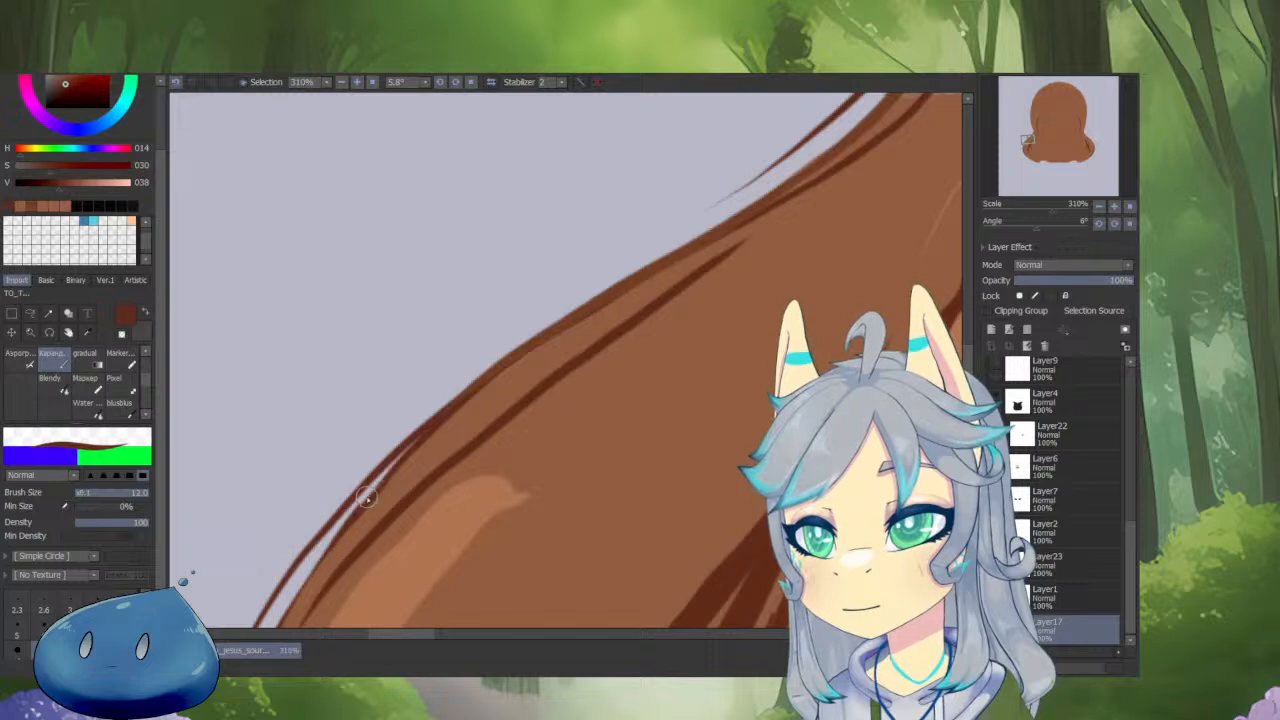
Extend the curl's highlight with streaks in sampled light brown at size 12 and shape them with sampled hair brown.
scroll(660, 340, "down", 4)
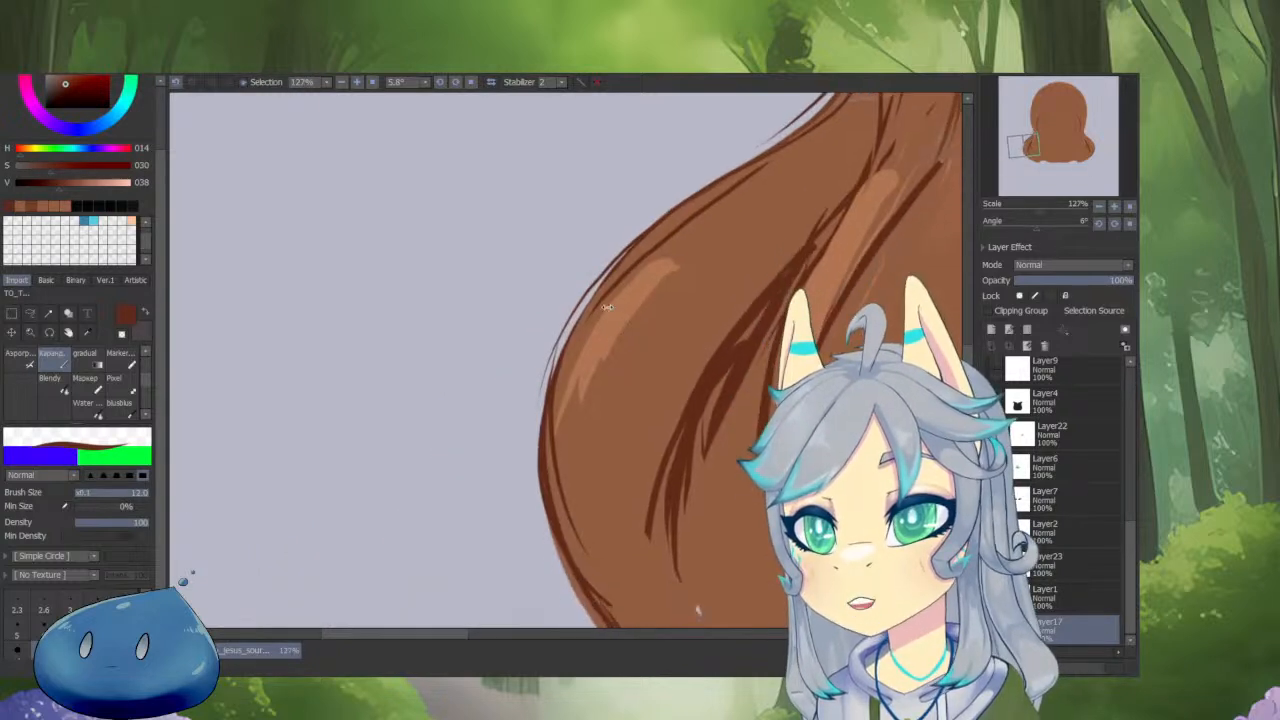
scroll(564, 388, "down", 1)
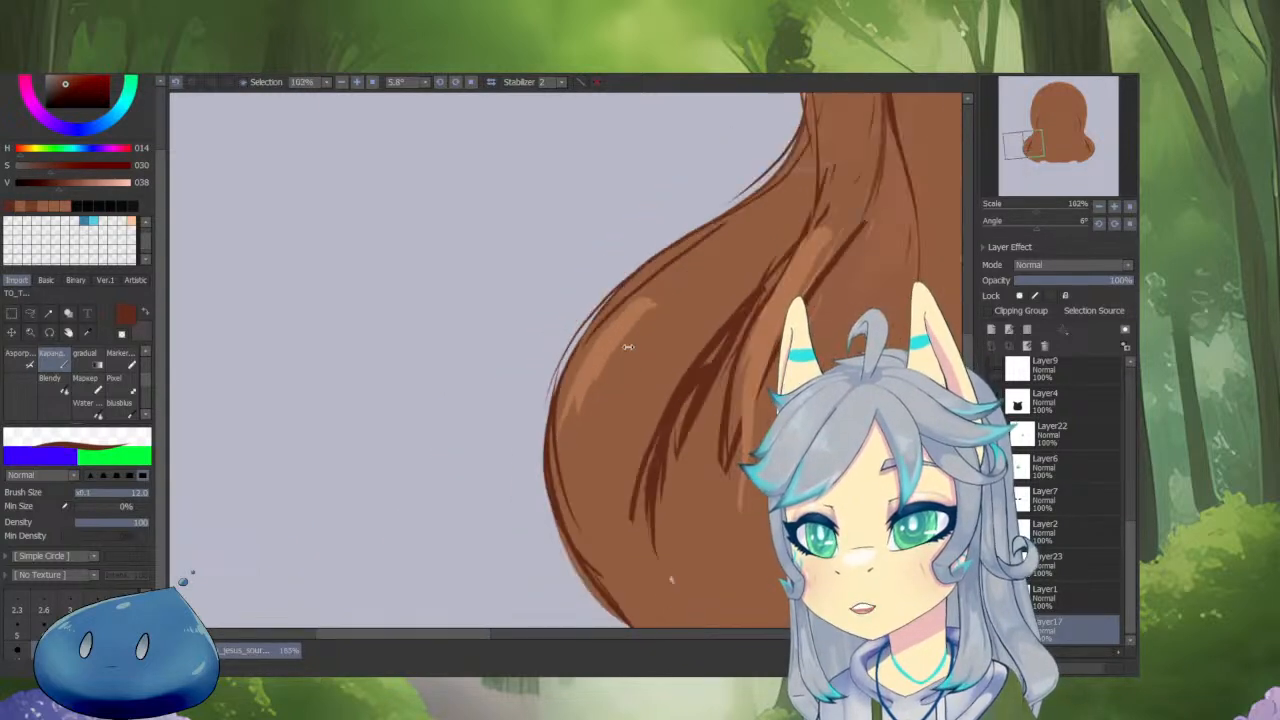
left_click(730, 233, "alt")
left_click(618, 316, "alt")
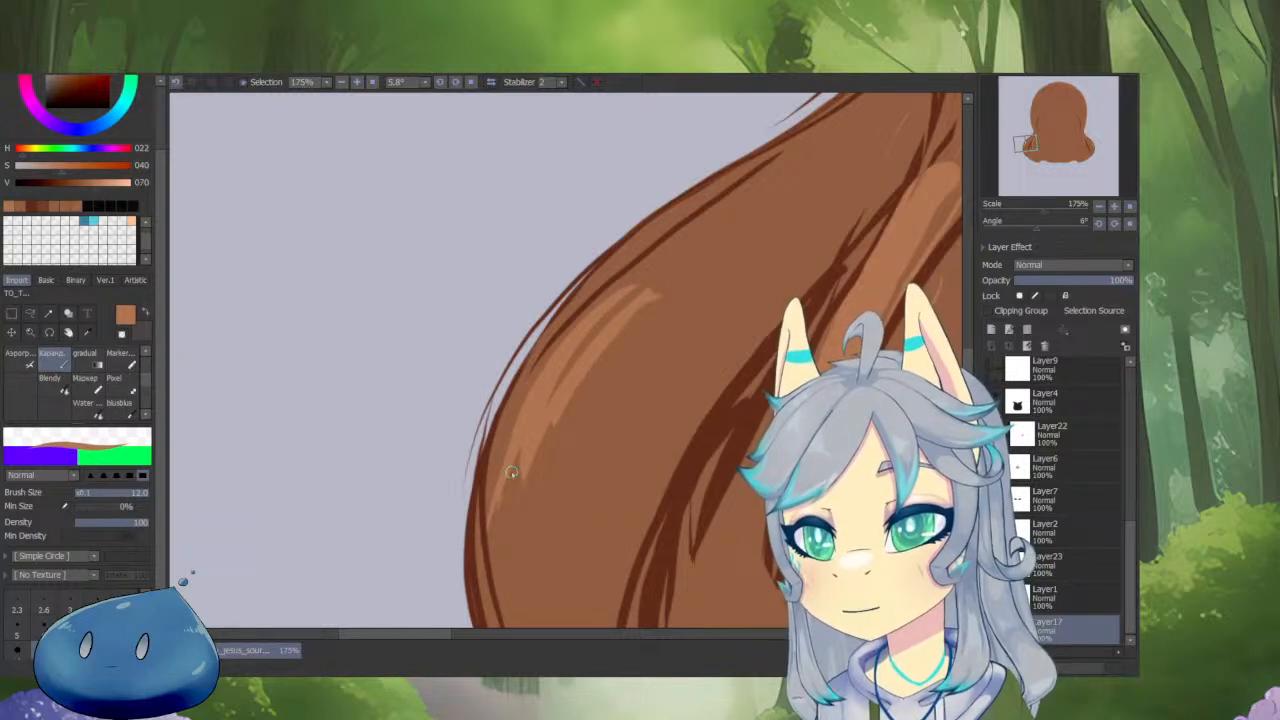
left_click(516, 398, "alt")
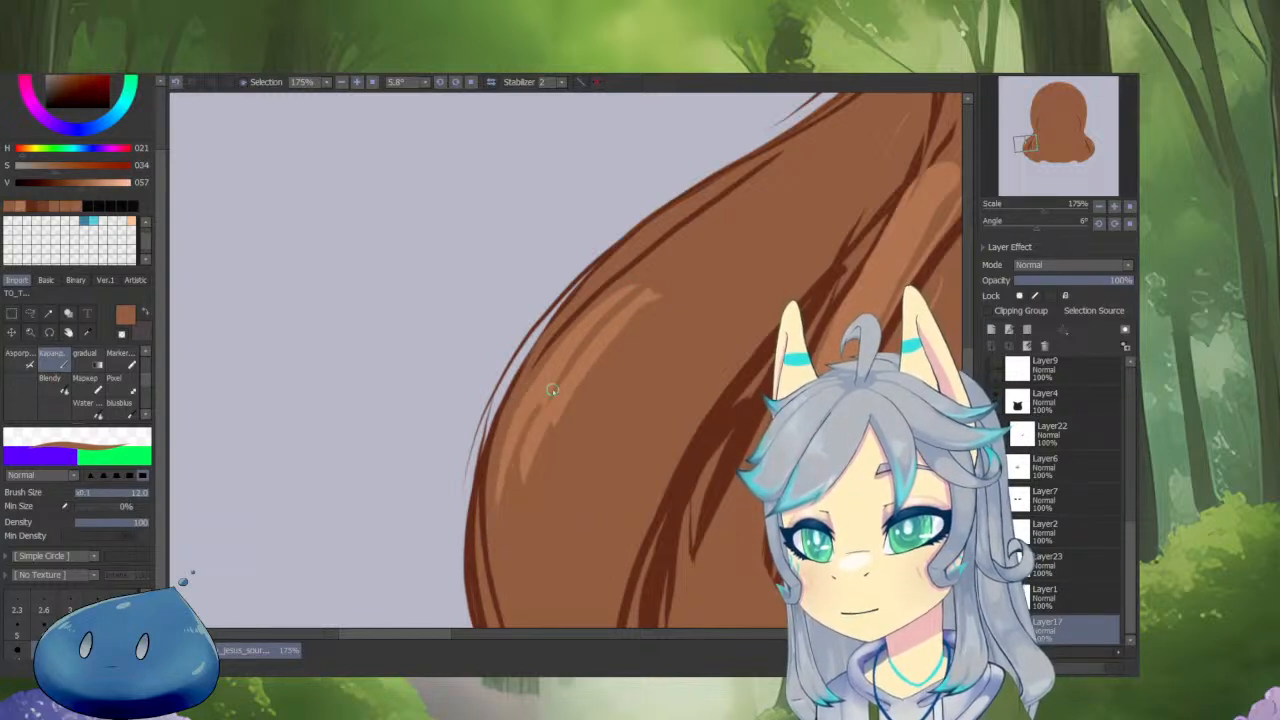
Paint over the stray lines above the curl and thin its dark shadow strokes with hair brown at size 27.
scroll(551, 390, "down", 3)
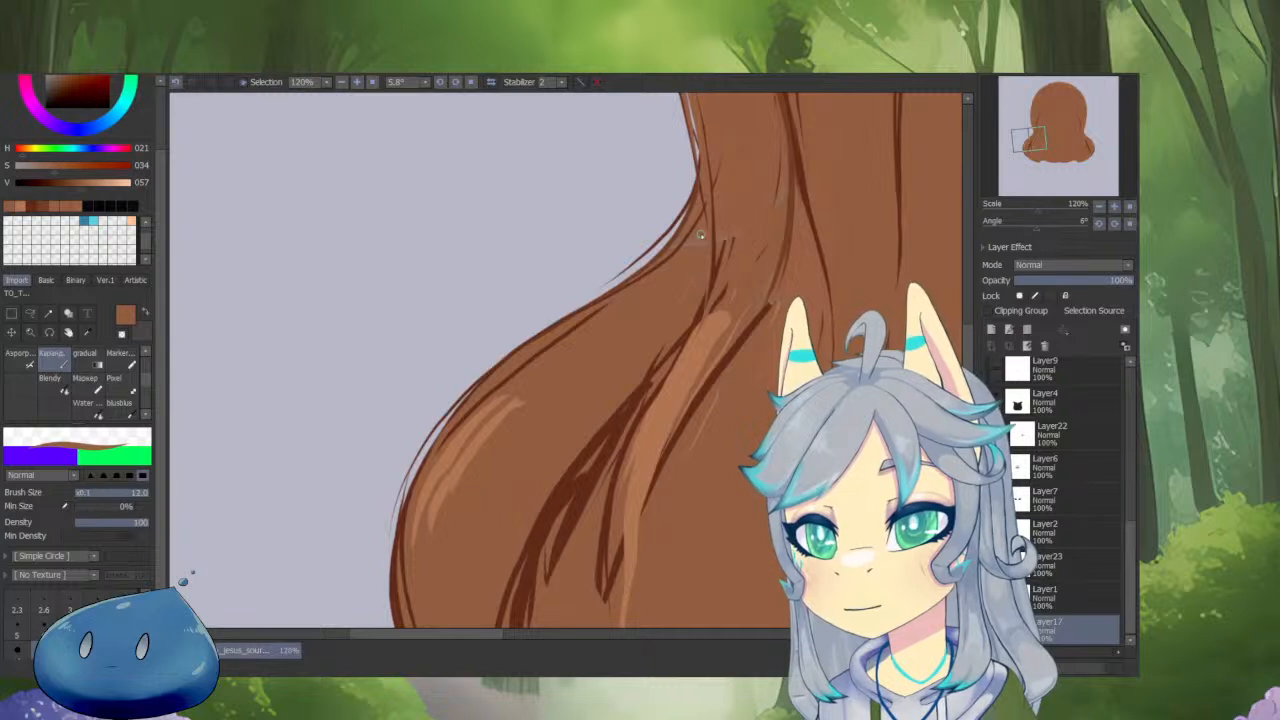
left_click_drag(667, 318, 709, 246)
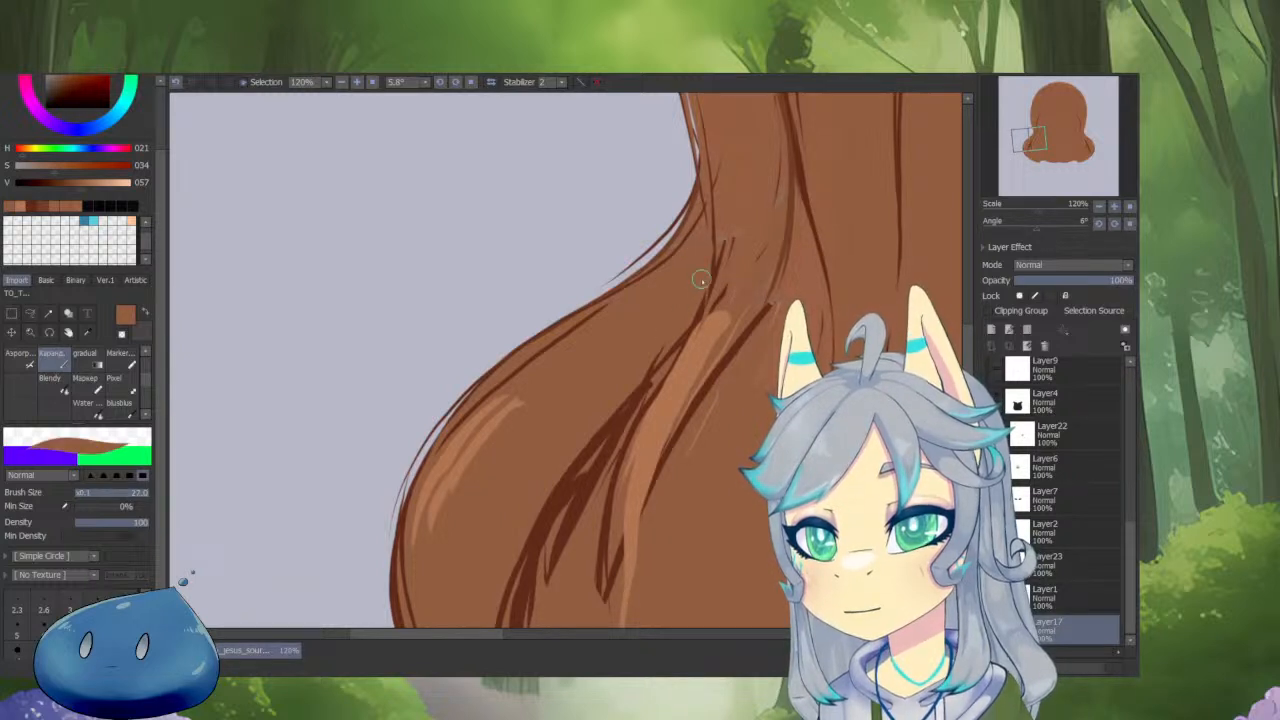
left_click_drag(585, 427, 554, 346)
left_click_drag(694, 204, 594, 356)
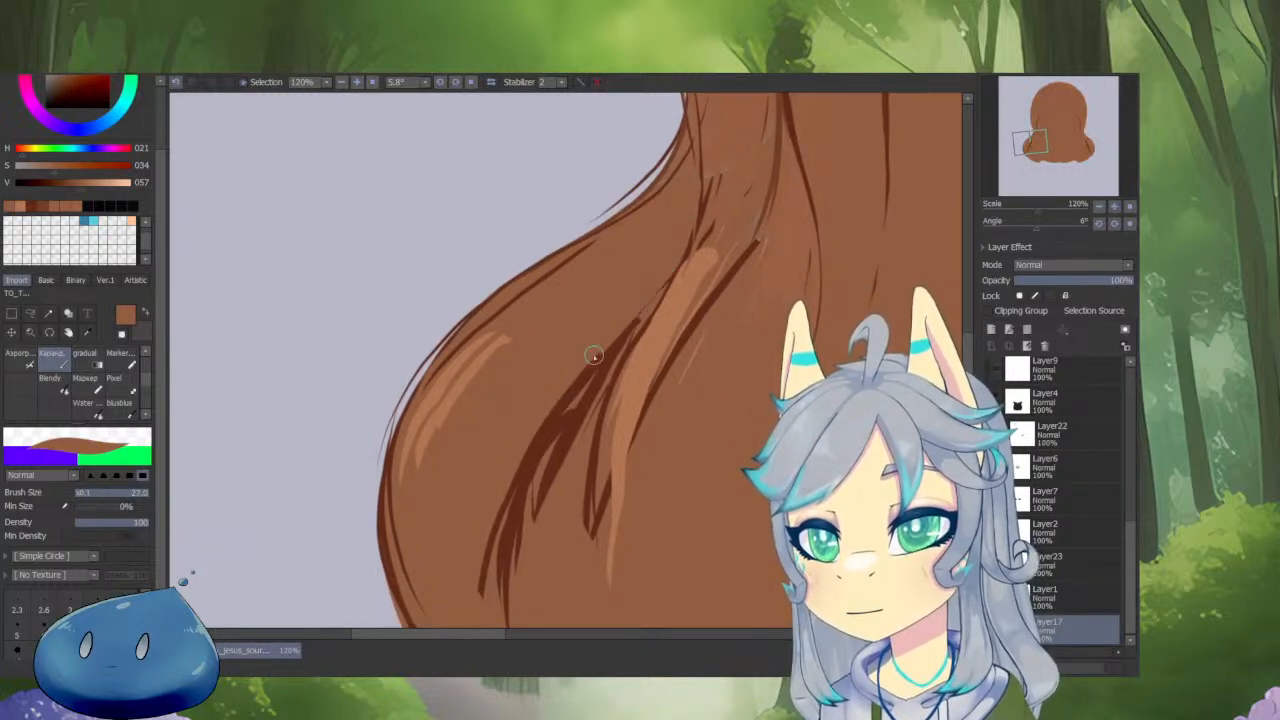
mouse_move(651, 315)
left_mouse_down()
mouse_move(506, 523)
mouse_move(551, 432)
left_mouse_up()
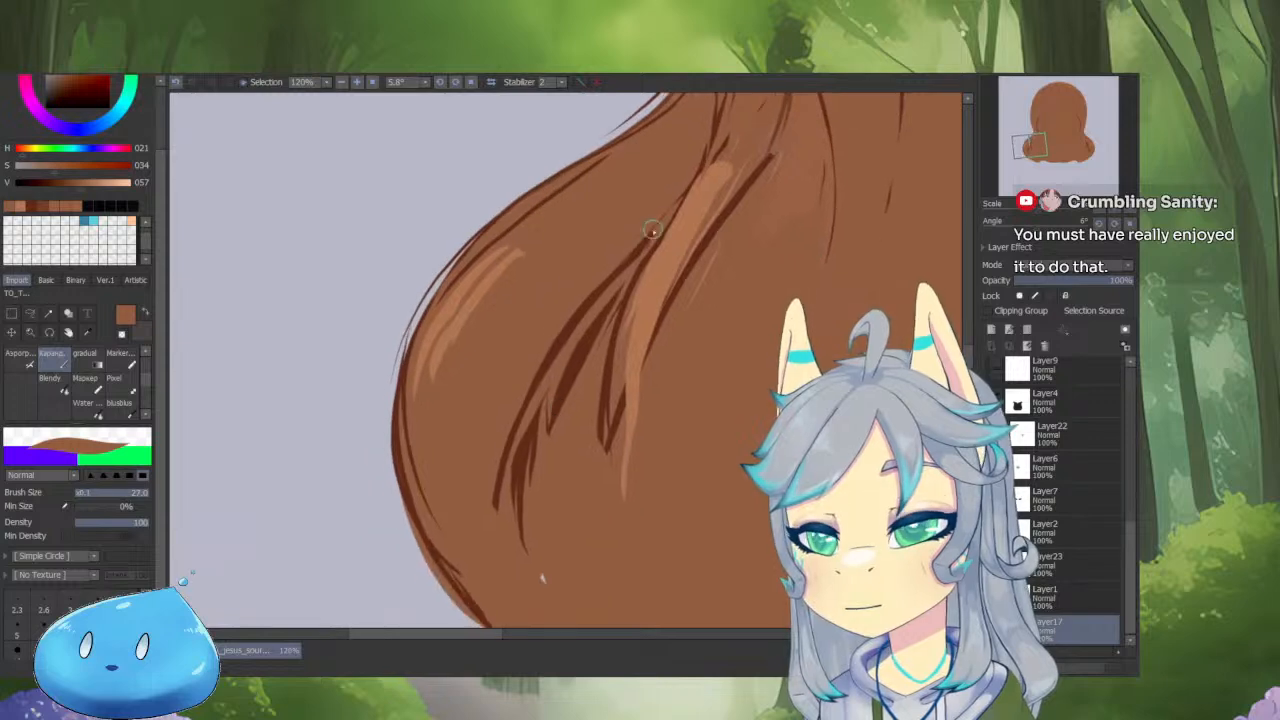
mouse_move(652, 232)
left_mouse_down()
mouse_move(545, 370)
mouse_move(523, 427)
left_mouse_up()
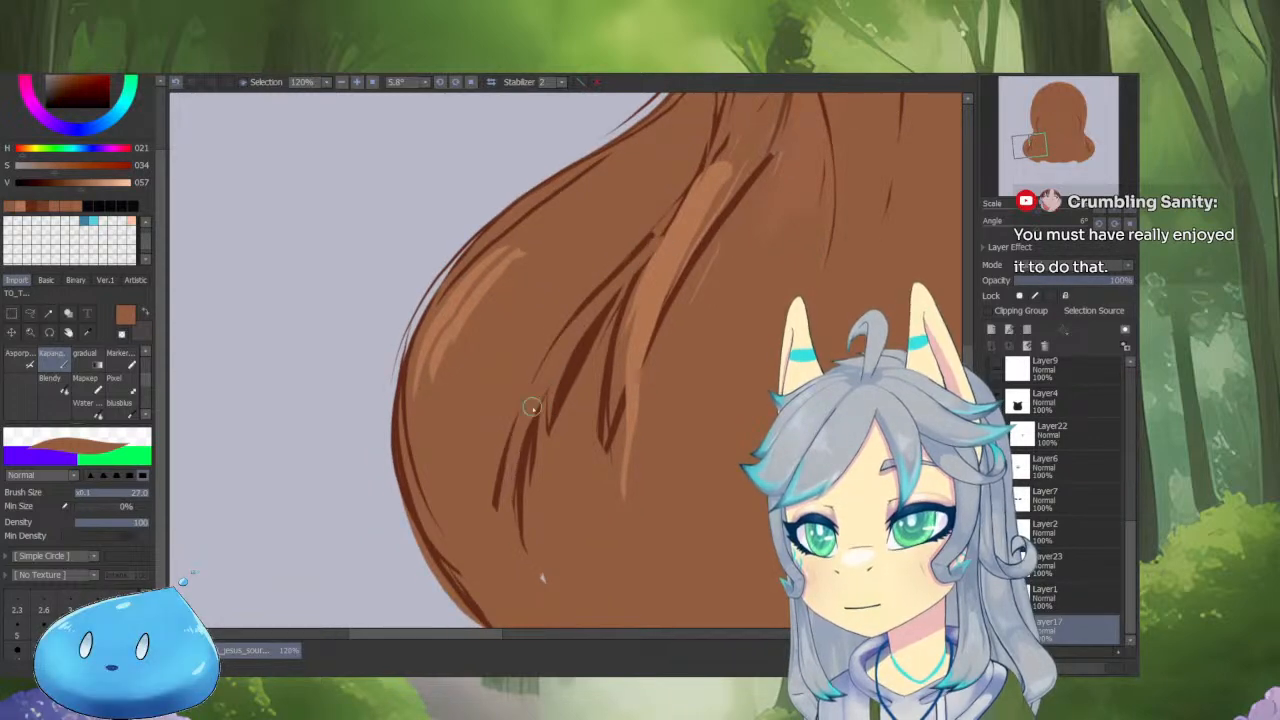
Mirror the canvas and examine the curl, the hair's bottom edge and the strands on both sides.
key("h")
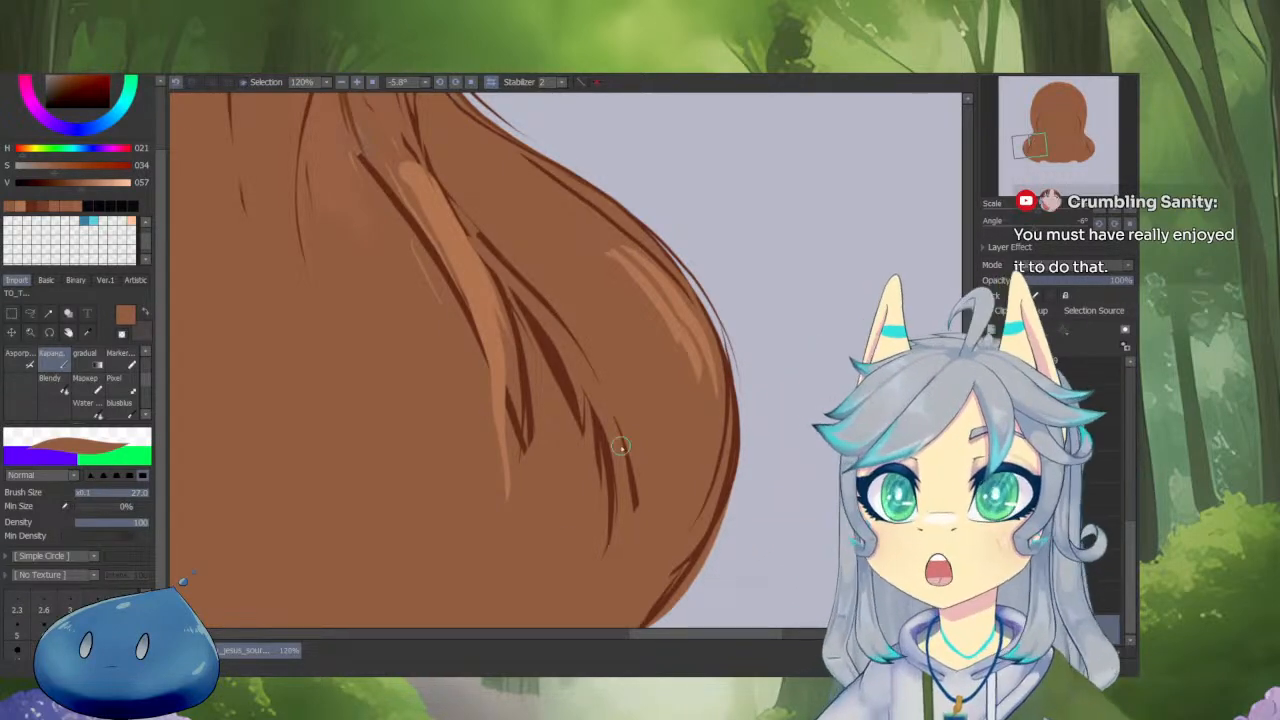
scroll(717, 437, "down", 5)
scroll(703, 463, "up", 4)
left_click_drag(766, 351, 769, 427)
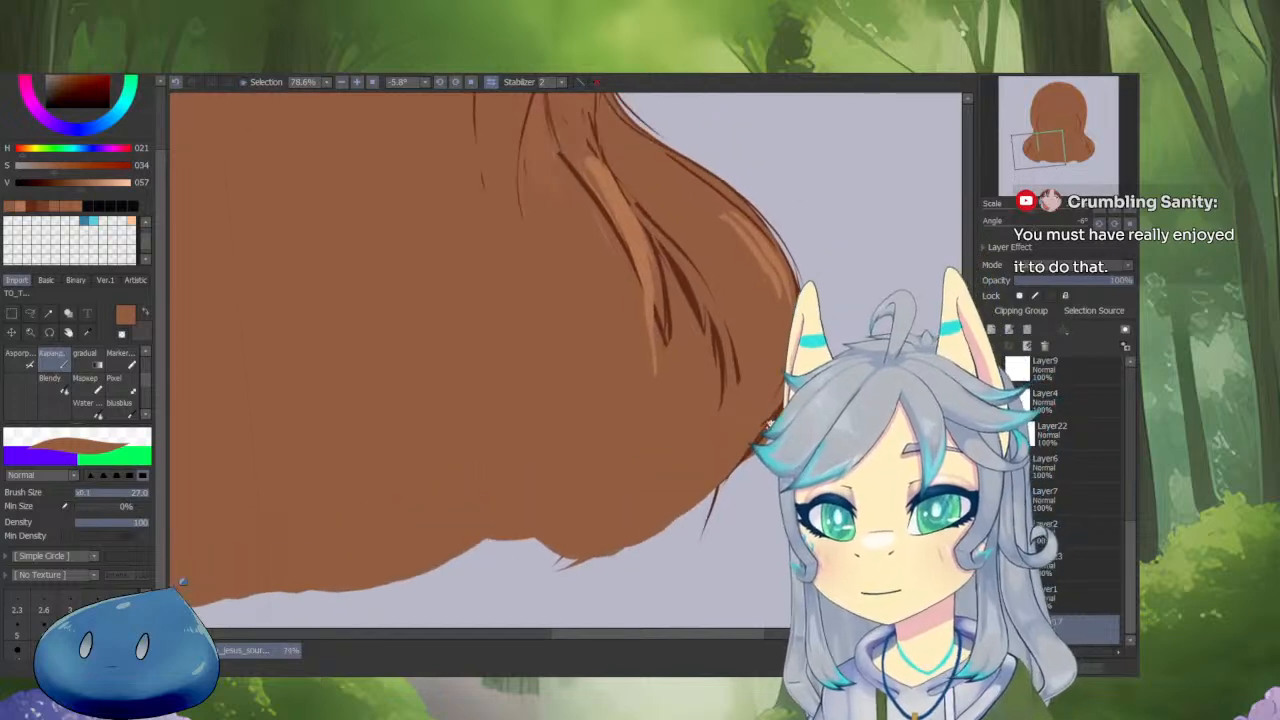
scroll(769, 427, "down", 4)
left_click_drag(656, 374, 704, 515)
left_click_drag(423, 408, 496, 335)
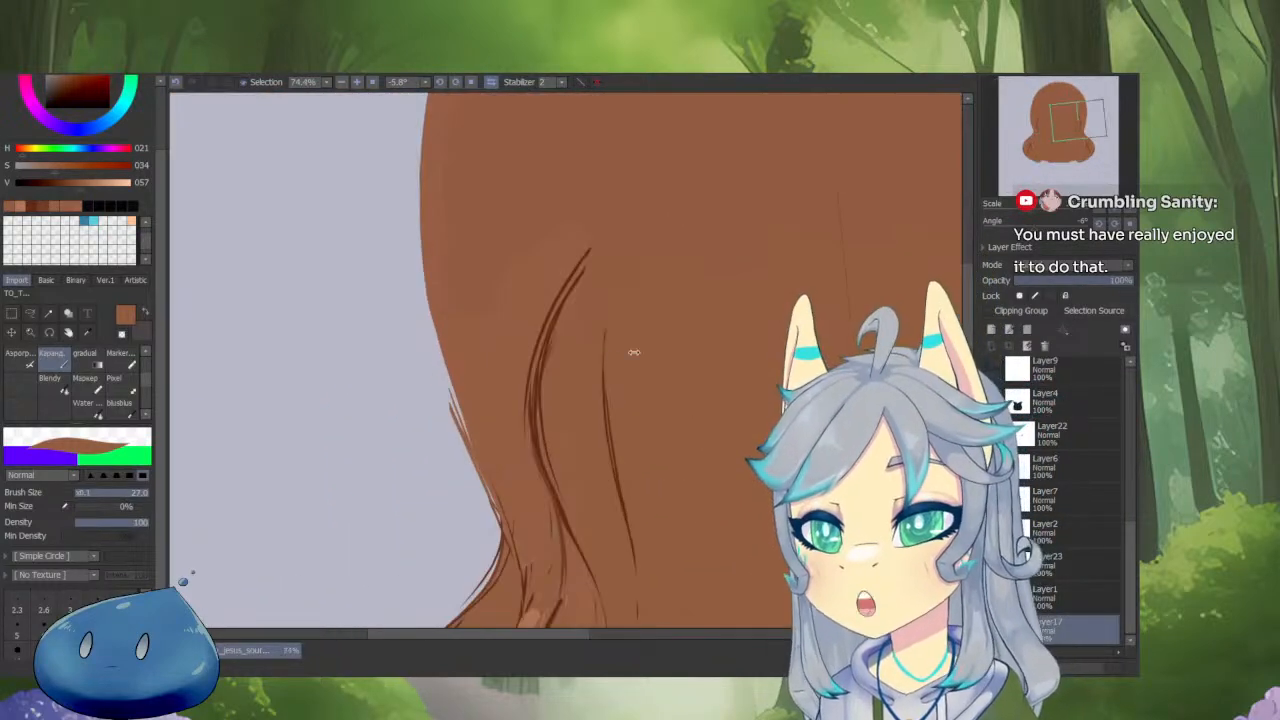
left_click_drag(635, 352, 562, 400)
left_click_drag(600, 448, 473, 480)
scroll(737, 380, "up", 4)
left_click_drag(737, 380, 649, 286)
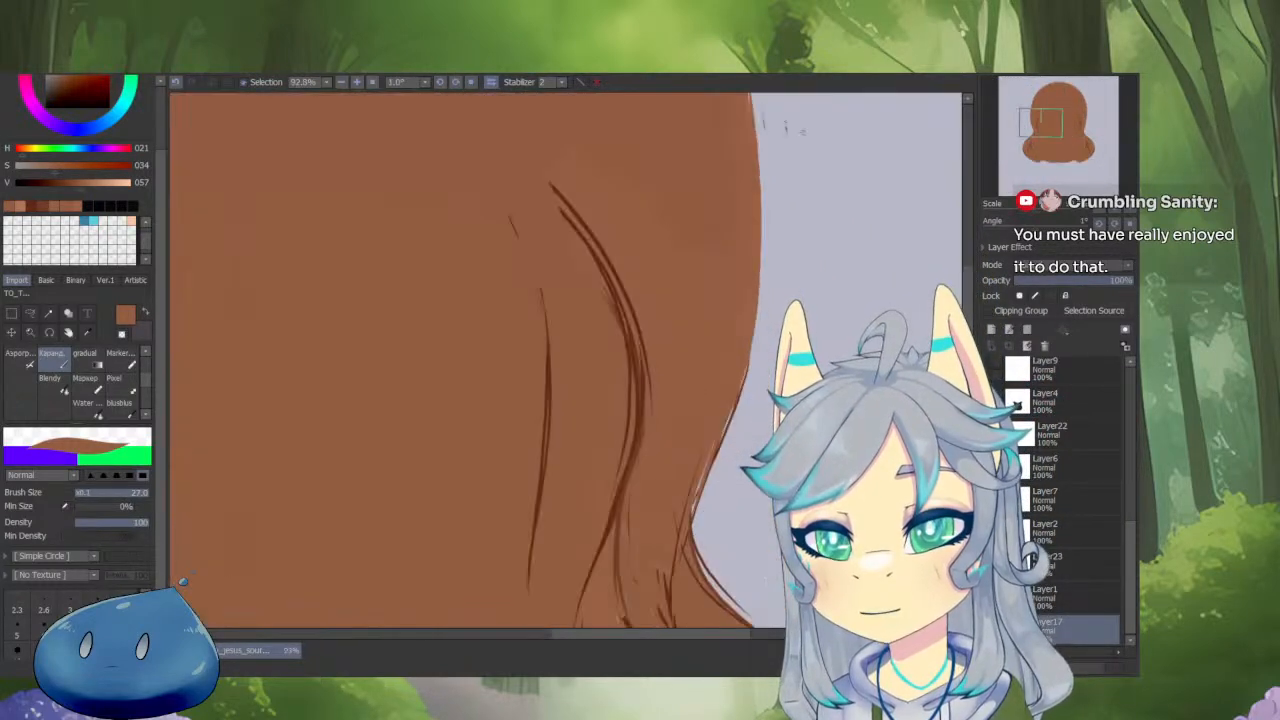
Erase the stray marks outside the back hair's outer edge with the transparent color at size 27.
left_click_drag(714, 459, 640, 484)
key("c")
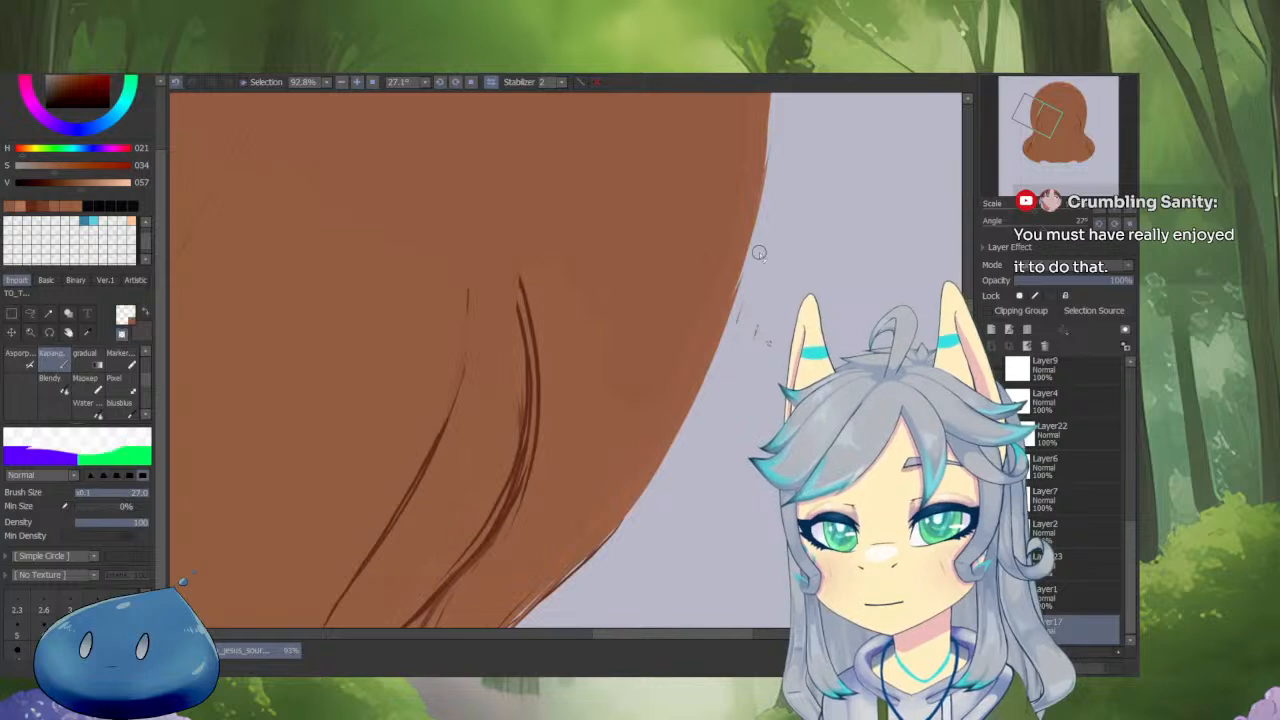
left_click_drag(751, 260, 708, 394)
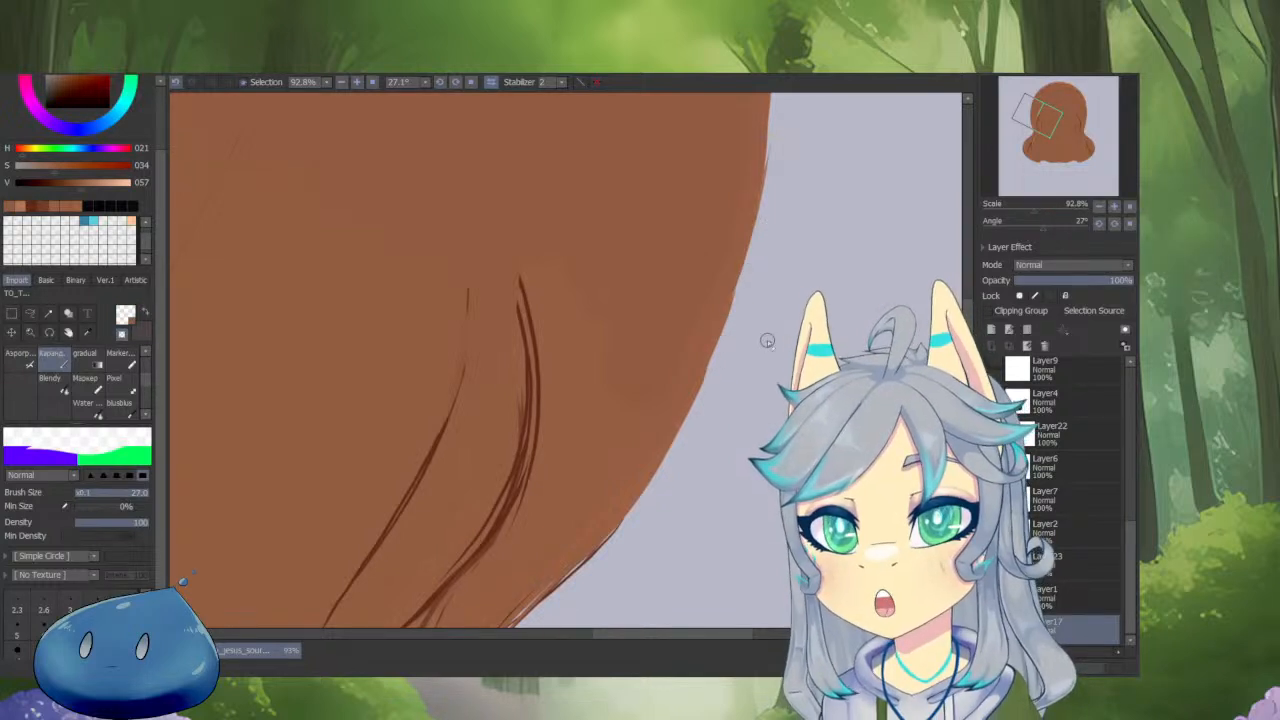
left_click_drag(759, 351, 746, 352)
Smooth the hair's outer contour from the head down to the curl by erasing along it at size 14.
mouse_move(757, 417)
left_mouse_down()
mouse_move(749, 440)
mouse_move(694, 411)
mouse_move(612, 495)
mouse_move(607, 484)
left_mouse_up()
left_click_drag(804, 513, 705, 530)
left_click_drag(502, 455, 496, 407)
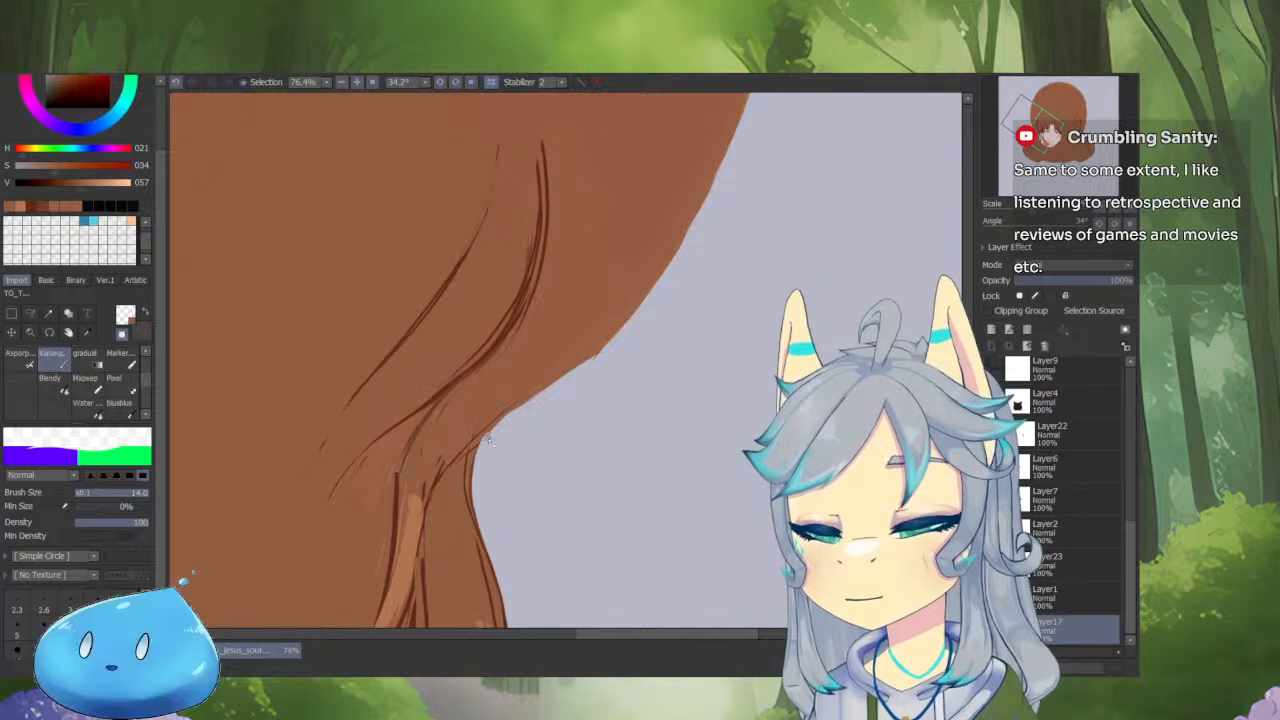
left_click_drag(530, 403, 671, 289)
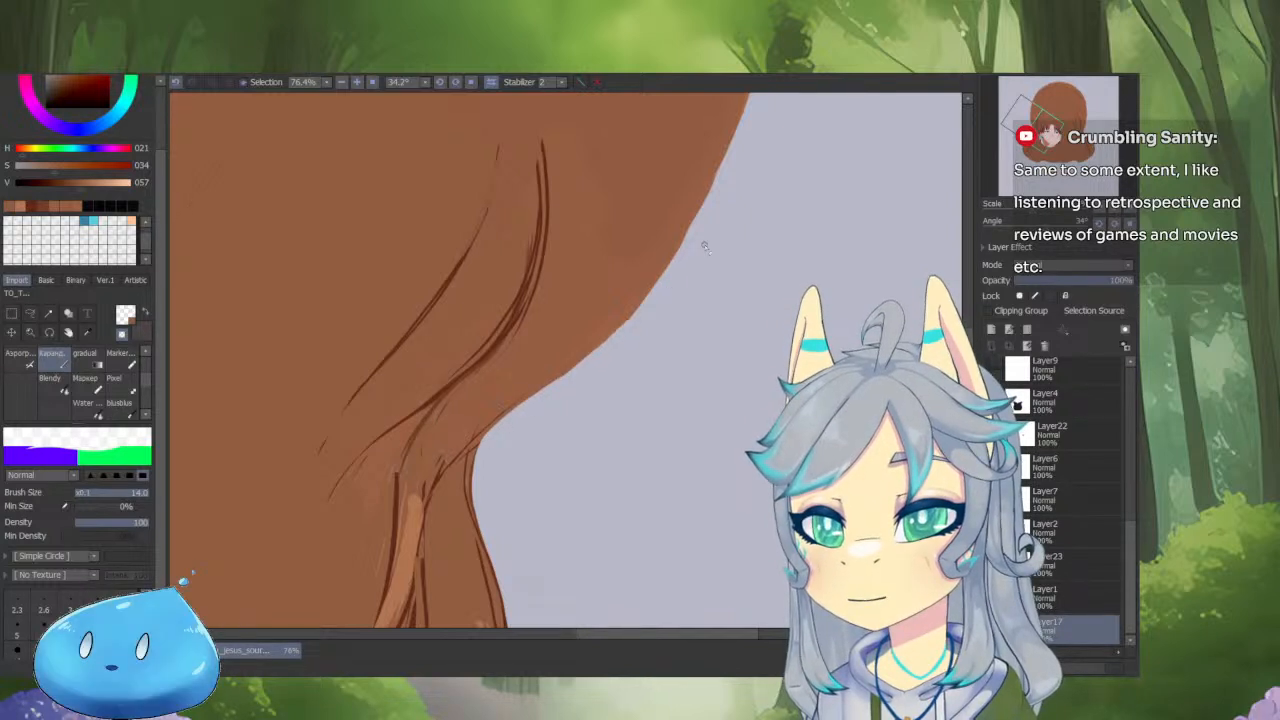
left_click_drag(641, 343, 604, 447)
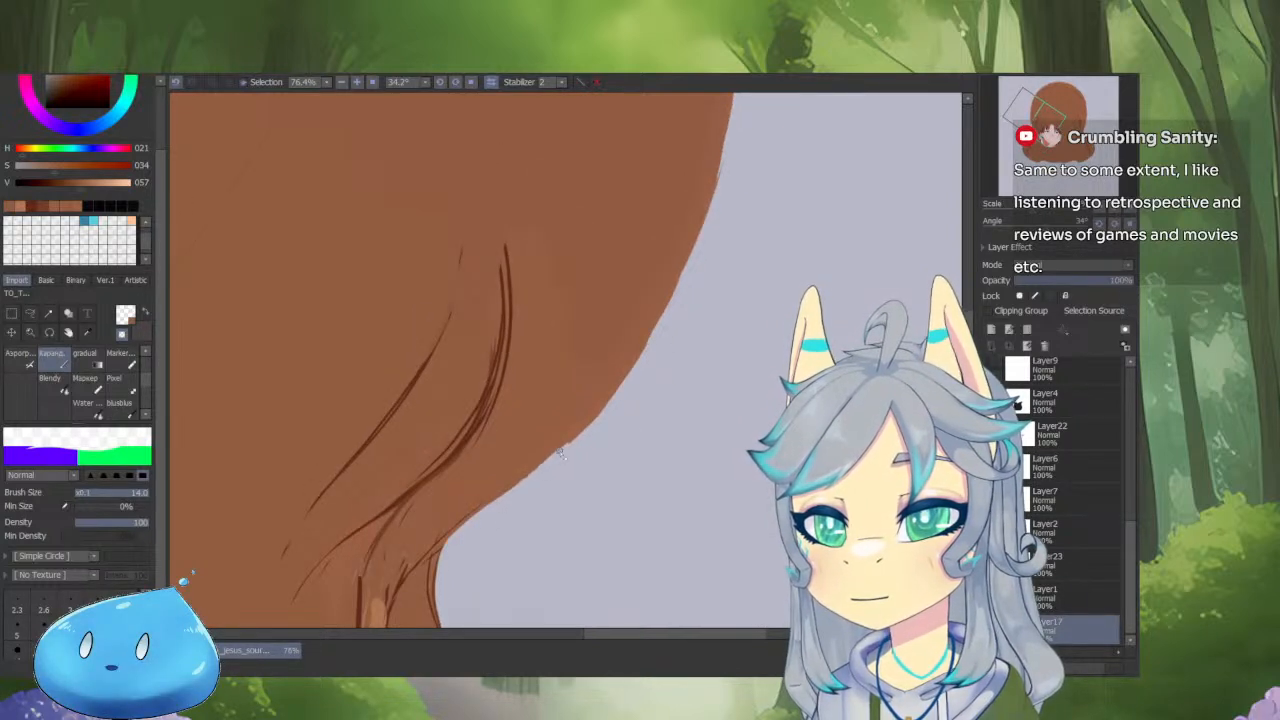
left_click_drag(625, 451, 725, 441)
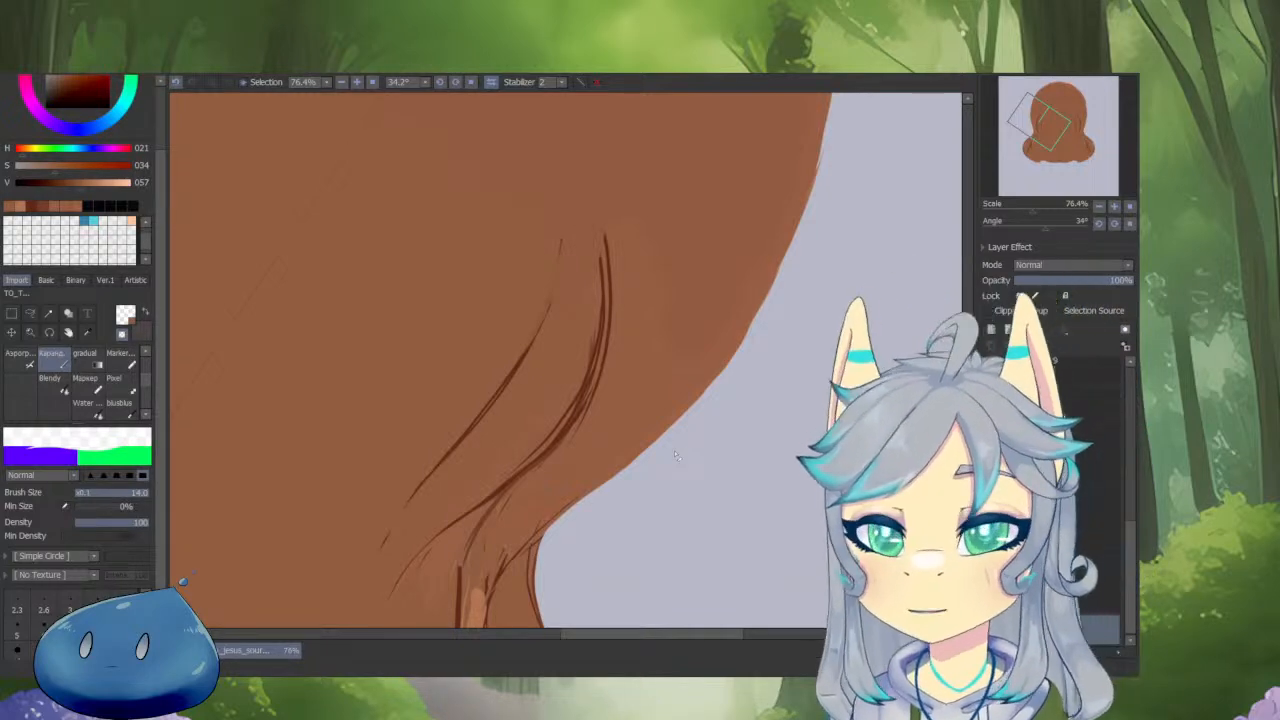
Erase along the hair's outer contour beside the curl and sample the dark brown of the inner strand lines.
left_click_drag(778, 316, 645, 378)
right_click(606, 201)
mouse_move(580, 204)
left_mouse_down()
mouse_move(529, 311)
mouse_move(602, 167)
mouse_move(535, 278)
mouse_move(565, 211)
mouse_move(515, 359)
mouse_move(508, 448)
left_mouse_up()
right_click(586, 195)
mouse_move(556, 231)
left_mouse_down()
mouse_move(518, 337)
mouse_move(509, 448)
left_mouse_up()
left_click_drag(660, 559, 700, 546)
mouse_move(700, 546)
left_mouse_down()
mouse_move(667, 378)
mouse_move(706, 434)
mouse_move(574, 374)
mouse_move(675, 280)
left_mouse_up()
right_click(661, 385)
Draw a dark brown outline along the head's upper edge at size 14 and erase its rough outer fringe.
left_click_drag(880, 203, 543, 420)
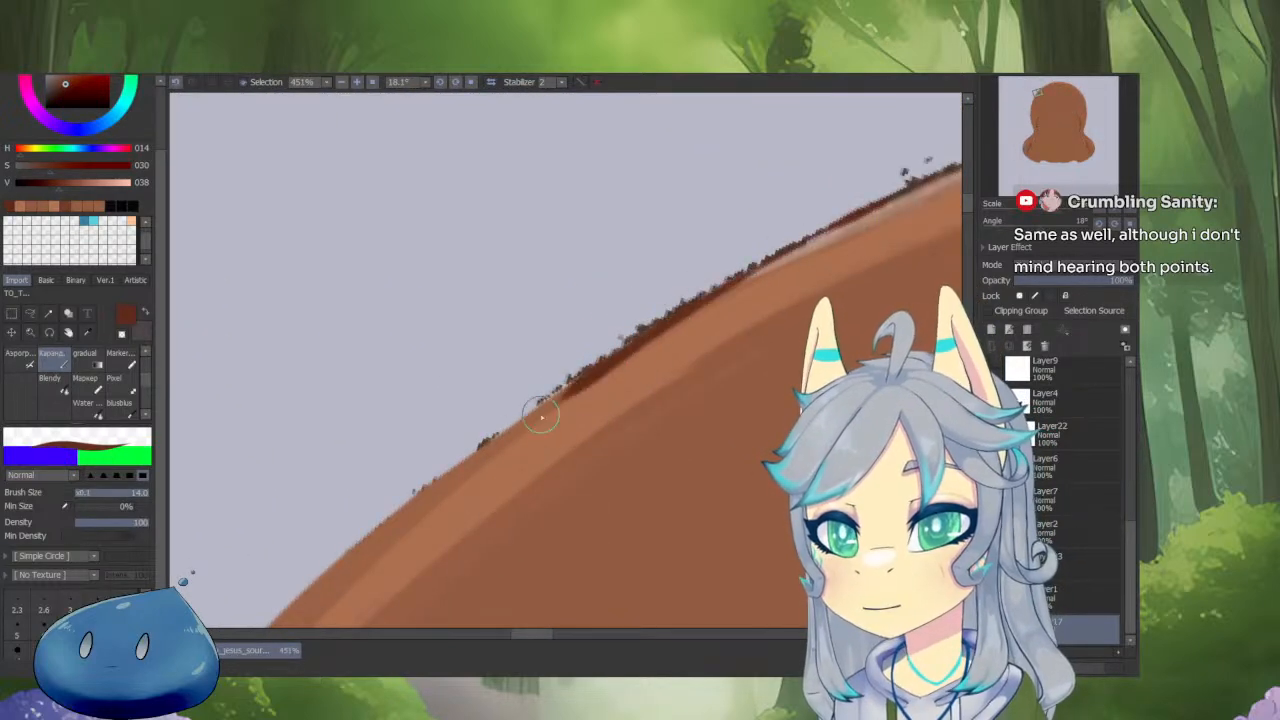
left_click_drag(655, 348, 941, 195)
key("minus")
mouse_move(472, 424)
left_mouse_down()
mouse_move(405, 446)
mouse_move(466, 443)
left_mouse_up()
mouse_move(466, 443)
left_mouse_down()
mouse_move(534, 408)
mouse_move(583, 351)
left_mouse_up()
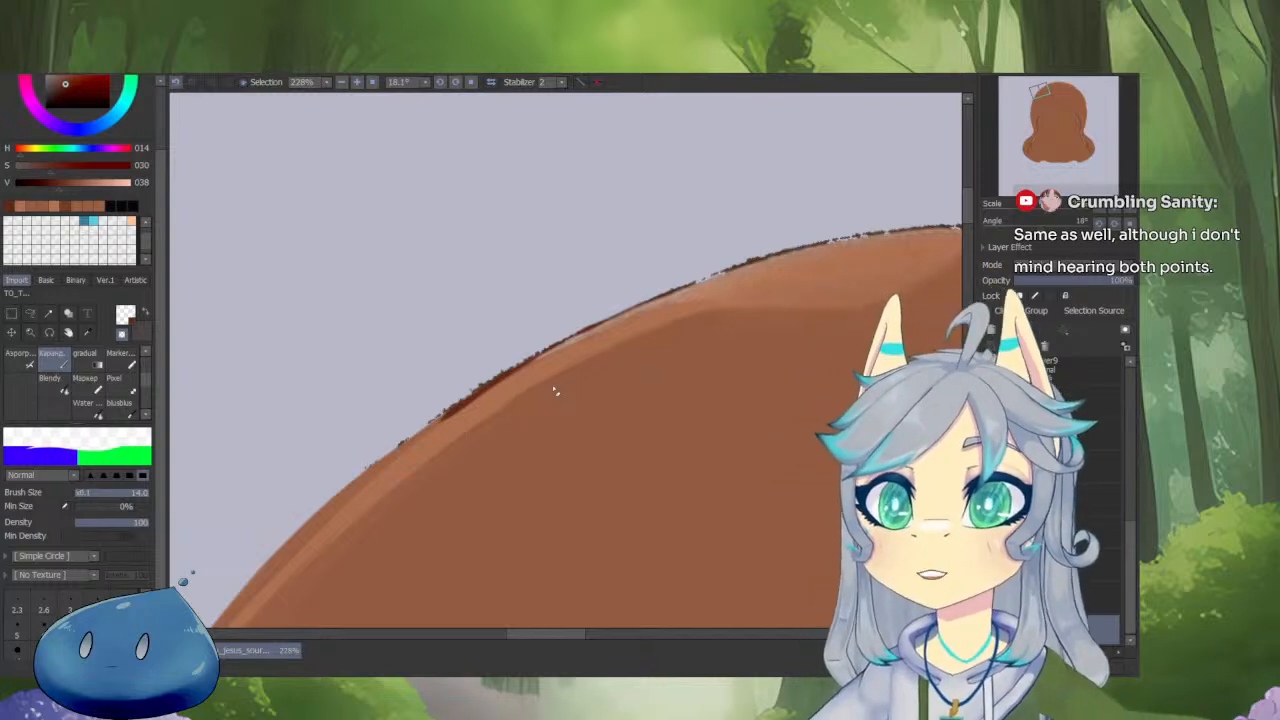
mouse_move(548, 412)
left_mouse_down()
mouse_move(640, 366)
mouse_move(677, 329)
left_mouse_up()
scroll(690, 300, "up", 1)
left_click_drag(716, 268, 514, 420)
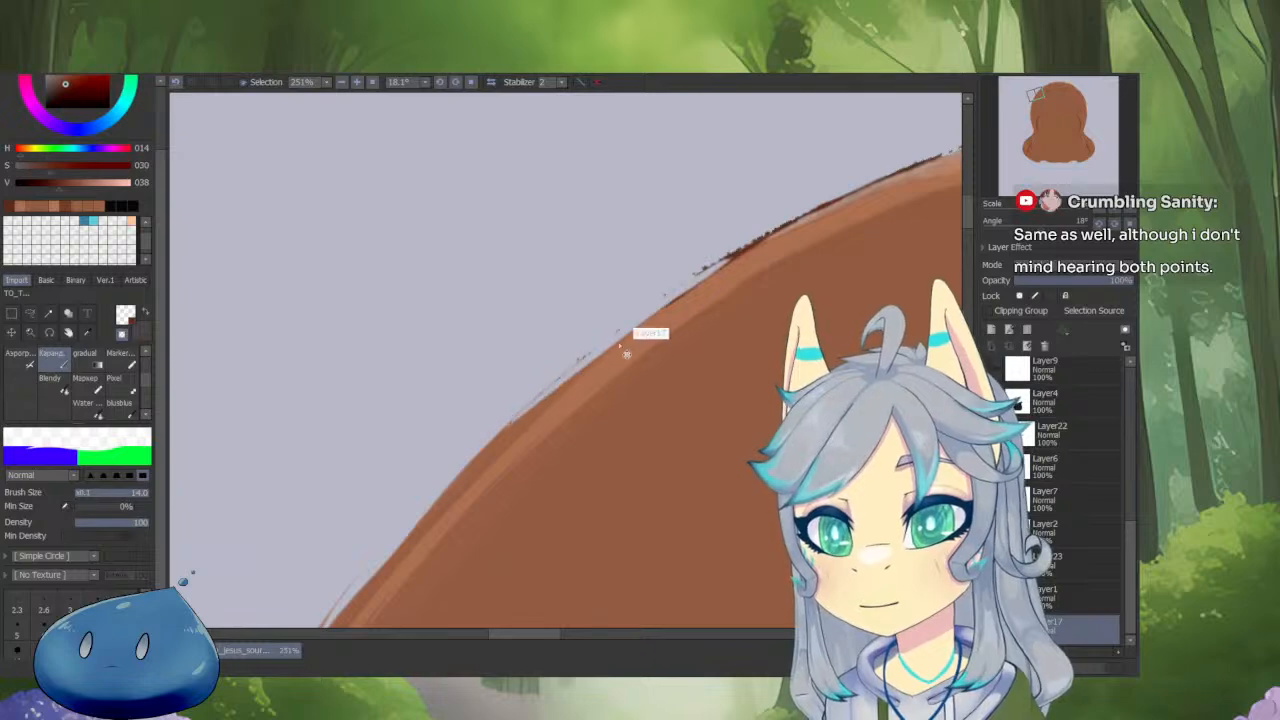
Undo the last erasing stroke and redraw the dark brown outline down the upper side of the head.
key("ctrl+z")
key("minus")
left_click_drag(732, 257, 424, 508)
mouse_move(677, 292)
left_mouse_down()
mouse_move(477, 463)
mouse_move(368, 582)
left_mouse_up()
left_click_drag(517, 420, 358, 585)
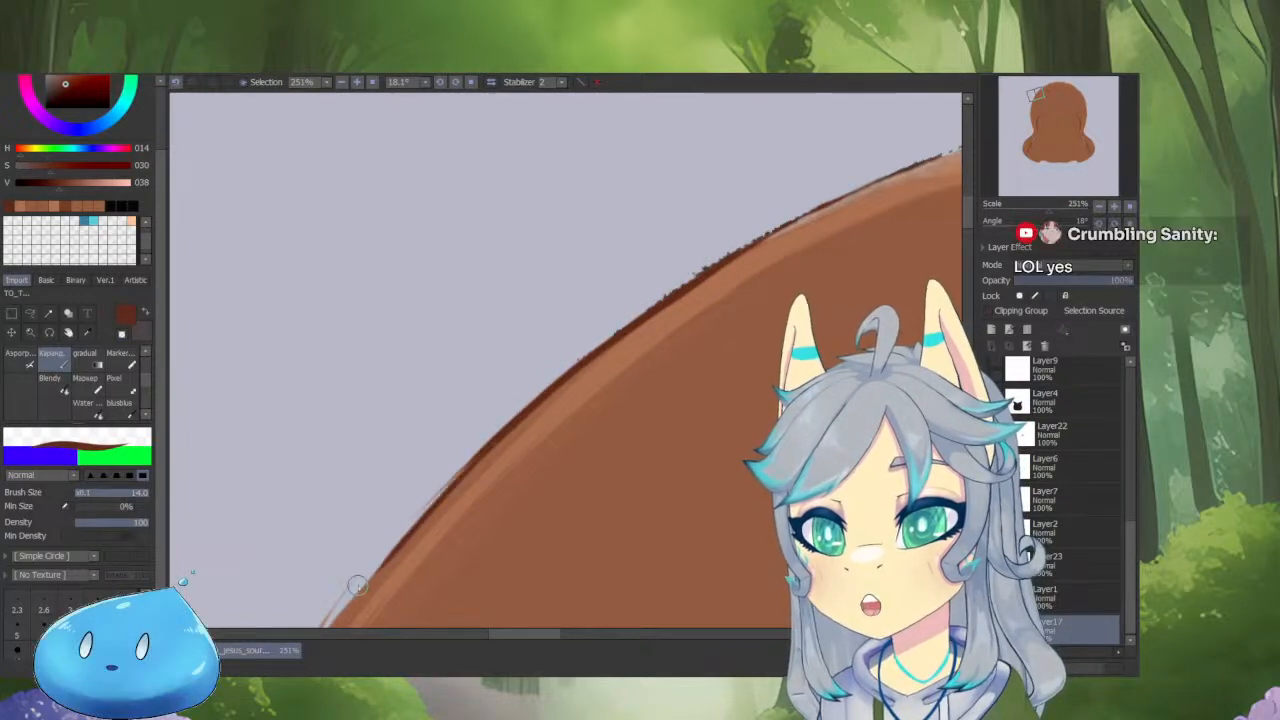
Extend the dark brown outline further down the side of the head at size 14, redoing strokes that miss the contour.
scroll(440, 515, "down", 12)
mouse_move(450, 478)
left_mouse_down()
mouse_move(514, 483)
mouse_move(660, 443)
mouse_move(569, 480)
left_mouse_up()
key("End")
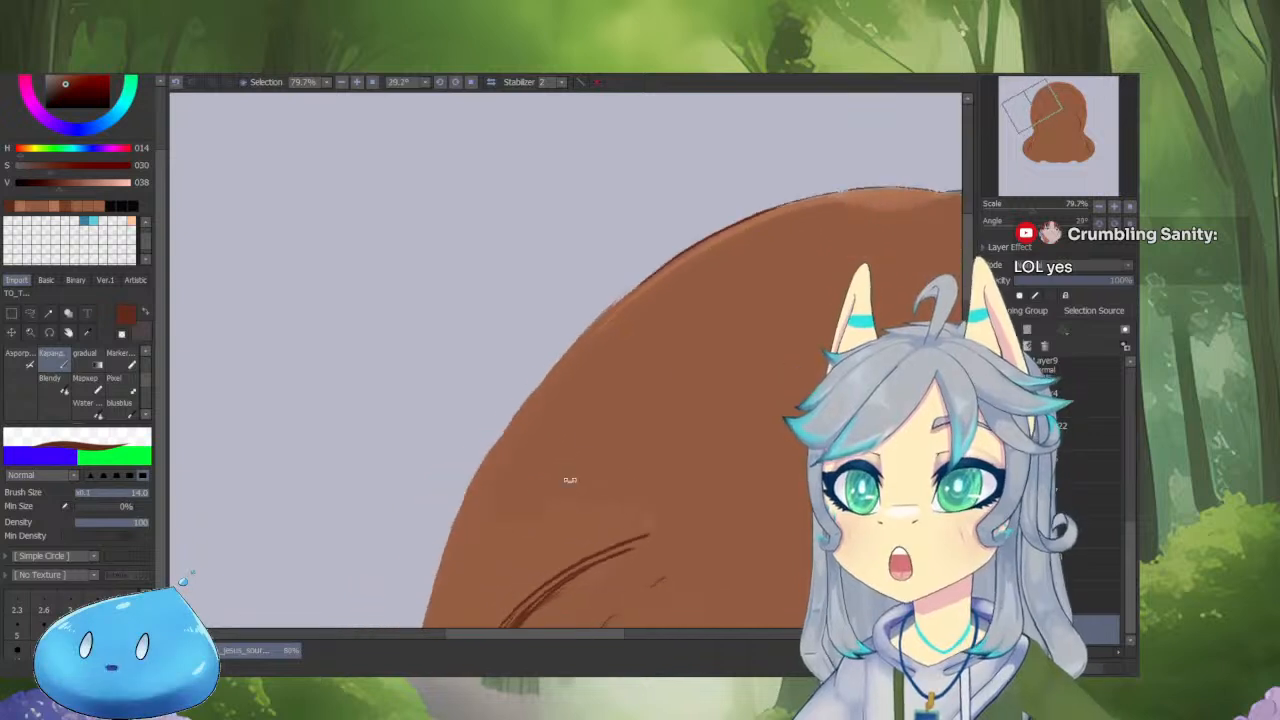
scroll(620, 323, "up", 6)
left_click_drag(745, 212, 560, 359)
key("ctrl+z")
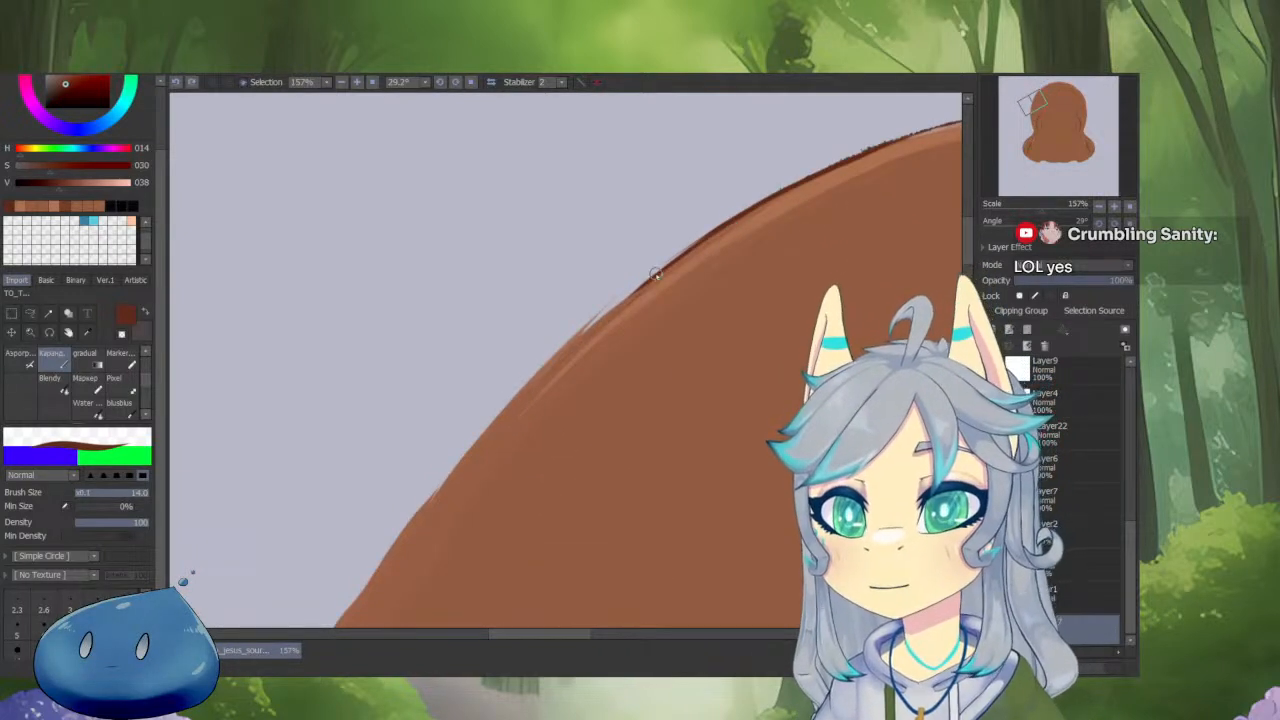
left_click_drag(660, 269, 466, 452)
key("ctrl+z")
mouse_move(704, 238)
left_mouse_down()
mouse_move(537, 376)
mouse_move(405, 519)
left_mouse_up()
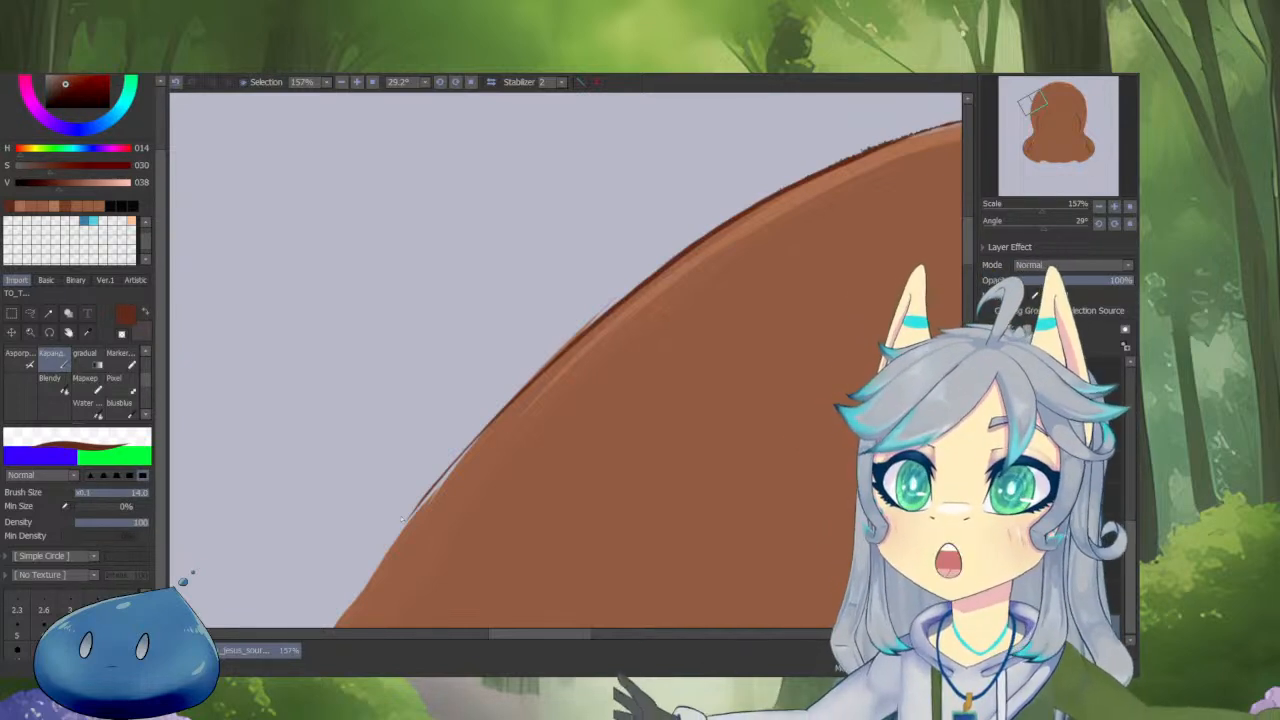
Trim the loose outer strokes of the head's side outline with the transparent color at size 14.
scroll(637, 277, "up", 4)
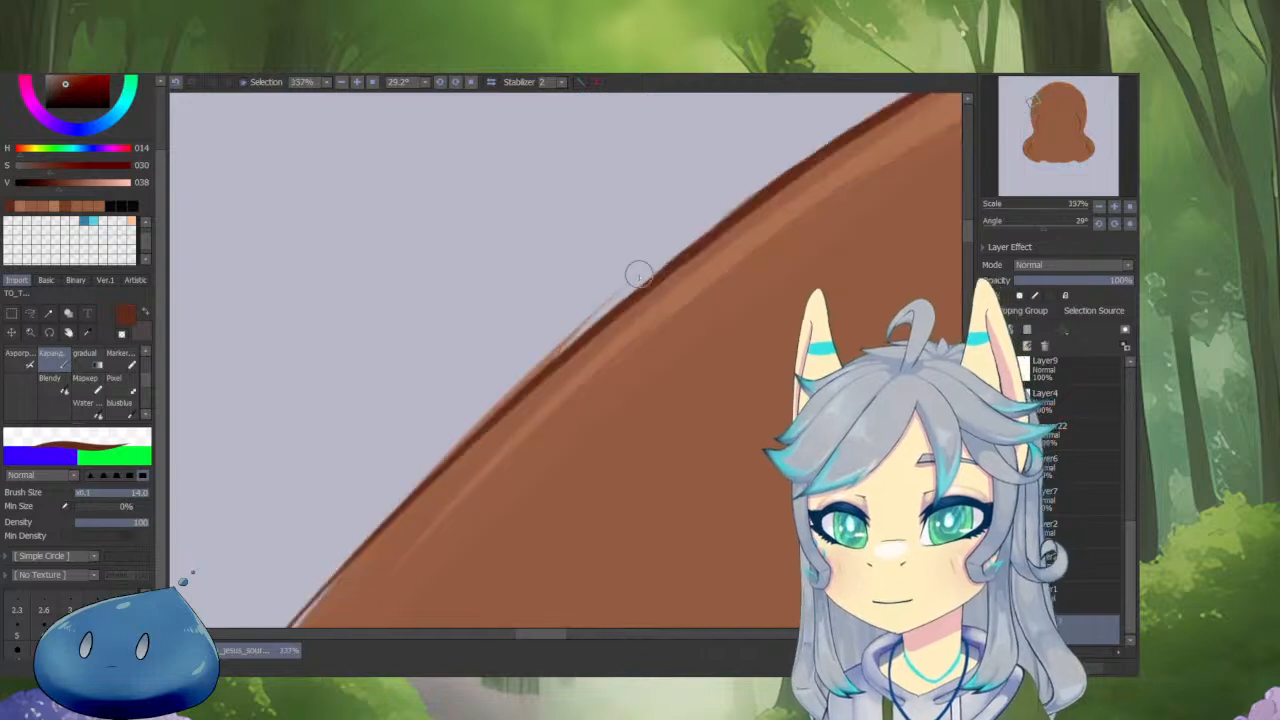
key("minus")
mouse_move(647, 270)
left_mouse_down()
mouse_move(440, 448)
mouse_move(580, 389)
mouse_move(617, 437)
left_mouse_up()
scroll(430, 450, "down", 5)
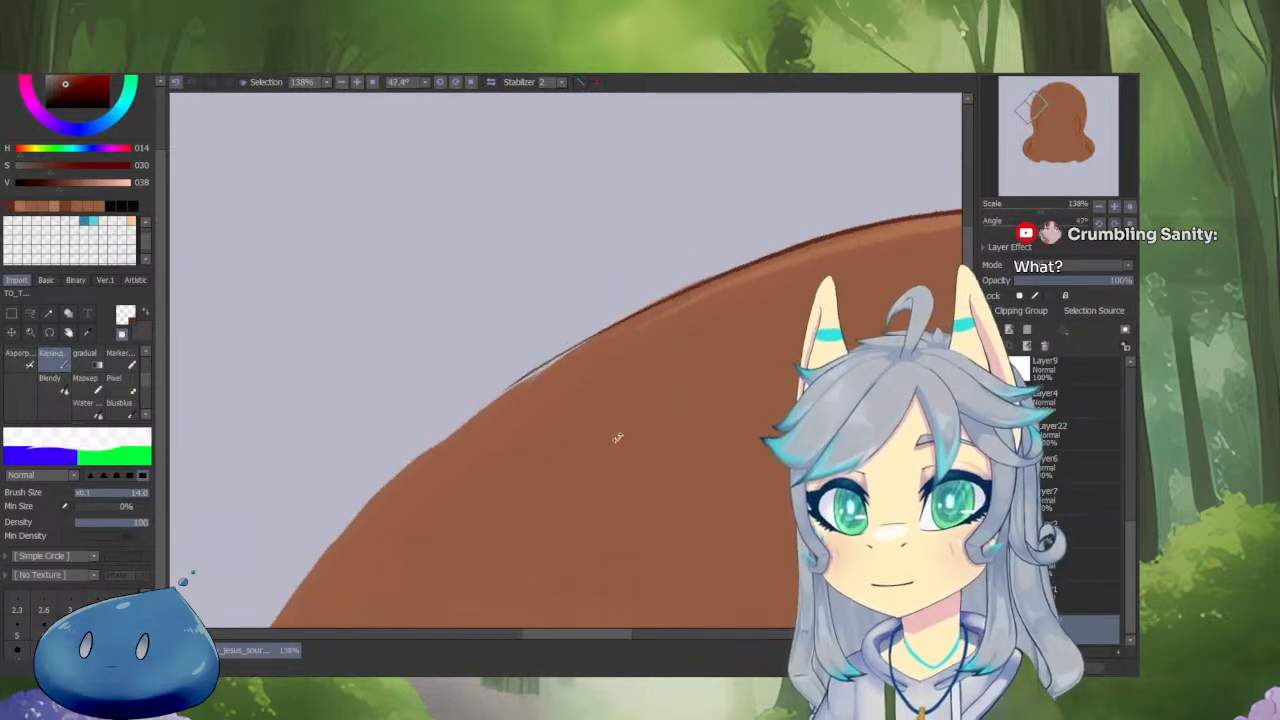
left_click_drag(500, 530, 569, 474)
left_click_drag(744, 233, 507, 397)
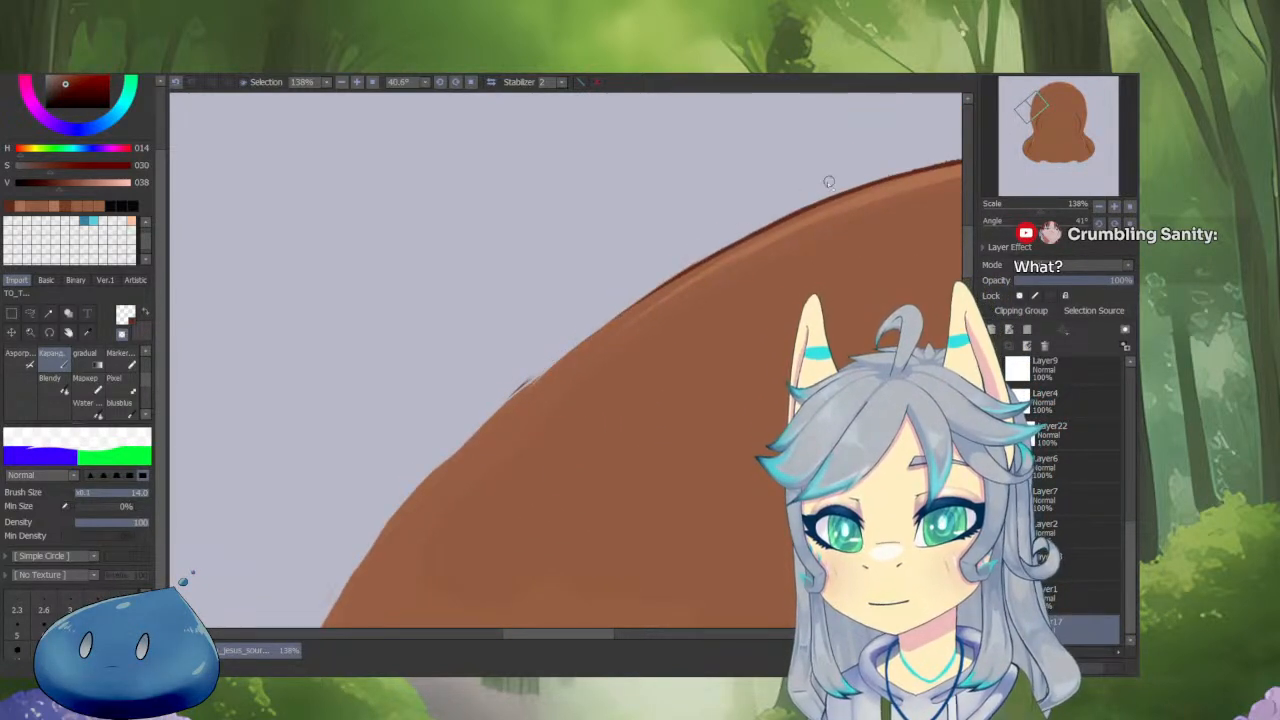
scroll(800, 207, "up", 4)
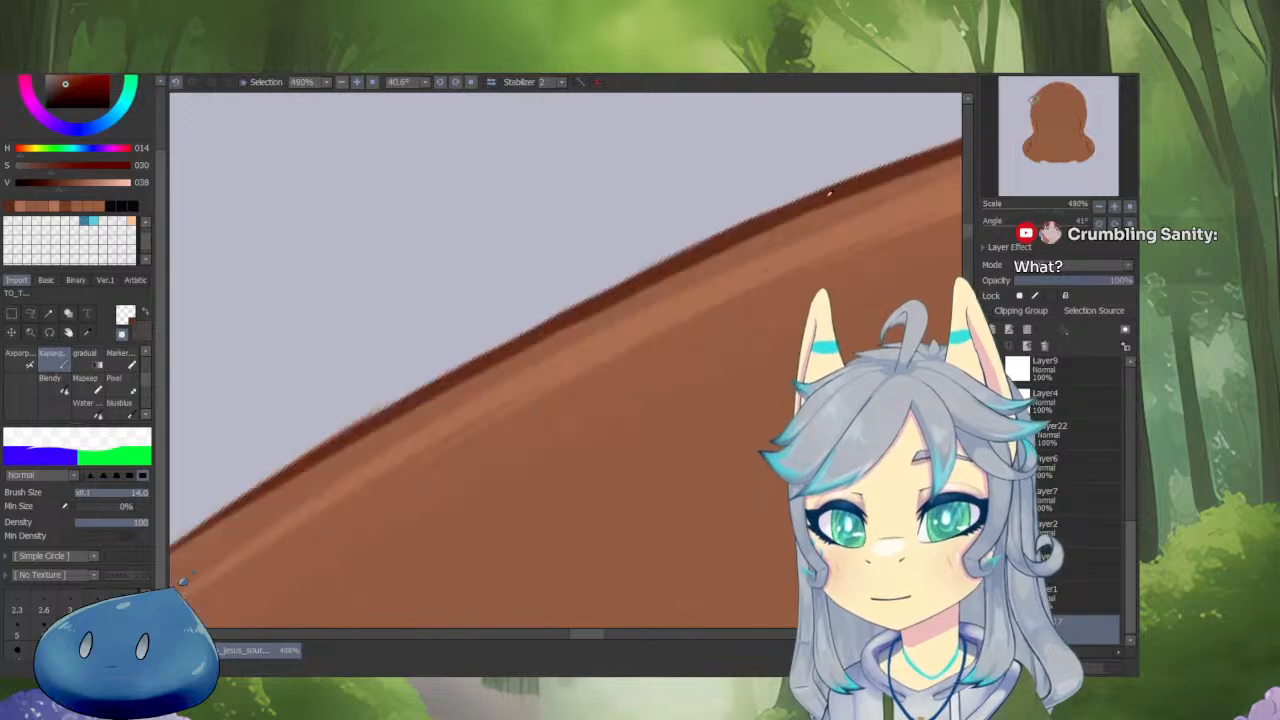
Reduce the brush size to 10 and outline the hair in dark brown from the curl's junction up toward the head.
key("minus")
scroll(809, 217, "down", 8)
left_click_drag(648, 513, 483, 503)
scroll(476, 468, "up", 4)
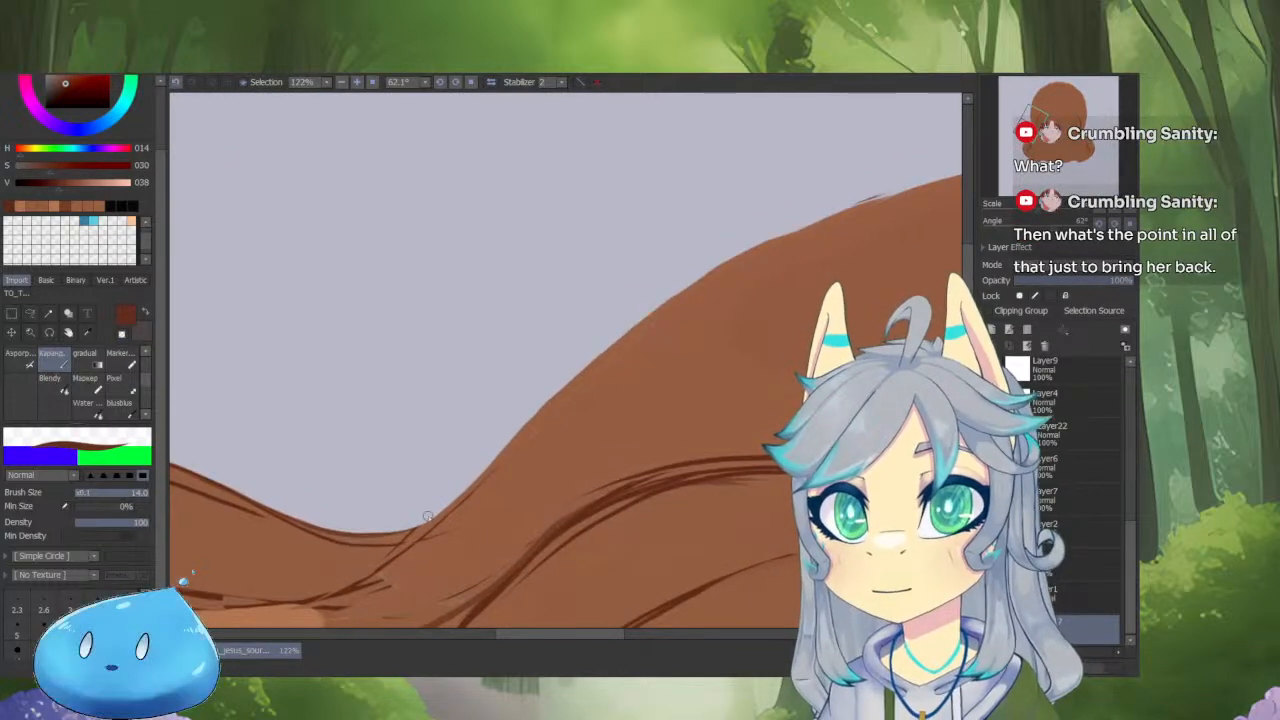
key("bracketleft")
key("bracketleft")
left_click_drag(382, 567, 505, 454)
left_click_drag(458, 490, 609, 351)
left_click_drag(501, 455, 699, 283)
mouse_move(460, 489)
left_mouse_down()
mouse_move(774, 244)
mouse_move(666, 339)
left_mouse_up()
key("ctrl+z")
left_click_drag(498, 500, 457, 557)
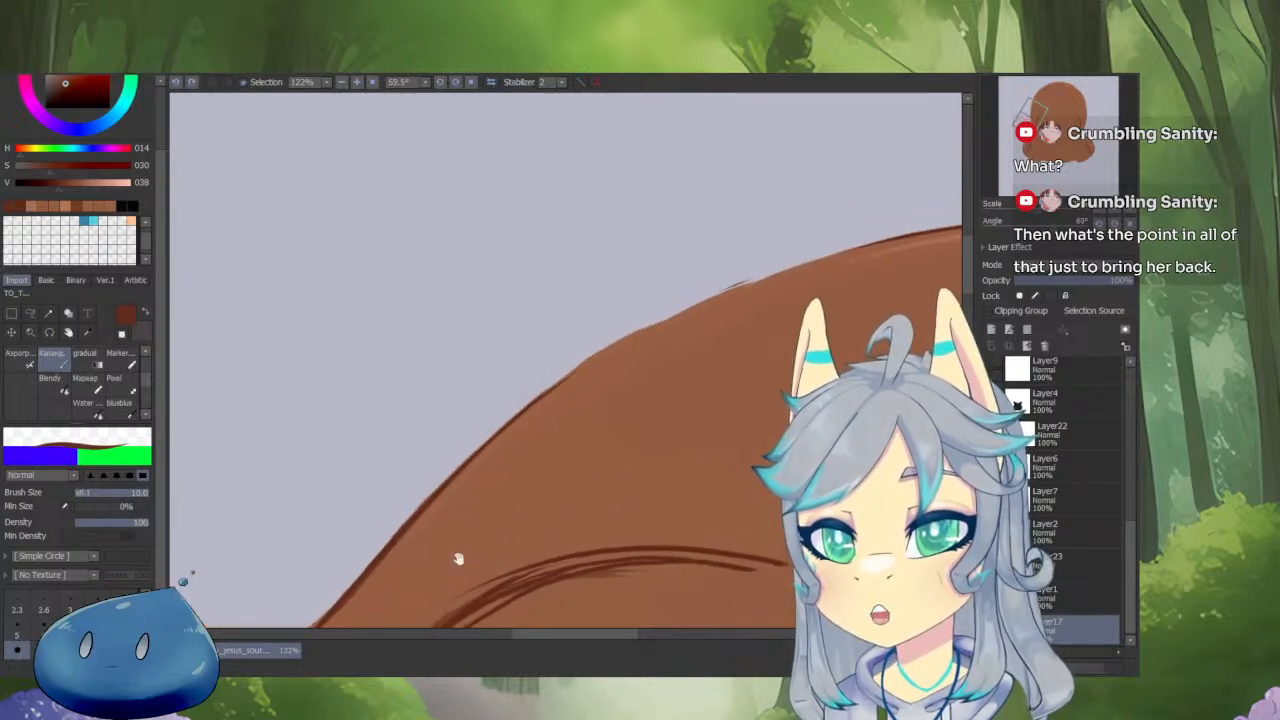
Bridge the gap between the lower hair outline and the head outline with dark brown strokes at size 10.
left_click_drag(472, 461, 587, 365)
key("ctrl+z")
left_click_drag(528, 411, 664, 319)
key("ctrl+z")
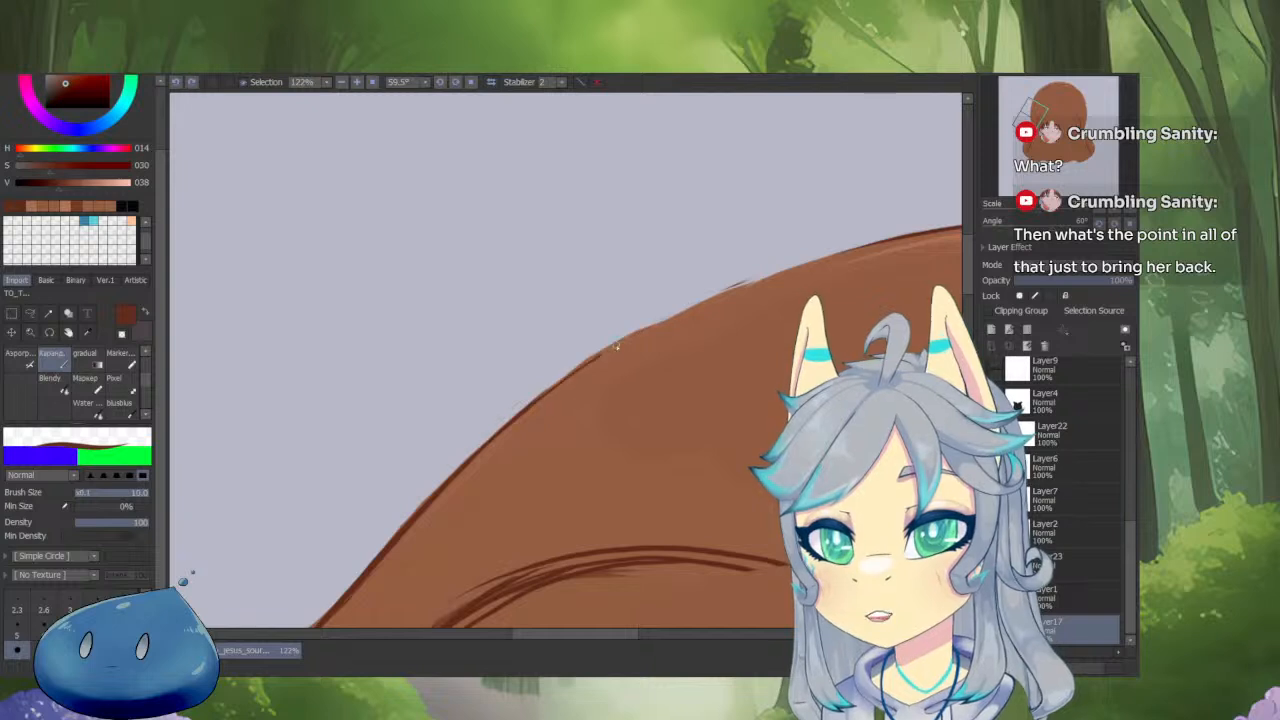
mouse_move(600, 356)
left_mouse_down()
mouse_move(682, 309)
mouse_move(853, 250)
left_mouse_up()
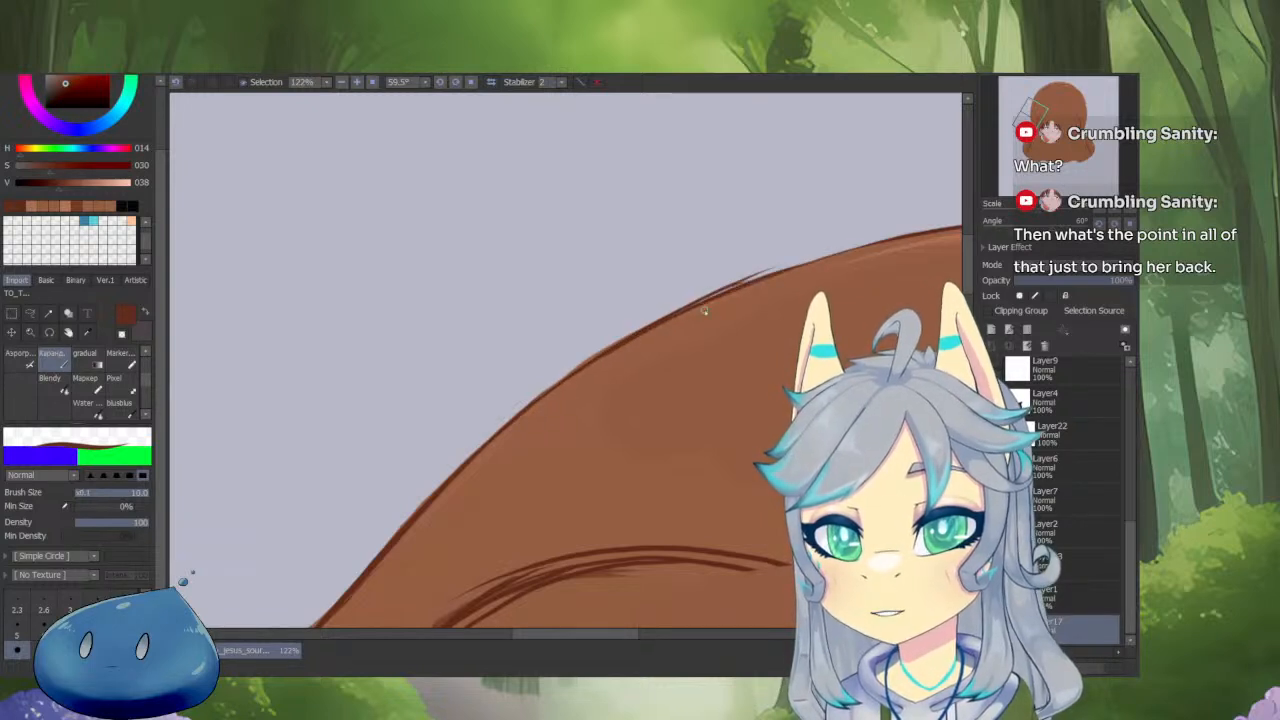
mouse_move(706, 309)
left_mouse_down()
mouse_move(913, 233)
mouse_move(732, 284)
mouse_move(809, 252)
mouse_move(676, 310)
mouse_move(881, 239)
mouse_move(560, 390)
left_mouse_up()
Erase along the outside of the joined side outline with the transparent color to thin and smooth it.
key("x")
mouse_move(648, 322)
left_mouse_down()
mouse_move(444, 475)
mouse_move(631, 343)
mouse_move(521, 407)
left_mouse_up()
left_click_drag(472, 453, 381, 541)
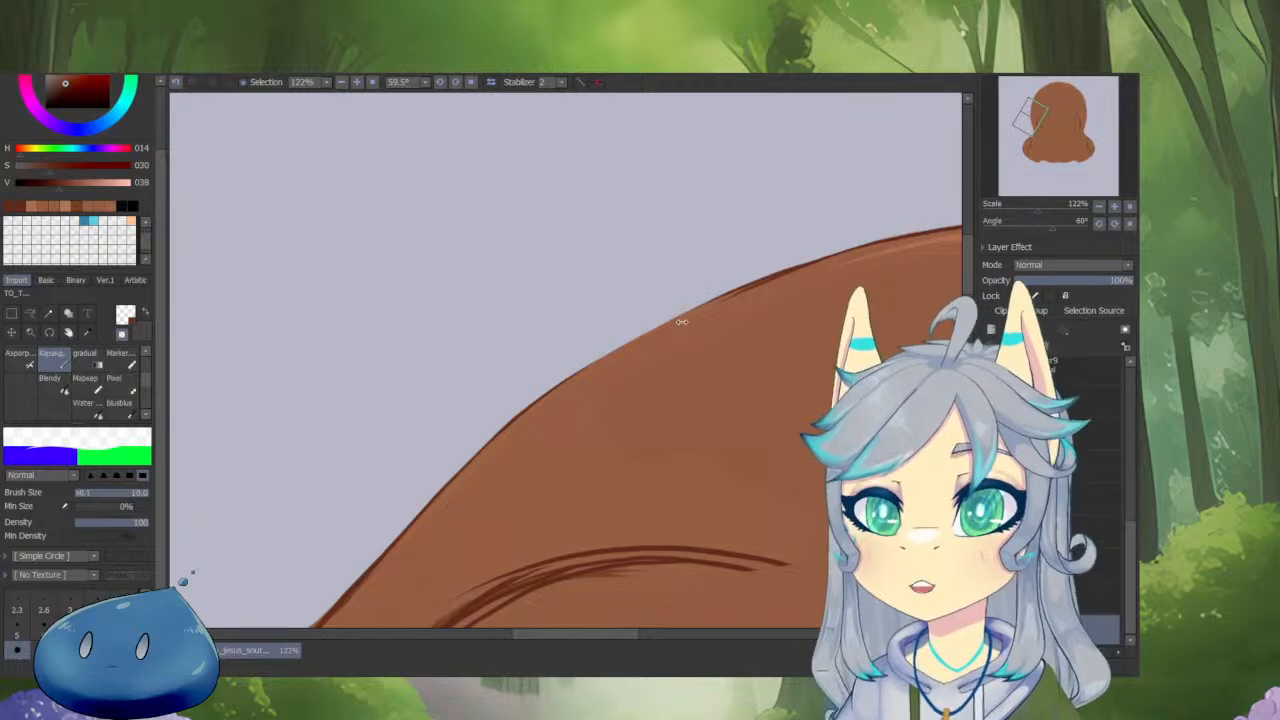
mouse_move(682, 320)
left_mouse_down()
mouse_move(574, 323)
mouse_move(686, 316)
left_mouse_up()
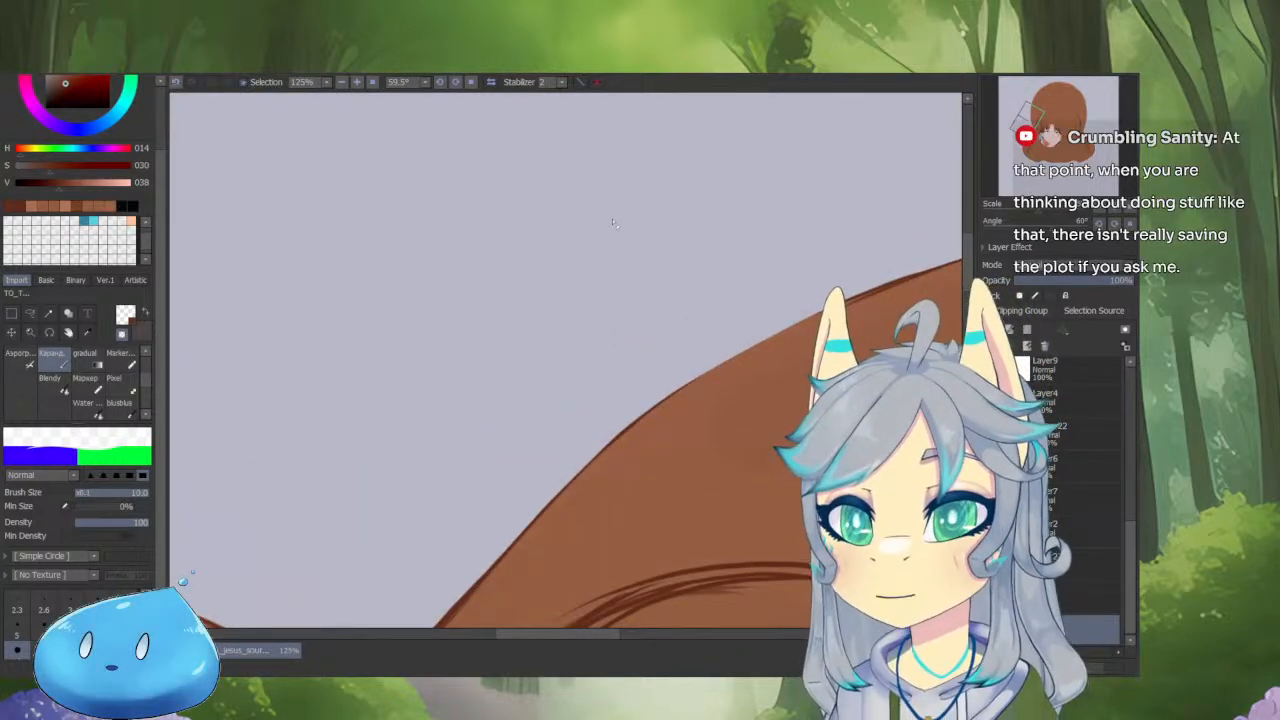
mouse_move(648, 402)
left_mouse_down()
mouse_move(687, 380)
mouse_move(755, 374)
left_mouse_up()
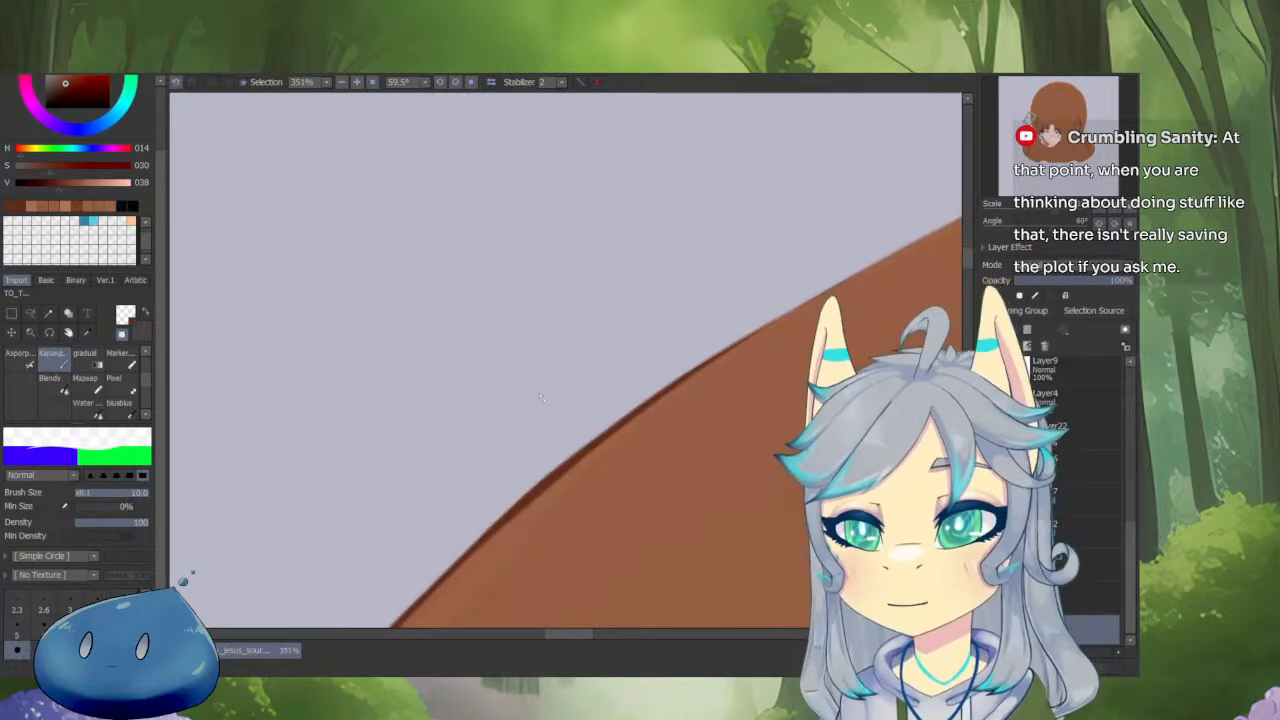
Show the face and body layers and examine the back hair's outline against them.
scroll(571, 409, "down", 8)
scroll(562, 447, "down", 3)
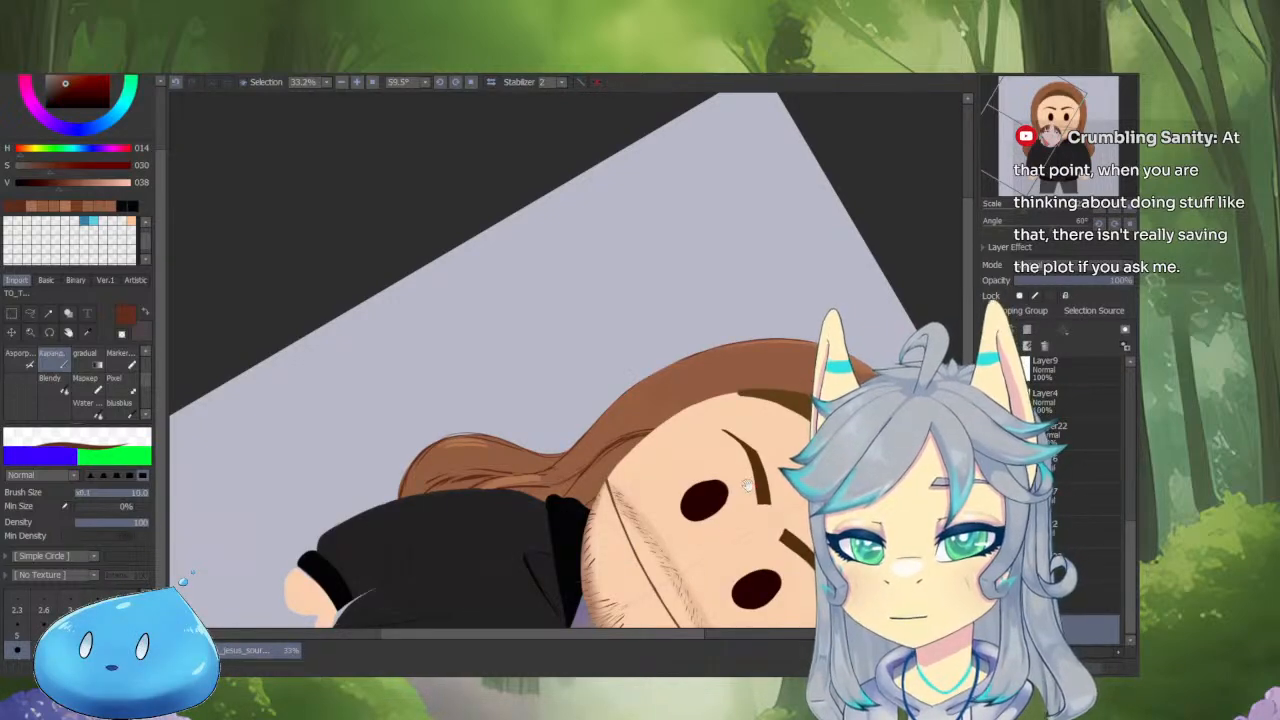
left_click_drag(745, 497, 692, 304)
left_click_drag(692, 443, 660, 480)
scroll(665, 345, "up", 8)
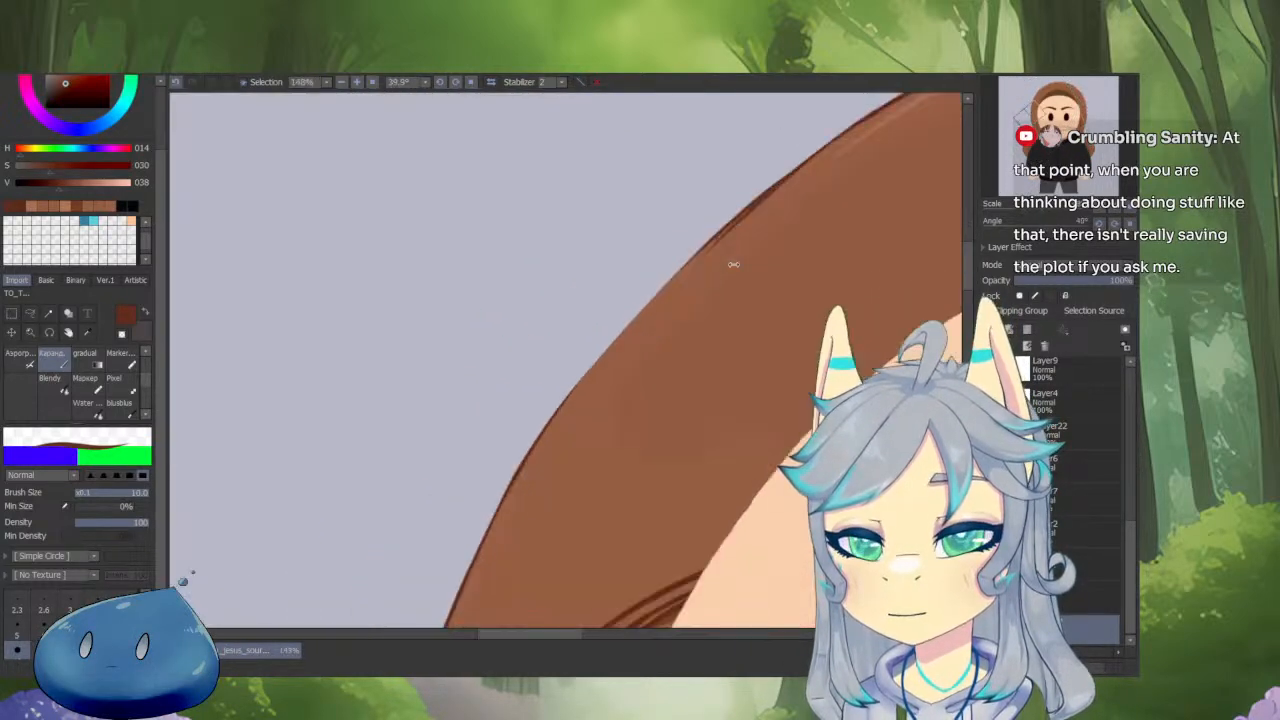
left_click_drag(714, 376, 668, 452)
Redraw the hair's side outline next to the face in dark brown at size 10 as one even line.
left_click_drag(878, 183, 655, 318)
key("ctrl+z")
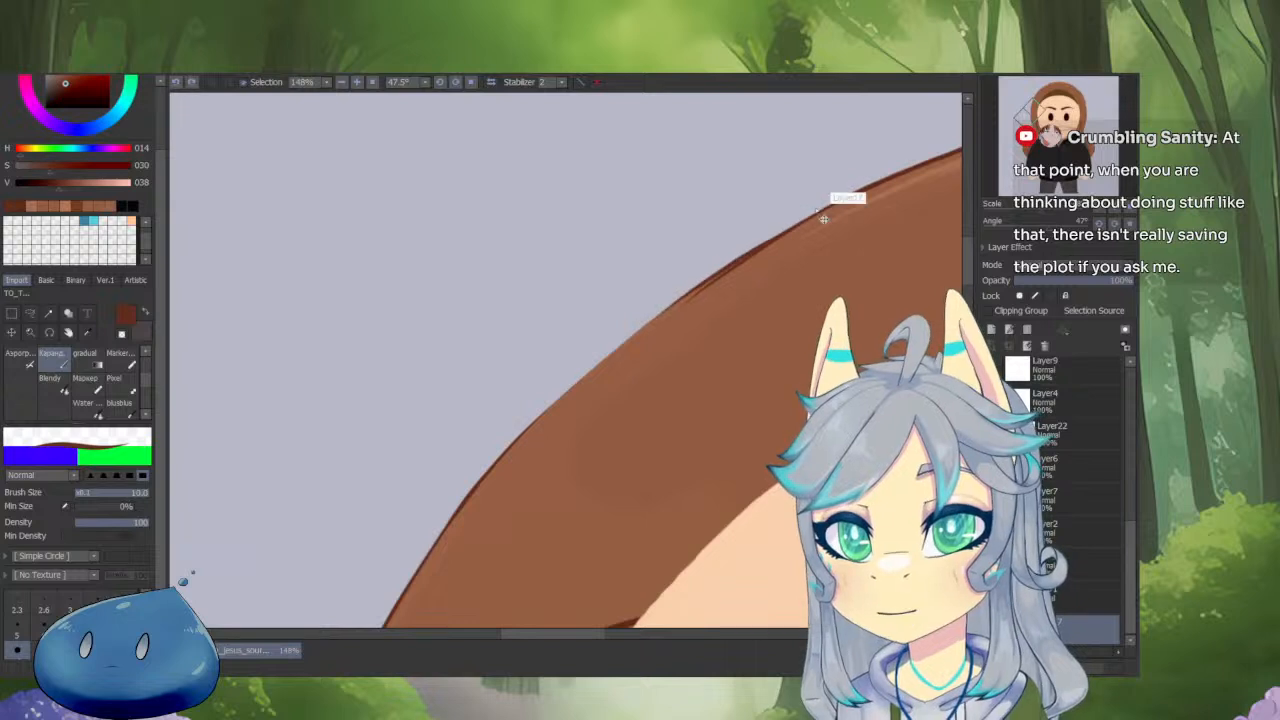
left_click_drag(730, 267, 575, 381)
left_click_drag(689, 292, 482, 476)
left_click_drag(745, 252, 574, 382)
key("ctrl+z")
mouse_move(702, 284)
left_mouse_down()
mouse_move(492, 461)
mouse_move(446, 534)
left_mouse_up()
scroll(583, 403, "up", 8)
scroll(583, 403, "down", 4)
Round off the outline in dark brown where the side hair meets the top of the curl.
left_click_drag(500, 500, 643, 355)
scroll(643, 355, "down", 4)
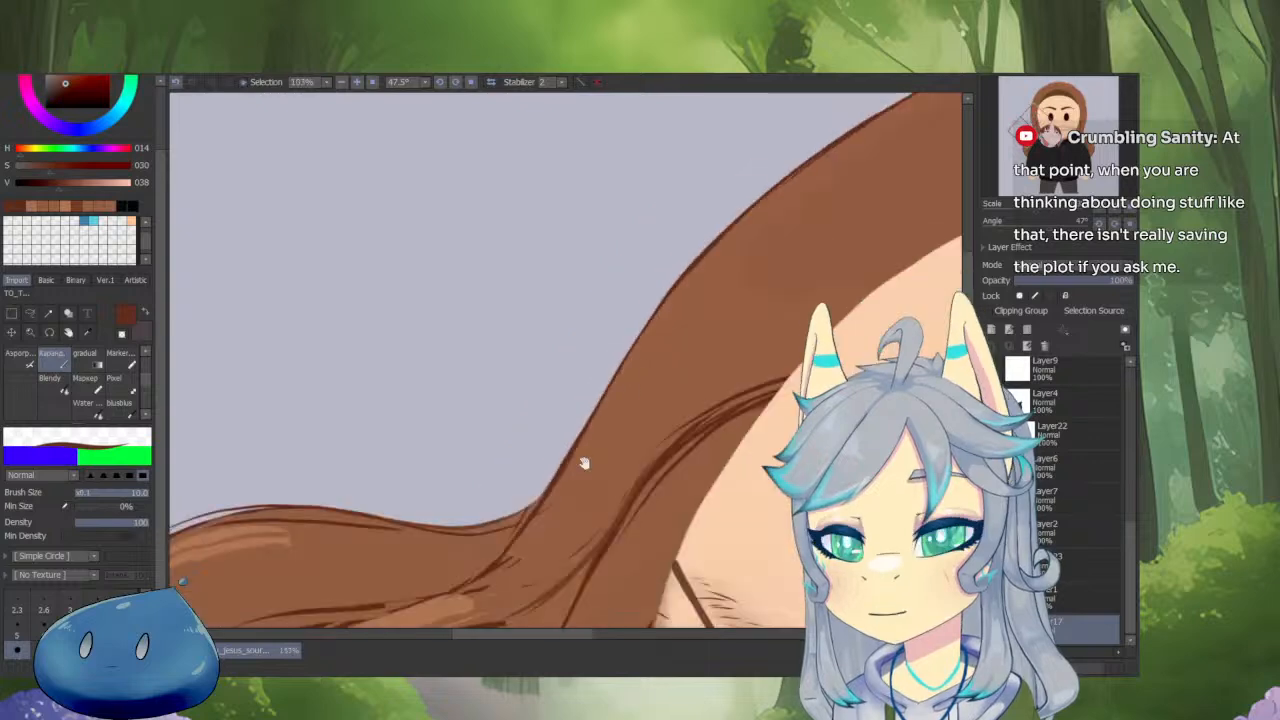
scroll(617, 429, "down", 2)
left_click_drag(586, 463, 623, 424)
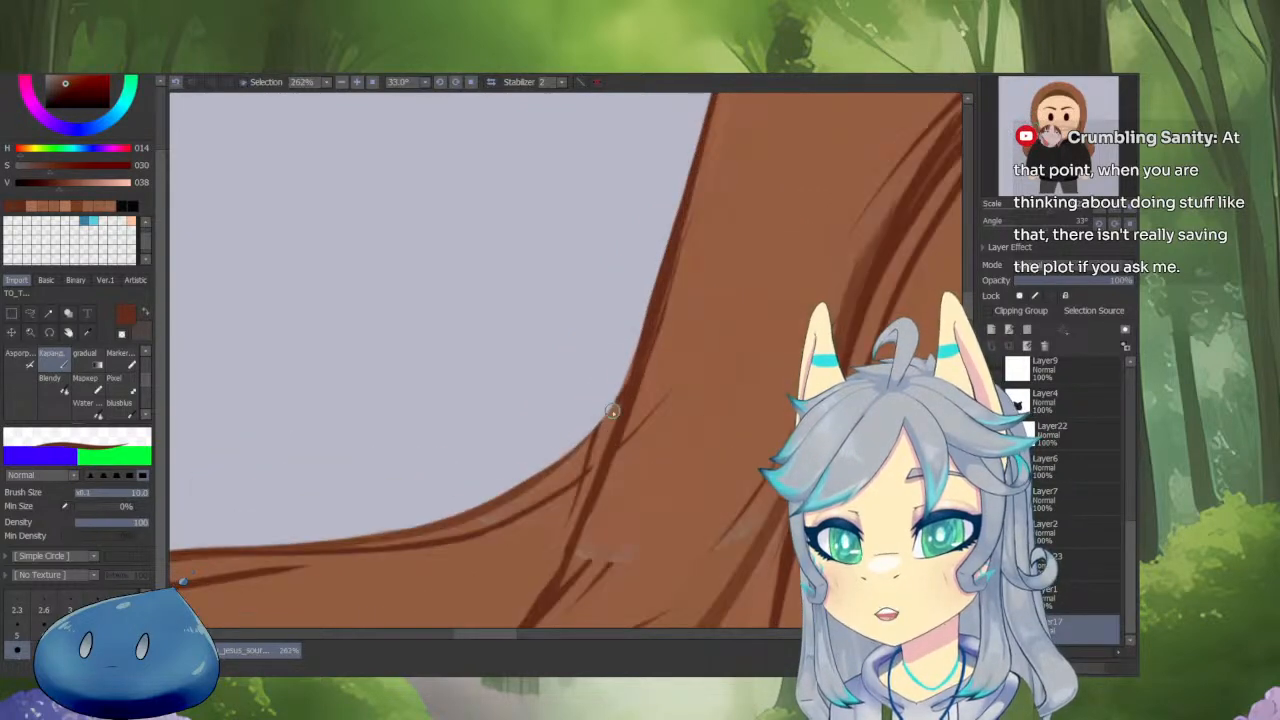
left_click_drag(612, 411, 491, 508)
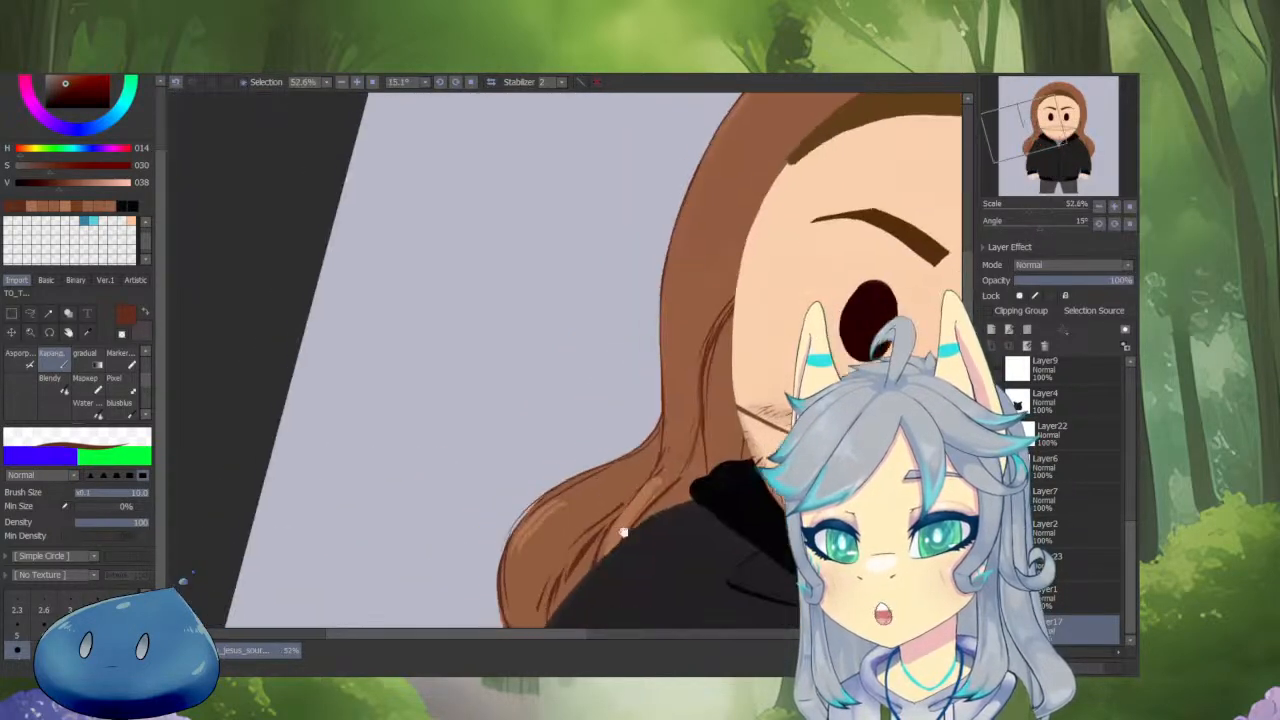
Strengthen the dark brown outline along the curl's upper outer edge at size 10, filling between the doubled lines.
scroll(622, 531, "up", 7)
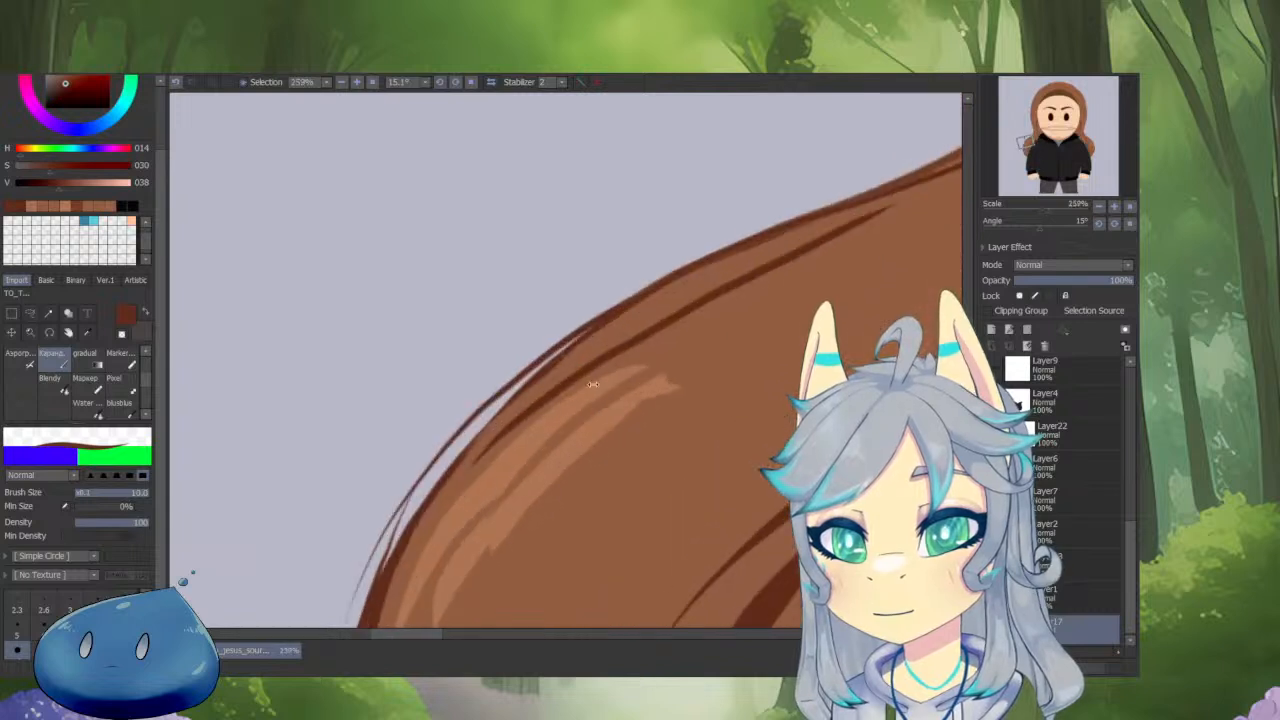
left_click_drag(588, 330, 456, 448)
mouse_move(543, 371)
left_mouse_down()
mouse_move(594, 329)
mouse_move(619, 265)
mouse_move(493, 443)
left_mouse_up()
left_click_drag(607, 265, 467, 528)
left_click_drag(586, 288, 522, 371)
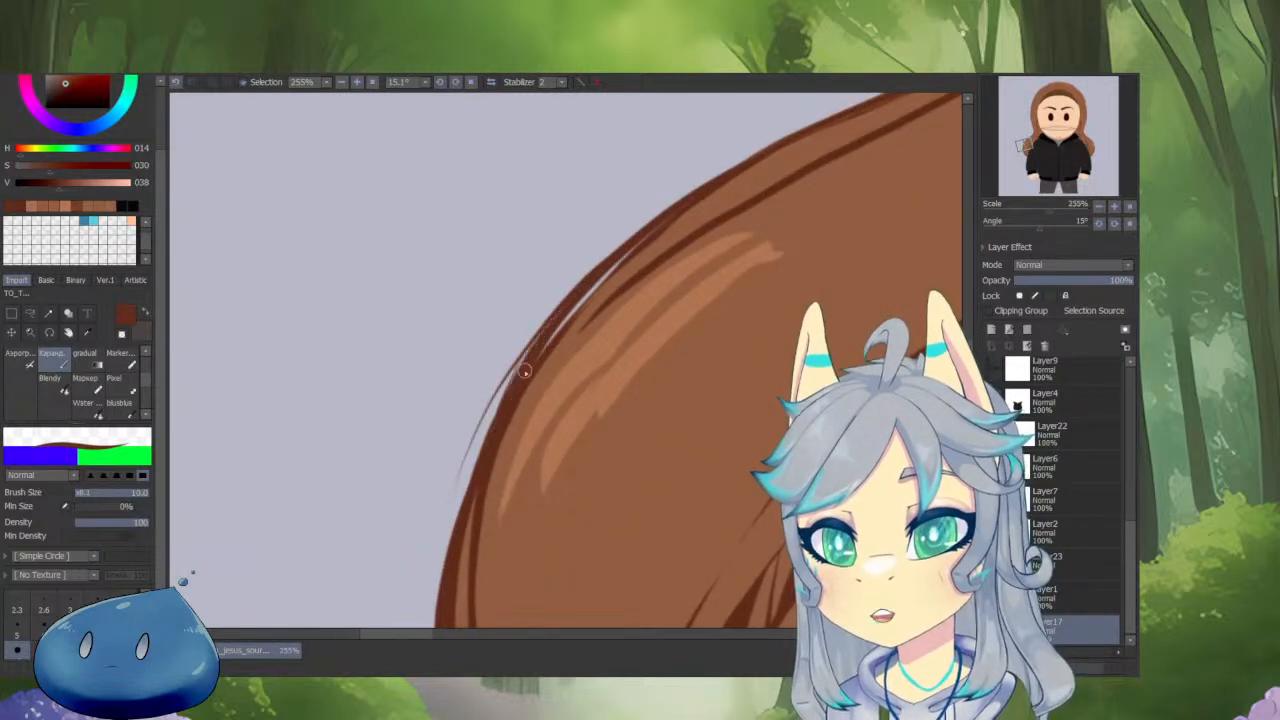
Erase the loose sketch strokes outside the curl's upper edge with the transparent color at size 10.
key("c")
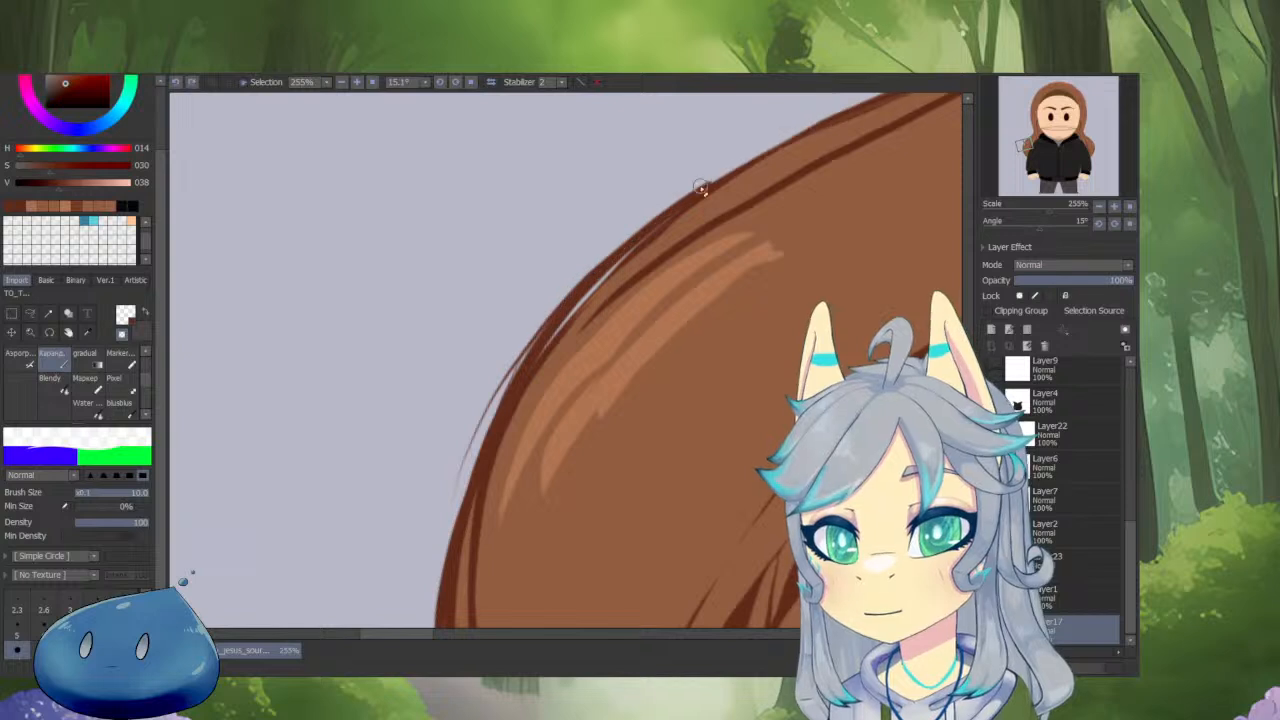
key("ctrl+z")
left_click_drag(608, 256, 464, 456)
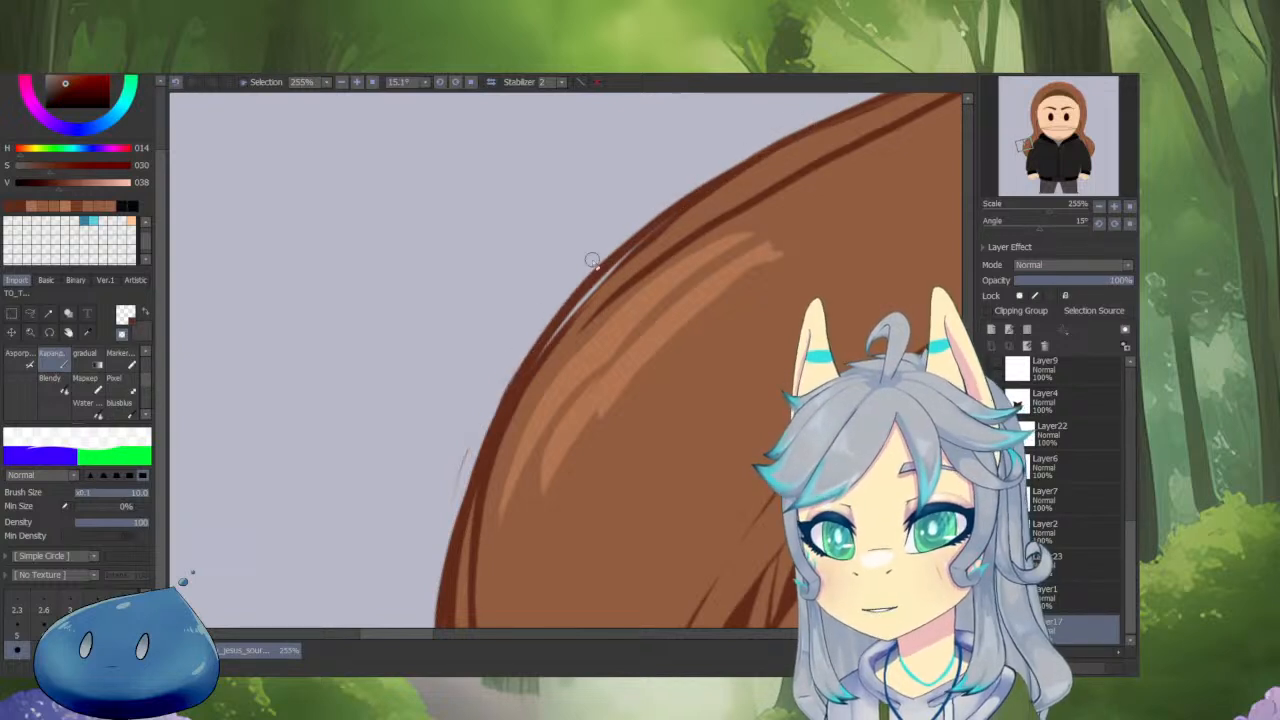
left_click_drag(528, 354, 432, 626)
scroll(480, 509, "down", 5)
Trim the outer side of the curl's outline down toward its lower edge, redoing the first erasing stroke.
scroll(490, 318, "up", 3)
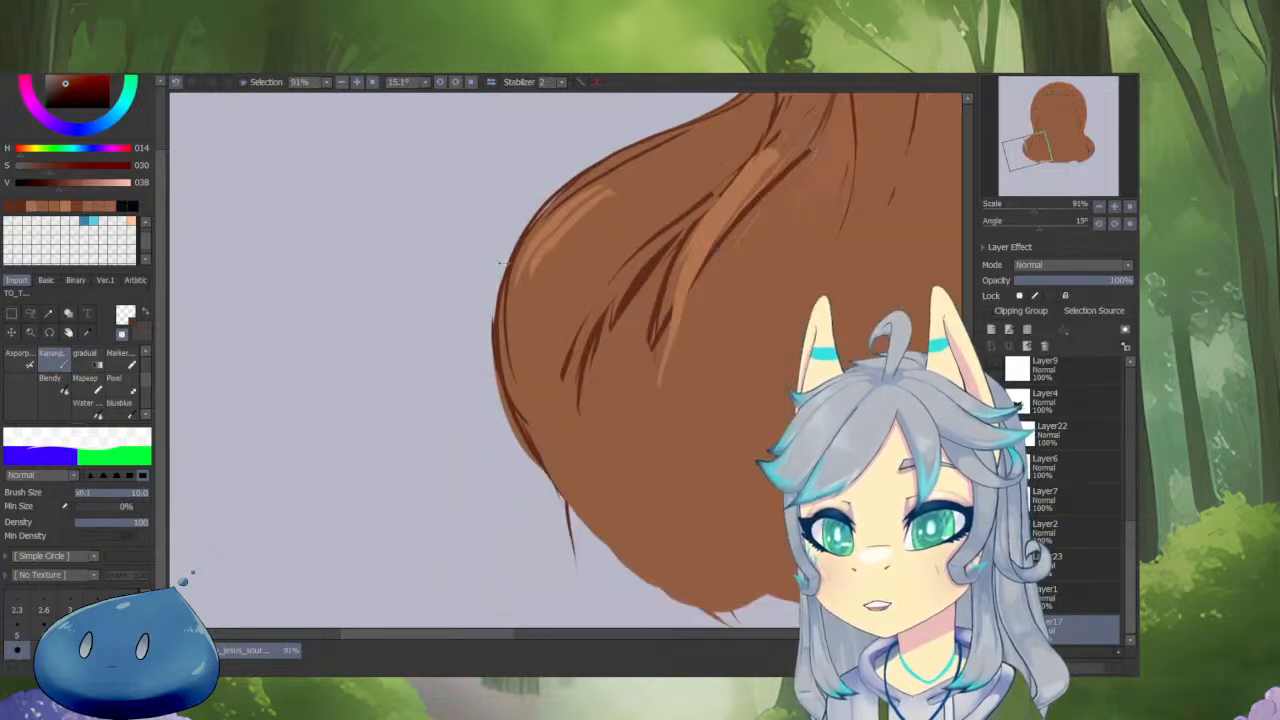
mouse_move(492, 275)
left_mouse_down()
mouse_move(479, 455)
mouse_move(512, 560)
left_mouse_up()
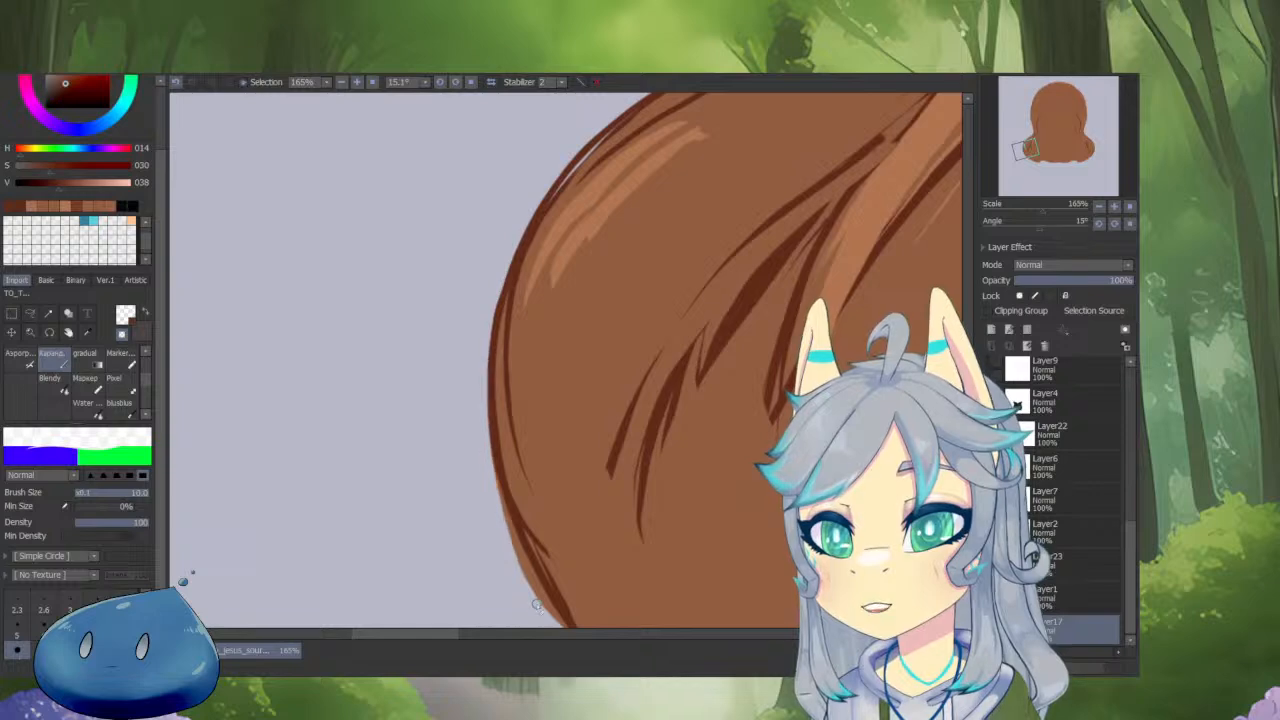
key("ctrl+z")
left_click_drag(482, 345, 511, 549)
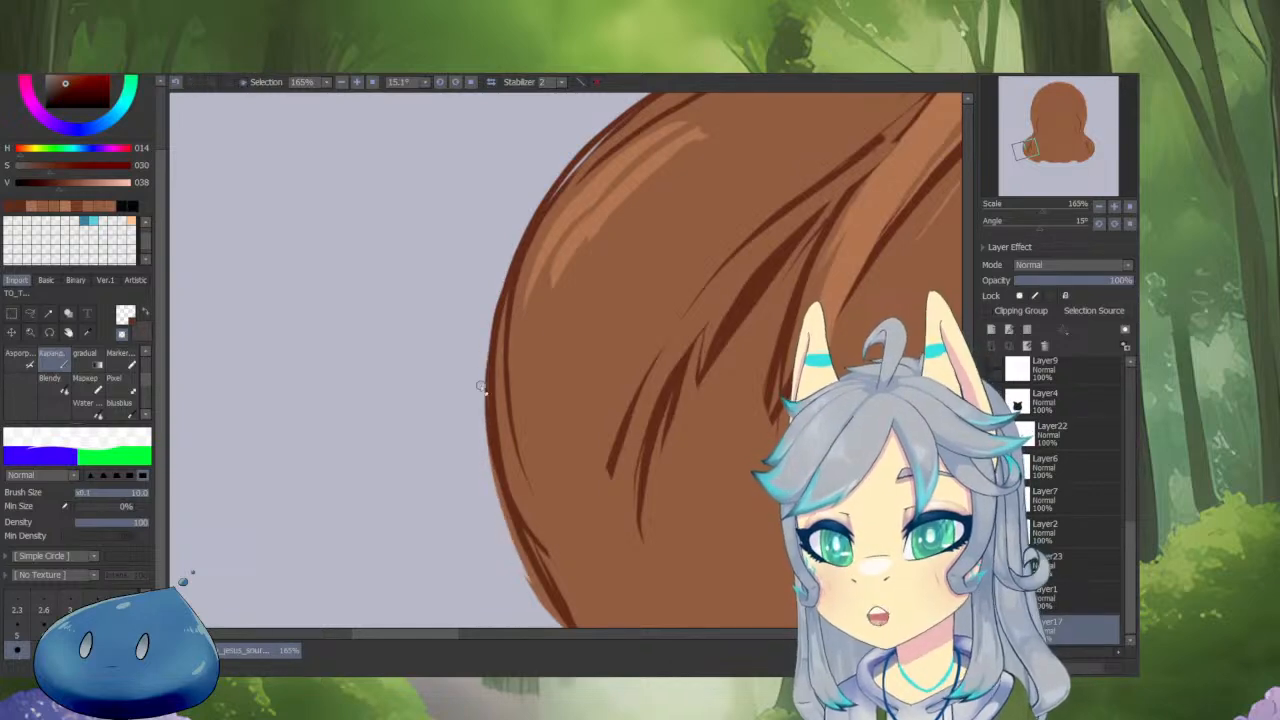
left_click_drag(480, 380, 474, 546)
Erase the uneven edge and stray strand below the curl's outer side, raising the eraser size to 36.
scroll(474, 546, "down", 2)
scroll(474, 546, "up", 3)
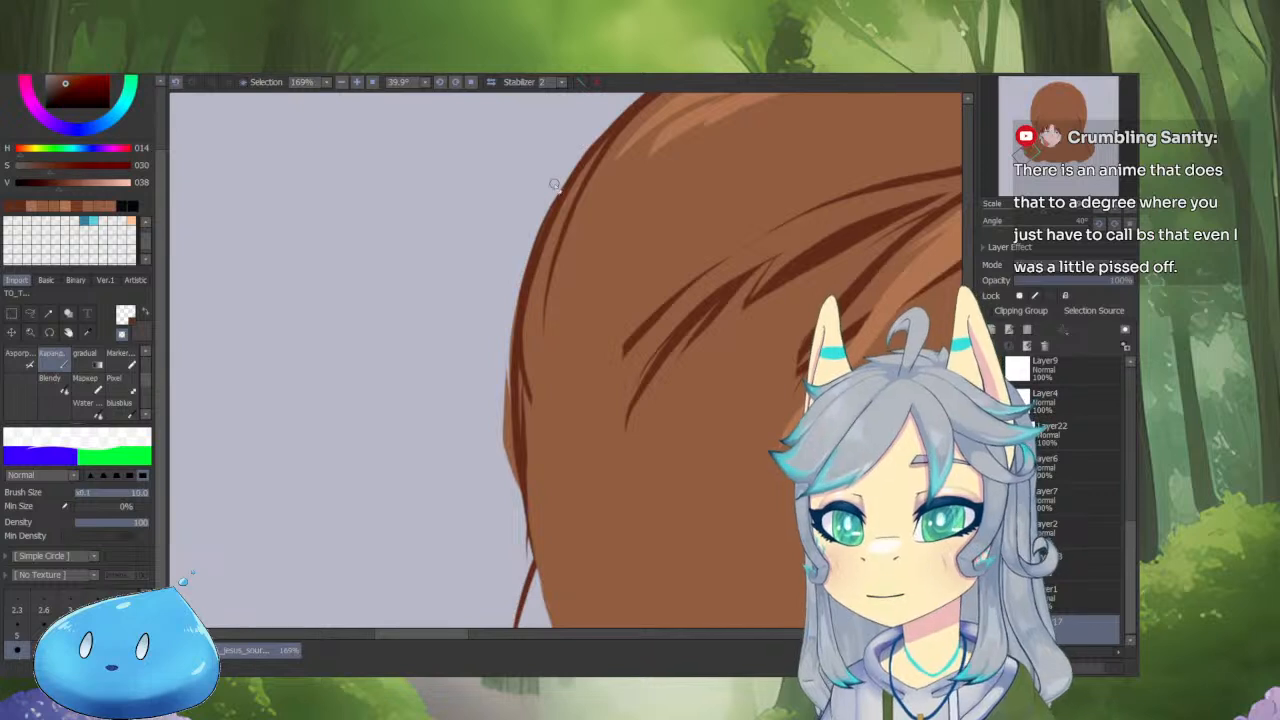
mouse_move(514, 283)
left_mouse_down()
mouse_move(516, 495)
mouse_move(565, 462)
left_mouse_up()
scroll(558, 418, "down", 4)
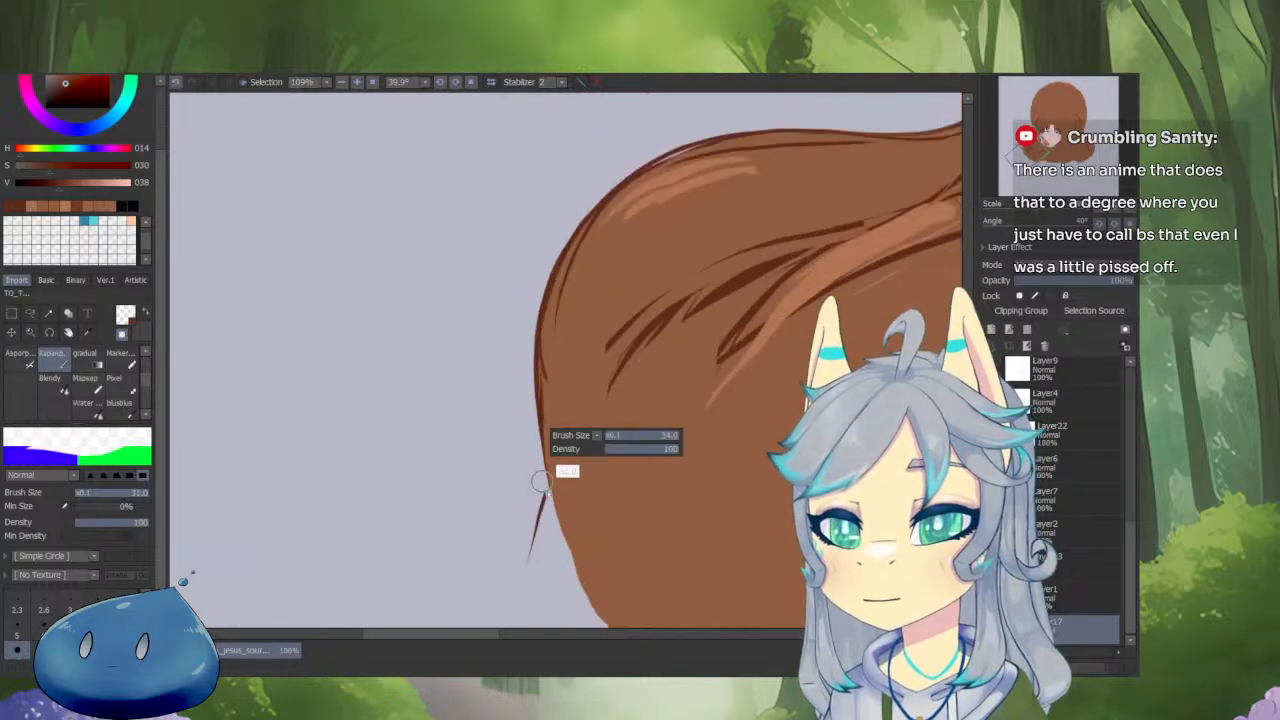
mouse_move(531, 395)
left_mouse_down()
mouse_move(531, 586)
mouse_move(600, 500)
mouse_move(608, 462)
left_mouse_up()
scroll(531, 586, "down", 5)
scroll(608, 462, "down", 3)
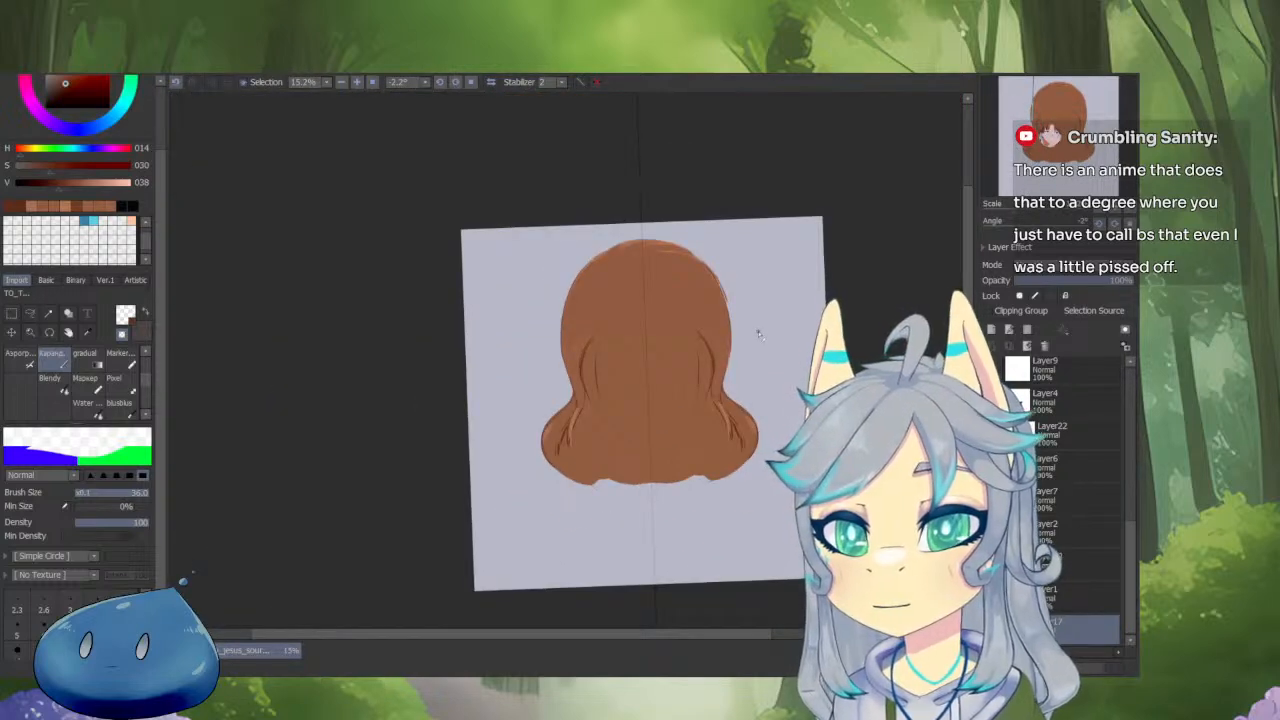
scroll(732, 294, "up", 6)
scroll(803, 230, "down", 4)
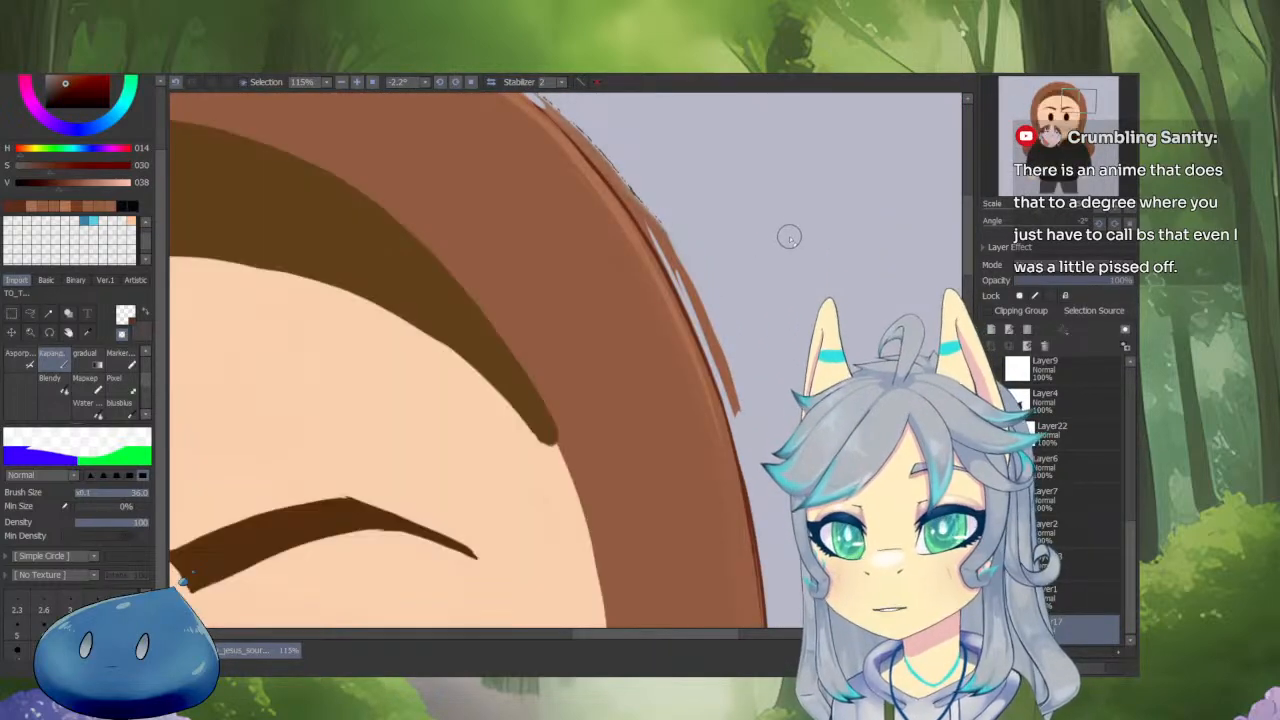
Mirror the view and erase the stray brown strokes outside the hair's upper side with the transparent color at size 36.
key("h")
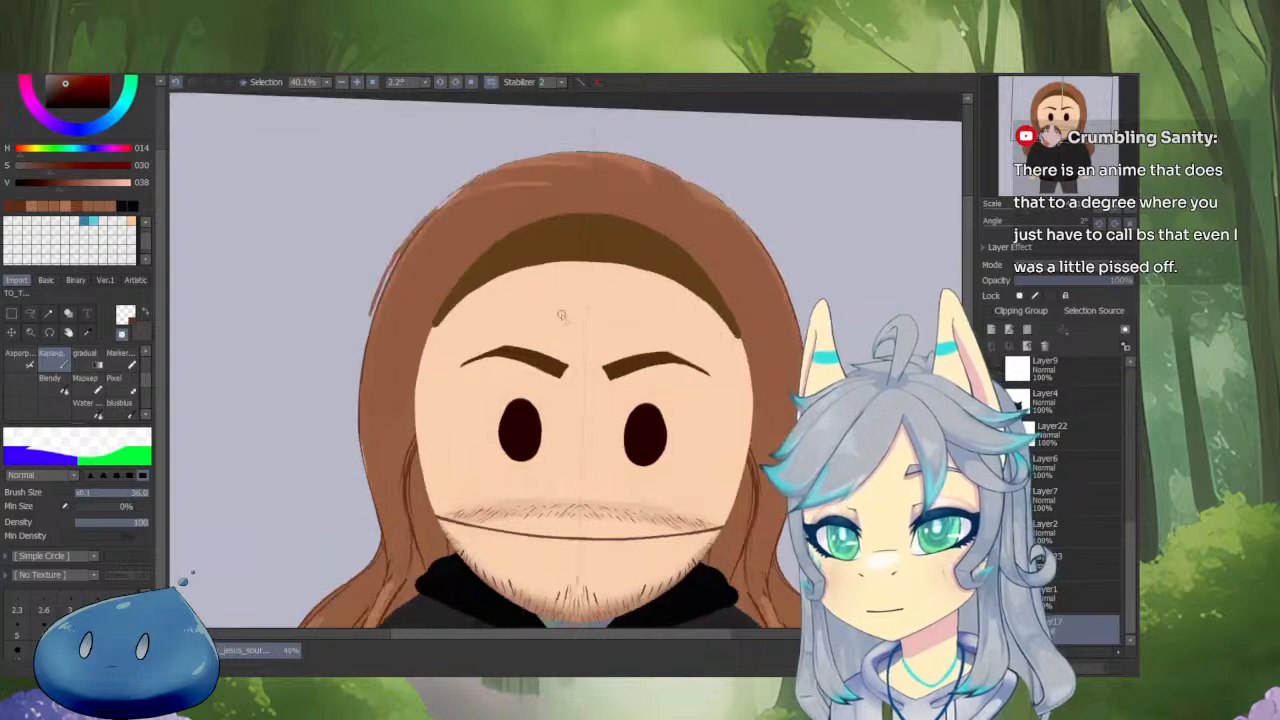
scroll(391, 288, "up", 4)
left_click_drag(440, 243, 440, 318)
key("minus")
left_click_drag(327, 488, 386, 345)
key("ctrl+z")
key("minus")
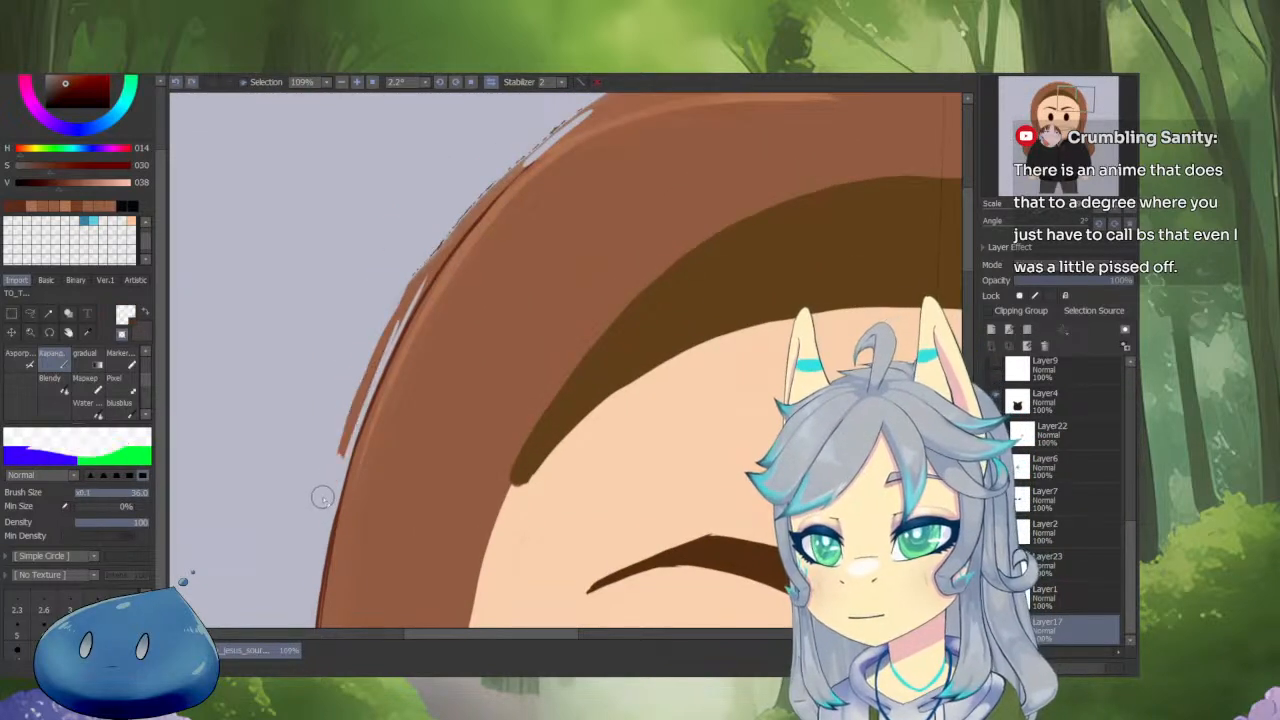
mouse_move(323, 492)
left_mouse_down()
mouse_move(411, 292)
mouse_move(386, 421)
left_mouse_up()
left_click_drag(300, 550, 402, 340)
left_click_drag(326, 457, 446, 286)
mouse_move(360, 386)
left_mouse_down()
mouse_move(428, 316)
mouse_move(423, 297)
mouse_move(514, 211)
mouse_move(600, 164)
left_mouse_up()
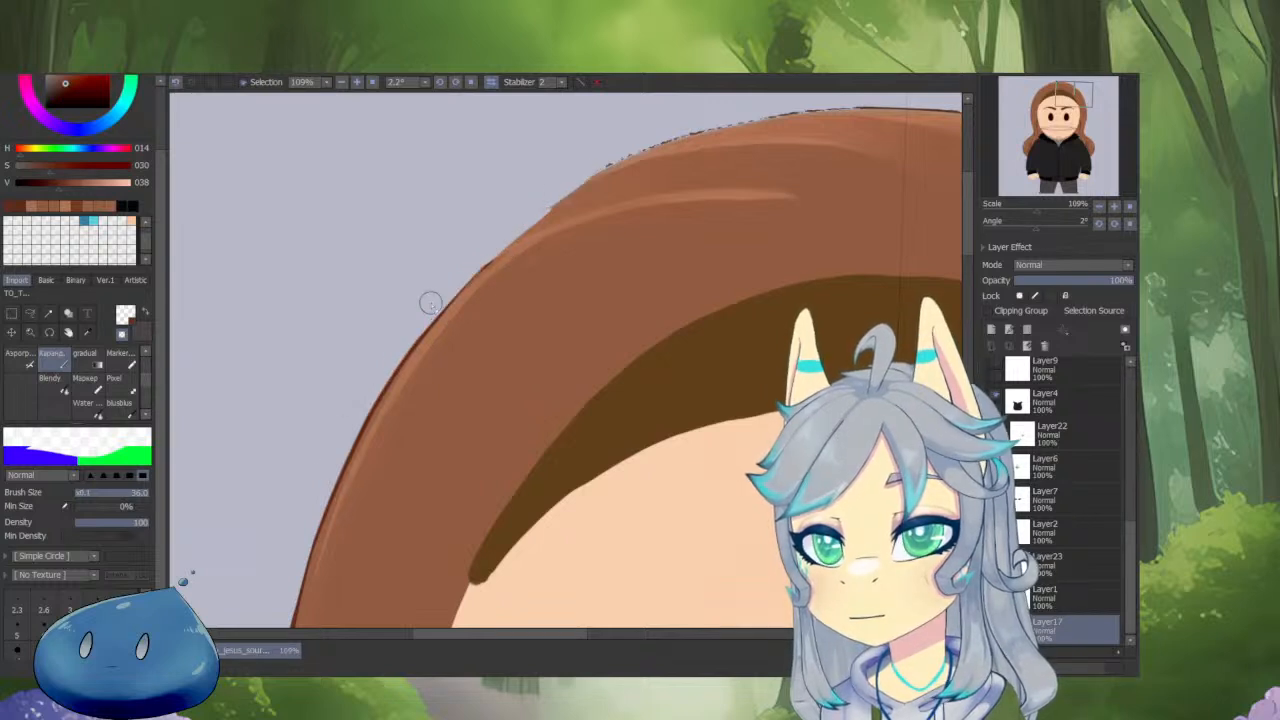
Redraw the outline along the hair's upper outer curve at size 11 with a dark reddish brown sampled from the edge.
mouse_move(500, 270)
left_mouse_down()
mouse_move(600, 314)
mouse_move(523, 523)
mouse_move(551, 366)
mouse_move(517, 375)
left_mouse_up()
left_click(522, 360, "alt")
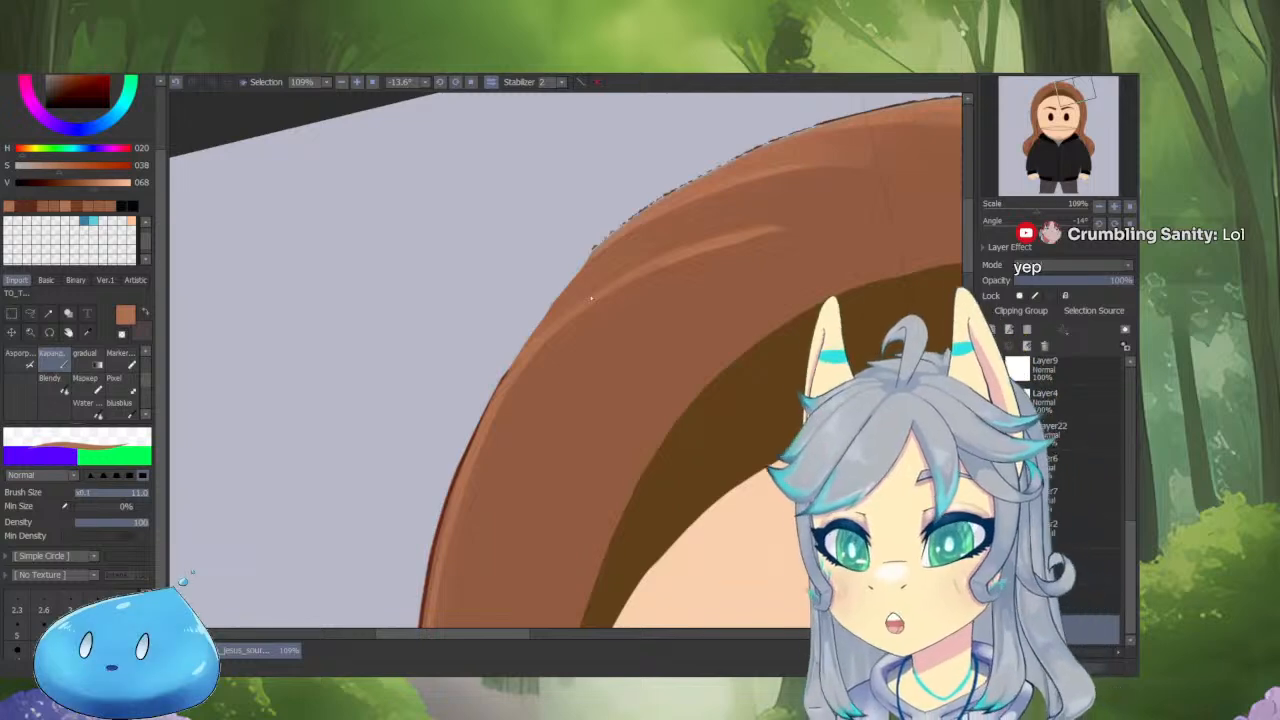
scroll(653, 314, "down", 5)
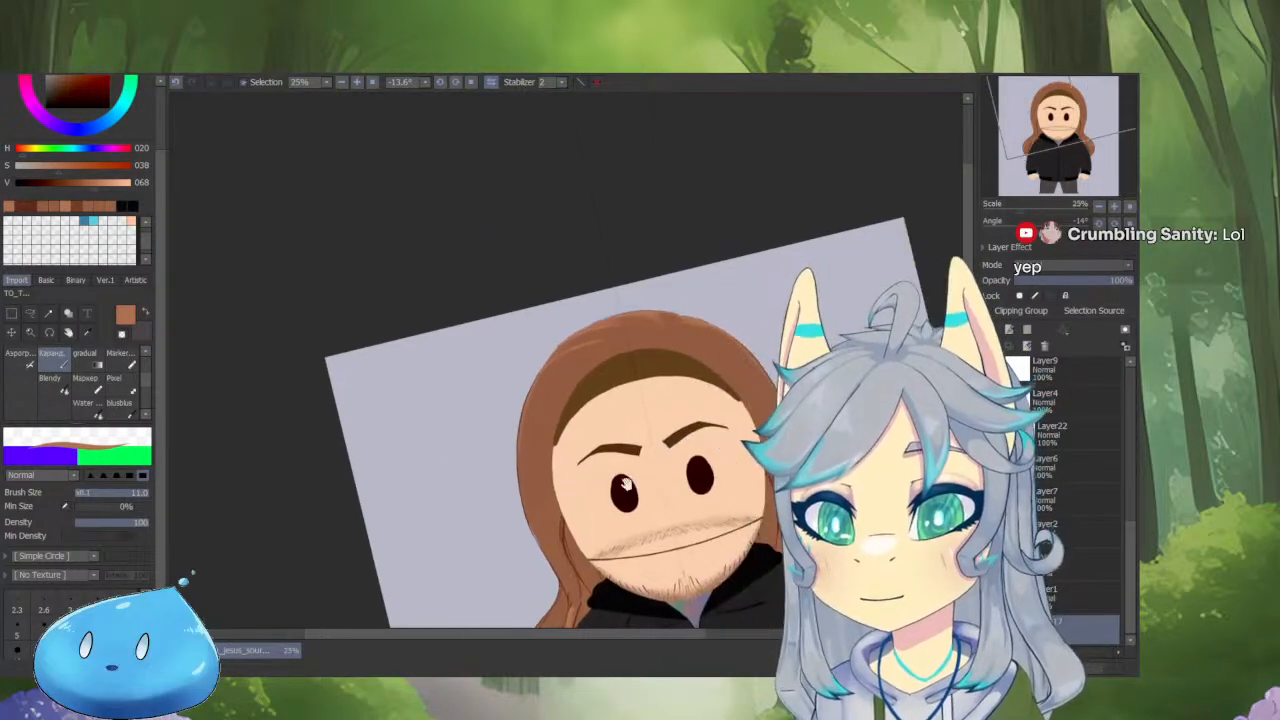
scroll(761, 353, "up", 5)
right_click(746, 418)
scroll(746, 424, "down", 3)
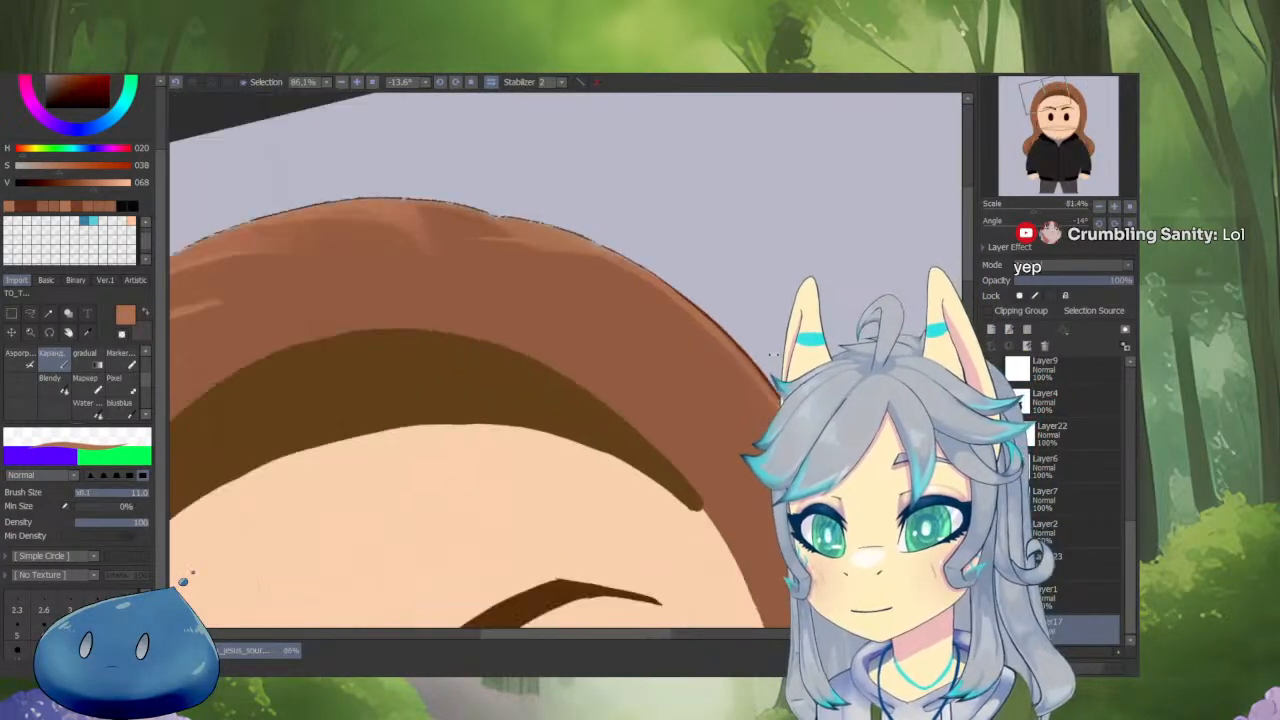
left_click_drag(733, 439, 711, 476)
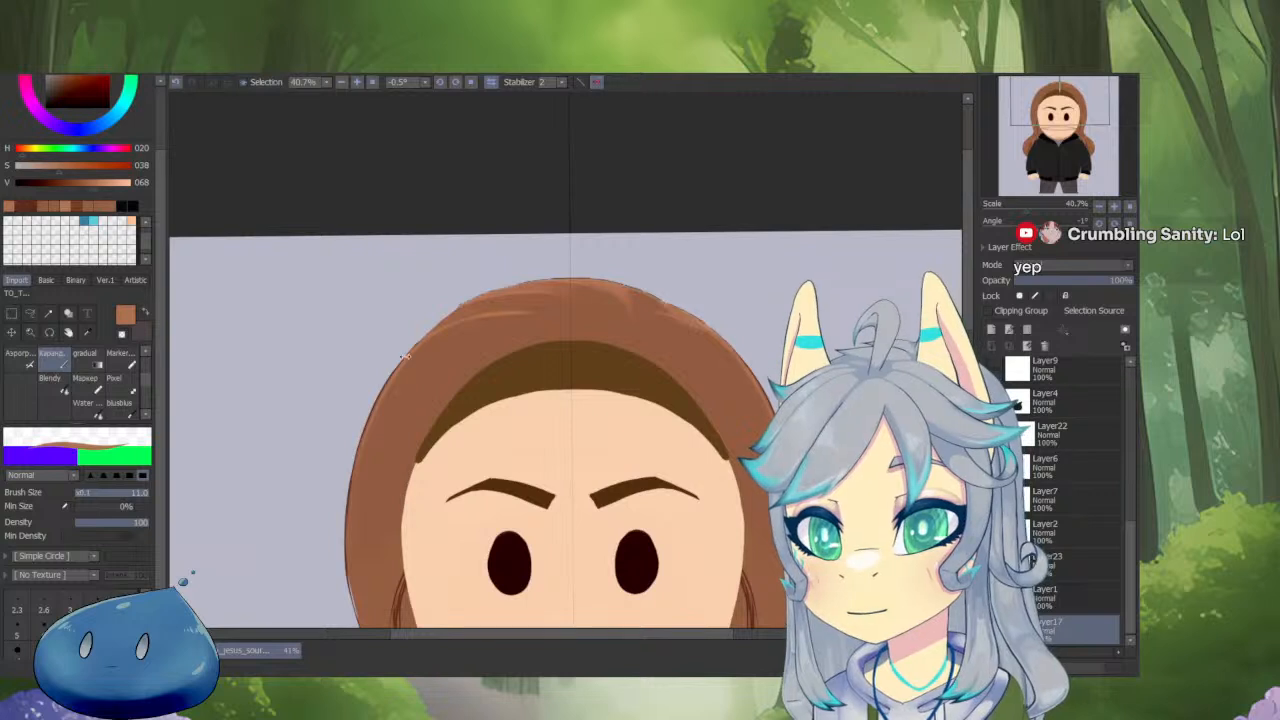
scroll(405, 356, "up", 5)
right_click(444, 316)
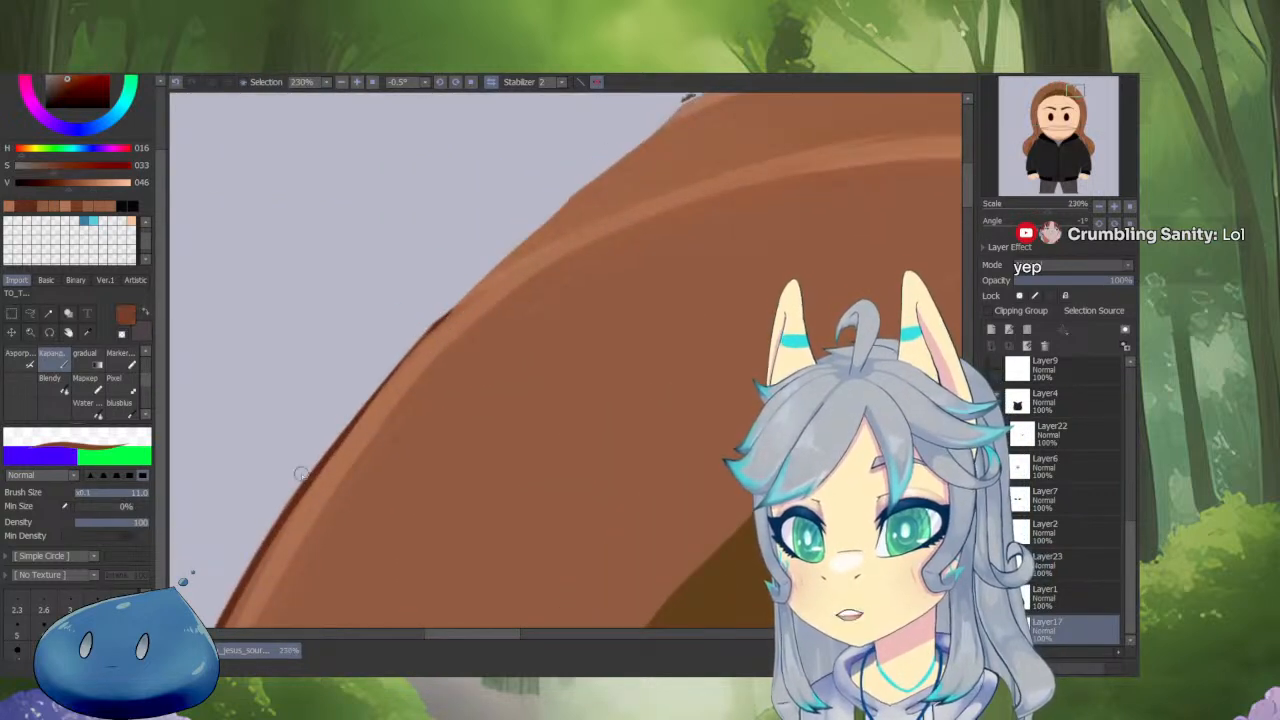
left_click_drag(364, 400, 618, 157)
left_click_drag(632, 190, 544, 288)
scroll(540, 293, "down", 1)
left_click_drag(469, 391, 420, 453)
mouse_move(400, 436)
left_mouse_down()
mouse_move(407, 454)
mouse_move(508, 300)
left_mouse_up()
scroll(407, 454, "up", 1)
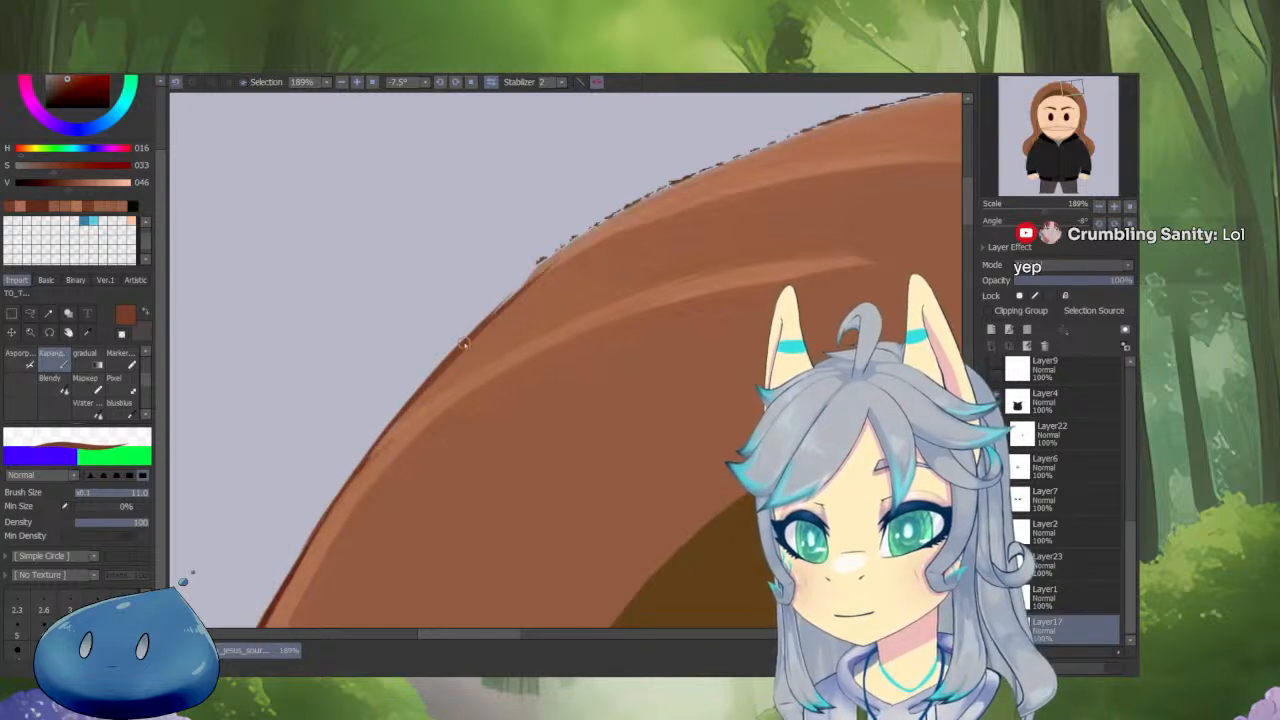
Extend the reddish brown outline toward the crown and trim its outer side with the transparent color at size 11.
mouse_move(463, 343)
left_mouse_down()
mouse_move(585, 236)
mouse_move(735, 157)
left_mouse_up()
key("minus")
left_click_drag(484, 315, 630, 206)
left_click_drag(376, 430, 566, 243)
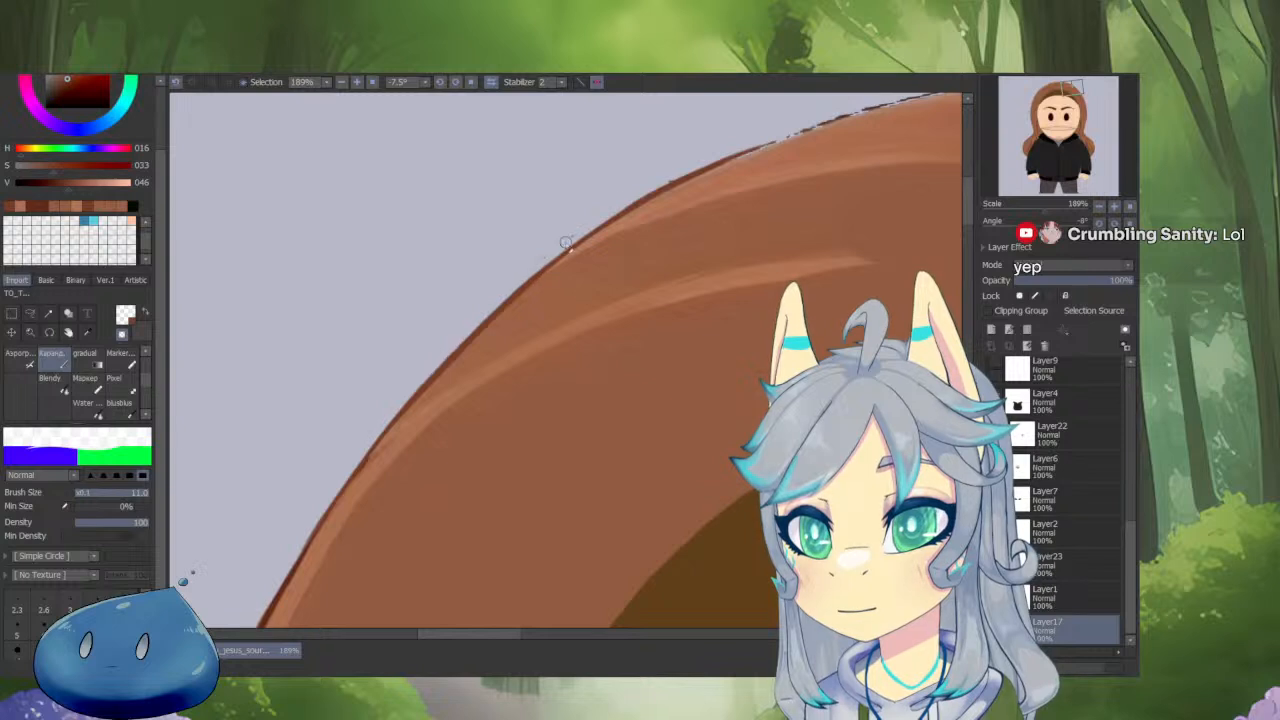
Paint over the rough crown edge with a sampled very dark brown, forming a continuous outline down the hair's curve.
left_click_drag(775, 212, 523, 371)
left_click_drag(400, 493, 441, 534)
scroll(591, 243, "up", 3)
left_click(652, 218, "alt")
scroll(616, 262, "down", 3)
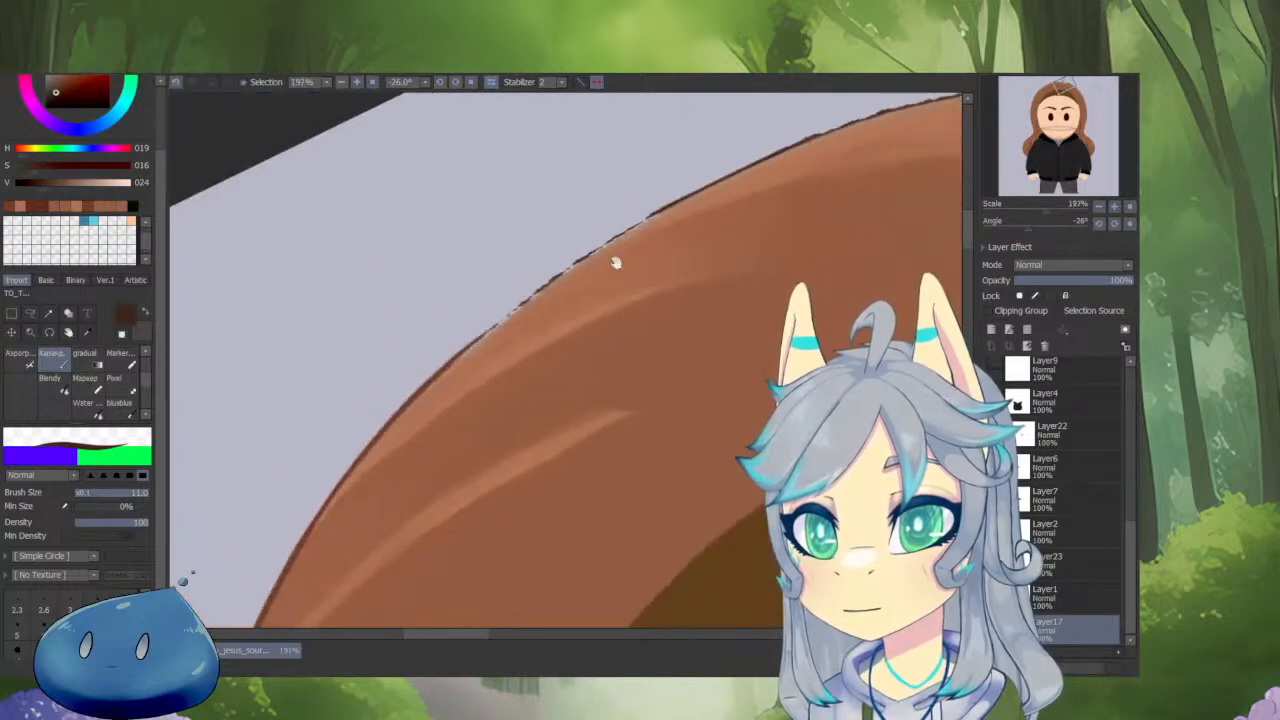
left_click_drag(751, 164, 508, 315)
mouse_move(658, 214)
left_mouse_down()
mouse_move(544, 285)
mouse_move(577, 262)
mouse_move(424, 385)
left_mouse_up()
left_click_drag(582, 264, 395, 417)
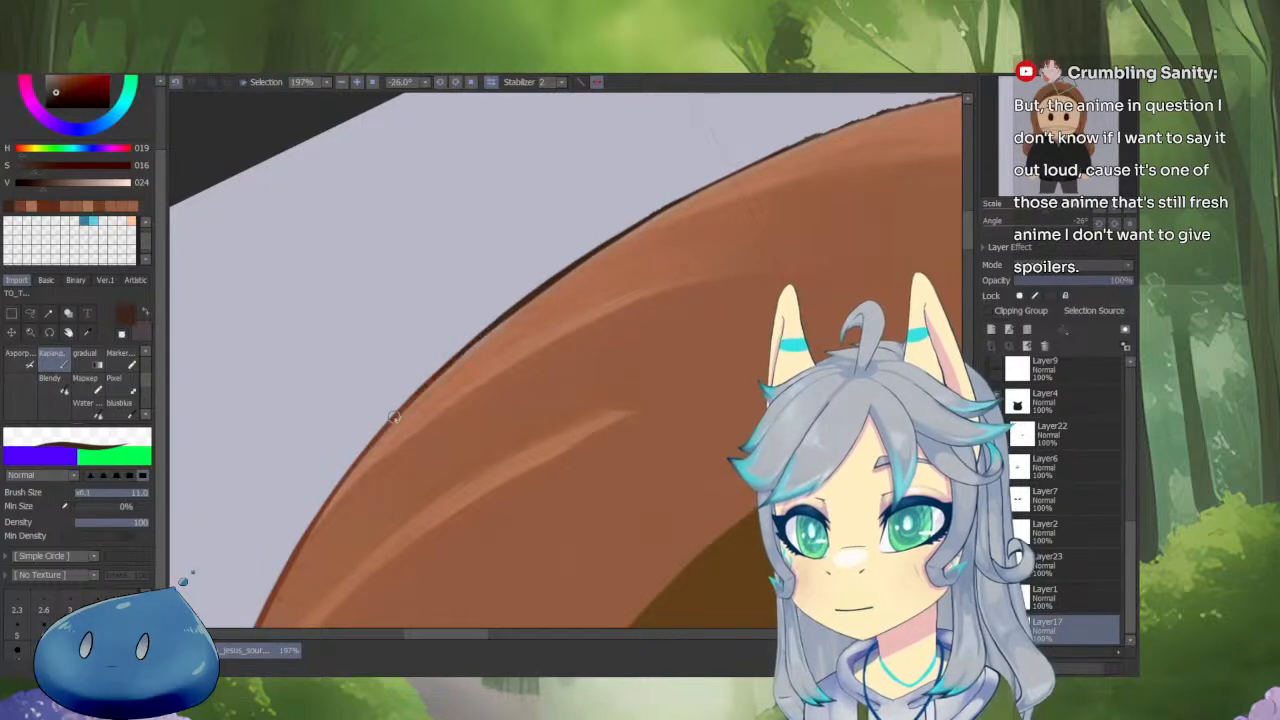
left_click_drag(471, 341, 357, 470)
Sample a lighter brown at the hair's edge and paint it just inside the crown outline.
left_click(389, 429, "alt")
mouse_move(474, 374)
left_mouse_down()
mouse_move(371, 503)
mouse_move(344, 263)
mouse_move(656, 268)
left_mouse_up()
scroll(636, 374, "down", 5)
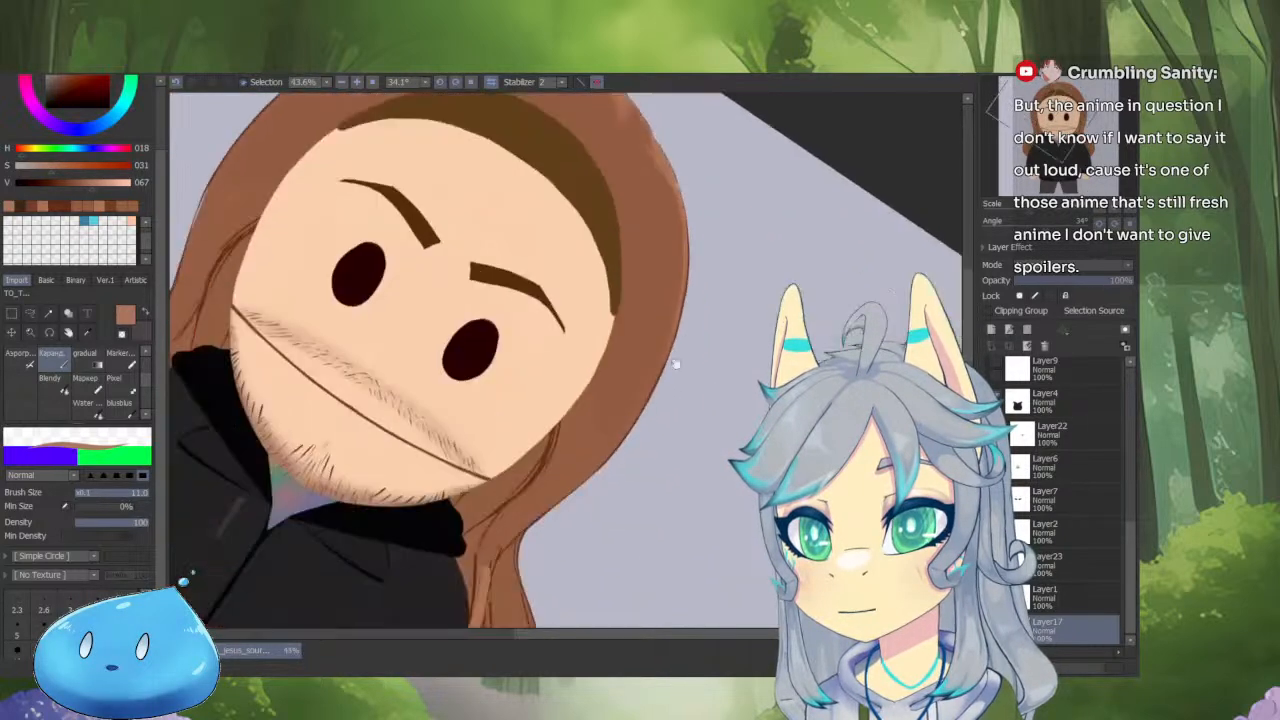
left_click_drag(594, 447, 617, 437)
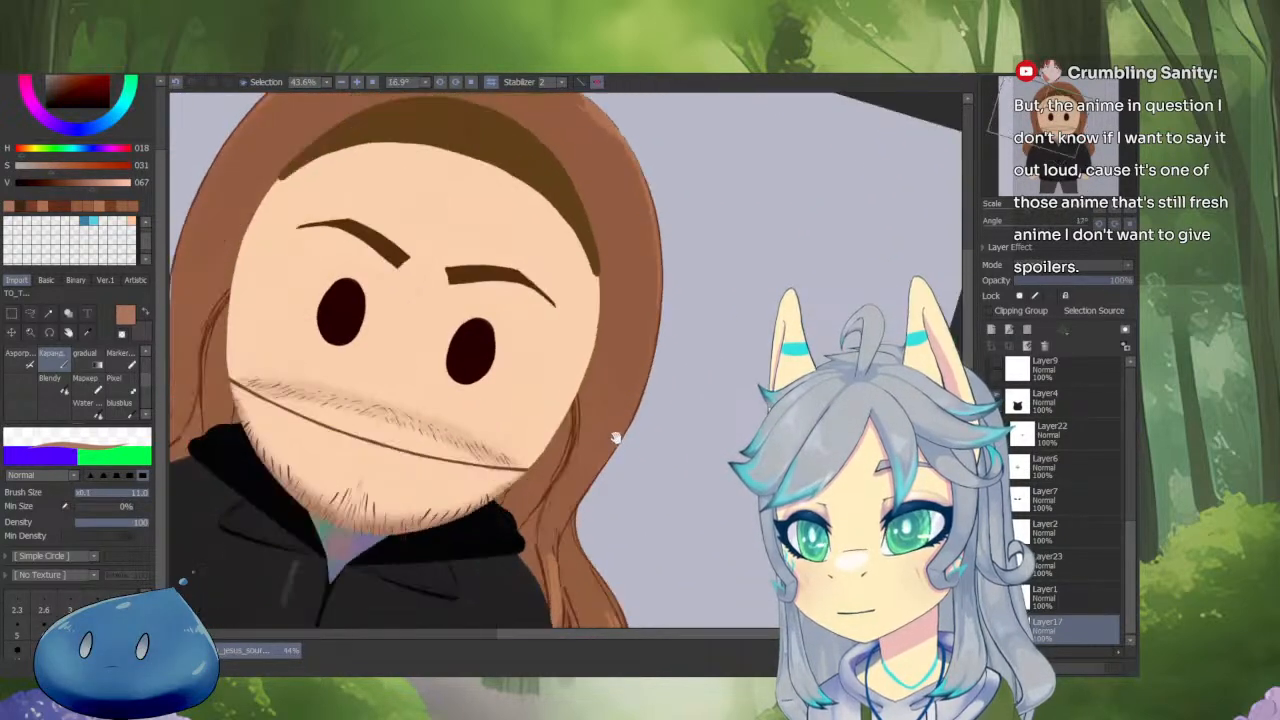
mouse_move(569, 367)
left_mouse_down()
mouse_move(699, 432)
mouse_move(683, 433)
left_mouse_up()
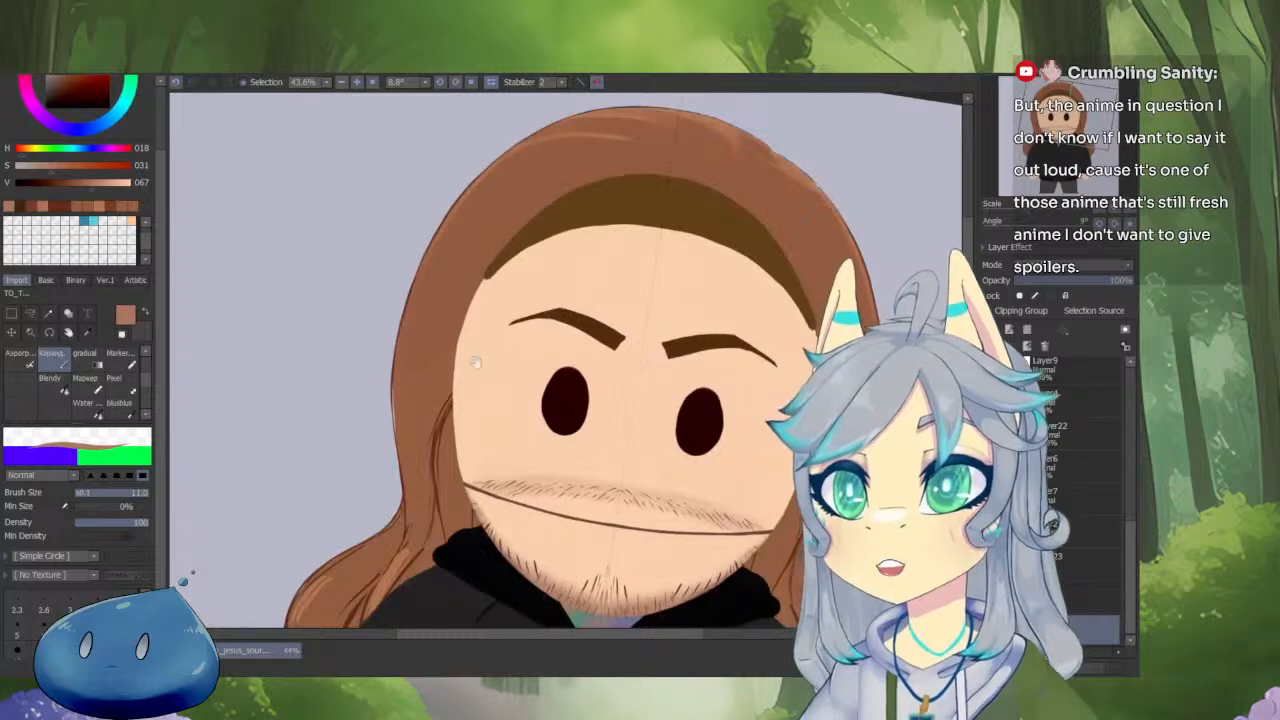
Smooth the inside of the outline on the hair's side beside the face with the sampled hair brown.
scroll(476, 362, "up", 6)
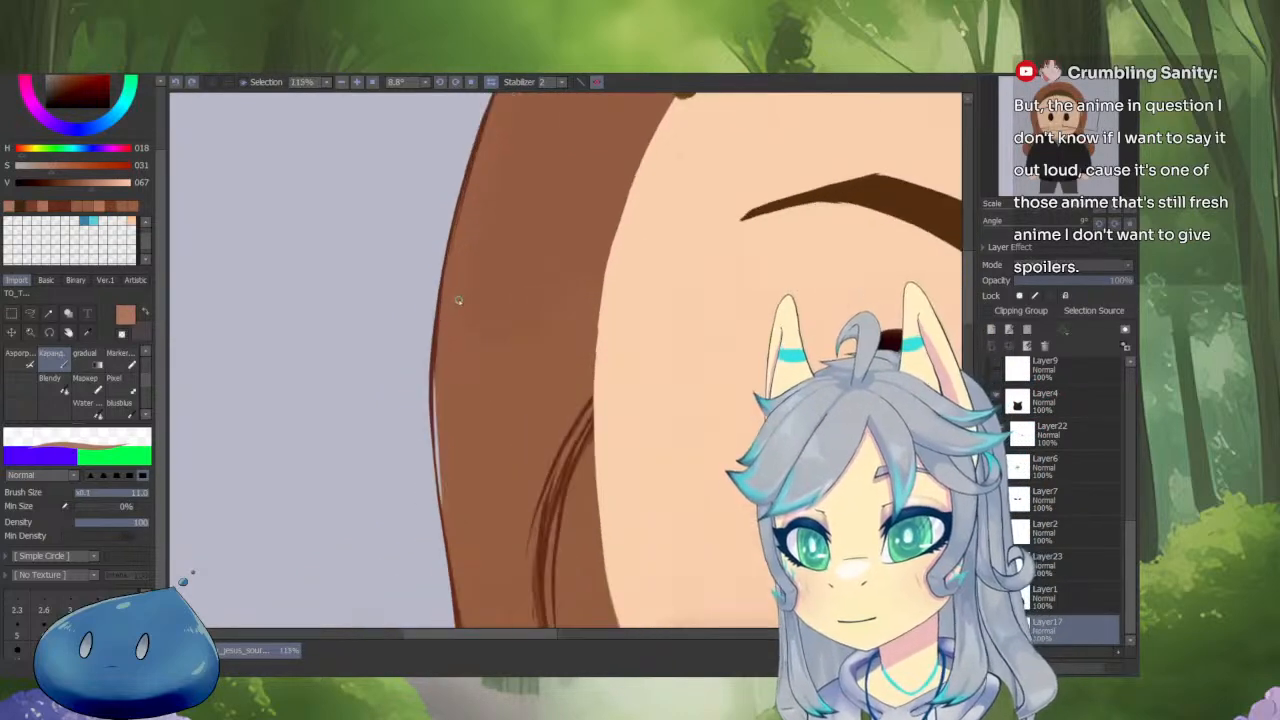
right_click(458, 300)
left_click_drag(461, 243, 450, 284)
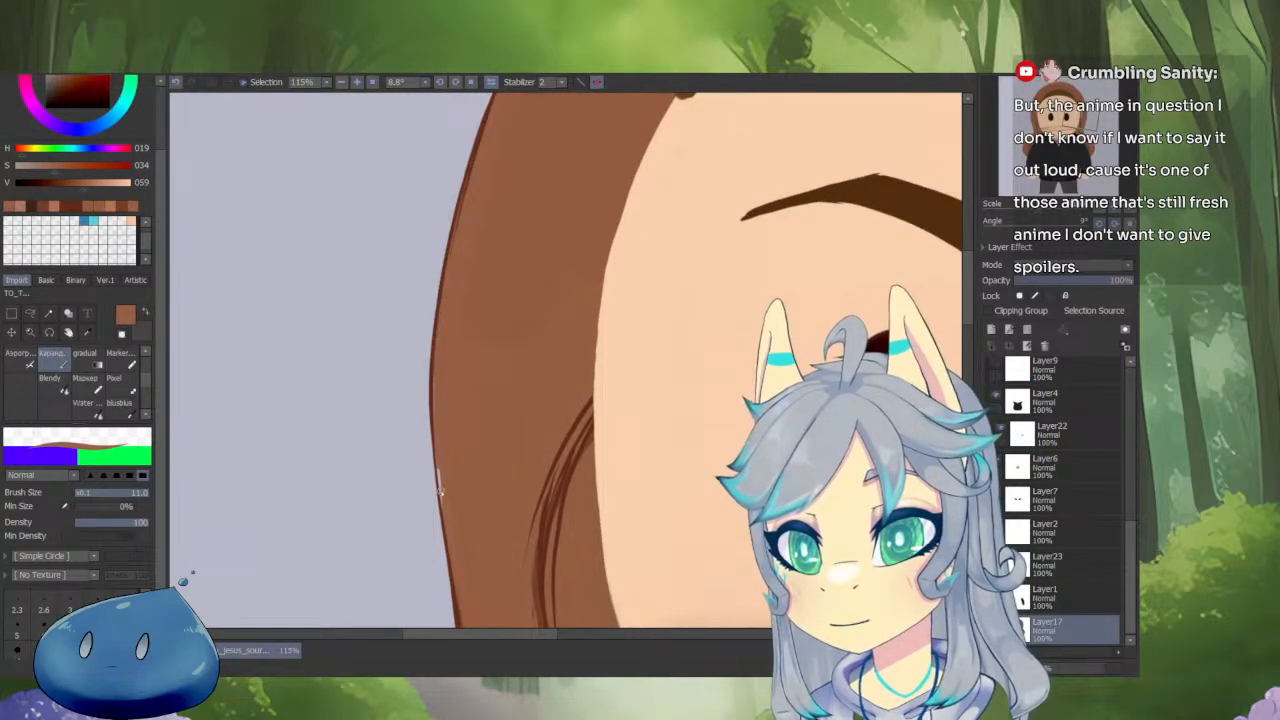
scroll(493, 539, "down", 3)
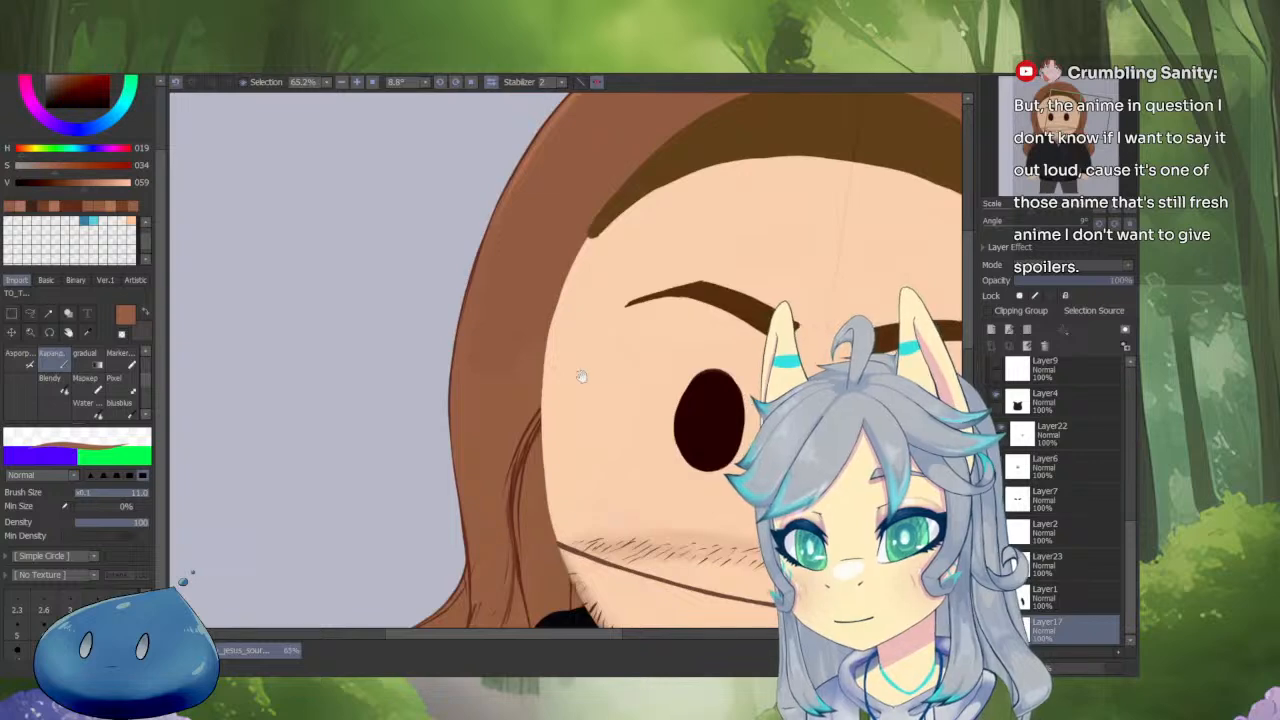
scroll(600, 385, "down", 3)
scroll(543, 379, "up", 5)
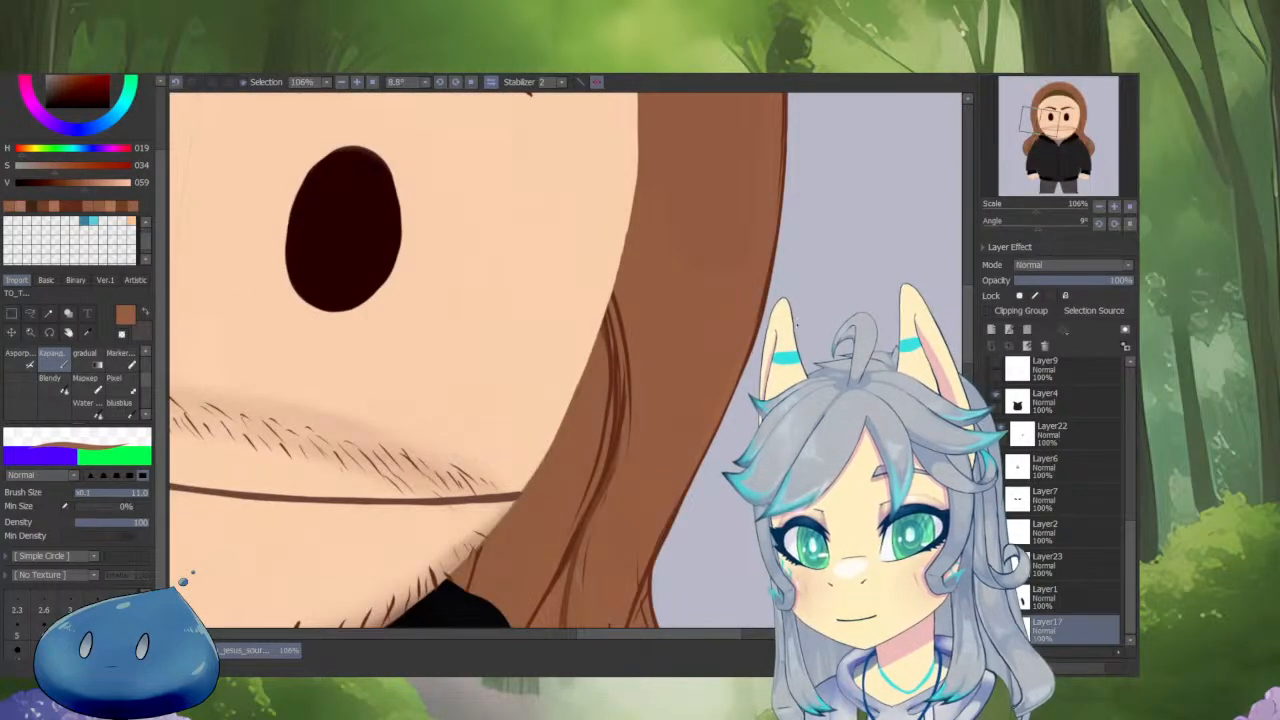
scroll(566, 360, "down", 6)
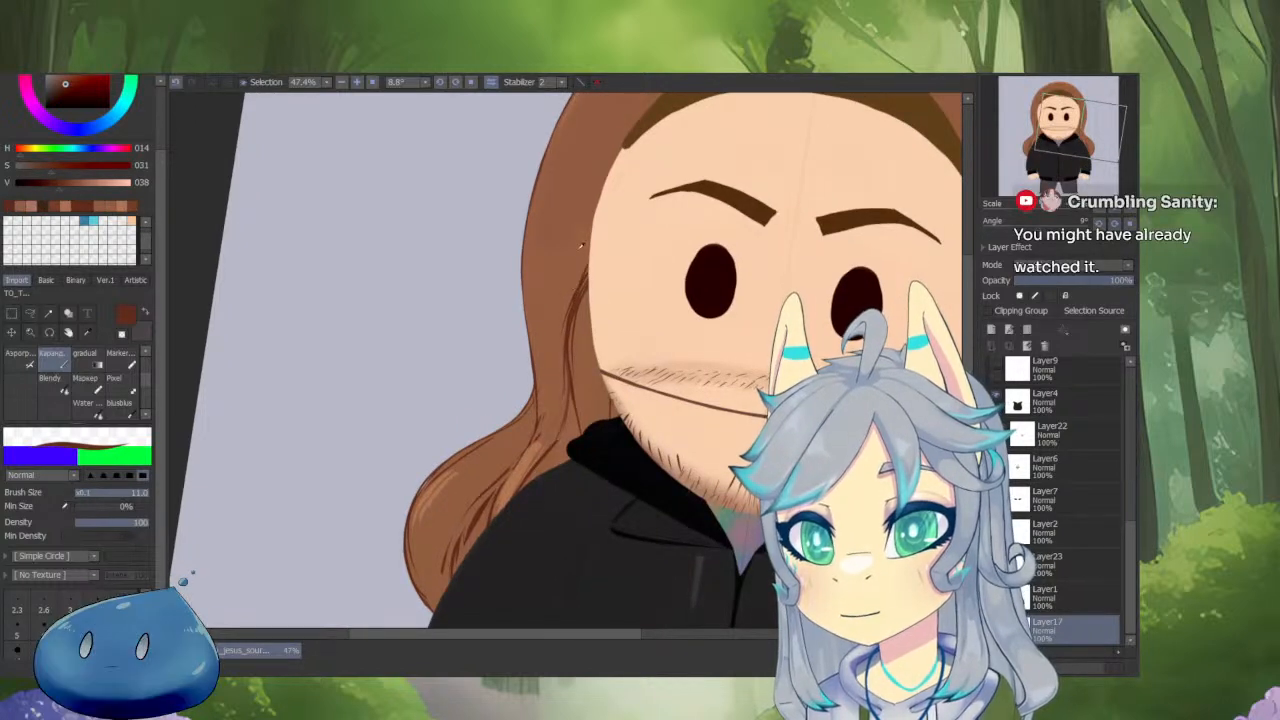
left_click(584, 293, "alt")
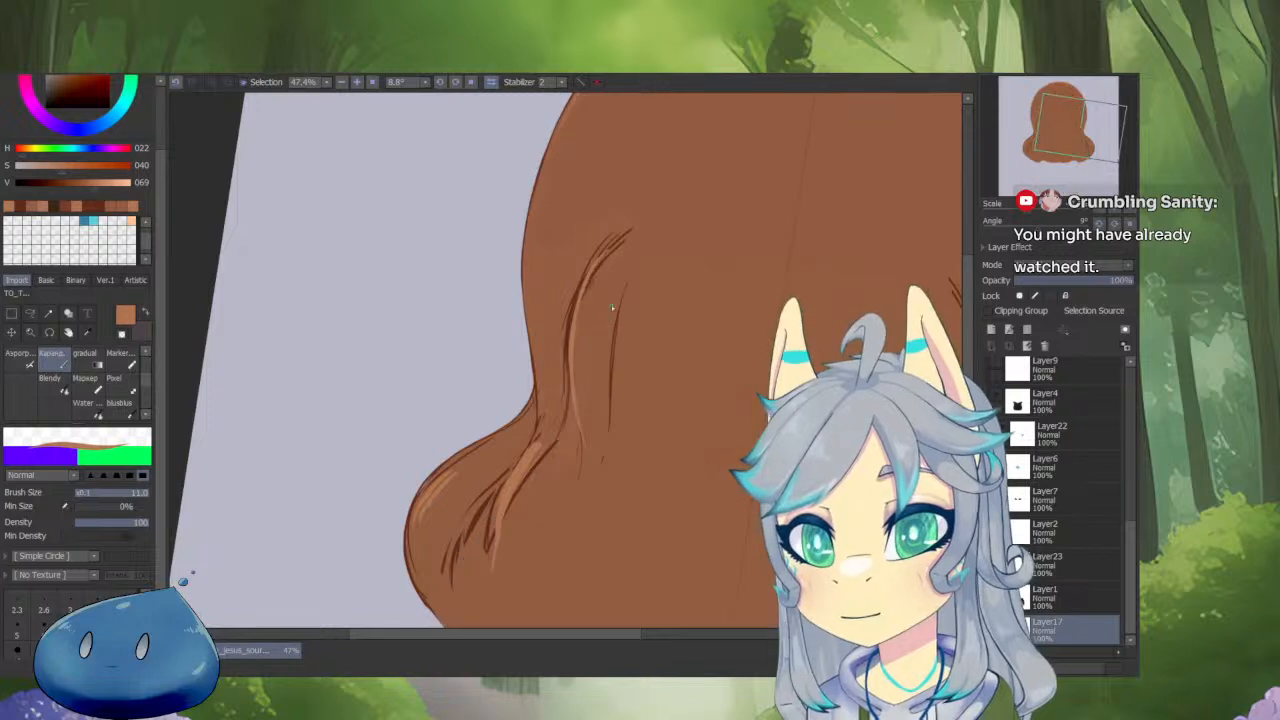
left_click(557, 412, "alt")
key("]")
key("]")
key("]")
key("]")
key("]")
key("]")
key("]")
key("]")
left_click_drag(552, 431, 492, 517)
key("ctrl+z")
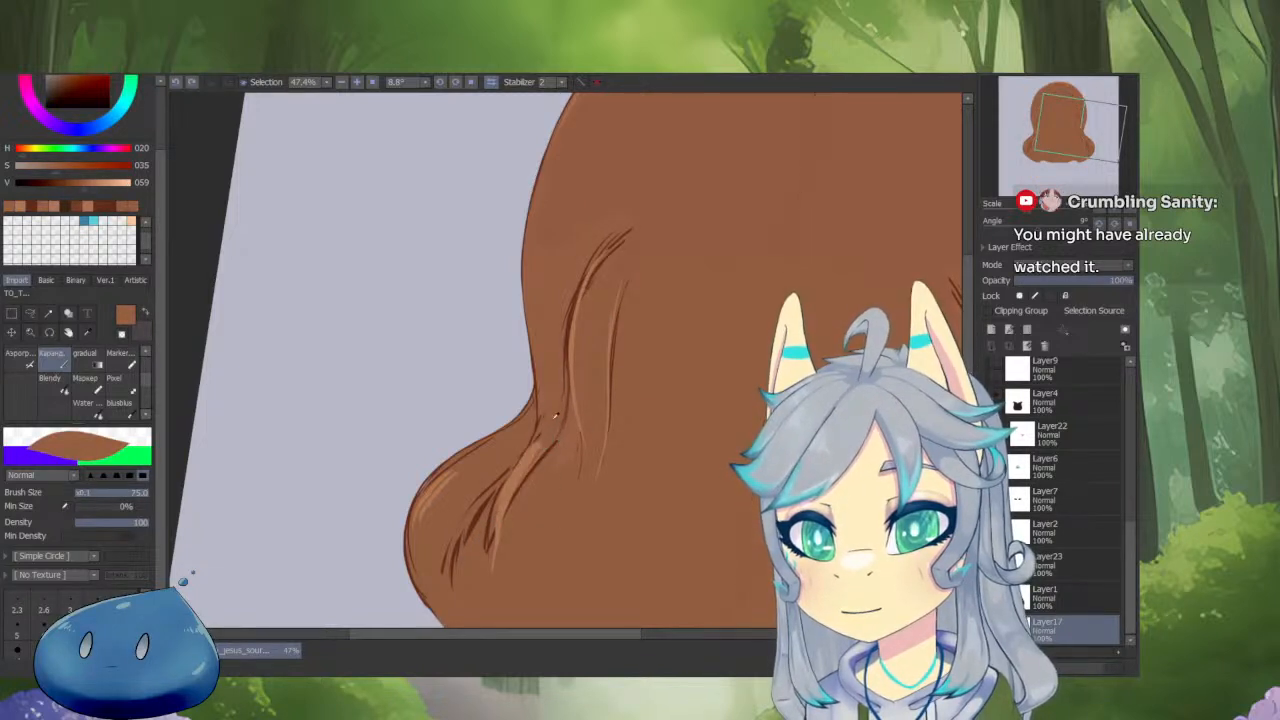
Reduce the brush size and paint sampled lighter brown over the sketchy lines where the inner strand bends into the curl.
key("[")
key("[")
key("[")
key("[")
key("[")
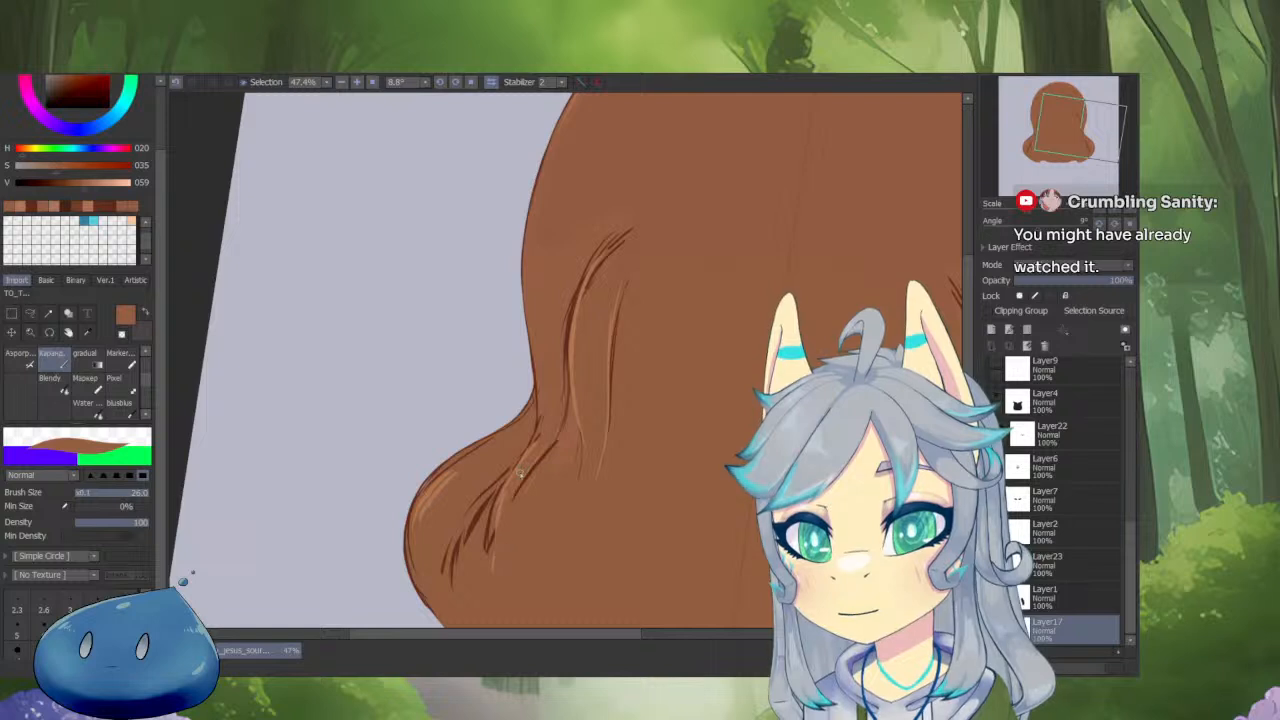
left_click(535, 446, "alt")
left_click_drag(543, 423, 505, 510)
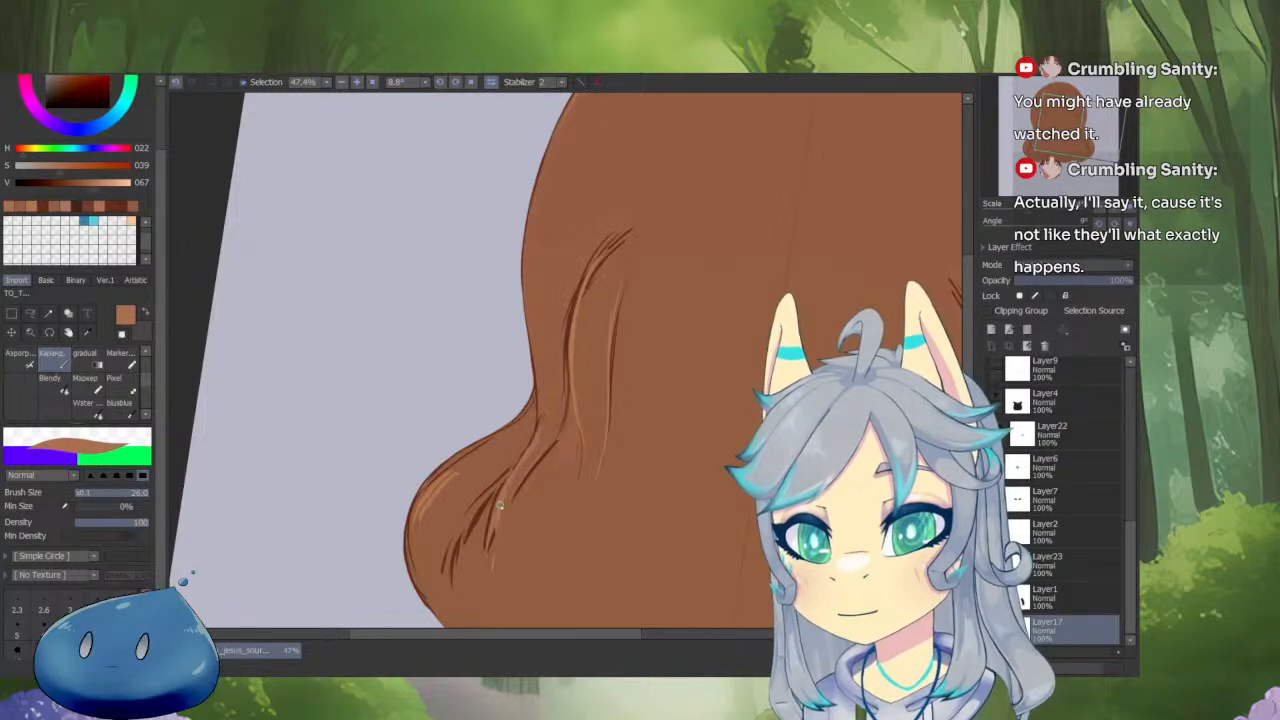
left_click(546, 423, "alt")
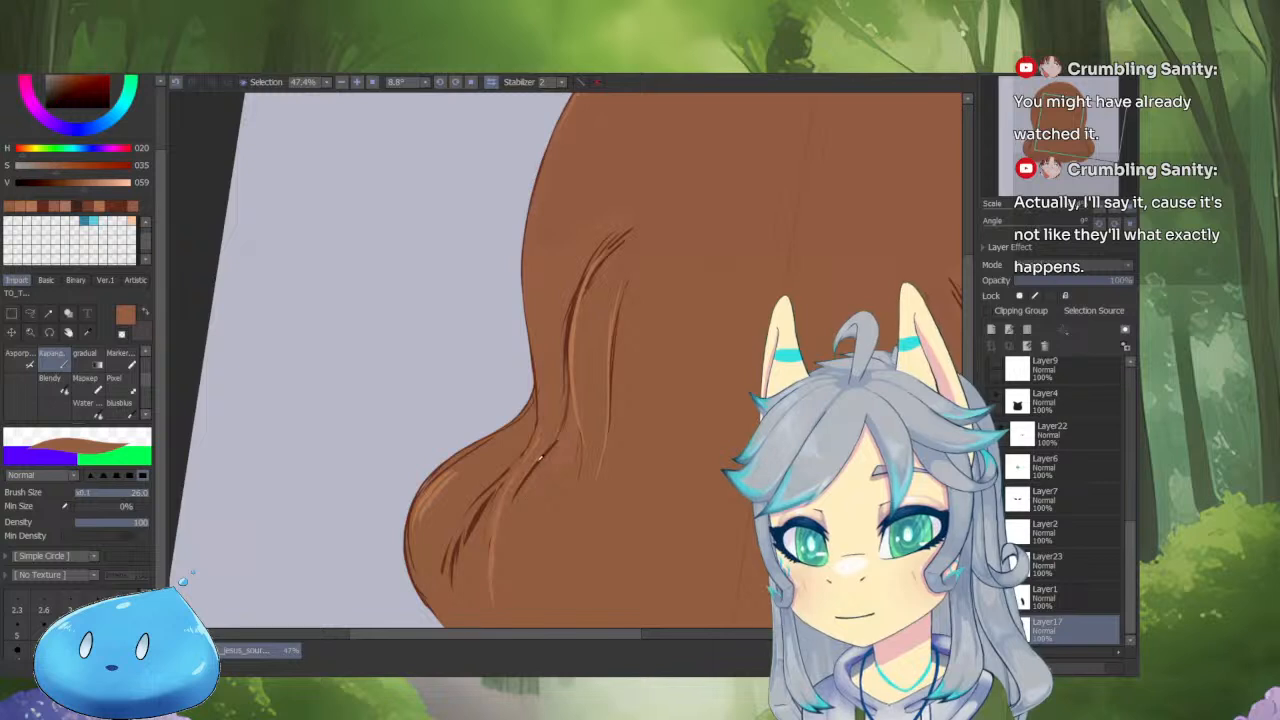
Redraw the inner strand's crease with a thin dark brown line from its bend down into the curl.
left_click(542, 450, "alt")
left_click_drag(565, 410, 530, 482)
left_click(550, 455, "alt")
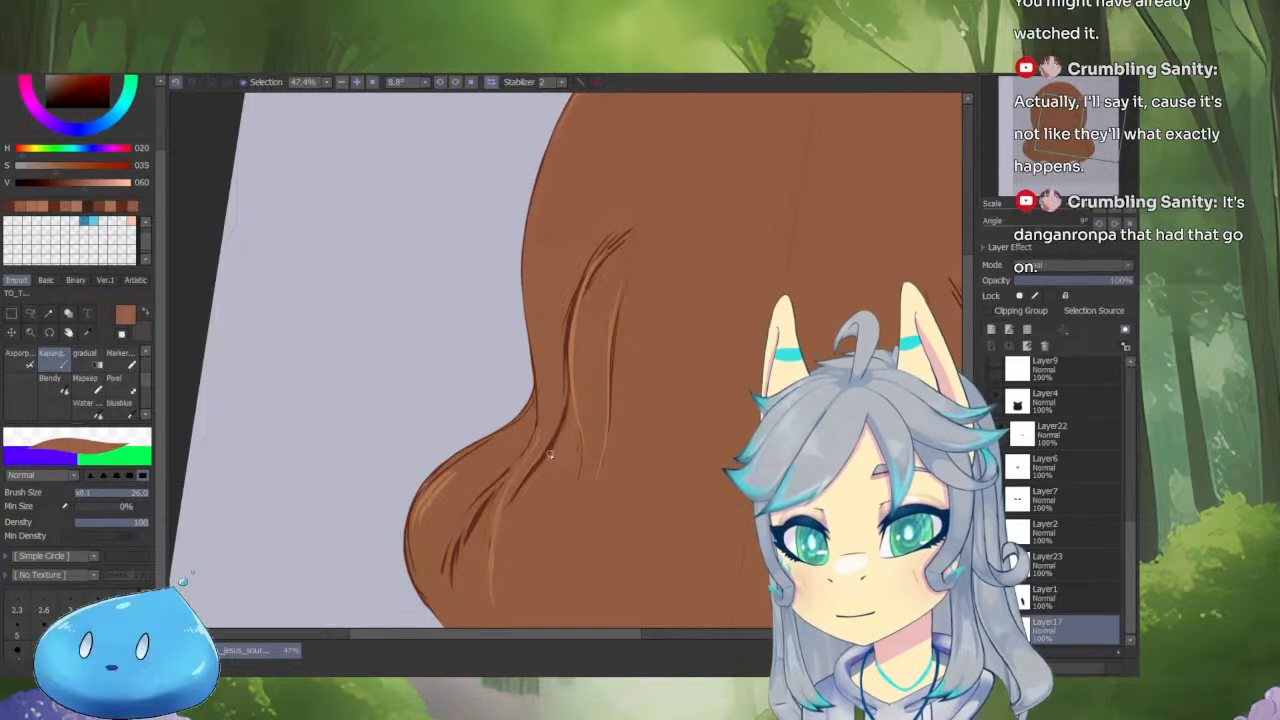
left_click(545, 455, "alt")
left_click_drag(690, 402, 585, 402)
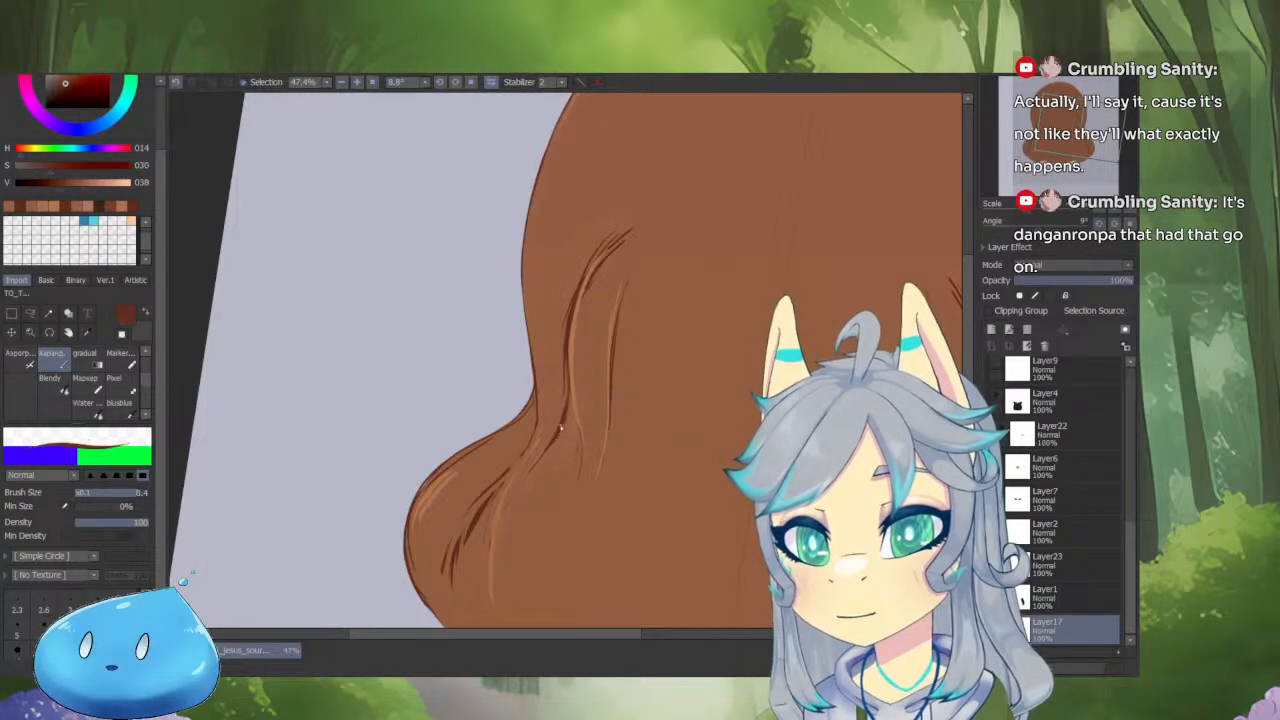
mouse_move(548, 445)
left_mouse_down()
mouse_move(510, 488)
mouse_move(491, 546)
left_mouse_up()
left_click_drag(537, 423, 505, 489)
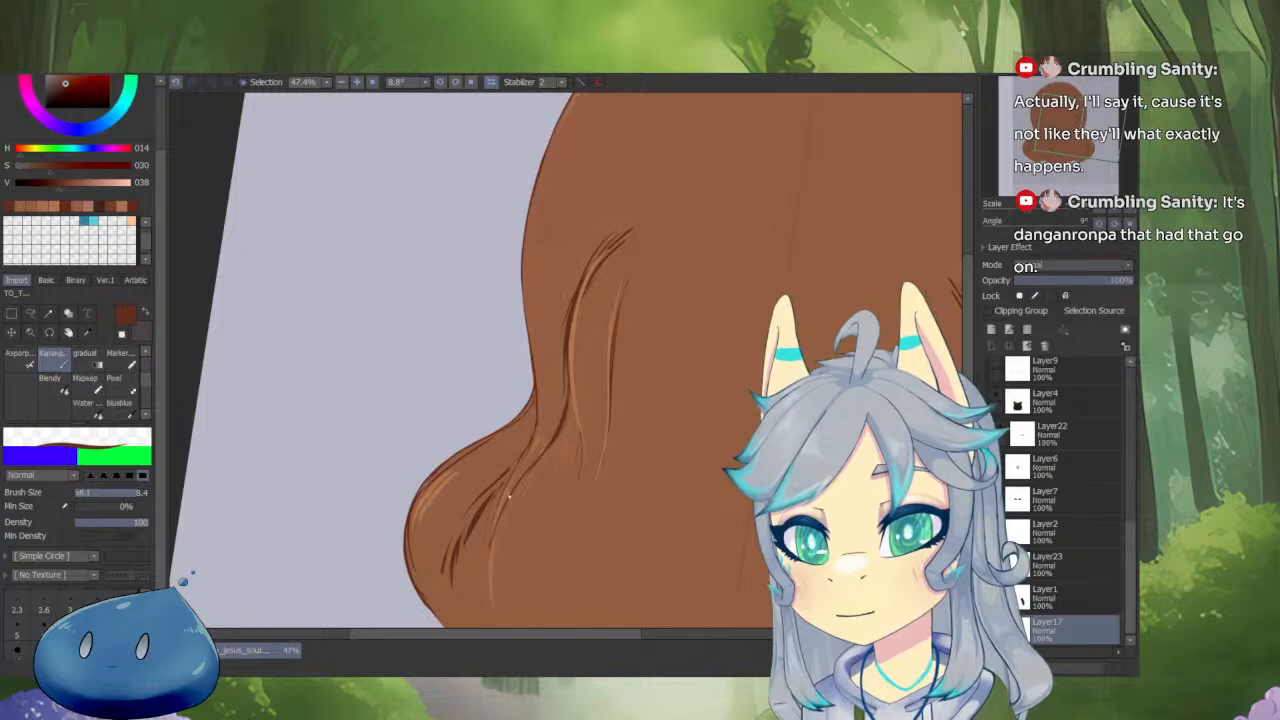
scroll(496, 499, "up", 3)
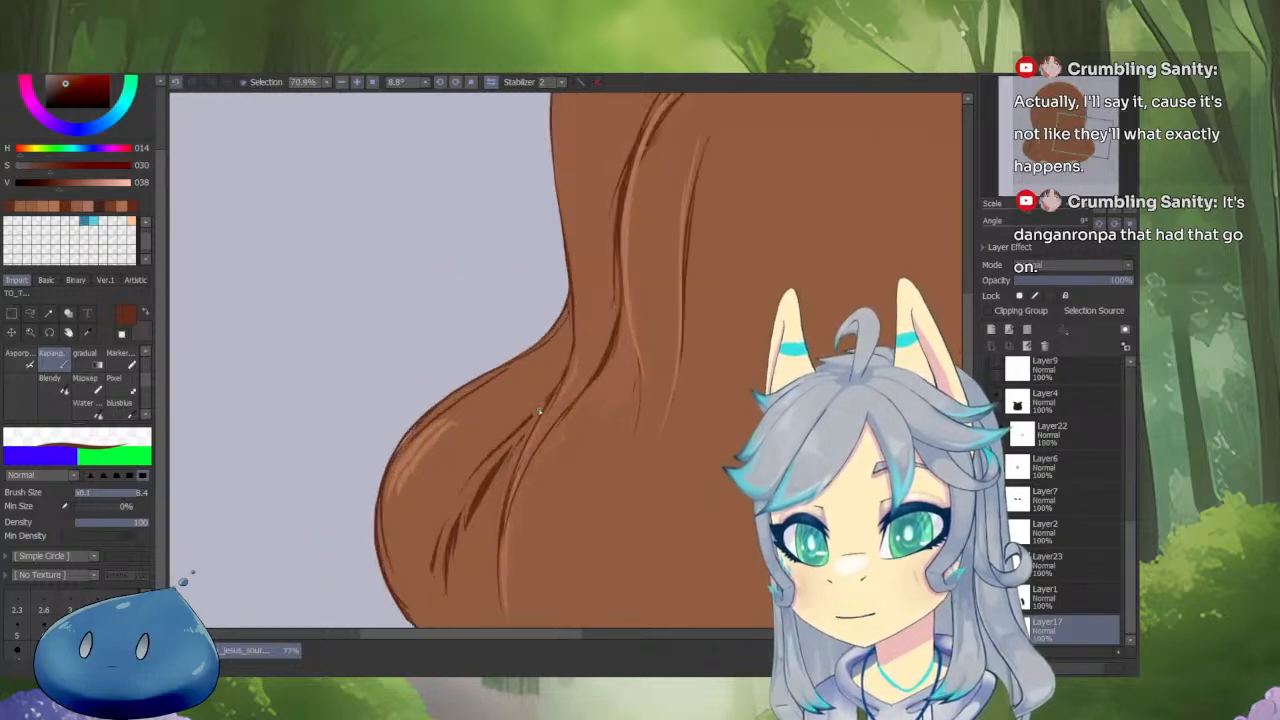
left_click_drag(475, 484, 518, 377)
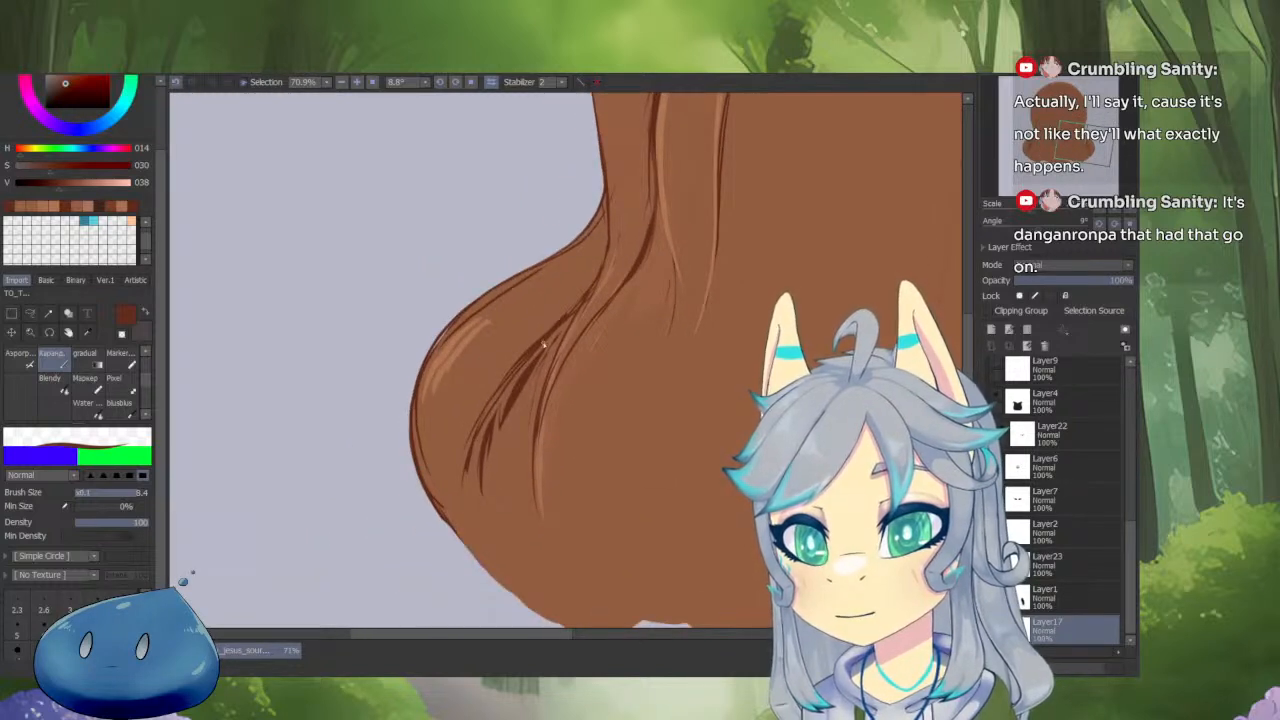
Cover the doubled dark sketch lines inside the curl with the sampled hair brown, undoing one stroke and enlarging the brush to 43.
left_click(478, 374, "alt")
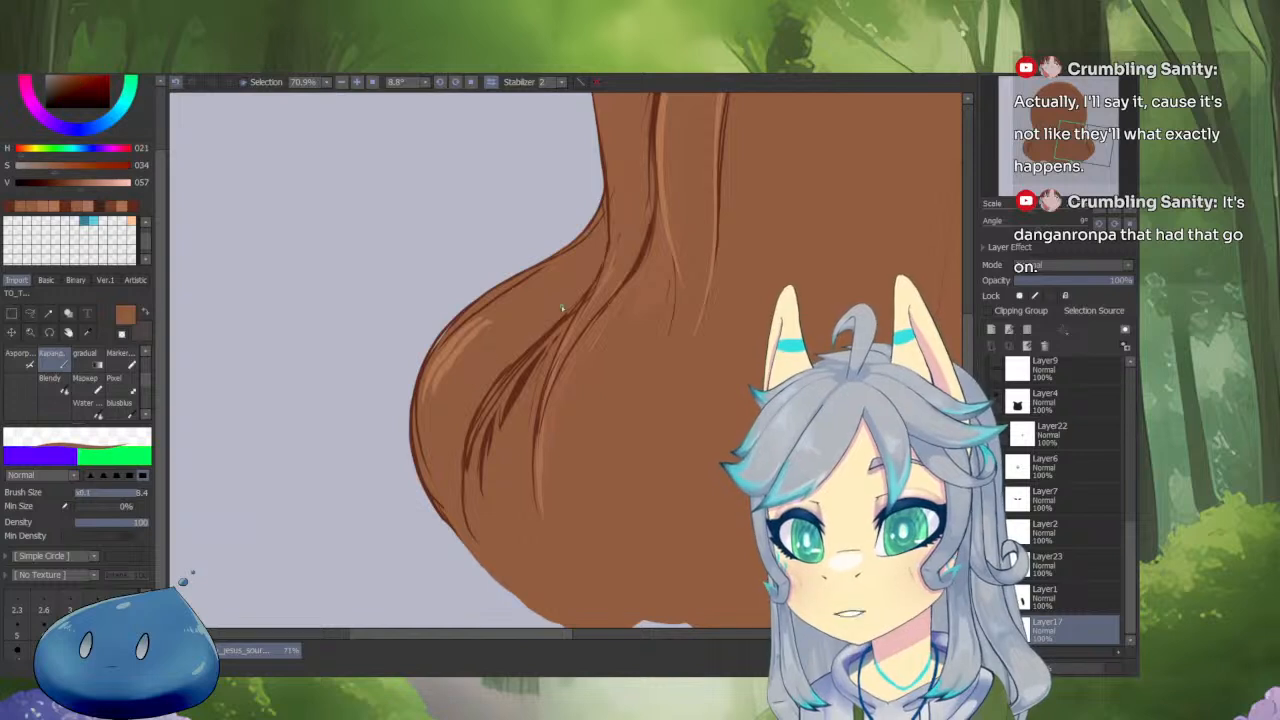
left_click_drag(516, 407, 534, 403)
mouse_move(550, 344)
left_mouse_down()
mouse_move(518, 377)
mouse_move(556, 365)
mouse_move(528, 366)
left_mouse_up()
key("ctrl+z")
left_click_drag(550, 350, 508, 416)
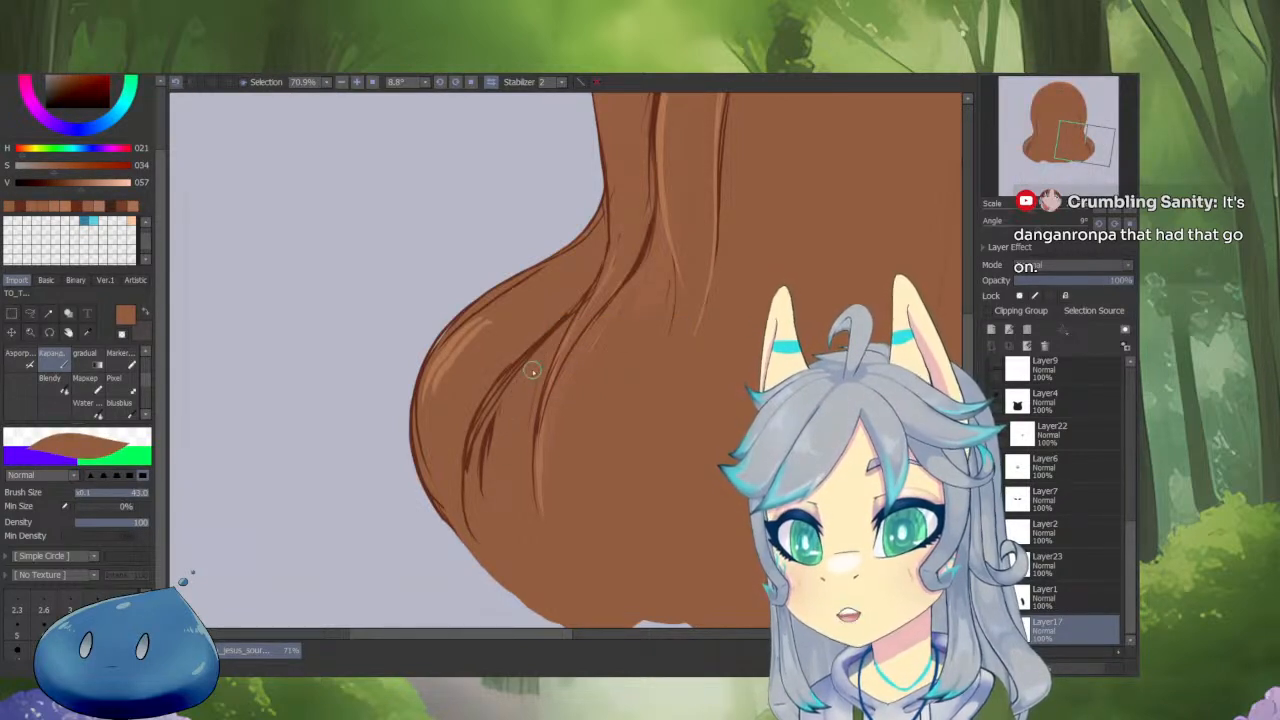
left_click_drag(532, 368, 484, 446)
left_click_drag(511, 394, 486, 504)
Tidy the inner strand's lines above the curl with sampled browns, setting the brush size to 23.
left_click(651, 252, "alt")
left_click_drag(652, 254, 545, 369)
mouse_move(631, 300)
left_mouse_down()
mouse_move(598, 367)
mouse_move(604, 306)
mouse_move(595, 414)
left_mouse_up()
left_click(601, 303, "alt")
left_click_drag(591, 380, 598, 323)
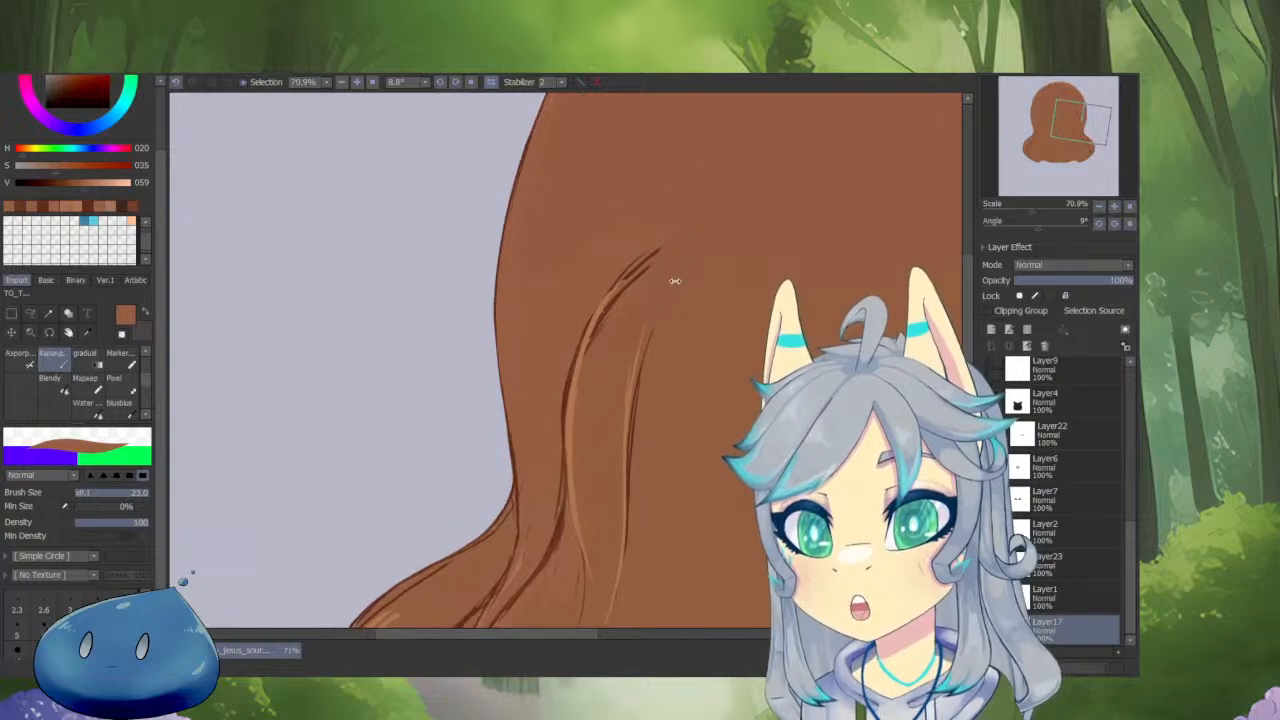
scroll(581, 468, "down", 5)
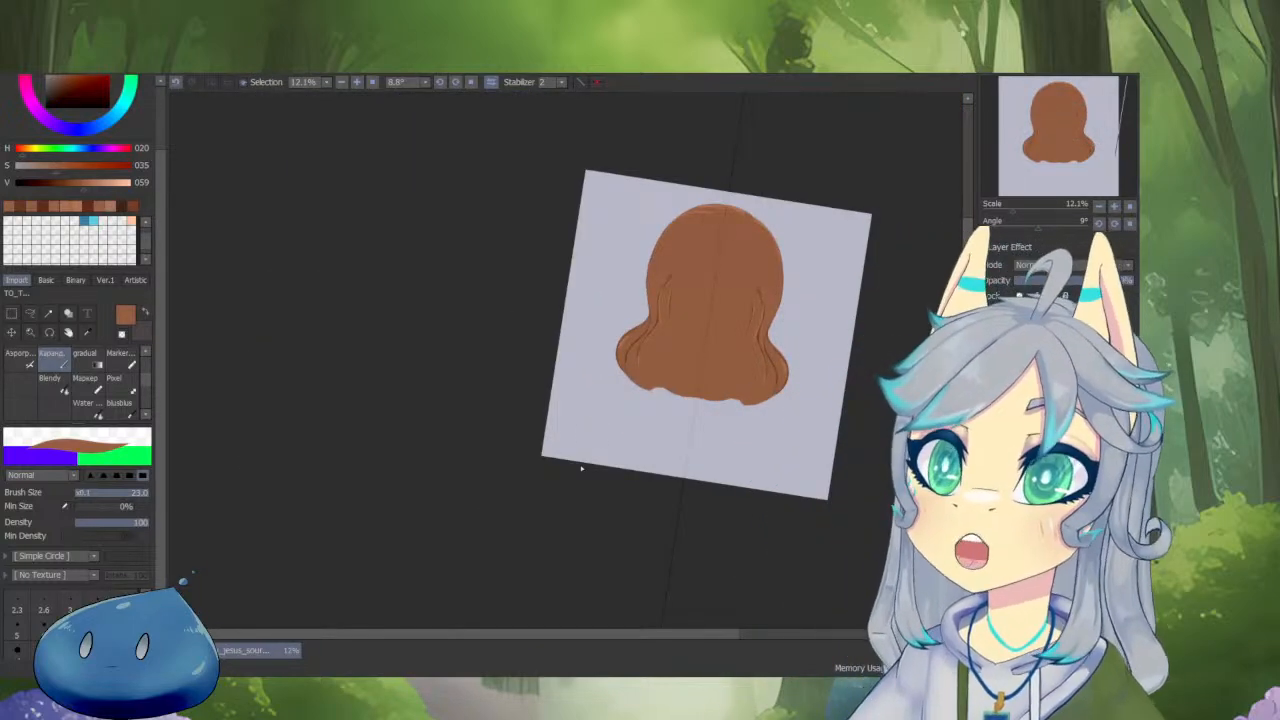
scroll(729, 219, "up", 3)
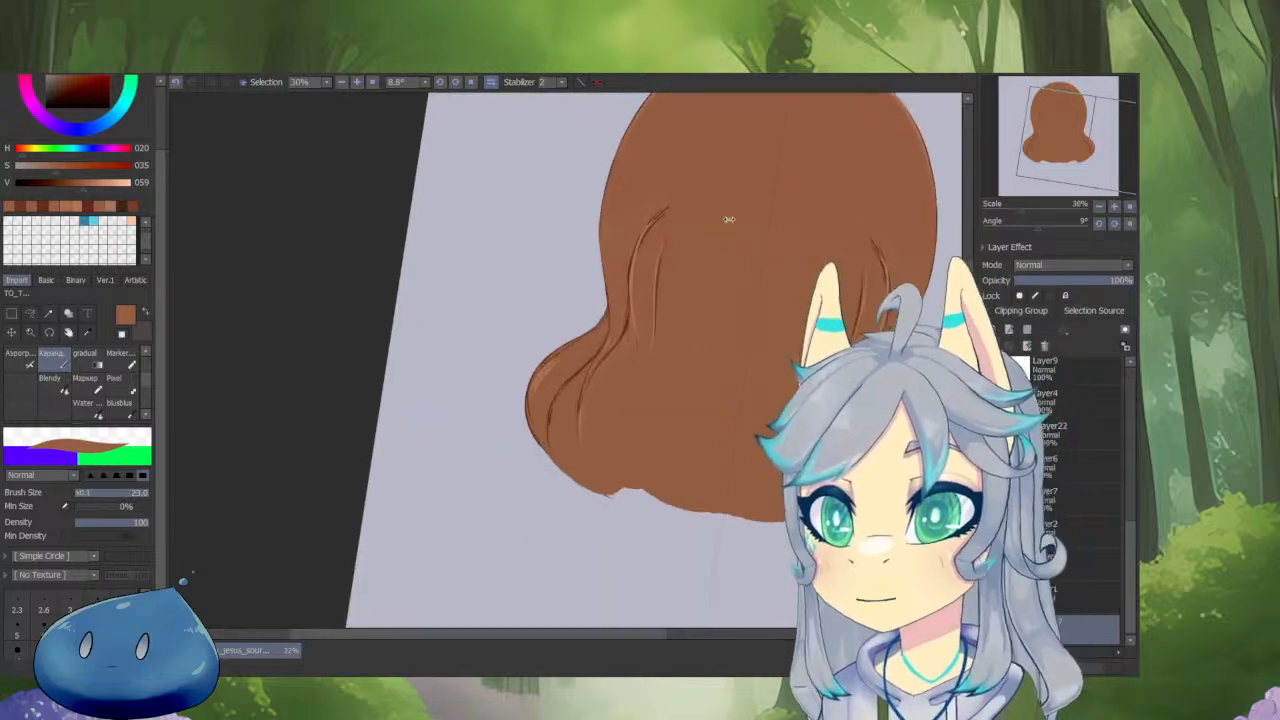
Cover the doubled sketch lines along the inside of the curl's outer outline with the hair brown at brush size 23, undoing stray strokes.
scroll(627, 344, "up", 4)
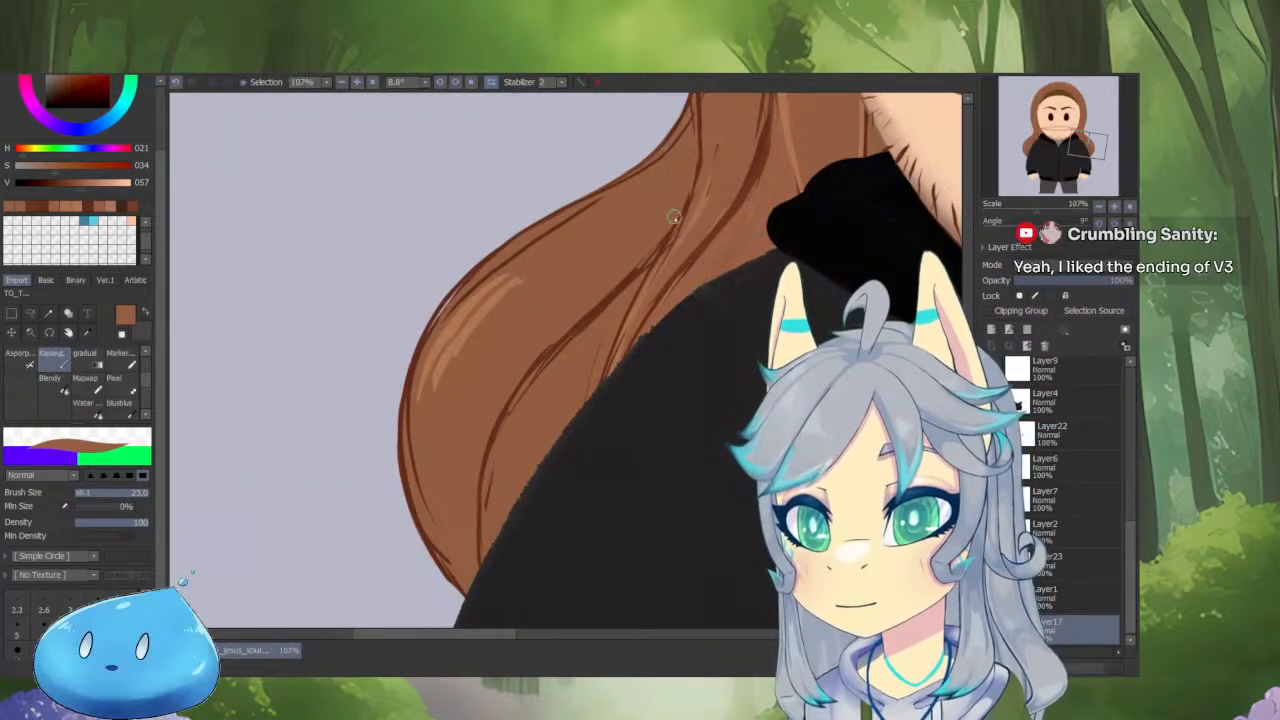
left_click_drag(482, 488, 483, 565)
left_click_drag(529, 514, 581, 411)
scroll(531, 334, "up", 1)
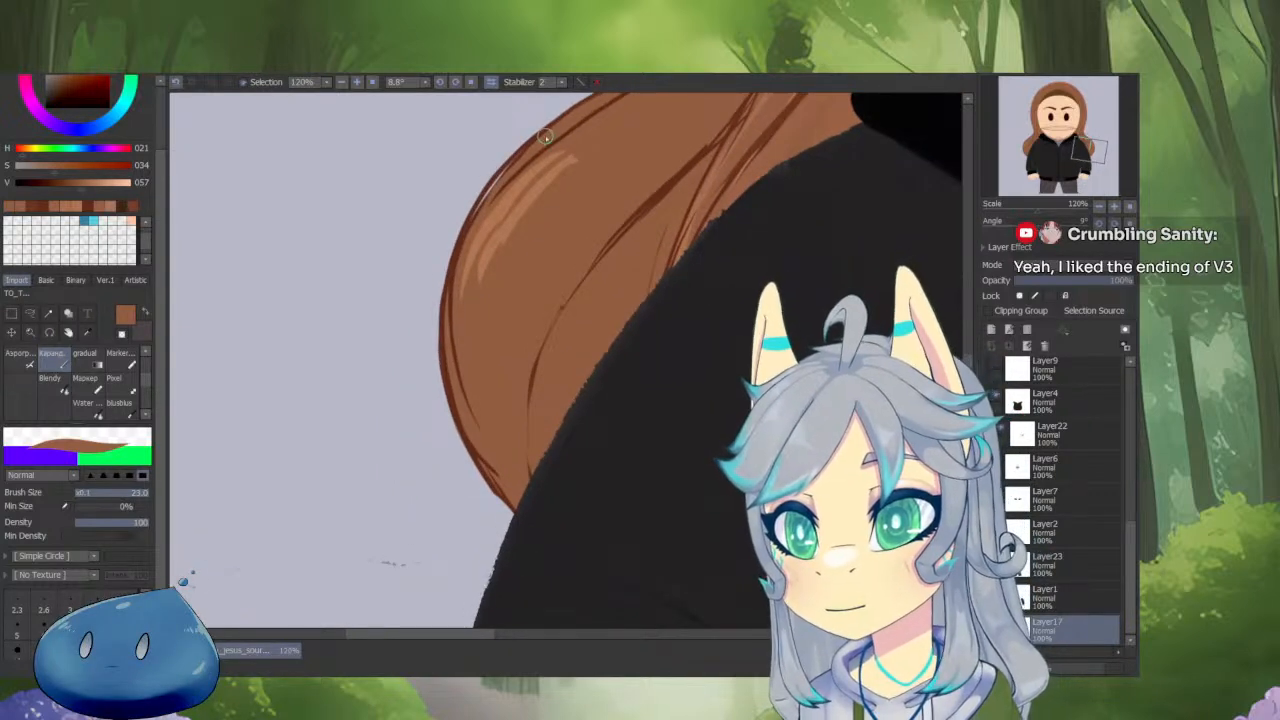
left_click_drag(491, 193, 457, 286)
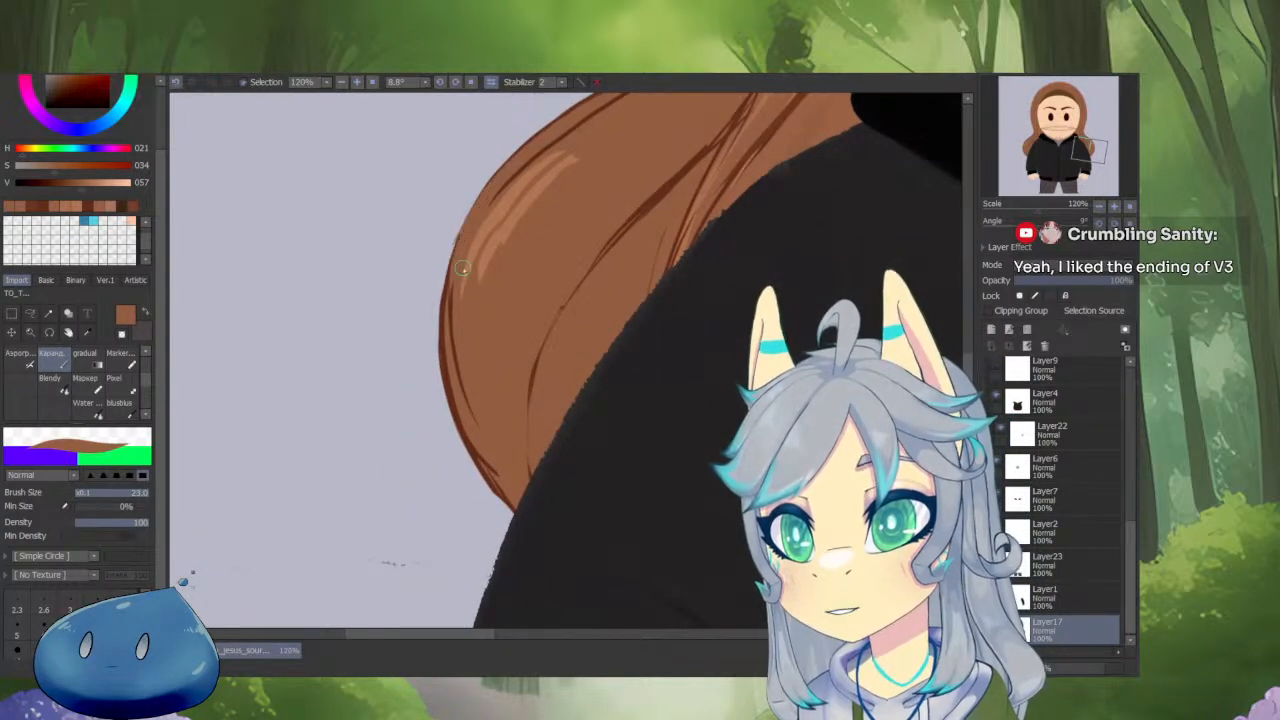
key("ctrl+z")
key("ctrl+z")
mouse_move(524, 166)
left_mouse_down()
mouse_move(461, 262)
mouse_move(529, 155)
mouse_move(483, 205)
mouse_move(517, 165)
mouse_move(453, 285)
mouse_move(492, 189)
mouse_move(449, 322)
mouse_move(470, 417)
left_mouse_up()
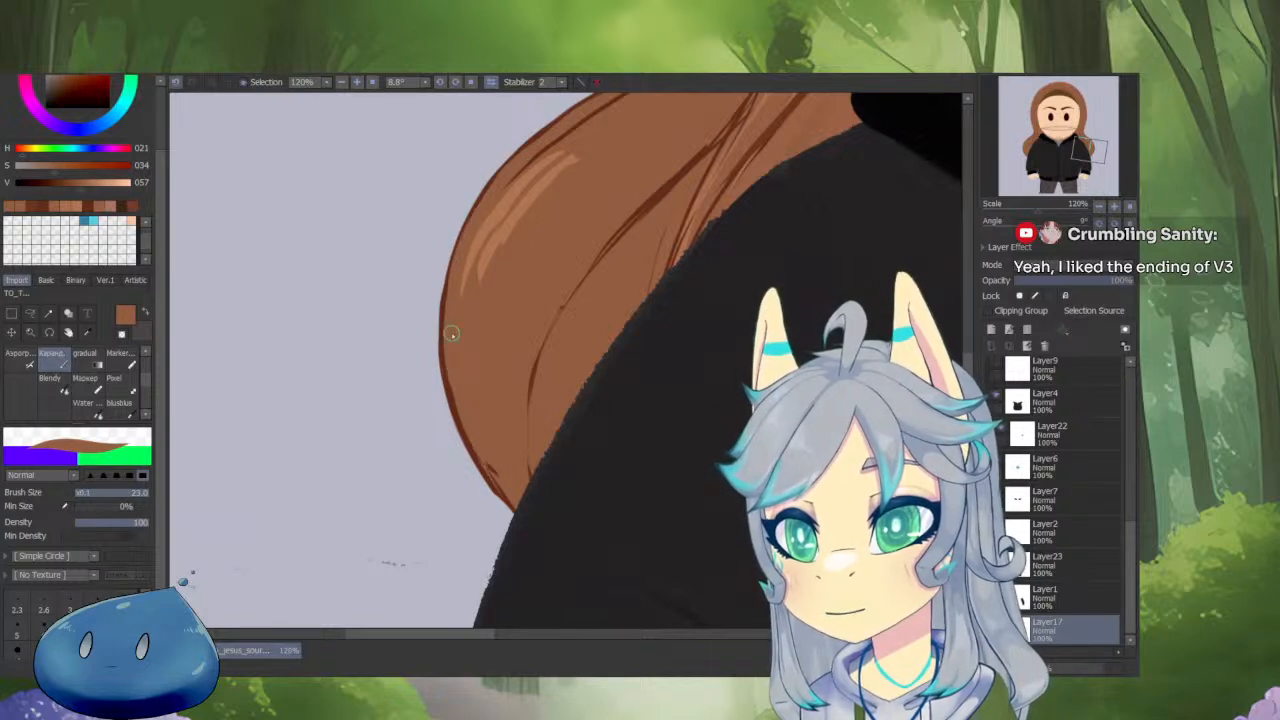
left_click_drag(451, 340, 522, 517)
Redraw the curl's outer outline down to the sleeve with the sampled dark brown at brush size 9.5, undoing uneven strokes.
left_click(447, 377, "alt")
left_click_drag(458, 368, 450, 366)
mouse_move(467, 230)
left_mouse_down()
mouse_move(440, 345)
mouse_move(457, 450)
left_mouse_up()
key("ctrl+z")
left_click_drag(445, 384, 478, 482)
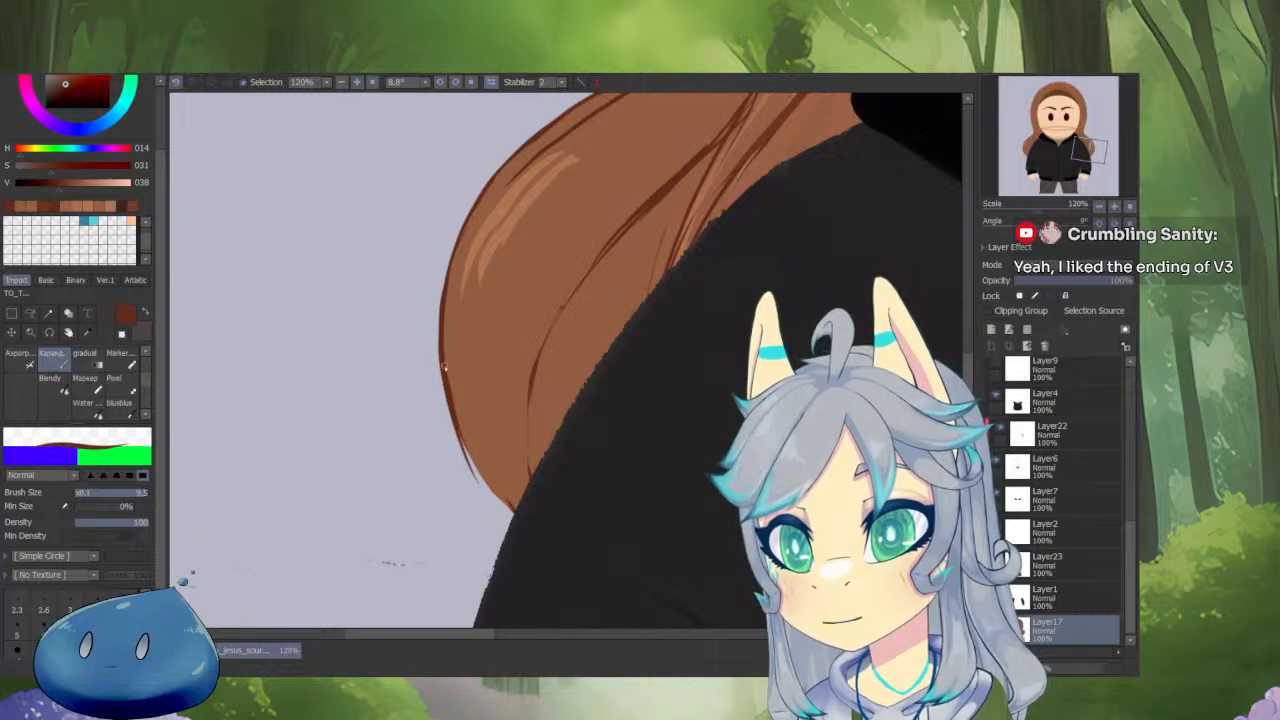
left_click_drag(460, 438, 506, 504)
key("ctrl+z")
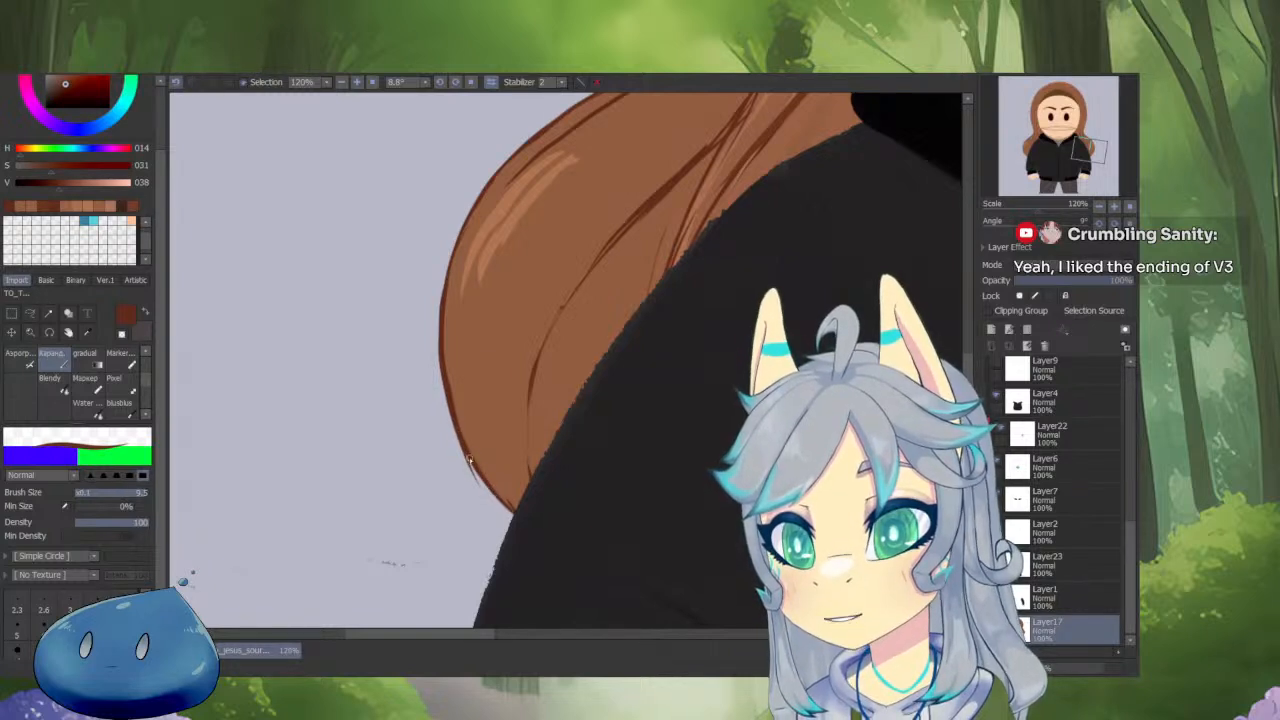
key("minus")
left_click_drag(459, 448, 512, 528)
key("minus")
Show the back hair layer alone and extend the curl's inner dark line down to the hair's lower edge.
key("v")
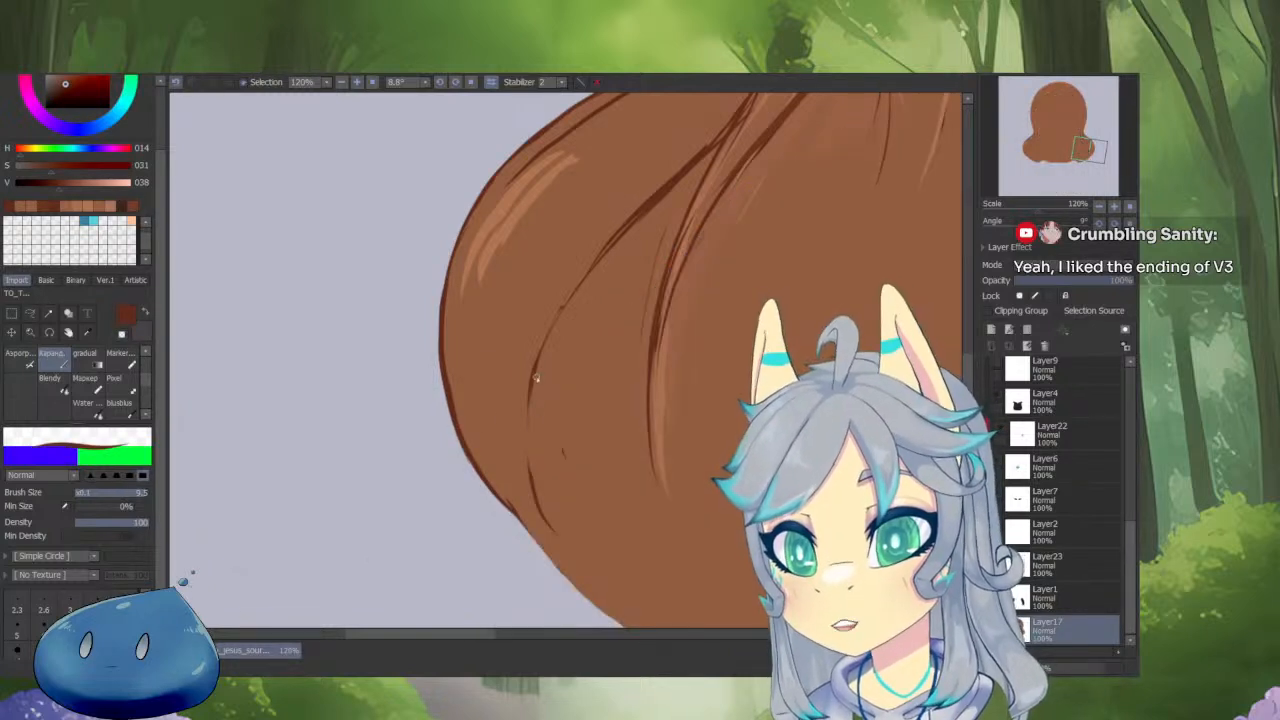
mouse_move(537, 360)
left_mouse_down()
mouse_move(555, 532)
mouse_move(525, 463)
mouse_move(590, 597)
left_mouse_up()
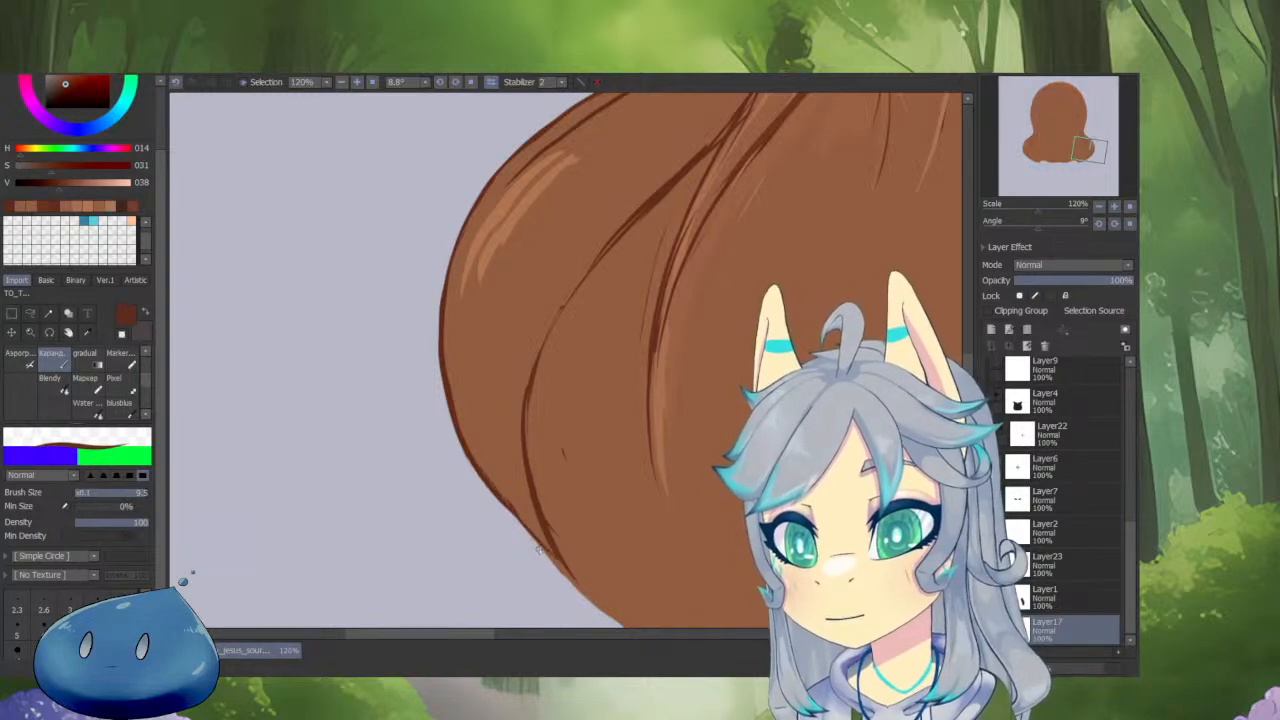
left_click_drag(591, 383, 511, 508)
Undo the transparent stroke on the curl's inner line and smooth the line's upper stretch with the sampled dark brown.
left_click(548, 356, "alt")
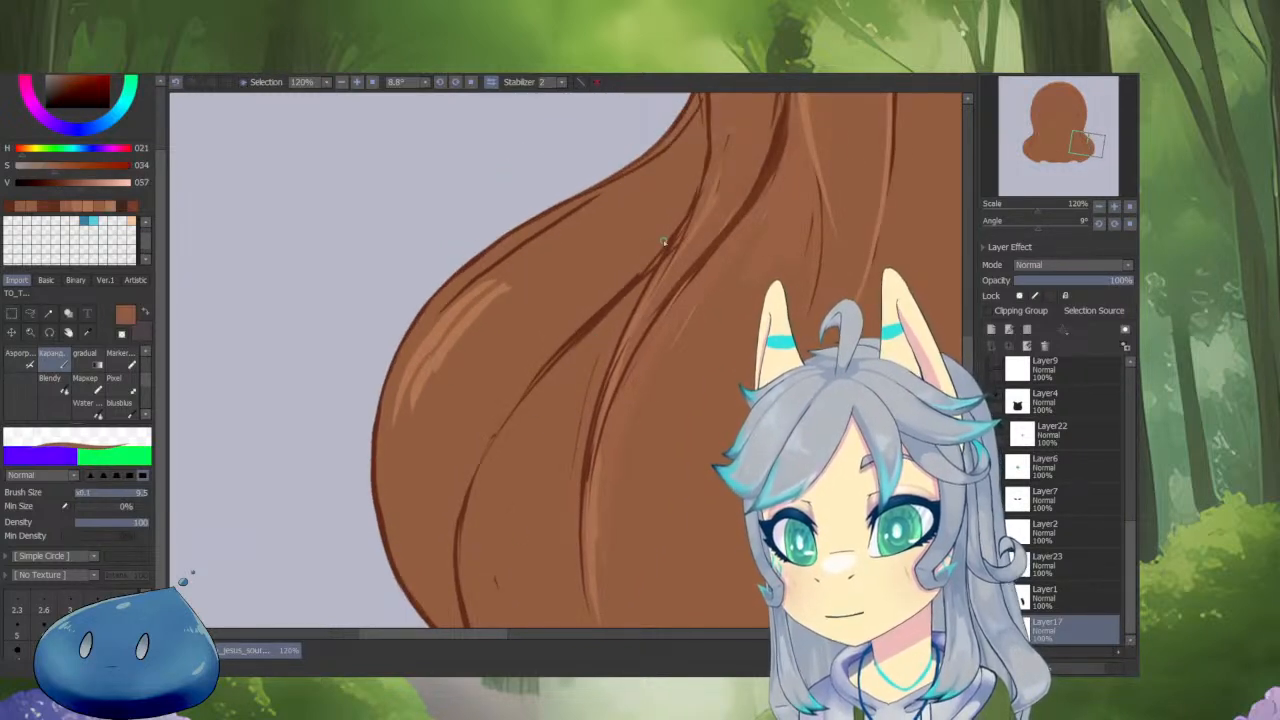
key("minus")
left_click_drag(668, 250, 560, 353)
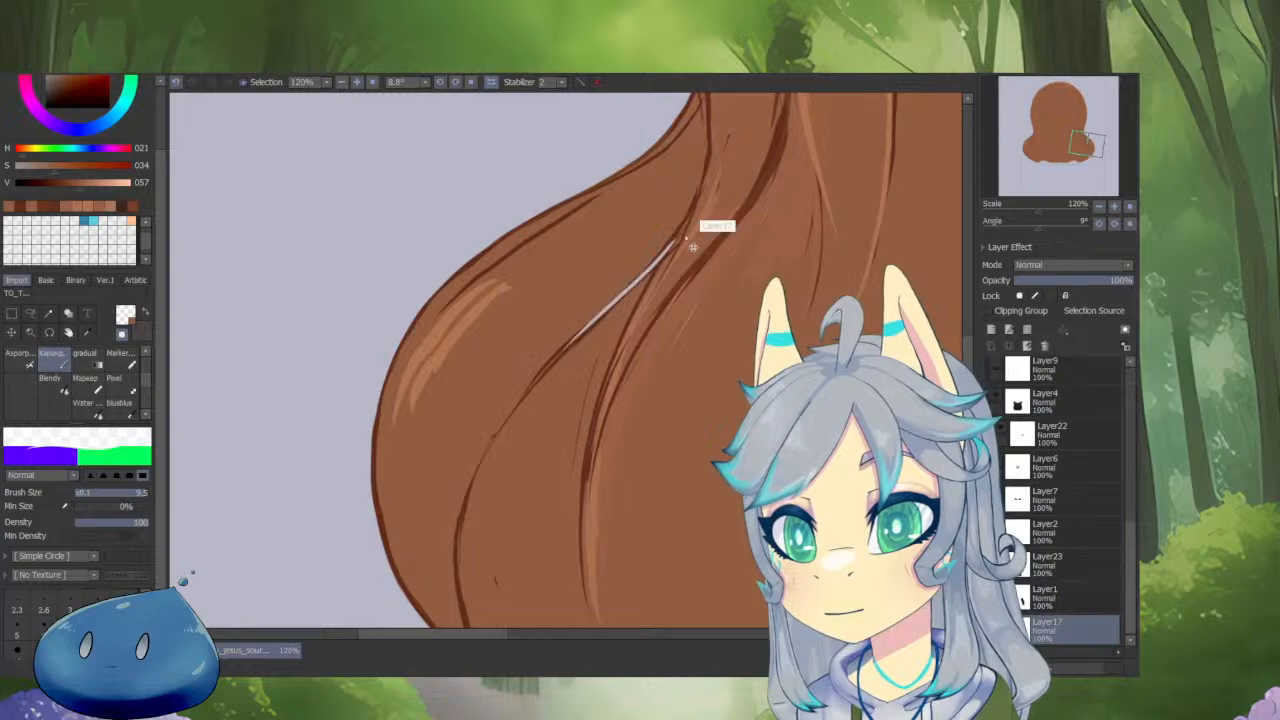
key("ctrl+z")
left_click(657, 266, "alt")
left_click_drag(655, 267, 563, 344)
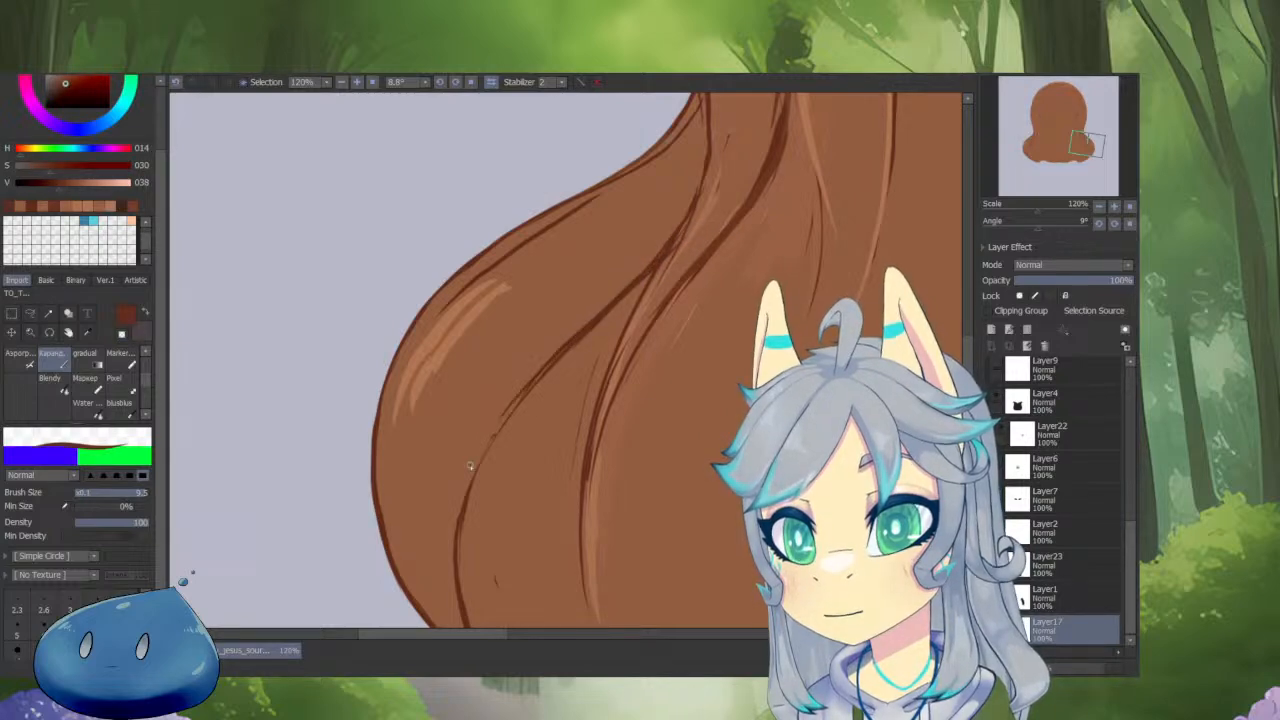
Check the hair against the whole character, then draw dark brown strokes along the upper end of the inner strand above the curl.
scroll(629, 406, "down", 7)
left_click_drag(694, 412, 563, 469)
left_click(997, 629, "alt")
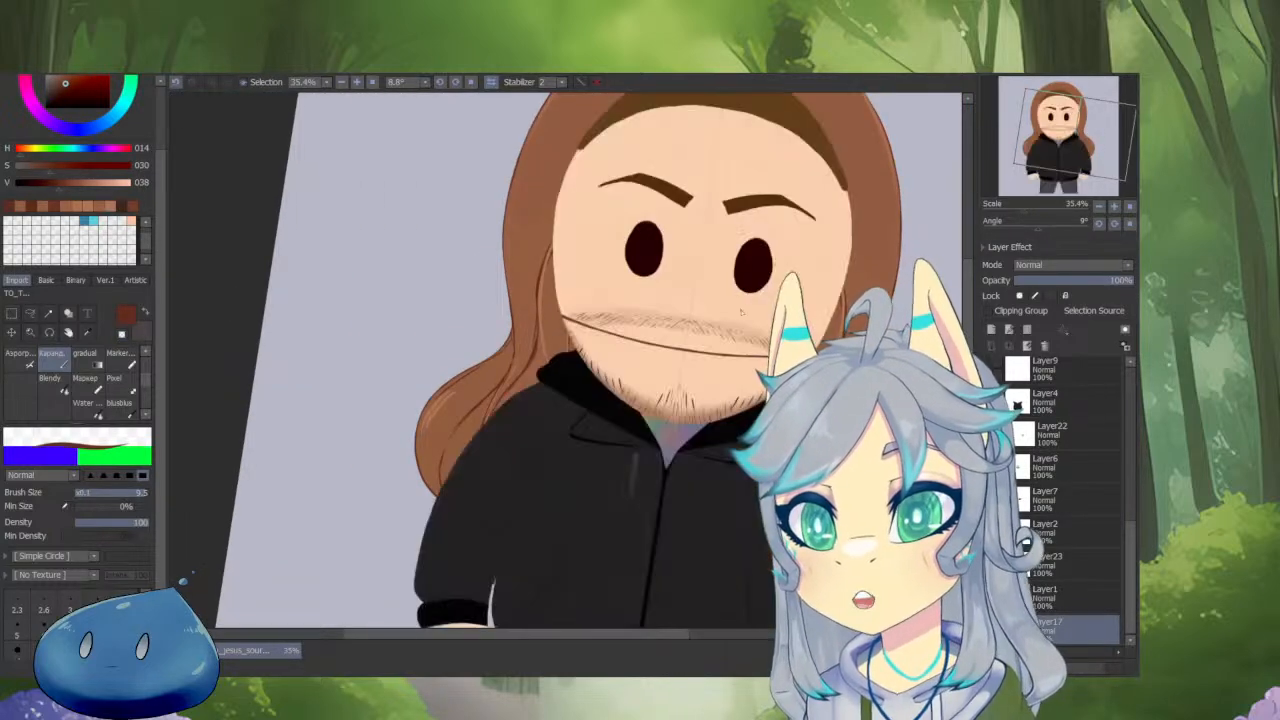
left_click_drag(578, 260, 800, 488)
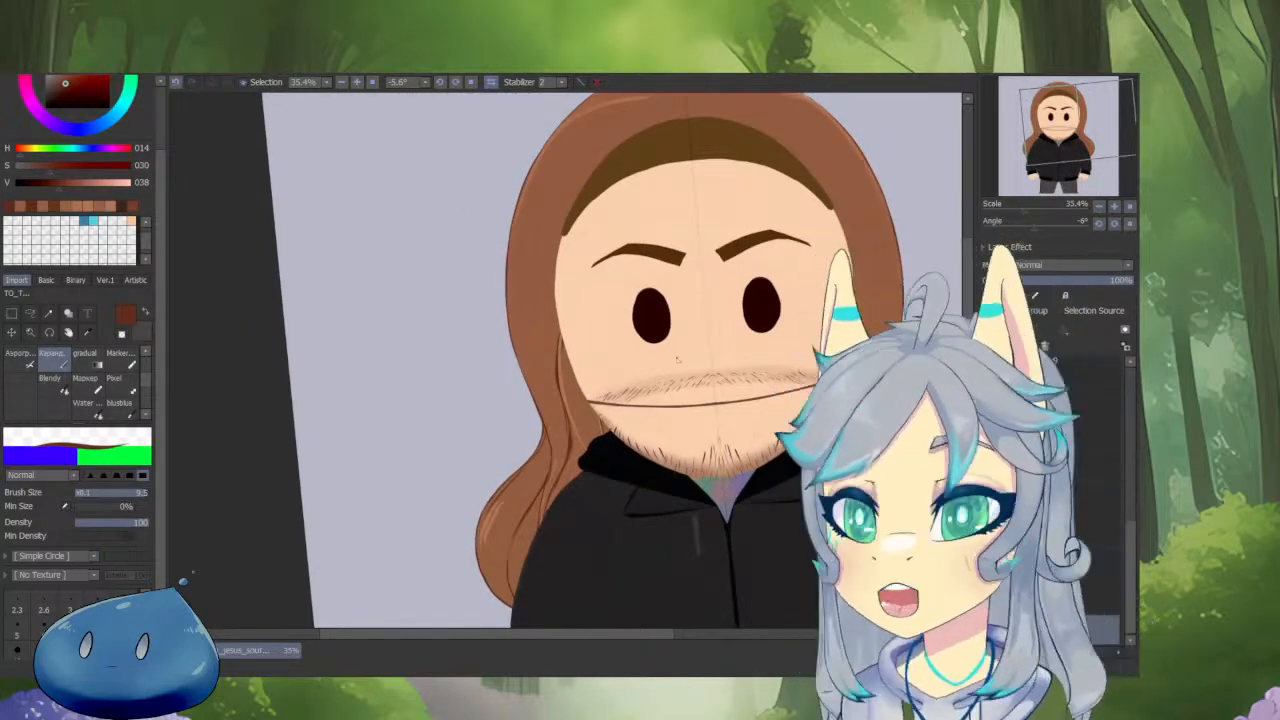
scroll(715, 330, "up", 3)
key("ctrl+z")
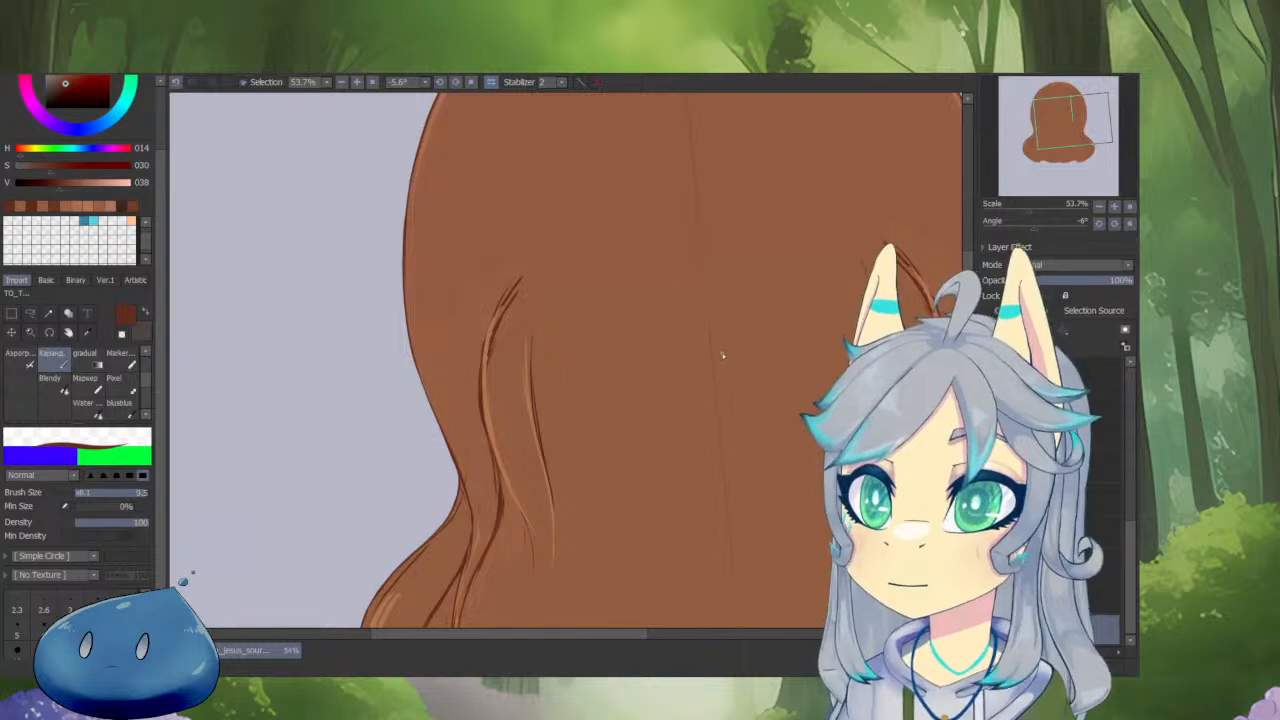
scroll(544, 380, "up", 1)
scroll(544, 380, "up", 1)
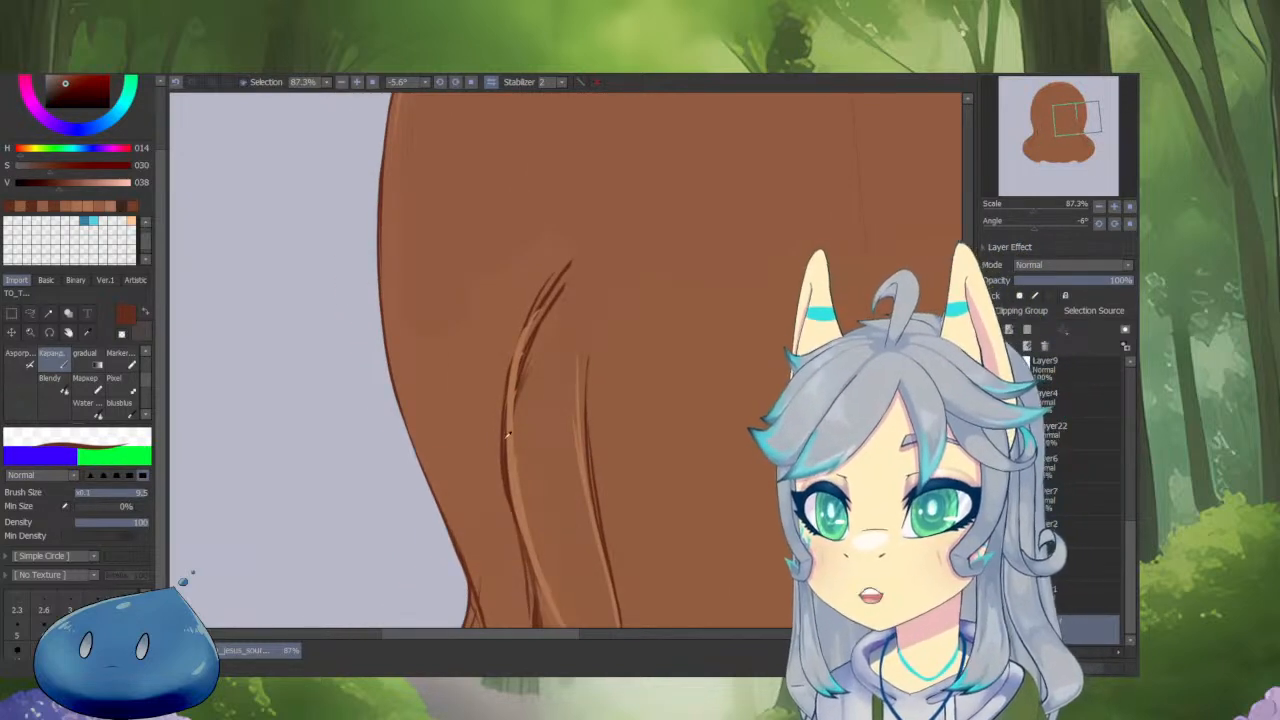
left_click_drag(502, 437, 548, 285)
left_click_drag(500, 402, 575, 249)
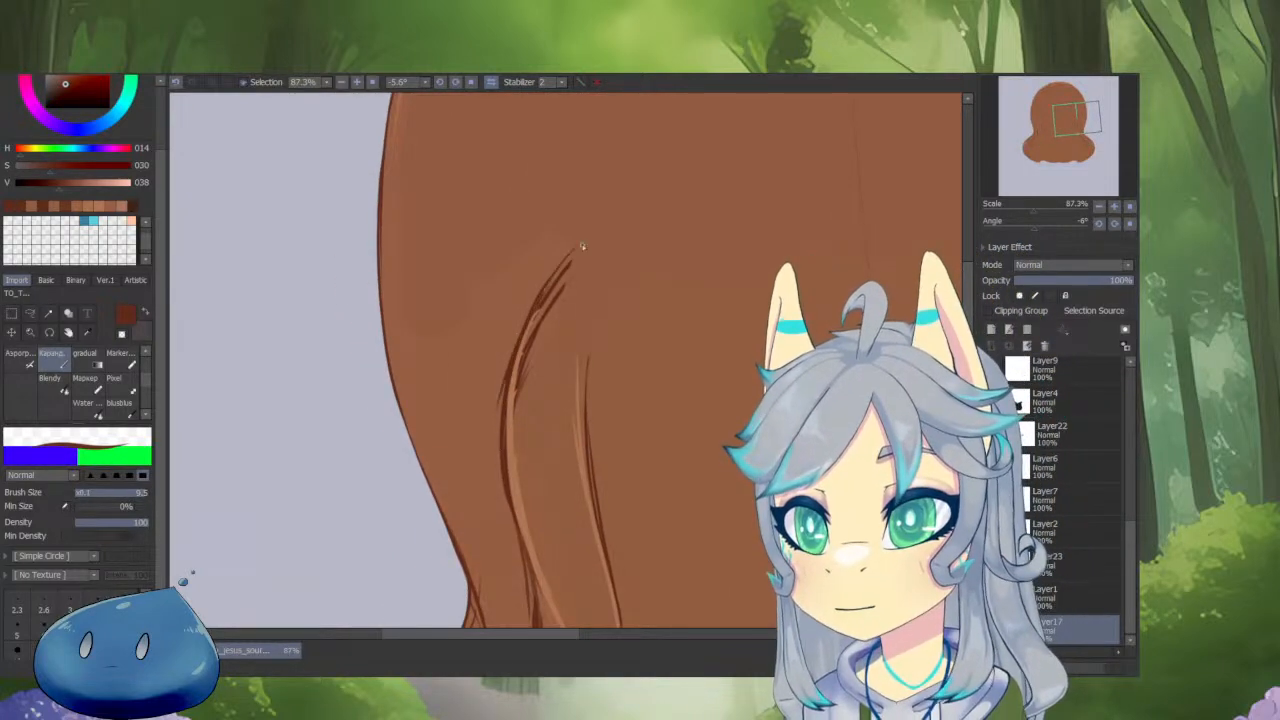
Paint sampled light and mid browns over the sketchy doubled lines at the inner strand's upper end with brush size 16.
right_click(549, 331)
left_click_drag(549, 331, 558, 331)
right_click(514, 414)
left_click_drag(514, 398, 550, 299)
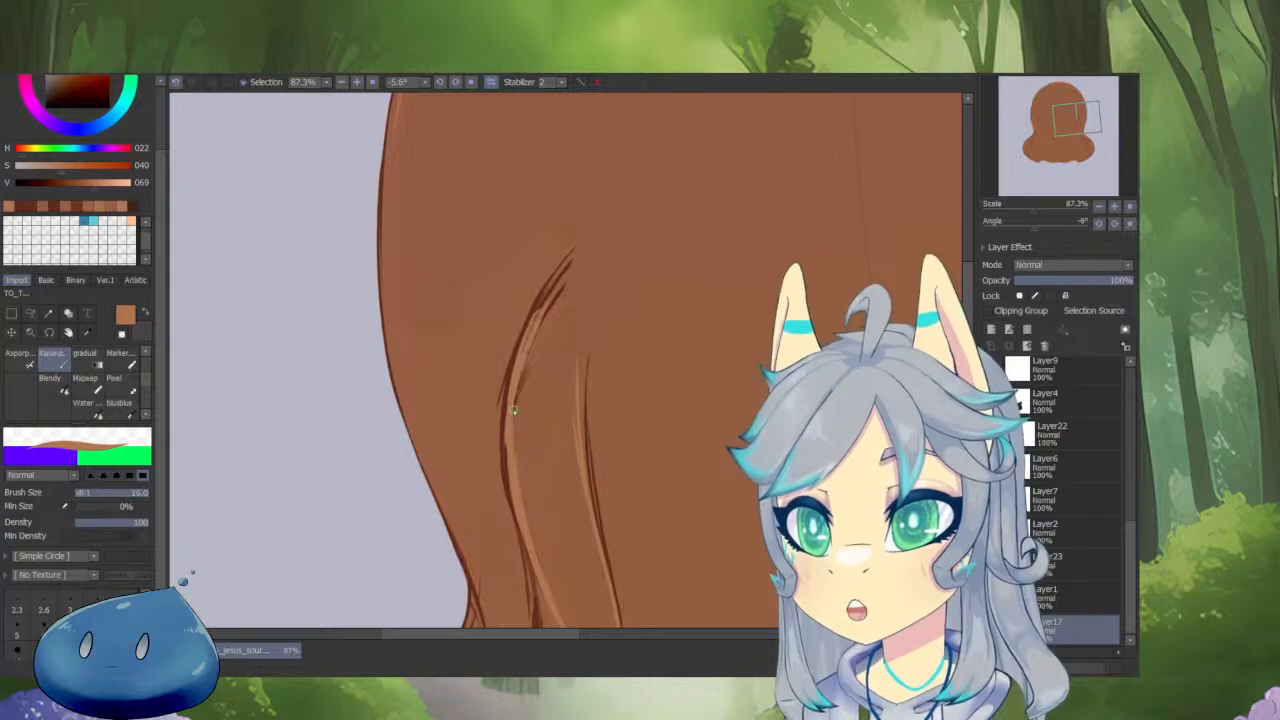
mouse_move(513, 409)
left_mouse_down()
mouse_move(571, 258)
mouse_move(501, 483)
left_mouse_up()
right_click(545, 280)
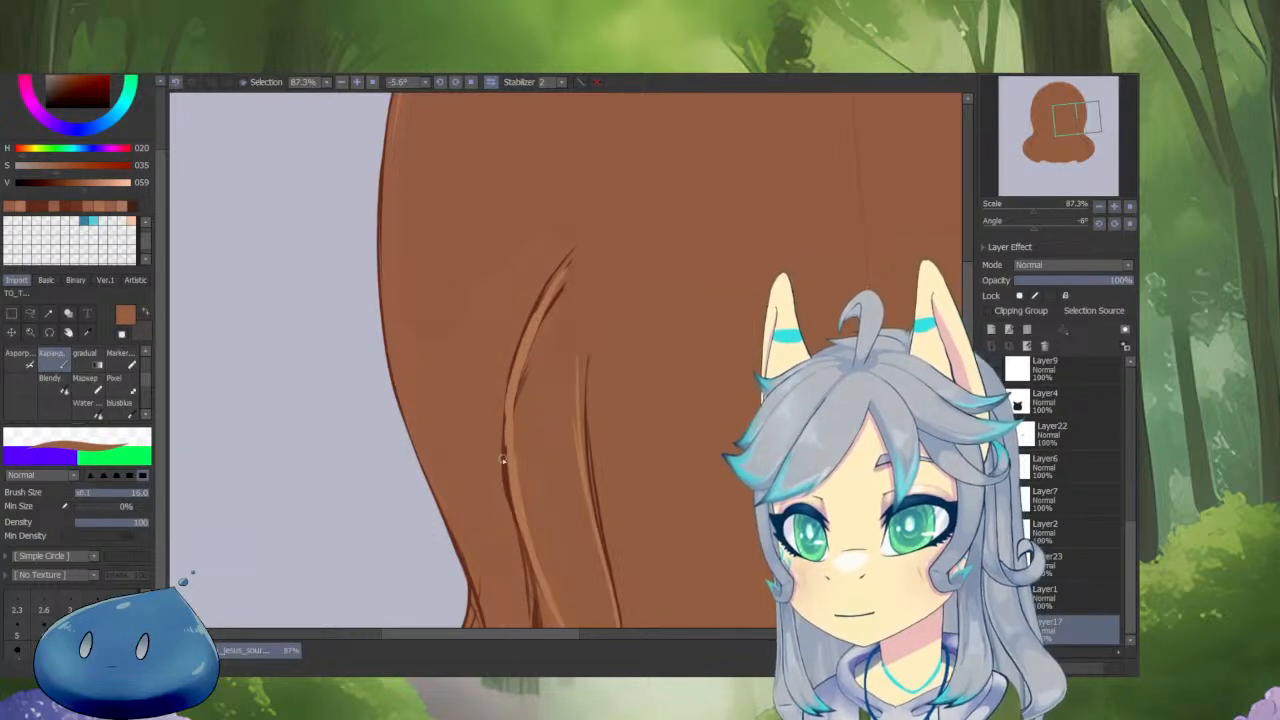
left_click_drag(546, 374, 530, 374)
Refine the inner strand's long contour from its upper tip downward using the sampled dark brown and neighbouring browns.
right_click(577, 266)
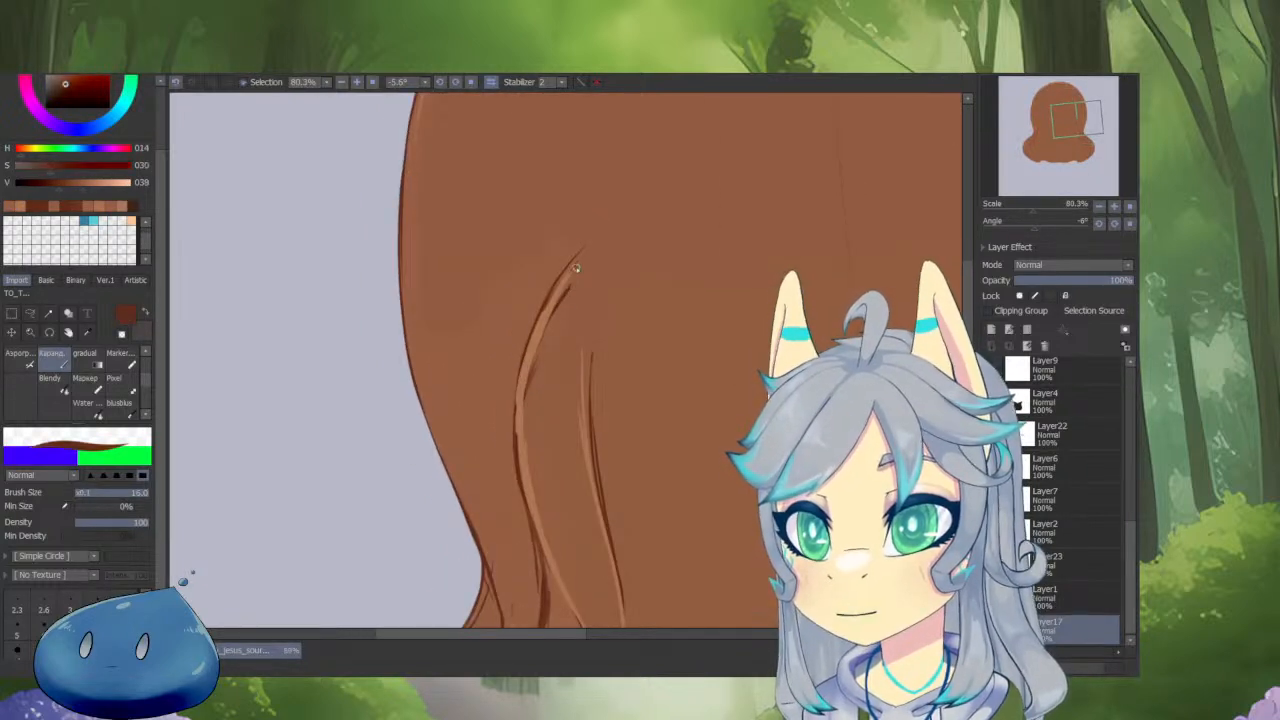
left_click_drag(580, 257, 527, 460)
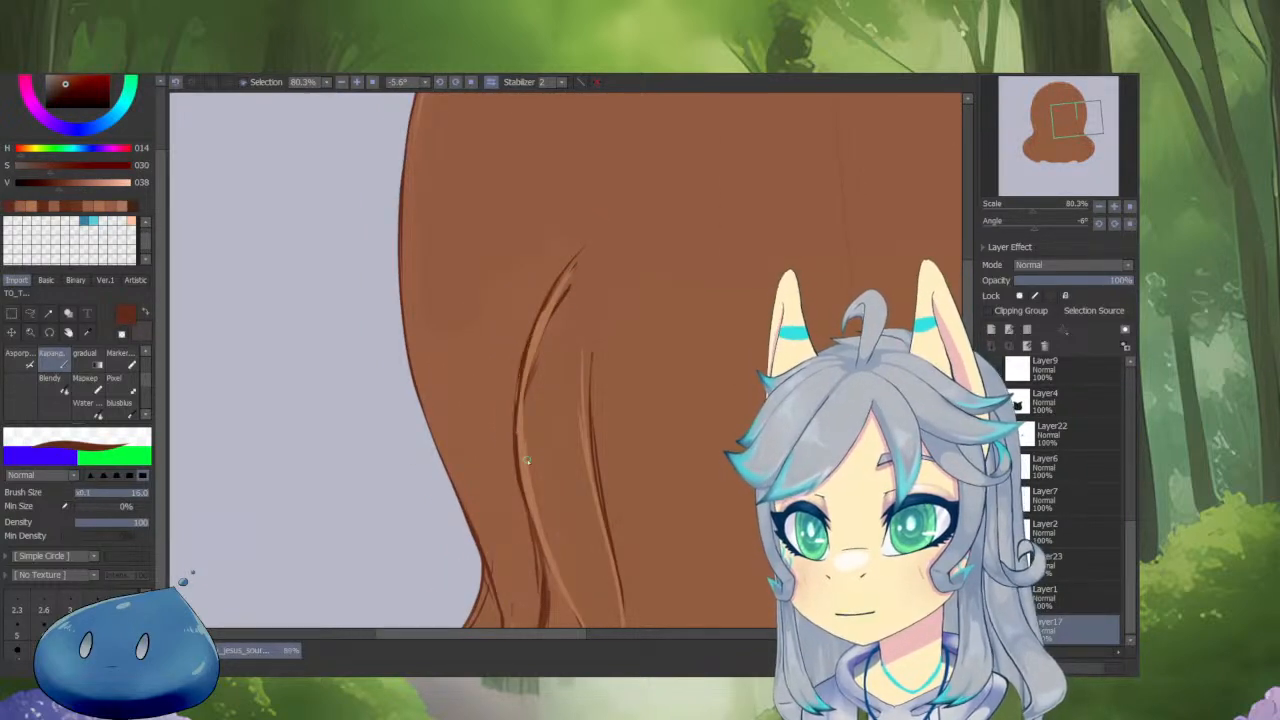
right_click(536, 345)
left_click_drag(532, 335, 530, 500)
mouse_move(541, 378)
left_mouse_down()
mouse_move(549, 509)
mouse_move(530, 450)
left_mouse_up()
left_click_drag(518, 450, 546, 308)
Clean up the lines where the inner strand meets the curl with the sampled hair brown, and show all layers again.
right_click(528, 404)
mouse_move(517, 399)
left_mouse_down()
mouse_move(528, 434)
mouse_move(519, 525)
left_mouse_up()
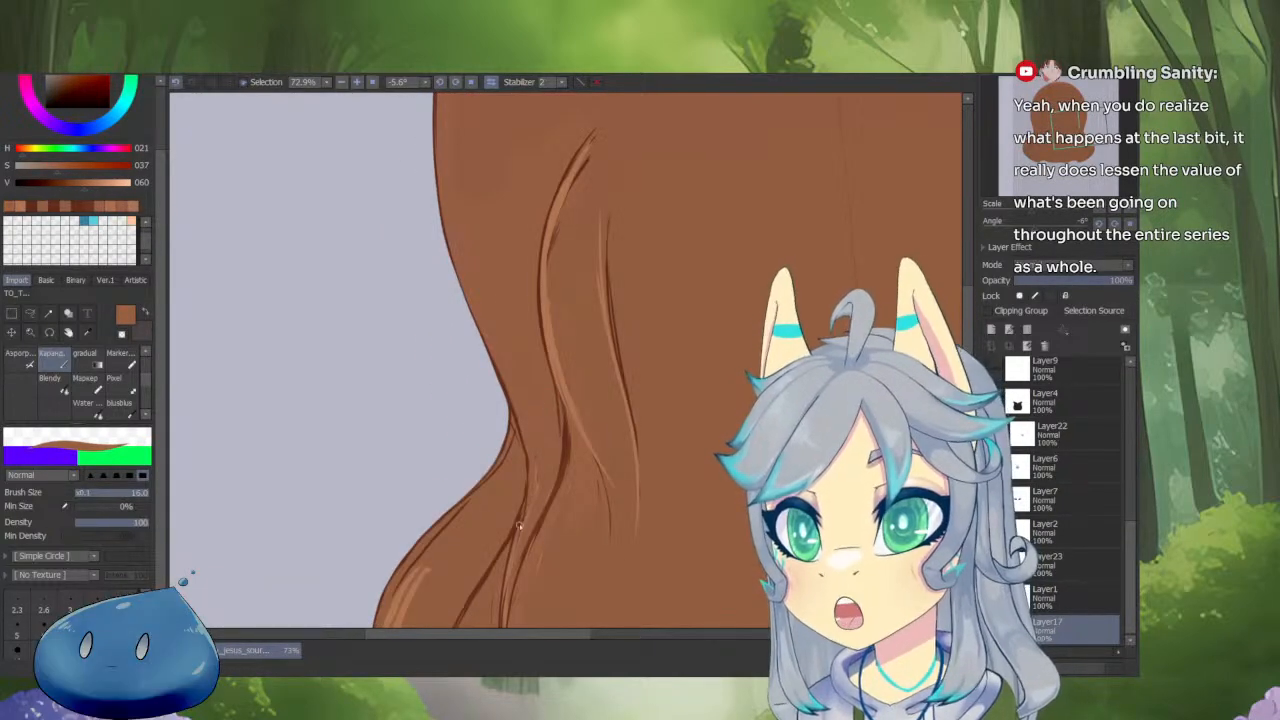
left_click_drag(557, 408, 537, 535)
left_click_drag(585, 457, 520, 552)
left_click_drag(764, 402, 775, 385)
left_click(991, 629, "alt")
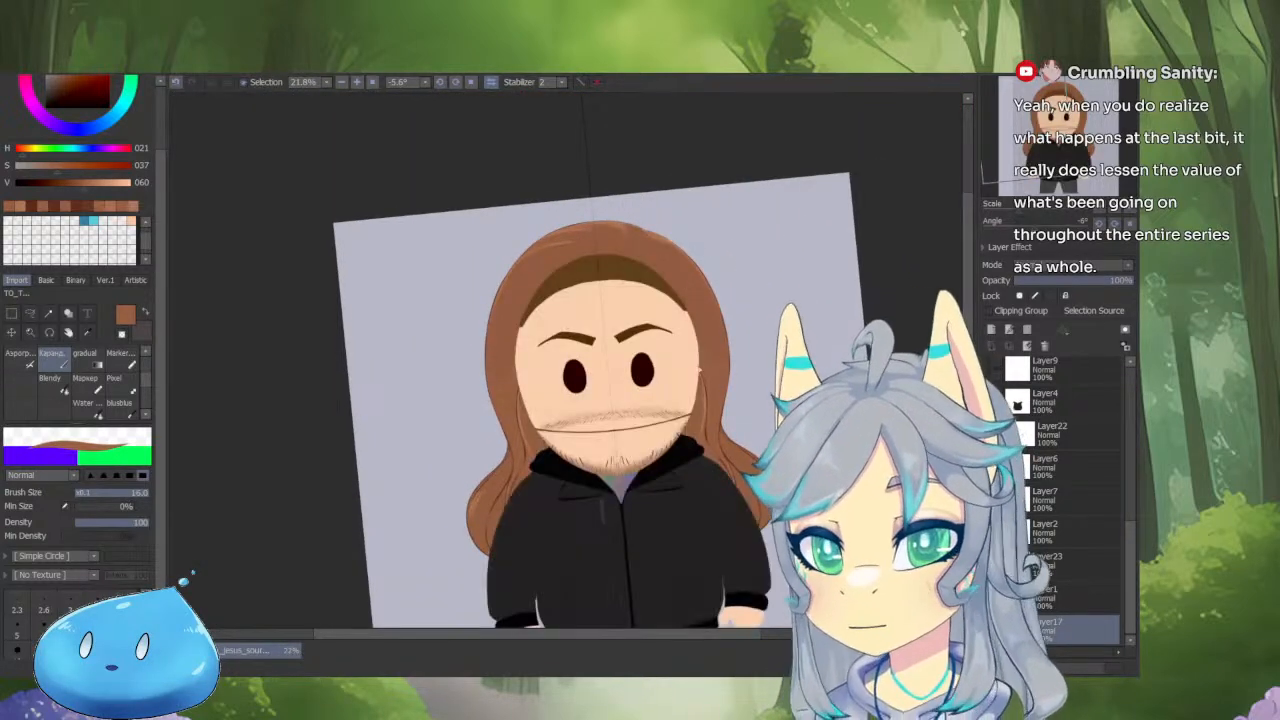
Refine the dark inner strand line beside the opposite cheek with sampled browns, undoing one stroke and reducing the brush size to 8.5.
left_click_drag(716, 425, 740, 235)
right_click(666, 327)
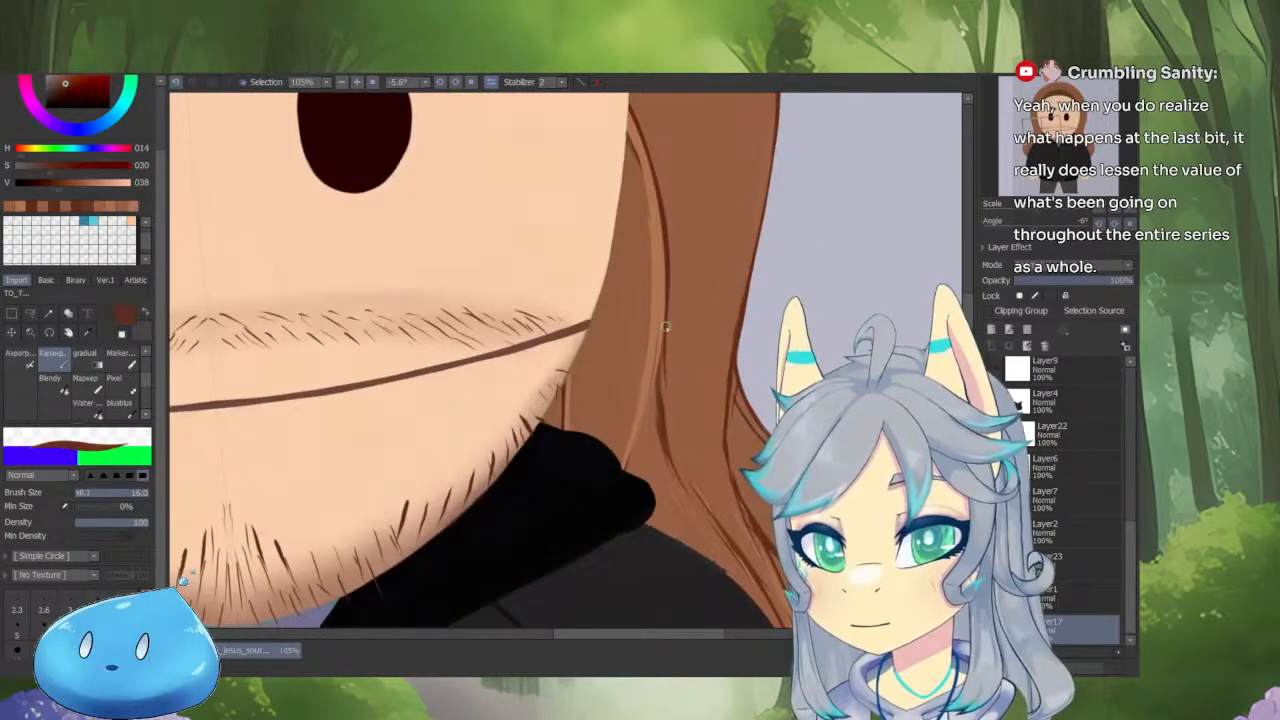
left_click_drag(663, 341, 659, 405)
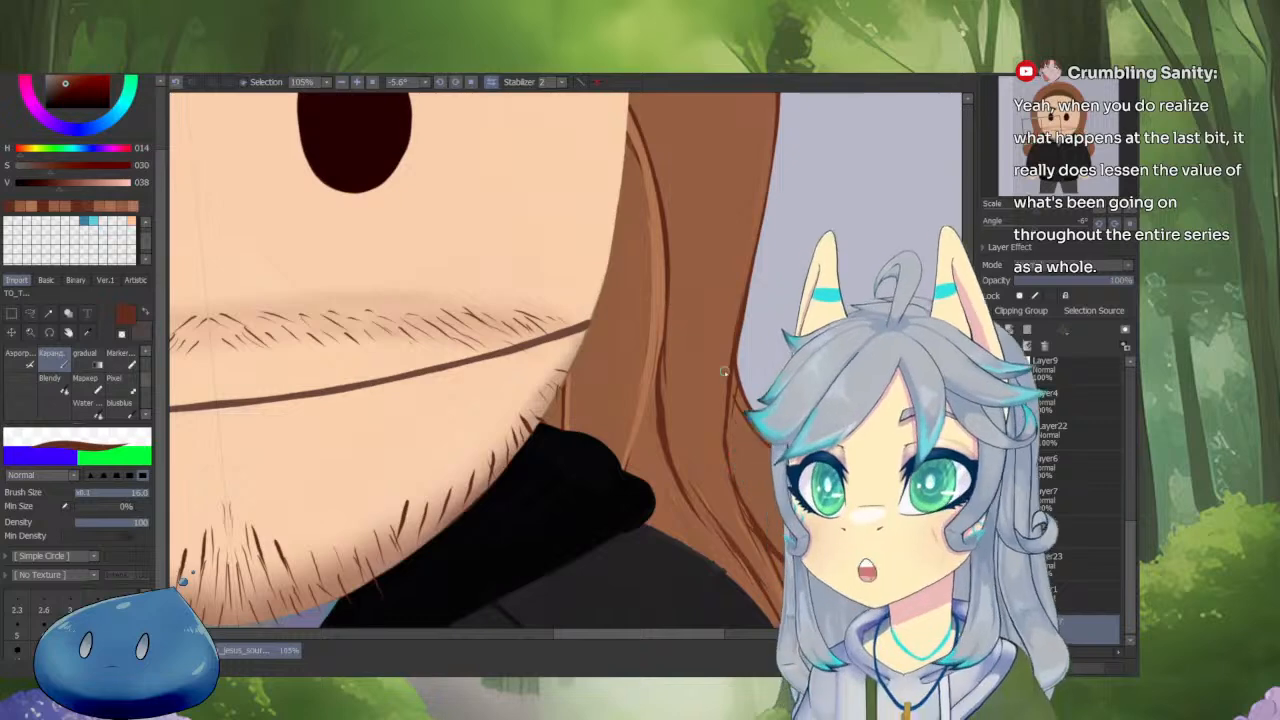
right_click(671, 349)
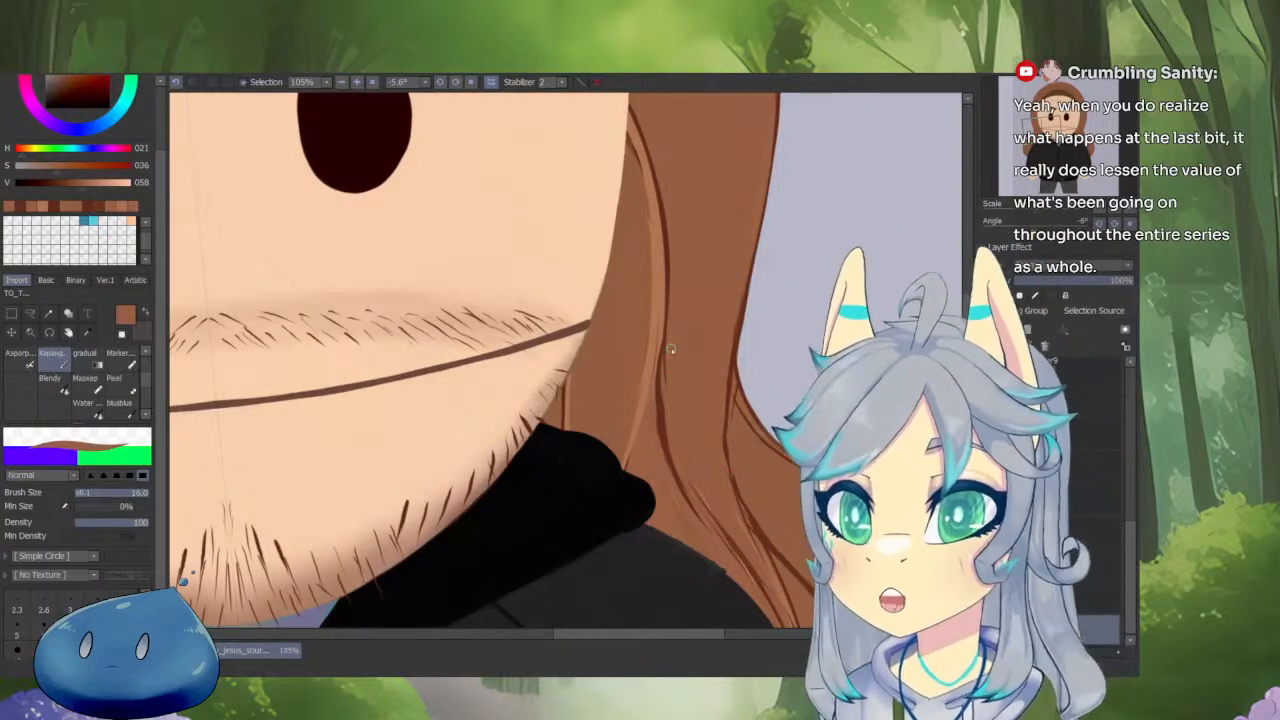
left_click_drag(669, 322, 669, 470)
key("ctrl+z")
right_click(660, 384)
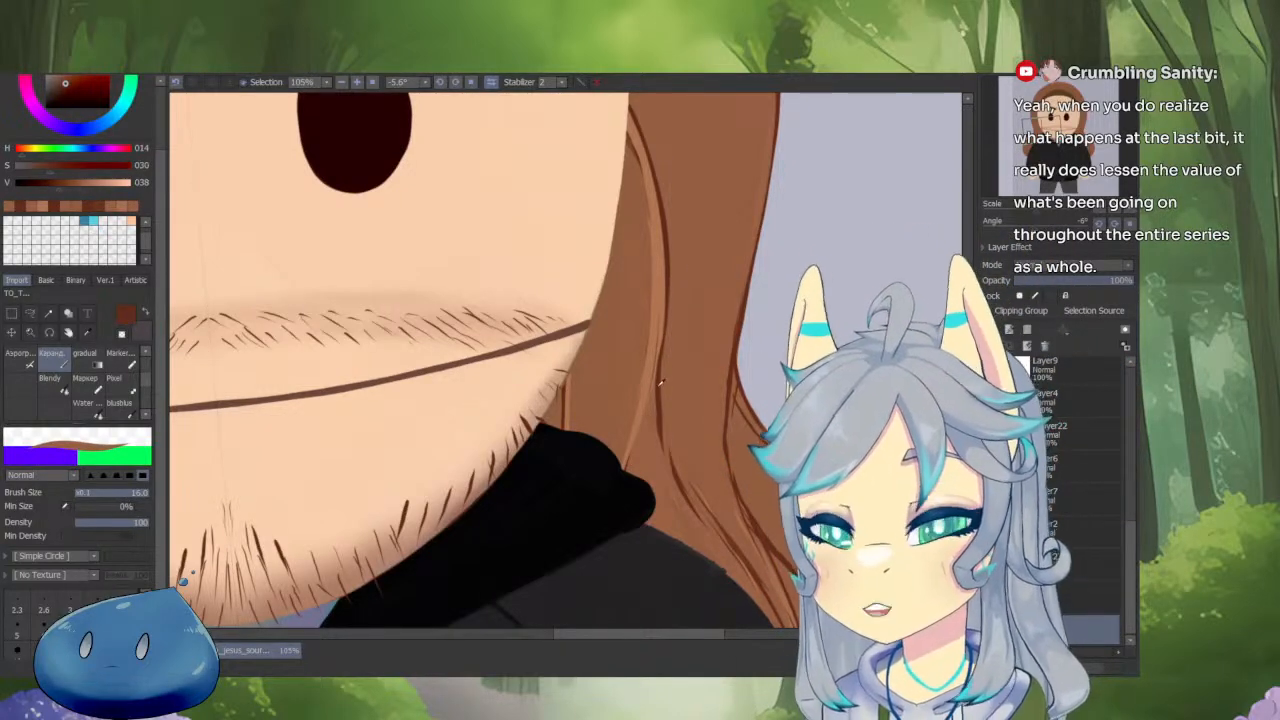
scroll(660, 383, "down", 2)
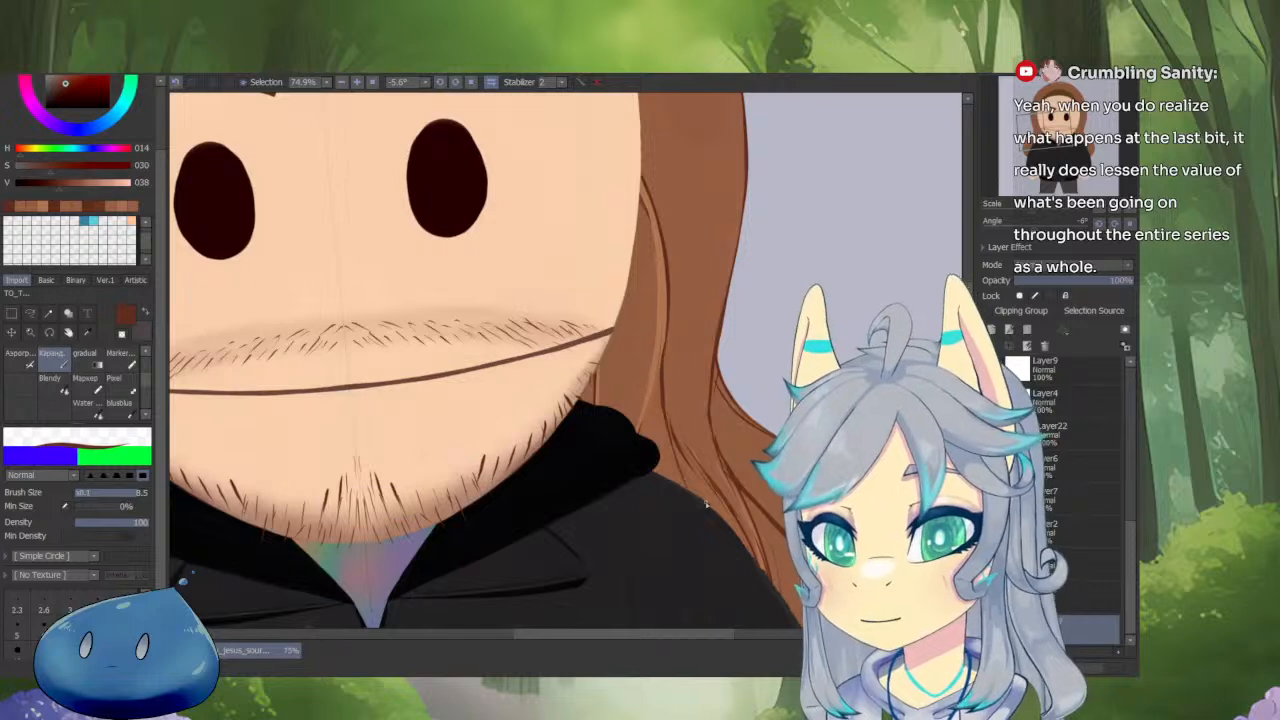
Tidy the outline where that side's hair bends into its curl, using sampled hair brown and dark brown at brush size 8.5.
scroll(717, 381, "up", 1)
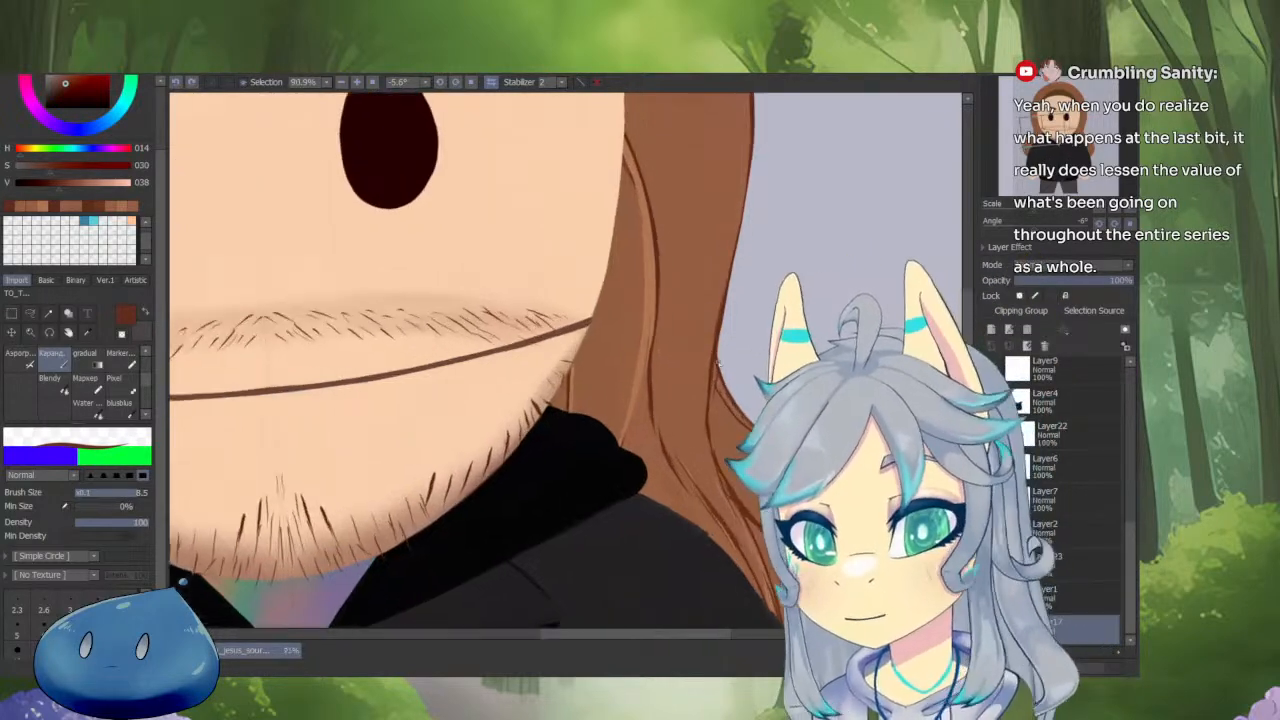
right_click(720, 391)
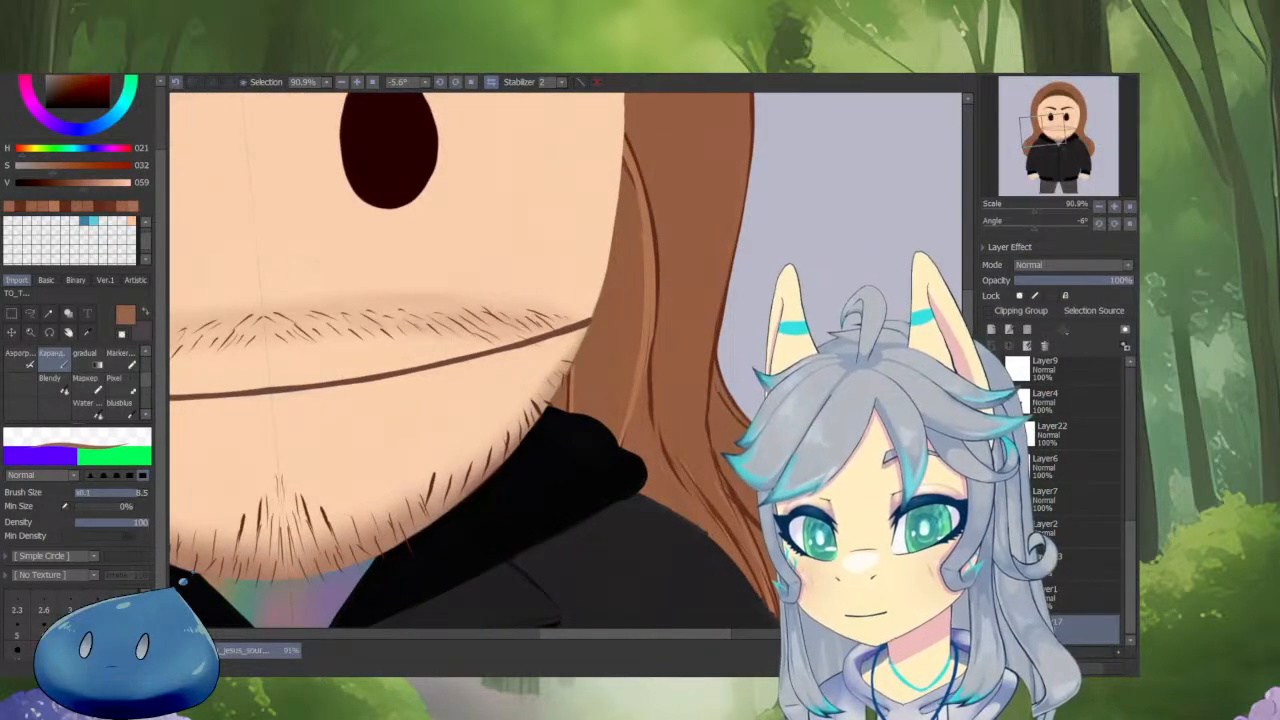
right_click(716, 372)
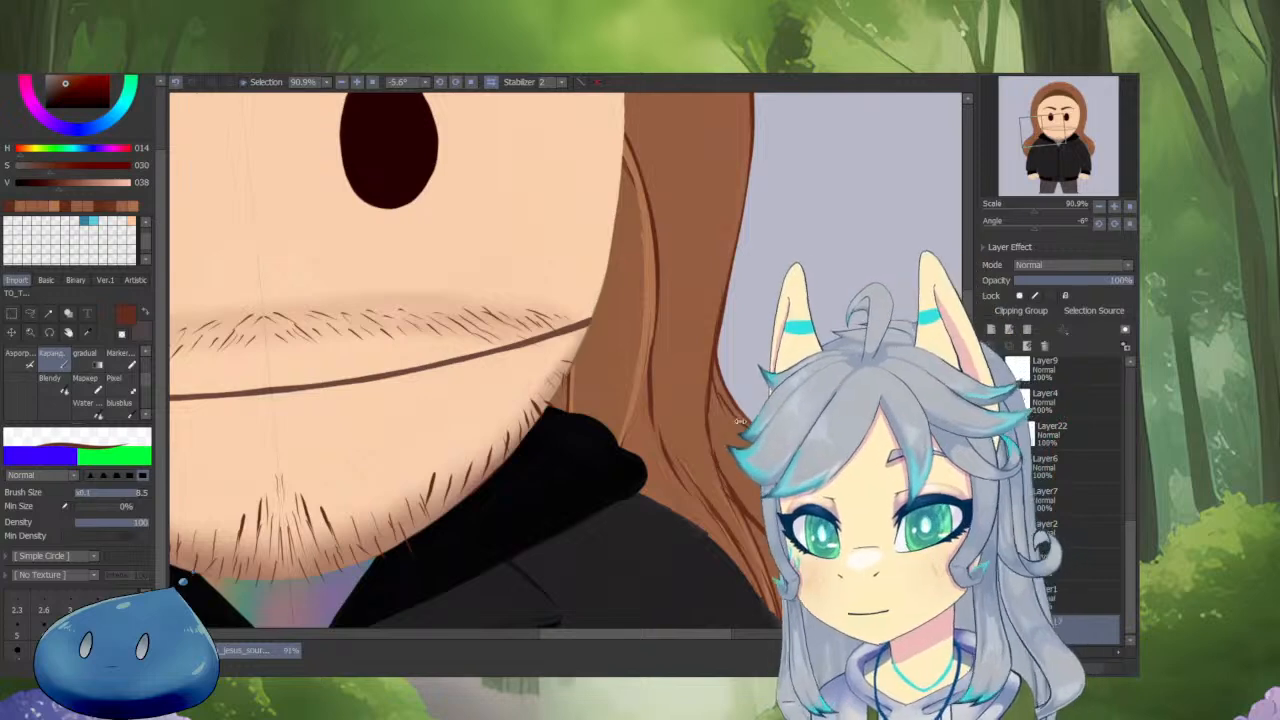
Outline a pointed, upturned hair tip at the back hair's lower edge in dark brown and connect it to the inner strand.
scroll(740, 421, "down", 5)
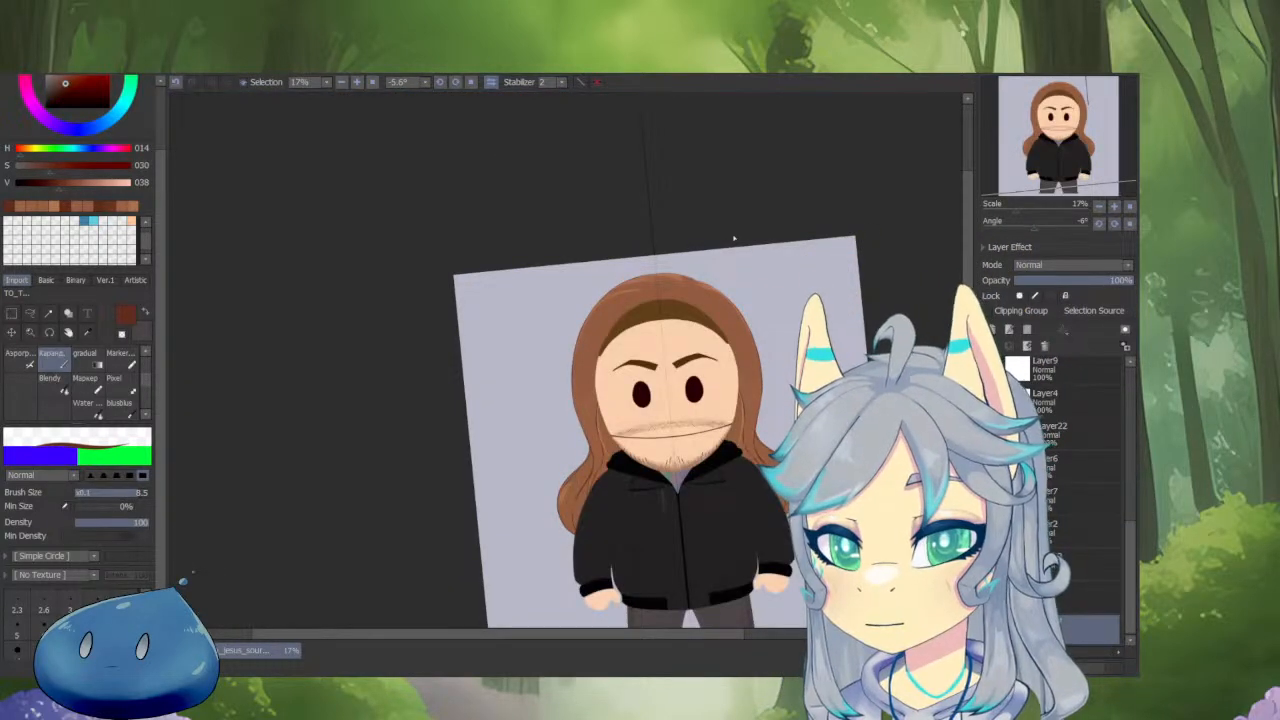
scroll(733, 238, "up", 5)
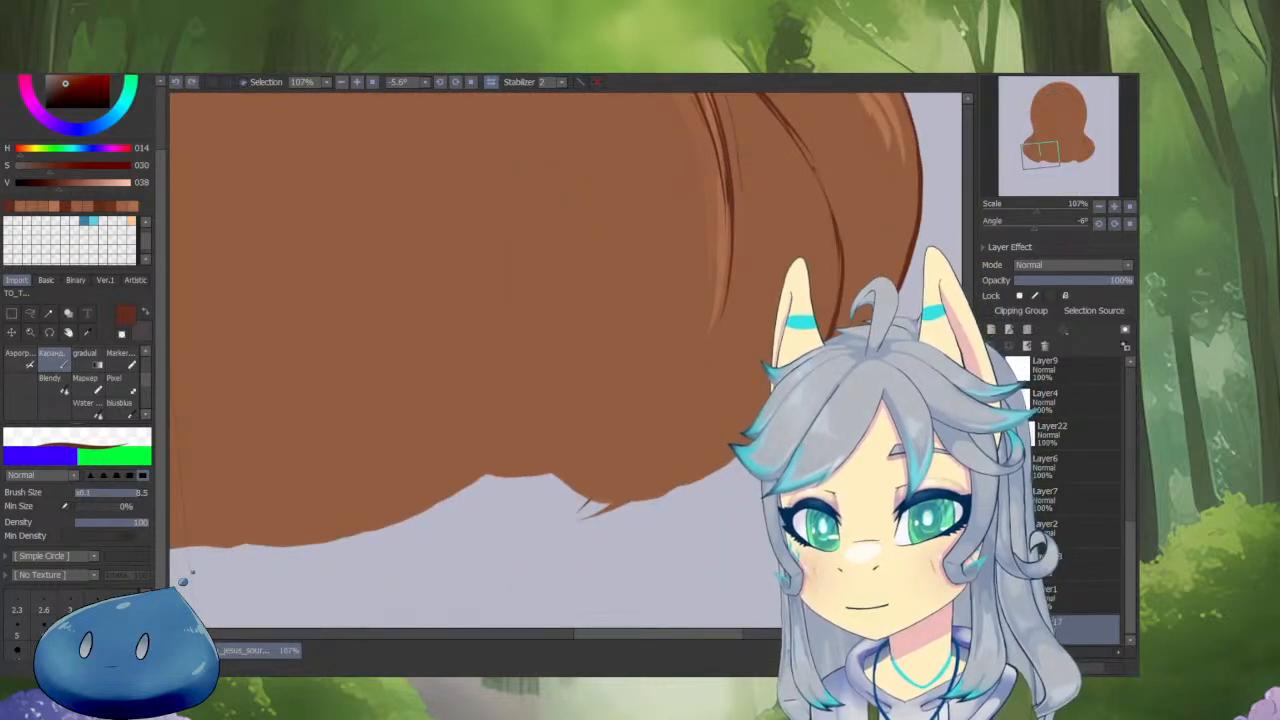
left_click_drag(735, 458, 569, 514)
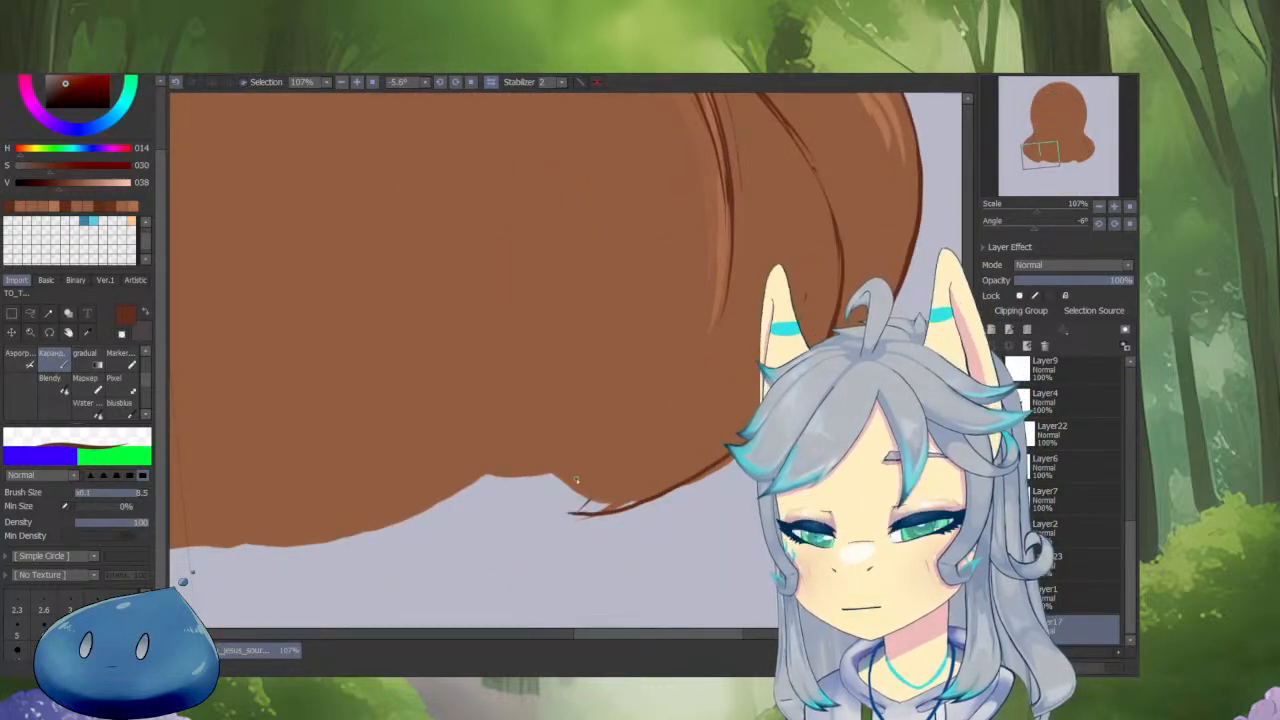
key("c")
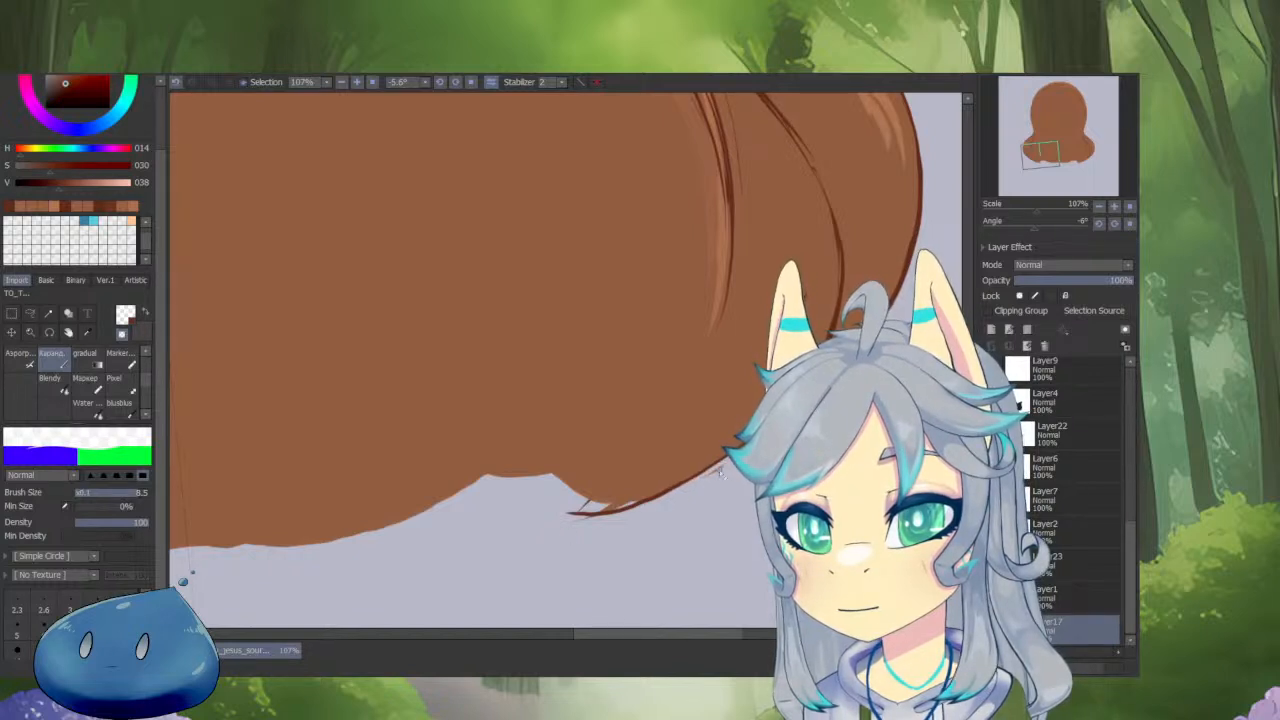
key("c")
mouse_move(732, 248)
left_mouse_down()
mouse_move(708, 350)
mouse_move(606, 494)
mouse_move(544, 515)
mouse_move(542, 501)
left_mouse_up()
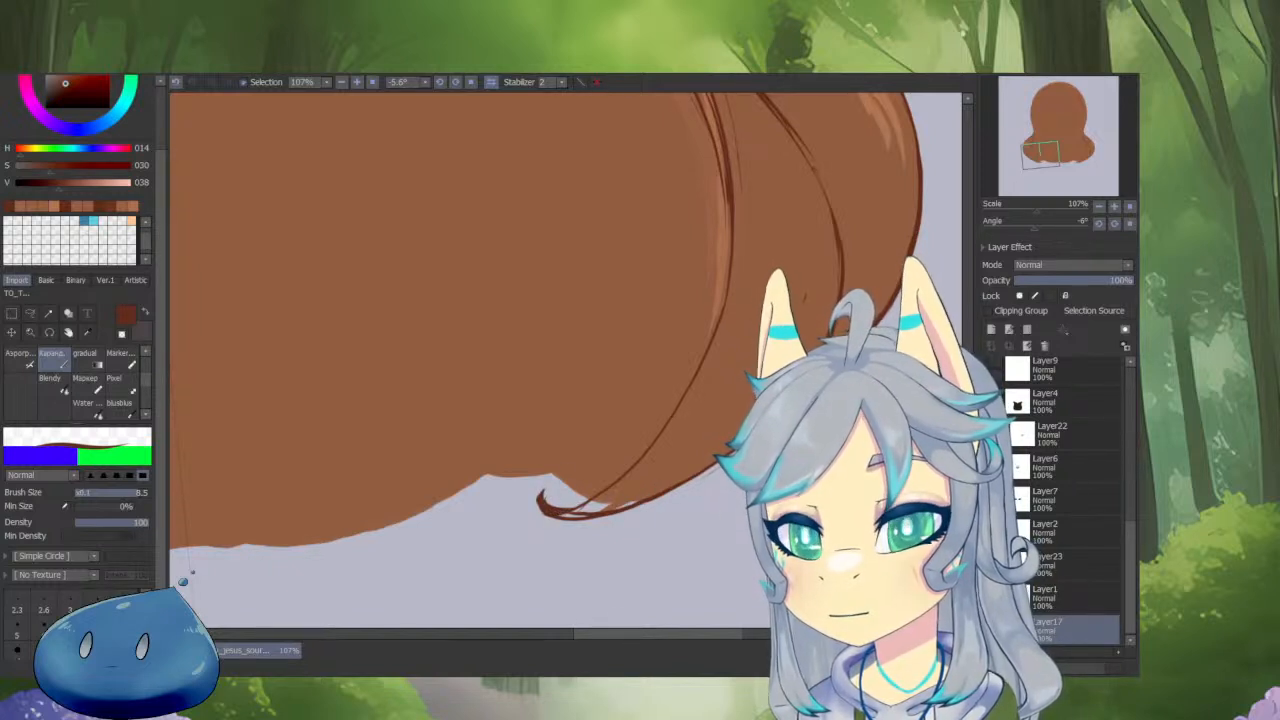
Thicken the dark brown outline of the upturned hair tip and trim its edges with the transparent colour.
key("Delete")
scroll(754, 480, "up", 3)
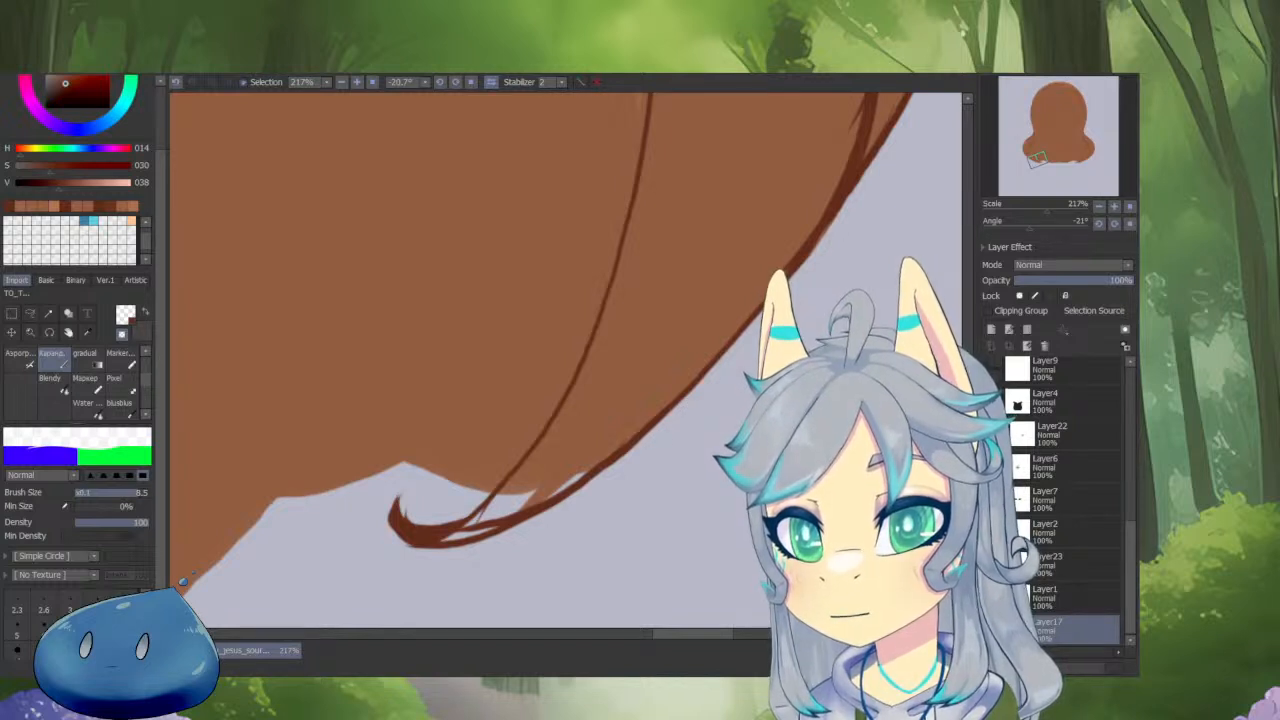
key("x")
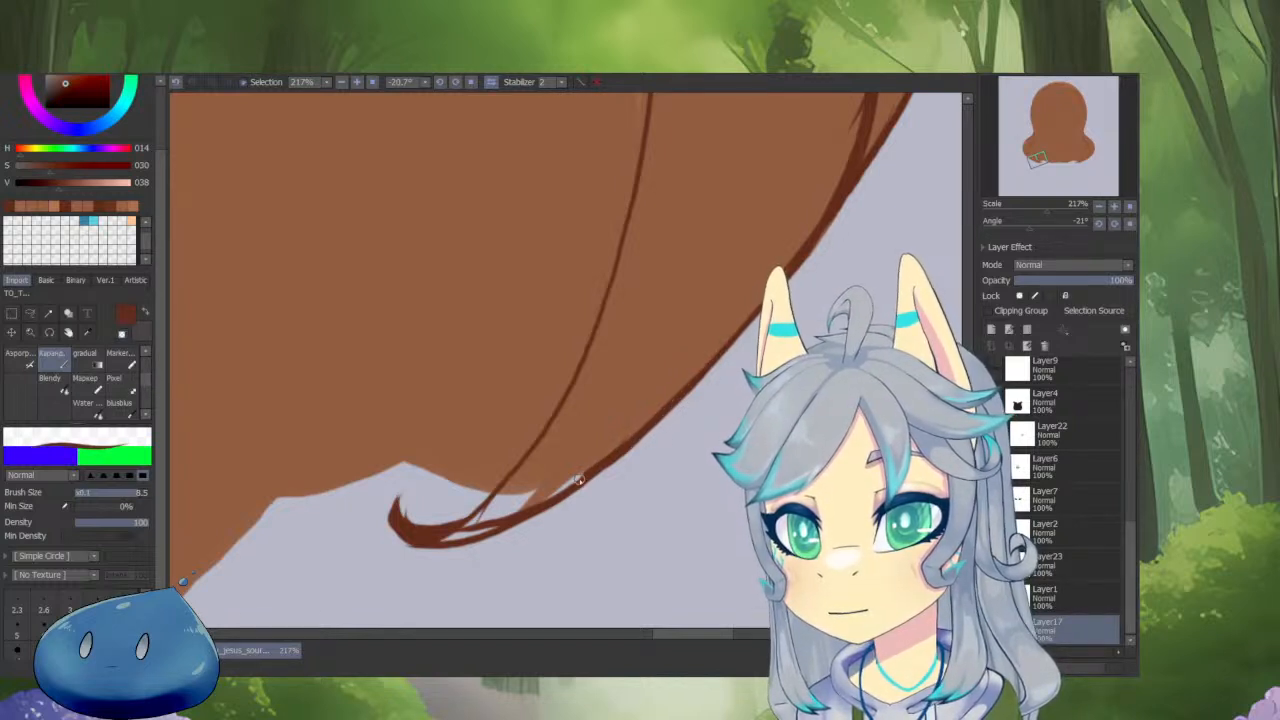
left_click_drag(420, 462, 537, 574)
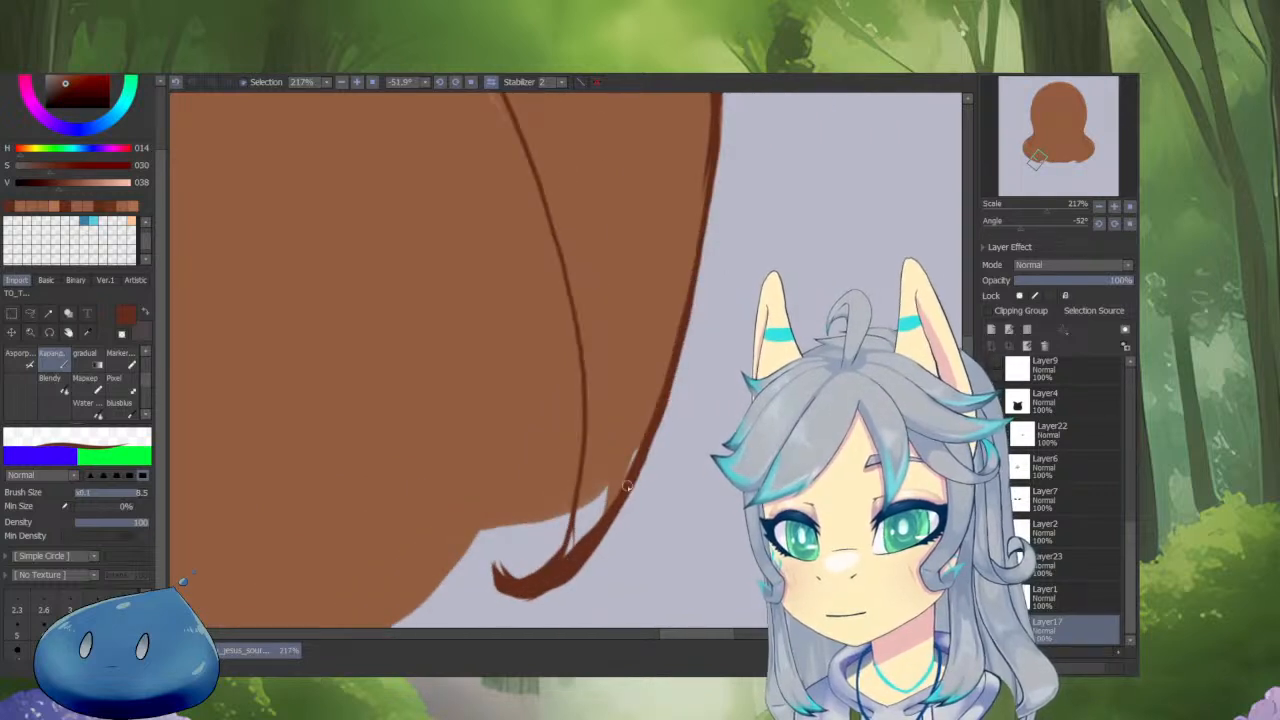
left_click_drag(627, 485, 586, 556)
key("a")
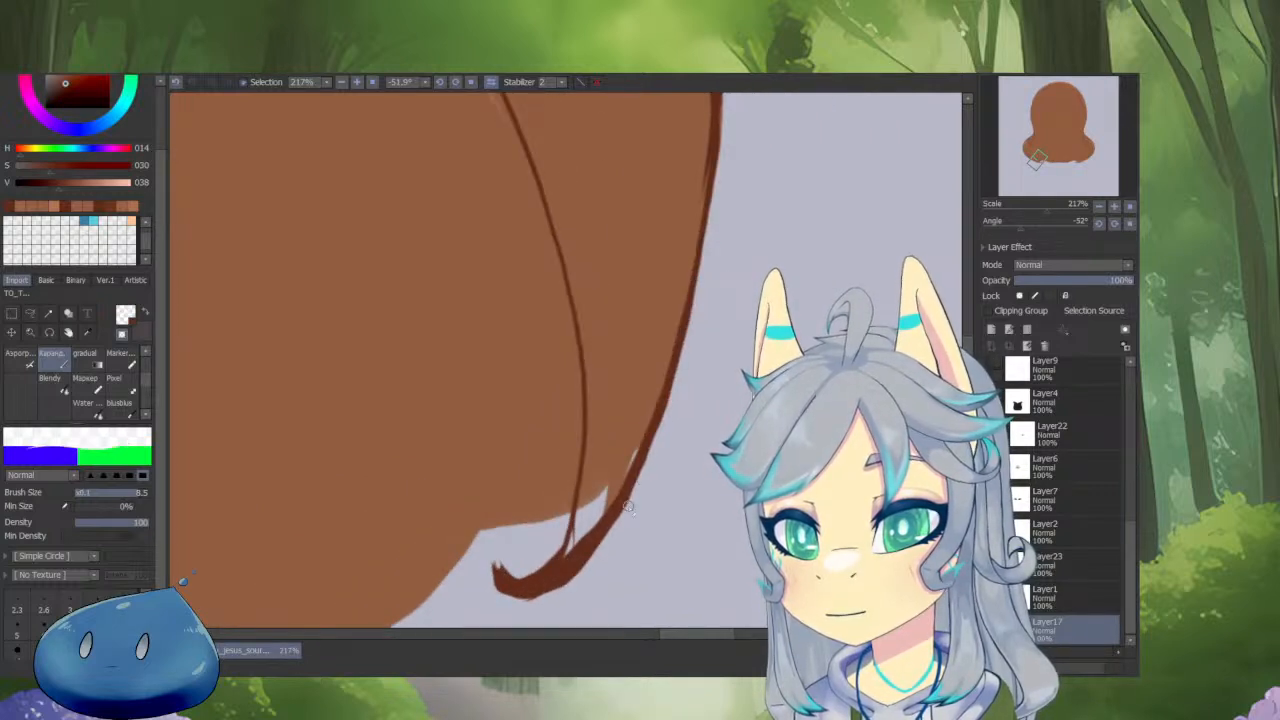
left_click_drag(553, 597, 492, 557)
key("End")
key("End")
key("End")
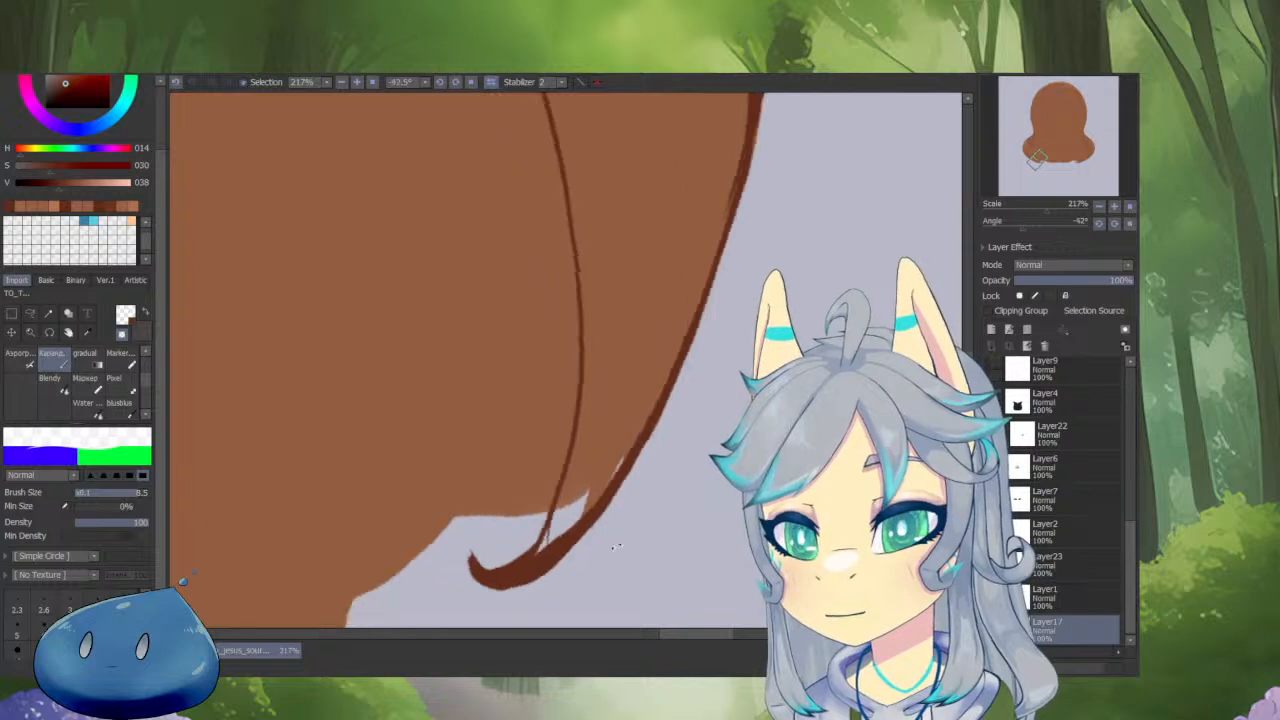
Fill the gaps between the upturned tip's outline and the inner strand with sampled hair brown.
right_click(624, 420)
mouse_move(686, 379)
left_mouse_down()
mouse_move(565, 485)
mouse_move(475, 532)
mouse_move(553, 471)
mouse_move(497, 513)
mouse_move(516, 475)
mouse_move(482, 521)
left_mouse_up()
left_click_drag(502, 498, 472, 525)
key("Delete")
key("Delete")
key("Delete")
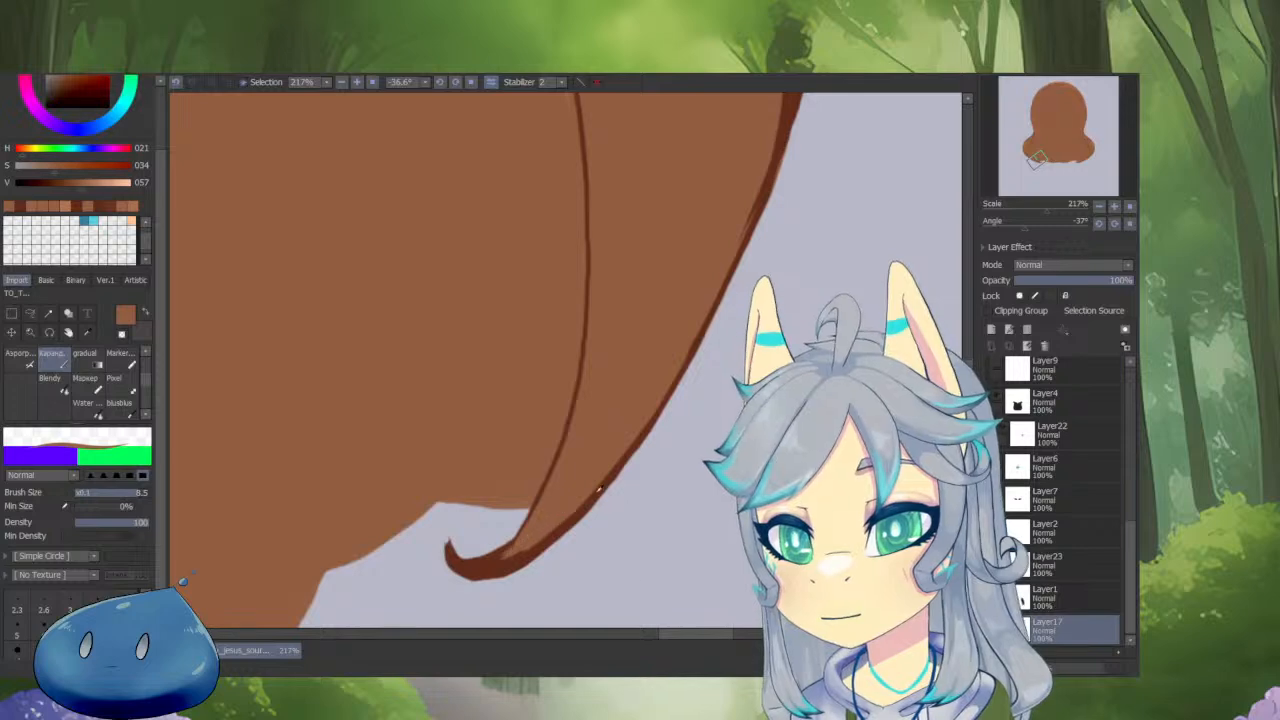
Draw a smaller pointed hair tip in sampled dark brown beside the upturned curl, connected to the inner strand.
right_click(551, 529)
scroll(560, 525, "down", 3)
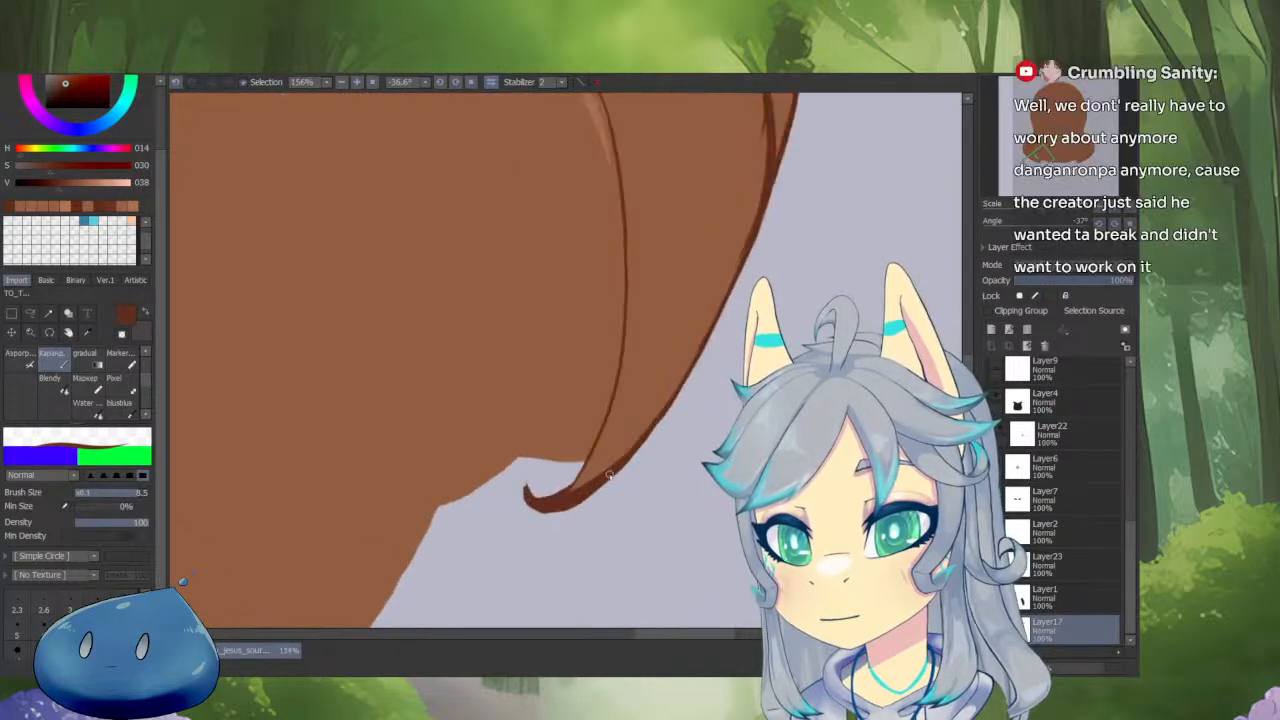
left_click_drag(610, 502, 700, 482)
scroll(690, 470, "down", 4)
scroll(700, 436, "up", 3)
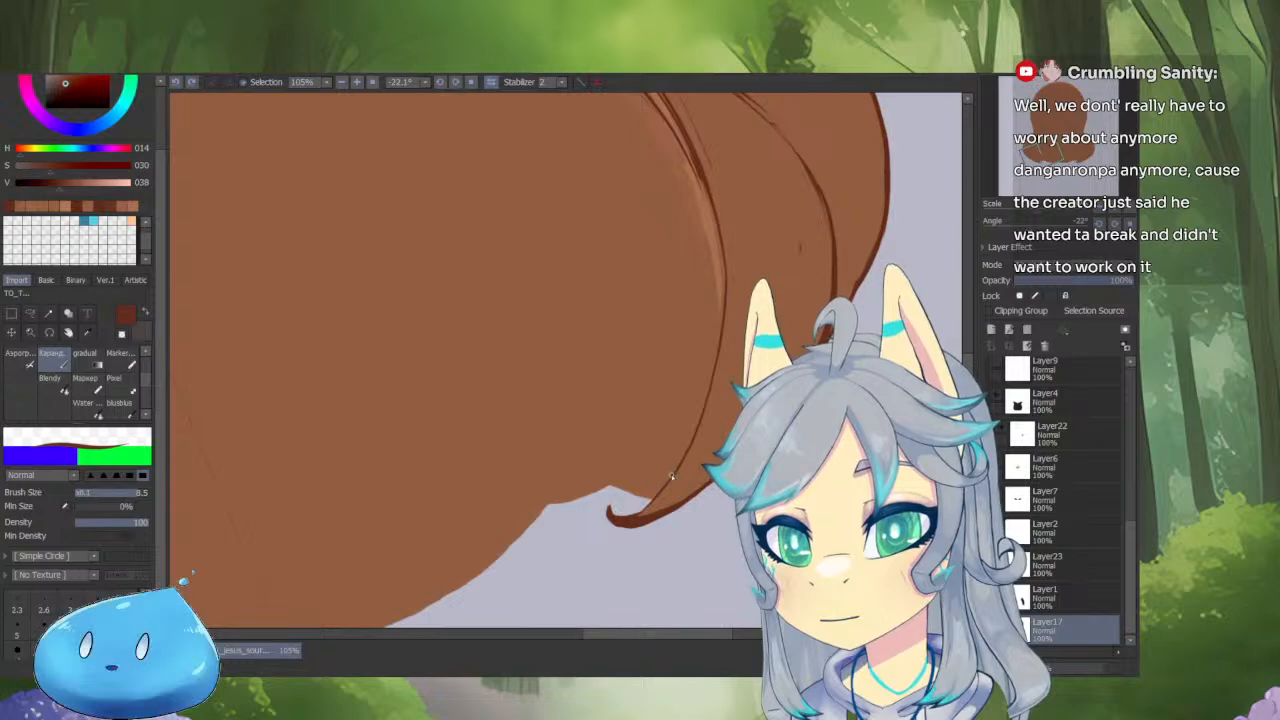
scroll(617, 497, "up", 3)
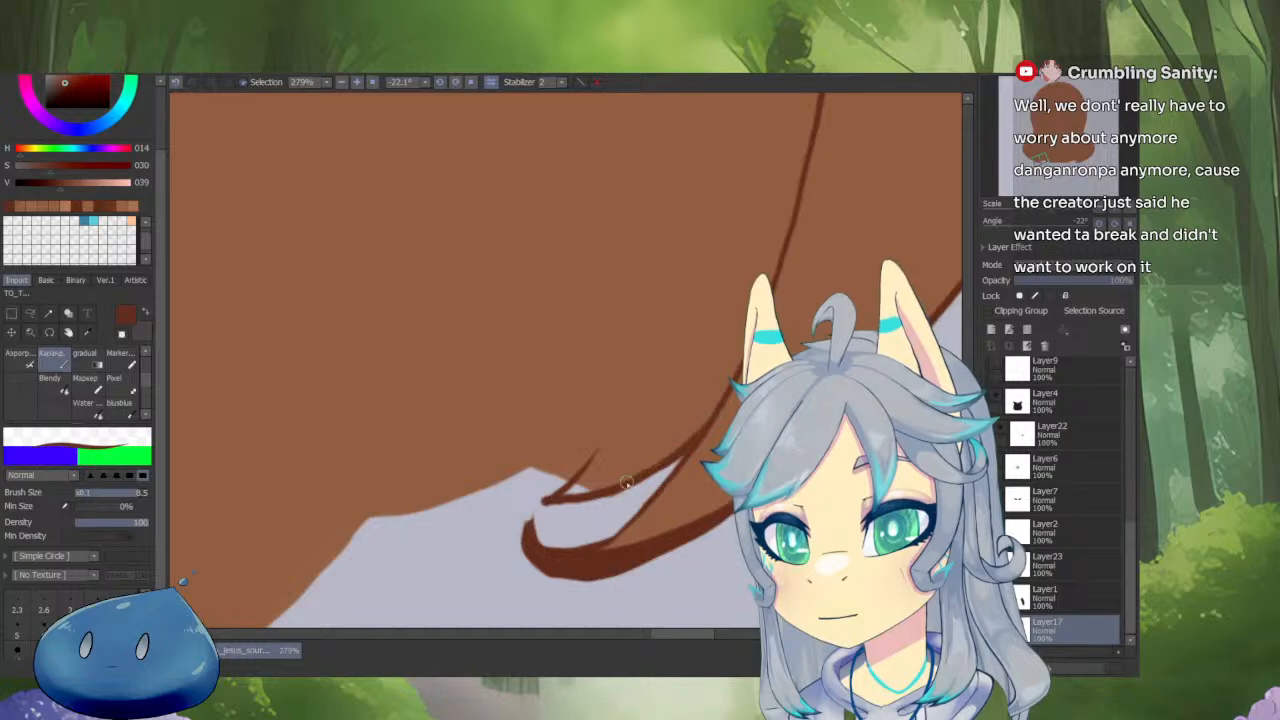
left_click(541, 502, "alt")
Extend the back hair's lower outline toward the centre with a second jagged pointed tip in dark brown.
scroll(646, 403, "down", 2)
left_click_drag(620, 446, 735, 476)
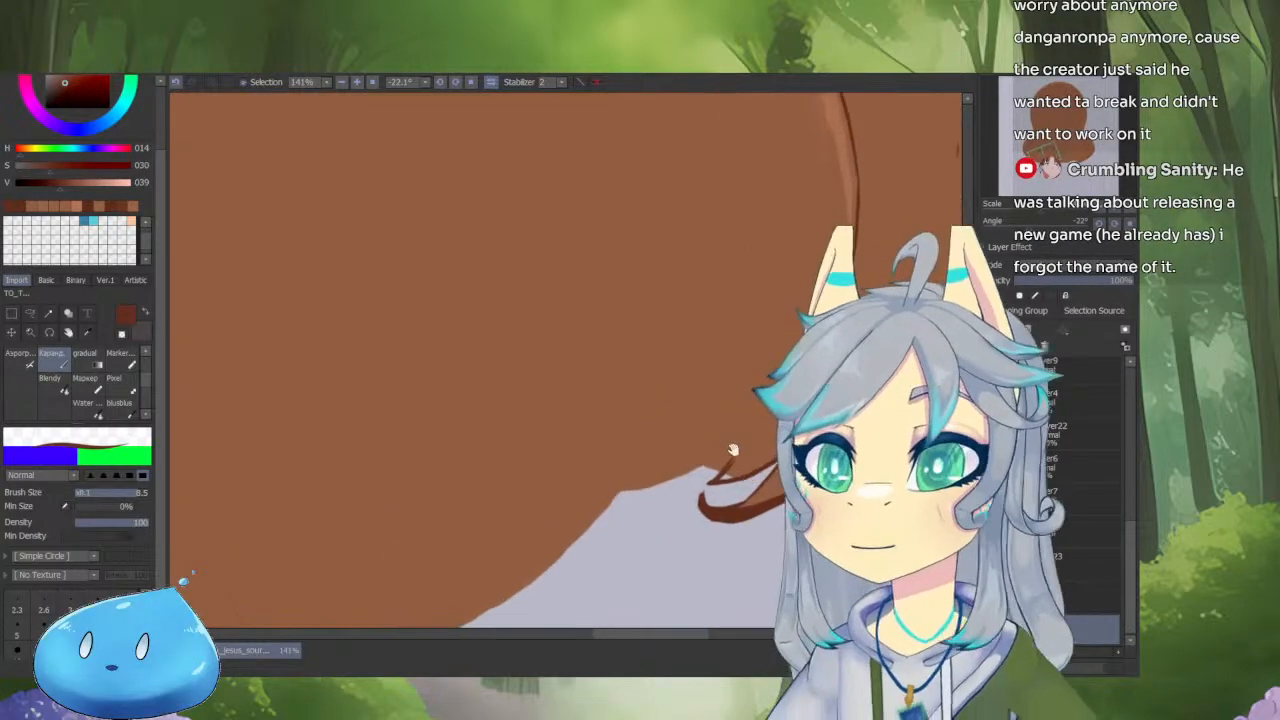
scroll(748, 434, "up", 3)
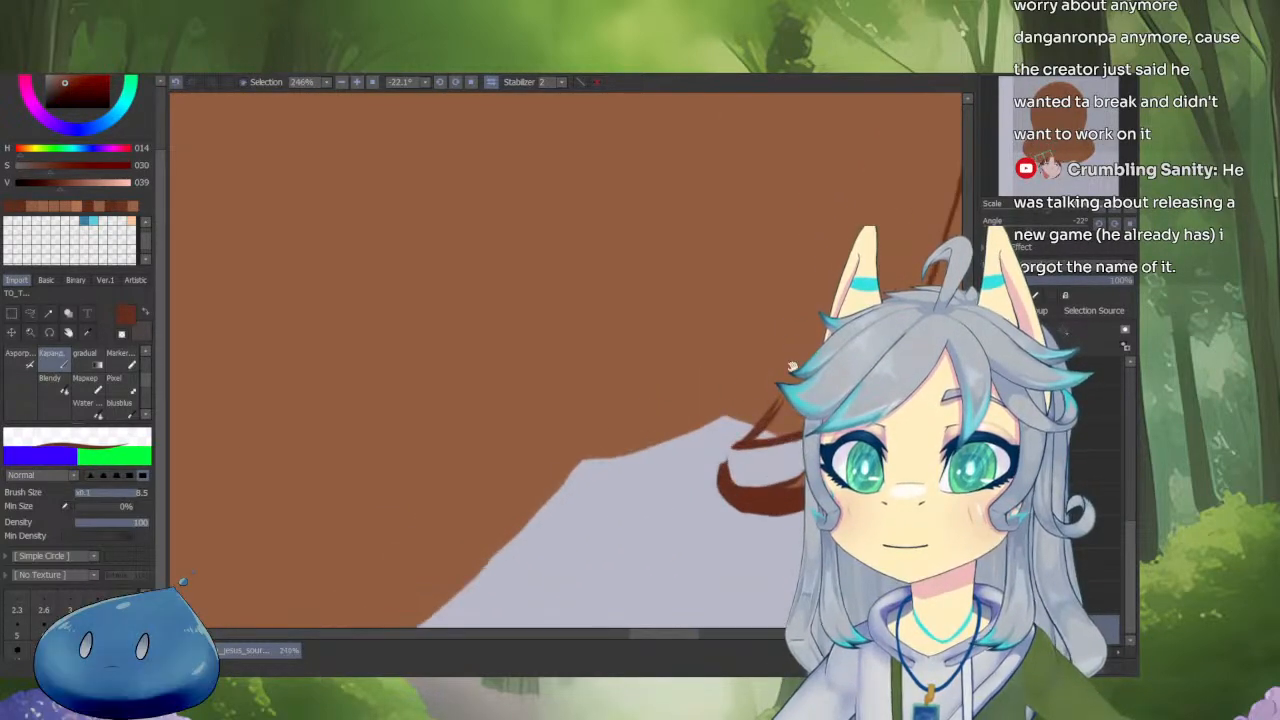
scroll(744, 417, "up", 1)
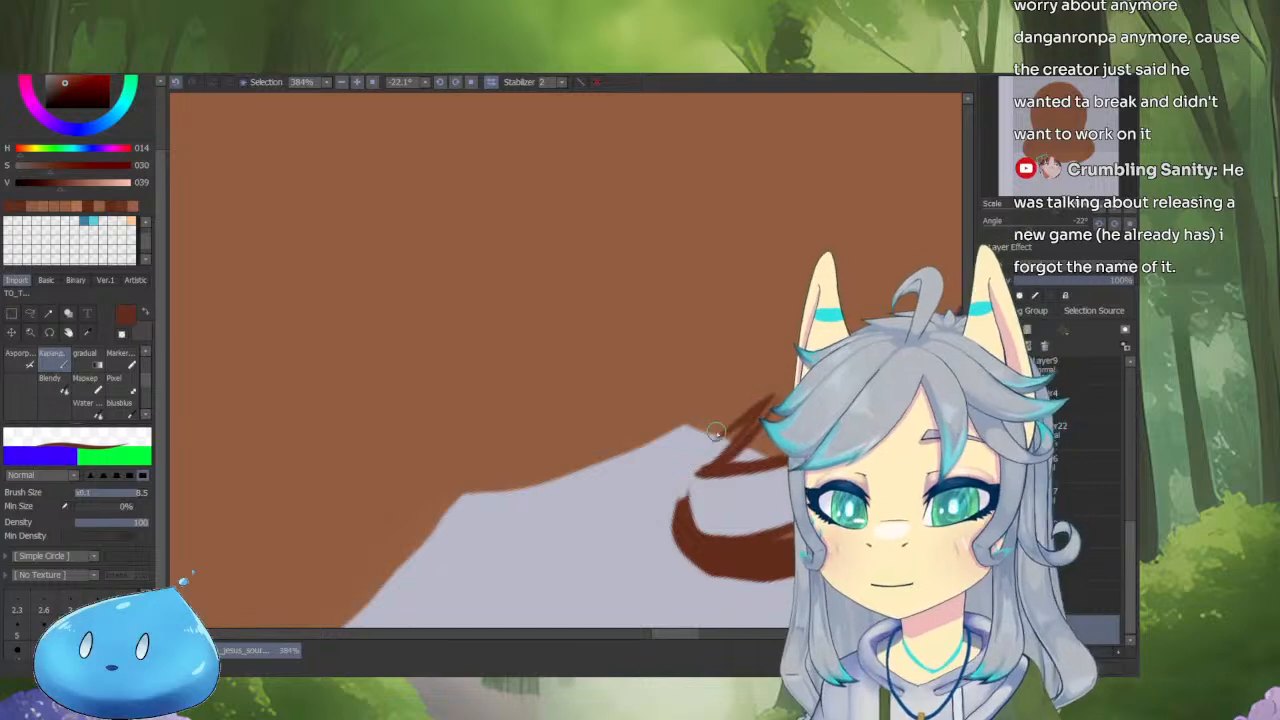
scroll(597, 489, "down", 10)
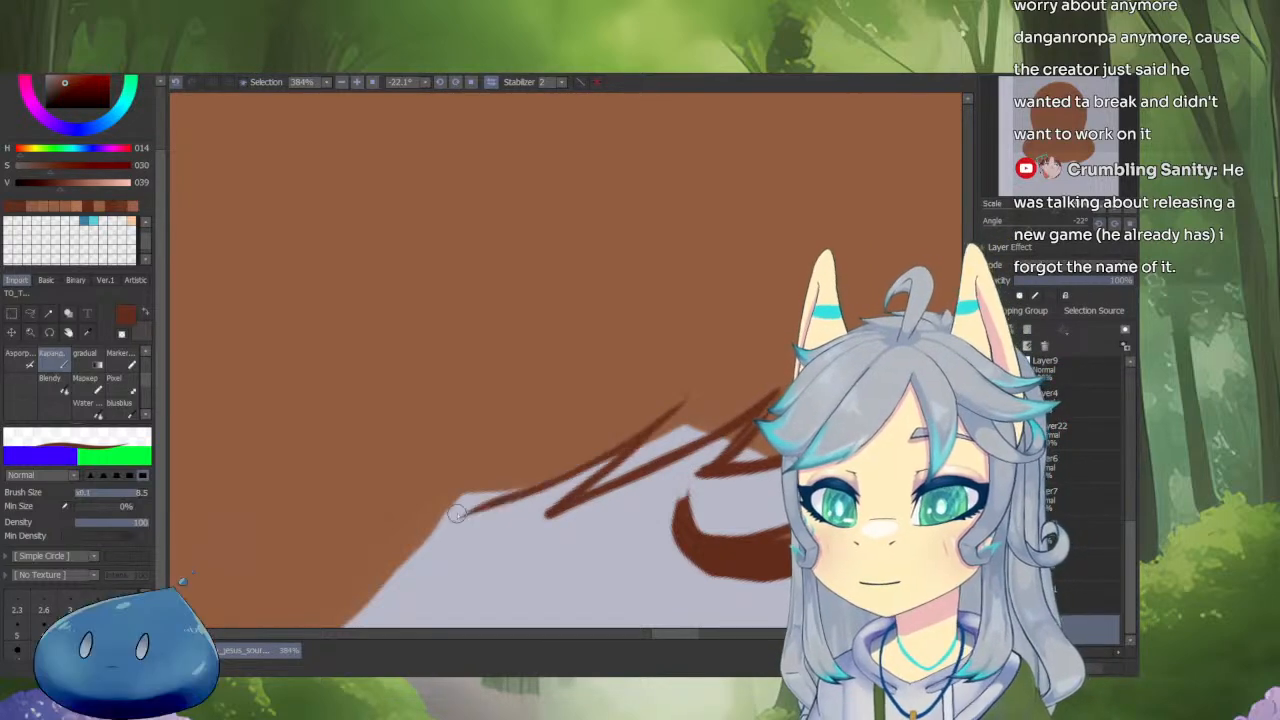
scroll(597, 489, "up", 5)
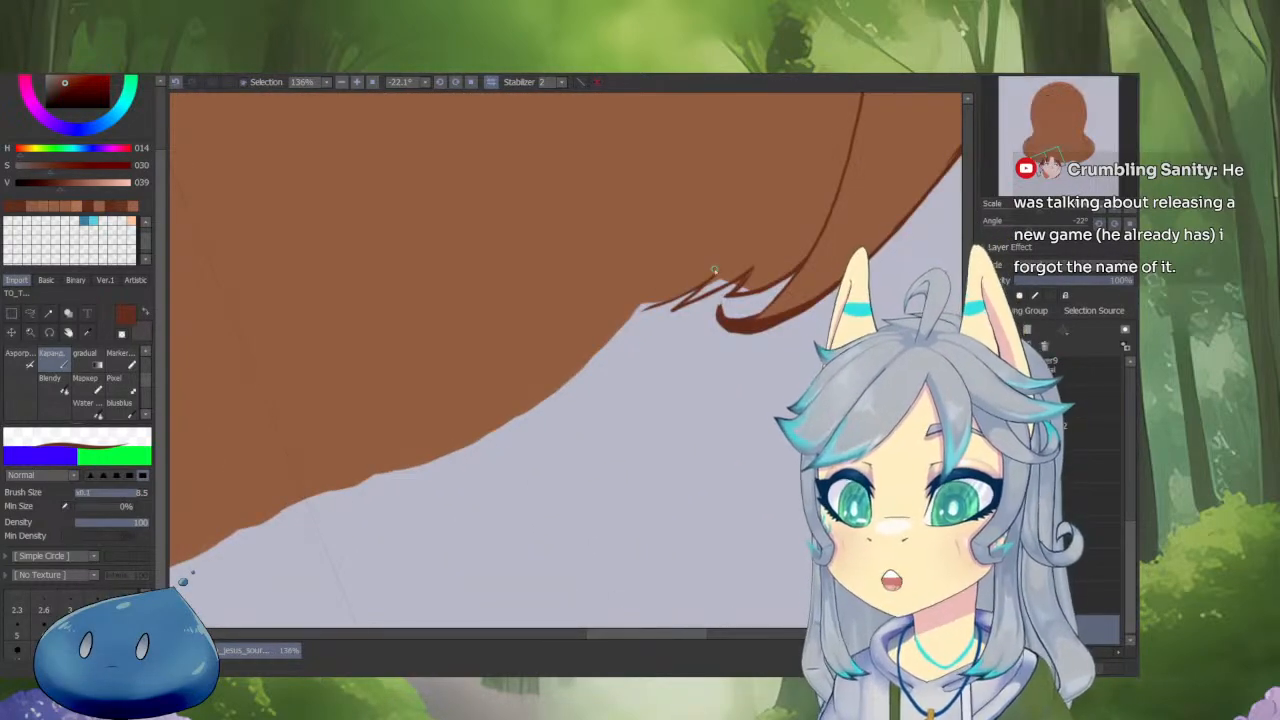
Continue the lower outline in a long dark brown sweep and cut away hair just outside it with the transparent colour.
mouse_move(658, 307)
left_mouse_down()
mouse_move(536, 376)
mouse_move(435, 456)
left_mouse_up()
mouse_move(676, 285)
left_mouse_down()
mouse_move(746, 250)
mouse_move(617, 329)
mouse_move(583, 363)
mouse_move(651, 322)
mouse_move(530, 414)
left_mouse_up()
right_click(759, 251)
key("minus")
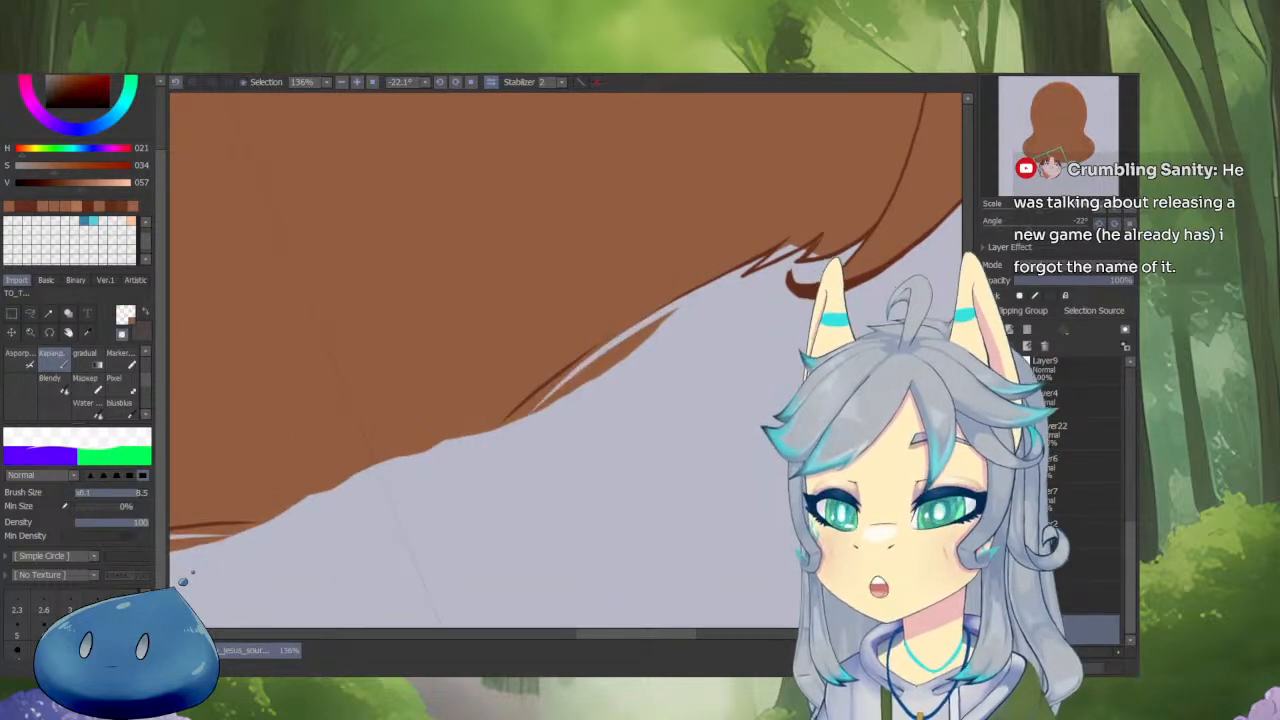
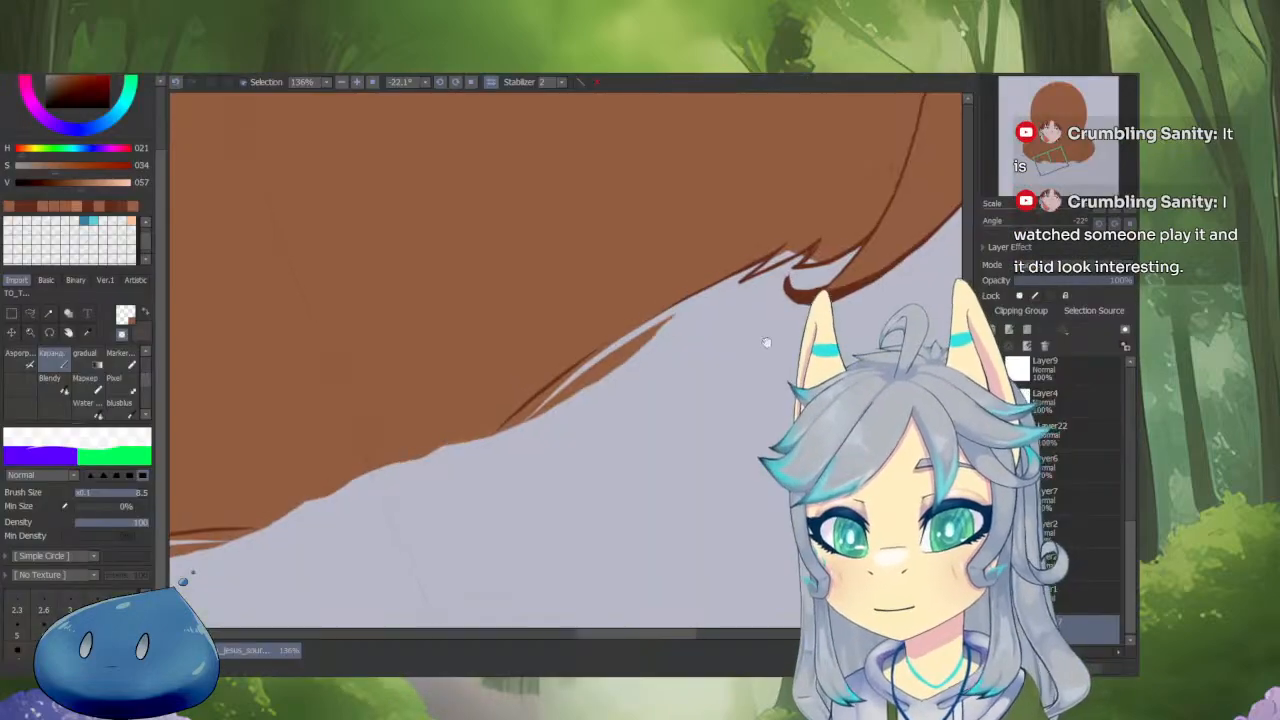
Fill the small pointed tips with hair brown and erase the leftover colour between them.
left_click_drag(635, 412, 770, 480)
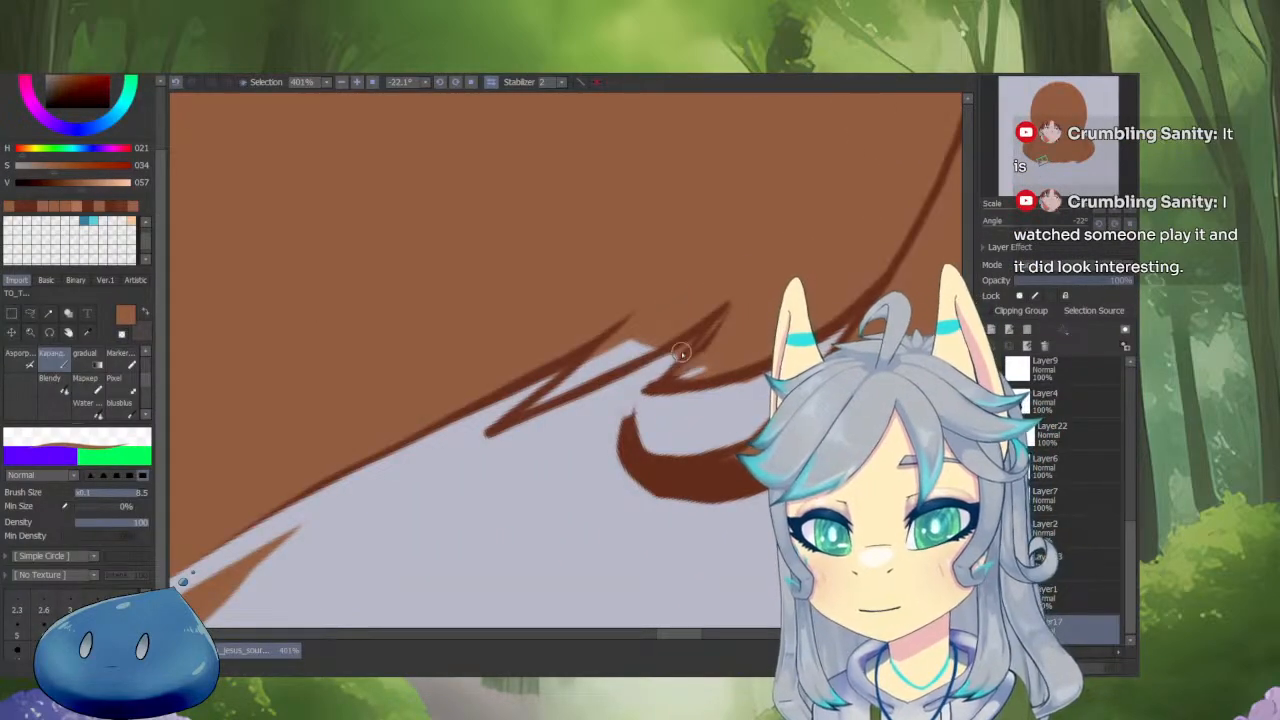
mouse_move(719, 303)
left_mouse_down()
mouse_move(775, 330)
mouse_move(588, 430)
left_mouse_up()
mouse_move(711, 339)
left_mouse_down()
mouse_move(588, 432)
mouse_move(745, 325)
mouse_move(548, 452)
left_mouse_up()
key("minus")
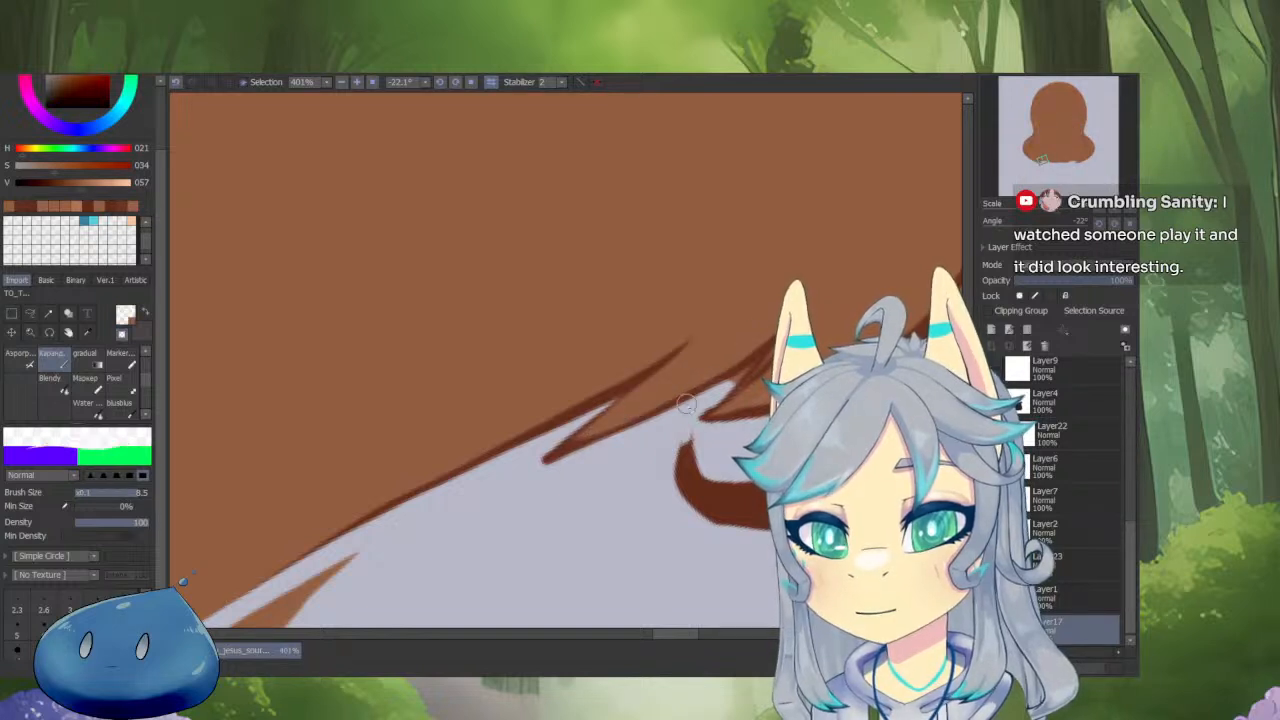
left_click_drag(747, 370, 711, 396)
right_click(745, 367)
scroll(747, 351, "down", 3)
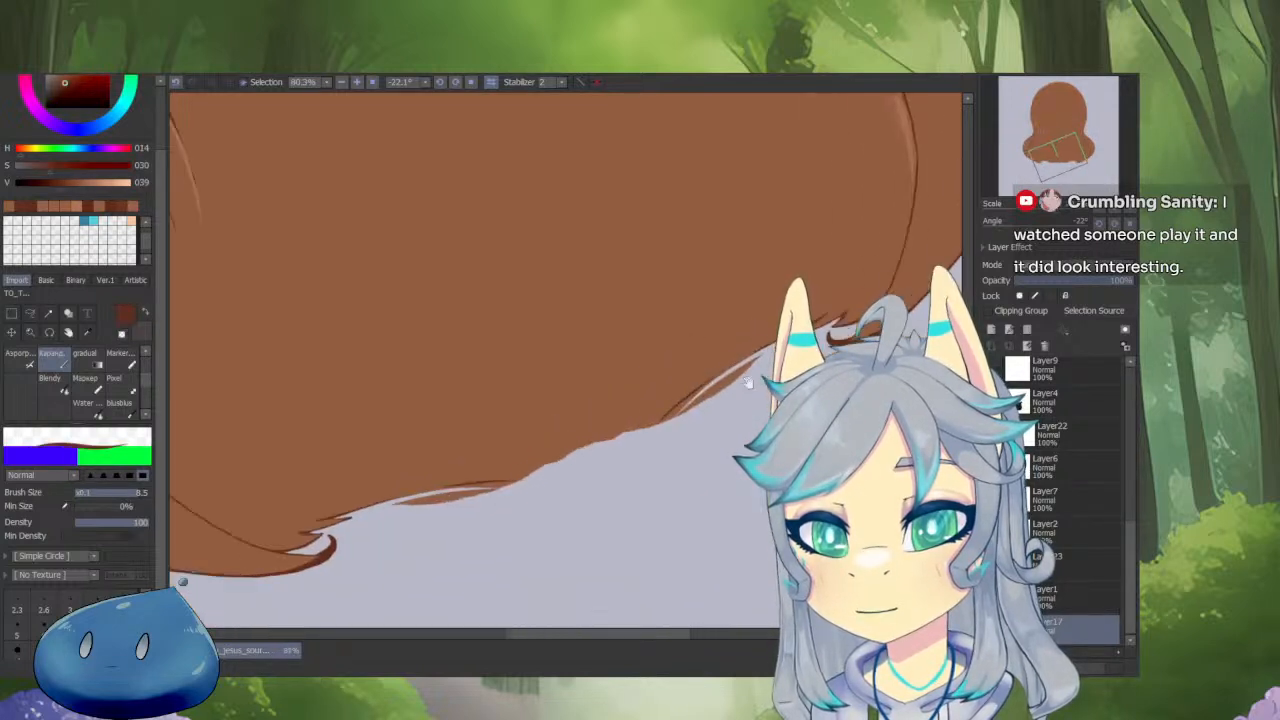
Enlarge the transparent brush to size 29 and erase the leftover hair outside the new lower outline.
scroll(820, 300, "up", 2)
key("minus")
key("ctrl+z")
key("ctrl+y")
key("bracketright")
key("bracketright")
key("bracketright")
key("bracketright")
key("bracketright")
key("bracketright")
key("bracketright")
key("bracketright")
key("bracketright")
key("bracketright")
key("bracketright")
key("bracketright")
key("bracketright")
key("bracketright")
key("bracketright")
key("bracketright")
key("bracketright")
key("bracketright")
key("bracketright")
key("bracketright")
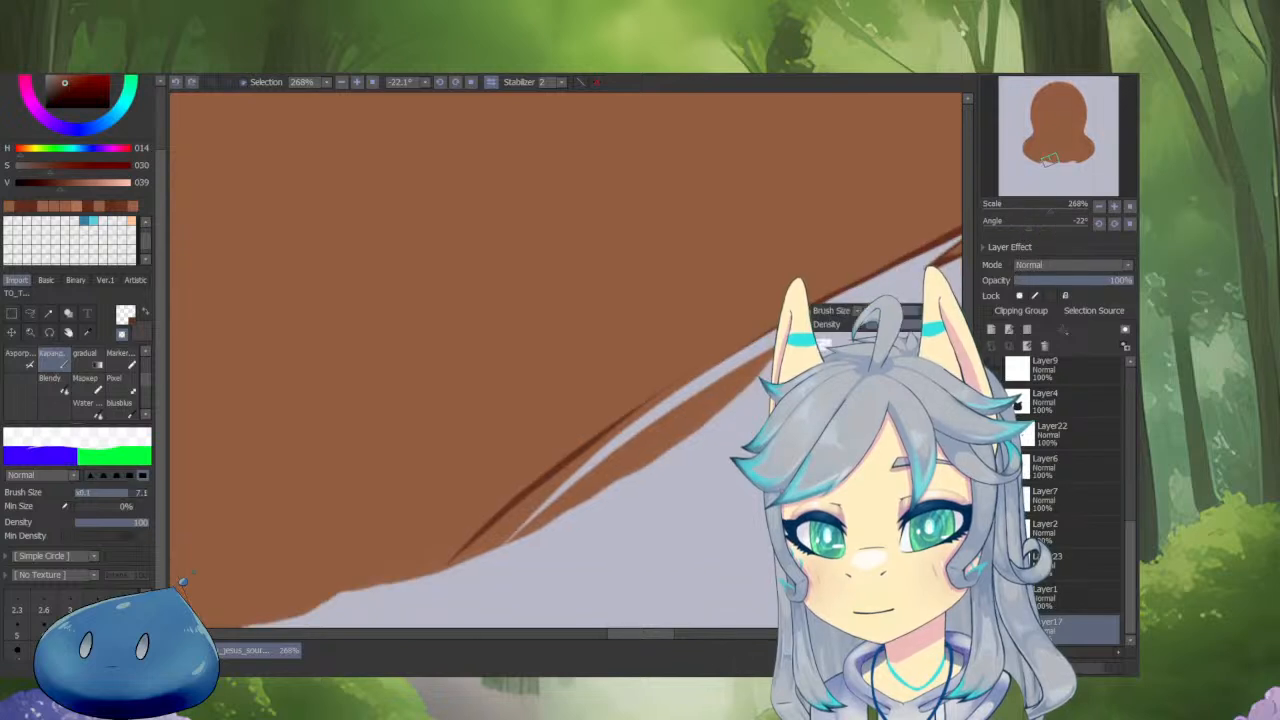
left_click_drag(785, 345, 530, 538)
left_click_drag(708, 423, 640, 468)
left_click_drag(502, 573, 579, 490)
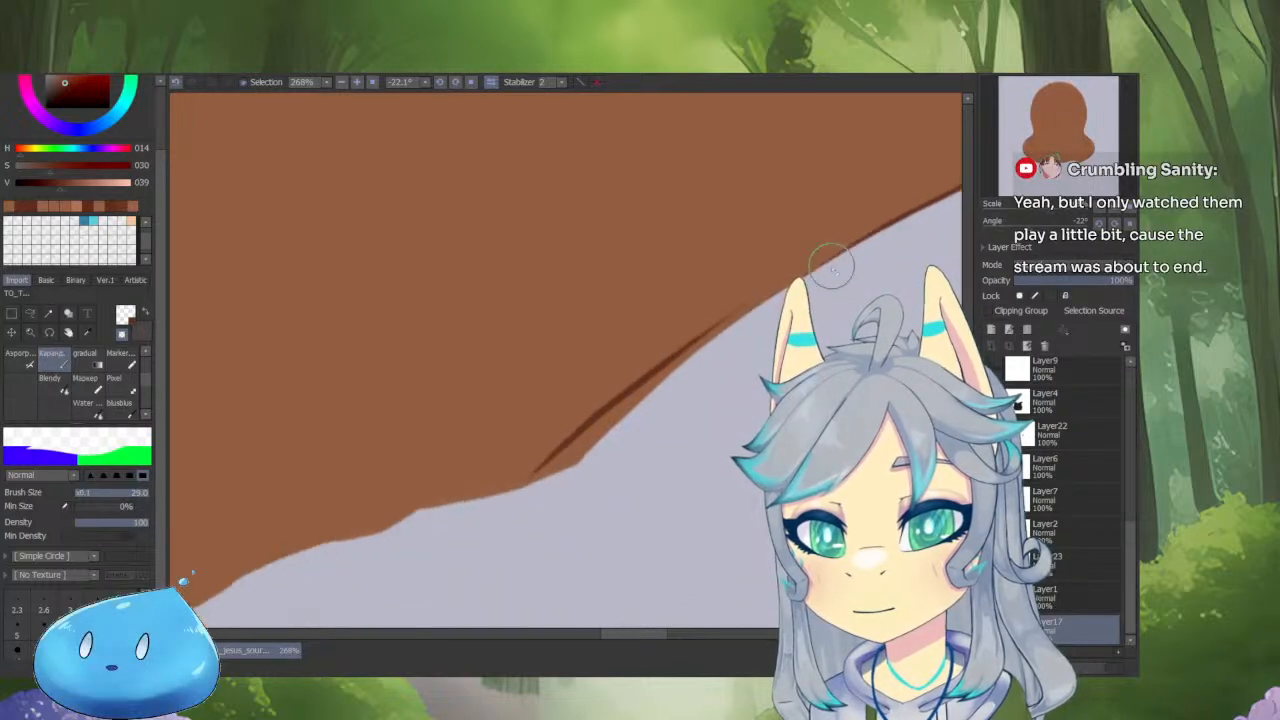
mouse_move(831, 266)
left_mouse_down()
mouse_move(623, 412)
mouse_move(514, 518)
left_mouse_up()
Extend the lower outline with sampled dark brown and draw a small hooked hair tip at its end.
right_click(677, 358)
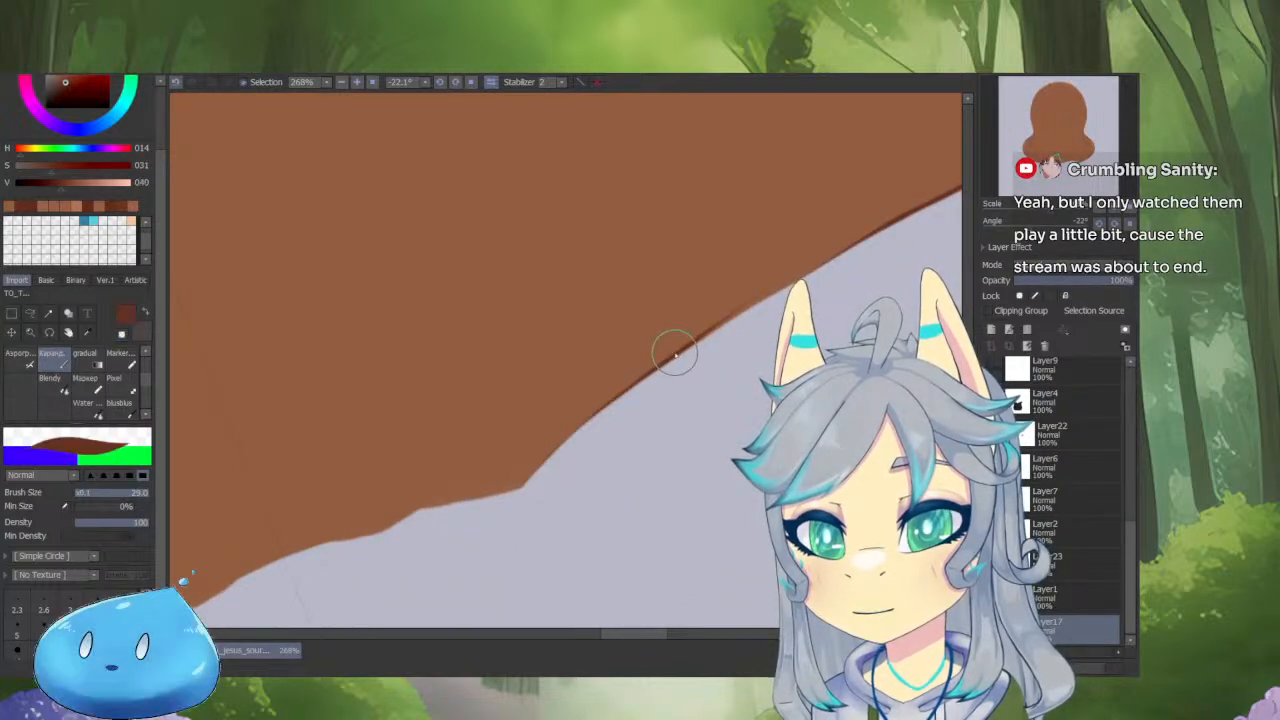
scroll(680, 364, "down", 3)
scroll(640, 384, "up", 2)
left_click_drag(770, 358, 697, 360)
left_click_drag(765, 305, 586, 458)
mouse_move(655, 385)
left_mouse_down()
mouse_move(592, 457)
mouse_move(599, 432)
mouse_move(597, 470)
left_mouse_up()
scroll(608, 430, "up", 3)
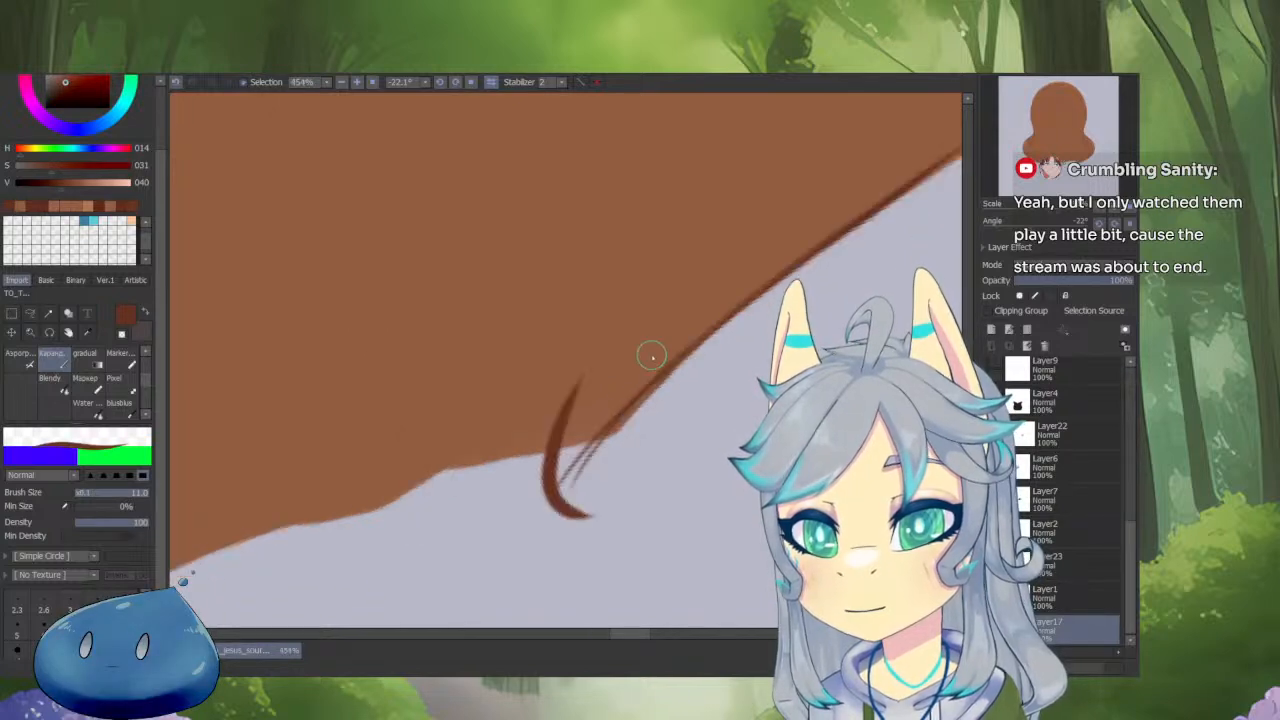
left_click_drag(651, 354, 624, 356)
mouse_move(641, 420)
left_mouse_down()
mouse_move(683, 363)
mouse_move(588, 488)
mouse_move(596, 526)
left_mouse_up()
mouse_move(560, 448)
left_mouse_down()
mouse_move(592, 528)
mouse_move(612, 524)
left_mouse_up()
mouse_move(566, 470)
left_mouse_down()
mouse_move(615, 526)
mouse_move(570, 525)
mouse_move(644, 496)
left_mouse_up()
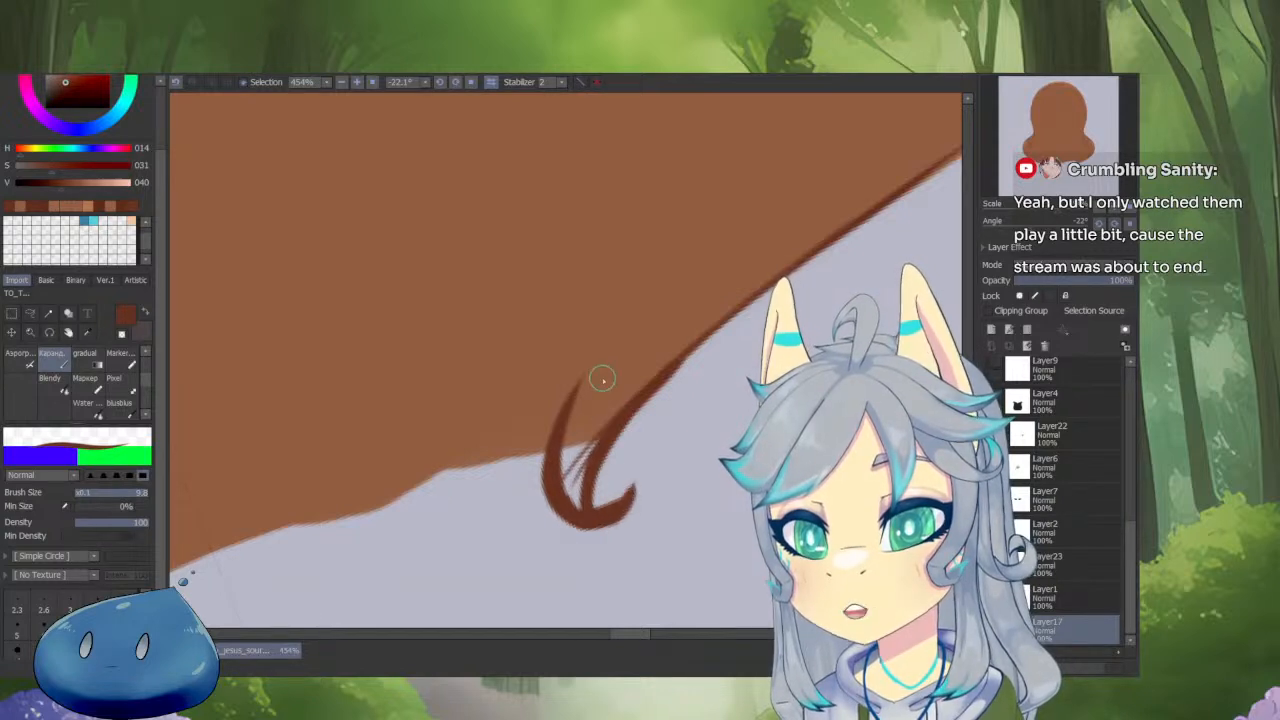
Fill the hooked tip with sampled hair brown, resample the dark brown and check the whole back hair.
left_click(600, 378, "alt")
mouse_move(578, 386)
left_mouse_down()
mouse_move(556, 490)
mouse_move(572, 484)
left_mouse_up()
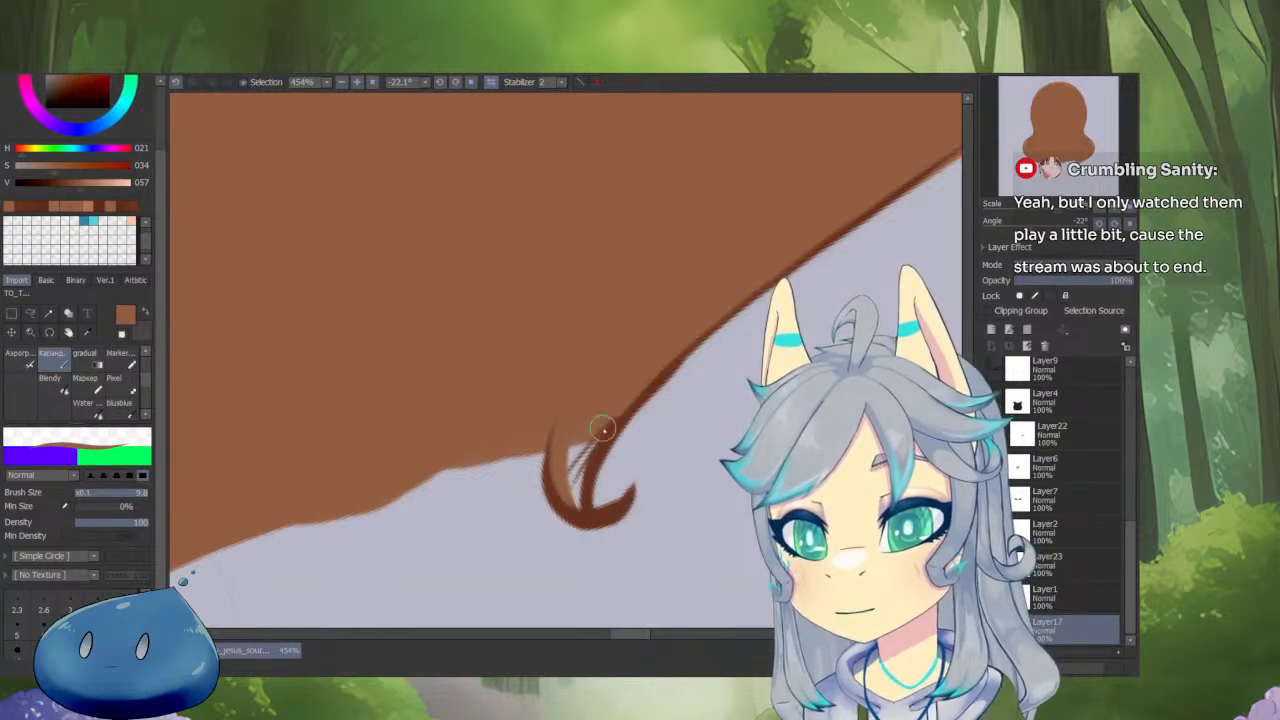
mouse_move(612, 410)
left_mouse_down()
mouse_move(568, 518)
mouse_move(564, 506)
left_mouse_up()
left_click_drag(588, 464, 582, 508)
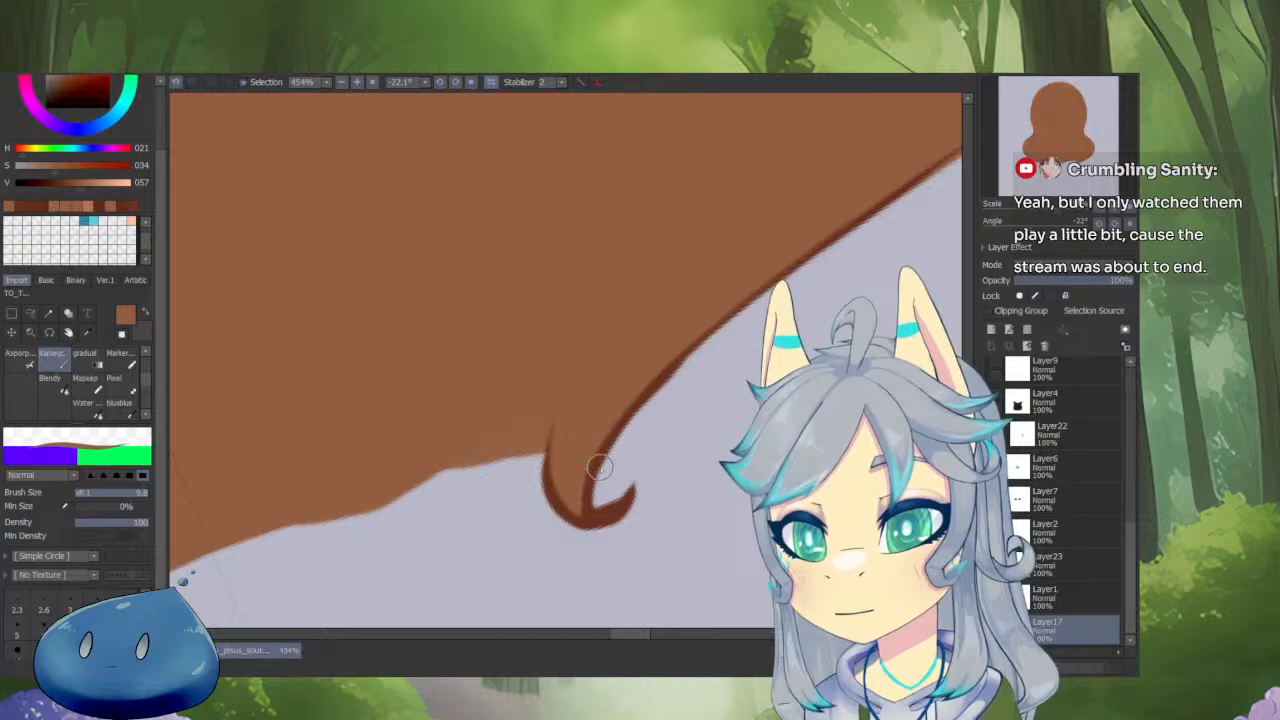
left_click(601, 463, "alt")
scroll(625, 455, "down", 10)
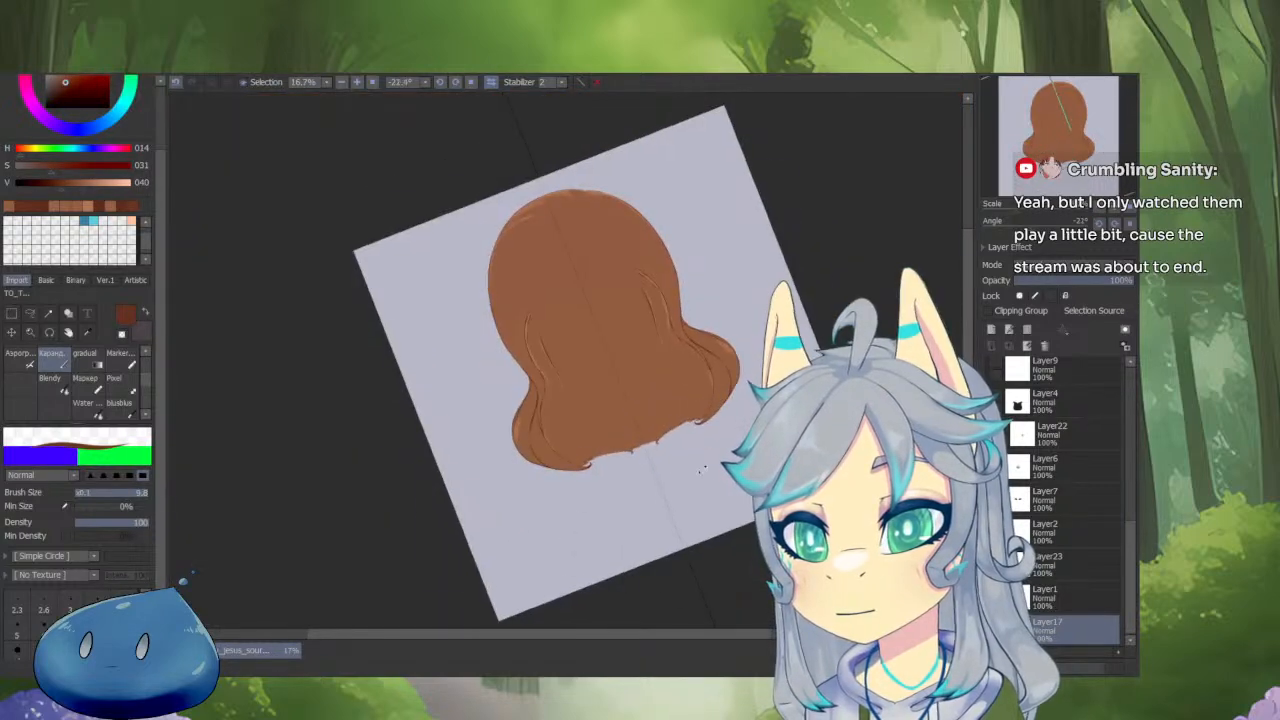
left_click_drag(620, 400, 669, 362)
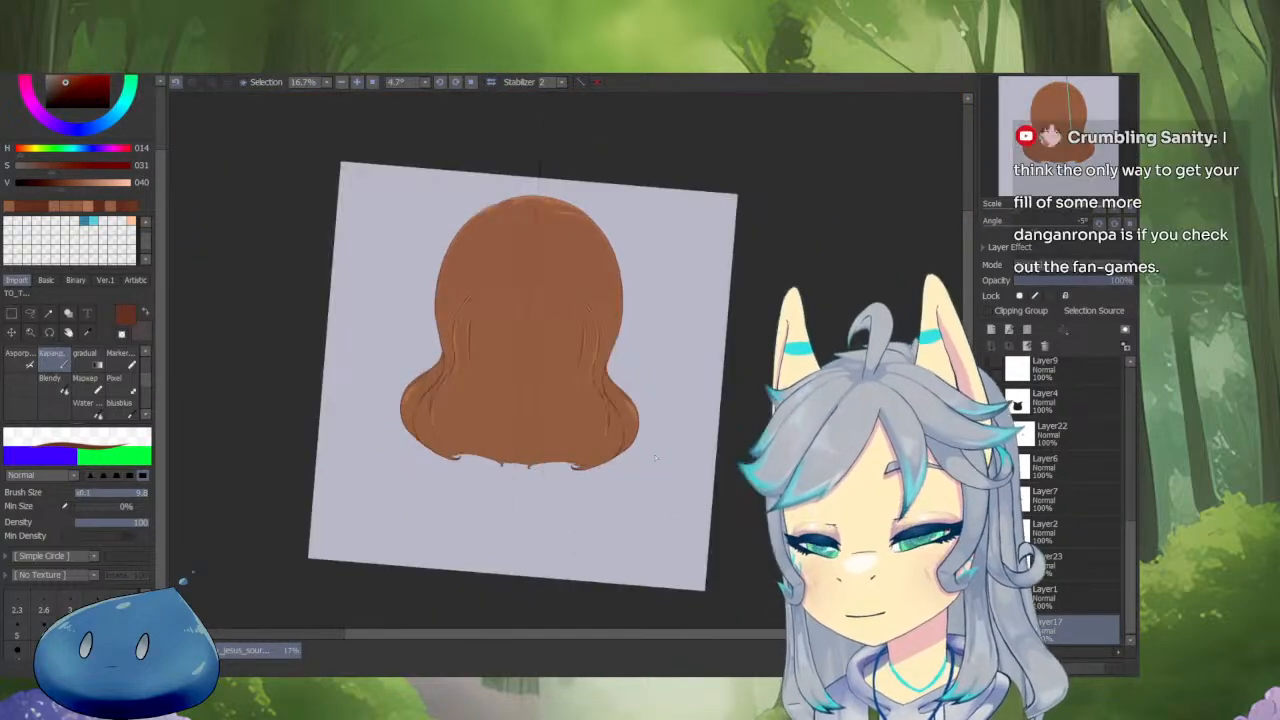
Try selecting the empty area around the back hair with the Magic Wand, and clear the selection.
key("w")
left_click(748, 556)
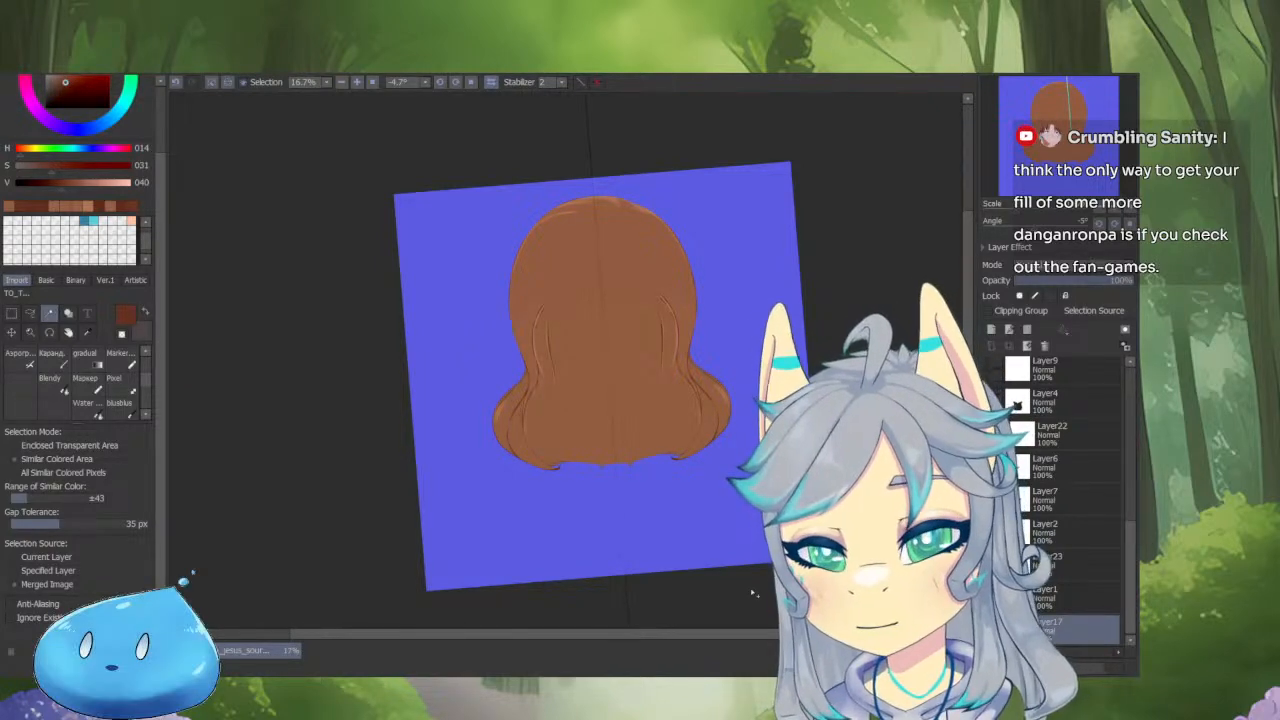
key("ctrl+d")
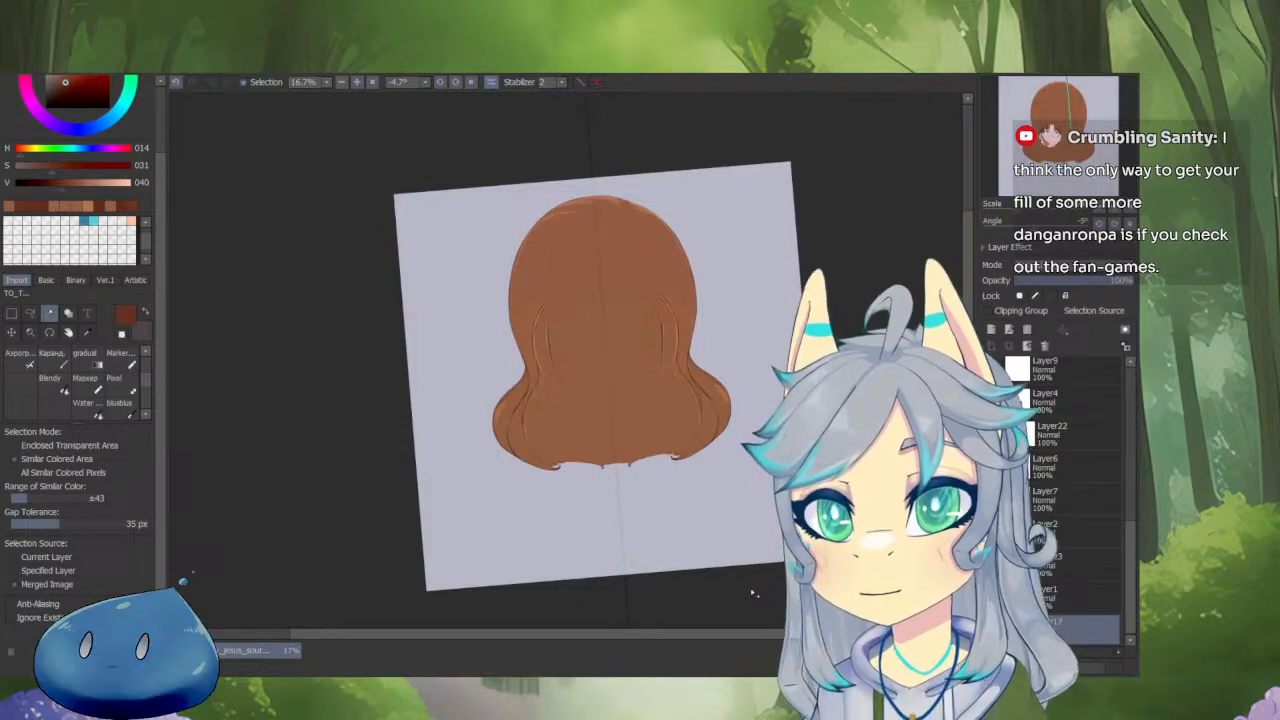
Isolate the trouser layer and Layer1 in turn, and examine the sleeve cuff and hand on Layer1 up close.
key("v")
left_click(1085, 596)
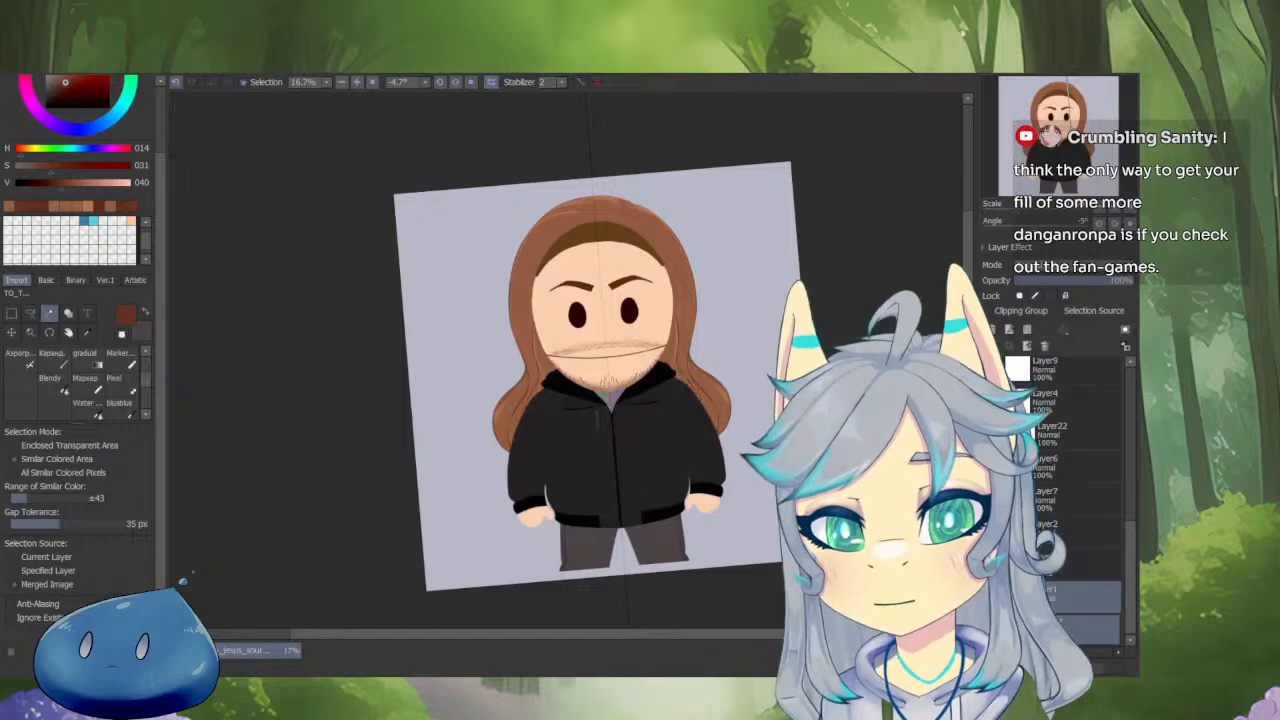
key("v")
left_click(1085, 563)
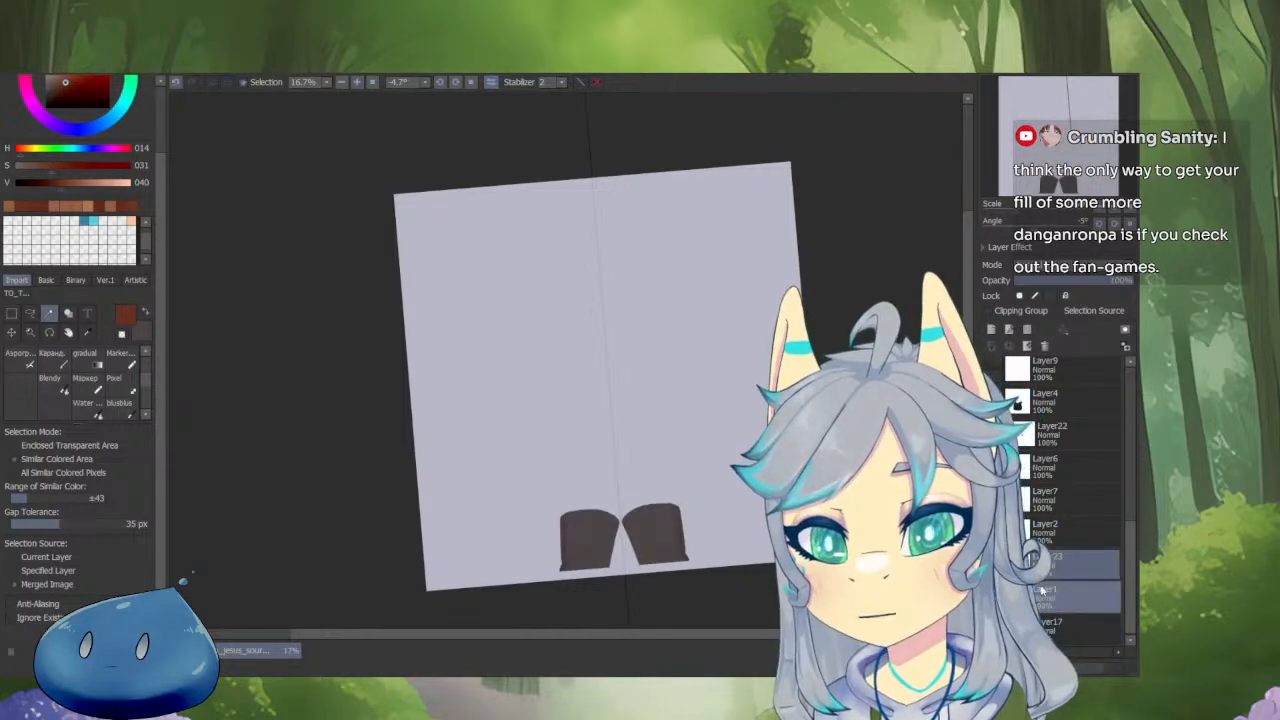
left_click(1085, 596)
scroll(480, 330, "up", 2)
key("v")
scroll(700, 450, "up", 5)
left_click_drag(649, 460, 689, 400)
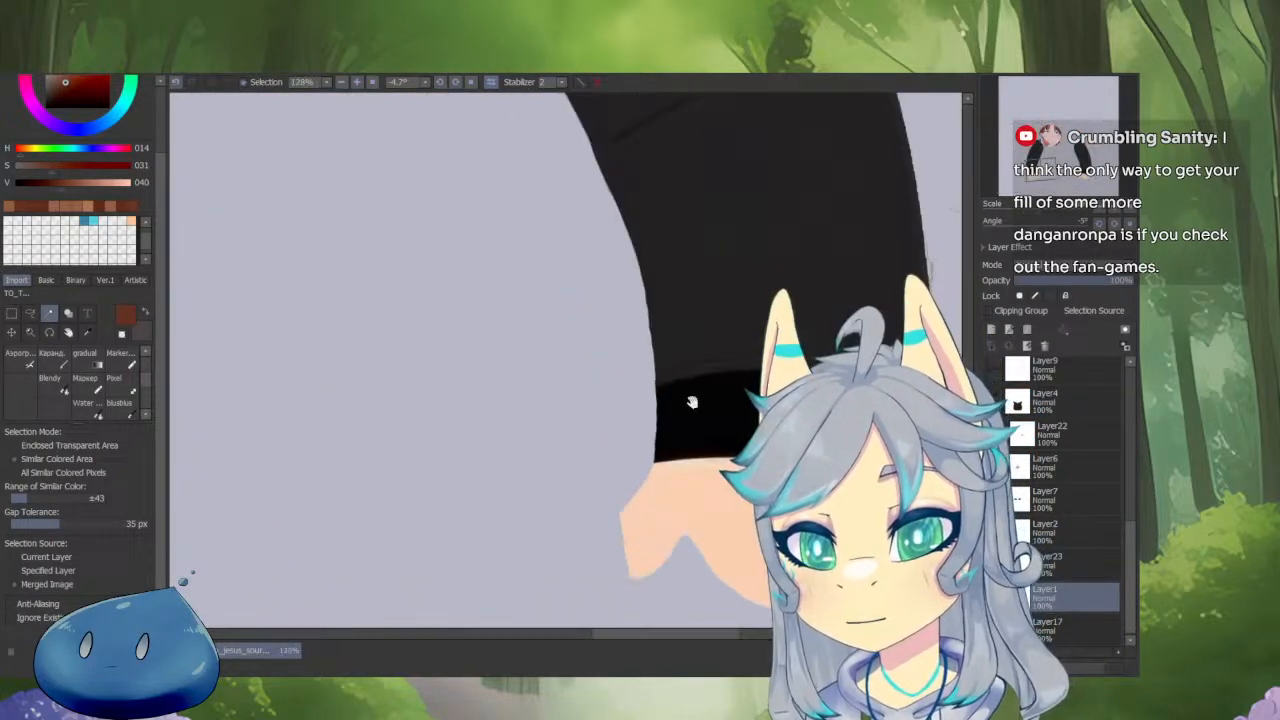
scroll(700, 450, "up", 6)
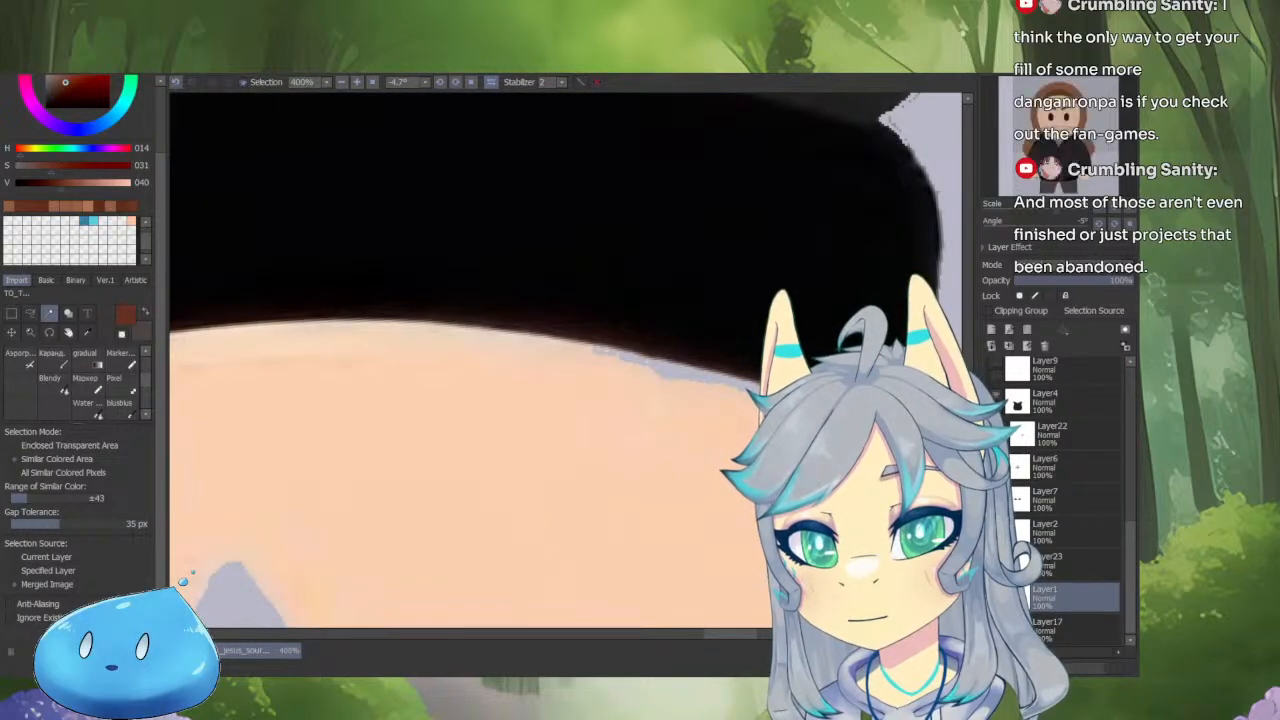
Return to the pencil brush with all layers shown and undo the last three changes.
key("n")
key("v")
key("ctrl+z")
key("ctrl+z")
key("ctrl+z")
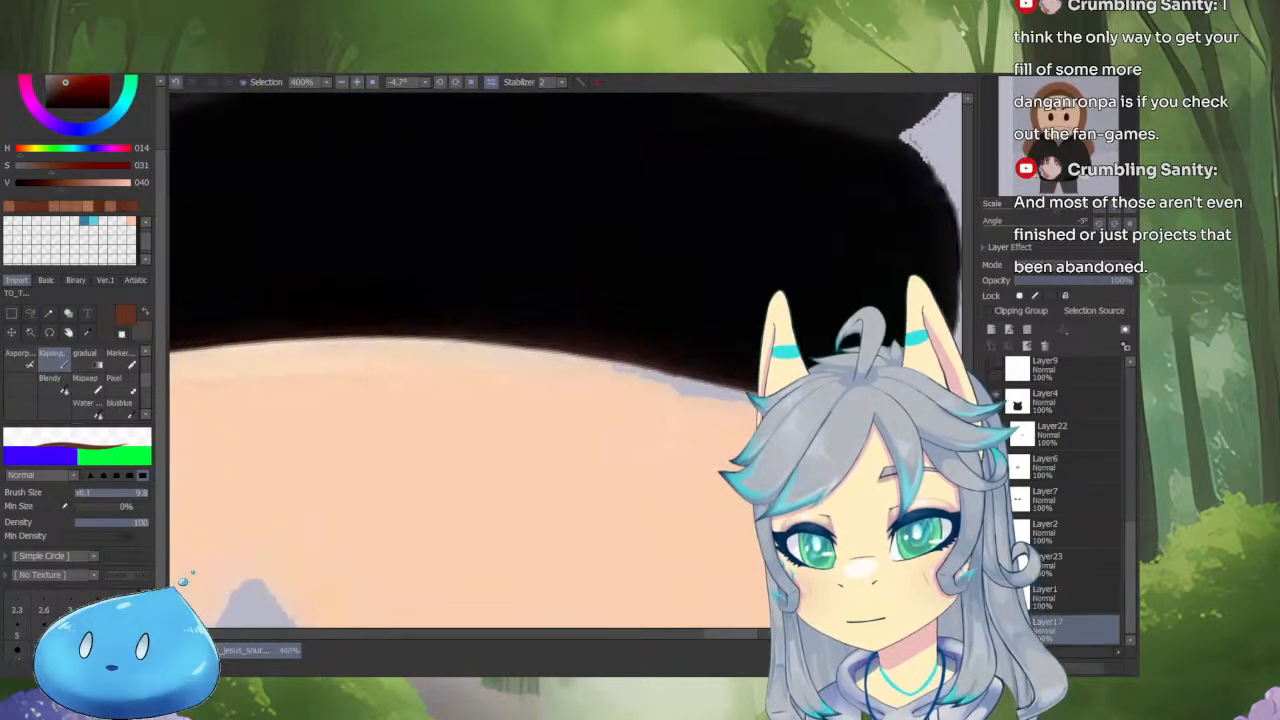
Set the pencil colour to a coral red with hue 10, saturation 62 and value 94.
left_click(131, 220)
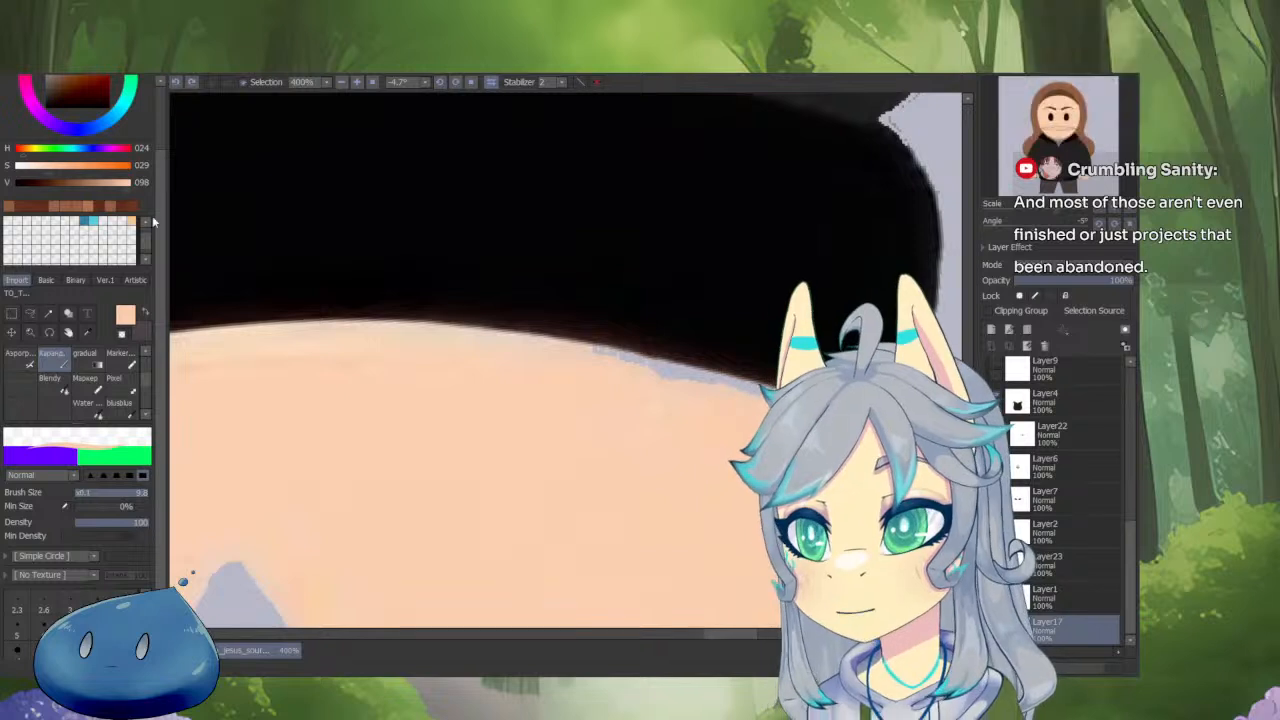
left_click_drag(158, 208, 158, 142)
left_click(37, 119)
left_click(78, 126)
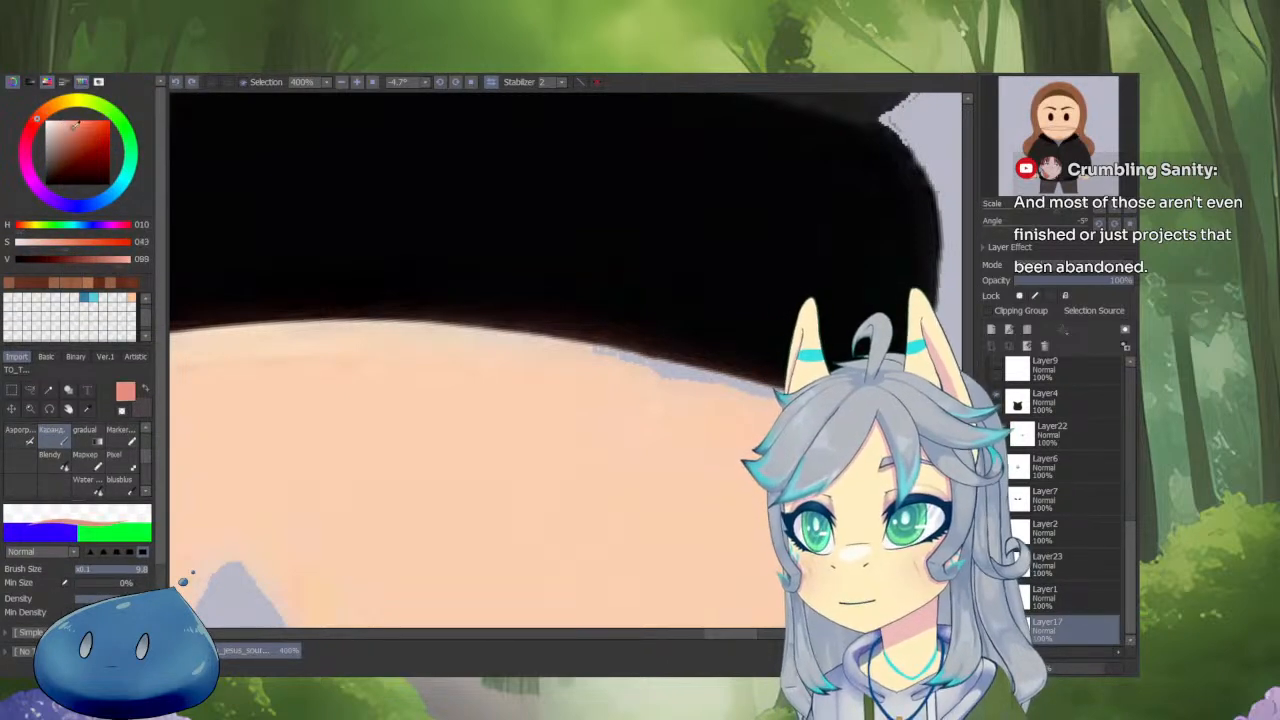
left_click(83, 121)
left_click(86, 125)
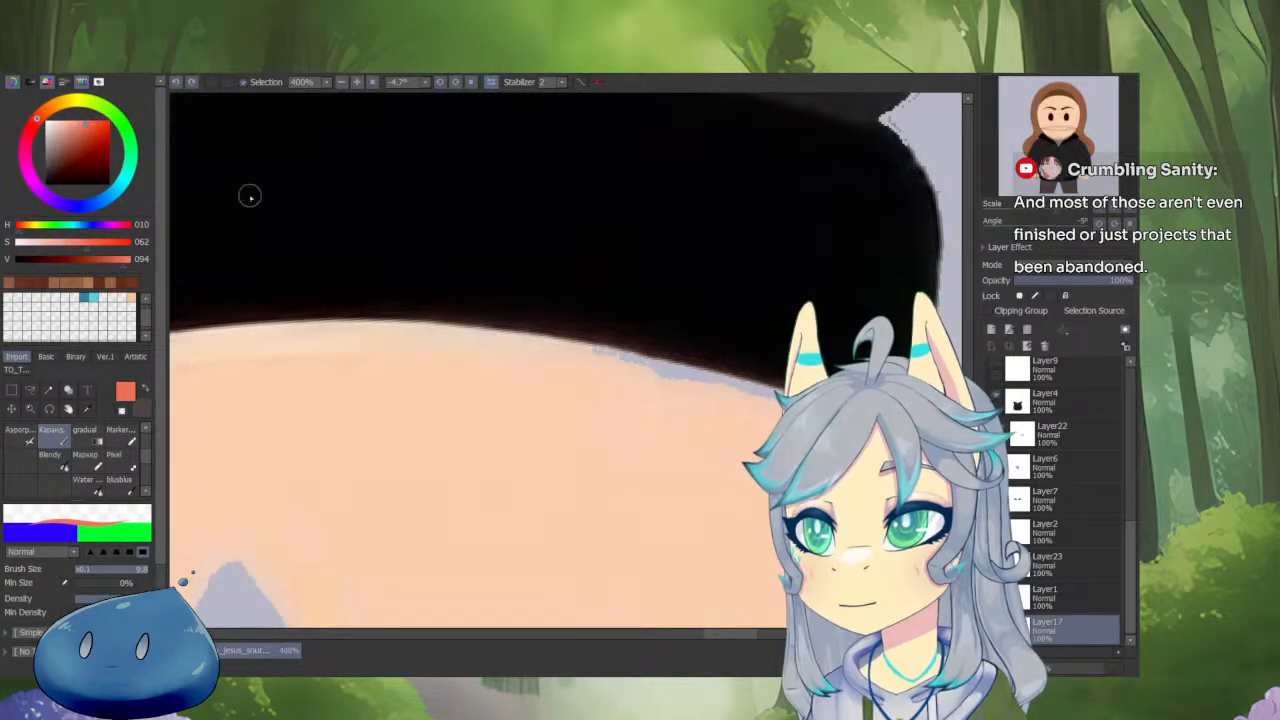
Adjust the pencil brush to size 4.4 for outlining the hand, starting at the thumb's corner below the cuff.
left_click_drag(249, 197, 581, 152)
key("bracketleft")
key("bracketleft")
key("bracketleft")
key("bracketleft")
key("bracketleft")
key("bracketleft")
key("bracketleft")
key("bracketleft")
key("bracketleft")
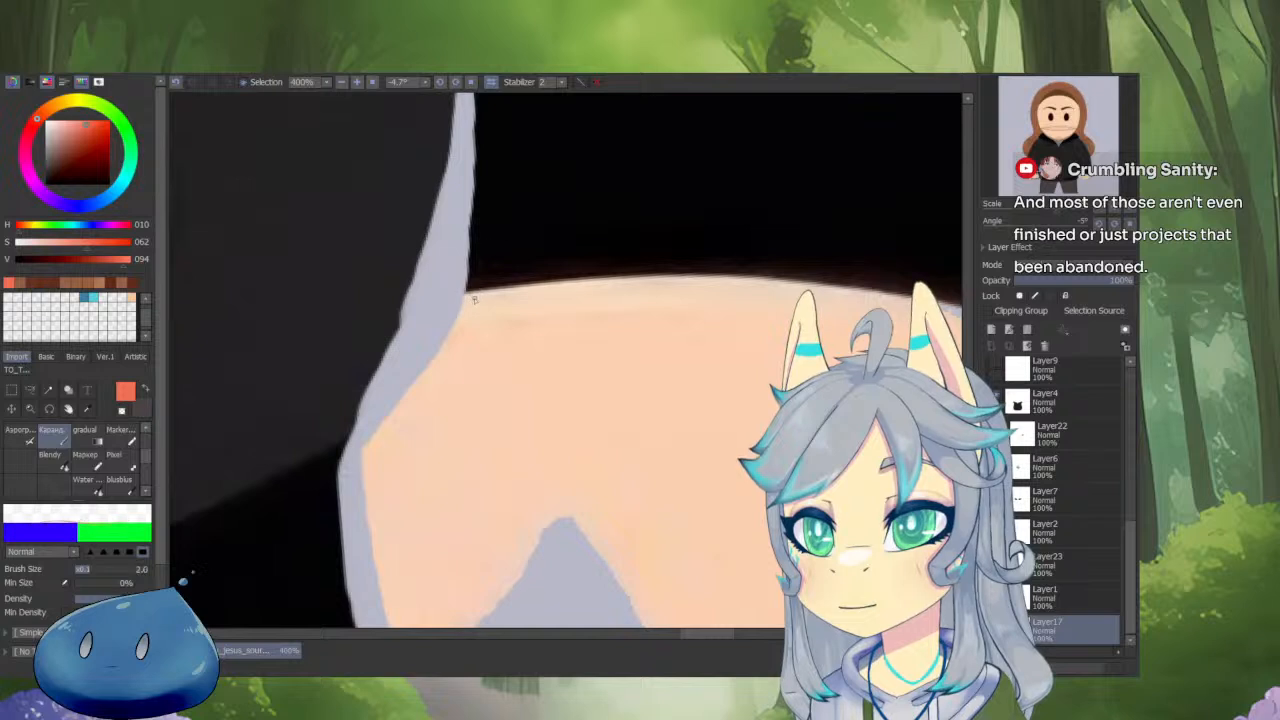
left_click_drag(474, 294, 488, 289)
key("minus")
key("minus")
key("bracketleft")
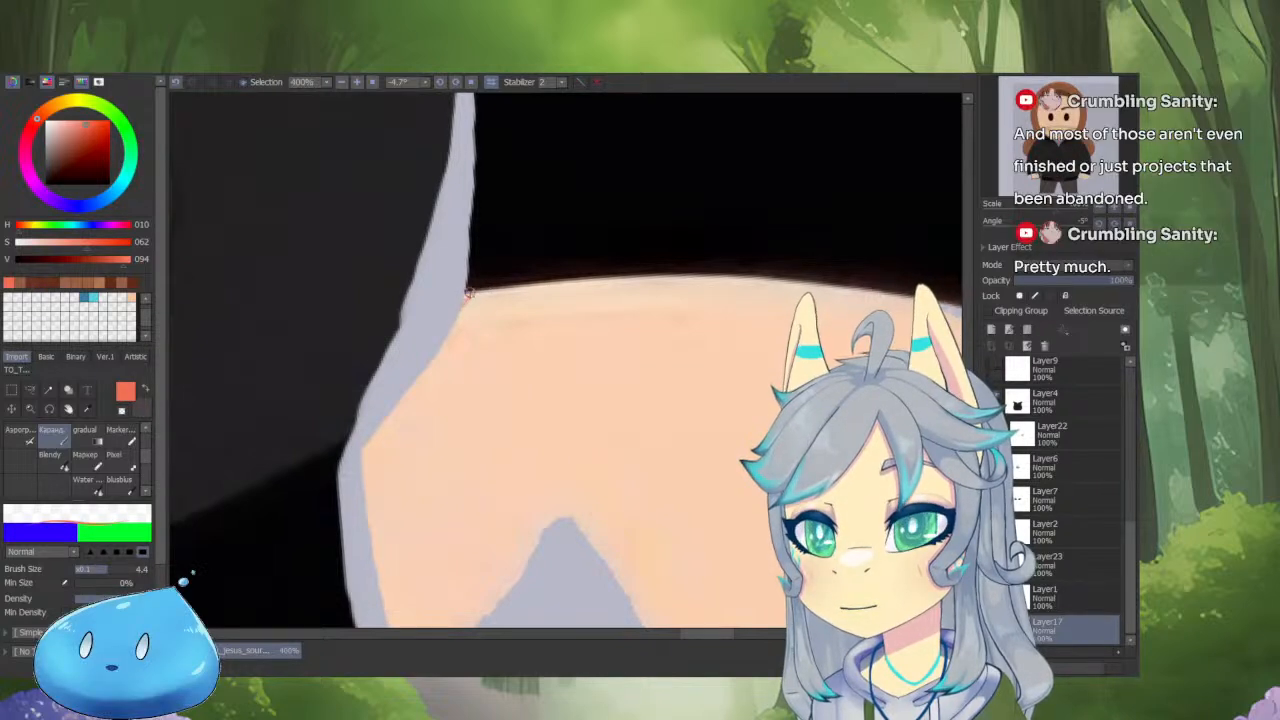
Darken the colour to reddish brown, outline the thumb's outer edge down from the cuff, and trim the line with transparent colour.
left_click_drag(470, 294, 414, 375)
left_click_drag(85, 122, 68, 157)
mouse_move(441, 325)
left_mouse_down()
mouse_move(463, 287)
mouse_move(390, 440)
mouse_move(408, 585)
left_mouse_up()
key("x")
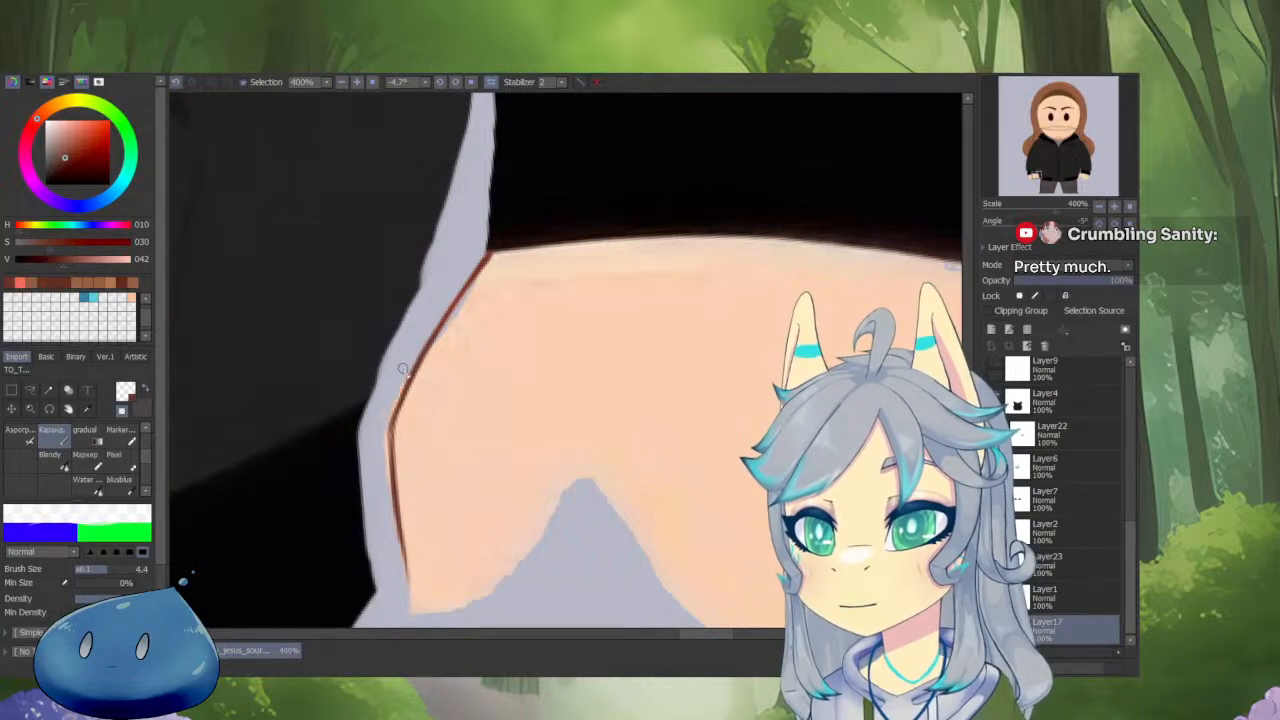
left_click_drag(388, 411, 398, 594)
left_click_drag(406, 497, 403, 416)
key("x")
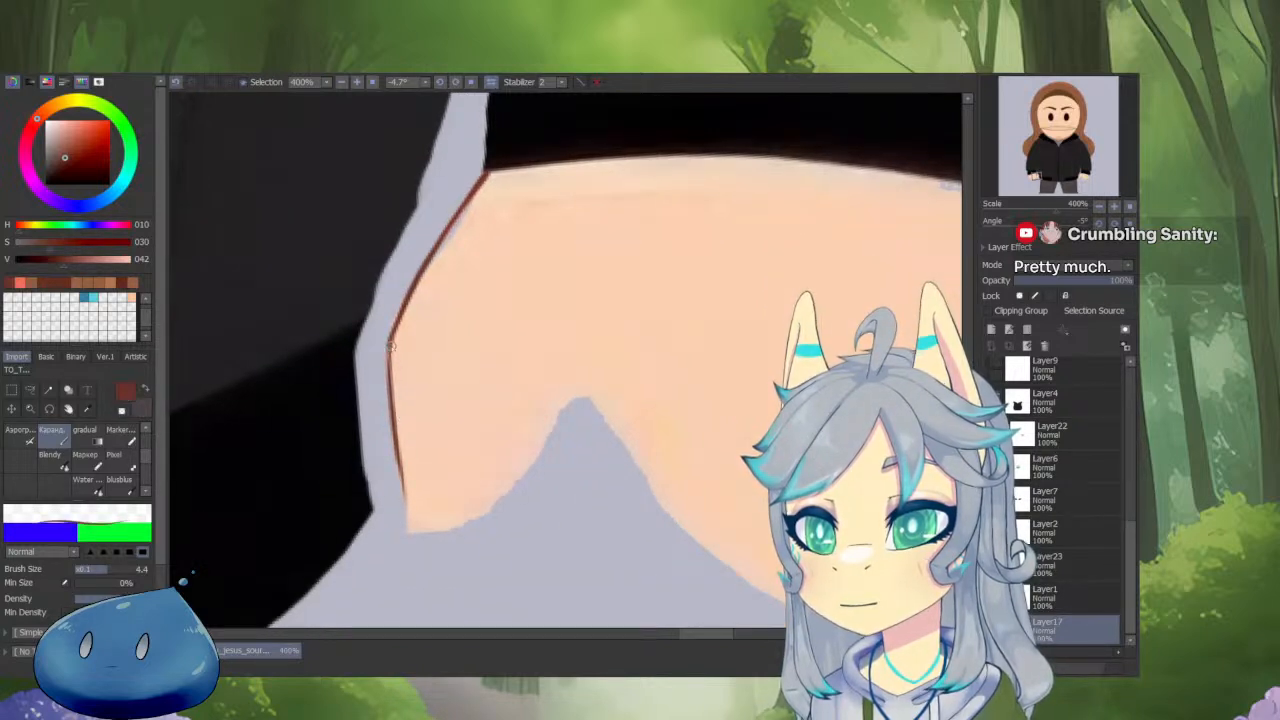
Outline the thumb's tip and underside, and continue the dark reddish-brown line around the notch between thumb and palm.
mouse_move(389, 343)
left_mouse_down()
mouse_move(410, 530)
mouse_move(458, 524)
mouse_move(522, 470)
mouse_move(567, 402)
mouse_move(643, 418)
mouse_move(624, 438)
left_mouse_up()
left_click_drag(624, 438, 582, 387)
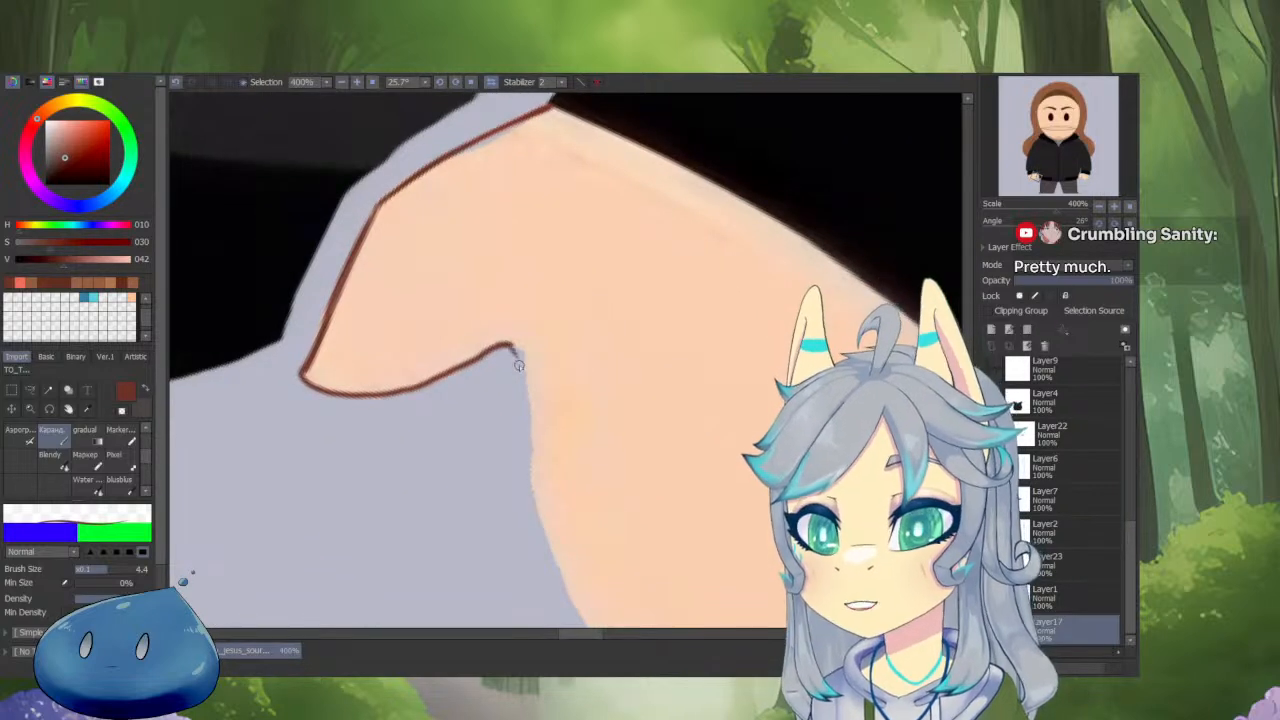
mouse_move(507, 342)
left_mouse_down()
mouse_move(525, 356)
mouse_move(530, 478)
left_mouse_up()
left_click_drag(528, 386, 543, 527)
left_click_drag(602, 420, 582, 318)
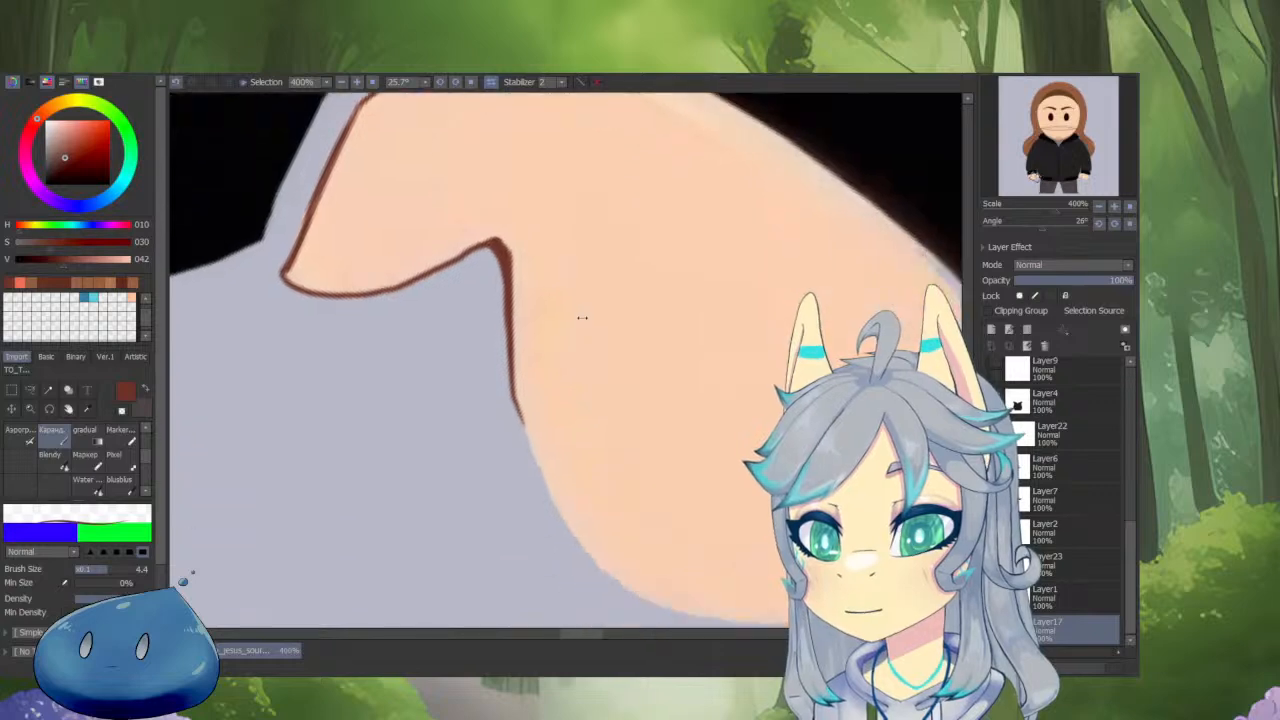
Outline the palm's far side from the cuff corner and close the line around the rounded lower edge to the thumb notch.
scroll(582, 317, "down", 5)
scroll(782, 345, "up", 5)
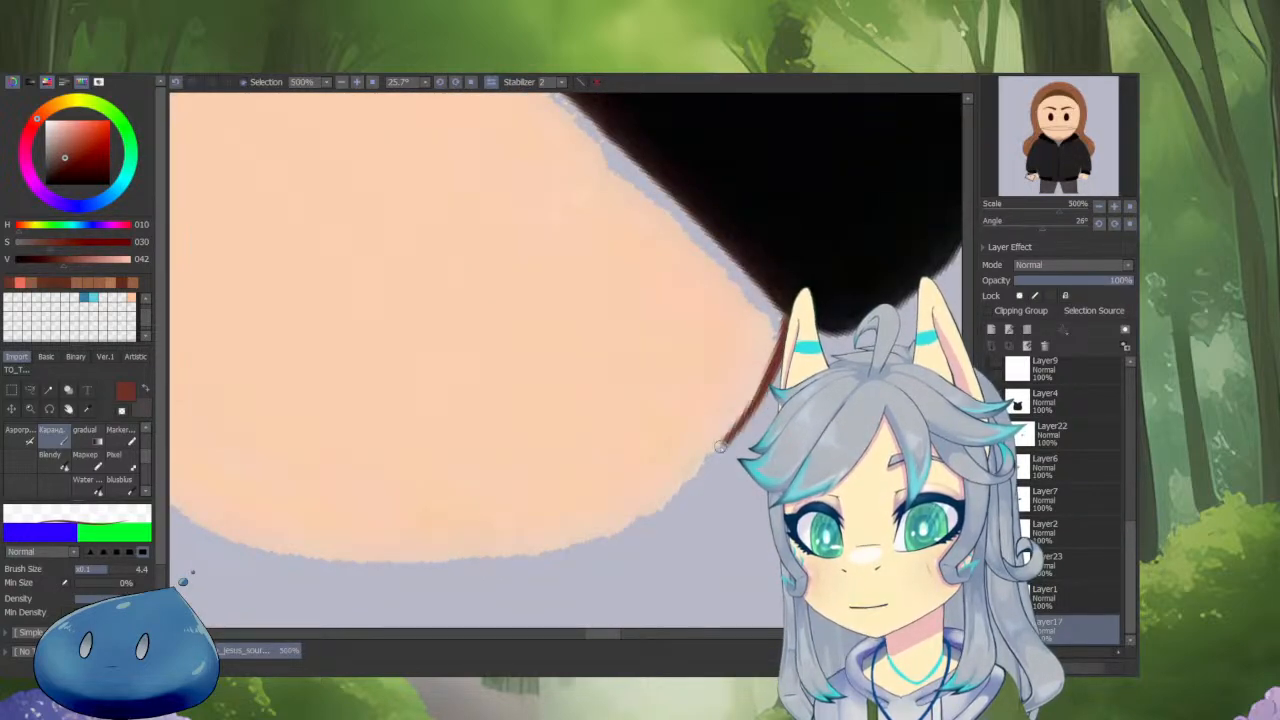
mouse_move(720, 446)
left_mouse_down()
mouse_move(602, 526)
mouse_move(610, 536)
mouse_move(719, 422)
mouse_move(751, 307)
mouse_move(656, 508)
left_mouse_up()
scroll(676, 444, "down", 6)
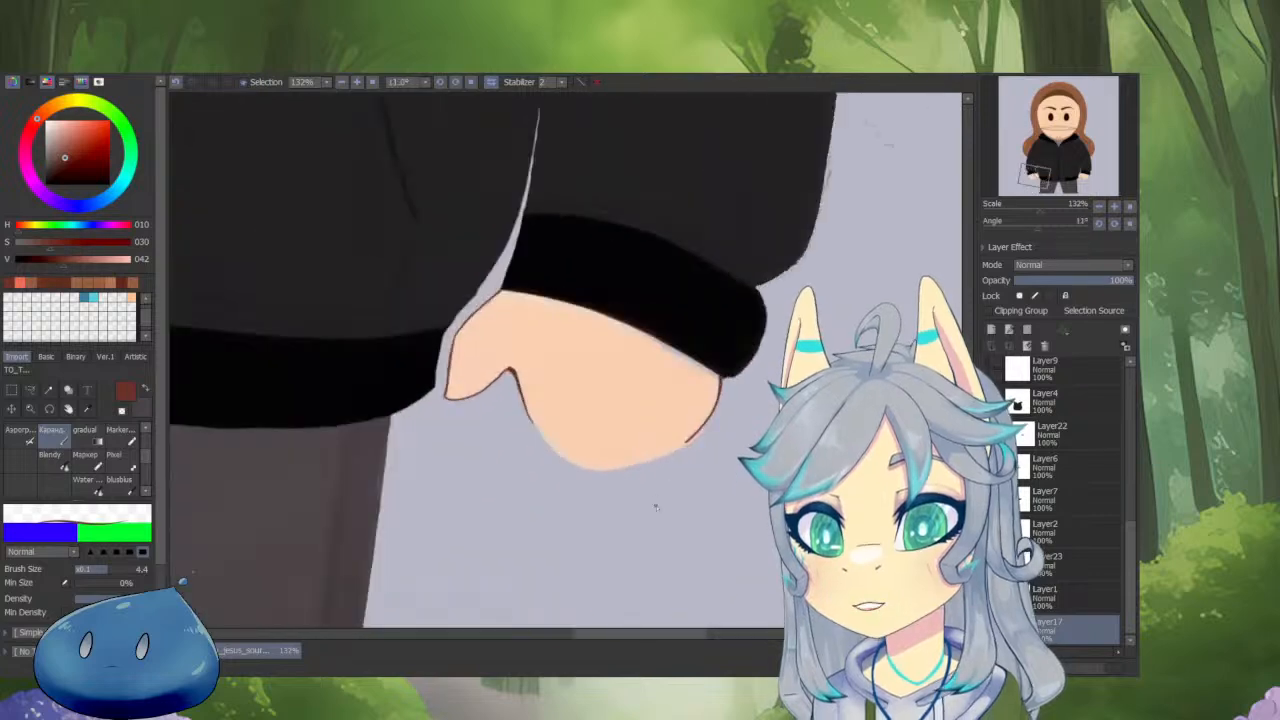
key("h")
left_click_drag(572, 460, 472, 505)
mouse_move(396, 312)
left_mouse_down()
mouse_move(476, 291)
mouse_move(446, 405)
mouse_move(480, 357)
left_mouse_up()
mouse_move(433, 335)
left_mouse_down()
mouse_move(457, 266)
mouse_move(449, 360)
left_mouse_up()
mouse_move(443, 258)
left_mouse_down()
mouse_move(449, 378)
mouse_move(441, 271)
mouse_move(470, 425)
mouse_move(440, 307)
mouse_move(461, 411)
mouse_move(533, 503)
mouse_move(623, 522)
mouse_move(711, 356)
left_mouse_up()
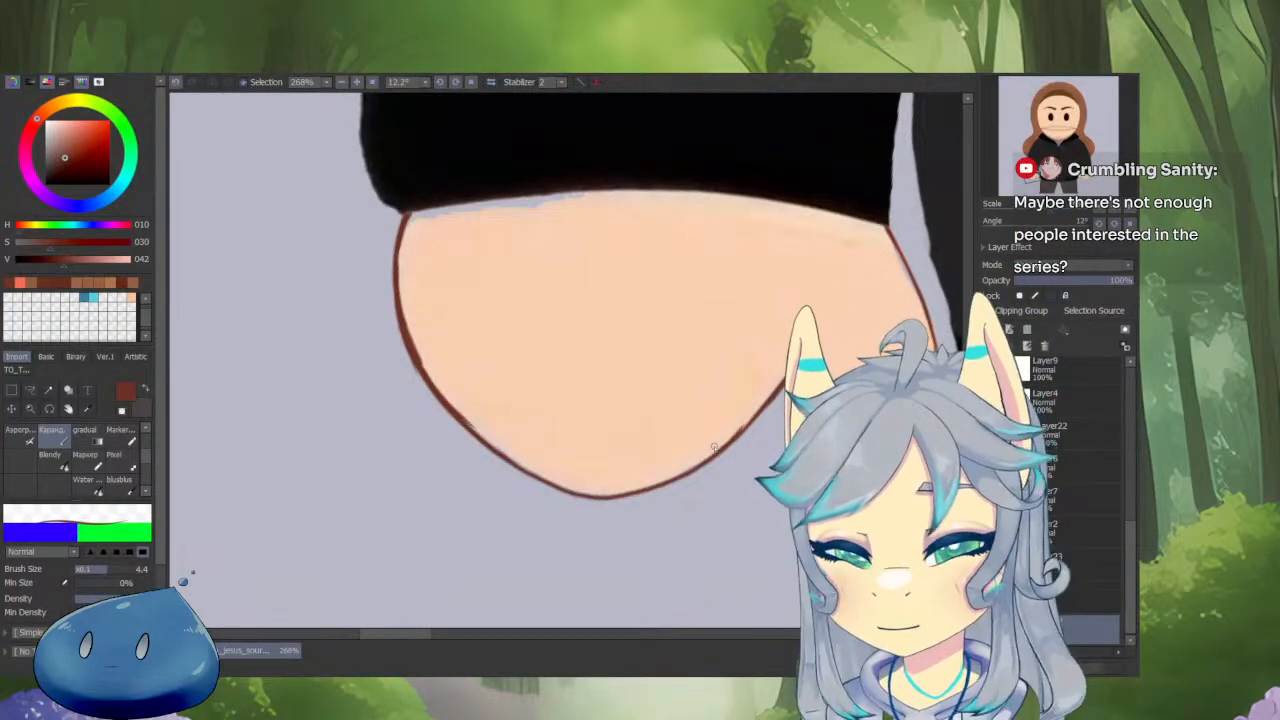
left_click_drag(762, 398, 850, 398)
Sample the hand's skin tone and paint along the inside of the lower outline to even out its thickness.
left_click(630, 500, "alt")
mouse_move(600, 530)
left_mouse_down()
mouse_move(646, 510)
mouse_move(517, 569)
left_mouse_up()
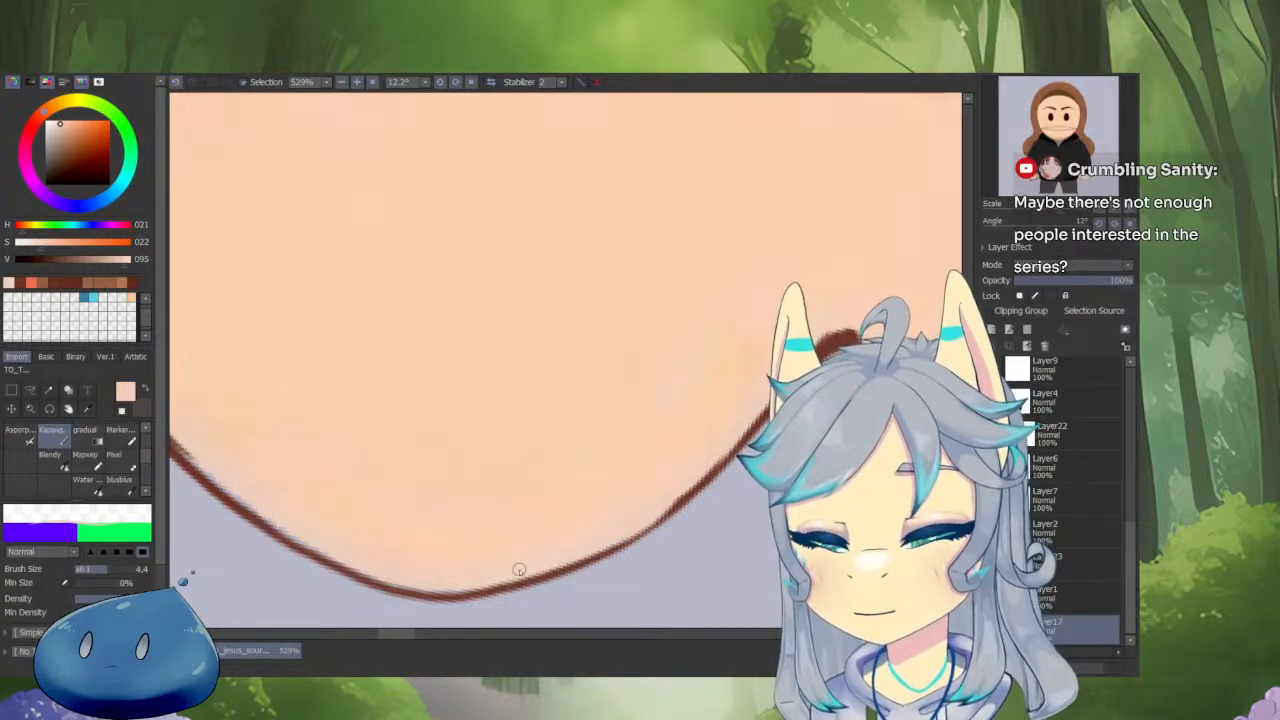
left_click_drag(706, 468, 563, 566)
key("ctrl+z")
mouse_move(690, 485)
left_mouse_down()
mouse_move(592, 549)
mouse_move(490, 587)
left_mouse_up()
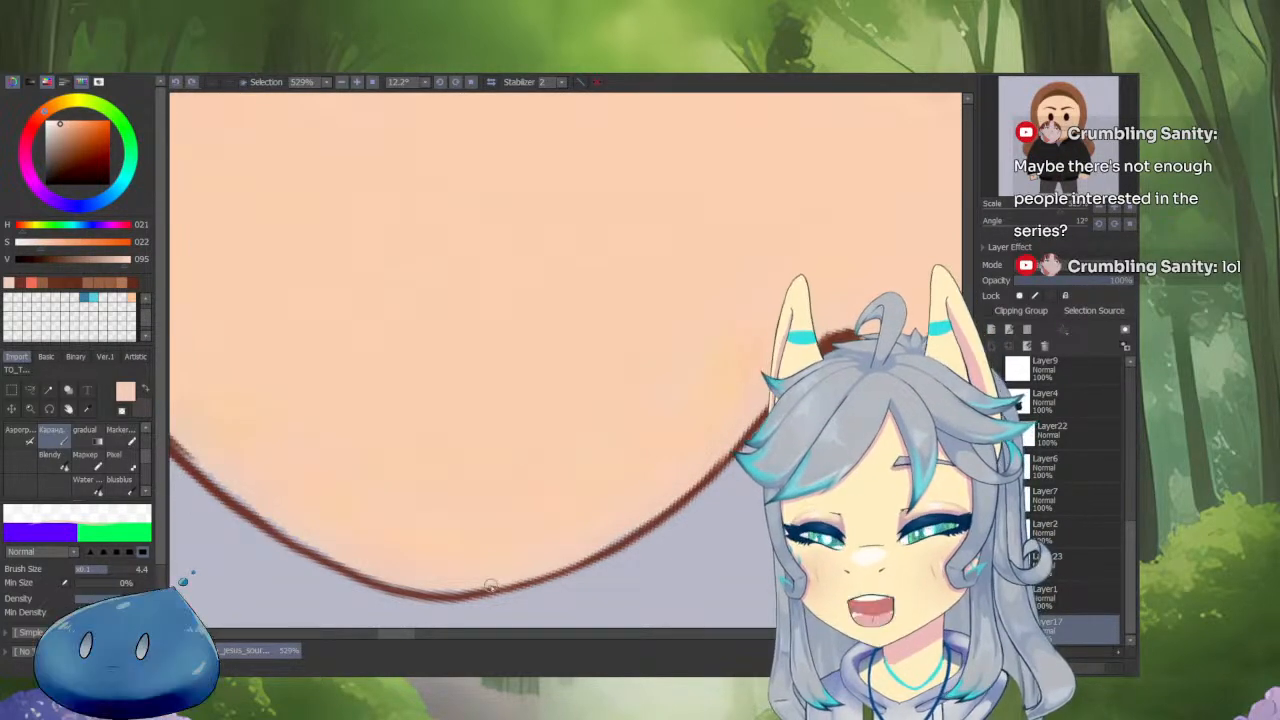
mouse_move(616, 566)
left_mouse_down()
mouse_move(686, 506)
mouse_move(703, 463)
mouse_move(540, 590)
left_mouse_up()
Thin the outline along the palm's outer side with skin tone, and trim its outer edge with transparent colour.
mouse_move(545, 585)
left_mouse_down()
mouse_move(385, 490)
mouse_move(345, 335)
left_mouse_up()
mouse_move(390, 270)
left_mouse_down()
mouse_move(479, 431)
mouse_move(451, 440)
mouse_move(455, 490)
left_mouse_up()
left_click_drag(480, 297, 510, 269)
mouse_move(510, 269)
left_mouse_down()
mouse_move(451, 419)
mouse_move(377, 507)
left_mouse_up()
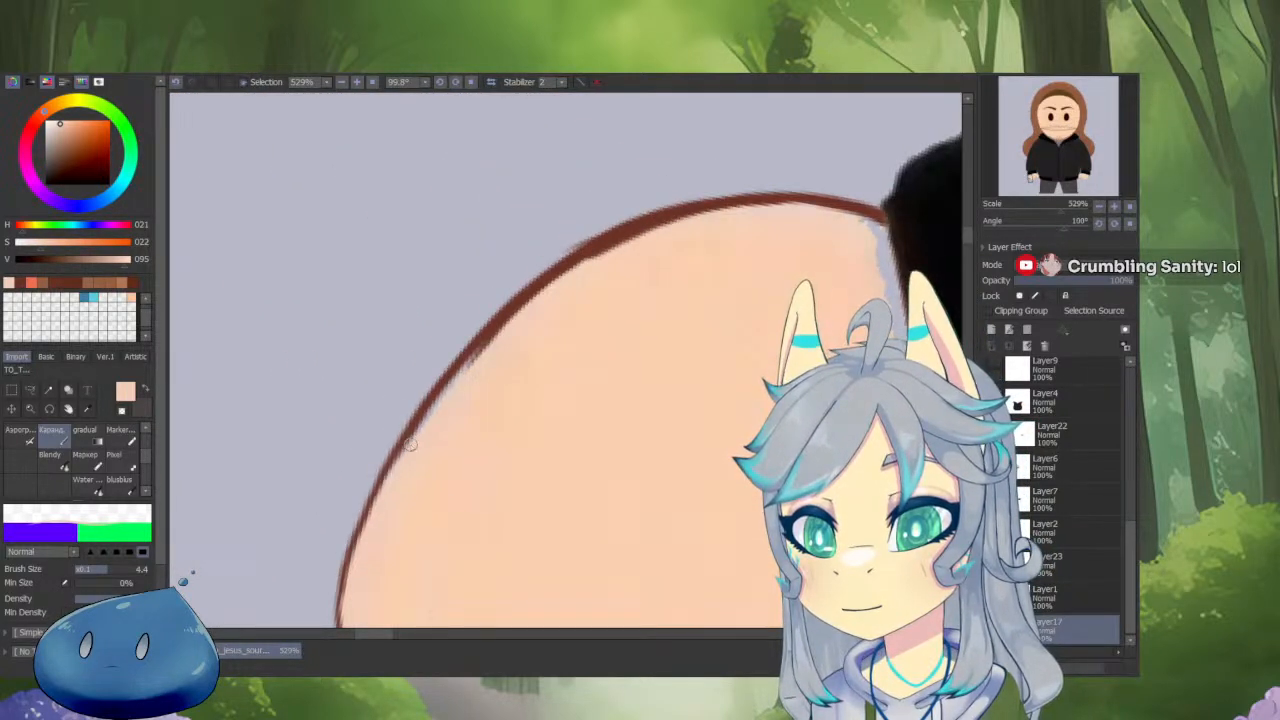
mouse_move(410, 446)
left_mouse_down()
mouse_move(477, 353)
mouse_move(608, 251)
mouse_move(753, 209)
left_mouse_up()
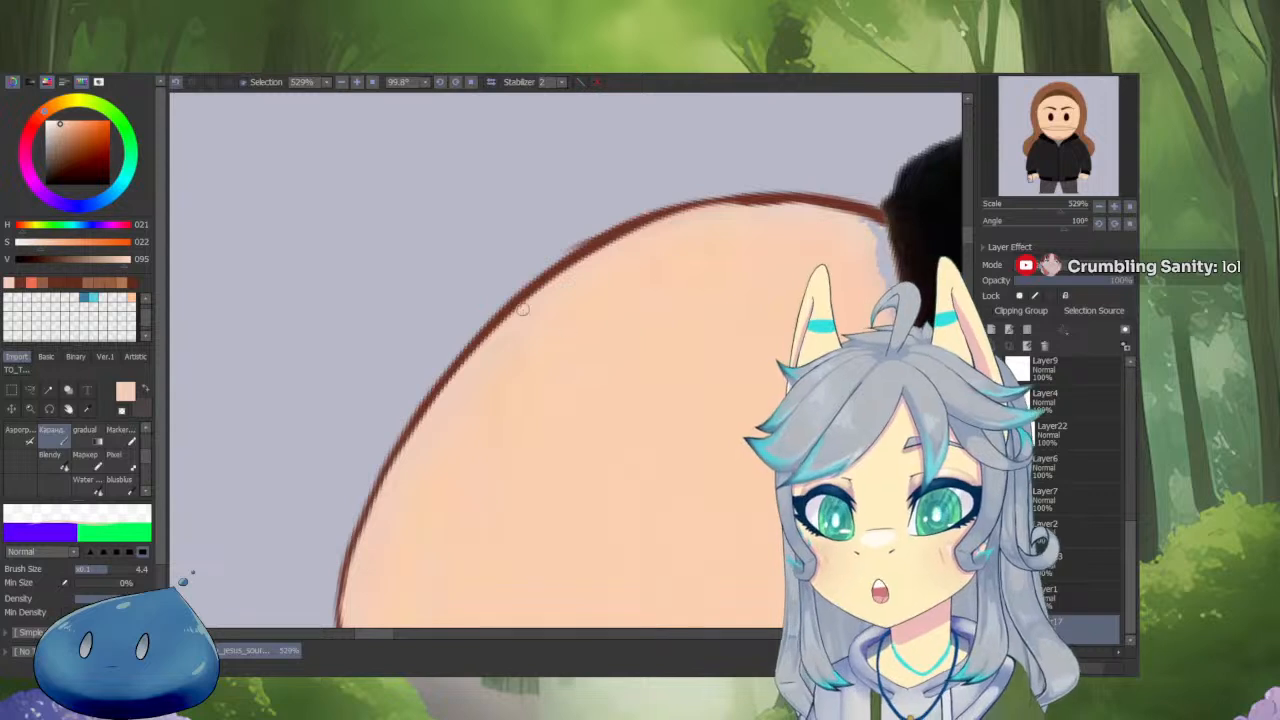
key("minus")
mouse_move(402, 406)
left_mouse_down()
mouse_move(429, 366)
mouse_move(615, 231)
left_mouse_up()
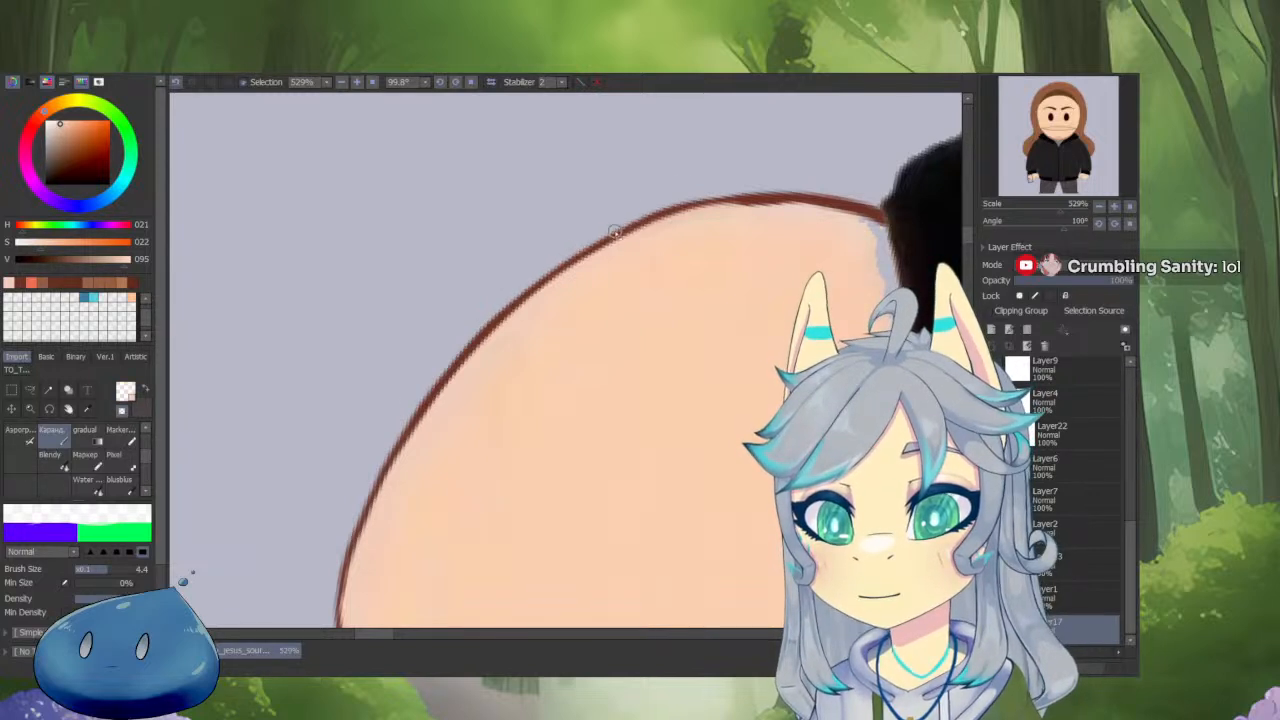
Smooth the inner edge of the palm's outline up to the cuff corner with resampled skin tone.
mouse_move(662, 446)
left_mouse_down()
mouse_move(757, 394)
mouse_move(757, 326)
left_mouse_up()
left_click_drag(744, 120, 700, 354)
right_click(566, 406)
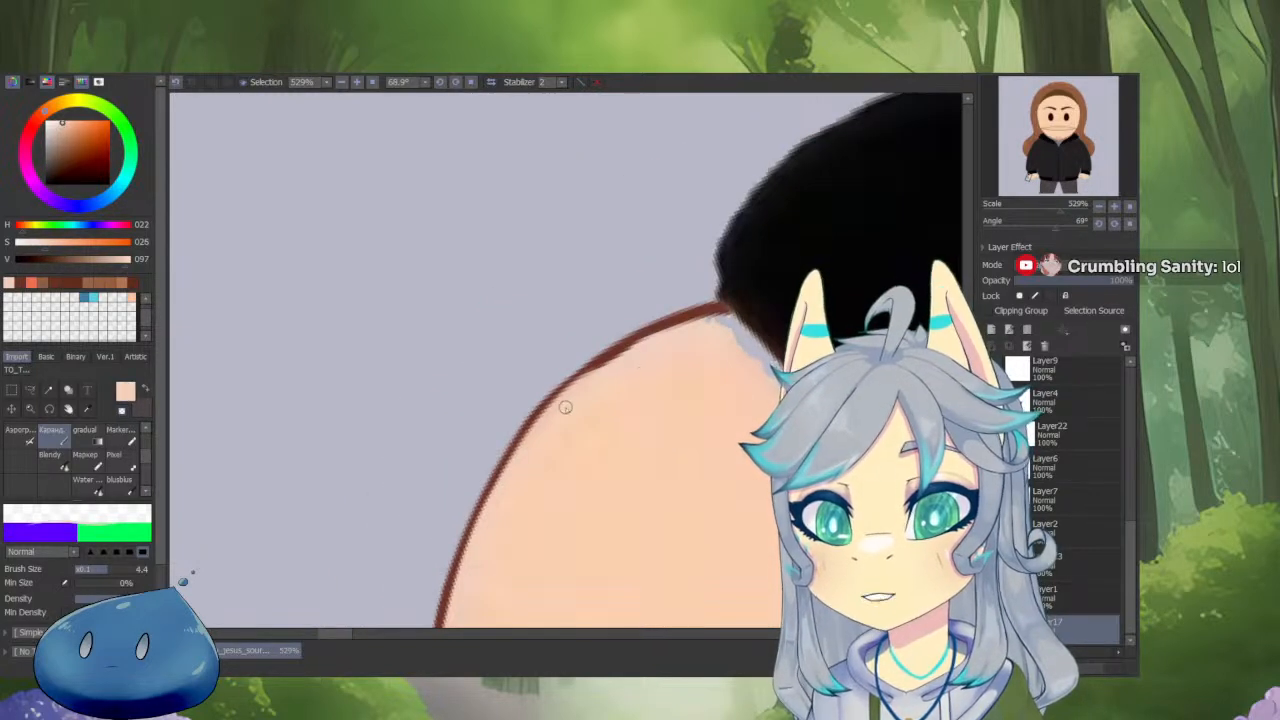
left_click_drag(584, 376, 706, 317)
left_click_drag(604, 368, 729, 319)
left_click_drag(728, 450, 571, 537)
left_click_drag(646, 516, 678, 396)
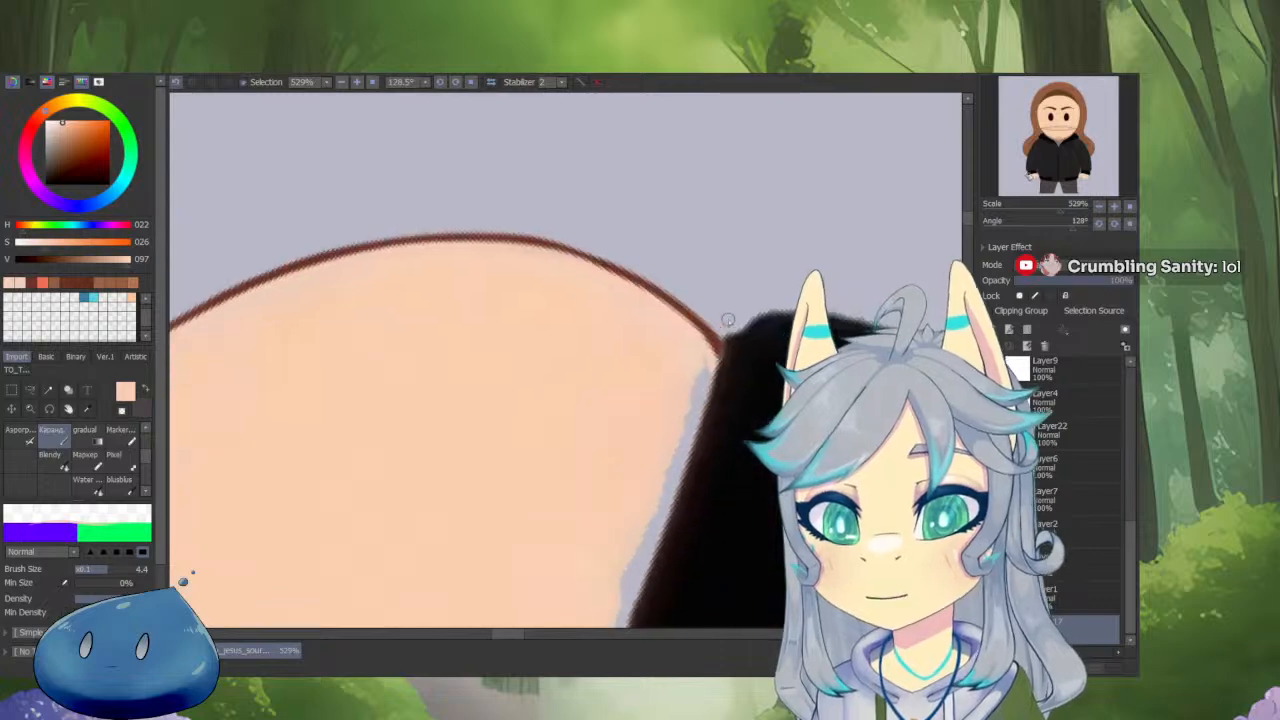
Line the cuff edge at the palm's corner in sampled dark brown and start filling the gap beneath it with skin tone.
right_click(712, 340)
mouse_move(712, 340)
left_mouse_down()
mouse_move(718, 370)
mouse_move(675, 514)
mouse_move(702, 390)
mouse_move(677, 466)
left_mouse_up()
right_click(712, 334)
right_click(690, 376)
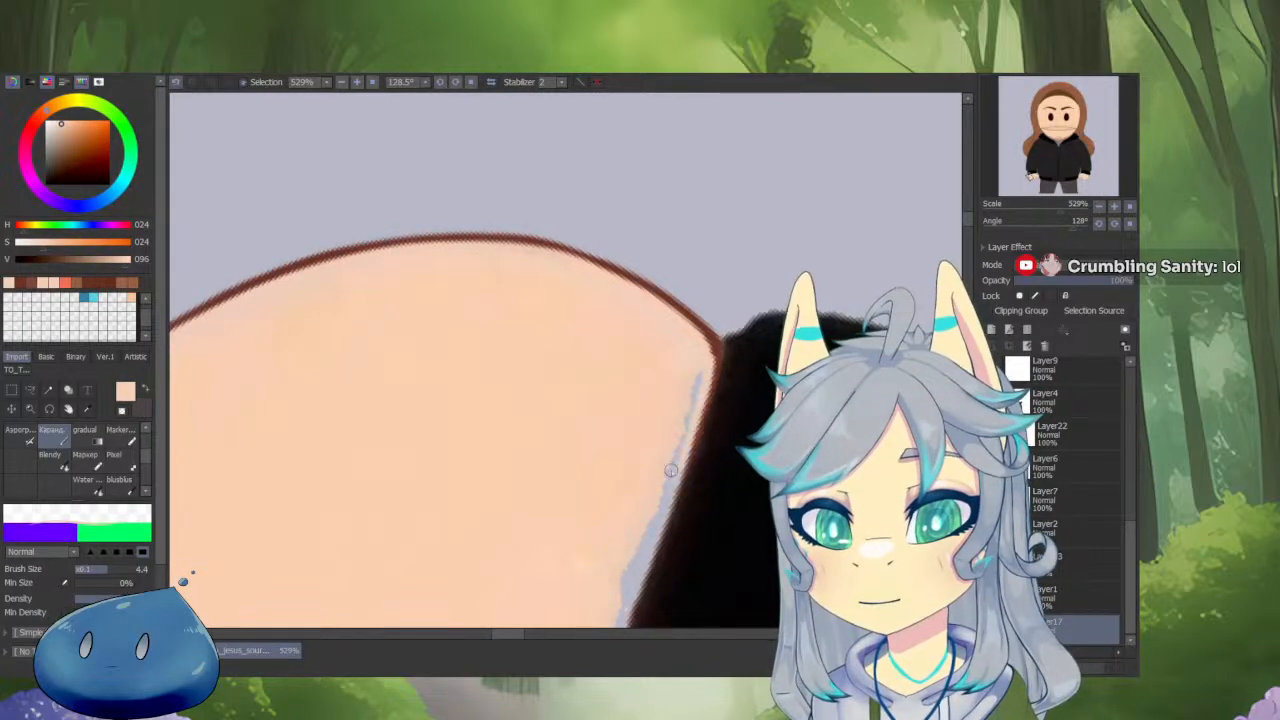
left_click_drag(698, 385, 659, 508)
Finish filling the gap between the hand and the cuff with sampled skin tone, using a smaller brush, and check the whole arm.
key("h")
left_click_drag(696, 402, 589, 457)
mouse_move(630, 413)
left_mouse_down()
mouse_move(580, 463)
mouse_move(637, 400)
left_mouse_up()
mouse_move(605, 481)
left_mouse_down()
mouse_move(474, 431)
mouse_move(511, 471)
left_mouse_up()
mouse_move(540, 429)
left_mouse_down()
mouse_move(546, 417)
mouse_move(492, 500)
mouse_move(520, 500)
left_mouse_up()
key("bracketleft")
key("bracketleft")
key("bracketleft")
right_click(446, 563)
mouse_move(437, 575)
left_mouse_down()
mouse_move(460, 517)
mouse_move(427, 561)
mouse_move(539, 408)
mouse_move(476, 474)
mouse_move(587, 348)
left_mouse_up()
left_click_drag(473, 470, 674, 275)
scroll(700, 263, "up", 5)
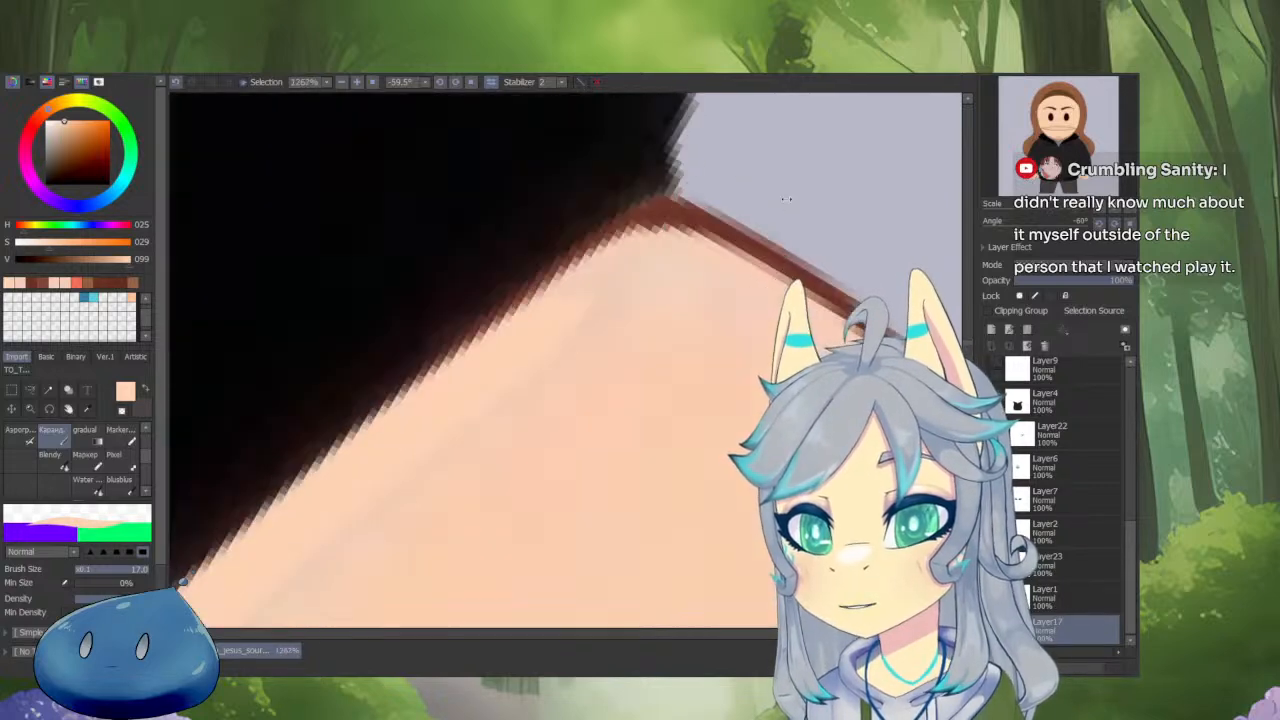
scroll(575, 313, "down", 8)
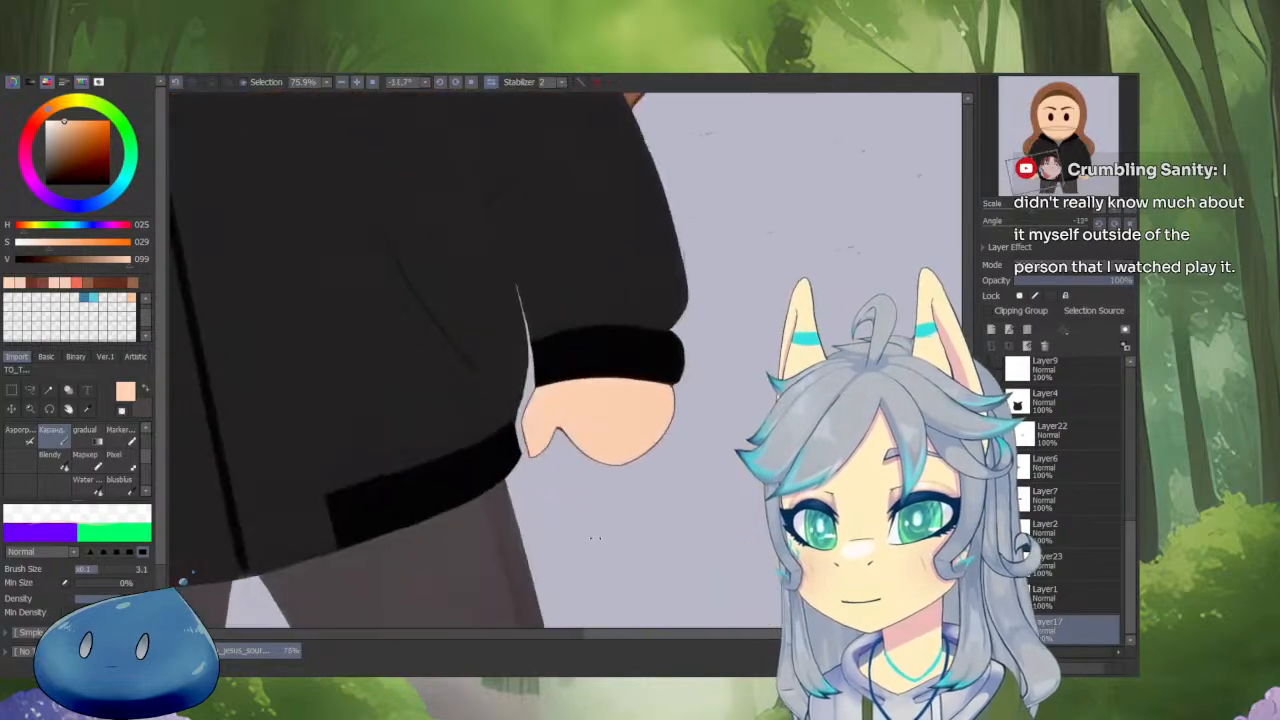
Sample black from the cuff and extend the cuff's thumb-side end outward into a rounded shape.
scroll(610, 440, "up", 6)
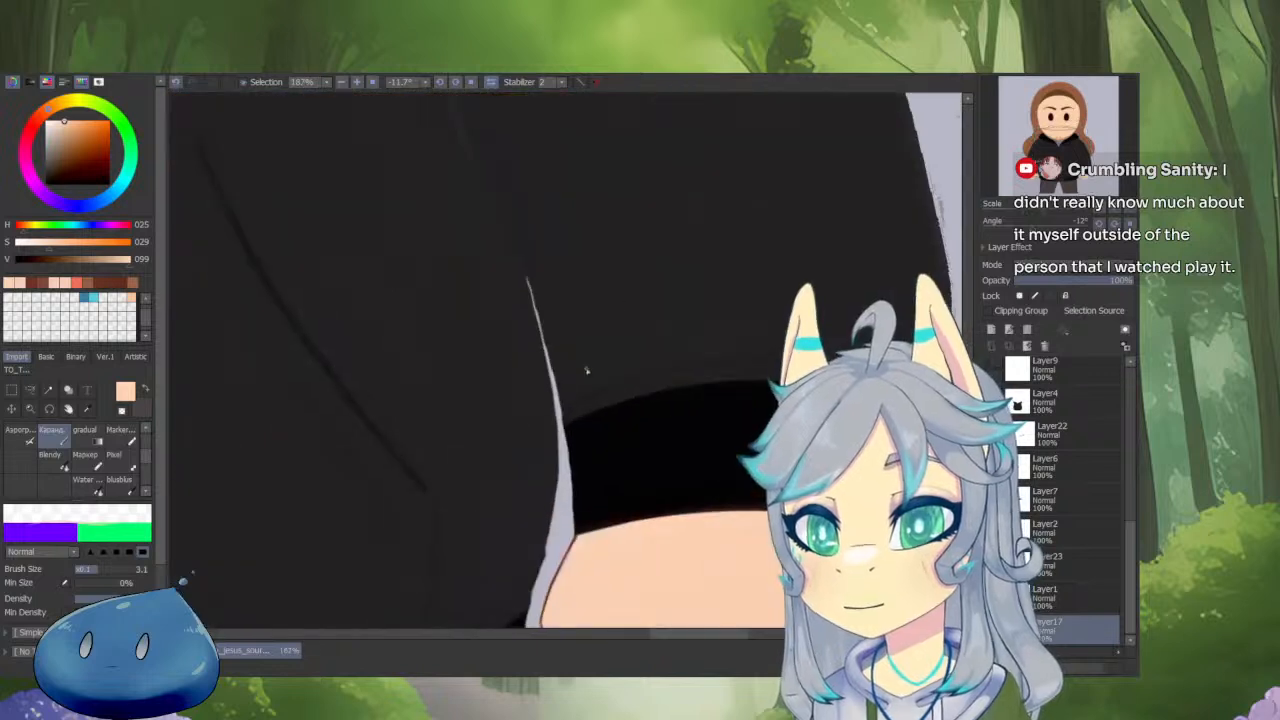
left_click(586, 366, "alt")
mouse_move(550, 605)
left_mouse_down()
mouse_move(596, 494)
mouse_move(557, 478)
left_mouse_up()
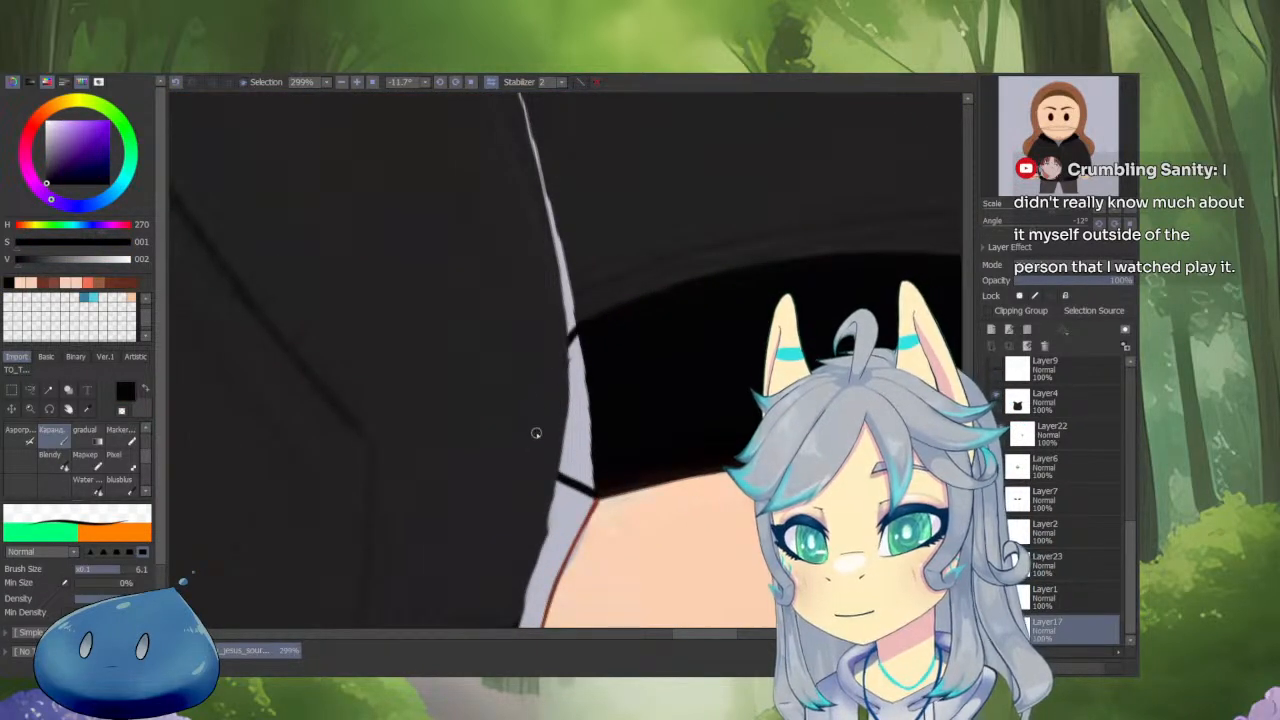
key("]")
mouse_move(600, 492)
left_mouse_down()
mouse_move(570, 466)
mouse_move(570, 358)
mouse_move(533, 441)
mouse_move(566, 472)
mouse_move(541, 421)
mouse_move(555, 393)
mouse_move(565, 446)
mouse_move(591, 450)
mouse_move(560, 378)
left_mouse_up()
key("]")
scroll(561, 390, "up", 3)
Resample the skin tone and fill the pale gap along the inside of the thumb's outline below the cuff.
left_click(567, 387, "alt")
key("[")
left_click_drag(513, 463, 493, 499)
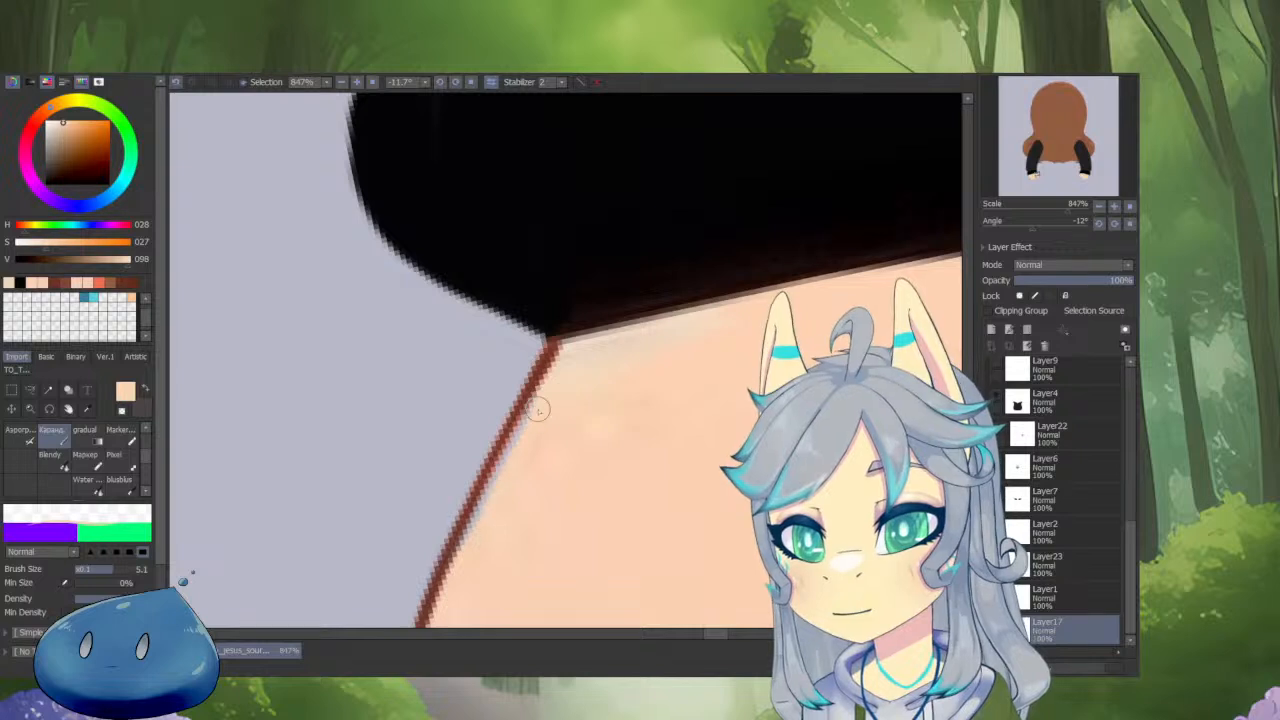
left_click_drag(537, 409, 470, 520)
left_click_drag(549, 384, 455, 570)
scroll(540, 450, "down", 10)
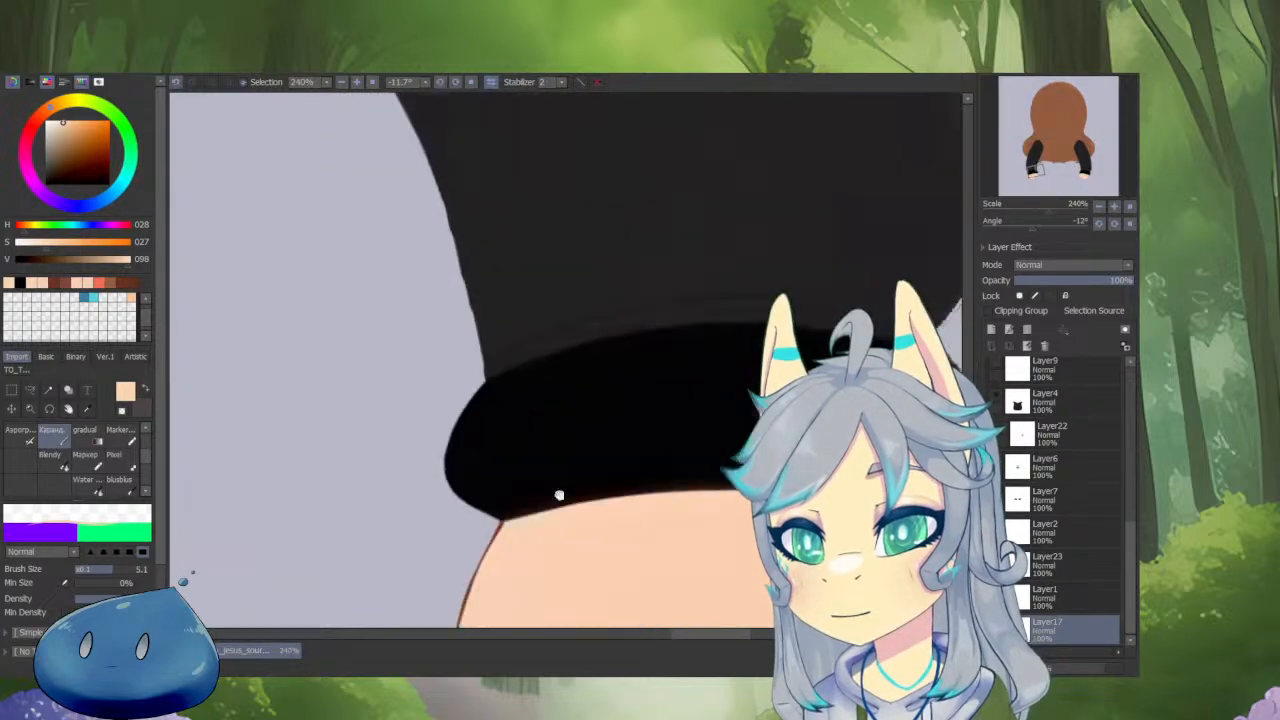
Sample the sleeve's dark grey and draw the sleeve's new inner edge from the cuff up toward the back hair.
left_click_drag(558, 528, 430, 475)
scroll(460, 452, "up", 3)
left_click(500, 392, "alt")
mouse_move(485, 386)
left_mouse_down()
mouse_move(498, 412)
mouse_move(466, 386)
left_mouse_up()
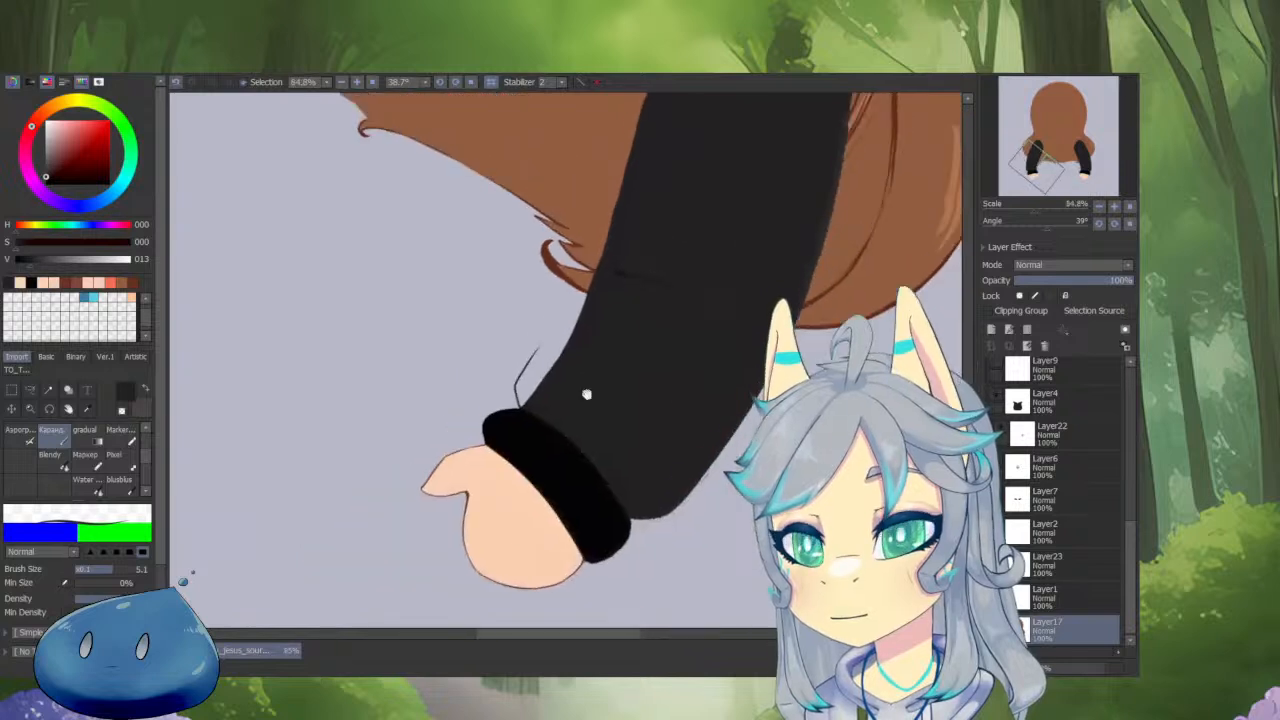
scroll(576, 341, "down", 1)
left_click_drag(568, 302, 530, 366)
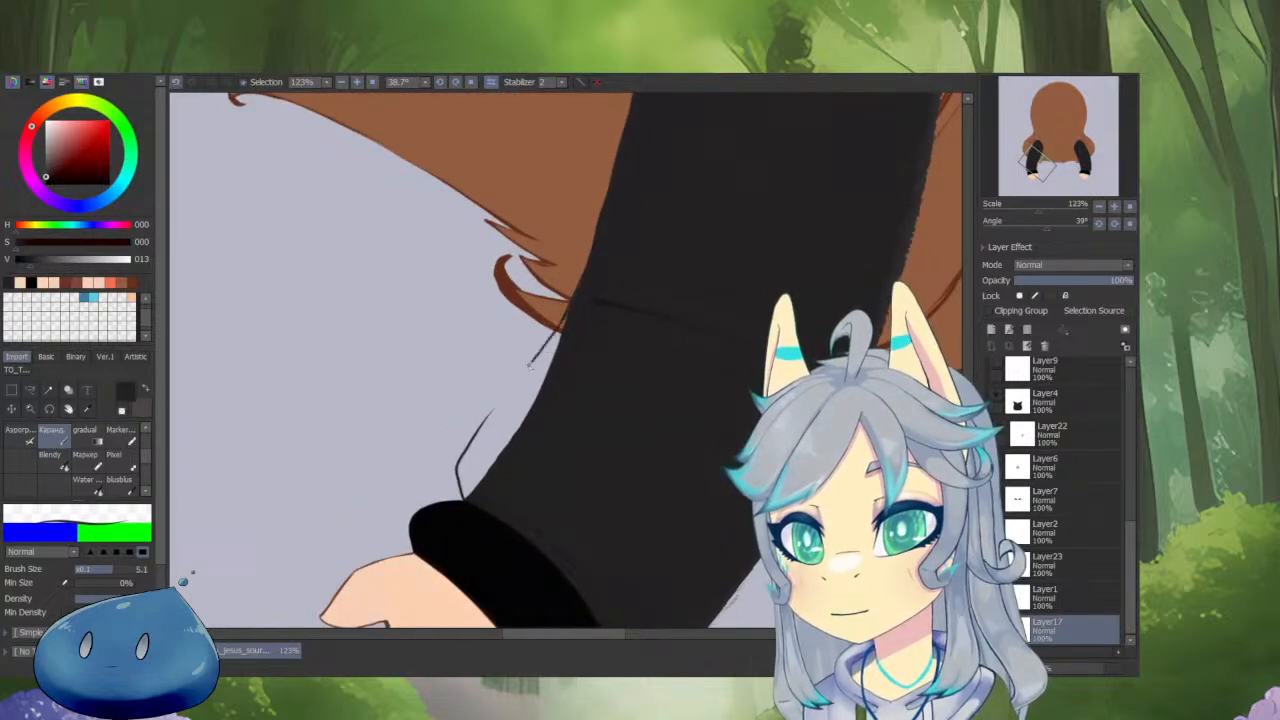
mouse_move(466, 500)
left_mouse_down()
mouse_move(497, 480)
mouse_move(466, 484)
mouse_move(461, 469)
mouse_move(572, 298)
mouse_move(466, 480)
mouse_move(537, 366)
mouse_move(583, 423)
mouse_move(708, 334)
left_mouse_up()
Compare the rebuilt sleeve and hand with the full character and the isolated arm layer, and undo the last change.
scroll(753, 325, "down", 3)
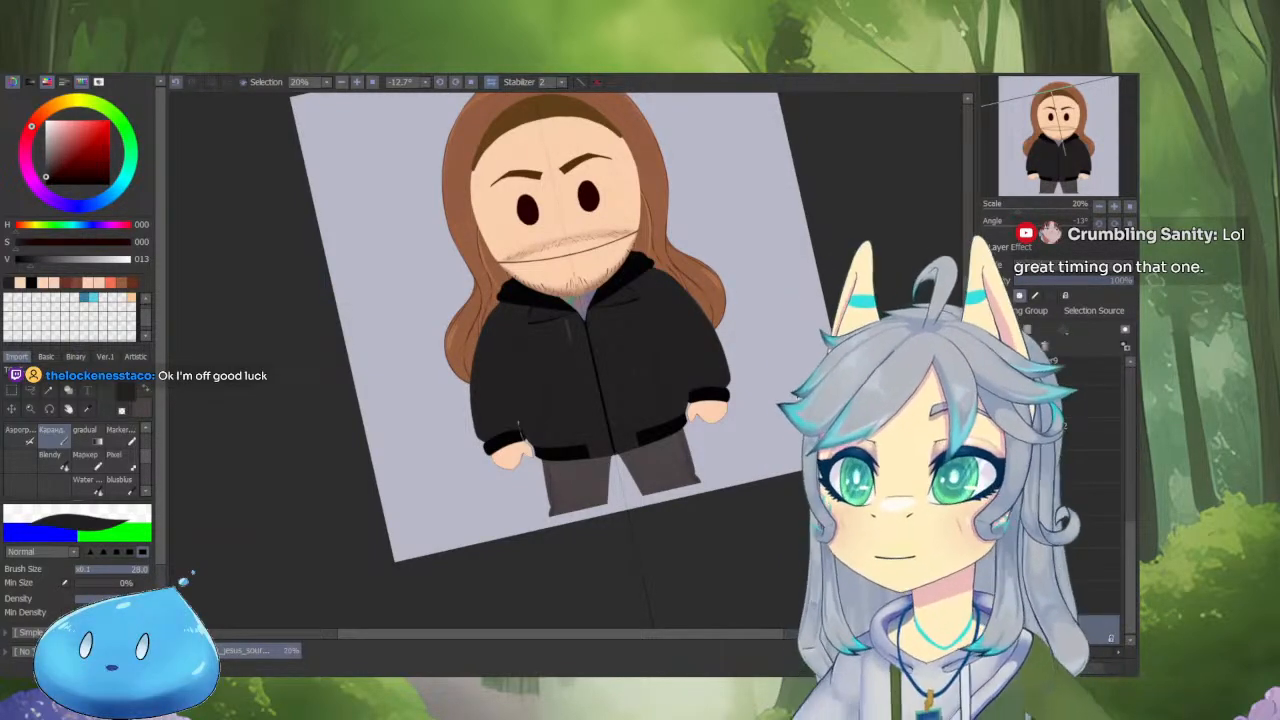
left_click_drag(732, 476, 714, 498)
left_click_drag(714, 498, 750, 540)
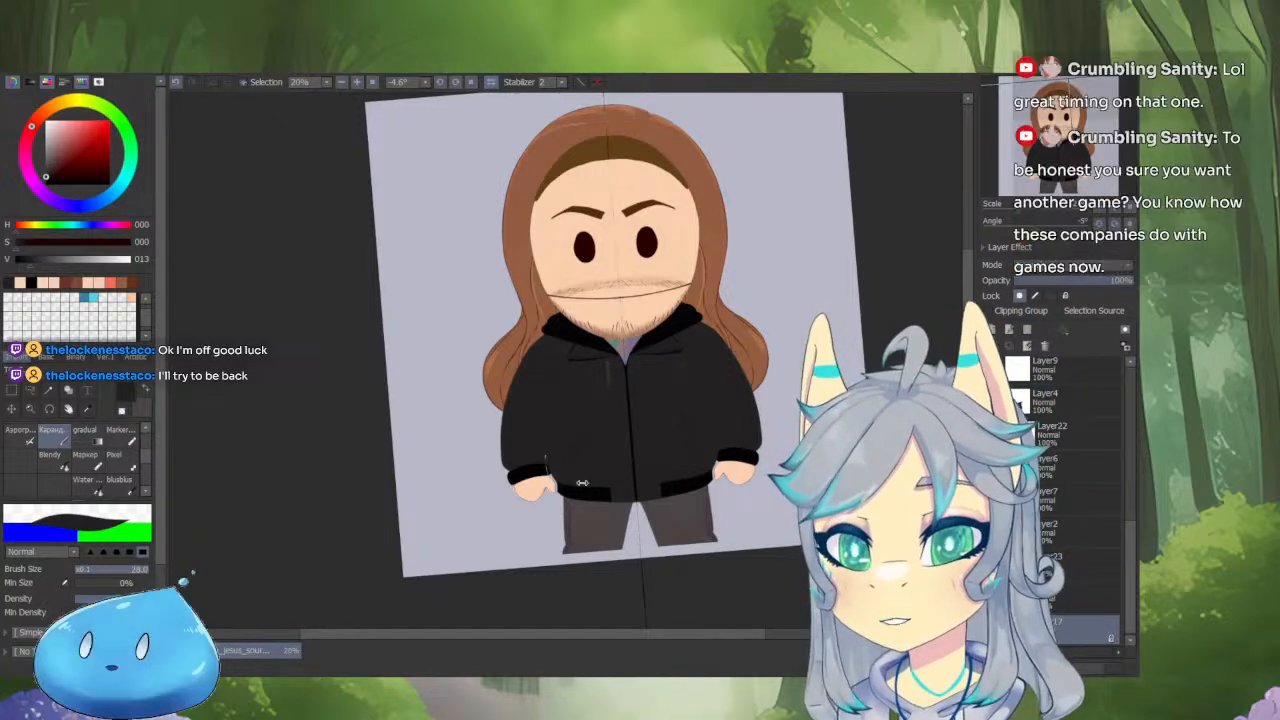
scroll(563, 280, "up", 5)
left_click_drag(473, 233, 530, 220)
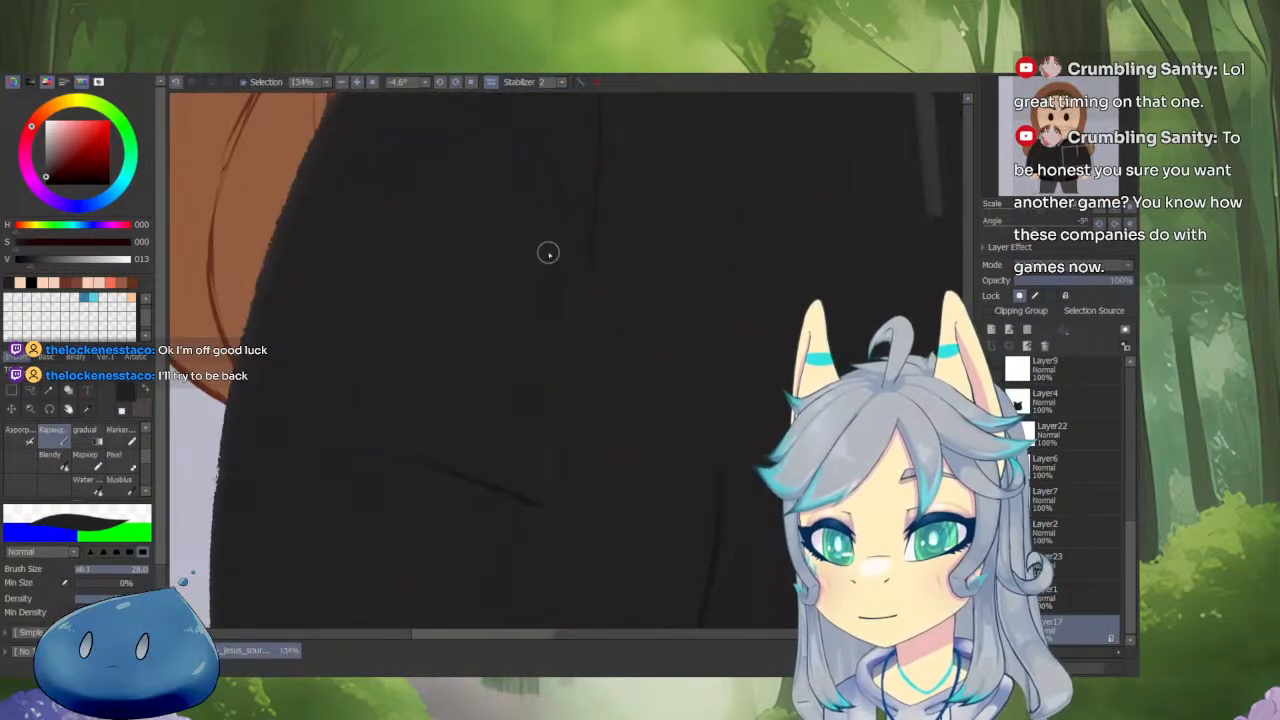
left_click_drag(590, 355, 565, 361)
left_click_drag(580, 511, 556, 443)
scroll(555, 443, "up", 3)
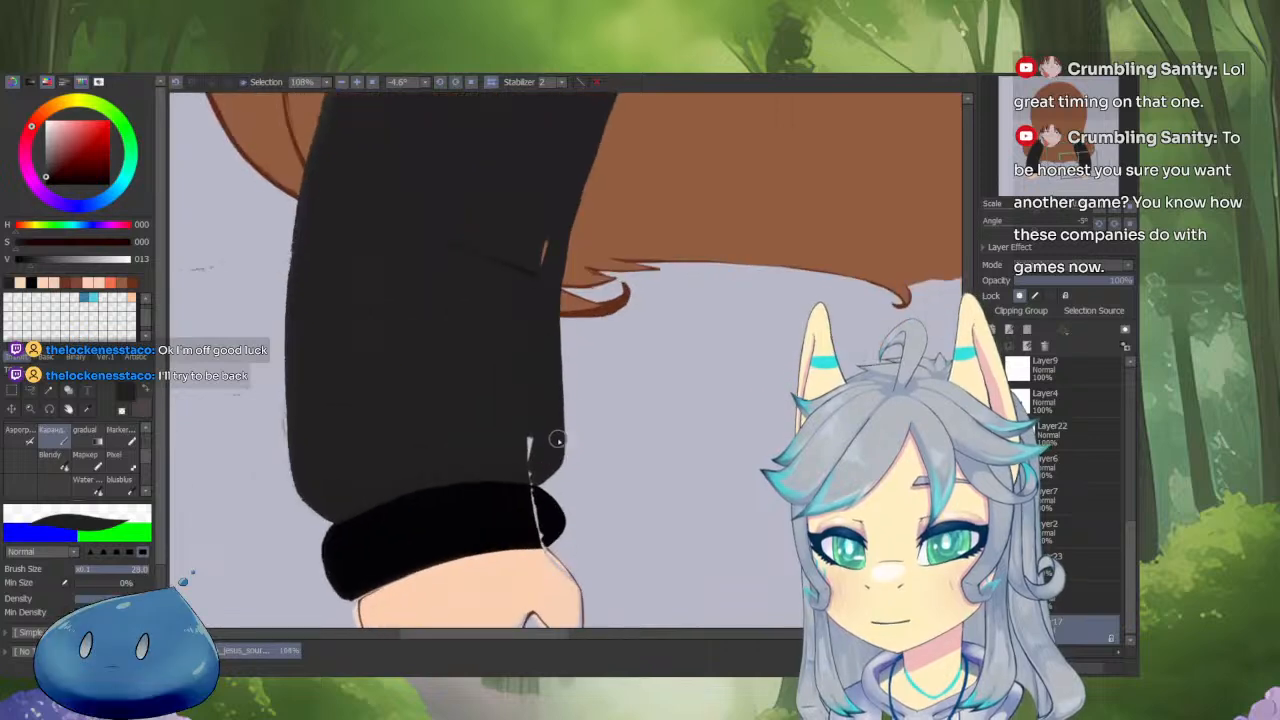
scroll(522, 566, "down", 5)
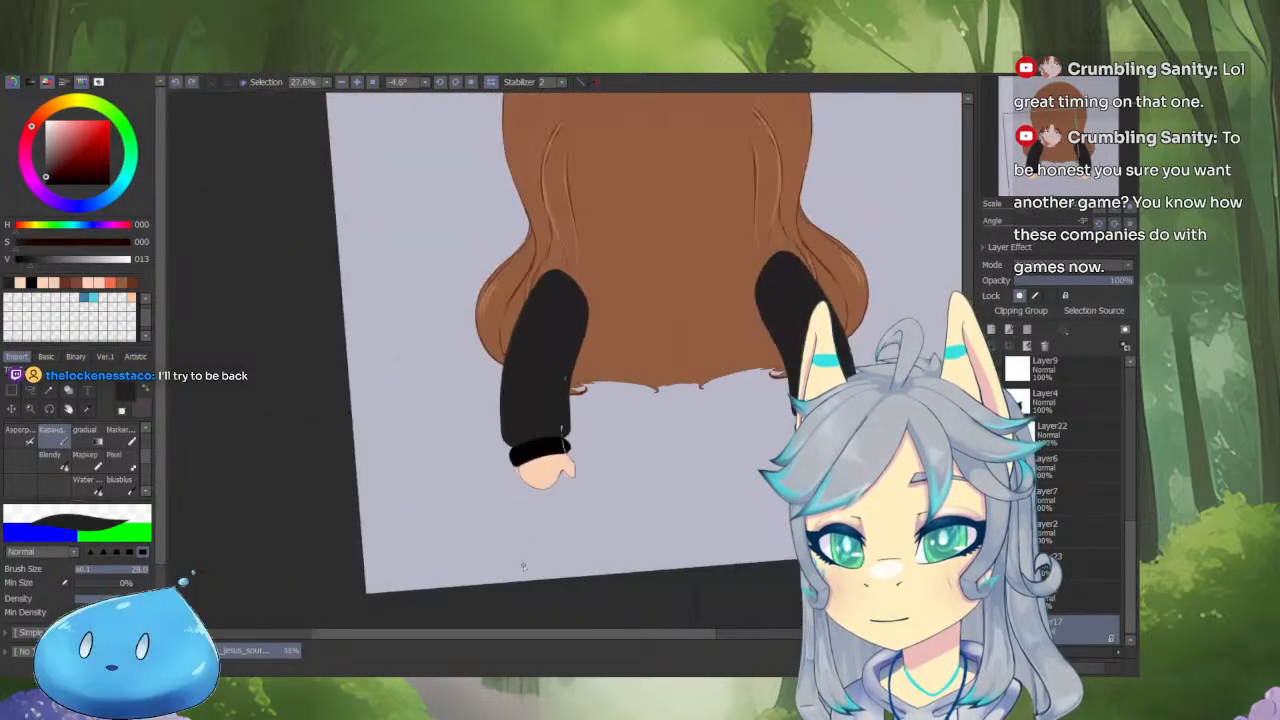
key("ctrl+z")
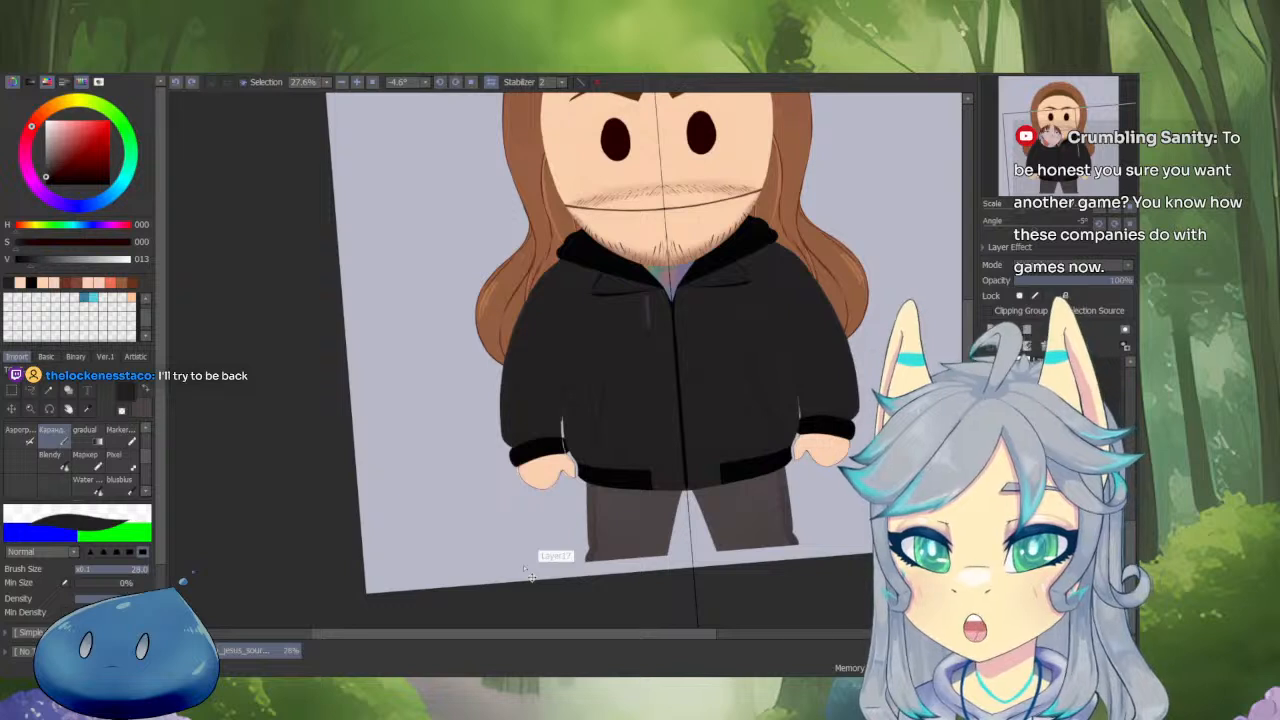
scroll(700, 590, "up", 1)
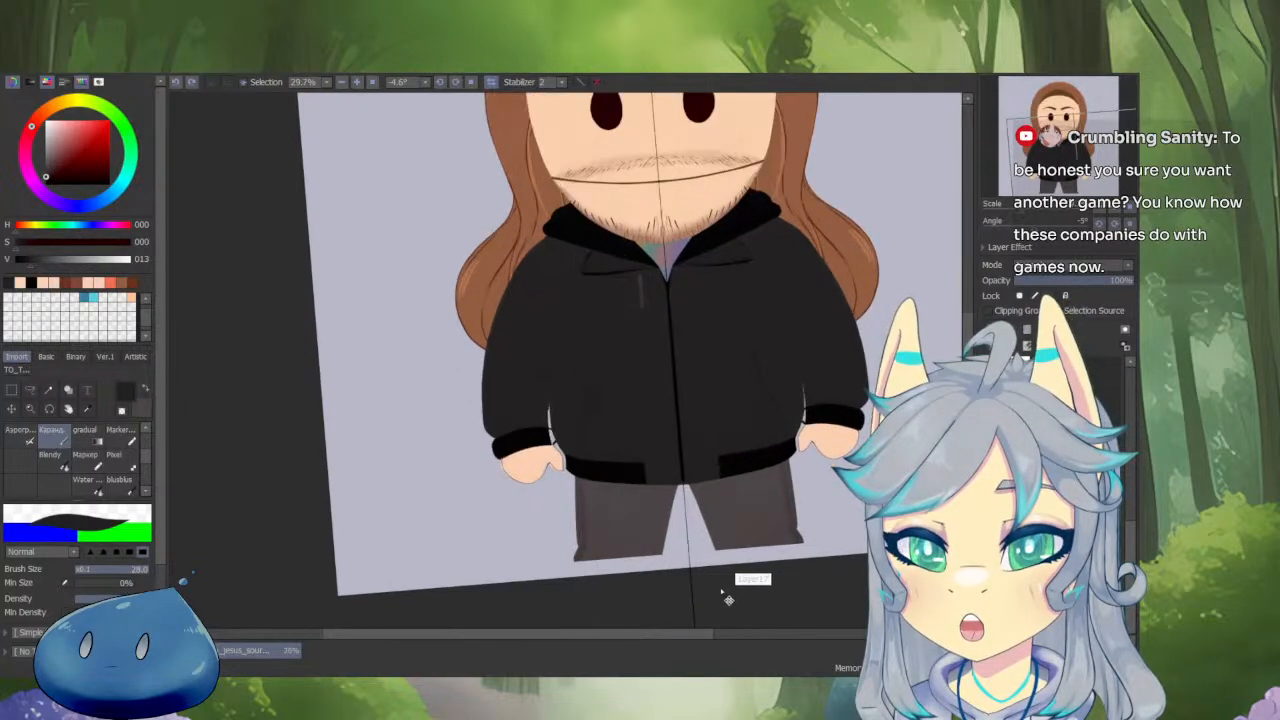
Compare the isolated arms and the back hair with the full character, and check the sleeve and hand edges up close.
left_click_drag(652, 96, 690, 568)
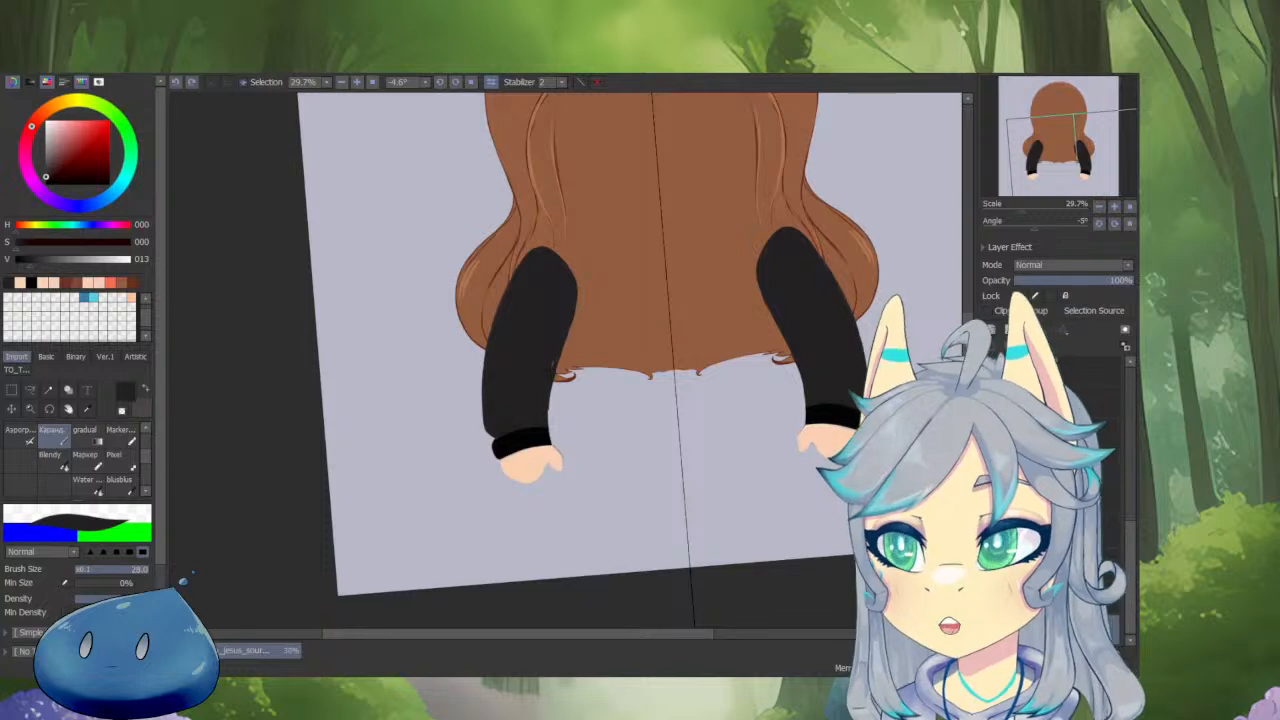
key("ctrl+y")
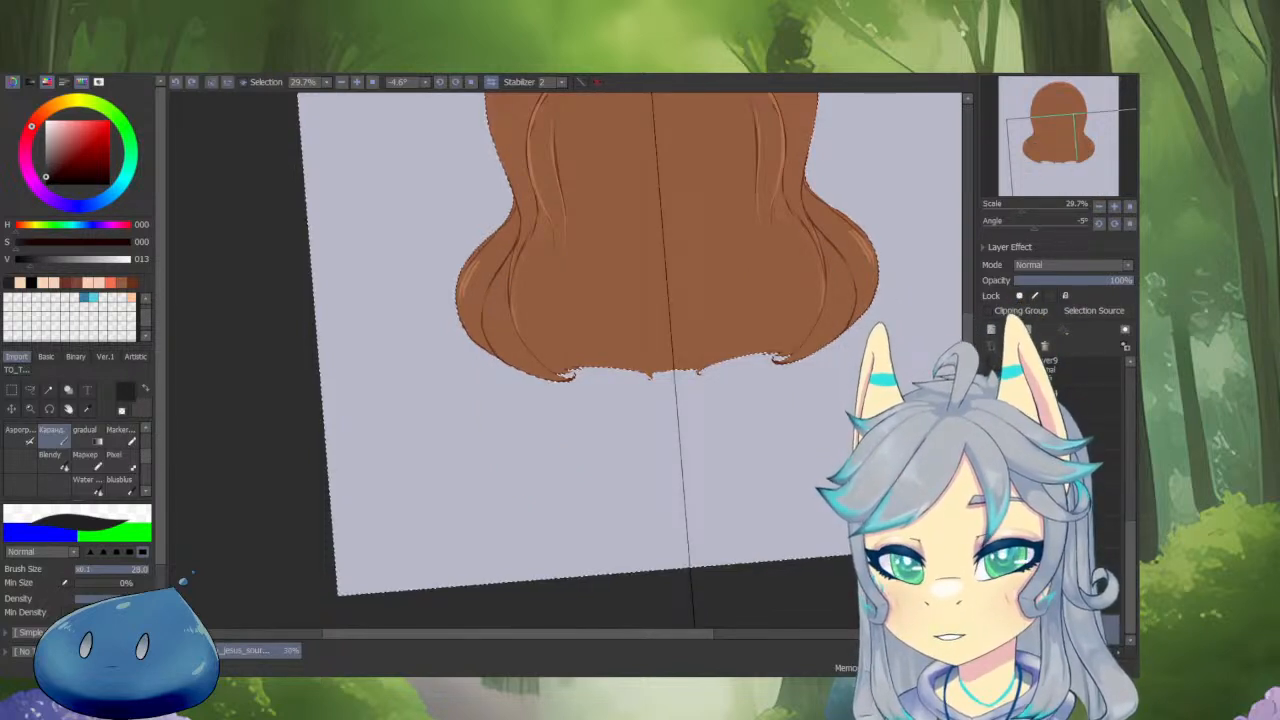
key("ctrl+z")
key("ctrl+y")
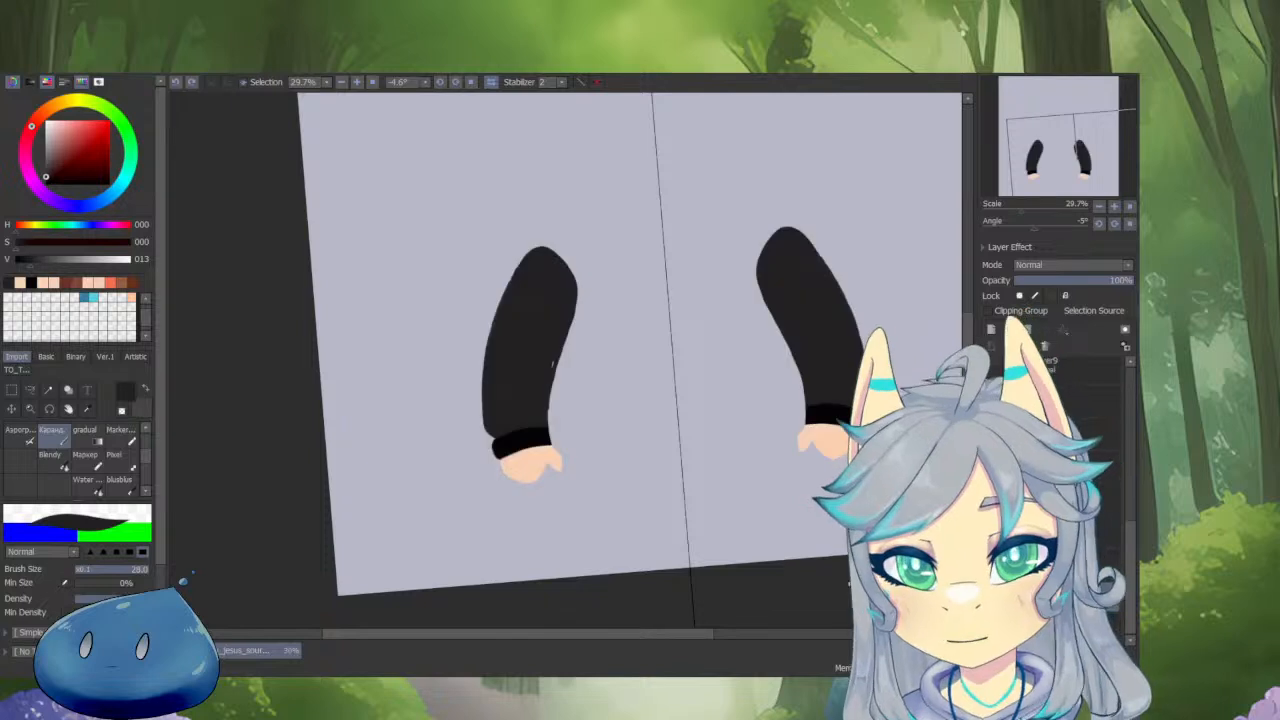
key("ctrl+y")
key("ctrl+y")
key("ctrl+y")
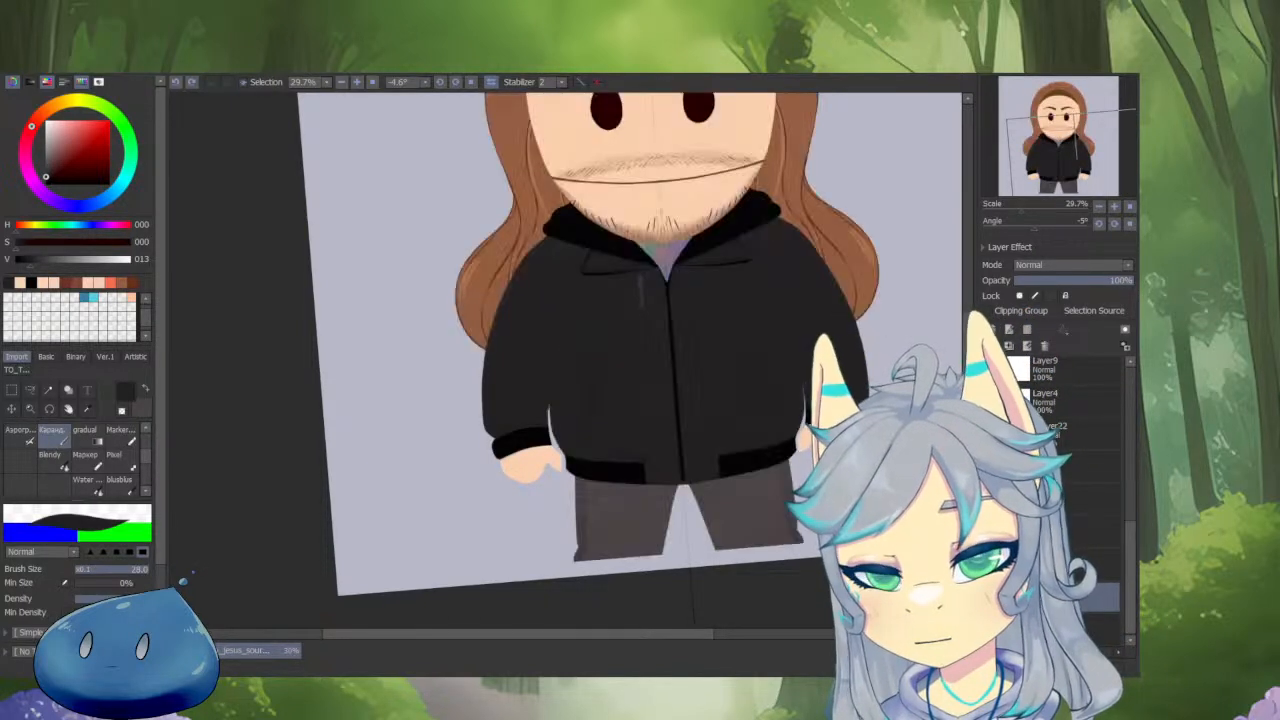
key("e")
key("b")
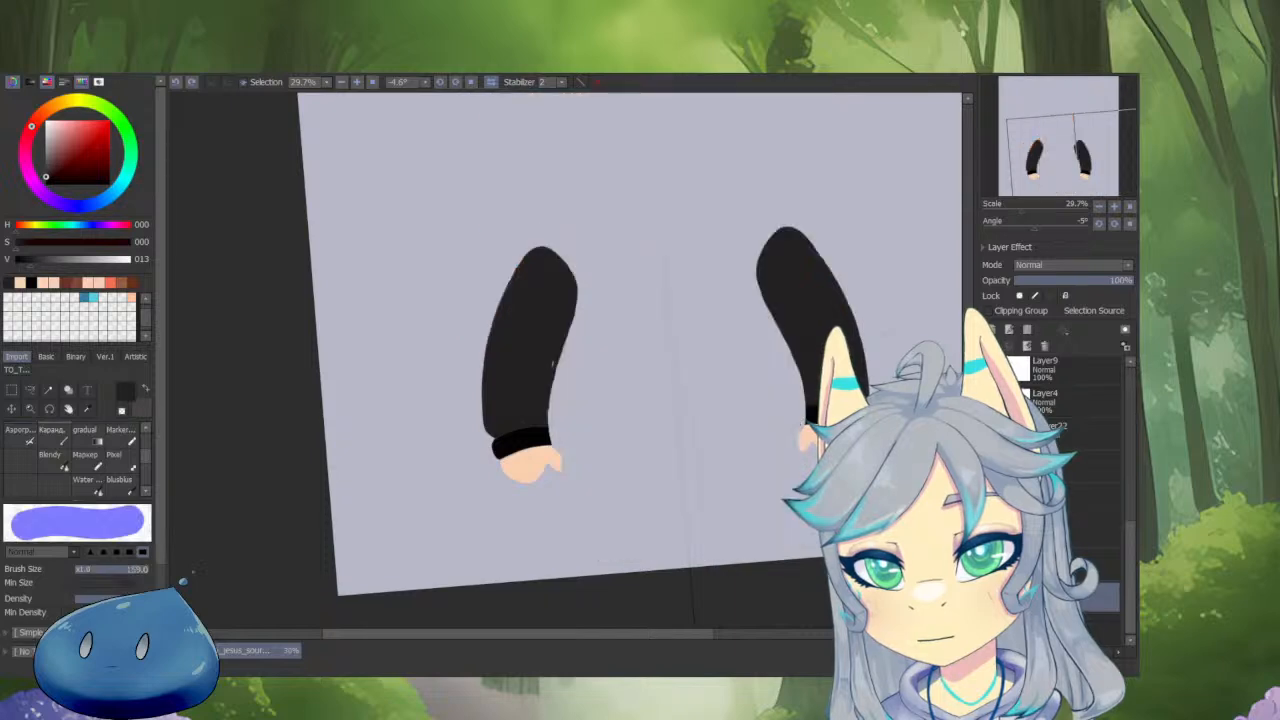
scroll(750, 398, "up", 5)
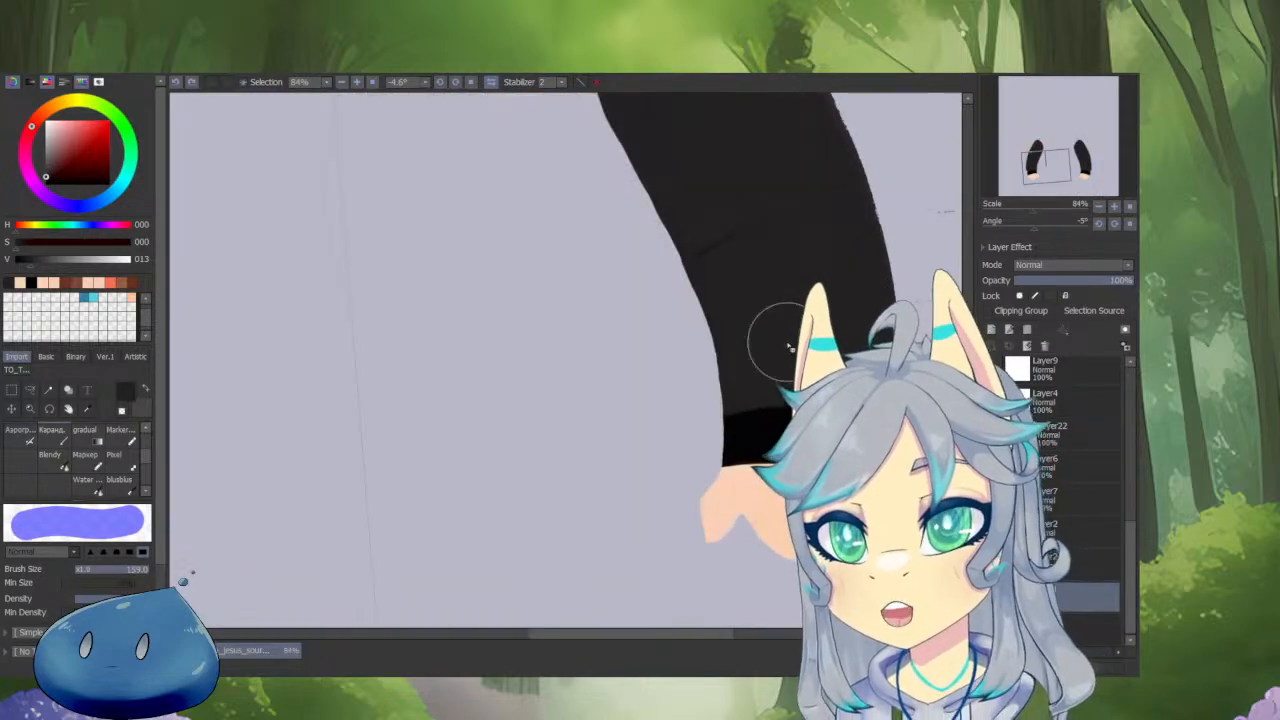
scroll(620, 595, "down", 6)
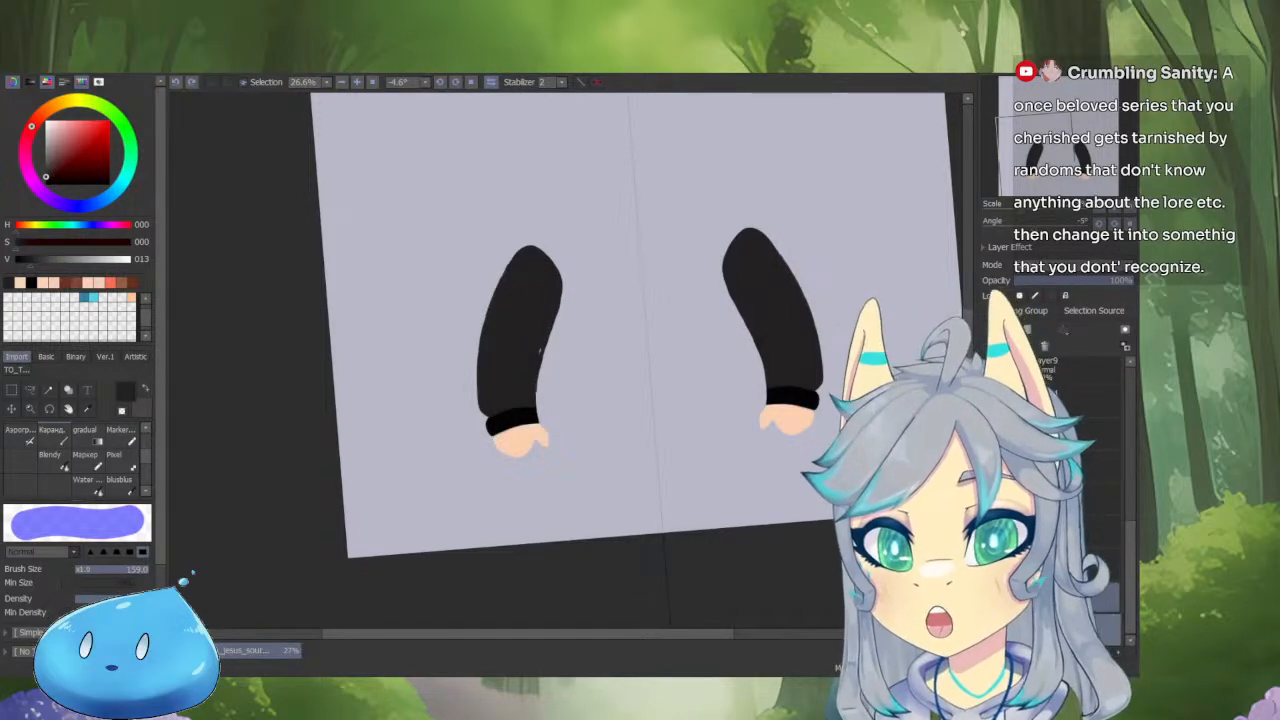
left_click(1095, 628)
key("ctrl+a")
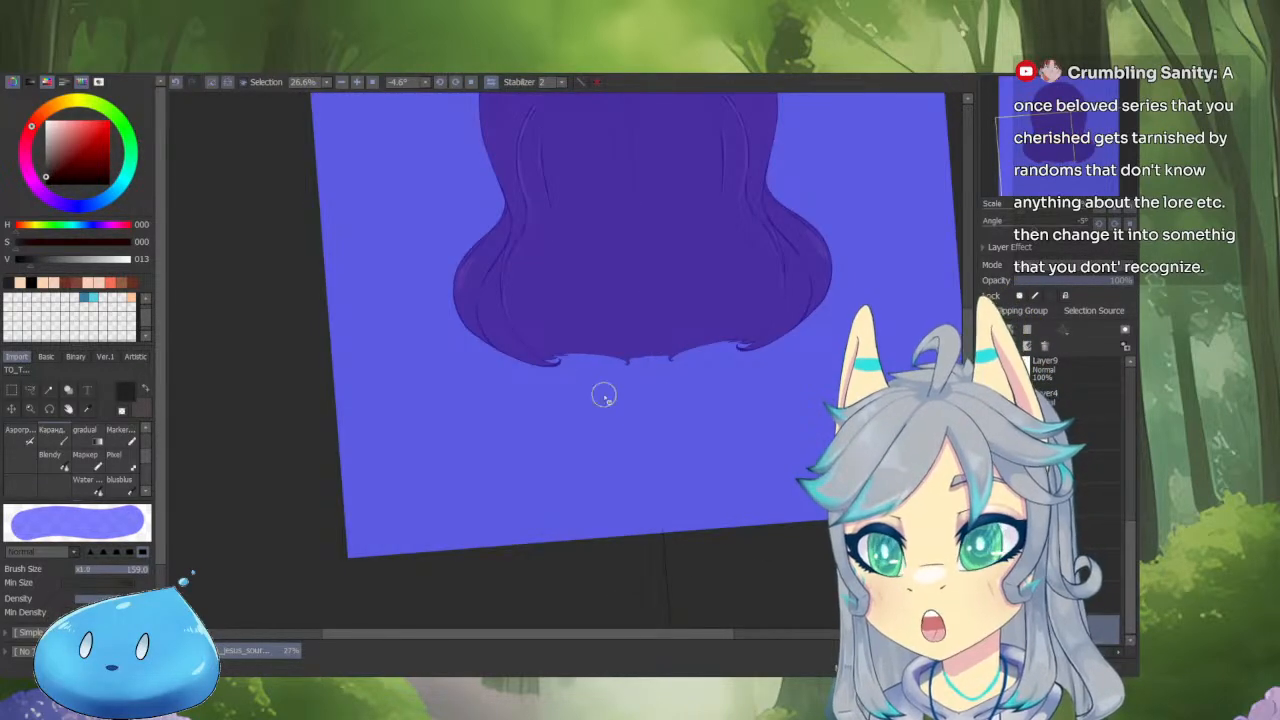
key("ctrl+d")
Pick the dark reddish brown and outline the thumb's upper edge from the cuff to its outer corner on Layer1, using brush size 3.7.
scroll(722, 338, "up", 2)
left_click_drag(730, 310, 768, 350)
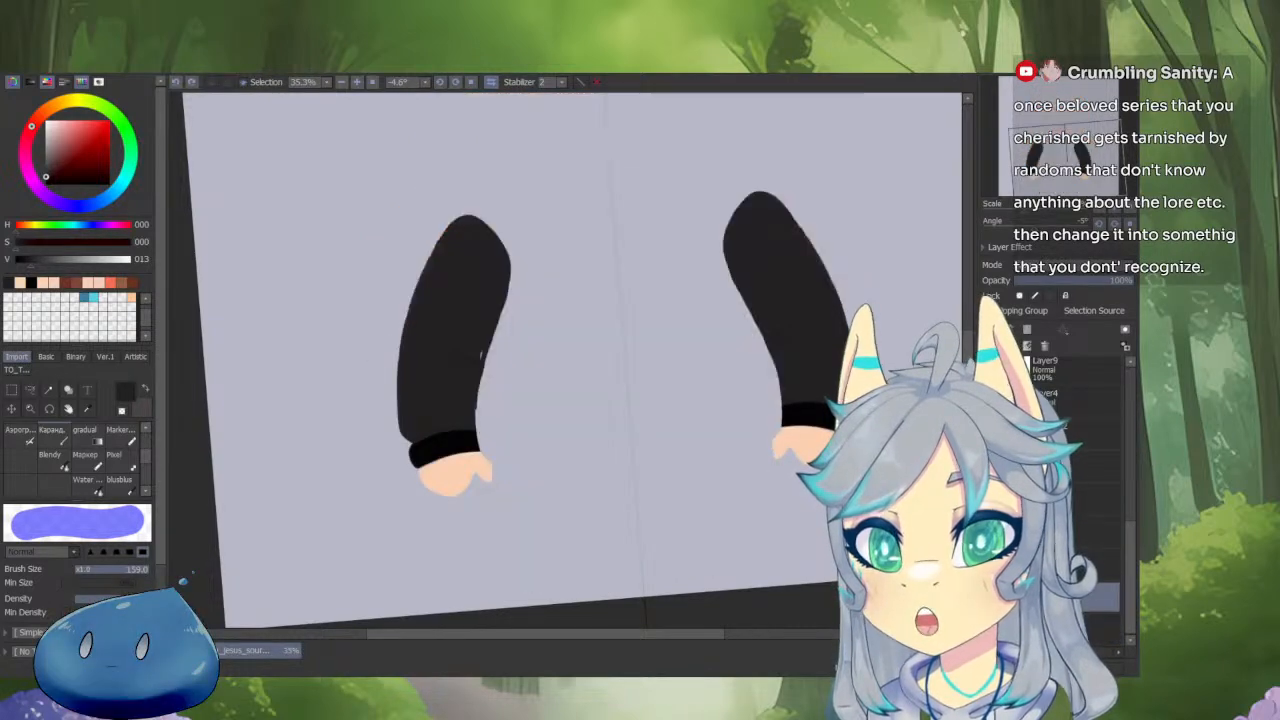
scroll(828, 405, "up", 5)
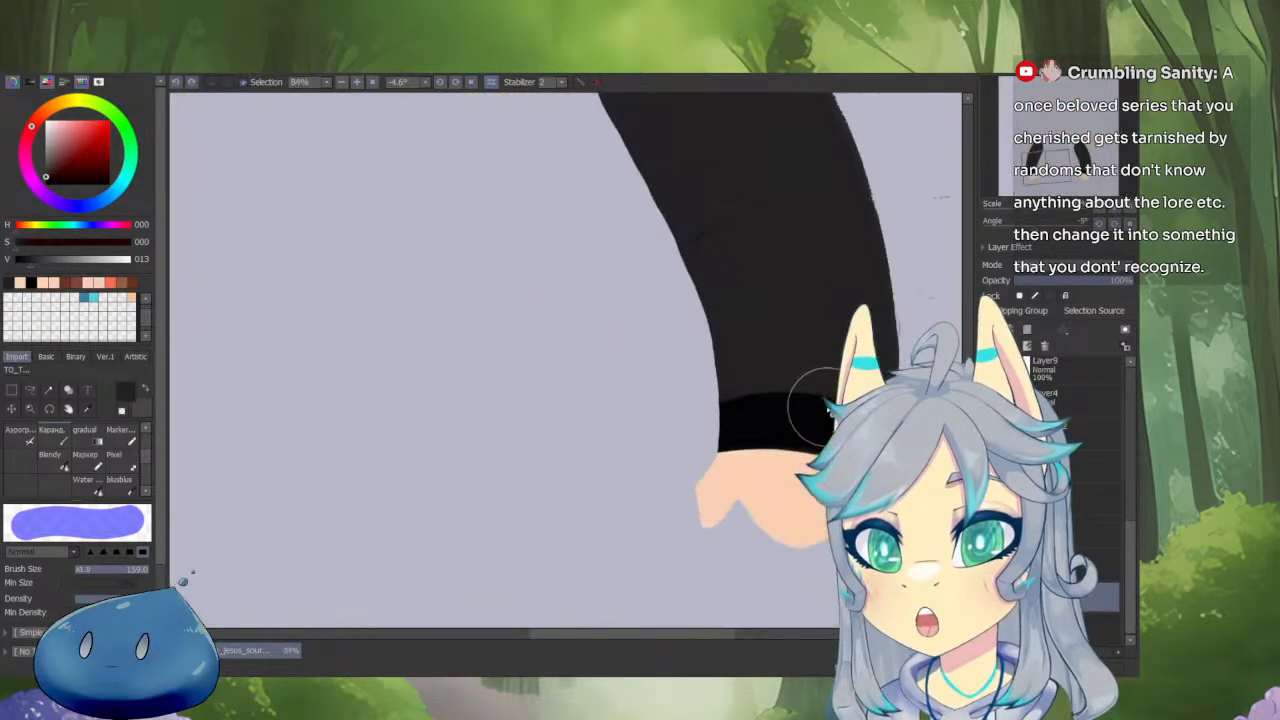
left_click(67, 283)
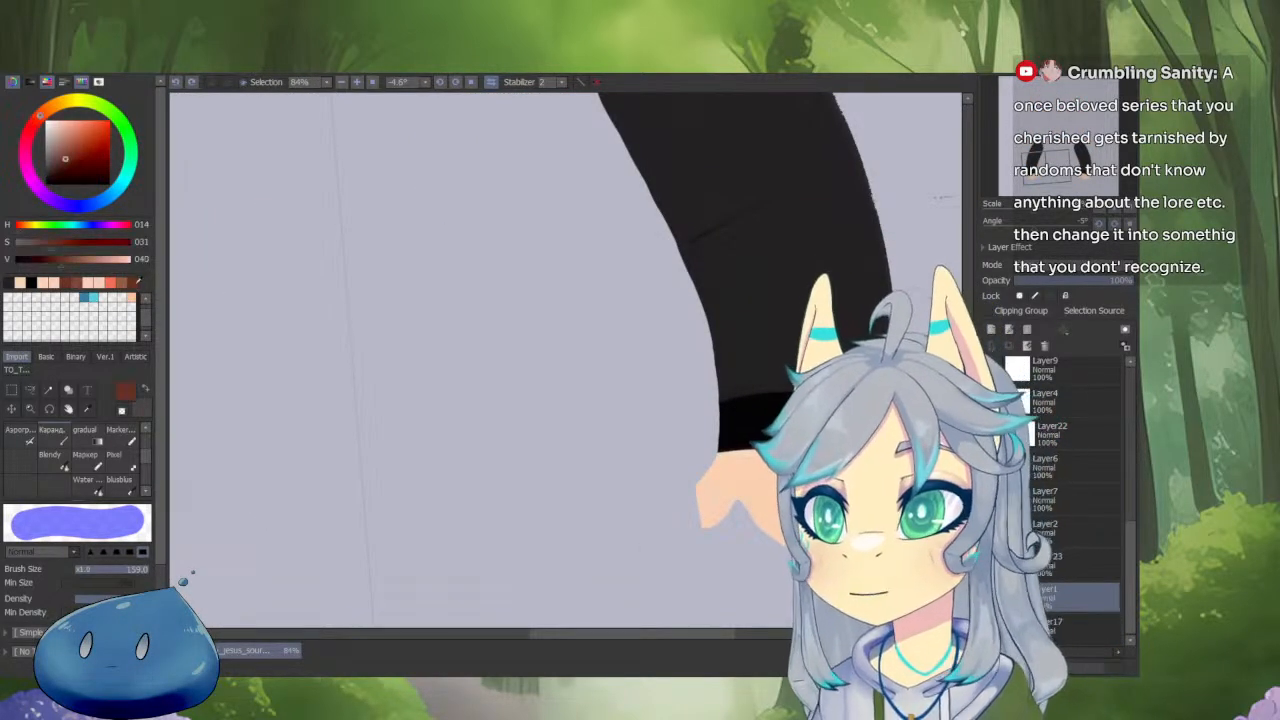
scroll(764, 483, "up", 5)
left_click_drag(791, 397, 698, 420)
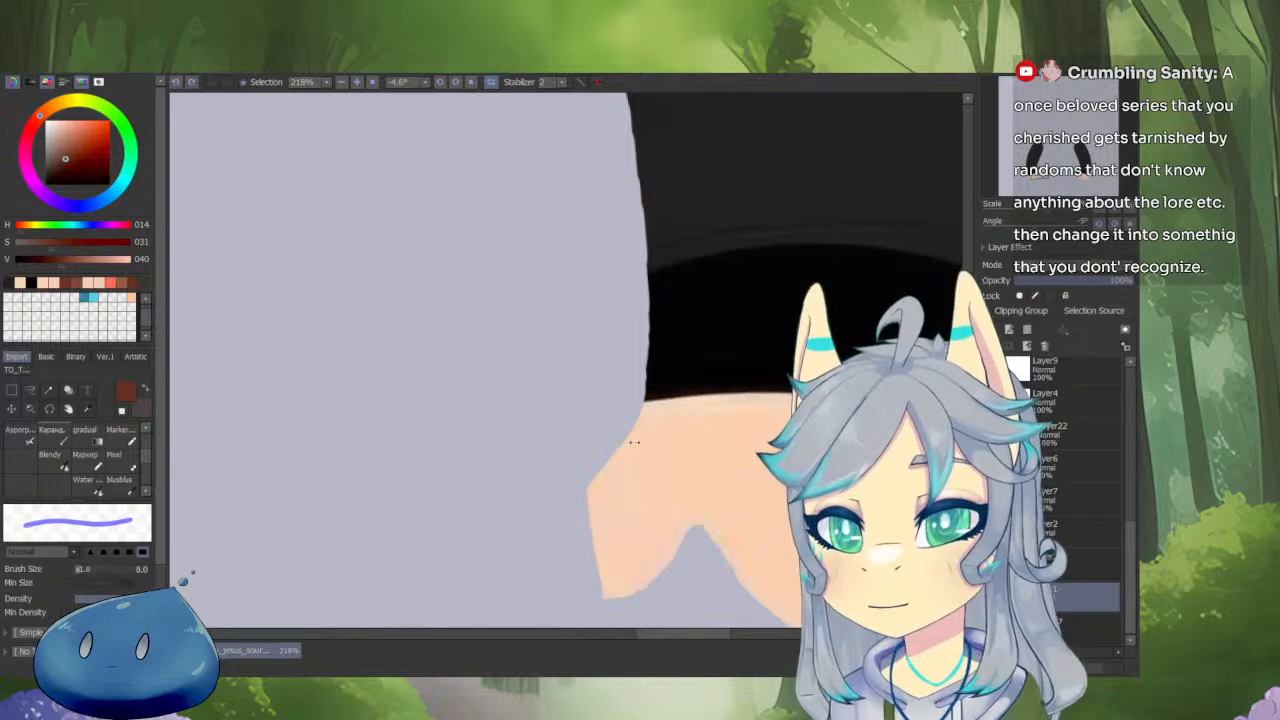
scroll(698, 420, "up", 3)
left_click_drag(678, 292, 636, 346)
key("ctrl+d")
key("n")
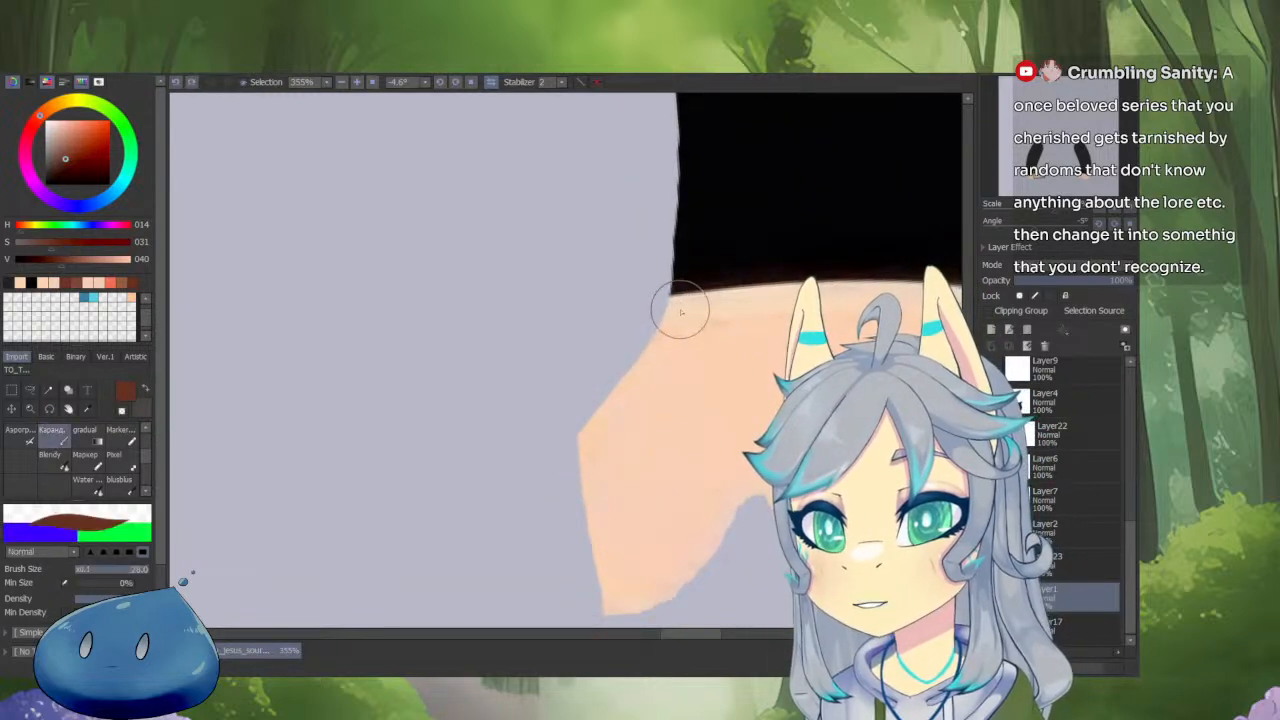
mouse_move(680, 307)
left_mouse_down()
mouse_move(647, 329)
mouse_move(672, 294)
mouse_move(576, 429)
mouse_move(585, 317)
left_mouse_up()
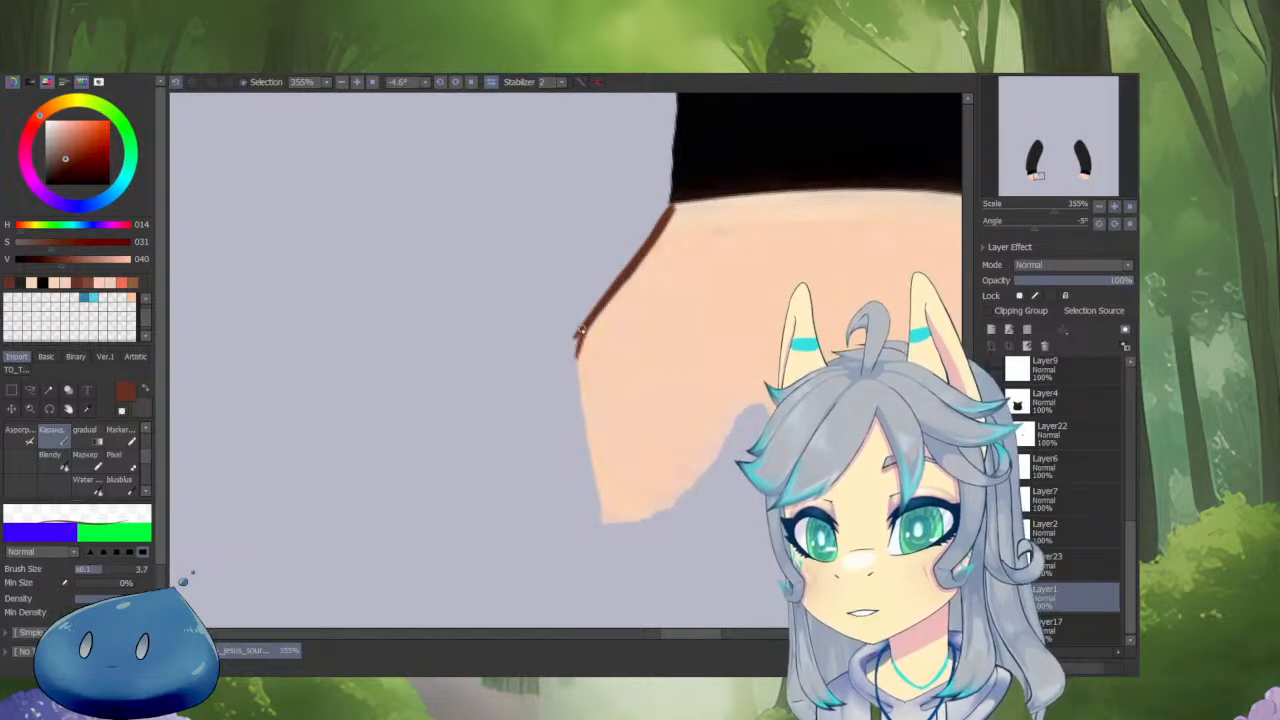
Continue the brown outline down the thumb's outer side, around the tip and up its inner edge, and trim the line's thick outer corner.
left_click_drag(576, 340, 590, 478)
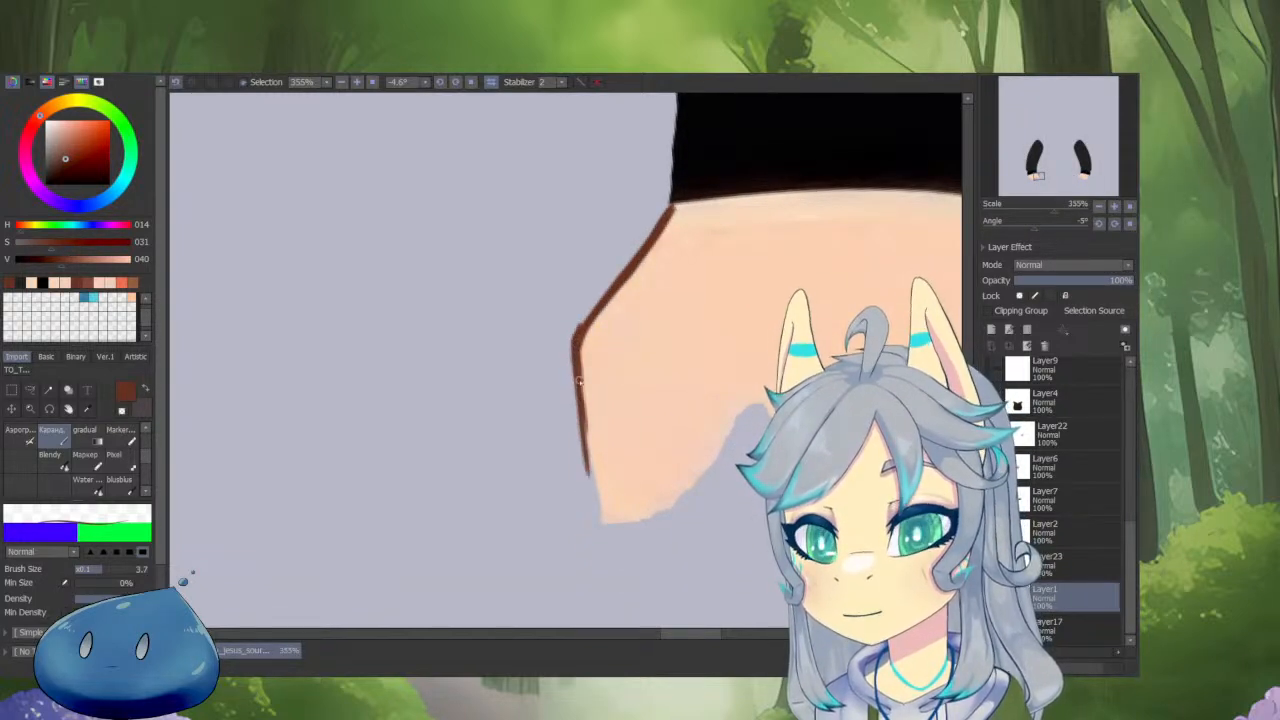
left_click_drag(578, 372, 597, 500)
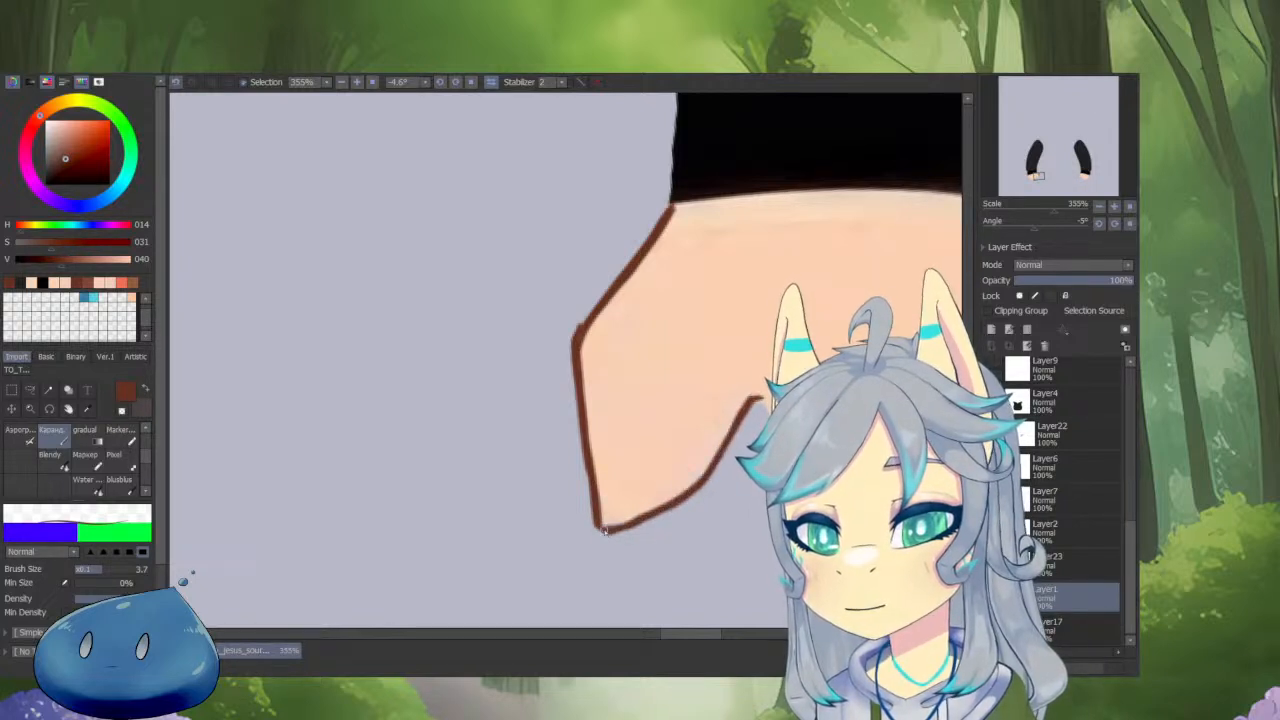
key("minus")
left_click_drag(580, 320, 587, 474)
key("minus")
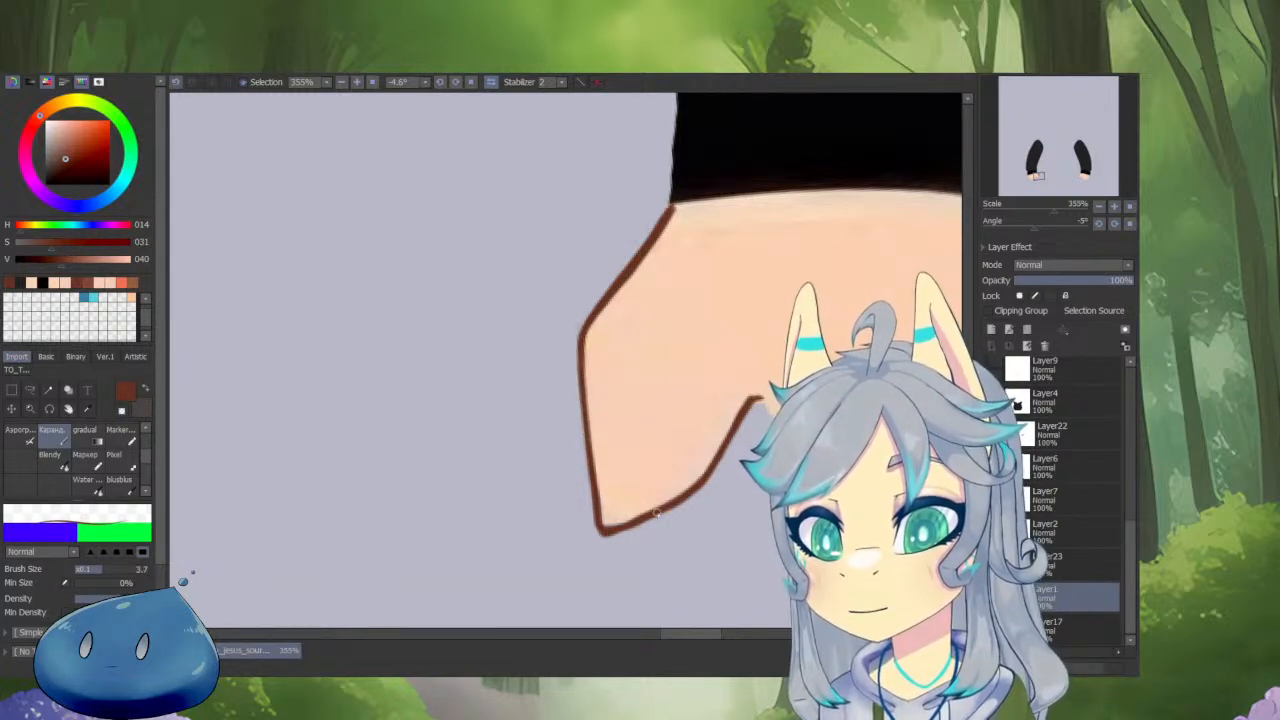
left_click_drag(652, 216, 607, 371)
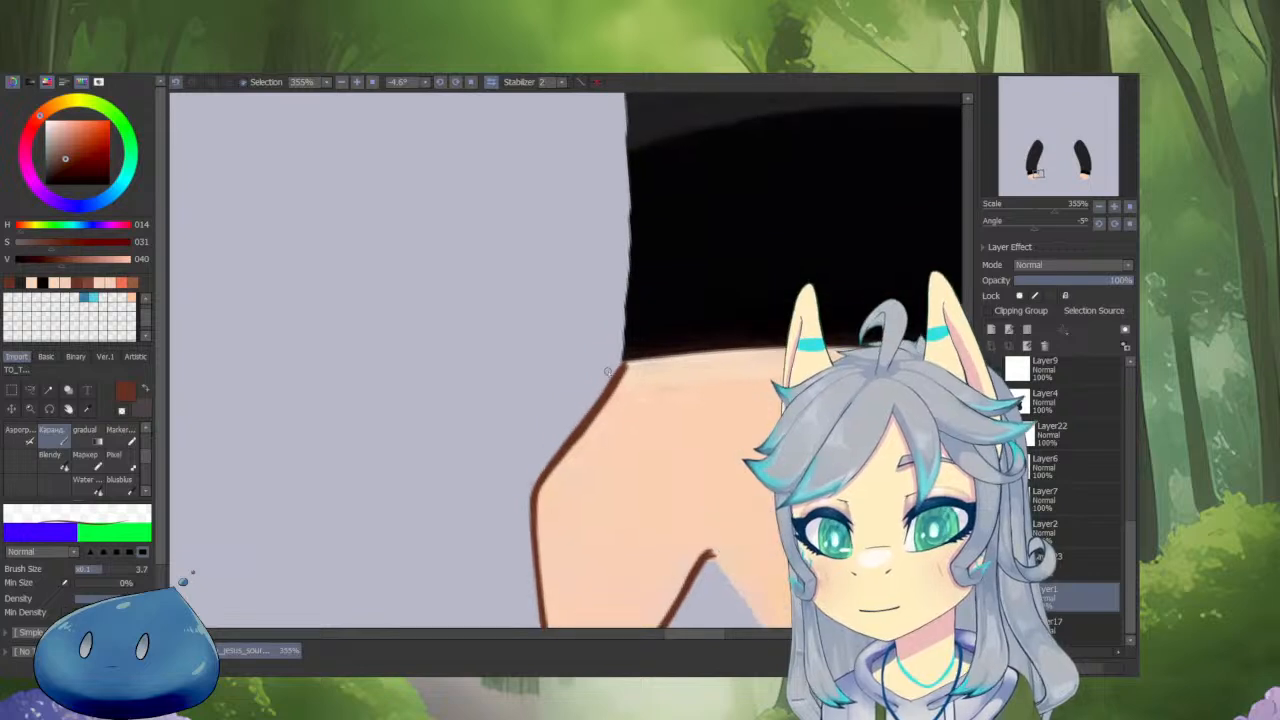
Sample the sleeve's black, draw a rounded bulge extending the cuff past the sleeve edge above the thumb, and fill it.
scroll(643, 415, "up", 4)
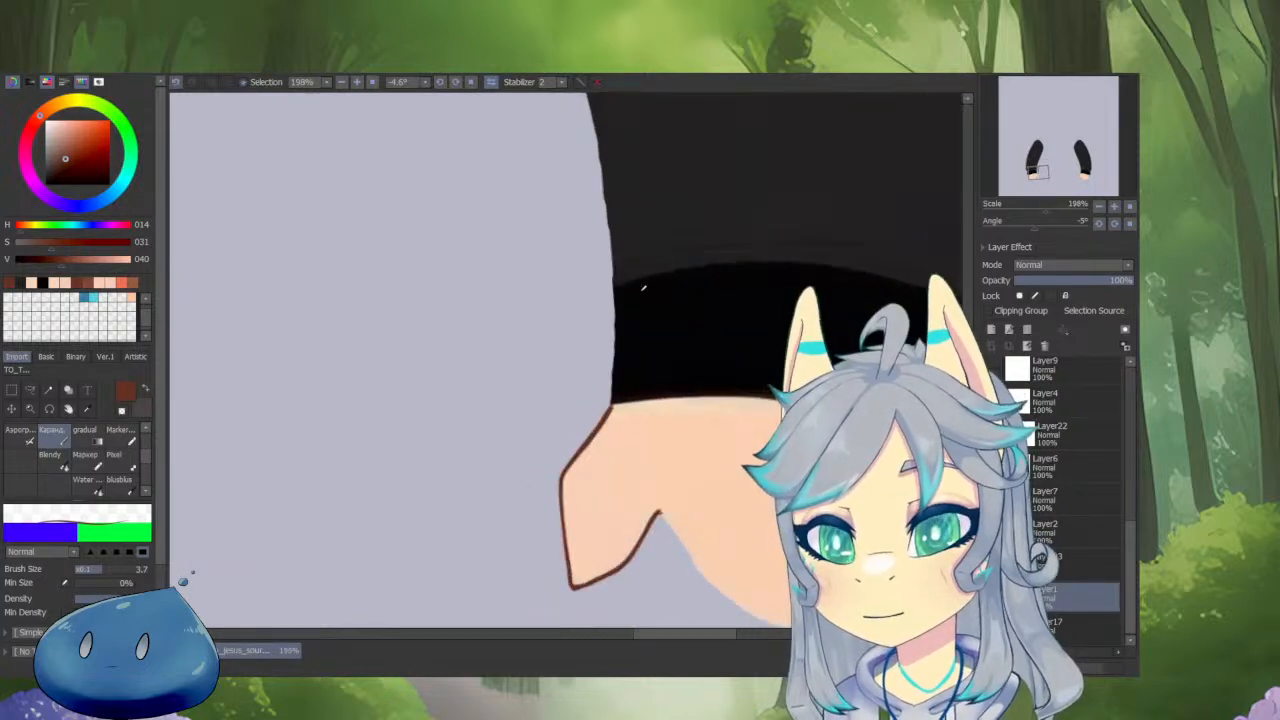
left_click(668, 274, "alt")
mouse_move(588, 305)
left_mouse_down()
mouse_move(623, 281)
mouse_move(551, 349)
mouse_move(514, 415)
left_mouse_up()
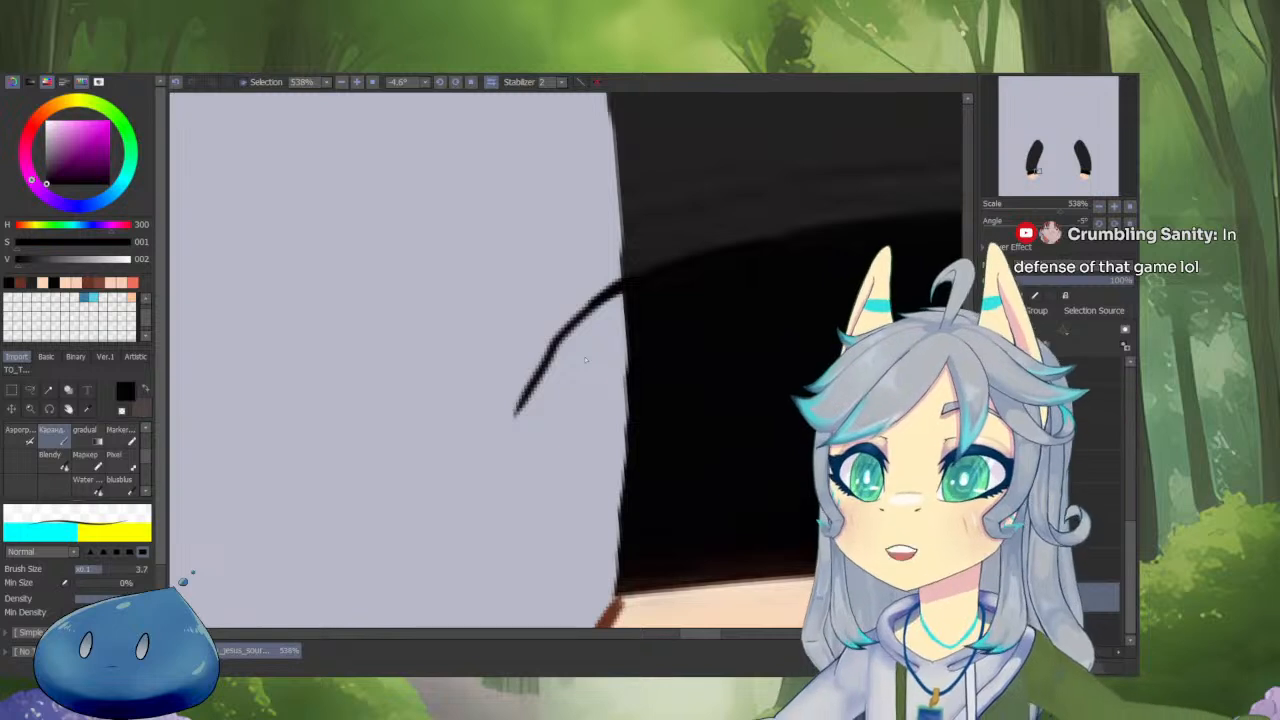
scroll(620, 356, "down", 2)
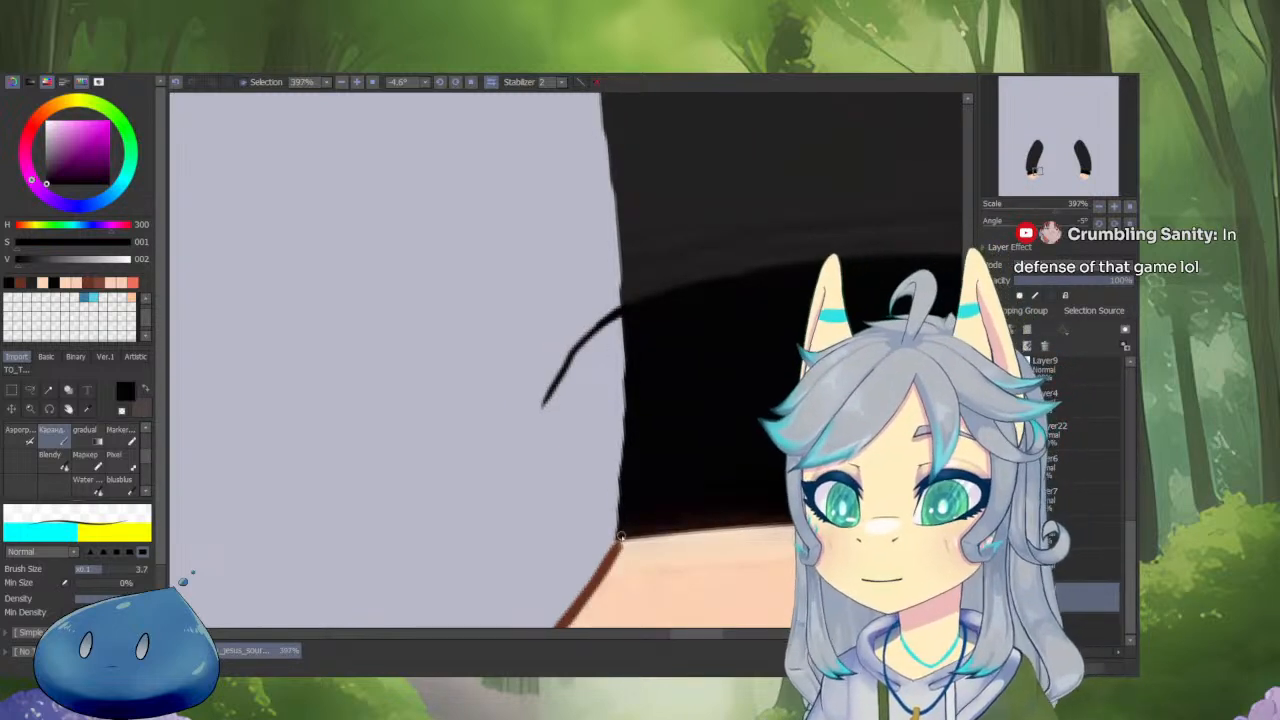
mouse_move(620, 537)
left_mouse_down()
mouse_move(560, 488)
mouse_move(541, 423)
mouse_move(600, 333)
left_mouse_up()
mouse_move(618, 530)
left_mouse_down()
mouse_move(540, 470)
mouse_move(635, 528)
mouse_move(557, 484)
mouse_move(571, 372)
mouse_move(624, 400)
left_mouse_up()
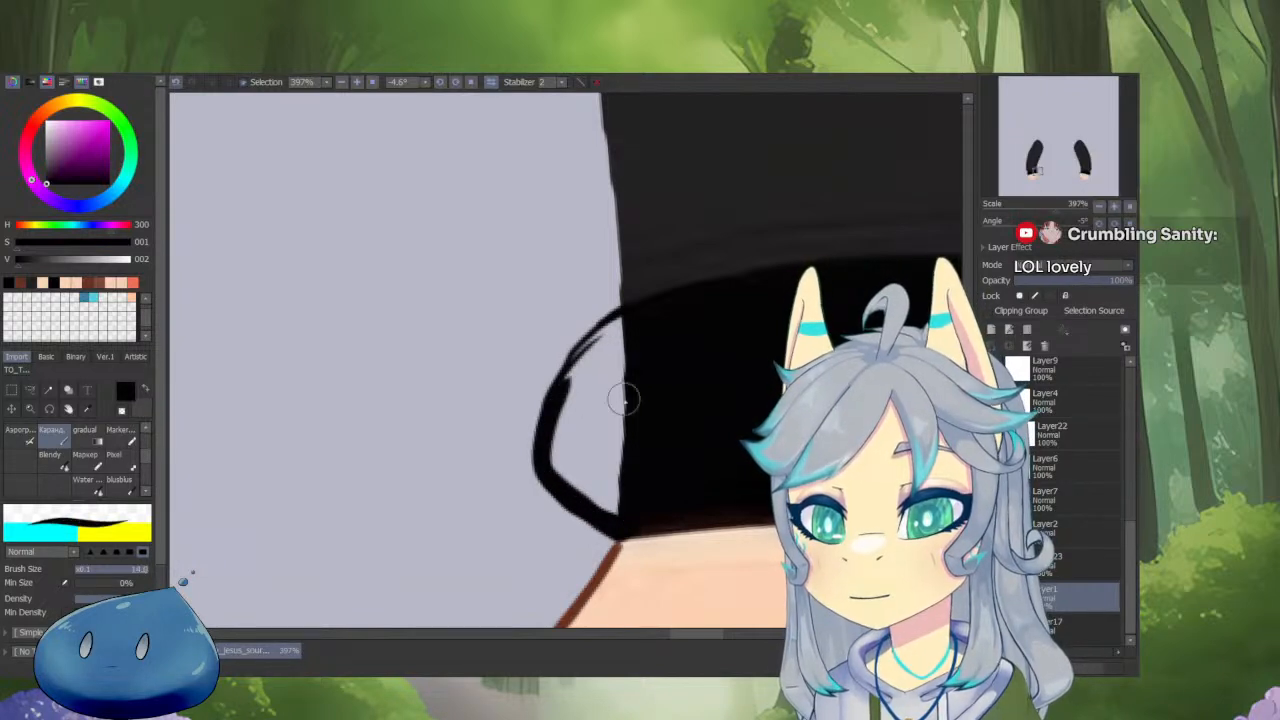
mouse_move(642, 318)
left_mouse_down()
mouse_move(596, 343)
mouse_move(554, 424)
mouse_move(569, 424)
mouse_move(622, 340)
mouse_move(628, 405)
mouse_move(568, 459)
mouse_move(576, 490)
left_mouse_up()
mouse_move(717, 414)
left_mouse_down()
mouse_move(715, 491)
mouse_move(756, 442)
mouse_move(738, 362)
mouse_move(714, 400)
left_mouse_up()
Sample the skin tone and paint it along the cuff's lower edge to clean up the boundary with the hand.
scroll(714, 400, "up", 8)
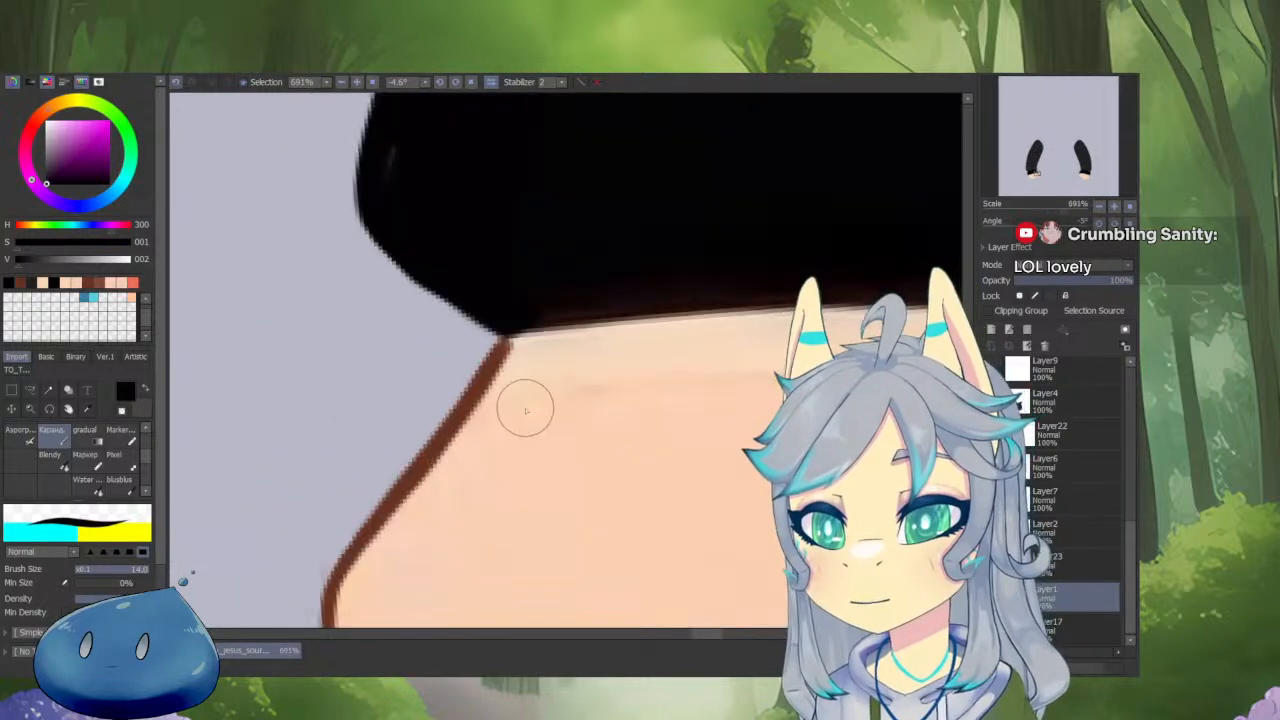
left_click(532, 358, "alt")
left_click_drag(532, 358, 478, 430)
scroll(543, 346, "down", 5)
mouse_move(535, 484)
left_mouse_down()
mouse_move(606, 486)
mouse_move(582, 569)
left_mouse_up()
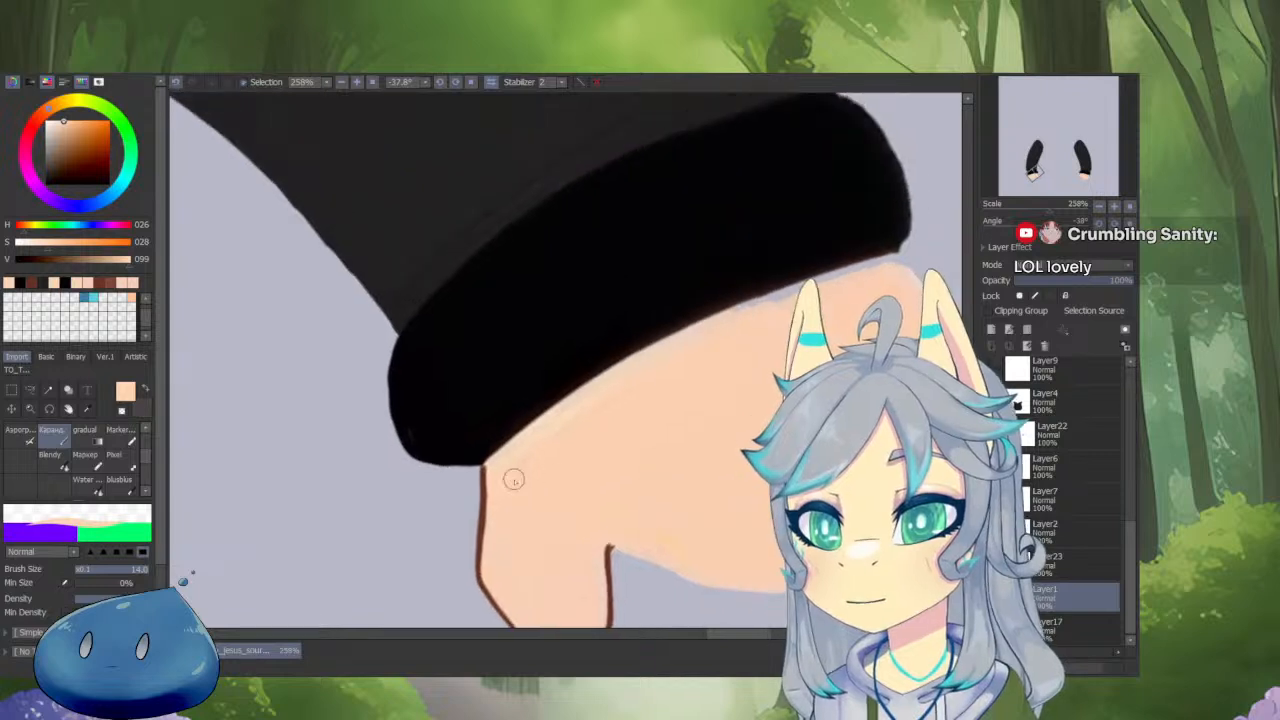
left_click_drag(518, 443, 669, 344)
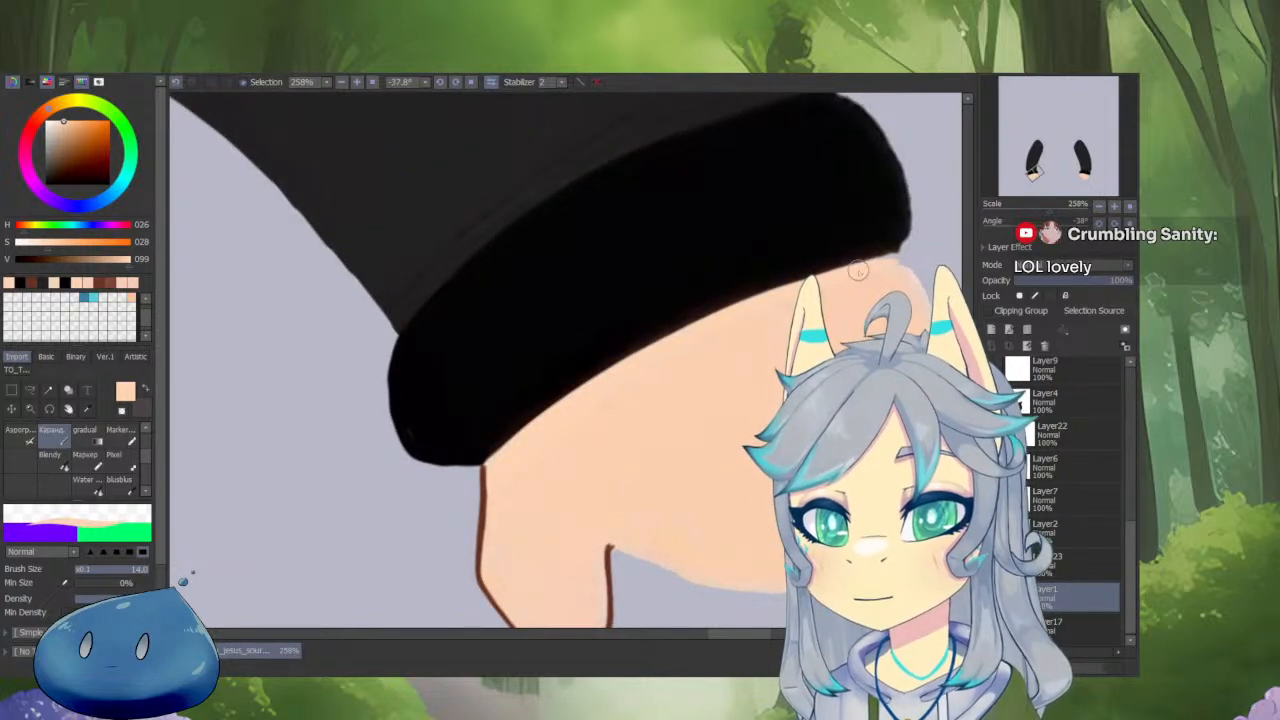
Sample the dark brown line colour and start the hand's outline at the cuff corner opposite the thumb with brush size 2.9.
left_click(482, 484, "alt")
scroll(557, 449, "up", 5)
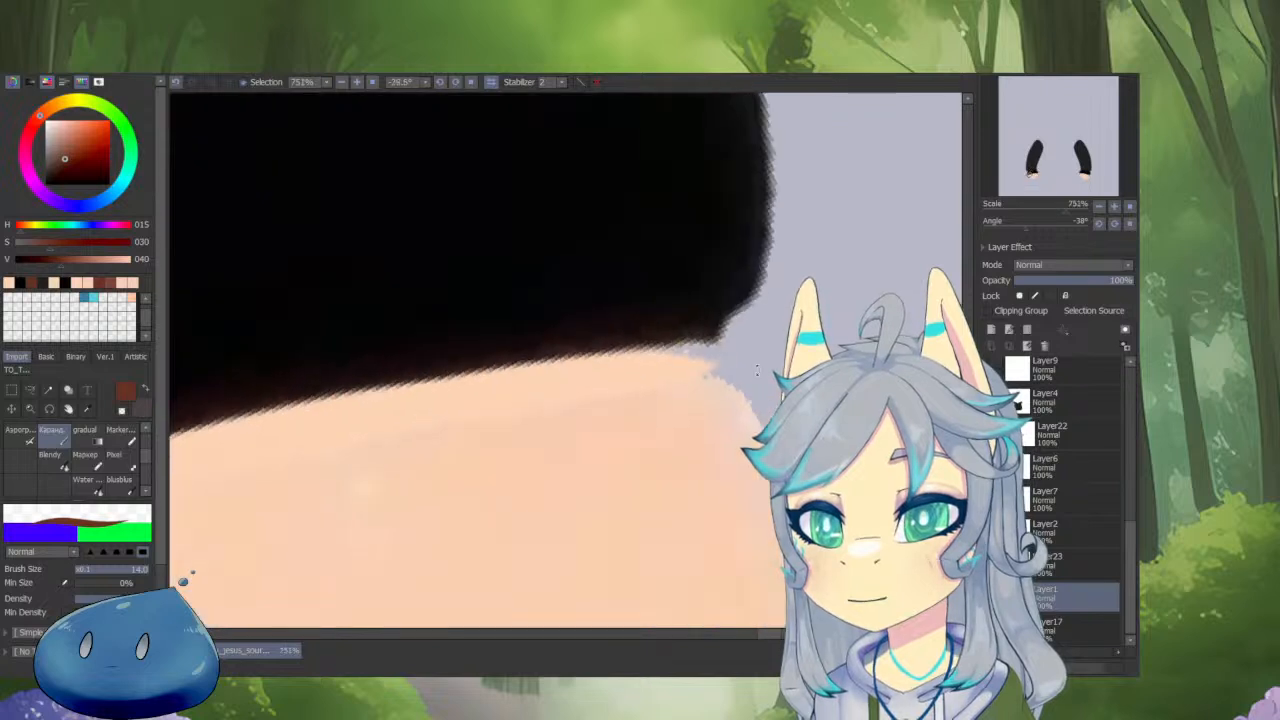
left_click_drag(757, 370, 755, 387)
mouse_move(702, 362)
left_mouse_down()
mouse_move(669, 355)
mouse_move(714, 390)
mouse_move(685, 370)
left_mouse_up()
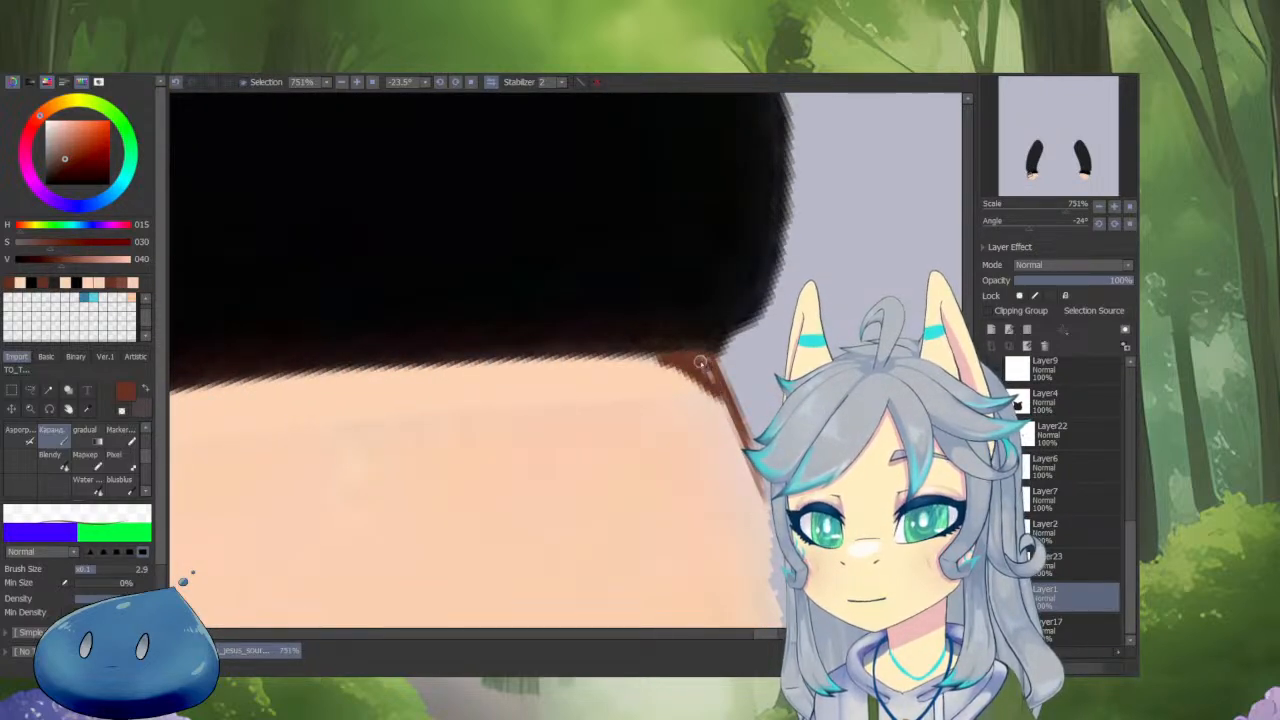
Continue the dark brown outline from the cuff corner along the upper part of the hand's outer side.
key("h")
scroll(696, 340, "down", 7)
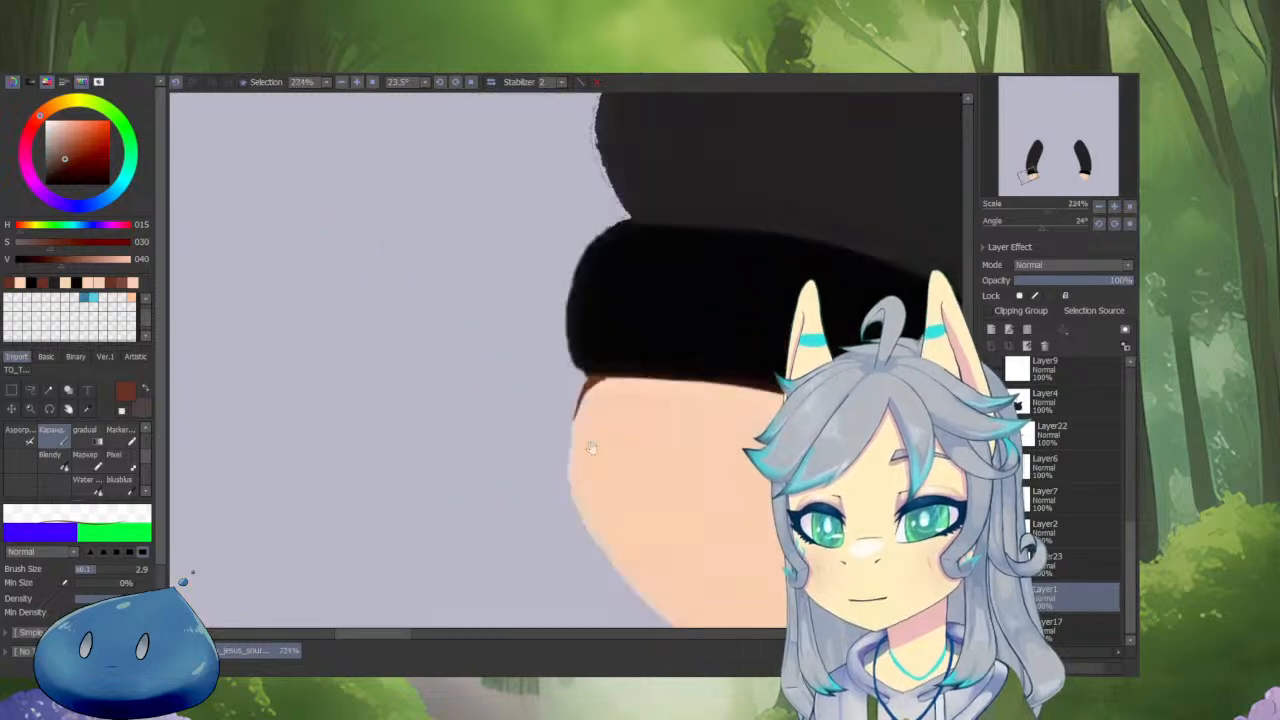
scroll(594, 443, "up", 3)
mouse_move(586, 366)
left_mouse_down()
mouse_move(621, 300)
mouse_move(578, 410)
mouse_move(573, 464)
mouse_move(588, 512)
mouse_move(557, 523)
mouse_move(565, 379)
left_mouse_up()
scroll(639, 490, "down", 3)
scroll(558, 350, "up", 3)
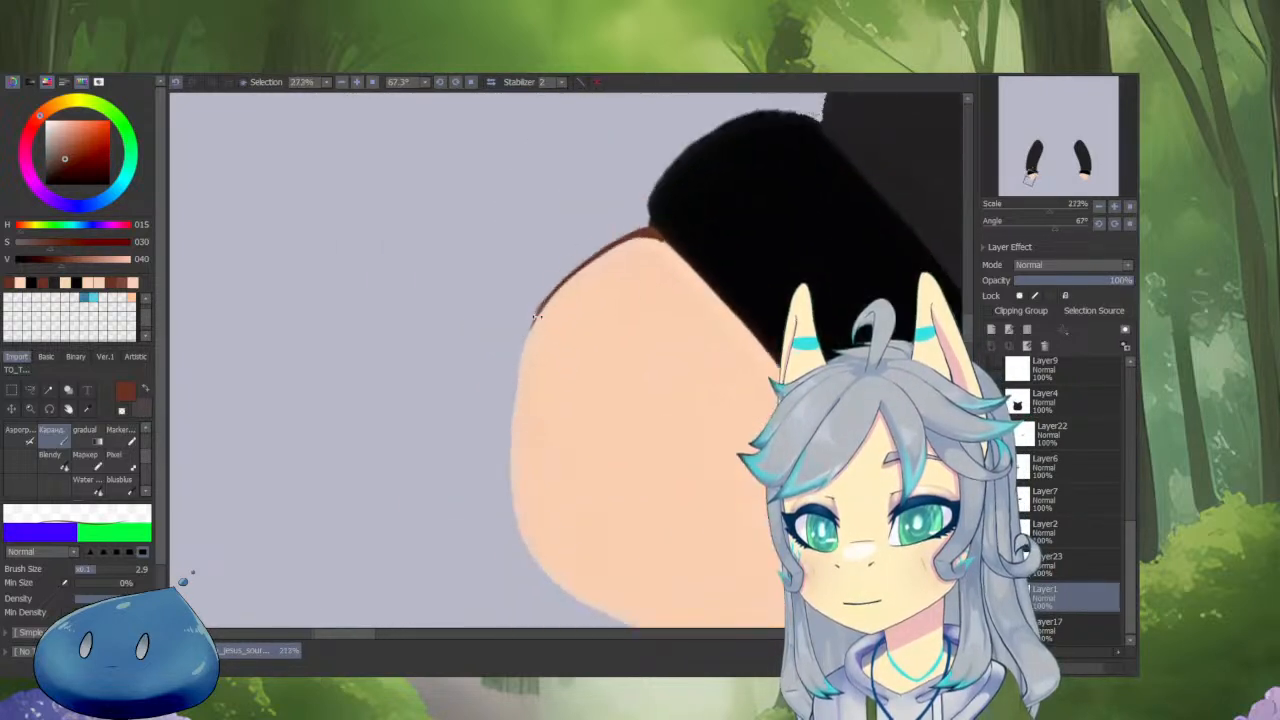
mouse_move(560, 280)
left_mouse_down()
mouse_move(520, 377)
mouse_move(546, 295)
mouse_move(522, 357)
mouse_move(504, 545)
mouse_move(446, 547)
mouse_move(588, 301)
mouse_move(568, 298)
mouse_move(566, 388)
left_mouse_up()
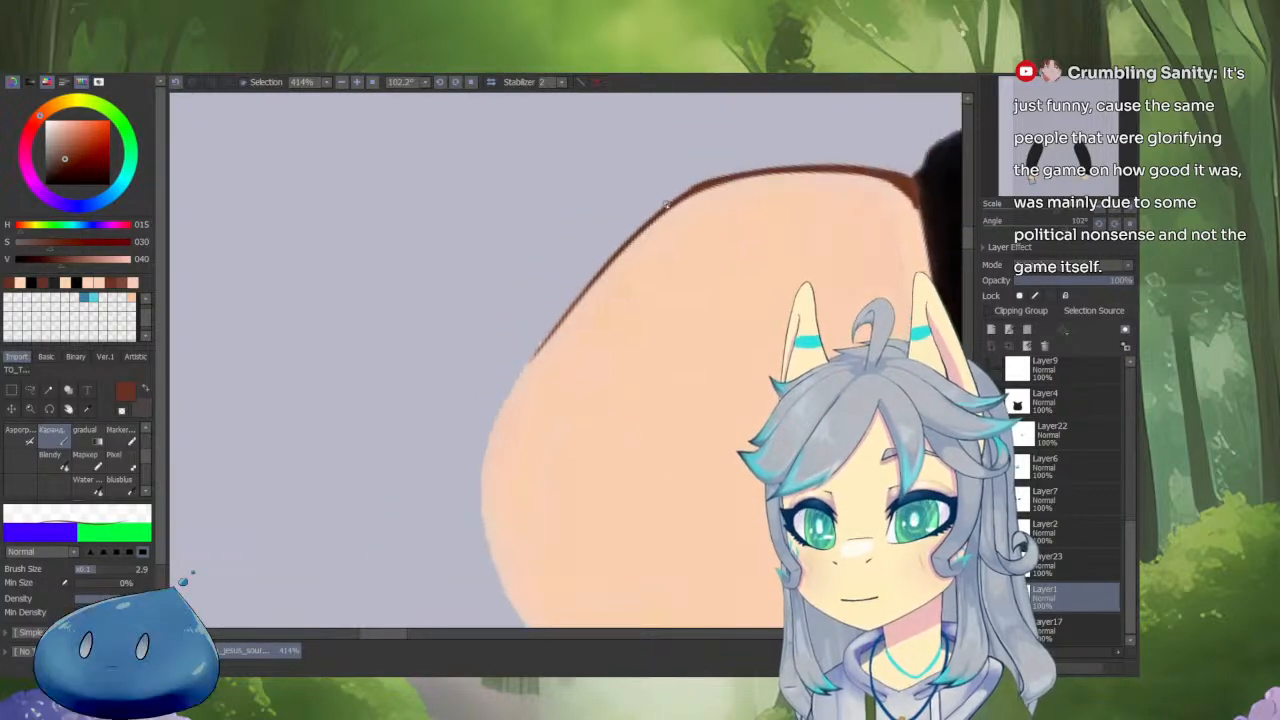
Extend and thicken the brown outline around the rounded outer side of the hand with overlapping strokes.
mouse_move(697, 185)
left_mouse_down()
mouse_move(538, 347)
mouse_move(487, 436)
left_mouse_up()
left_click_drag(606, 266, 497, 414)
left_click_drag(563, 307, 480, 456)
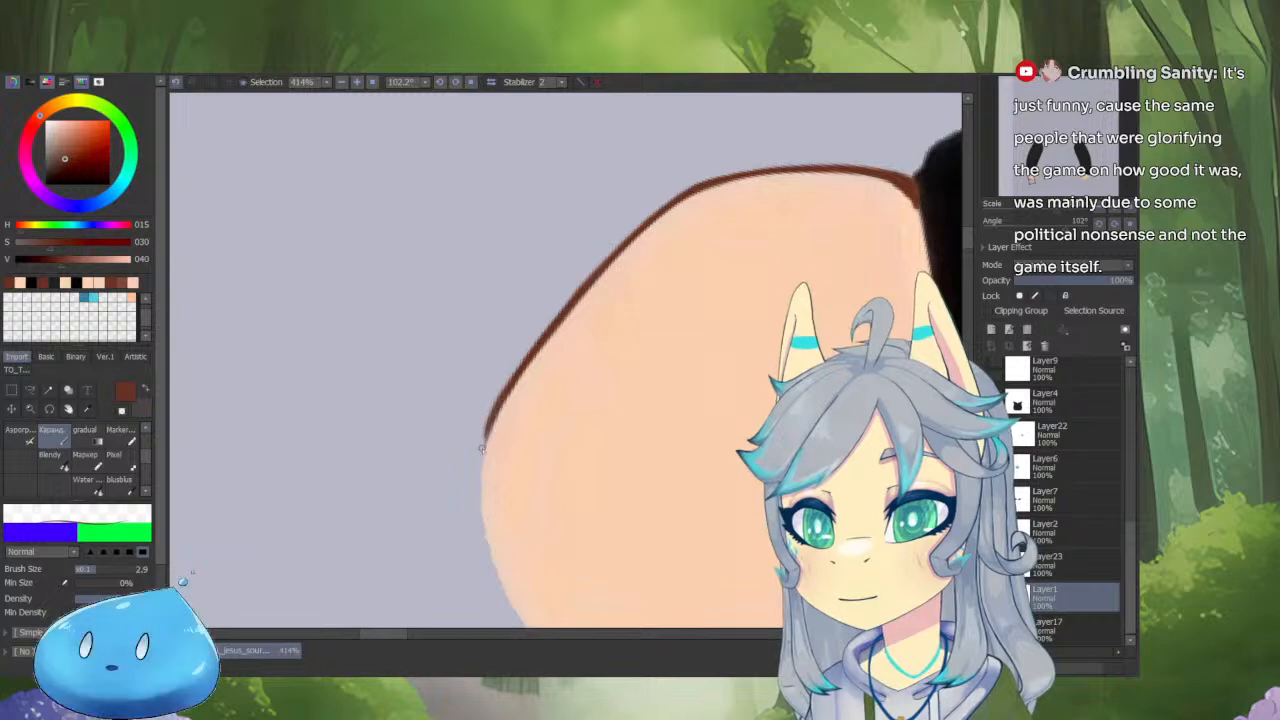
left_click_drag(504, 389, 473, 490)
left_click_drag(492, 418, 478, 517)
left_click_drag(481, 450, 486, 560)
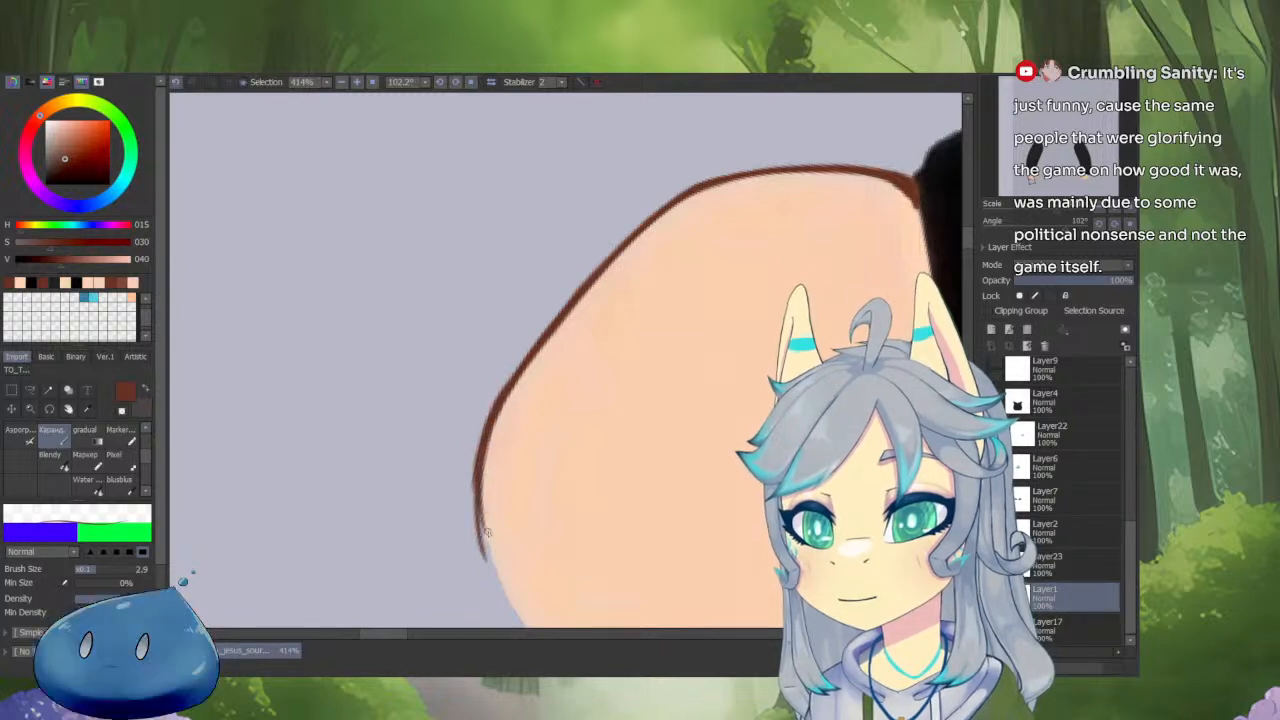
Trim the outline on the hand's rounded side with the transparent colour and carry the brown line further around the hand.
key("minus")
left_click_drag(500, 395, 480, 446)
key("h")
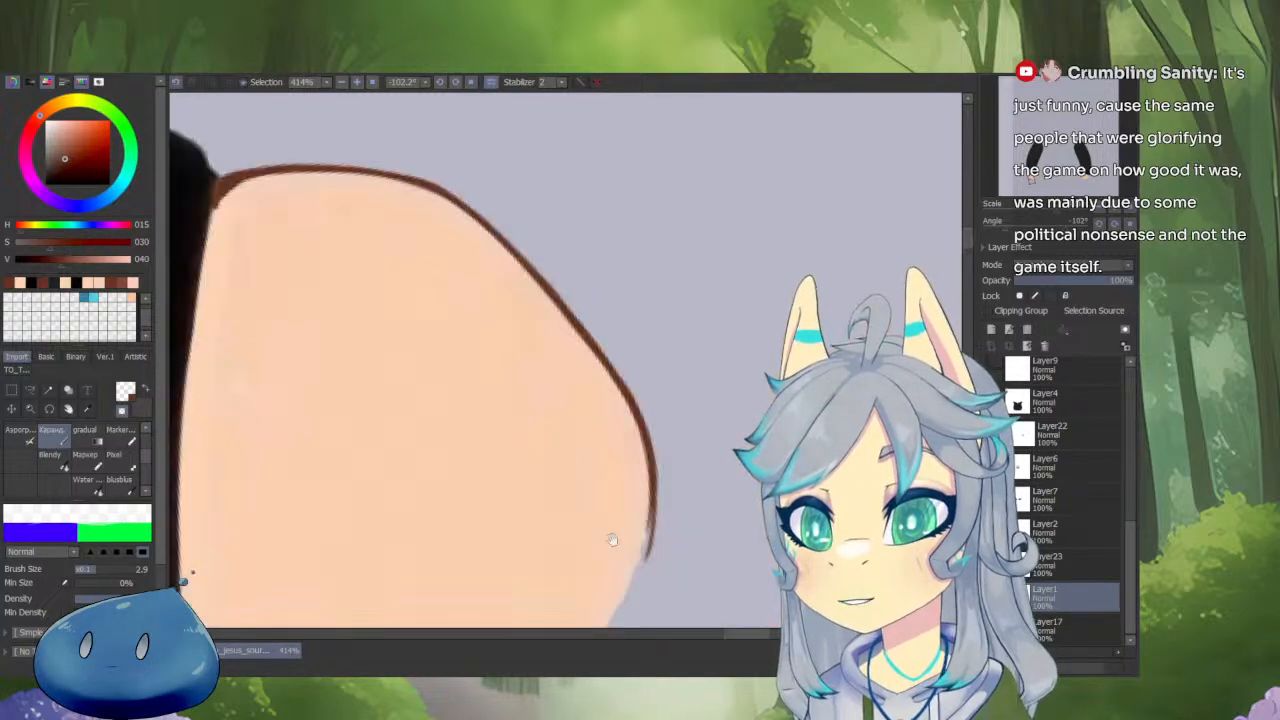
key("minus")
mouse_move(612, 538)
left_mouse_down()
mouse_move(653, 361)
mouse_move(670, 411)
mouse_move(643, 468)
left_mouse_up()
left_click_drag(683, 372, 597, 536)
left_click_drag(664, 452, 719, 335)
Complete the brown outline along the hand's lower edge to the notch beside the thumb, redoing the unsatisfactory strokes.
key("minus")
mouse_move(742, 220)
left_mouse_down()
mouse_move(722, 314)
mouse_move(675, 388)
left_mouse_up()
key("ctrl+z")
key("minus")
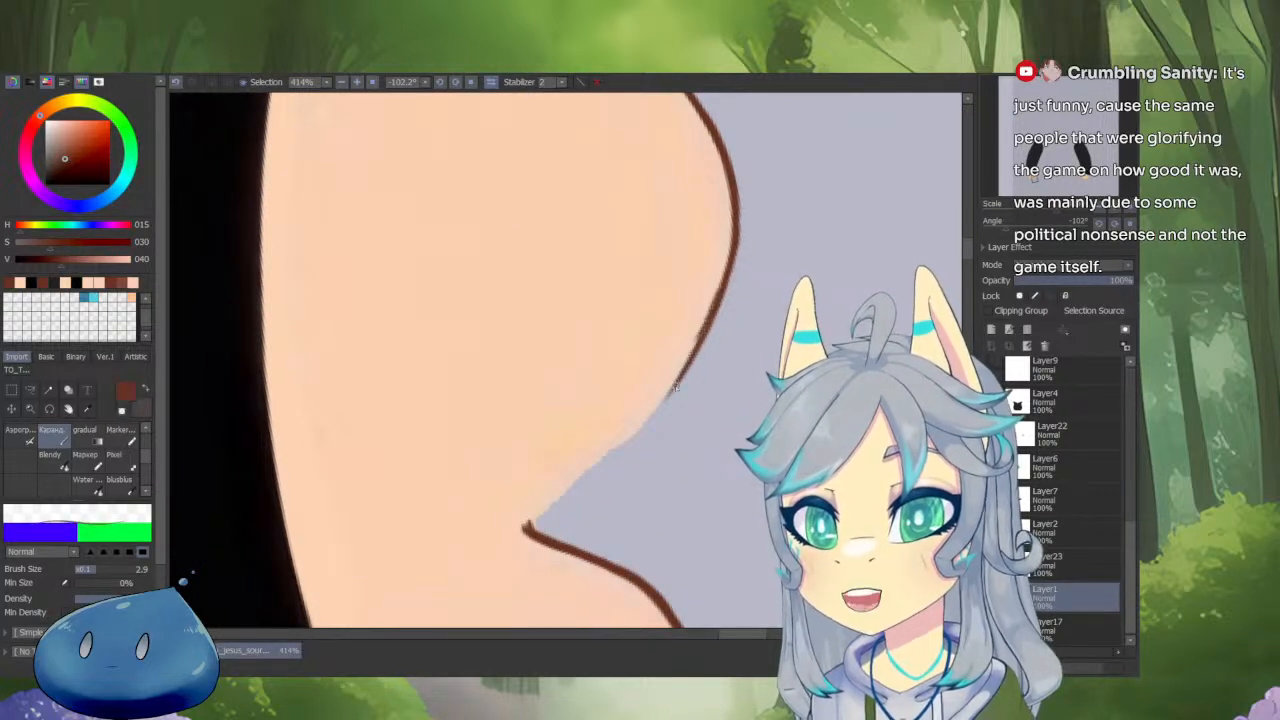
key("ctrl+z")
left_click_drag(718, 308, 632, 431)
left_click_drag(674, 384, 606, 456)
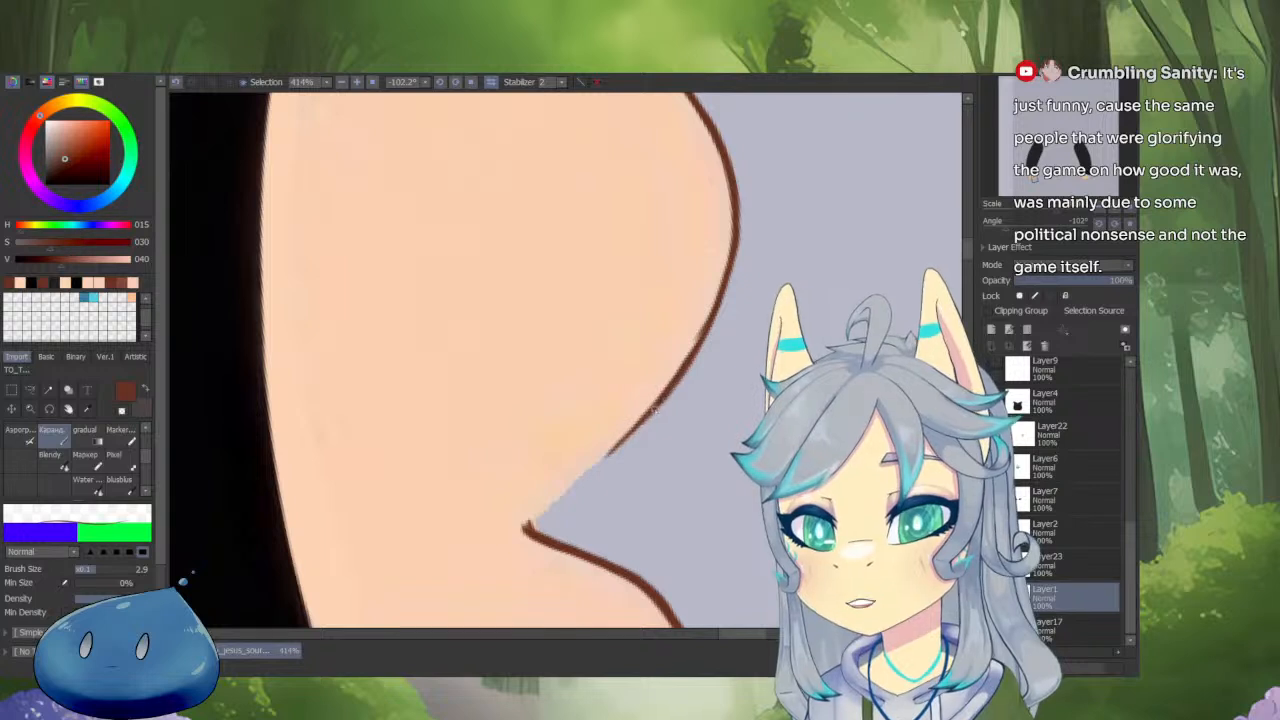
left_click_drag(660, 406, 532, 510)
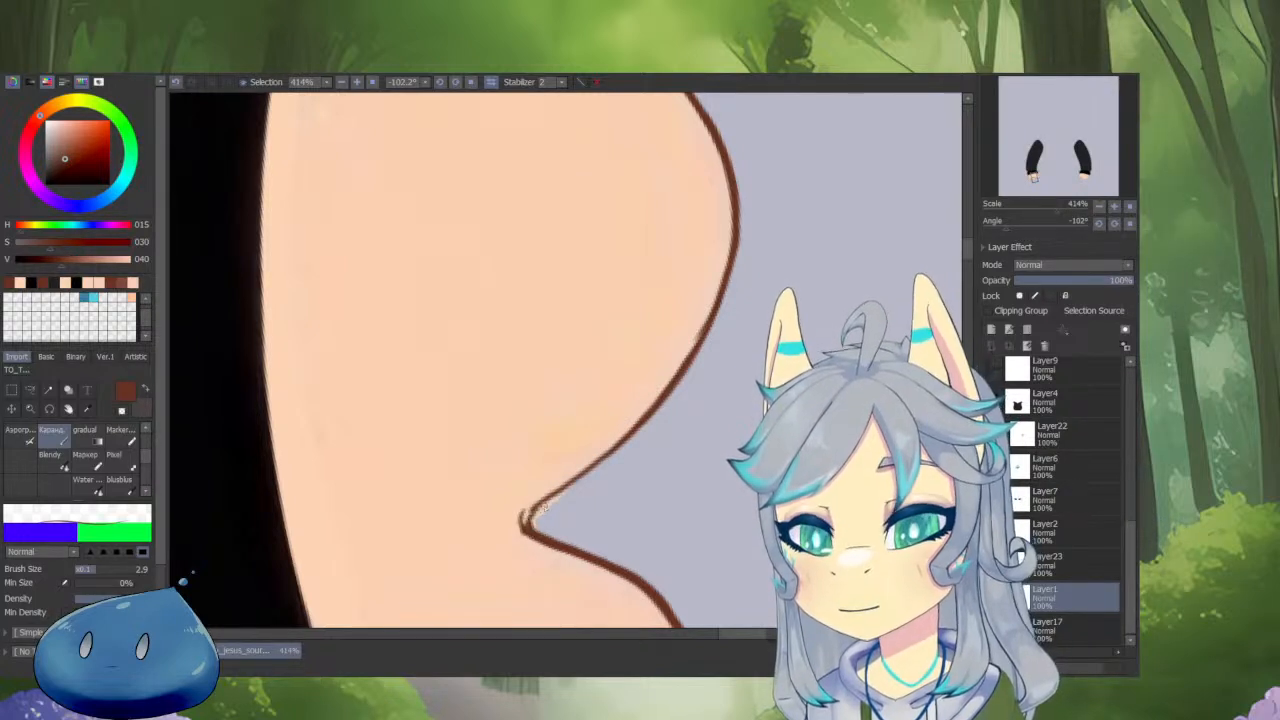
key("minus")
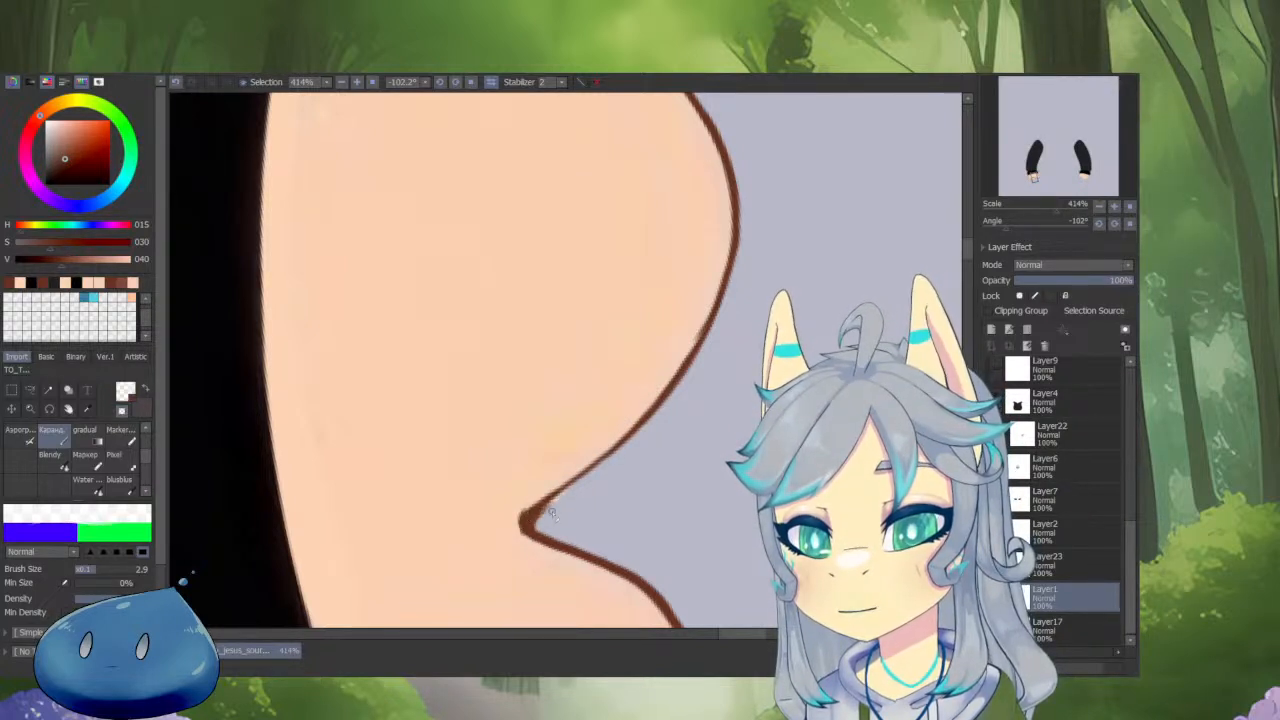
mouse_move(560, 495)
left_mouse_down()
mouse_move(656, 414)
mouse_move(700, 349)
left_mouse_up()
key("ctrl+z")
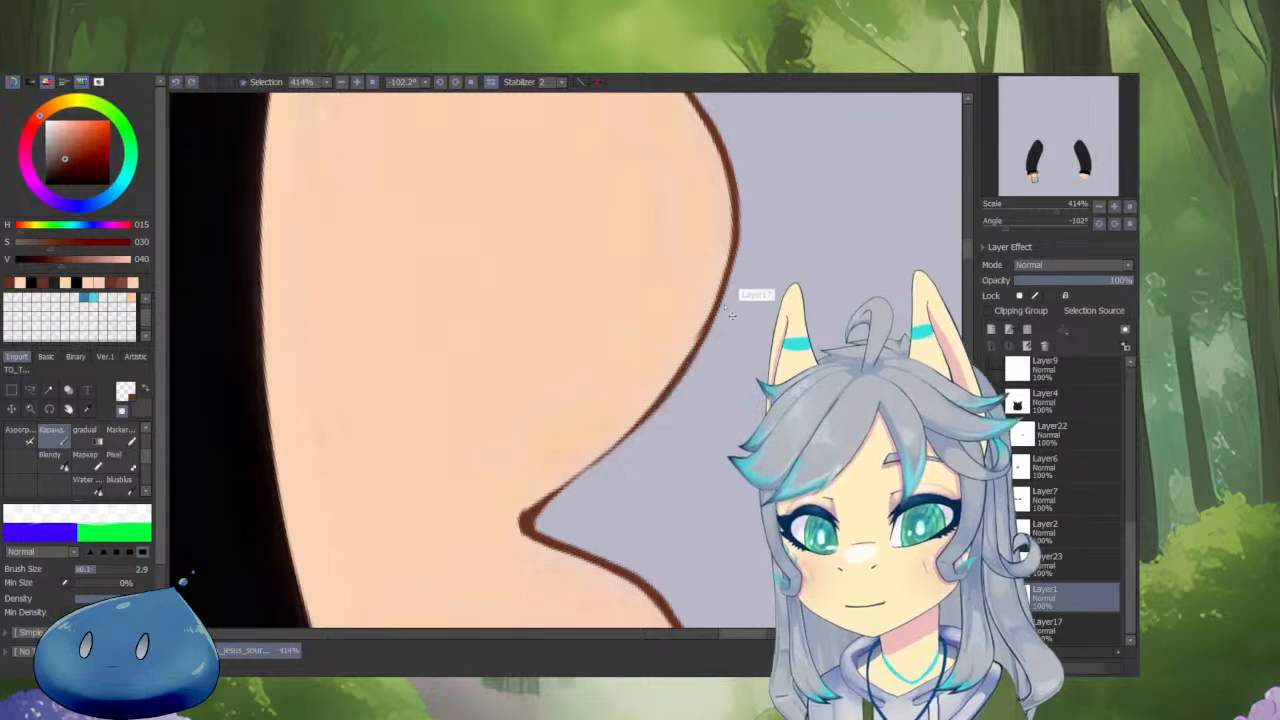
Refine the outline's inner edge with sampled skin tone and reinforce the notch beside the thumb in dark brown.
left_click(646, 422, "alt")
left_click_drag(719, 298, 640, 416)
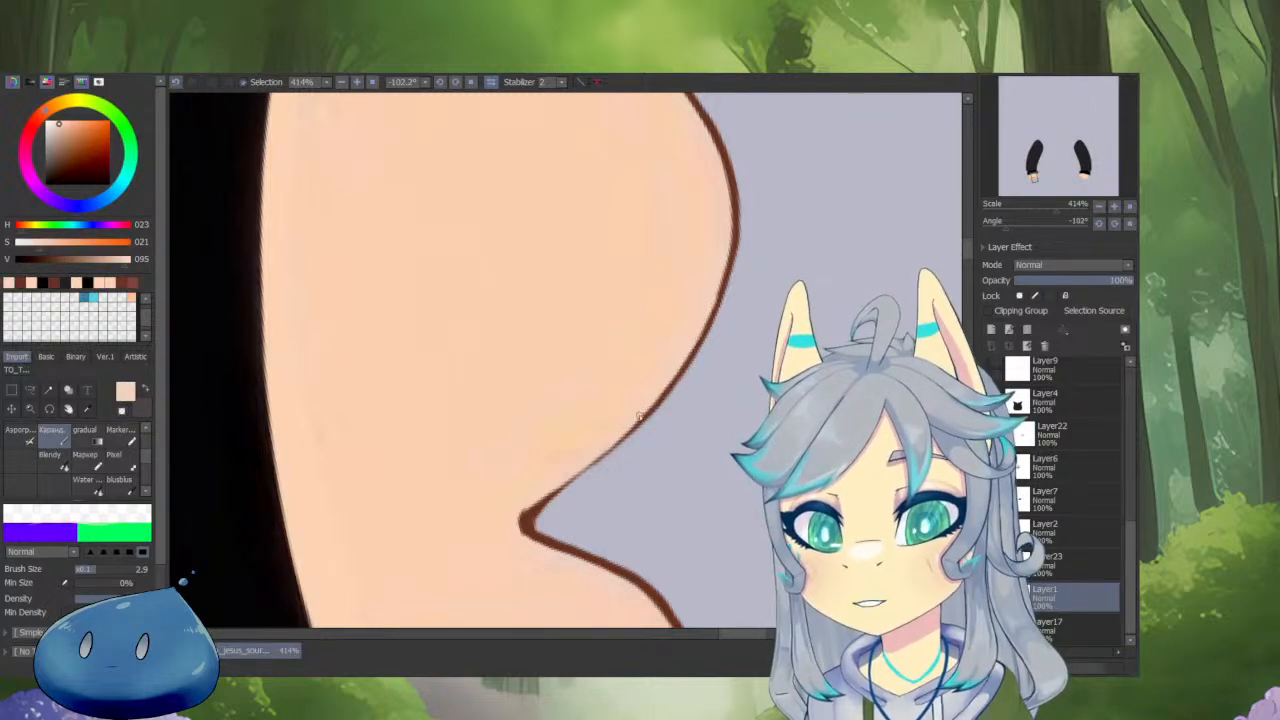
left_click(541, 502, "alt")
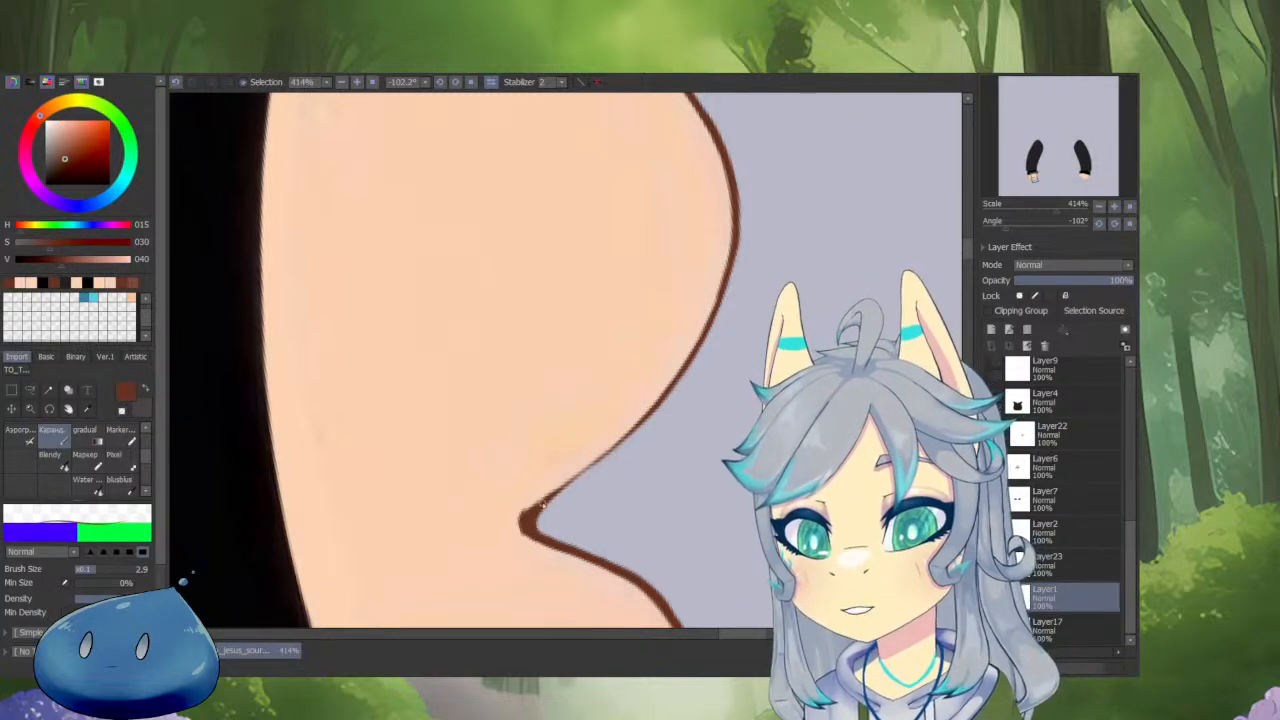
mouse_move(544, 503)
left_mouse_down()
mouse_move(680, 380)
mouse_move(585, 482)
left_mouse_up()
Paint a brown line where the cuff meets the hand and thin it with skin tone sampled from the hand.
scroll(724, 360, "down", 5)
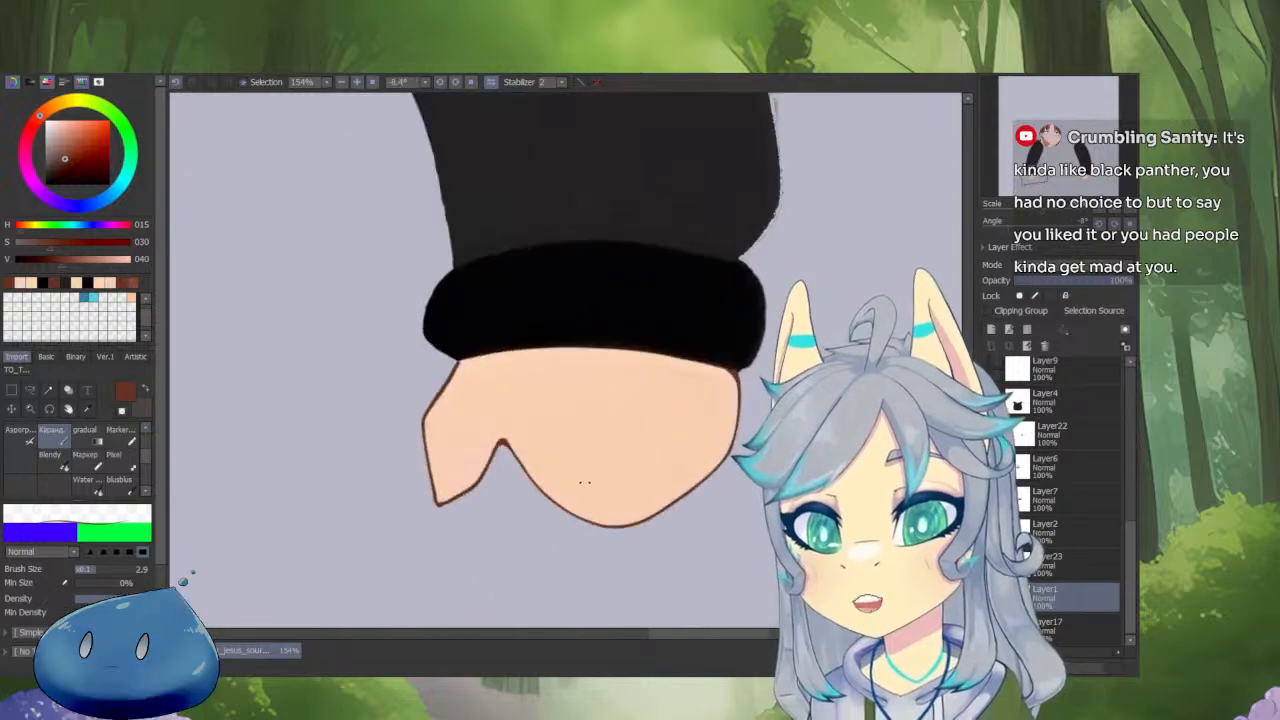
left_click_drag(733, 352, 850, 354)
mouse_move(738, 450)
left_mouse_down()
mouse_move(742, 285)
mouse_move(626, 372)
left_mouse_up()
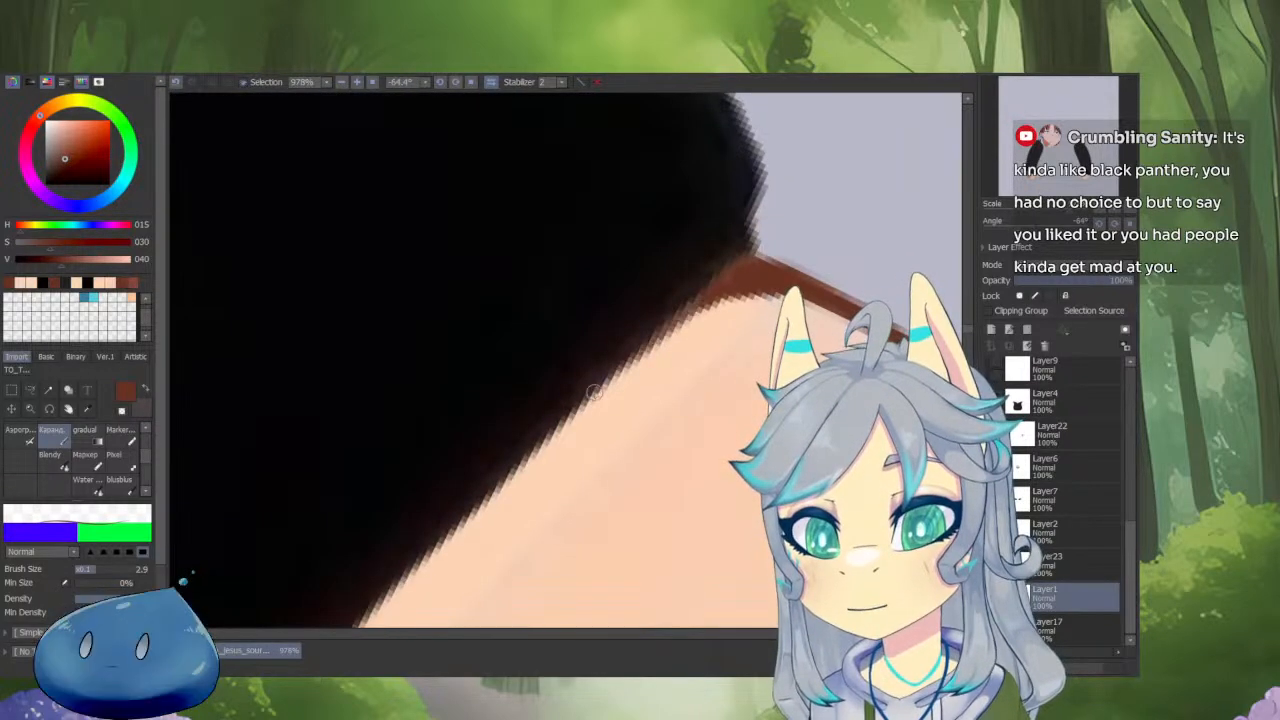
left_click_drag(690, 312, 505, 476)
left_click(700, 350, "alt")
mouse_move(740, 308)
left_mouse_down()
mouse_move(660, 351)
mouse_move(751, 333)
mouse_move(763, 357)
mouse_move(510, 546)
left_mouse_up()
left_click(697, 392, "alt")
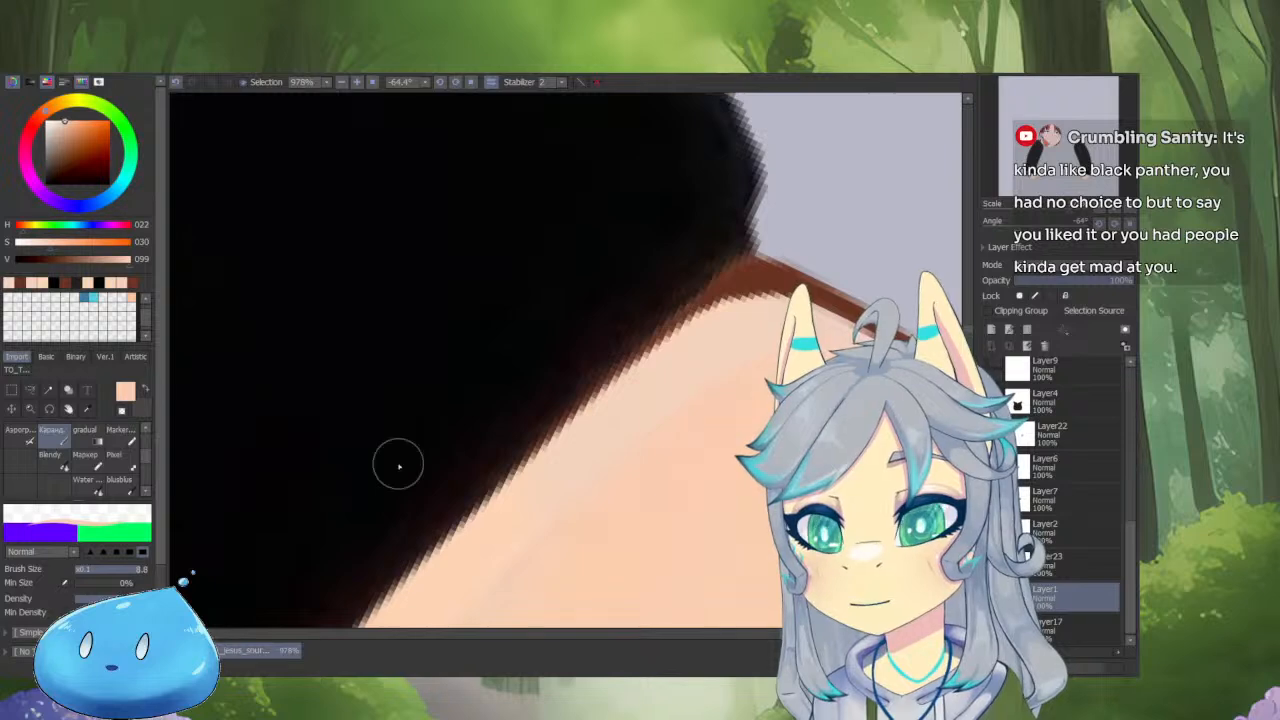
Soften the skin shading along the cuff's lower edge with the Blendy brush, raising its size to 11.
left_click(57, 465)
scroll(697, 394, "down", 3)
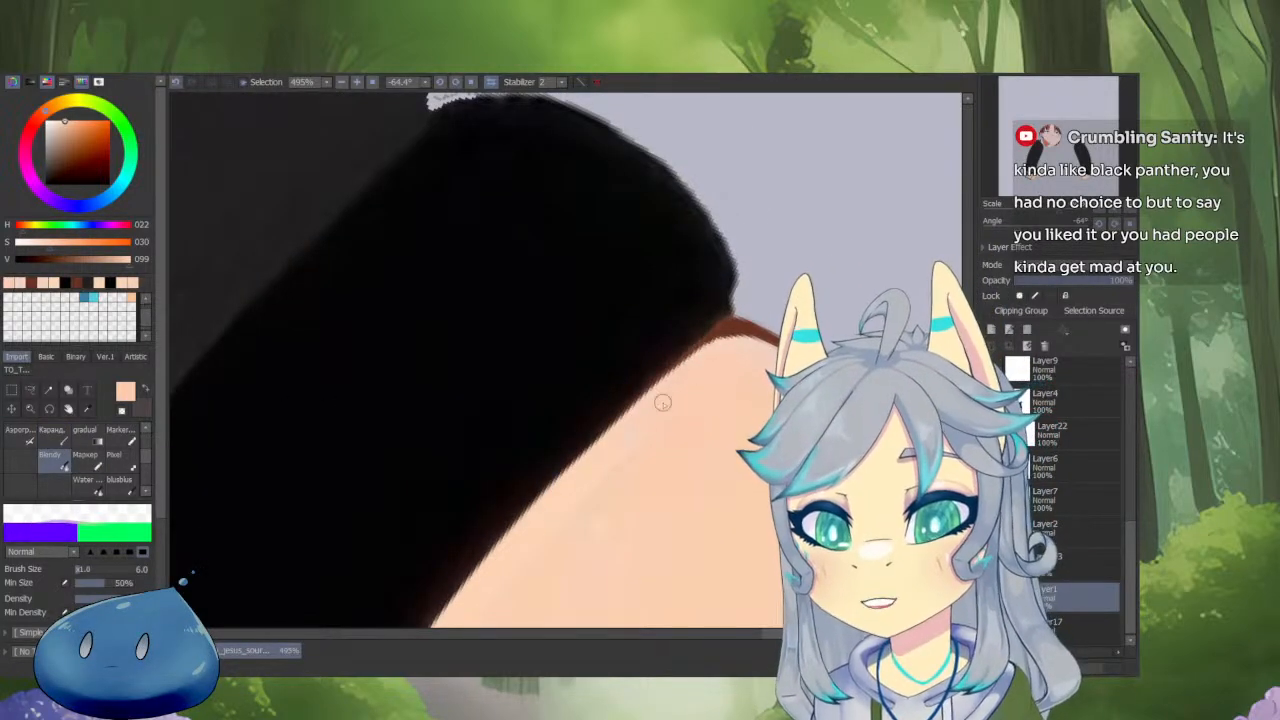
left_click_drag(566, 546, 586, 441)
key("bracketright")
key("bracketright")
key("bracketright")
key("bracketright")
key("bracketright")
scroll(556, 478, "down", 3)
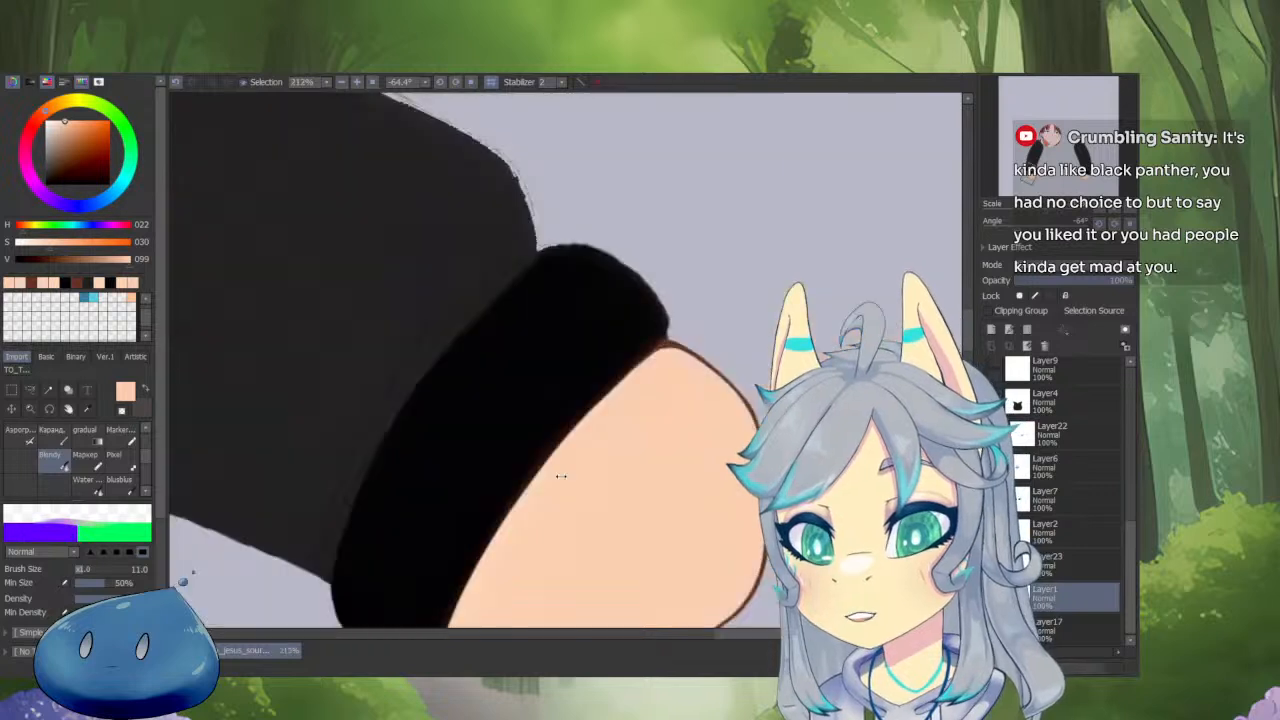
left_click_drag(510, 590, 620, 380)
Blend the skin tones where the base of the thumb meets the cuff.
scroll(620, 380, "up", 2)
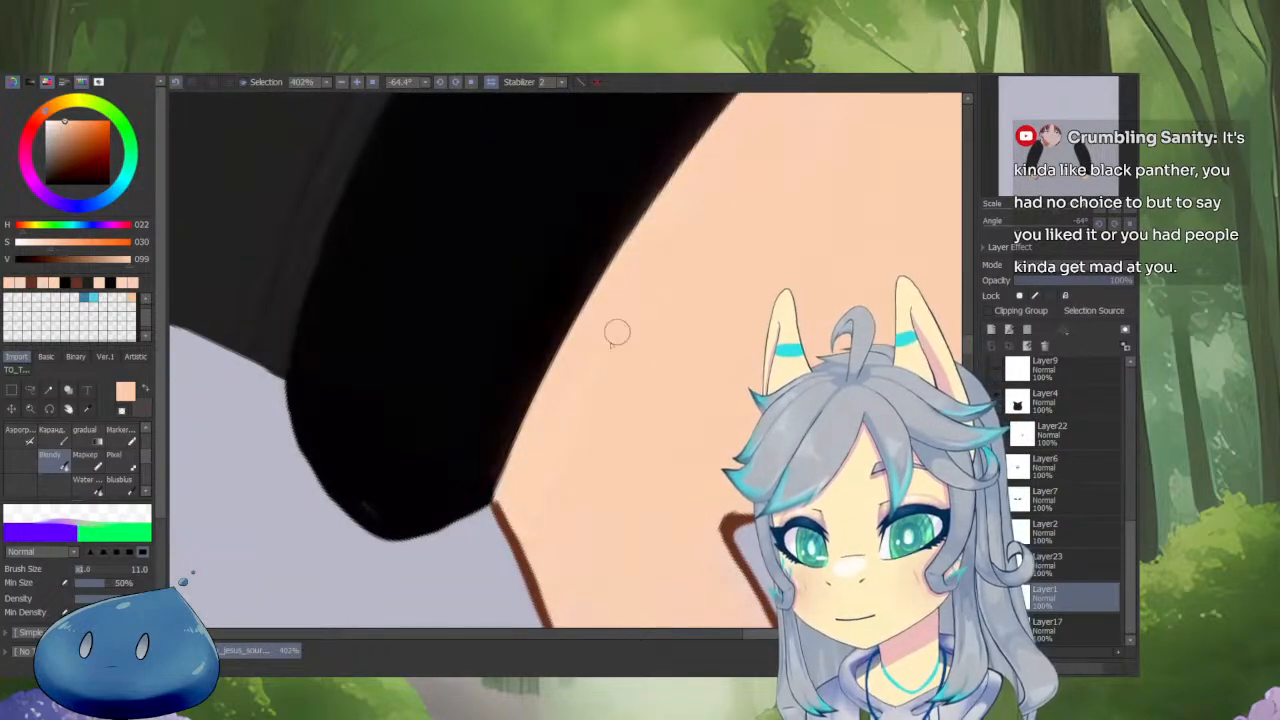
mouse_move(536, 493)
left_mouse_down()
mouse_move(512, 470)
mouse_move(544, 565)
left_mouse_up()
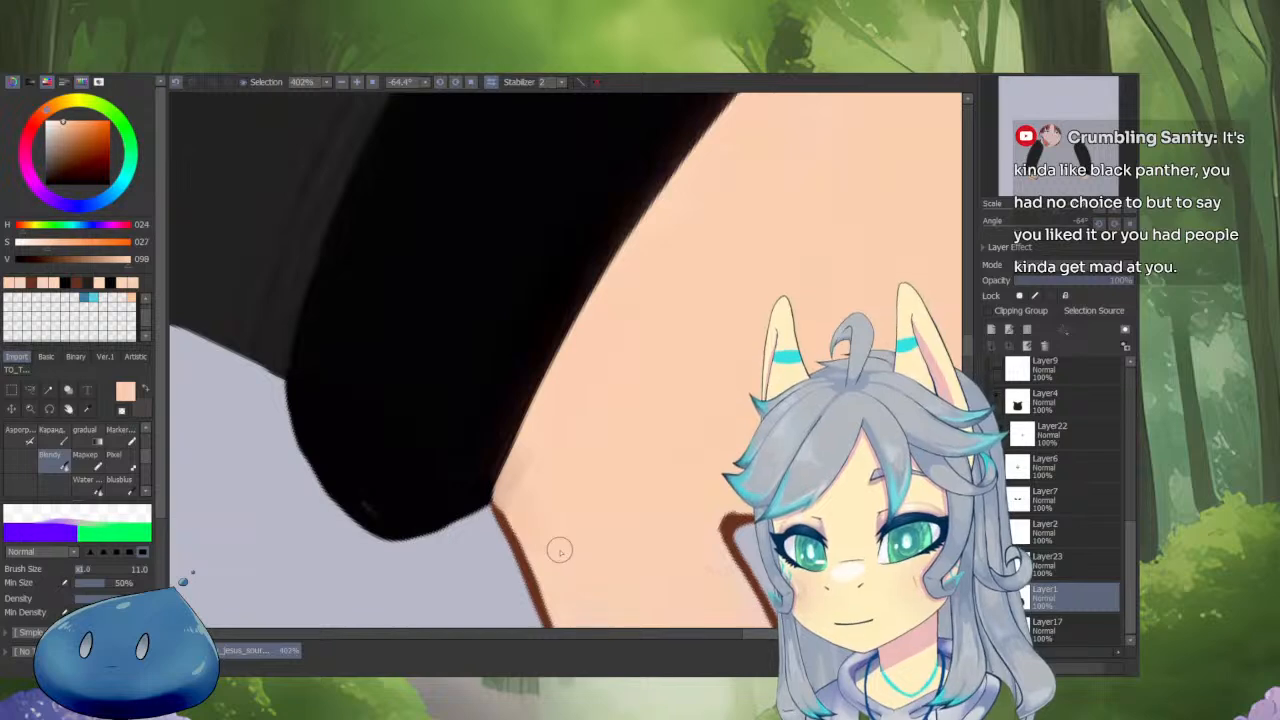
left_click_drag(535, 462, 516, 490)
Inspect the outlined hand and cuff, and compare the isolated arms layer with the whole character.
scroll(636, 342, "down", 6)
left_click_drag(700, 310, 720, 400)
scroll(720, 400, "up", 4)
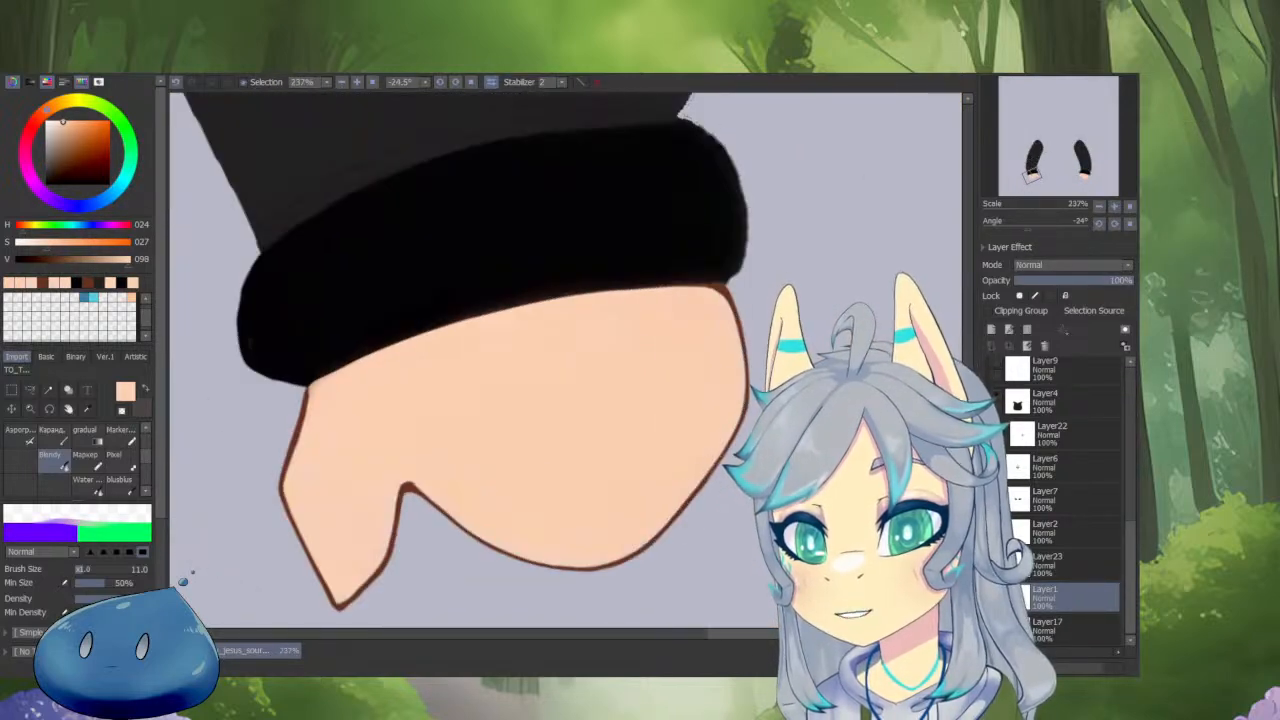
scroll(657, 423, "up", 5)
left_click(704, 492, "alt")
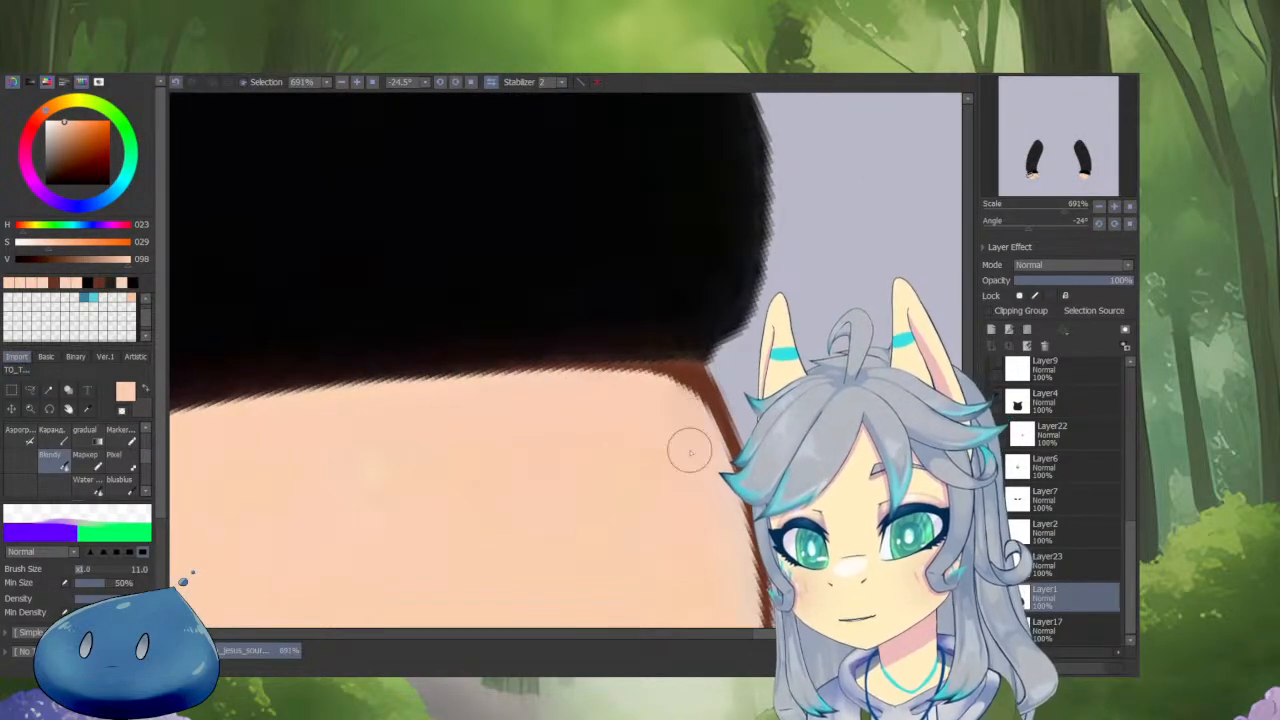
scroll(718, 505, "down", 5)
scroll(718, 505, "down", 3)
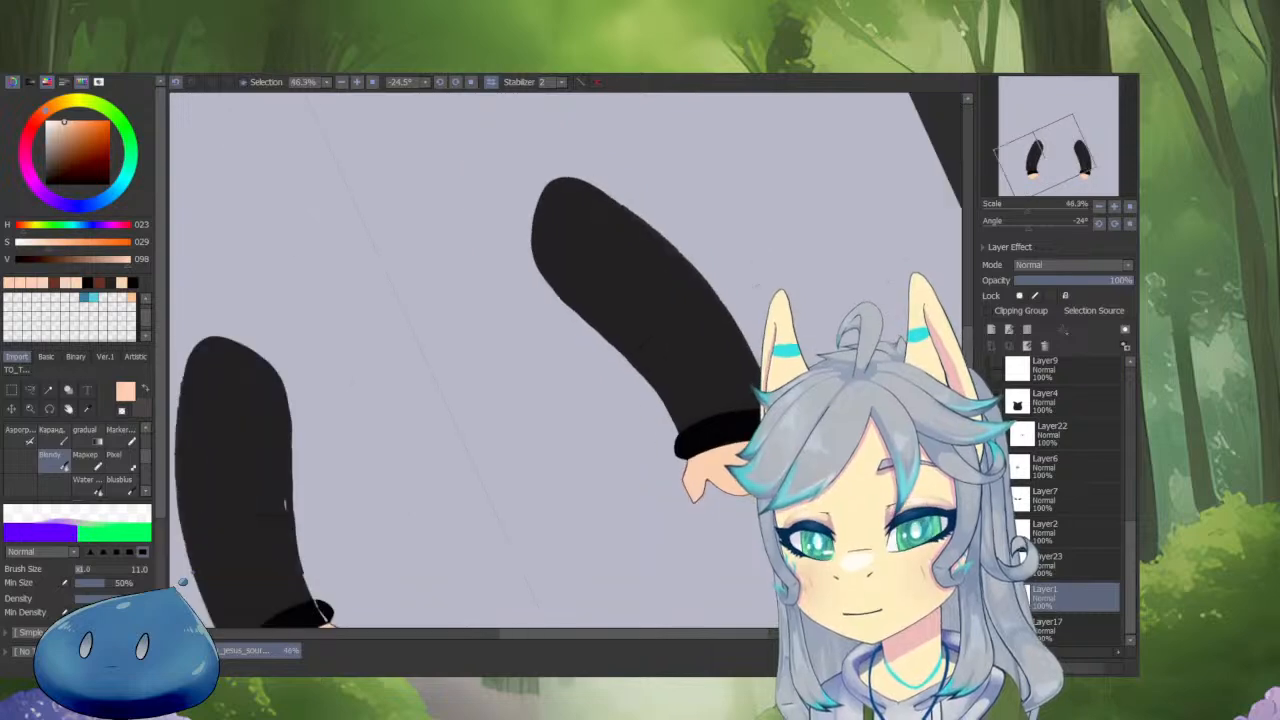
mouse_move(718, 505)
left_mouse_down()
mouse_move(606, 560)
mouse_move(730, 503)
left_mouse_up()
left_click(997, 597, "alt")
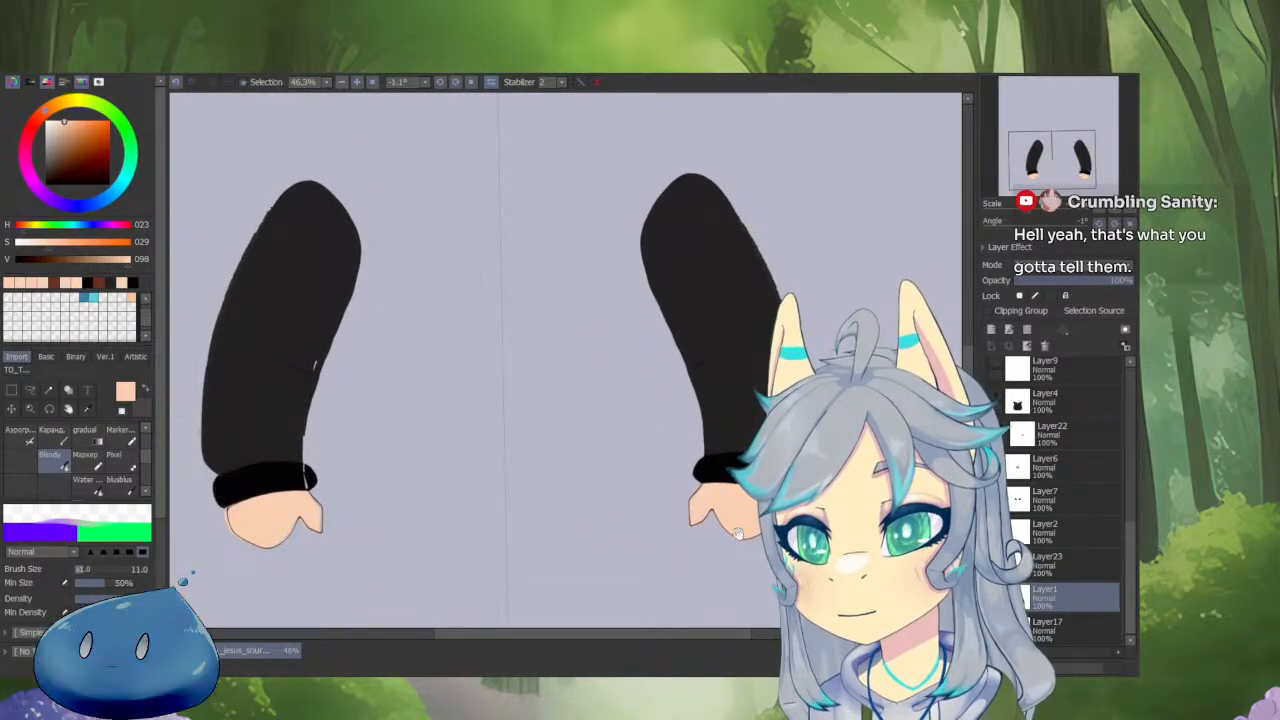
left_click(997, 597, "alt")
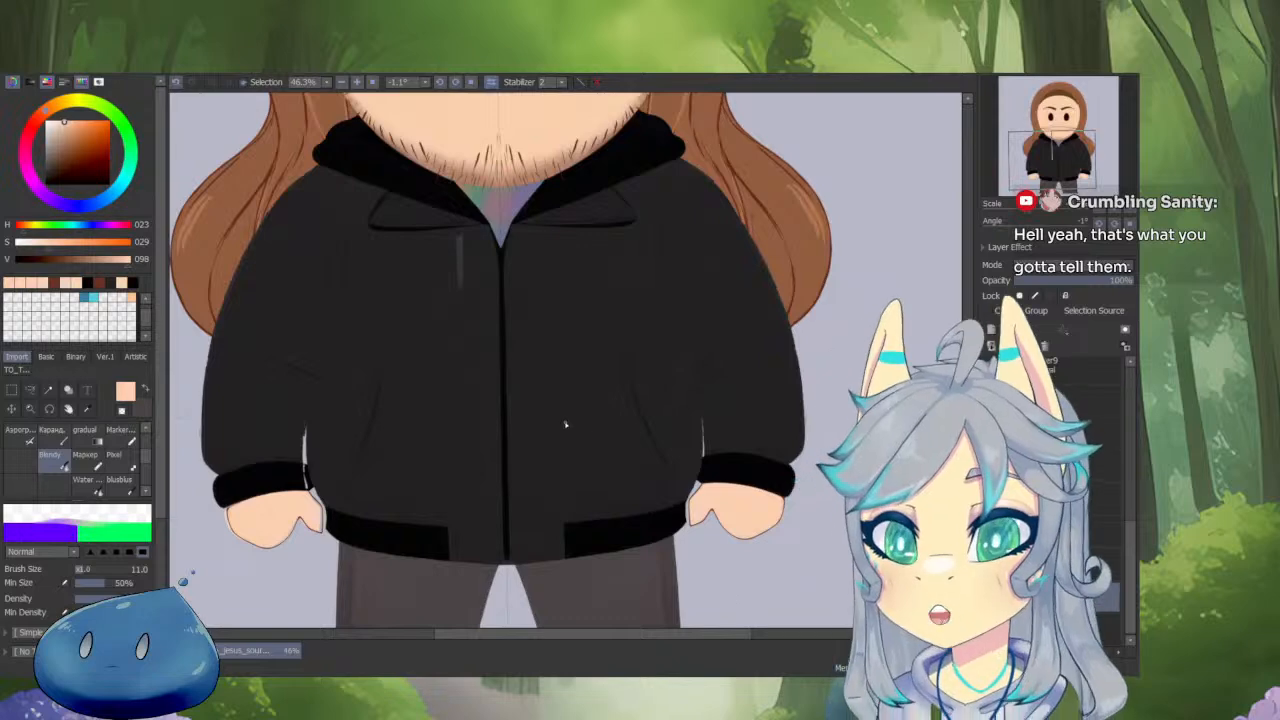
left_click(997, 597, "alt")
Delete the arm on the viewer's left from the arms layer with a freehand selection, then show the whole character again.
left_click(30, 390)
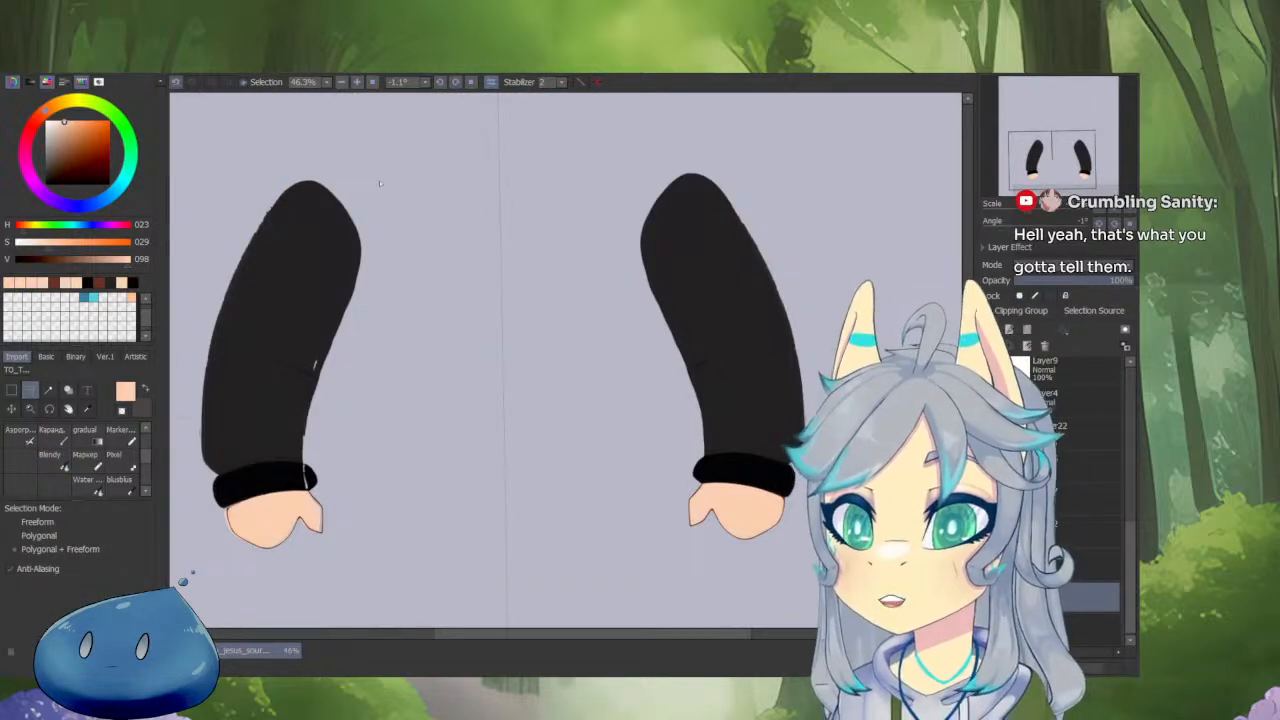
mouse_move(380, 182)
left_mouse_down()
mouse_move(410, 618)
mouse_move(185, 600)
mouse_move(172, 262)
mouse_move(330, 170)
mouse_move(366, 172)
mouse_move(383, 210)
left_mouse_up()
key("Delete")
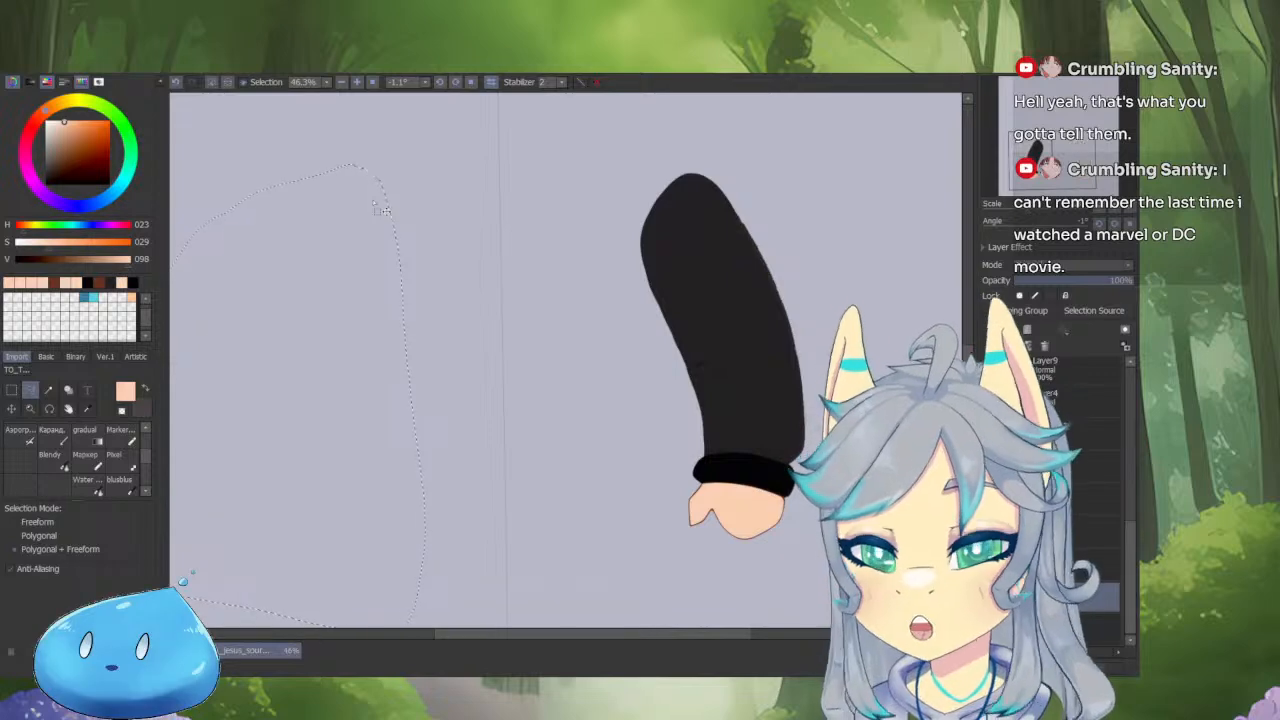
key("ctrl+d")
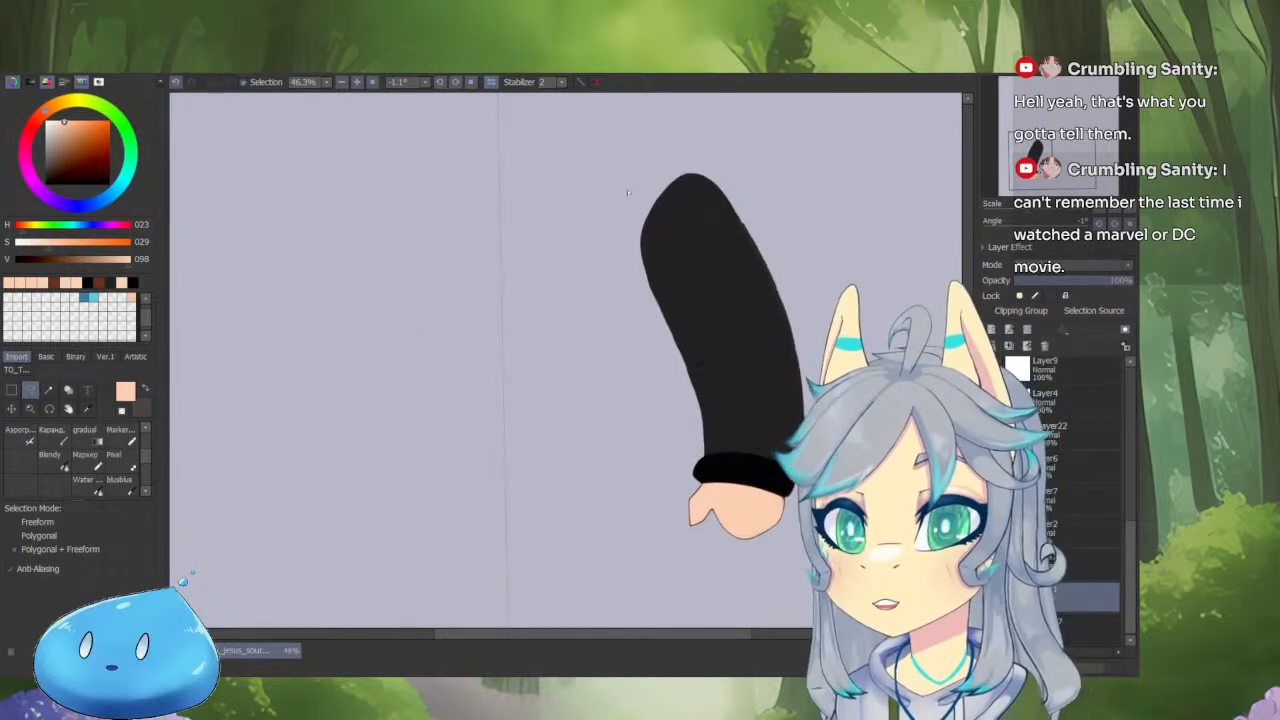
key("v")
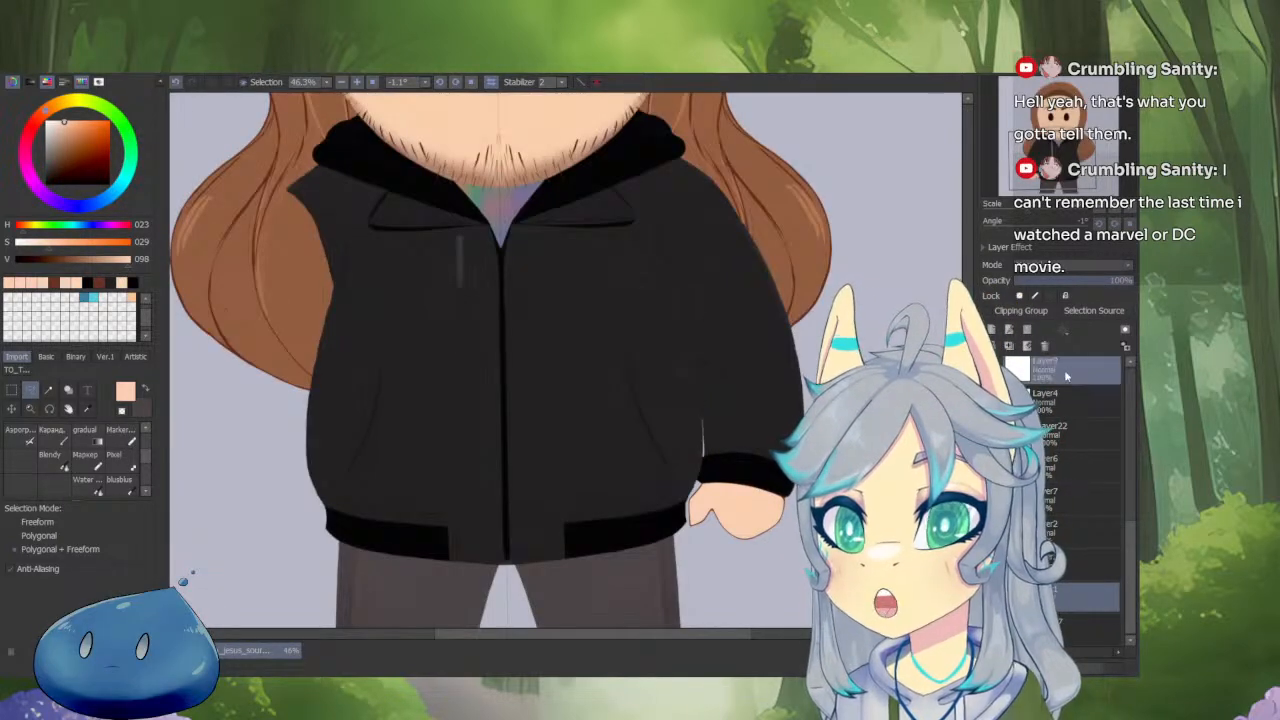
Select the vertical symmetric ruler, then switch back to the layer with the remaining arm and isolate it.
scroll(1068, 378, "up", 4)
scroll(1071, 394, "up", 1)
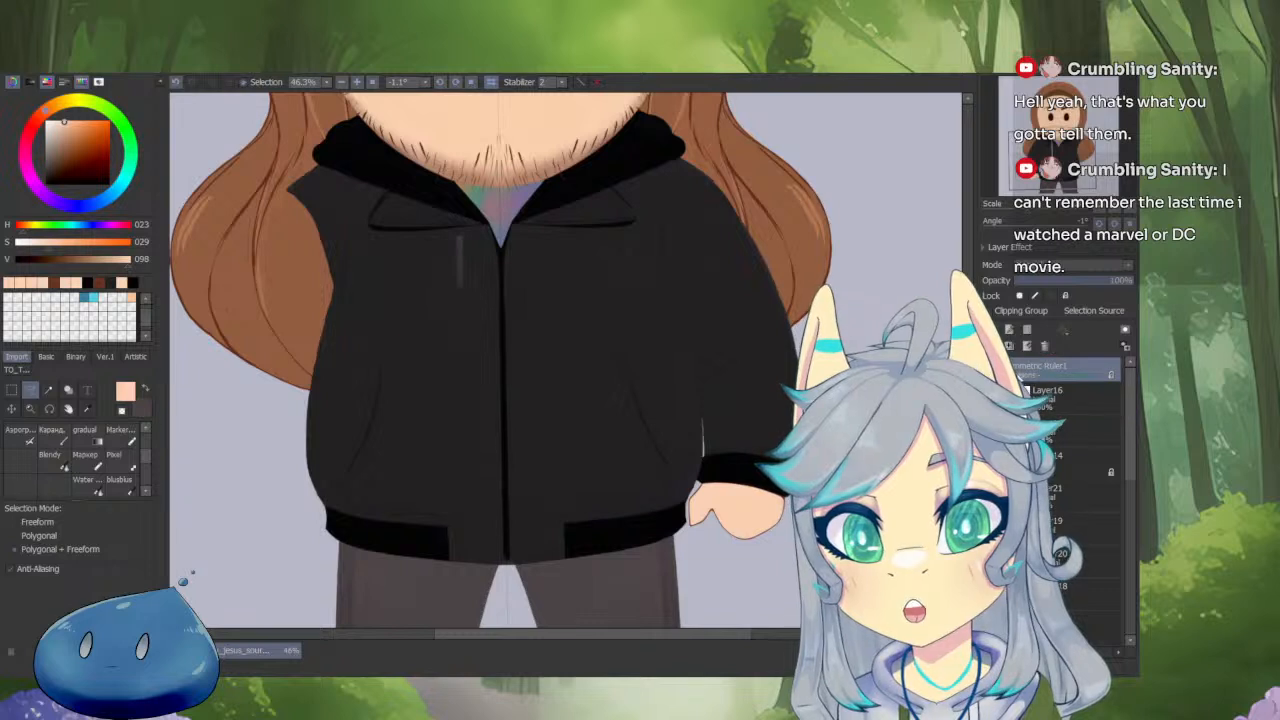
left_click(1022, 374)
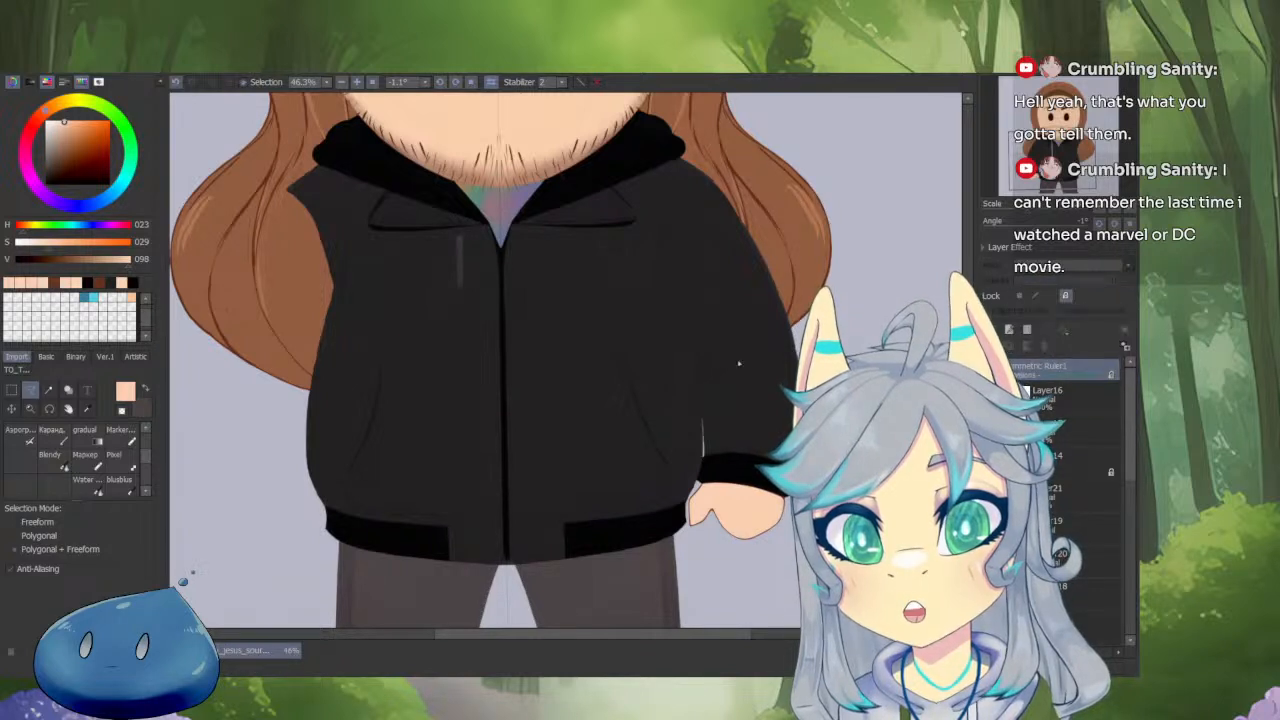
left_click(510, 356, "ctrl")
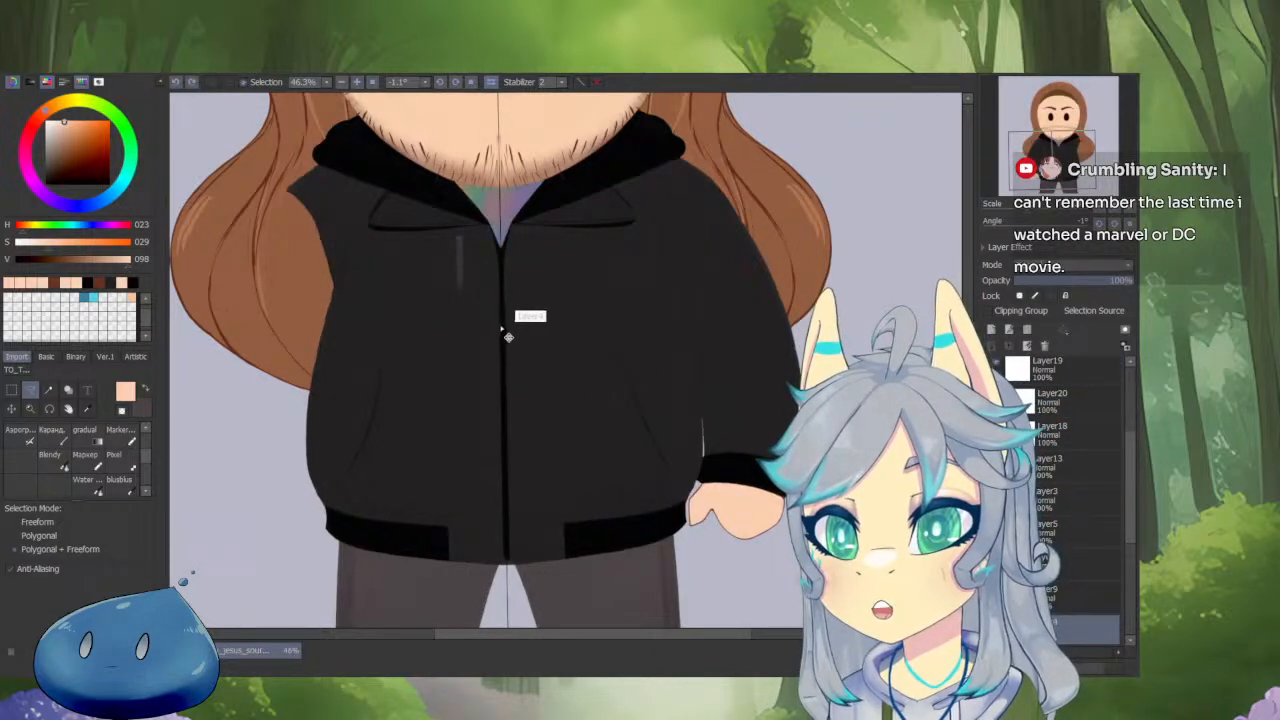
left_click(505, 185, "ctrl")
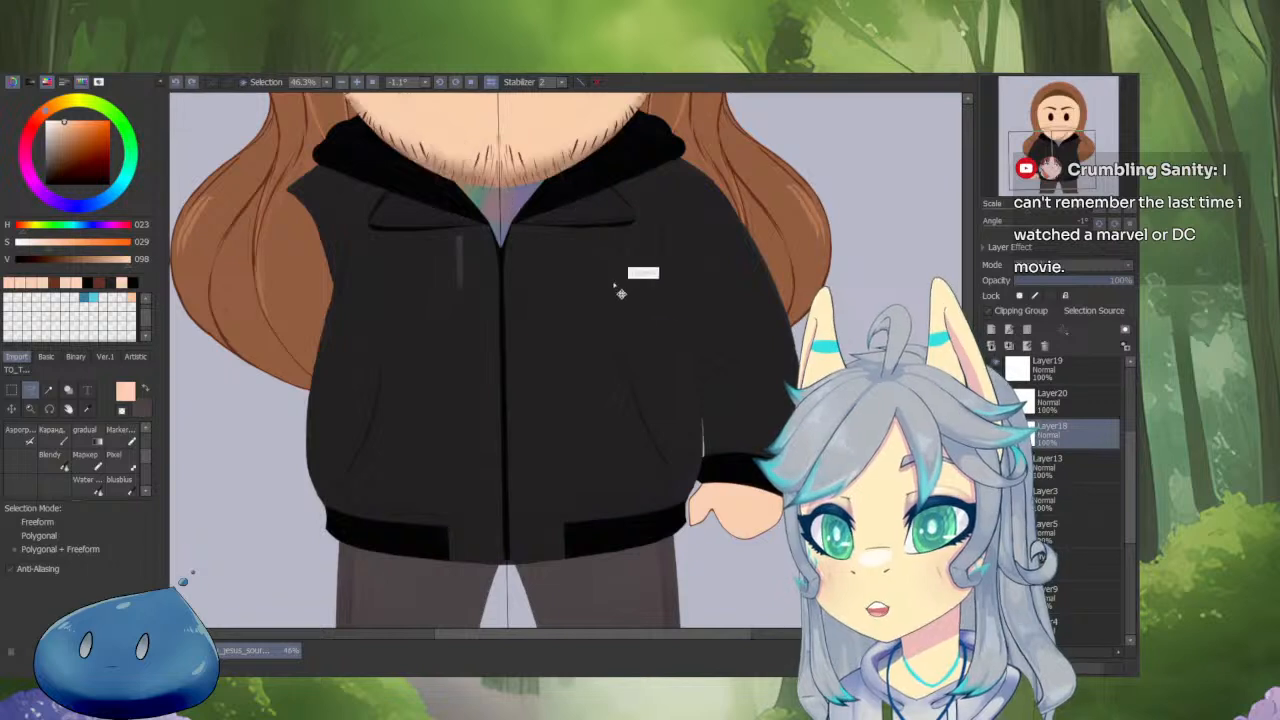
left_click(760, 412, "ctrl")
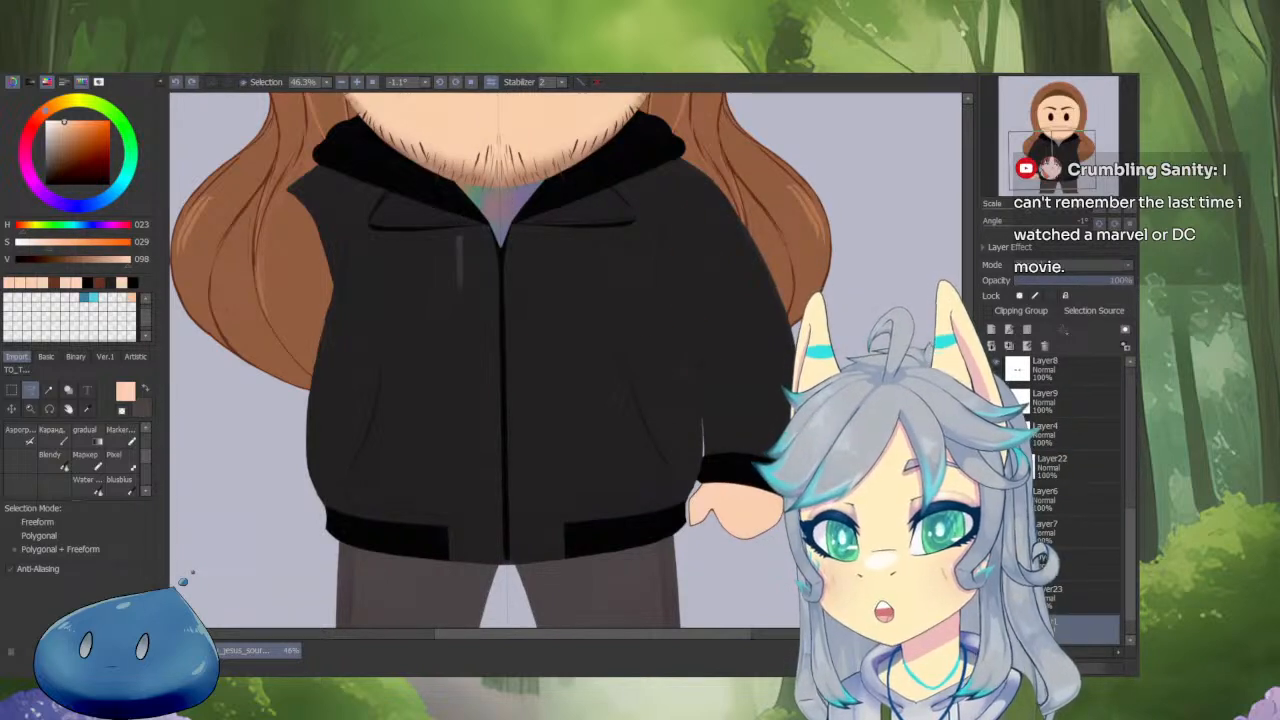
mouse_move(790, 455)
left_mouse_down()
mouse_move(825, 480)
mouse_move(795, 462)
left_mouse_up()
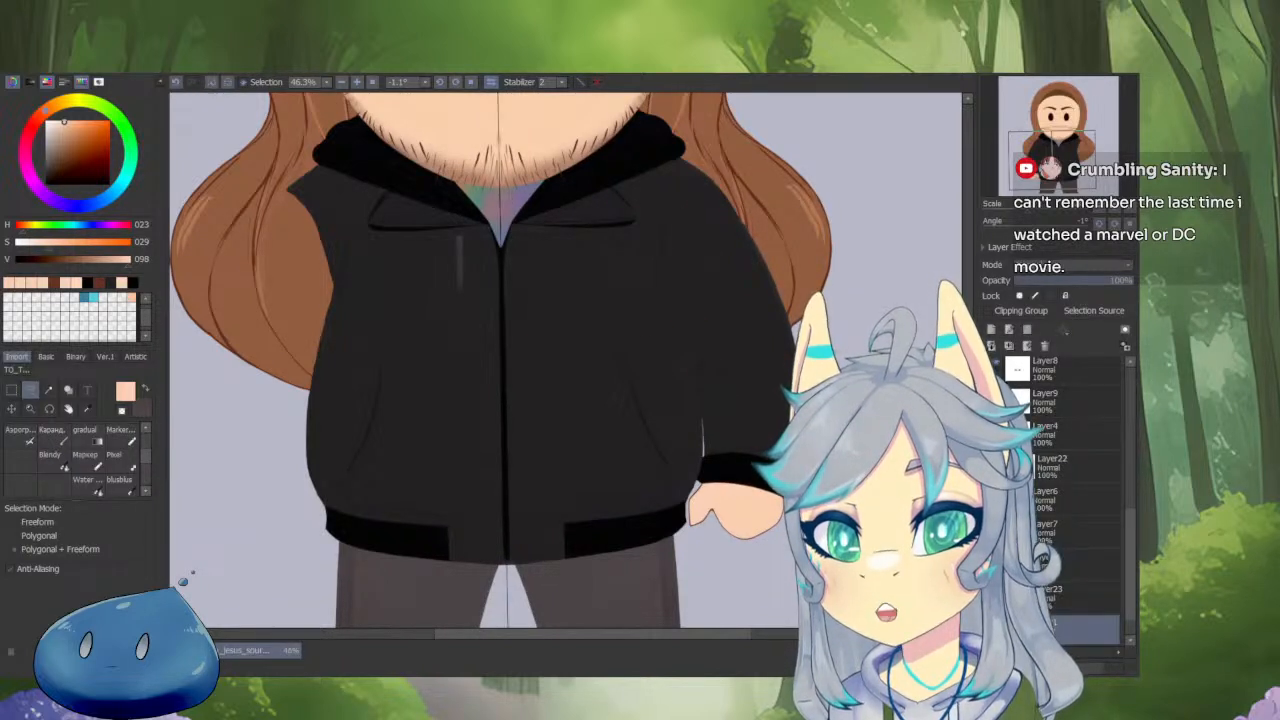
key("ctrl+d")
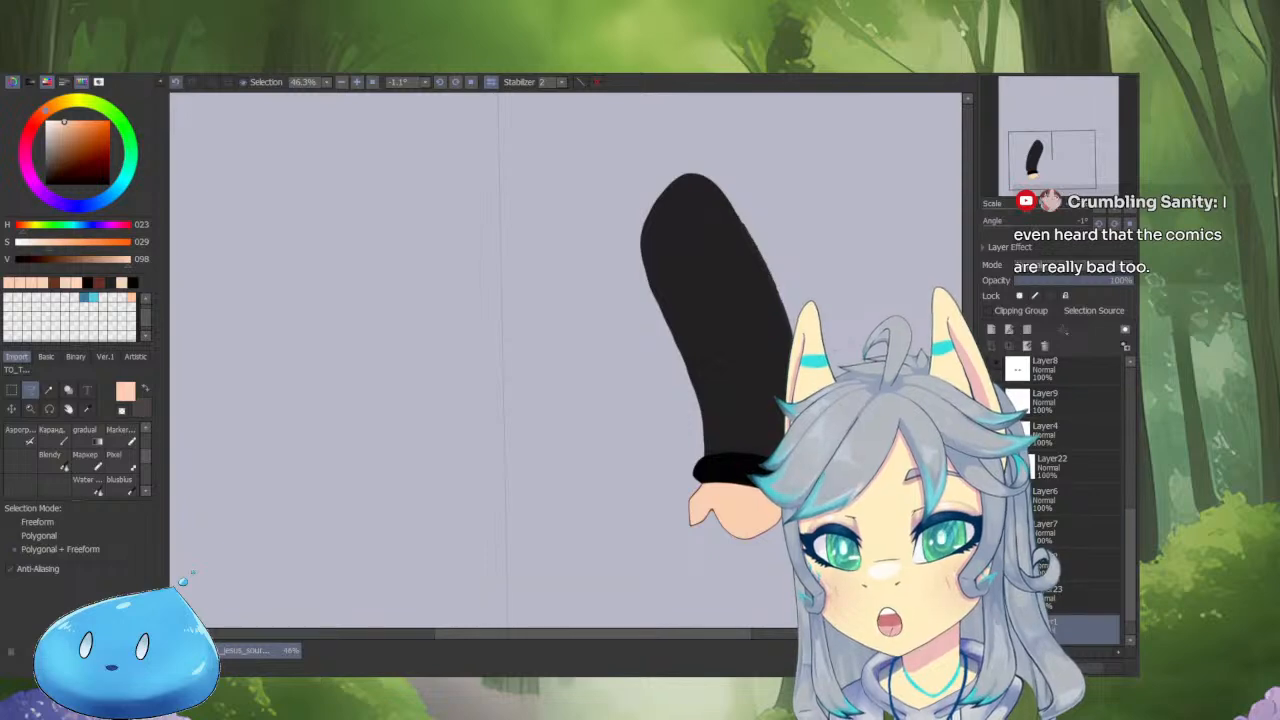
Draw small mirrored skin-coloured X markers on both sides of the character on the arm layer with the pencil.
key("n")
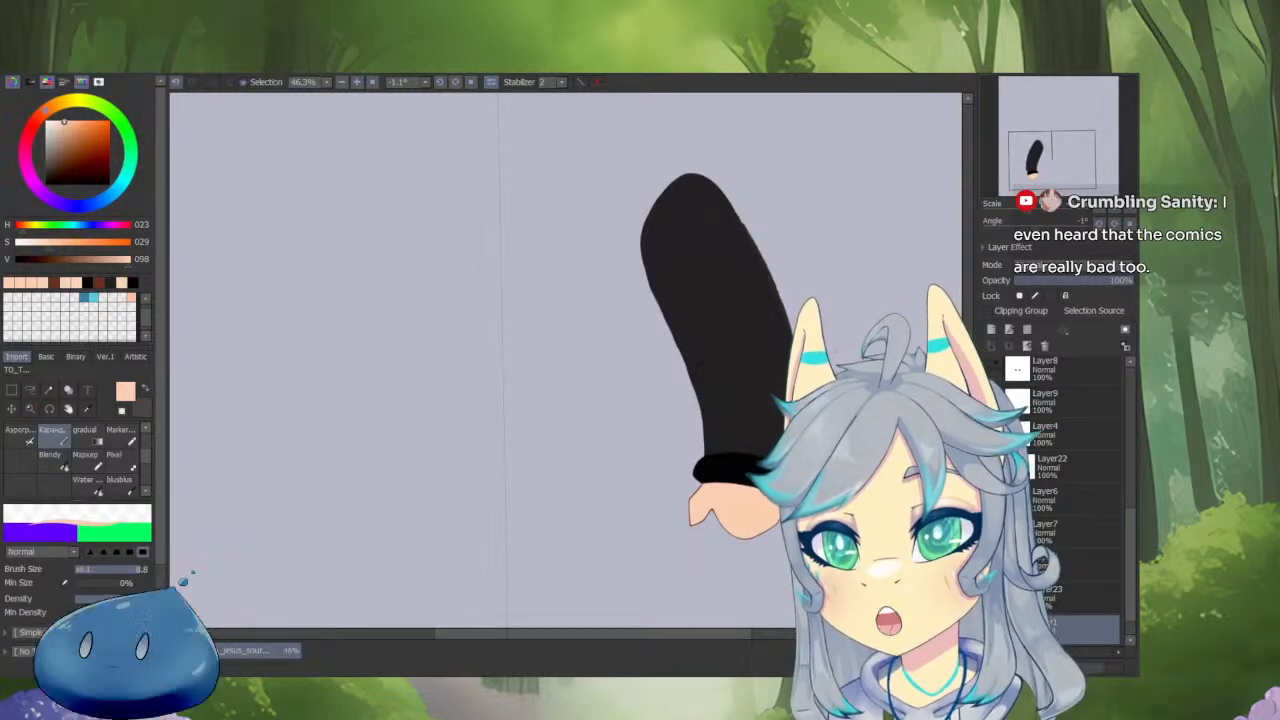
scroll(194, 443, "down", 1)
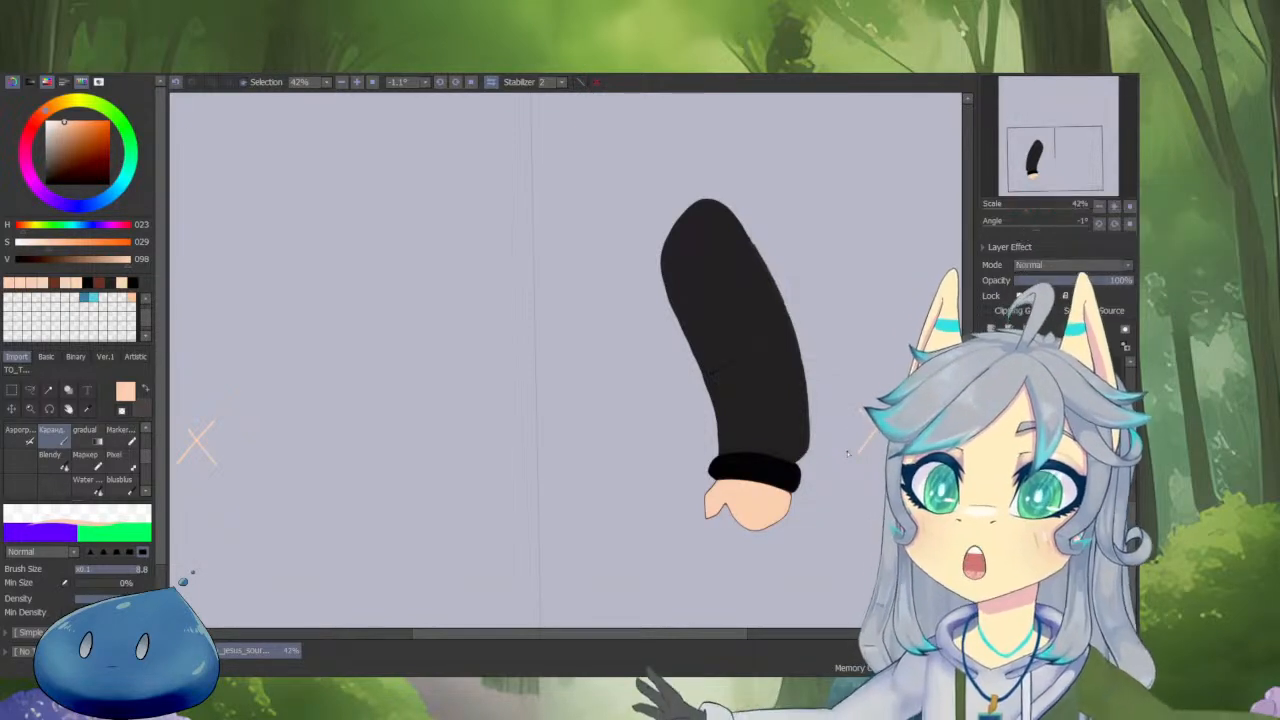
scroll(757, 349, "down", 2)
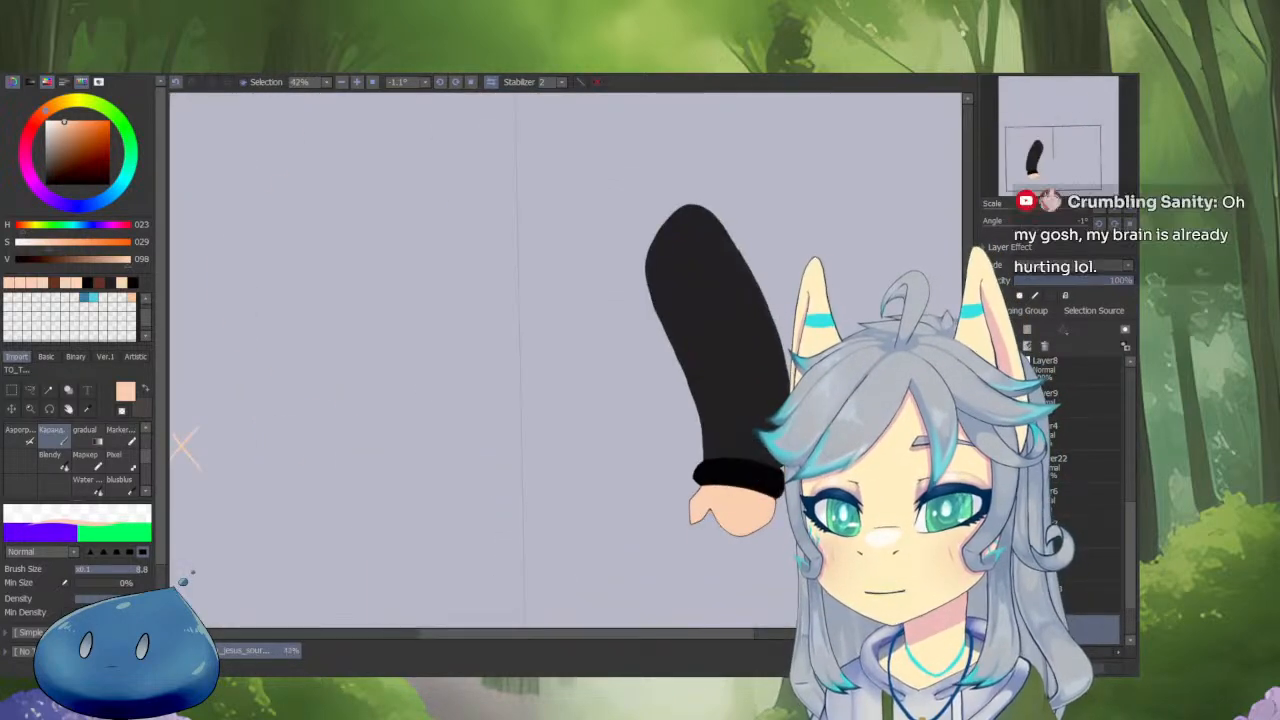
scroll(186, 445, "up", 2)
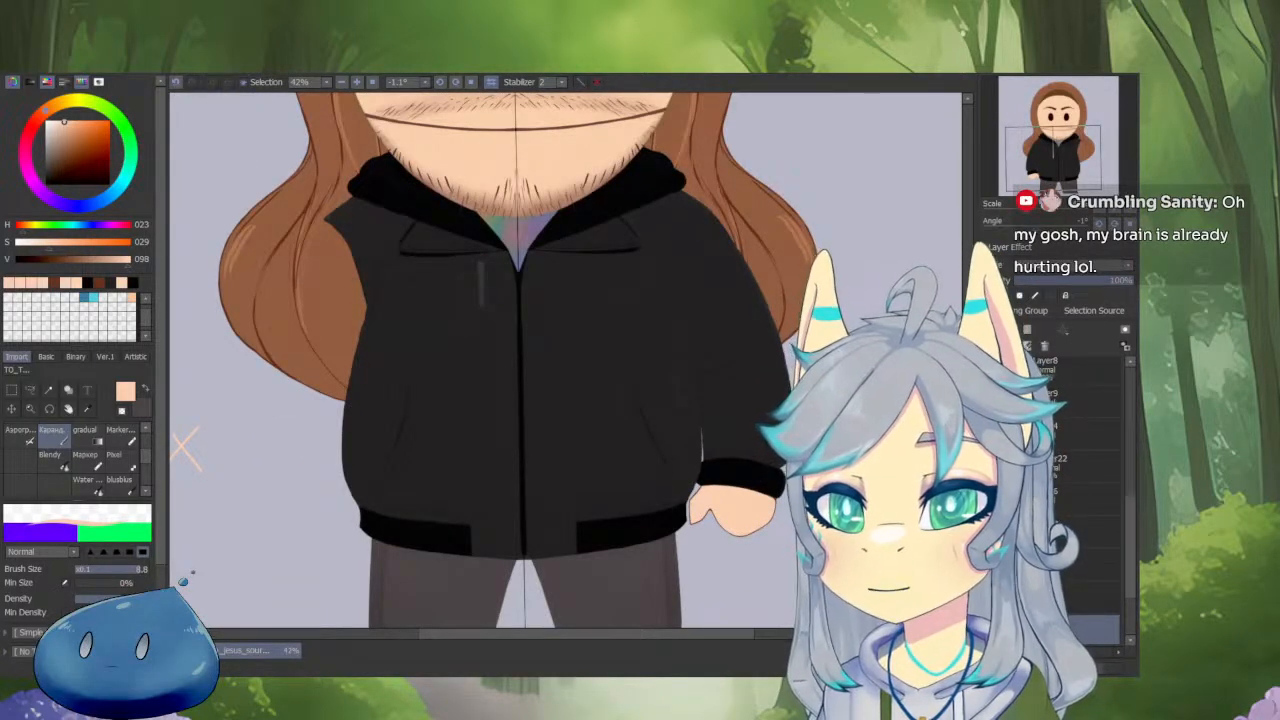
Try to mirror the copied arm layer horizontally to the other side of the jacket and check it in isolation.
key("ctrl+t")
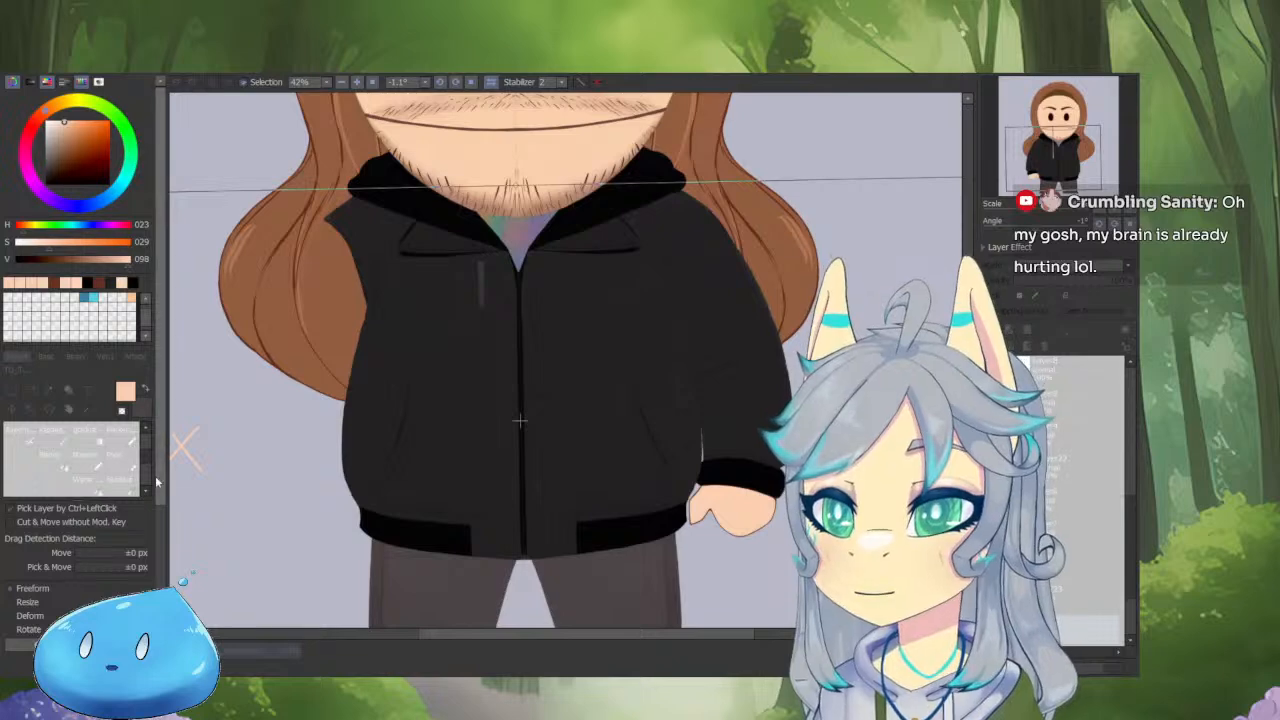
scroll(80, 450, "down", 4)
left_click(80, 494)
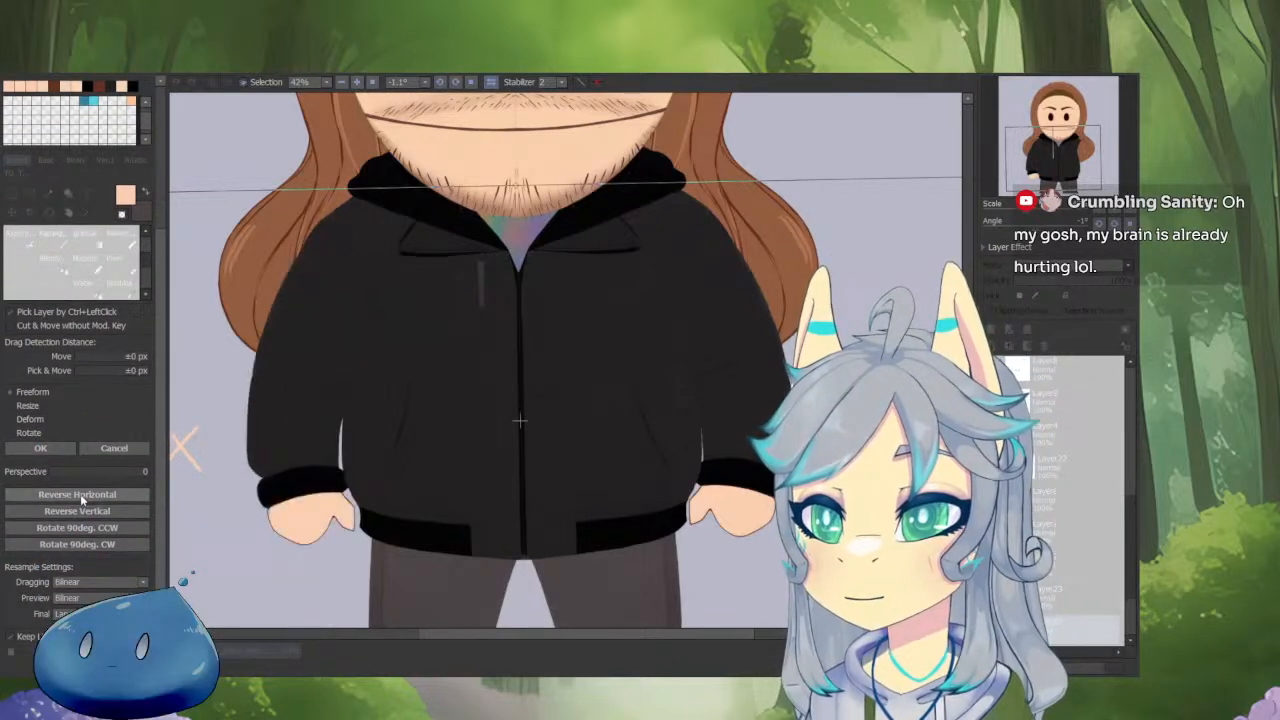
left_click(40, 448)
scroll(404, 377, "down", 1)
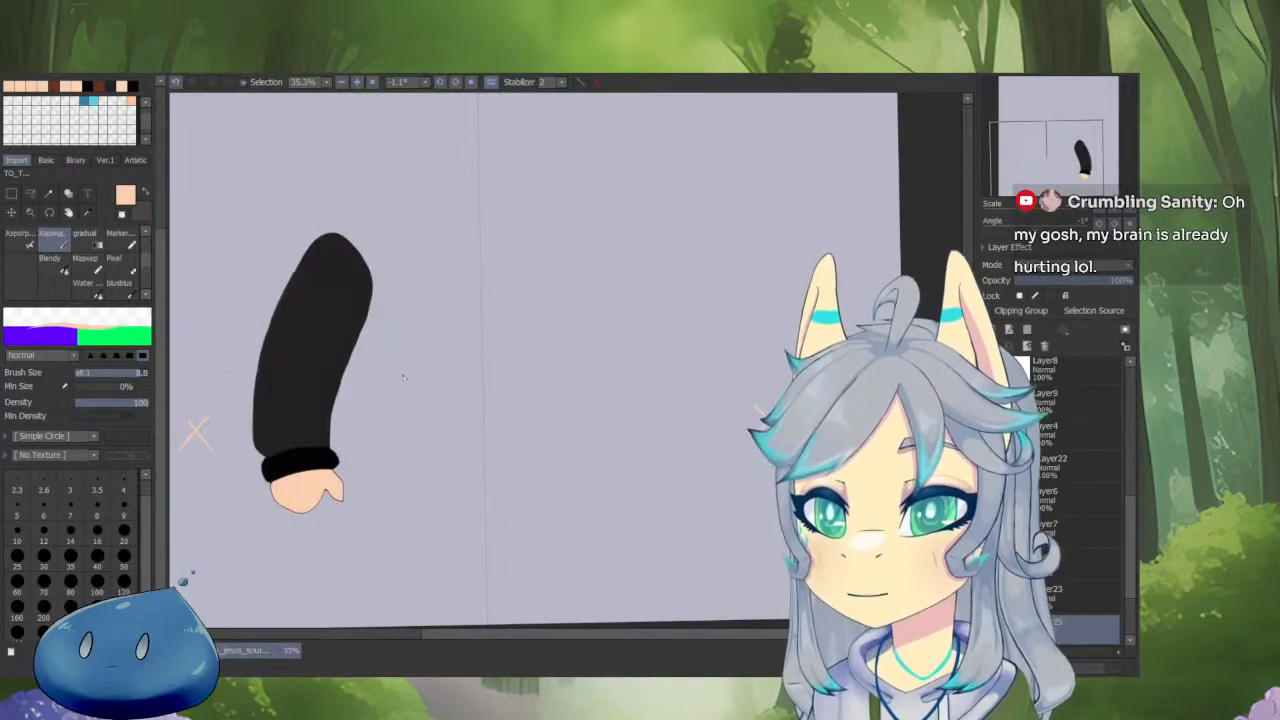
left_click_drag(404, 377, 536, 405)
key("v")
Try to merge the mirrored arm layer into the layer below it and view both arms in isolation.
left_click(1065, 598, "ctrl")
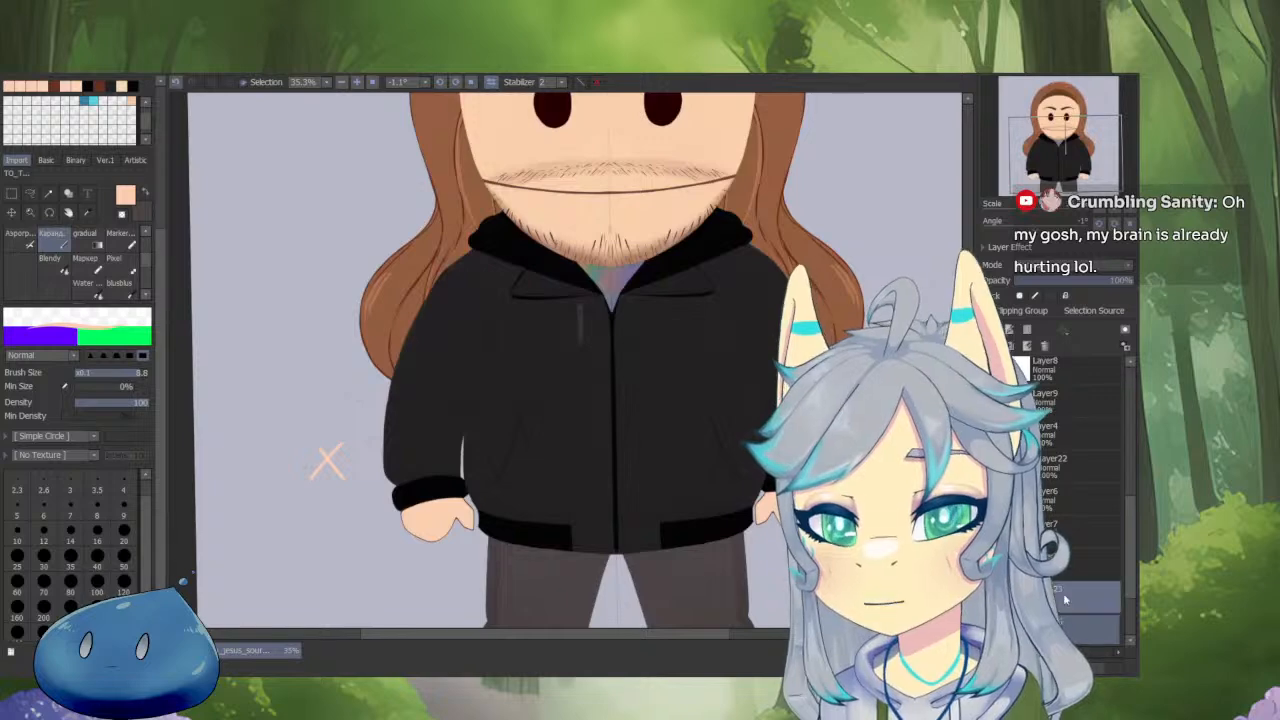
left_click(1077, 607, "ctrl")
key("e")
key("n")
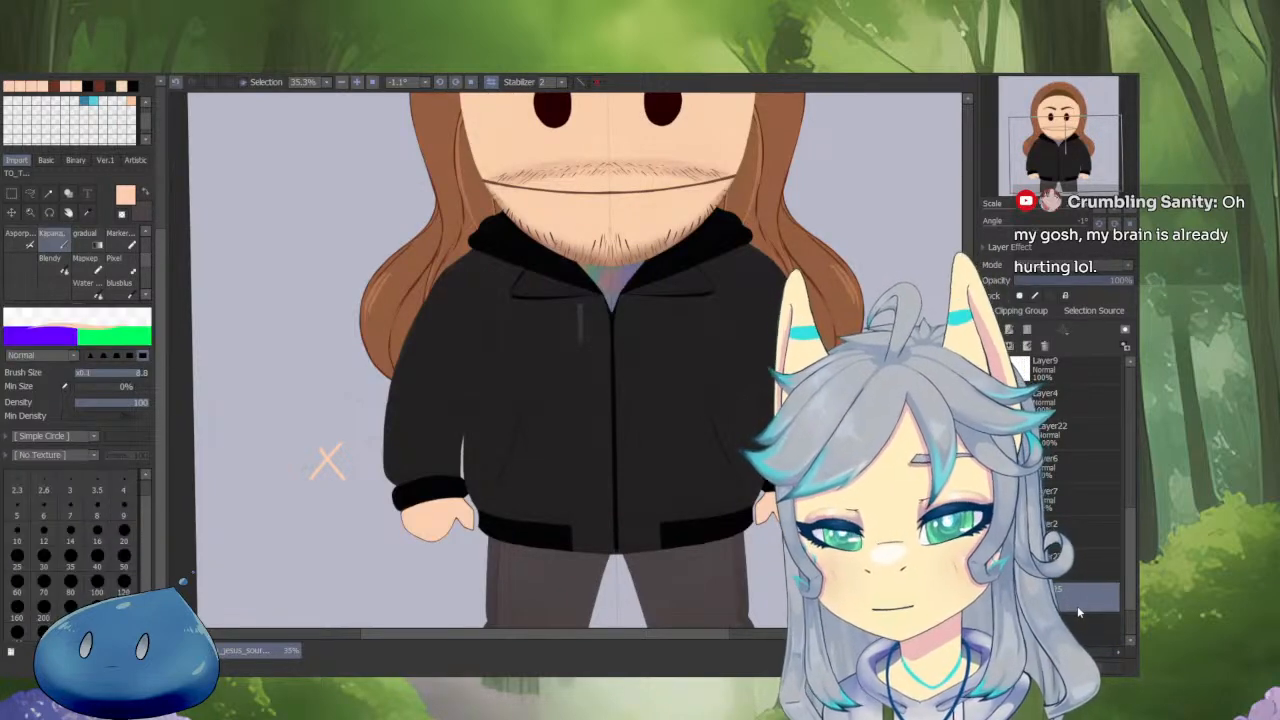
key("ctrl+e")
left_click(991, 598, "alt")
left_click(1077, 628, "ctrl")
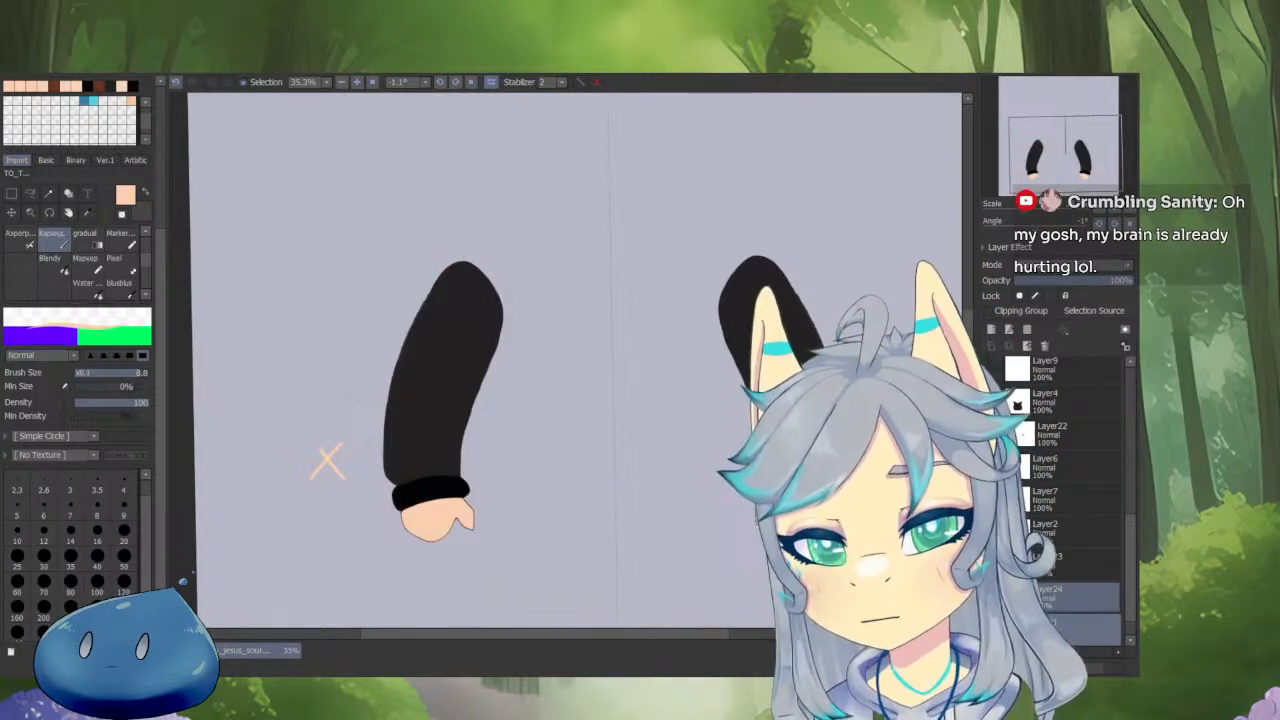
Compare the original arm layer in isolation with the whole character.
left_click(1077, 628)
left_click(991, 628, "alt")
left_click(991, 628, "alt")
left_click(991, 628, "alt")
left_click(991, 628, "alt")
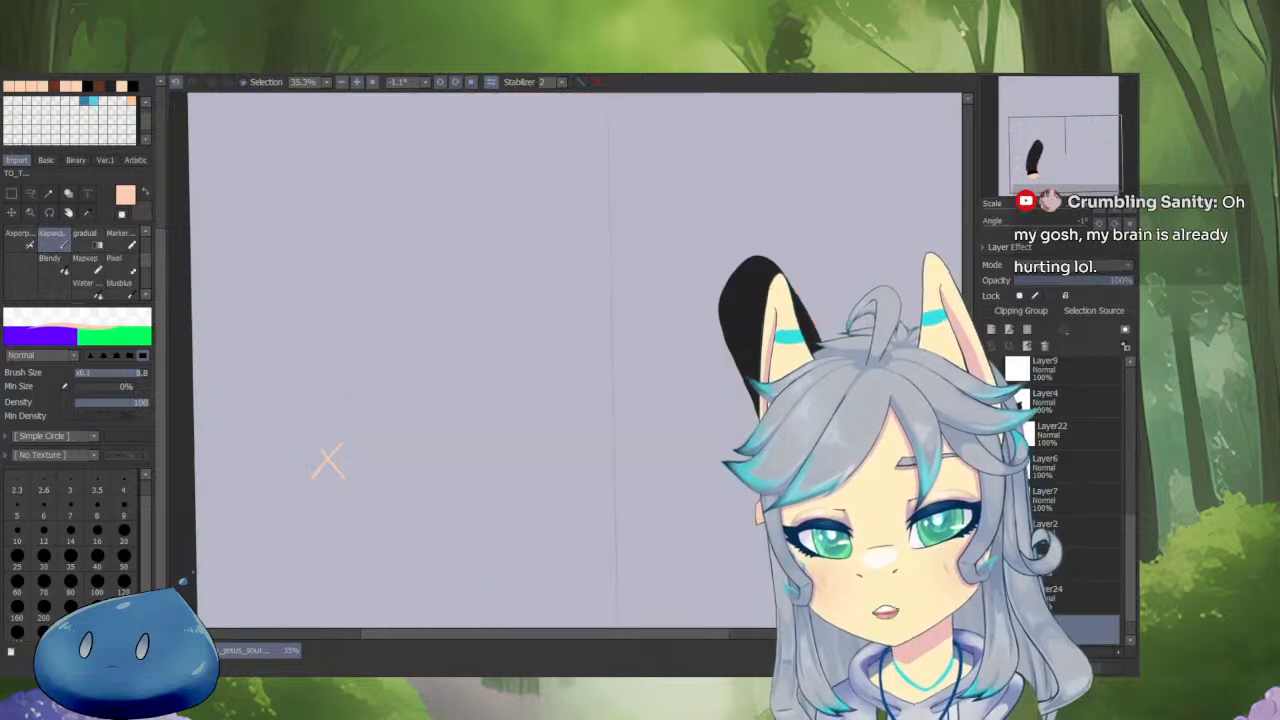
left_click(991, 628, "alt")
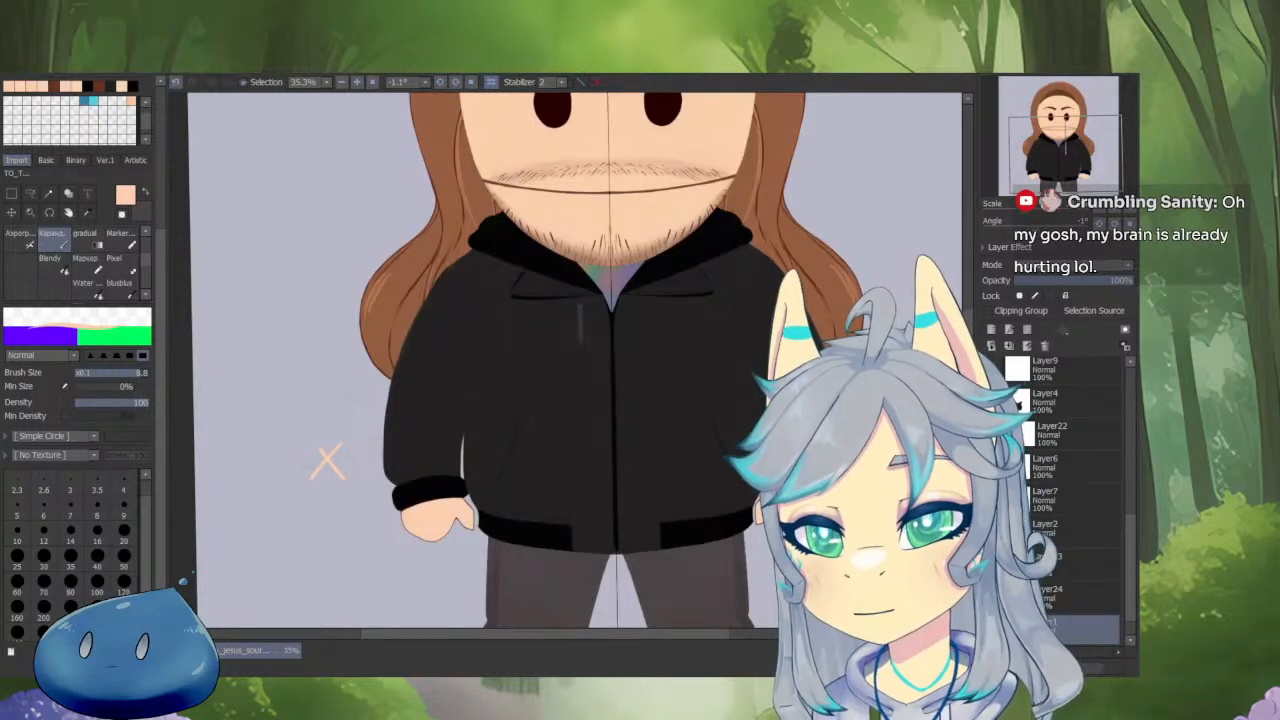
Undo the layer merge and the arm's mirroring, and inspect the X marker beside the sleeve up close.
key("ctrl+z")
left_click(1077, 563)
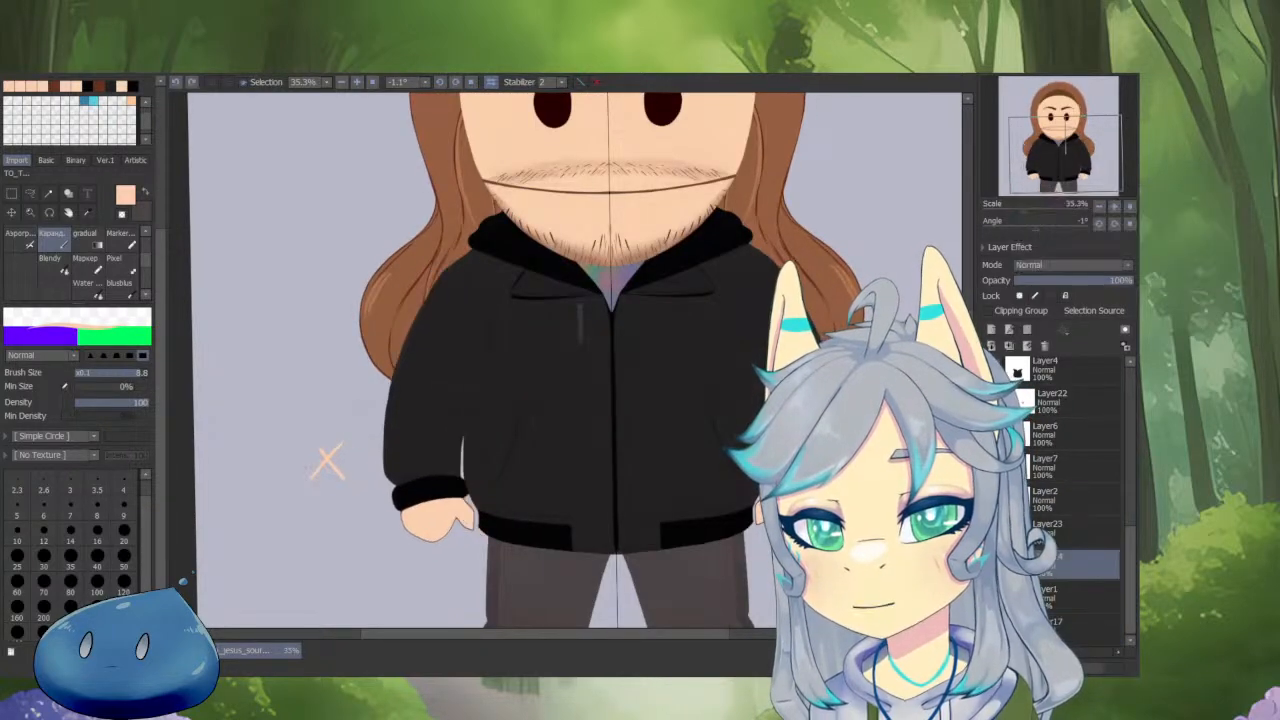
scroll(490, 365, "up", 10)
key("ctrl+y")
key("ctrl+z")
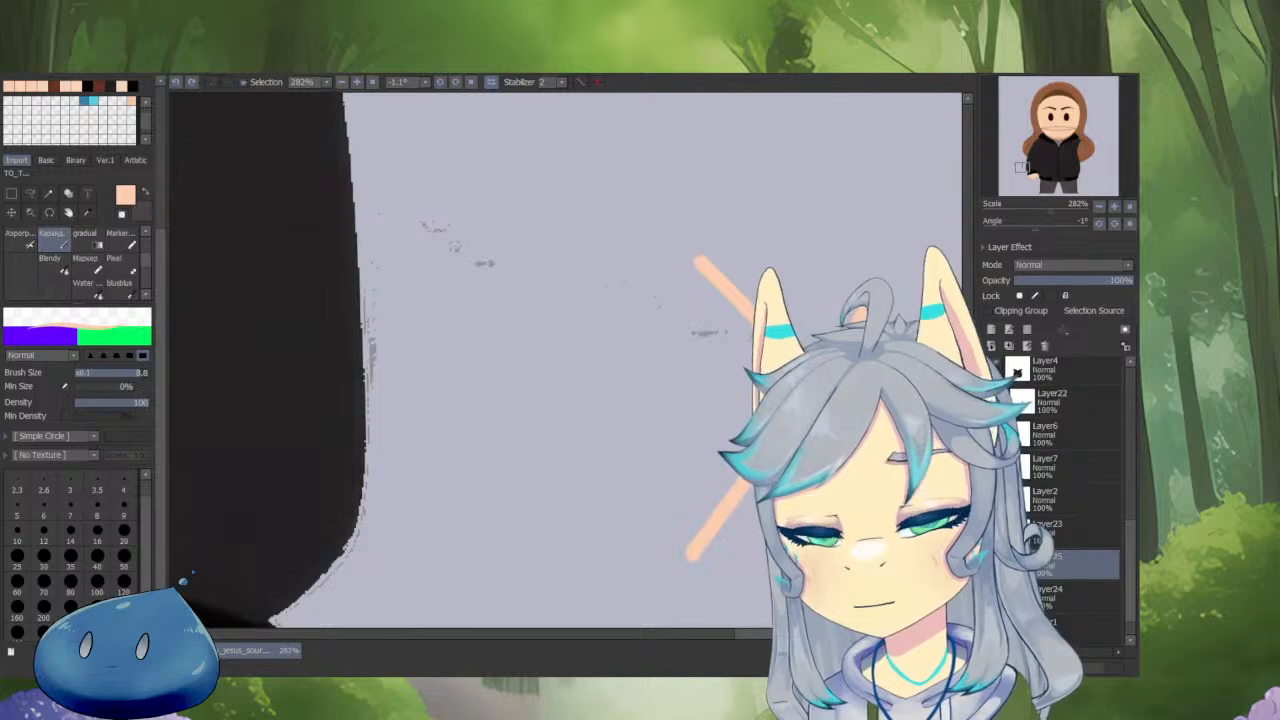
scroll(565, 360, "down", 7)
Try shifting the copied arm and its X marker slightly, and undo the moves.
left_click(1089, 470)
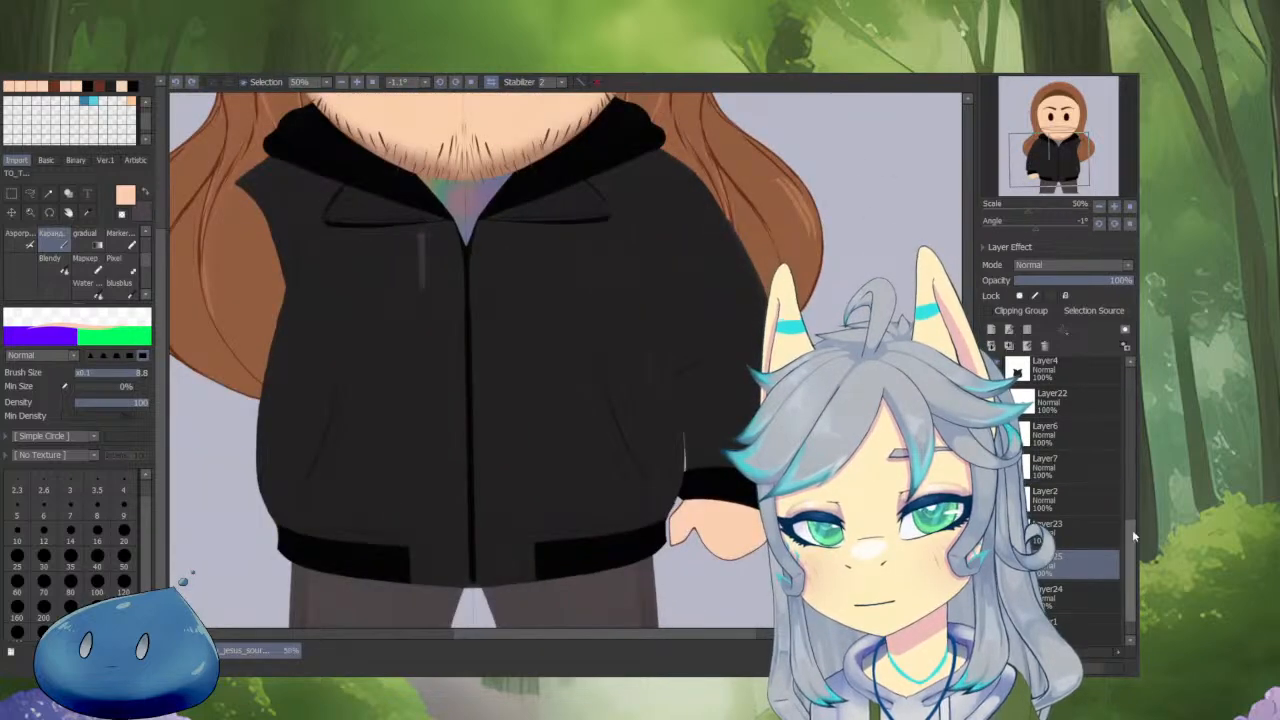
left_click_drag(1132, 529, 1137, 344)
left_click(1085, 369)
scroll(813, 423, "down", 2)
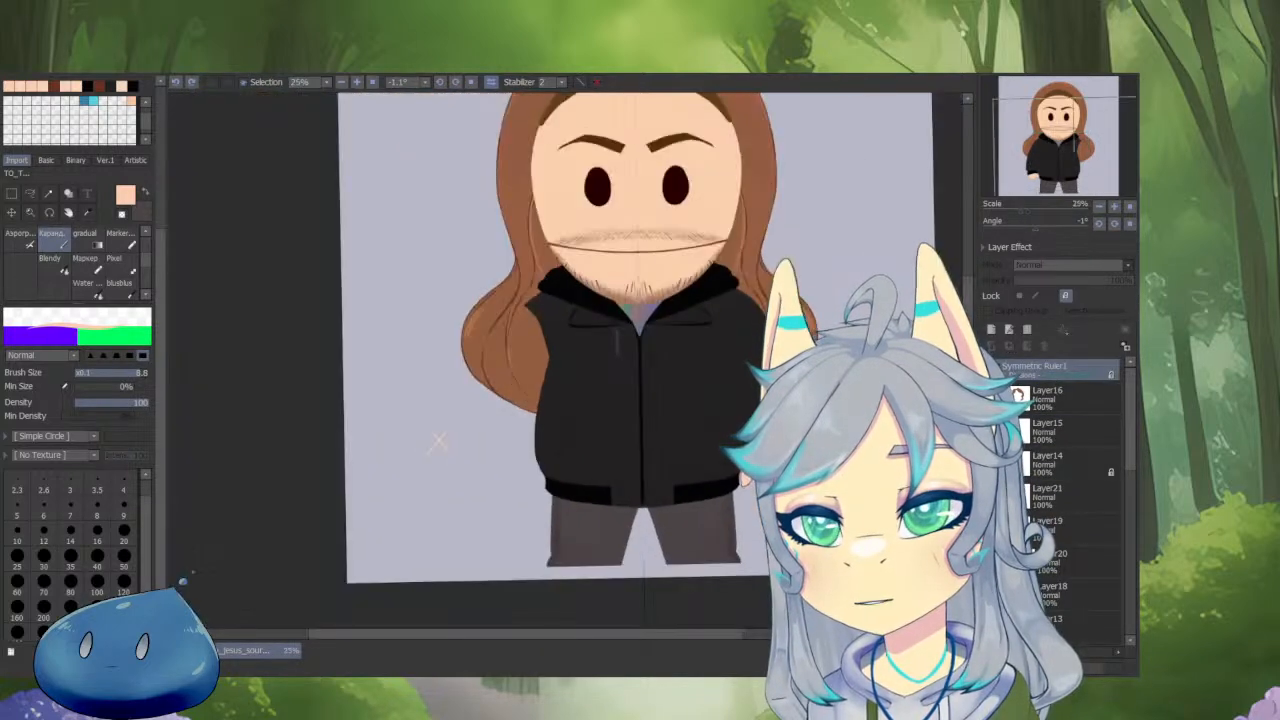
scroll(643, 587, "up", 1)
left_click_drag(754, 535, 568, 527)
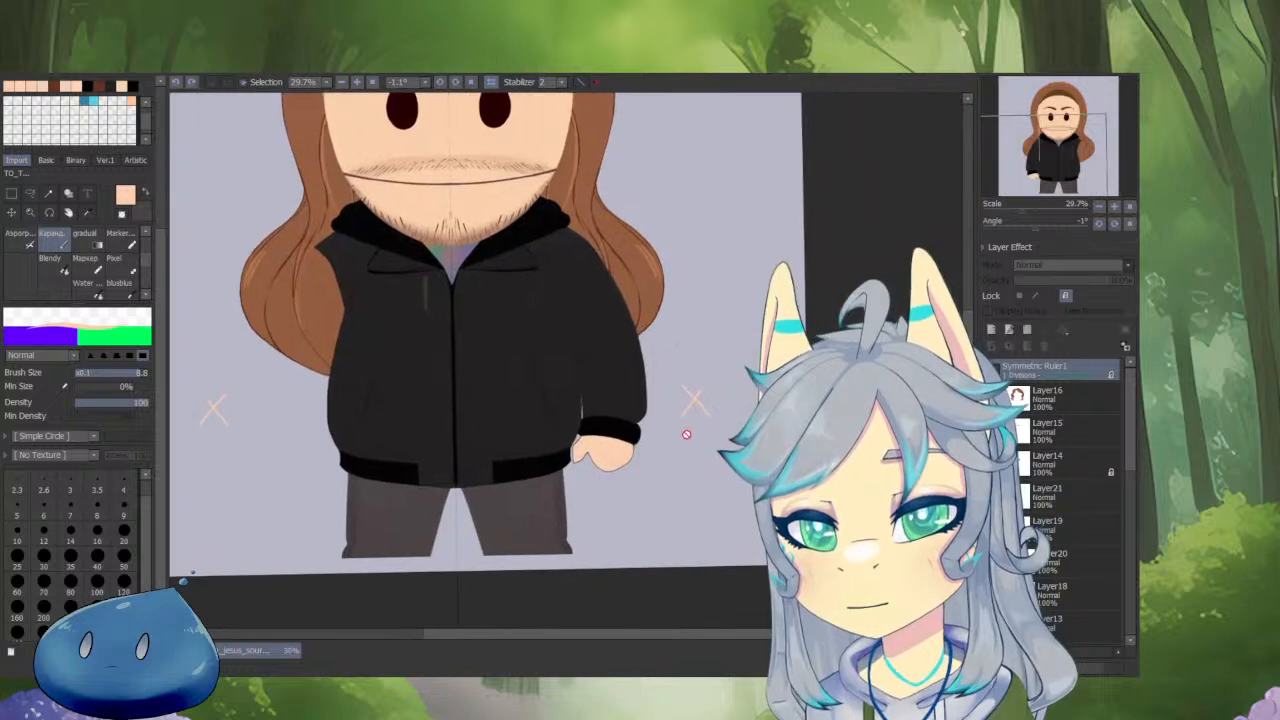
left_click_drag(695, 403, 711, 411)
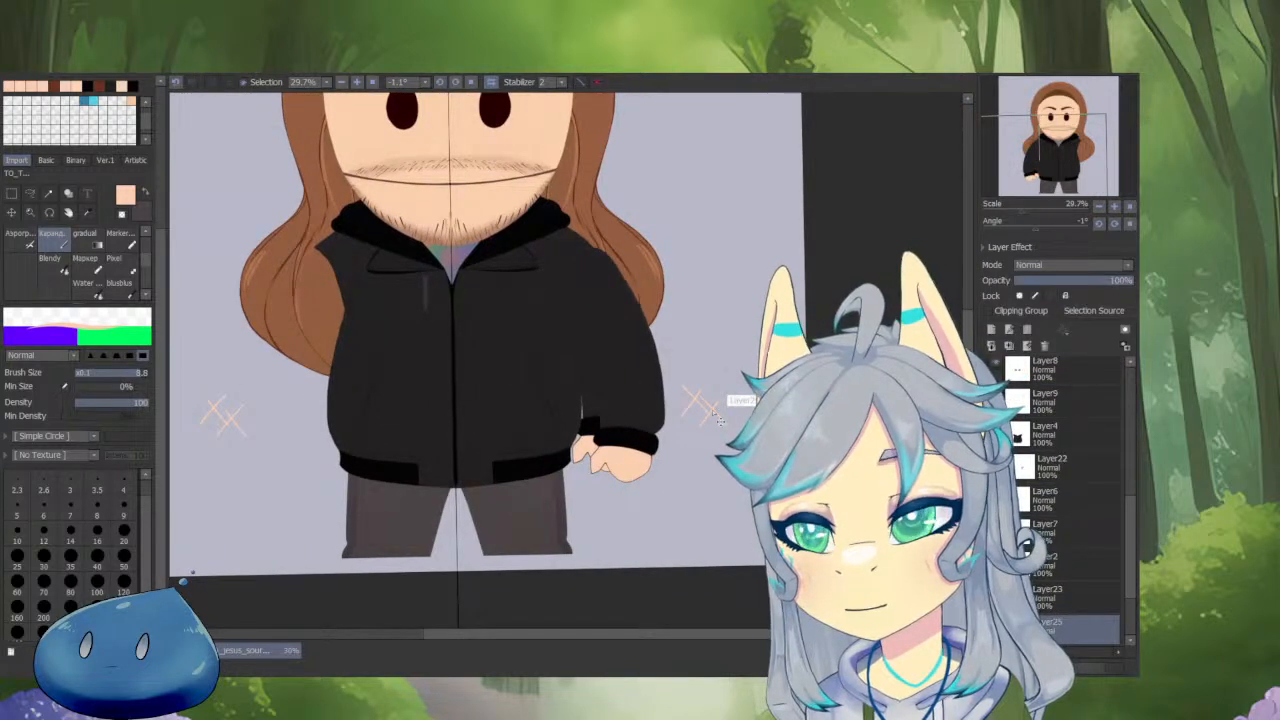
key("ctrl+z")
left_click_drag(683, 410, 727, 438)
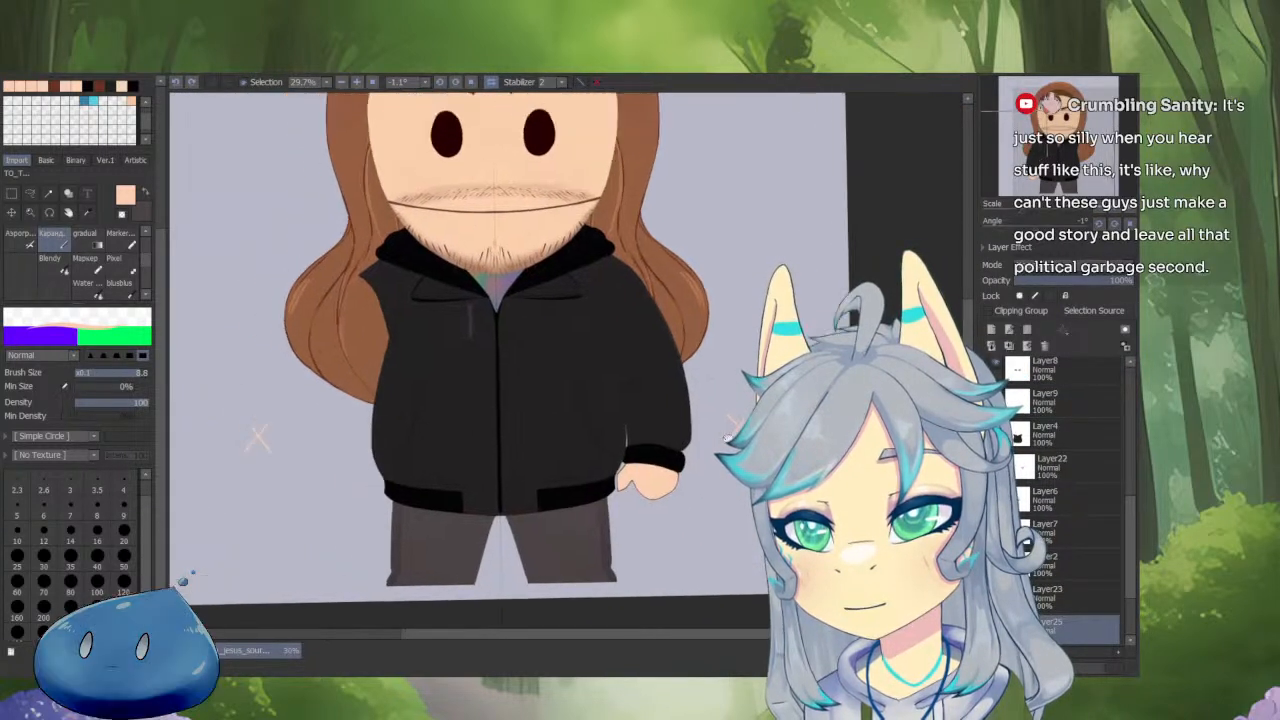
left_click_drag(696, 348, 707, 350)
key("ctrl+z")
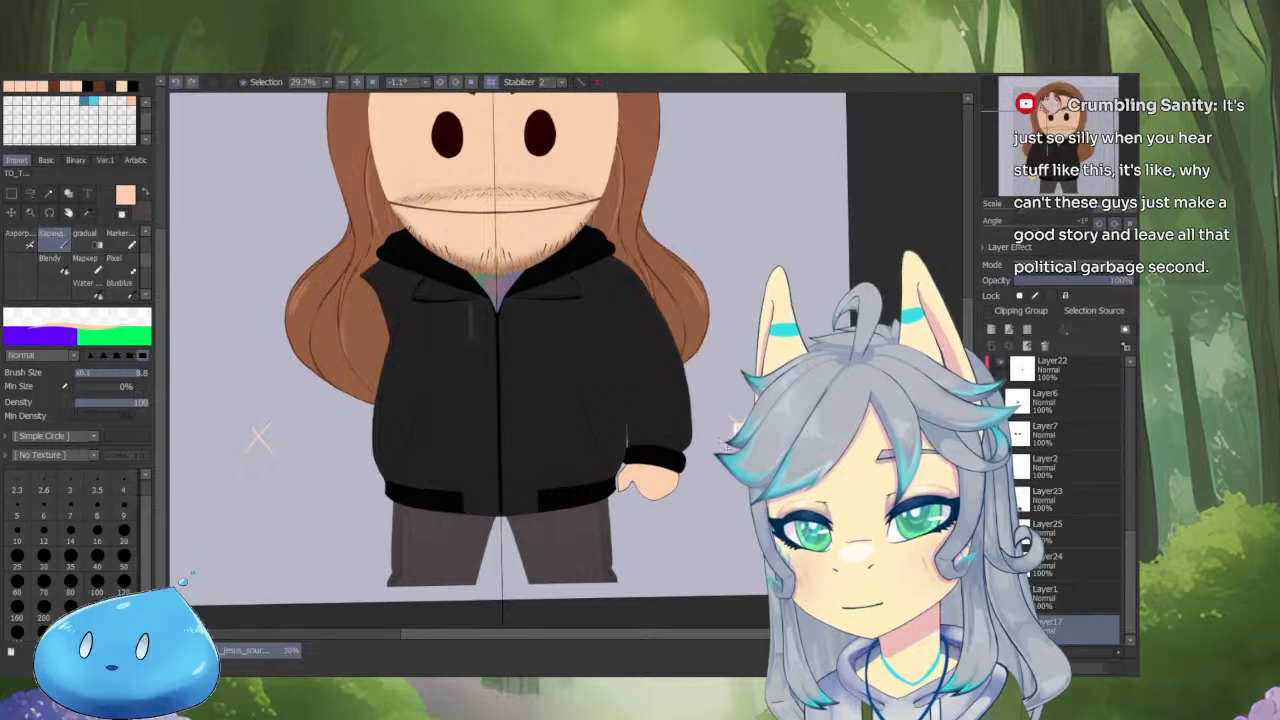
Mirror the copied arm layer horizontally onto the jacket's other side, apply the transform, and check the X marker beside the sleeve.
key("ctrl+t")
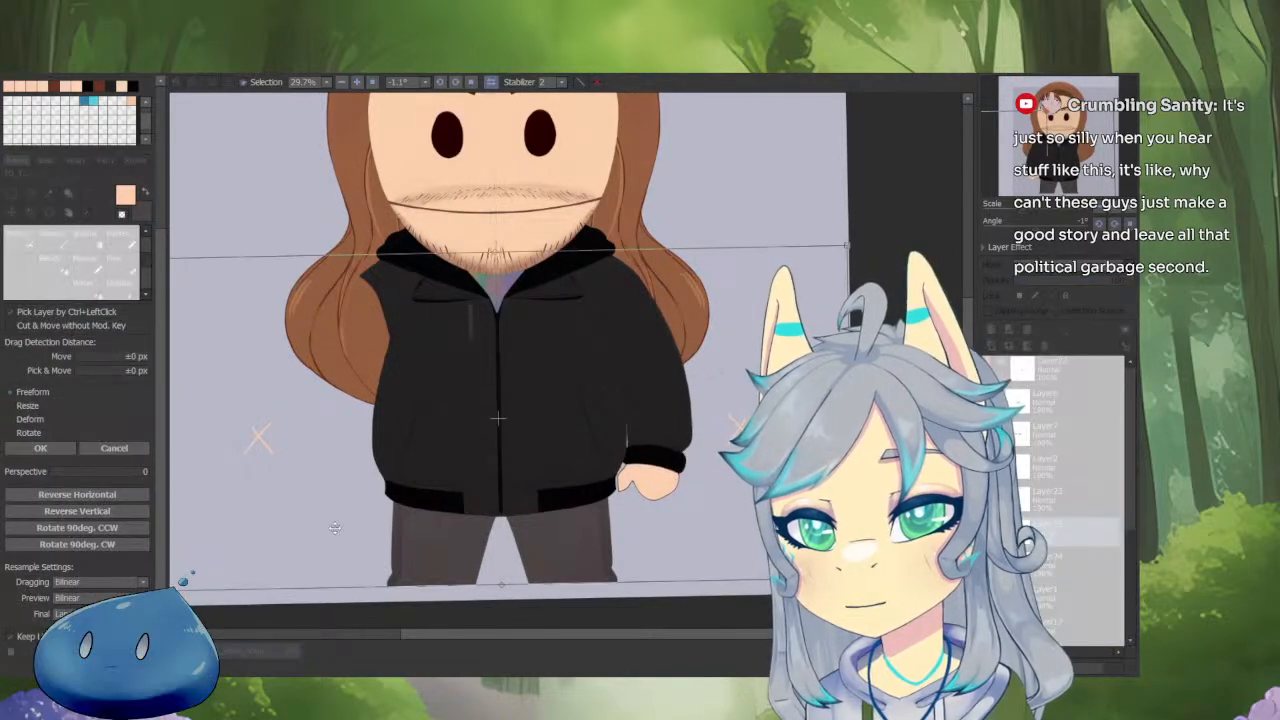
left_click(85, 495)
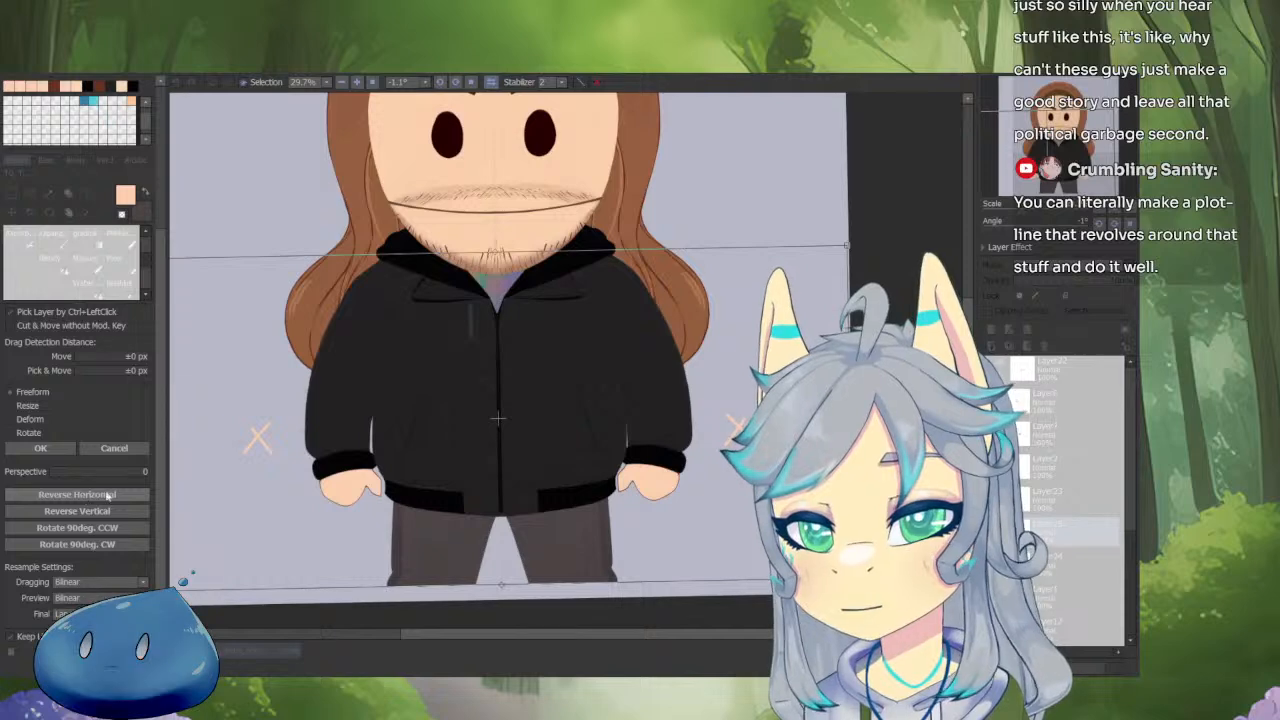
scroll(716, 450, "up", 5)
left_click_drag(785, 394, 616, 437)
scroll(616, 440, "up", 6)
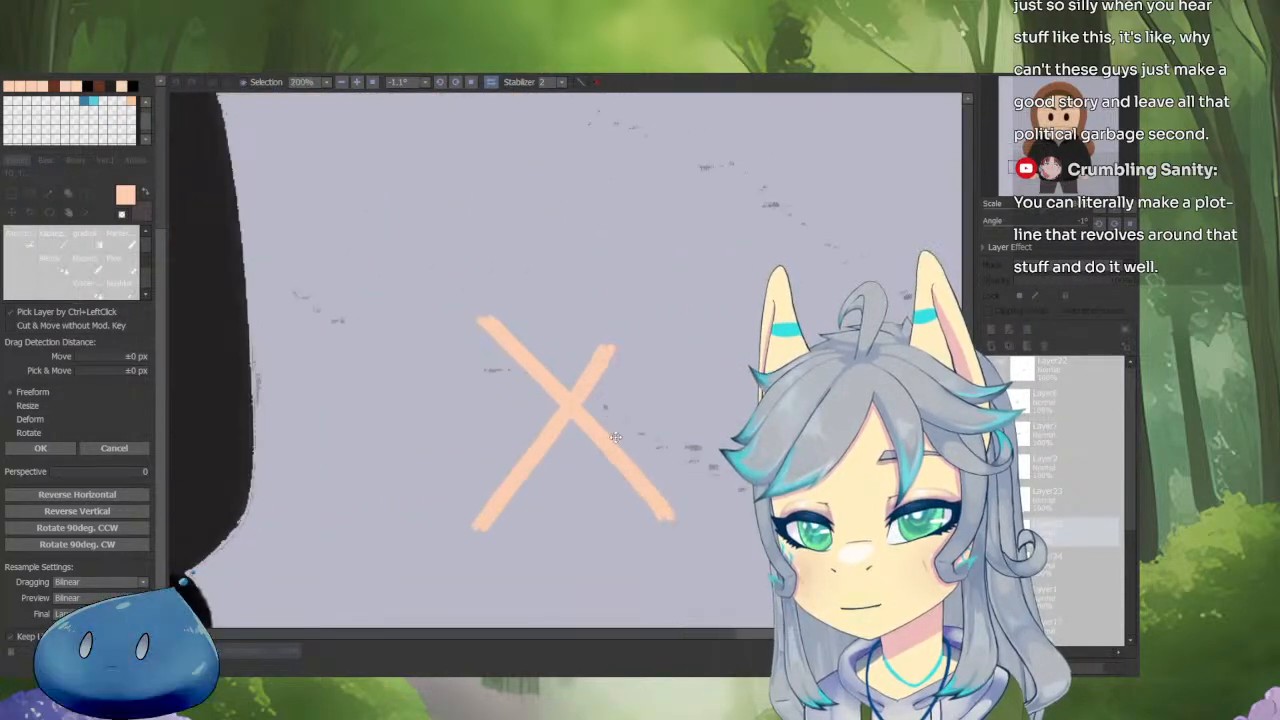
scroll(616, 437, "up", 3)
scroll(624, 405, "up", 2)
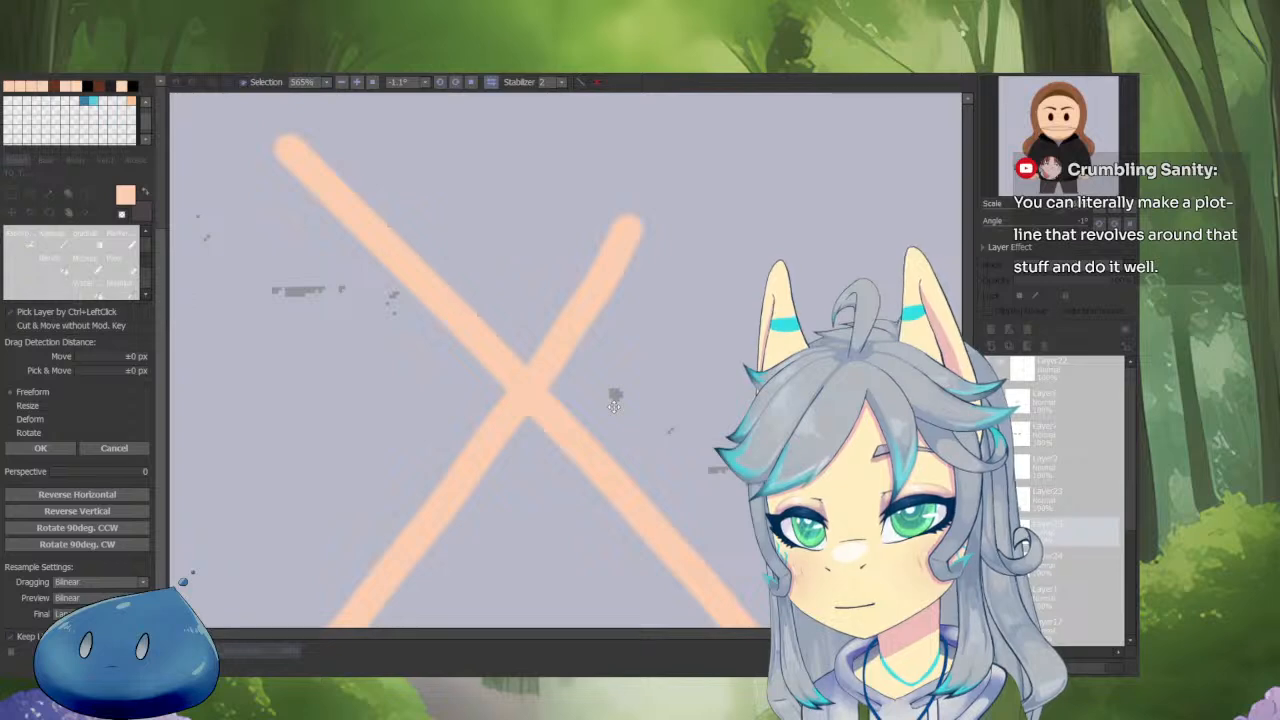
left_click(52, 449)
scroll(464, 469, "down", 6)
mouse_move(420, 528)
left_mouse_down()
mouse_move(660, 494)
mouse_move(712, 511)
left_mouse_up()
scroll(660, 496, "down", 11)
key("ctrl+t")
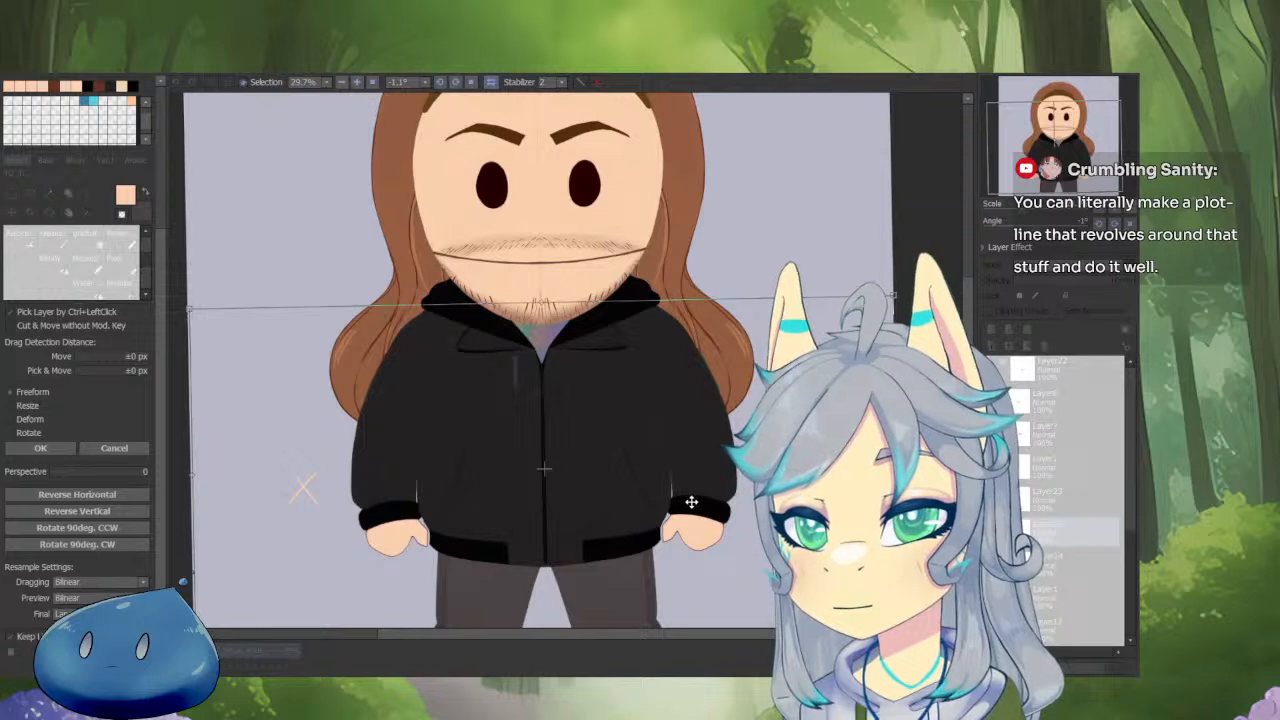
key("Return")
scroll(700, 503, "up", 2)
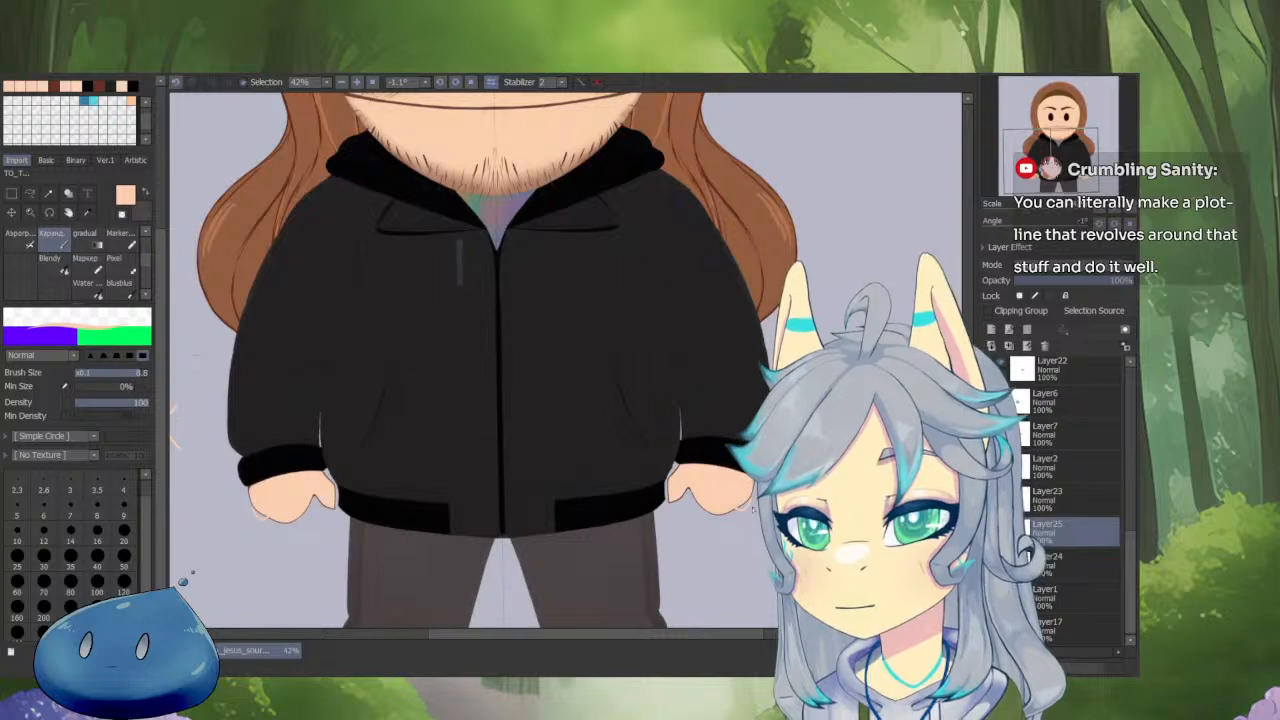
Try small position changes to the arm on Layer24 against the jacket, and undo them.
scroll(750, 500, "up", 3)
key("ctrl+z")
key("ctrl+z")
key("ctrl+z")
key("ctrl+z")
key("ctrl+z")
key("ctrl+z")
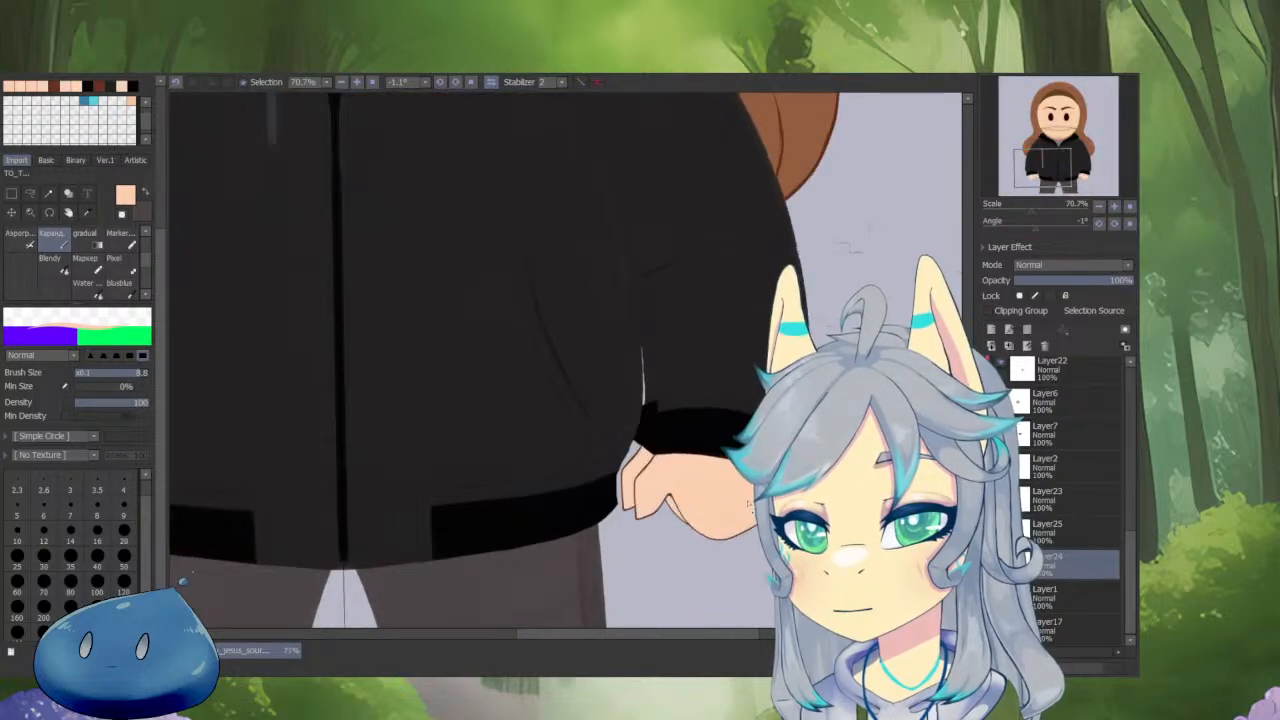
key("ctrl+z")
left_click_drag(674, 436, 690, 438)
key("ctrl+z")
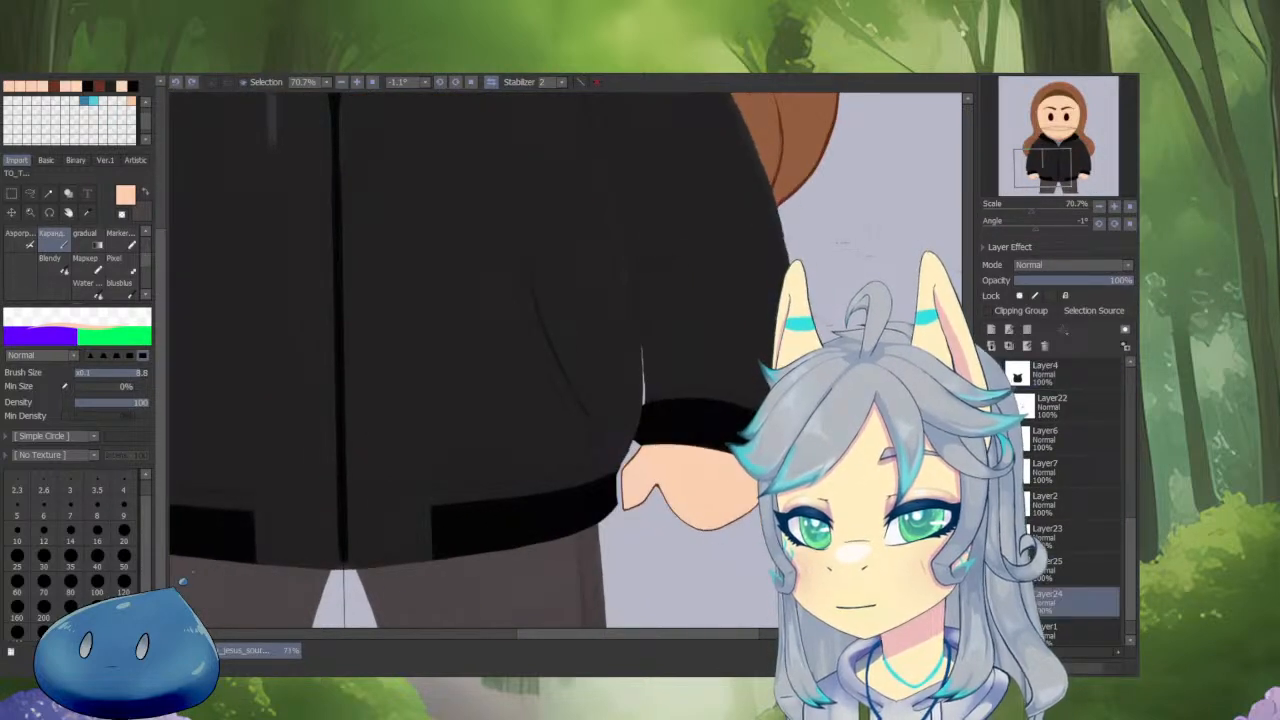
Examine Layer24 and Layer25 in isolation to tell which arm each layer holds.
scroll(1061, 605, "down", 1)
left_click(1061, 605, "ctrl")
left_click(1059, 604, "ctrl")
left_click(1062, 533, "ctrl")
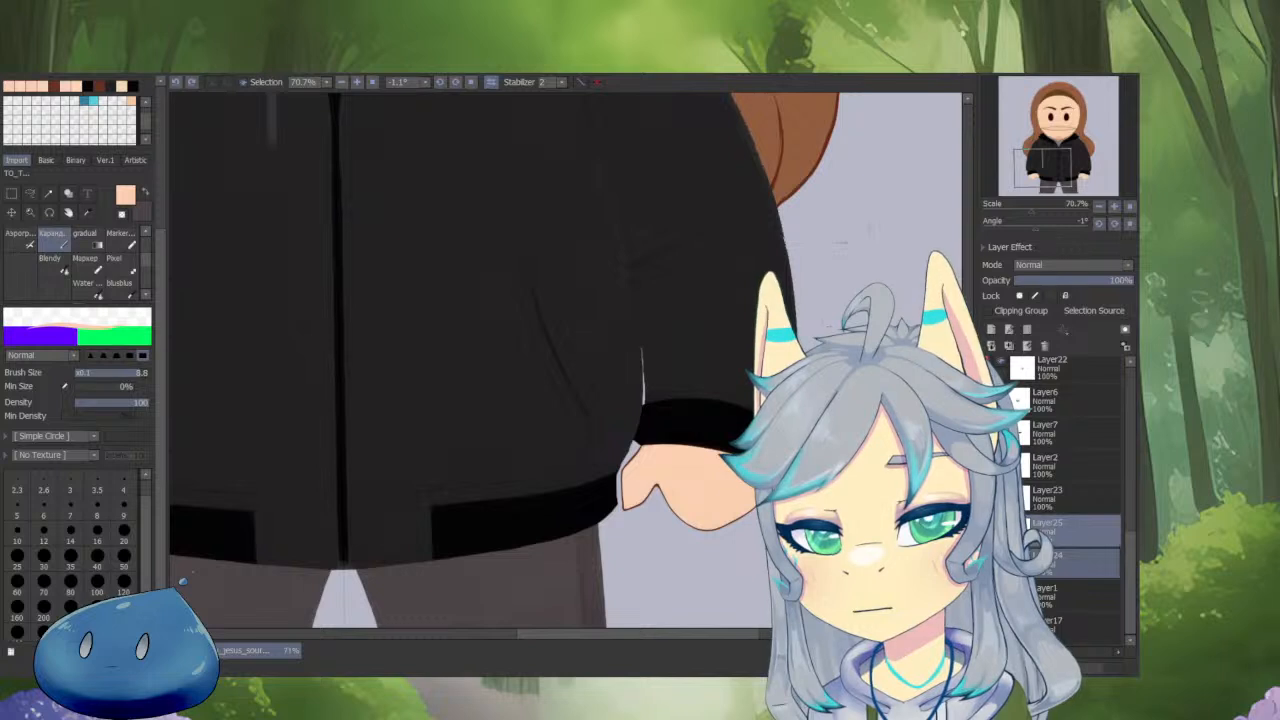
scroll(885, 480, "down", 1)
left_click(1001, 560, "alt")
left_click(1050, 589)
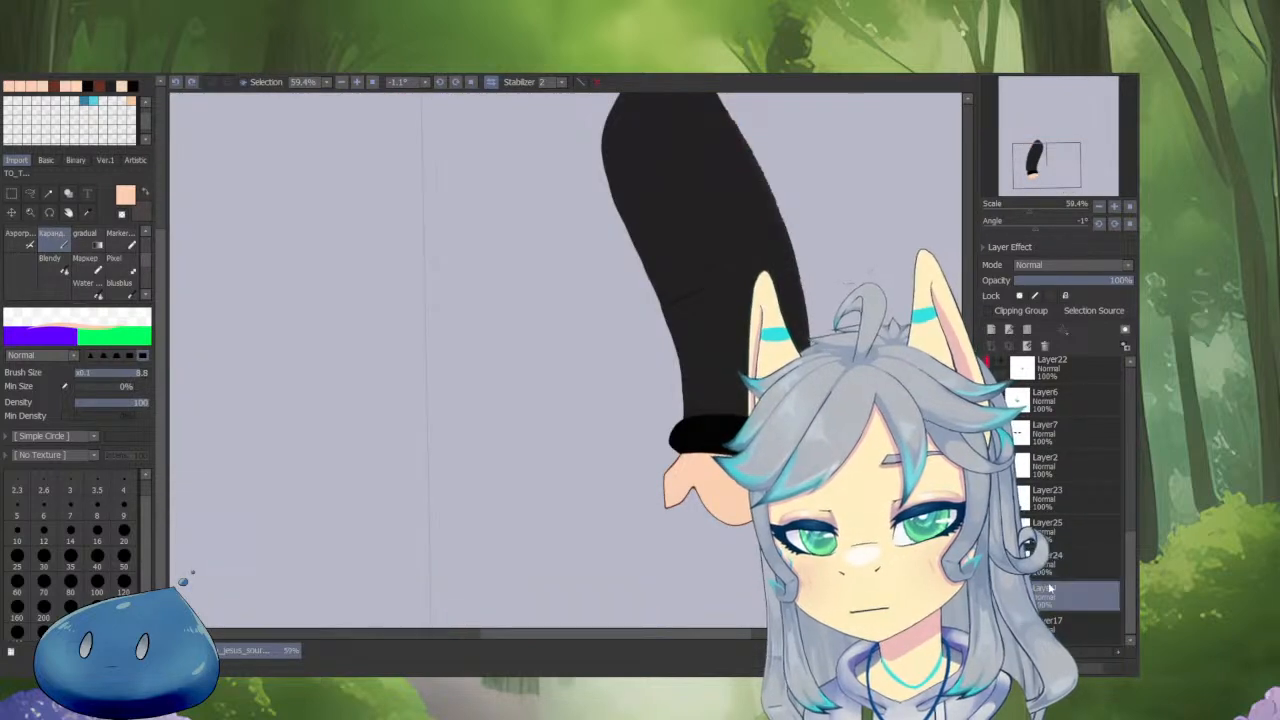
left_click(1047, 535)
left_click(1001, 530, "alt")
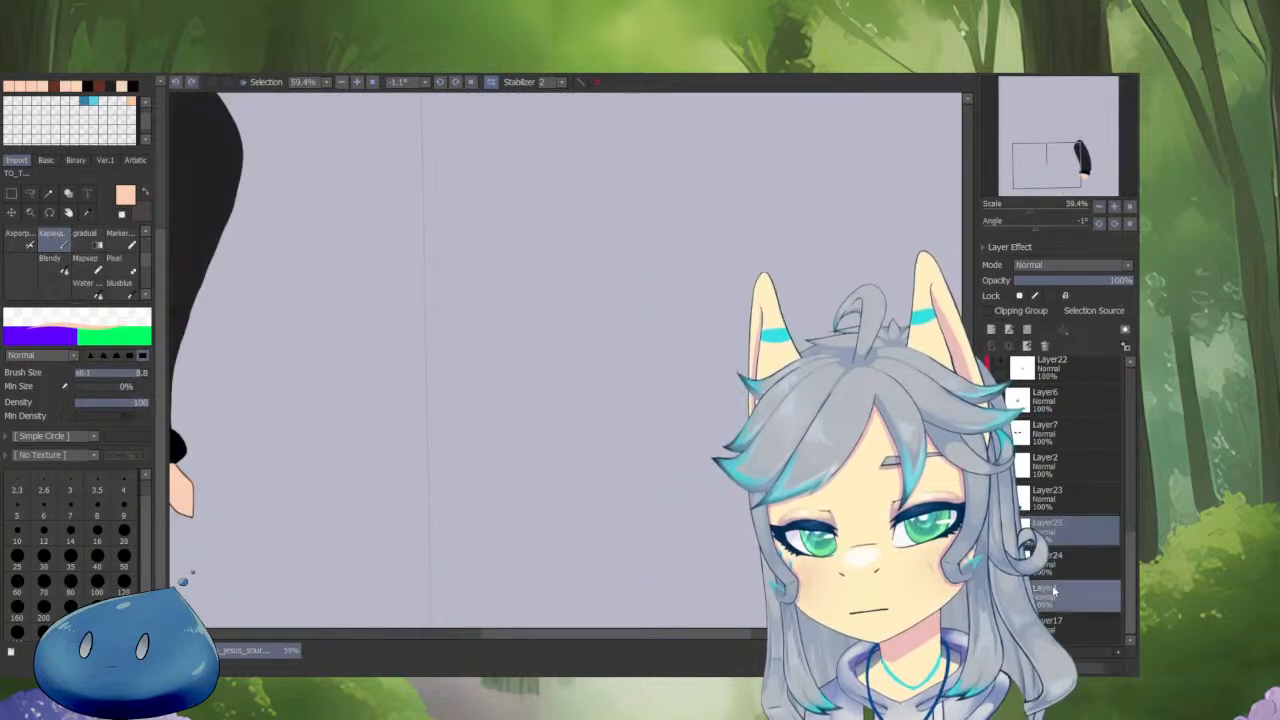
left_click(1047, 563)
left_click(1047, 537)
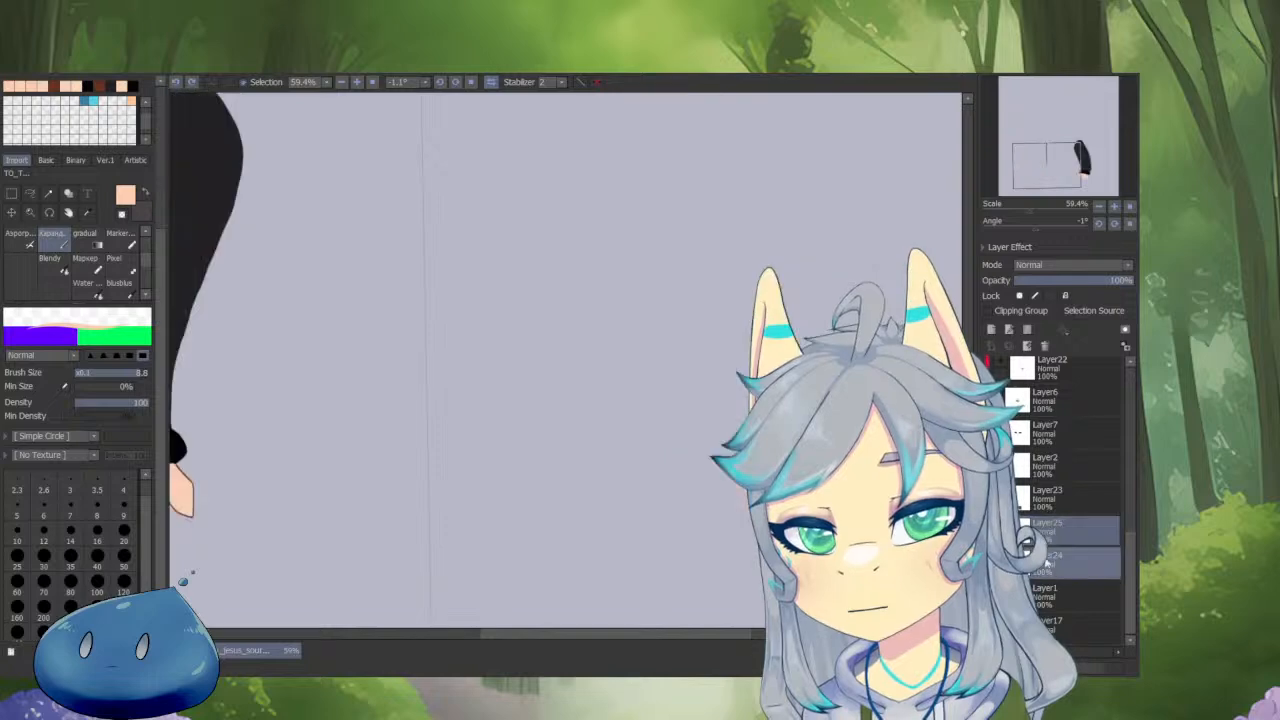
left_click(1046, 564)
Delete Layer1, merge Layer25 into Layer24, and view the merged arms in isolation.
left_click(1047, 590)
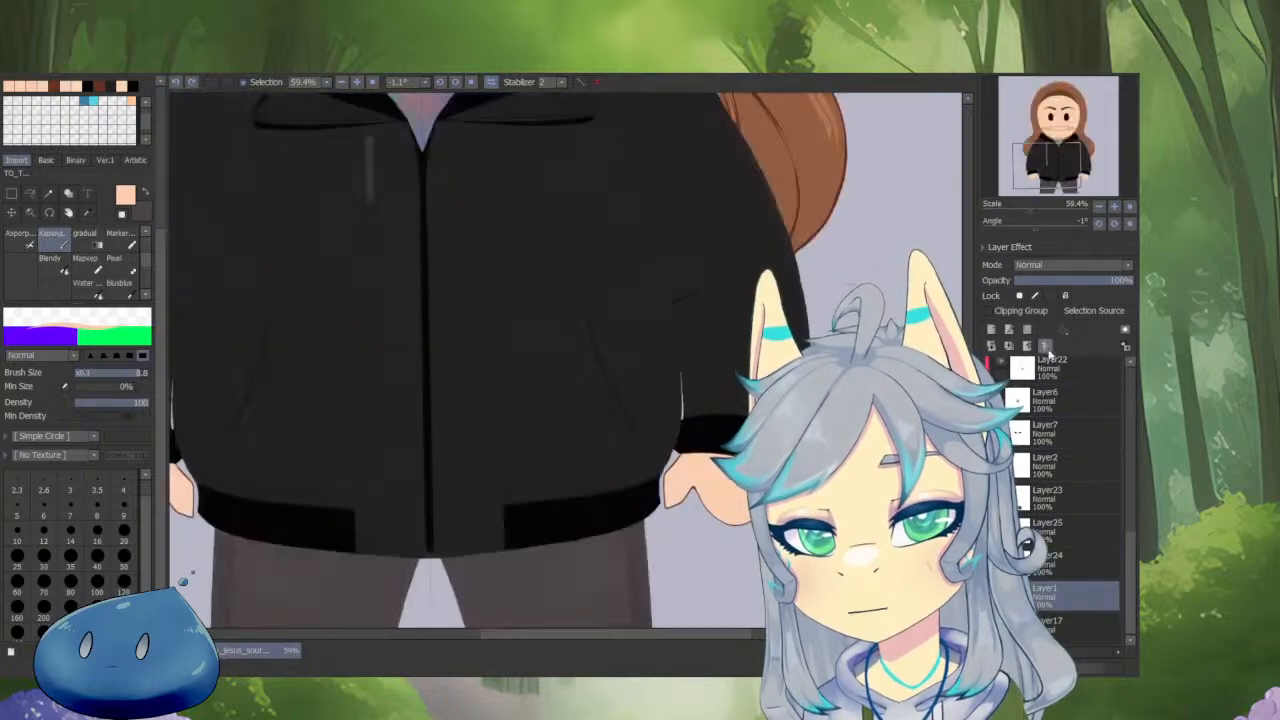
left_click(1047, 348)
left_click(1056, 535)
key("ctrl+e")
left_click(1001, 530, "alt")
scroll(682, 473, "down", 4)
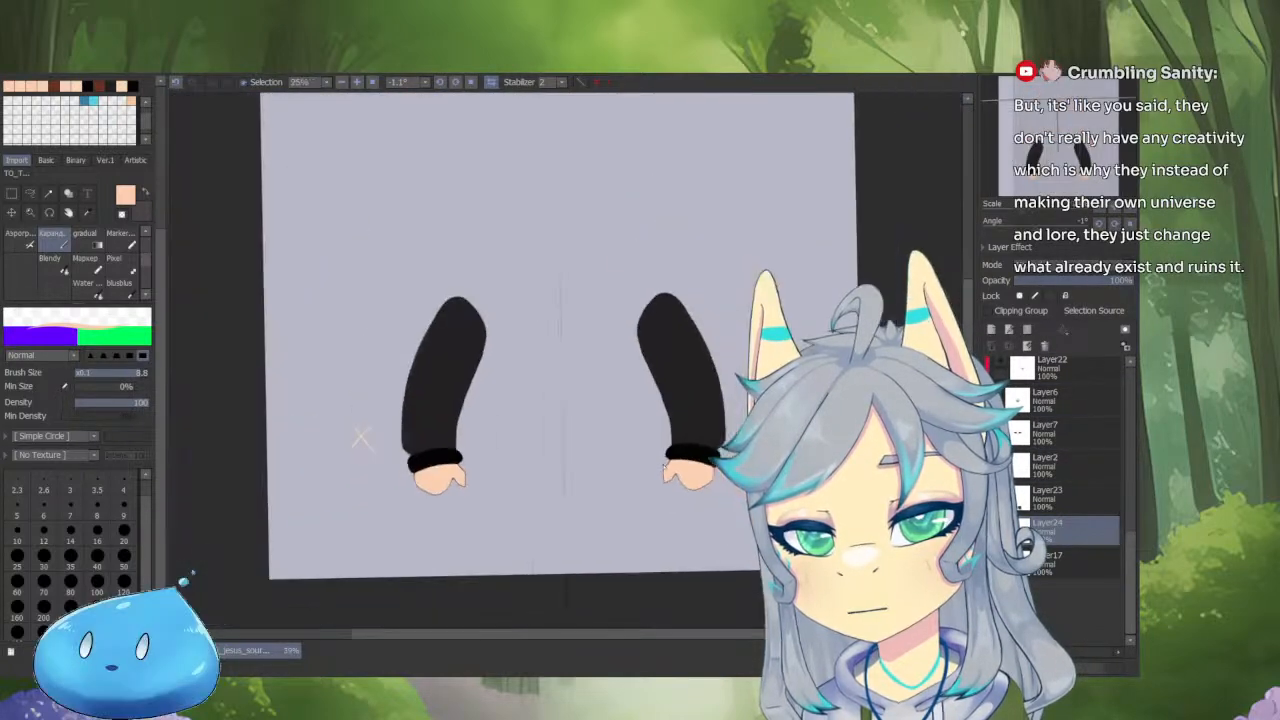
scroll(678, 470, "up", 4)
scroll(683, 371, "up", 3)
scroll(683, 371, "down", 3)
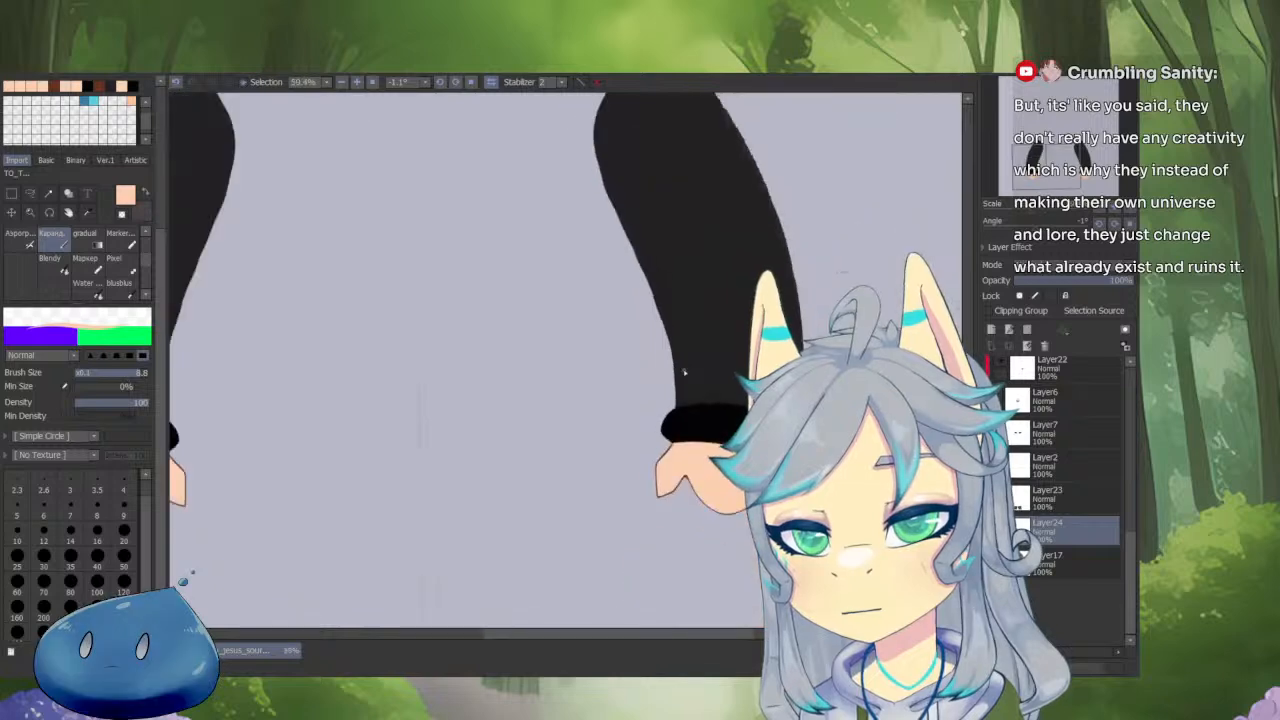
Try moving the merged arms layer away from the jacket, and cancel the move.
left_click_drag(685, 375, 696, 446)
key("Escape")
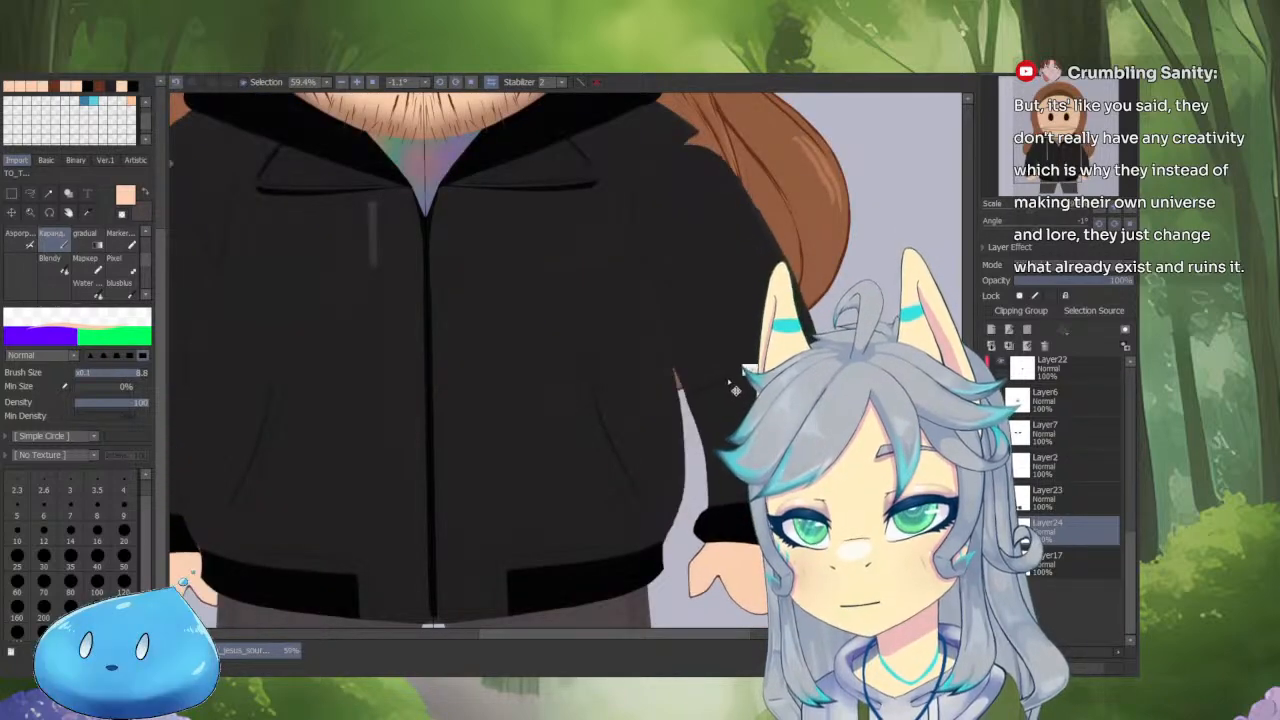
scroll(700, 440, "down", 2)
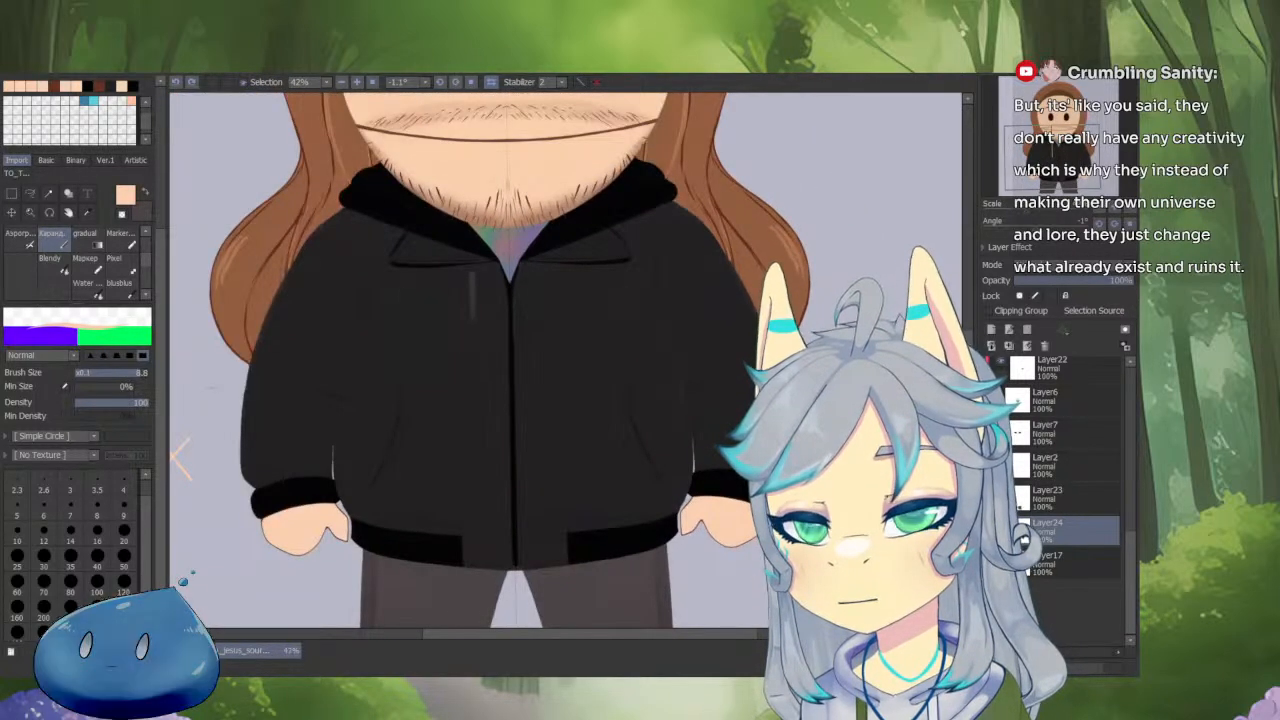
Erase the X marker on the merged arms layer and select the empty area around the isolated arms.
key("minus")
left_click(1000, 530, "alt")
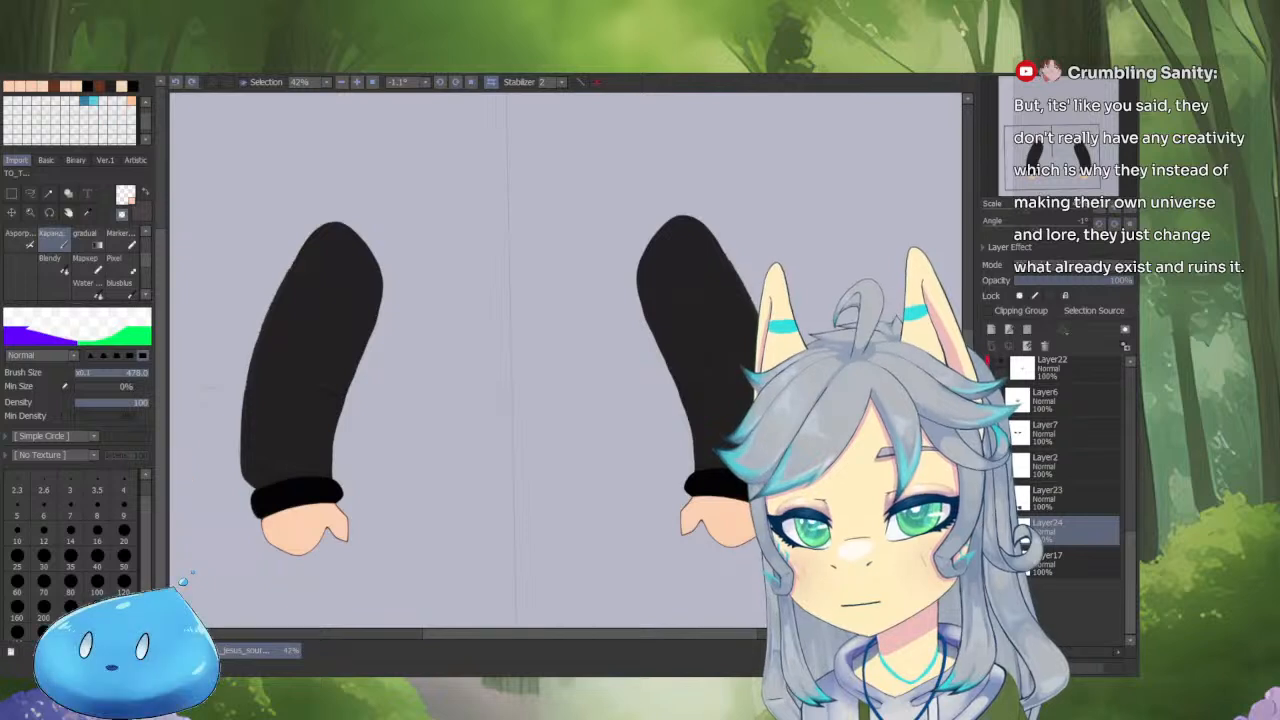
key("w")
left_click(510, 360)
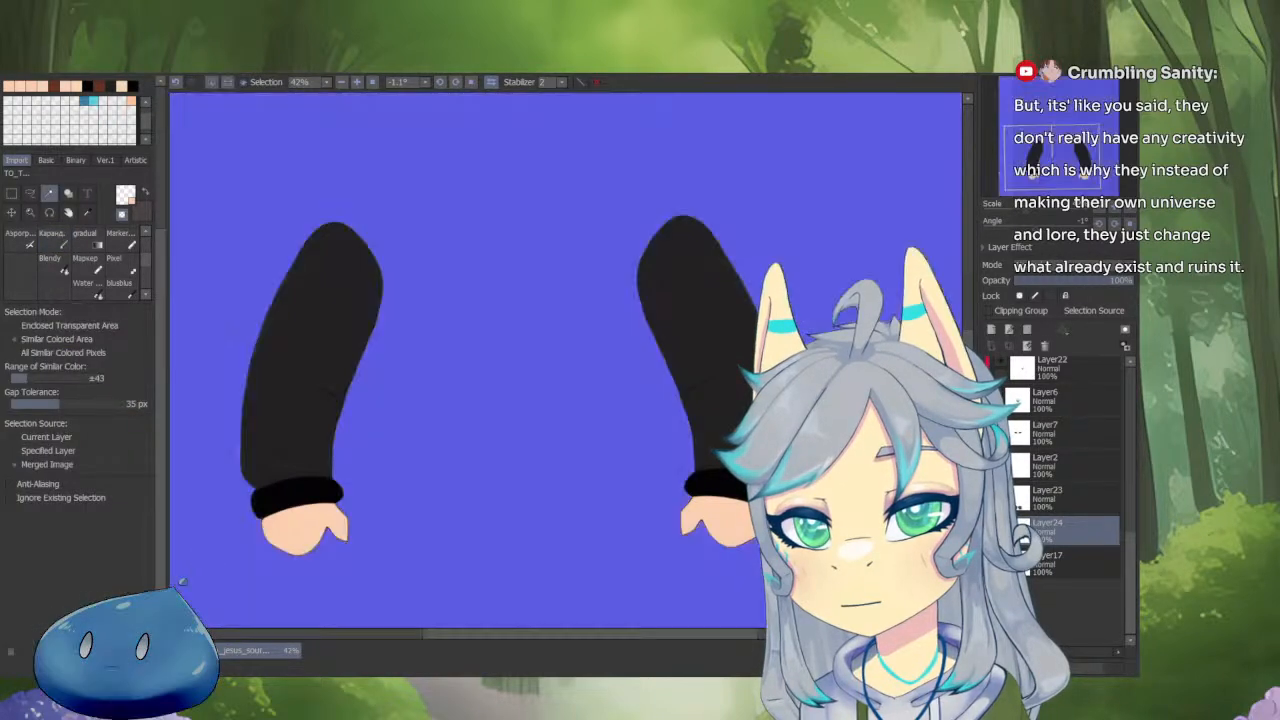
Add the leftover specks around both arms to the selection with the Select brush, clear the selected area, and deselect.
scroll(417, 474, "down", 2)
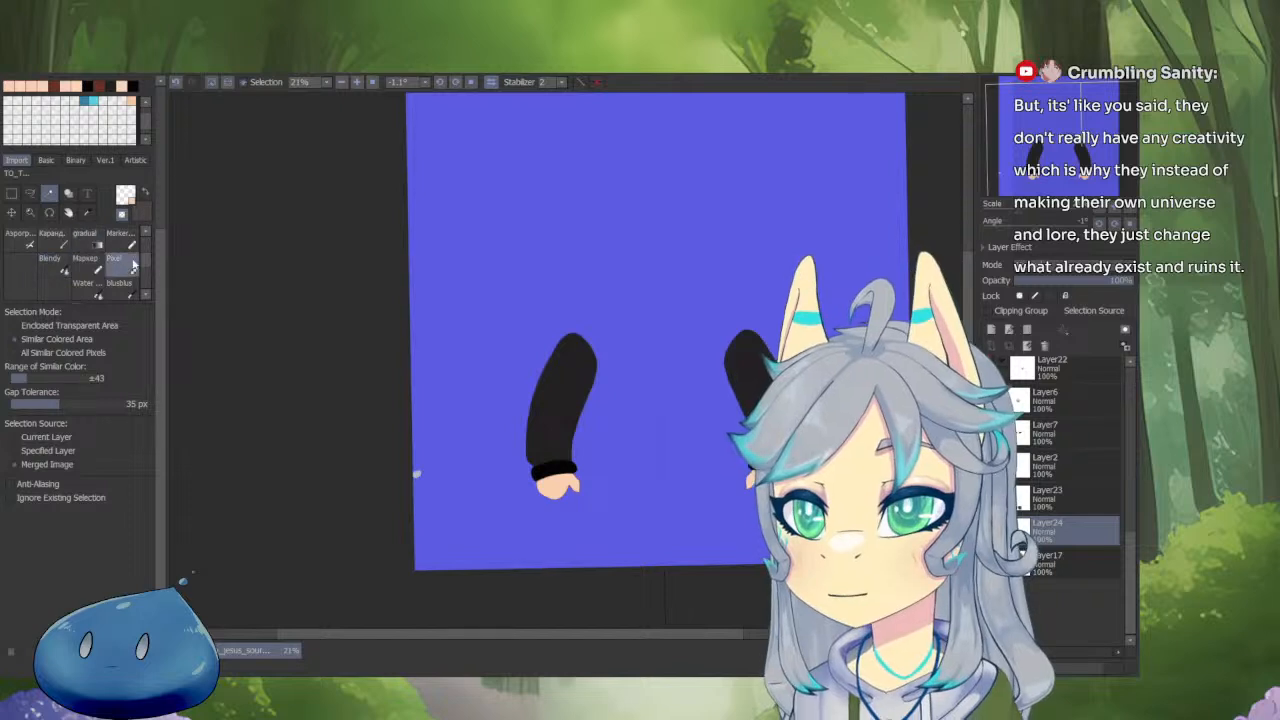
scroll(131, 265, "up", 2)
left_click(50, 286)
scroll(303, 451, "right", 3)
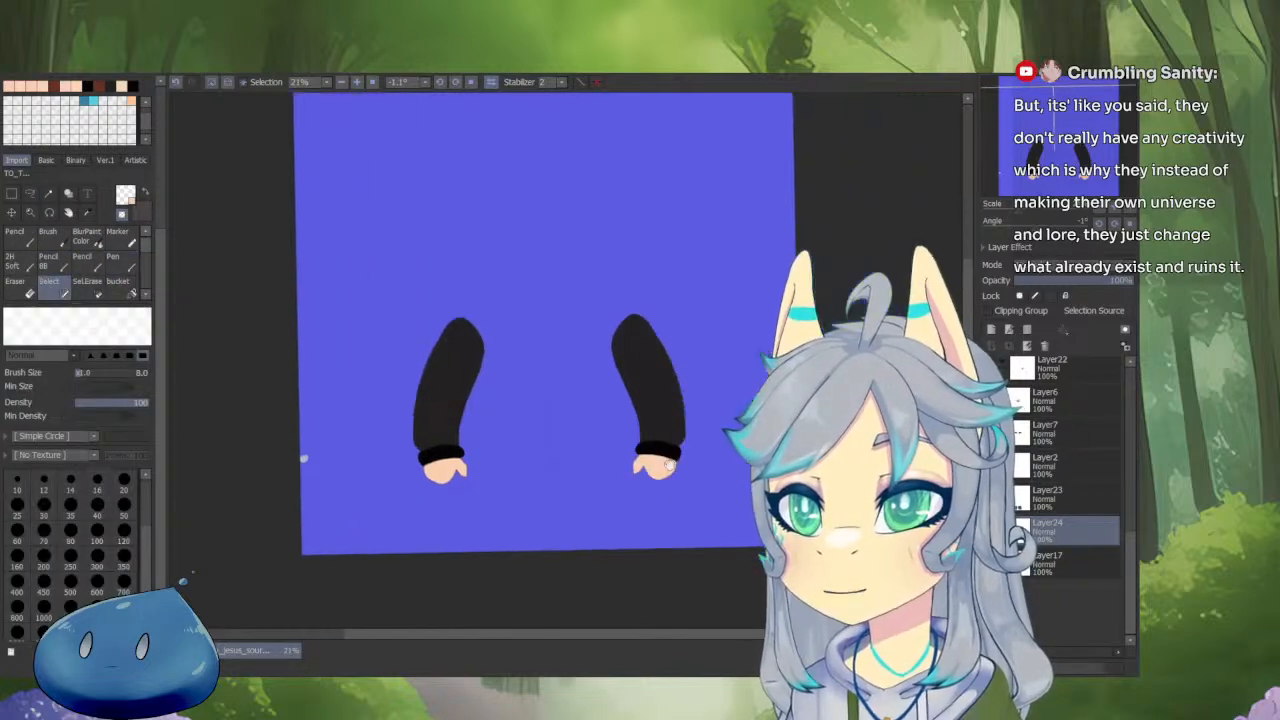
left_click_drag(741, 442, 737, 395)
key("ctrl+z")
key("minus")
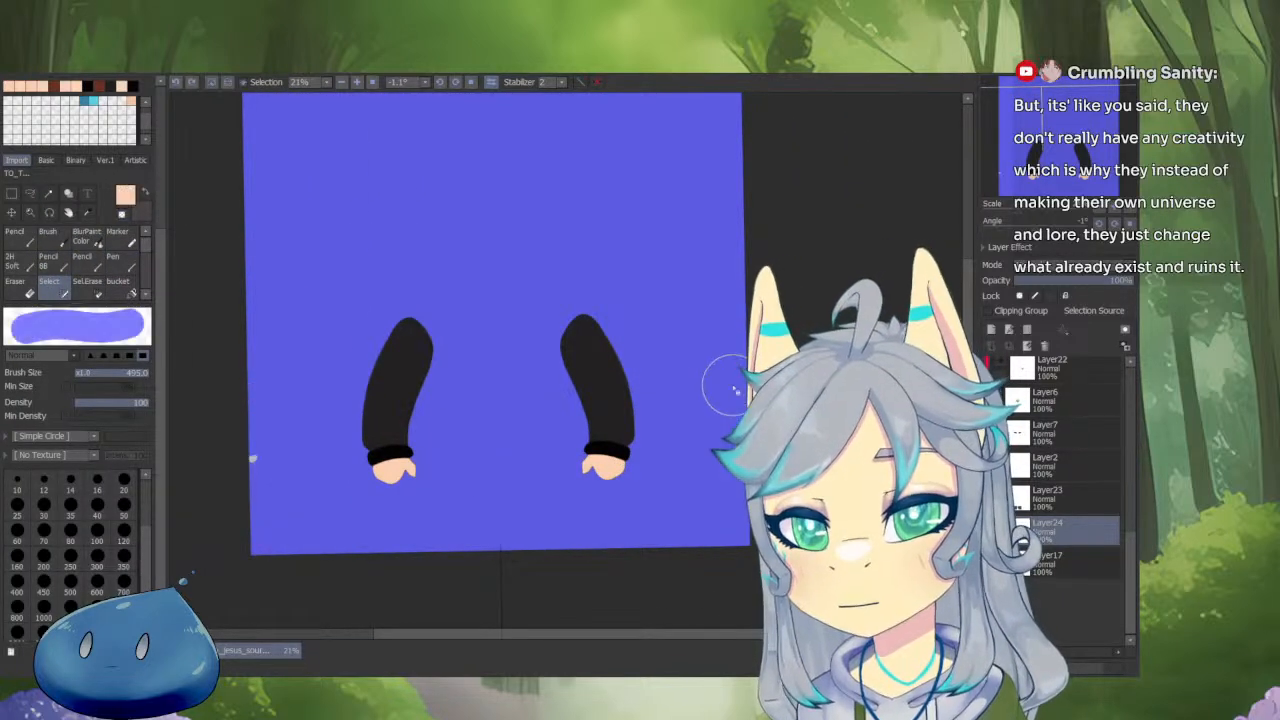
left_click_drag(735, 492, 732, 457)
scroll(731, 454, "up", 5)
left_click_drag(597, 593, 670, 484)
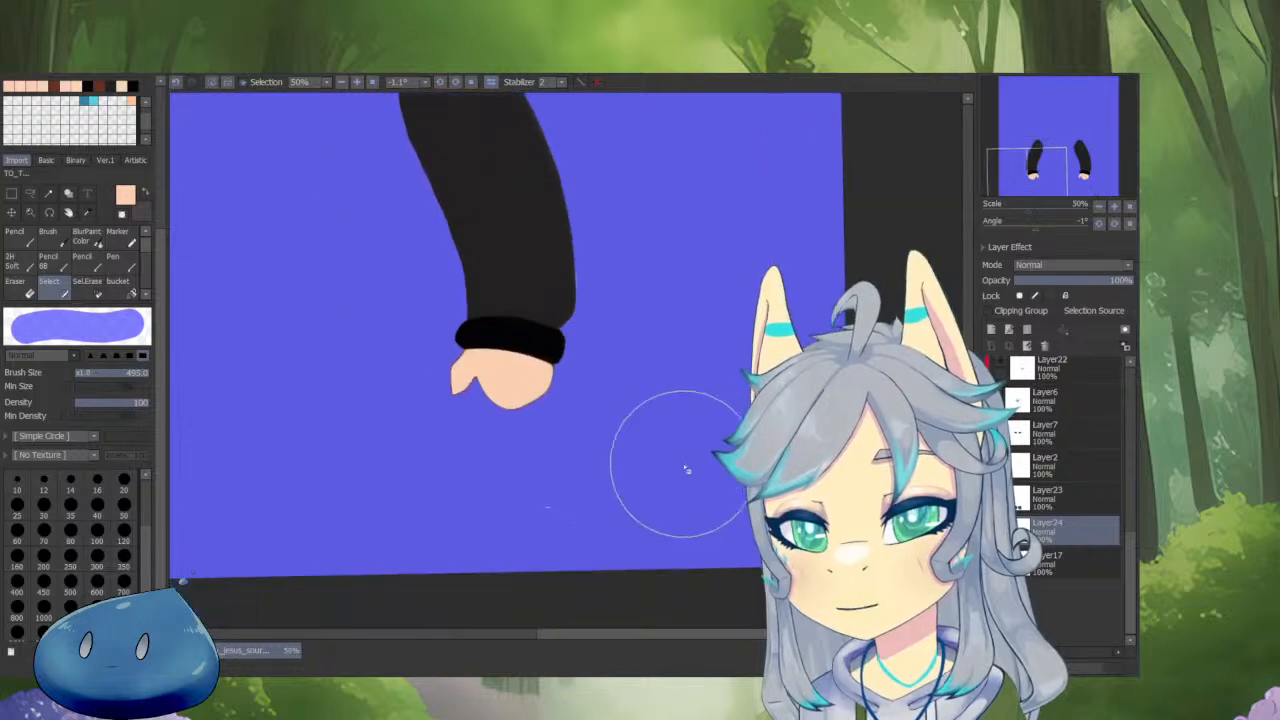
left_click_drag(530, 509, 845, 518)
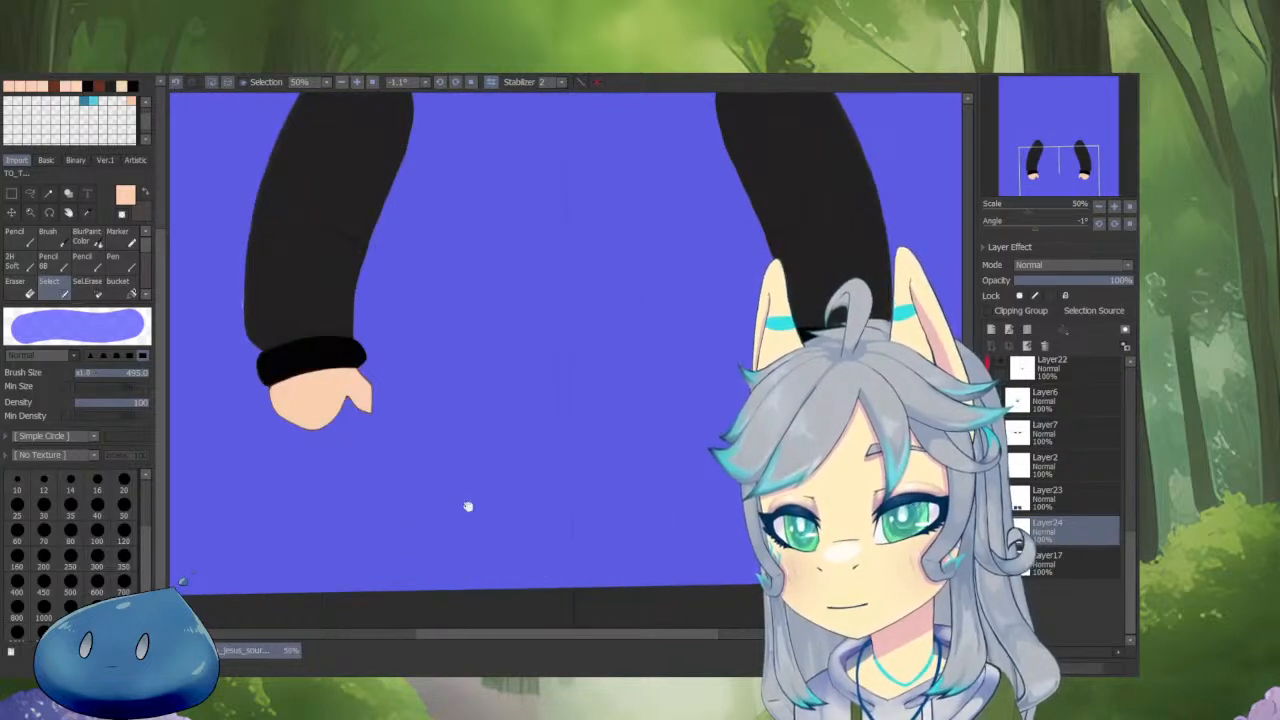
left_click_drag(467, 506, 735, 560)
scroll(487, 378, "down", 3)
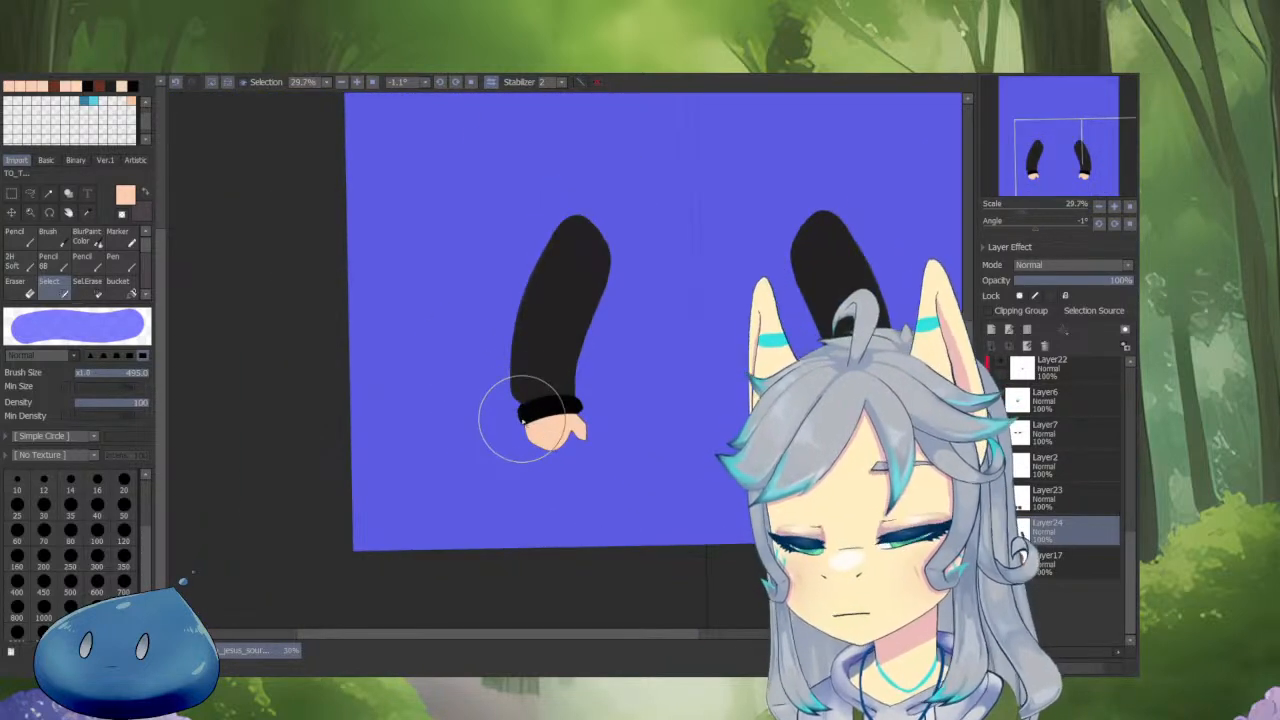
key("ctrl+d")
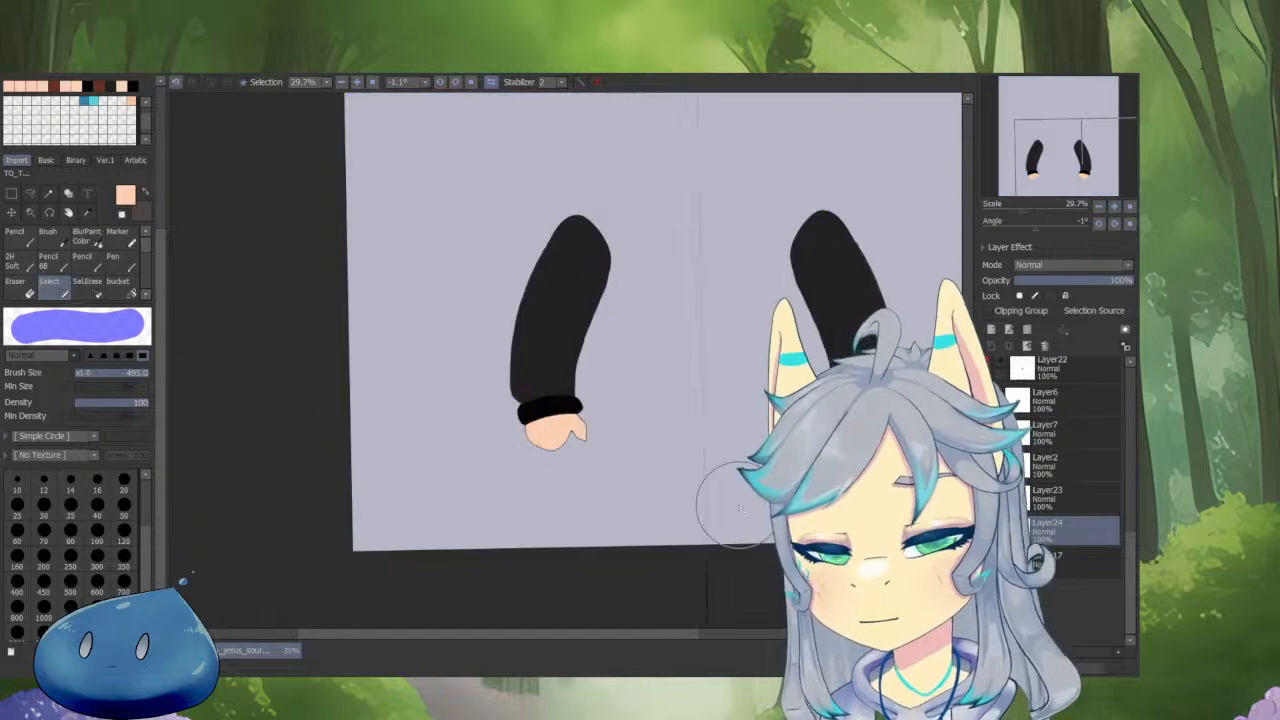
On the isolated trouser legs layer, select the empty area around both legs, clear it, and deselect.
left_click(1076, 498)
left_click_drag(870, 457, 700, 514)
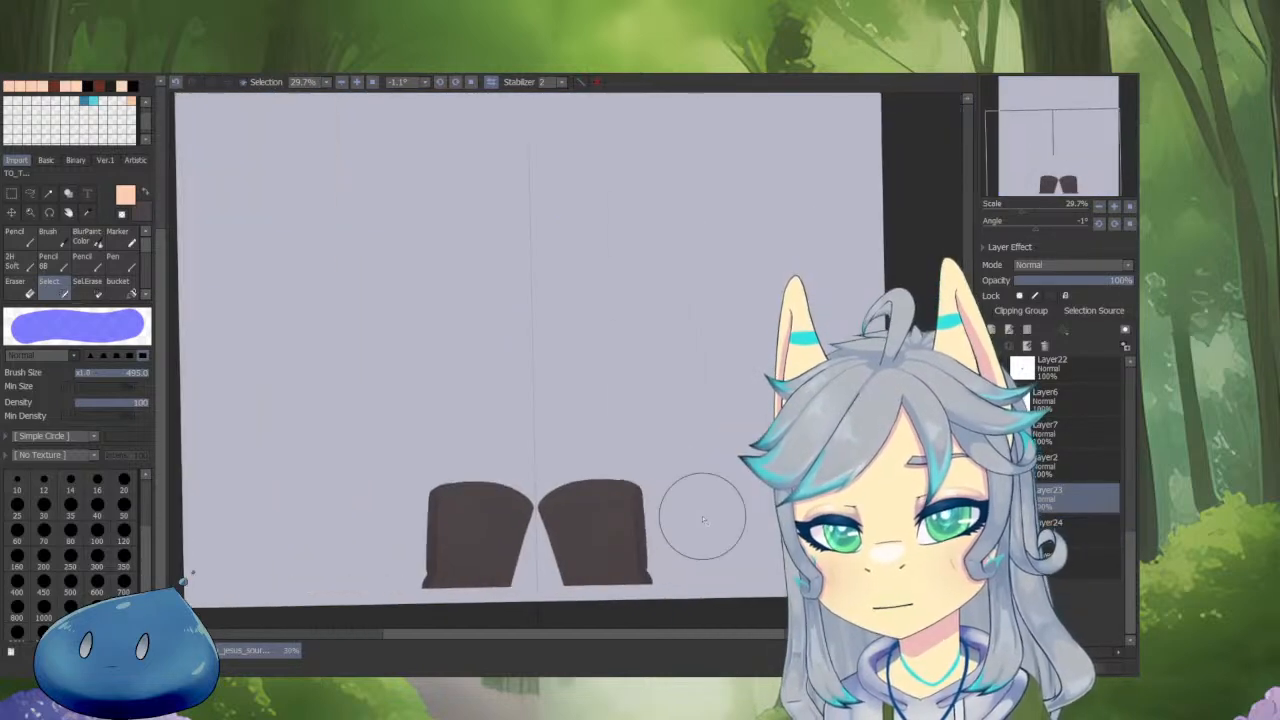
key("w")
left_click(704, 520)
scroll(704, 520, "down", 2)
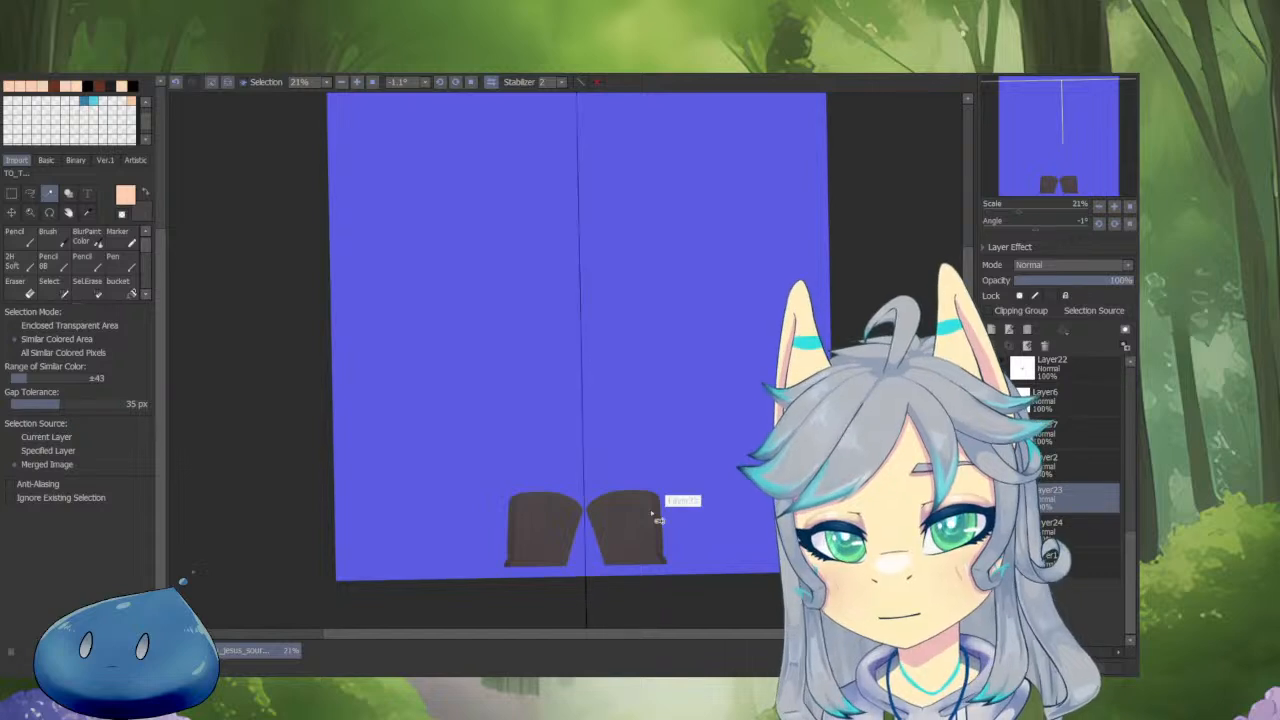
key("ctrl+d")
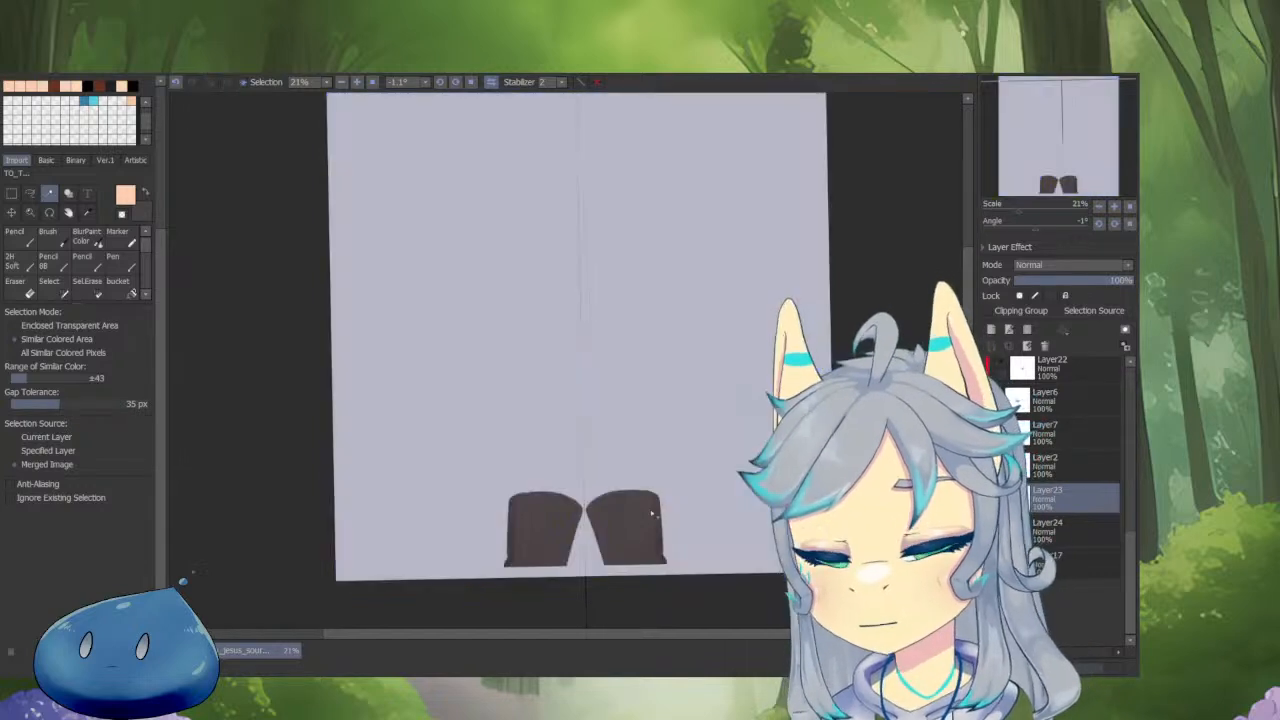
Examine Layer2 and Layer7 one at a time in isolation for stray marks or leftover content.
left_click(1048, 474)
key("d")
key("v")
scroll(837, 474, "down", 3)
key("v")
scroll(682, 396, "up", 5)
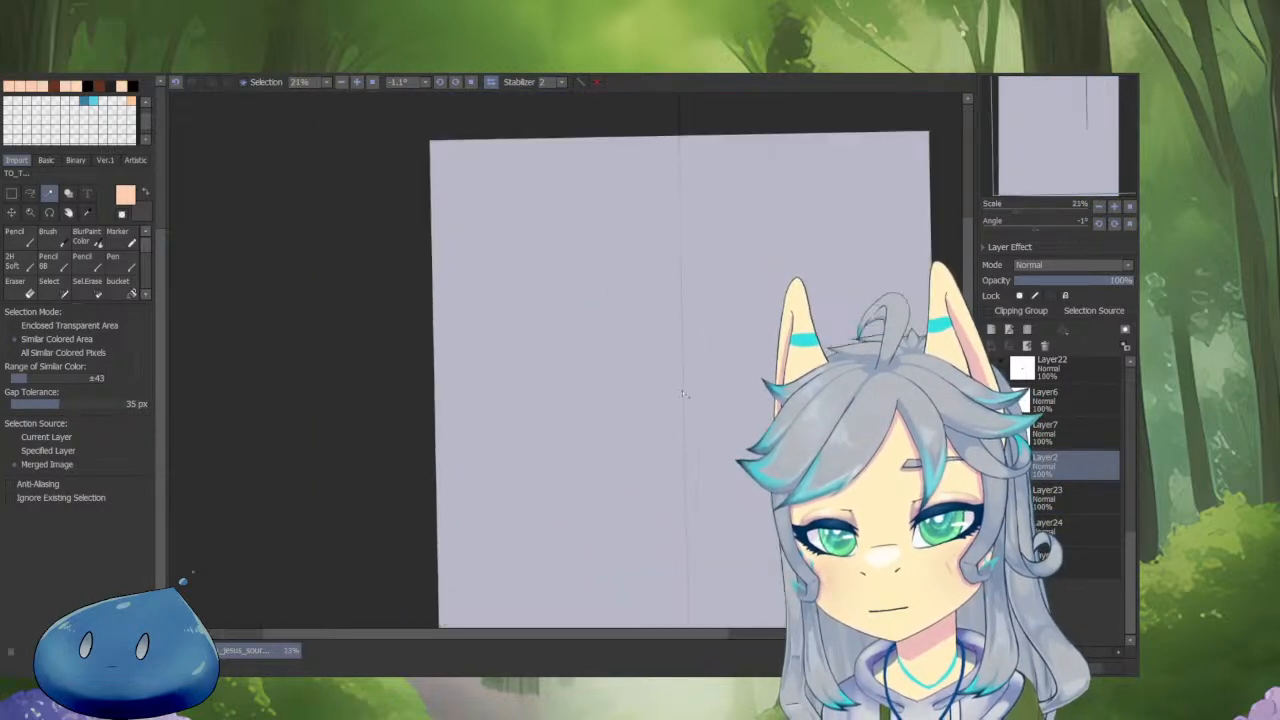
scroll(682, 396, "down", 4)
key("v")
left_click(1046, 438)
key("v")
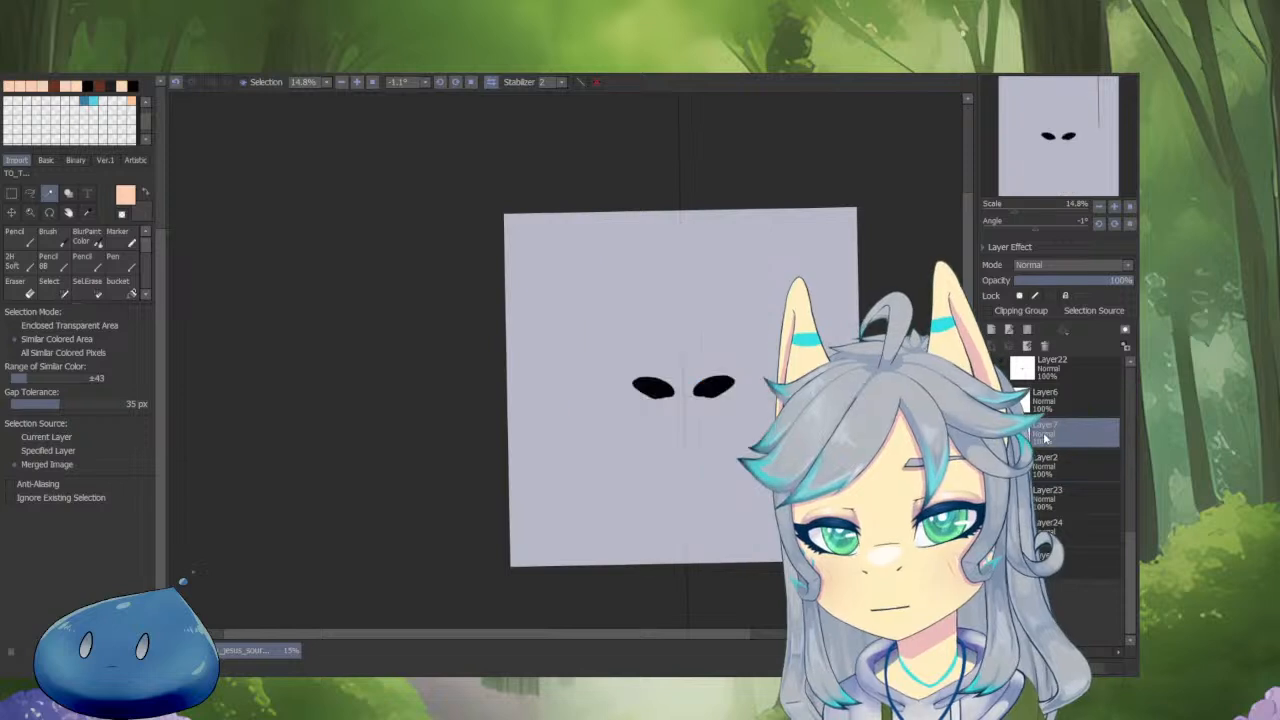
left_click(1036, 410)
left_click(1039, 458)
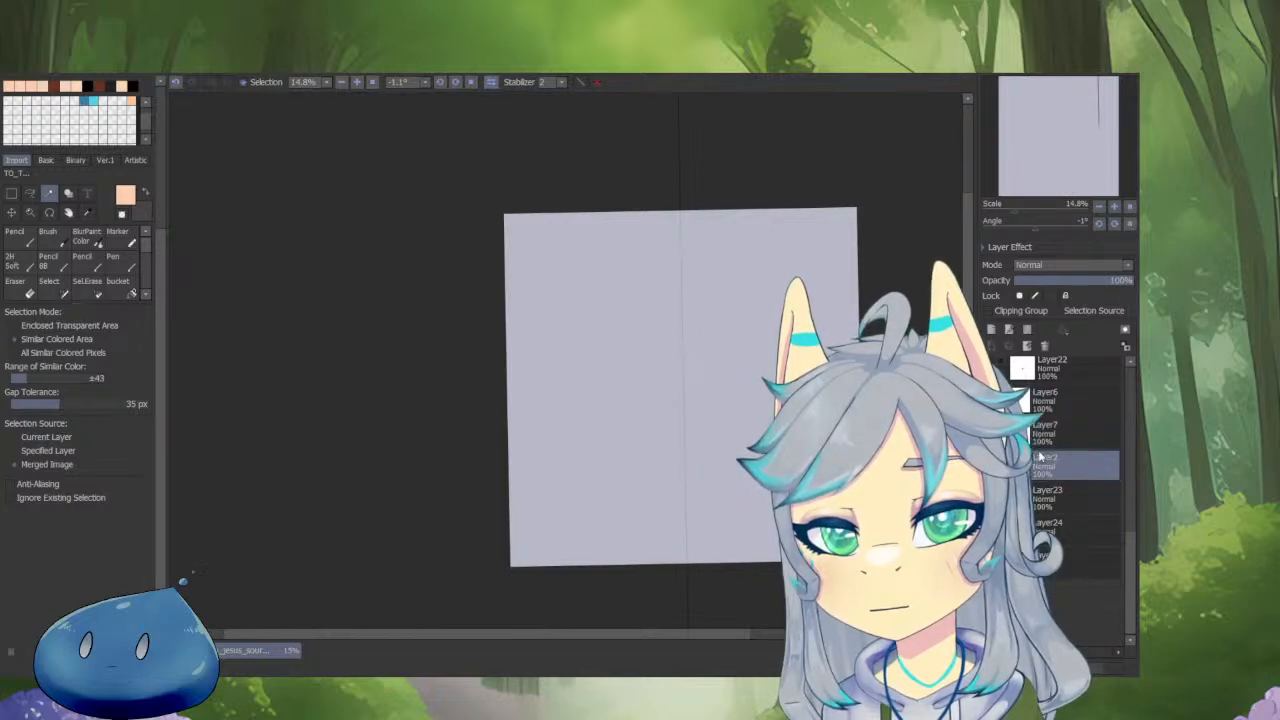
scroll(1040, 456, "up", 2)
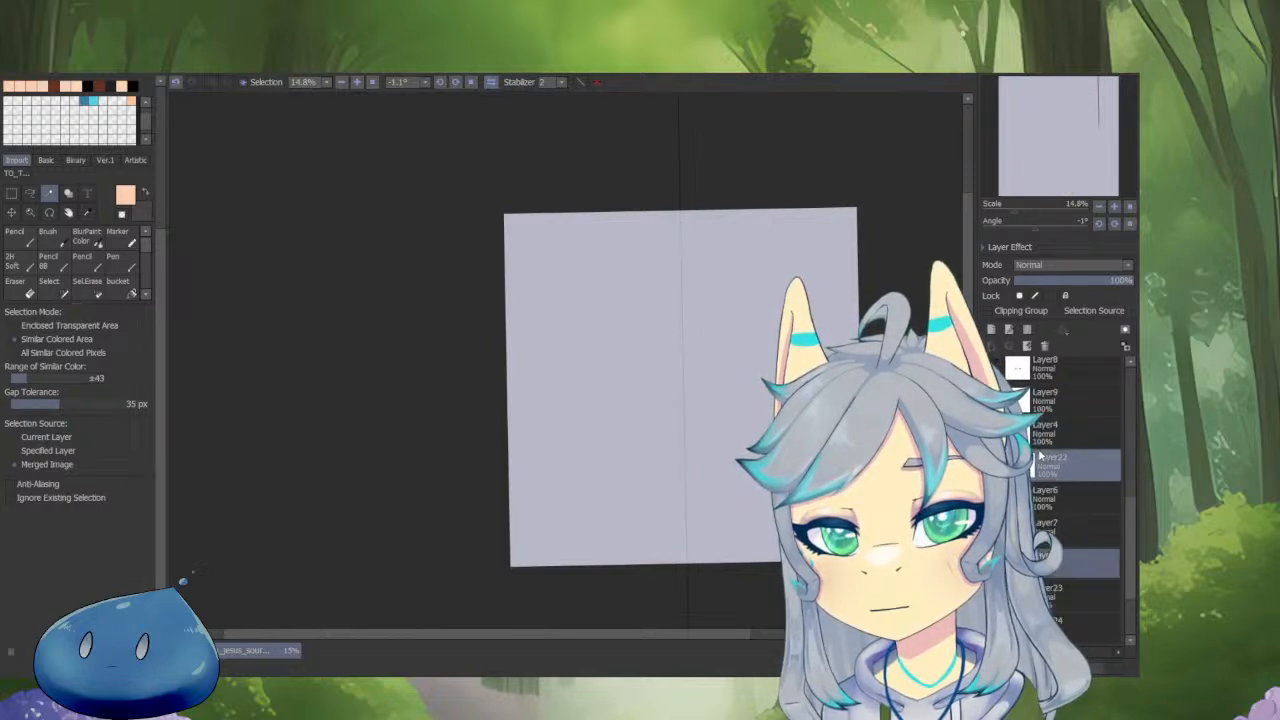
Examine Layer7, Layer6 and Layer22 one at a time in isolation for stray marks.
key("v")
left_click(1060, 534)
key("v")
key("v")
scroll(682, 380, "up", 7)
scroll(682, 380, "down", 2)
key("v")
scroll(682, 380, "up", 1)
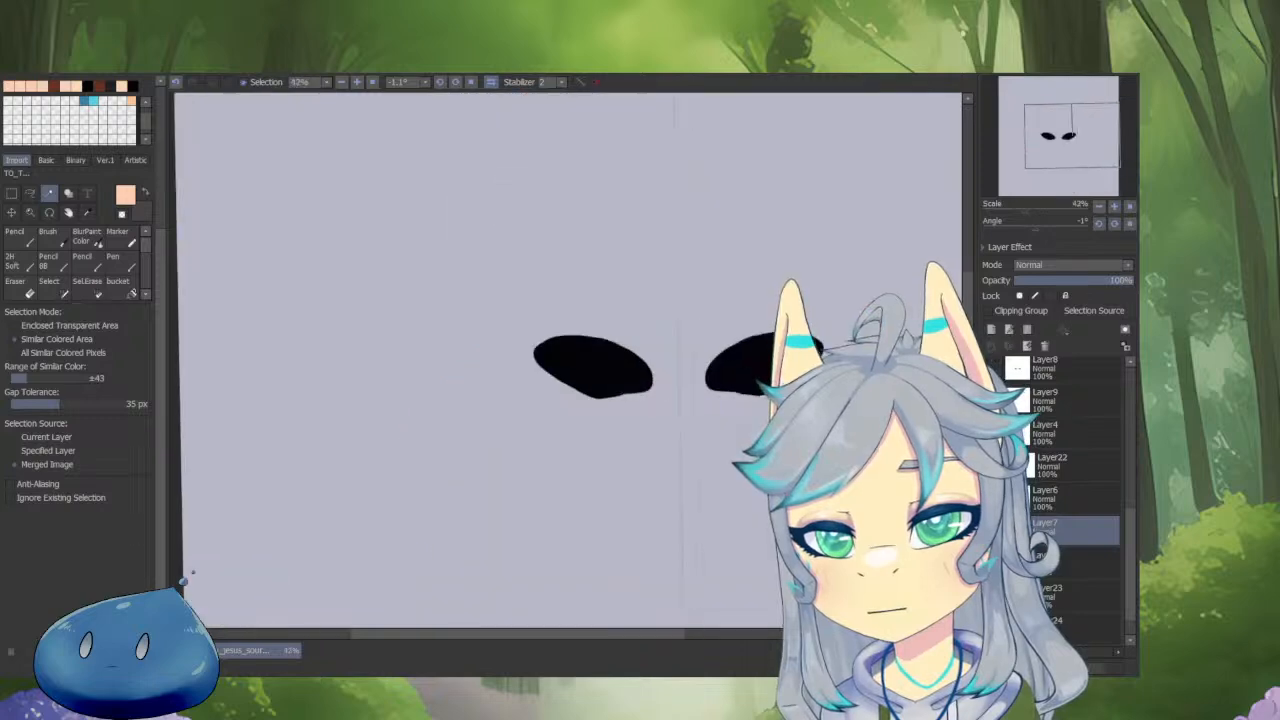
scroll(802, 394, "up", 4)
scroll(802, 394, "down", 1)
key("v")
left_click(1052, 498)
key("v")
left_click(1051, 472)
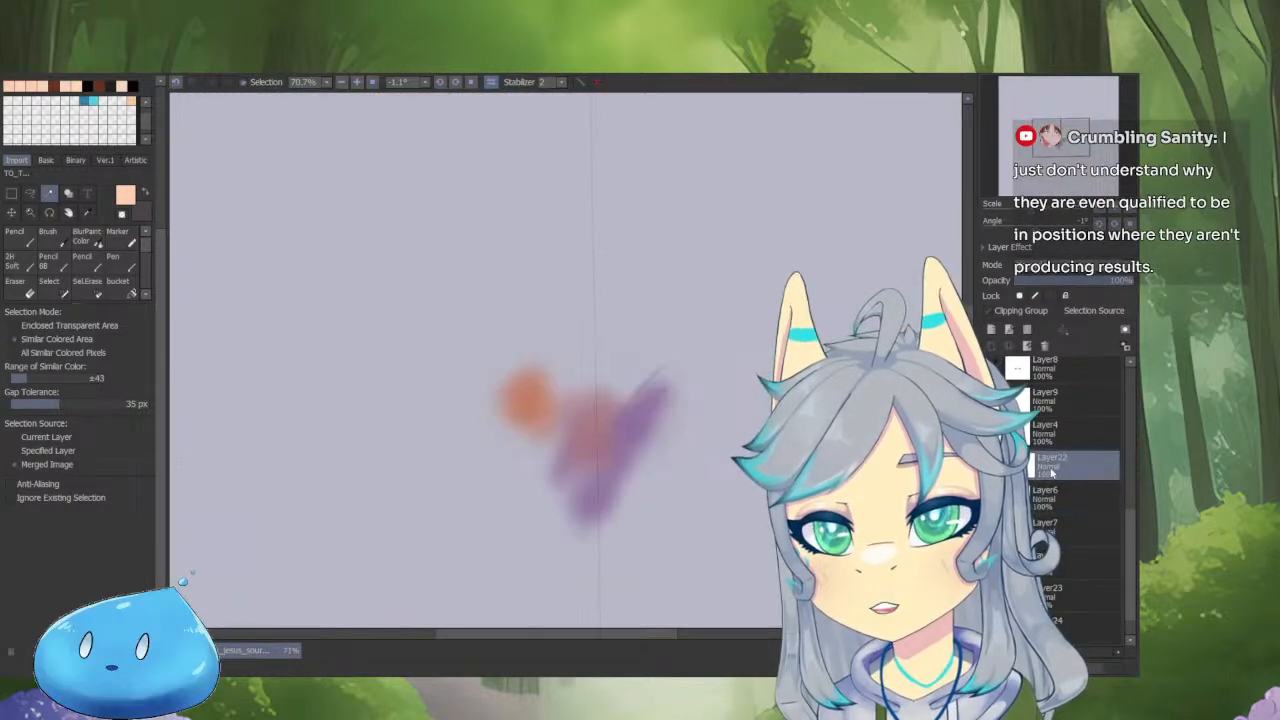
left_click(1034, 439)
left_click(1041, 469)
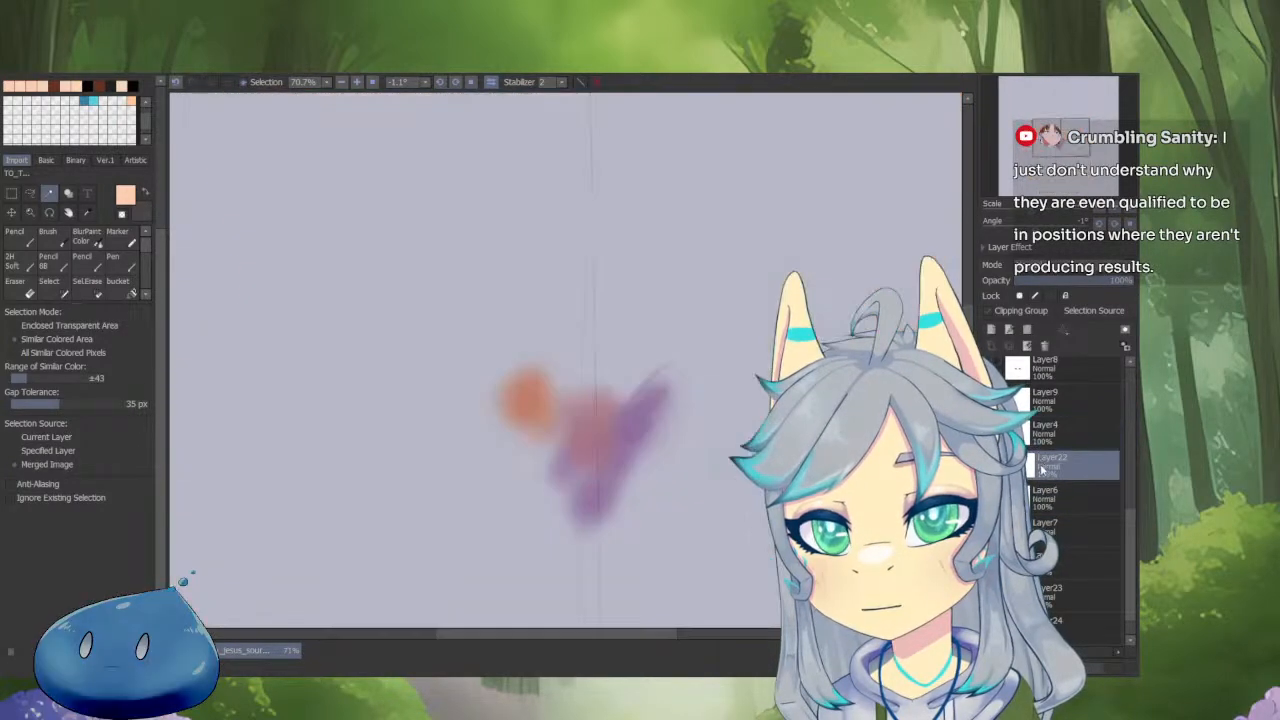
Try merging Layer22 down into Layer6, and undo the merge.
key("v")
key("ctrl+e")
key("v")
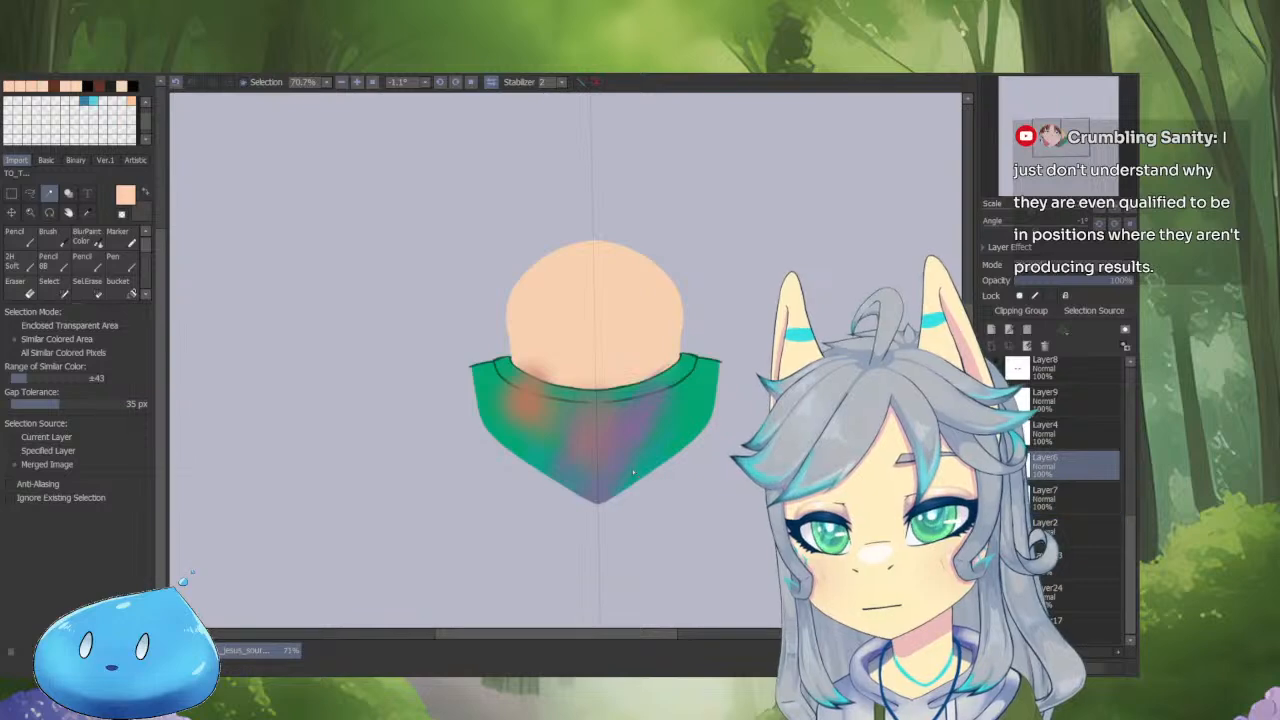
scroll(621, 409, "up", 3)
key("ctrl+z")
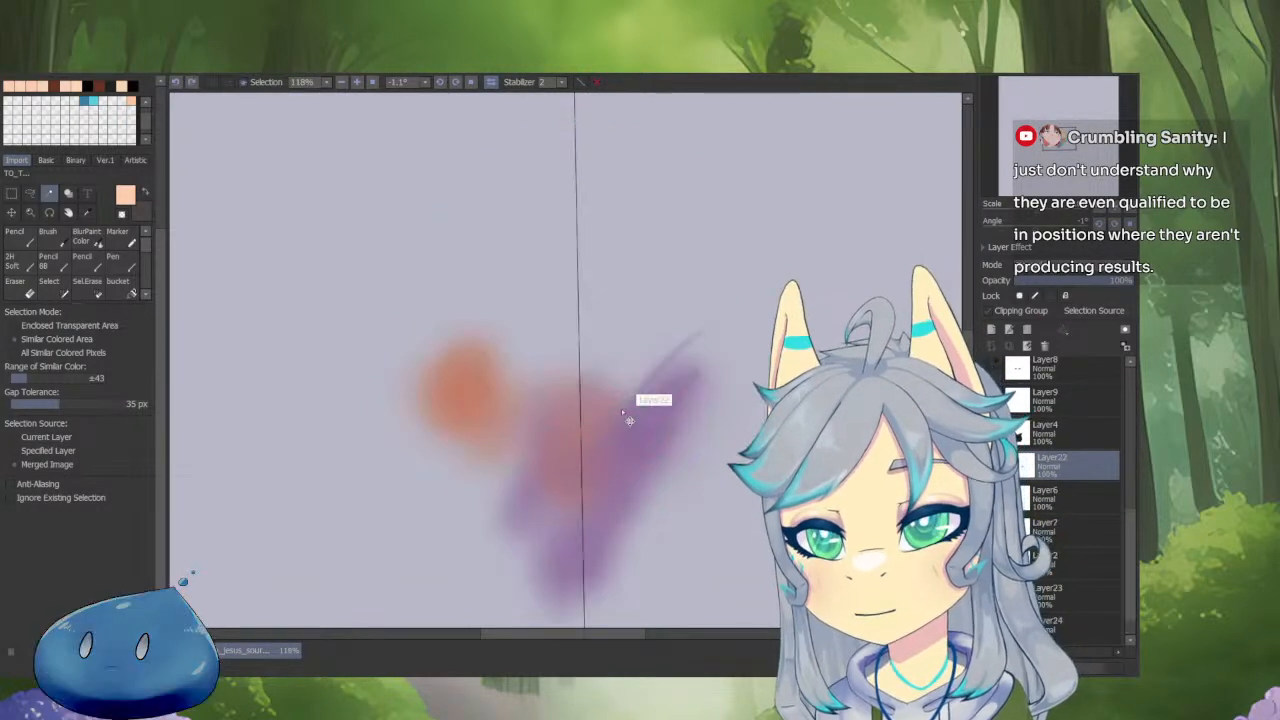
key("v")
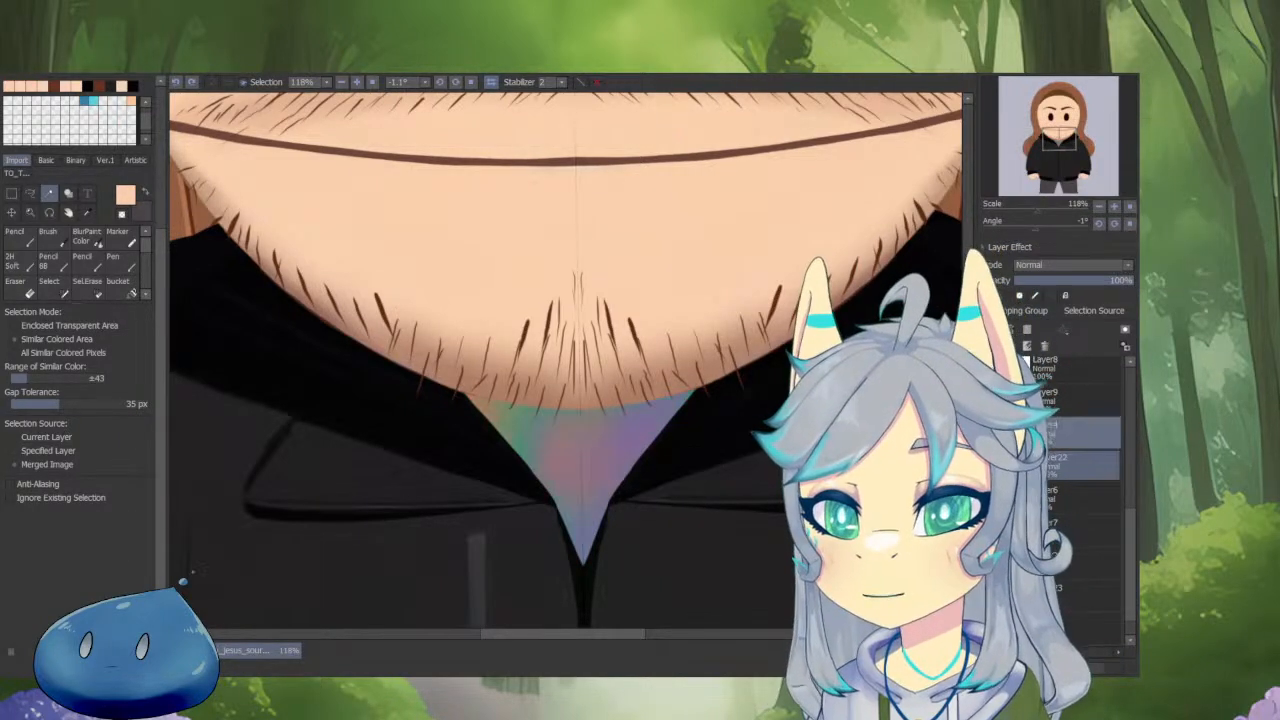
Erase the soft colour on Layer22 along the chin where it meets the green shirt, using a size 35 brush in transparent colour.
left_click(993, 463, "alt")
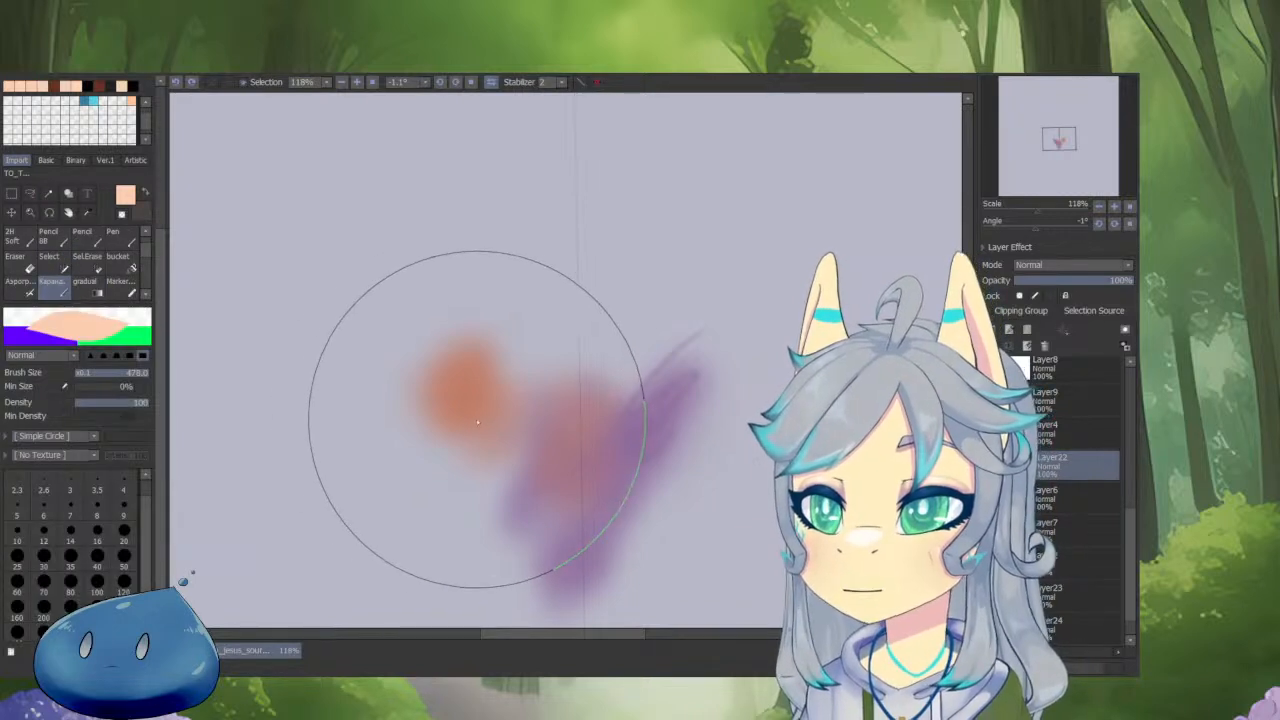
left_click(18, 284)
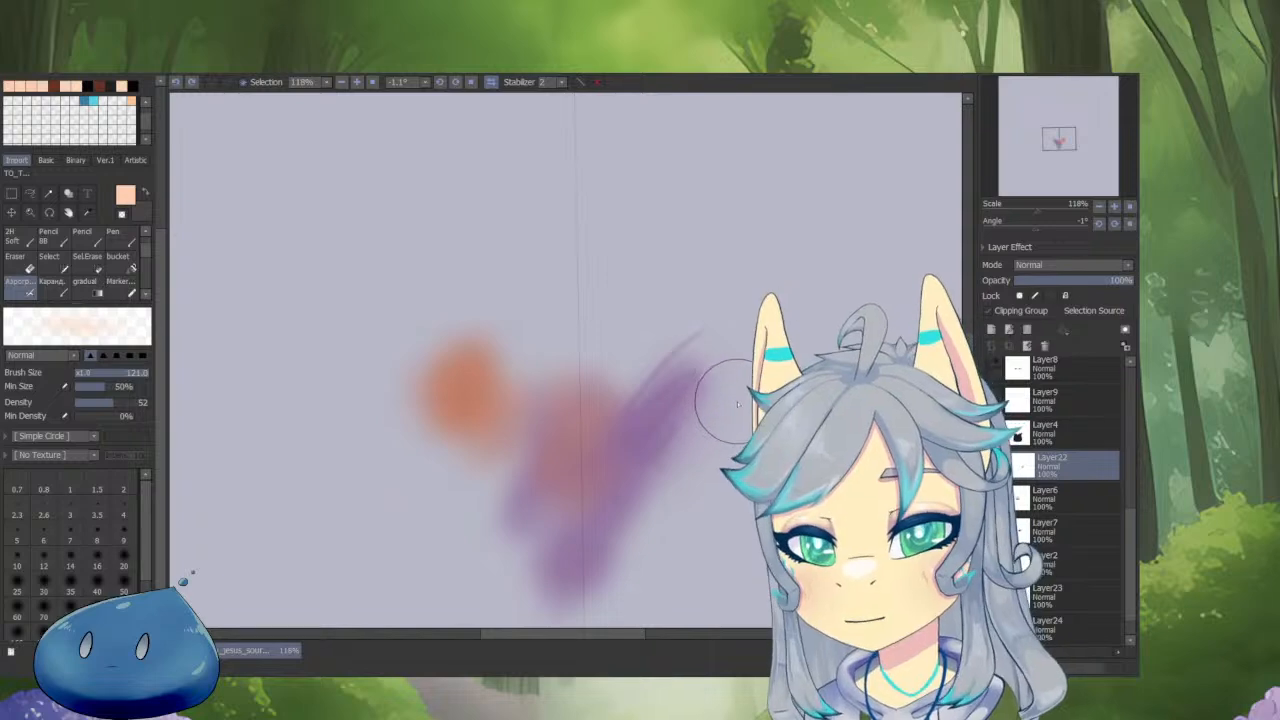
key("Delete")
mouse_move(703, 457)
left_mouse_down()
mouse_move(529, 491)
mouse_move(703, 570)
left_mouse_up()
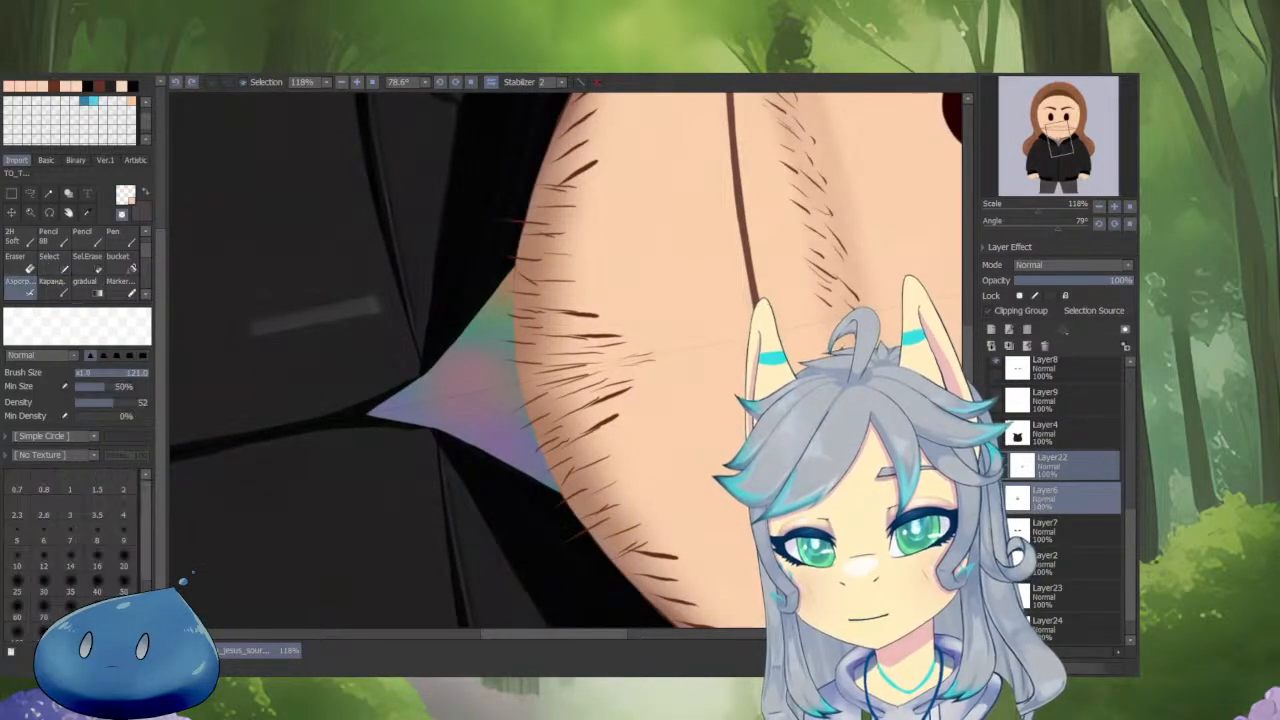
left_click_drag(560, 300, 534, 317)
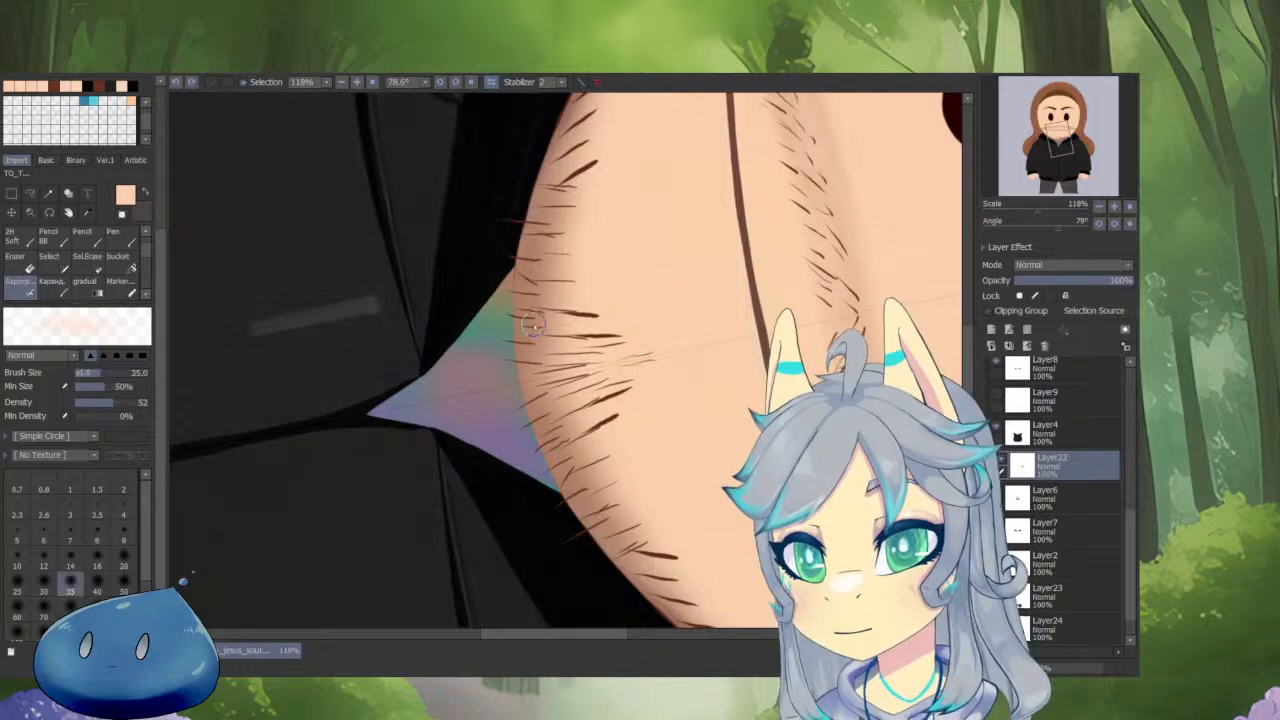
key("ctrl+Tab")
key("ctrl+Tab")
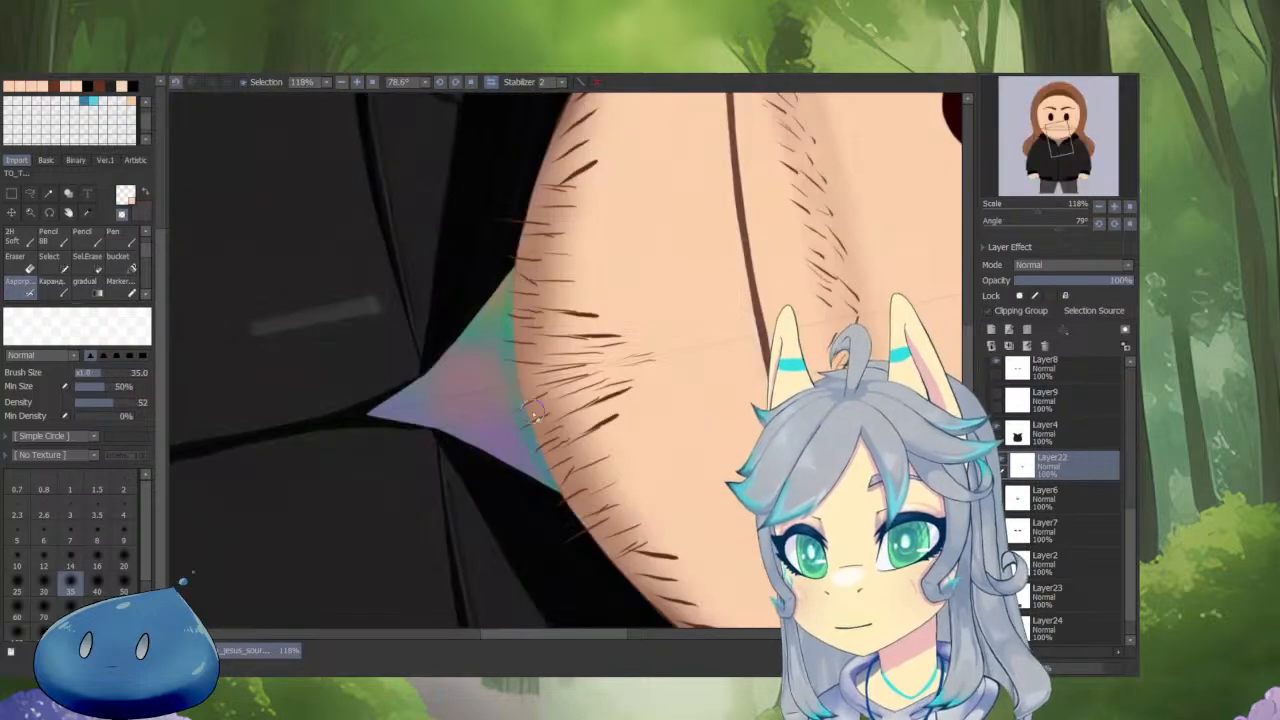
mouse_move(541, 425)
left_mouse_down()
mouse_move(480, 470)
mouse_move(462, 420)
left_mouse_up()
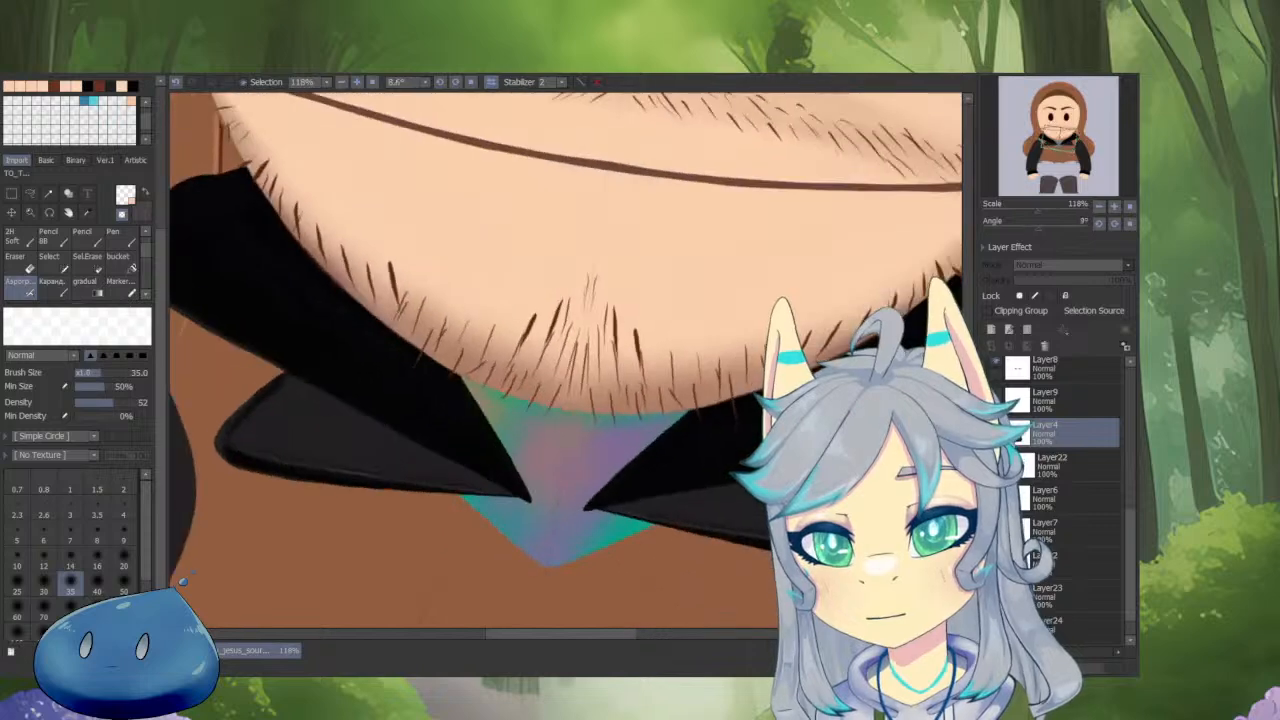
Hide the black jacket and hood pieces covering the green collar, and make Layer22 the active layer.
left_click(1060, 368)
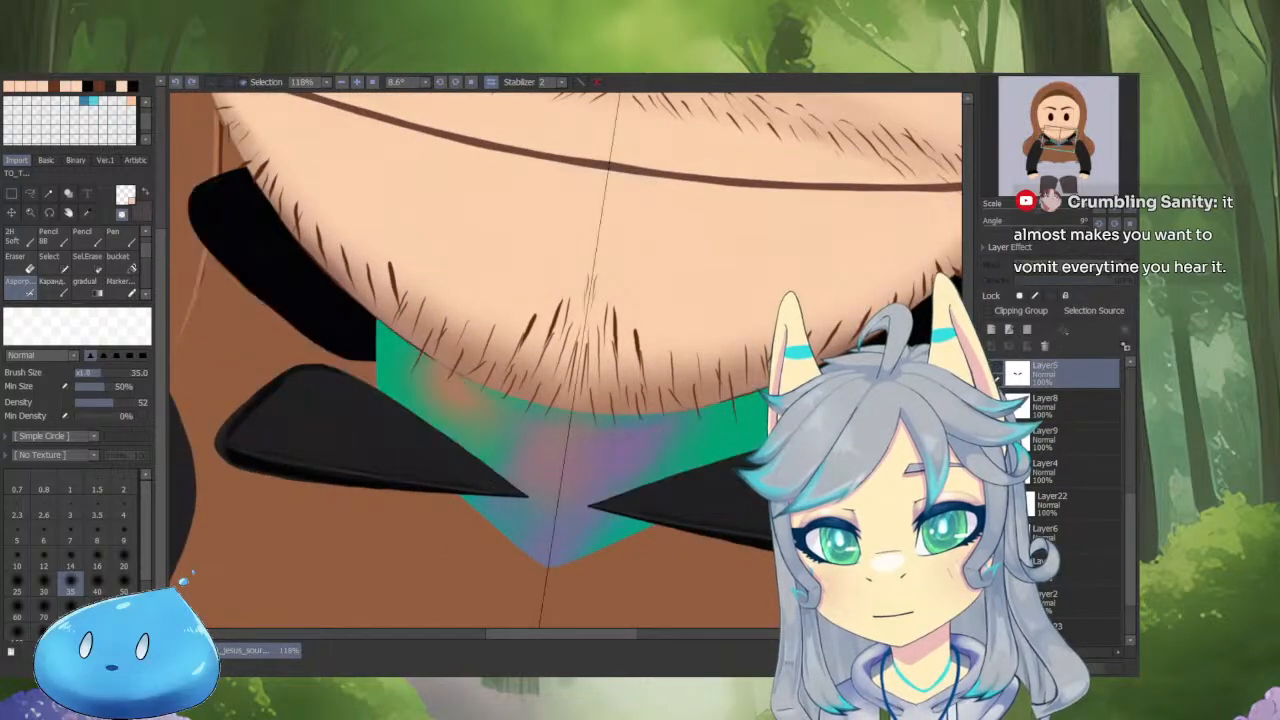
scroll(565, 360, "down", 6)
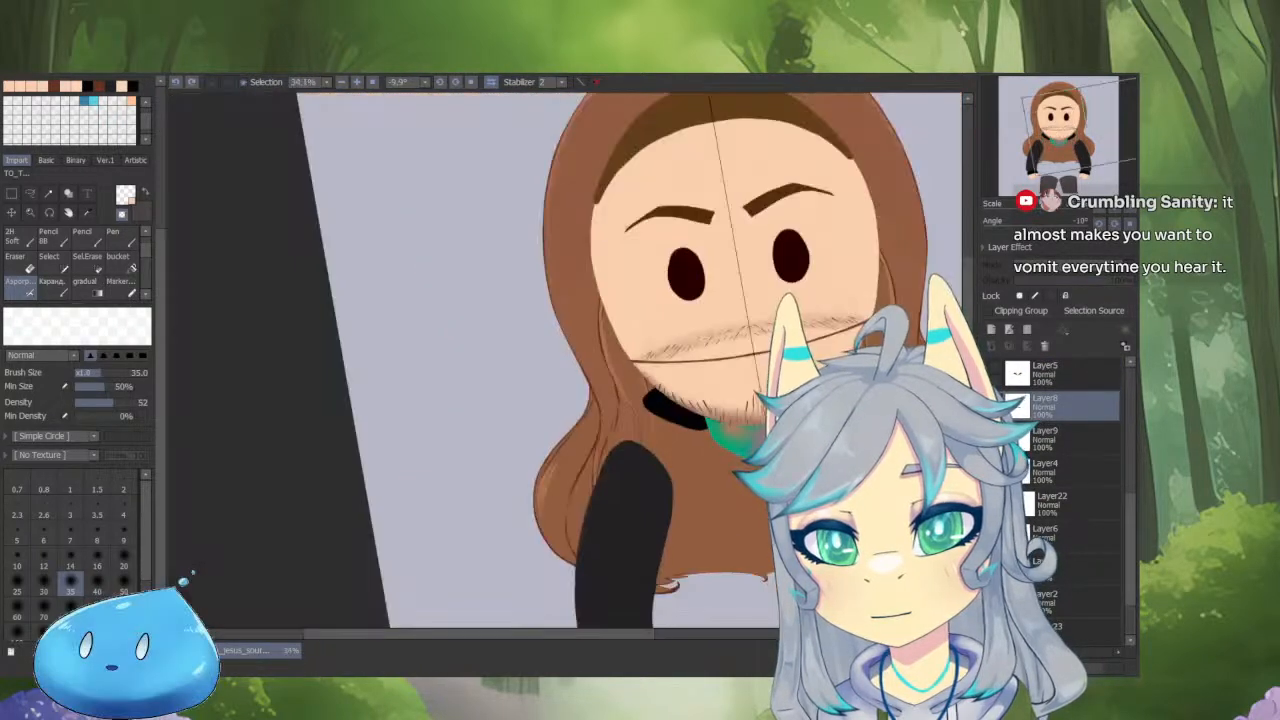
left_click(1060, 500)
scroll(830, 427, "up", 5)
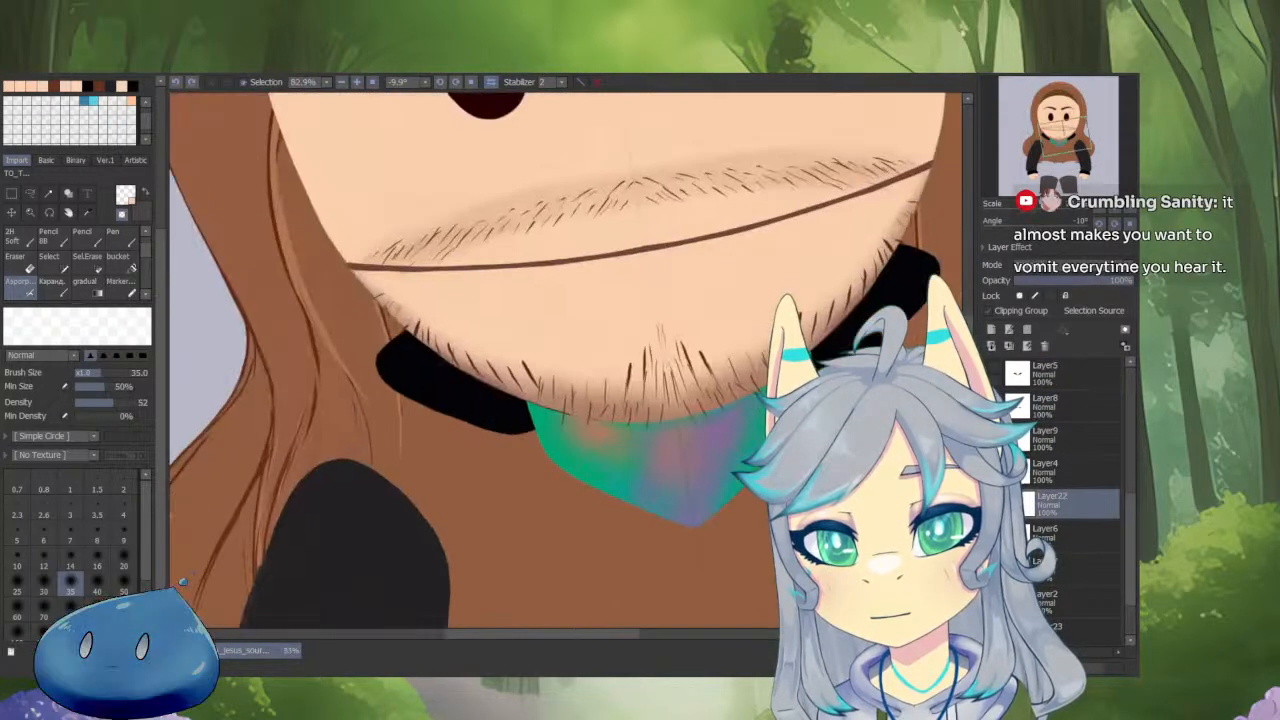
Group the head and face layers from Layer16 down to Layer3 into a folder and hide it.
left_click_drag(1130, 507, 1126, 420)
left_click(1122, 409)
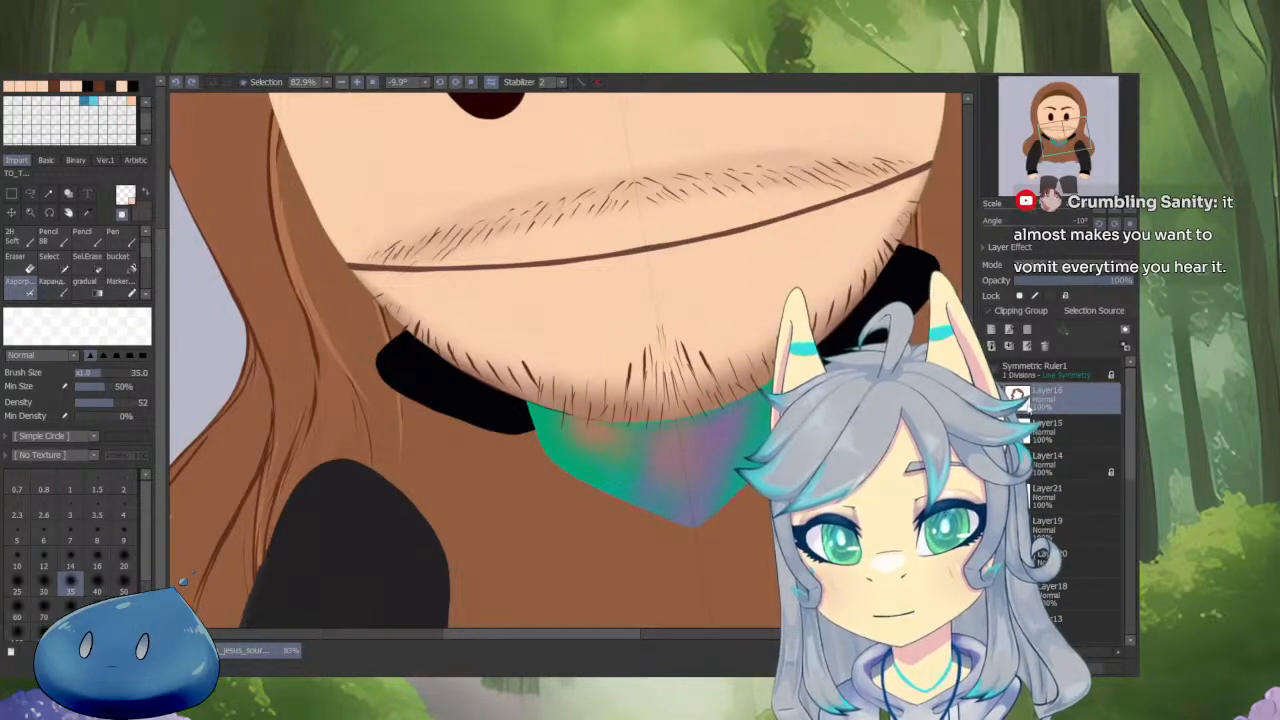
scroll(1060, 460, "down", 3)
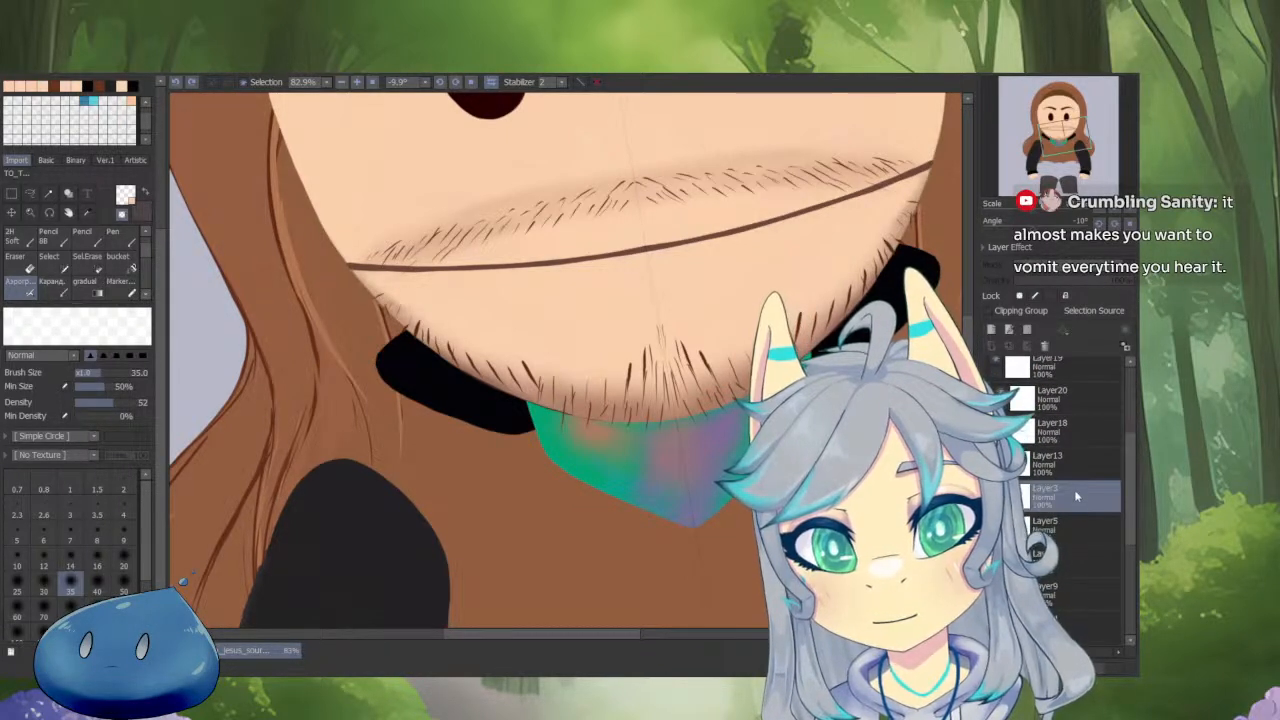
left_click(1074, 490, "shift")
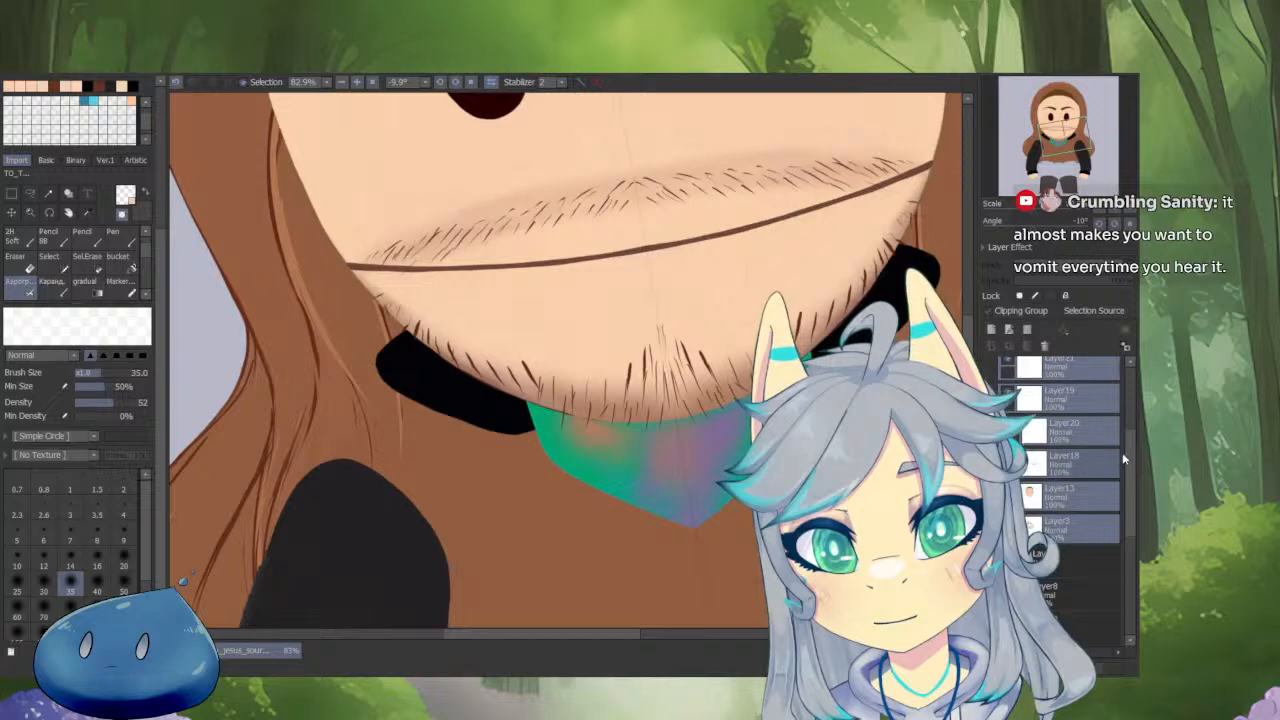
scroll(1122, 452, "up", 3)
left_click(1045, 346)
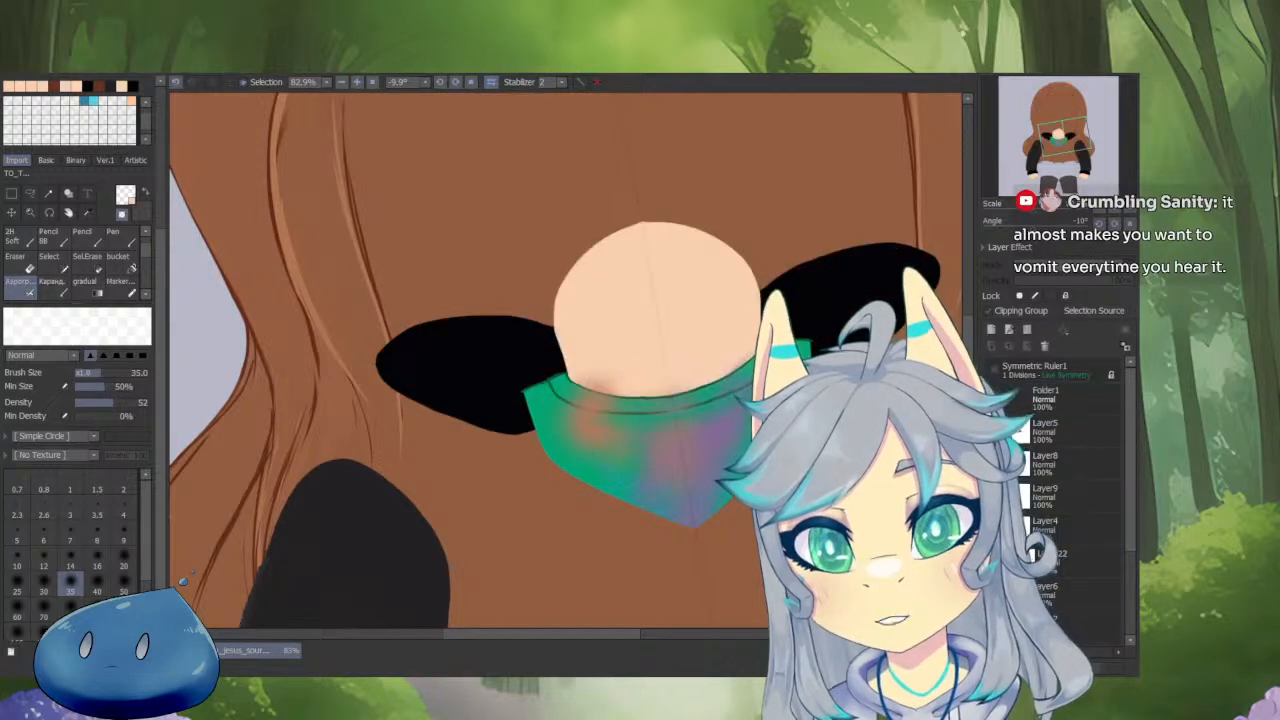
On Layer22, erase the soft colour along the collar band on the right side of the neck.
scroll(755, 350, "up", 6)
left_click(1060, 558)
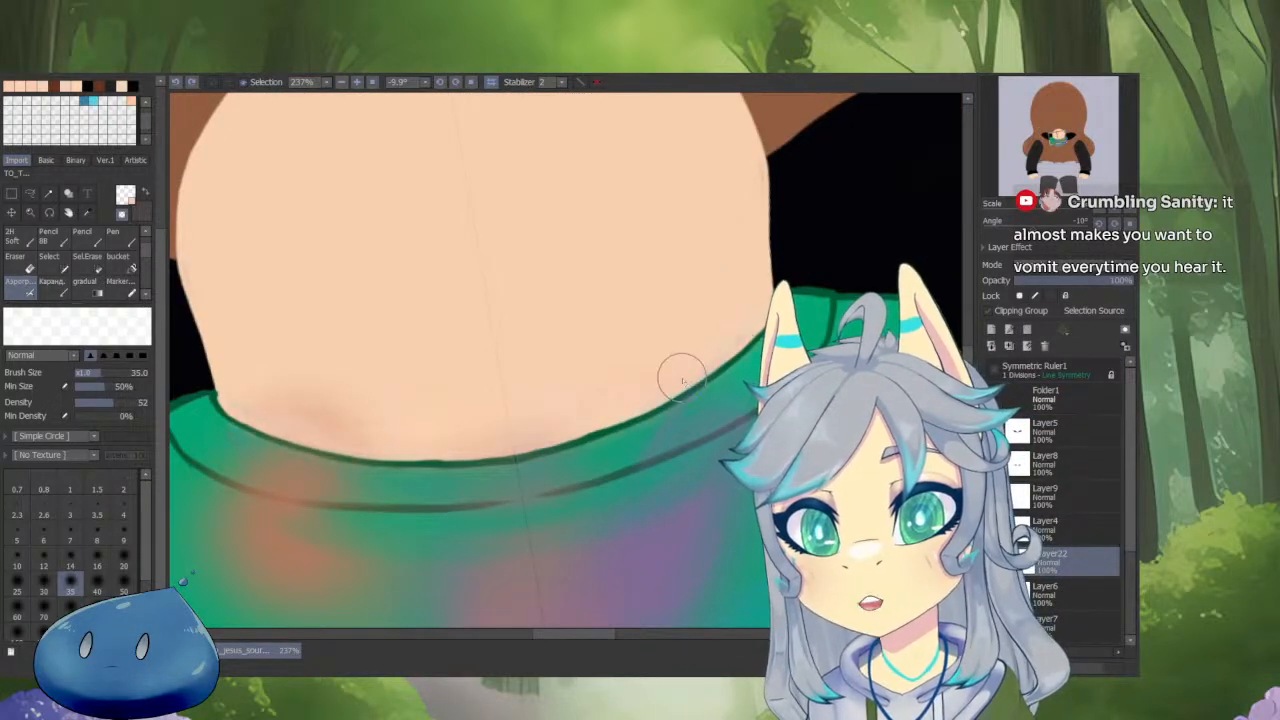
mouse_move(817, 321)
left_mouse_down()
mouse_move(567, 453)
mouse_move(685, 400)
left_mouse_up()
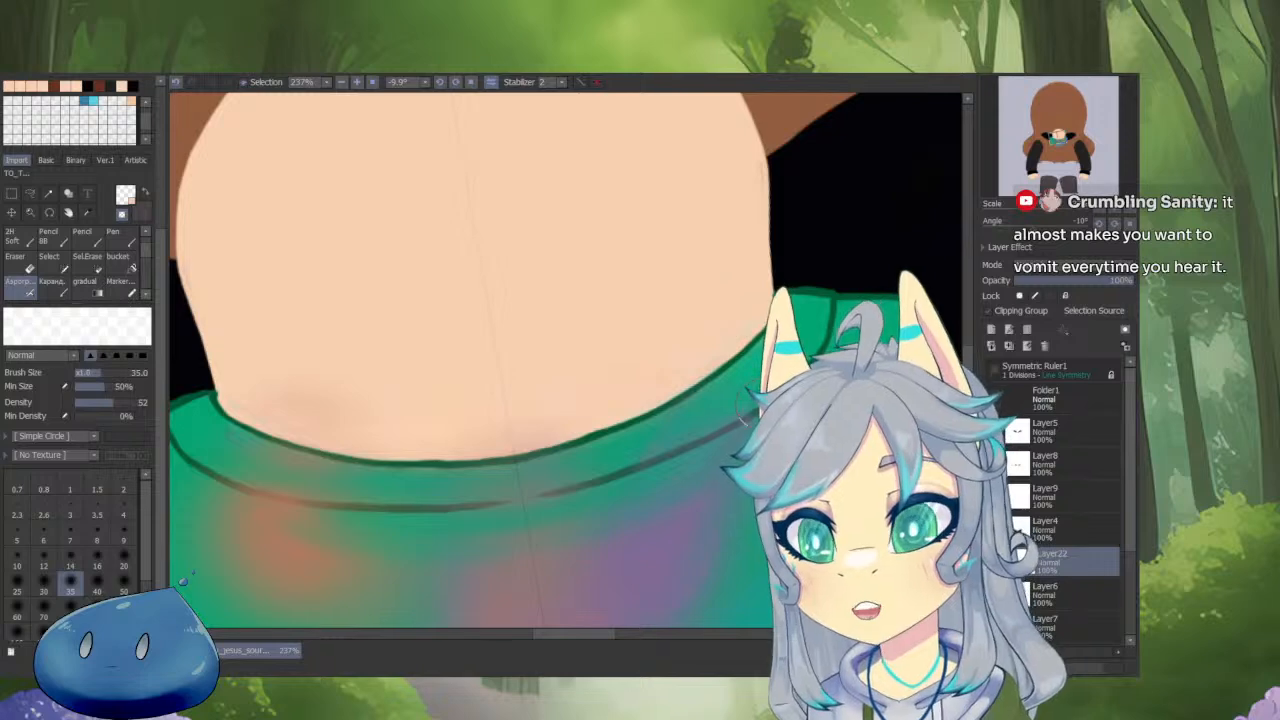
key("End")
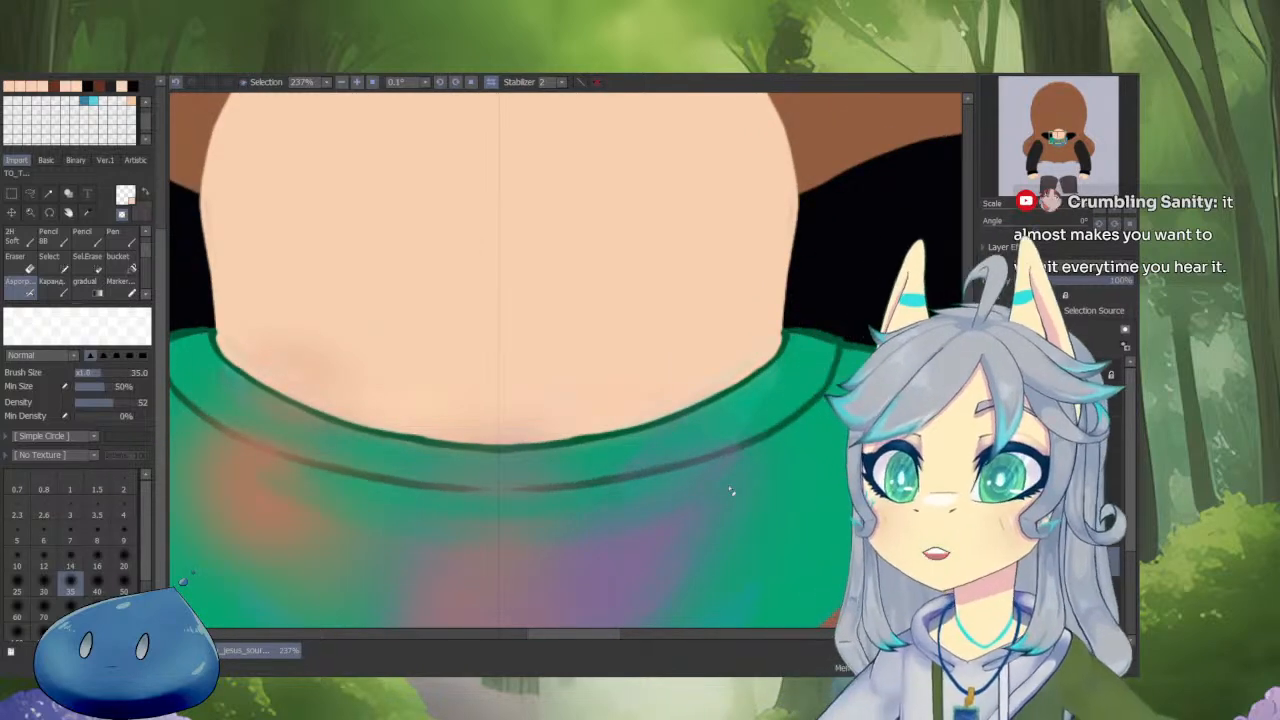
scroll(720, 491, "down", 4)
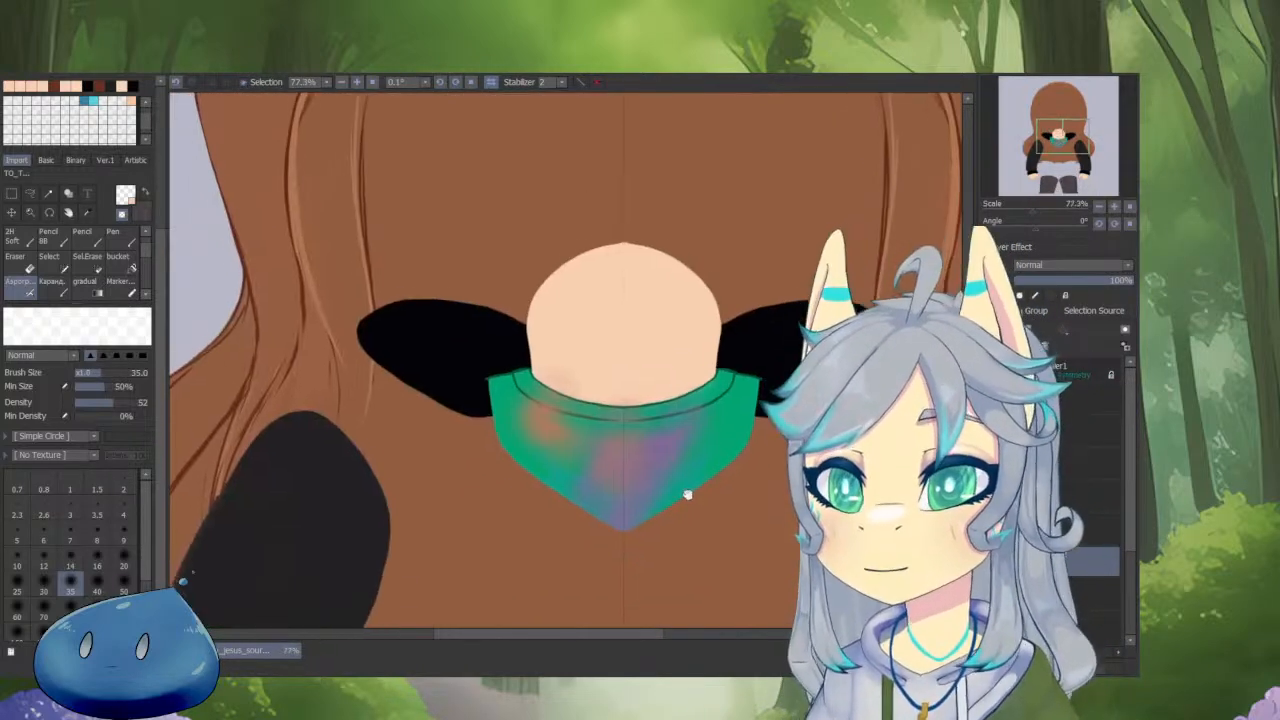
scroll(690, 460, "up", 2)
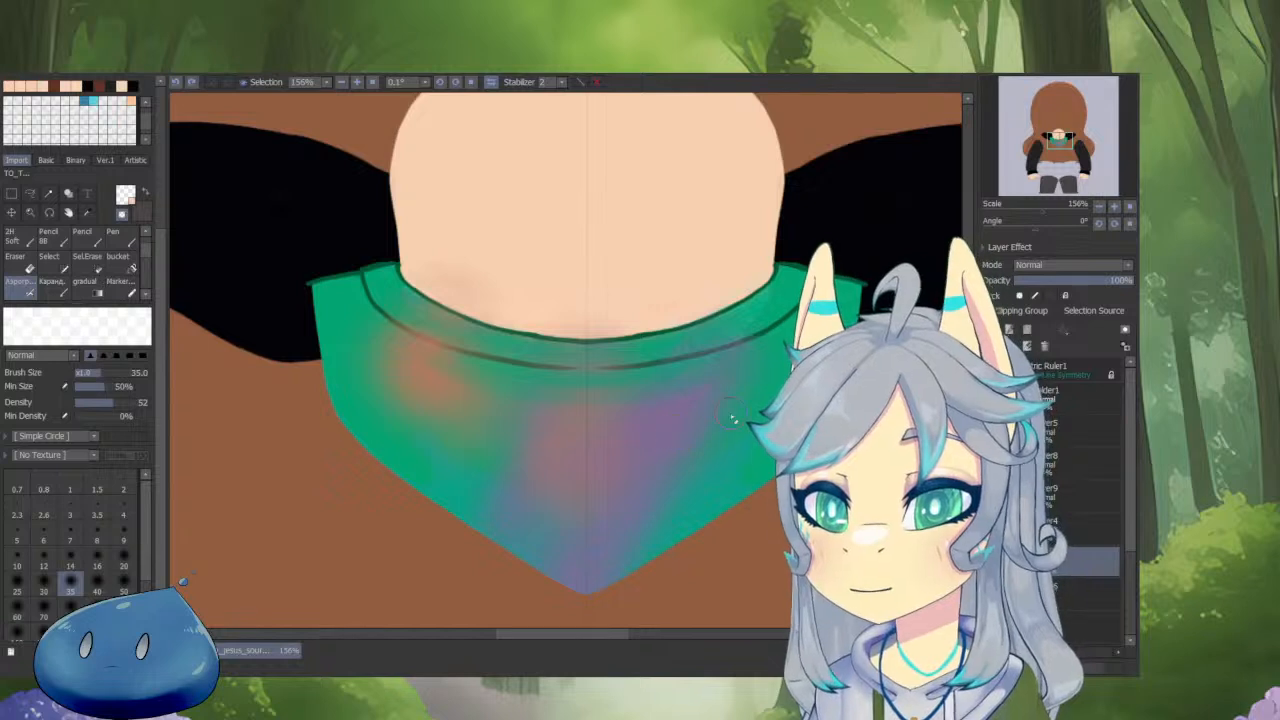
Try the Overlay, Screen, Color Burn, Color Dodge and Soft Light blending modes on Layer22.
left_click(1053, 262)
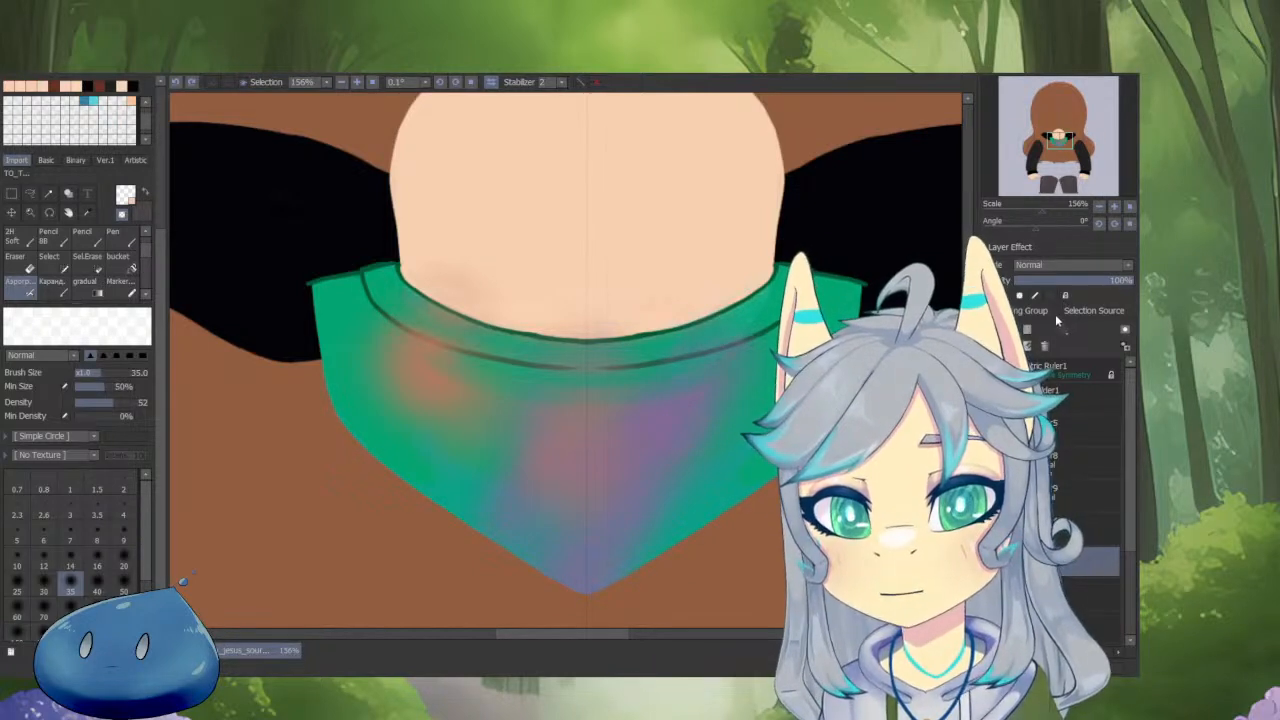
left_click(1053, 328)
left_click(1053, 264)
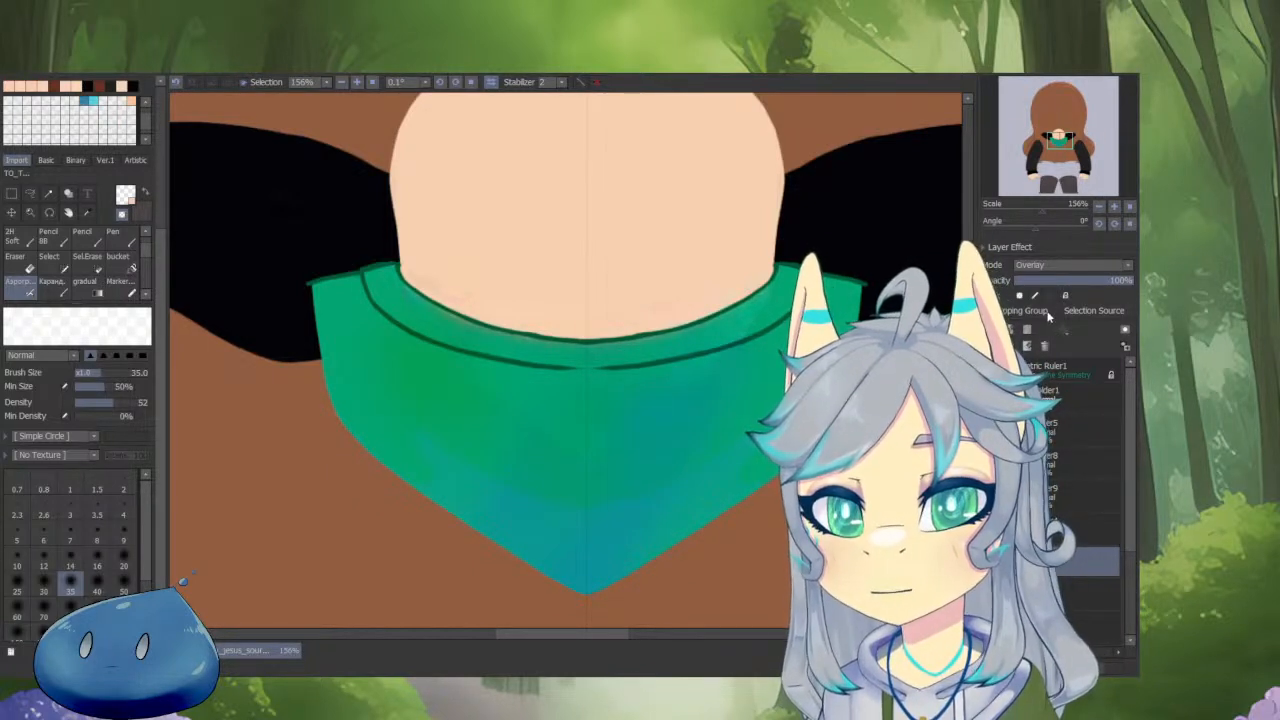
left_click(1050, 310)
left_click(1060, 268)
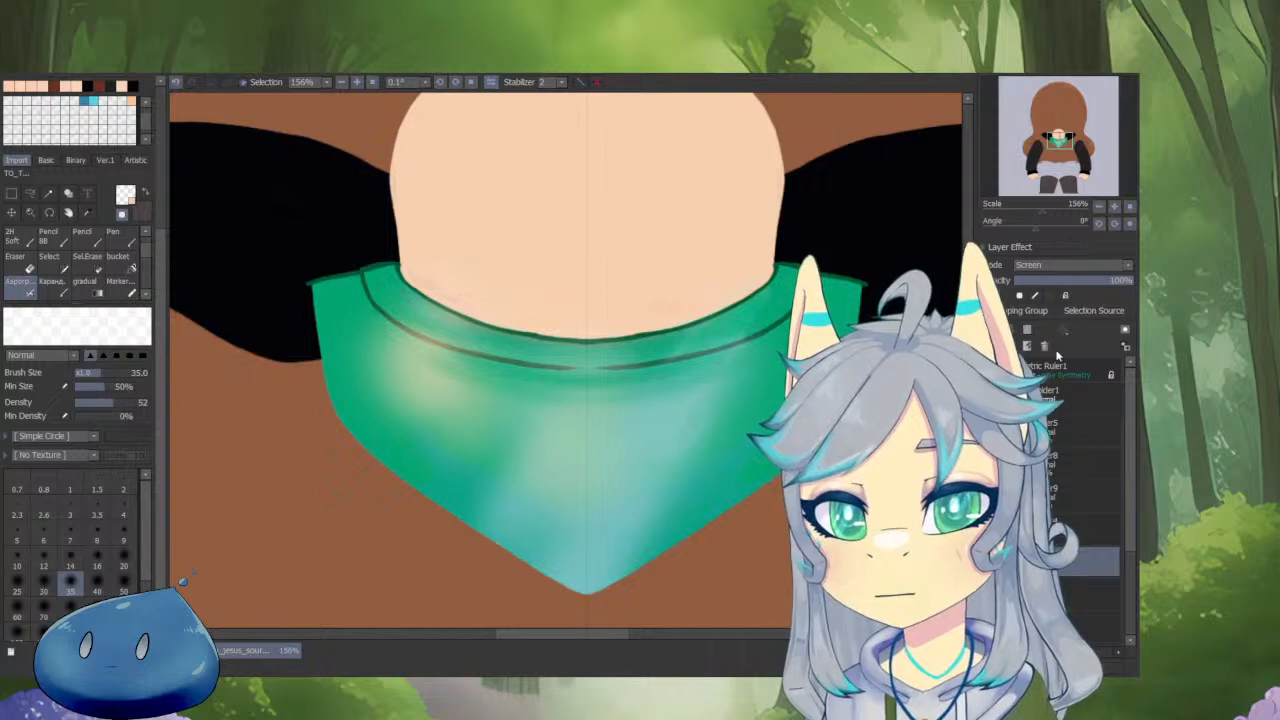
left_click(1060, 278)
left_click(1060, 265)
left_click(1060, 250)
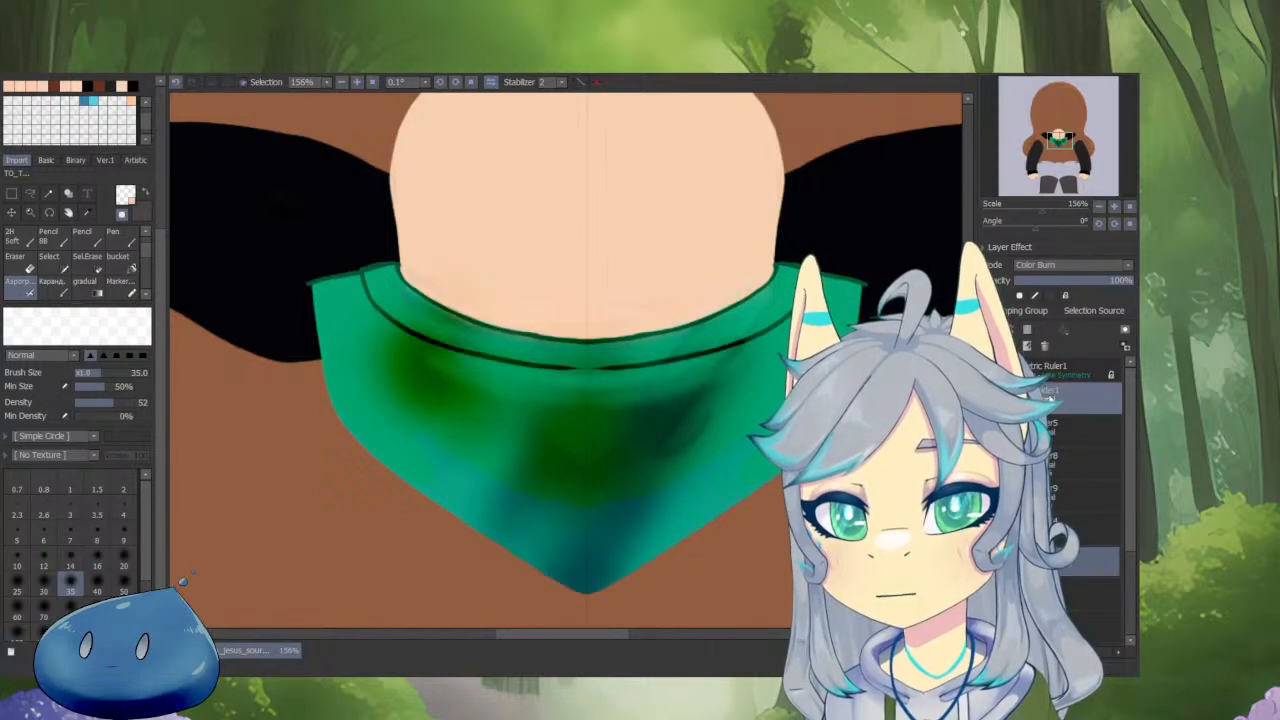
left_click(1065, 265)
left_click(1060, 335)
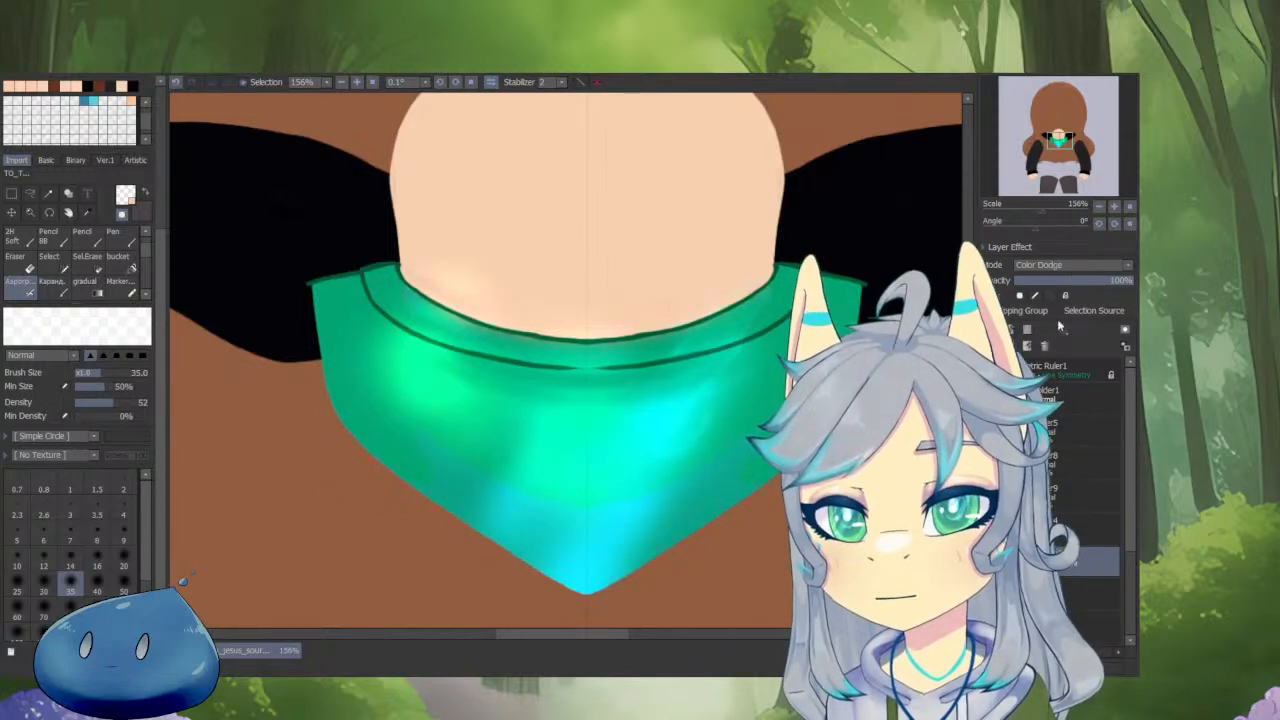
left_click(1050, 453)
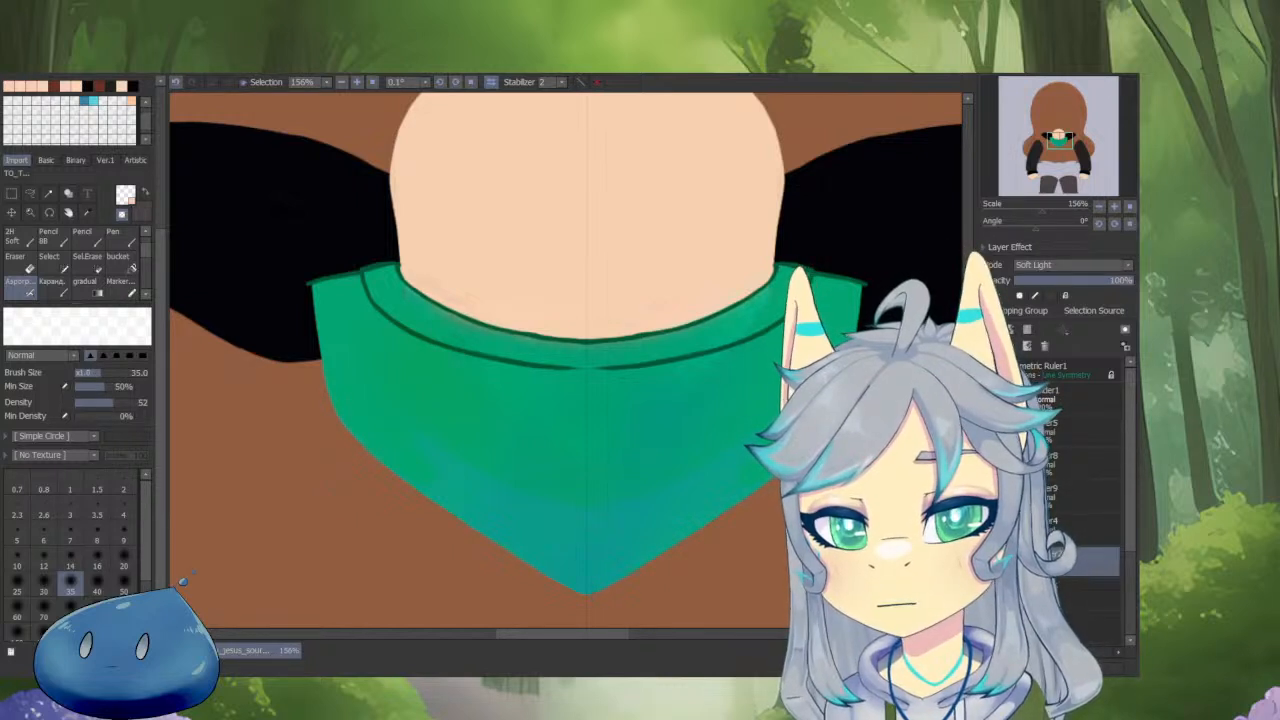
Set Layer22's blending mode to Hue and its opacity to 68%.
left_click(1072, 265)
left_click(1072, 626)
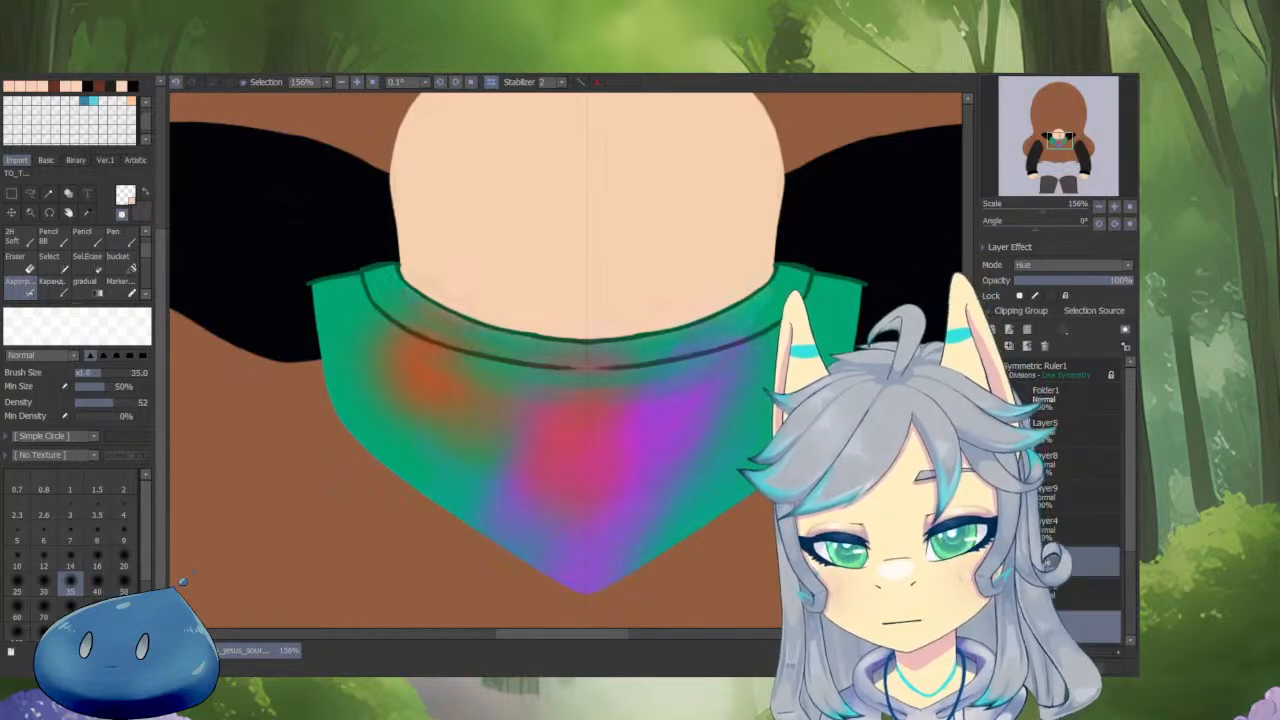
left_click(1093, 281)
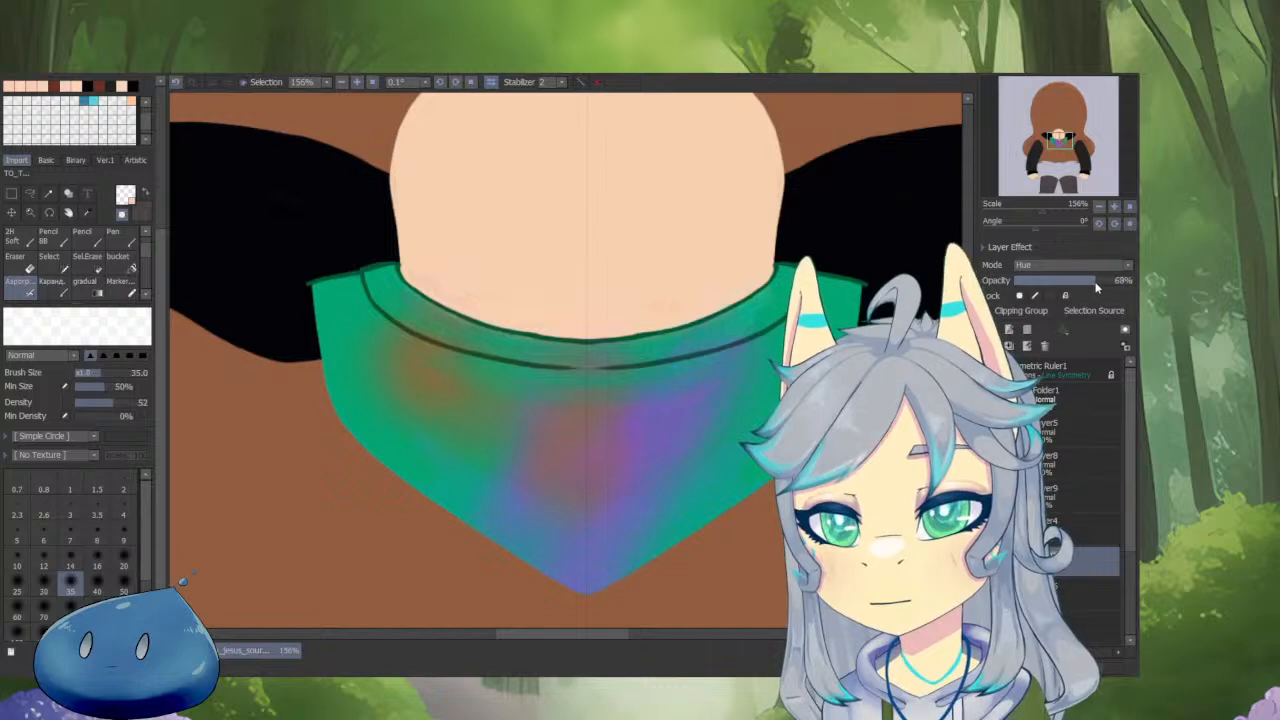
left_click(1089, 285)
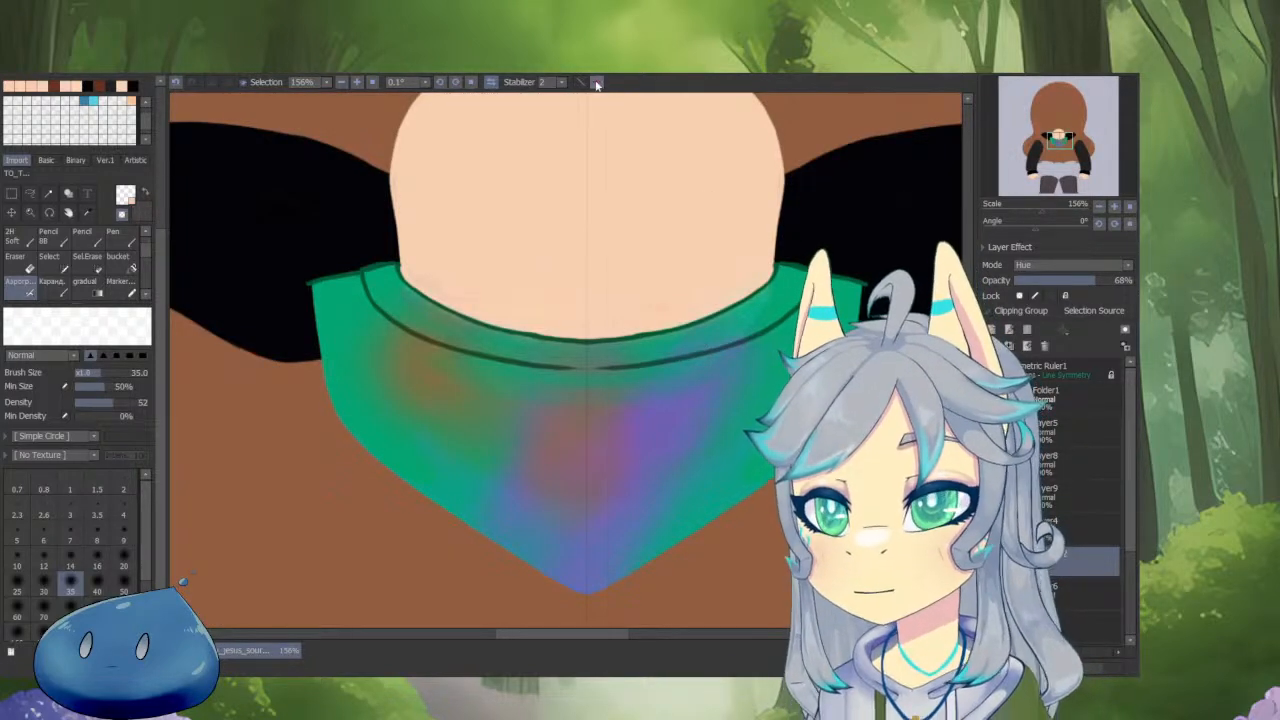
Paint sampled purple tones with the soft brush over the right half of the collar, up to its neck band.
right_click(665, 428)
mouse_move(665, 428)
left_mouse_down()
mouse_move(682, 459)
mouse_move(676, 378)
mouse_move(690, 424)
left_mouse_up()
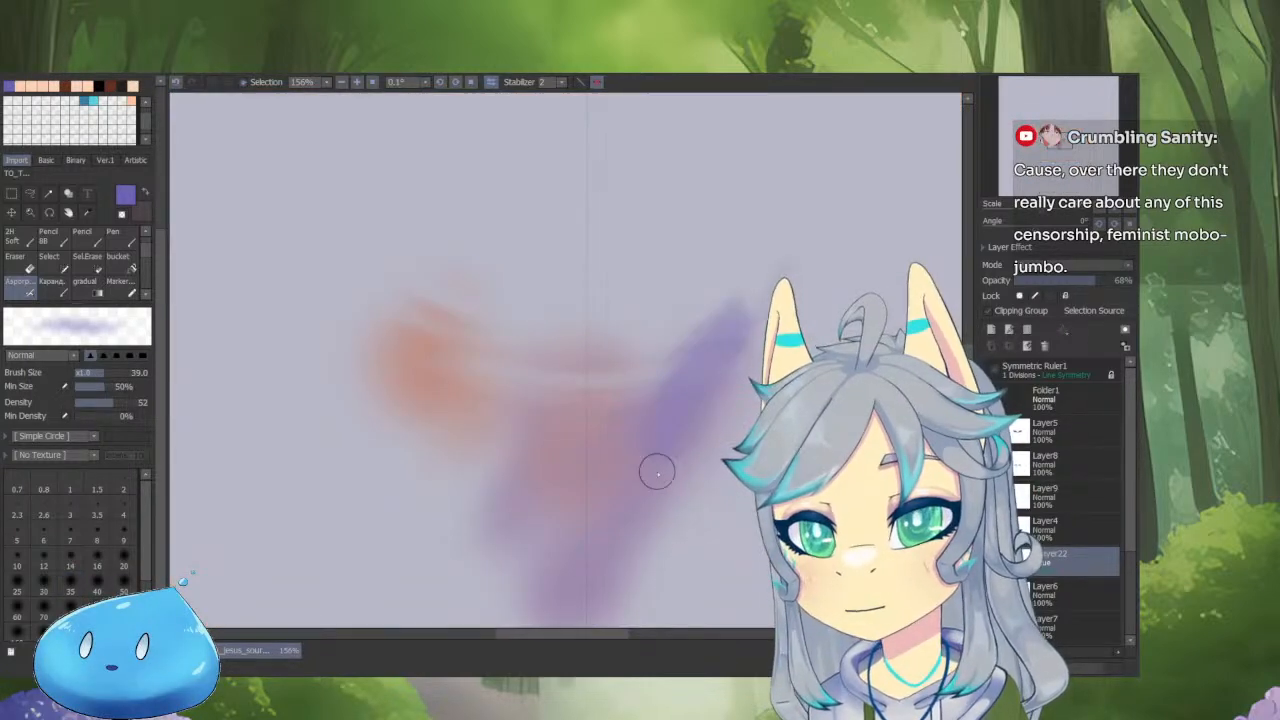
right_click(654, 479, "shift")
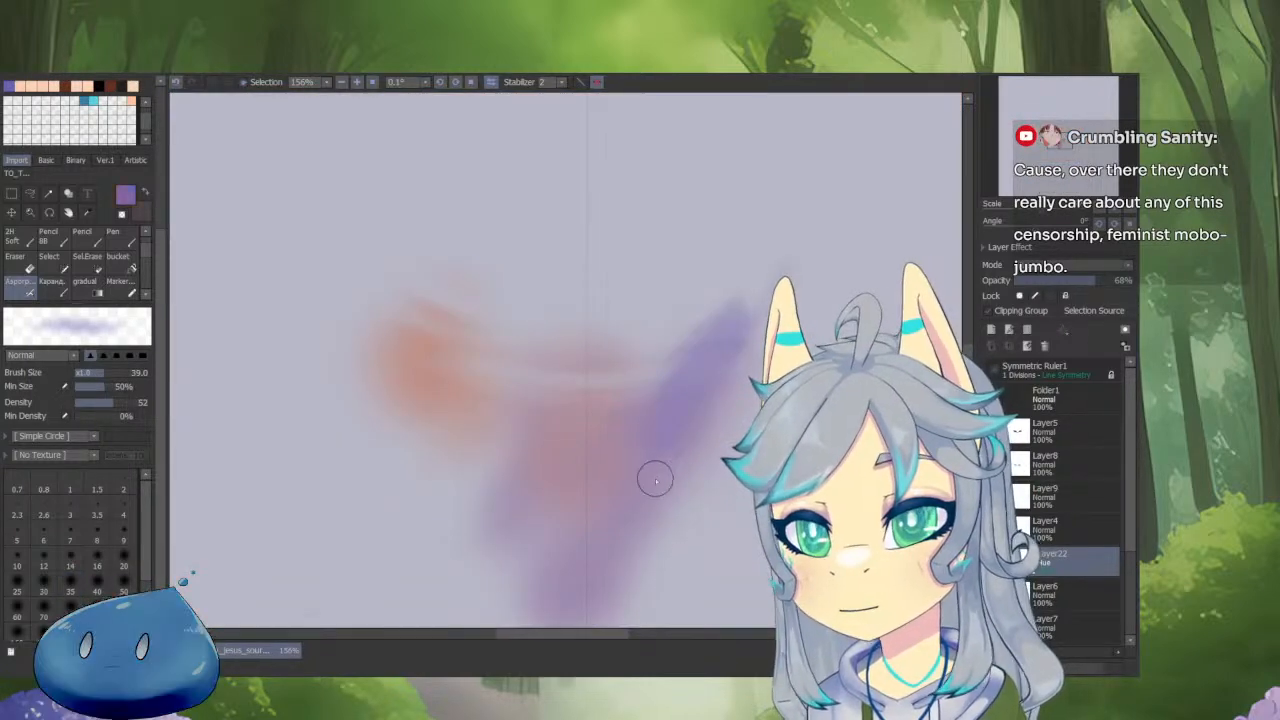
left_click_drag(680, 450, 697, 467)
mouse_move(664, 474)
left_mouse_down()
mouse_move(809, 247)
mouse_move(711, 370)
mouse_move(733, 297)
left_mouse_up()
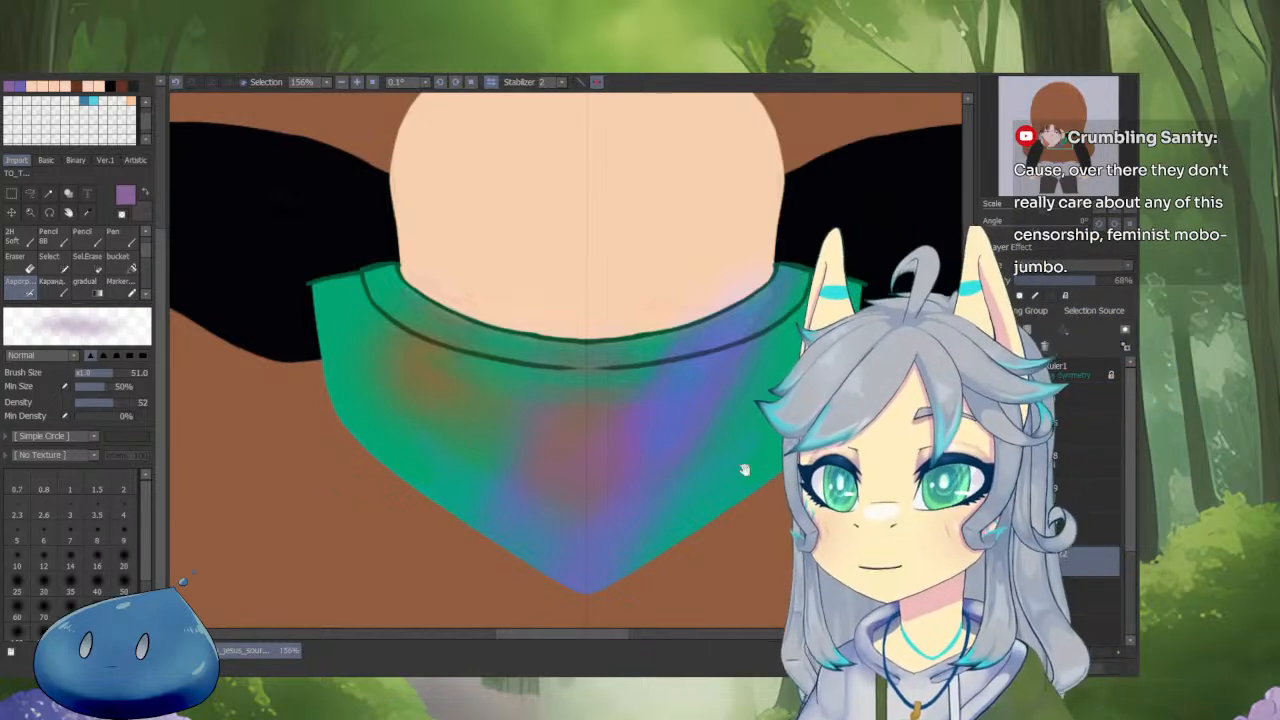
Paint sampled teal and blue shading down the collar between its left side and its centre.
left_click_drag(746, 471, 783, 496)
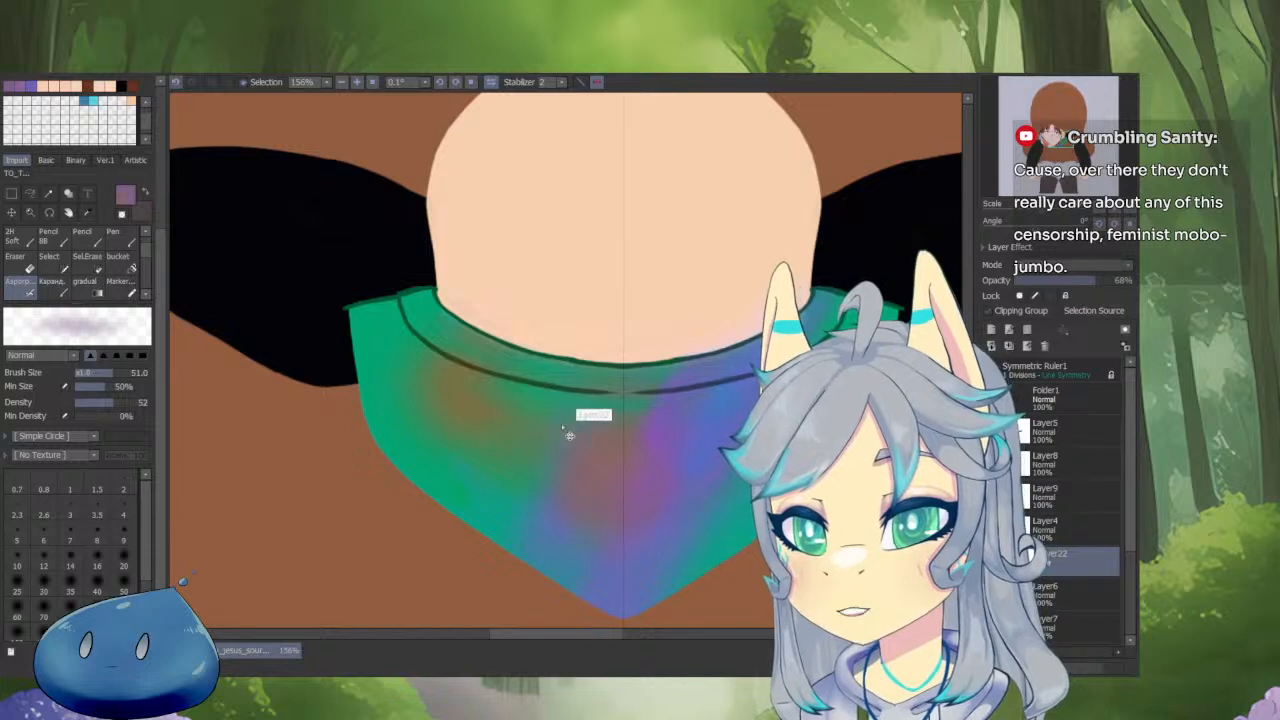
left_click(525, 520, "alt")
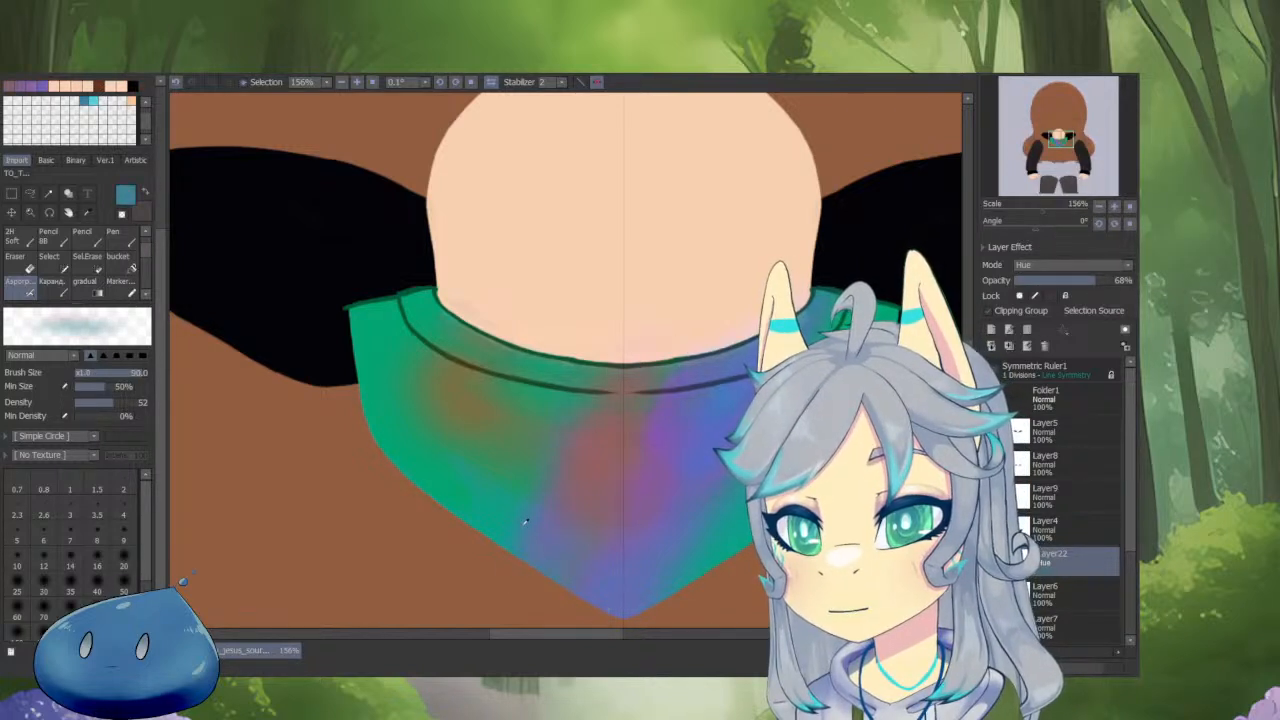
mouse_move(488, 509)
left_mouse_down()
mouse_move(433, 565)
mouse_move(520, 575)
left_mouse_up()
key("ctrl+z")
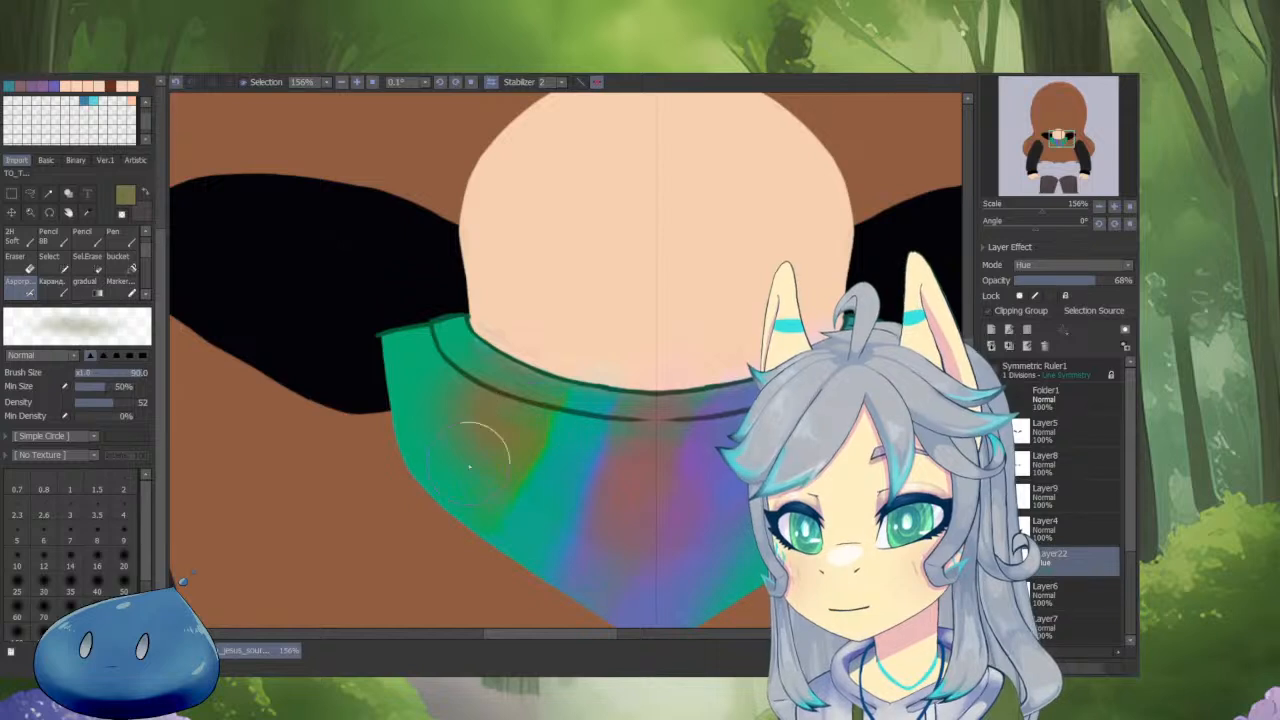
Tint the collar from its left edge to its right edge with hues 102, 166, 213 and 241.
scroll(80, 250, "up", 3)
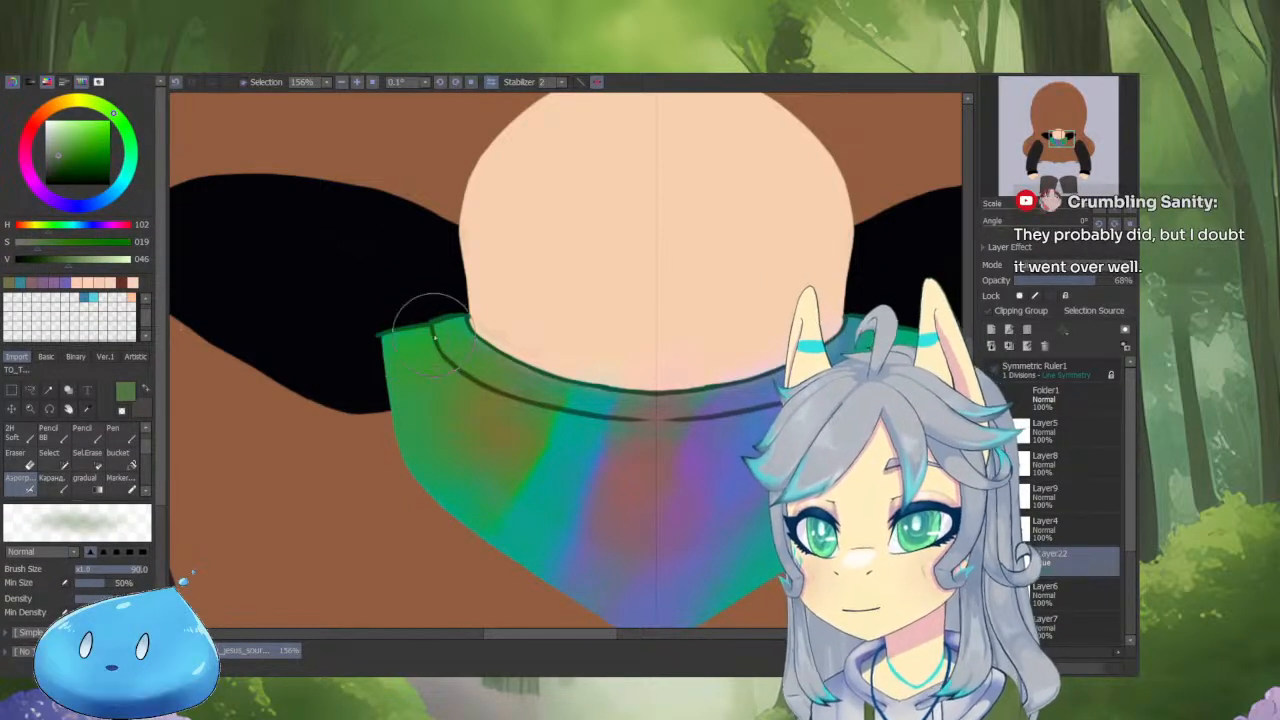
left_click_drag(443, 337, 417, 517)
left_click(129, 168)
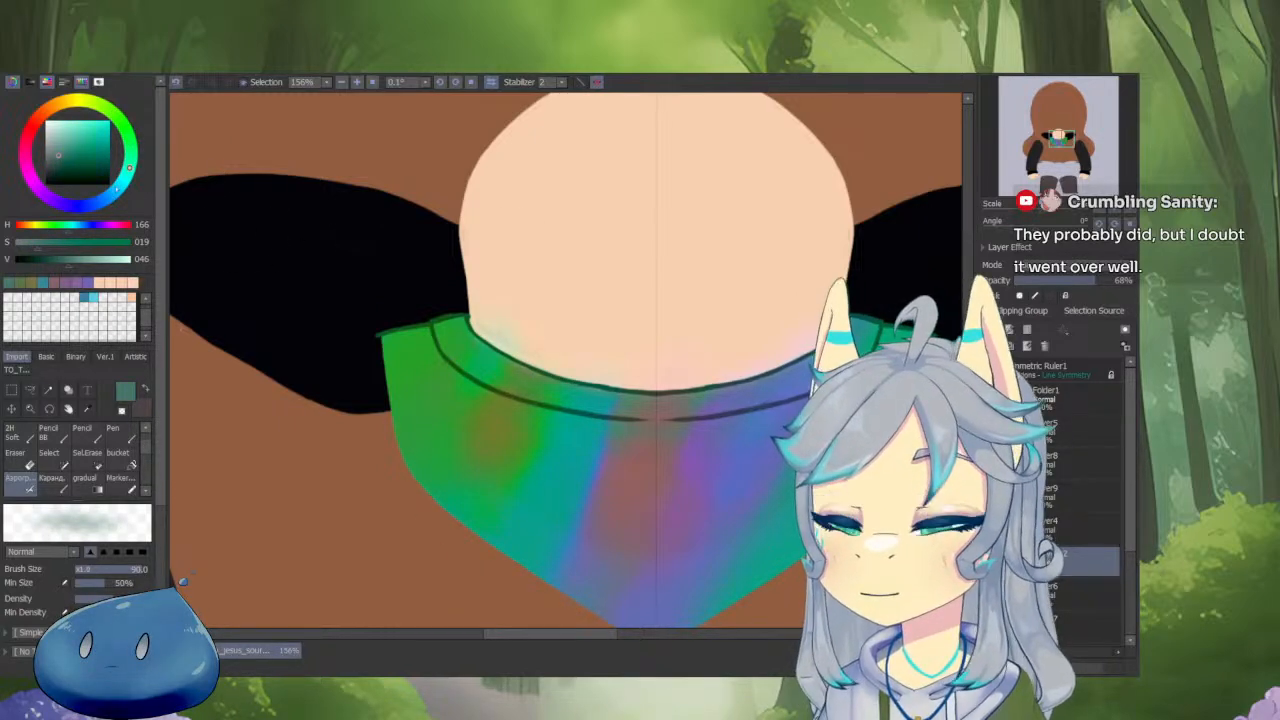
left_click(101, 200)
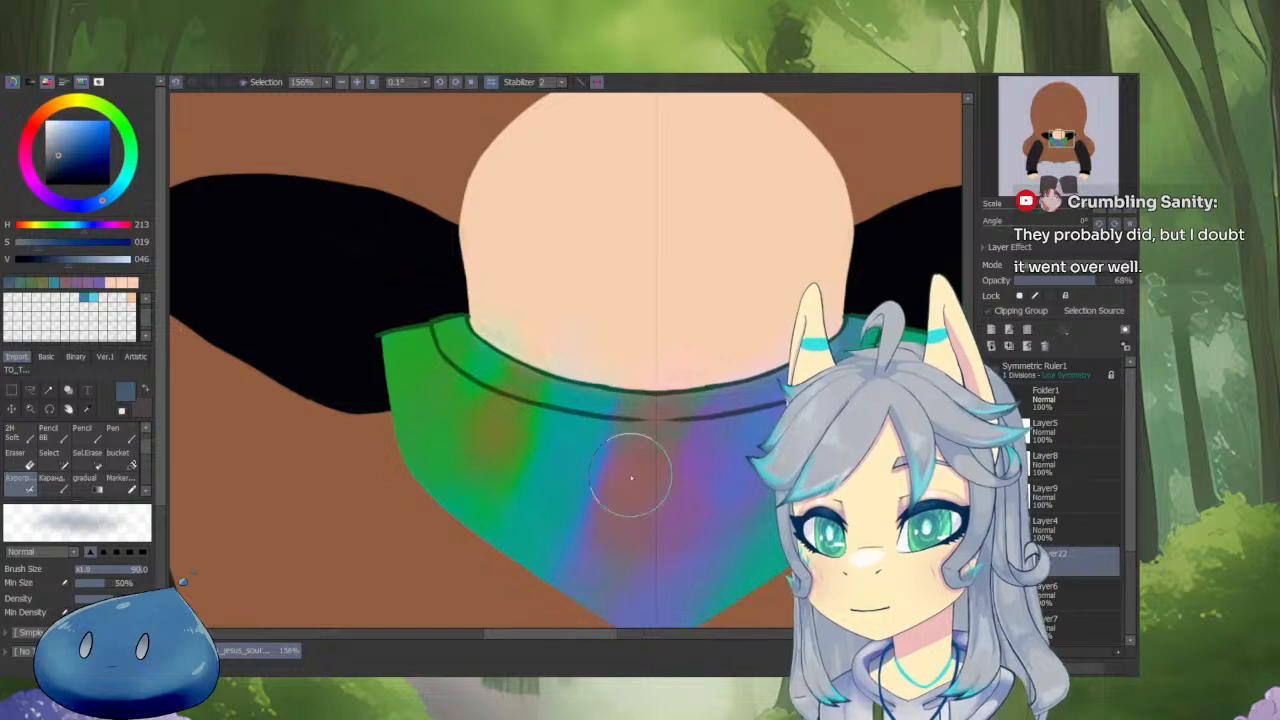
left_click(87, 210)
left_click_drag(736, 392, 691, 358, "space")
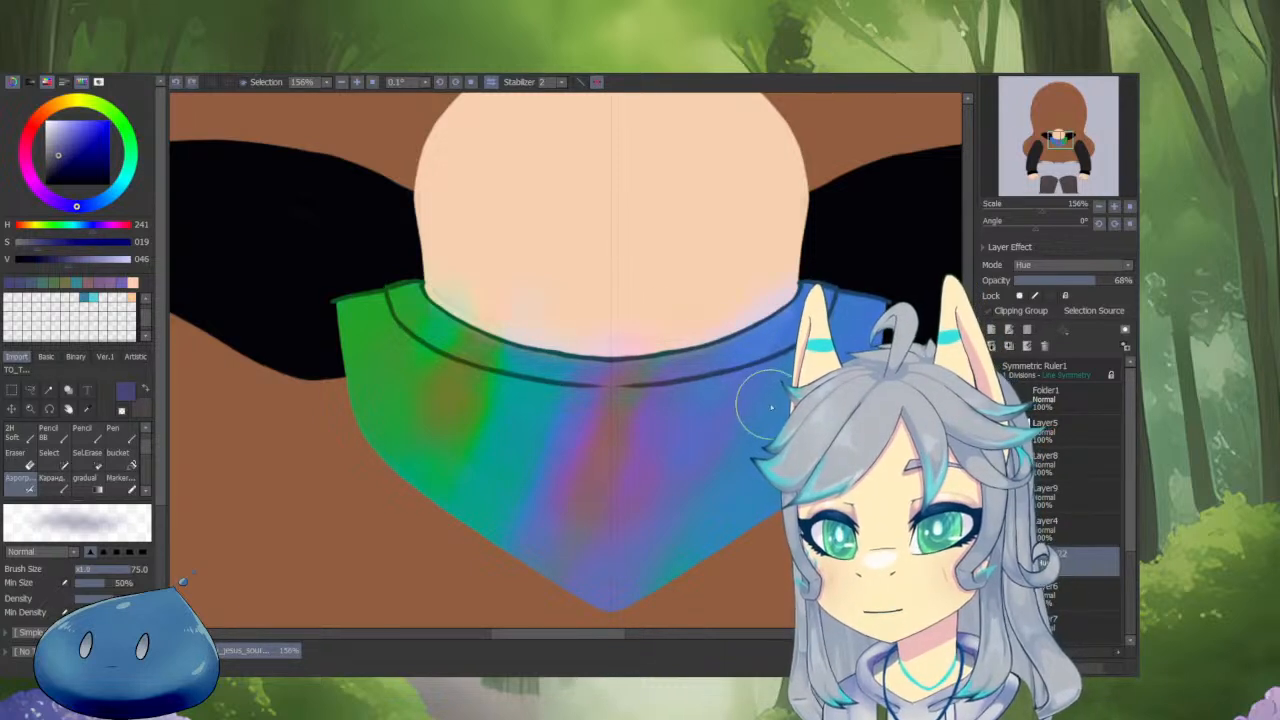
Paint sampled purple right of the collar's centre and pink with hue 317 along its centre line.
left_click(648, 474, "alt")
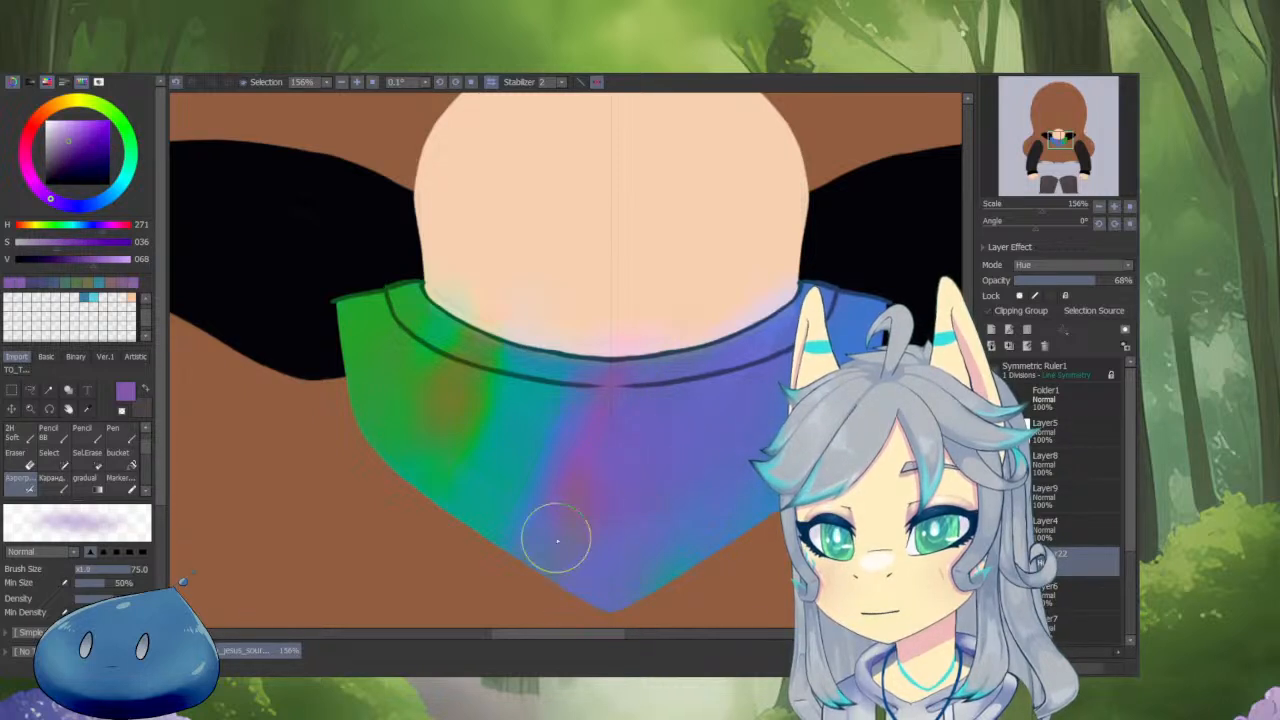
left_click_drag(78, 226, 93, 225)
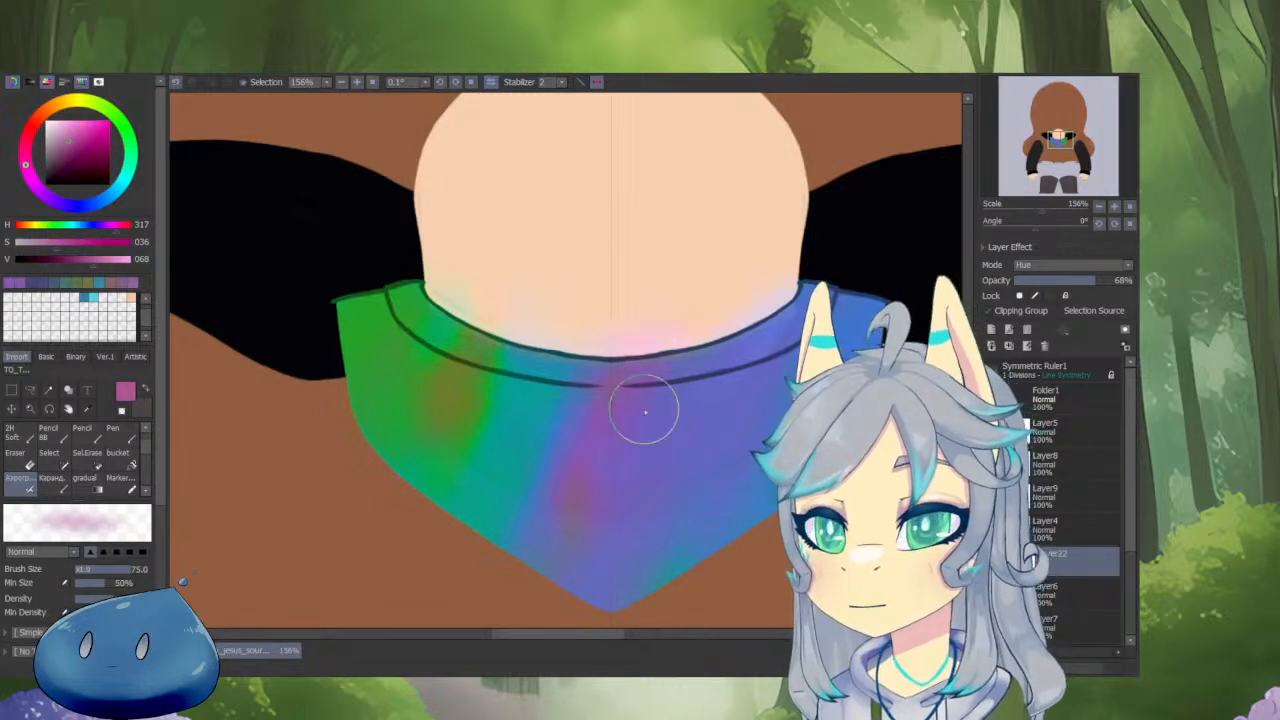
scroll(566, 458, "down", 4)
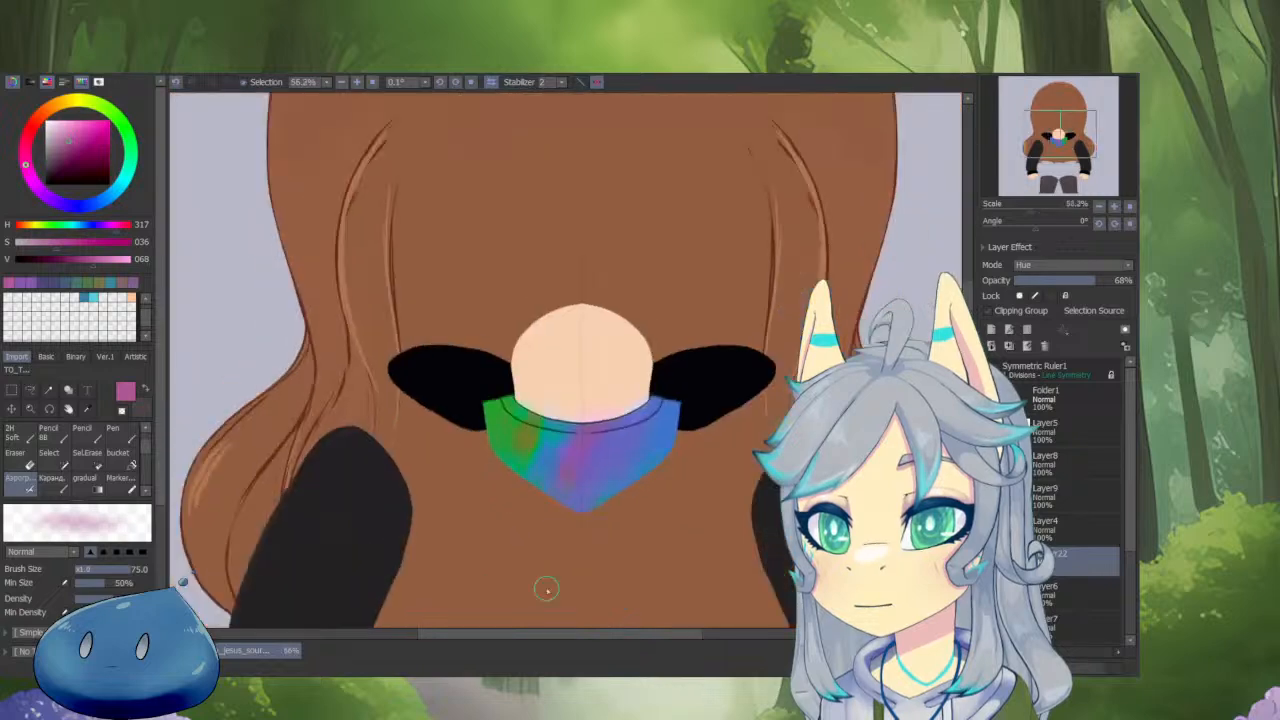
key("alt+shift")
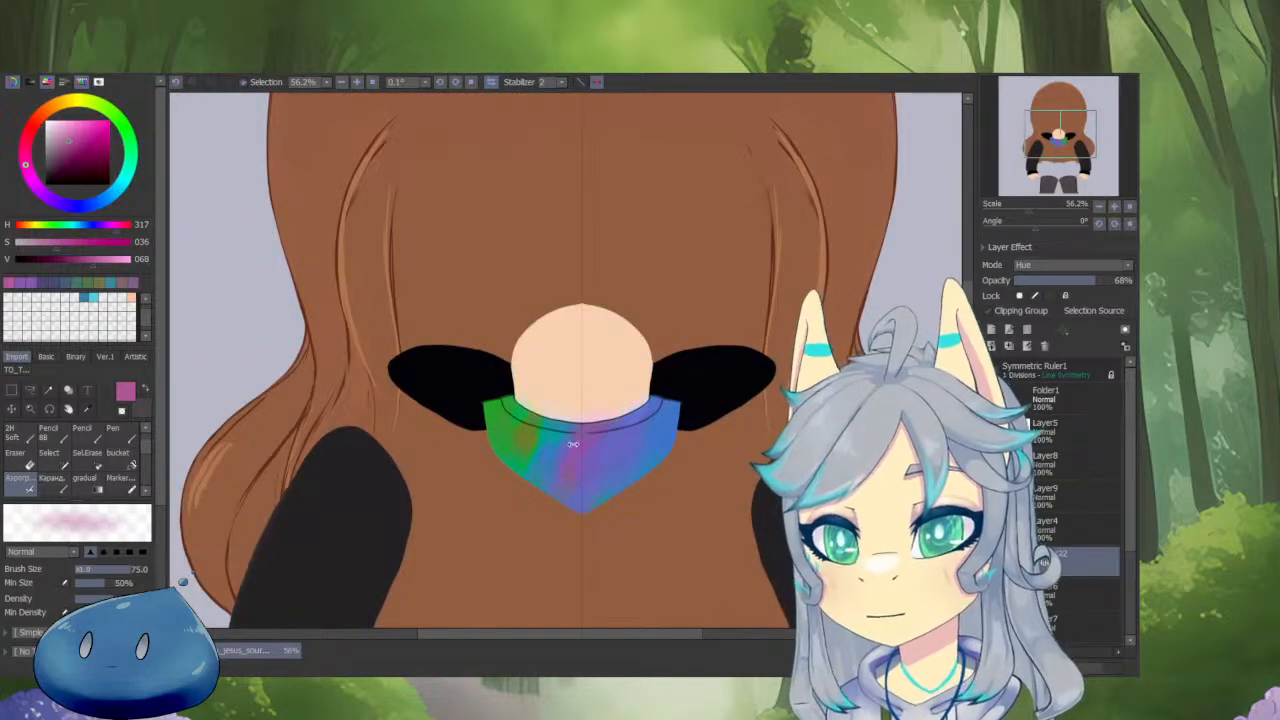
Cover the orange spot on the left part of the collar with sampled green.
scroll(573, 443, "up", 4)
left_click(502, 440, "alt")
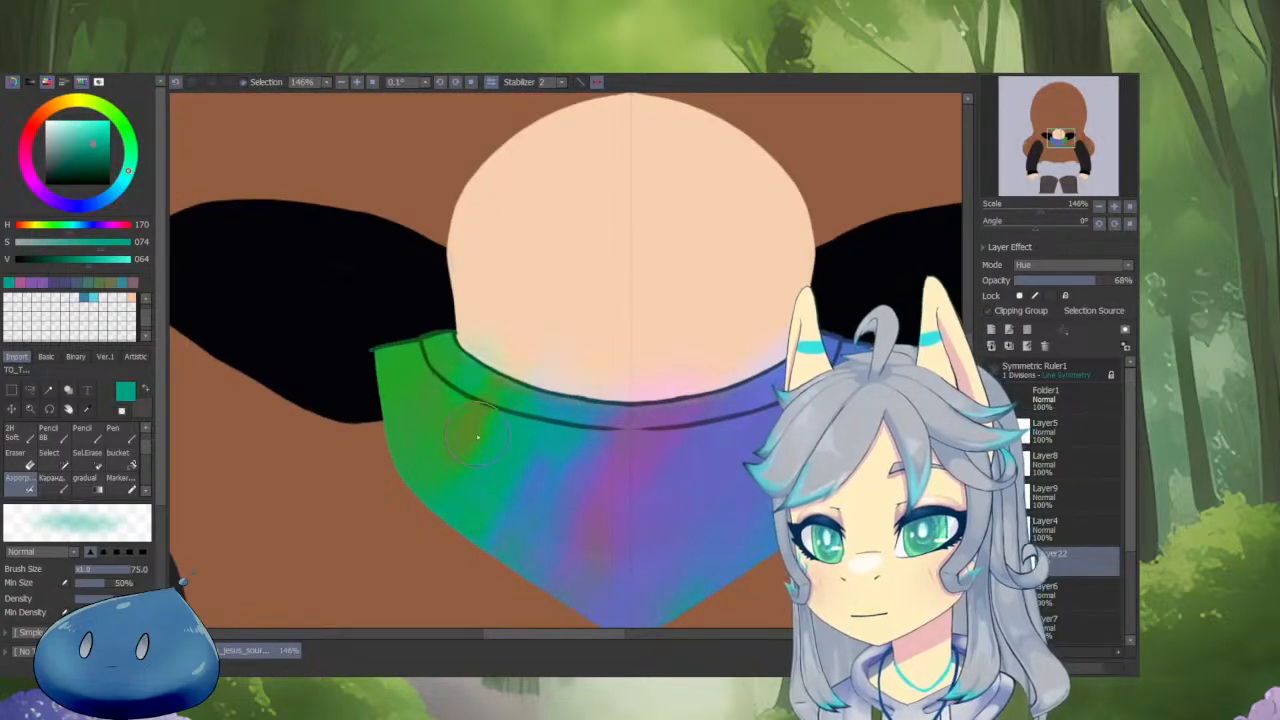
left_click(462, 428, "alt")
left_click_drag(474, 414, 452, 452)
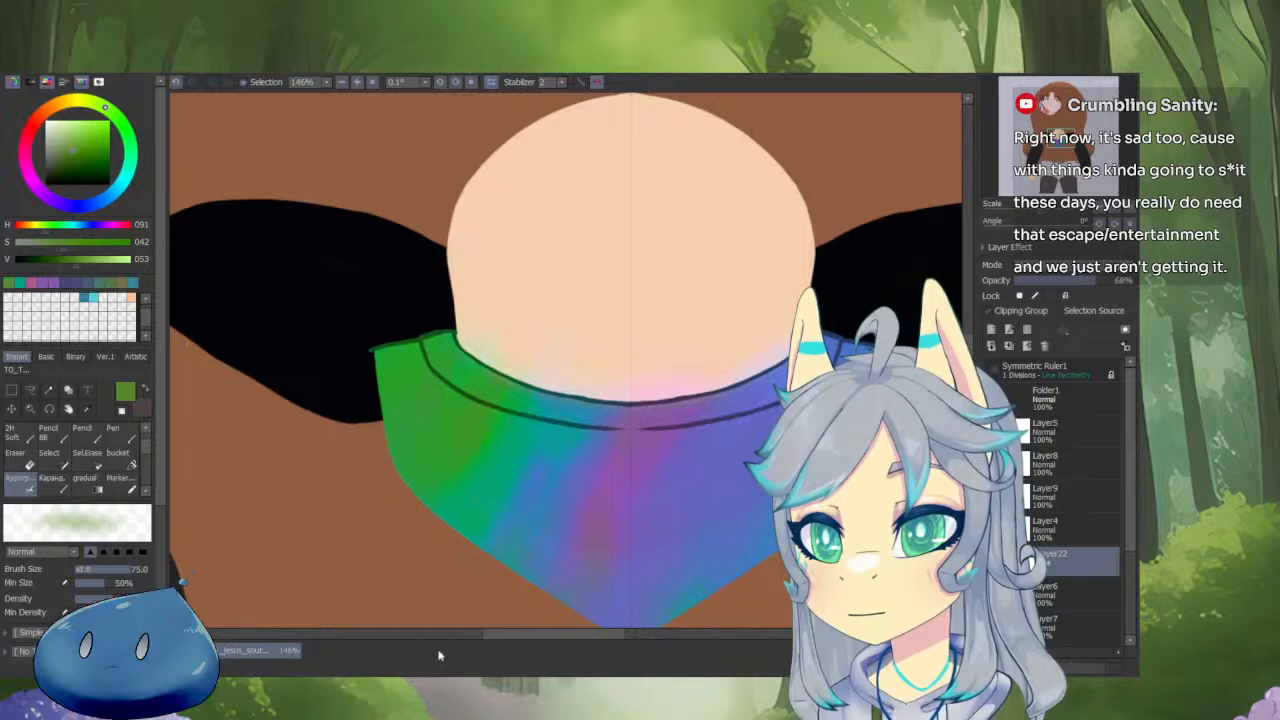
Select Layer6 and isolate the neck and collar with their colour tint, hiding the rest of the artwork.
scroll(726, 491, "down", 5)
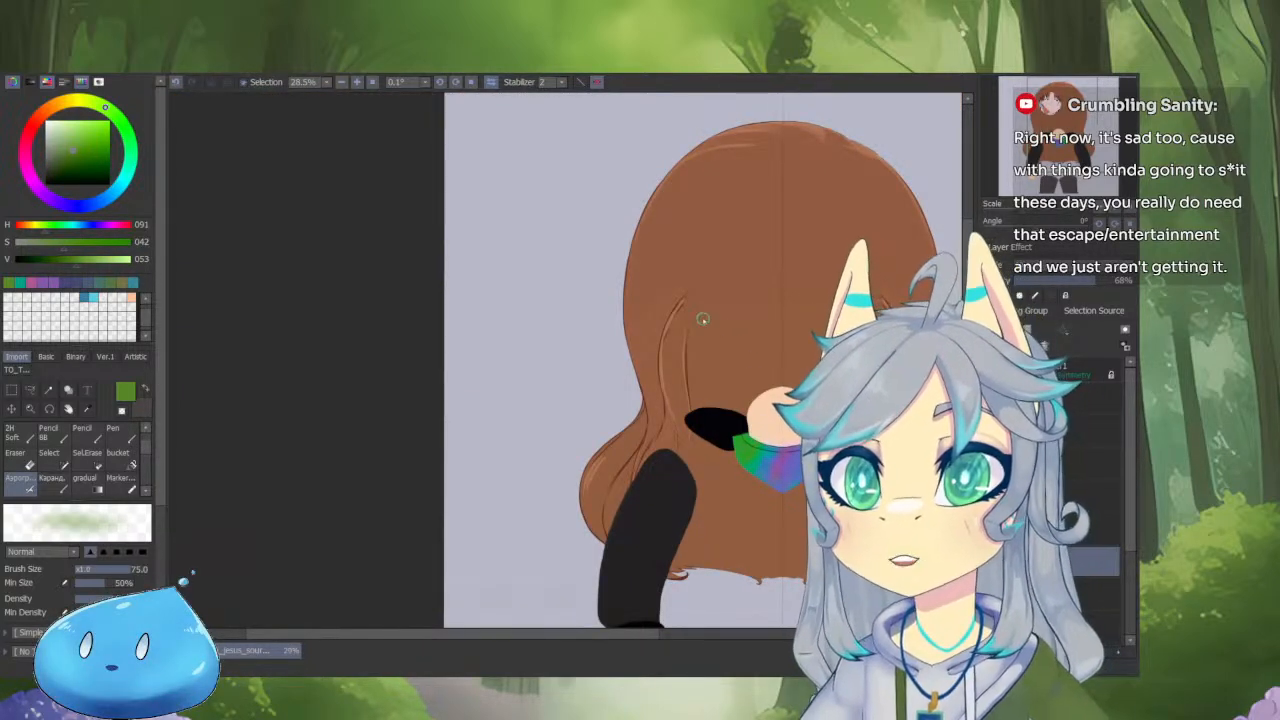
scroll(721, 383, "up", 3)
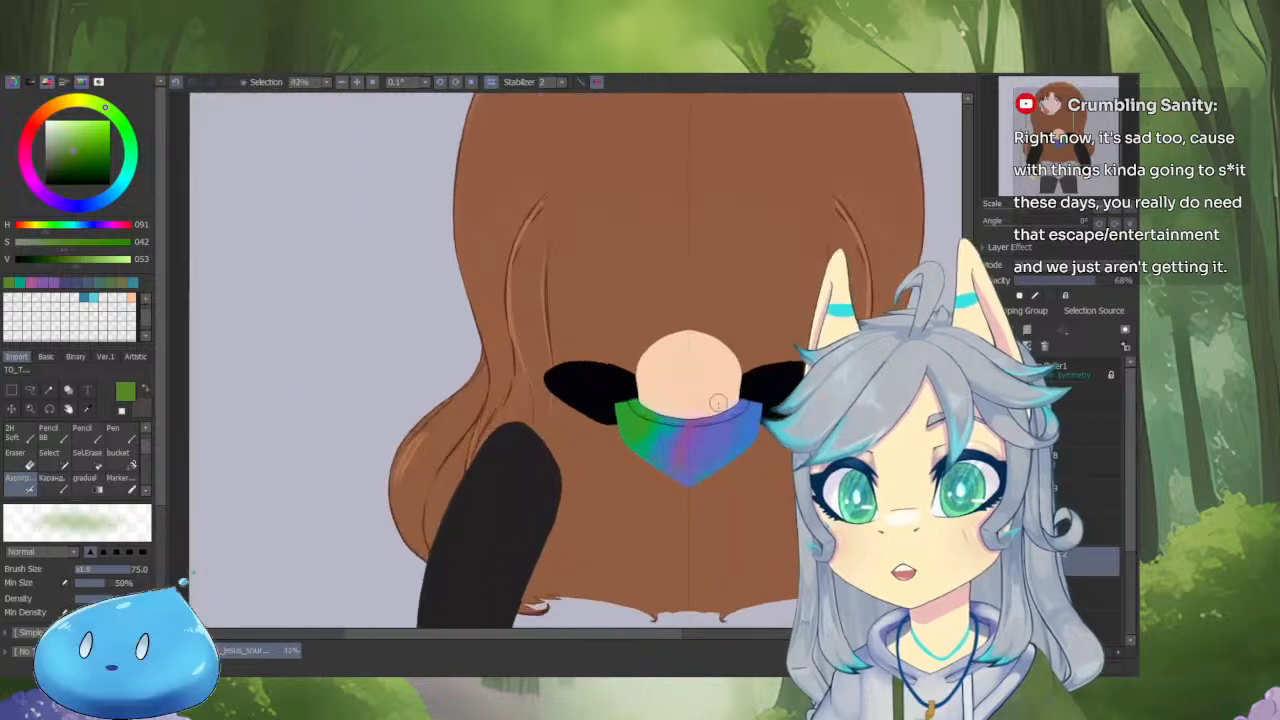
scroll(721, 383, "up", 2)
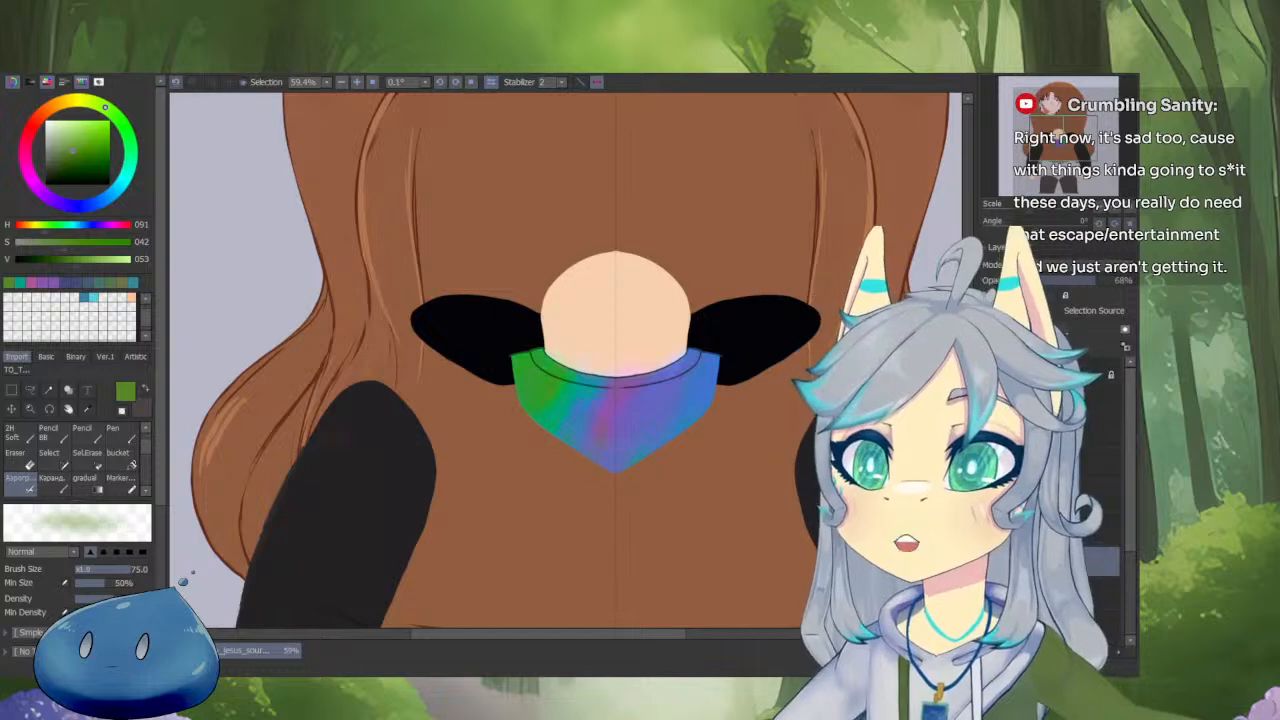
scroll(729, 345, "up", 2)
left_click(995, 561, "alt")
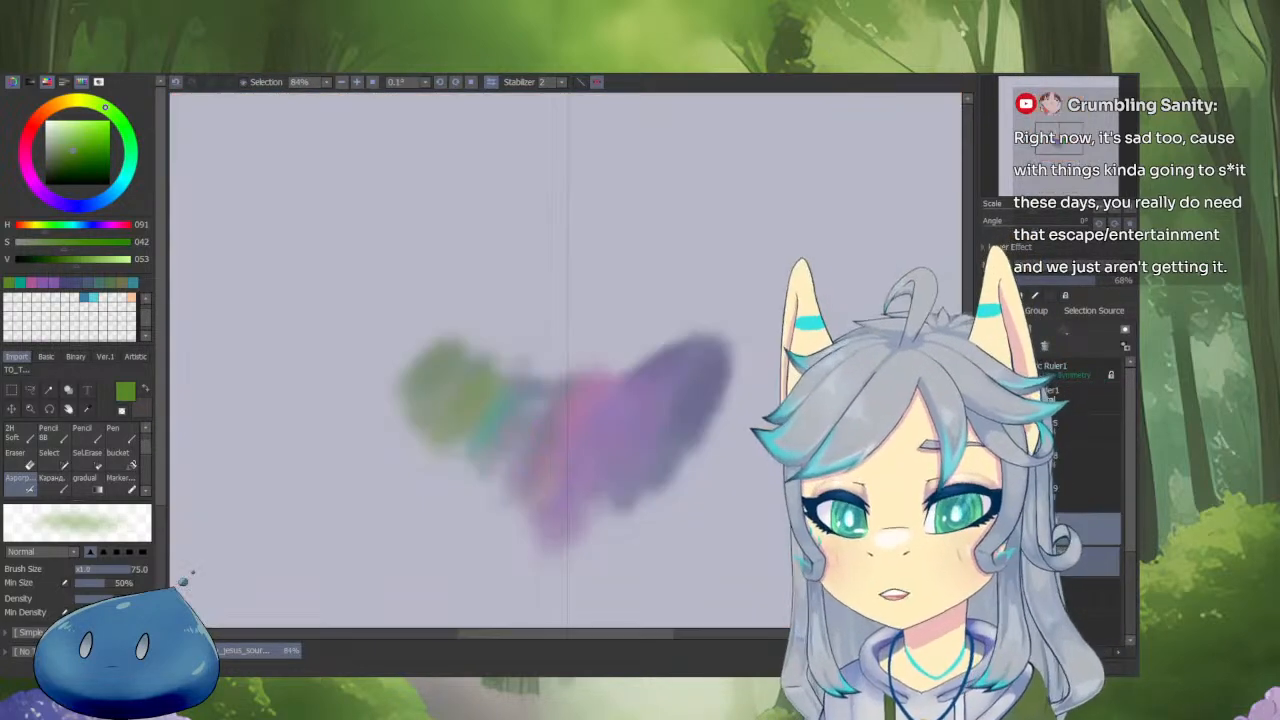
left_click(995, 561, "alt")
left_click(993, 395, "alt")
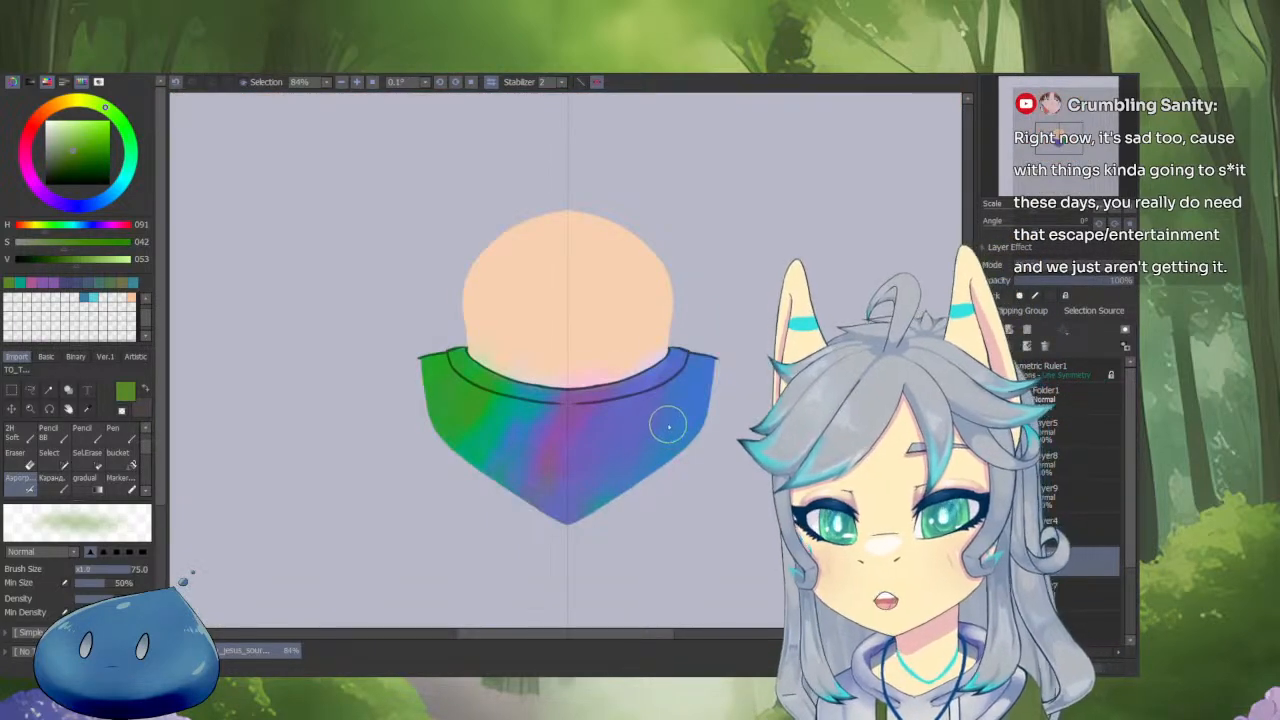
Touch up the neck's skin edge beside both collar corners with sampled blue and skin colours at brush size 5.
scroll(668, 427, "up", 6)
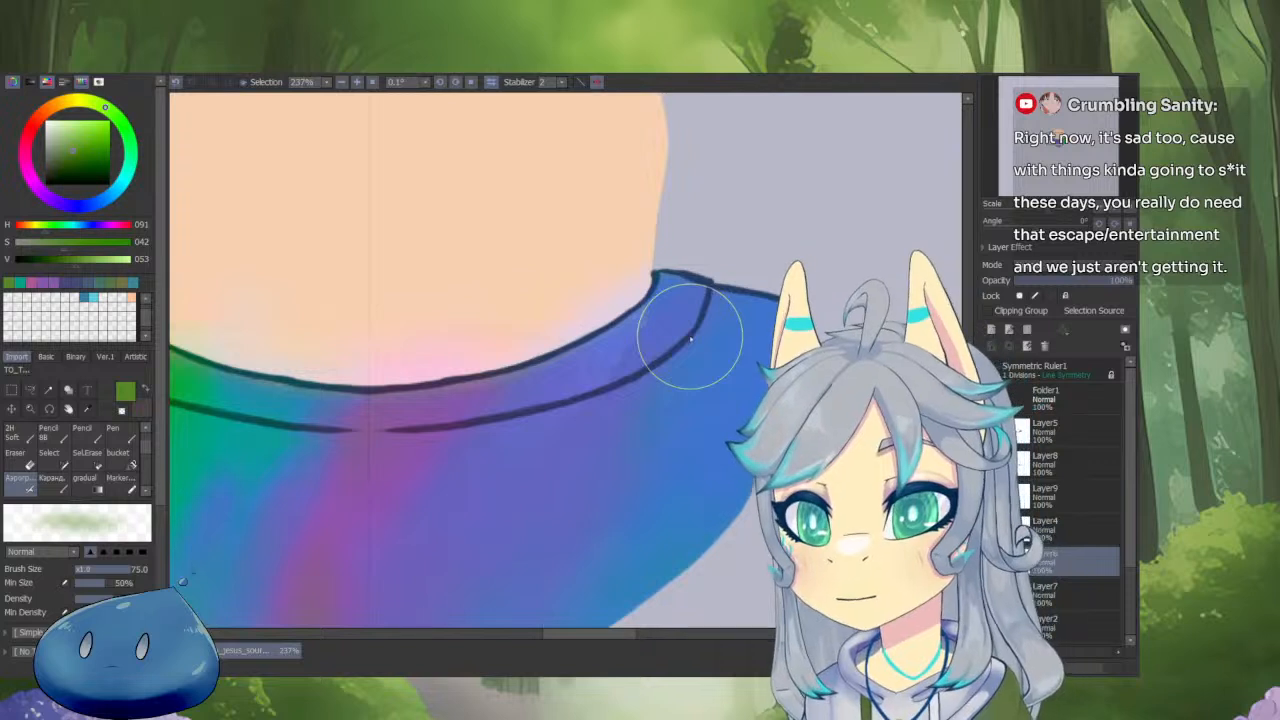
scroll(690, 338, "up", 3)
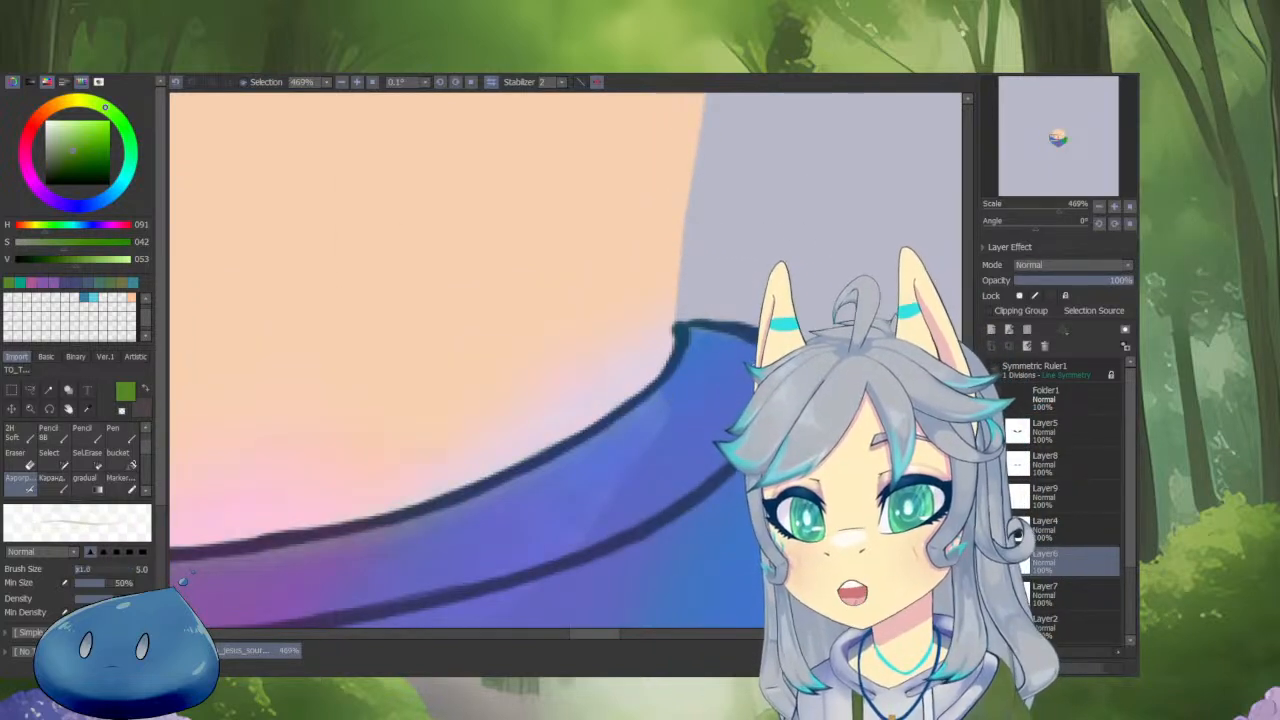
left_click(707, 344, "alt")
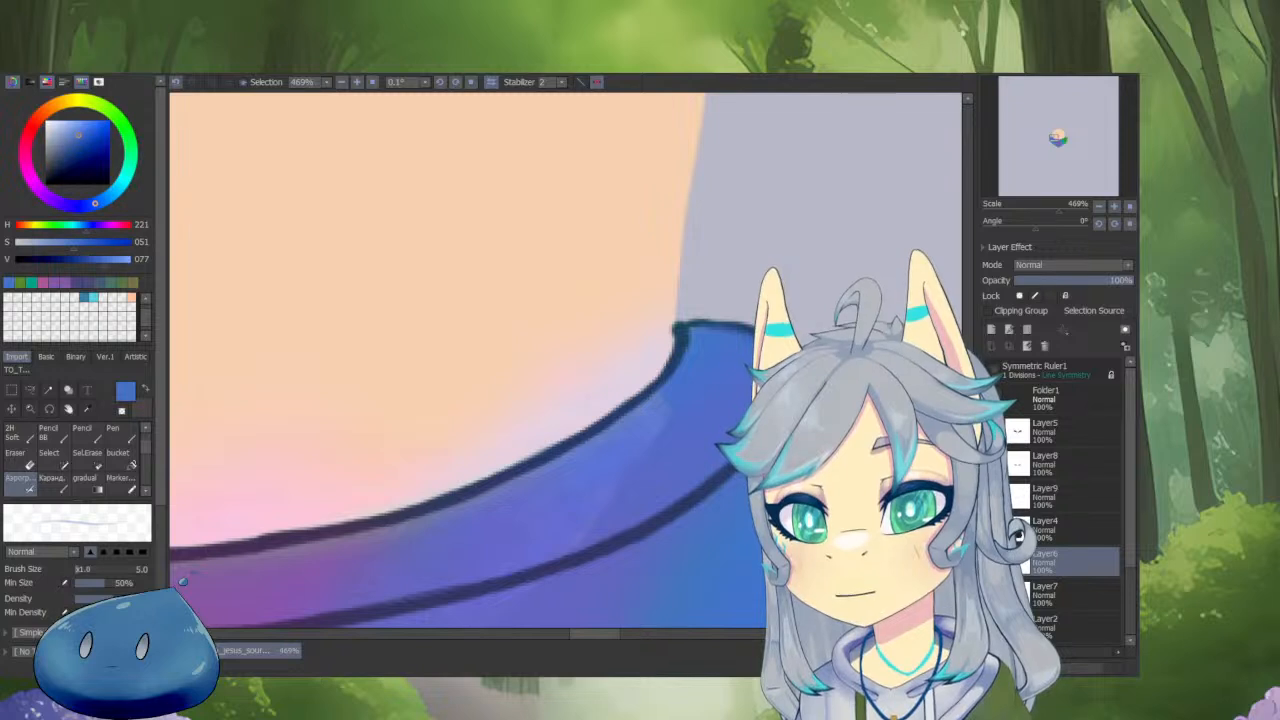
left_click(668, 362, "alt")
scroll(698, 339, "up", 2)
left_click(656, 355, "alt")
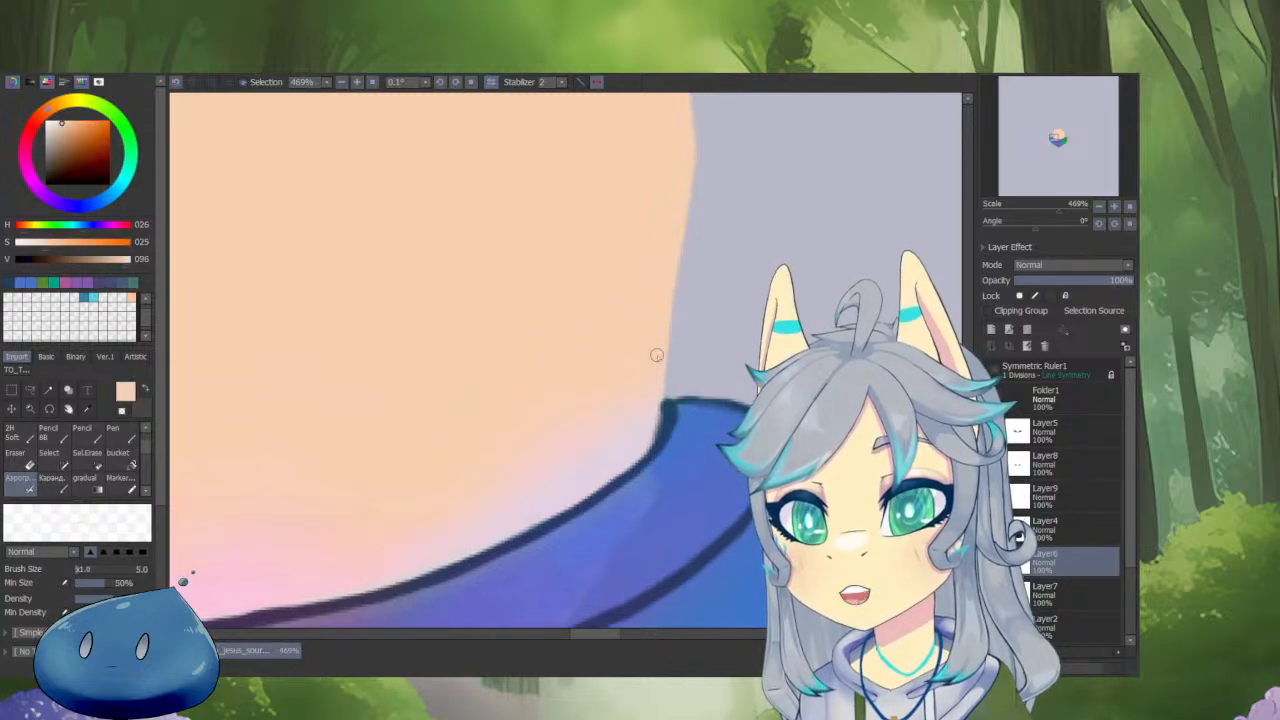
scroll(660, 400, "down", 5)
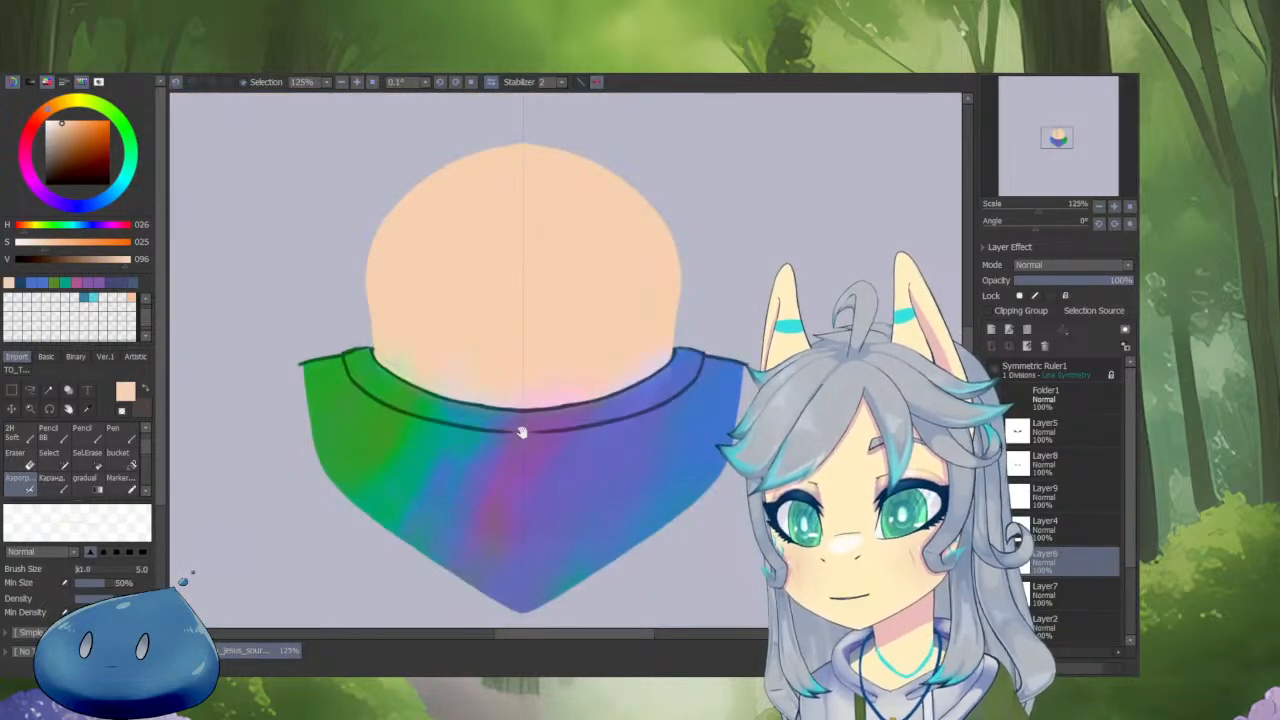
left_click_drag(522, 432, 676, 418)
scroll(562, 231, "up", 2)
scroll(523, 321, "up", 3)
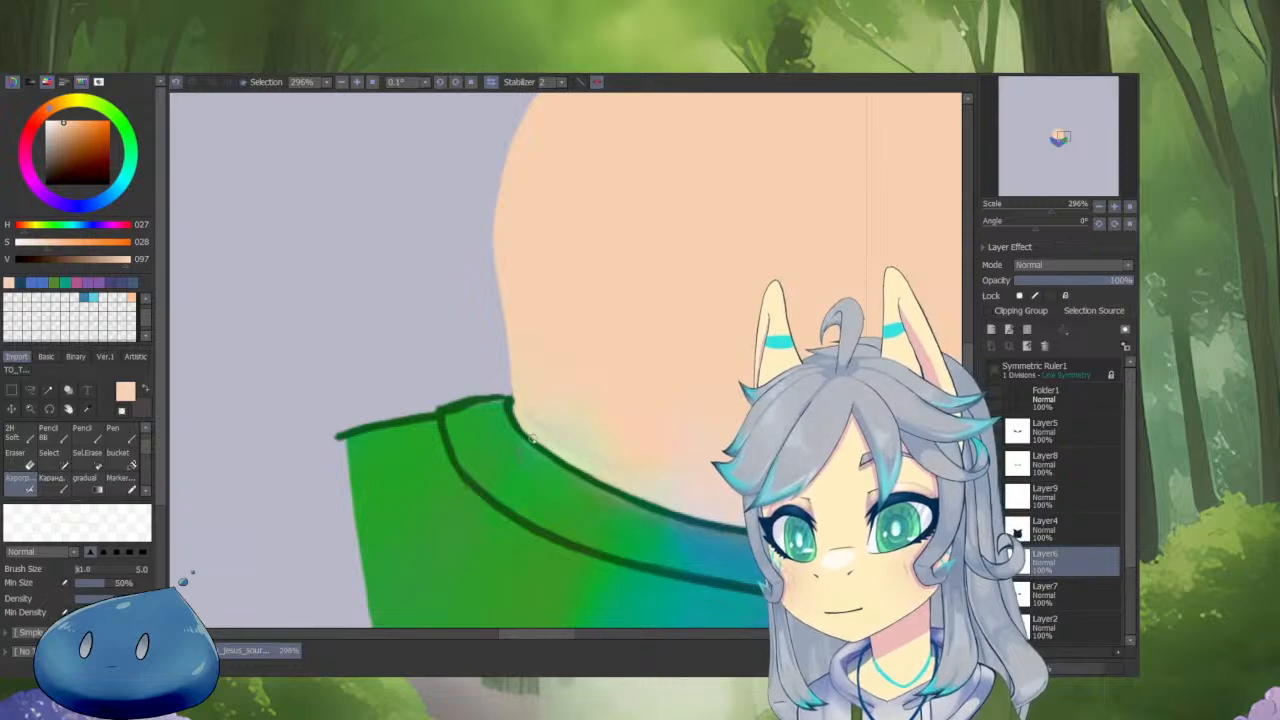
Show the whole character again and sample the reddish-brown outline colour from the hand's edge.
scroll(435, 323, "down", 8)
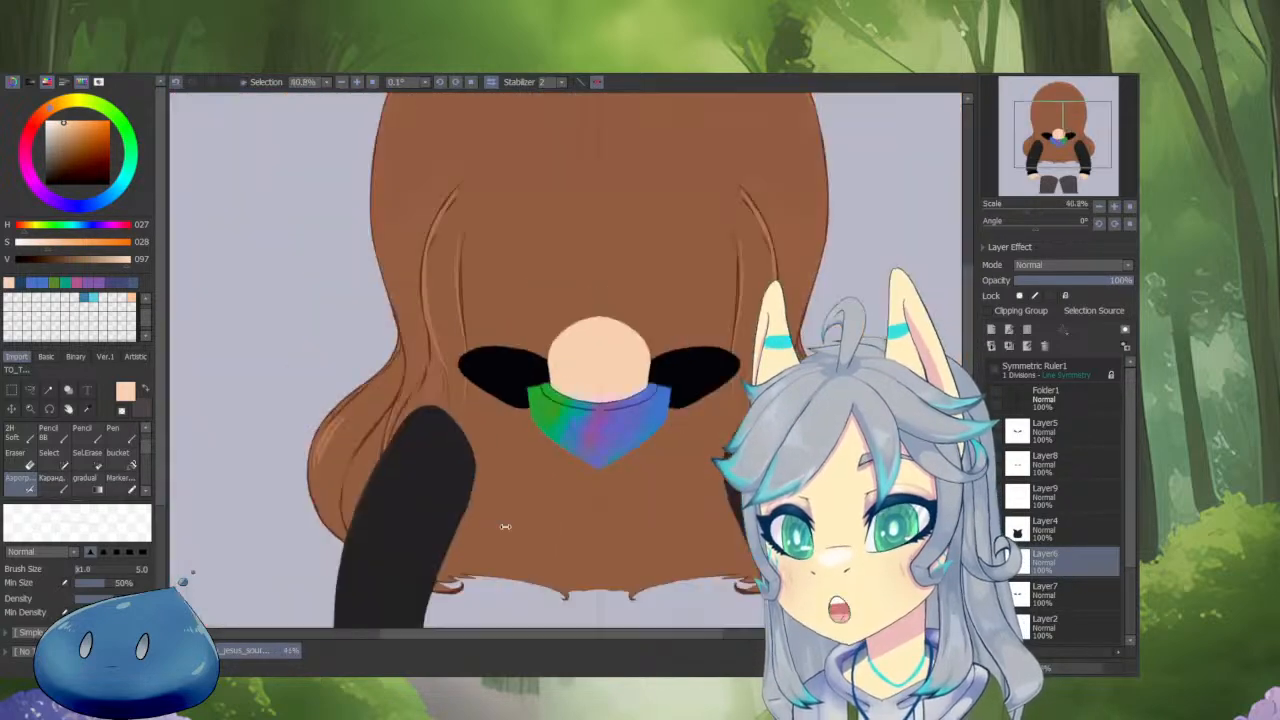
scroll(688, 424, "up", 5)
scroll(690, 312, "up", 6)
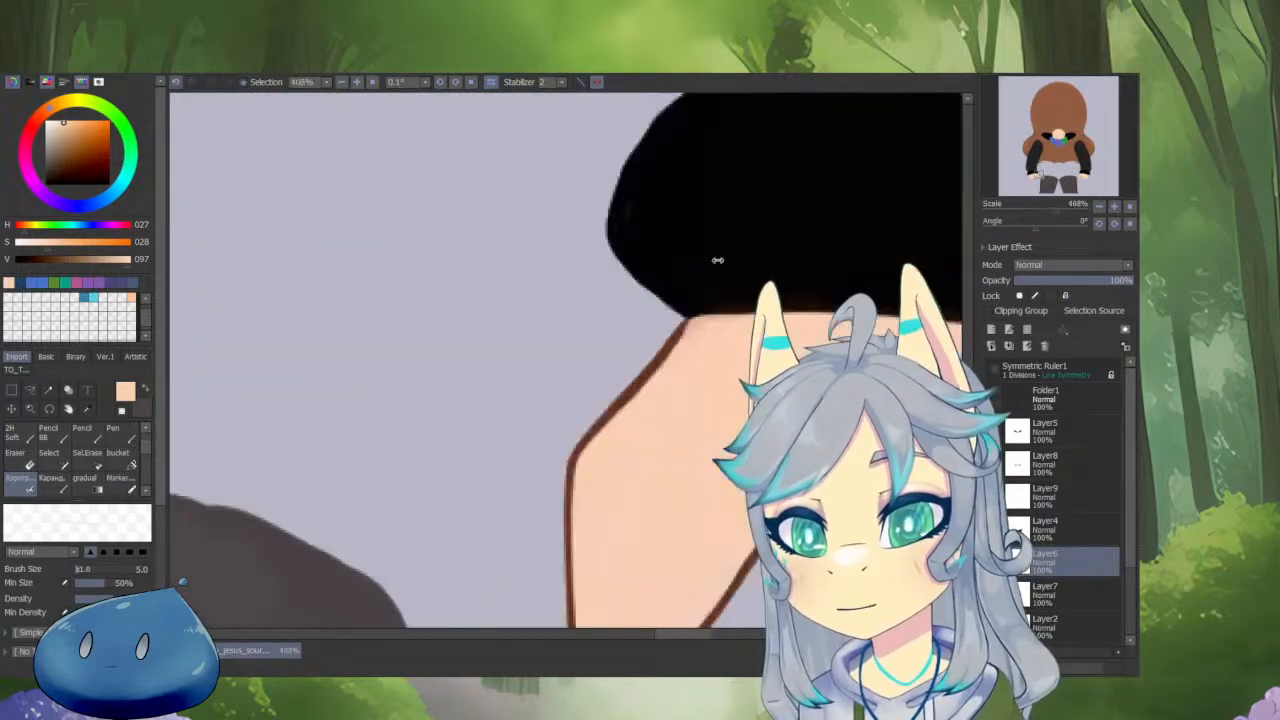
right_click(680, 330)
Isolate the neck and collar again and start a reddish-brown outline up the neck from the left collar corner.
scroll(700, 312, "down", 8)
left_click_drag(615, 435, 635, 670)
scroll(666, 463, "down", 6)
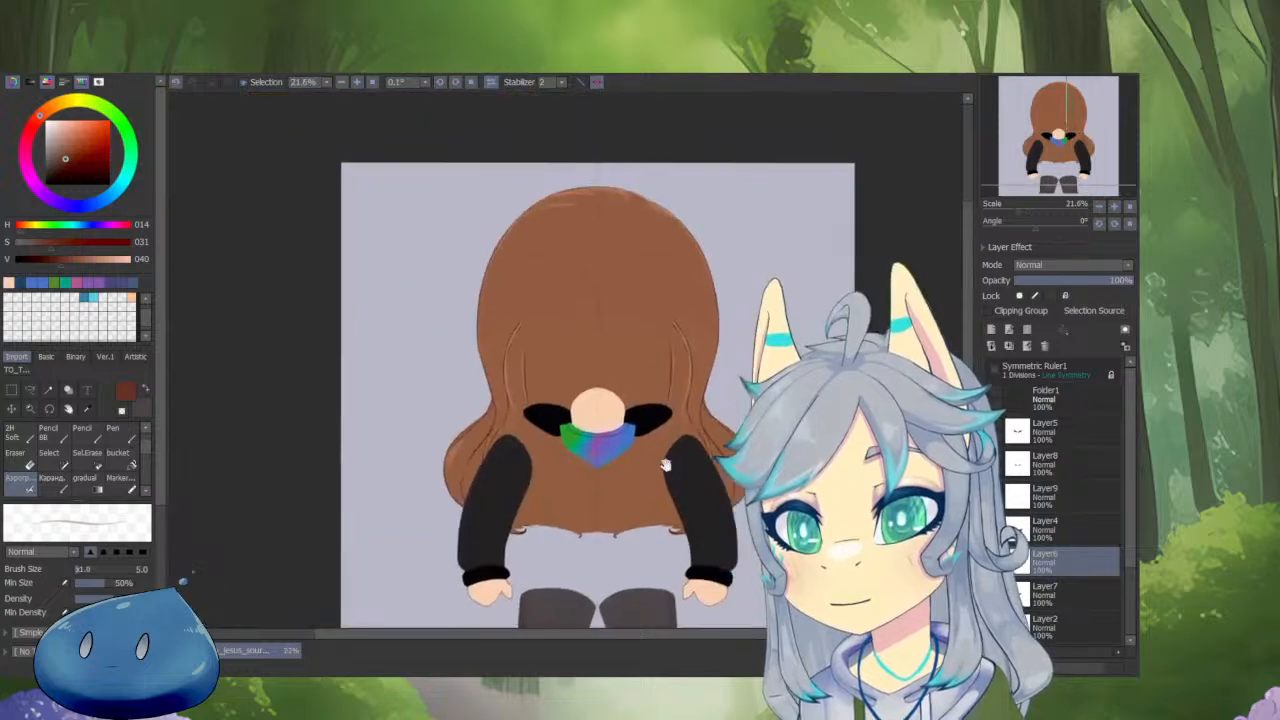
scroll(580, 400, "up", 10)
left_click_drag(593, 258, 598, 258)
left_click_drag(597, 259, 592, 311)
key("v")
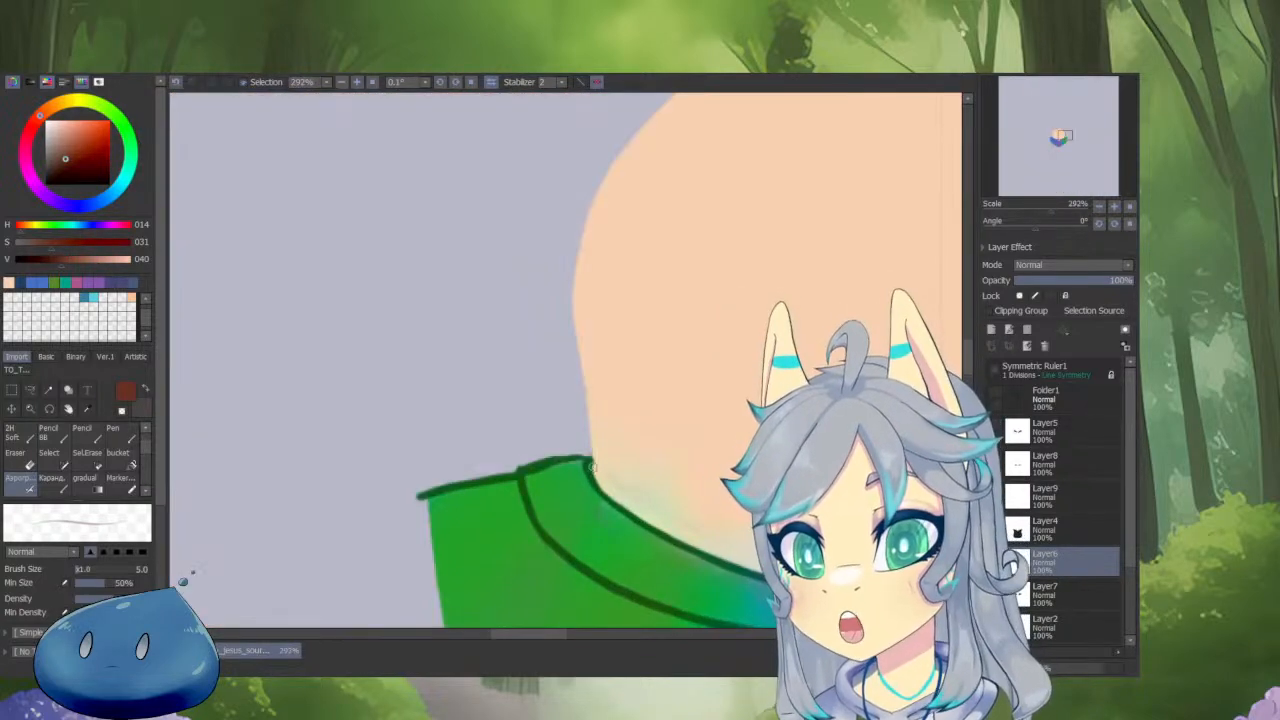
left_click_drag(591, 467, 581, 370)
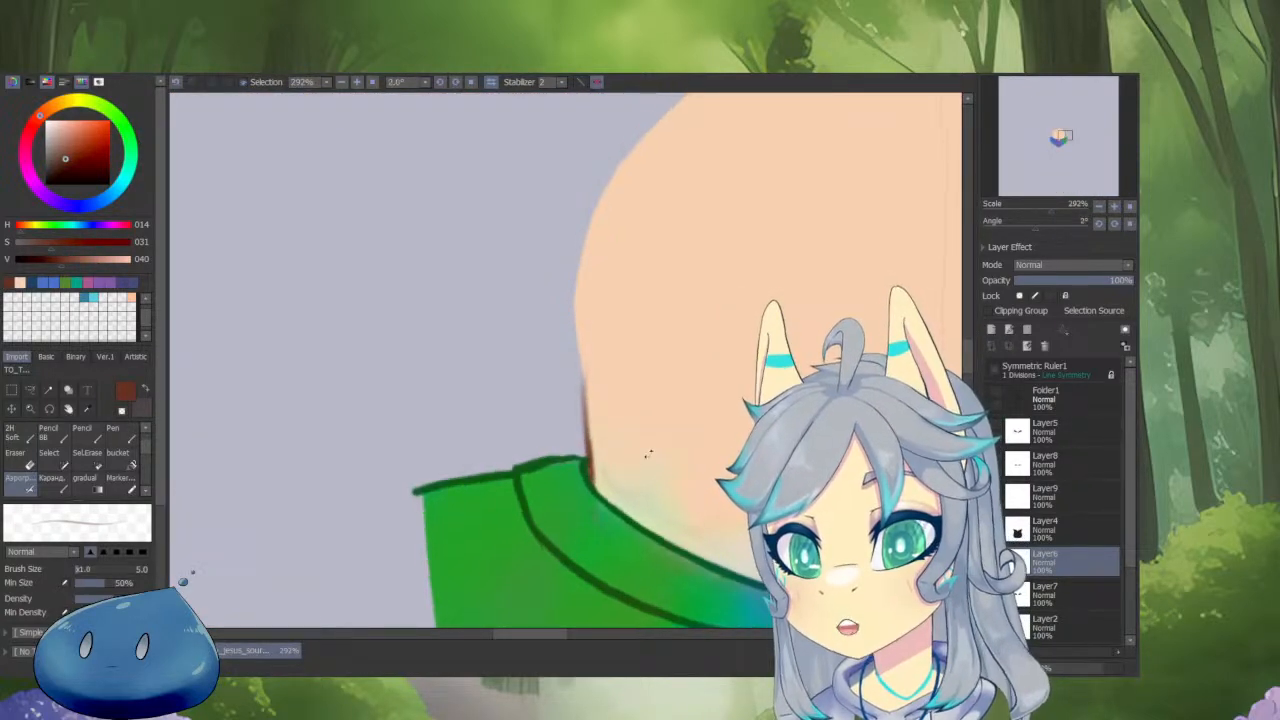
Extend the reddish-brown outline along the neck's edge, upward from the green collar corner.
key("End")
key("End")
key("End")
key("End")
scroll(491, 434, "up", 6)
mouse_move(489, 430)
left_mouse_down()
mouse_move(471, 449)
mouse_move(660, 298)
mouse_move(815, 206)
mouse_move(879, 185)
mouse_move(888, 197)
left_mouse_up()
scroll(701, 337, "down", 7)
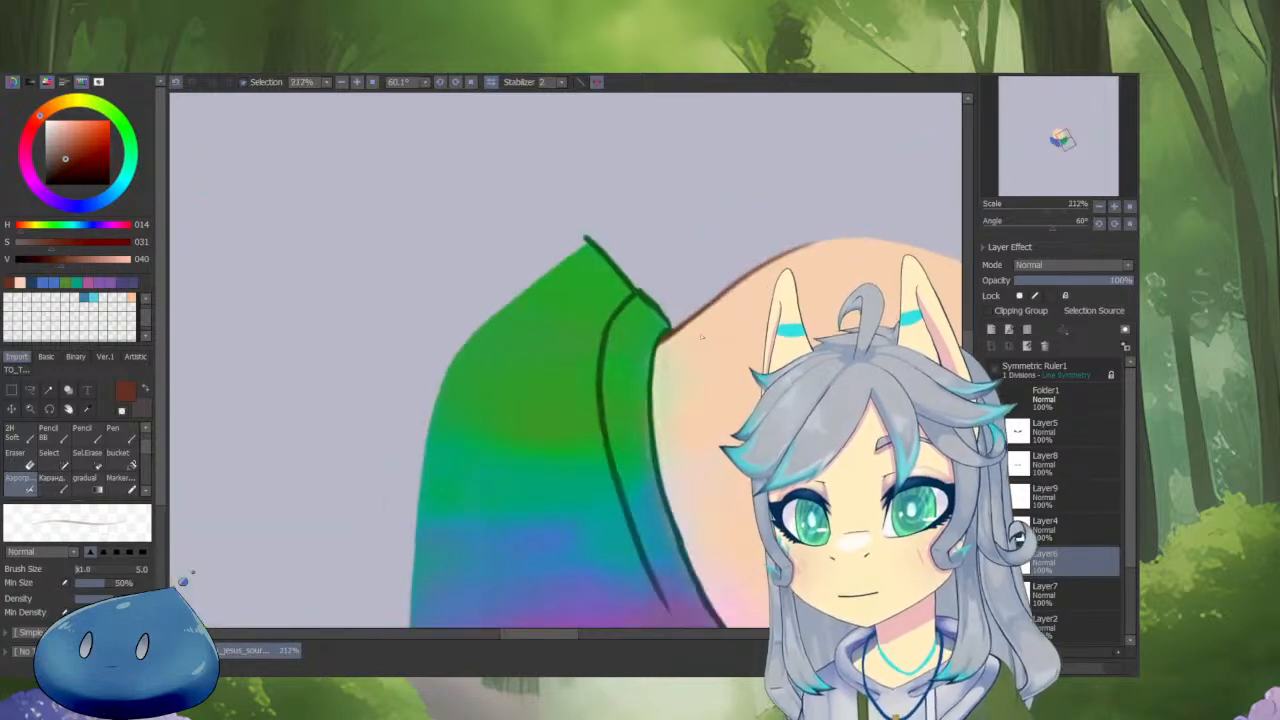
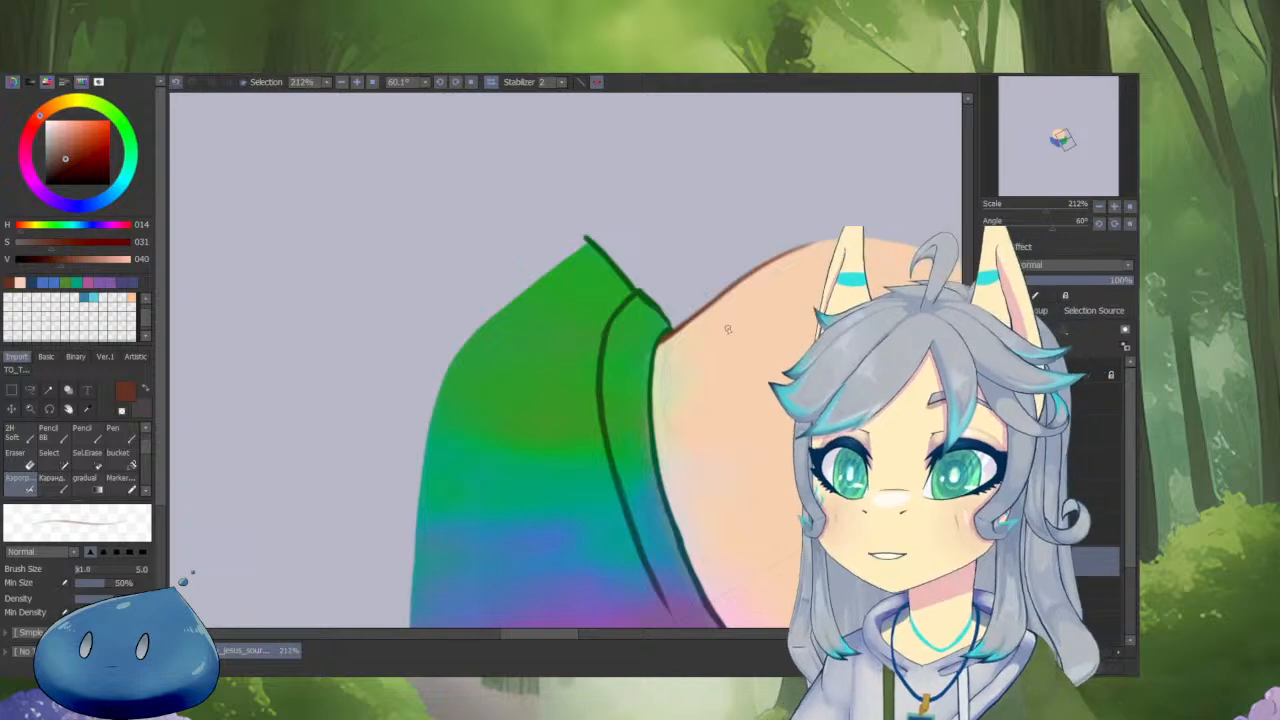
Resample the reddish-brown and carry the outline further up the neck's curve above the green collar corner, fading its upper end with transparent colour.
scroll(728, 329, "up", 5)
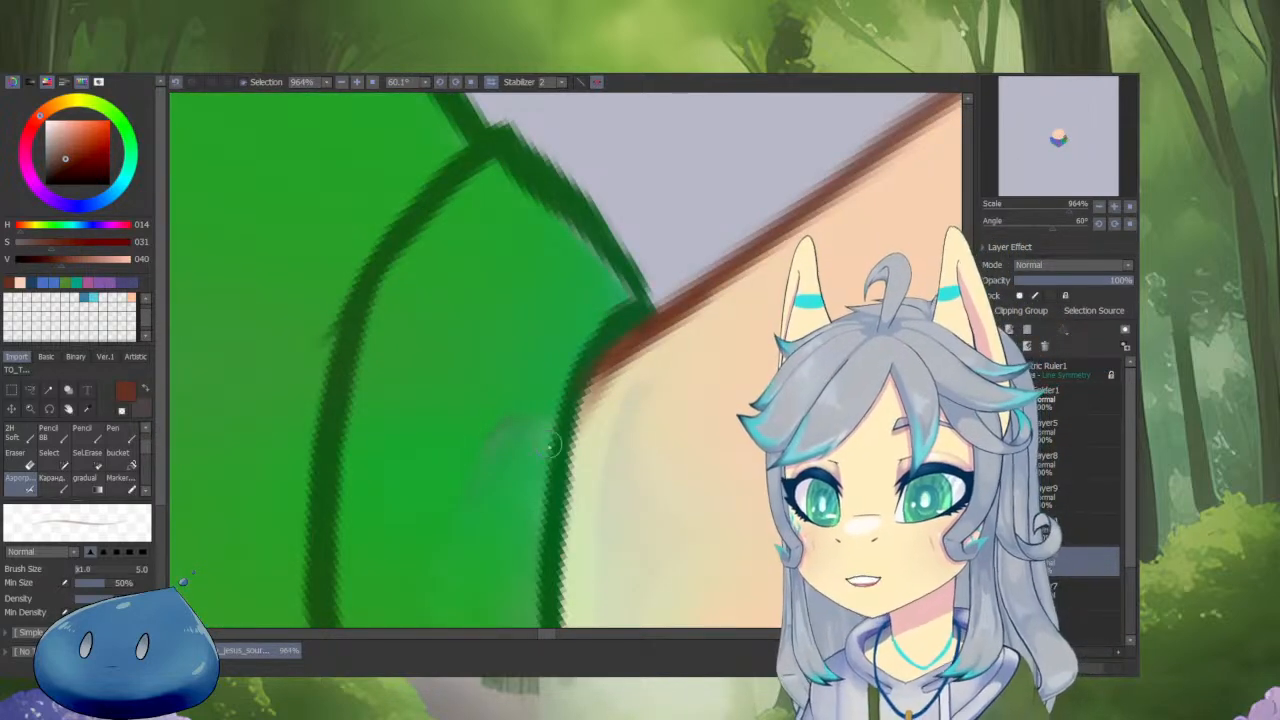
left_click(548, 447, "alt")
scroll(516, 436, "down", 4)
scroll(593, 367, "down", 5)
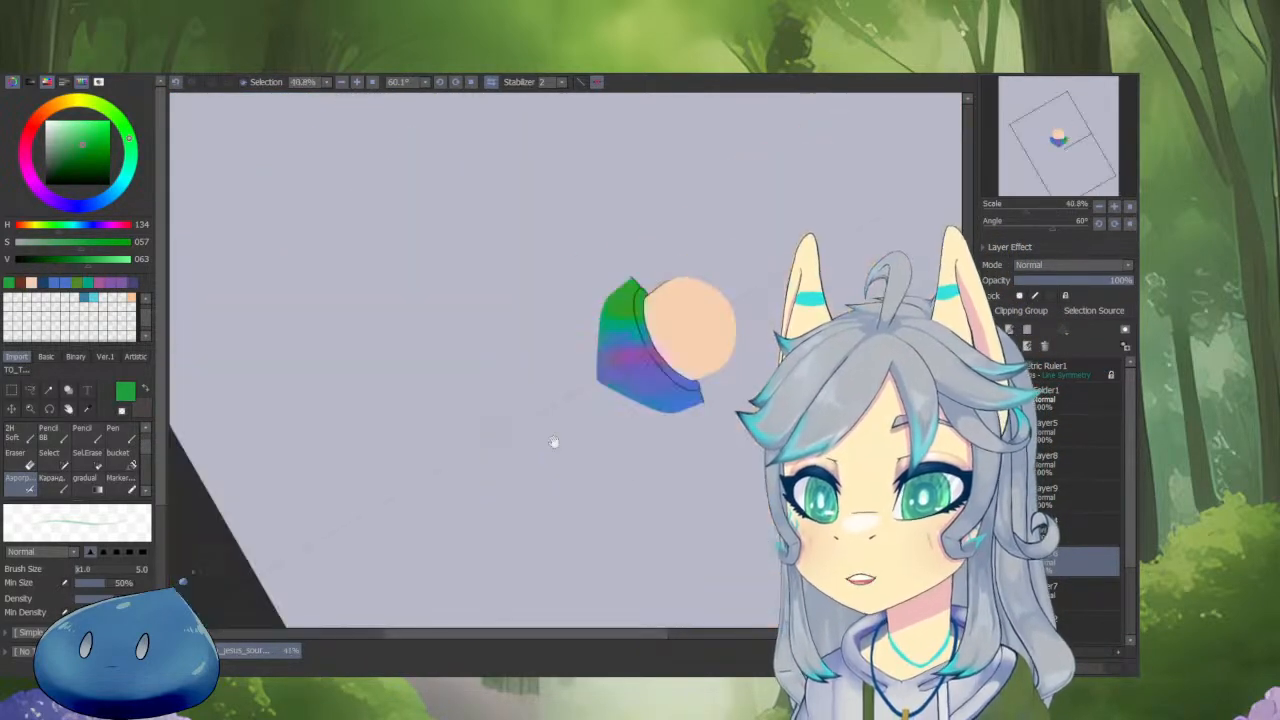
left_click_drag(554, 443, 762, 233)
left_click_drag(670, 262, 713, 472)
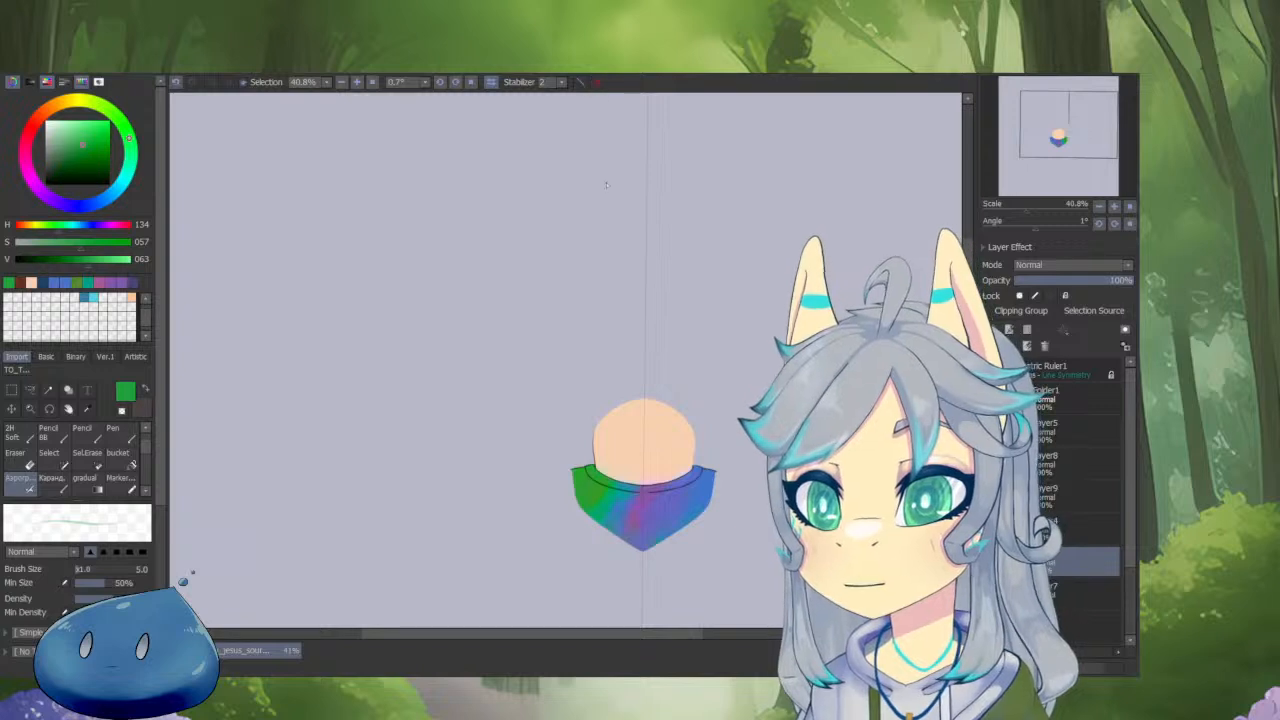
scroll(599, 458, "up", 8)
left_click(578, 505, "alt")
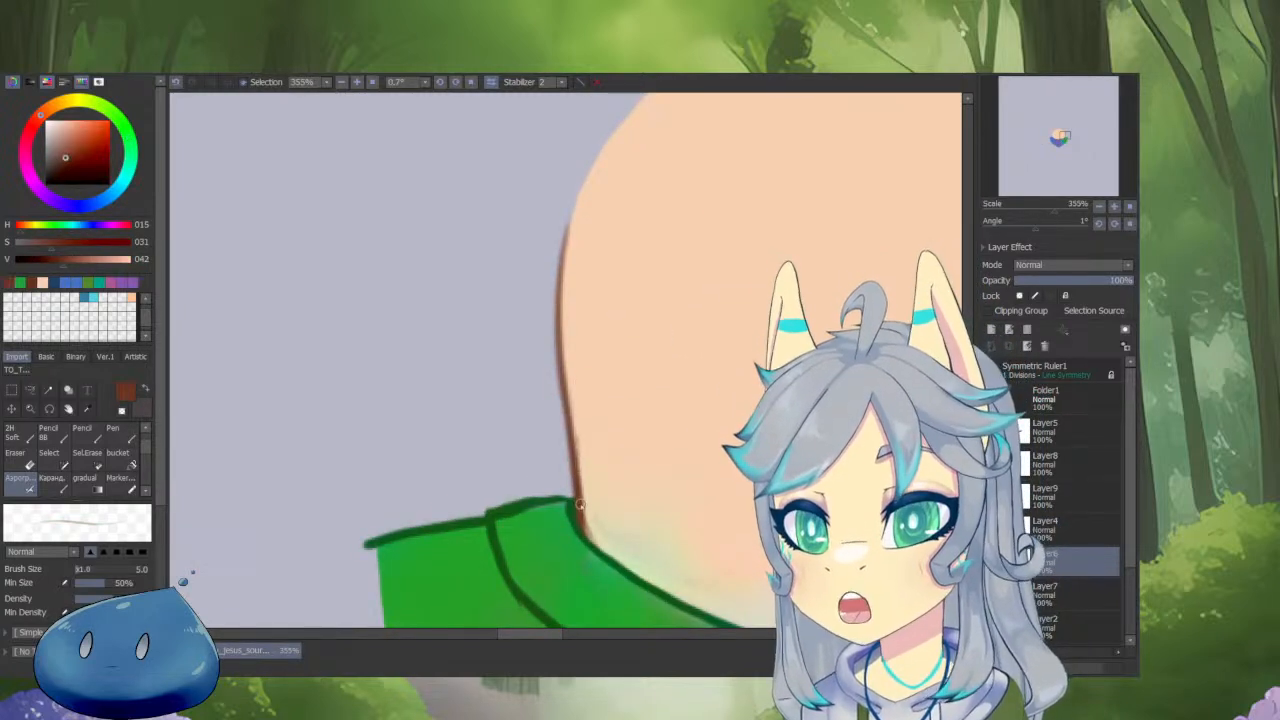
left_click_drag(583, 522, 509, 513)
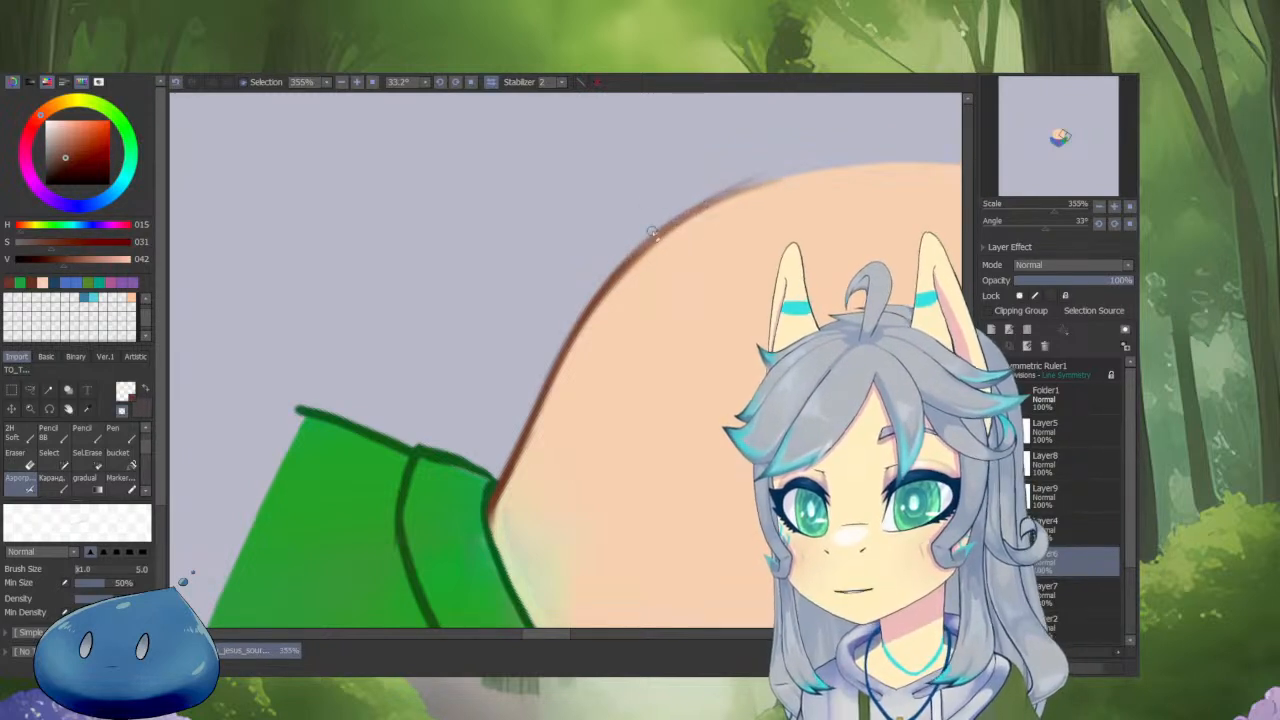
left_click_drag(809, 160, 654, 293)
left_click(644, 275, "alt")
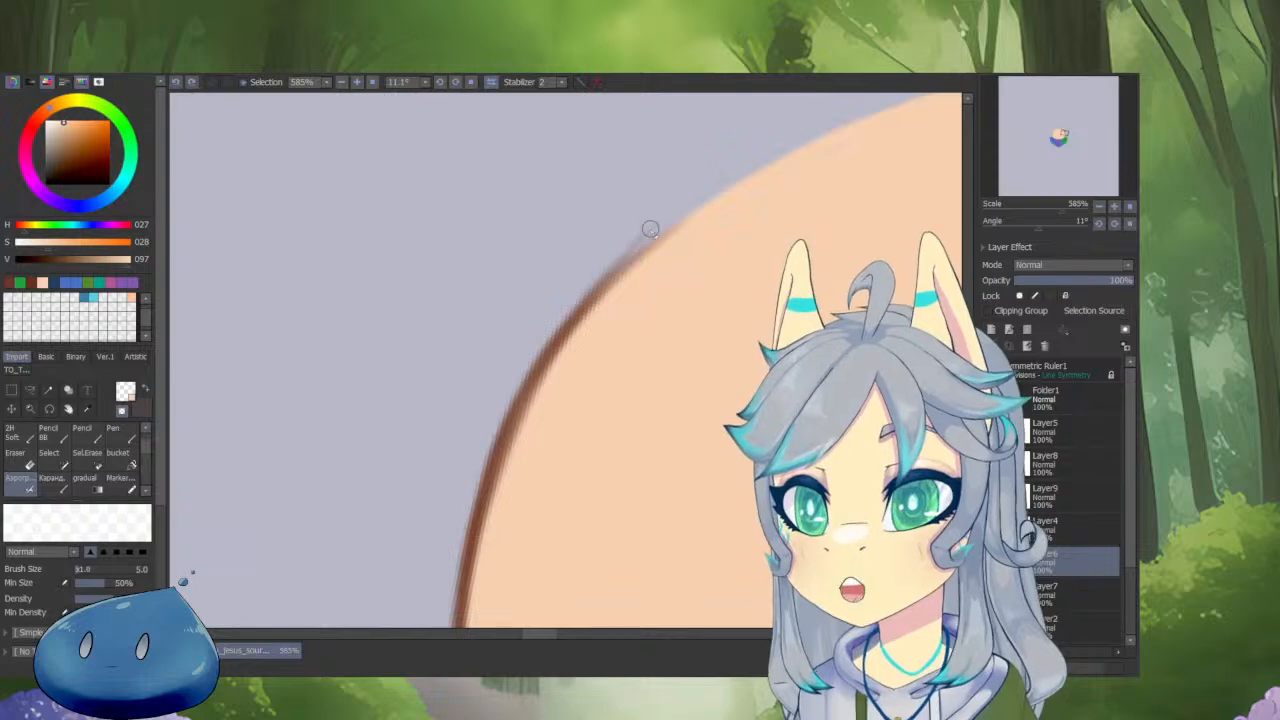
Strengthen the reddish-brown neck outline at the blue collar corner, using the second custom brush at size 3.2.
scroll(560, 321, "down", 5)
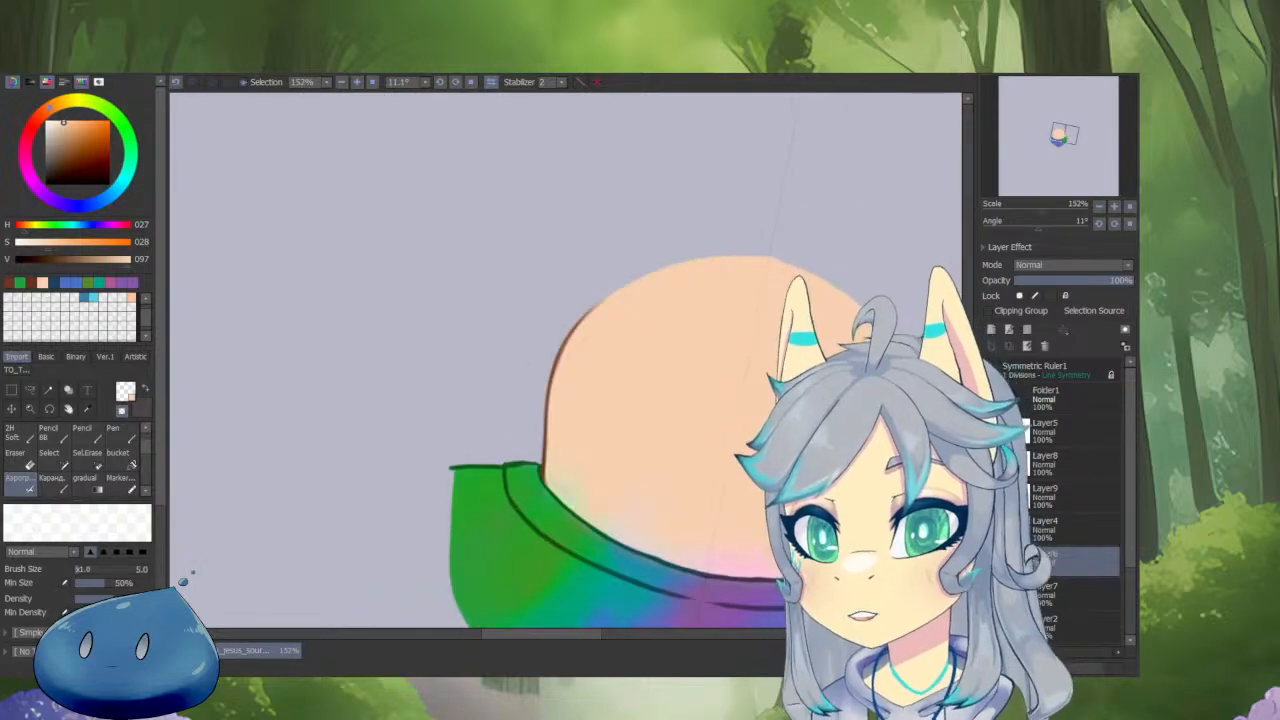
scroll(670, 327, "up", 5)
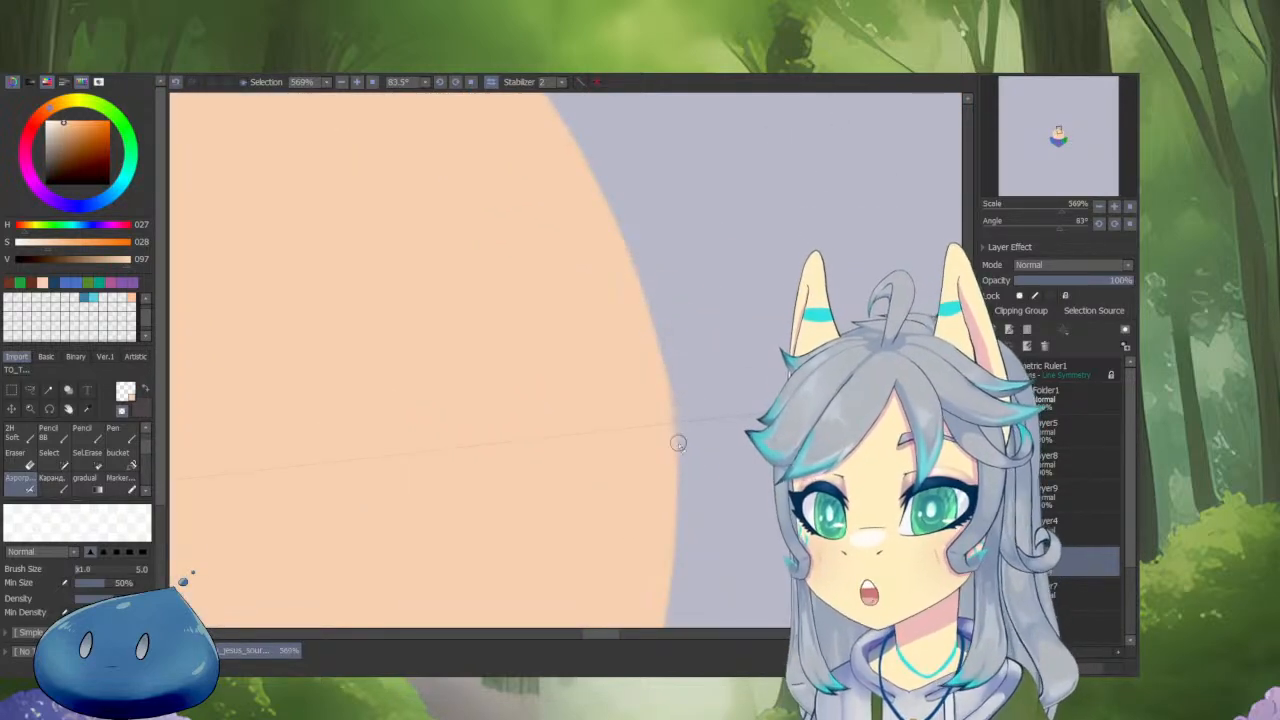
scroll(679, 456, "down", 8)
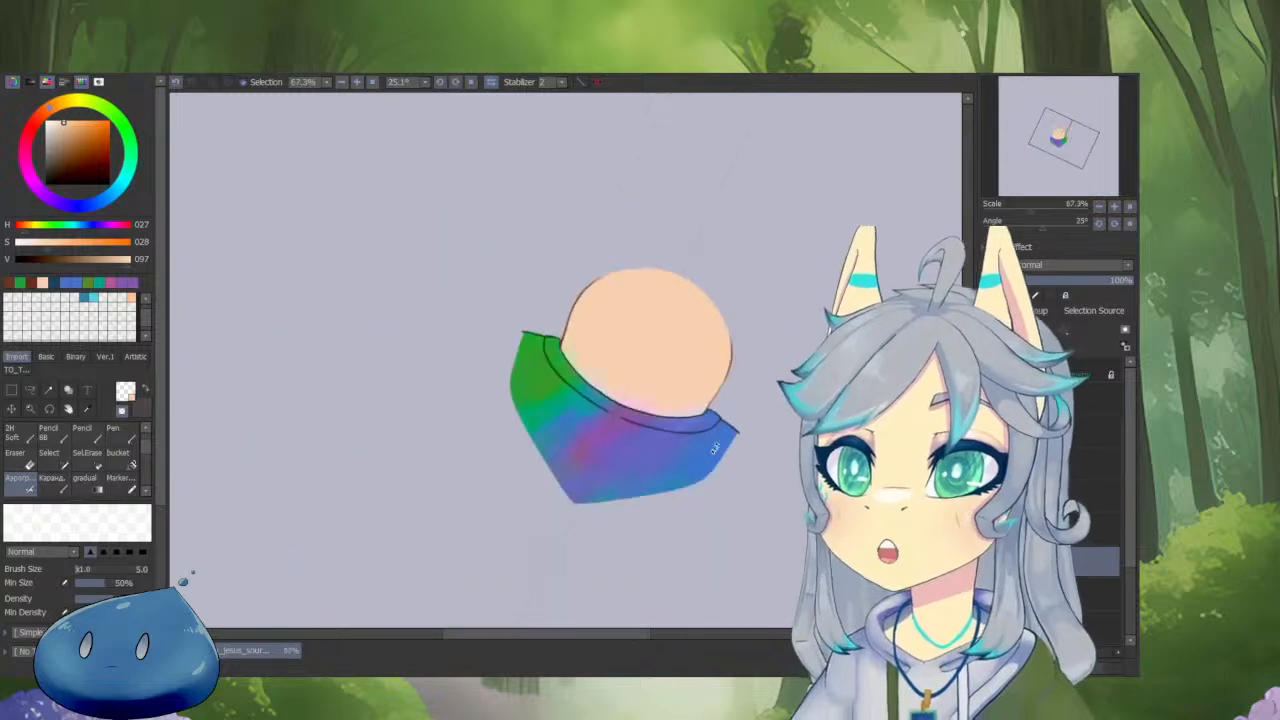
scroll(716, 270, "up", 2)
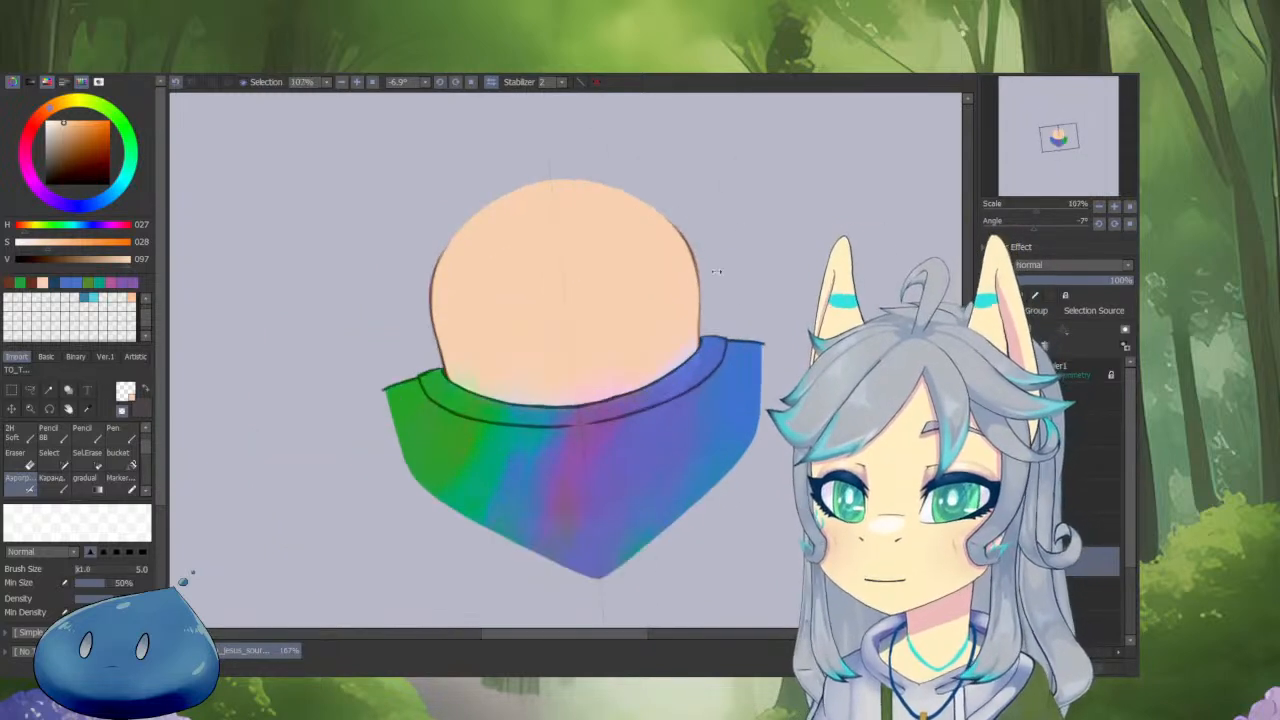
scroll(705, 308, "up", 2)
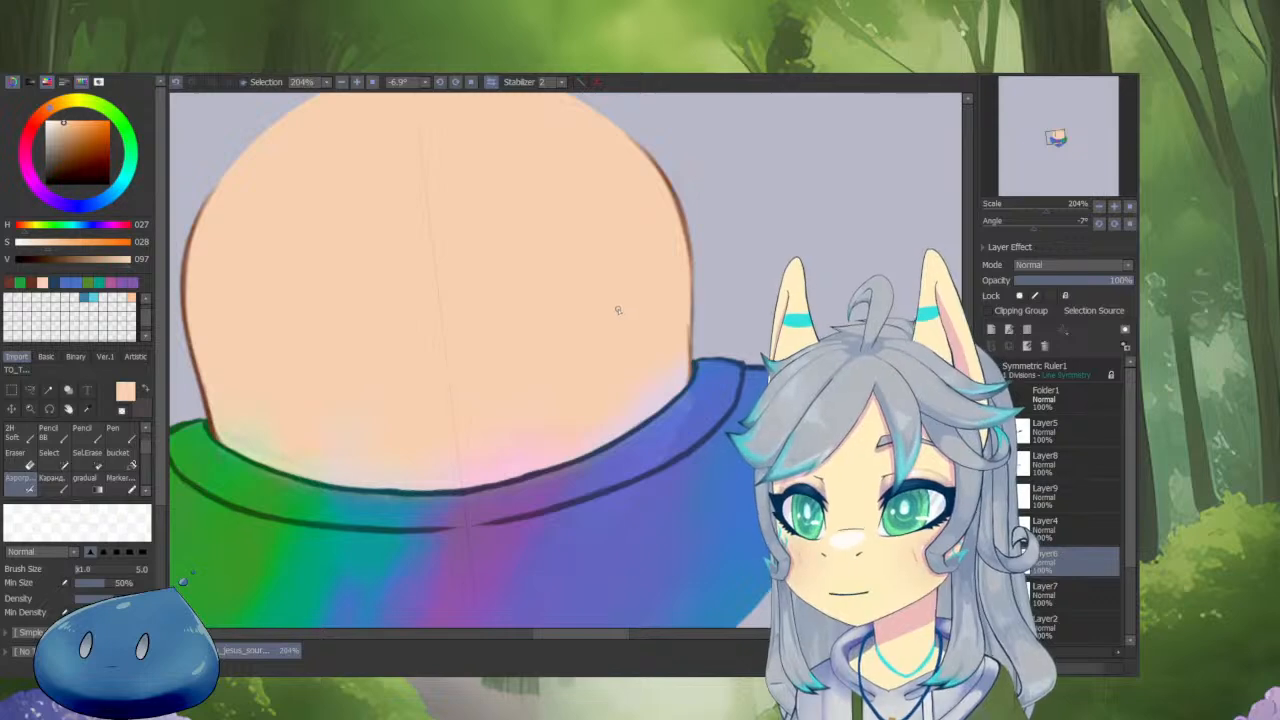
key("p")
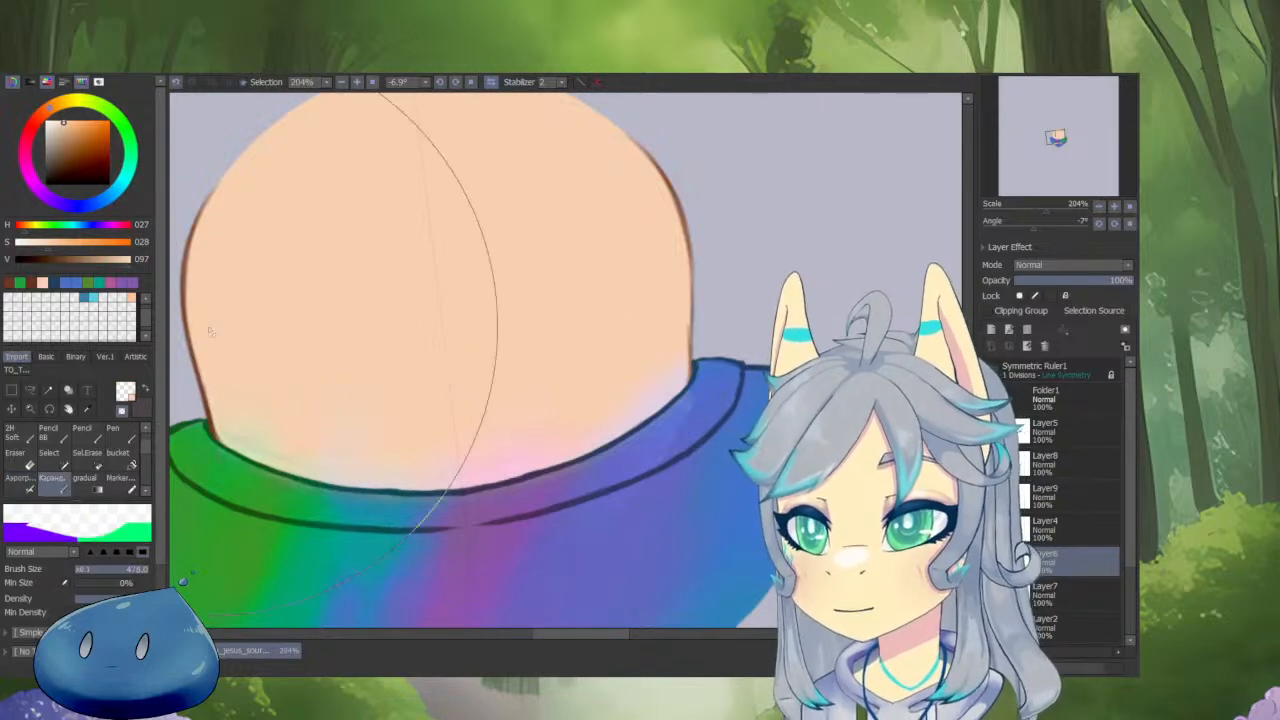
left_click(31, 284)
left_click_drag(760, 315, 713, 316)
scroll(696, 370, "up", 4)
mouse_move(588, 485)
left_mouse_down()
mouse_move(654, 418)
mouse_move(671, 420)
mouse_move(622, 467)
left_mouse_up()
left_click_drag(526, 541, 620, 446)
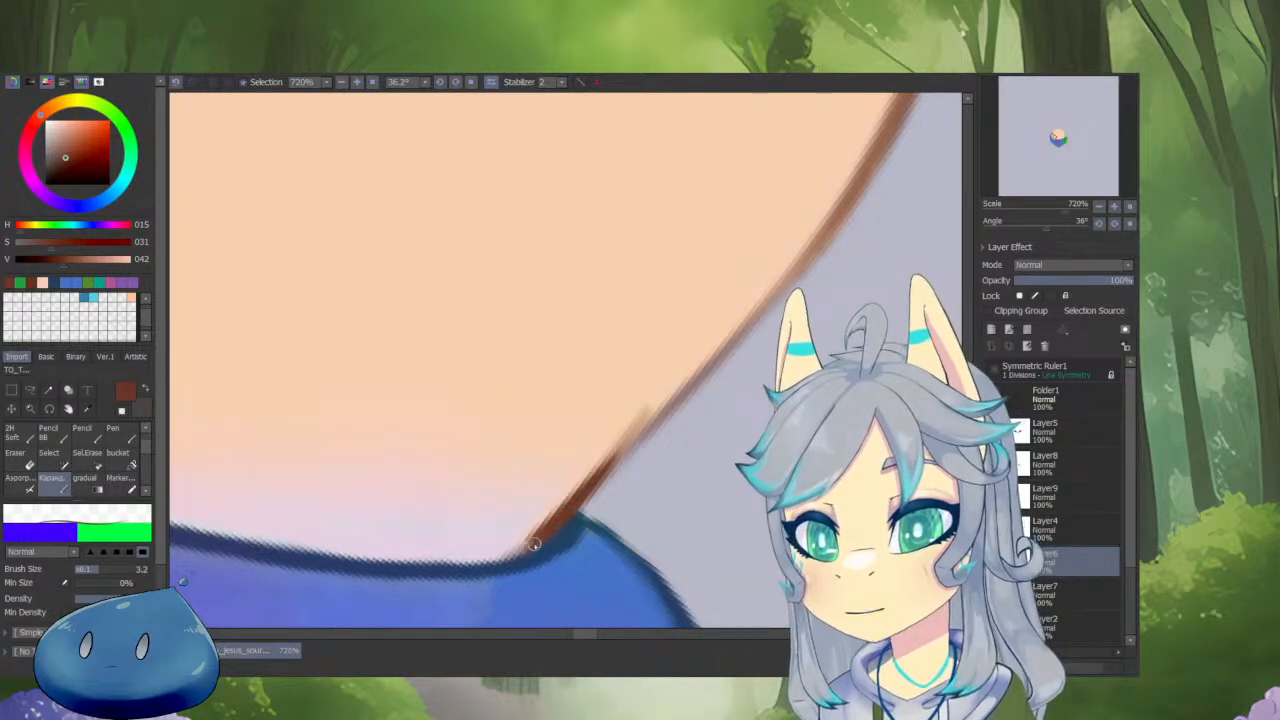
Continue the reddish-brown line from the blue collar corner up the neck, evening out its thin lower section.
scroll(496, 585, "down", 4)
scroll(510, 568, "up", 4)
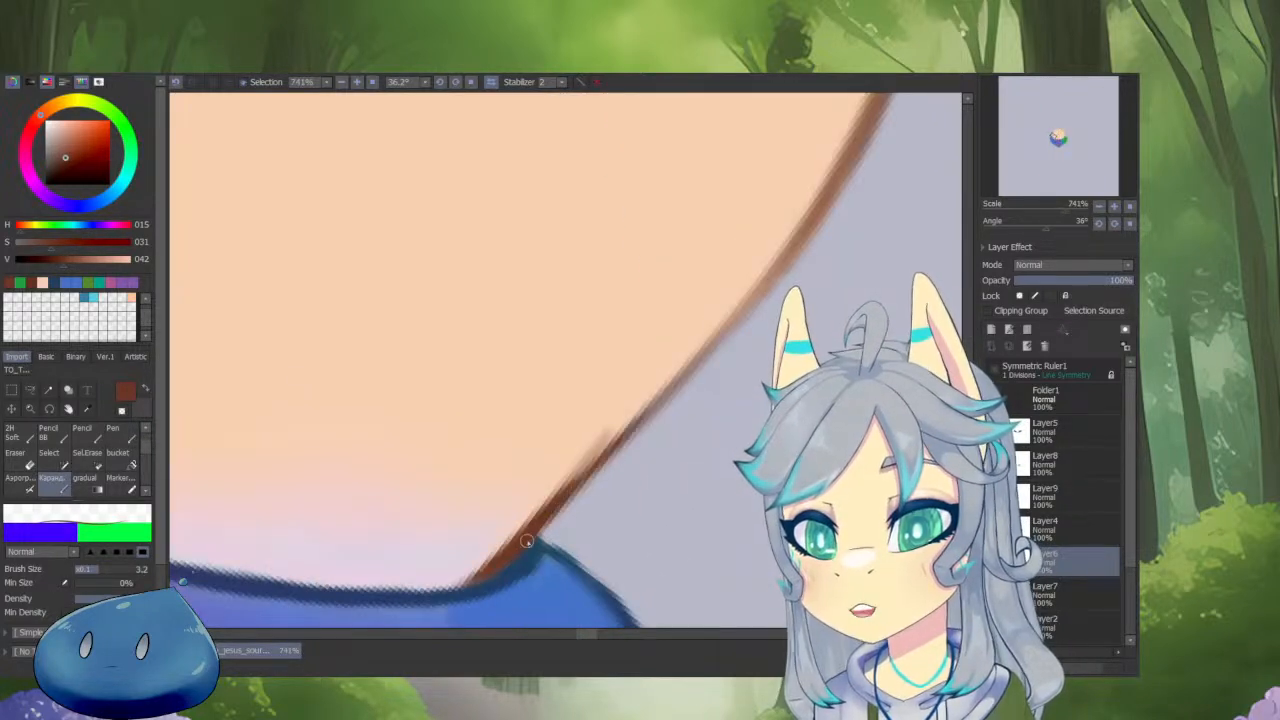
left_click_drag(527, 541, 732, 324)
scroll(610, 488, "down", 4)
scroll(534, 542, "up", 1)
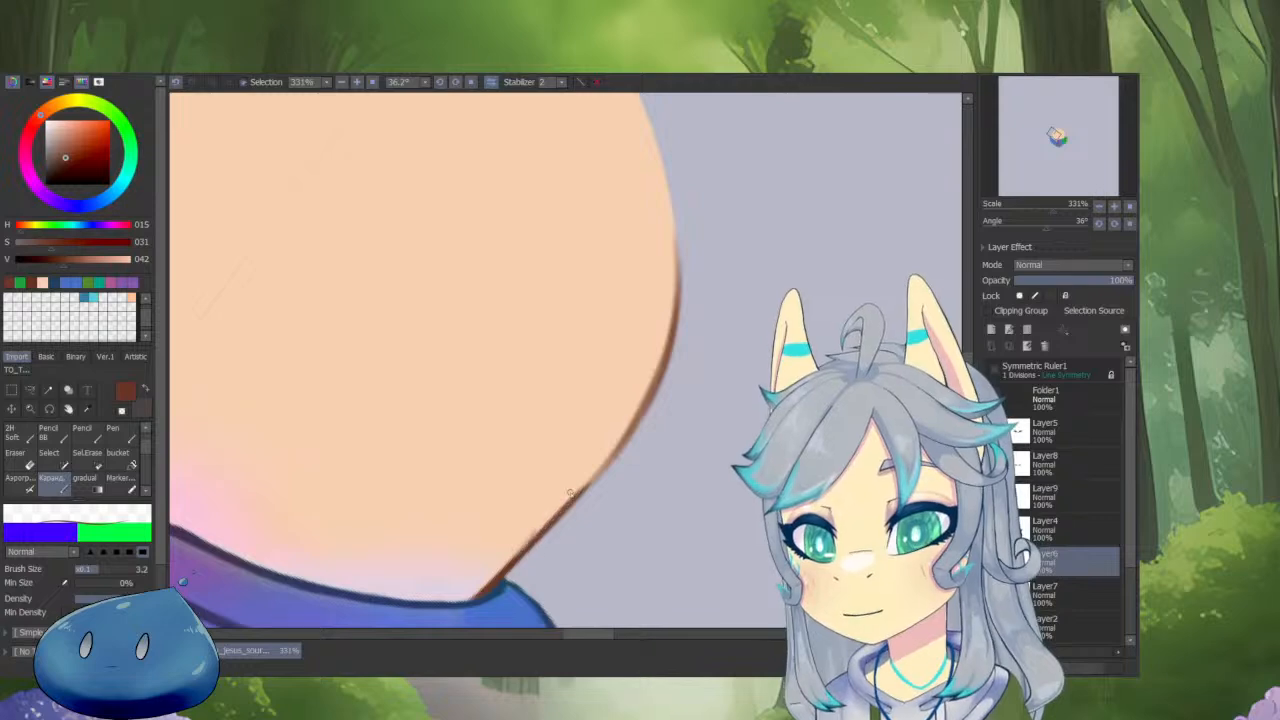
scroll(612, 466, "down", 4)
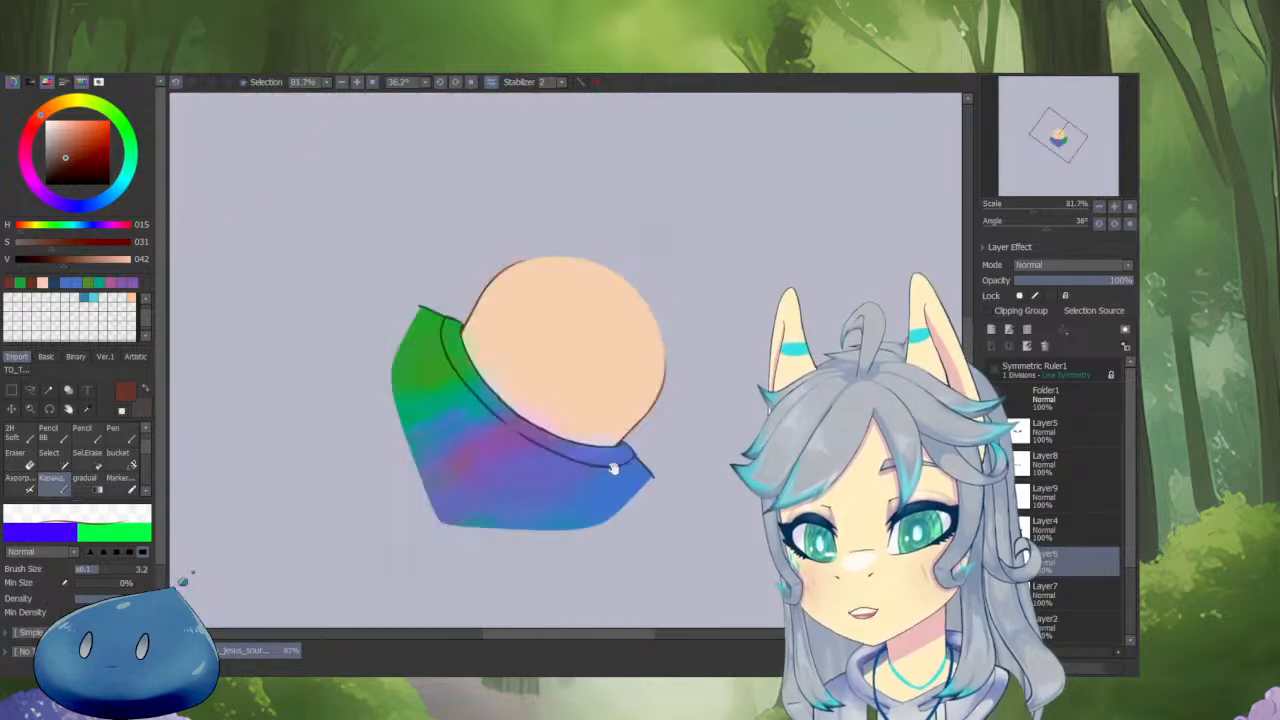
left_click_drag(612, 467, 633, 342, "alt")
scroll(660, 446, "up", 5)
scroll(666, 421, "down", 3)
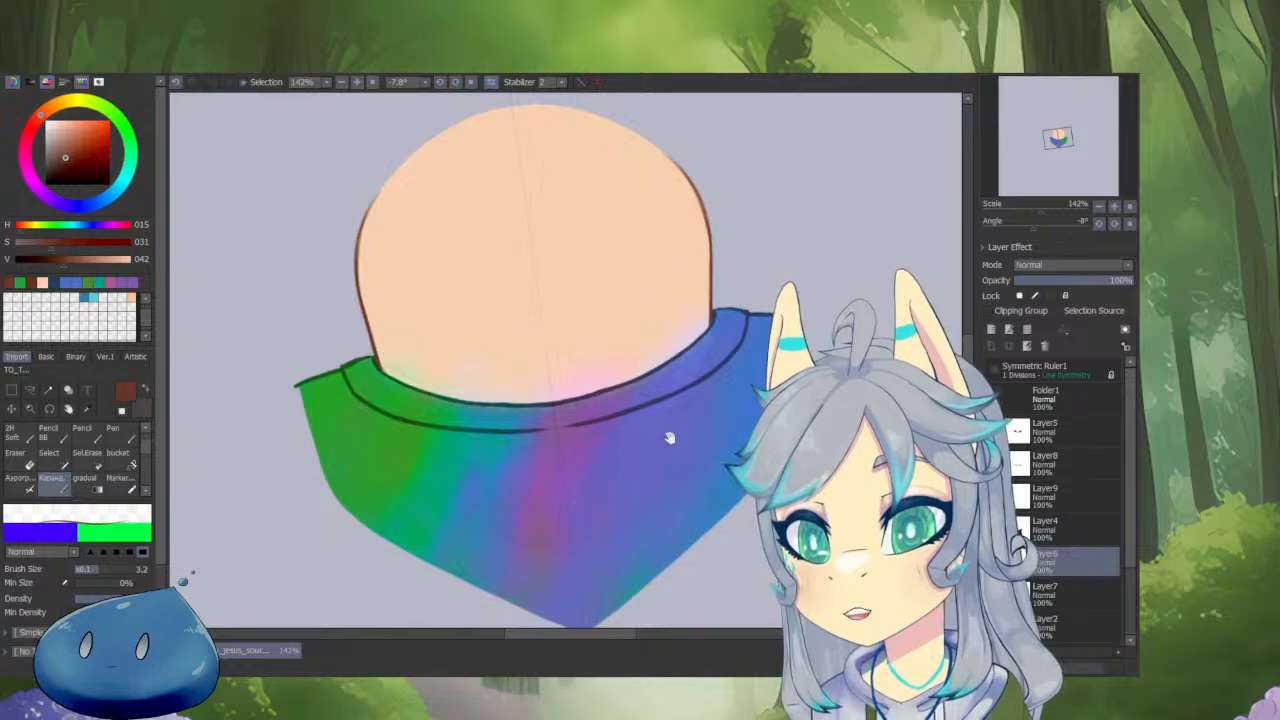
Show the surrounding artwork again and inspect the black jacket layer on its own.
left_click(994, 561, "alt")
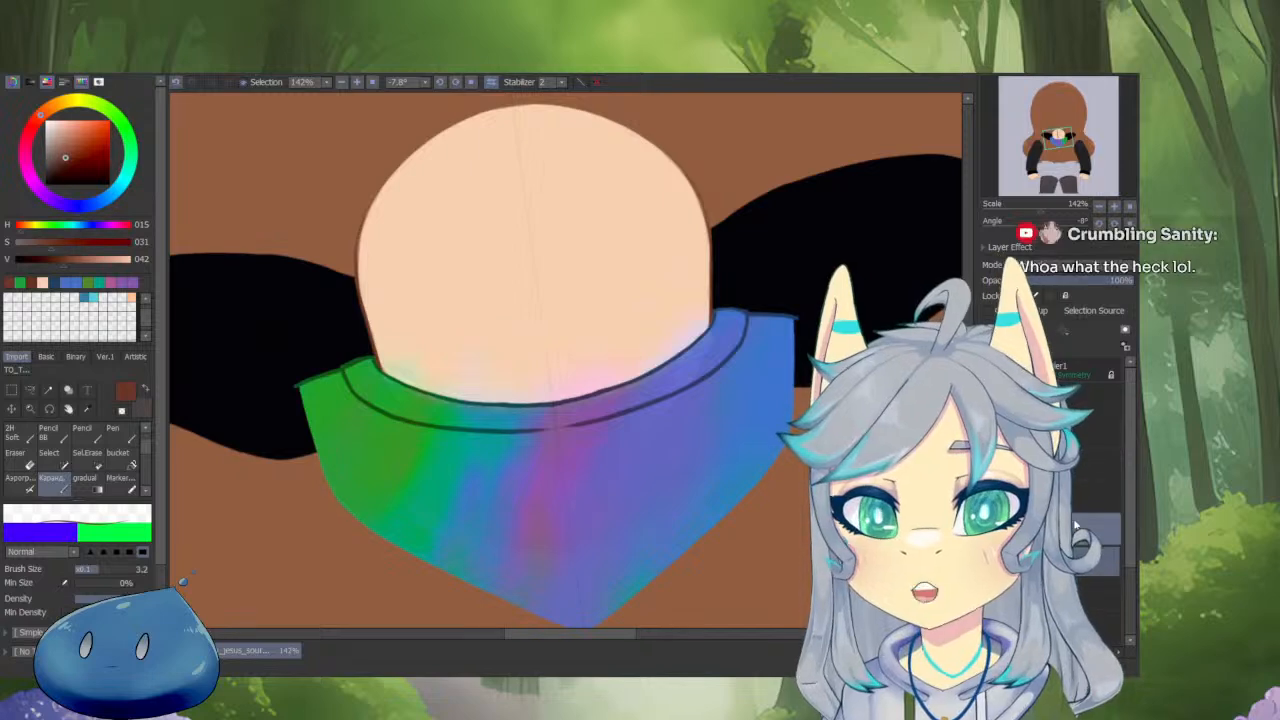
left_click(994, 561, "alt")
scroll(723, 376, "down", 8)
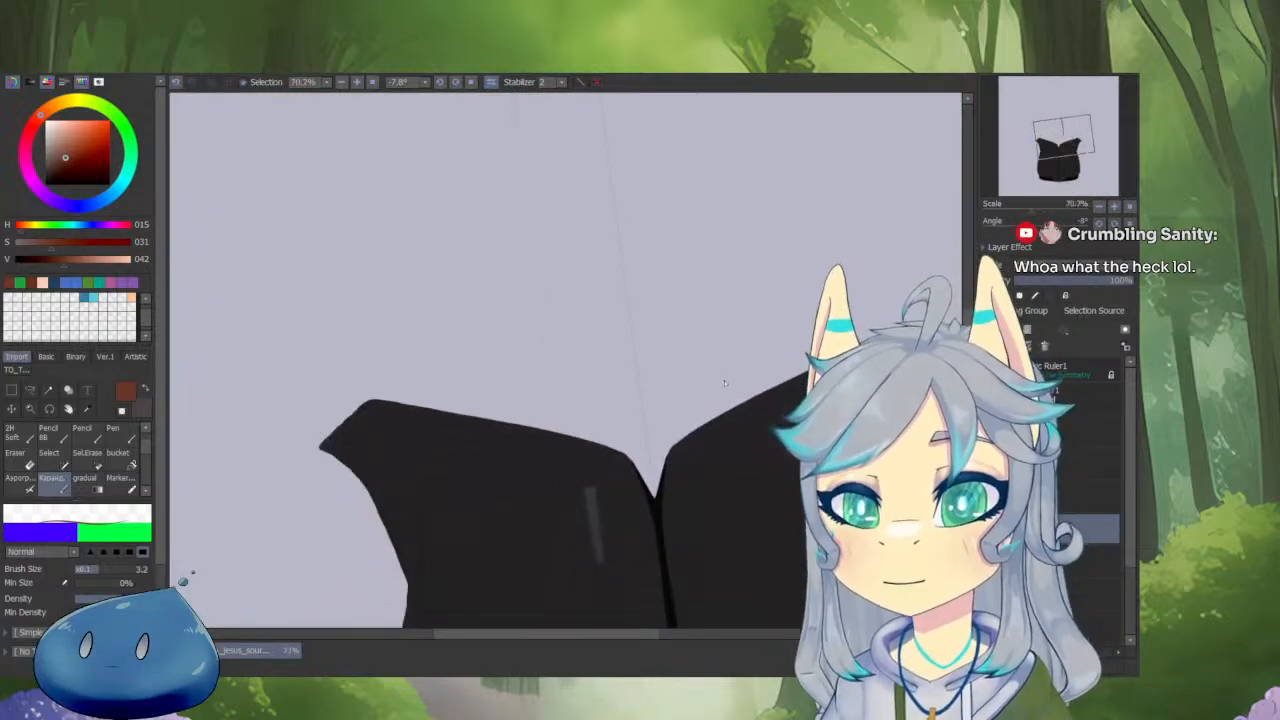
scroll(791, 418, "up", 1)
left_click_drag(791, 418, 692, 350)
left_click(994, 561, "alt")
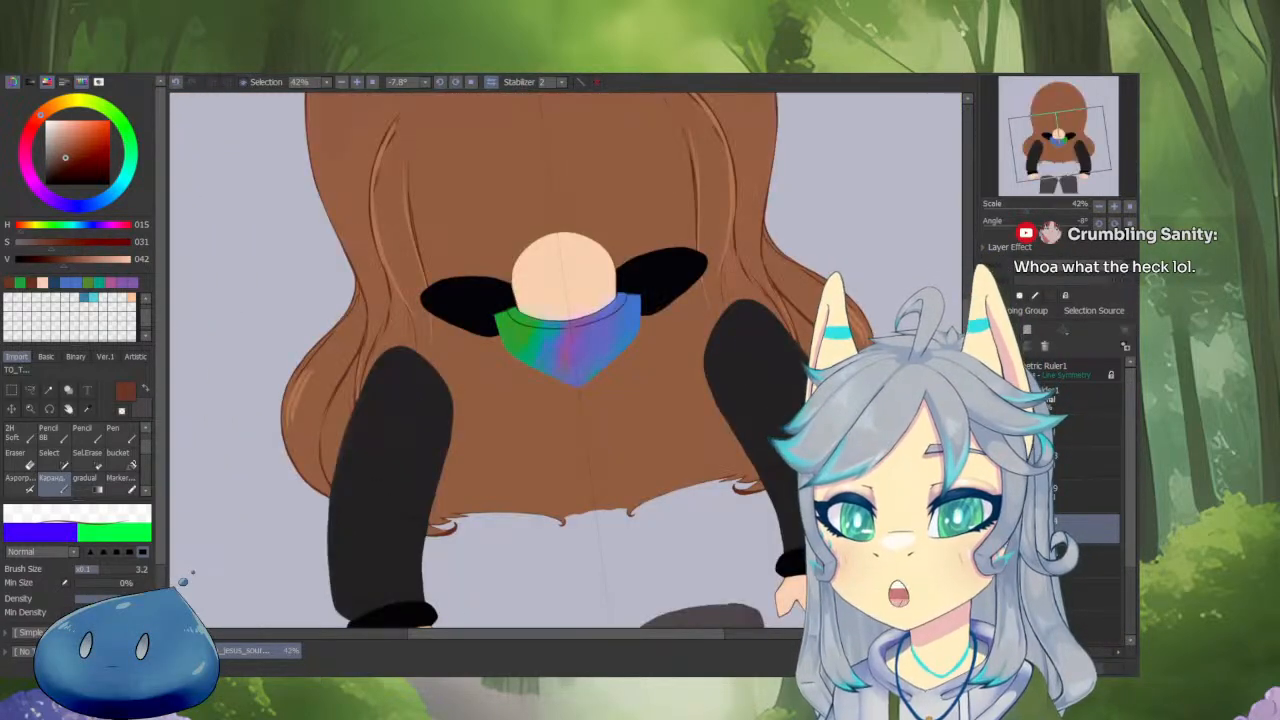
left_click_drag(780, 617, 767, 627)
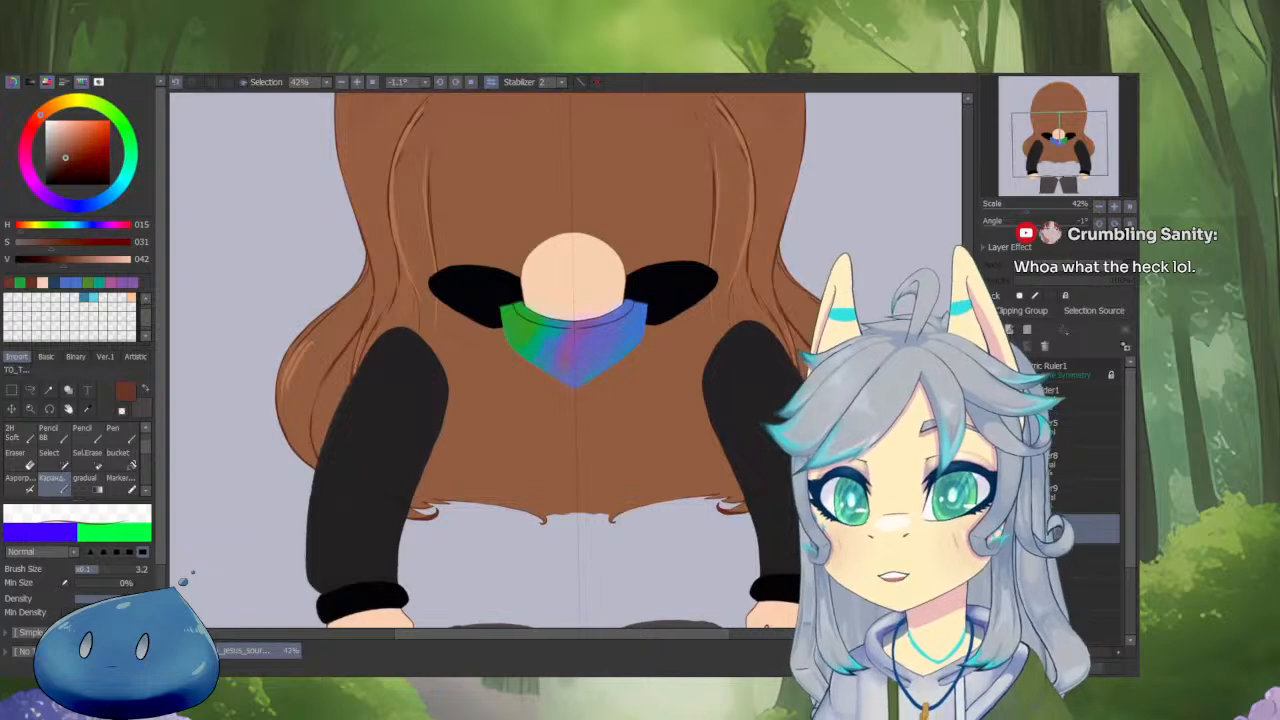
Select Layer9 with the zipper pull, make the jacket visible around it, and sample the pull's grey.
left_click(994, 528, "alt")
left_click(994, 496, "alt")
scroll(561, 393, "up", 6)
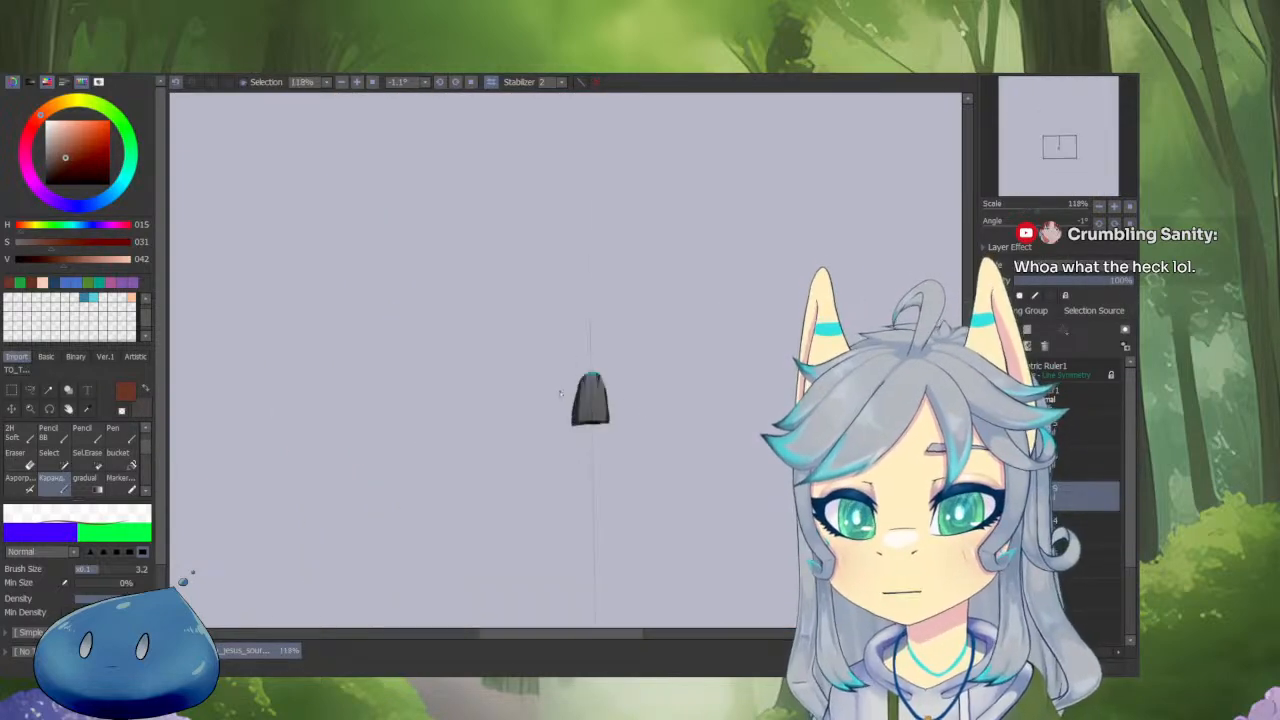
scroll(561, 393, "up", 3)
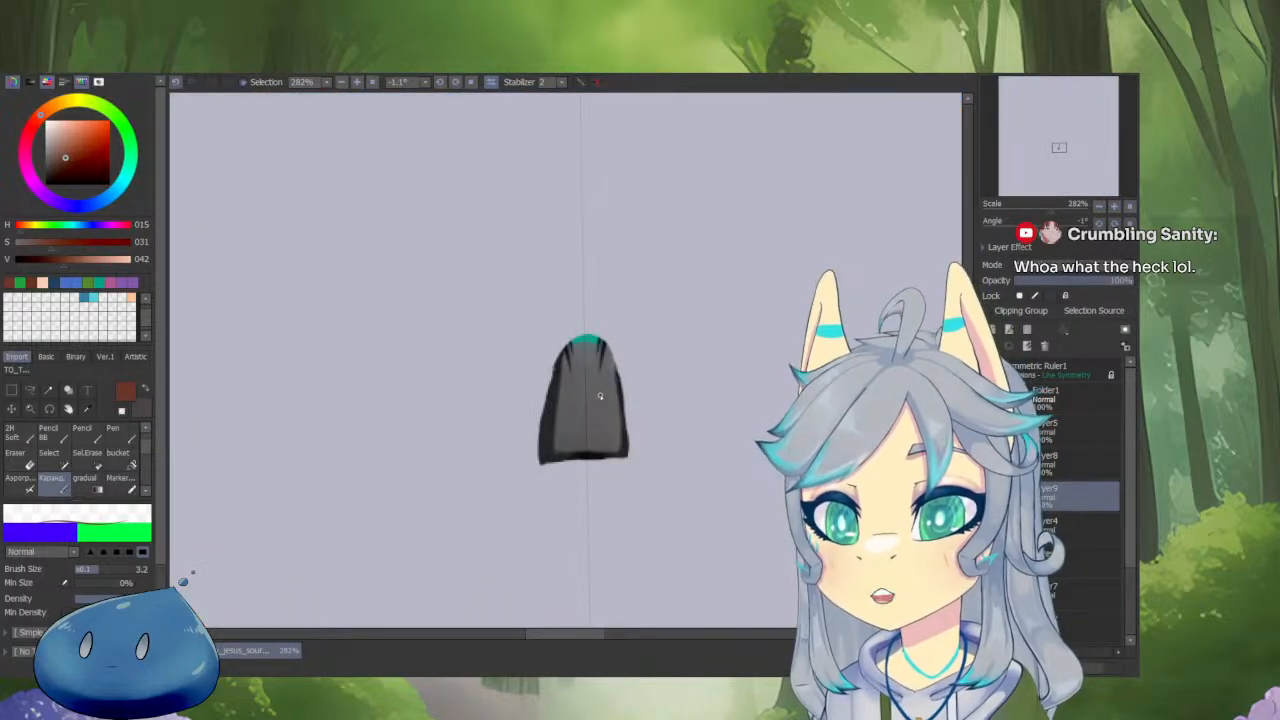
key("ctrl+z")
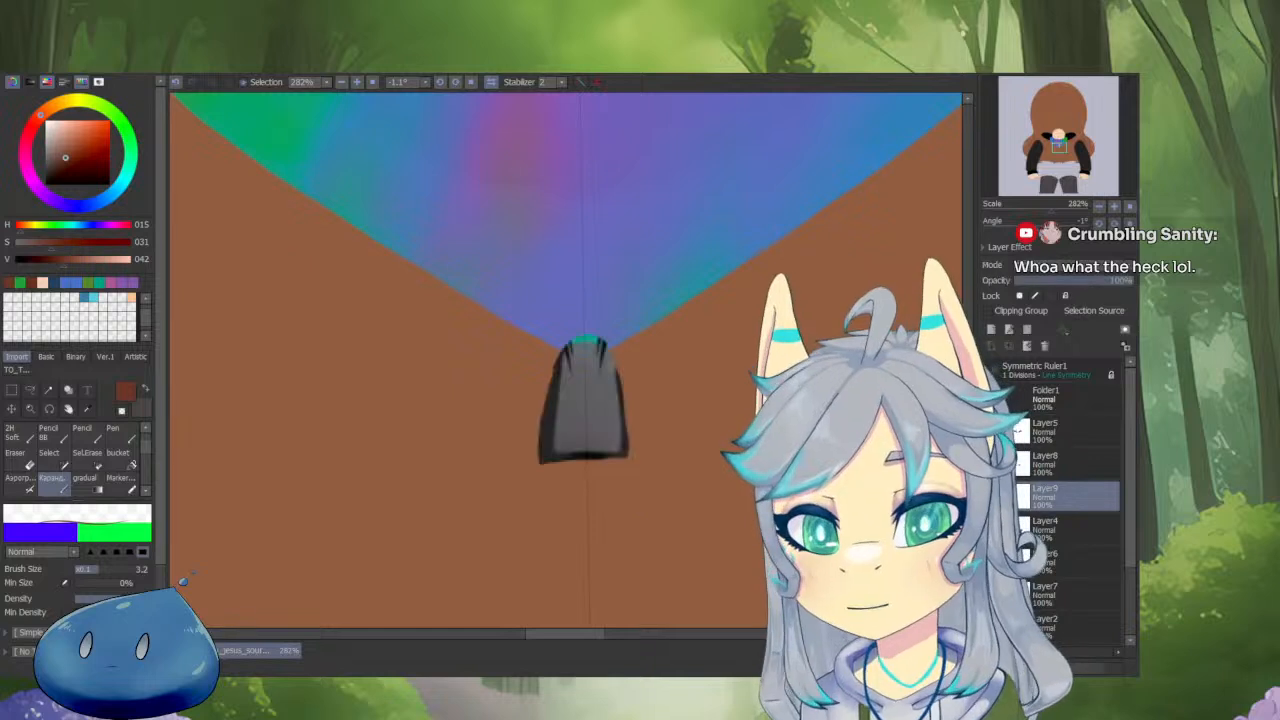
left_click(1070, 528, "ctrl")
scroll(542, 386, "up", 2)
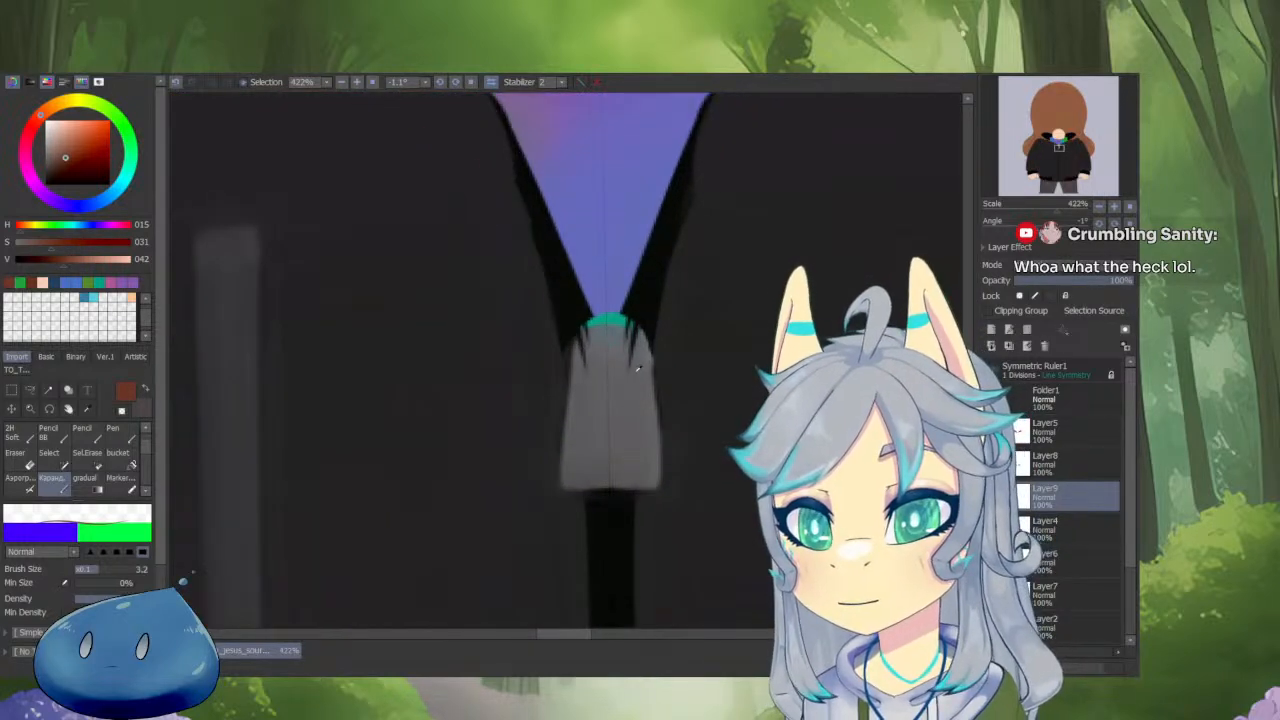
left_click(637, 368, "alt")
Isolate the zipper pull, repaint its streaky upper edges in the sampled grey, and trim its silhouette with transparent colour.
key("s")
mouse_move(630, 364)
left_mouse_down()
mouse_move(598, 355)
mouse_move(587, 316)
mouse_move(557, 374)
left_mouse_up()
key("minus")
left_click_drag(583, 318, 546, 455)
mouse_move(566, 352)
left_mouse_down()
mouse_move(541, 491)
mouse_move(625, 506)
mouse_move(557, 485)
mouse_move(577, 393)
left_mouse_up()
Sample the near-black edge colour and outline the zipper pull's sides and rounded top at brush size 3.1, redoing the rough strokes.
left_click(562, 480, "alt")
left_click_drag(557, 472, 586, 340)
key("ctrl+z")
key("ctrl+z")
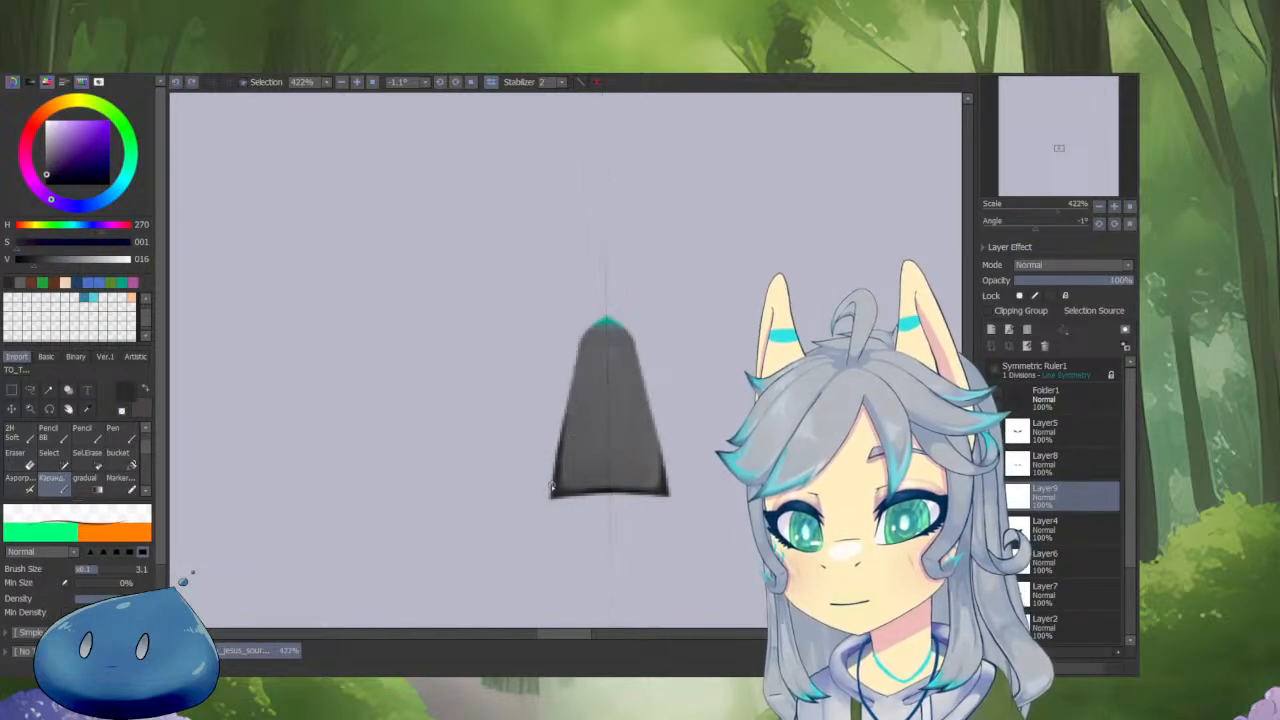
left_click_drag(555, 487, 572, 368)
mouse_move(590, 326)
left_mouse_down()
mouse_move(538, 502)
mouse_move(545, 494)
left_mouse_up()
key("minus")
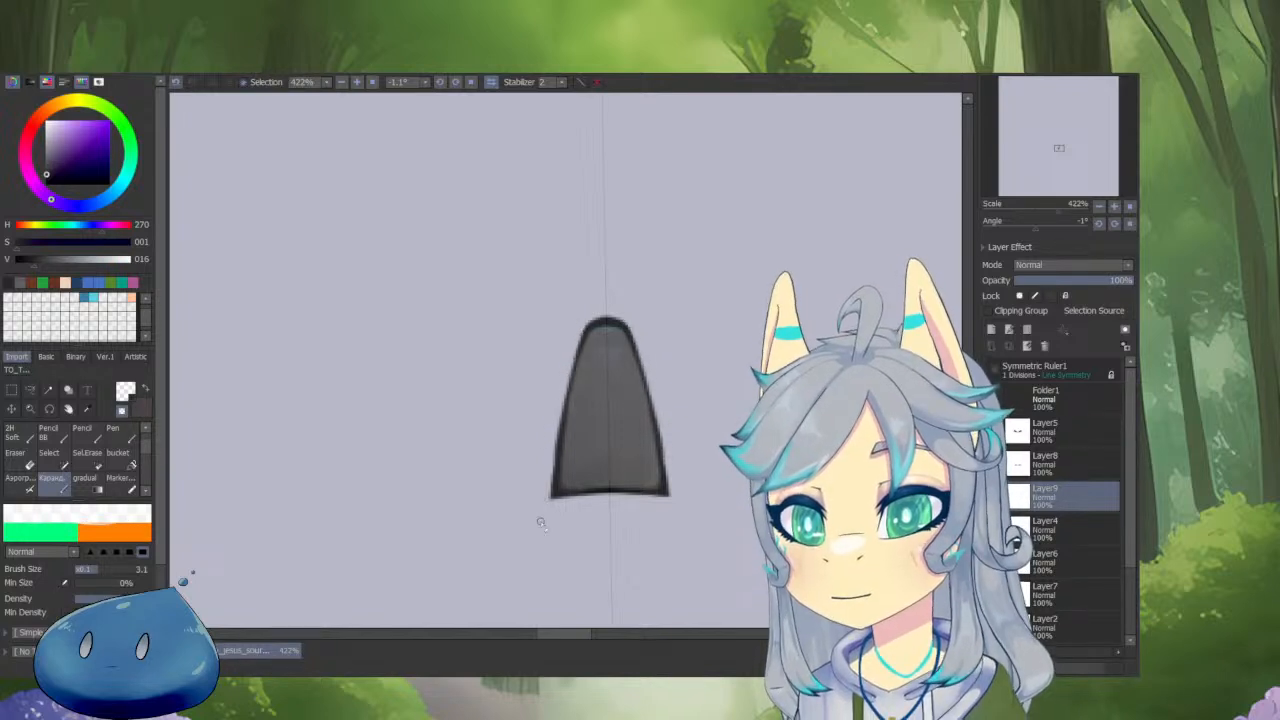
Cover the teal remnant inside the zipper pull's top with sampled grey and show the pull with the whole character again.
left_click(626, 355, "alt")
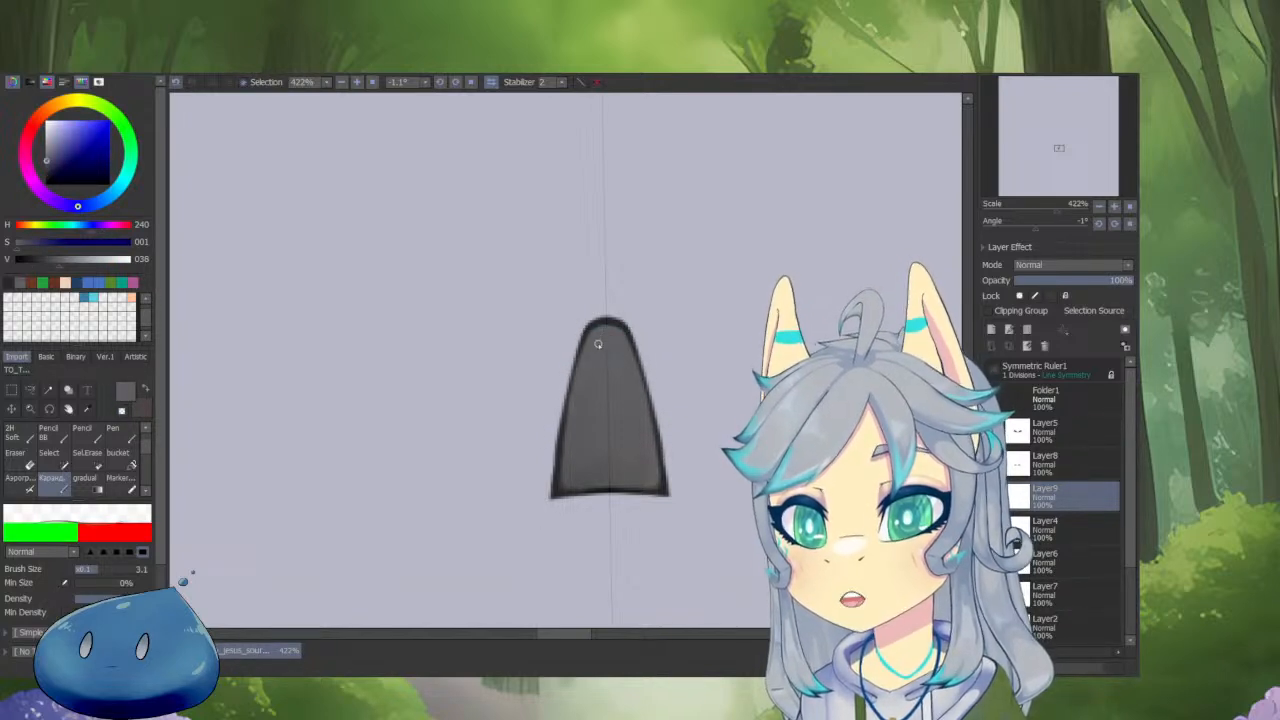
key("ctrl+0")
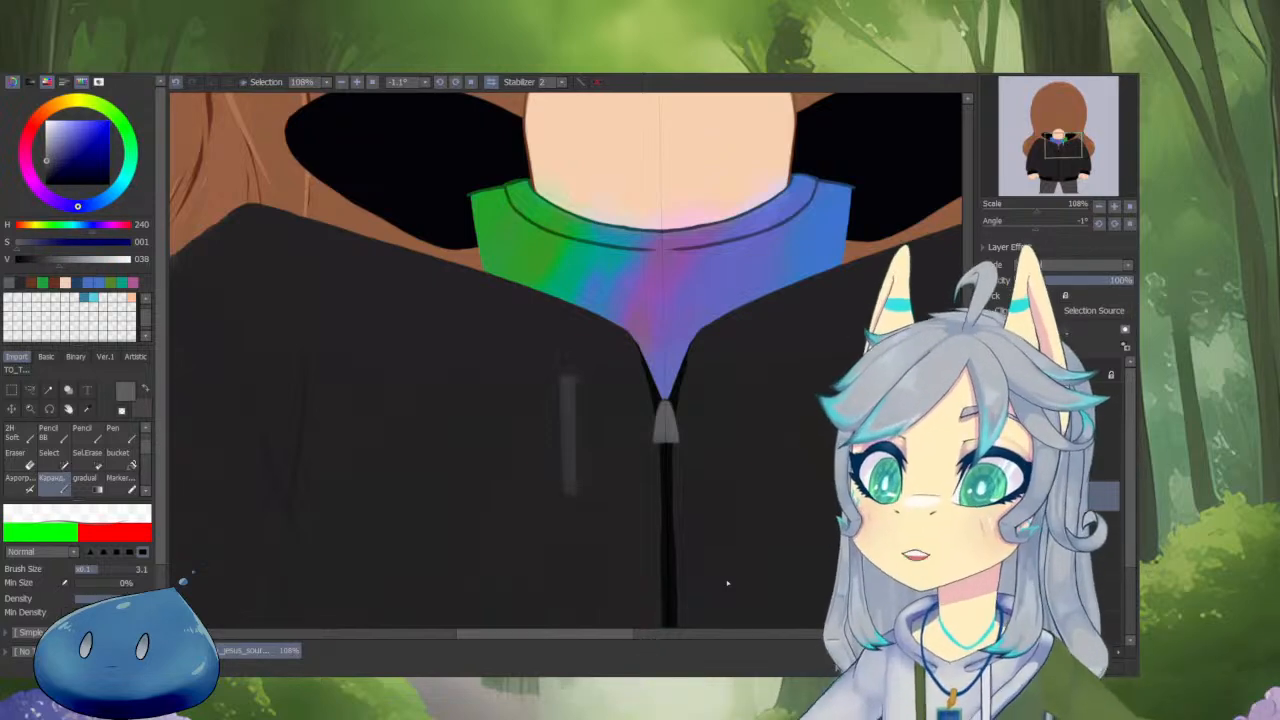
scroll(712, 365, "up", 3)
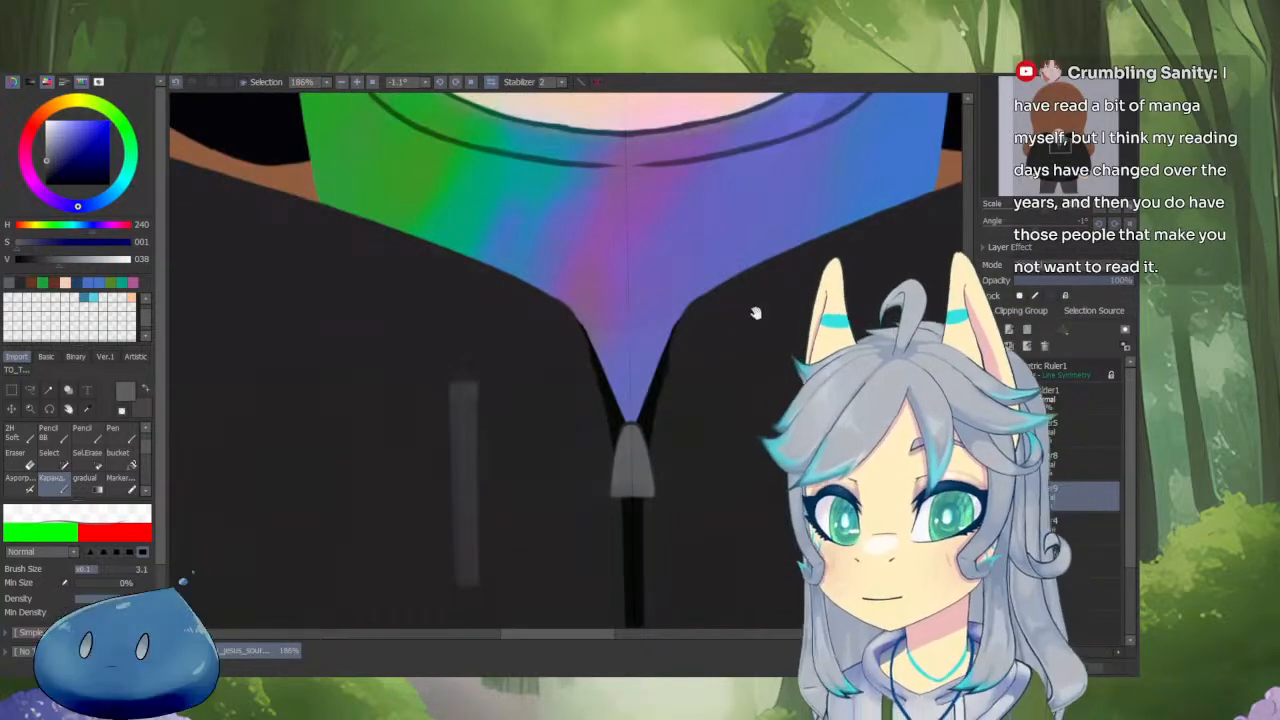
scroll(755, 313, "down", 5)
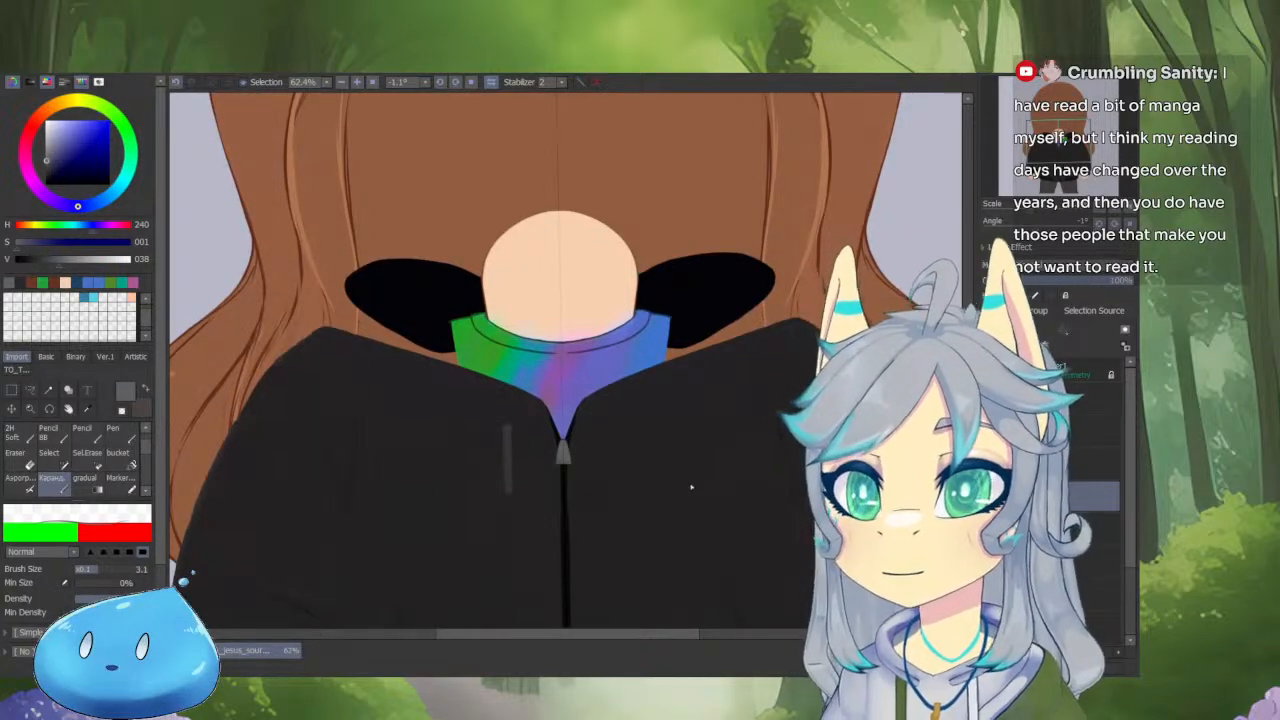
scroll(691, 324, "up", 4)
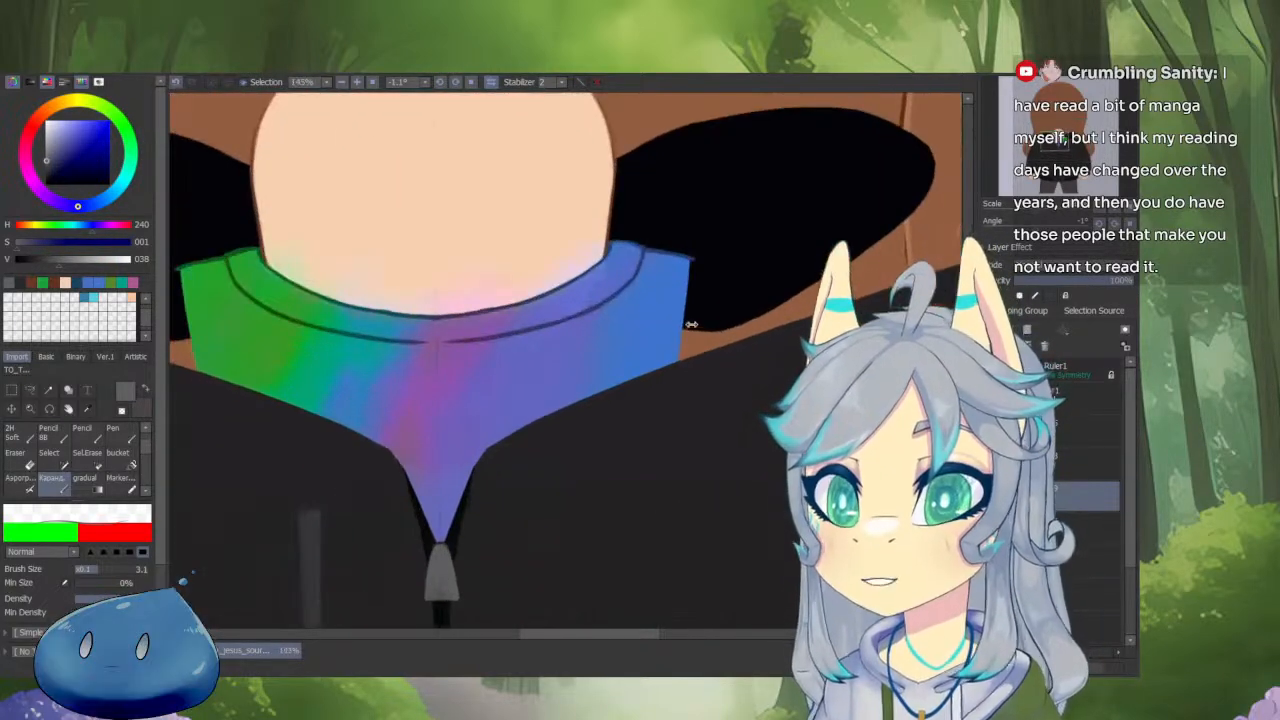
scroll(691, 324, "down", 6)
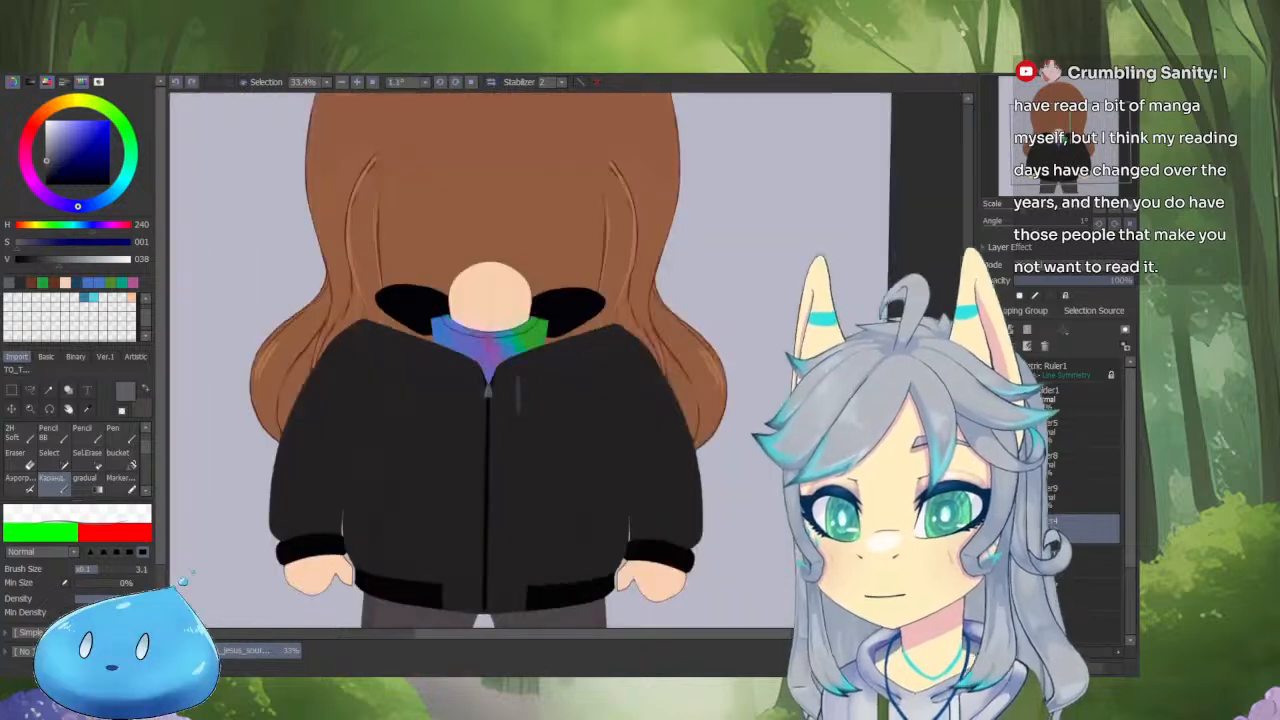
Undo the shift of the back hair, and isolate the jacket body and the small dark collar piece in turn for inspection.
scroll(664, 418, "up", 4)
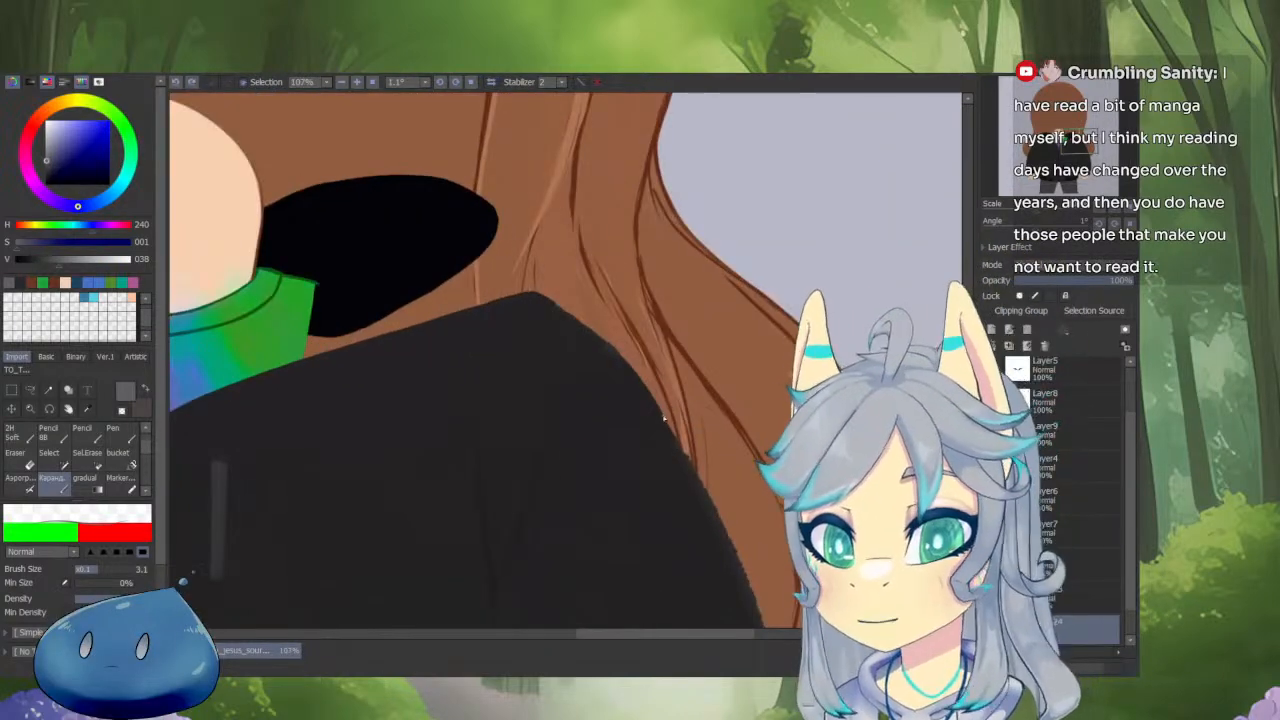
scroll(664, 418, "down", 7)
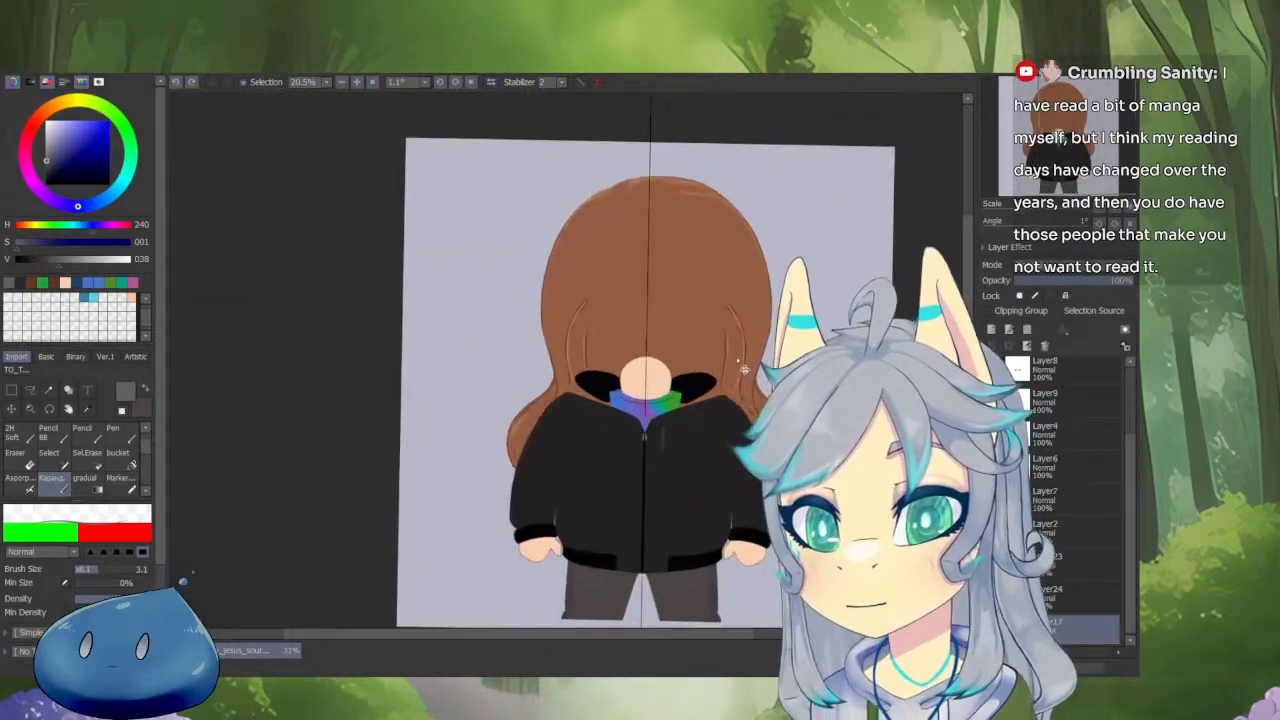
key("ctrl+z")
left_click(991, 532)
left_click(991, 532)
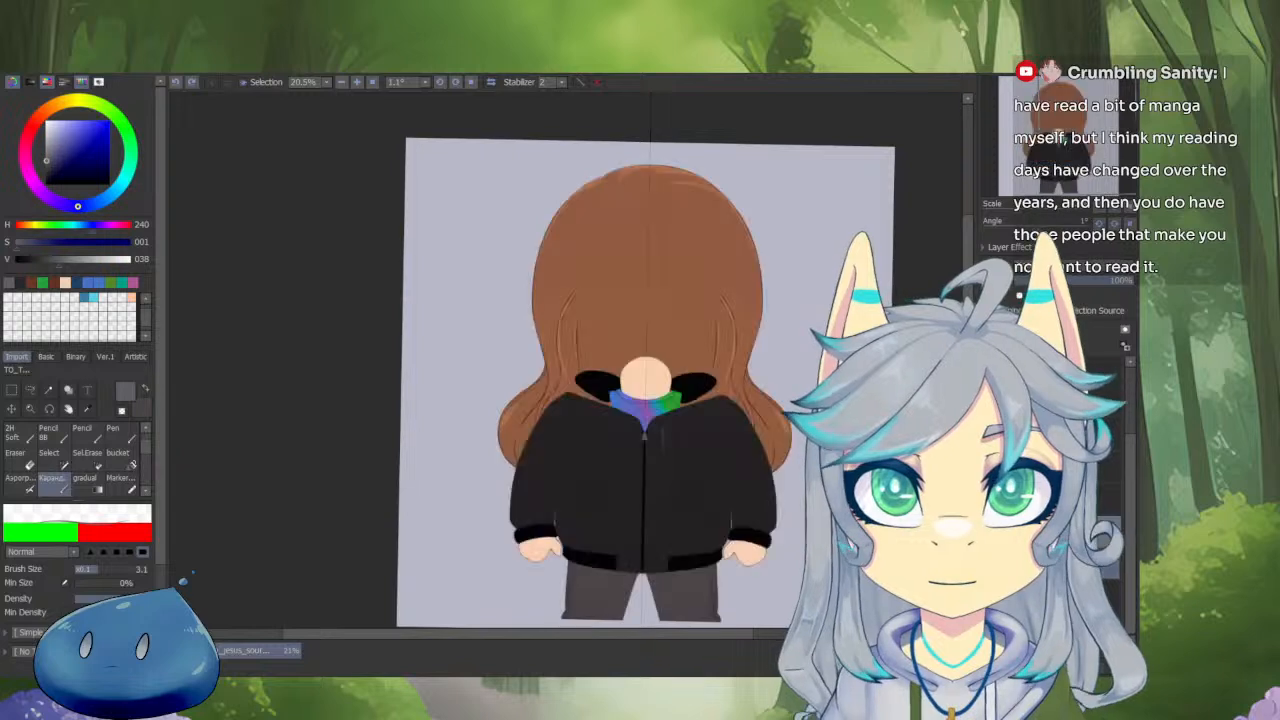
left_click_drag(991, 400, 991, 498)
left_click(991, 432, "alt")
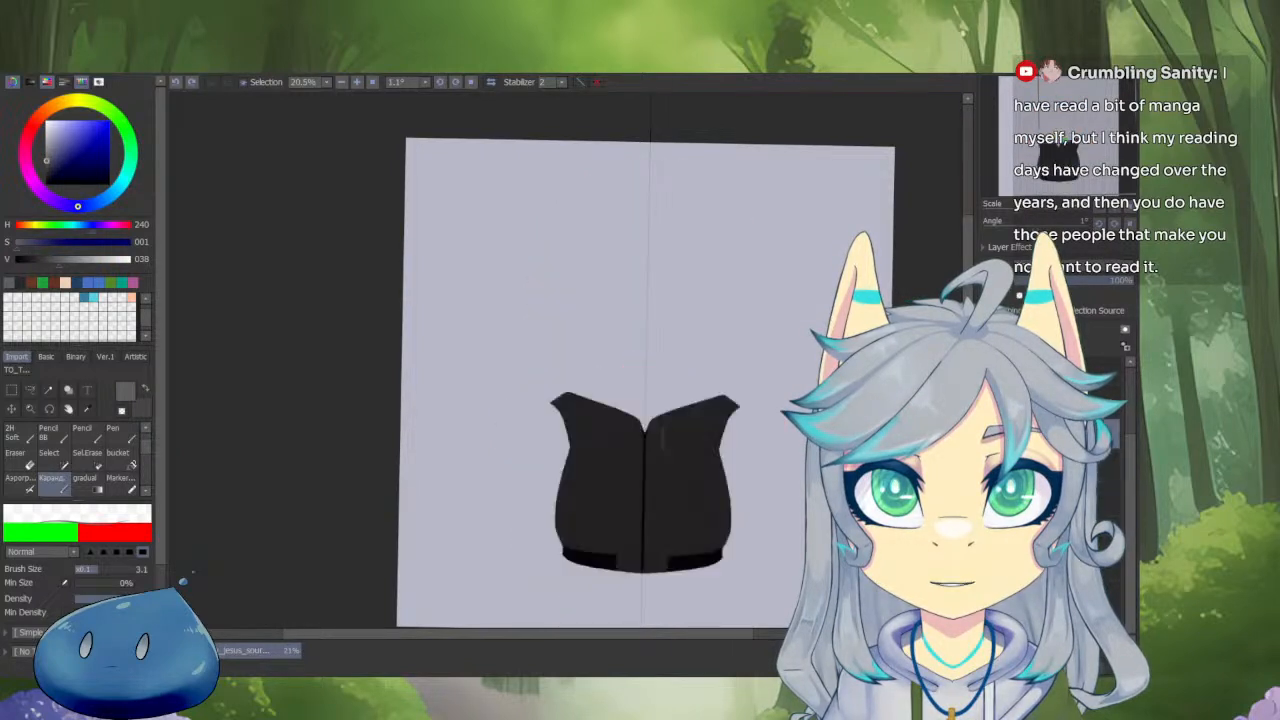
left_click(991, 400, "alt")
left_click(1106, 385)
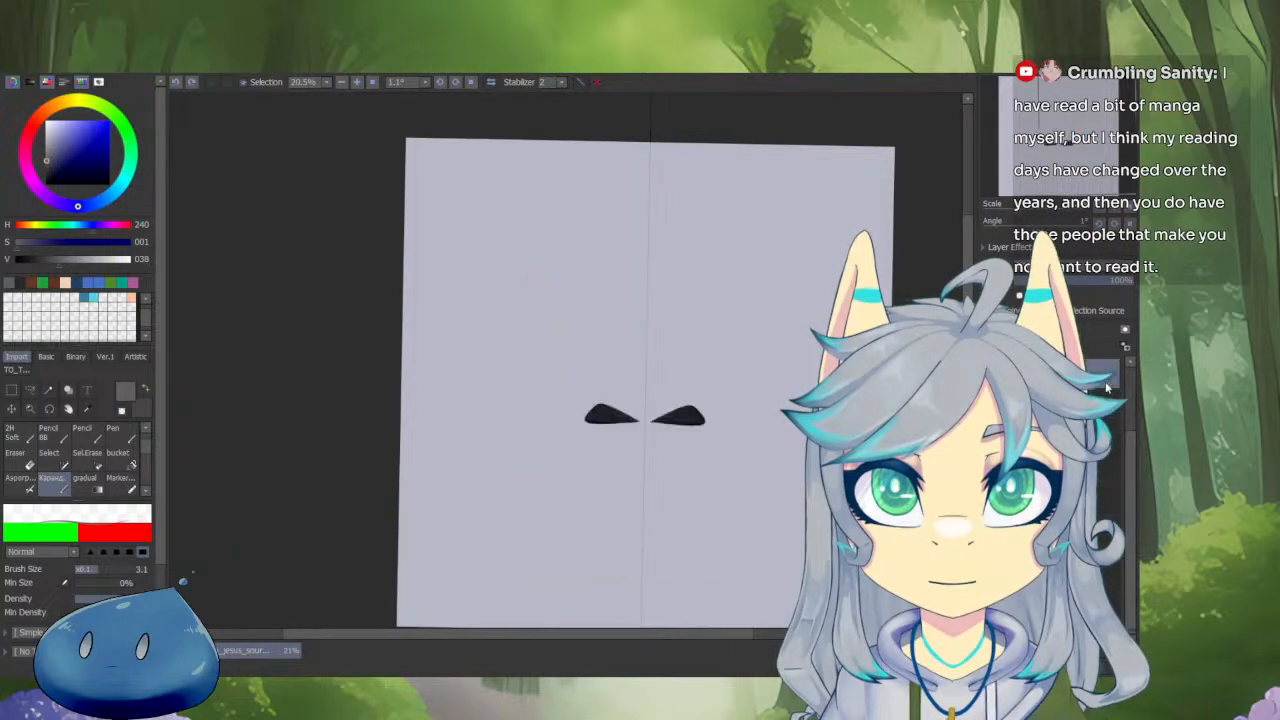
left_click(1112, 435)
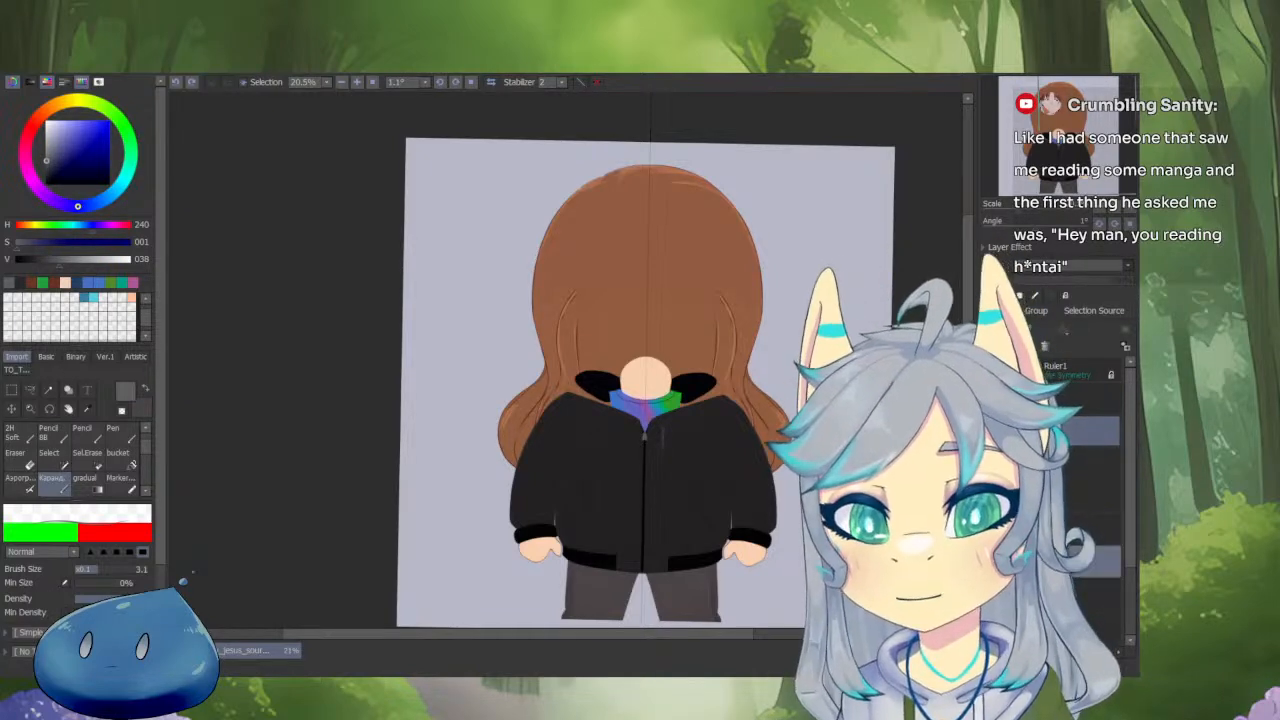
Isolate the black collar shapes beside the neck and compare them with the whole character.
left_click(993, 431, "alt")
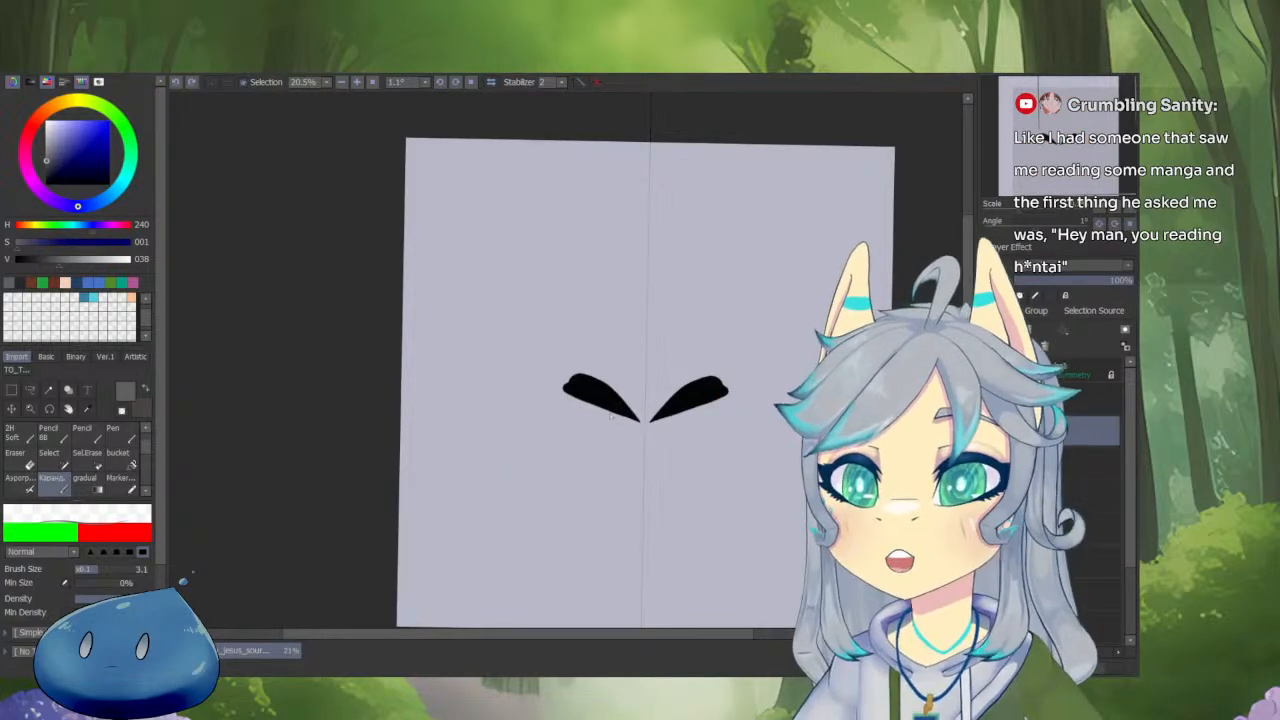
left_click(993, 431, "alt")
scroll(551, 403, "up", 3)
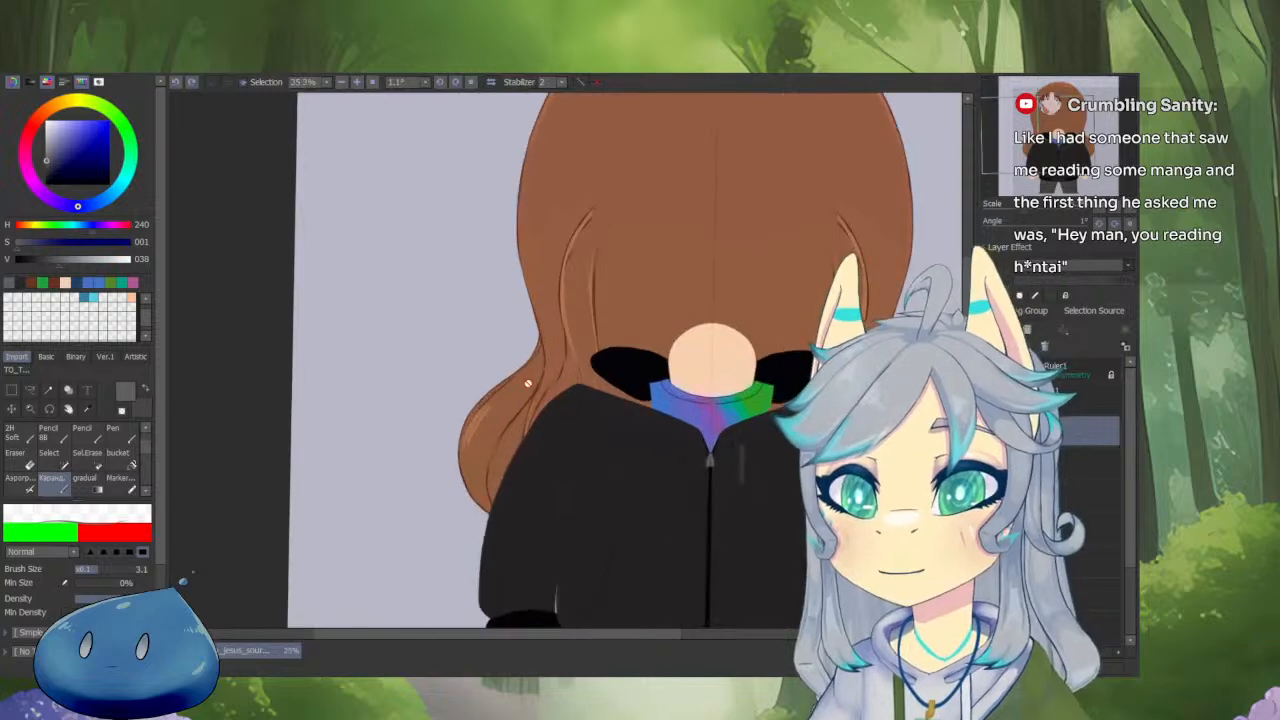
scroll(527, 383, "down", 3)
left_click(1077, 431, "alt")
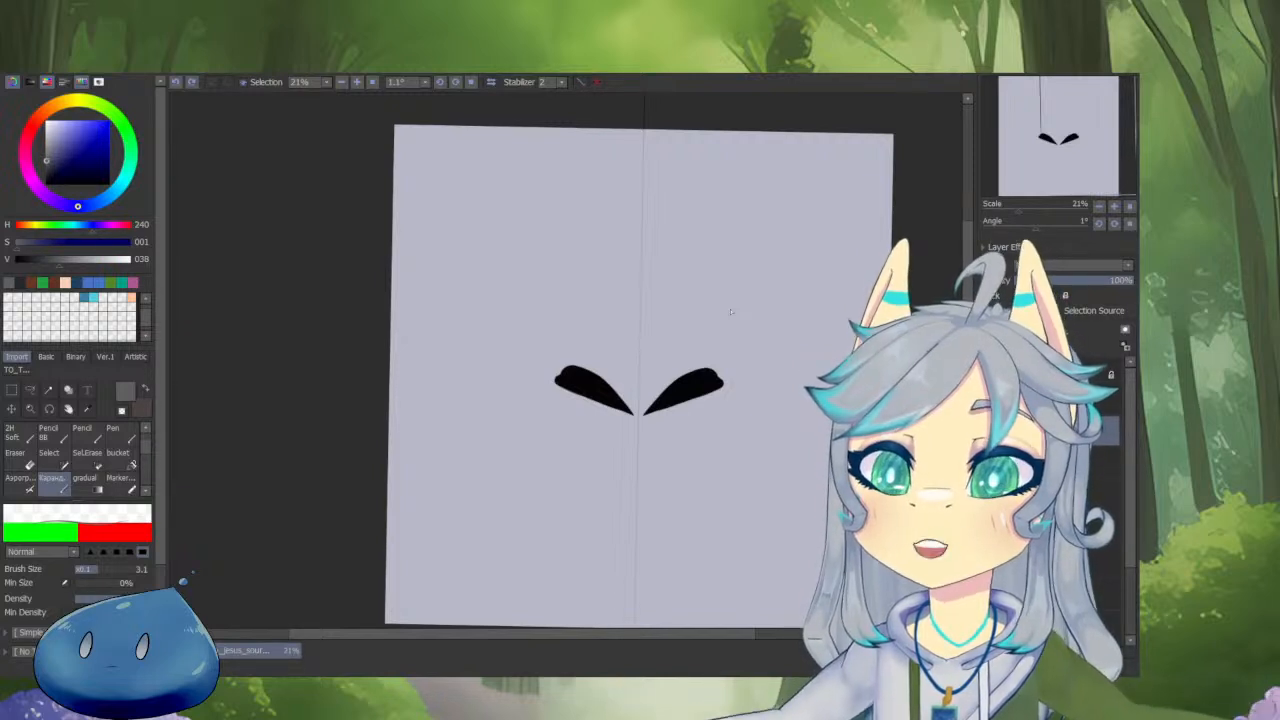
Show the face and wavy front hair, and group their layers into a folder alongside a backup folder named face_saved2.
scroll(700, 358, "up", 2)
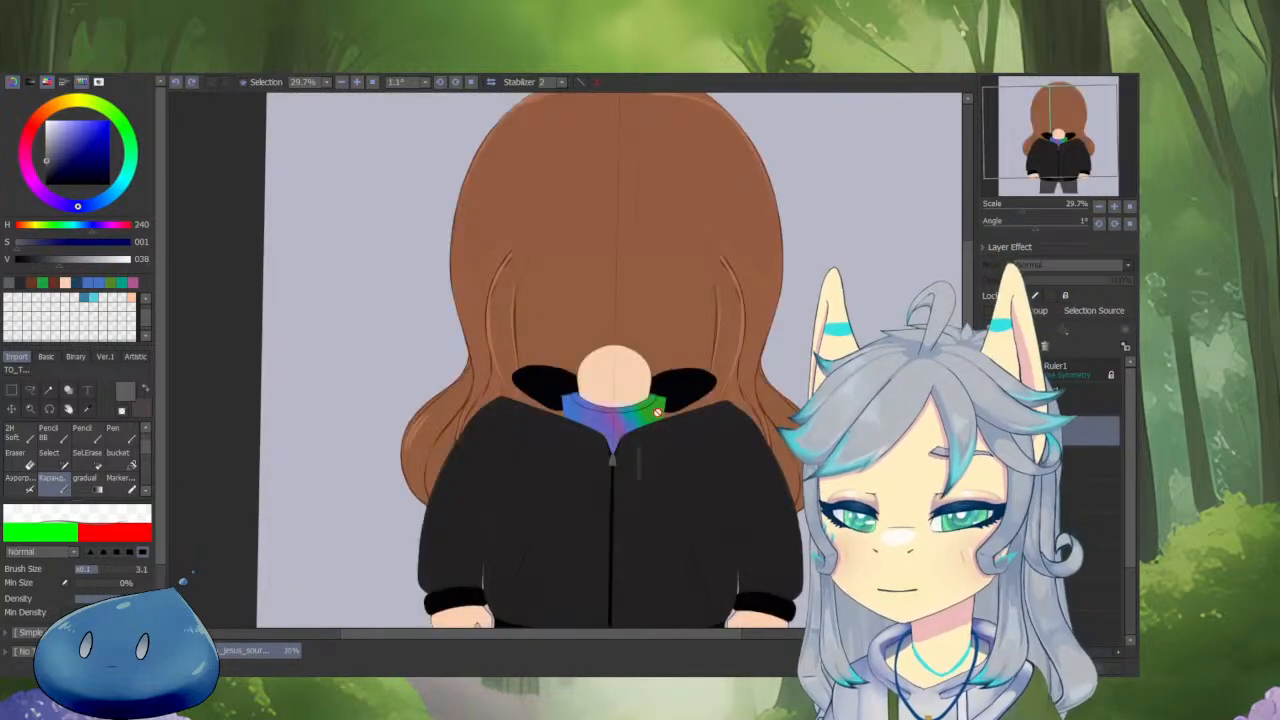
scroll(570, 360, "up", 2)
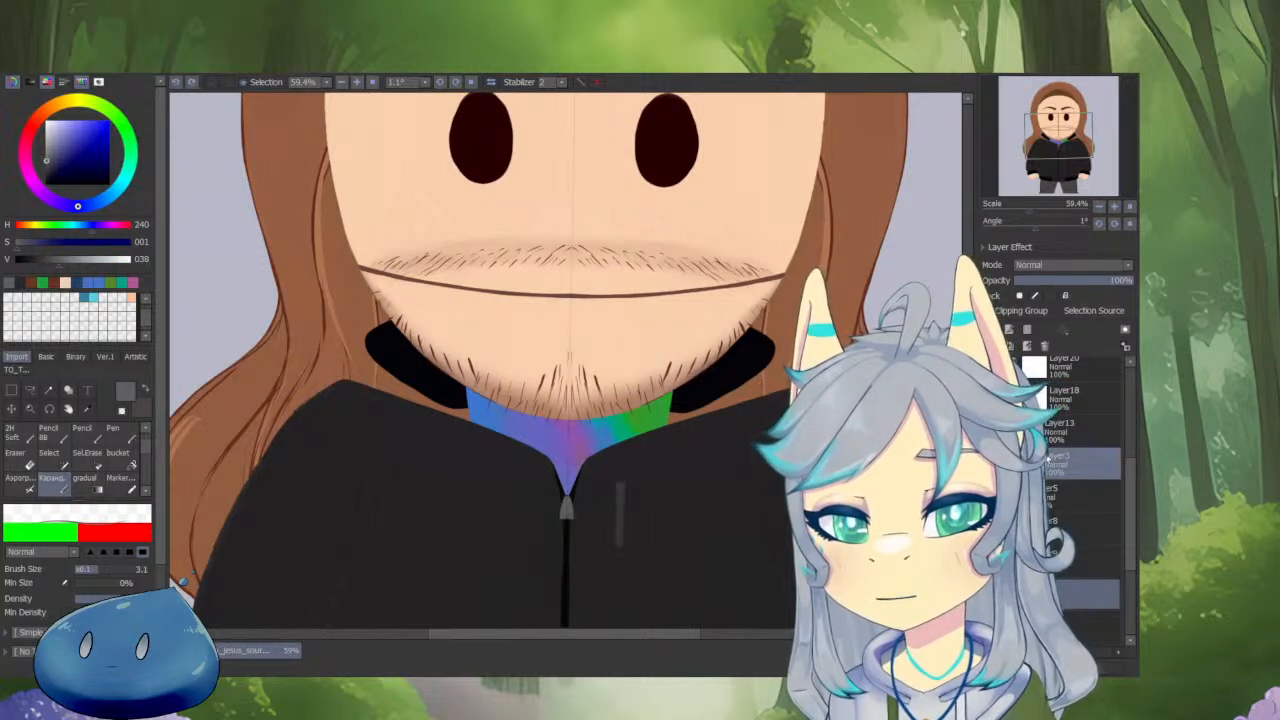
scroll(1047, 458, "up", 5)
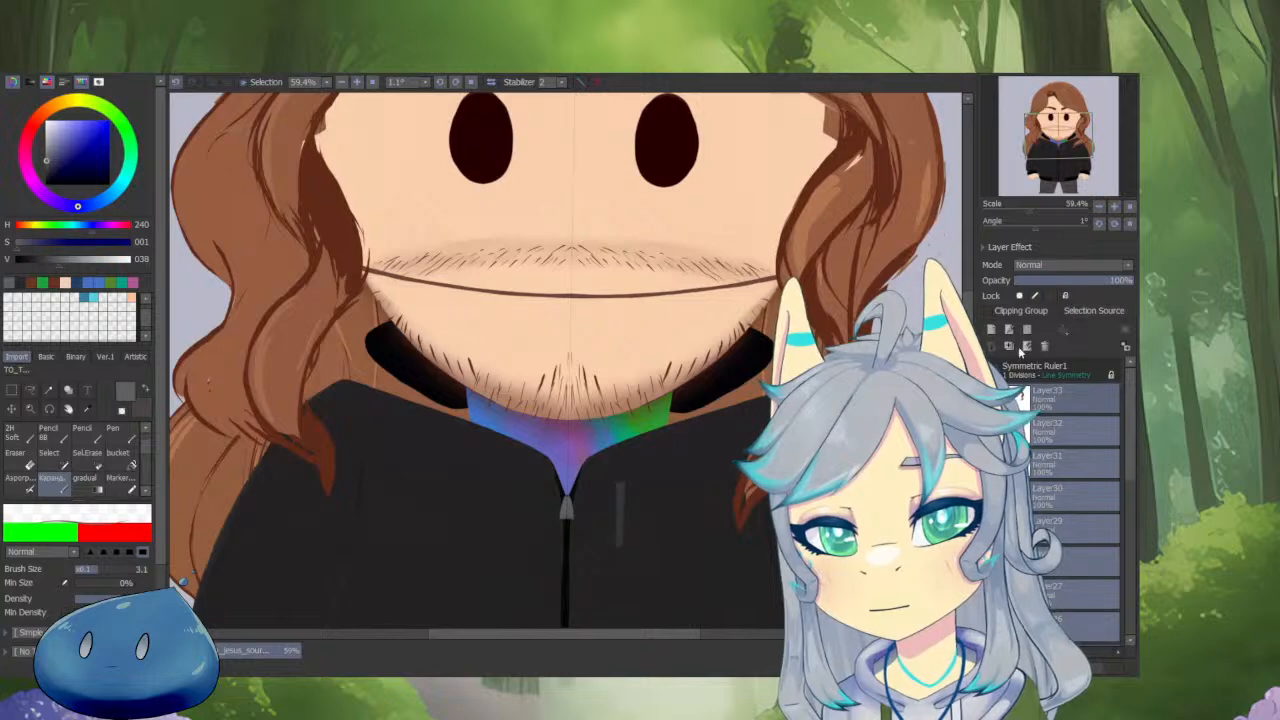
left_click(1028, 332)
left_click(1018, 401)
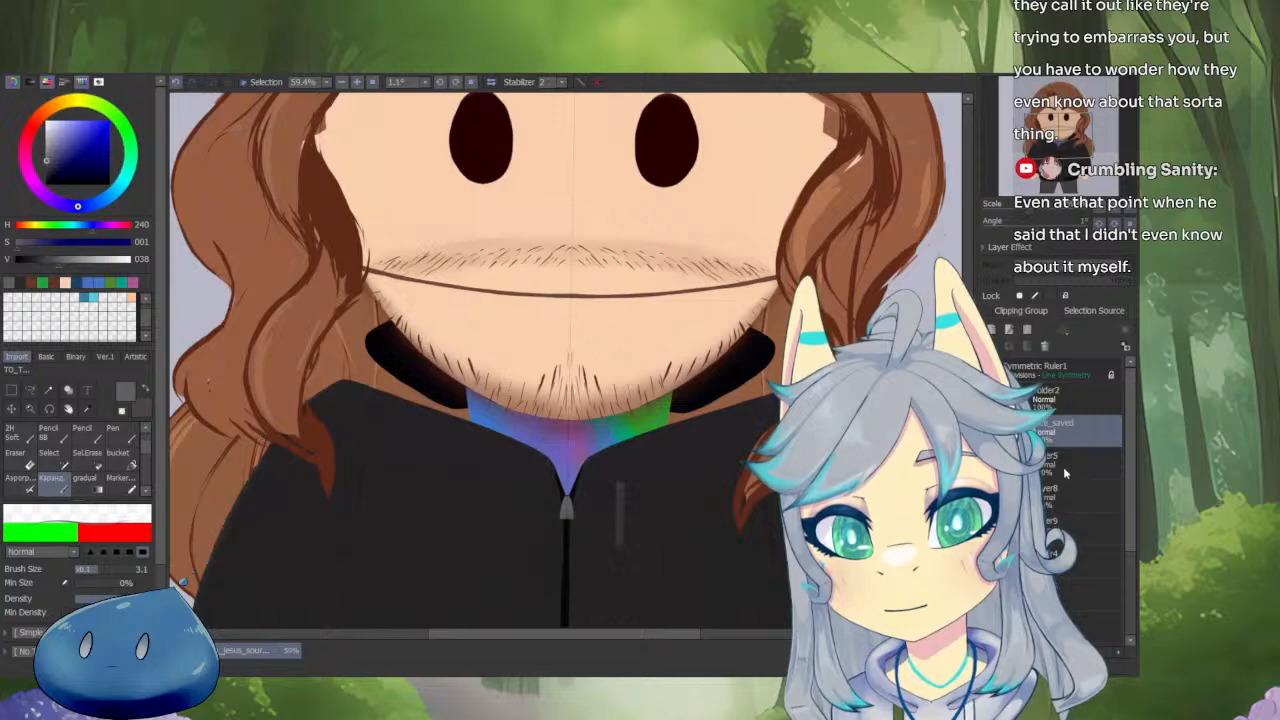
Move the face_saved2 backup folder to the bottom of the layer stack.
scroll(1060, 437, "down", 2)
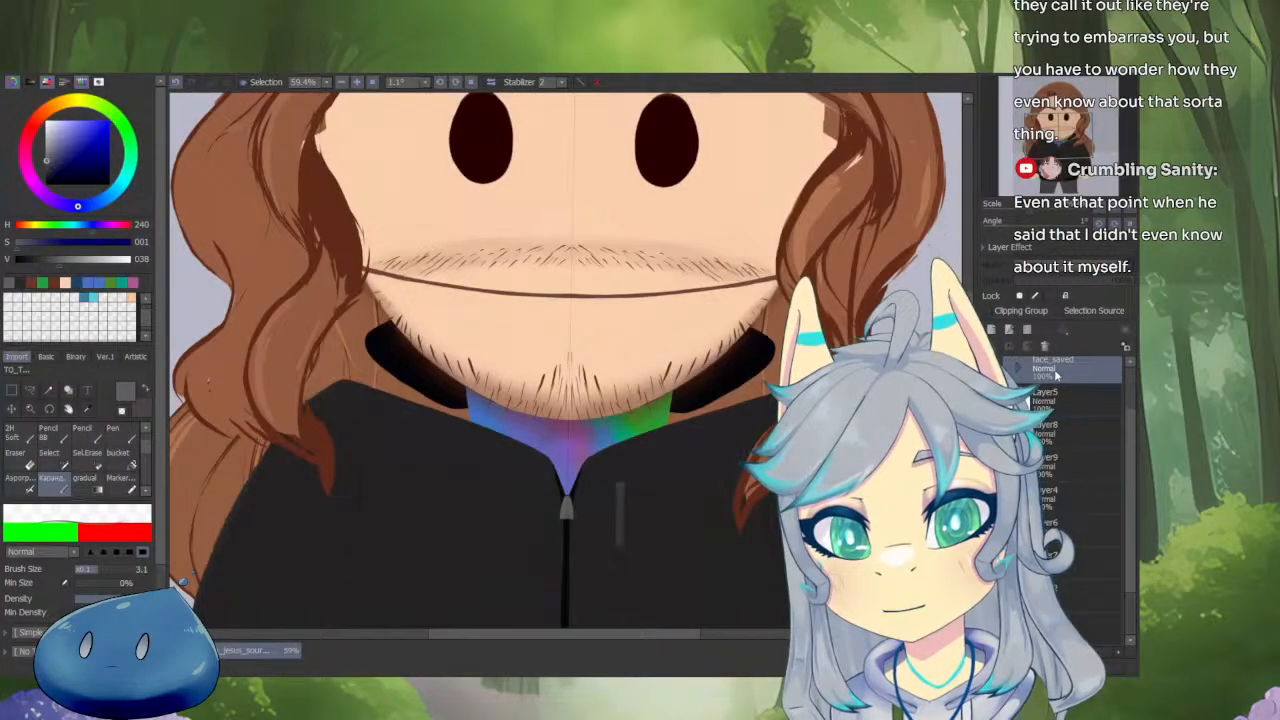
scroll(1060, 440, "down", 2)
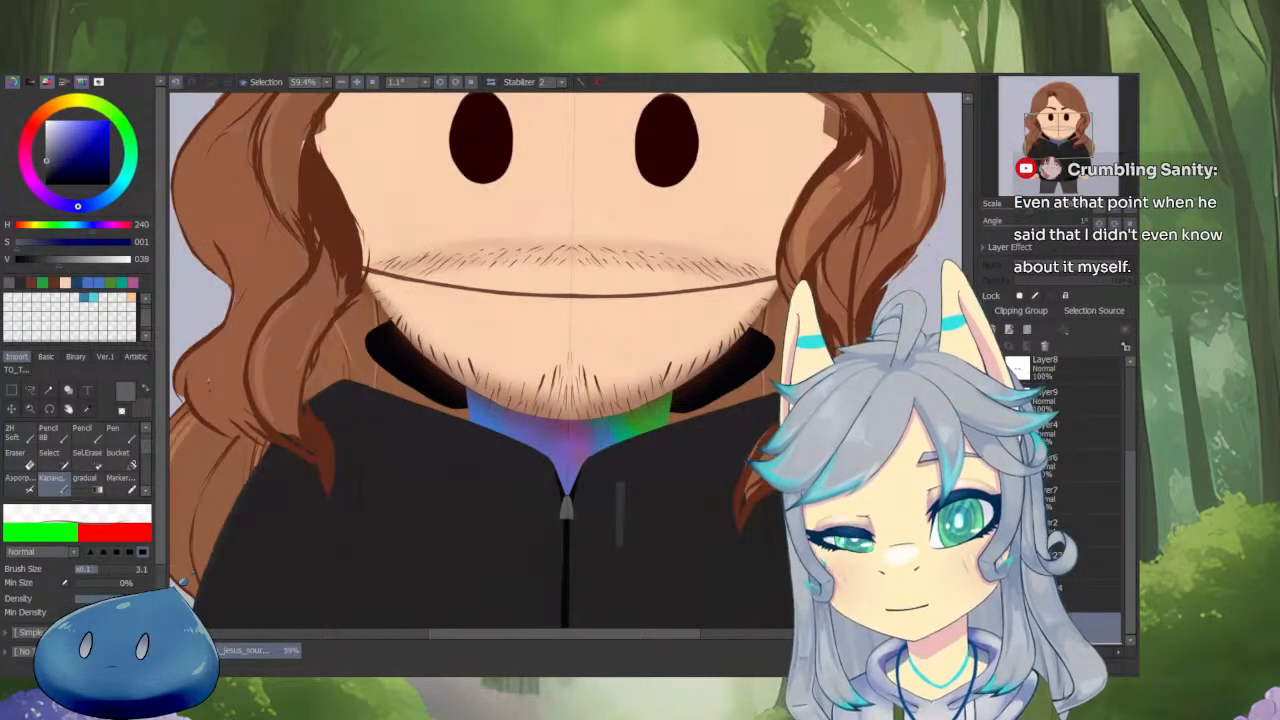
scroll(1067, 578, "up", 4)
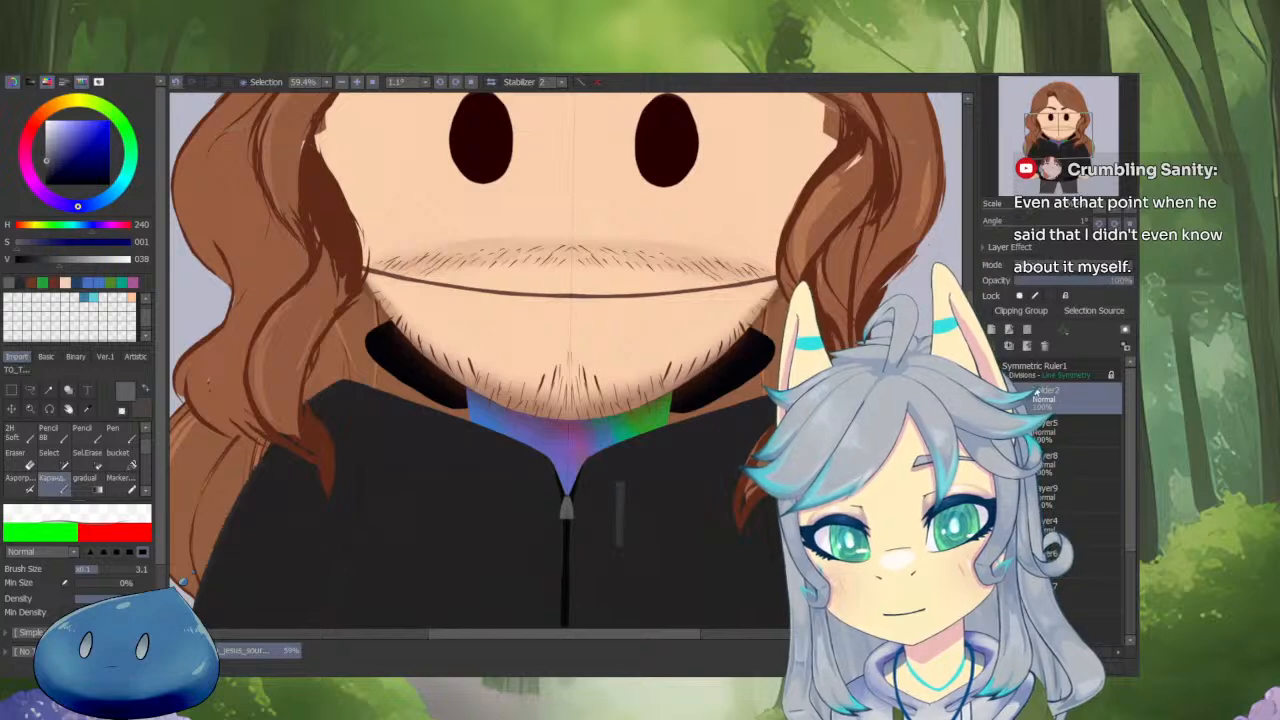
scroll(677, 379, "down", 4)
Locate the jacket's collar layers below the face folder and make the full dark hood collar around the chin visible.
left_click_drag(679, 379, 693, 440)
scroll(693, 441, "up", 3)
left_click(693, 441, "ctrl+shift")
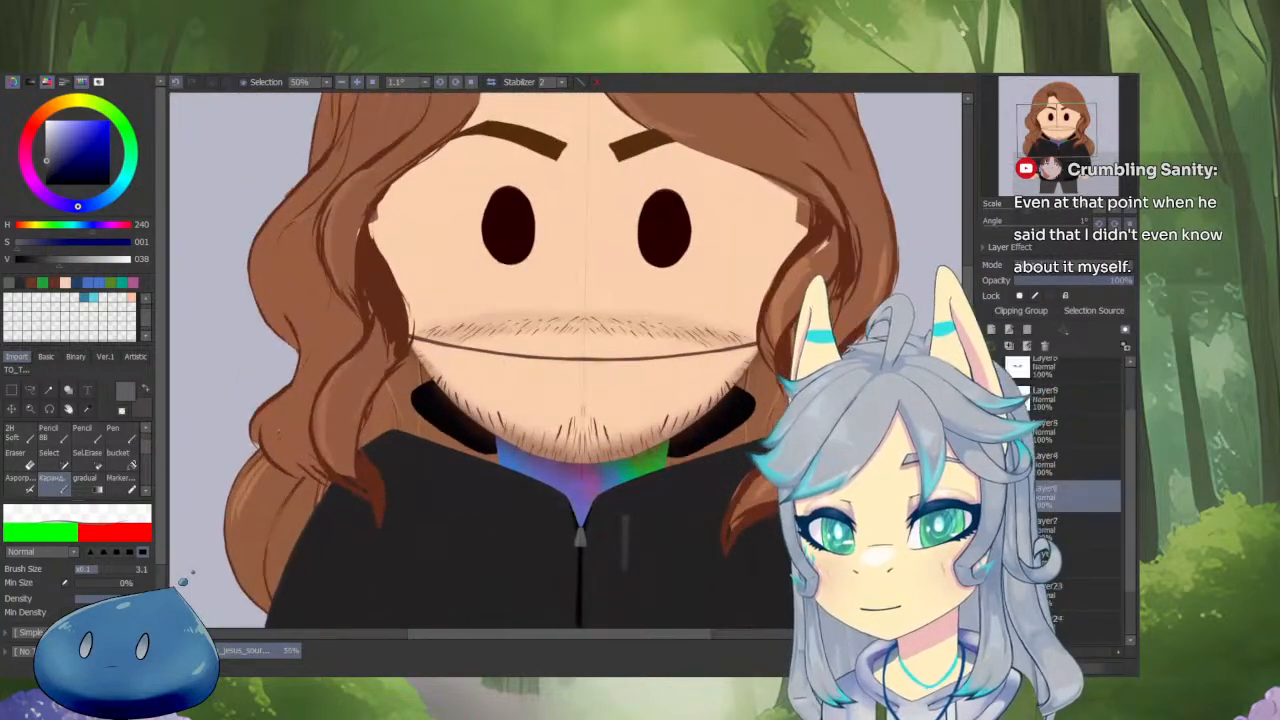
scroll(1060, 480, "up", 3)
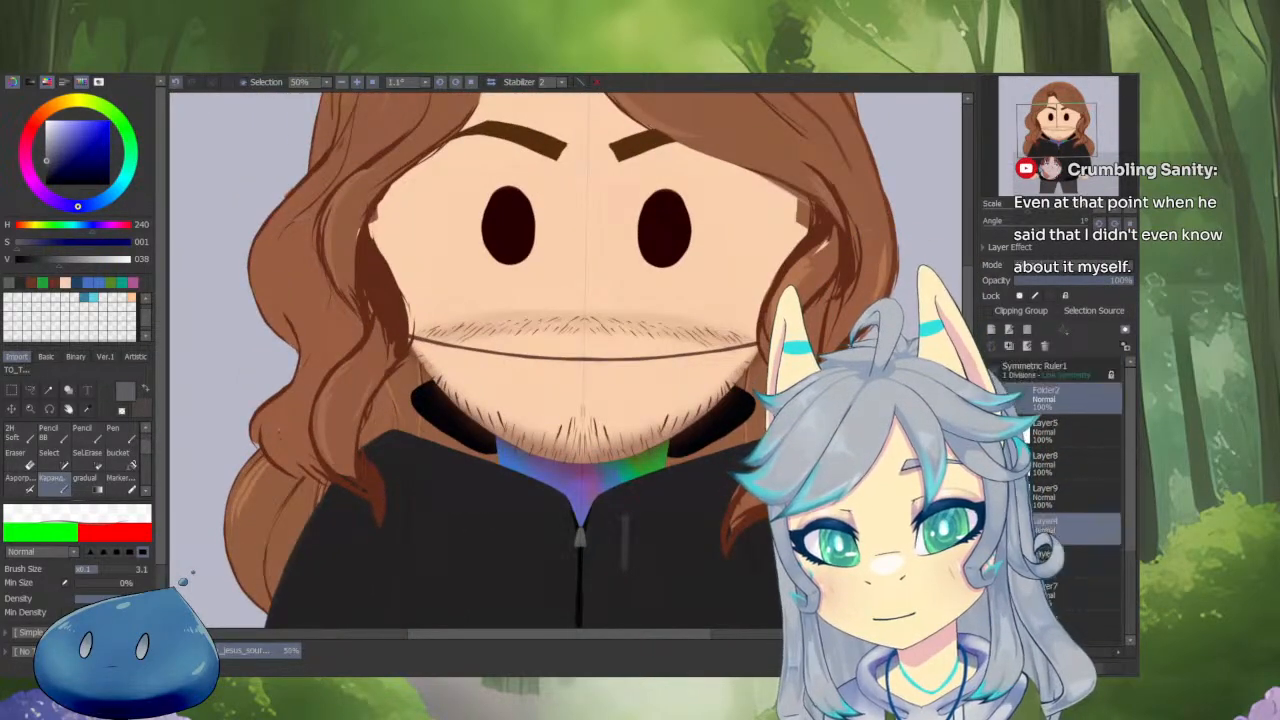
scroll(676, 469, "down", 4)
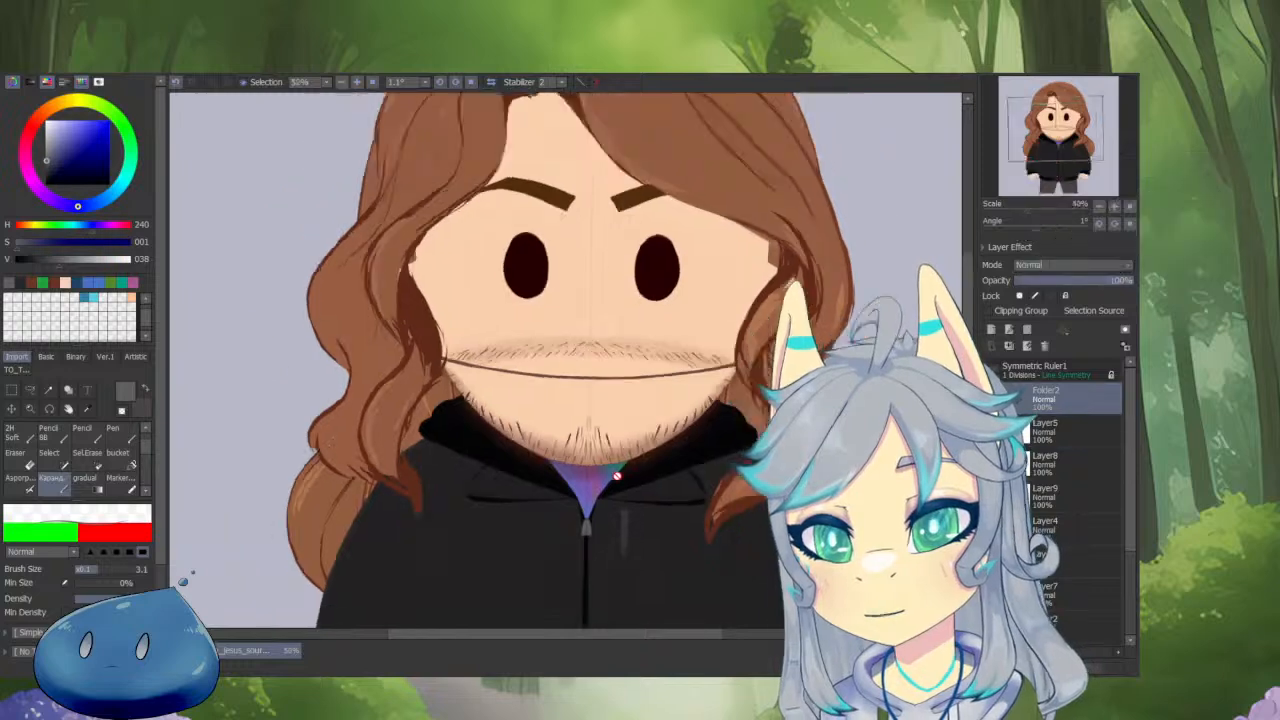
Isolate the chin shading on Layer27 to check it, and delete Layer25 from the face folder.
scroll(700, 390, "up", 4)
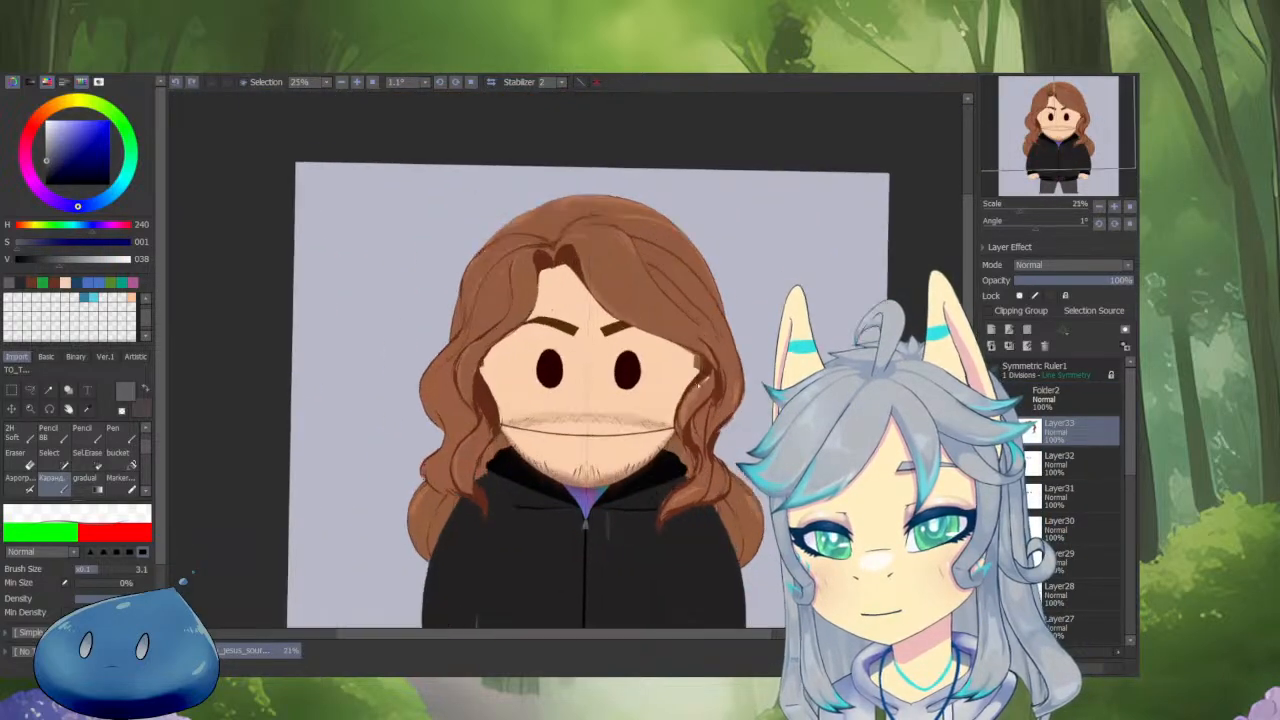
scroll(1059, 585, "down", 3)
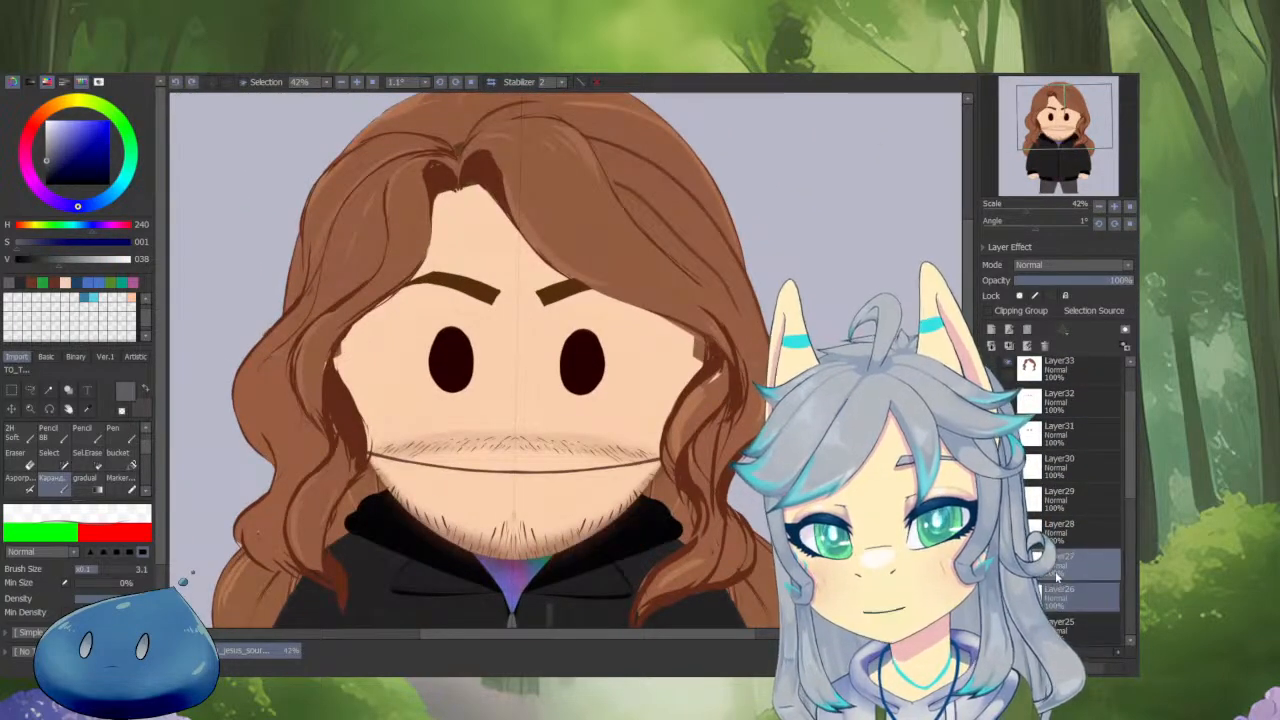
left_click(1056, 577, "alt")
left_click(1041, 510, "alt")
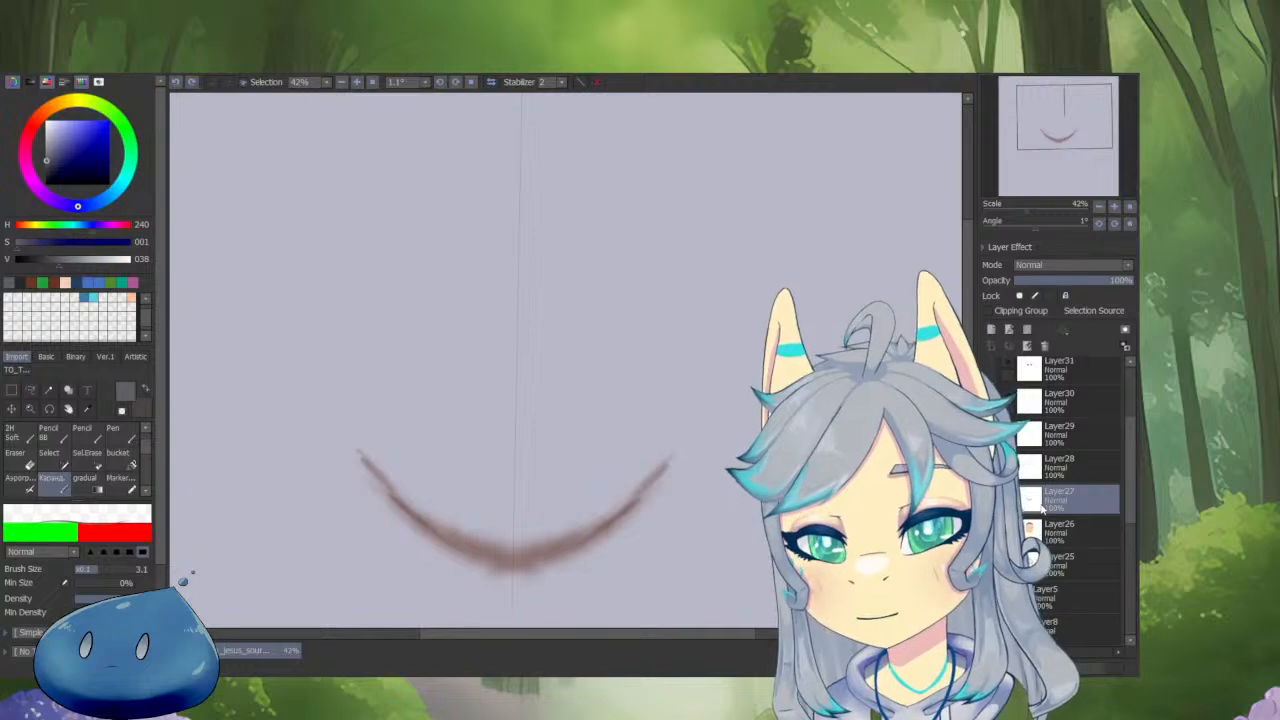
left_click(1041, 509, "alt")
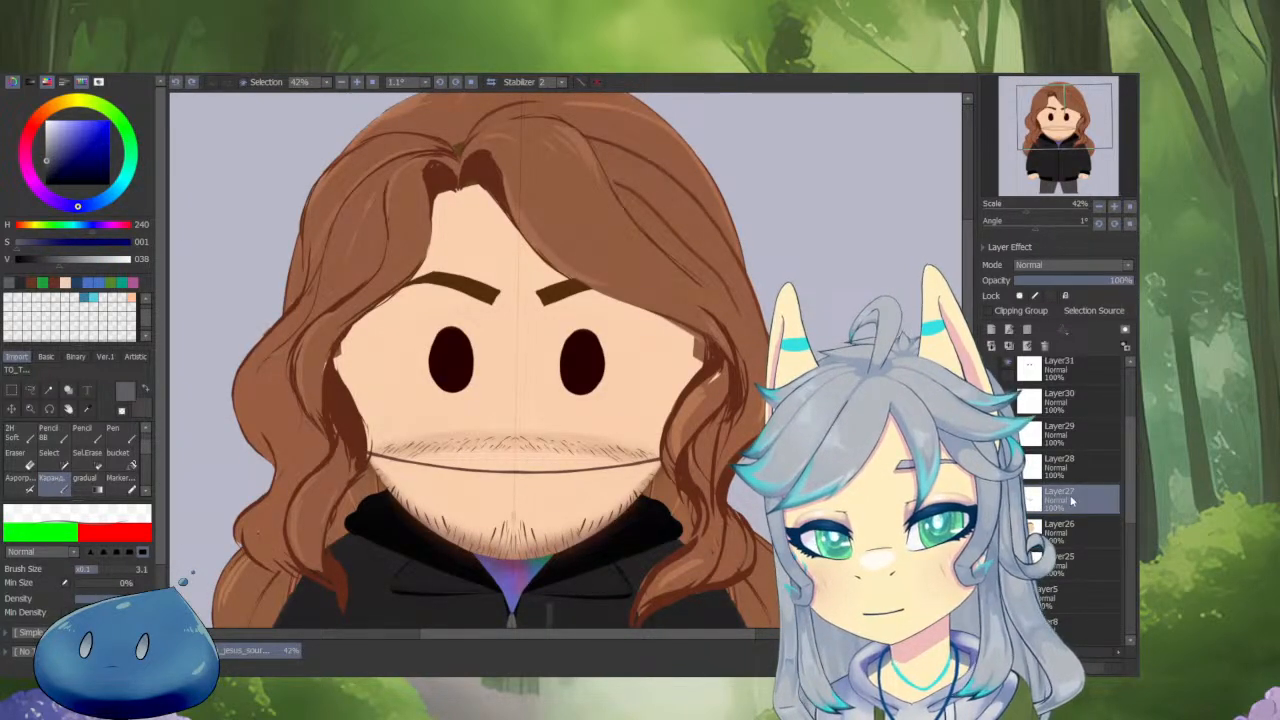
left_click_drag(1072, 560, 1072, 441)
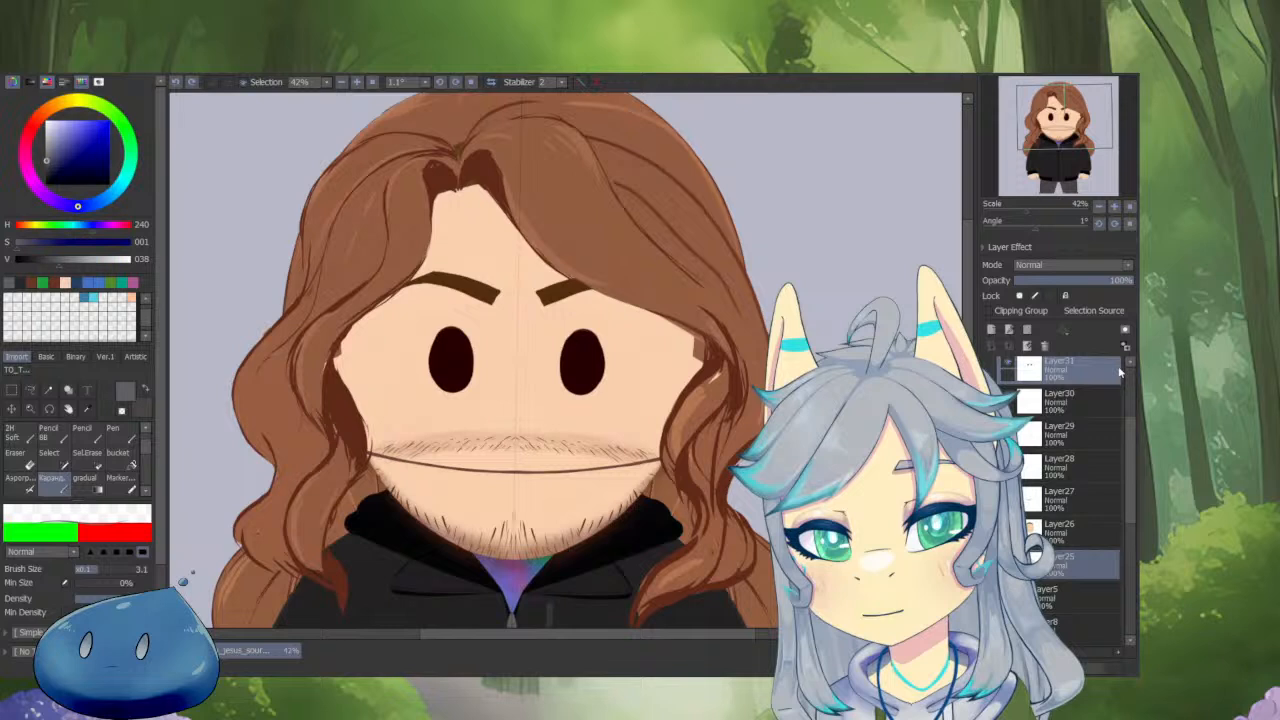
left_click(1046, 347)
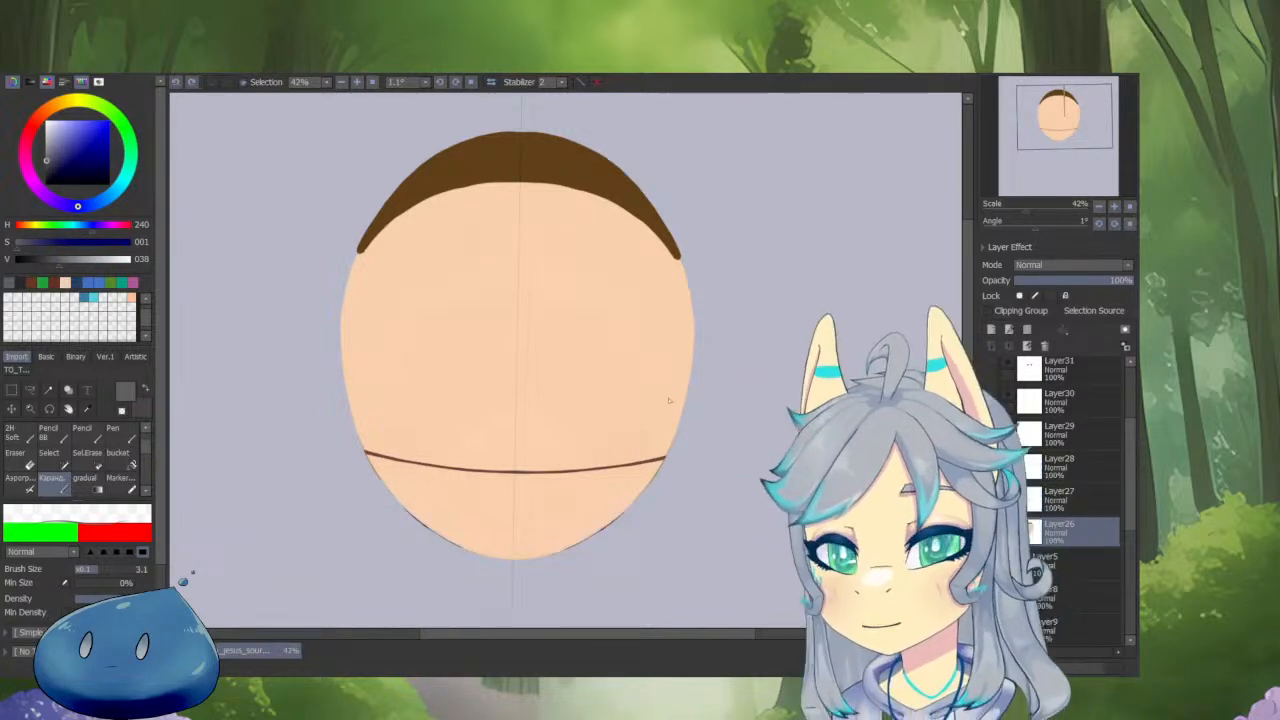
Paint a selection over the lower face on Layer26 with the Select brush, covering the jaw up to the mouth corners.
left_click(49, 452)
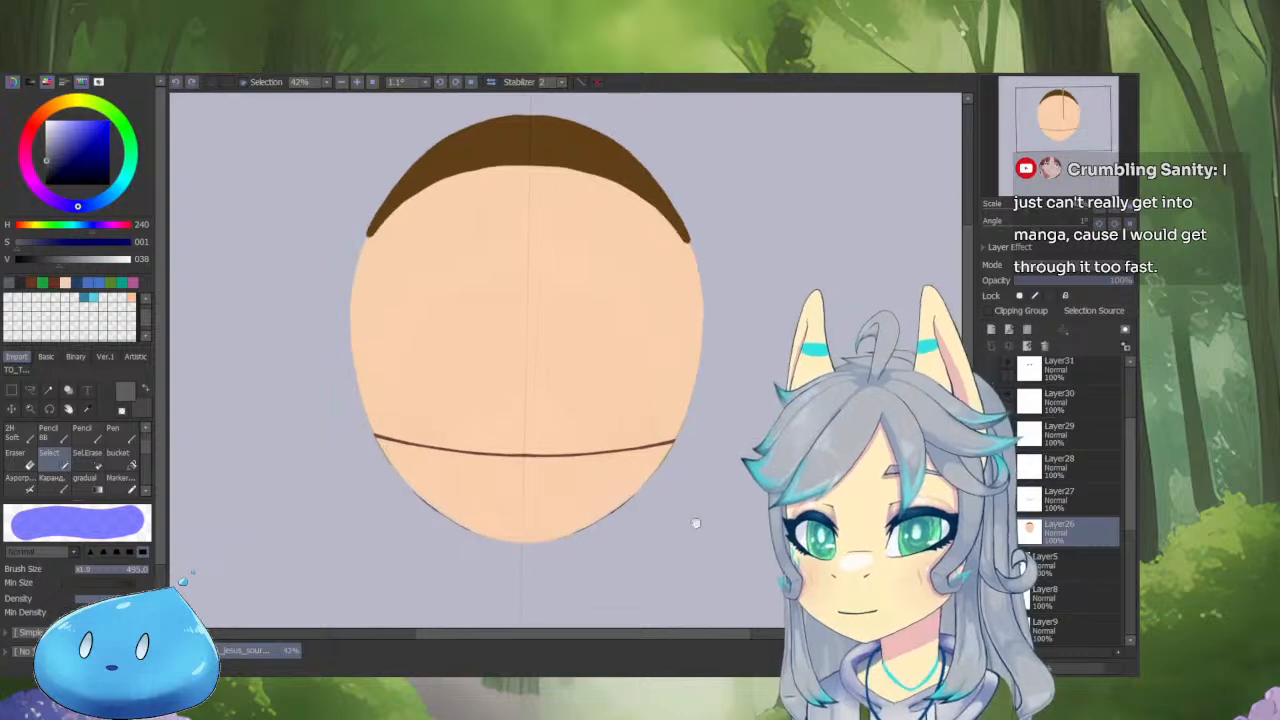
mouse_move(694, 520)
left_mouse_down()
mouse_move(742, 396)
mouse_move(725, 385)
mouse_move(730, 272)
left_mouse_up()
right_click(692, 318)
scroll(679, 366, "down", 3)
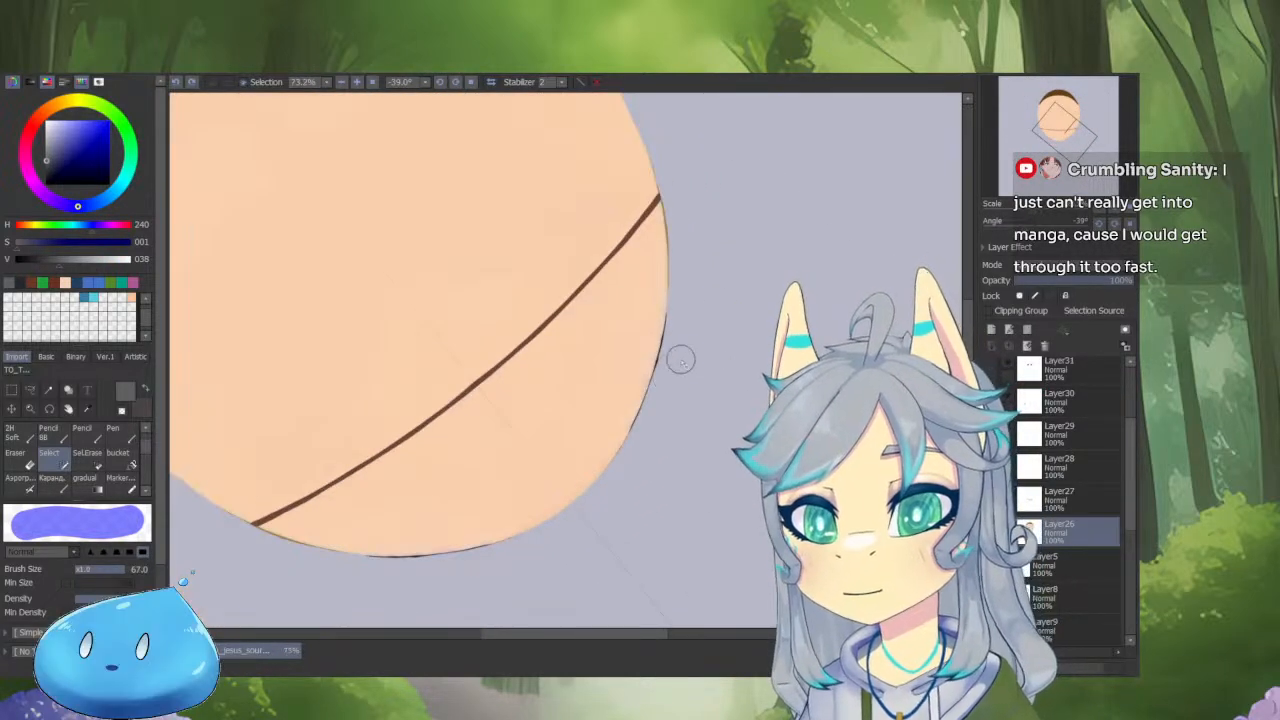
left_click_drag(686, 357, 400, 585)
mouse_move(673, 413)
left_mouse_down()
mouse_move(509, 491)
mouse_move(497, 449)
mouse_move(466, 434)
mouse_move(634, 280)
mouse_move(646, 349)
left_mouse_up()
scroll(672, 226, "up", 3)
left_click_drag(672, 226, 665, 322)
left_click_drag(680, 290, 650, 290)
left_click_drag(690, 284, 682, 270)
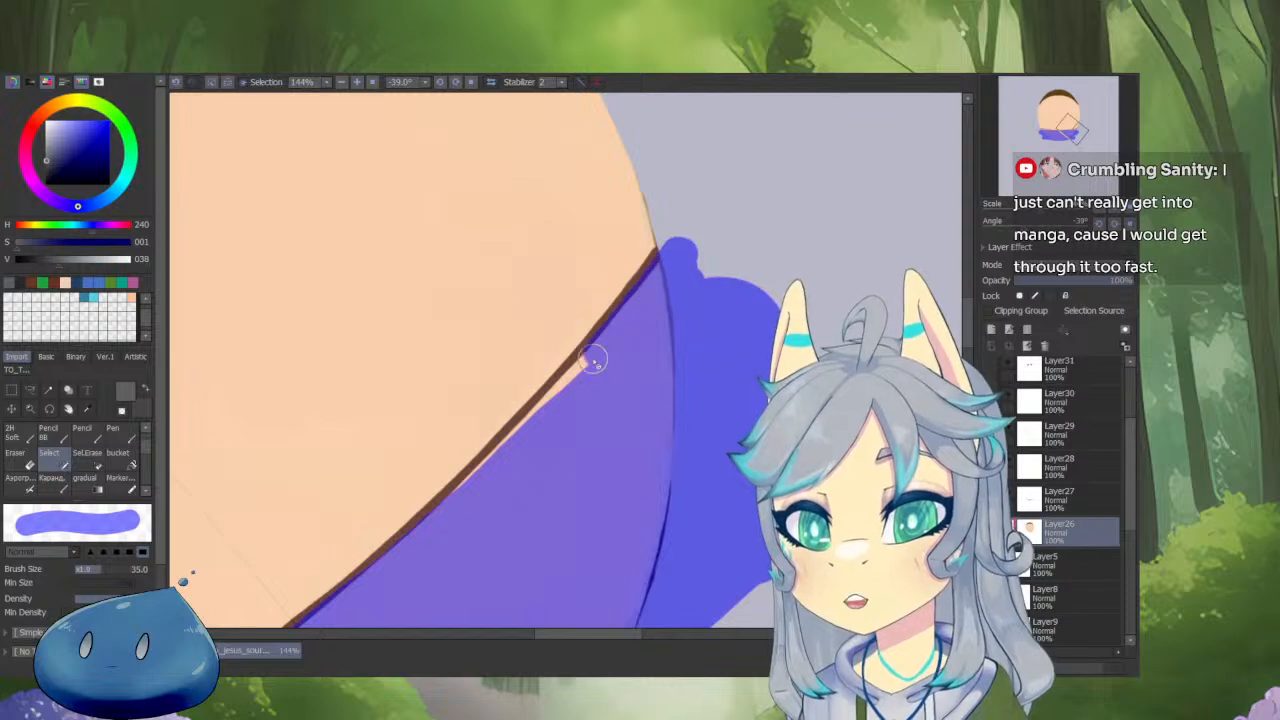
Extend the selection up to the mouth line at brush size 35, redoing the strokes that overshoot it.
left_click_drag(594, 361, 442, 521)
left_click_drag(578, 379, 390, 563)
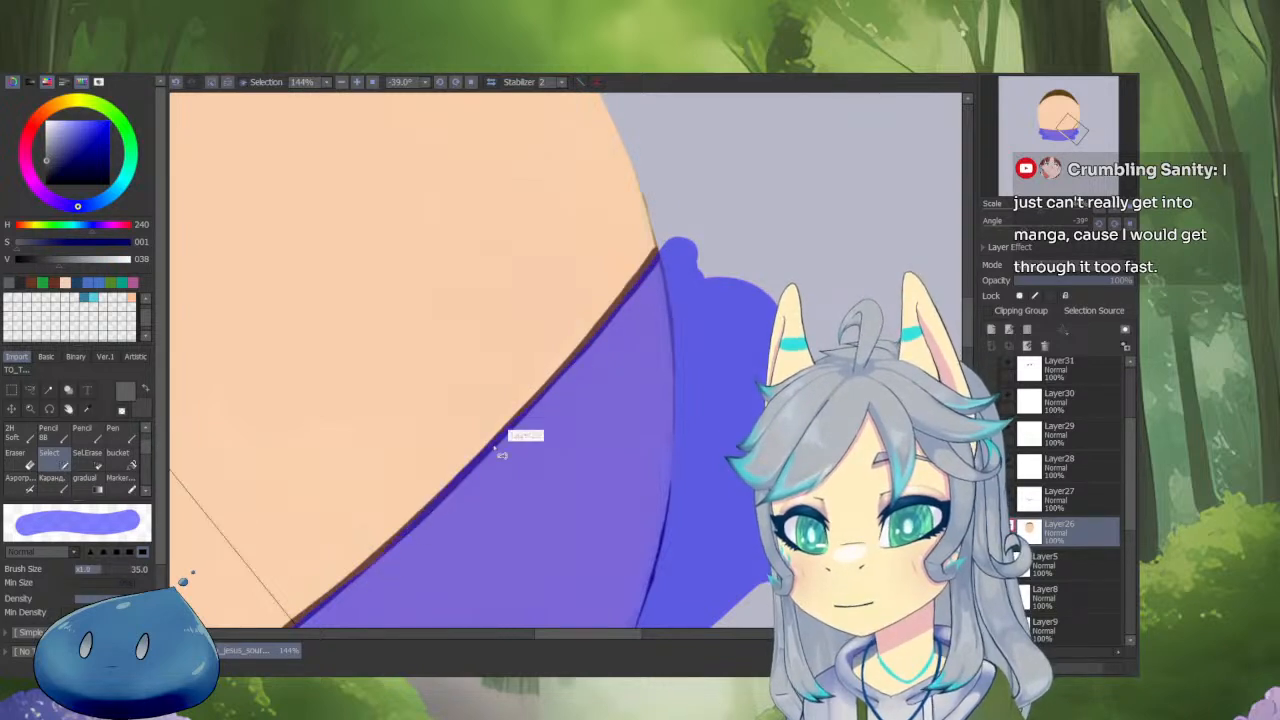
key("ctrl+z")
left_click_drag(594, 358, 398, 553)
key("ctrl+z")
mouse_move(550, 392)
left_mouse_down()
mouse_move(415, 538)
mouse_move(562, 390)
mouse_move(378, 565)
left_mouse_up()
key("ctrl+z")
key("ctrl+z")
mouse_move(640, 425)
left_mouse_down()
mouse_move(720, 323)
mouse_move(611, 423)
mouse_move(606, 368)
mouse_move(654, 300)
left_mouse_up()
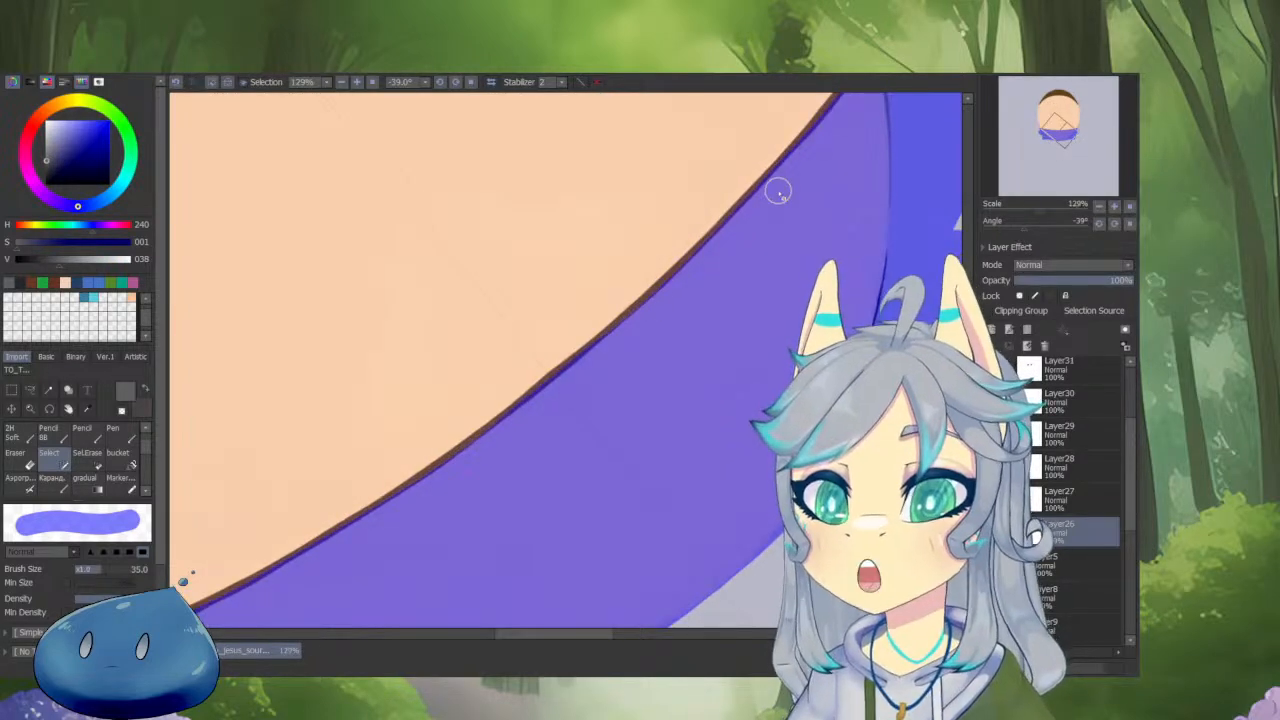
Complete the jaw selection and split the face along the mouth line into layers named top_head and bottom_head.
mouse_move(535, 448)
left_mouse_down()
mouse_move(540, 511)
mouse_move(489, 520)
mouse_move(645, 405)
mouse_move(431, 537)
left_mouse_up()
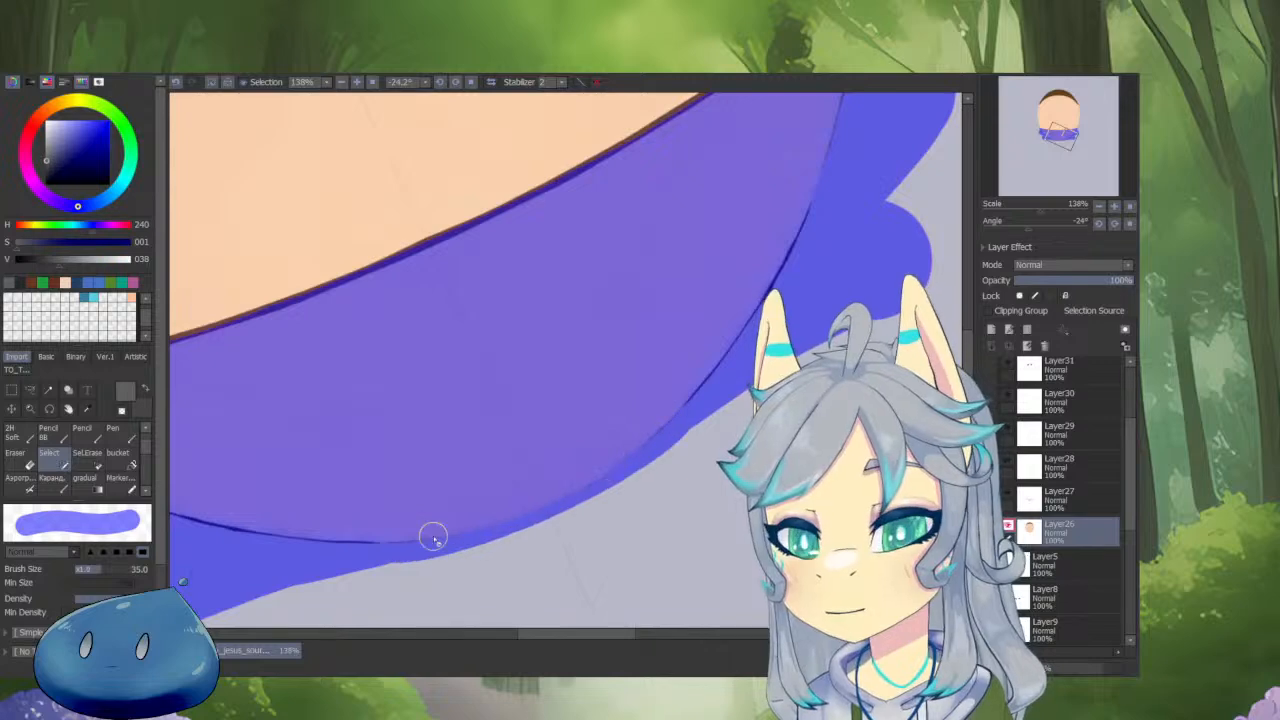
mouse_move(640, 398)
left_mouse_down()
mouse_move(586, 443)
mouse_move(614, 468)
mouse_move(630, 420)
mouse_move(643, 628)
mouse_move(1090, 530)
mouse_move(1083, 545)
left_mouse_up()
left_click(1082, 539, "alt")
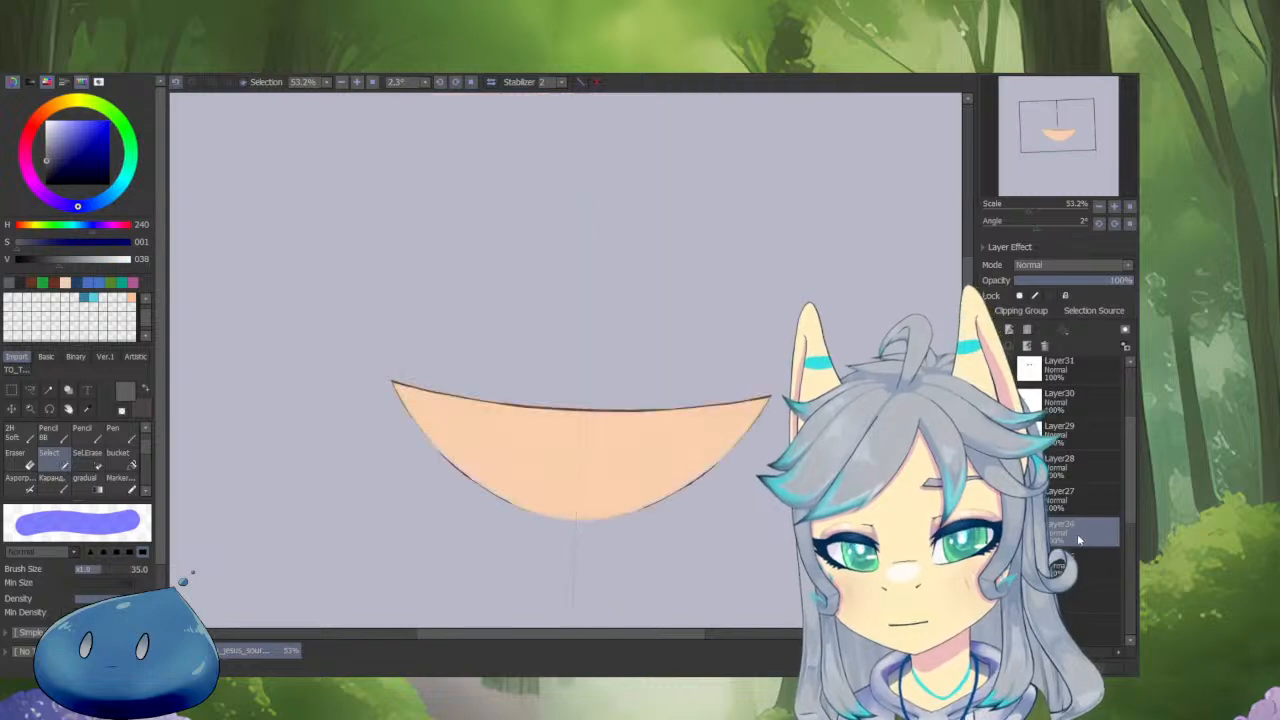
left_click(1083, 570)
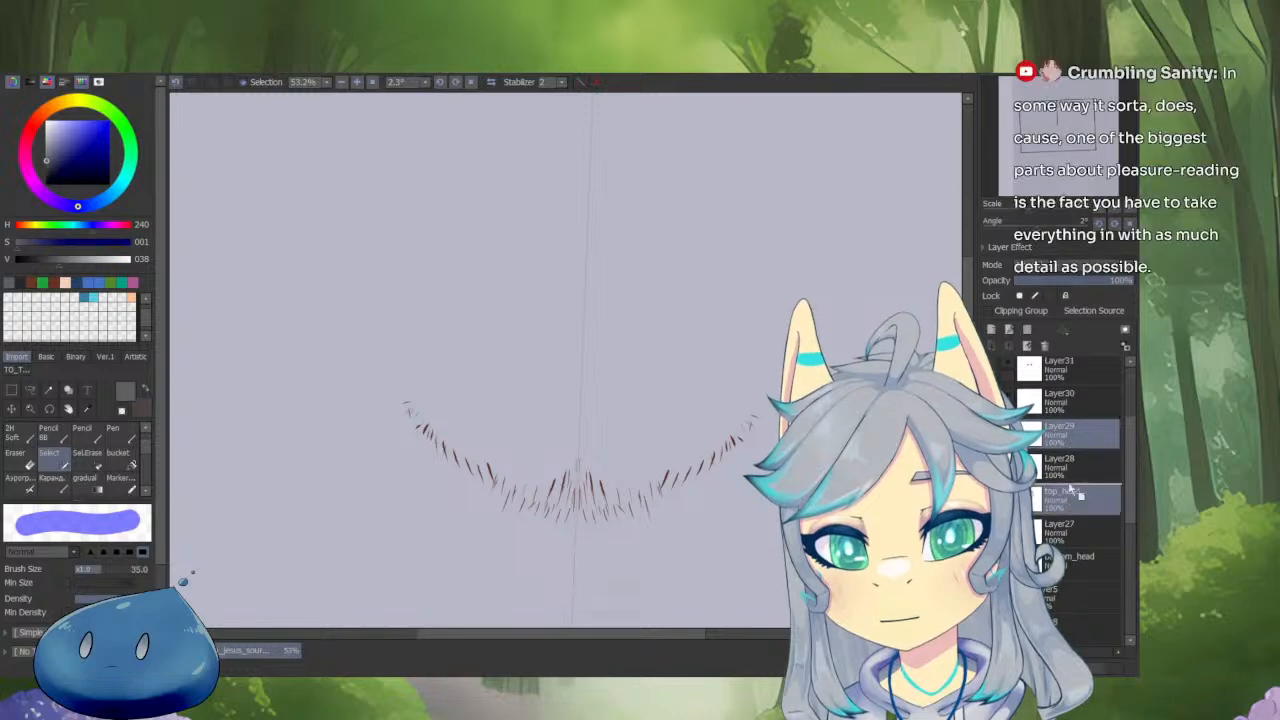
Move the beard stubble on Layer29 below top_head and merge it and the chin shading on Layer27 into bottom_head.
mouse_move(1070, 489)
left_mouse_down()
mouse_move(1081, 527)
mouse_move(1067, 501)
mouse_move(1063, 536)
mouse_move(1070, 499)
mouse_move(1066, 558)
left_mouse_up()
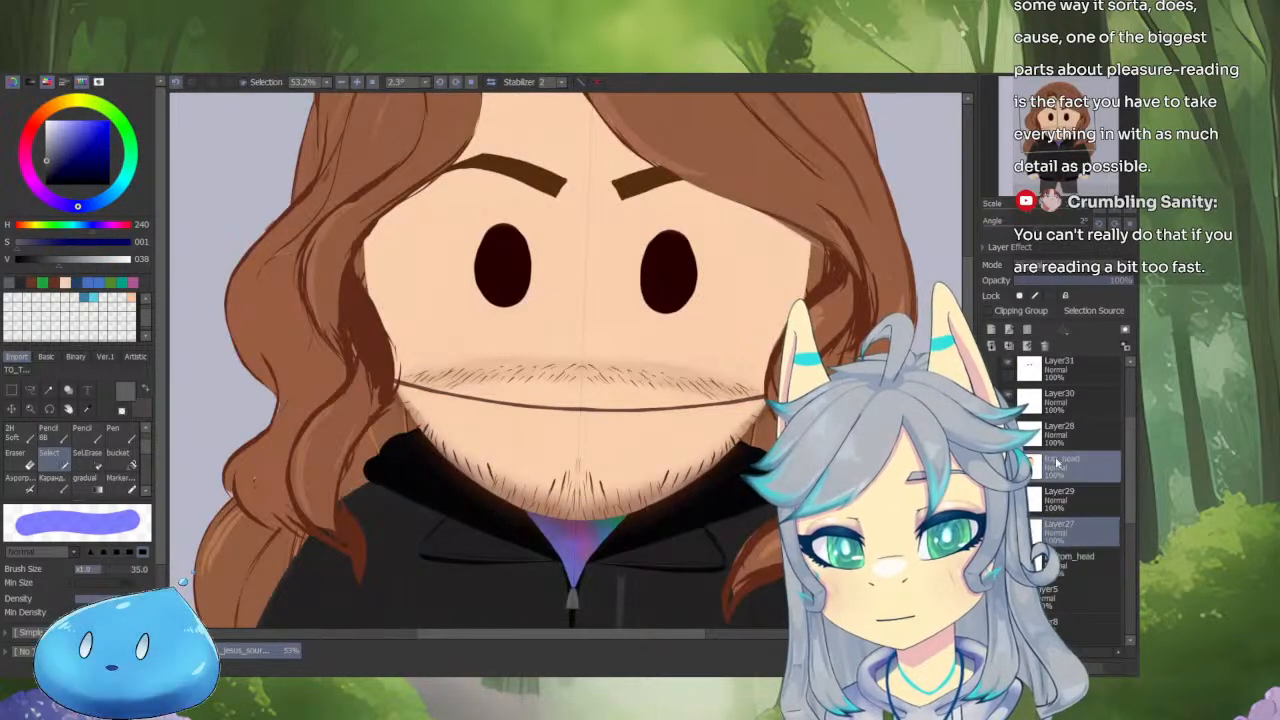
left_click(1062, 497)
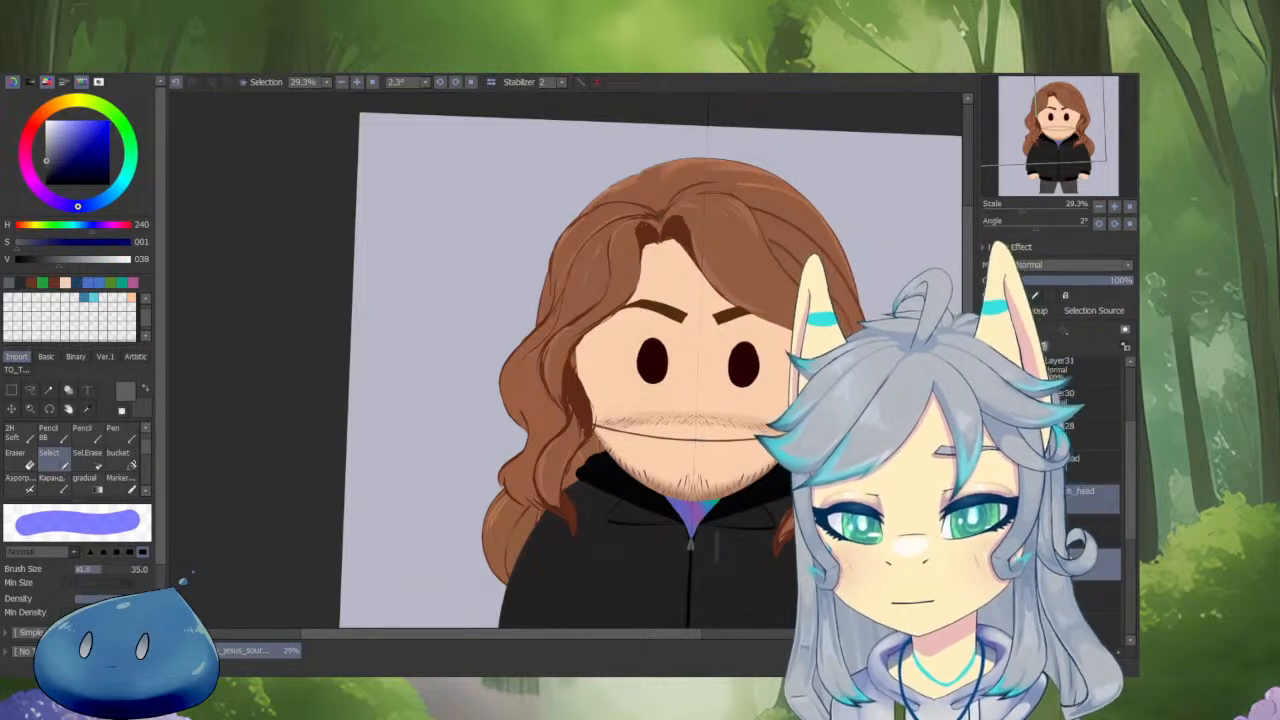
Inspect the face layers in isolation and merge the moustache stubble layers Layer30 and Layer28 into top_head.
left_click(992, 498, "alt")
scroll(768, 452, "up", 10)
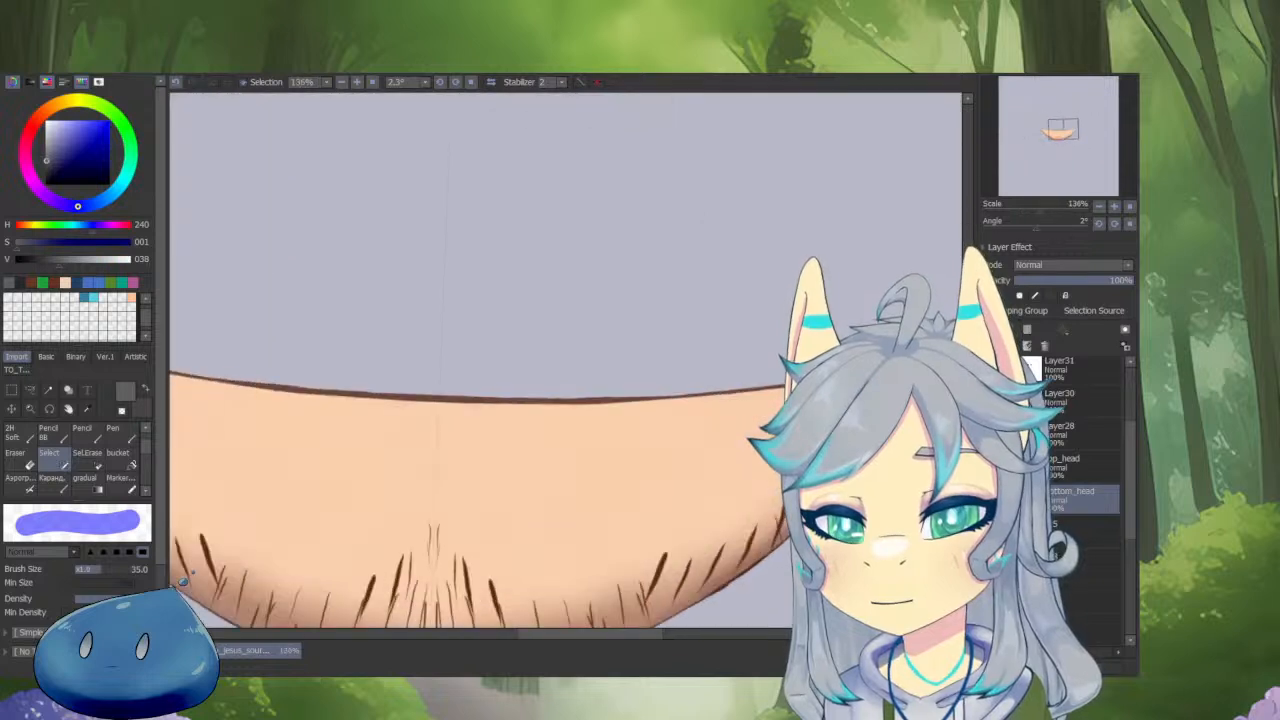
left_click(992, 498, "alt")
left_click(992, 498, "alt")
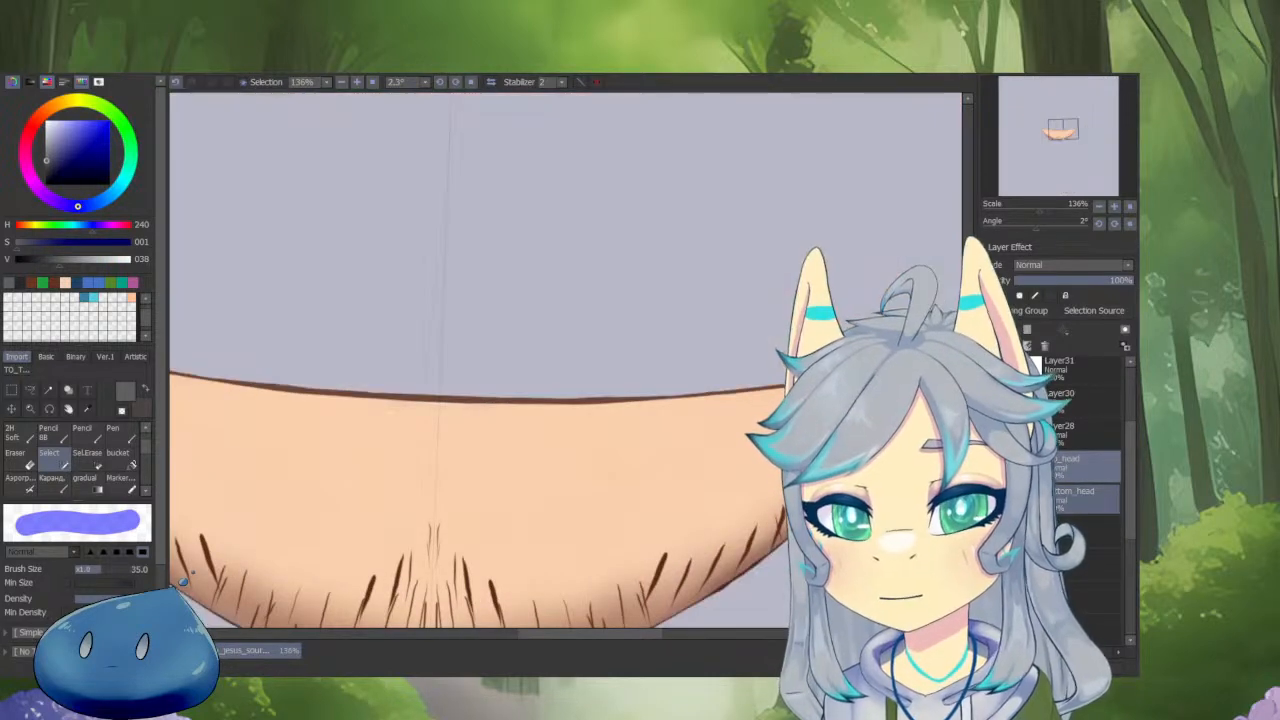
left_click(1066, 458, "alt")
left_click(1069, 424, "alt")
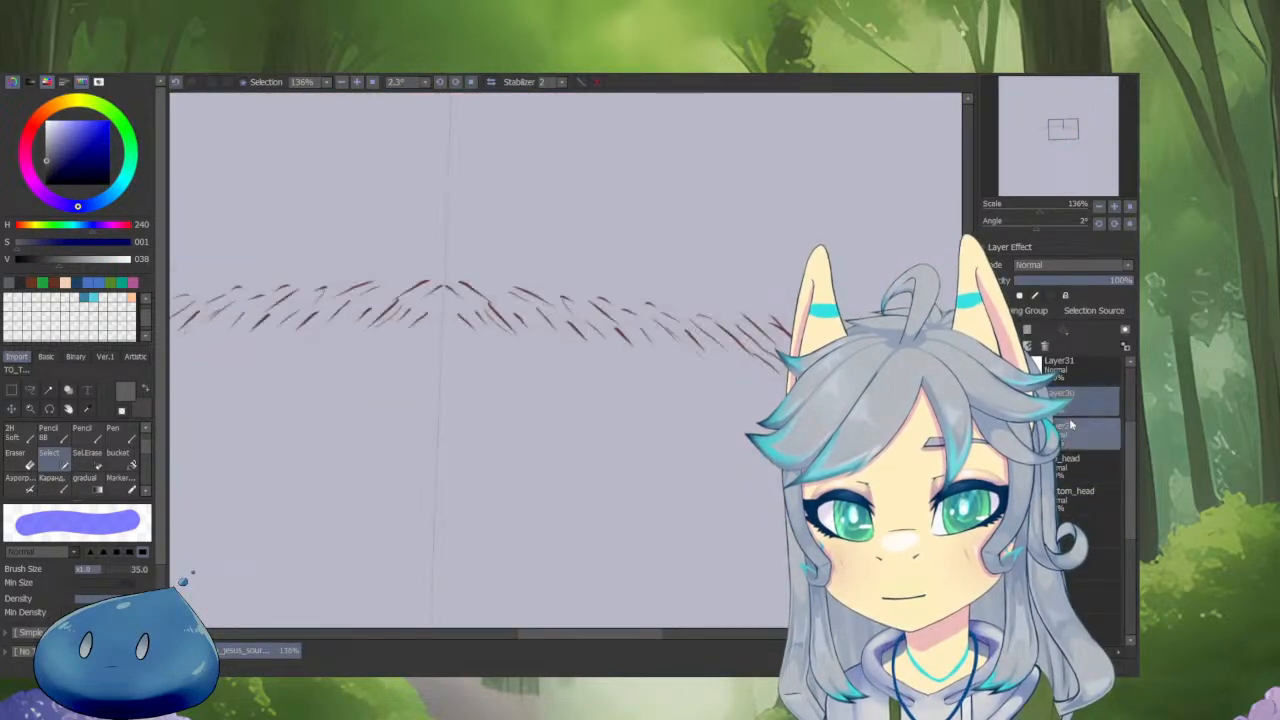
left_click(1053, 377, "alt")
left_click(1062, 405, "alt")
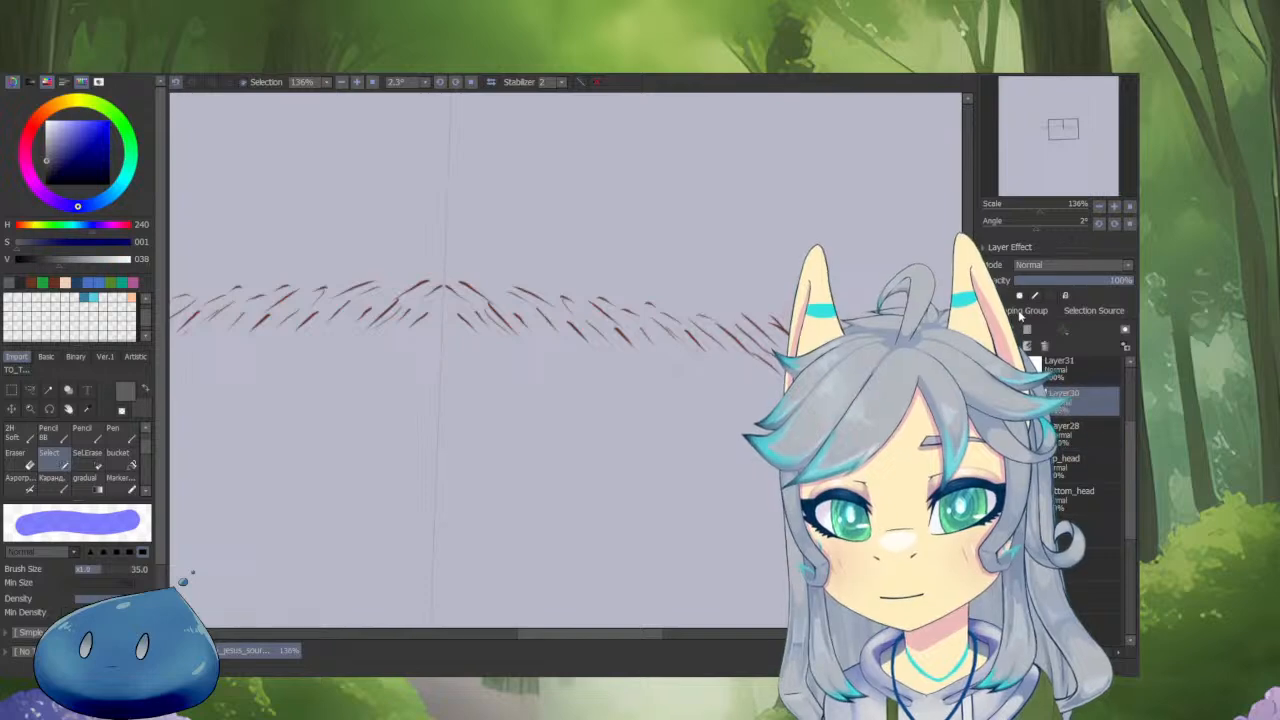
left_click(1055, 460, "alt")
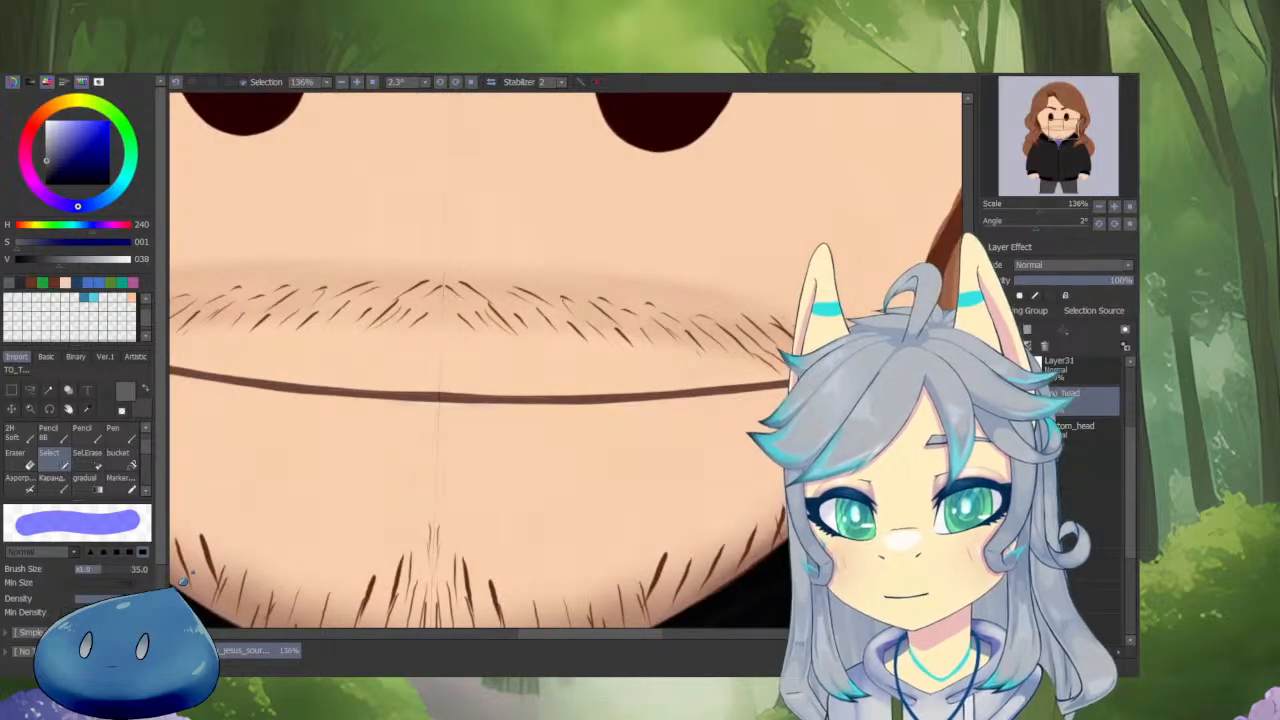
Isolate top_head and extend the left tip of the brown hair band using its sampled brown at brush size 11.
left_click(994, 400, "alt")
scroll(880, 430, "down", 5)
left_click_drag(884, 430, 840, 454)
scroll(862, 435, "up", 2)
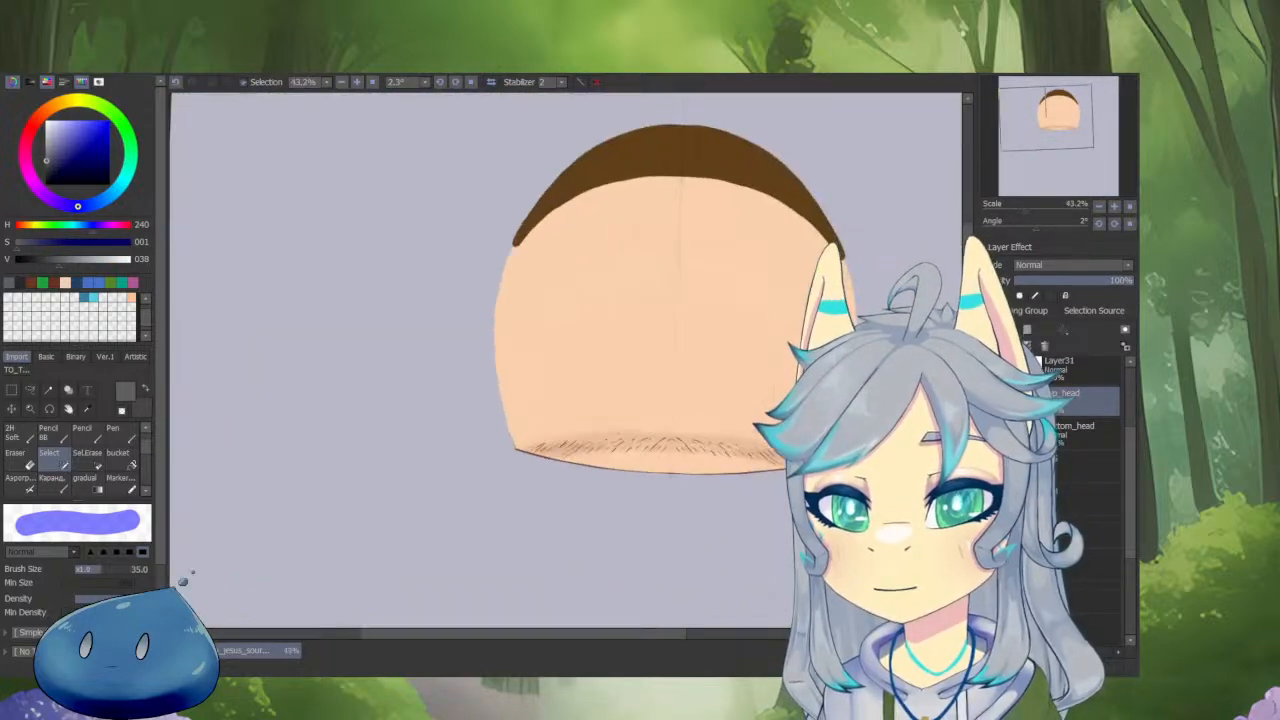
left_click_drag(586, 253, 634, 343)
scroll(597, 271, "up", 3)
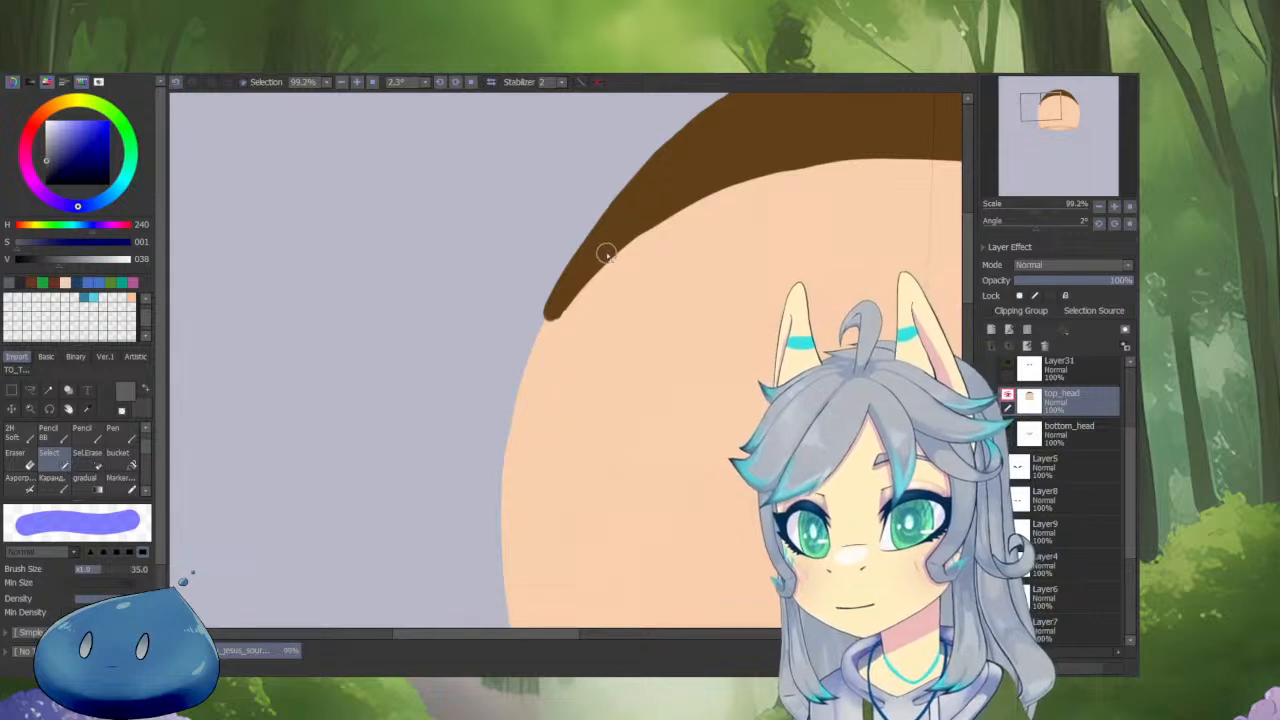
key("n")
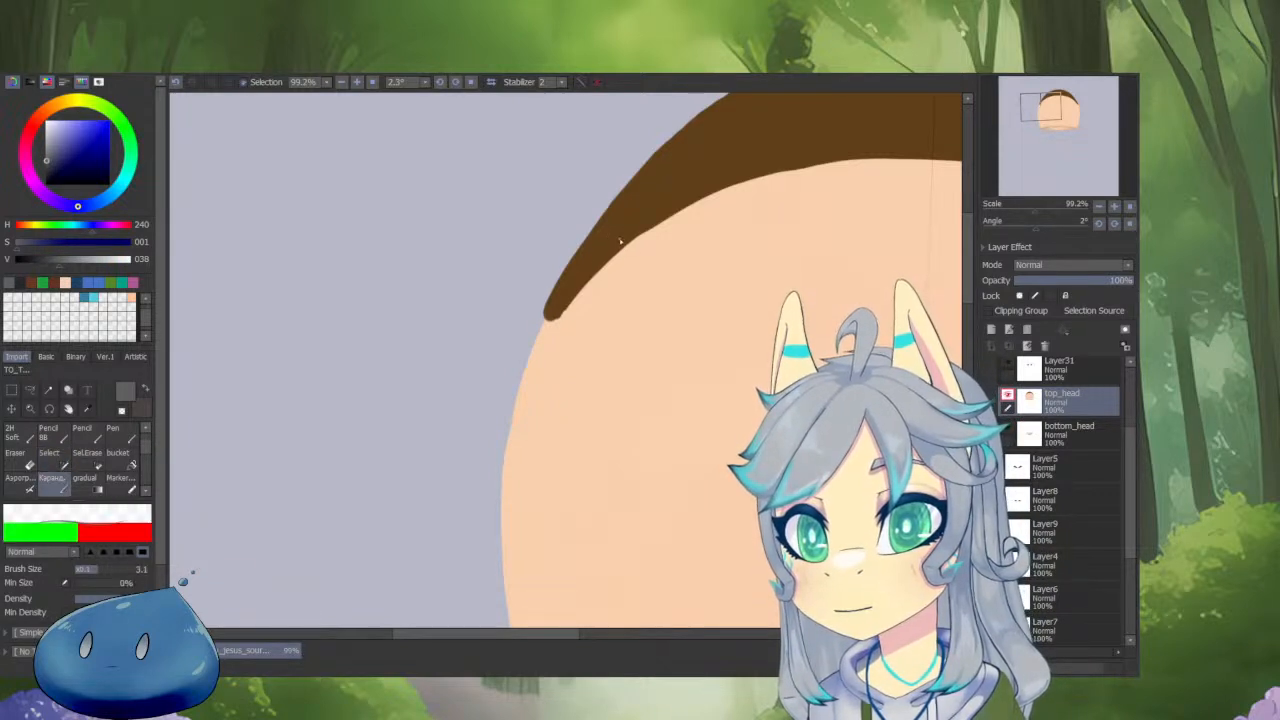
left_click(620, 241, "alt")
scroll(593, 272, "up", 3)
mouse_move(560, 318)
left_mouse_down()
mouse_move(577, 322)
mouse_move(538, 339)
left_mouse_up()
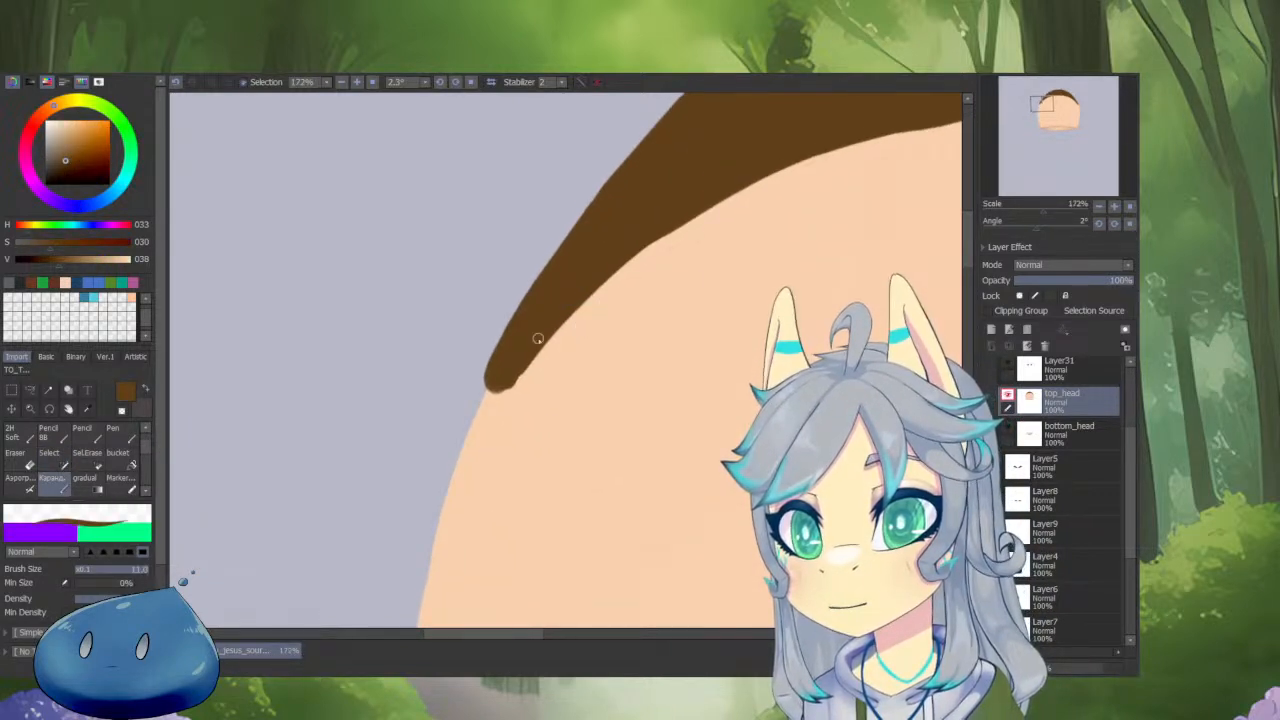
left_click_drag(498, 384, 494, 372)
left_click_drag(499, 444, 469, 494)
Fill the left hair tip with brown and smooth the band's inner edge against the forehead.
scroll(470, 486, "up", 2)
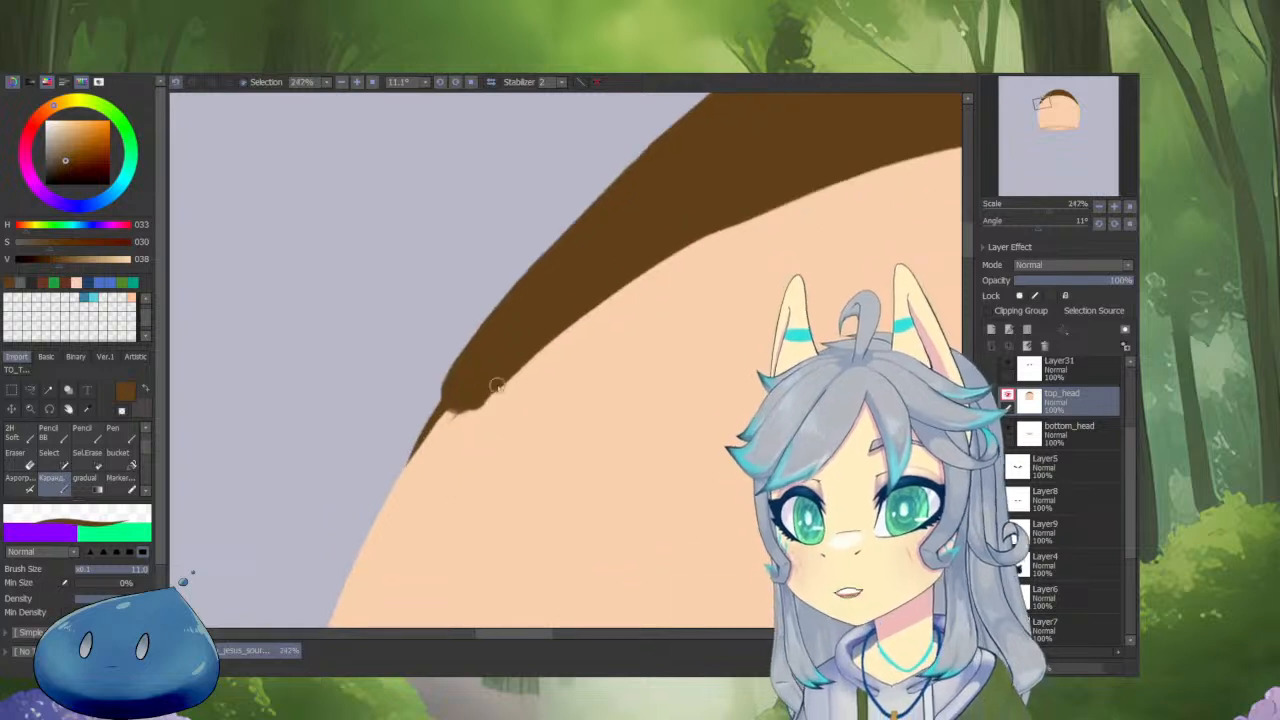
left_click_drag(412, 458, 478, 400)
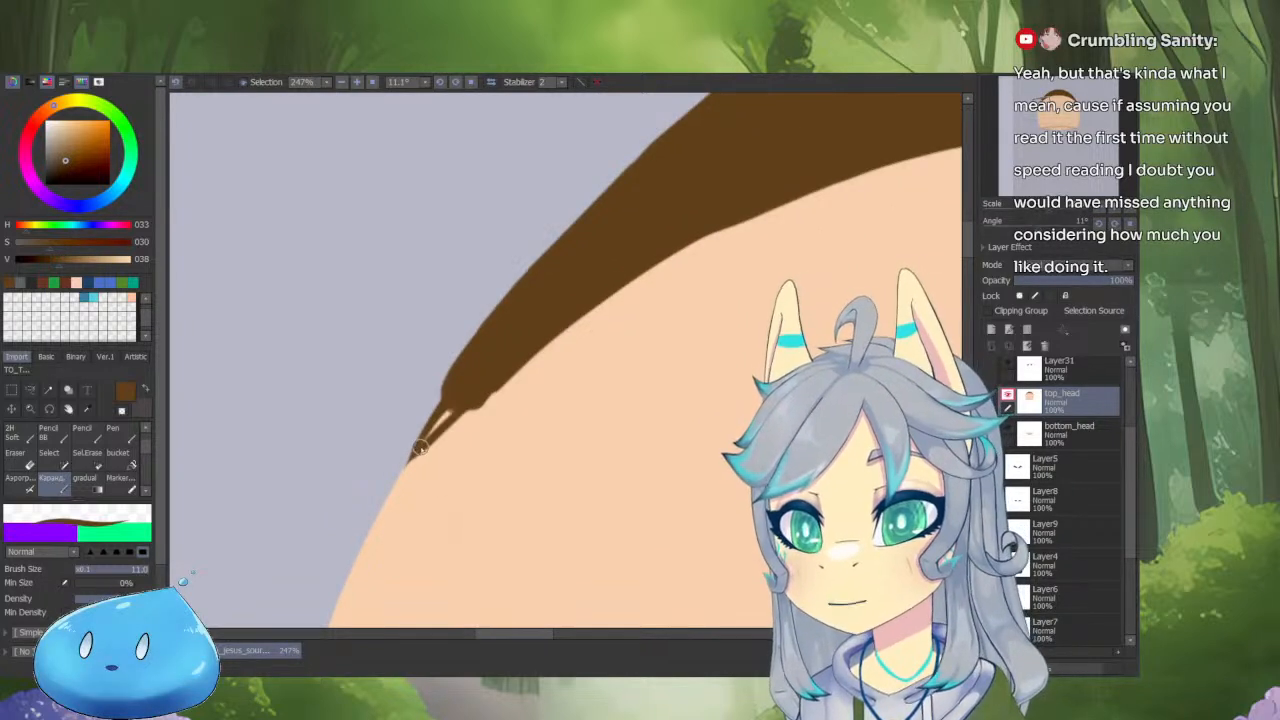
mouse_move(420, 449)
left_mouse_down()
mouse_move(604, 306)
mouse_move(738, 230)
left_mouse_up()
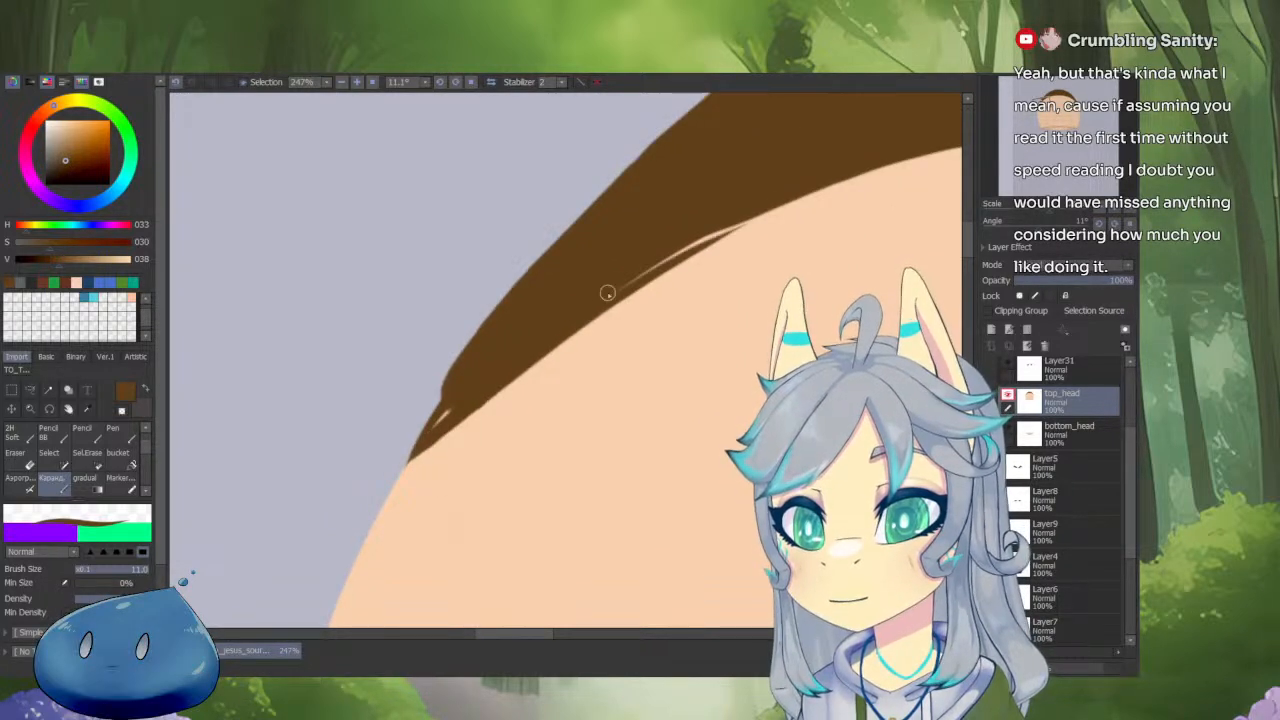
left_click_drag(608, 292, 746, 225)
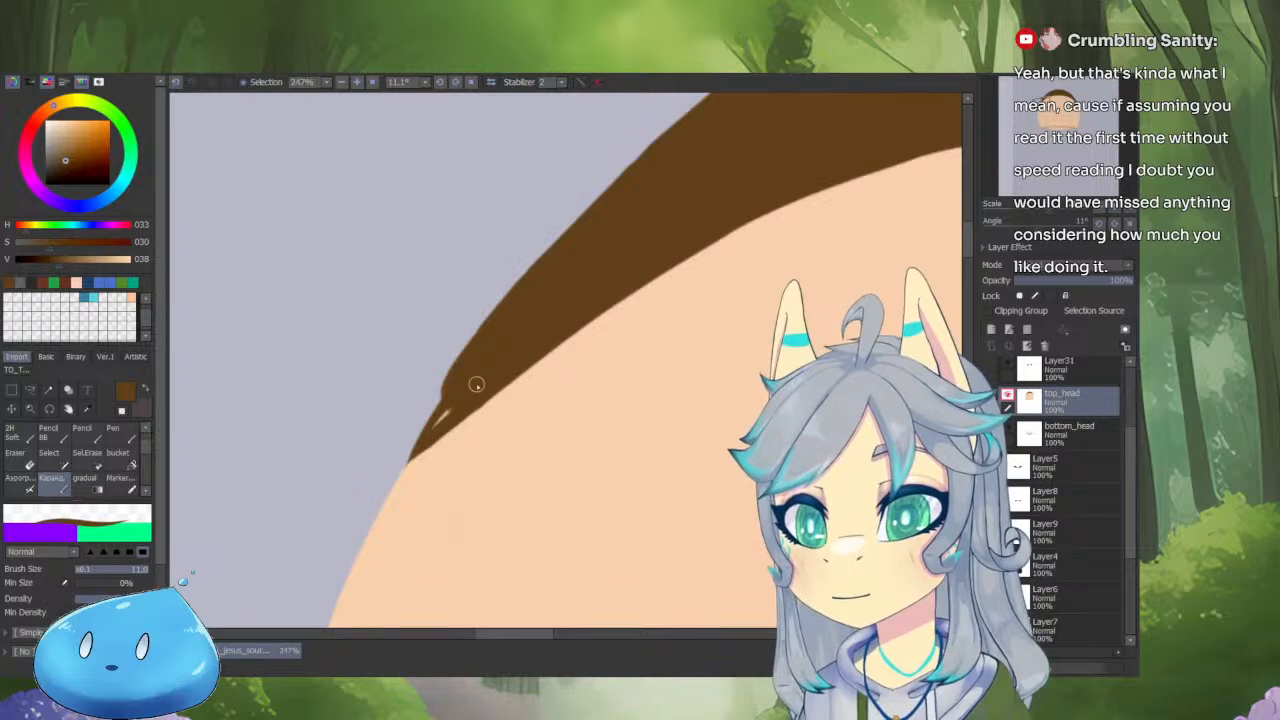
mouse_move(449, 442)
left_mouse_down()
mouse_move(398, 463)
mouse_move(354, 516)
mouse_move(496, 306)
left_mouse_up()
Trim the outer edge of the left hair tip with transparent colour and repaint its contour in brown up toward the crown.
key("minus")
left_click_drag(412, 430, 466, 338)
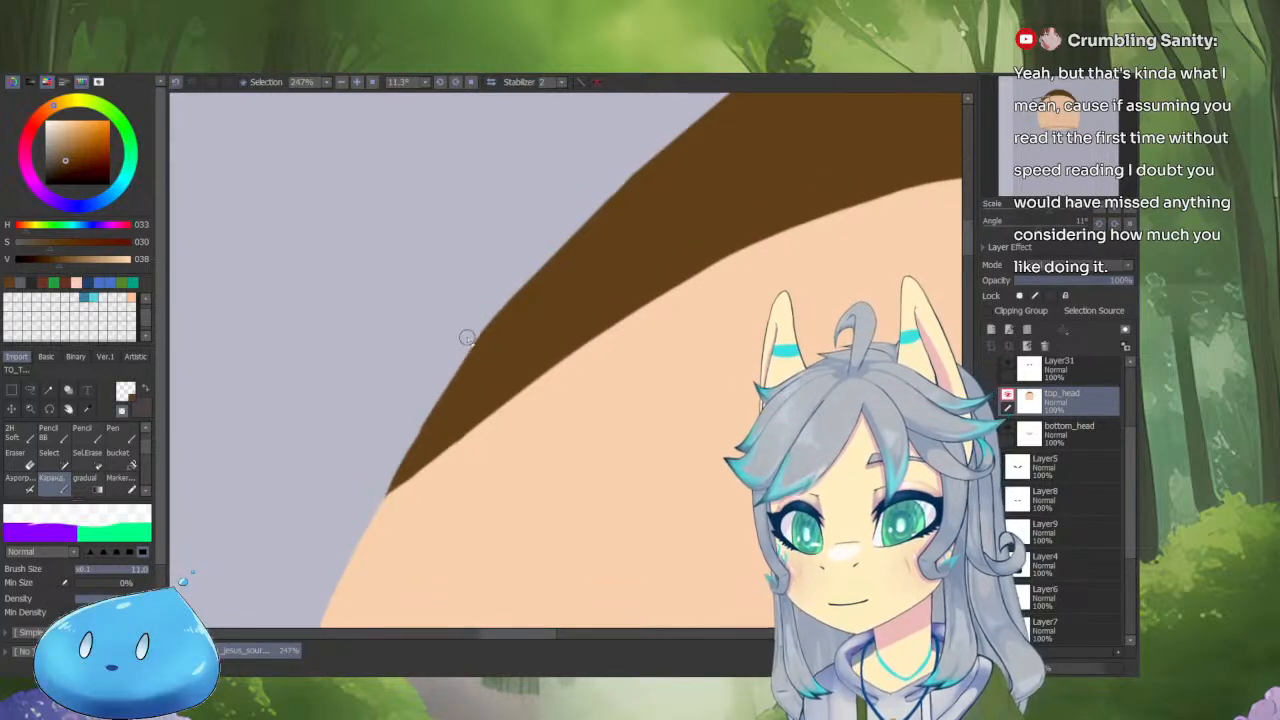
left_click_drag(371, 509, 507, 294)
left_click_drag(388, 486, 632, 186)
left_click_drag(642, 252, 594, 300)
scroll(552, 350, "down", 7)
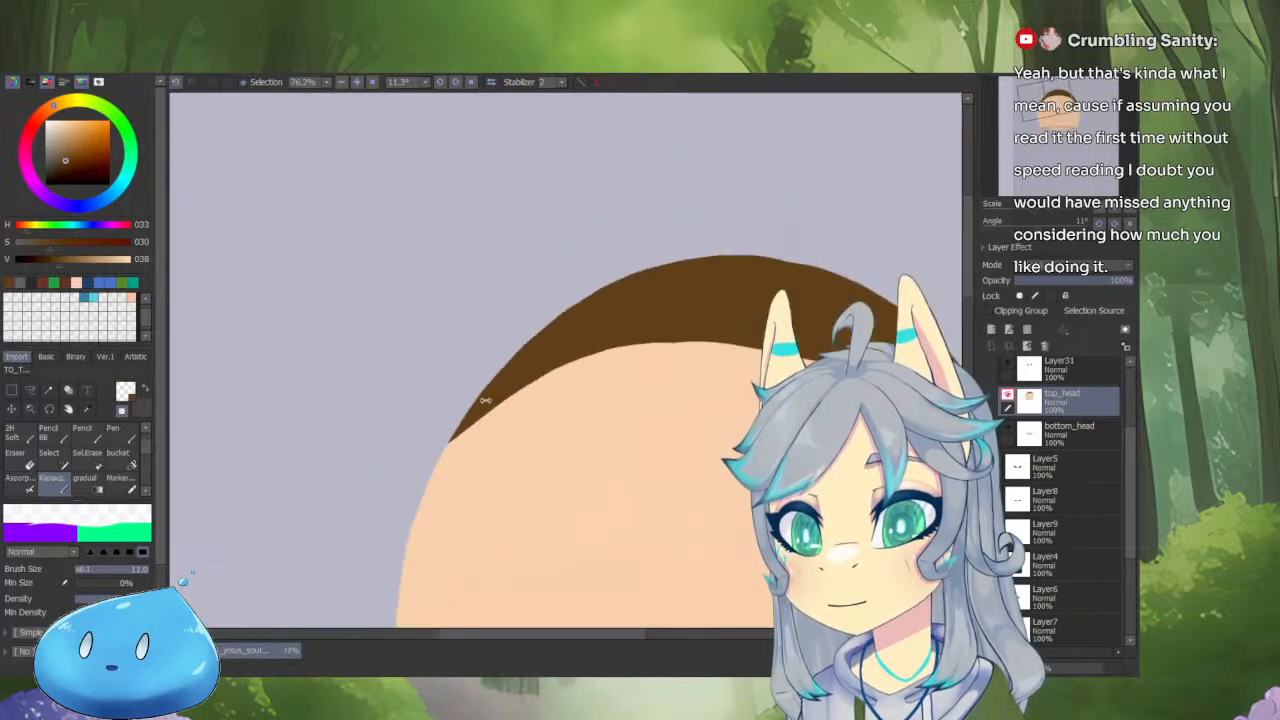
scroll(511, 361, "up", 6)
key("minus")
left_click_drag(379, 513, 616, 228)
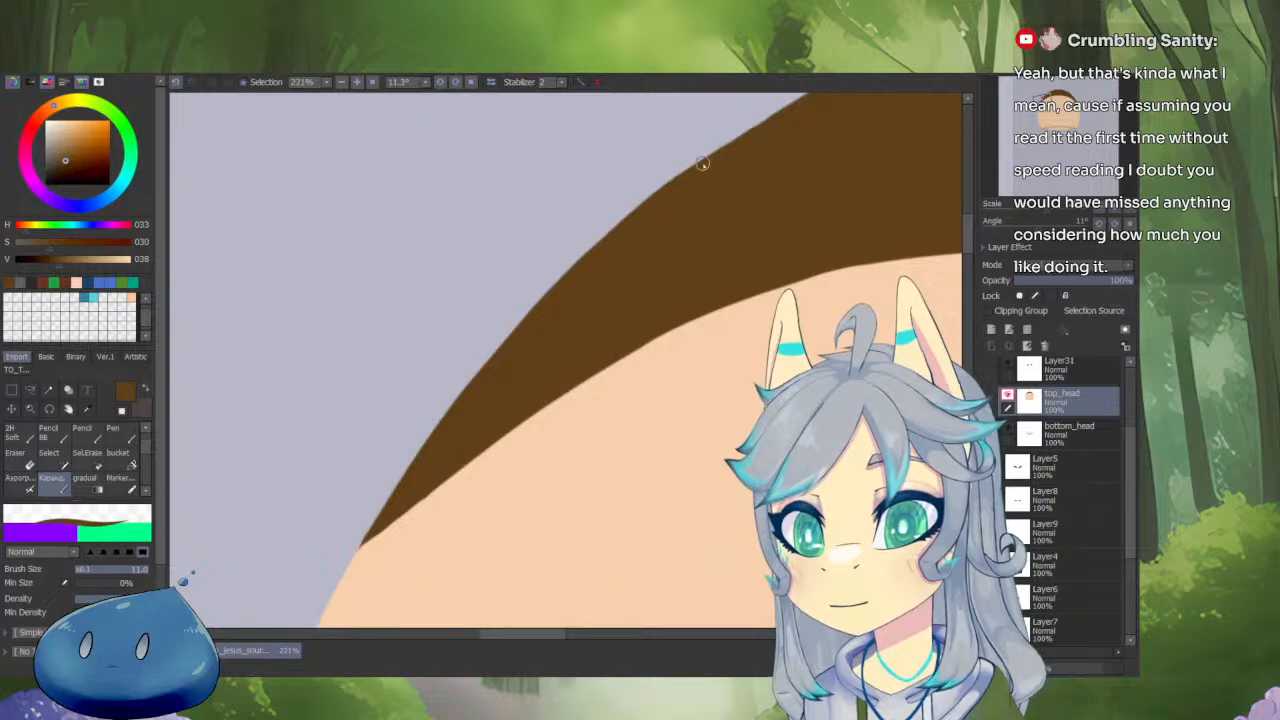
left_click_drag(789, 115, 509, 437)
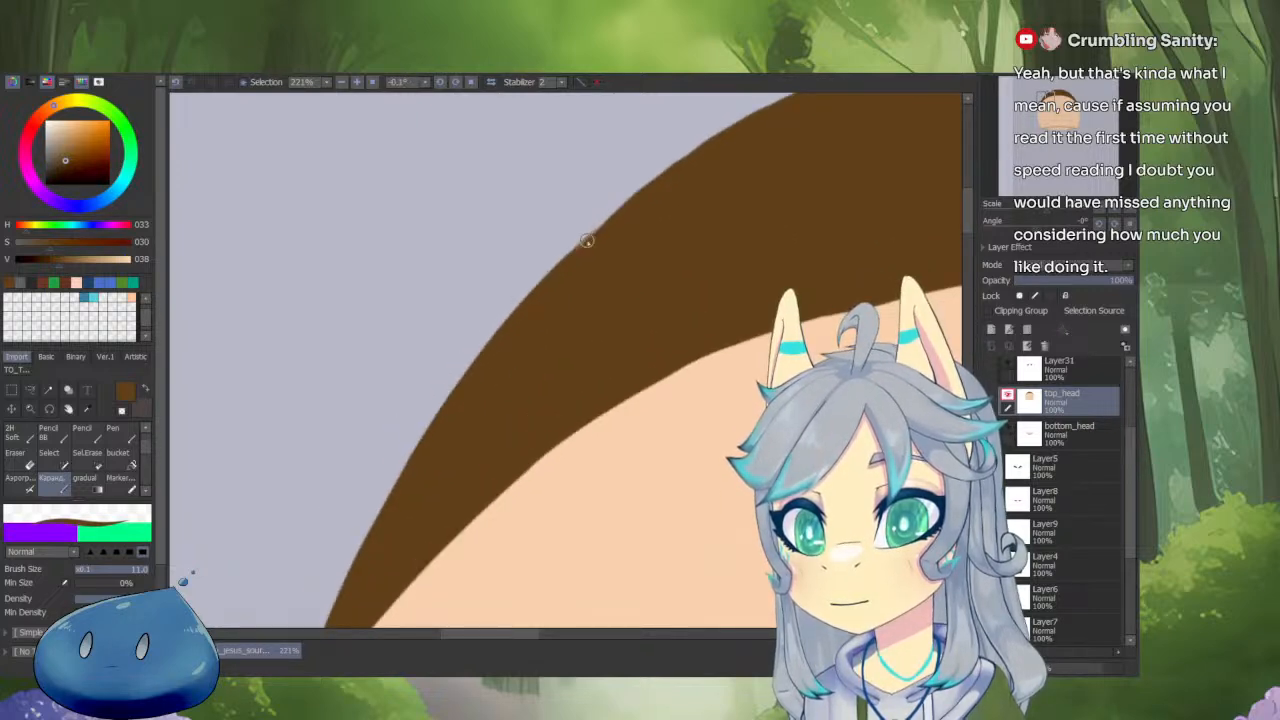
Check the hair contour and examine bottom_head and top_head separately in isolation.
scroll(660, 260, "down", 5)
scroll(654, 354, "up", 4)
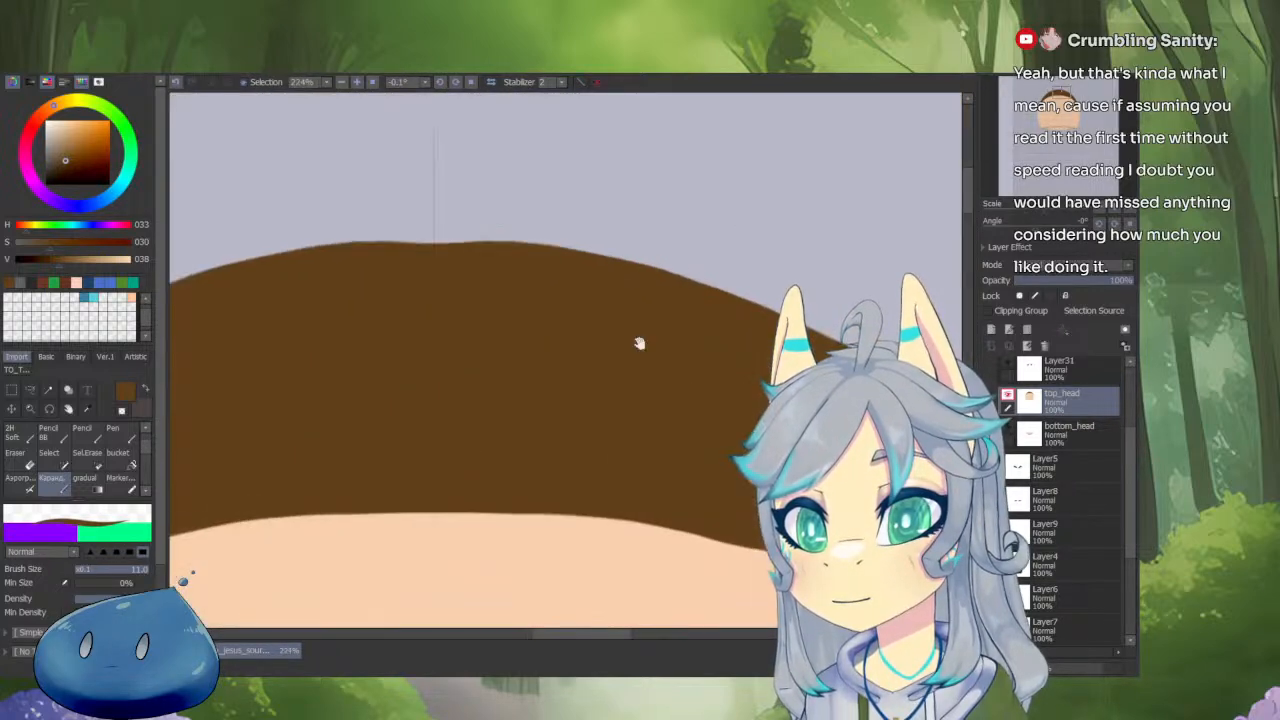
left_click_drag(640, 343, 681, 364)
scroll(681, 364, "down", 2)
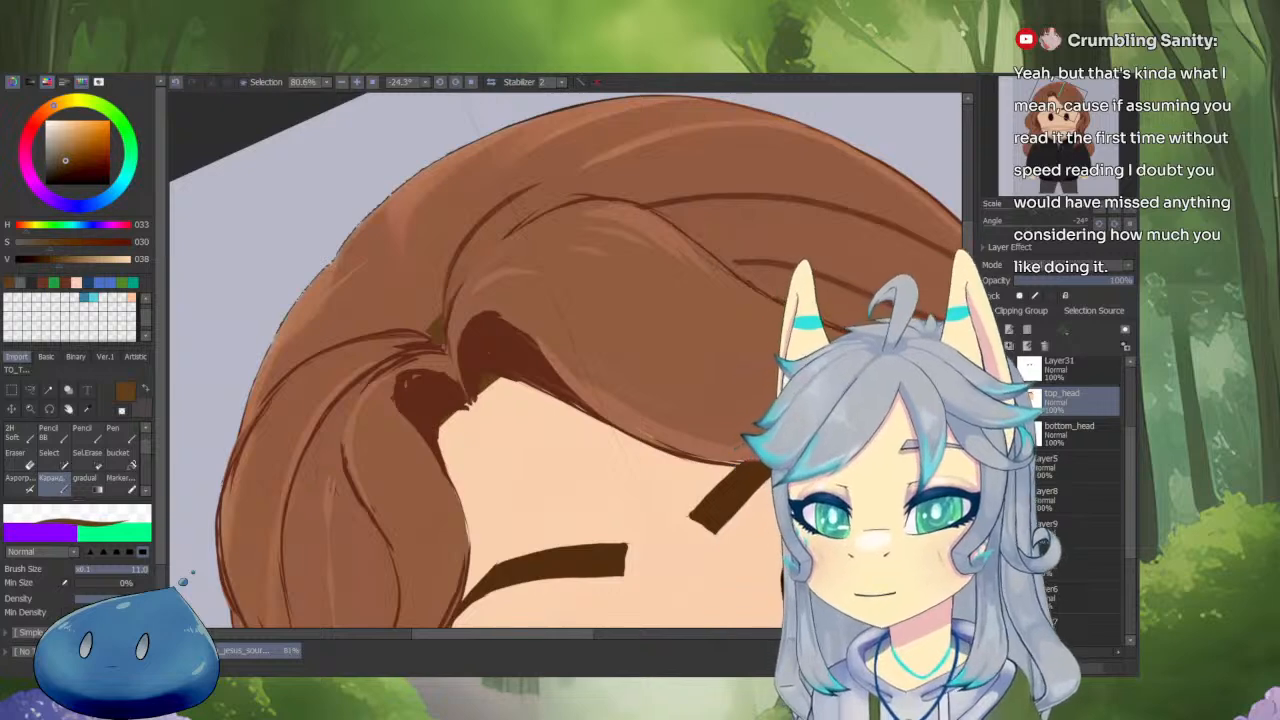
scroll(885, 475, "down", 5)
scroll(885, 475, "up", 4)
left_click_drag(885, 480, 820, 589)
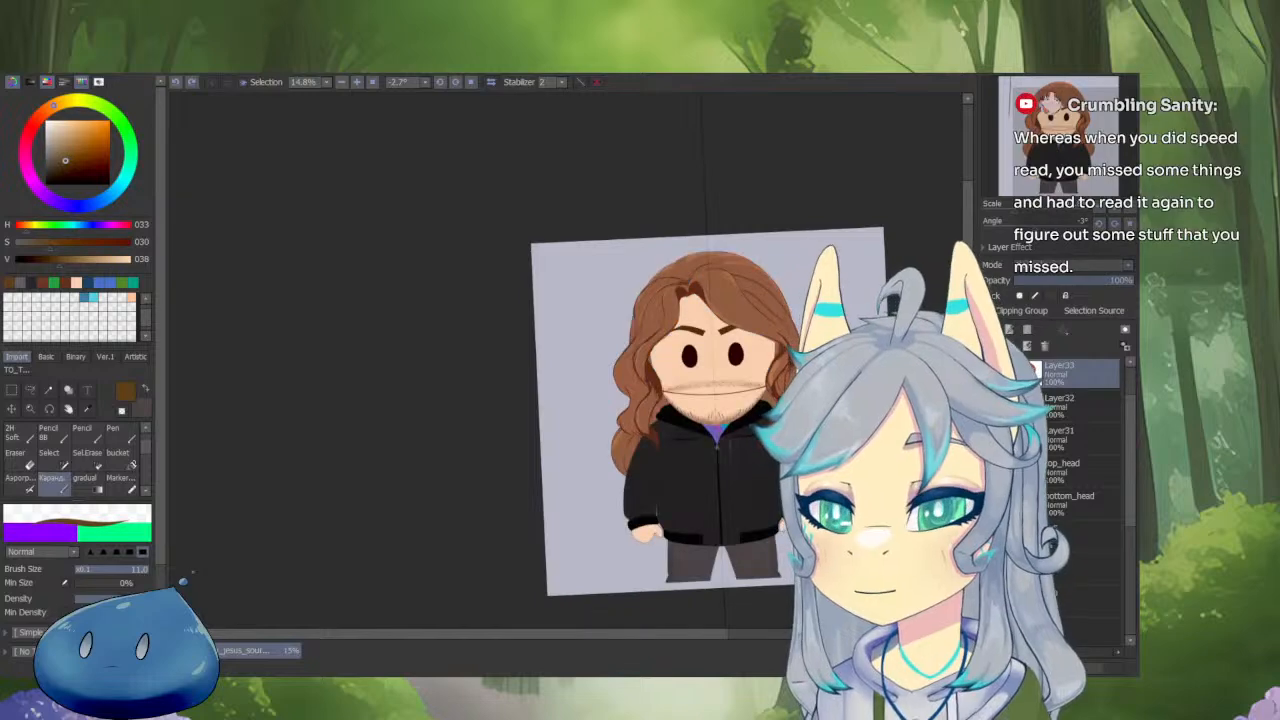
left_click(1067, 502)
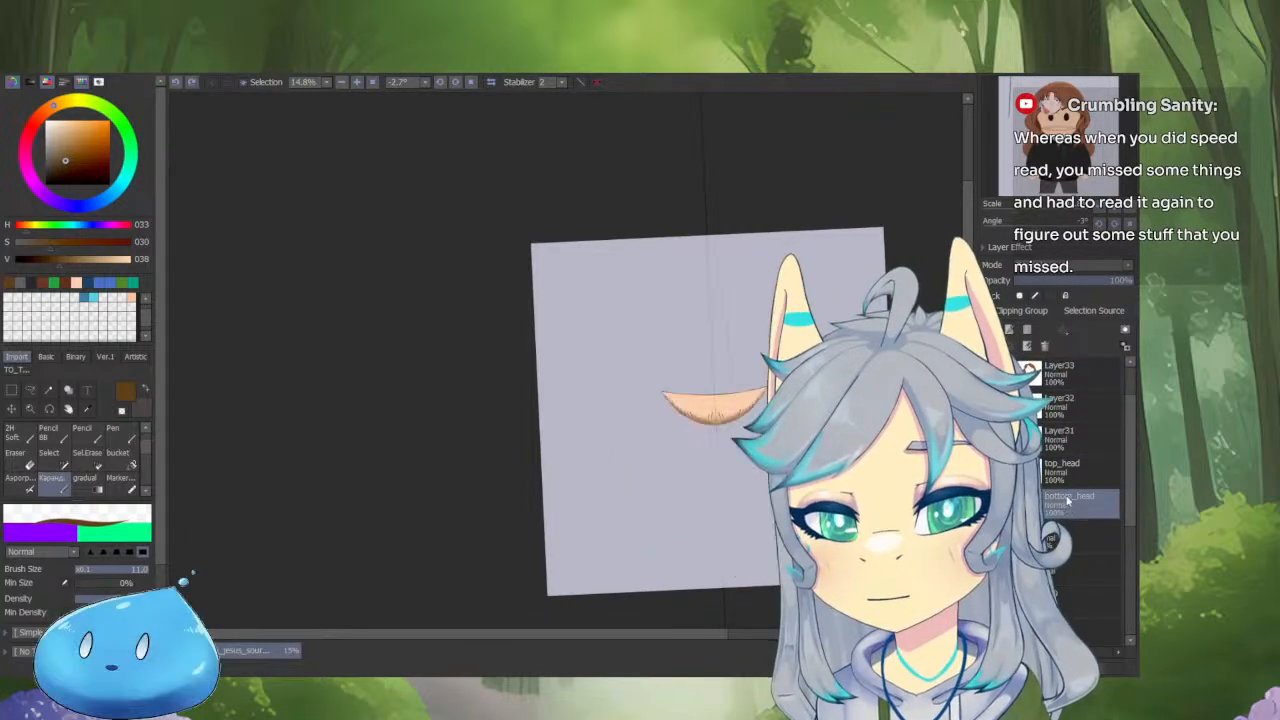
left_click(1065, 467)
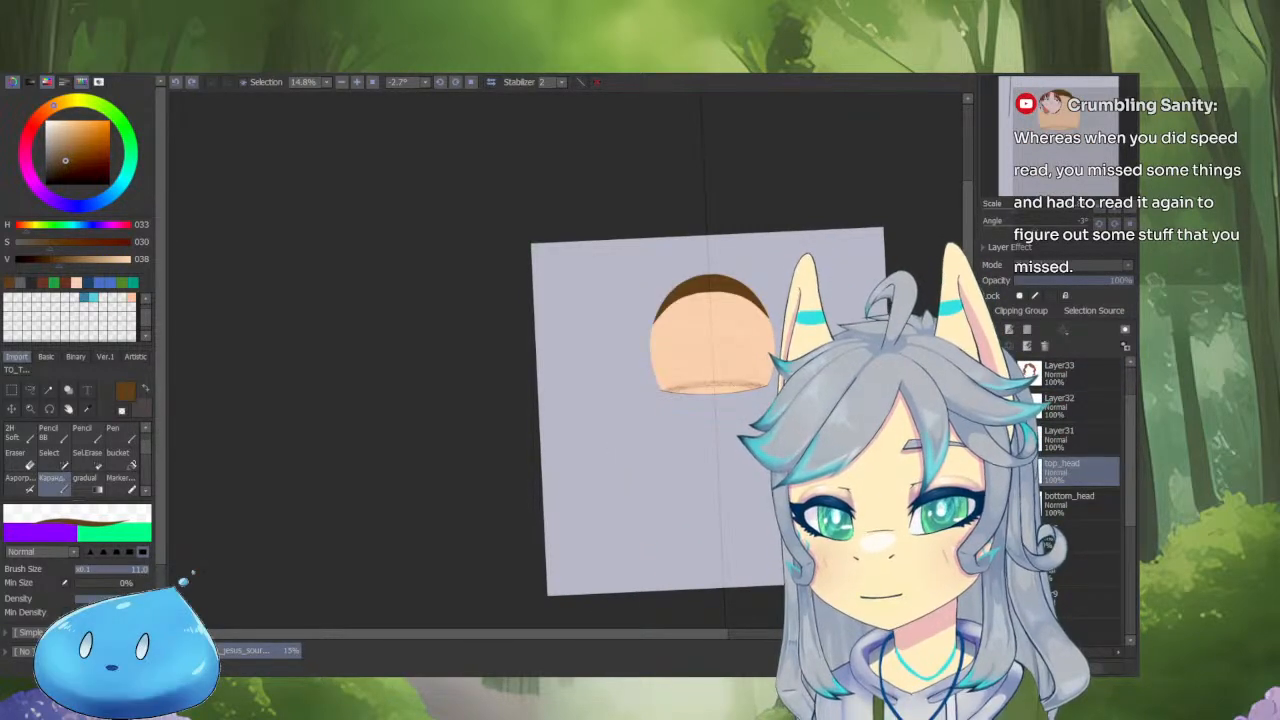
scroll(748, 396, "up", 10)
left_click_drag(874, 371, 674, 500)
scroll(785, 432, "down", 6)
left_click_drag(762, 490, 752, 534)
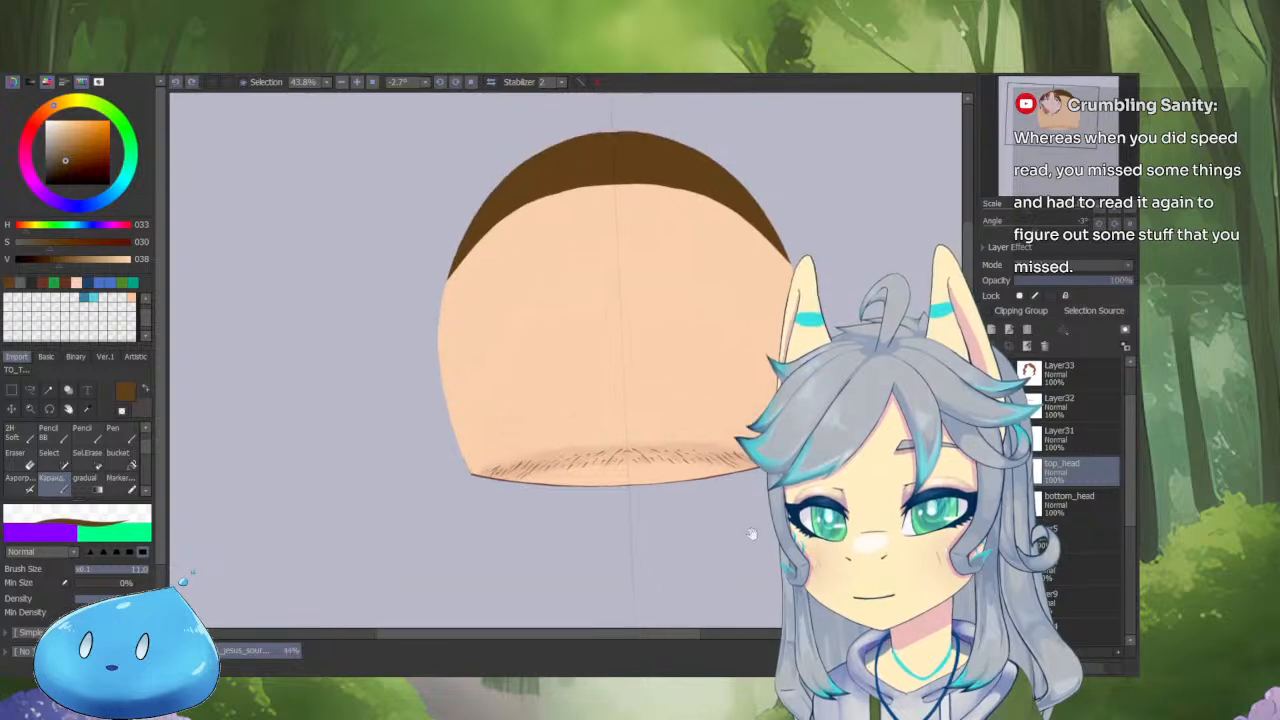
Repaint the mouth line along top_head's lower edge in dark brown at brush size 3.9, starting from the left corner.
scroll(484, 492, "up", 3)
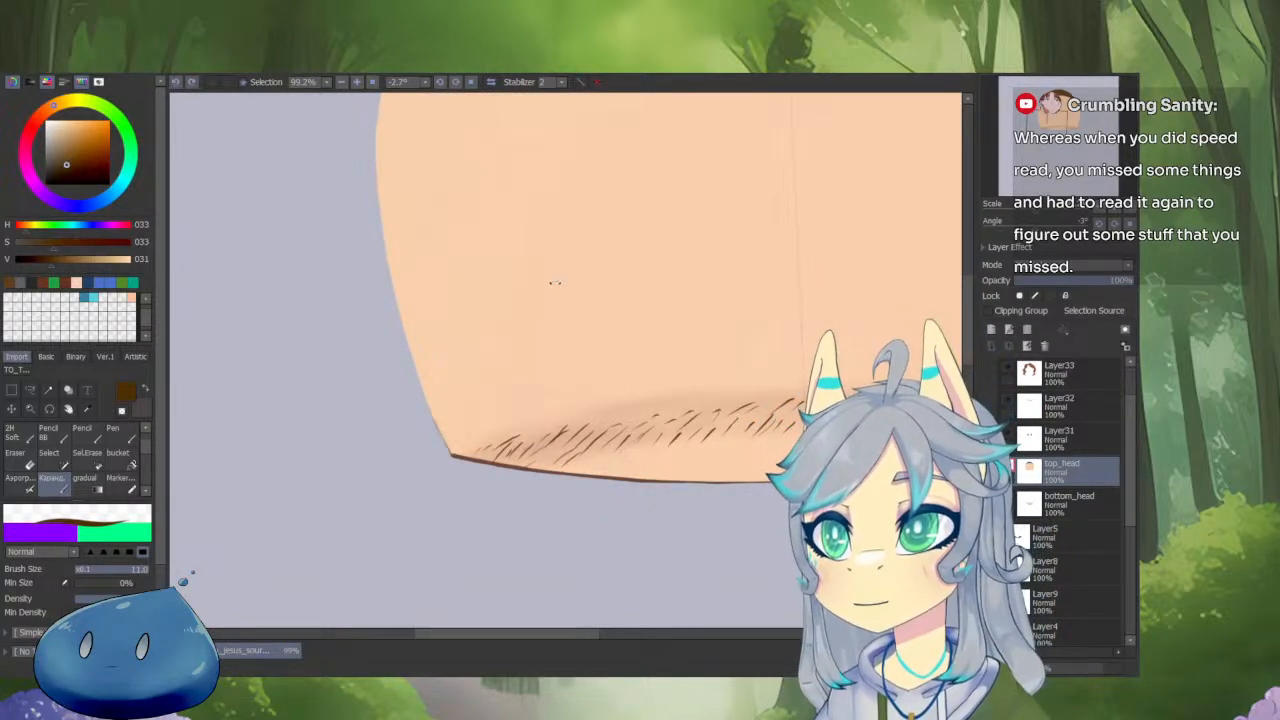
left_click_drag(509, 454, 612, 270)
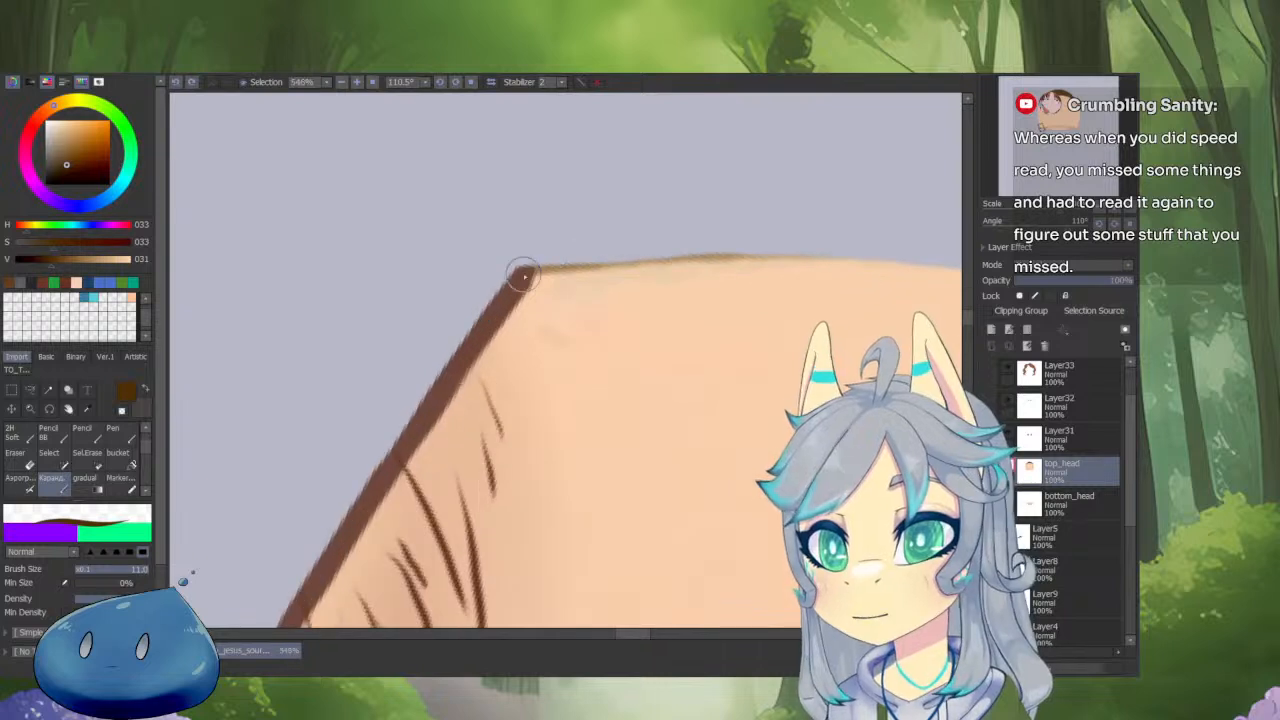
left_click_drag(516, 282, 537, 275)
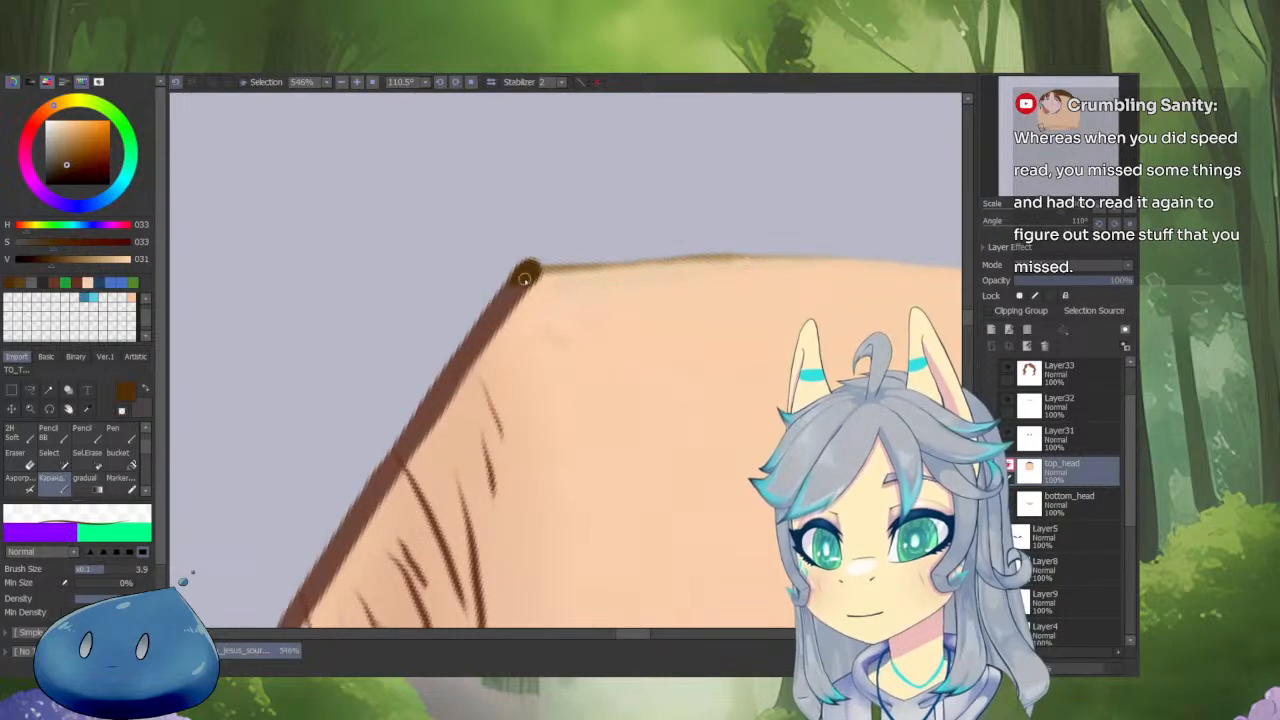
left_click_drag(405, 450, 518, 316)
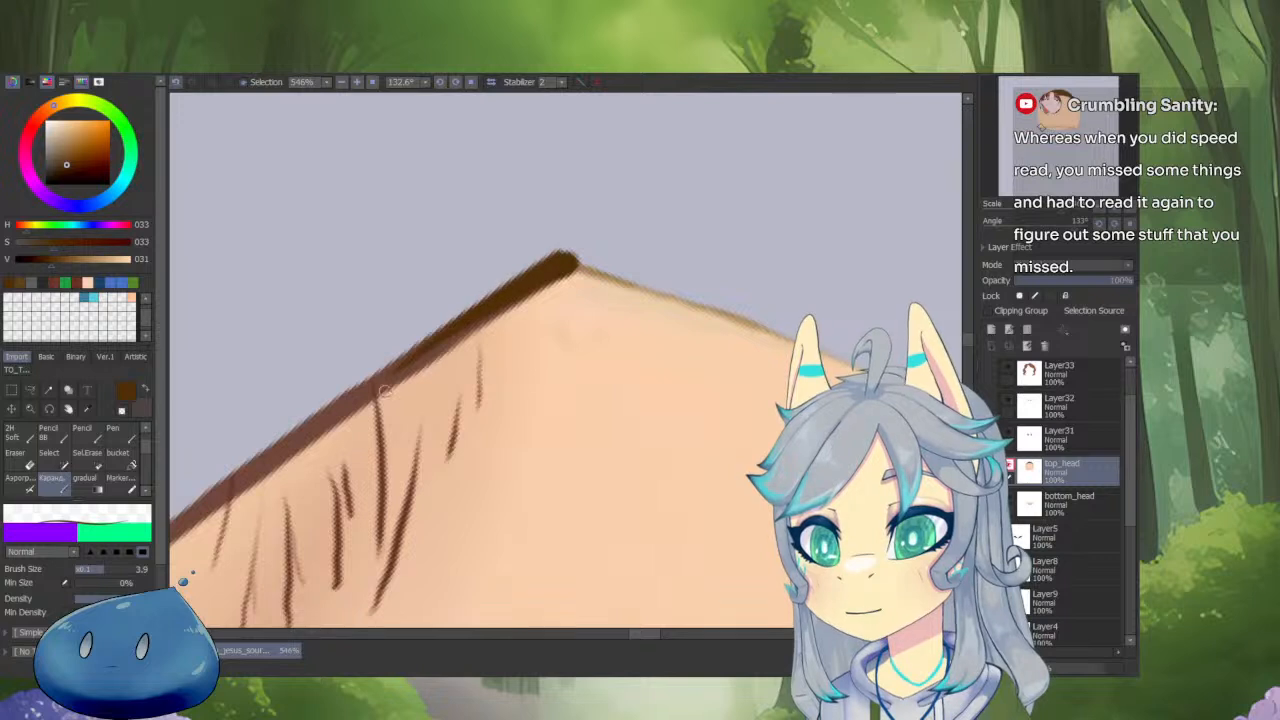
scroll(383, 390, "down", 3)
left_click_drag(578, 250, 380, 384)
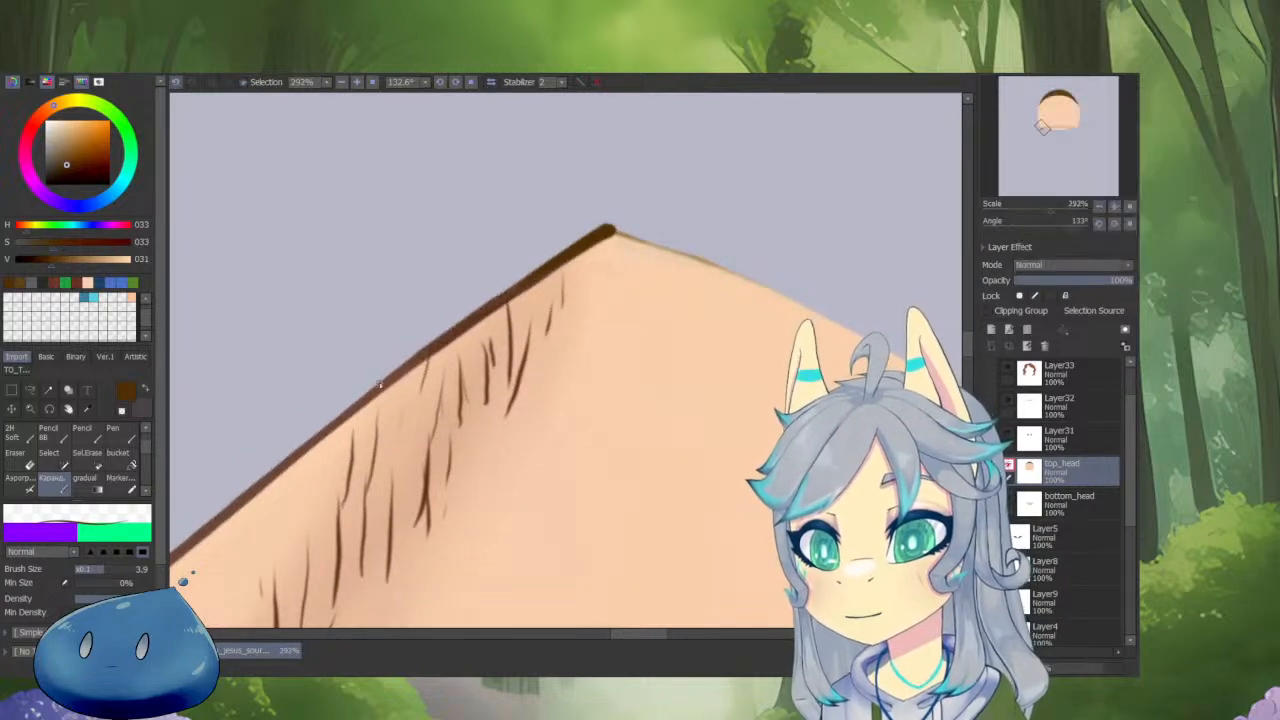
scroll(307, 452, "down", 3)
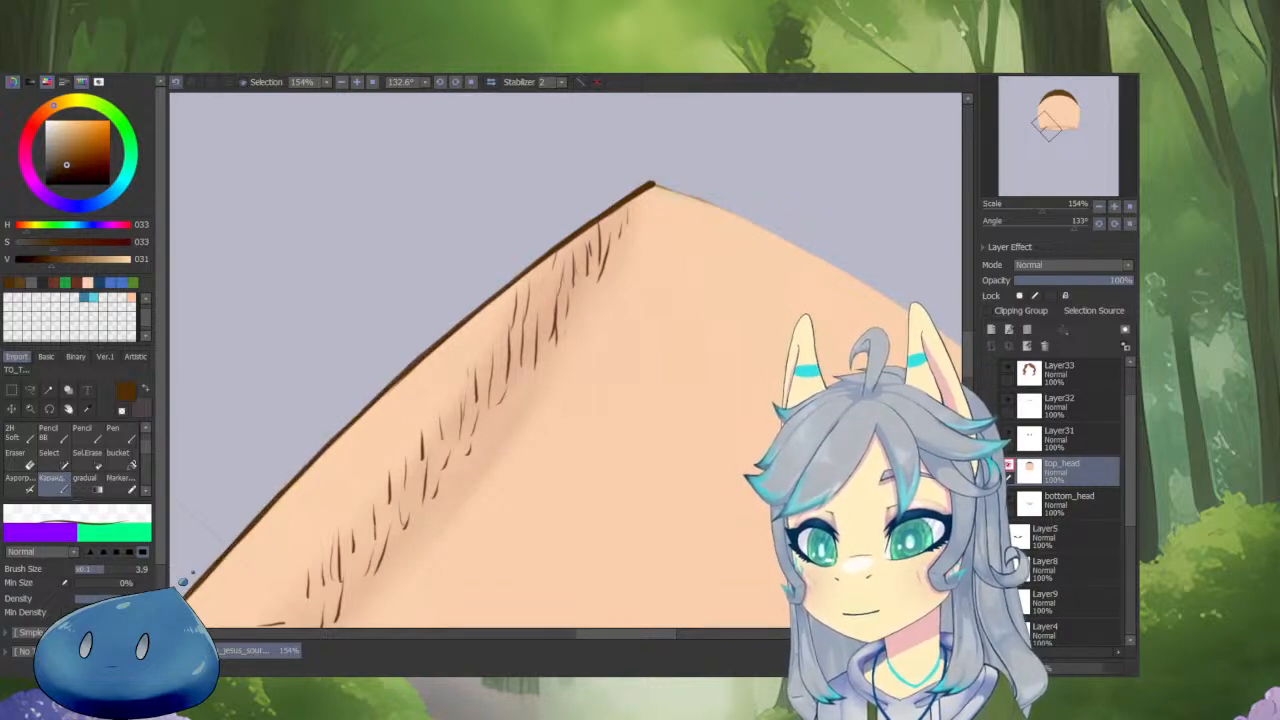
left_click_drag(322, 478, 474, 337)
Isolate bottom_head and paint its right mouth corner and the adjoining upper edge in dark brown.
key("s")
left_click_drag(537, 425, 587, 520)
left_click(548, 438, "ctrl+shift")
key("ctrl+z")
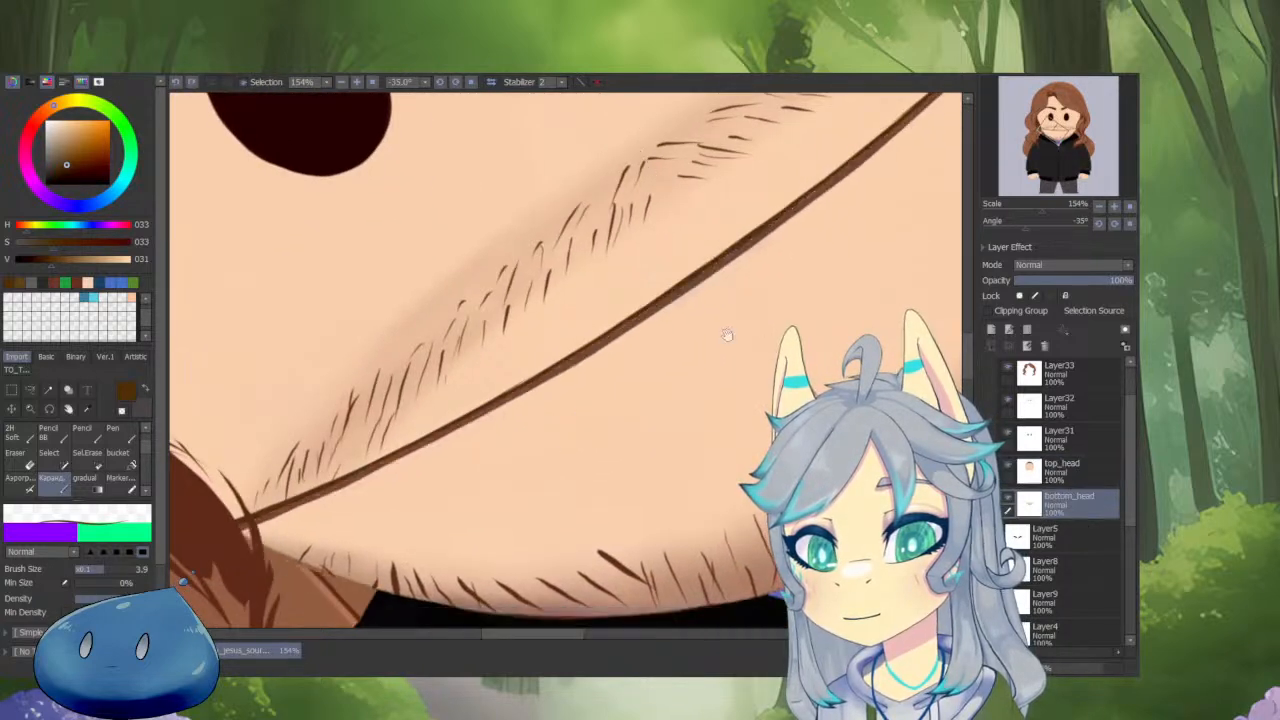
left_click_drag(728, 334, 557, 457)
left_click_drag(725, 274, 591, 360)
scroll(660, 212, "up", 5)
key("v")
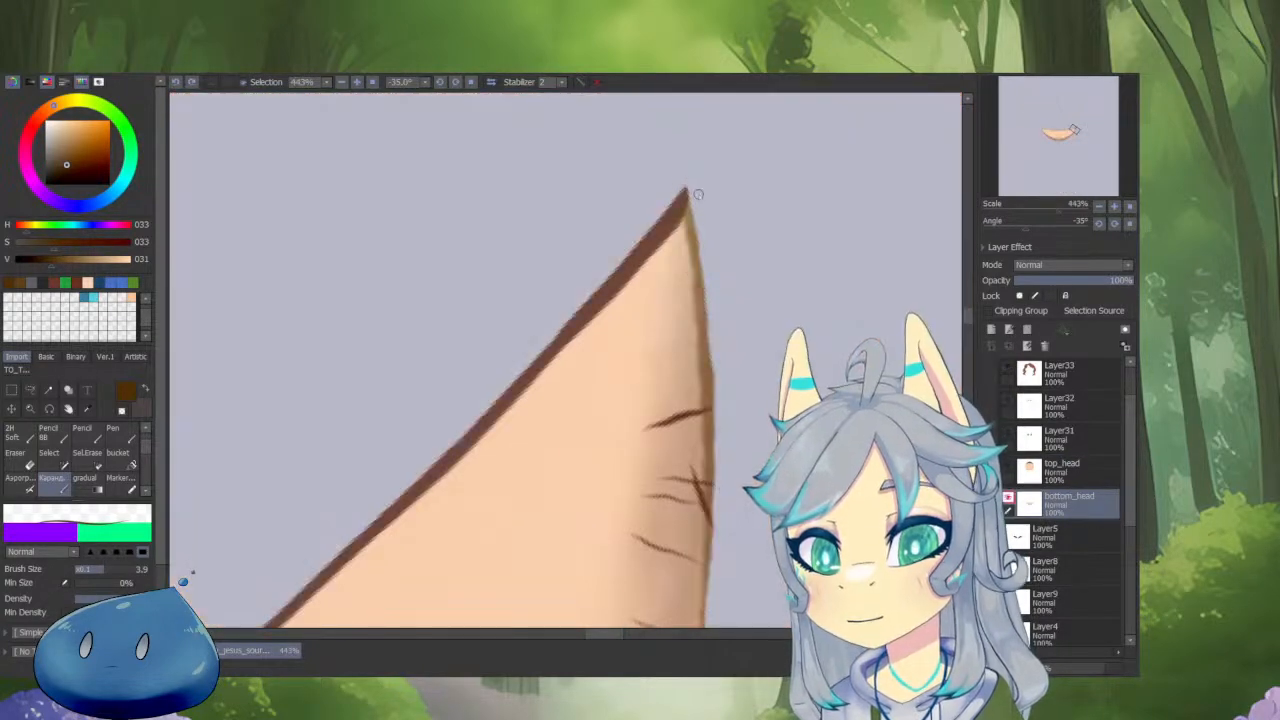
left_click_drag(686, 190, 638, 252)
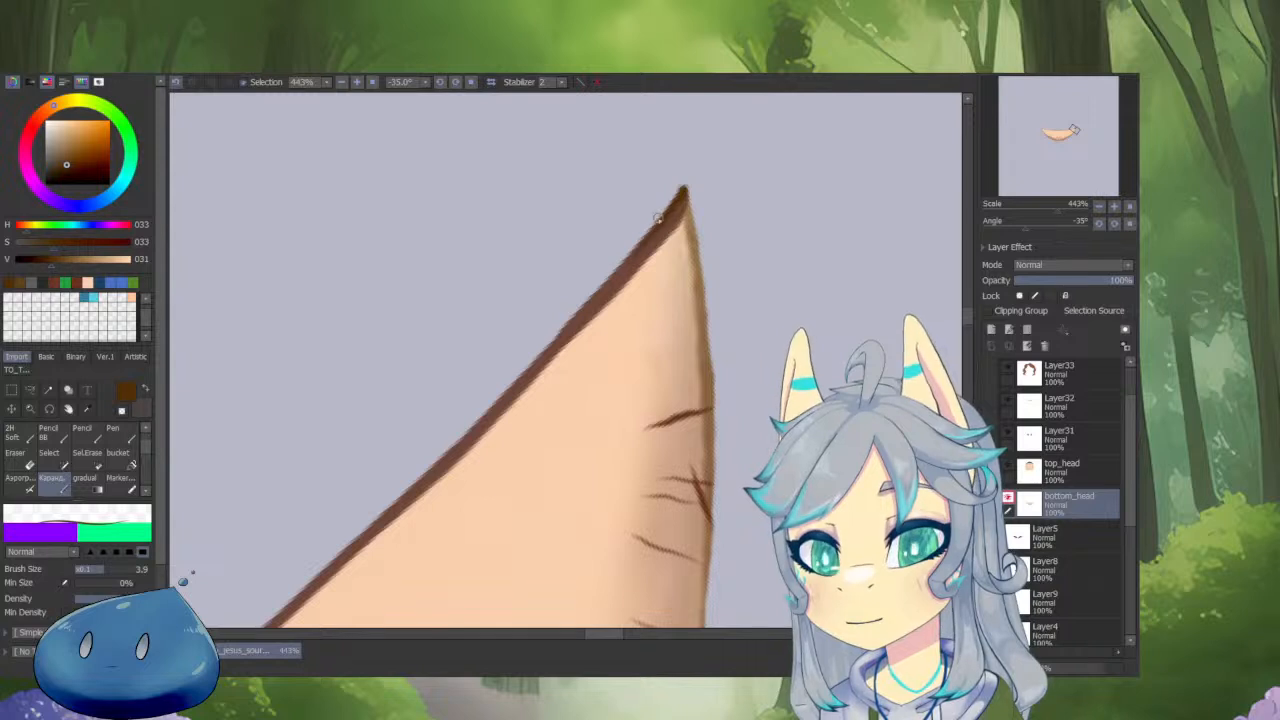
left_click_drag(683, 197, 580, 316)
left_click_drag(629, 260, 440, 462)
left_click_drag(560, 332, 444, 450)
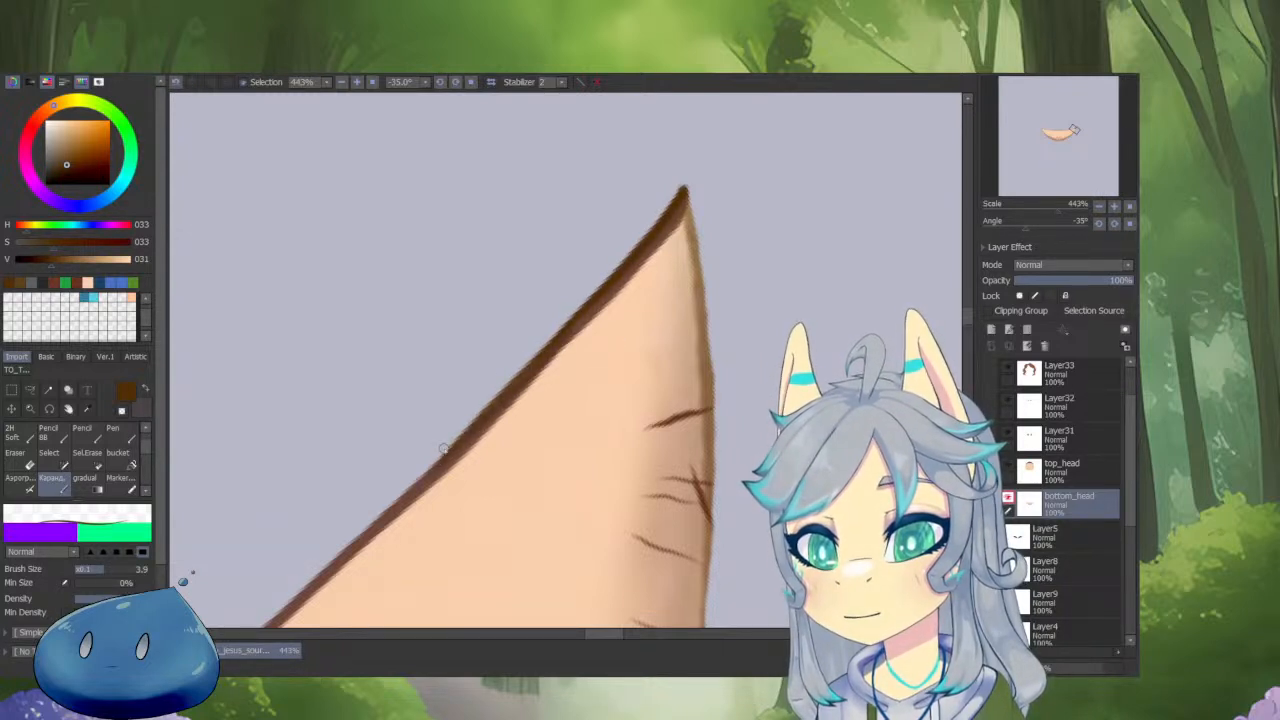
Repaint bottom_head's upper edge in dark brown from the right mouth corner inward, undoing and redrawing the uneven strokes.
left_click_drag(530, 368, 404, 486)
left_click_drag(480, 425, 370, 519)
left_click_drag(450, 450, 343, 548)
scroll(500, 390, "down", 2)
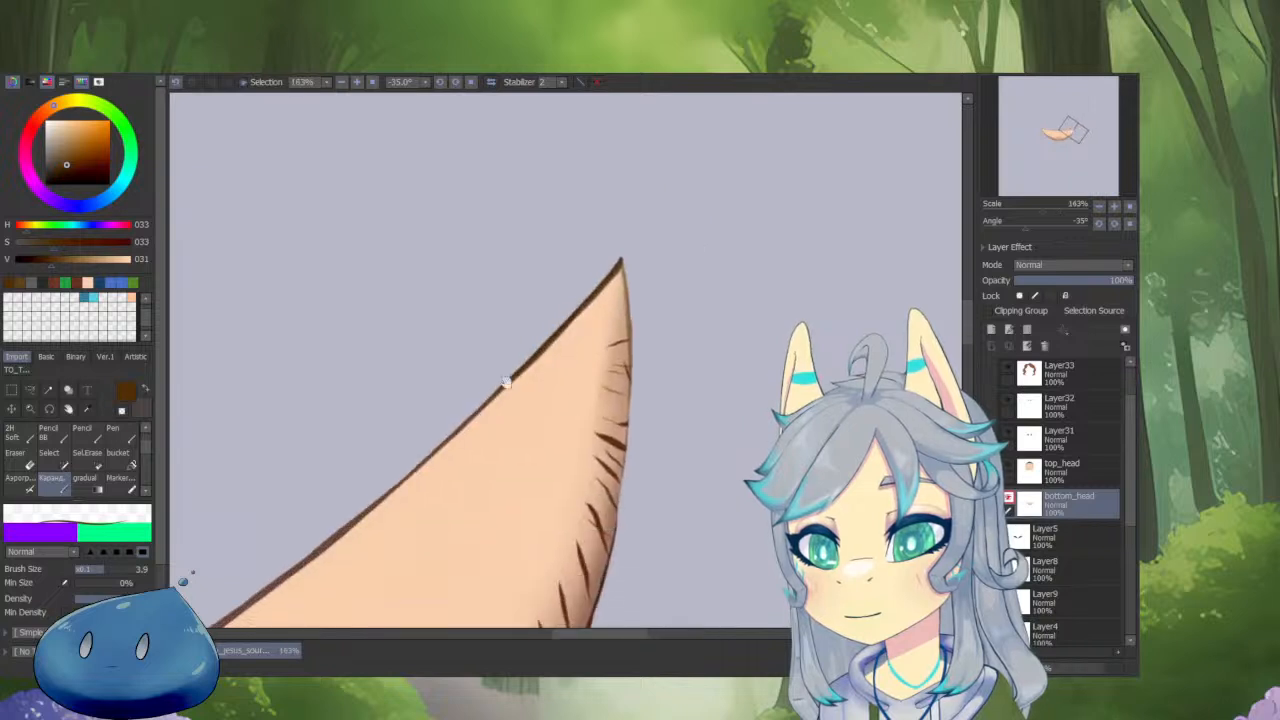
left_click_drag(418, 458, 328, 539)
mouse_move(336, 535)
left_mouse_down()
mouse_move(287, 576)
mouse_move(470, 418)
left_mouse_up()
key("ctrl+z")
left_click_drag(574, 309, 380, 490)
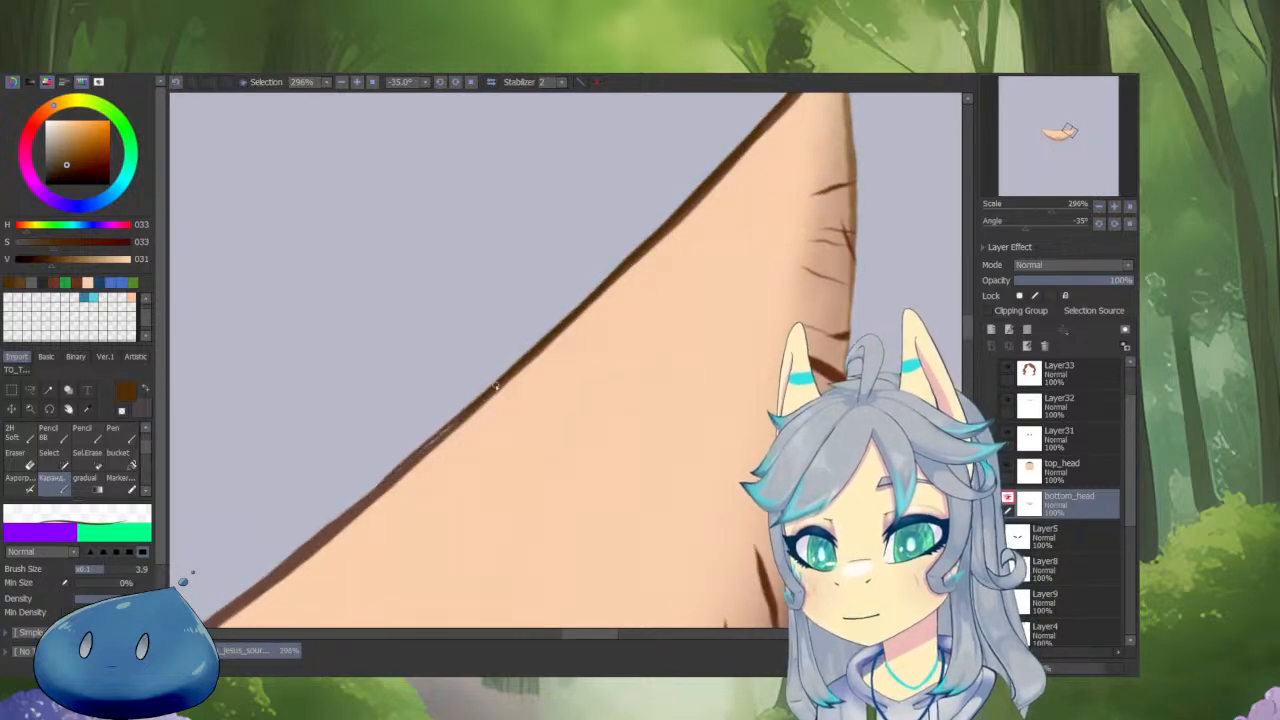
left_click_drag(495, 385, 362, 506)
key("ctrl+z")
left_click_drag(462, 420, 274, 574)
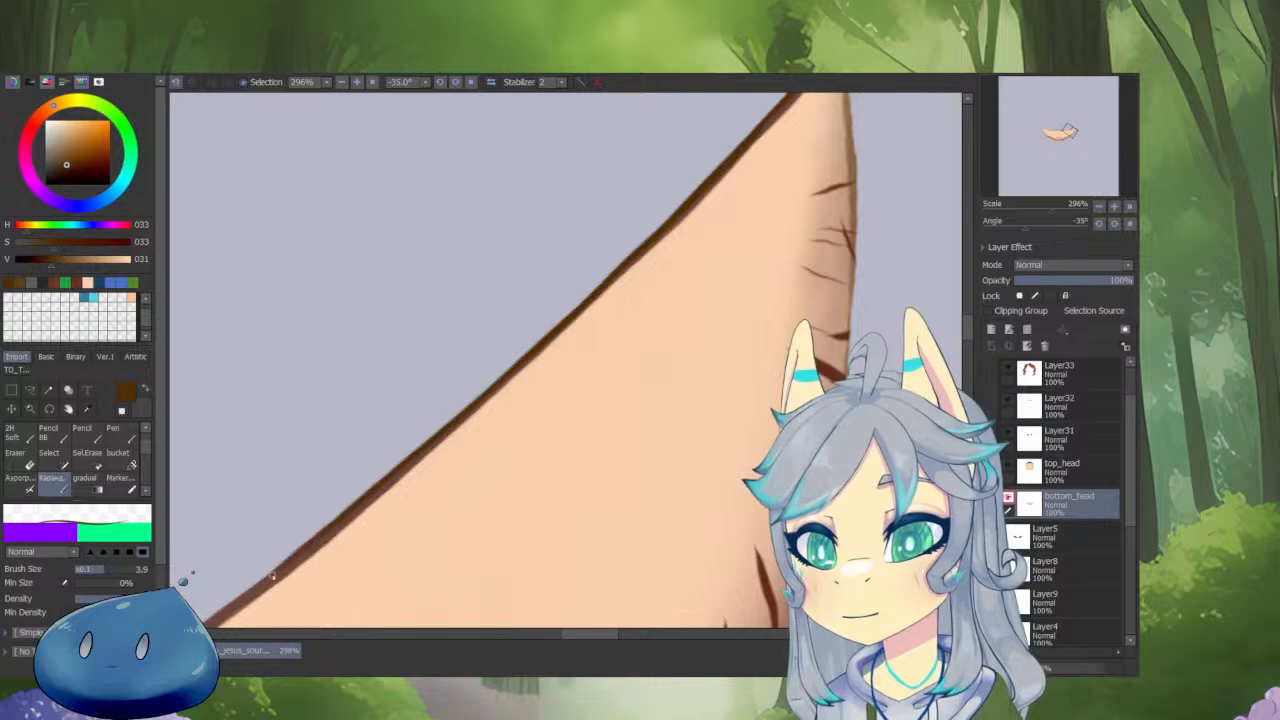
left_click_drag(369, 491, 240, 600)
mouse_move(408, 465)
left_mouse_down()
mouse_move(503, 380)
mouse_move(323, 514)
mouse_move(477, 446)
mouse_move(567, 362)
mouse_move(370, 483)
left_mouse_up()
Extend the dark brown mouth line toward the middle of bottom_head's upper edge and show all layers again.
key("minus")
key("minus")
left_click_drag(490, 390, 342, 504)
left_click_drag(474, 411, 305, 541)
left_click_drag(439, 436, 290, 548)
left_click_drag(350, 523, 480, 402)
left_click_drag(546, 348, 310, 524)
left_click_drag(502, 375, 305, 522)
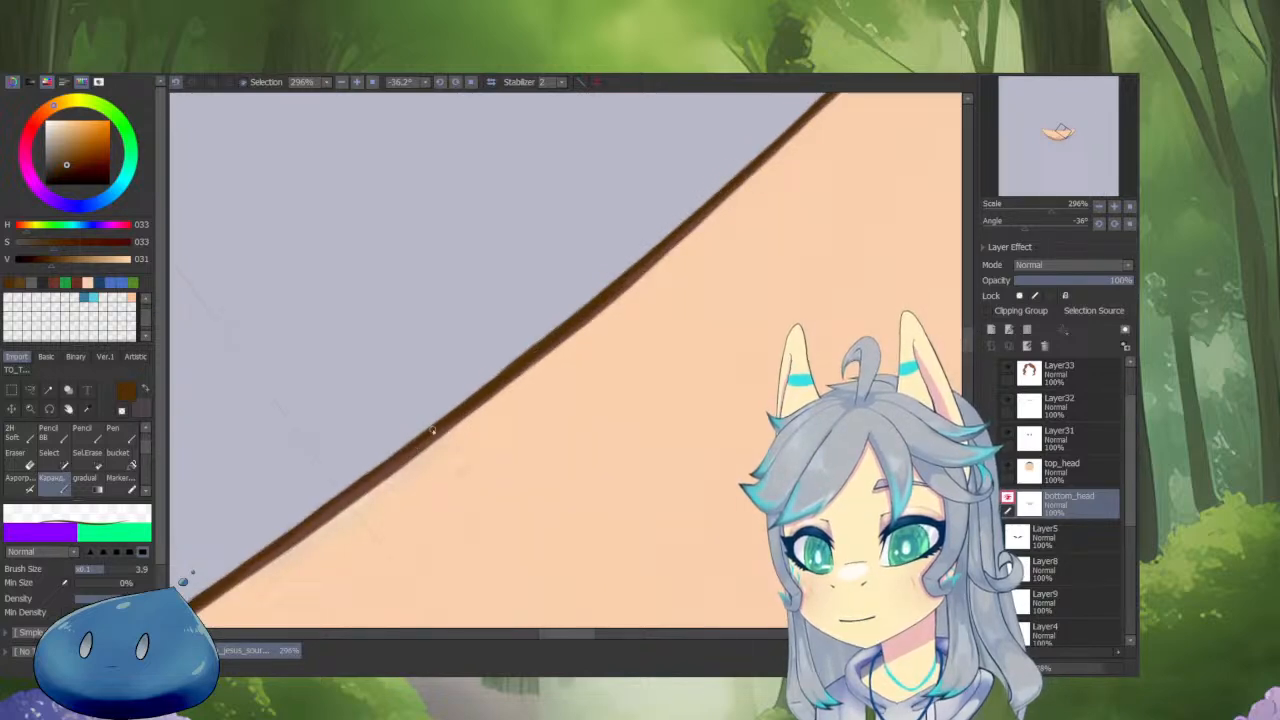
left_click_drag(454, 407, 311, 585)
left_click(1007, 497)
Apply a transform to the layer above eyes_open and check that layer in isolation.
left_click_drag(534, 425, 568, 352)
left_click_drag(568, 352, 563, 545)
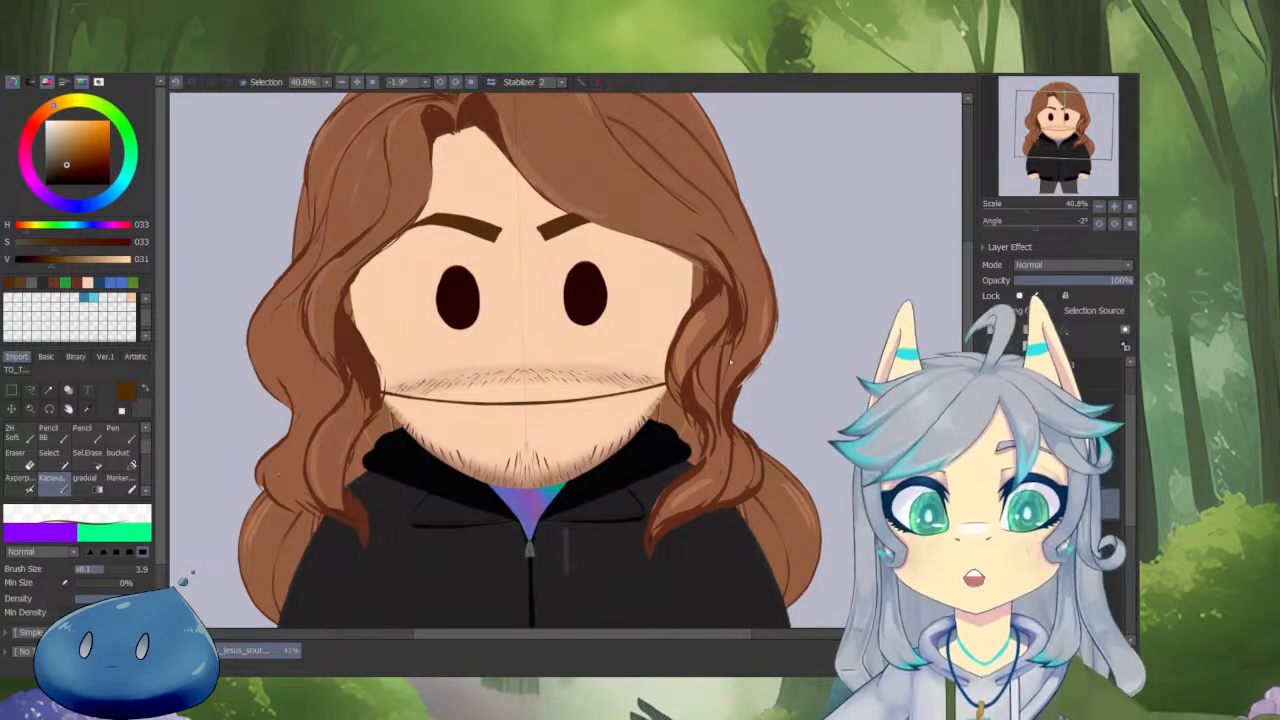
left_click_drag(680, 294, 752, 349)
left_click(660, 346, "ctrl+shift")
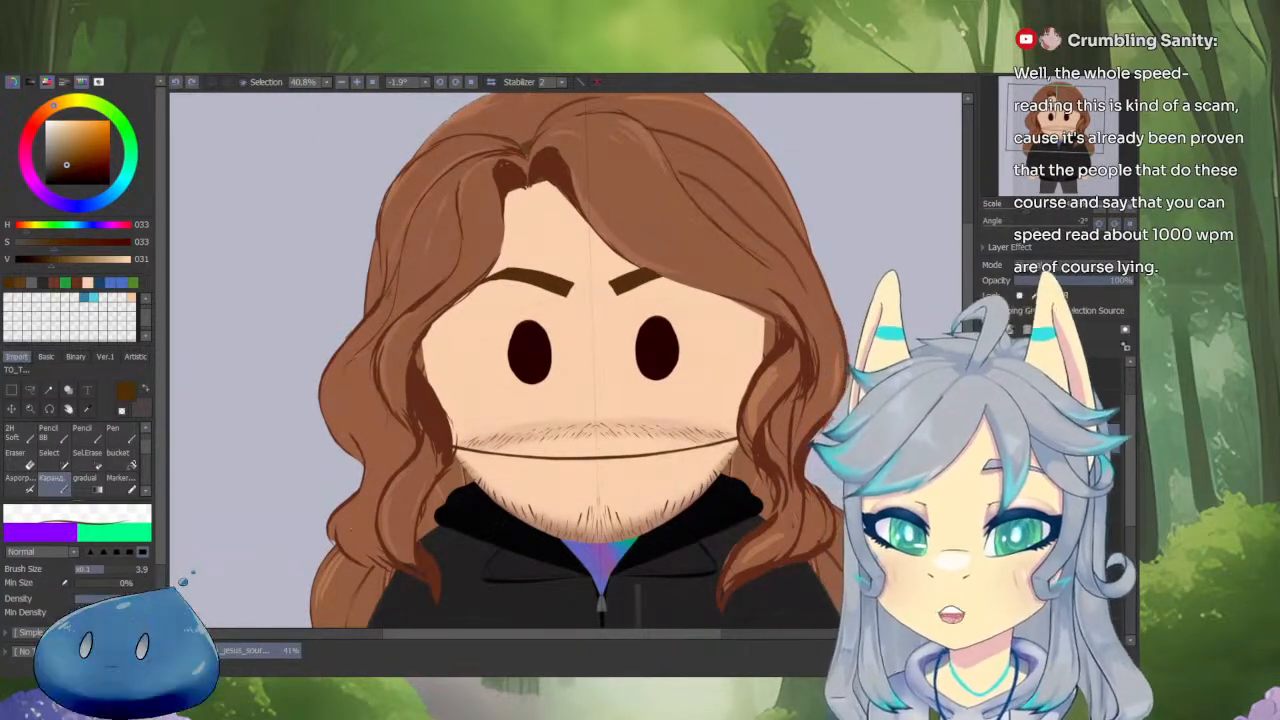
key("ctrl+a")
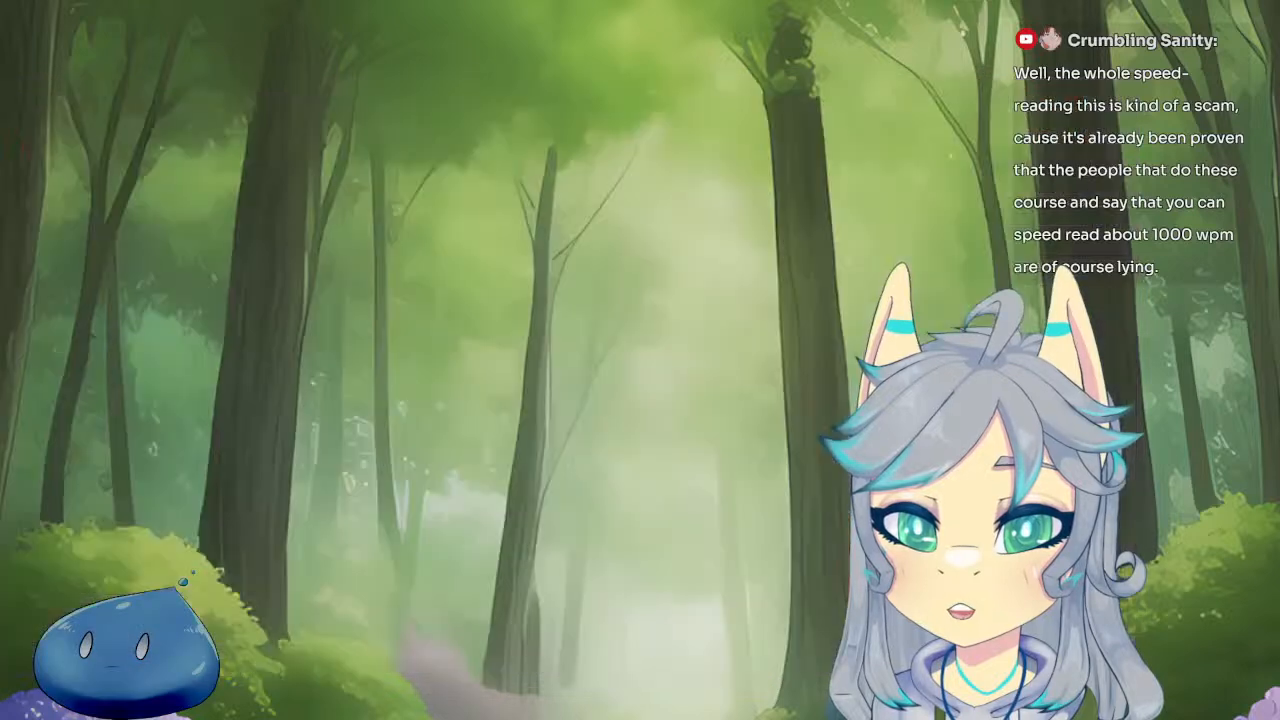
key("ctrl+d")
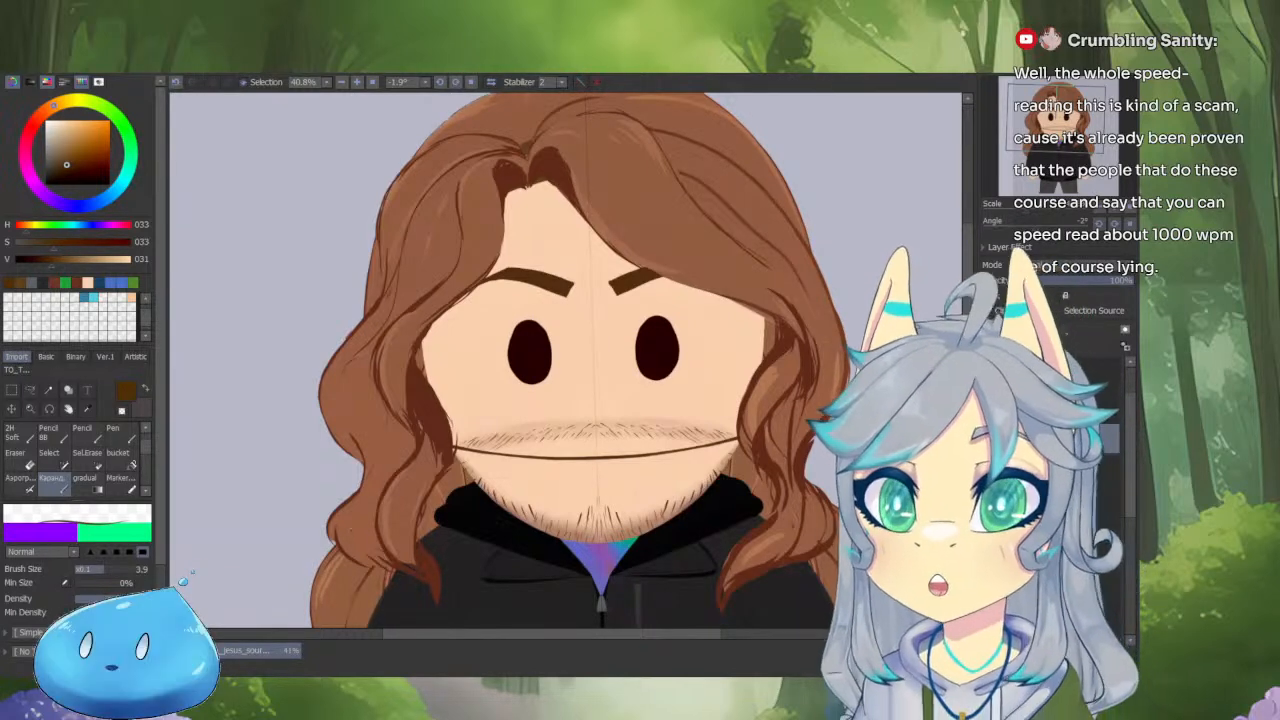
key("ctrl+t")
scroll(582, 346, "up", 1)
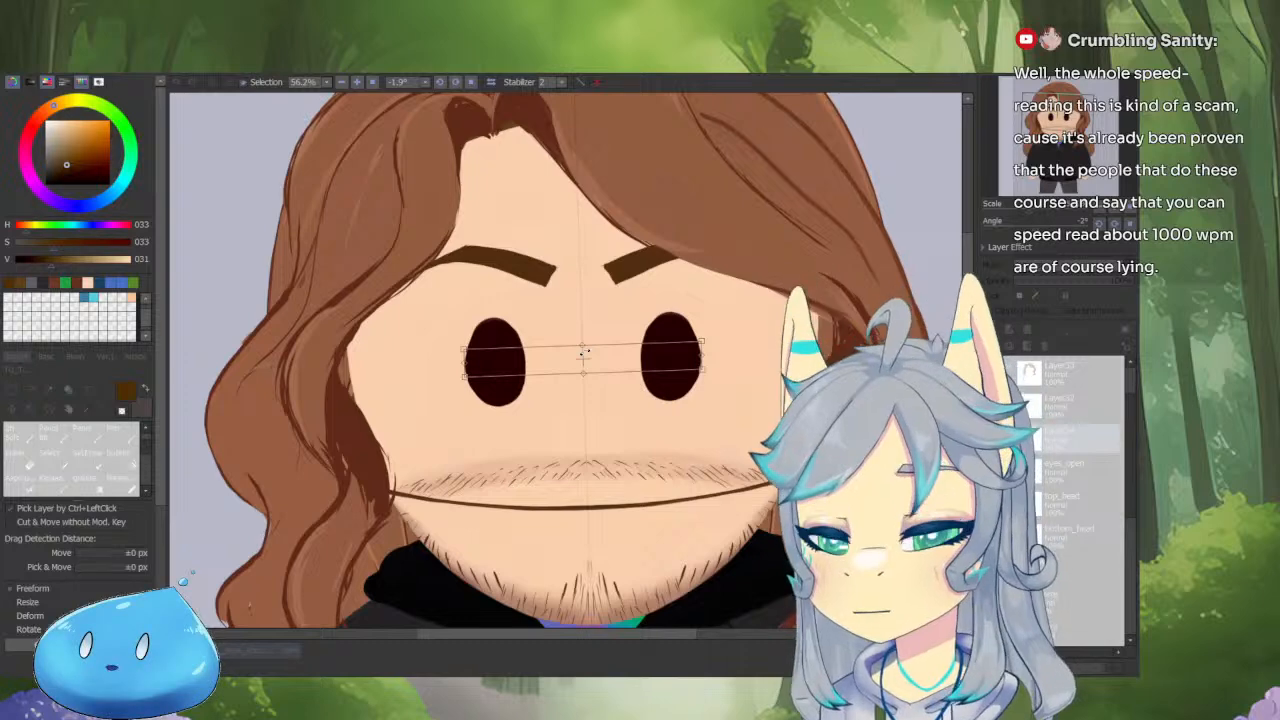
key("Return")
left_click(1008, 438, "alt")
left_click(1008, 438, "alt")
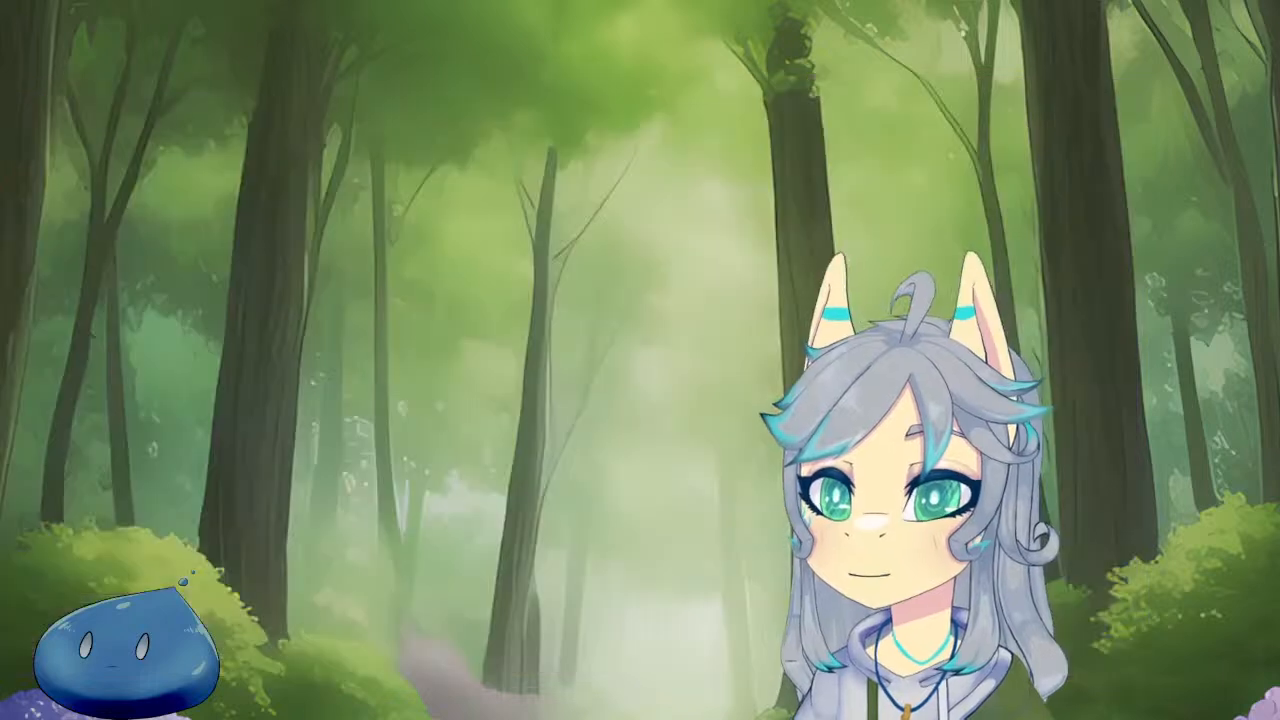
Isolate the neck layer and erase its rounded top down to a flat edge with transparent colour at brush size 65.0.
left_click_drag(730, 436, 762, 372)
key("ctrl+z")
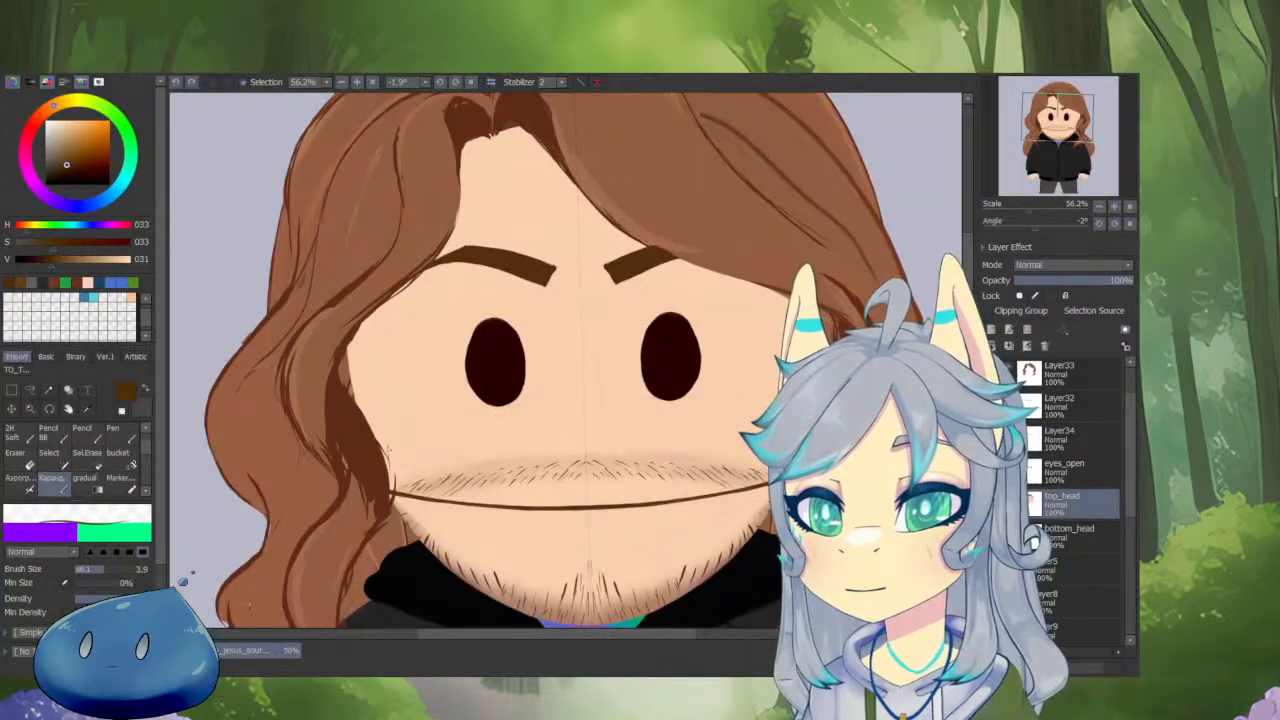
left_click_drag(374, 457, 309, 467)
key("ctrl+z")
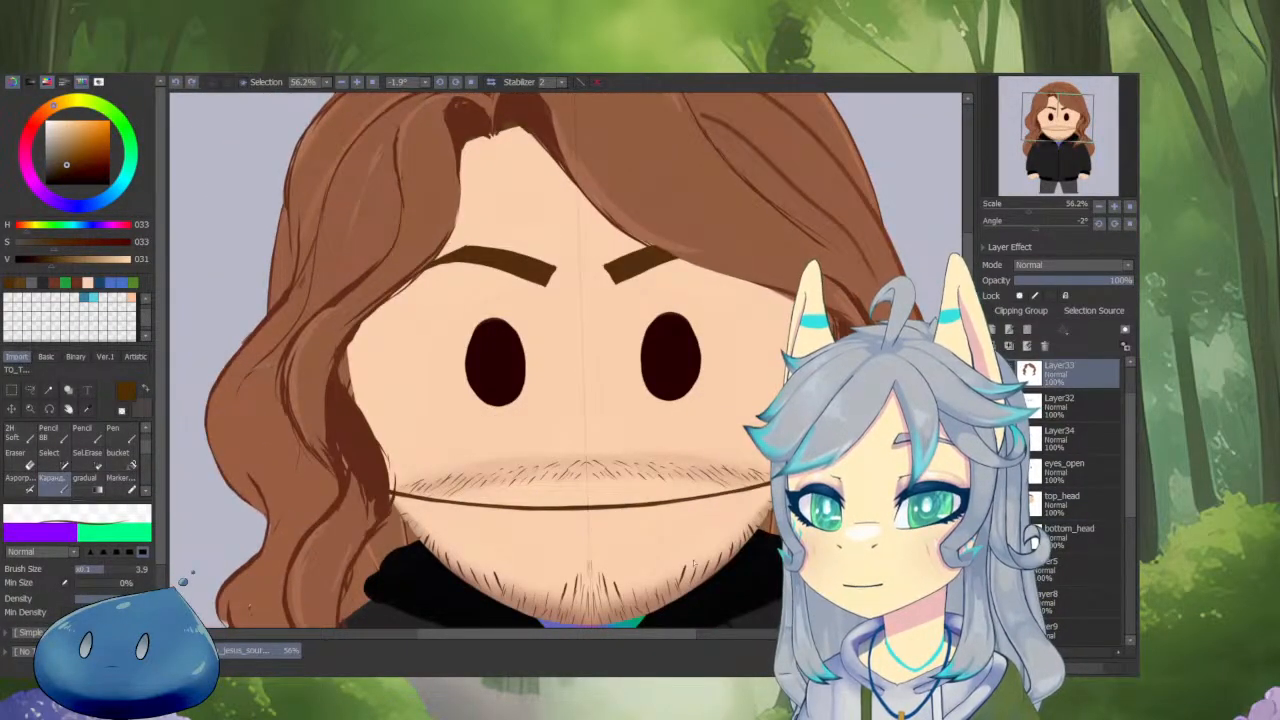
left_click_drag(710, 568, 695, 433)
left_click_drag(611, 505, 625, 521)
key("ctrl+z")
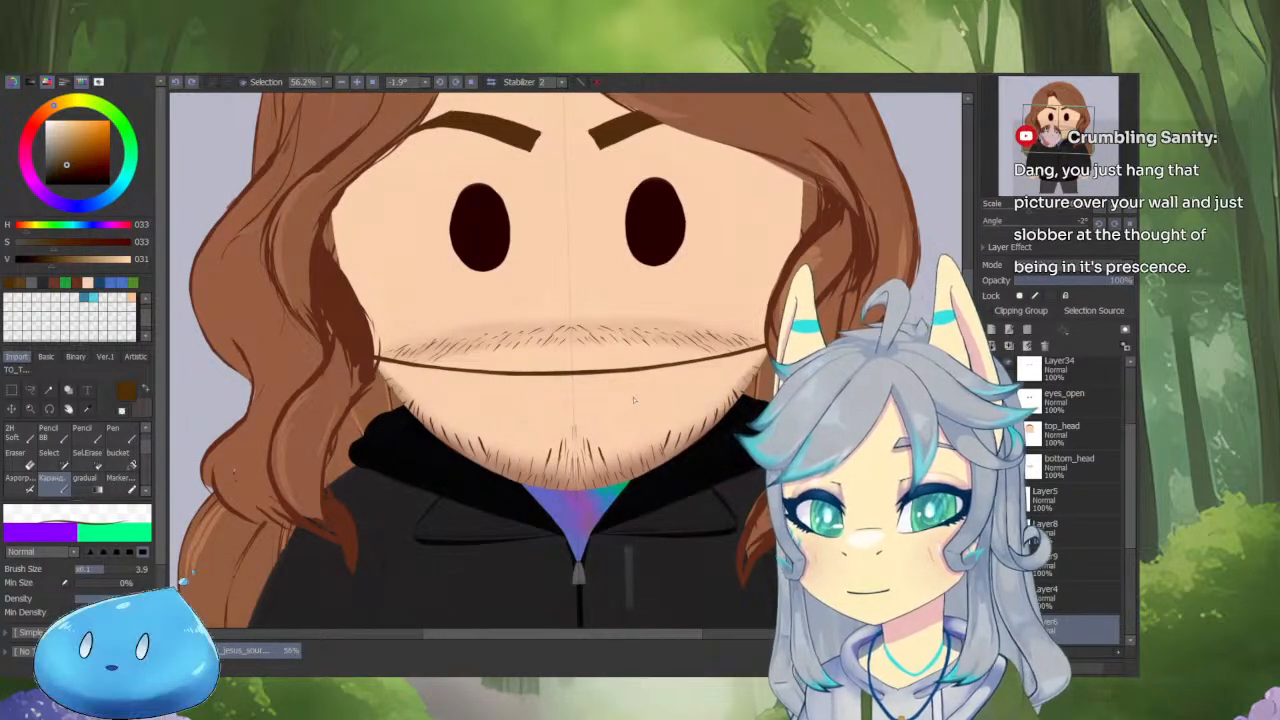
key("c")
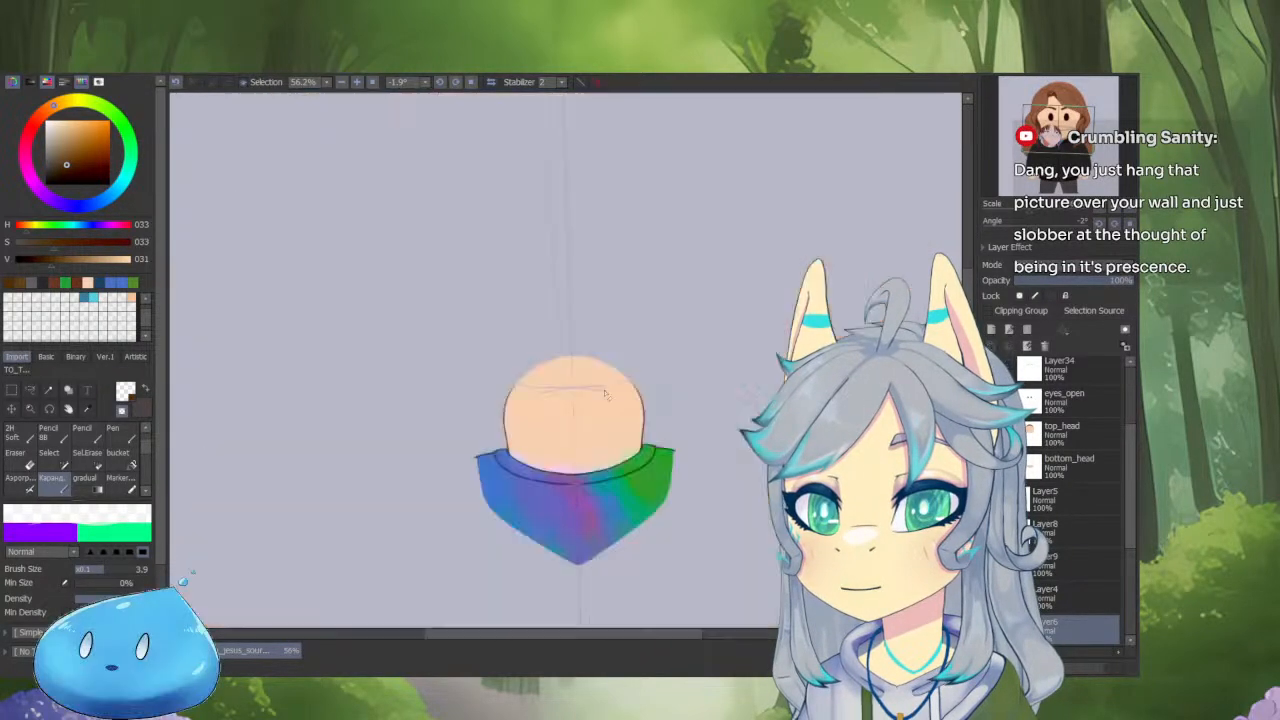
scroll(476, 384, "up", 2)
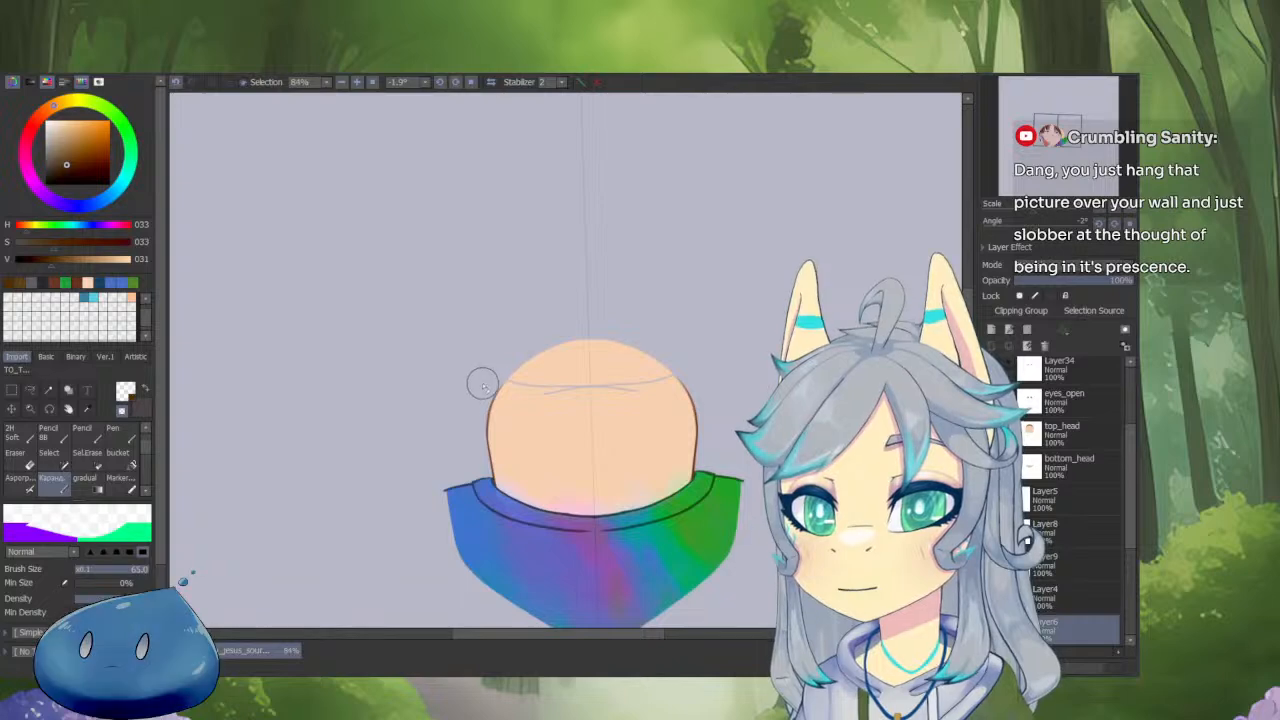
mouse_move(491, 371)
left_mouse_down()
mouse_move(672, 362)
mouse_move(537, 349)
left_mouse_up()
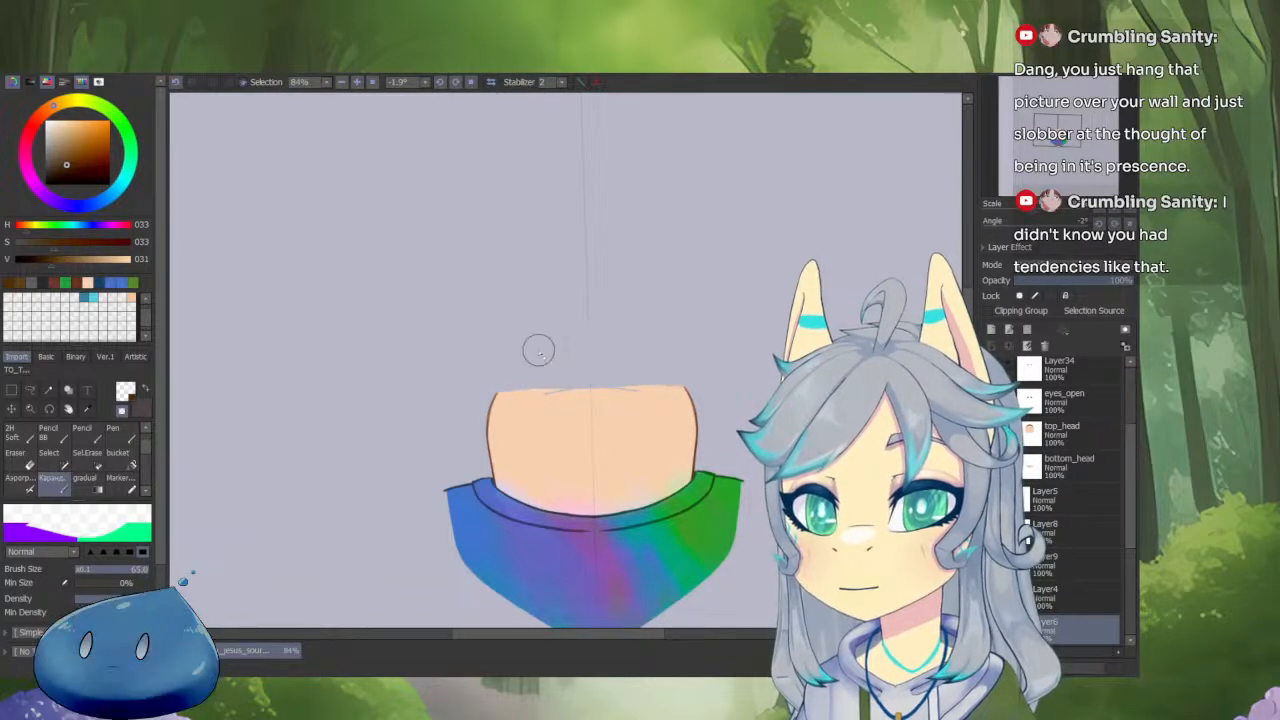
scroll(526, 380, "up", 3)
left_click_drag(408, 387, 616, 363)
left_click_drag(431, 381, 634, 380)
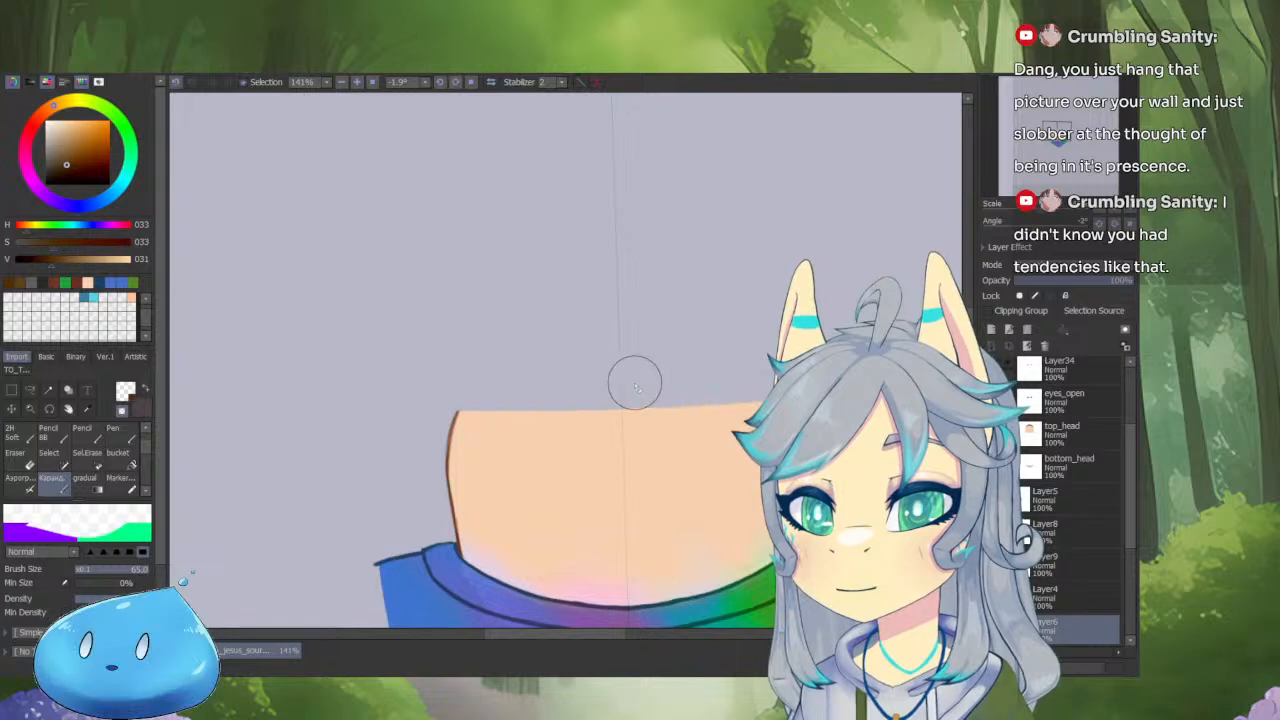
Smooth the neck's flat upper edge with transparent colour at brush size 7.1 and show all layers again.
left_click(115, 569)
left_click_drag(115, 569, 127, 569)
scroll(640, 400, "up", 2)
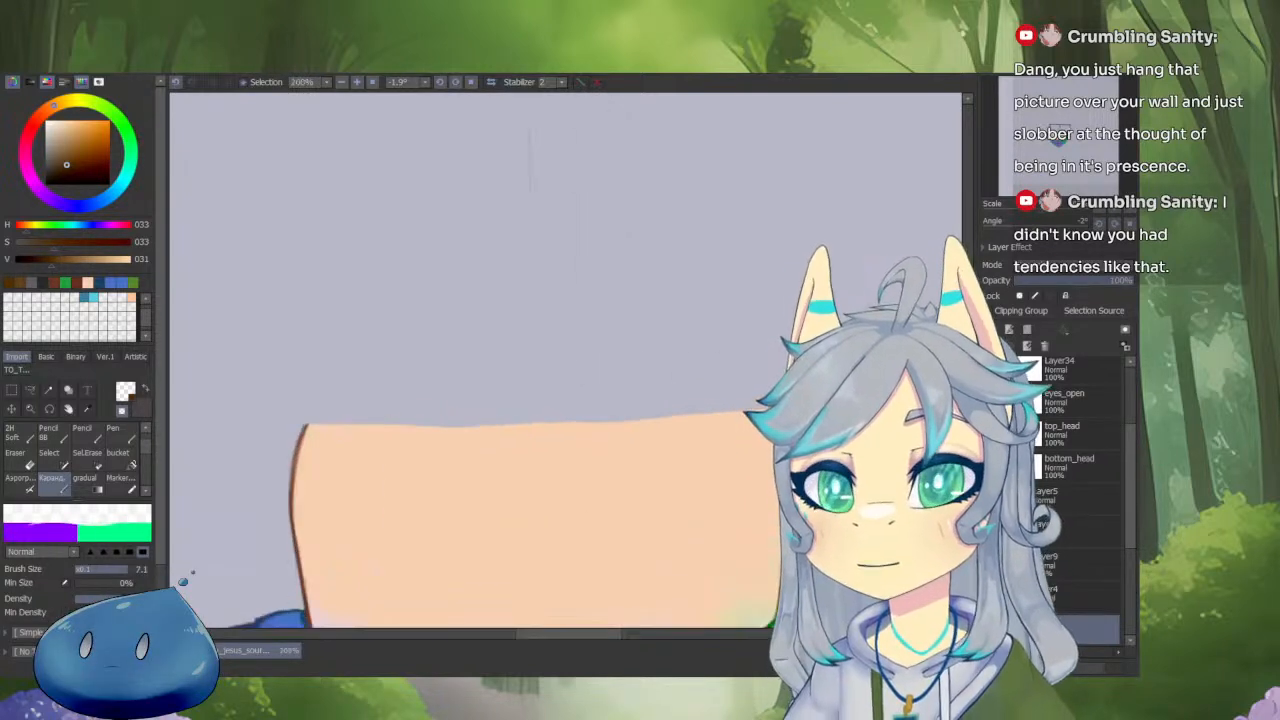
left_click_drag(641, 436, 489, 421)
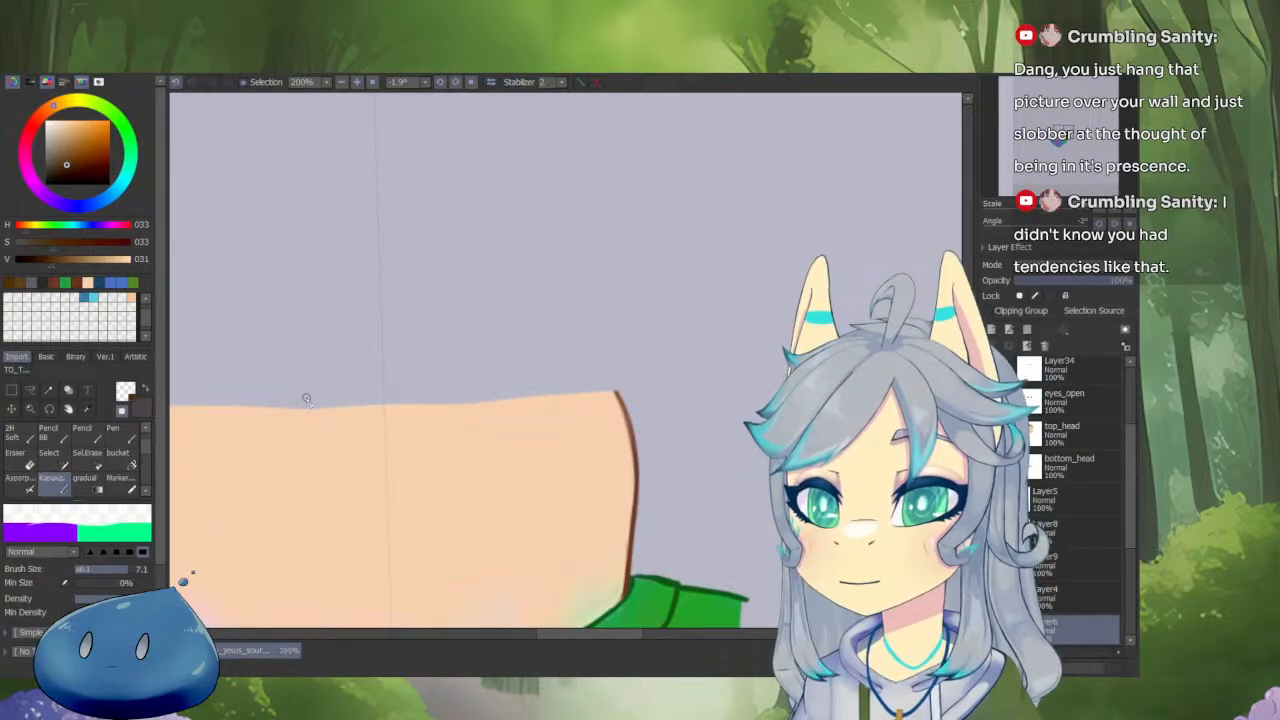
left_click_drag(308, 403, 543, 391)
scroll(640, 375, "down", 2)
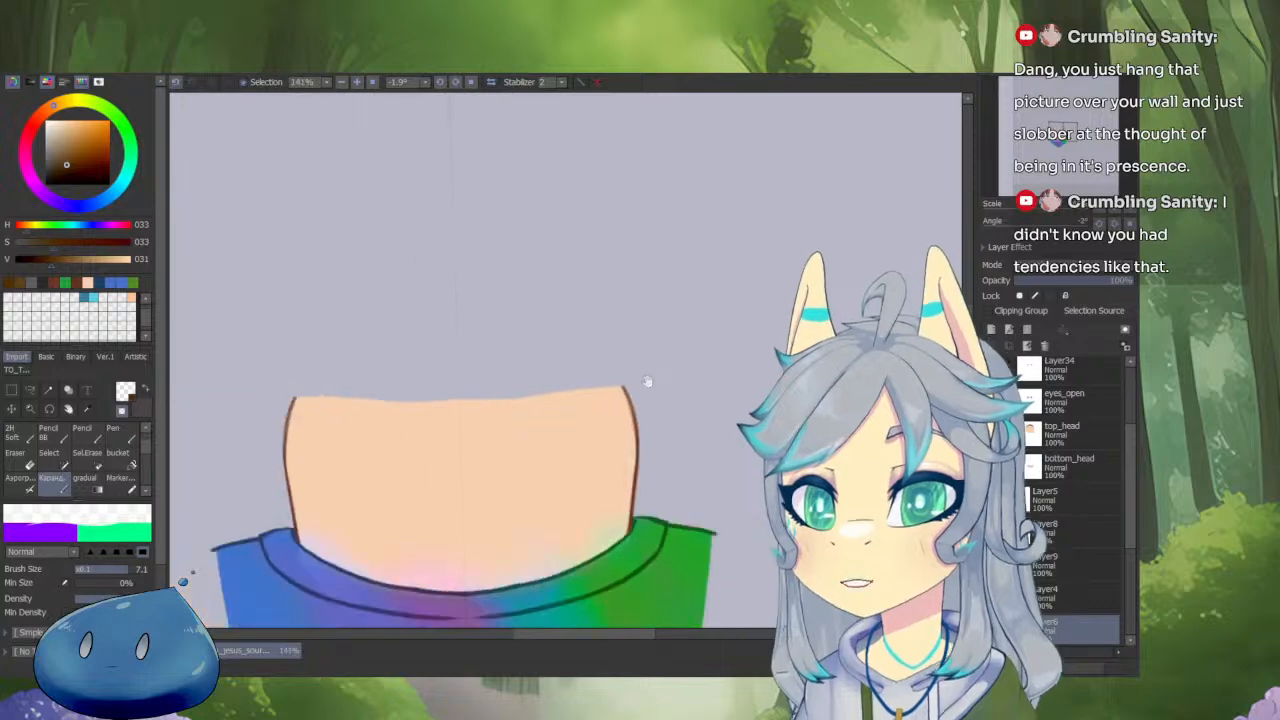
left_click_drag(648, 381, 668, 431)
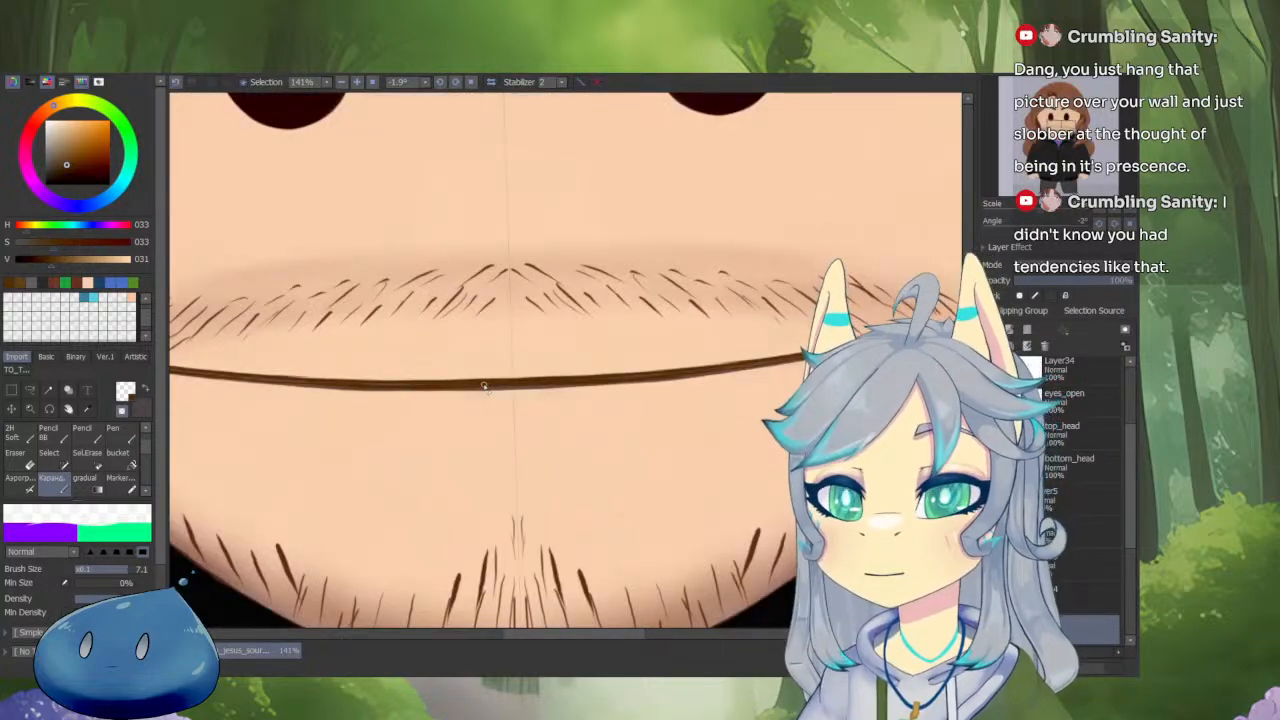
Check which layers hold the chin, upper face and eyebrows by picking each of them on the canvas.
scroll(530, 407, "down", 2)
key("ctrl+z")
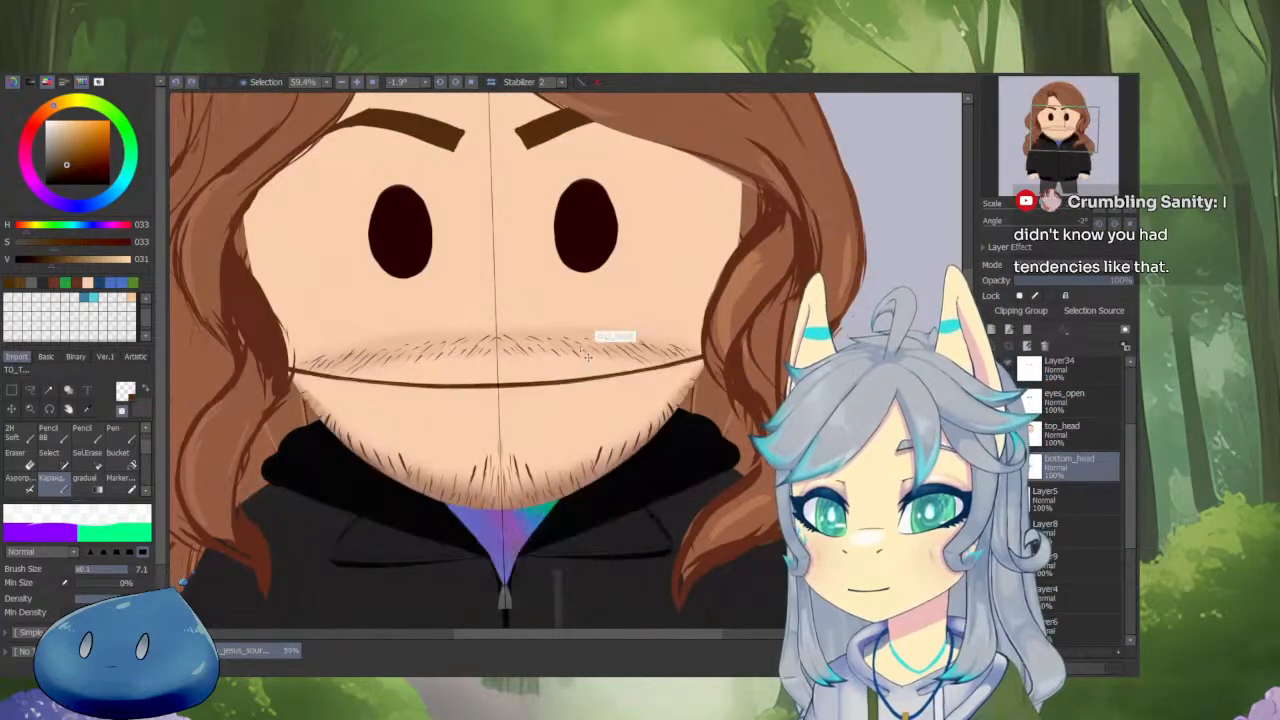
left_click_drag(581, 347, 594, 260)
key("ctrl+z")
scroll(595, 308, "down", 3)
key("ctrl+z")
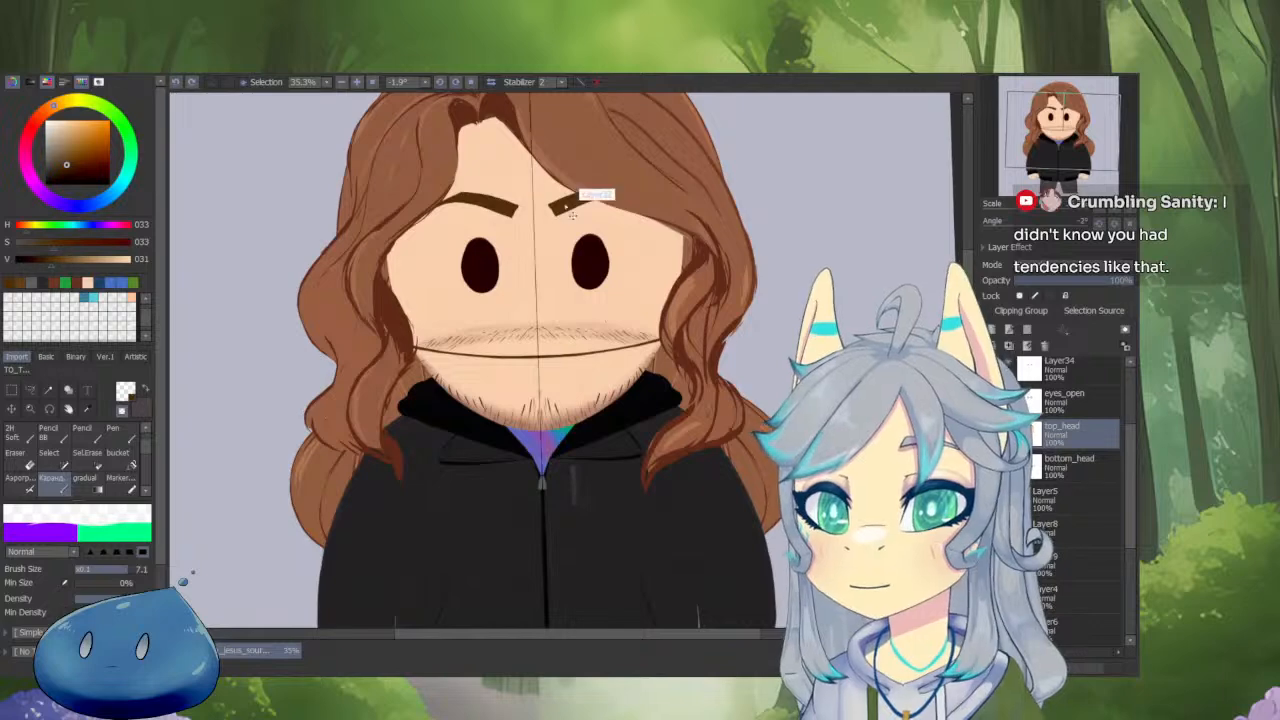
scroll(610, 290, "up", 1)
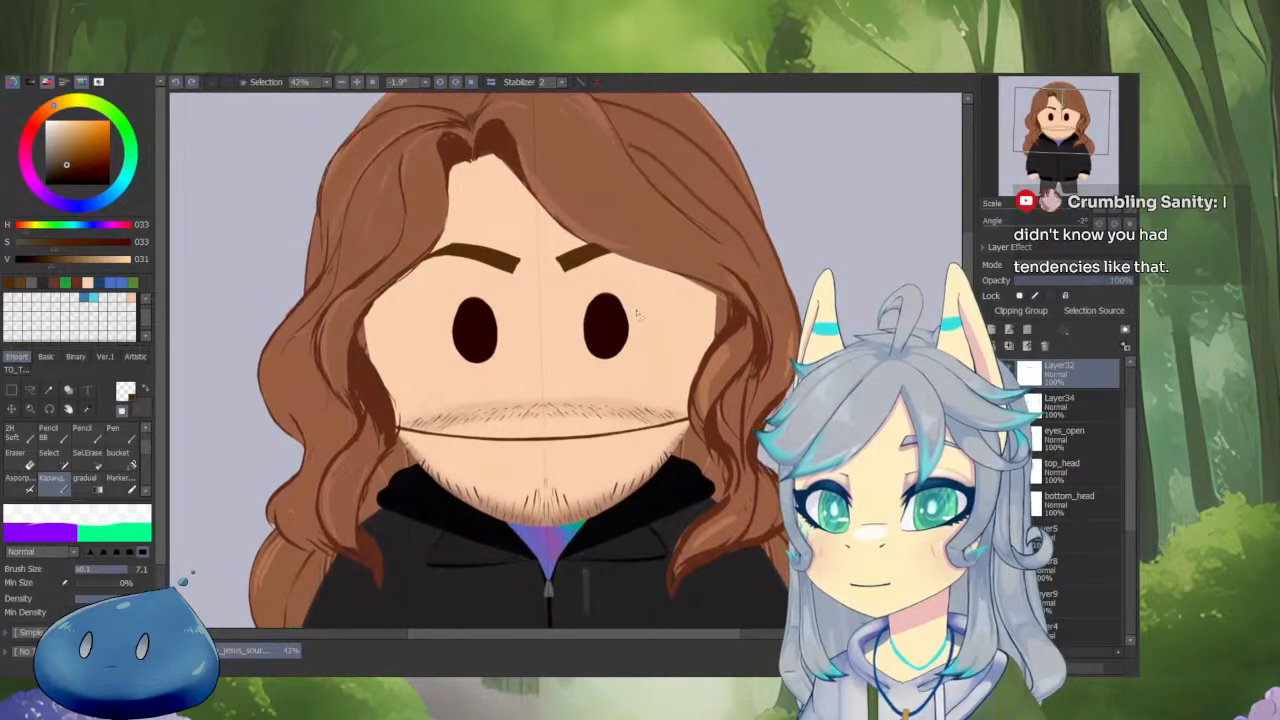
Rename Layer34, the layer directly above eyes_open, as eyes_closed.
scroll(1103, 473, "up", 2)
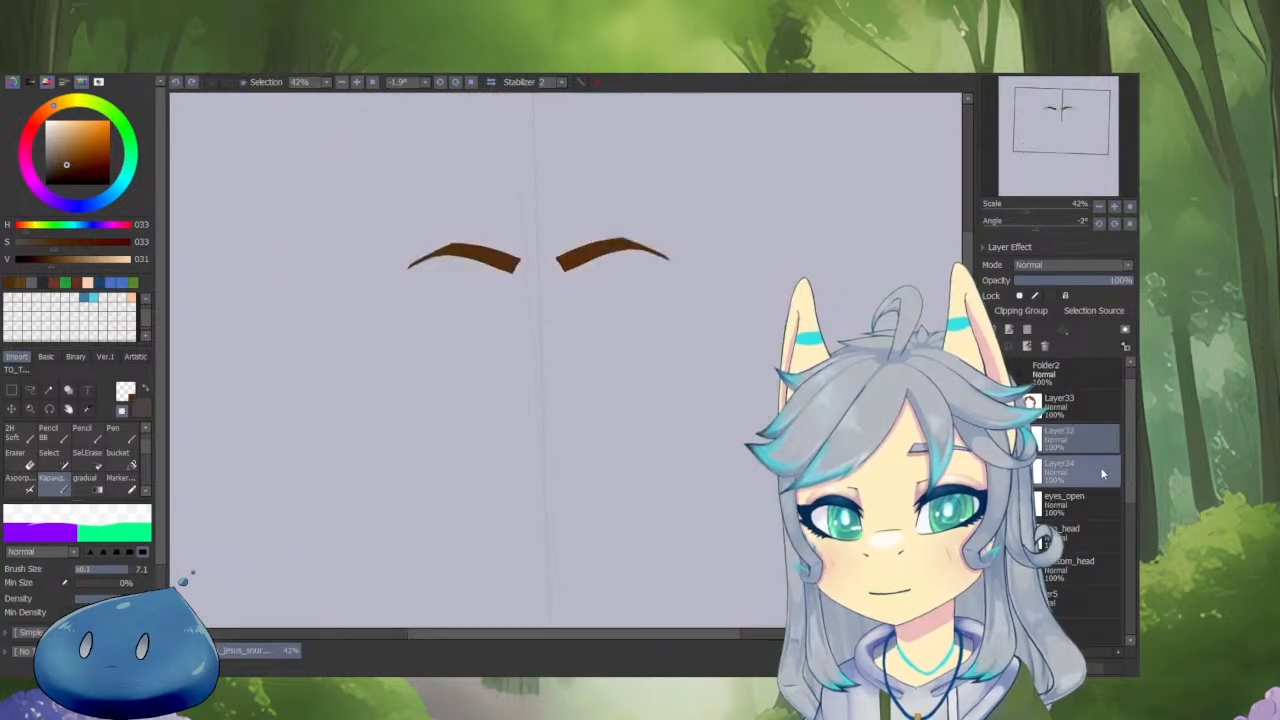
left_click(1103, 473)
left_click(1092, 496)
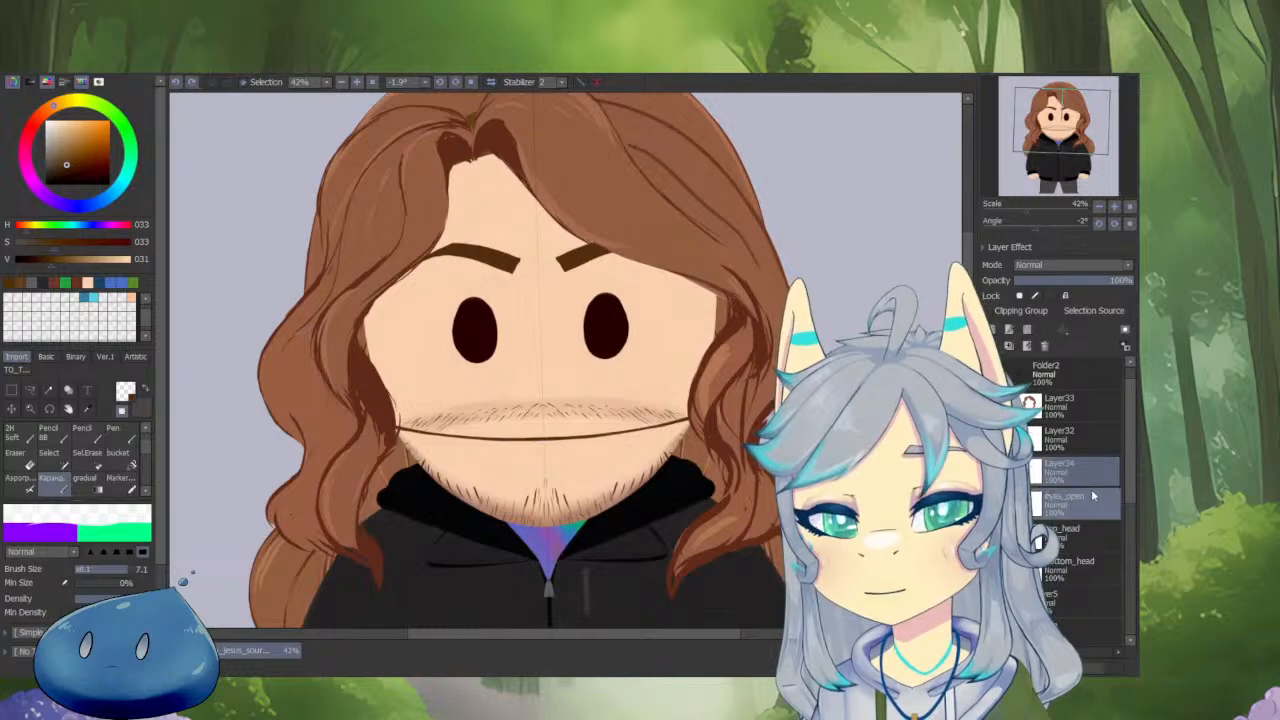
left_click(1088, 481)
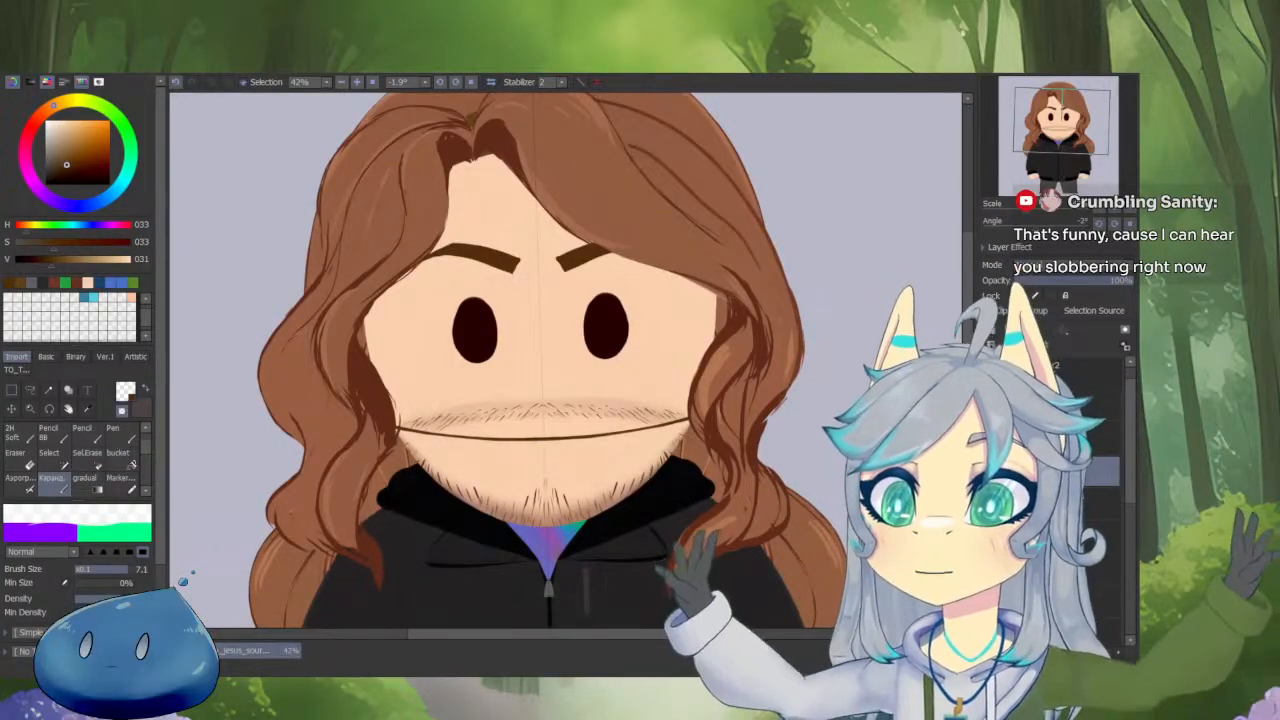
Check Layer32 in isolation and rename it as eyebrows.
left_click(1078, 439, "alt")
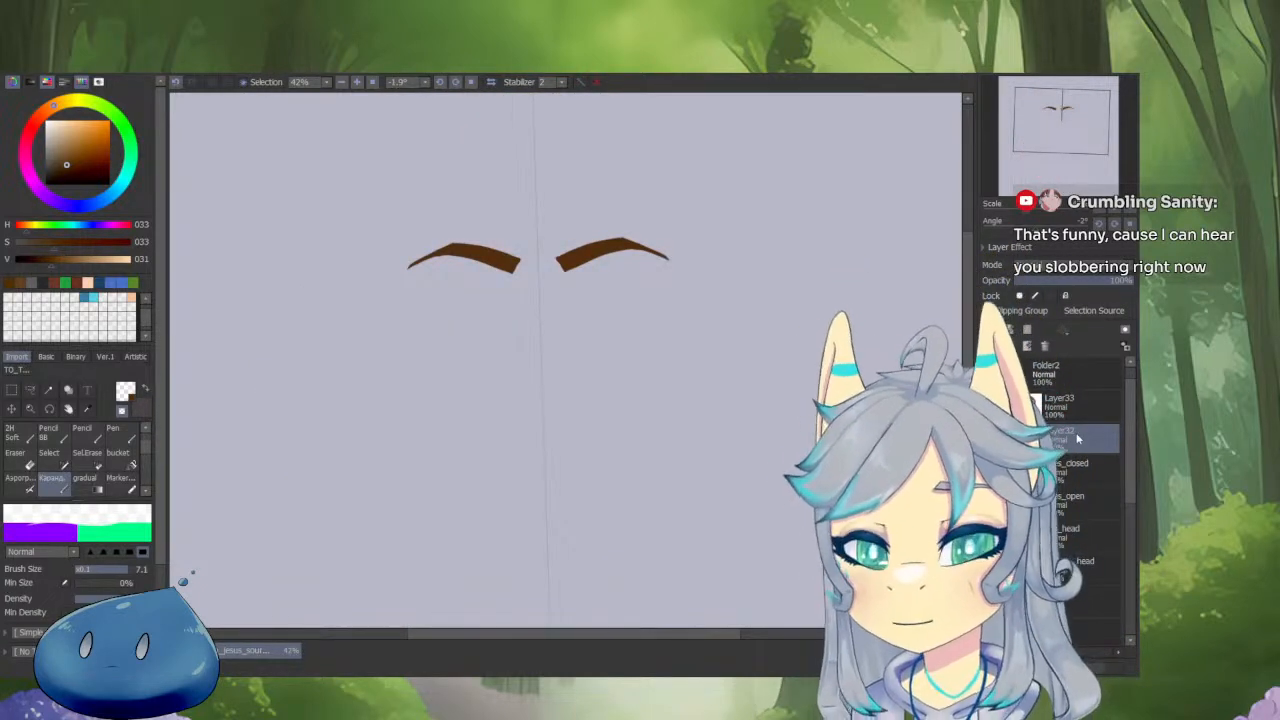
key("alt+Tab")
key("alt+Tab")
left_click(1078, 439, "alt")
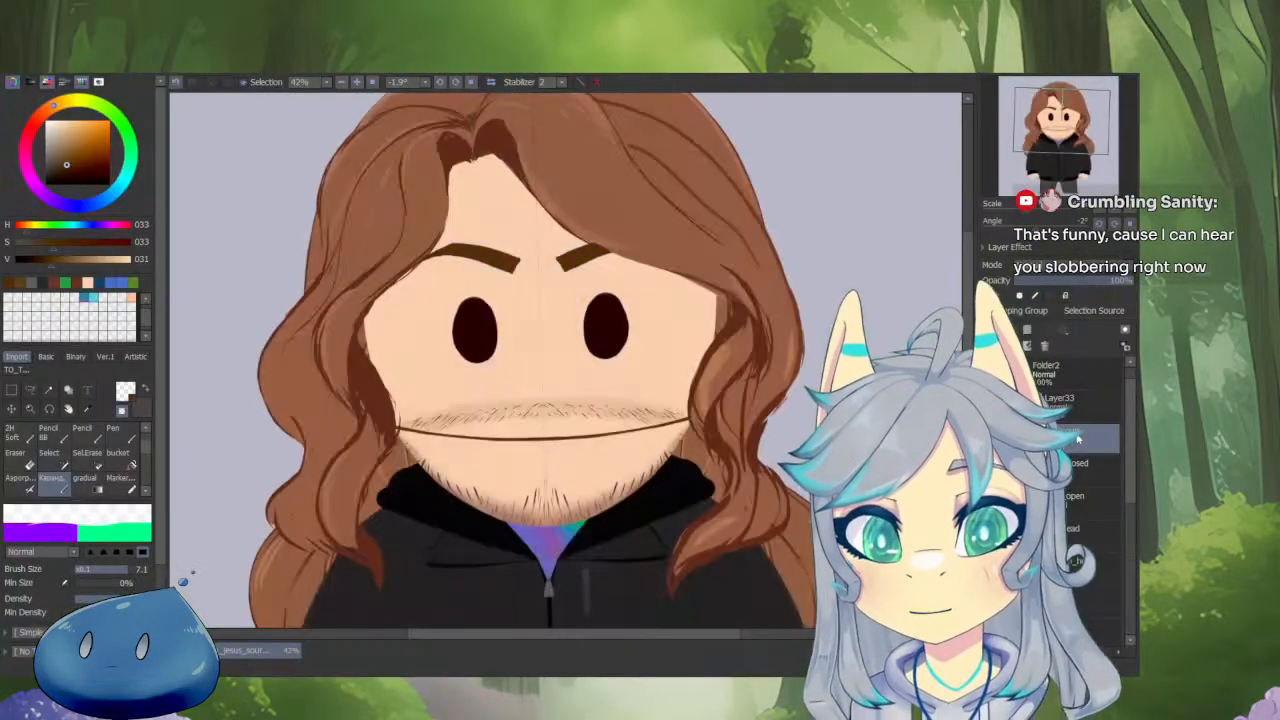
left_click(1078, 439, "alt")
Examine the front hair on Layer33 in isolation and against the whole character.
left_click(1080, 407, "alt")
left_click_drag(699, 318, 726, 339)
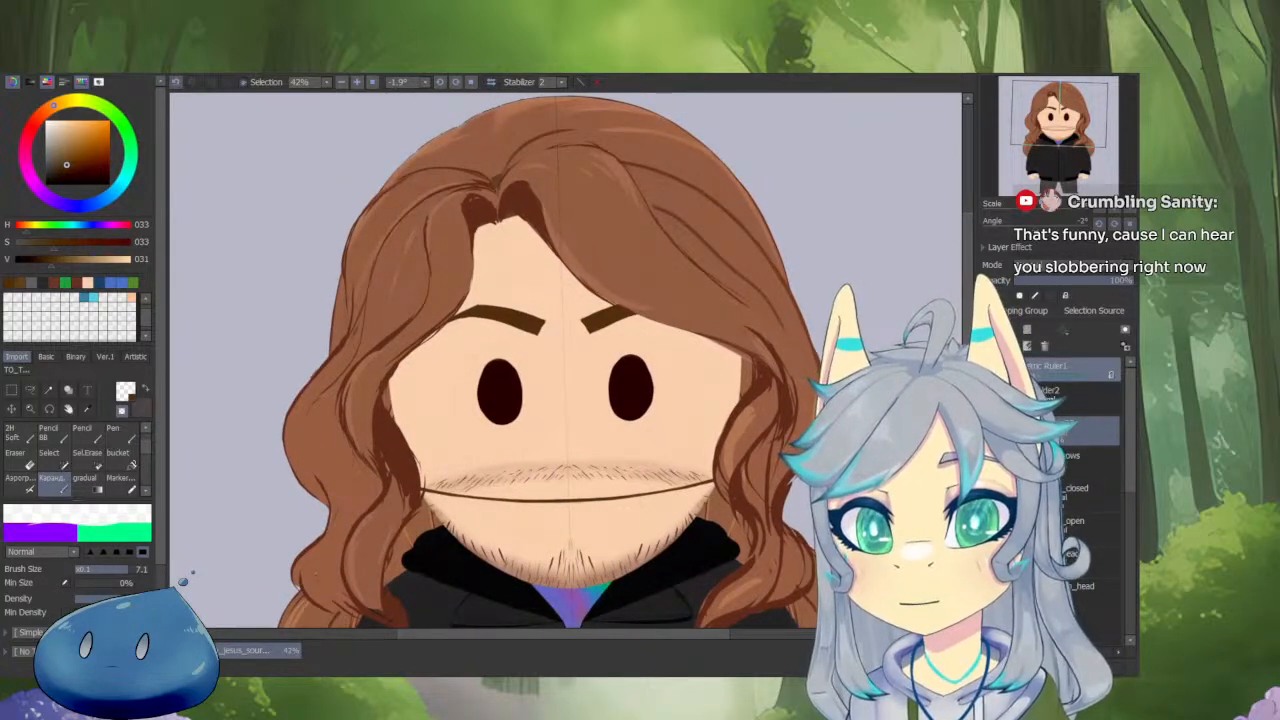
scroll(858, 406, "down", 4)
left_click(843, 398, "ctrl+shift")
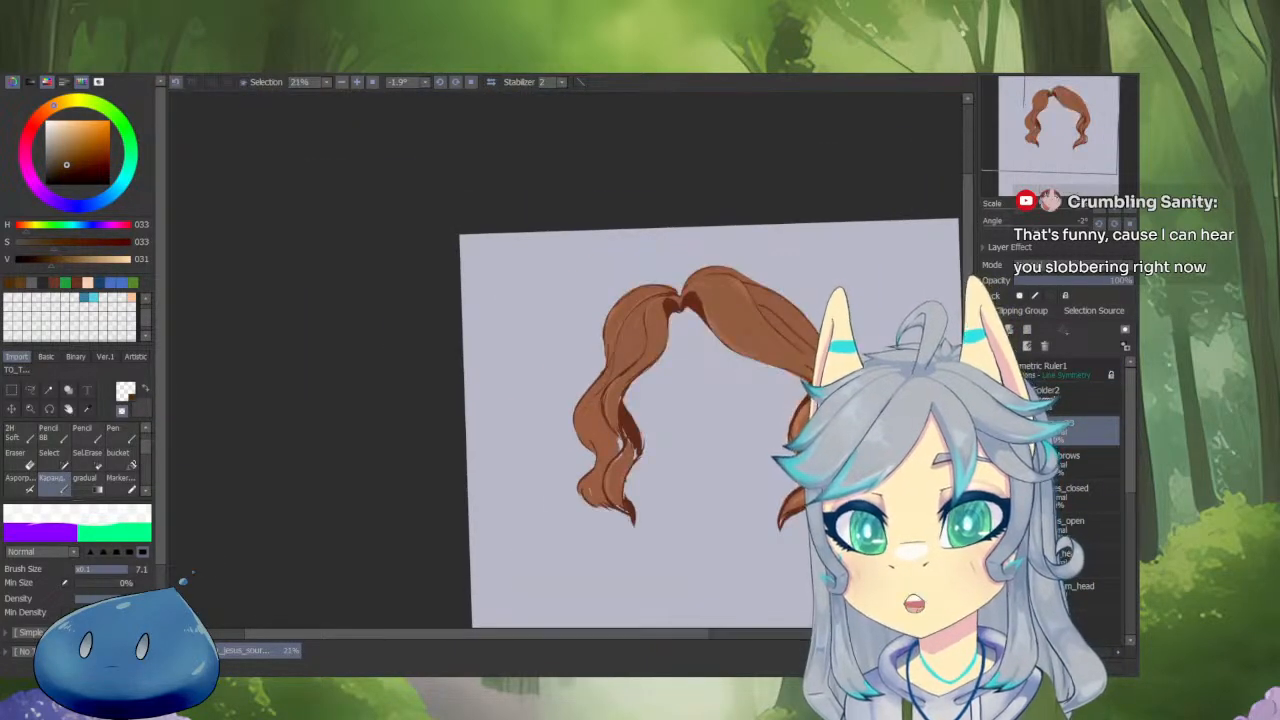
scroll(843, 396, "up", 3)
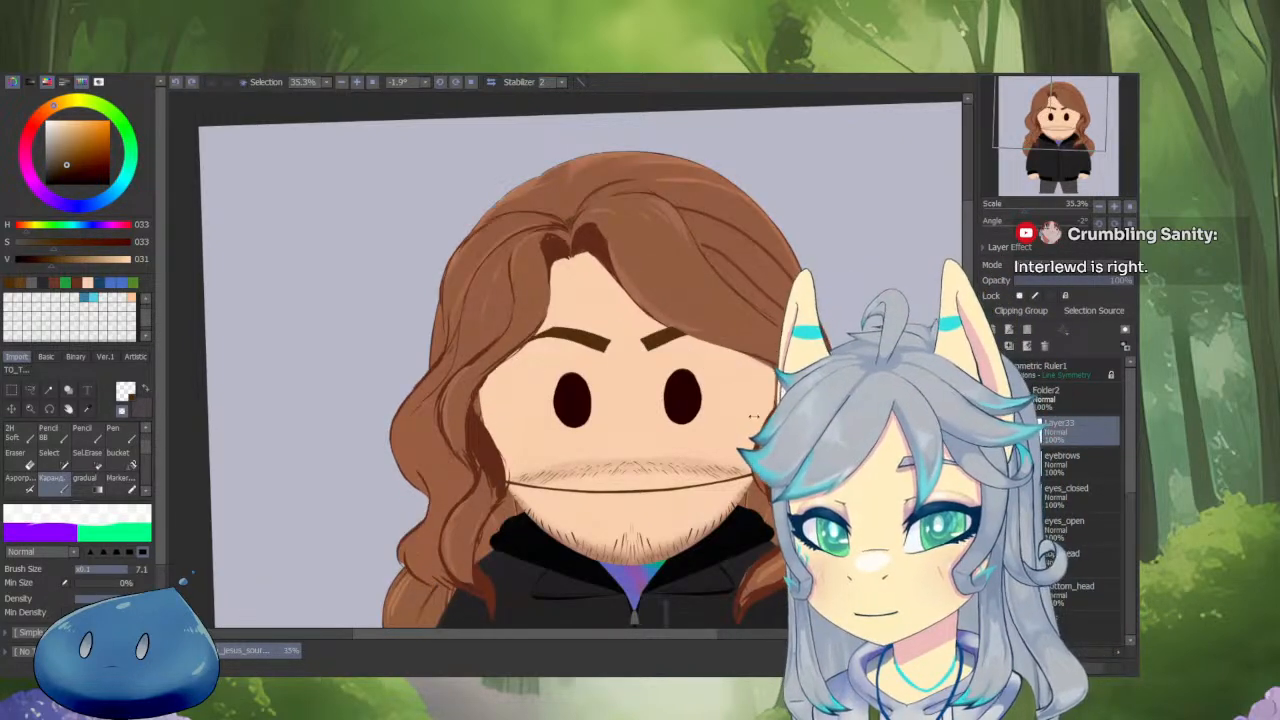
scroll(752, 416, "down", 2)
left_click(727, 466, "ctrl+shift")
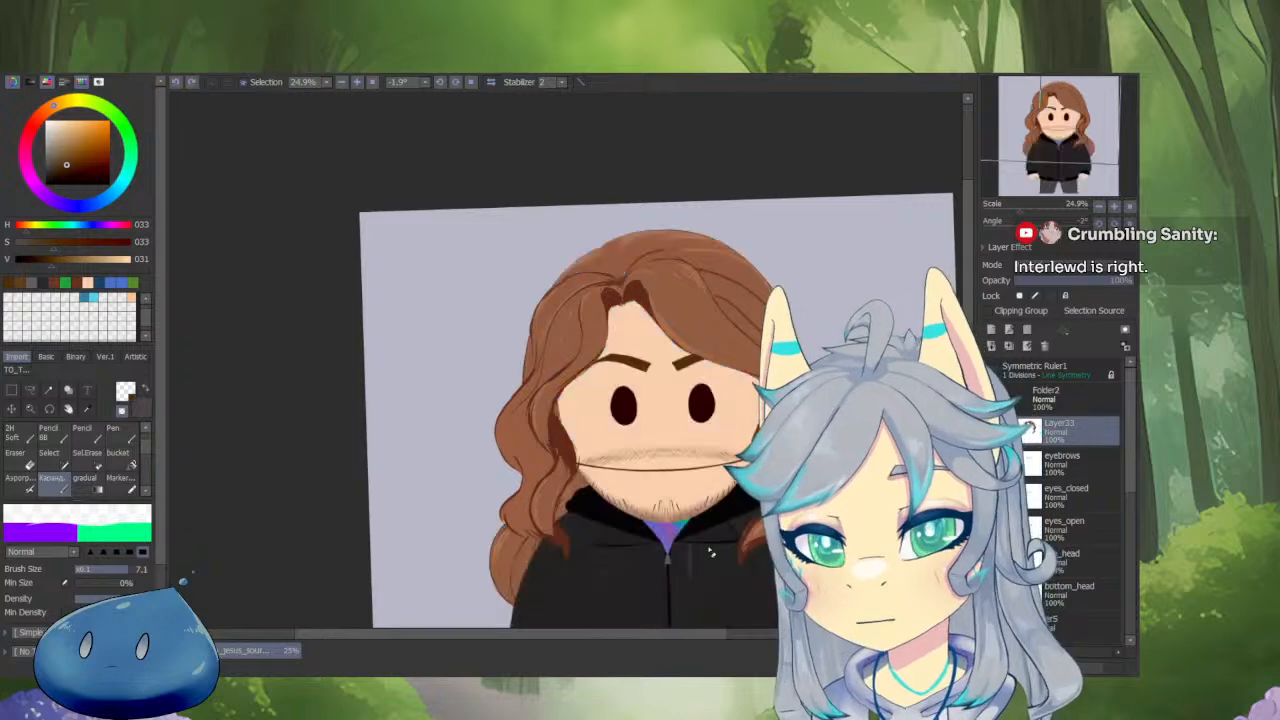
Cut the left half of the front hair out of Layer33 and paste it onto its own layer directly above eyebrows.
scroll(647, 302, "up", 2)
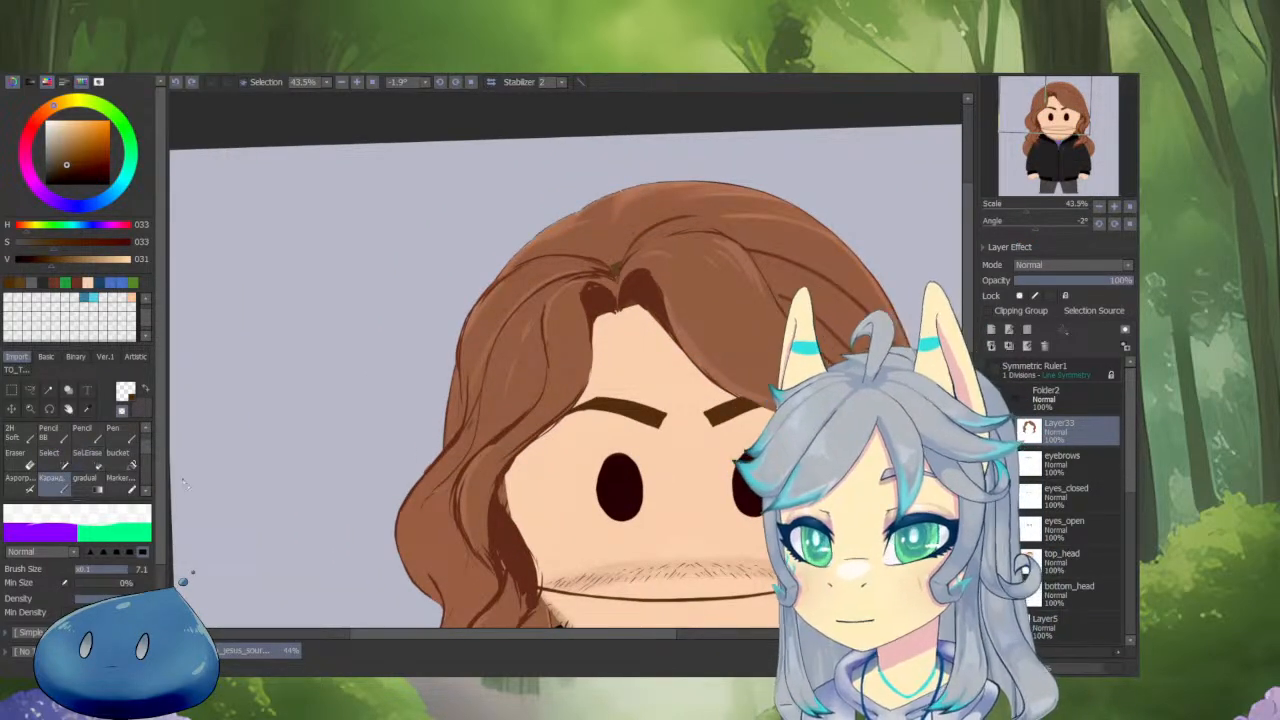
left_click(49, 452)
scroll(661, 259, "up", 1)
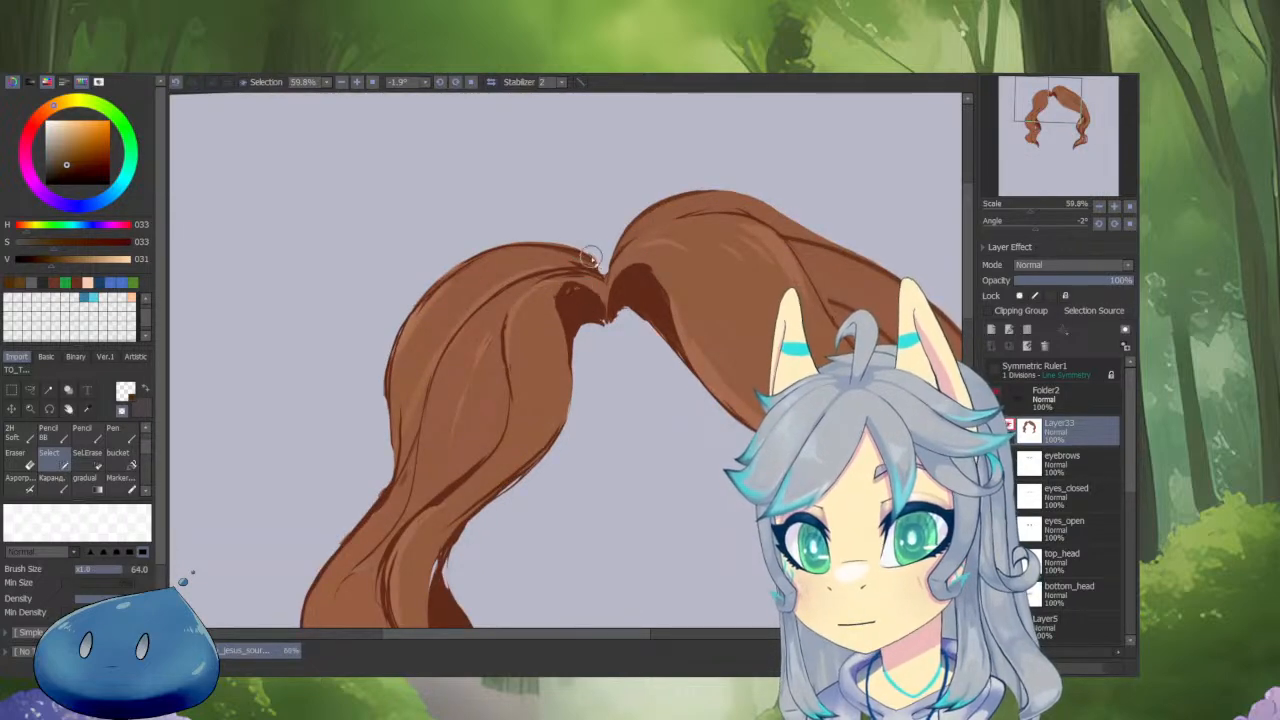
mouse_move(588, 247)
left_mouse_down()
mouse_move(591, 332)
mouse_move(625, 324)
left_mouse_up()
scroll(597, 324, "down", 2)
mouse_move(515, 338)
left_mouse_down()
mouse_move(529, 286)
mouse_move(564, 363)
mouse_move(530, 398)
mouse_move(585, 296)
mouse_move(551, 486)
mouse_move(511, 489)
mouse_move(597, 557)
left_mouse_up()
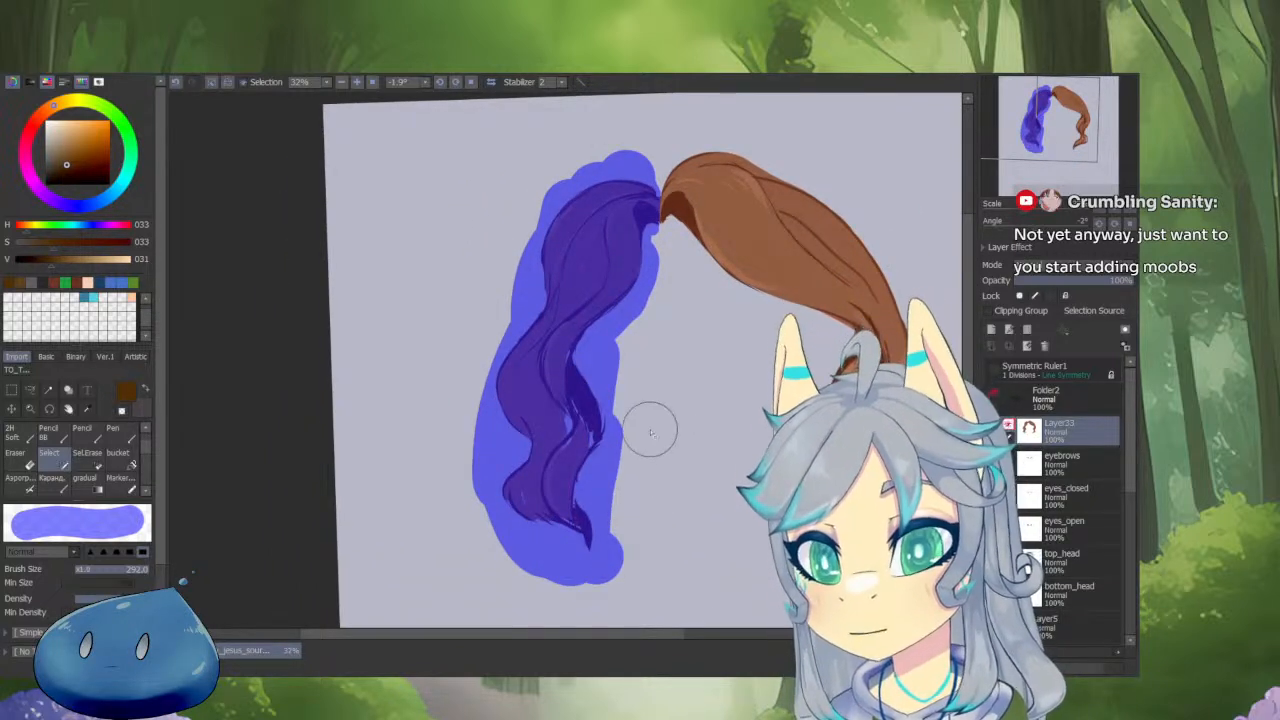
key("ctrl+x")
left_click(1085, 463)
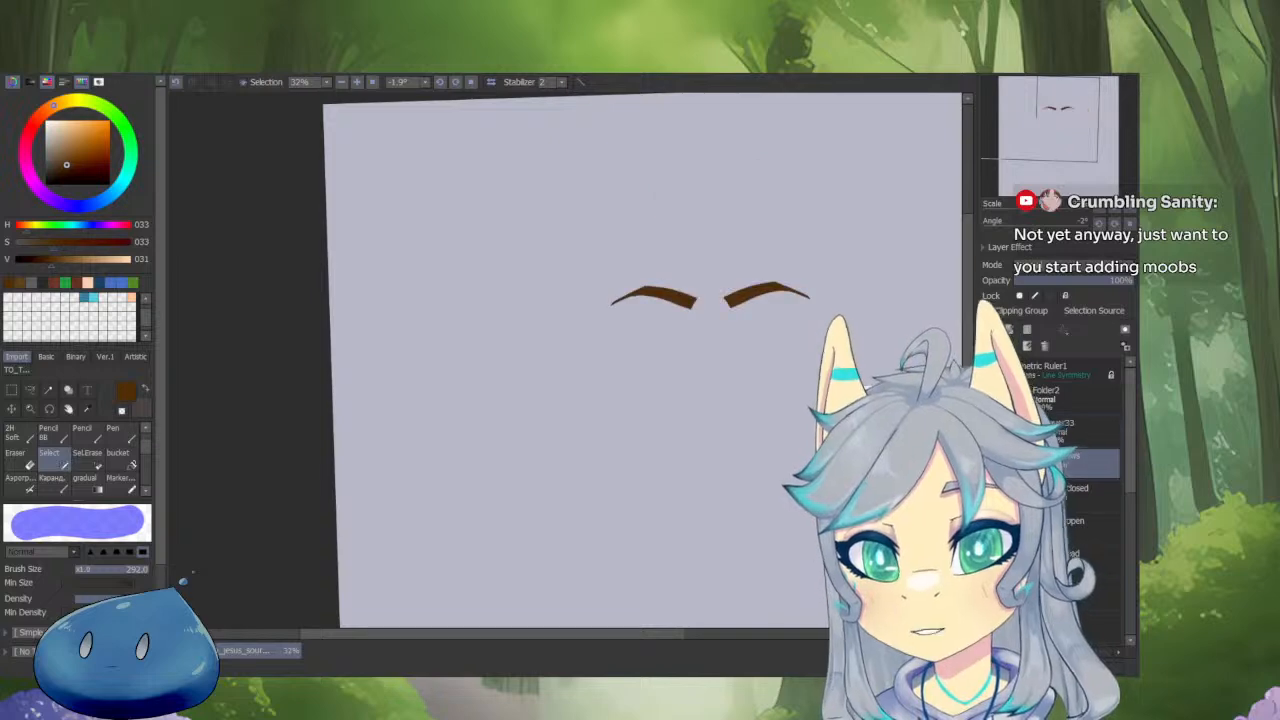
key("ctrl+v")
Check which layer shows through the gap at the hair parting by picking and isolating it, and return to Layer34.
scroll(637, 212, "up", 5)
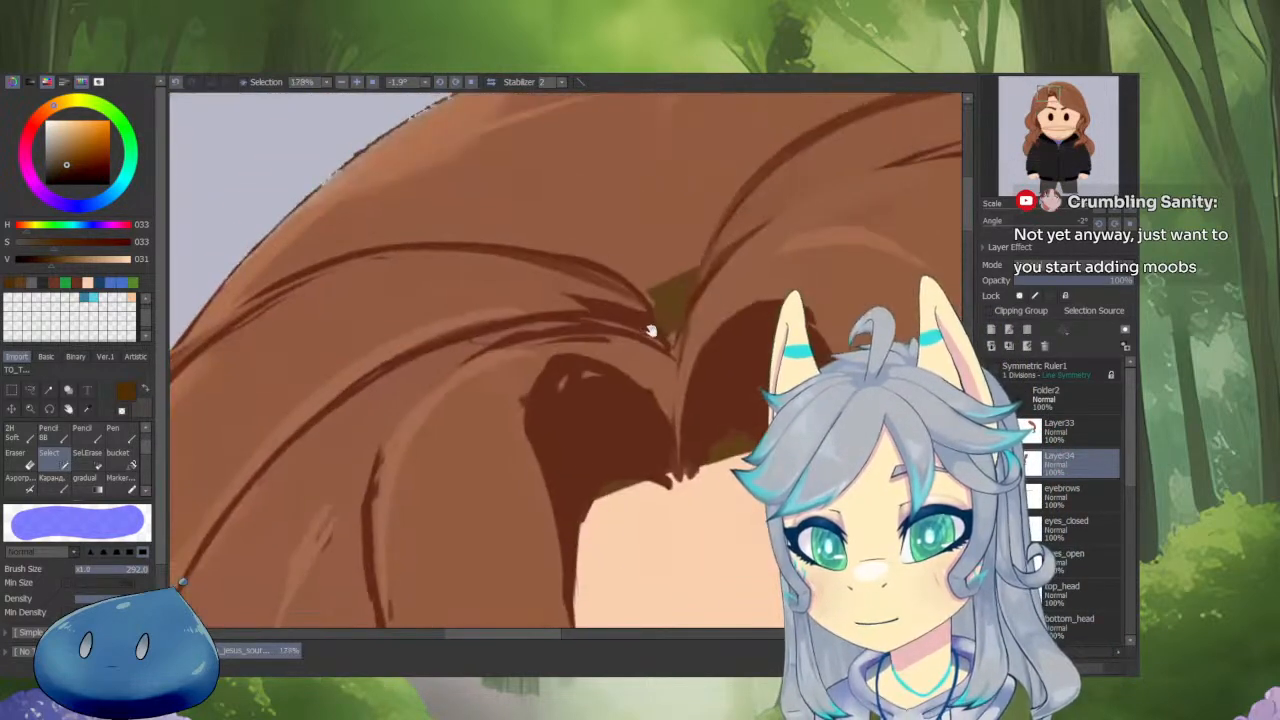
key("p")
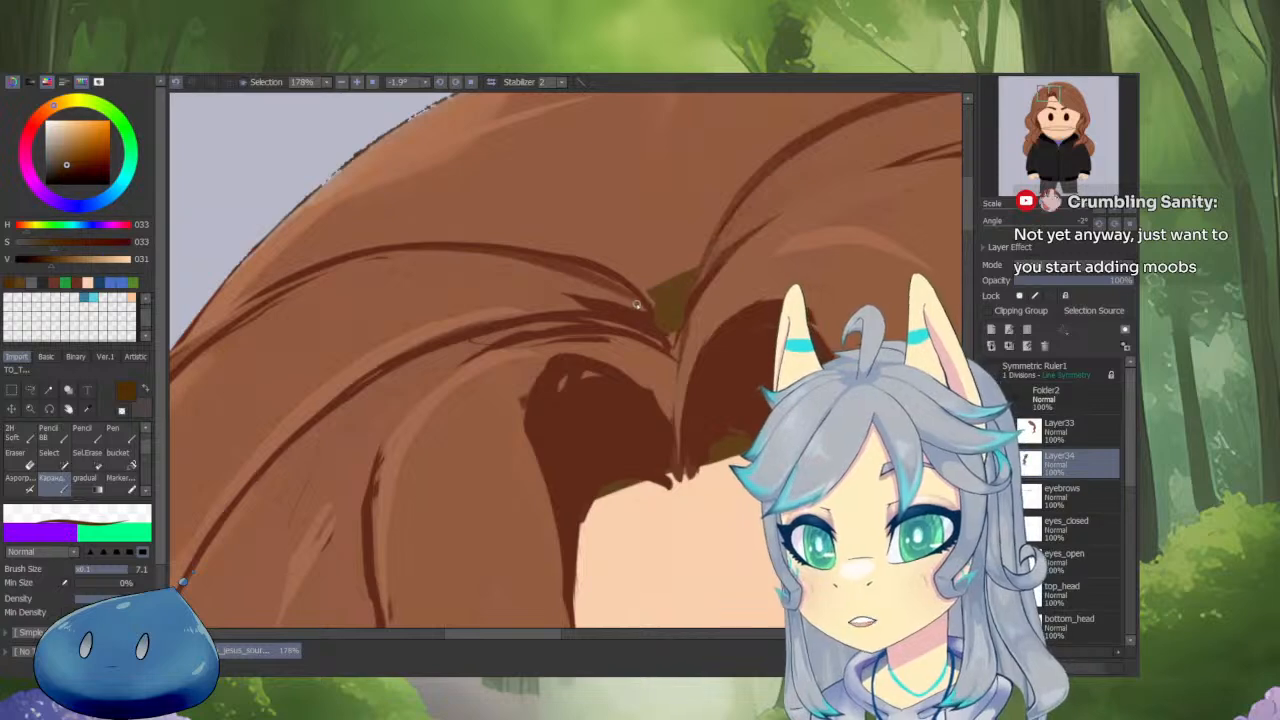
left_click_drag(636, 304, 607, 257)
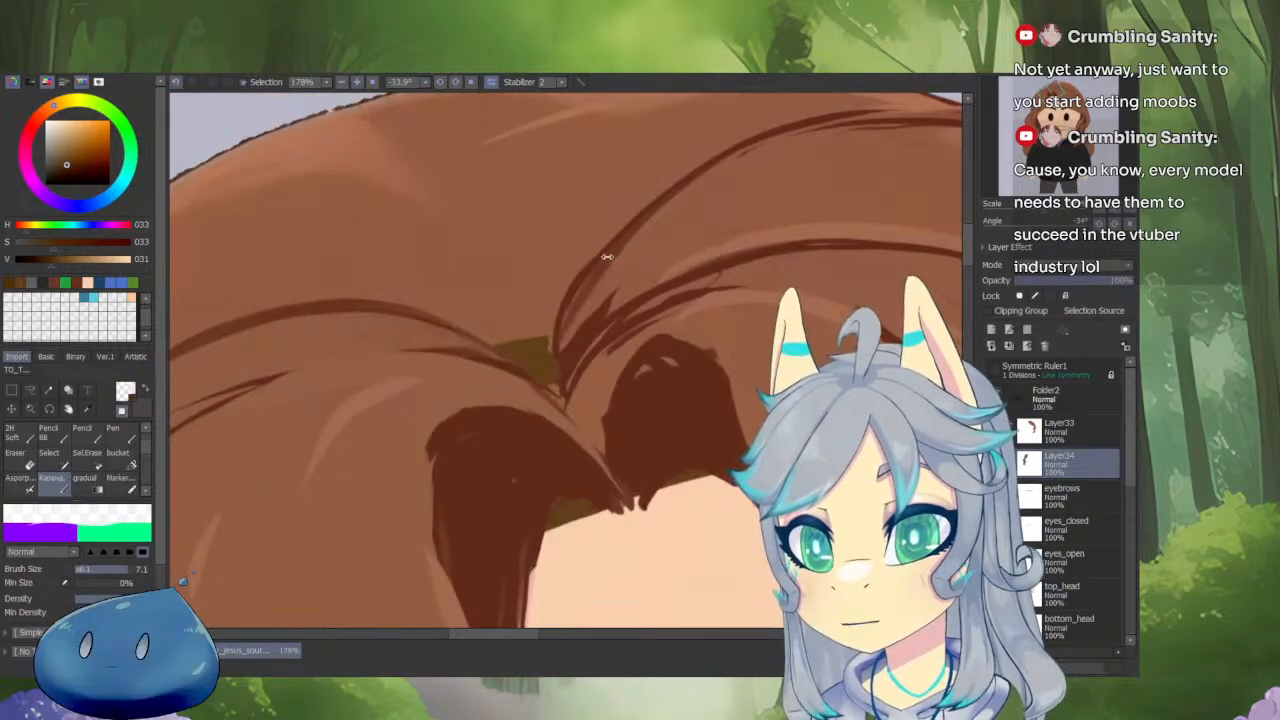
scroll(607, 257, "up", 2)
left_click(516, 425, "ctrl+shift")
key("s")
scroll(584, 420, "down", 3)
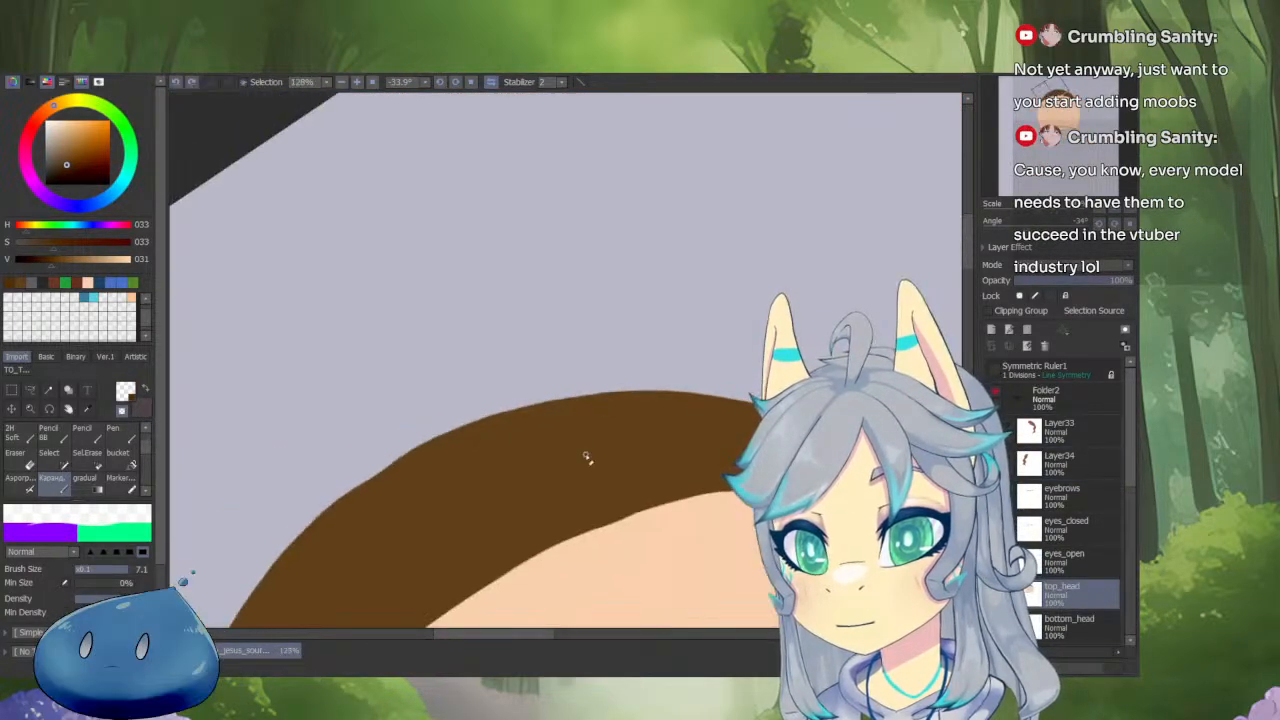
key("s")
scroll(606, 393, "up", 2)
left_click(634, 397, "ctrl+shift")
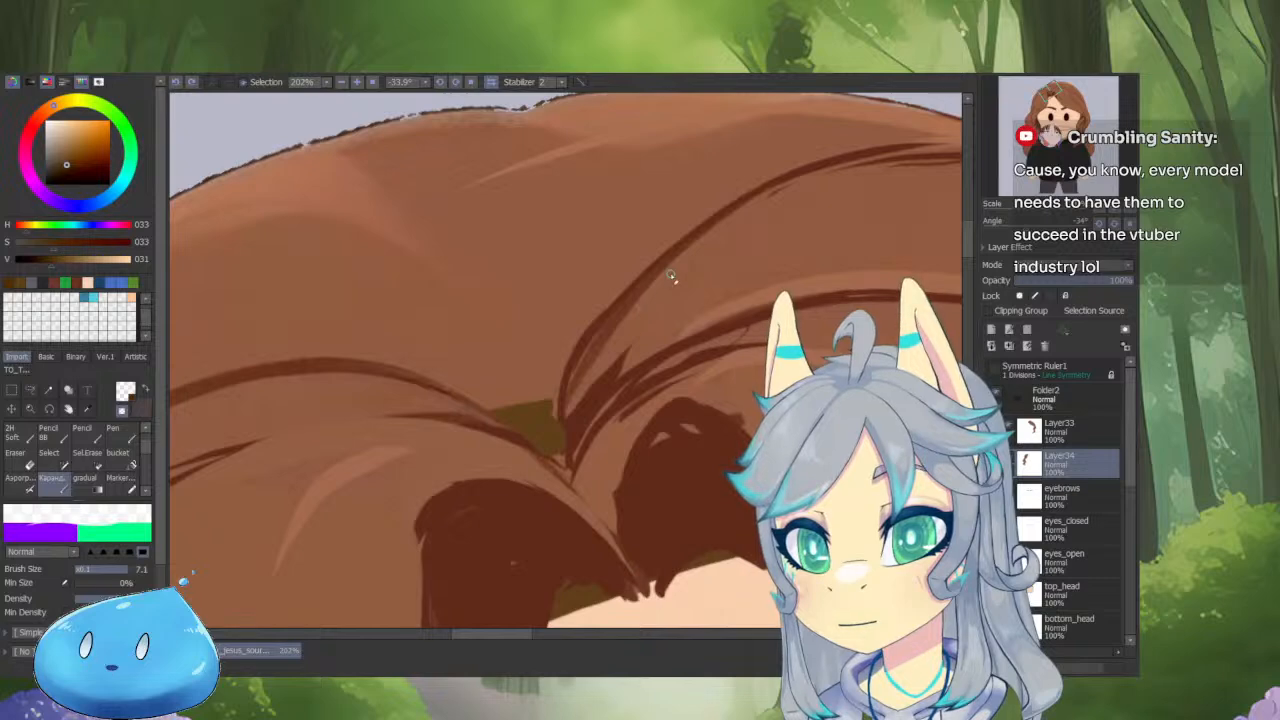
Extend the front strand's dark outline past the hair parting on Layer34 with the sampled dark brown, and isolate the layer.
scroll(753, 177, "up", 2)
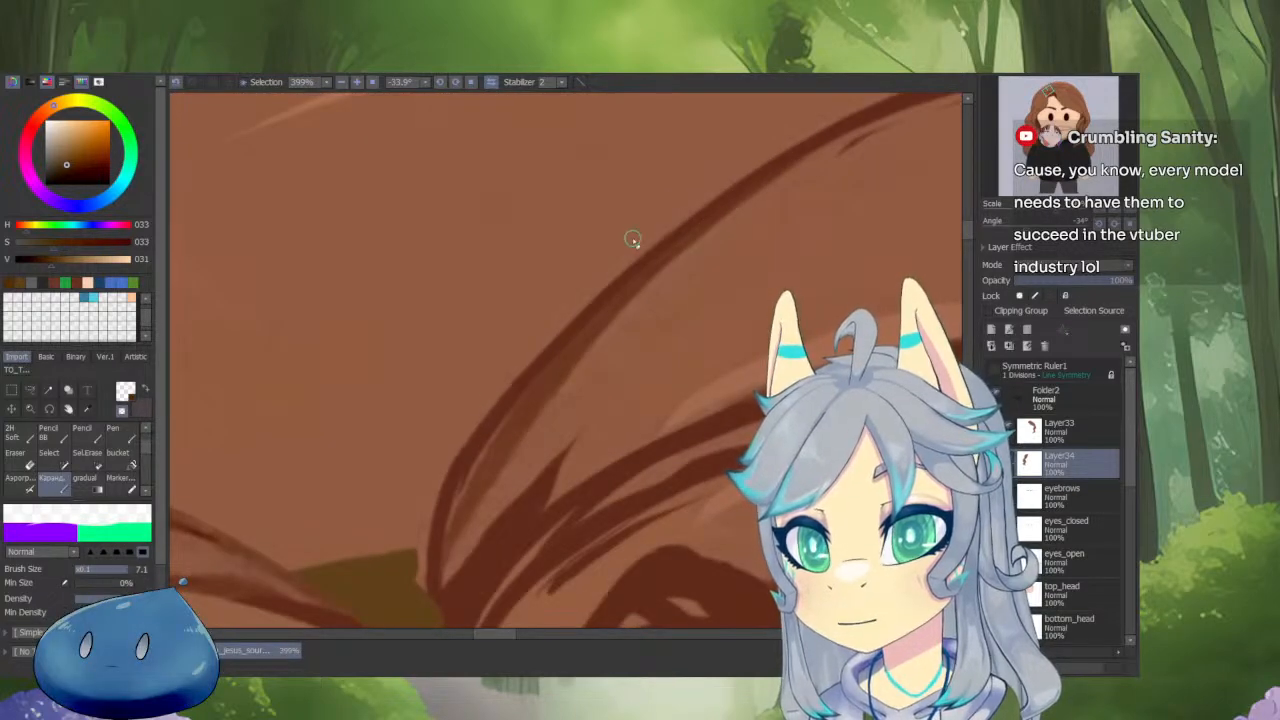
scroll(532, 445, "down", 2)
scroll(524, 420, "up", 1)
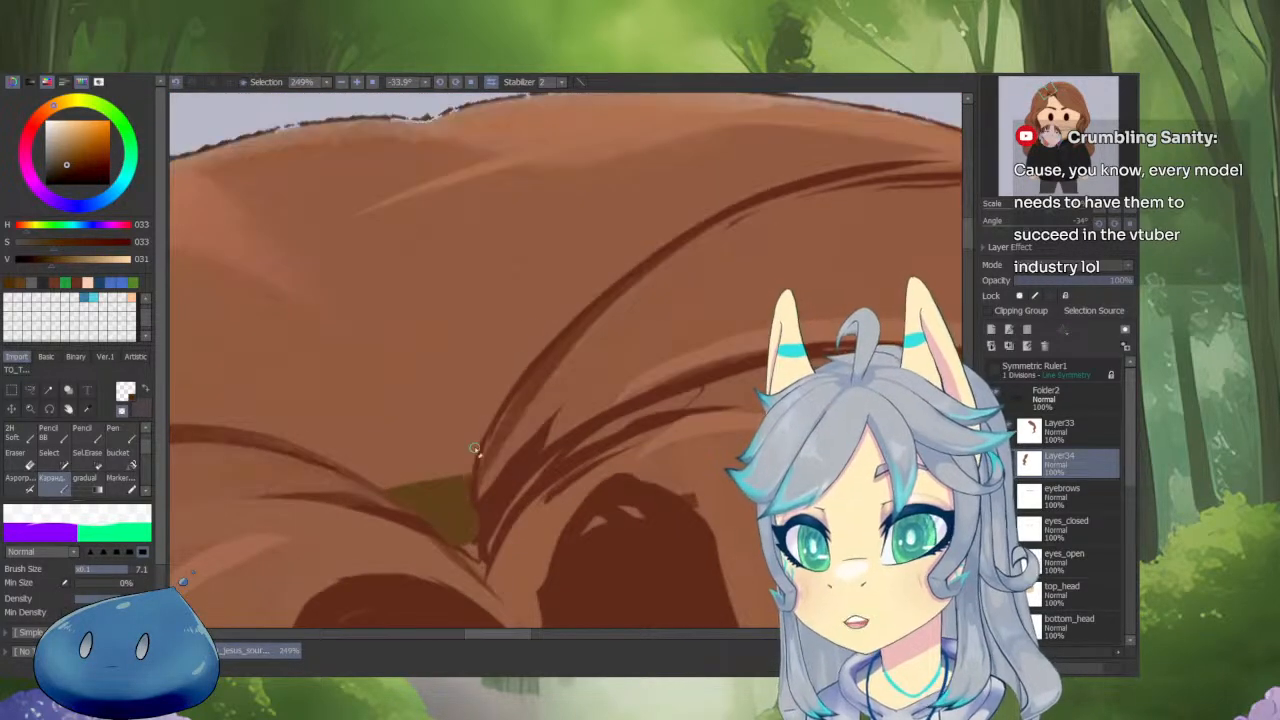
left_click(572, 336, "alt")
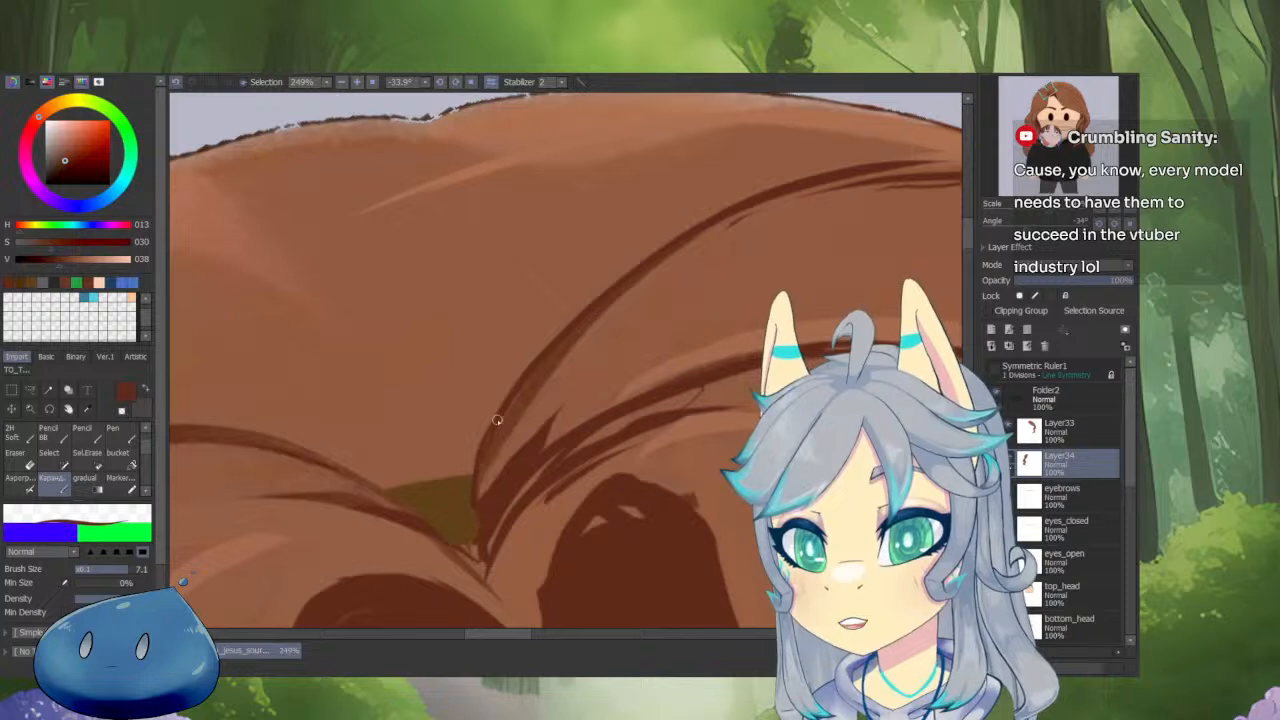
left_click_drag(500, 520, 517, 391)
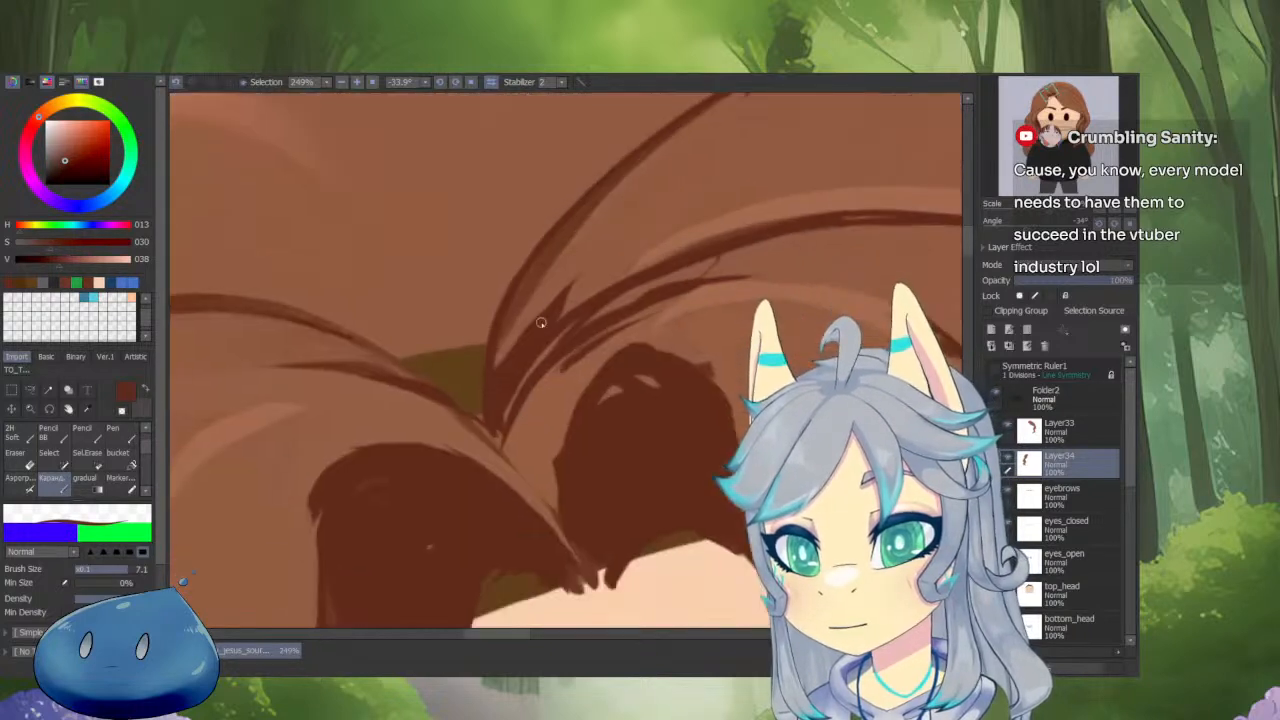
left_click(512, 326, "ctrl+shift")
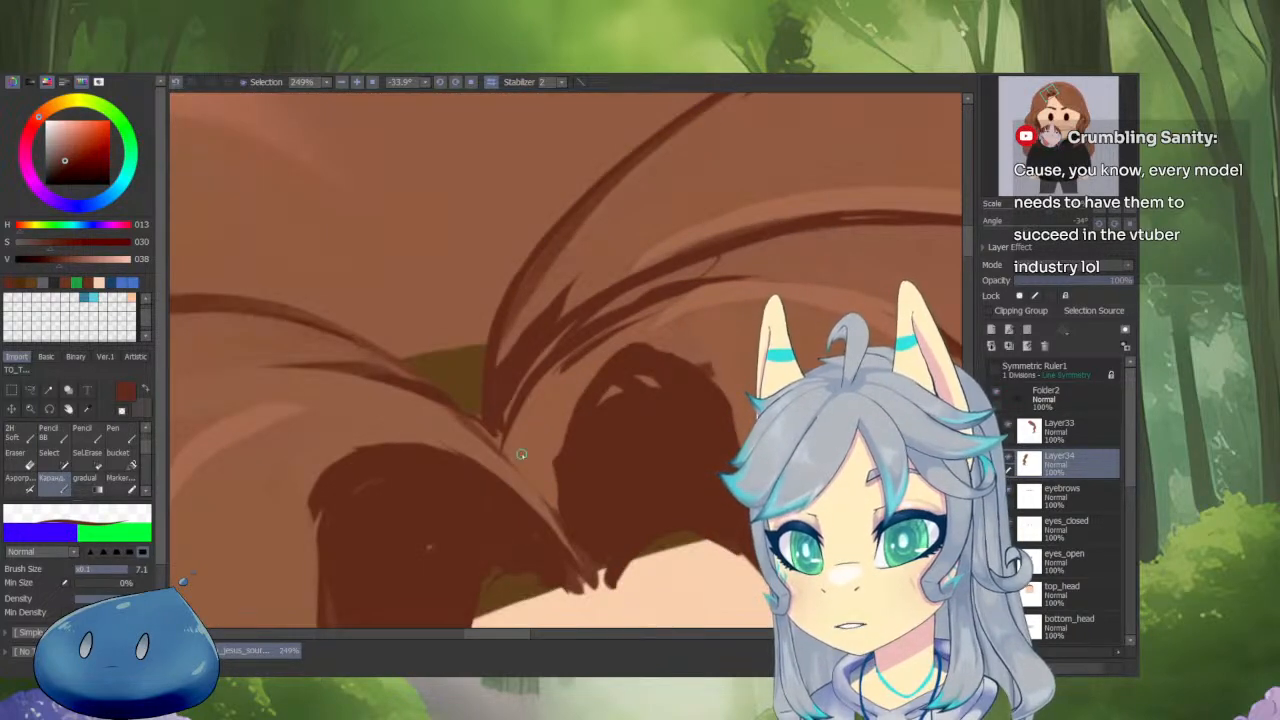
key("v")
key("minus")
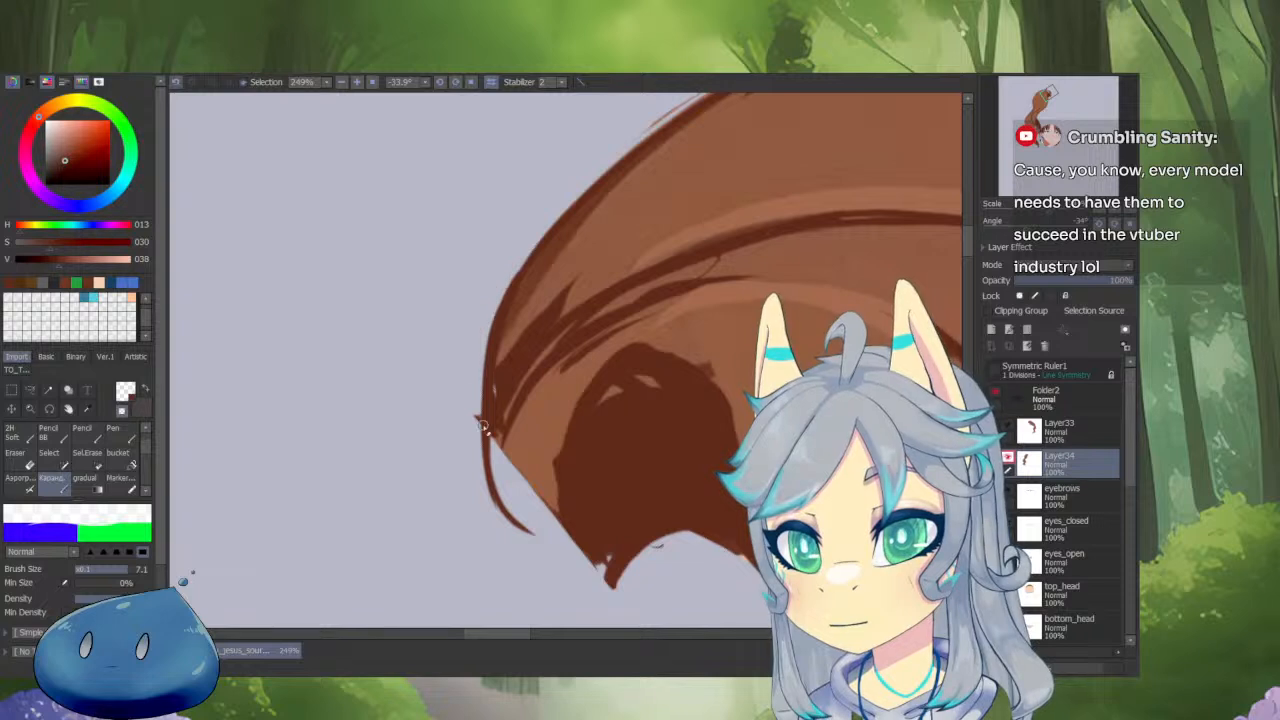
Fill the strand's extended tip at the parting with sampled brown at brush size 12, and erase along its uneven outer edge.
scroll(483, 425, "up", 3)
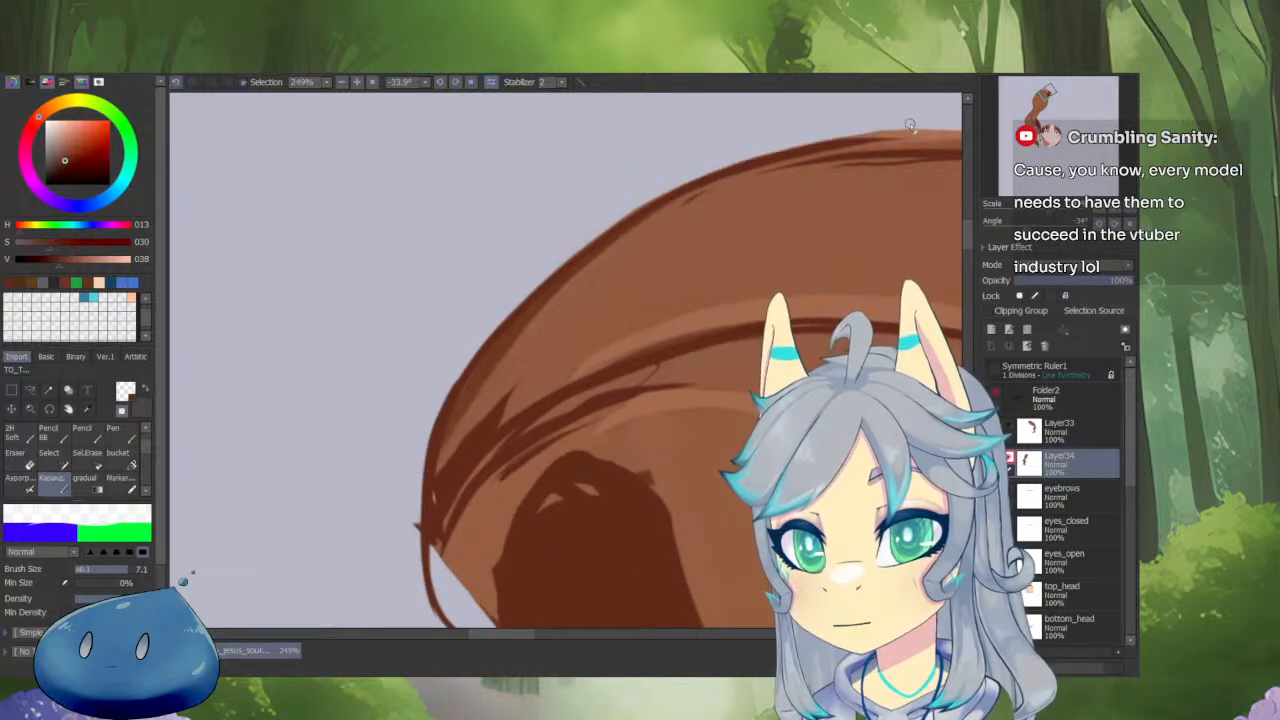
left_click(513, 334, "alt")
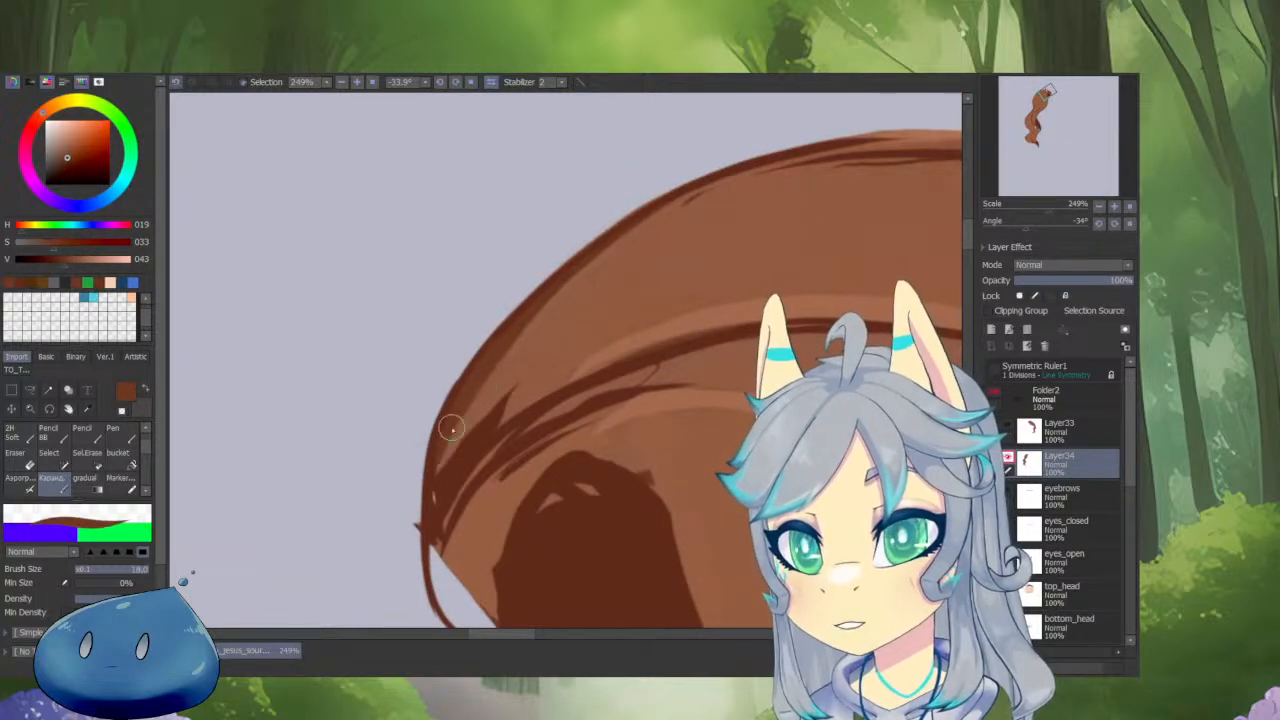
scroll(443, 371, "up", 2)
key("bracketleft")
key("bracketleft")
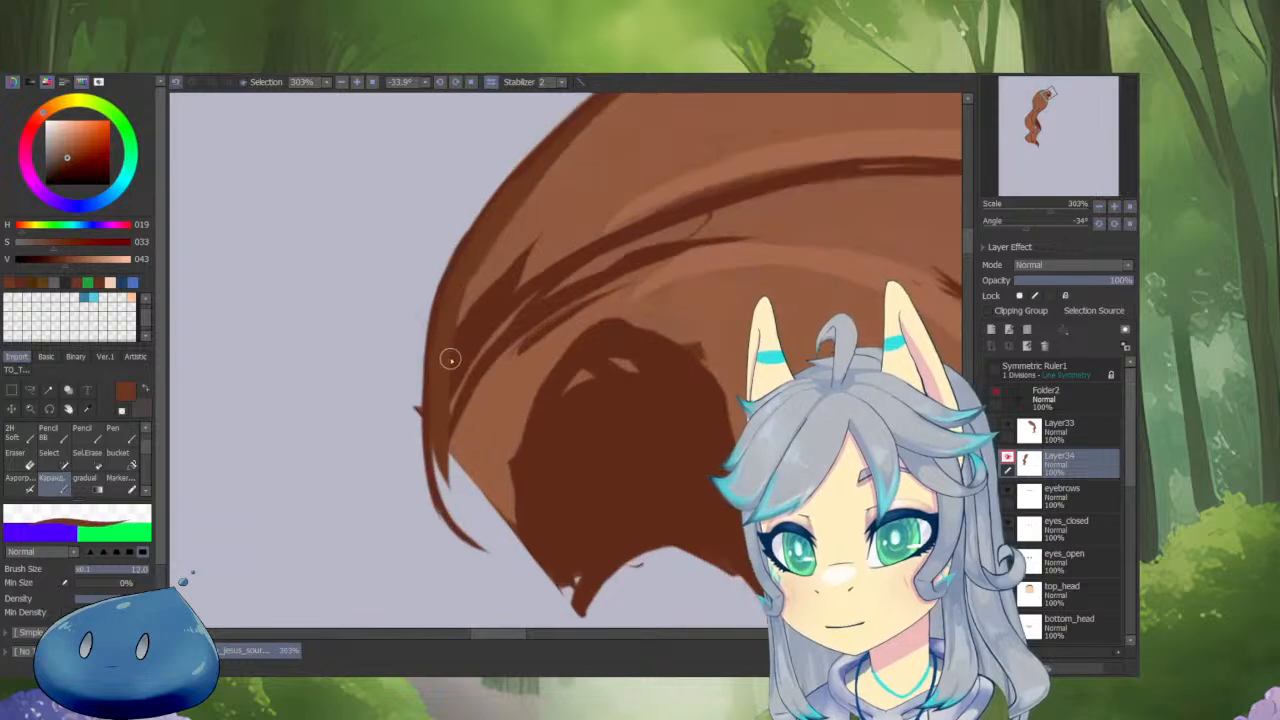
left_click_drag(422, 412, 480, 544)
left_click_drag(451, 486, 490, 558)
key("minus")
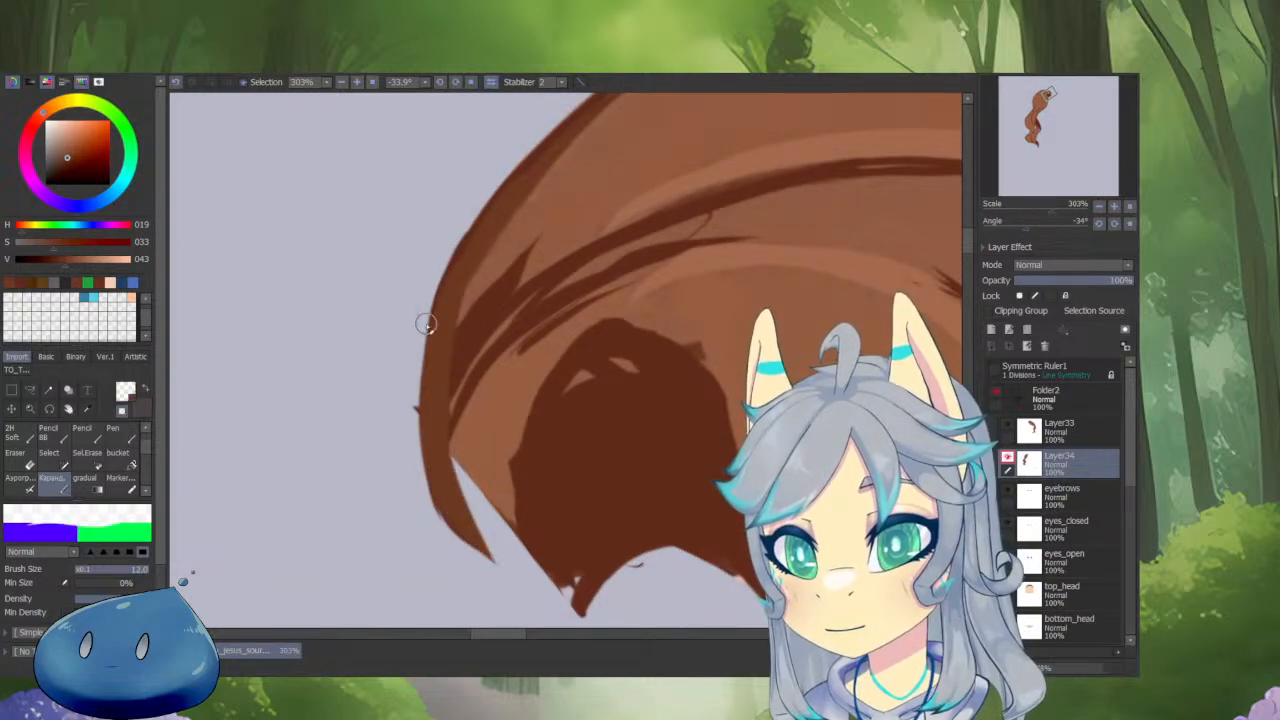
left_click_drag(426, 323, 438, 524)
left_click_drag(415, 431, 458, 540)
Redraw the dark outline along the strand's outer edge to its tip, and fill the light specks in the dark patch beneath.
left_click(616, 232, "alt")
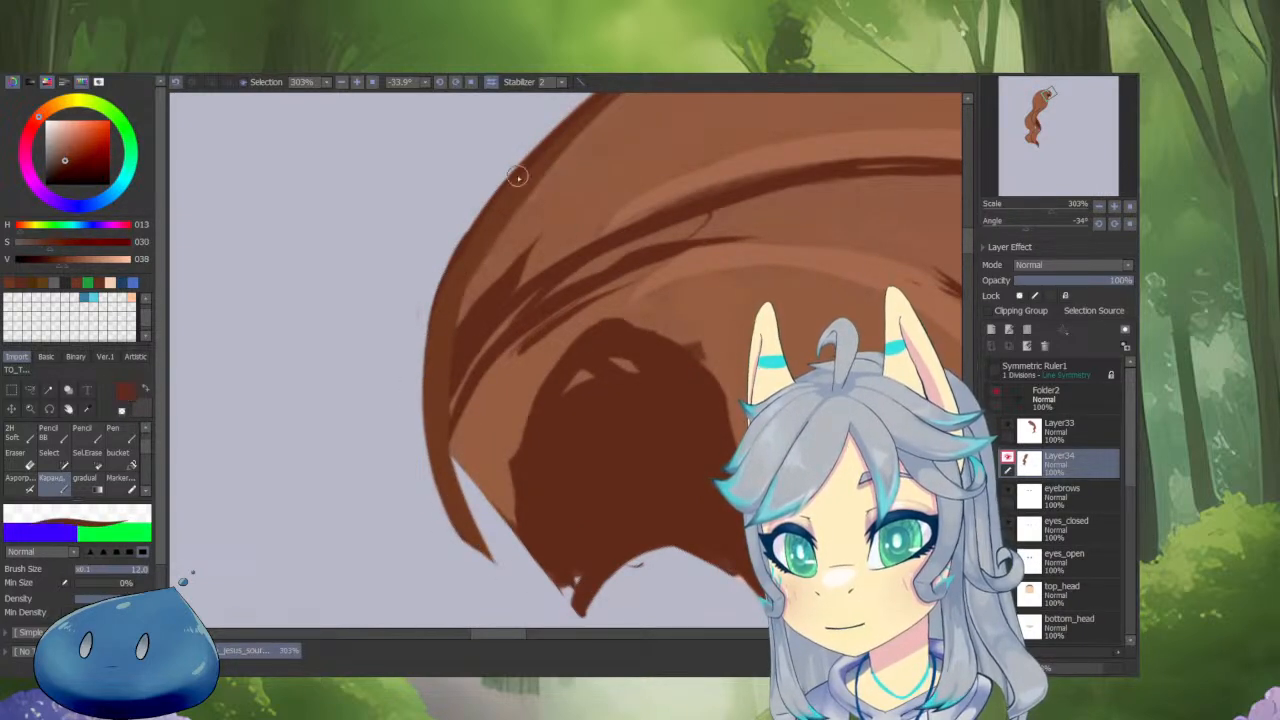
mouse_move(570, 128)
left_mouse_down()
mouse_move(439, 327)
mouse_move(477, 240)
mouse_move(450, 287)
mouse_move(424, 412)
left_mouse_up()
left_click_drag(428, 358, 454, 530)
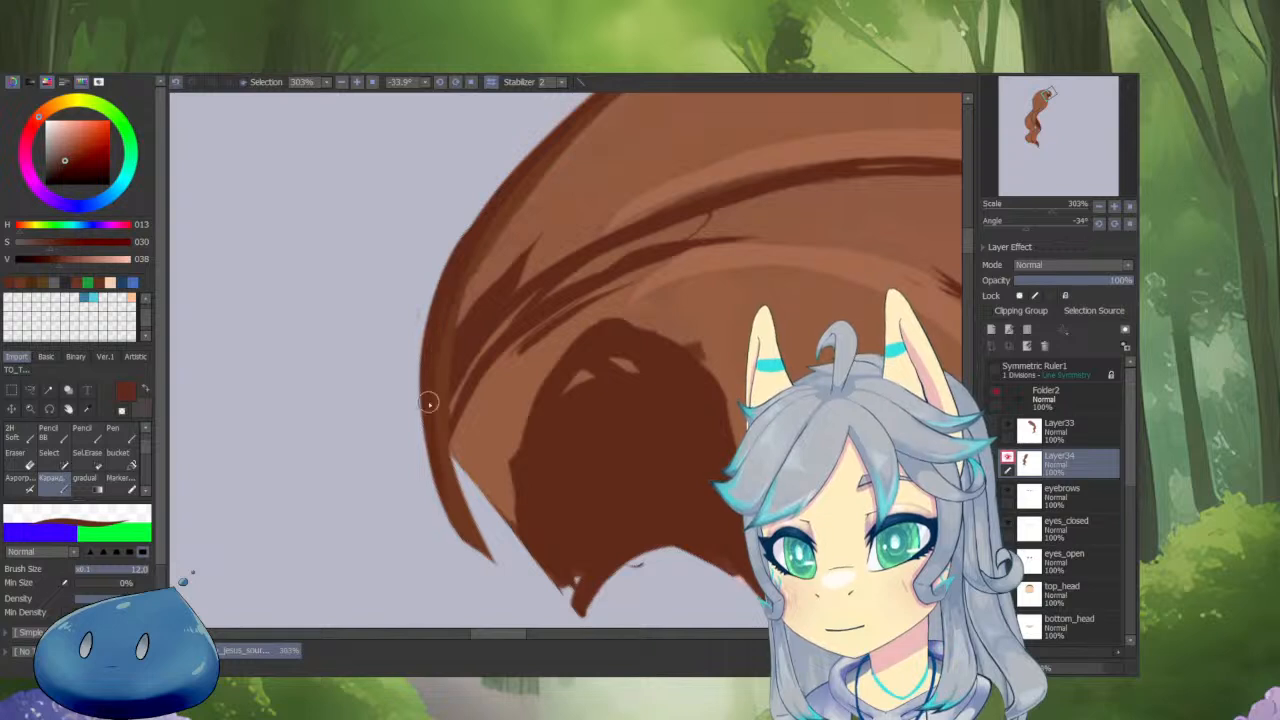
left_click_drag(432, 450, 493, 580)
left_click_drag(620, 377, 570, 315)
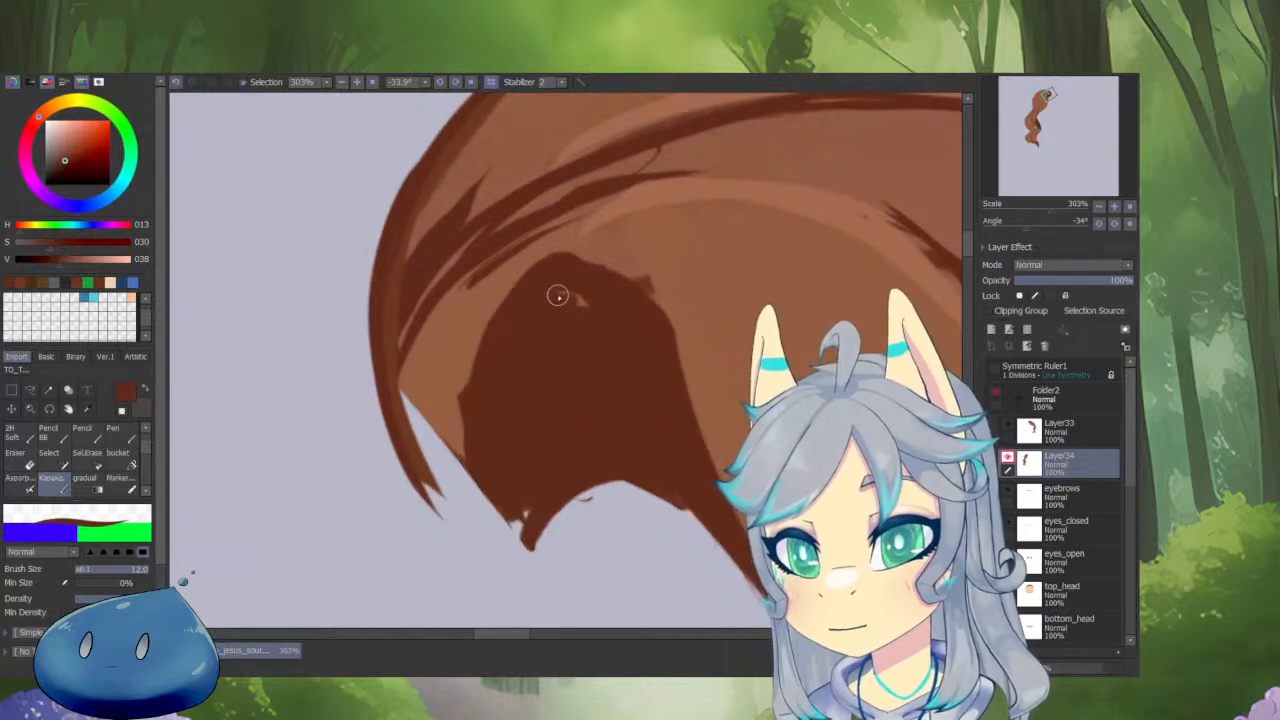
left_click_drag(668, 385, 619, 455)
Smooth the border between the dark patch and the strand with sampled lighter browns, adding a highlight down its inner edge.
left_click(672, 330, "alt")
left_click_drag(679, 350, 663, 421)
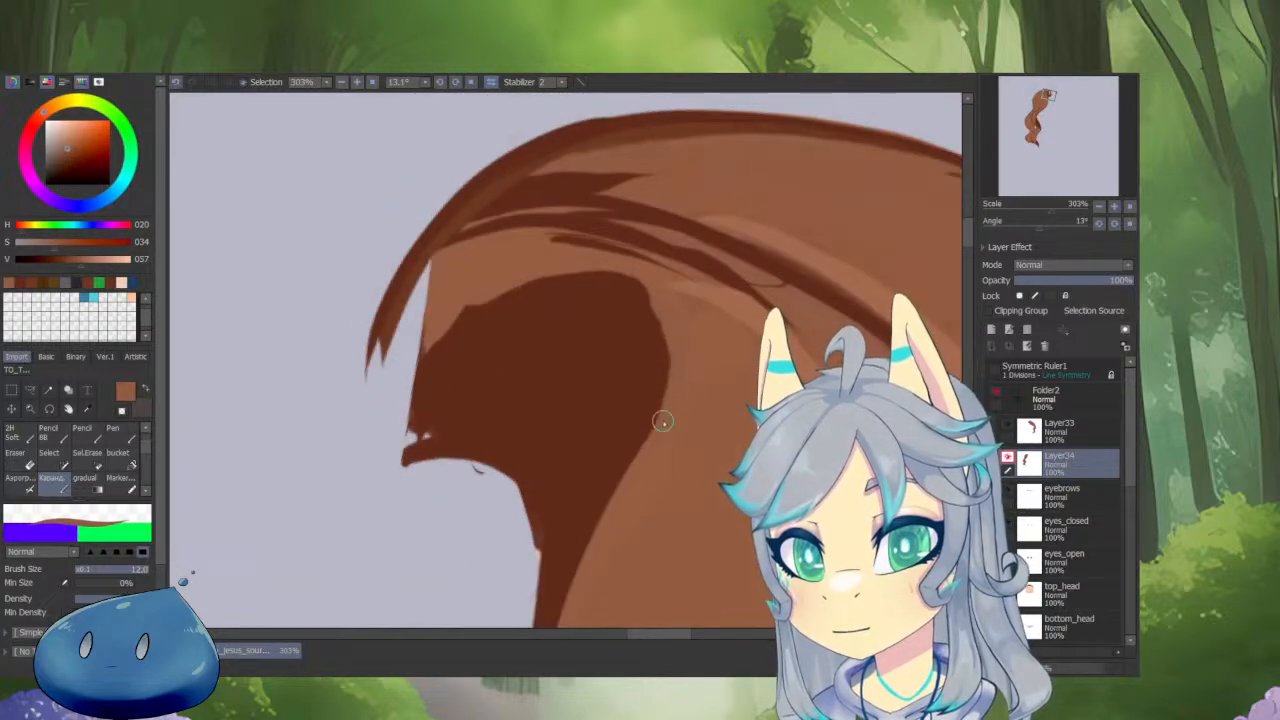
left_click(717, 287, "alt")
left_click_drag(675, 342, 635, 489)
mouse_move(676, 539)
left_mouse_down()
mouse_move(608, 566)
mouse_move(651, 355)
left_mouse_up()
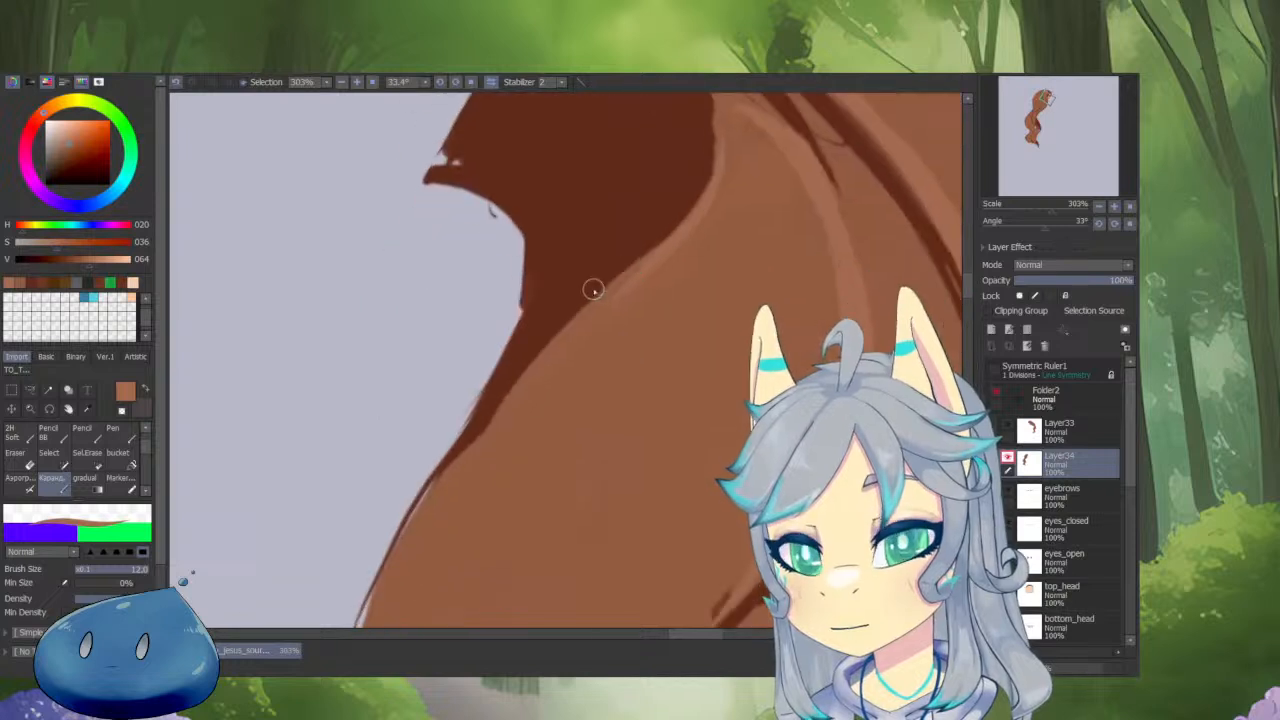
mouse_move(671, 240)
left_mouse_down()
mouse_move(411, 505)
mouse_move(662, 255)
mouse_move(374, 563)
left_mouse_up()
left_click_drag(516, 385, 362, 622)
Erase the rough inner edge of the dark patch into a smooth curve.
left_click(563, 286, "alt")
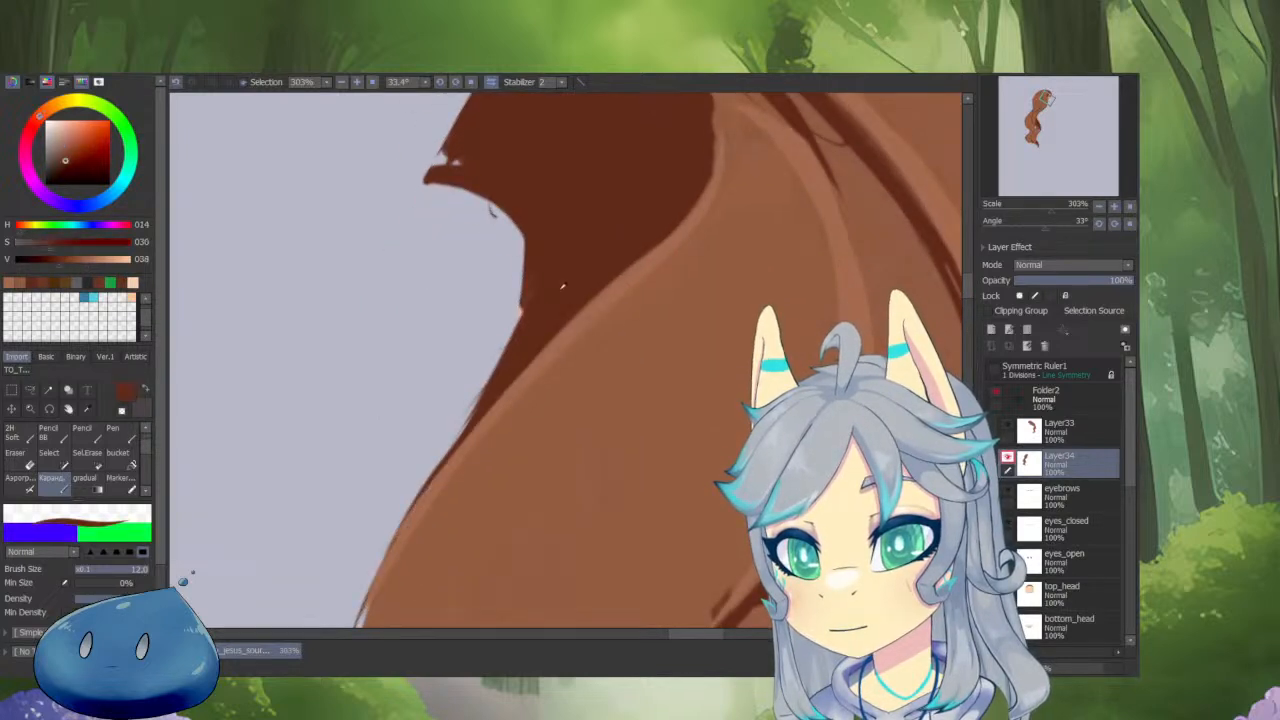
key("c")
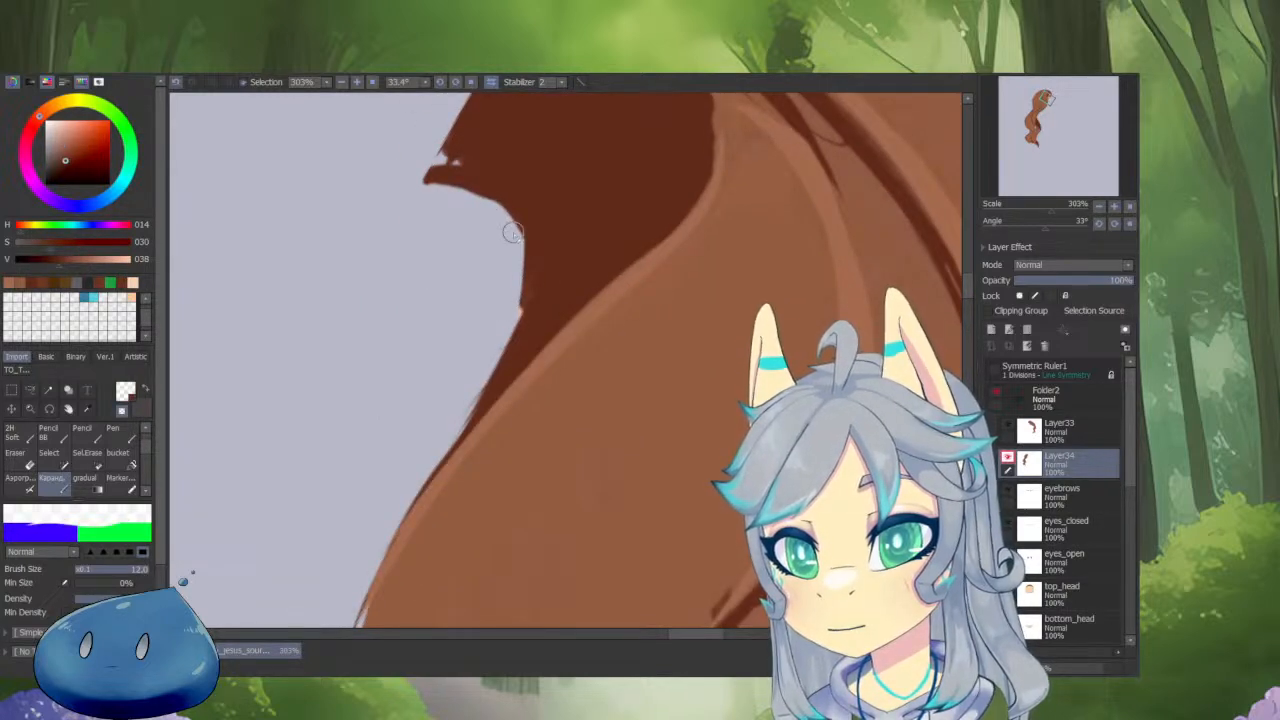
mouse_move(517, 251)
left_mouse_down()
mouse_move(514, 319)
mouse_move(471, 393)
left_mouse_up()
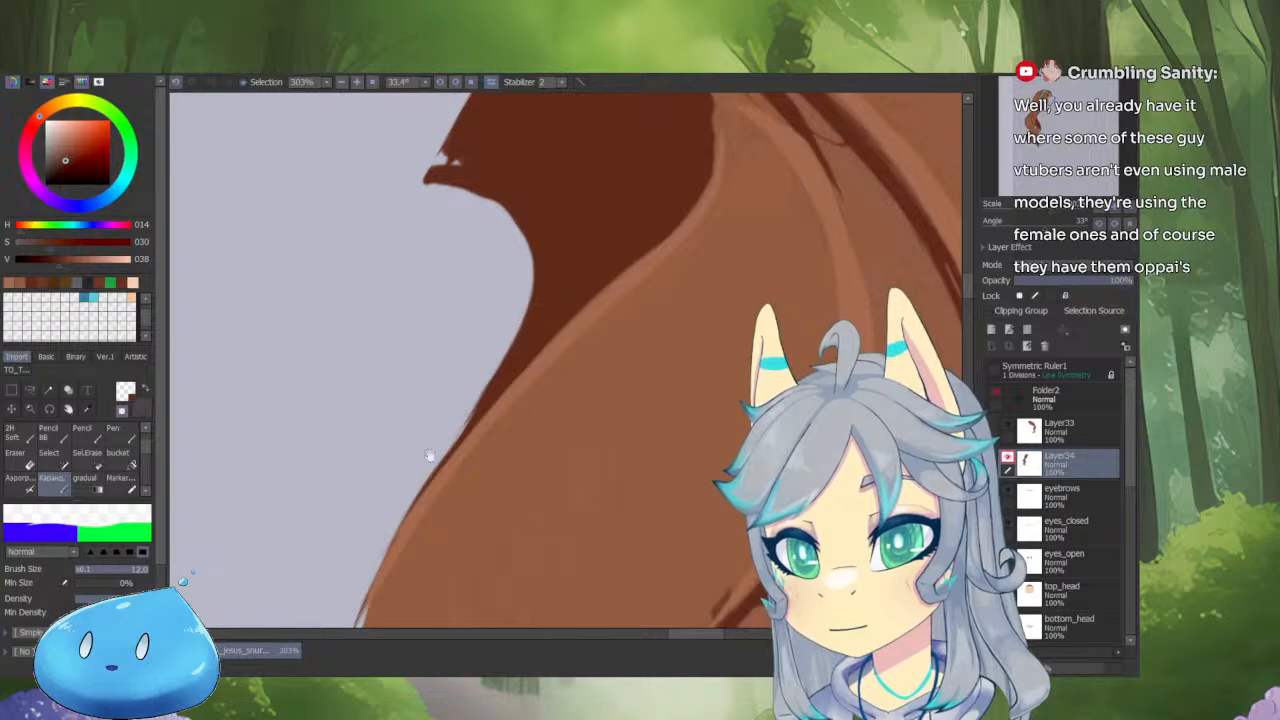
scroll(509, 360, "down", 3)
scroll(626, 259, "up", 3)
Repaint the dark brown outline along the strand's inner edge from the dark patch down the curve.
key("c")
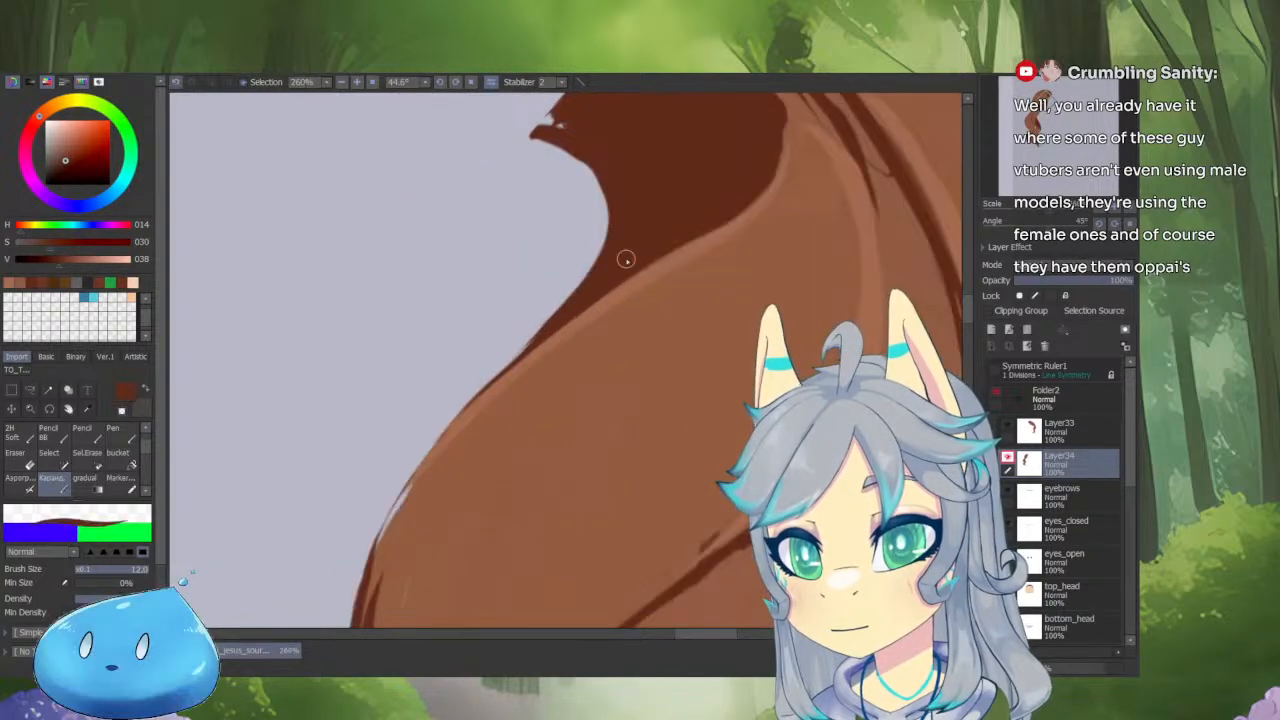
mouse_move(532, 342)
left_mouse_down()
mouse_move(409, 480)
mouse_move(366, 570)
left_mouse_up()
mouse_move(520, 371)
left_mouse_down()
mouse_move(497, 426)
mouse_move(565, 325)
mouse_move(584, 325)
left_mouse_up()
left_click_drag(638, 220, 441, 370)
mouse_move(555, 262)
left_mouse_down()
mouse_move(487, 312)
mouse_move(400, 445)
left_mouse_up()
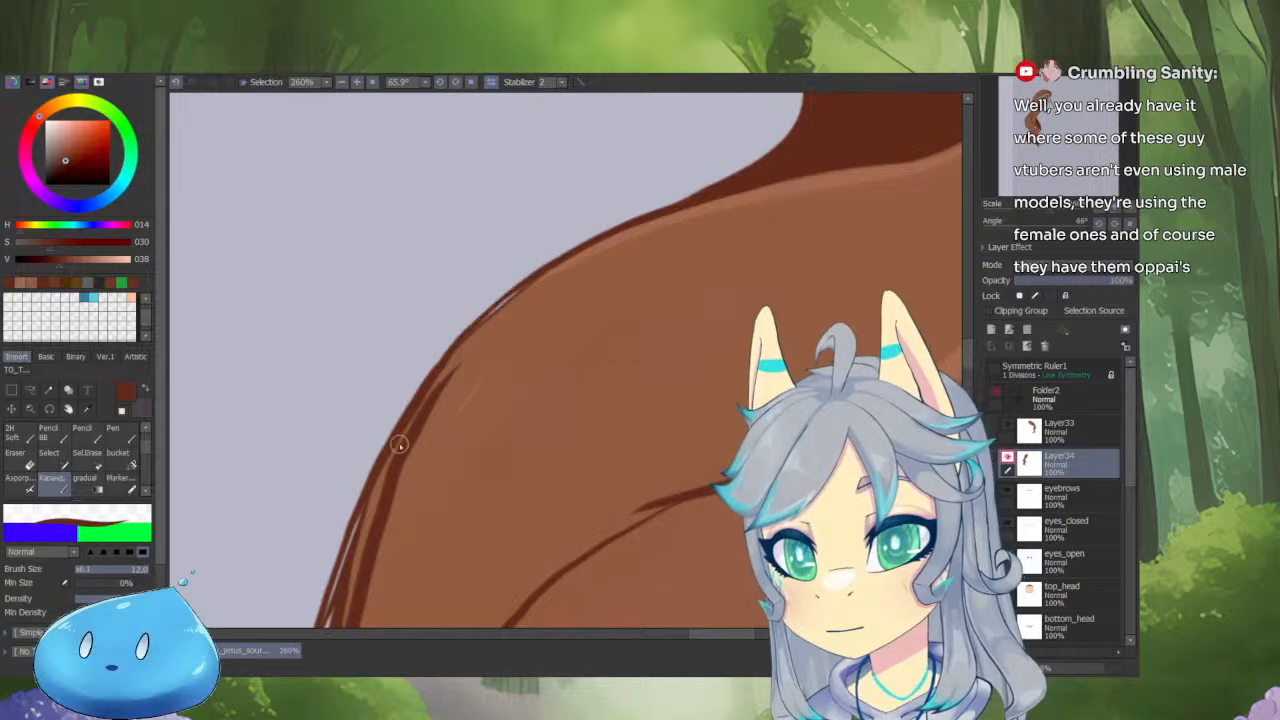
mouse_move(511, 294)
left_mouse_down()
mouse_move(371, 513)
mouse_move(364, 602)
left_mouse_up()
left_click_drag(529, 365, 480, 449)
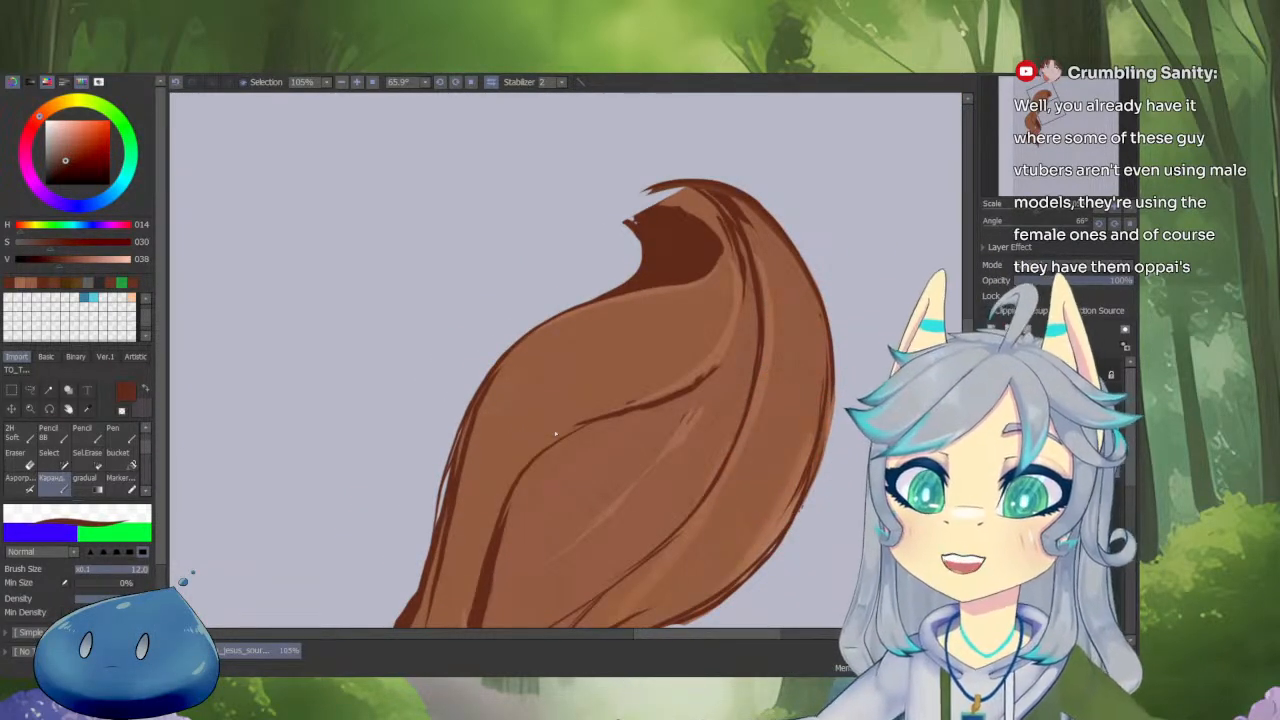
Paint sampled mid-brown over the rough doubled dark strokes to thin the outline along the strand's inner edge.
left_click_drag(555, 433, 663, 363)
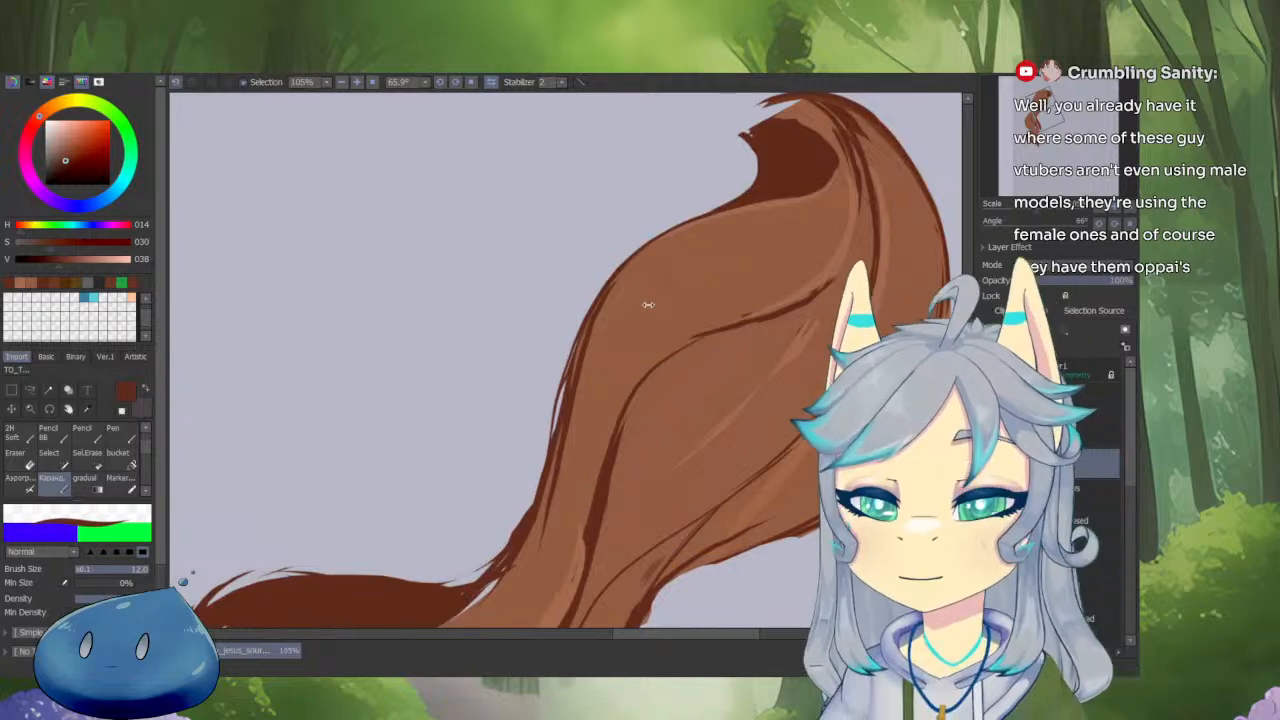
scroll(648, 304, "up", 3)
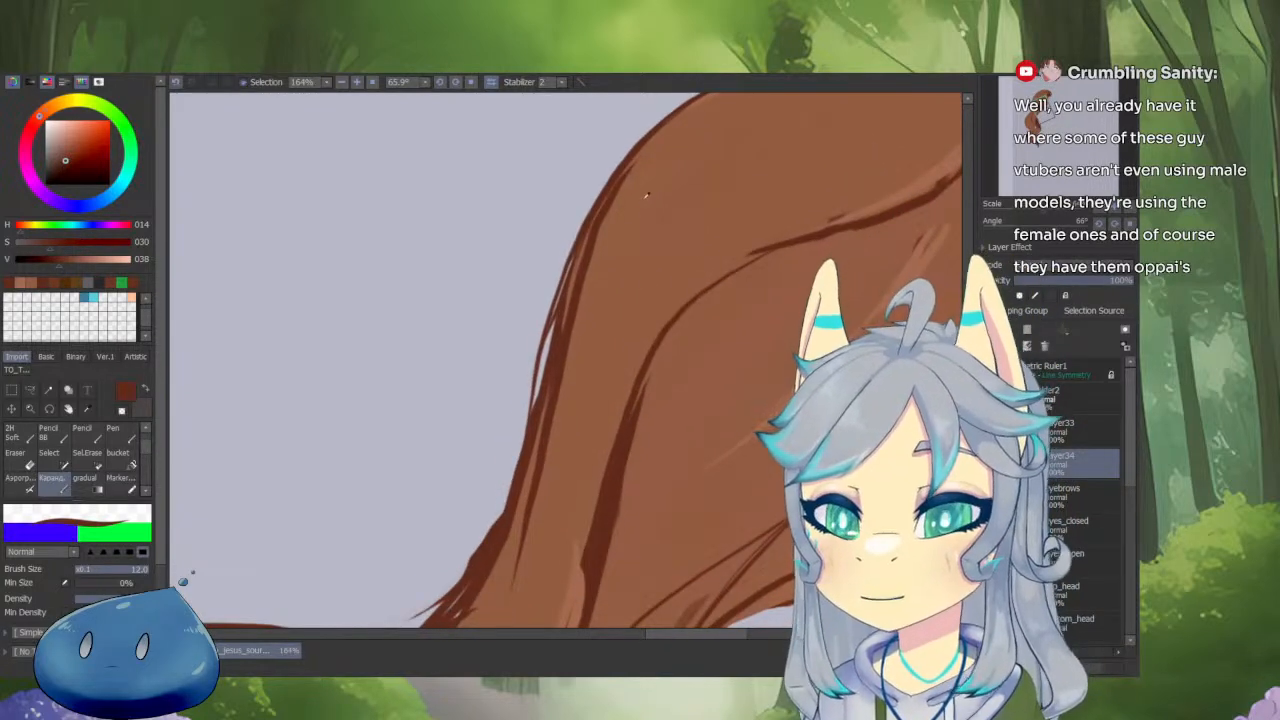
left_click(646, 195, "alt")
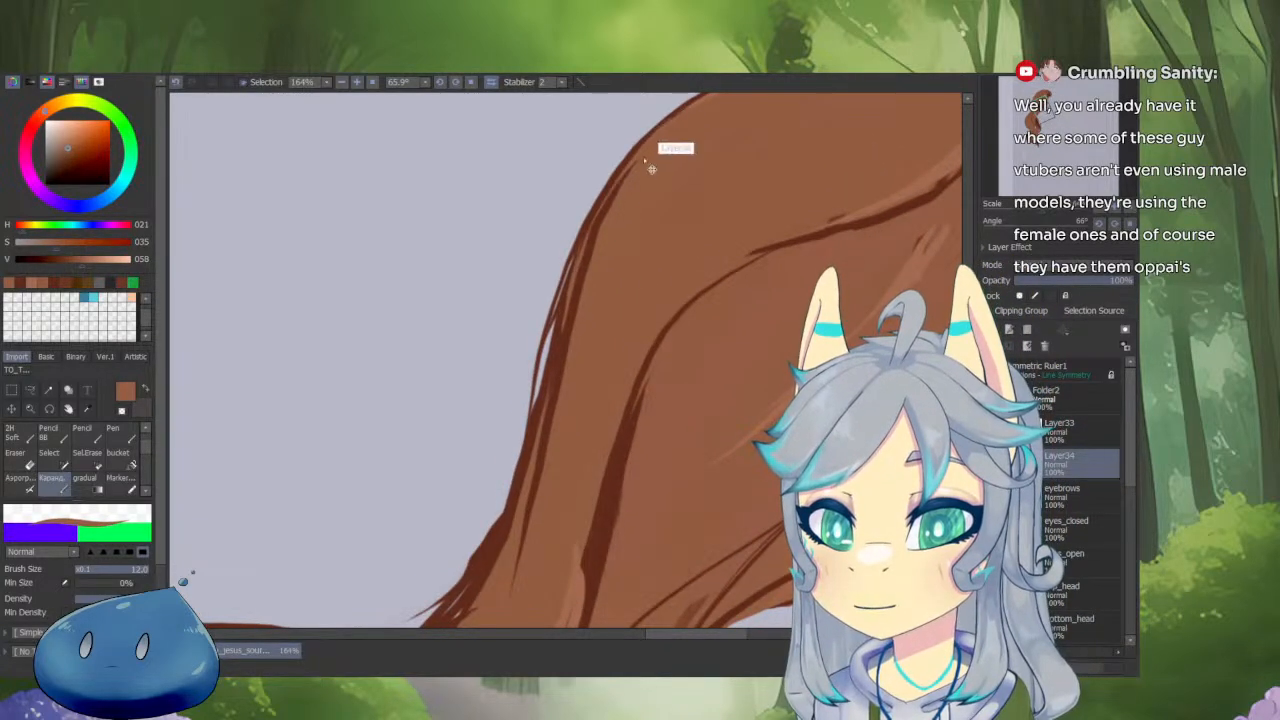
key("ctrl+z")
key("ctrl+z")
mouse_move(650, 146)
left_mouse_down()
mouse_move(576, 268)
mouse_move(564, 320)
left_mouse_up()
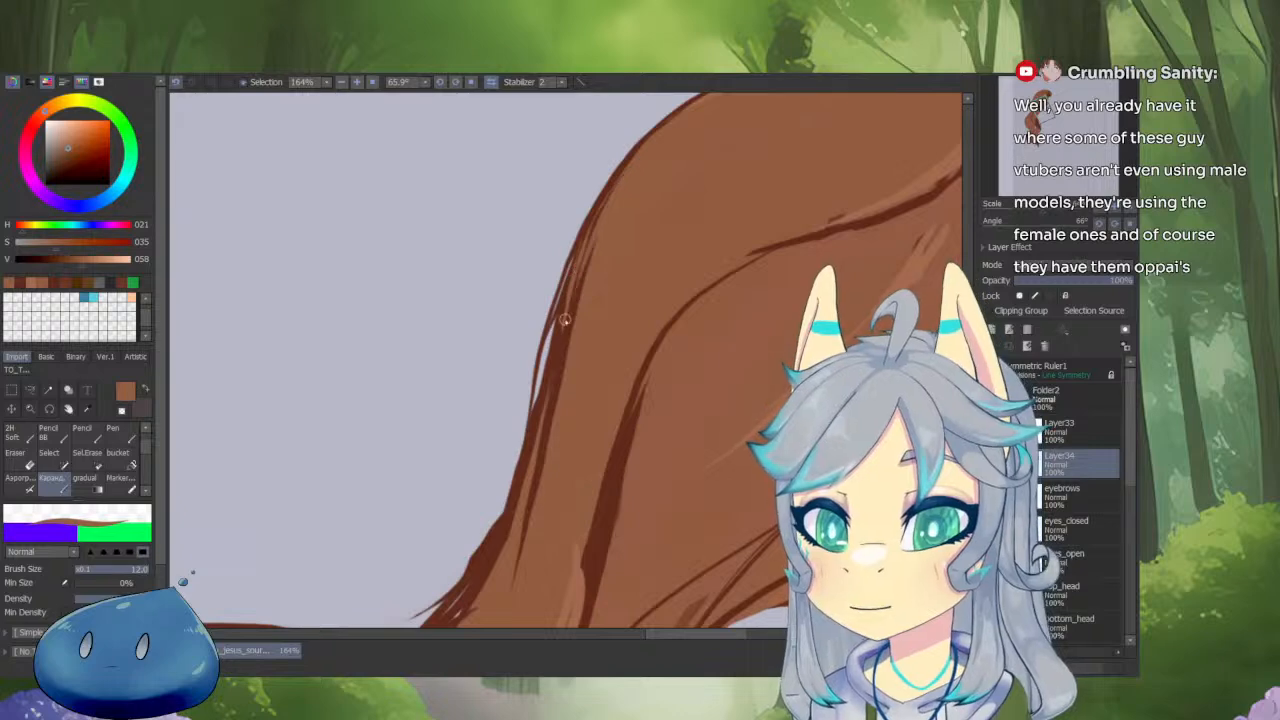
left_click_drag(611, 209, 590, 242)
left_click_drag(657, 143, 553, 383)
left_click_drag(572, 292, 555, 406)
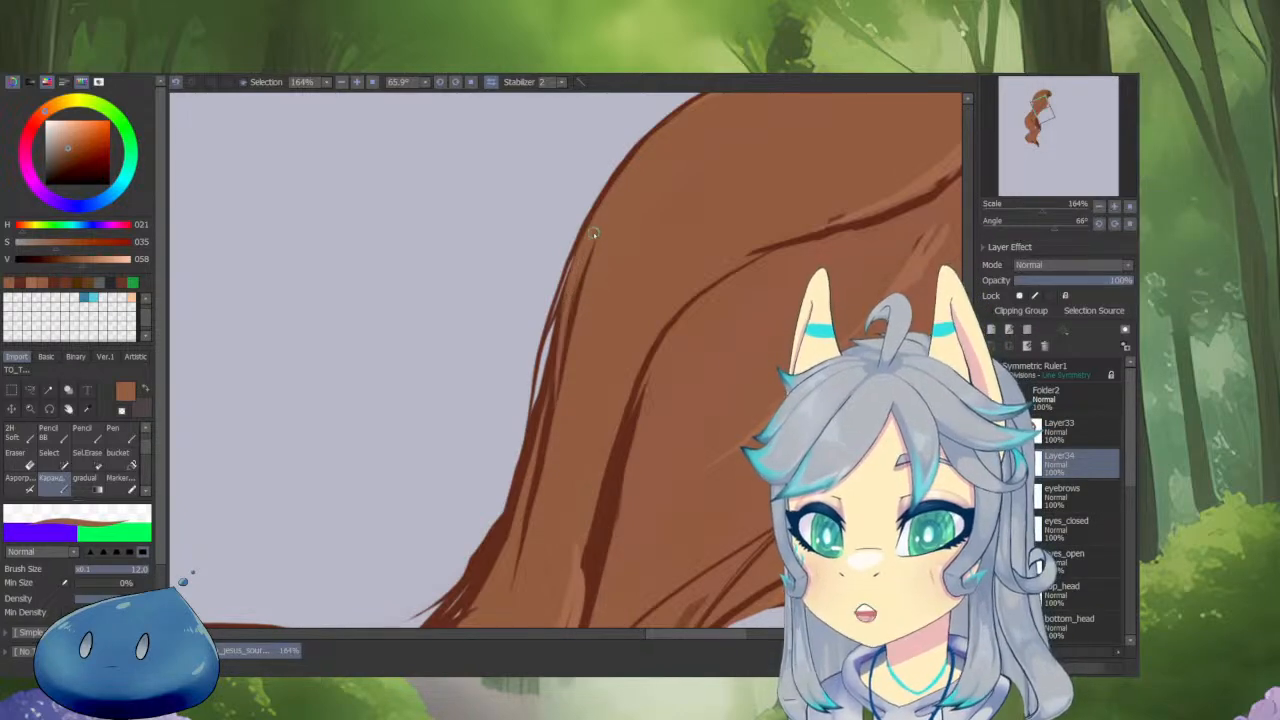
left_click_drag(594, 233, 536, 495)
left_click_drag(572, 282, 517, 558)
left_click_drag(548, 415, 518, 560)
Erase the jagged marks outside the strand's inner edge to smooth the curve toward the lower dark patch.
mouse_move(582, 397)
left_mouse_down()
mouse_move(505, 335)
mouse_move(580, 287)
mouse_move(580, 409)
mouse_move(600, 415)
mouse_move(609, 386)
mouse_move(543, 469)
mouse_move(684, 284)
left_mouse_up()
left_click_drag(576, 421, 738, 254)
key("ctrl+z")
key("ctrl+z")
left_click_drag(526, 480, 628, 342)
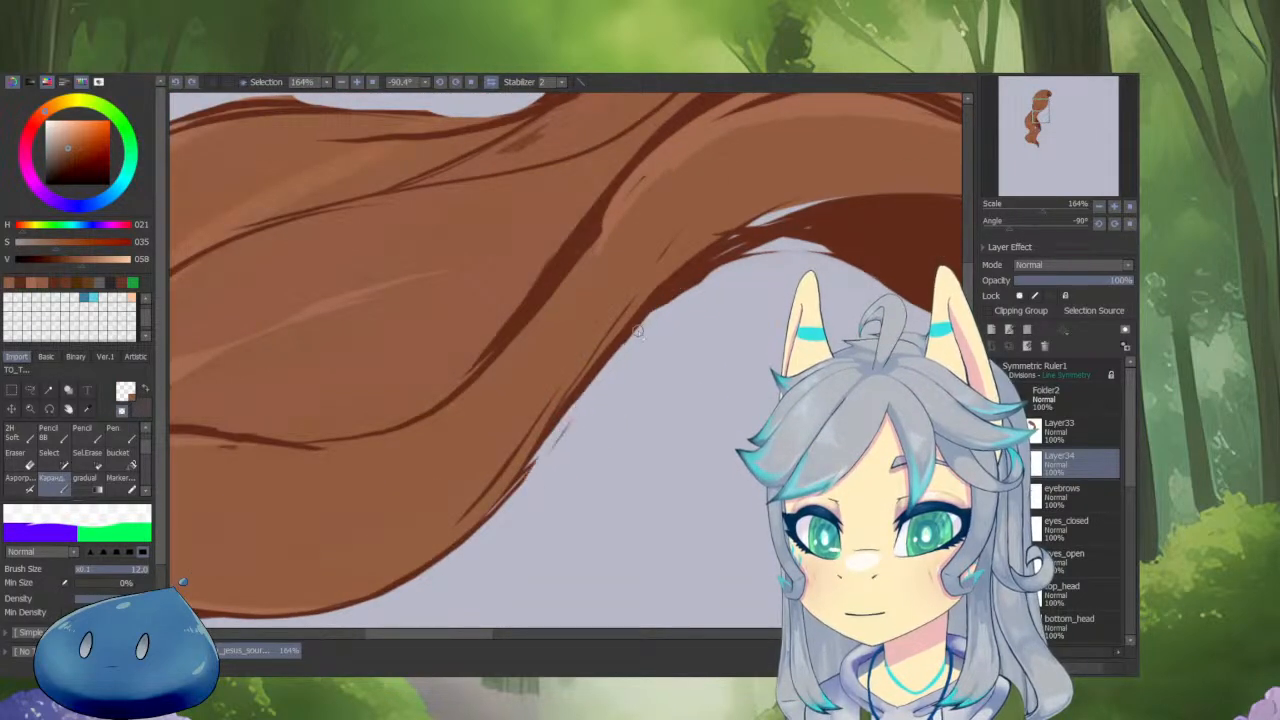
key("ctrl+z")
key("ctrl+z")
mouse_move(549, 454)
left_mouse_down()
mouse_move(663, 300)
mouse_move(605, 370)
left_mouse_up()
left_click_drag(660, 306, 736, 253)
mouse_move(611, 361)
left_mouse_down()
mouse_move(668, 298)
mouse_move(765, 235)
left_mouse_up()
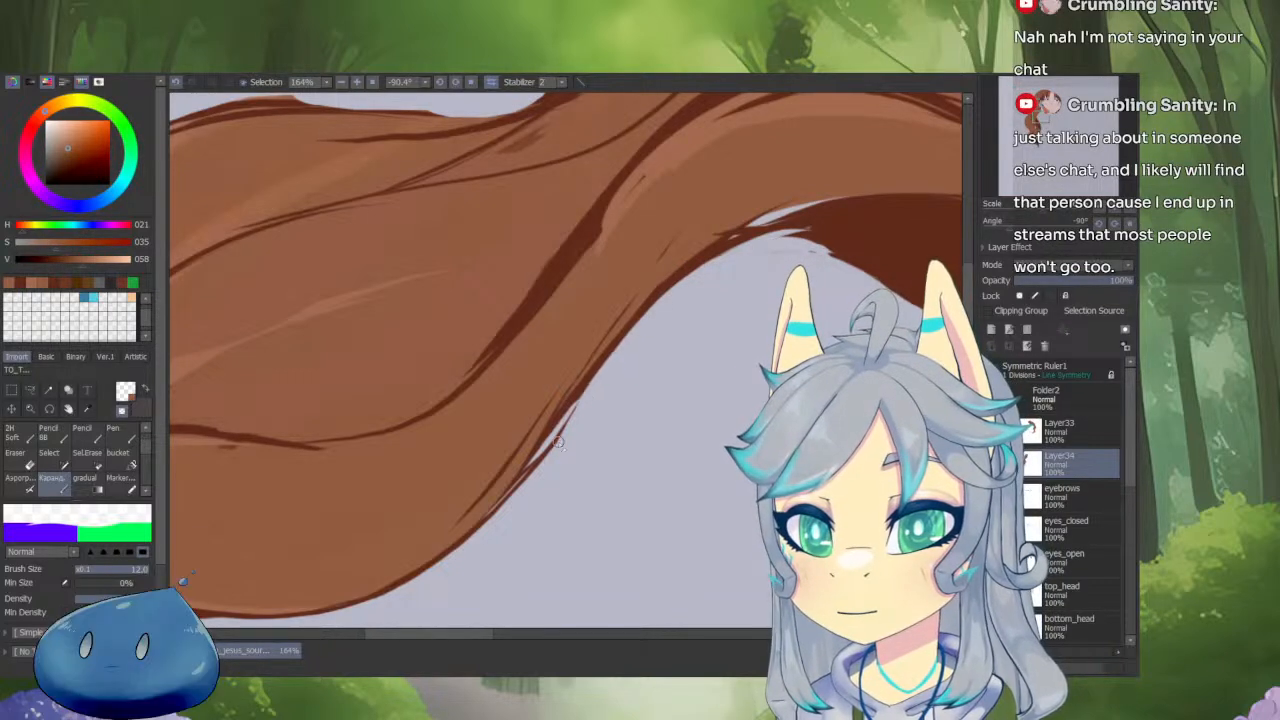
Redraw the outline along the smoothed inner edge with the sampled dark brown.
left_click(676, 280, "alt")
mouse_move(676, 280)
left_mouse_down()
mouse_move(567, 400)
mouse_move(627, 330)
mouse_move(542, 461)
mouse_move(578, 408)
mouse_move(467, 530)
left_mouse_up()
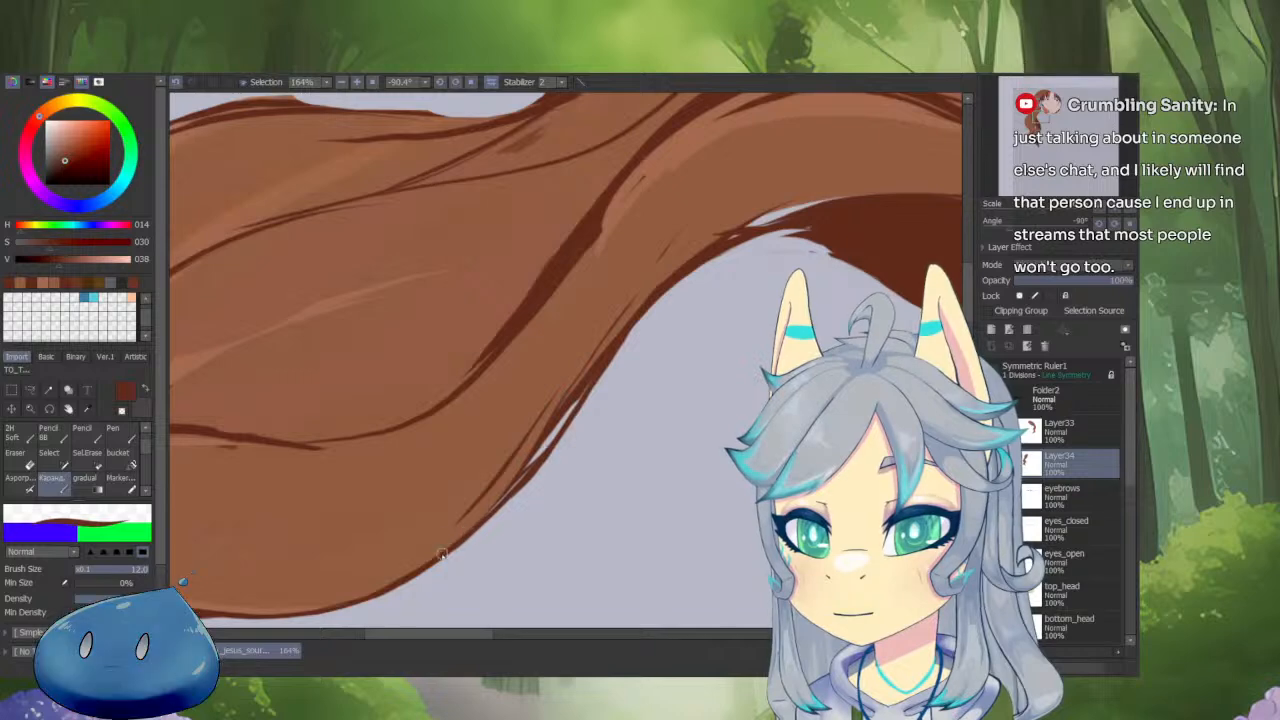
left_click_drag(684, 312, 531, 509)
Fill the gap between the strand and the lower dark patch with sampled brown, and add a lighter stroke beside the fold line.
scroll(531, 509, "up", 3)
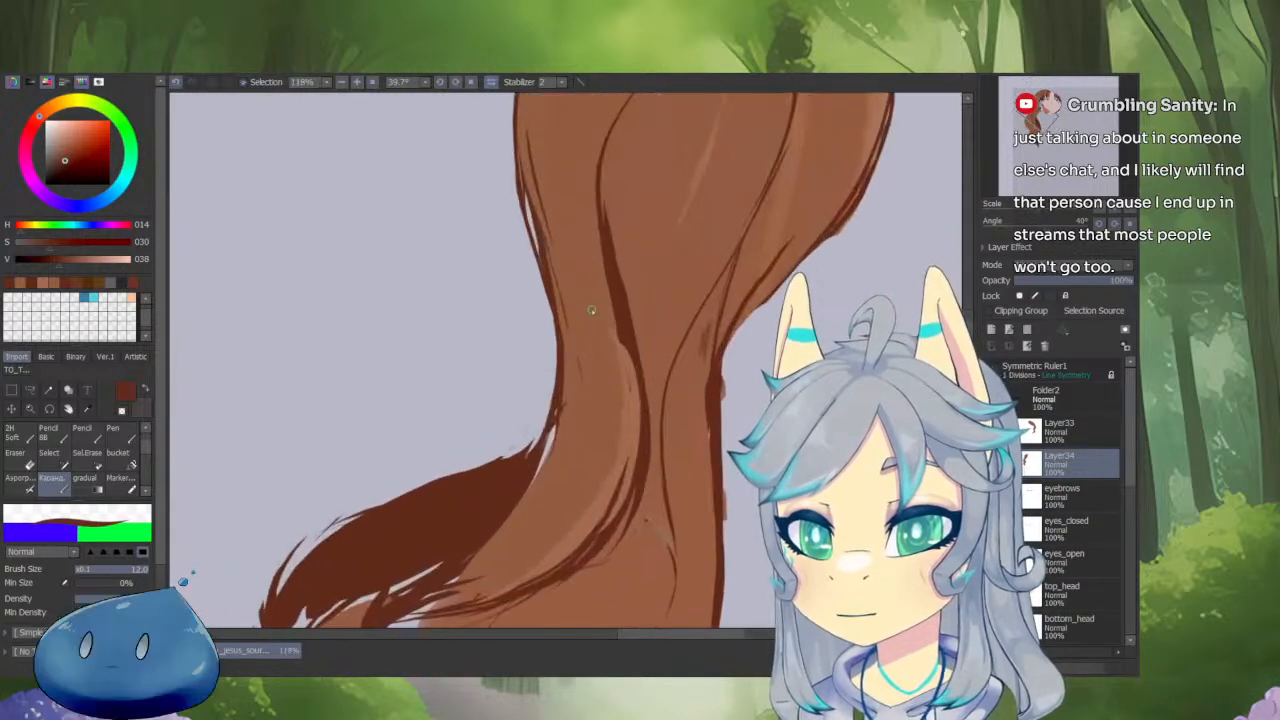
left_click(553, 452, "alt")
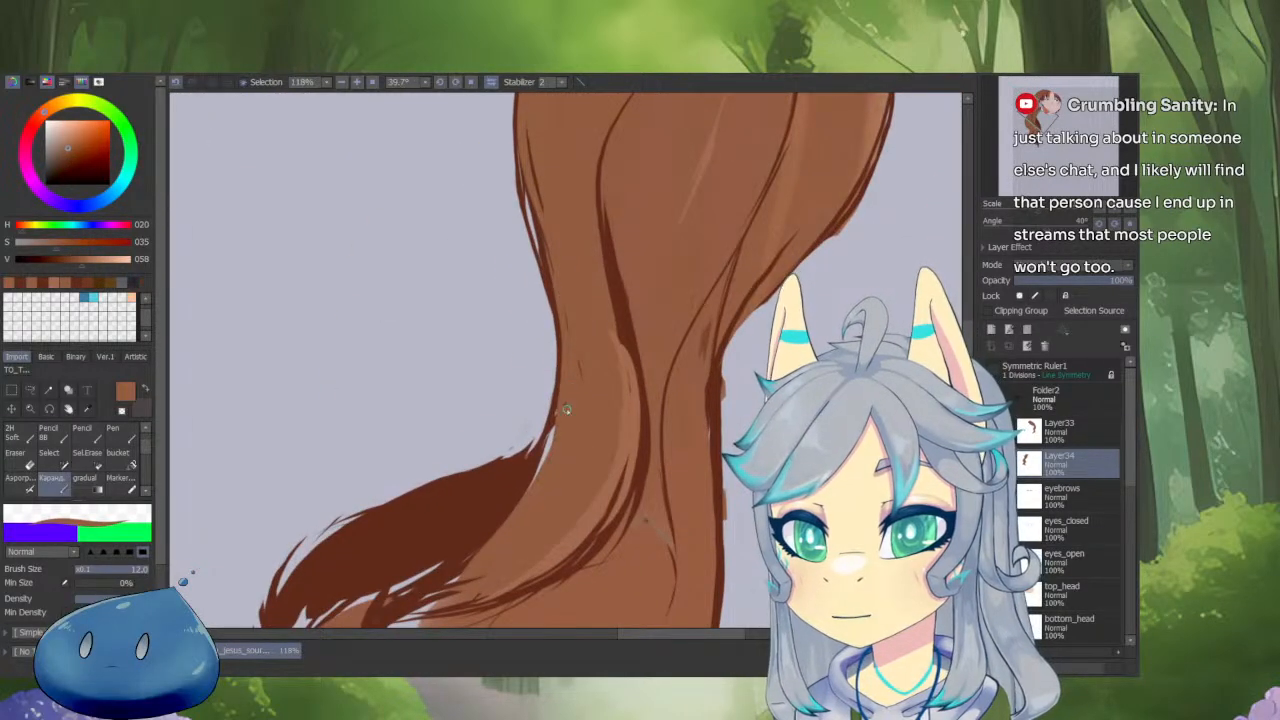
mouse_move(557, 416)
left_mouse_down()
mouse_move(538, 474)
mouse_move(474, 554)
left_mouse_up()
left_click(622, 410, "alt")
left_click_drag(630, 408, 560, 503)
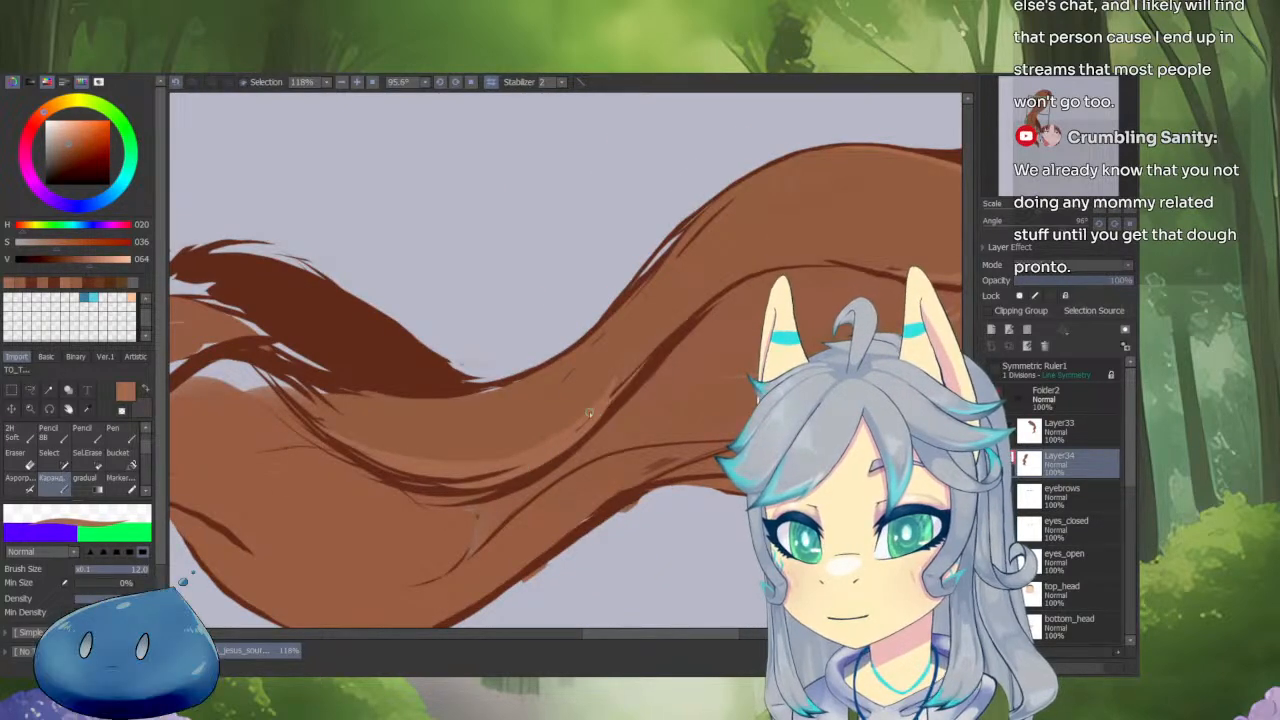
Trim the dark fold line and blend the highlight beside it with sampled mid-brown where the strand narrows.
left_click(662, 344, "alt")
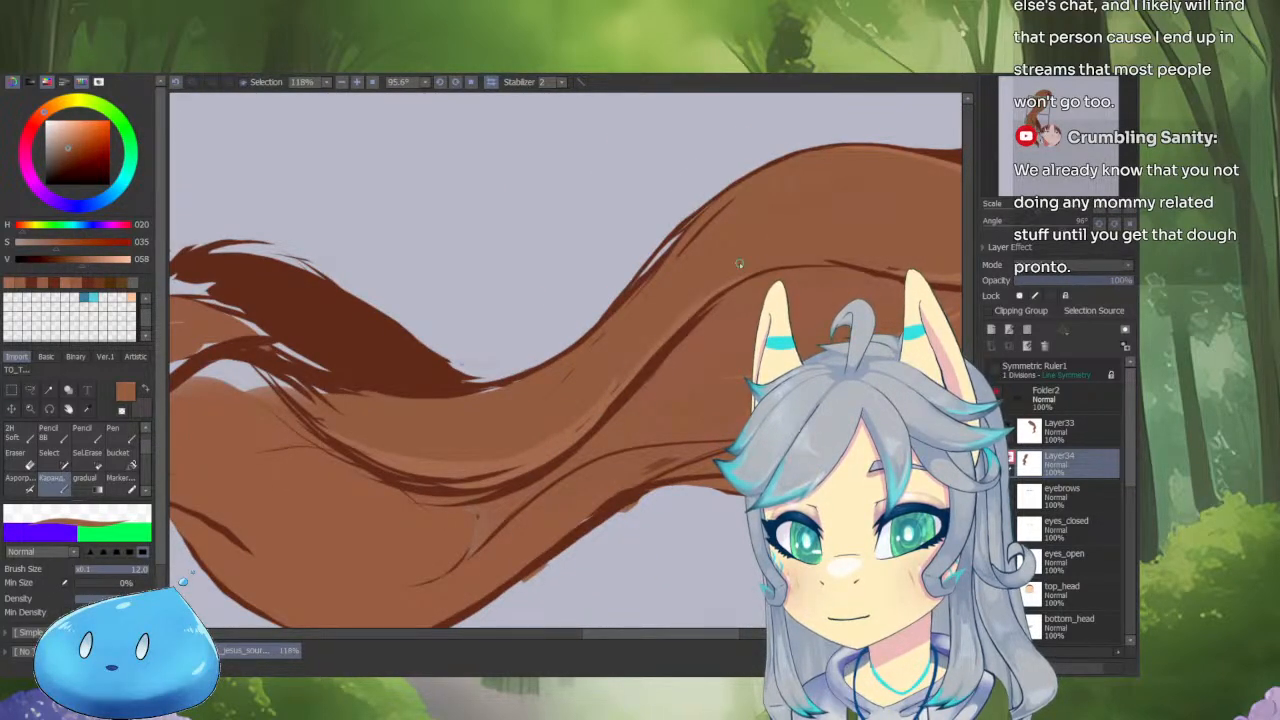
mouse_move(662, 344)
left_mouse_down()
mouse_move(550, 470)
mouse_move(682, 315)
mouse_move(563, 451)
left_mouse_up()
key("ctrl+z")
key("ctrl+z")
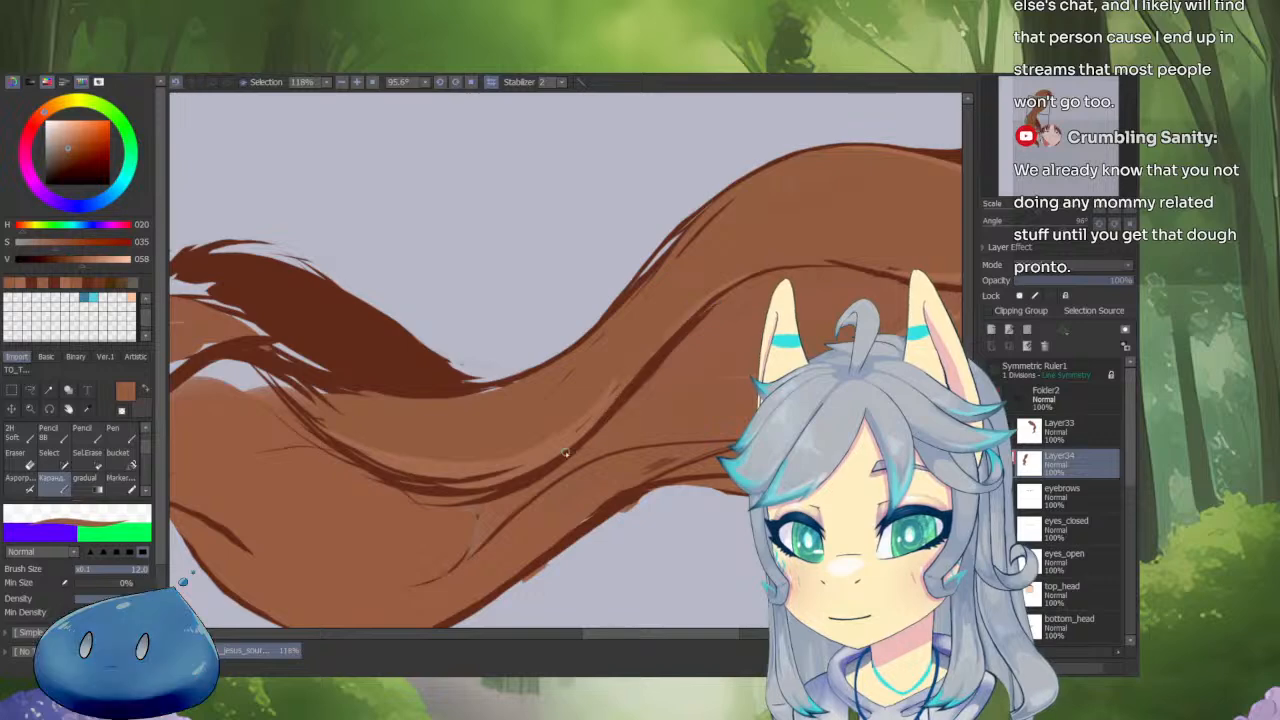
left_click_drag(631, 383, 559, 456)
mouse_move(614, 357)
left_mouse_down()
mouse_move(683, 437)
mouse_move(686, 302)
mouse_move(575, 466)
left_mouse_up()
key("ctrl+z")
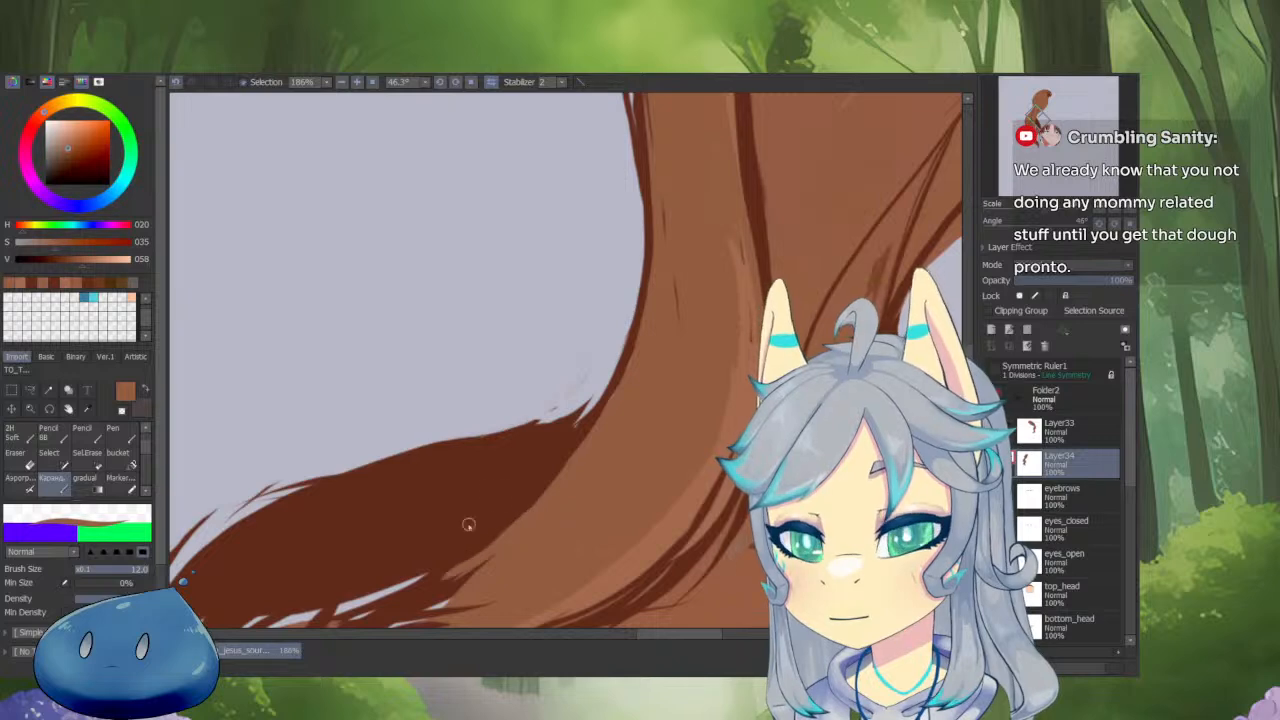
Paint over the thin sketch lines and grey specks on the strand's middle bulge with sampled brown and a size 20 brush.
mouse_move(466, 526)
left_mouse_down()
mouse_move(537, 538)
mouse_move(673, 362)
left_mouse_up()
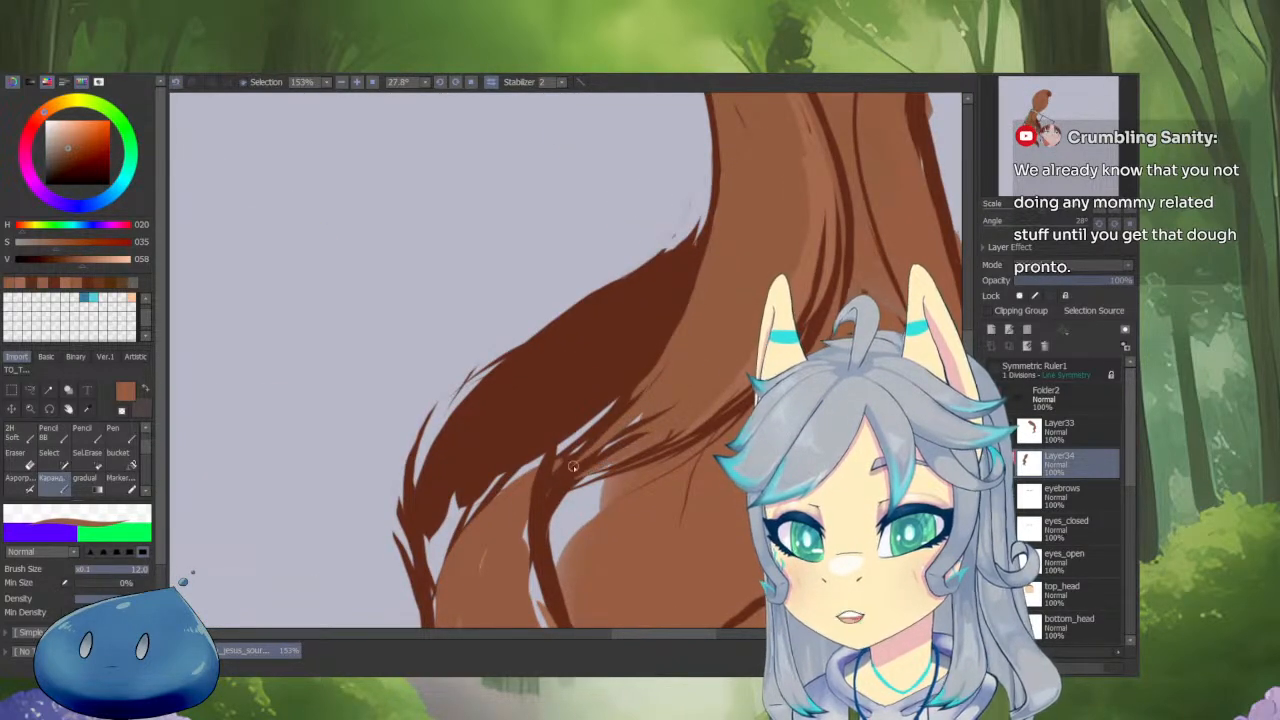
left_click(614, 452, "alt")
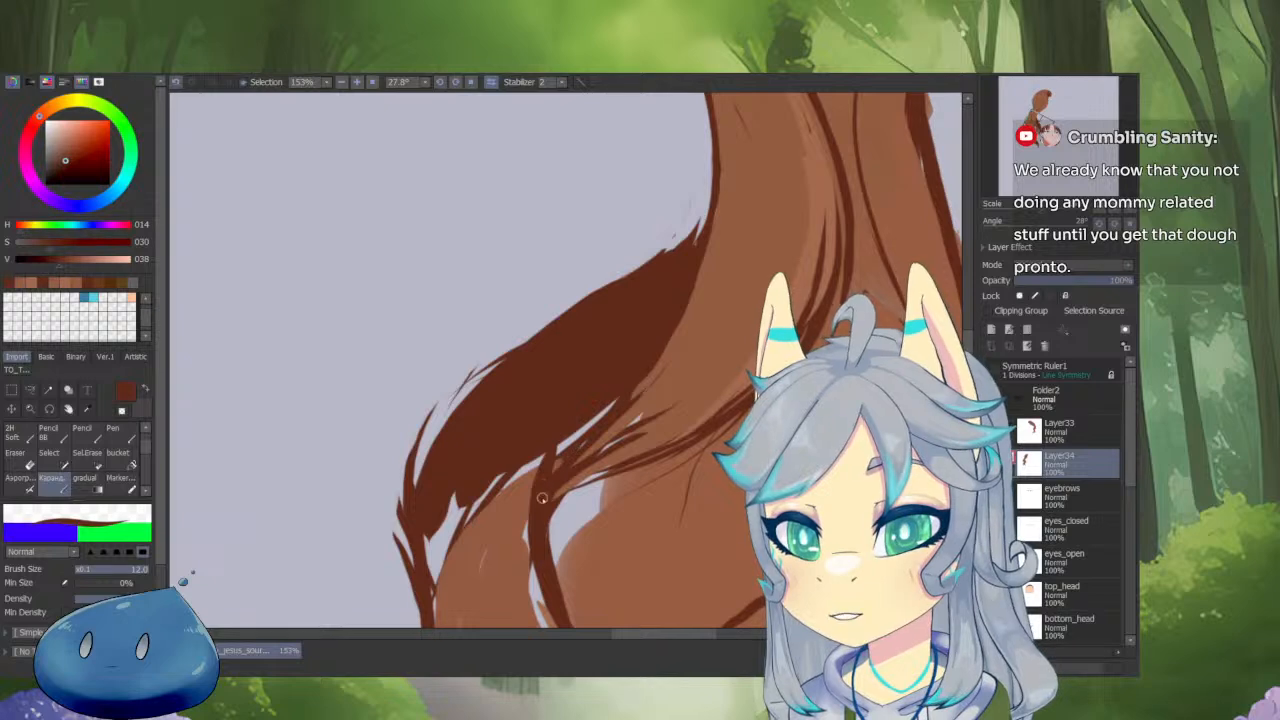
left_click(614, 412, "alt")
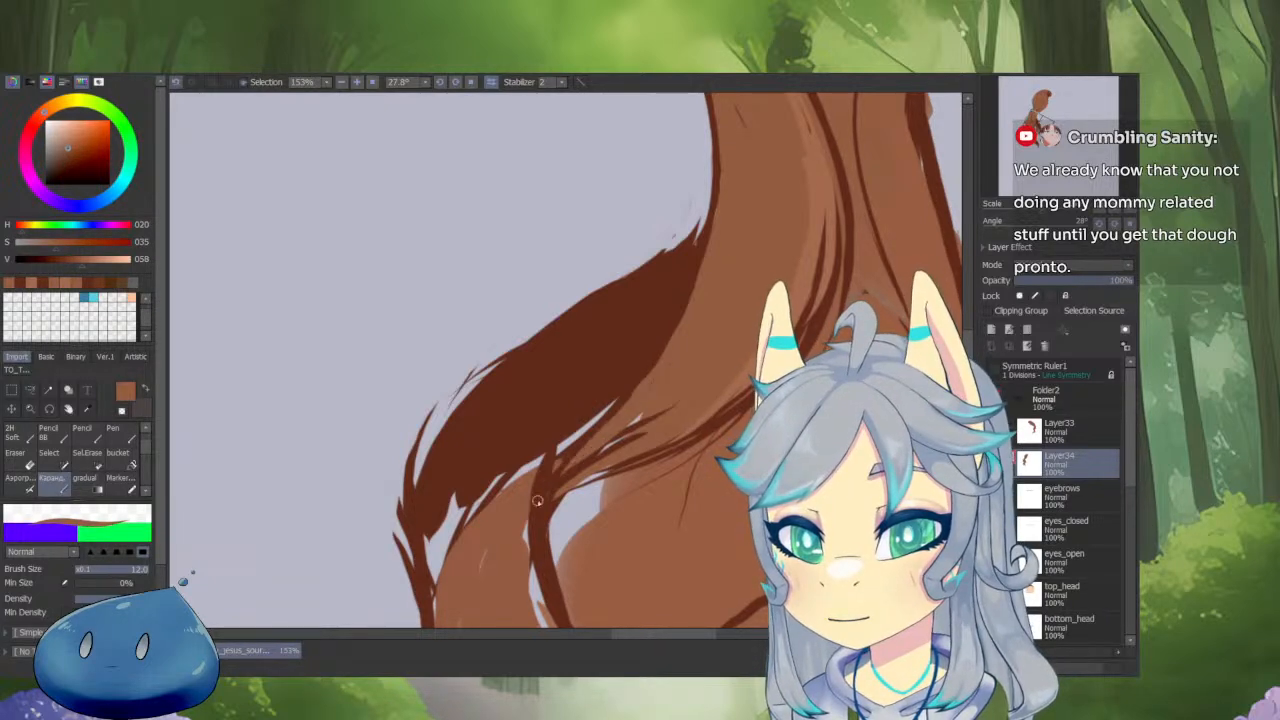
key("h")
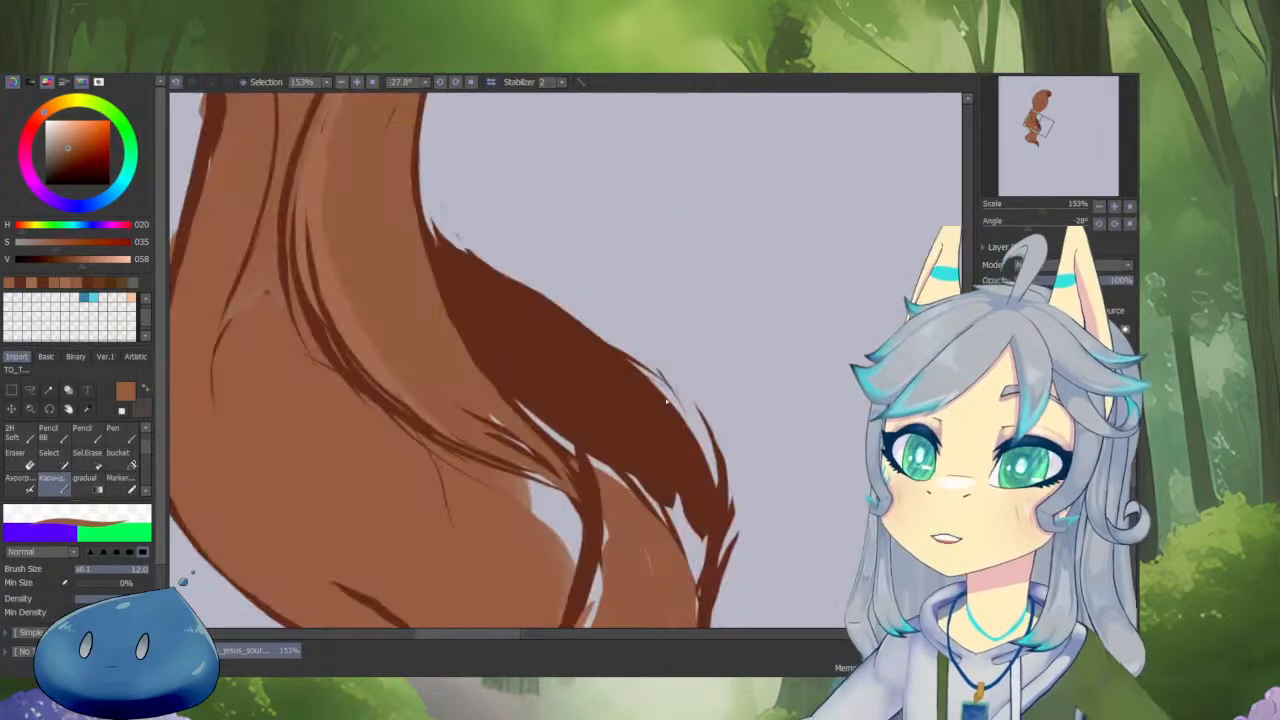
left_click_drag(518, 487, 720, 480)
left_click_drag(613, 452, 592, 340)
left_click_drag(467, 383, 527, 328)
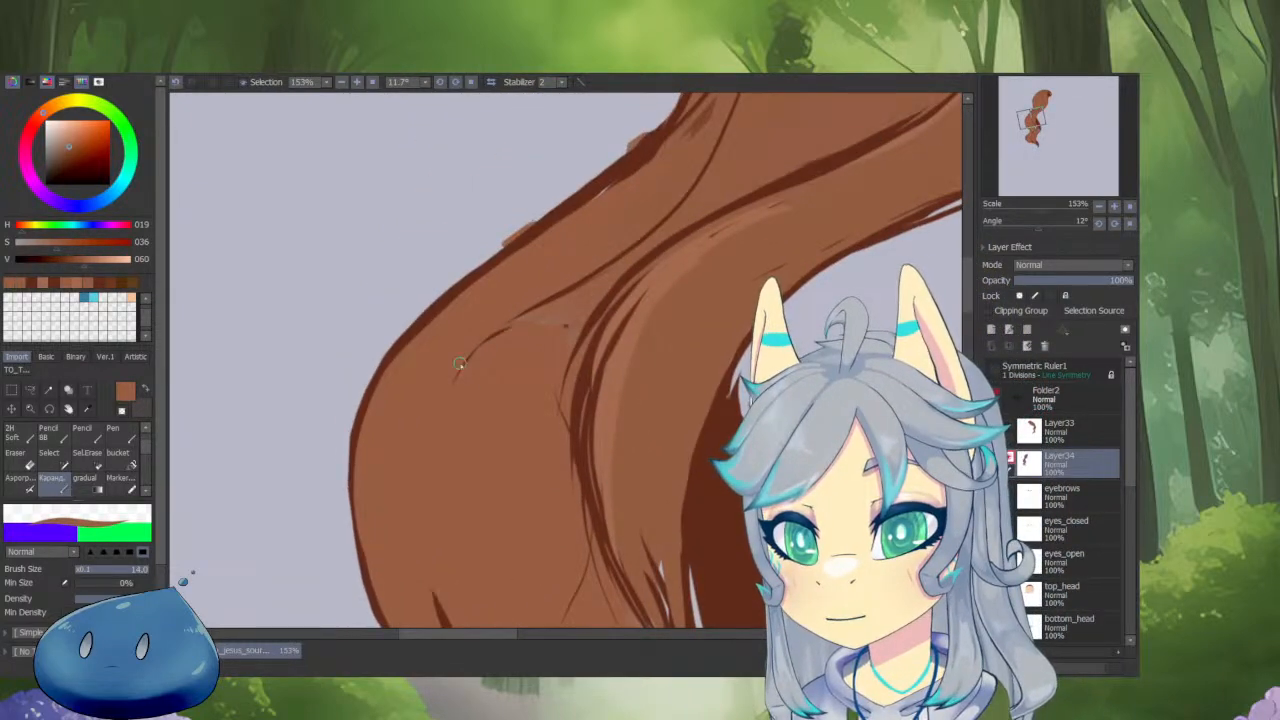
key("bracketright")
key("bracketright")
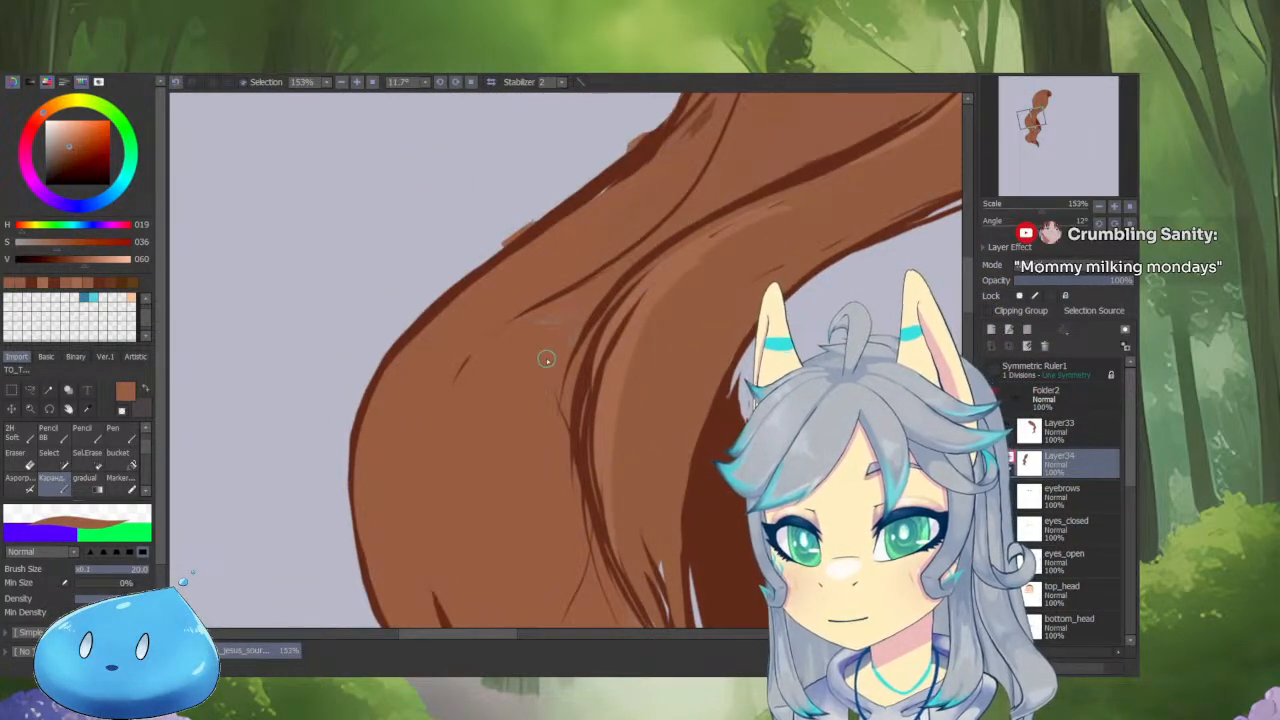
left_click_drag(571, 336, 564, 422)
Touch up the area along the bulge's dark fold lines with a sampled lighter brown.
scroll(583, 471, "down", 3)
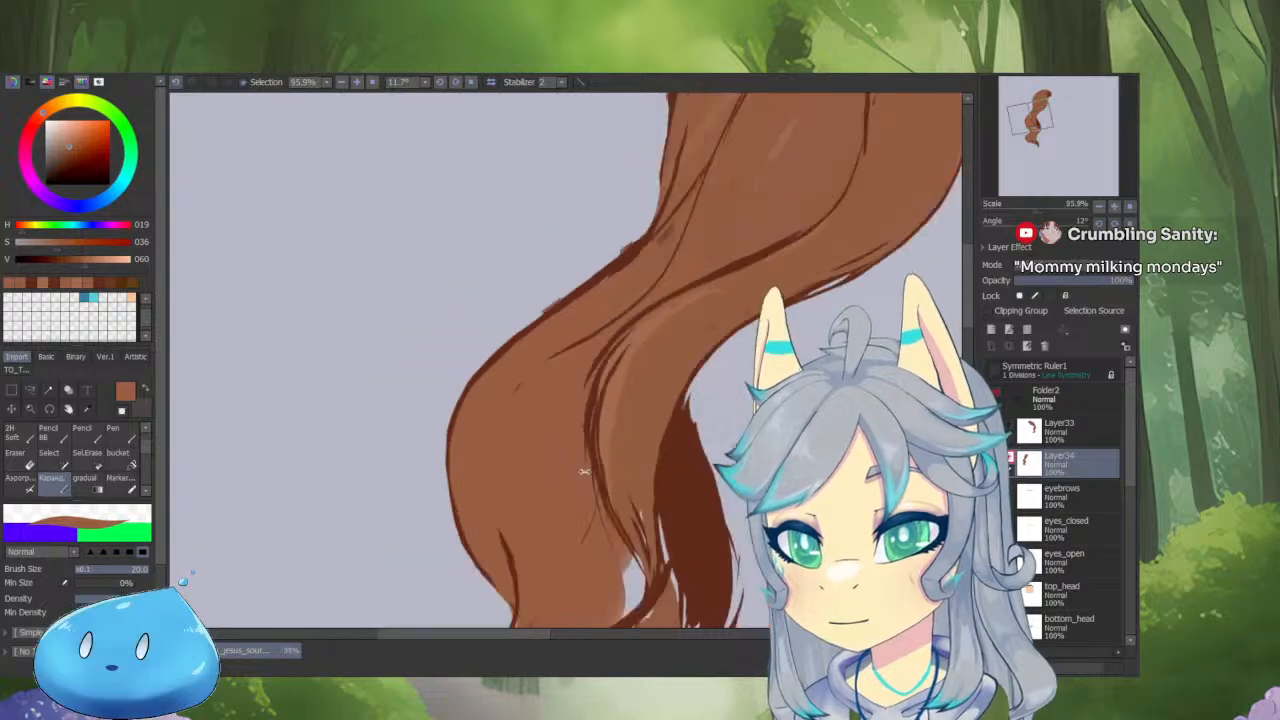
scroll(630, 440, "up", 3)
left_click(662, 304, "alt")
left_click_drag(663, 304, 658, 310)
mouse_move(598, 338)
left_mouse_down()
mouse_move(556, 508)
mouse_move(568, 566)
left_mouse_up()
Erase the brown bits sticking out beyond the dark outline on the outer edge of the middle bulge.
scroll(566, 446, "down", 3)
scroll(545, 380, "up", 4)
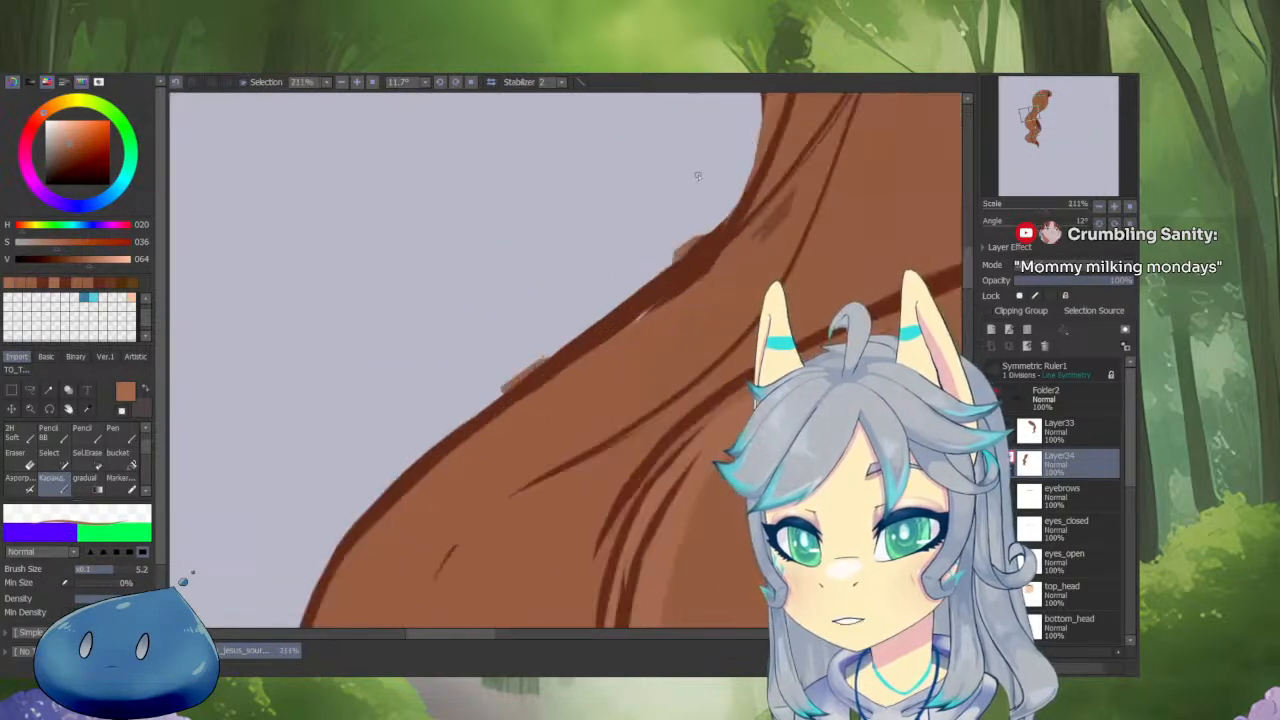
key("minus")
mouse_move(722, 192)
left_mouse_down()
mouse_move(749, 171)
mouse_move(715, 231)
mouse_move(473, 389)
left_mouse_up()
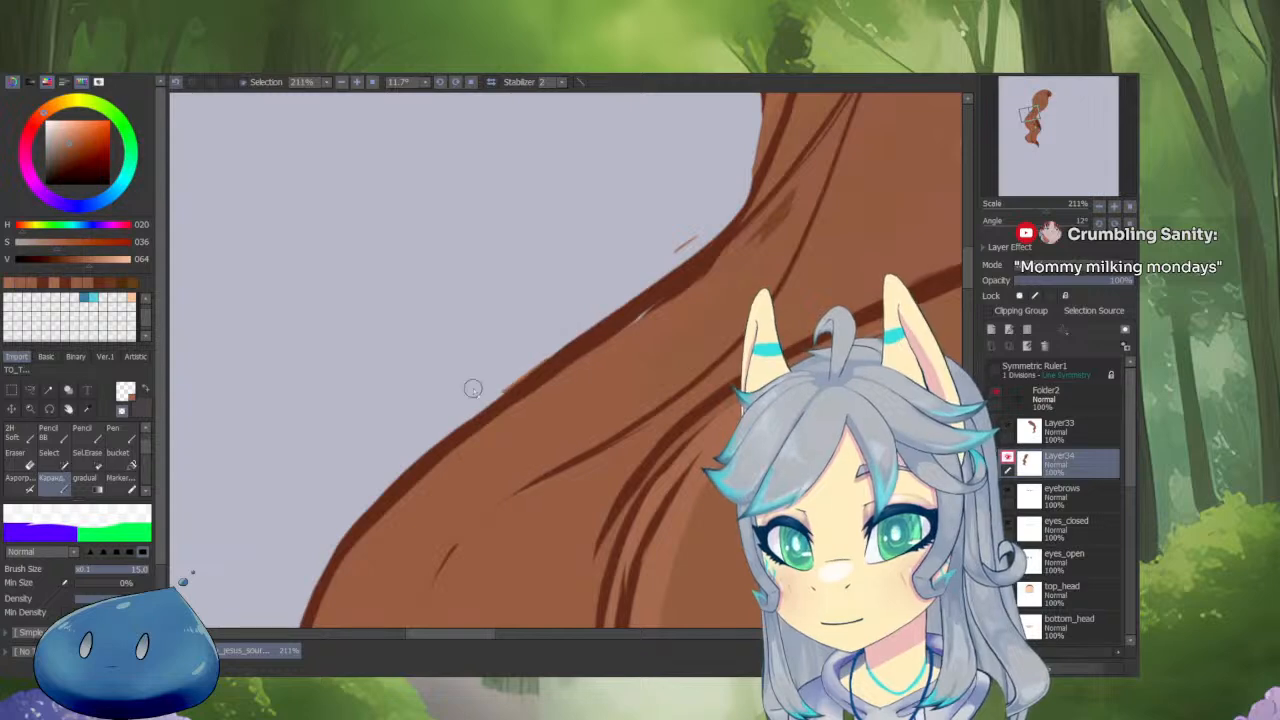
mouse_move(707, 231)
left_mouse_down()
mouse_move(405, 470)
mouse_move(320, 587)
left_mouse_up()
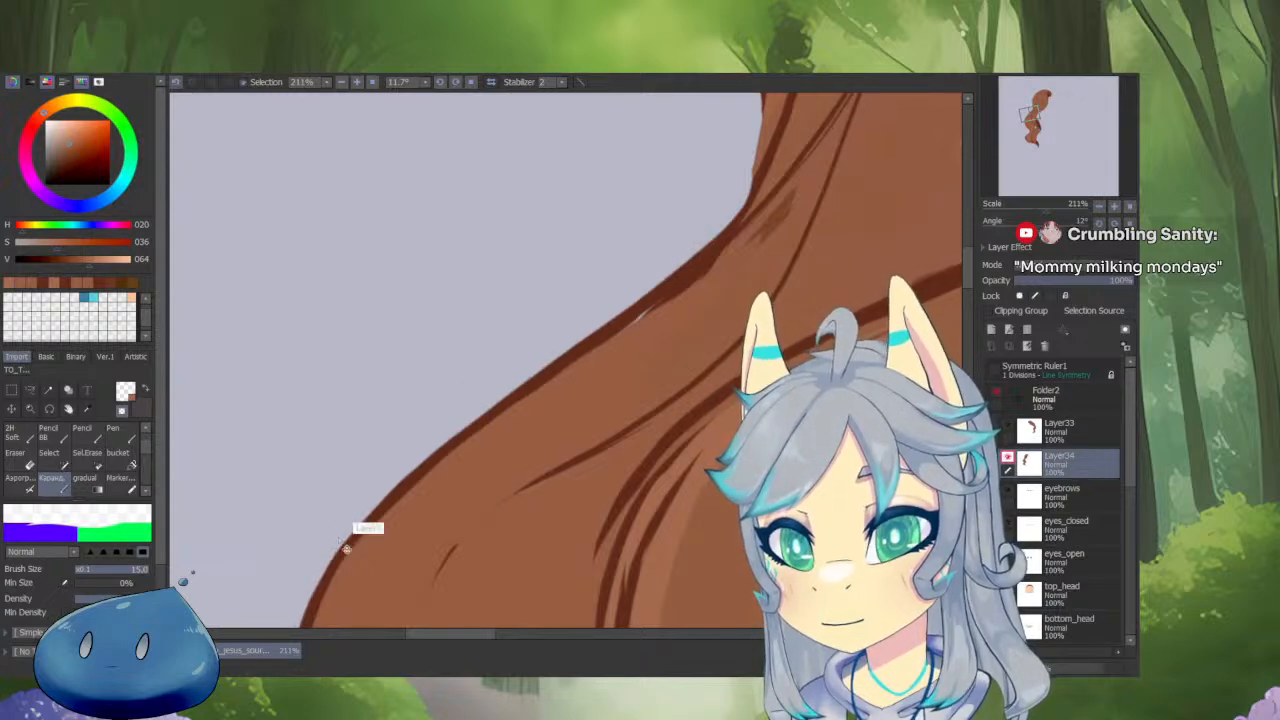
Redraw the outline with sampled dark brown where the upper curl narrows into the middle bulge on the outer edge.
scroll(348, 549, "down", 5)
scroll(494, 370, "up", 5)
left_click_drag(551, 263, 486, 520)
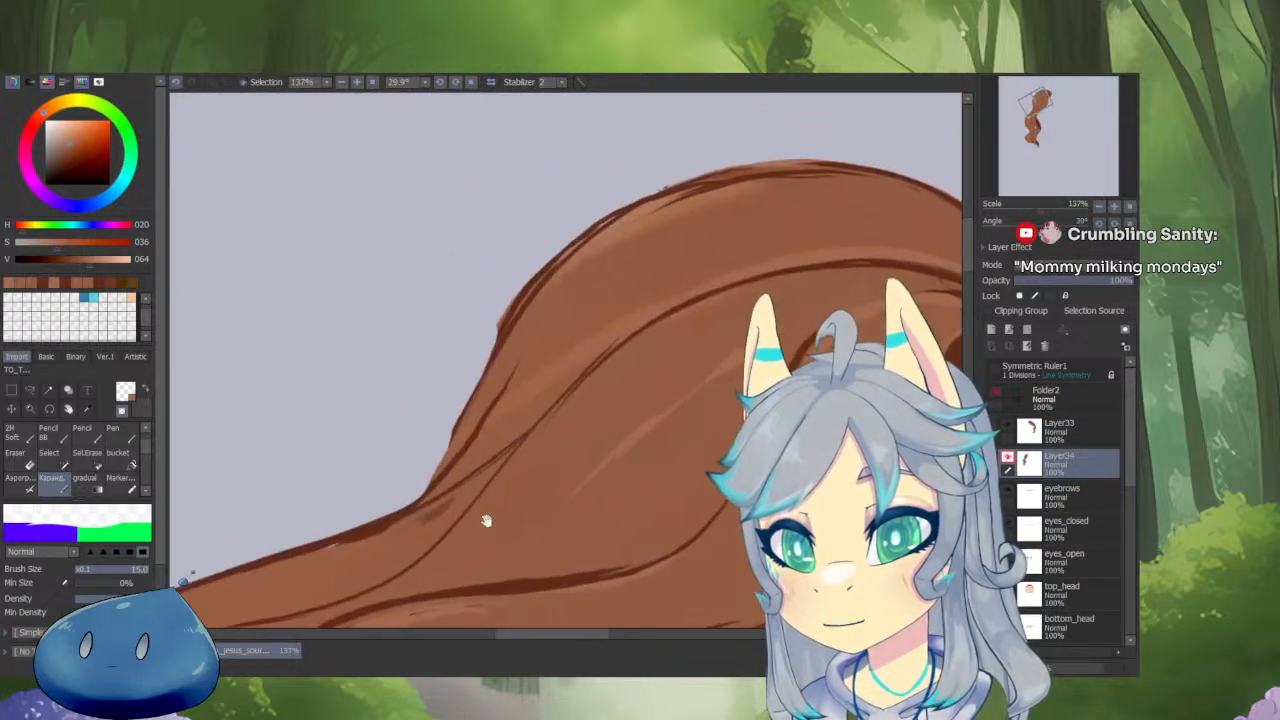
left_click_drag(484, 388, 509, 497)
right_click(424, 430)
left_click_drag(417, 443, 327, 559)
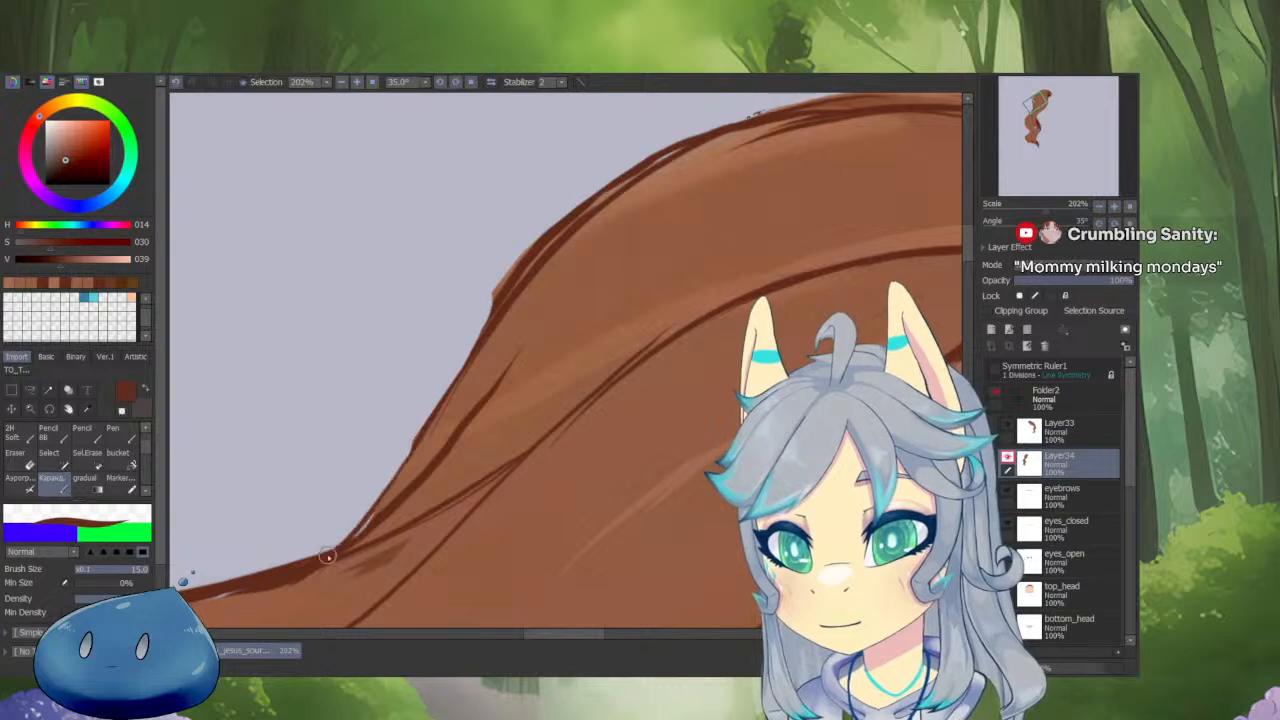
left_click_drag(370, 508, 473, 352)
Erase the bumps outside the outline along the outer edge of the upper curl.
key("minus")
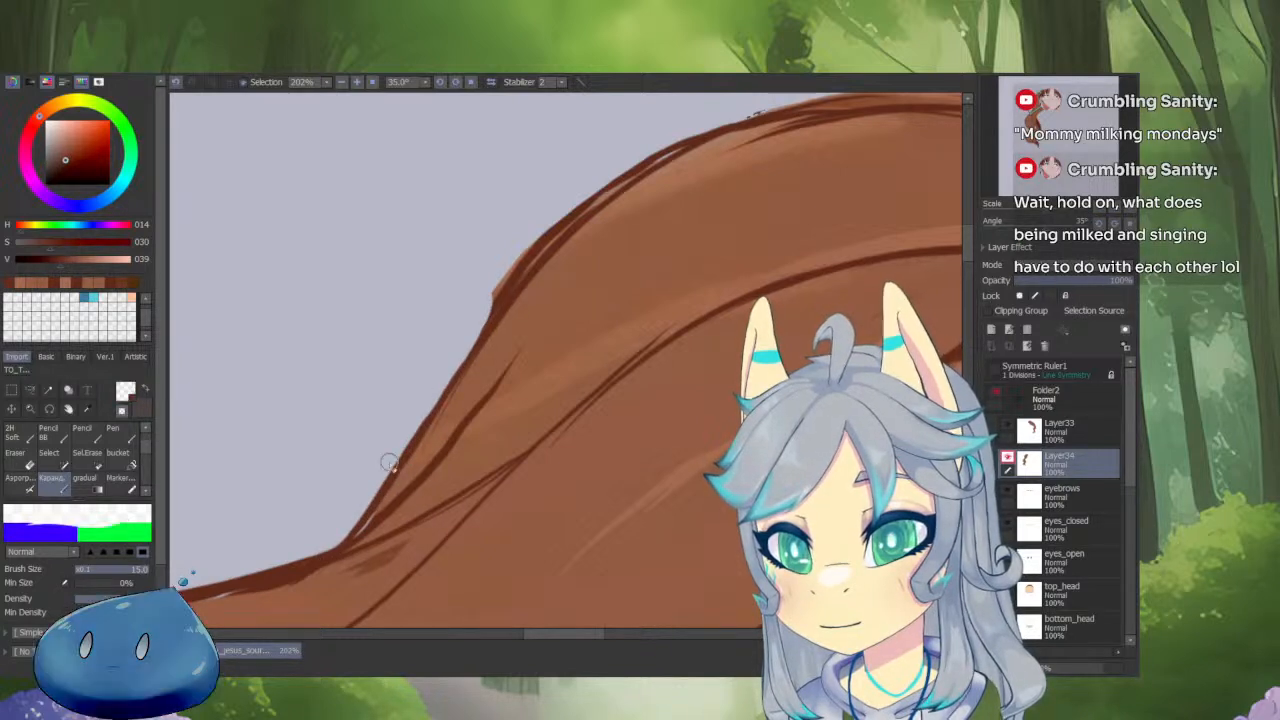
left_click_drag(391, 463, 570, 214)
mouse_move(484, 326)
left_mouse_down()
mouse_move(563, 223)
mouse_move(690, 139)
left_mouse_up()
left_click_drag(622, 258, 594, 328)
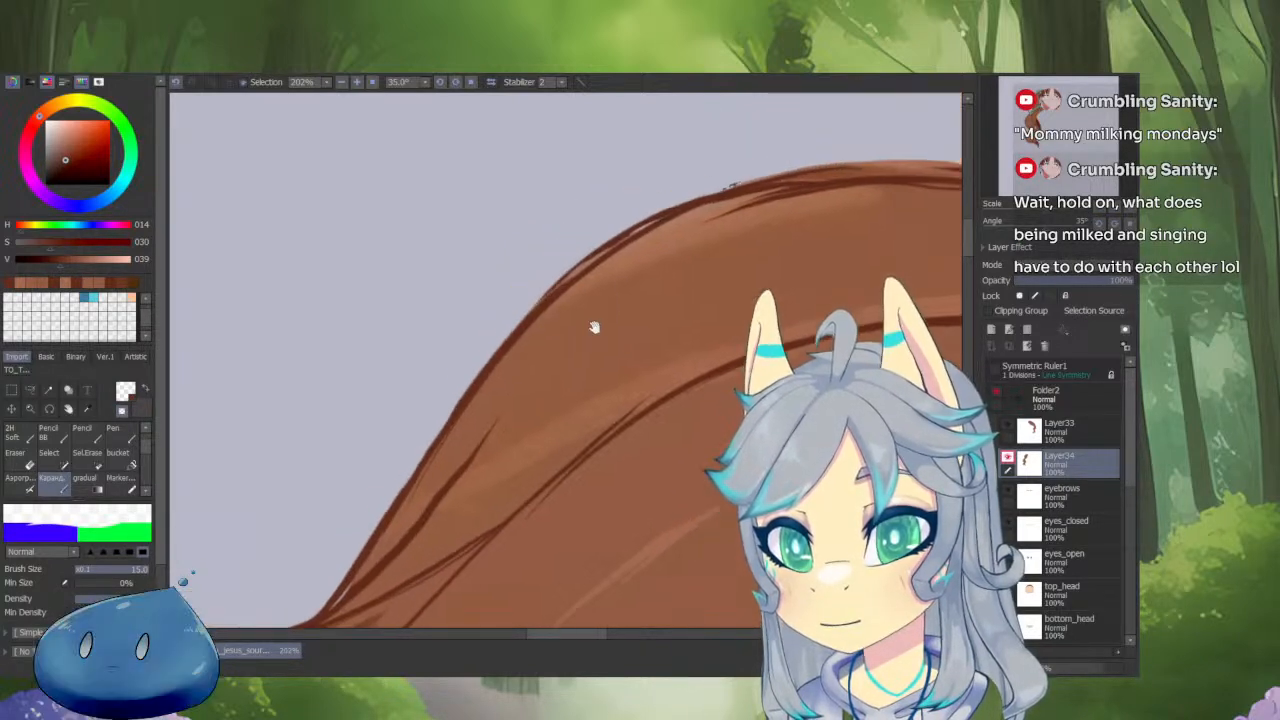
Paint a sampled light brown highlight just inside the outline along the upper curl's outer edge.
right_click(720, 350)
mouse_move(686, 212)
left_mouse_down()
mouse_move(631, 246)
mouse_move(472, 412)
left_mouse_up()
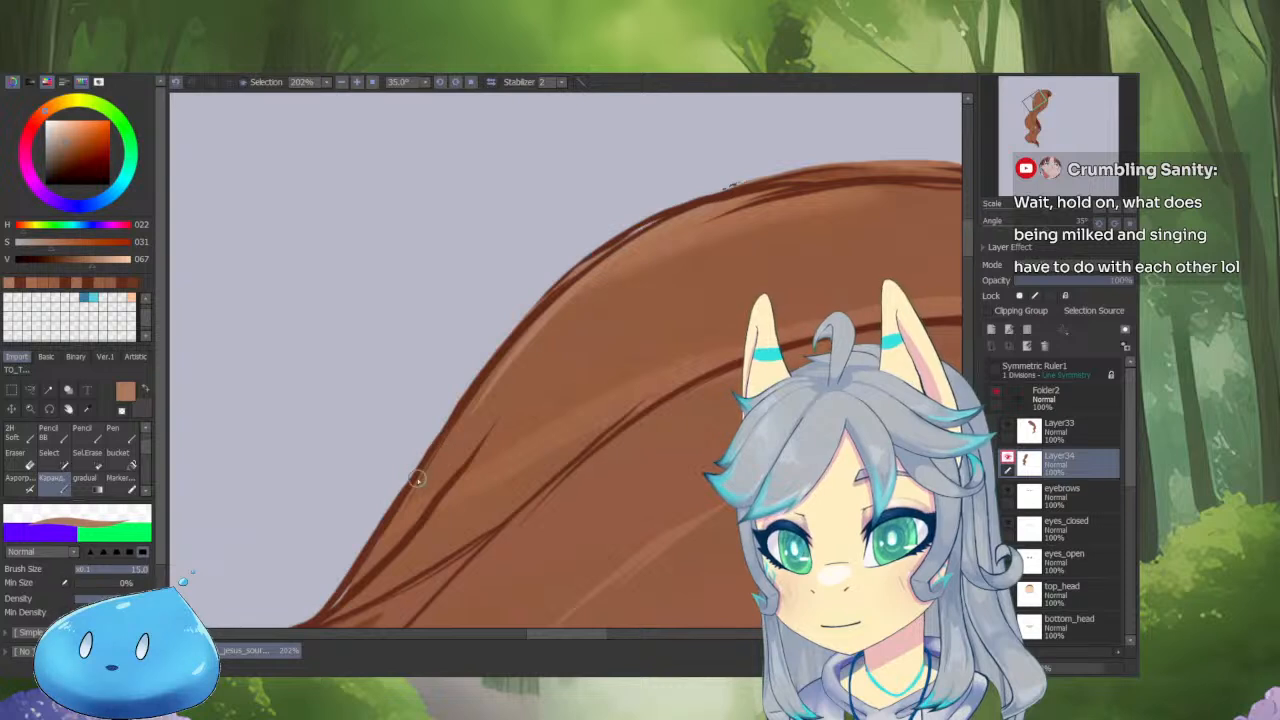
left_click_drag(376, 538, 574, 279)
mouse_move(478, 384)
left_mouse_down()
mouse_move(593, 262)
mouse_move(690, 206)
mouse_move(805, 175)
left_mouse_up()
mouse_move(621, 378)
left_mouse_down()
mouse_move(627, 343)
mouse_move(548, 346)
left_mouse_up()
Redraw the outline along the upper curl's outer edge up toward the crown with sampled dark brown.
left_click(711, 222, "alt")
left_click_drag(400, 557, 478, 394)
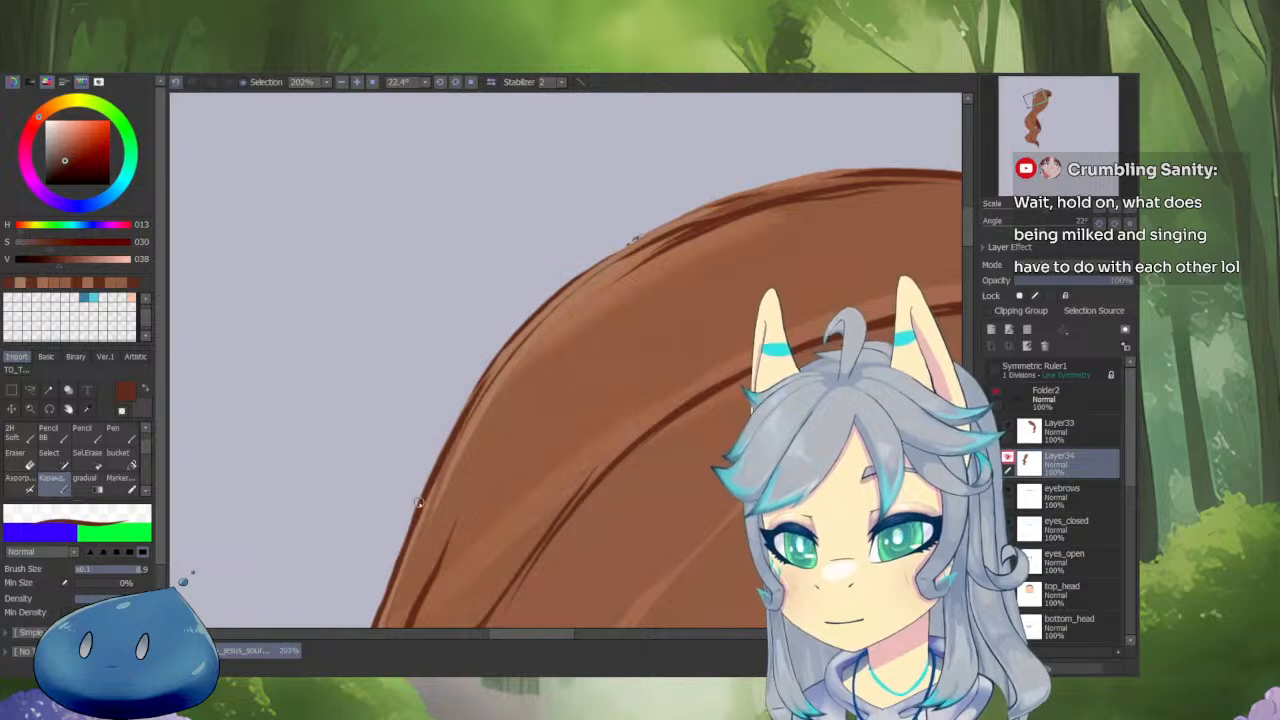
left_click_drag(420, 503, 528, 326)
left_click_drag(445, 455, 560, 297)
left_click_drag(490, 372, 660, 228)
left_click_drag(574, 287, 724, 201)
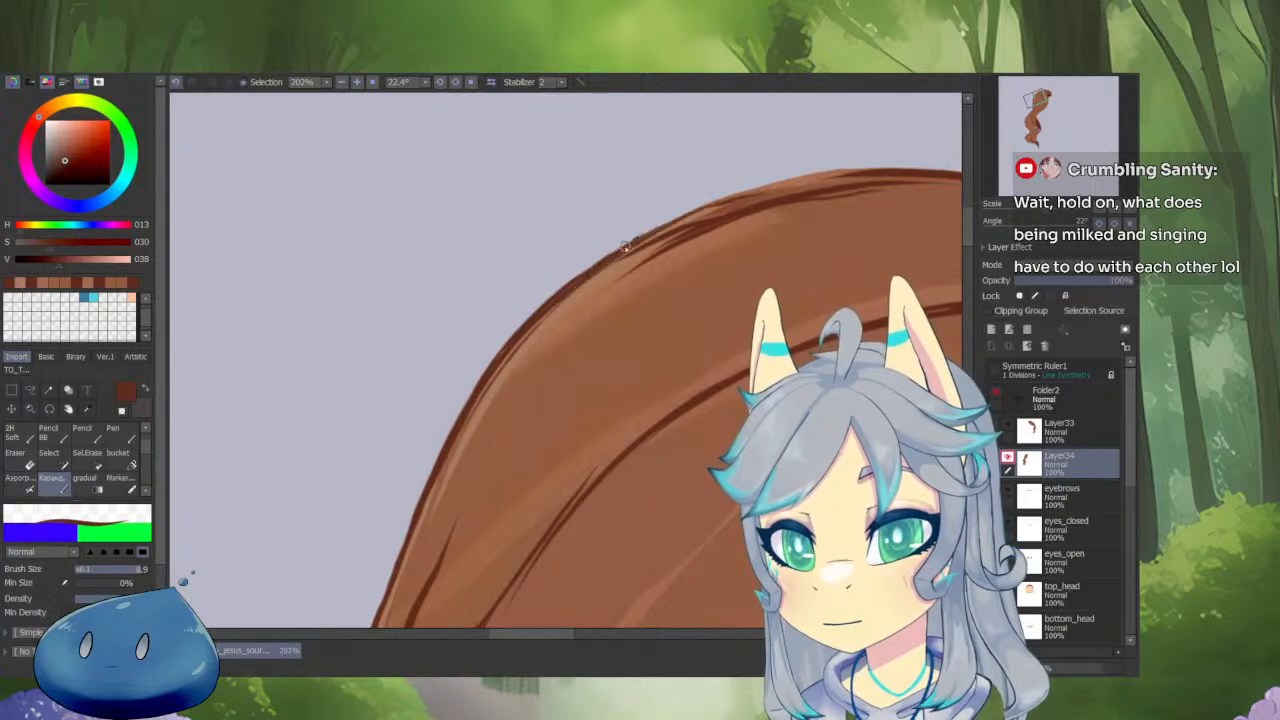
left_click_drag(627, 247, 822, 176)
left_click_drag(675, 296, 586, 336)
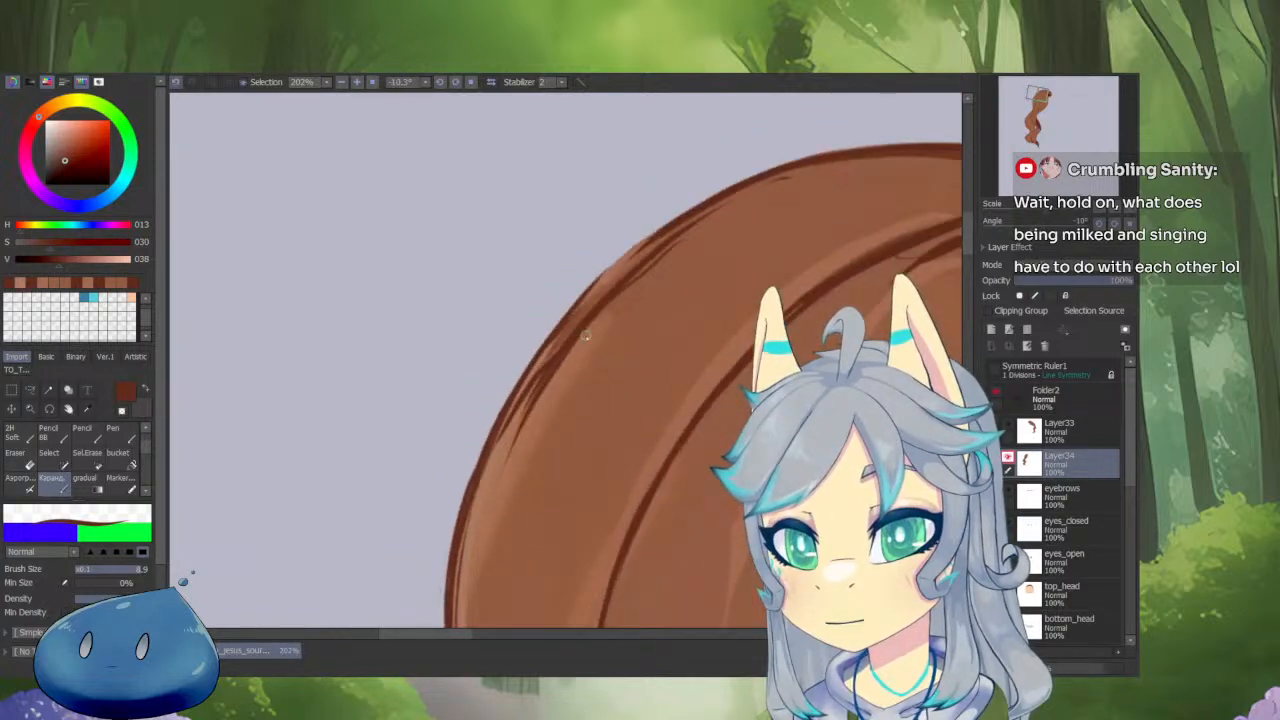
left_click_drag(526, 365, 618, 260)
key("ctrl+z")
left_click_drag(579, 307, 664, 226)
Show the rest of the character again and cover the rough outline marks near the crown with sampled lighter brown.
left_click_drag(844, 188, 760, 310)
left_click(515, 341, "alt")
left_click_drag(512, 336, 566, 284)
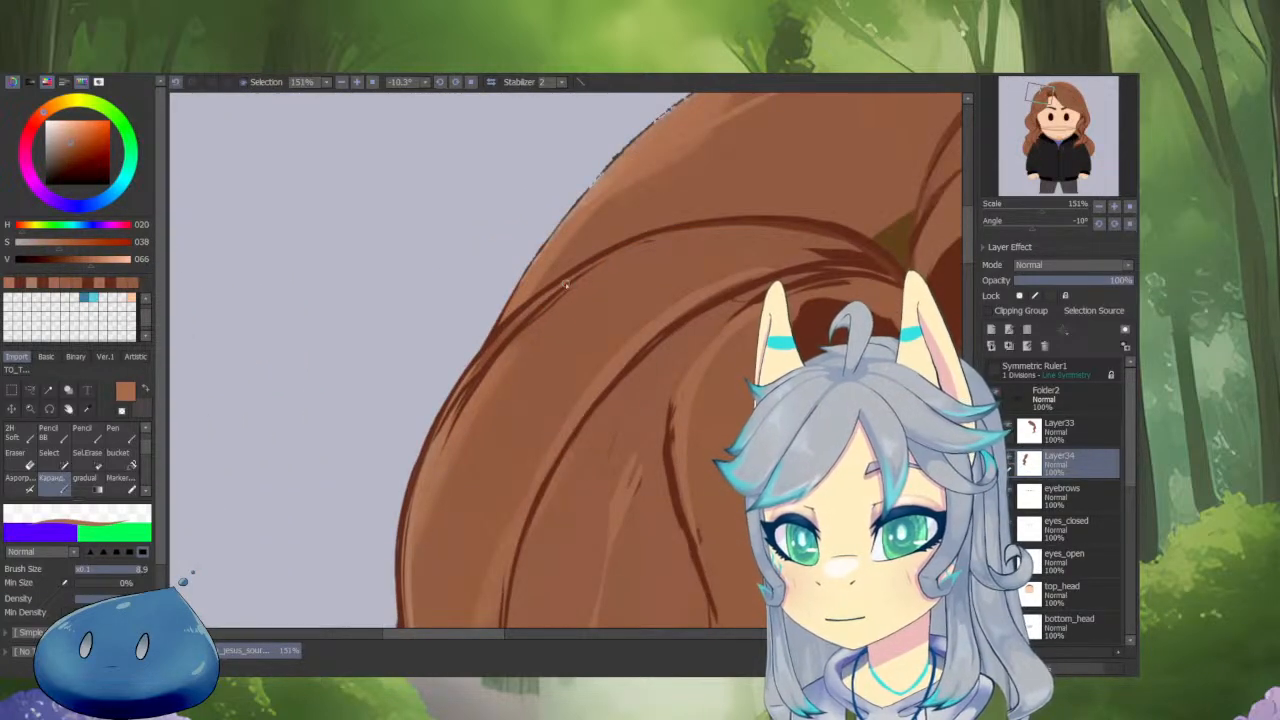
mouse_move(476, 370)
left_mouse_down()
mouse_move(525, 312)
mouse_move(506, 328)
left_mouse_up()
left_click_drag(655, 264, 575, 290)
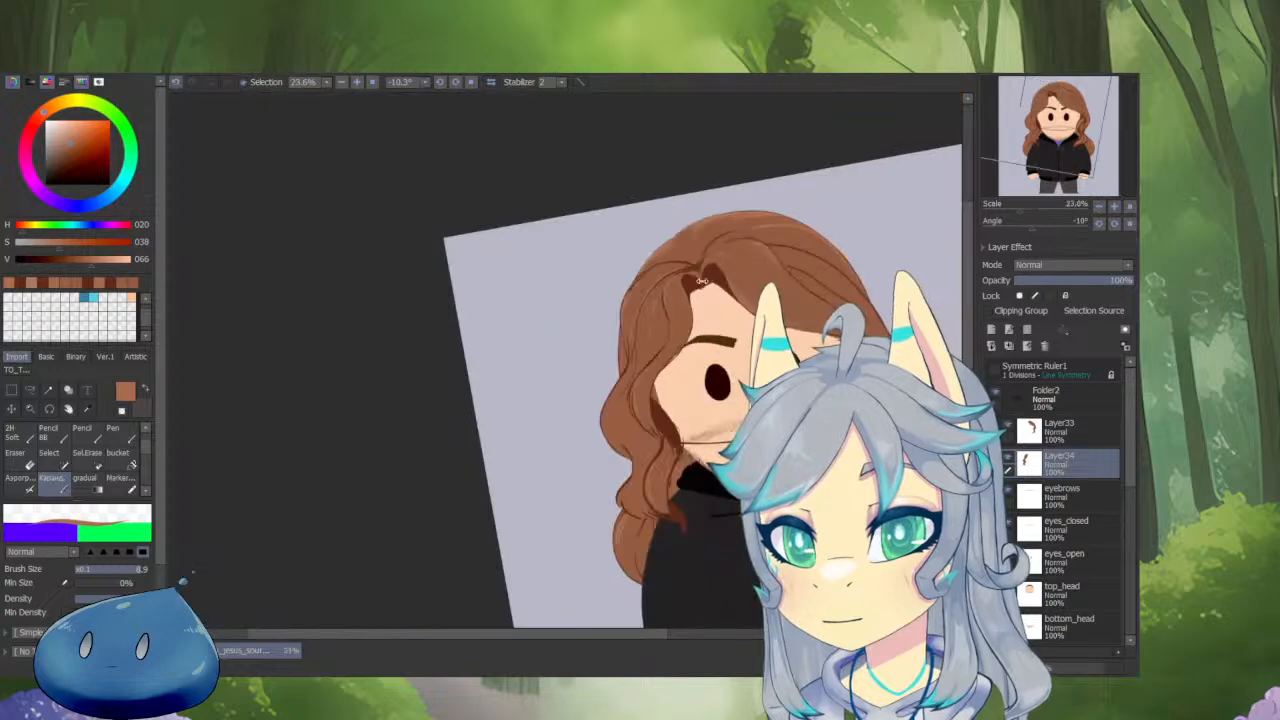
left_click_drag(709, 247, 725, 270)
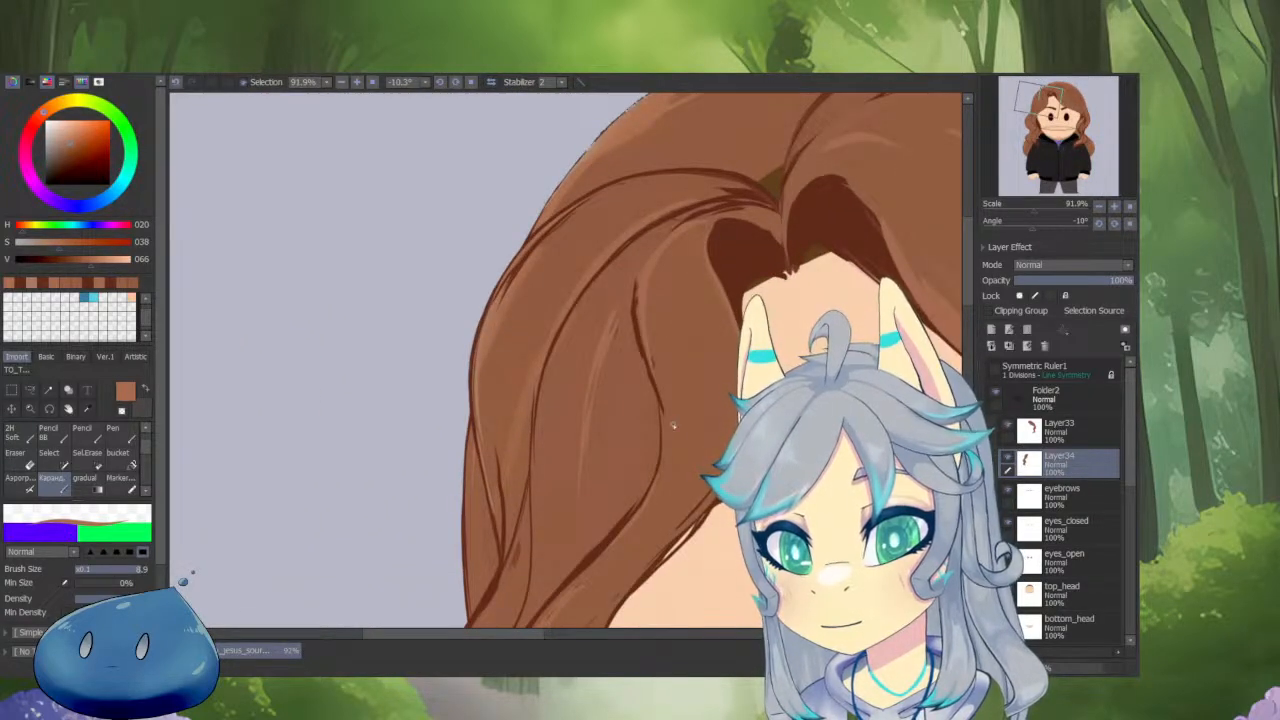
left_click_drag(659, 490, 694, 271)
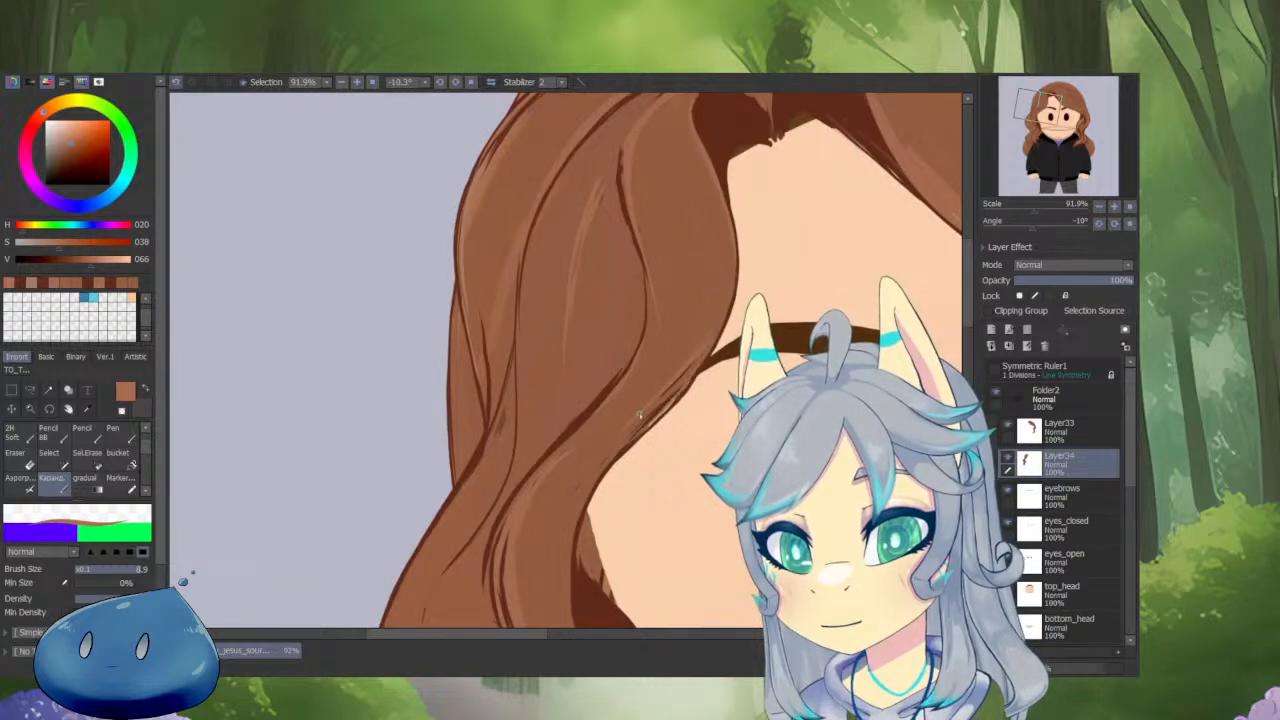
Paint over the dark lines on the wavy side lock next to the cheek with sampled mid-browns on Layer34.
right_click(575, 461)
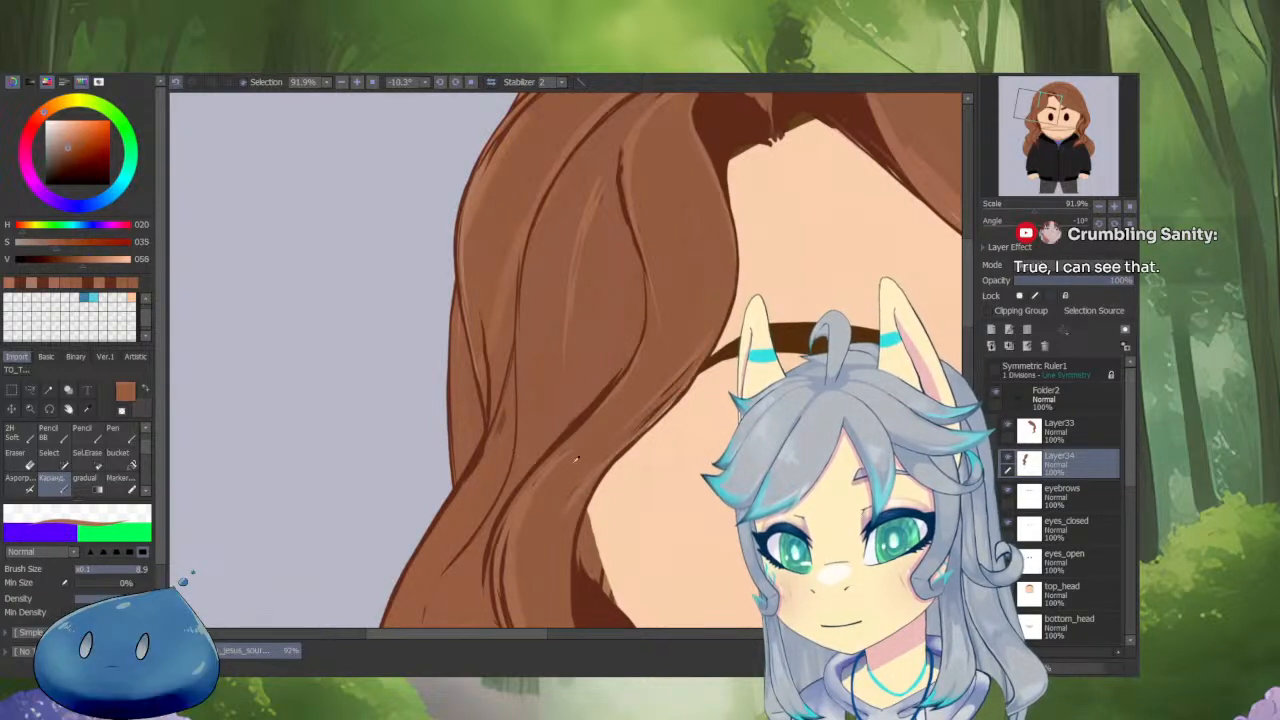
right_click(576, 459)
left_click_drag(570, 471, 528, 588)
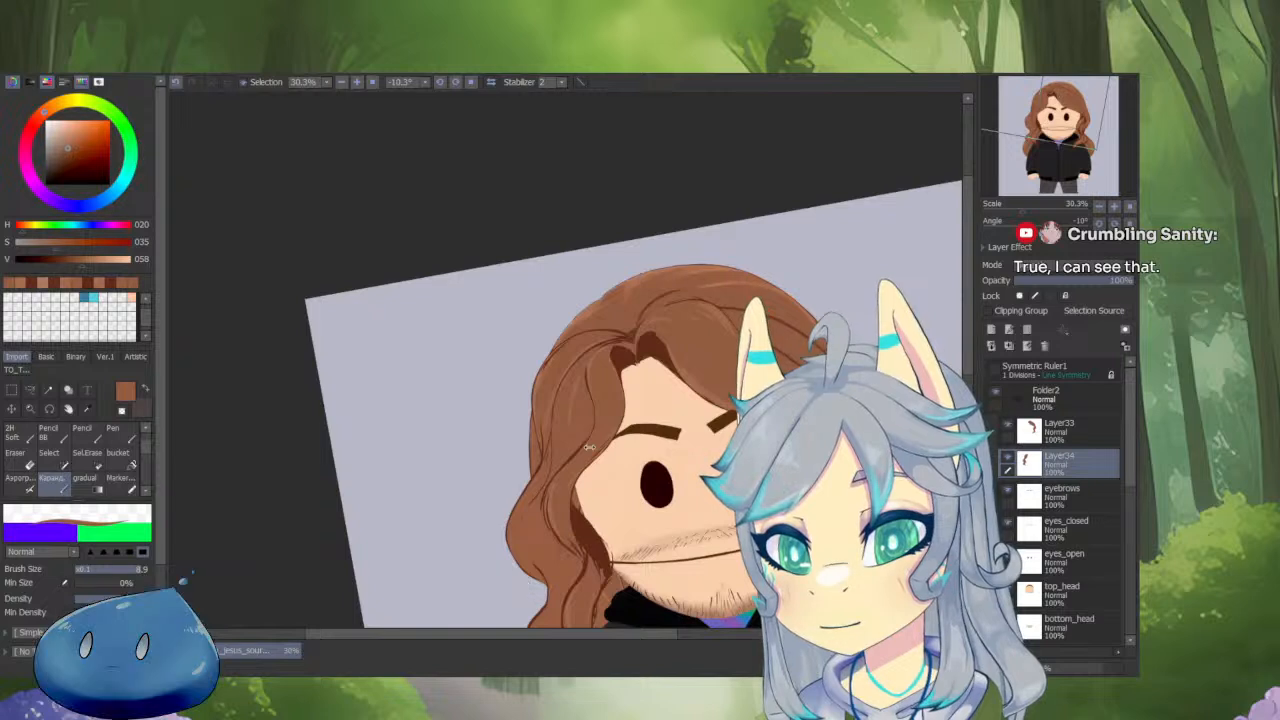
left_click_drag(590, 447, 587, 405)
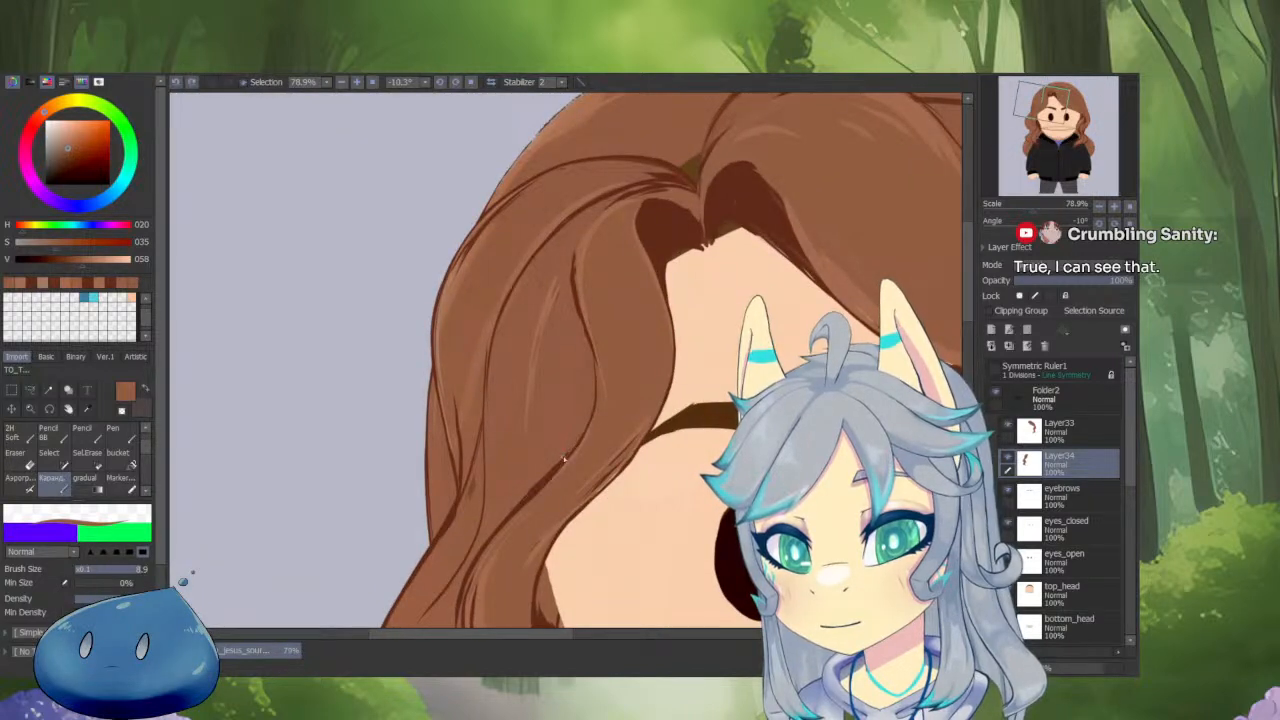
left_click_drag(535, 515, 521, 405)
Redraw the outer outline of the side lock with a darker sampled brown where it bulges outward.
left_click(521, 405, "alt")
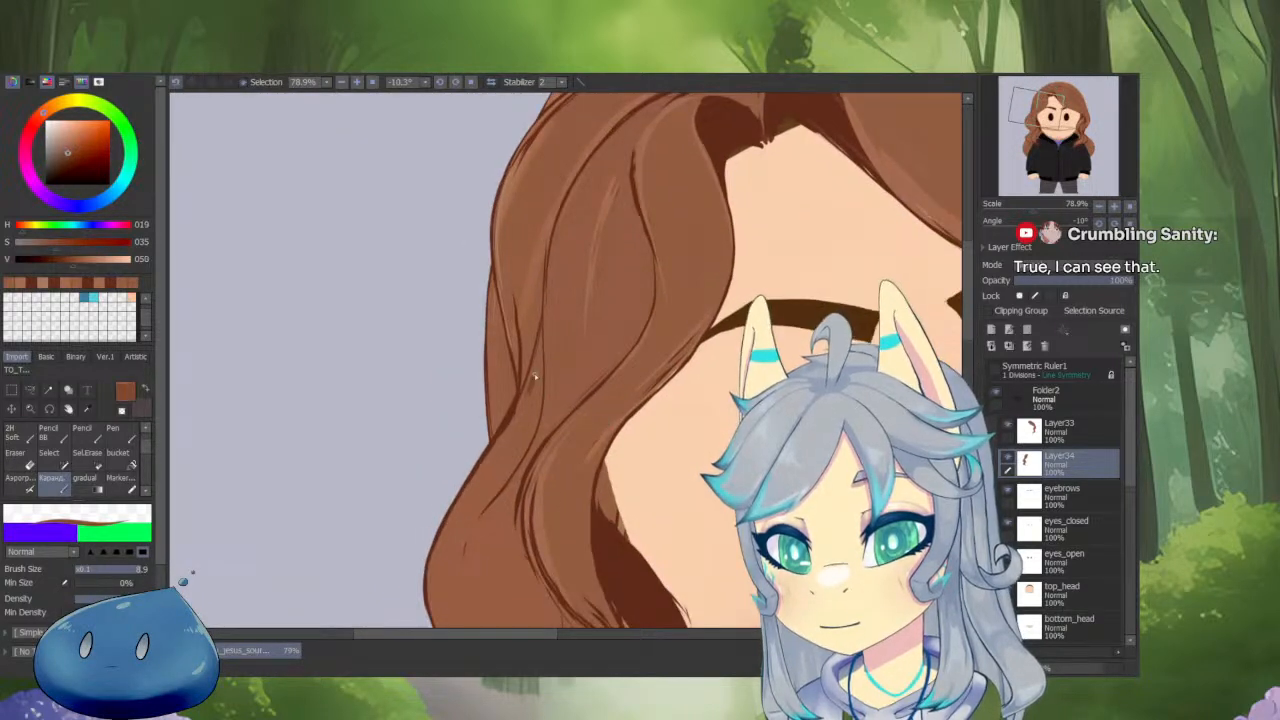
left_click_drag(471, 484, 445, 535)
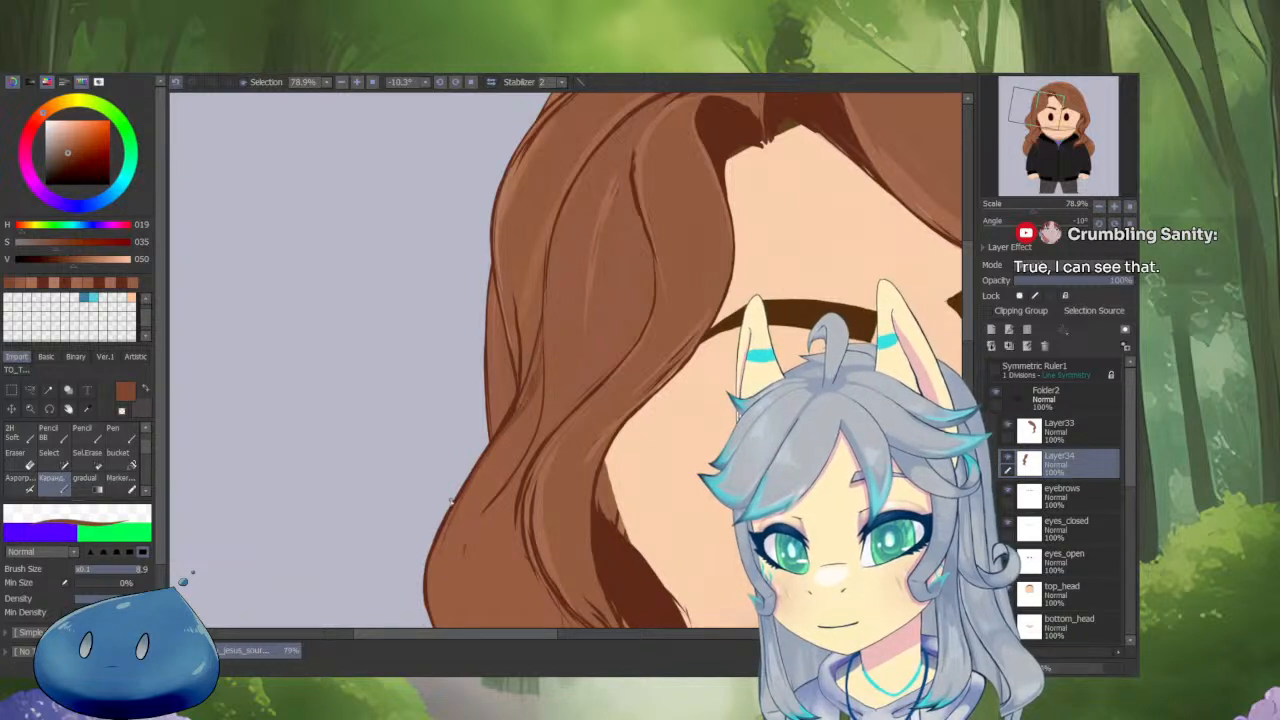
left_click(518, 402, "alt")
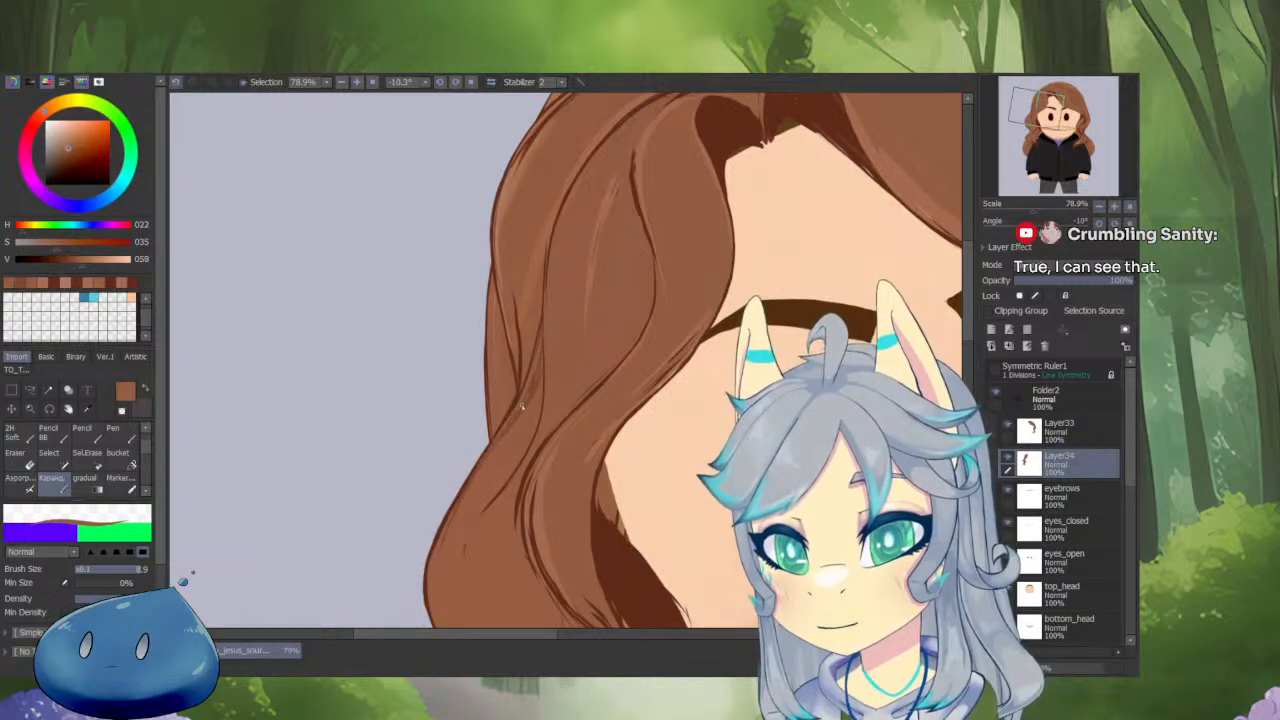
Isolate Layer34 and extend the dark dividing line between the strands toward the crown with a sampled dark brown.
key("v")
left_click_drag(517, 428, 546, 432)
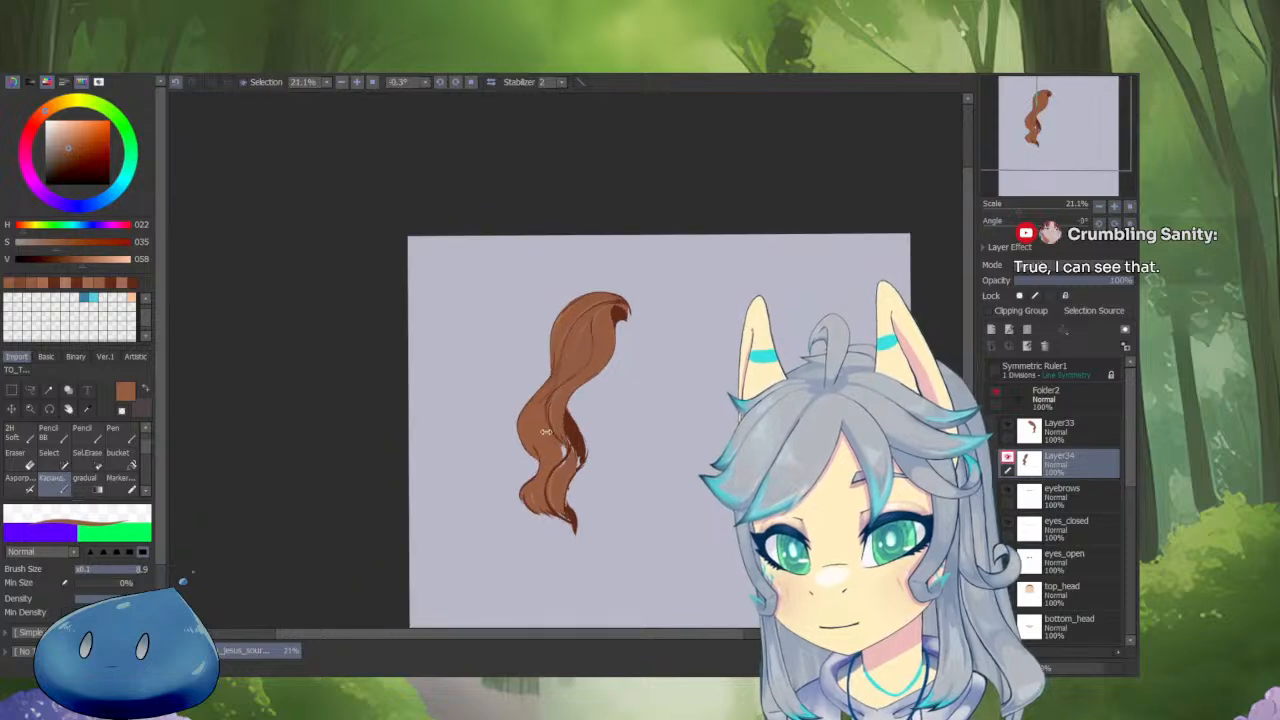
scroll(546, 432, "up", 3)
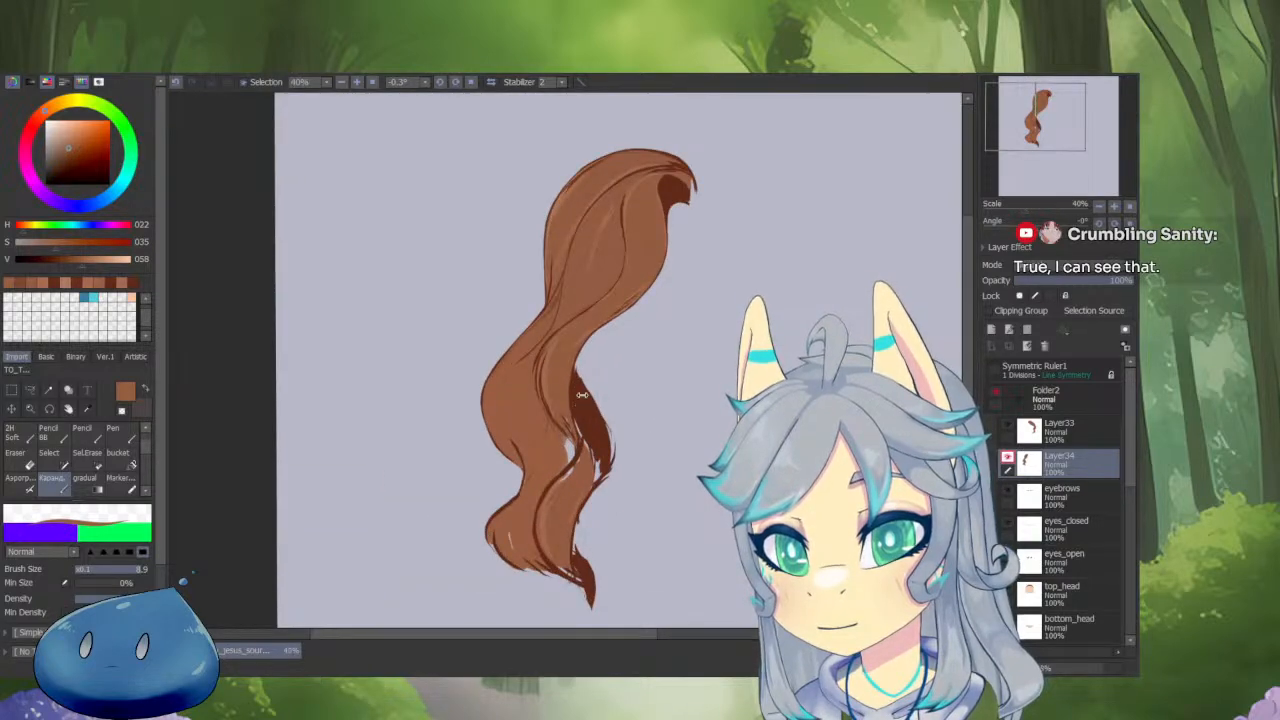
mouse_move(622, 228)
left_mouse_down()
mouse_move(677, 151)
mouse_move(559, 543)
left_mouse_up()
left_click(594, 343, "alt")
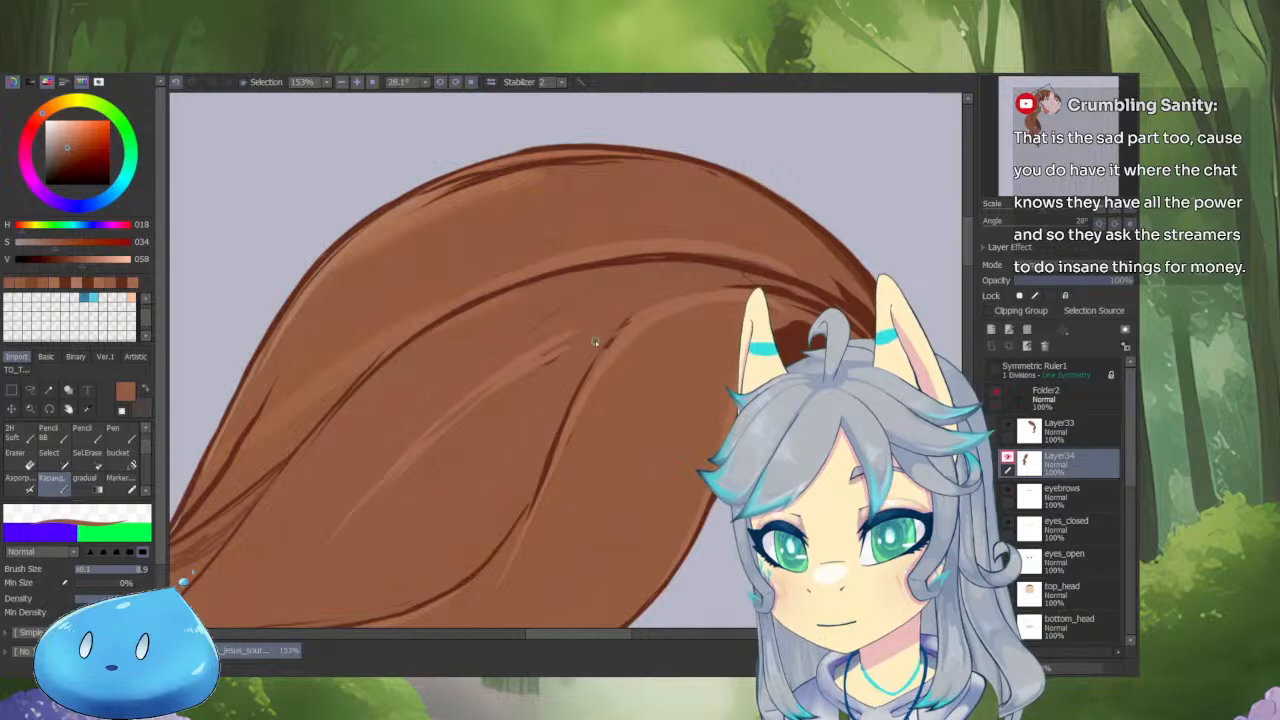
left_click(547, 454, "alt")
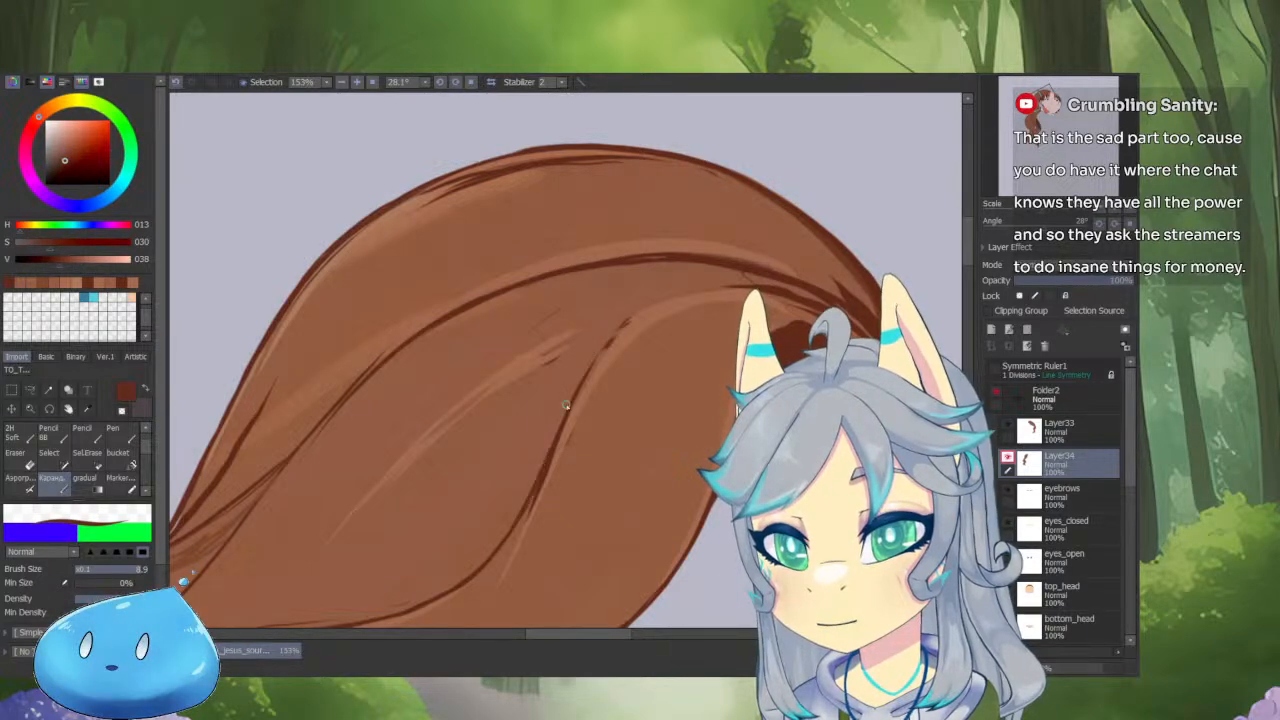
mouse_move(567, 408)
left_mouse_down()
mouse_move(629, 318)
mouse_move(684, 291)
left_mouse_up()
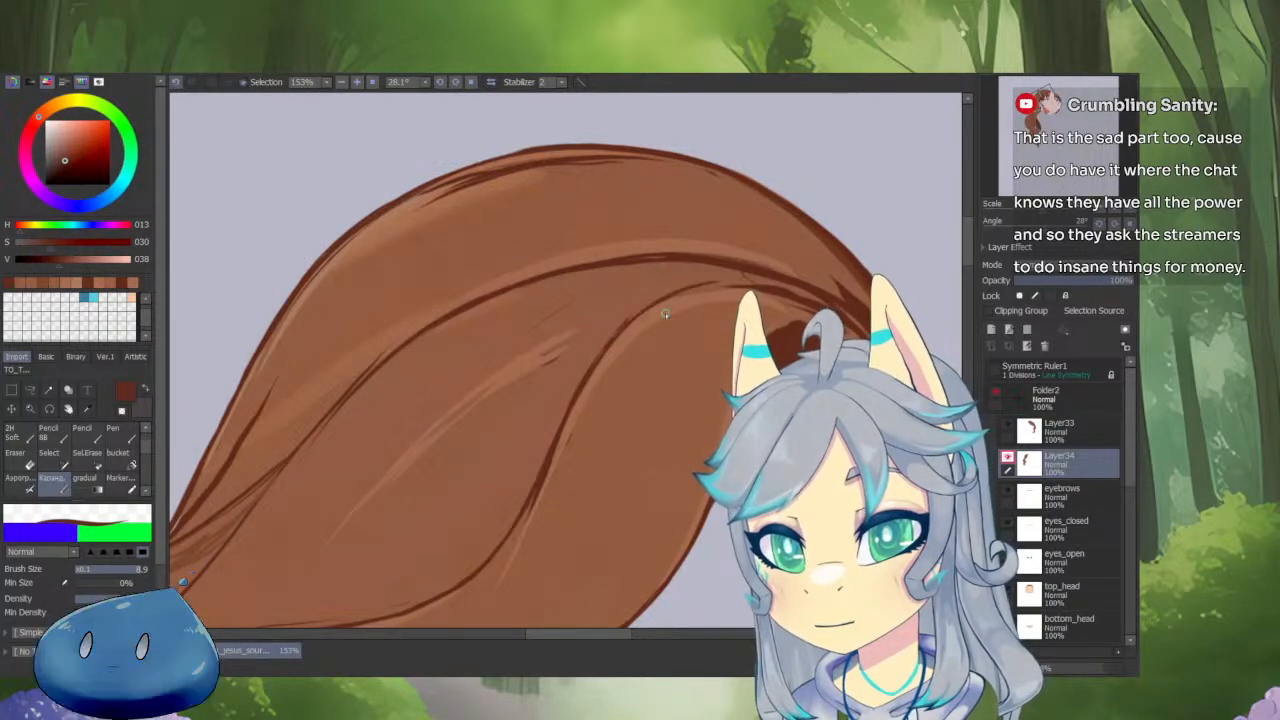
Thin the new dark strand line by painting along its edge with the sampled mid-brown.
left_click(665, 314, "alt")
left_click_drag(577, 389, 614, 329)
left_click_drag(640, 434, 690, 385)
left_click_drag(690, 385, 600, 510)
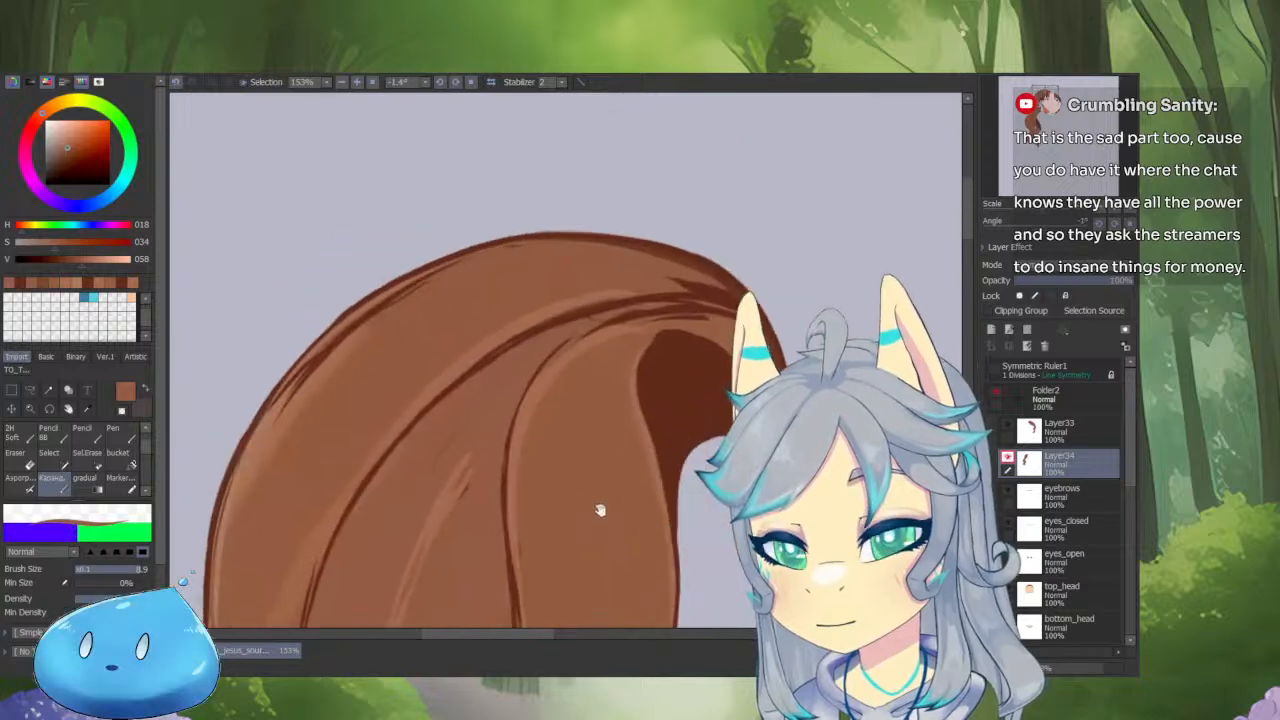
Clean up the edge of the dark inner shadow at the top of the lock with sampled hair browns.
left_click(511, 448, "alt")
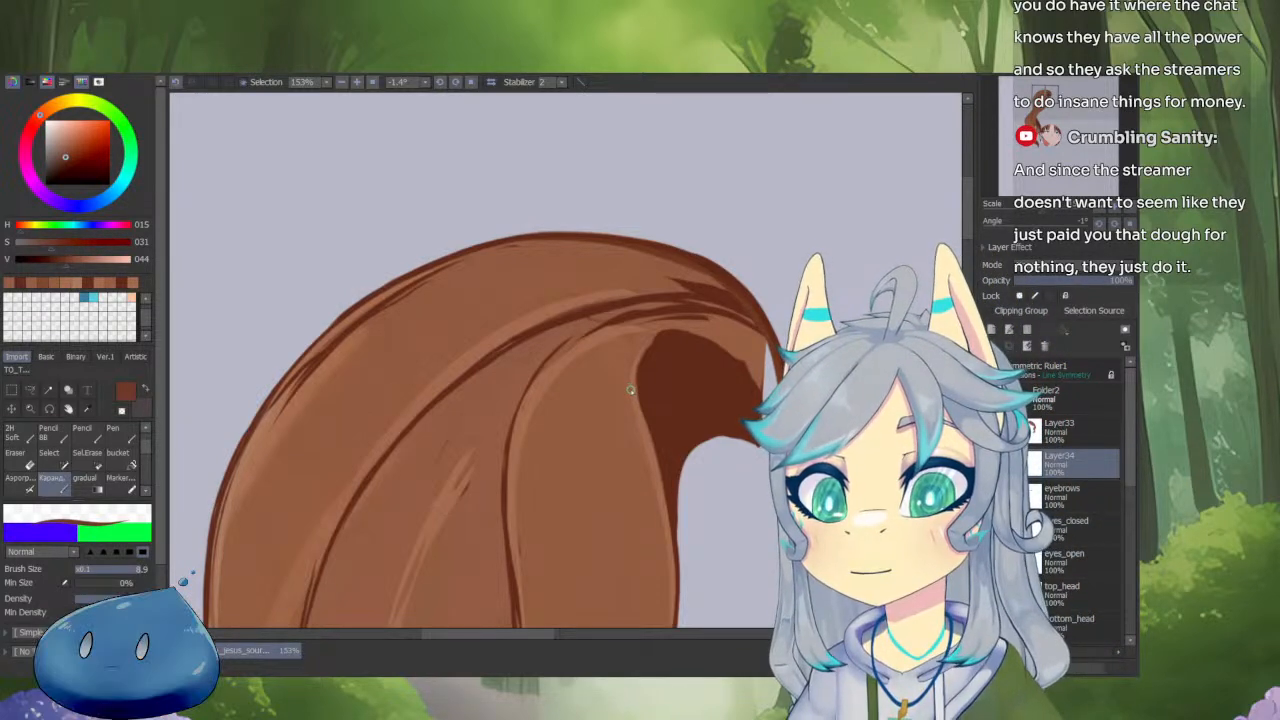
left_click_drag(667, 488, 654, 496)
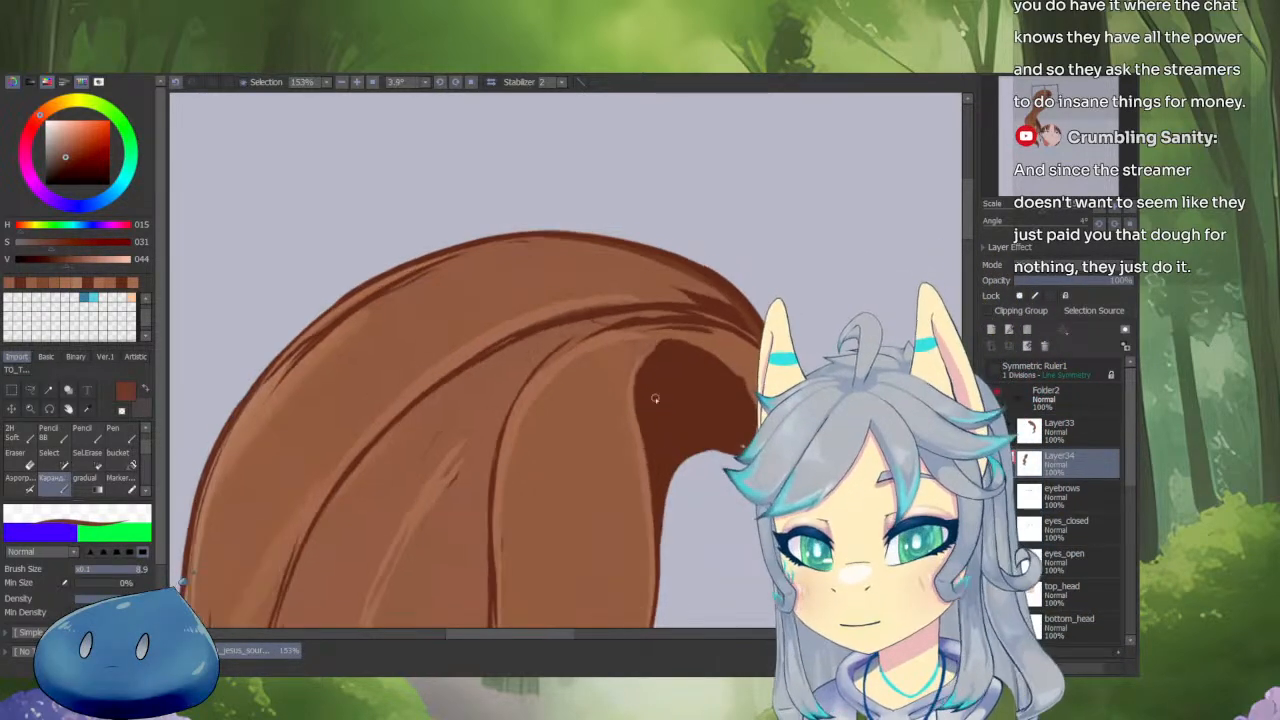
right_click(618, 394)
left_click_drag(643, 376, 675, 348)
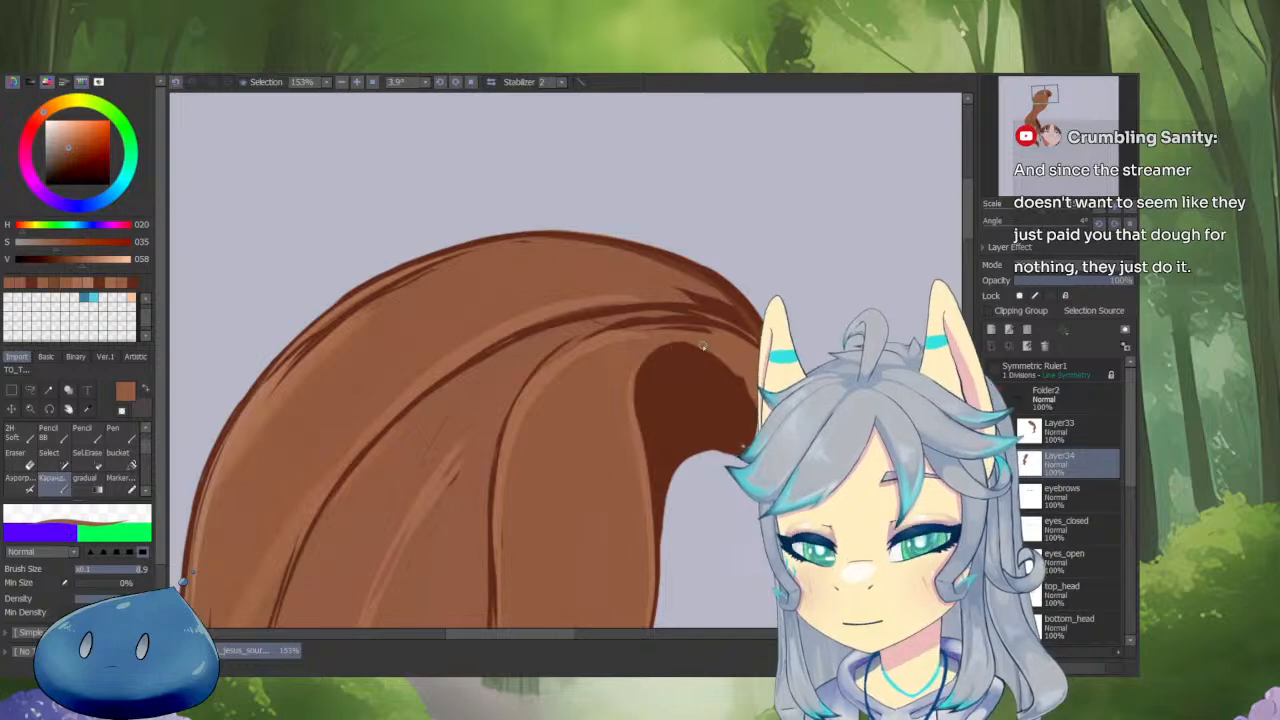
Show all layers again, mirror the view and lengthen the strand at the parting downward over the forehead in mid-brown.
left_click(1009, 462, "alt")
mouse_move(686, 440)
left_mouse_down()
mouse_move(600, 471)
mouse_move(620, 519)
mouse_move(603, 563)
mouse_move(677, 417)
mouse_move(562, 464)
left_mouse_up()
key("h")
key("minus")
mouse_move(615, 421)
left_mouse_down()
mouse_move(558, 486)
mouse_move(510, 472)
left_mouse_up()
left_click_drag(532, 464, 569, 488)
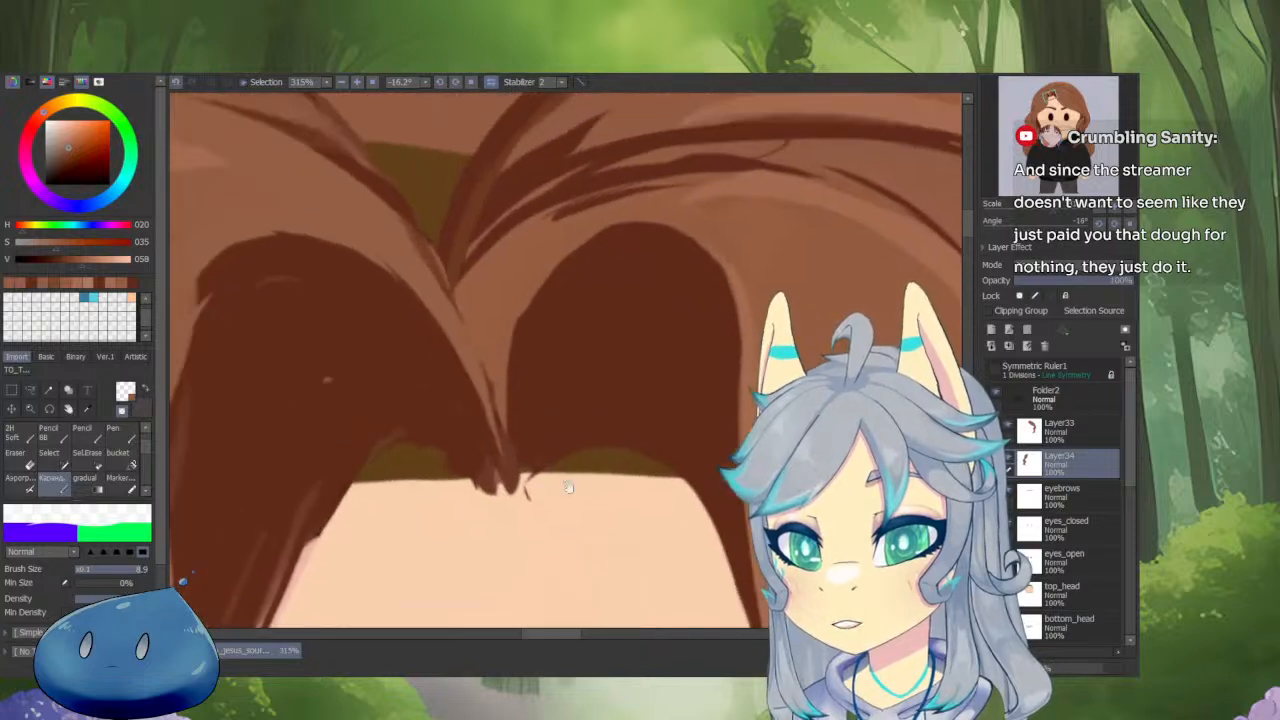
key("minus")
left_click_drag(538, 288, 512, 450)
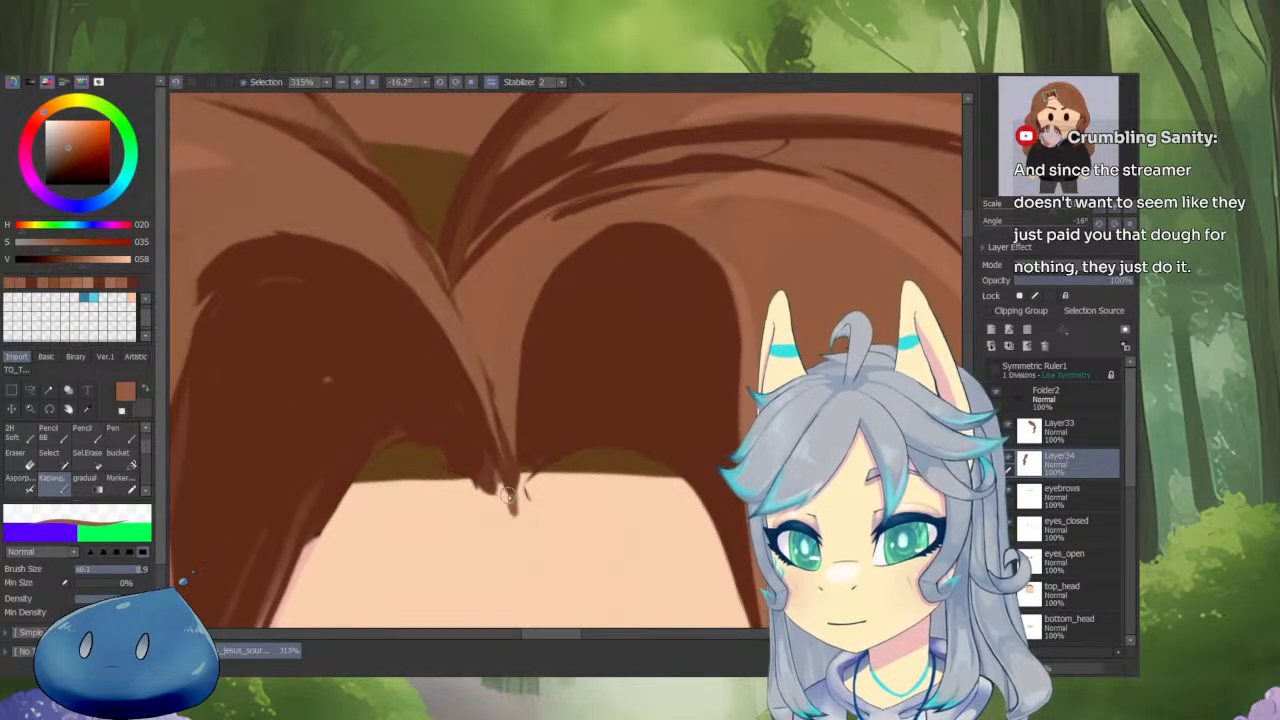
left_click_drag(537, 290, 519, 479)
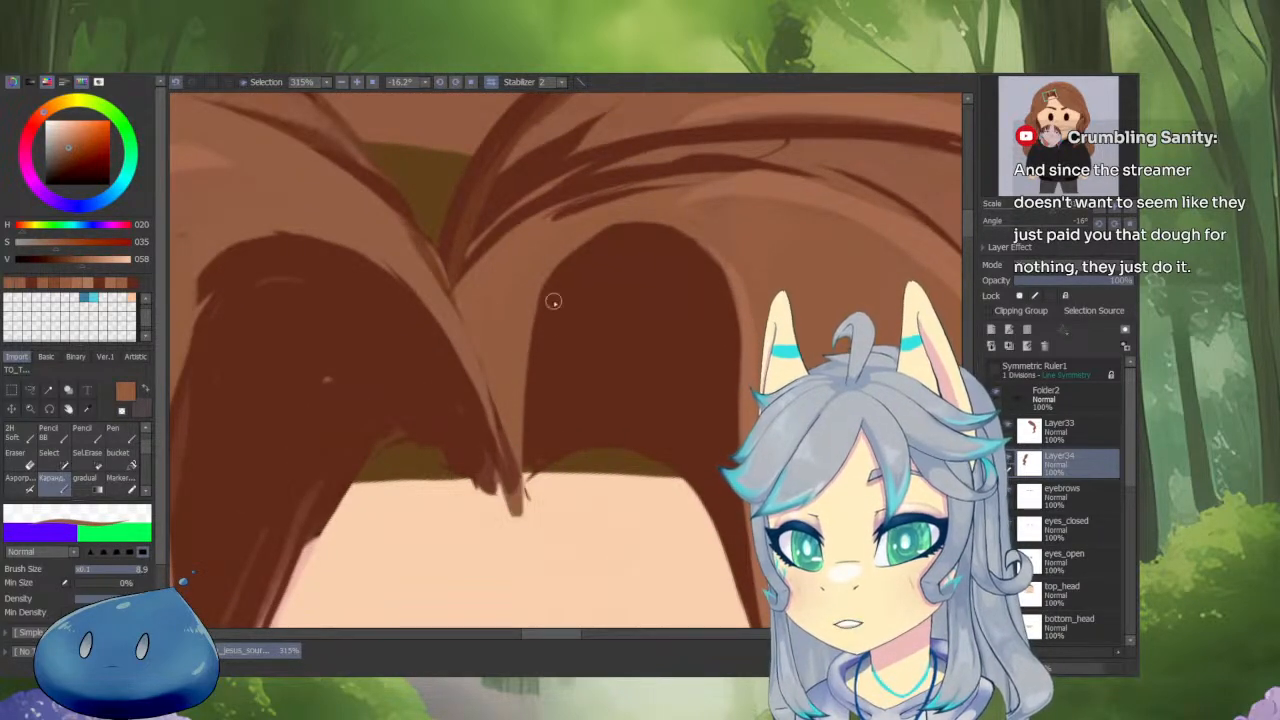
Refine the boundary between the parting strand and its dark shadow, undoing the unwanted stroke and resampling the dark brown.
right_click(540, 422)
mouse_move(537, 428)
left_mouse_down()
mouse_move(523, 508)
mouse_move(519, 494)
mouse_move(518, 506)
mouse_move(569, 425)
mouse_move(541, 324)
left_mouse_up()
right_click(519, 449)
key("ctrl+z")
right_click(535, 461)
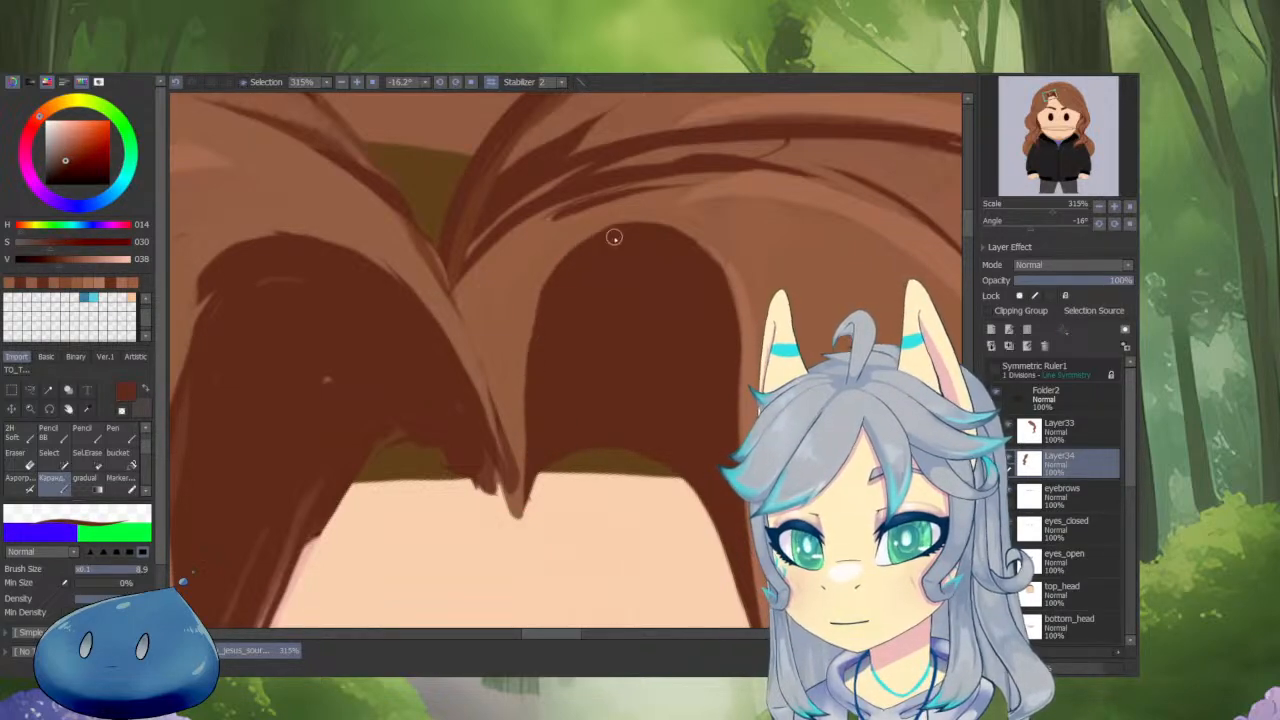
Fill the olive gap above the forehead on Layer34 with dark brown, forming a curved hairline beside the parting strand.
left_click_drag(692, 332, 686, 270)
left_click_drag(703, 347, 711, 354)
key("ctrl+z")
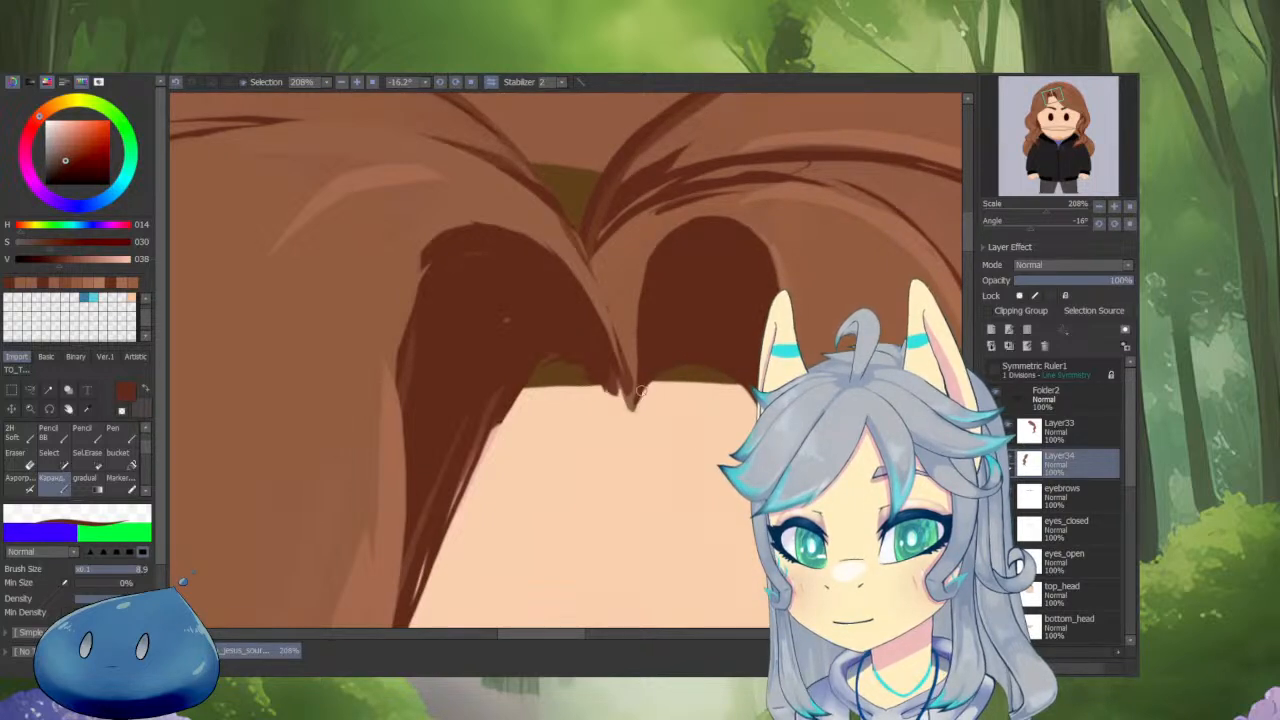
left_click_drag(692, 368, 577, 443)
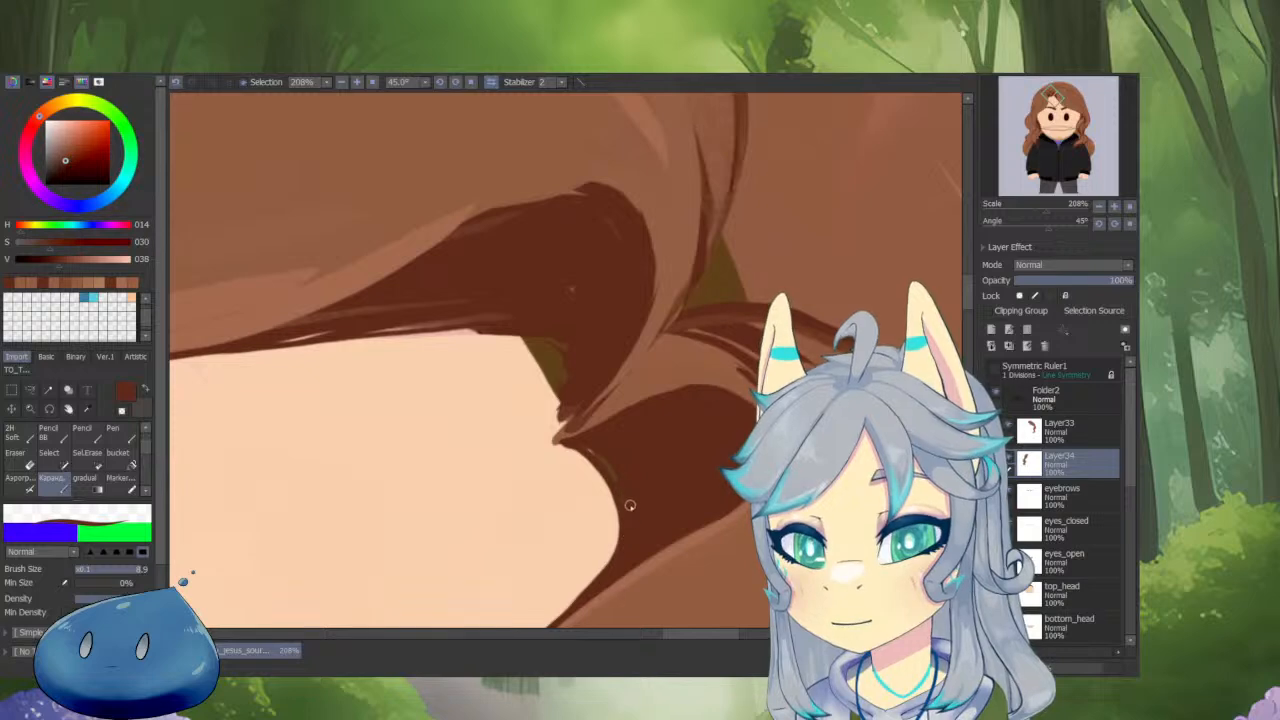
left_click_drag(585, 450, 544, 447)
left_click_drag(622, 460, 668, 423)
Extend the parting strand's tip over the forehead in mid-brown and paint out its dark outline on Layer33.
right_click(683, 334)
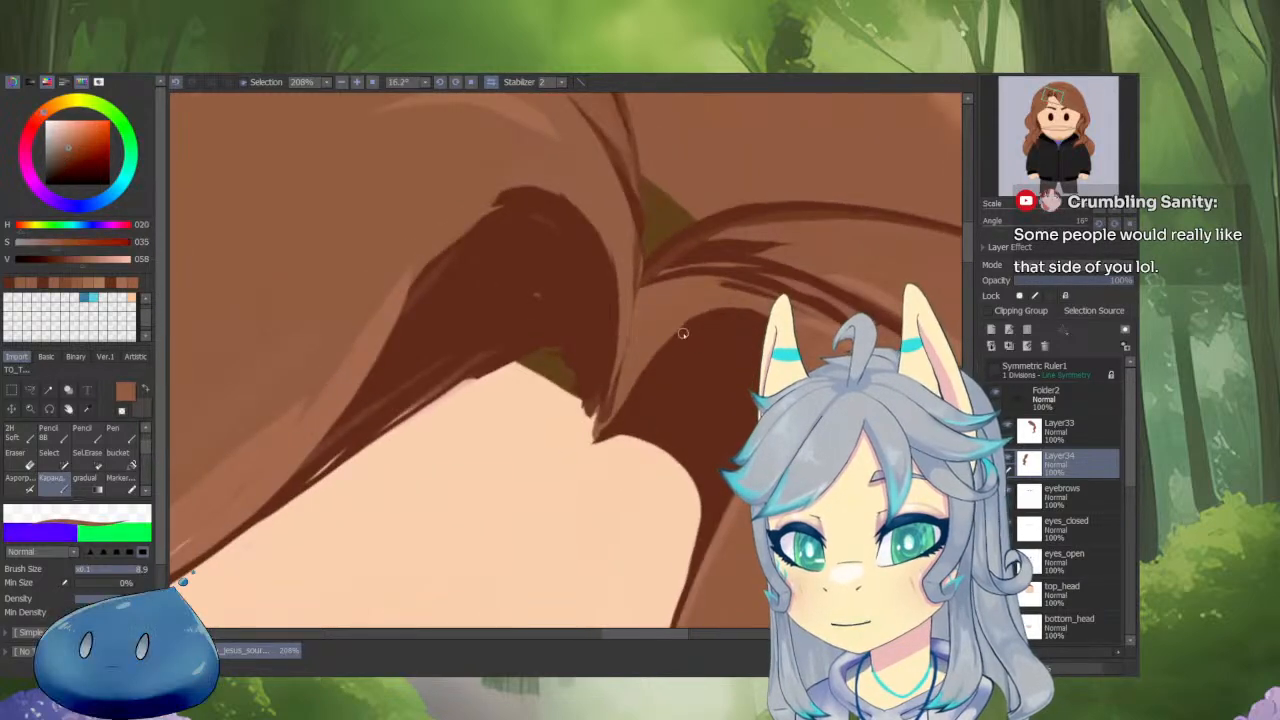
scroll(718, 291, "up", 2)
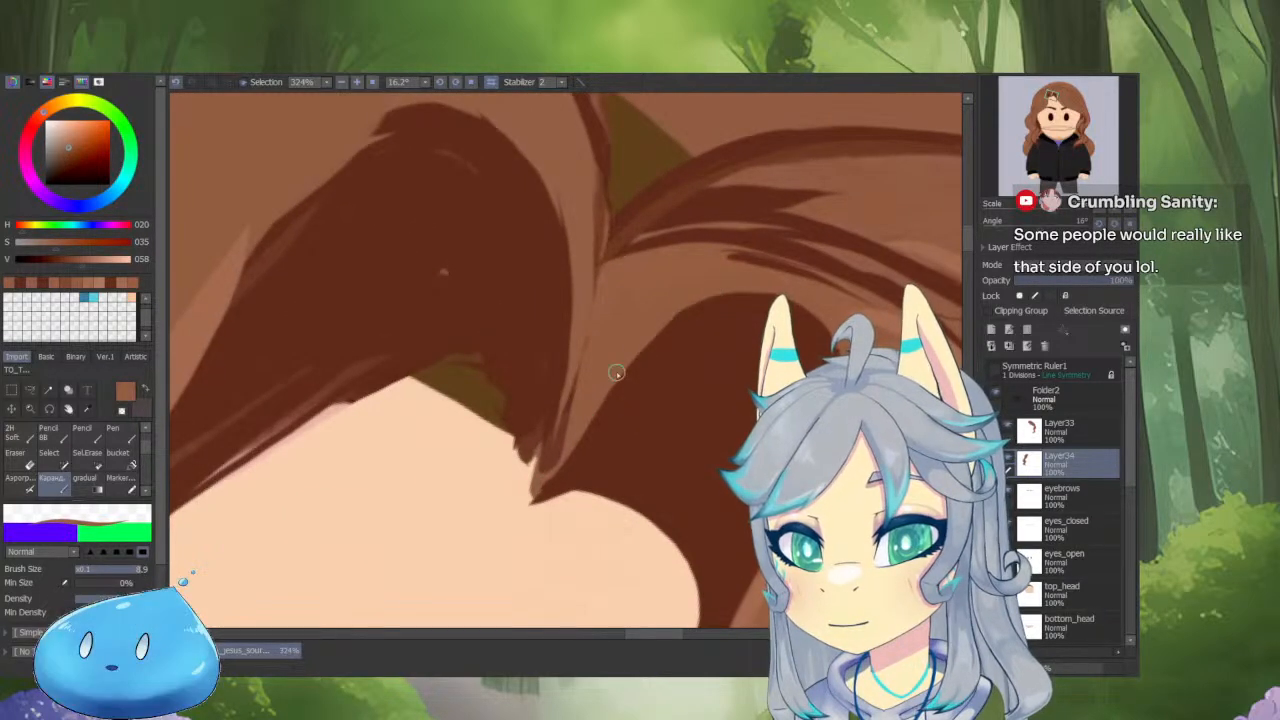
mouse_move(594, 409)
left_mouse_down()
mouse_move(535, 511)
mouse_move(501, 520)
left_mouse_up()
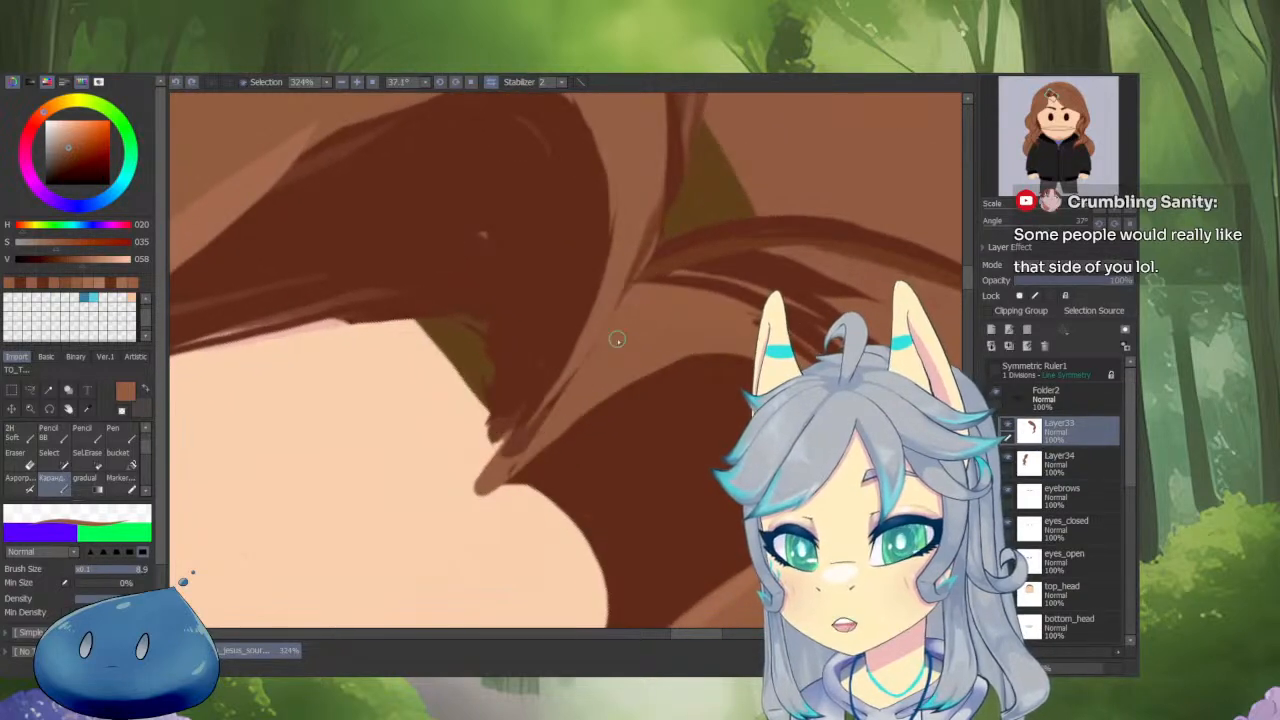
left_click(585, 356, "ctrl+shift")
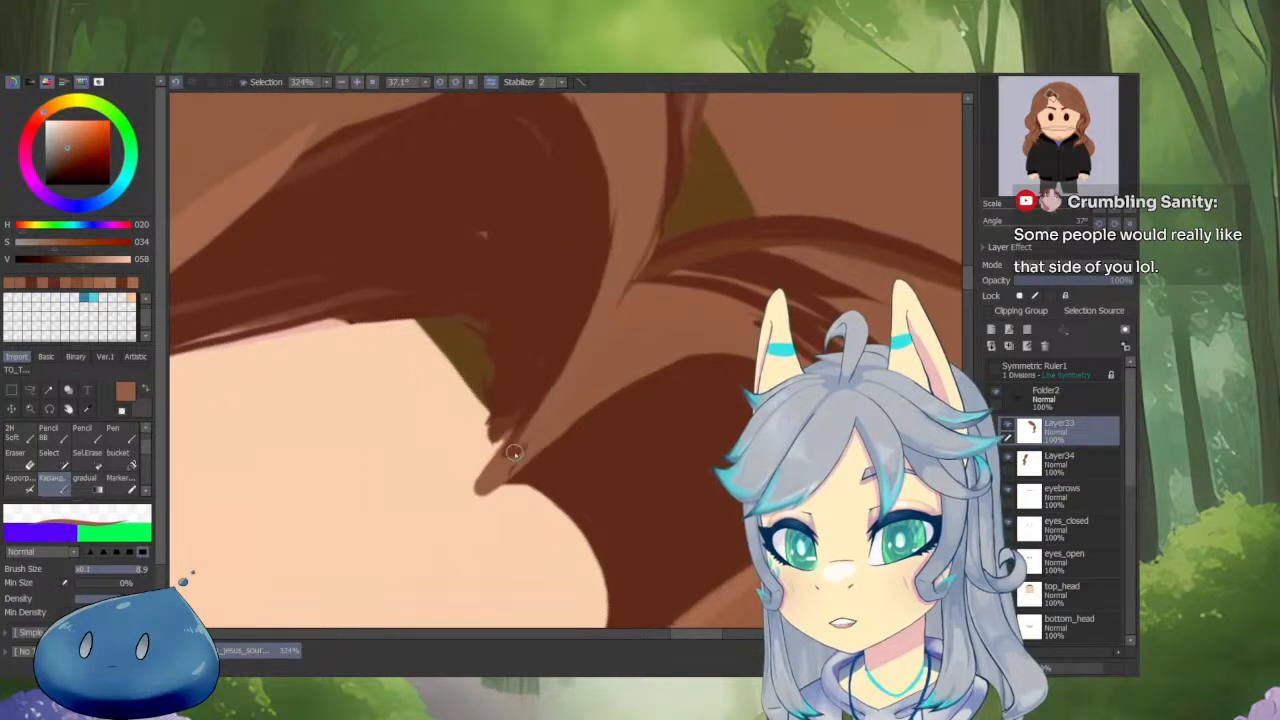
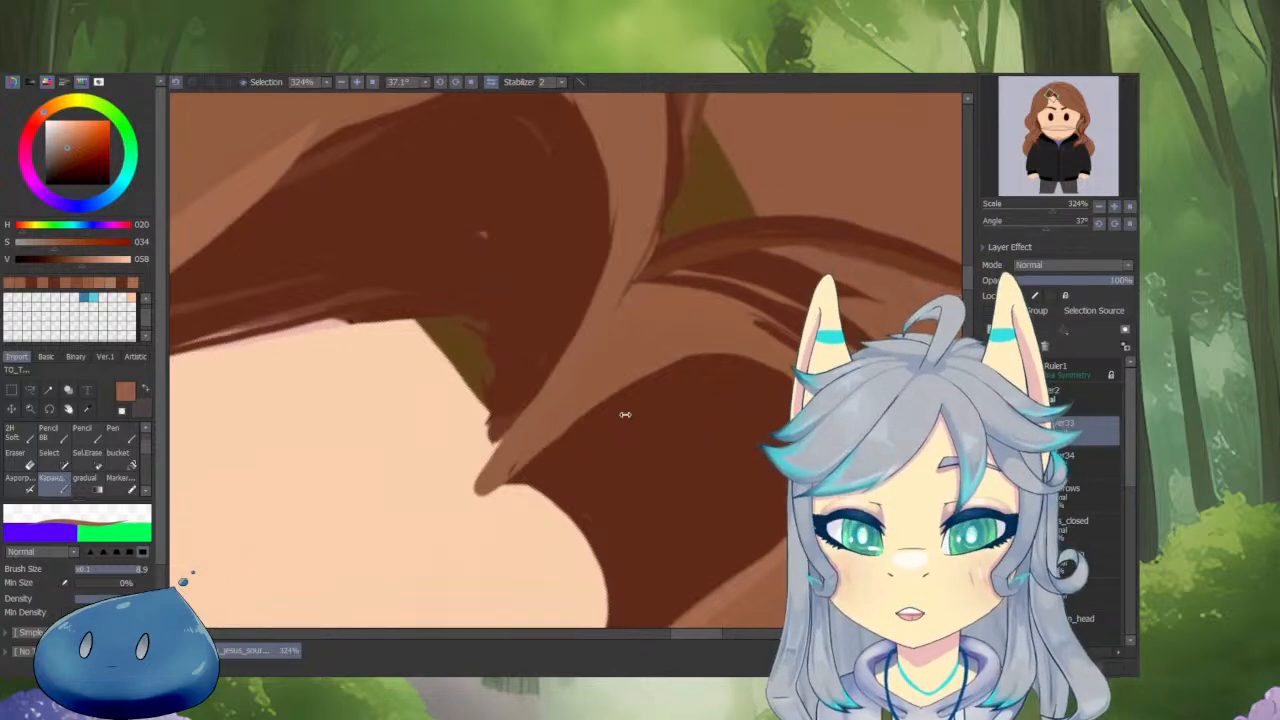
left_click_drag(625, 414, 683, 297)
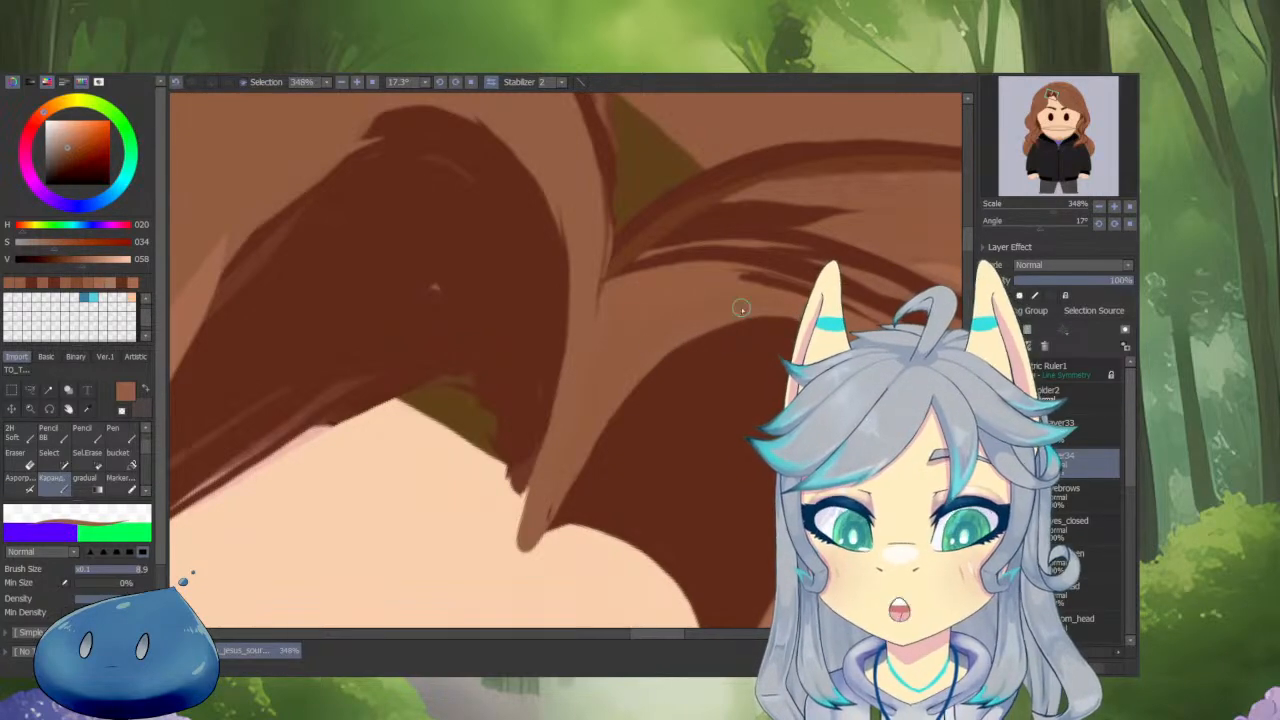
left_click_drag(741, 308, 671, 323)
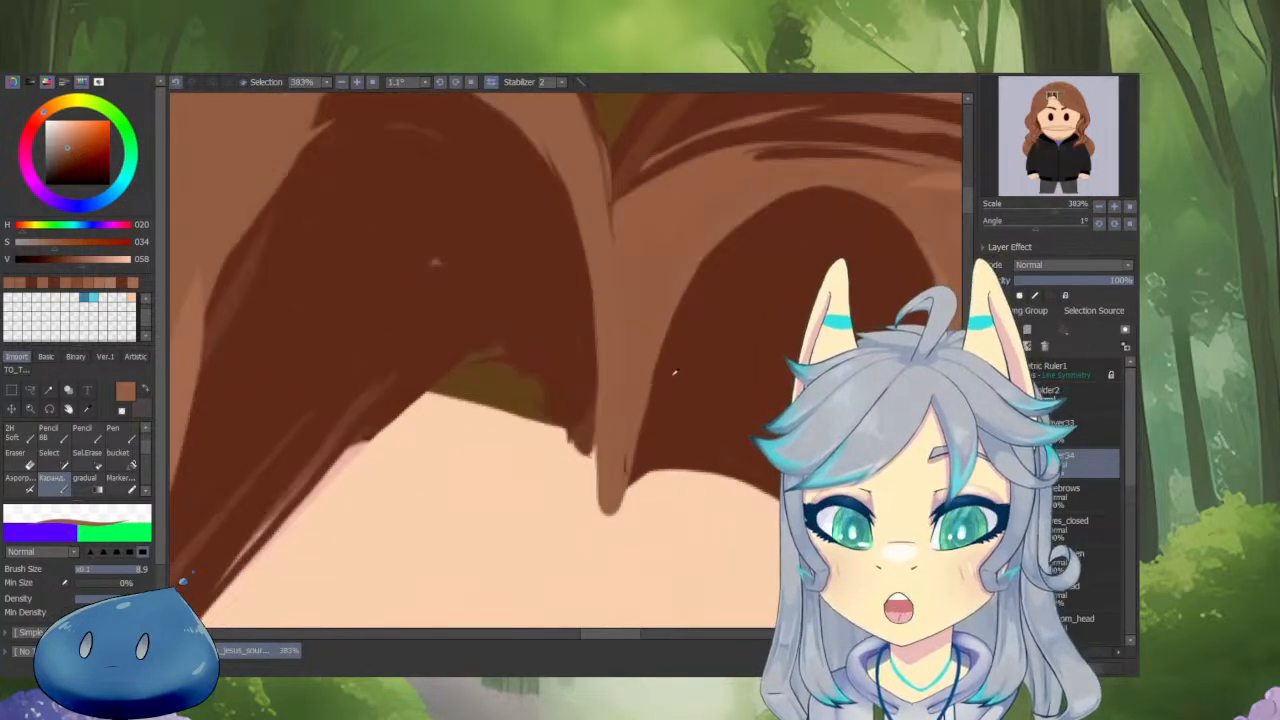
Narrow the parting strand toward its tip by painting the dark brown shadow along its edge on Layer34.
left_click(675, 371, "alt")
left_click_drag(643, 434, 615, 500)
left_click(645, 363, "alt")
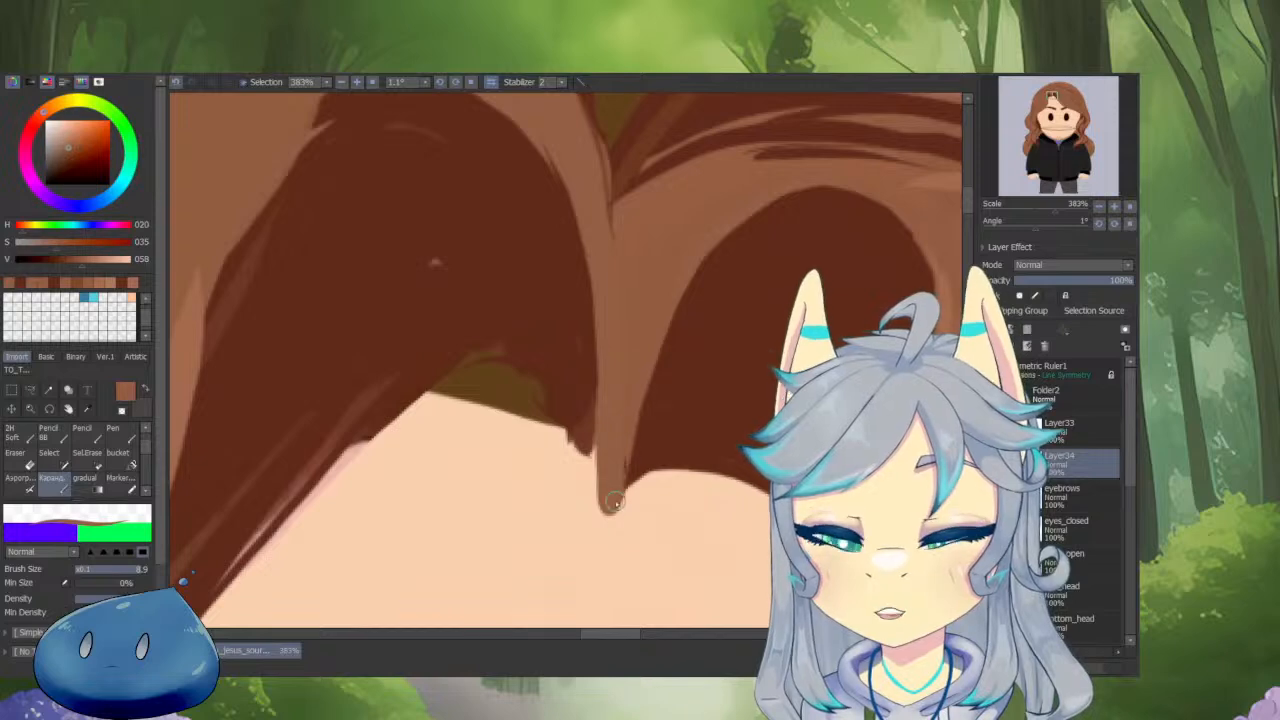
left_click(627, 415, "ctrl+shift")
key("ctrl+z")
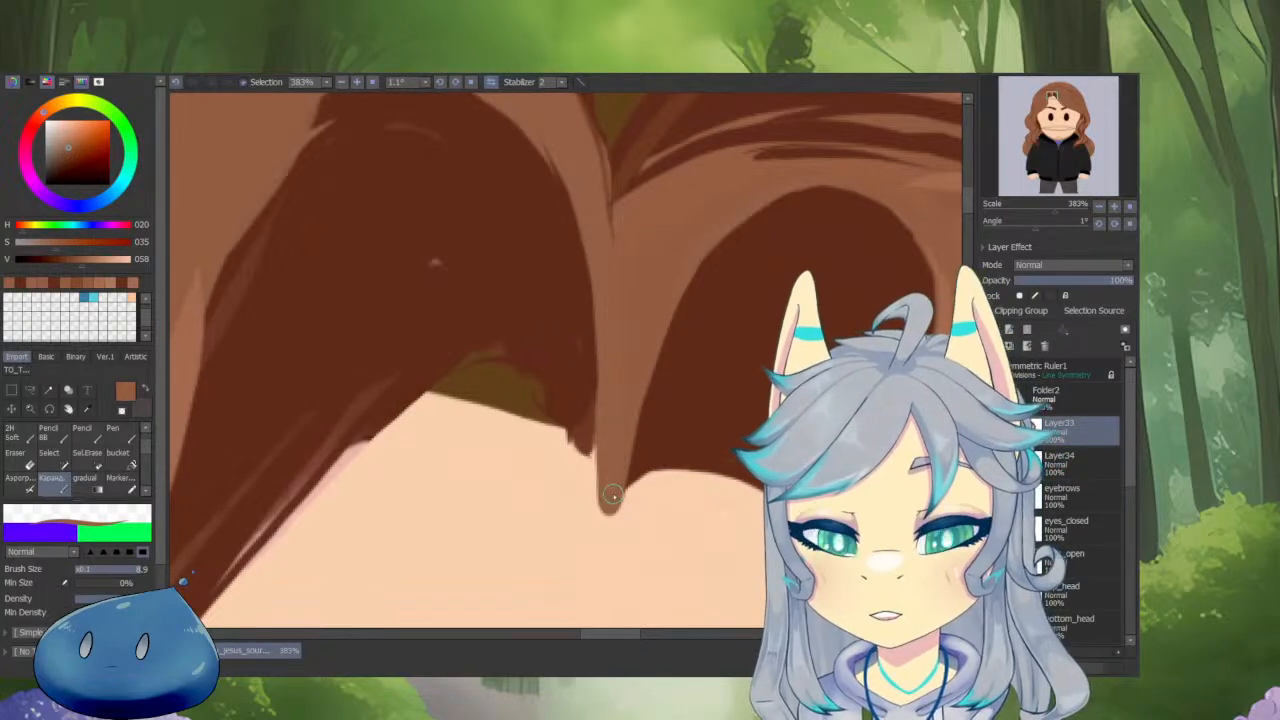
Unmirror the view and fill the olive gap on the other side of the parting strand with sampled dark brown on Layer33.
key("c")
left_click_drag(699, 462, 630, 422)
key("h")
left_click_drag(748, 480, 737, 497)
left_click_drag(574, 396, 596, 394)
left_click(606, 372, "alt")
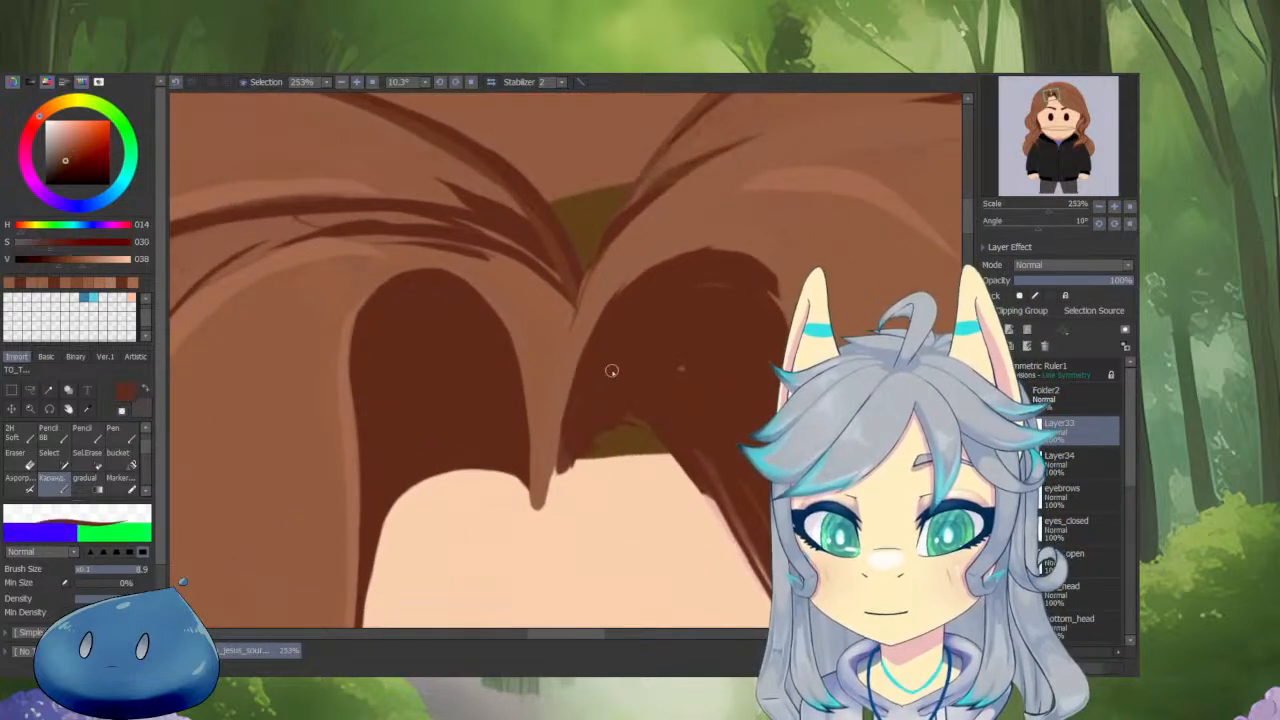
mouse_move(549, 500)
left_mouse_down()
mouse_move(580, 443)
mouse_move(672, 438)
left_mouse_up()
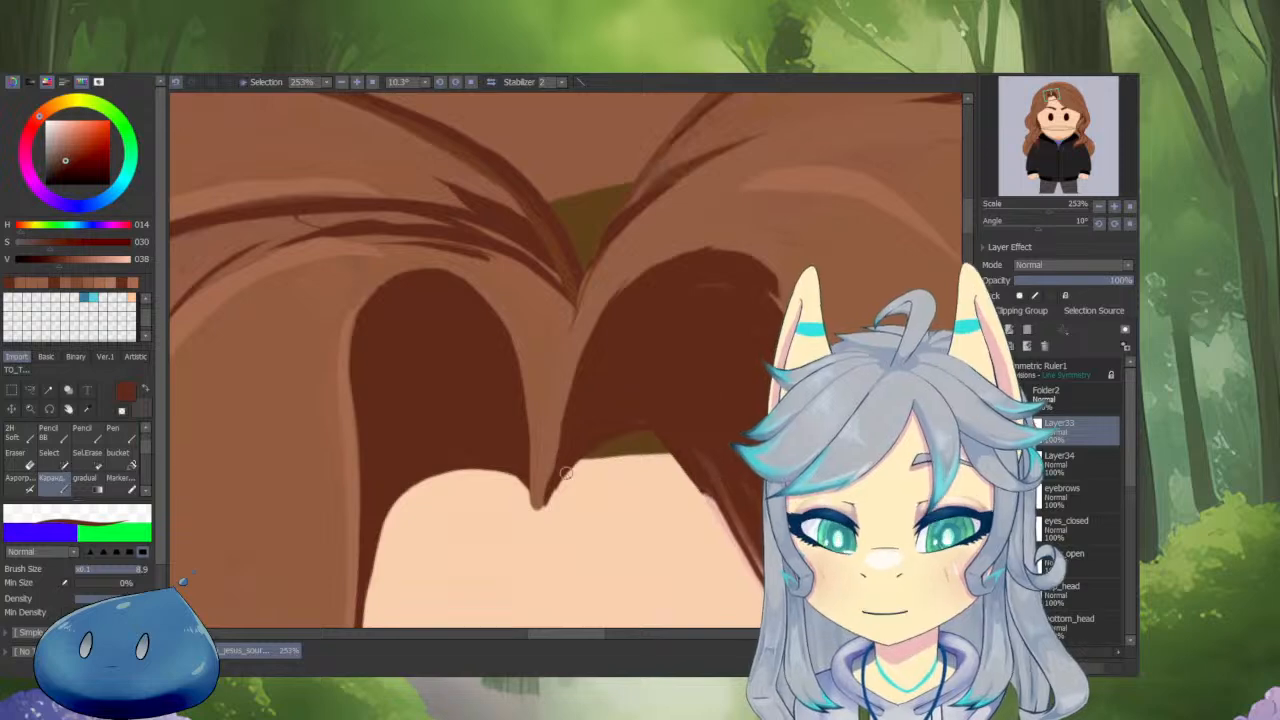
mouse_move(566, 473)
left_mouse_down()
mouse_move(597, 444)
mouse_move(583, 467)
mouse_move(596, 450)
mouse_move(655, 455)
mouse_move(568, 468)
mouse_move(666, 476)
mouse_move(612, 450)
mouse_move(703, 497)
left_mouse_up()
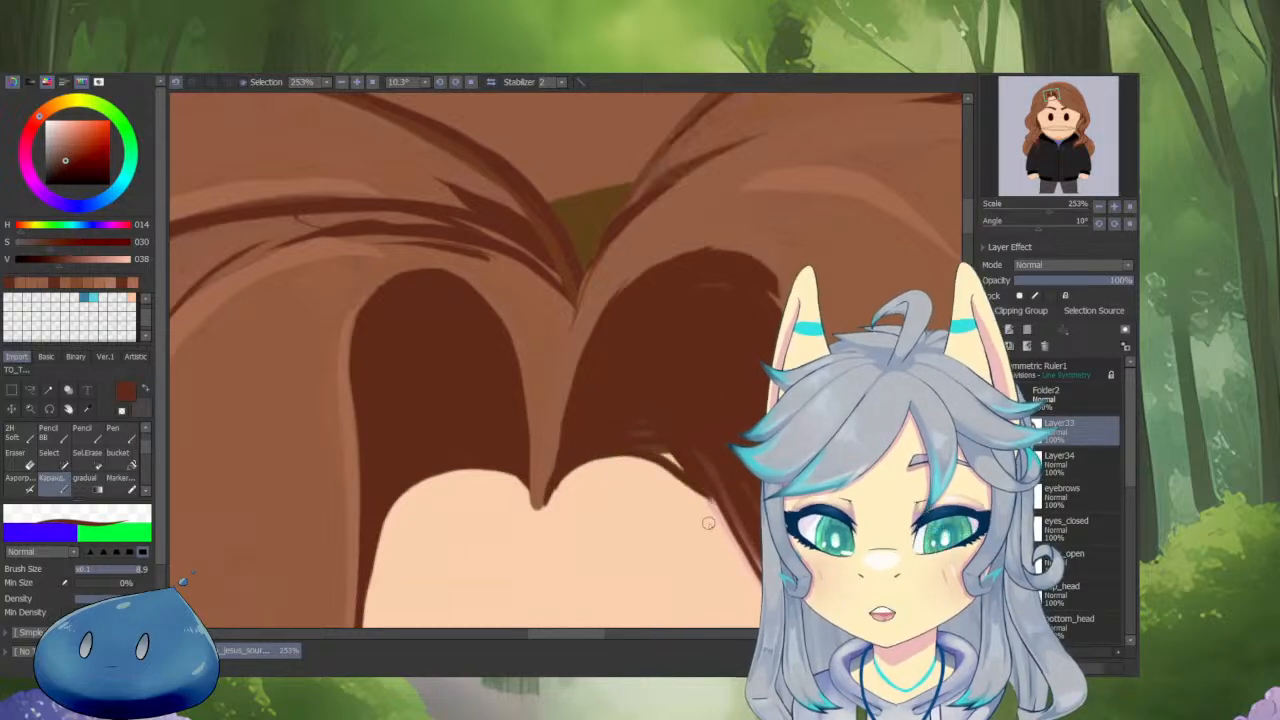
Fill the skin-coloured gap at the hairline beside the forehead with dark brown and add faint, slightly lighter strands inside the shadow.
mouse_move(635, 438)
left_mouse_down()
mouse_move(676, 460)
mouse_move(702, 503)
left_mouse_up()
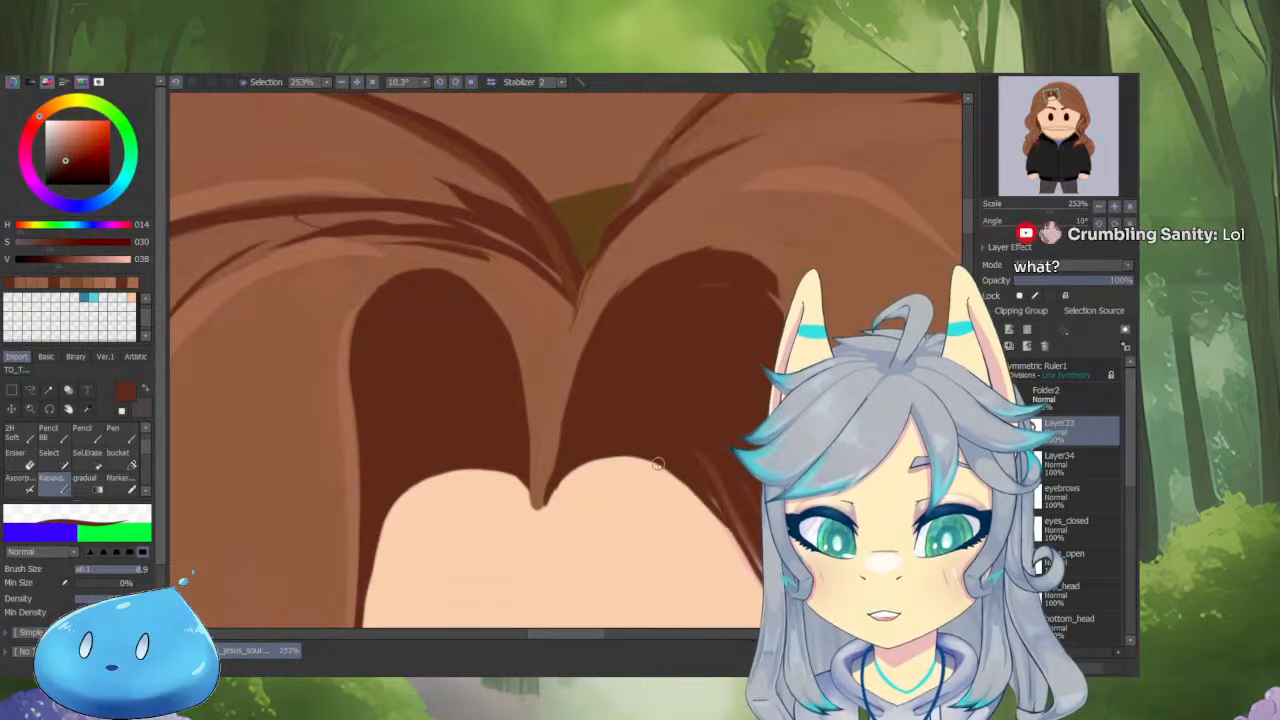
left_click_drag(658, 465, 703, 504)
mouse_move(560, 480)
left_mouse_down()
mouse_move(623, 534)
mouse_move(737, 434)
mouse_move(617, 463)
mouse_move(660, 477)
mouse_move(637, 446)
mouse_move(643, 388)
left_mouse_up()
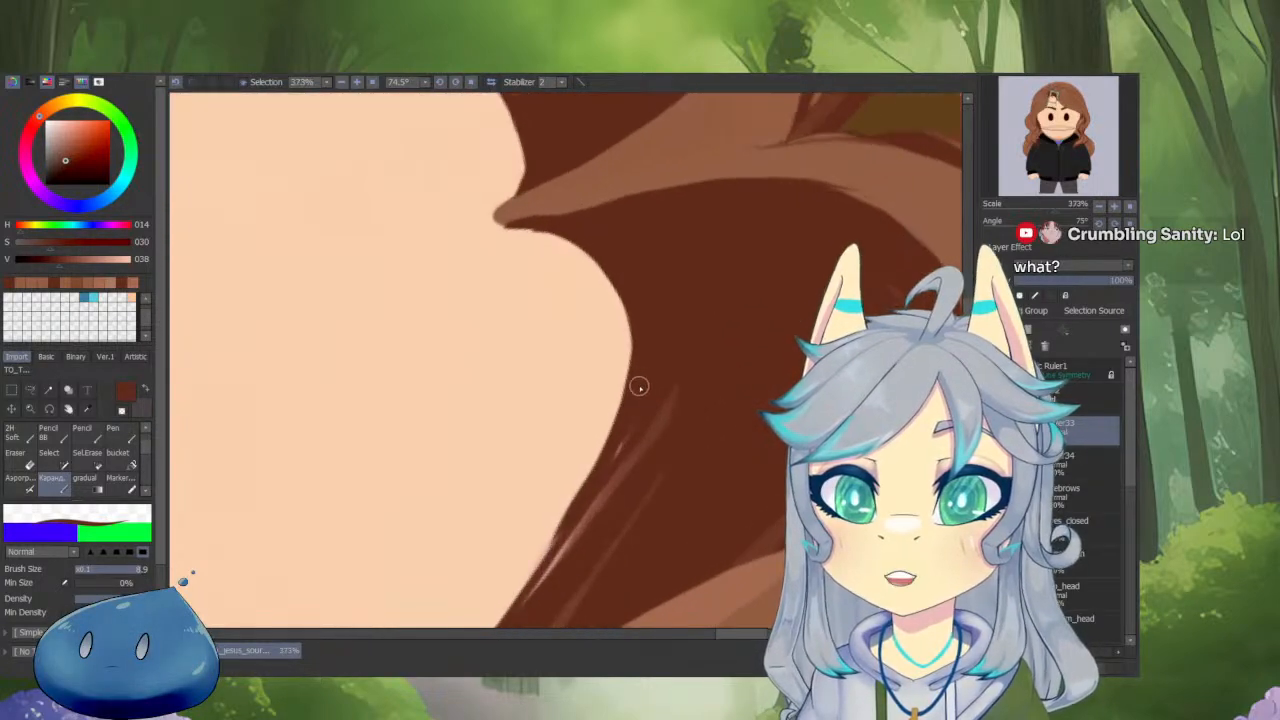
right_click(664, 386)
left_click_drag(665, 318, 640, 423)
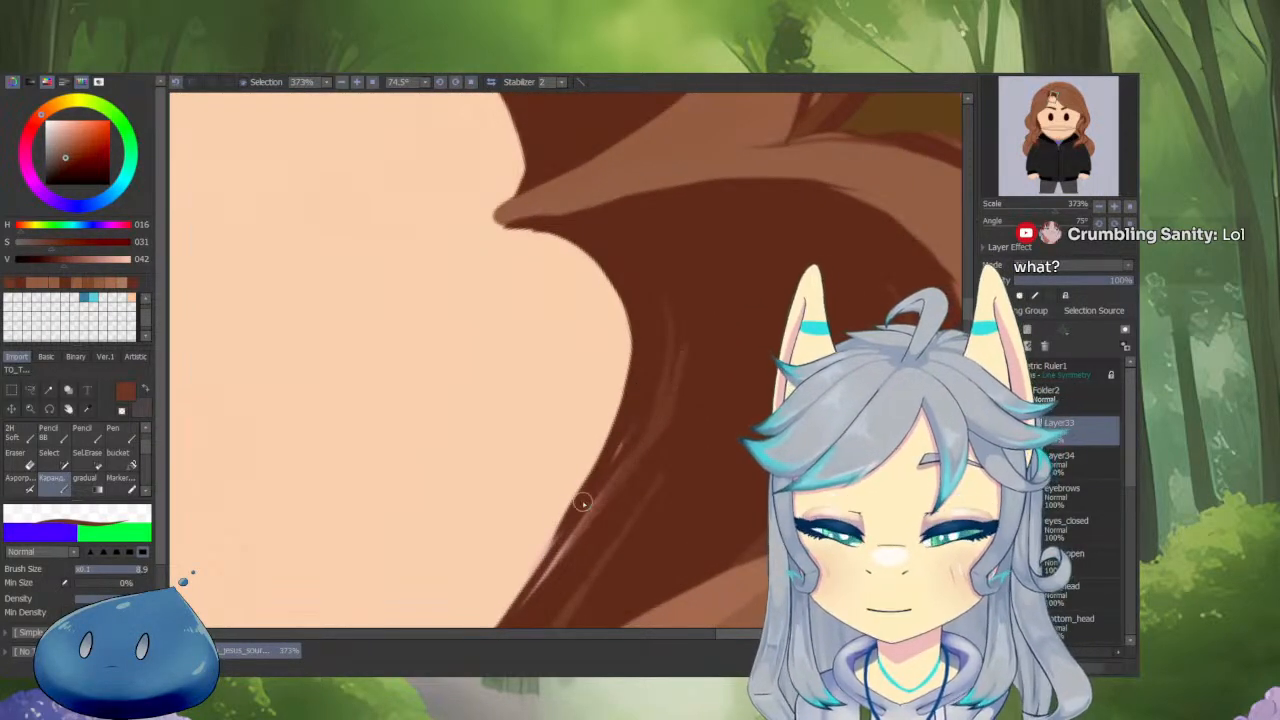
right_click(652, 346)
scroll(588, 483, "down", 2)
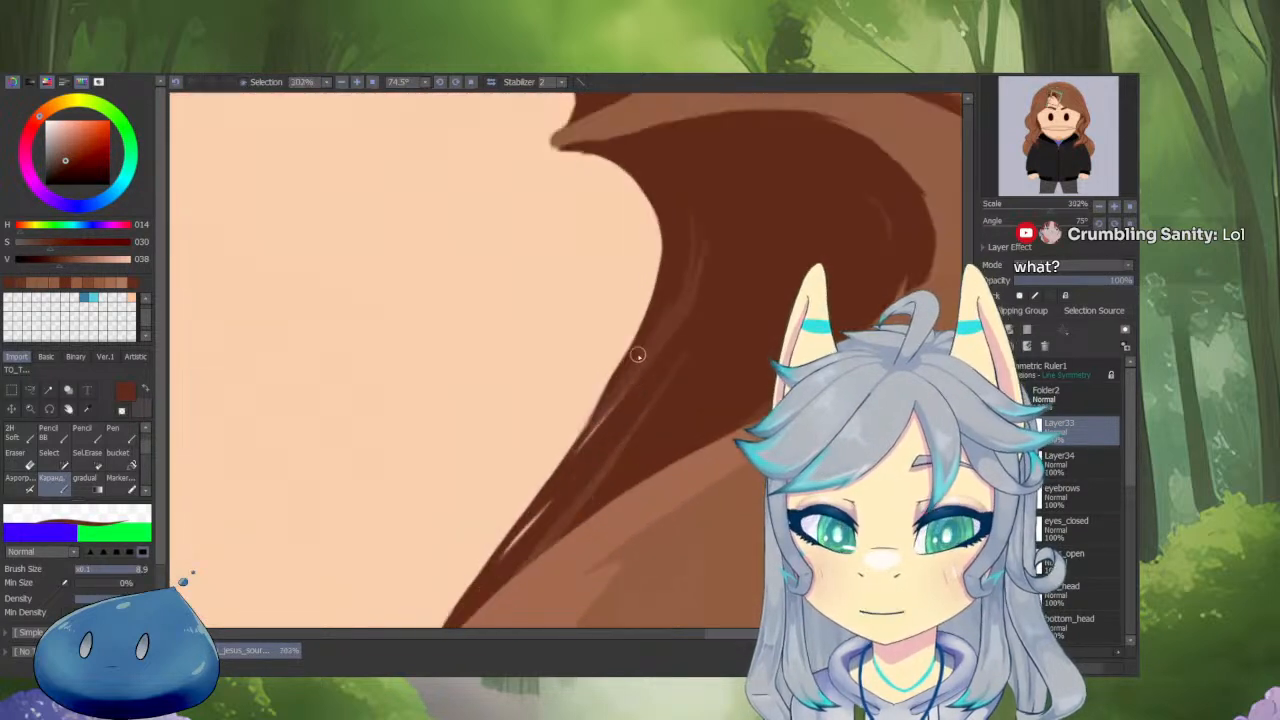
Smooth the dark shadow's edge along the forehead by filling it with dark brown and trimming the excess with transparent colour.
left_click_drag(634, 348, 498, 545)
key("minus")
left_click_drag(629, 346, 478, 574)
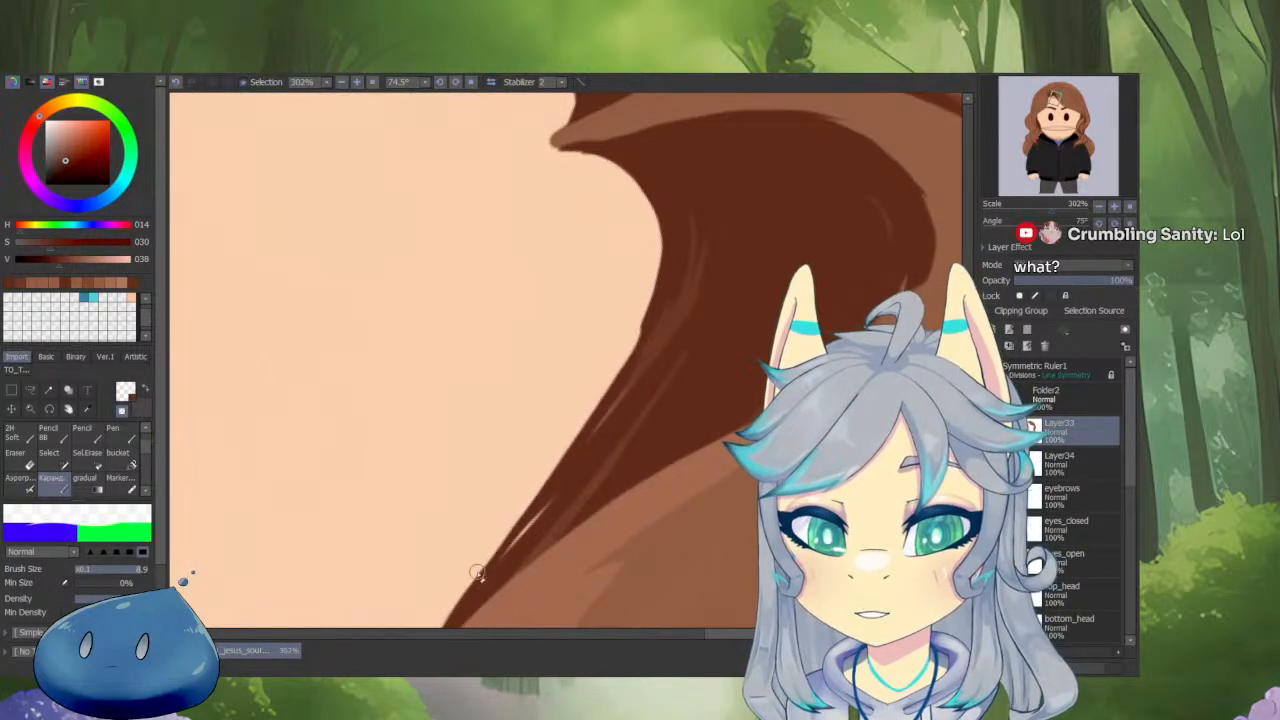
key("ctrl+z")
mouse_move(652, 270)
left_mouse_down()
mouse_move(632, 340)
mouse_move(462, 608)
left_mouse_up()
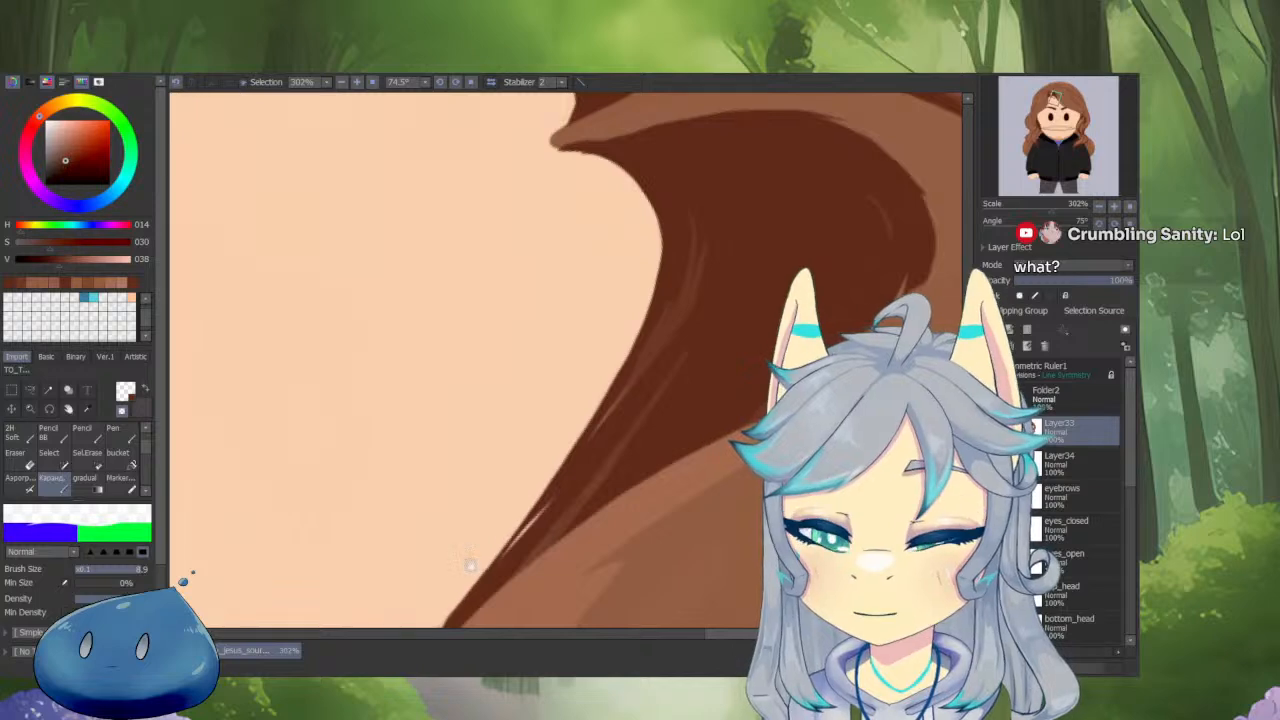
Mirror the view and clean the ragged outer edge of the dark parting shadow with sampled mid-brown.
scroll(470, 600, "down", 4)
mouse_move(516, 470)
left_mouse_down()
mouse_move(455, 563)
mouse_move(631, 366)
left_mouse_up()
left_click_drag(614, 180, 609, 289)
scroll(607, 286, "up", 2)
key("minus")
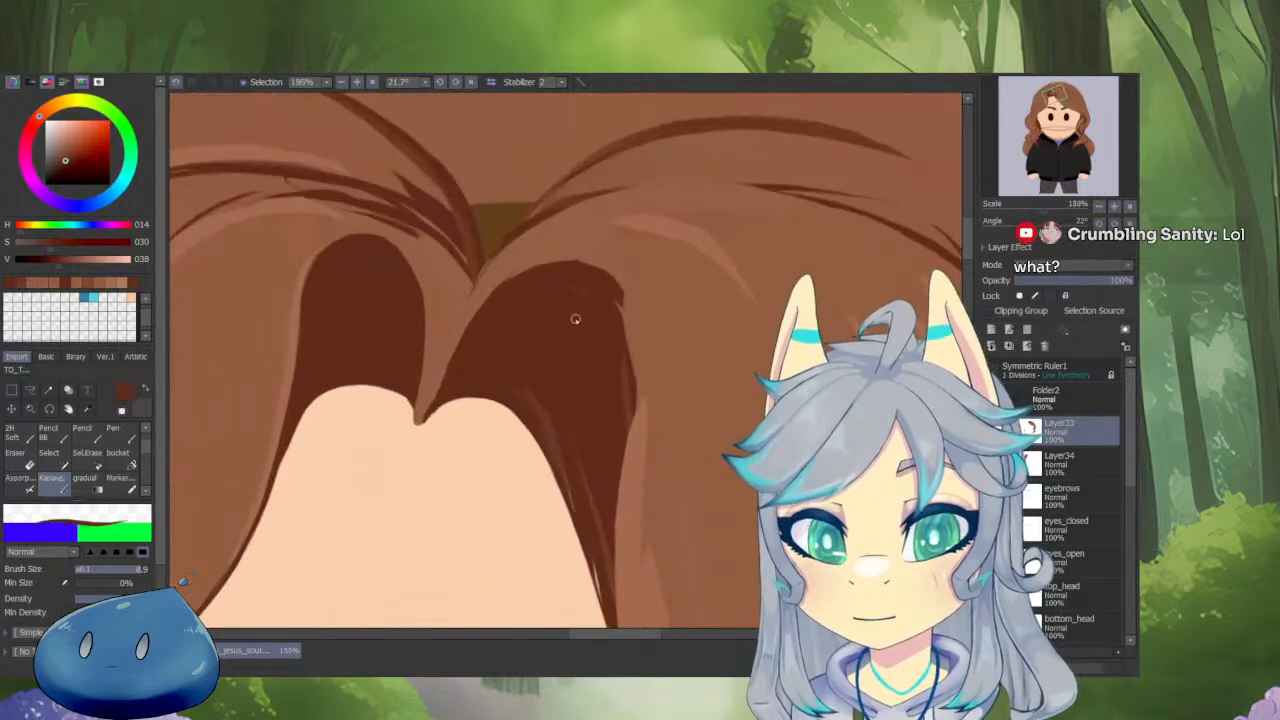
key("h")
left_click_drag(530, 309, 604, 308)
right_click(632, 253)
left_click_drag(618, 262, 576, 325)
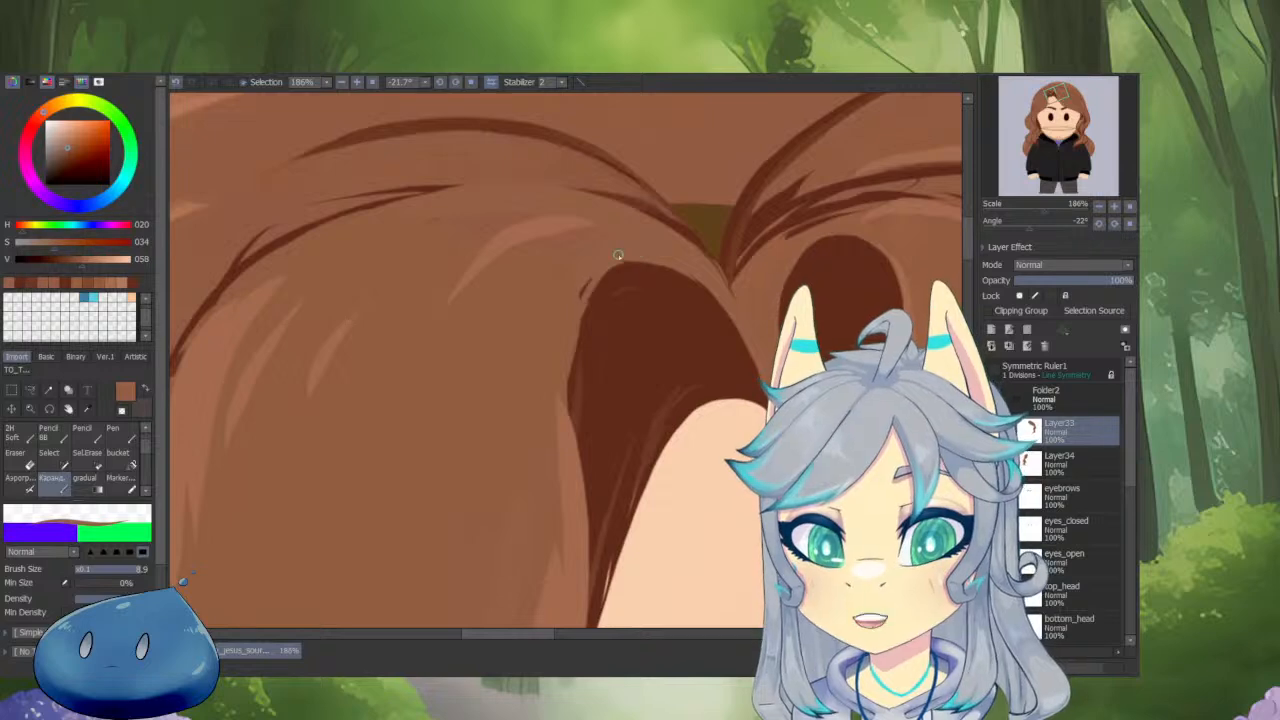
left_click_drag(565, 378, 589, 557)
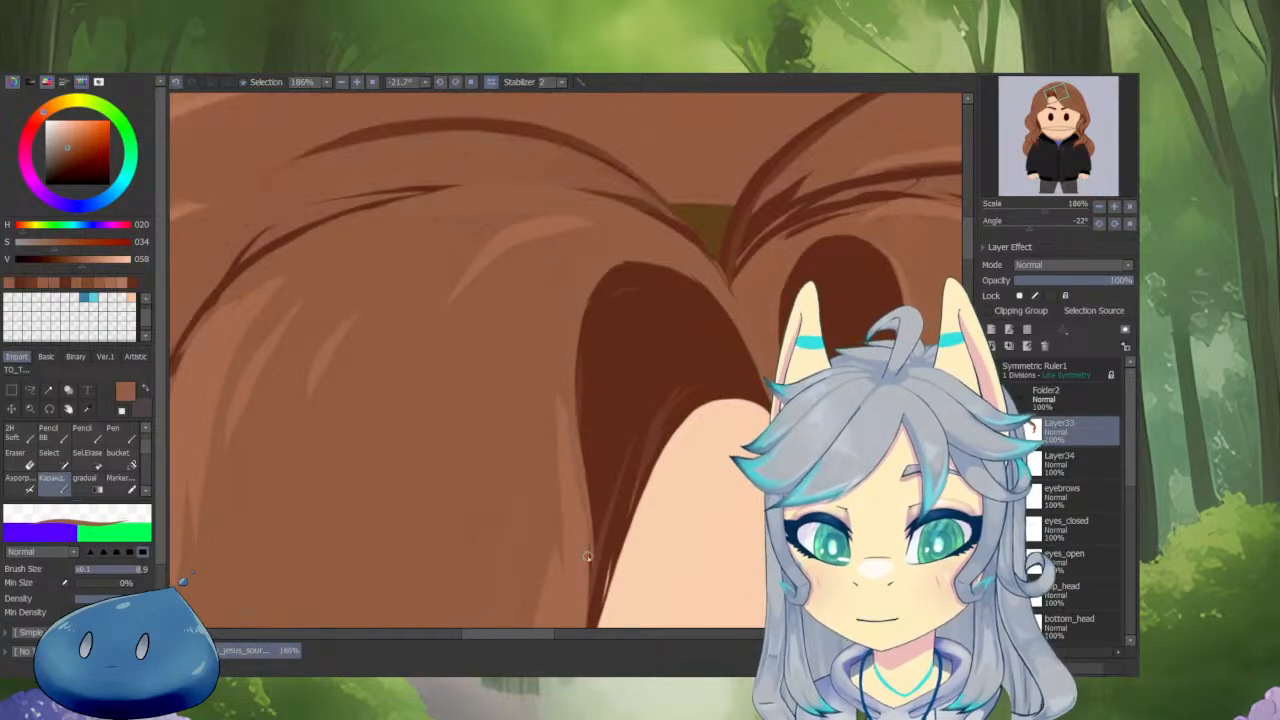
Clean the dark outline along the forehead-side edge of the large hair lock with mid-brown strokes.
left_click_drag(675, 516, 571, 551)
left_click_drag(571, 551, 675, 420)
scroll(600, 383, "down", 4)
scroll(602, 380, "up", 4)
left_click_drag(607, 352, 543, 453)
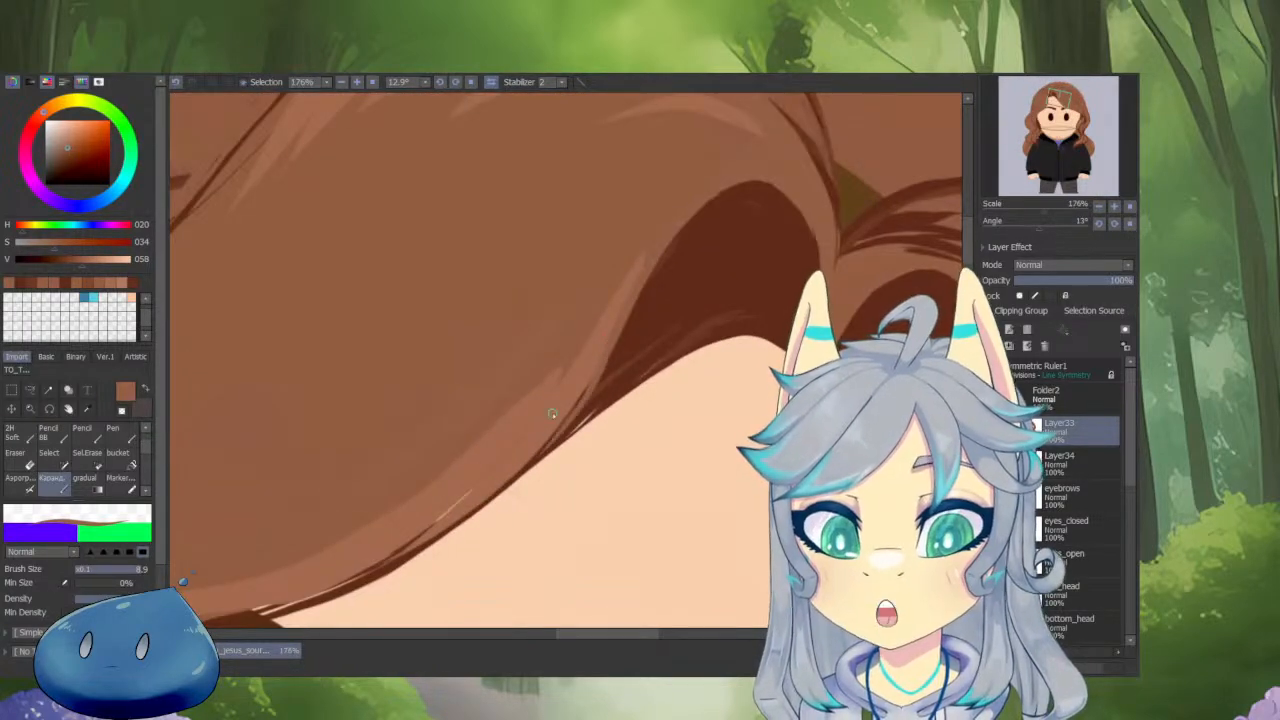
mouse_move(590, 381)
left_mouse_down()
mouse_move(518, 474)
mouse_move(585, 391)
mouse_move(431, 541)
left_mouse_up()
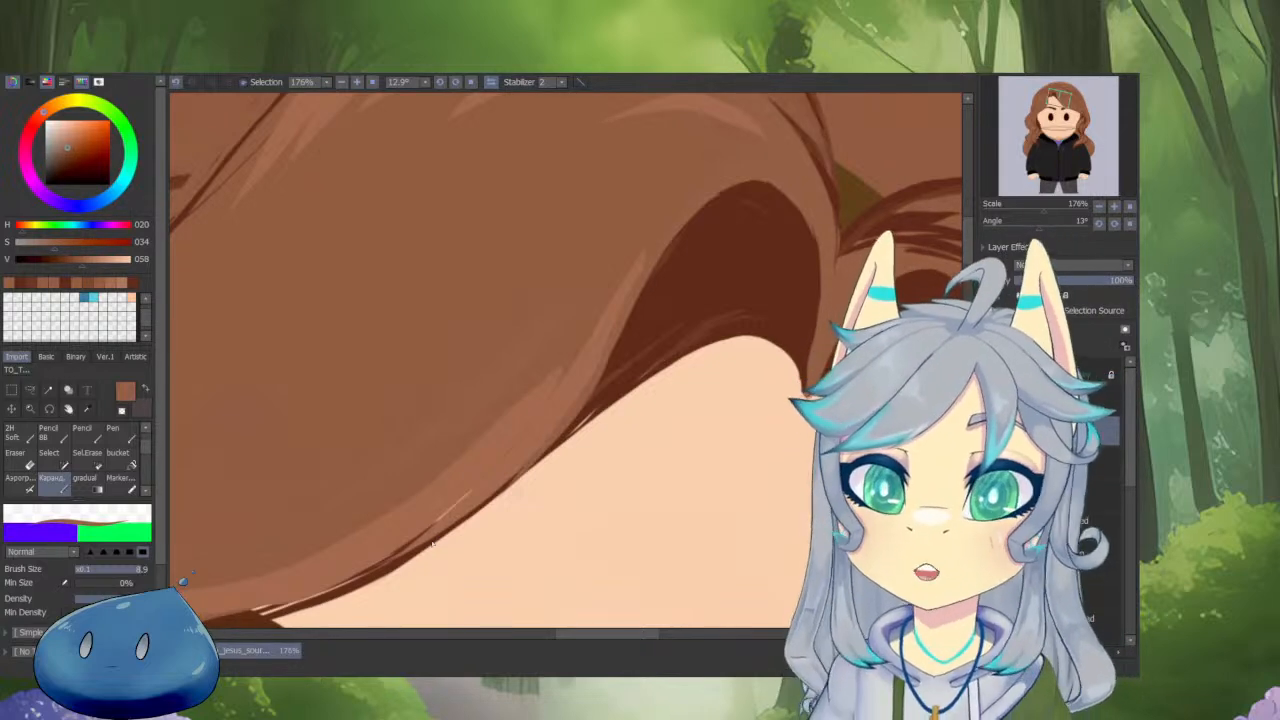
Refine the tip of the light strand beside the parting shadow and blend the hair above it with sampled browns.
left_click_drag(666, 311, 771, 196, "ctrl")
left_click_drag(771, 196, 689, 300)
left_click(531, 354, "alt")
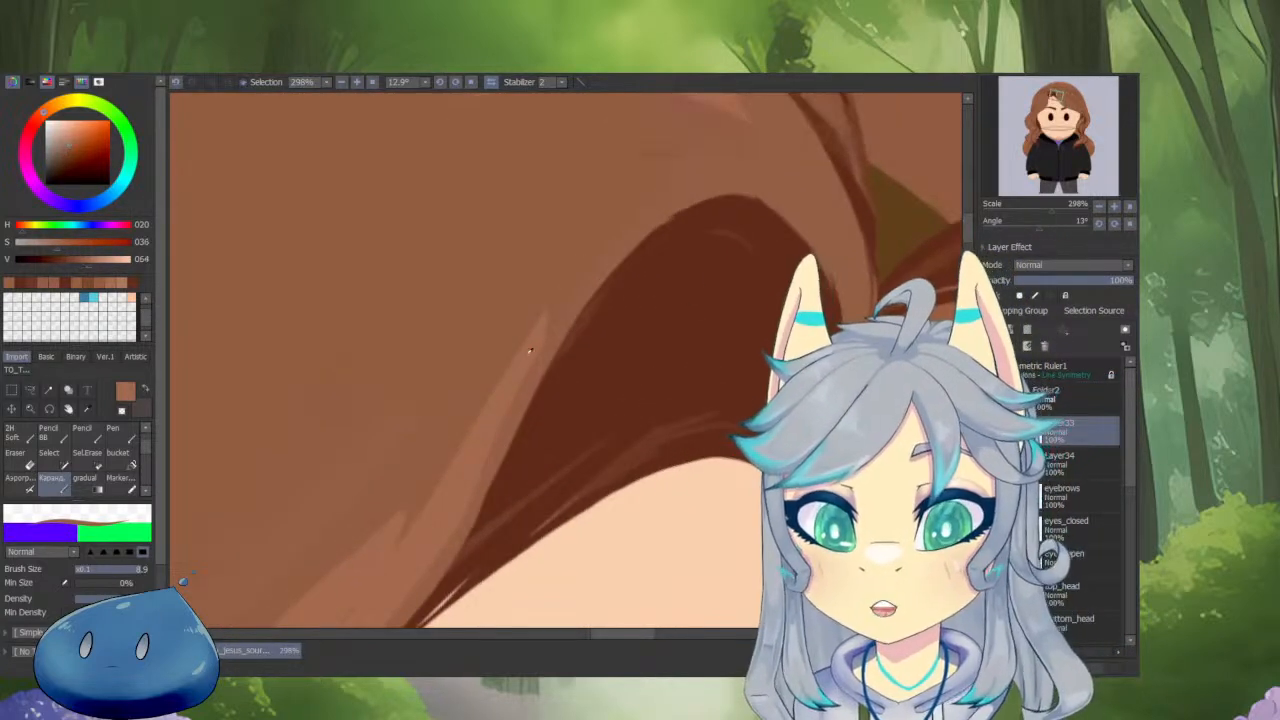
mouse_move(488, 419)
left_mouse_down()
mouse_move(603, 244)
mouse_move(481, 440)
mouse_move(588, 262)
mouse_move(502, 400)
mouse_move(653, 188)
mouse_move(601, 247)
mouse_move(489, 457)
left_mouse_up()
left_click(653, 189, "alt")
left_click_drag(628, 288, 627, 403)
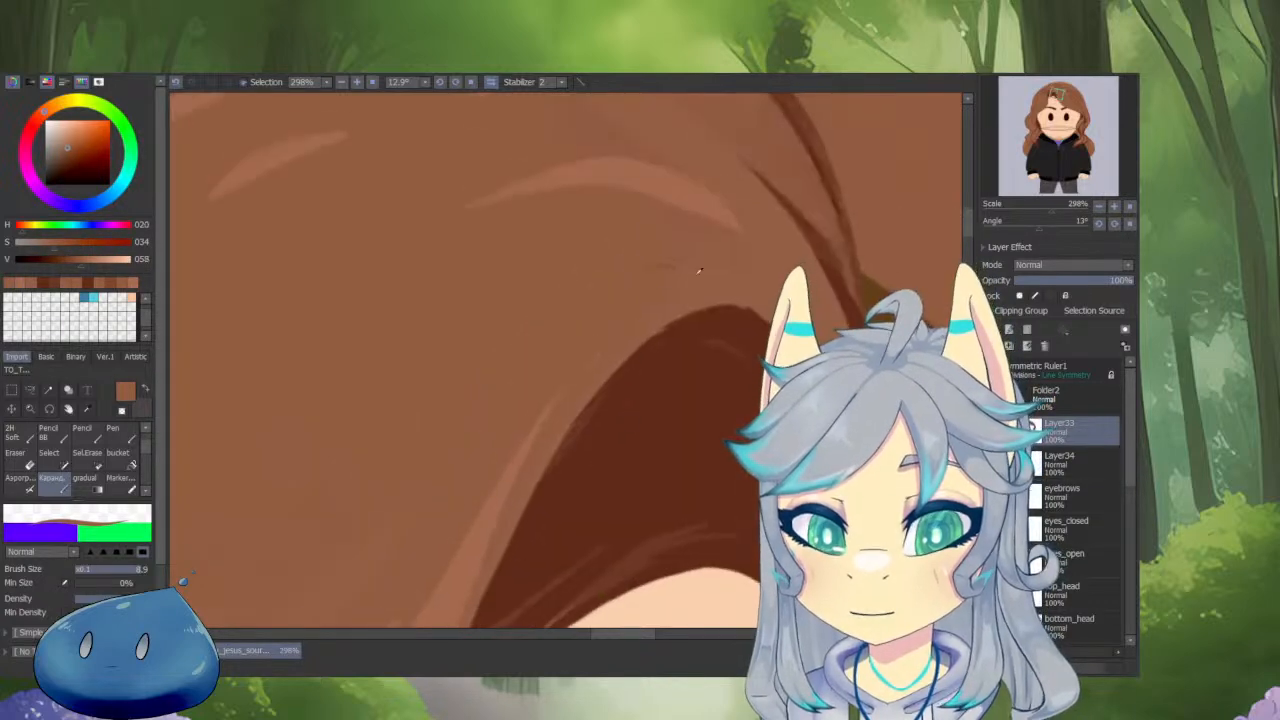
left_click(653, 268, "alt")
left_click_drag(590, 300, 521, 367)
Paint out the smudges beside the crown highlight and thin the neighbouring dark strand line with sampled mid-brown.
left_click_drag(615, 358, 588, 474, "ctrl")
left_click_drag(662, 456, 733, 375, "alt")
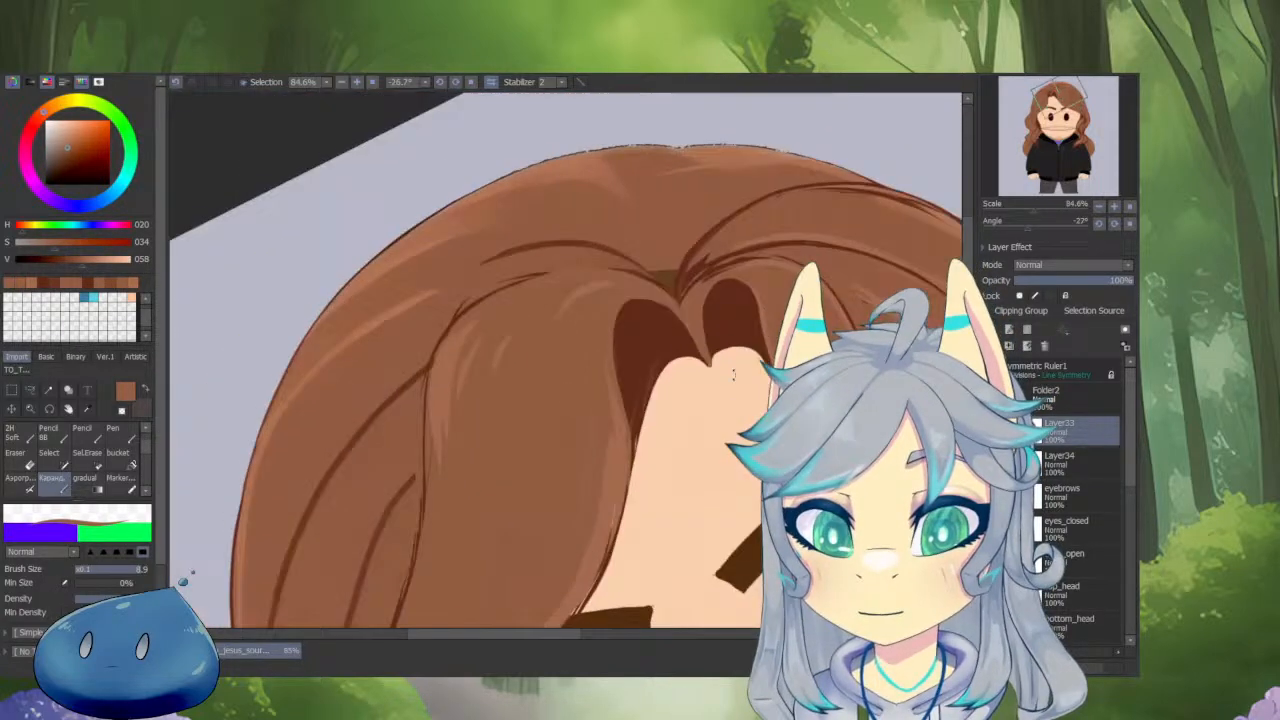
left_click_drag(555, 293, 611, 266, "ctrl")
left_click(616, 271, "alt")
left_click_drag(634, 364, 611, 320, "alt")
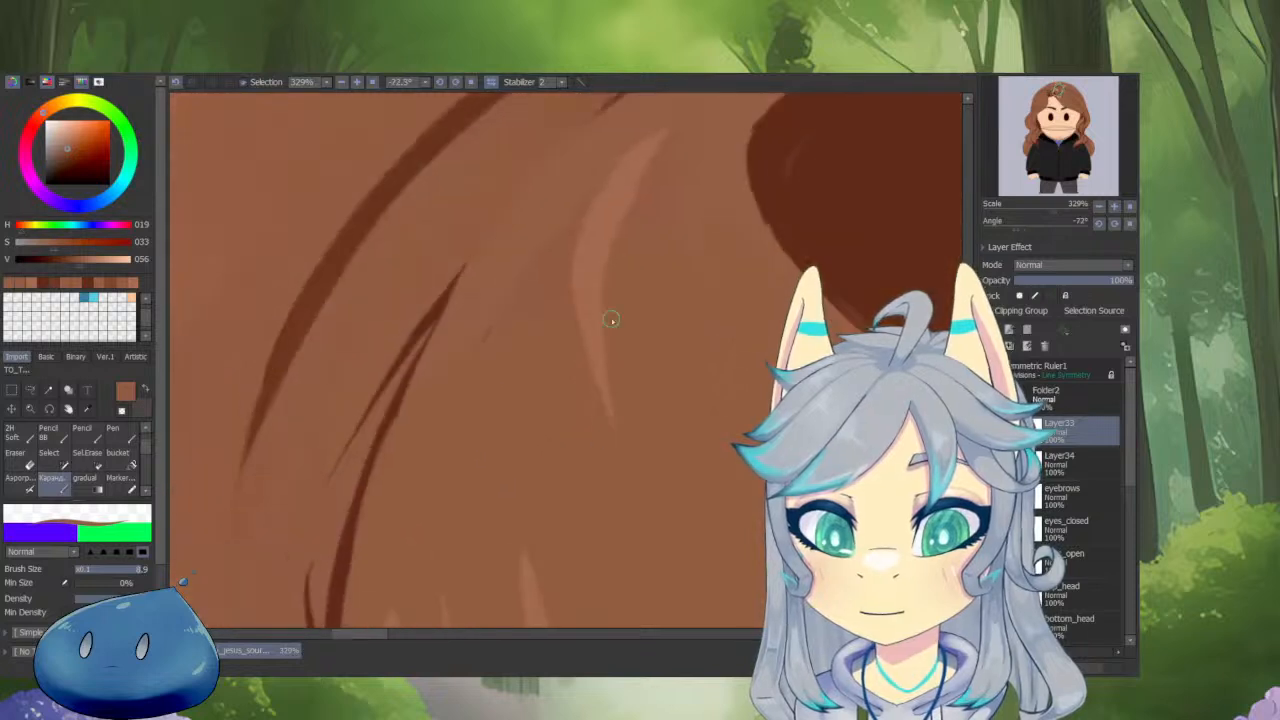
left_click_drag(521, 292, 443, 415)
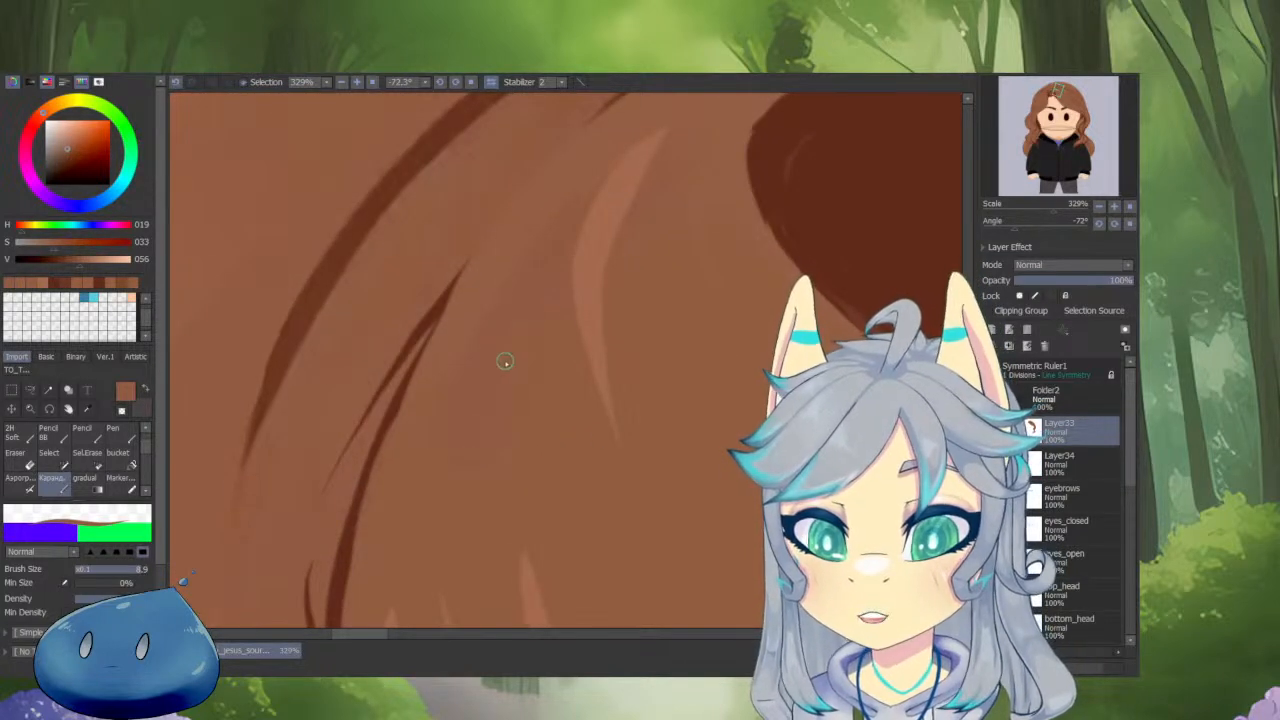
left_click(388, 449, "alt")
left_click_drag(438, 330, 362, 510)
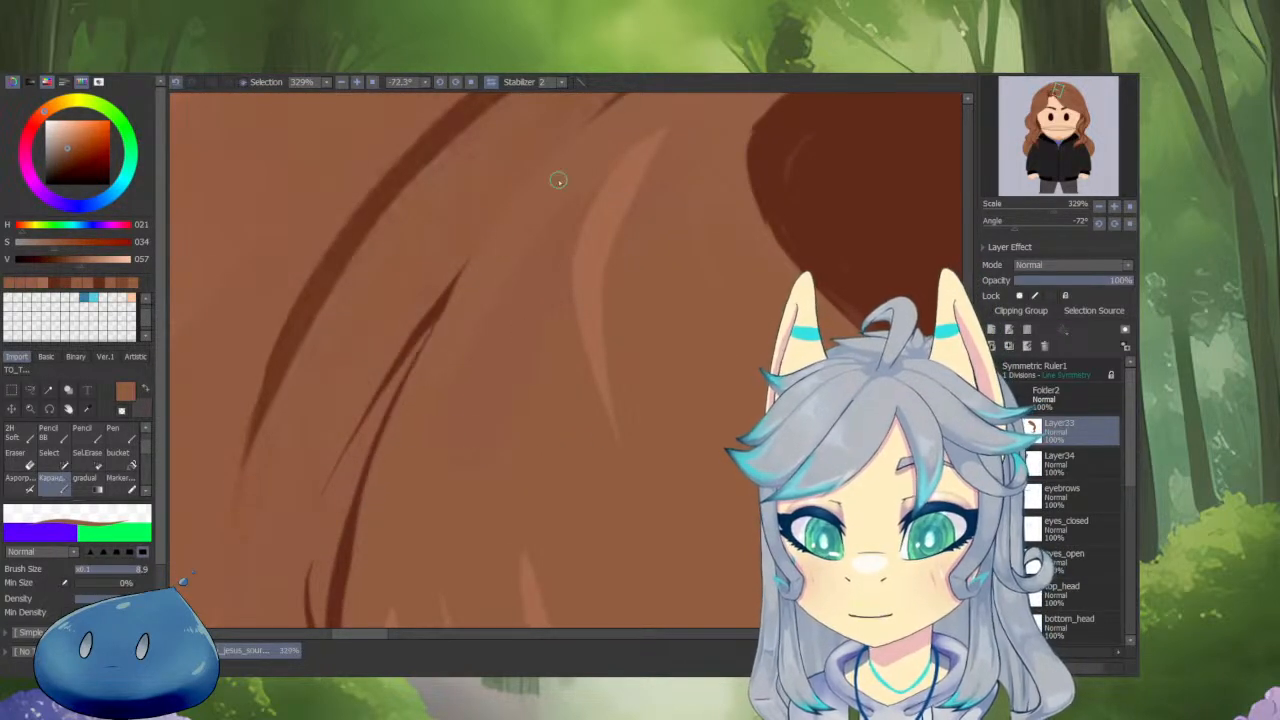
mouse_move(661, 193)
left_mouse_down()
mouse_move(629, 443)
mouse_move(576, 356)
mouse_move(449, 486)
mouse_move(486, 280)
left_mouse_up()
Clean the inner edge of the dark strand line with light brown, isolate Layer33, and touch up the line's fork with mid-brown.
left_click(576, 356, "alt")
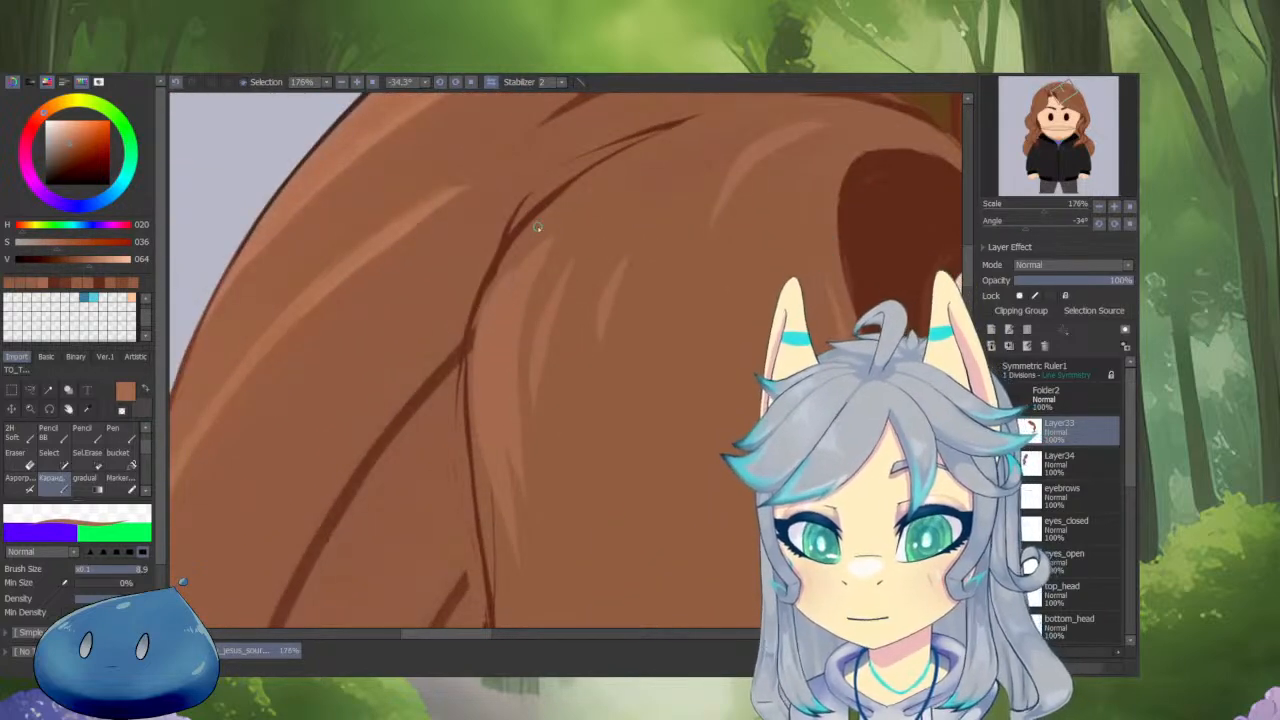
mouse_move(537, 227)
left_mouse_down()
mouse_move(466, 349)
mouse_move(473, 464)
left_mouse_up()
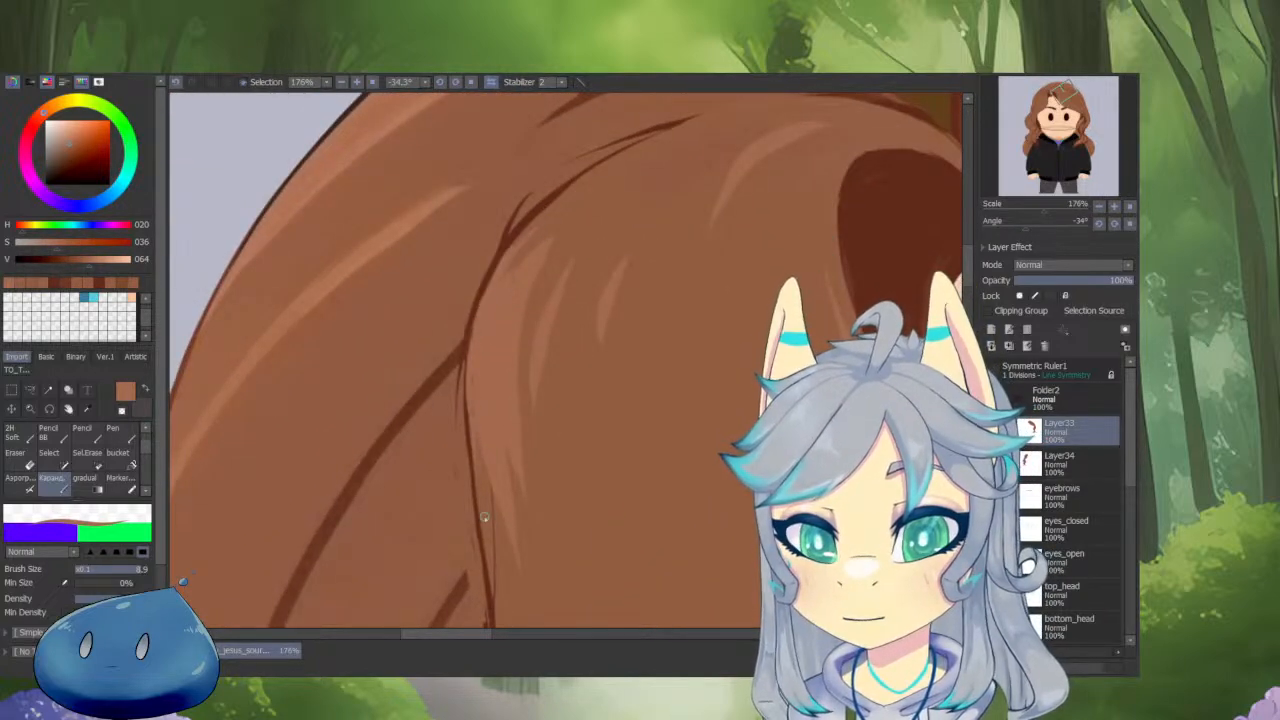
key("minus")
key("s")
left_click(456, 370, "alt")
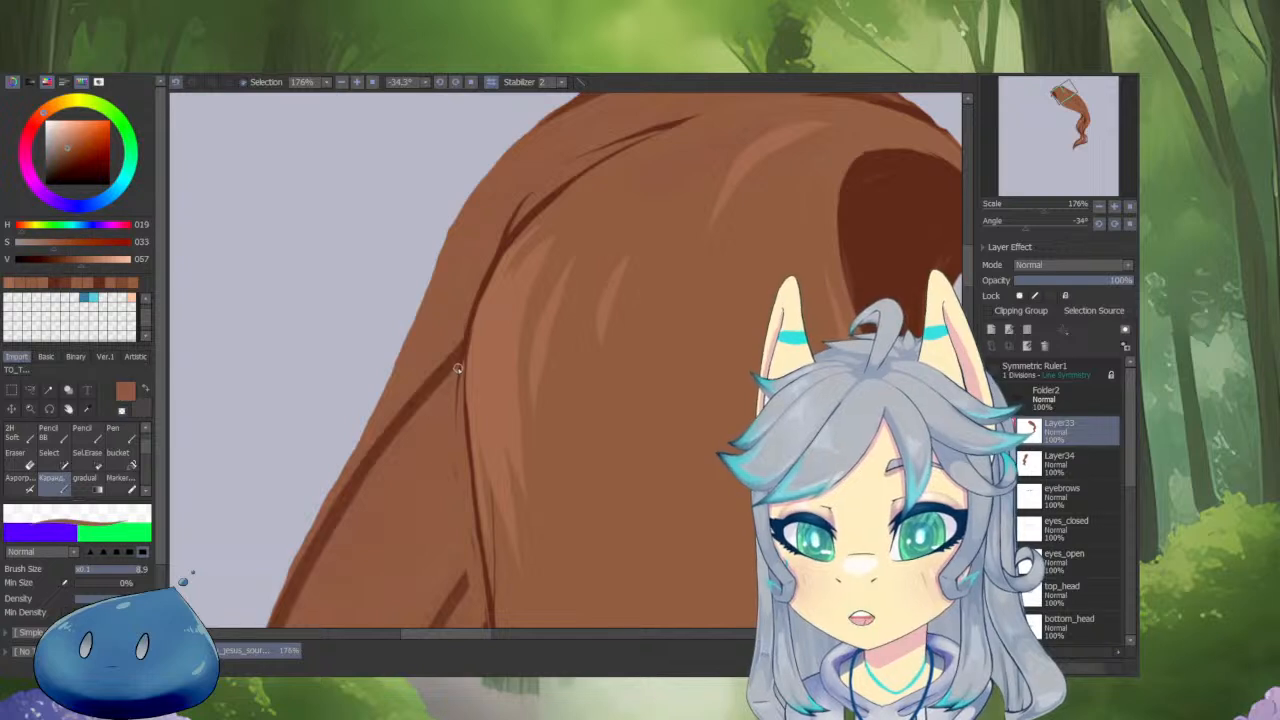
left_click_drag(457, 366, 459, 398)
Thin the long dark strand line running down the lock with mid-brown and resample the dark brown.
left_click_drag(561, 385, 490, 388)
left_click_drag(474, 560, 510, 396)
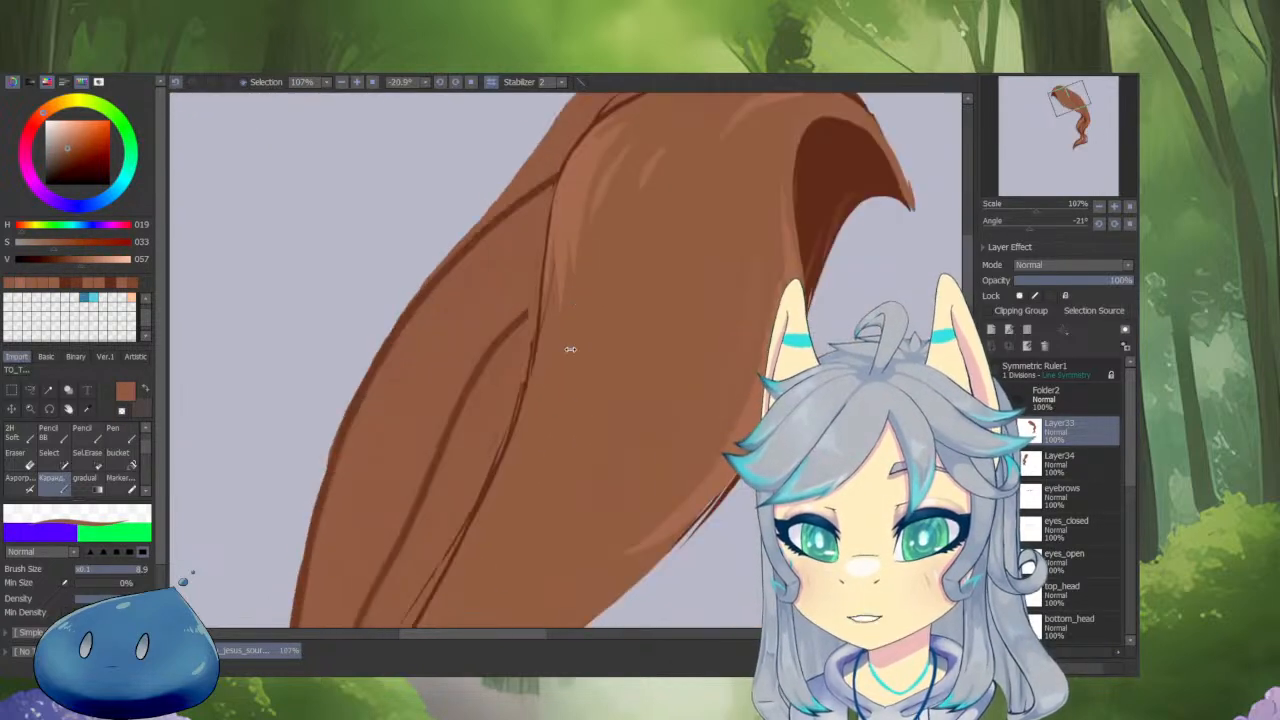
left_click_drag(569, 349, 512, 389)
mouse_move(542, 322)
left_mouse_down()
mouse_move(471, 436)
mouse_move(507, 371)
mouse_move(420, 486)
mouse_move(498, 390)
mouse_move(452, 464)
mouse_move(493, 400)
mouse_move(426, 489)
mouse_move(330, 578)
left_mouse_up()
left_click(573, 276, "alt")
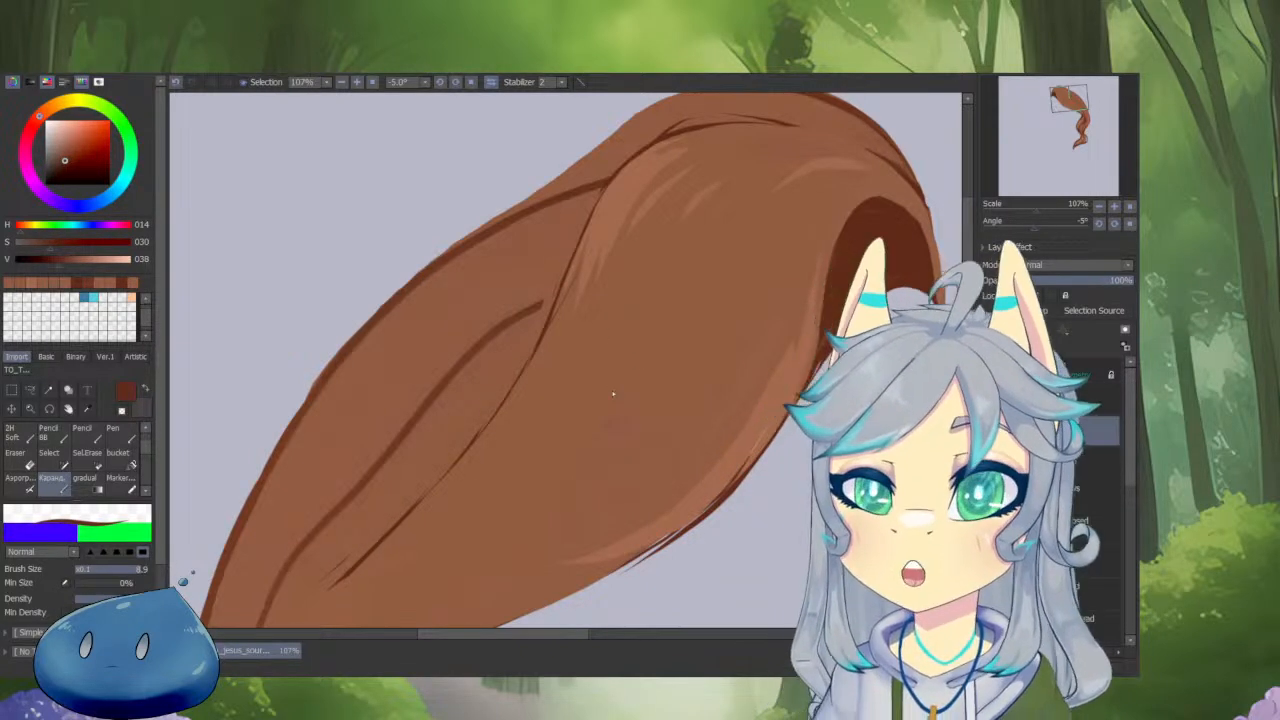
left_click_drag(678, 364, 634, 435)
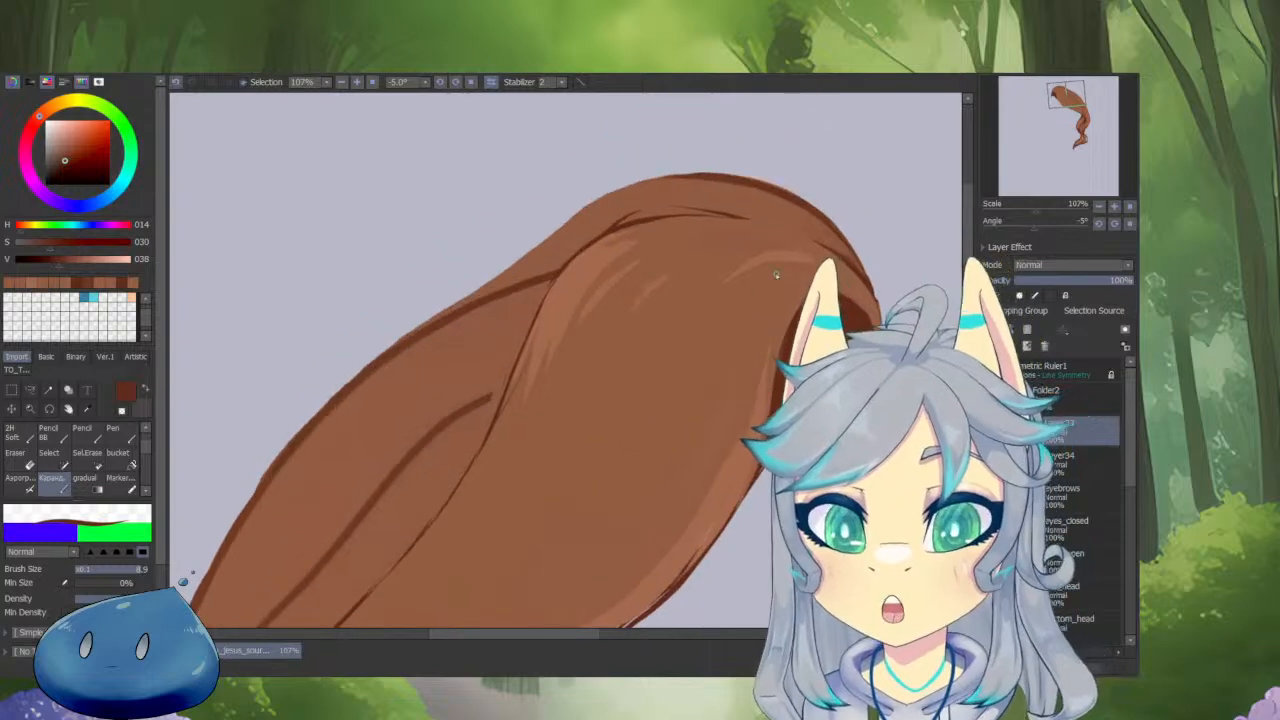
Taper the lower end of the long dark strand line above the bend with sampled mid-brown.
scroll(777, 277, "up", 2)
left_click(778, 240, "alt")
left_click_drag(816, 403, 651, 541)
left_click(743, 421, "alt")
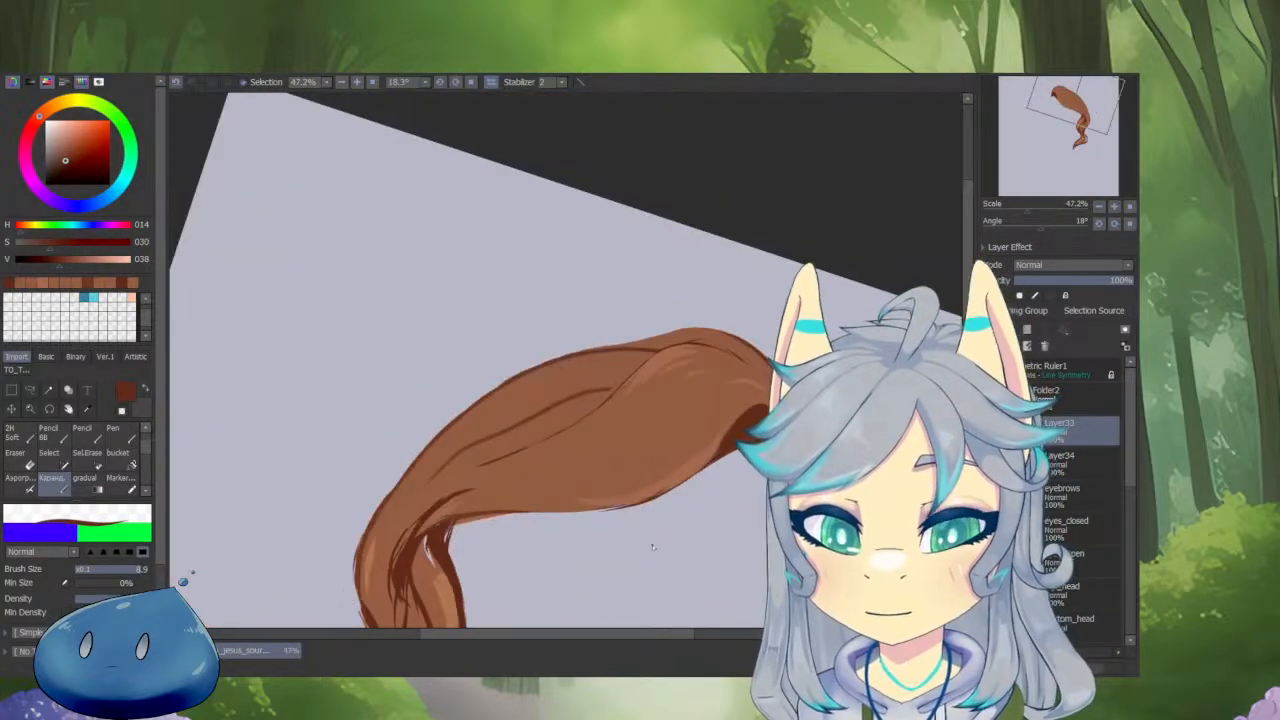
left_click_drag(585, 501, 722, 322)
scroll(722, 322, "up", 4)
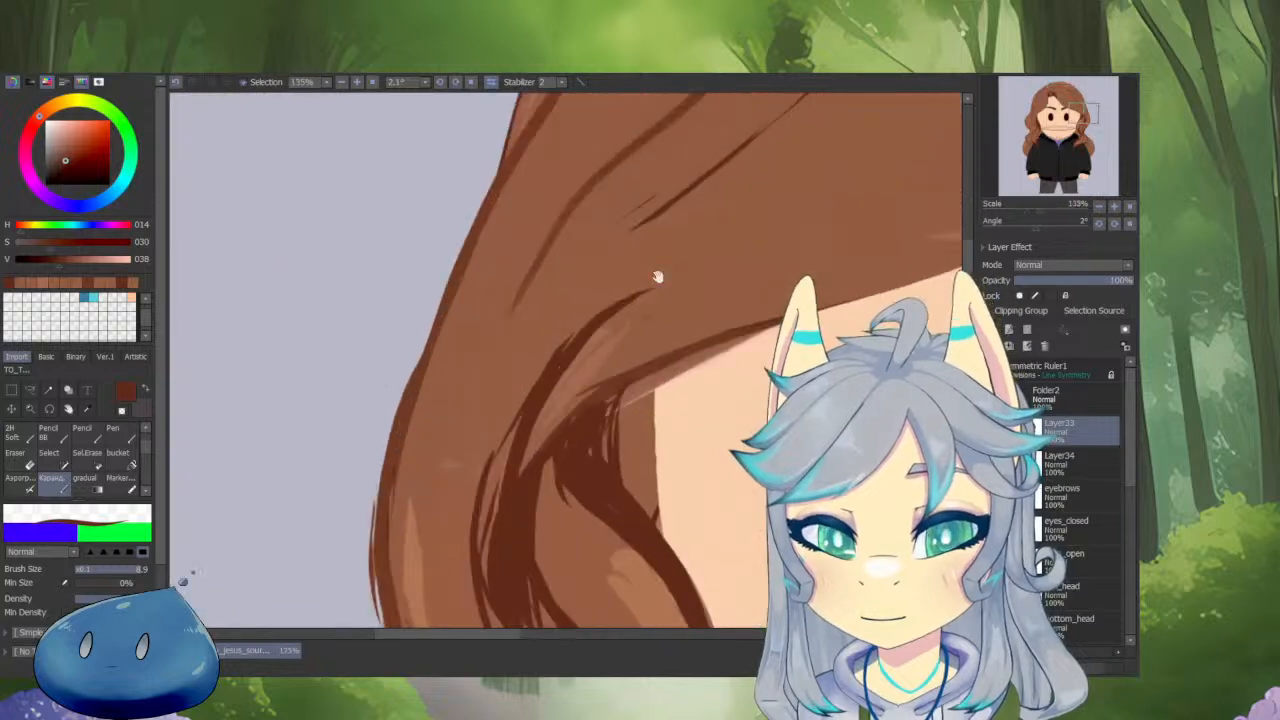
left_click(677, 277, "alt")
left_click_drag(761, 147, 730, 165)
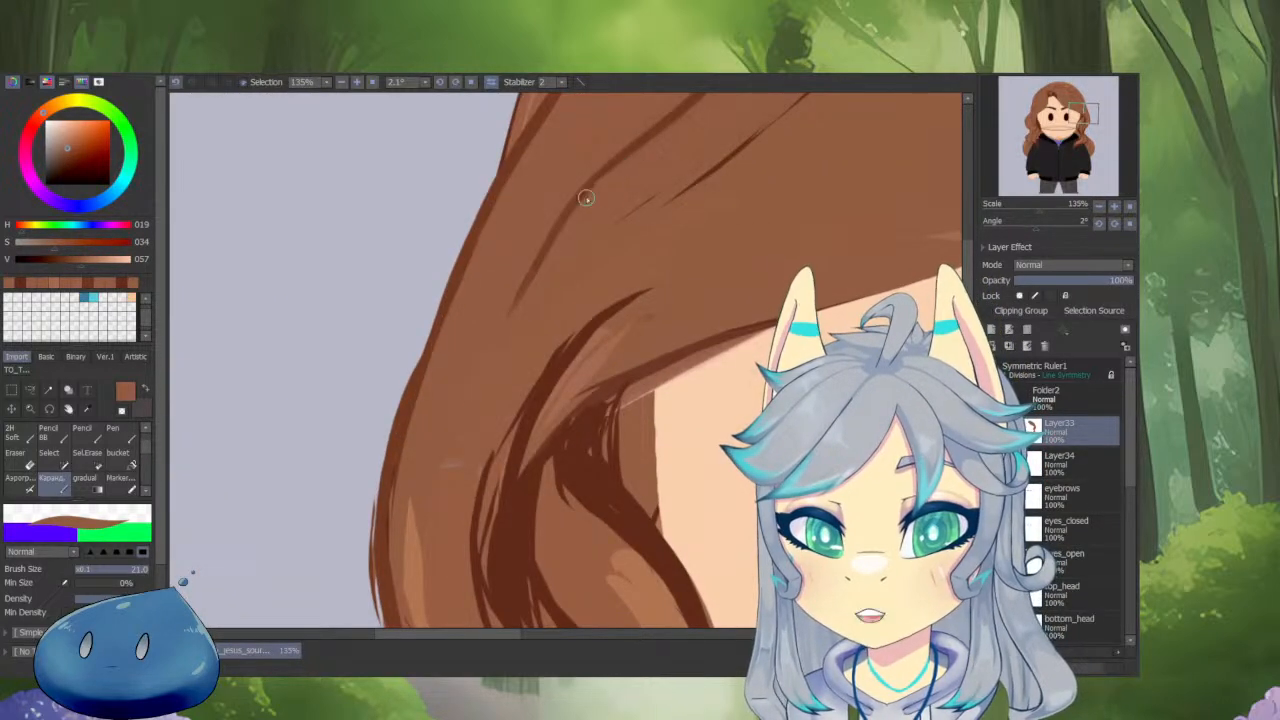
Erase the stray strands along the outer contour of the isolated lock's upper bend using transparent colour.
left_click_drag(469, 386, 520, 300)
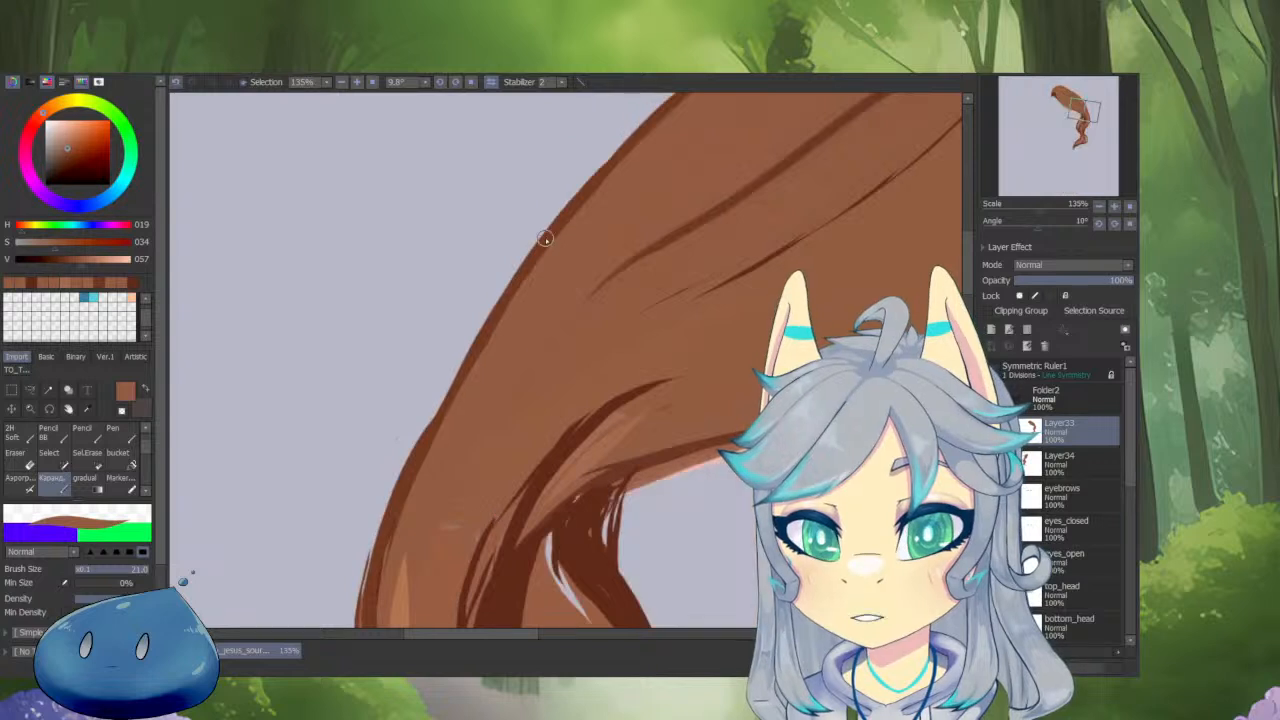
left_click_drag(566, 223, 617, 257)
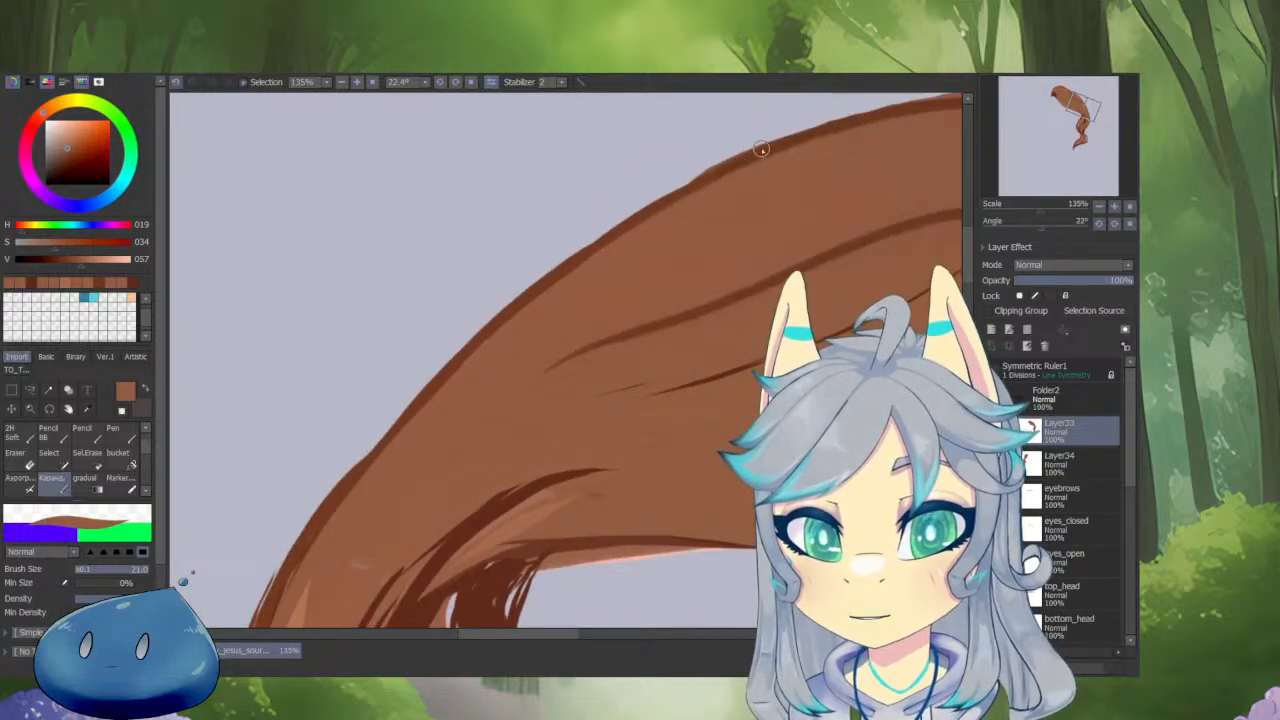
key("c")
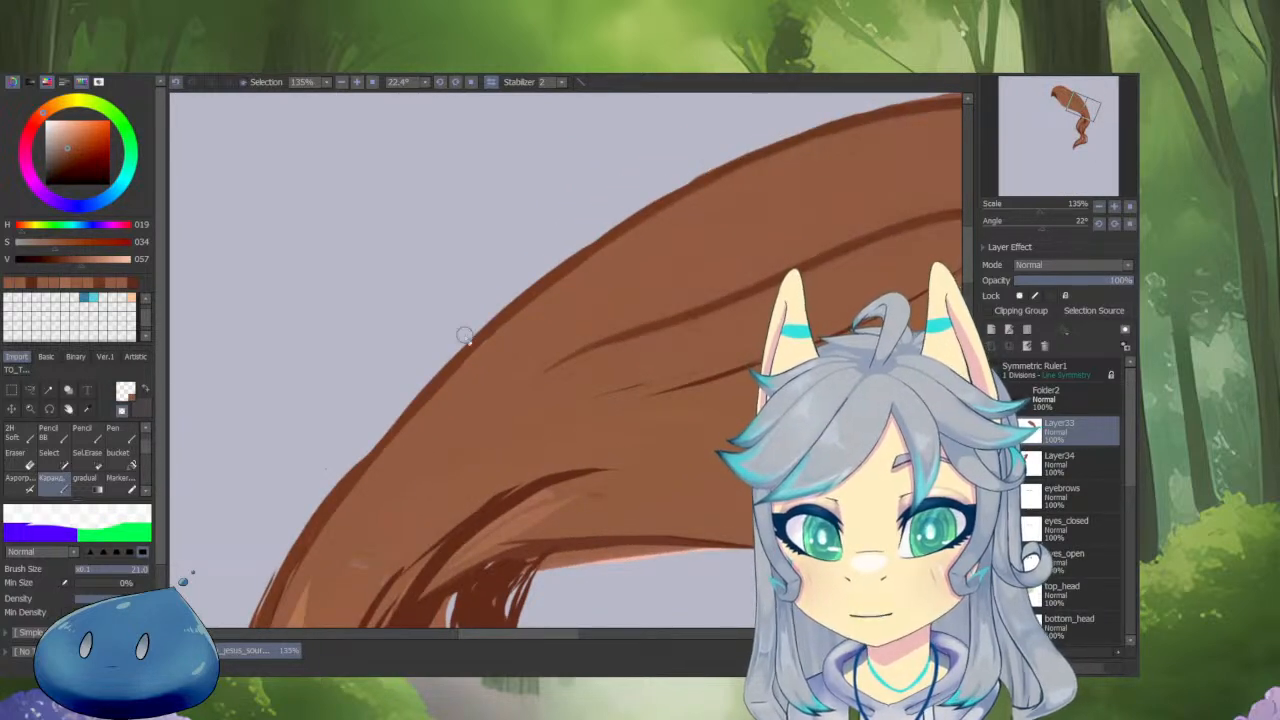
left_click_drag(430, 384, 549, 322)
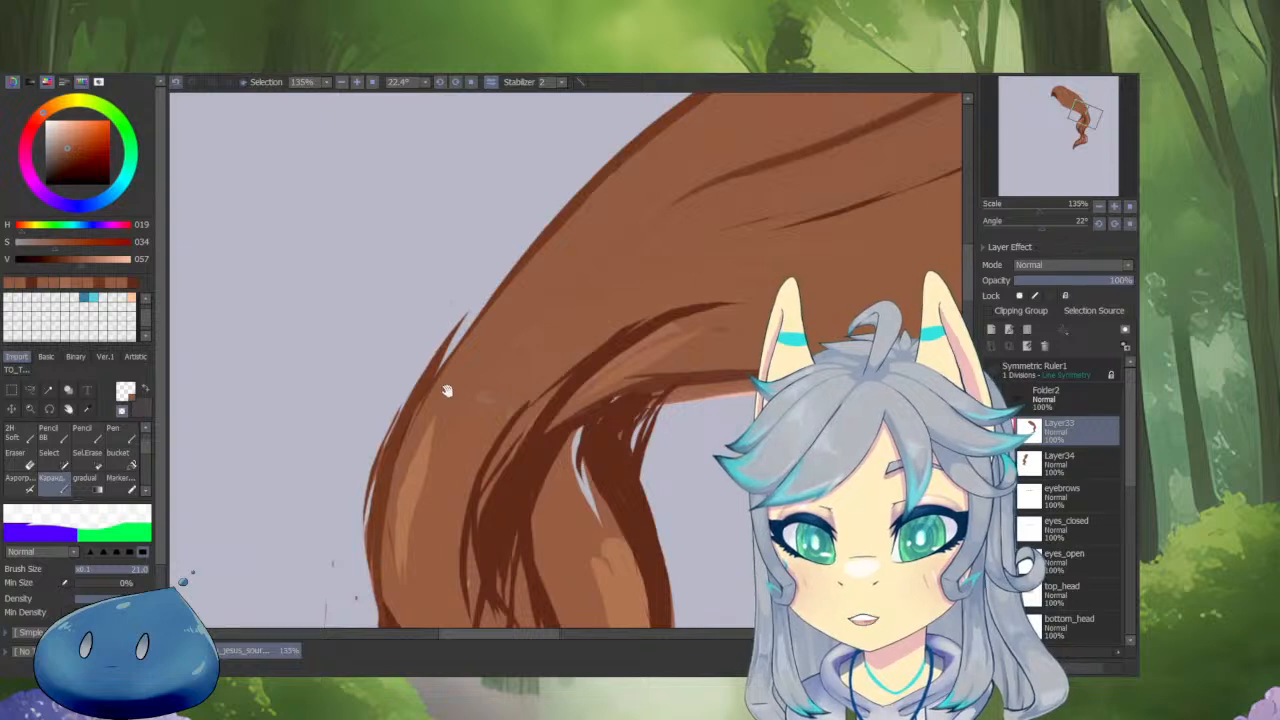
left_click_drag(447, 390, 471, 420)
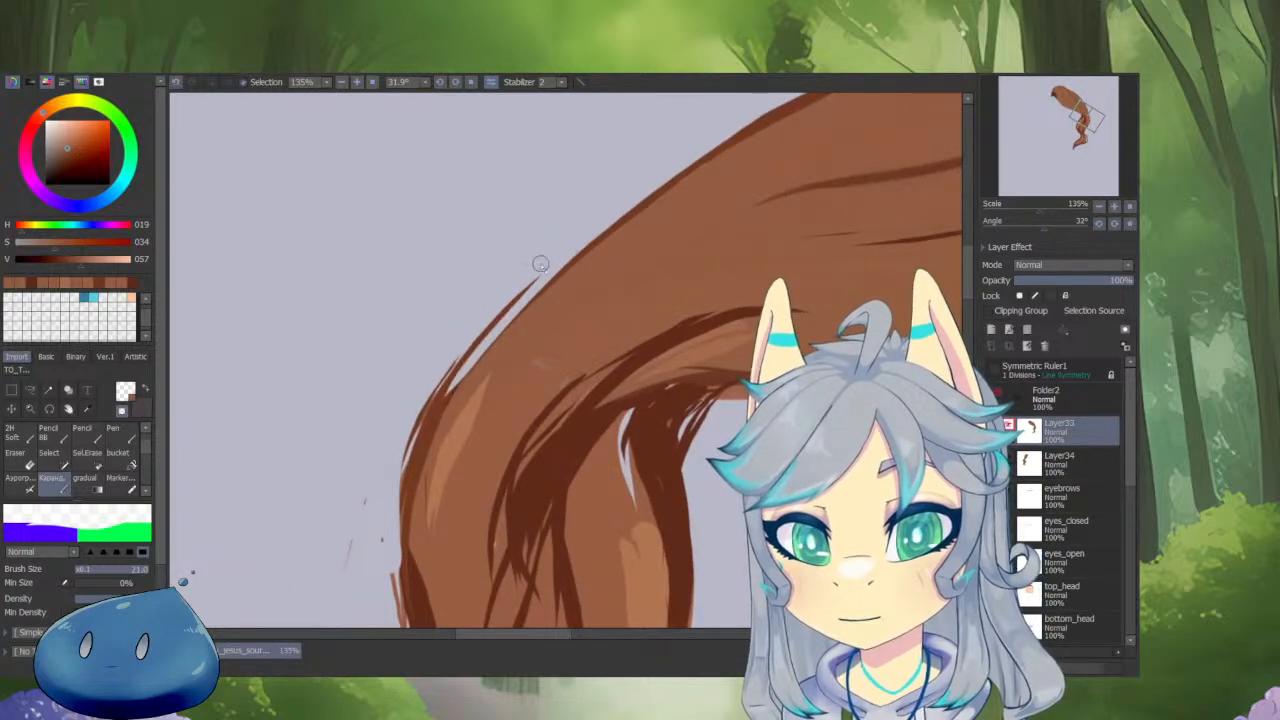
left_click_drag(541, 264, 391, 453)
left_click_drag(540, 268, 376, 501)
mouse_move(452, 365)
left_mouse_down()
mouse_move(373, 576)
mouse_move(386, 573)
left_mouse_up()
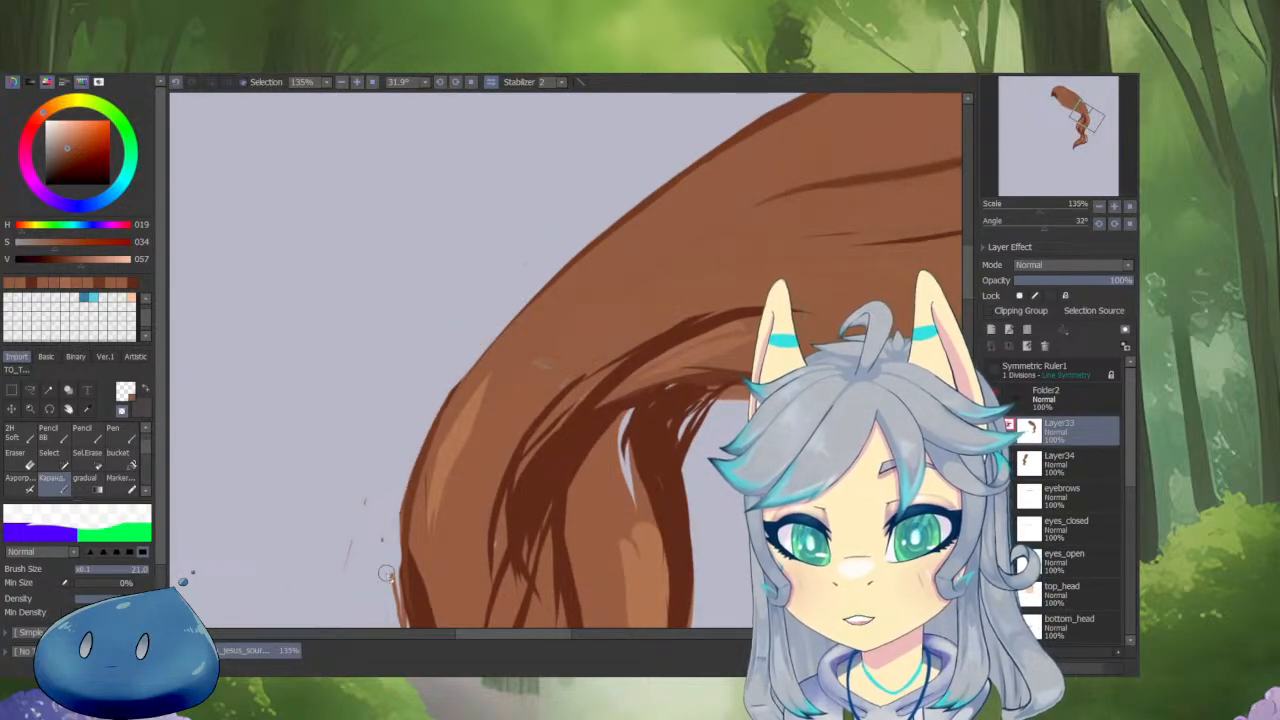
Erase the loose strand fragments along the lock's outer edge below the bend.
left_click_drag(380, 450, 405, 310)
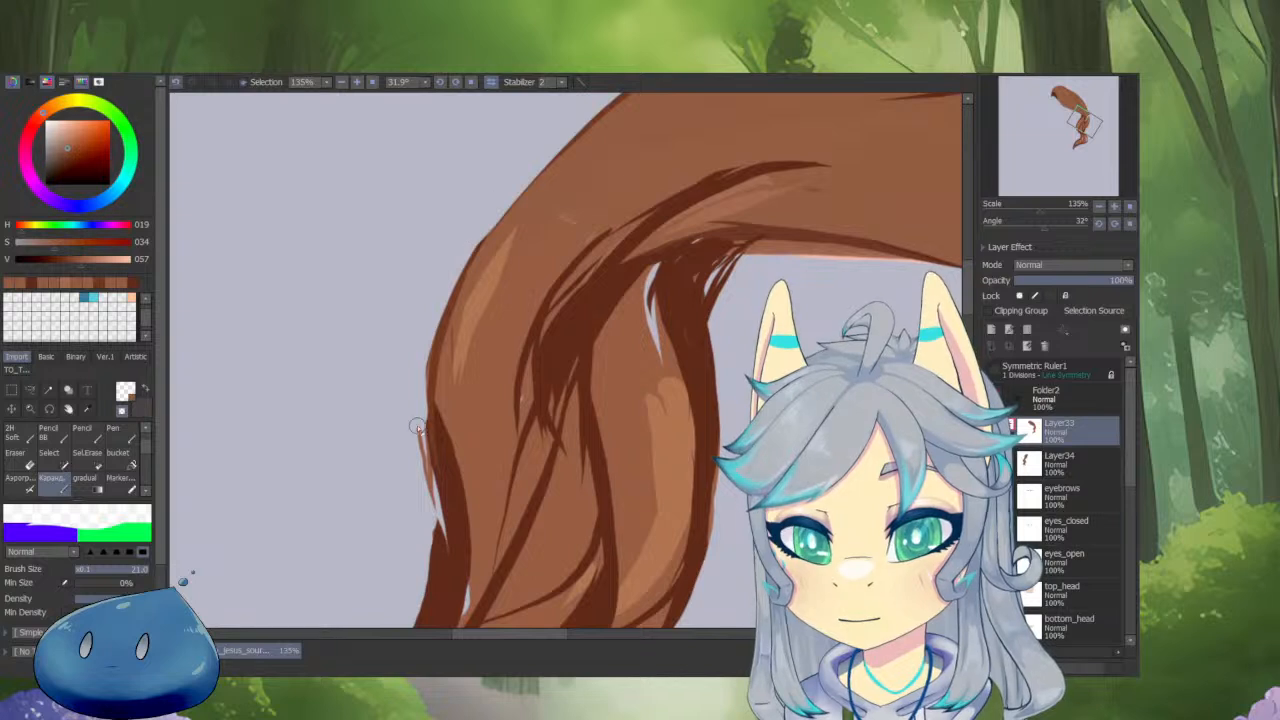
left_click_drag(470, 246, 429, 481)
left_click_drag(435, 318, 424, 441)
left_click_drag(421, 389, 447, 574)
mouse_move(433, 497)
left_mouse_down()
mouse_move(518, 514)
mouse_move(457, 543)
mouse_move(445, 535)
left_mouse_up()
Sample the dark brown and refine the thin contour along the outside of the lock's upper bend.
right_click(462, 355)
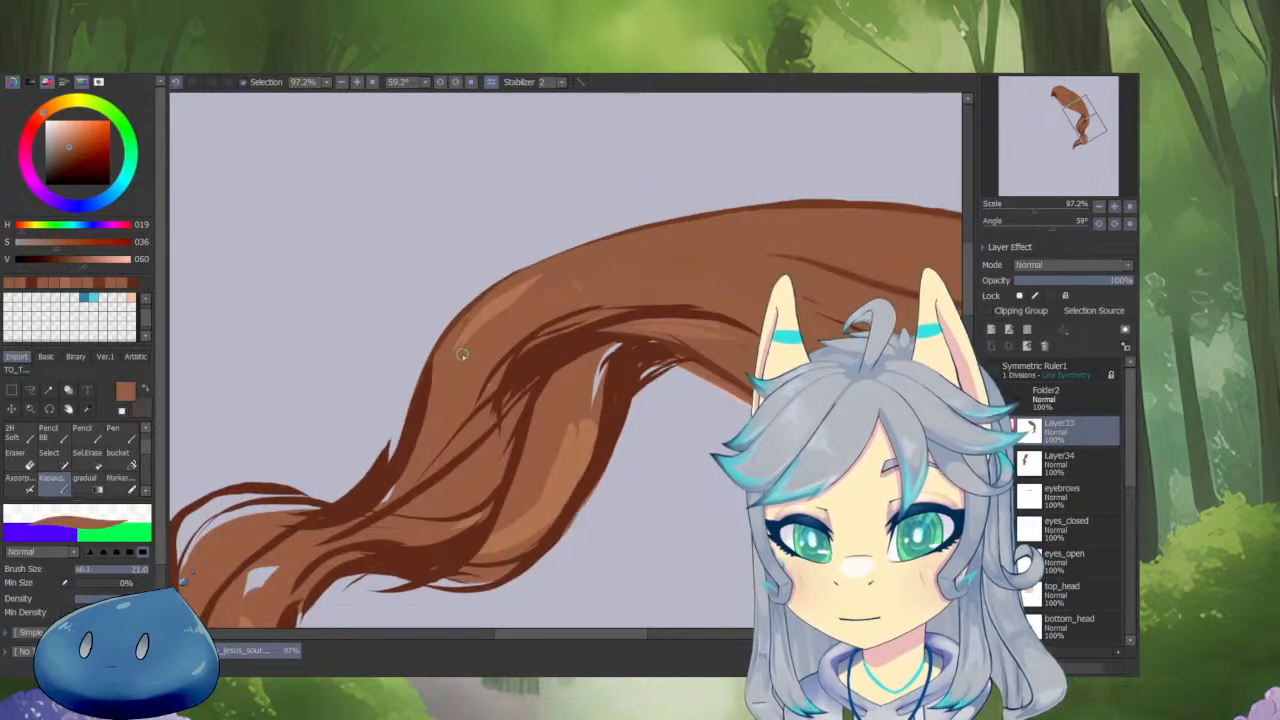
scroll(460, 325, "up", 3)
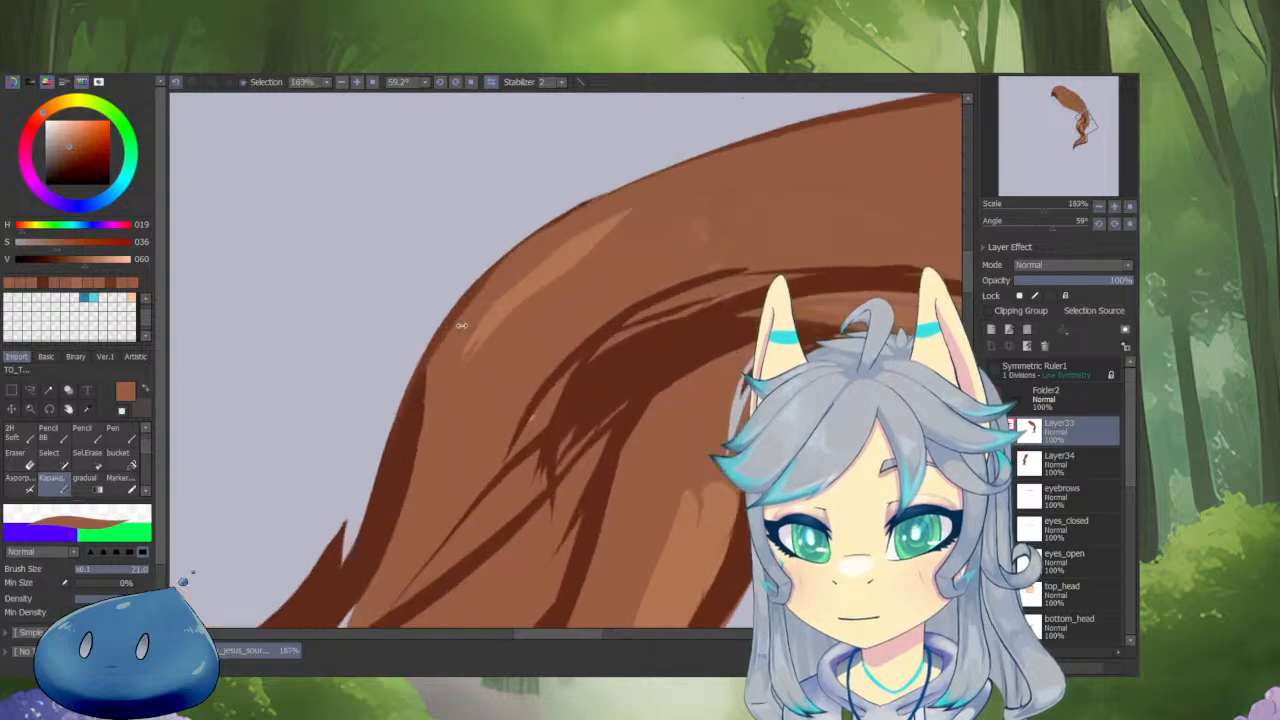
right_click(454, 335)
left_click_drag(463, 357, 453, 419)
left_click_drag(499, 491, 437, 491)
key("Delete")
left_click_drag(561, 502, 520, 578)
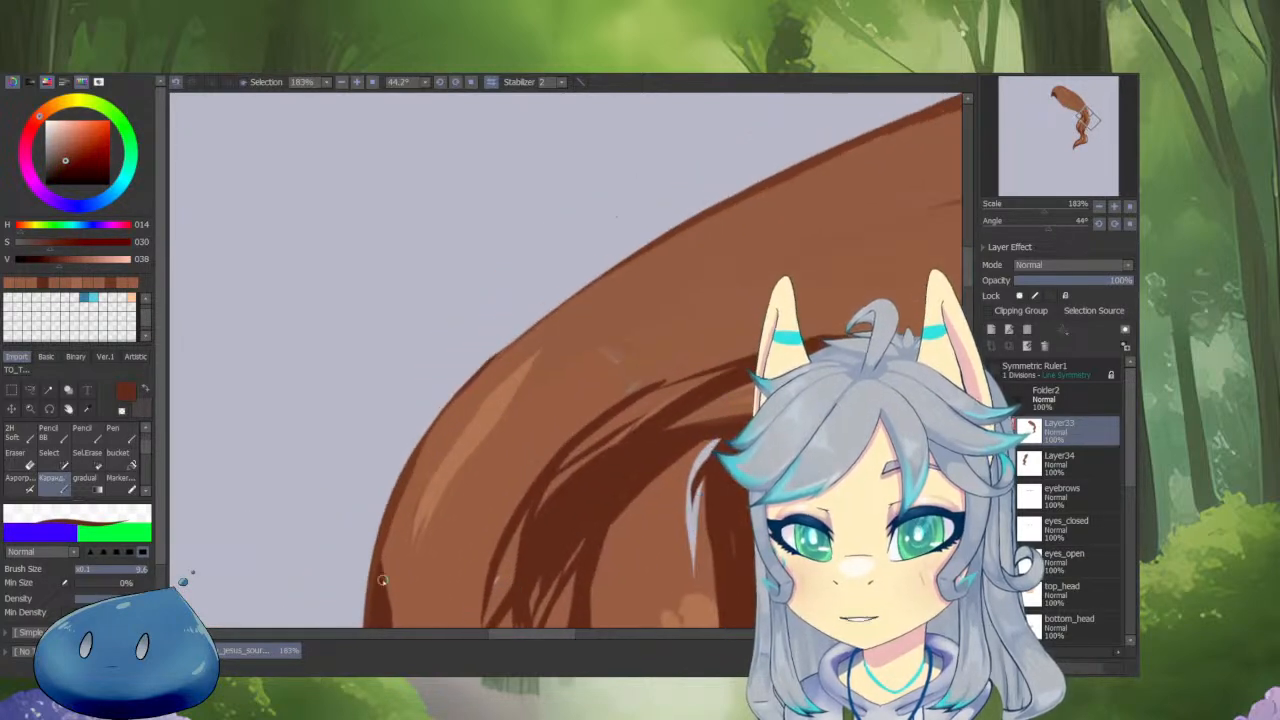
Redraw the dark brown contour line from the outer bend up along the lock's long outer edge.
mouse_move(407, 478)
left_mouse_down()
mouse_move(512, 342)
mouse_move(745, 206)
left_mouse_up()
left_click_drag(670, 241, 574, 301)
key("ctrl+z")
left_click_drag(728, 206, 495, 358)
mouse_move(670, 309)
left_mouse_down()
mouse_move(510, 430)
mouse_move(588, 410)
left_mouse_up()
Smooth the upper outer contour with sampled mid-brown on its inside and transparent colour along its outside.
right_click(843, 163)
left_click_drag(874, 138, 719, 224)
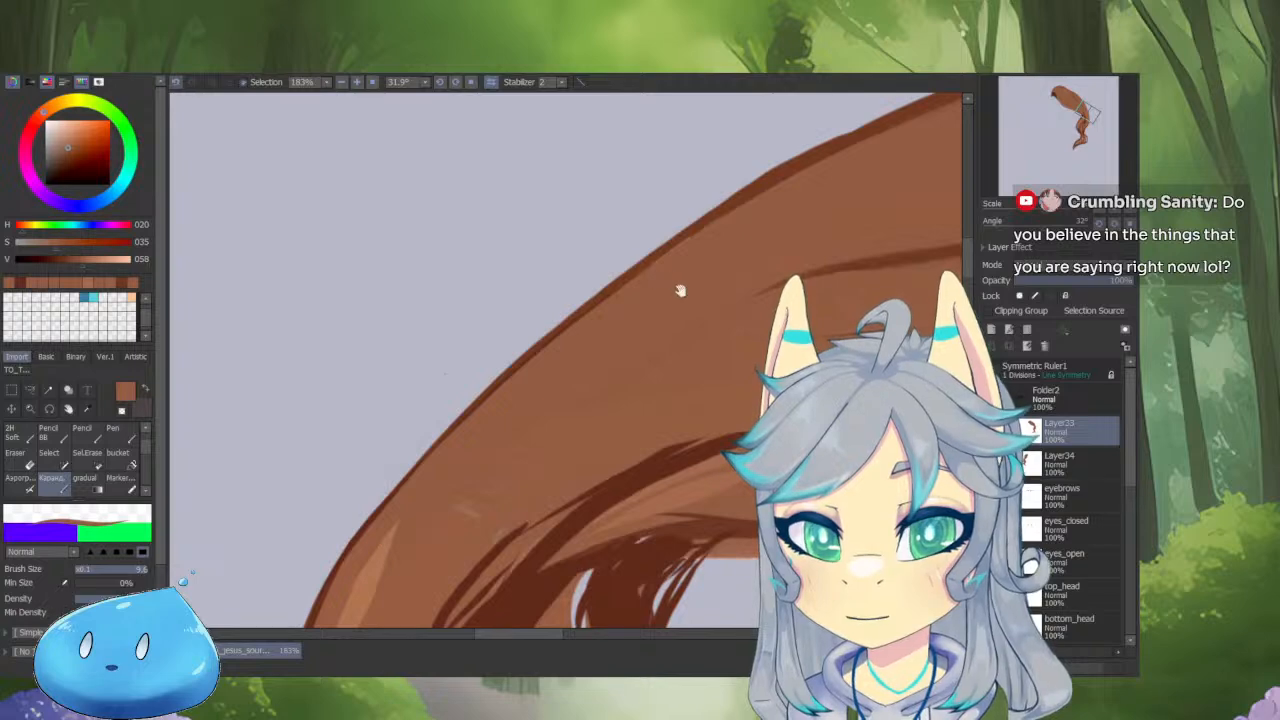
left_click_drag(680, 289, 536, 420)
mouse_move(536, 420)
left_mouse_down()
mouse_move(600, 463)
mouse_move(566, 440)
left_mouse_up()
left_click_drag(840, 98, 611, 285)
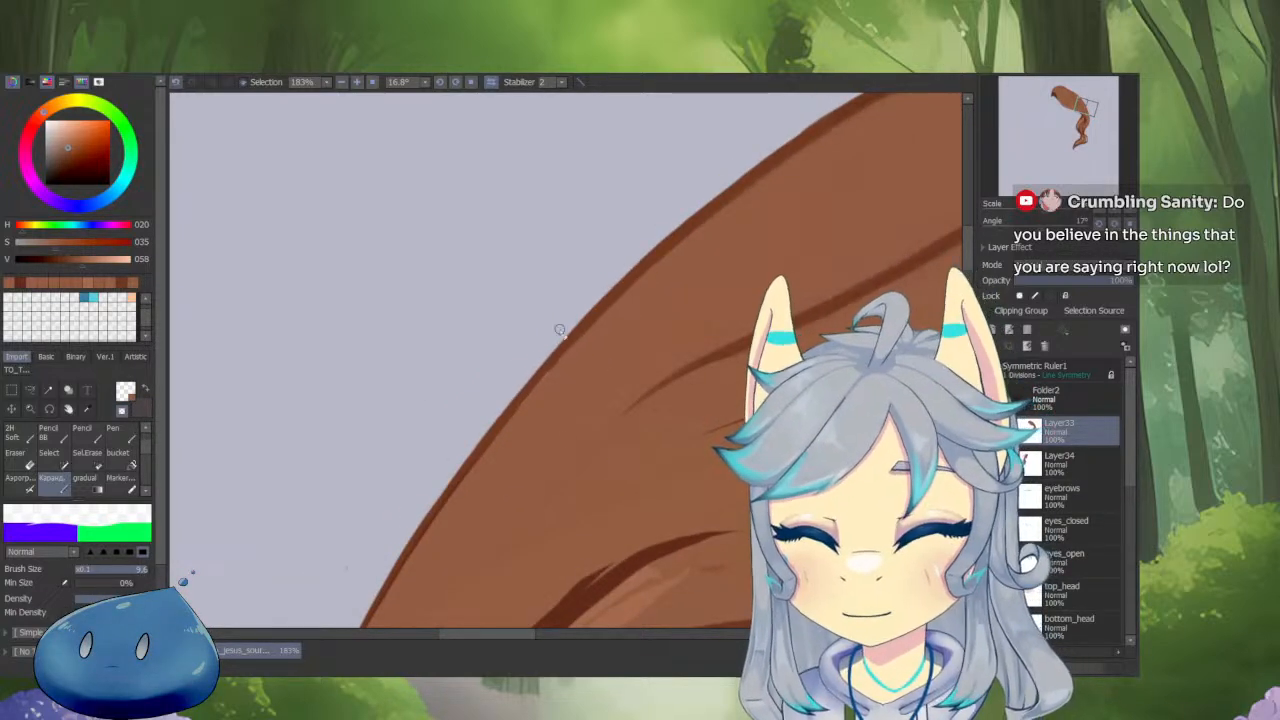
scroll(533, 542, "down", 5)
scroll(495, 466, "up", 5)
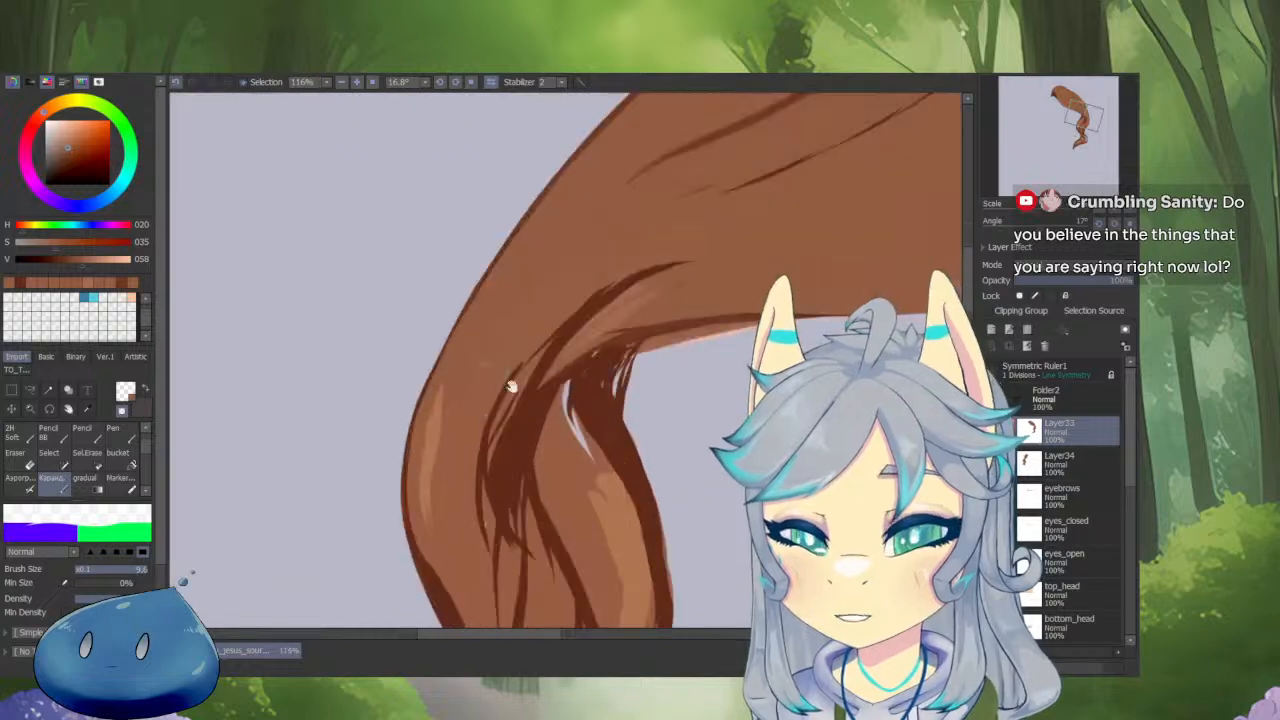
Undo the last contour stroke and touch up the inside of the outer bend's contour with sampled mid-brown.
key("ctrl+z")
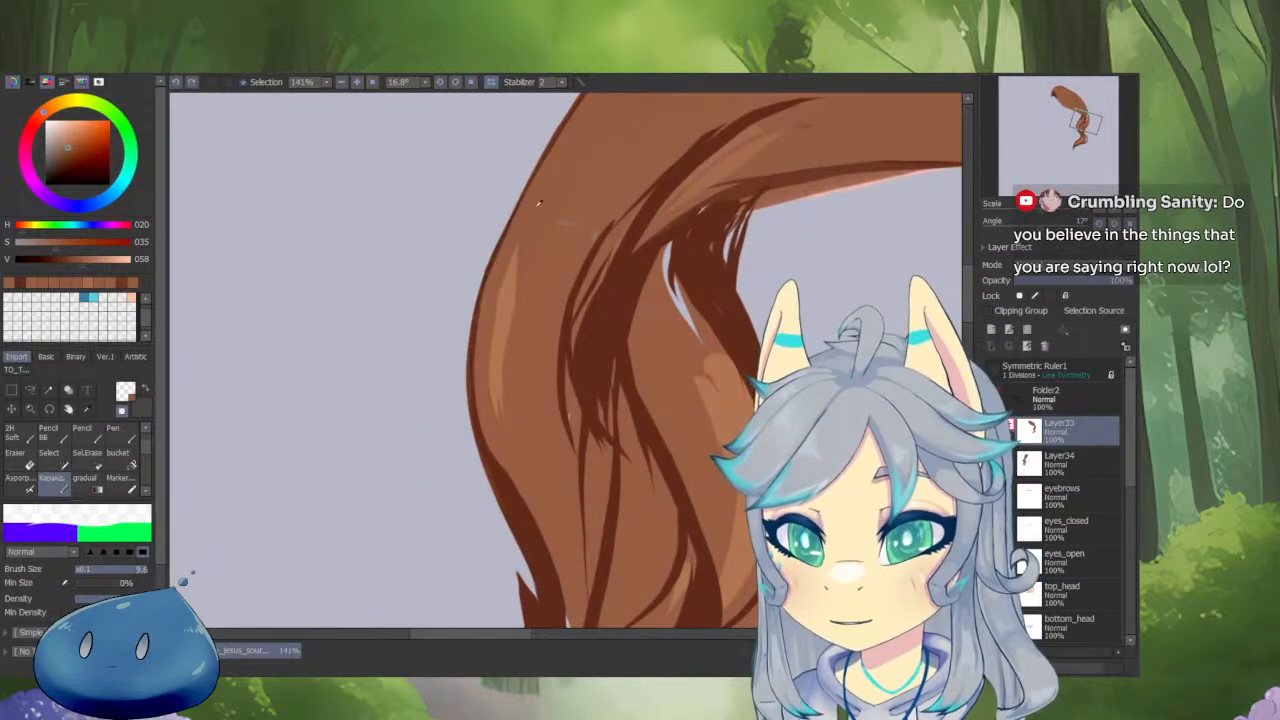
key("minus")
left_click_drag(625, 204, 580, 257)
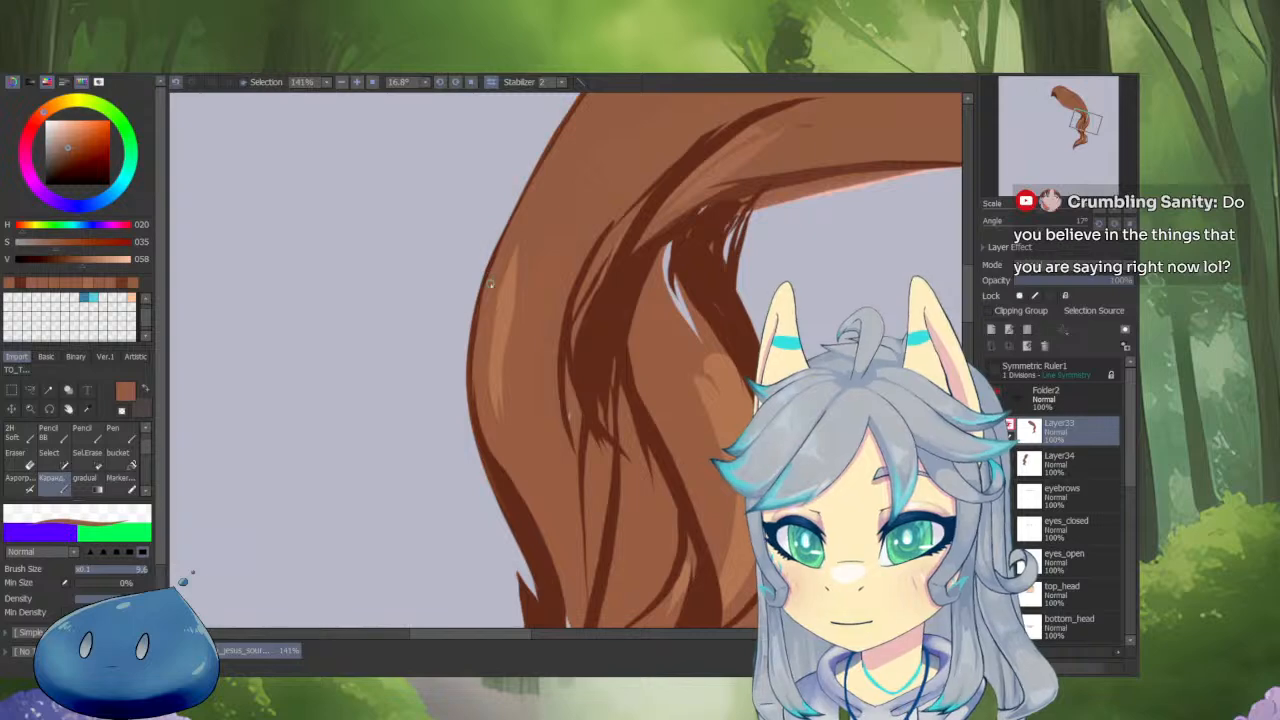
left_click_drag(537, 500, 529, 400)
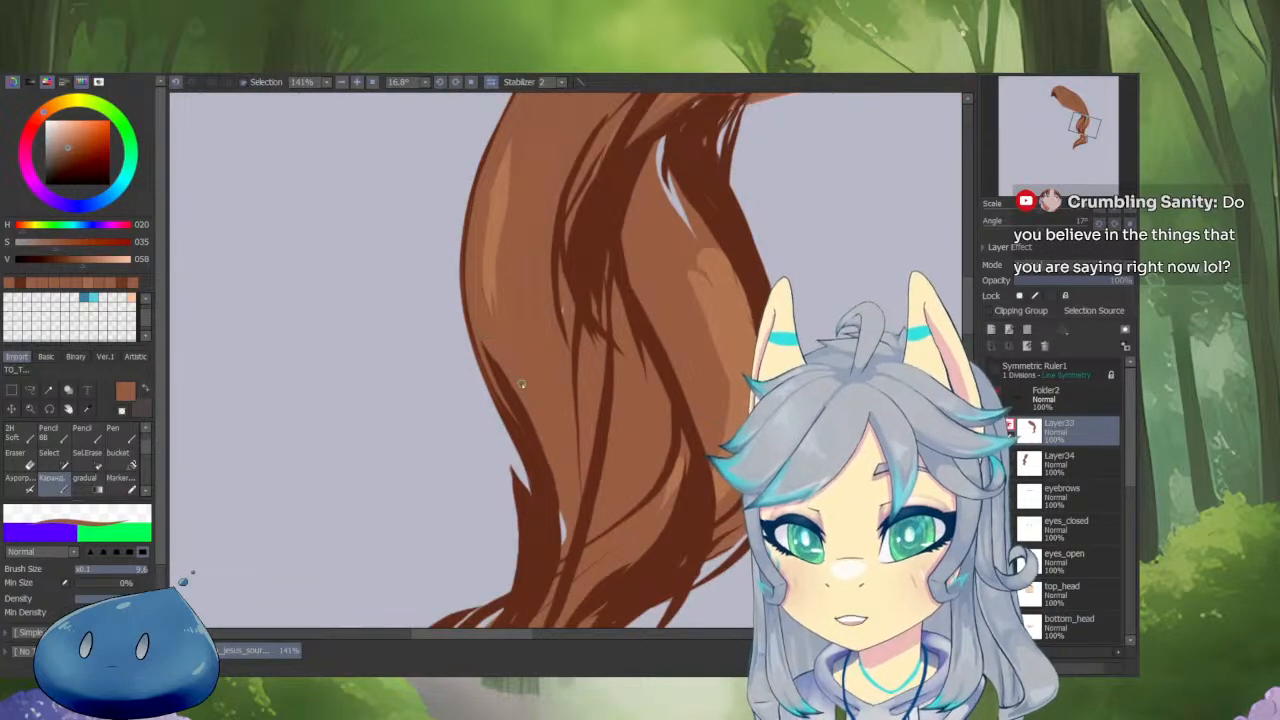
scroll(621, 419, "down", 5)
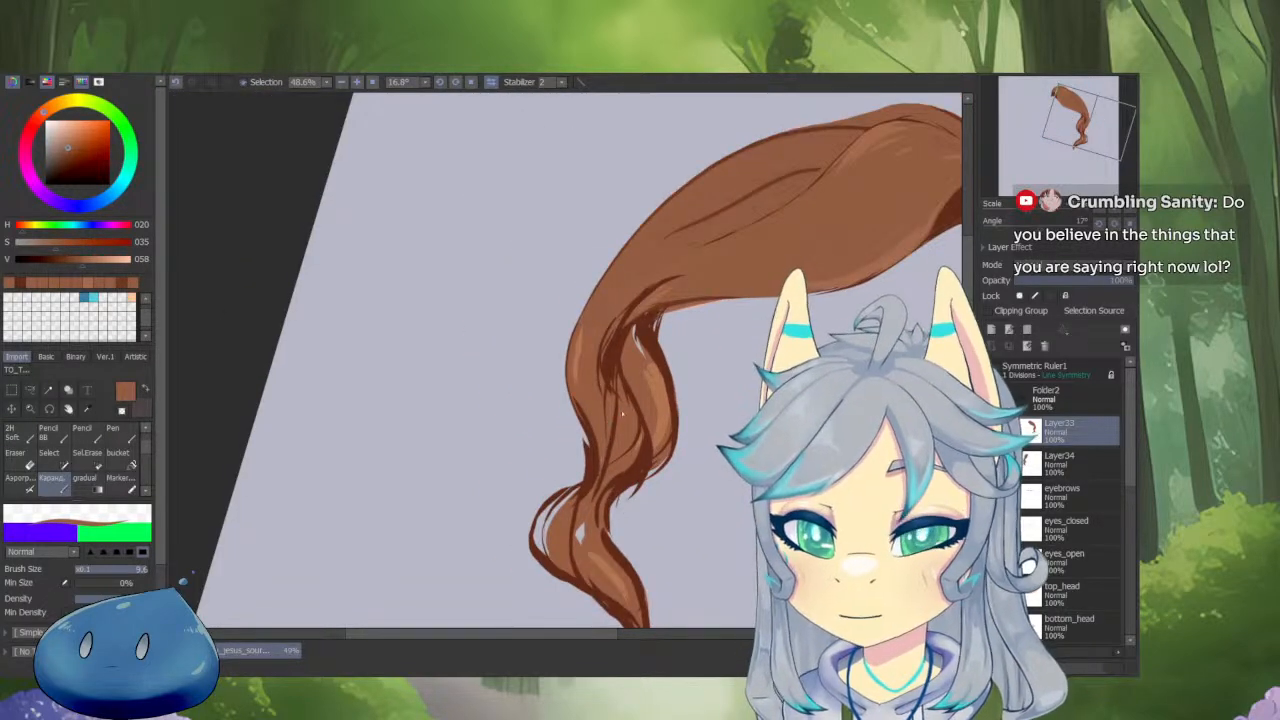
scroll(621, 410, "up", 3)
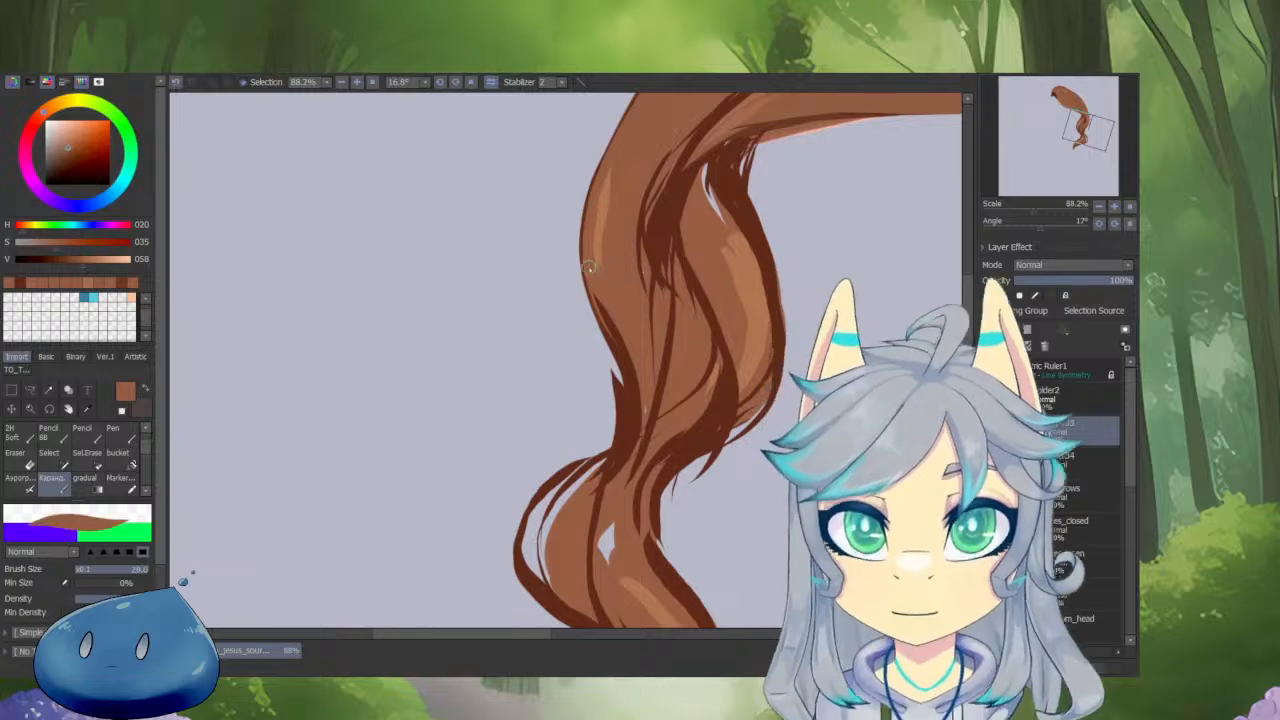
mouse_move(589, 267)
left_mouse_down()
mouse_move(629, 361)
mouse_move(640, 441)
mouse_move(559, 514)
left_mouse_up()
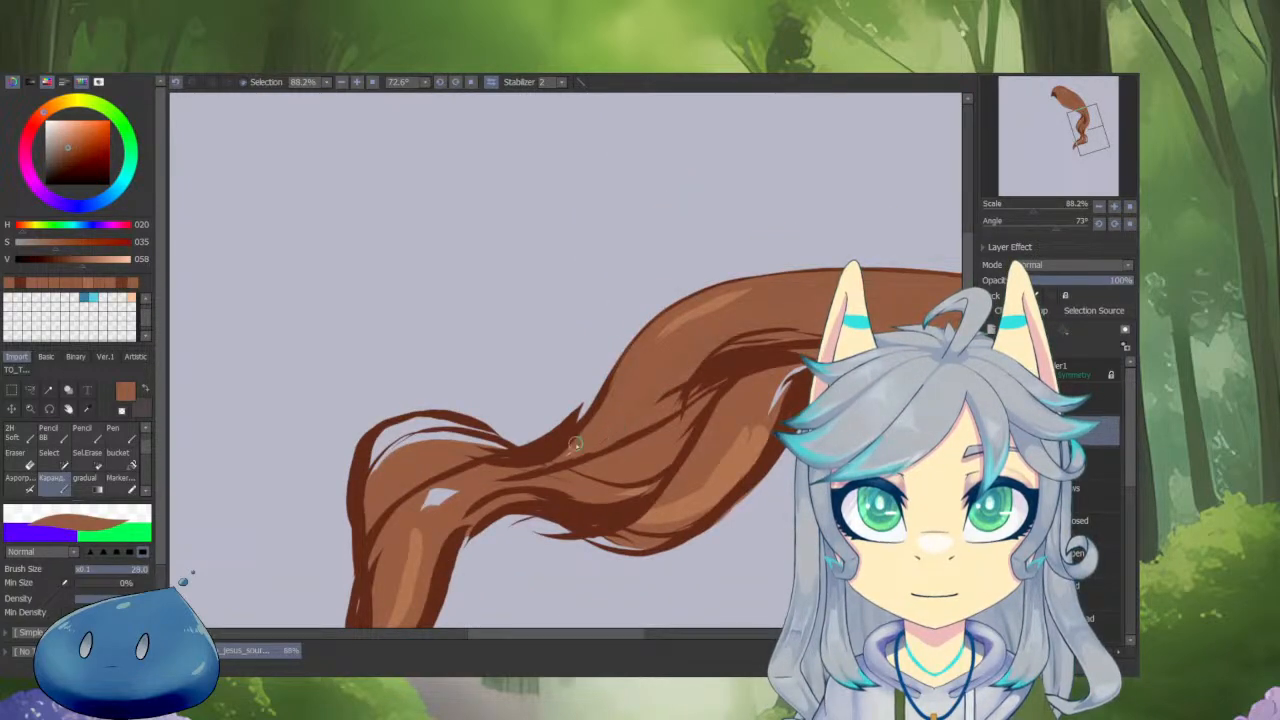
Sample the dark brown, reduce the brush size to 17 and reinforce the diagonal strand line through the lock's middle.
left_click(716, 395, "alt")
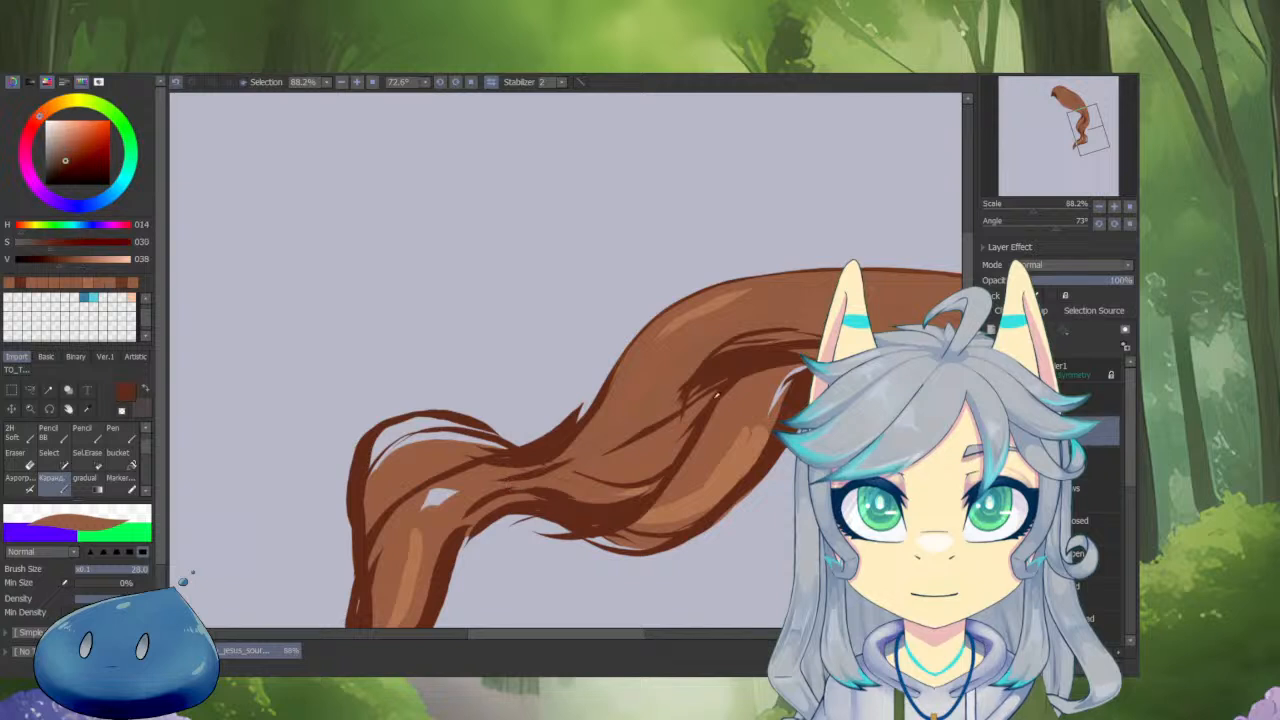
key("bracketleft")
key("bracketleft")
key("bracketleft")
key("bracketleft")
key("bracketleft")
key("bracketleft")
key("bracketleft")
left_click_drag(688, 409, 571, 479)
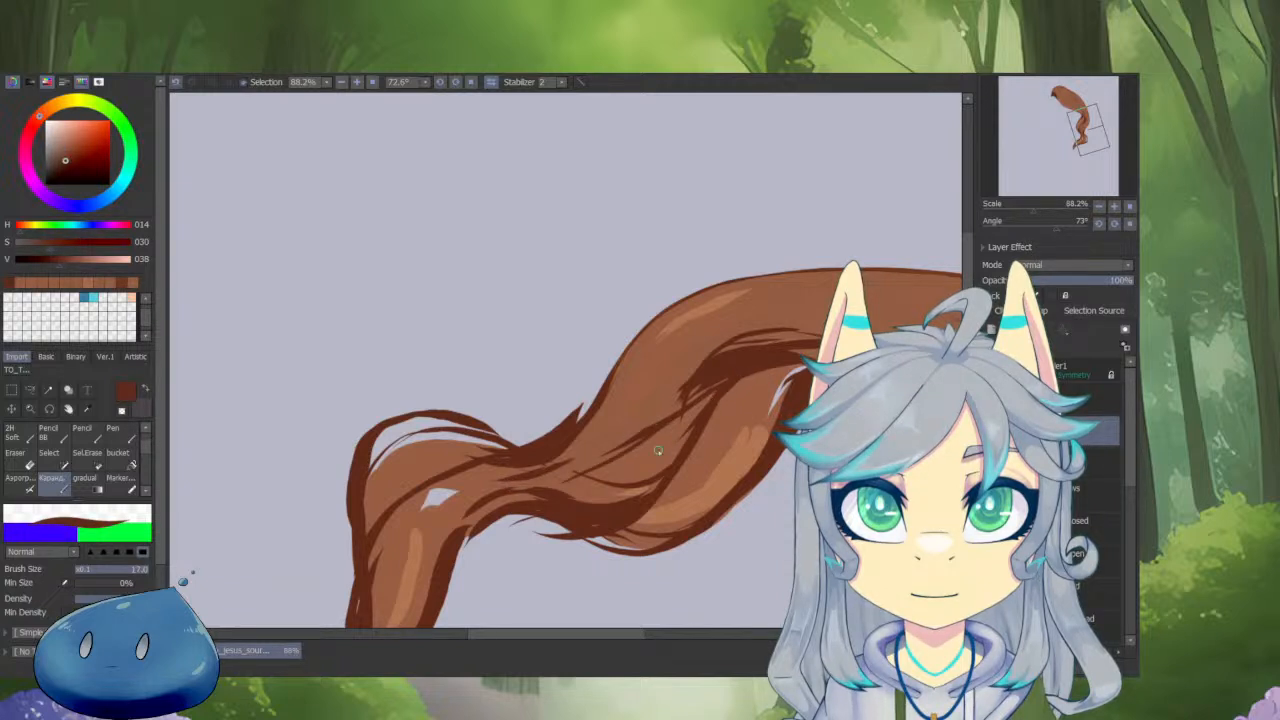
left_click_drag(667, 442, 664, 445)
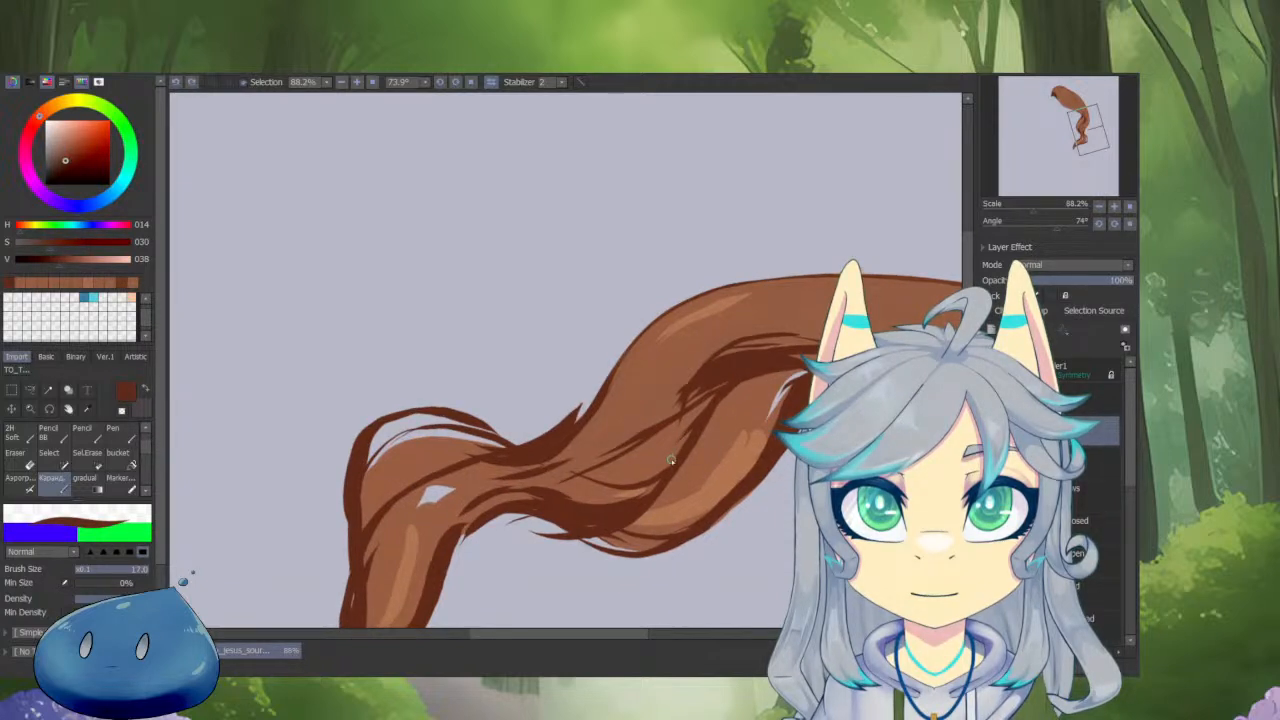
Soften the strand lines in the lock's middle with mid-brown and sample the lighter highlight brown.
left_click_drag(671, 460, 693, 340)
left_click(695, 333, "alt")
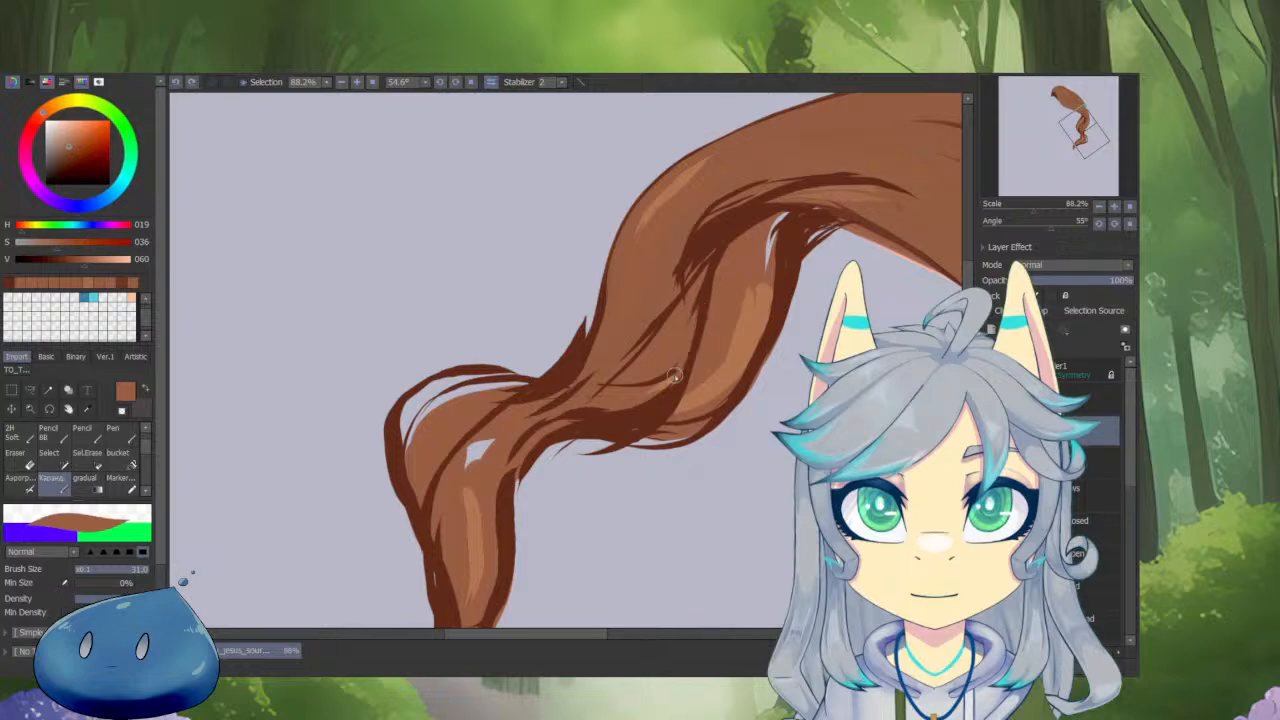
left_click(605, 419, "alt")
left_click_drag(605, 419, 752, 449)
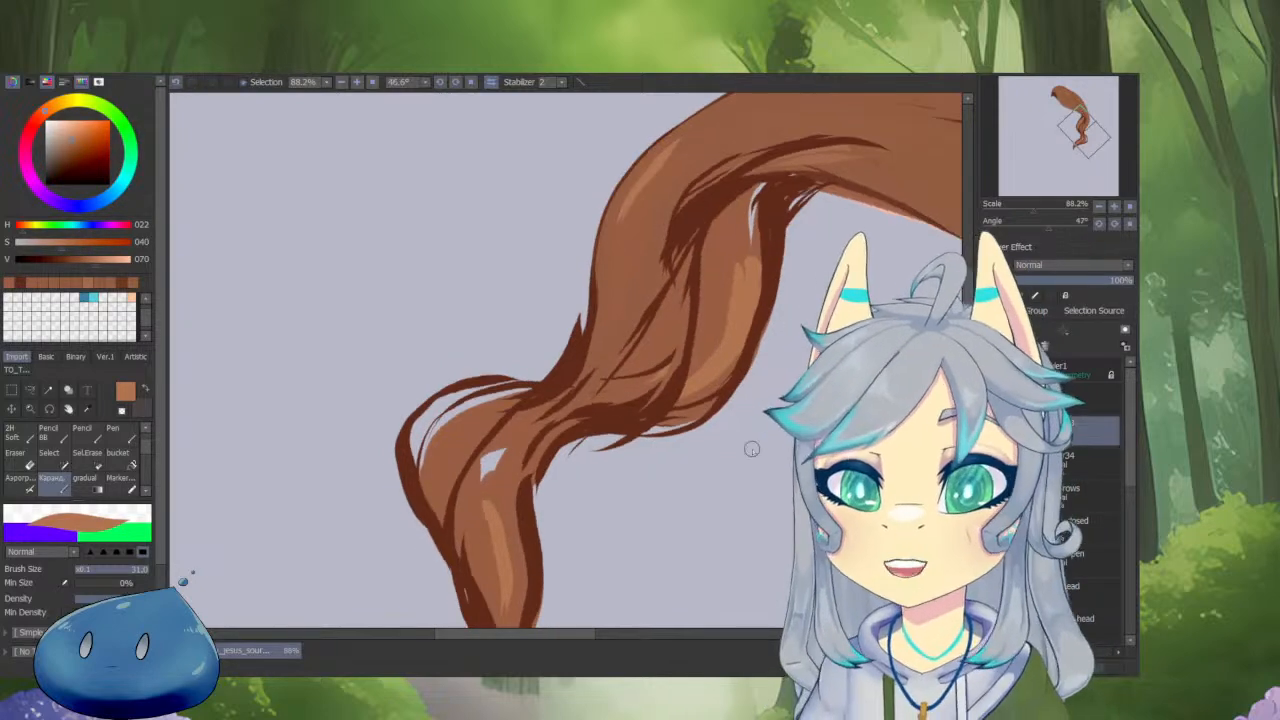
key("Tab")
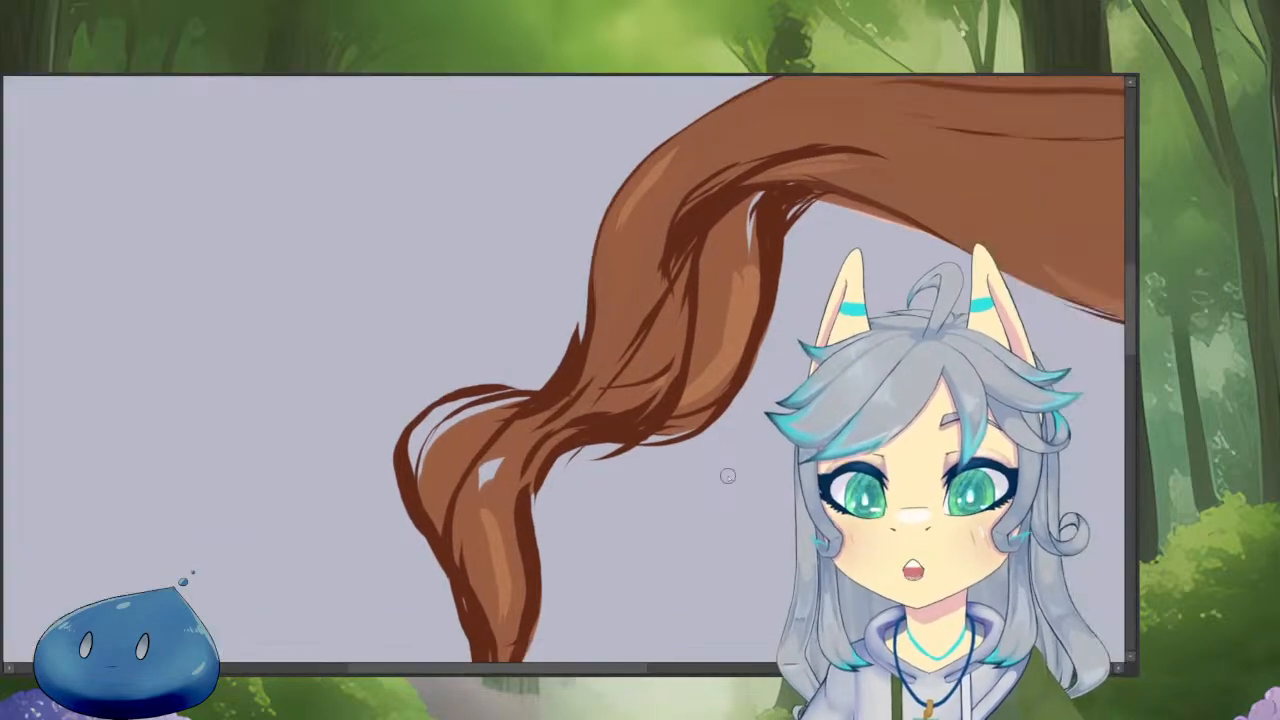
key("Tab")
Draw a thin dark brown contour with brush size 7.8 along the inner edge below the lock's root.
left_click_drag(729, 474, 491, 585)
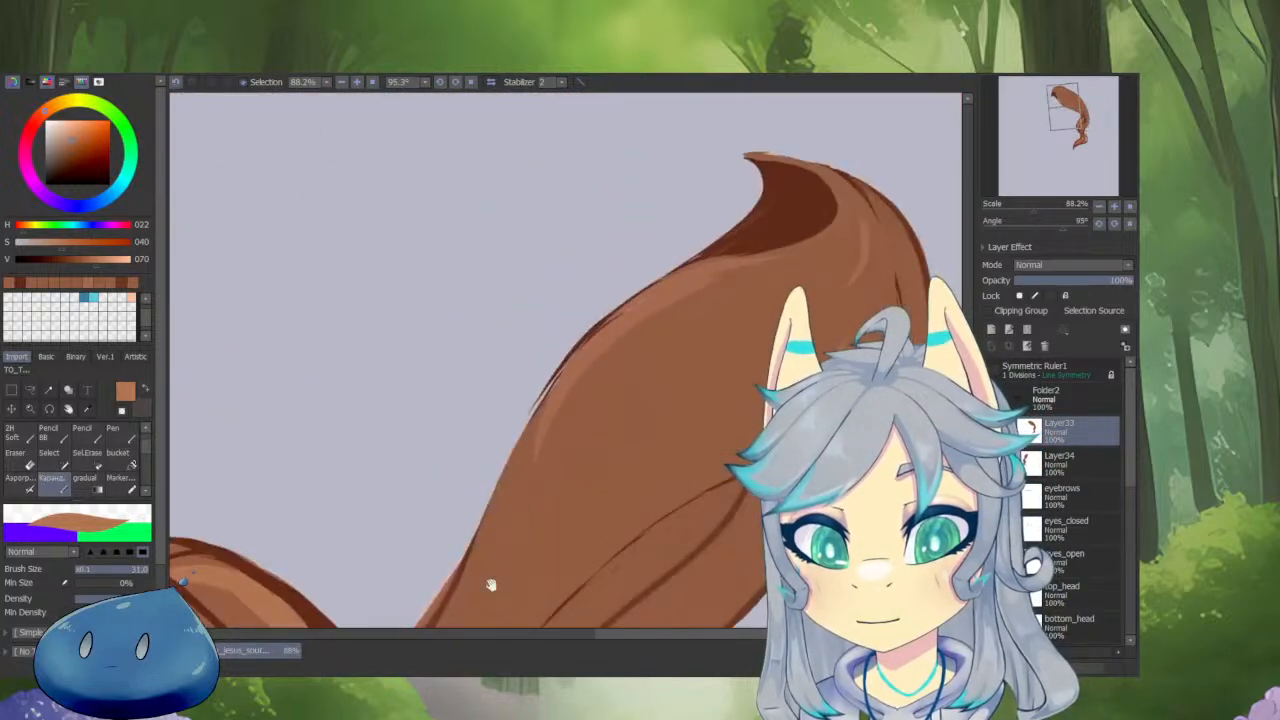
scroll(710, 253, "up", 5)
left_click(714, 230, "alt")
left_click_drag(714, 228, 492, 372)
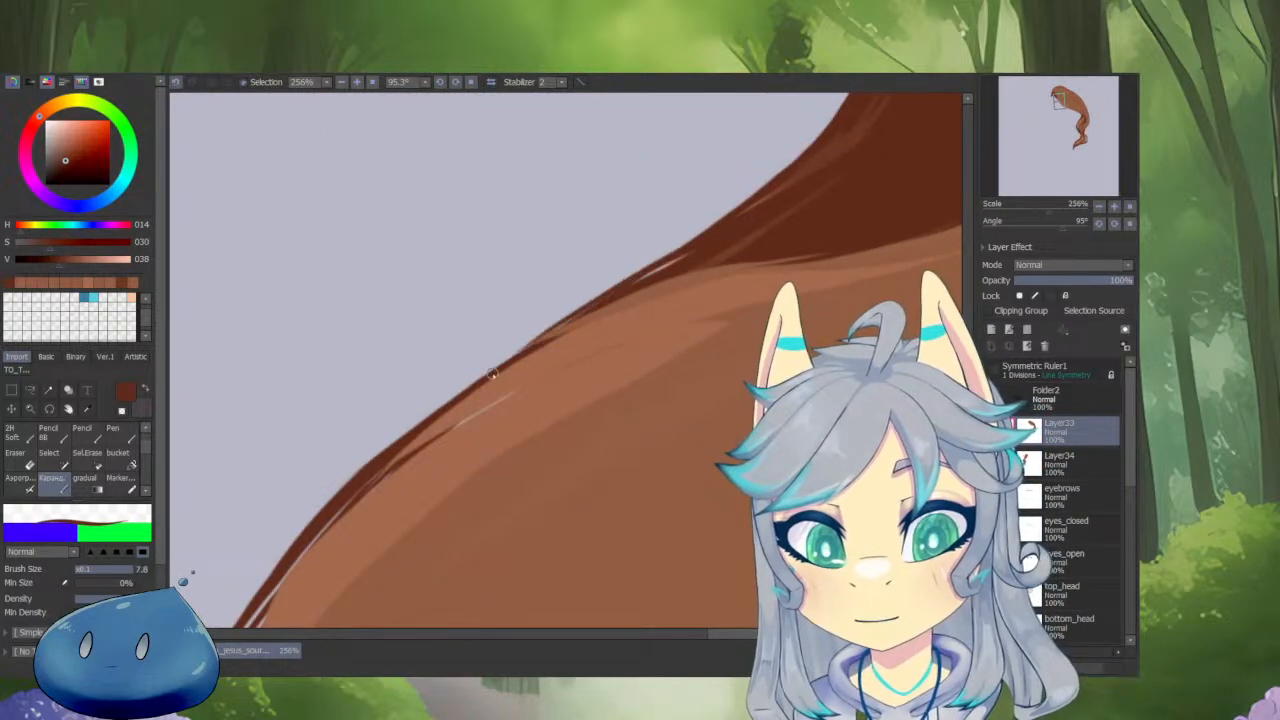
key("ctrl+z")
mouse_move(640, 272)
left_mouse_down()
mouse_move(474, 381)
mouse_move(549, 451)
mouse_move(666, 349)
mouse_move(570, 499)
mouse_move(663, 286)
mouse_move(871, 186)
mouse_move(606, 306)
left_mouse_up()
Erase the rough outside of the new inner-edge contour below the root using transparent colour.
scroll(517, 394, "down", 3)
scroll(570, 499, "up", 3)
key("c")
left_click_drag(663, 251, 530, 355)
left_click_drag(576, 316, 440, 466)
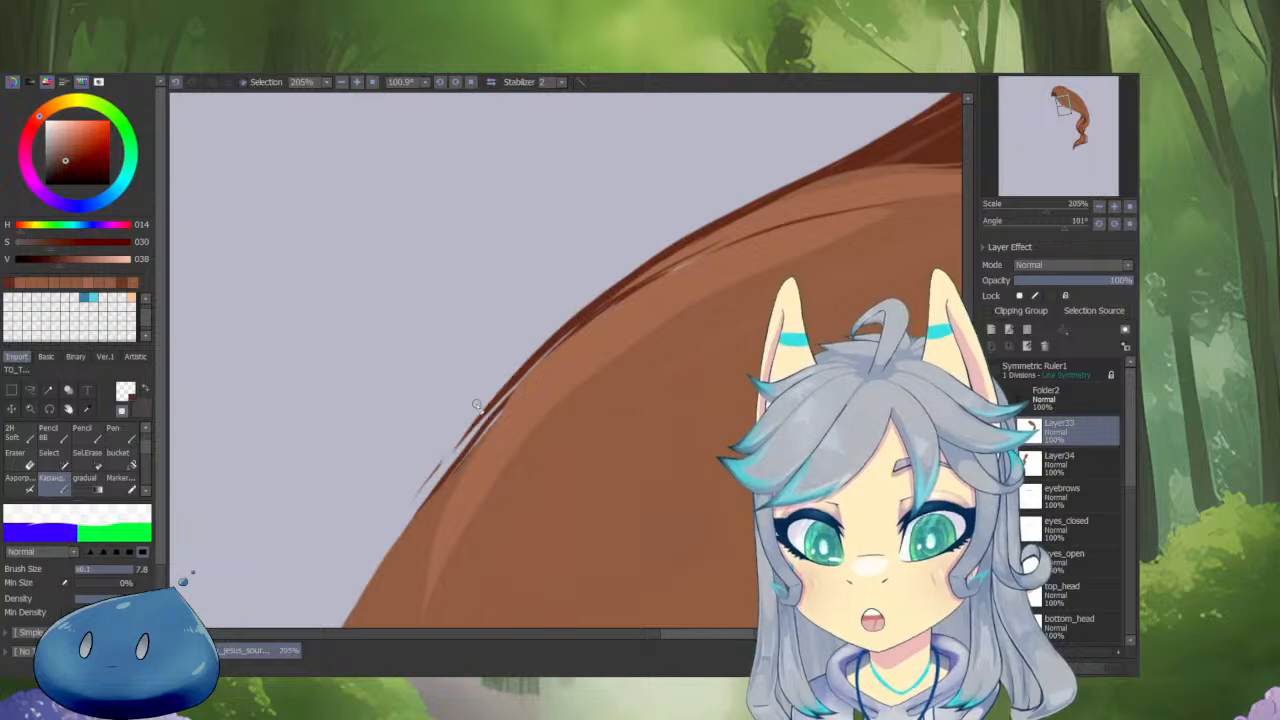
Continue the dark brown contour along the lock's inner edge down toward the bend.
key("c")
scroll(517, 490, "down", 5)
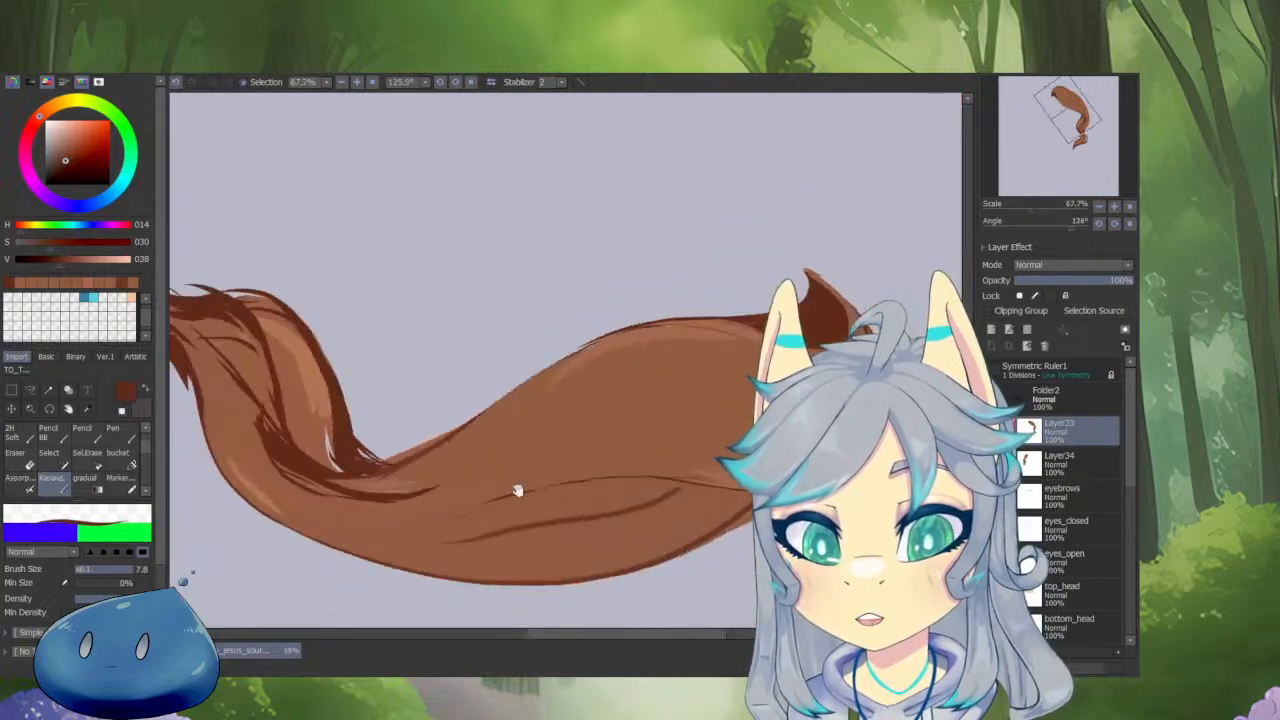
left_click_drag(517, 490, 510, 470)
scroll(506, 438, "up", 5)
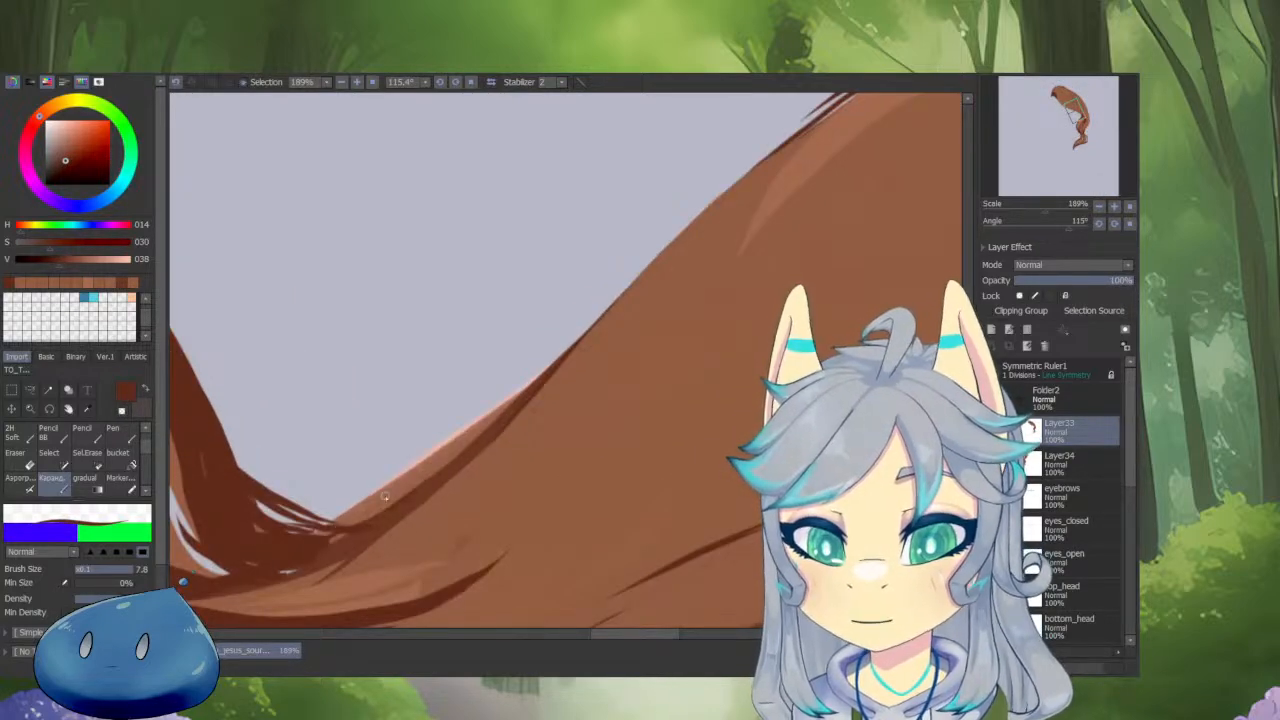
scroll(524, 442, "down", 3)
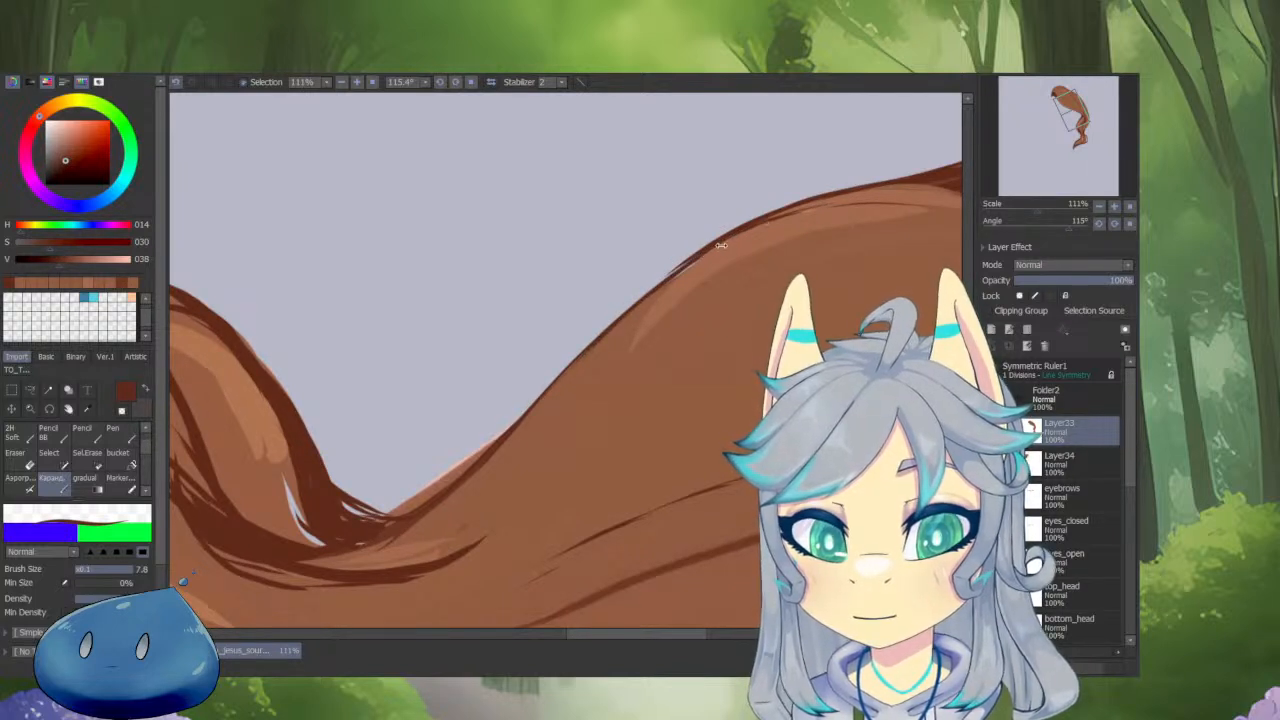
Trim the inner-edge contour with transparent colour and mid-brown, and close its gap with sampled dark brown.
scroll(721, 244, "up", 4)
key("c")
left_click(404, 462, "alt")
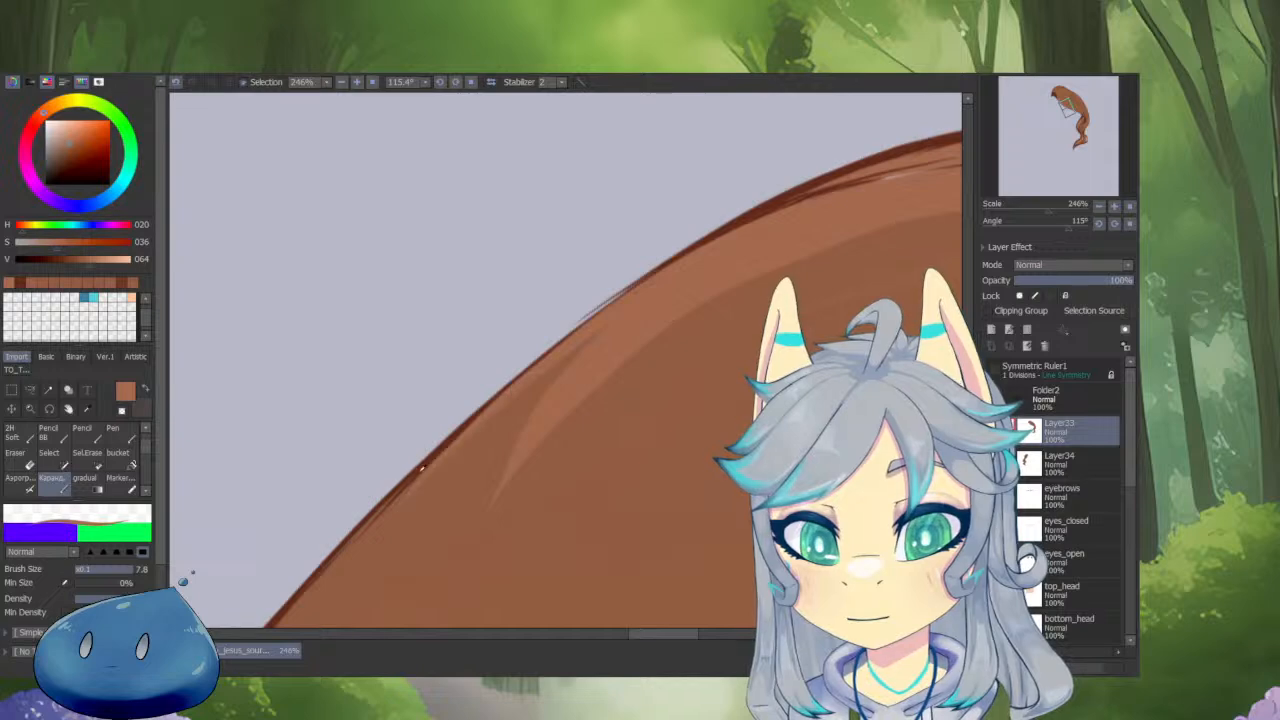
left_click(426, 464, "alt")
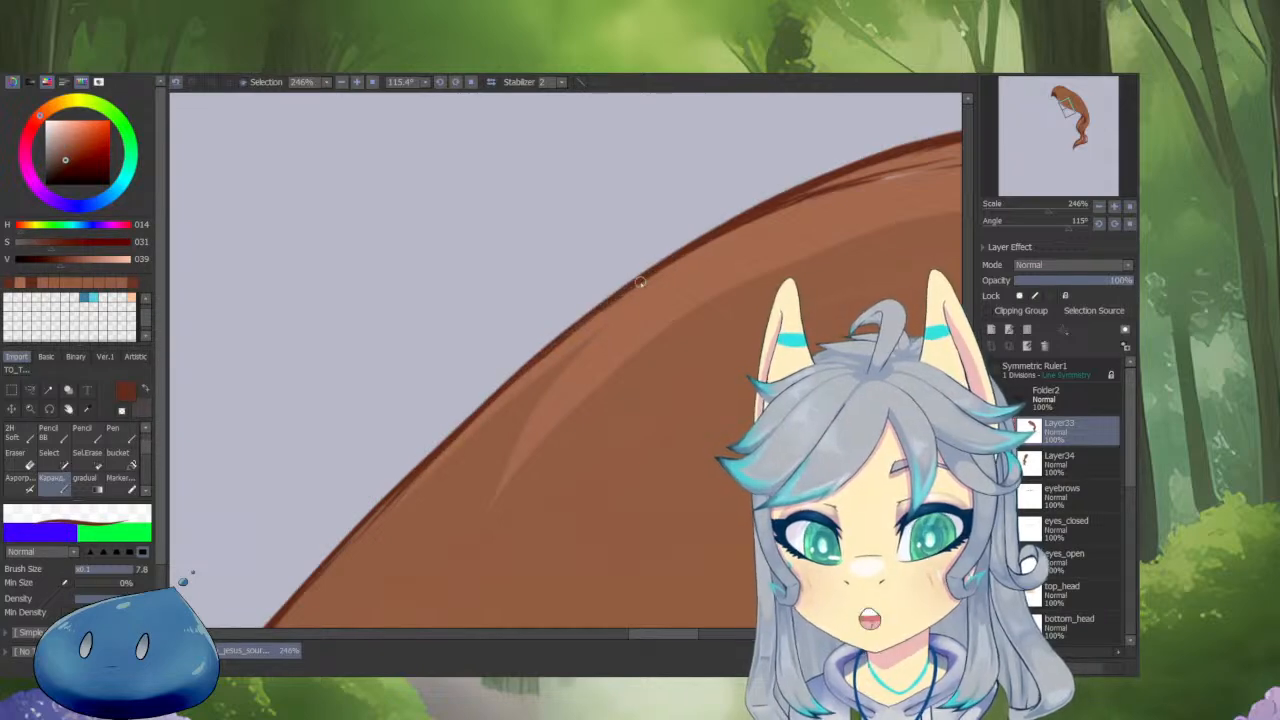
Erase the light fringe outside the contour where the inner edge meets the bend, using transparent colour.
scroll(733, 257, "down", 5)
left_click_drag(649, 453, 677, 498)
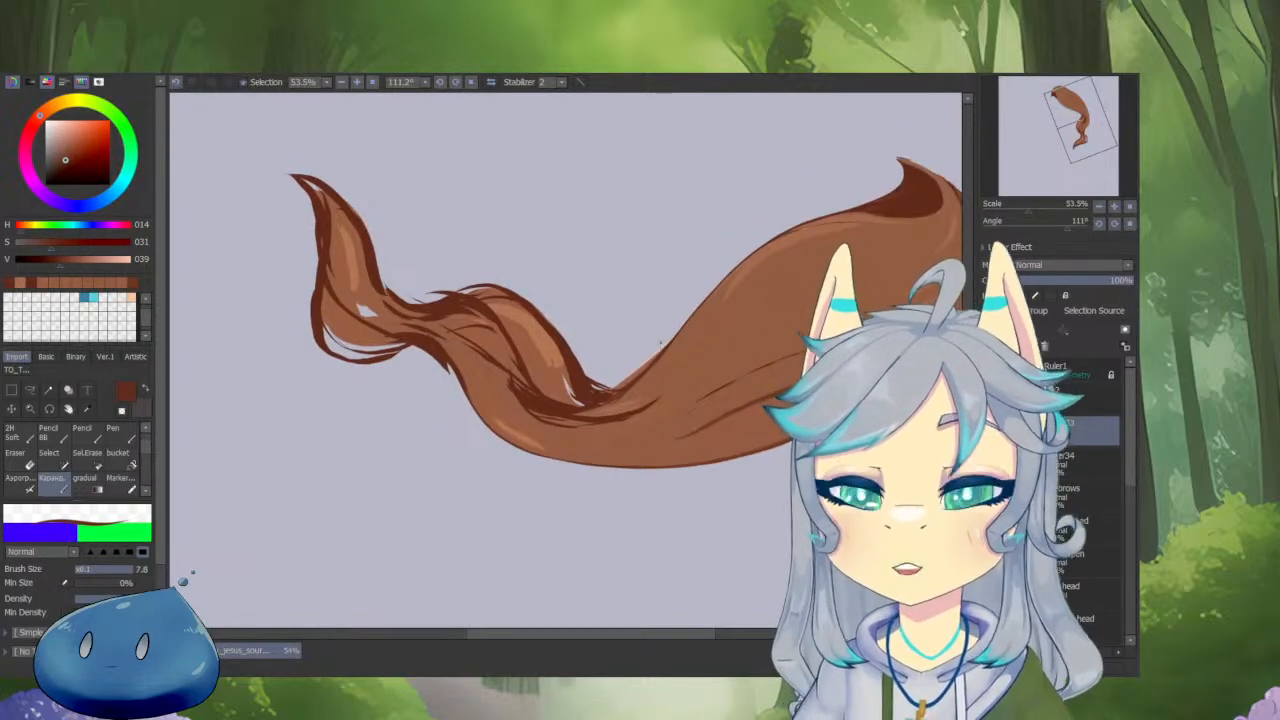
scroll(660, 343, "up", 5)
key("c")
left_click_drag(762, 276, 588, 440)
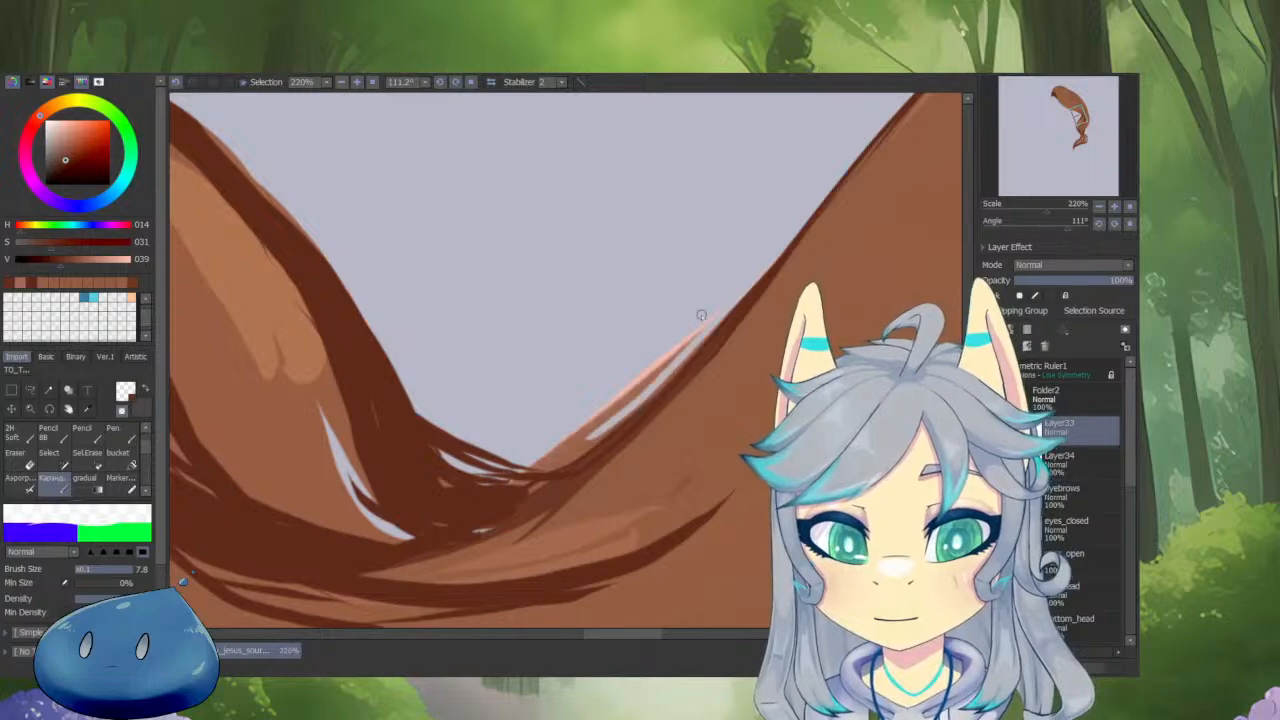
mouse_move(701, 315)
left_mouse_down()
mouse_move(548, 466)
mouse_move(608, 395)
mouse_move(567, 424)
mouse_move(428, 391)
left_mouse_up()
Clean the remaining edge around the inner bend with a larger transparent brush of size 24.
left_click_drag(518, 280, 557, 258)
left_click_drag(476, 286, 575, 495)
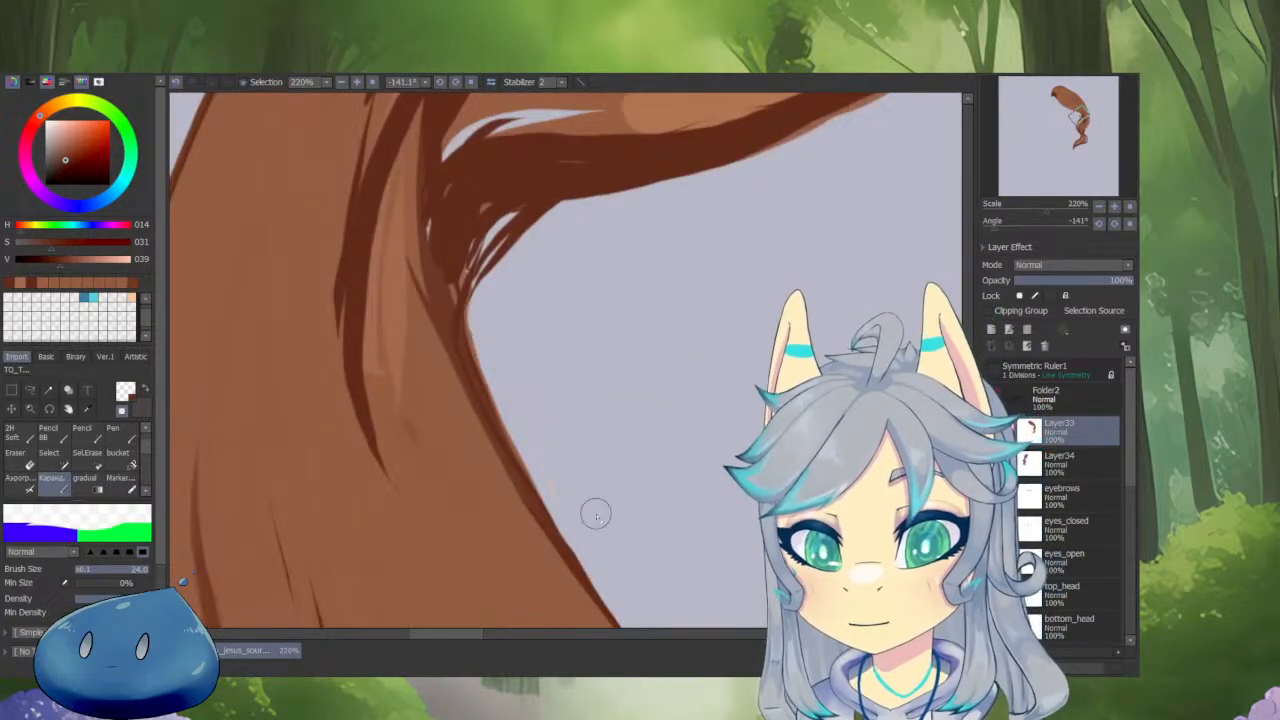
left_click_drag(509, 389, 634, 529)
mouse_move(680, 460)
left_mouse_down()
mouse_move(657, 509)
mouse_move(705, 440)
left_mouse_up()
scroll(720, 377, "down", 2)
left_click_drag(671, 270, 660, 385)
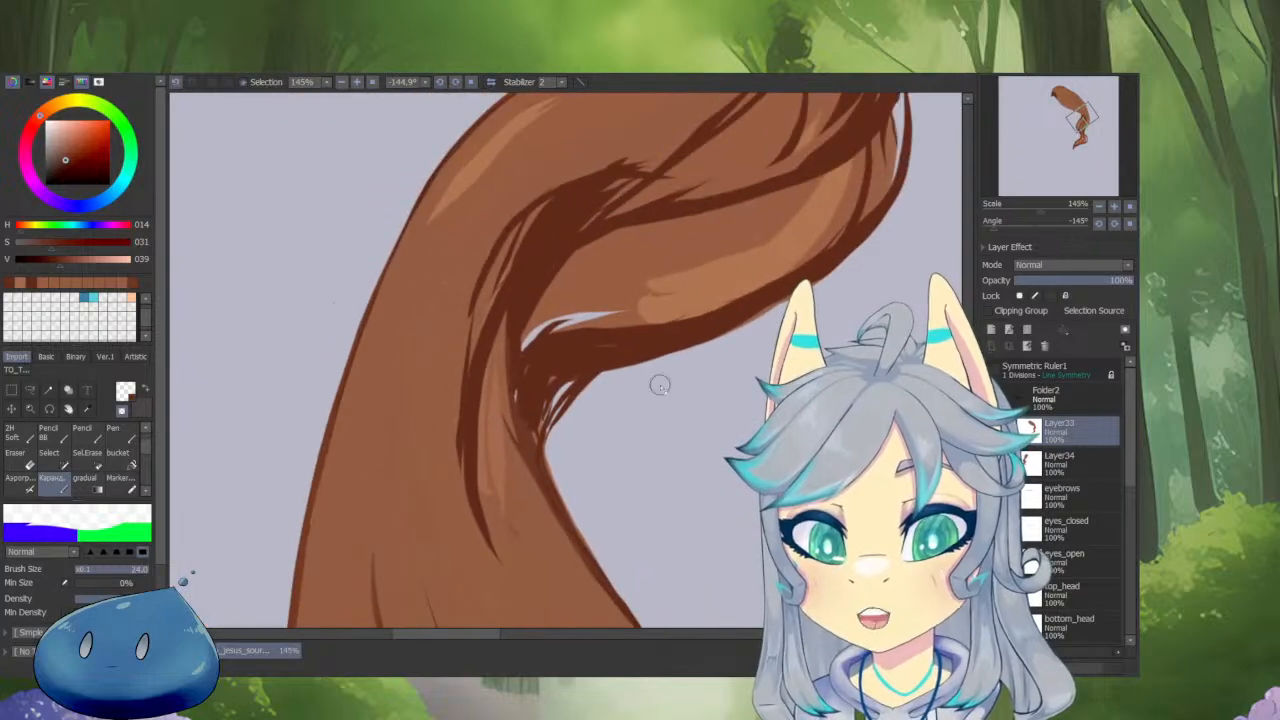
Sample the reddish dark brown and strengthen the contour and shadow strands at the inner bend.
key("minus")
mouse_move(684, 448)
left_mouse_down()
mouse_move(666, 469)
mouse_move(512, 436)
mouse_move(459, 452)
left_mouse_up()
right_click(479, 370)
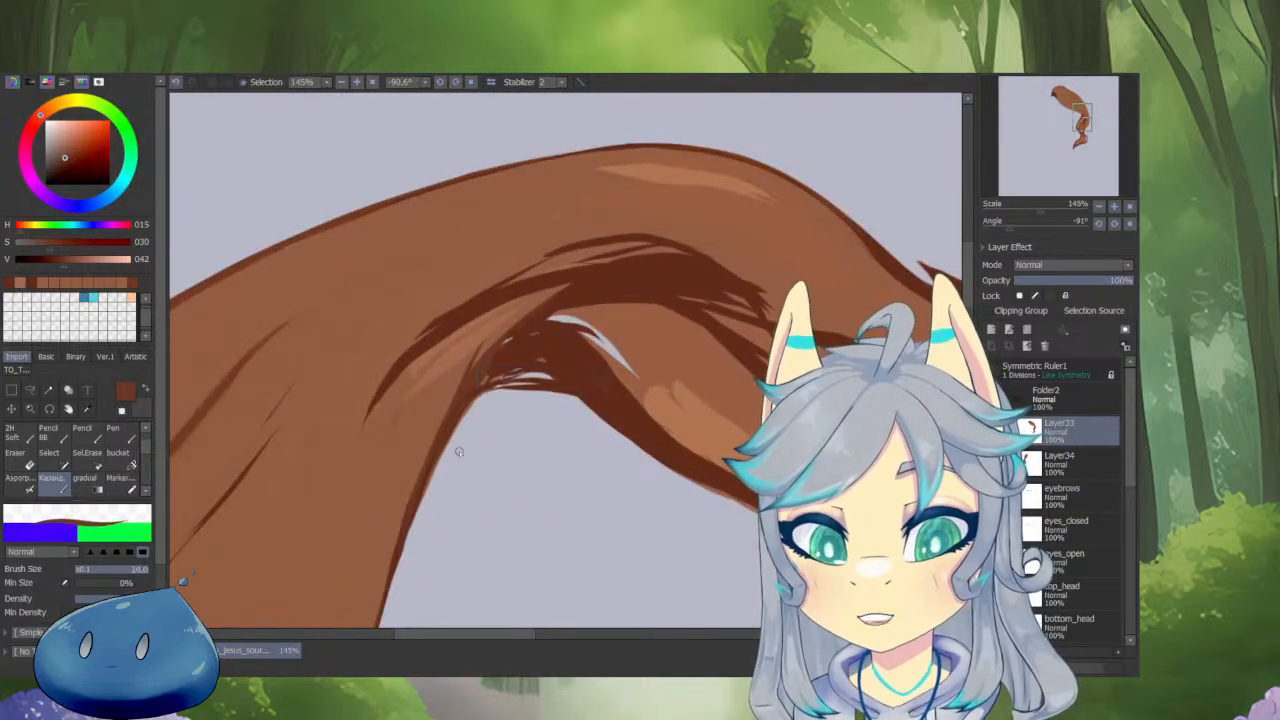
left_click_drag(492, 369, 540, 317)
left_click_drag(660, 387, 475, 425)
left_click_drag(740, 430, 693, 520)
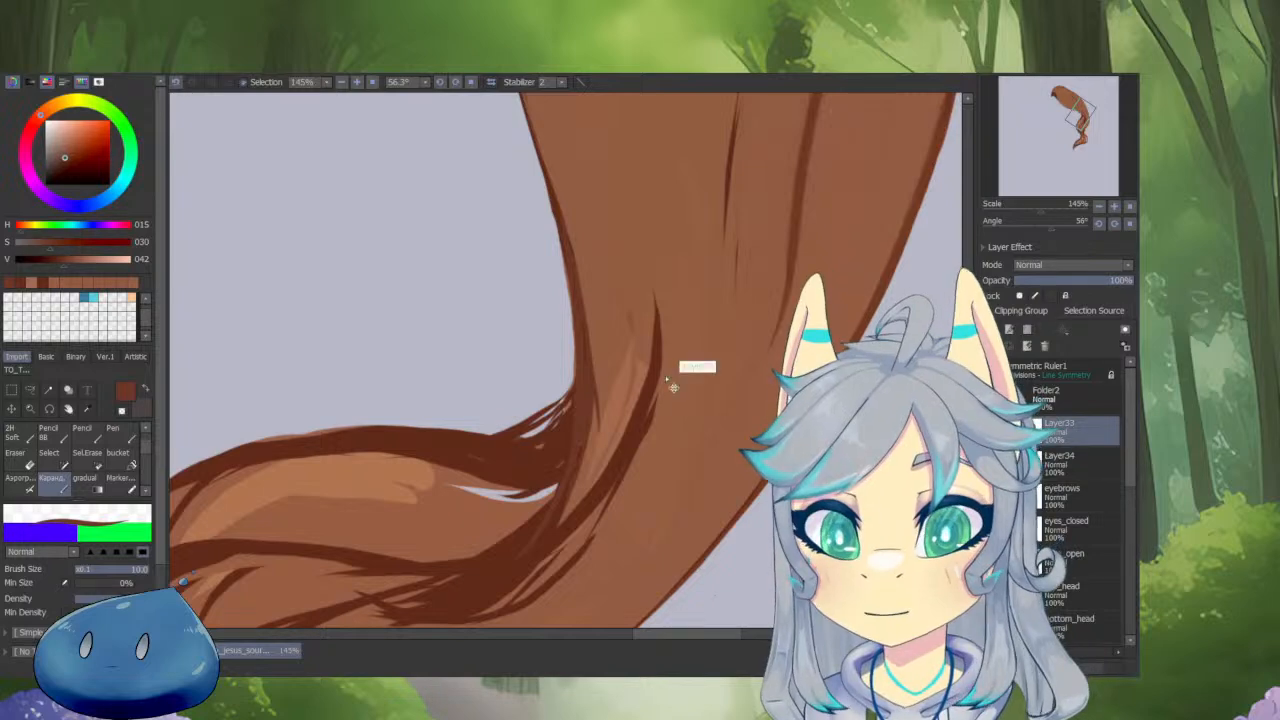
Sample the mid-brown and repaint the outer side of the bend with a size 32 brush, trimming the edges of the shadow strands.
left_click_drag(694, 367, 677, 450)
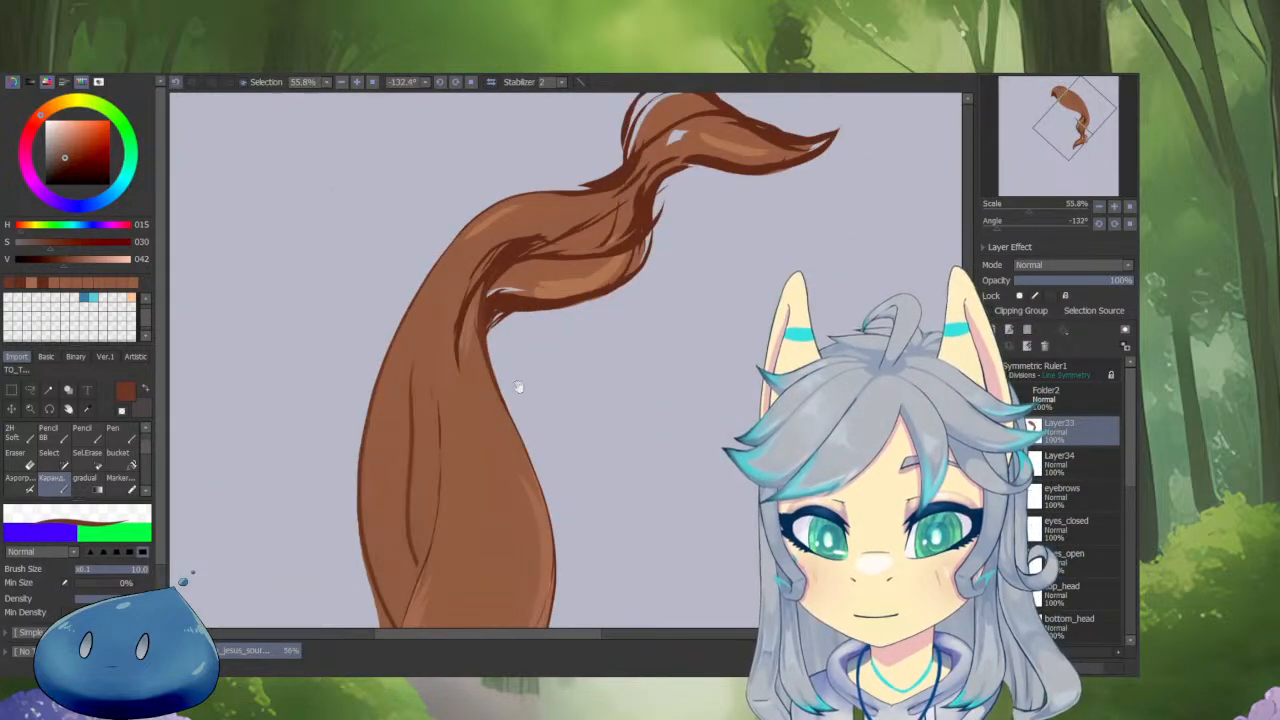
left_click_drag(518, 387, 527, 345)
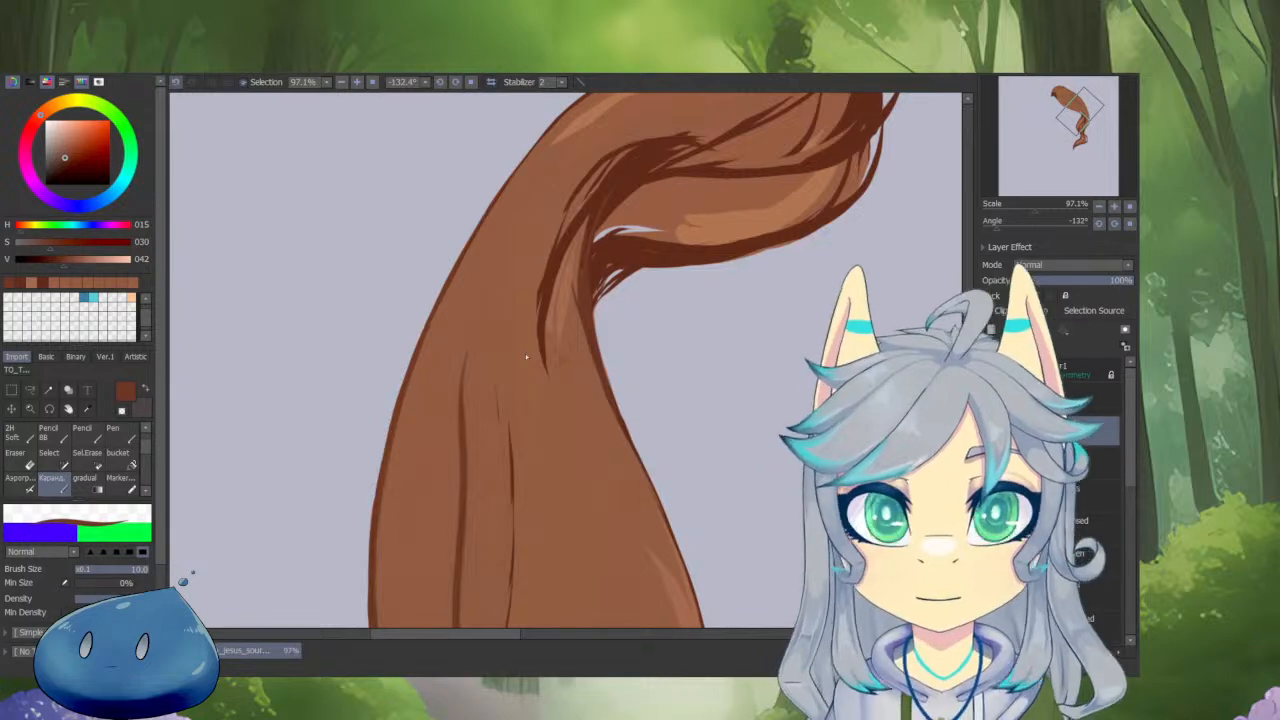
mouse_move(557, 320)
left_mouse_down()
mouse_move(557, 367)
mouse_move(575, 325)
left_mouse_up()
left_click(537, 252, "alt")
left_click_drag(537, 255, 550, 323)
left_click_drag(545, 479, 594, 201)
left_click_drag(528, 425, 649, 156)
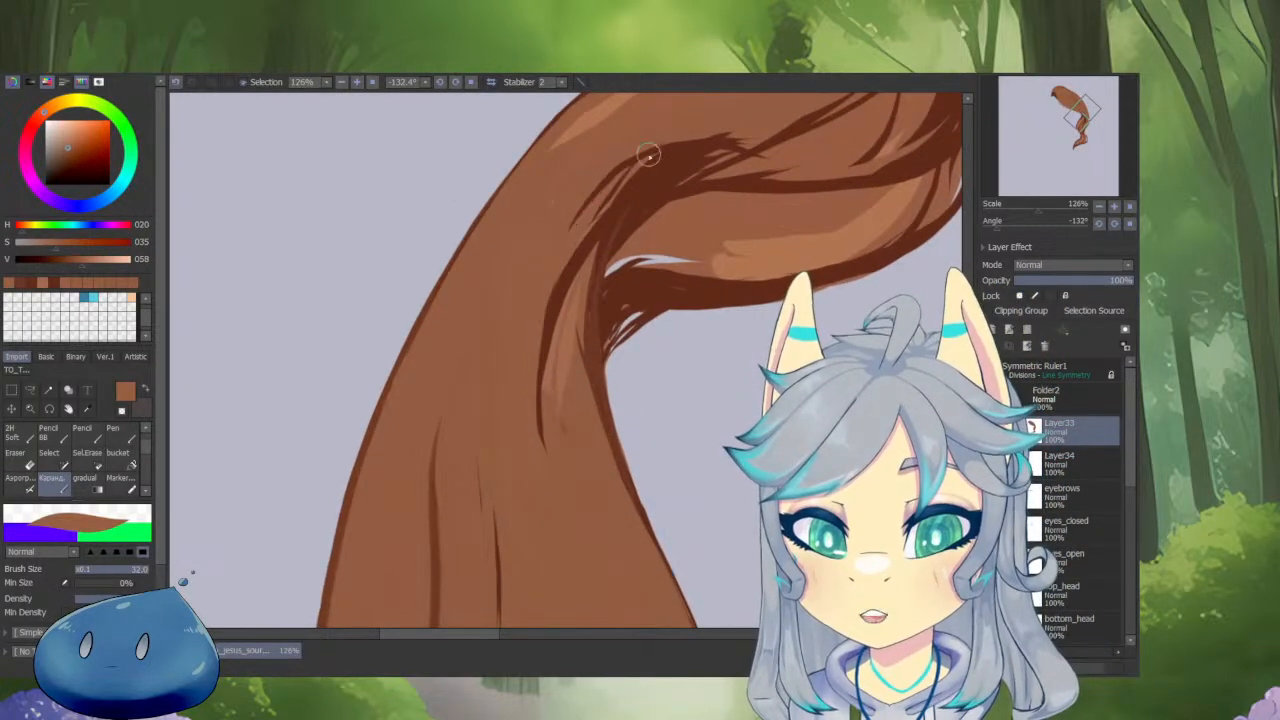
left_click_drag(539, 467, 605, 213)
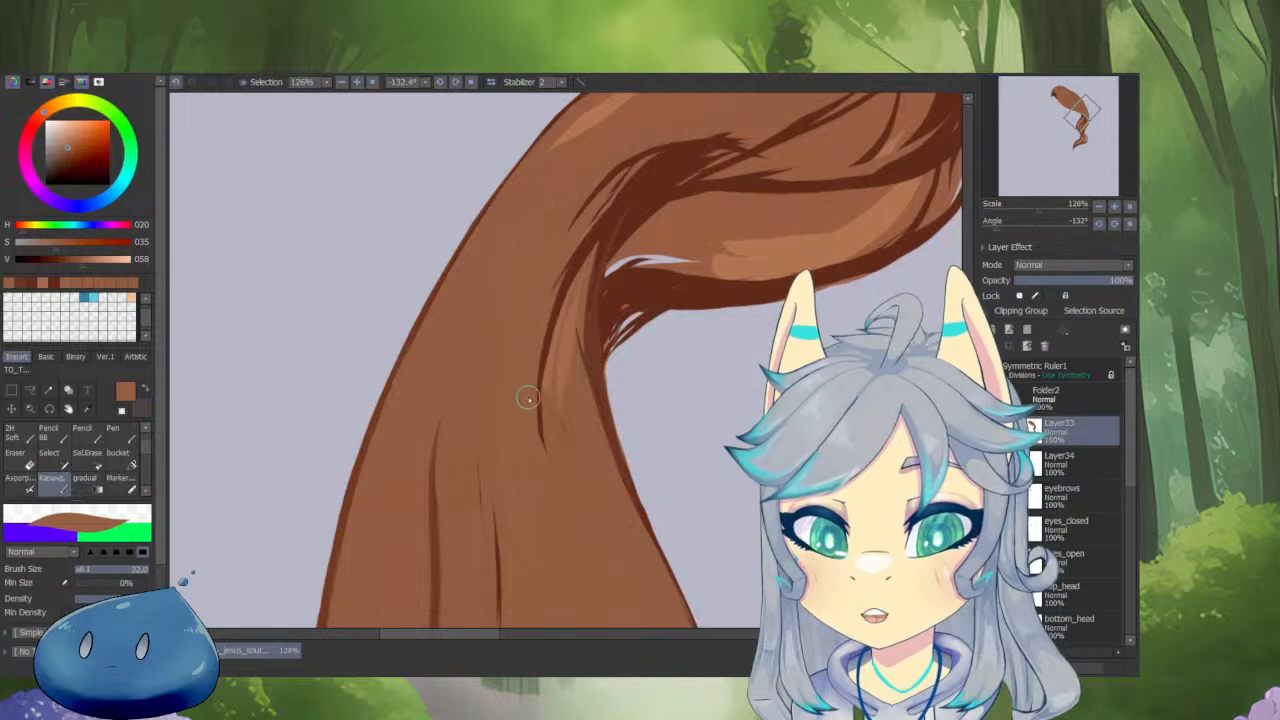
left_click_drag(529, 397, 665, 173)
left_click_drag(543, 301, 680, 160)
mouse_move(594, 236)
left_mouse_down()
mouse_move(631, 191)
mouse_move(708, 150)
left_mouse_up()
Sample the dark brown, reduce the brush size to 16, and redraw the shadow strands where the lock folds over.
mouse_move(682, 288)
left_mouse_down()
mouse_move(594, 416)
mouse_move(506, 320)
mouse_move(546, 273)
left_mouse_up()
left_click(590, 258, "alt")
key("bracketleft")
key("bracketleft")
key("bracketleft")
key("bracketleft")
left_click_drag(498, 352, 625, 239)
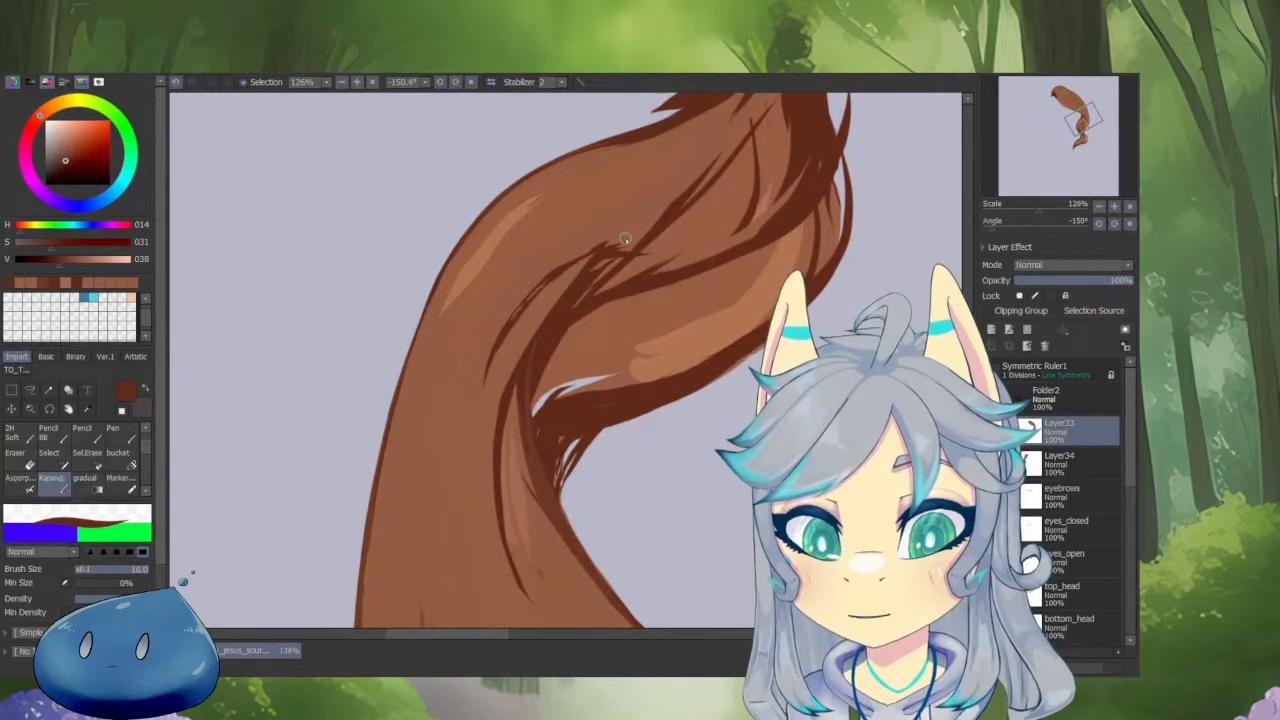
left_click_drag(710, 240, 660, 336)
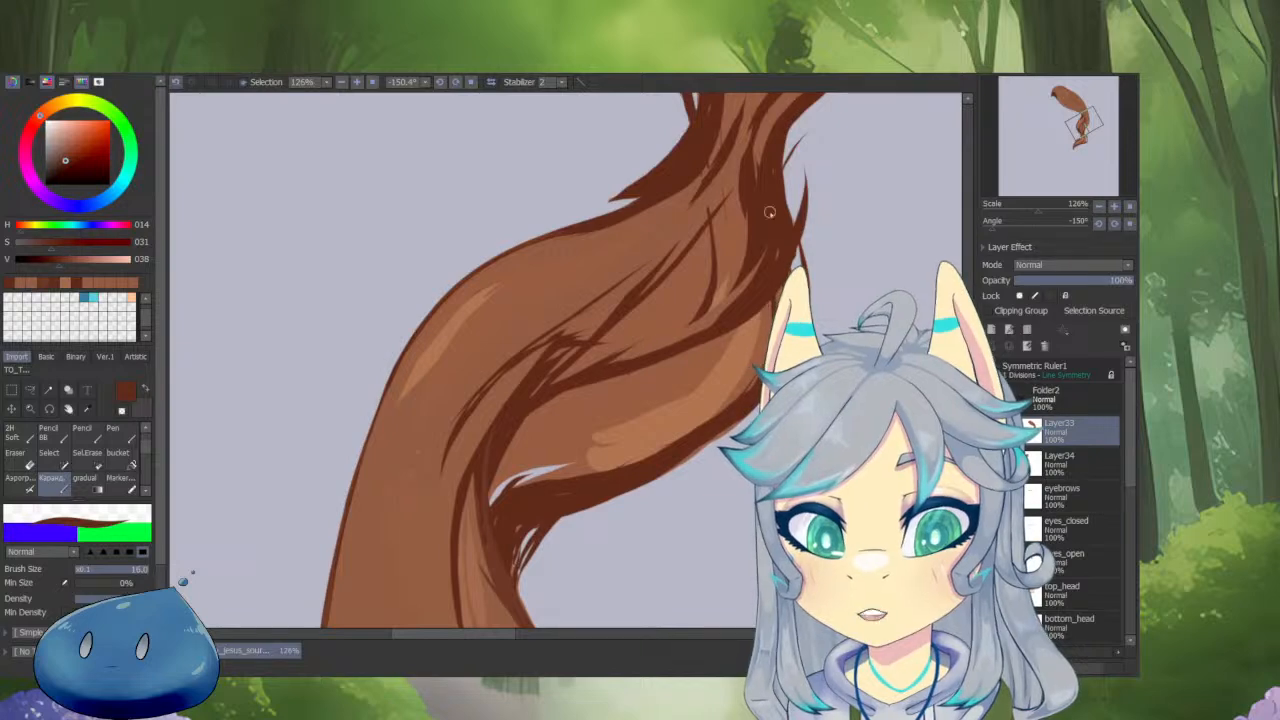
left_click_drag(770, 212, 585, 251)
left_click_drag(489, 379, 640, 520)
mouse_move(656, 405)
left_mouse_down()
mouse_move(692, 455)
mouse_move(710, 424)
left_mouse_up()
Trim the folded lock's contour with sampled mid-brown and extend its highlight along the outer curve with sampled light brown.
left_click(622, 275, "alt")
mouse_move(630, 230)
left_mouse_down()
mouse_move(569, 301)
mouse_move(610, 250)
mouse_move(474, 344)
left_mouse_up()
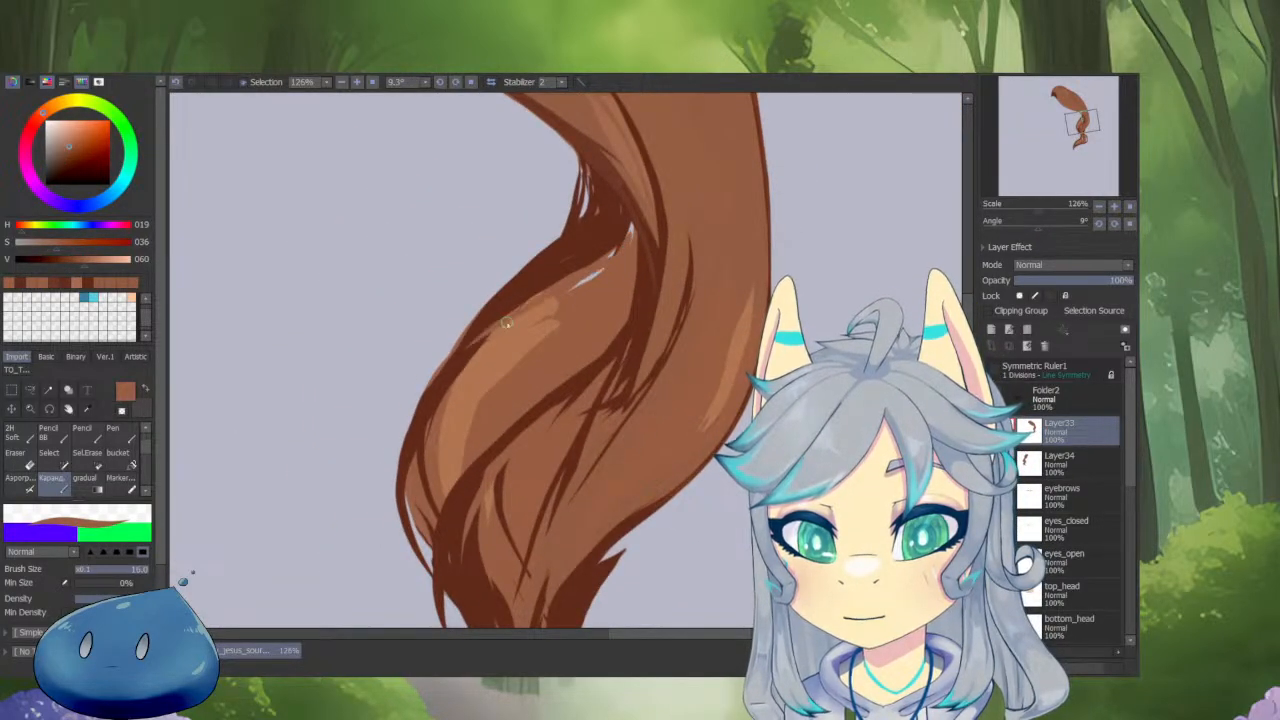
left_click(537, 308, "alt")
left_click_drag(546, 287, 438, 390)
mouse_move(550, 284)
left_mouse_down()
mouse_move(482, 338)
mouse_move(430, 438)
left_mouse_up()
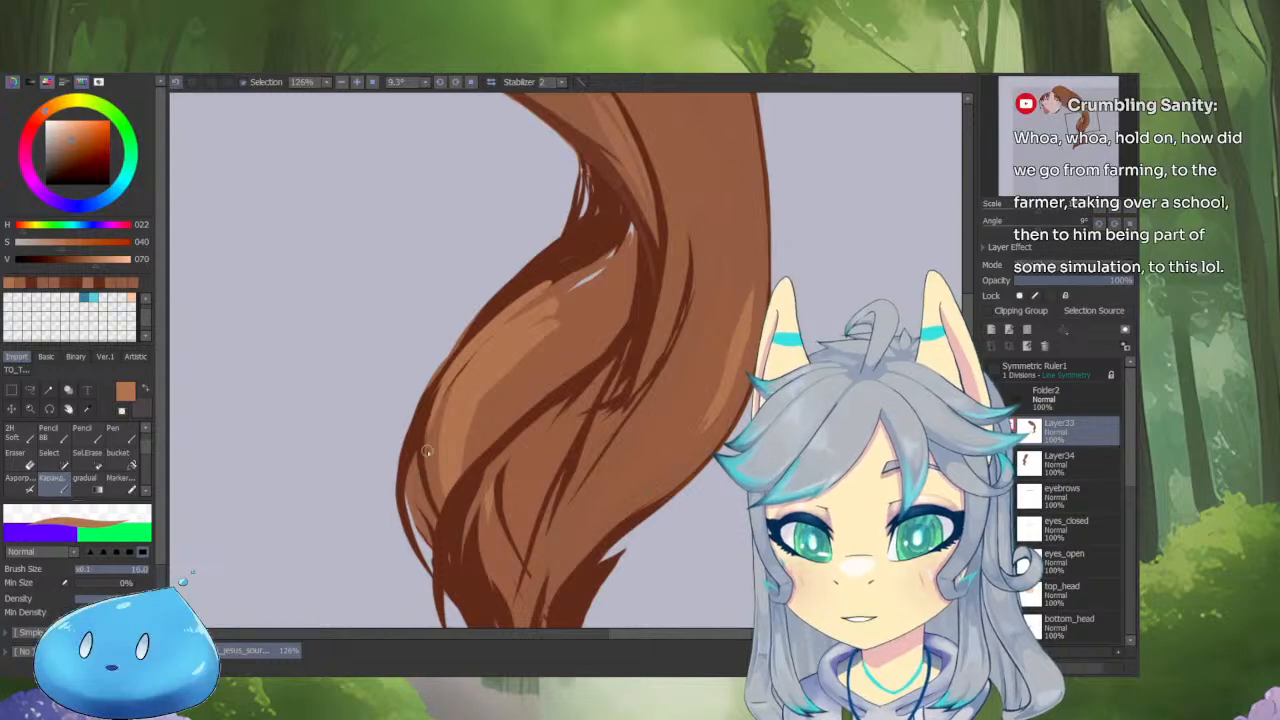
scroll(467, 386, "down", 3)
scroll(586, 417, "up", 5)
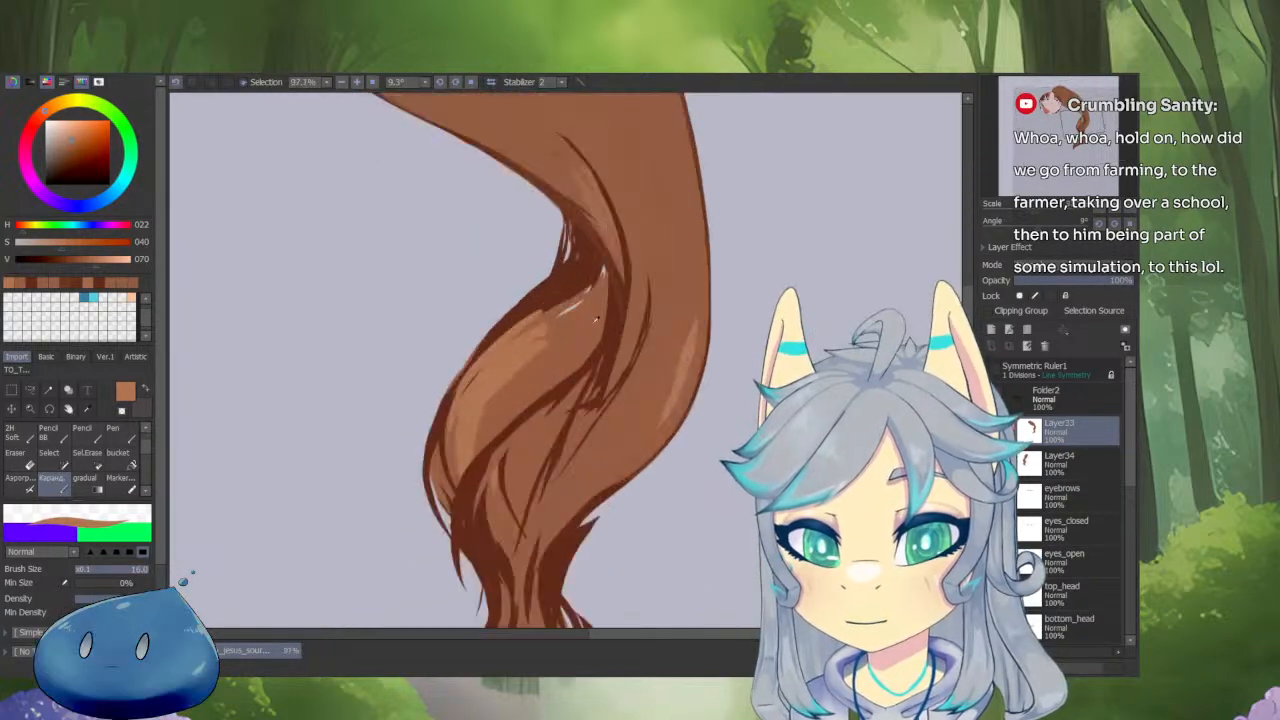
Cover the grey gap below the inner bend with sampled mid-brown and break up the folded lock's highlight and dark edge.
left_click(572, 312, "alt")
left_click_drag(588, 290, 476, 366)
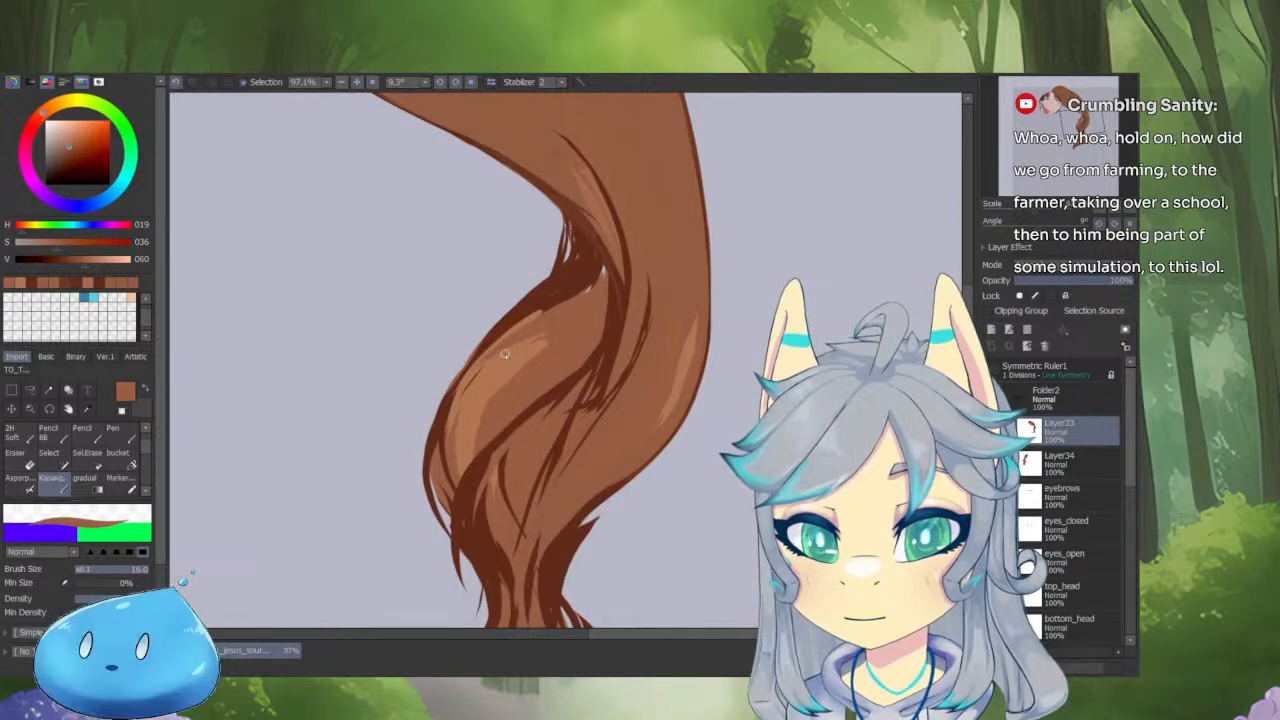
left_click_drag(546, 341, 503, 372)
mouse_move(604, 269)
left_mouse_down()
mouse_move(545, 326)
mouse_move(480, 357)
left_mouse_up()
left_click_drag(605, 268, 526, 308)
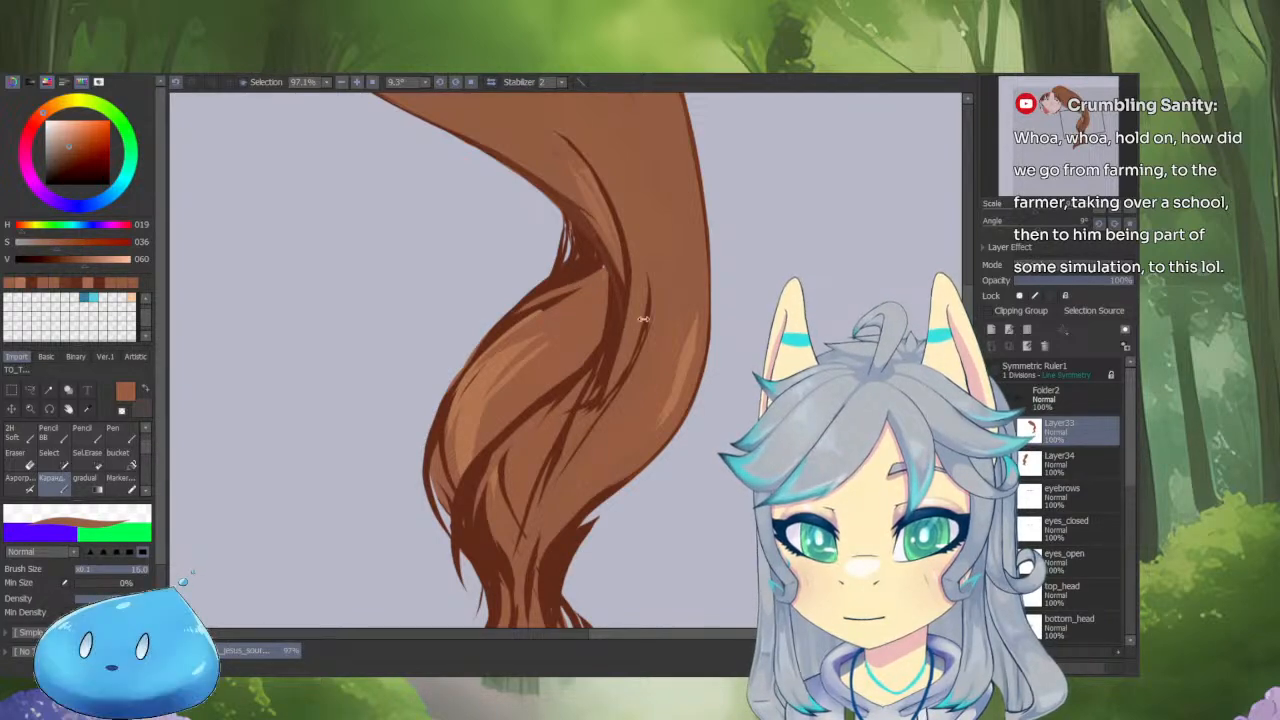
Erase the stray strands outside the inner bend with transparent colour in the mirrored view, and restore the normal orientation.
scroll(625, 332, "down", 3)
scroll(604, 312, "up", 2)
key("h")
scroll(720, 158, "up", 4)
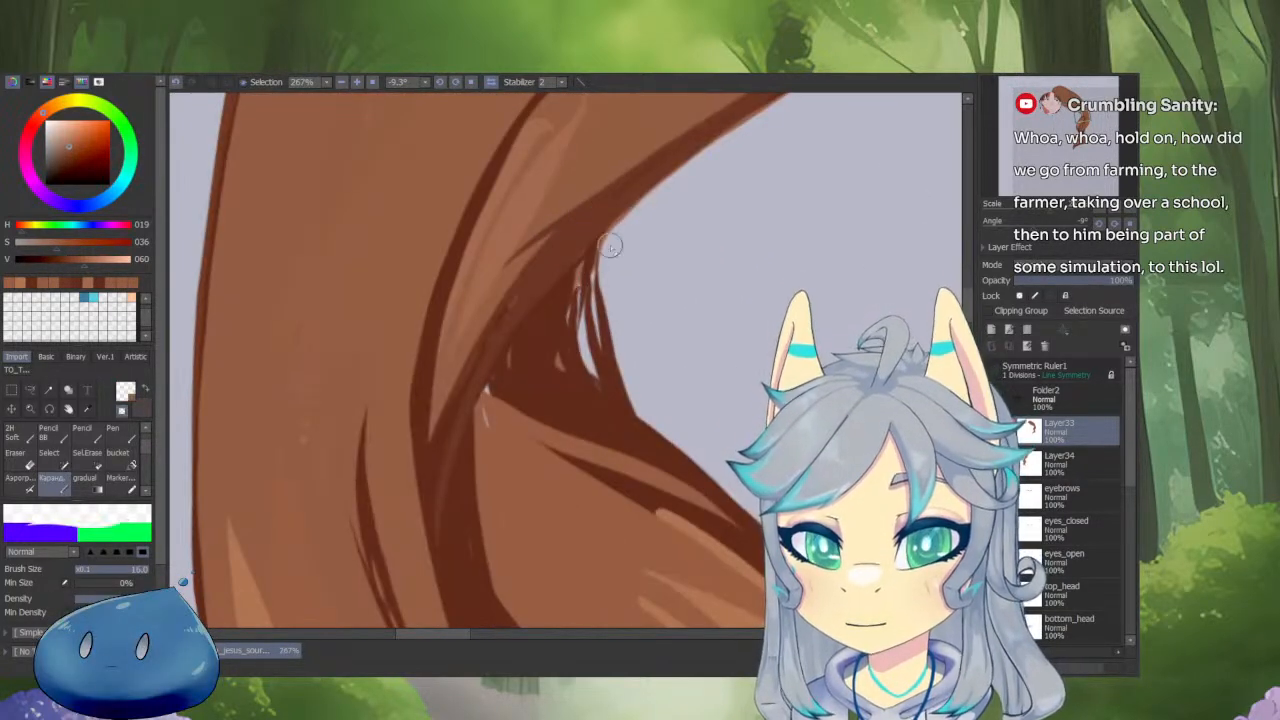
left_click_drag(636, 221, 611, 363)
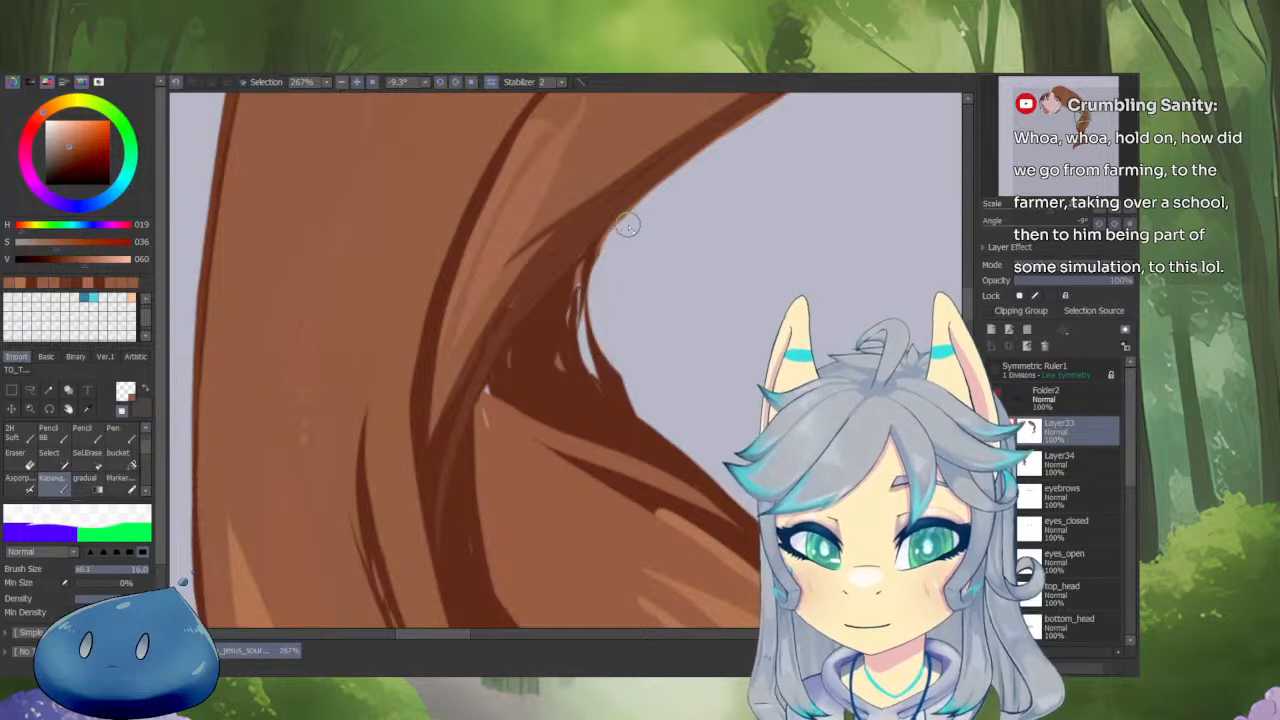
left_click_drag(628, 225, 603, 400)
left_click_drag(591, 349, 613, 413)
key("h")
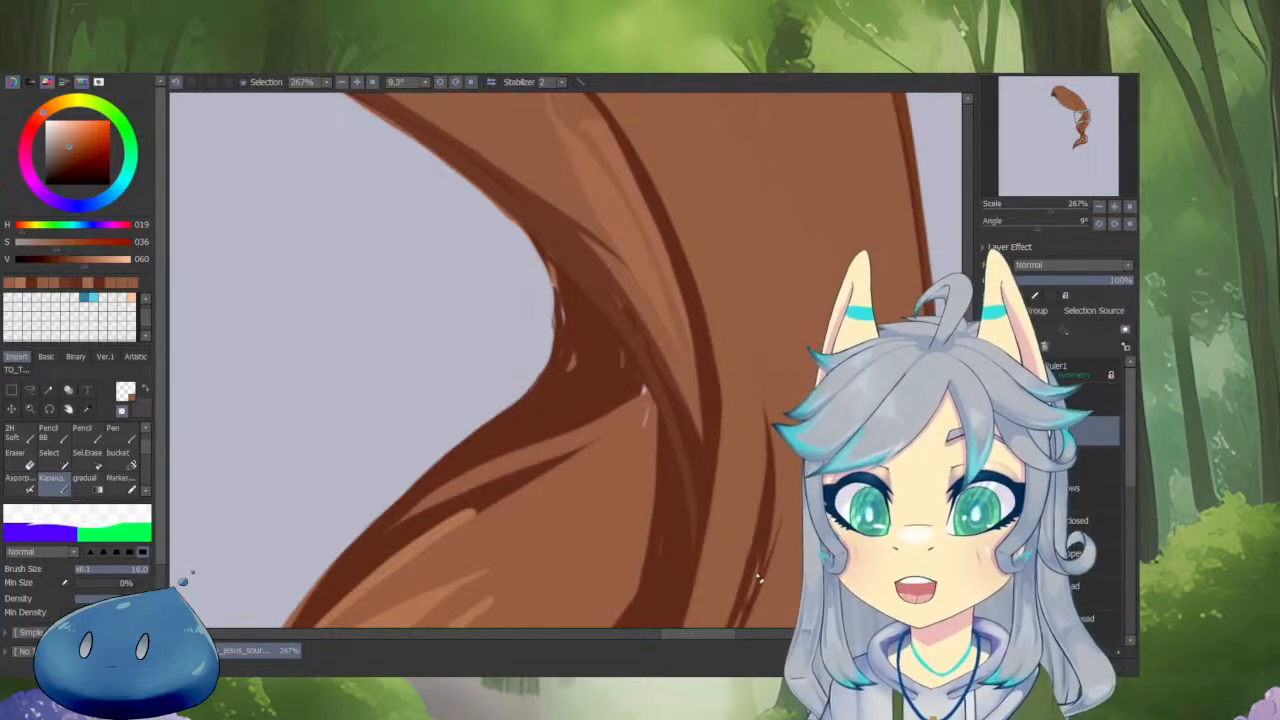
Sample the mid-brown and thin the crossing strand lines below the fold, undoing the last stroke that covers too much.
scroll(717, 283, "down", 4)
scroll(734, 443, "up", 2)
right_click(745, 345)
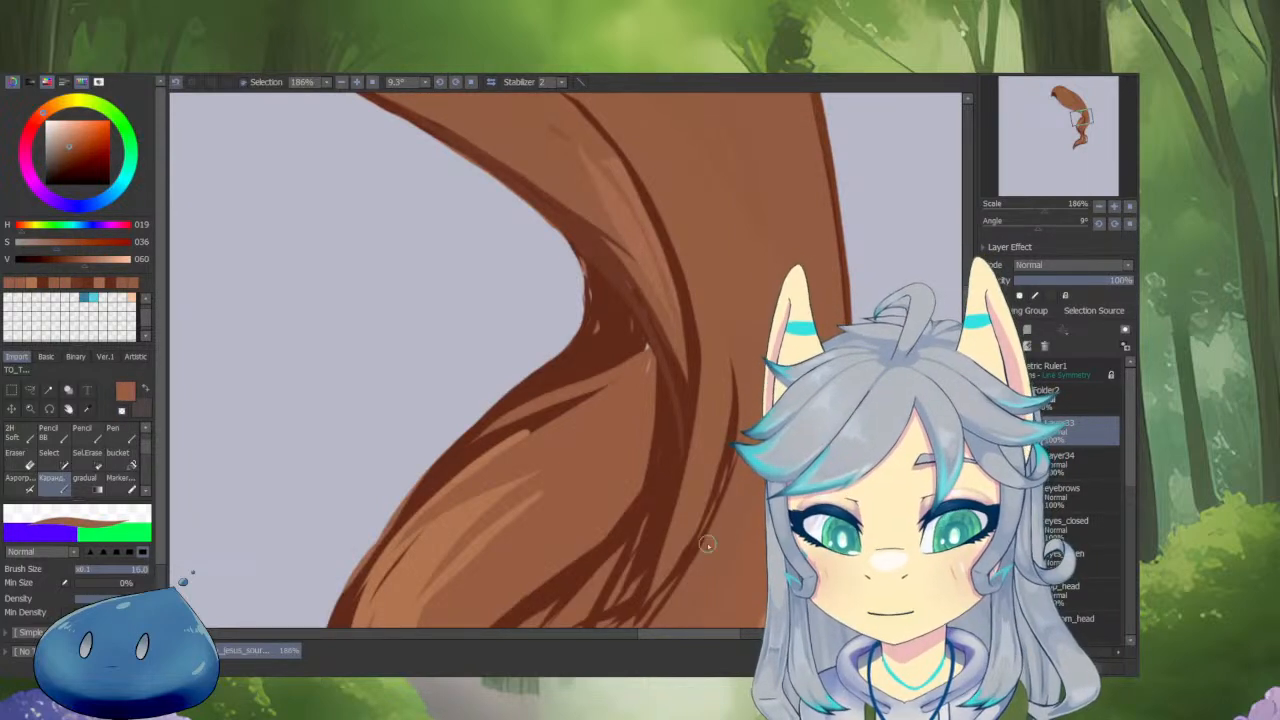
left_click_drag(666, 602, 693, 478)
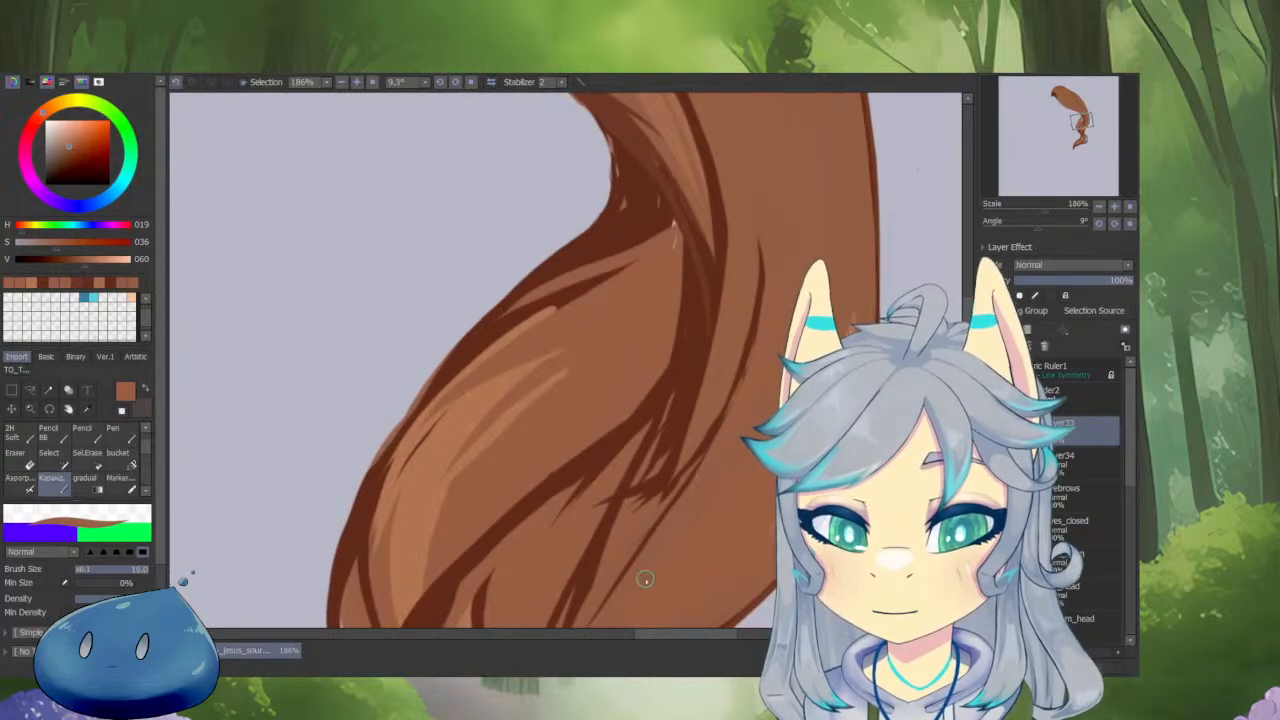
left_click_drag(785, 320, 735, 438)
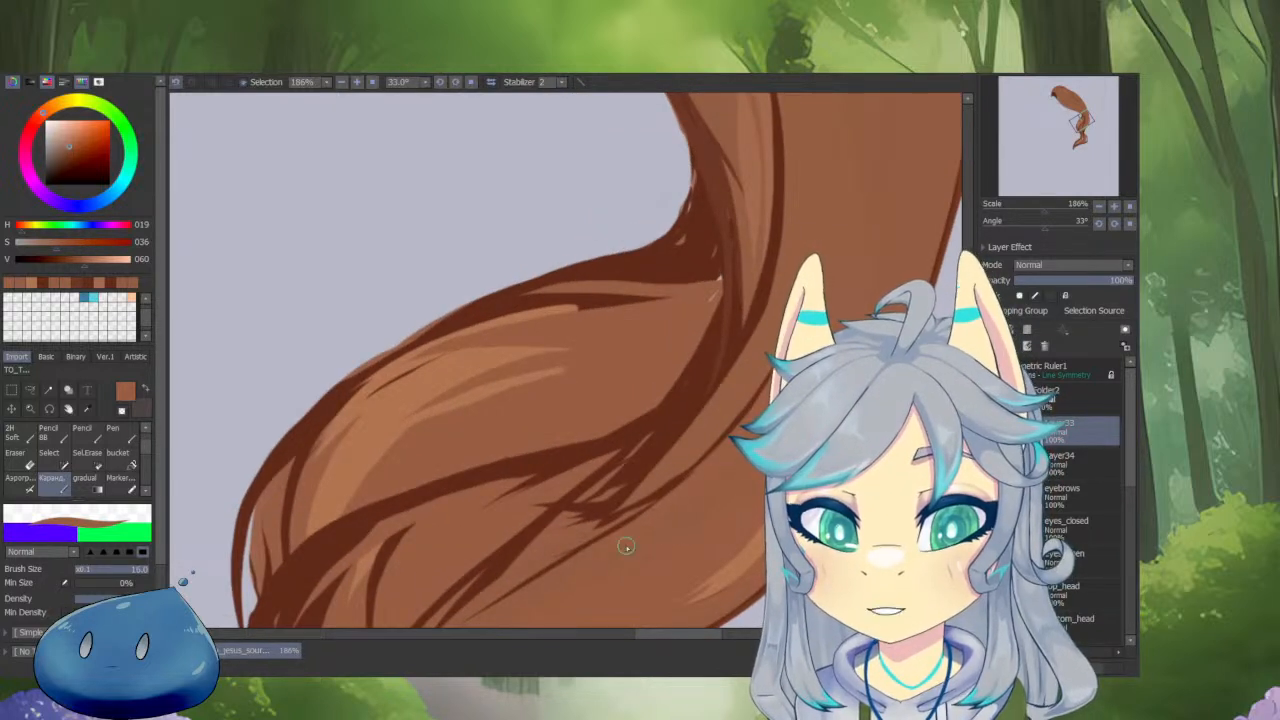
left_click_drag(626, 546, 733, 394)
left_click_drag(635, 481, 616, 470)
key("ctrl+z")
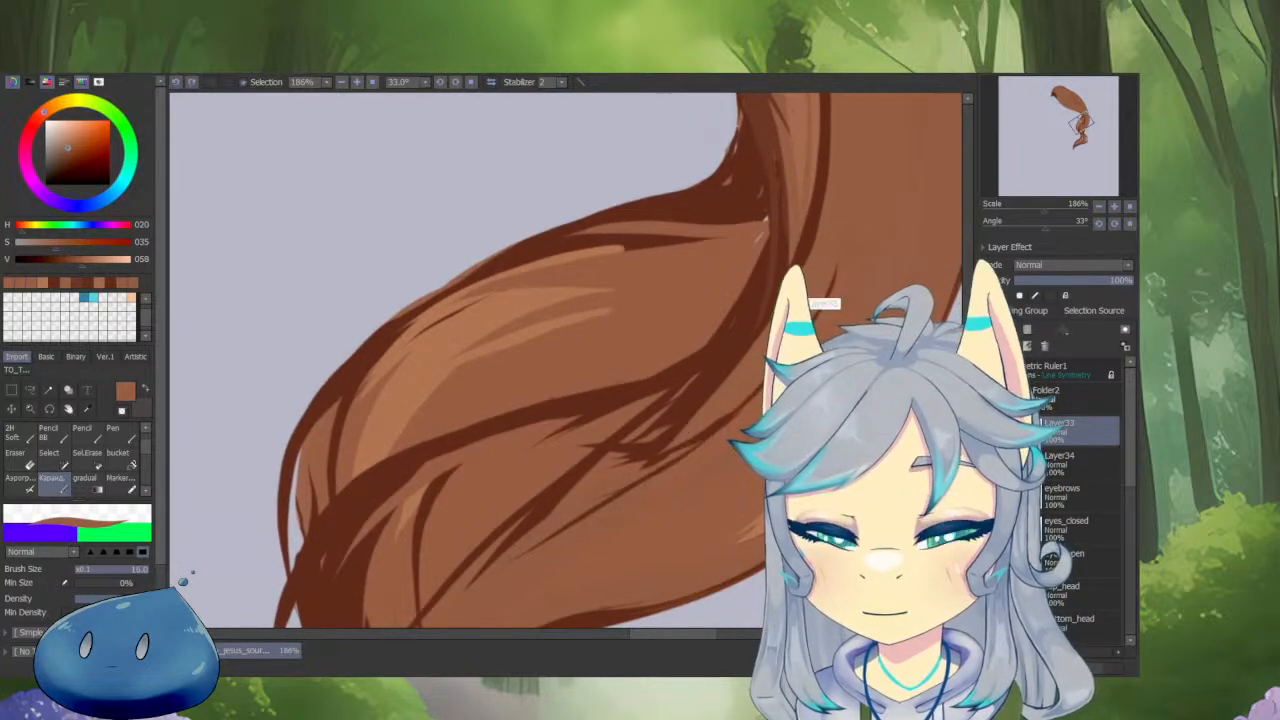
left_click_drag(692, 448, 517, 552)
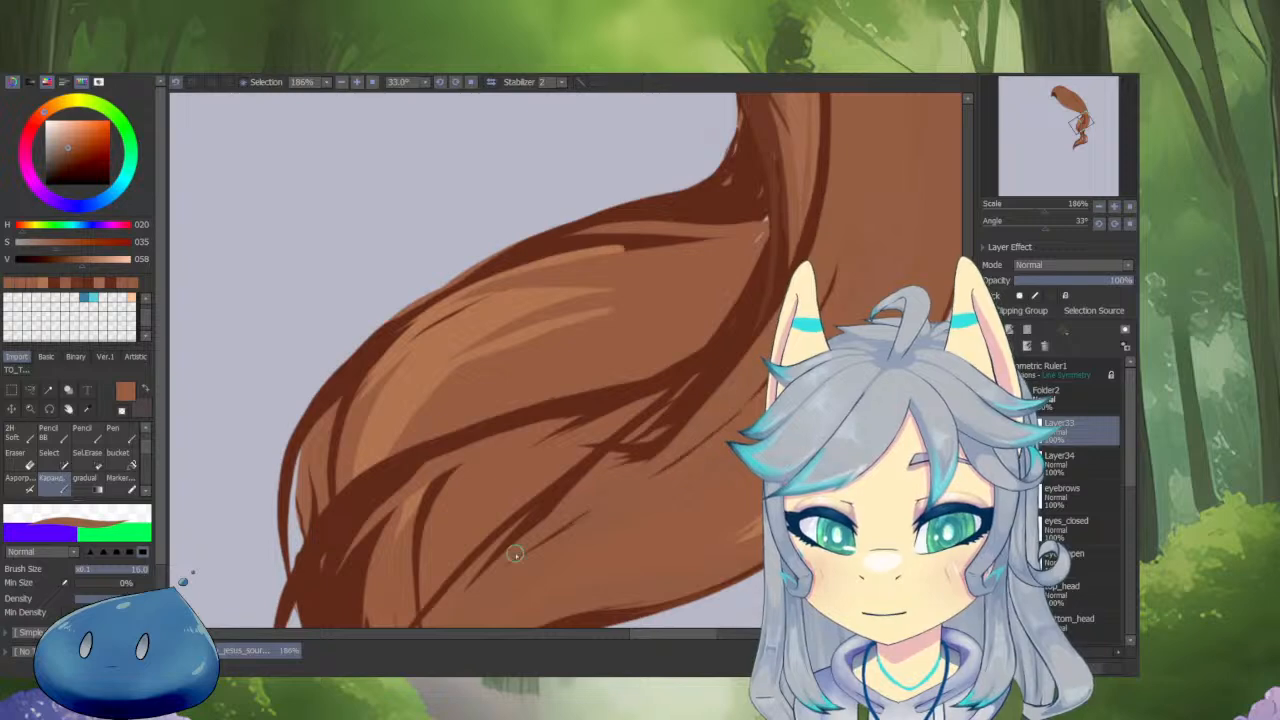
key("ctrl+z")
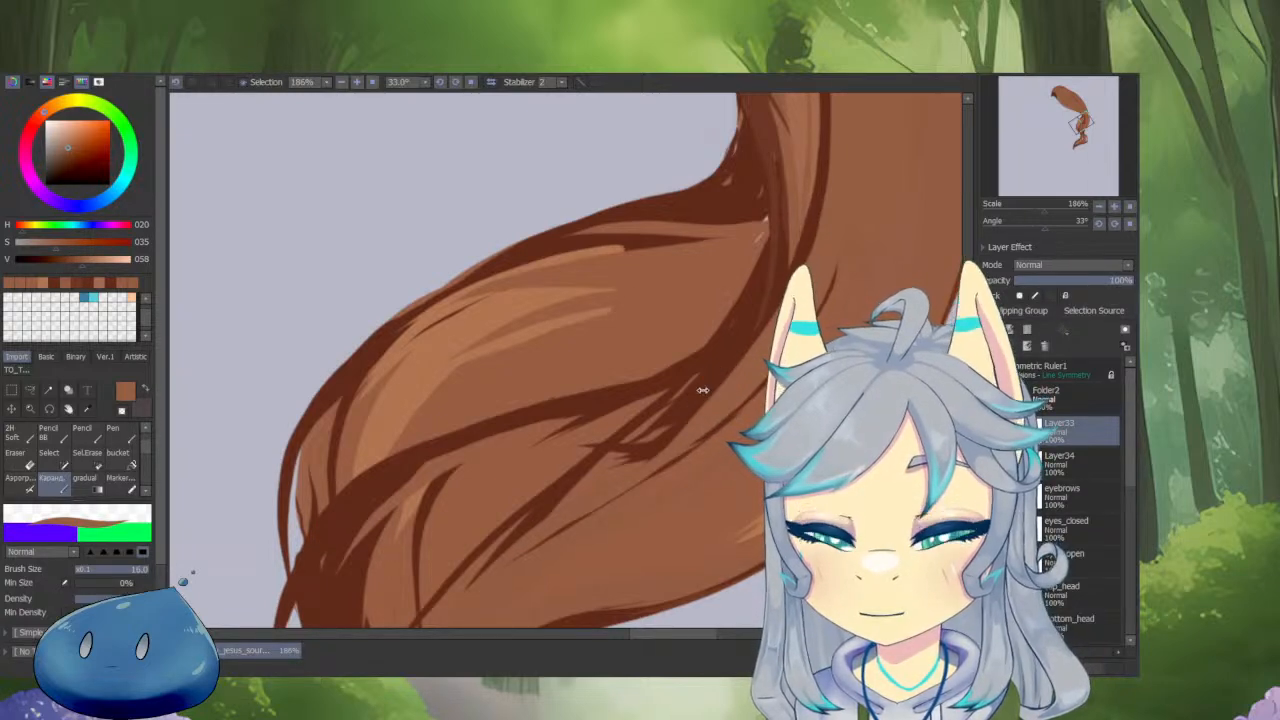
Sample the dark brown, fill the light specks in the inner bend's shadow, and smooth the folded lock's outer contour.
scroll(656, 310, "down", 2)
left_click_drag(595, 431, 632, 428)
left_click_drag(638, 428, 646, 529)
right_click(711, 276)
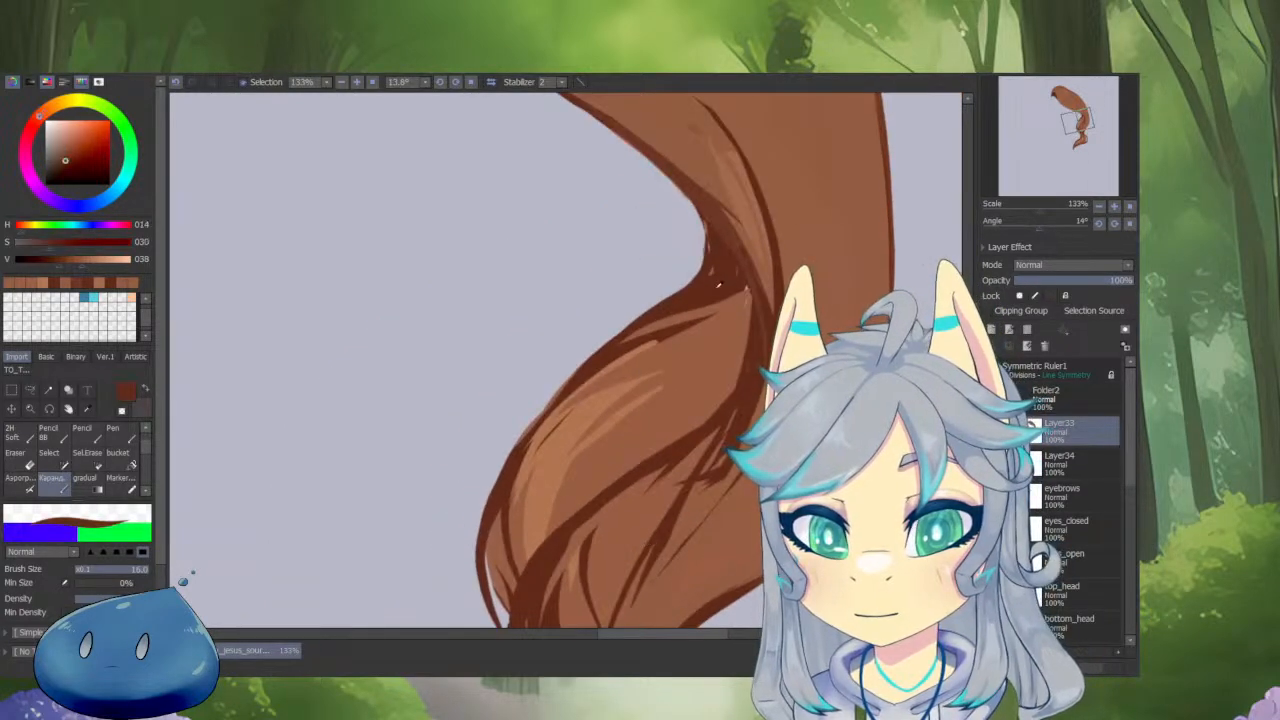
left_click_drag(661, 341, 645, 333)
left_click_drag(702, 217, 707, 252)
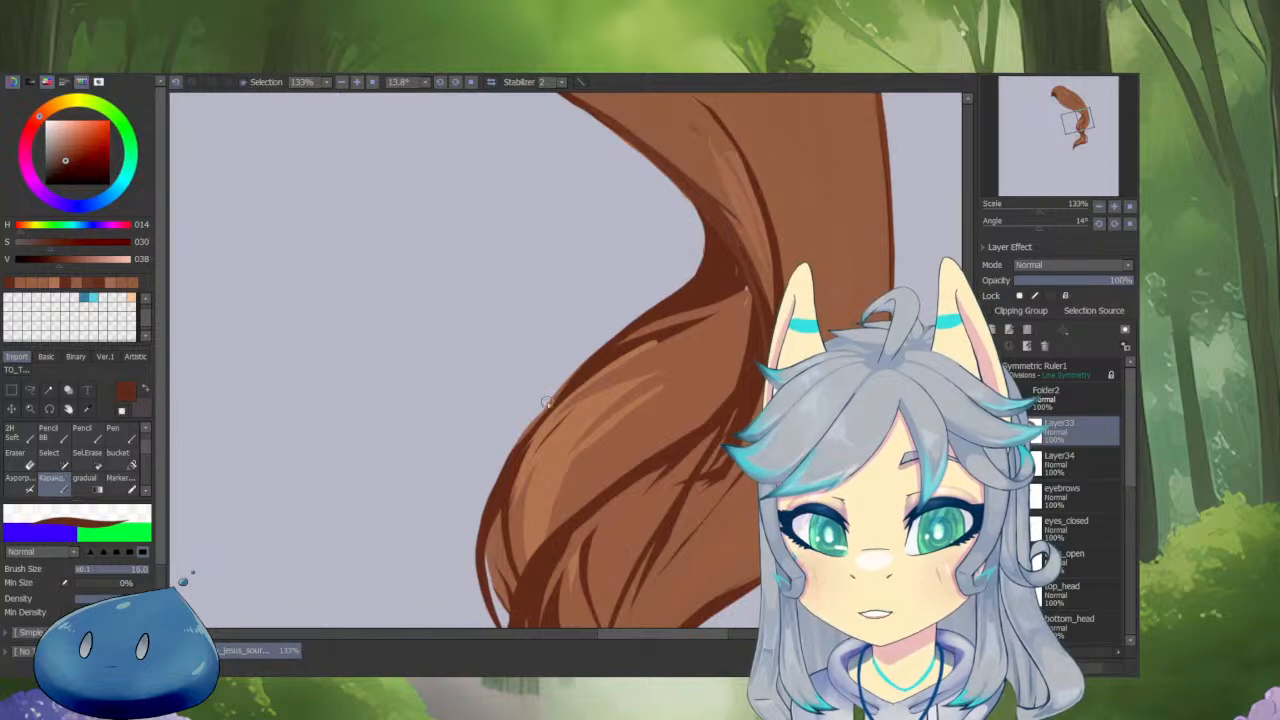
left_click_drag(684, 340, 666, 253)
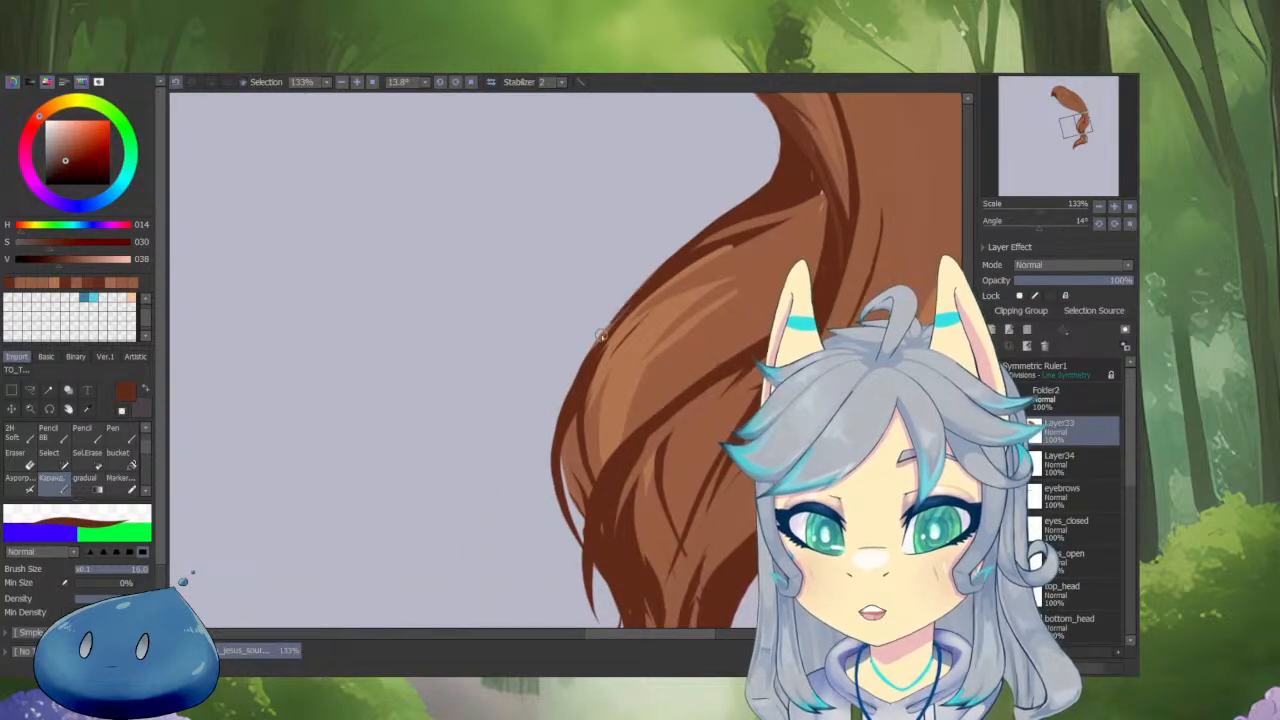
left_click_drag(601, 336, 638, 296)
Fill the gap inside the folded lock's lower outer edge with sampled mid-brown, and reduce the brush size to 12.
right_click(566, 460)
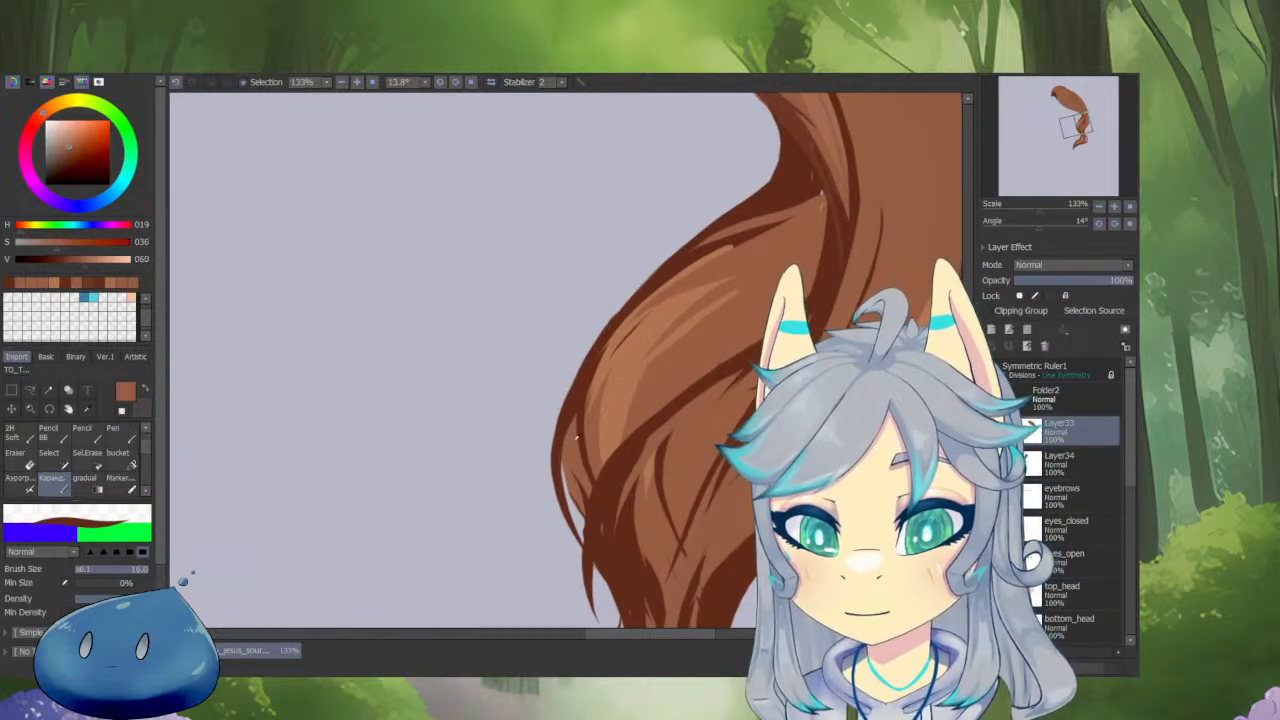
left_click_drag(566, 471, 586, 541)
left_click_drag(670, 418, 668, 338)
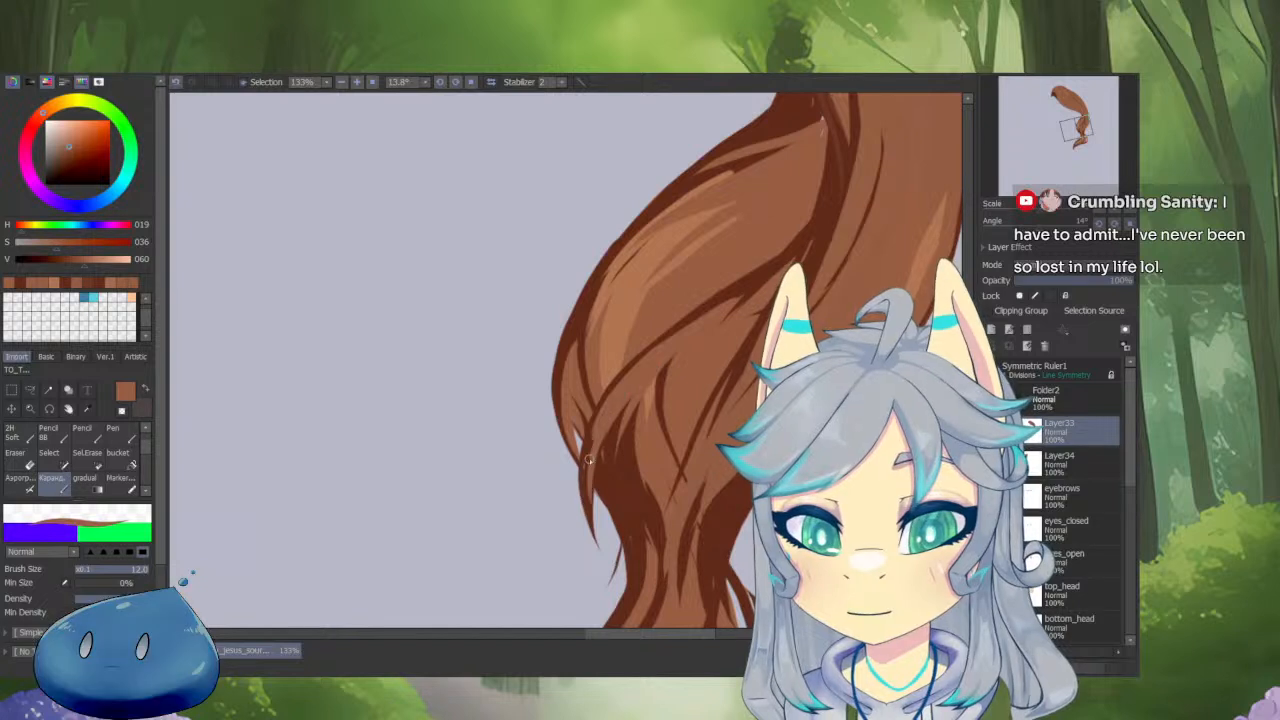
Brighten the small strand below the folded lock with sampled light brown, and touch up the lock's outer edge with mid-brown.
right_click(662, 370)
left_click_drag(662, 366, 639, 430)
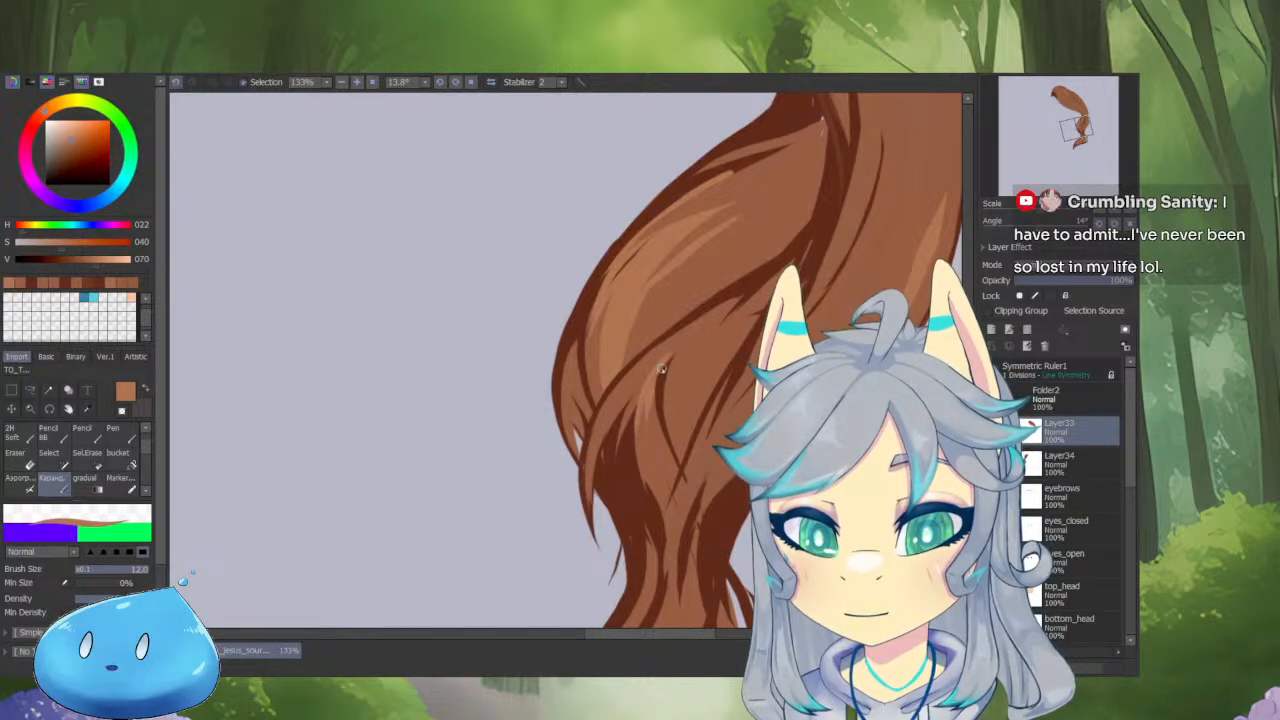
right_click(599, 343)
left_click_drag(602, 345, 617, 386)
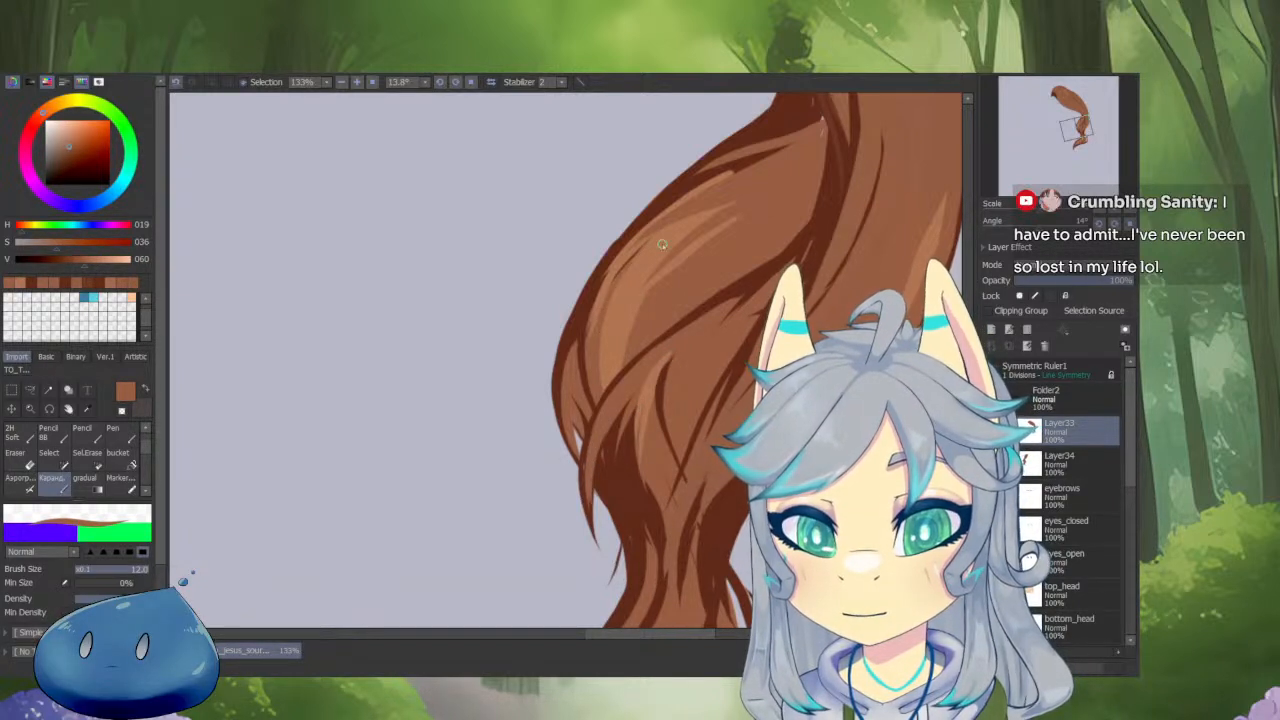
left_click_drag(691, 277, 654, 380)
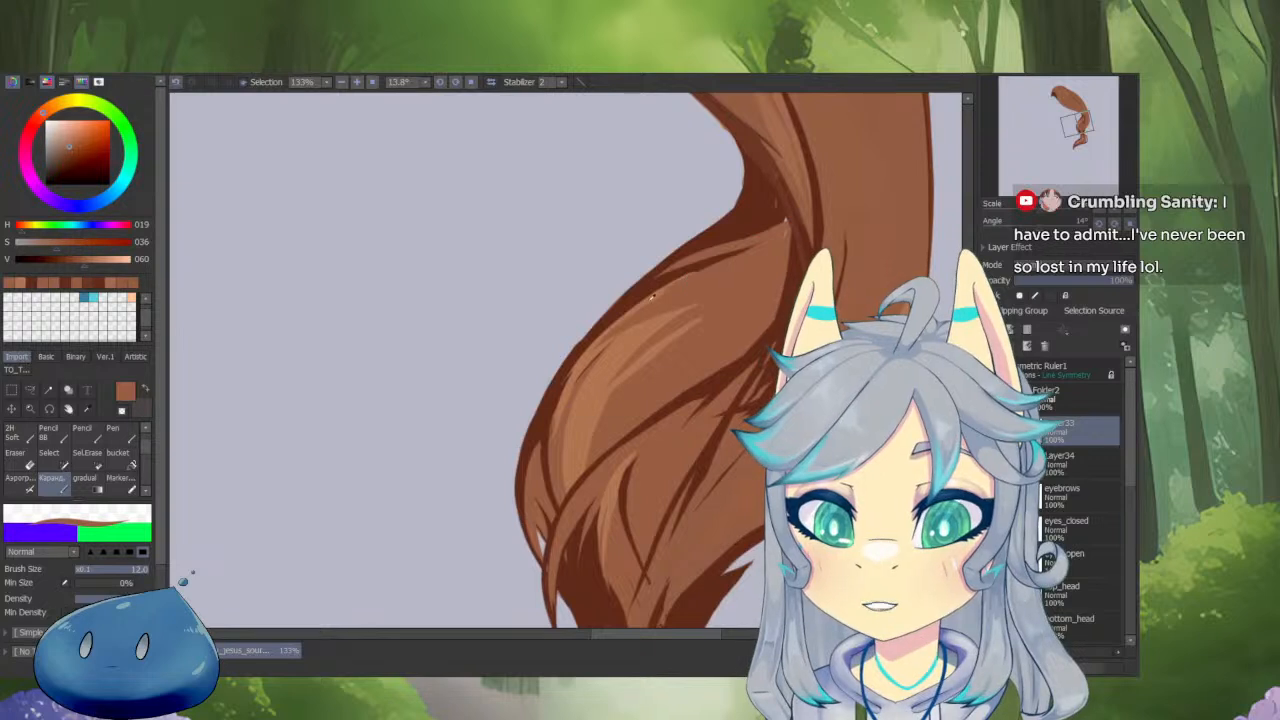
Sample the light brown and add a thin highlight along the folded lock's upper edge toward the inner bend.
right_click(657, 316)
left_click_drag(662, 292, 720, 257)
left_click_drag(801, 267, 746, 350)
left_click_drag(693, 403, 671, 425)
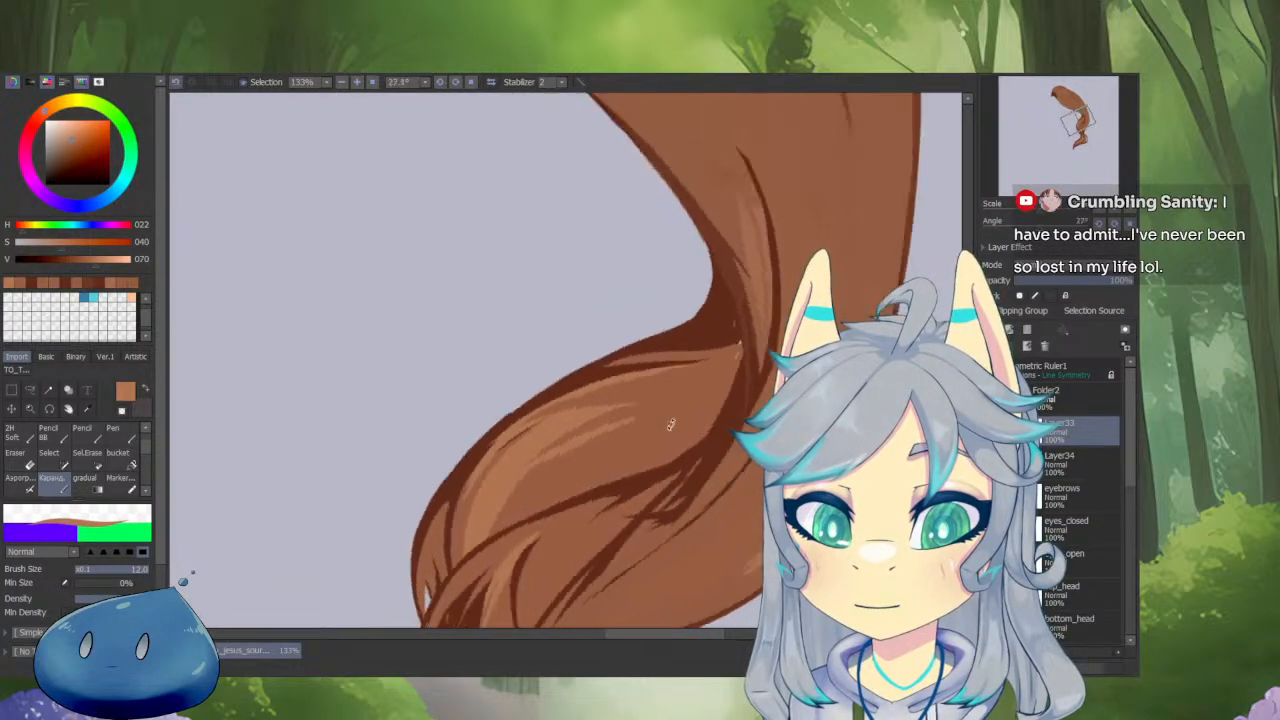
Close the gap at the inner bend's fold with sampled dark brown, and refine the shadow strands there with mid-brown.
right_click(730, 322)
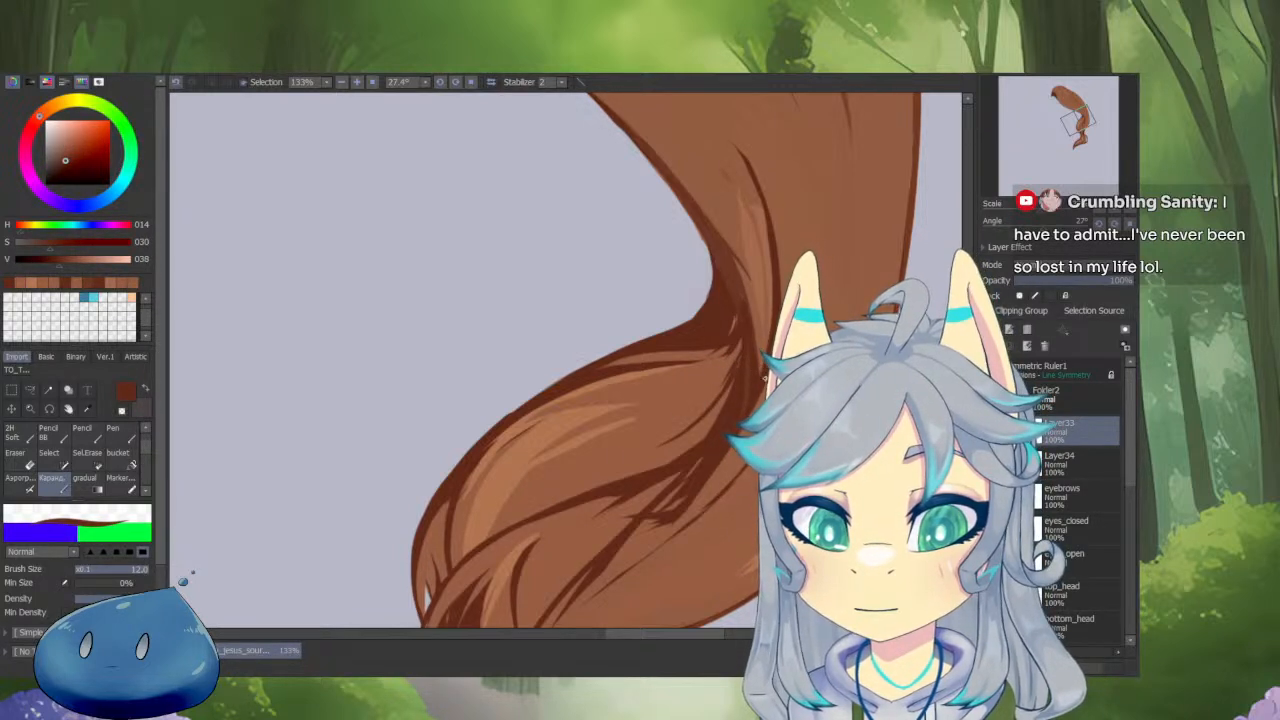
scroll(764, 378, "down", 3)
right_click(717, 369)
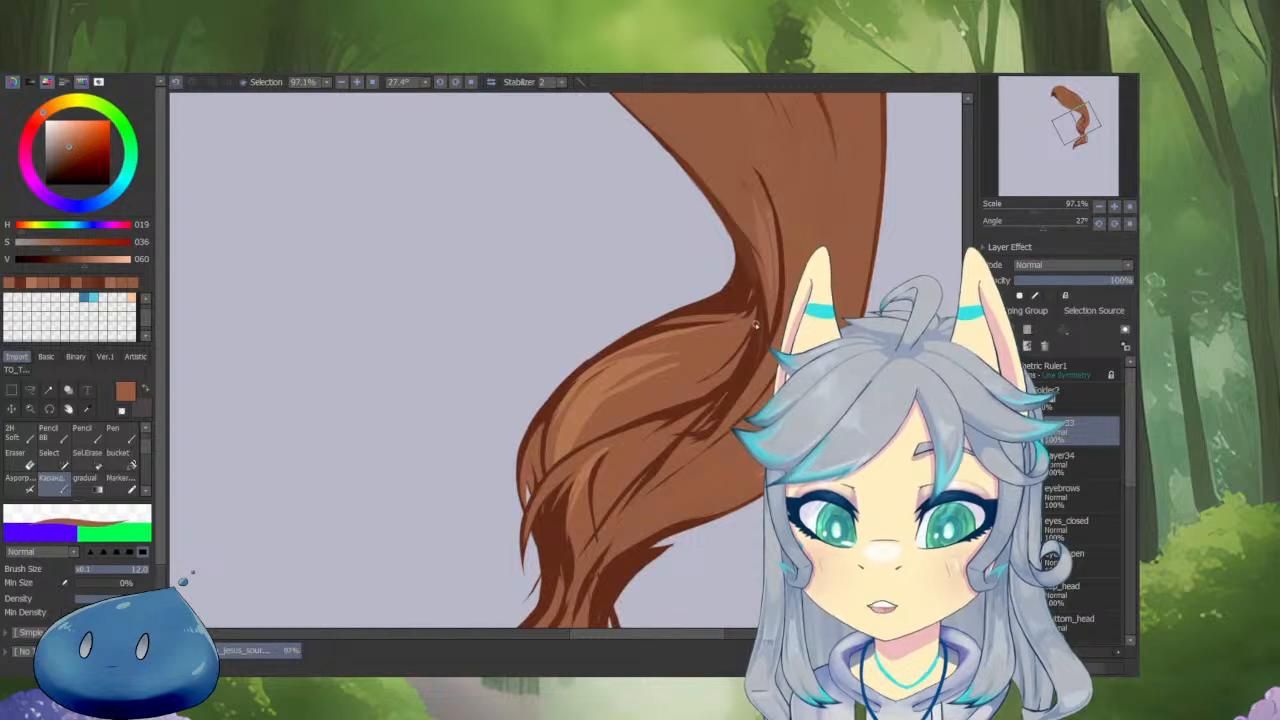
right_click(732, 377)
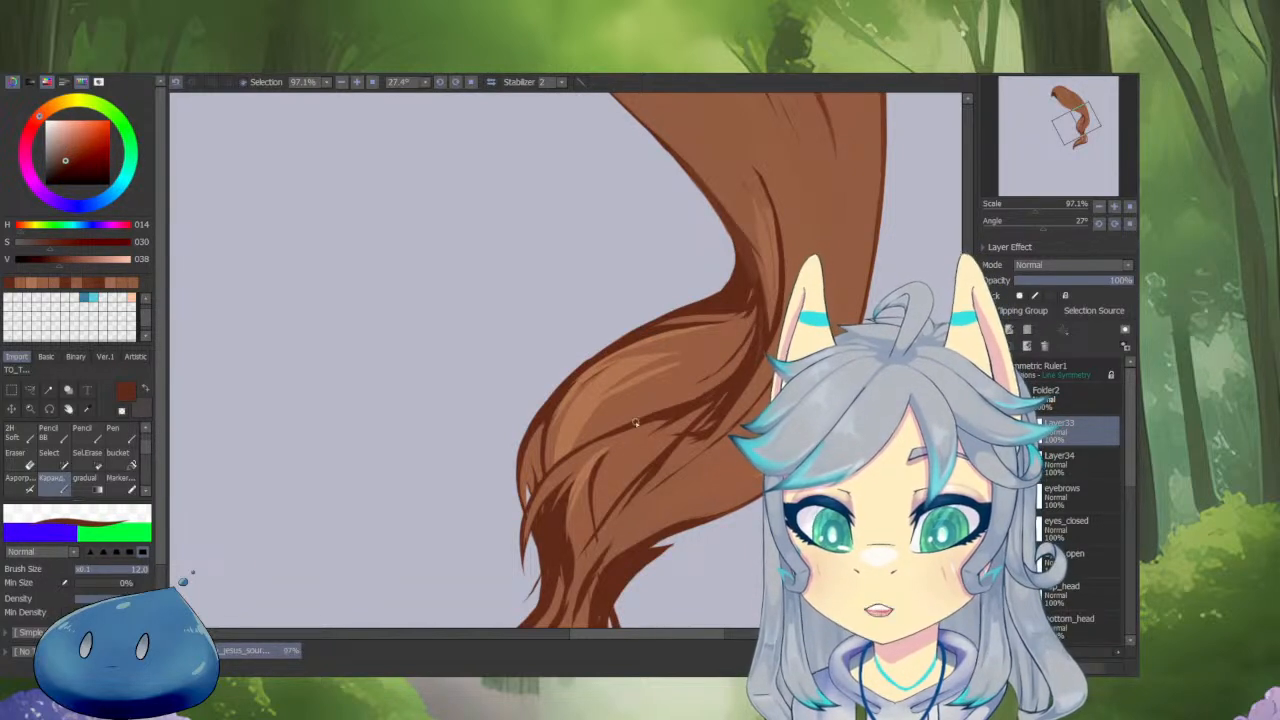
Touch up the folded lock's outer edge with sampled mid-brown and strengthen its outer contour with sampled dark brown.
left_click_drag(557, 464, 549, 418)
right_click(548, 415)
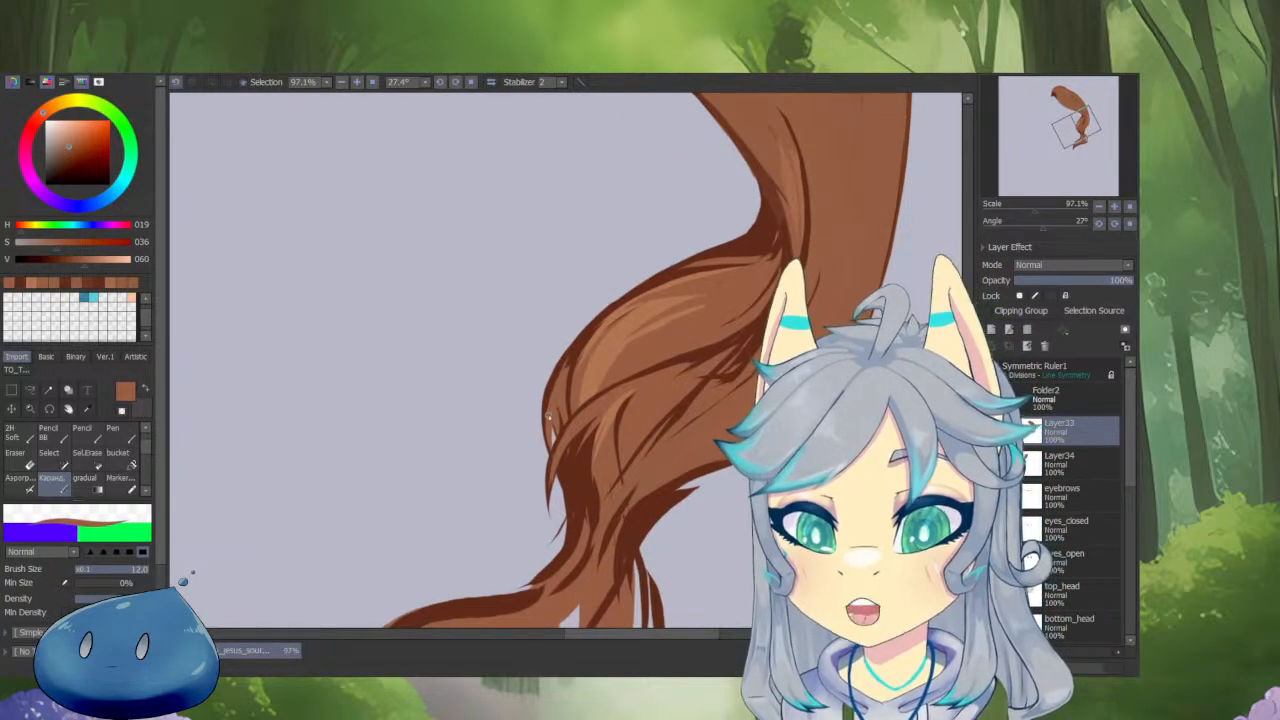
right_click(619, 298)
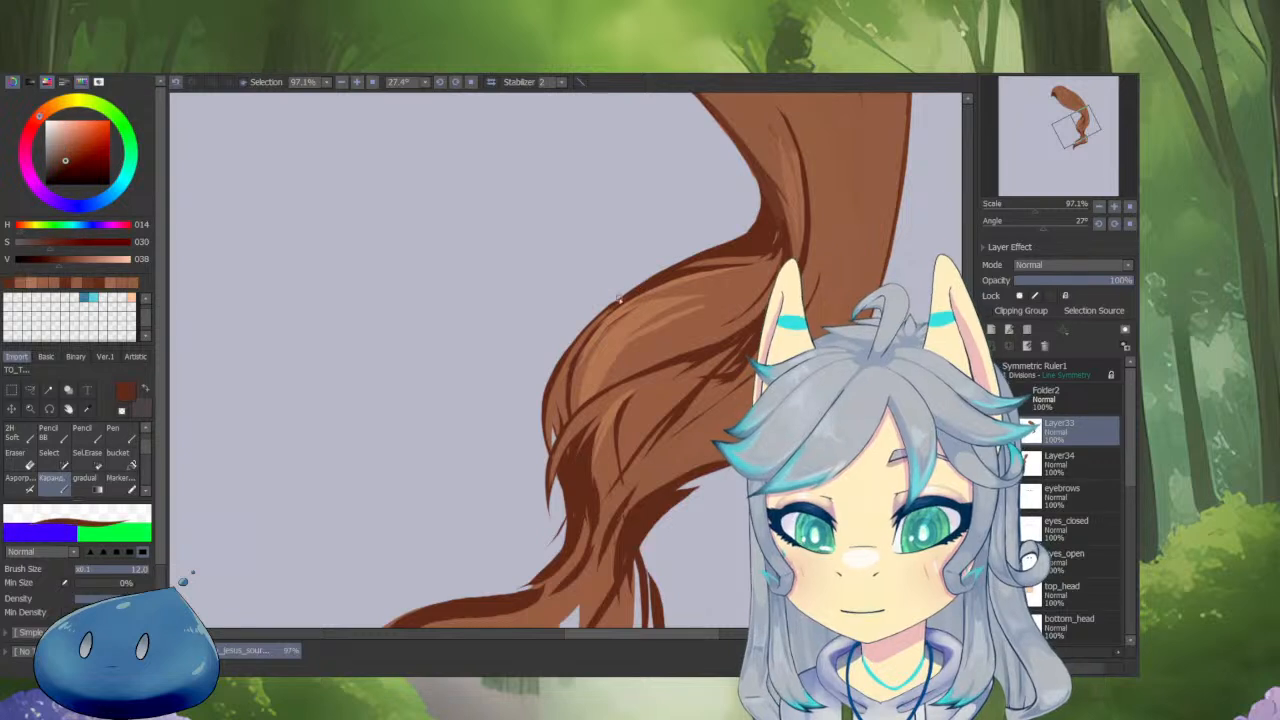
left_click_drag(616, 307, 568, 367)
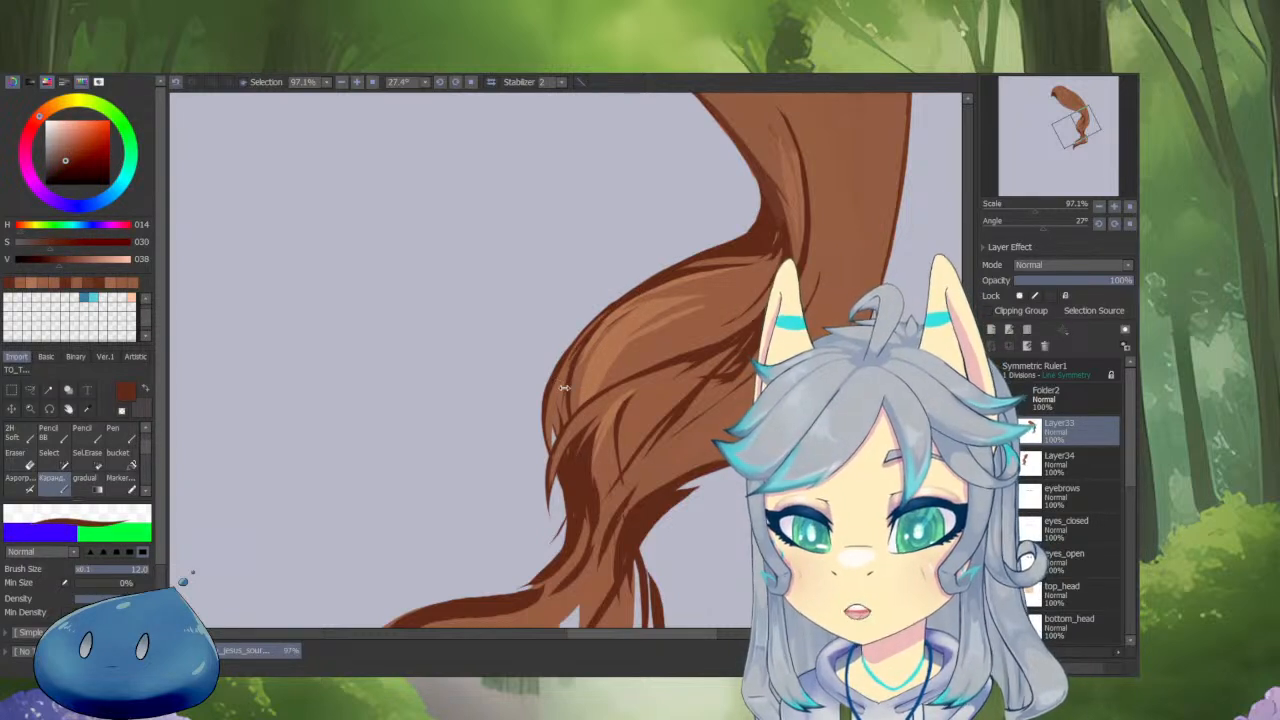
Undo the last stroke and refine the folded lock's outer strand with sampled mid-brown and dark brown.
scroll(565, 388, "up", 3)
right_click(565, 388)
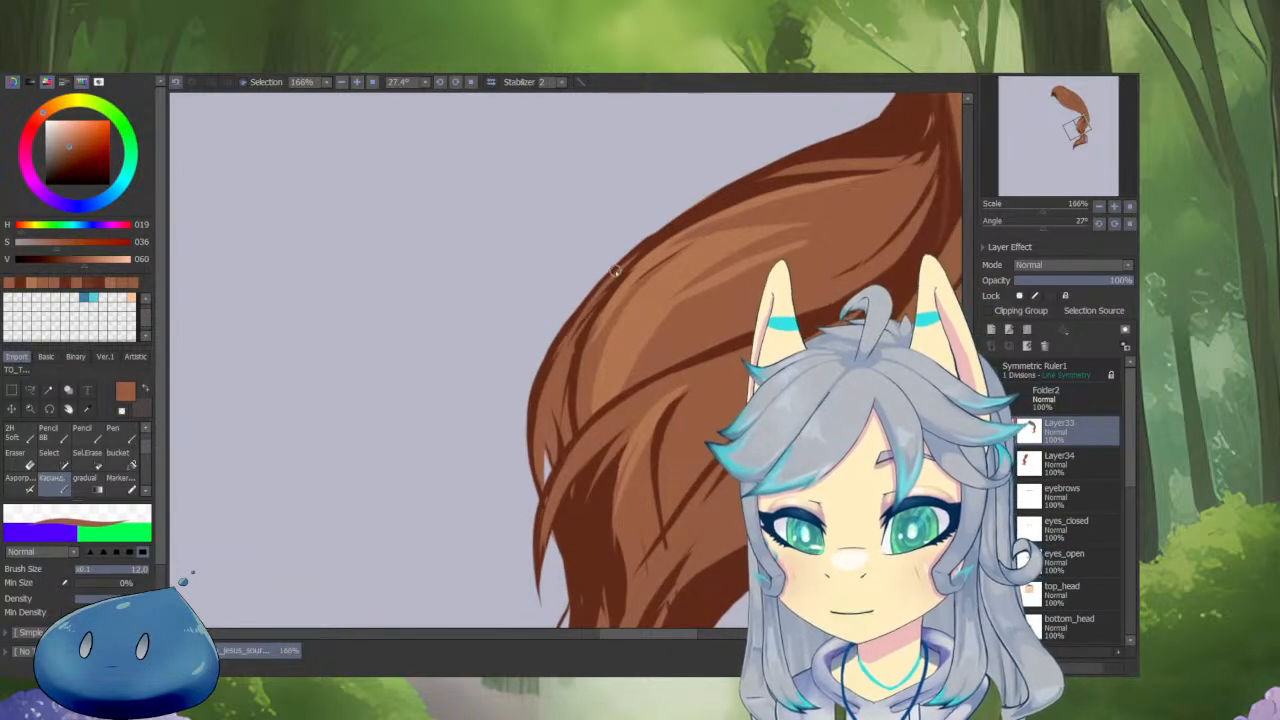
key("ctrl+z")
left_click_drag(597, 292, 547, 385)
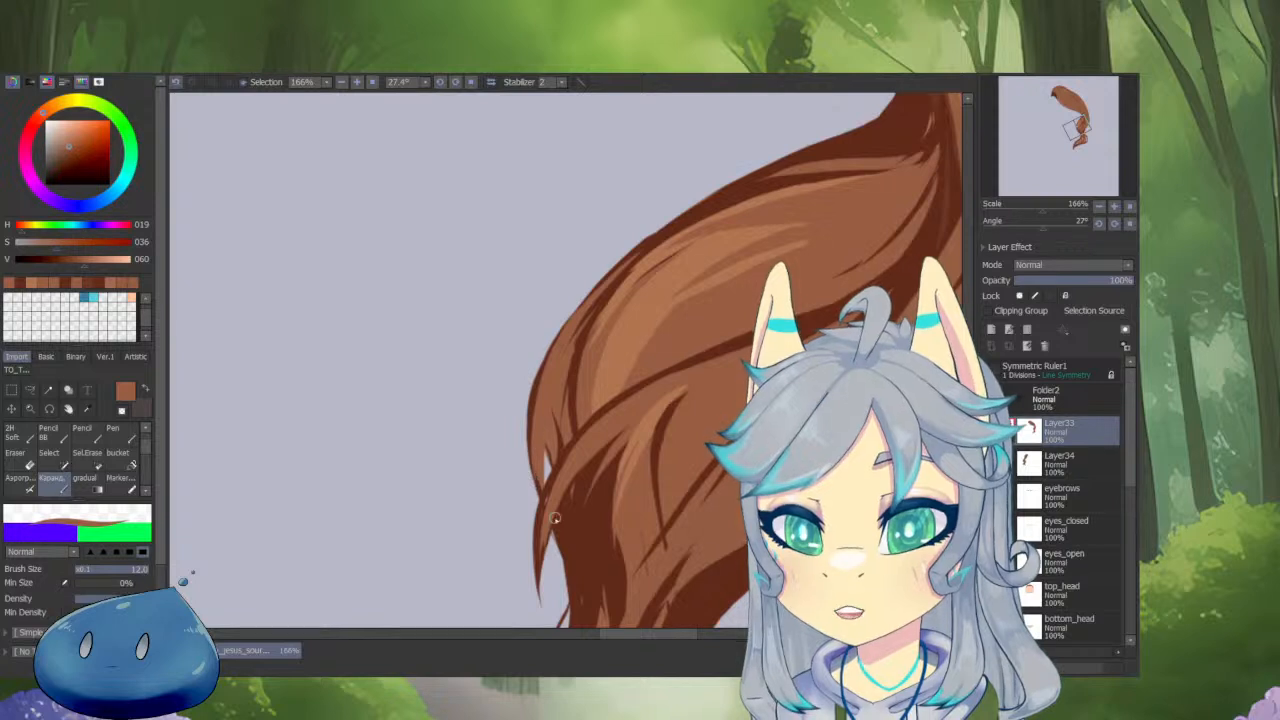
right_click(555, 518)
mouse_move(606, 300)
left_mouse_down()
mouse_move(555, 458)
mouse_move(571, 382)
mouse_move(559, 475)
left_mouse_up()
right_click(549, 432)
key("minus")
right_click(573, 408)
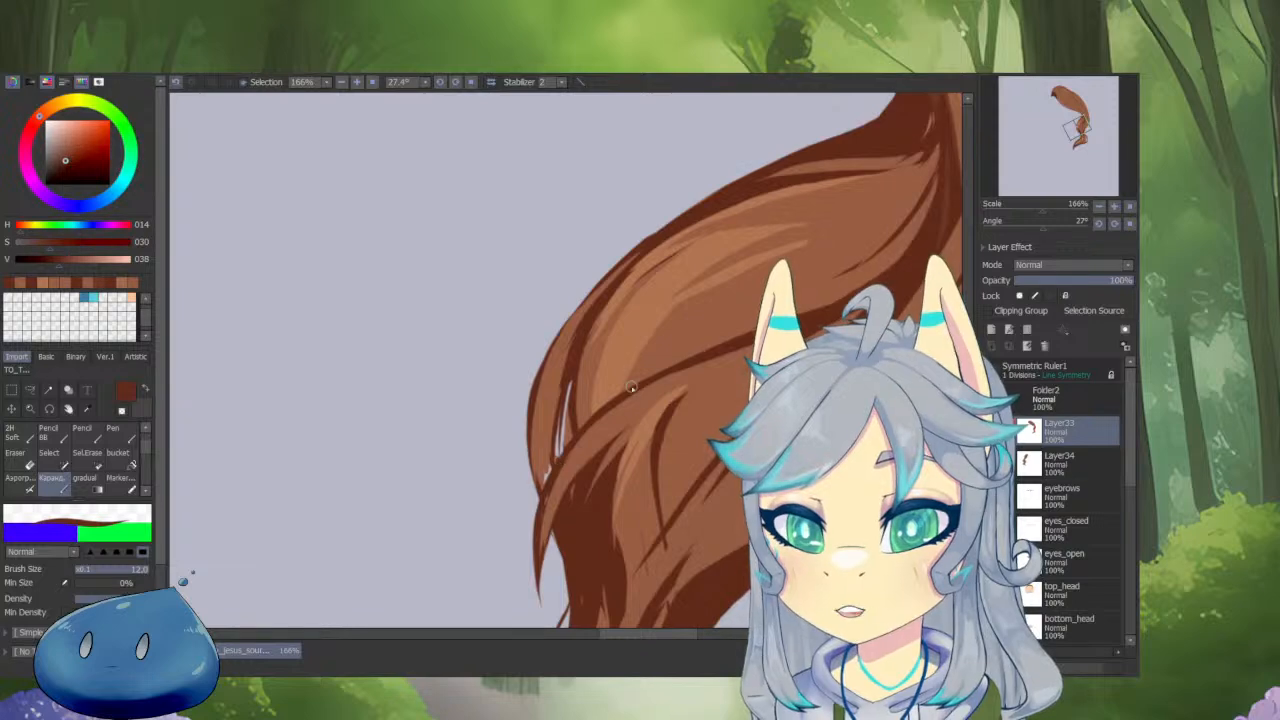
Rework the folded lock's outer contour with sampled dark brown, undoing the unsatisfactory strokes.
left_click_drag(755, 372, 660, 376)
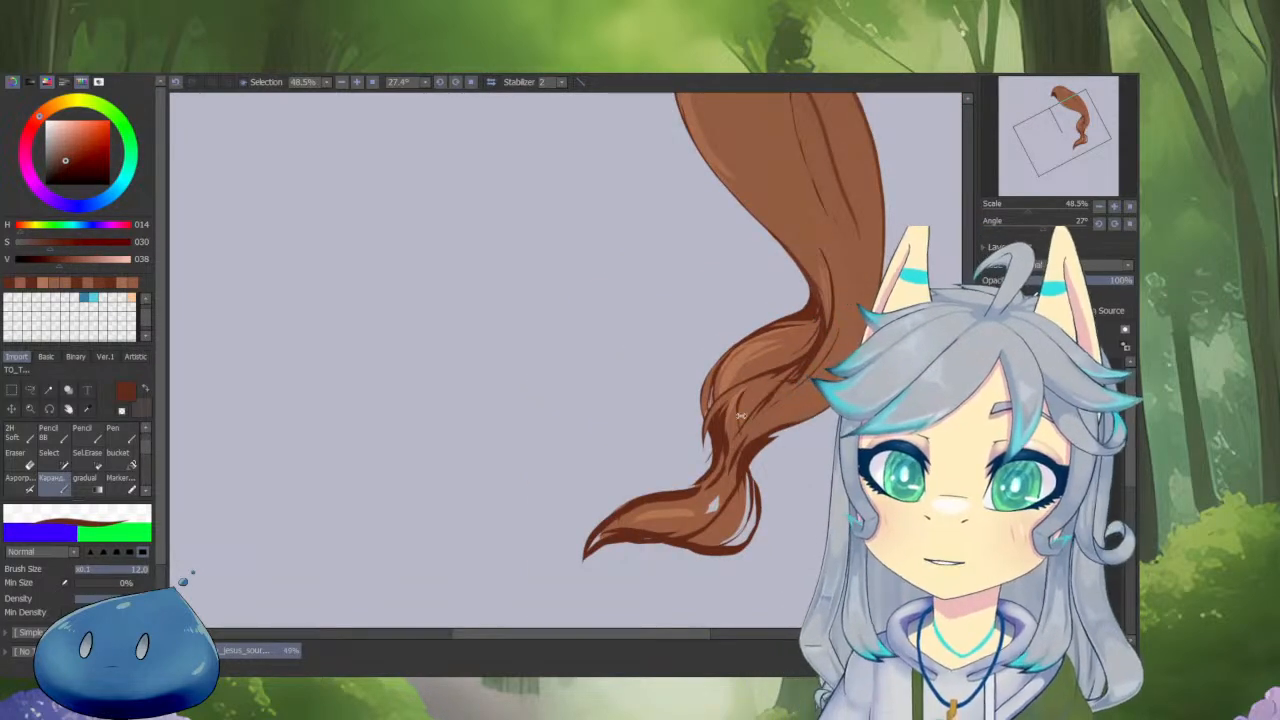
left_click_drag(783, 517, 868, 510)
left_click_drag(769, 346, 708, 529)
right_click(580, 402)
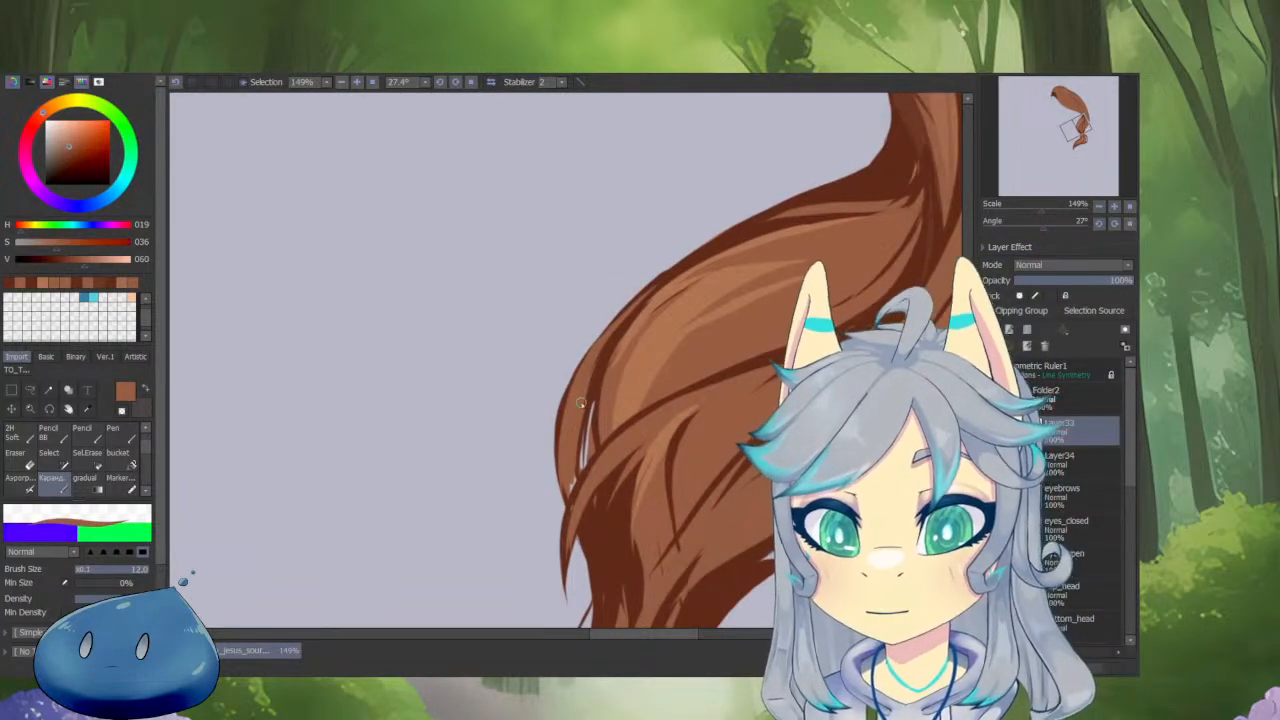
right_click(734, 234)
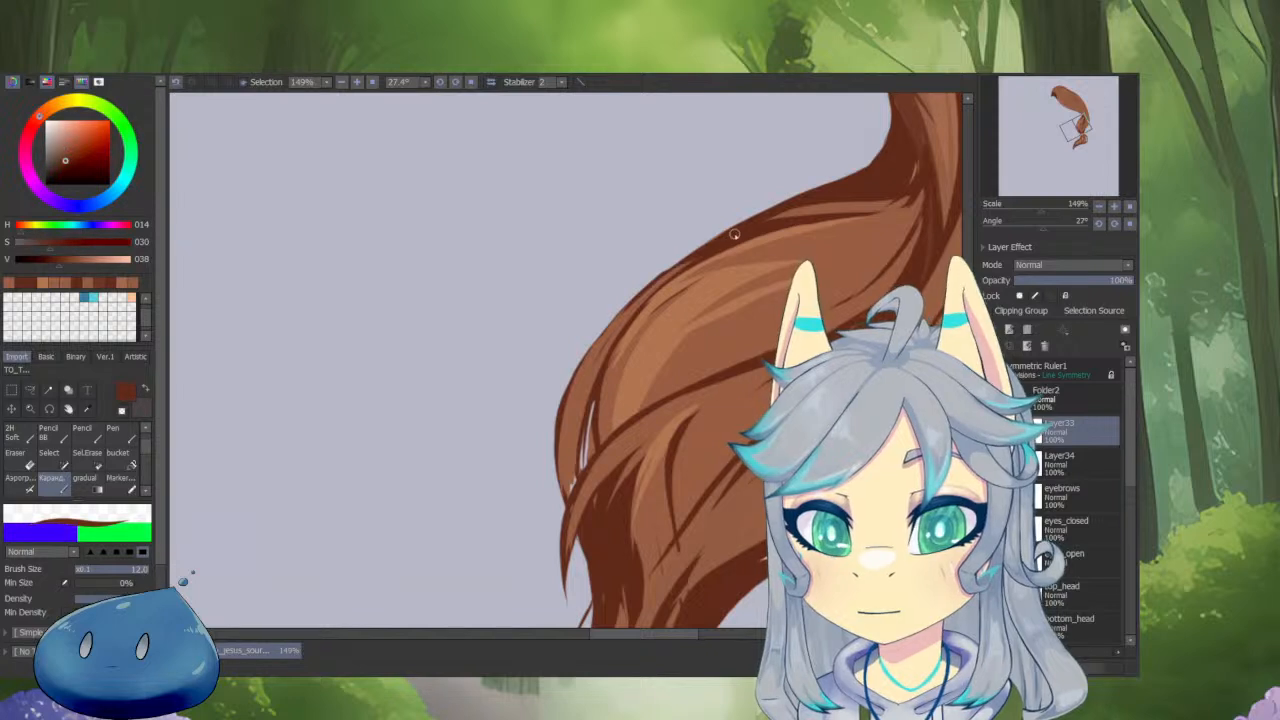
left_click_drag(713, 239, 606, 325)
key("ctrl+z")
mouse_move(680, 267)
left_mouse_down()
mouse_move(608, 326)
mouse_move(560, 407)
left_mouse_up()
key("ctrl+z")
mouse_move(646, 384)
left_mouse_down()
mouse_move(680, 477)
mouse_move(574, 396)
left_mouse_up()
Clean up the gap between the outer strand and the folded lock with transparent colour, and touch up the strand with sampled mid-brown.
key("c")
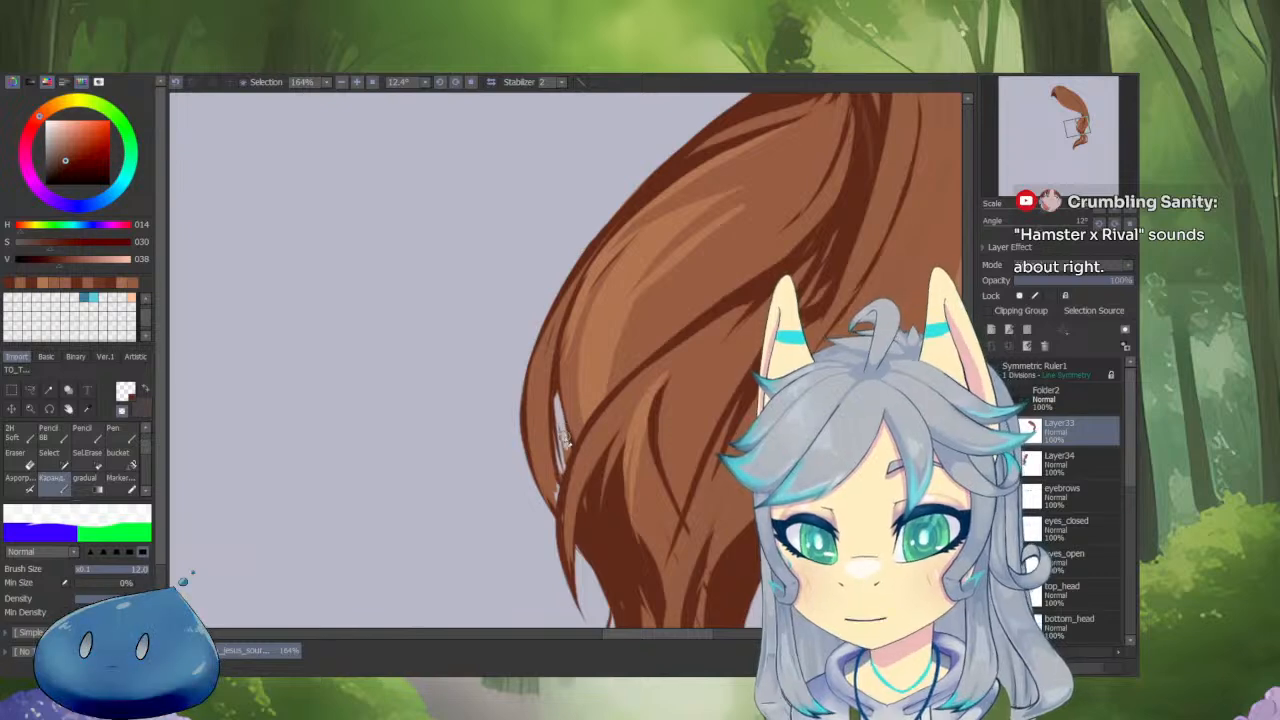
left_click(552, 483, "alt")
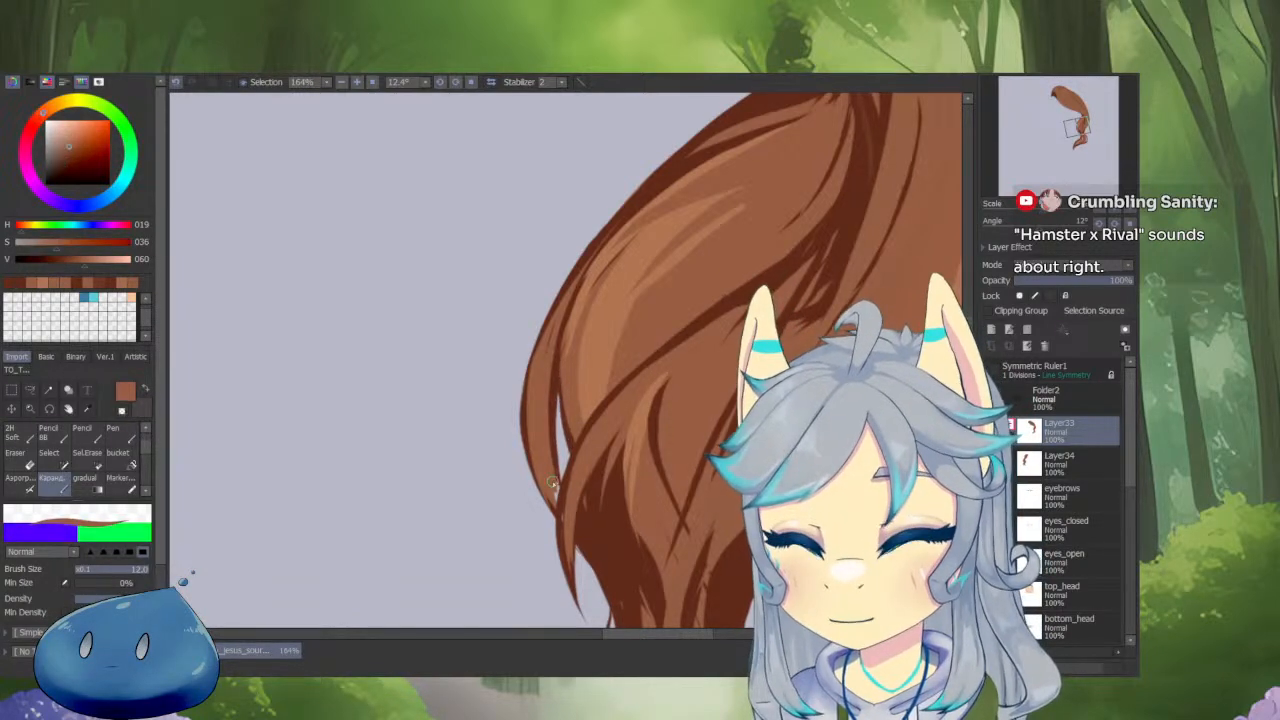
scroll(626, 409, "down", 5)
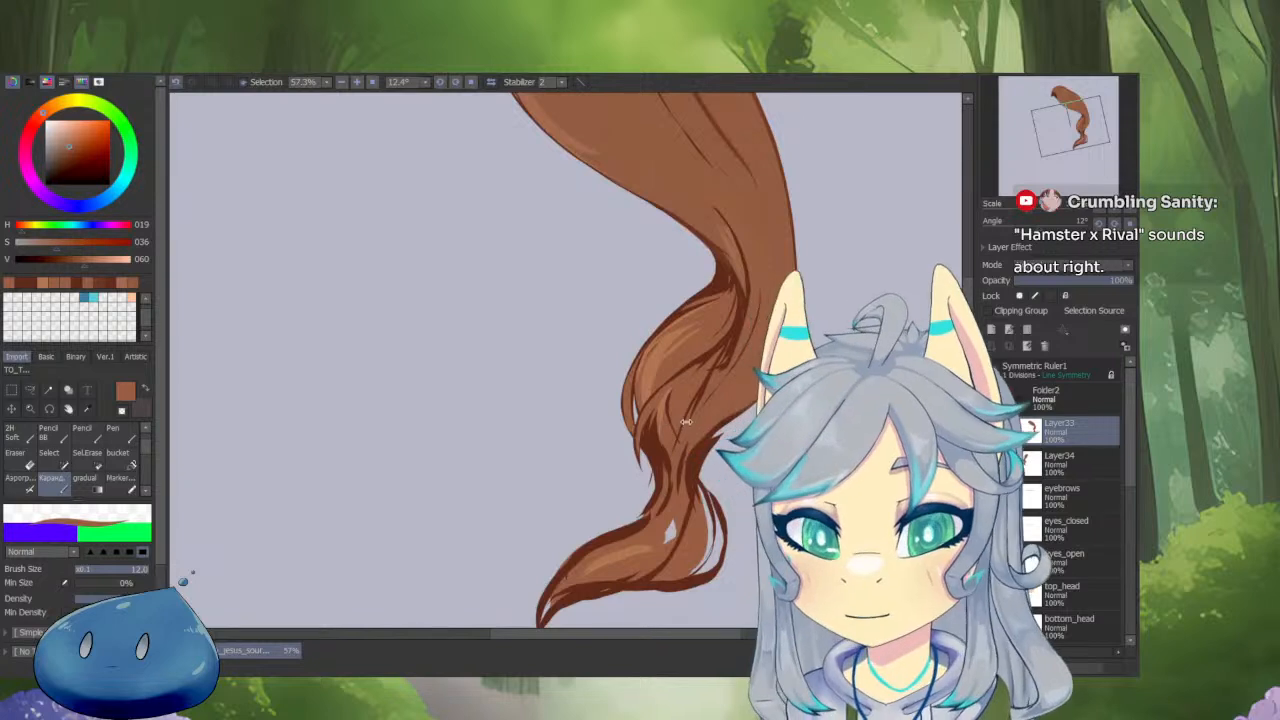
Cover the rough marks beside the fold and add a light-brown highlight along the adjoining strand with brush size 25.
scroll(760, 321, "up", 4)
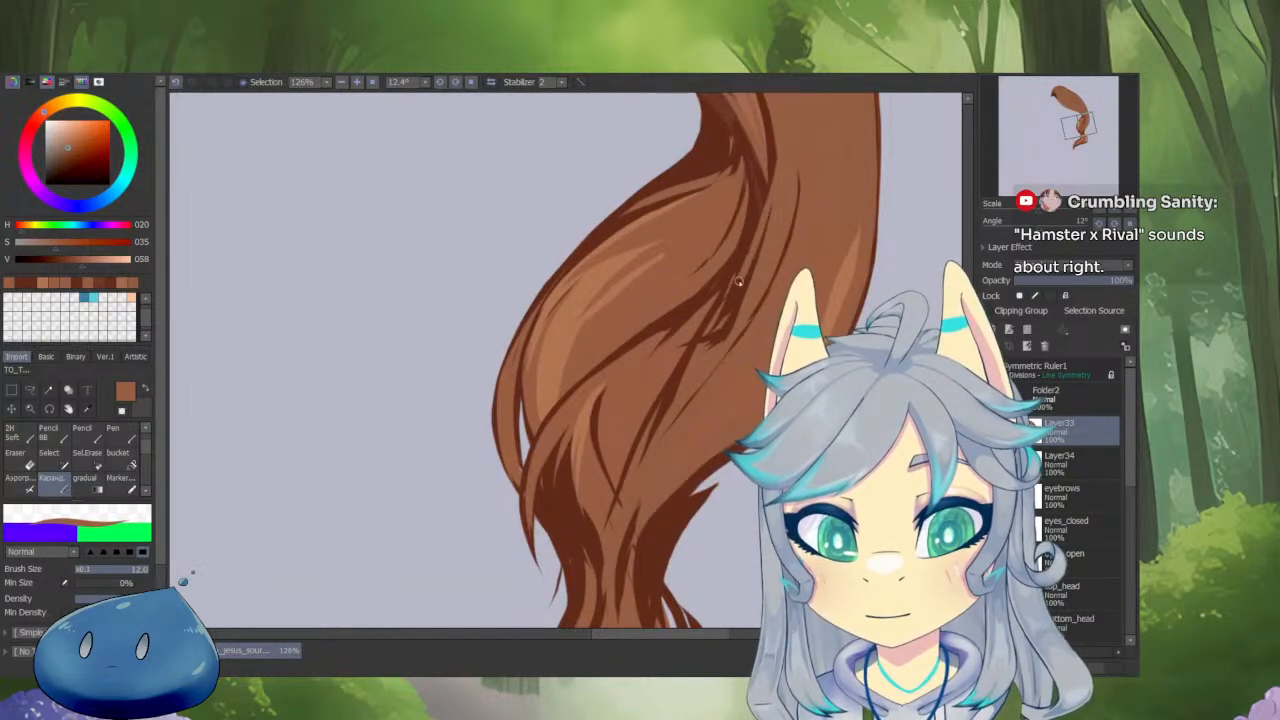
mouse_move(746, 353)
left_mouse_down()
mouse_move(774, 251)
mouse_move(676, 224)
left_mouse_up()
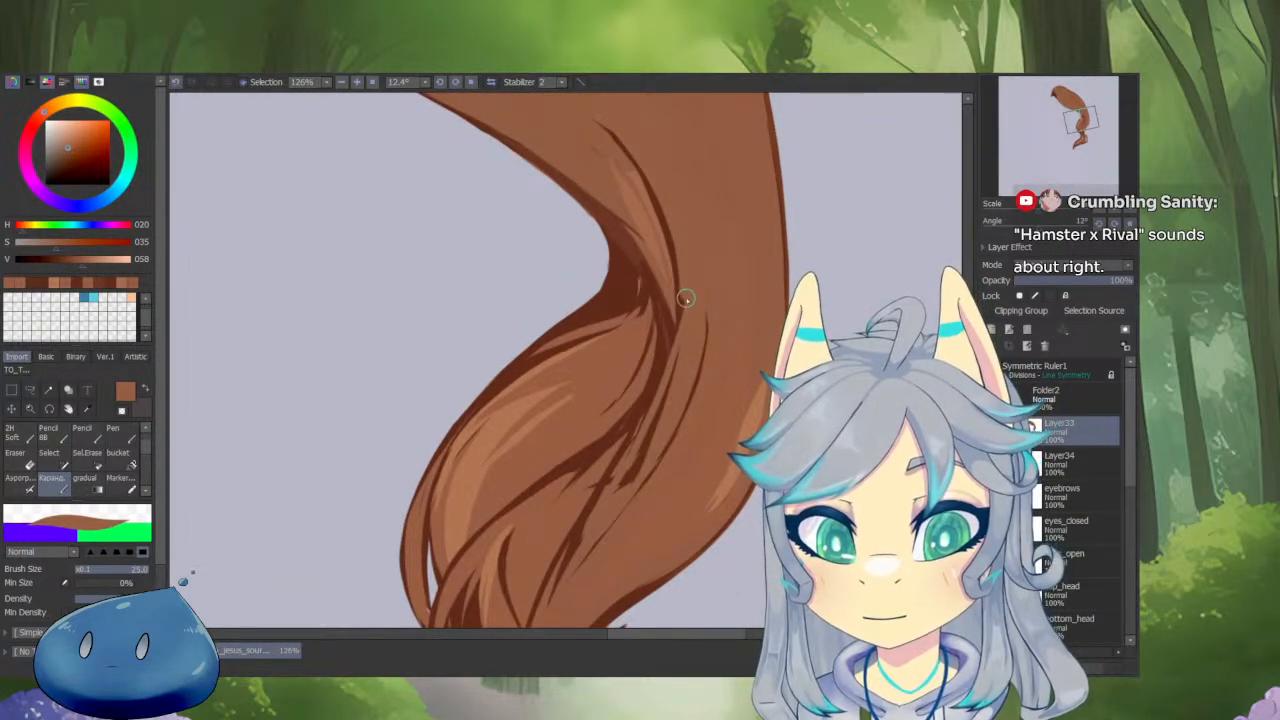
left_click(760, 410, "alt")
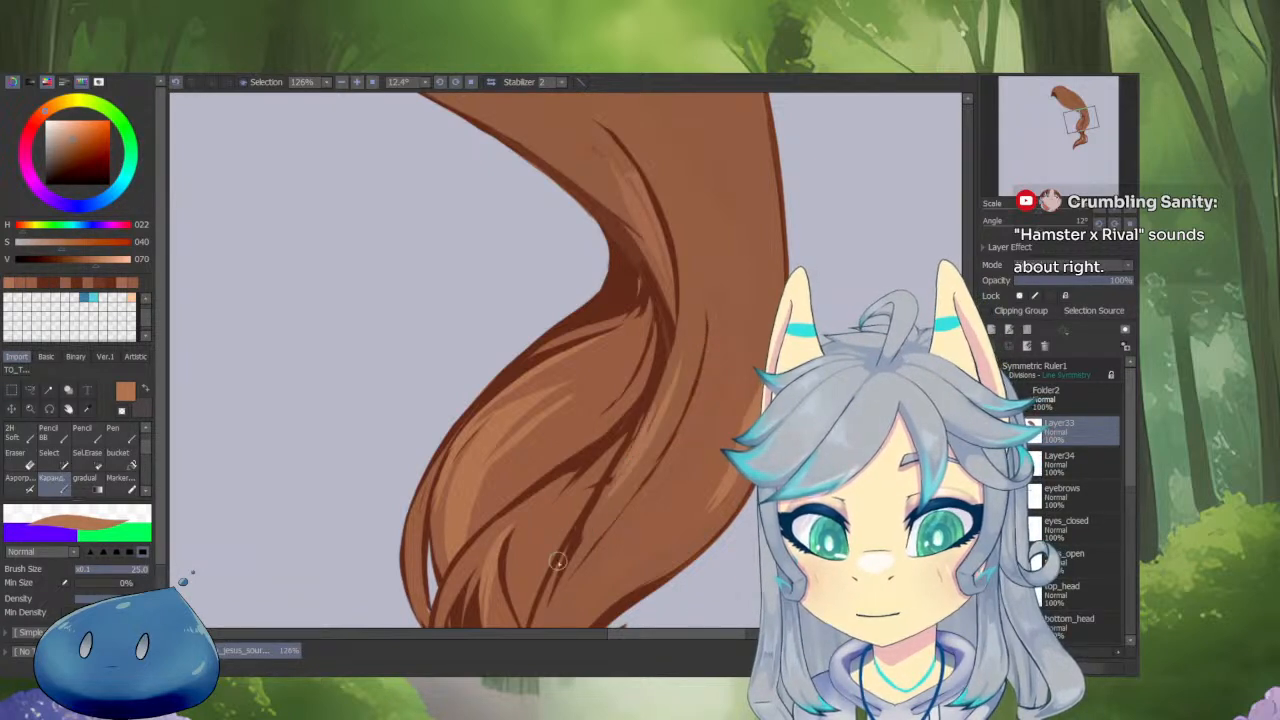
left_click_drag(560, 560, 600, 380)
Sample medium-dark brown and shade the strands from below the fold down to the hair's narrow waist.
left_click(655, 331, "alt")
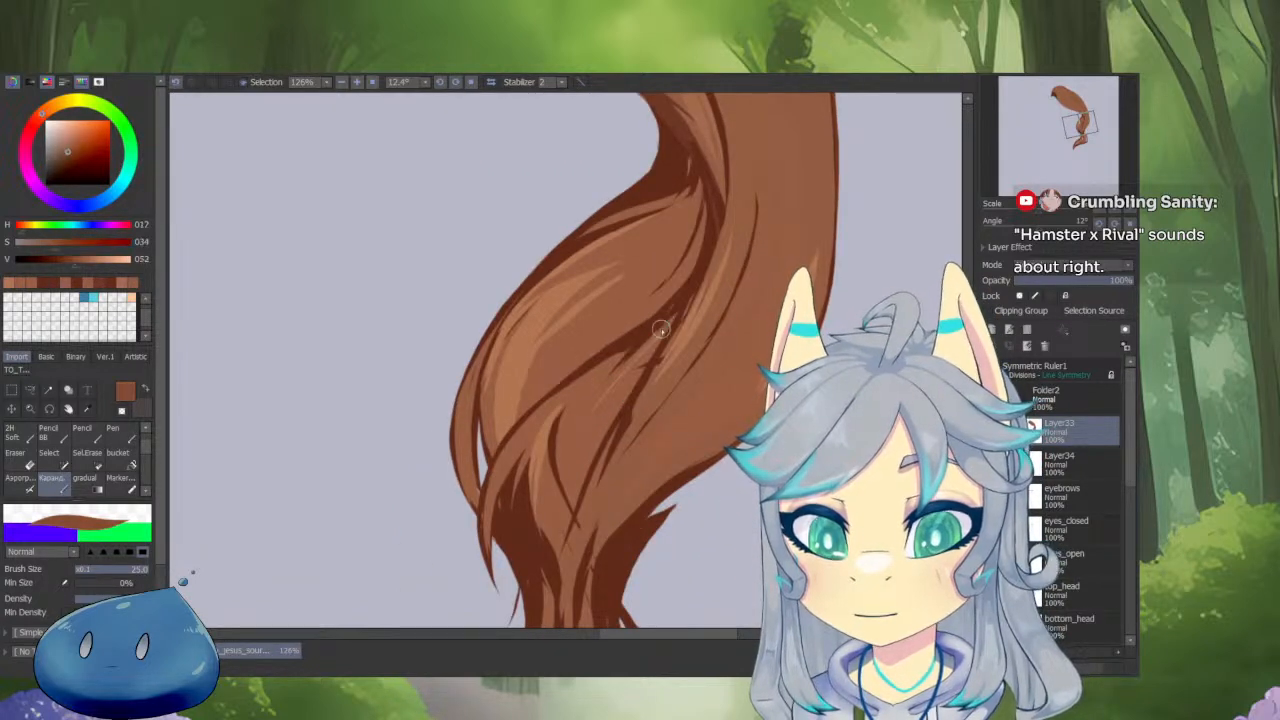
left_click_drag(652, 335, 578, 418)
mouse_move(673, 313)
left_mouse_down()
mouse_move(620, 387)
mouse_move(586, 478)
left_mouse_up()
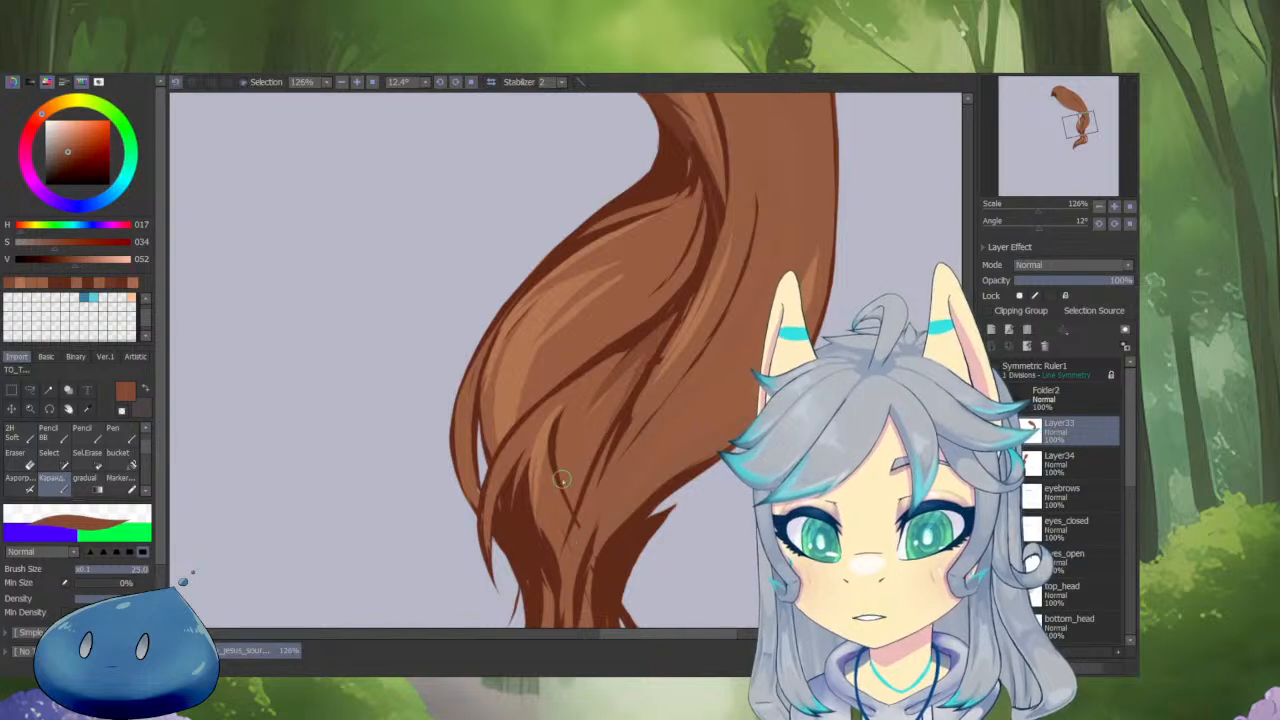
scroll(561, 556, "down", 2)
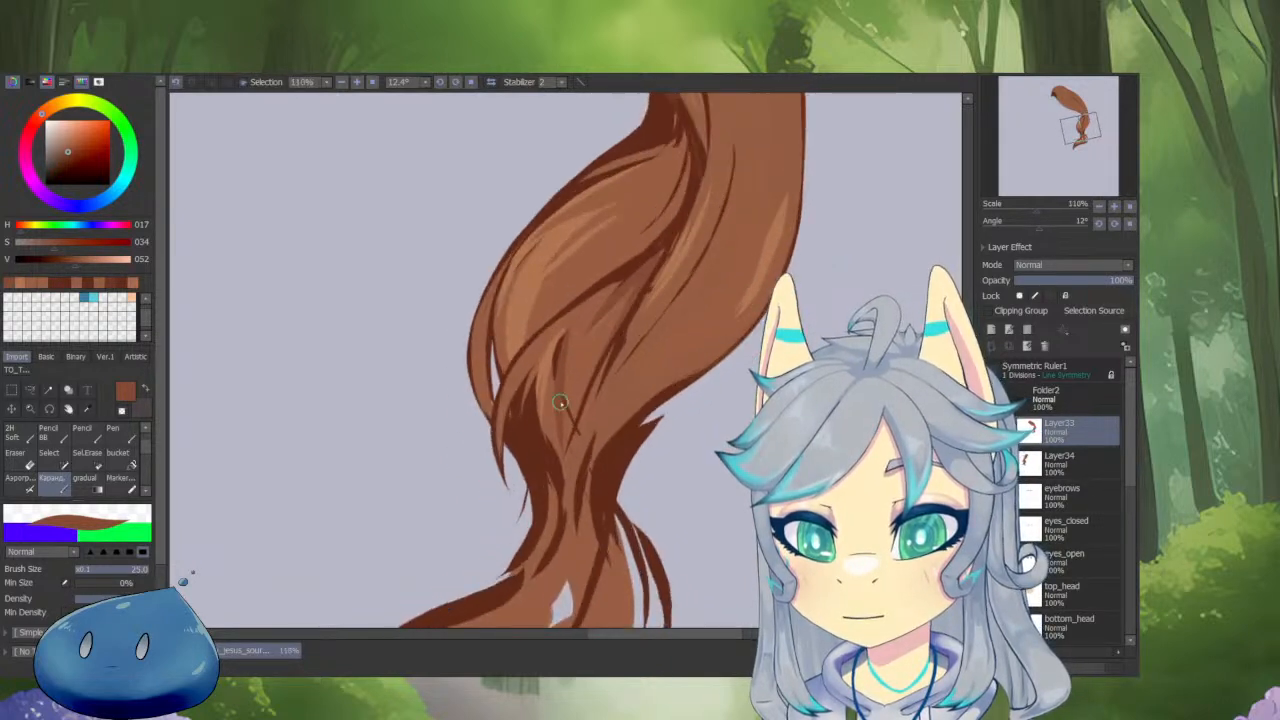
left_click_drag(560, 452, 606, 586)
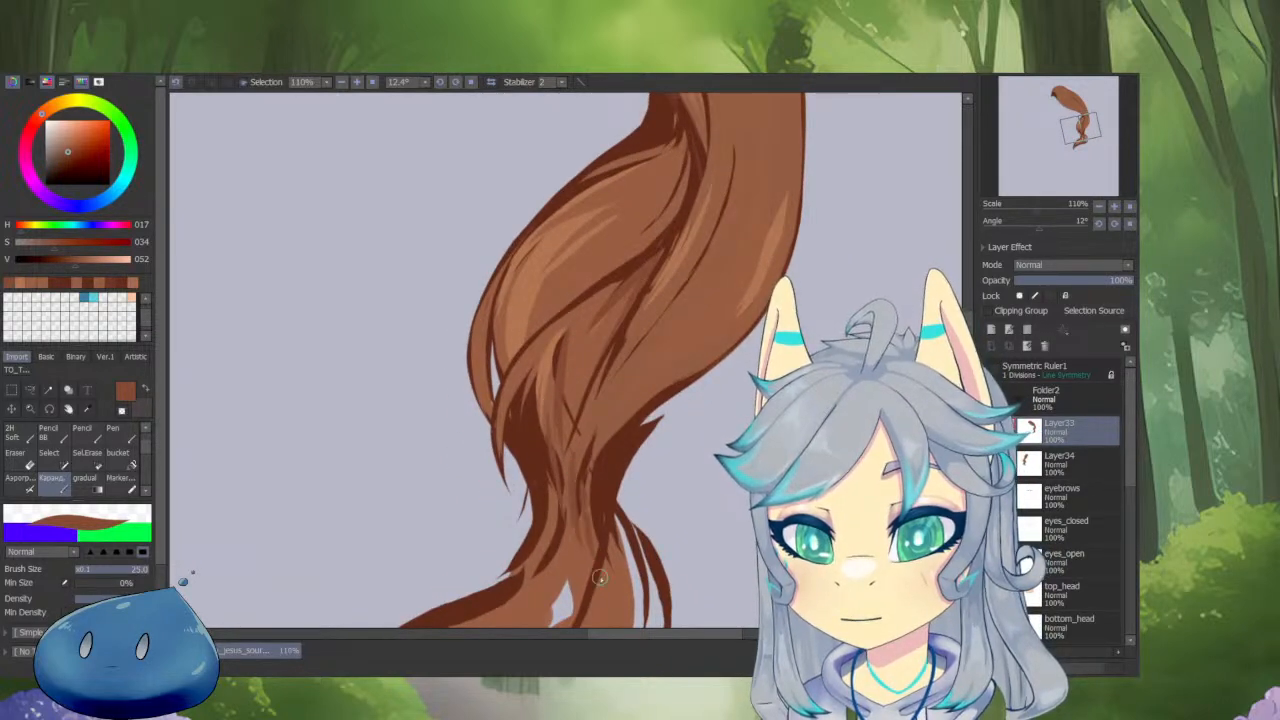
Shade across the narrow waist and along the strands of the lower curl with medium-dark brown.
scroll(581, 381, "down", 1)
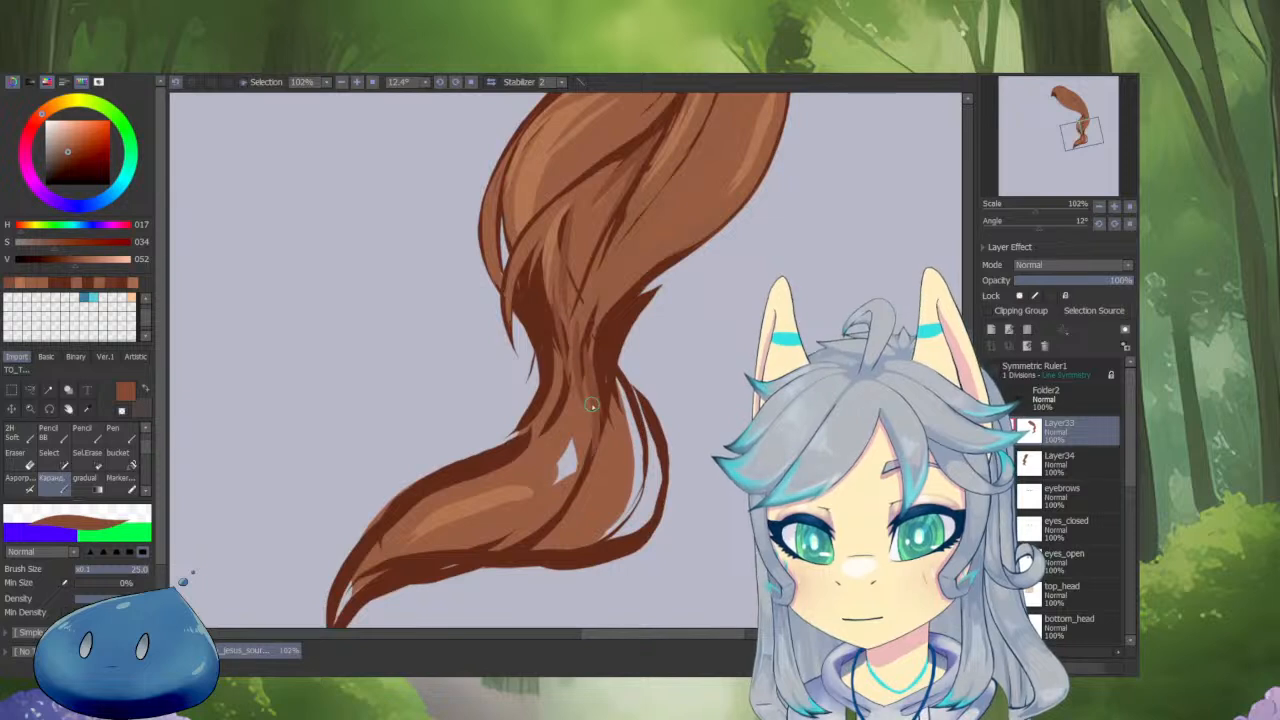
left_click_drag(586, 380, 555, 449)
mouse_move(558, 396)
left_mouse_down()
mouse_move(539, 436)
mouse_move(609, 451)
mouse_move(631, 513)
left_mouse_up()
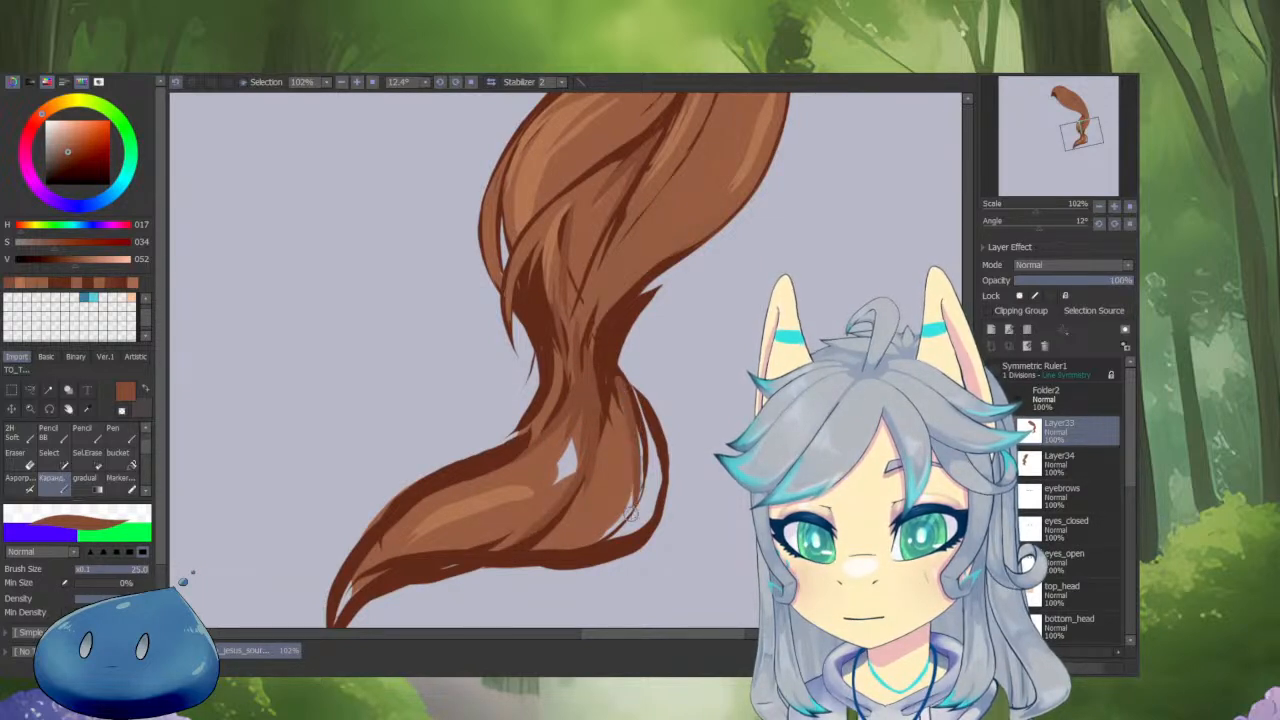
Erase part of the loose outer strand beside the lower curl and the stray spike above the waist.
key("c")
mouse_move(634, 388)
left_mouse_down()
mouse_move(656, 441)
mouse_move(633, 550)
left_mouse_up()
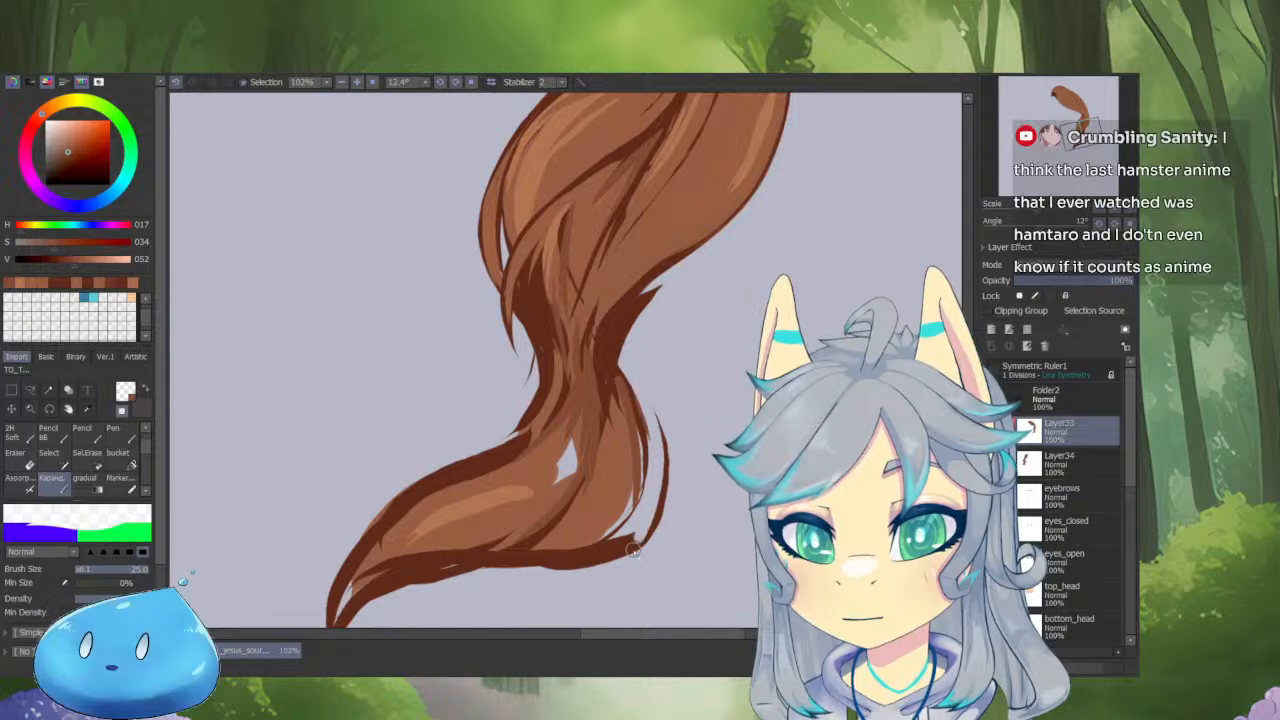
mouse_move(630, 344)
left_mouse_down()
mouse_move(605, 438)
mouse_move(622, 366)
mouse_move(646, 346)
left_mouse_up()
Touch up the large strand's outer edge with sampled mid-brown and add a light-brown highlight toward the waist.
left_click(698, 268, "alt")
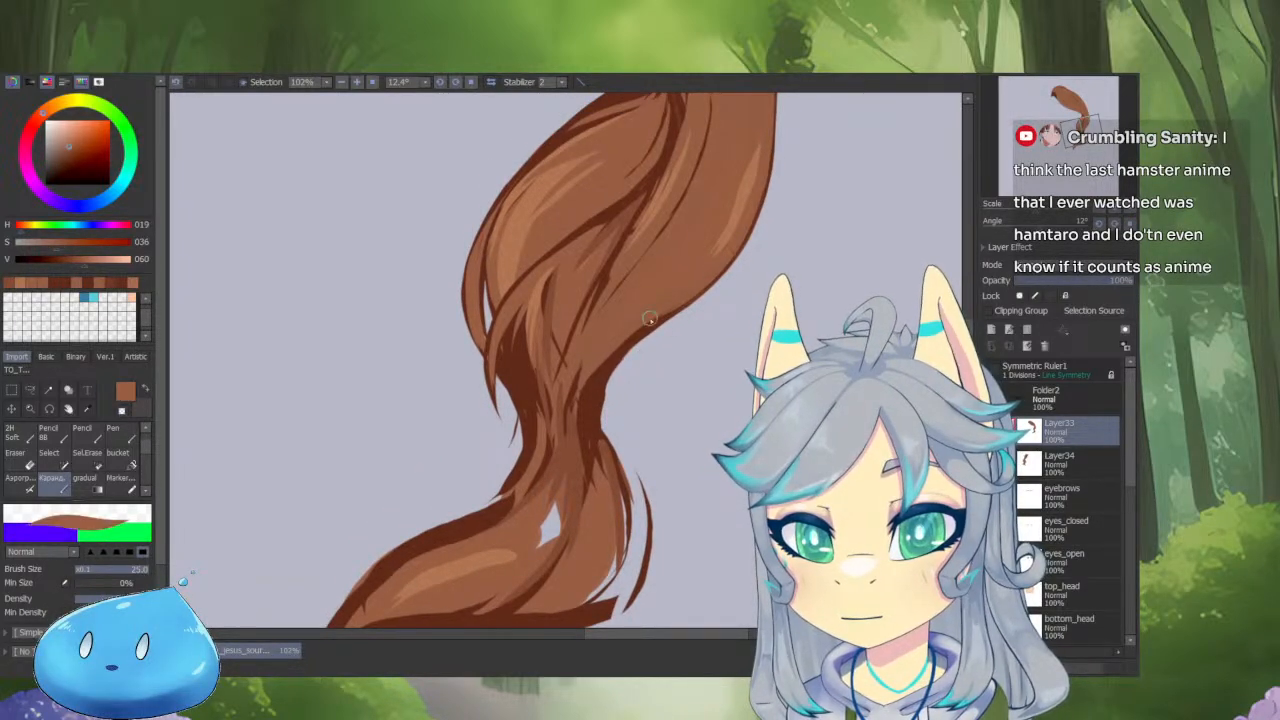
left_click(735, 208, "alt")
left_click(745, 165, "alt")
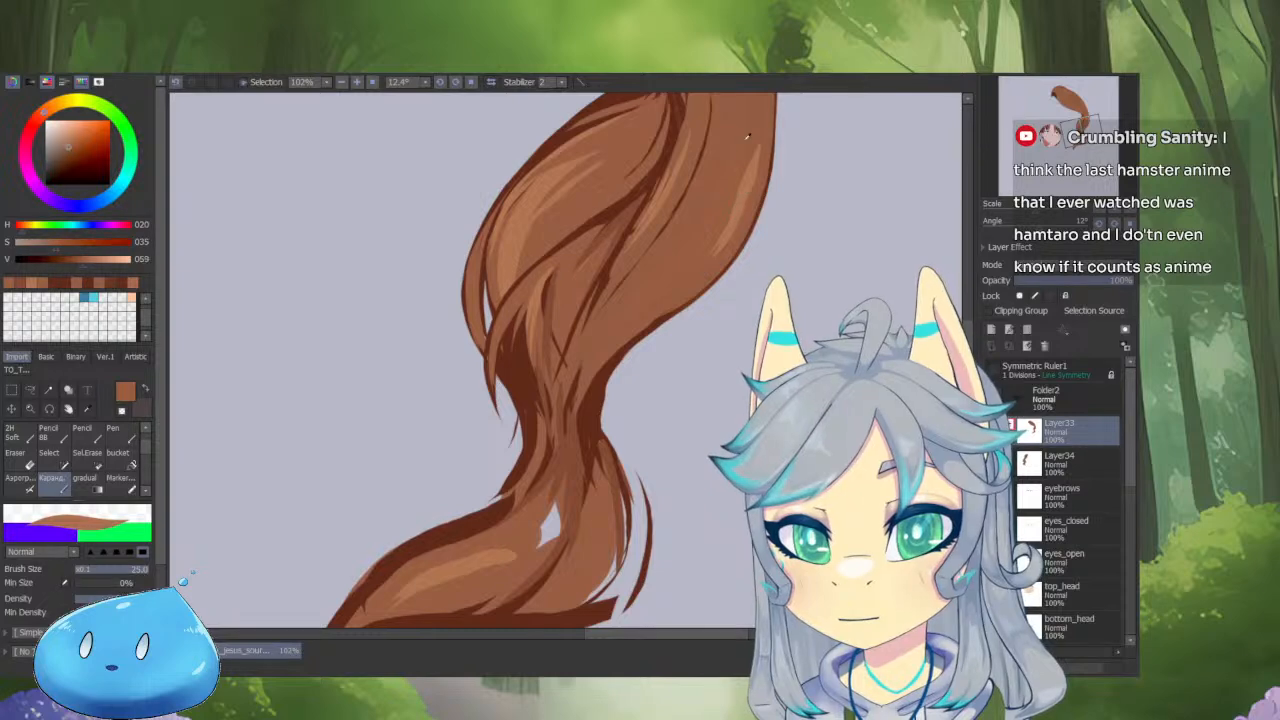
left_click(688, 270, "alt")
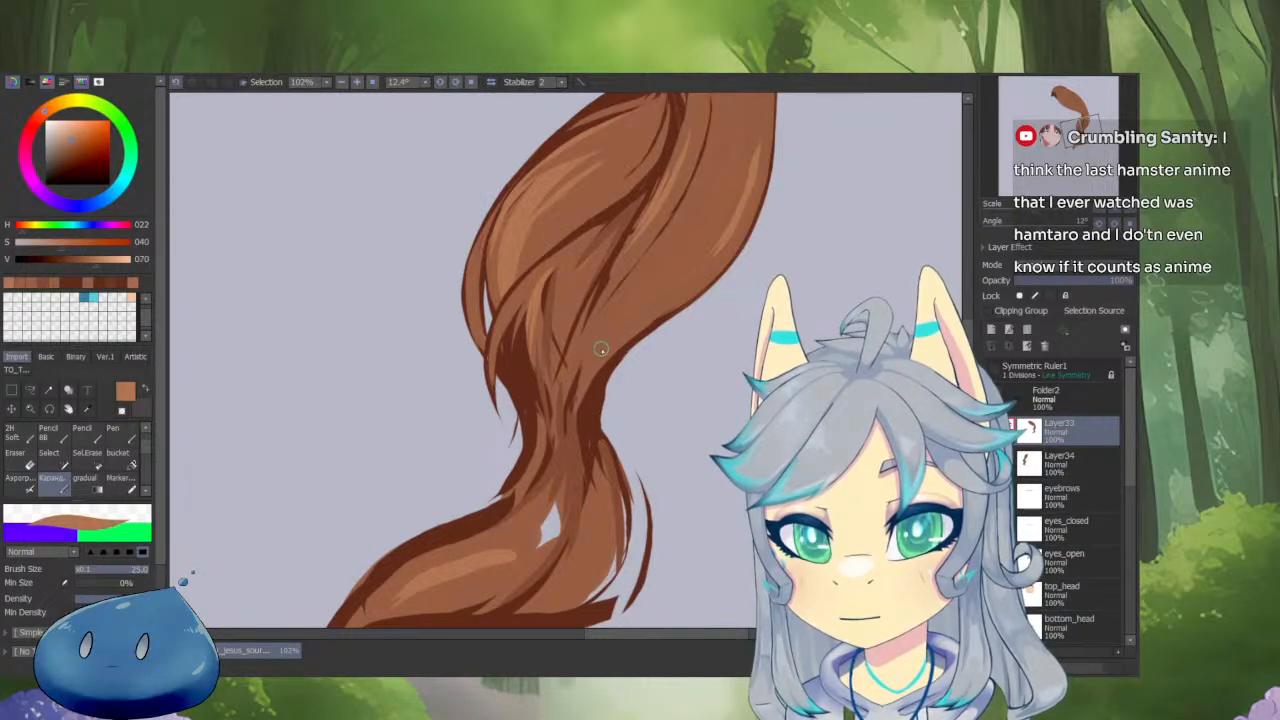
scroll(595, 367, "down", 4)
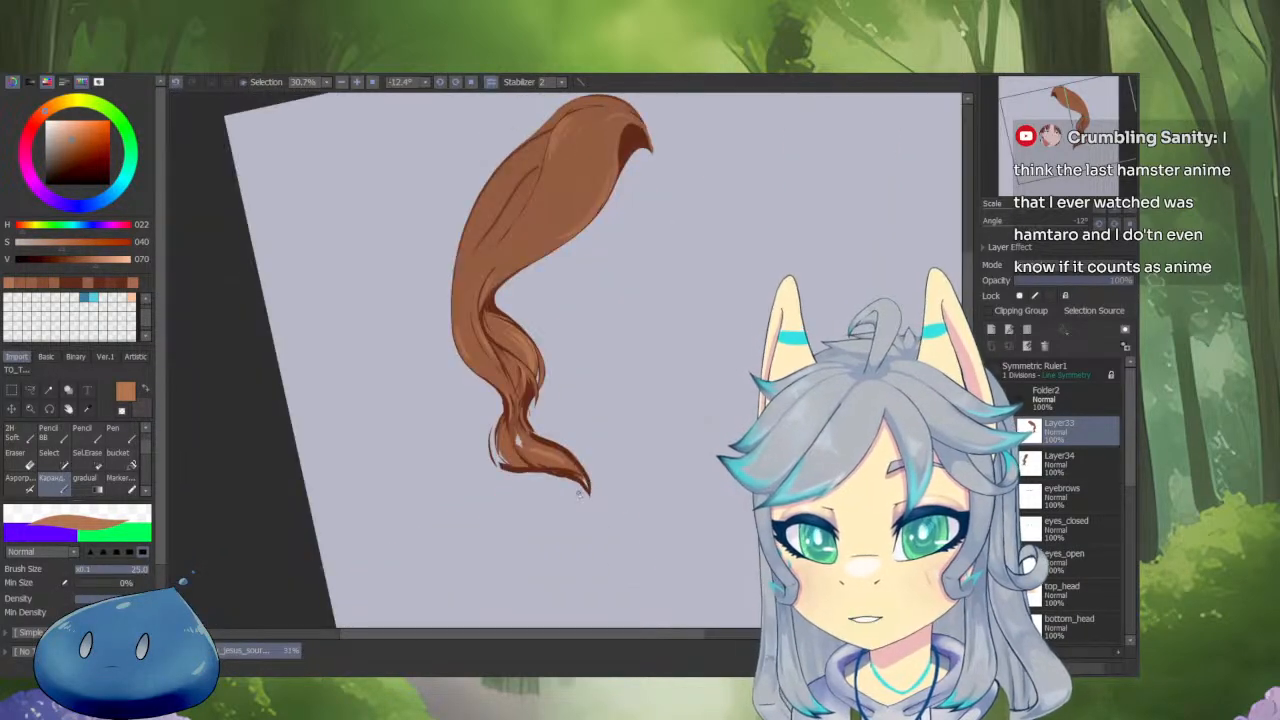
Refine the dark strand lines around the inner fold with sampled dark brown and mid-brown.
scroll(493, 315, "up", 3)
left_click(523, 400, "alt")
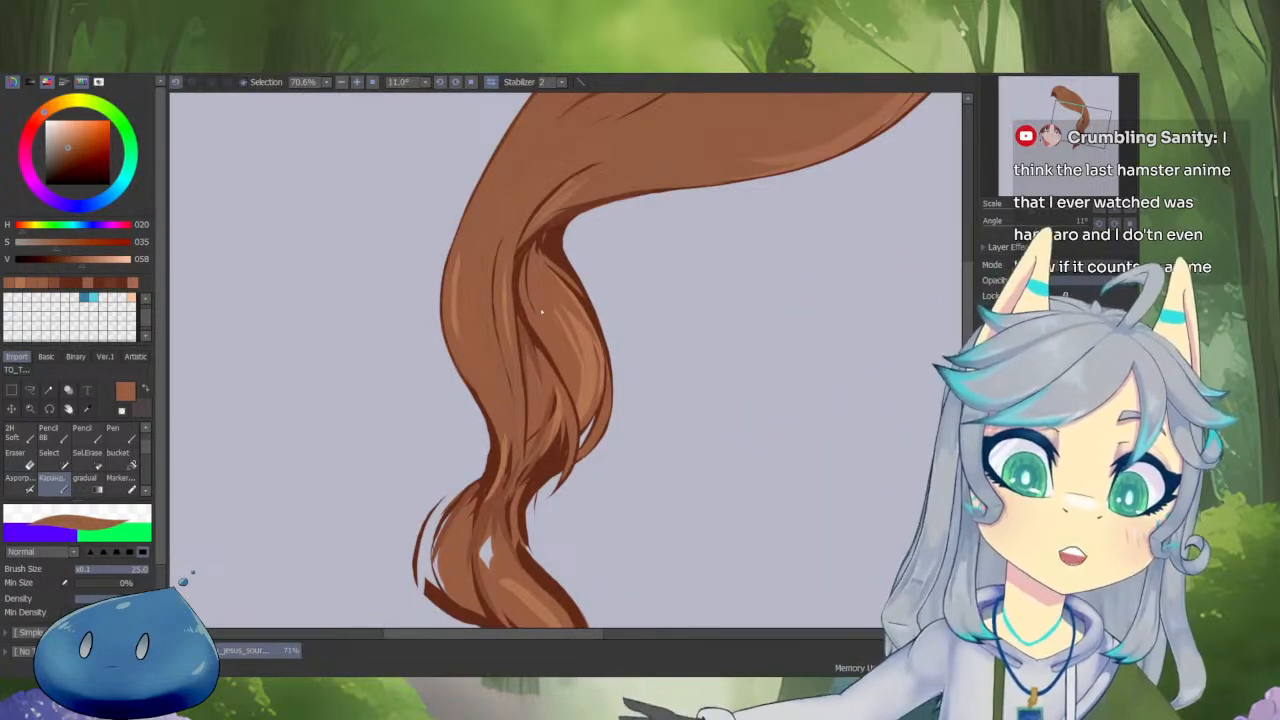
left_click_drag(624, 439, 739, 471)
left_click_drag(739, 471, 681, 530)
left_click_drag(600, 350, 678, 427)
right_click(706, 294)
left_click_drag(690, 306, 723, 283)
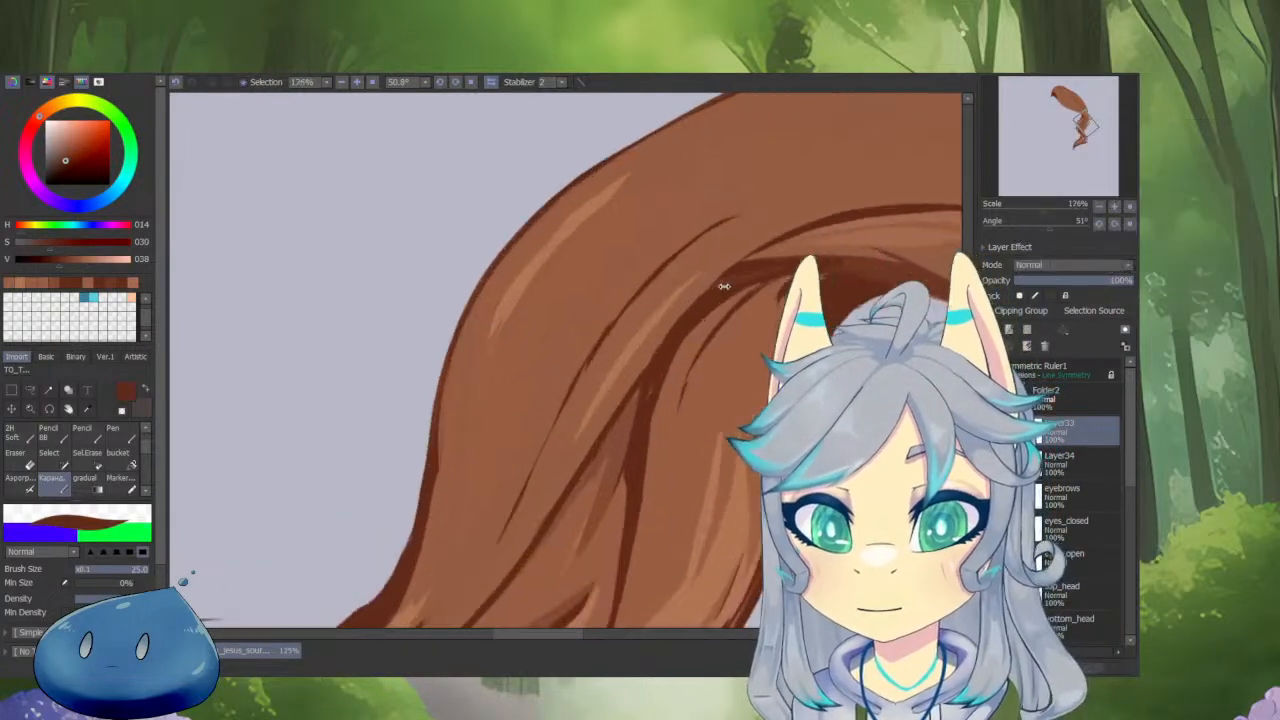
right_click(756, 232)
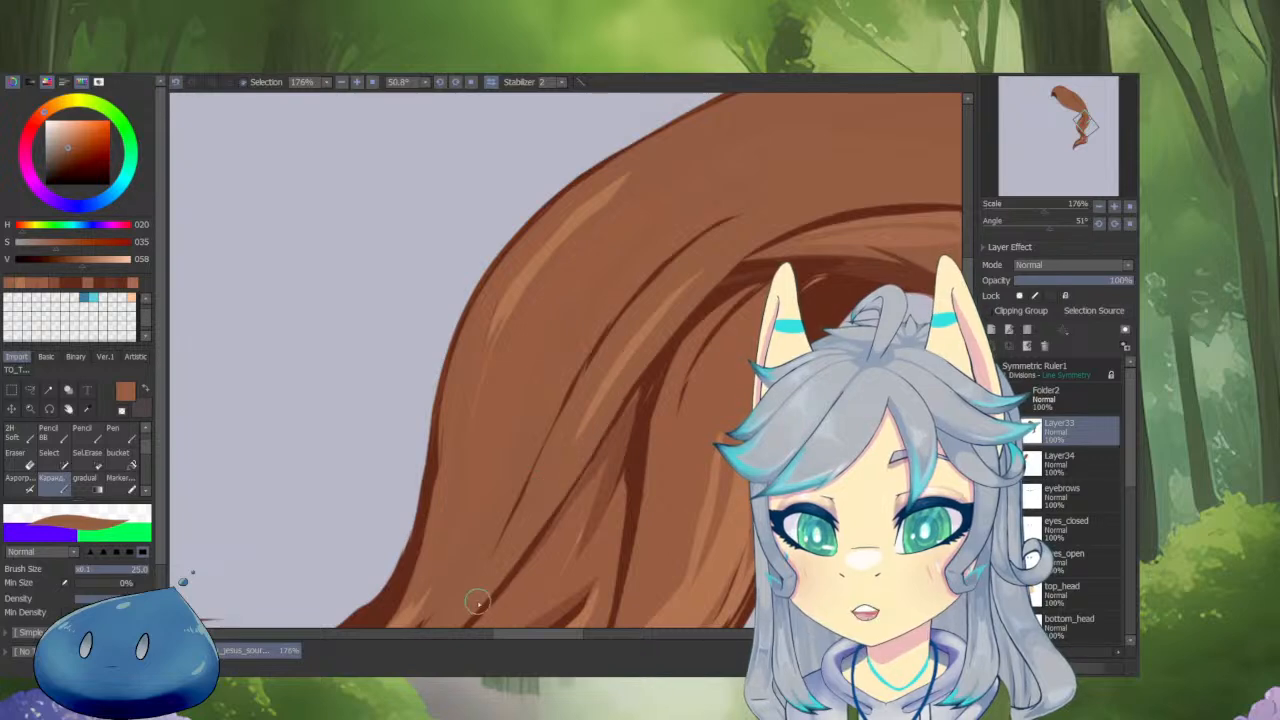
Smooth the large strand's outer contour above the waist with mid-brown and trim its outside edge with transparent colour.
left_click_drag(478, 602, 570, 437)
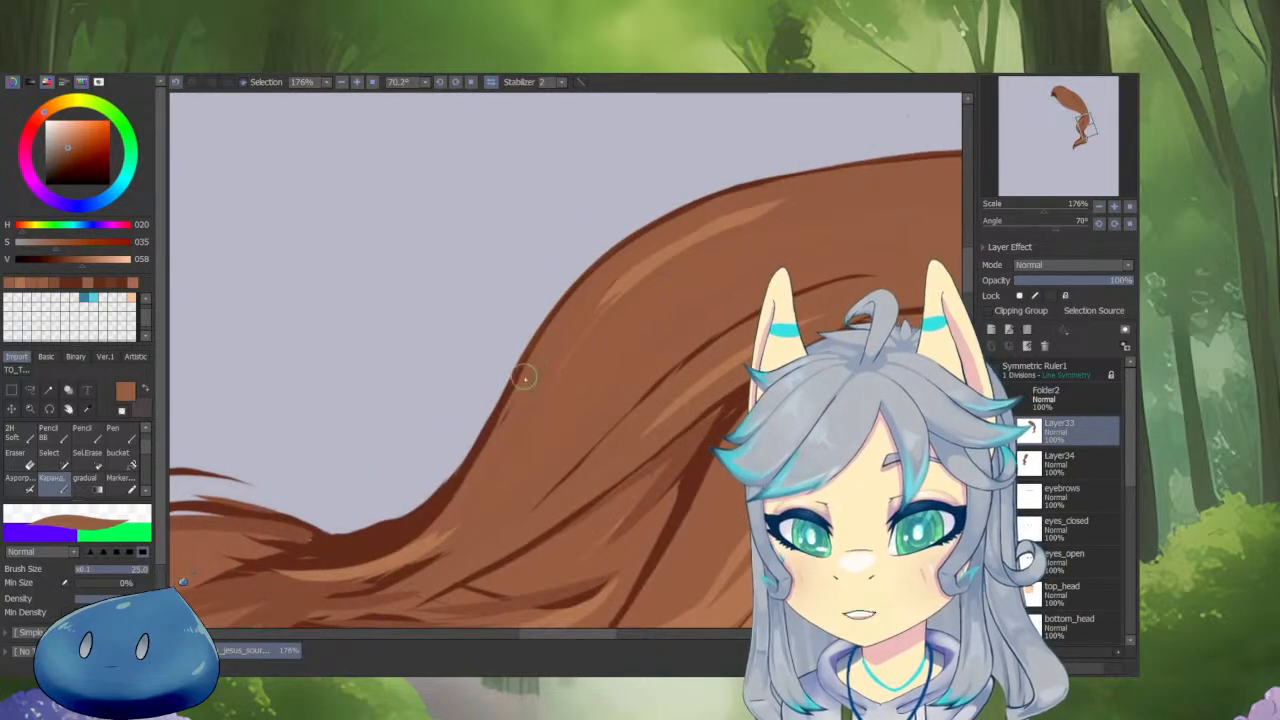
left_click_drag(380, 551, 600, 357)
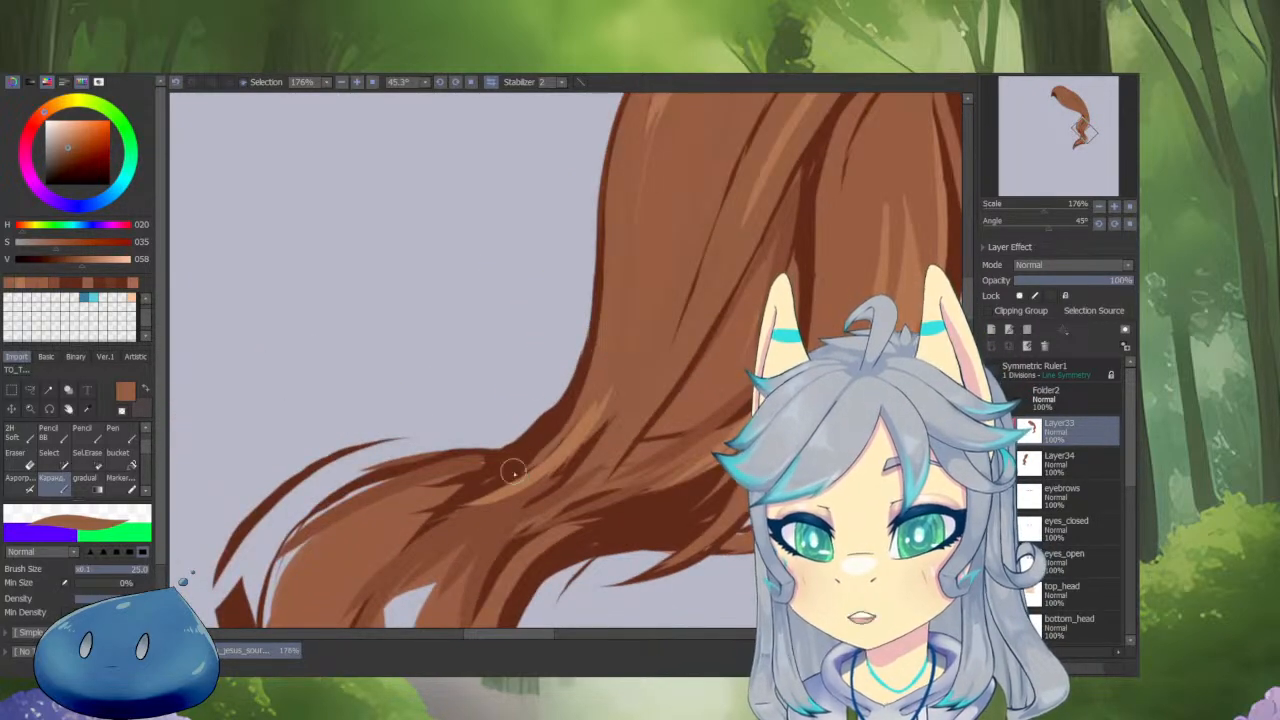
key("c")
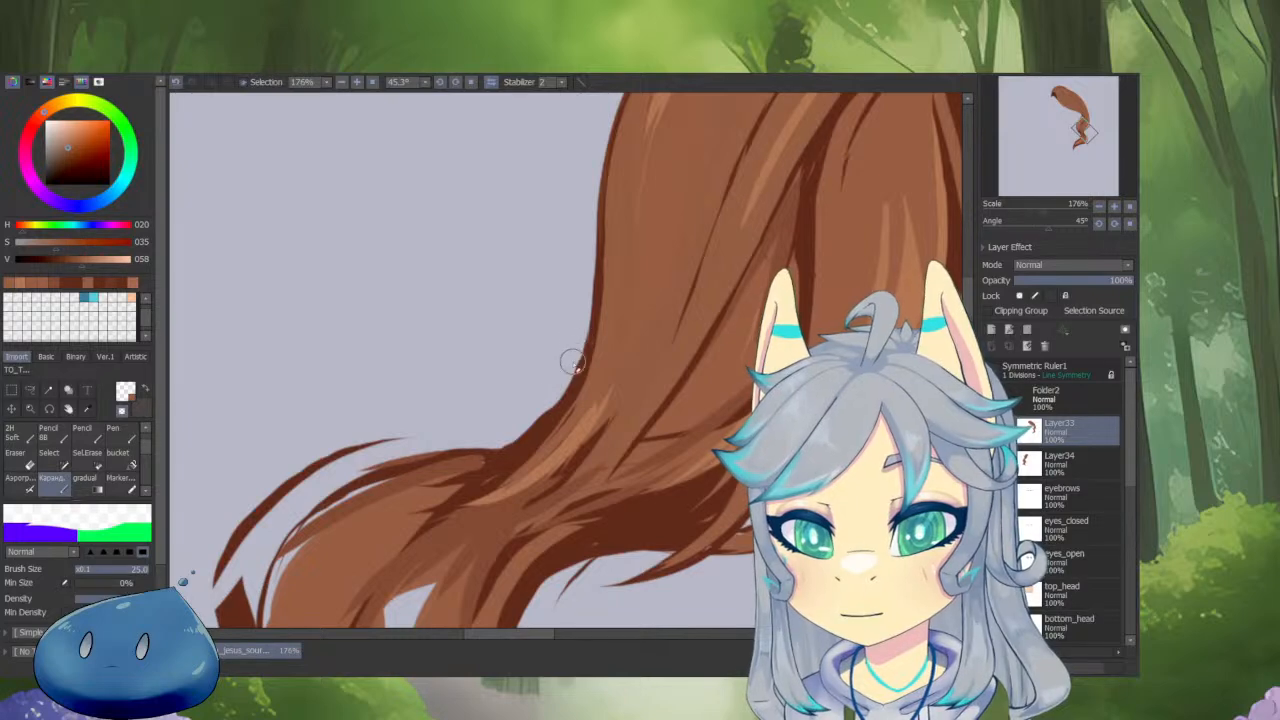
mouse_move(480, 443)
left_mouse_down()
mouse_move(430, 480)
mouse_move(500, 520)
mouse_move(575, 463)
mouse_move(577, 477)
left_mouse_up()
Sample medium-dark brown and refine the small strands where the waist joins the lower curl.
right_click(640, 325)
left_click_drag(690, 328, 581, 386)
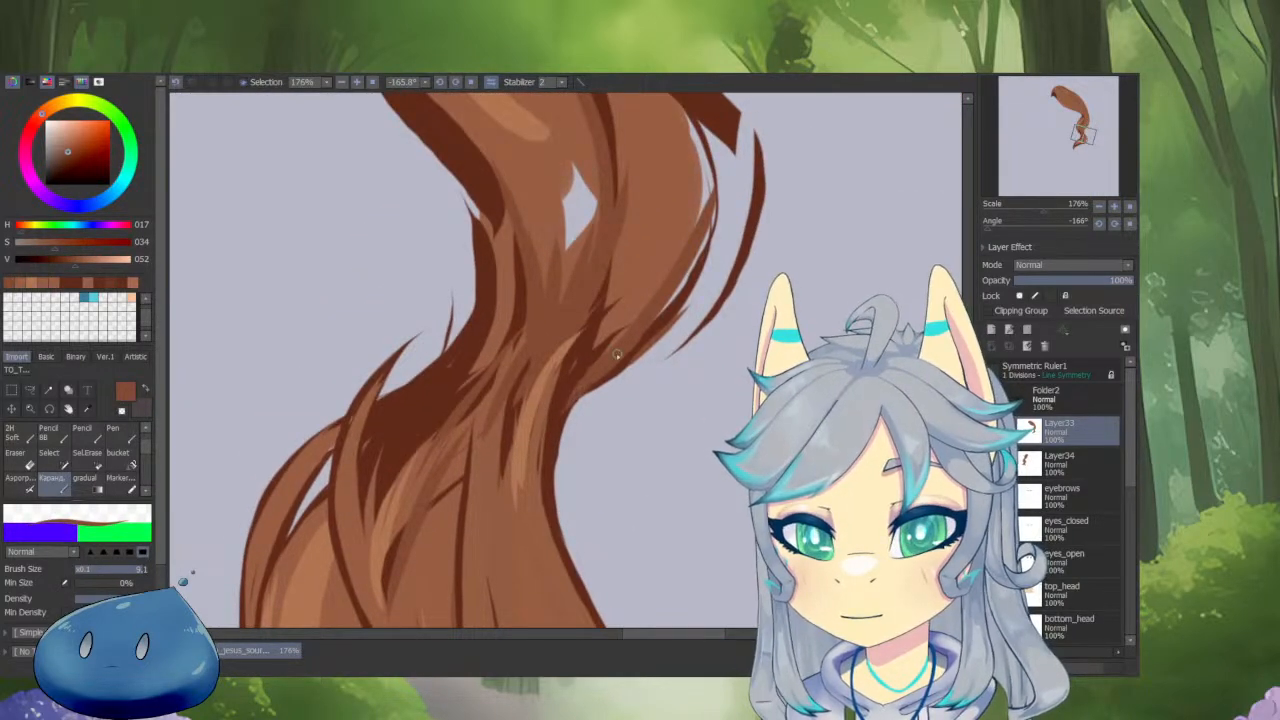
scroll(770, 192, "down", 8)
mouse_move(680, 290)
left_mouse_down()
mouse_move(606, 535)
mouse_move(626, 375)
mouse_move(576, 357)
mouse_move(440, 447)
left_mouse_up()
scroll(565, 357, "up", 5)
Erase the loose strands outside the lower curl with transparent colour at brush size 39.
key("e")
left_click_drag(474, 398, 600, 370)
left_click_drag(516, 445, 553, 580)
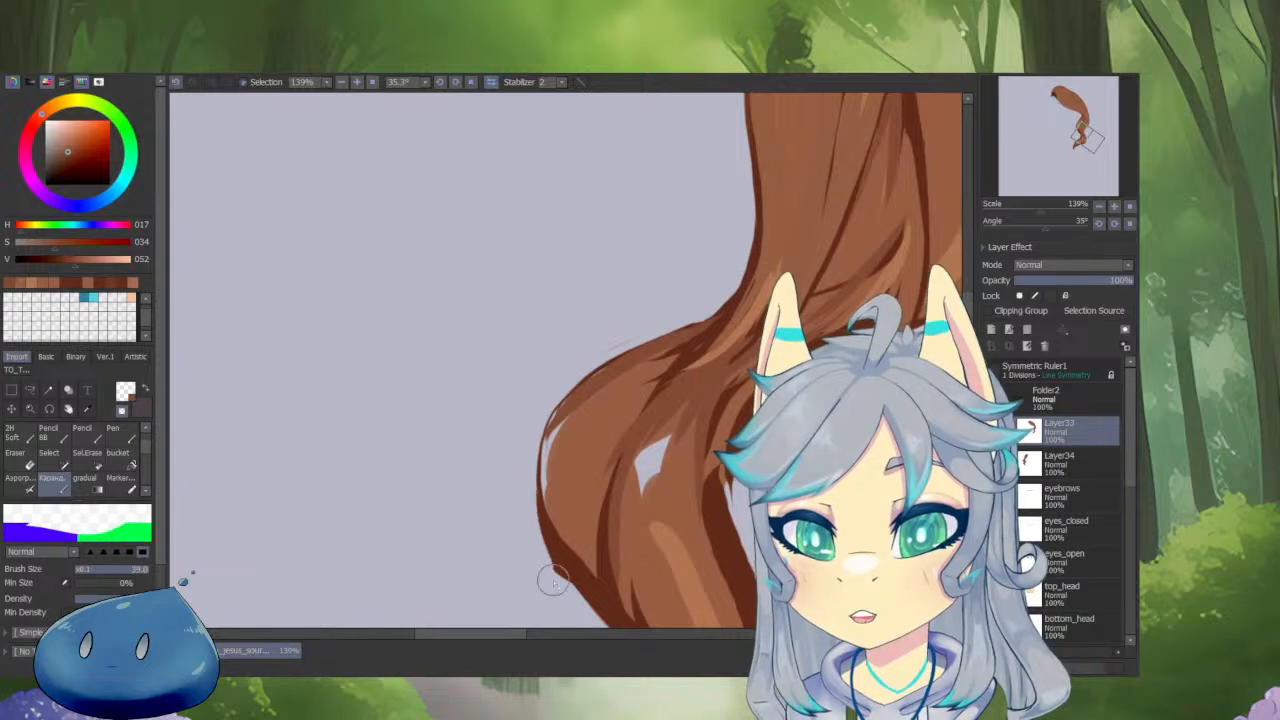
left_click_drag(578, 526, 541, 413)
left_click_drag(516, 361, 538, 474)
Carve the lower curl's outer lock into a separate pointed tip and trim the tail's outer edge with brush size 22.
mouse_move(496, 389)
left_mouse_down()
mouse_move(543, 491)
mouse_move(611, 571)
mouse_move(563, 414)
mouse_move(608, 555)
left_mouse_up()
left_click_drag(653, 592, 605, 488)
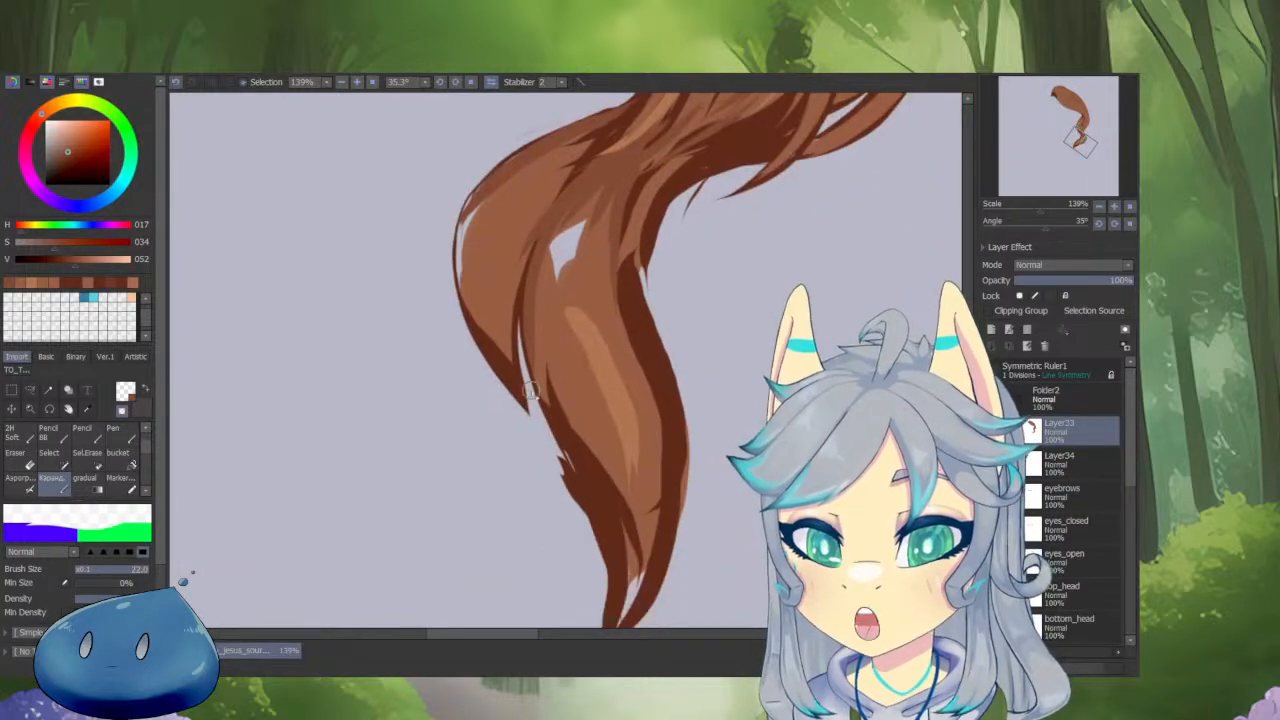
left_click_drag(532, 391, 607, 563)
left_click_drag(538, 425, 606, 573)
left_click_drag(520, 368, 516, 375)
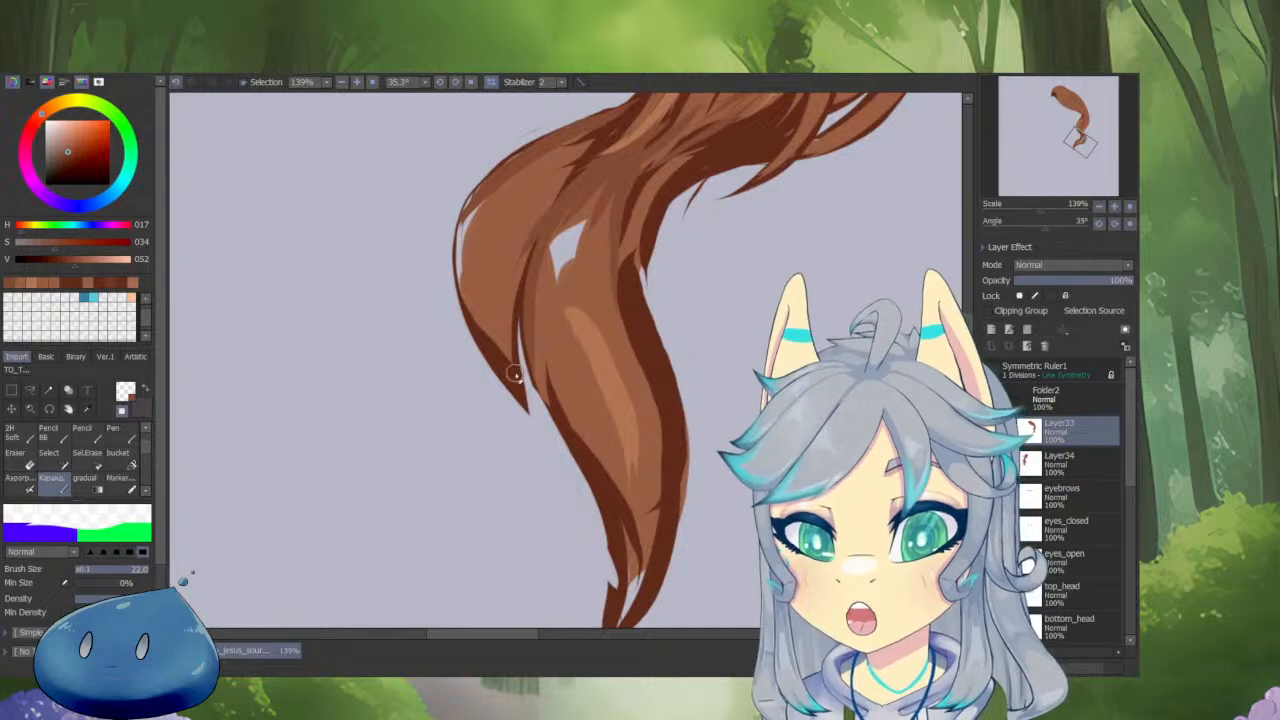
Redraw the tail's outer contour below the pointed tip with sampled dark brown, and soften the strand line above with medium-dark brown.
right_click(522, 330)
left_click_drag(521, 308, 563, 442)
left_click_drag(535, 358, 572, 457)
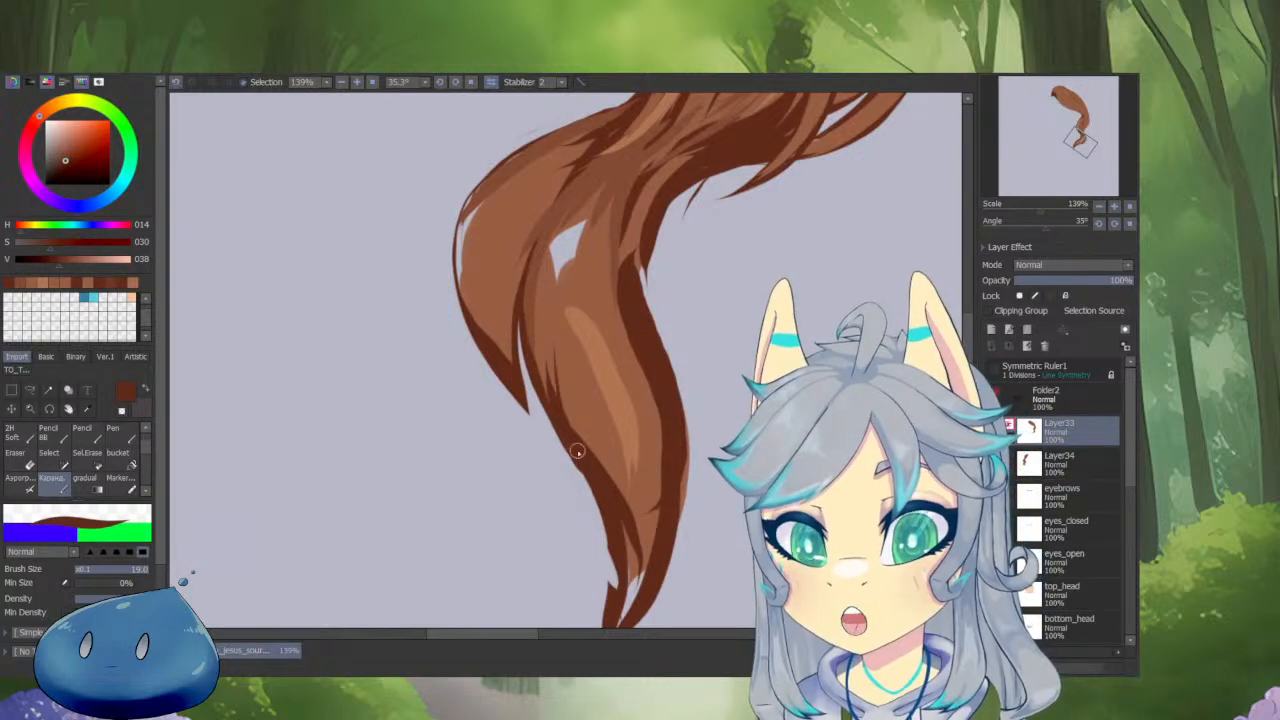
right_click(554, 250)
right_click(548, 242)
left_click_drag(536, 242, 547, 403)
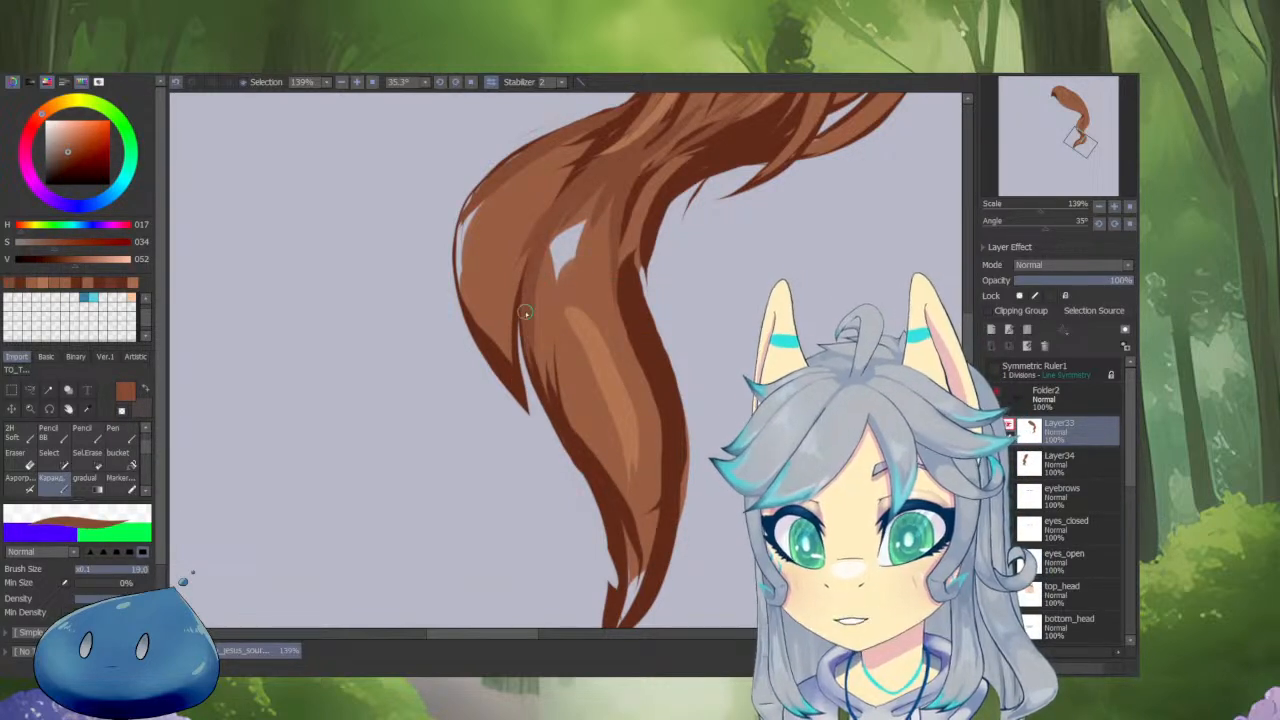
Fill the tail's outer side below the pointed tip with sampled medium brown and trim its outer edge with transparent colour.
right_click(546, 344)
mouse_move(527, 318)
left_mouse_down()
mouse_move(555, 396)
mouse_move(546, 406)
left_mouse_up()
mouse_move(550, 340)
left_mouse_down()
mouse_move(577, 456)
mouse_move(535, 345)
mouse_move(592, 485)
mouse_move(558, 361)
mouse_move(608, 520)
left_mouse_up()
right_click(583, 456)
key("minus")
left_click_drag(565, 446, 605, 516)
left_click_drag(580, 472, 624, 572)
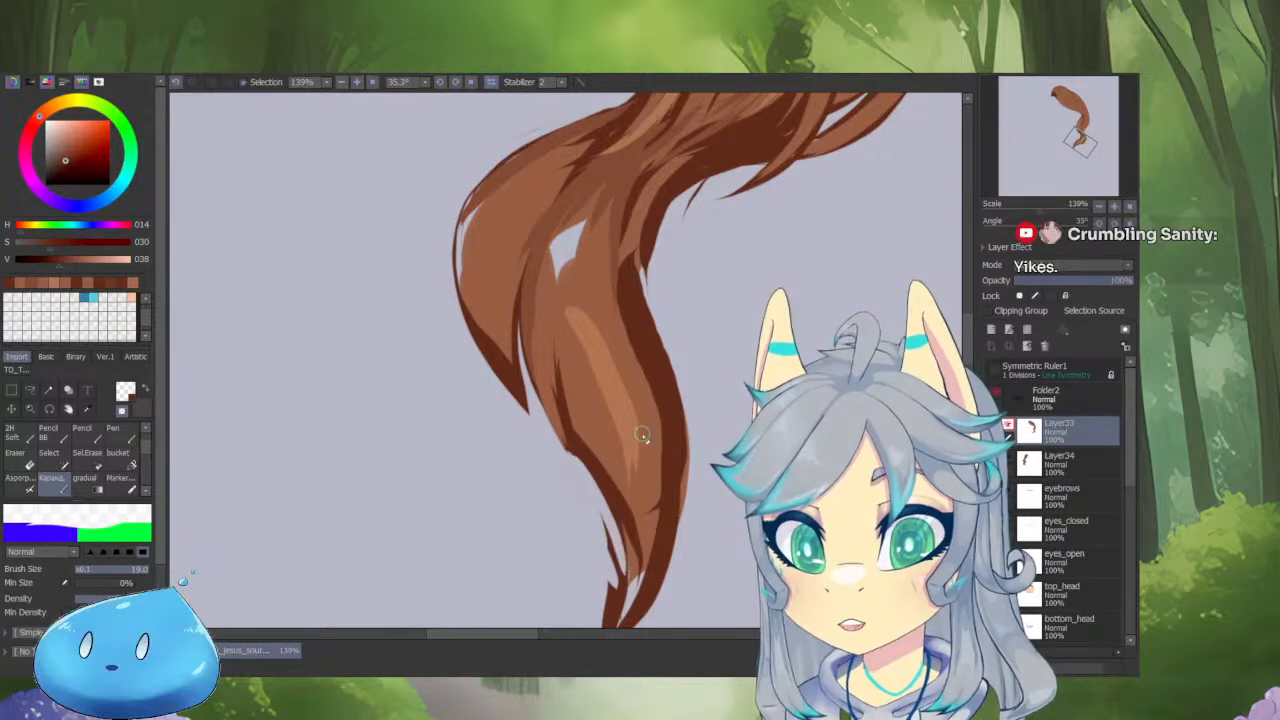
Redraw the dark brown contour below the pointed tip, replacing the first stroke with one at brush size 14.
left_click_drag(642, 434, 534, 406)
key("minus")
key("bracketright")
left_click_drag(550, 302, 525, 392)
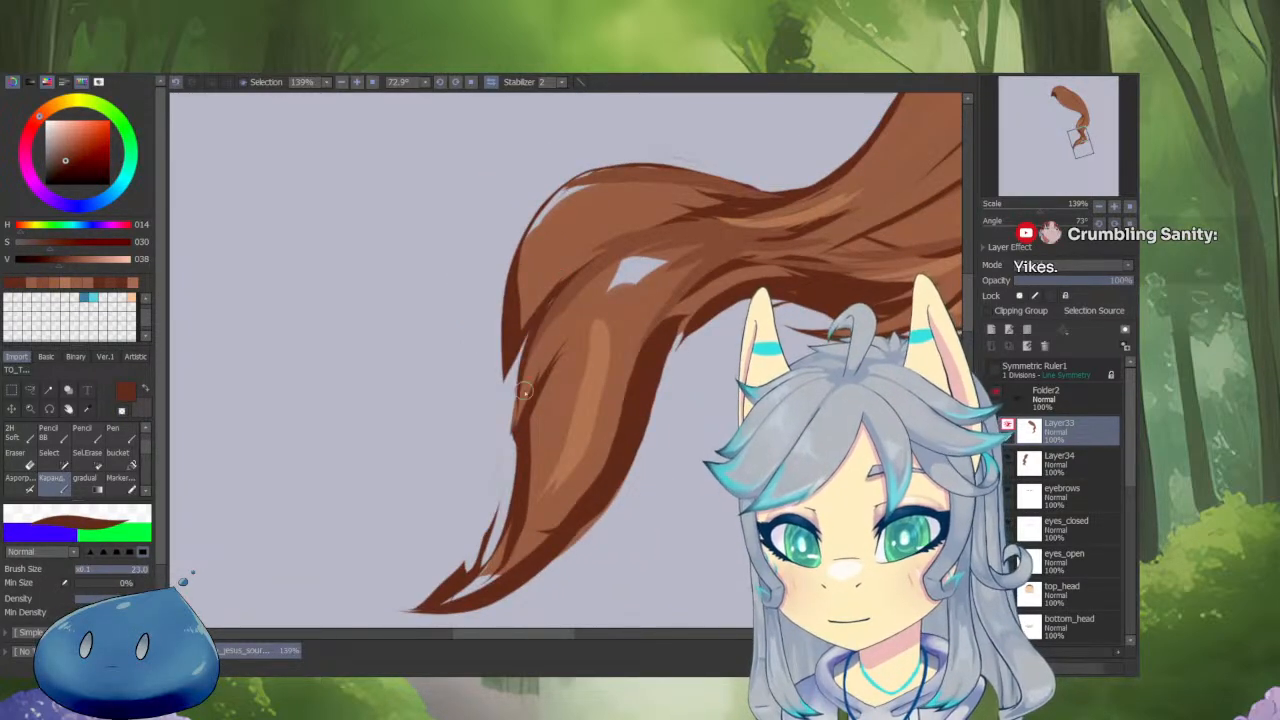
key("ctrl+z")
key("bracketleft")
key("bracketleft")
key("bracketleft")
left_click_drag(553, 298, 516, 419)
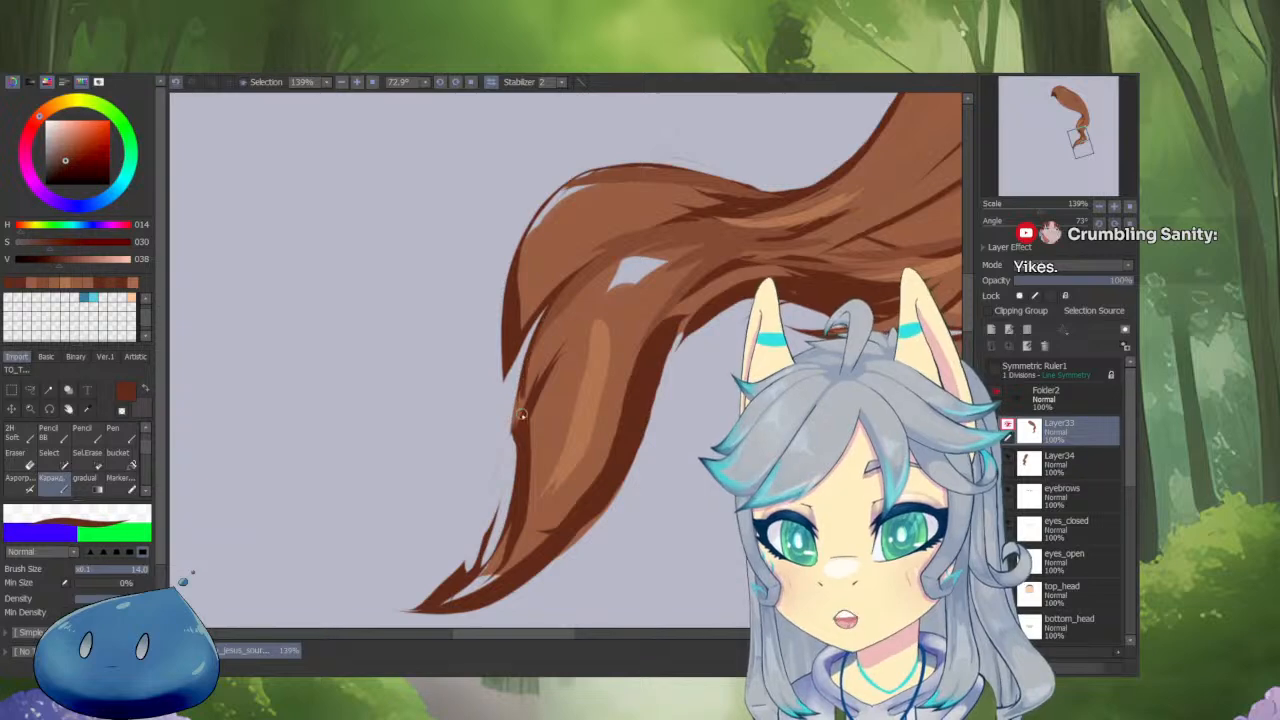
Clean up the contour below the pointed tip and cover the dark strand inside it with sampled medium brown at size 20.
key("minus")
mouse_move(521, 356)
left_mouse_down()
mouse_move(507, 518)
mouse_move(519, 433)
left_mouse_up()
key("ctrl+z")
key("ctrl+z")
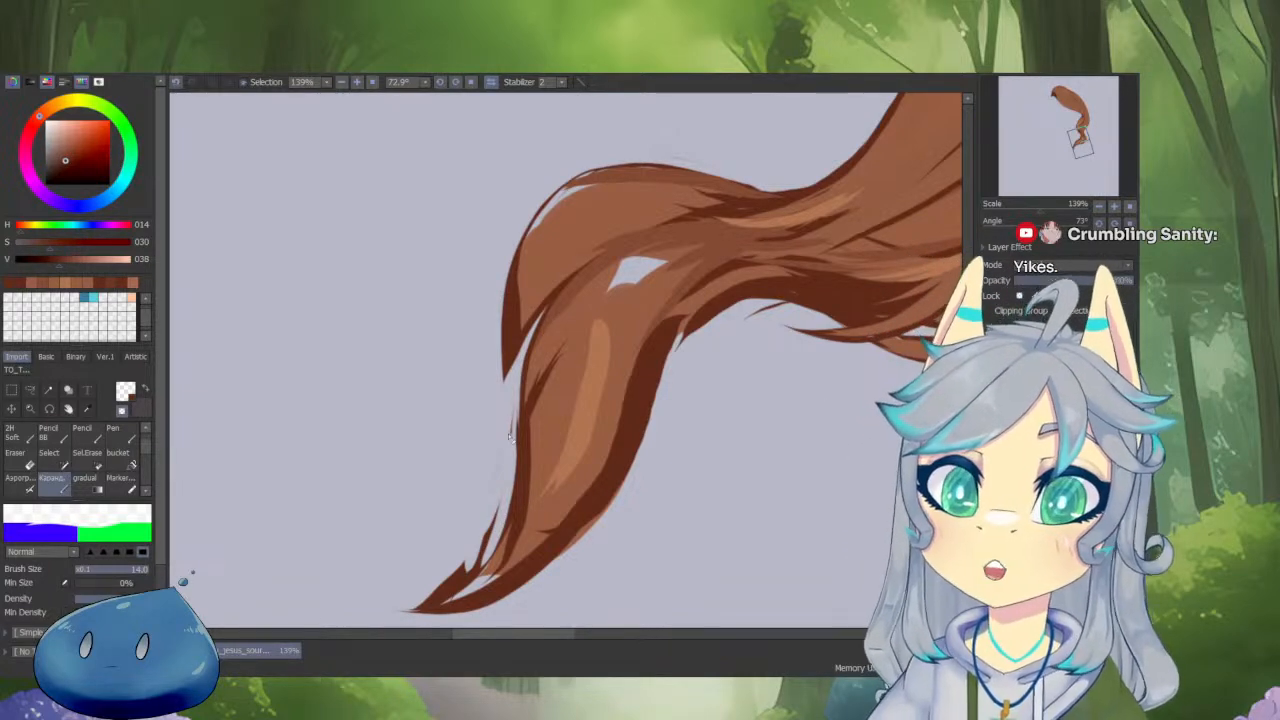
left_click(533, 356, "alt")
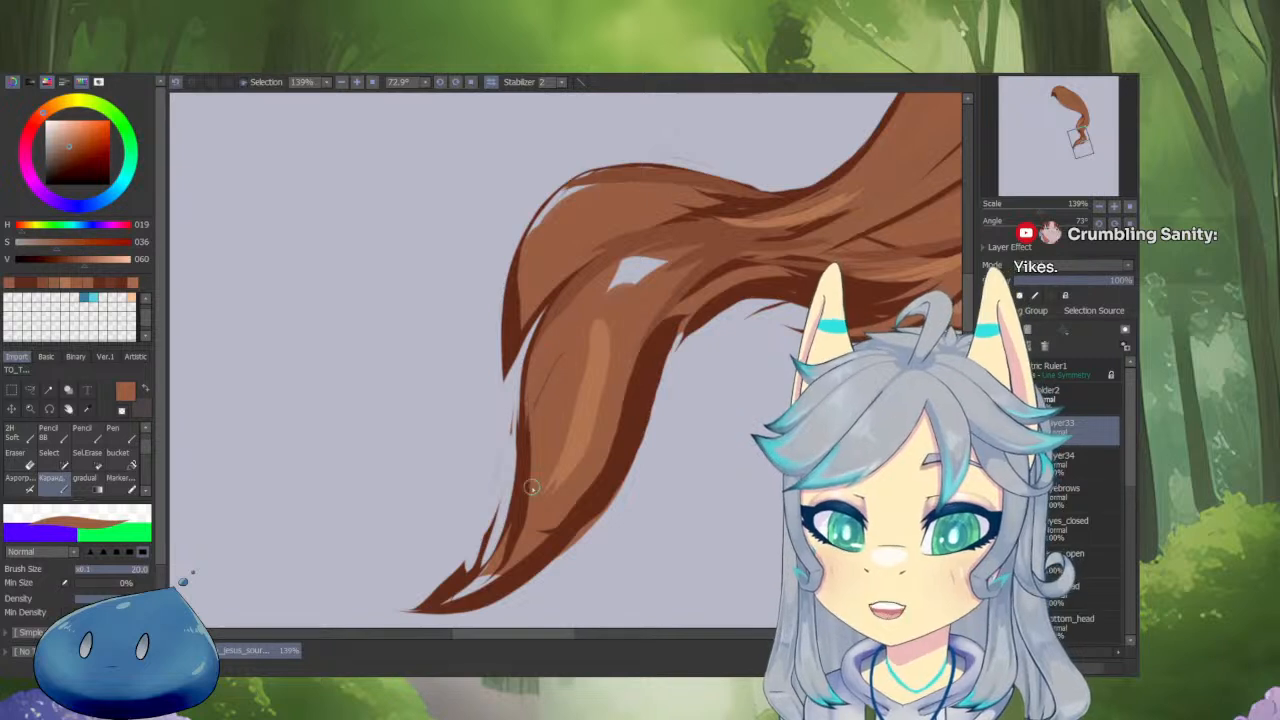
left_click_drag(527, 405, 511, 518)
key("minus")
Flip the view and draw dark brown contour strokes along the tail's edge beside the pointed tip at brush size 17.
key("h")
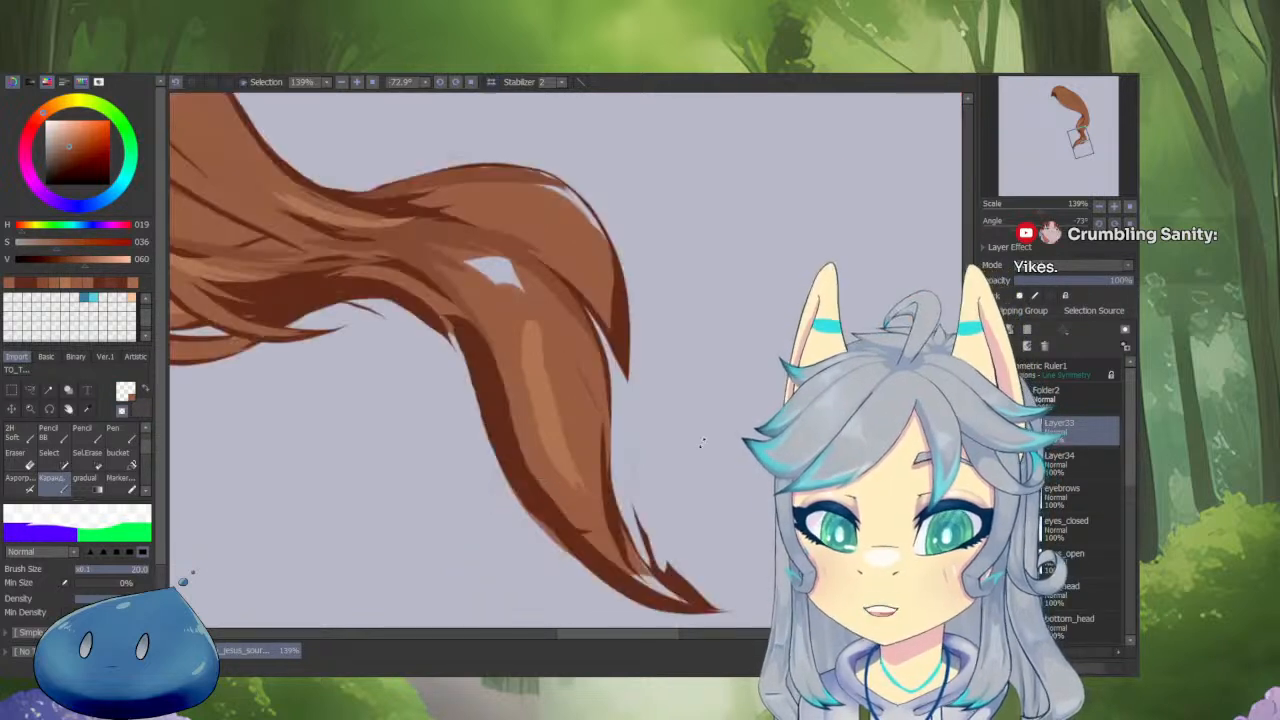
left_click_drag(702, 443, 564, 455)
left_click(602, 391, "alt")
mouse_move(603, 391)
left_mouse_down()
mouse_move(652, 411)
mouse_move(733, 374)
left_mouse_up()
key("ctrl+z")
key("bracketleft")
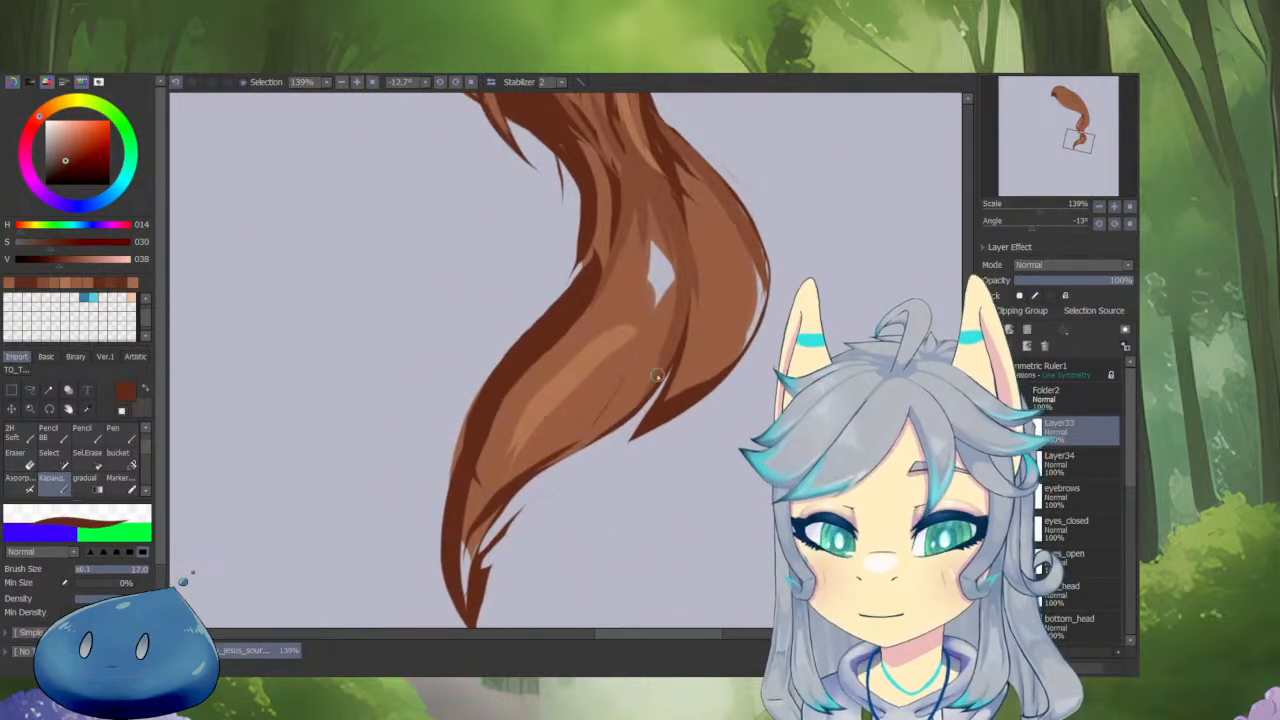
Erase the loose split strands along the end of the tail with transparent colour.
key("minus")
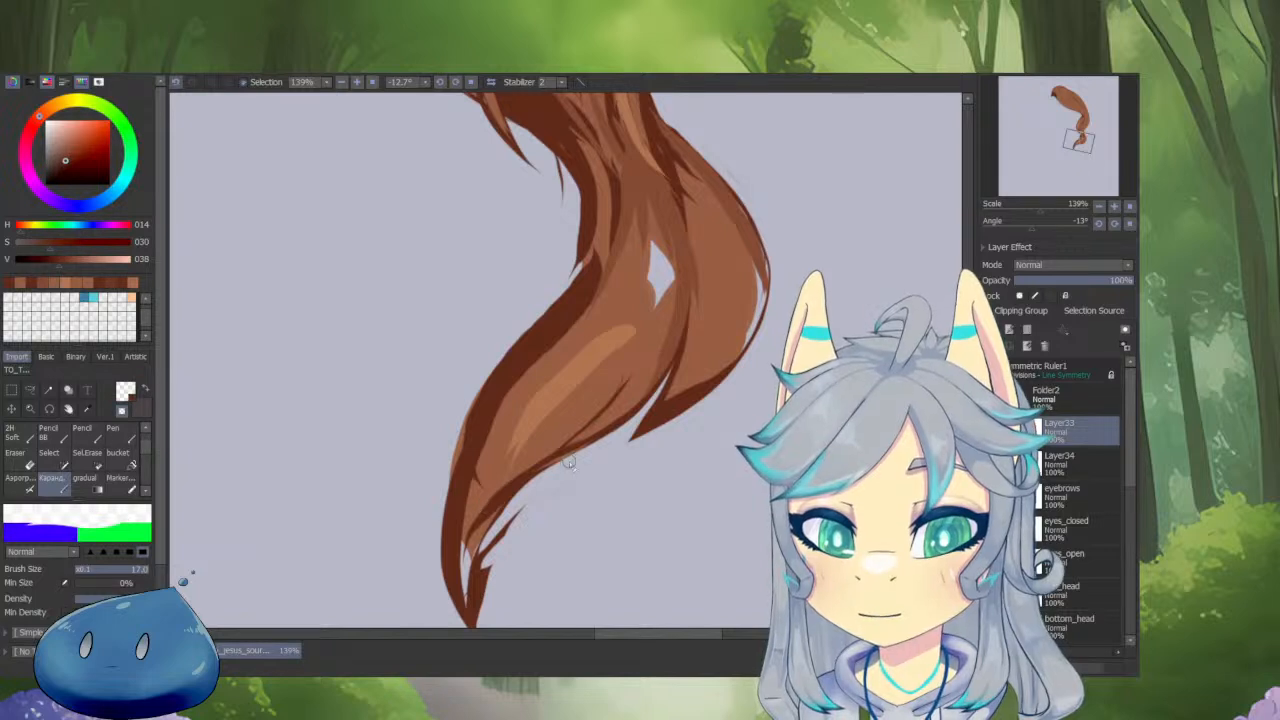
left_click_drag(577, 454, 471, 559)
left_click_drag(516, 497, 472, 578)
mouse_move(536, 507)
left_mouse_down()
mouse_move(570, 441)
mouse_move(573, 414)
mouse_move(558, 557)
left_mouse_up()
left_click_drag(603, 378, 583, 510)
Paint medium brown over the tail's body with brush size 38 and trim its opposite edge with transparent colour.
left_click(663, 308, "alt")
left_click_drag(638, 320, 514, 488)
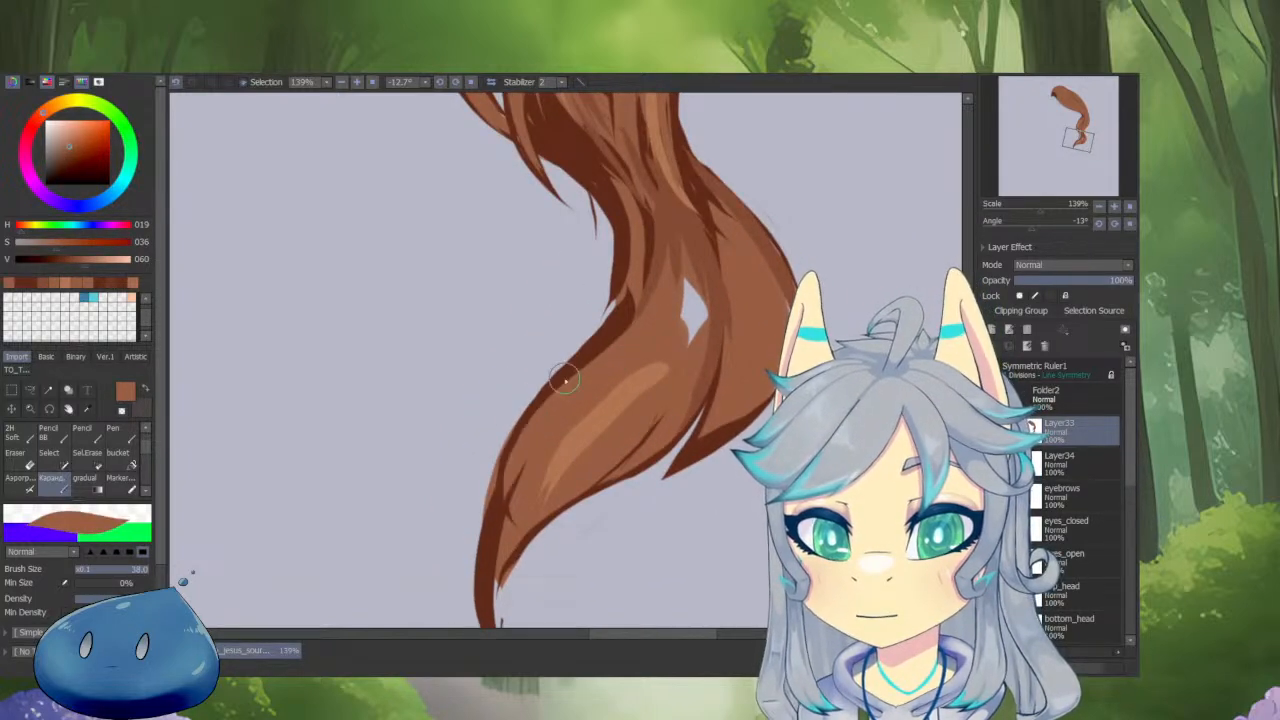
key("minus")
mouse_move(600, 322)
left_mouse_down()
mouse_move(524, 401)
mouse_move(464, 543)
mouse_move(495, 441)
mouse_move(476, 515)
mouse_move(486, 582)
left_mouse_up()
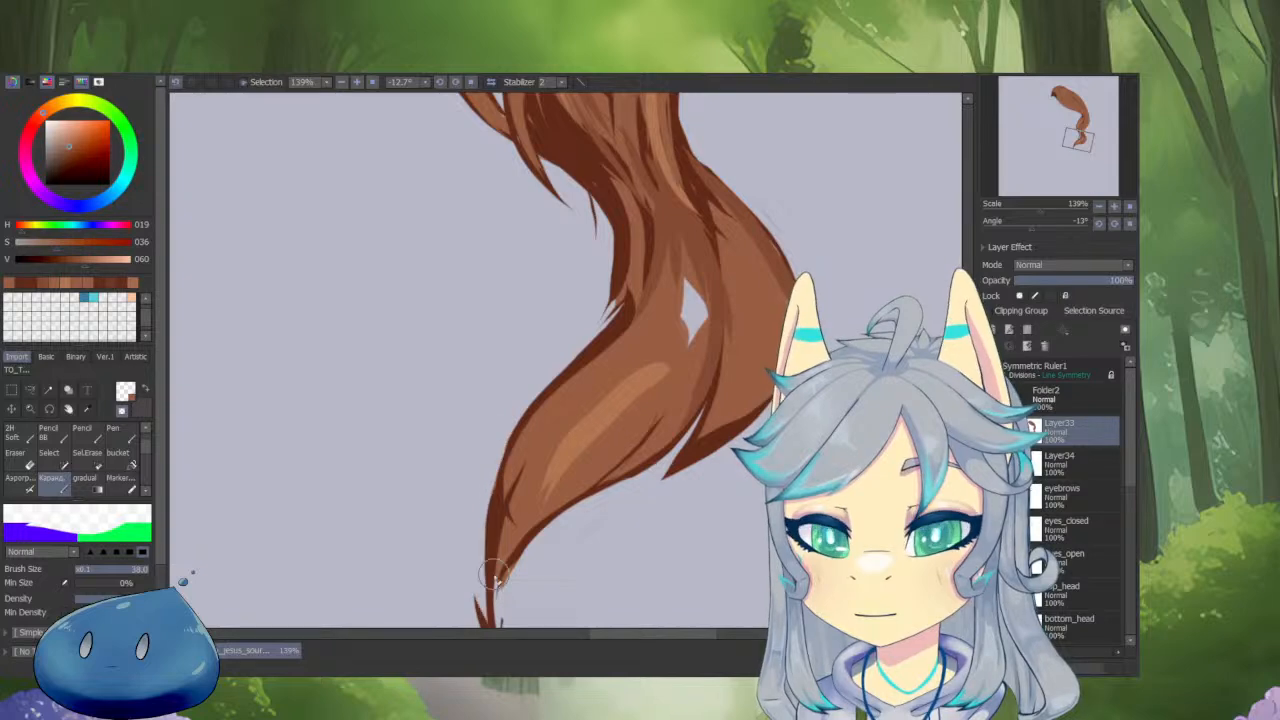
left_click_drag(500, 451, 501, 355)
left_click_drag(501, 355, 484, 355)
Redraw the trimmed edge of the tail in sampled dark brown at size 18 and erase the spur at its end.
left_click(548, 289, "alt")
left_click_drag(573, 283, 507, 390)
key("ctrl+z")
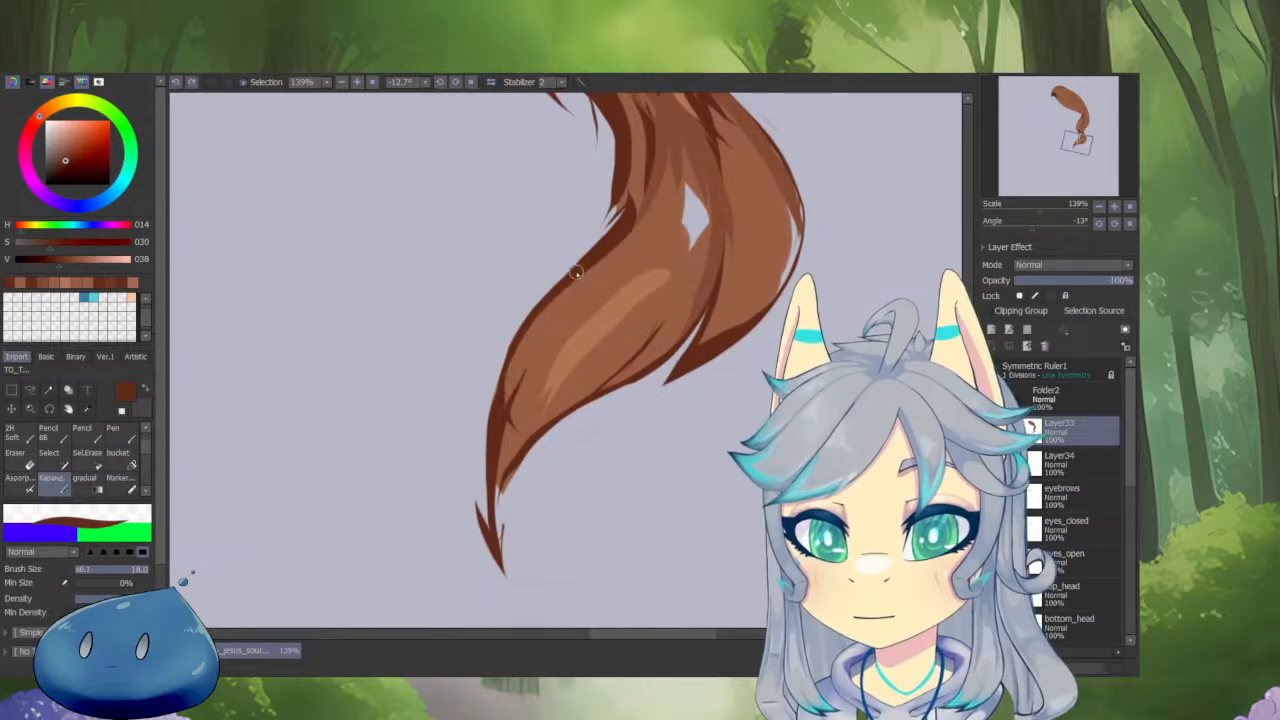
mouse_move(524, 332)
left_mouse_down()
mouse_move(477, 507)
mouse_move(491, 556)
left_mouse_up()
key("minus")
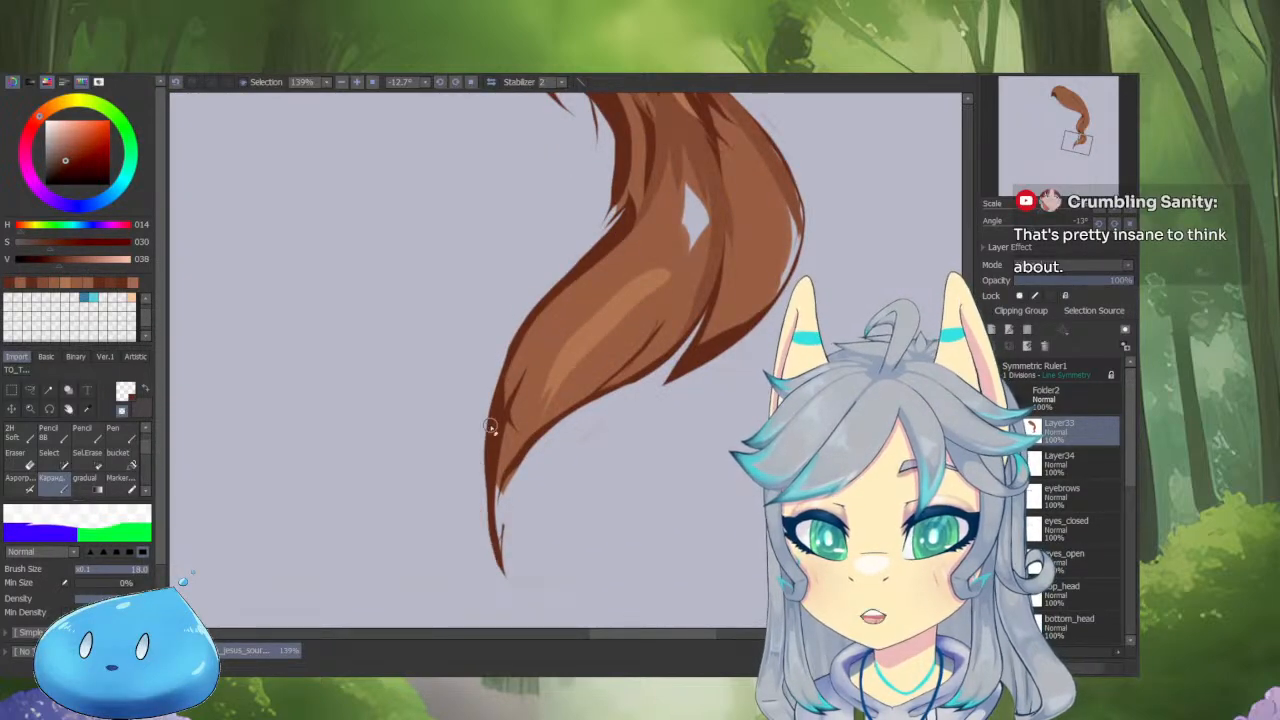
Sketch a longer tail tip with thin dark brown strand lines at brush size 7.6.
left_click(521, 339, "alt")
left_click_drag(553, 346, 577, 366)
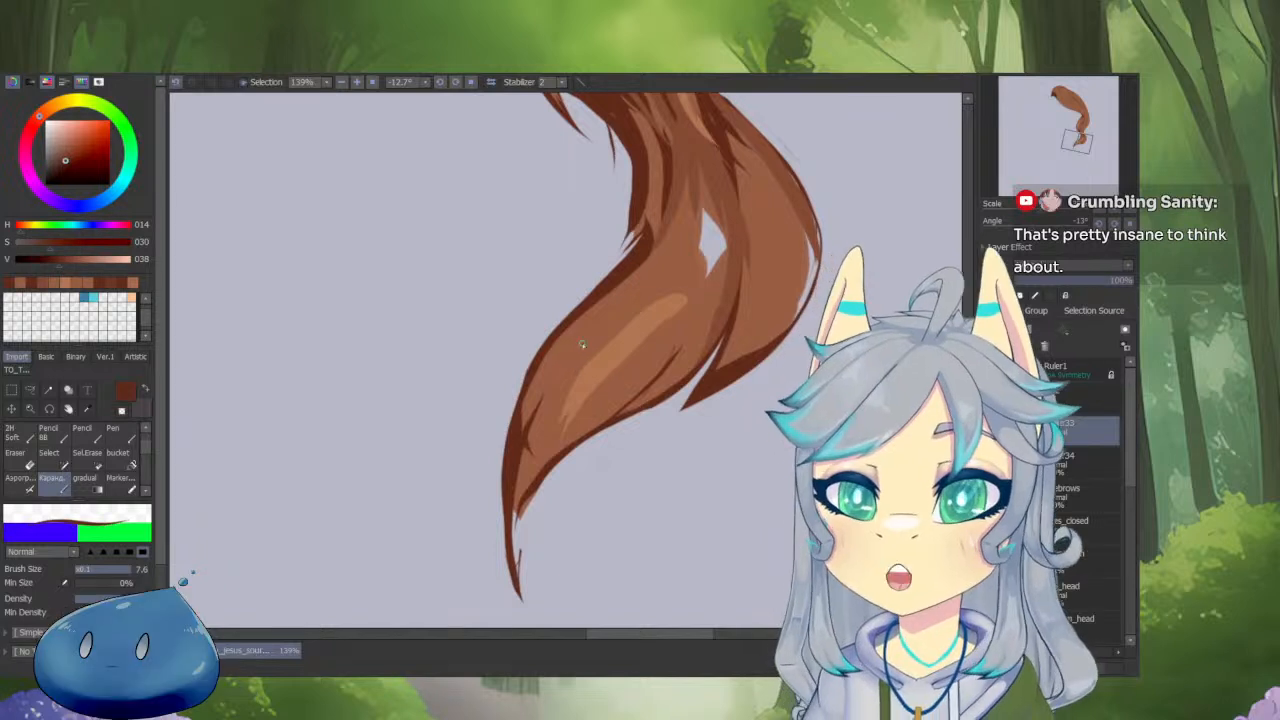
mouse_move(585, 303)
left_mouse_down()
mouse_move(531, 448)
mouse_move(543, 559)
left_mouse_up()
left_click_drag(585, 300, 501, 446)
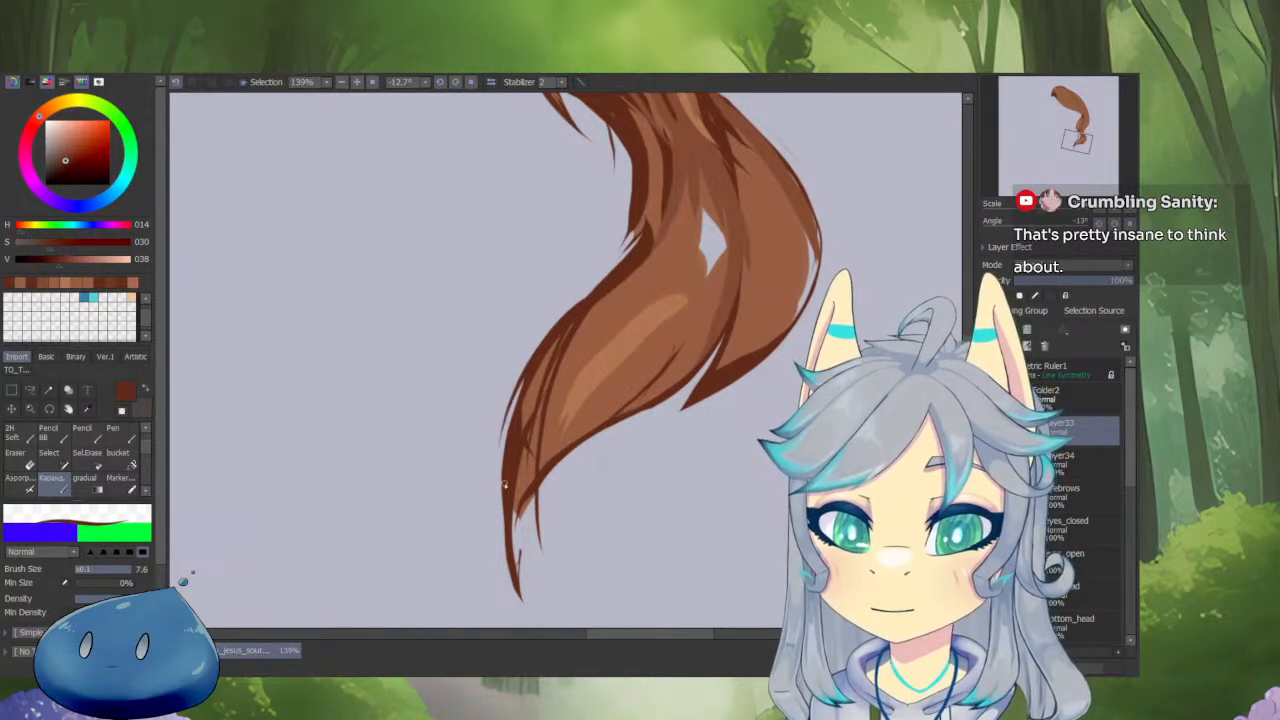
left_click_drag(521, 382, 518, 560)
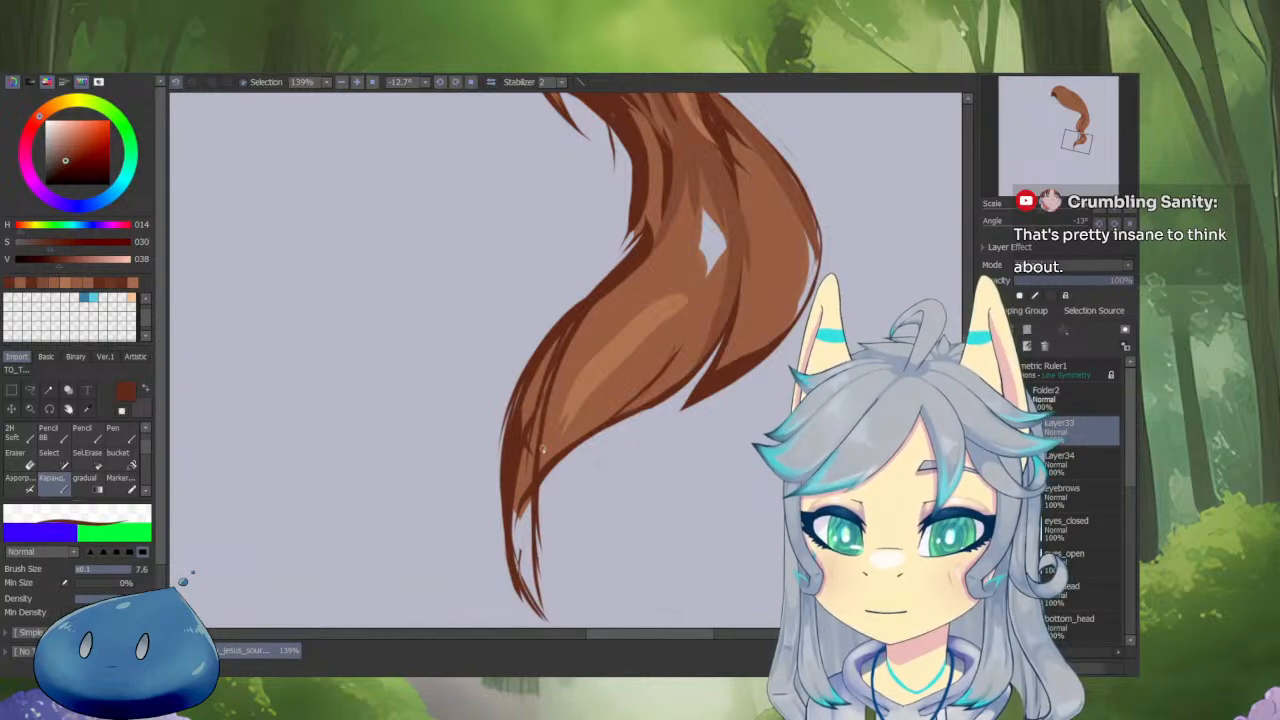
Fill the lengthened tail tip with sampled medium brown at brush size 21, covering the extra dark strokes.
right_click(584, 328)
mouse_move(584, 330)
left_mouse_down()
mouse_move(598, 341)
mouse_move(520, 420)
left_mouse_up()
left_click_drag(545, 363, 499, 468)
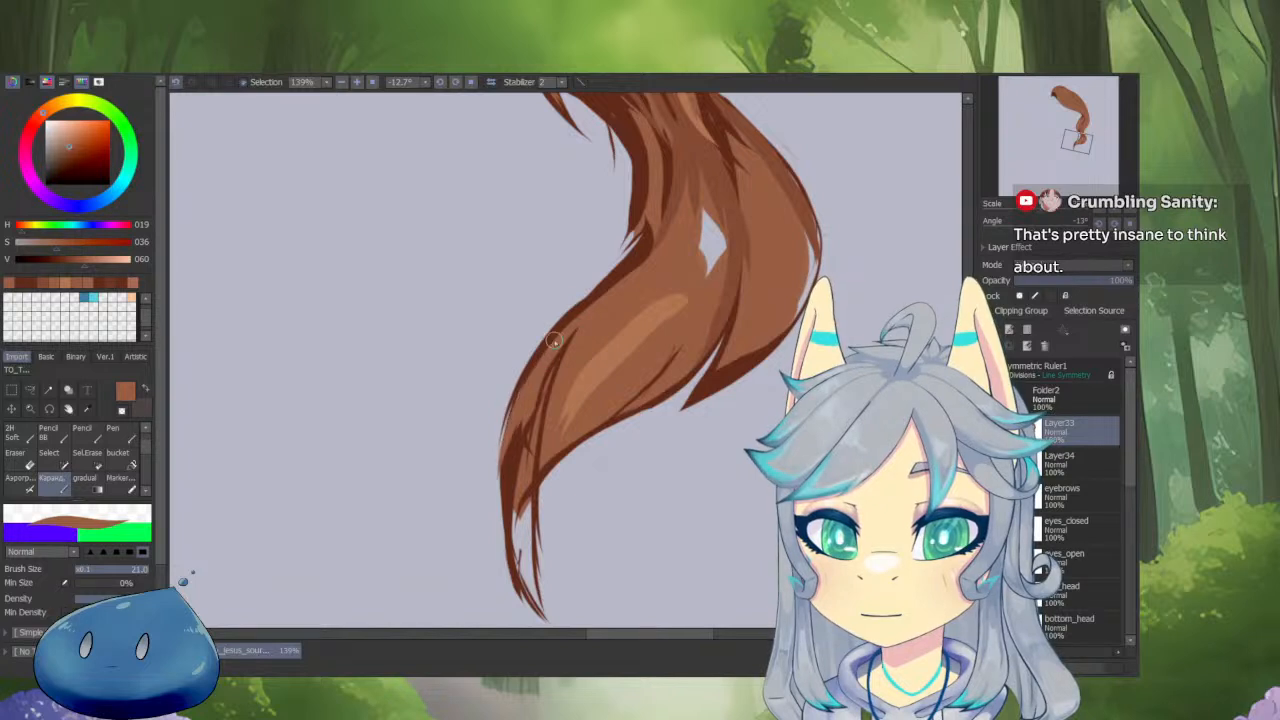
mouse_move(554, 341)
left_mouse_down()
mouse_move(514, 538)
mouse_move(528, 448)
mouse_move(536, 580)
left_mouse_up()
left_click_drag(533, 387, 512, 515)
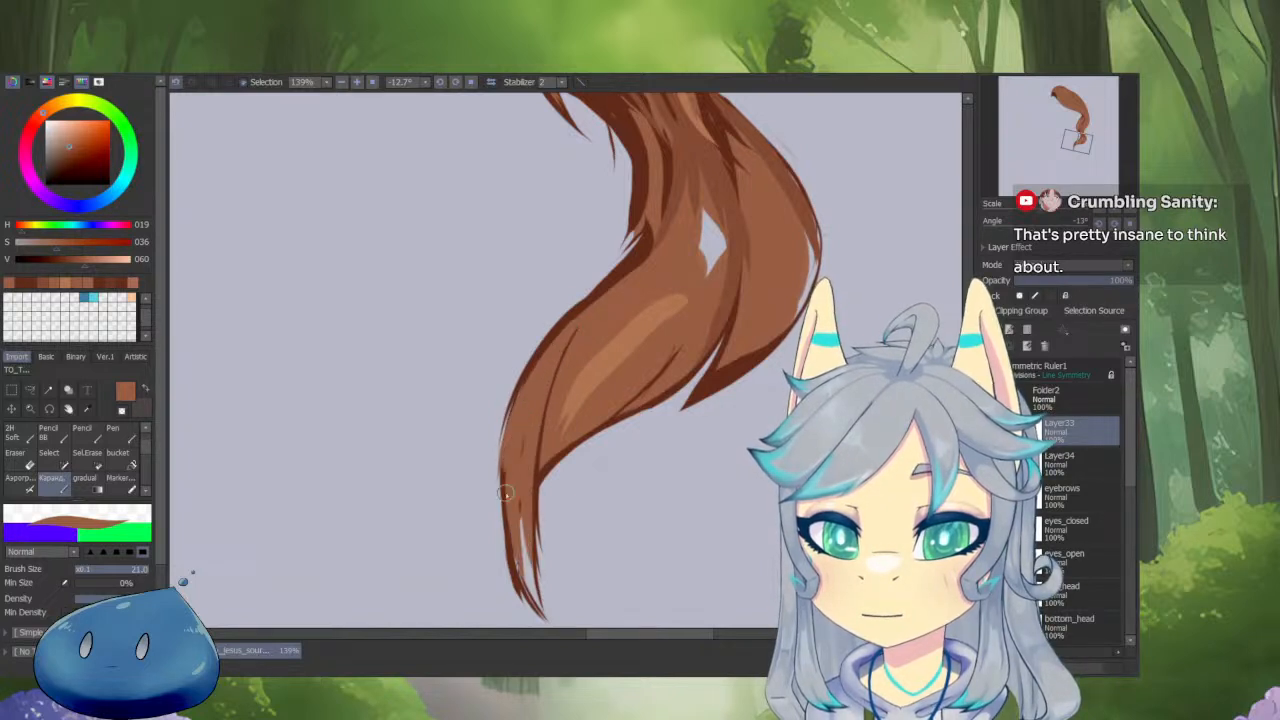
left_click_drag(516, 422, 533, 598)
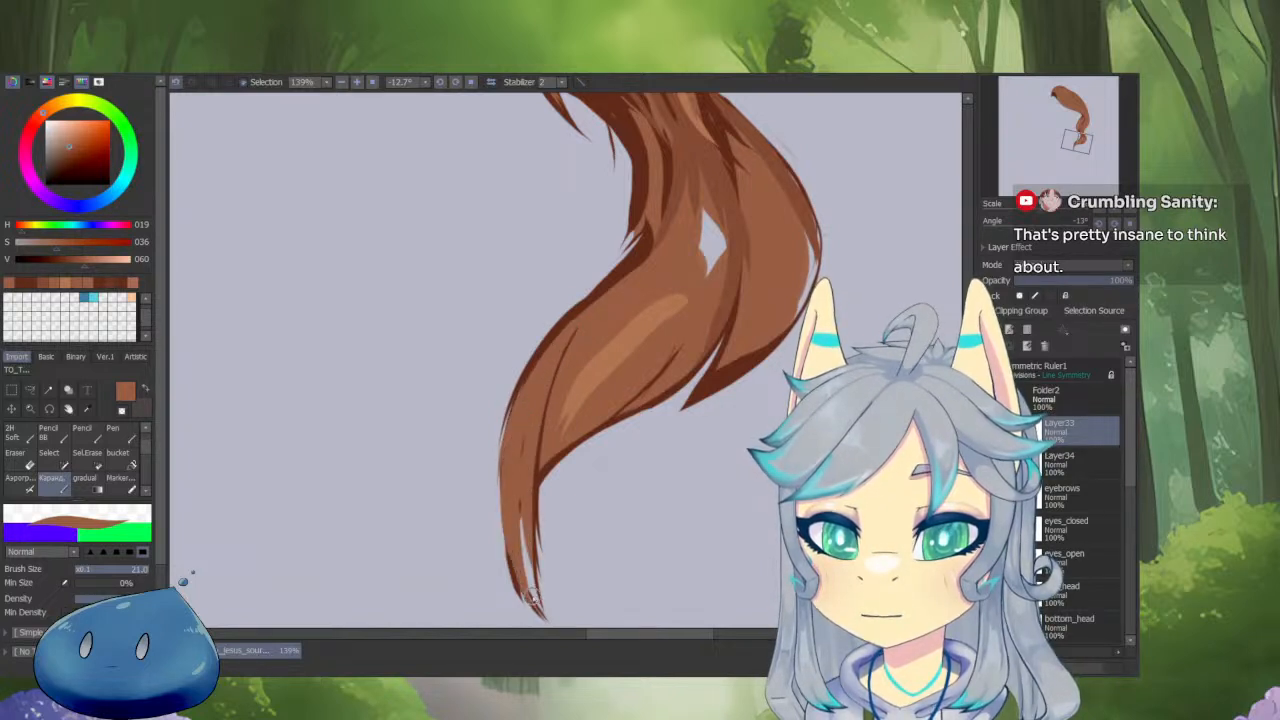
Outline the outer edge of the lengthened tail tip with sampled dark brown at brush size 10.
left_click(582, 291, "alt")
left_click_drag(528, 366, 499, 486)
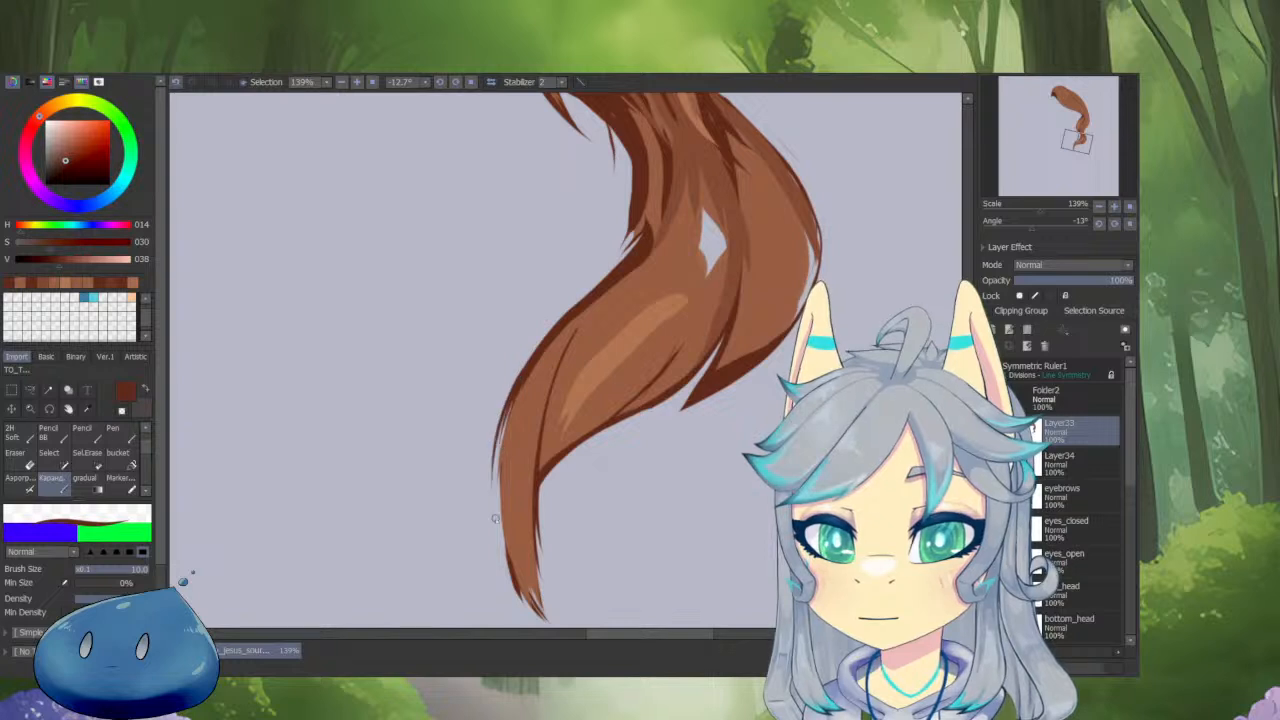
key("ctrl+z")
left_click_drag(526, 368, 498, 476)
left_click_drag(507, 425, 500, 570)
left_click_drag(497, 460, 530, 612)
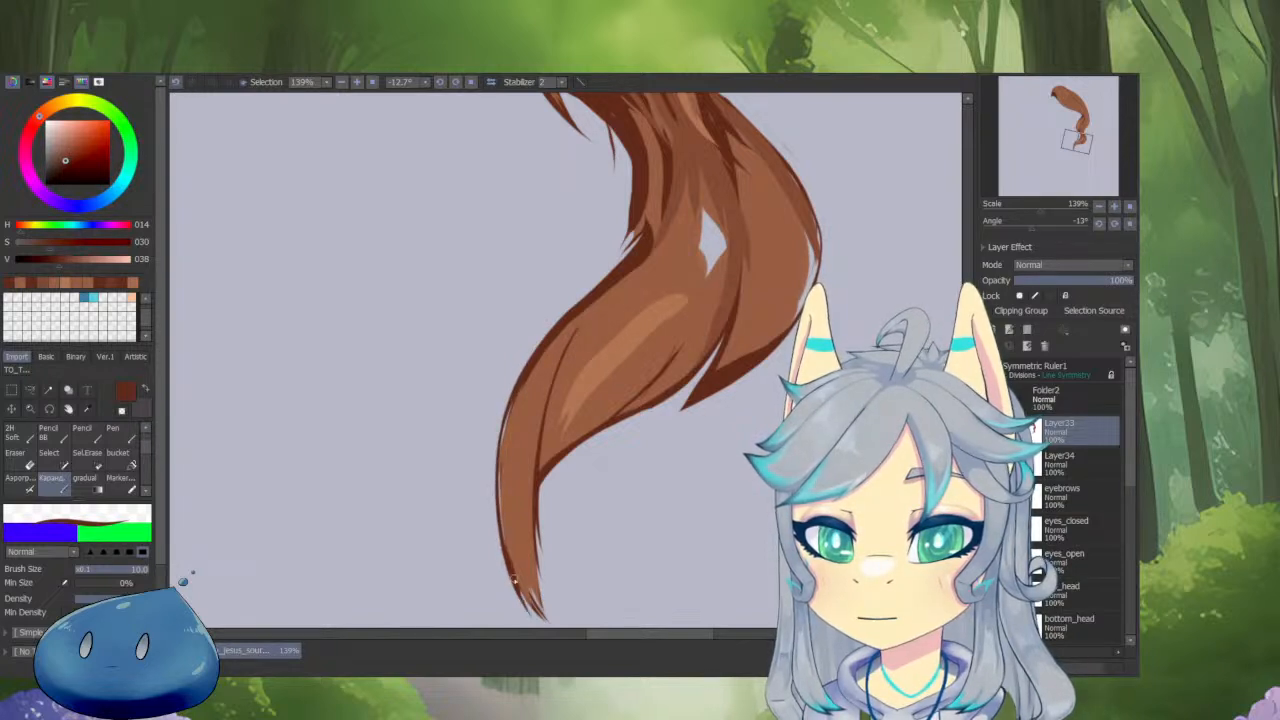
Thicken the dark strand line dividing the tail and add a sampled light brown highlight along its outer lock.
left_click_drag(579, 331, 572, 340)
key("ctrl+z")
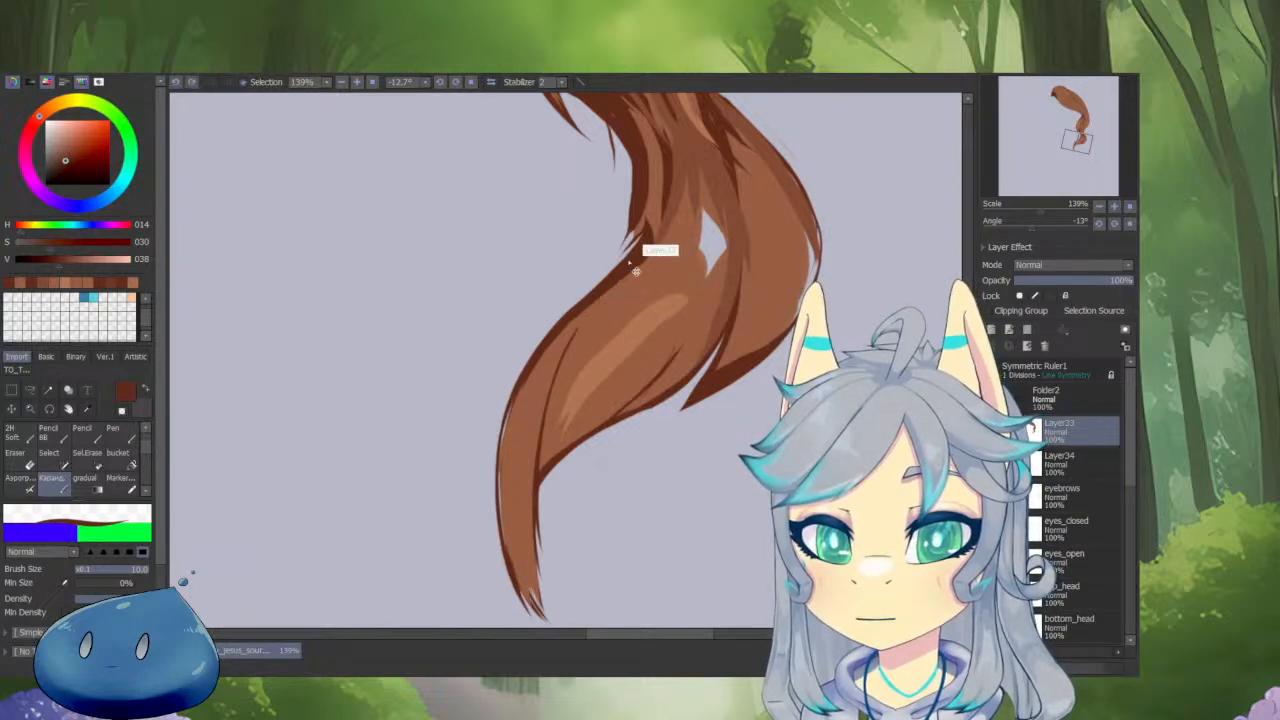
mouse_move(603, 295)
left_mouse_down()
mouse_move(545, 392)
mouse_move(531, 512)
left_mouse_up()
left_click_drag(540, 421, 540, 606)
left_click(533, 403, "alt")
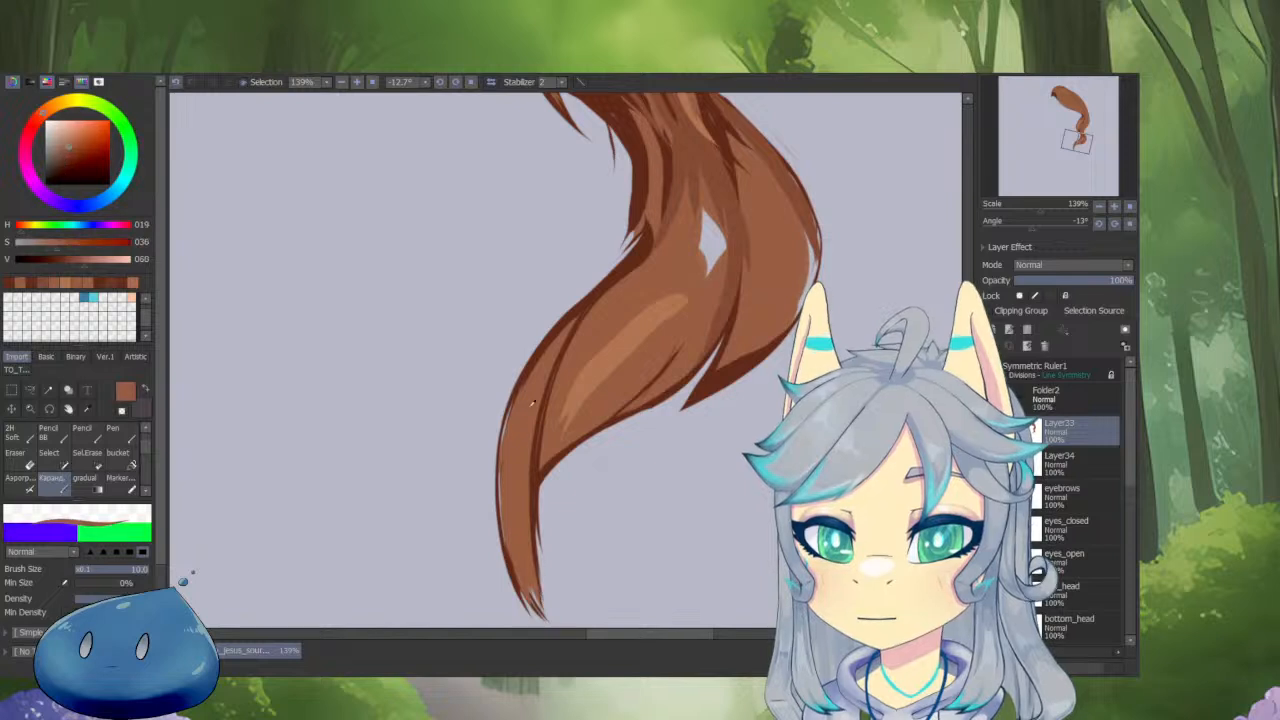
left_click(601, 358, "alt")
left_click_drag(566, 329, 515, 405)
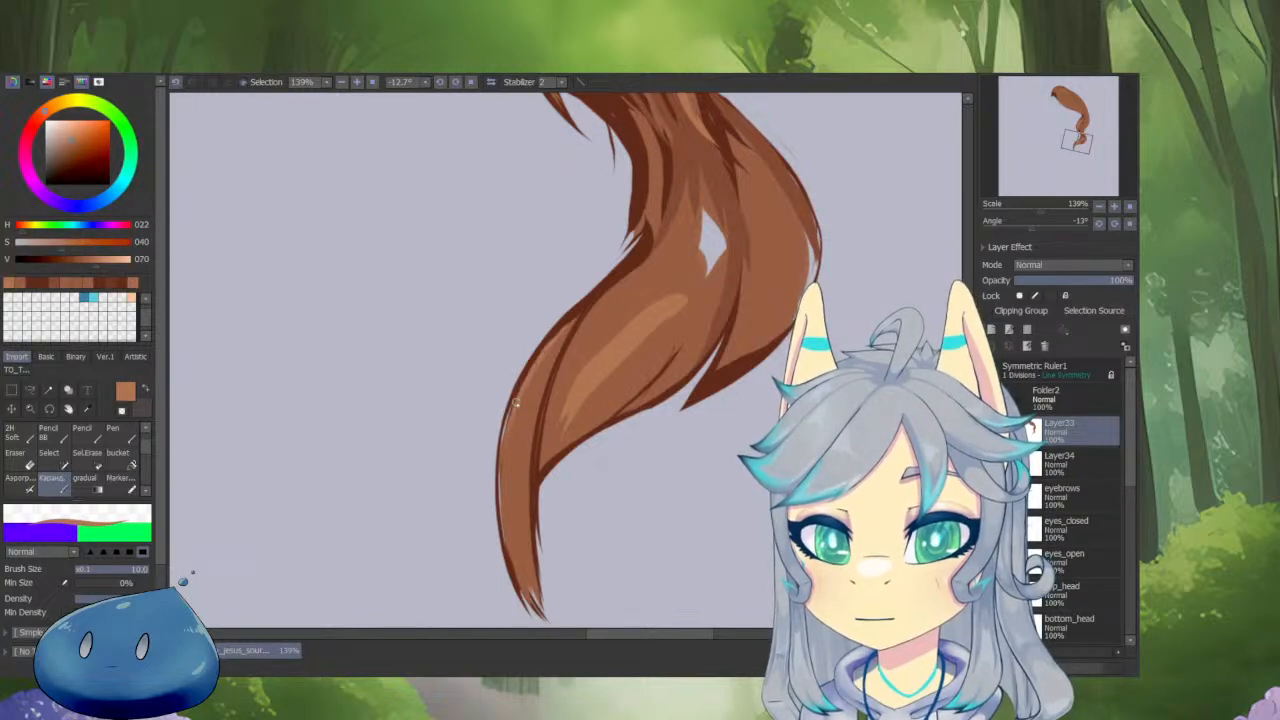
Fill the open gap in the middle of the lower curl with sampled medium brown at brush size 33.
scroll(602, 438, "down", 3)
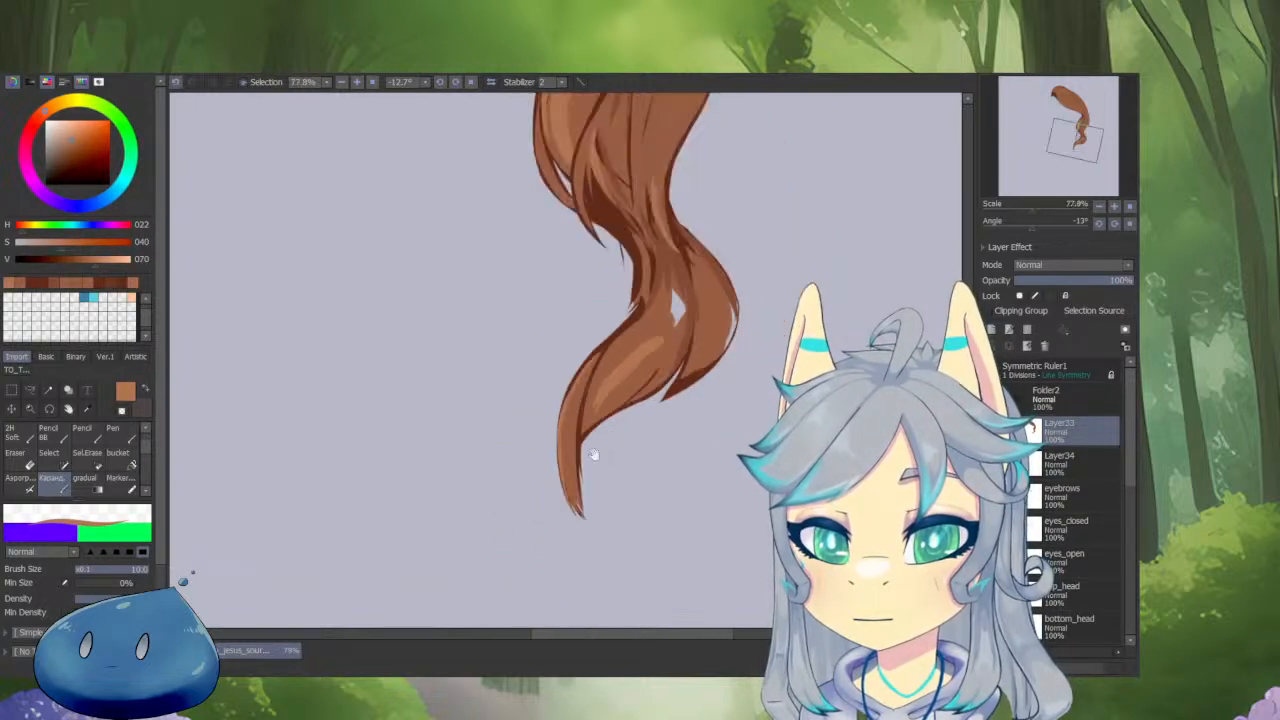
left_click_drag(670, 397, 631, 492)
scroll(627, 373, "up", 5)
left_click(626, 371, "alt")
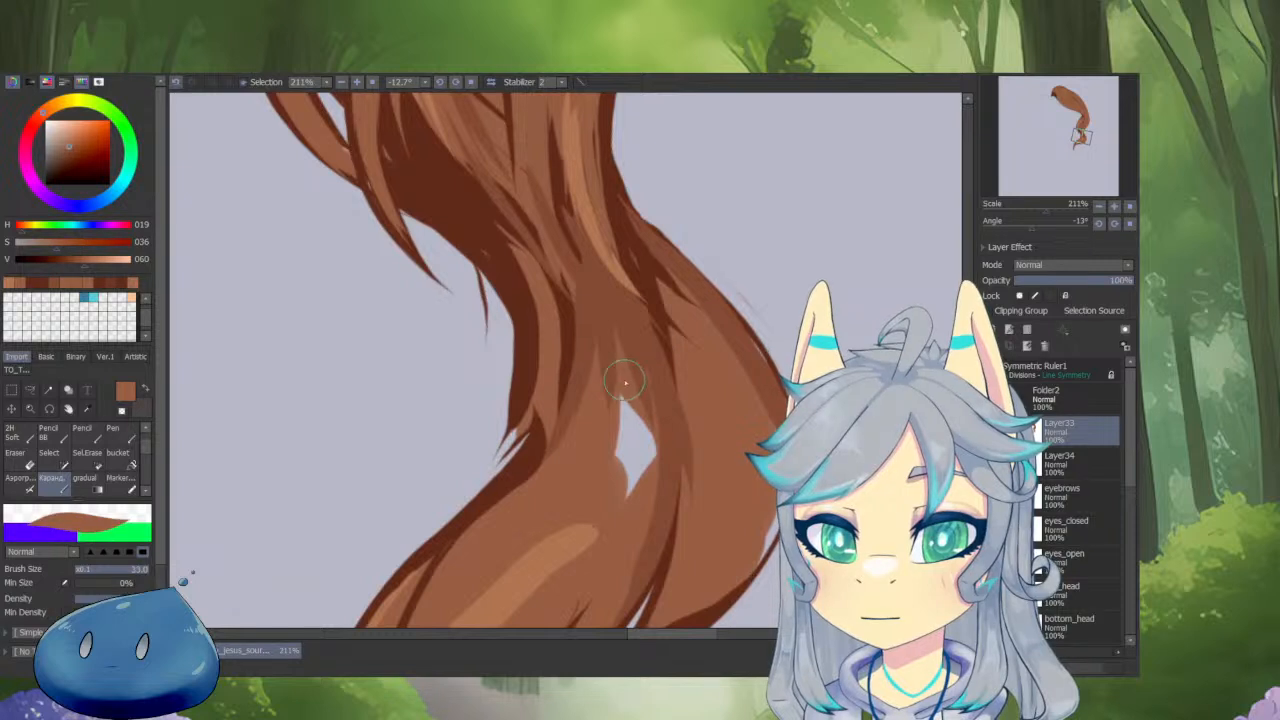
left_click_drag(626, 372, 608, 457)
left_click_drag(624, 345, 640, 486)
mouse_move(636, 418)
left_mouse_down()
mouse_move(628, 520)
mouse_move(600, 597)
left_mouse_up()
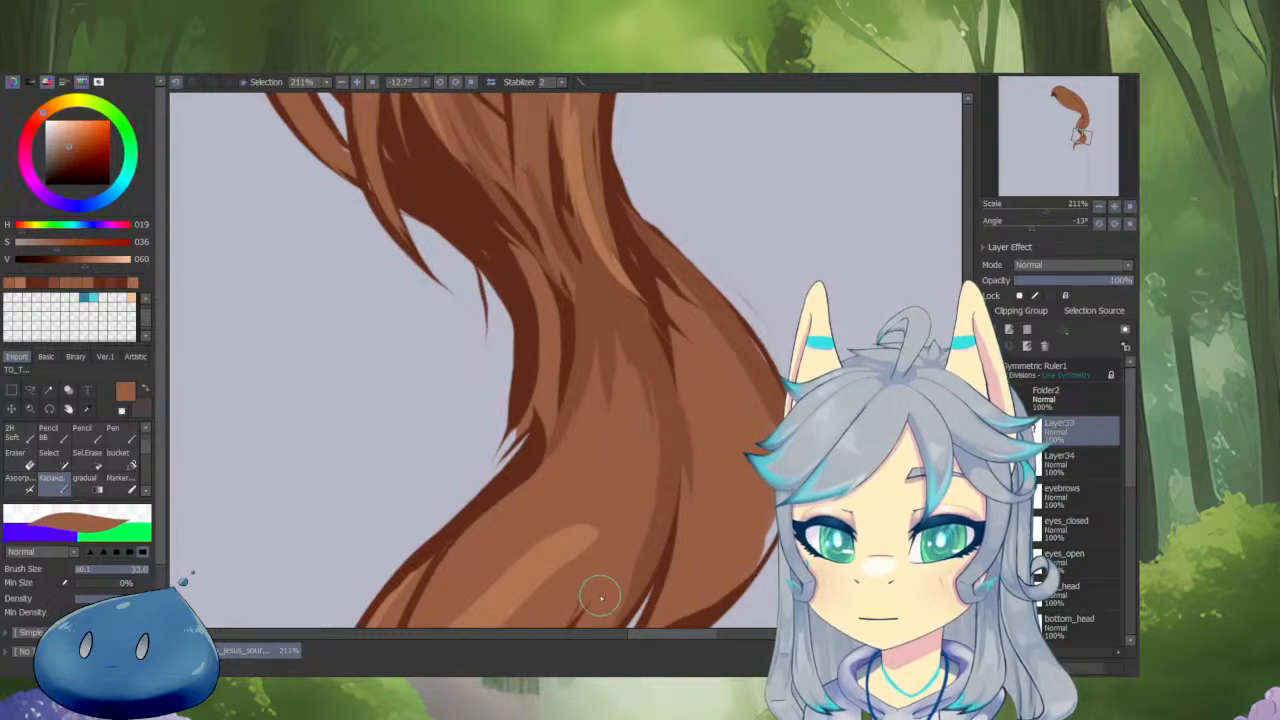
Flip the view back and refine the waist's strands with sampled dark and medium browns at brush size 15.
mouse_move(697, 412)
left_mouse_down()
mouse_move(569, 577)
mouse_move(737, 329)
mouse_move(737, 303)
left_mouse_up()
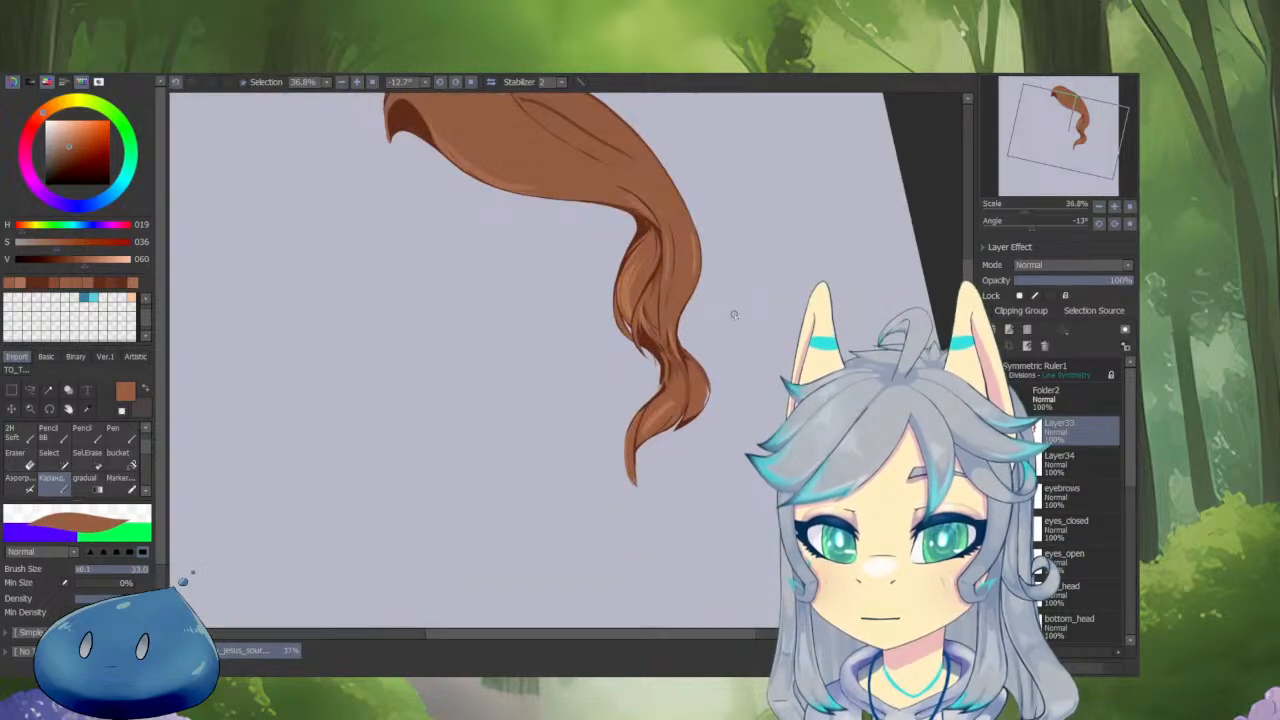
key("h")
left_click_drag(491, 347, 552, 196)
key("bracketleft")
key("bracketleft")
key("bracketleft")
key("bracketleft")
key("bracketleft")
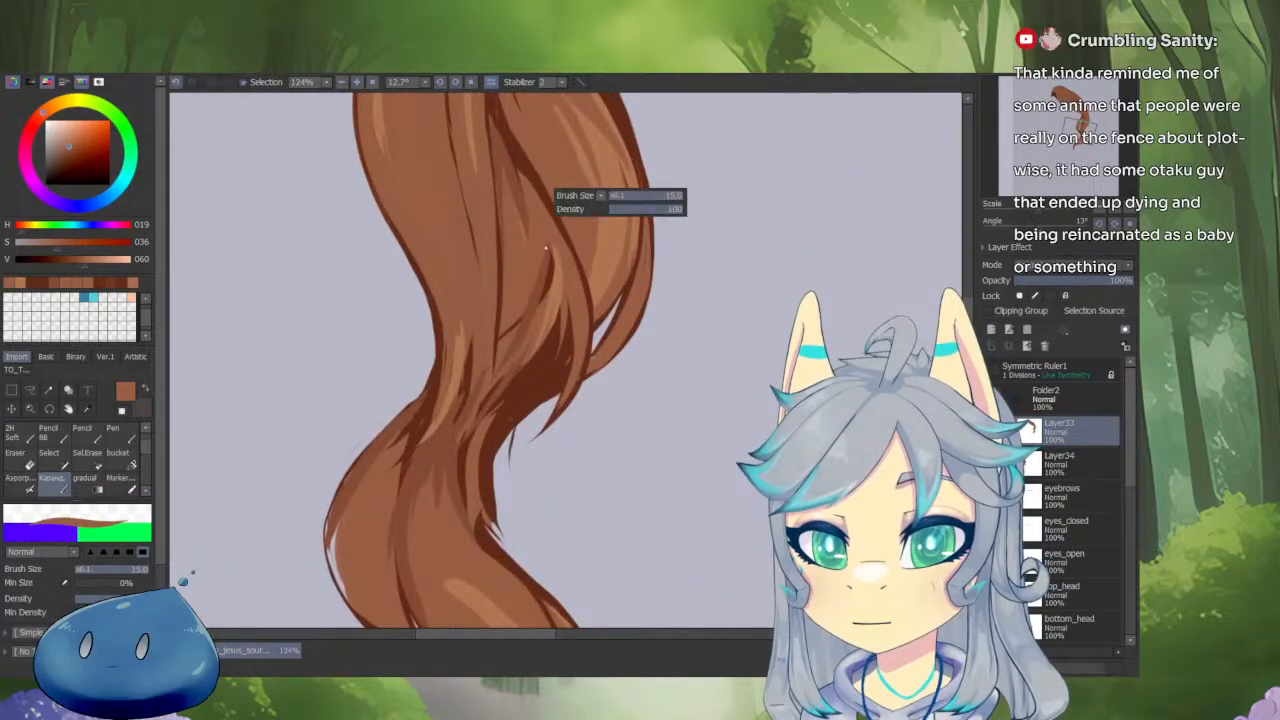
left_click(499, 322, "alt")
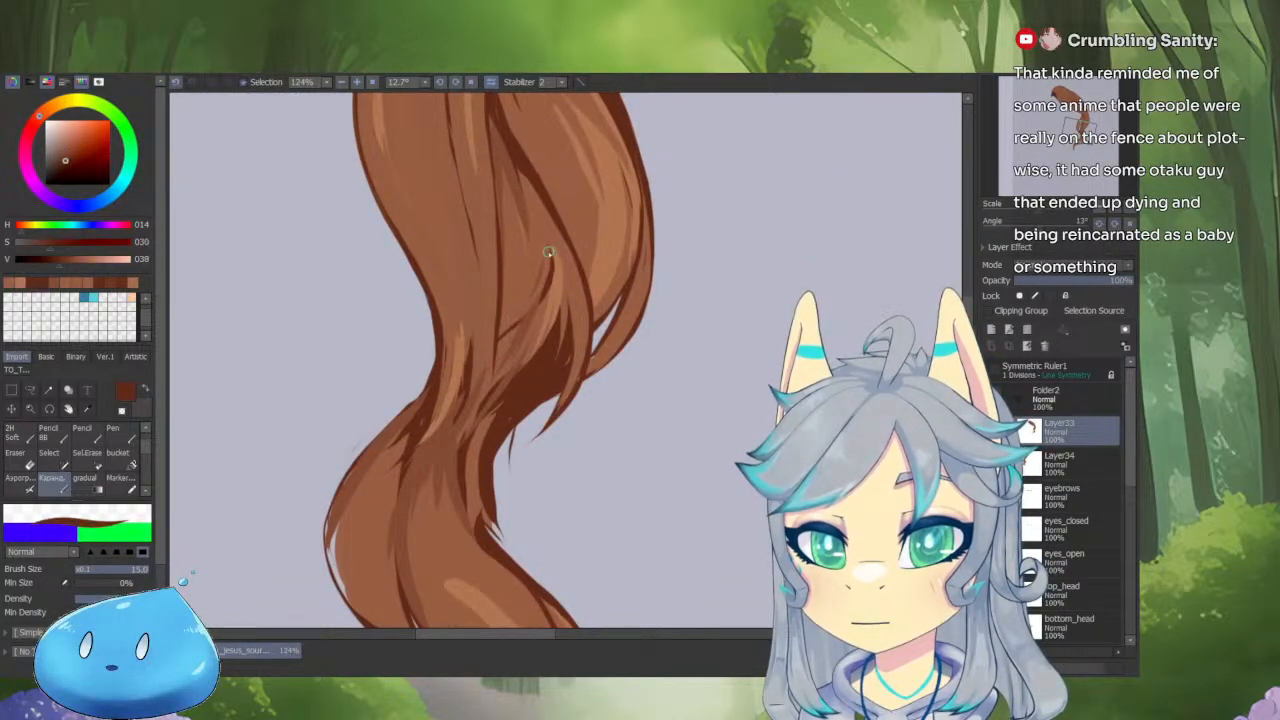
left_click(475, 345, "alt")
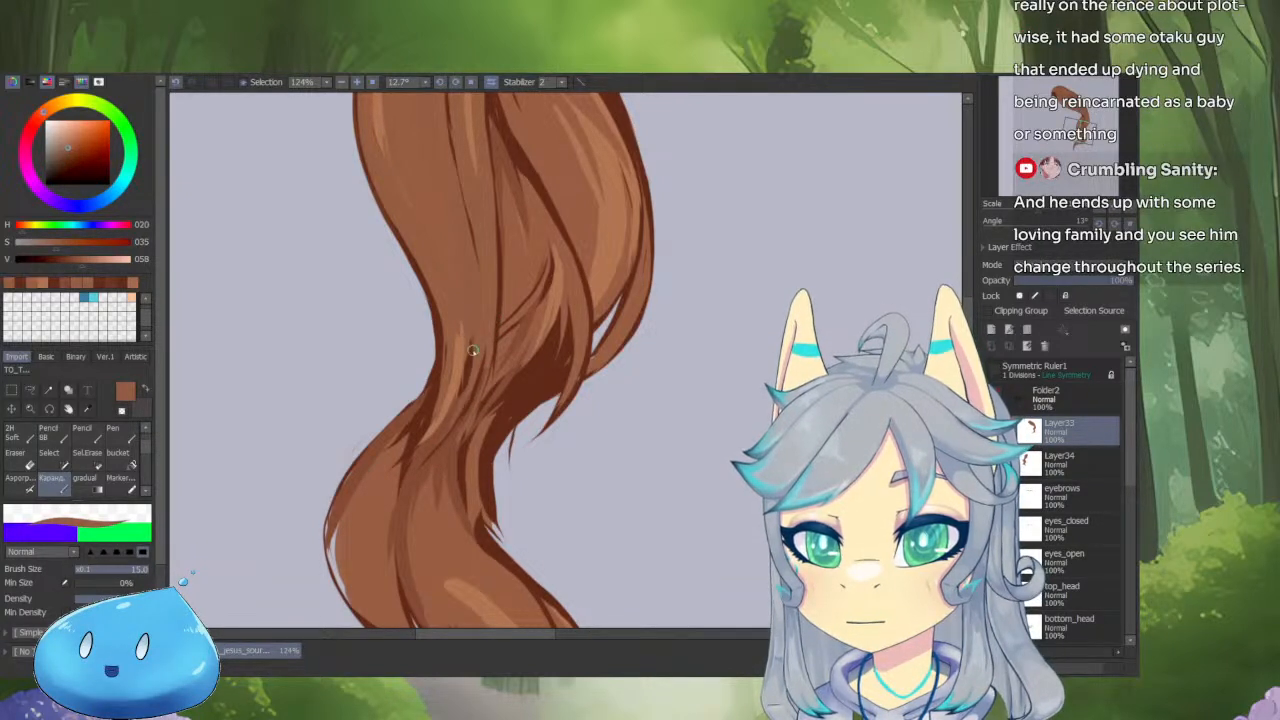
left_click_drag(465, 375, 505, 355)
left_click(424, 458, "alt")
left_click(438, 424, "alt")
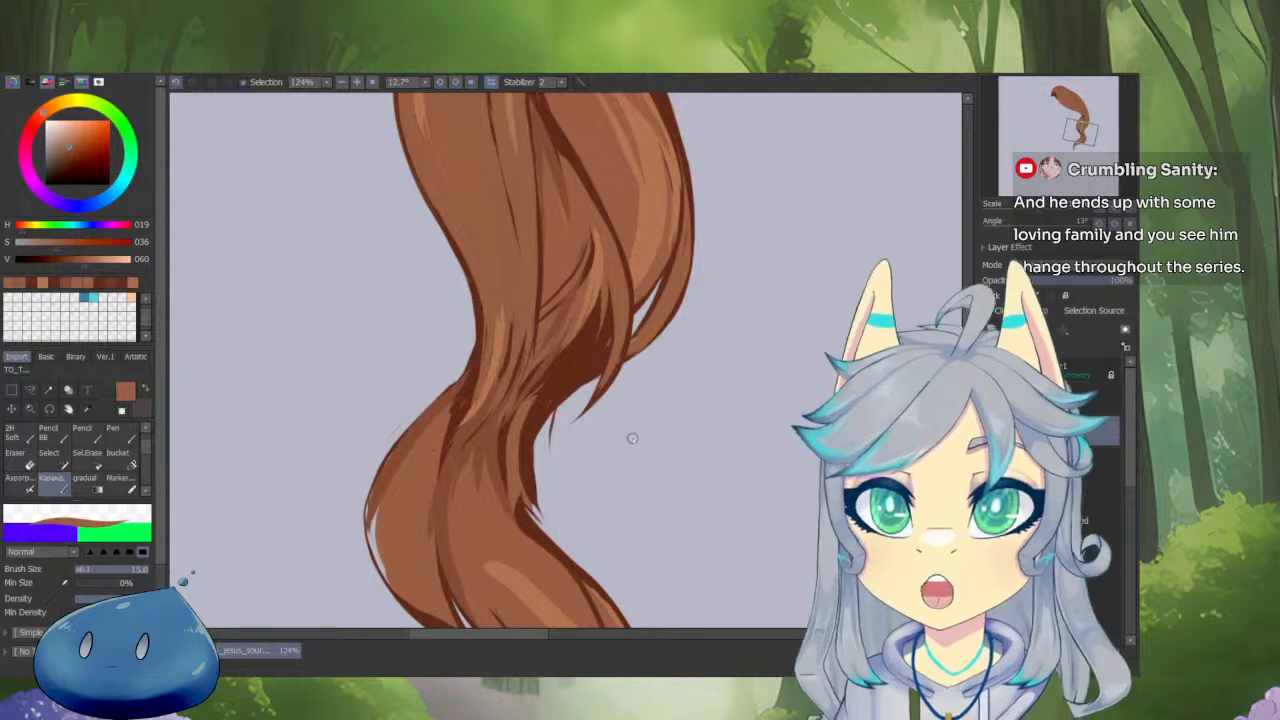
Clean up the outer contour from the waist into the lower curl with sampled dark brown and transparent colour at brush size 7.5.
scroll(625, 425, "up", 2)
left_click(532, 340, "alt")
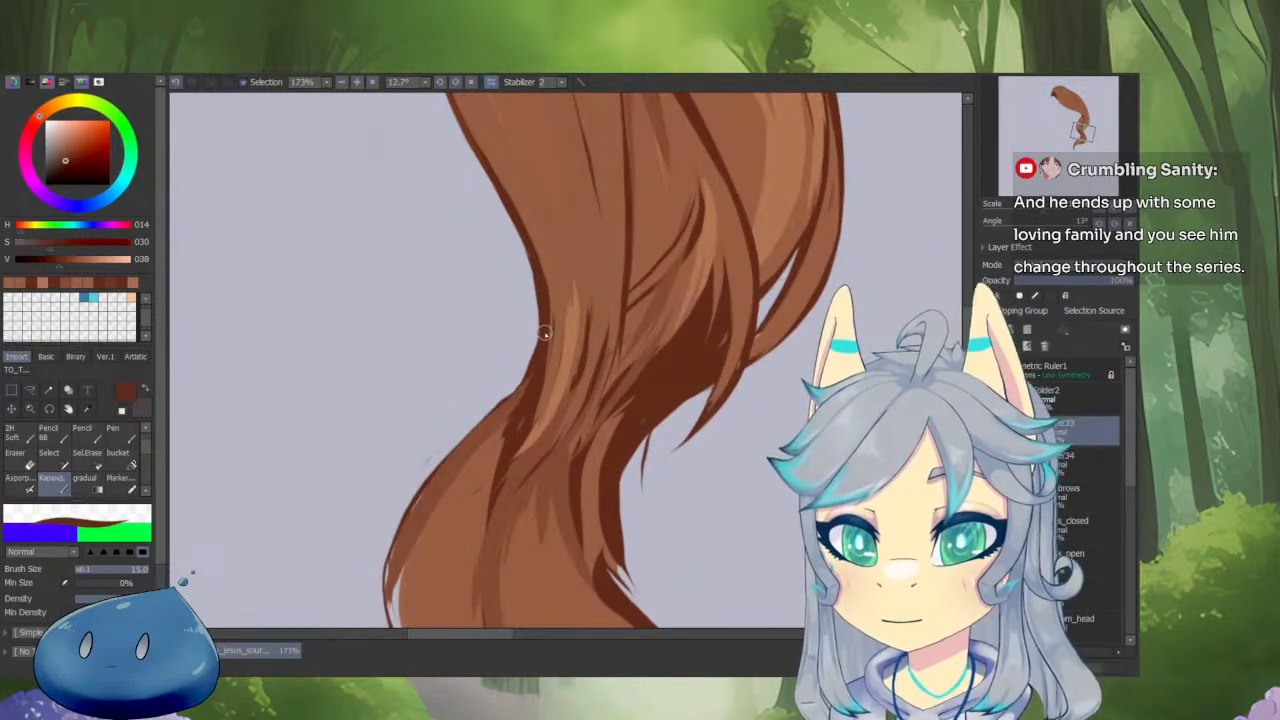
left_click_drag(532, 340, 613, 288)
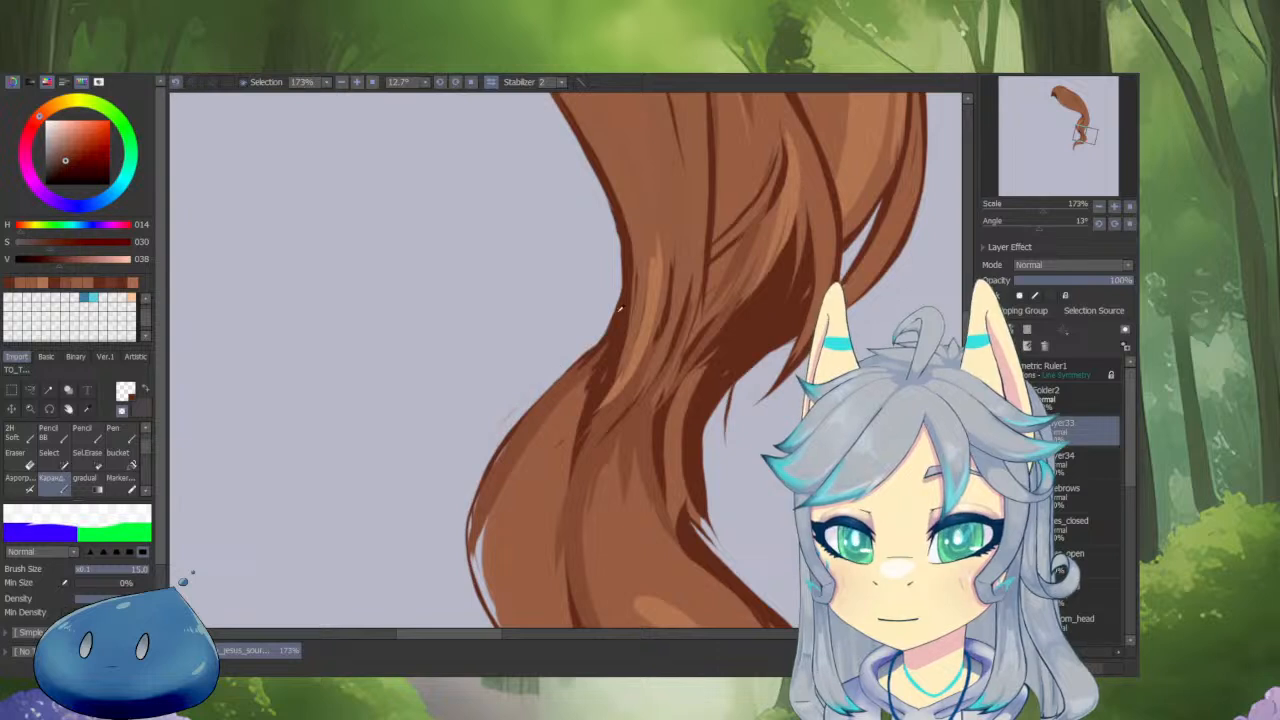
left_click(618, 311, "alt")
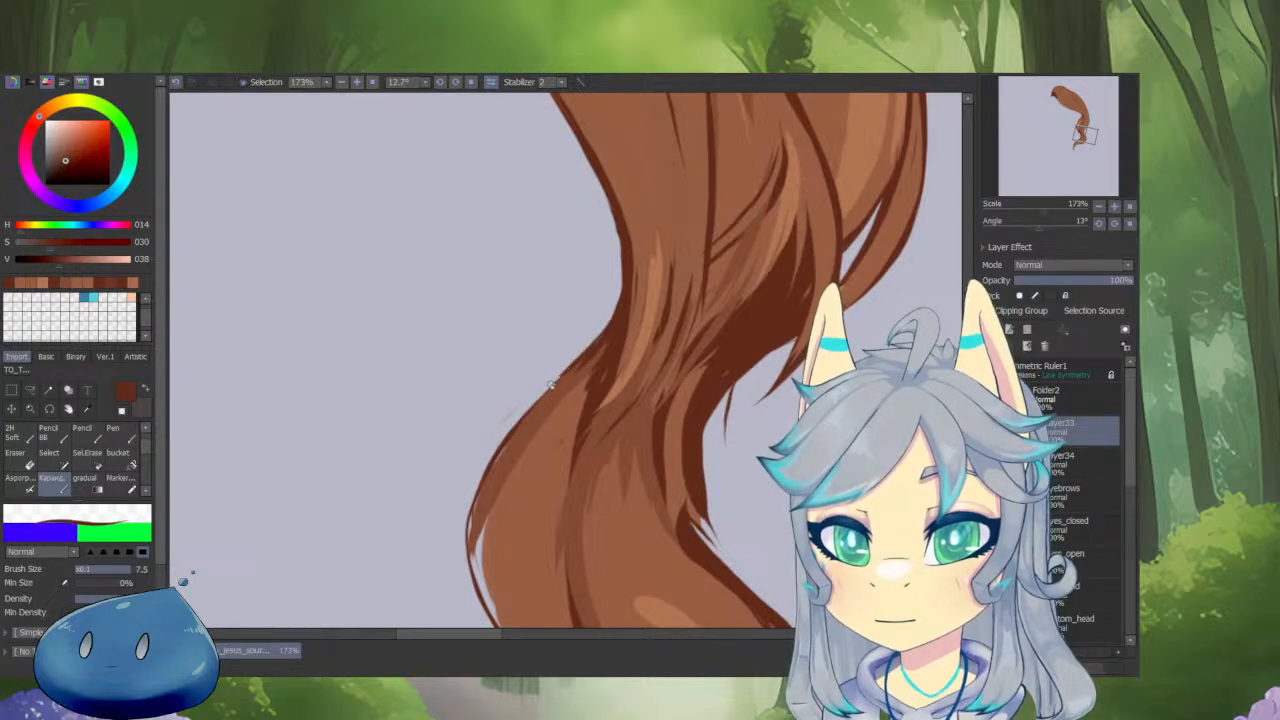
key("ctrl+z")
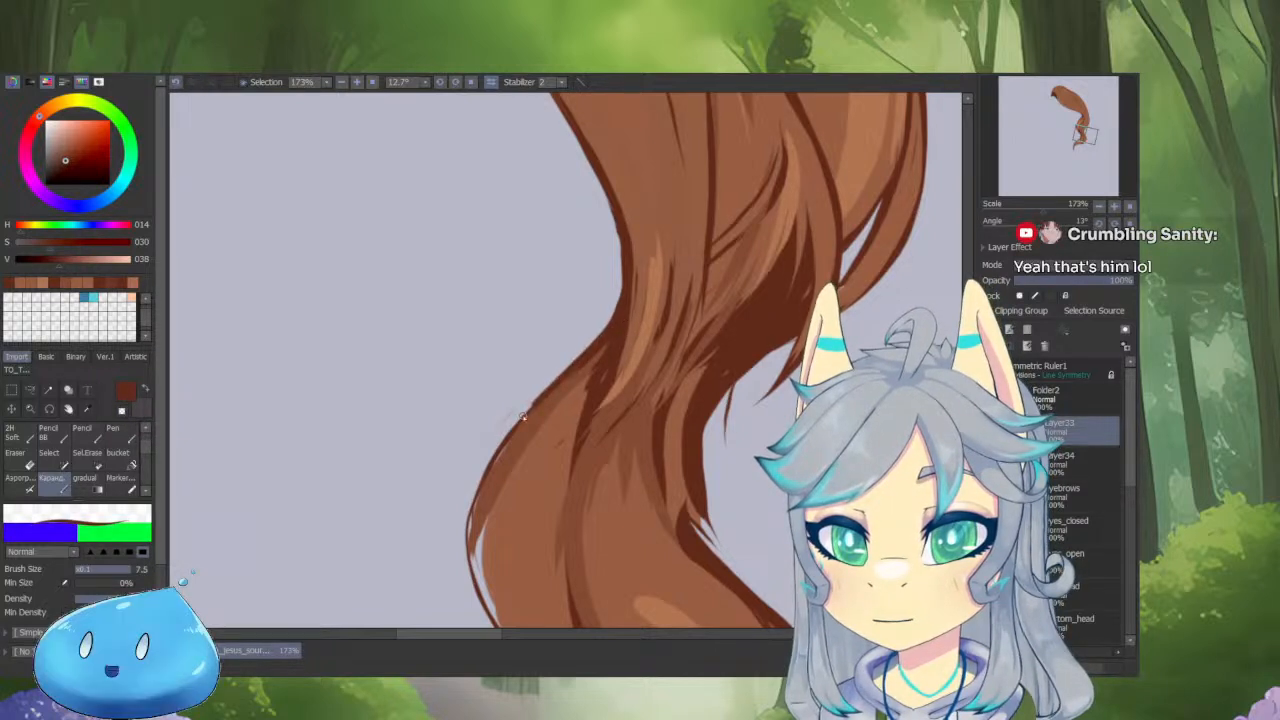
key("c")
left_click_drag(489, 589, 517, 479)
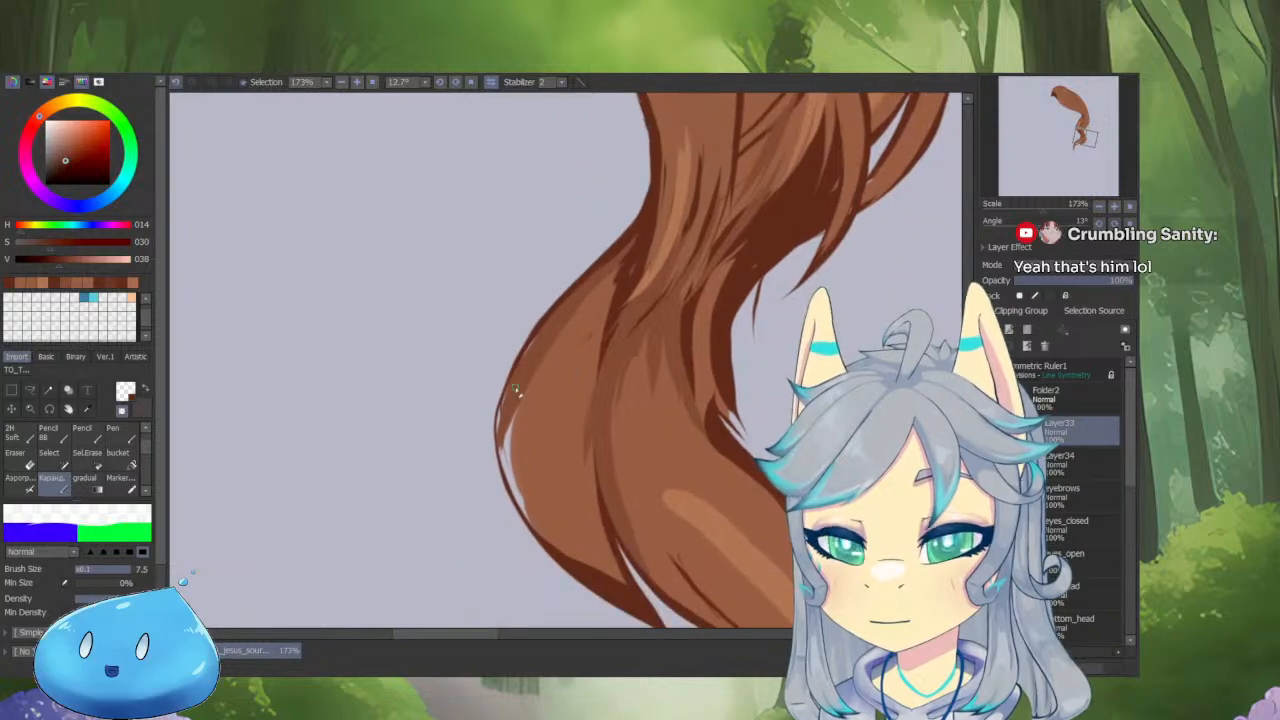
Fill the narrow gap along the lower curl's outer edge with sampled medium brown.
left_click(528, 420, "alt")
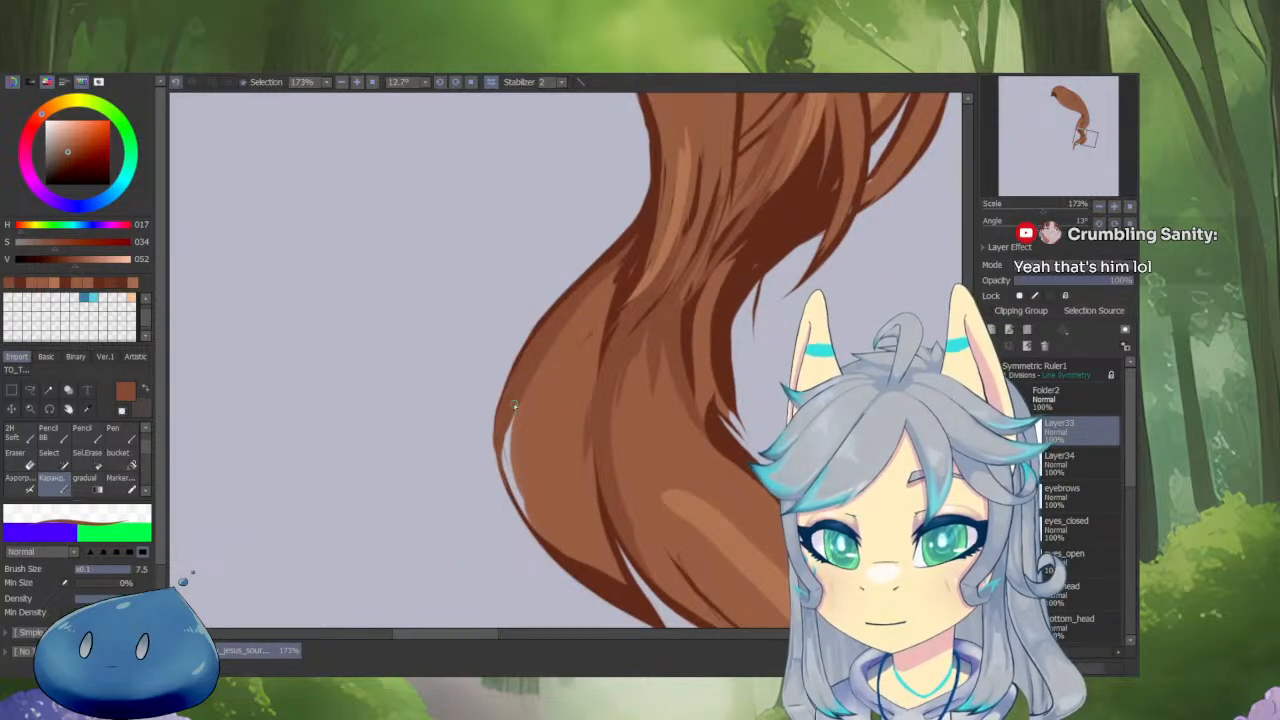
left_click_drag(519, 403, 541, 533)
left_click_drag(504, 436, 567, 558)
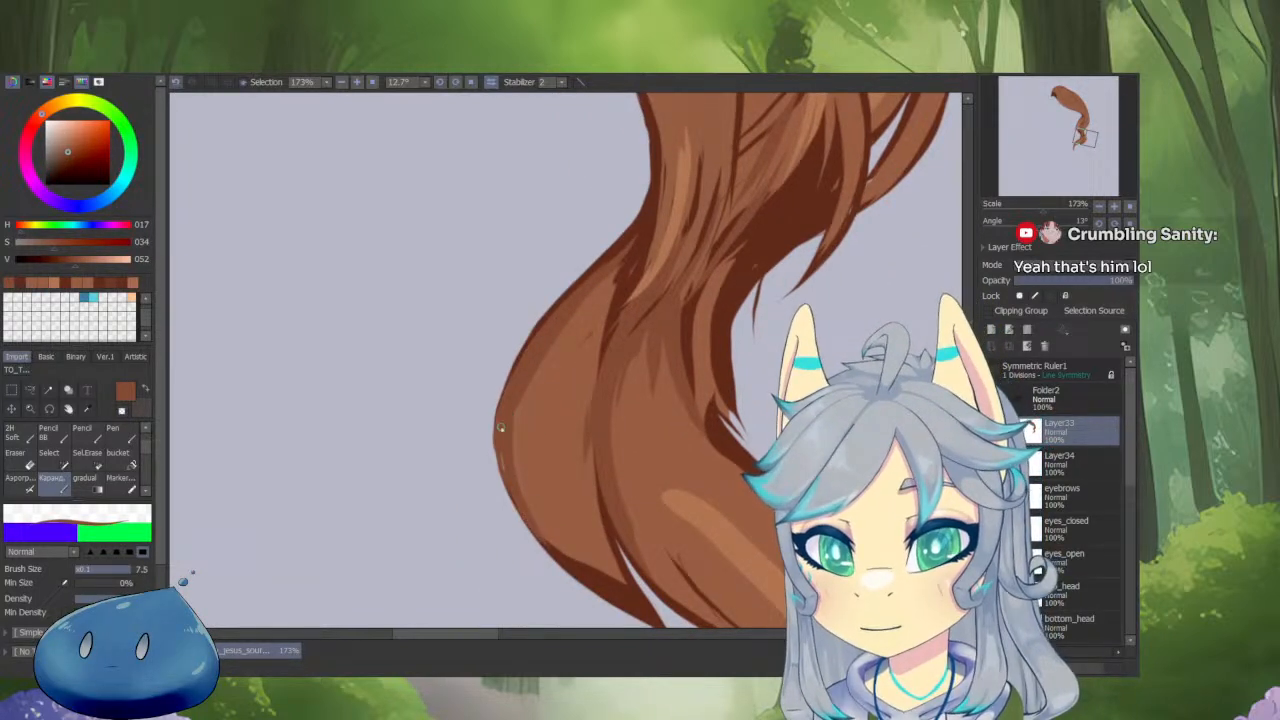
left_click(564, 393, "alt")
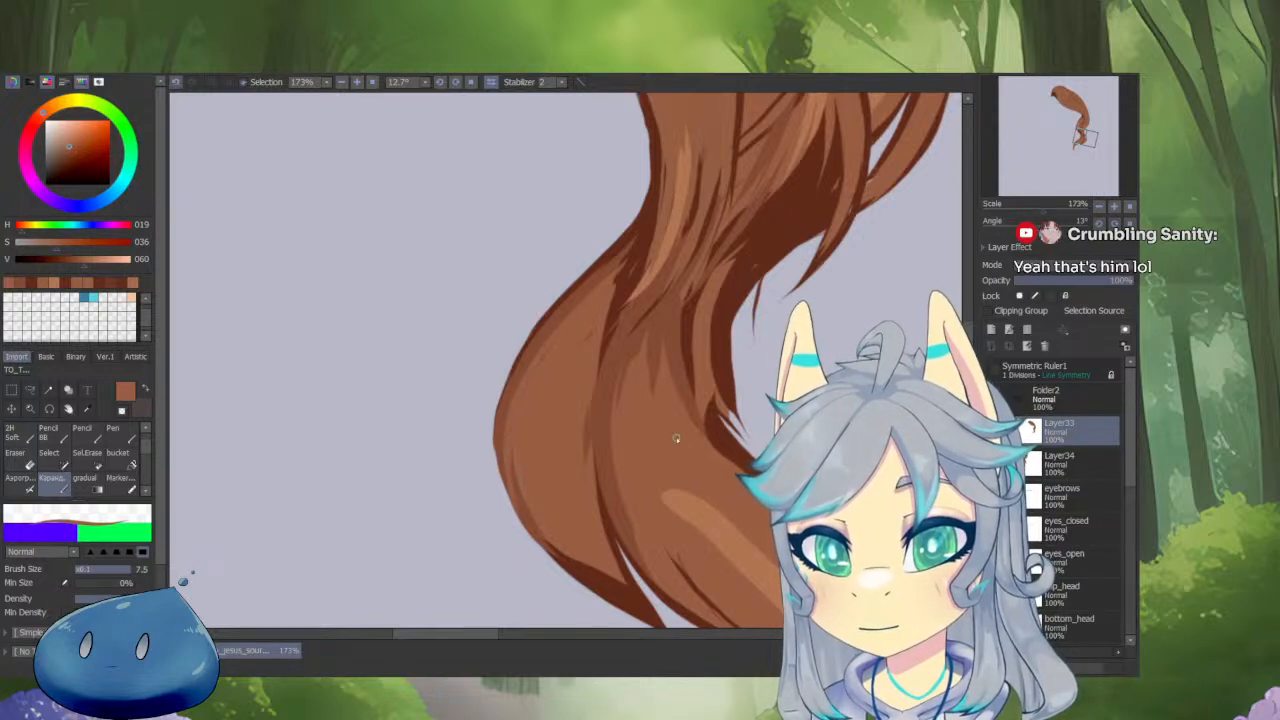
Add a dark brown strand line down the middle of the lower curl and blend it with sampled medium browns.
left_click(633, 268, "alt")
left_click_drag(615, 298, 580, 470)
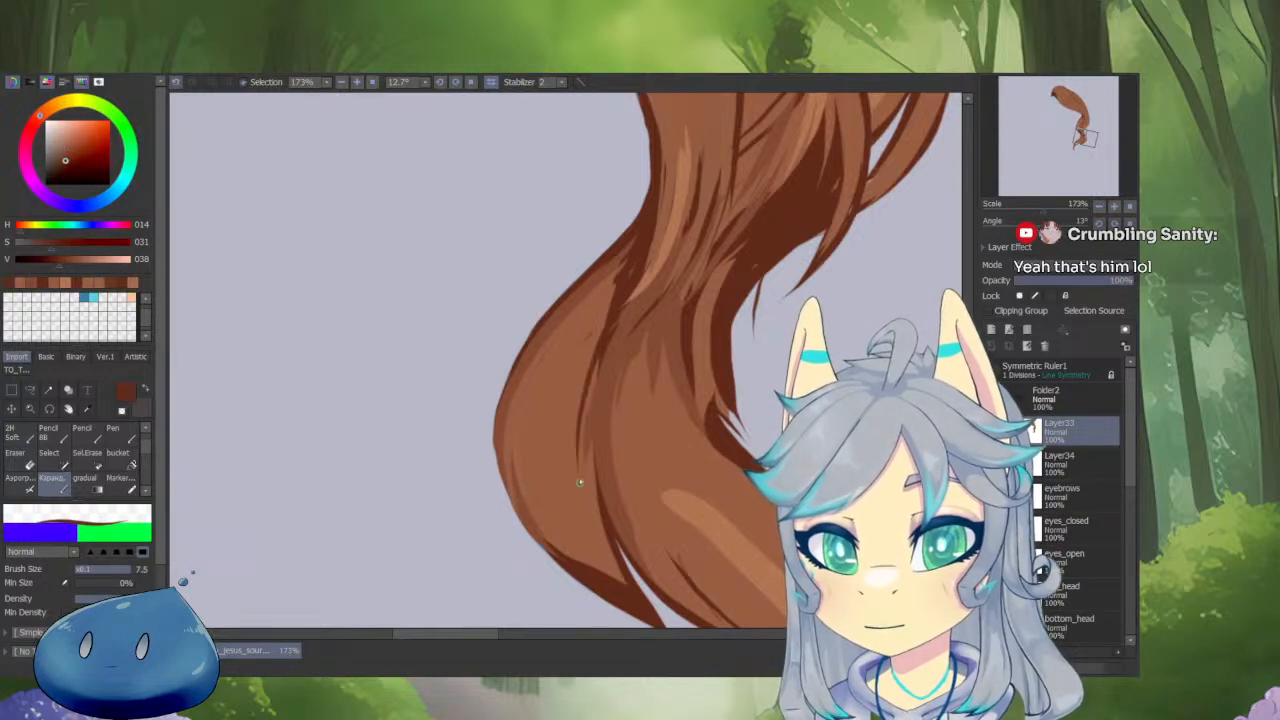
left_click(580, 483, "alt")
left_click_drag(622, 325, 594, 455)
left_click(594, 392, "alt")
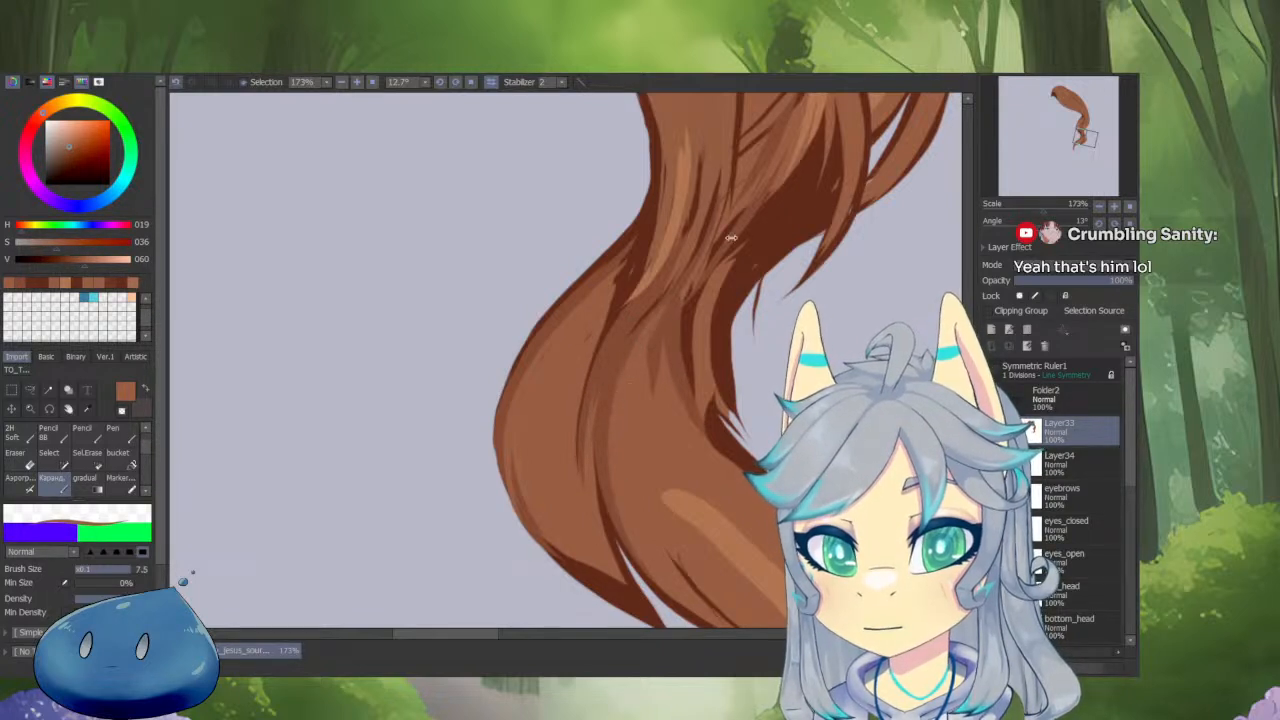
Fill the flecks in the waist's outer shadow with sampled dark brown and refine the adjoining strands with medium brown.
scroll(611, 531, "down", 2)
scroll(560, 500, "up", 4)
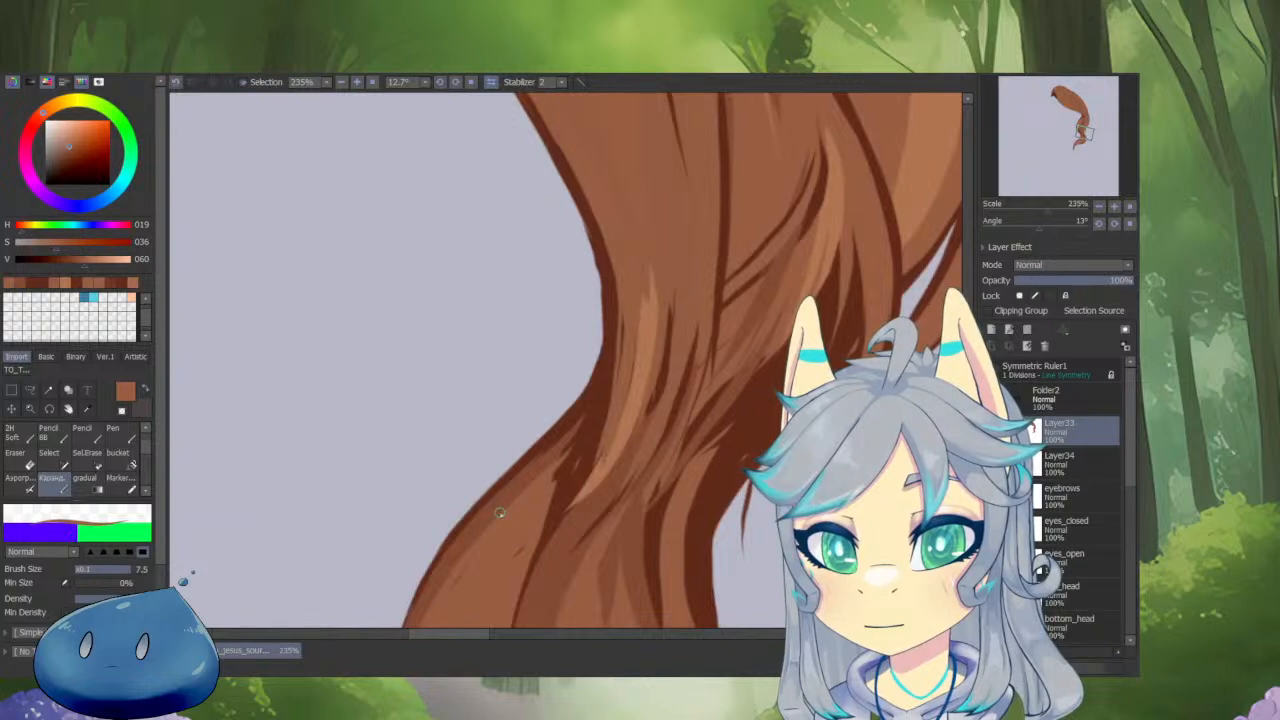
left_click(570, 422, "alt")
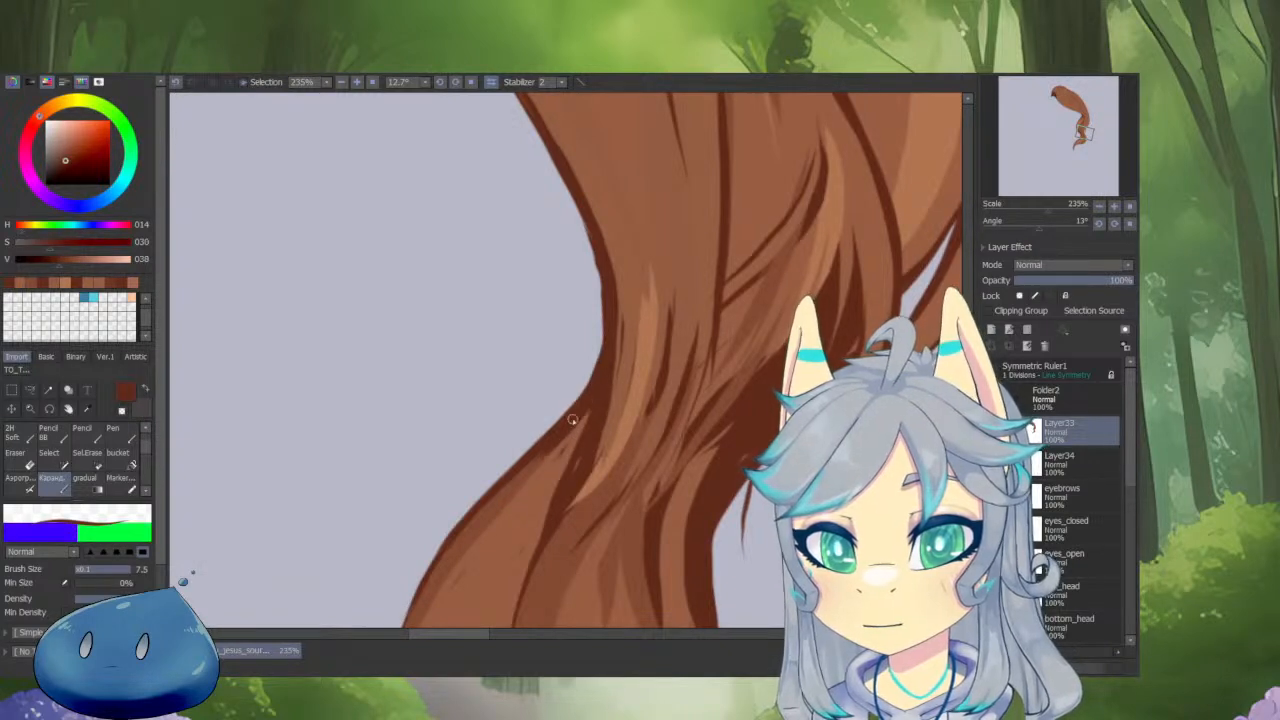
mouse_move(572, 420)
left_mouse_down()
mouse_move(568, 467)
mouse_move(538, 506)
mouse_move(584, 435)
left_mouse_up()
left_click(623, 386, "alt")
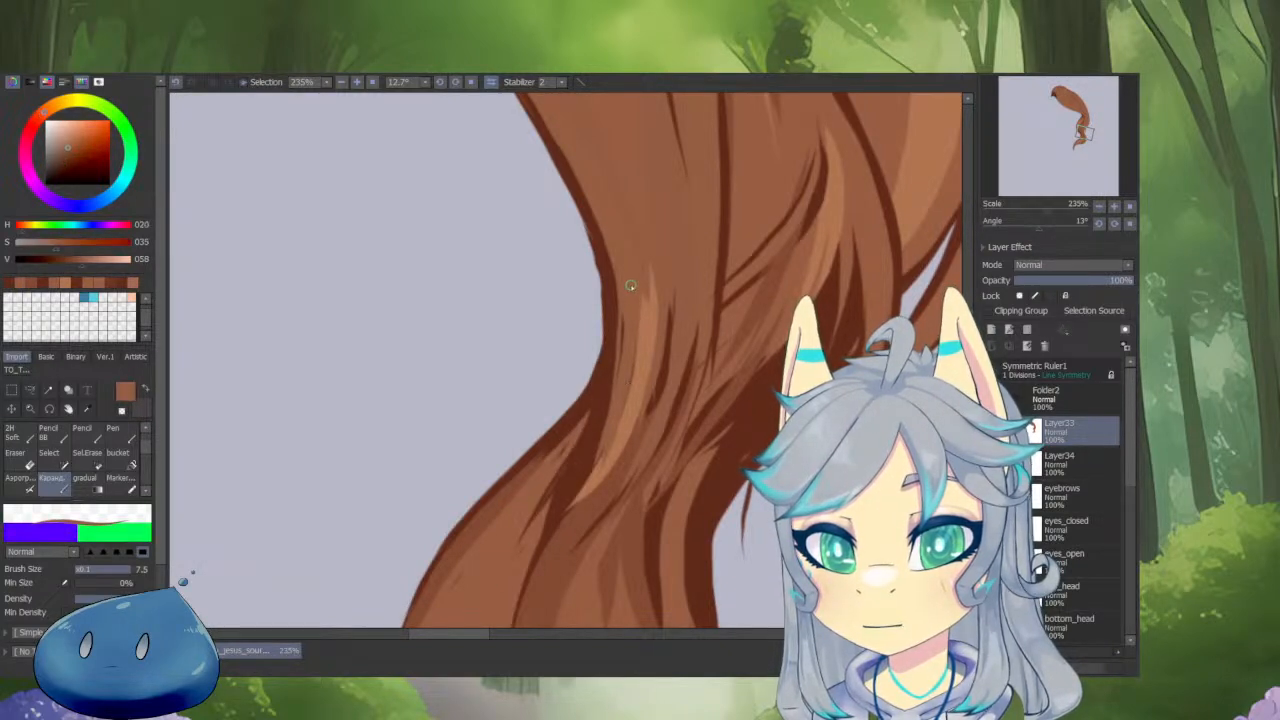
left_click_drag(620, 330, 586, 490)
left_click_drag(612, 368, 546, 540)
Flip the view and examine the hair lock both alone and together with the whole character.
scroll(644, 396, "down", 8)
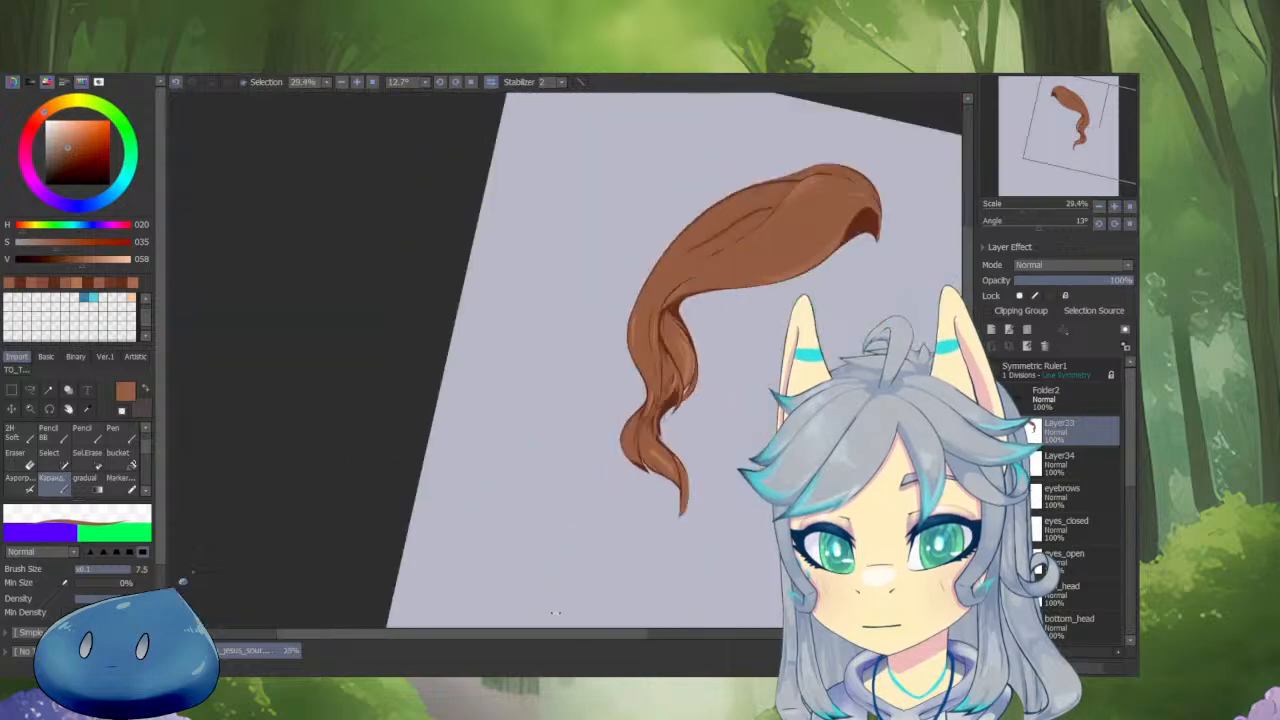
key("h")
scroll(560, 412, "up", 4)
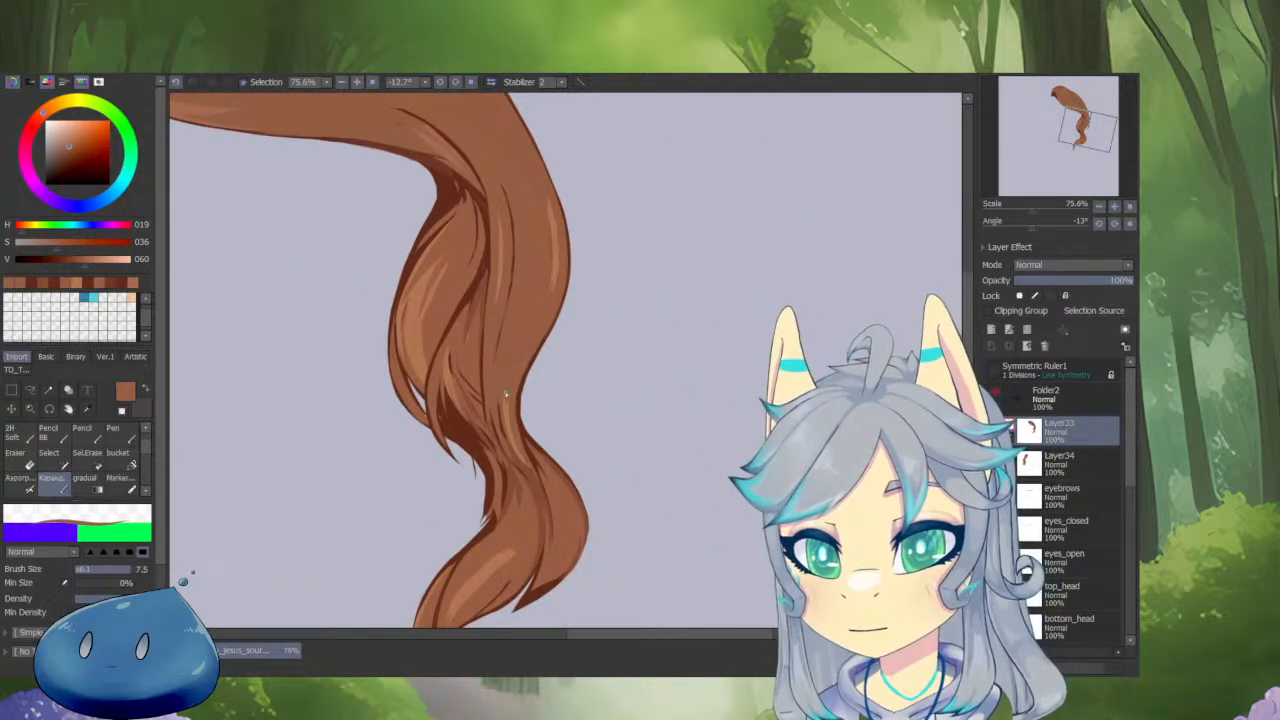
scroll(505, 394, "down", 5)
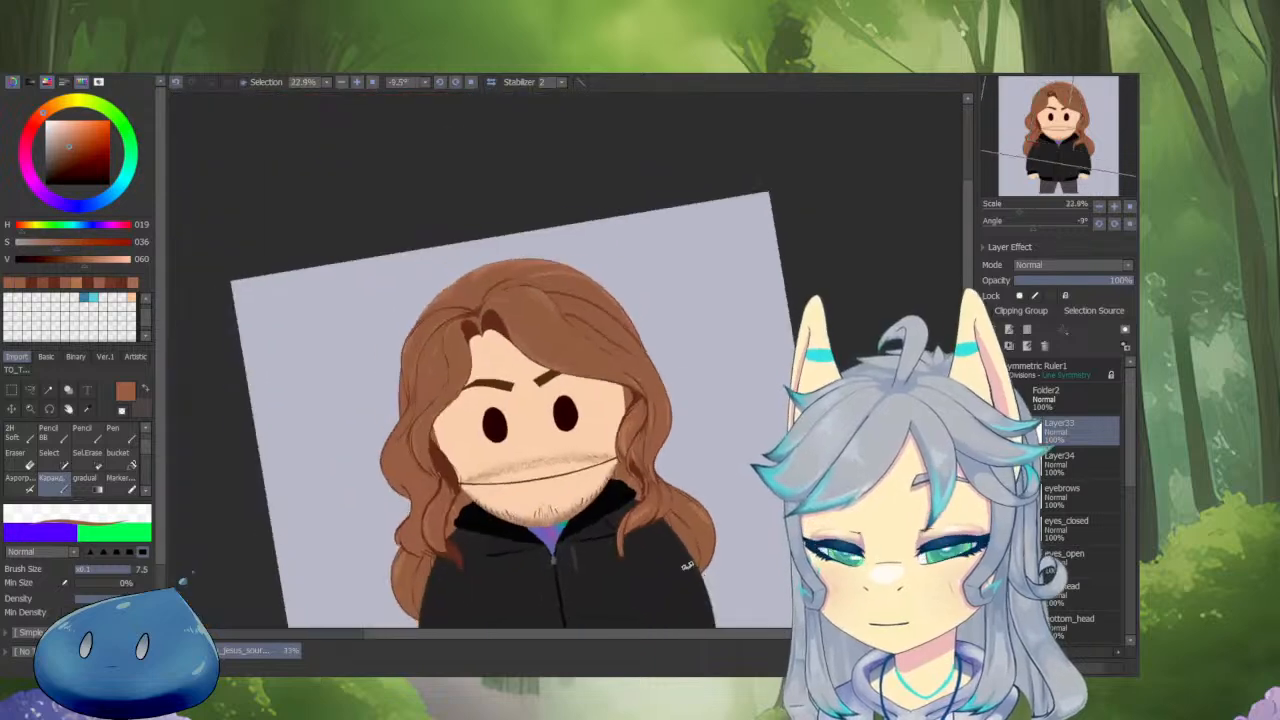
left_click_drag(540, 420, 580, 400)
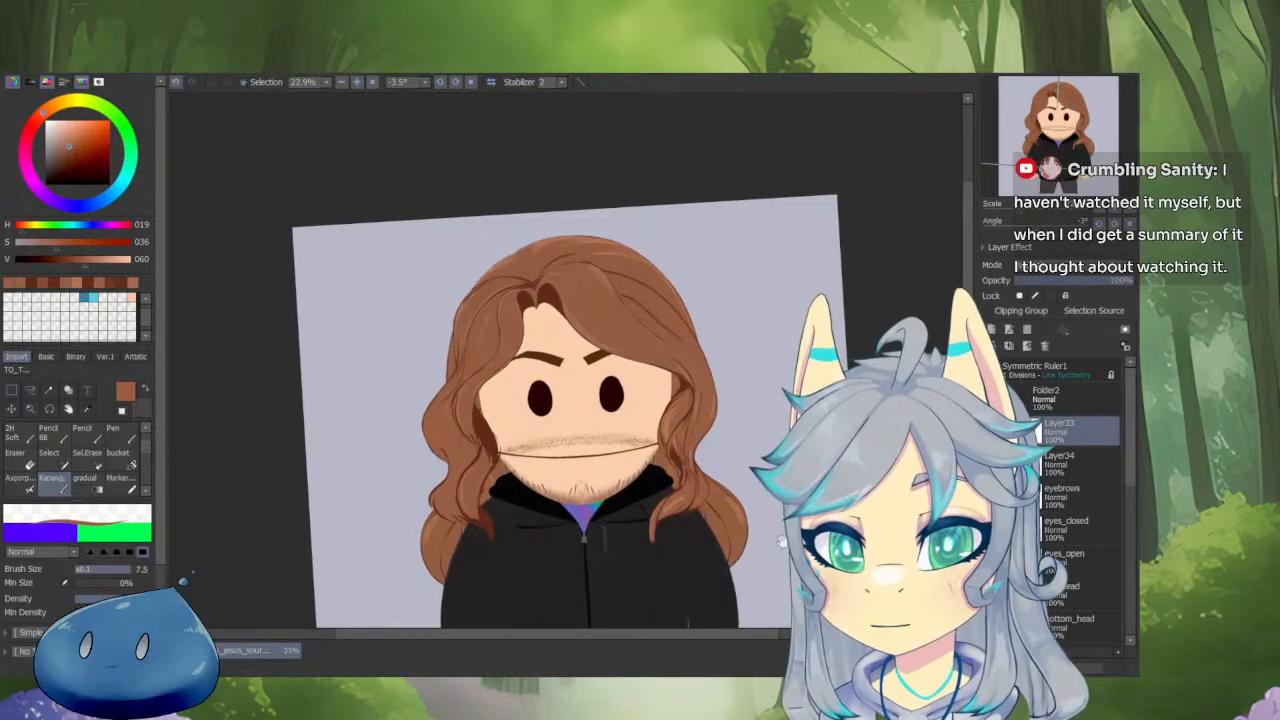
scroll(690, 455, "up", 5)
scroll(631, 377, "up", 1)
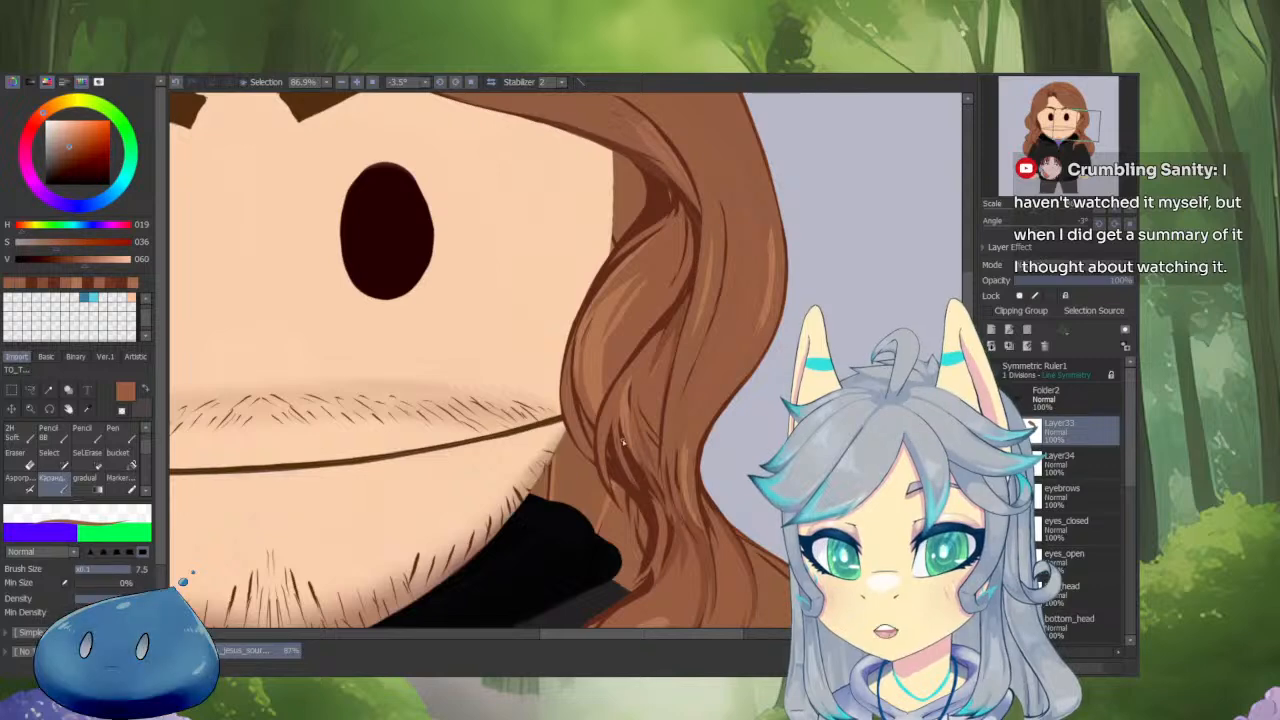
left_click(992, 431, "alt")
scroll(615, 432, "up", 3)
scroll(593, 447, "up", 4)
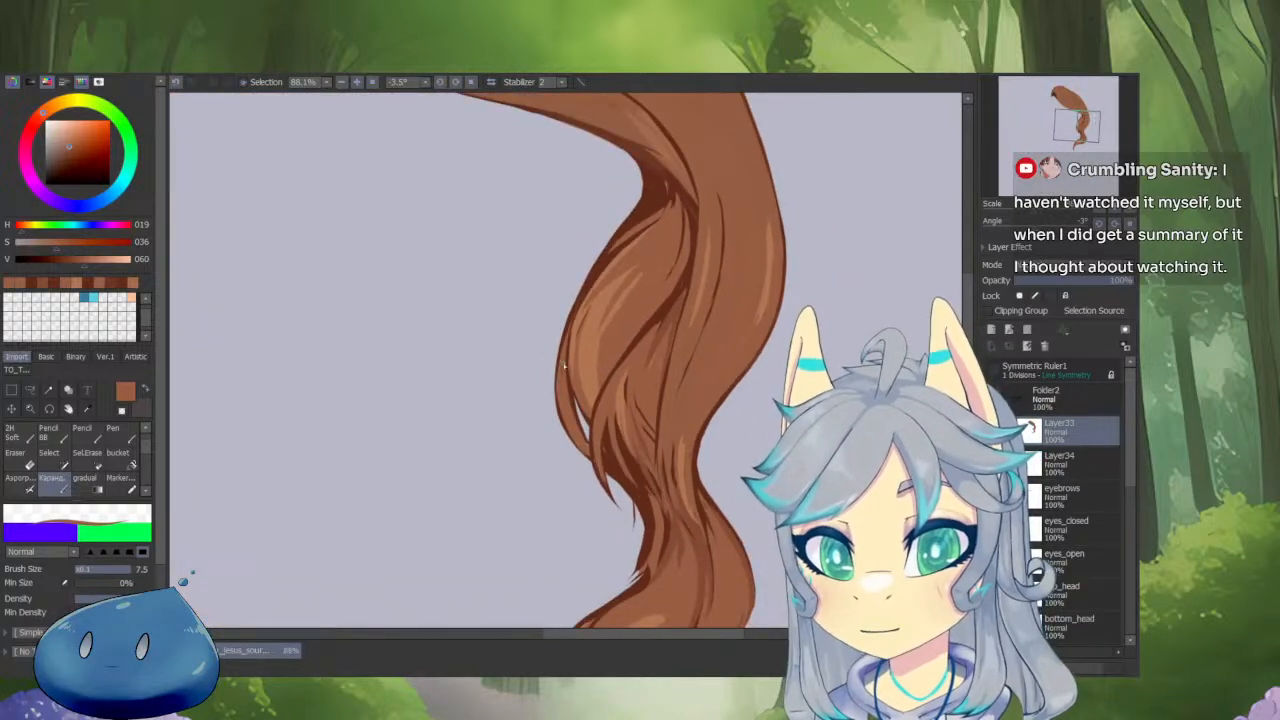
Trim the side lock's outer tip with transparent colour and refine its strands with sampled medium and dark browns.
key("x")
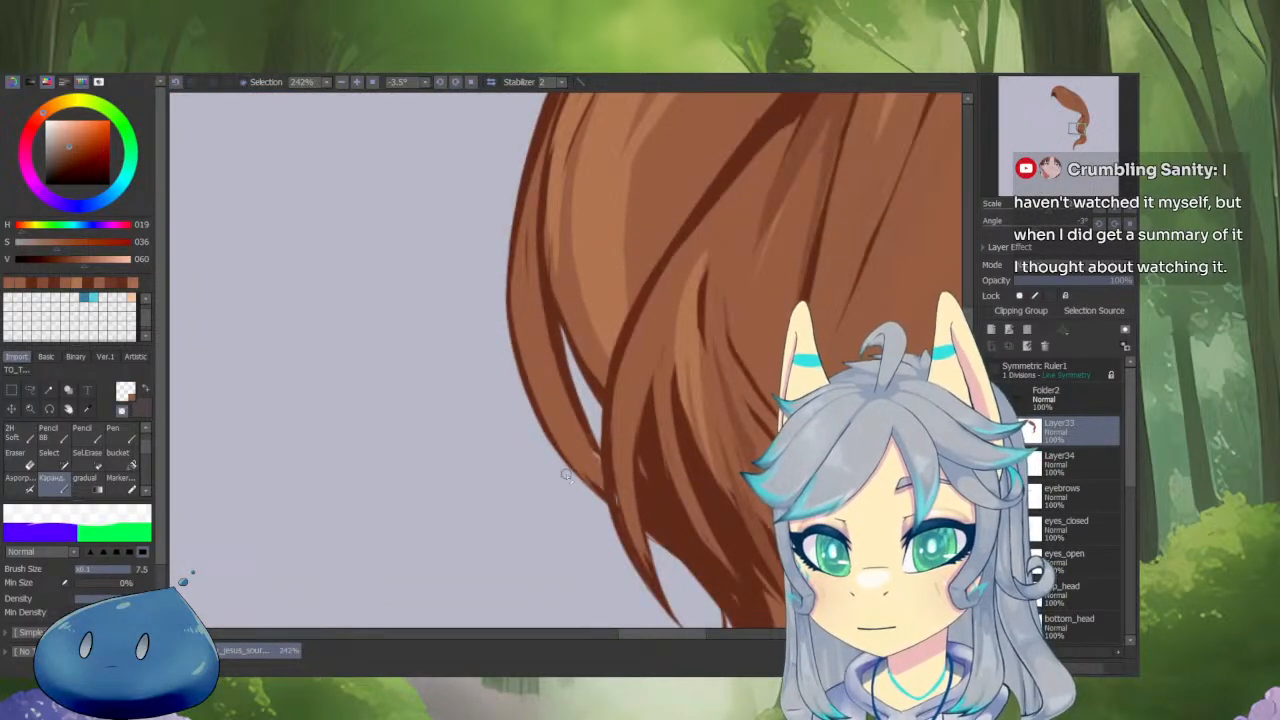
left_click_drag(566, 480, 569, 565)
key("x")
left_click_drag(541, 396, 530, 281)
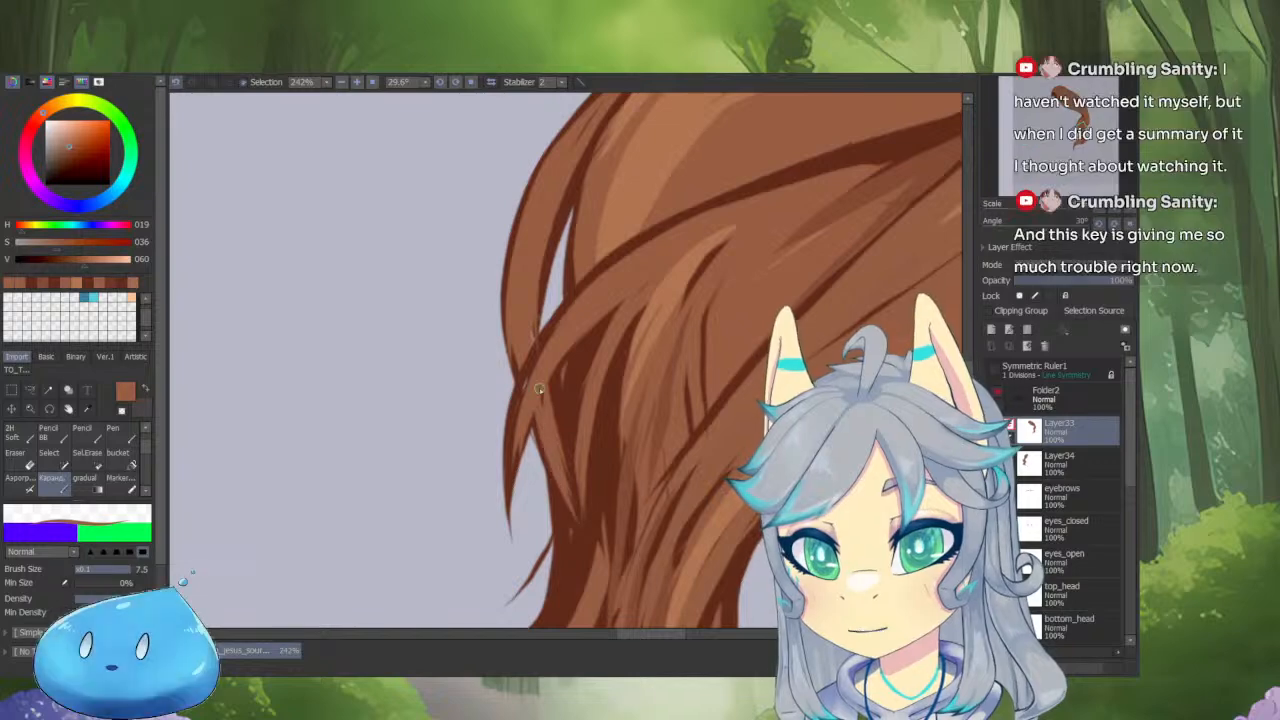
left_click(557, 257, "alt")
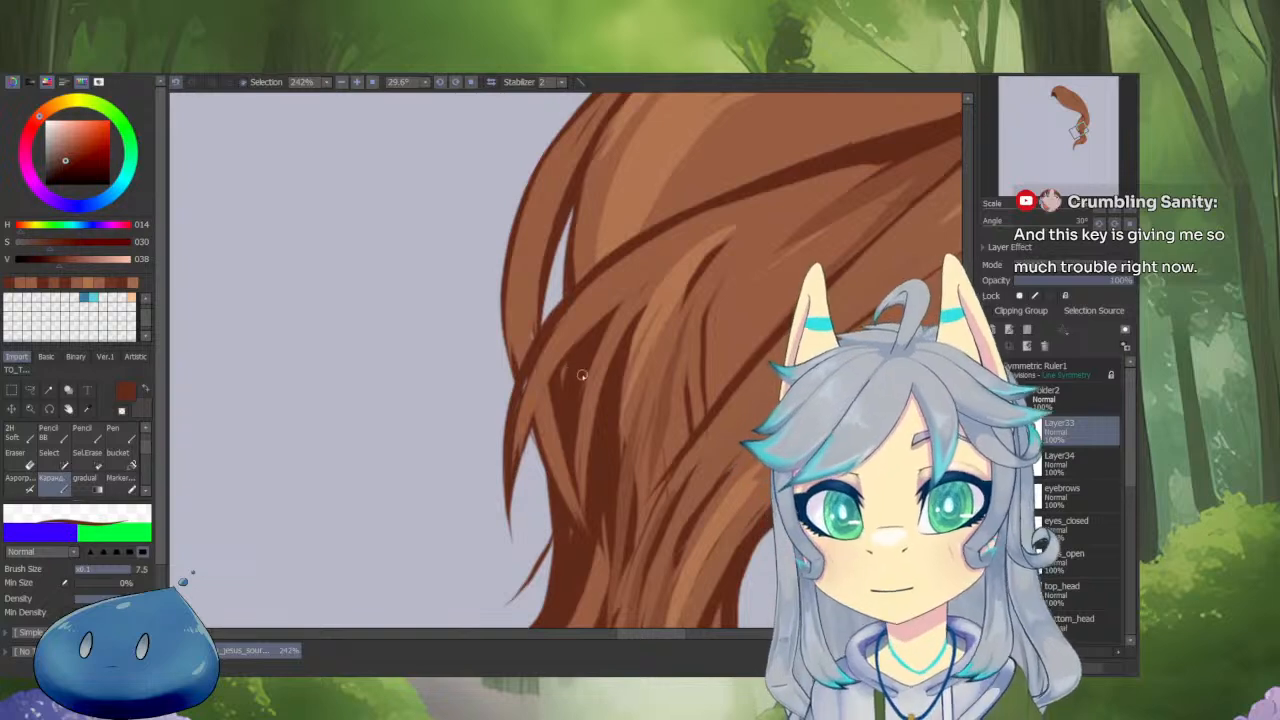
left_click_drag(664, 440, 571, 580)
Isolate Layer34 and paint sampled light brown highlights between the dark strand lines beside the parting.
left_click(998, 431, "alt")
left_click_drag(660, 538, 773, 385)
left_click(502, 427, "ctrl+shift")
key("ctrl+z")
left_click_drag(682, 410, 637, 465)
left_click_drag(637, 465, 669, 420)
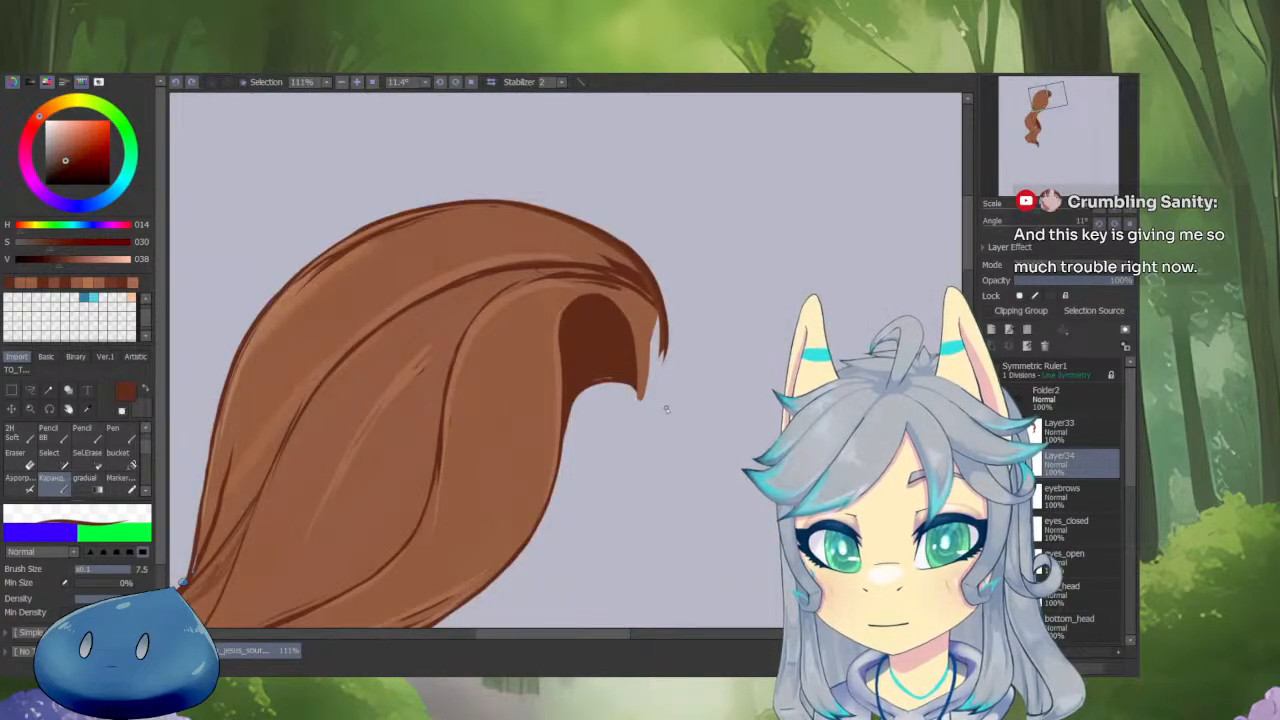
left_click_drag(591, 480, 655, 400)
left_click_drag(560, 390, 523, 205)
left_click(499, 389, "alt")
left_click_drag(503, 380, 545, 296)
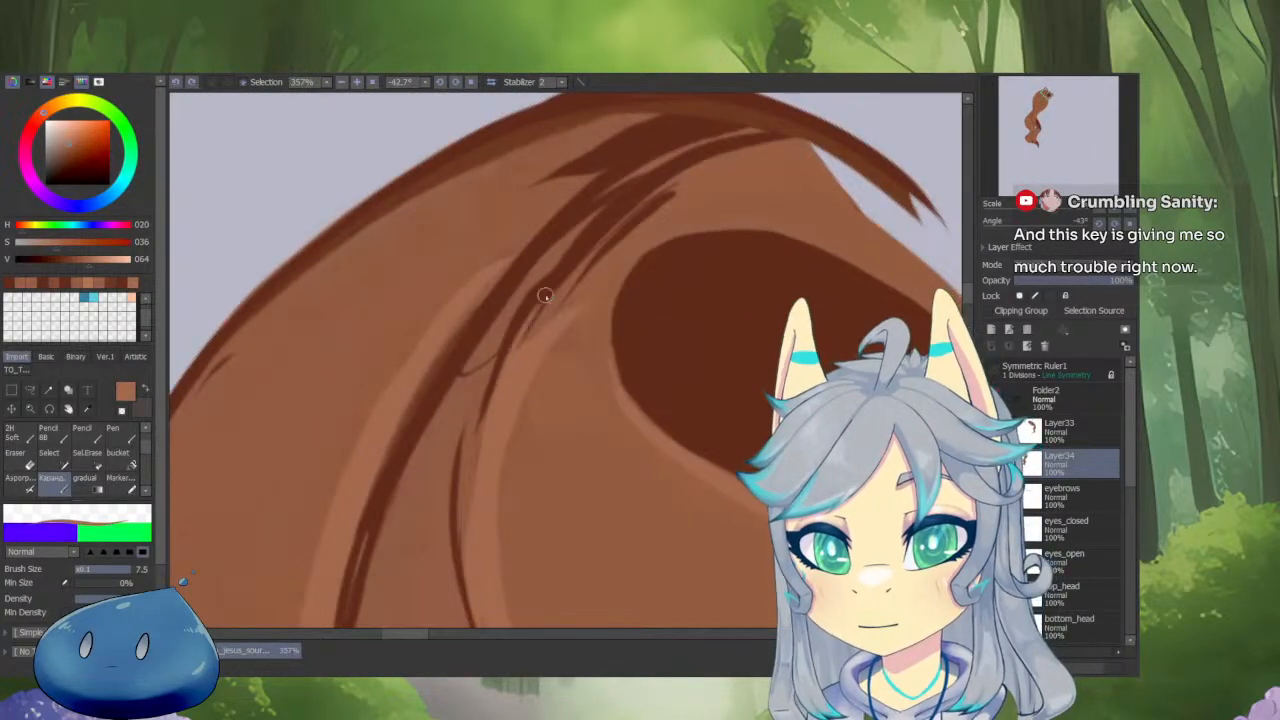
left_click_drag(522, 345, 645, 192)
left_click_drag(560, 290, 655, 192)
Refine and soften the dark strand lines beside the parting with sampled dark and medium browns.
left_click(674, 166, "alt")
mouse_move(573, 247)
left_mouse_down()
mouse_move(626, 196)
mouse_move(464, 440)
left_mouse_up()
left_click(520, 277, "alt")
mouse_move(577, 232)
left_mouse_down()
mouse_move(430, 488)
mouse_move(438, 496)
left_mouse_up()
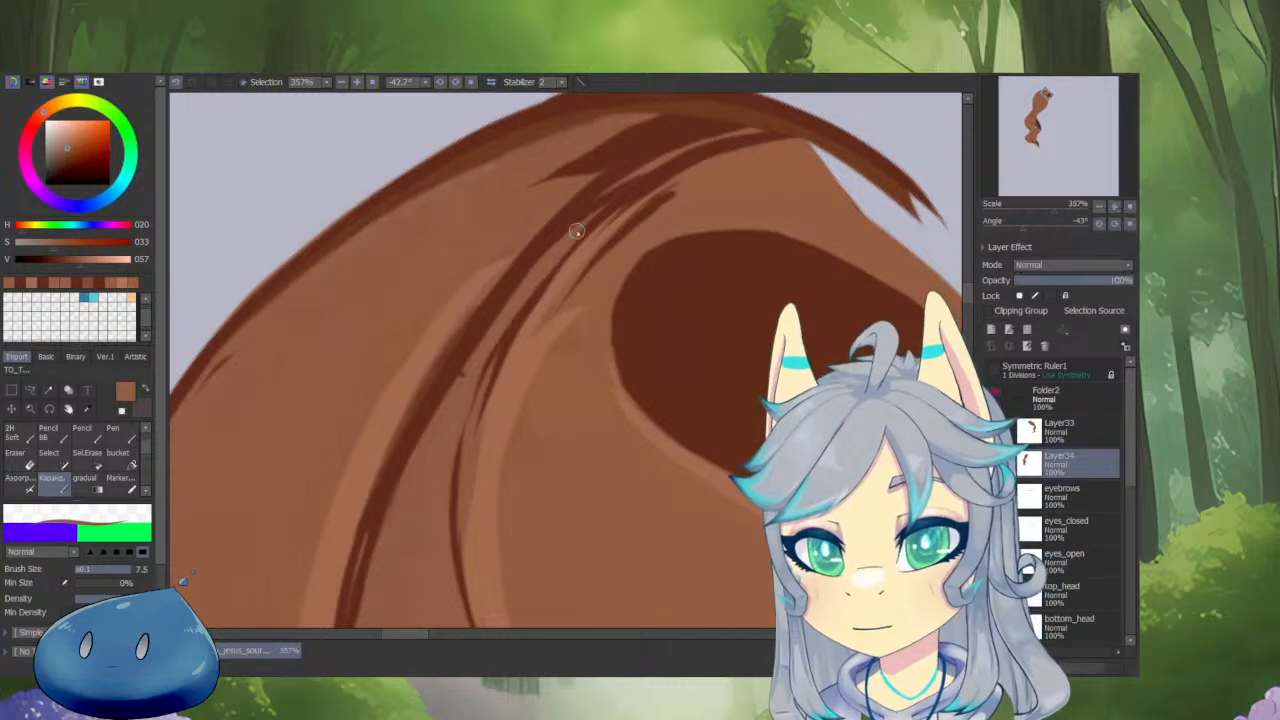
left_click_drag(535, 270, 442, 430)
left_click_drag(538, 272, 478, 384)
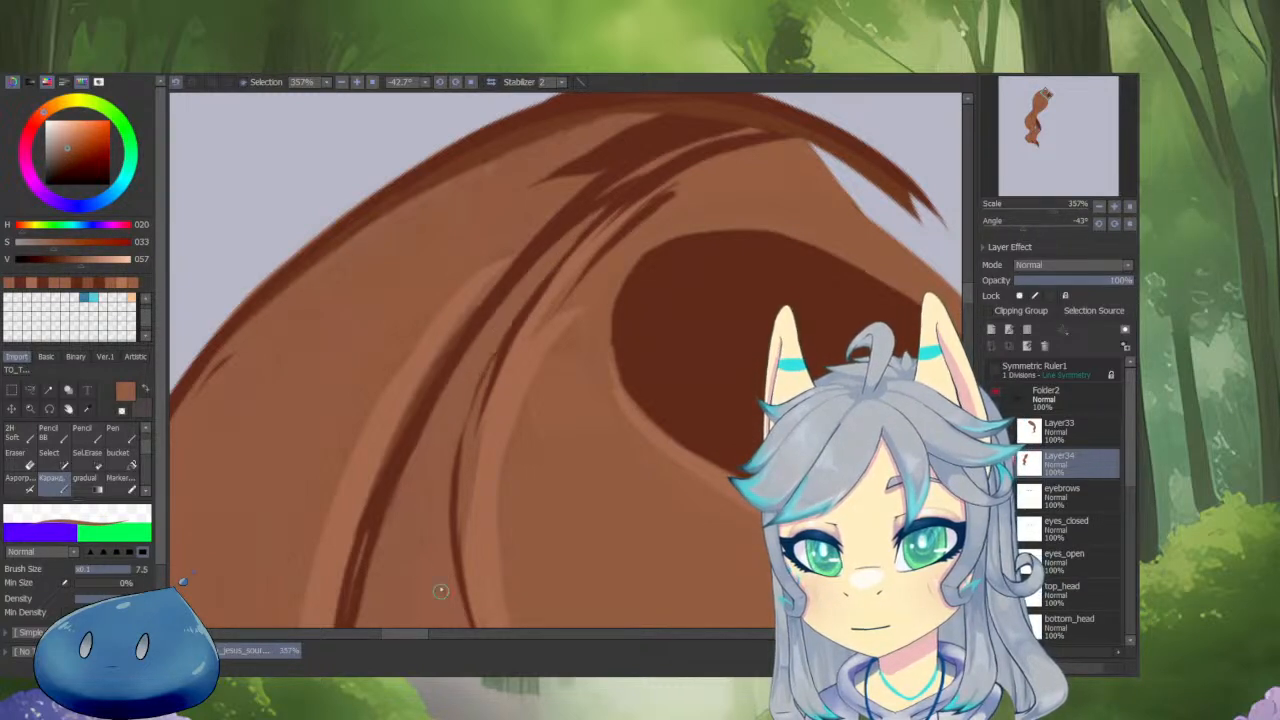
Highlight the strand lines at the lock's middle bend with sampled light brown and blend them with medium brown at brush size 23.
mouse_move(443, 591)
left_mouse_down()
mouse_move(497, 503)
mouse_move(397, 543)
mouse_move(522, 300)
mouse_move(588, 237)
left_mouse_up()
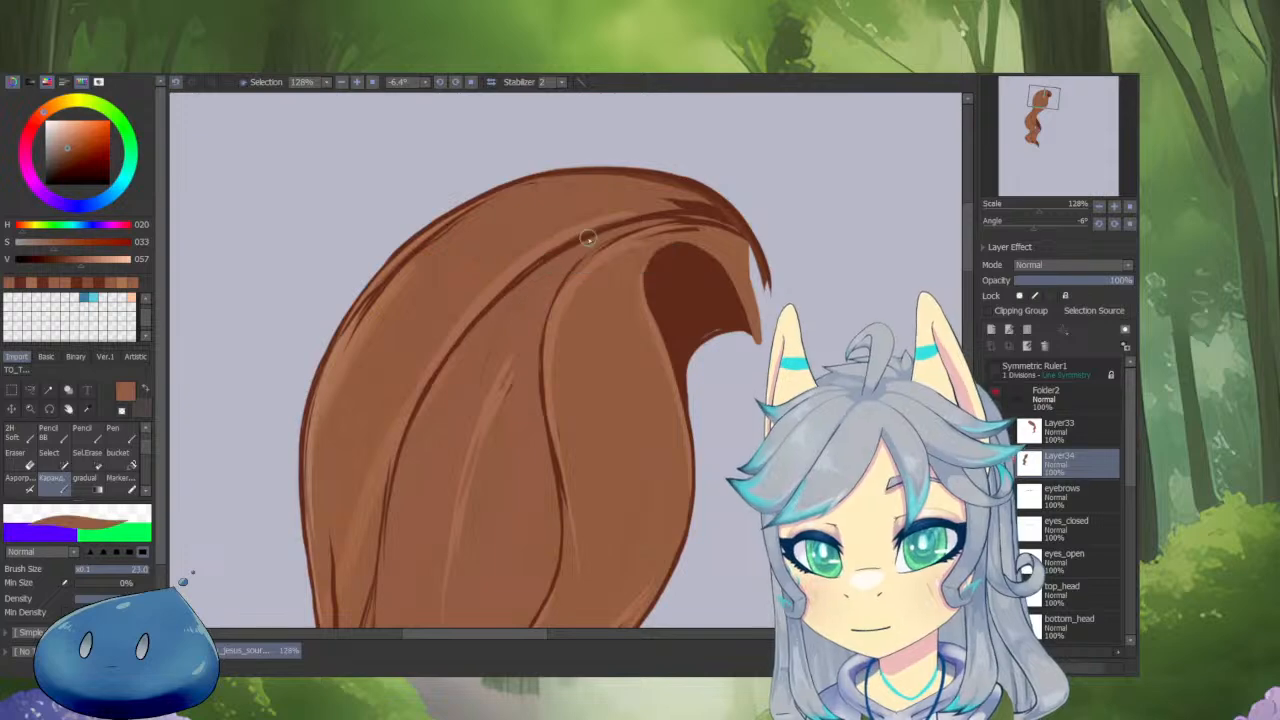
mouse_move(447, 420)
left_mouse_down()
mouse_move(537, 446)
mouse_move(466, 477)
mouse_move(436, 508)
mouse_move(474, 425)
mouse_move(506, 451)
mouse_move(526, 277)
left_mouse_up()
left_click(554, 220, "alt")
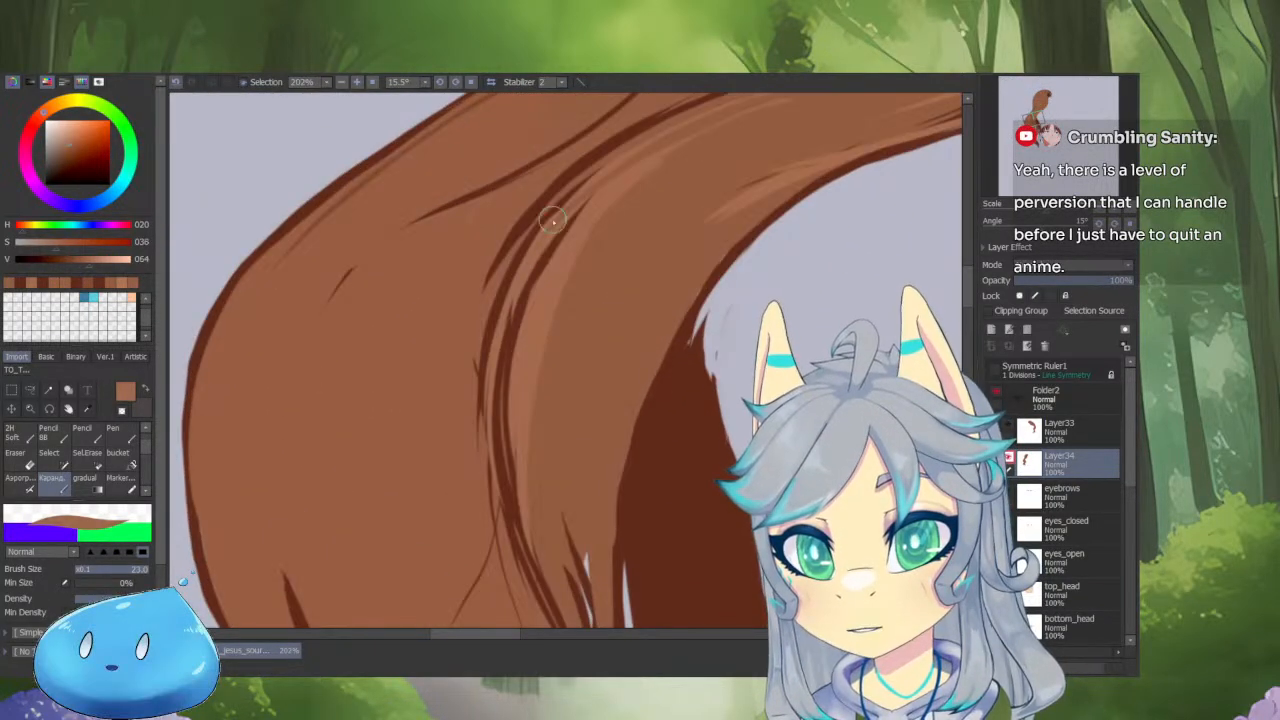
mouse_move(556, 217)
left_mouse_down()
mouse_move(480, 380)
mouse_move(478, 474)
left_mouse_up()
left_click(479, 324, "alt")
left_click_drag(489, 296, 474, 362)
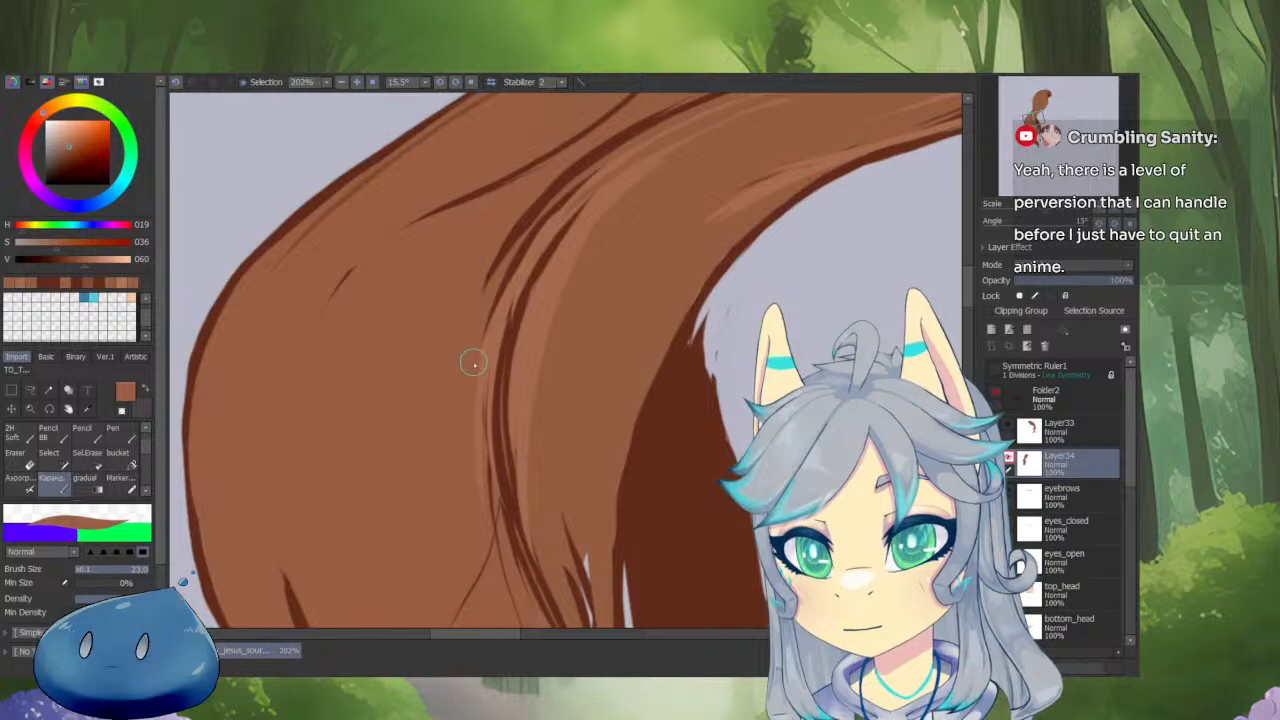
Paint medium brown over the rough strand lines below the middle bend and into the open gap where the strands meet.
left_click_drag(501, 480, 505, 600)
left_click_drag(543, 411, 562, 556)
left_click_drag(562, 556, 503, 555)
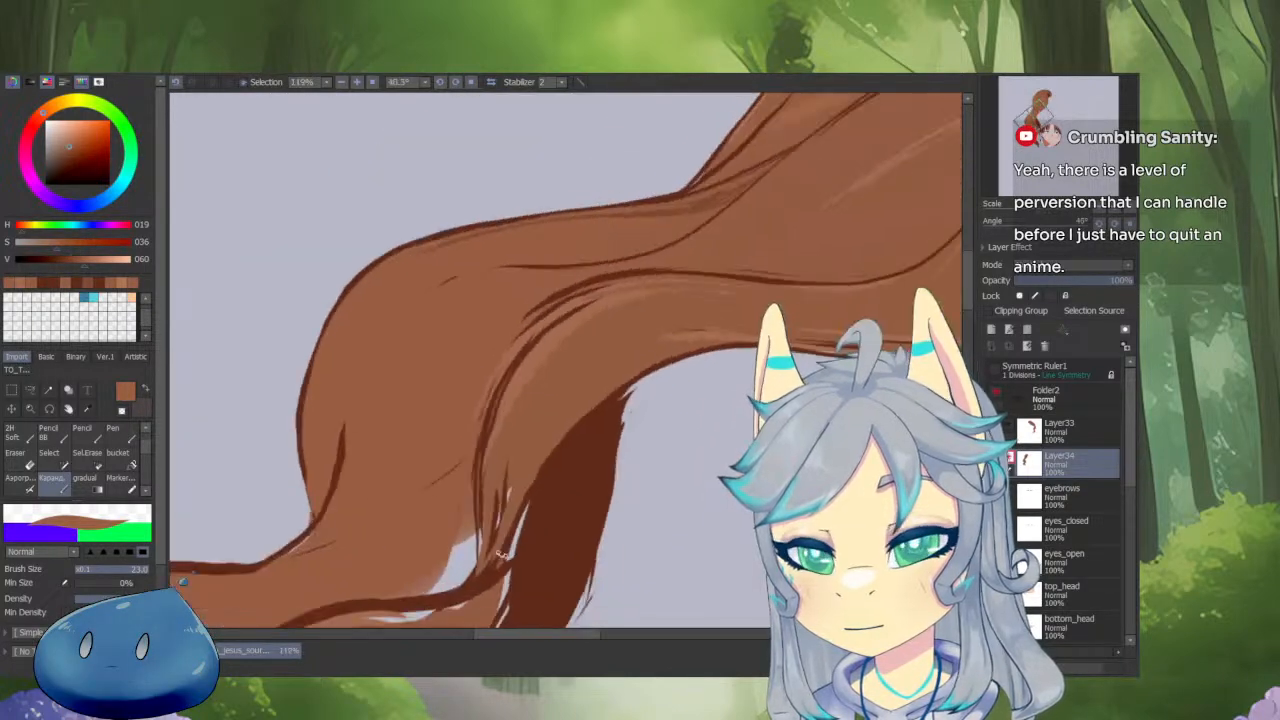
mouse_move(474, 509)
left_mouse_down()
mouse_move(487, 397)
mouse_move(460, 483)
left_mouse_up()
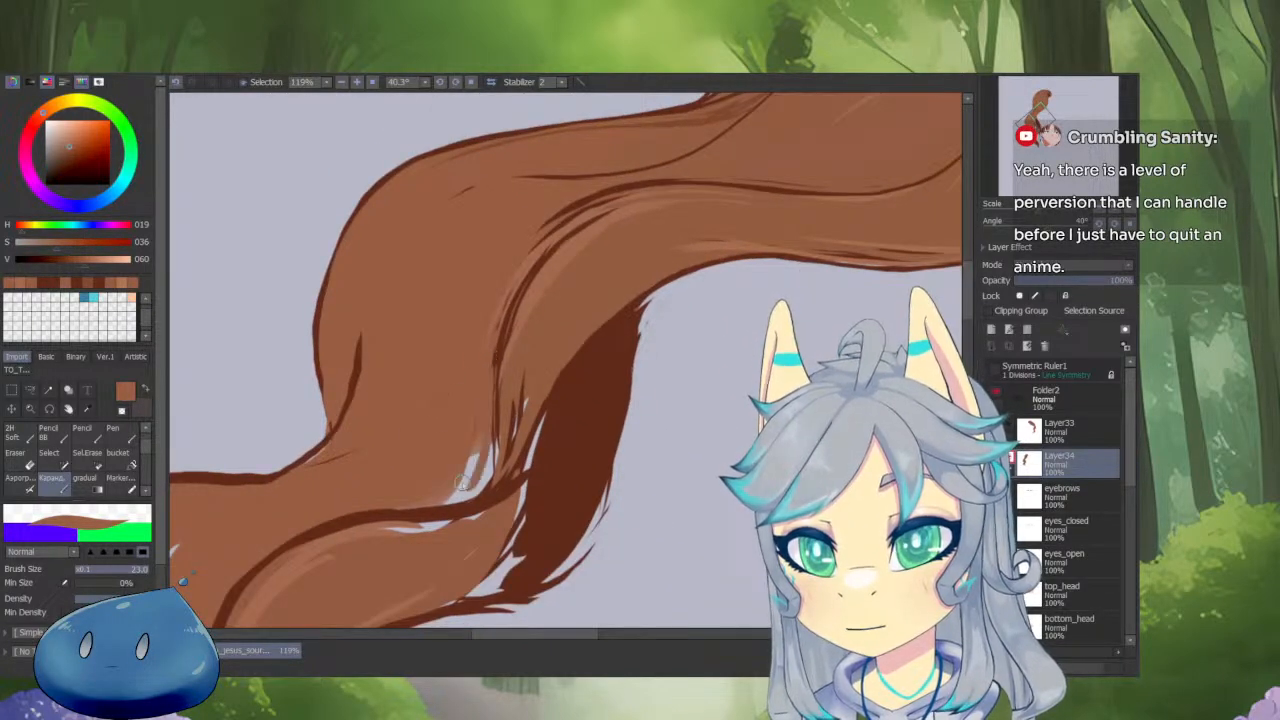
mouse_move(491, 428)
left_mouse_down()
mouse_move(427, 507)
mouse_move(493, 420)
left_mouse_up()
mouse_move(493, 420)
left_mouse_down()
mouse_move(508, 436)
mouse_move(560, 378)
mouse_move(490, 458)
left_mouse_up()
scroll(572, 402, "down", 4)
mouse_move(610, 419)
left_mouse_down()
mouse_move(703, 240)
mouse_move(745, 326)
left_mouse_up()
Clean up the inner edge of the dark underside lock at the middle bend with transparent colour and sampled dark brown.
key("minus")
left_click_drag(517, 511, 598, 376)
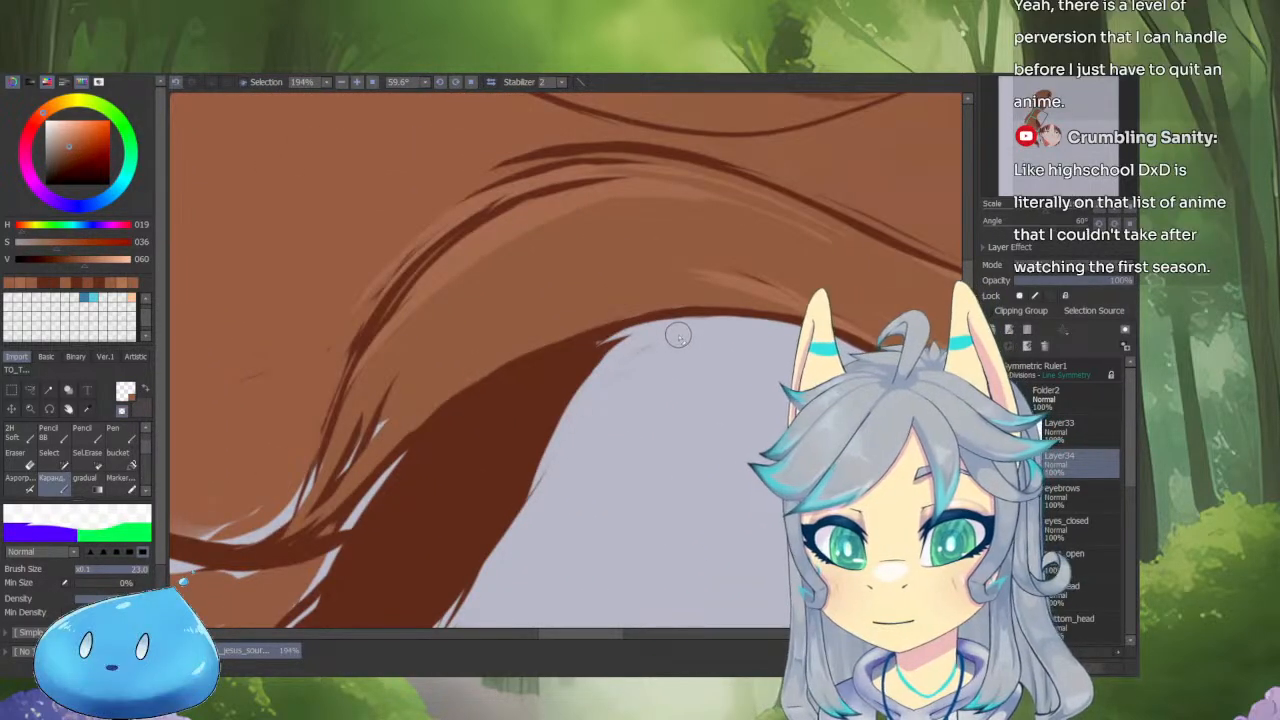
right_click(572, 360)
mouse_move(634, 337)
left_mouse_down()
mouse_move(554, 443)
mouse_move(573, 361)
mouse_move(626, 326)
mouse_move(546, 423)
mouse_move(578, 370)
mouse_move(525, 504)
mouse_move(636, 274)
mouse_move(527, 463)
mouse_move(474, 514)
left_mouse_up()
scroll(580, 368, "down", 3)
scroll(585, 365, "up", 2)
key("minus")
mouse_move(620, 322)
left_mouse_down()
mouse_move(514, 491)
mouse_move(430, 552)
left_mouse_up()
left_click_drag(528, 558, 690, 497)
Smooth the lower contour and fill the gaps in the tail's dark underside with dark brown at brush size 23.
mouse_move(607, 507)
left_mouse_down()
mouse_move(633, 355)
mouse_move(652, 420)
left_mouse_up()
key("minus")
mouse_move(656, 360)
left_mouse_down()
mouse_move(655, 401)
mouse_move(645, 395)
mouse_move(659, 368)
mouse_move(662, 392)
mouse_move(618, 461)
mouse_move(675, 347)
mouse_move(656, 418)
mouse_move(573, 517)
mouse_move(626, 470)
mouse_move(575, 552)
mouse_move(597, 474)
mouse_move(613, 438)
left_mouse_up()
key("minus")
mouse_move(620, 394)
left_mouse_down()
mouse_move(593, 429)
mouse_move(545, 571)
left_mouse_up()
mouse_move(578, 456)
left_mouse_down()
mouse_move(543, 548)
mouse_move(563, 486)
mouse_move(518, 430)
mouse_move(532, 514)
left_mouse_up()
key("minus")
left_click_drag(516, 424, 536, 534)
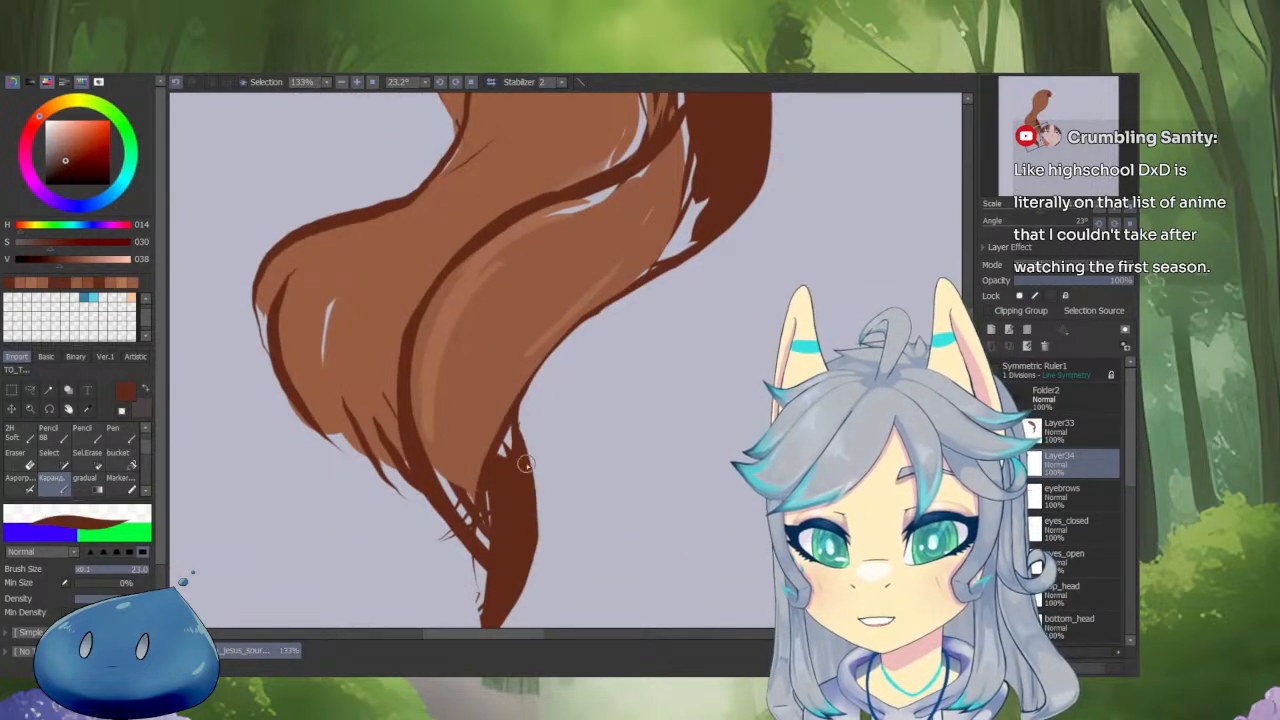
left_click_drag(509, 434, 501, 457)
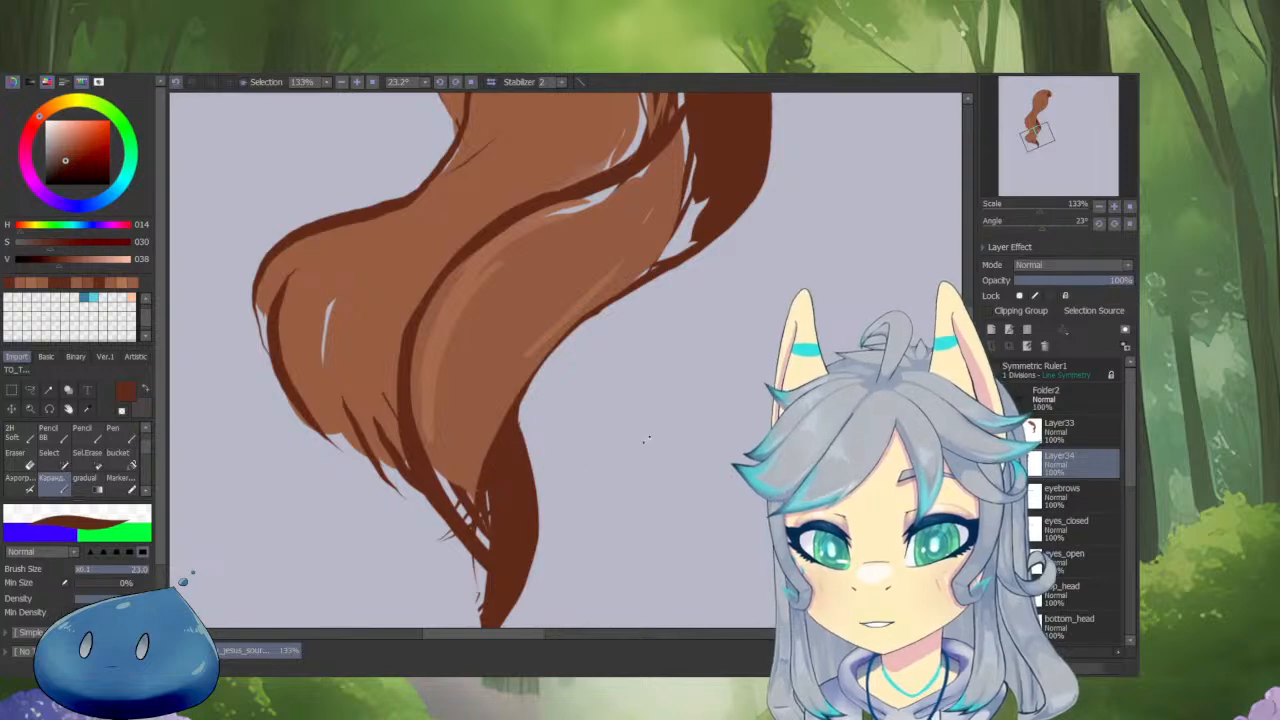
Paint sampled medium brown over the rough strand lines and gaps where the strands meet at the lock's middle bend.
left_click_drag(643, 440, 643, 612)
mouse_move(643, 612)
left_mouse_down()
mouse_move(554, 617)
mouse_move(660, 600)
left_mouse_up()
left_click_drag(697, 416, 625, 556)
left_click_drag(625, 556, 507, 507)
right_click(687, 262)
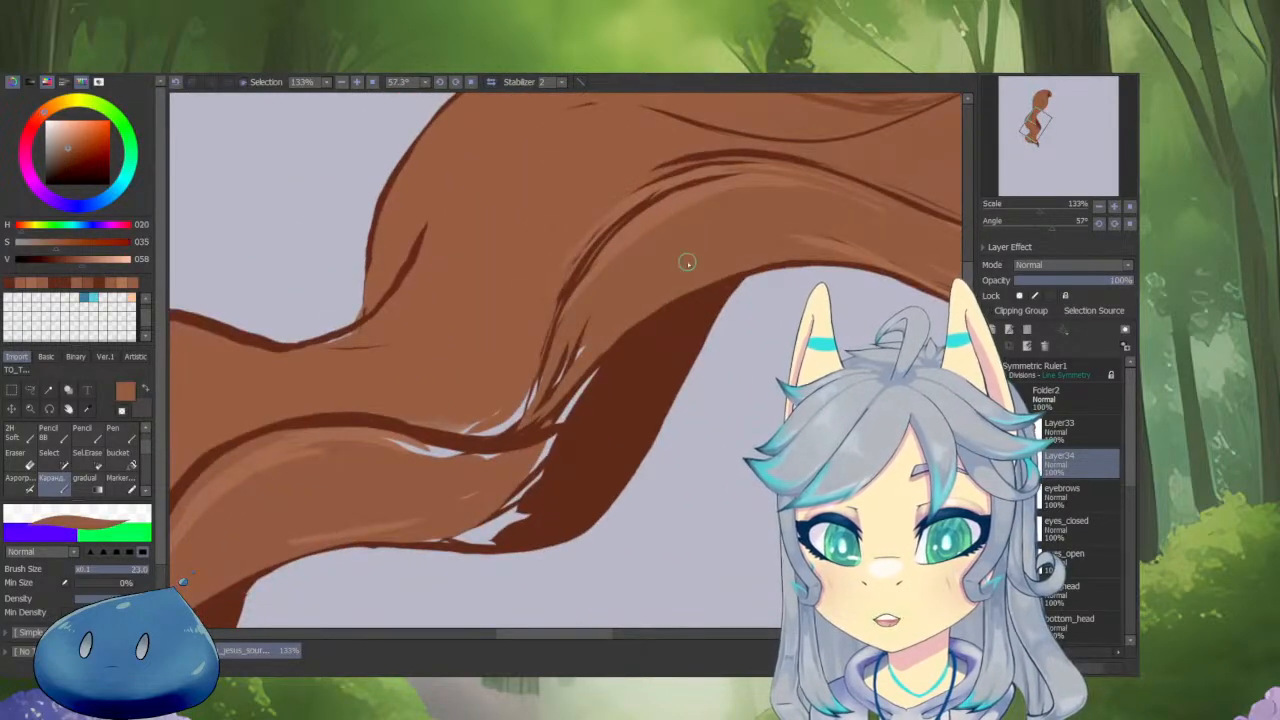
left_click_drag(594, 349, 640, 310)
left_click_drag(540, 408, 596, 307)
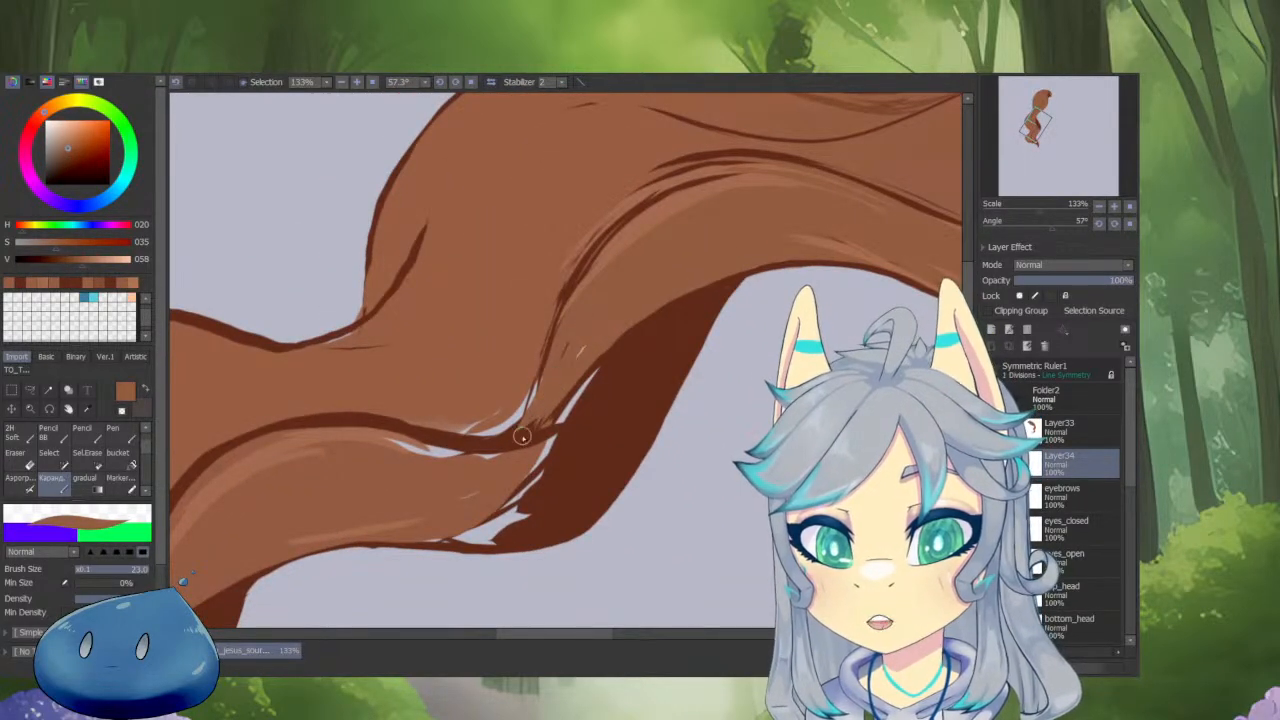
left_click_drag(534, 418, 516, 442)
mouse_move(632, 328)
left_mouse_down()
mouse_move(569, 371)
mouse_move(552, 416)
left_mouse_up()
Fill gaps along the dark underside's inner edge with sampled dark brown and redefine the strand edge at the middle bend.
right_click(616, 376)
left_click_drag(658, 320, 520, 445)
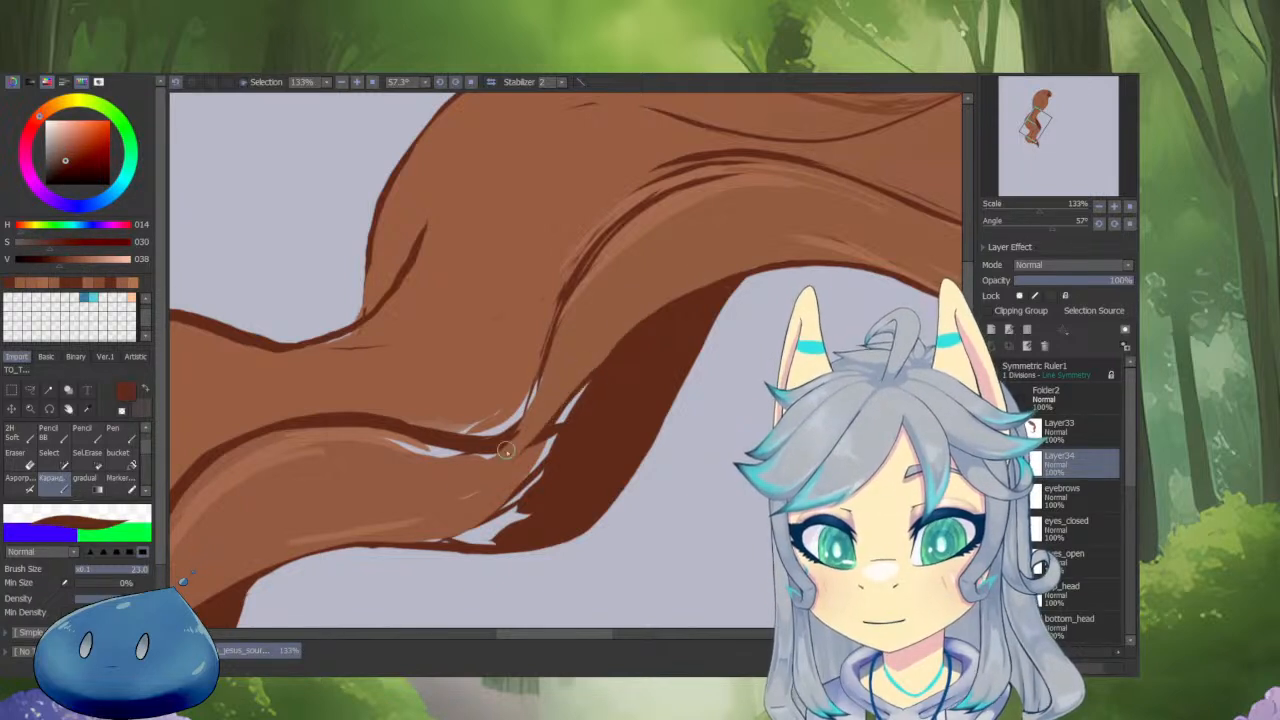
left_click_drag(604, 366, 462, 493)
left_click_drag(597, 374, 498, 474)
left_click_drag(620, 341, 538, 436)
mouse_move(563, 480)
left_mouse_down()
mouse_move(509, 466)
mouse_move(526, 531)
left_mouse_up()
mouse_move(490, 481)
left_mouse_down()
mouse_move(609, 366)
mouse_move(674, 343)
mouse_move(554, 429)
left_mouse_up()
right_click(680, 343)
left_click_drag(631, 360, 530, 448)
mouse_move(482, 492)
left_mouse_down()
mouse_move(530, 513)
mouse_move(619, 508)
left_mouse_up()
right_click(687, 362)
left_click_drag(687, 362, 571, 503)
Smooth the outer contour of the dark underside at the middle bend with transparent colour.
key("h")
left_click_drag(540, 457, 580, 497)
left_click_drag(490, 359, 558, 400)
scroll(558, 400, "up", 4)
key("minus")
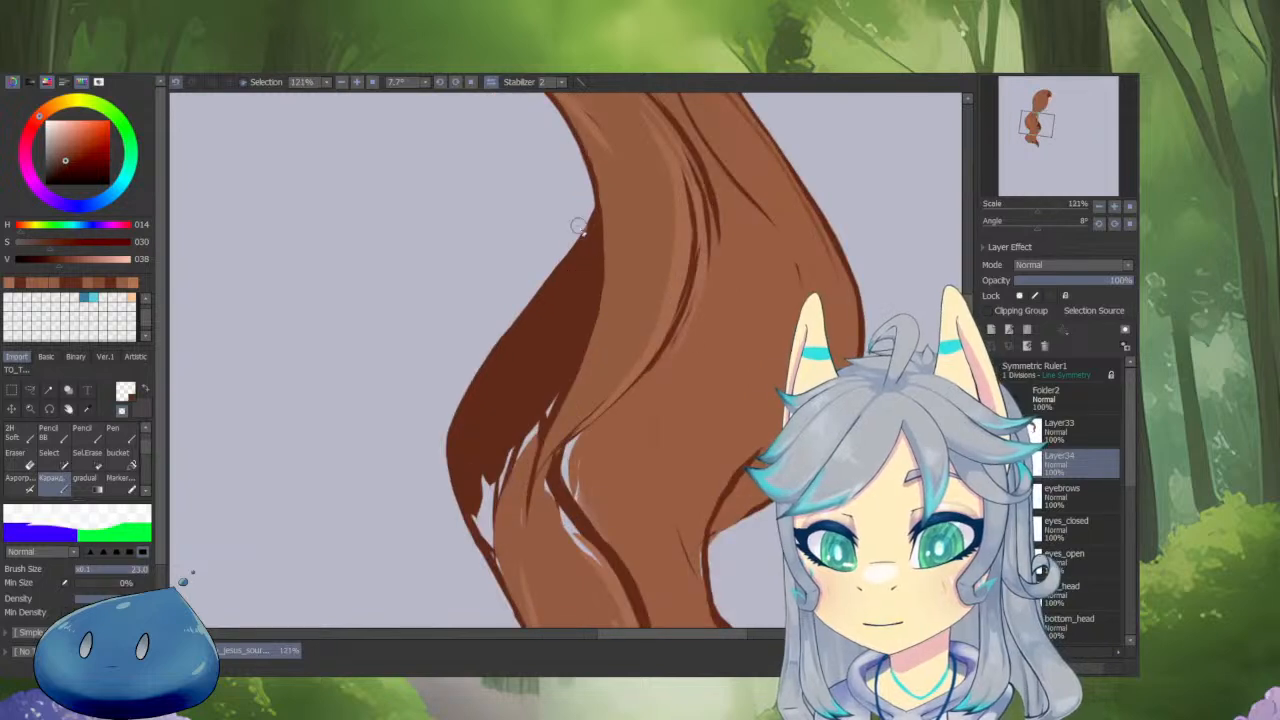
left_click_drag(575, 240, 443, 466)
key("ctrl+z")
mouse_move(571, 246)
left_mouse_down()
mouse_move(484, 364)
mouse_move(461, 504)
left_mouse_up()
left_click_drag(489, 438, 498, 335)
mouse_move(485, 268)
left_mouse_down()
mouse_move(457, 378)
mouse_move(476, 445)
left_mouse_up()
left_click_drag(465, 322, 523, 520)
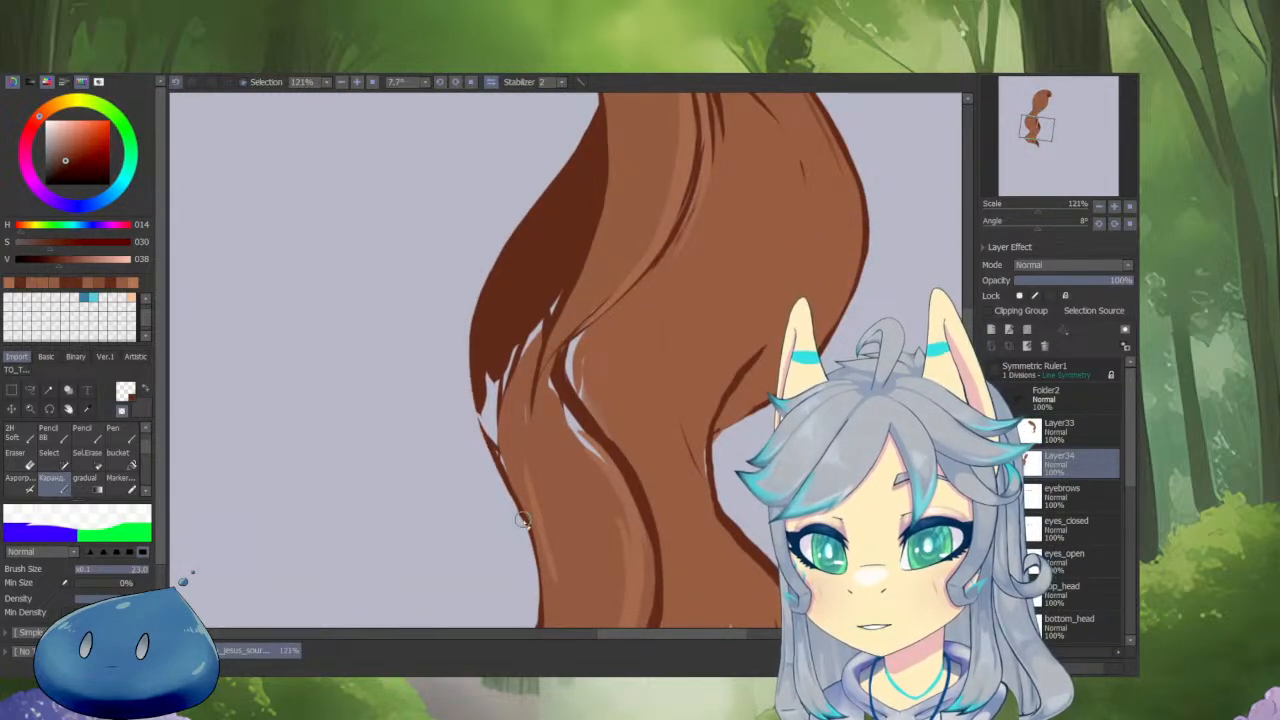
Fill the gaps below the dark underside with dark brown and extend the inner strand line down to the outer contour at brush size 25.
key("minus")
left_click_drag(522, 290, 500, 469)
left_click_drag(552, 298, 497, 431)
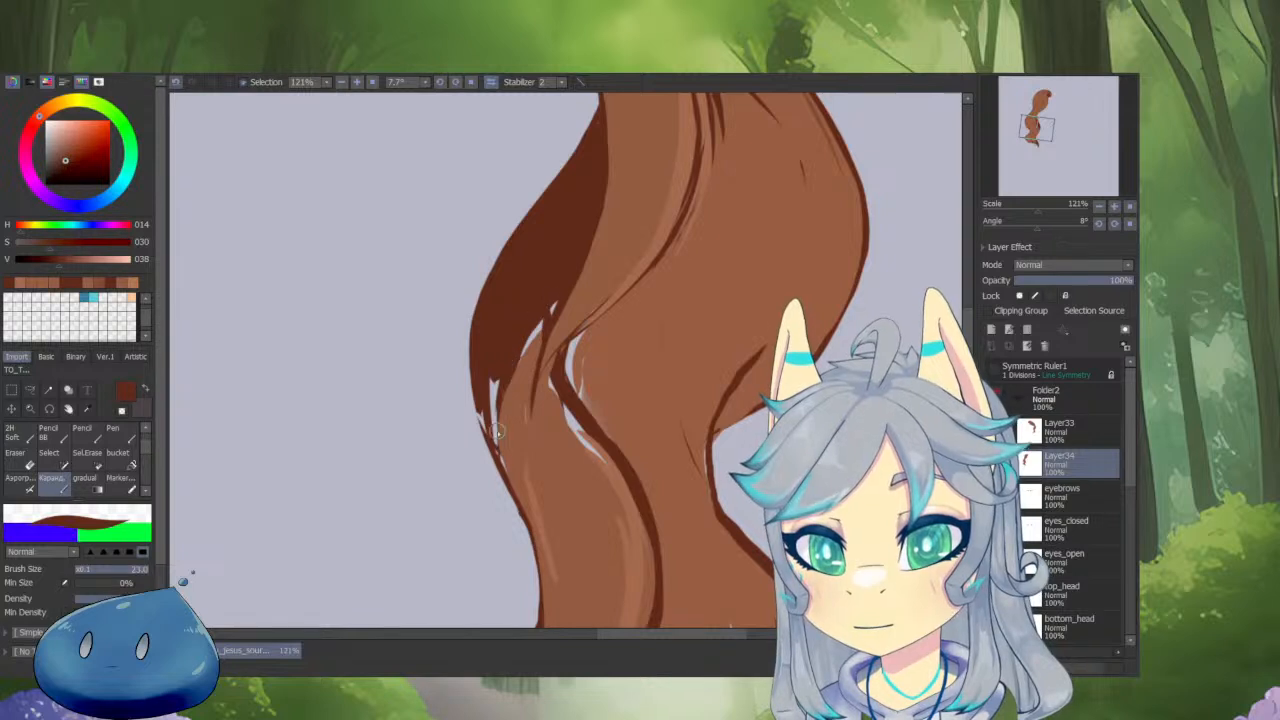
mouse_move(499, 332)
left_mouse_down()
mouse_move(493, 436)
mouse_move(517, 489)
left_mouse_up()
left_click_drag(492, 395, 516, 508)
left_click_drag(473, 387, 534, 540)
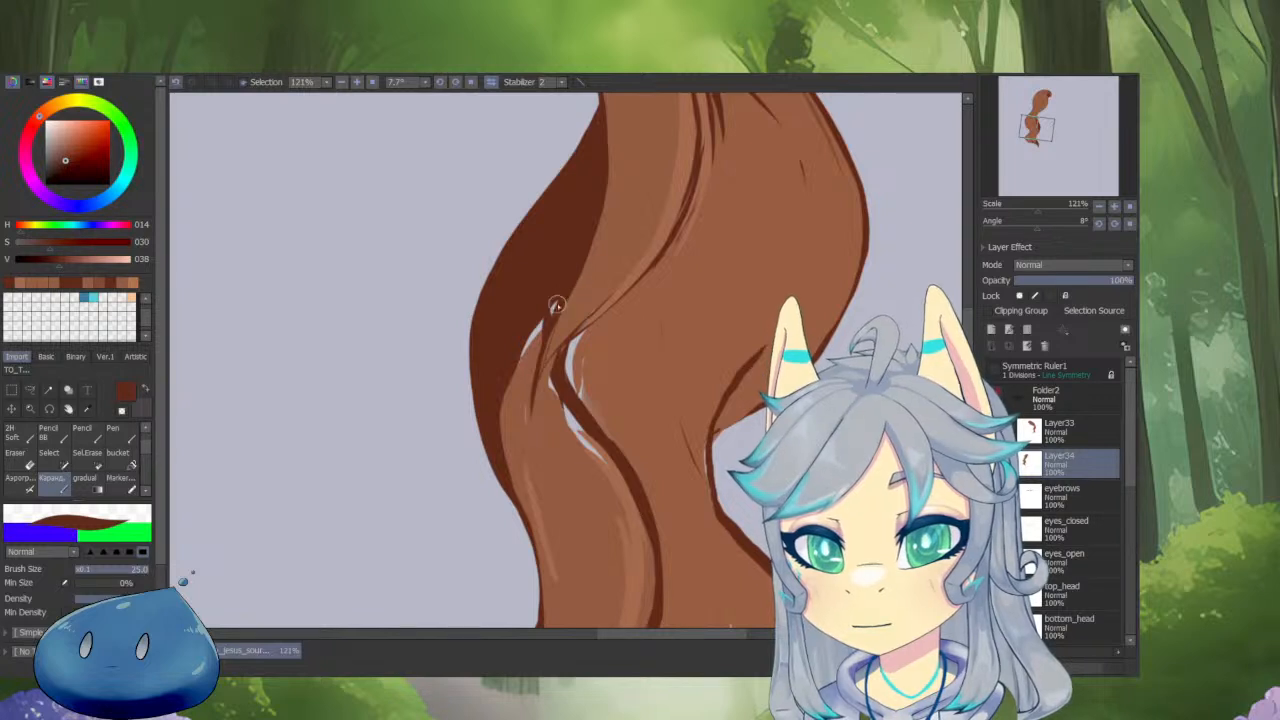
left_click_drag(537, 370, 533, 487)
left_click_drag(548, 598, 529, 511)
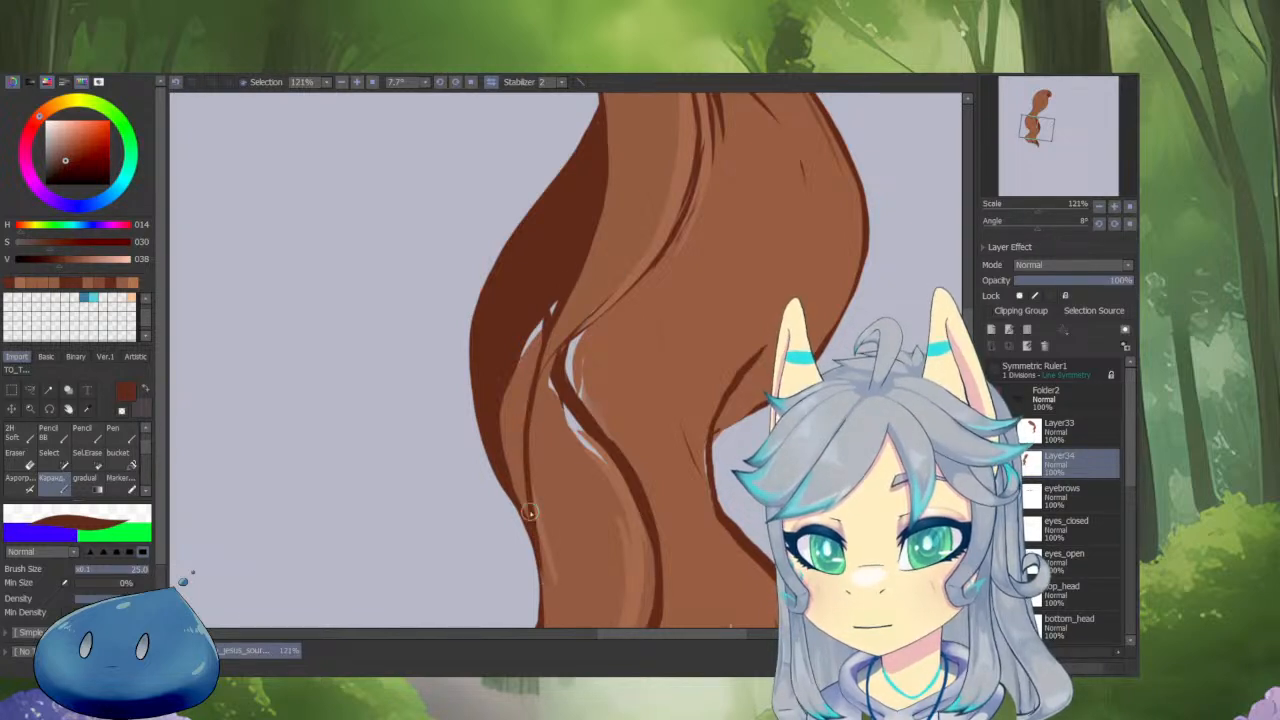
Highlight the narrow strand beside the dark underside with sampled light brown and blend it with the surrounding brown.
left_click(580, 360, "alt")
mouse_move(540, 305)
left_mouse_down()
mouse_move(498, 462)
mouse_move(510, 396)
left_mouse_up()
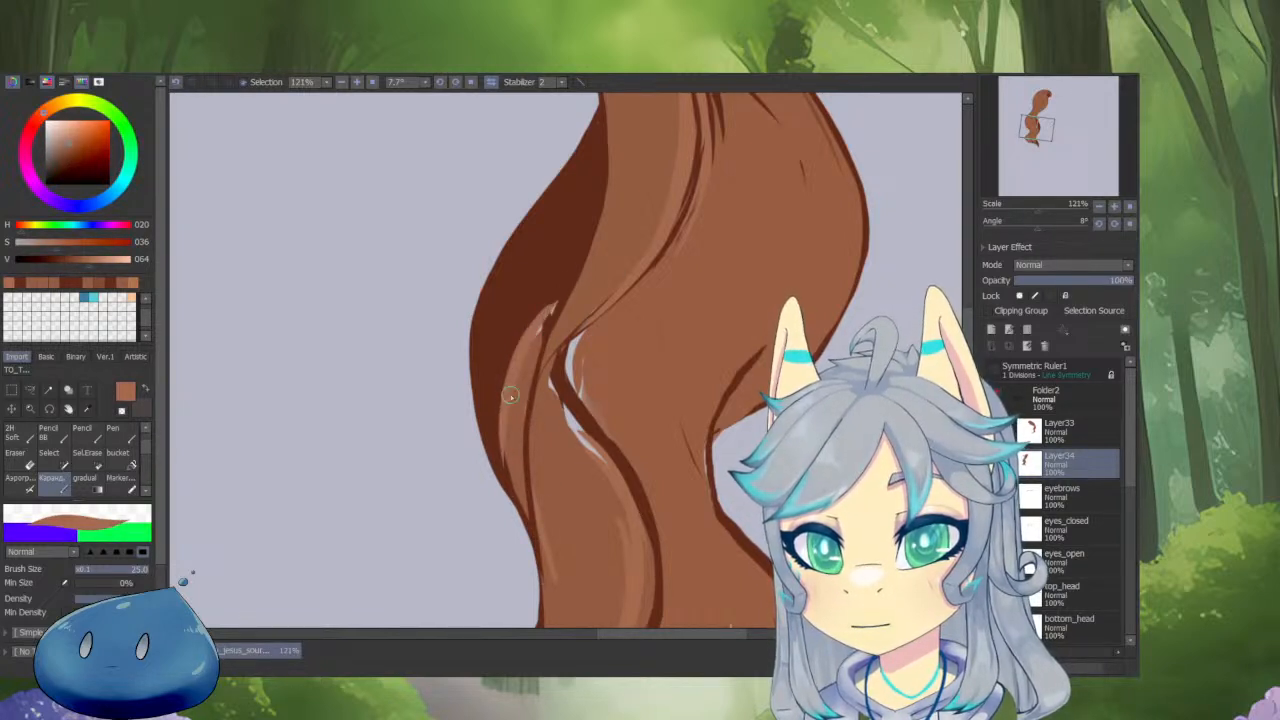
left_click(516, 412, "alt")
mouse_move(542, 326)
left_mouse_down()
mouse_move(521, 378)
mouse_move(583, 264)
mouse_move(545, 265)
left_mouse_up()
mouse_move(644, 364)
left_mouse_down()
mouse_move(609, 346)
mouse_move(690, 345)
left_mouse_up()
Sharpen the underside's inner edge and thicken the lines at the strand junction with sampled dark brown.
left_click(760, 177, "alt")
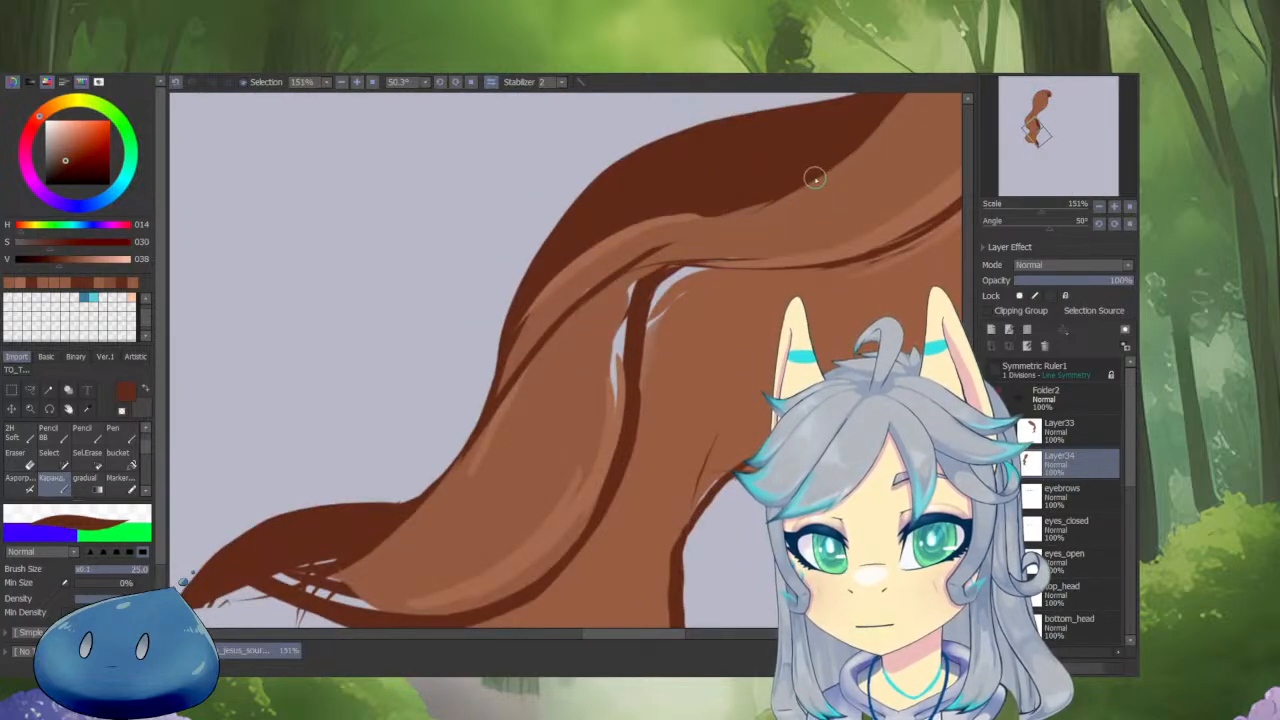
left_click_drag(762, 210, 578, 312)
left_click_drag(664, 271, 628, 286)
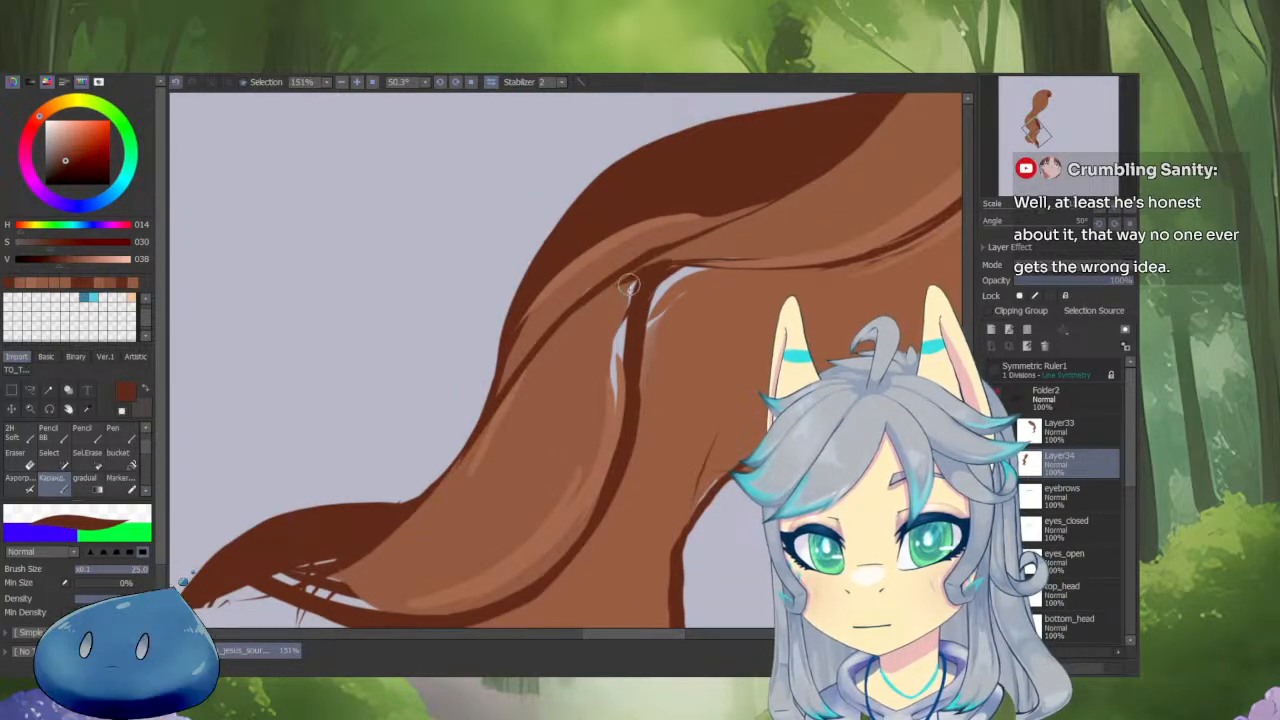
left_click_drag(702, 269, 654, 304)
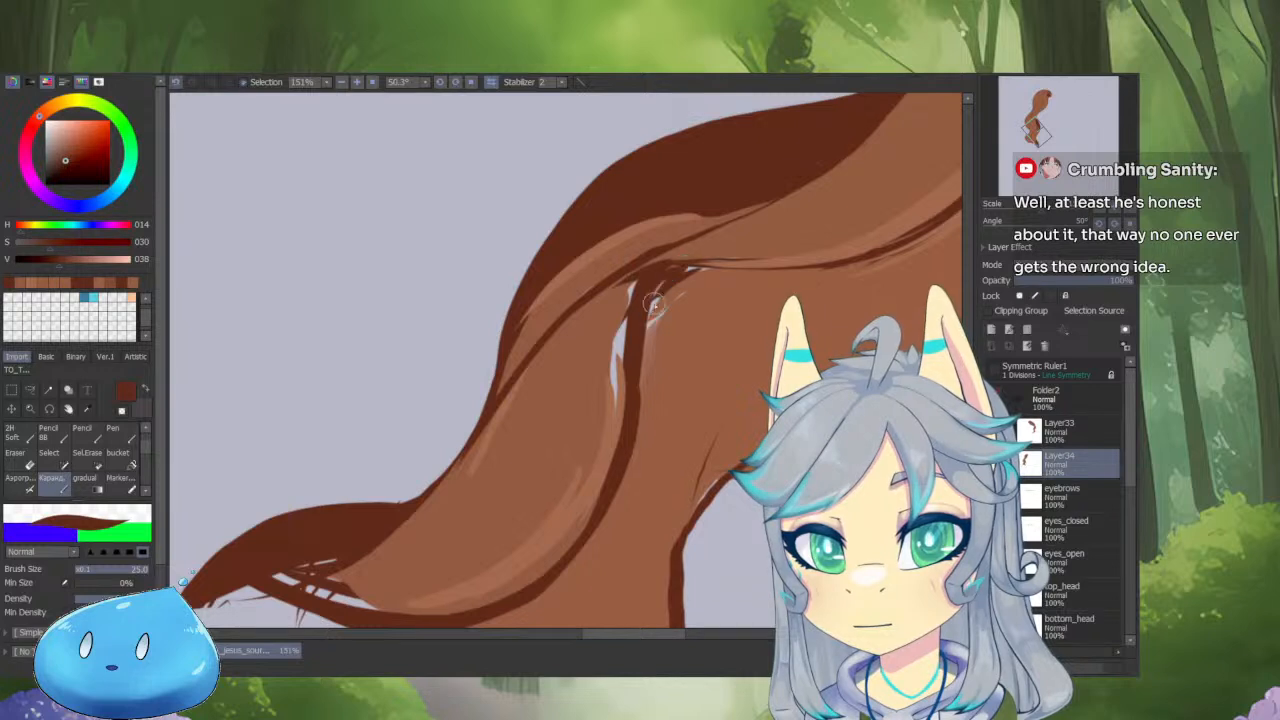
Cover the light gaps beside the strand line below the junction with sampled medium brown.
left_click(654, 335, "alt")
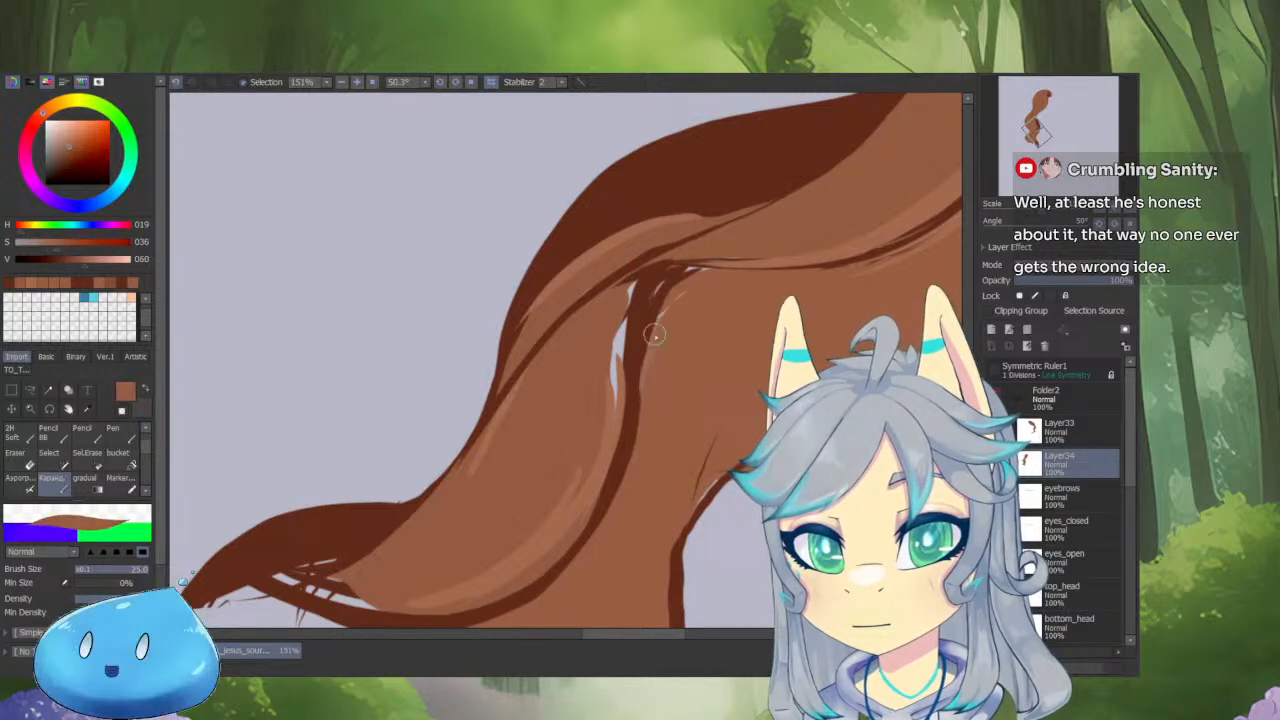
left_click(622, 288, "alt")
left_click_drag(635, 290, 612, 417)
left_click_drag(620, 314, 608, 412)
left_click_drag(630, 290, 602, 488)
Fill the gaps between the tail and its dark underside with sampled browns, using brush size 28 for the dark brown.
mouse_move(648, 446)
left_mouse_down("space")
mouse_move(665, 364)
mouse_move(573, 511)
mouse_move(657, 417)
left_mouse_up("space")
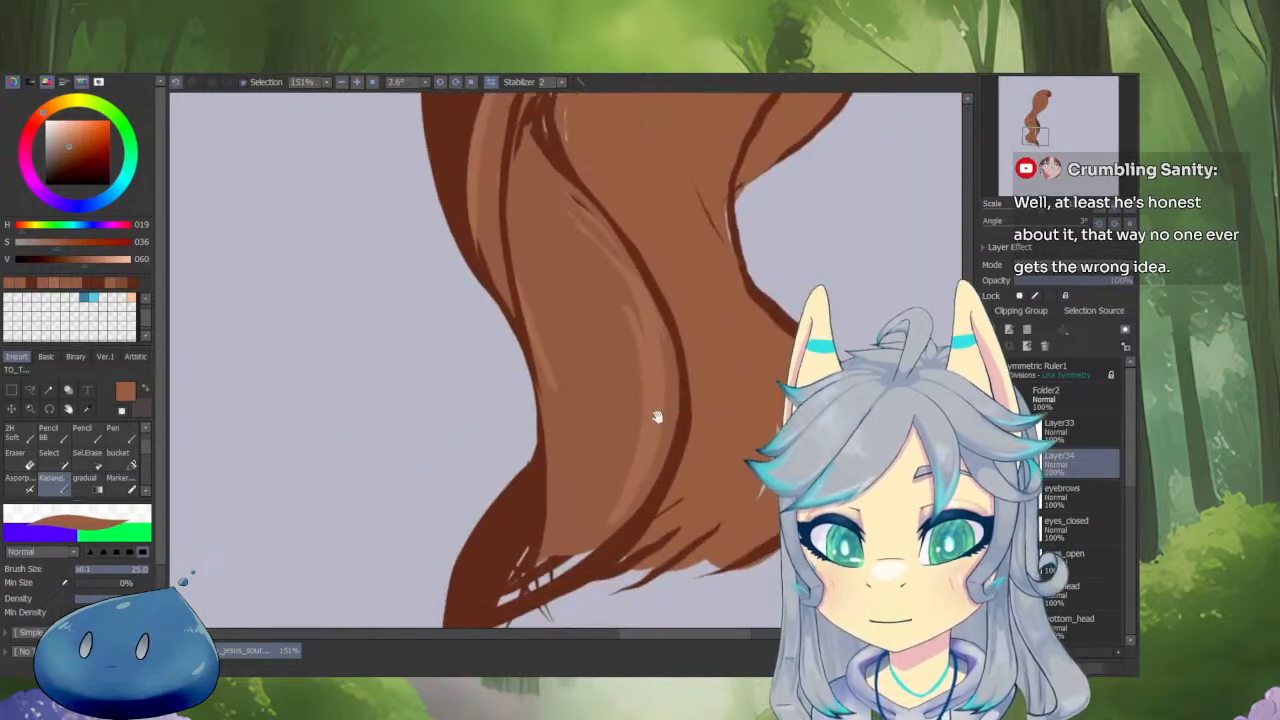
mouse_move(601, 543)
left_mouse_down("space")
mouse_move(646, 380)
mouse_move(565, 470)
mouse_move(540, 445)
left_mouse_up("space")
left_click(517, 528, "alt")
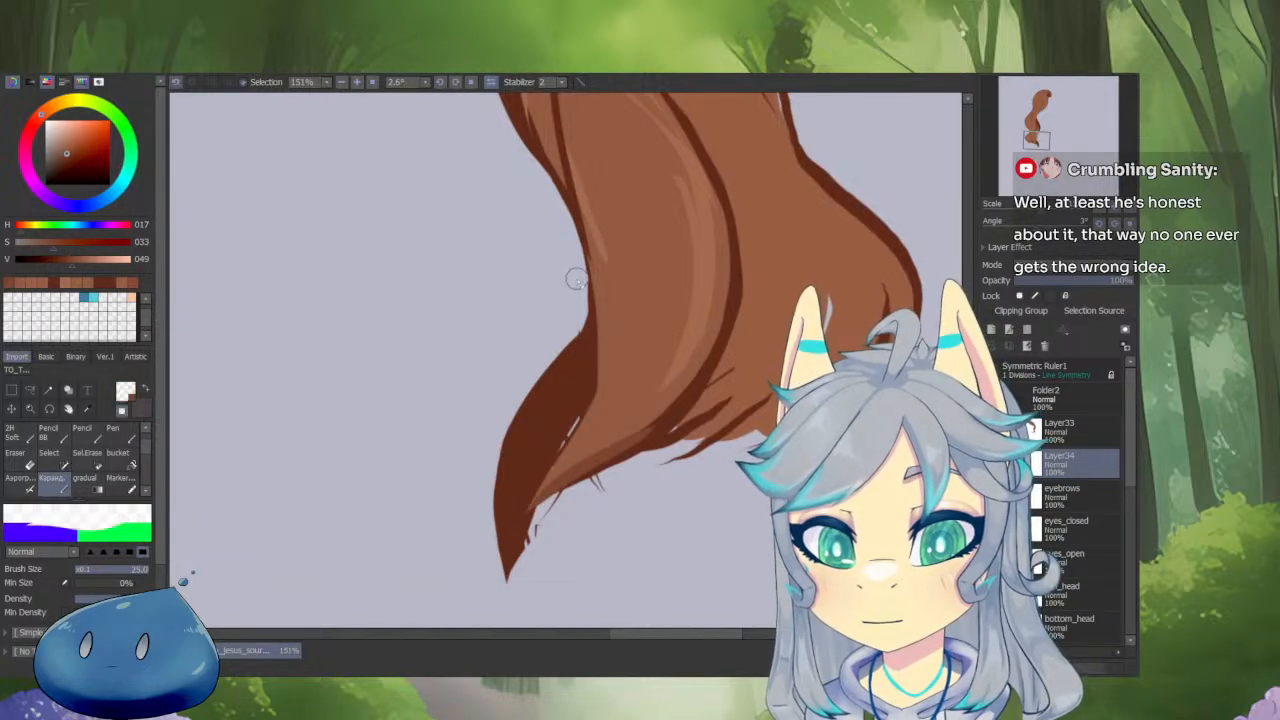
key("h")
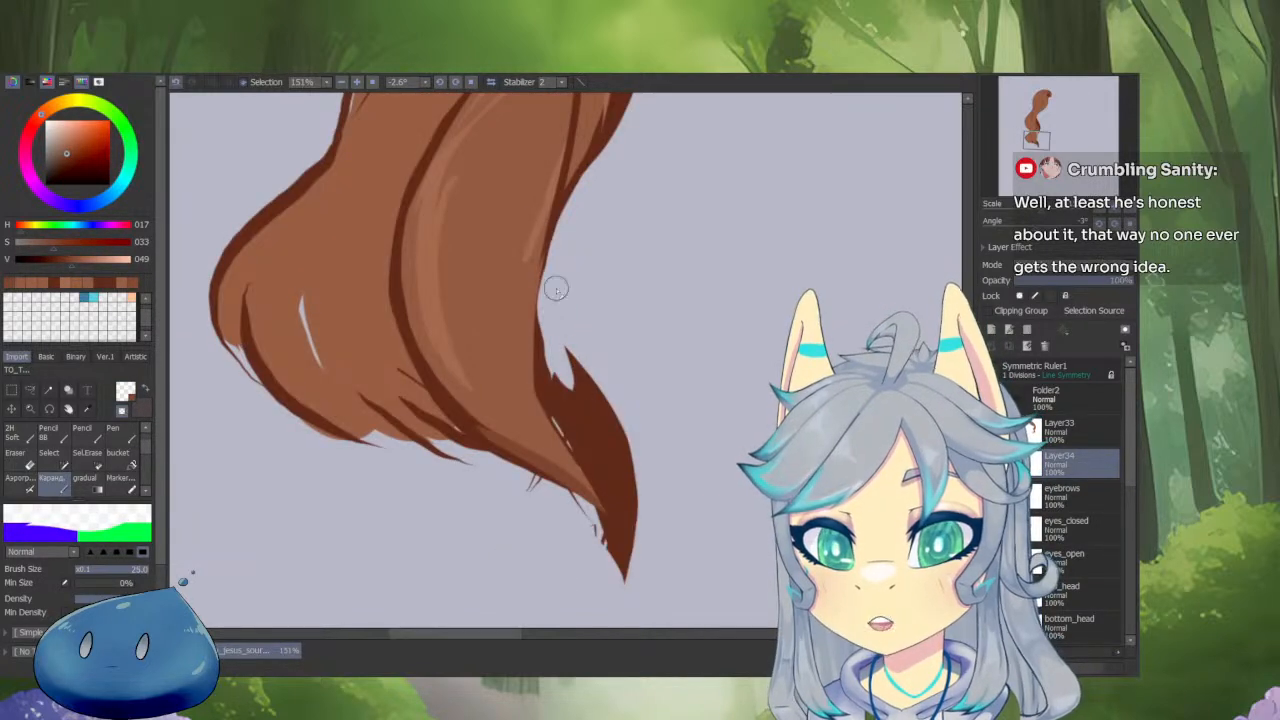
left_click(545, 390, "alt")
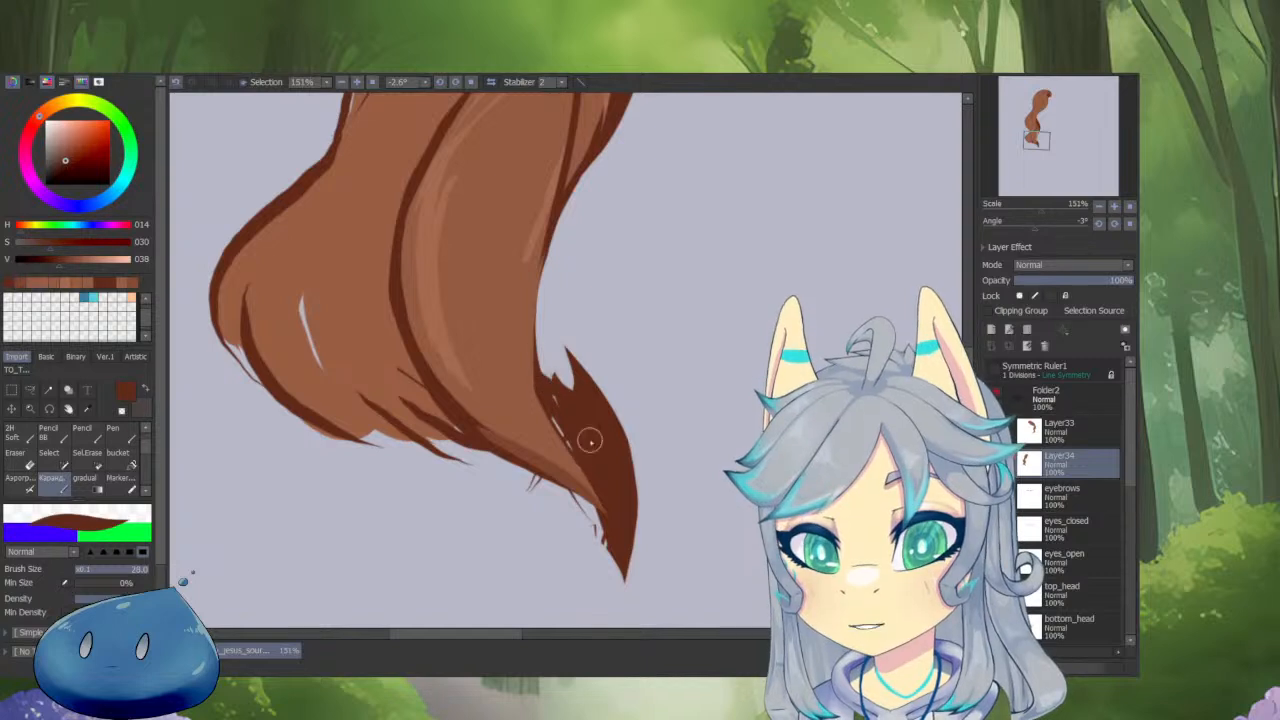
left_click_drag(562, 418, 605, 525)
Trim the tail tip's stray lines and clean its dark underside and lower contour with transparent colour.
key("h")
key("c")
left_click_drag(586, 355, 491, 551)
mouse_move(548, 371)
left_mouse_down()
mouse_move(512, 504)
mouse_move(515, 598)
mouse_move(543, 524)
mouse_move(627, 471)
left_mouse_up()
left_click_drag(511, 537, 685, 425)
left_click_drag(578, 499, 724, 363)
left_click_drag(629, 434, 556, 472)
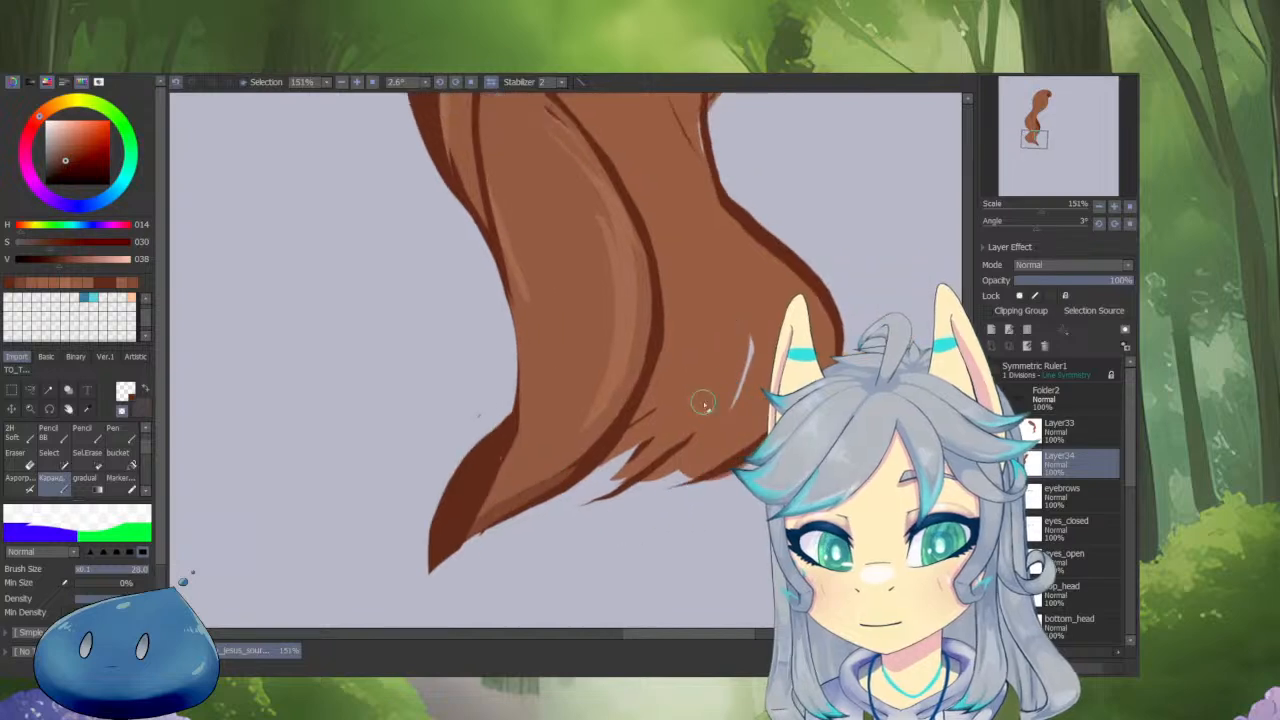
Fill the thin gap in the lower curl with sampled medium brown and show the whole character again.
right_click(703, 403)
left_click_drag(757, 332, 737, 406)
scroll(944, 324, "down", 2)
scroll(868, 350, "down", 3)
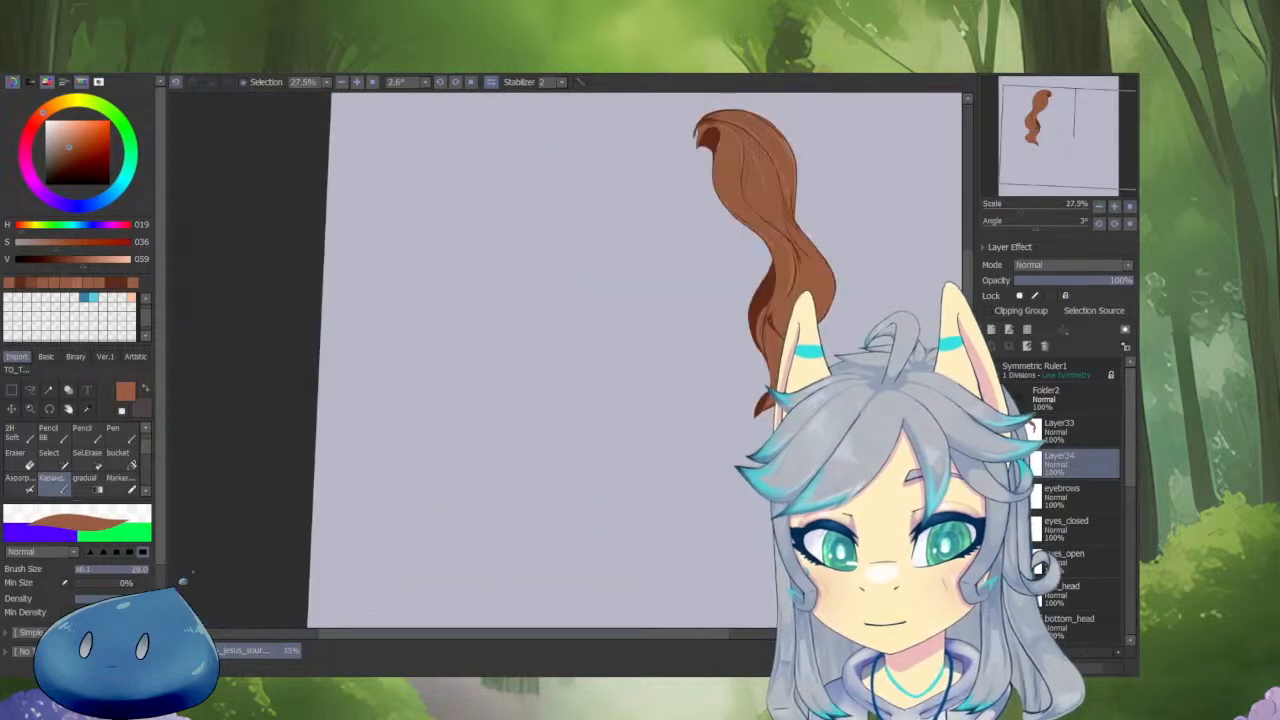
scroll(880, 320, "up", 2)
left_click_drag(743, 313, 700, 399)
key("i")
scroll(715, 351, "down", 3)
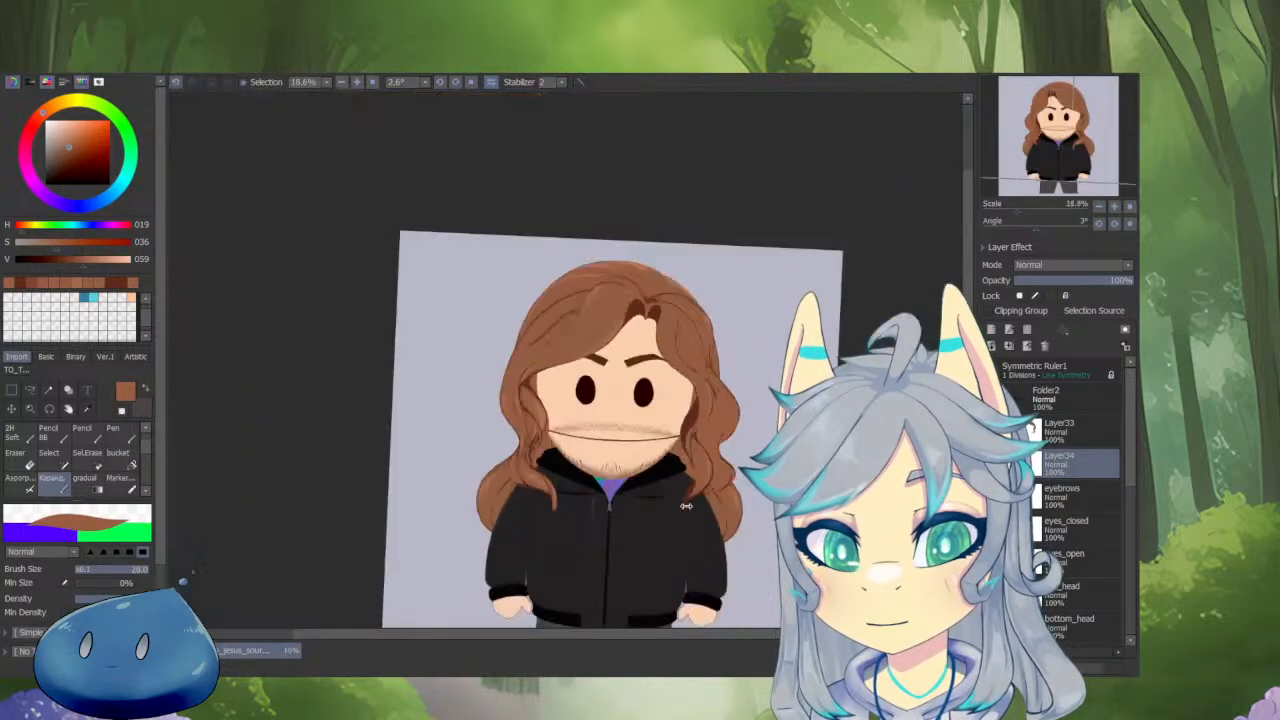
left_click_drag(556, 424, 620, 424)
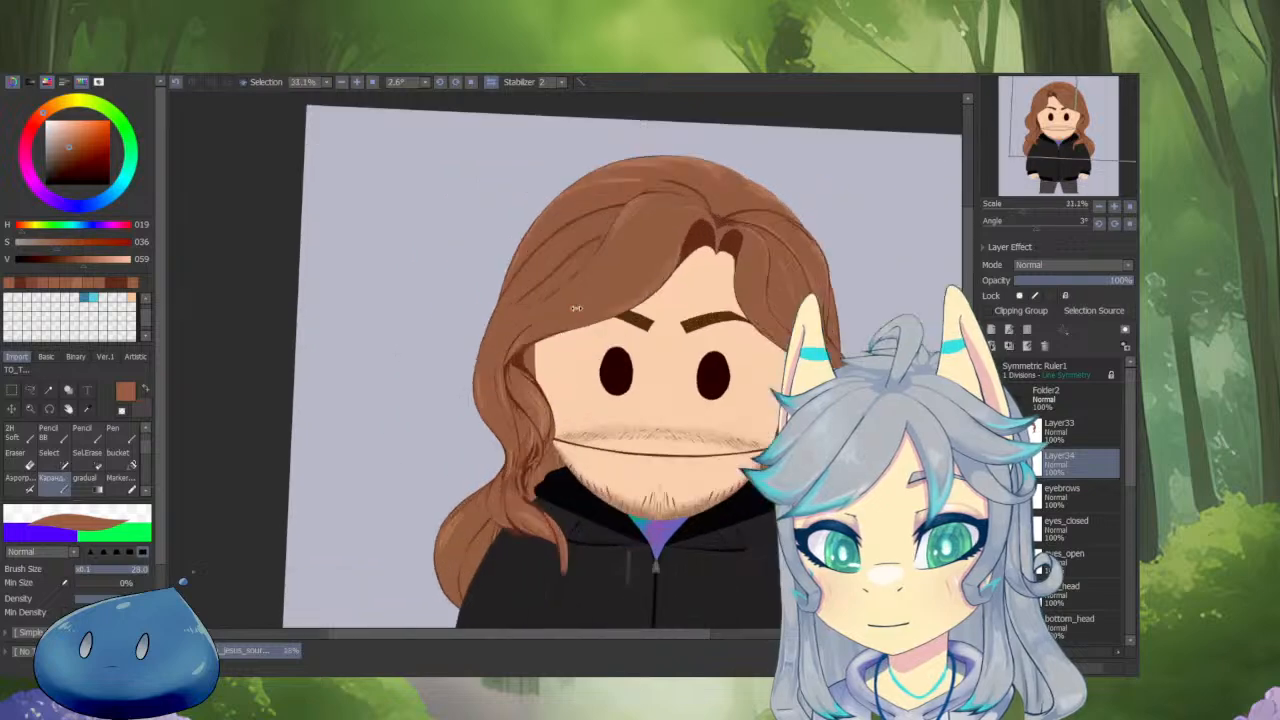
Paint thin highlight strands on the lock's dark underside and outer bulge with sampled light brown.
right_click(674, 455)
left_click_drag(702, 515, 628, 531)
left_click_drag(790, 440, 890, 440)
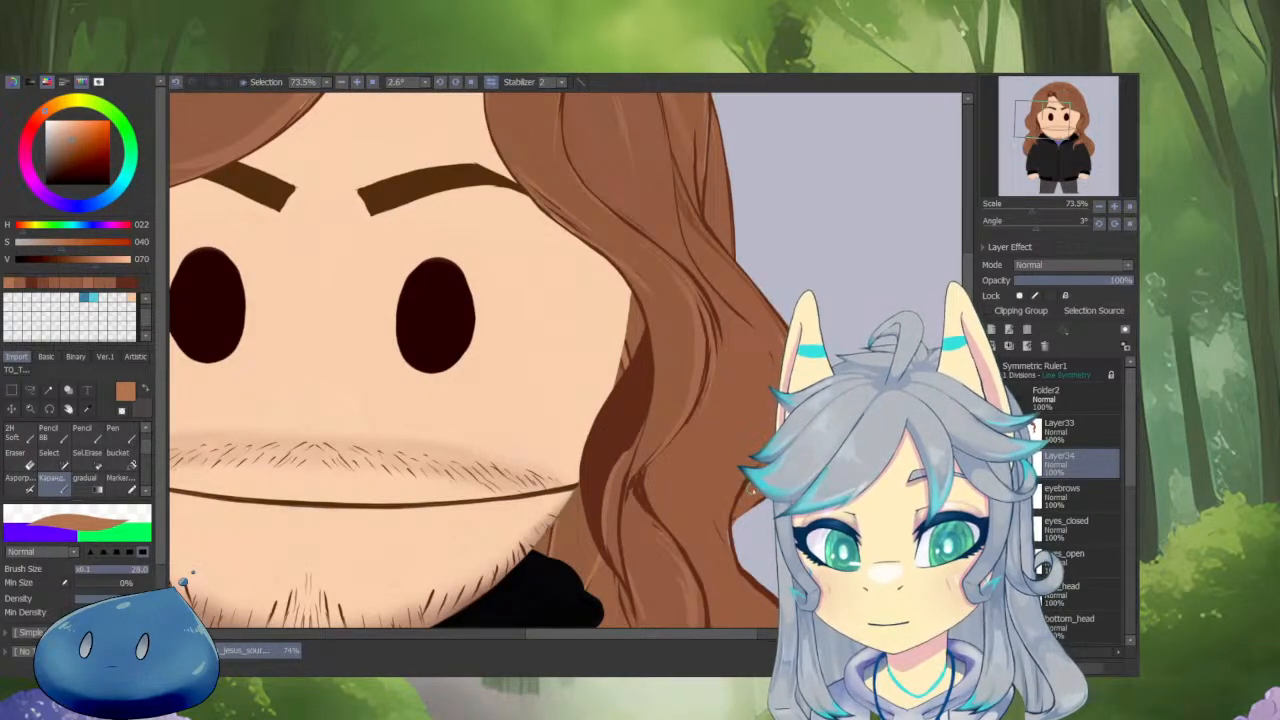
left_click_drag(637, 362, 606, 445)
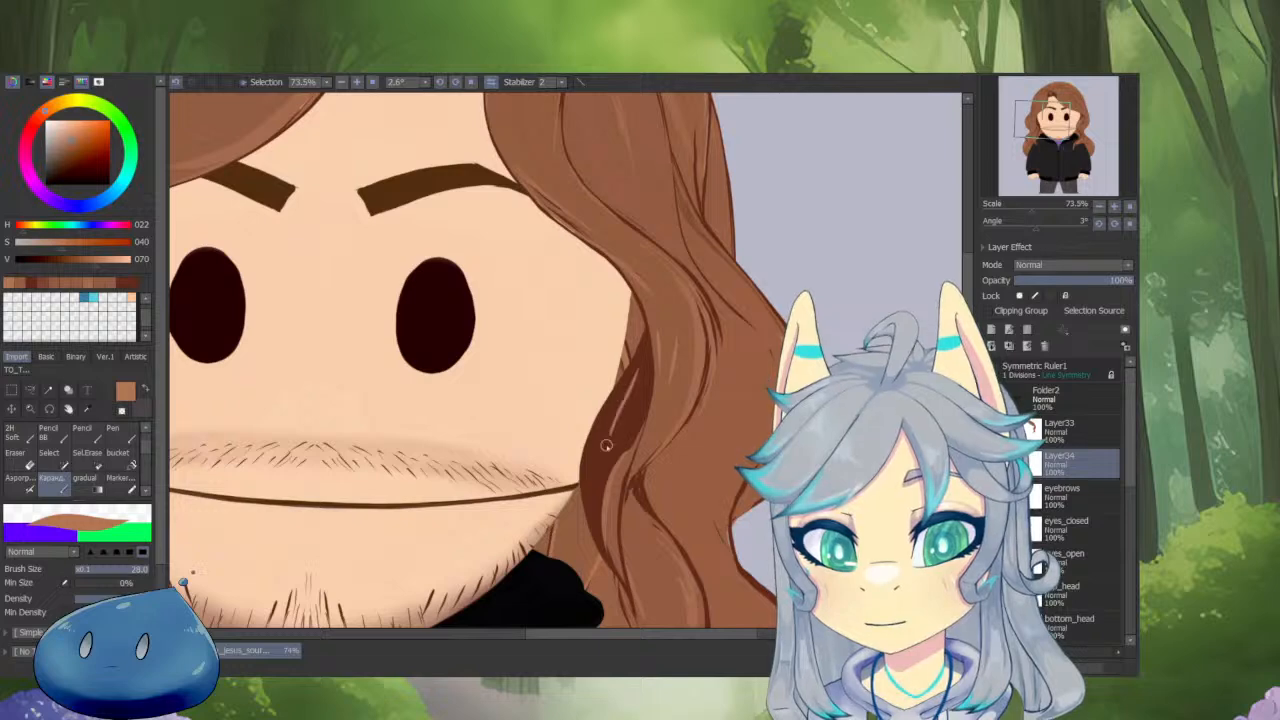
left_click_drag(701, 488, 681, 425)
left_click(686, 398, "ctrl+shift")
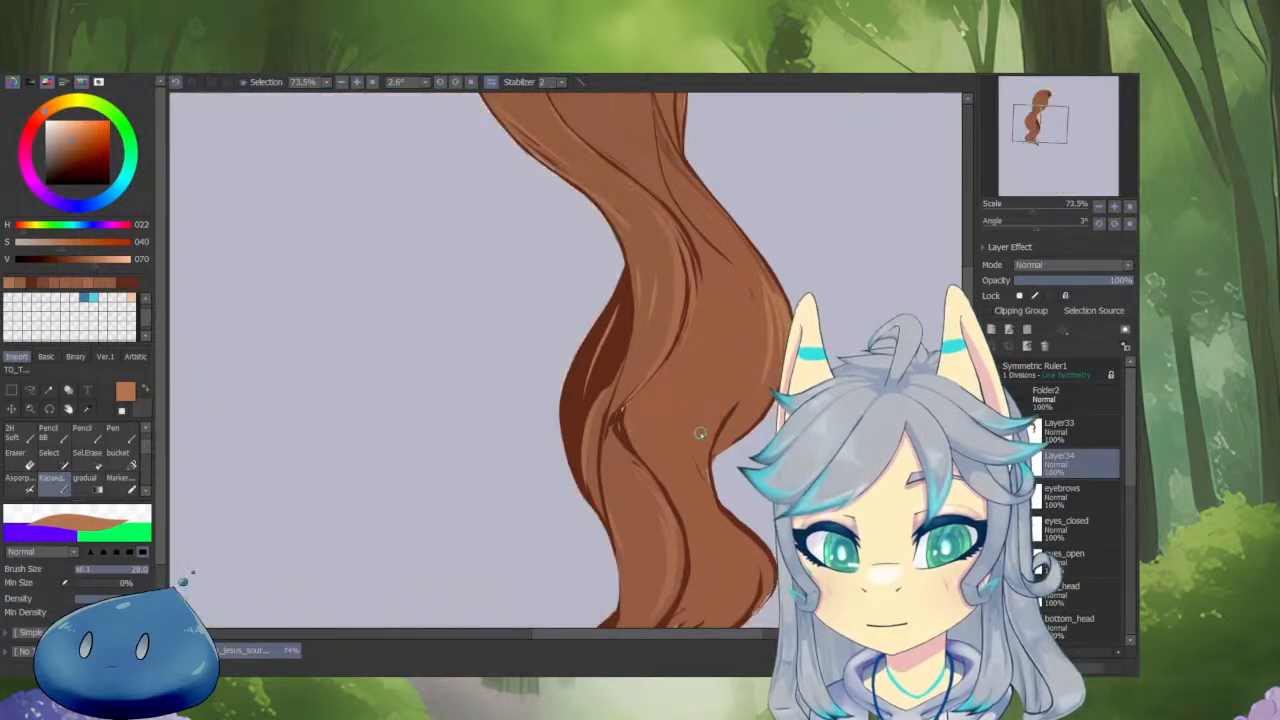
scroll(622, 417, "up", 2)
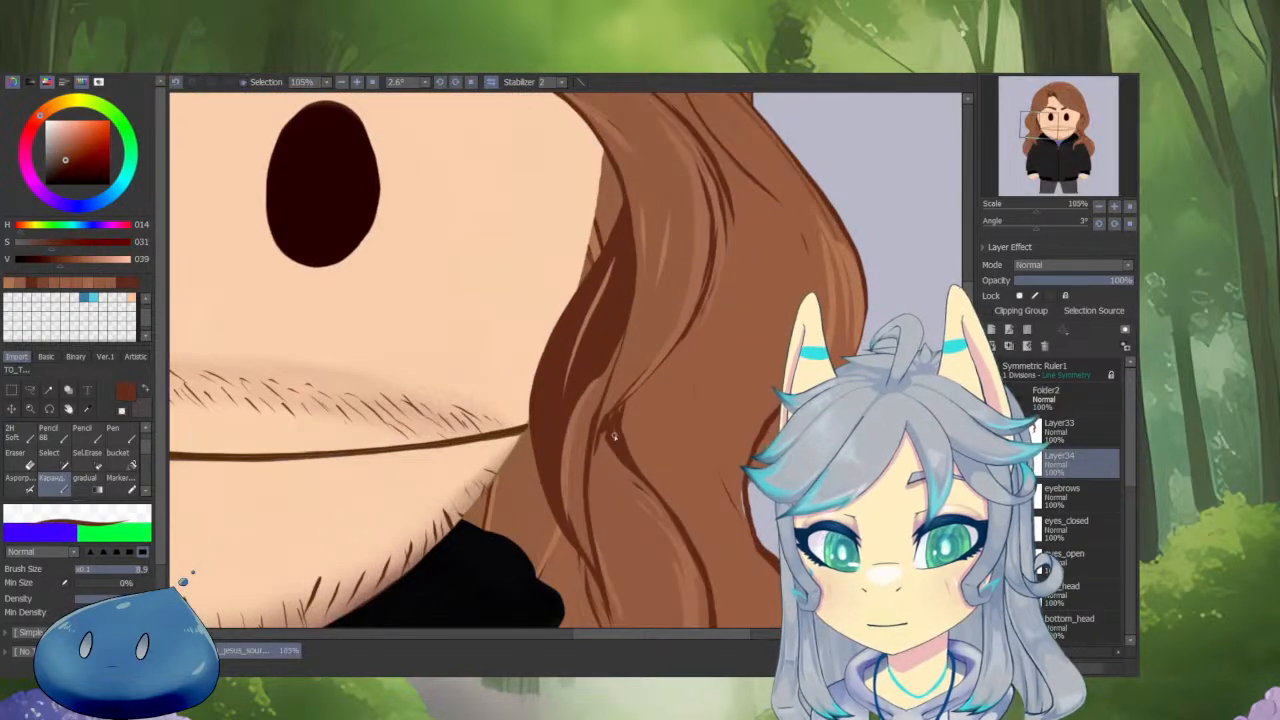
Draw fine tapering strand lines where the strands meet at the middle bend with dark brown at brush size 8.9.
left_click(640, 390, "alt")
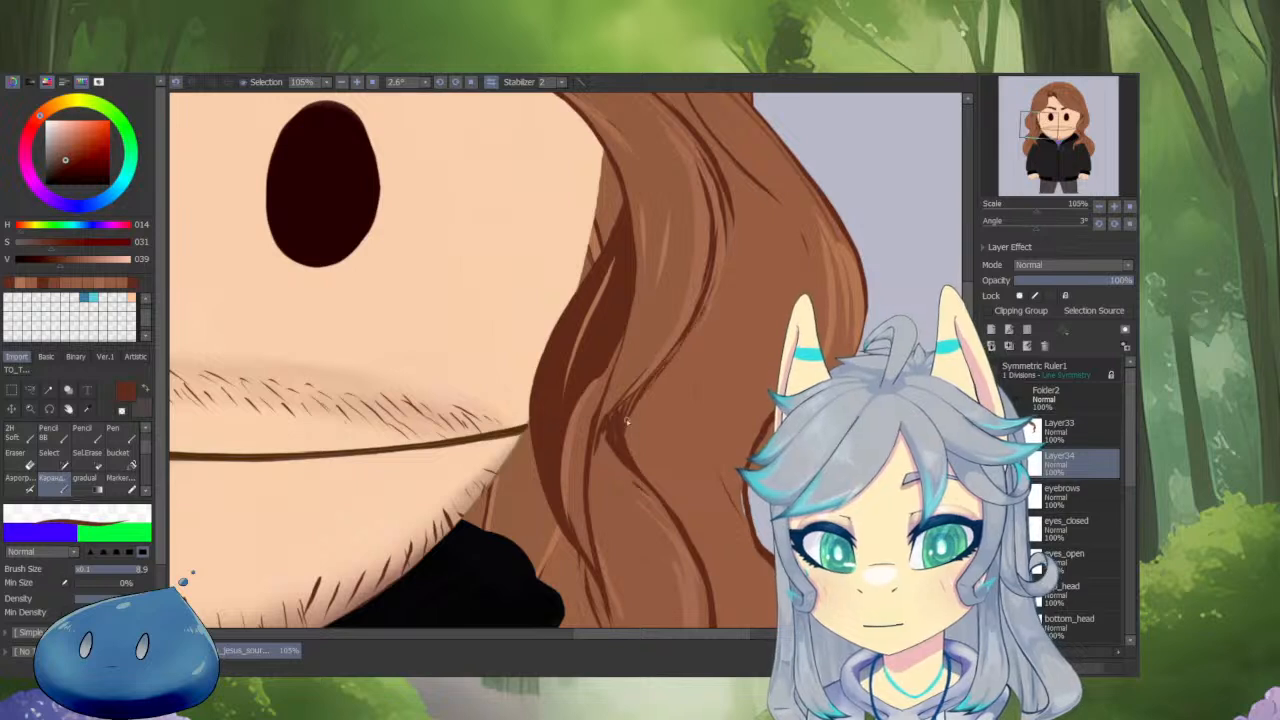
left_click(618, 400, "alt")
left_click_drag(621, 399, 596, 454)
left_click(598, 444, "alt")
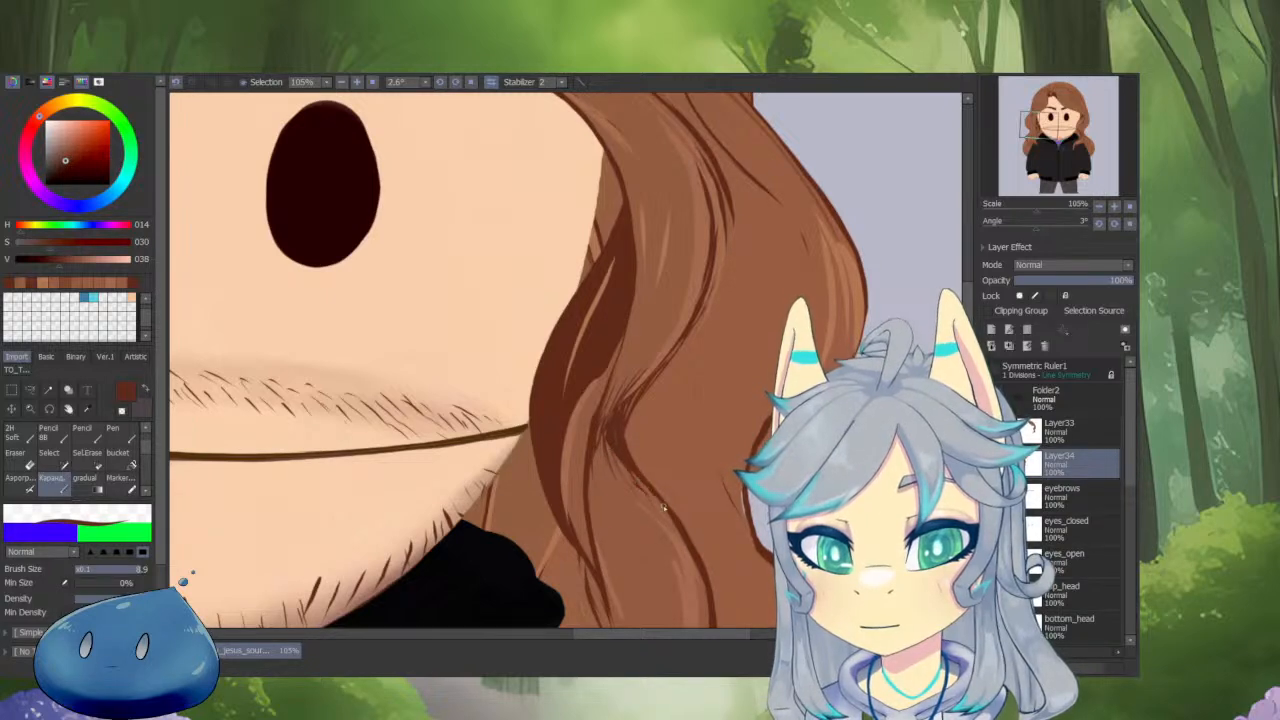
left_click_drag(656, 420, 624, 492)
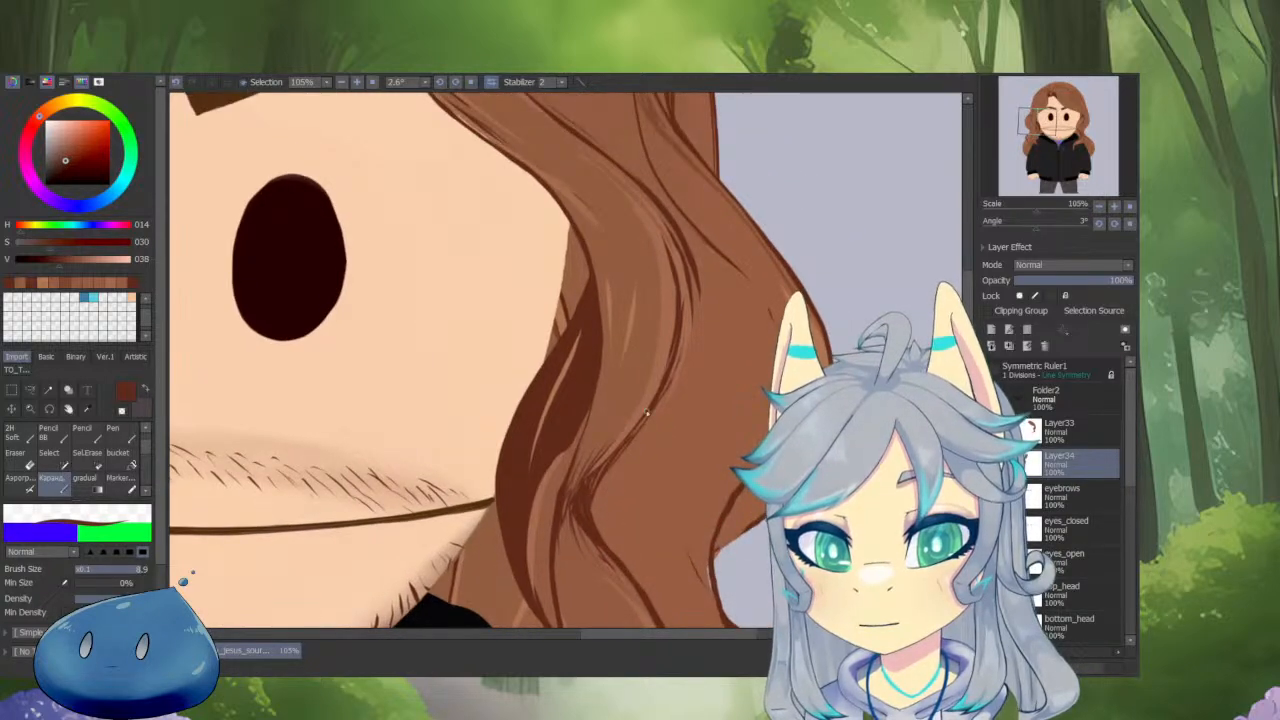
scroll(663, 437, "down", 2)
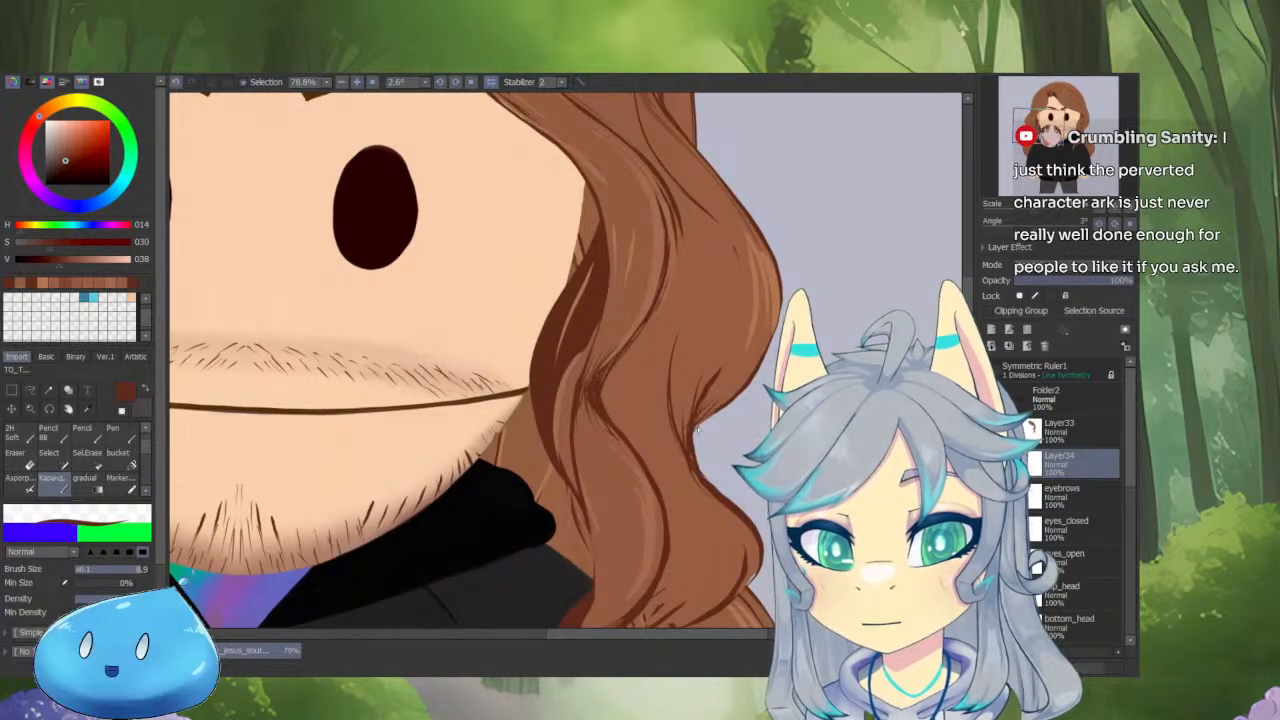
Add thin dark brown strand lines fanning out from the inner crease below the lock's outer bulge.
scroll(717, 403, "up", 5)
mouse_move(581, 540)
left_mouse_down()
mouse_move(605, 490)
mouse_move(718, 375)
left_mouse_up()
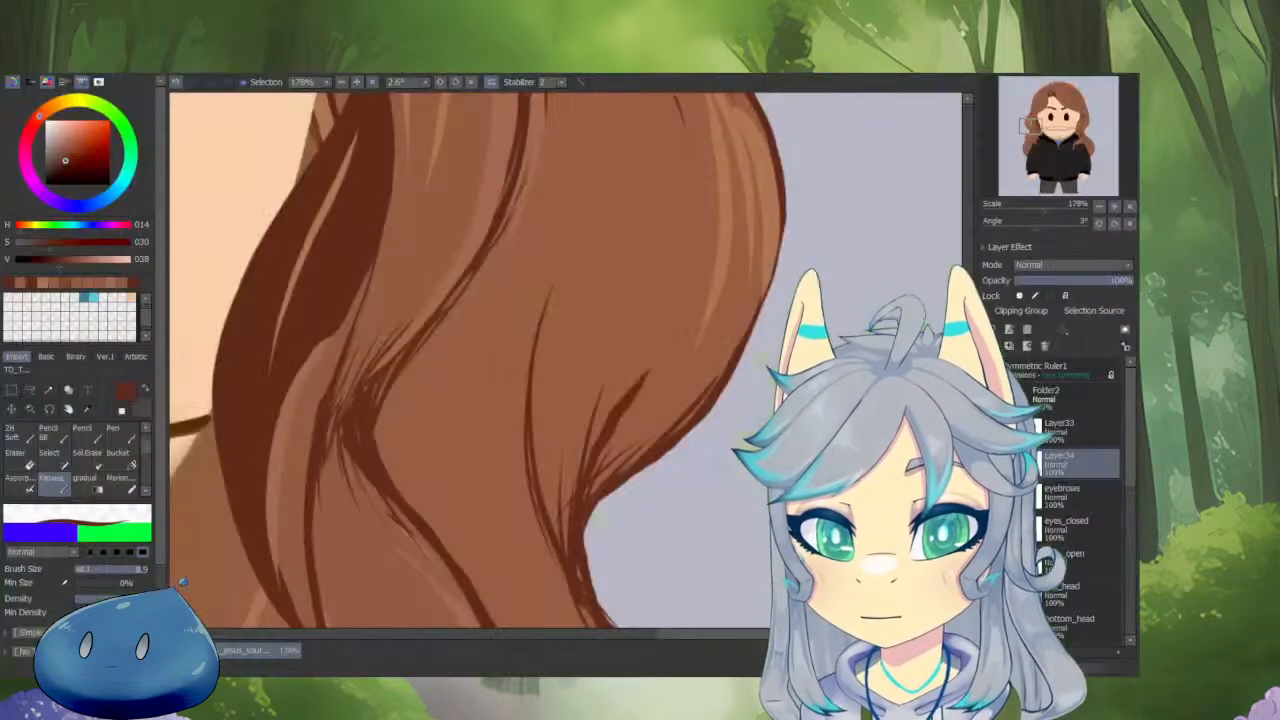
left_click_drag(816, 430, 632, 570)
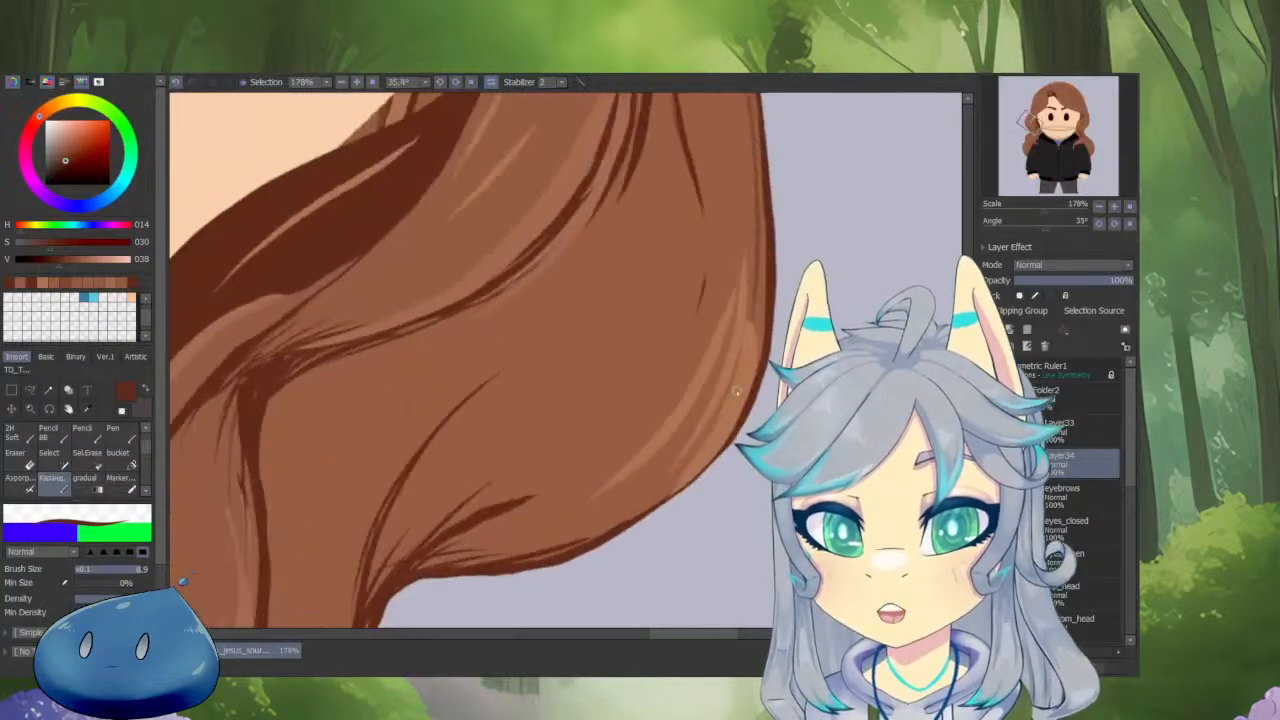
Refine the outer contour of the lock's bulge with dark brown and transparent colour.
key("minus")
key("c")
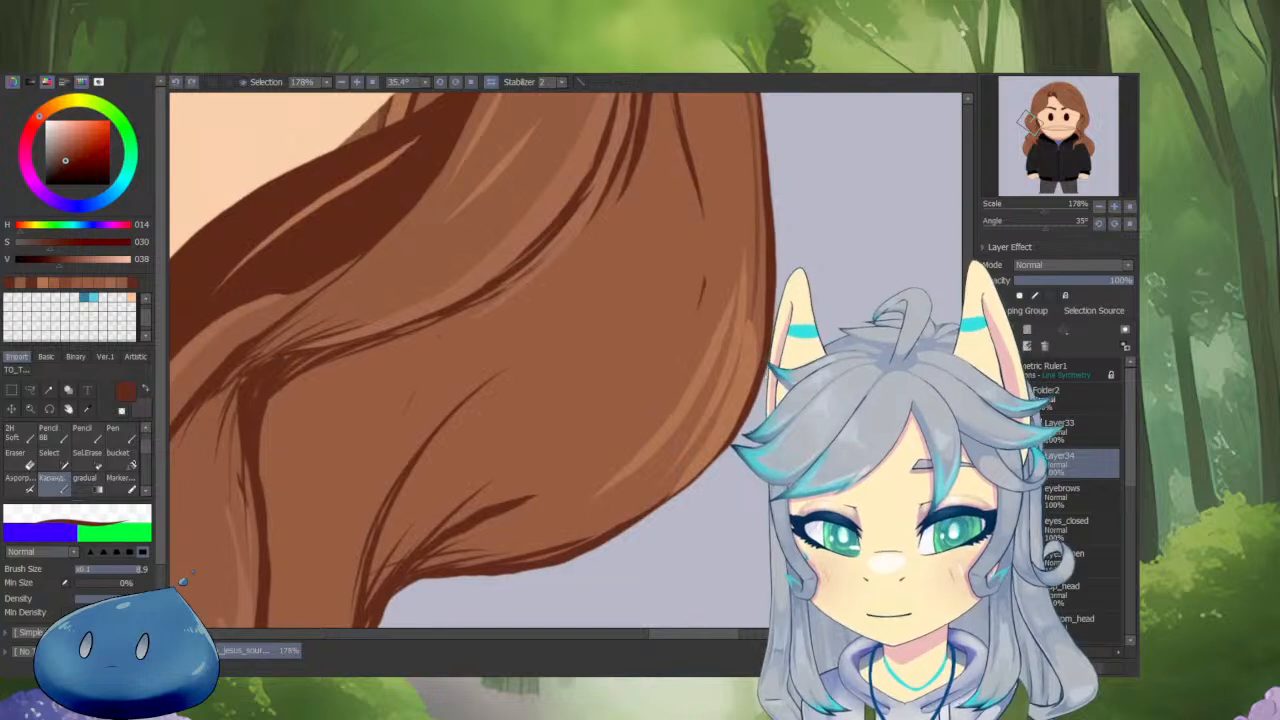
left_click_drag(766, 372, 768, 325)
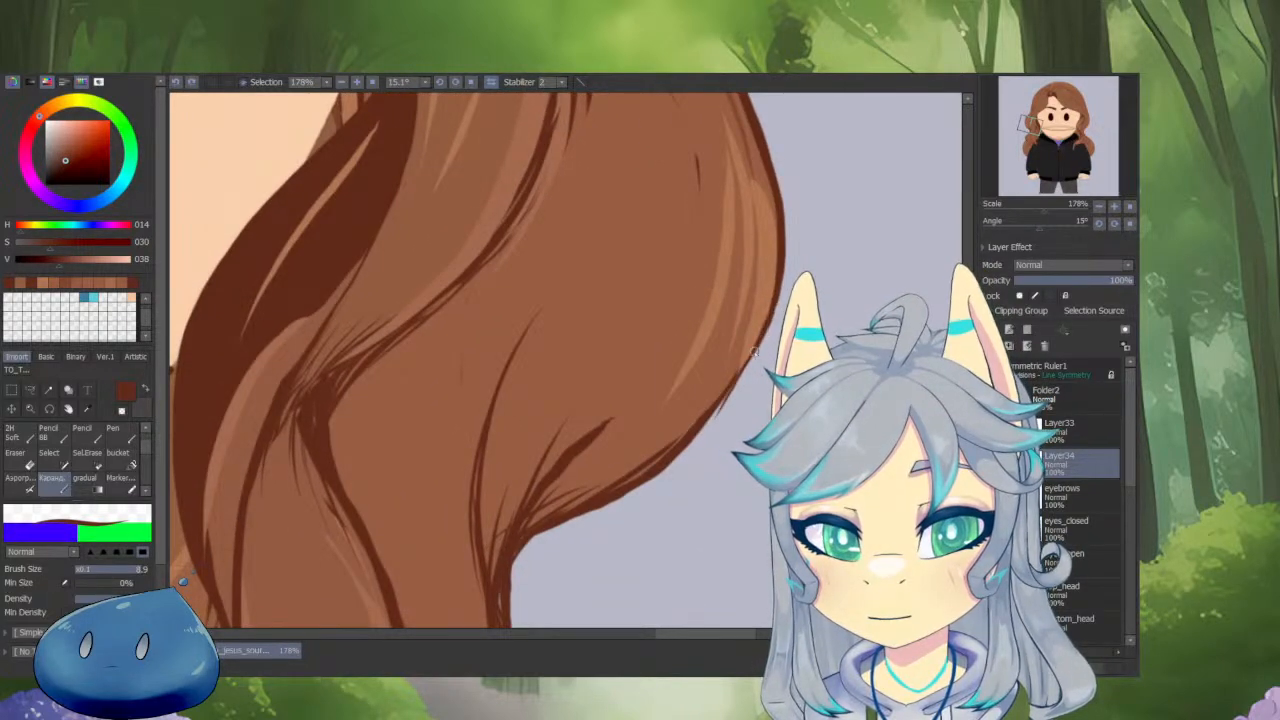
key("c")
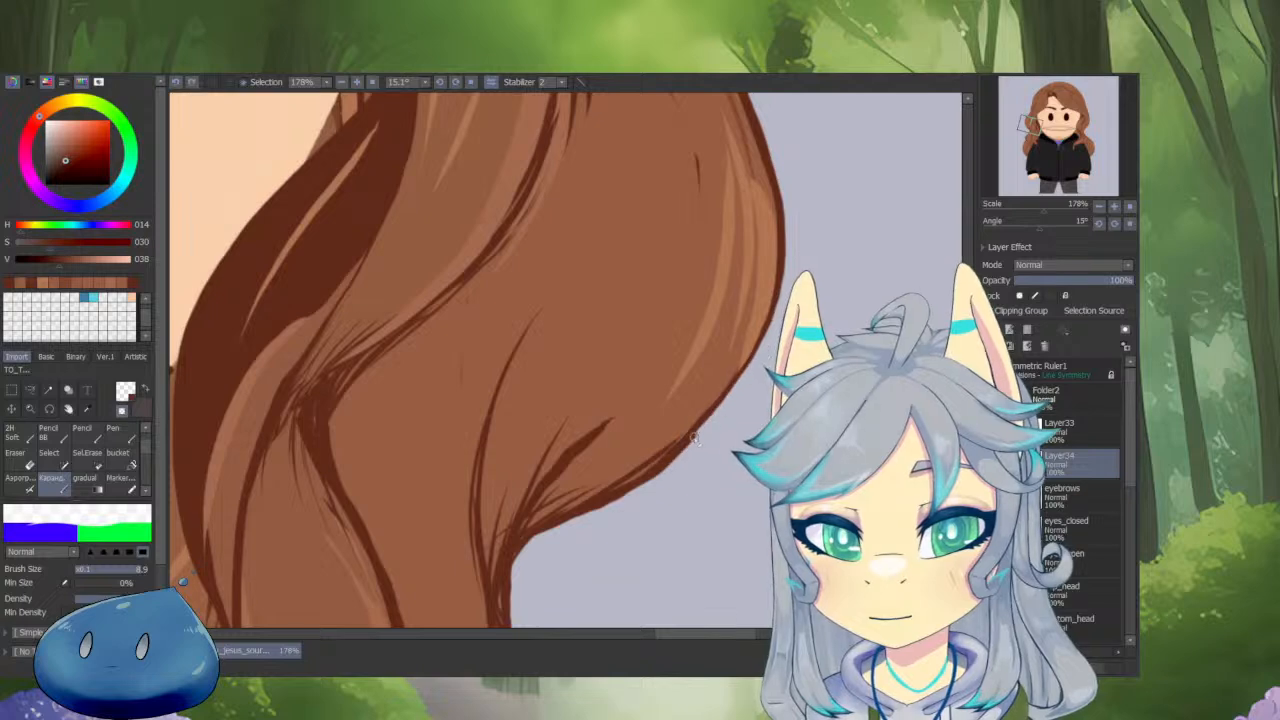
scroll(685, 402, "down", 8)
scroll(694, 387, "up", 5)
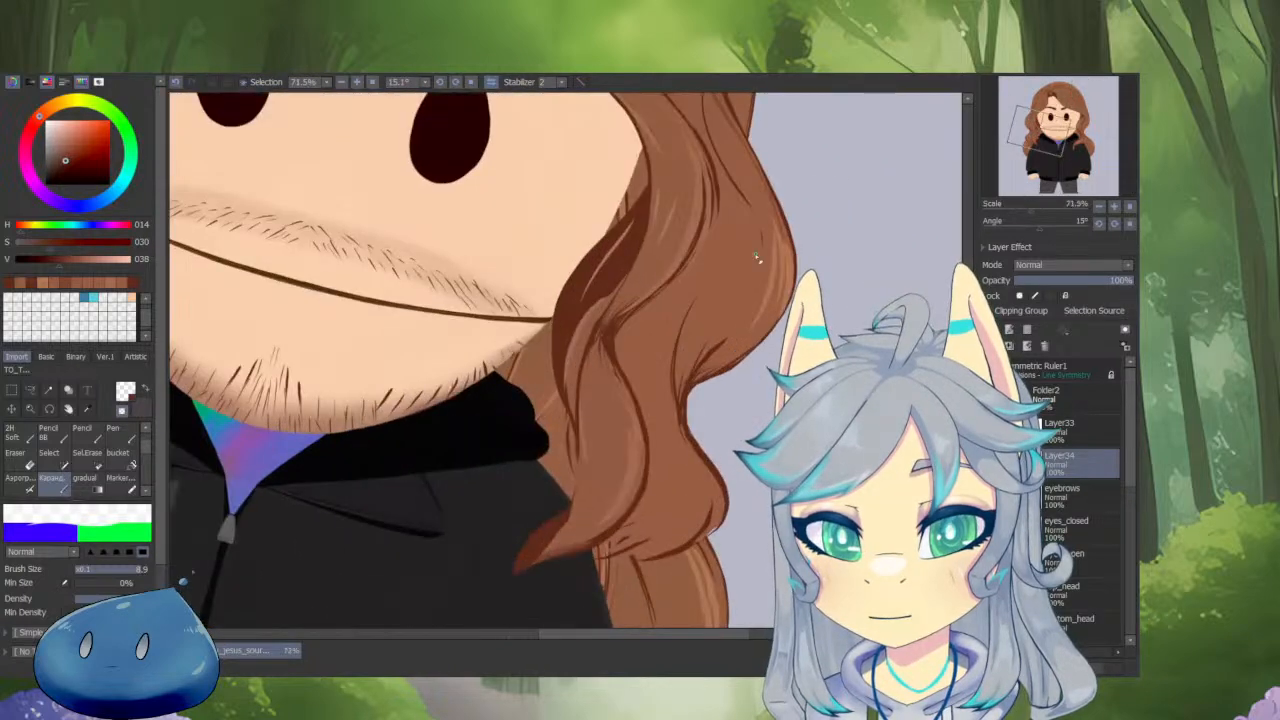
Paint light brown highlights on the lock's lower curl with sampled light brown at brush size 31.
right_click(714, 320)
left_click_drag(714, 320, 734, 320)
left_click_drag(669, 376, 693, 455)
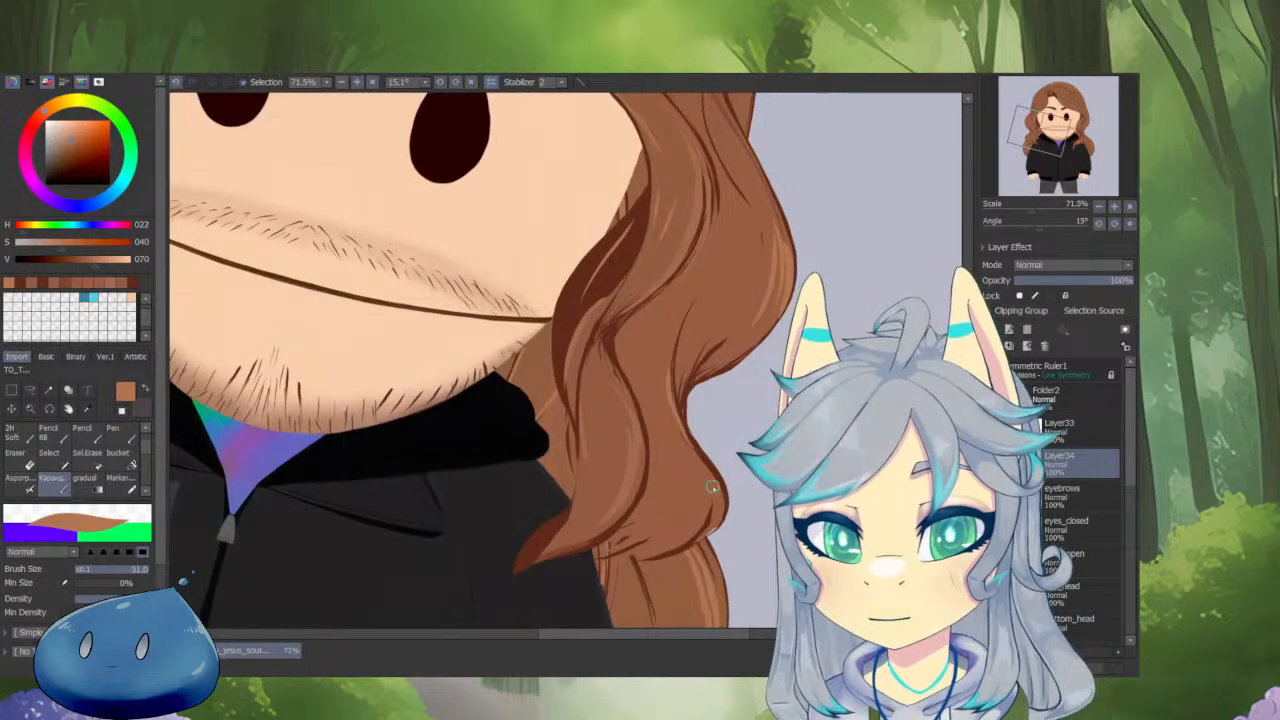
left_click_drag(702, 514, 650, 560)
left_click_drag(650, 560, 729, 503)
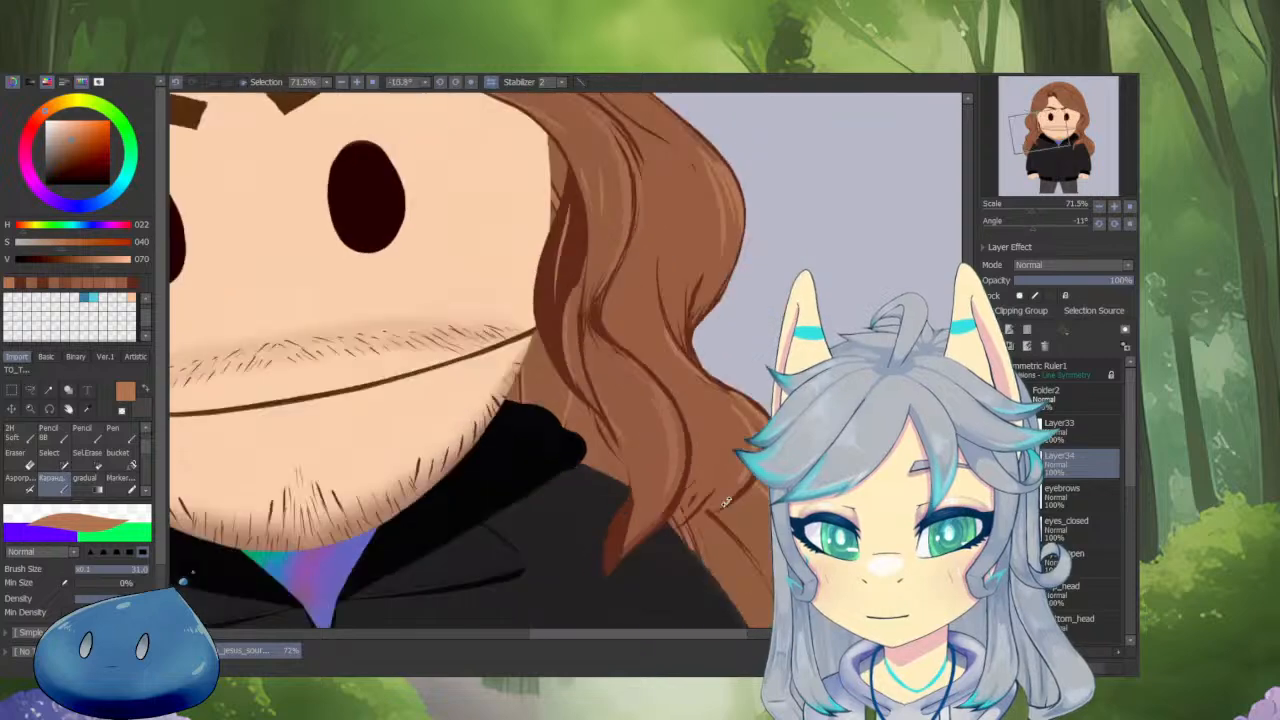
scroll(728, 520, "up", 2)
Isolate the lock's layer and refine the ragged strand ends between its lower tips with thin dark brown and transparent colour.
left_click(730, 376, "ctrl+shift")
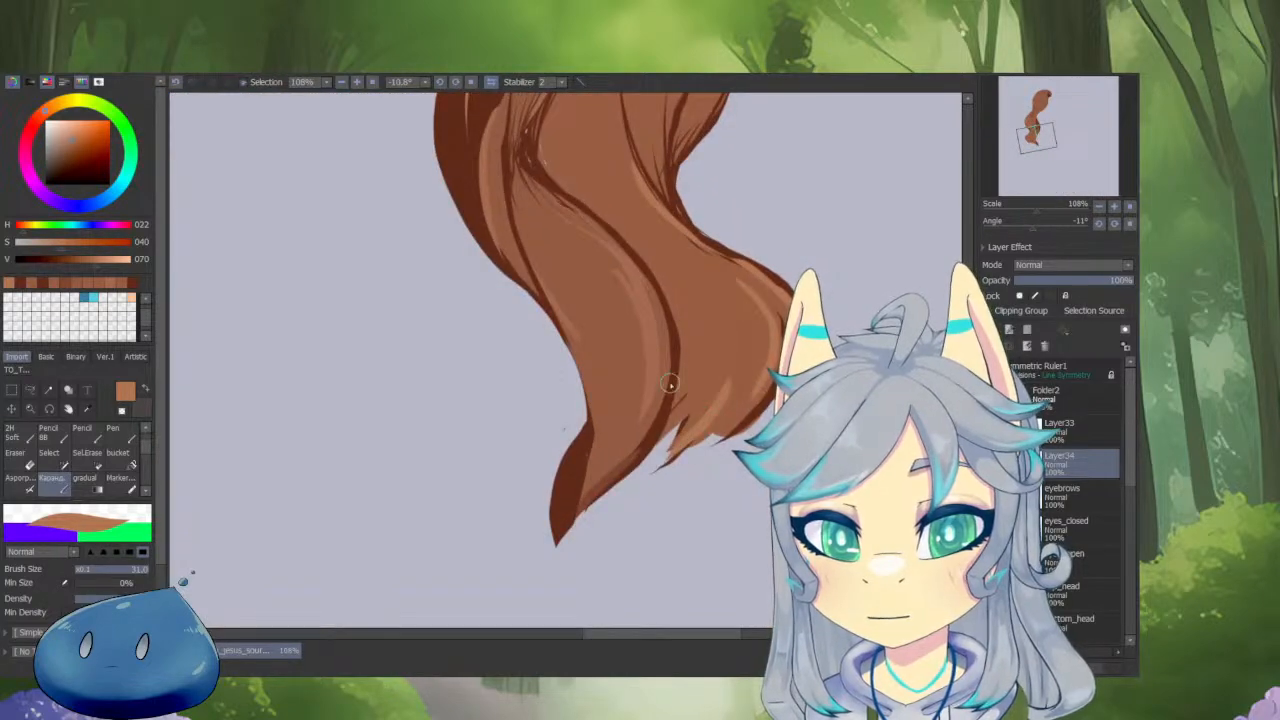
left_click(676, 412, "alt")
left_click_drag(676, 390, 590, 493)
left_click_drag(676, 414, 664, 414)
key("c")
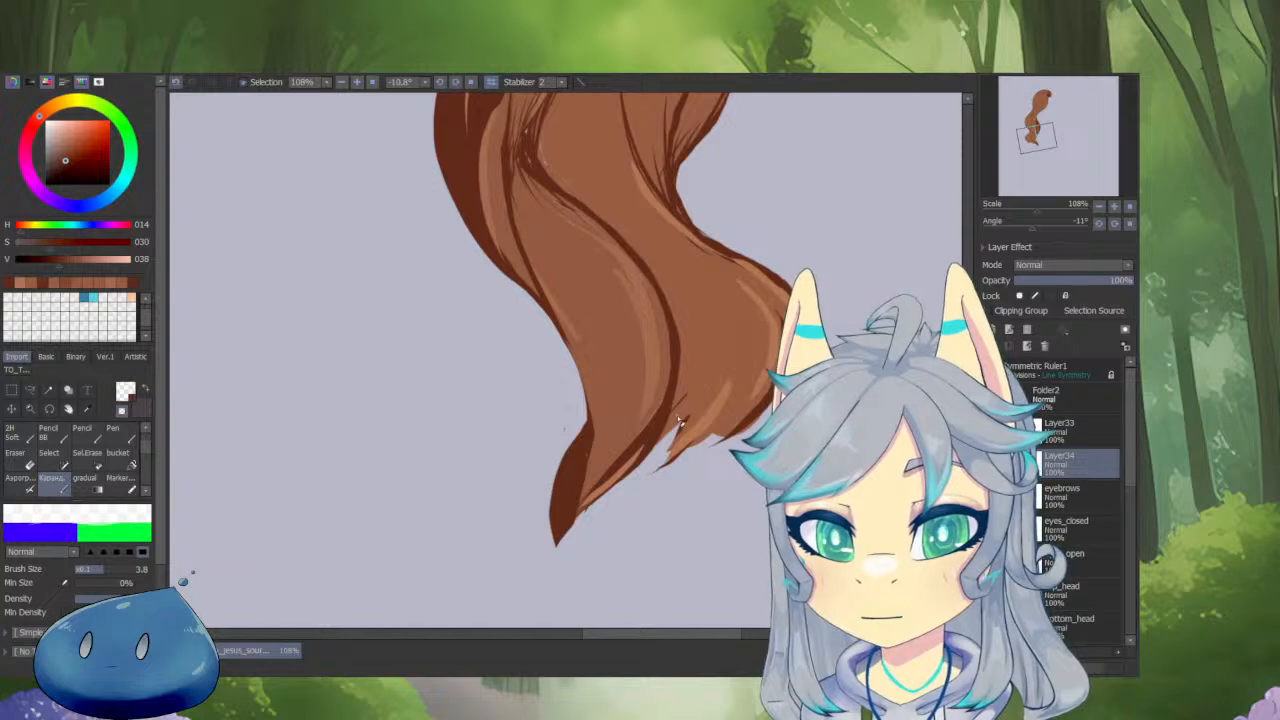
key("c")
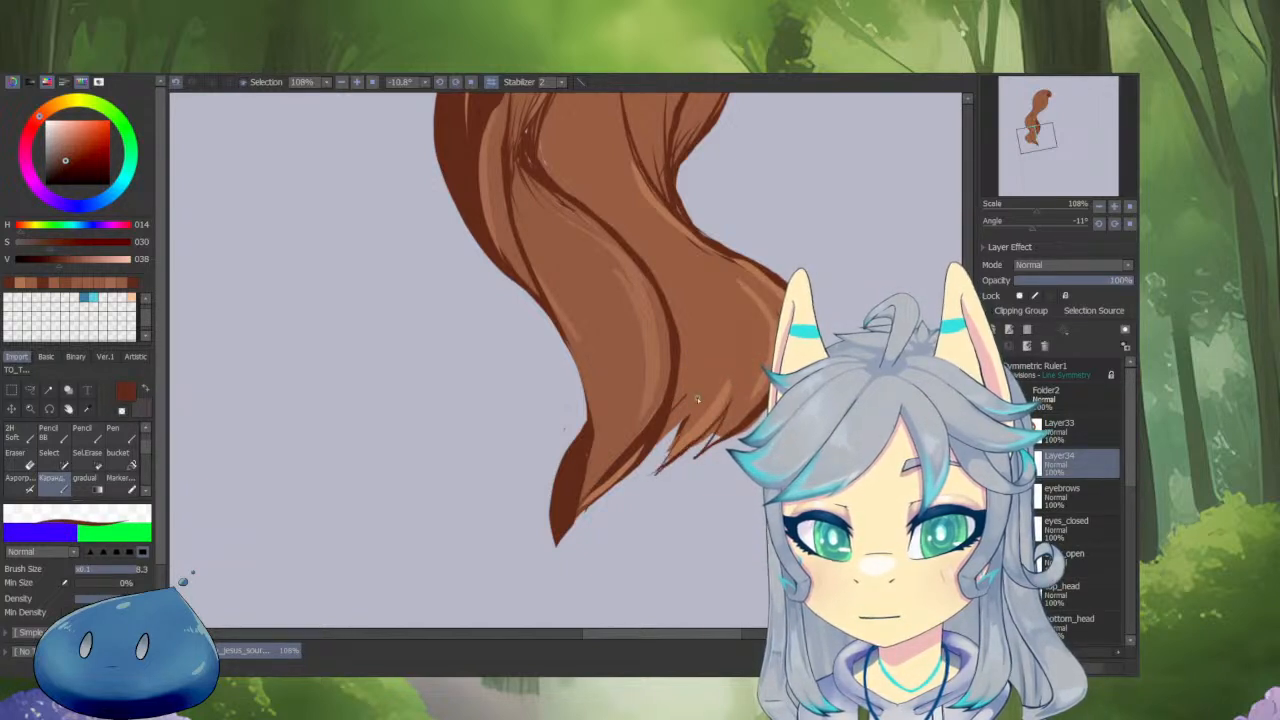
mouse_move(686, 422)
left_mouse_down()
mouse_move(558, 539)
mouse_move(676, 437)
mouse_move(591, 510)
left_mouse_up()
key("c")
key("c")
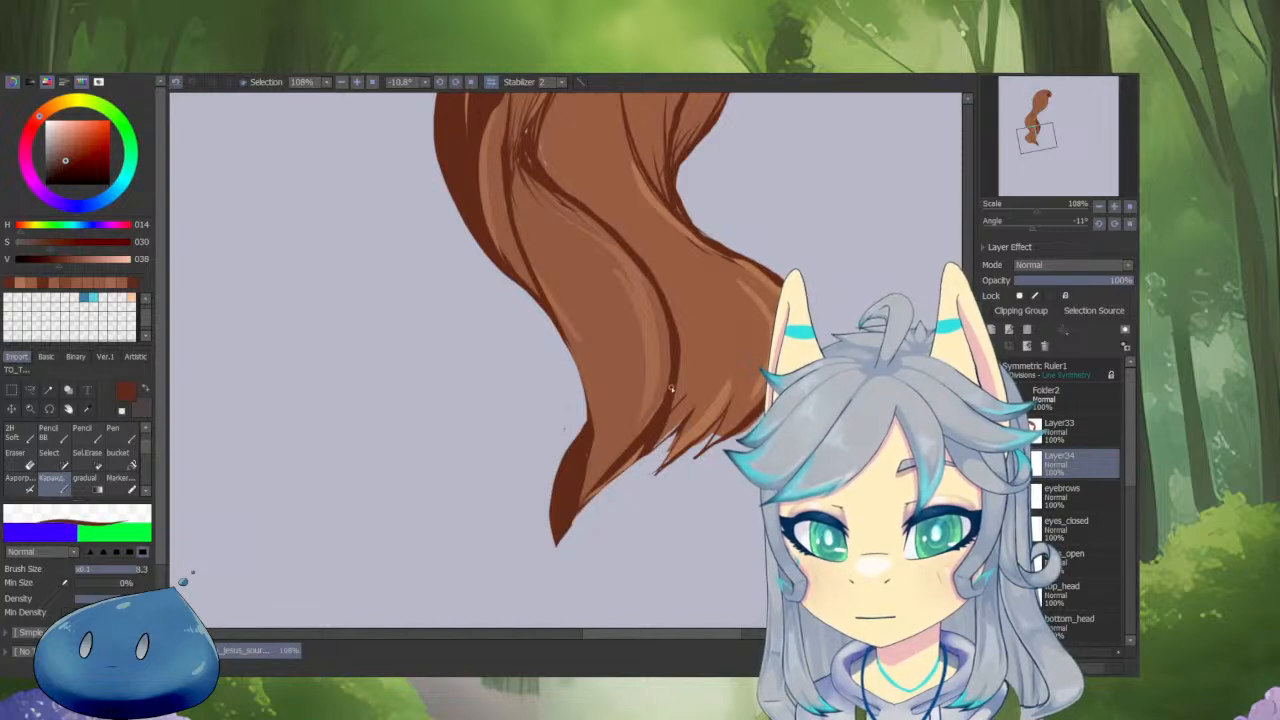
Extend the lock's lowest pointed tip and fill its dark edge with sampled mid brown.
left_click_drag(656, 412, 592, 468)
left_click(650, 421, "alt")
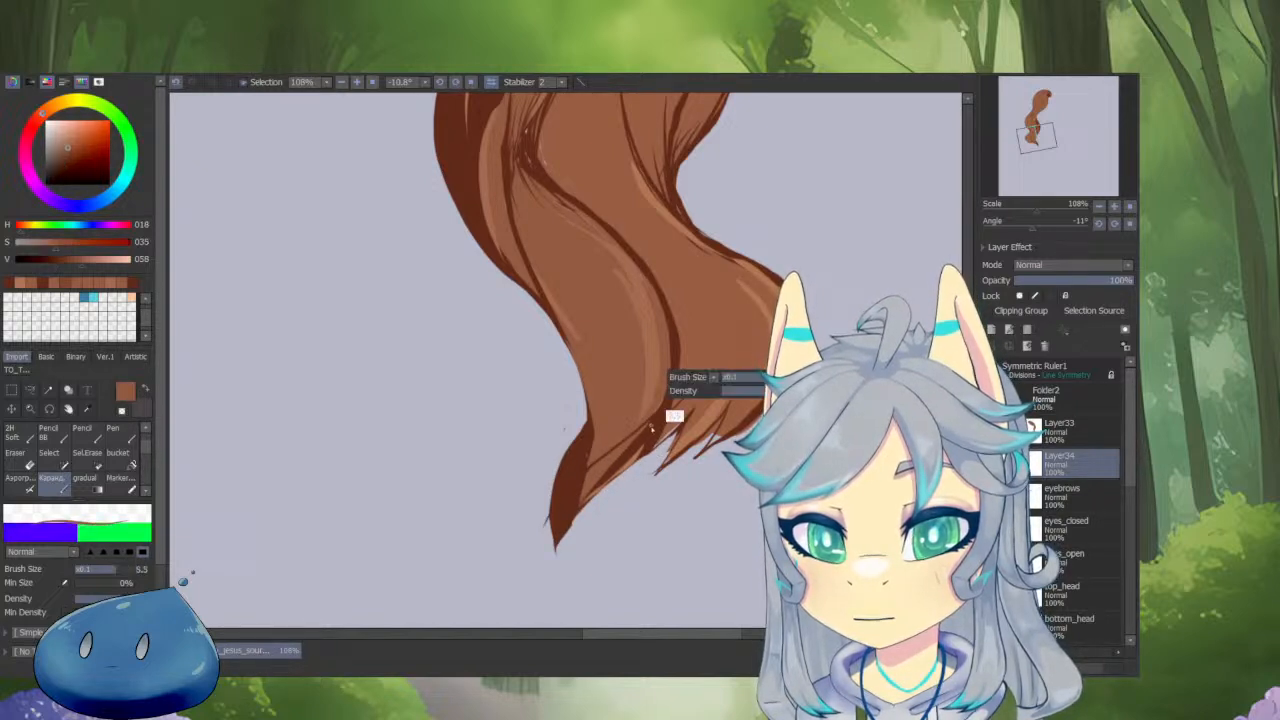
left_click_drag(667, 425, 620, 462)
left_click_drag(678, 404, 573, 494)
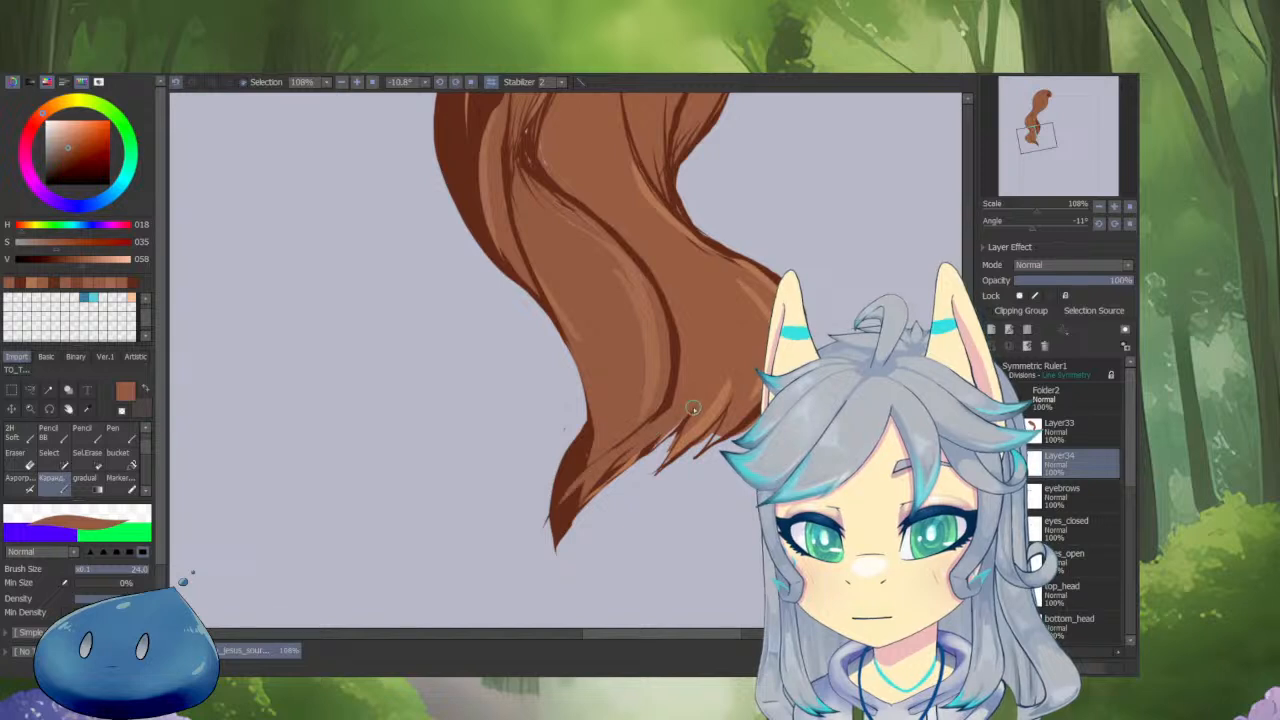
mouse_move(668, 433)
left_mouse_down()
mouse_move(593, 478)
mouse_move(556, 537)
mouse_move(600, 486)
left_mouse_up()
Outline the lowest tip with dark brown at brush size 6.5 and trim its stray edges with transparent colour.
left_click(671, 393, "alt")
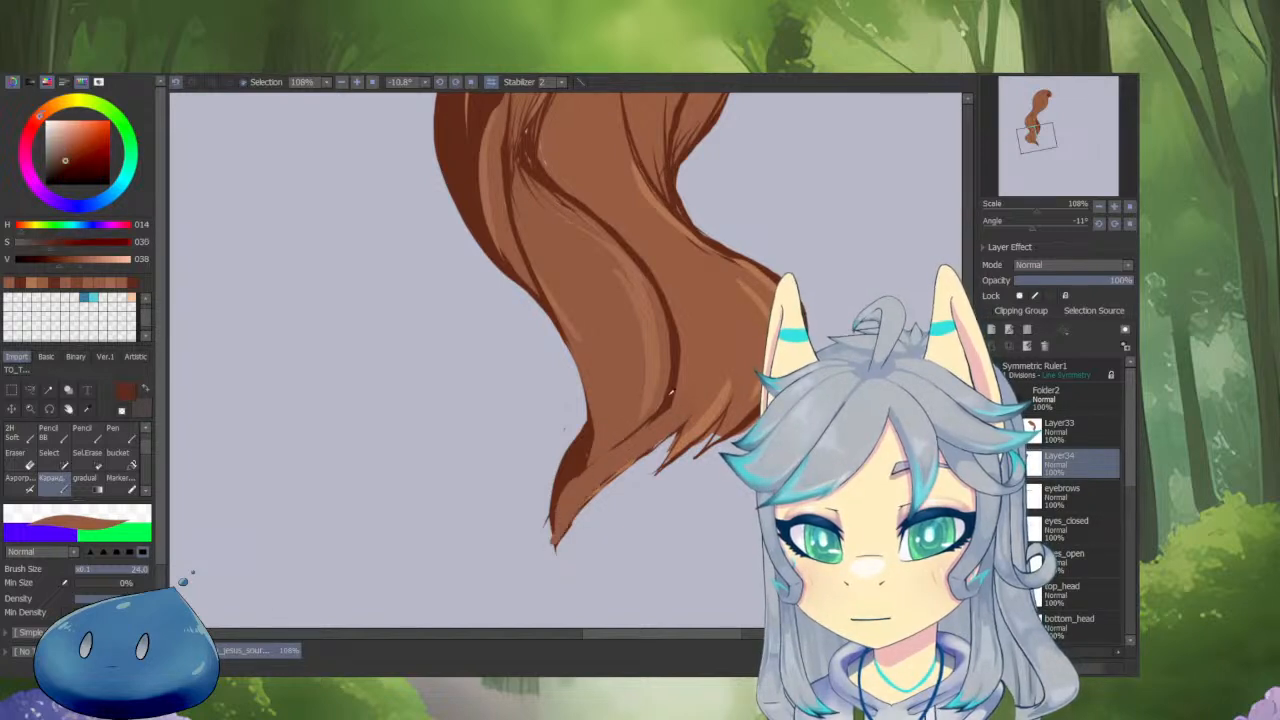
left_click_drag(695, 359, 678, 360)
left_click_drag(661, 418, 604, 481)
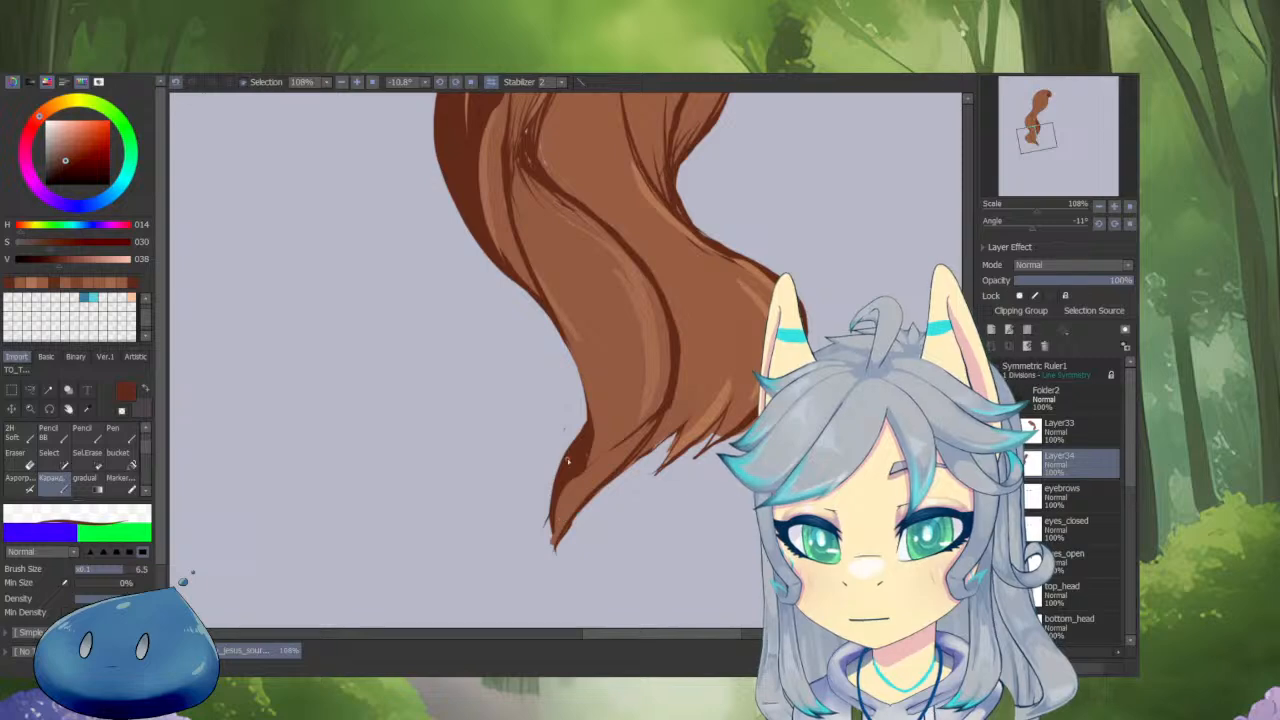
key("minus")
left_click_drag(549, 542, 549, 490)
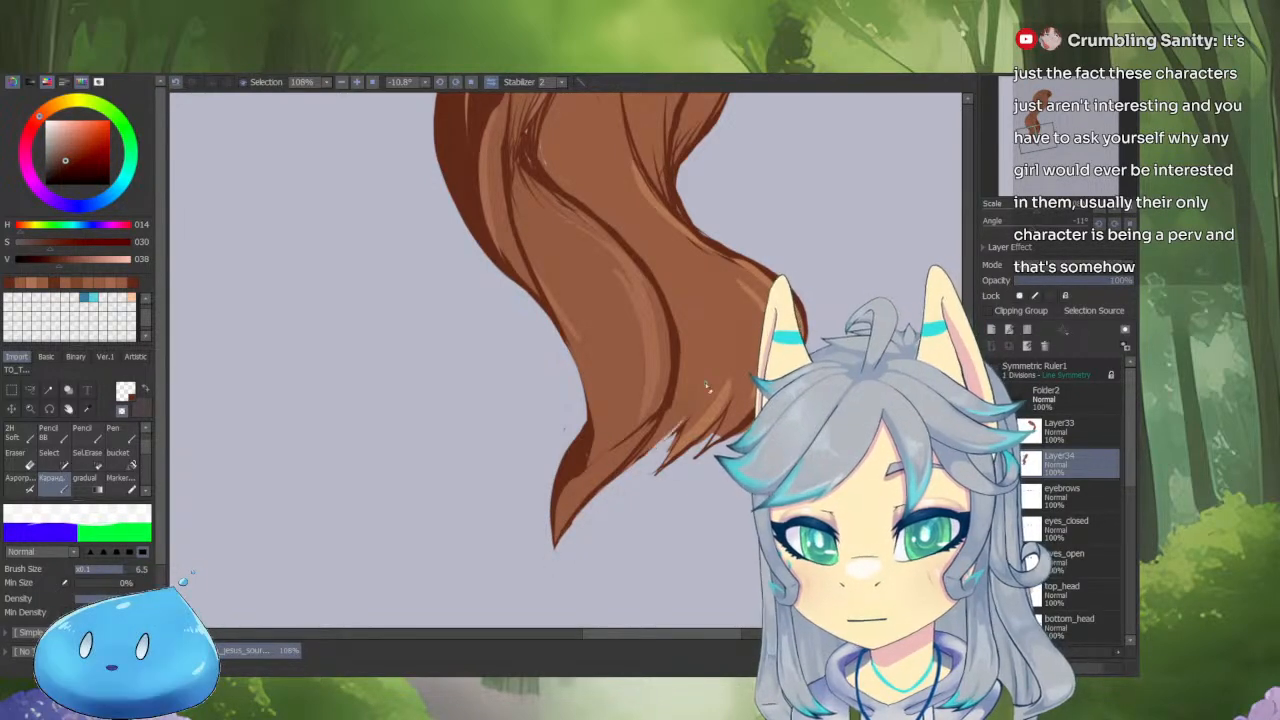
key("minus")
left_click_drag(667, 435, 586, 506)
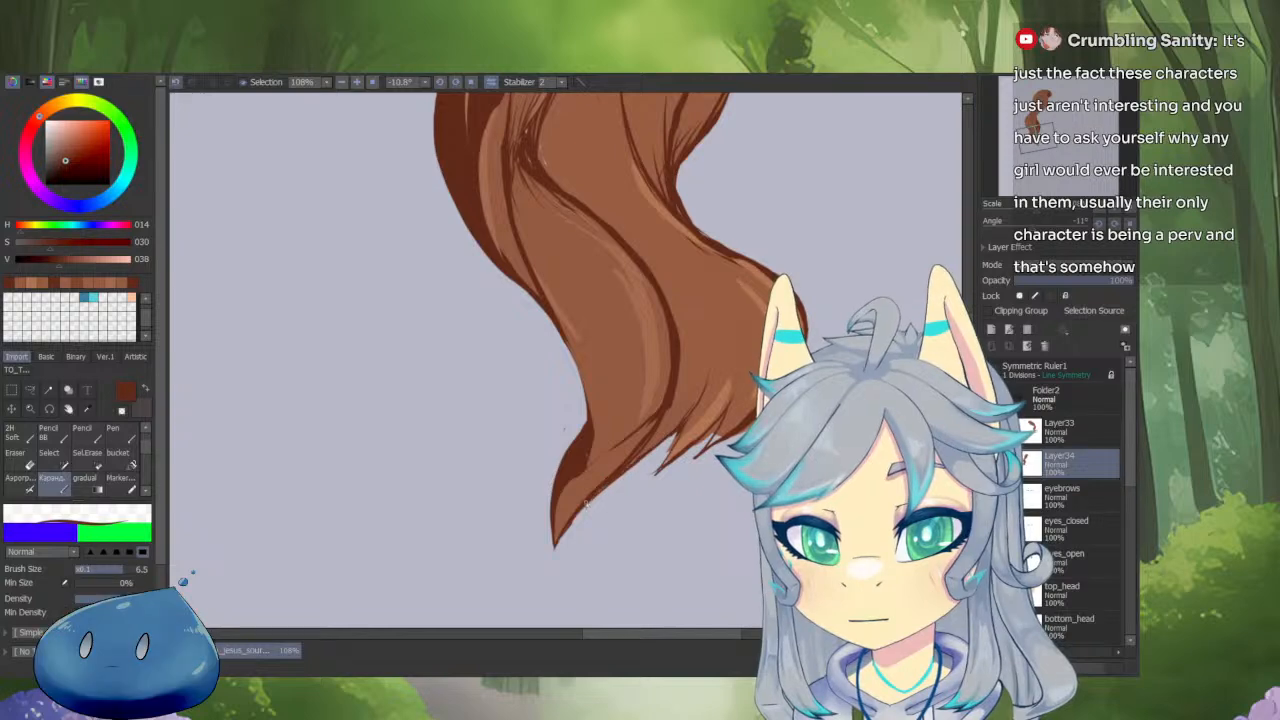
Touch up the underside of the lowest tip with mid brown strands and show the full drawing again.
right_click(643, 437)
left_click_drag(651, 435, 582, 504)
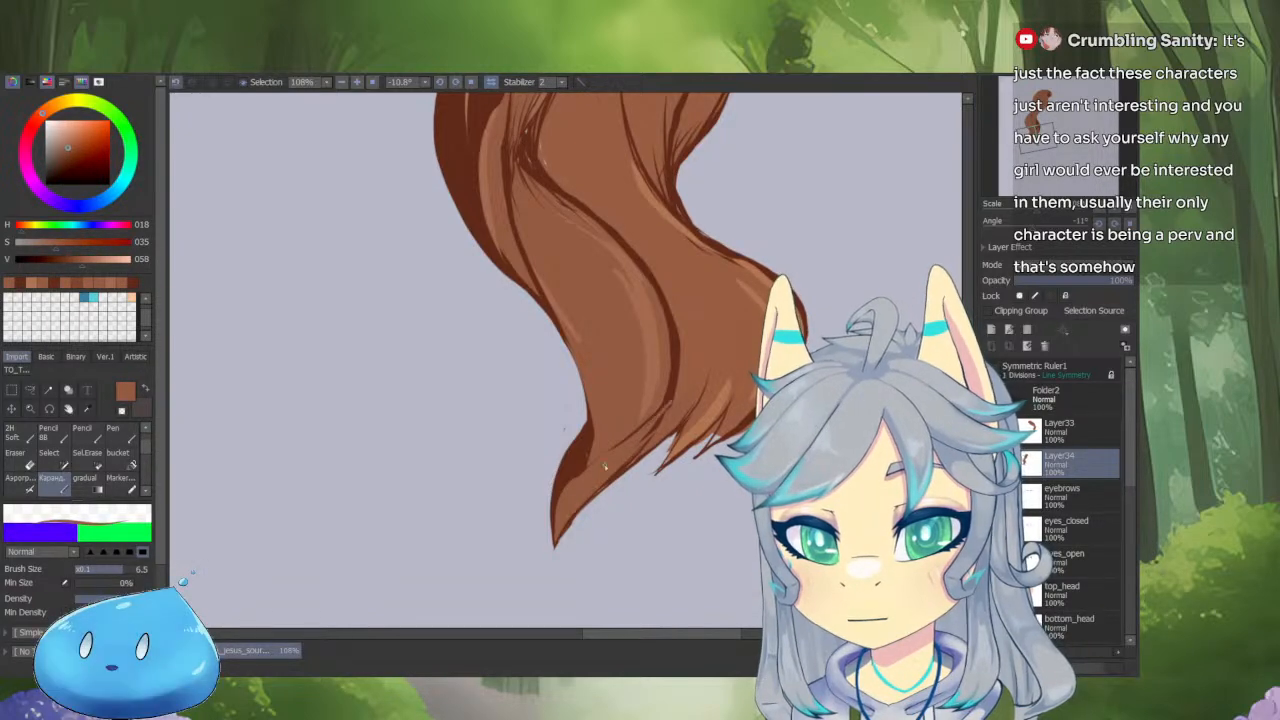
left_click_drag(736, 400, 750, 506)
left_click_drag(811, 373, 810, 390)
scroll(810, 390, "down", 3)
left_click(992, 463, "alt")
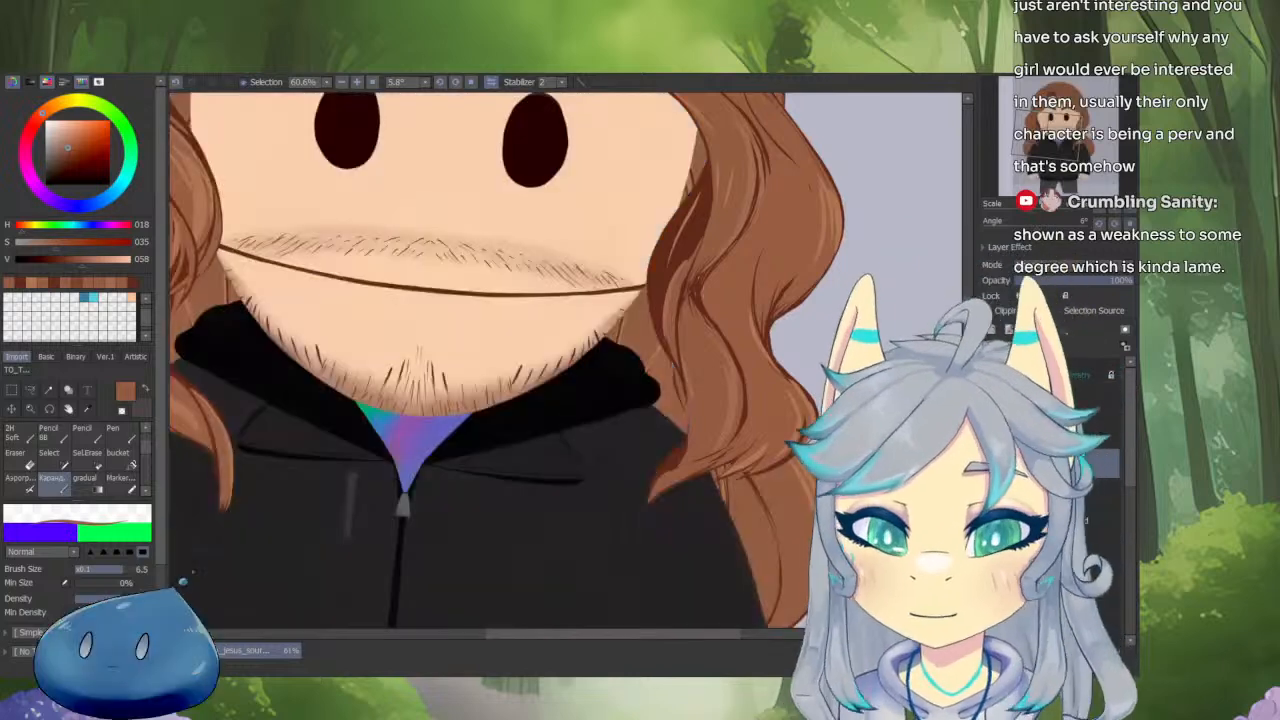
Paint mid brown strands into the lock's dark underside beside the cheek and sample its dark brown.
left_click_drag(700, 260, 674, 351)
scroll(700, 320, "up", 2)
left_click_drag(716, 304, 681, 345)
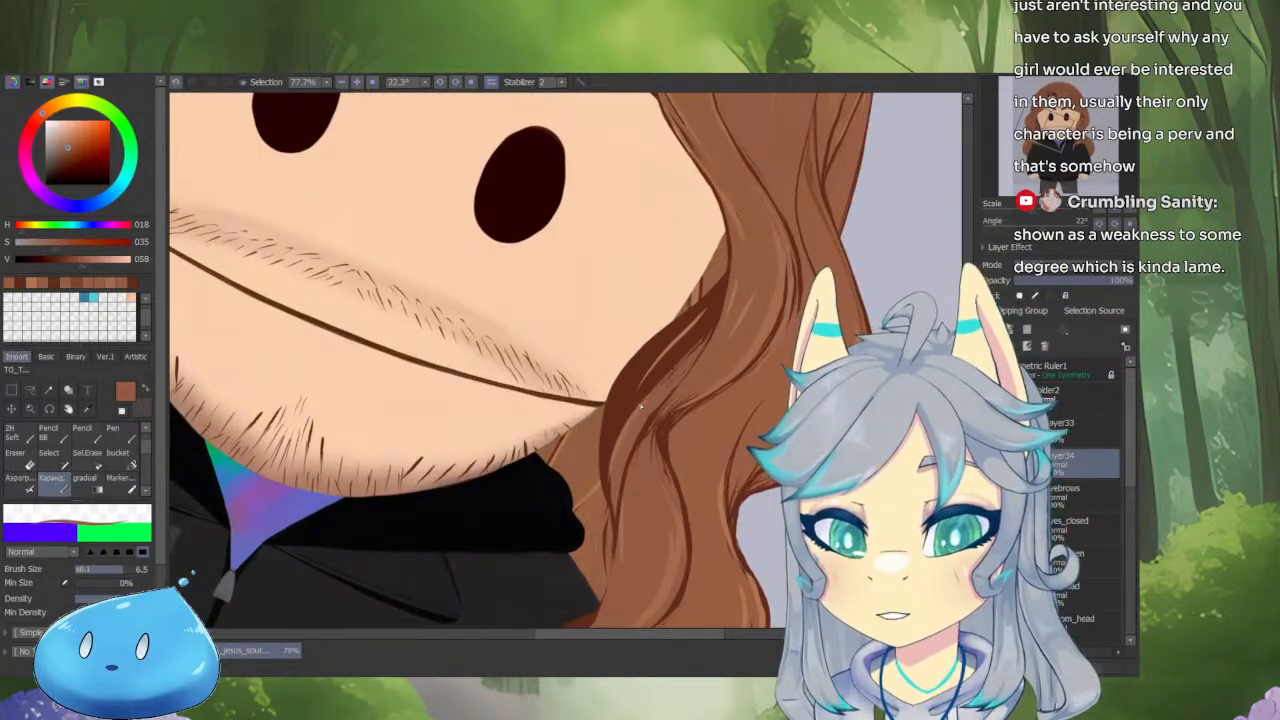
left_click(713, 333, "alt")
scroll(726, 345, "down", 6)
left_click_drag(745, 440, 750, 370)
left_click_drag(758, 473, 777, 559)
scroll(728, 387, "up", 6)
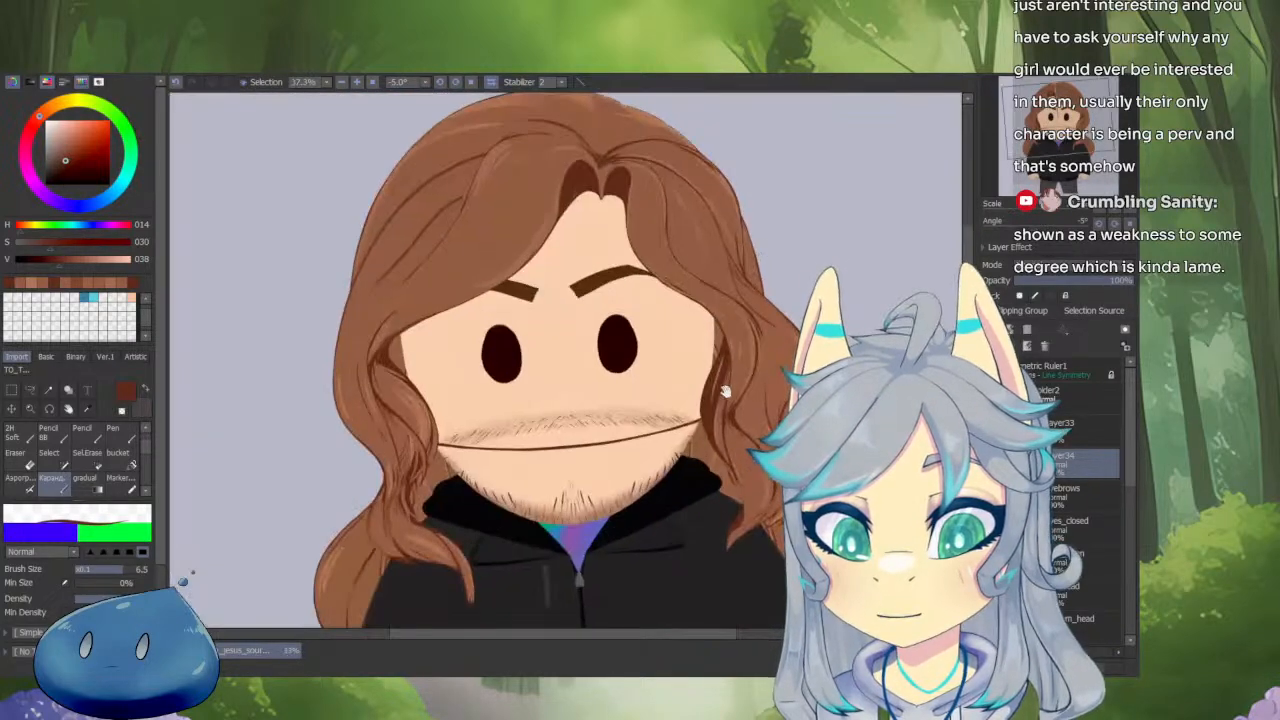
Break up the dark underside beside the cheek with mid brown at brush size 23 and dark brown at size 12.
left_click(724, 424, "alt")
left_click_drag(710, 425, 727, 425)
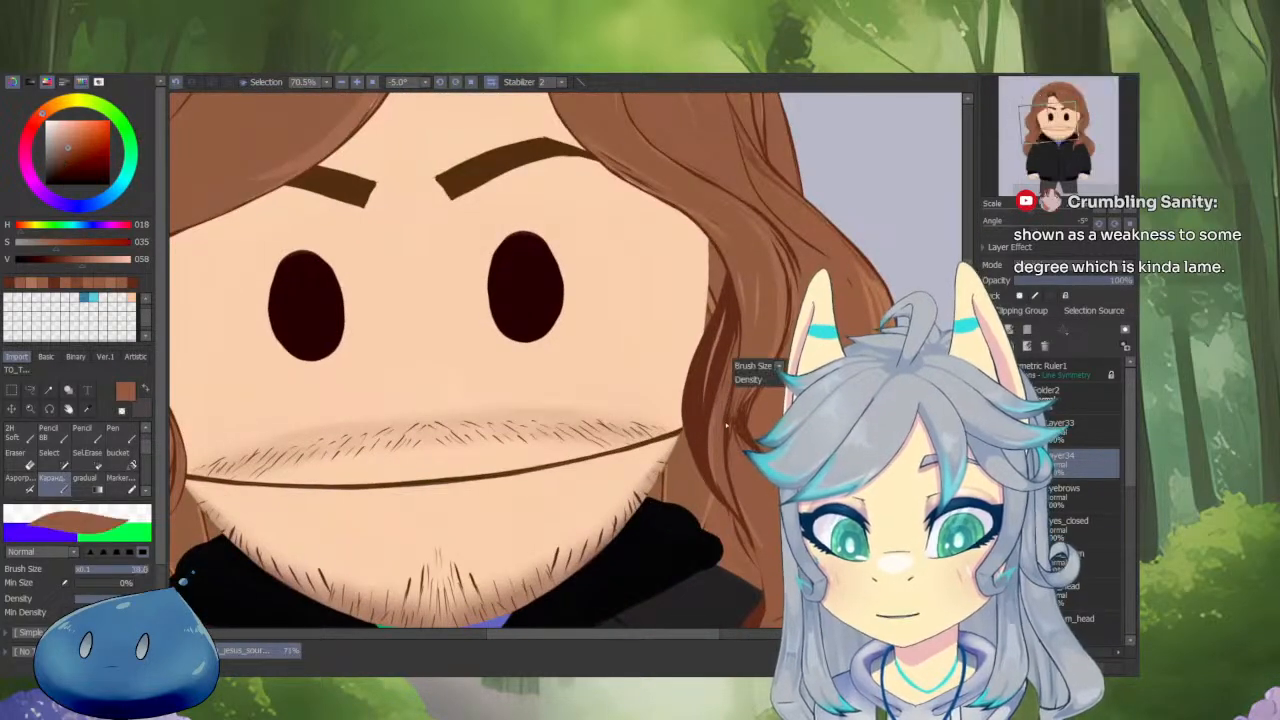
left_click(733, 335, "alt")
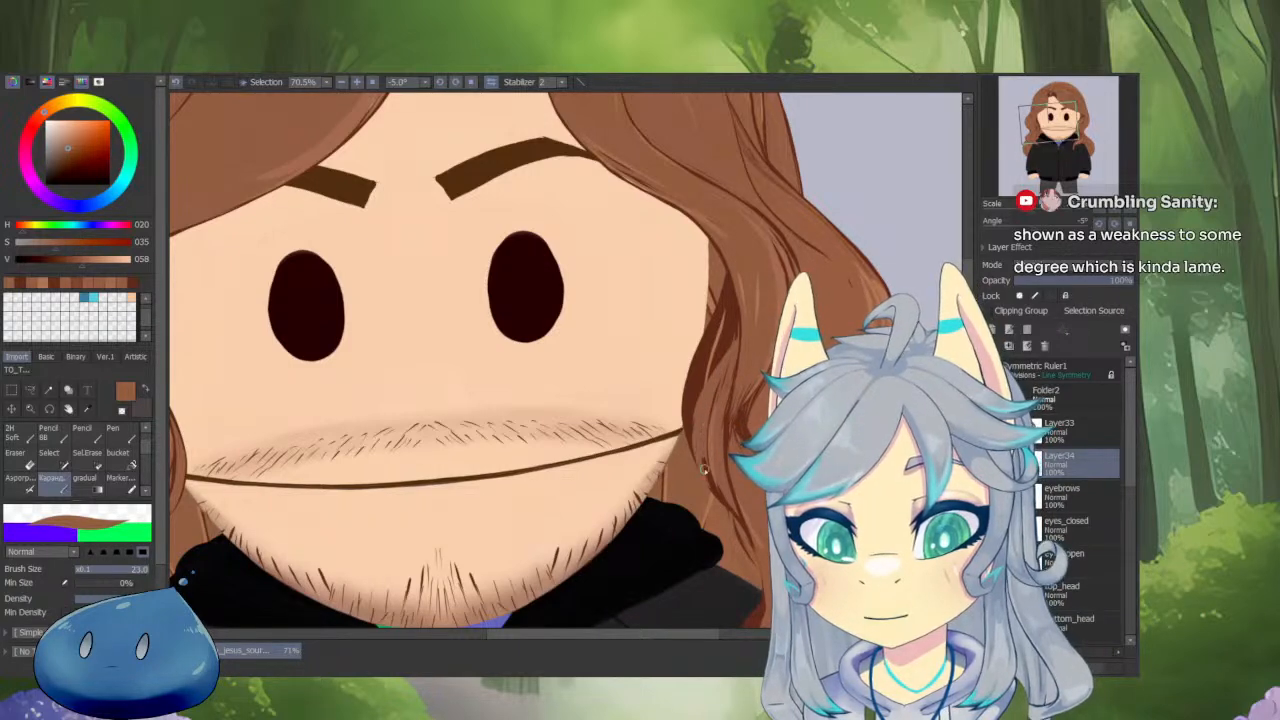
left_click(732, 335, "alt")
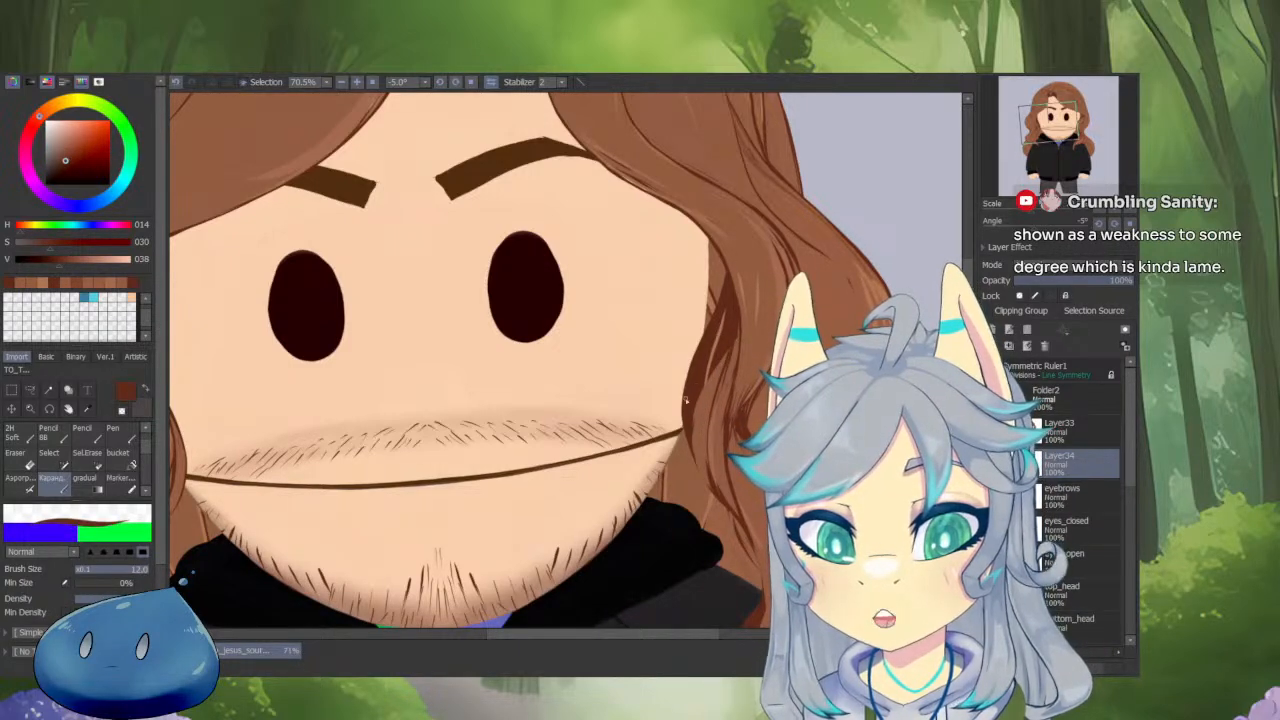
scroll(731, 401, "down", 5)
scroll(718, 388, "up", 6)
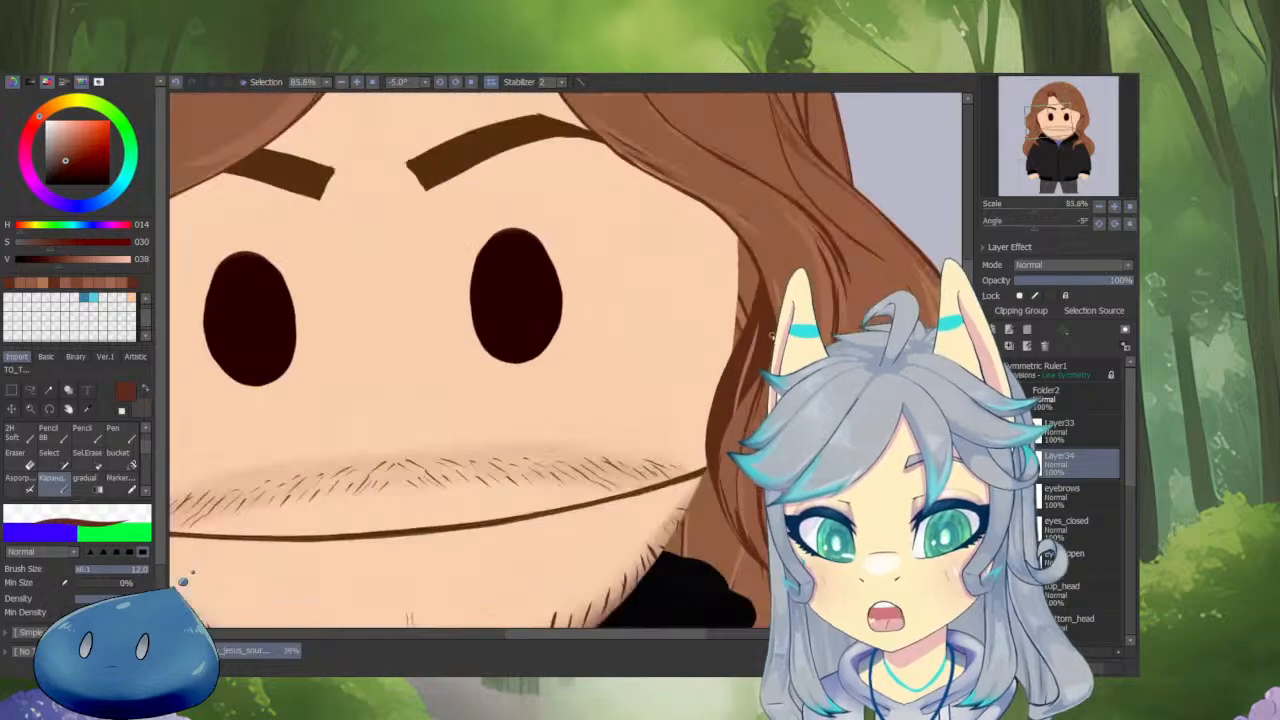
Carve the lock's inner edge beside the cheek with transparent colour at brush size 12.
left_click(744, 381, "alt")
key("c")
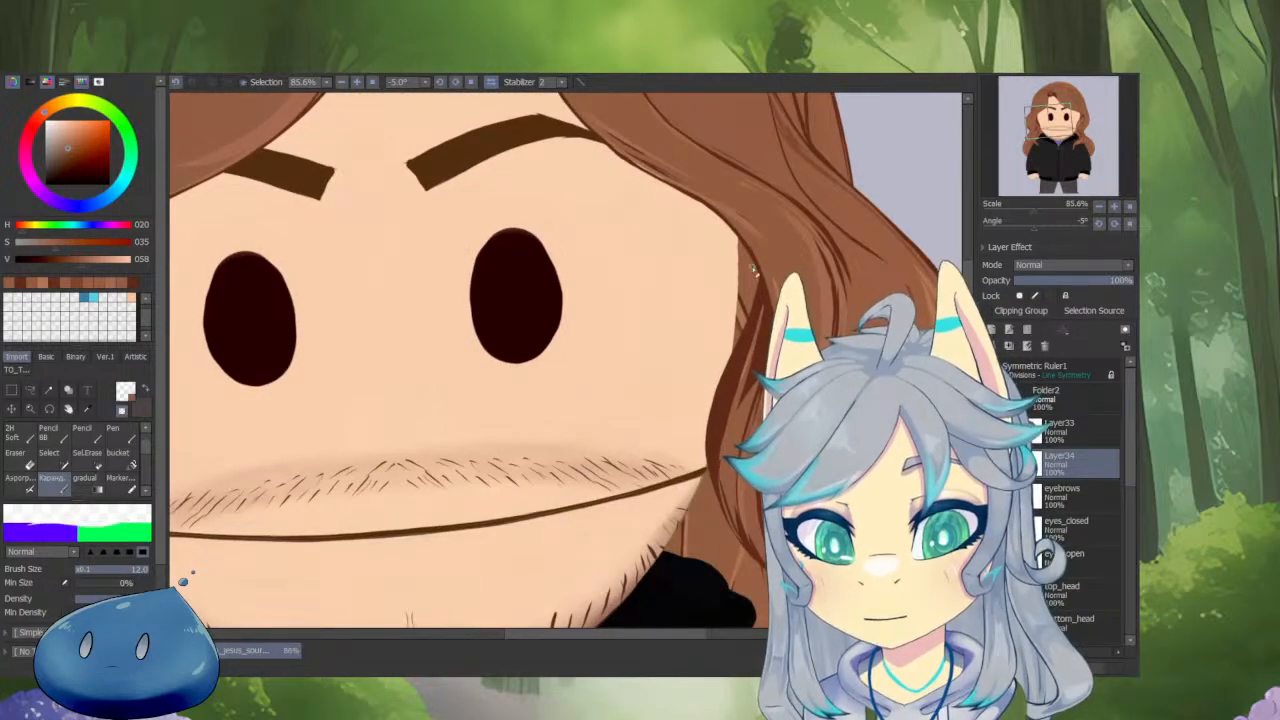
left_click_drag(762, 303, 722, 388)
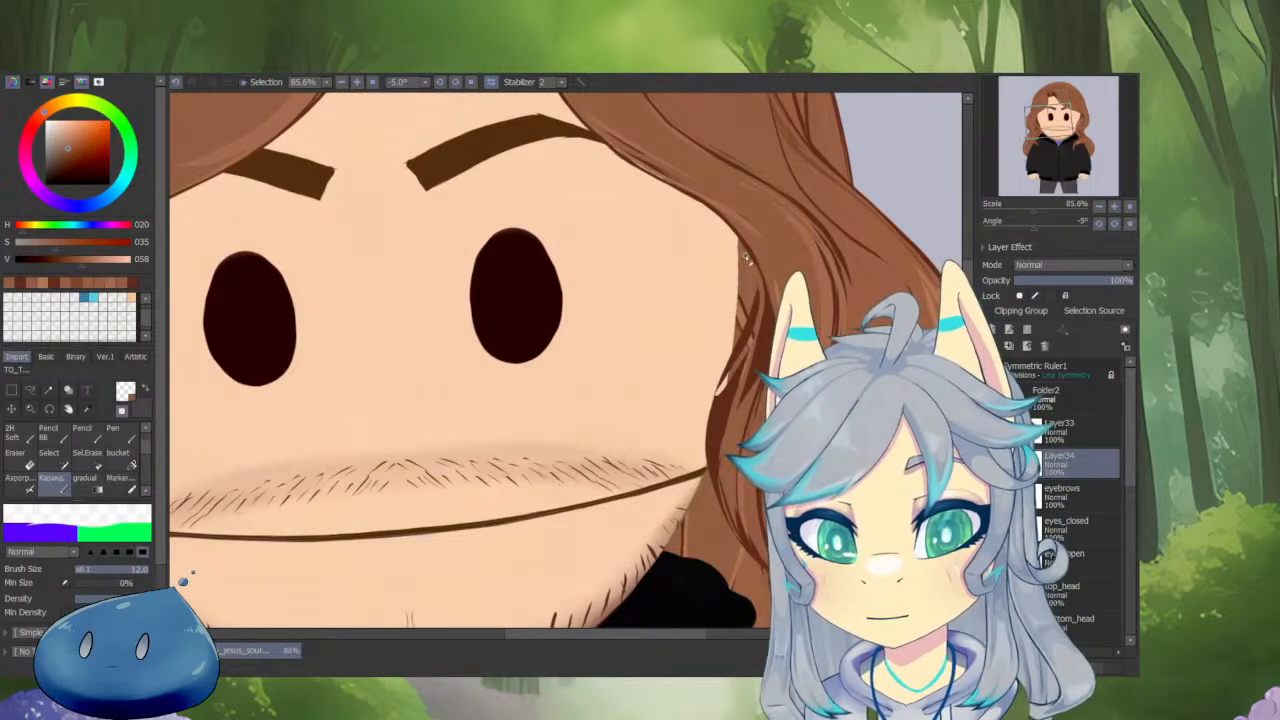
mouse_move(756, 296)
left_mouse_down()
mouse_move(738, 358)
mouse_move(768, 310)
left_mouse_up()
mouse_move(750, 318)
left_mouse_down()
mouse_move(728, 365)
mouse_move(756, 297)
mouse_move(716, 392)
mouse_move(743, 334)
mouse_move(702, 447)
mouse_move(736, 348)
mouse_move(705, 484)
left_mouse_up()
Isolate the lock's layer and clean up its inner contour at the bend with transparent colour and dark brown.
left_click(991, 463, "alt")
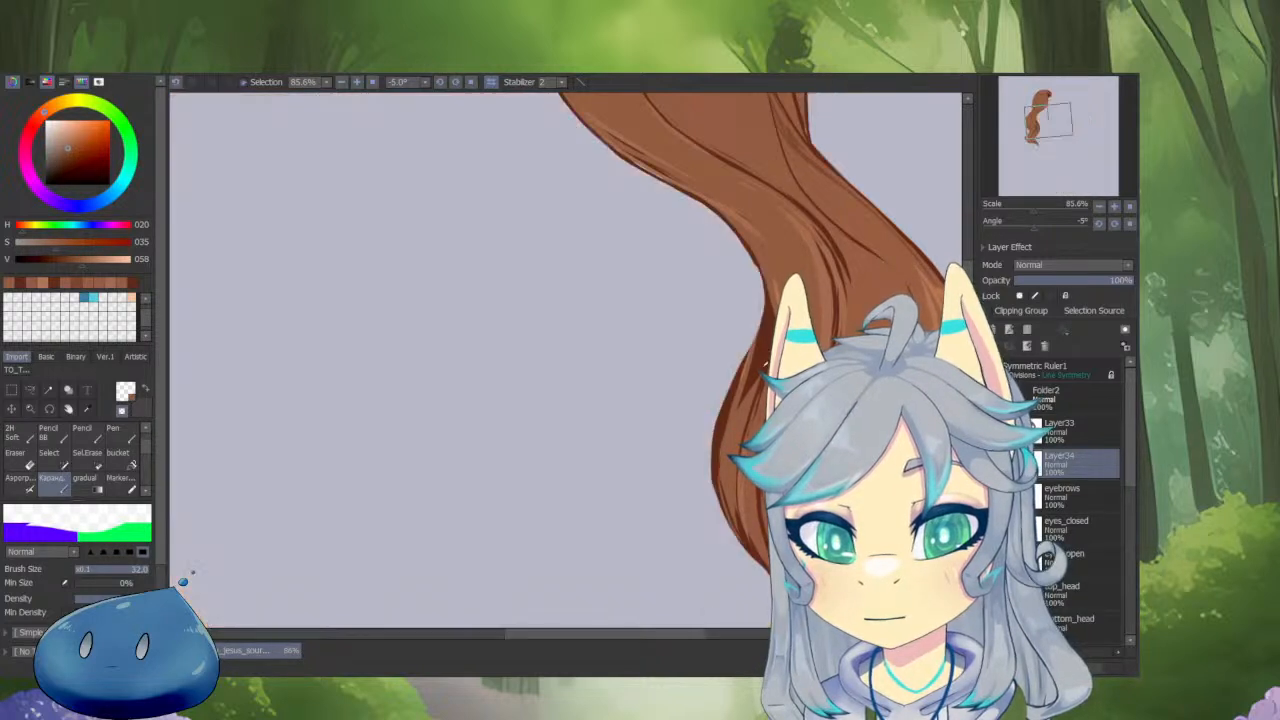
key("minus")
mouse_move(775, 345)
left_mouse_down()
mouse_move(749, 354)
mouse_move(722, 411)
left_mouse_up()
right_click(770, 298)
key("c")
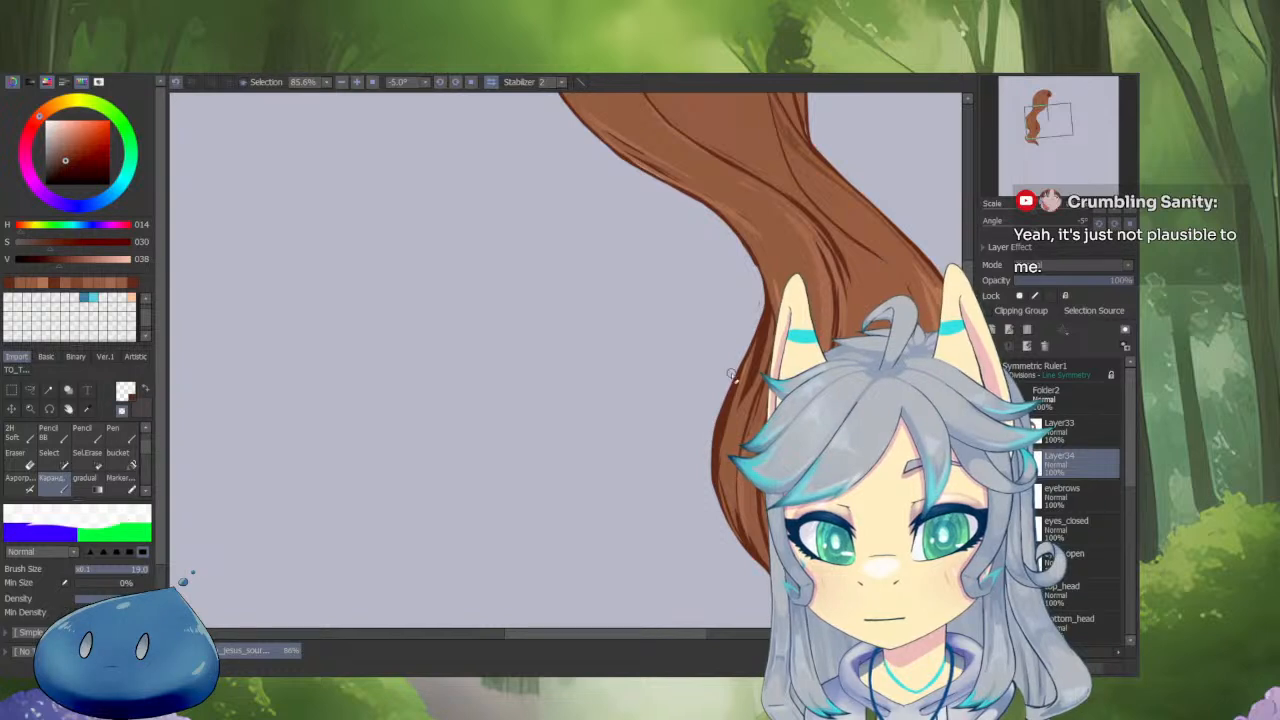
Refine the inner bend with dark brown strands at brush size 17, sample mid brown and show the whole character.
scroll(760, 515, "down", 4)
scroll(759, 515, "up", 5)
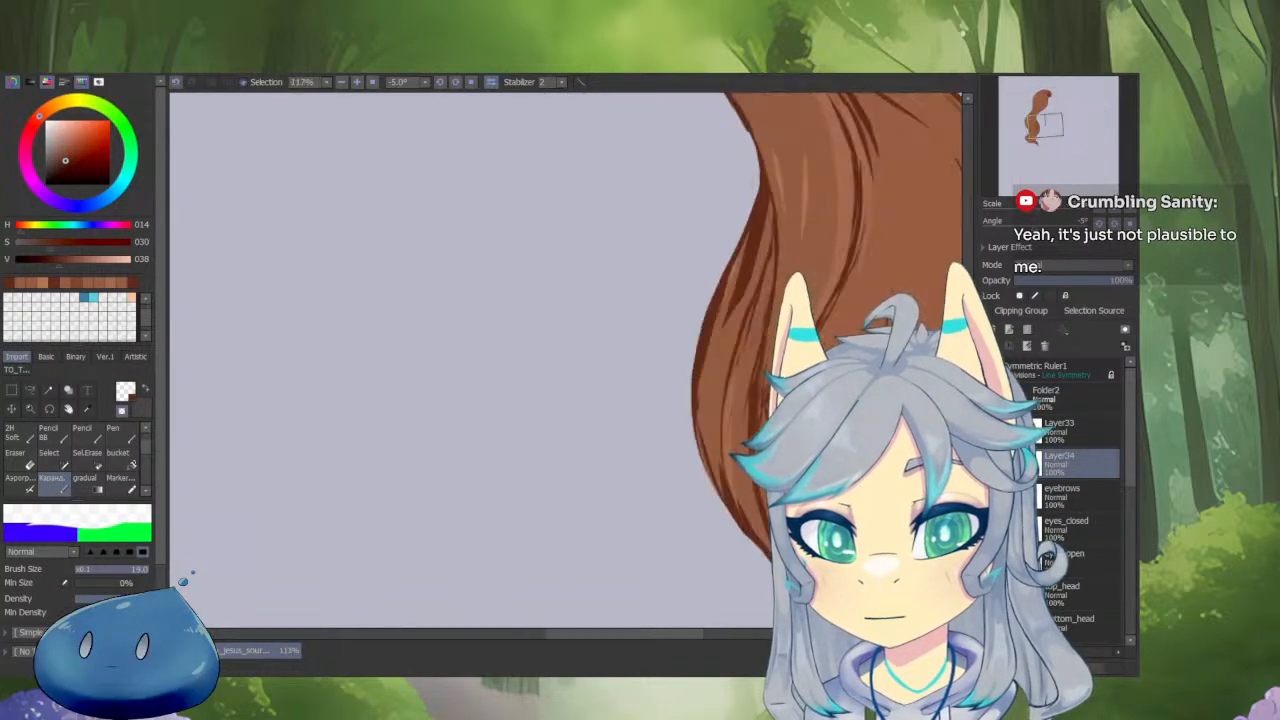
key("c")
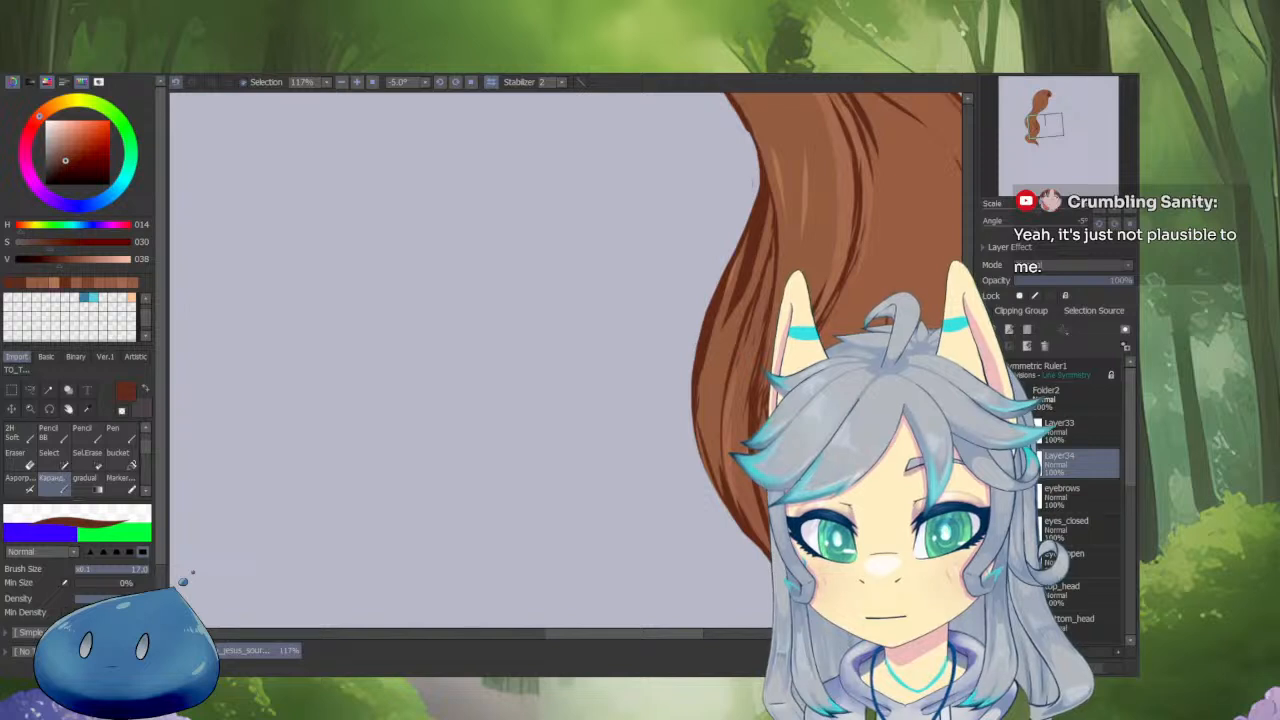
right_click(736, 430)
mouse_move(738, 425)
left_mouse_down()
mouse_move(742, 480)
mouse_move(675, 530)
mouse_move(668, 367)
mouse_move(699, 490)
mouse_move(600, 467)
left_mouse_up()
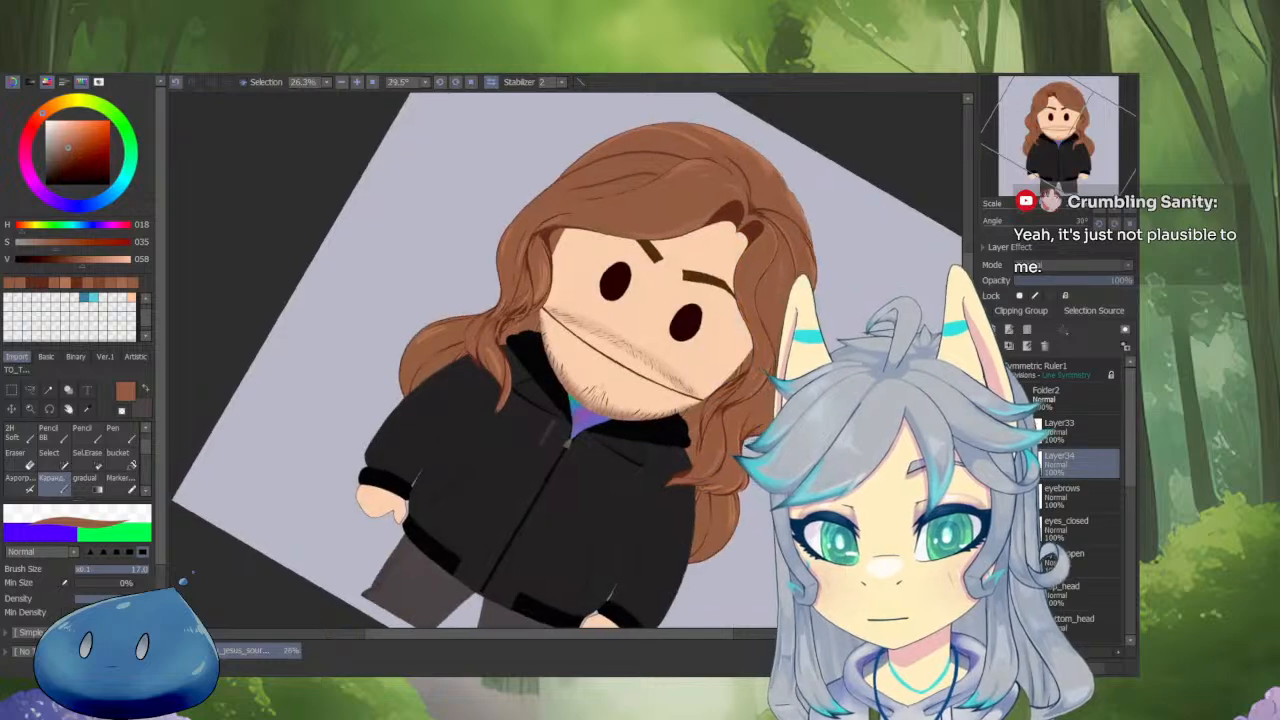
left_click_drag(712, 467, 620, 440)
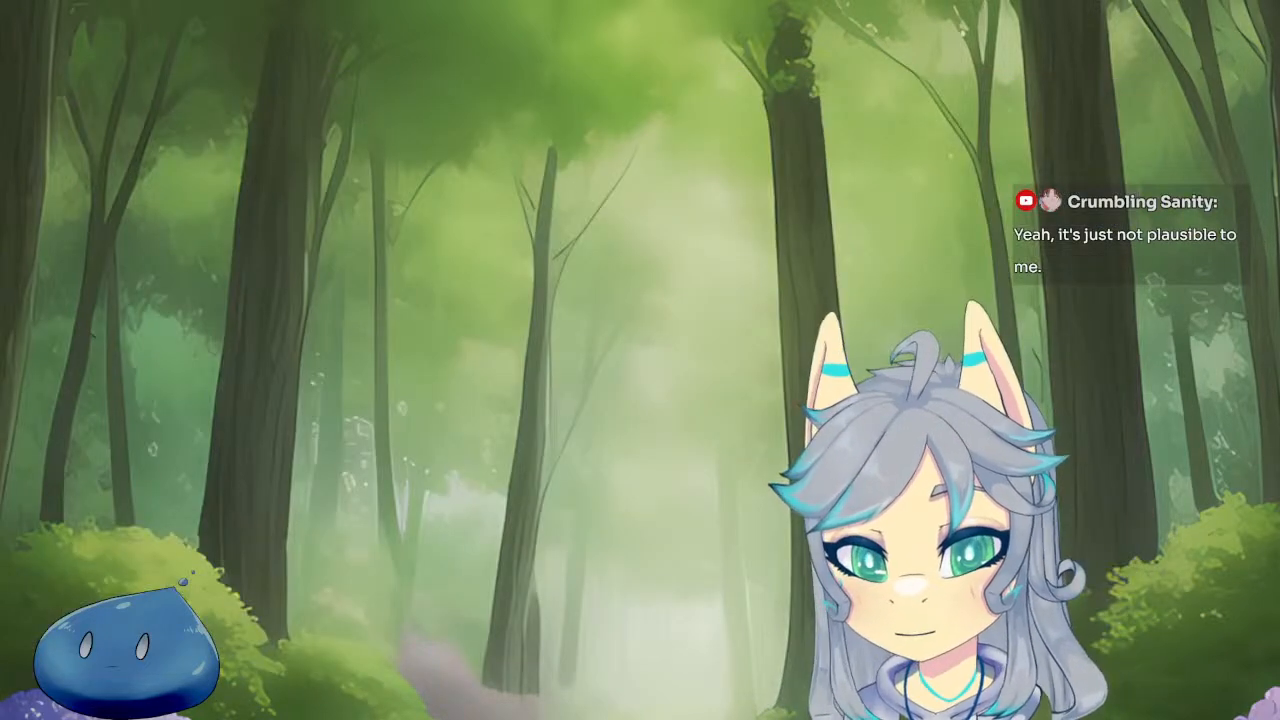
Inspect the right and left front hair layers one at a time.
mouse_move(779, 352)
left_mouse_down()
mouse_move(797, 358)
mouse_move(797, 379)
left_mouse_up()
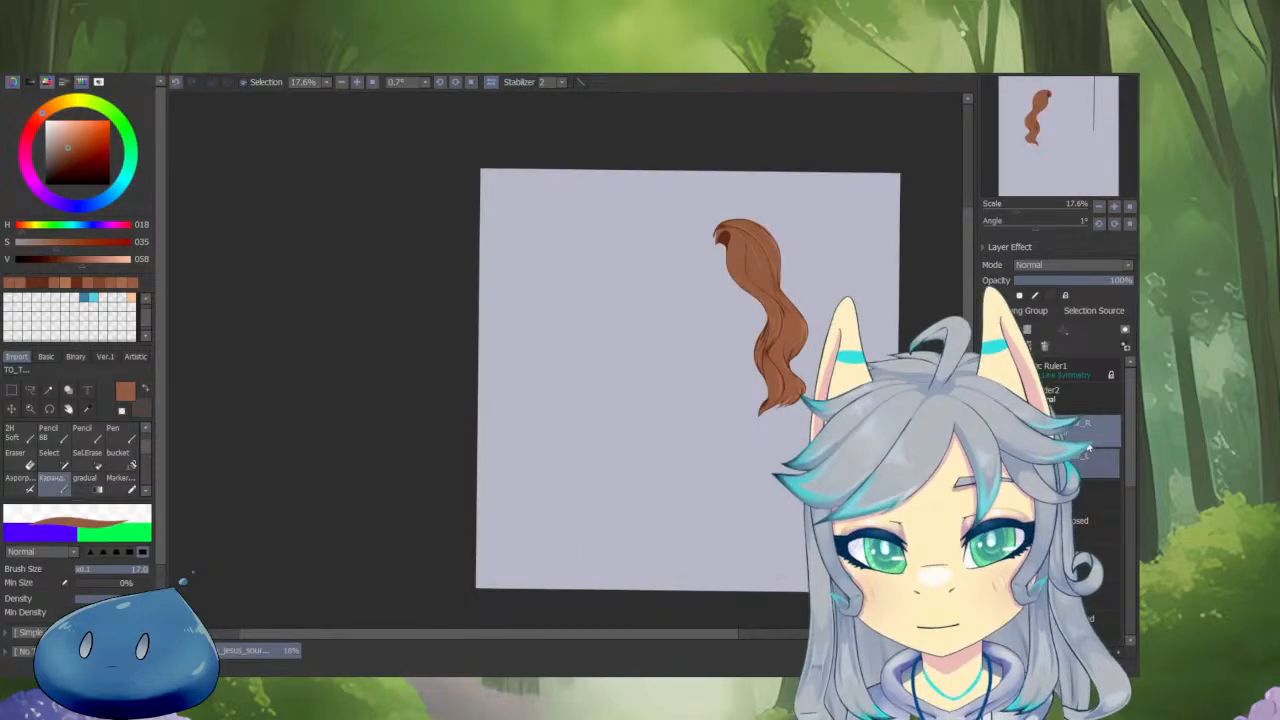
left_click(1088, 449)
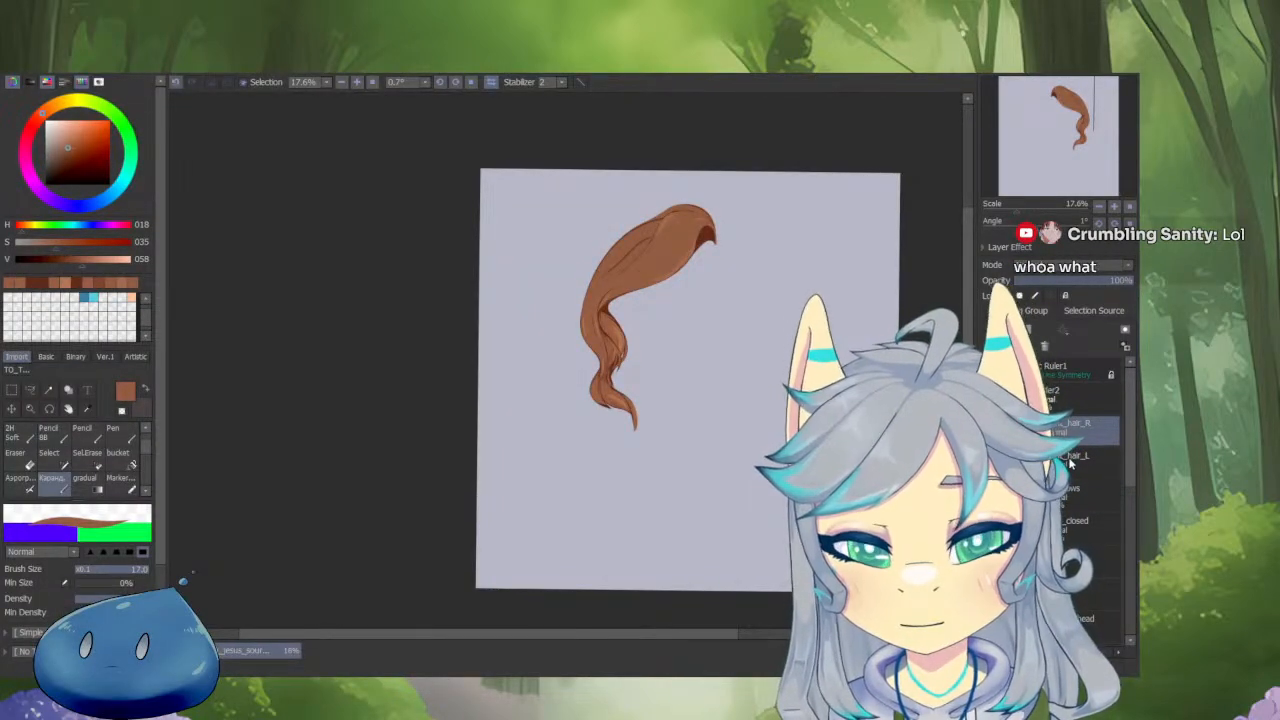
left_click(1070, 463)
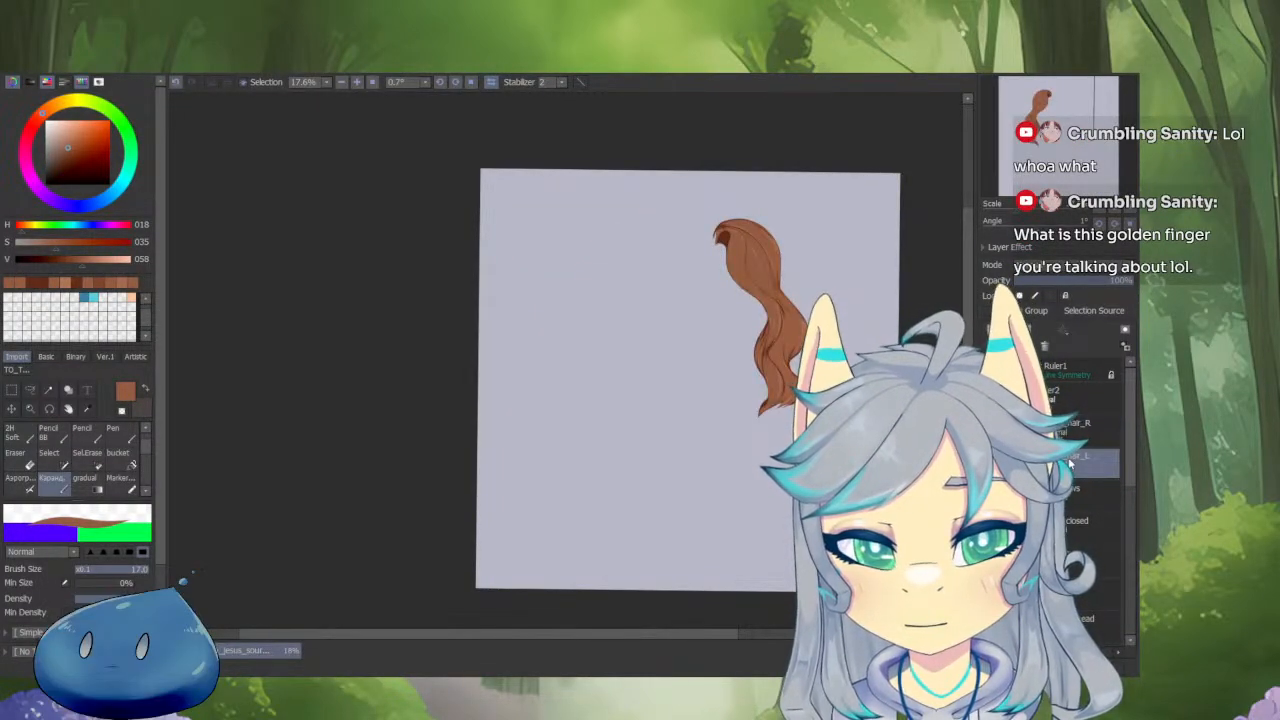
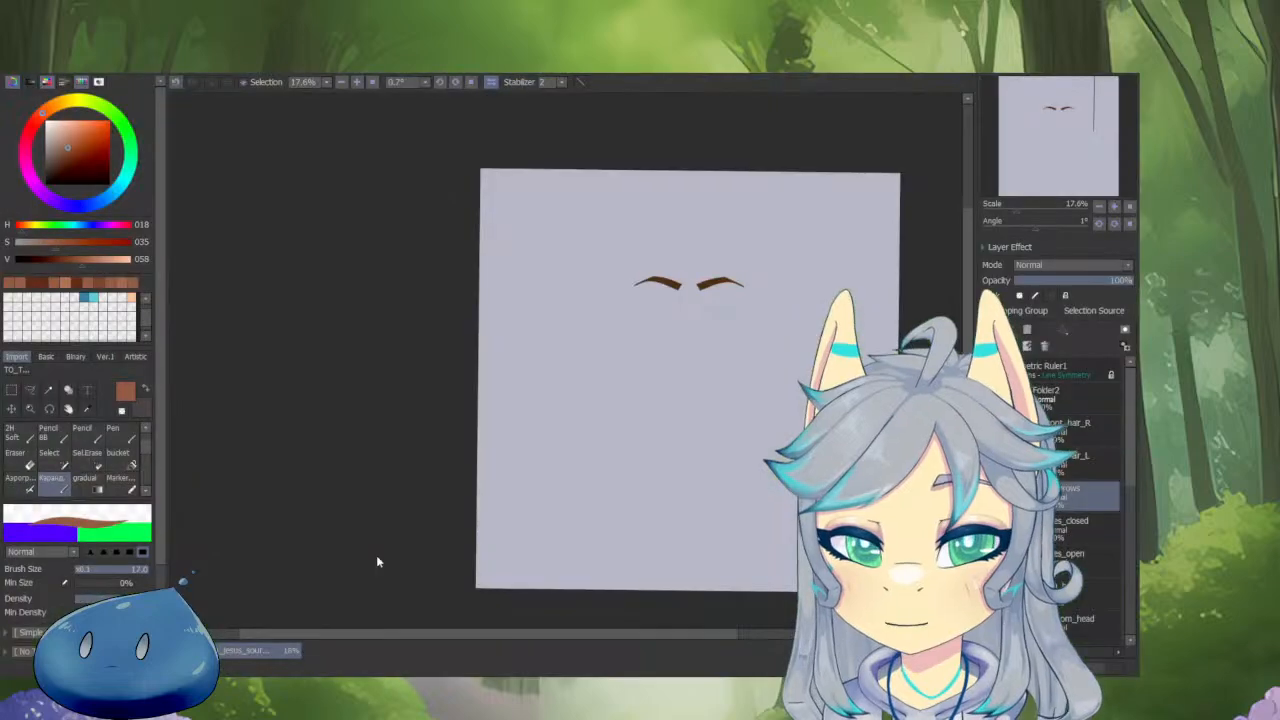
Select the eyes_closed layer, view it on its own and return to the full character.
scroll(480, 556, "up", 1)
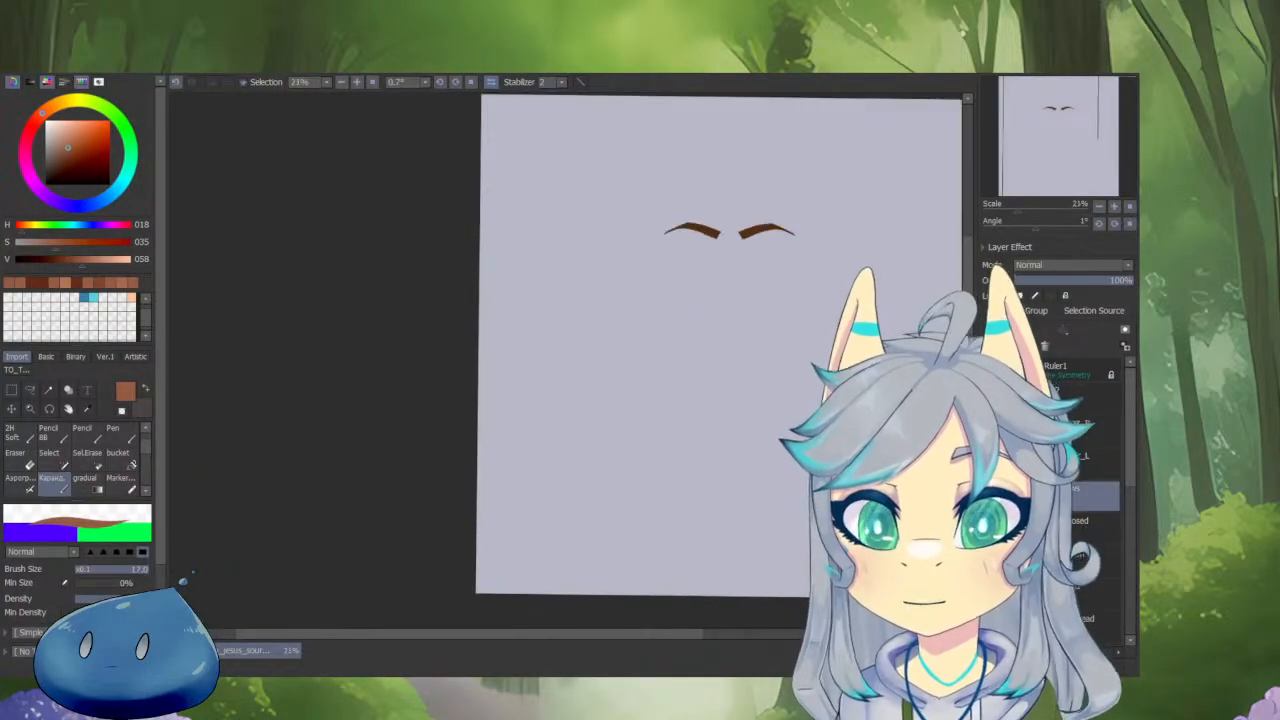
left_click(1084, 528)
scroll(779, 290, "up", 3)
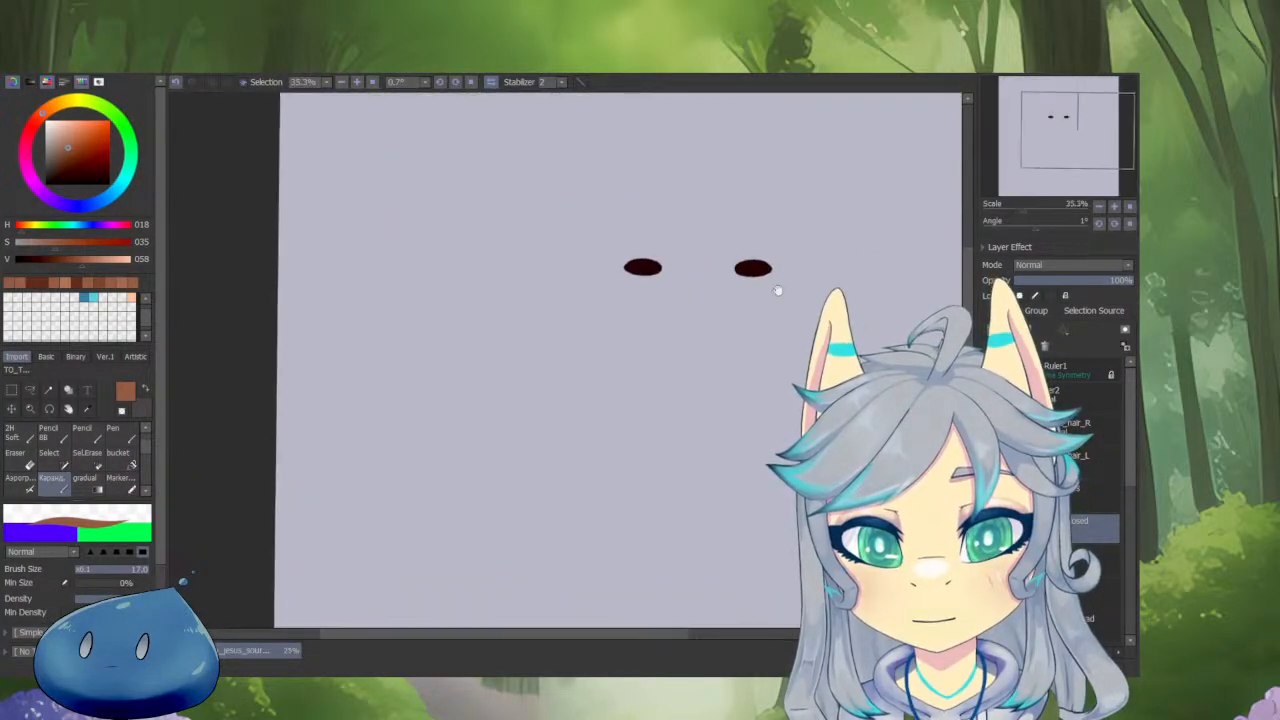
scroll(731, 366, "up", 1)
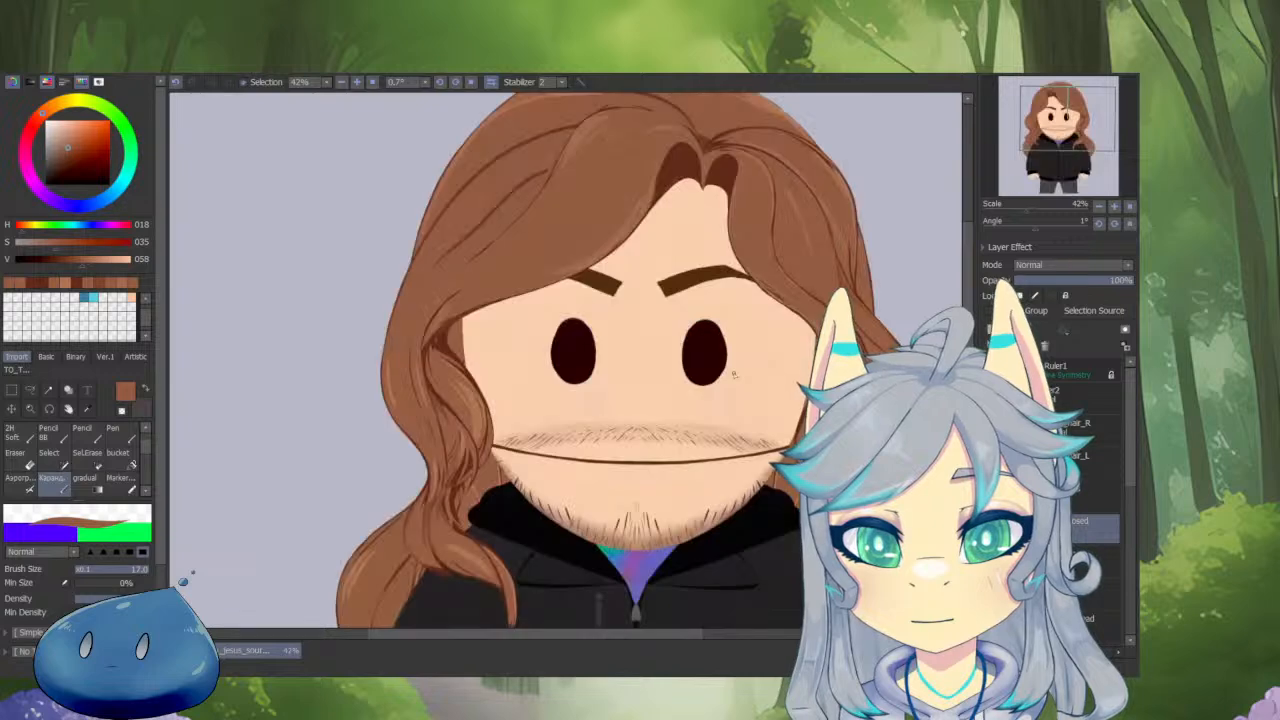
View the eyes_closed, eyes_open, top_head and bottom_head layers one at a time.
left_click(1088, 538)
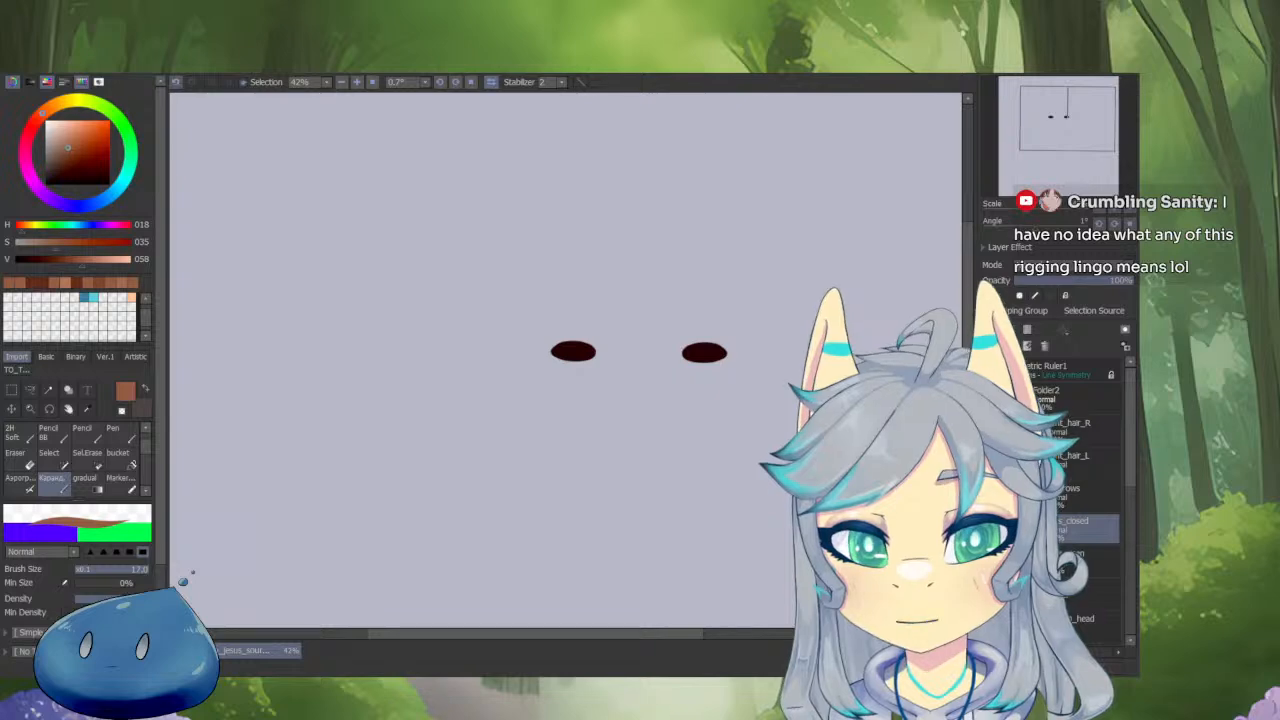
left_click(1095, 563)
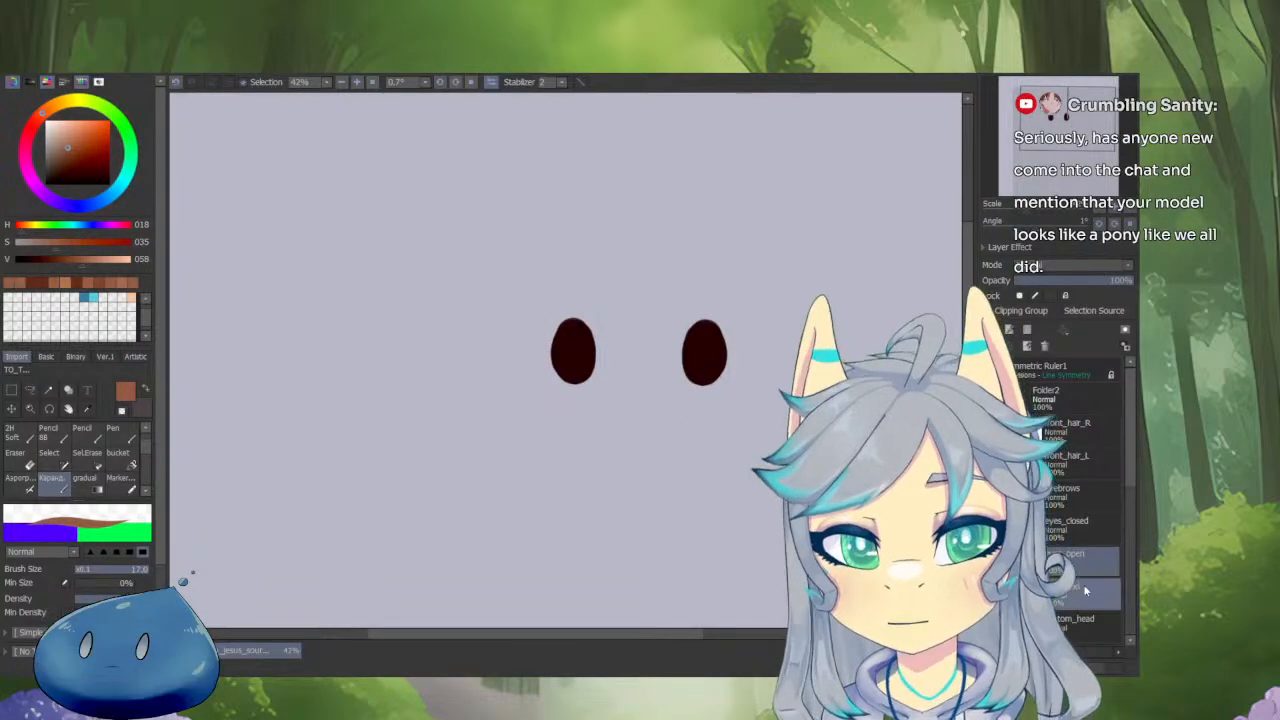
left_click(1086, 591)
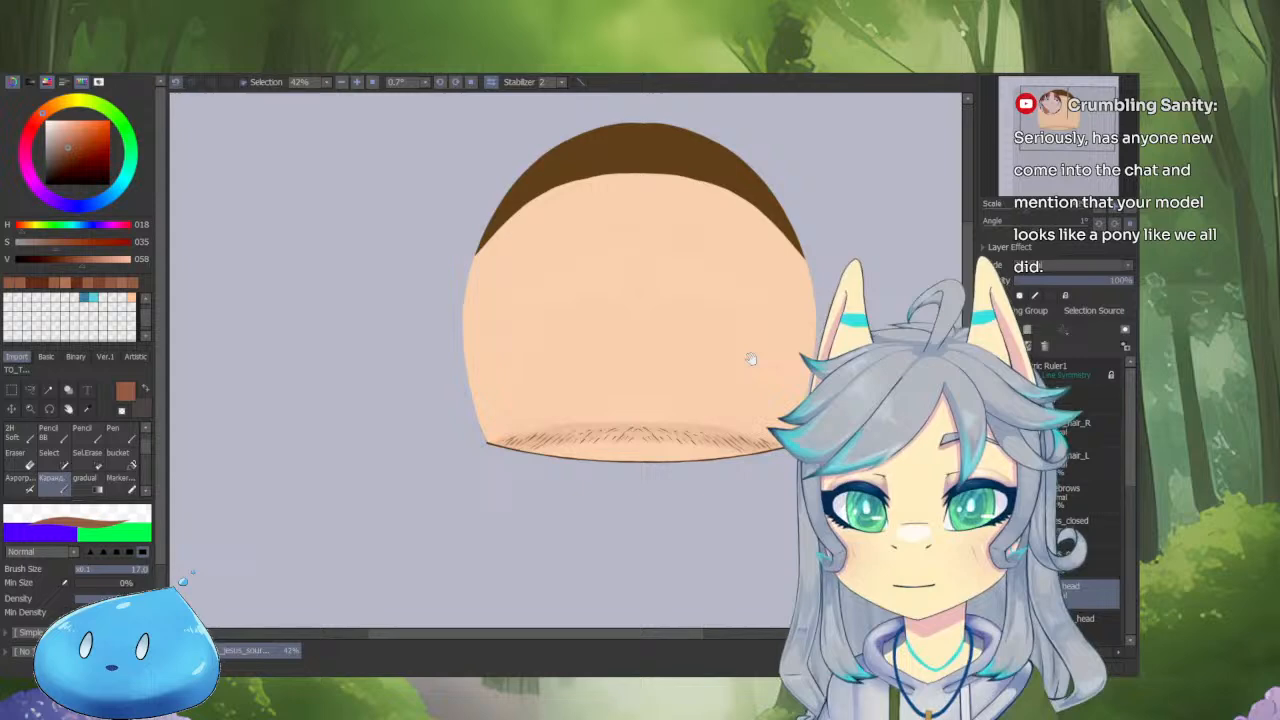
mouse_move(749, 354)
left_mouse_down()
mouse_move(713, 420)
mouse_move(693, 391)
left_mouse_up()
scroll(716, 404, "up", 1)
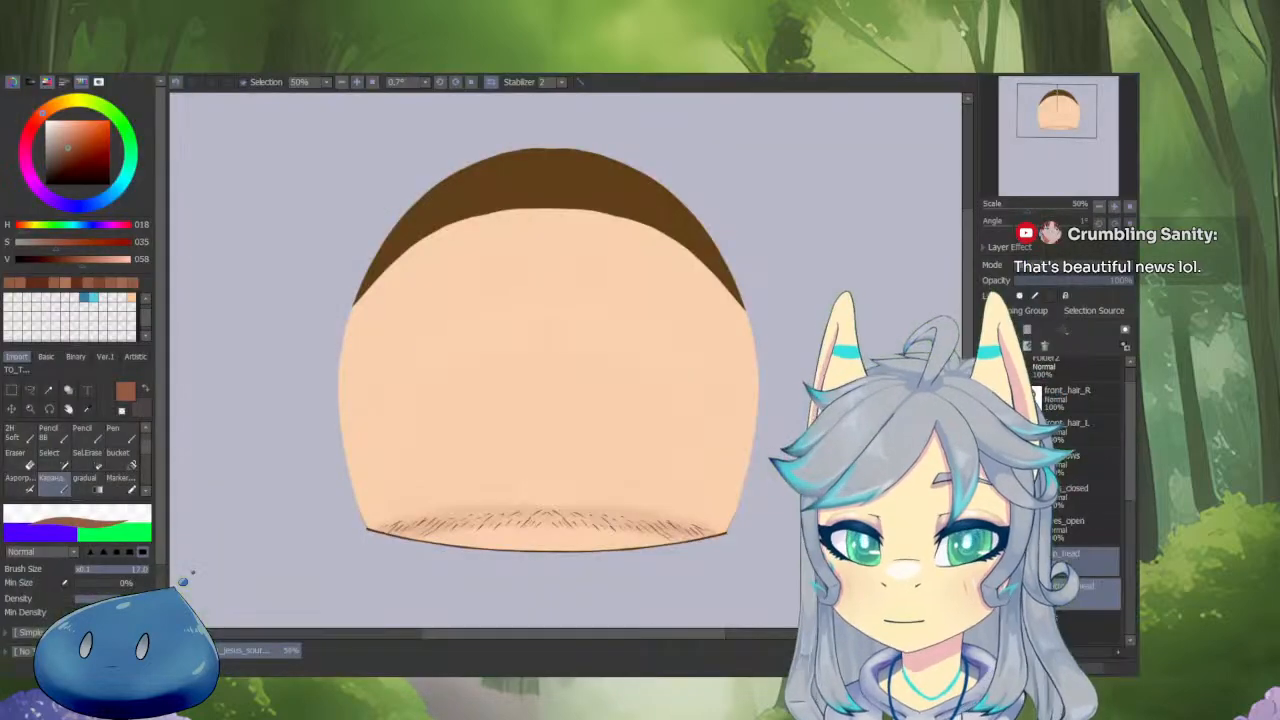
scroll(1080, 500, "down", 2)
left_click(1088, 561)
scroll(546, 500, "down", 2)
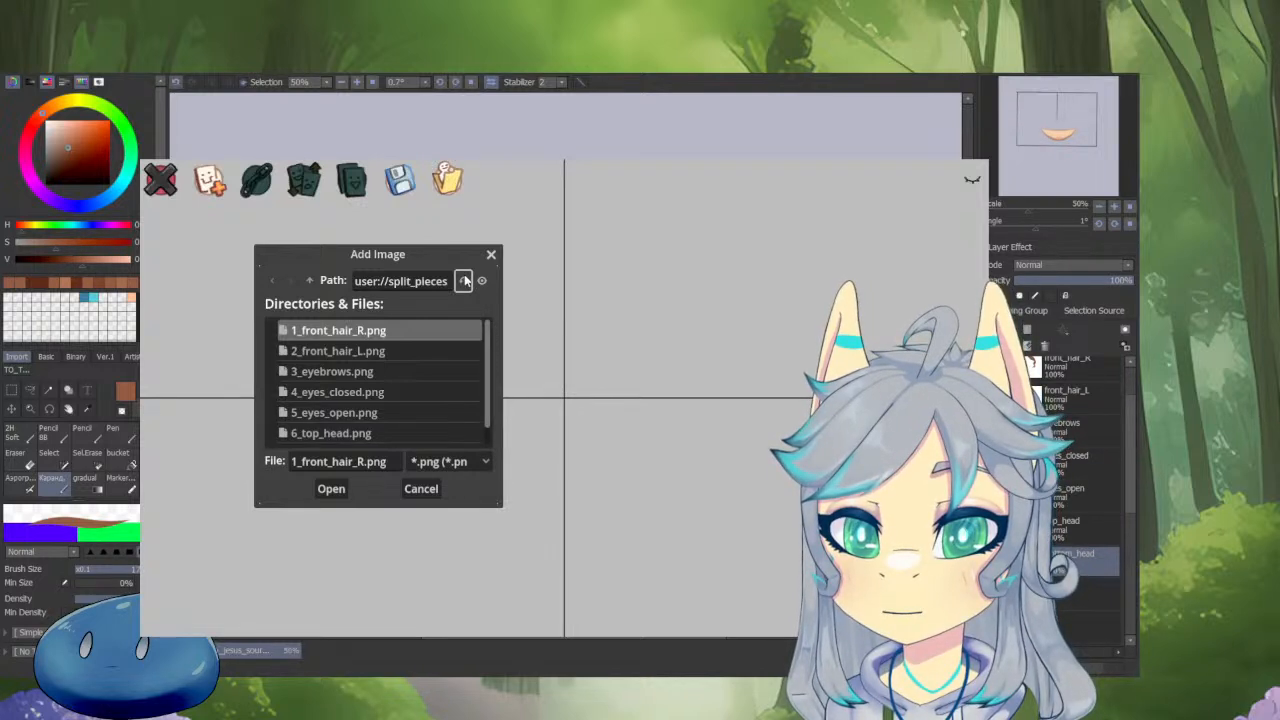
Switch to PNGTuber Plus and add 7_bottom_head.png and 6_top_head.png from the split pieces folder as new sprites.
scroll(432, 414, "down", 1)
double_click(428, 432)
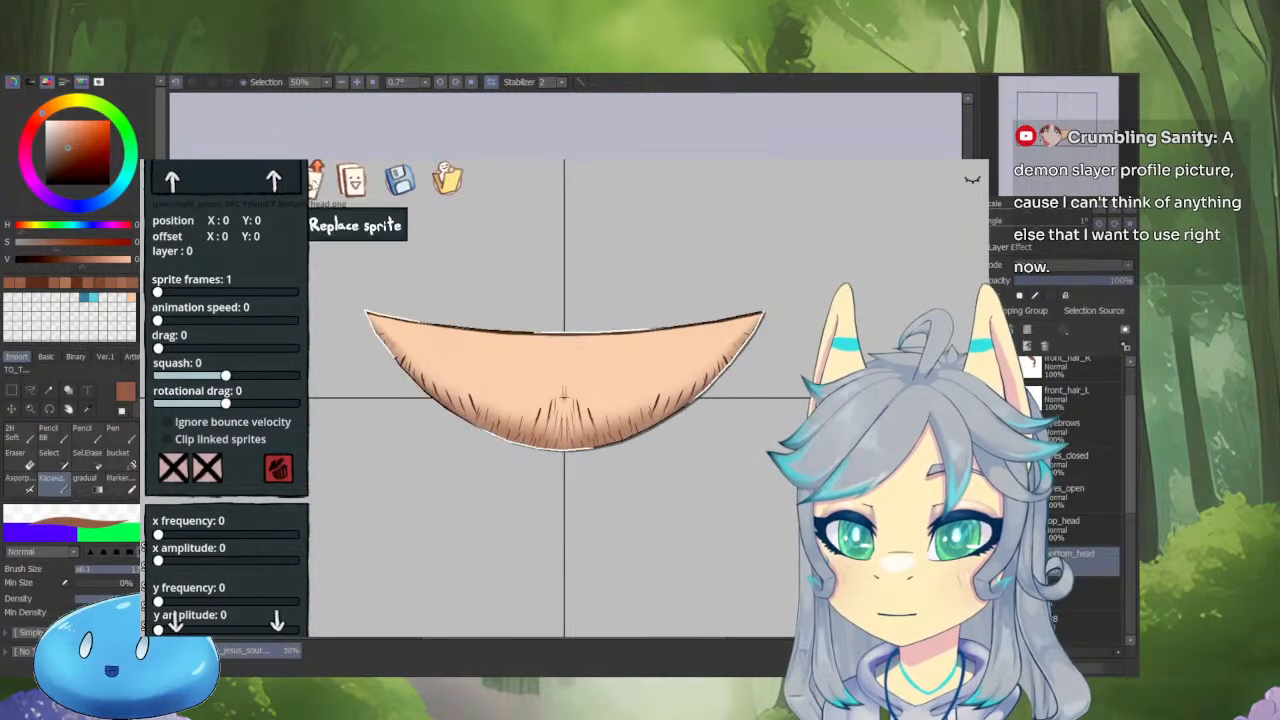
scroll(240, 270, "up", 3)
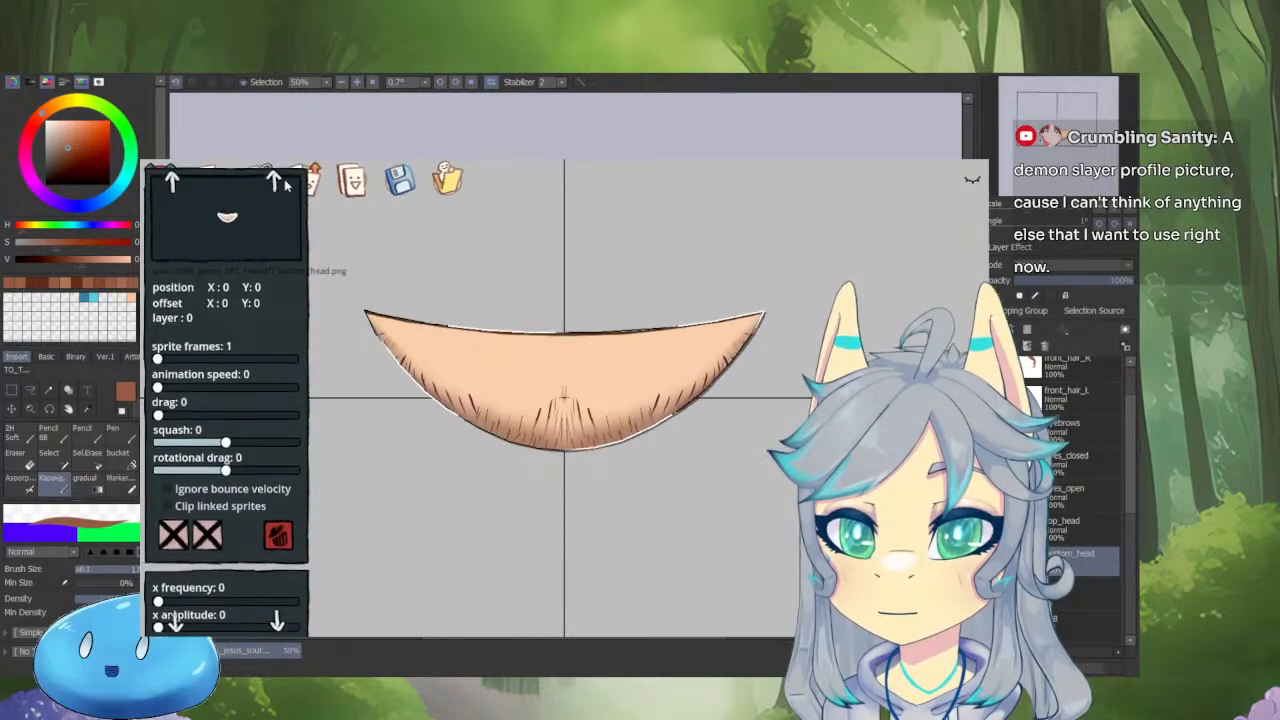
left_click(209, 180)
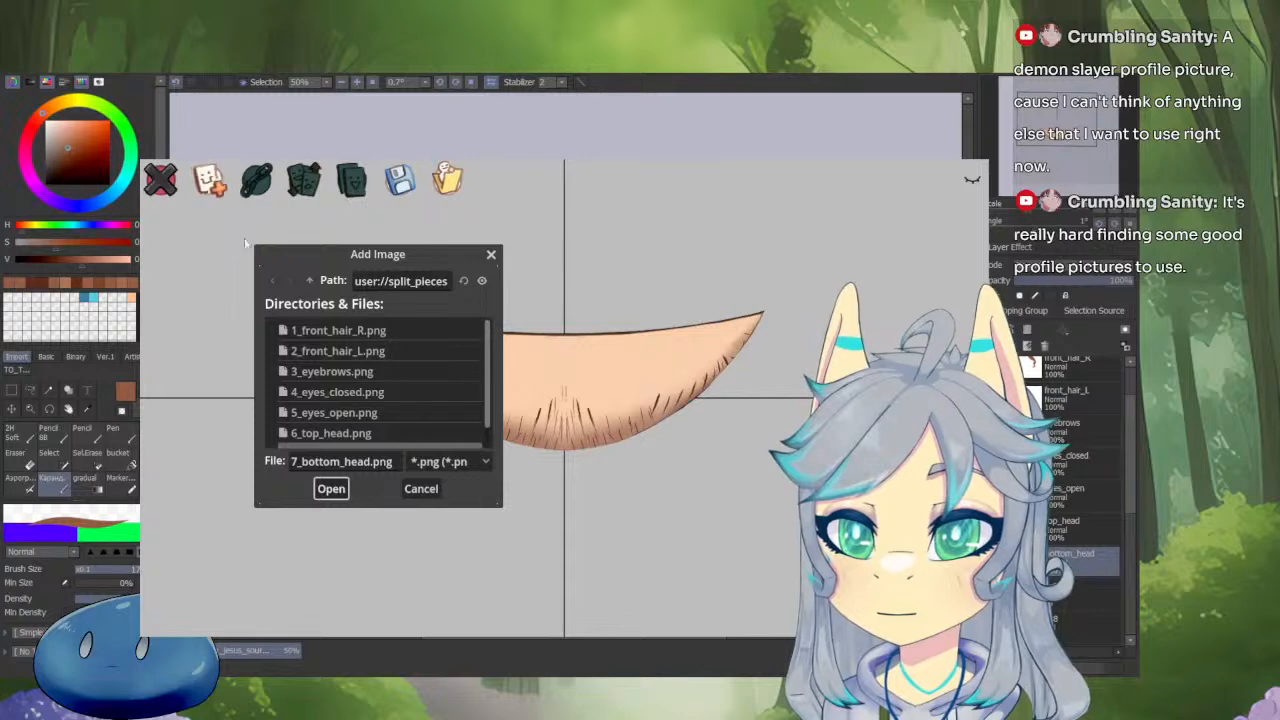
left_click(358, 433)
scroll(358, 433, "down", 1)
left_click(355, 372)
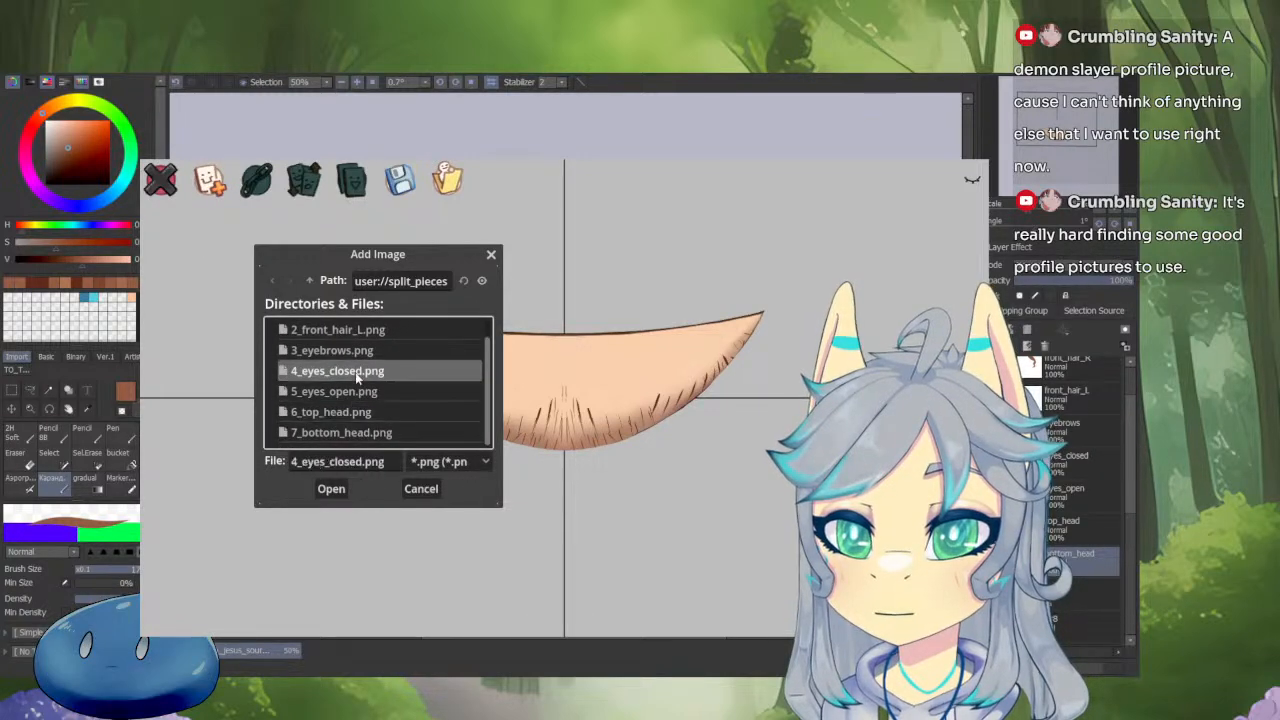
double_click(365, 412)
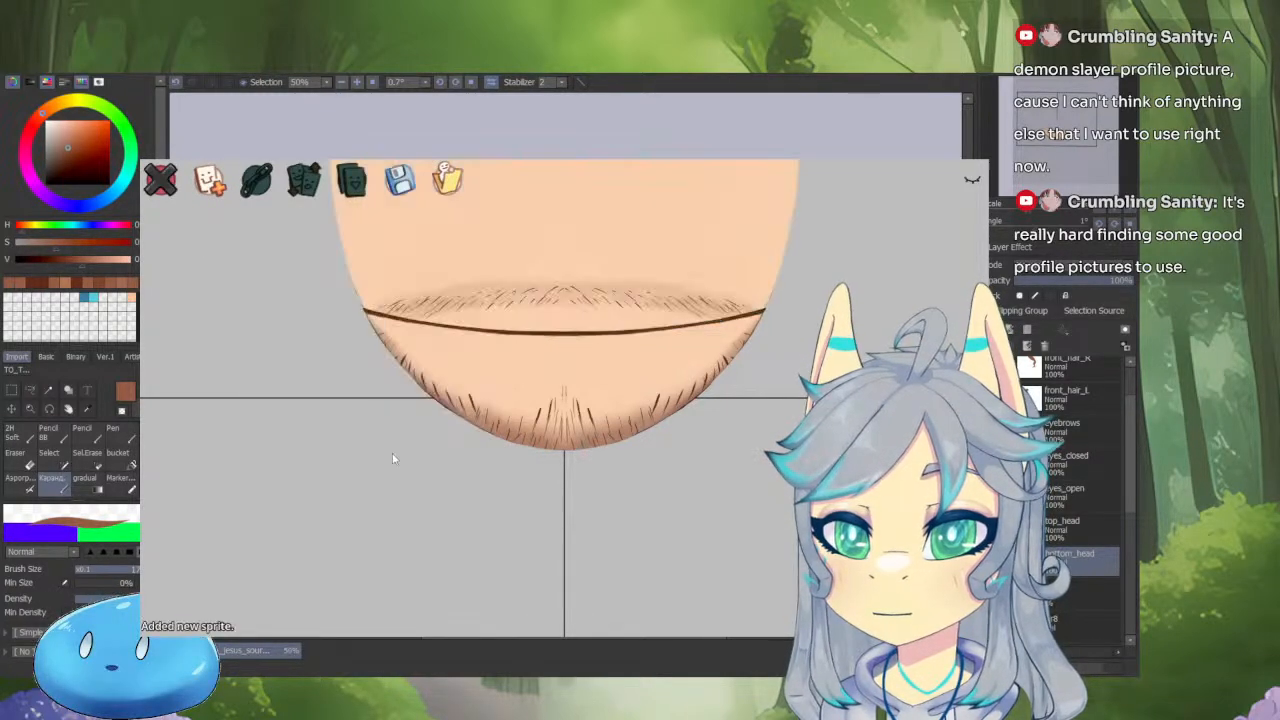
Add 5_eyes_open.png and 4_eyes_closed.png as new sprites.
left_click(210, 182)
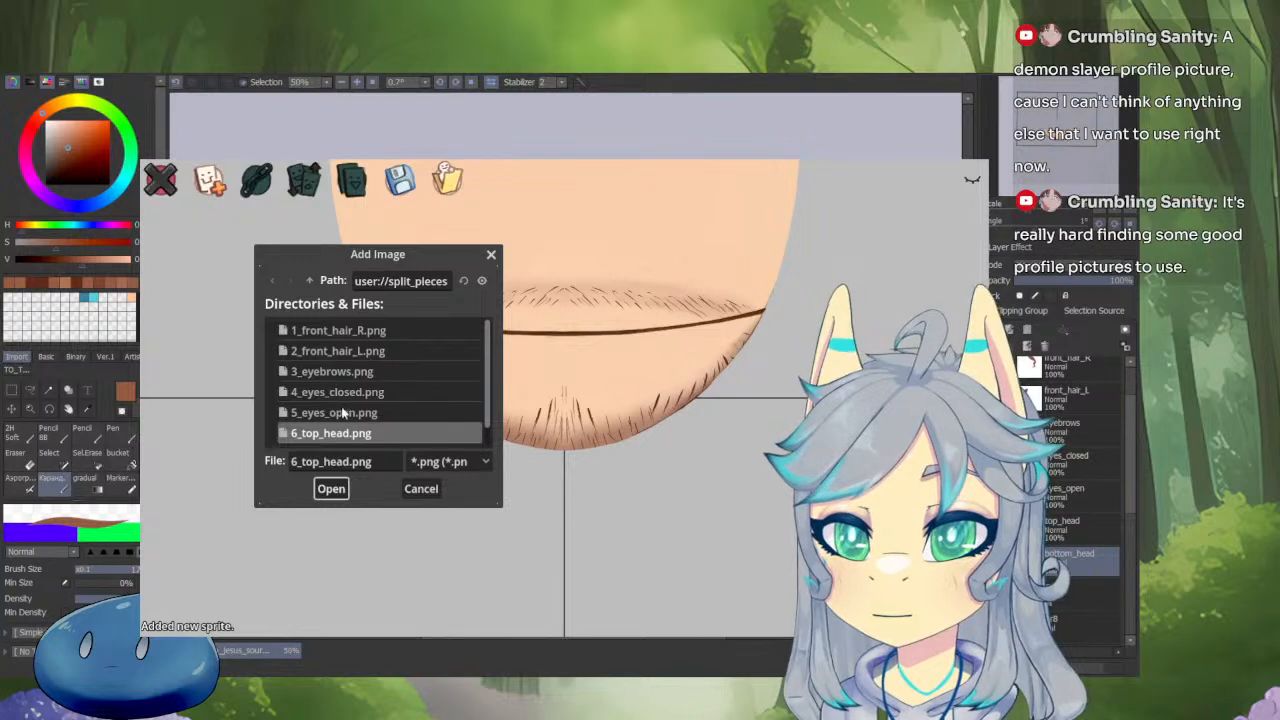
double_click(341, 410)
left_click(210, 182)
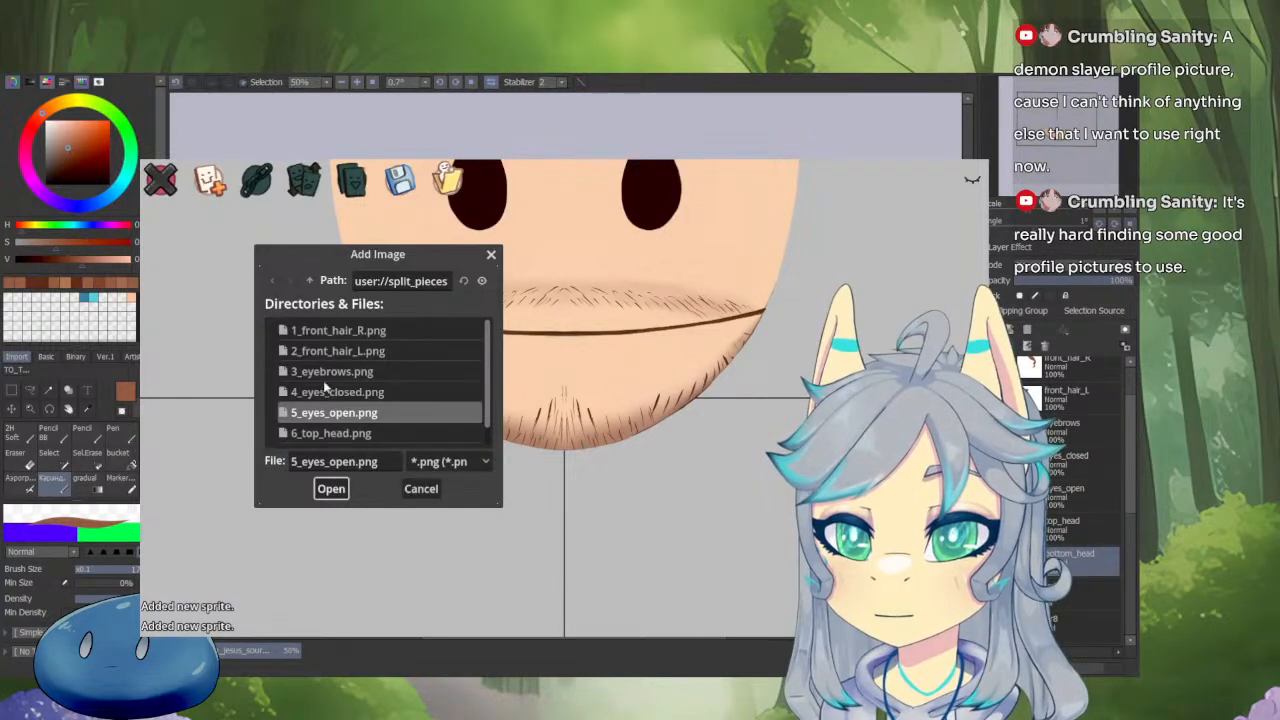
left_click(330, 391)
double_click(330, 391)
Add 3_eyebrows.png, 2_front_hair_L.png and 1_front_hair_R.png as new sprites.
left_click(210, 182)
left_click(316, 370)
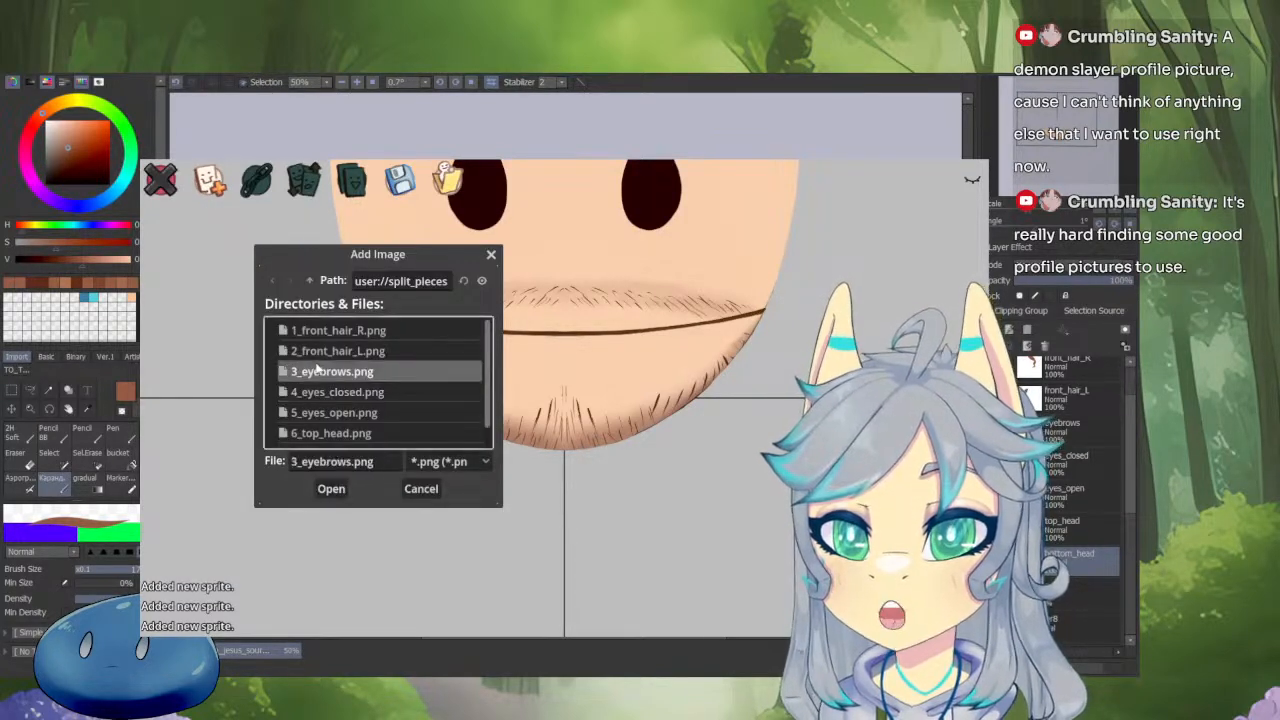
double_click(316, 370)
left_click(210, 182)
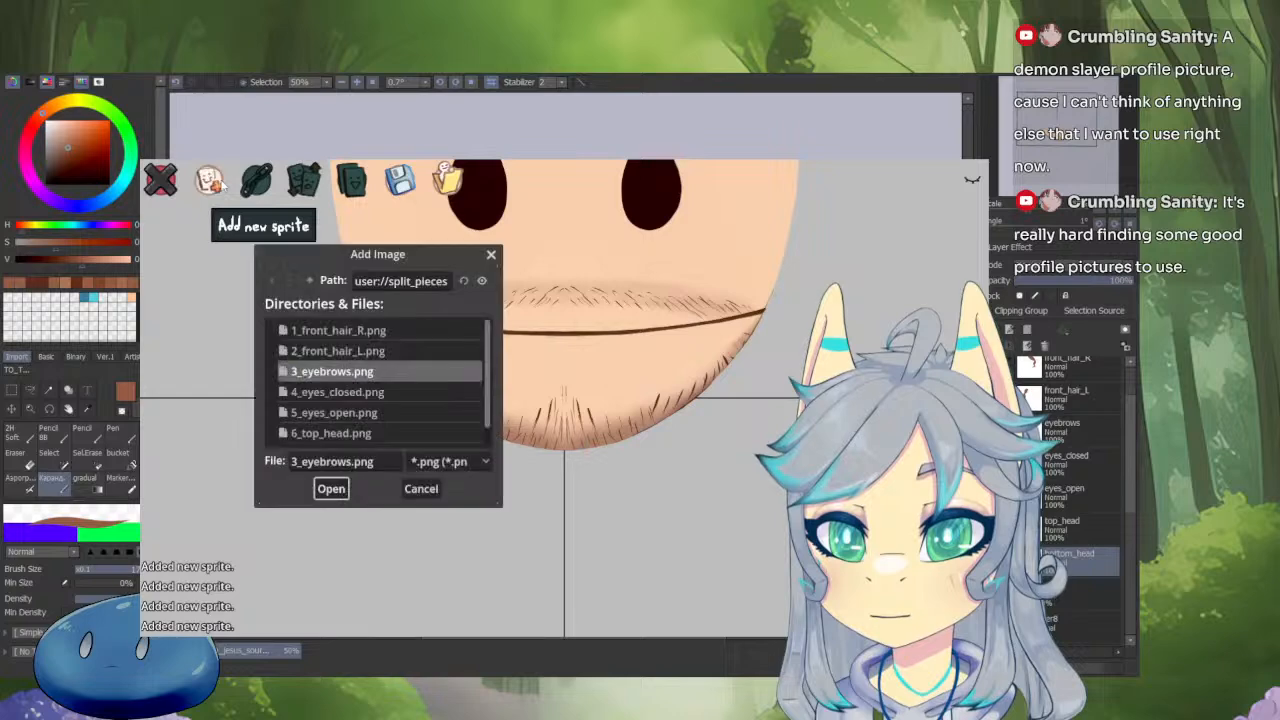
left_click(312, 352)
double_click(312, 352)
left_click(210, 182)
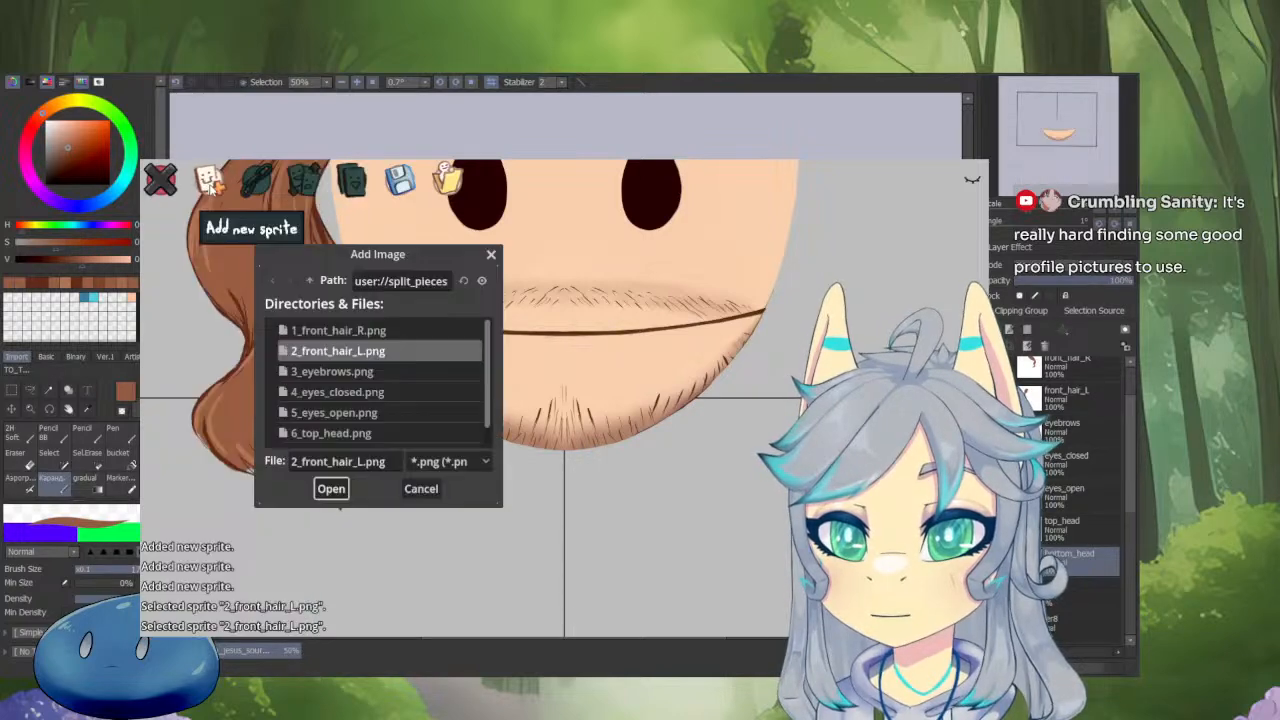
left_click(337, 332)
double_click(336, 332)
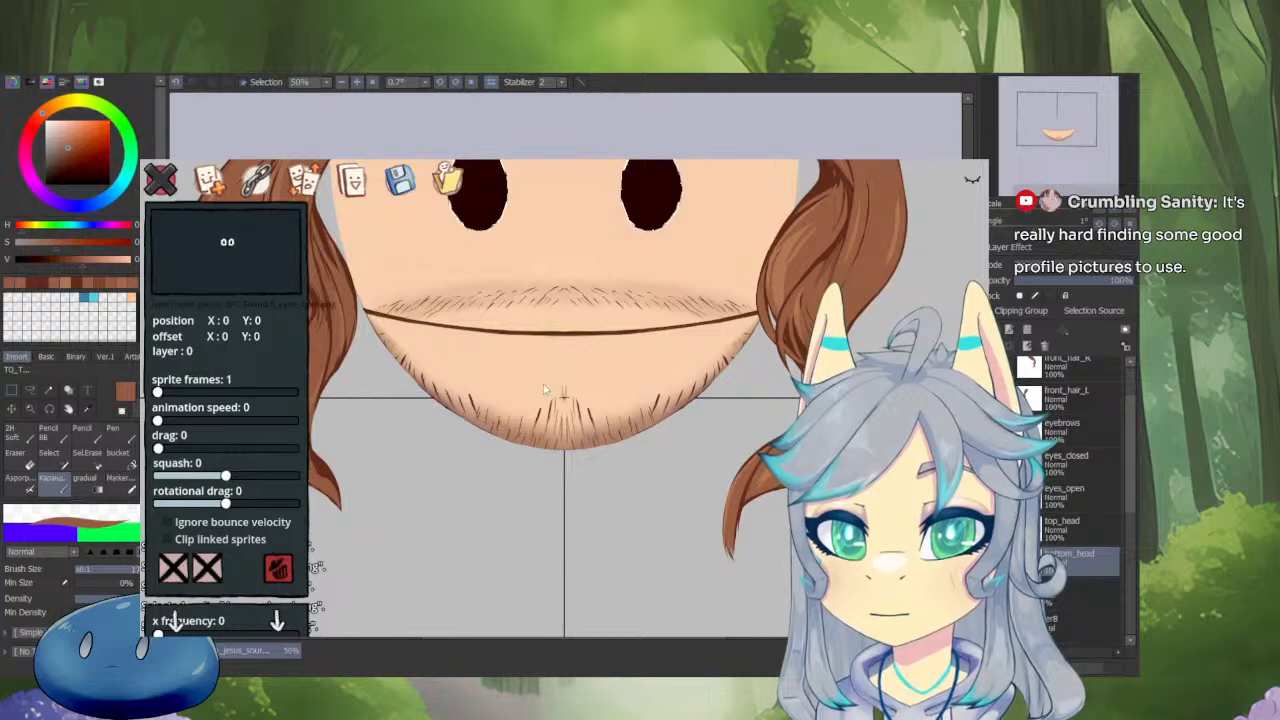
Link the eyes_open and eyes_closed sprites to the 6_top_head sprite.
scroll(712, 418, "down", 3)
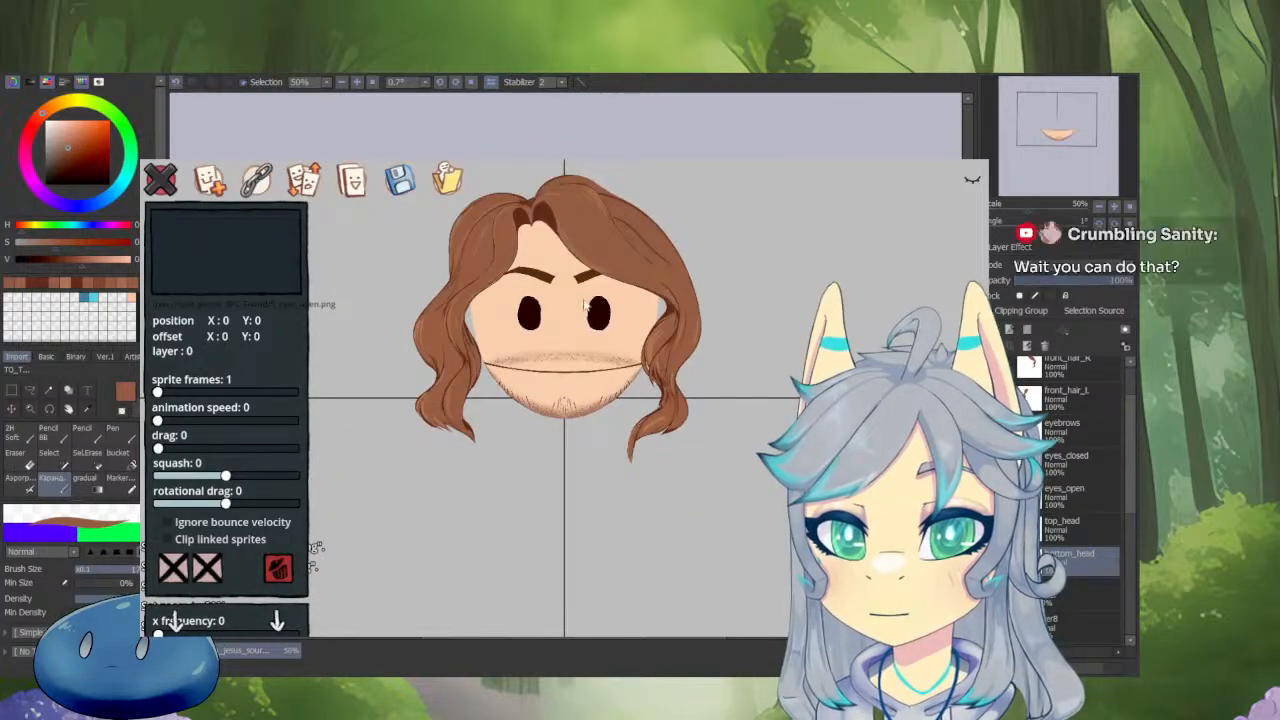
scroll(557, 287, "up", 2)
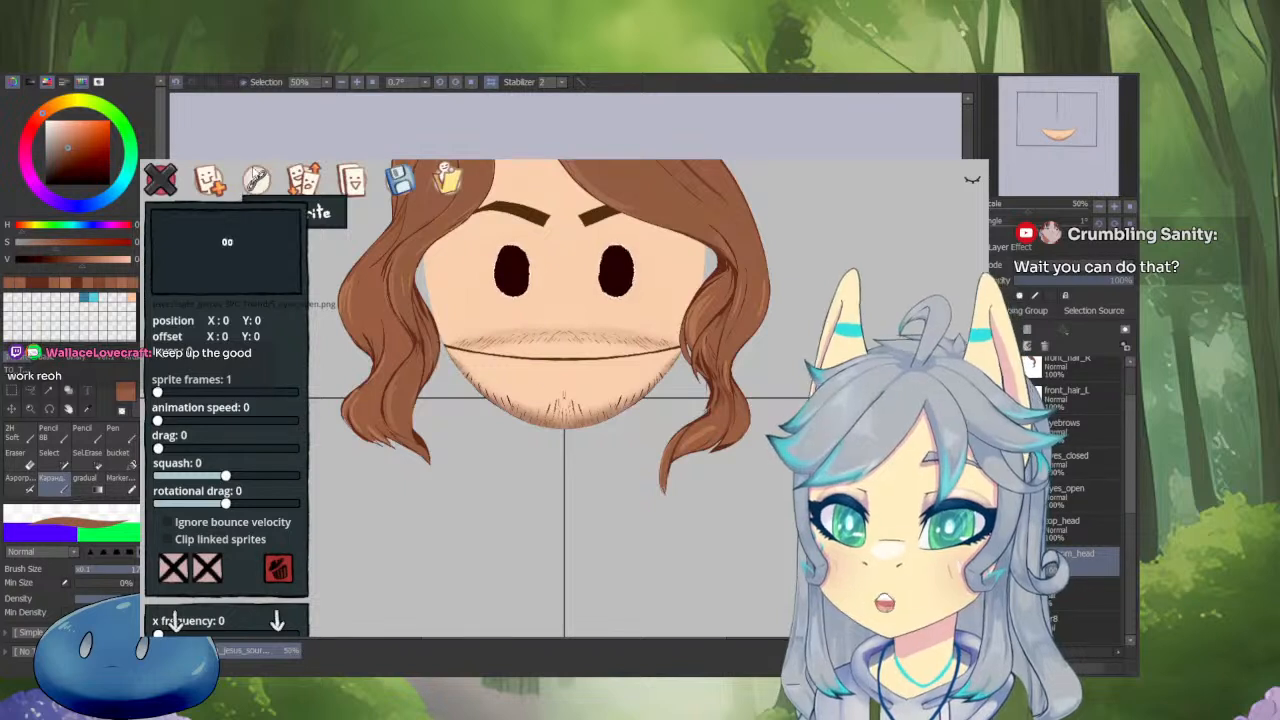
left_click(254, 174)
scroll(616, 374, "down", 1)
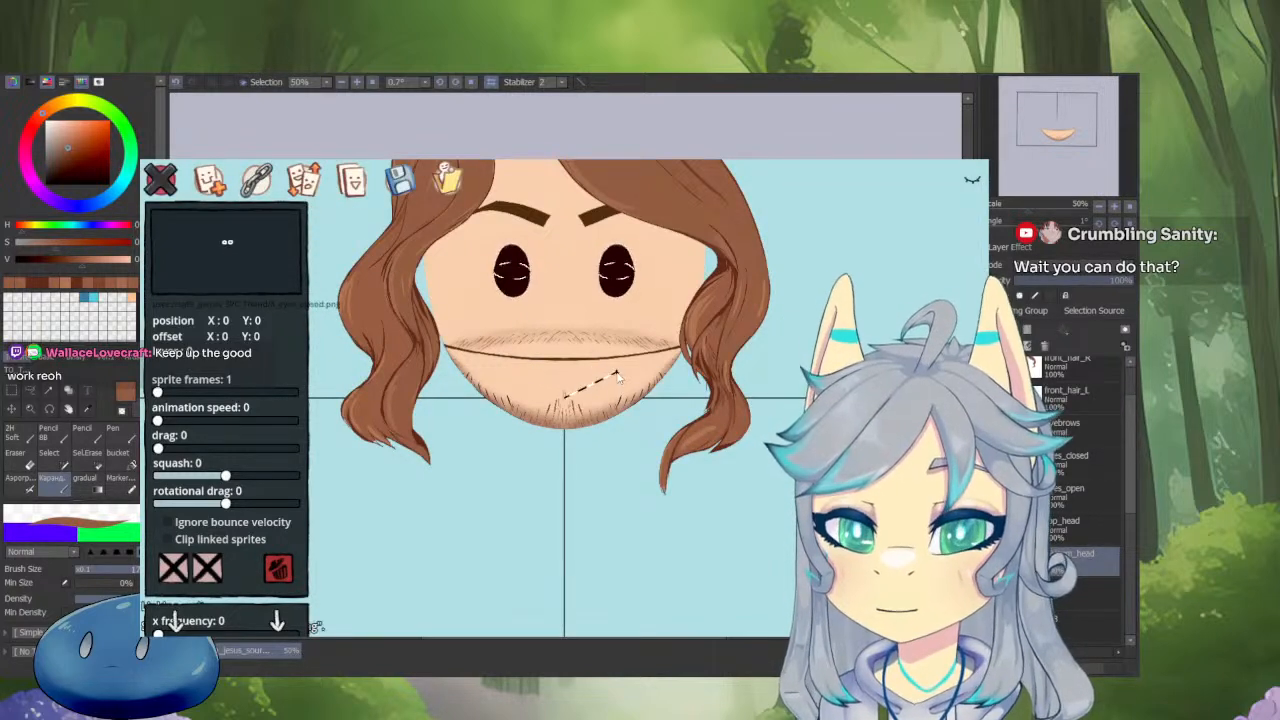
scroll(617, 372, "up", 1)
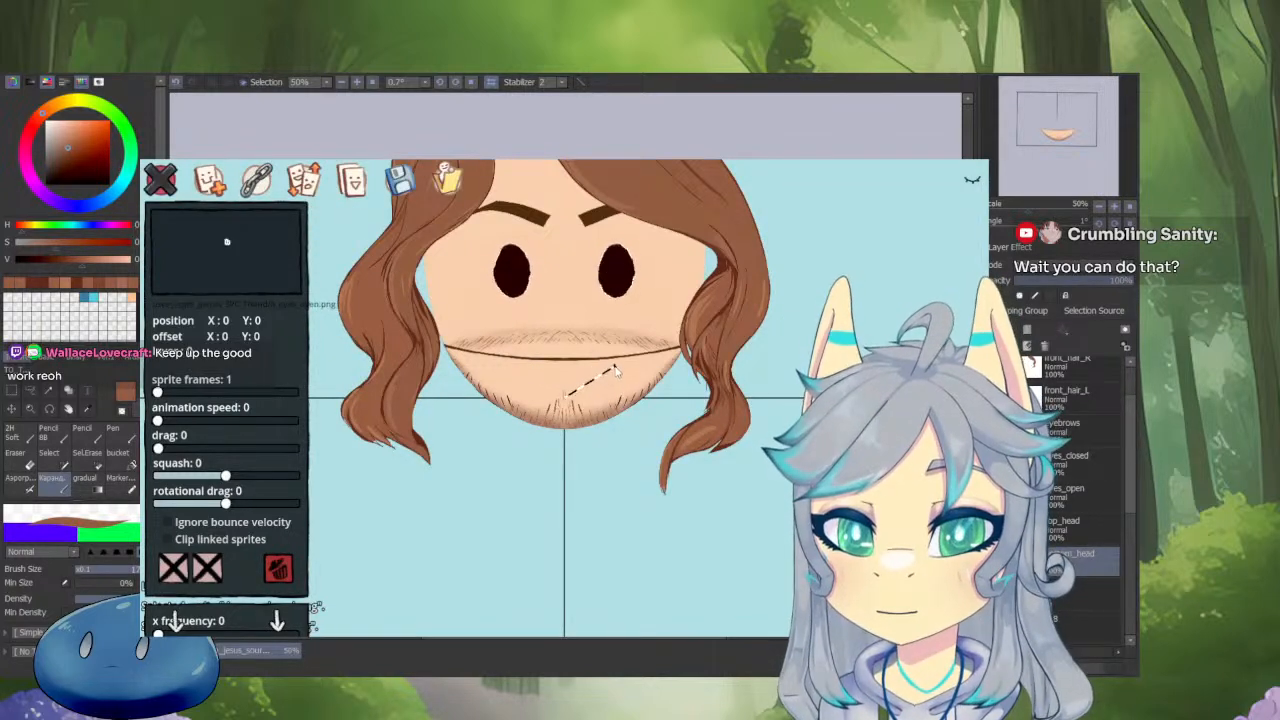
left_click(641, 300)
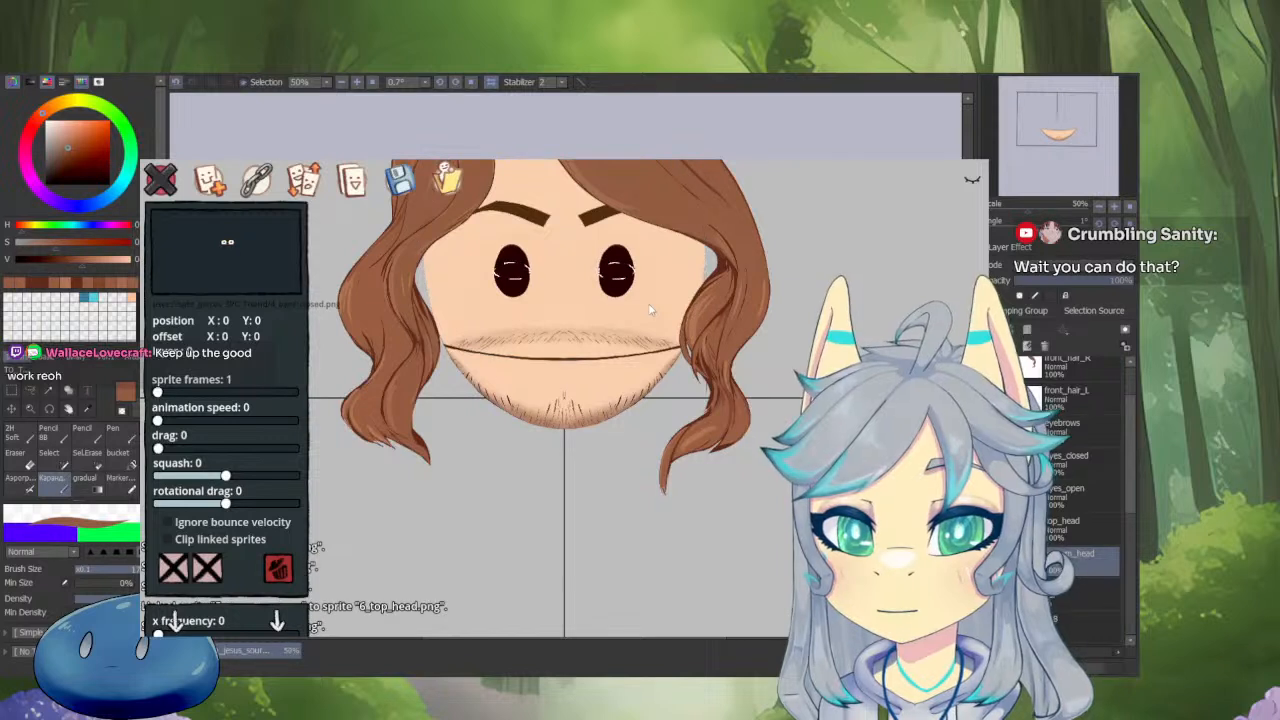
scroll(649, 309, "up", 1)
scroll(622, 284, "down", 1)
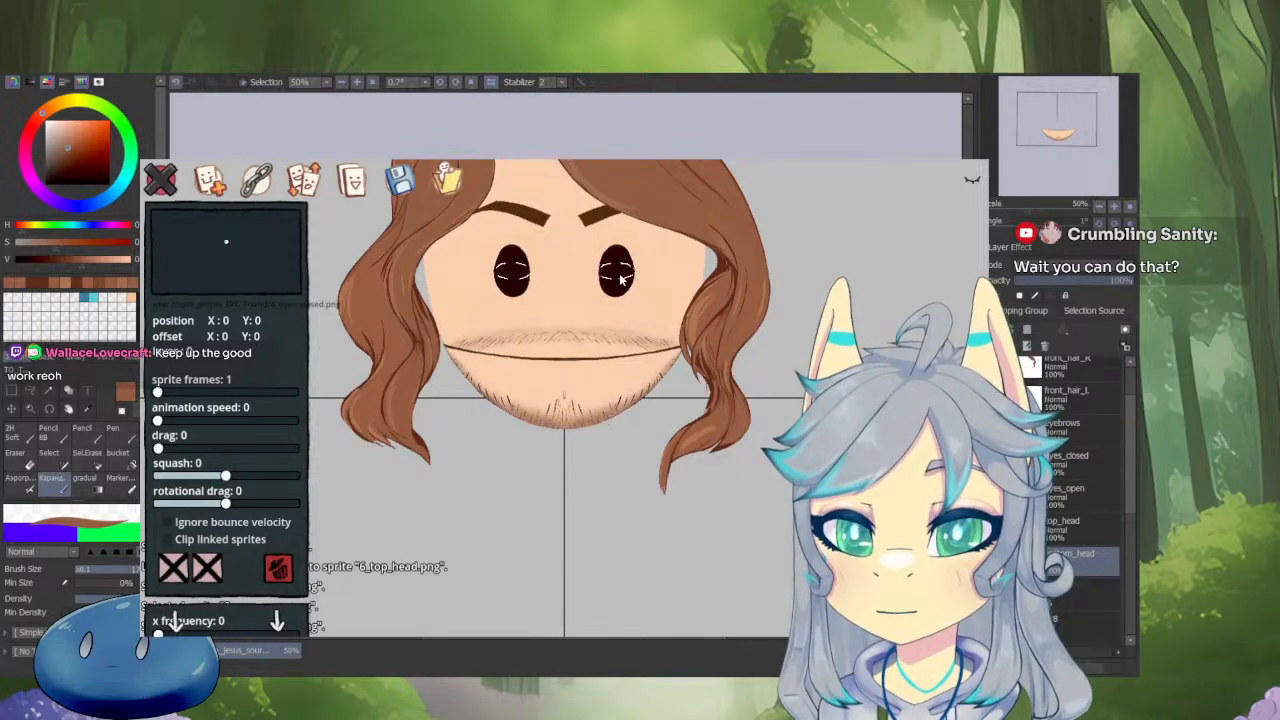
left_click(256, 178)
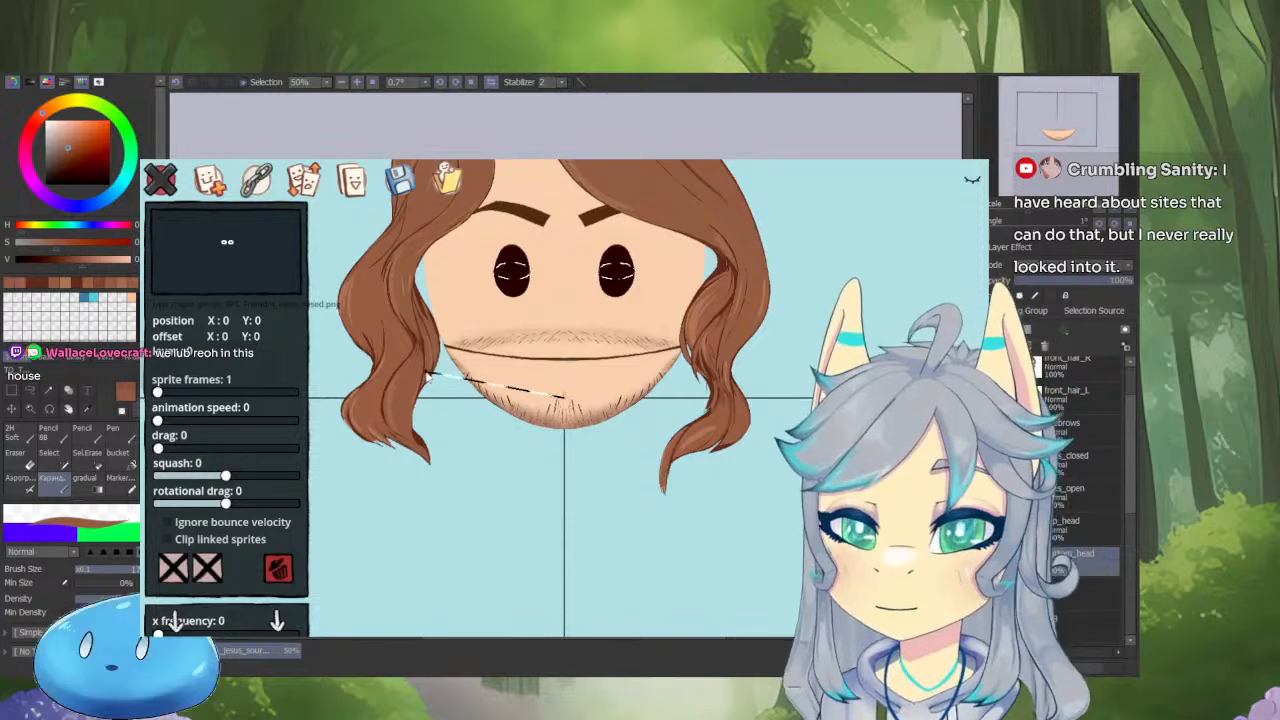
left_click(545, 386)
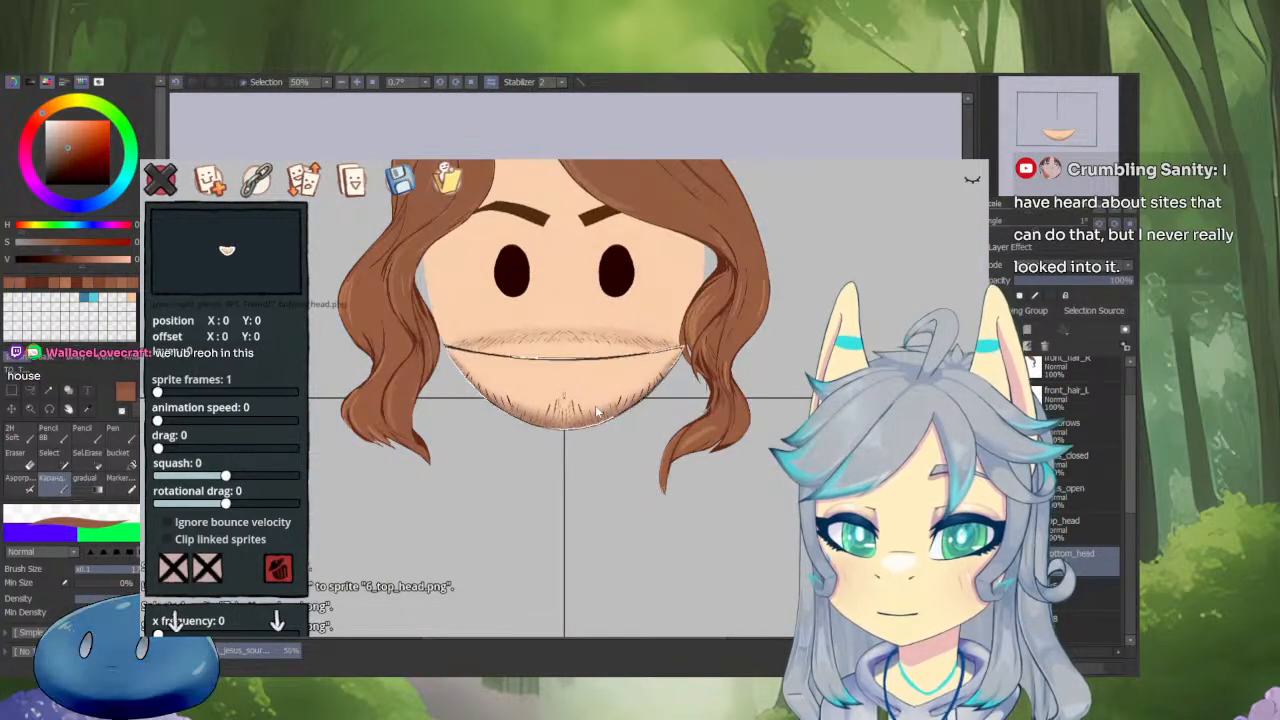
Link the 7_bottom_head sprite to the 6_top_head sprite and reselect the bottom head.
left_click(256, 180)
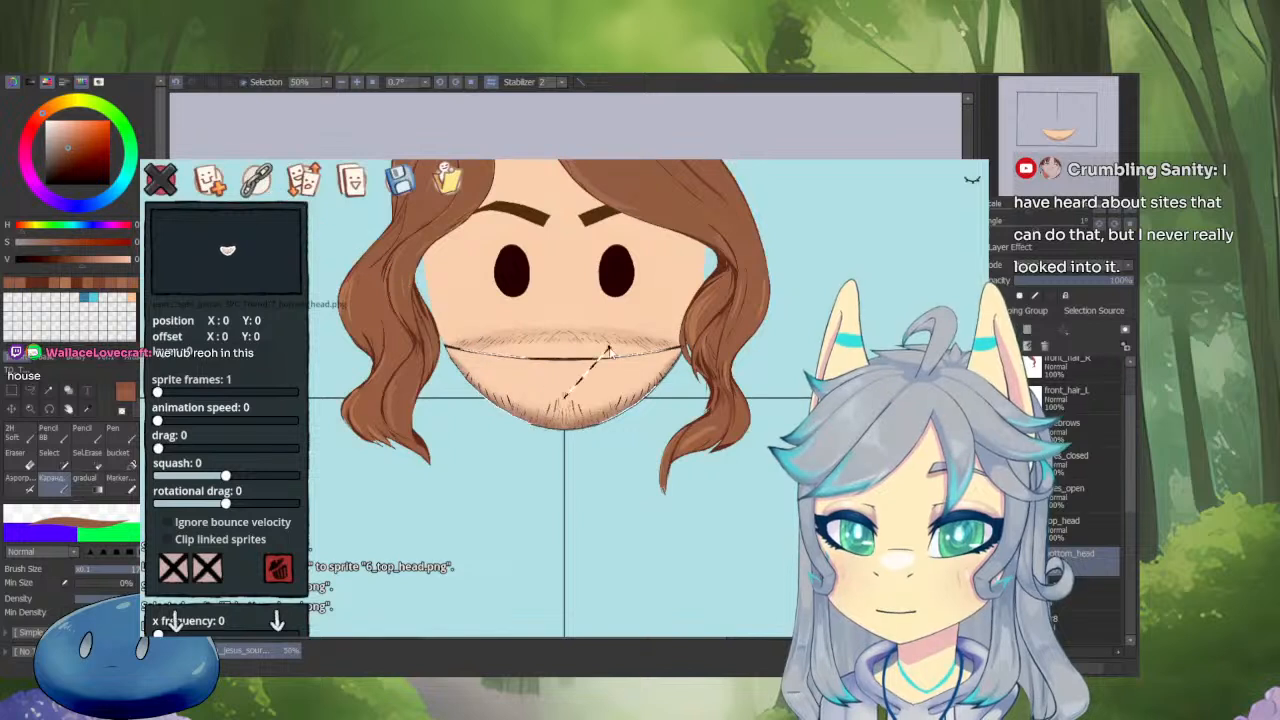
left_click(515, 244)
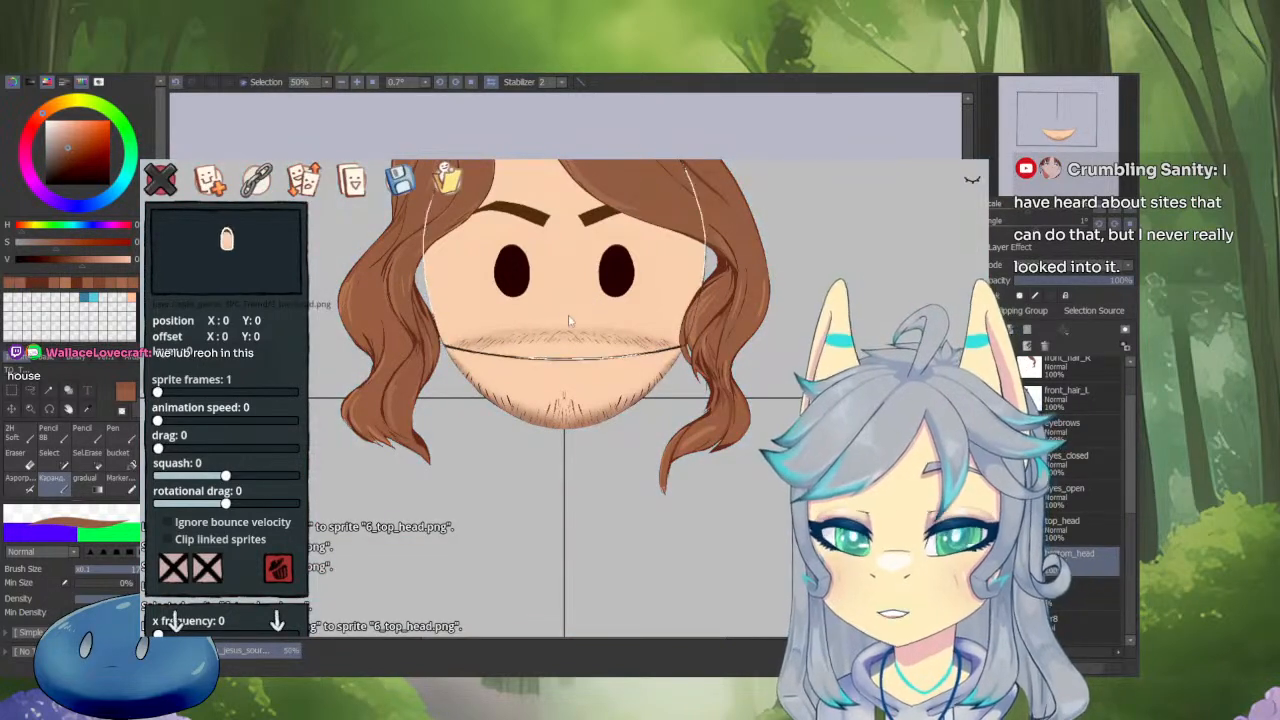
left_click(562, 390)
left_click(562, 390)
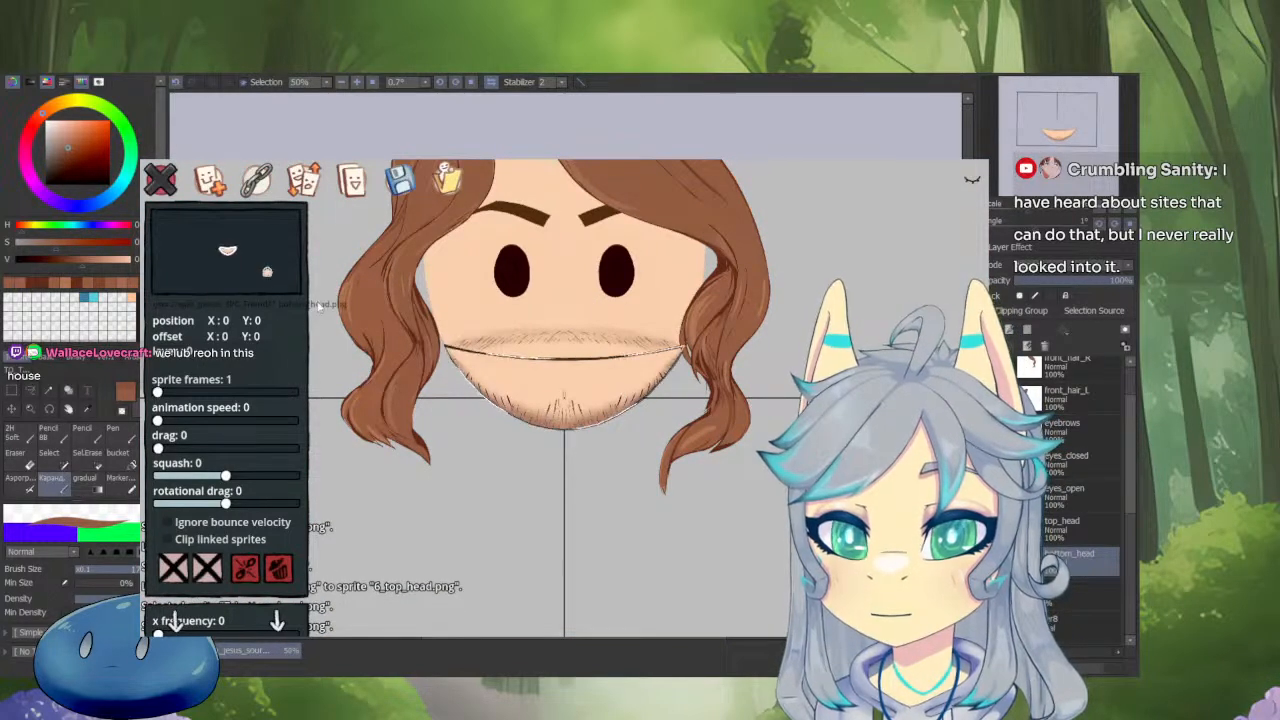
Enlarge the window to reveal the sprite list and check the links of the eyes_open and eyebrows sprites.
left_click(1159, 305)
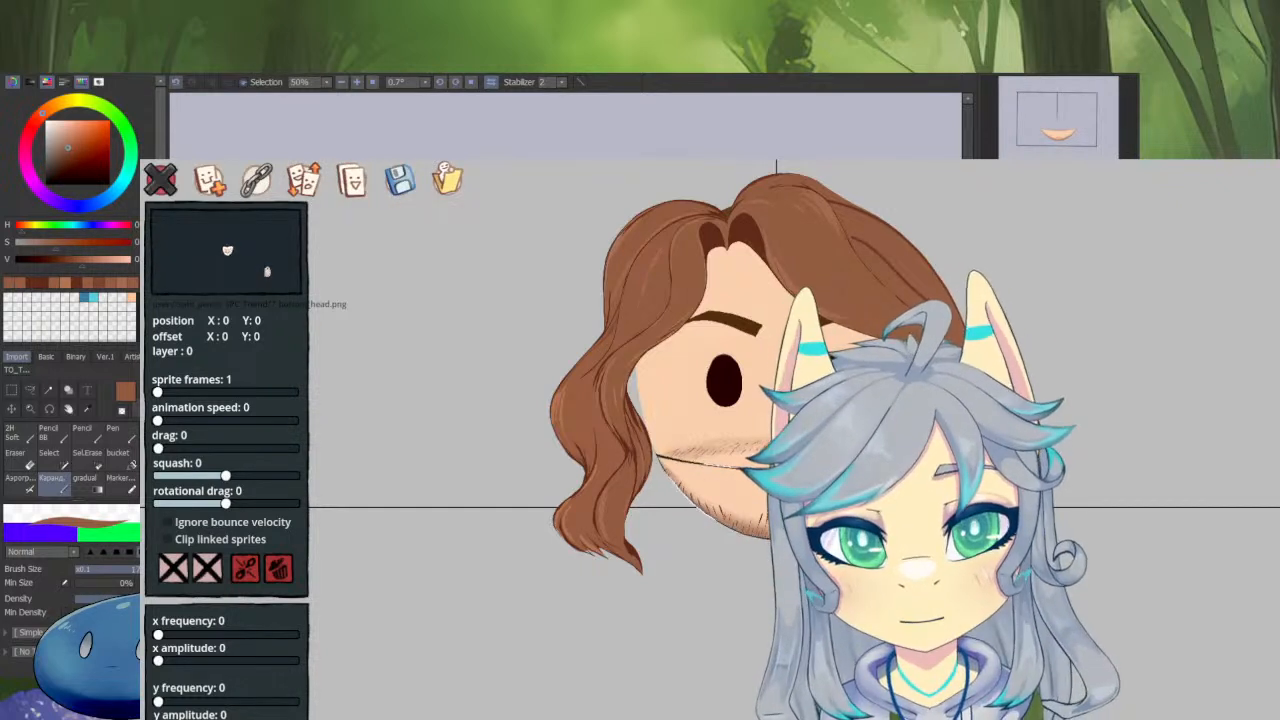
key("Escape")
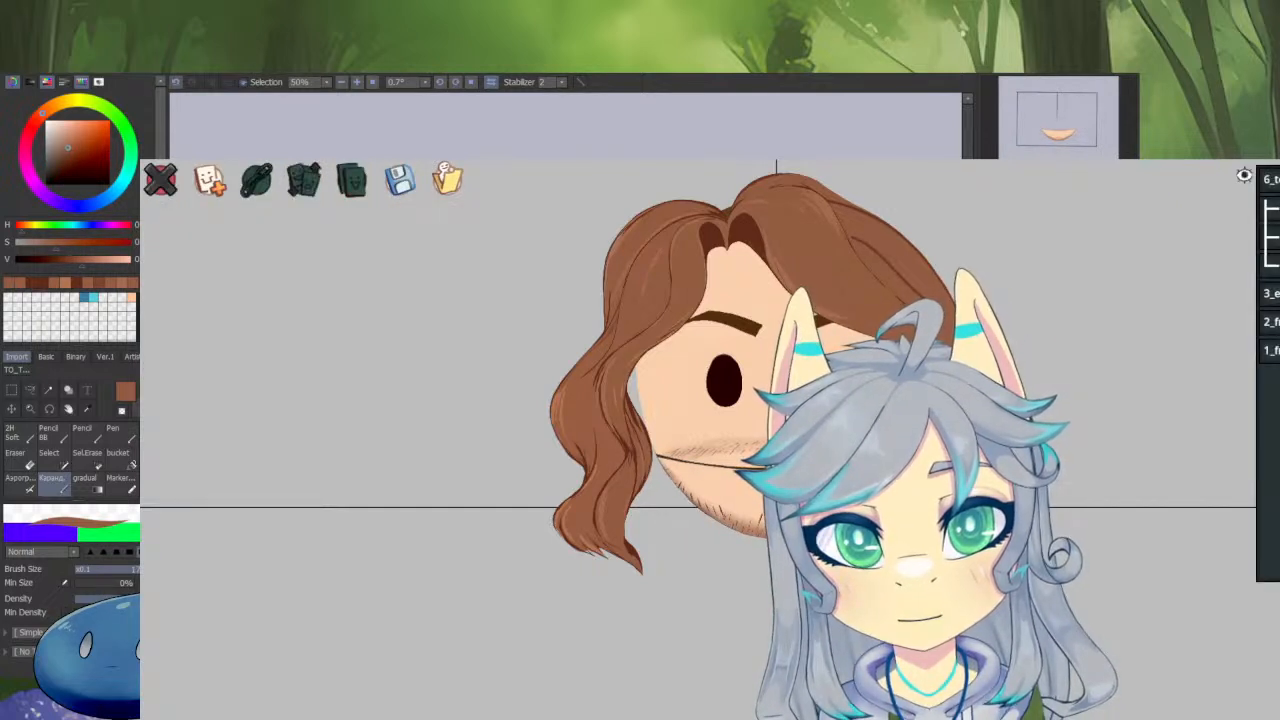
left_click(1270, 265)
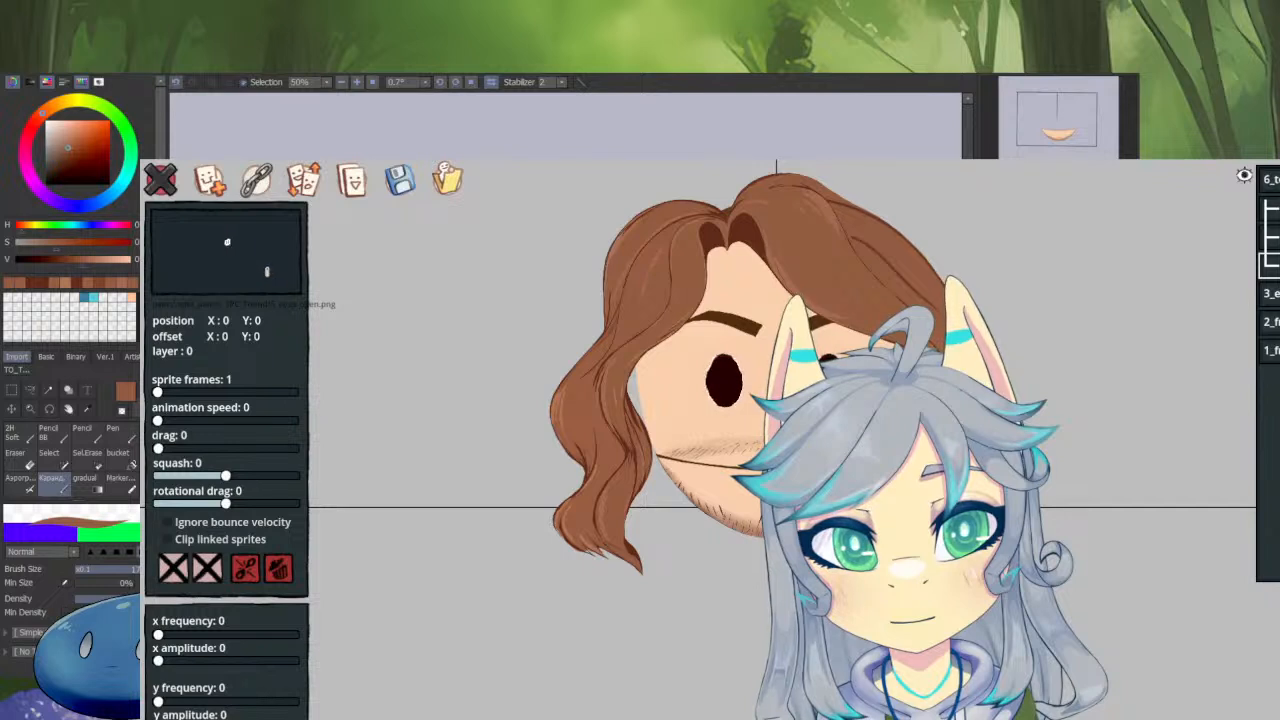
left_click(782, 298)
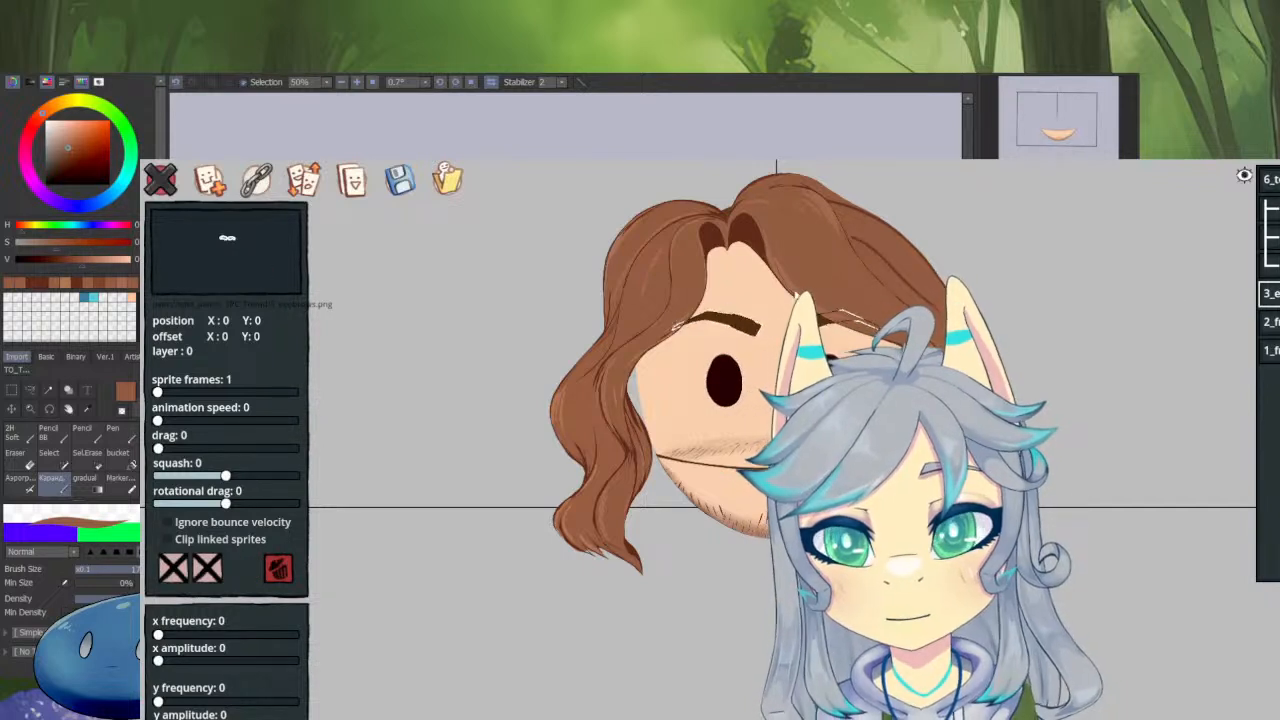
Unlink the eyes_open, eyes_closed and bottom_head sprites from the top head.
left_click(724, 381)
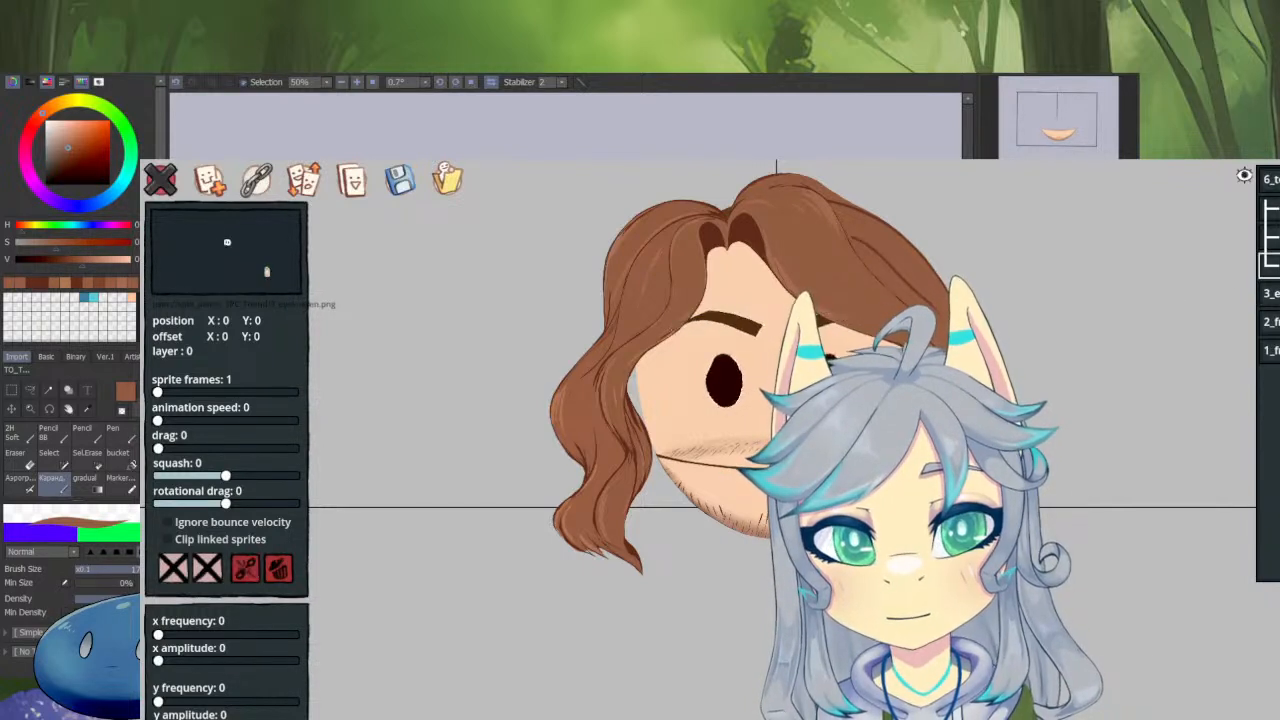
left_click(237, 567)
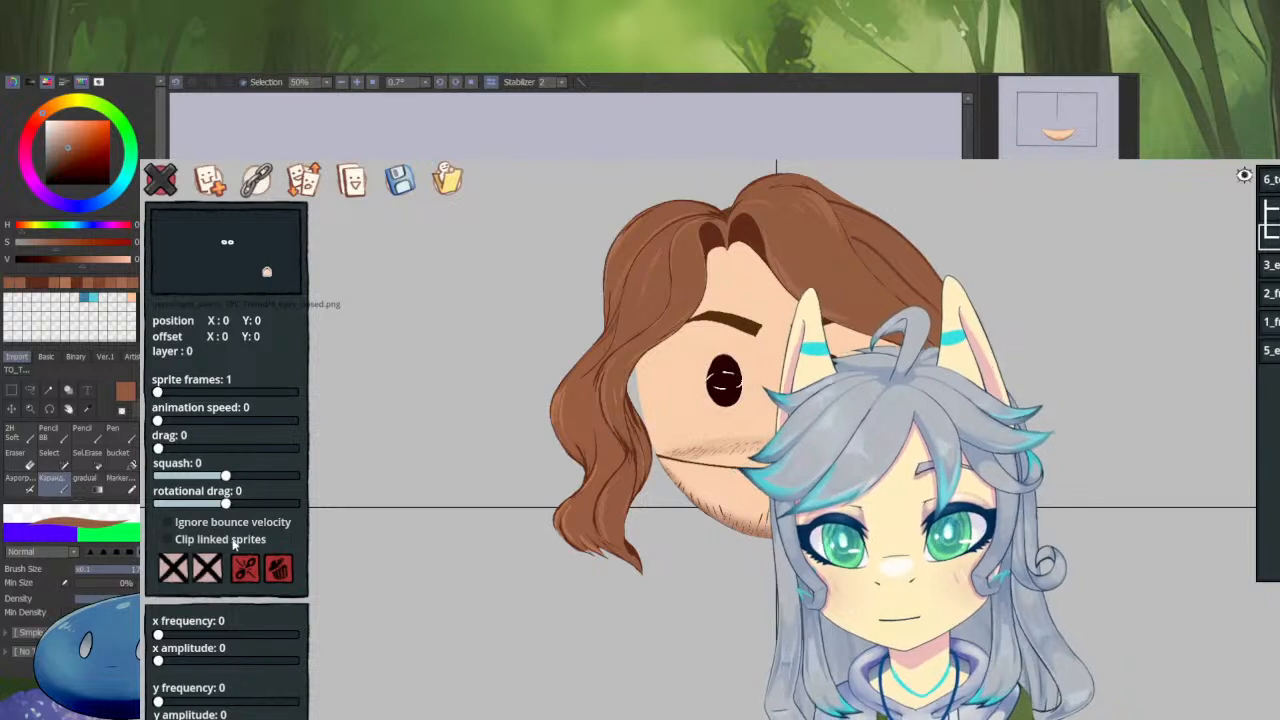
left_click(244, 565)
left_click(724, 490)
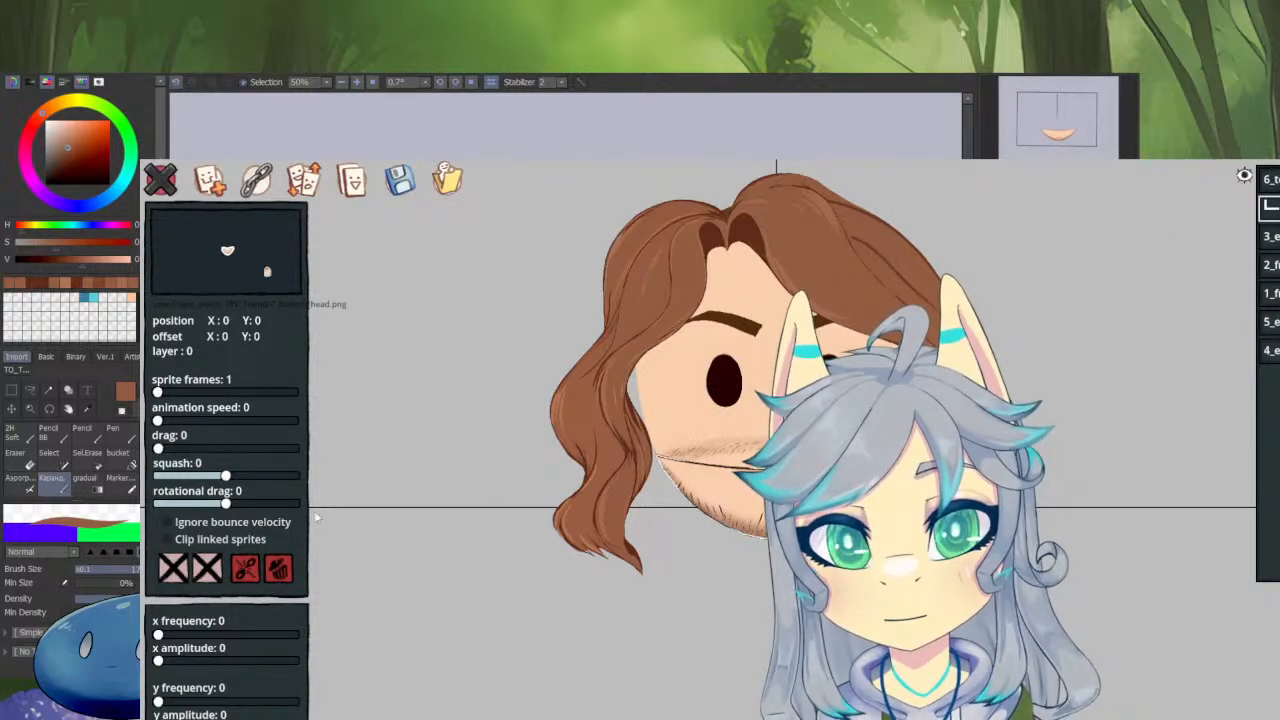
left_click(244, 567)
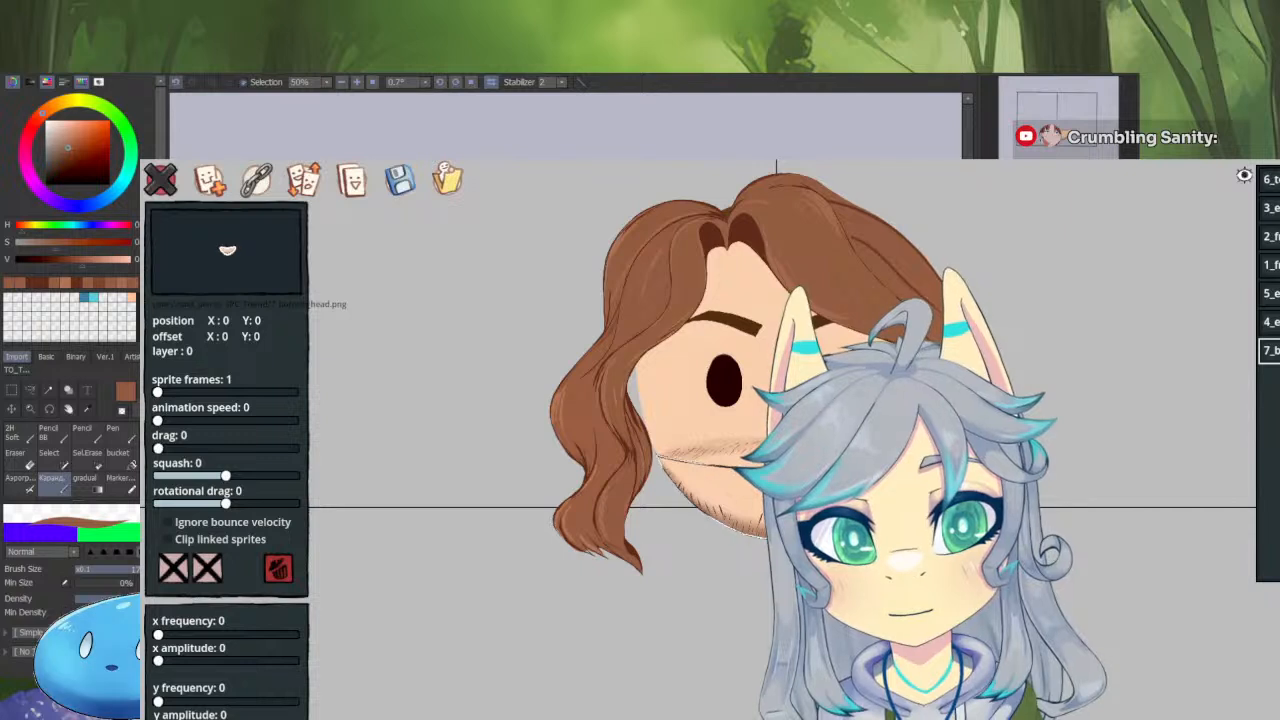
left_click(1272, 182)
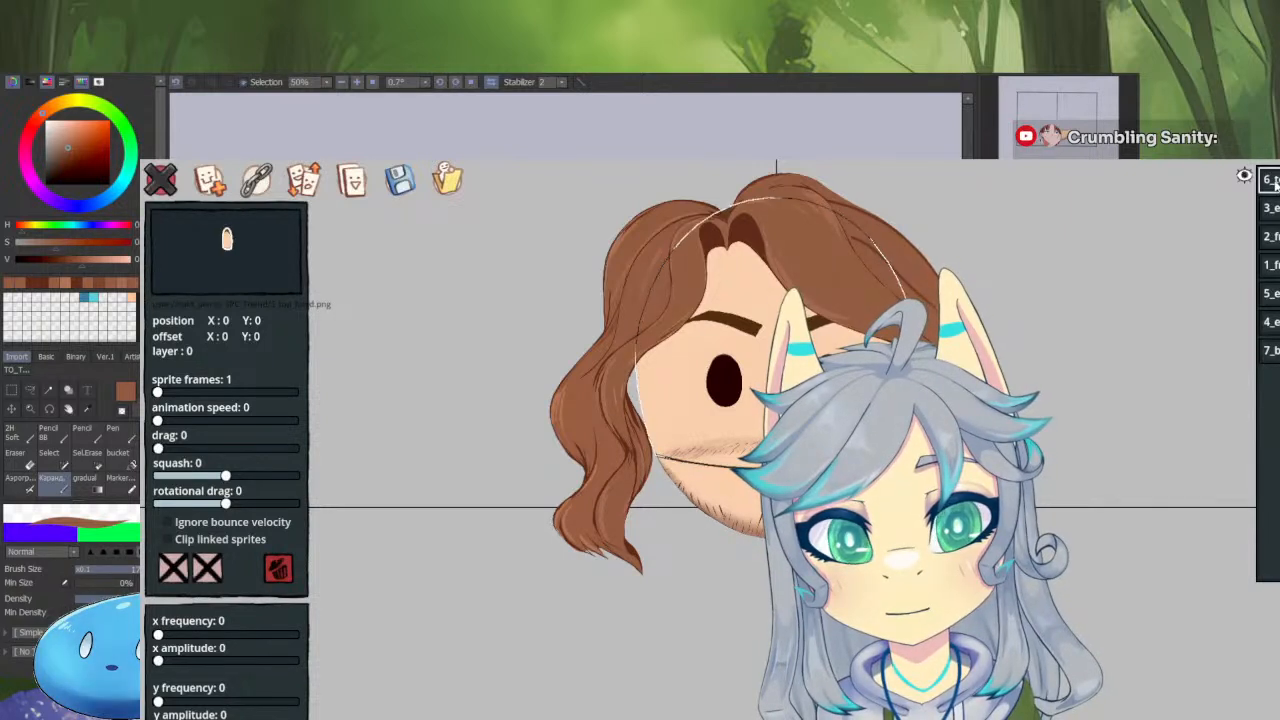
left_click(256, 180)
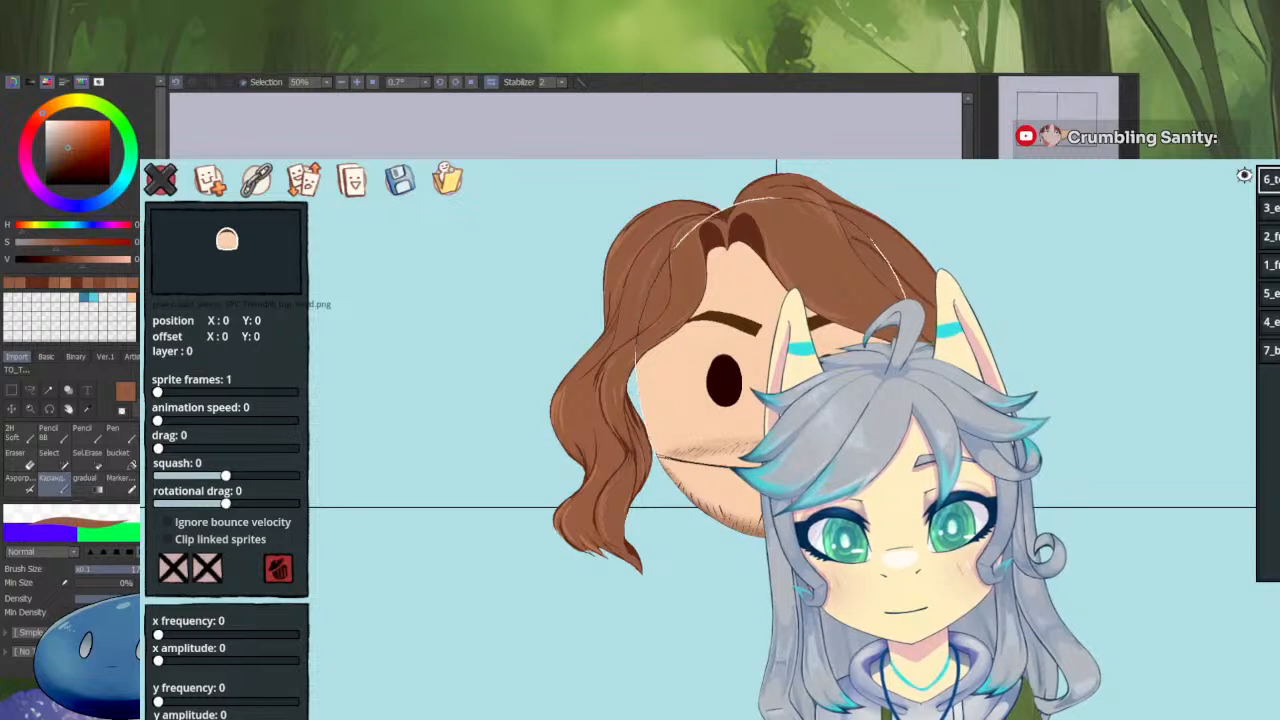
left_click(840, 495)
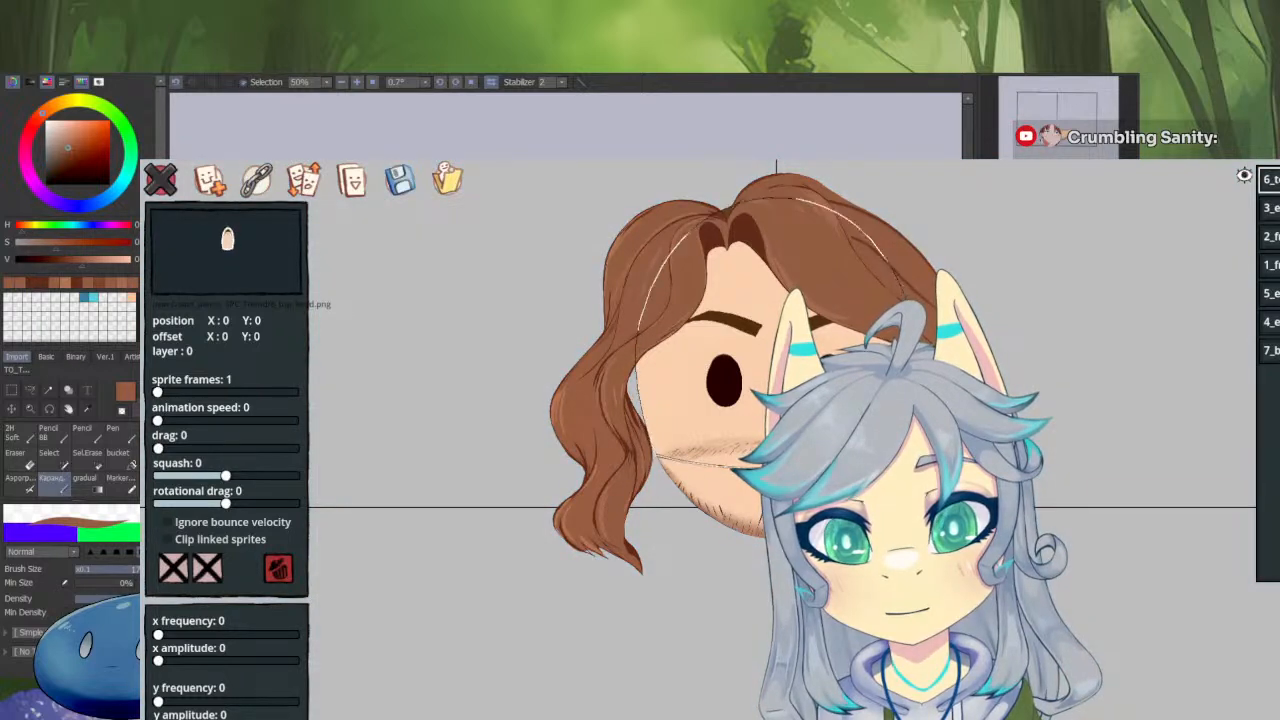
left_click(728, 398)
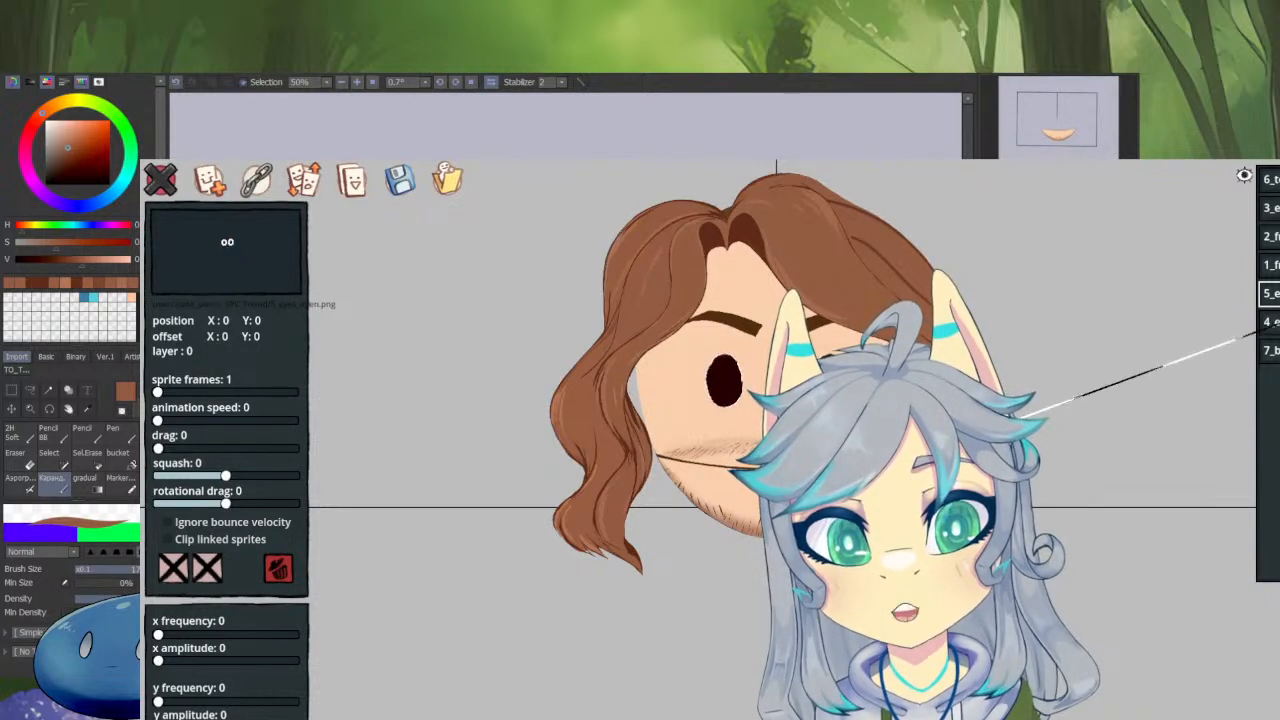
left_click(1266, 321)
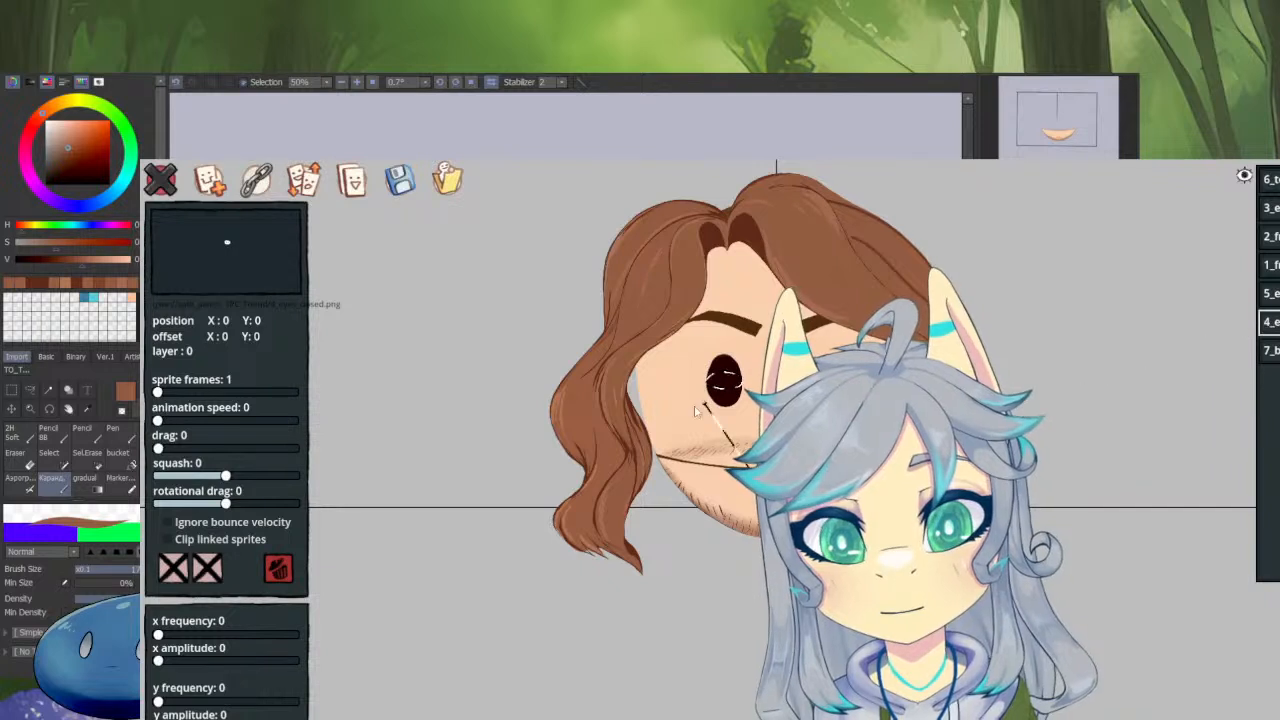
left_click(753, 383)
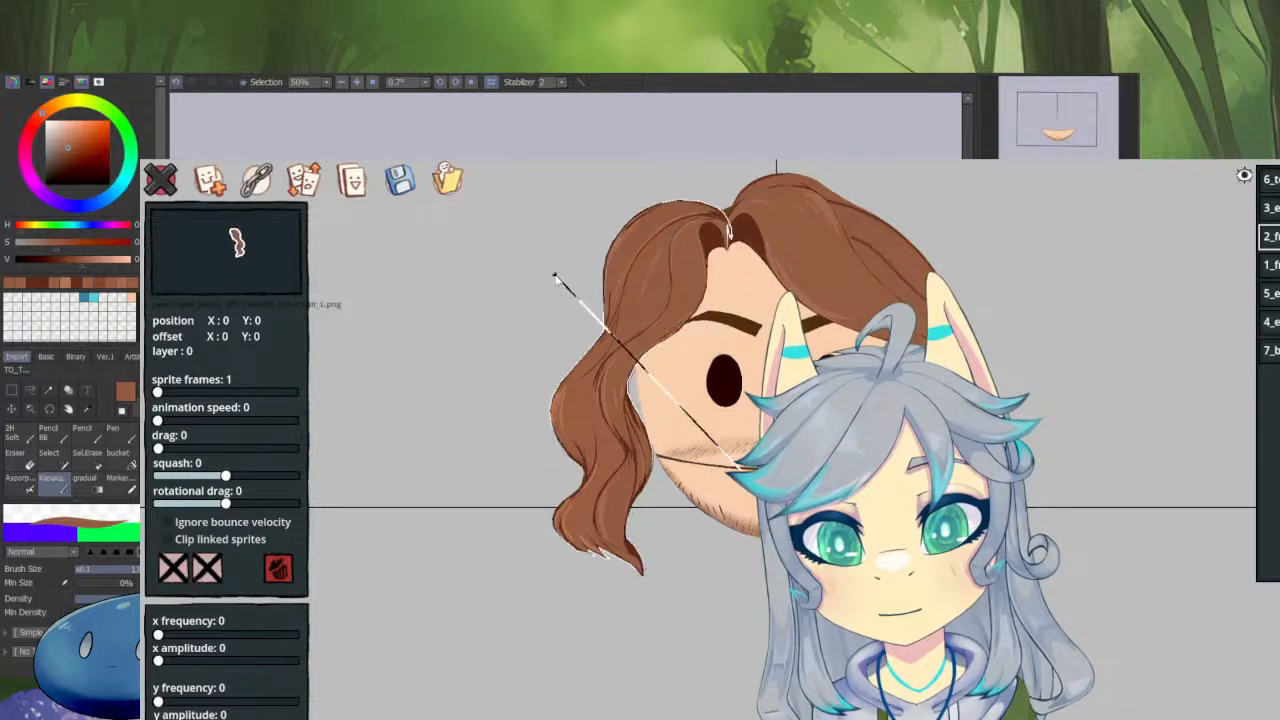
left_click(478, 299)
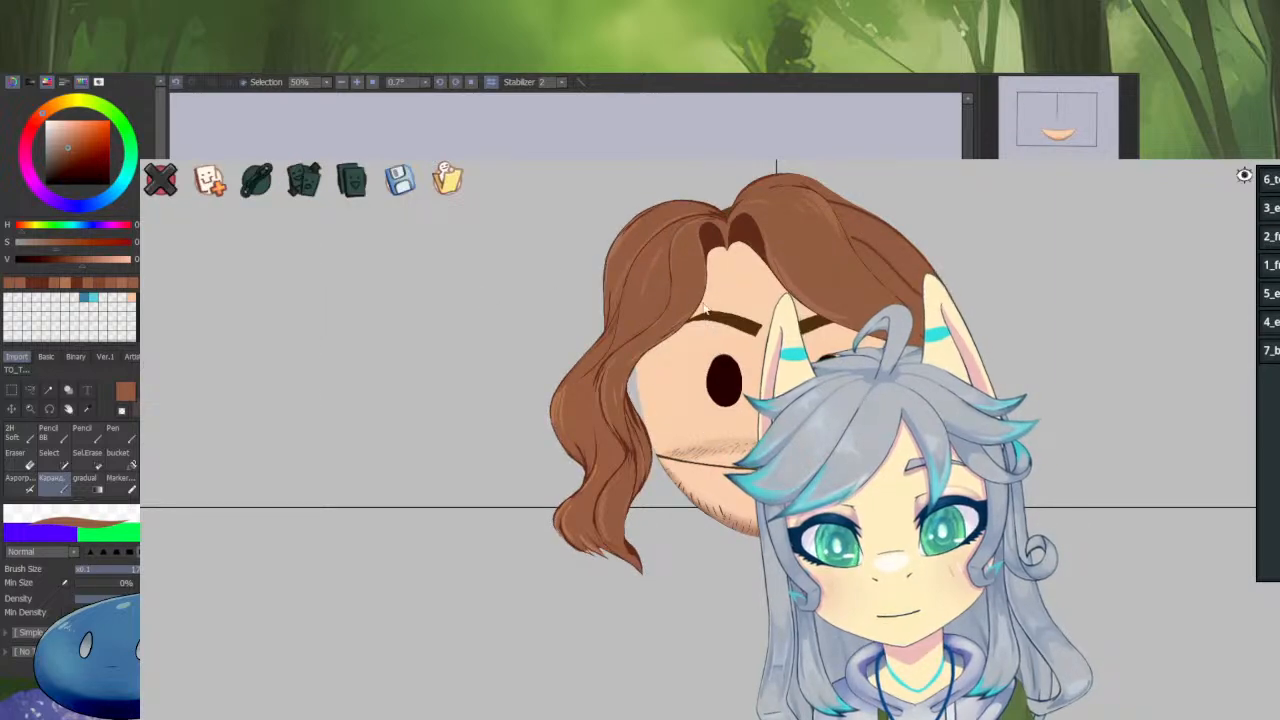
Link the front_hair_L sprite to the 6_top_head sprite and reselect the linked hair sprite.
left_click(664, 286)
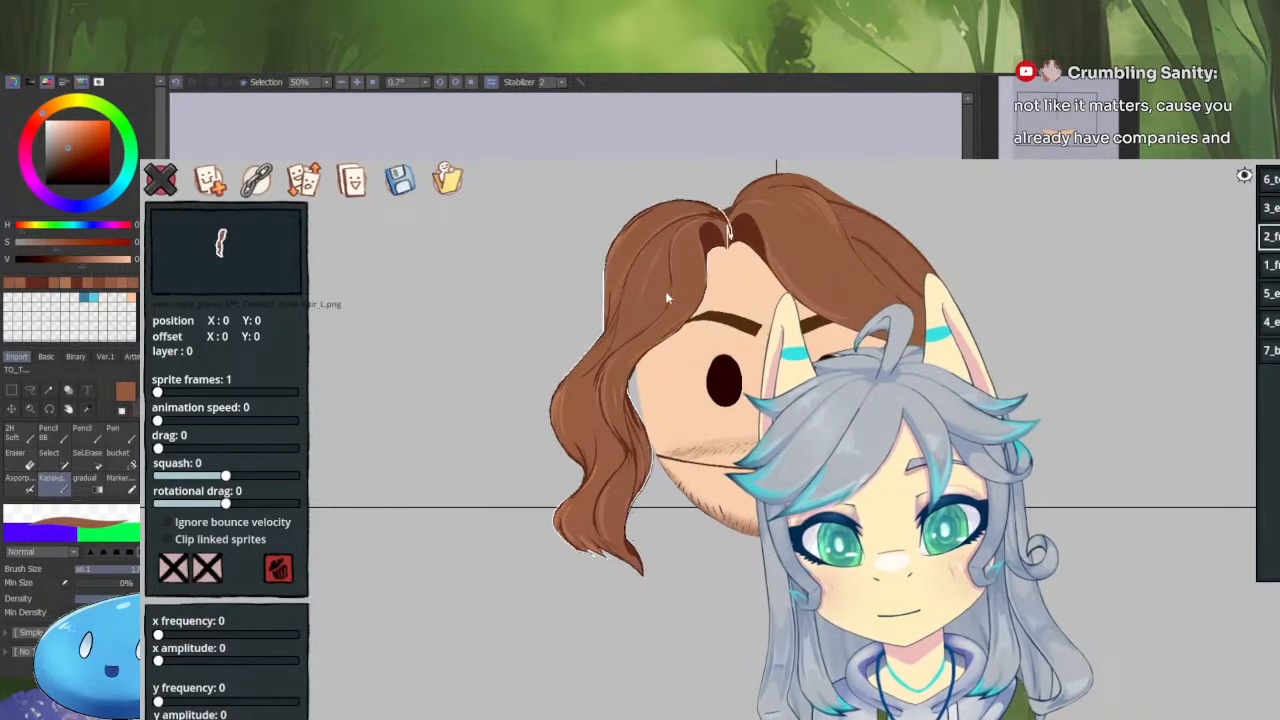
left_click(257, 182)
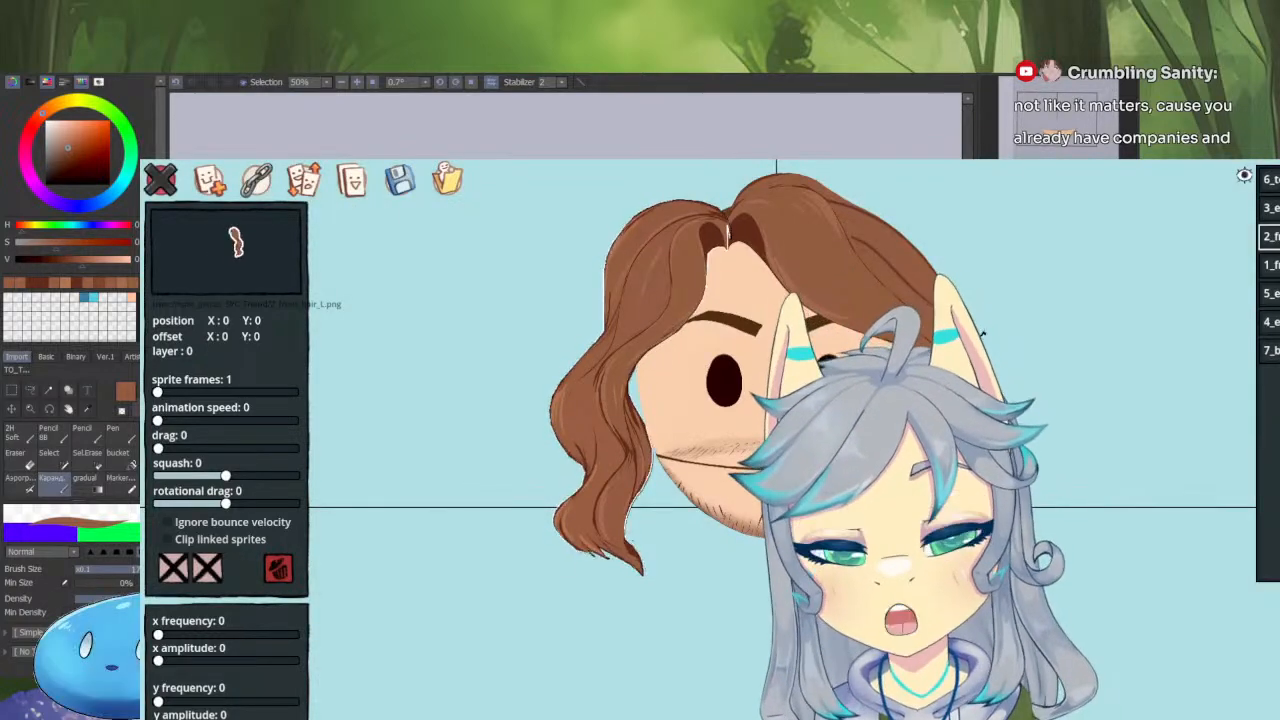
left_click(1268, 180)
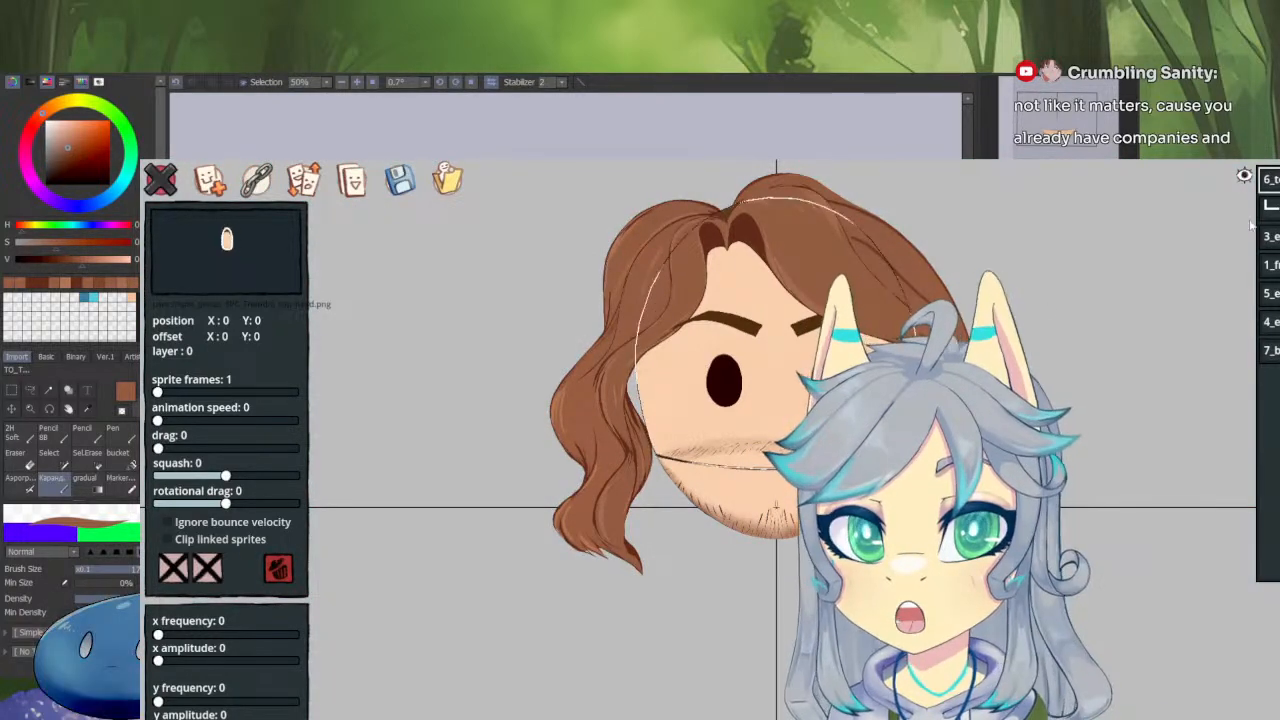
left_click(768, 237)
left_click(1269, 208)
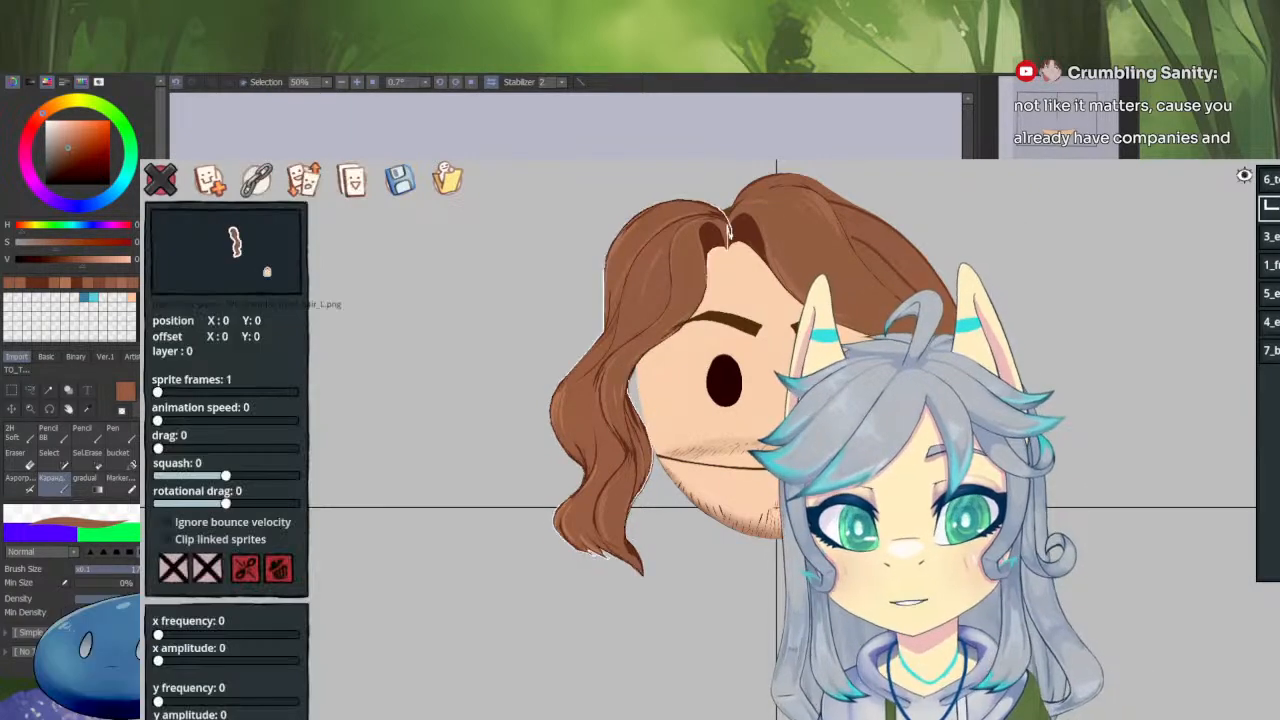
Link the front_hair_R and eyebrows sprites to the 6_top_head sprite.
left_click(1269, 180)
left_click(1269, 237)
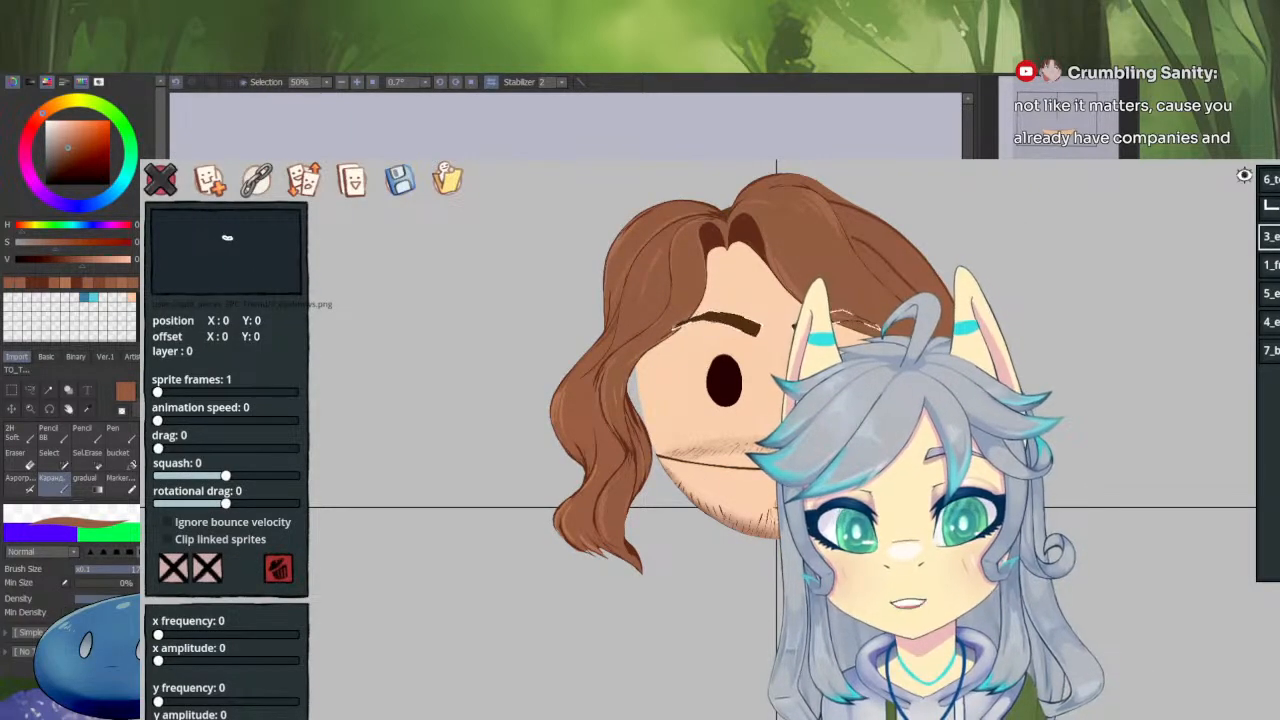
left_click(1269, 265)
left_click(256, 179)
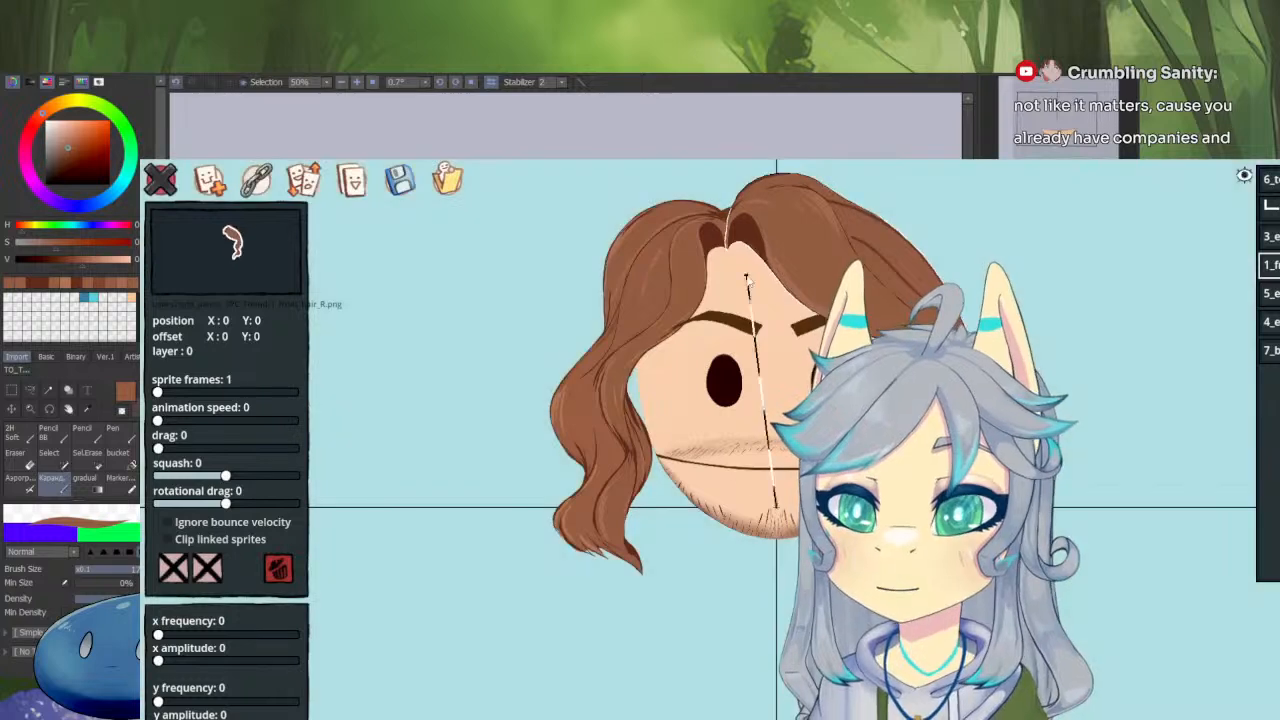
left_click(746, 279)
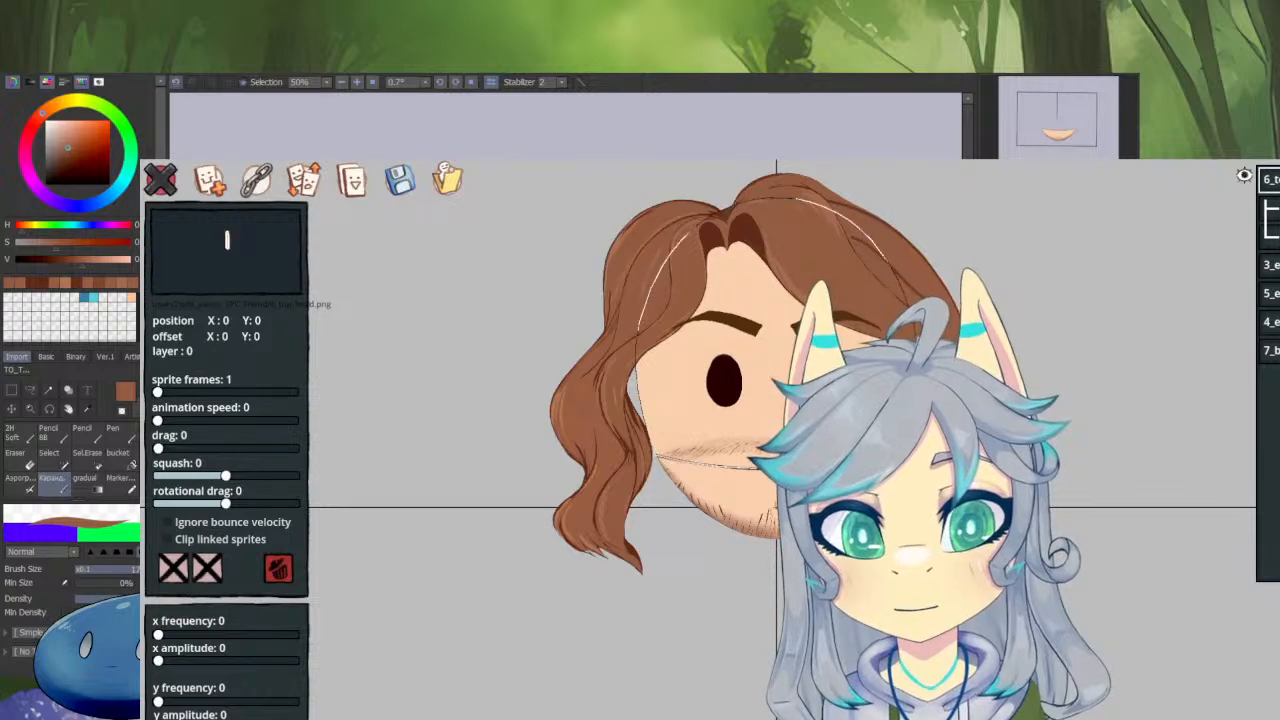
left_click(256, 178)
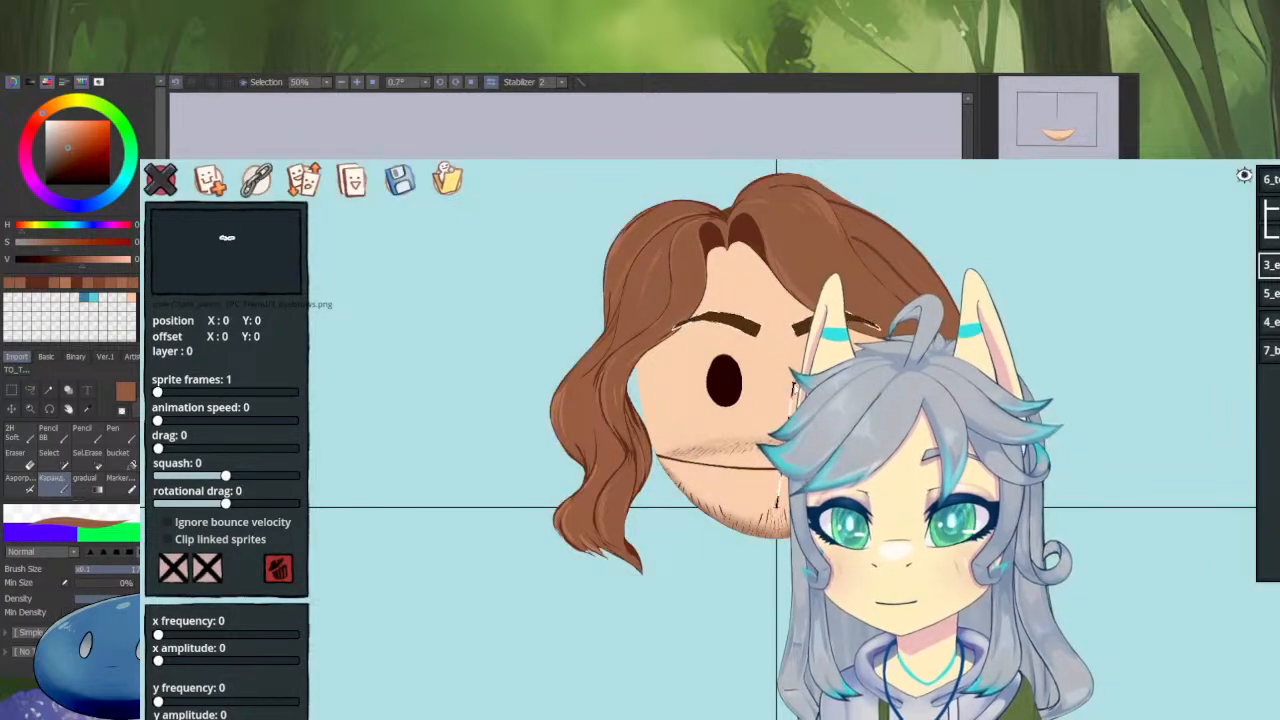
left_click(1270, 180)
Link the eyes_open and eyes_closed sprites to the 6_top_head sprite.
left_click(1270, 293)
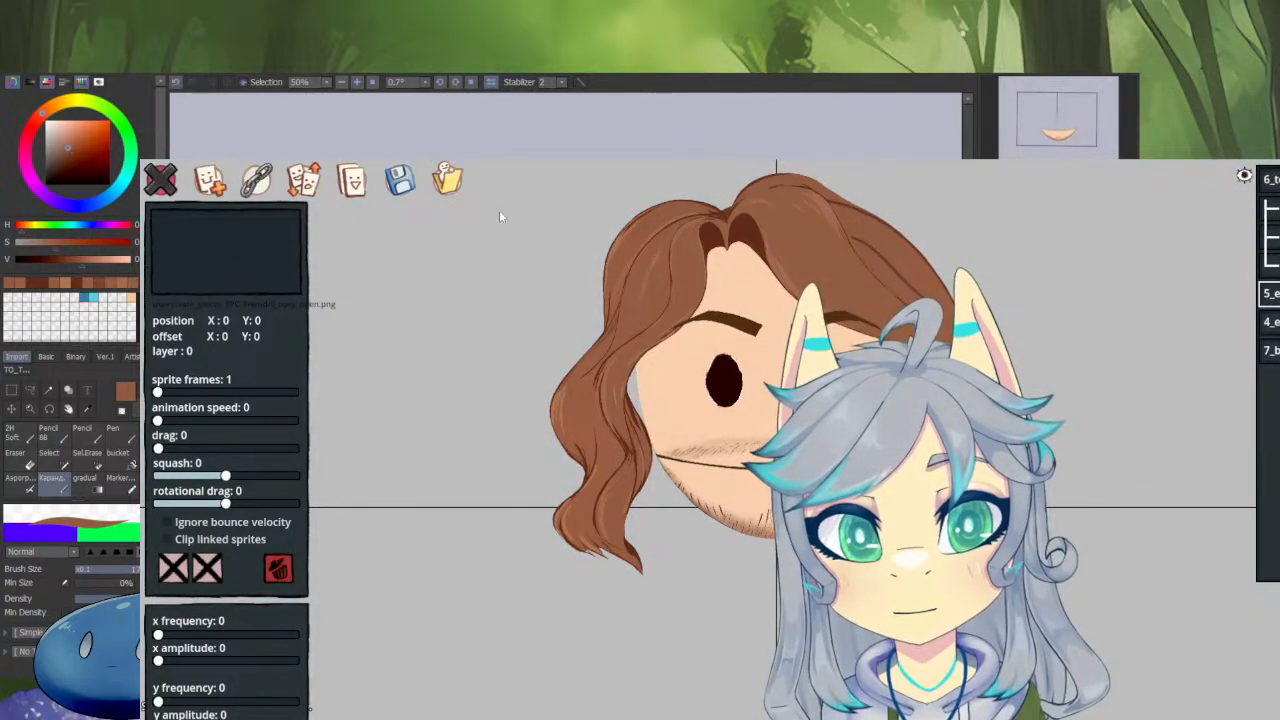
left_click(256, 178)
left_click(780, 383)
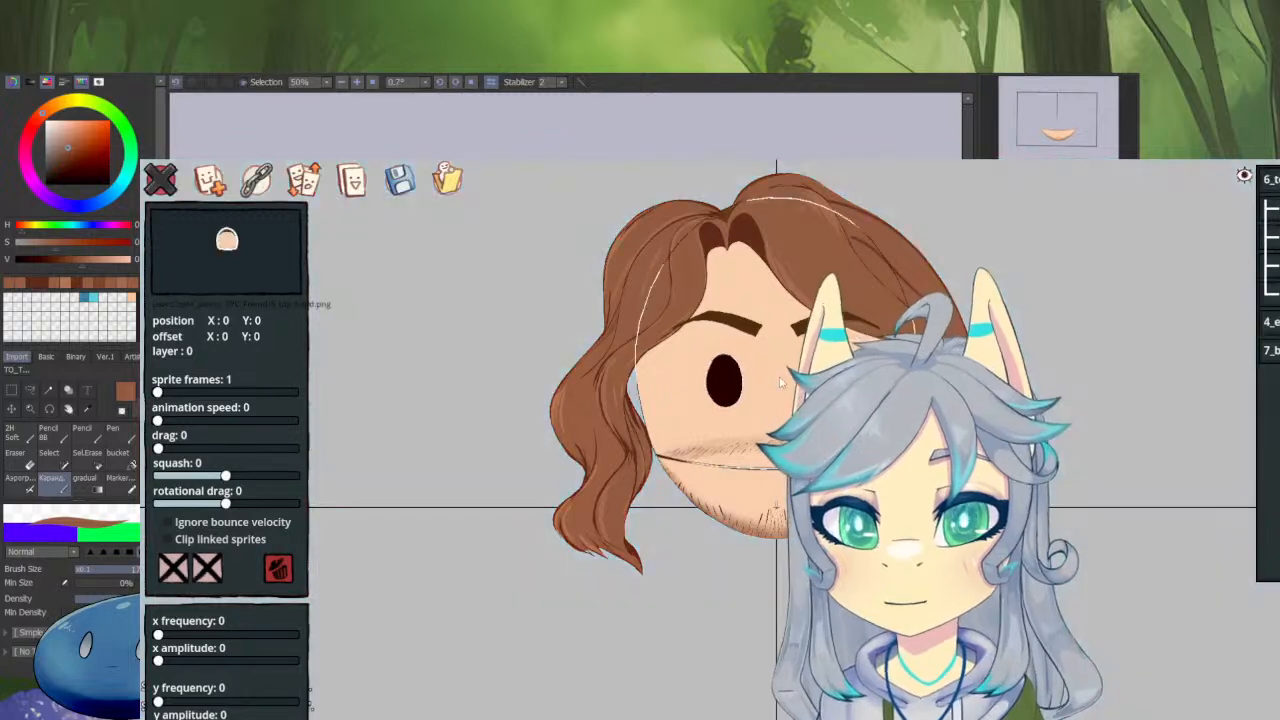
left_click(1269, 322)
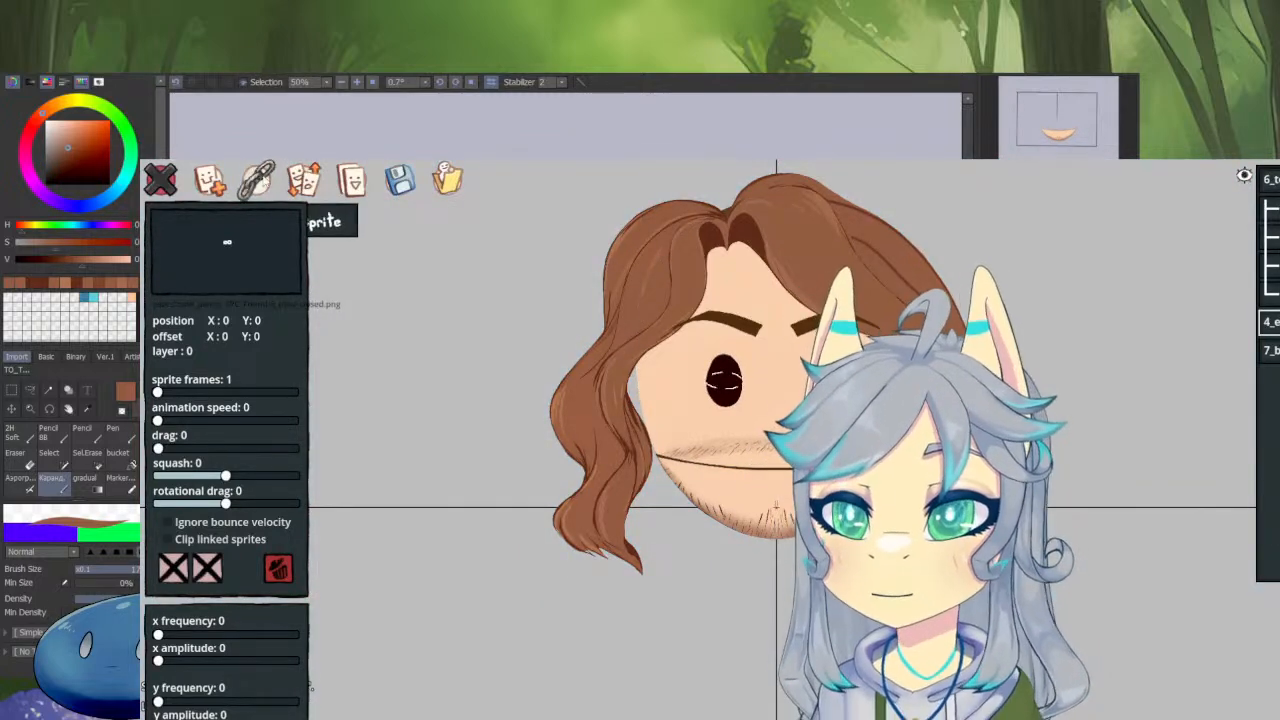
left_click(256, 178)
left_click(760, 280)
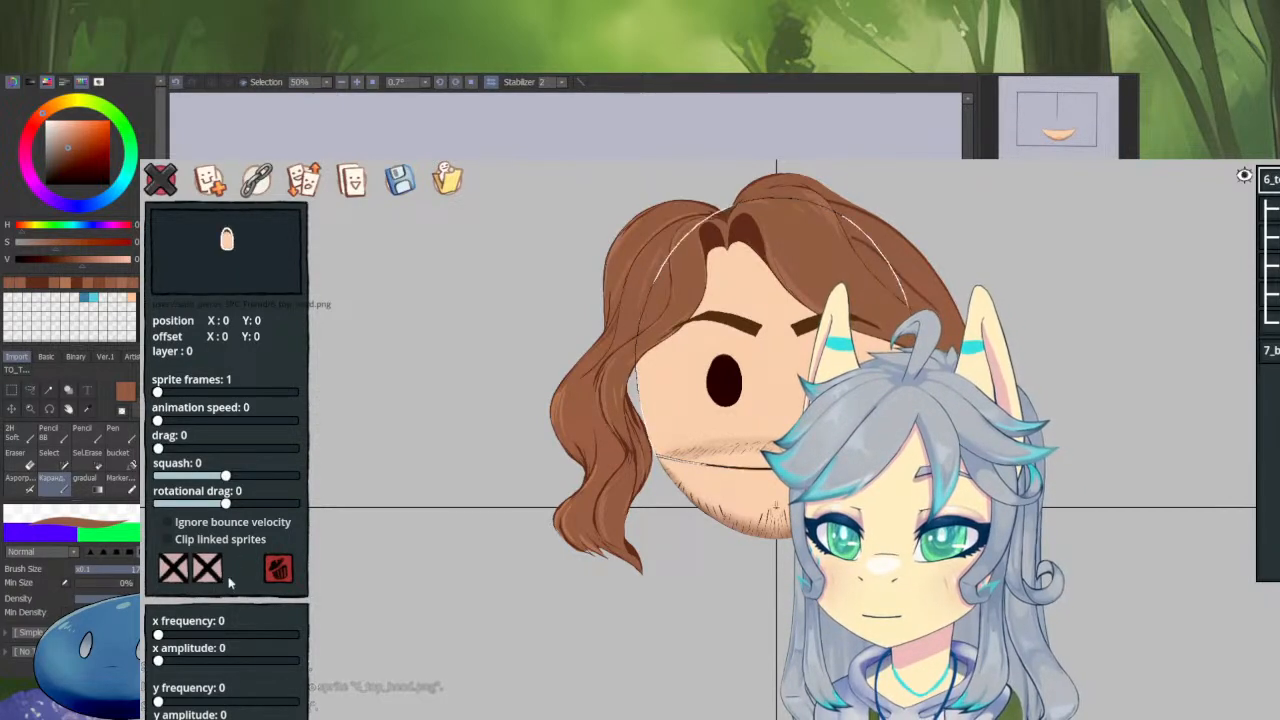
Try a y frequency of 0.055 with y amplitudes of 87 and 11 on the top head, and reset both to 0.
scroll(226, 560, "down", 1)
scroll(226, 440, "down", 2)
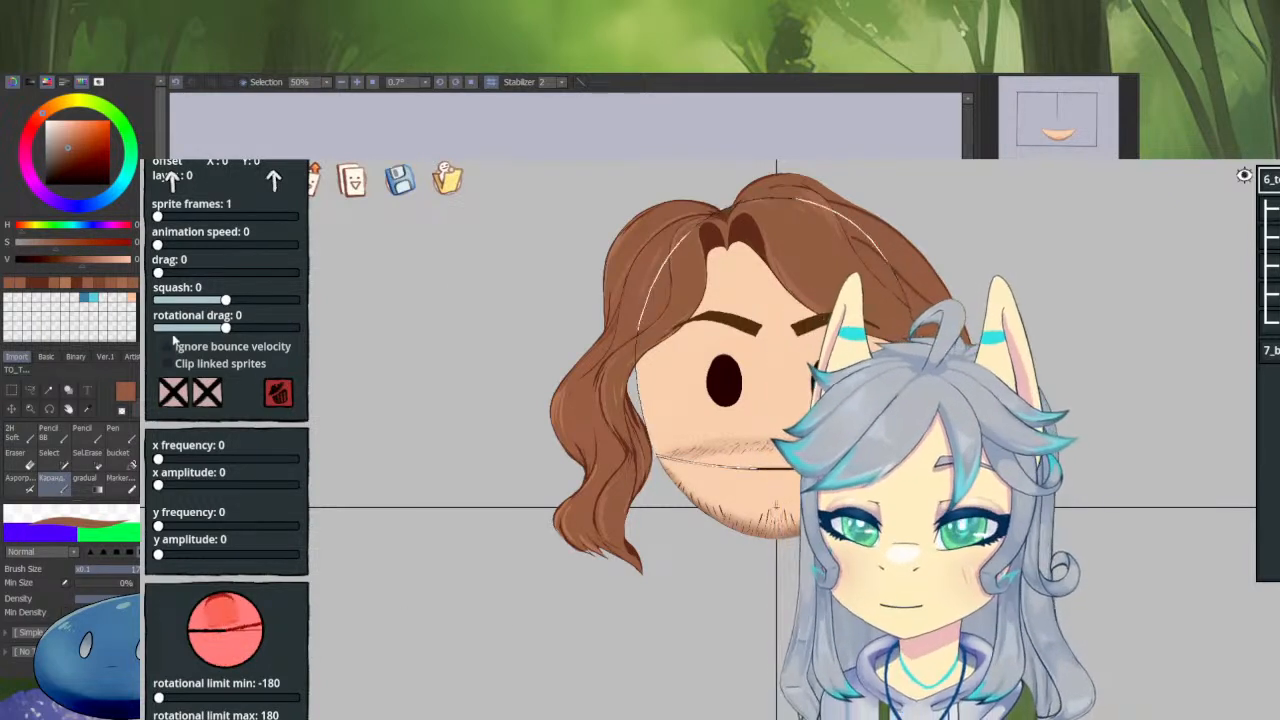
left_click_drag(158, 525, 232, 537)
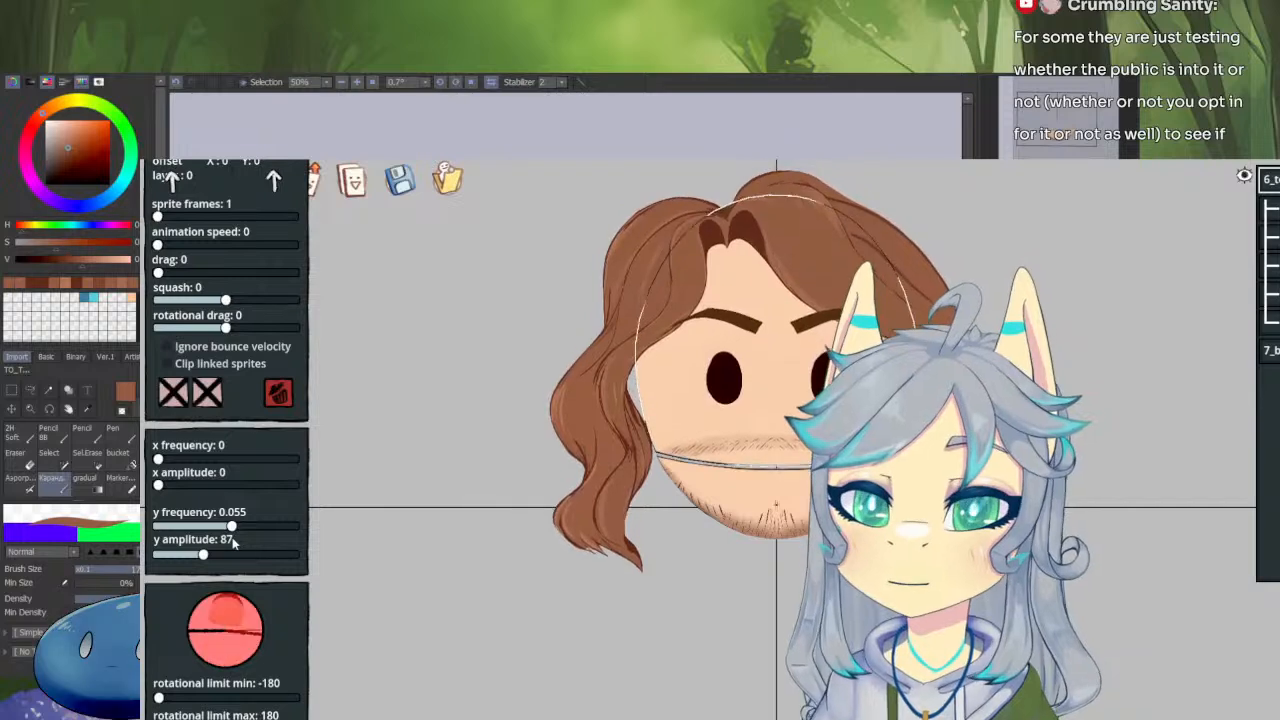
left_click_drag(203, 555, 165, 557)
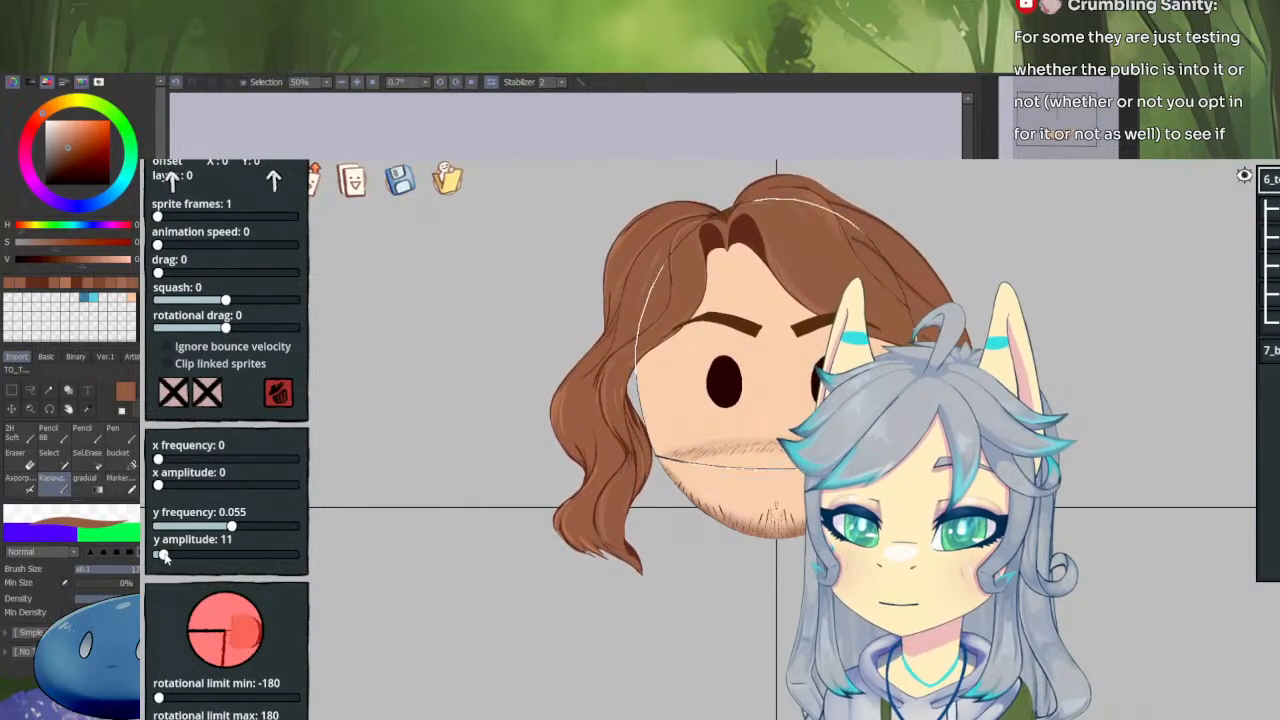
left_click_drag(165, 557, 157, 557)
left_click_drag(231, 526, 152, 528)
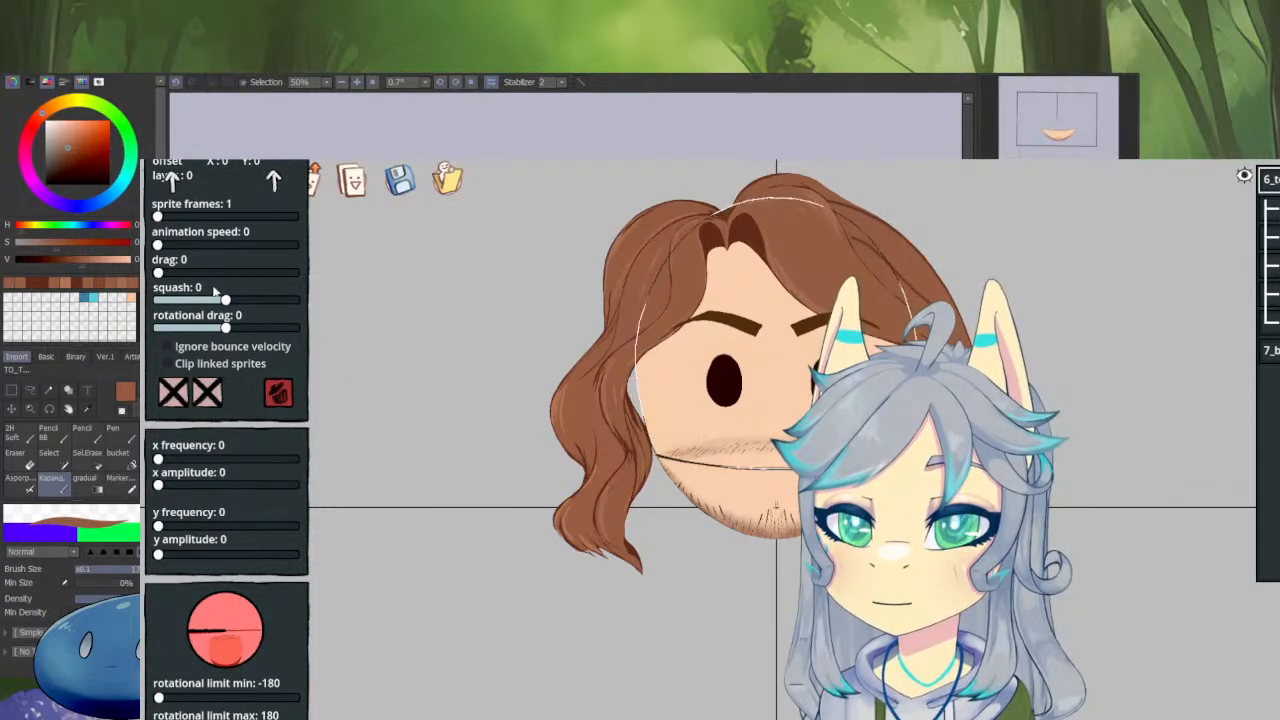
Start saving the avatar in the split_pieces_SPC_Friend folder, with a file name beginning with S.
scroll(263, 208, "up", 4)
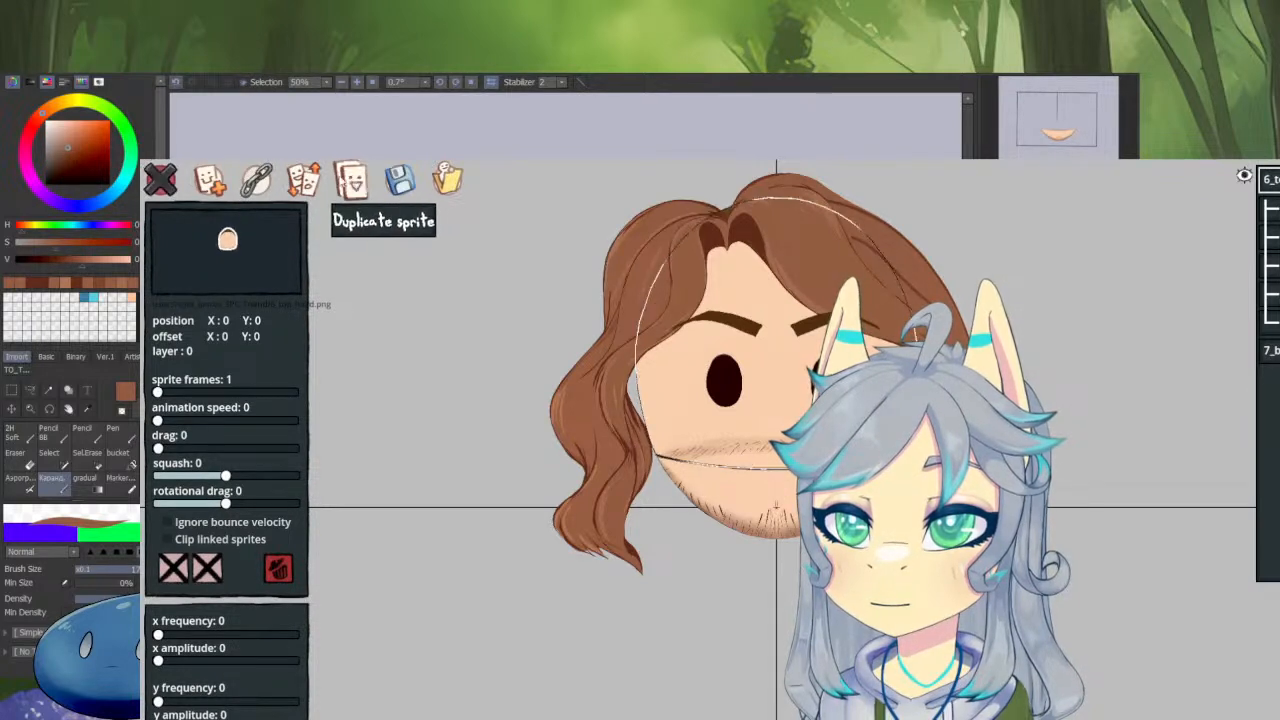
left_click(405, 181)
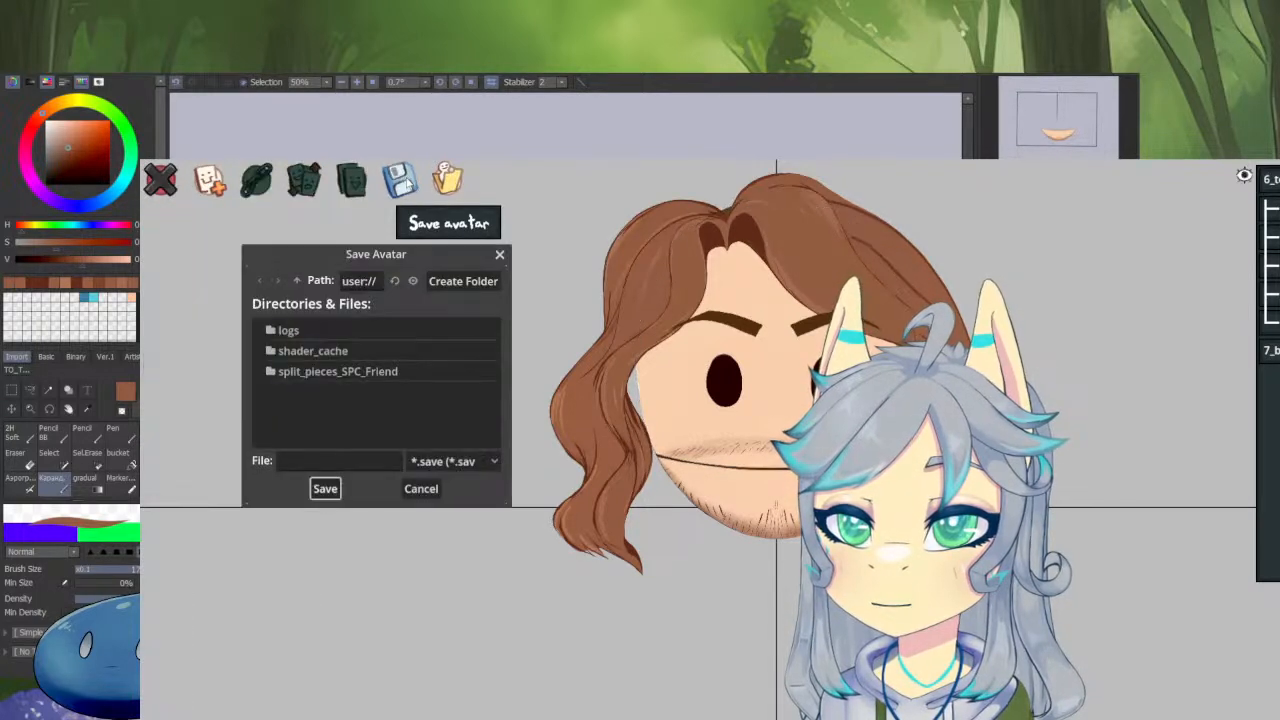
double_click(335, 374)
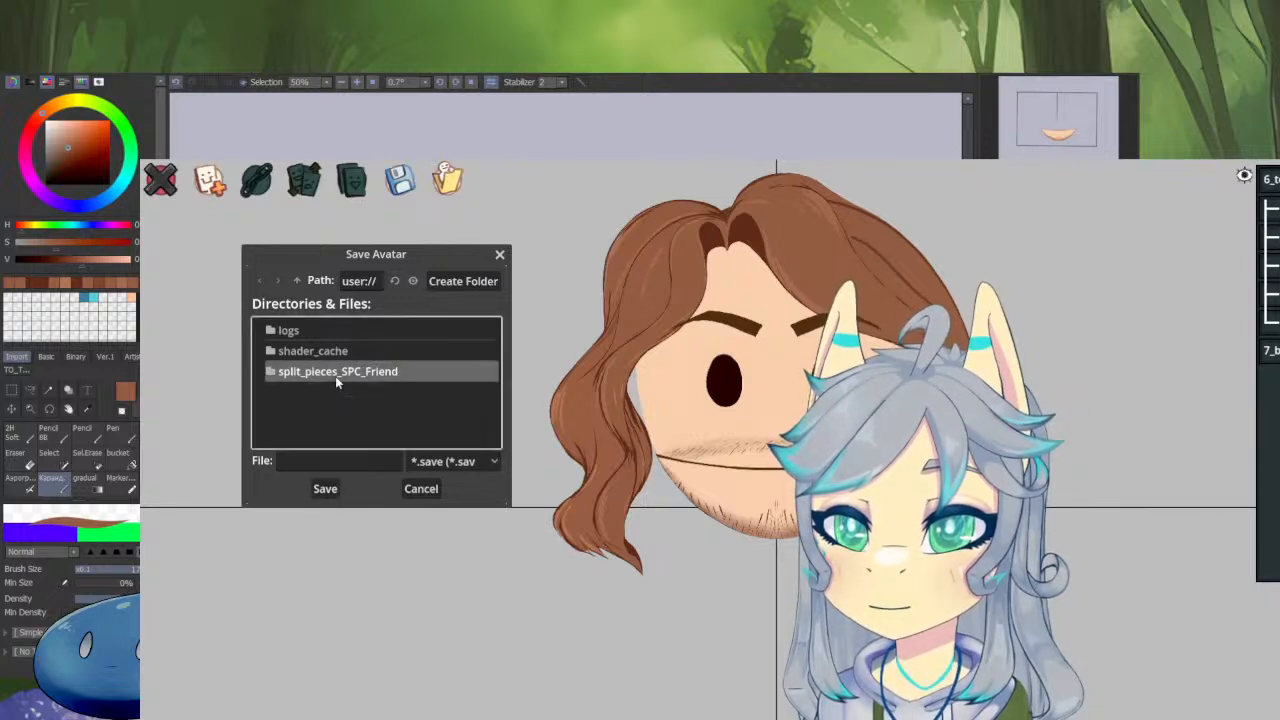
left_click(348, 460)
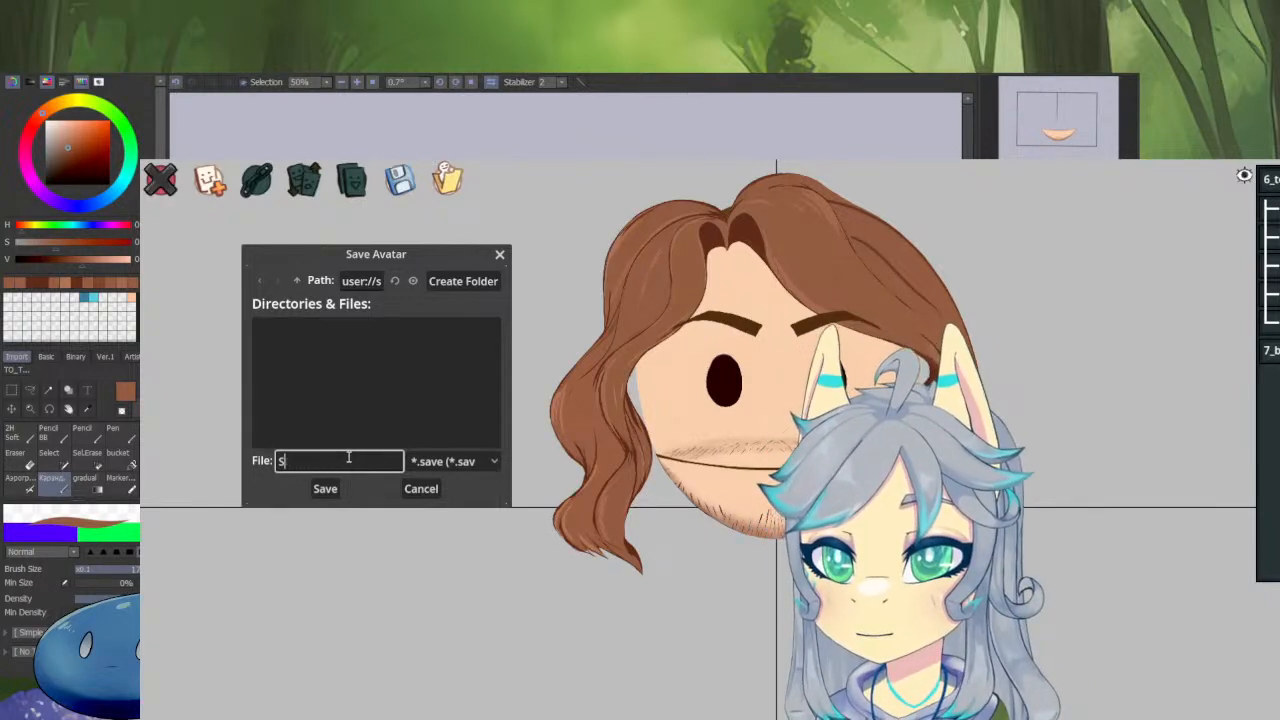
Save the avatar under the file name SPC_friend.
type("SOP")
key("BackSpace")
key("BackSpace")
type("PC_")
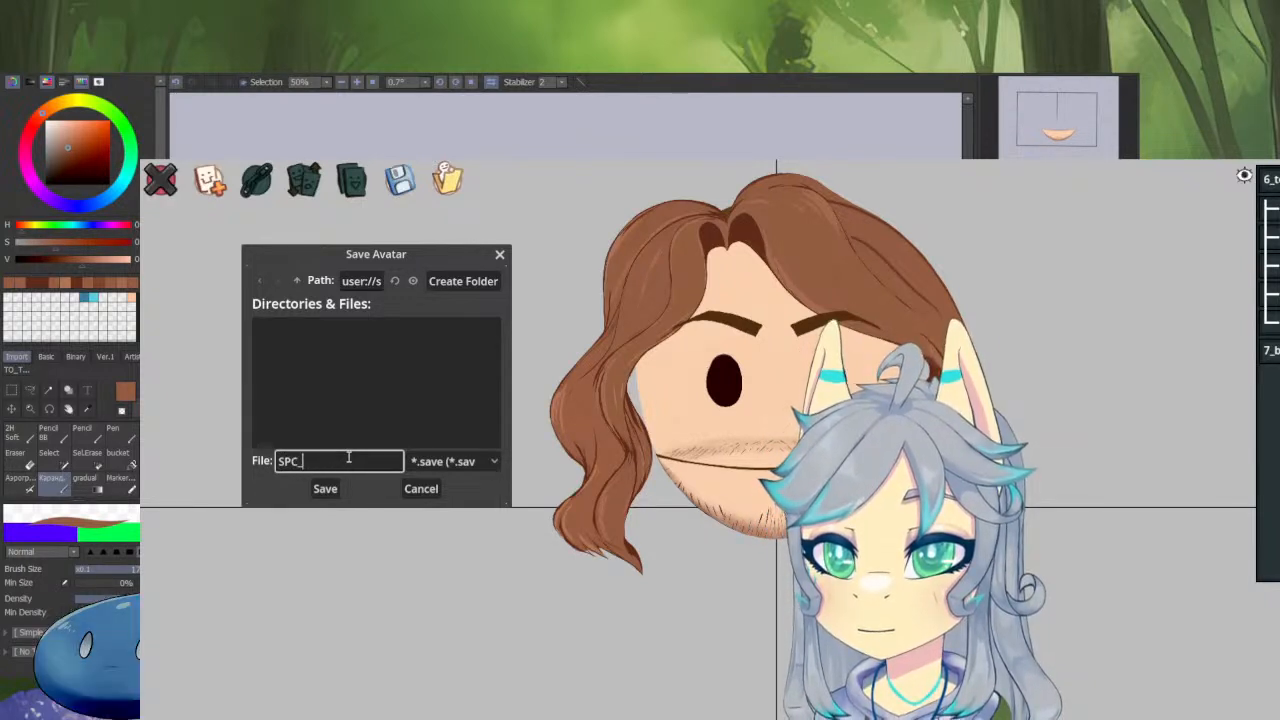
type("friend")
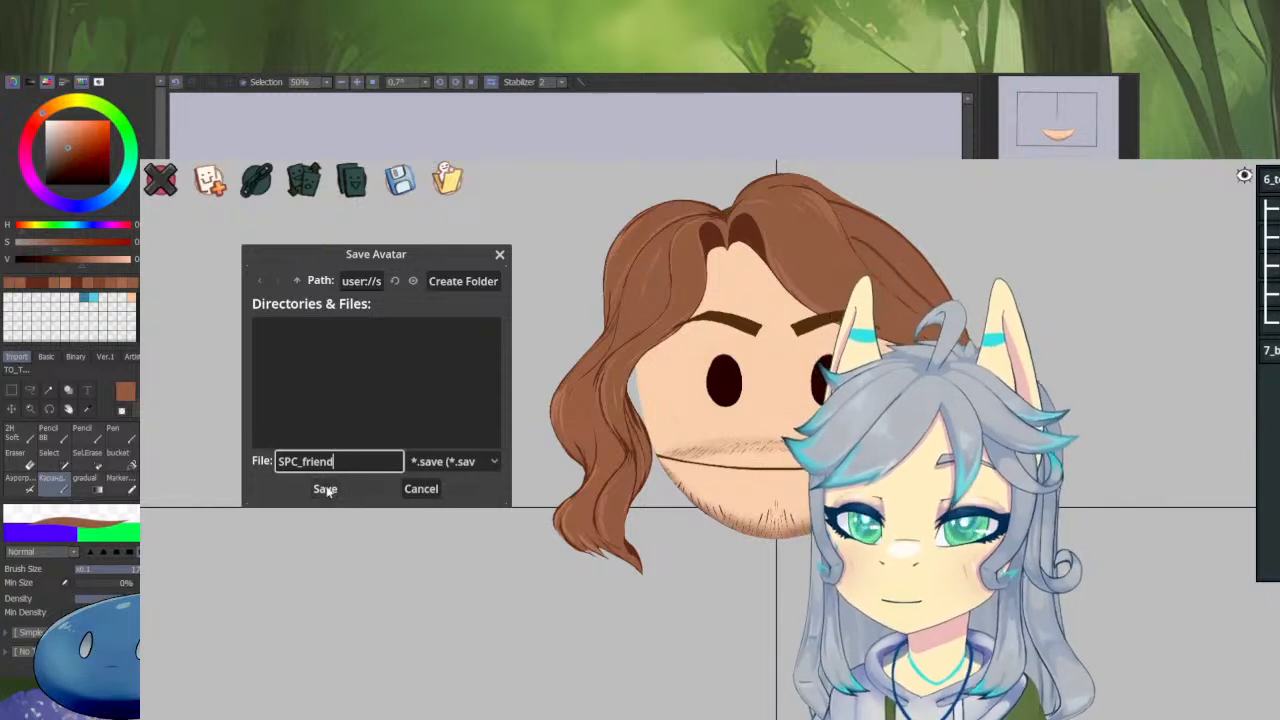
left_click(326, 489)
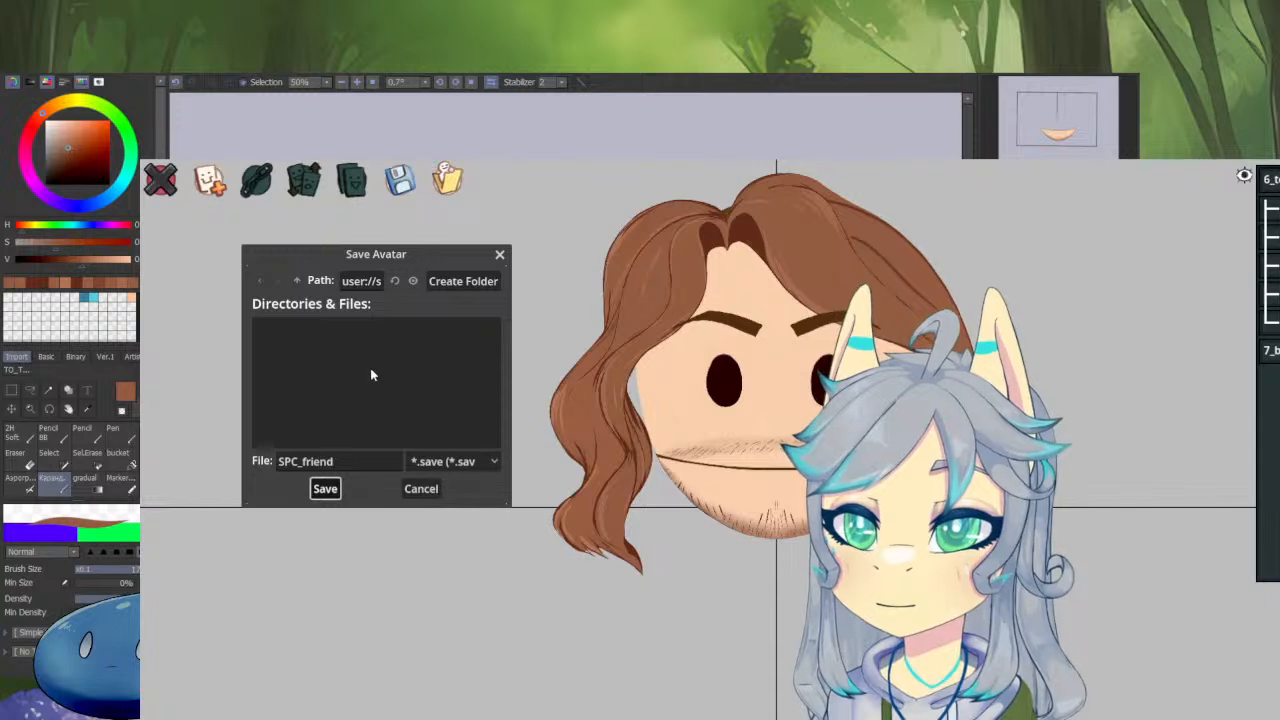
left_click(325, 489)
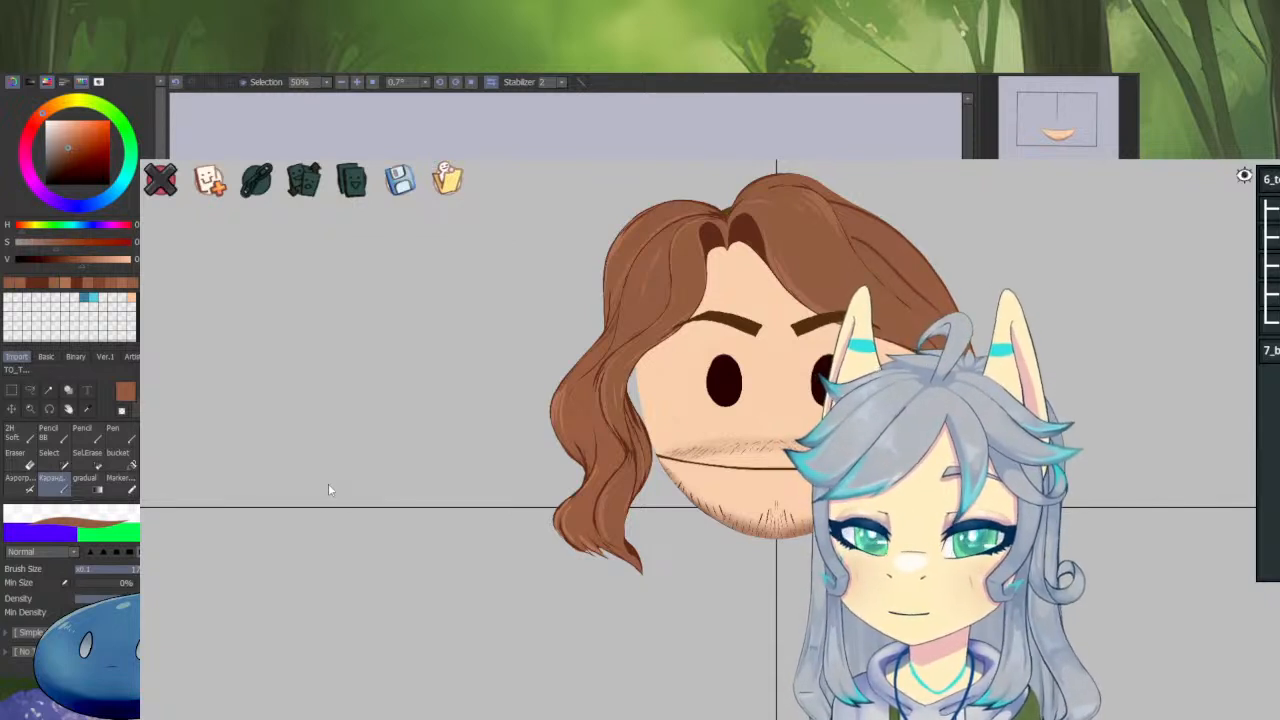
Leave avatar editing to view the assembled model, open the general settings, and return to edit mode.
left_click(157, 181)
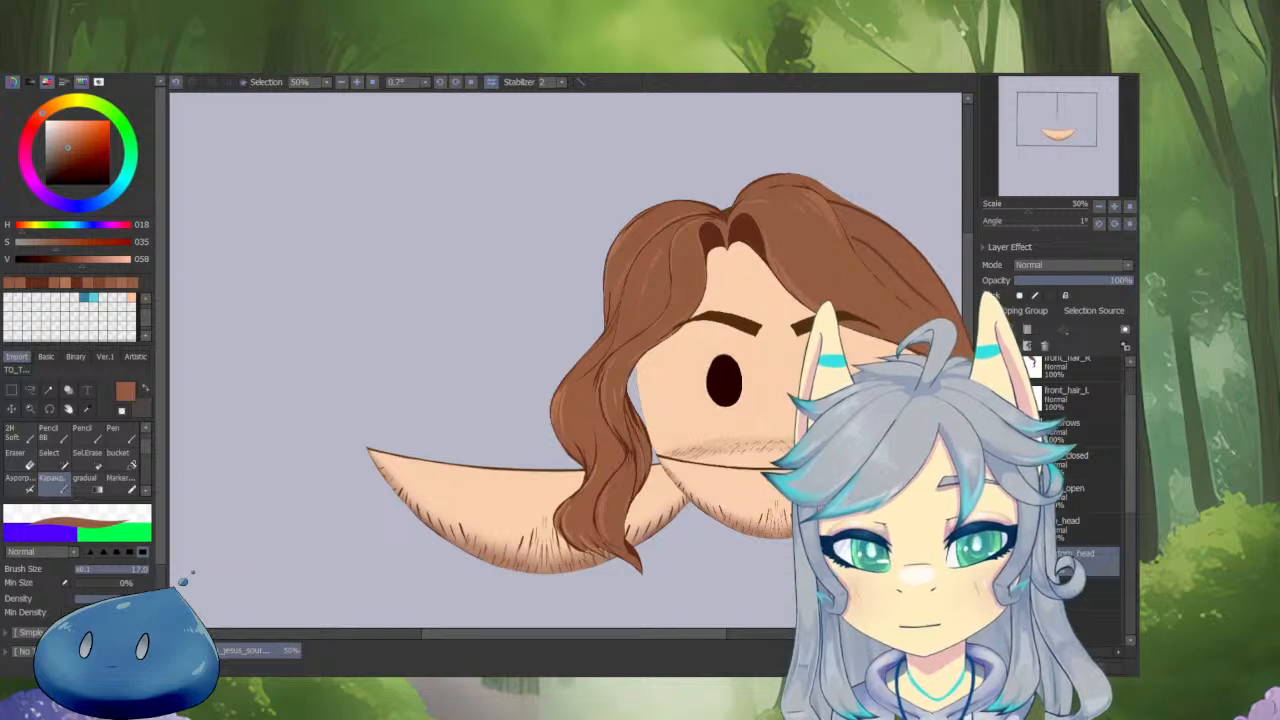
left_click(1275, 706)
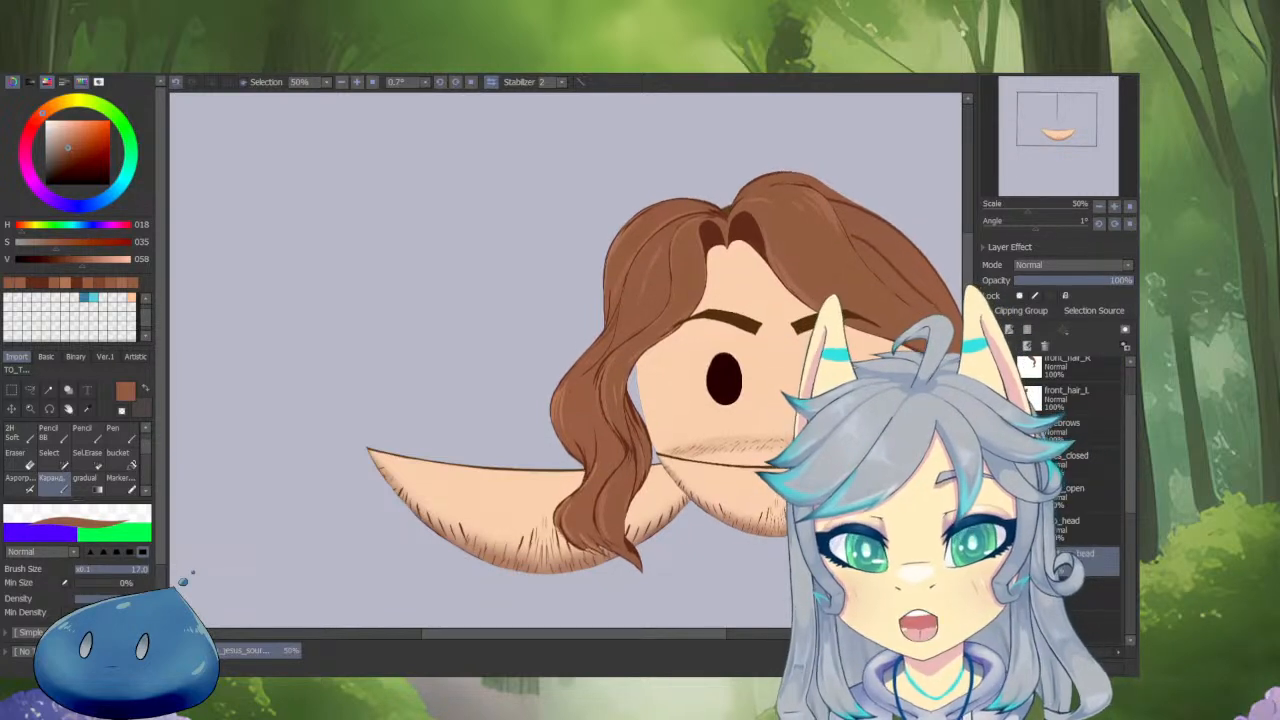
left_click(1274, 708)
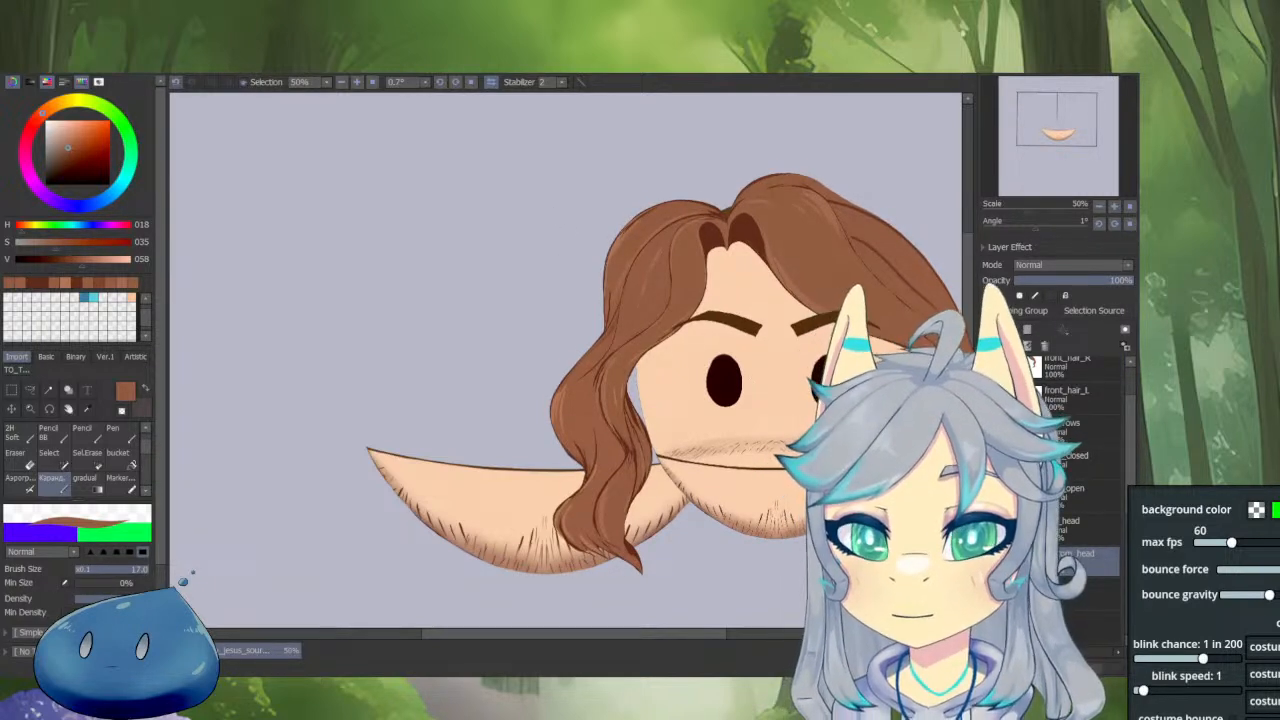
left_click(1158, 712)
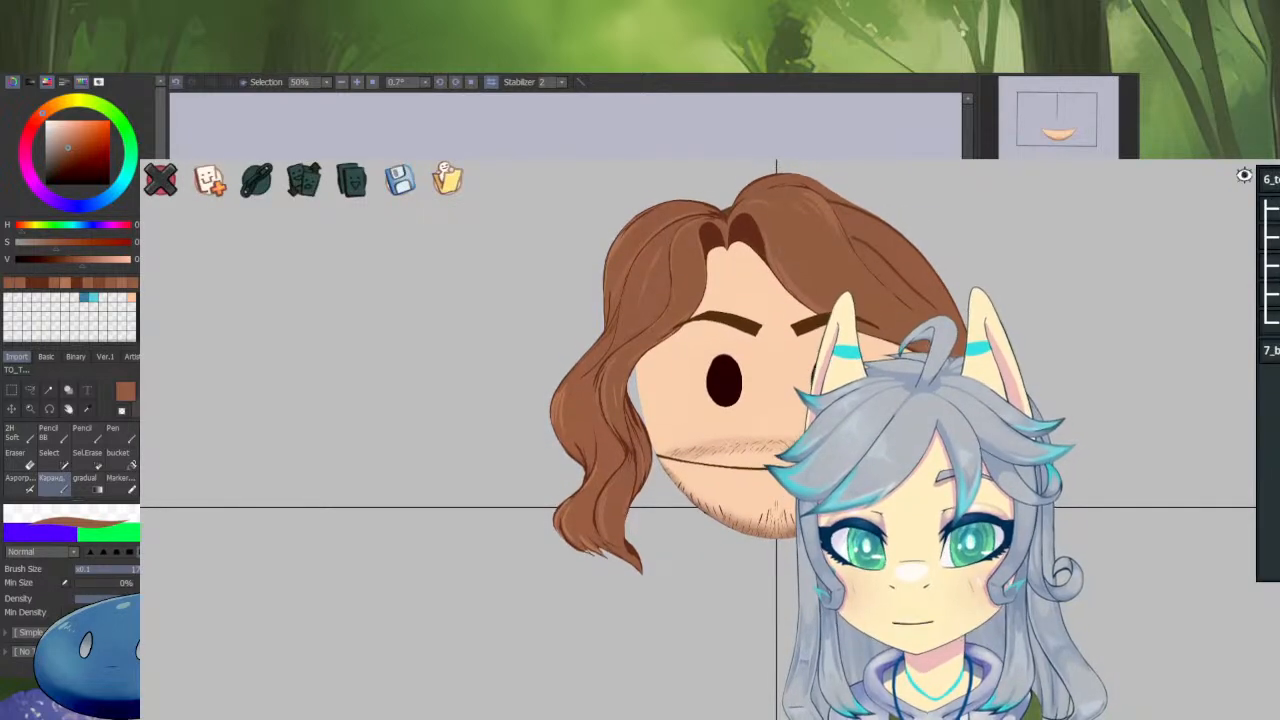
Make the bottom head sprite ignore bounce velocity and set its drag to 30.
left_click(1264, 350)
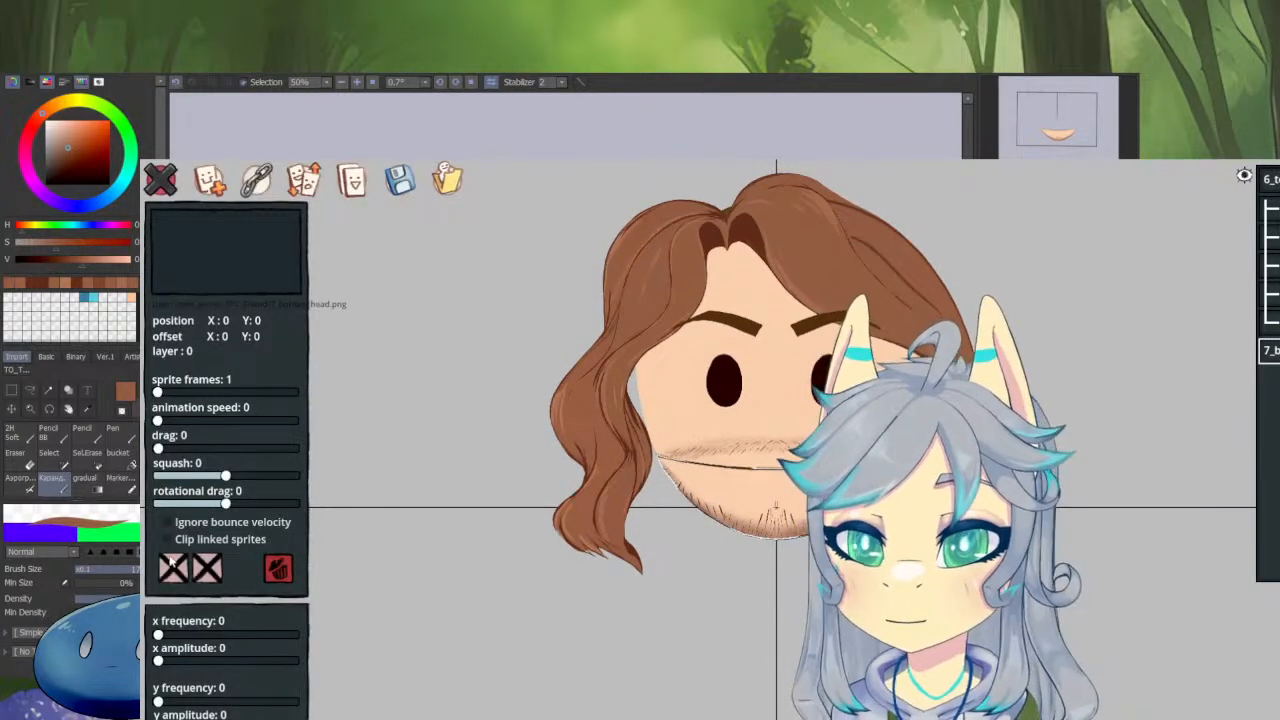
left_click(212, 523)
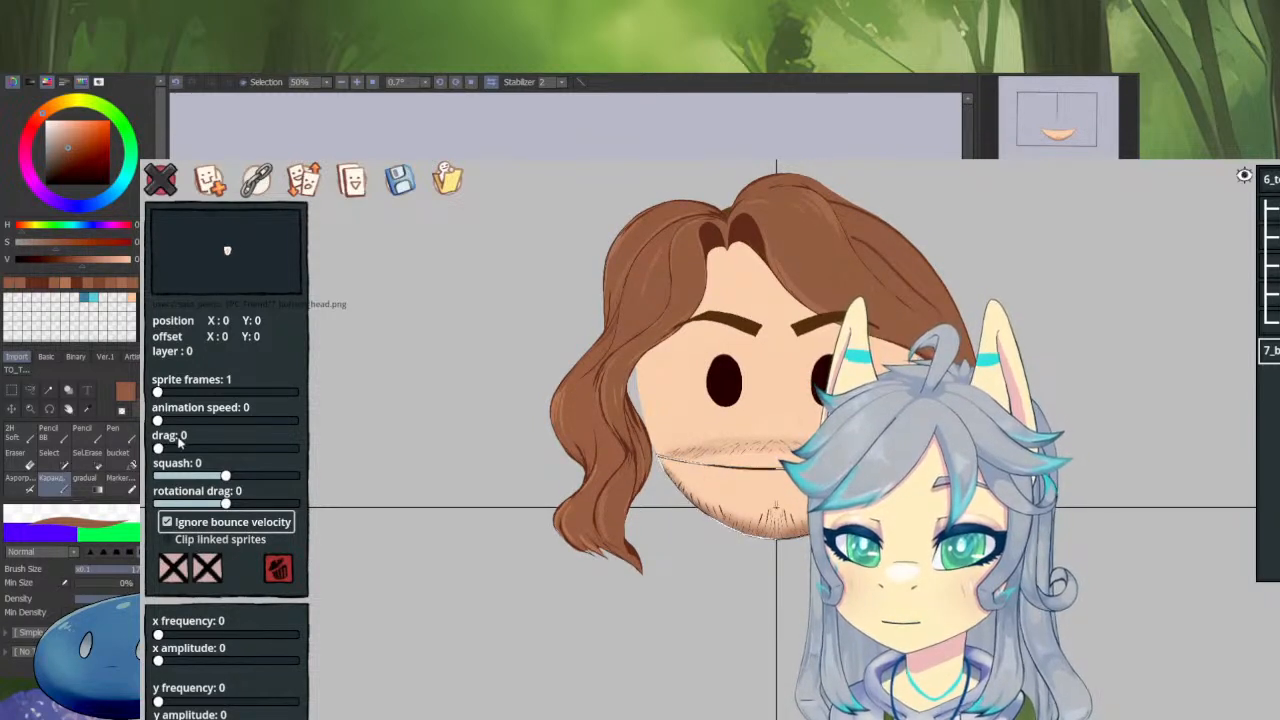
left_click_drag(160, 448, 293, 448)
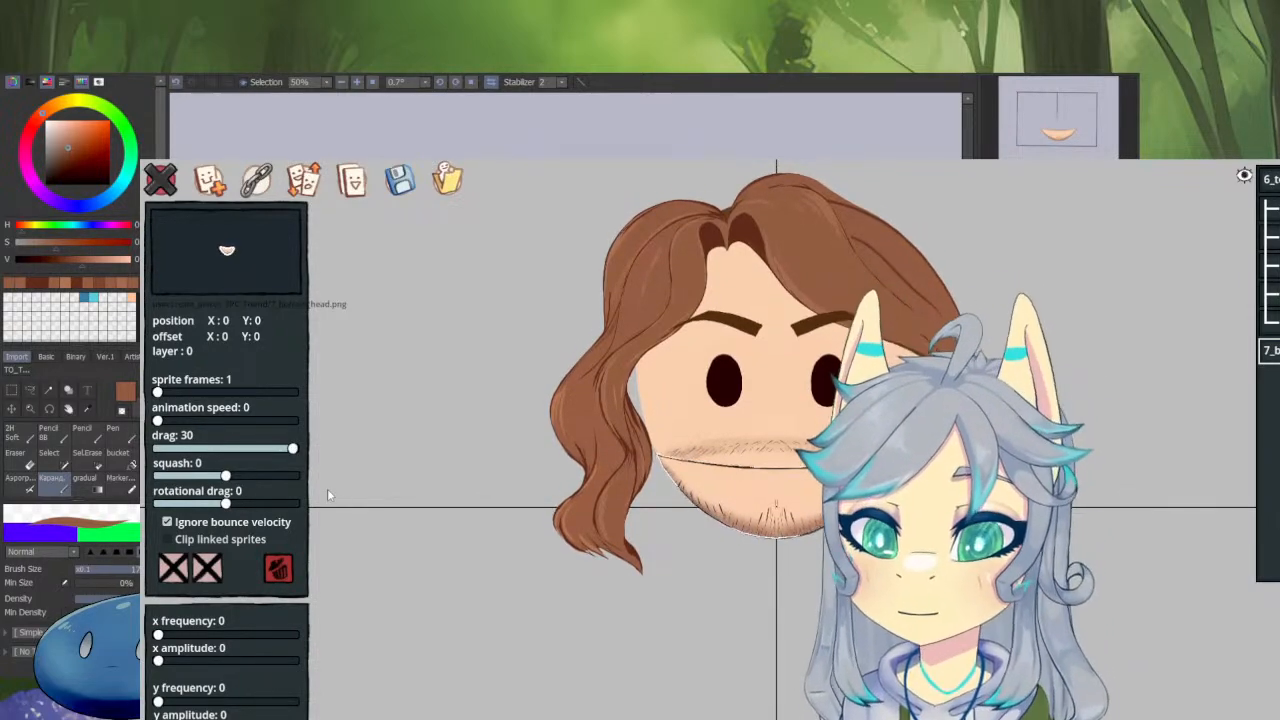
Set the squash to -4 on the top head and -0.75 on the bottom head, with the bottom head's rotational drag at 0.
left_click(1268, 179)
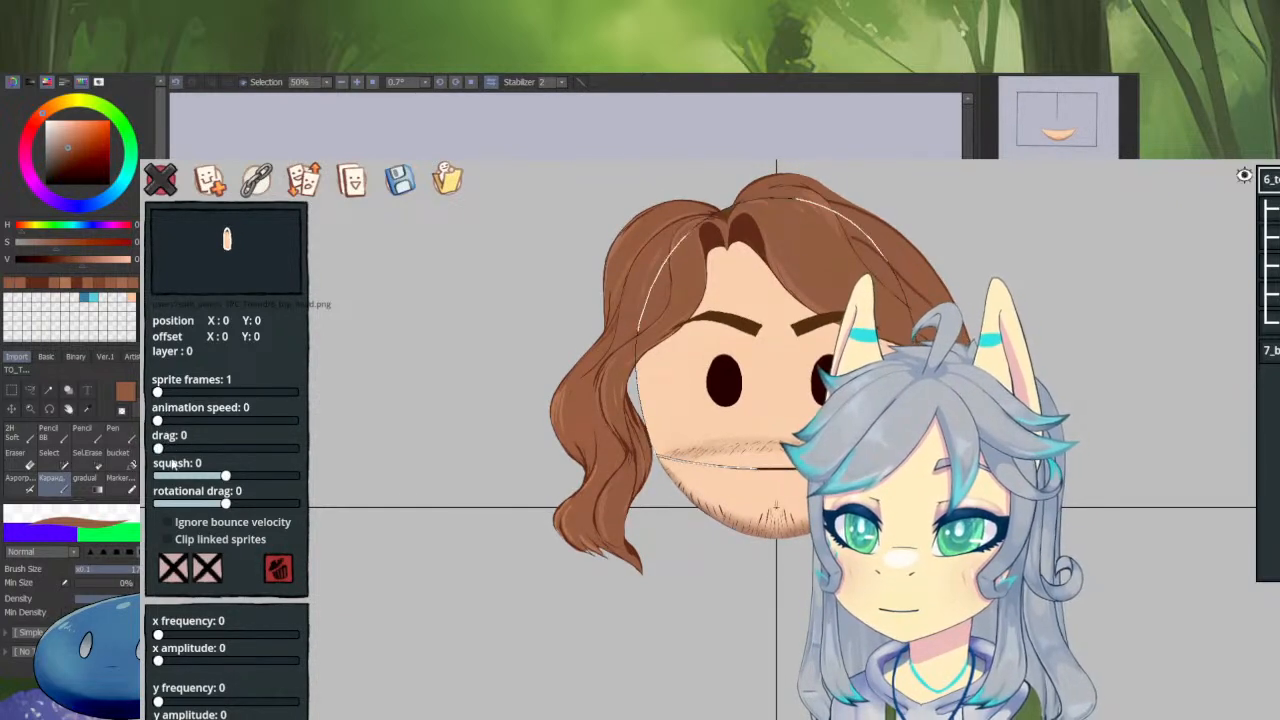
mouse_move(225, 476)
left_mouse_down()
mouse_move(157, 477)
mouse_move(218, 484)
left_mouse_up()
left_click(1270, 351)
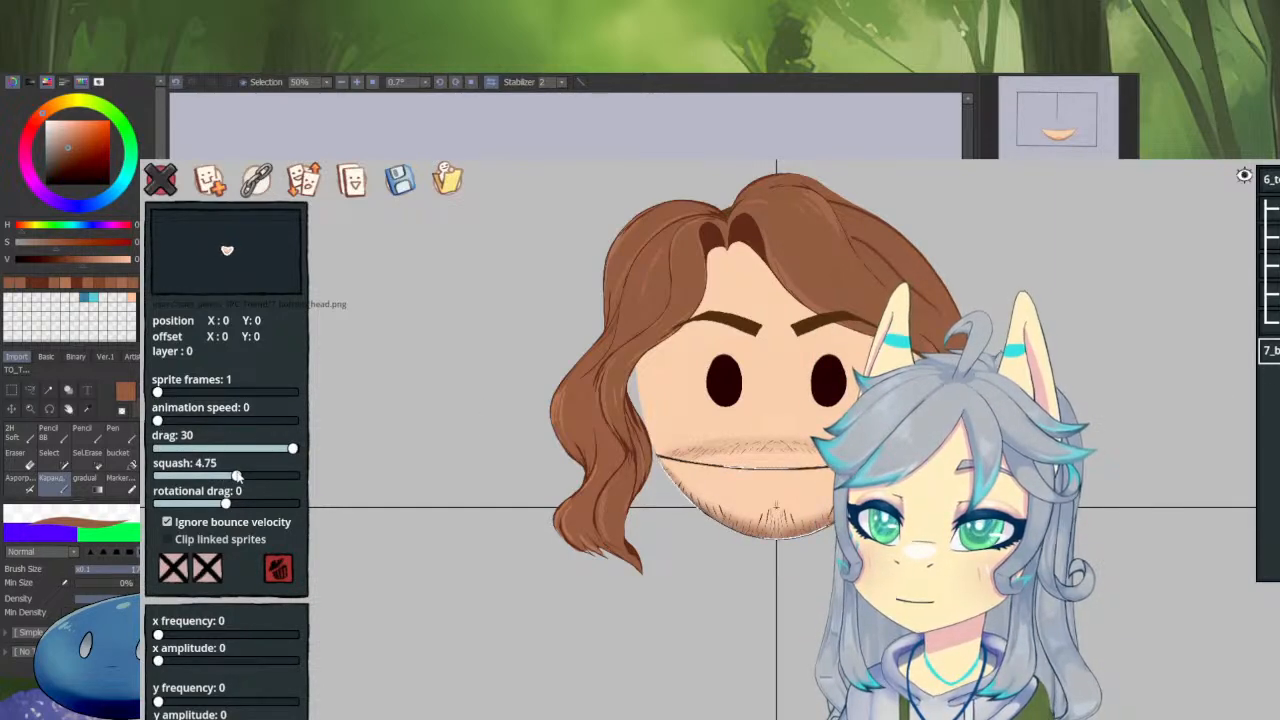
mouse_move(237, 477)
left_mouse_down()
mouse_move(184, 477)
mouse_move(228, 477)
left_mouse_up()
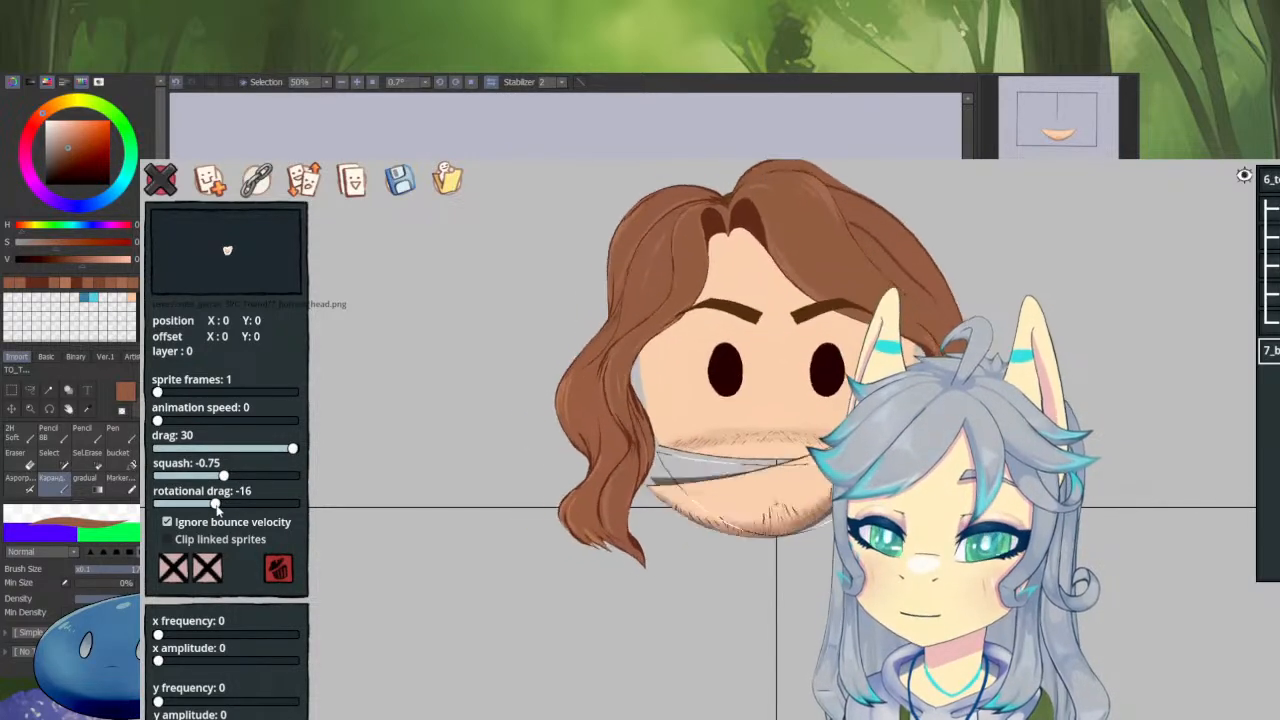
left_click_drag(216, 507, 222, 509)
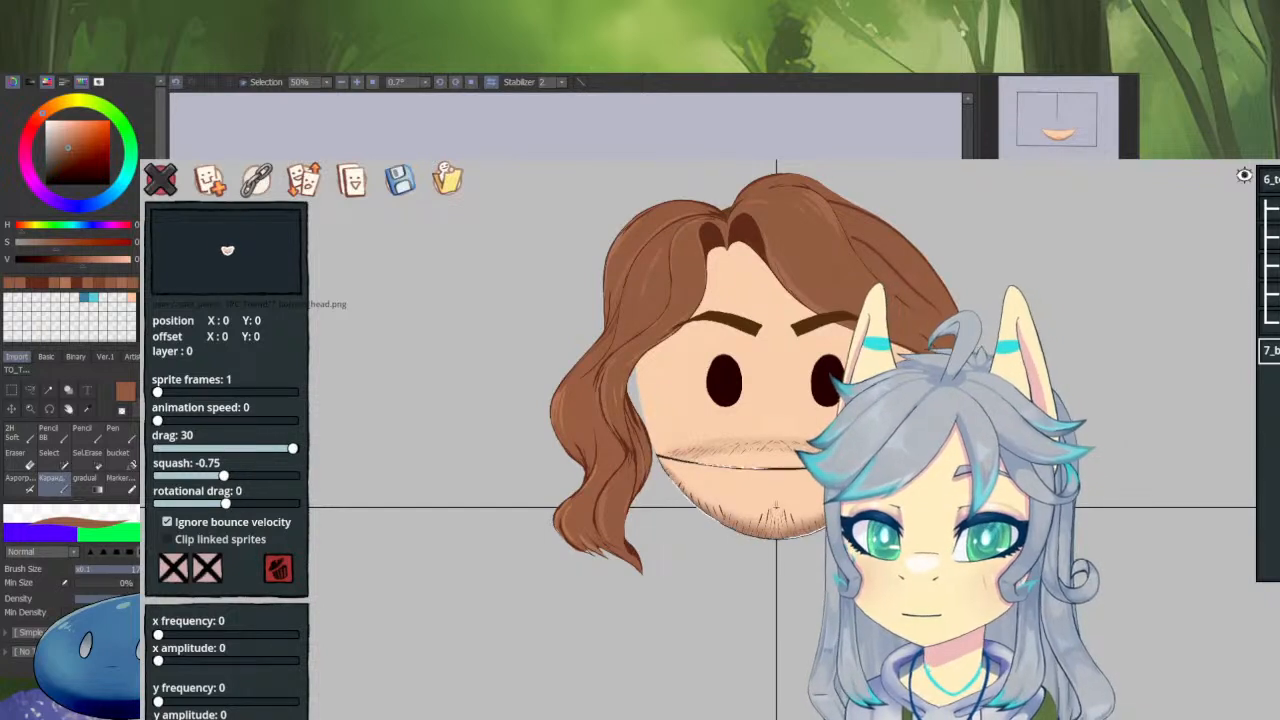
Set the top head's rotational drag to 2 and cycle its talking and blinking visibility options back to always shown.
left_click(1270, 180)
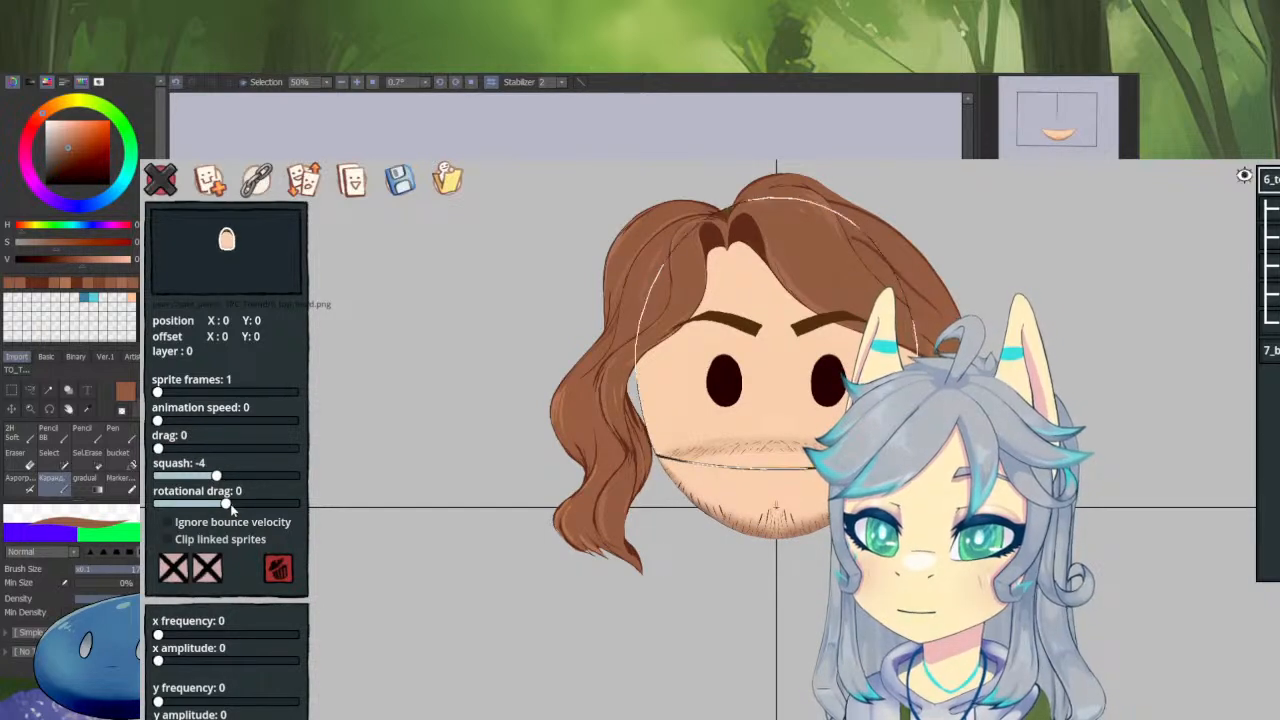
left_click_drag(230, 507, 226, 507)
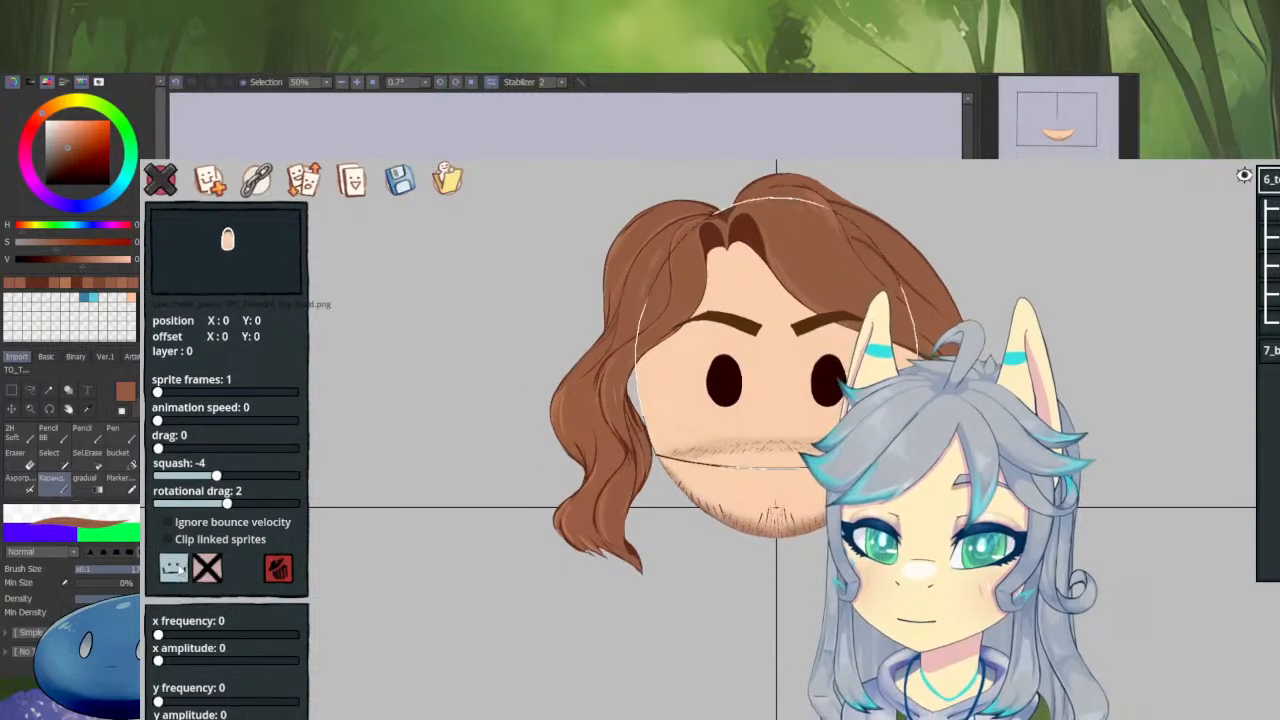
left_click(180, 570)
left_click(181, 575)
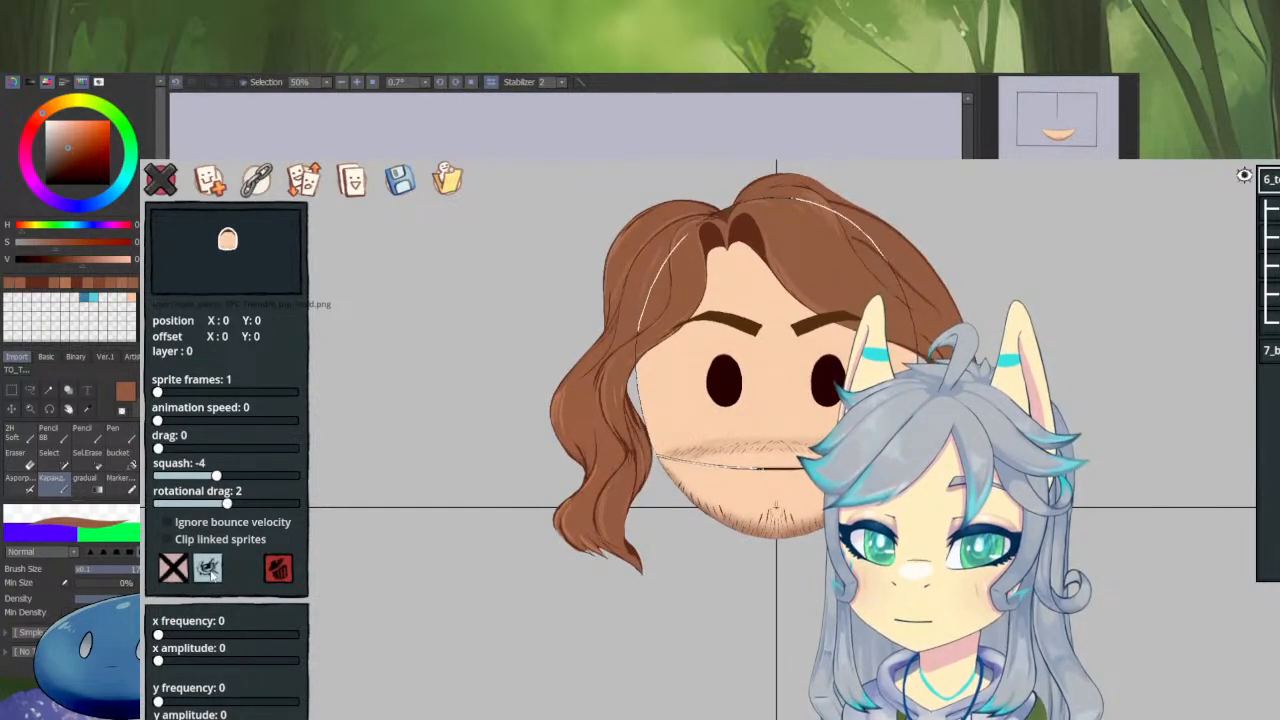
left_click(208, 568)
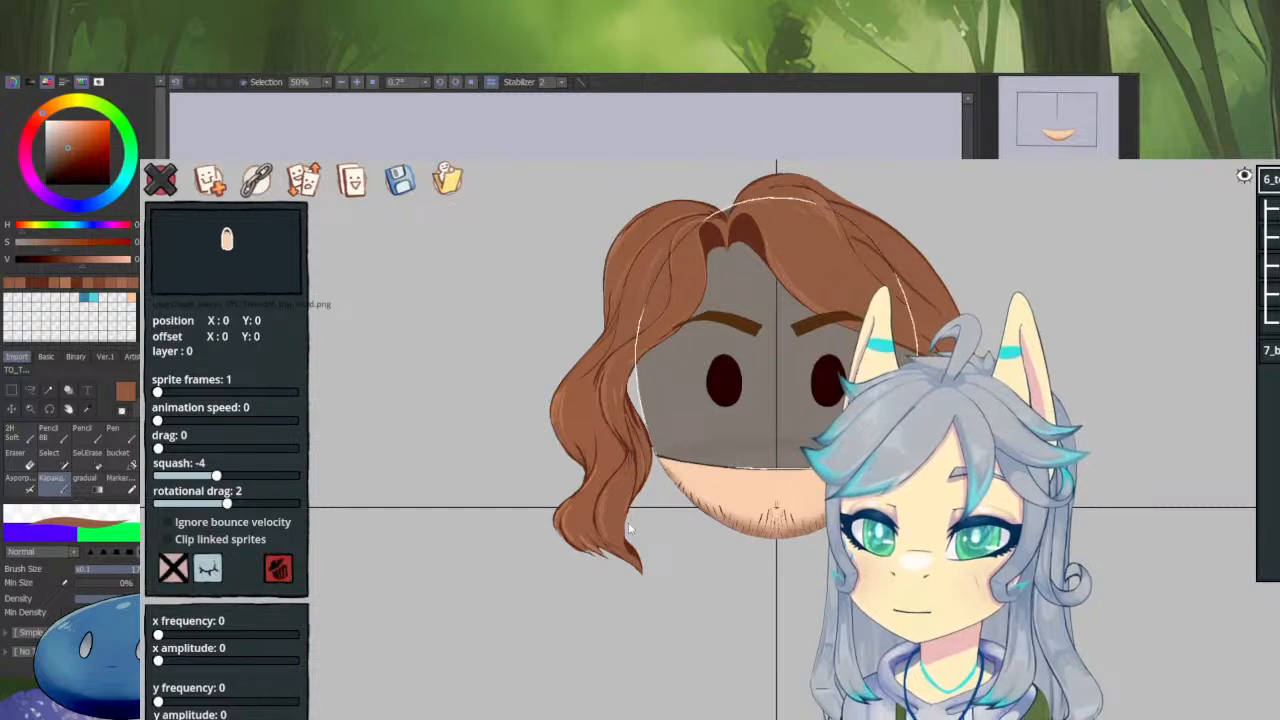
left_click(208, 568)
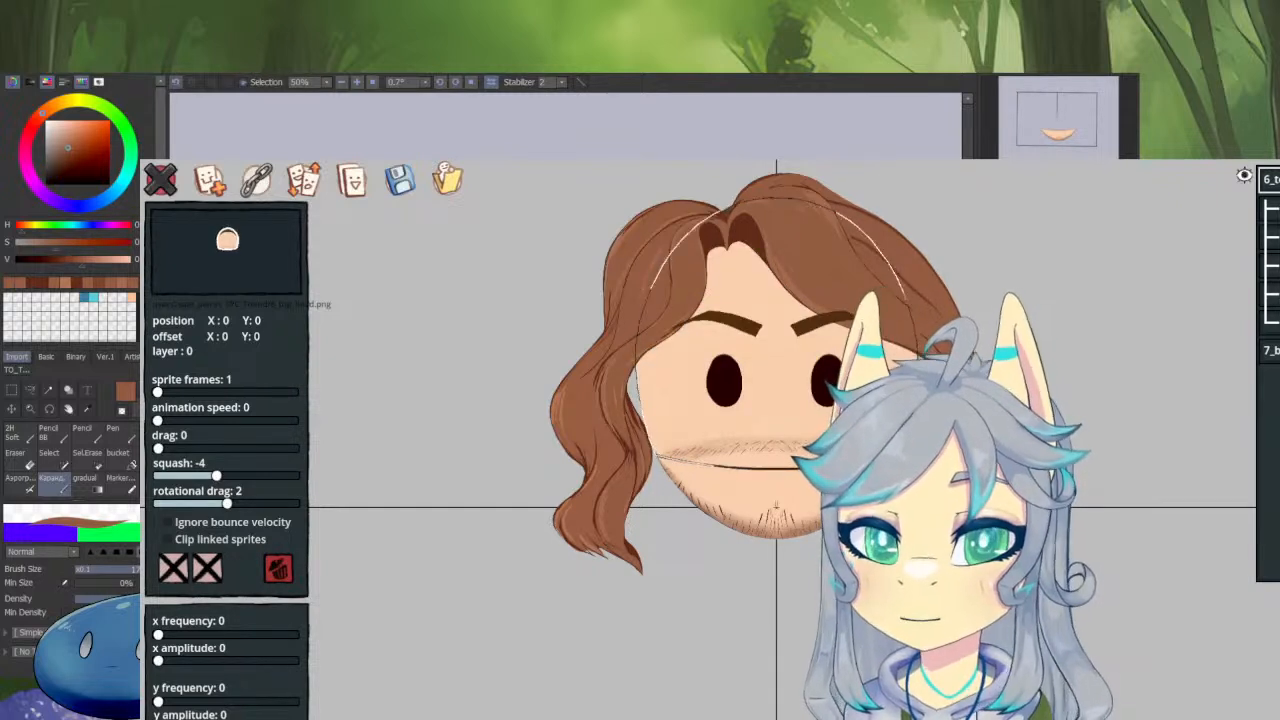
Set the closed-eyes sprite to show only while the avatar is blinking, and deselect it.
left_click(1268, 237)
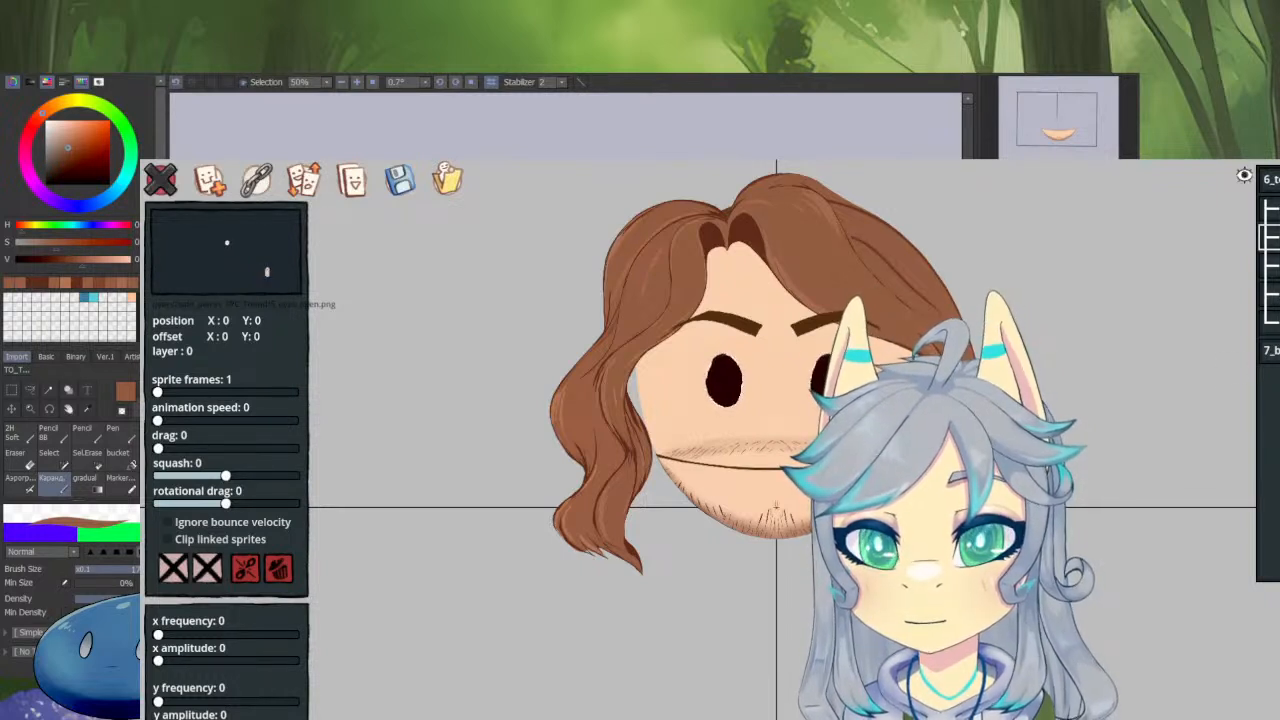
left_click(211, 567)
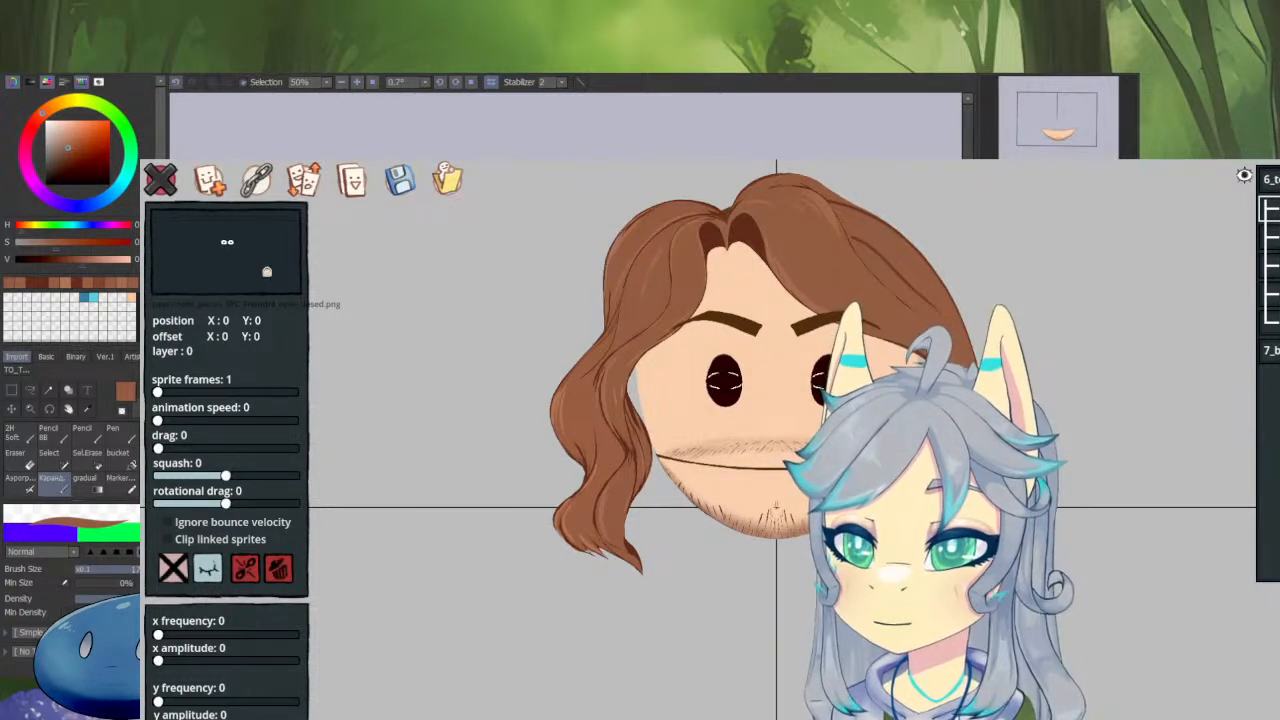
scroll(214, 676, "down", 3)
scroll(226, 640, "down", 1)
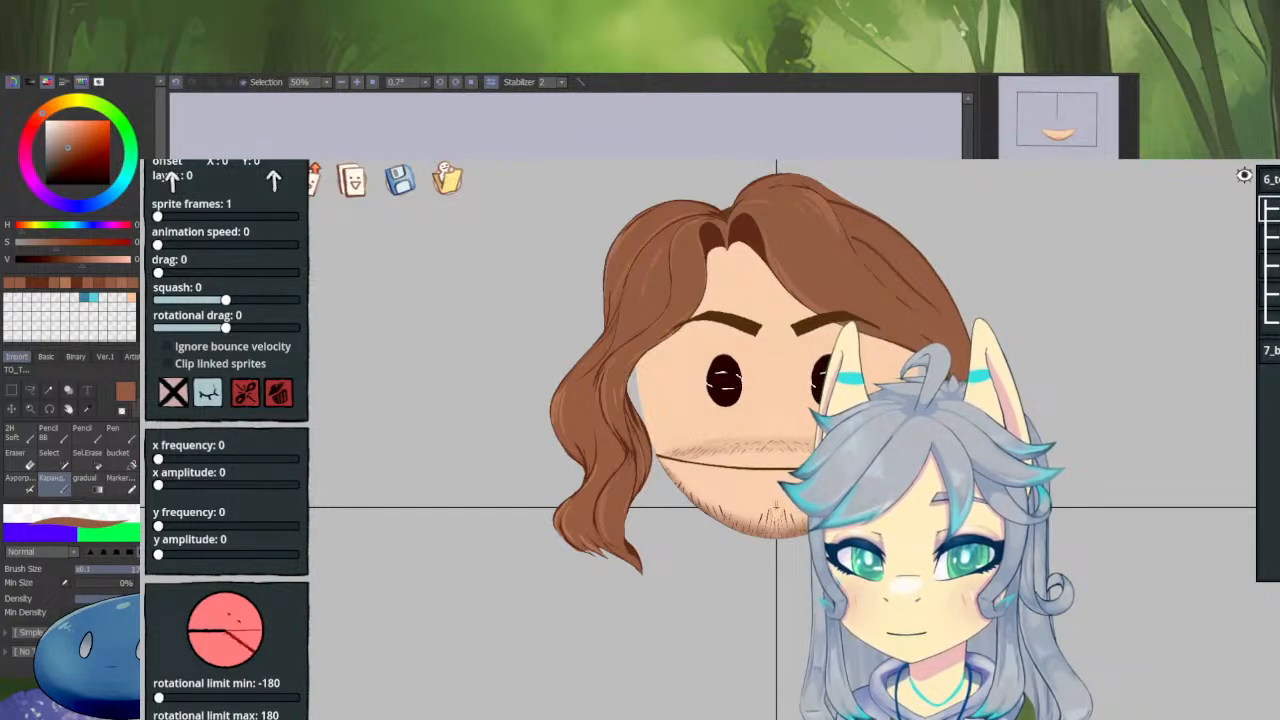
key("Escape")
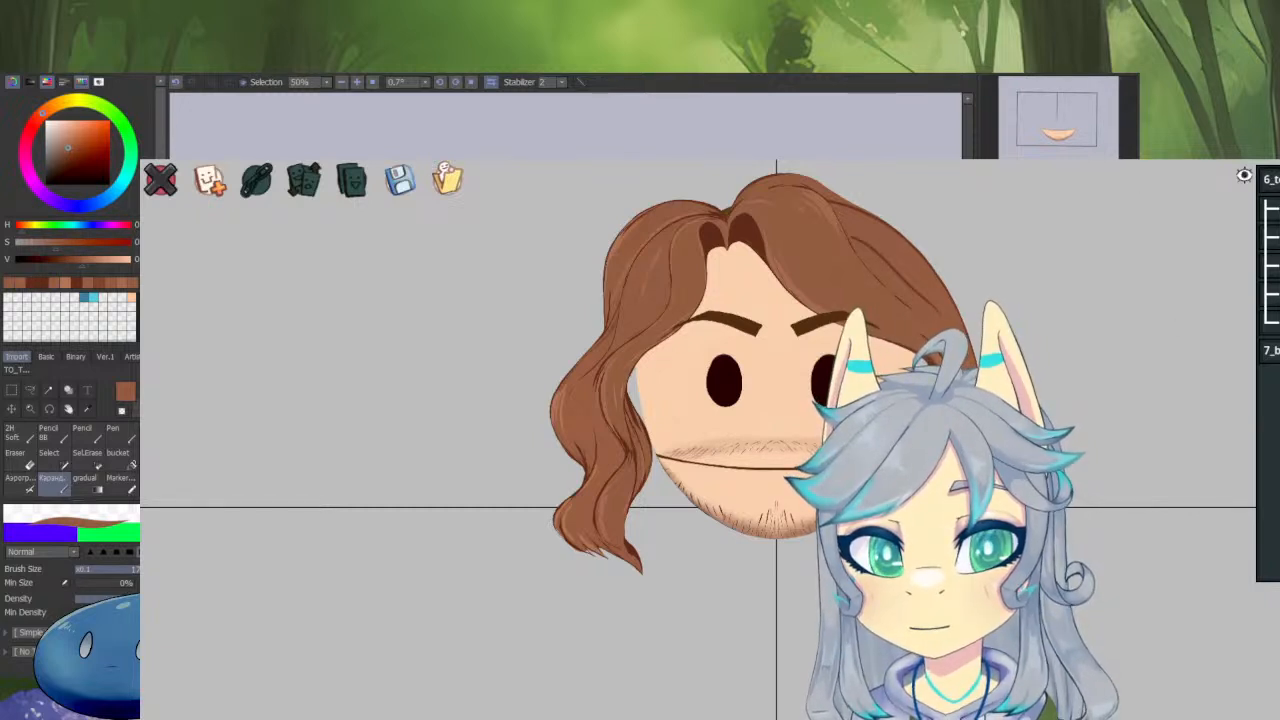
Set the open-eyes sprite to show only when not blinking, with linked-sprite clipping off, and compare it with the closed-eyes sprite.
left_click(1270, 180)
left_click(1270, 237)
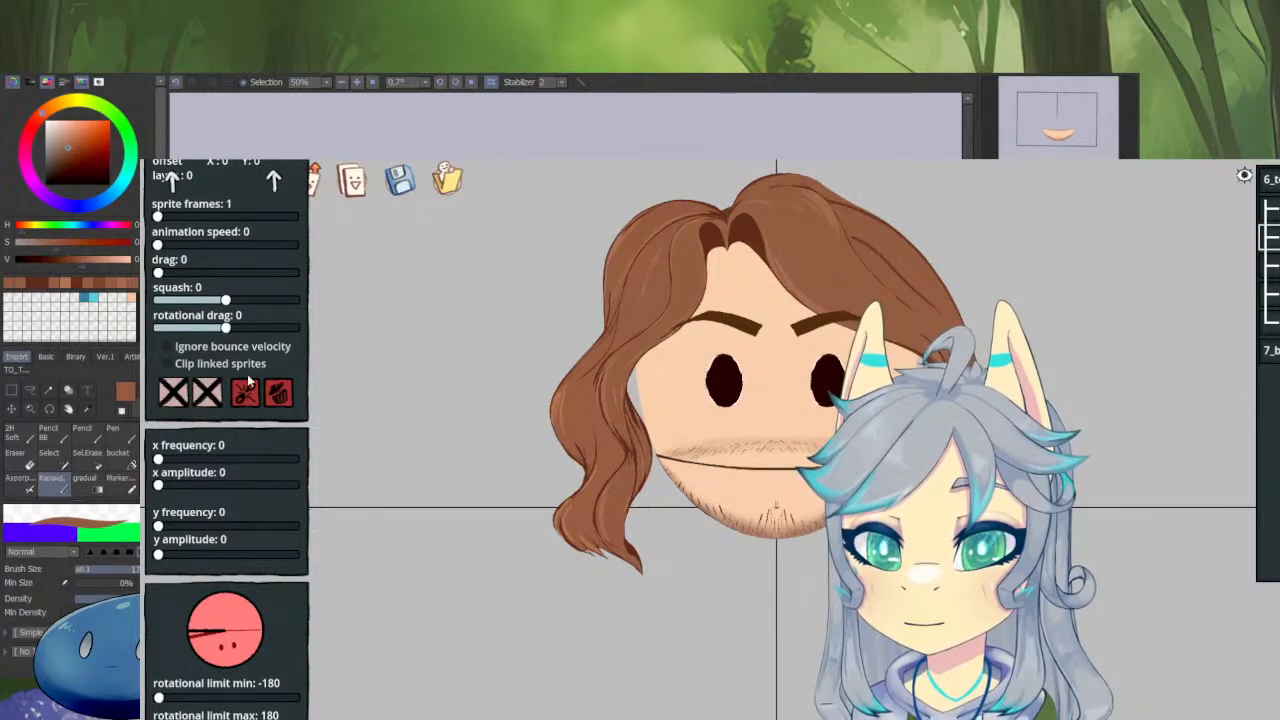
left_click(209, 394)
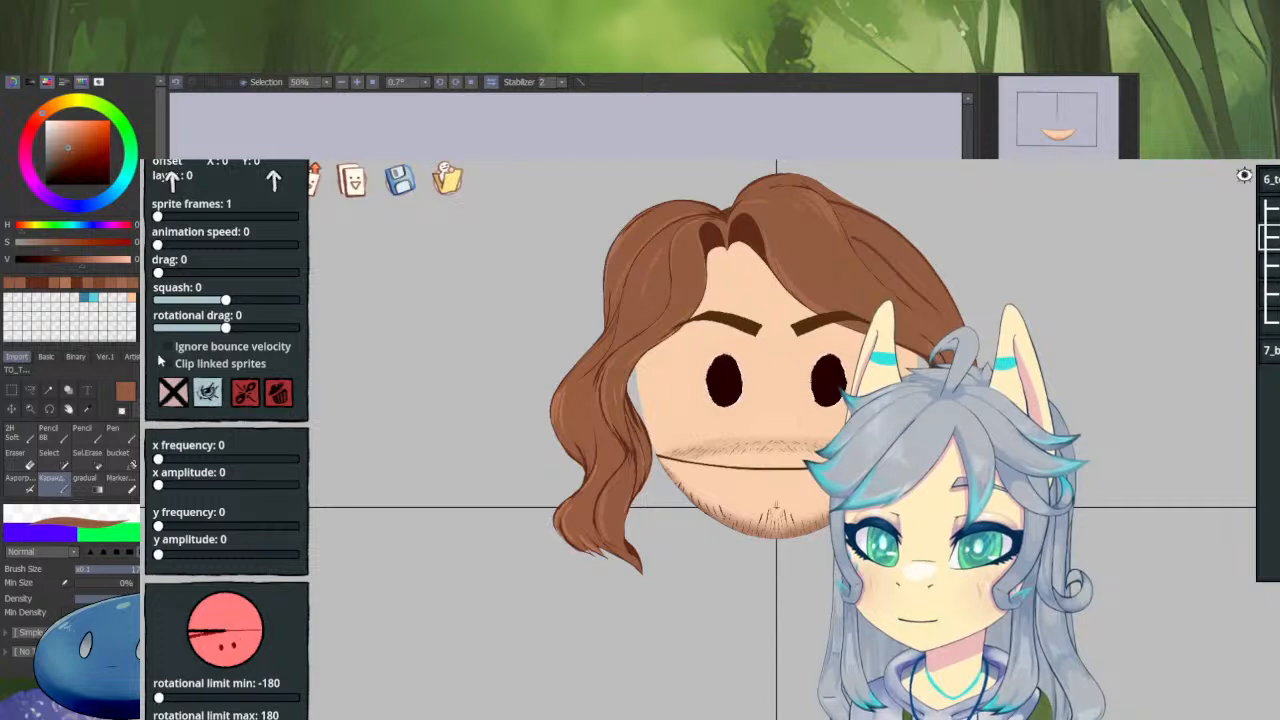
left_click(195, 366)
left_click(195, 366)
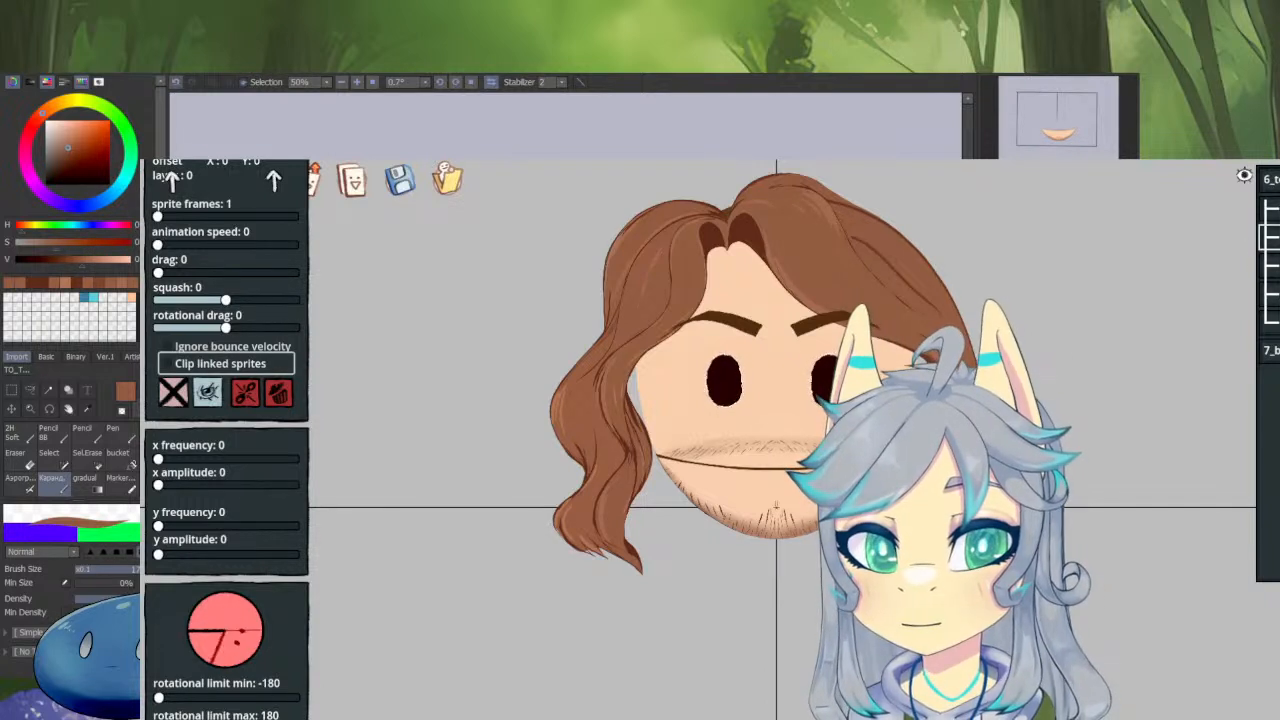
left_click(1270, 209)
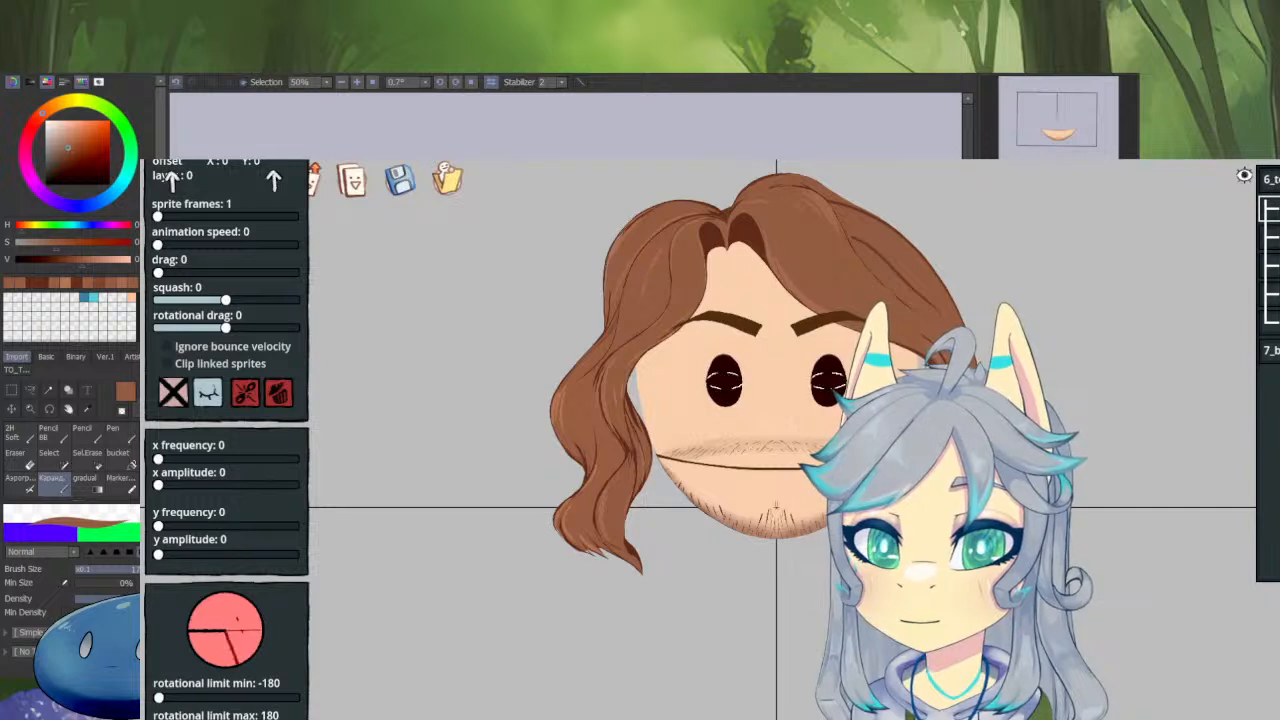
left_click(1271, 238)
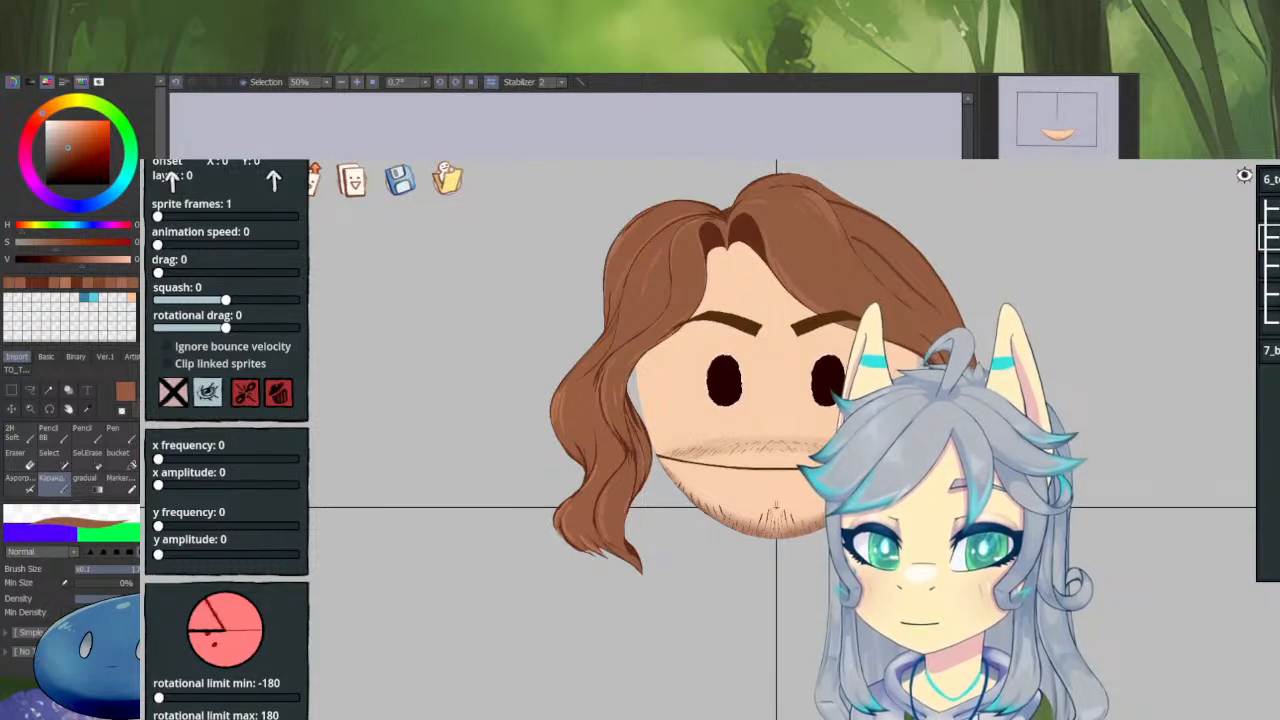
Set the eyebrows' drag to 30 and the drag of both the closed-eyes and open-eyes sprites to 3.
left_click(1270, 265)
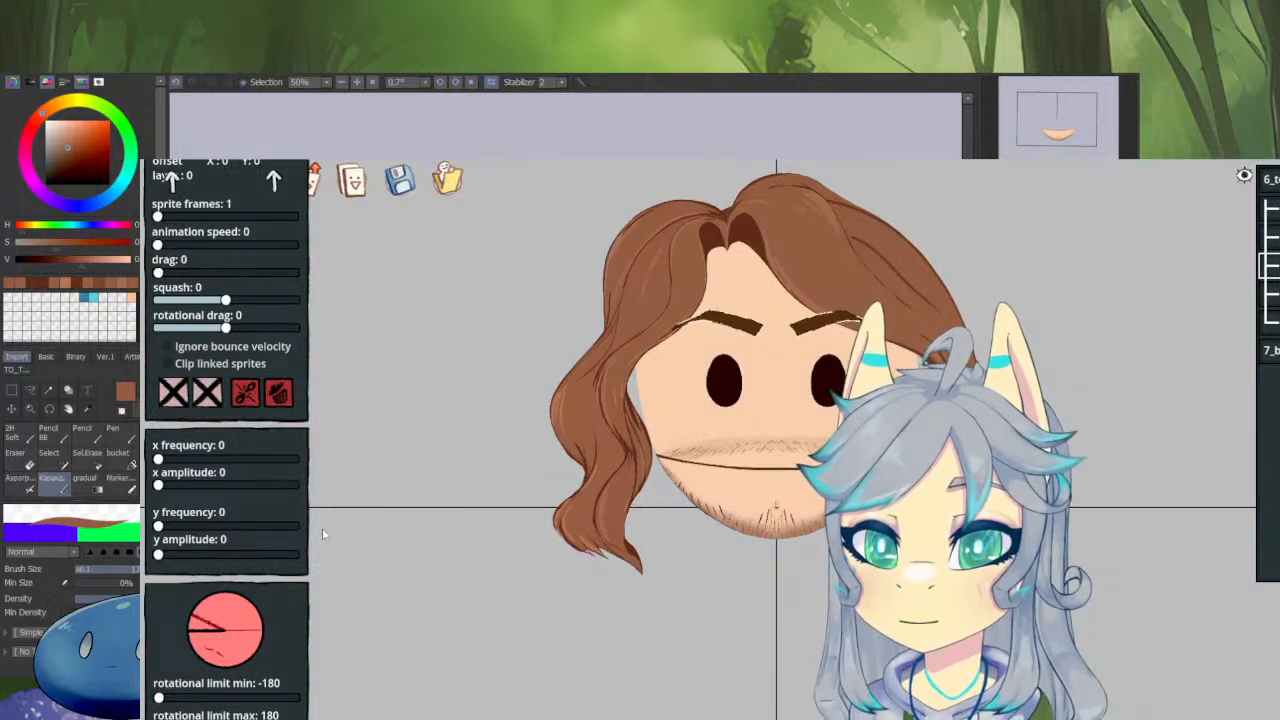
left_click_drag(157, 272, 292, 285)
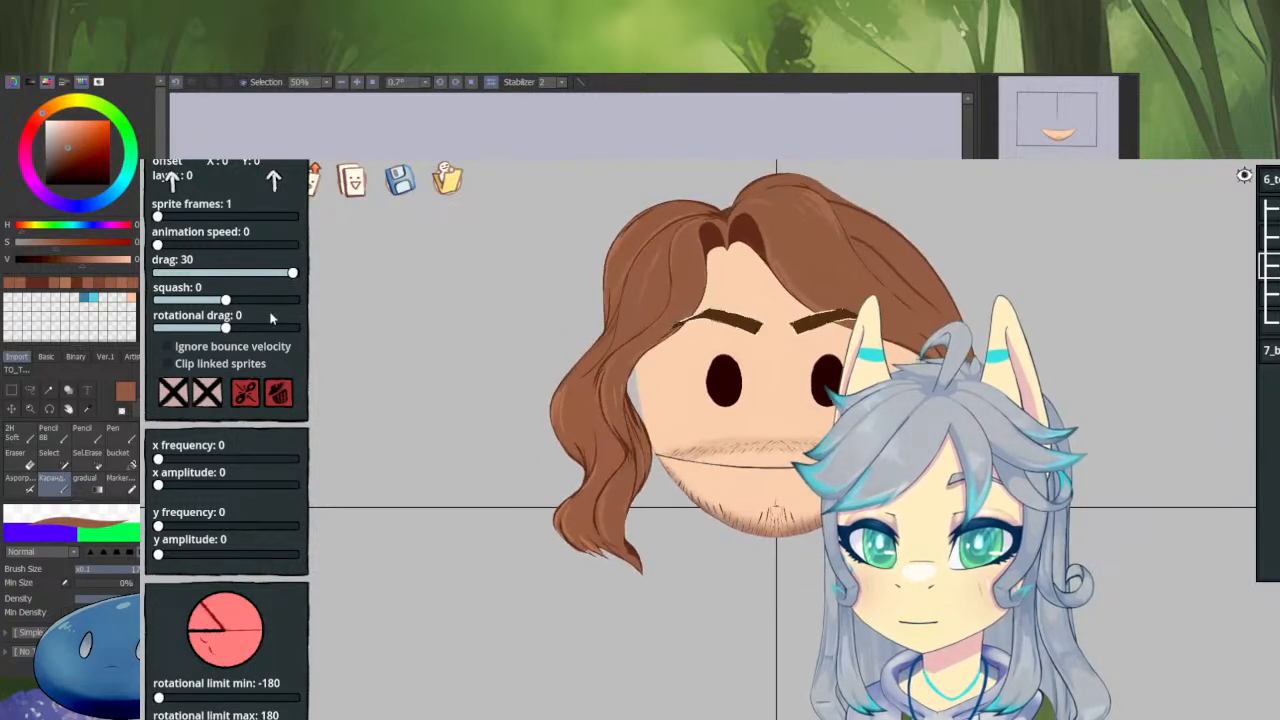
left_click(207, 392)
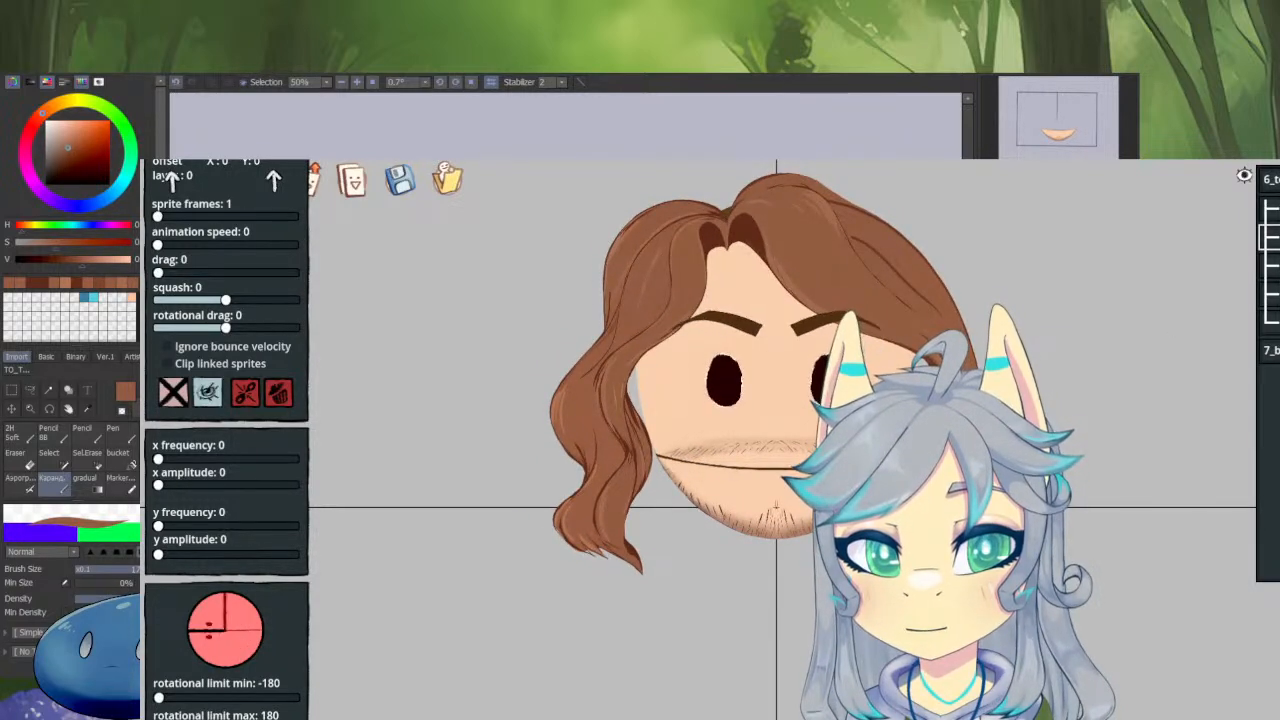
left_click(207, 392)
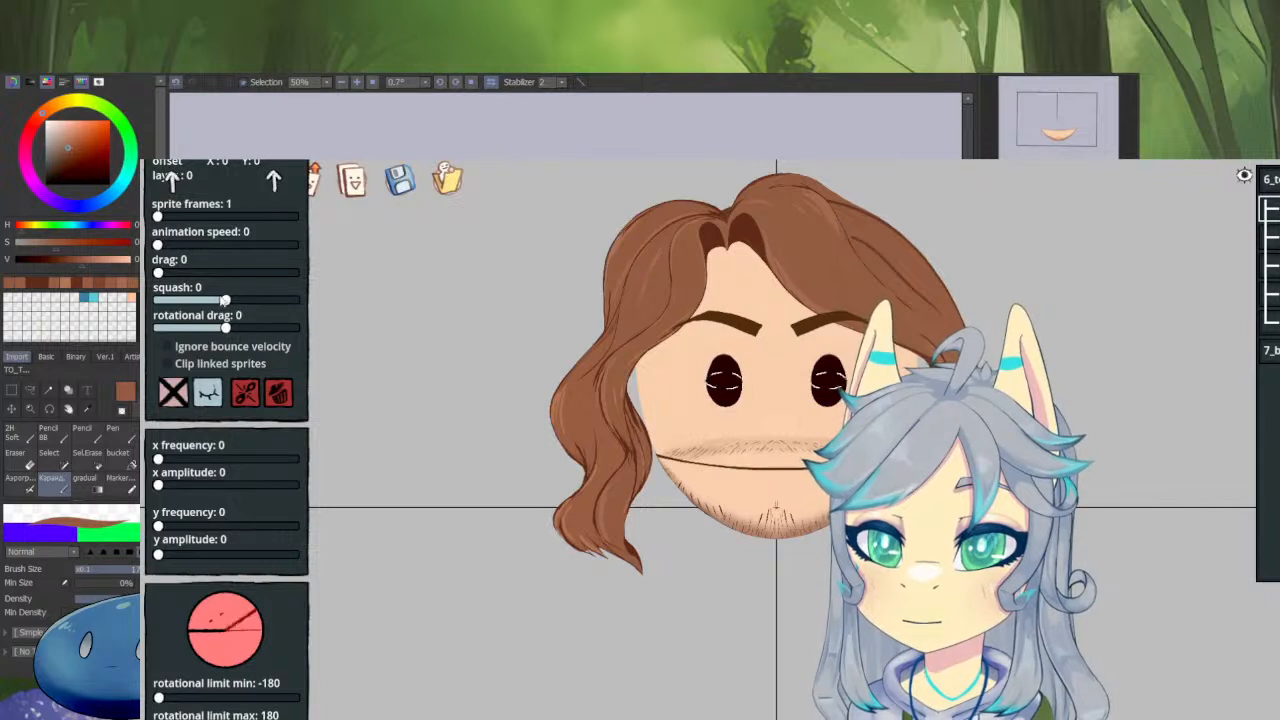
left_click(172, 272)
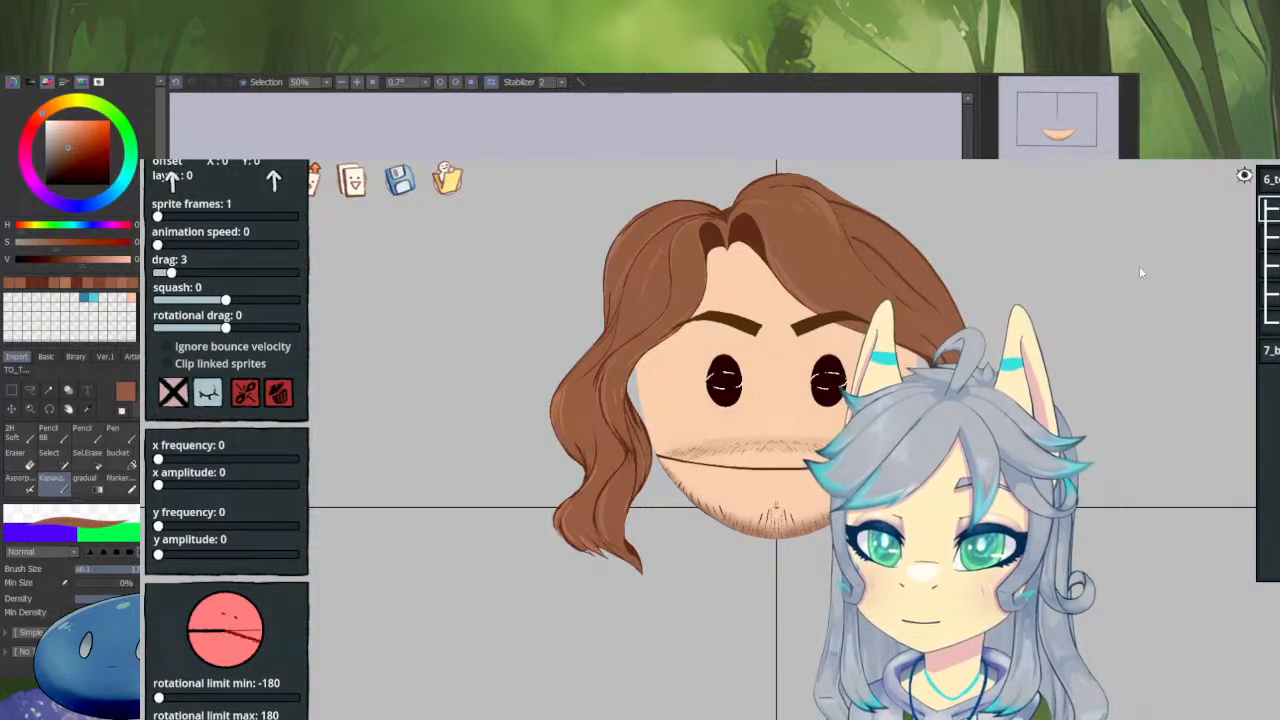
mouse_move(172, 272)
left_mouse_down()
mouse_move(160, 274)
mouse_move(172, 276)
left_mouse_up()
left_click(180, 272)
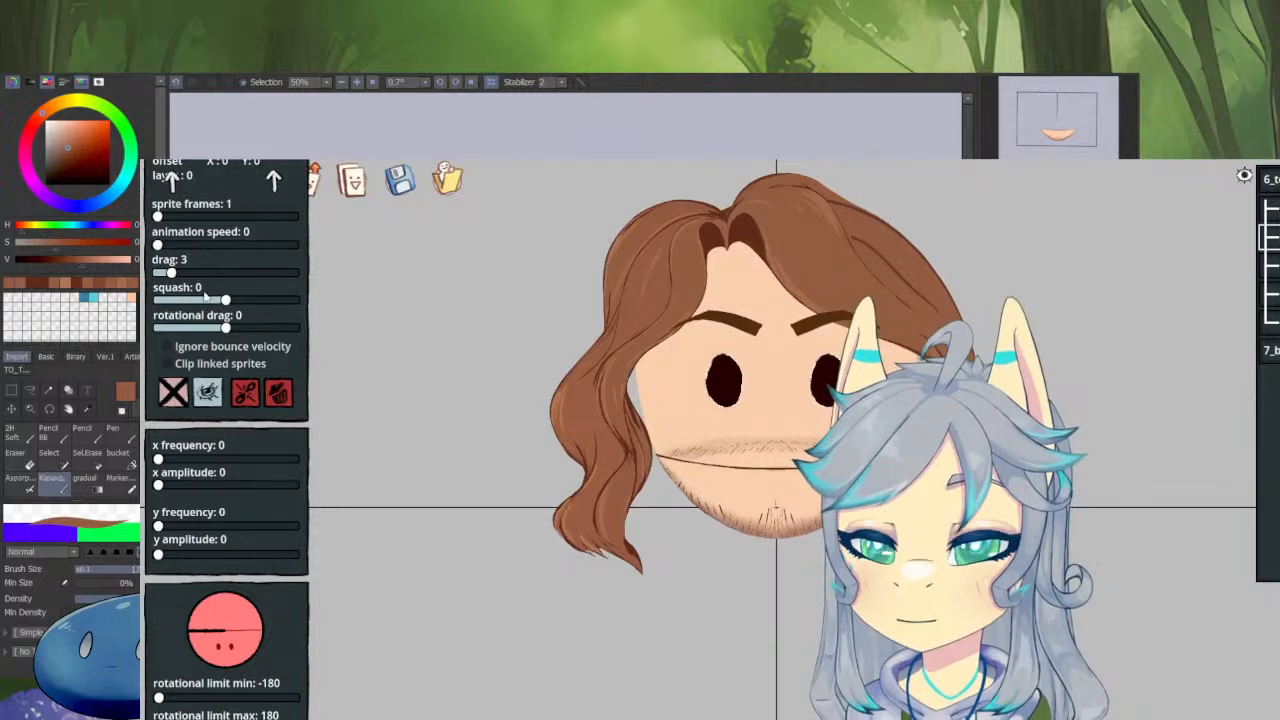
Set the closed-eyes sprite's squash to -1.25 and the open-eyes sprite's squash to -1.5.
left_click_drag(225, 300, 226, 298)
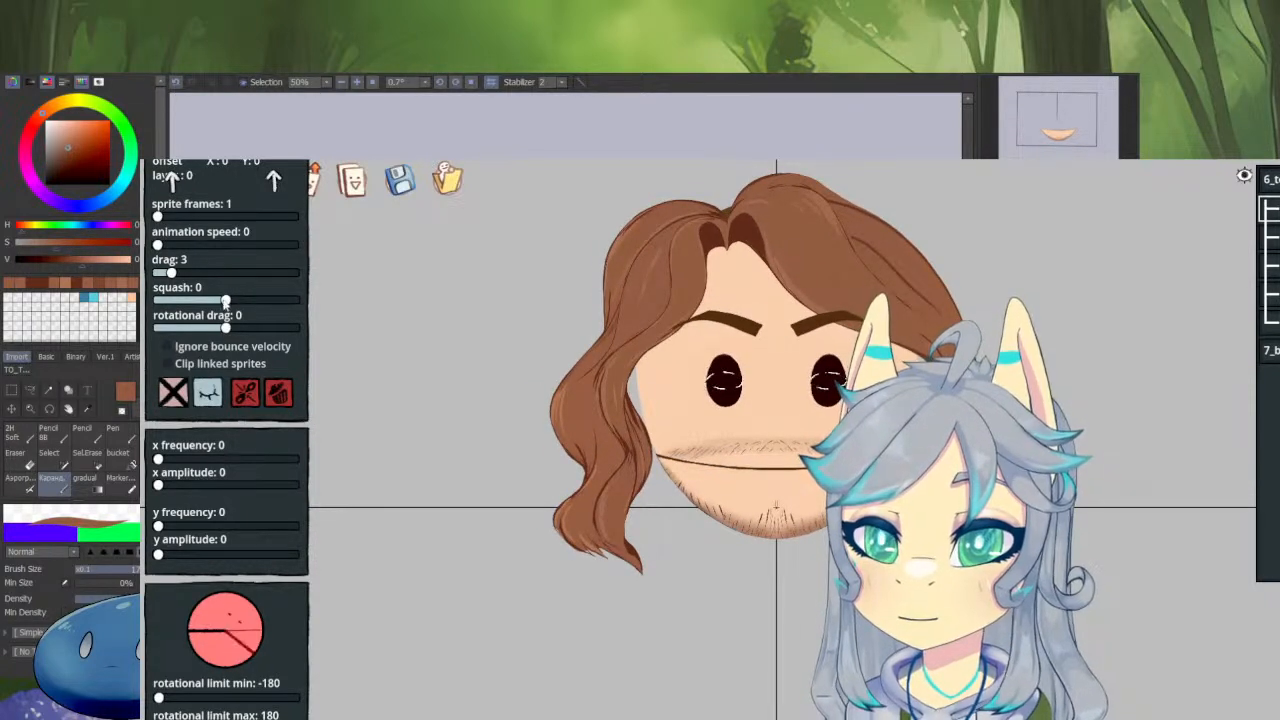
left_click_drag(225, 300, 223, 300)
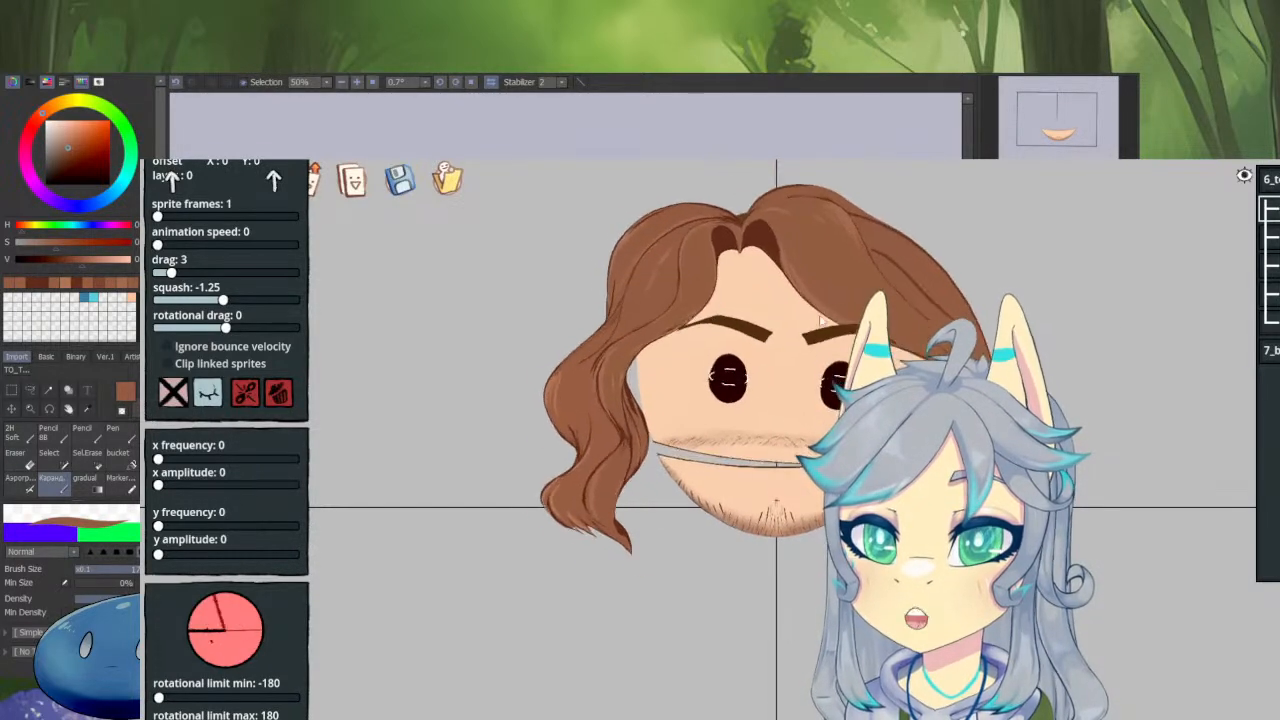
left_click(1272, 238)
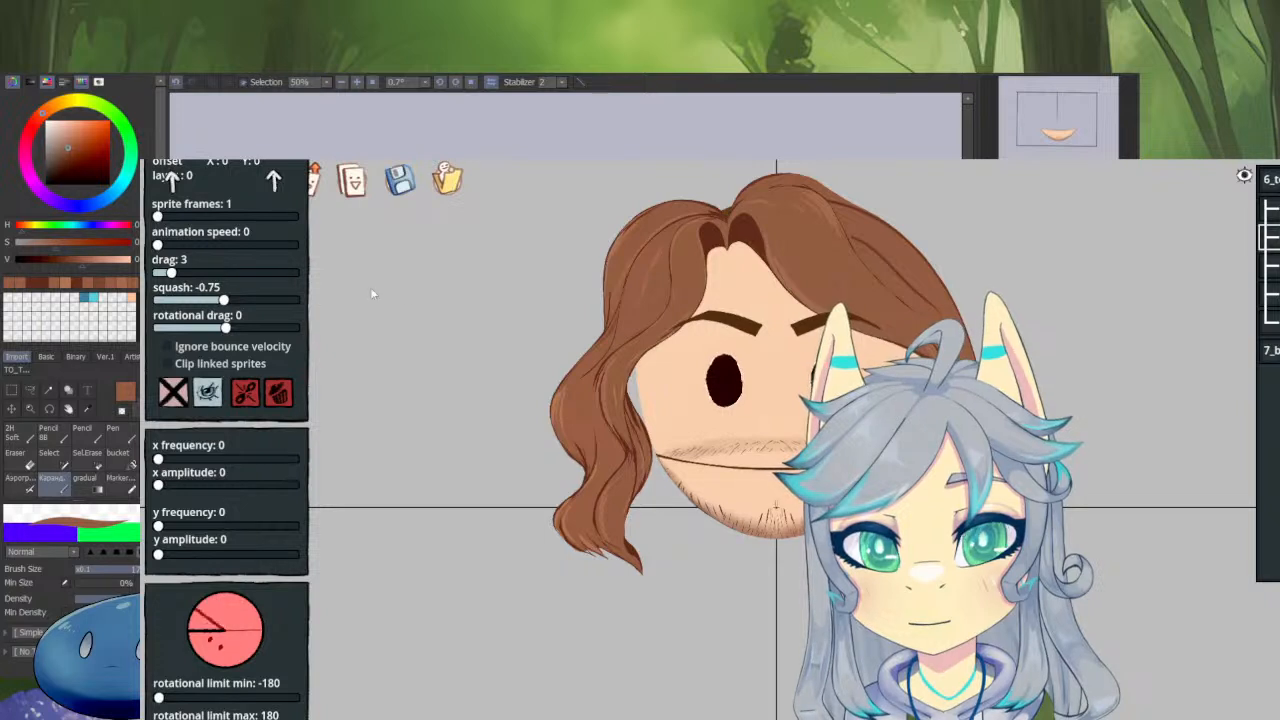
left_click_drag(224, 300, 223, 300)
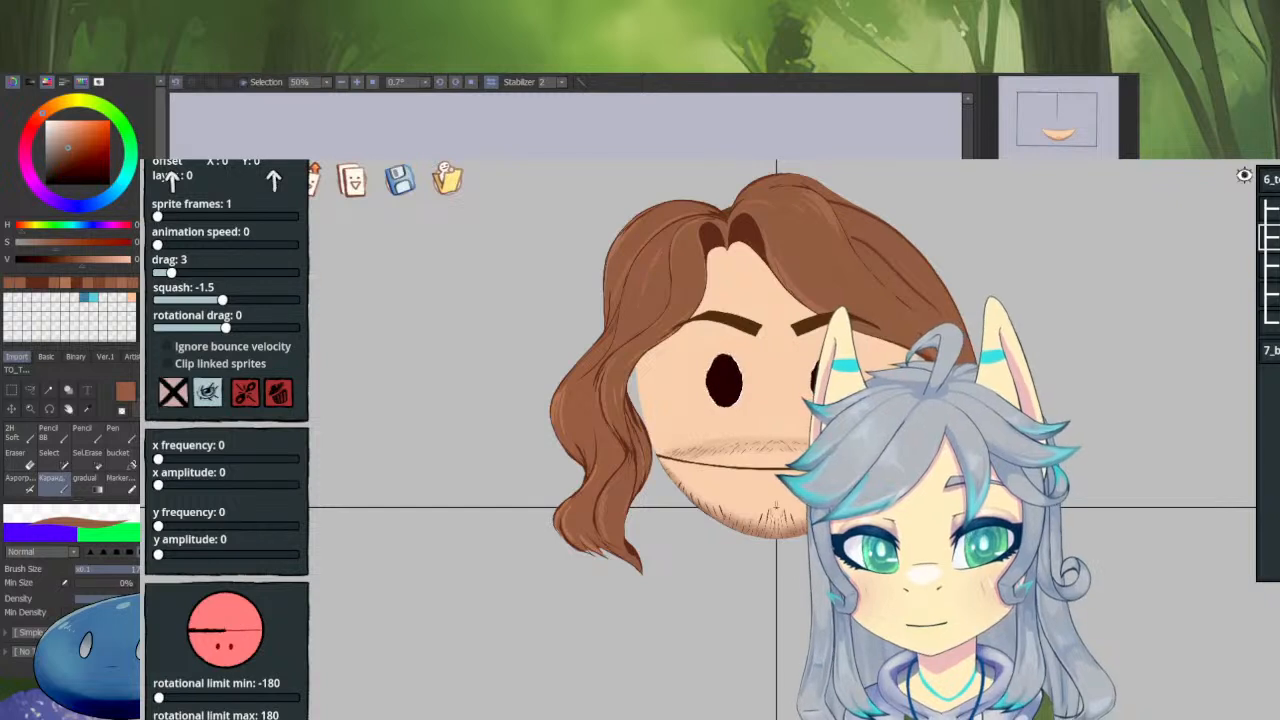
Set the right front hair sprite's drag to 5.
left_click(1270, 294)
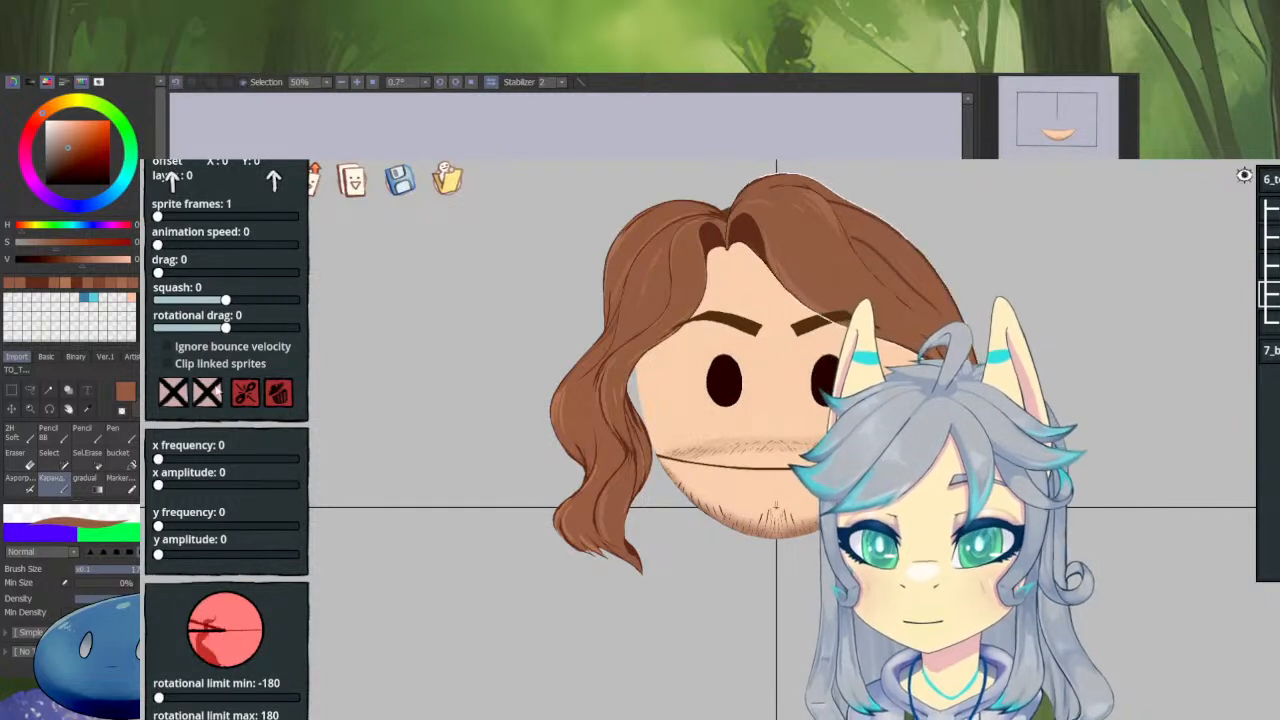
left_click(172, 272)
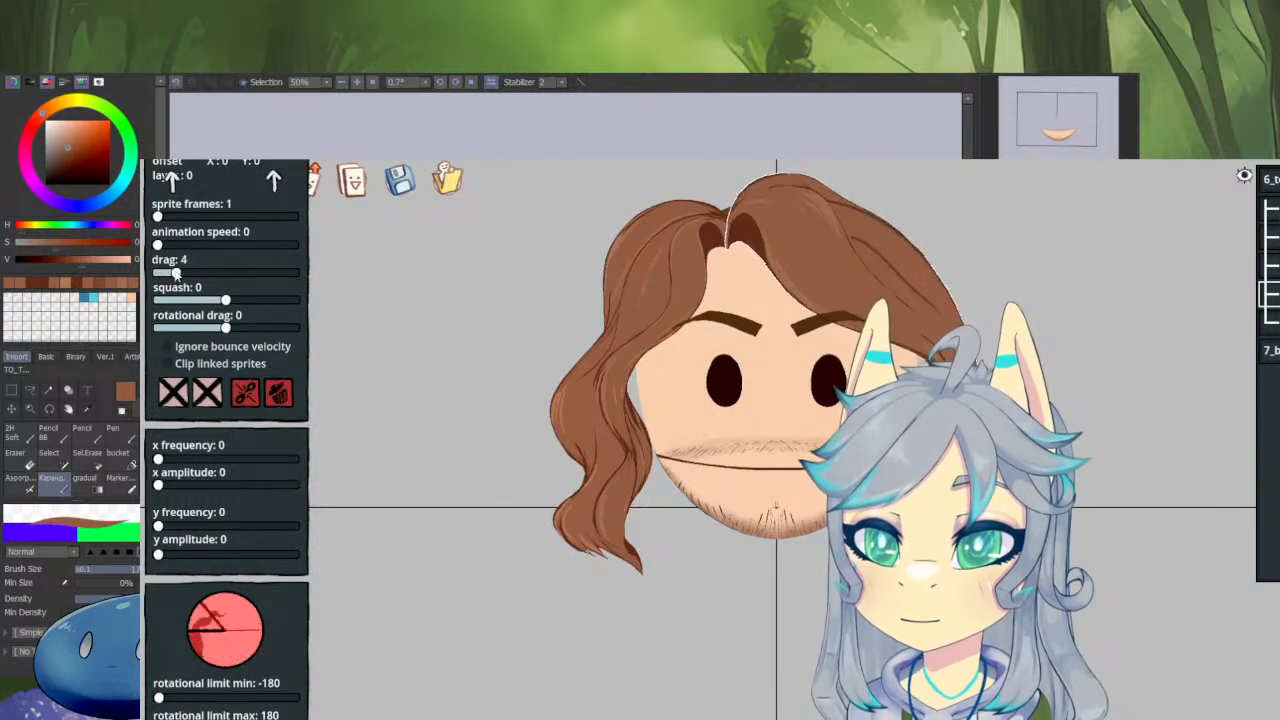
left_click_drag(172, 272, 184, 274)
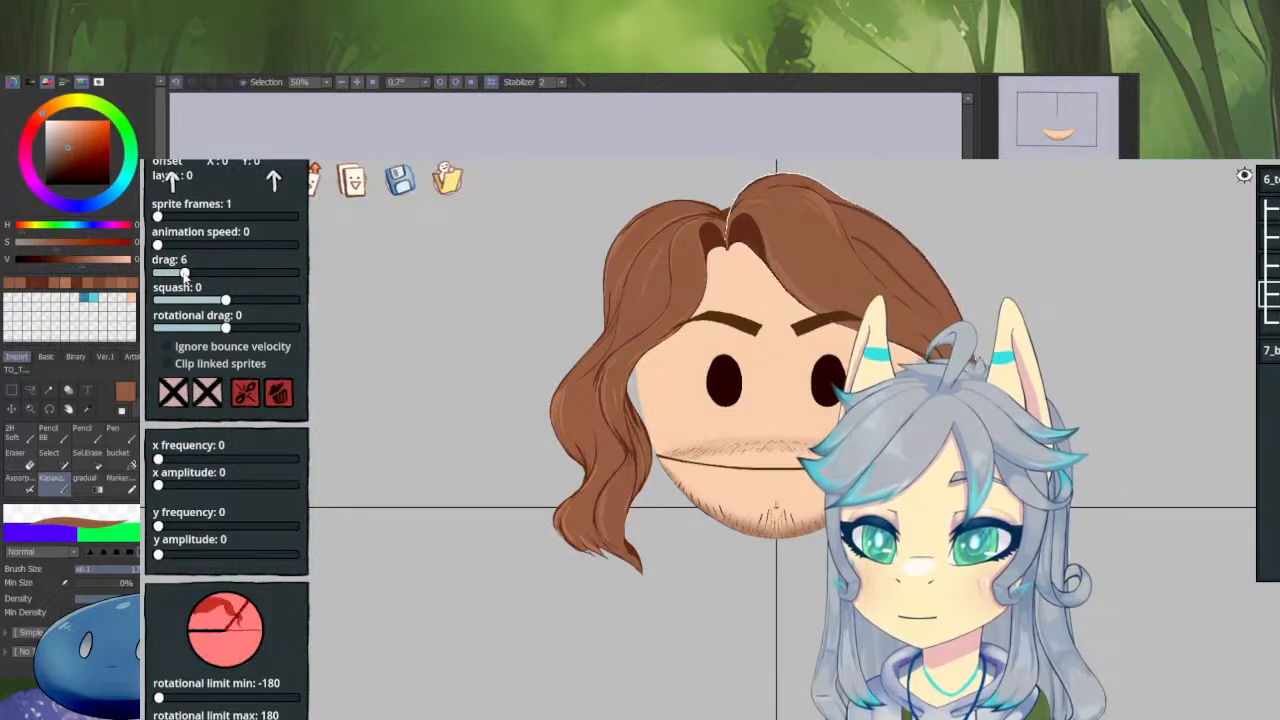
left_click_drag(184, 274, 180, 274)
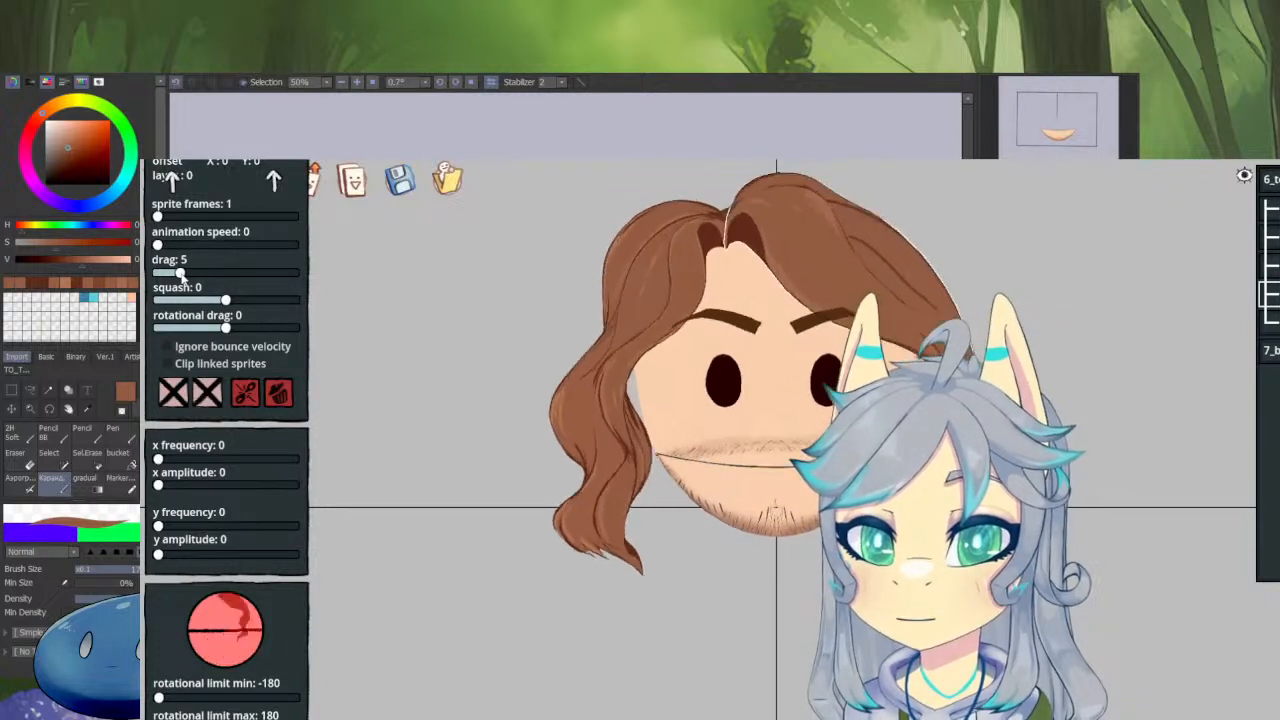
Try rotational drag values of 2 and -11 on the right front hair sprite, and set it back to 0.
left_click_drag(226, 328, 229, 330)
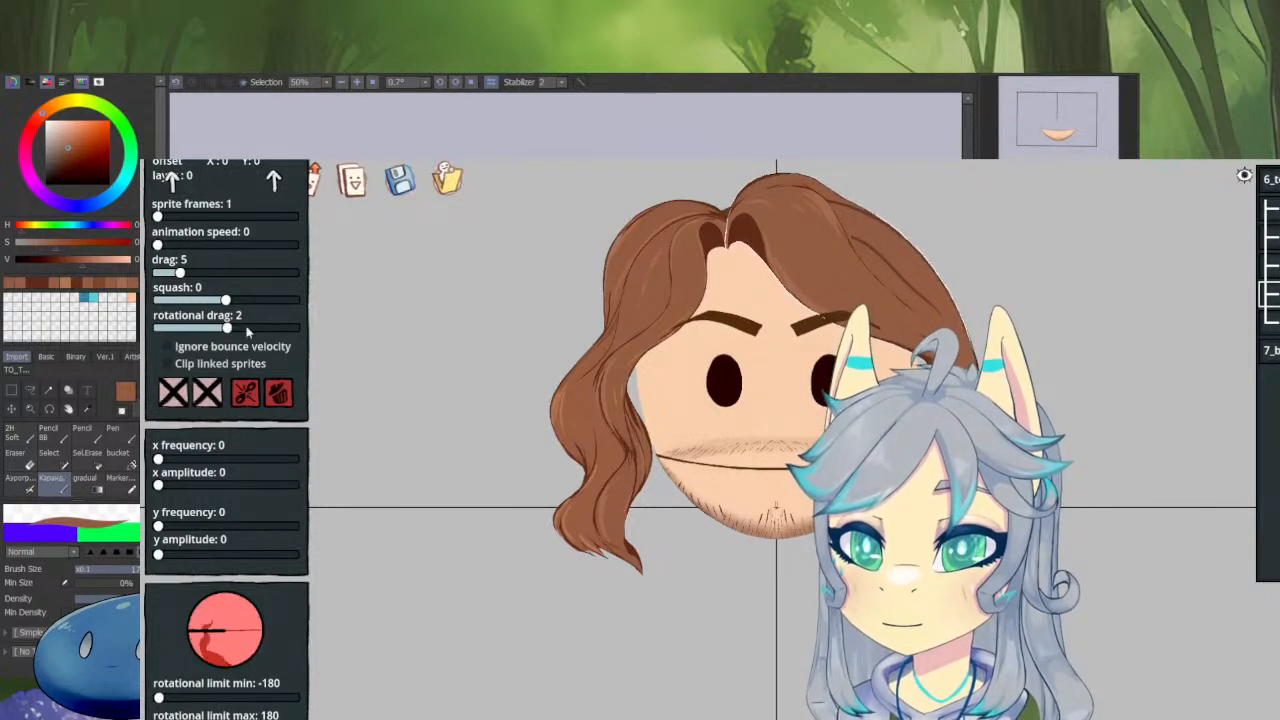
scroll(274, 606, "up", 4)
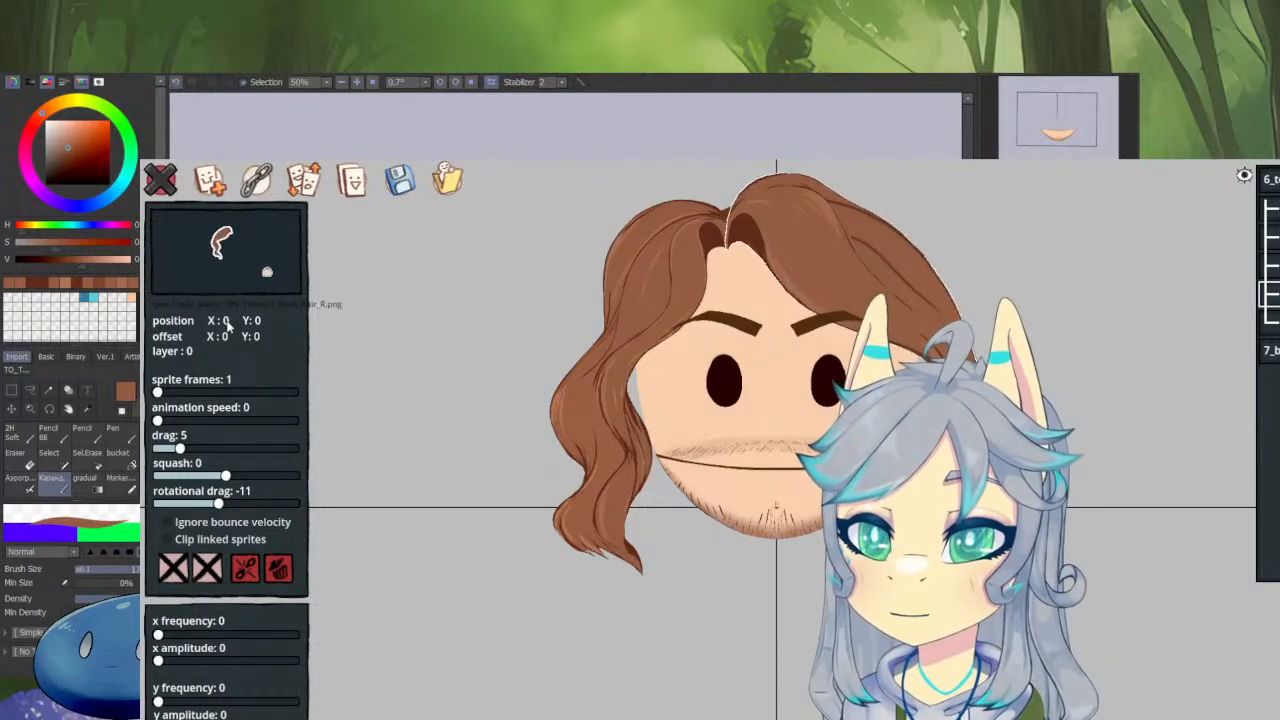
left_click_drag(218, 504, 220, 507)
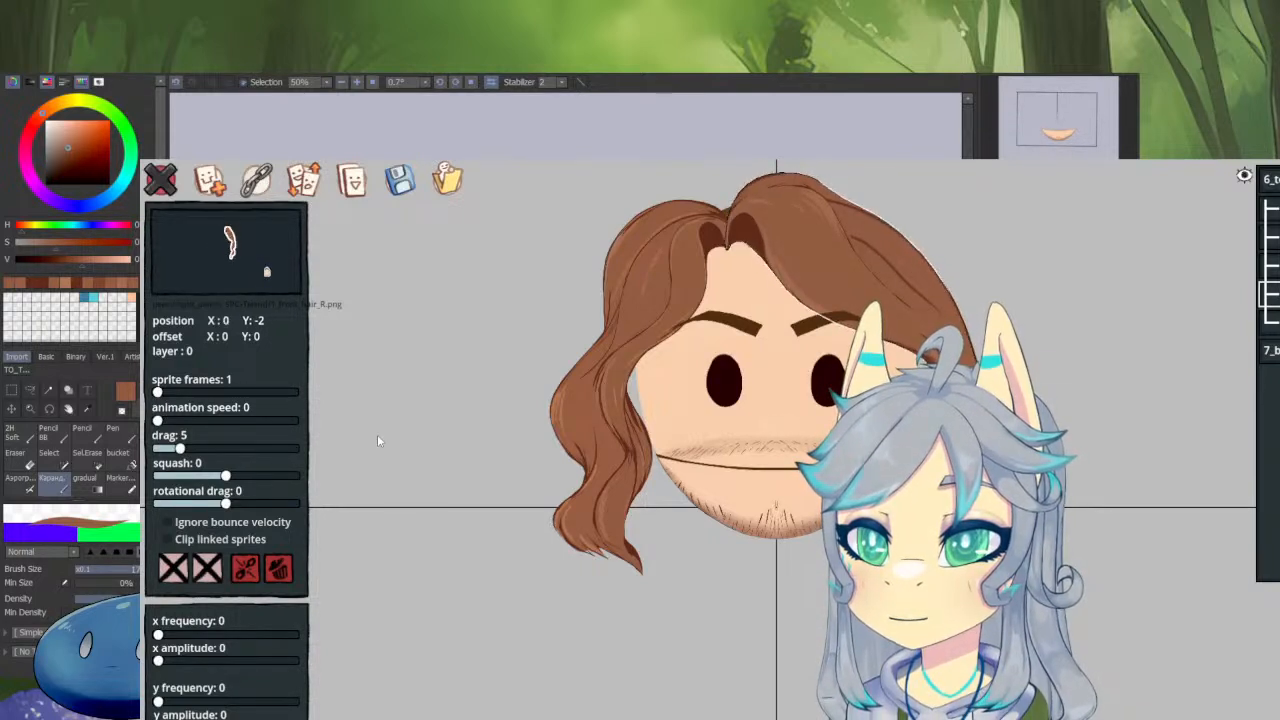
Raise the right front hair sprite to layer 1, nudge it back to position X 0, Y 0, and deselect it.
key("x")
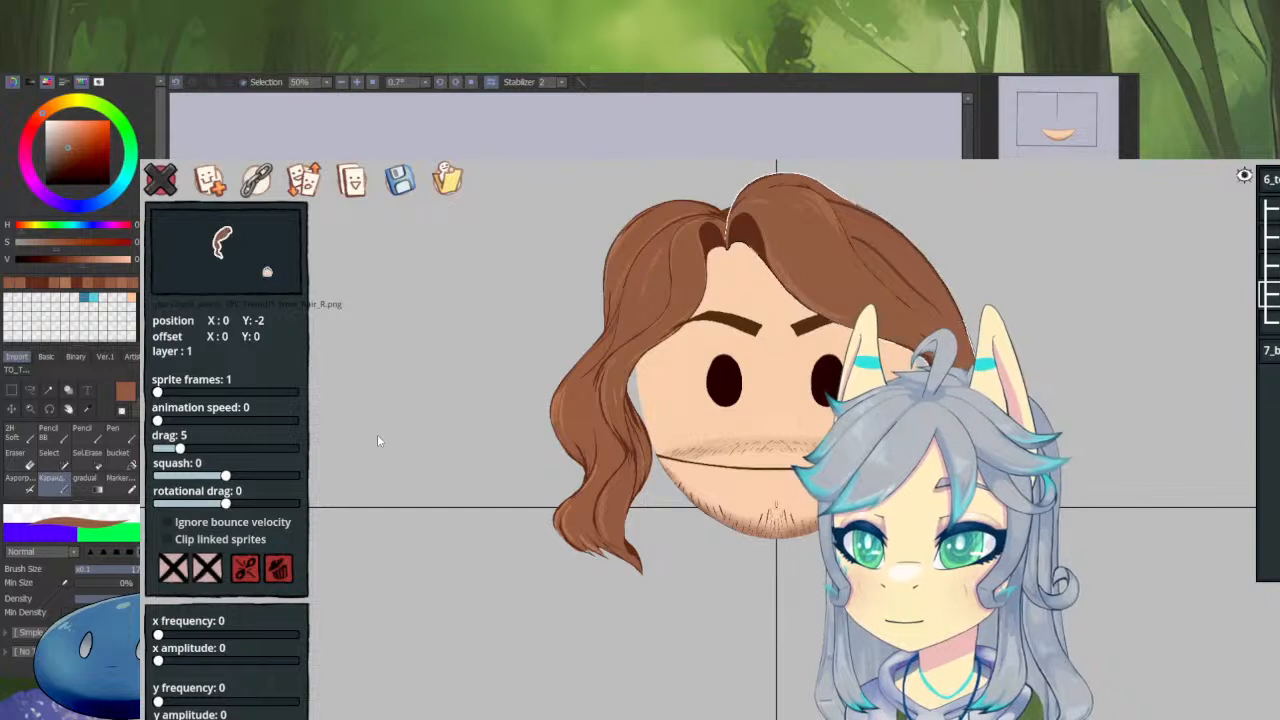
key("d")
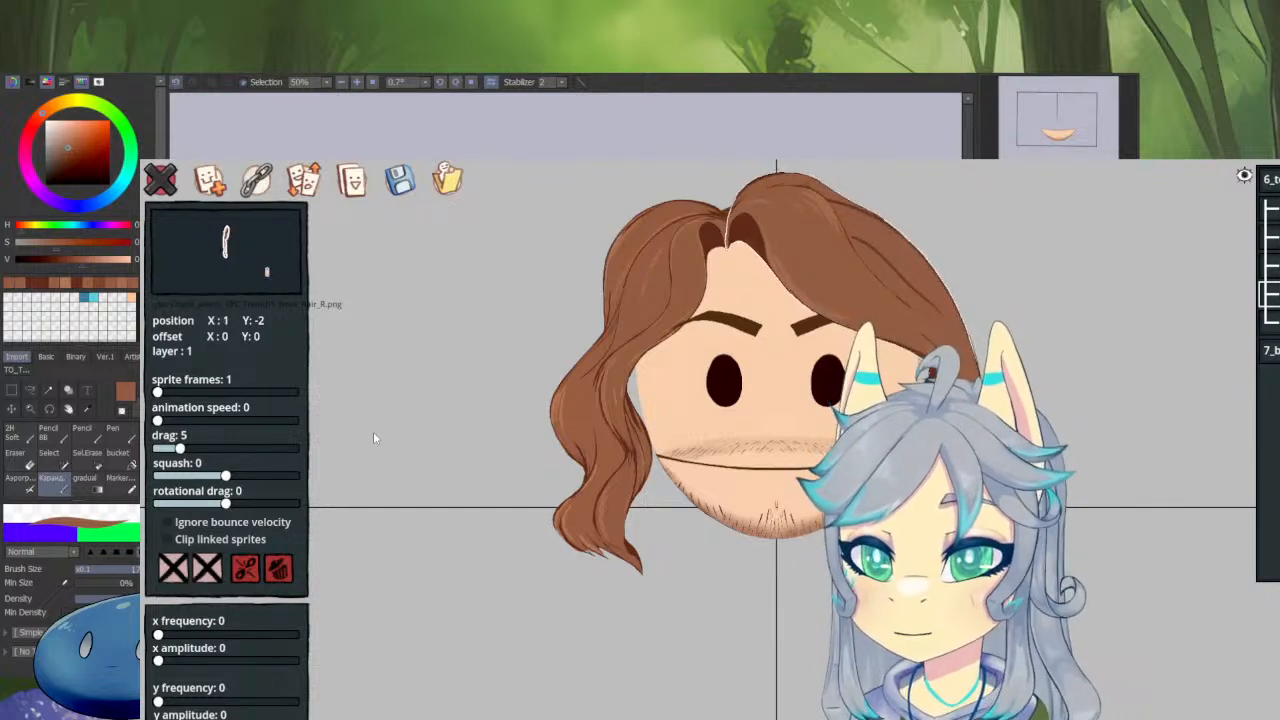
key("d")
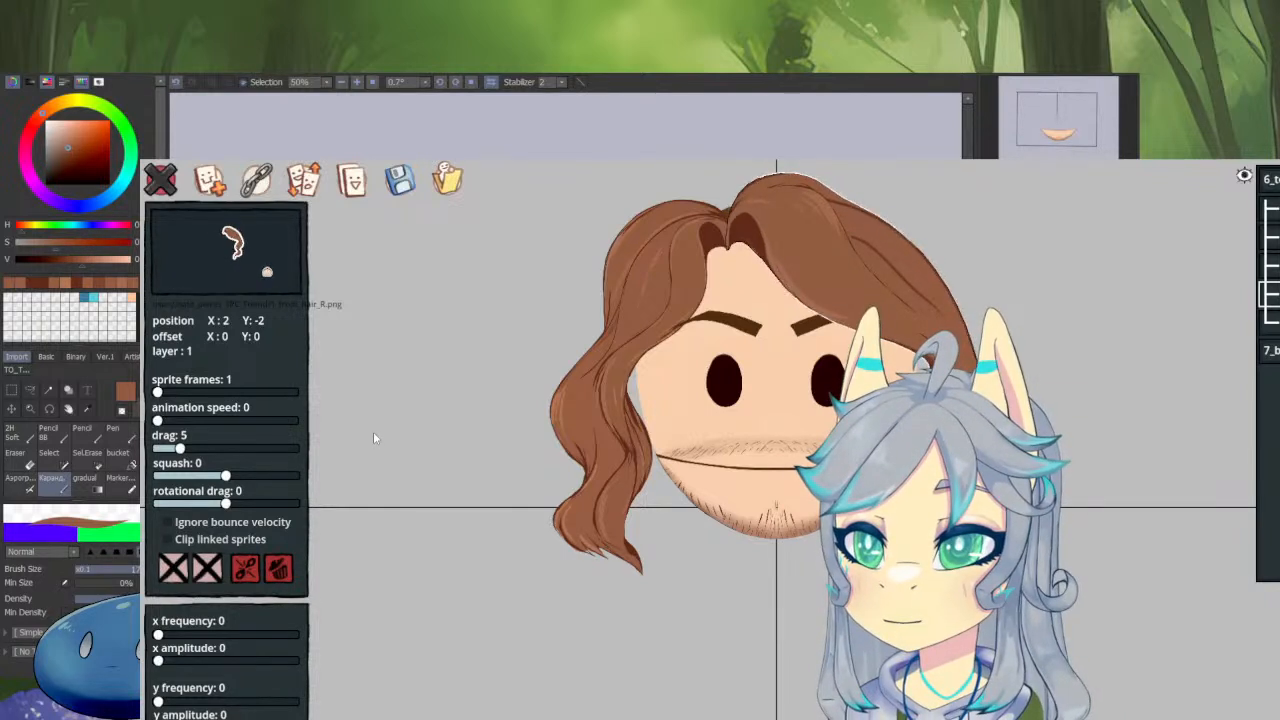
key("s")
key("s")
key("a")
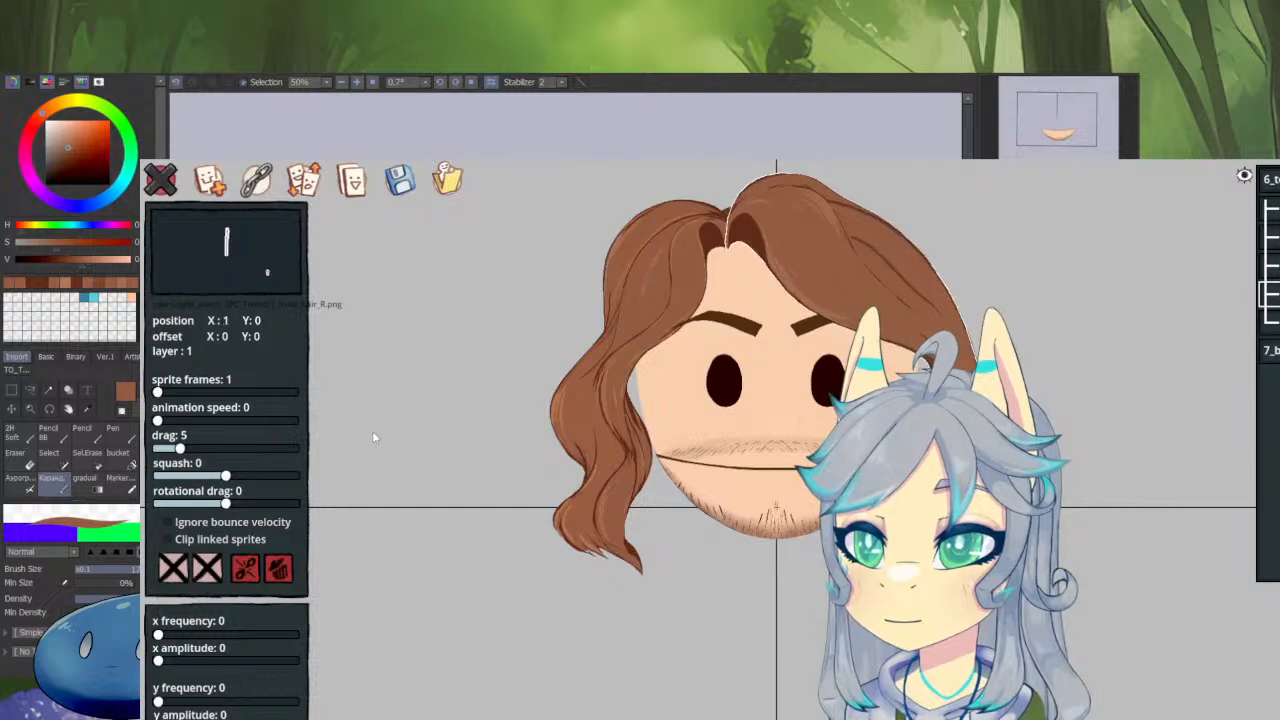
key("a")
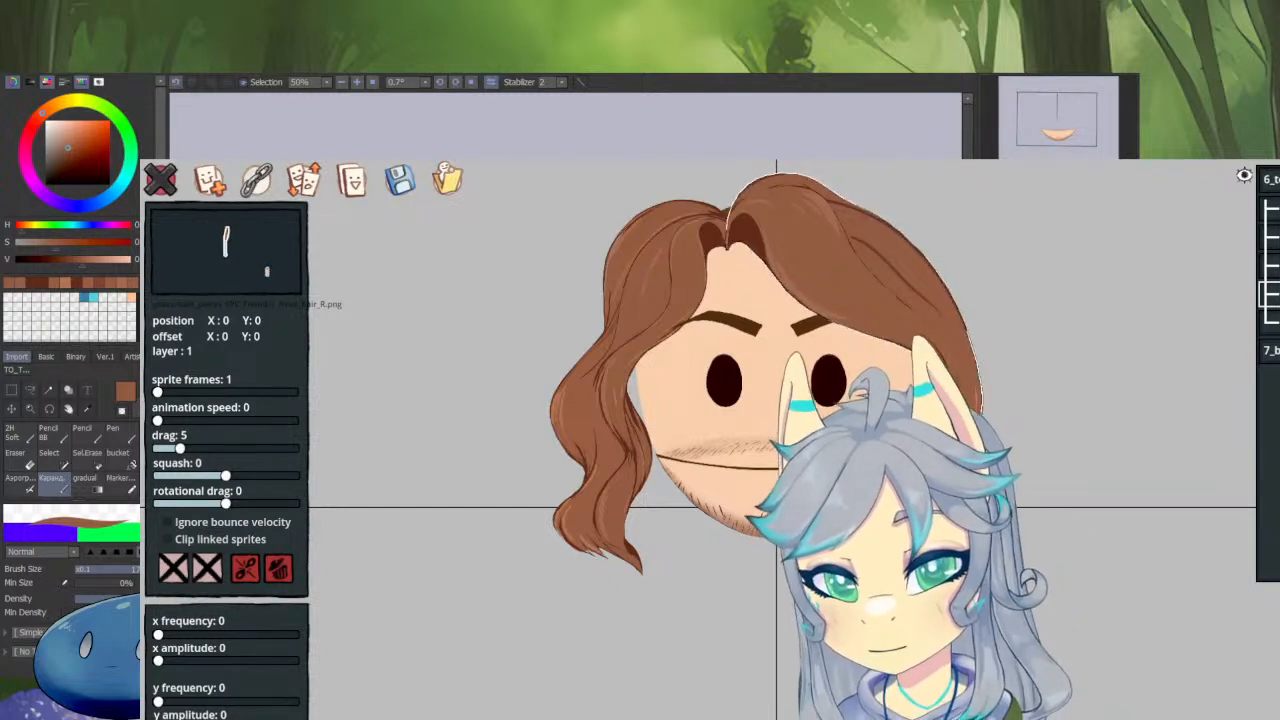
key("Escape")
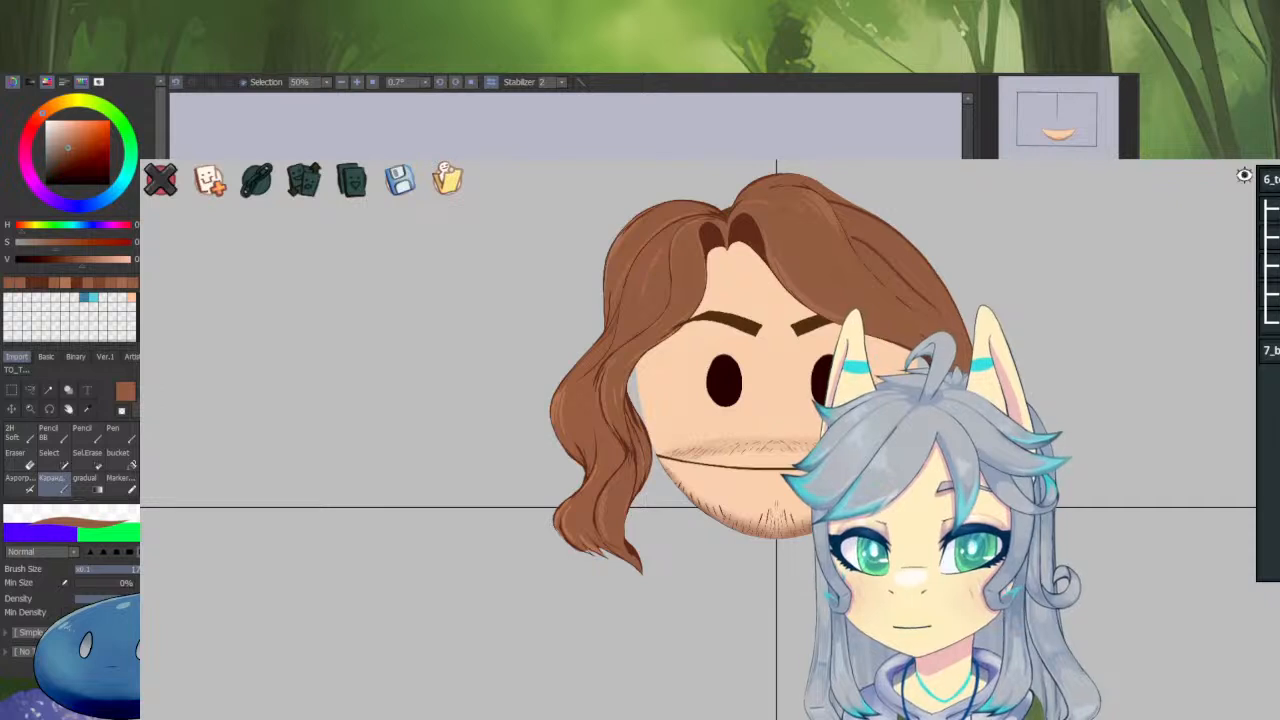
Save the avatar over the existing SPC_friend.save file.
left_click(1269, 323)
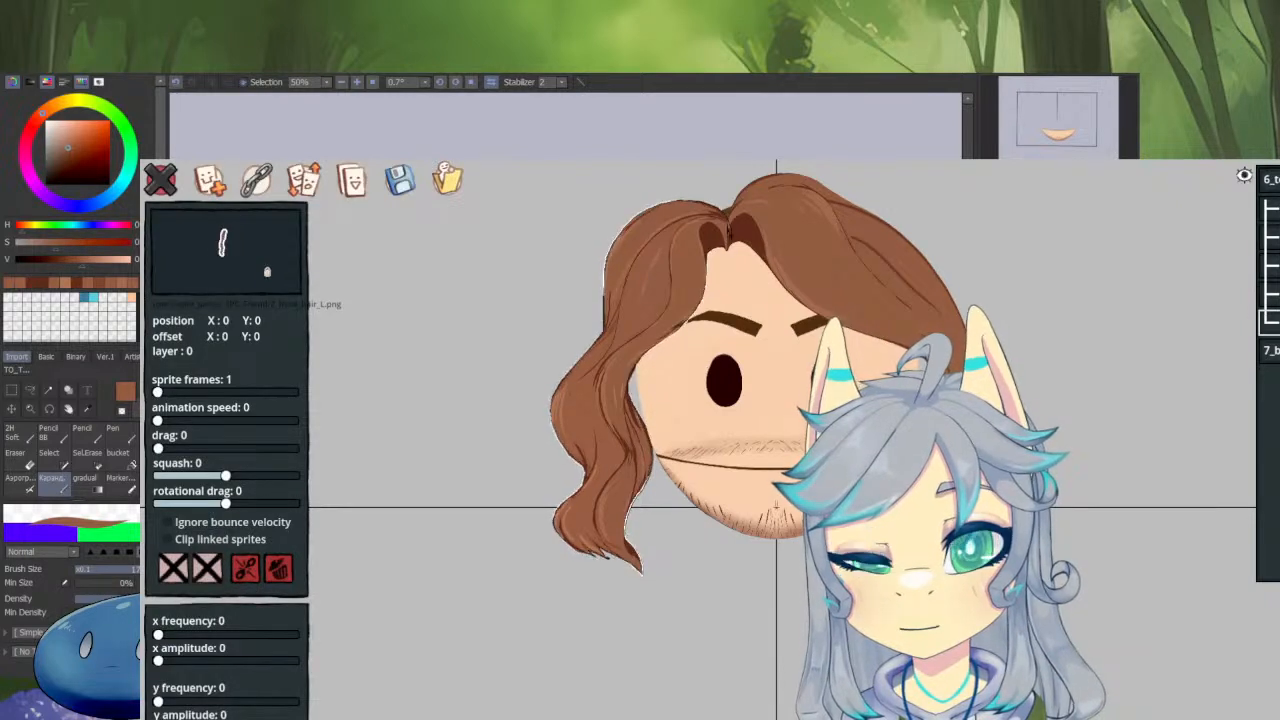
left_click(1269, 294)
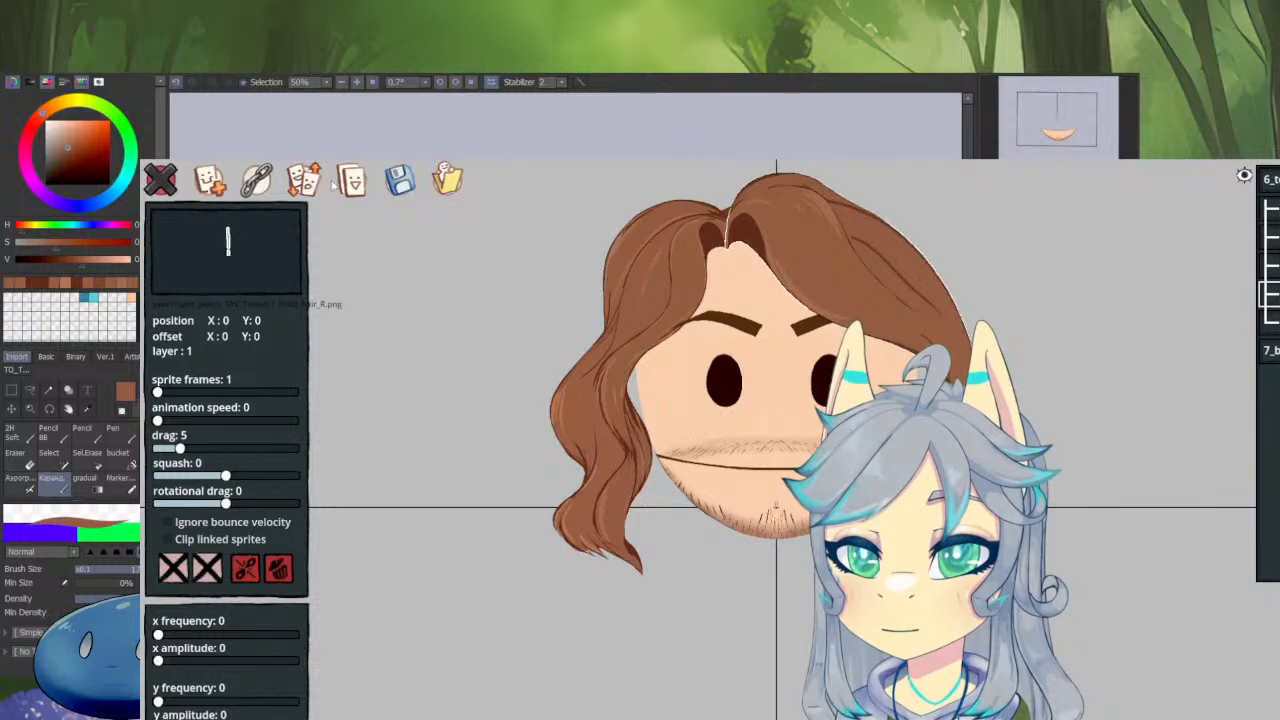
left_click(400, 182)
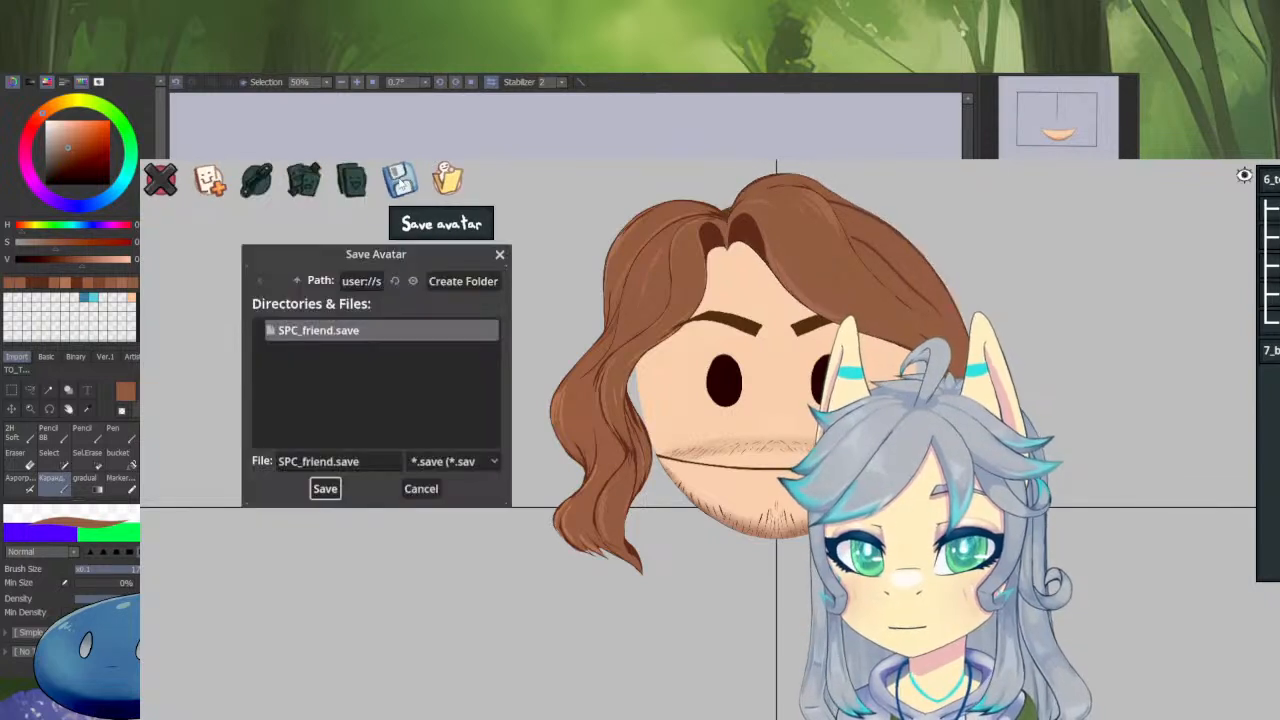
left_click(325, 488)
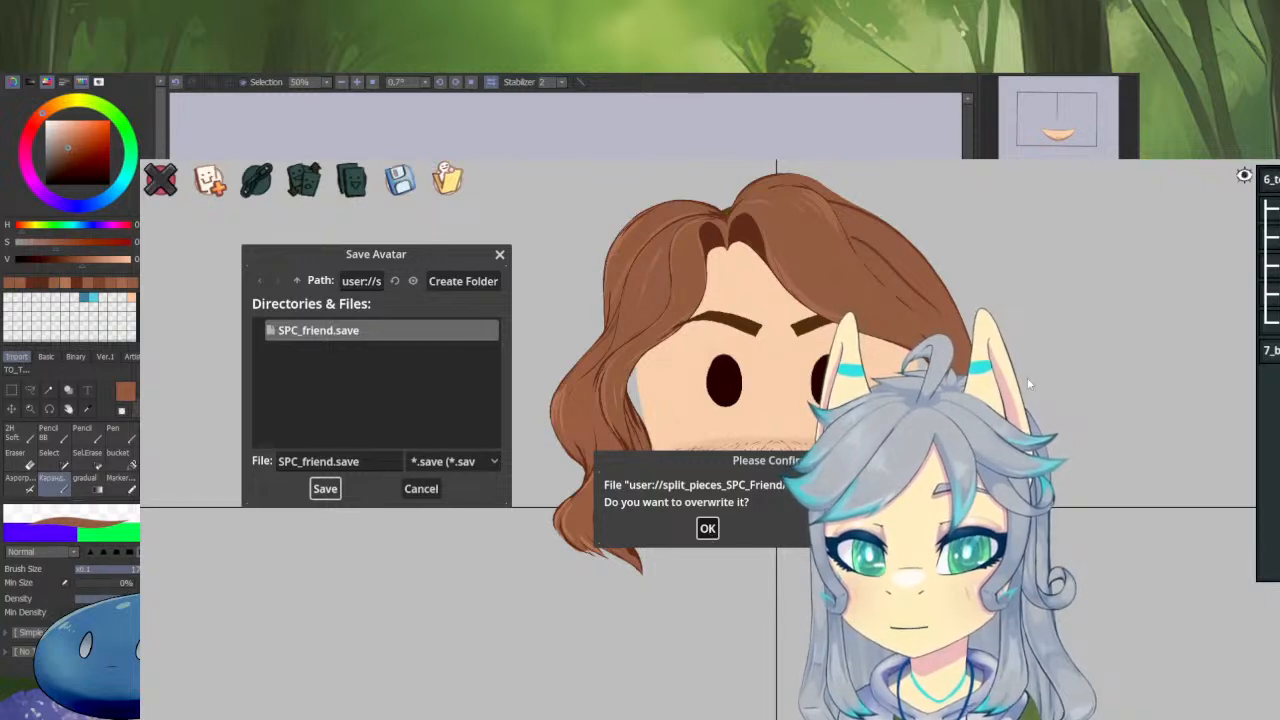
key("Return")
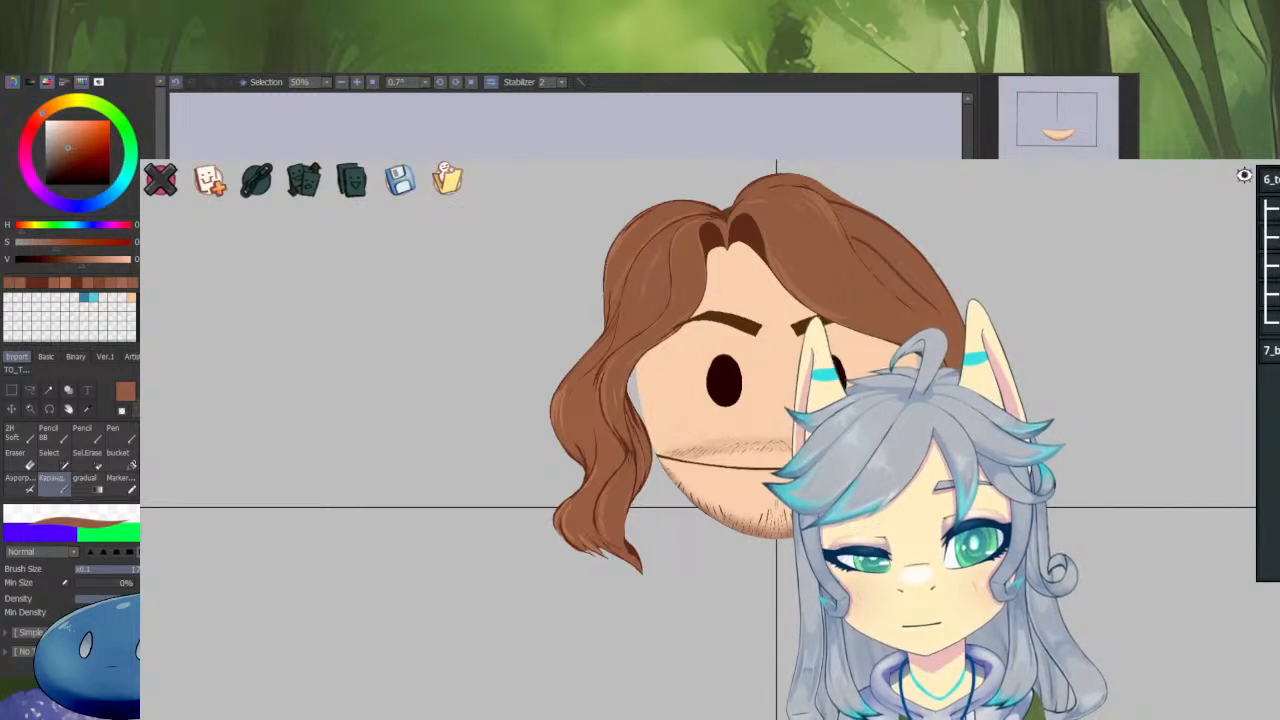
Try the left front hair sprite on layer -1 and return it to layer 0.
left_click(1270, 266)
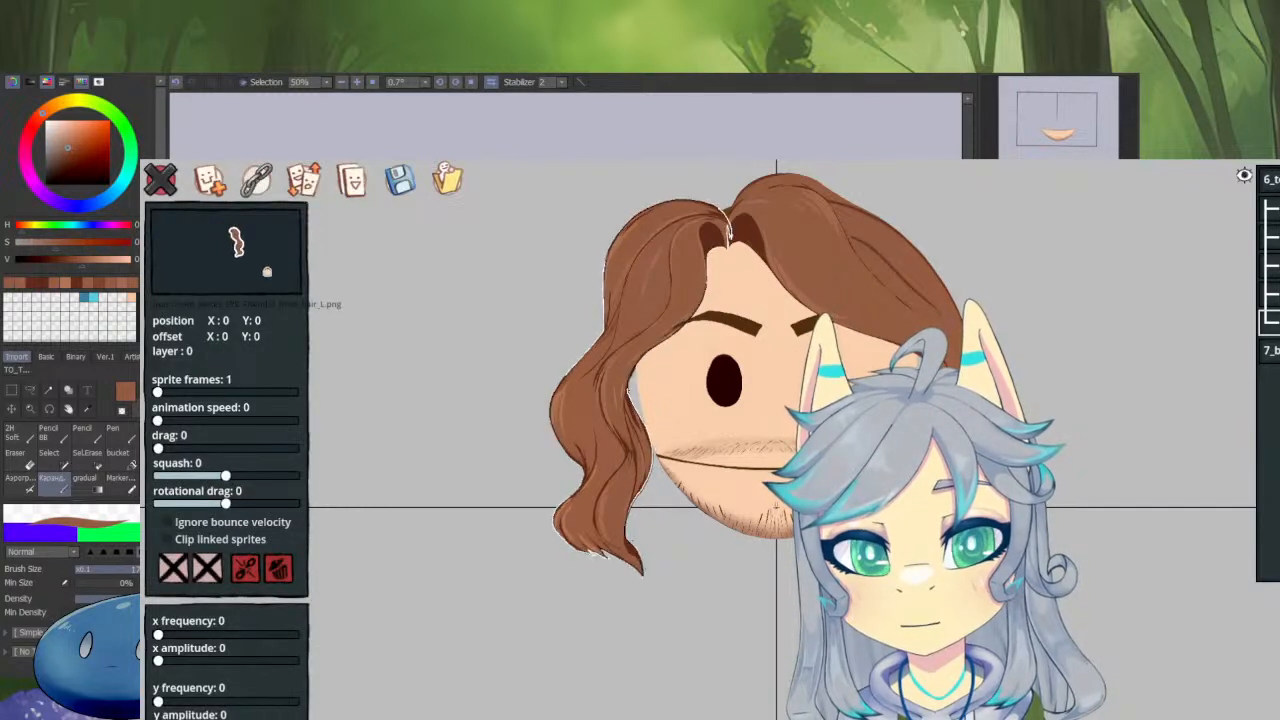
left_click(1270, 294)
left_click(1270, 322)
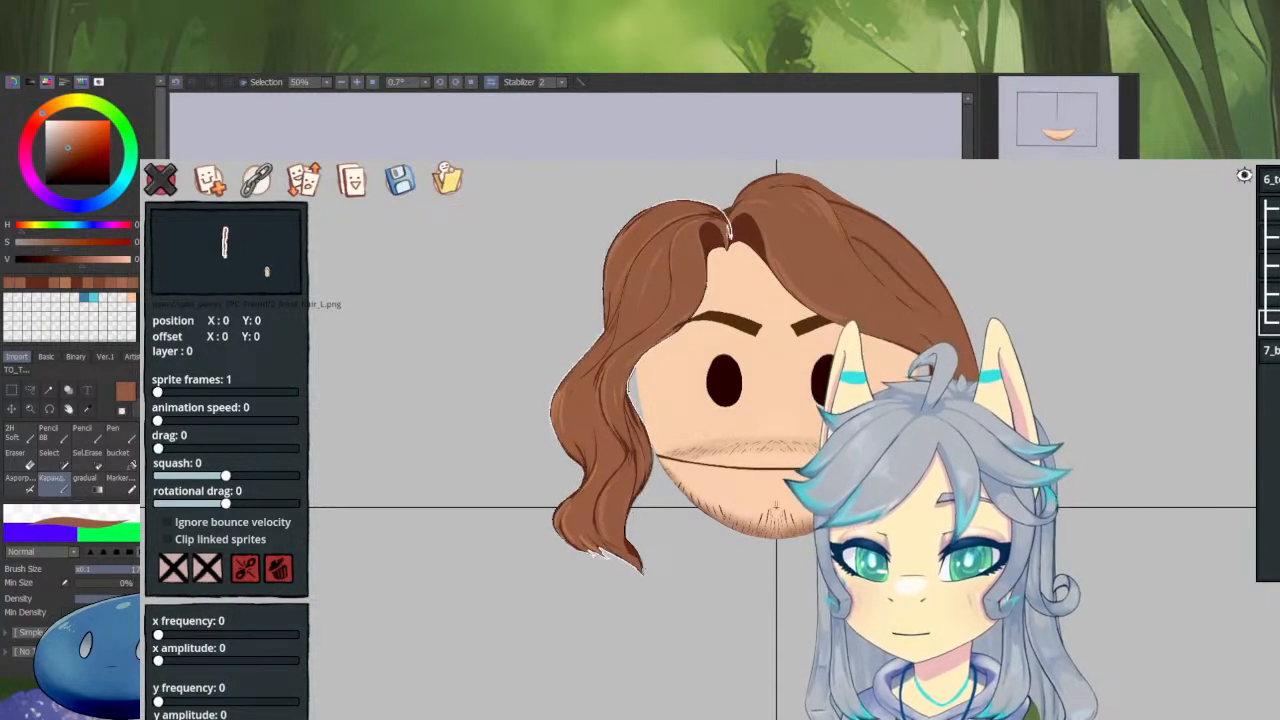
key("bracketleft")
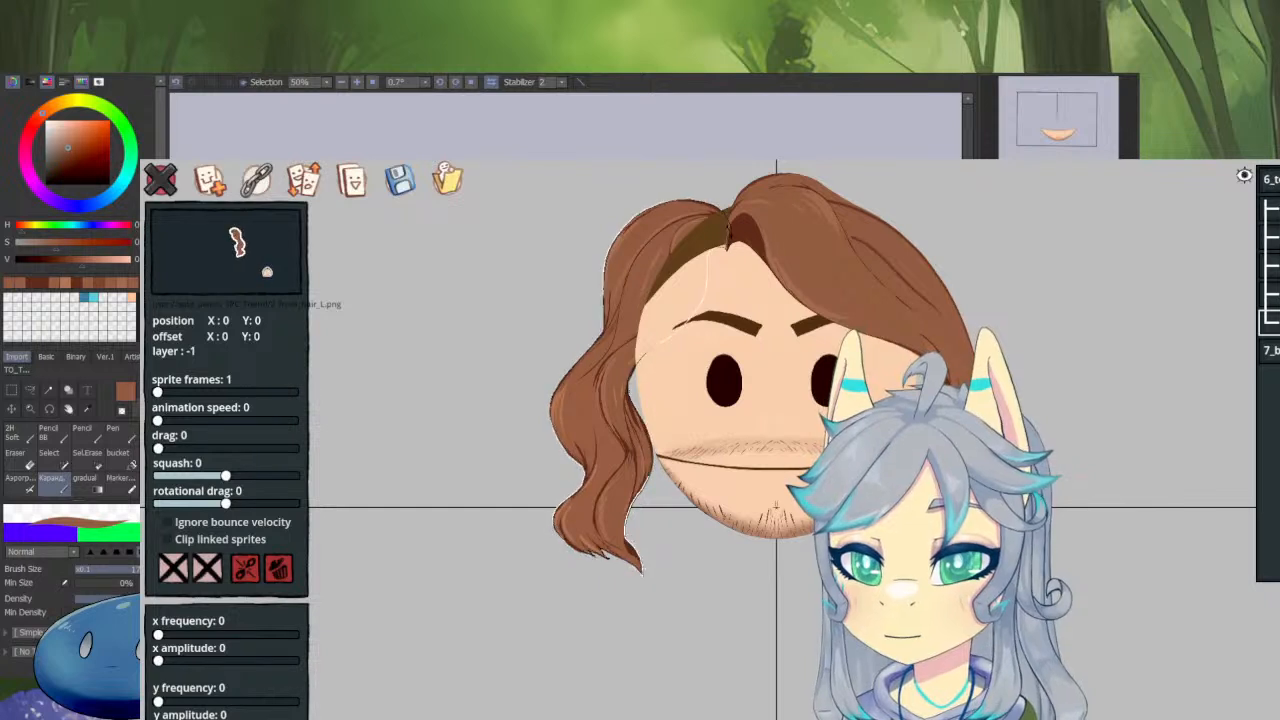
key("bracketright")
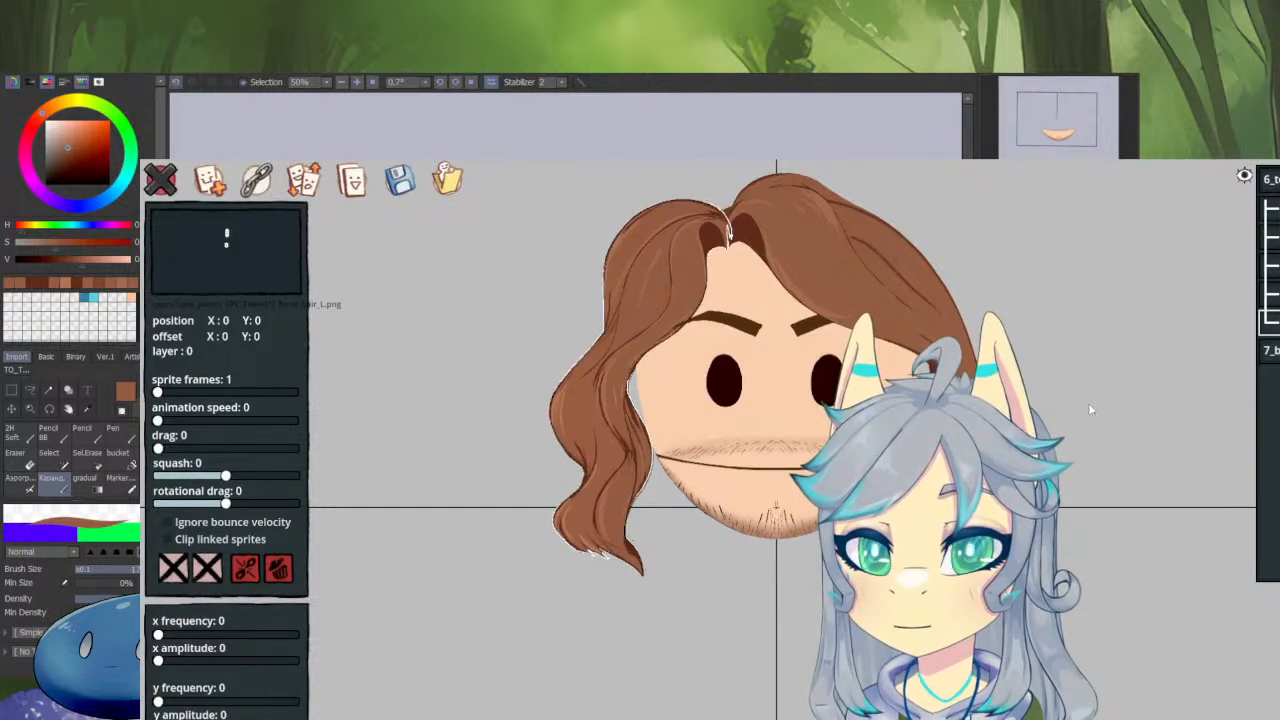
Set the right front hair sprite's rotational drag to 1 and its minimum rotational limit to 0.
left_click(1269, 294)
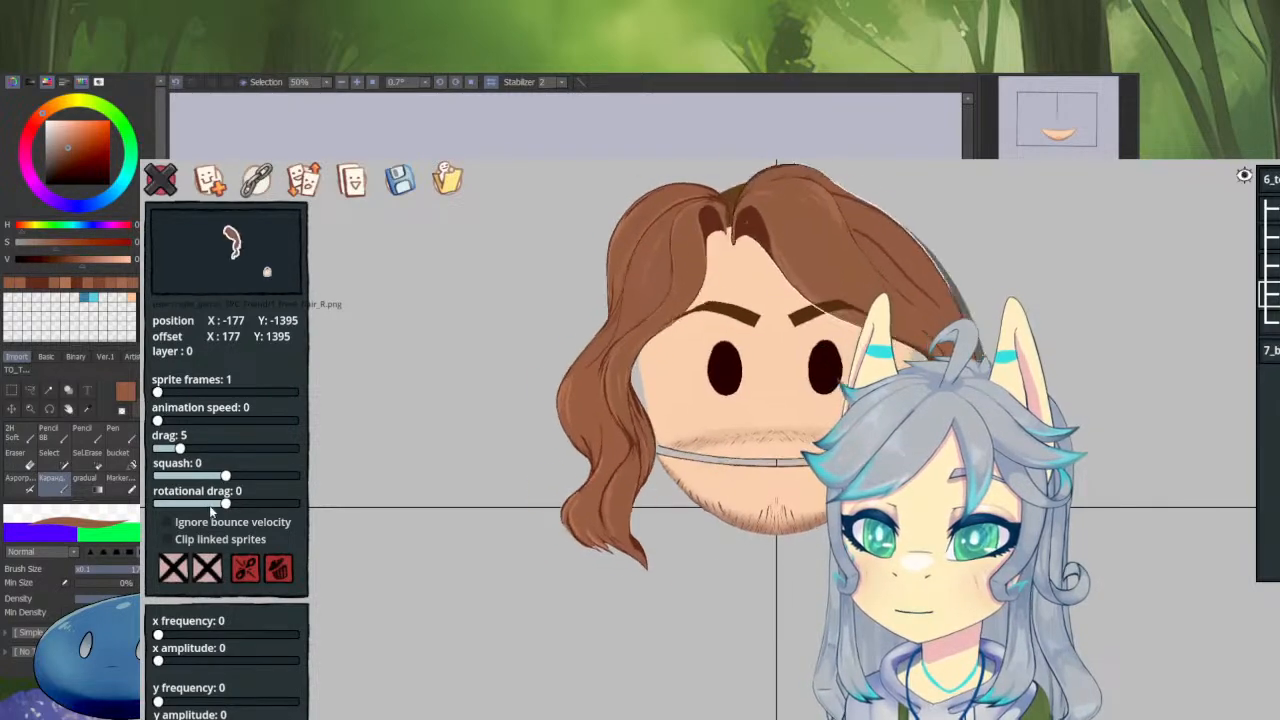
mouse_move(226, 503)
left_mouse_down()
mouse_move(212, 505)
mouse_move(226, 503)
left_mouse_up()
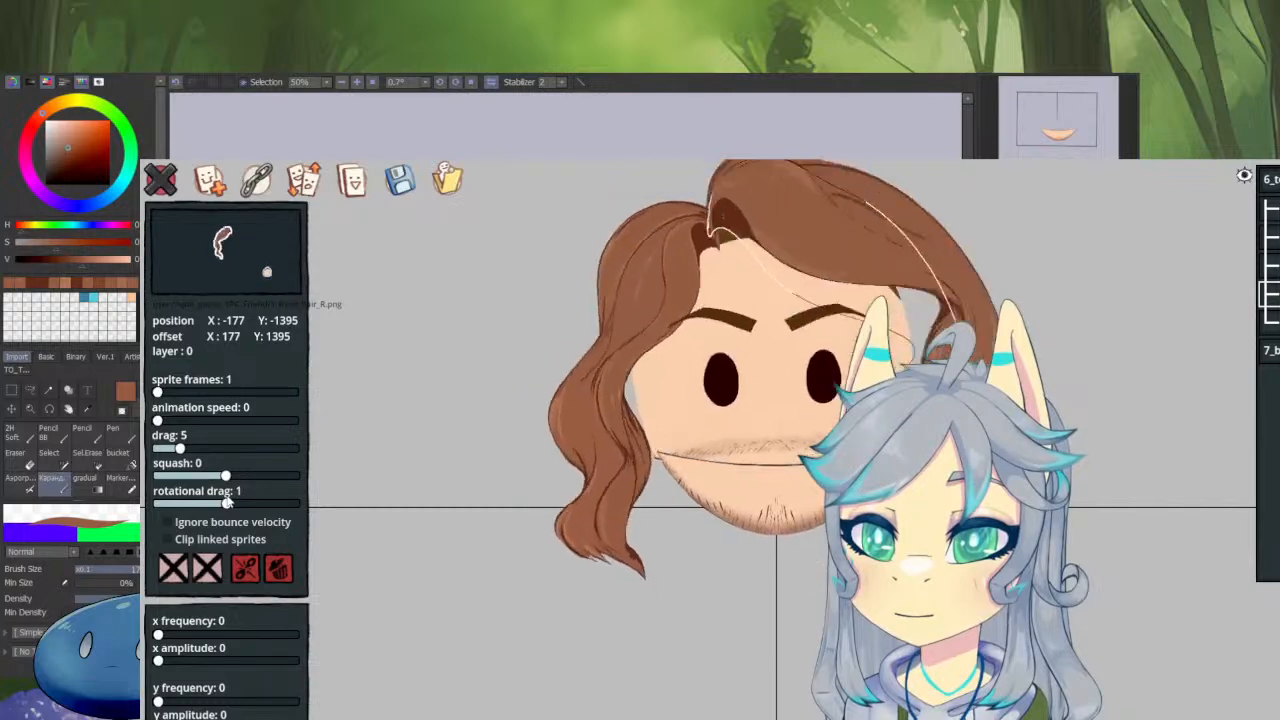
scroll(226, 503, "down", 3)
scroll(226, 450, "down", 2)
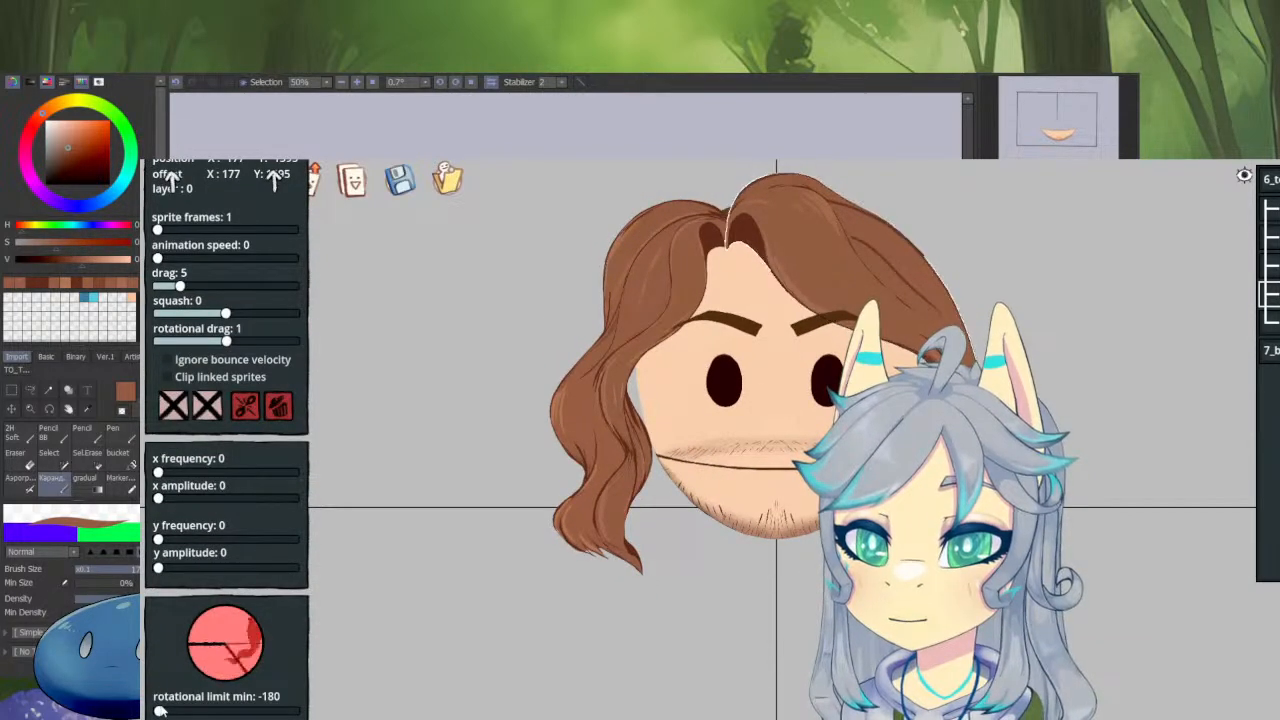
left_click_drag(160, 710, 231, 710)
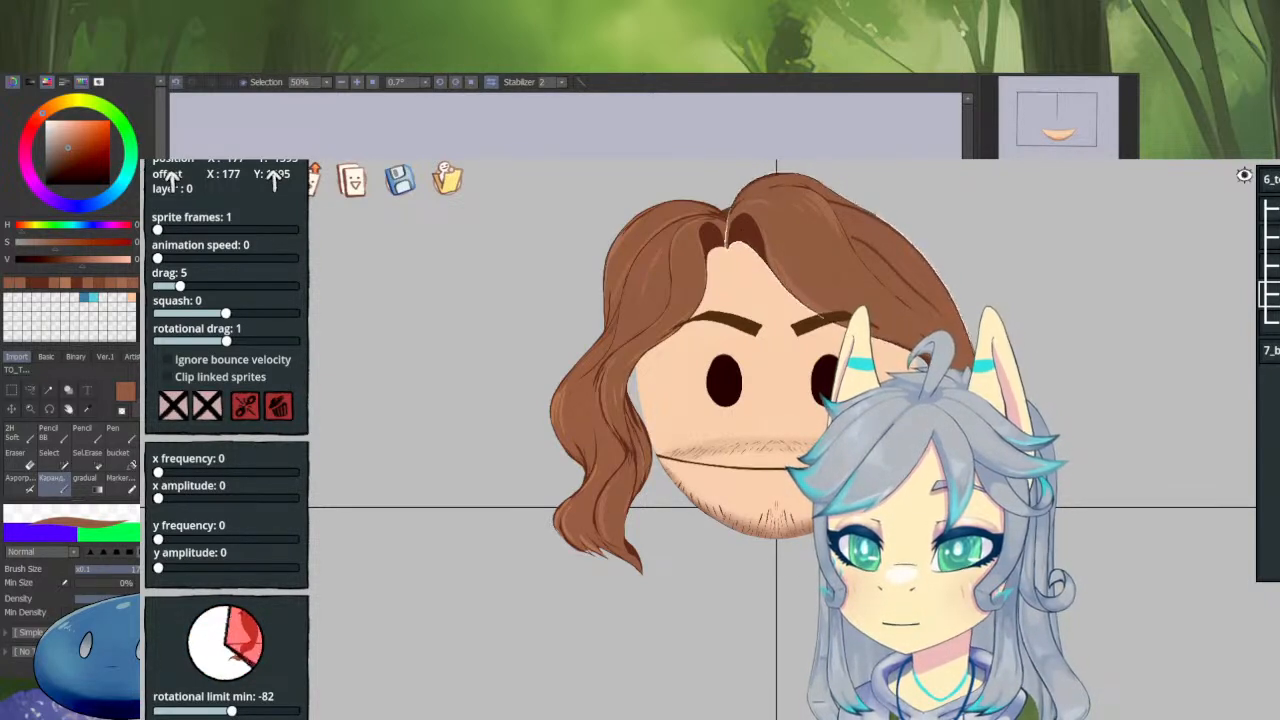
left_click_drag(231, 711, 284, 710)
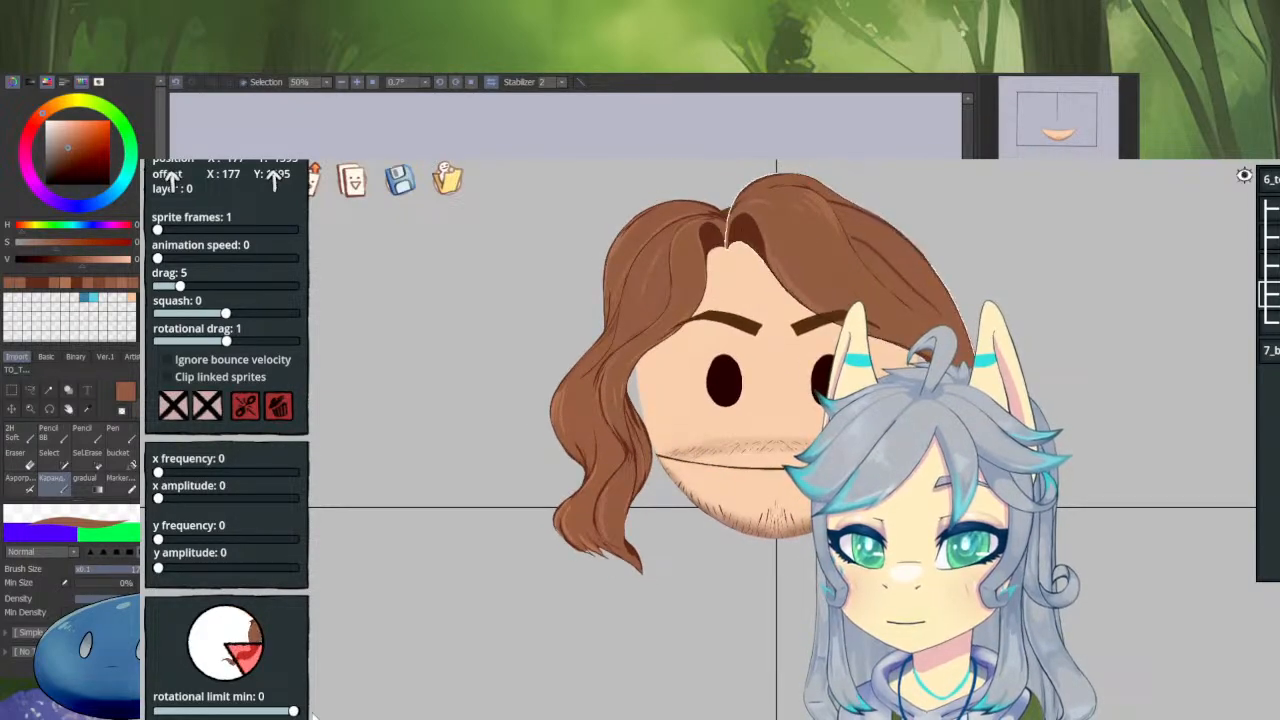
left_click(508, 480)
left_click(568, 488)
left_click(608, 470)
left_click(667, 441)
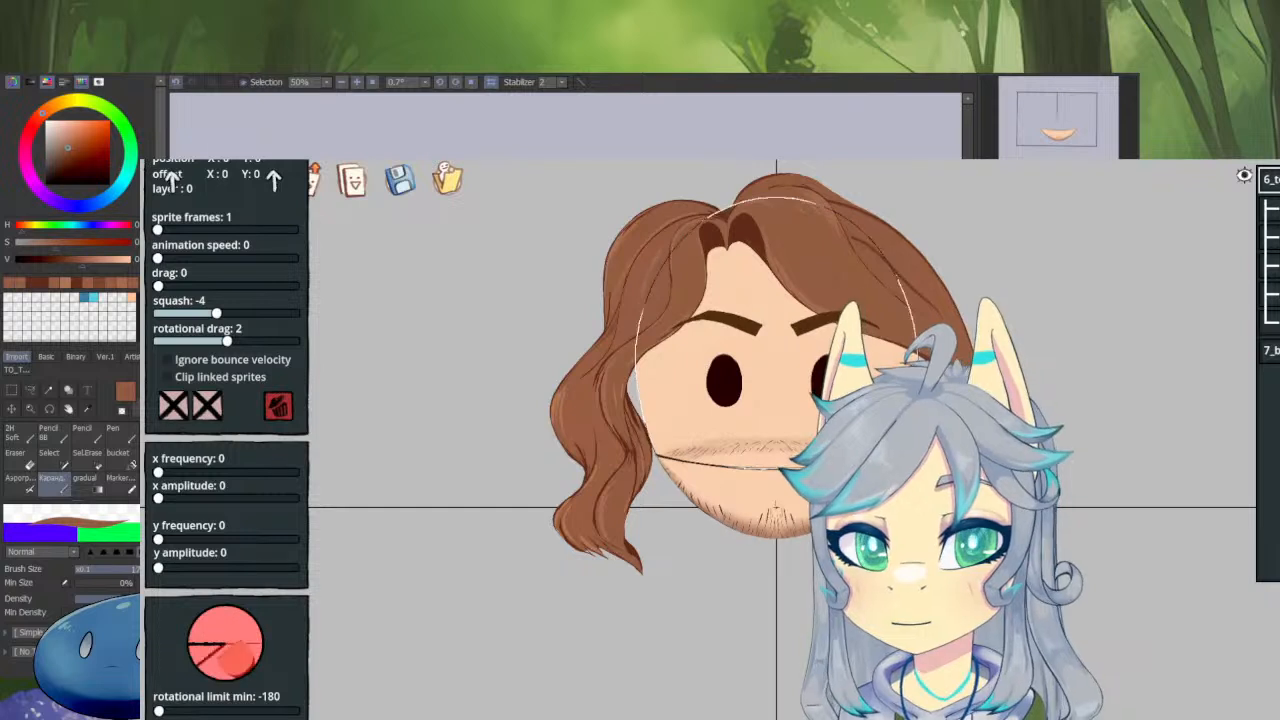
left_click(724, 381)
left_click(612, 400)
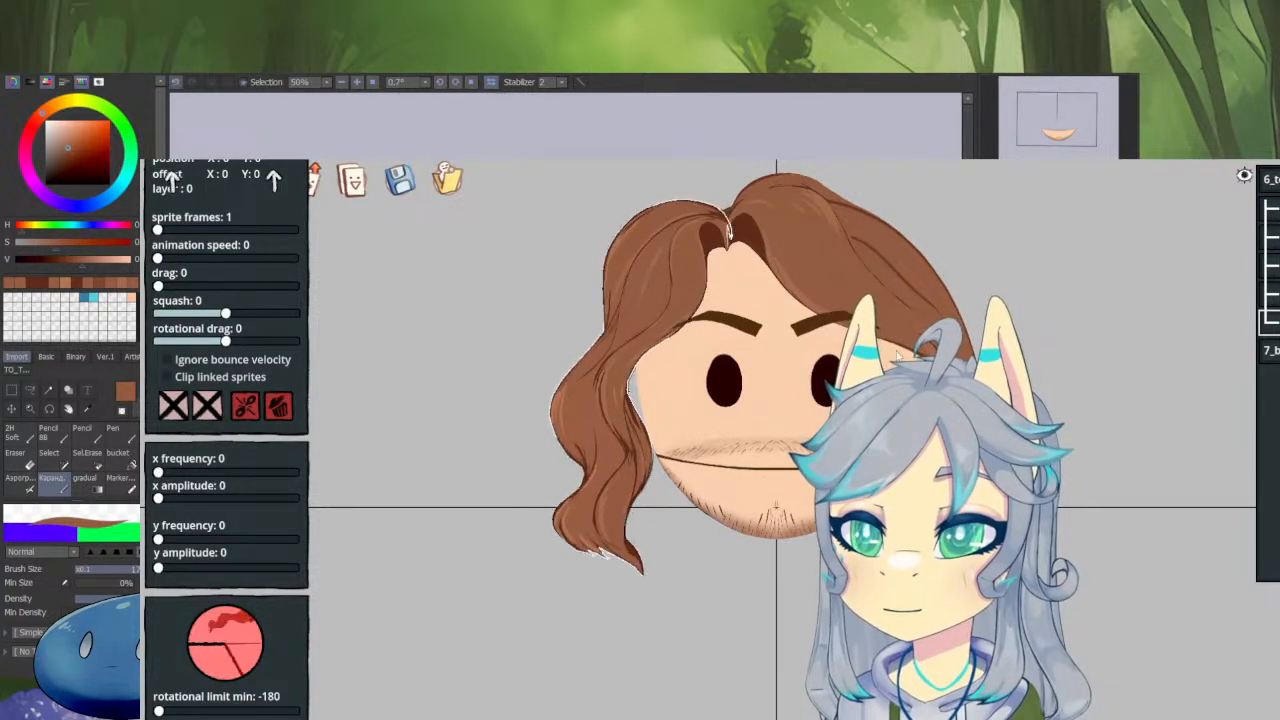
Reselect the right front hair sprite and set its squash to 0.5.
left_click(729, 232)
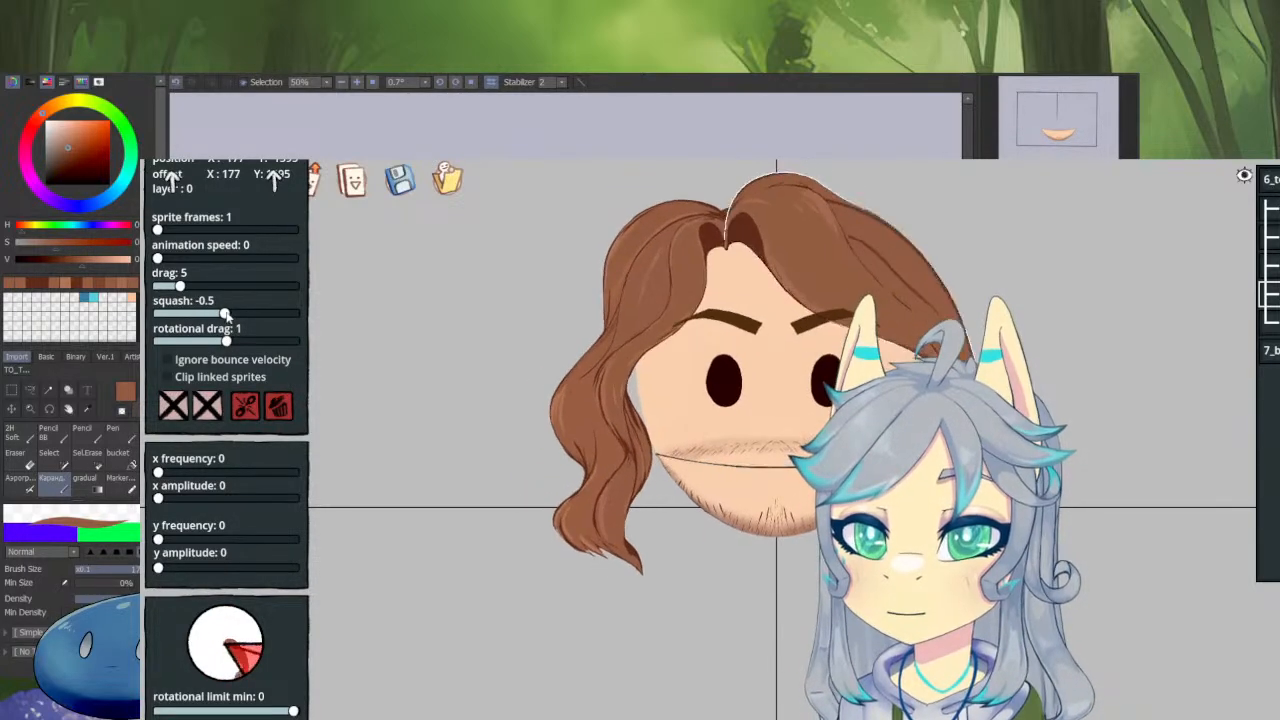
left_click_drag(226, 314, 229, 316)
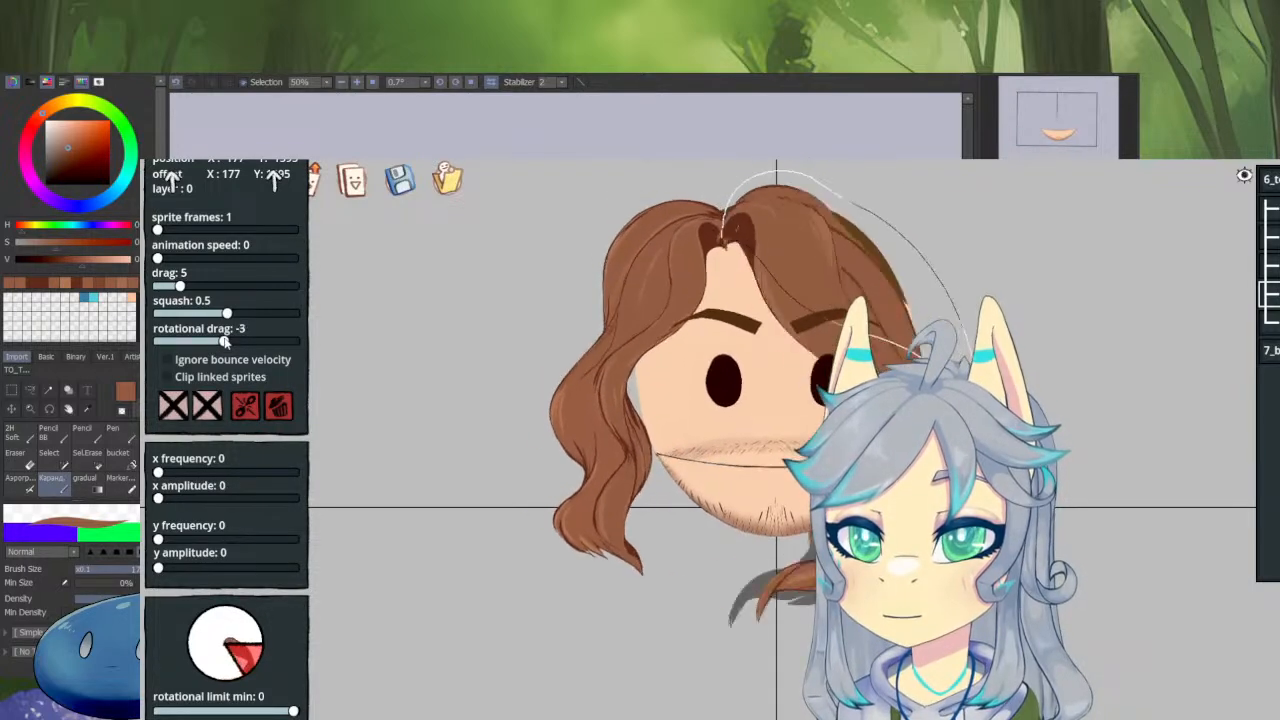
Set the right front hair sprite's drag and rotational drag to 0, its minimum rotational limit to -42, and make it ignore bounce velocity.
left_click_drag(222, 341, 230, 341)
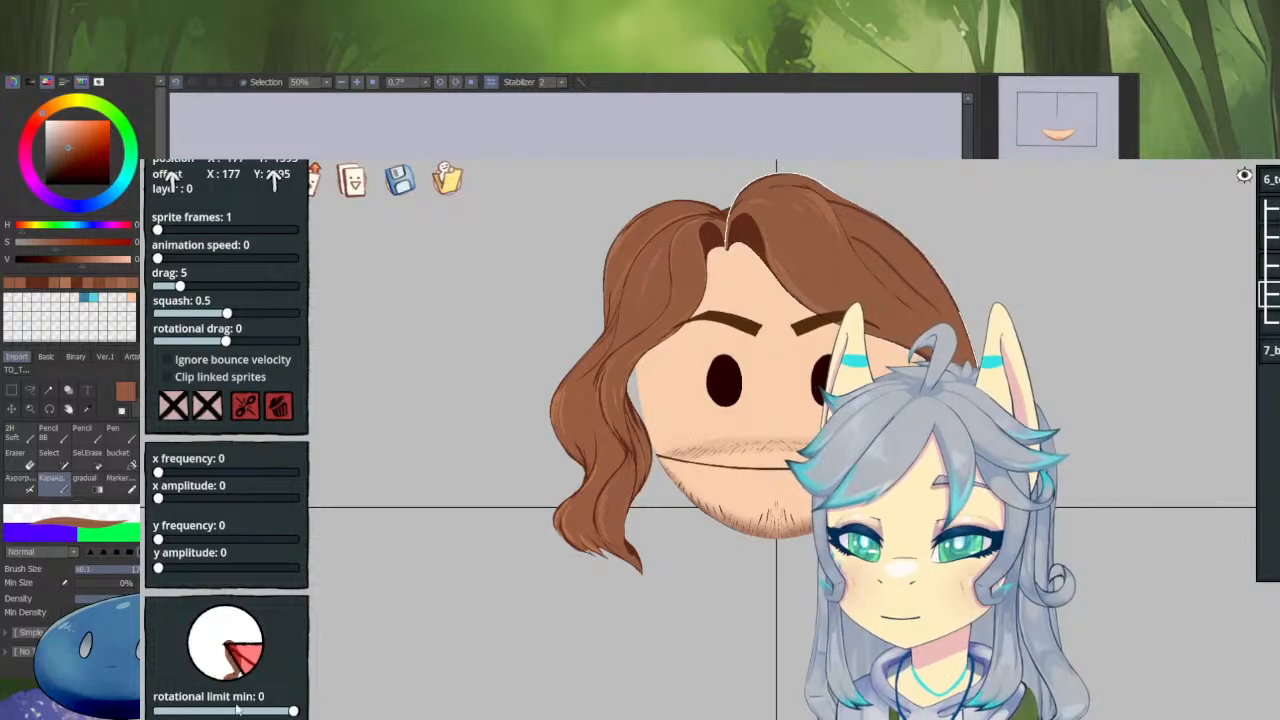
left_click_drag(283, 711, 262, 710)
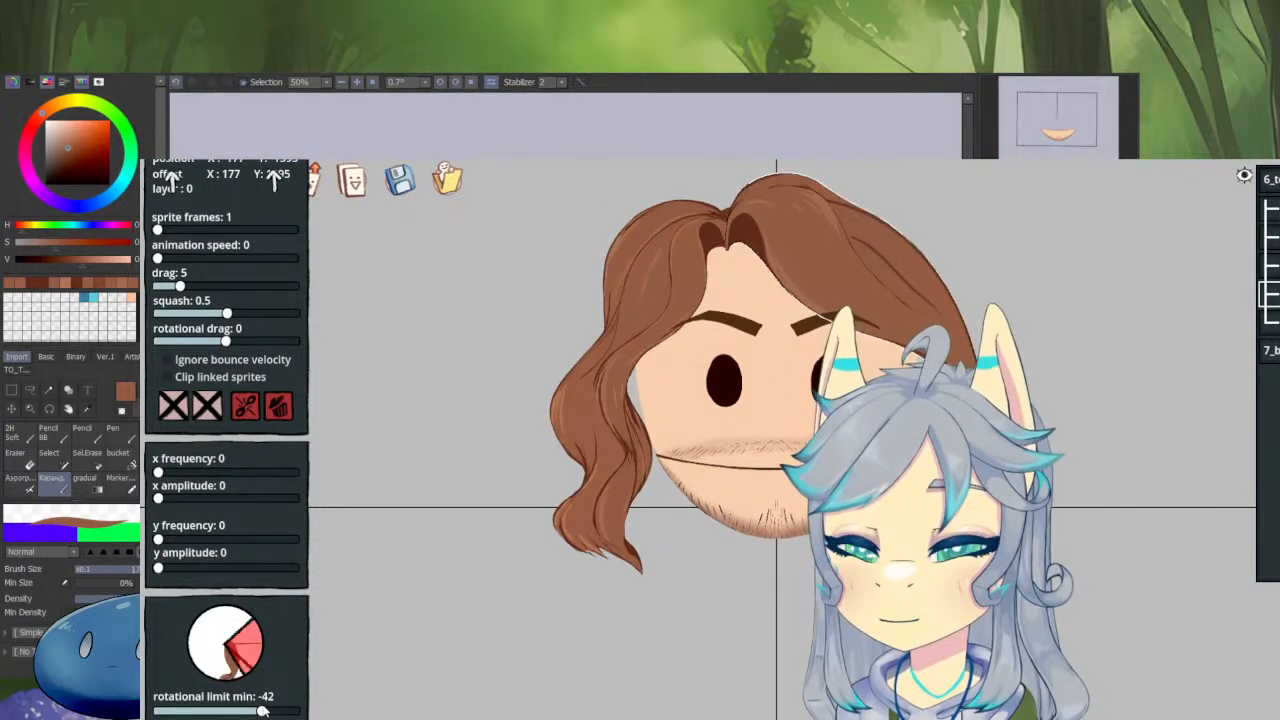
left_click(230, 362)
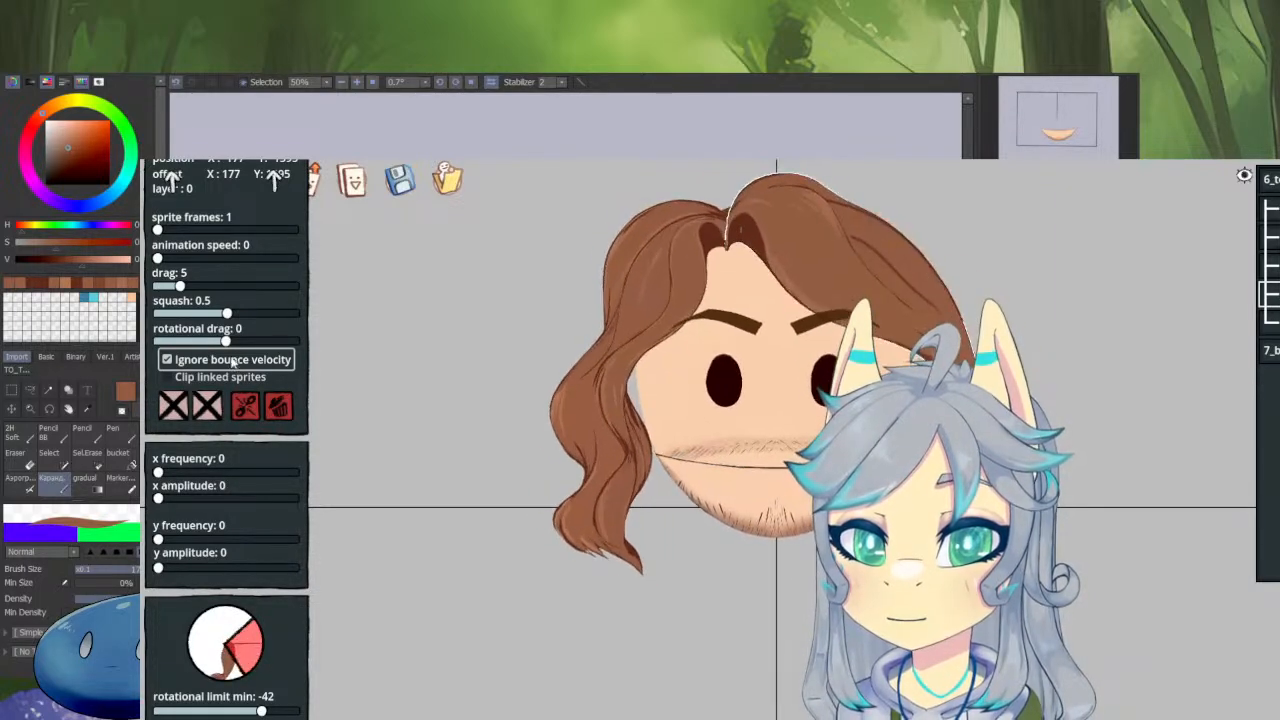
scroll(262, 392, "up", 5)
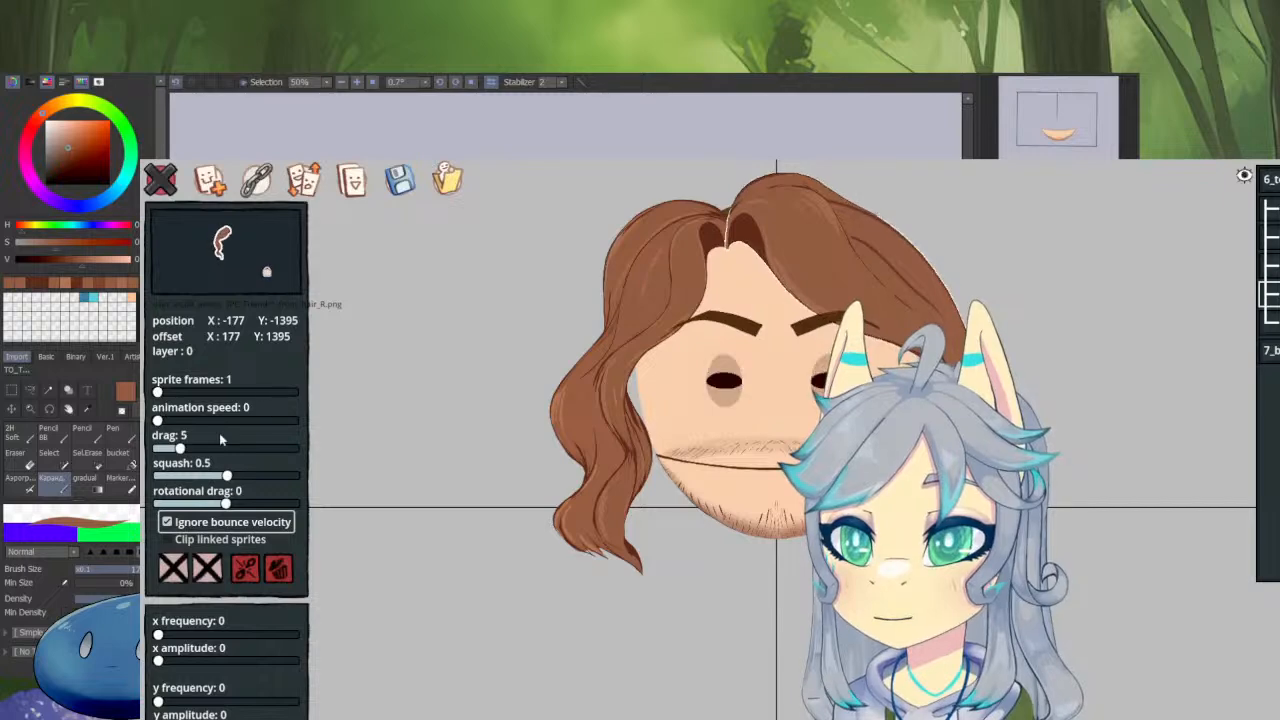
left_click_drag(180, 448, 158, 450)
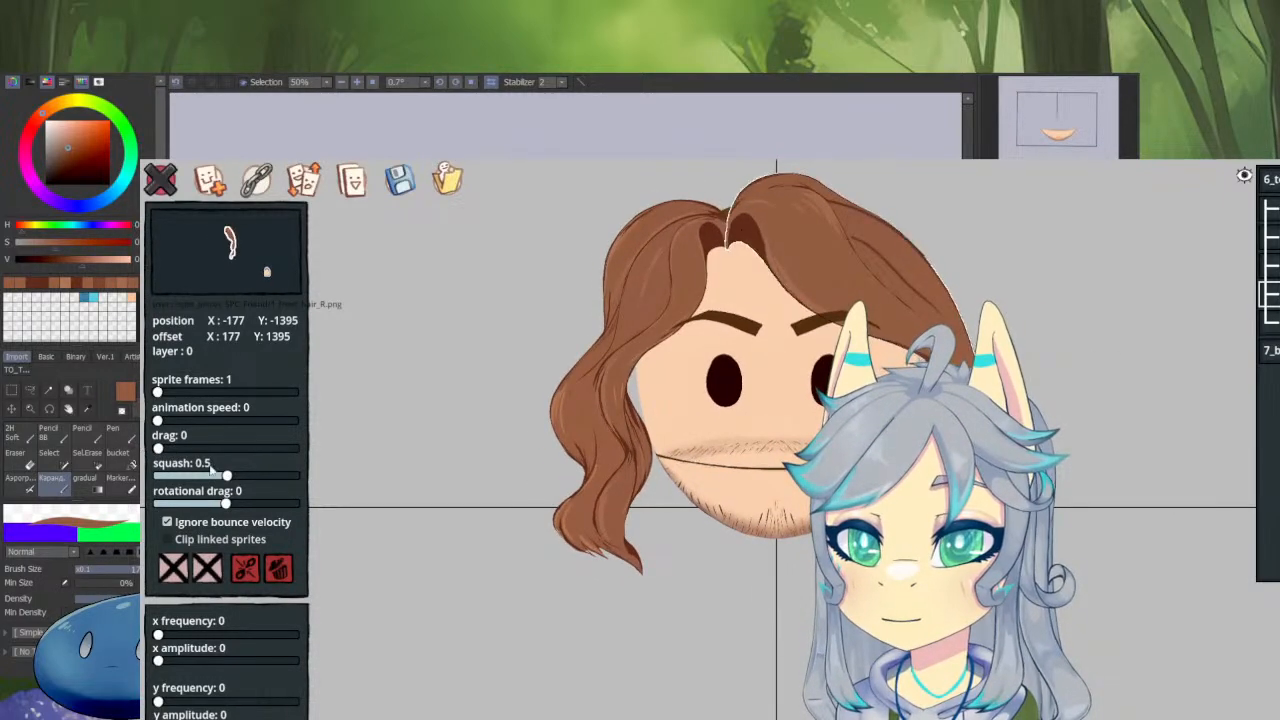
Set the right front hair sprite's squash to 0.25 and its rotational drag to 1.
mouse_move(226, 474)
left_mouse_down()
mouse_move(179, 474)
mouse_move(227, 474)
left_mouse_up()
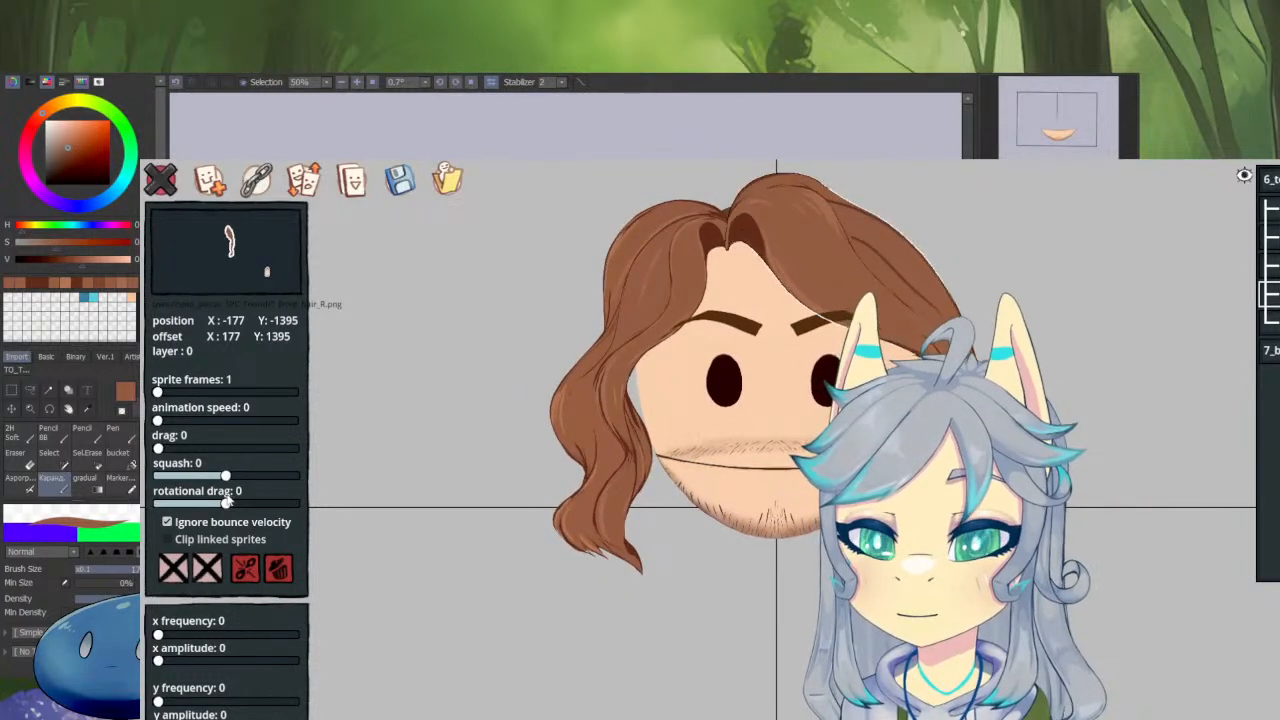
left_click_drag(227, 476, 227, 478)
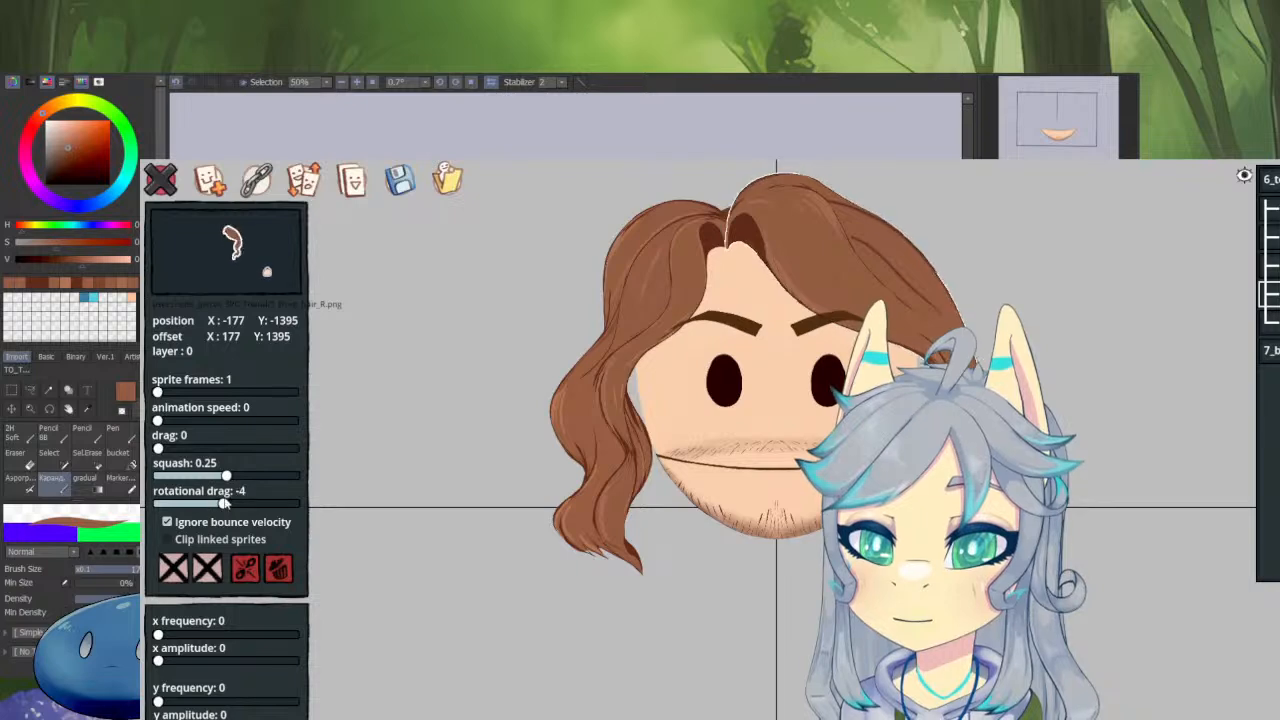
left_click_drag(226, 501, 228, 504)
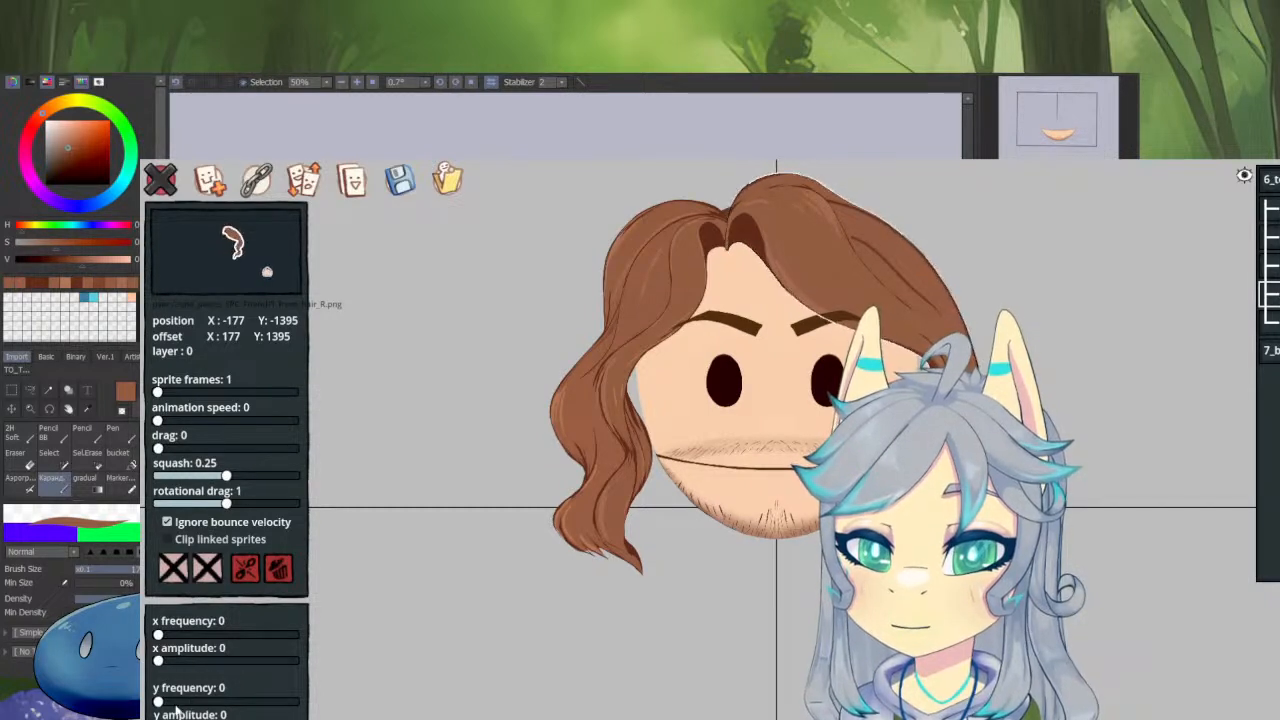
Try a y frequency of 0.01 with a y amplitude of 60 on the right front hair, and set its minimum rotational limit to -100.
mouse_move(188, 701)
left_mouse_down()
mouse_move(170, 701)
mouse_move(176, 719)
mouse_move(204, 719)
left_mouse_up()
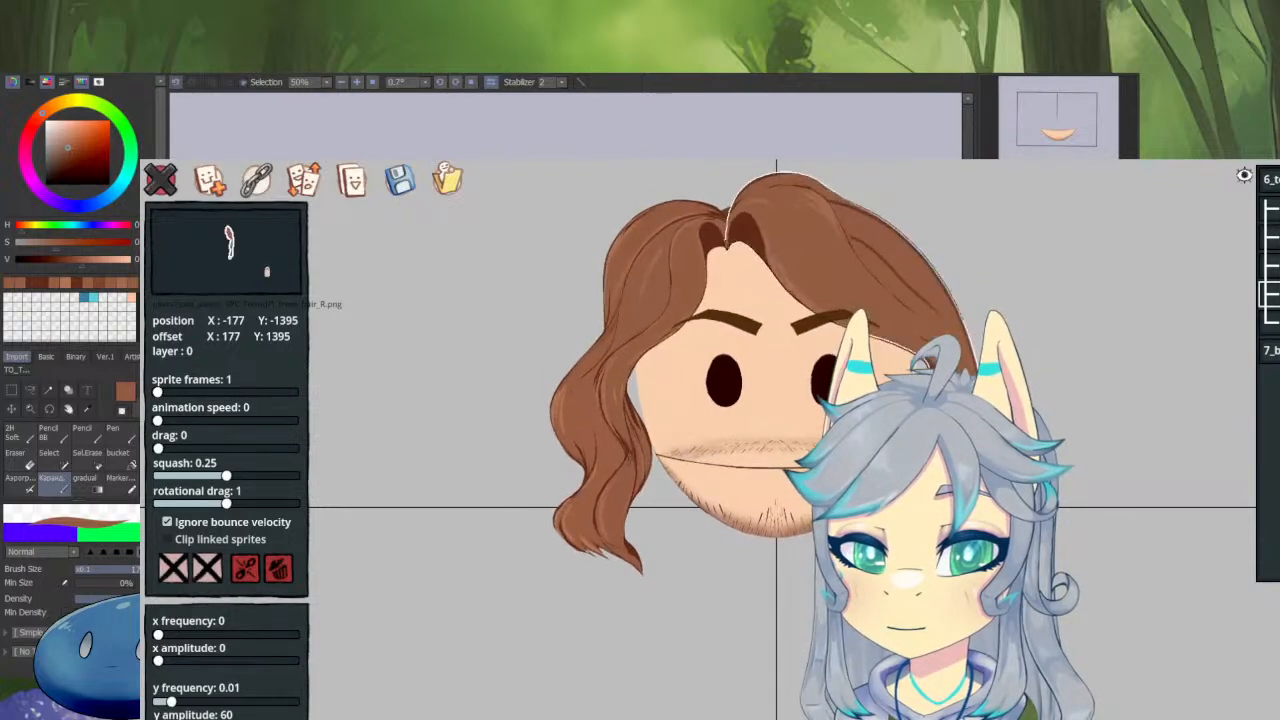
scroll(180, 703, "down", 3)
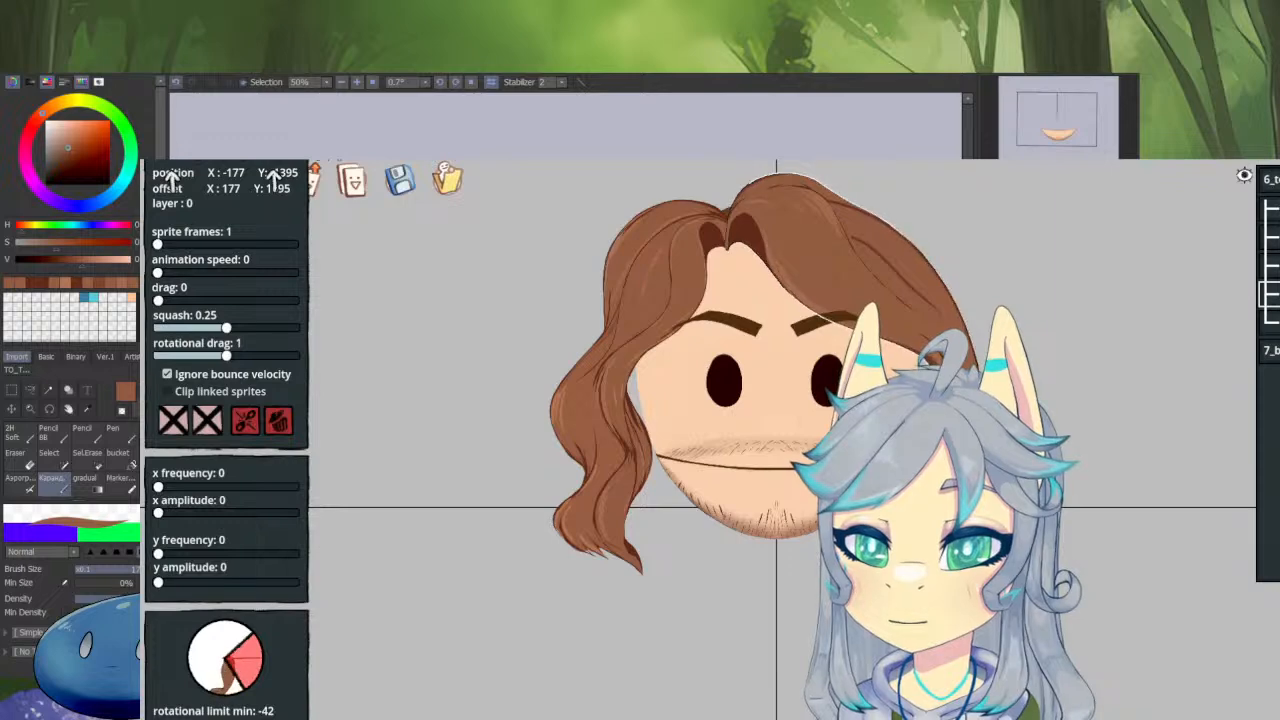
left_click_drag(210, 719, 178, 719)
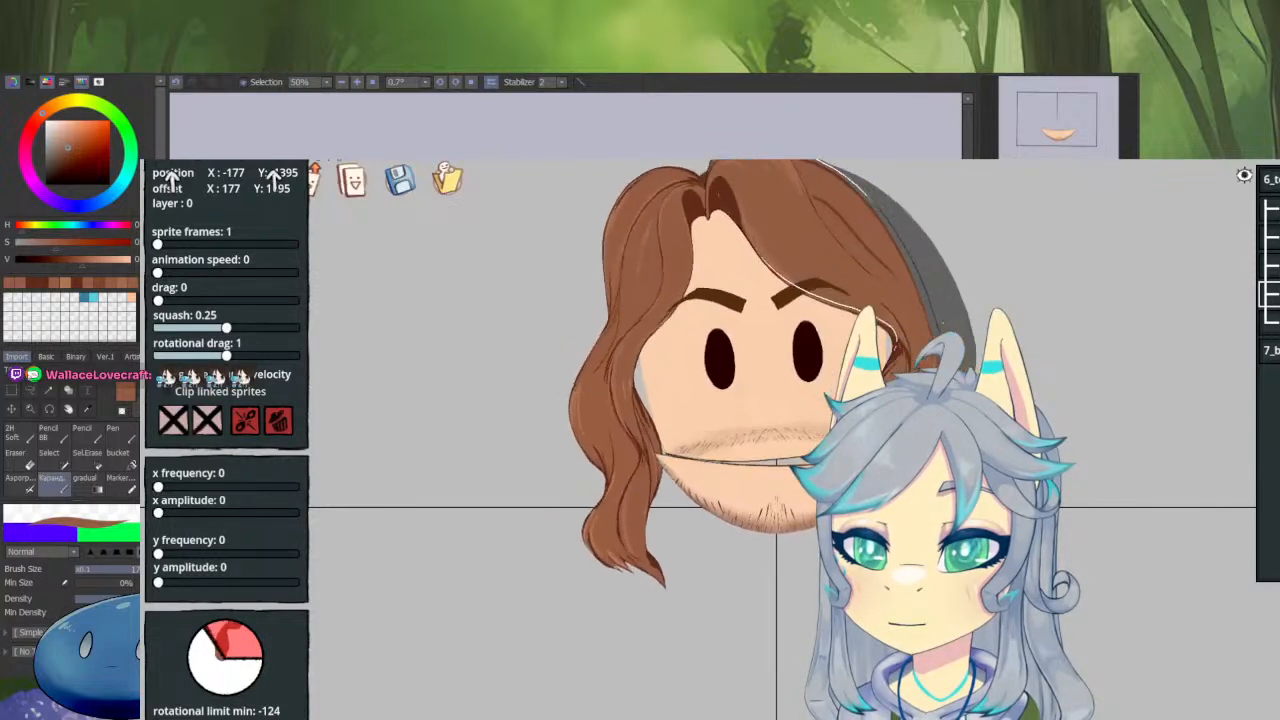
mouse_move(176, 719)
left_mouse_down()
mouse_move(164, 719)
mouse_move(188, 719)
left_mouse_up()
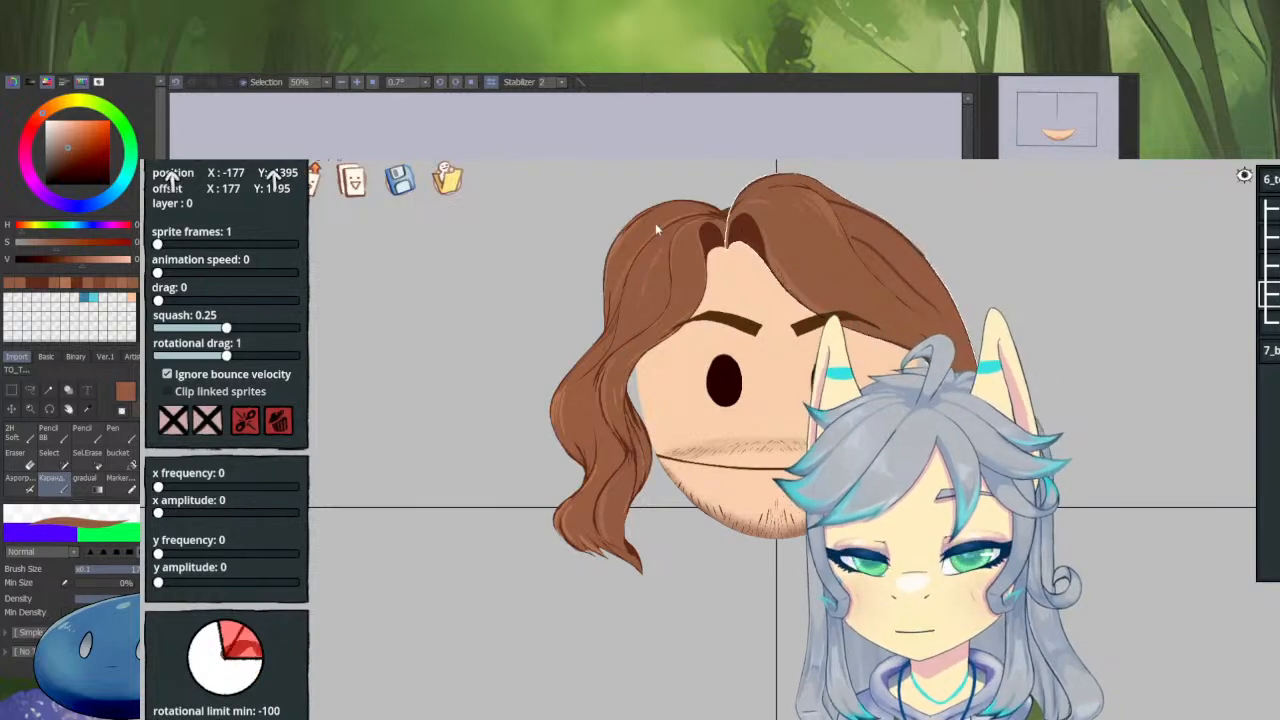
Leave editing mode and adjust the avatar's bounce gravity, testing low and high values.
scroll(213, 193, "up", 2)
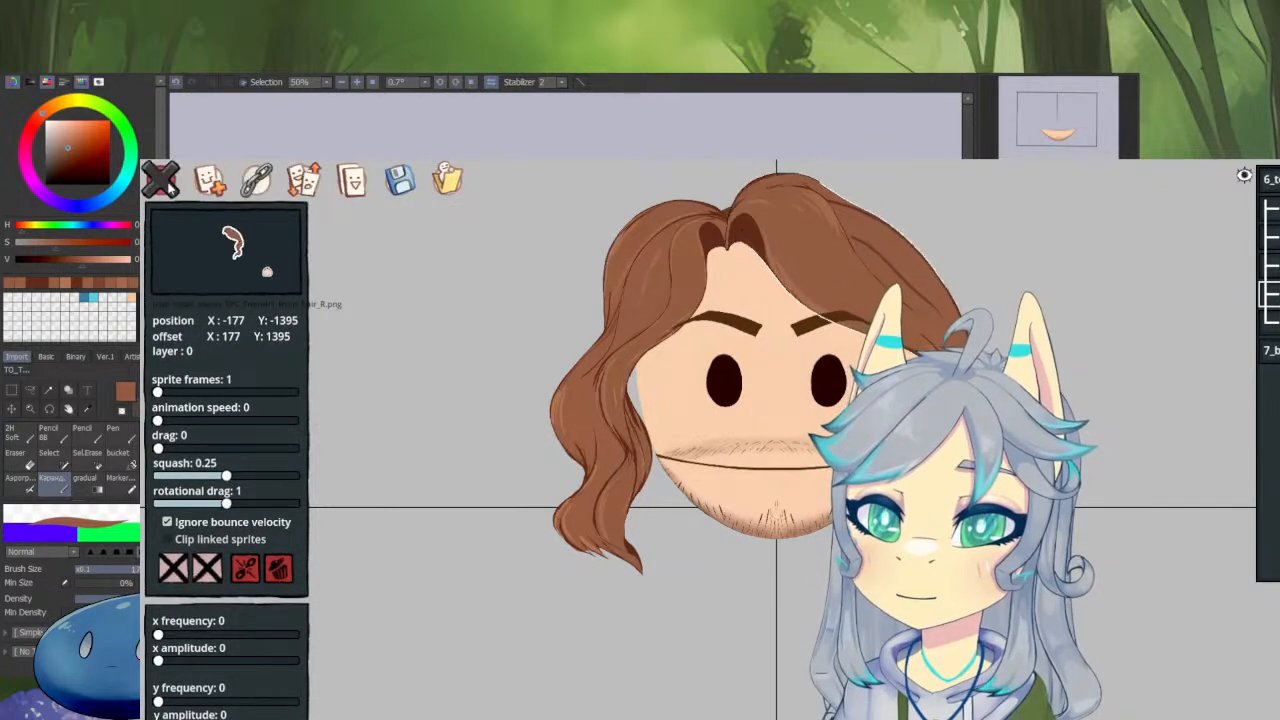
left_click(166, 184)
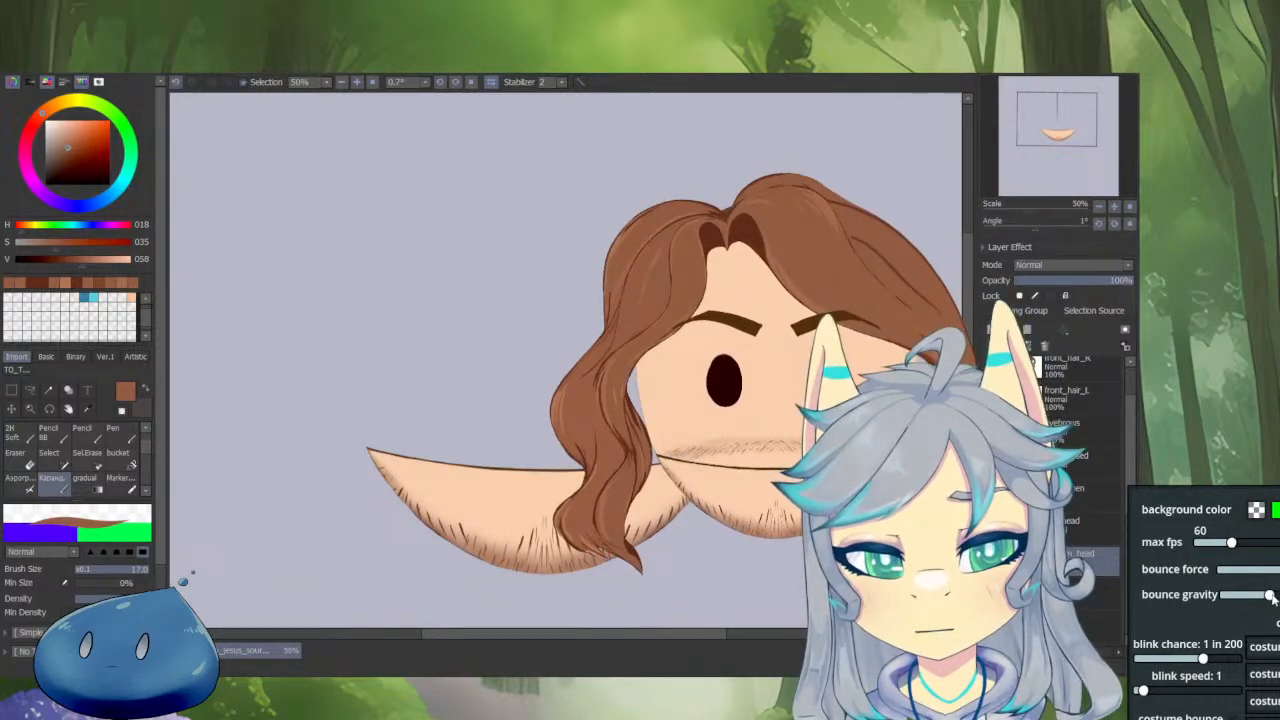
left_click_drag(1269, 594, 1225, 595)
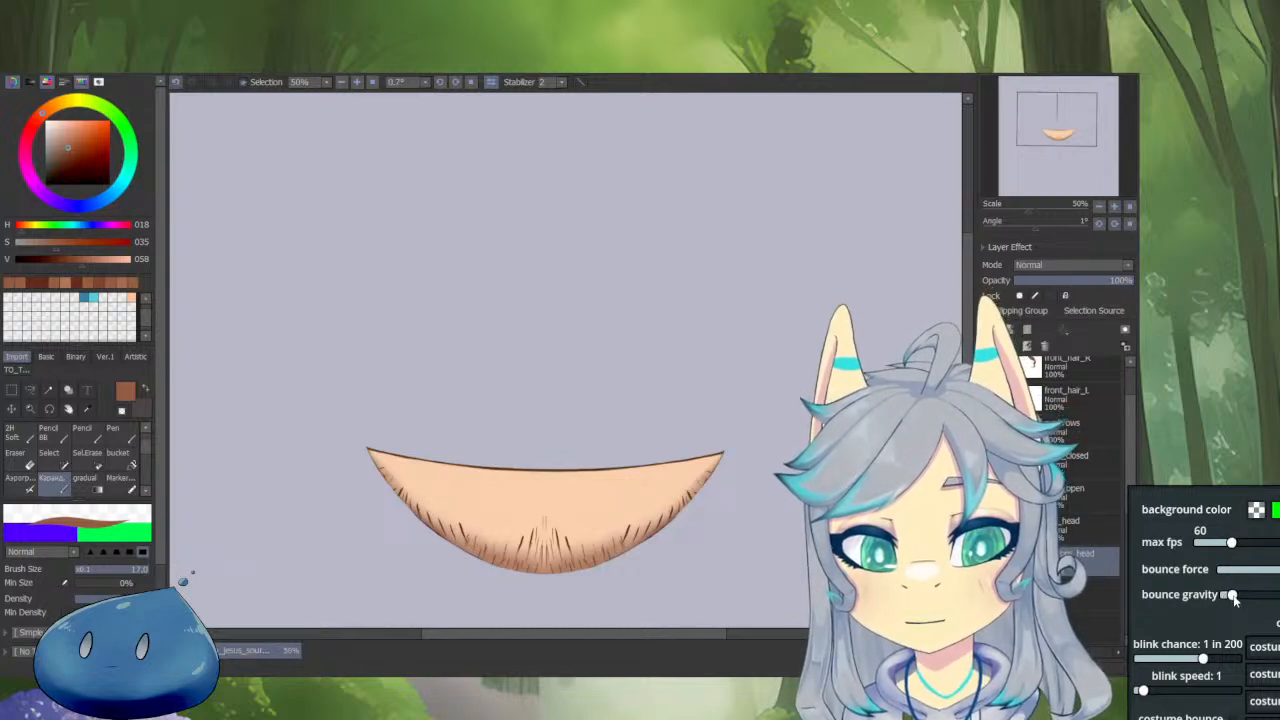
left_click_drag(1233, 598, 1279, 598)
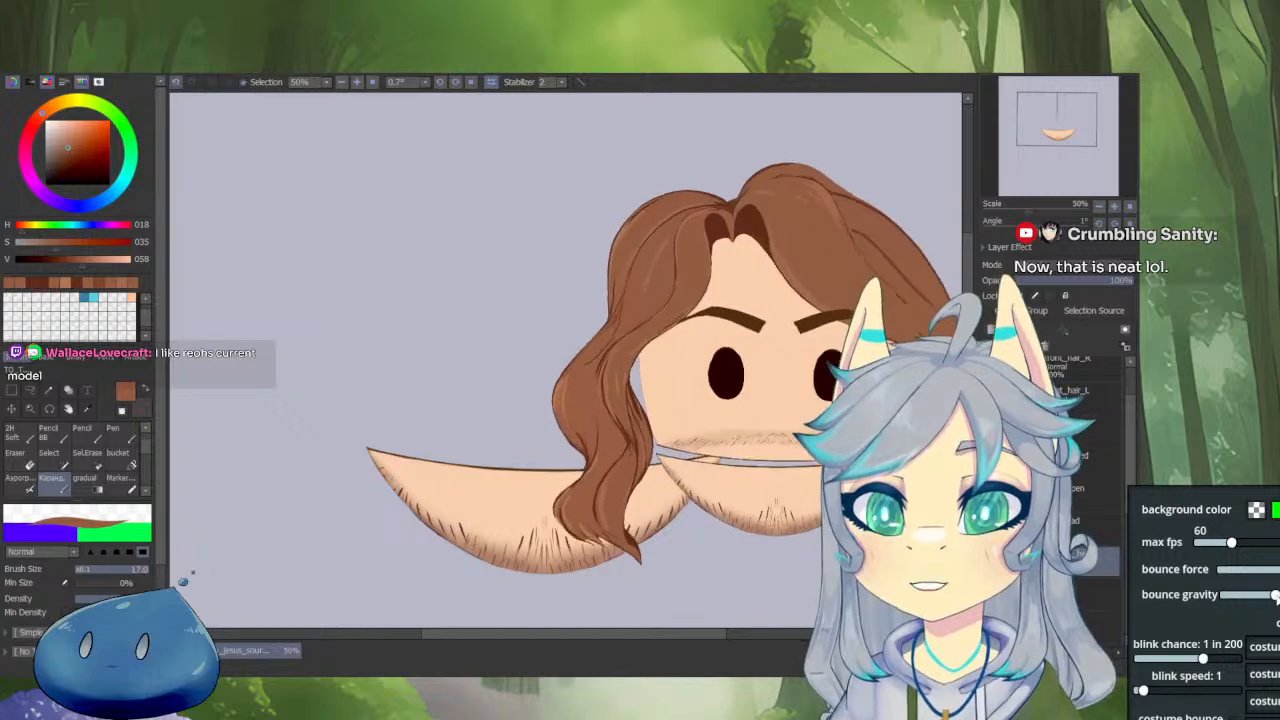
left_click_drag(1270, 597, 1264, 596)
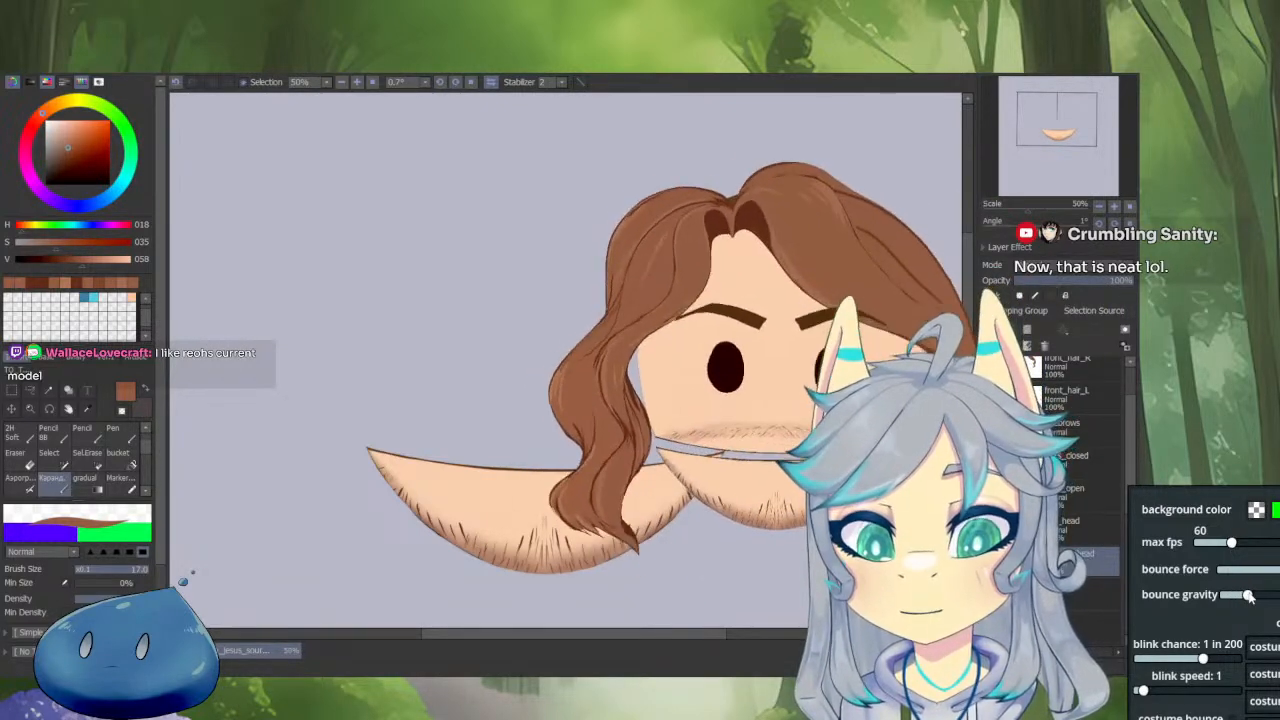
left_click_drag(1248, 596, 1255, 598)
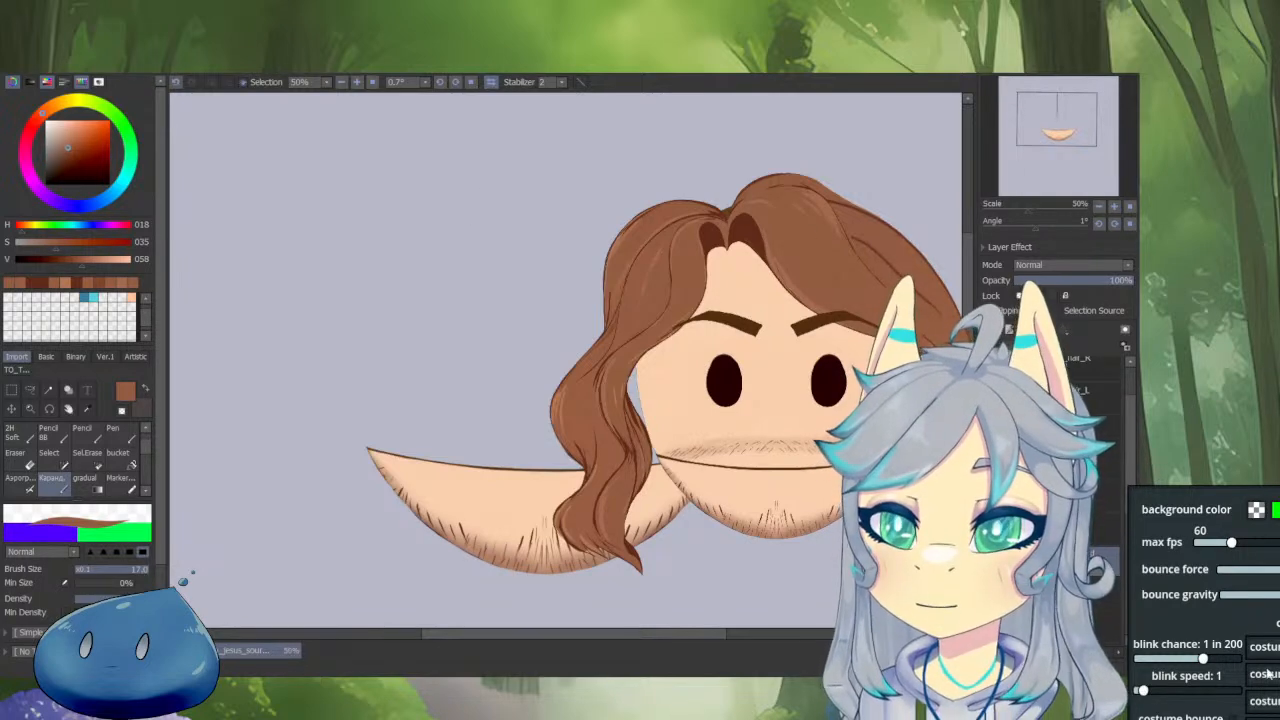
Return to editing mode in the enlarged window and shift the right front hair sprite's origin to an offset of X 244, Y 1375.
key("super+Down")
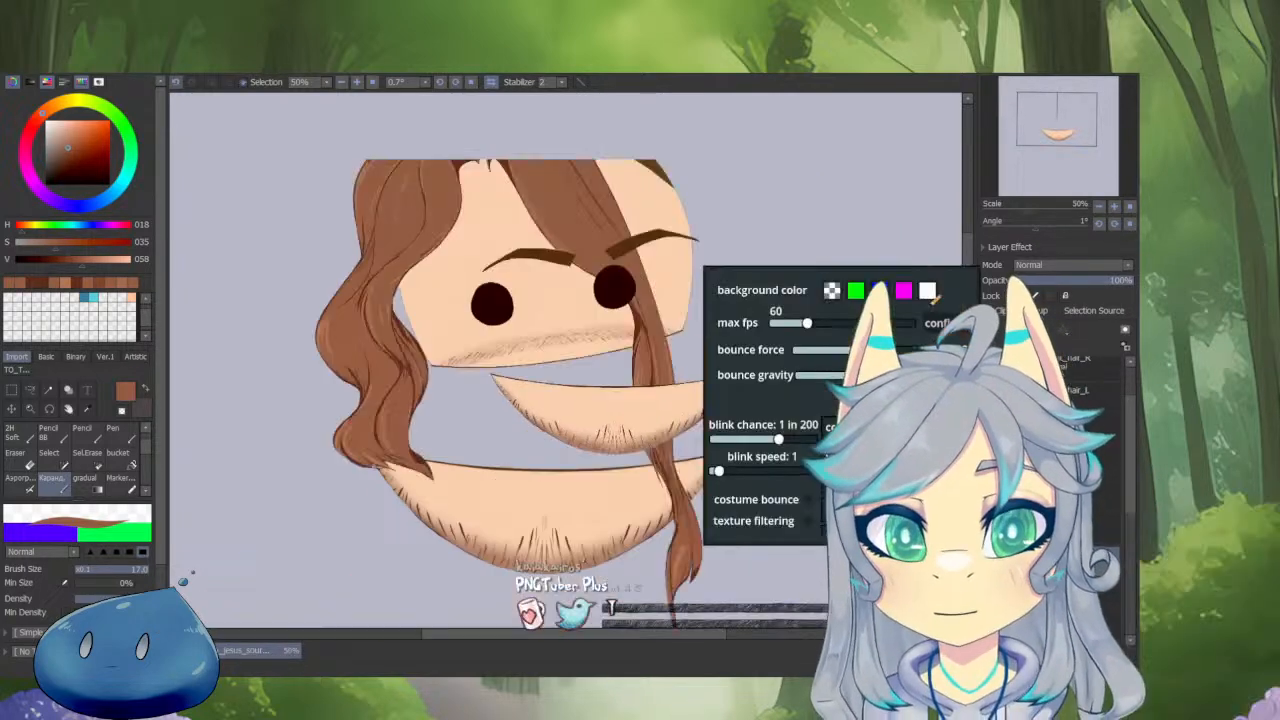
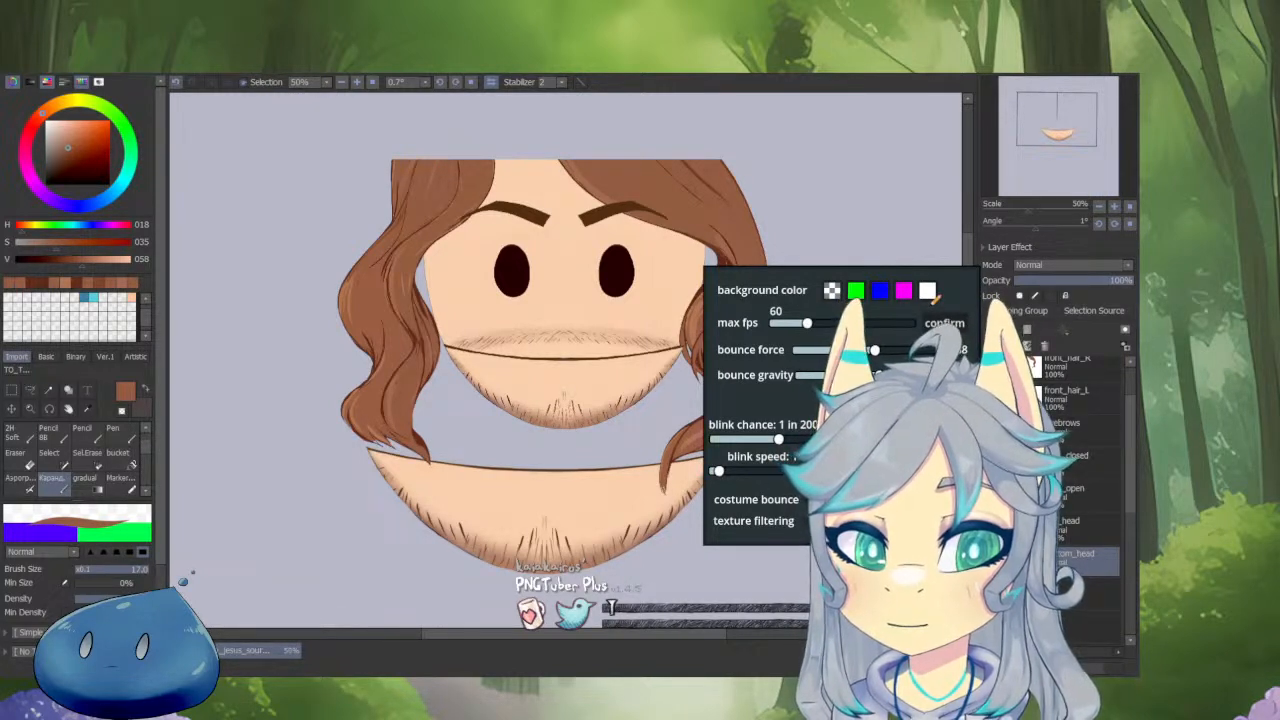
left_click(957, 608)
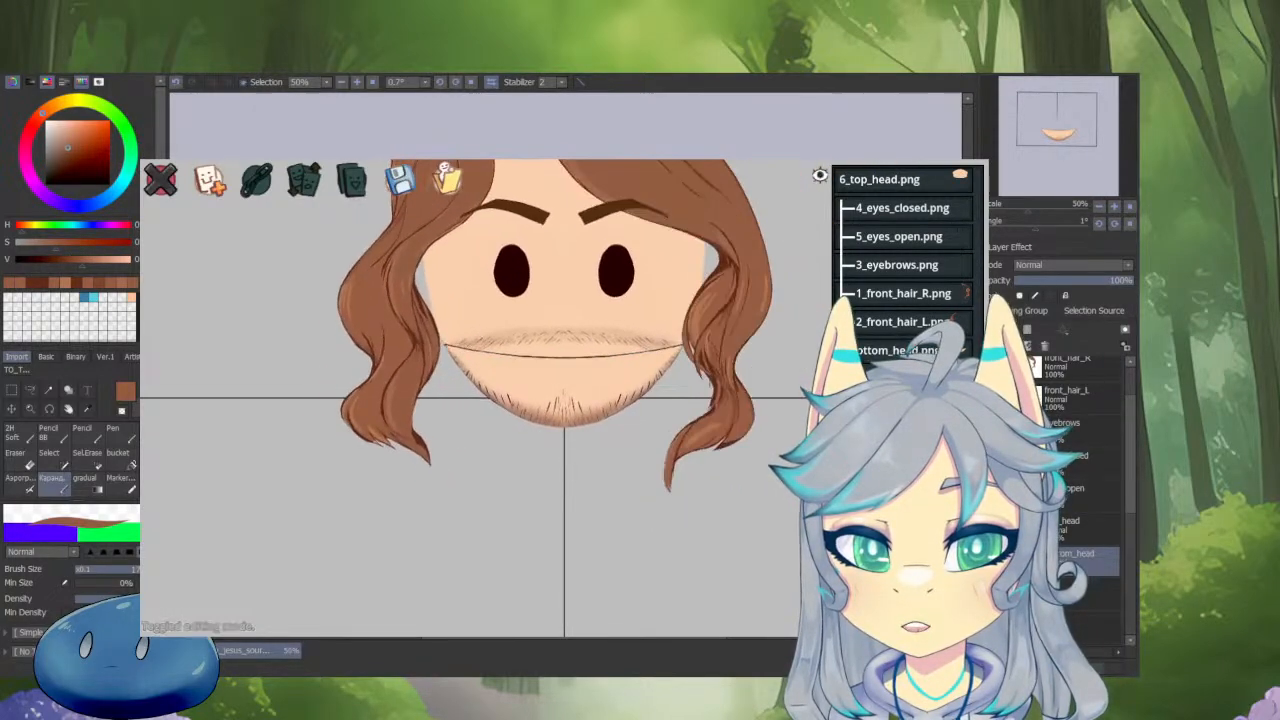
left_click(942, 150)
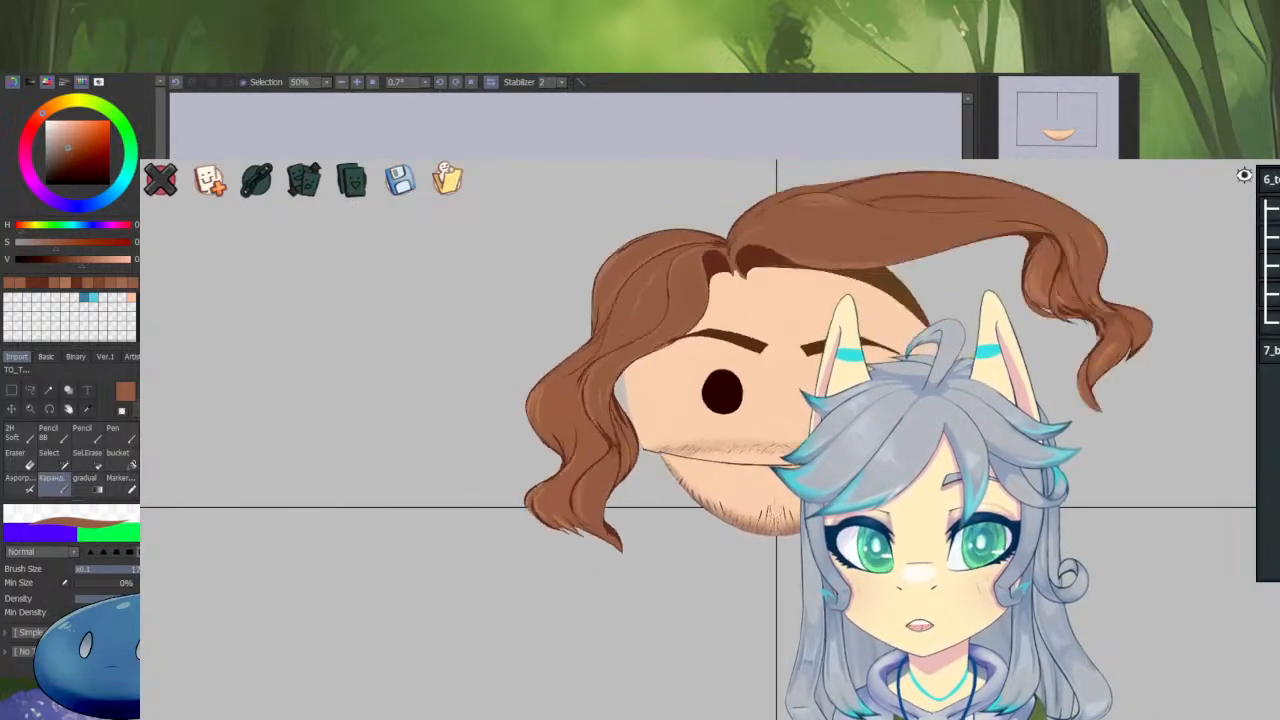
left_click(1270, 294)
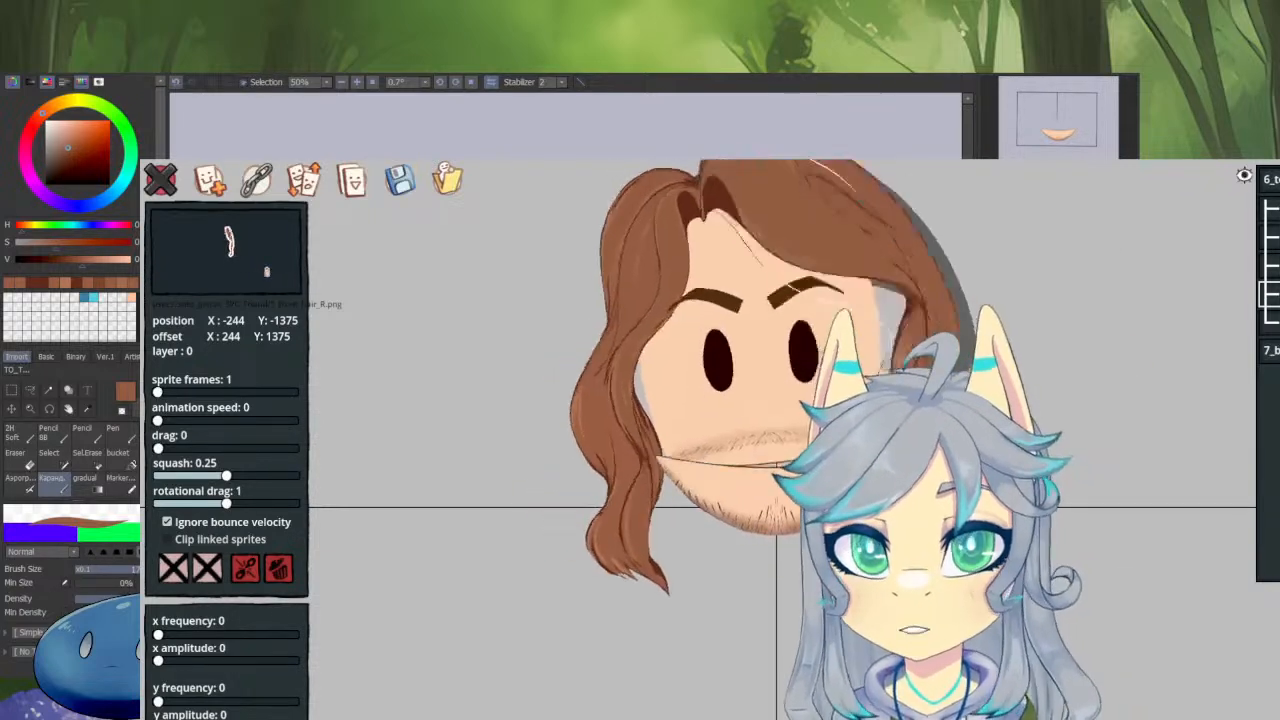
Move the left front hair sprite's origin up to the hair parting, at an offset of X 245, Y 1338.
left_click(1270, 322)
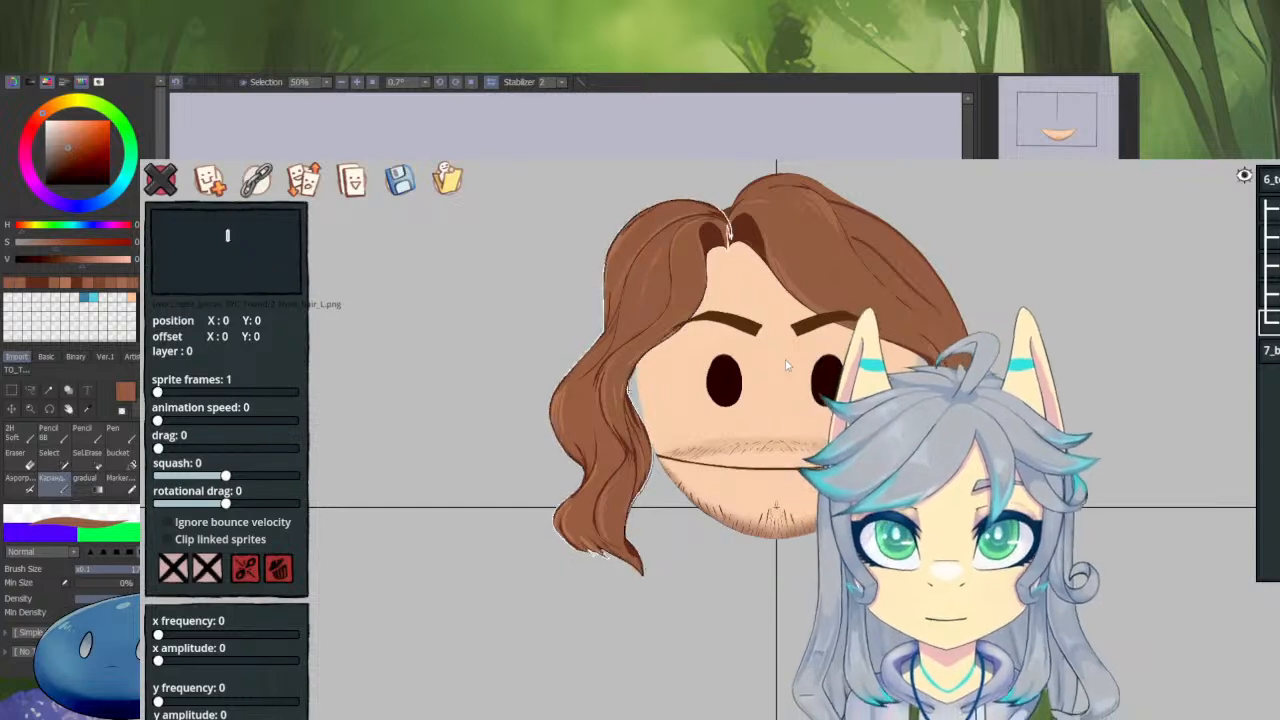
key("ctrl+w")
key("ctrl+w")
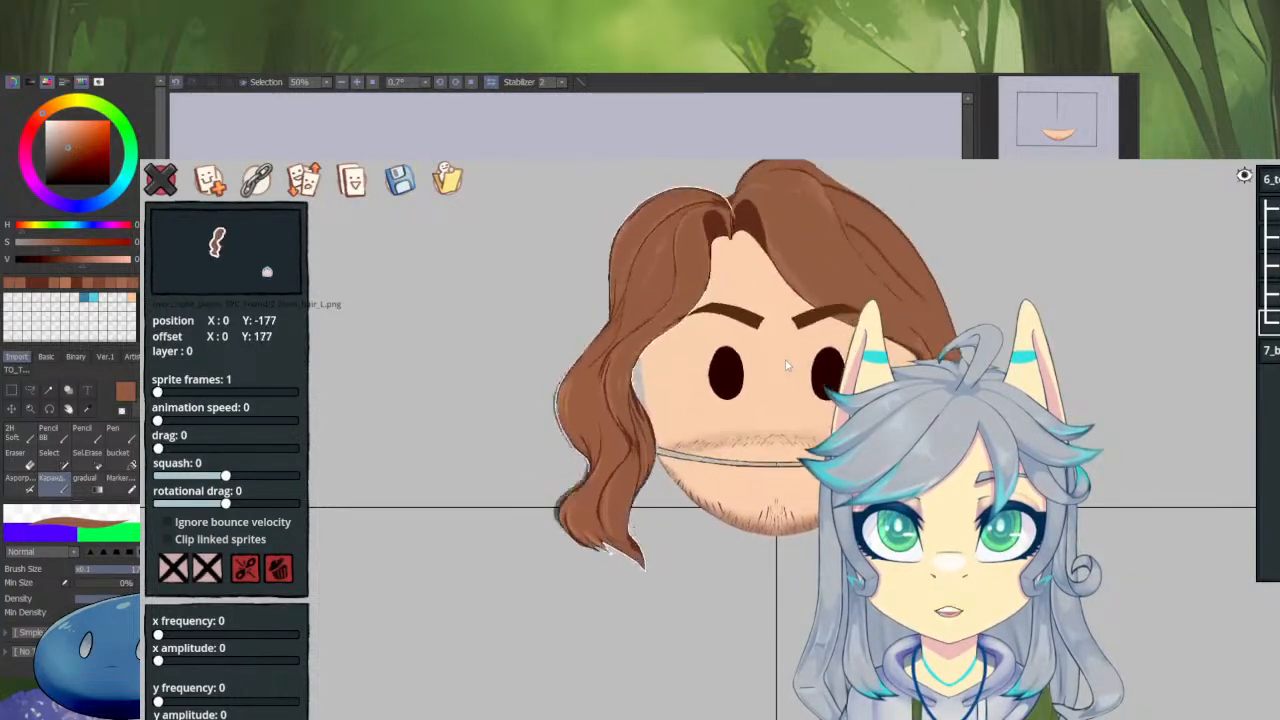
key("ctrl+w")
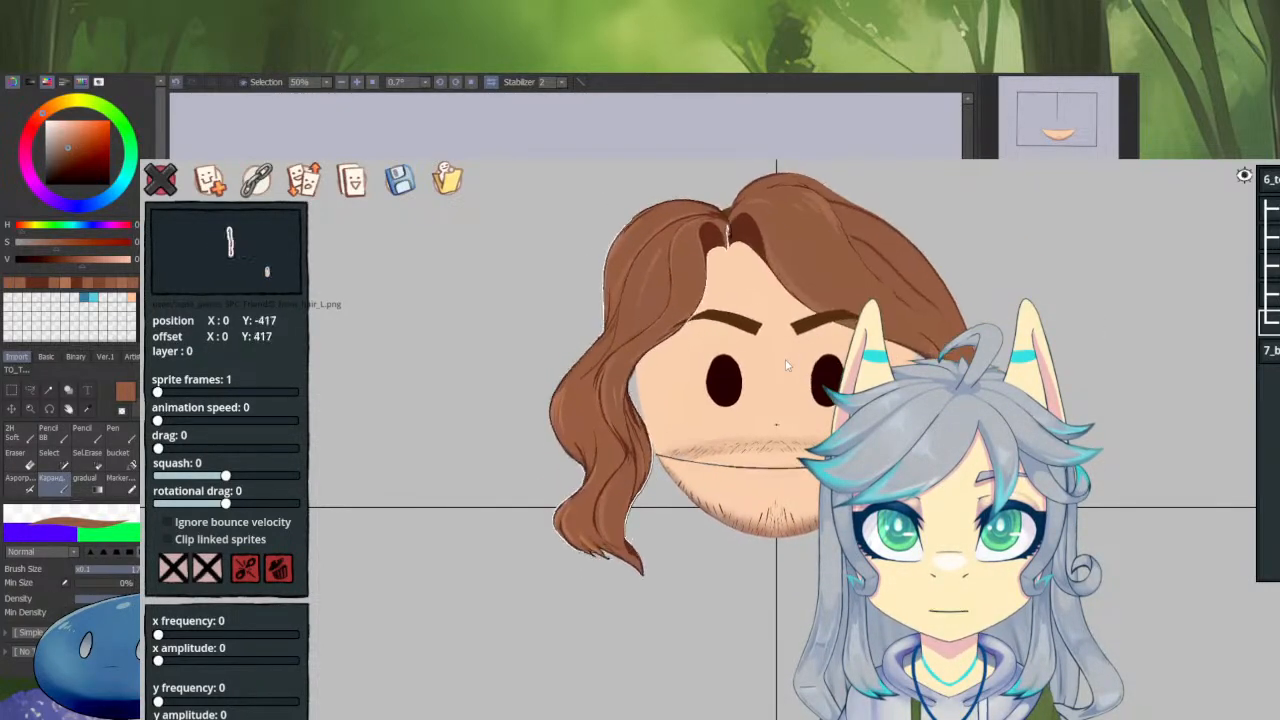
key("ctrl+w")
key("ctrl+a")
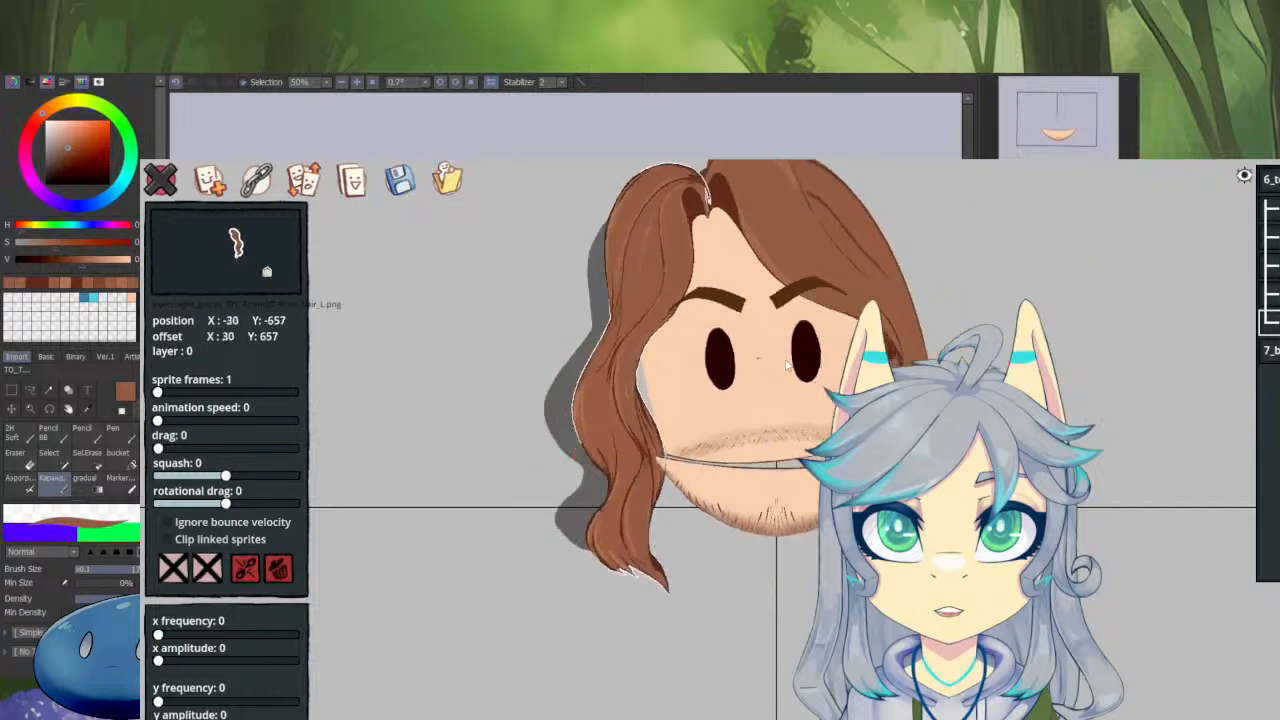
key("ctrl+w")
key("ctrl+a")
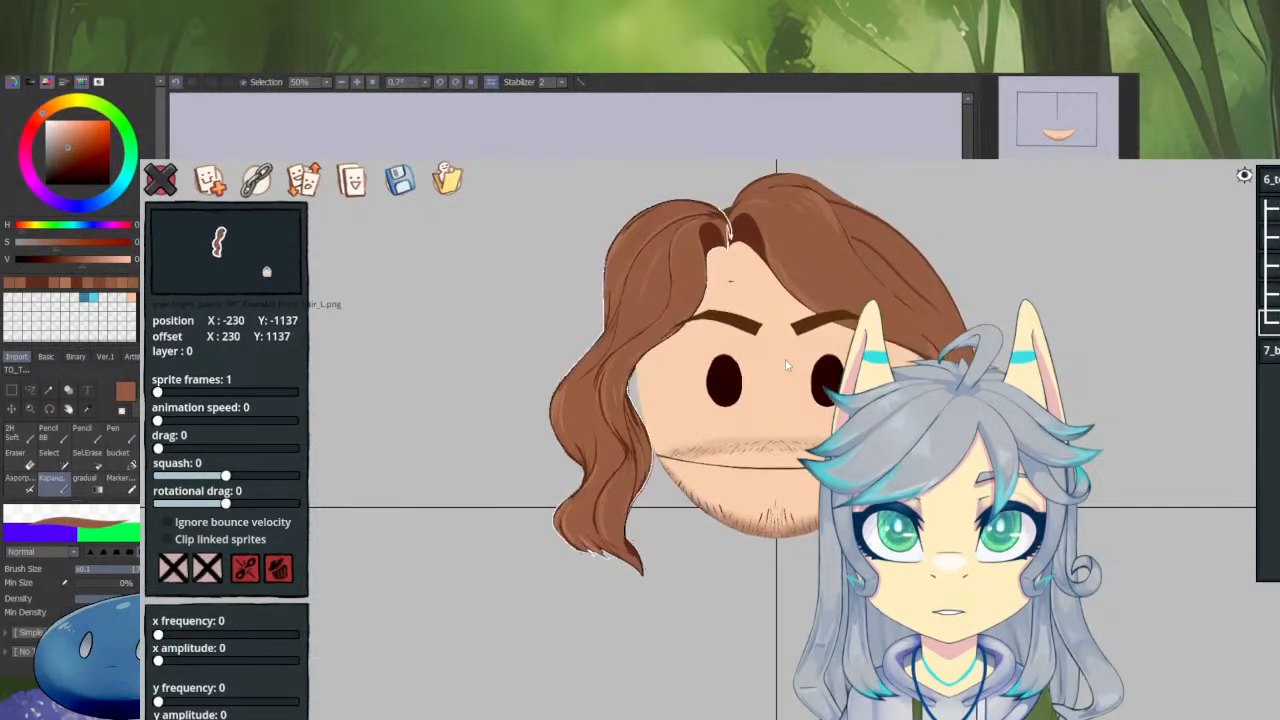
key("ctrl+w")
key("ctrl+a")
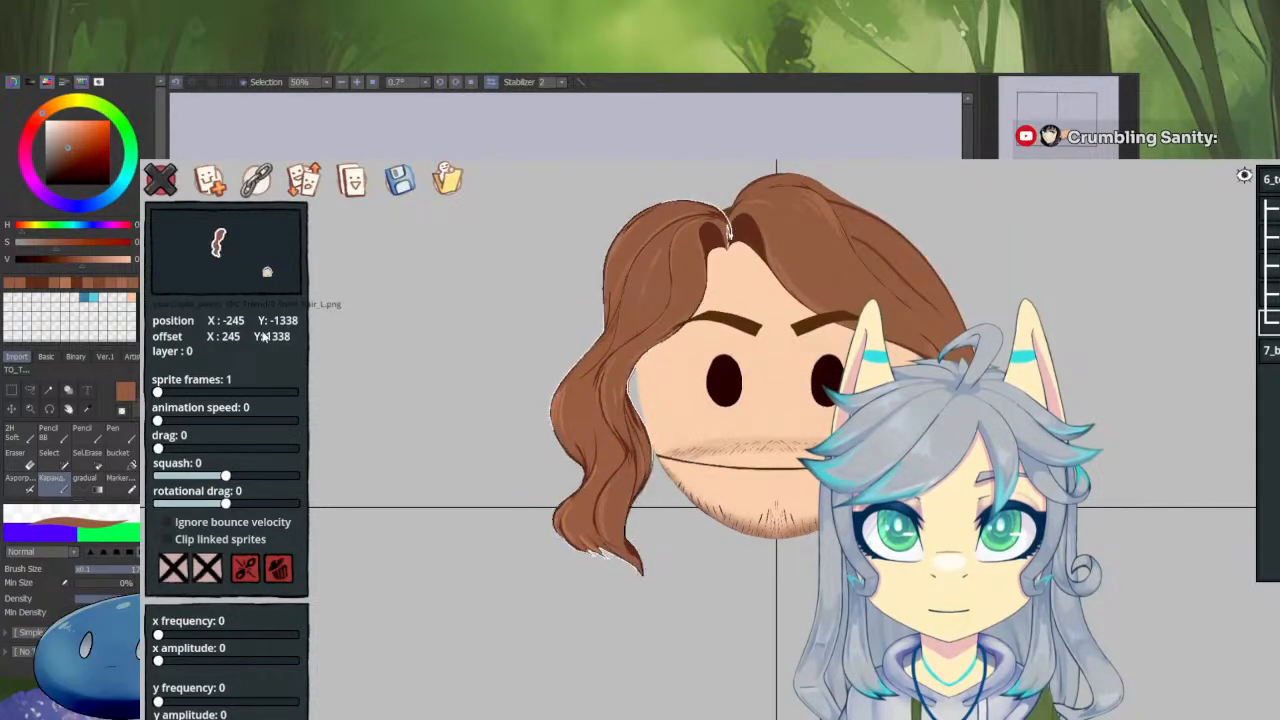
Set the left front hair sprite's drag to 1, squash to 0.25 and rotational drag to -1.
left_click_drag(160, 447, 163, 448)
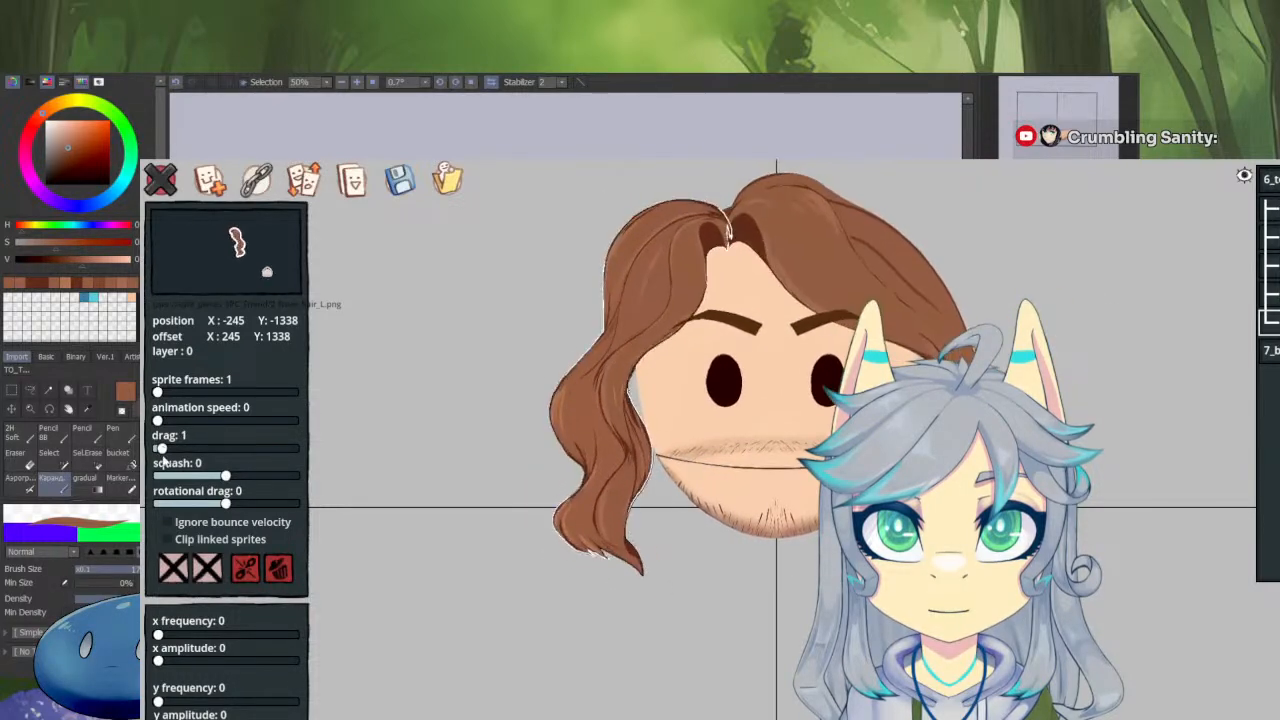
left_click(226, 477)
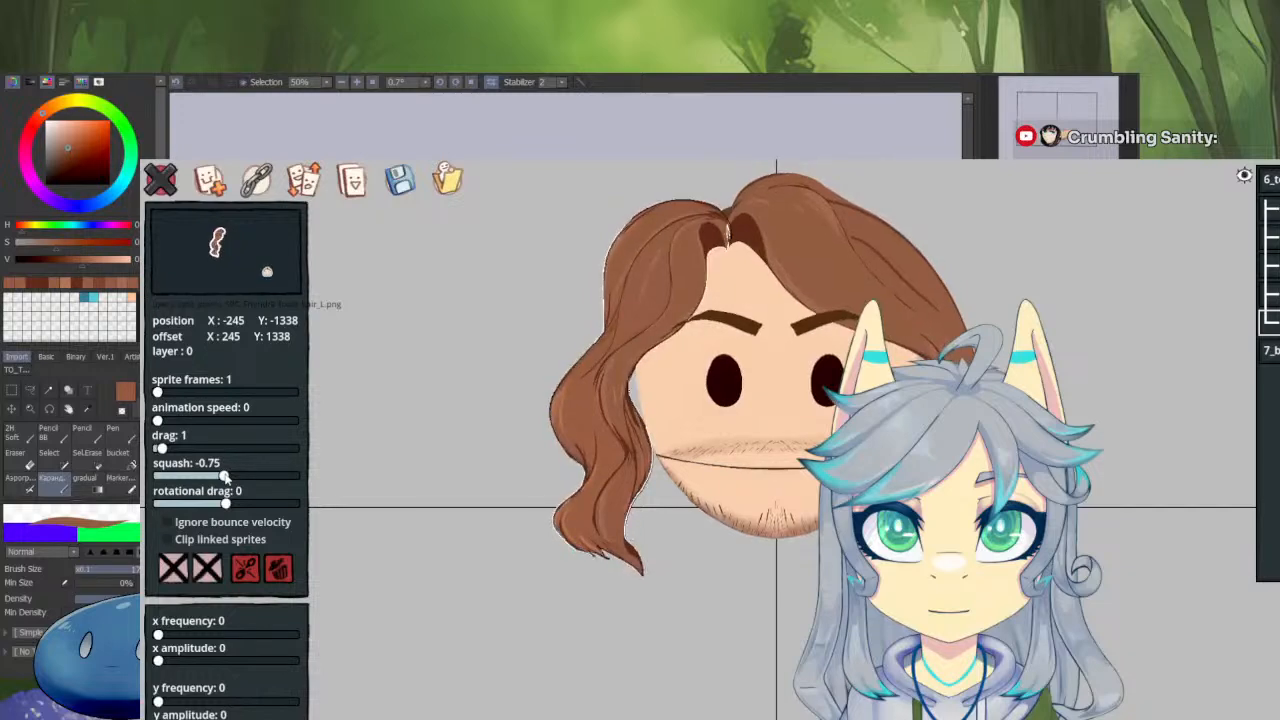
mouse_move(226, 477)
left_mouse_down()
mouse_move(329, 477)
mouse_move(142, 478)
mouse_move(229, 477)
left_mouse_up()
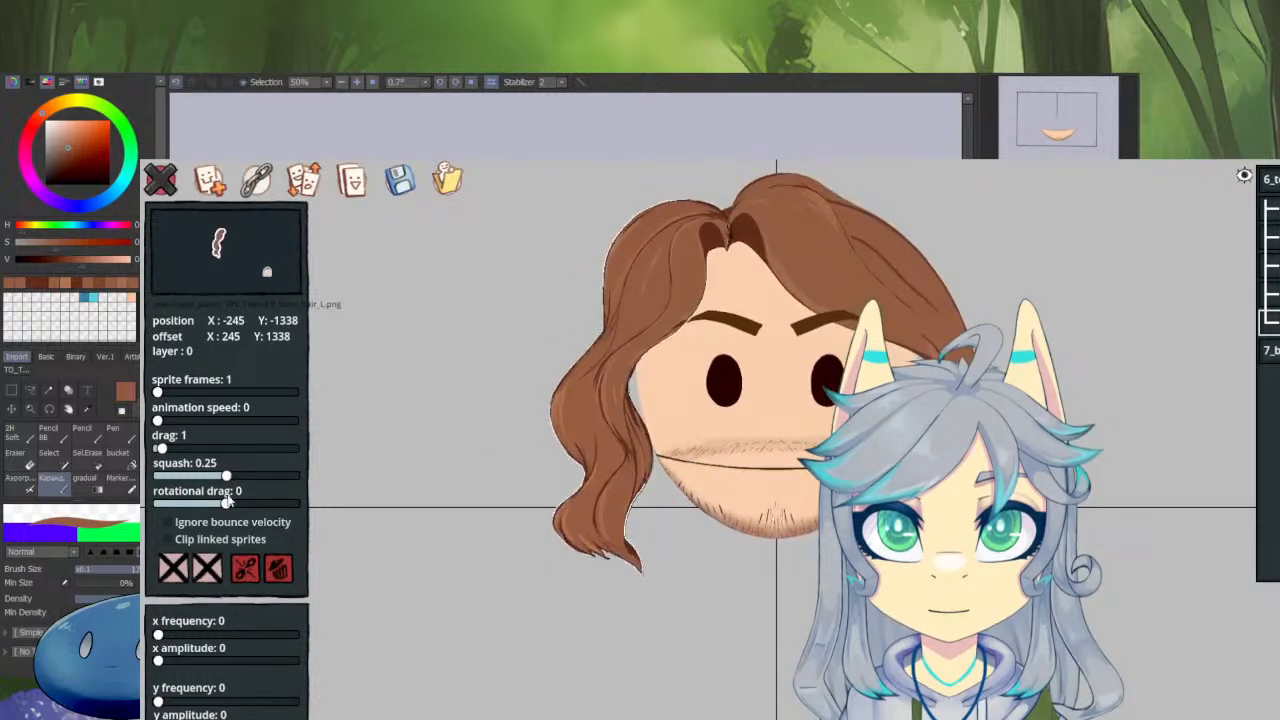
left_click(228, 504)
left_click_drag(228, 505, 226, 504)
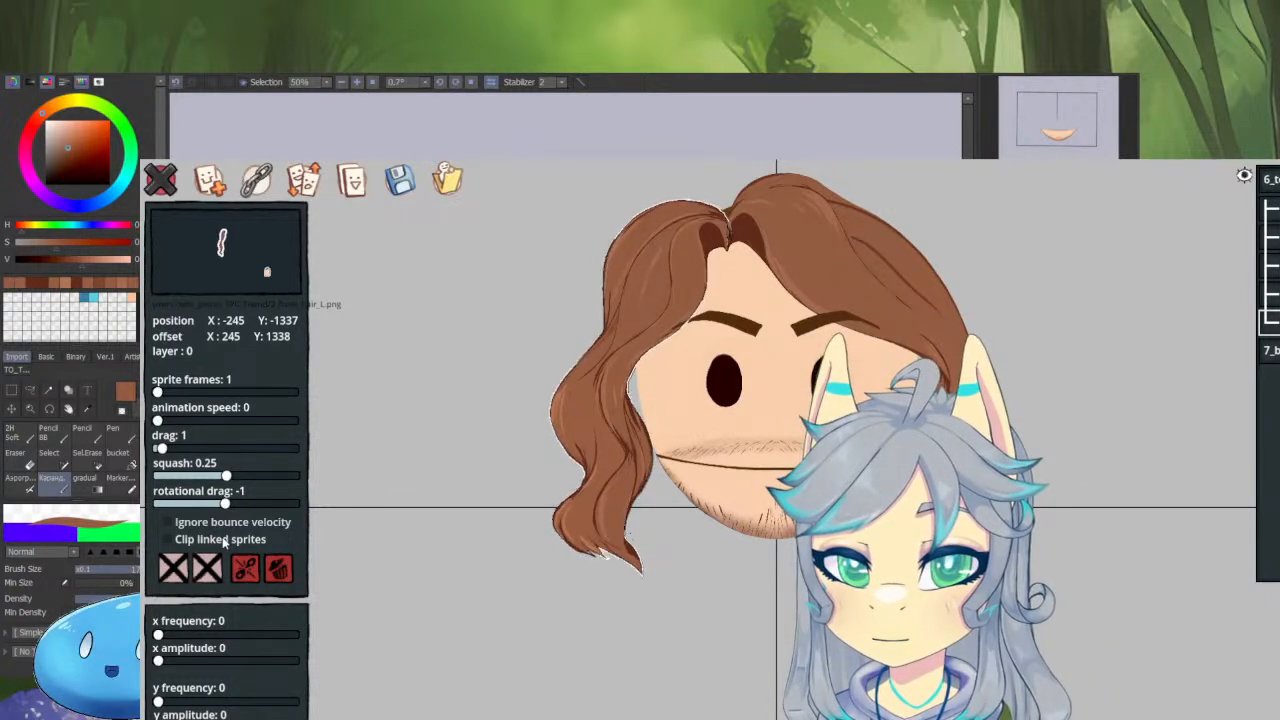
Fine-tune the left front hair sprite's origin to an offset of X 287, Y 1336.
key("Left")
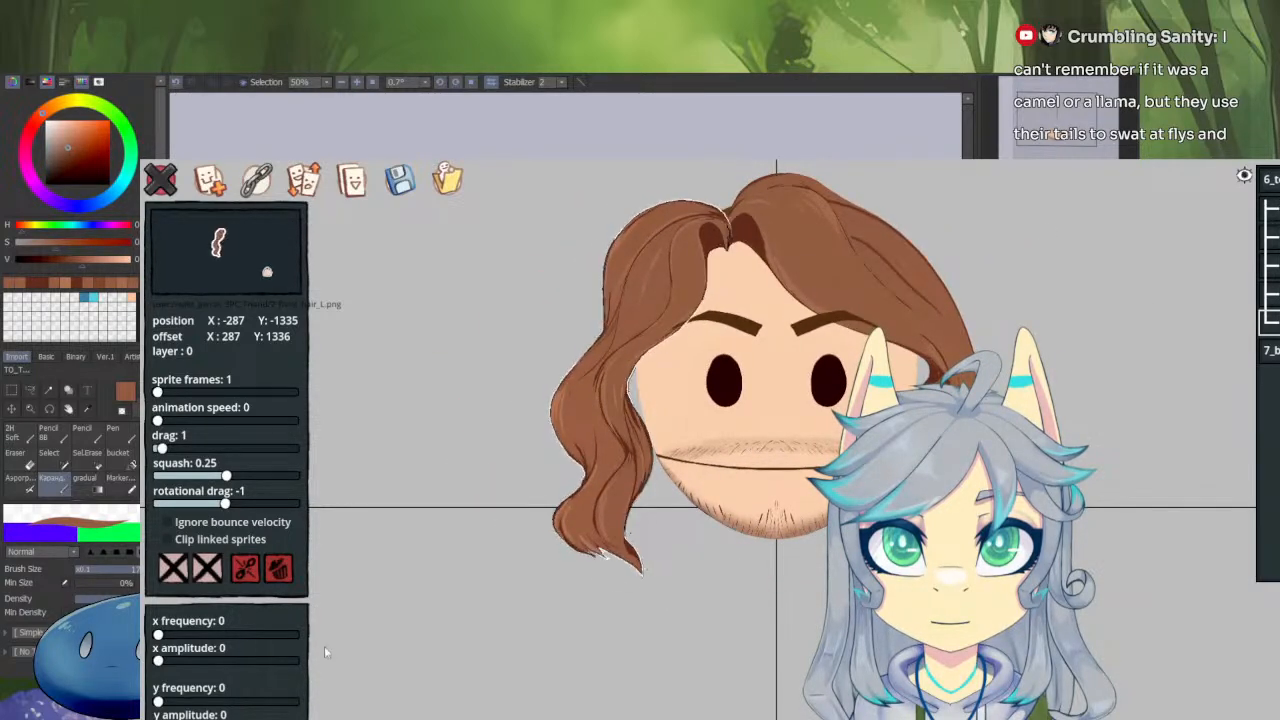
scroll(226, 450, "down", 2)
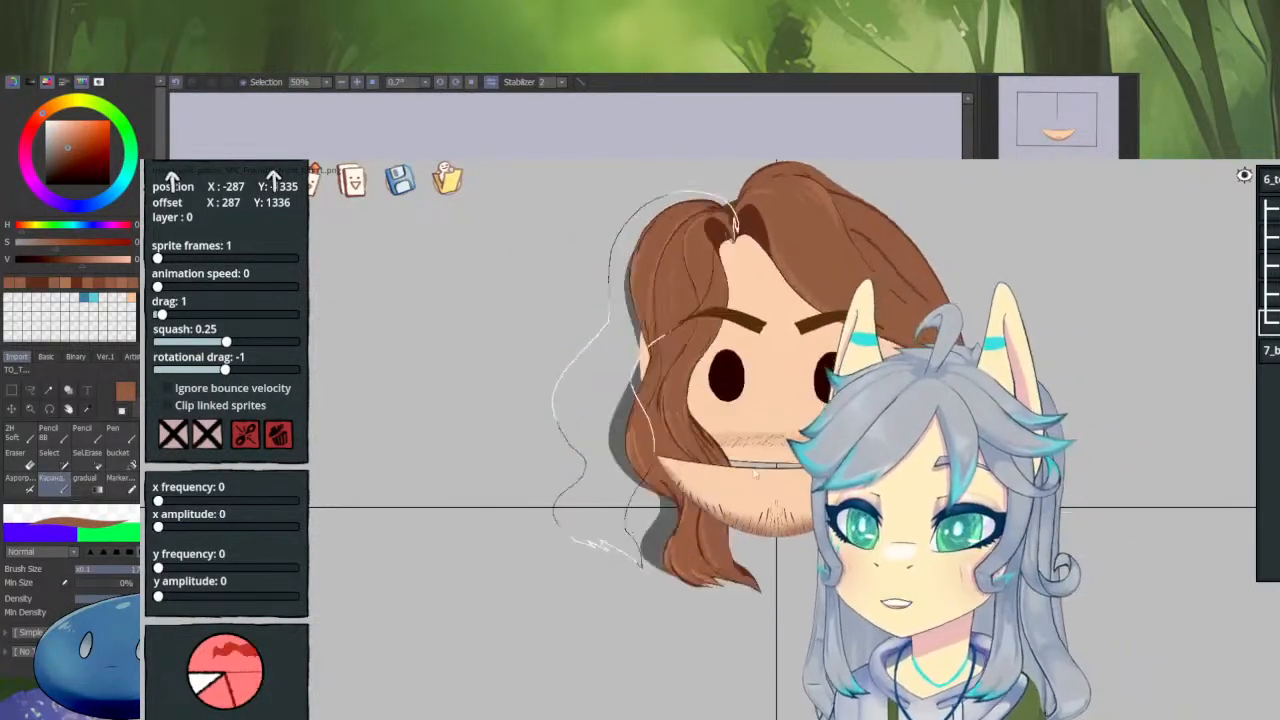
Try out the Ignore bounce velocity and Clip linked sprites options on the left front hair sprite.
left_click(262, 392)
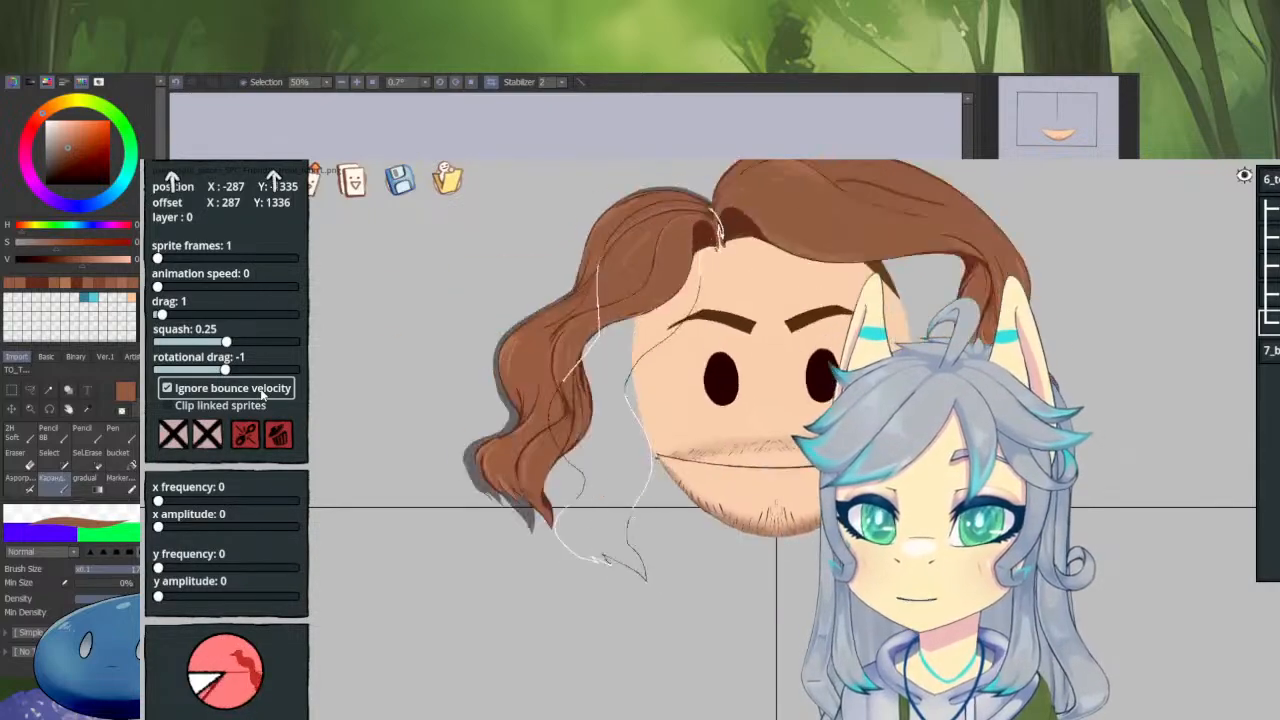
left_click(262, 390)
left_click(248, 406)
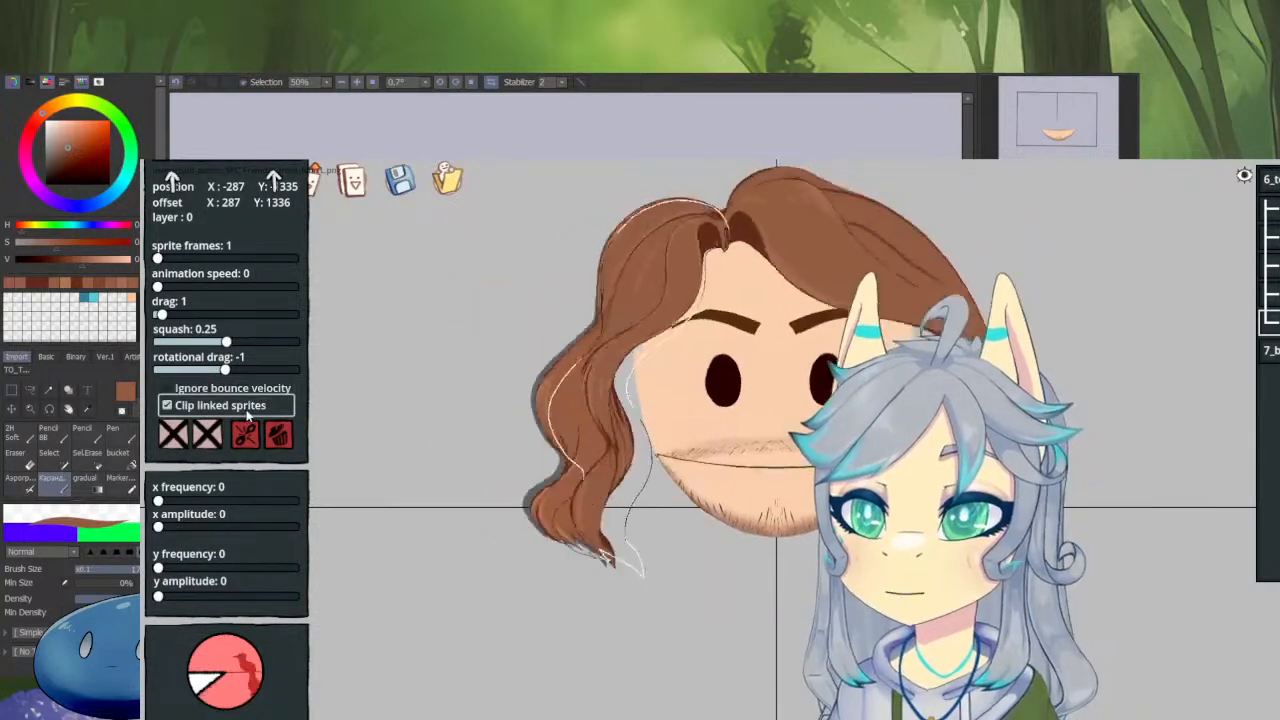
left_click(246, 406)
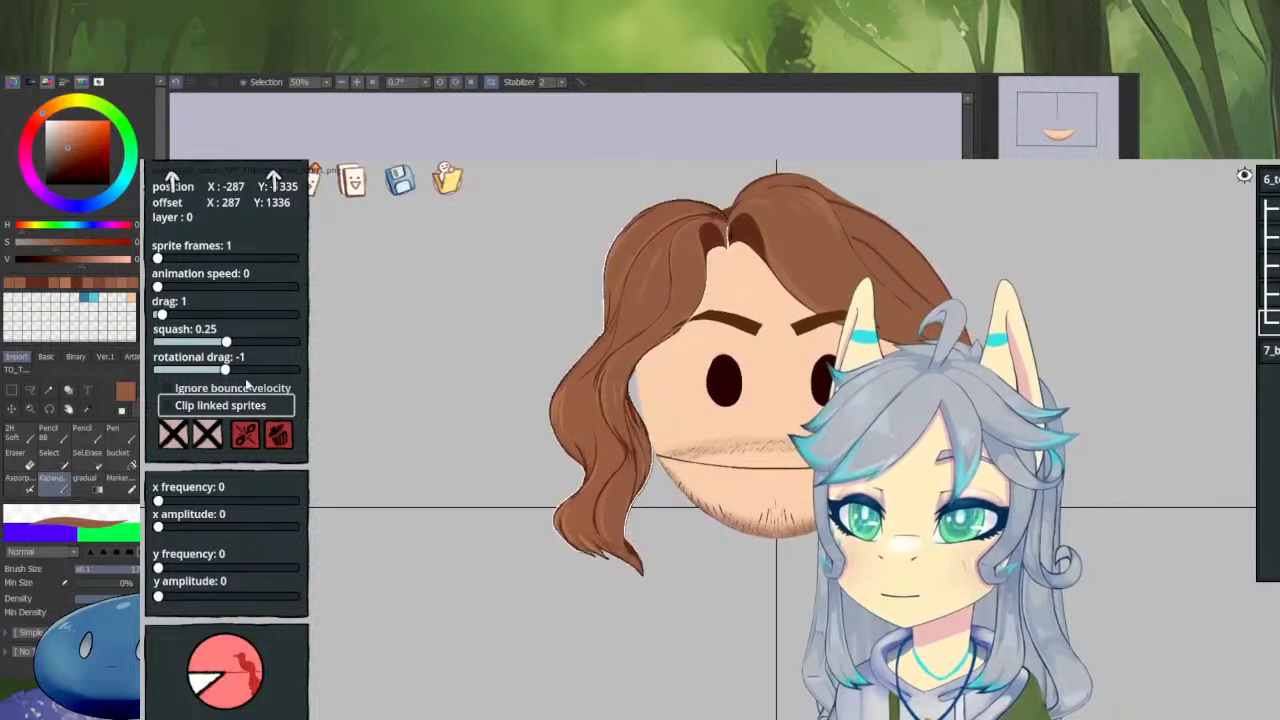
scroll(250, 330, "up", 4)
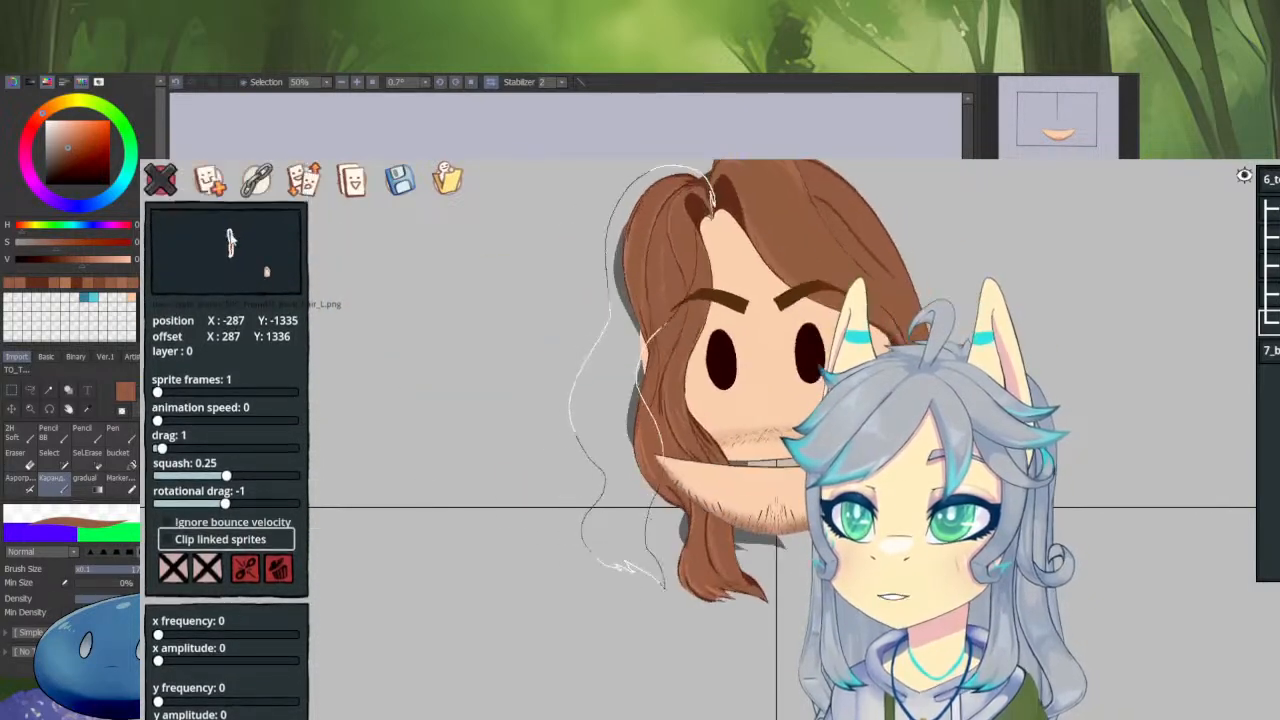
scroll(259, 418, "down", 1)
scroll(226, 400, "down", 3)
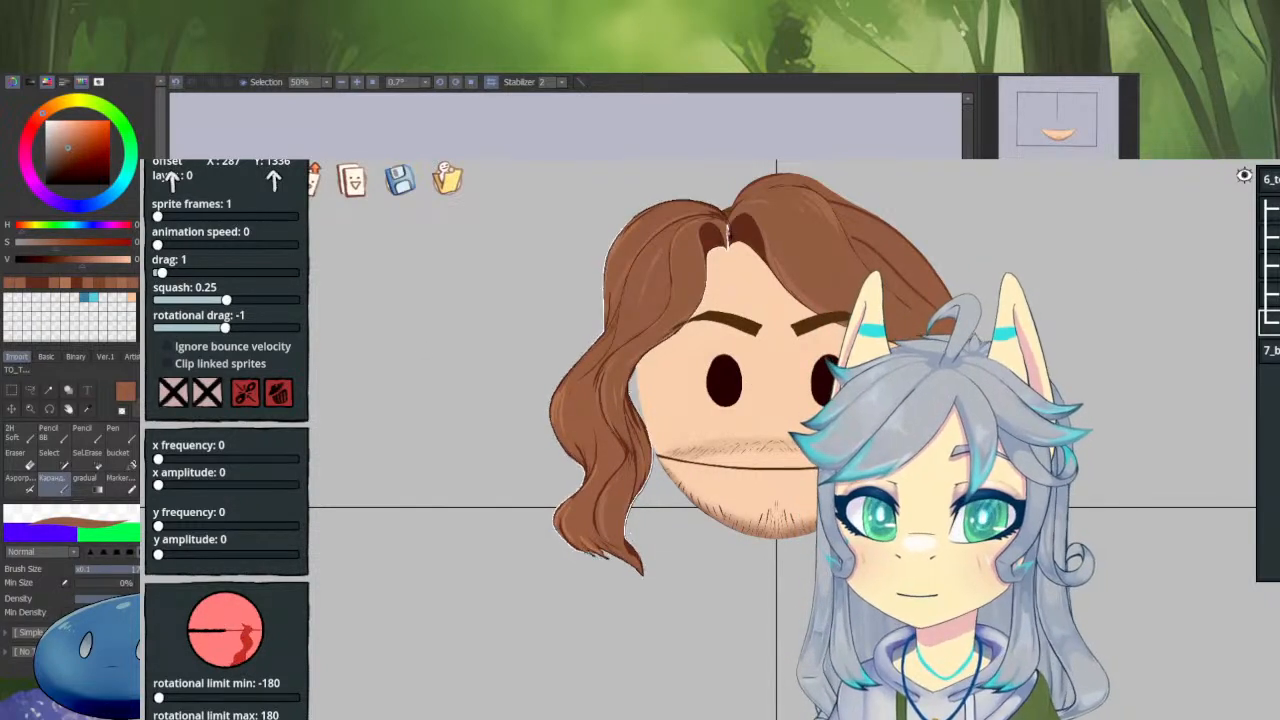
Turn off Ignore bounce velocity for the bottom head sprite and test the same option on the top head sprite.
left_click(728, 234)
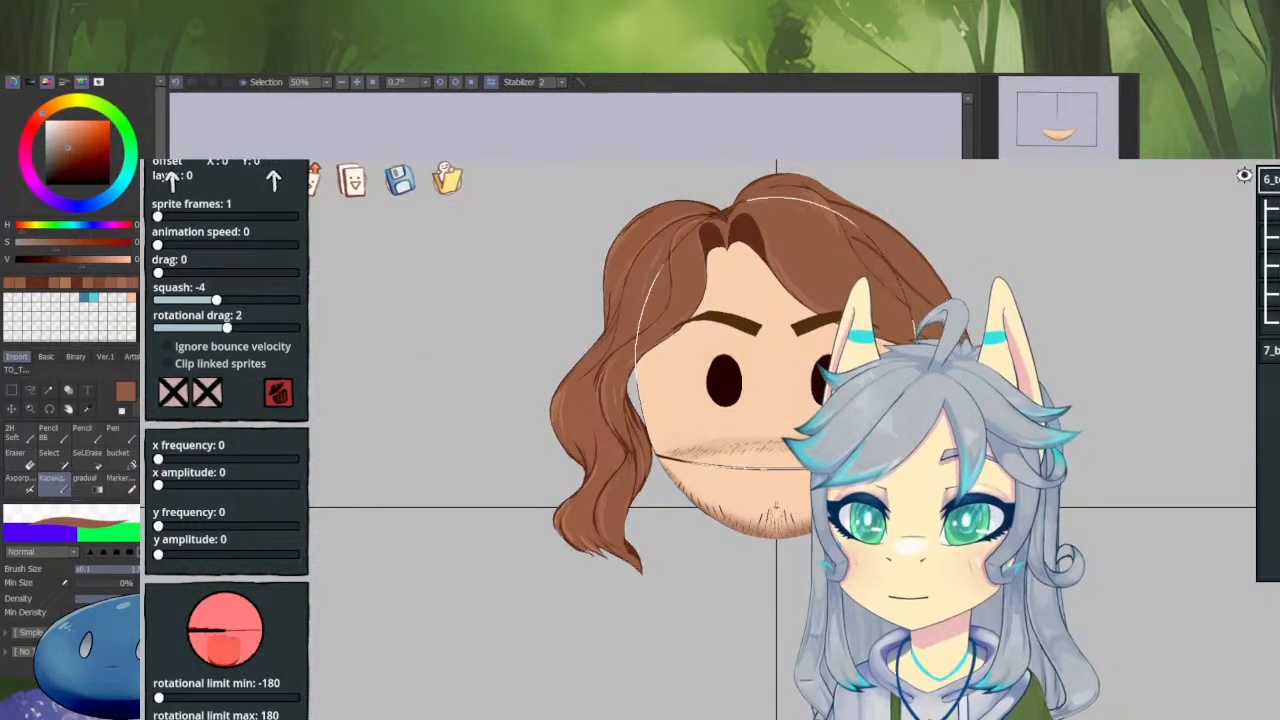
left_click(1142, 352)
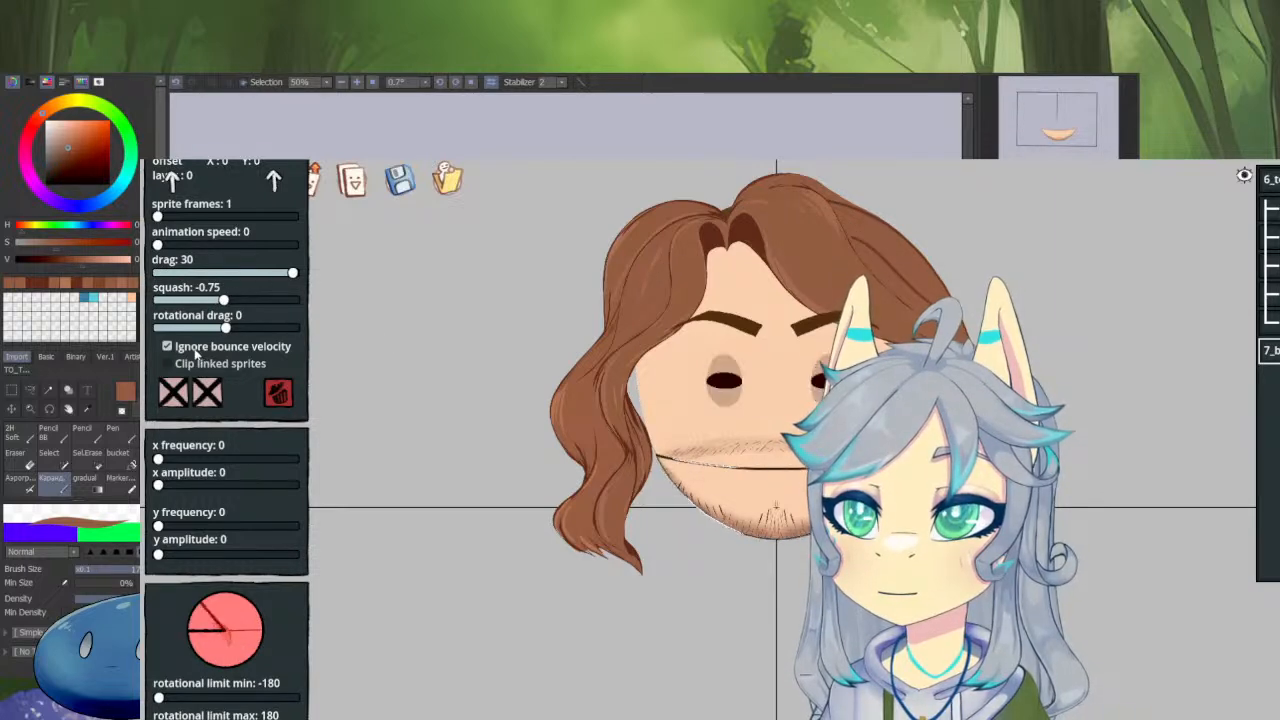
left_click(176, 349)
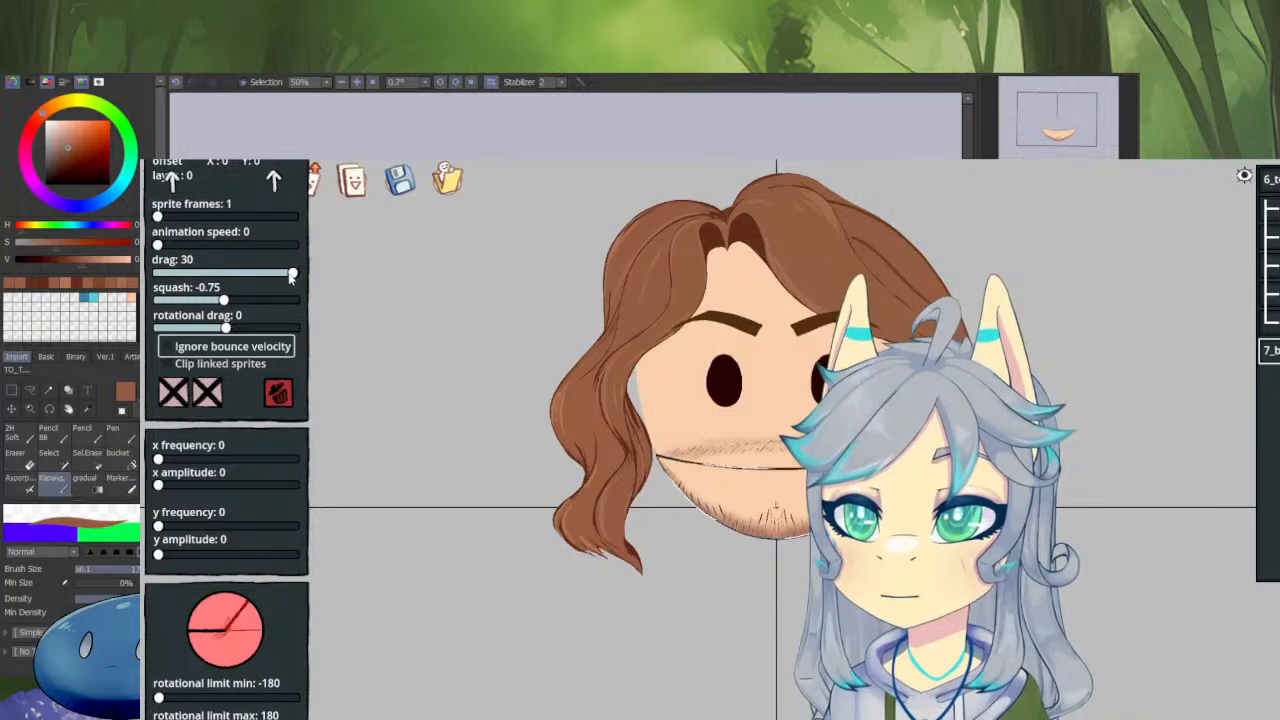
left_click_drag(291, 274, 340, 316)
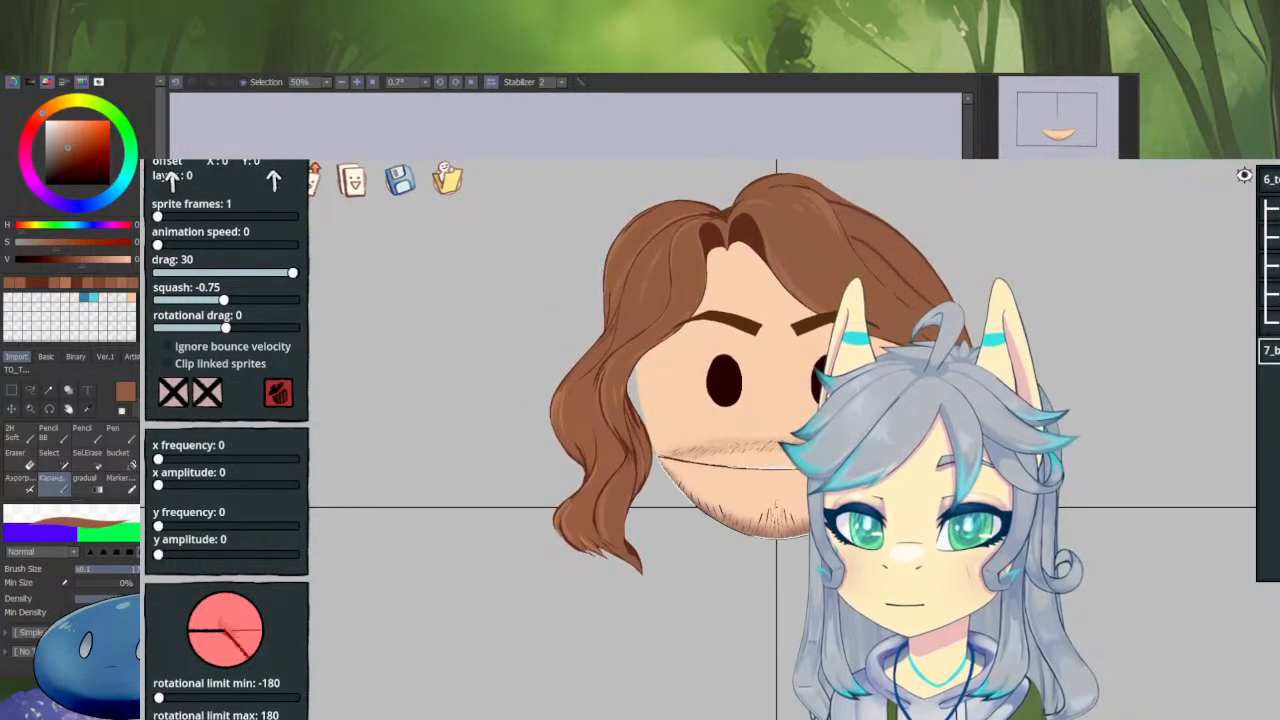
left_click(1271, 180)
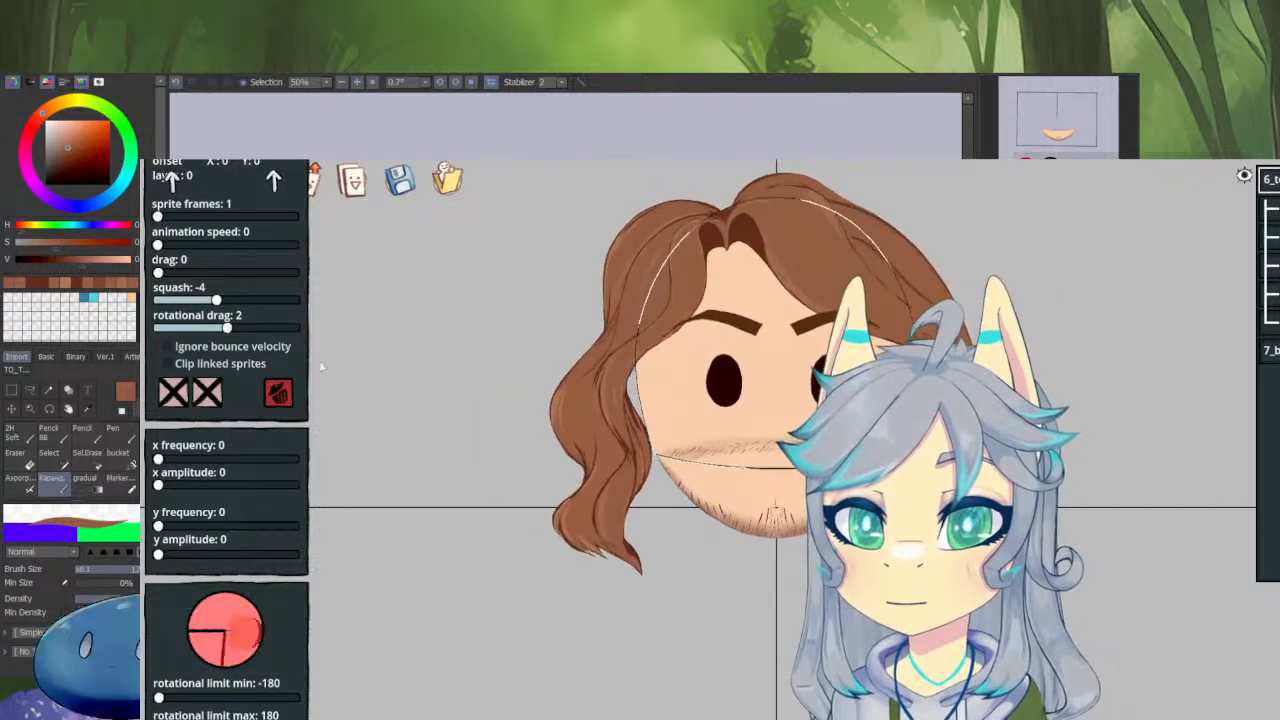
left_click(220, 347)
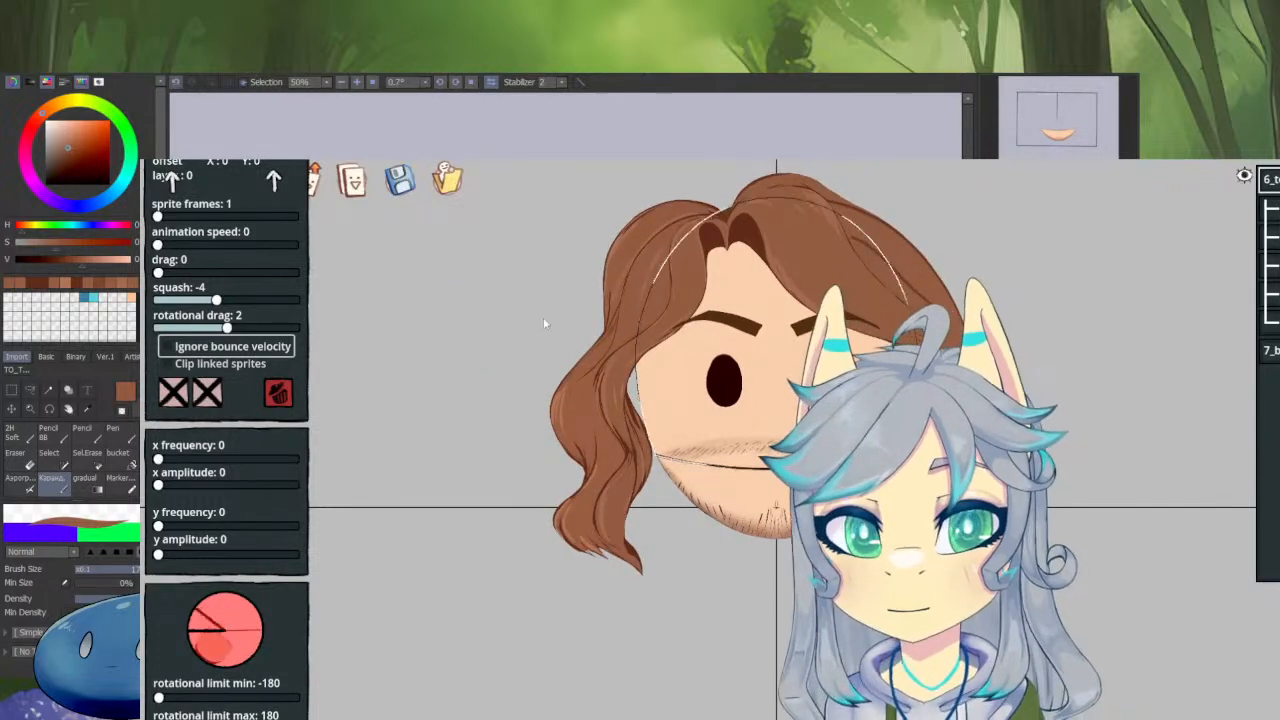
Save the avatar as SPC_friend.save, overwriting the existing file.
left_click(400, 179)
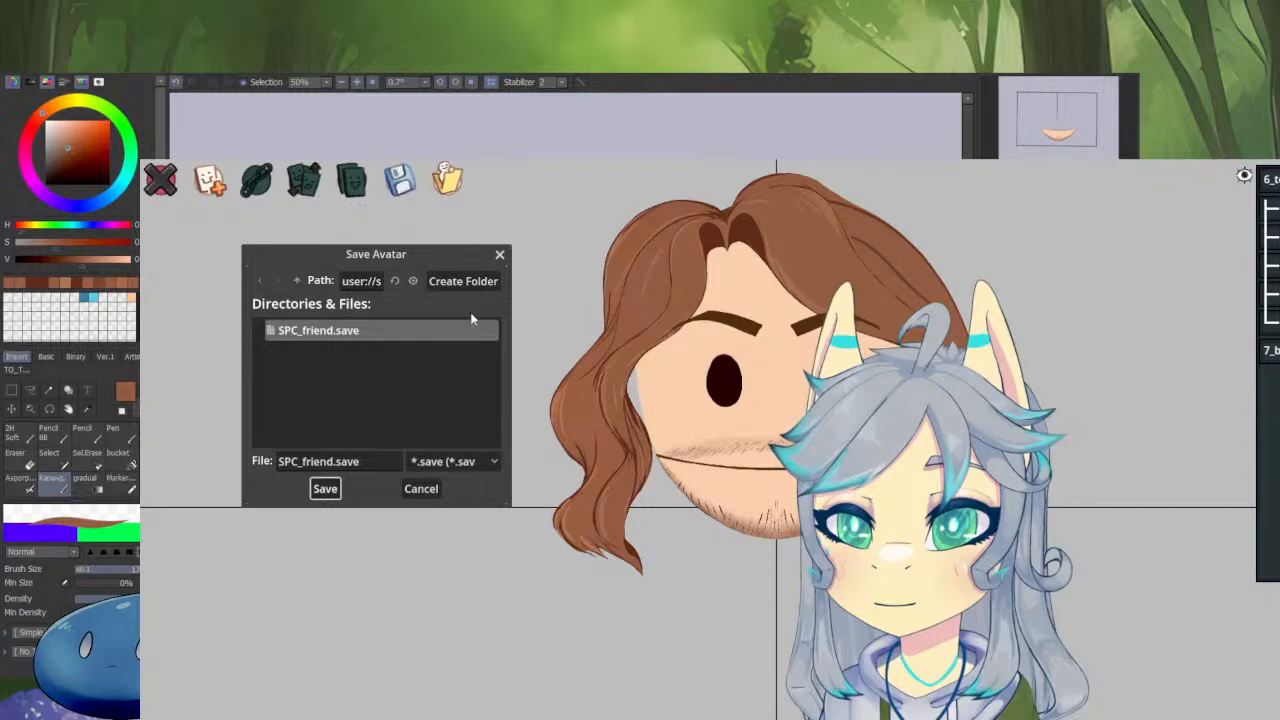
left_click(326, 489)
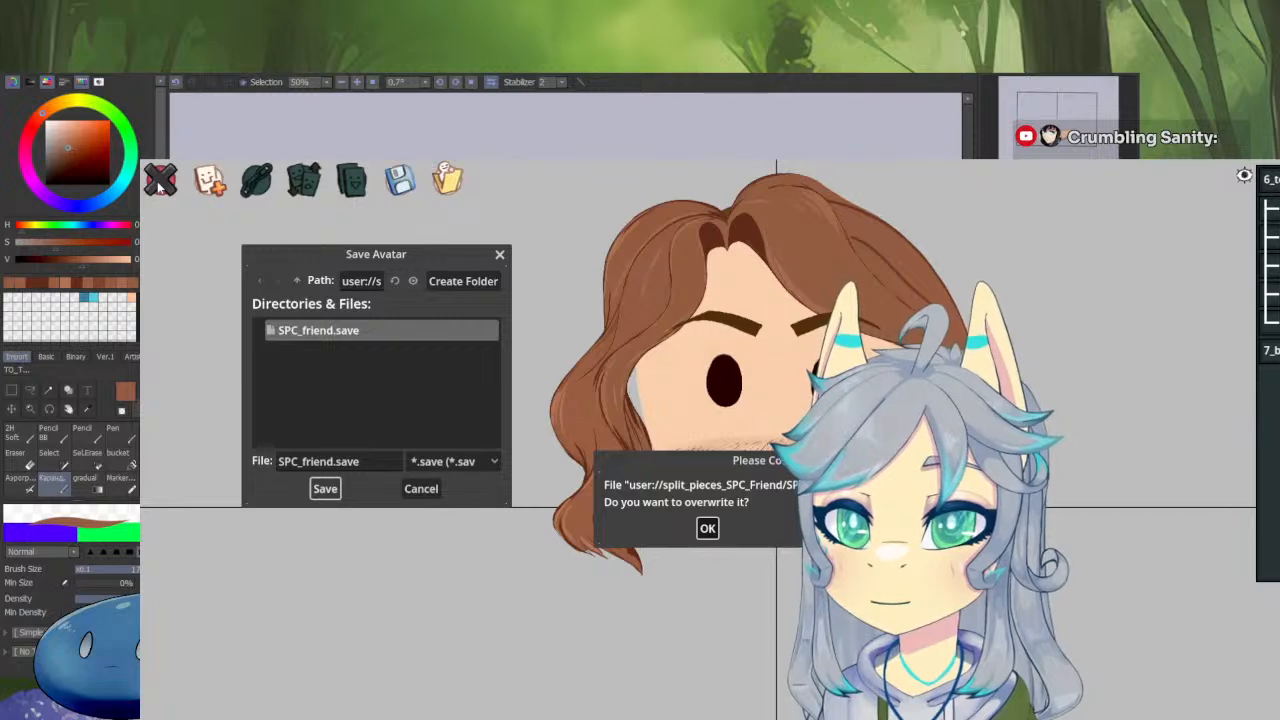
key("Return")
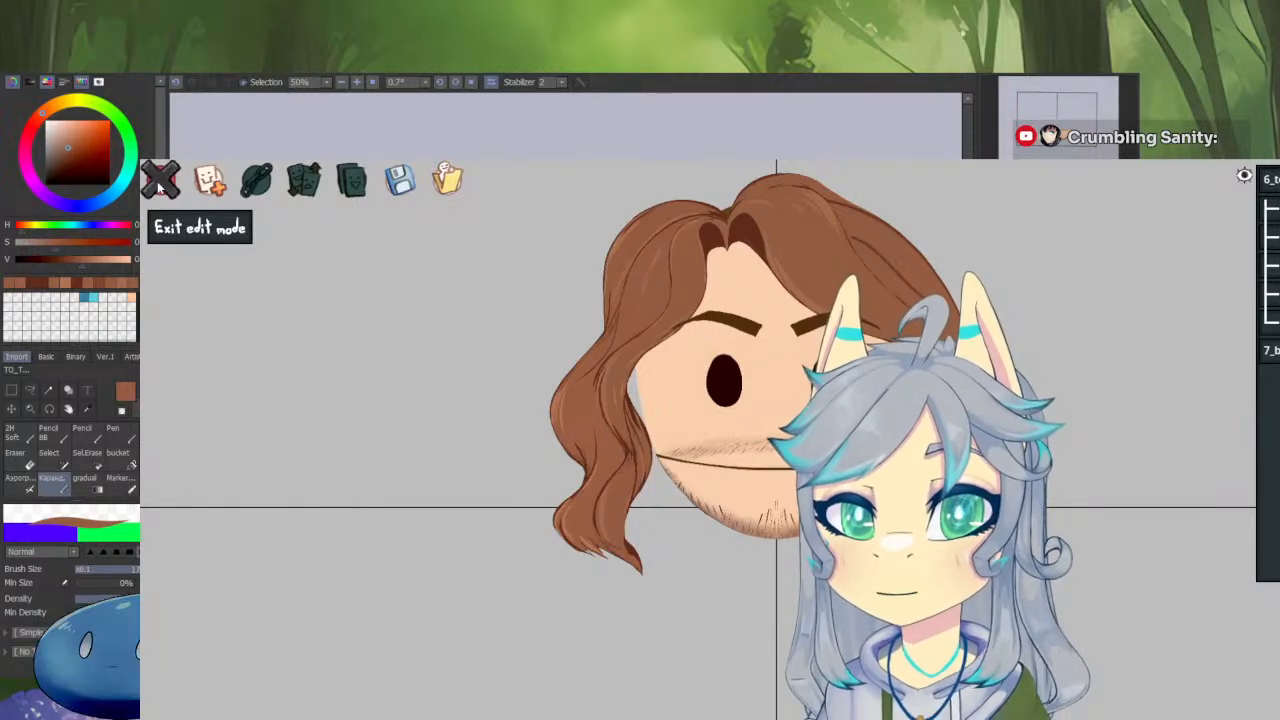
Exit edit mode and increase the avatar's bounce force and bounce gravity.
left_click(158, 185)
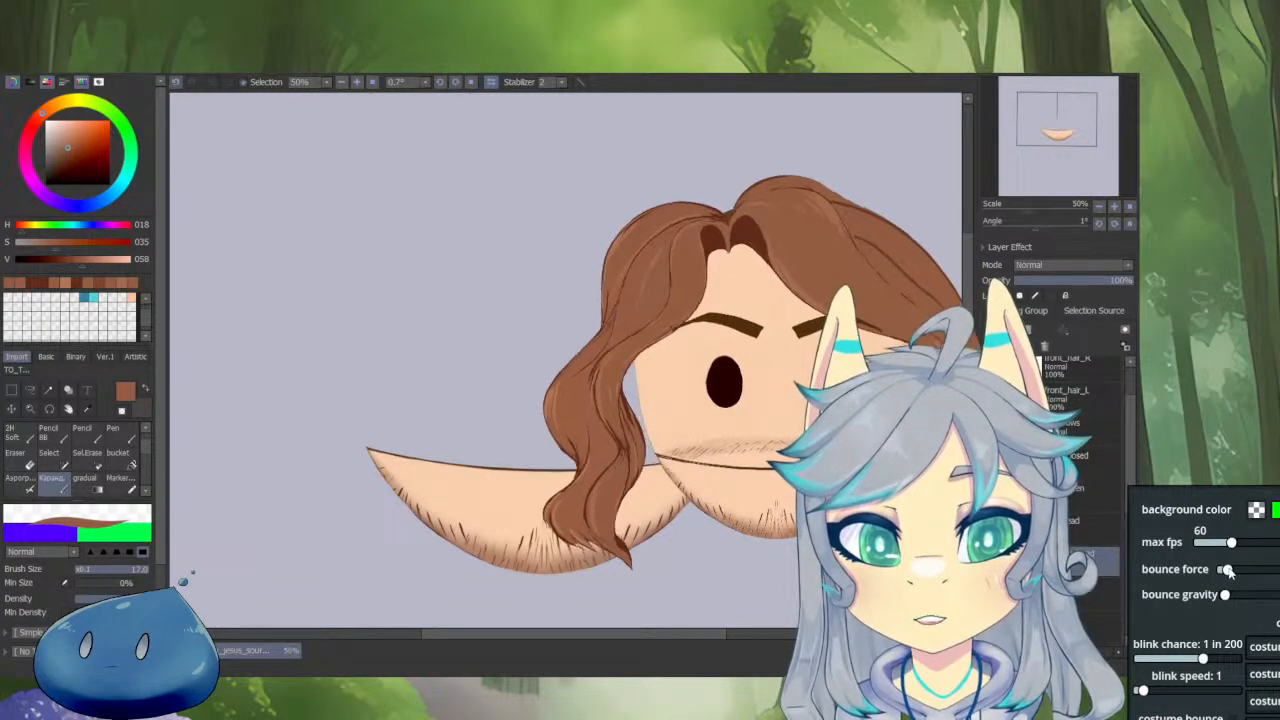
mouse_move(1228, 570)
left_mouse_down()
mouse_move(1264, 570)
mouse_move(1244, 596)
left_mouse_up()
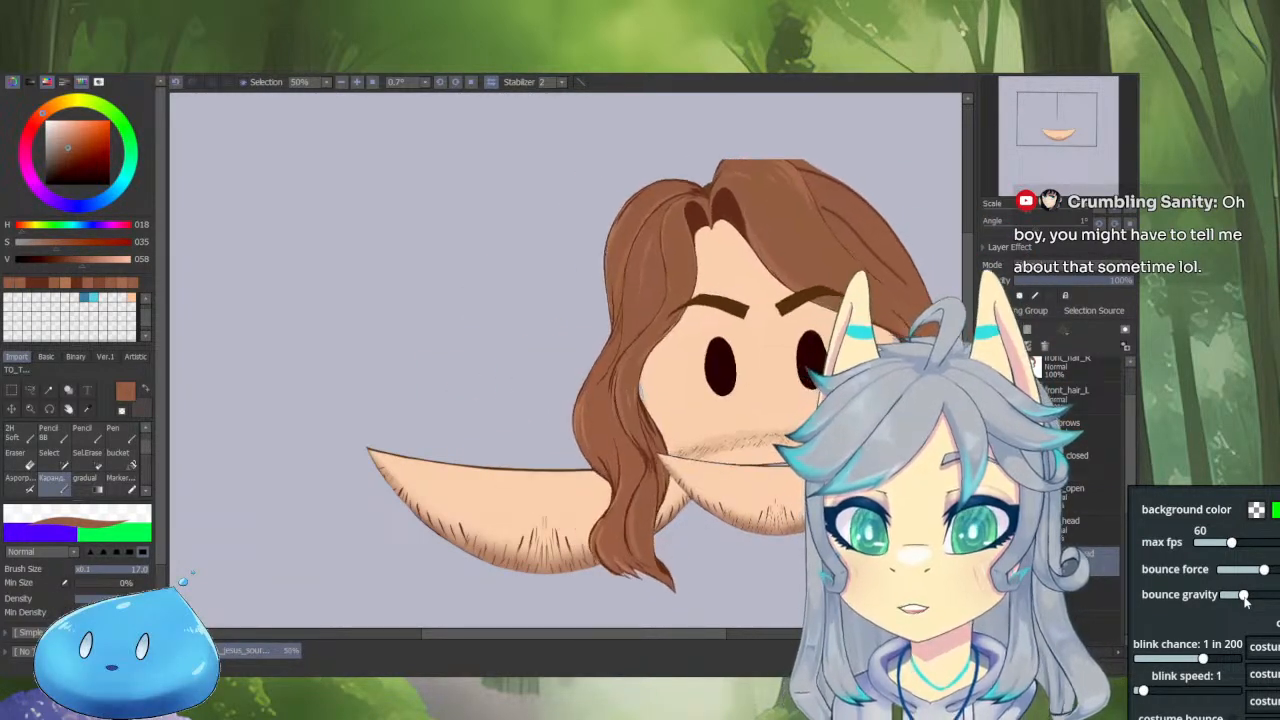
left_click_drag(1245, 600, 1251, 600)
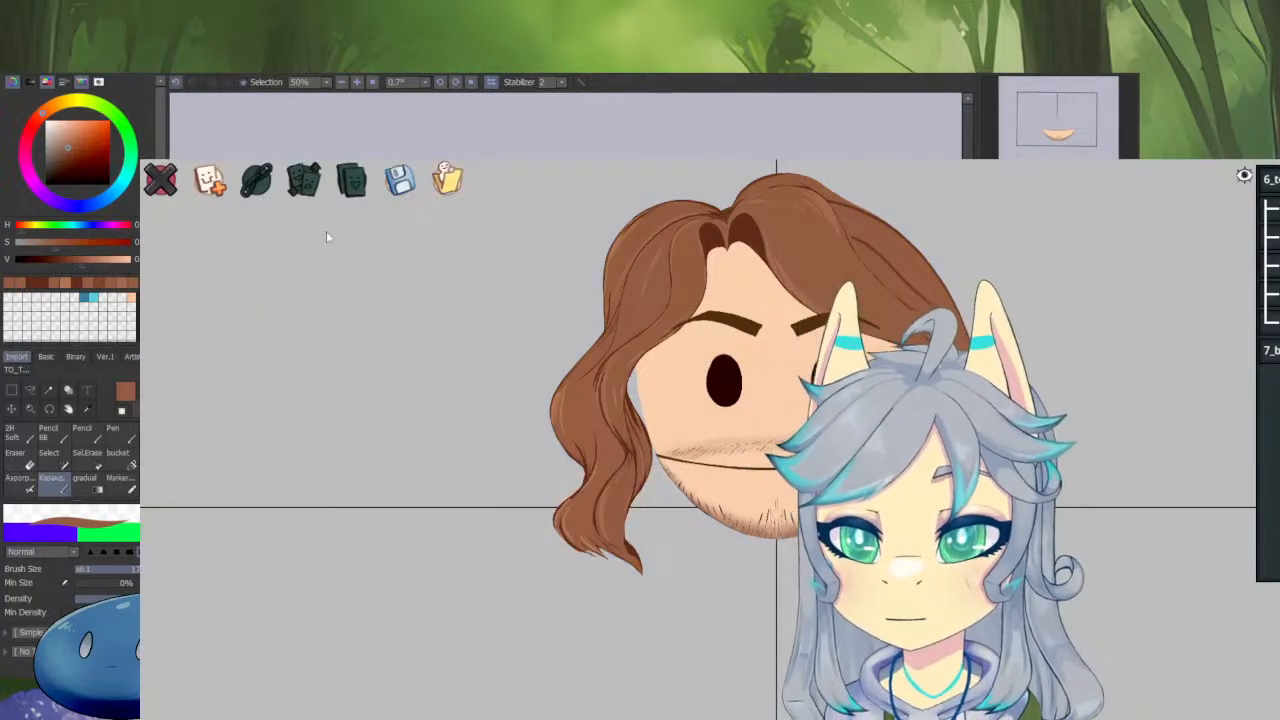
Enable Ignore bounce velocity for the left front hair sprite.
left_click(682, 422)
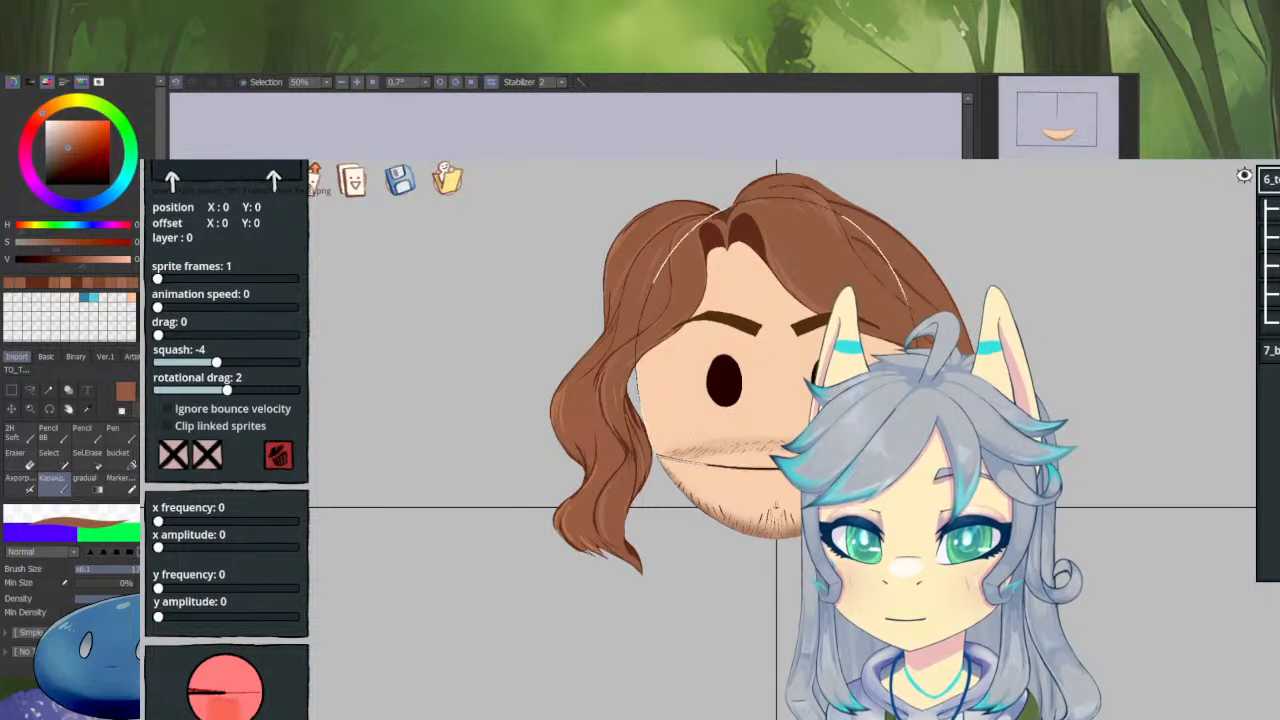
left_click(1270, 209)
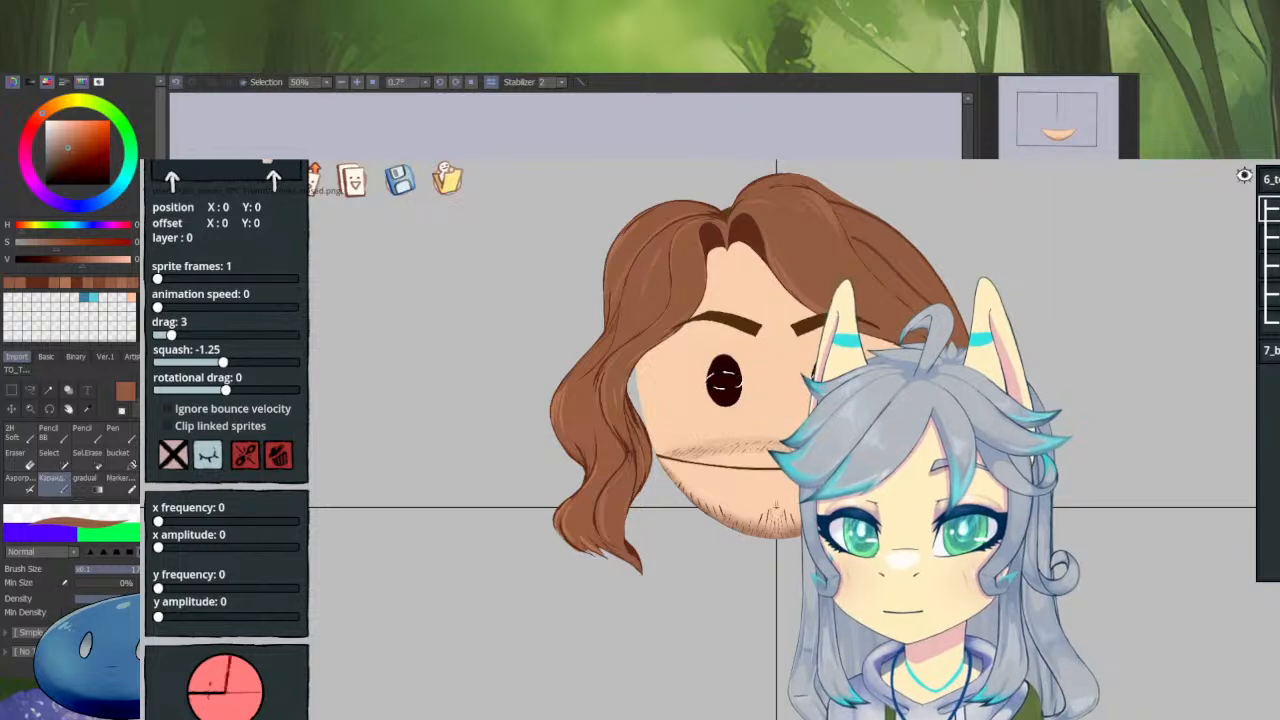
left_click(1270, 322)
left_click(242, 408)
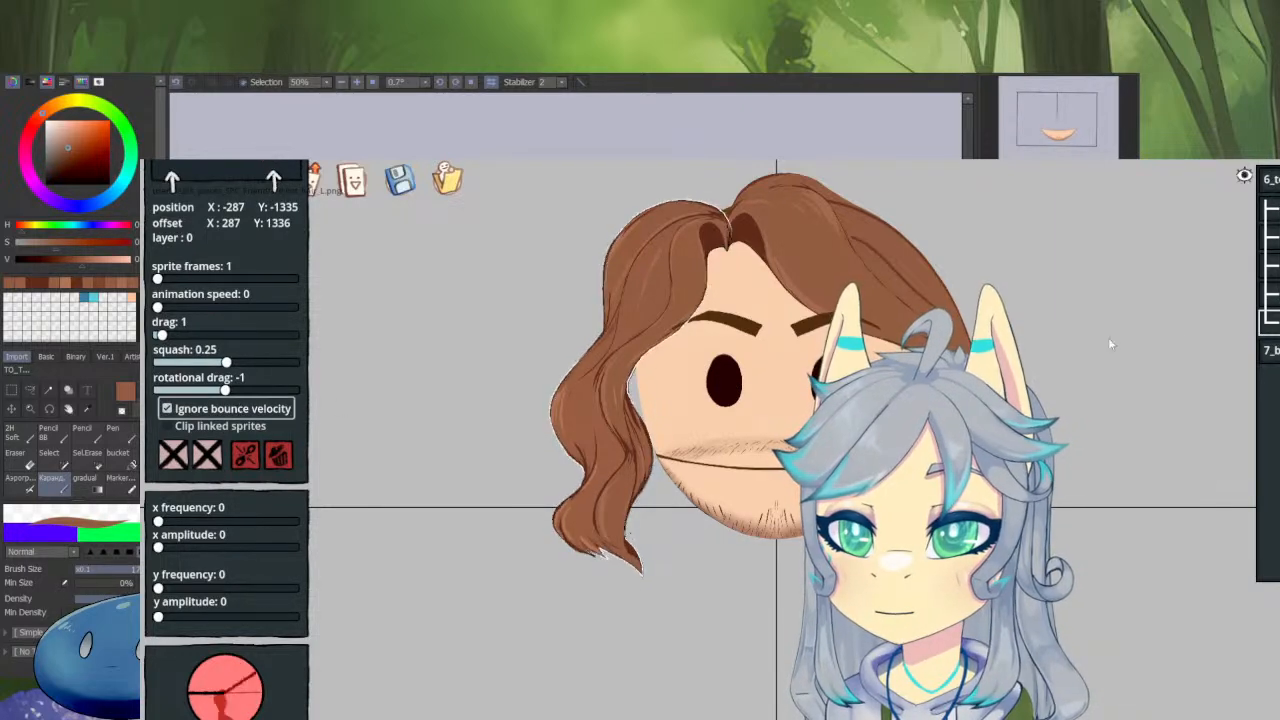
Check the hair and eye sprites' settings and lower the bottom head sprite to layer -1.
left_click(1270, 294)
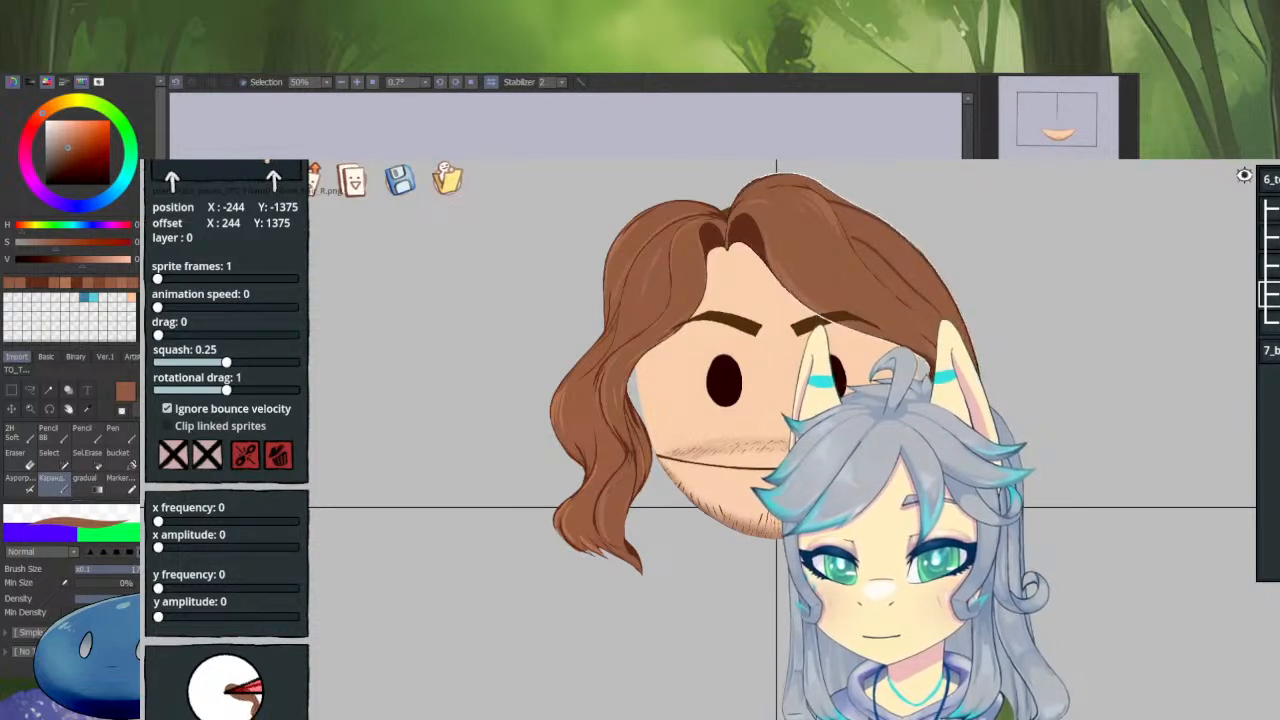
scroll(226, 400, "up", 3)
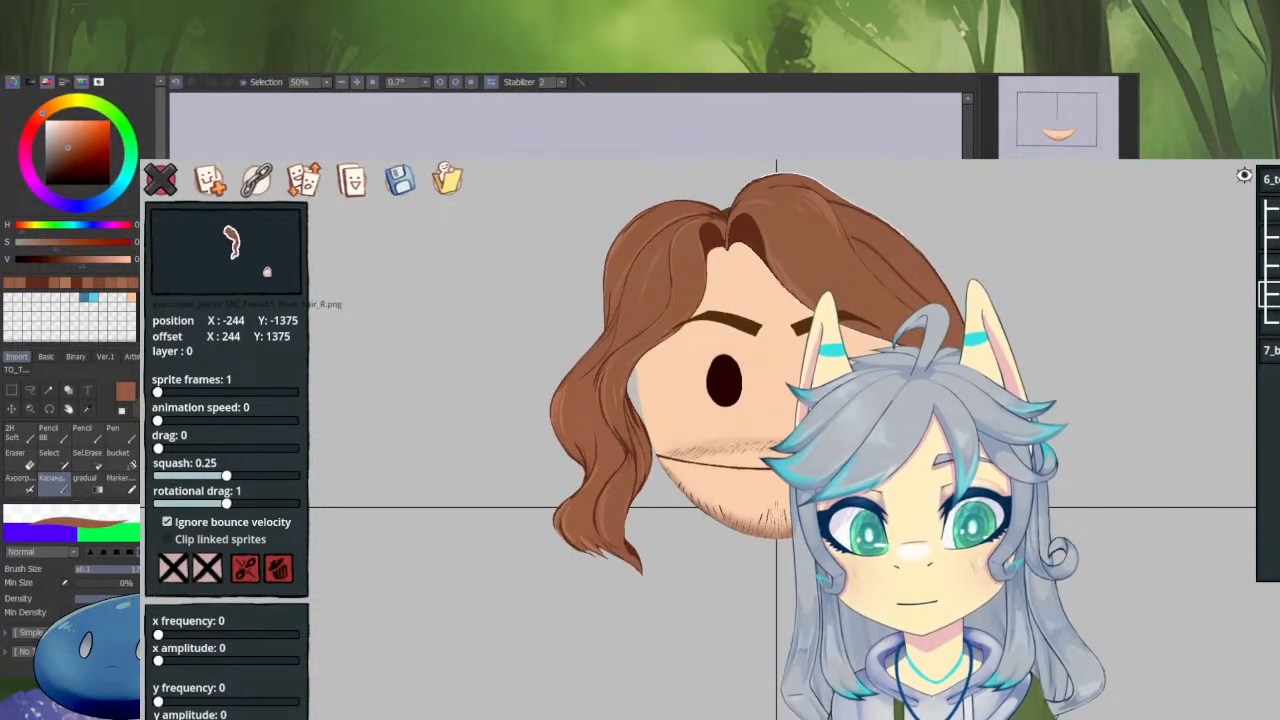
left_click(1270, 350)
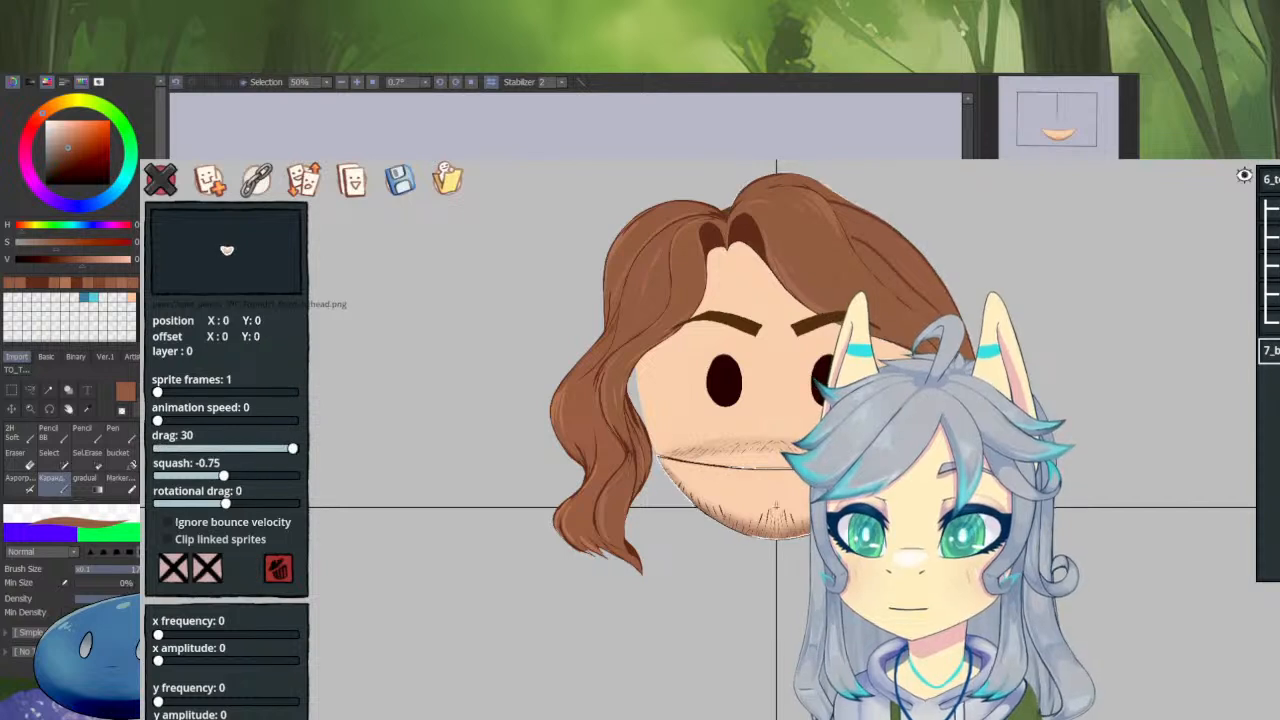
left_click(1270, 322)
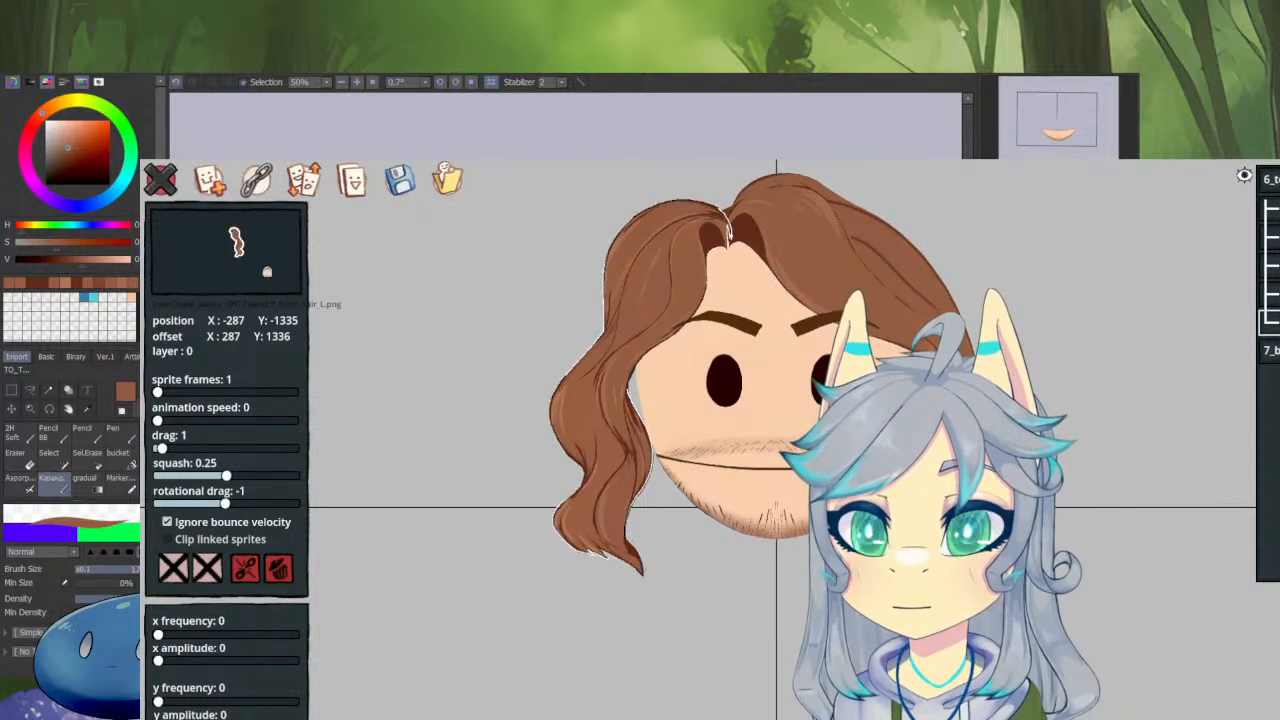
left_click(1270, 294)
left_click(1270, 265)
left_click(1270, 237)
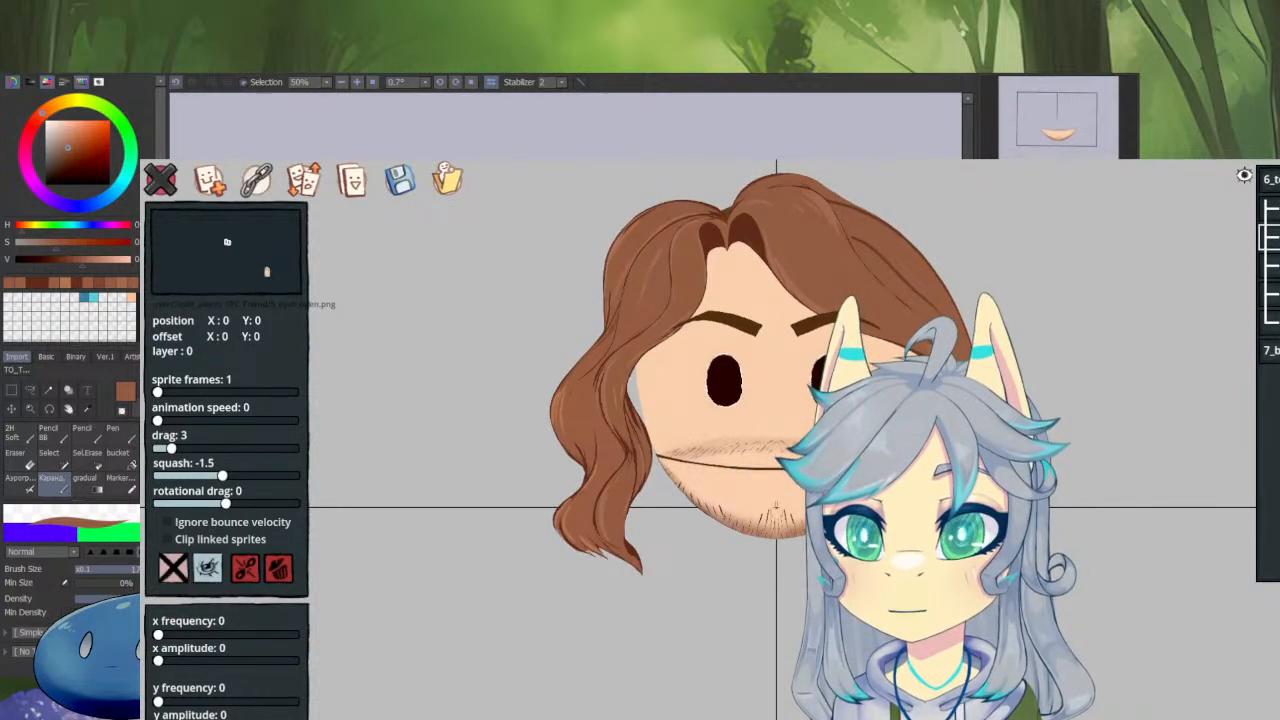
left_click(1270, 350)
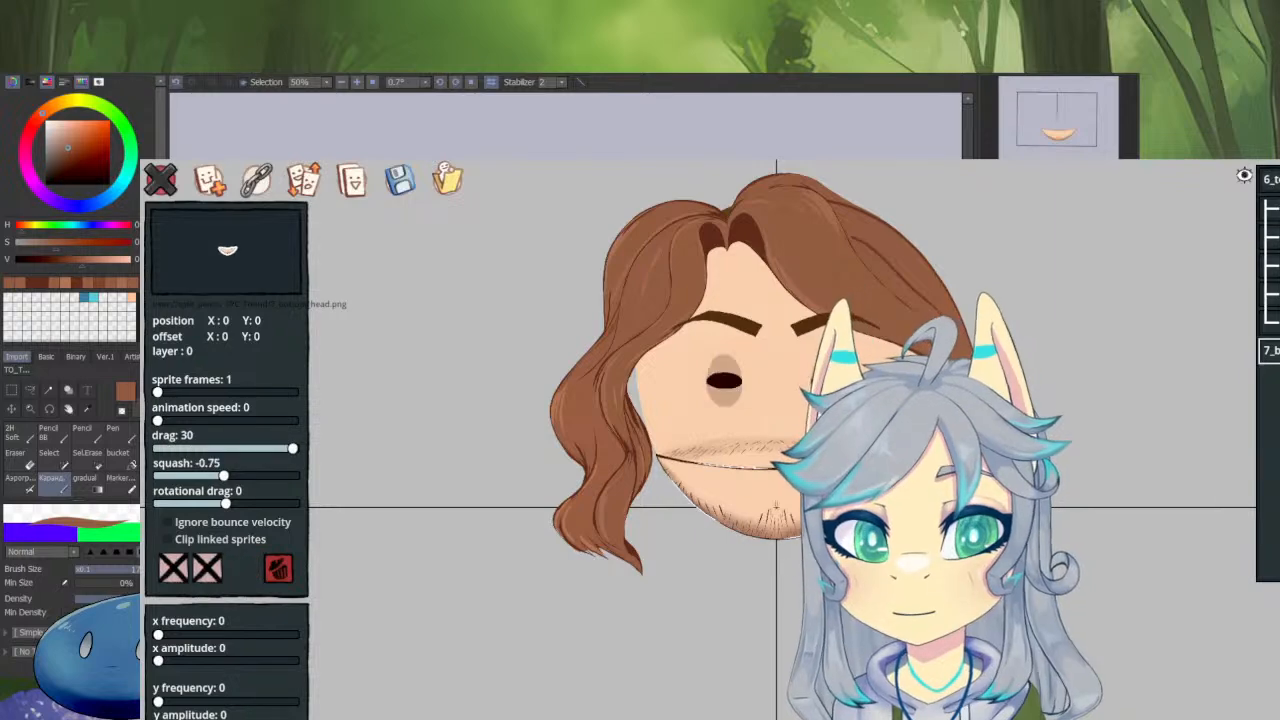
key("q")
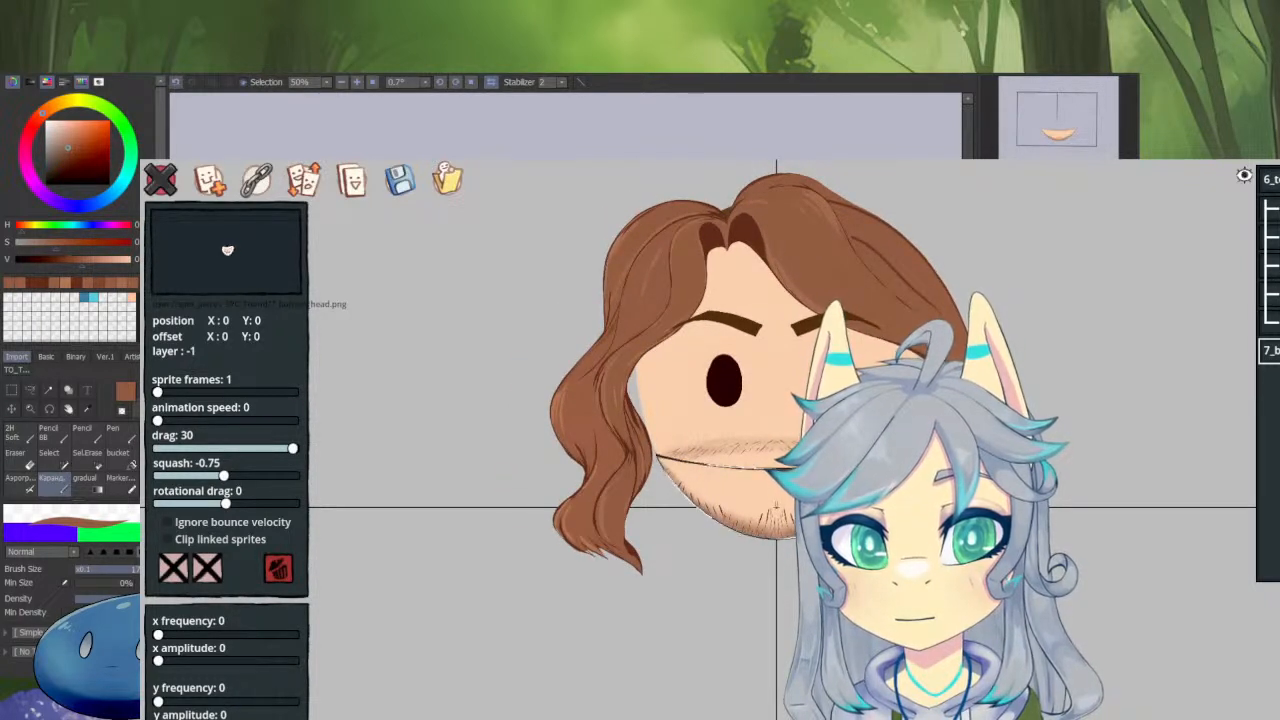
Try the left front hair sprite on layer -2, behind the head, and deselect it.
left_click(1269, 322)
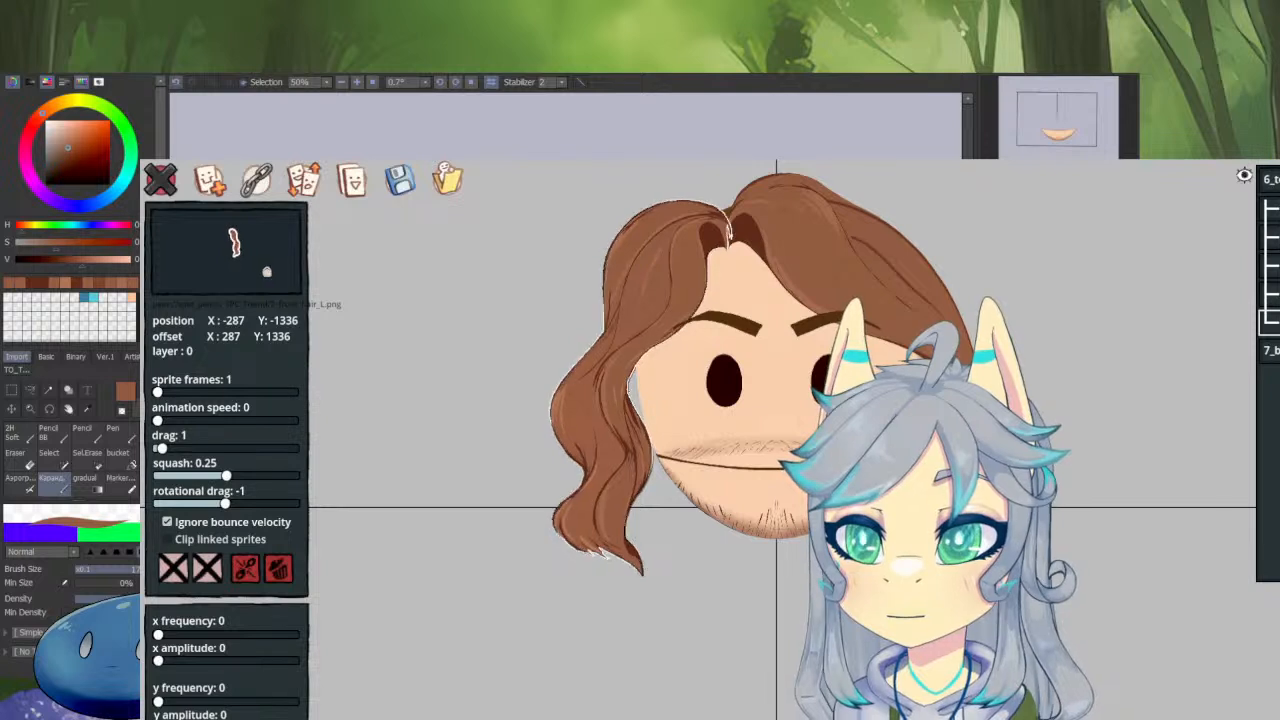
key("bracketleft")
key("Escape")
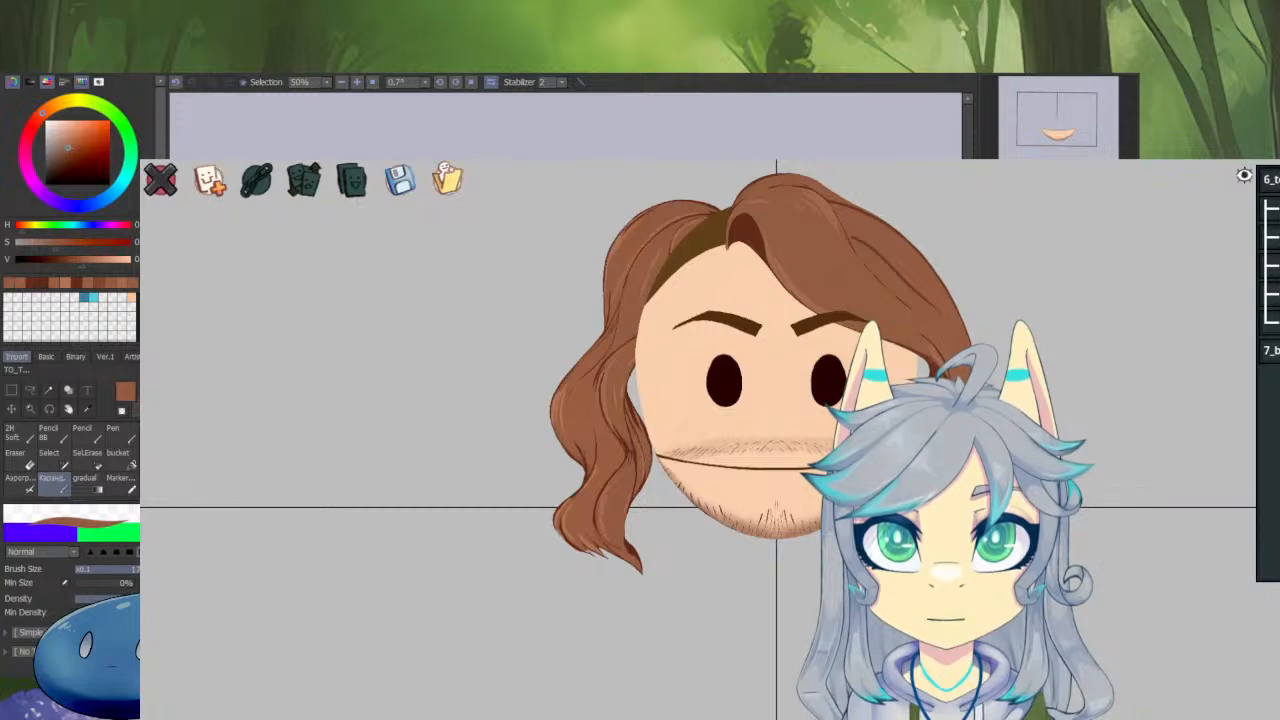
Bring the left front hair sprite in front of the head by raising it to layer 1.
left_click(727, 230)
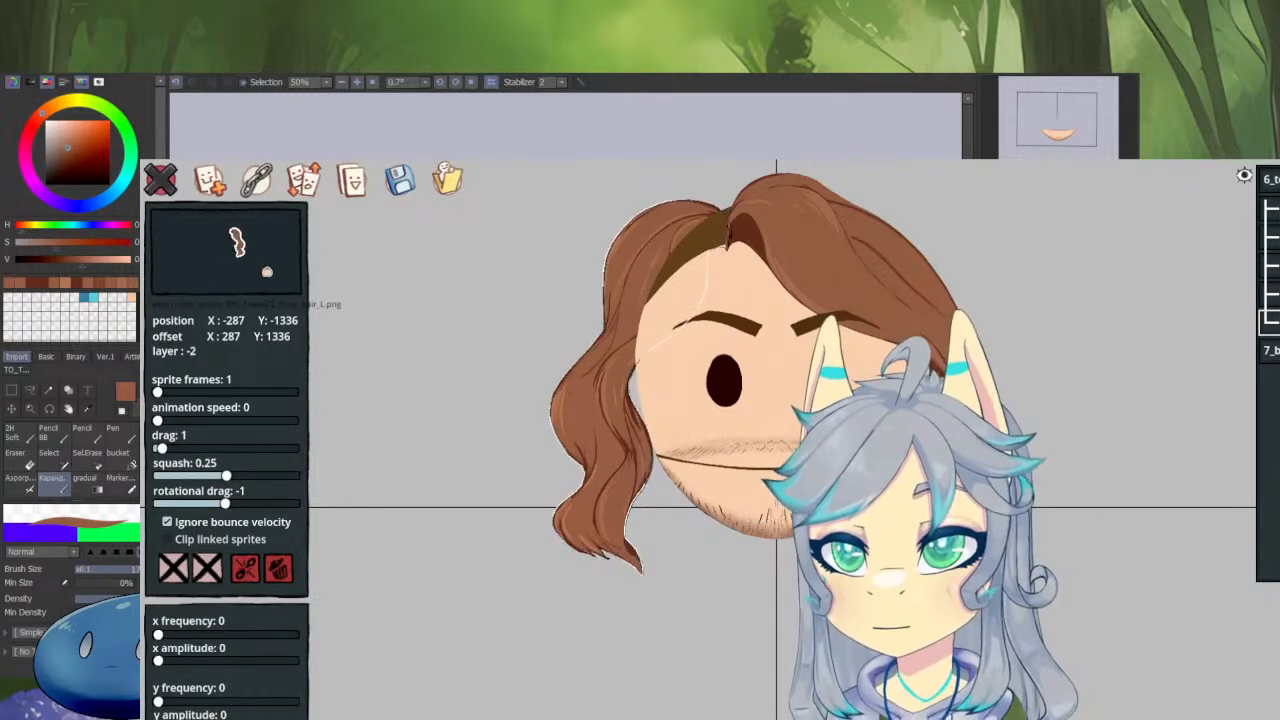
key("bracketright")
key("bracketright")
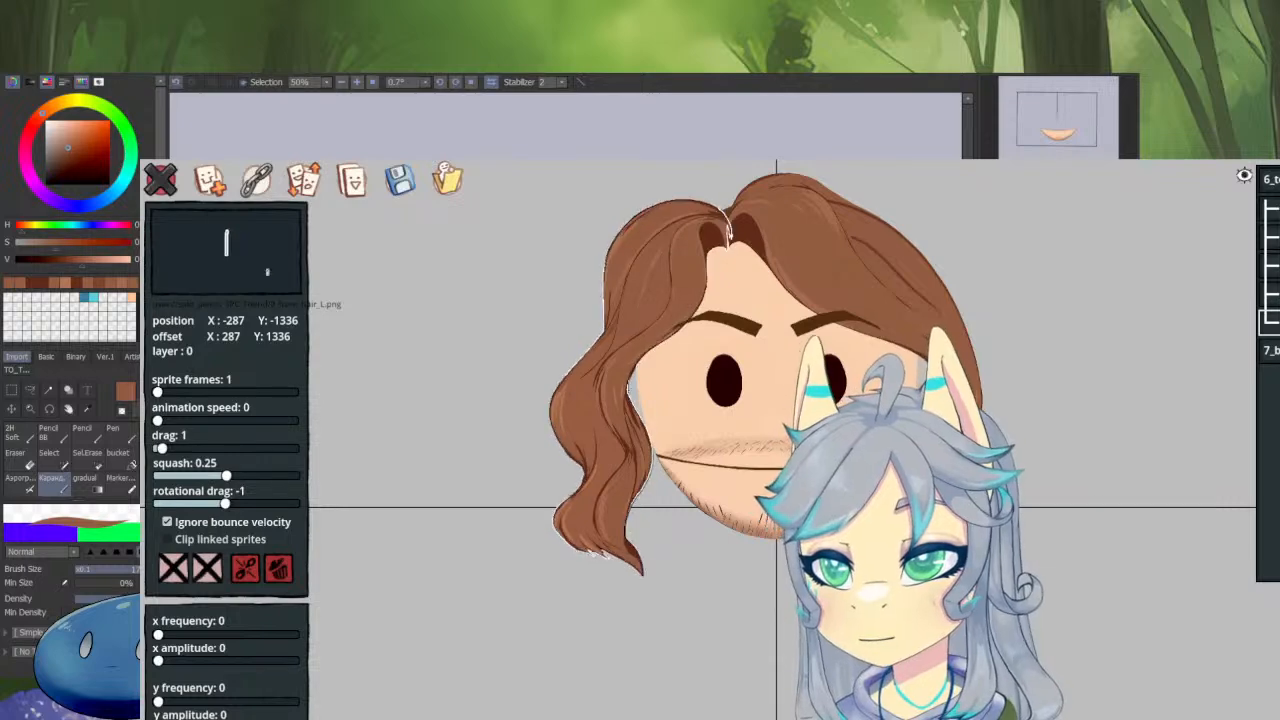
key("bracketright")
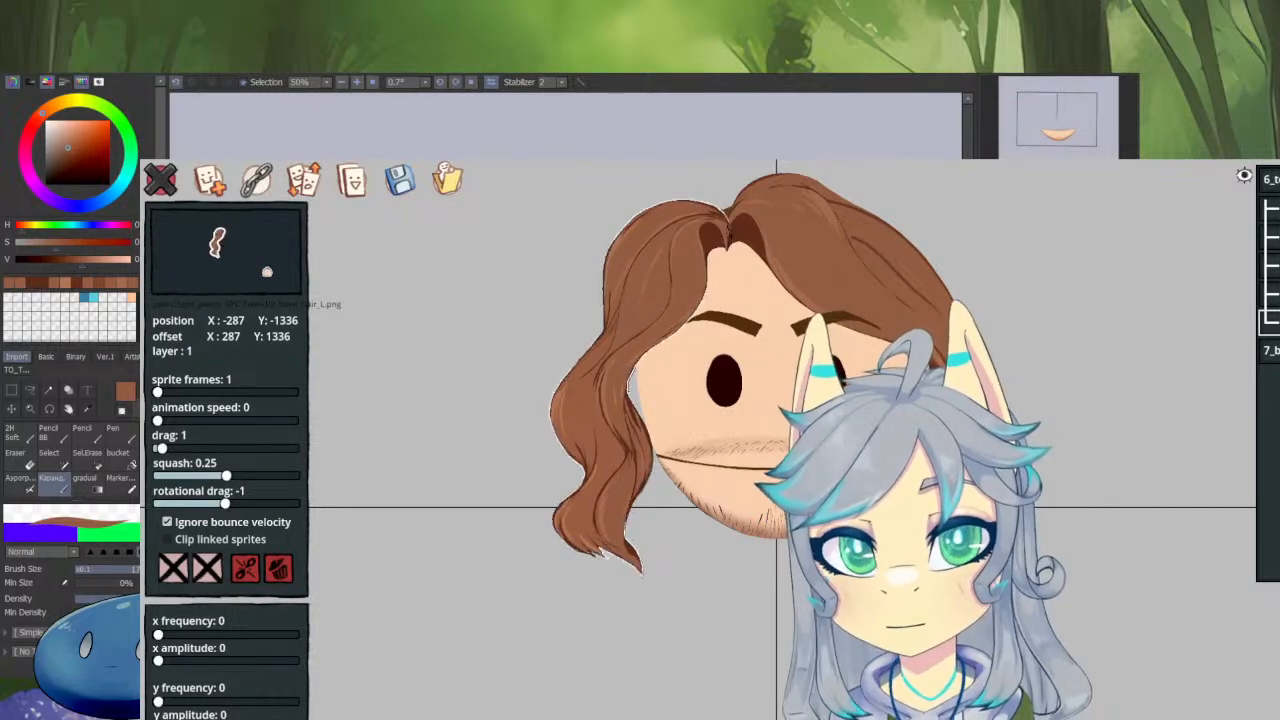
Raise the right front hair sprite to layer 1 and deselect it.
left_click(830, 250)
key("bracketright")
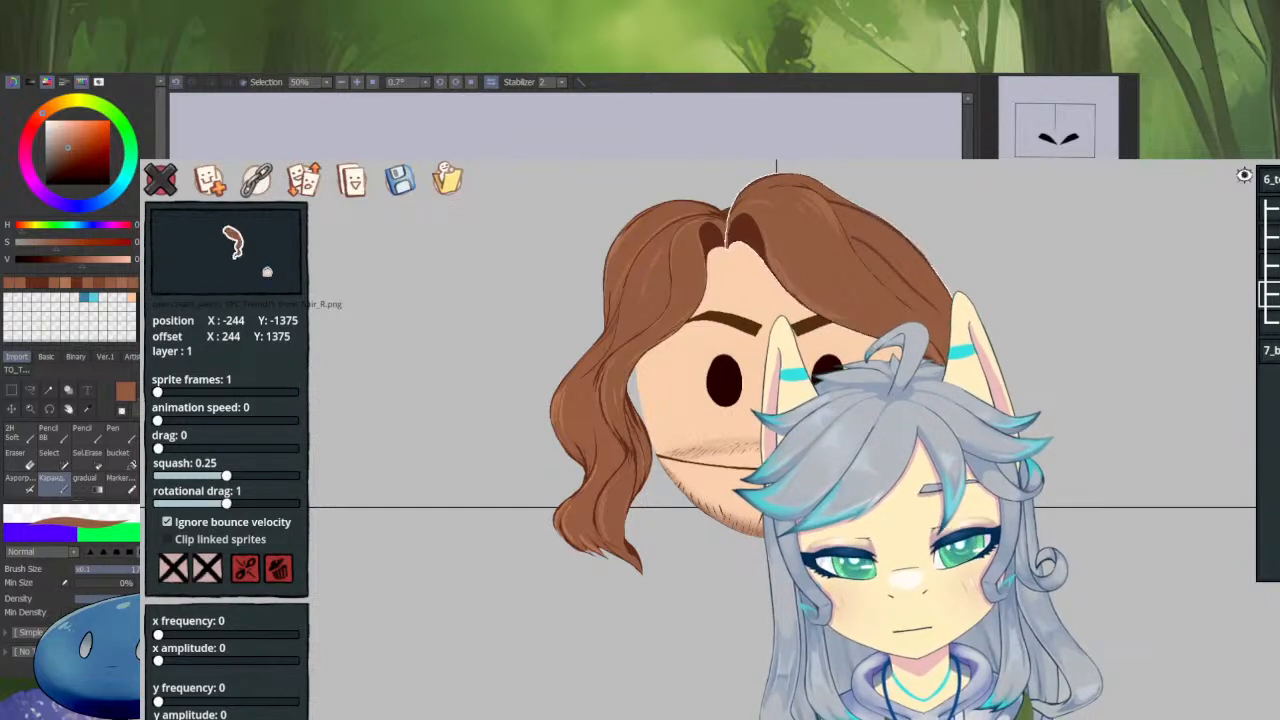
key("Escape")
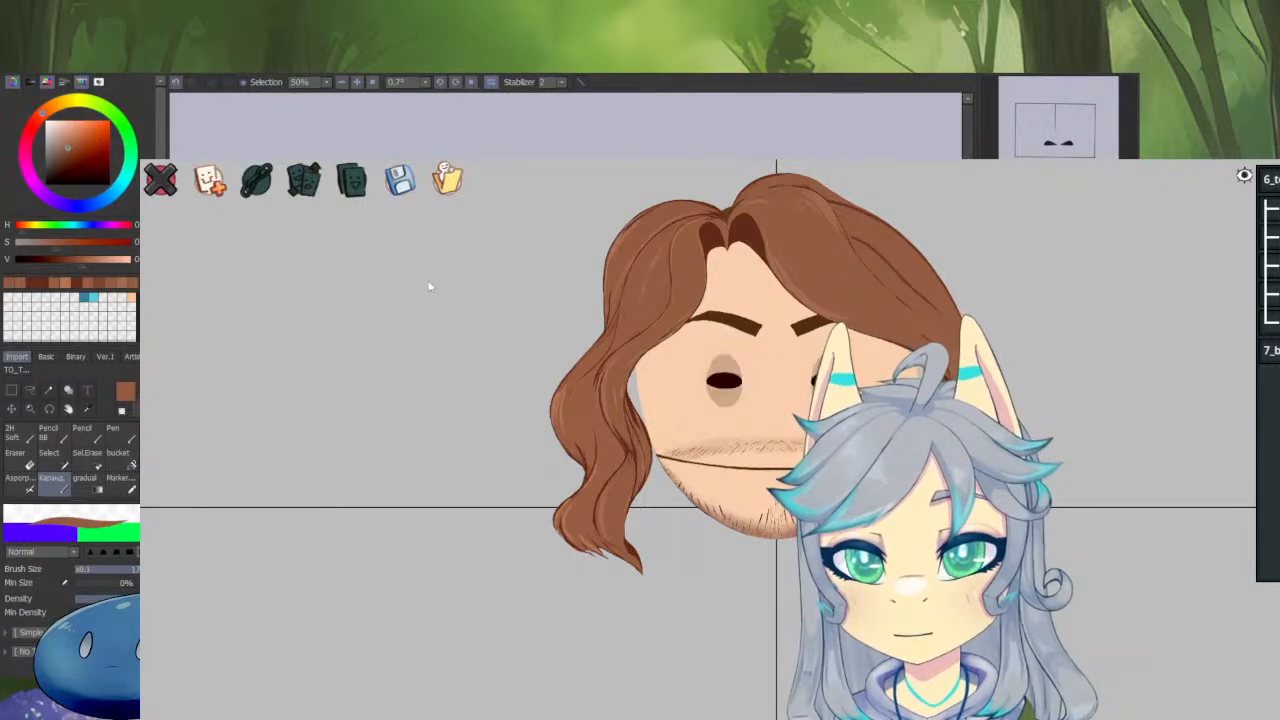
left_click(172, 180)
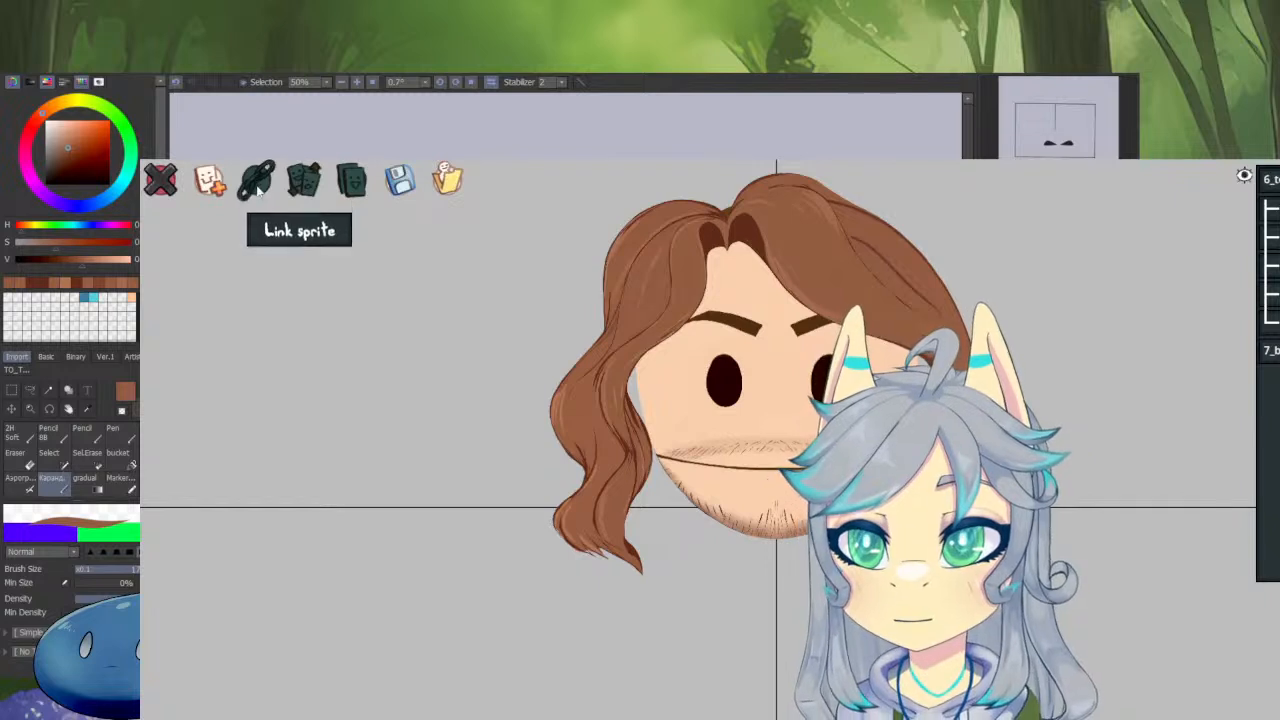
Leave avatar editing, switch to PaintTool SAI and rename the zipper pull layer hoodie_metal.
left_click(172, 180)
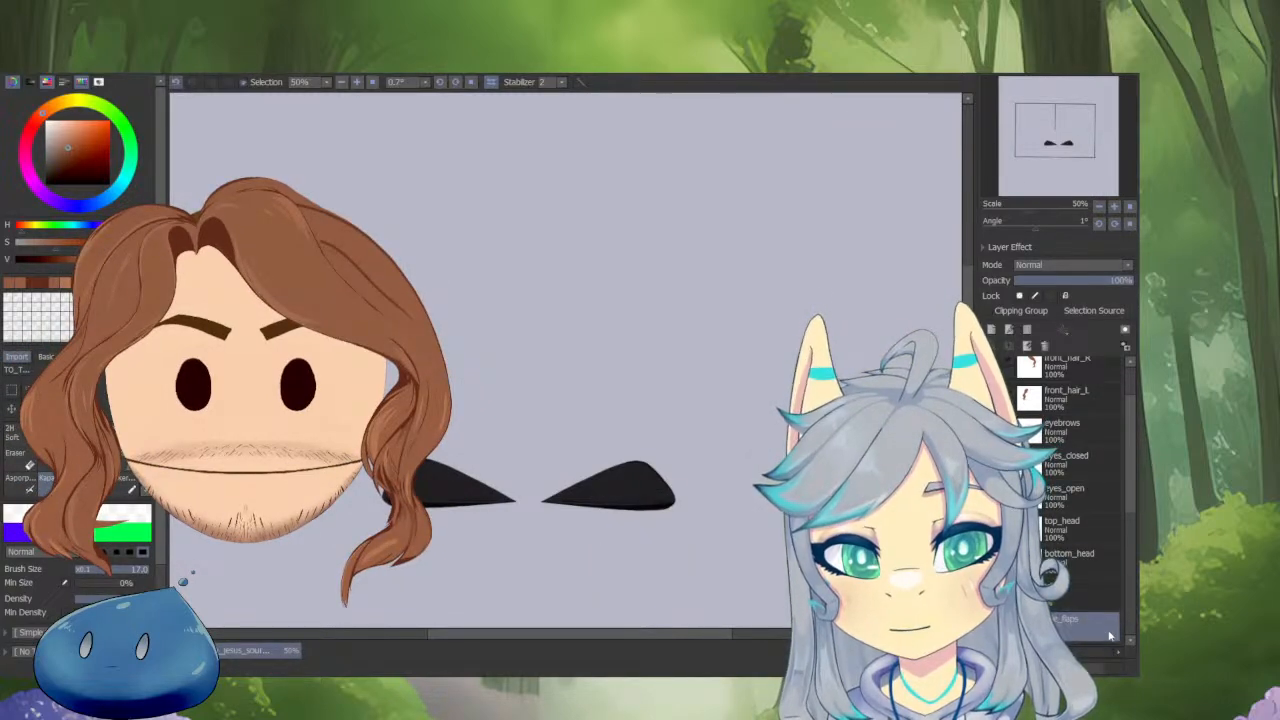
scroll(1093, 625, "down", 1)
left_click(1081, 617)
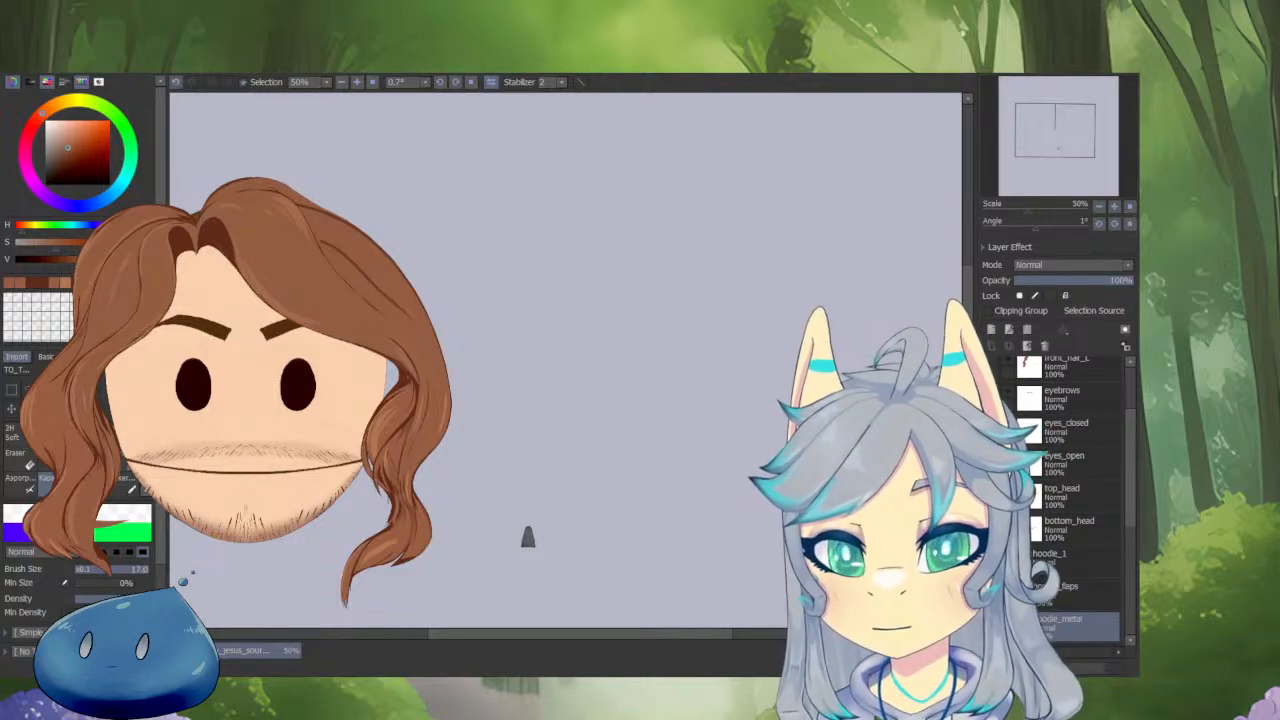
Rename the black hoodie body layer hoodie_base and the layer holding the neck and coloured shirt neck.
scroll(1070, 500, "down", 2)
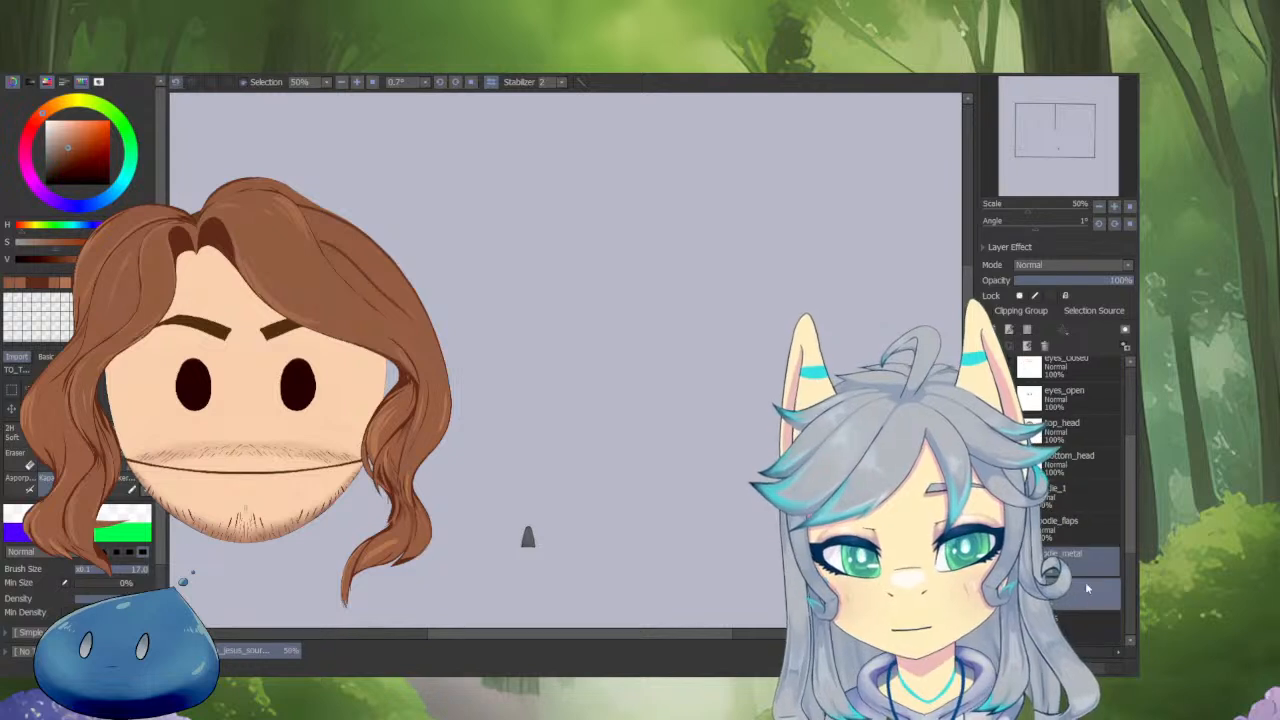
left_click(1070, 588)
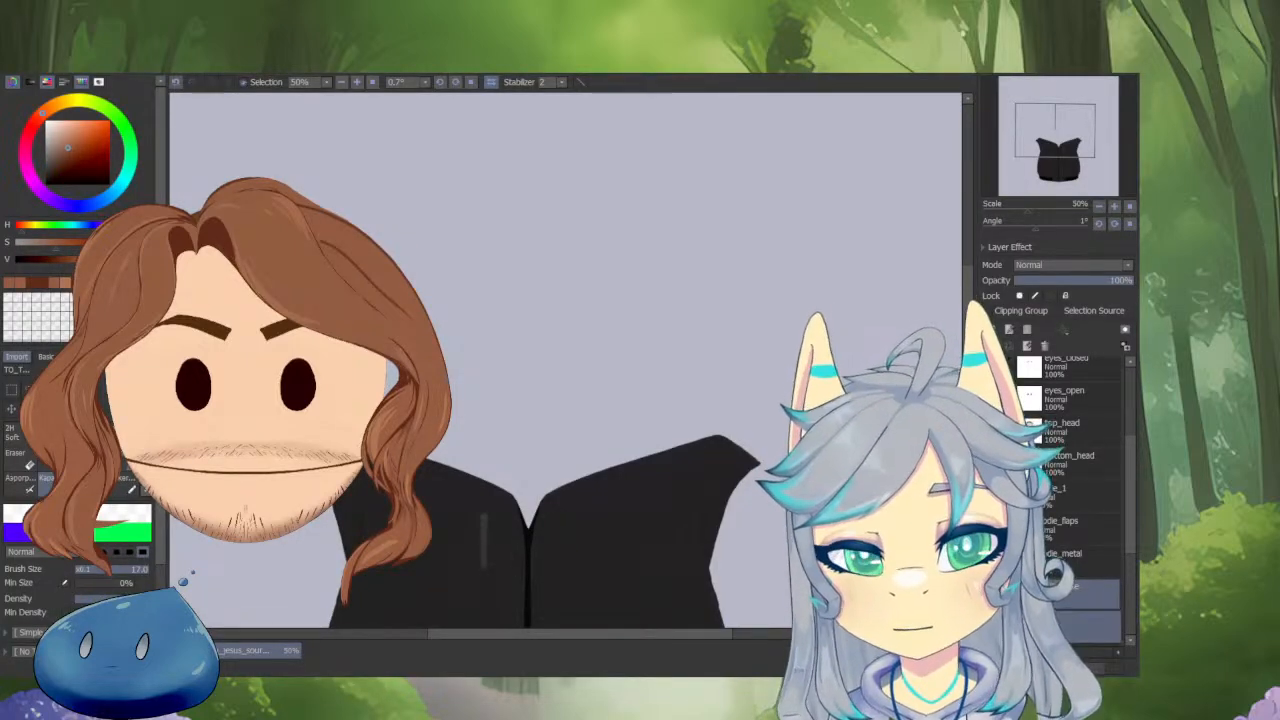
left_click(1082, 627)
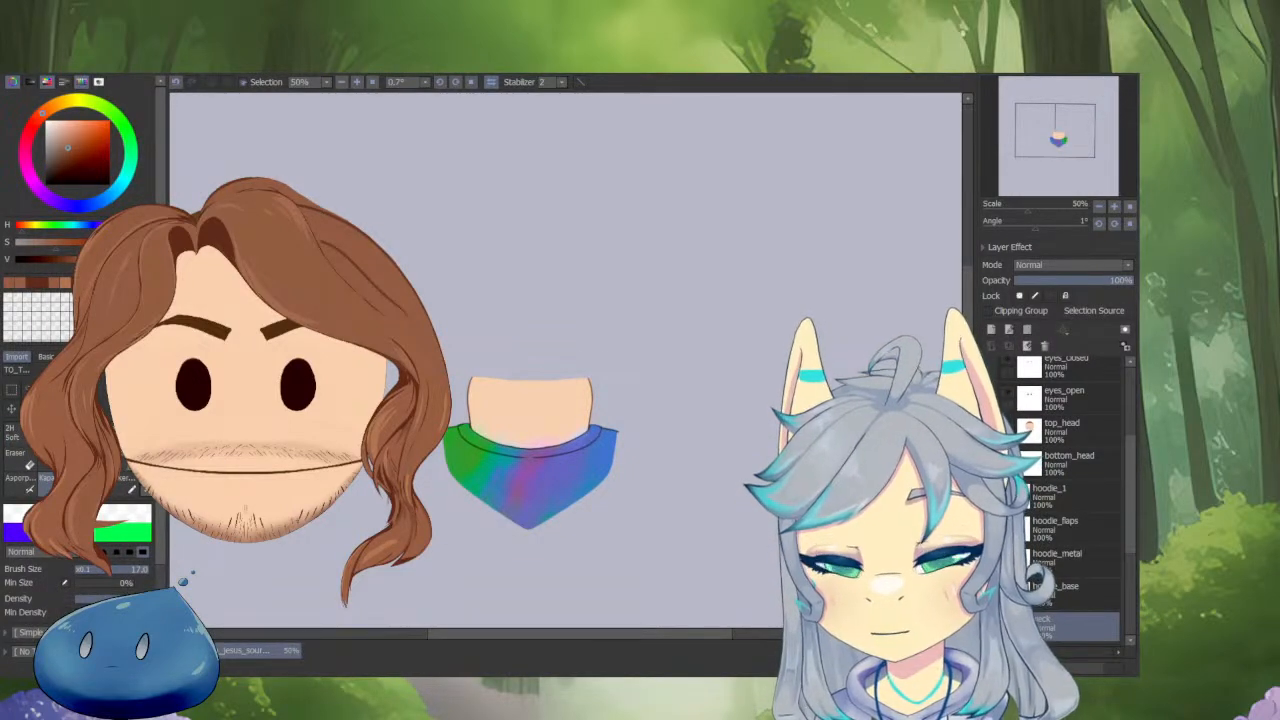
Rename the layer with the two black hood shapes hoodie_top_back and compare the full drawing with that layer alone.
scroll(1073, 601, "down", 1)
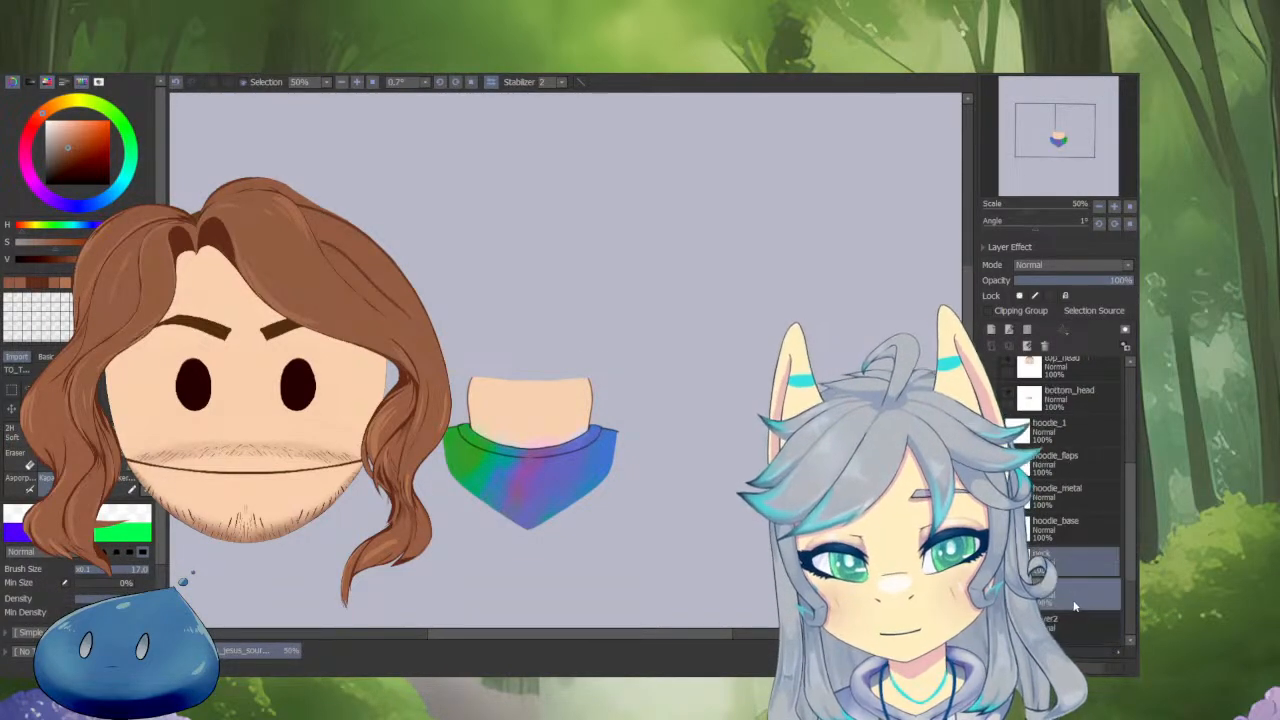
left_click(1071, 603)
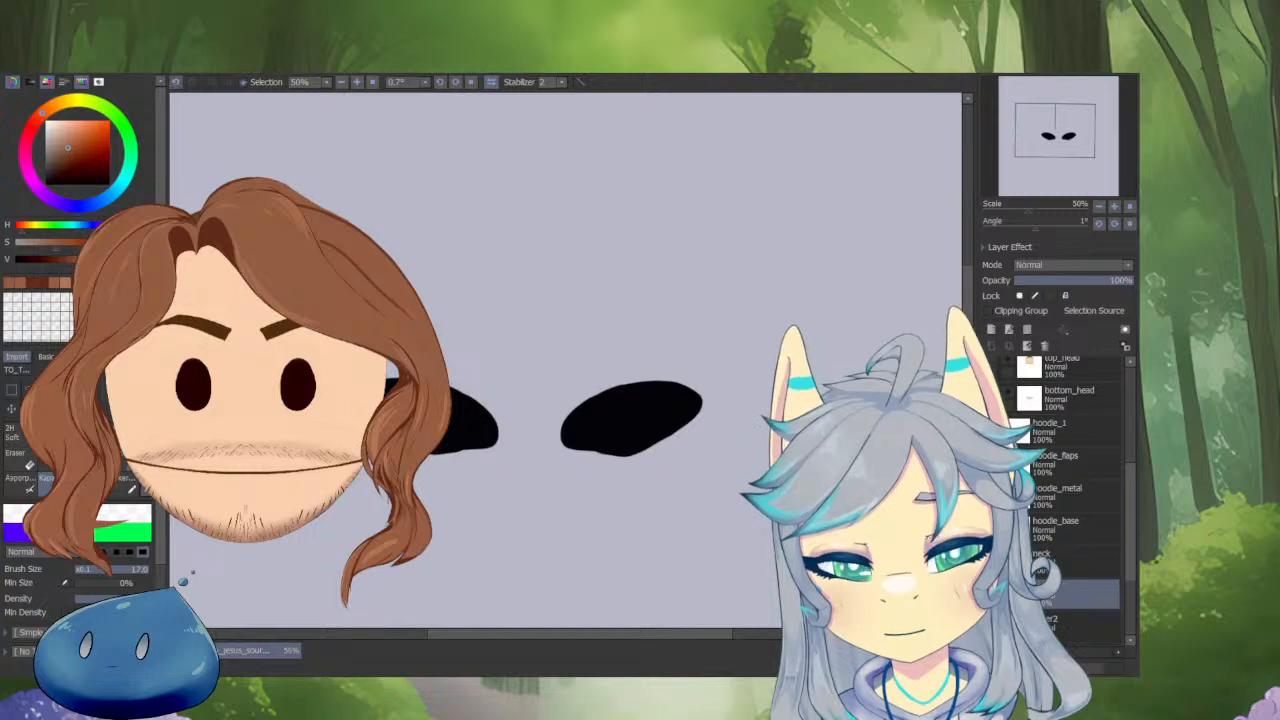
left_click(1095, 601, "alt")
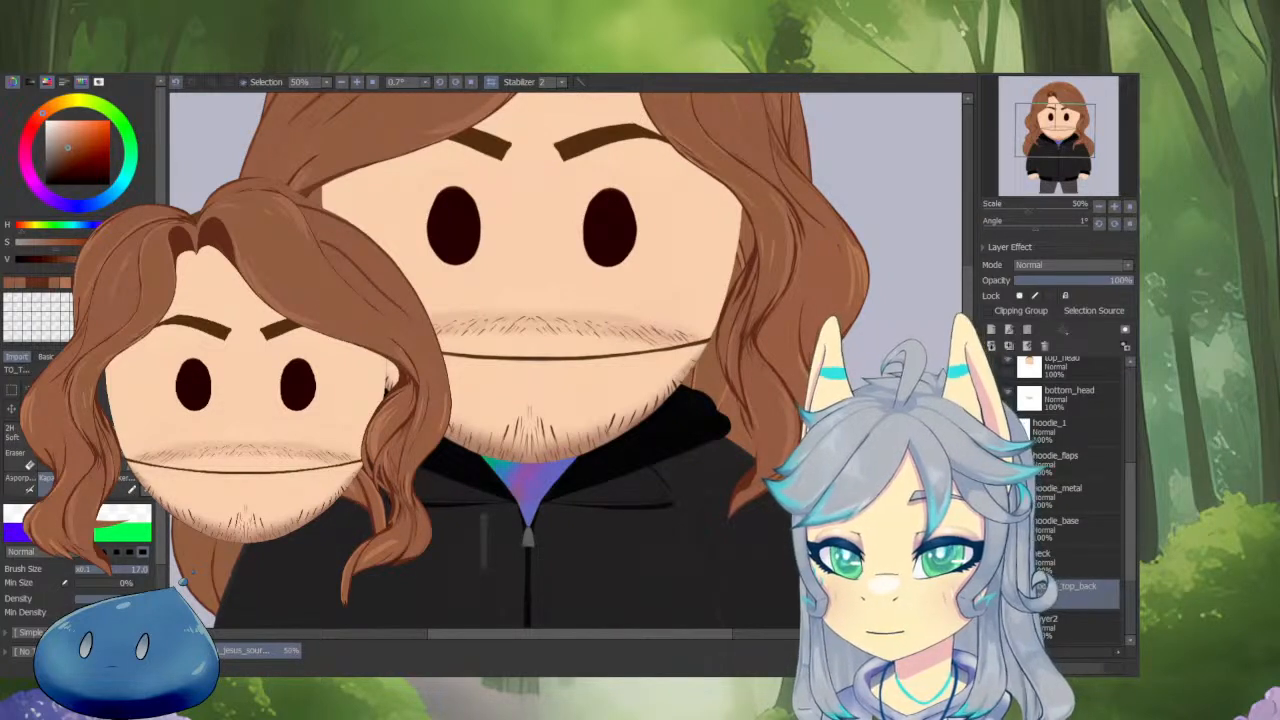
left_click(1080, 463, "ctrl")
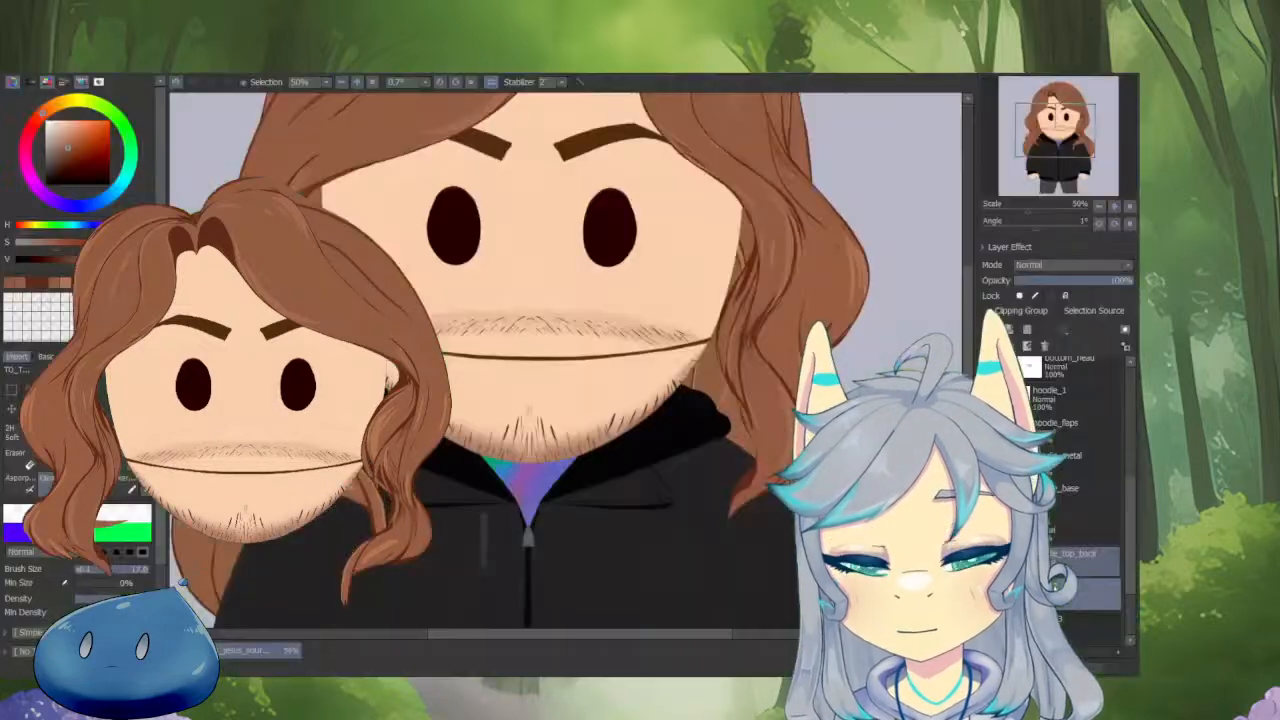
key("a")
key("n")
left_click(991, 561, "alt")
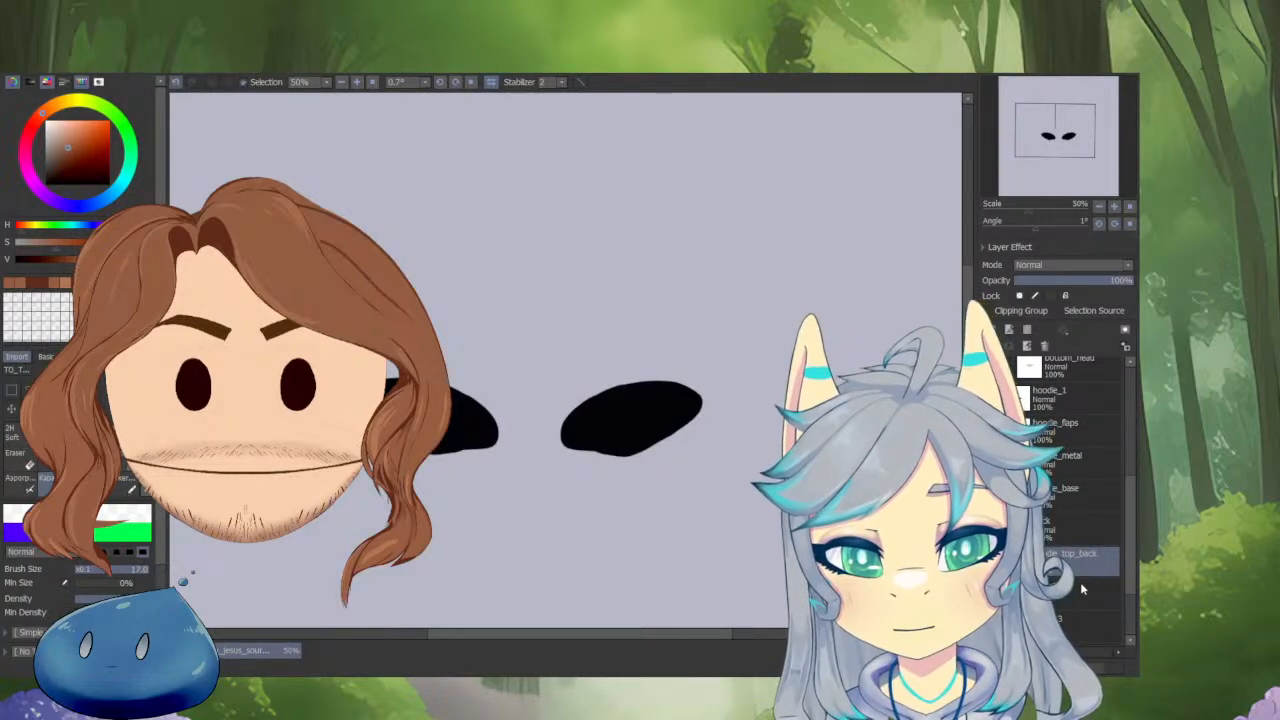
Check the layers below hoodie_top_back and delete the empty Layer2.
key("d")
scroll(836, 481, "down", 3)
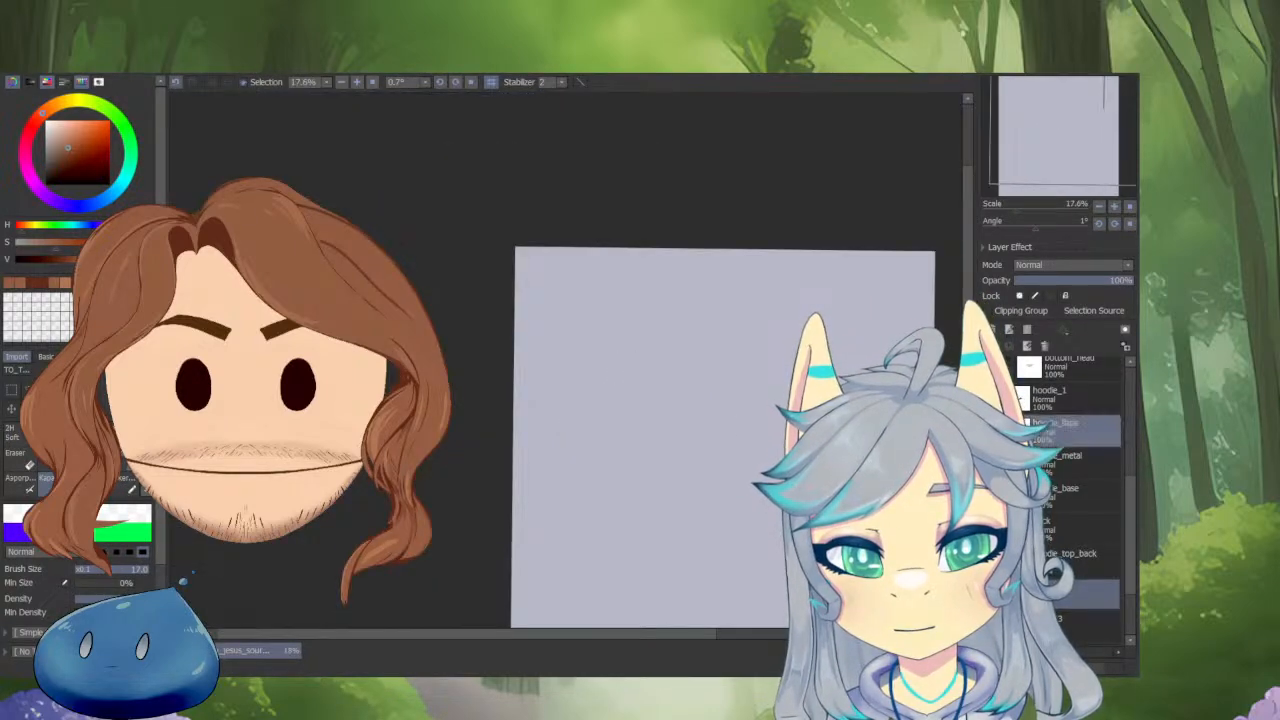
scroll(1065, 375, "down", 2)
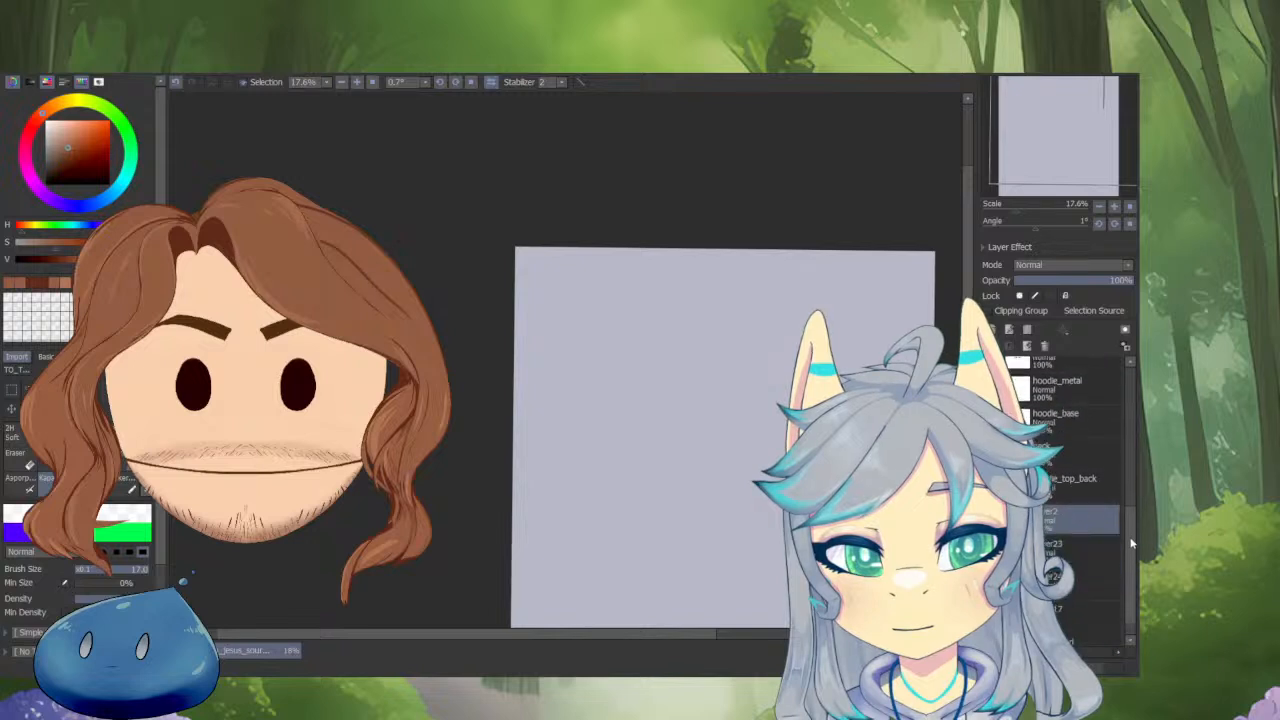
scroll(799, 506, "down", 2)
scroll(854, 567, "up", 6)
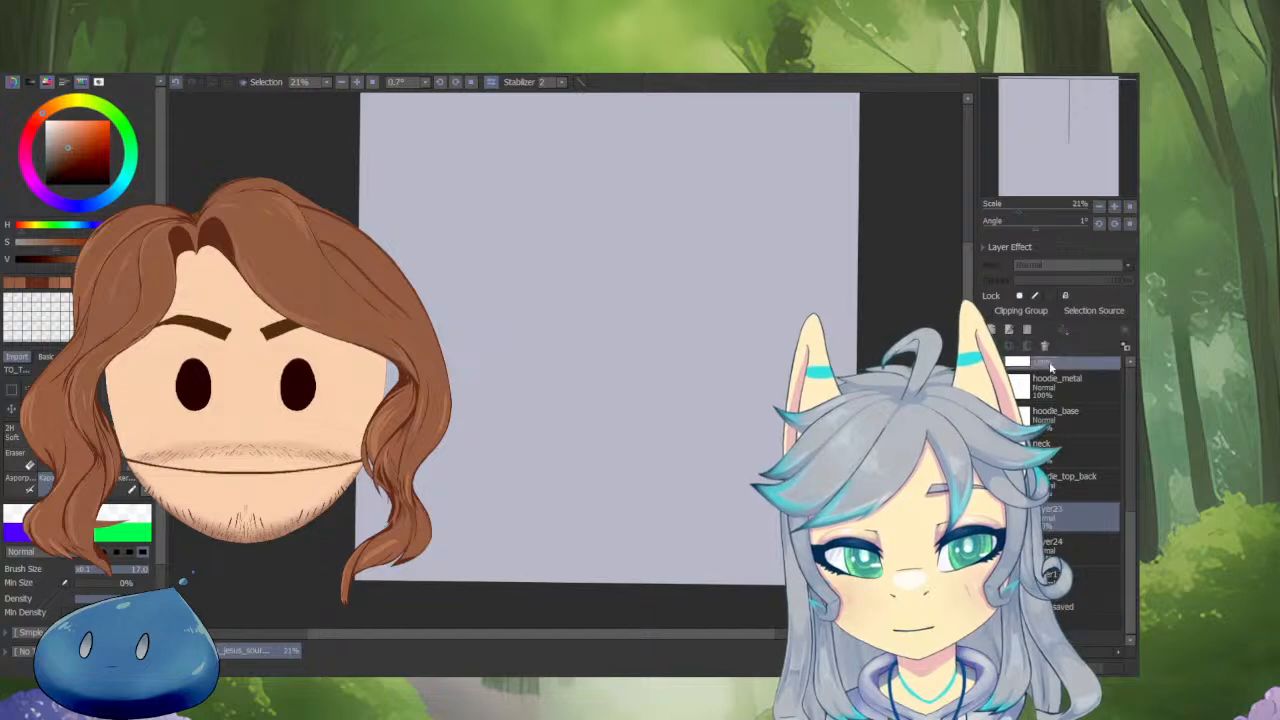
Rename the legs, arms and back hair layers leggos, armos_ and back_hair.
left_click(1099, 517)
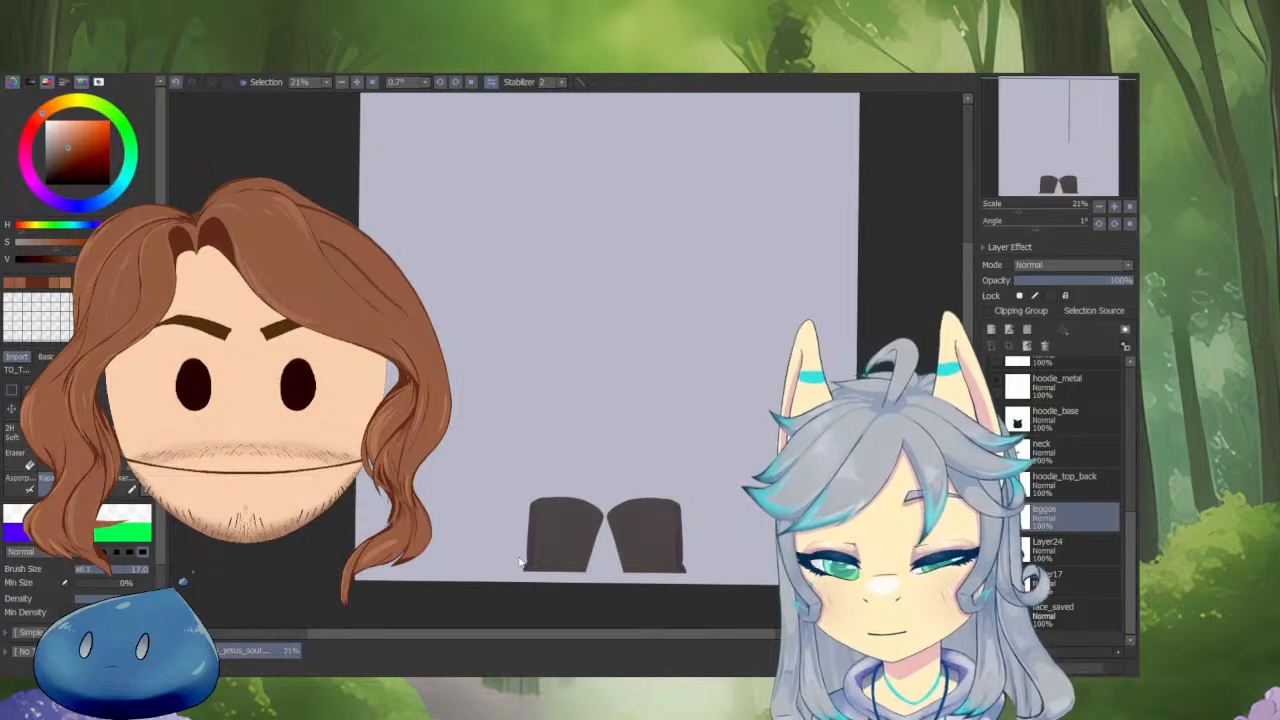
left_click(1080, 582, "shift")
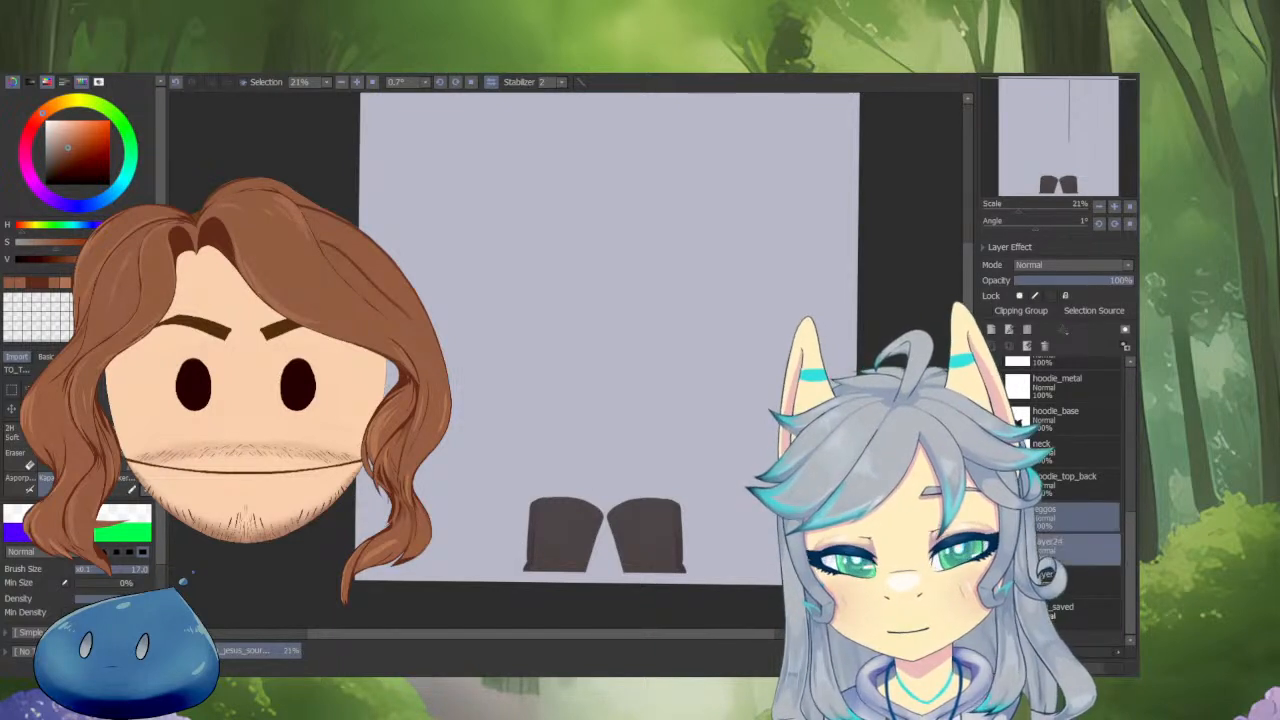
left_click(1080, 550, "ctrl")
left_click(1072, 552)
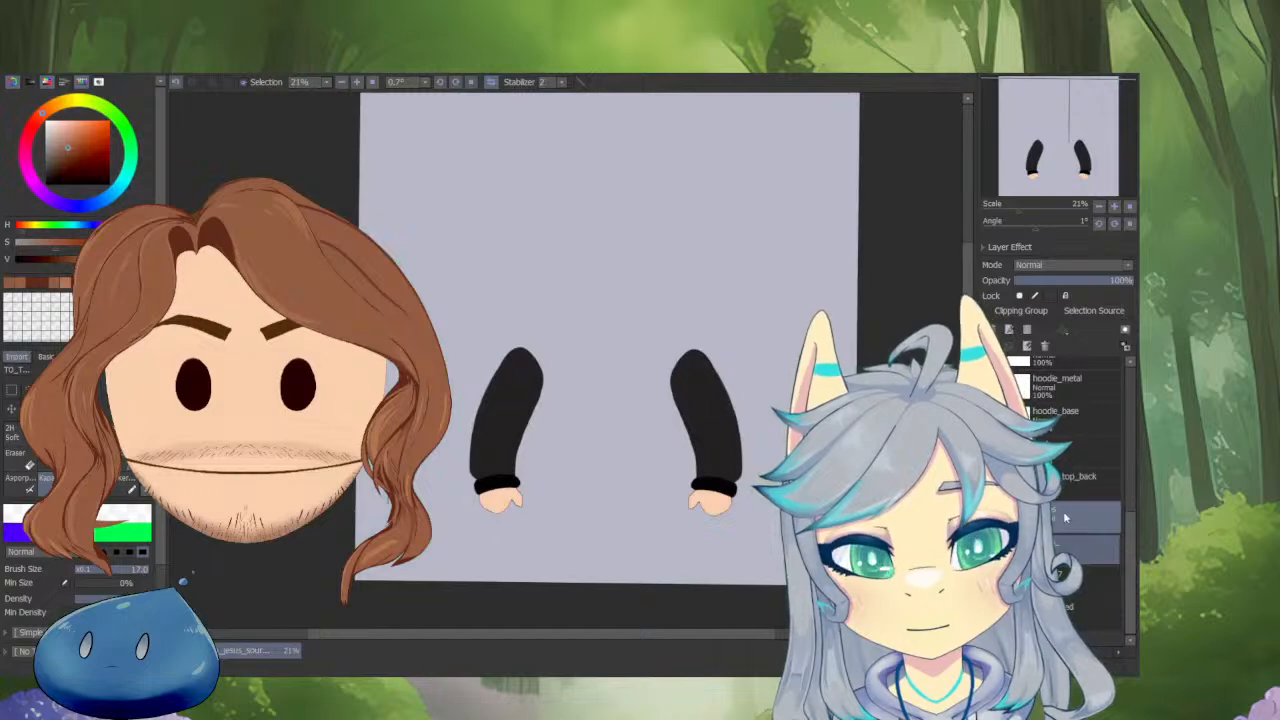
left_click(1061, 546)
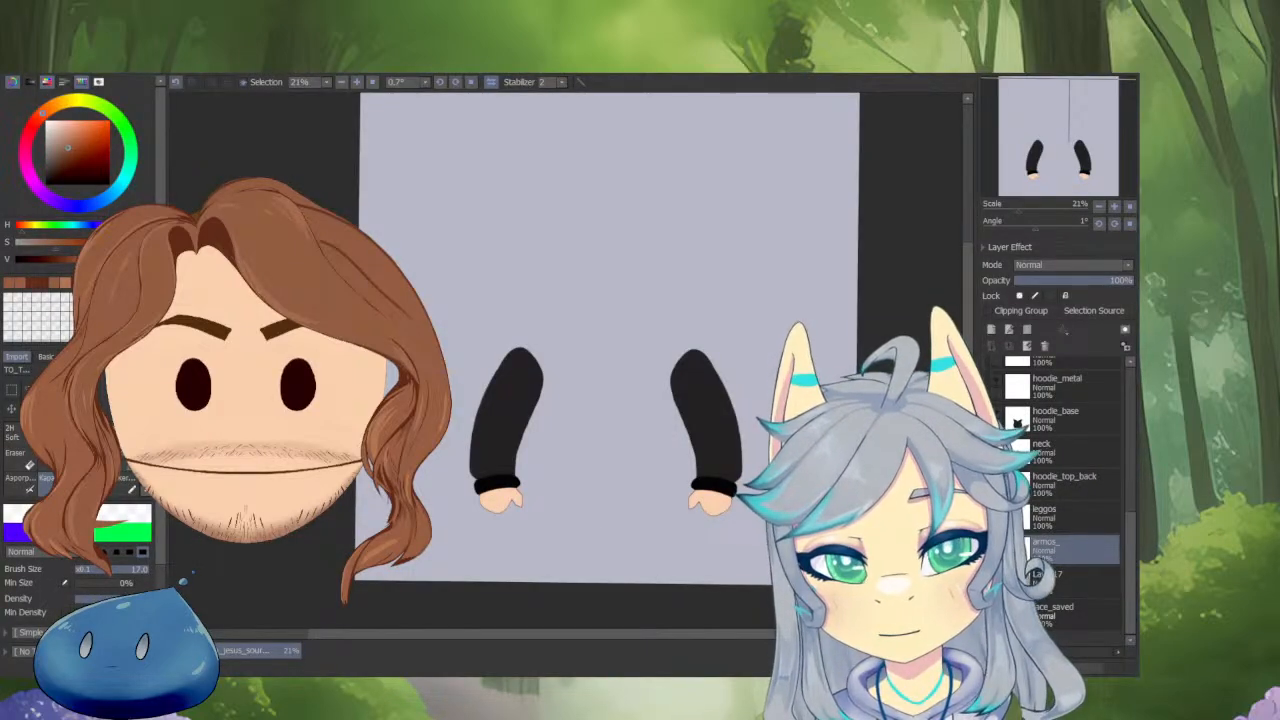
left_click(1060, 590)
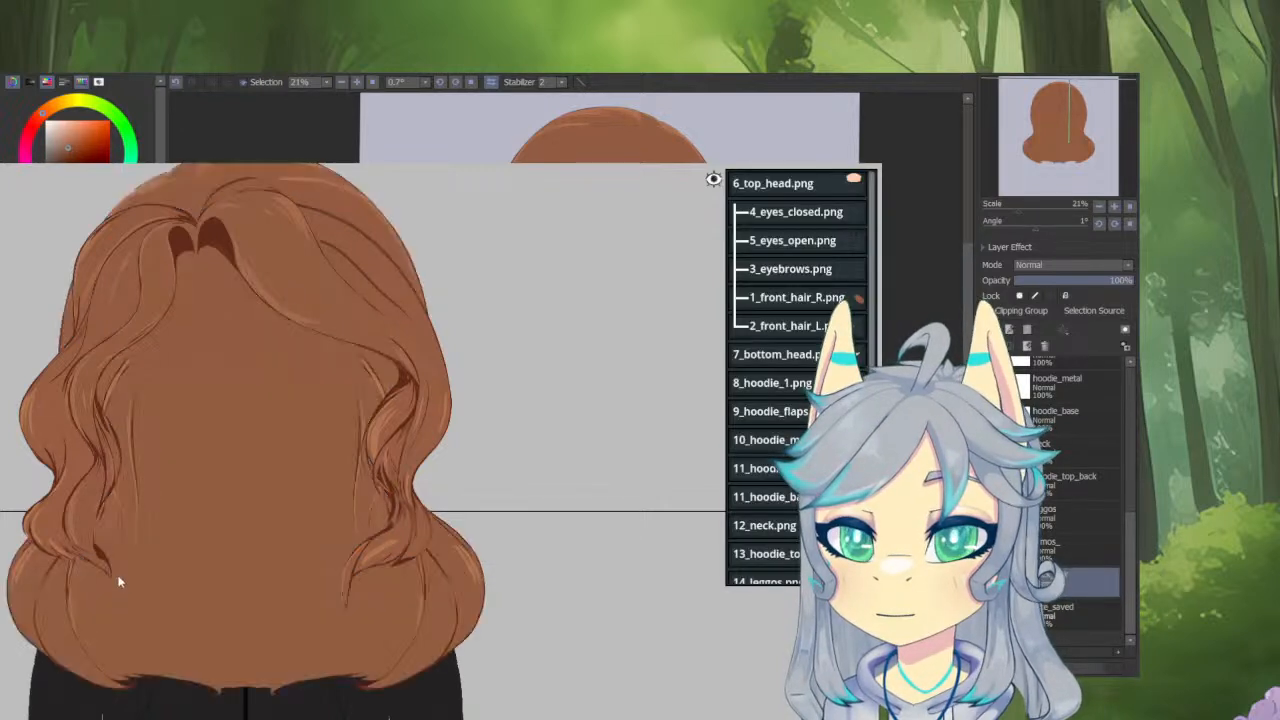
In PNGTuber Plus, layer the back hair and body sprites behind the head and delete the duplicate 11_hoodie_base.png.
scroll(820, 373, "down", 2)
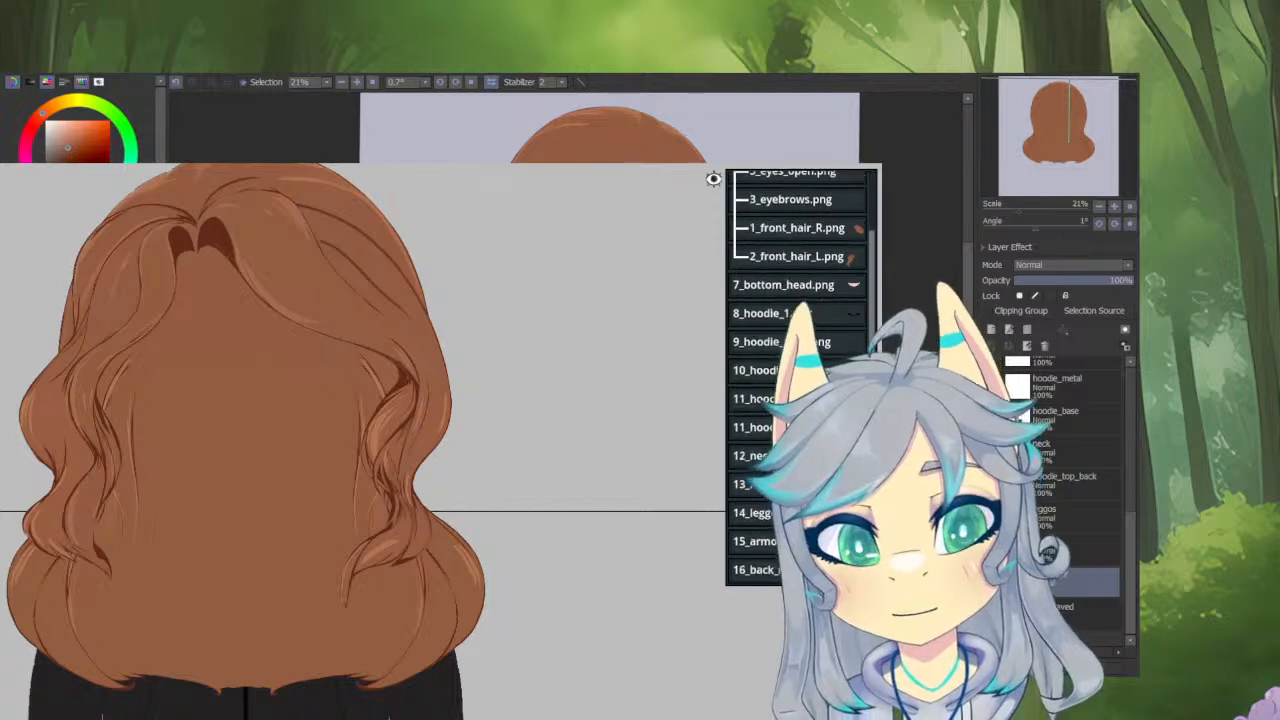
left_click(790, 570)
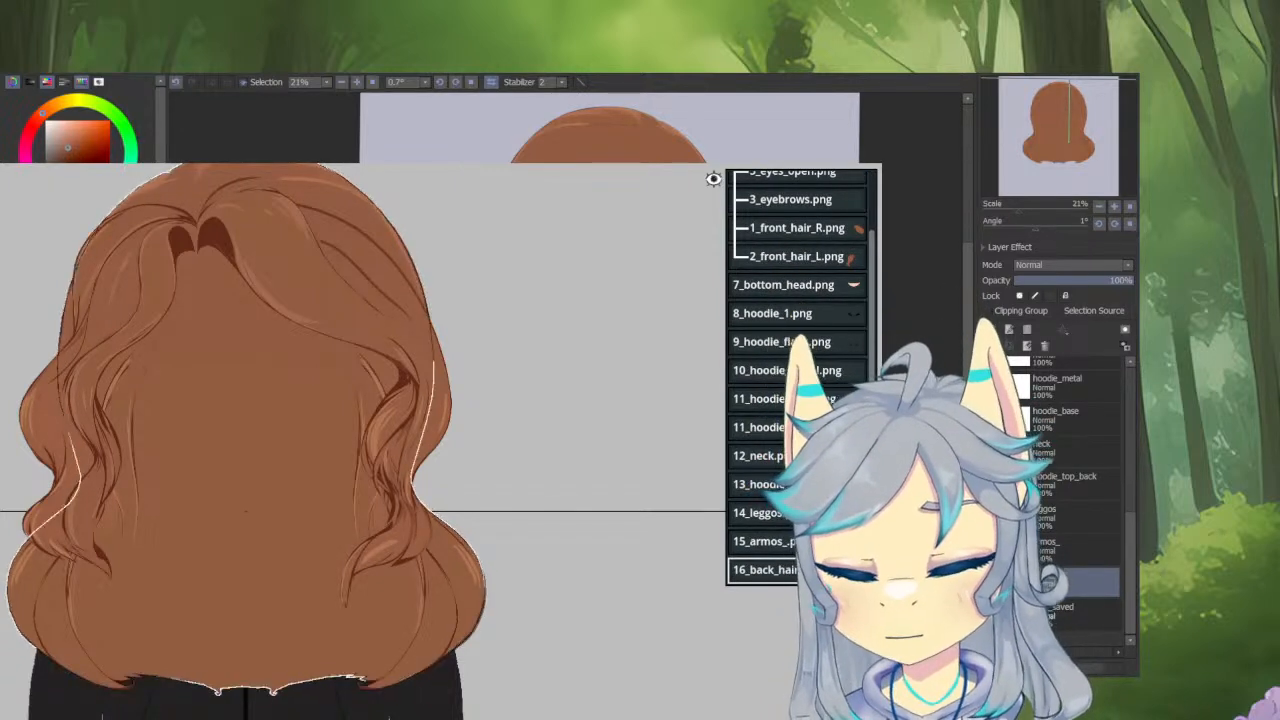
key("z")
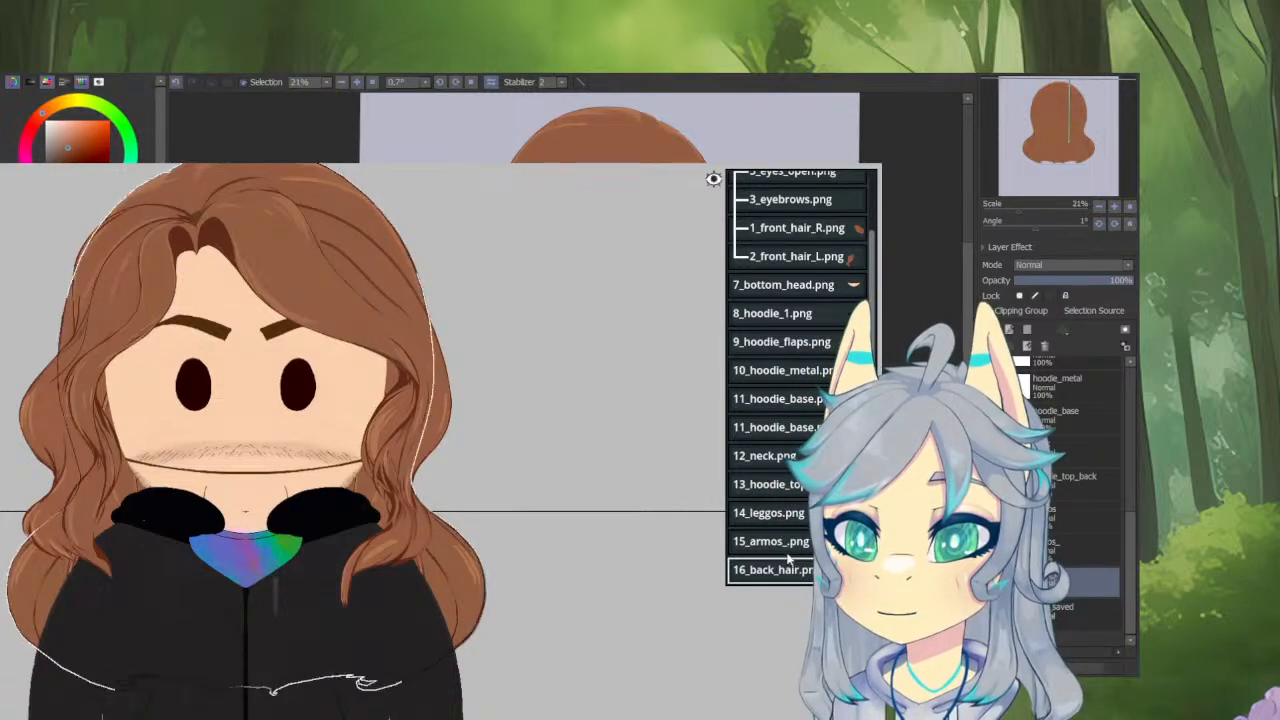
left_click(786, 542)
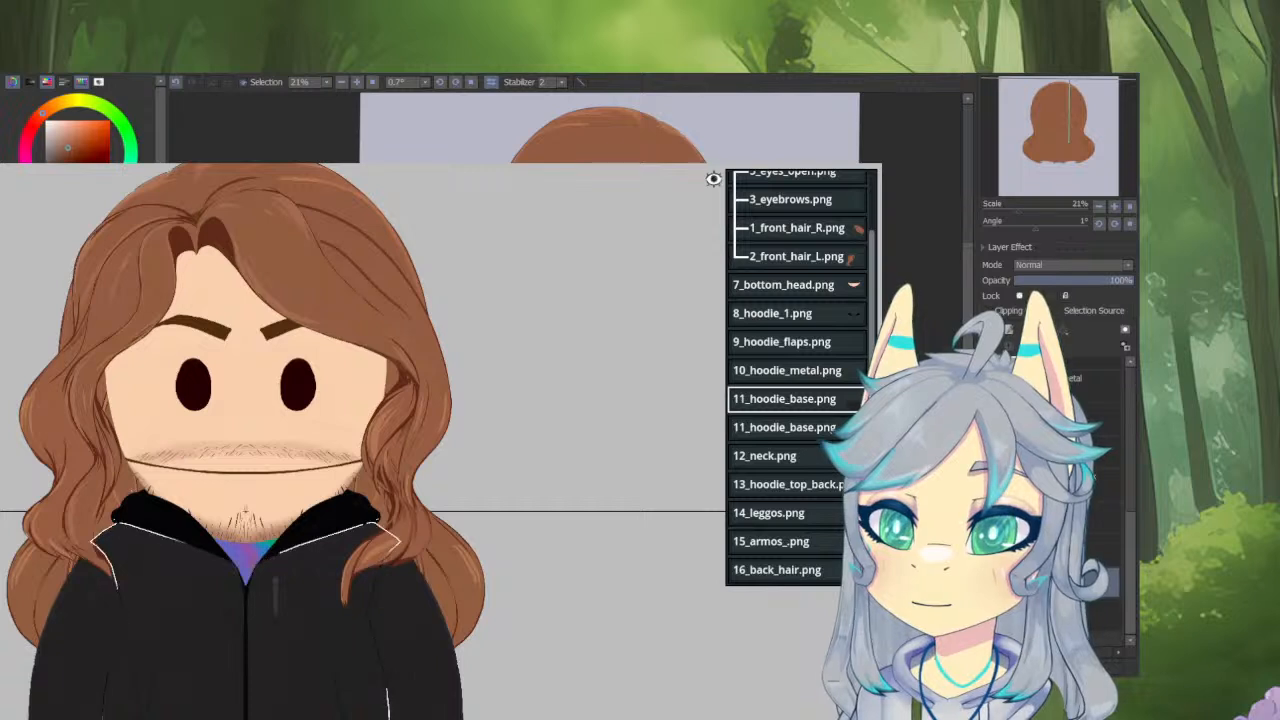
scroll(790, 380, "up", 2)
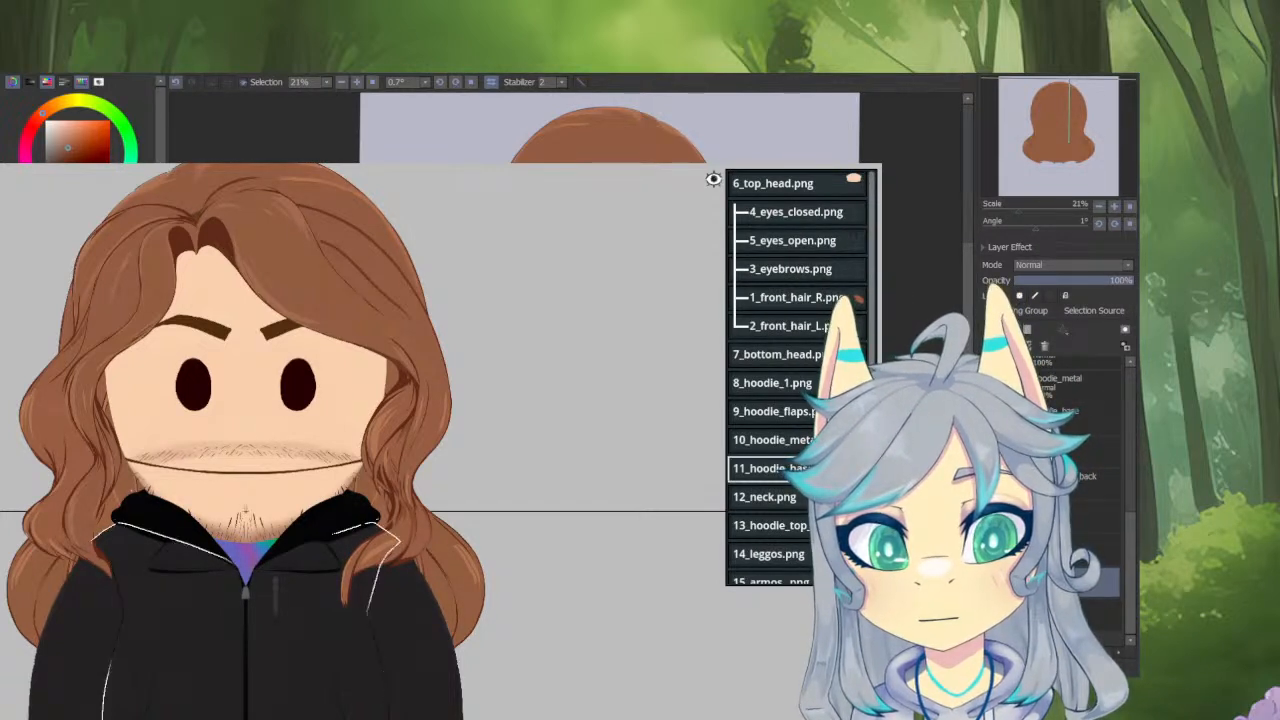
Lower the layers of the hoodie flaps, hoodie_1, bottom head, front hair and eyebrow sprites, sending the hair and eyebrows behind the top head.
left_click(795, 416)
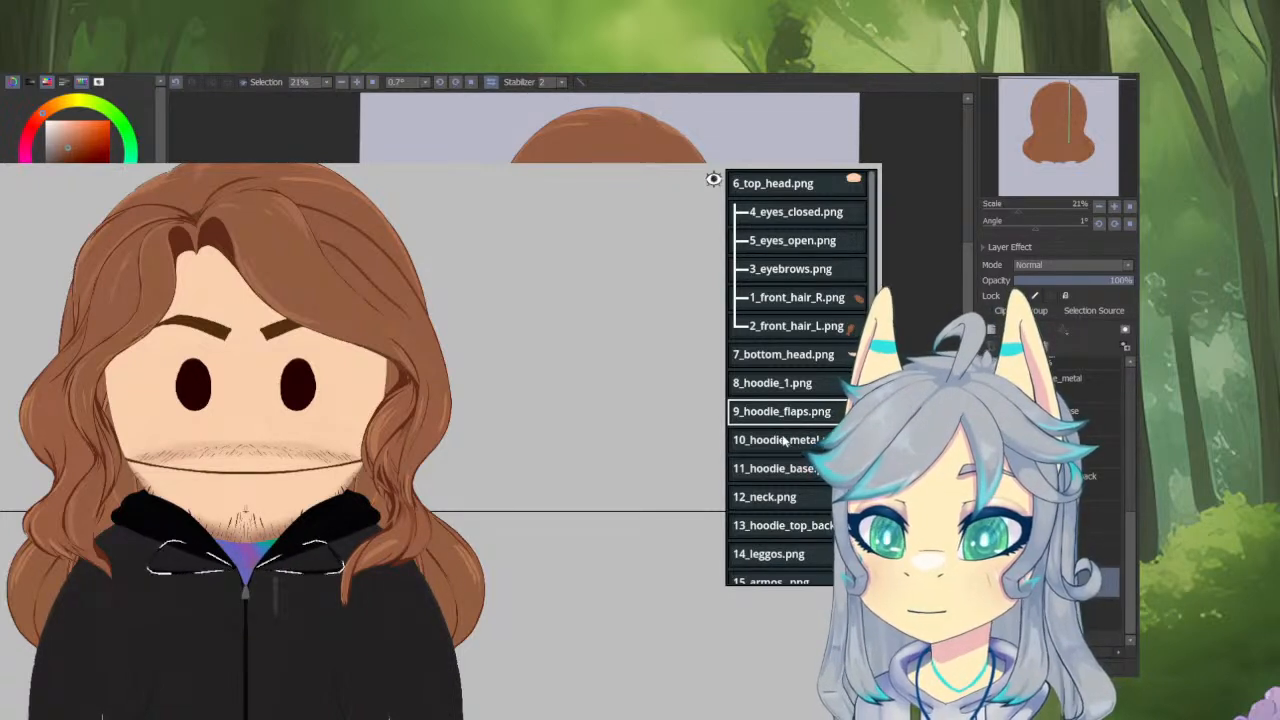
left_click(776, 386)
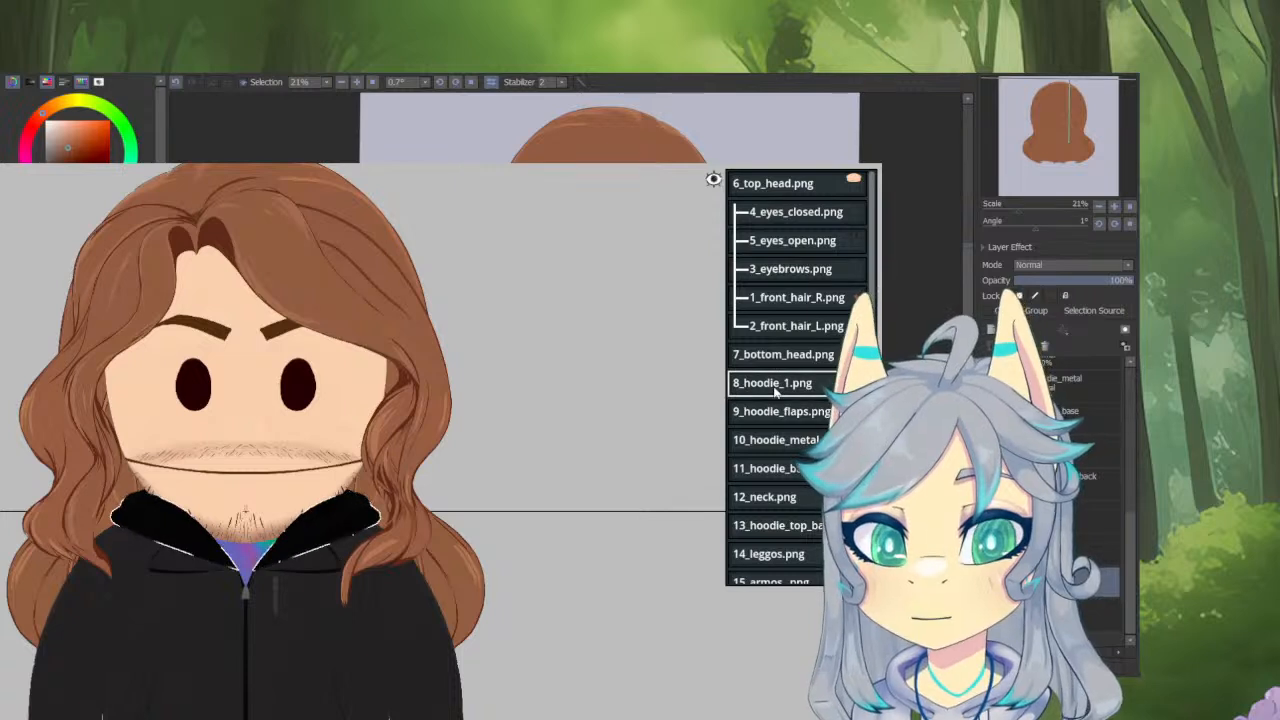
left_click(776, 356)
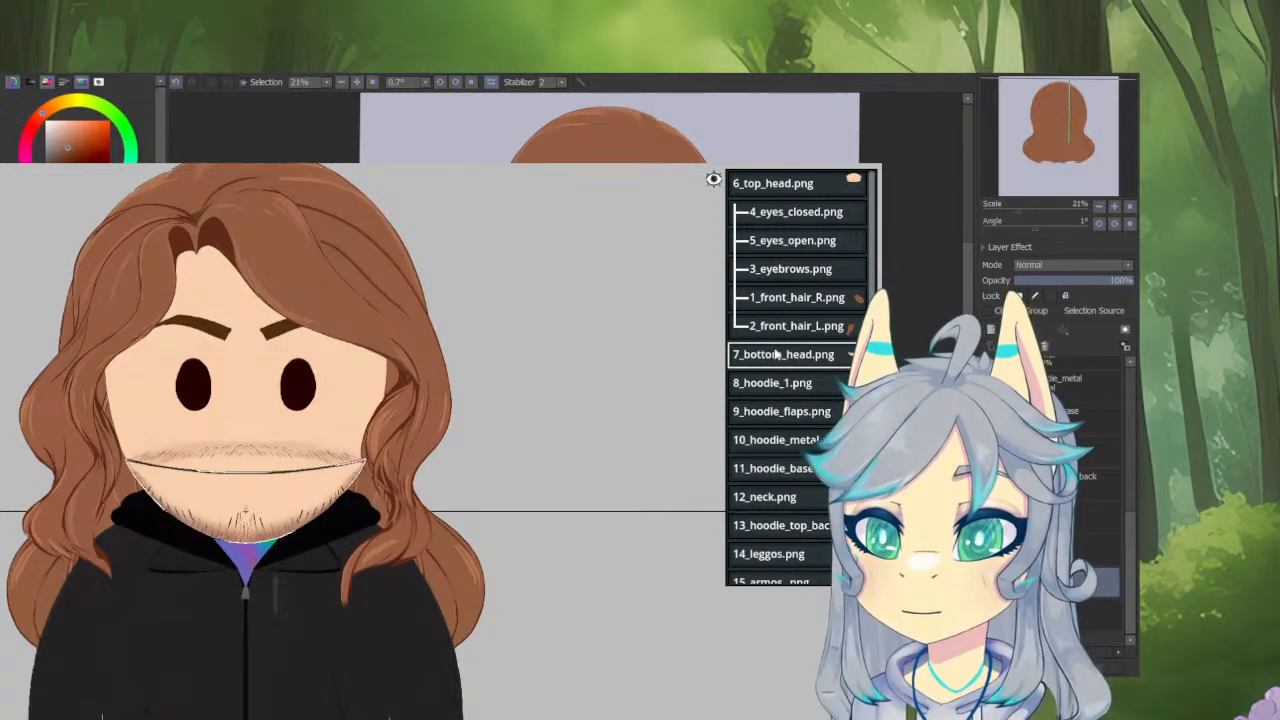
left_click(776, 327)
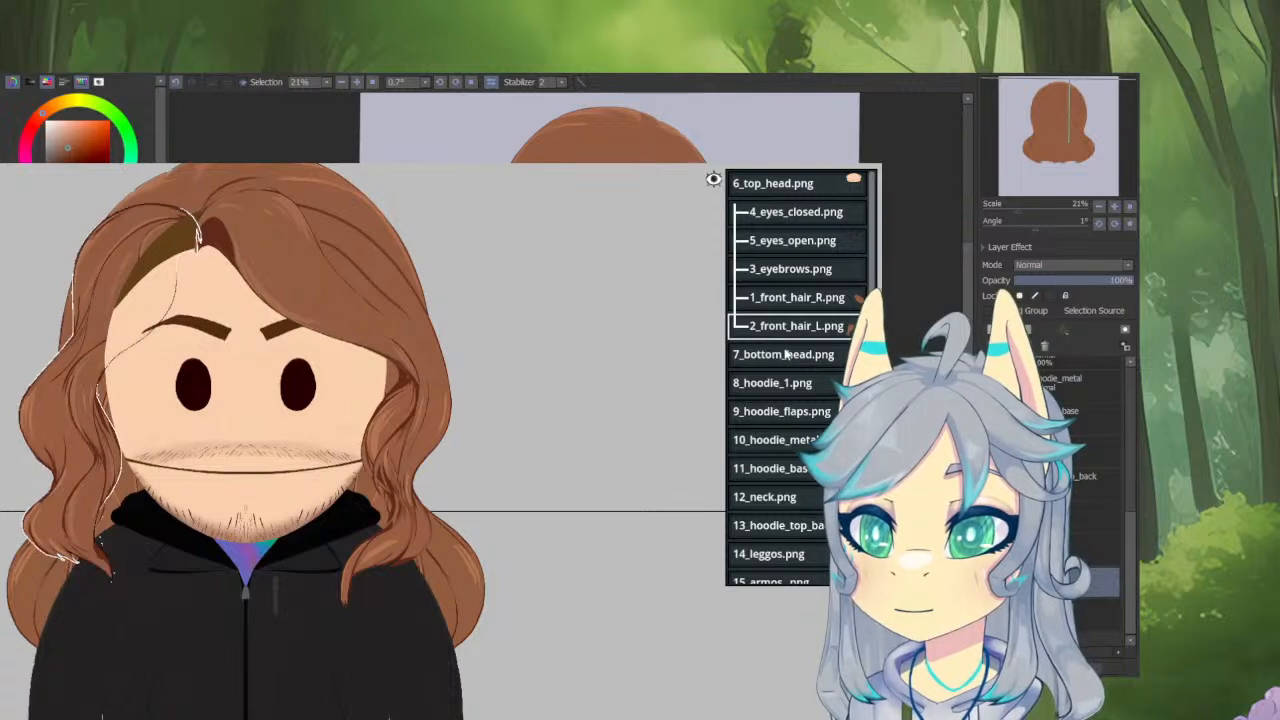
left_click(784, 300)
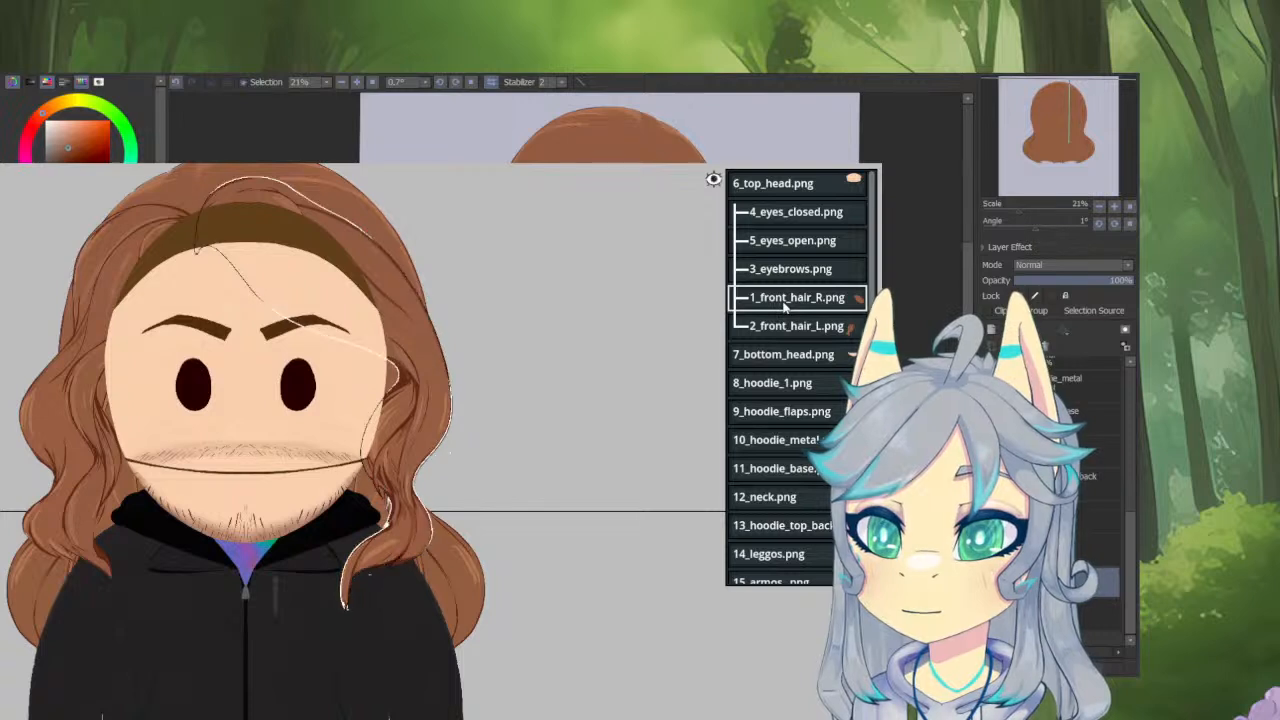
left_click(786, 279)
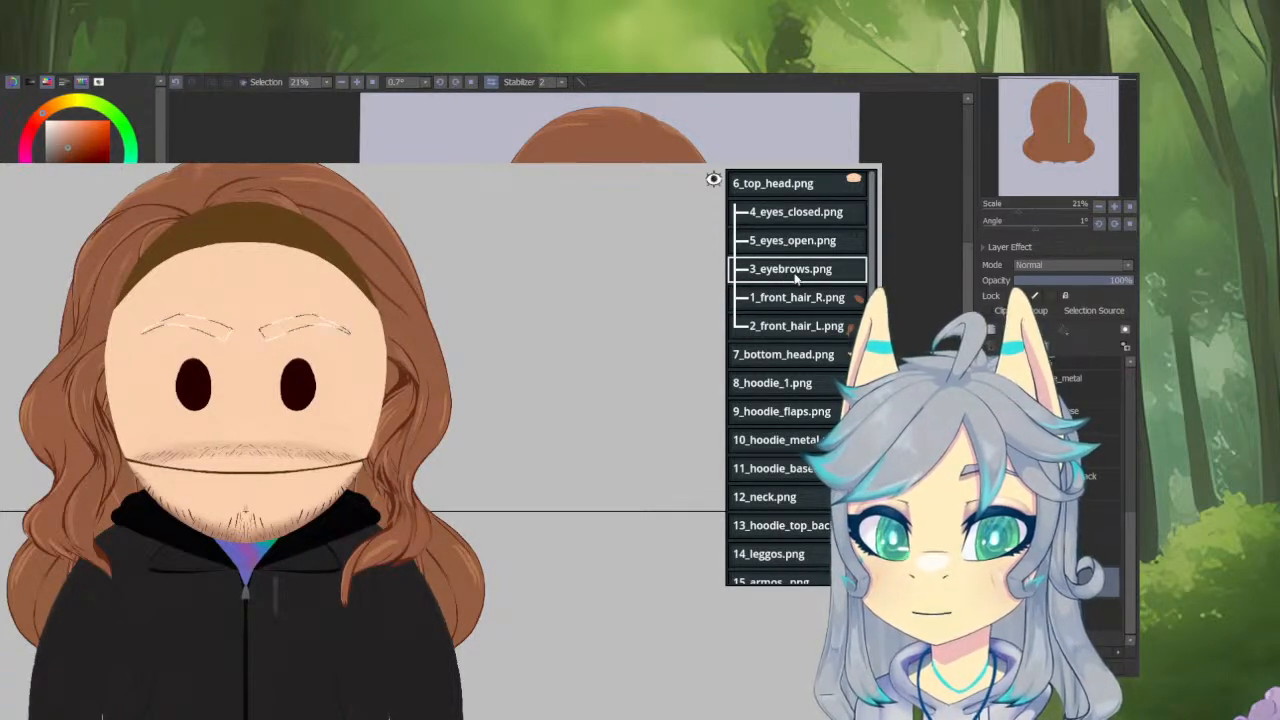
Adjust the front hair and eyebrow layers again, lower both eye sprites, and put 6_top_head.png behind all of them.
left_click(799, 328)
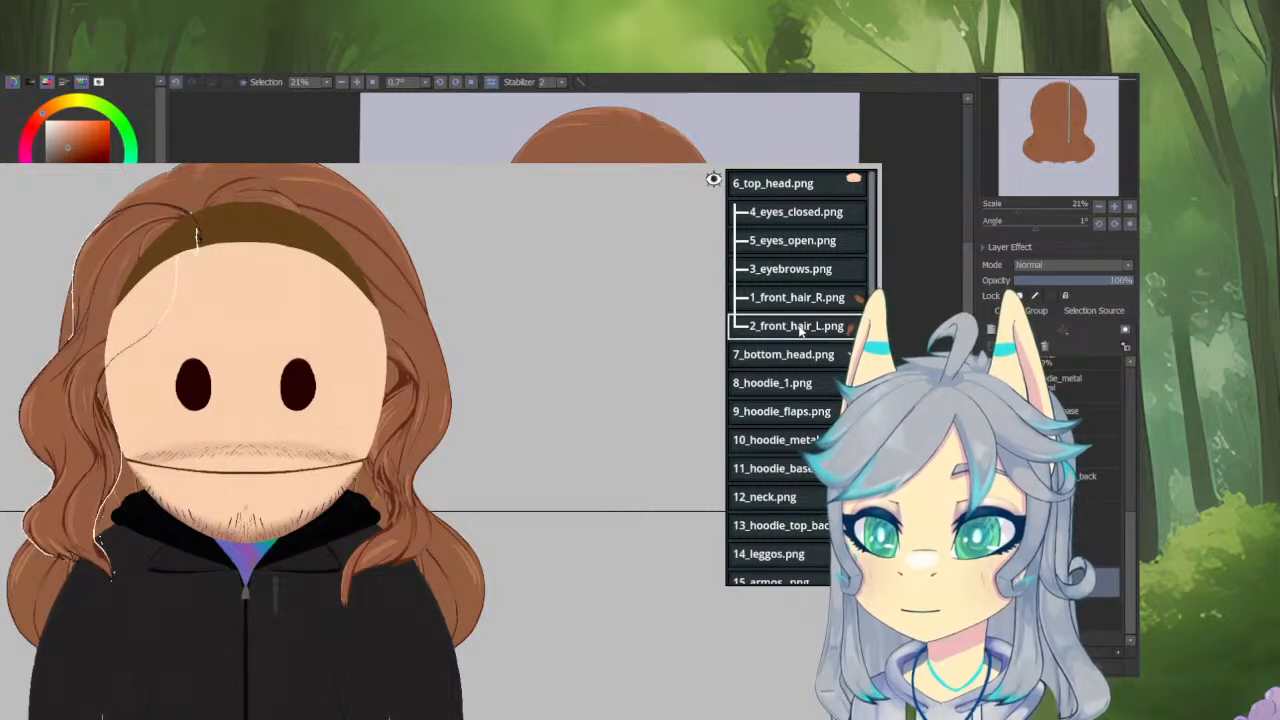
left_click(793, 300)
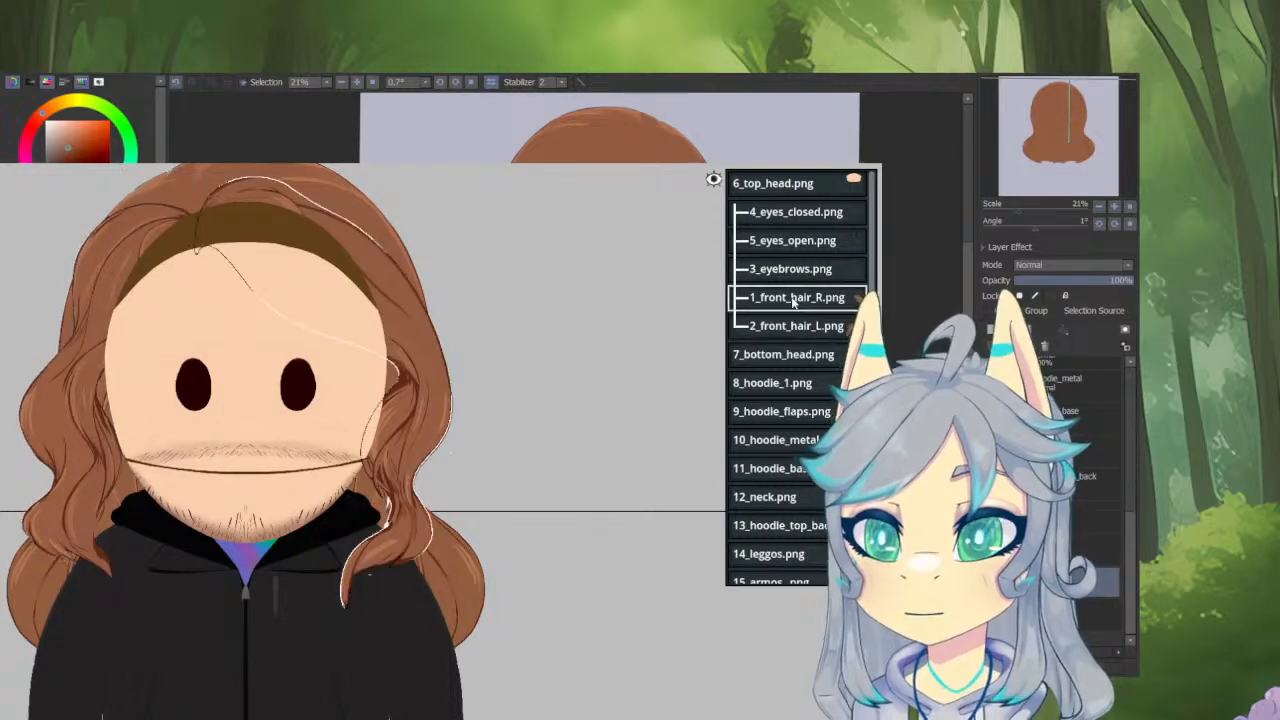
left_click(788, 272)
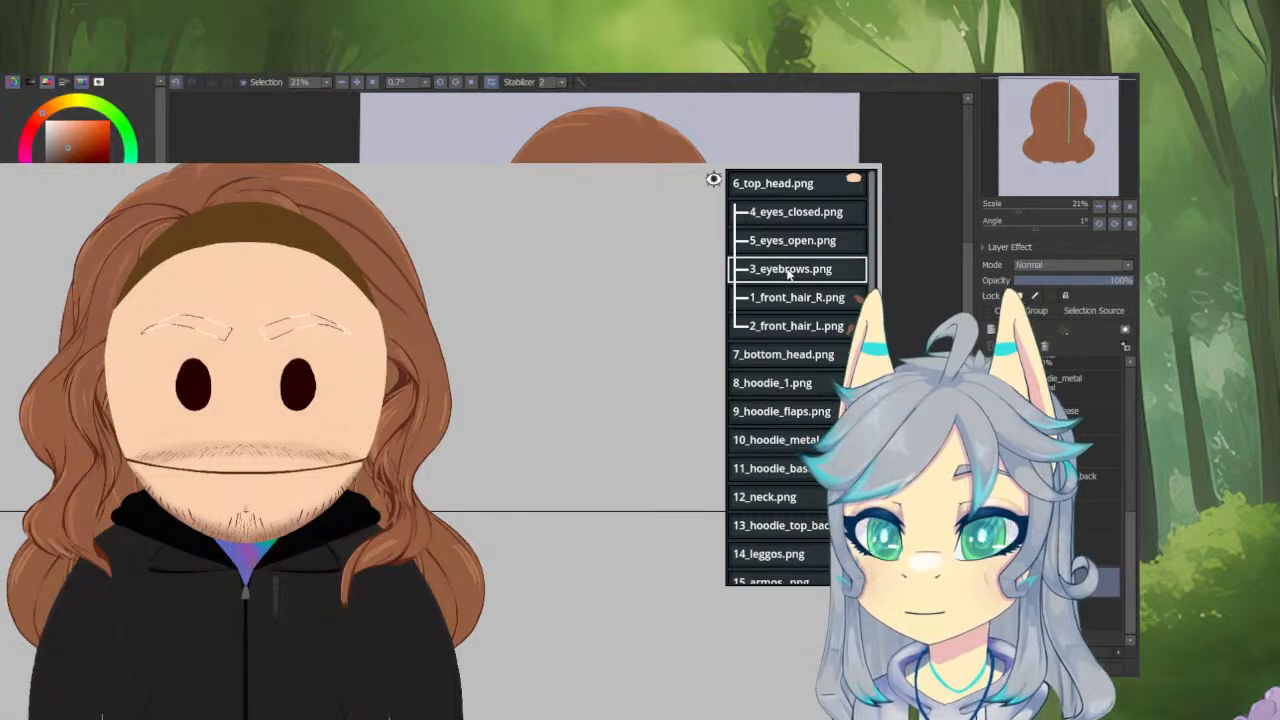
left_click(778, 245)
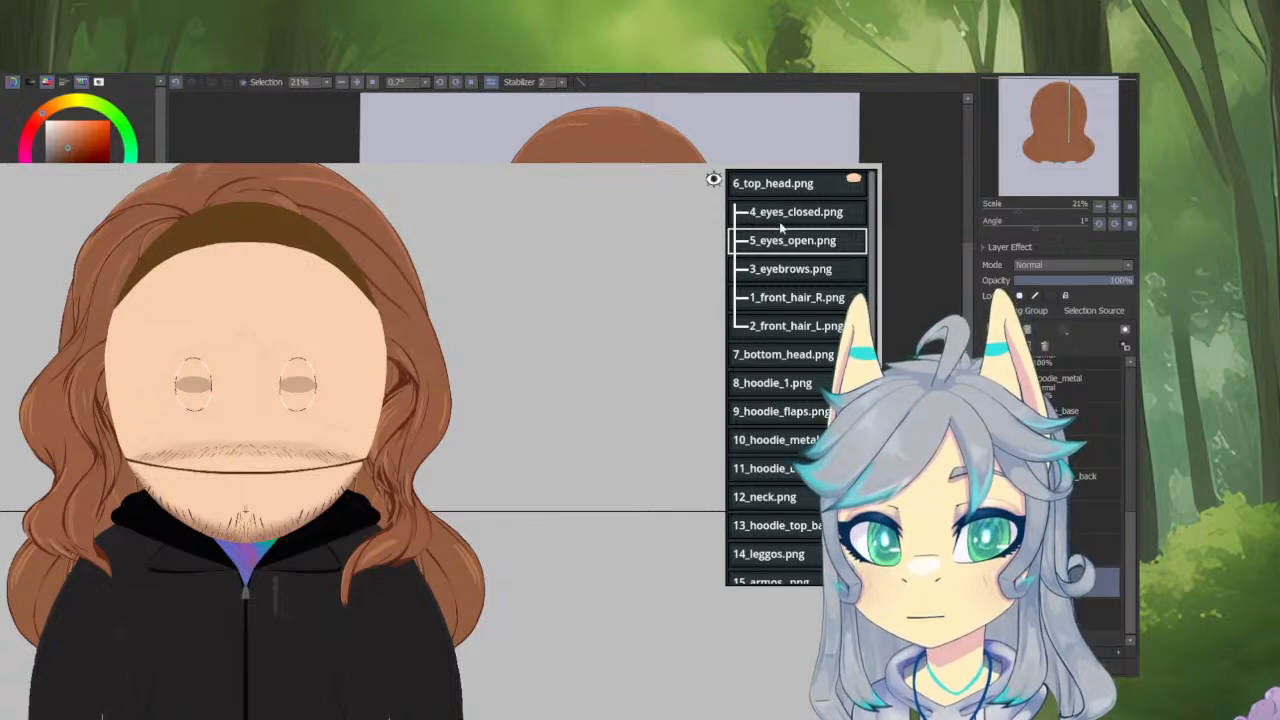
left_click(782, 219)
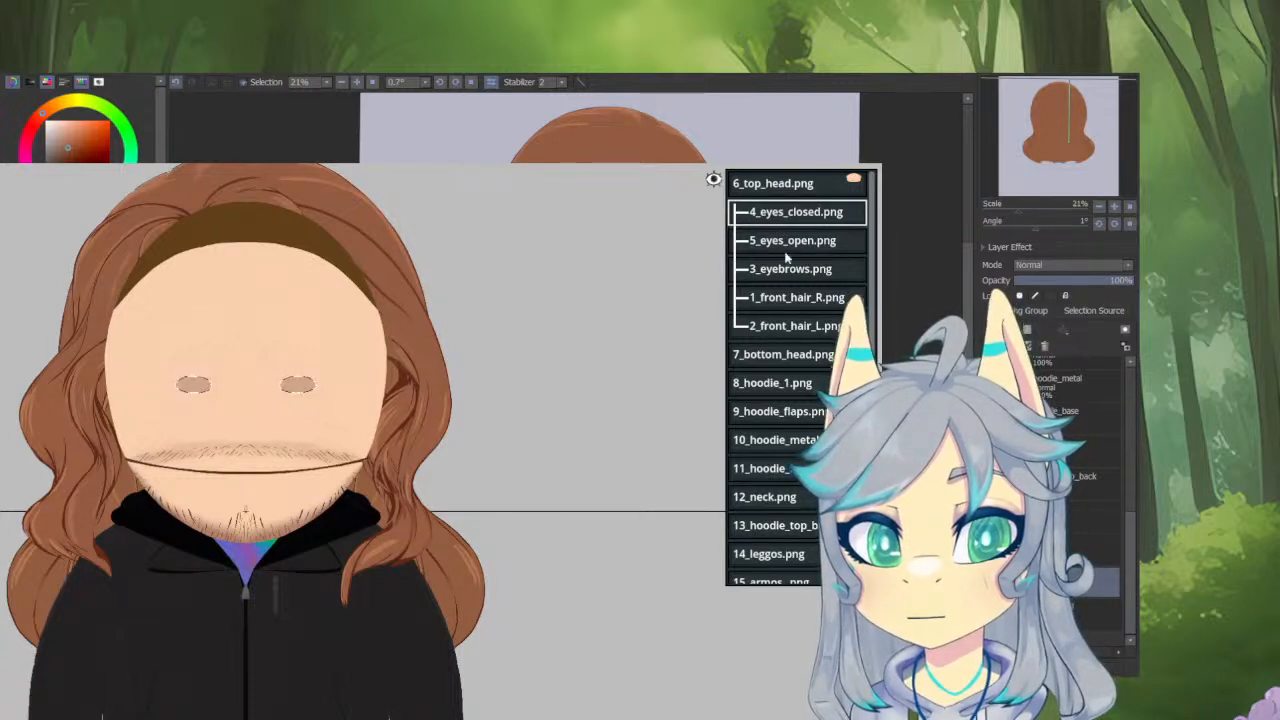
left_click(790, 183)
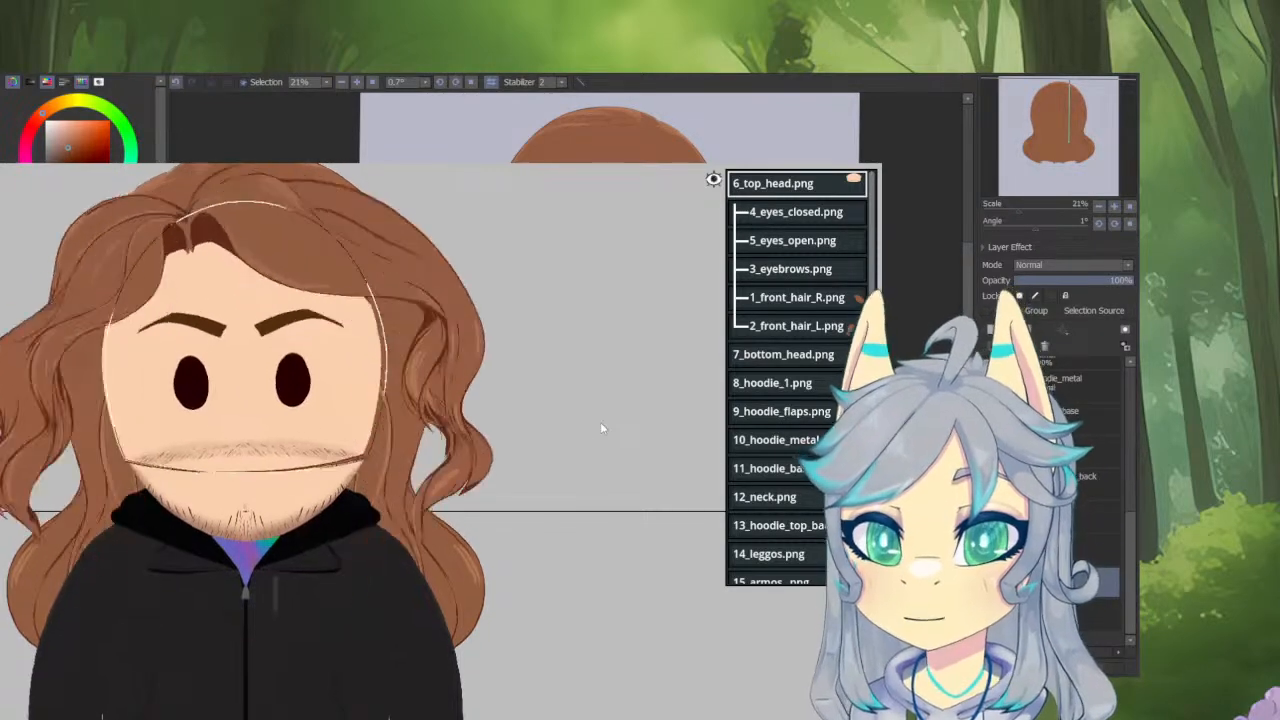
Link the 16_back_hair.png sprite to 6_top_head.png as its parent.
scroll(793, 545, "down", 1)
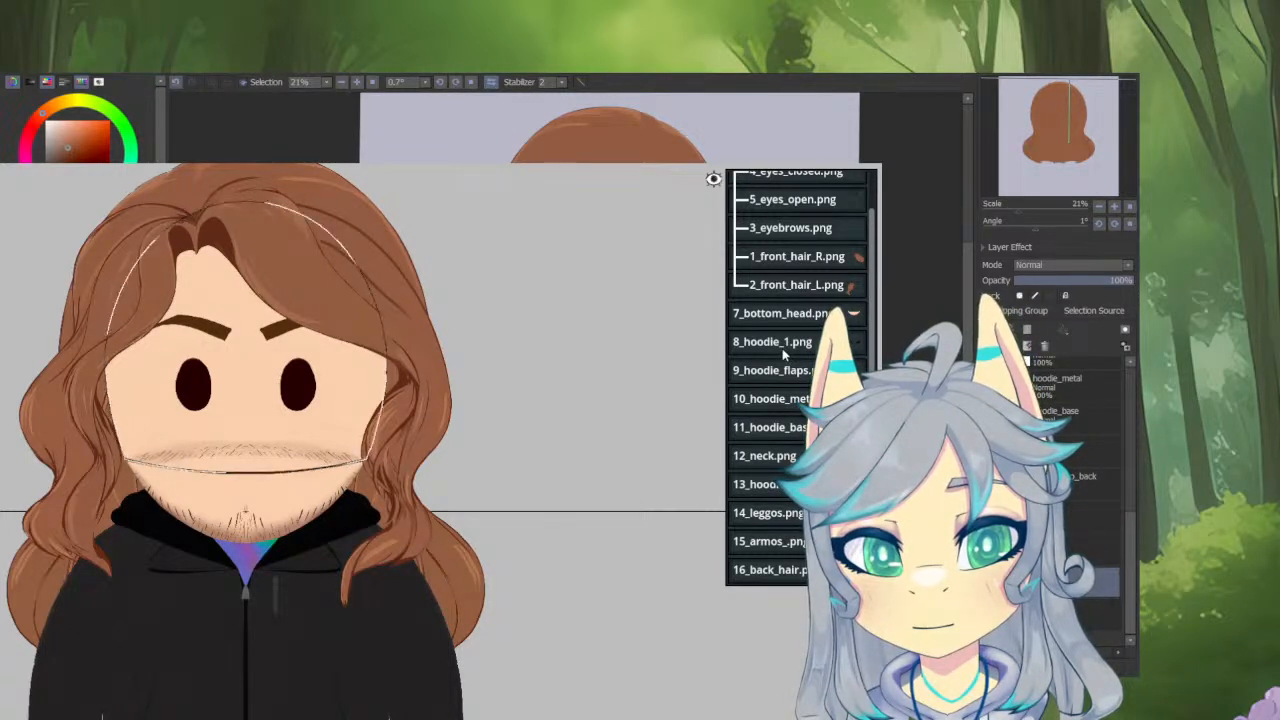
left_click(790, 570)
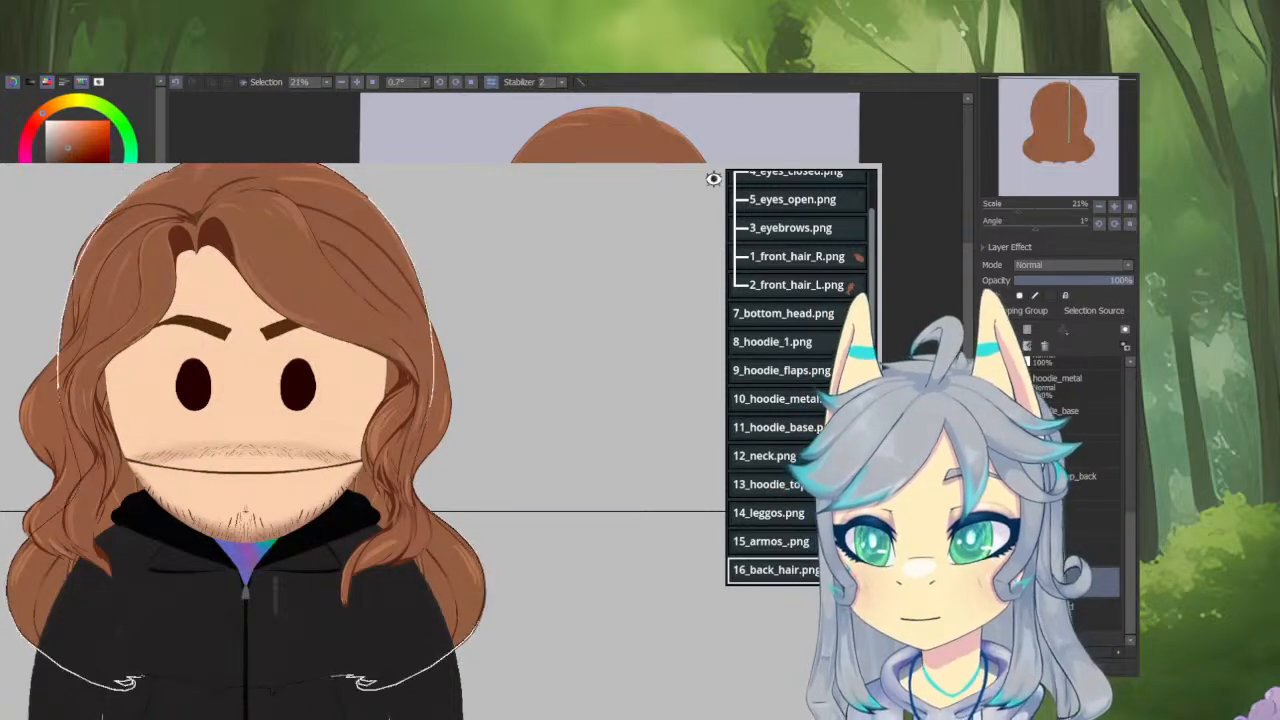
left_click(2, 337)
left_click(345, 402)
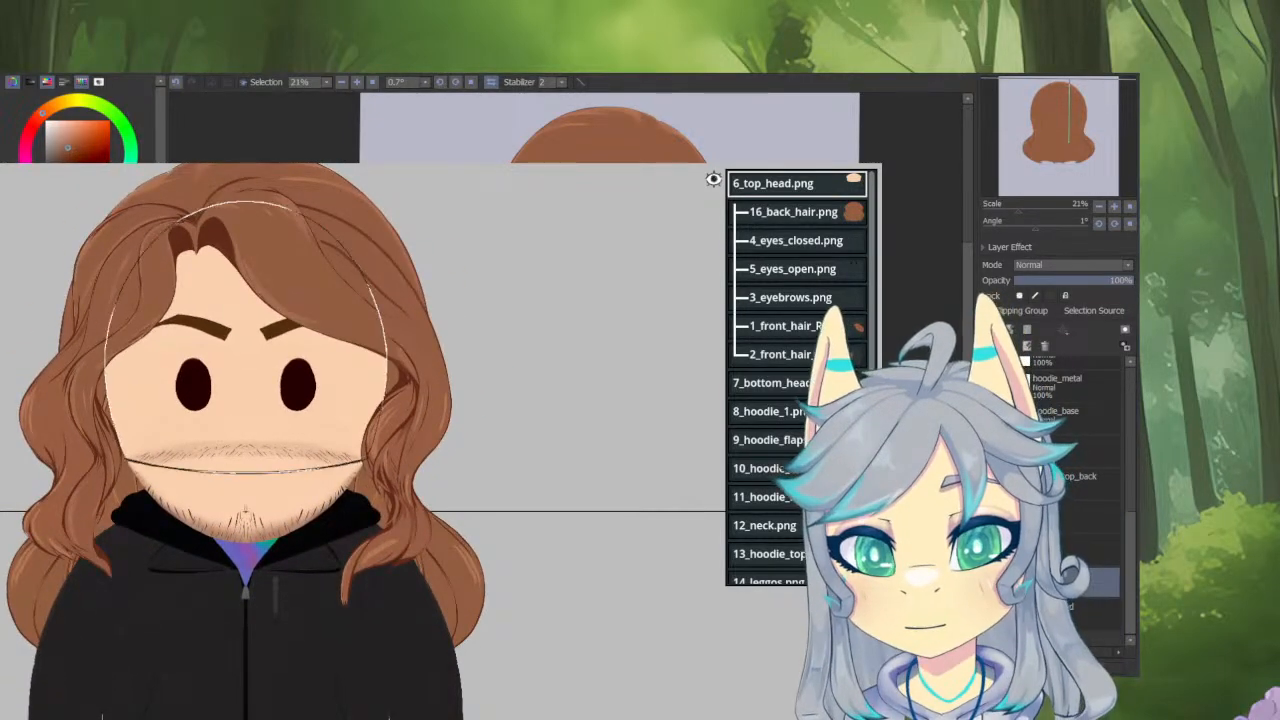
Link the 15_armos_.png and 14_leggos.png sprites to 11_hoodie_base.png as their parent.
scroll(800, 380, "down", 1)
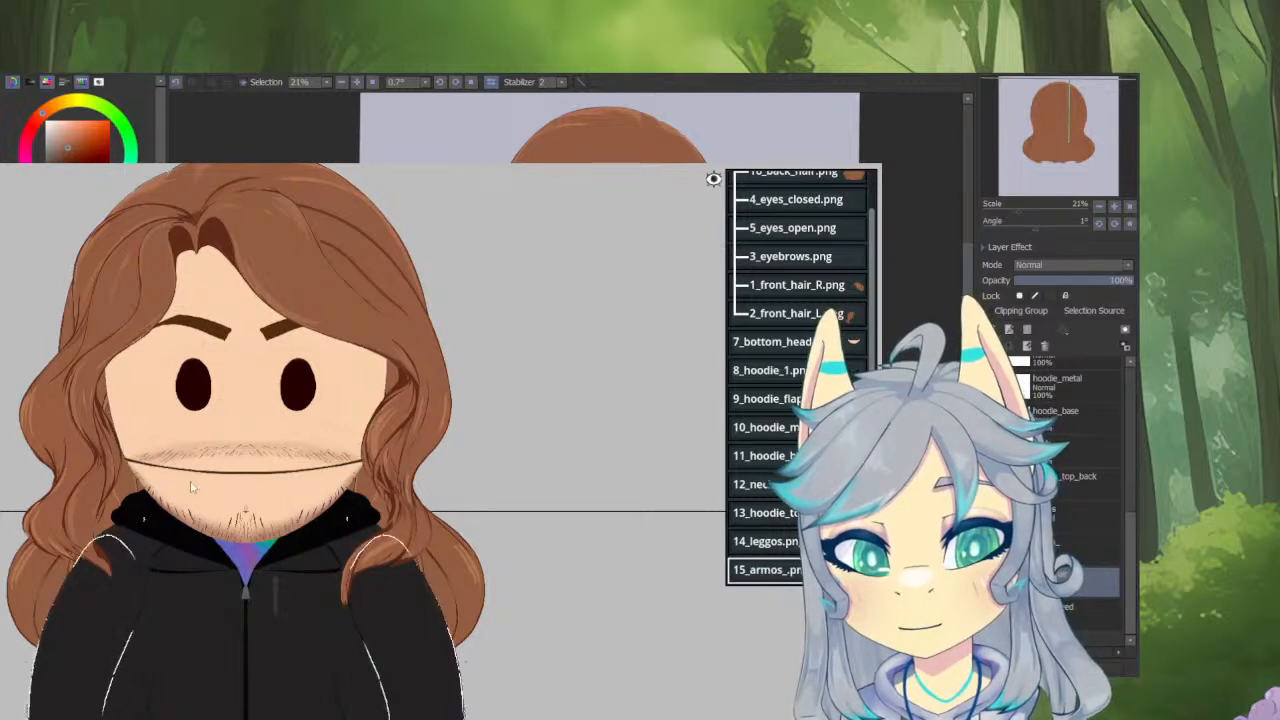
left_click(770, 573)
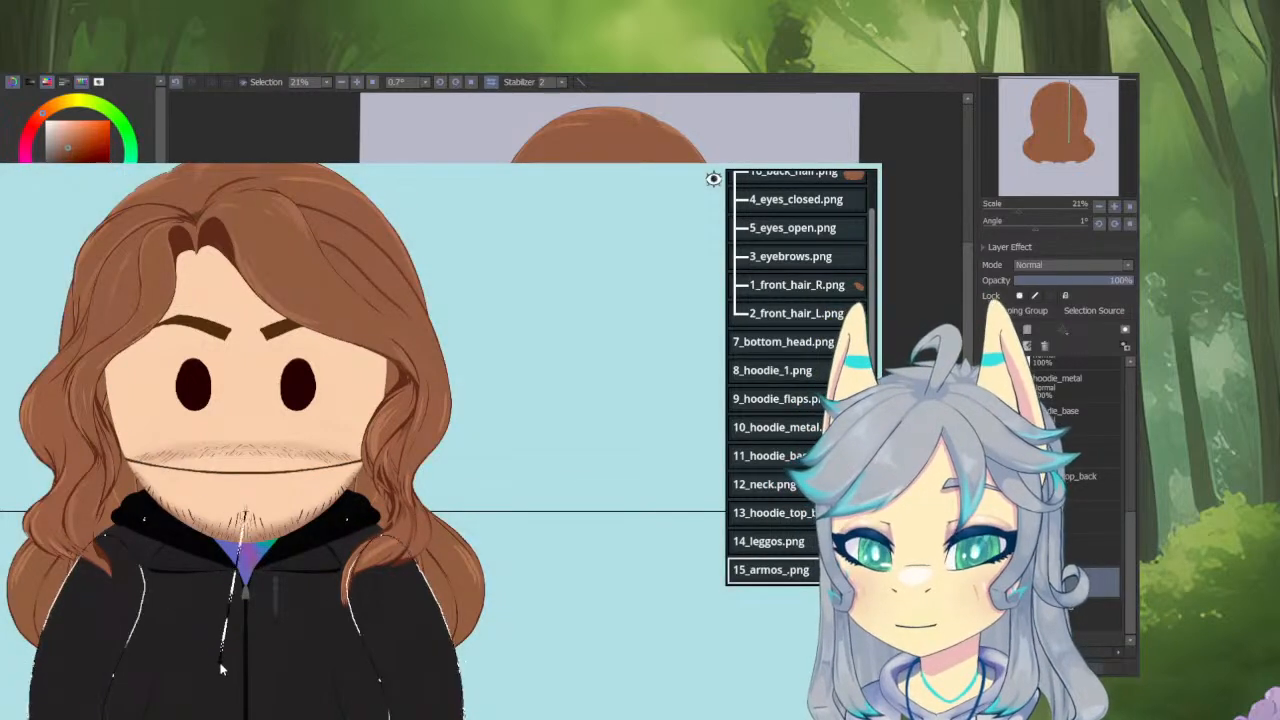
left_click(223, 666)
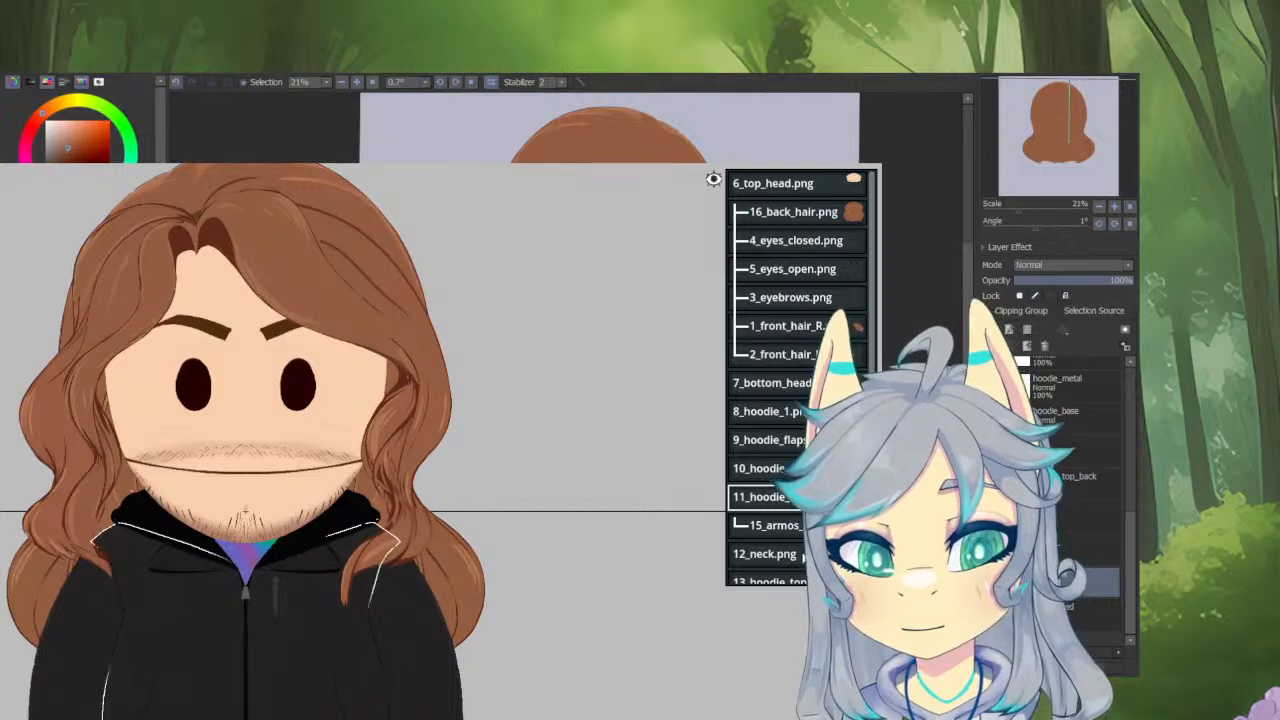
scroll(797, 577, "down", 1)
left_click(771, 571)
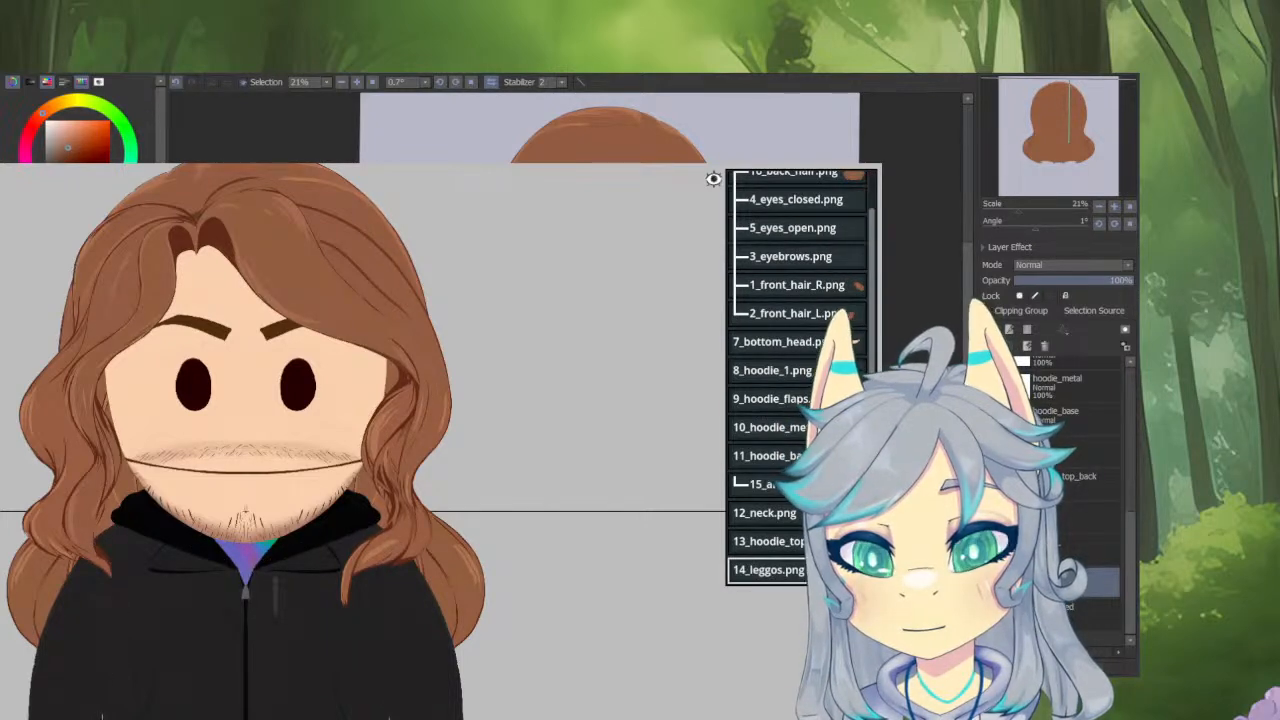
left_click(252, 611)
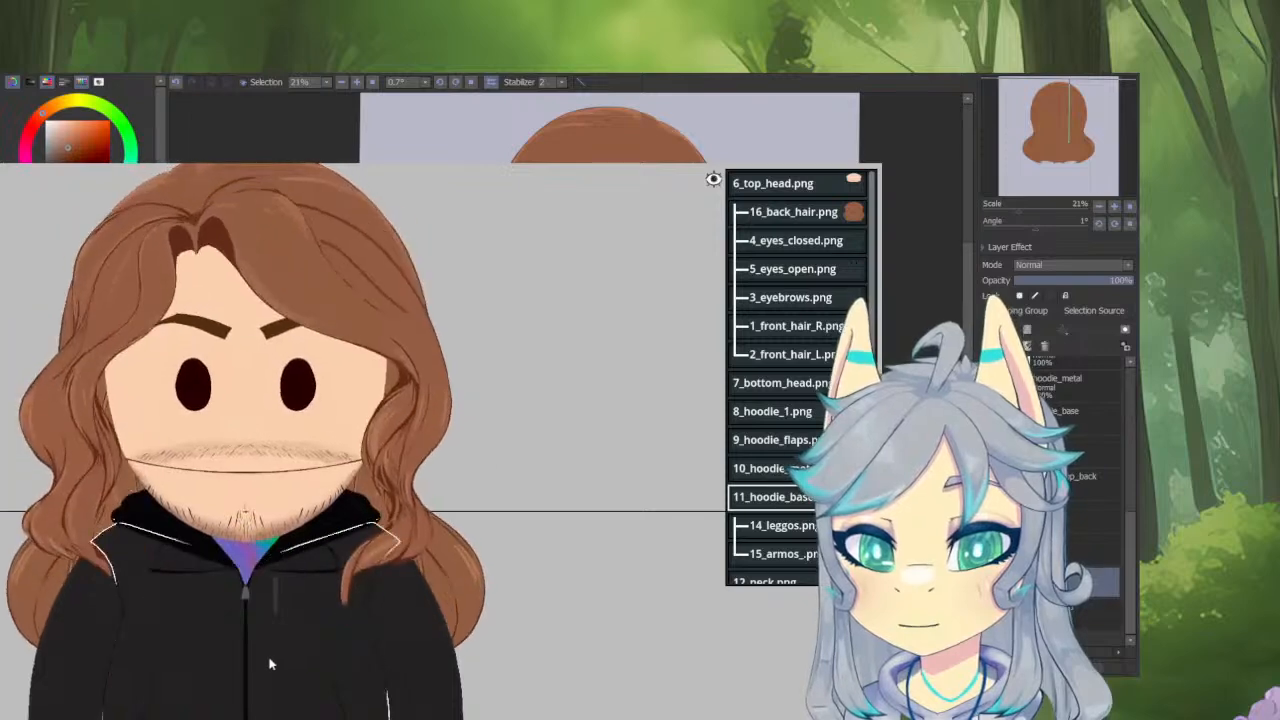
Link the hoodie metal, 9_hoodie_flaps.png and 8_hoodie_1.png sprites to 11_hoodie_base.png as their parent.
left_click(779, 472)
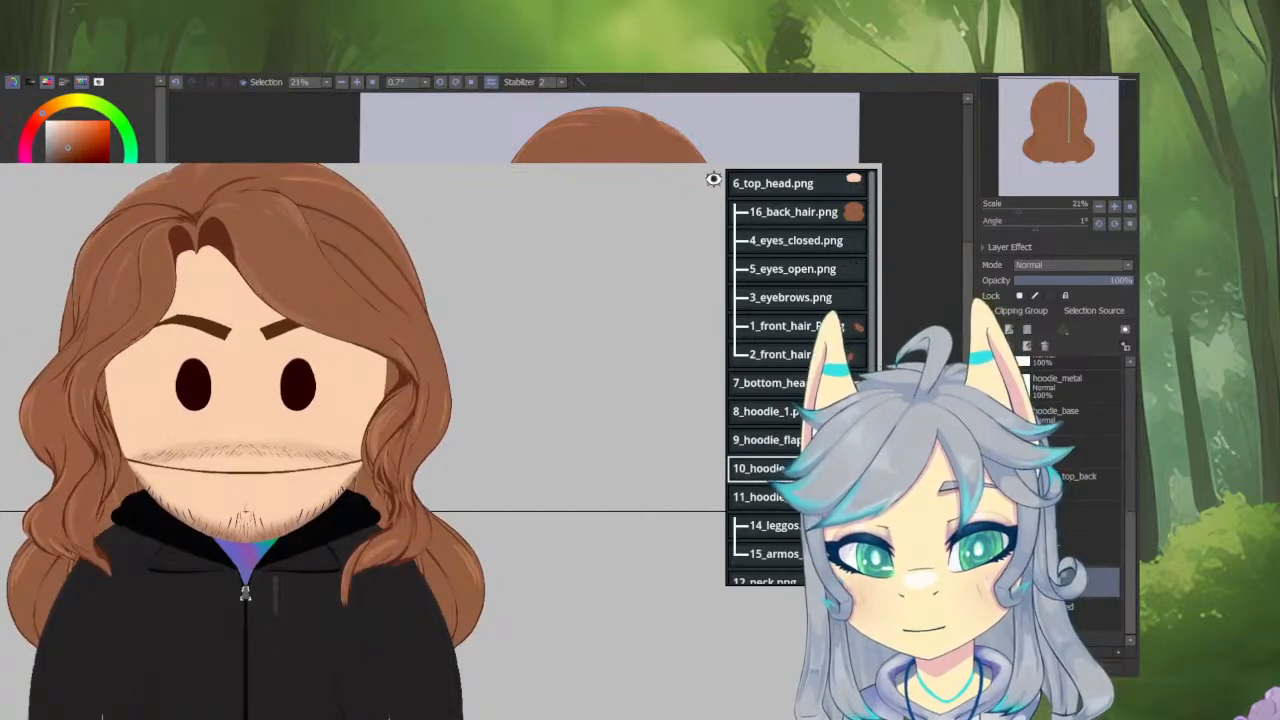
left_click(0, 353)
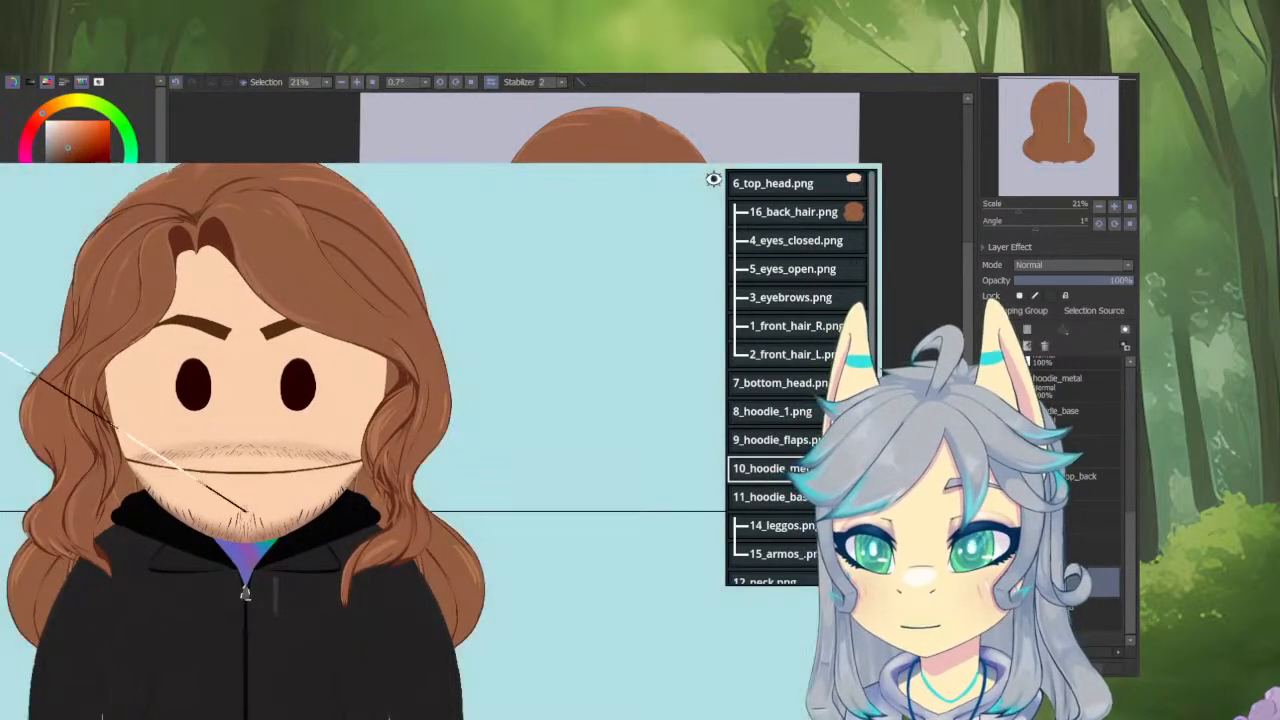
left_click(320, 694)
left_click(729, 437)
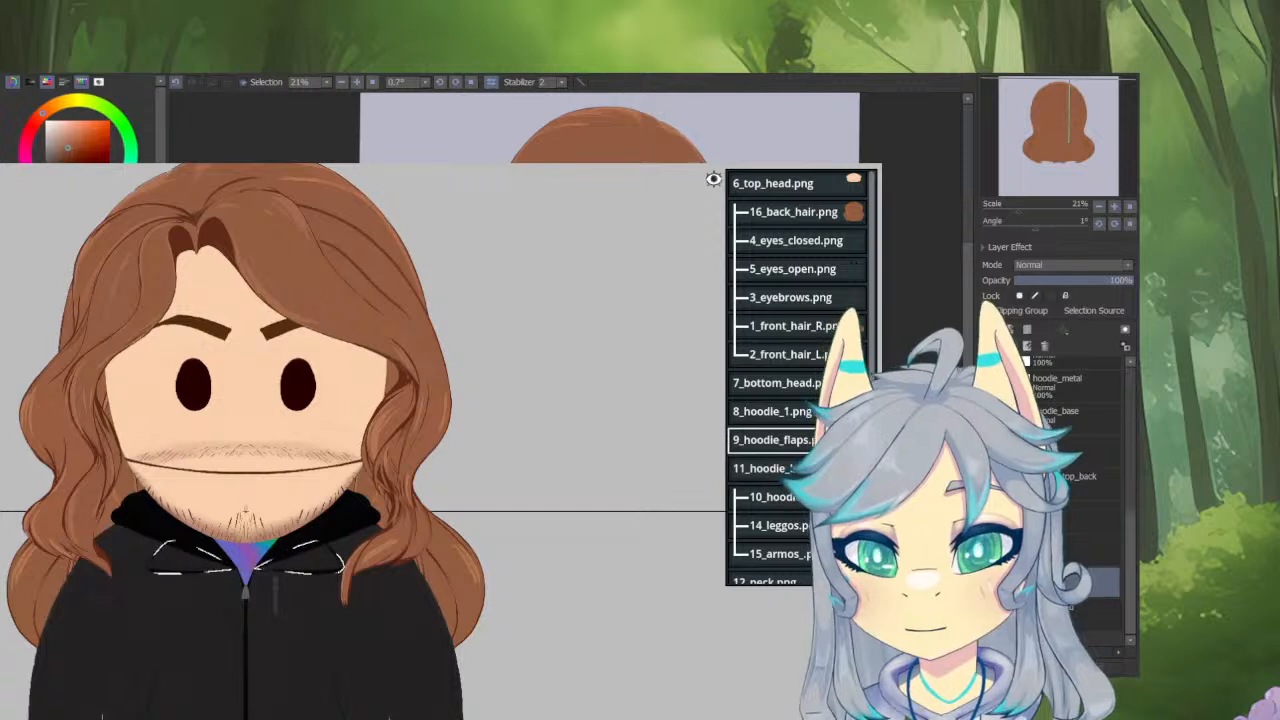
left_click(0, 355)
left_click(236, 700)
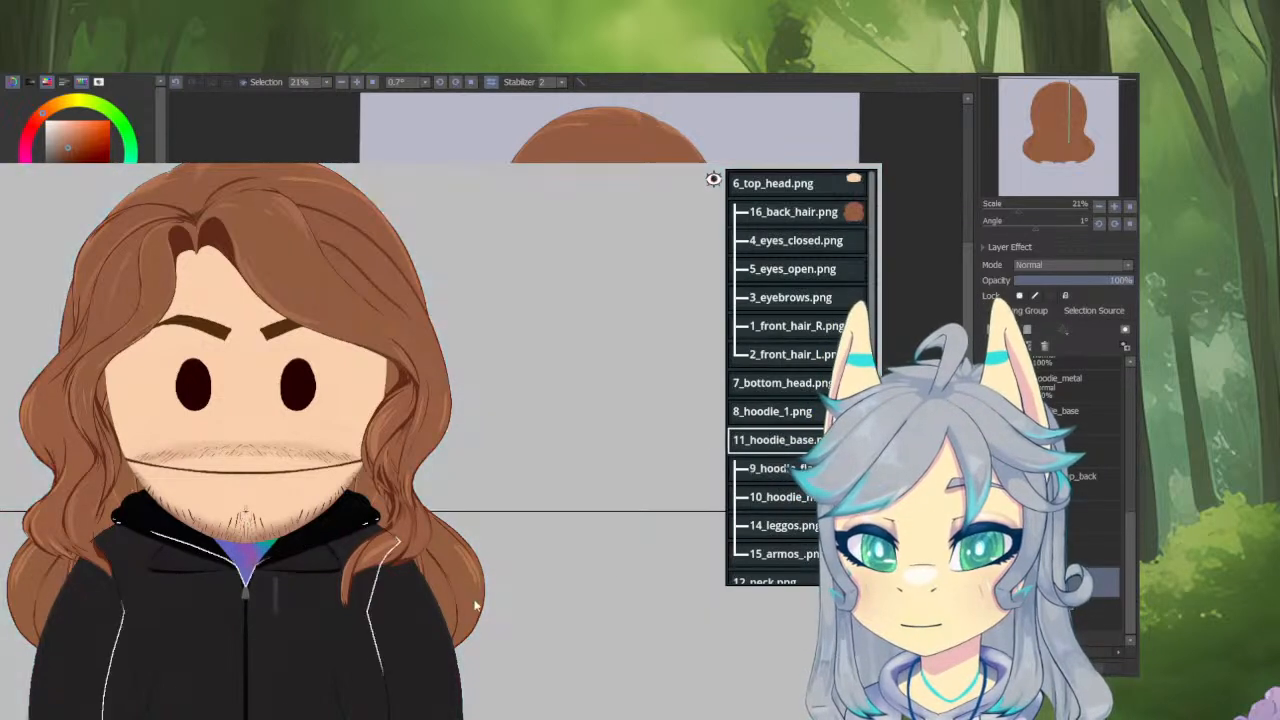
left_click(777, 418)
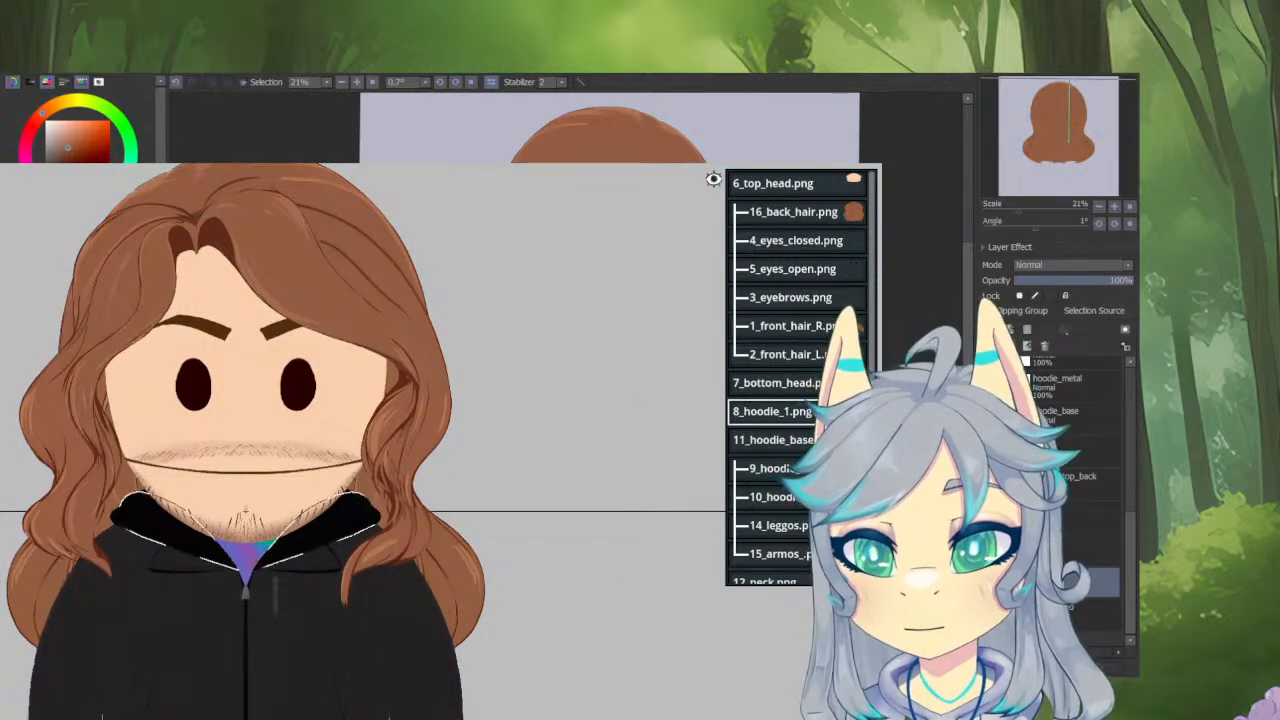
left_click(713, 179)
left_click(220, 672)
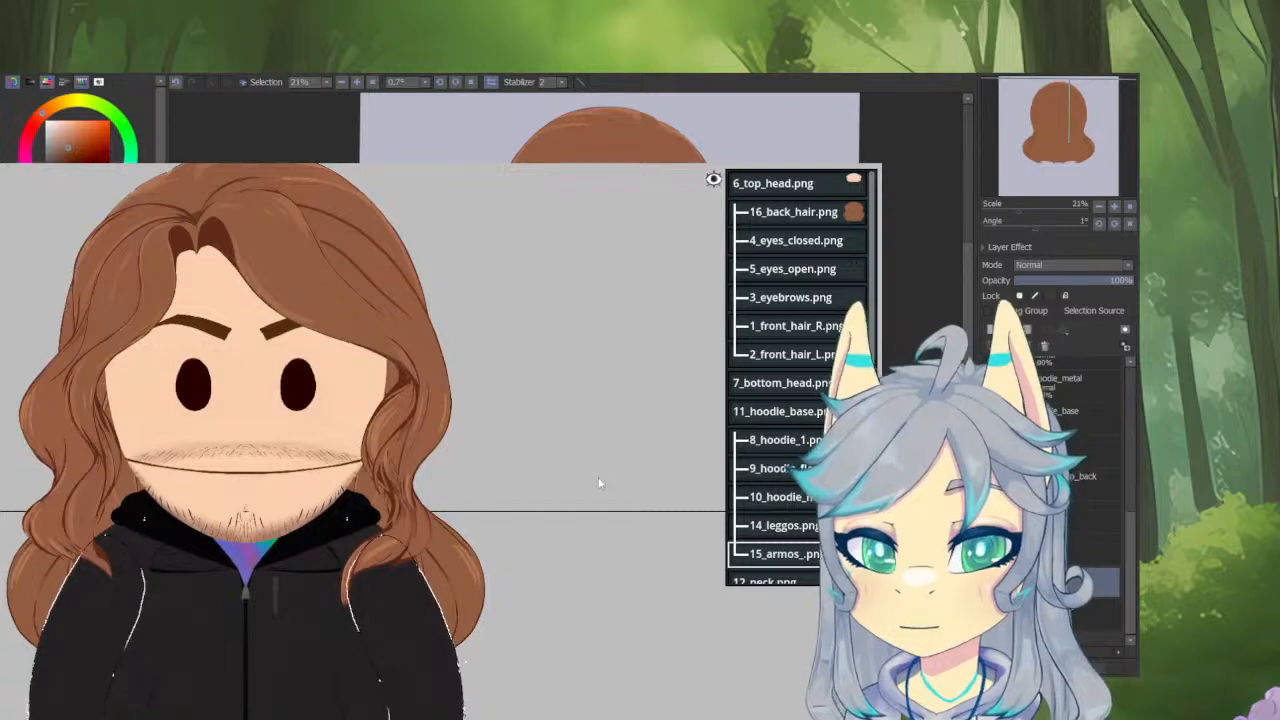
Examine how the head, hair and hoodie sprites move together with more of the character in view.
left_click(805, 415)
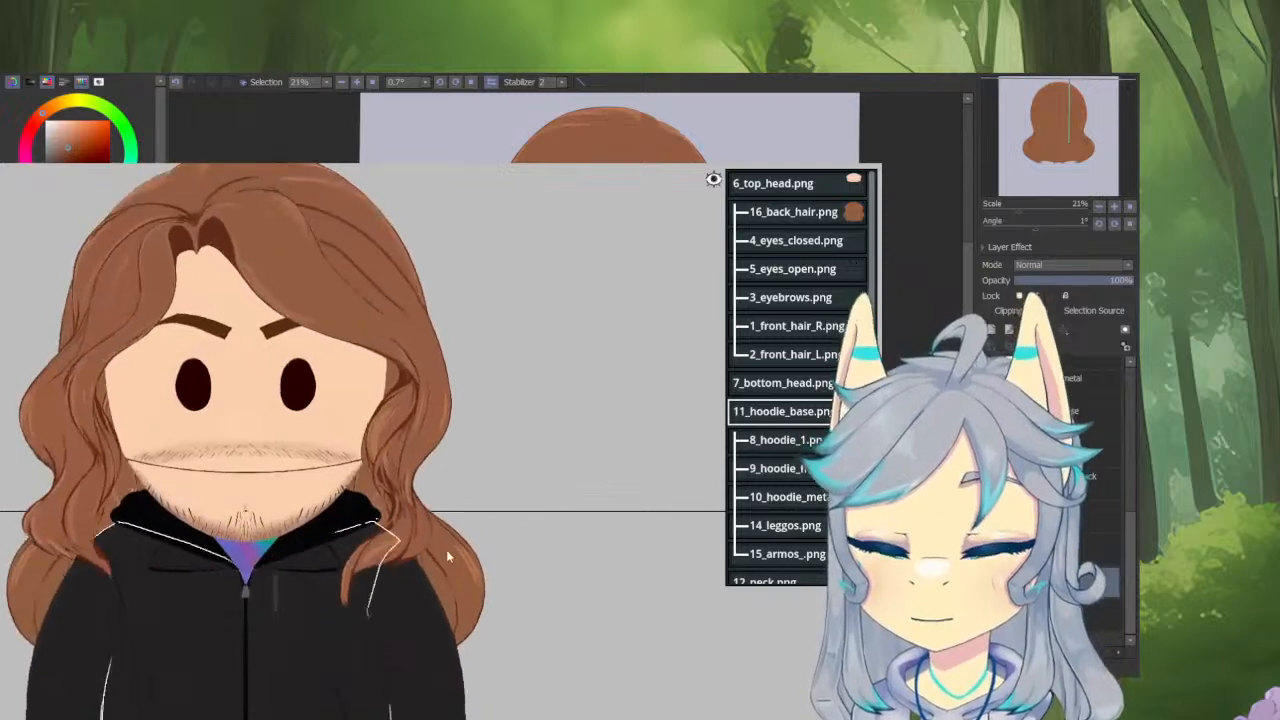
left_click(447, 549)
scroll(545, 650, "down", 3)
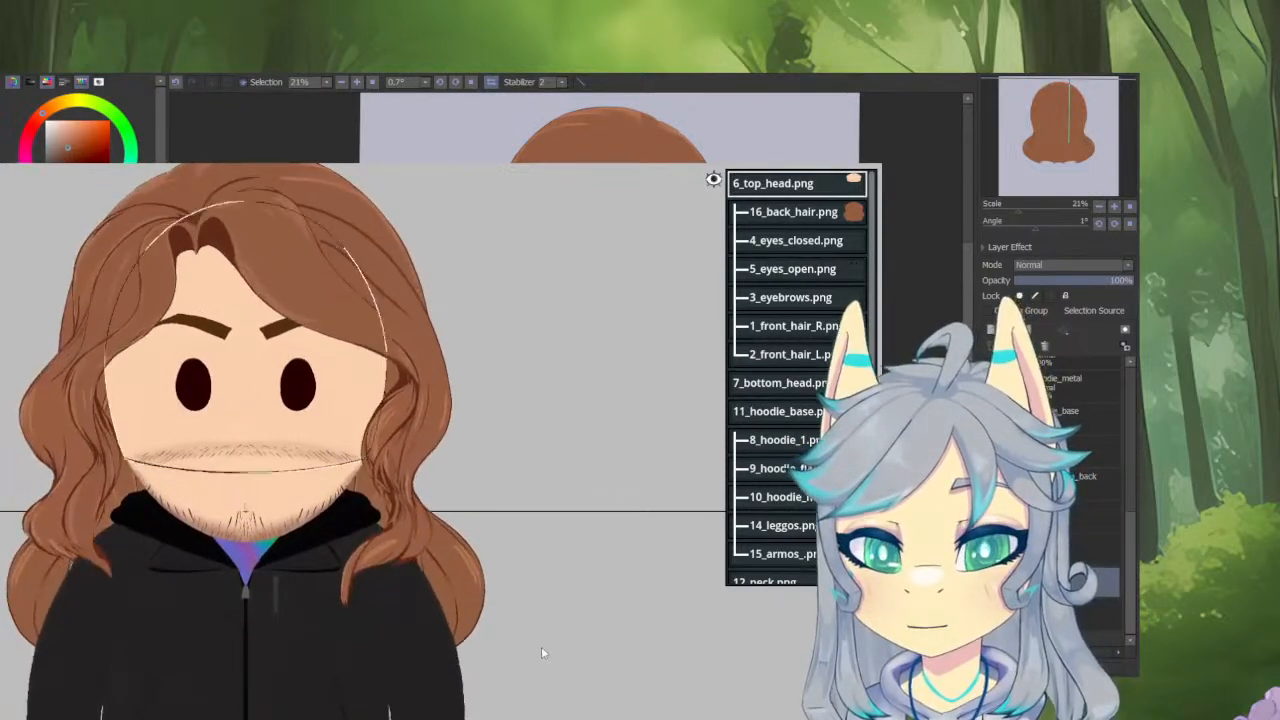
scroll(532, 643, "down", 10)
scroll(500, 635, "up", 5)
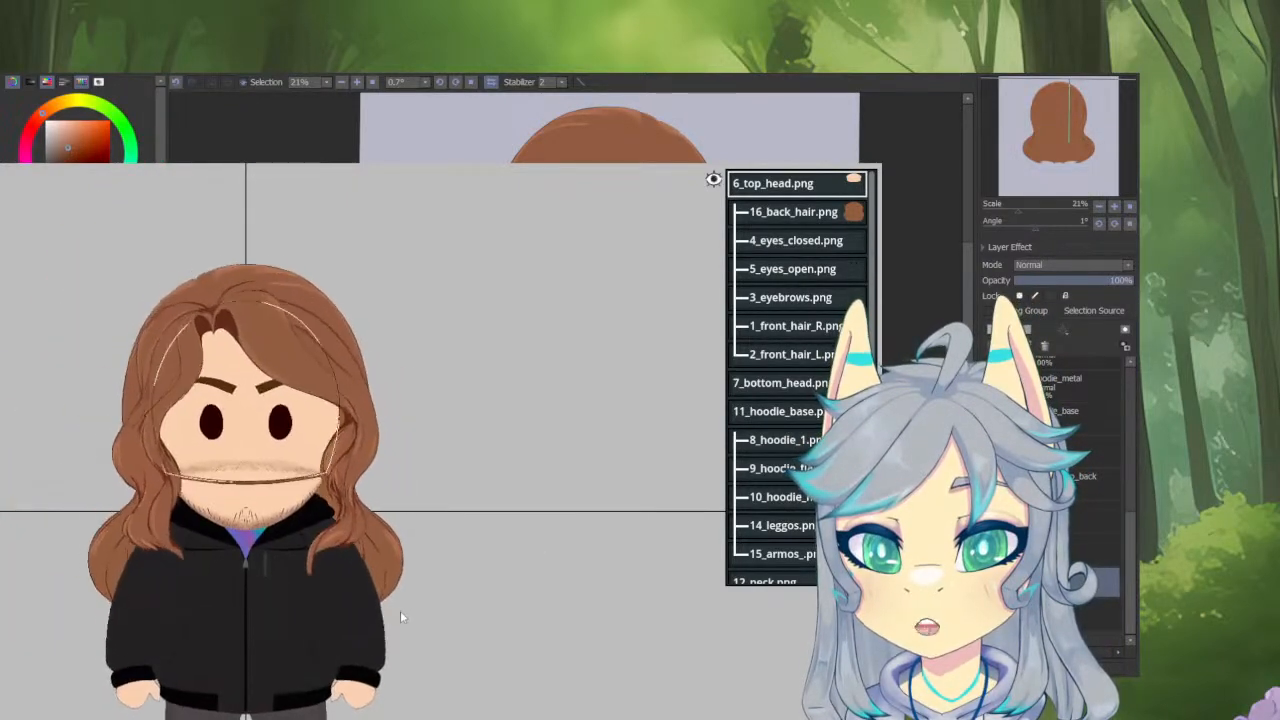
left_click(799, 413)
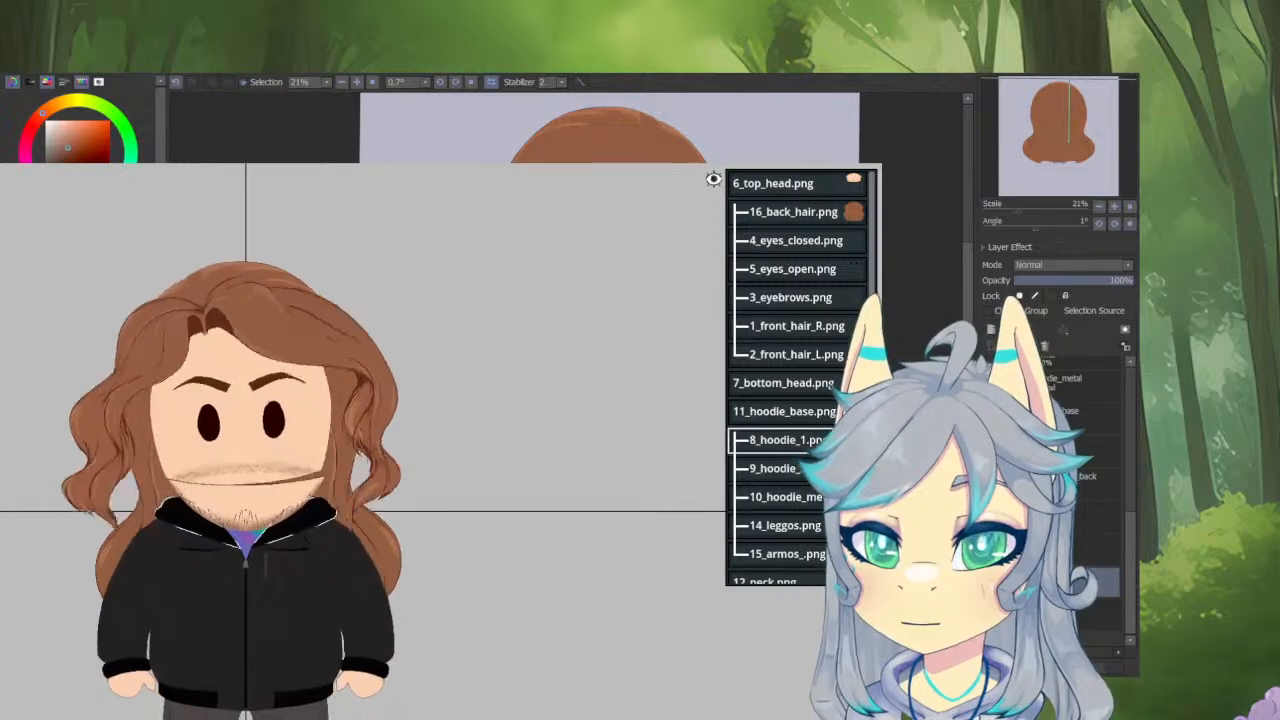
left_click(262, 540)
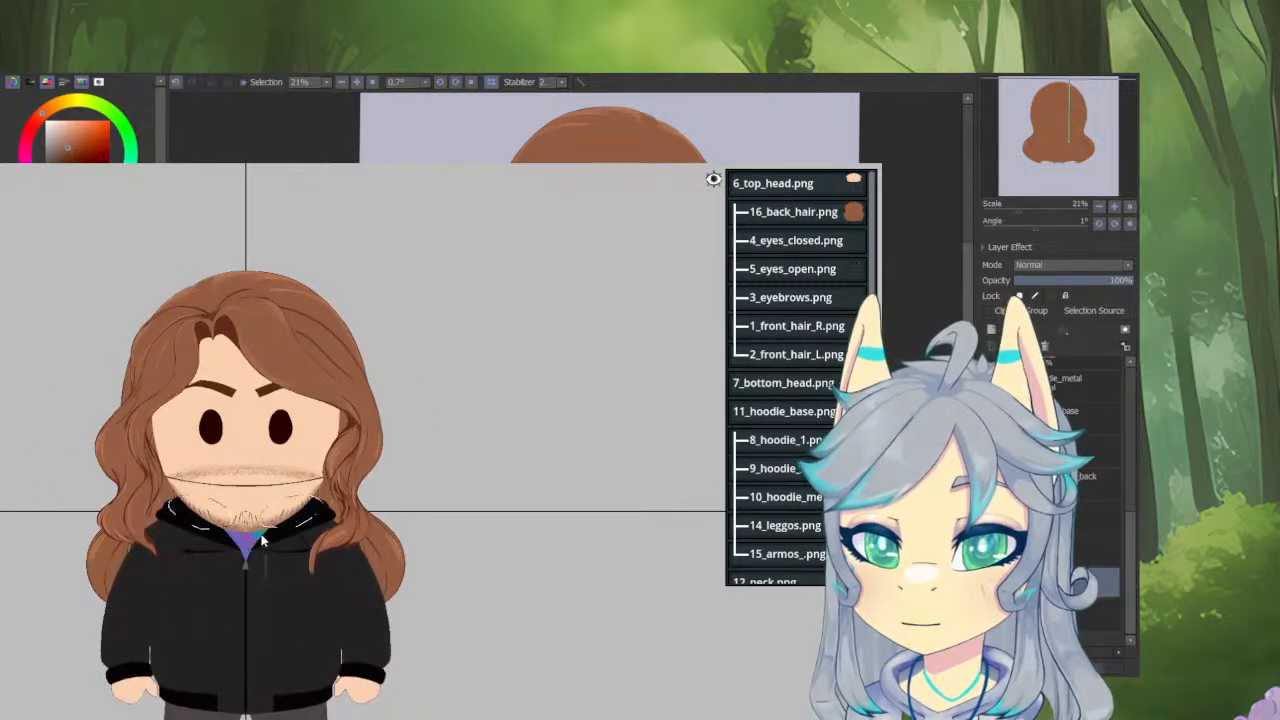
Link the 12_neck.png and hoodie top back sprites to 11_hoodie_base.png as their parent.
scroll(262, 540, "up", 3)
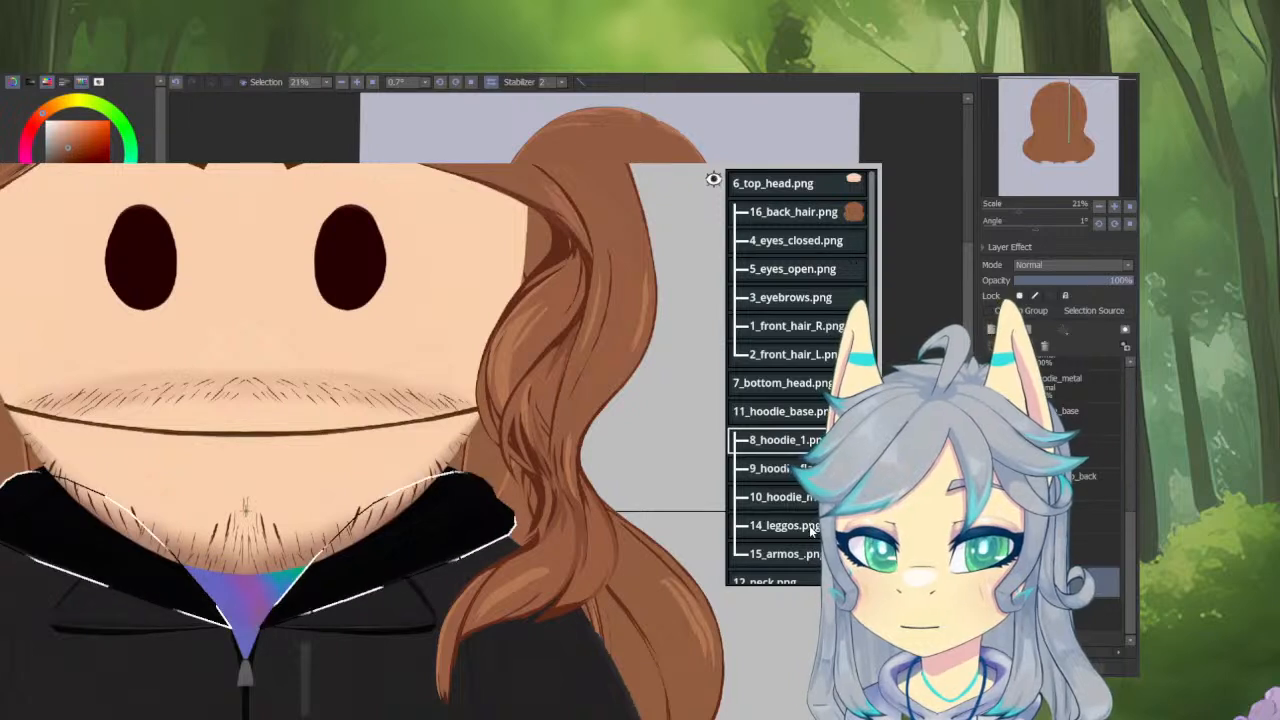
scroll(812, 530, "down", 1)
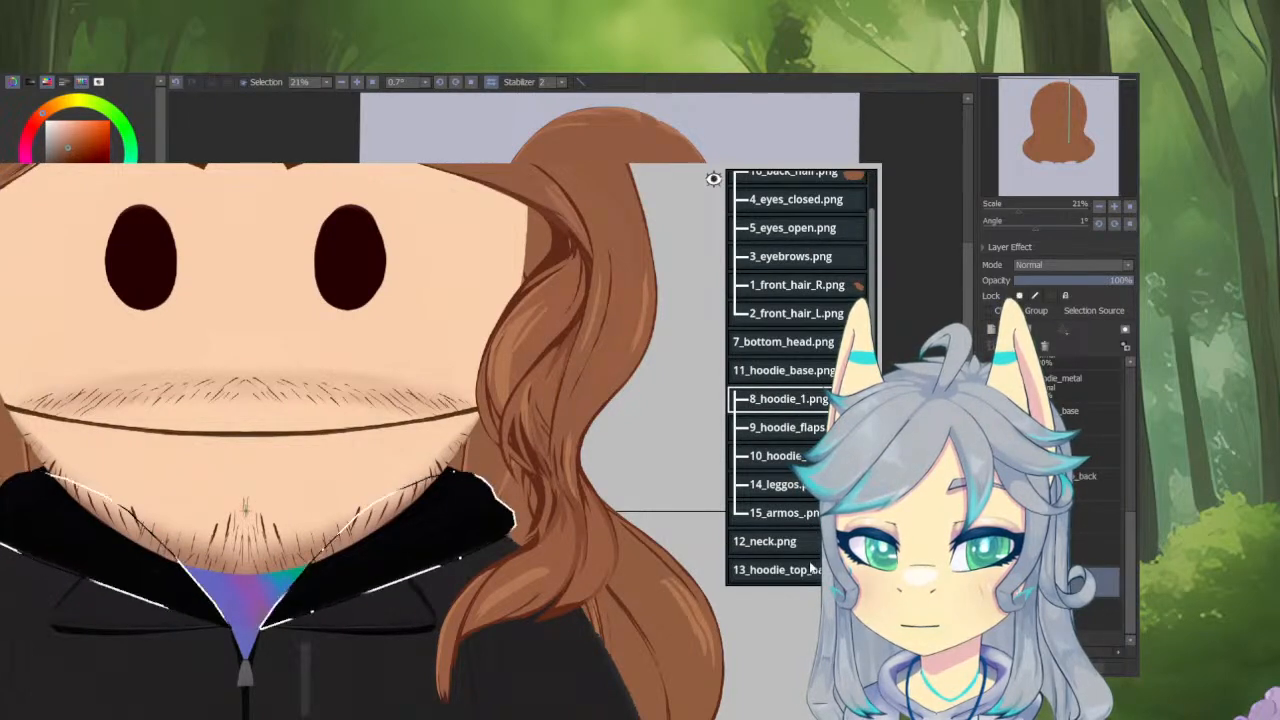
left_click(812, 540)
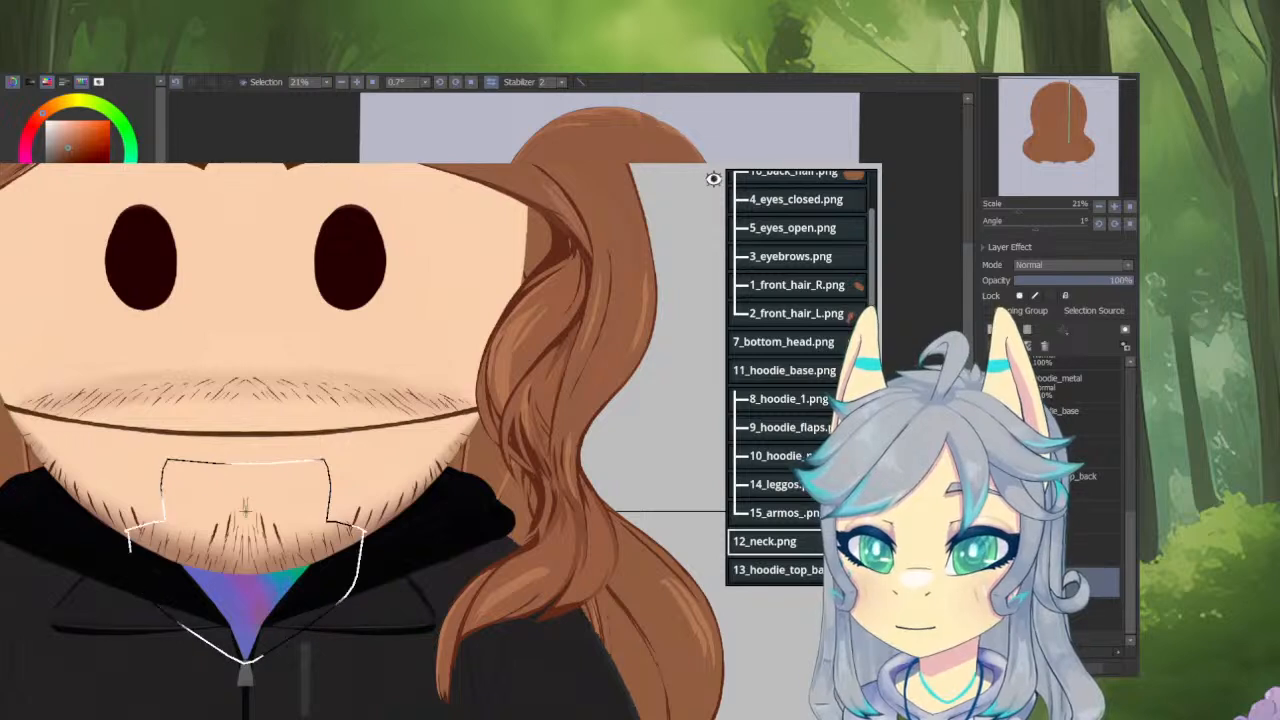
left_click(125, 714)
left_click(182, 710)
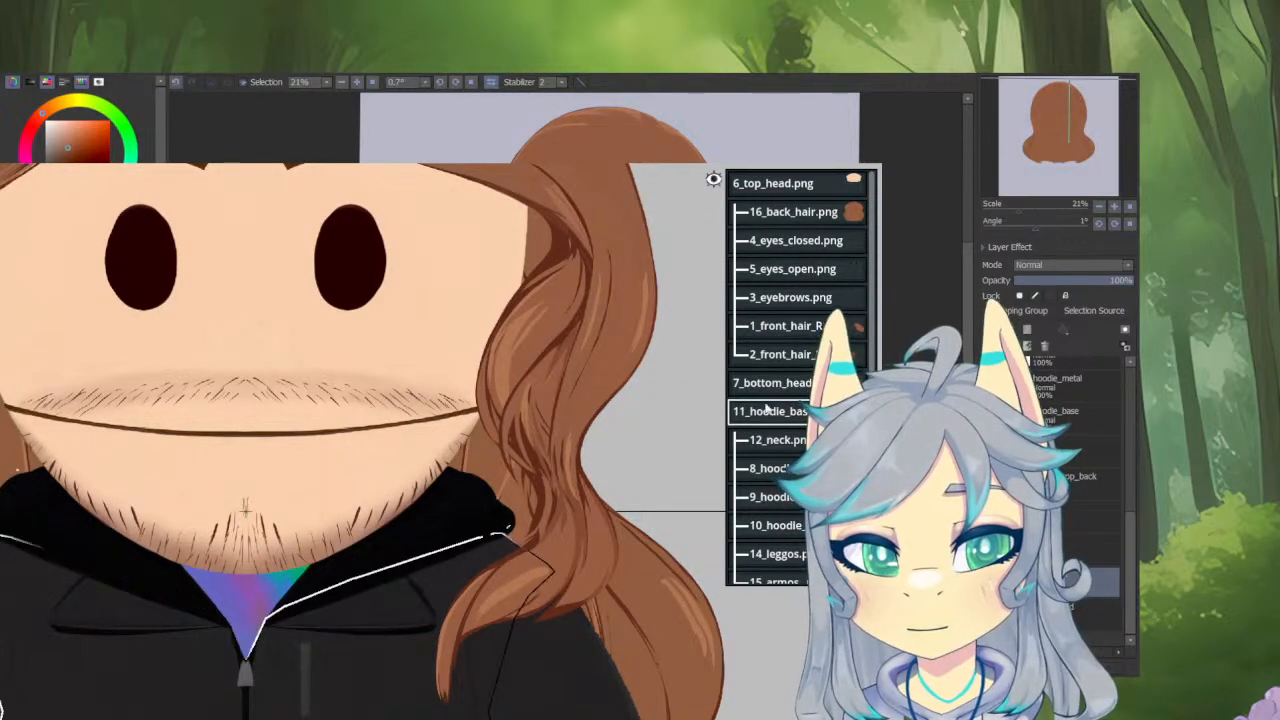
scroll(799, 404, "down", 2)
left_click(802, 573)
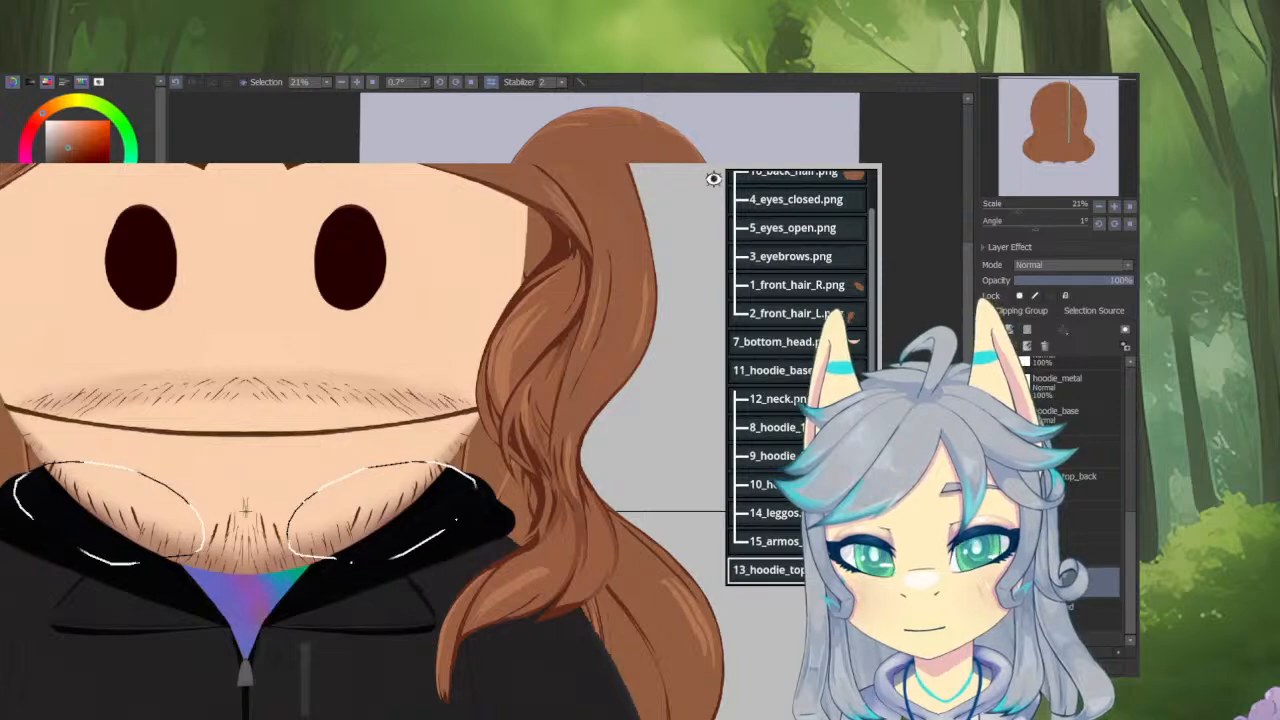
left_click(2, 357)
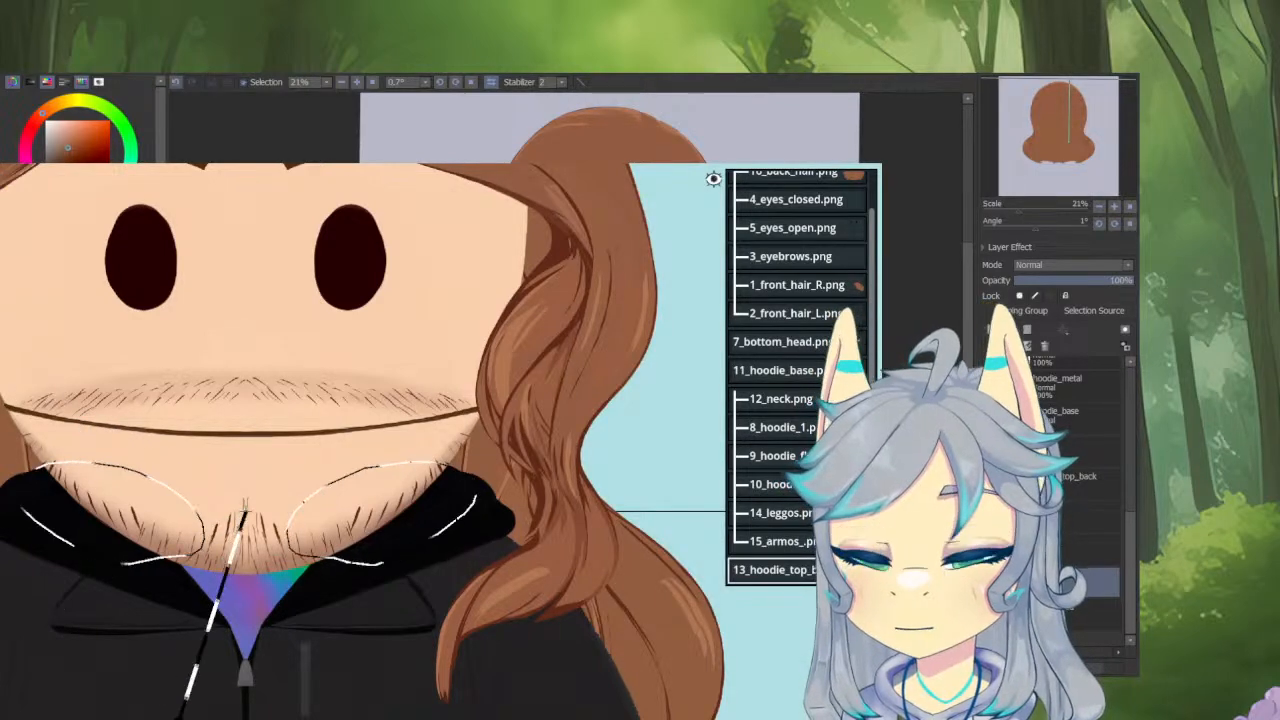
left_click(212, 636)
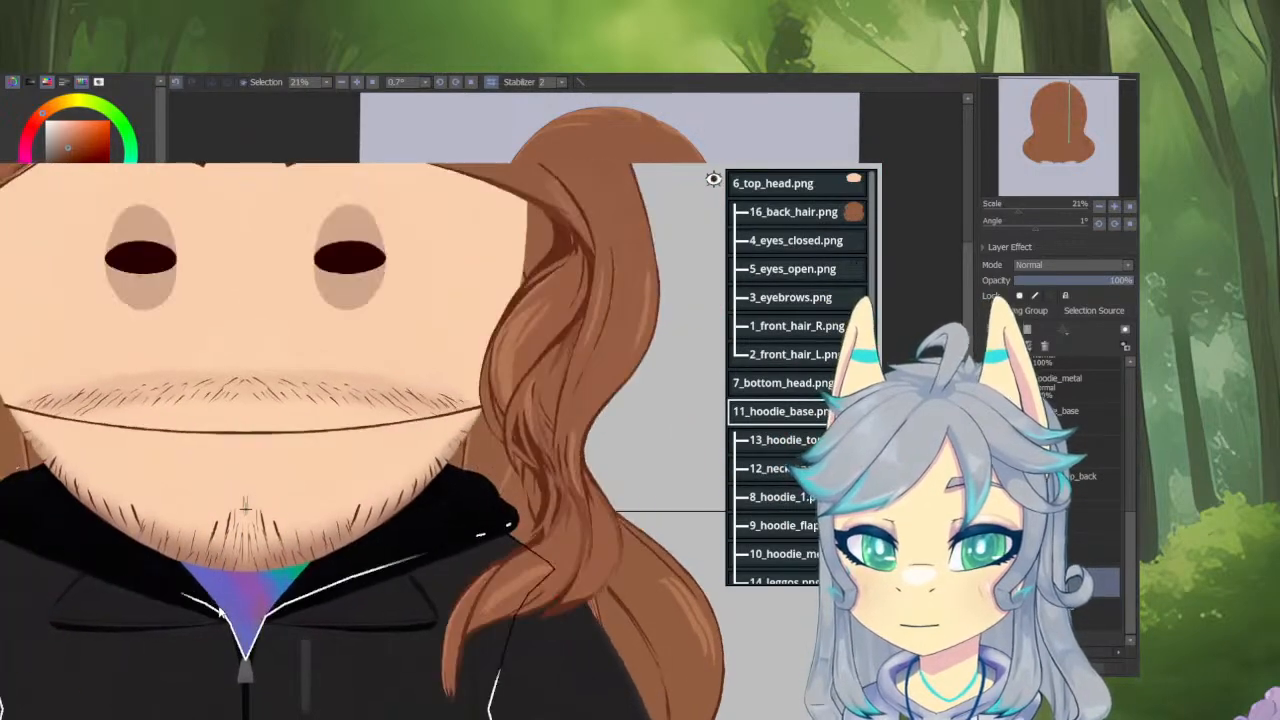
Try linking 6_top_head.png to 12_neck.png so the head follows the neck.
left_click(217, 600)
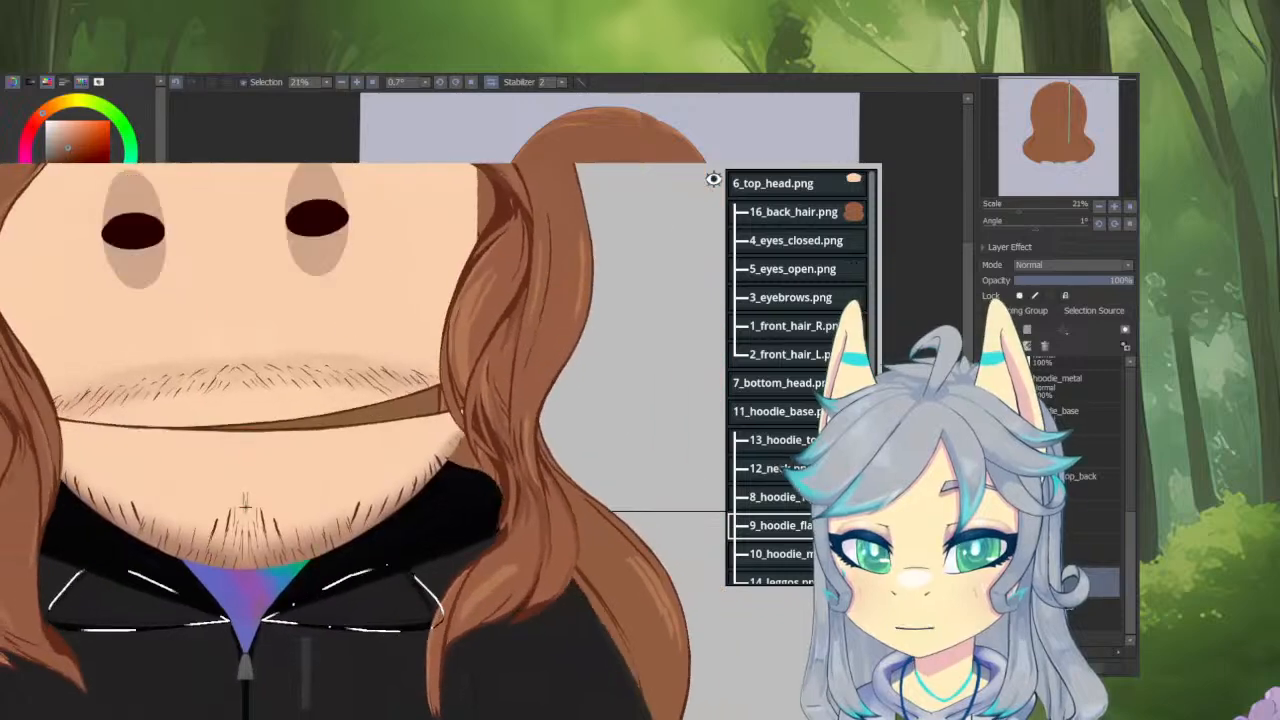
scroll(482, 656, "down", 12)
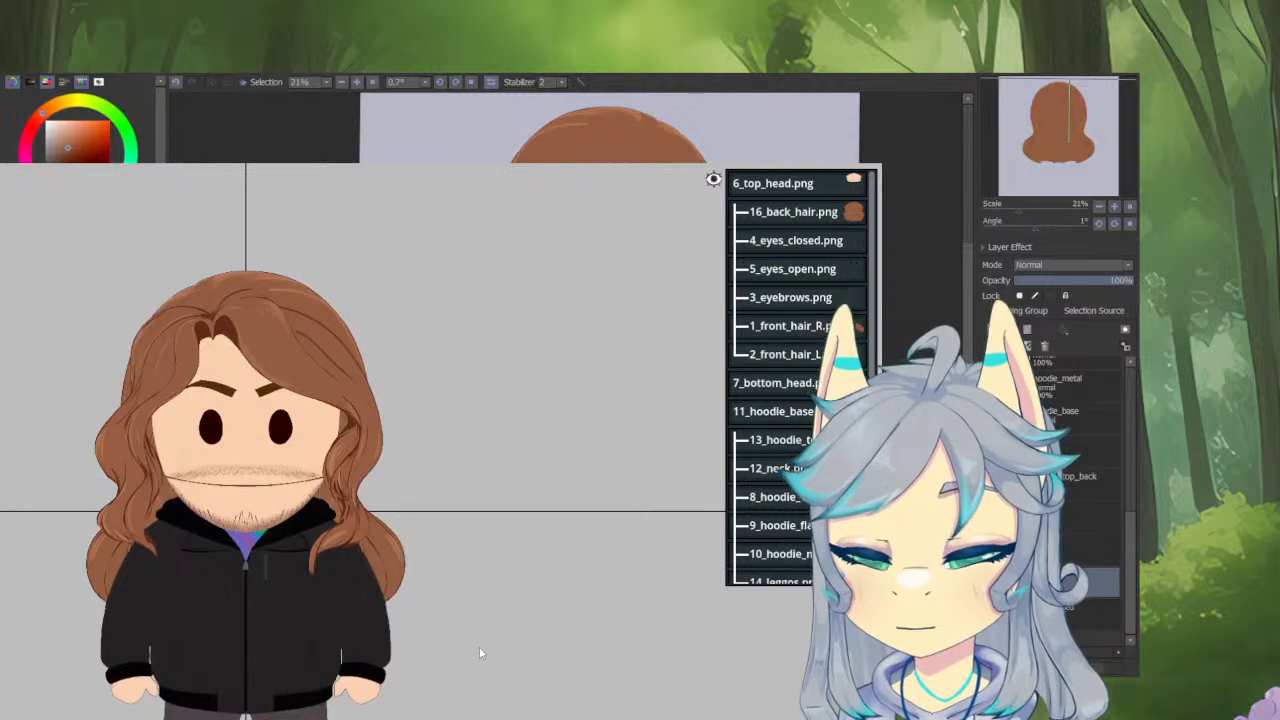
left_click(771, 195)
left_click(2, 360)
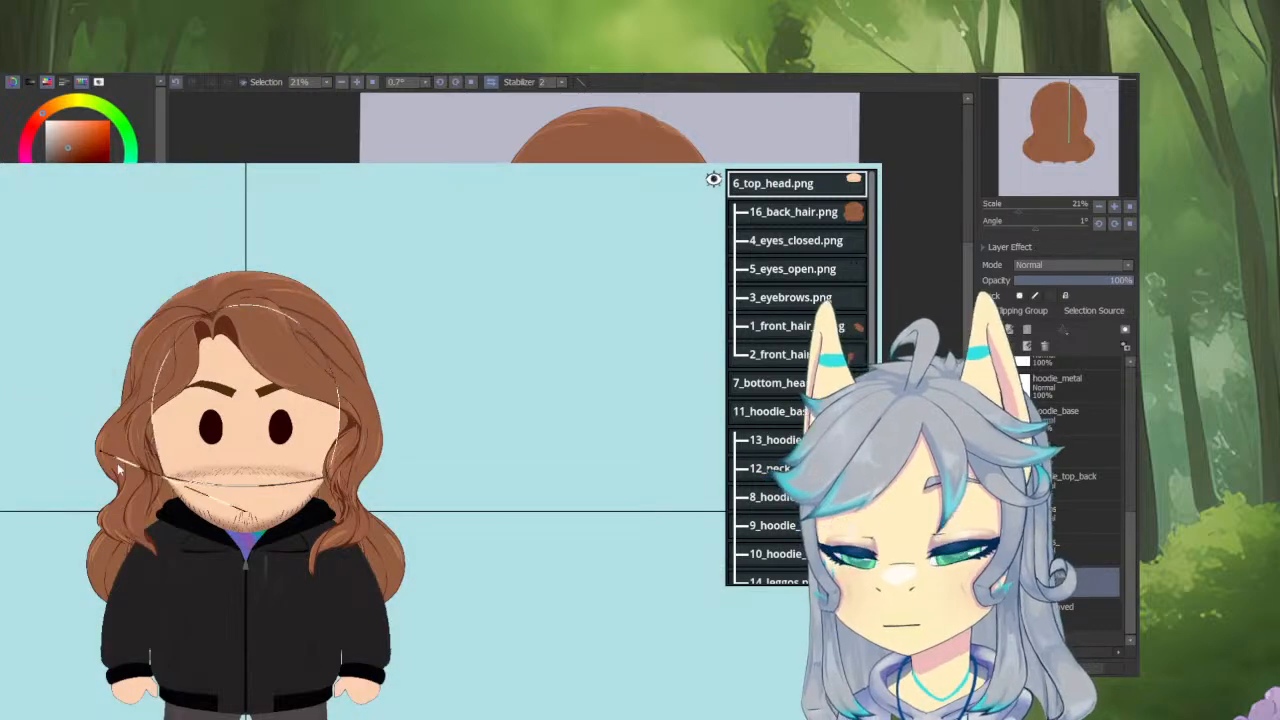
left_click(248, 512)
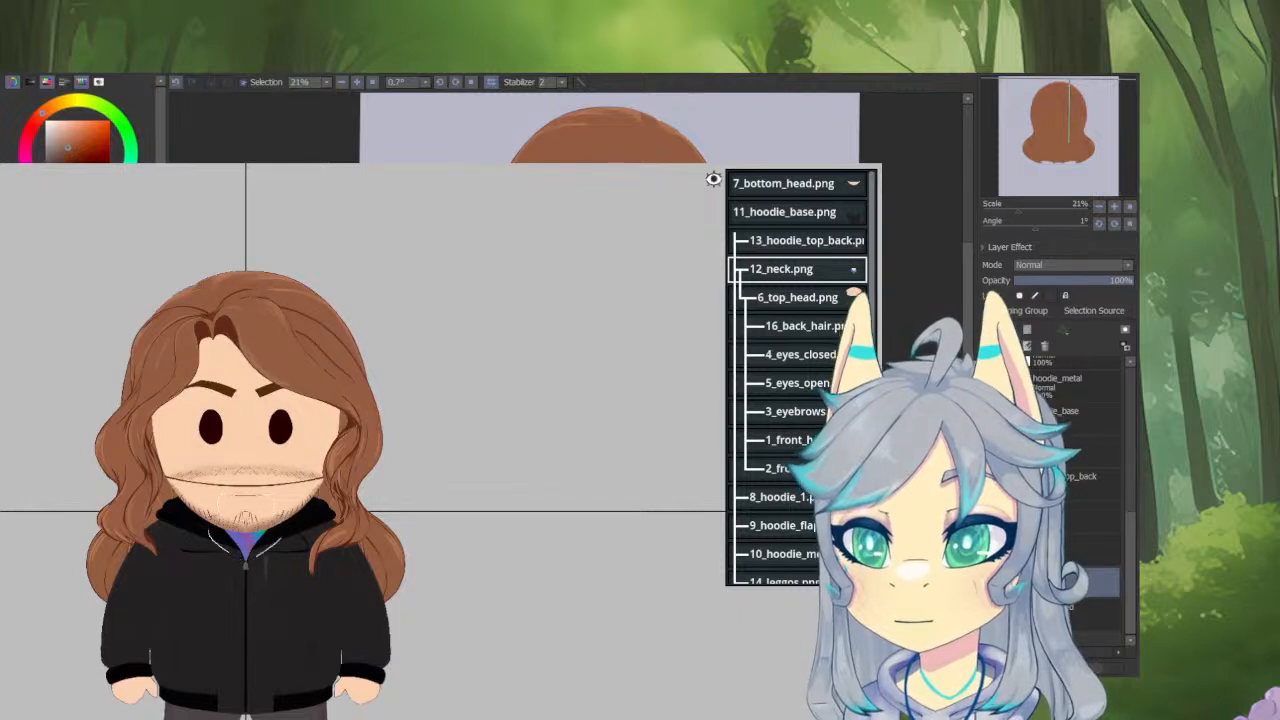
Unlink the neck and top head from their parents, and link 12_neck.png back to 11_hoodie_base.png.
left_click(2, 360)
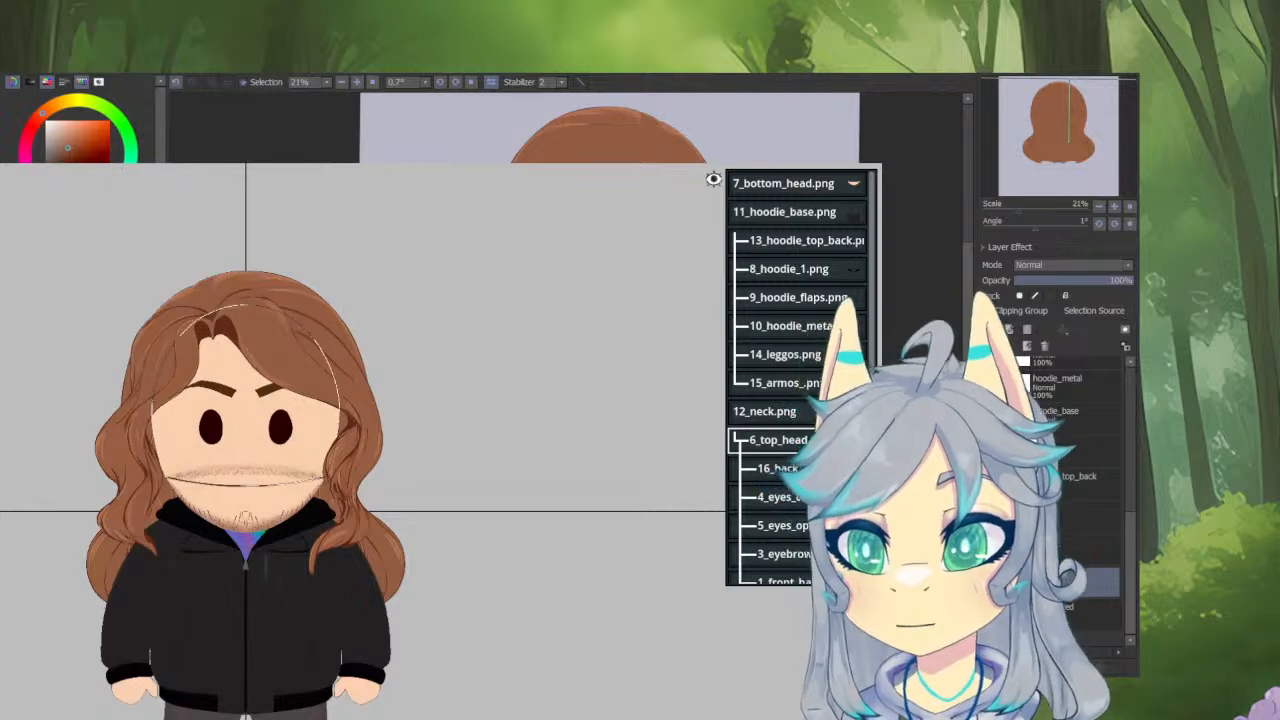
left_click(2, 360)
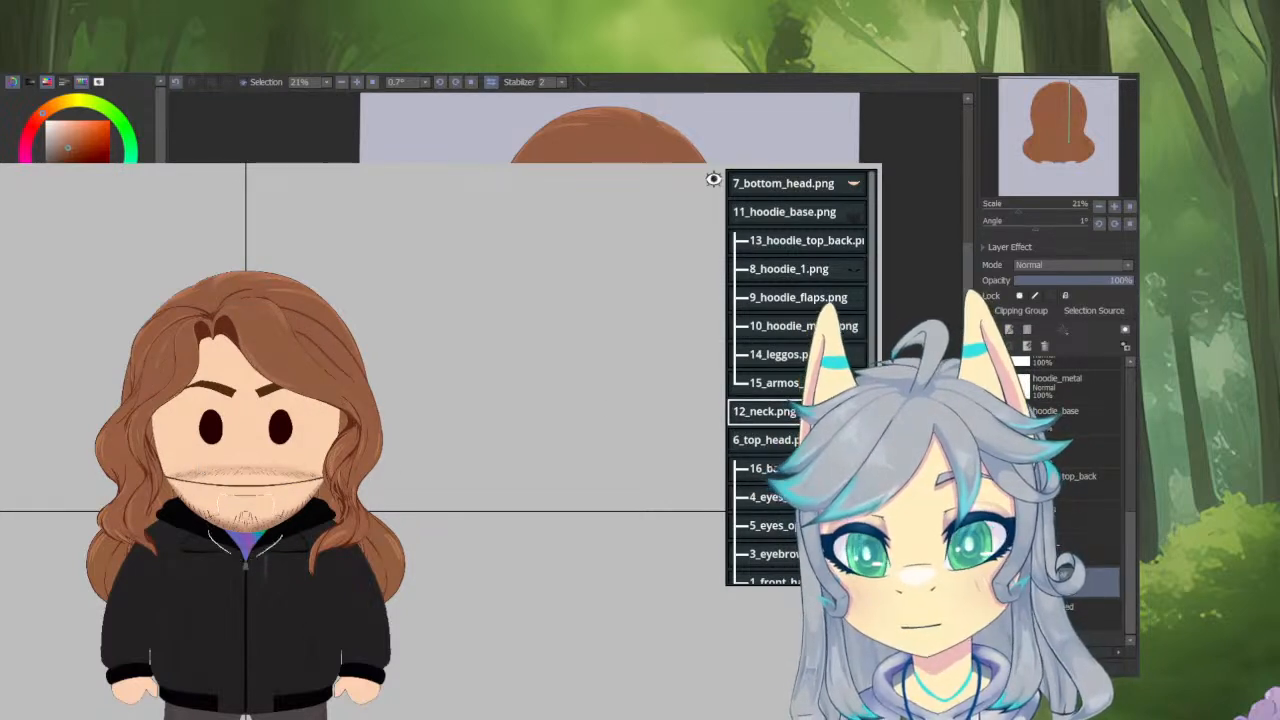
left_click(2, 391)
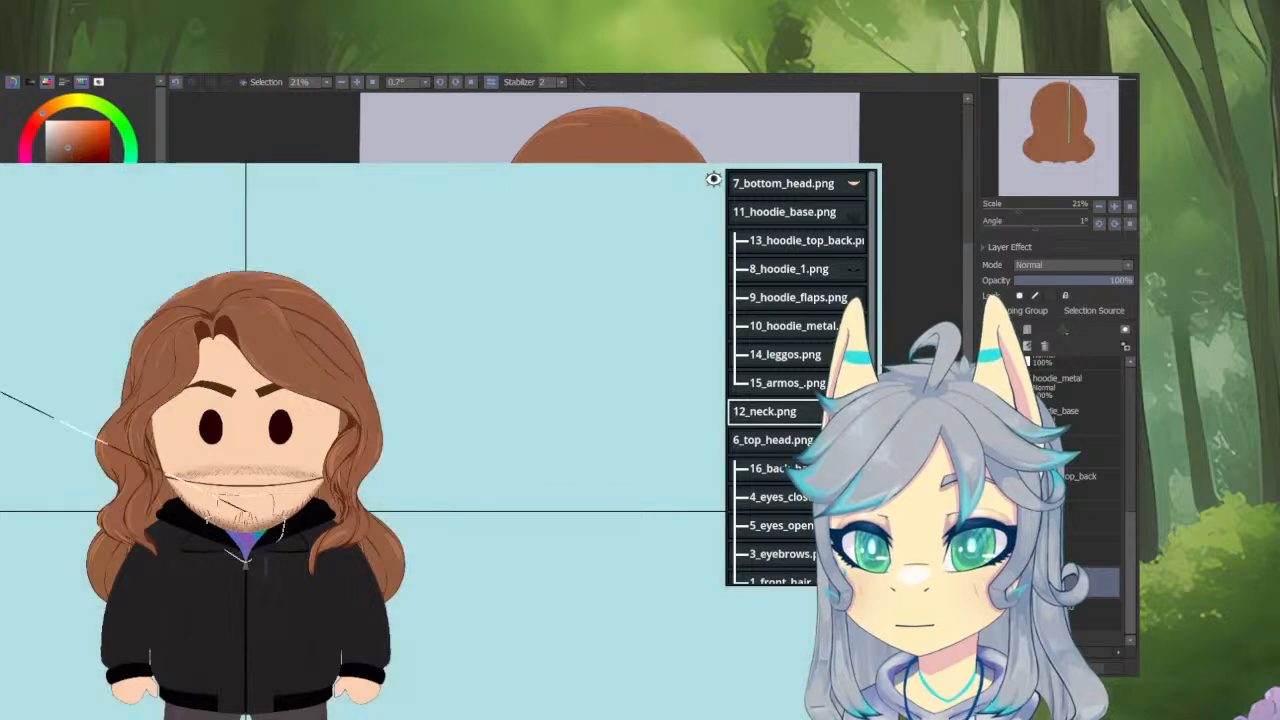
left_click(286, 633)
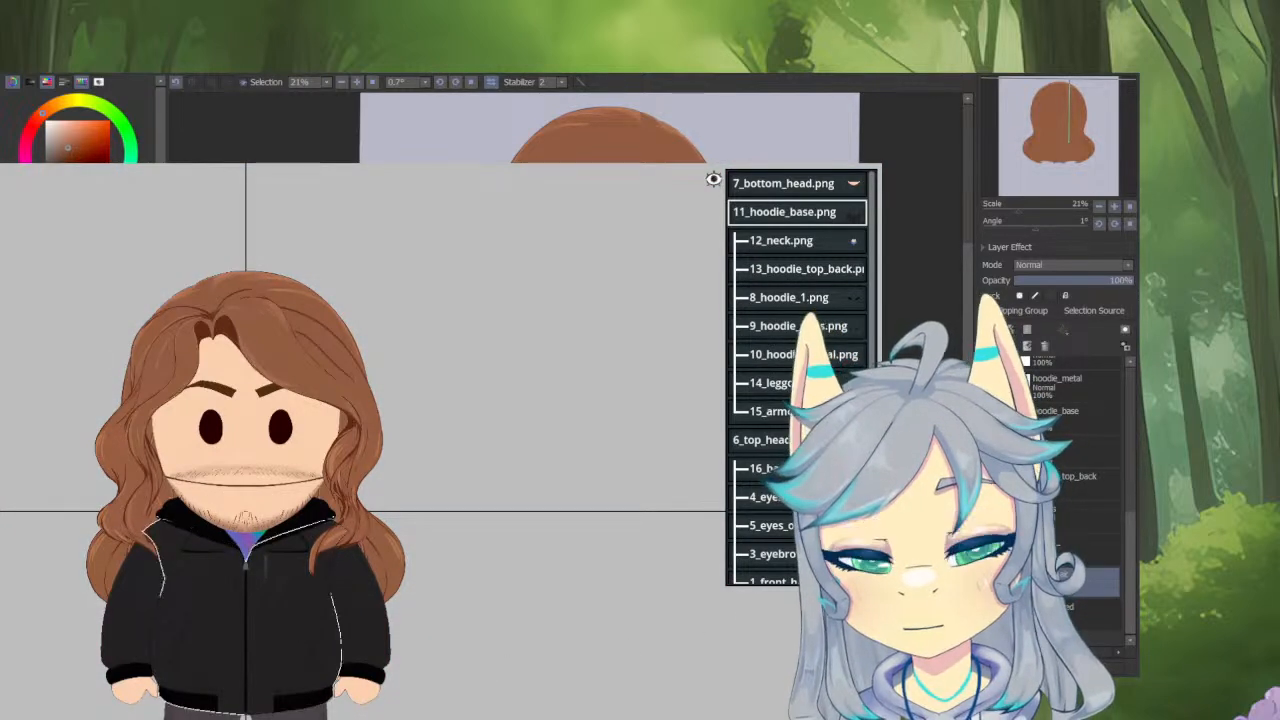
left_click(808, 440)
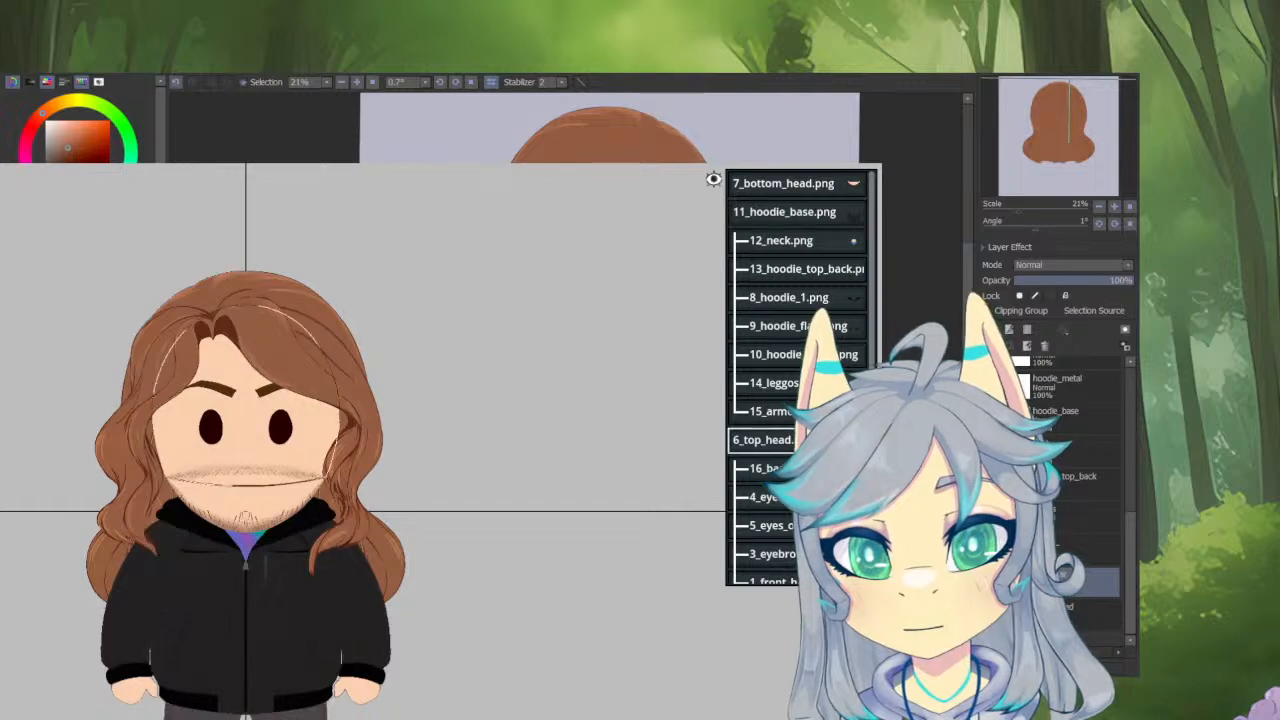
Link the 6_top_head.png sprite to 7_bottom_head.png as its parent.
left_click(2, 357)
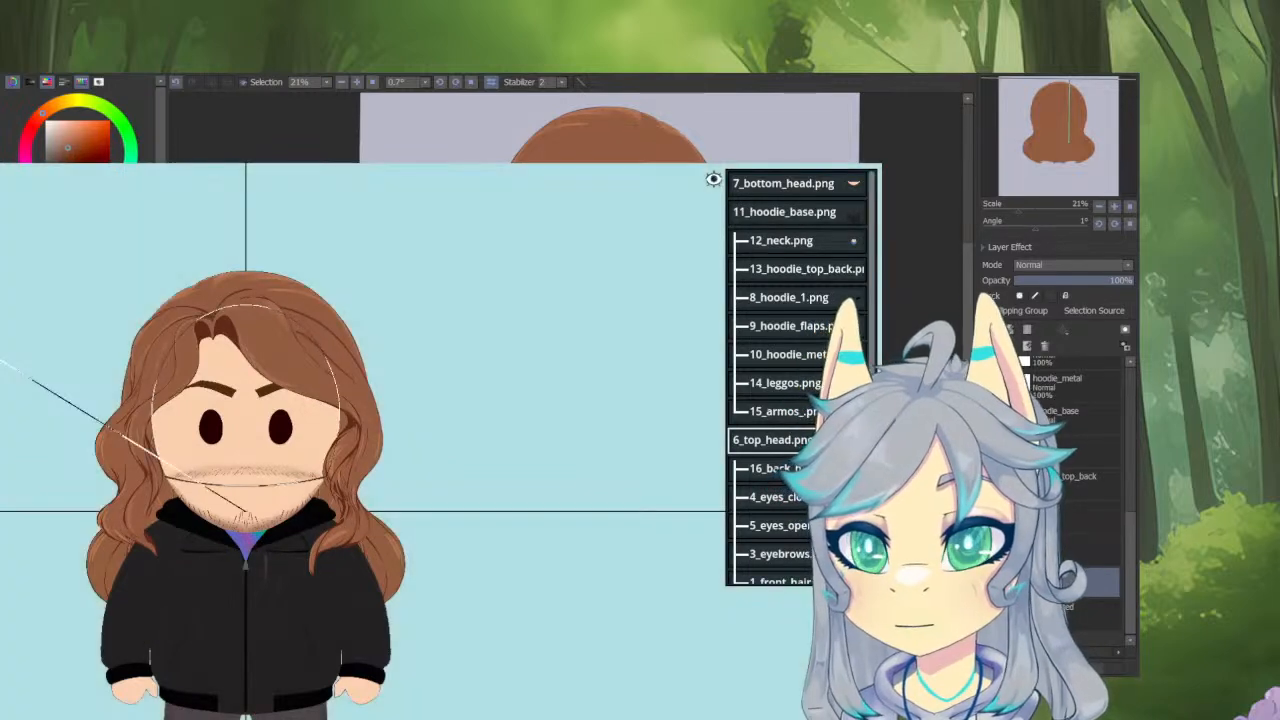
scroll(785, 332, "down", 2)
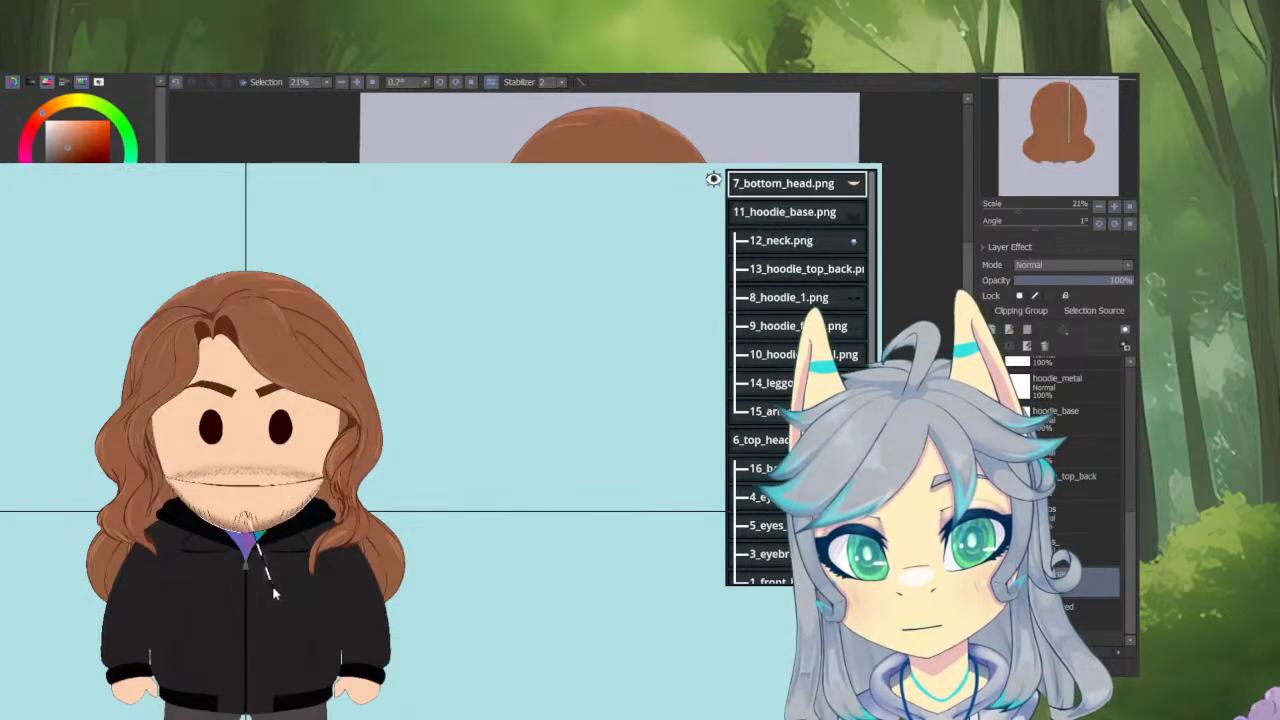
left_click(255, 509)
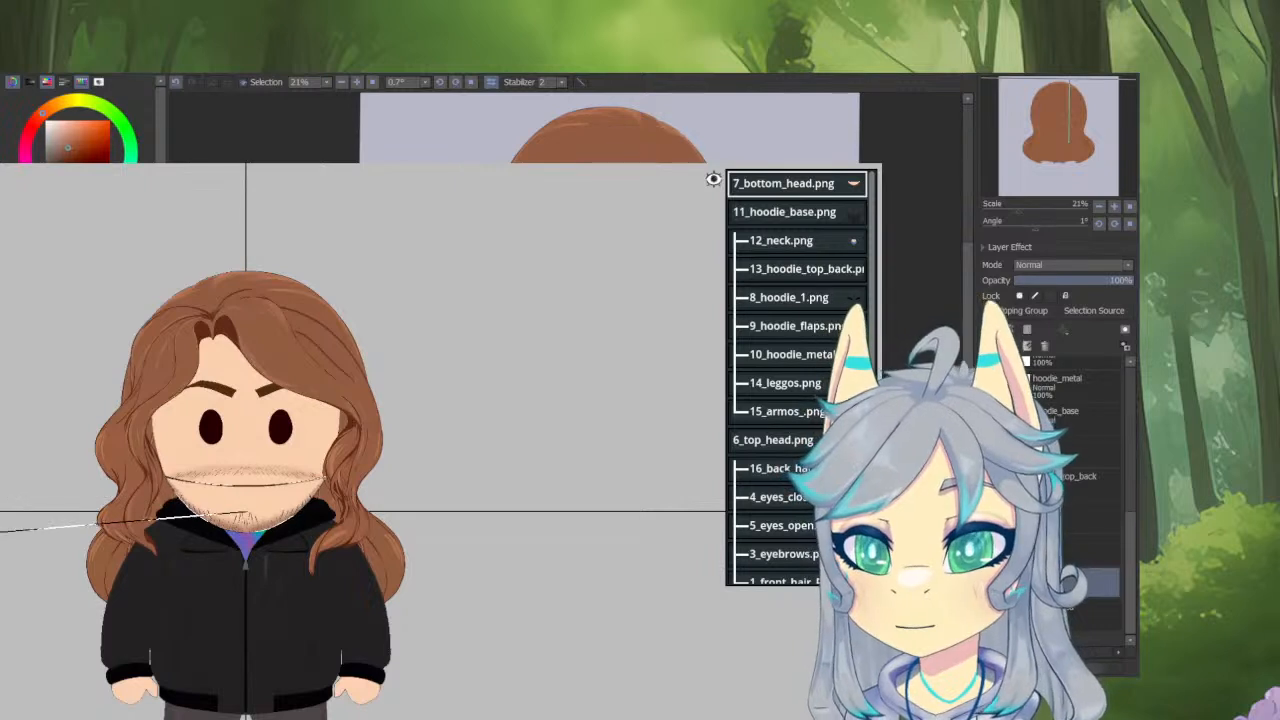
left_click(2, 527)
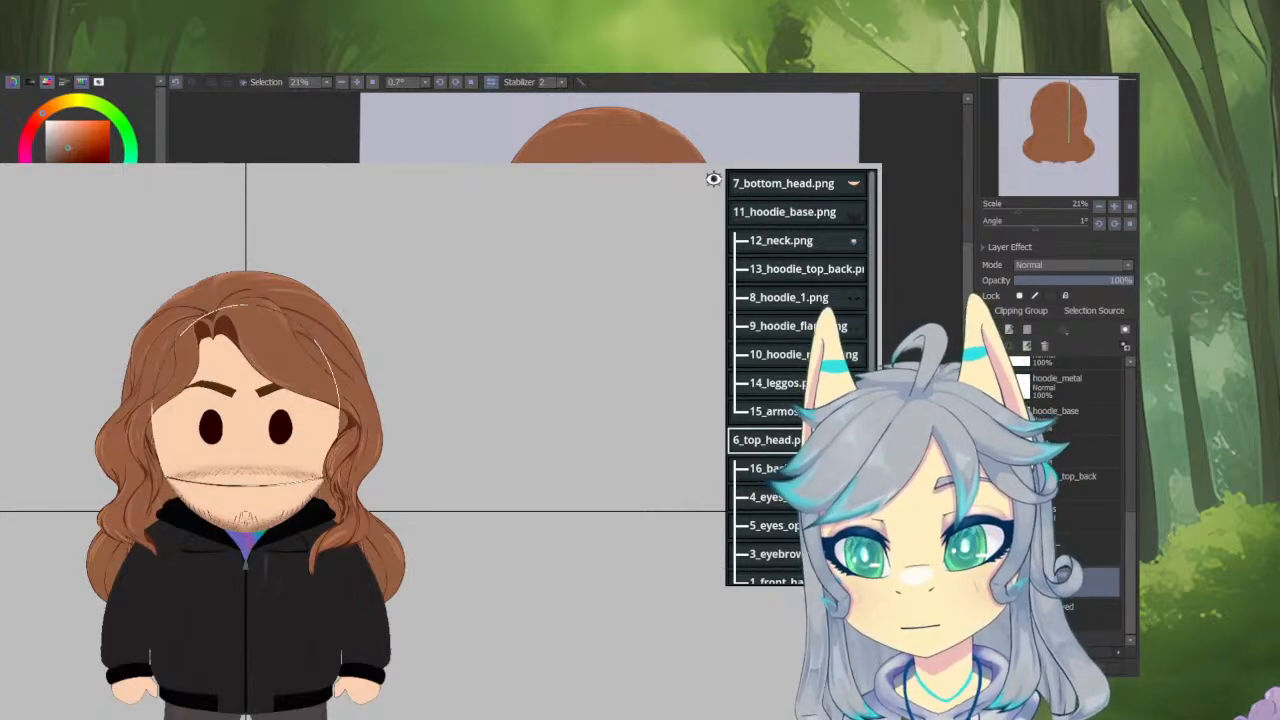
left_click(0, 357)
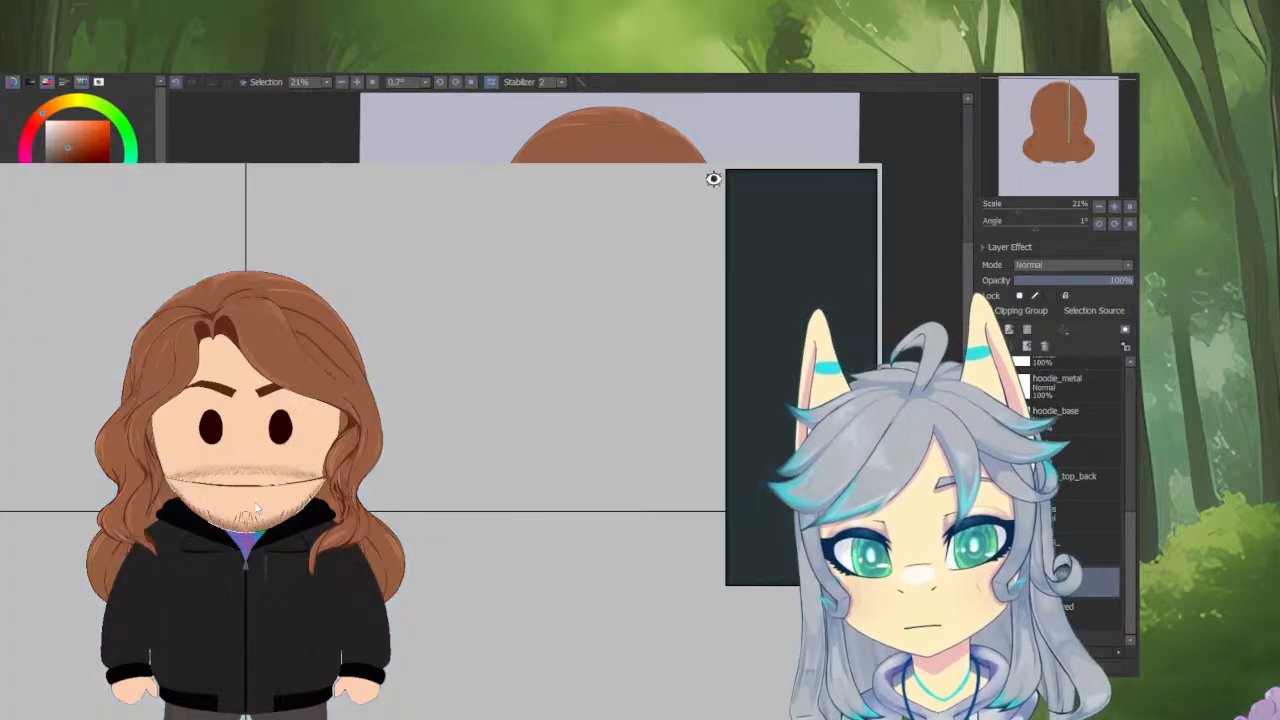
left_click(256, 507)
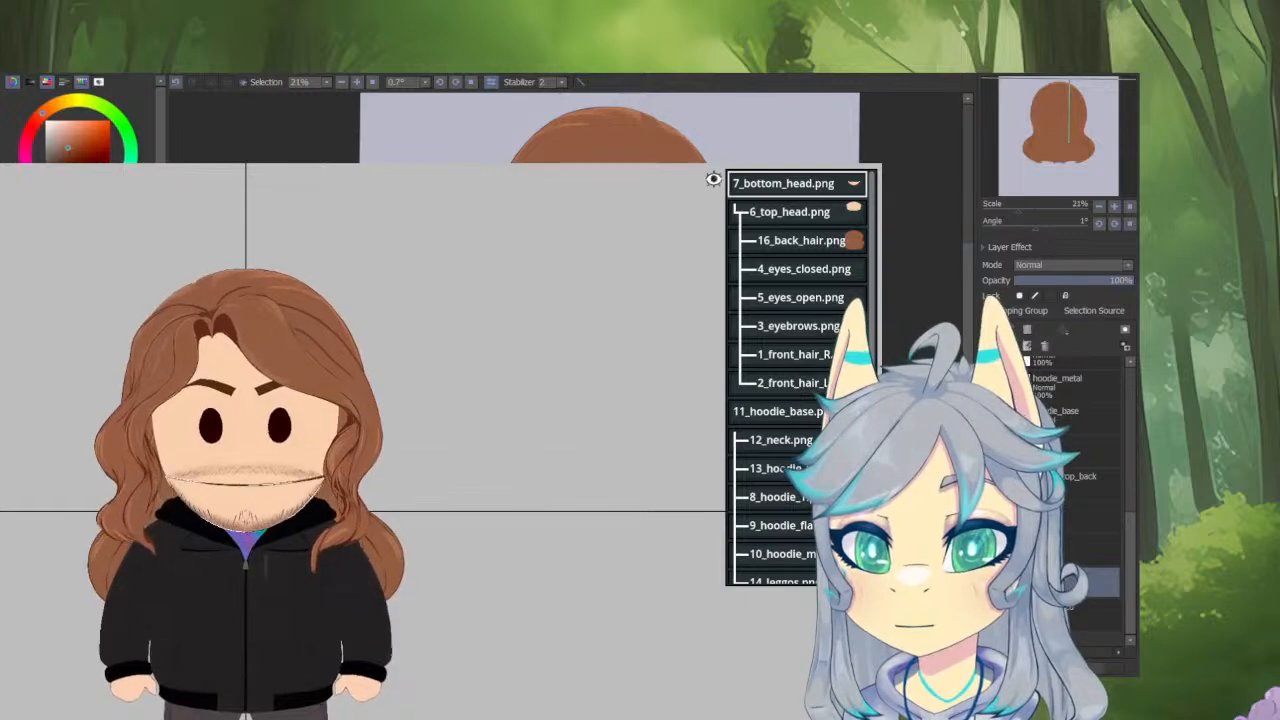
Examine how the 8_hoodie_1.png, 6_top_head.png and 2_front_hair_L.png sprites move with the linked head, up close and zoomed out.
left_click(297, 510)
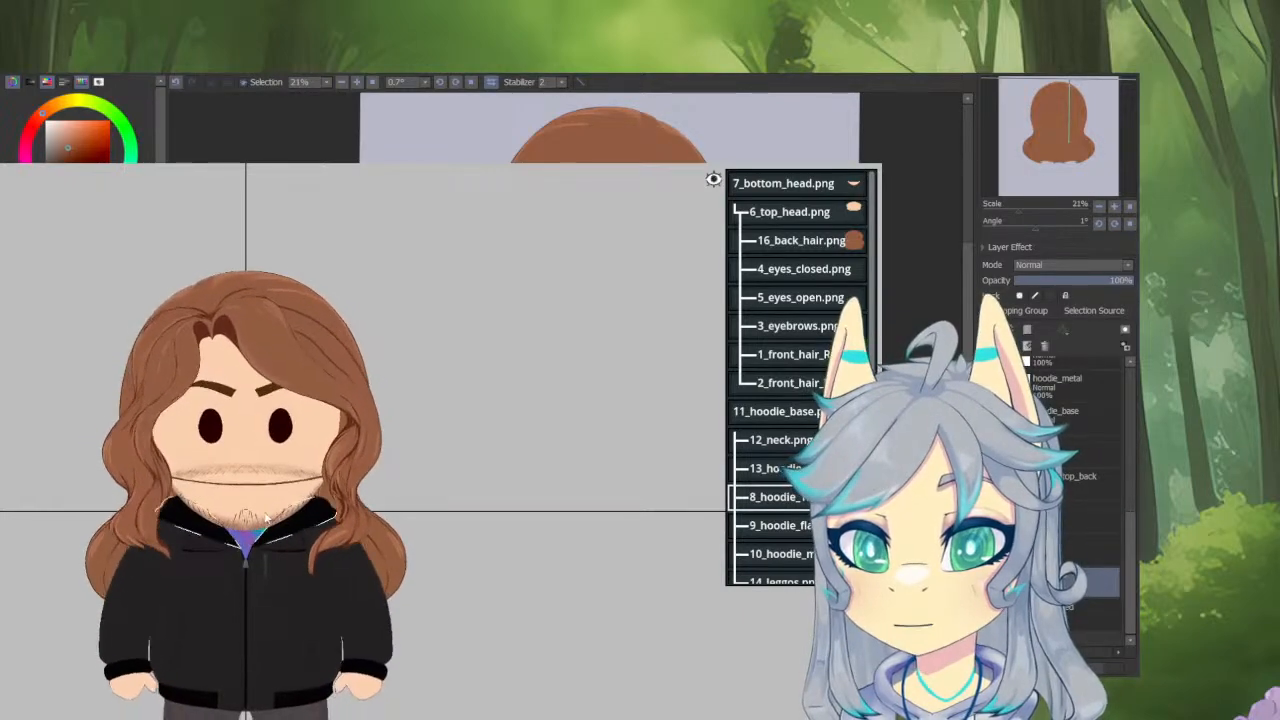
scroll(290, 511, "up", 5)
scroll(267, 517, "down", 3)
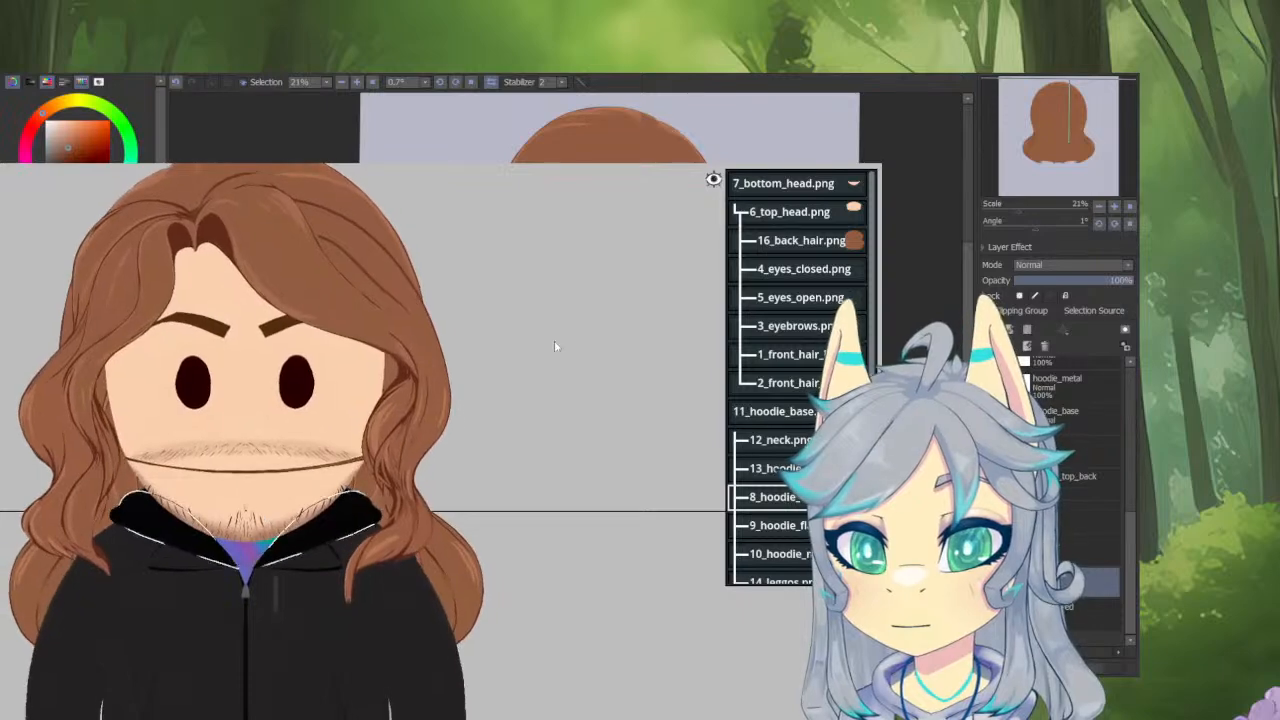
left_click(806, 213)
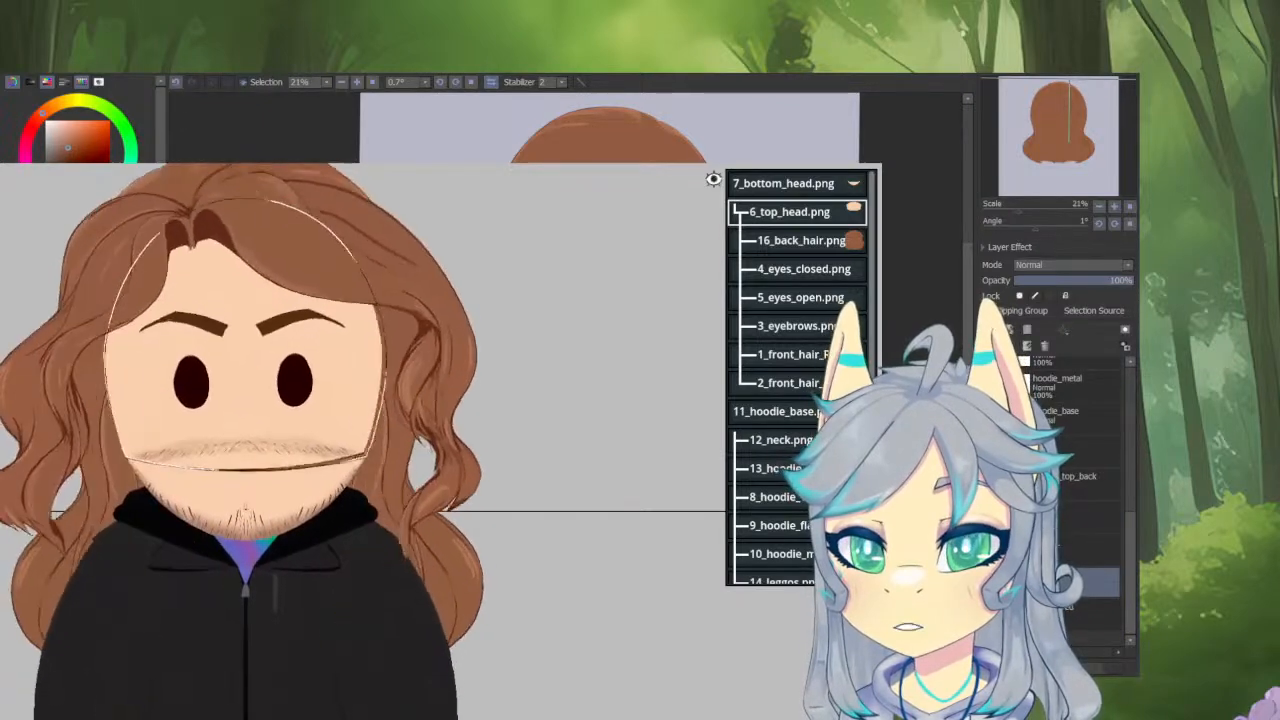
left_click(205, 533)
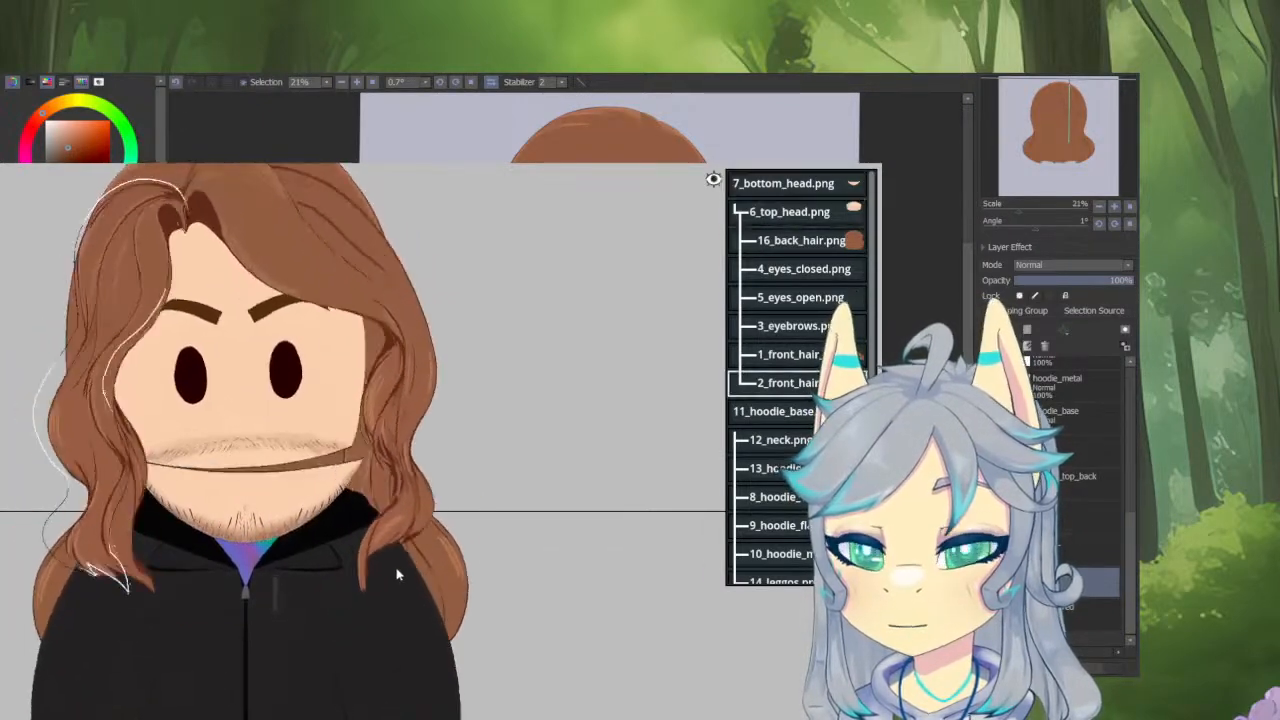
scroll(405, 570, "down", 5)
scroll(307, 566, "up", 6)
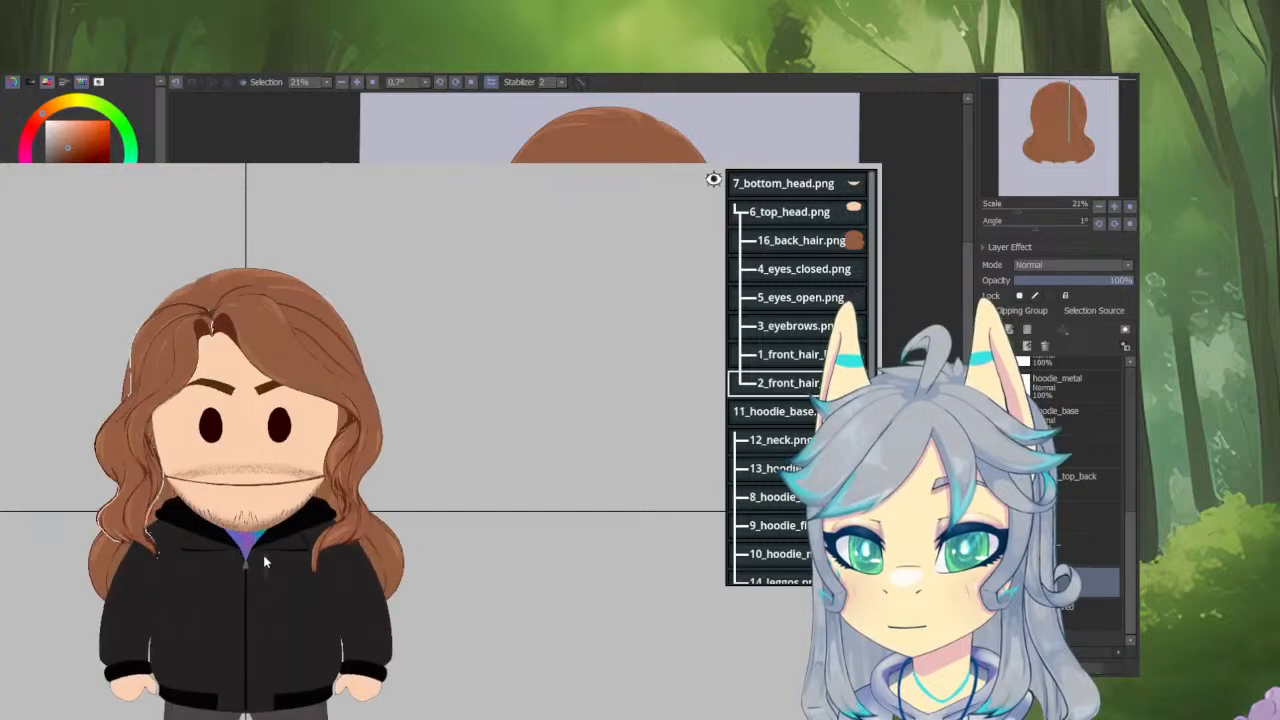
scroll(264, 562, "down", 3)
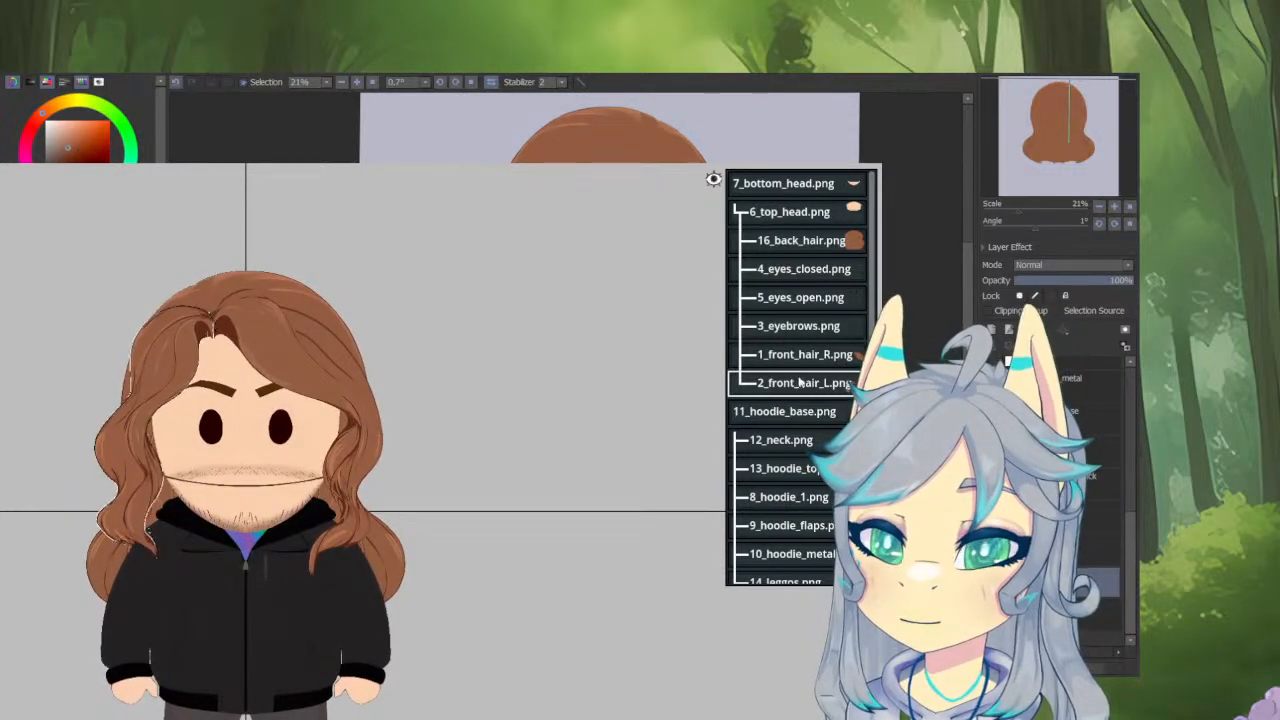
Inspect the motion where the face, front hair and hoodie base sprites meet around the neck.
left_click(806, 220)
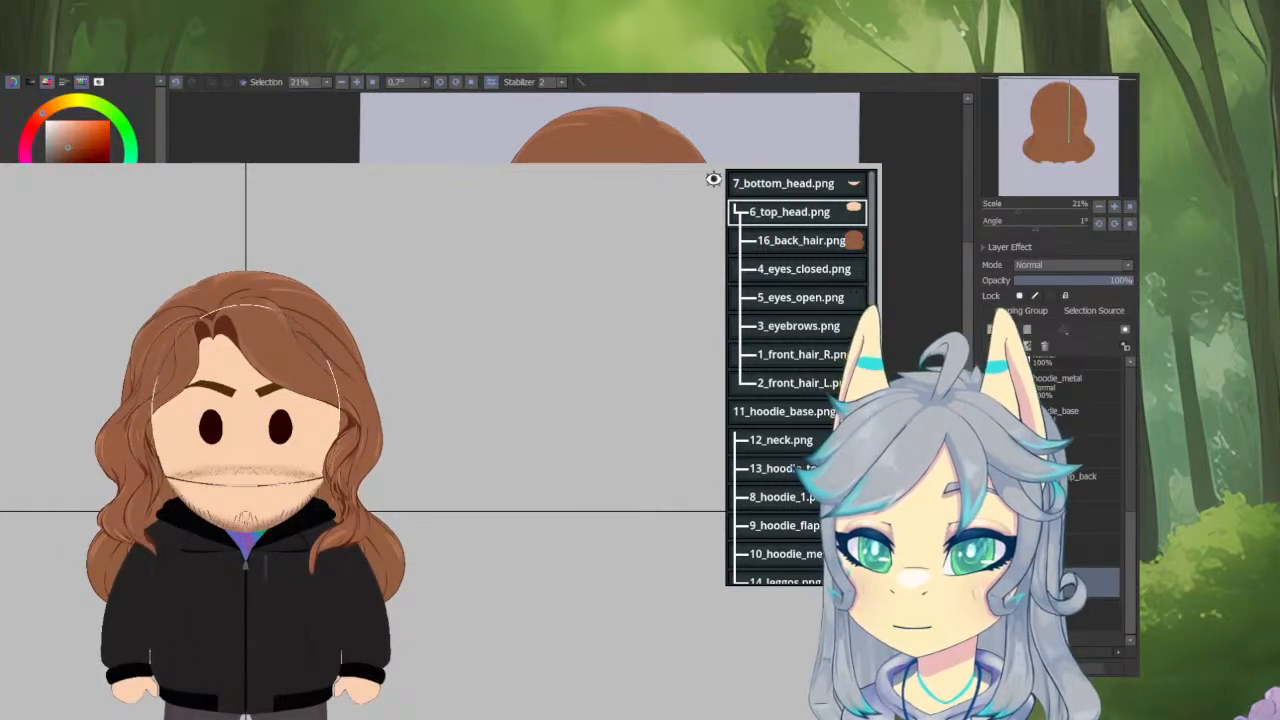
left_click(273, 625)
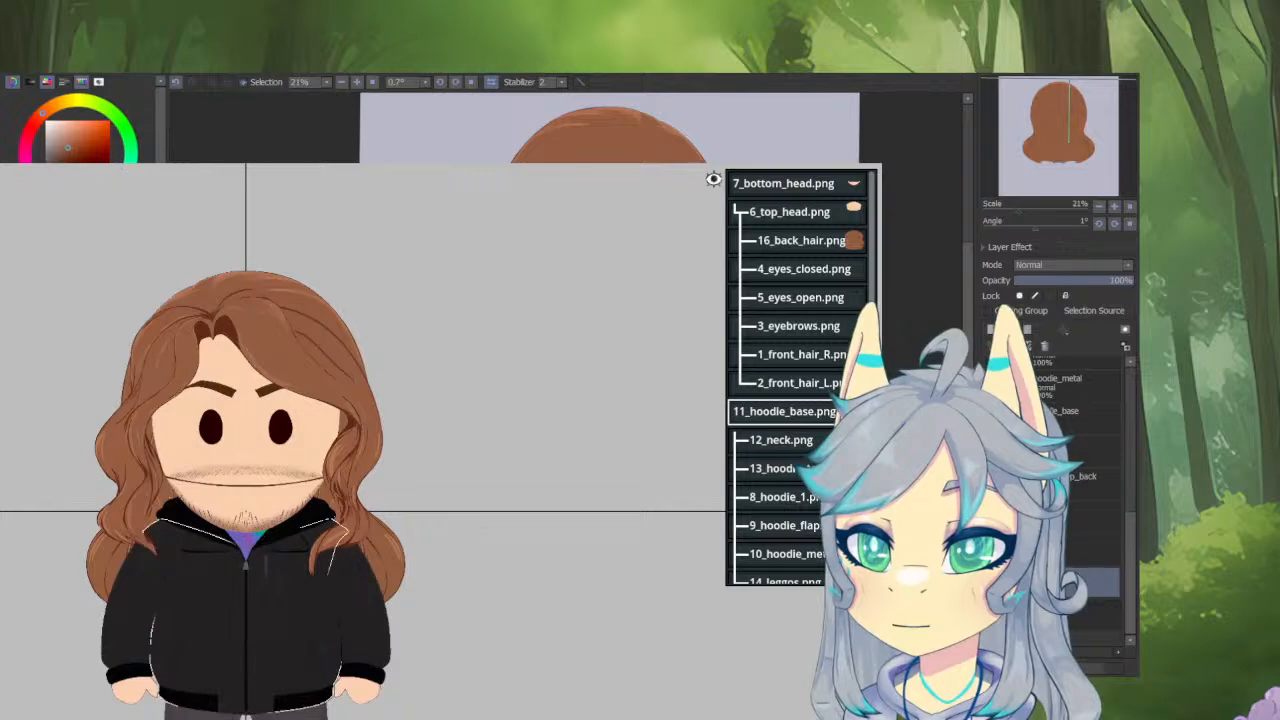
scroll(285, 667, "up", 5)
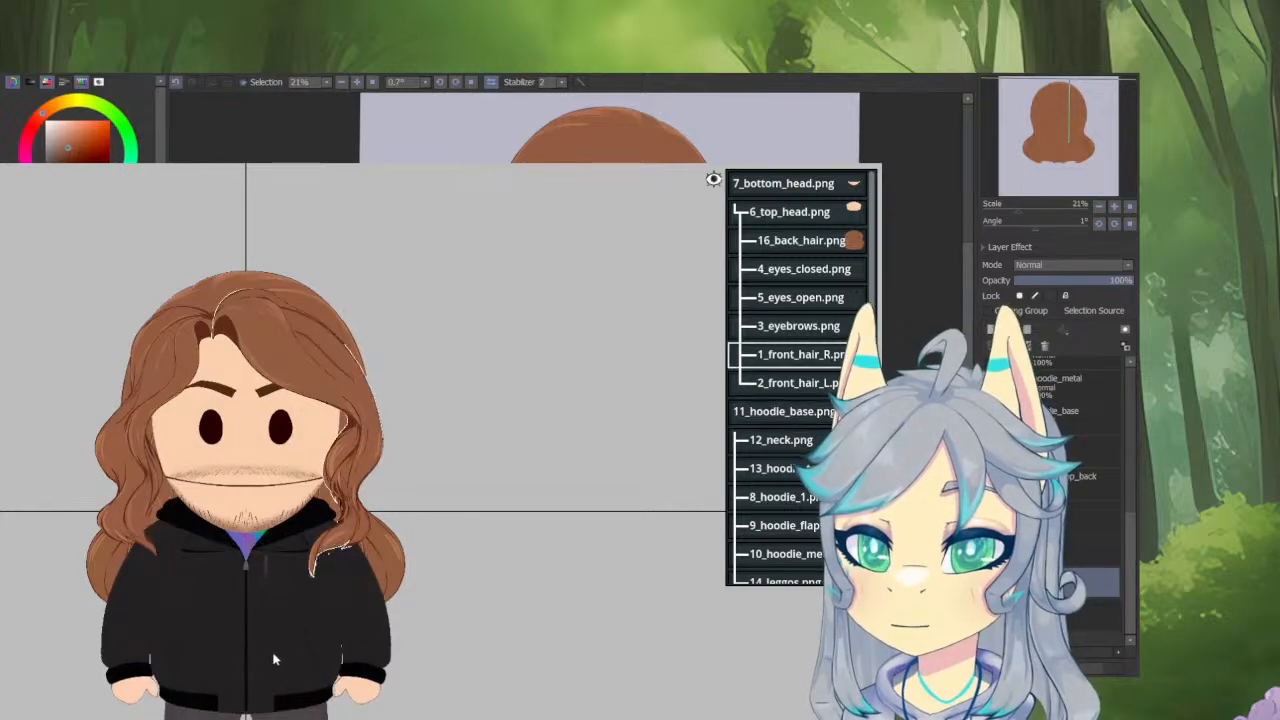
scroll(327, 687, "up", 5)
scroll(327, 688, "up", 4)
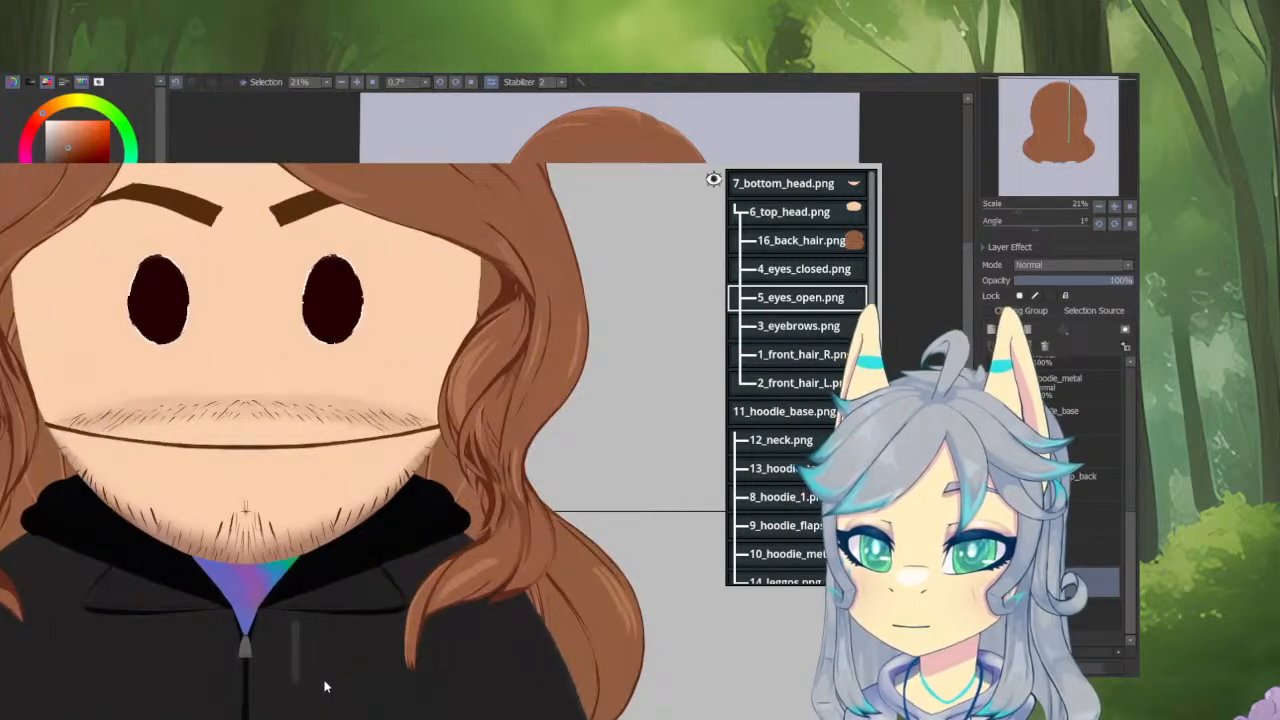
scroll(326, 687, "down", 4)
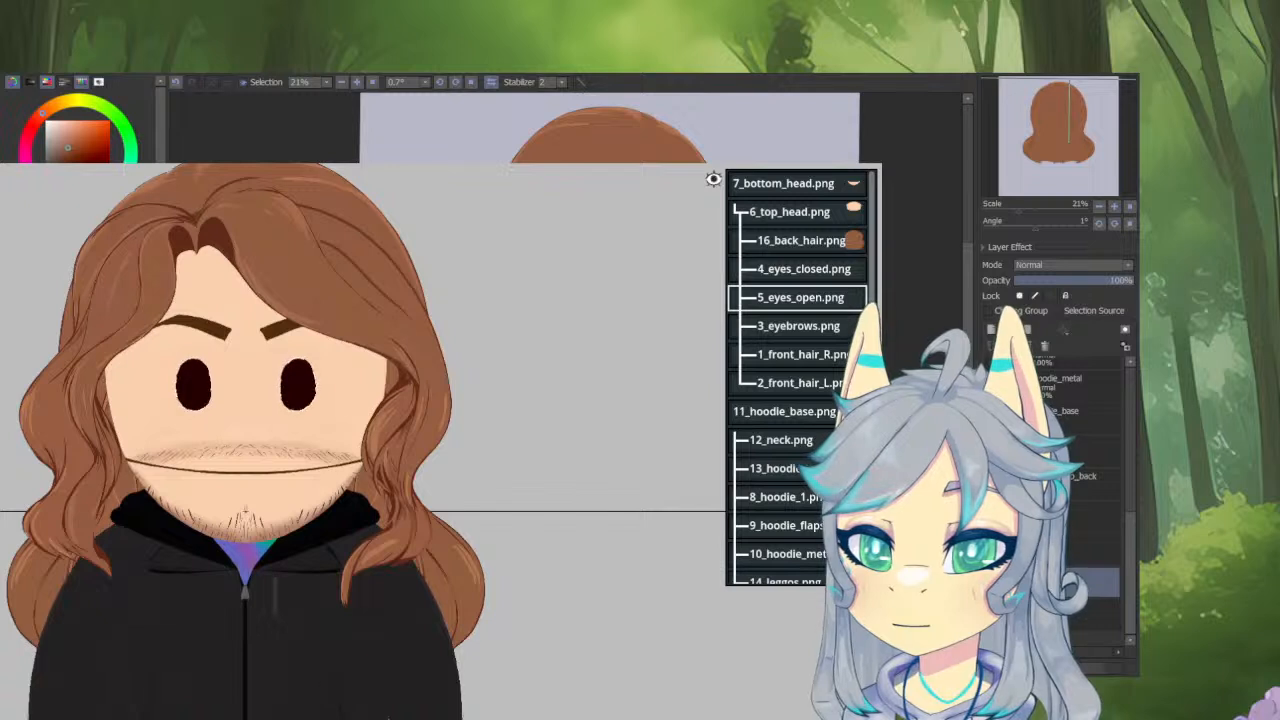
left_click(225, 674)
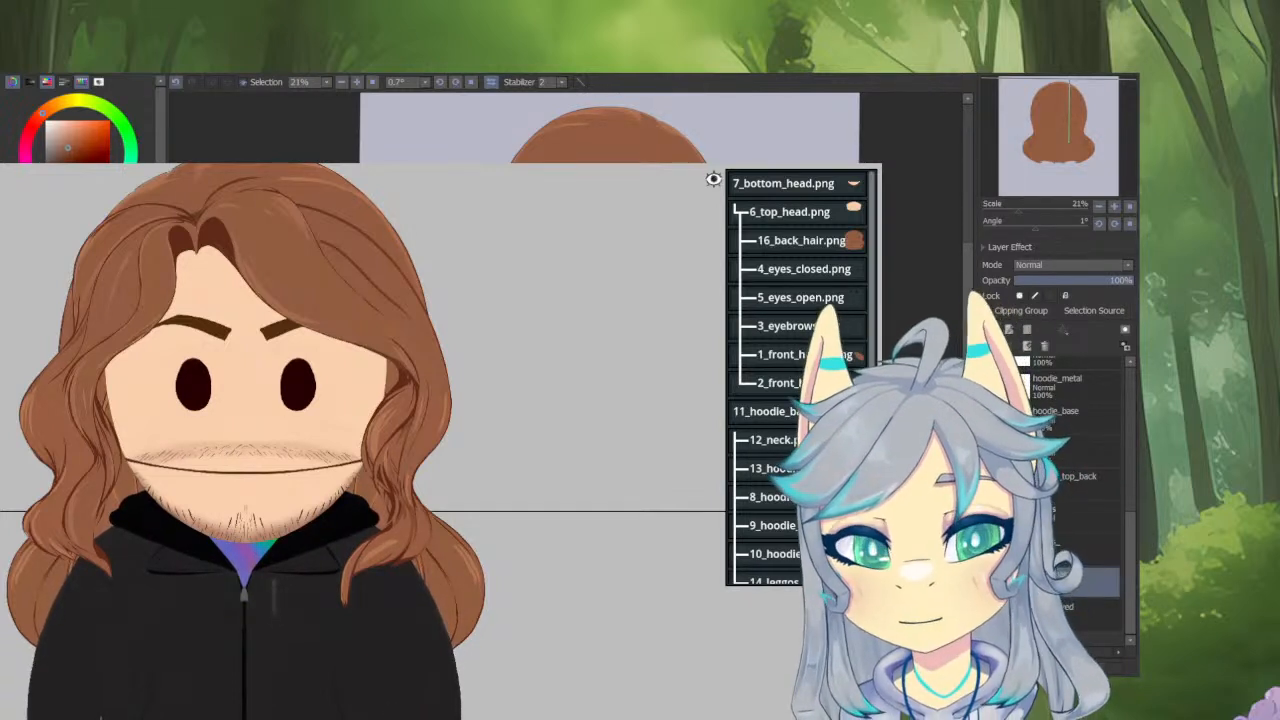
scroll(783, 236, "down", 2)
scroll(780, 230, "up", 2)
Link 7_bottom_head.png to 12_neck.png as its parent and check the movement of the whole character.
left_click(768, 187)
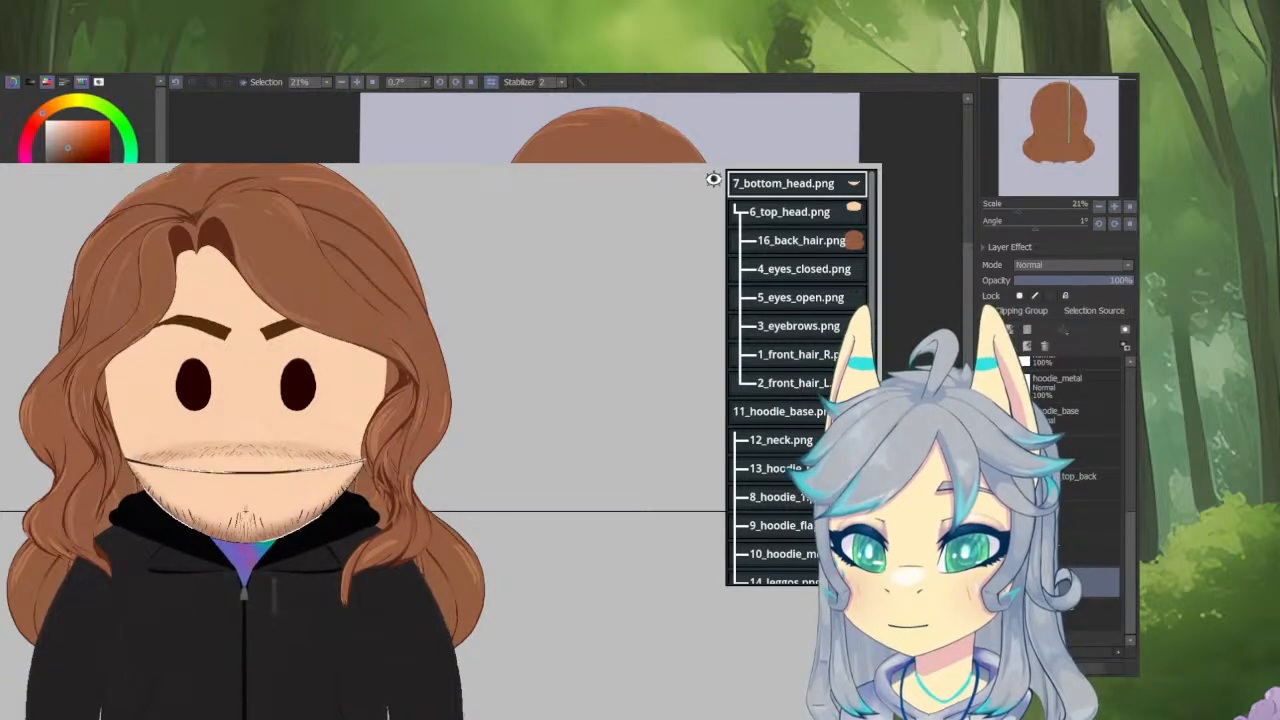
key("l")
left_click(781, 440)
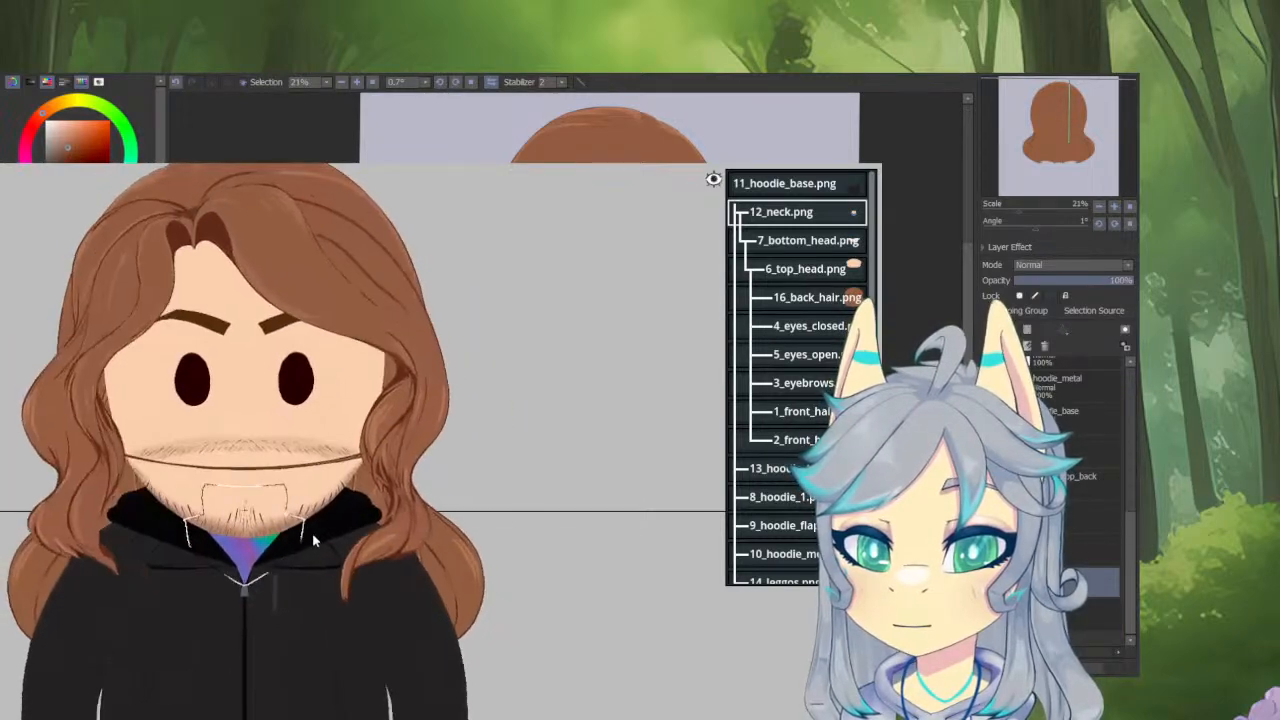
scroll(313, 540, "down", 6)
scroll(305, 545, "up", 6)
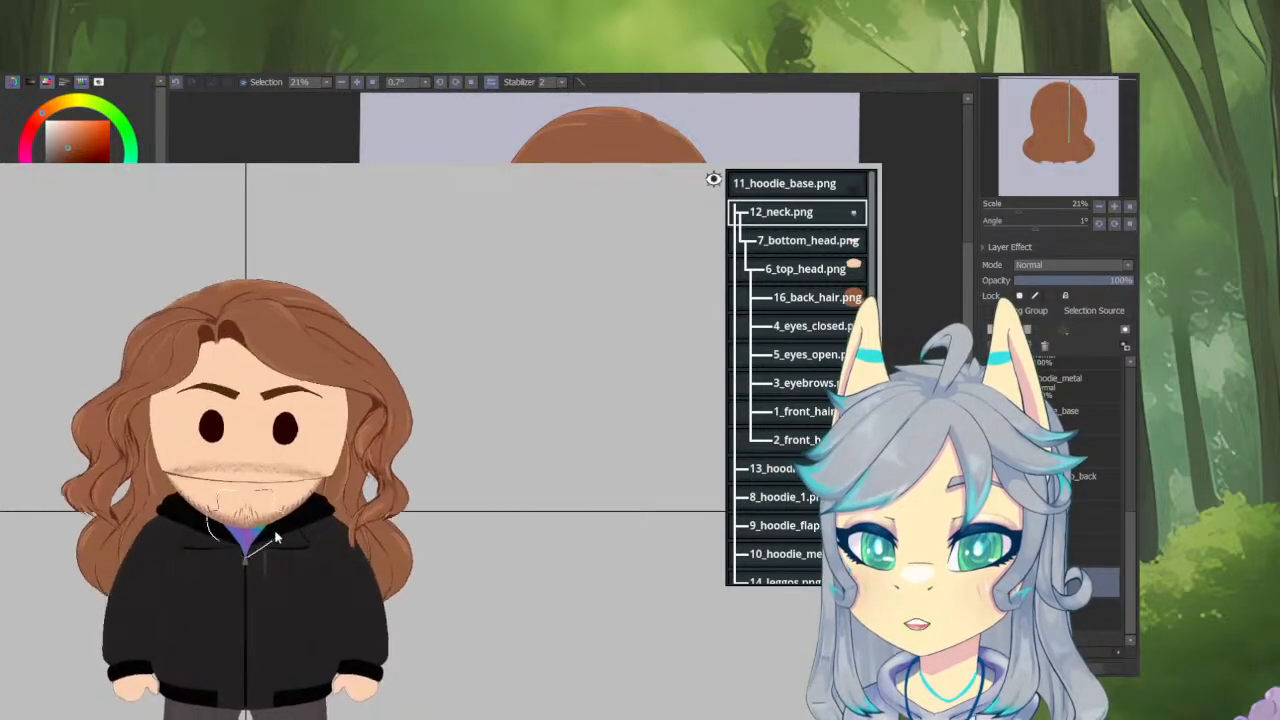
scroll(815, 320, "down", 1)
scroll(818, 305, "up", 1)
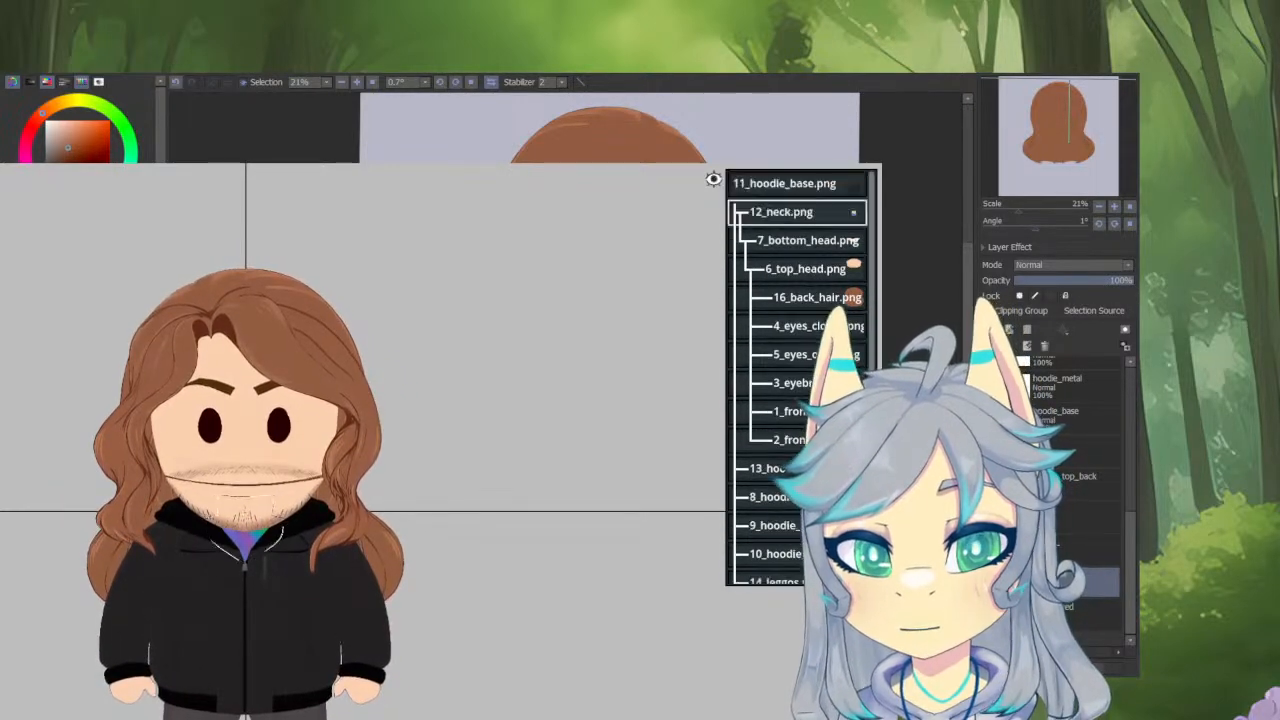
Save the rigged avatar over the existing SPC_friend.save, leave editing mode and close the avatar settings.
left_click(818, 298)
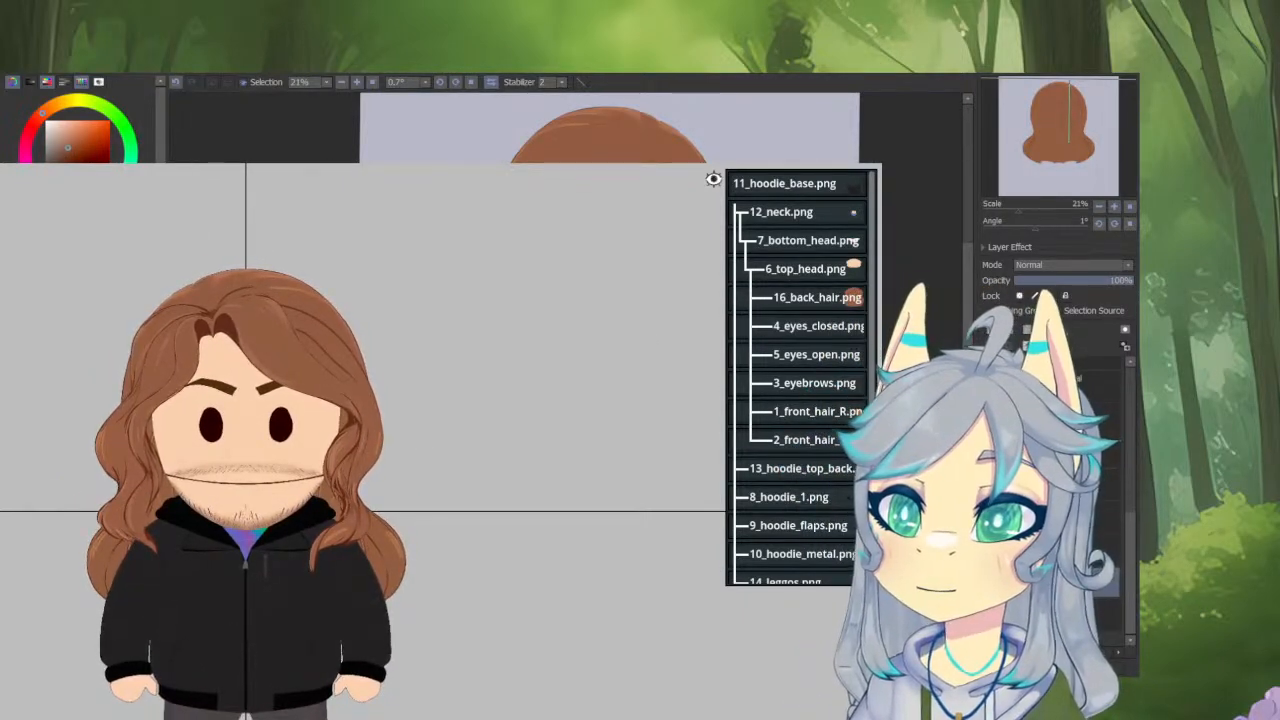
key("ctrl+s")
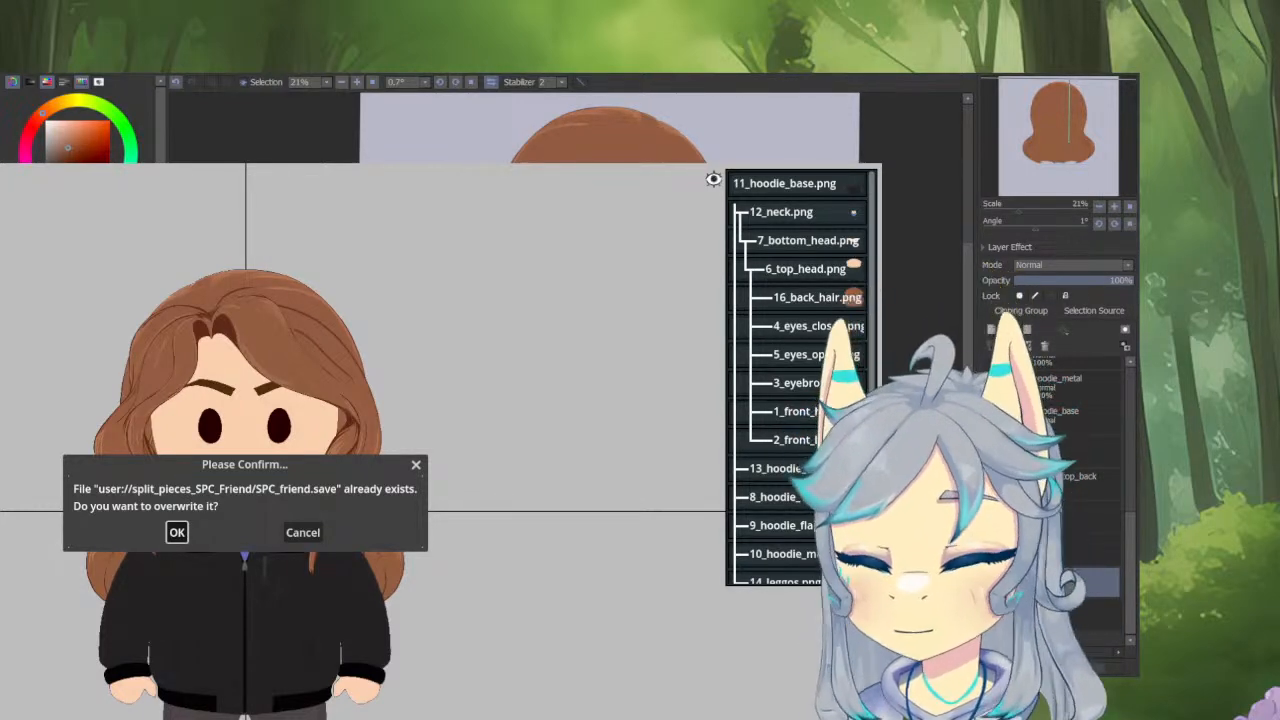
key("Return")
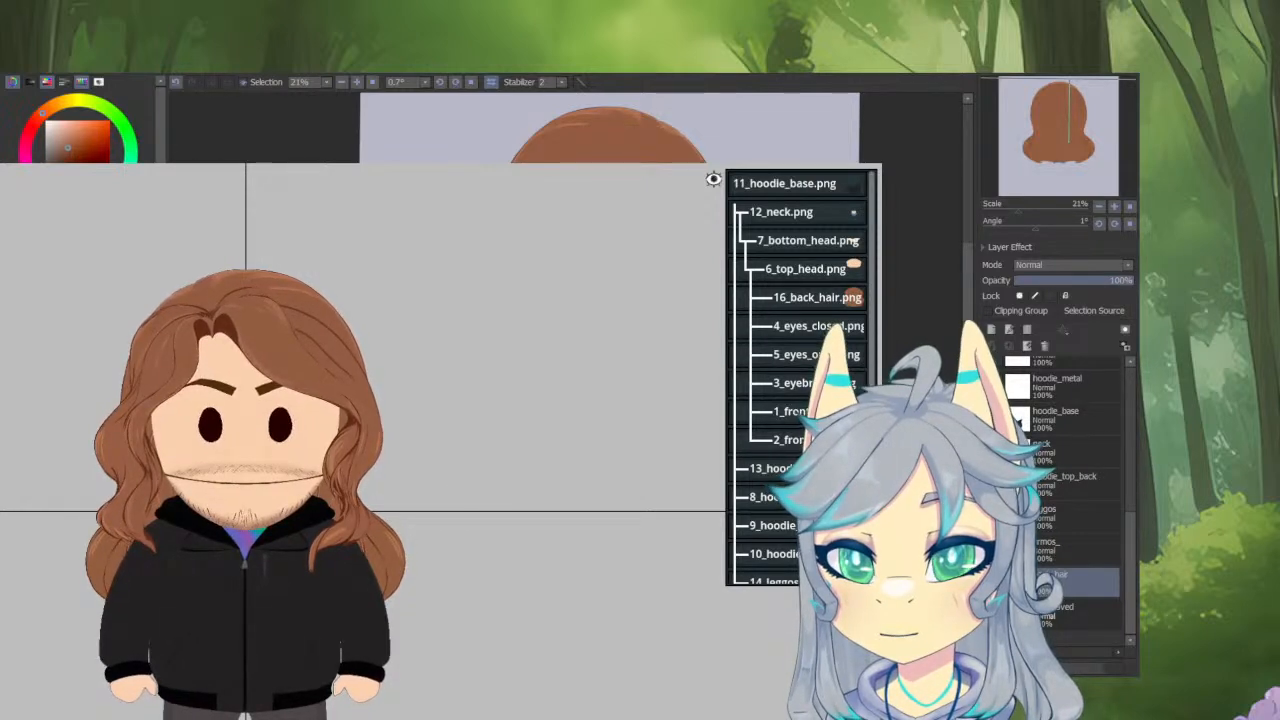
key("ctrl+s")
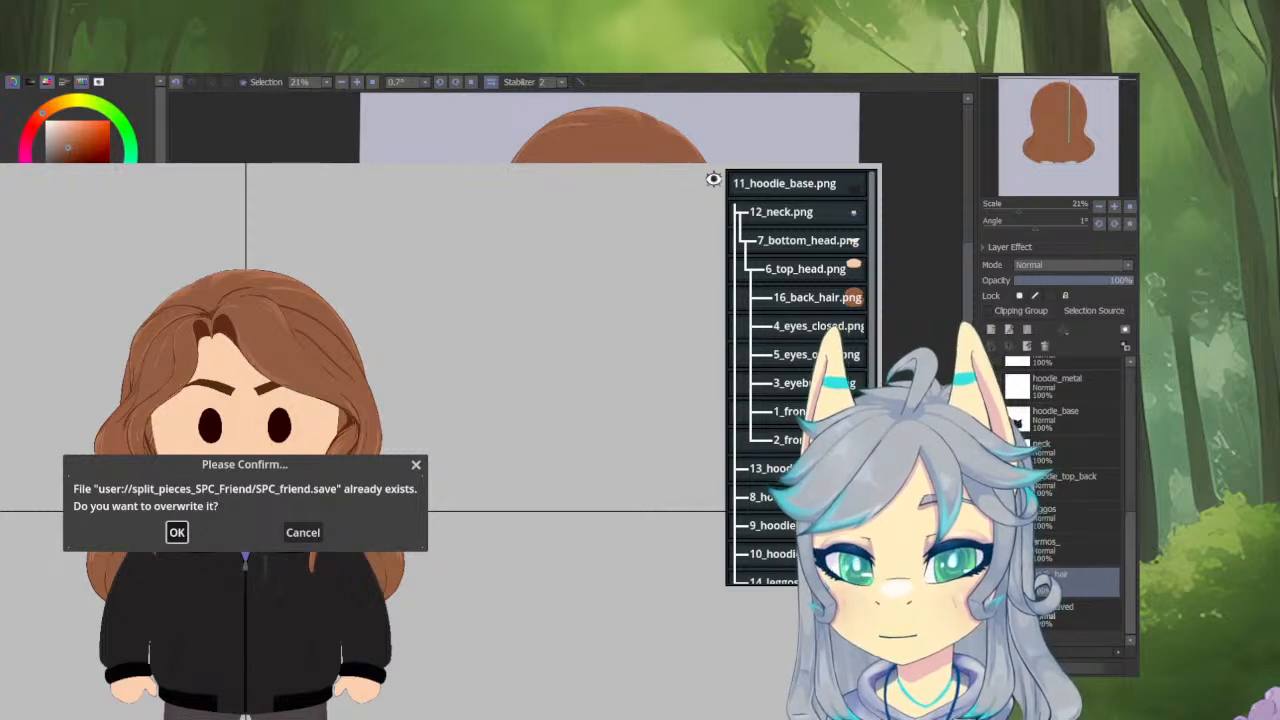
left_click(176, 532)
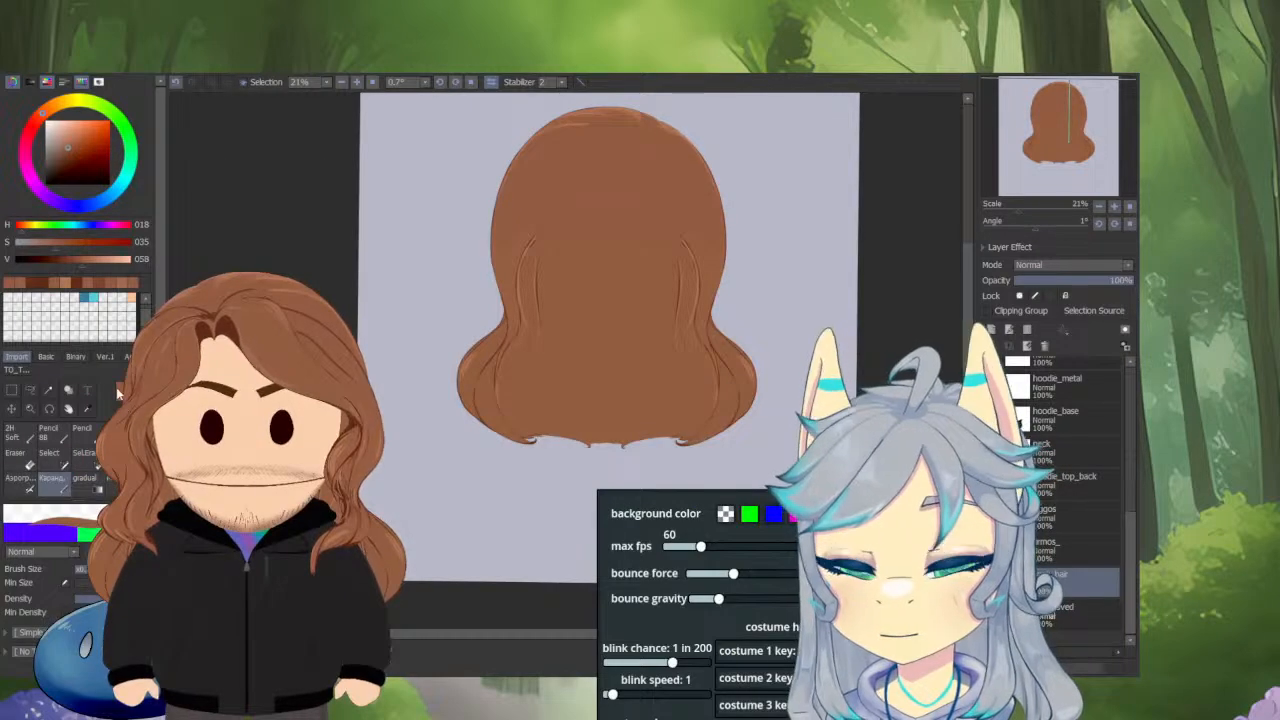
left_click(460, 285)
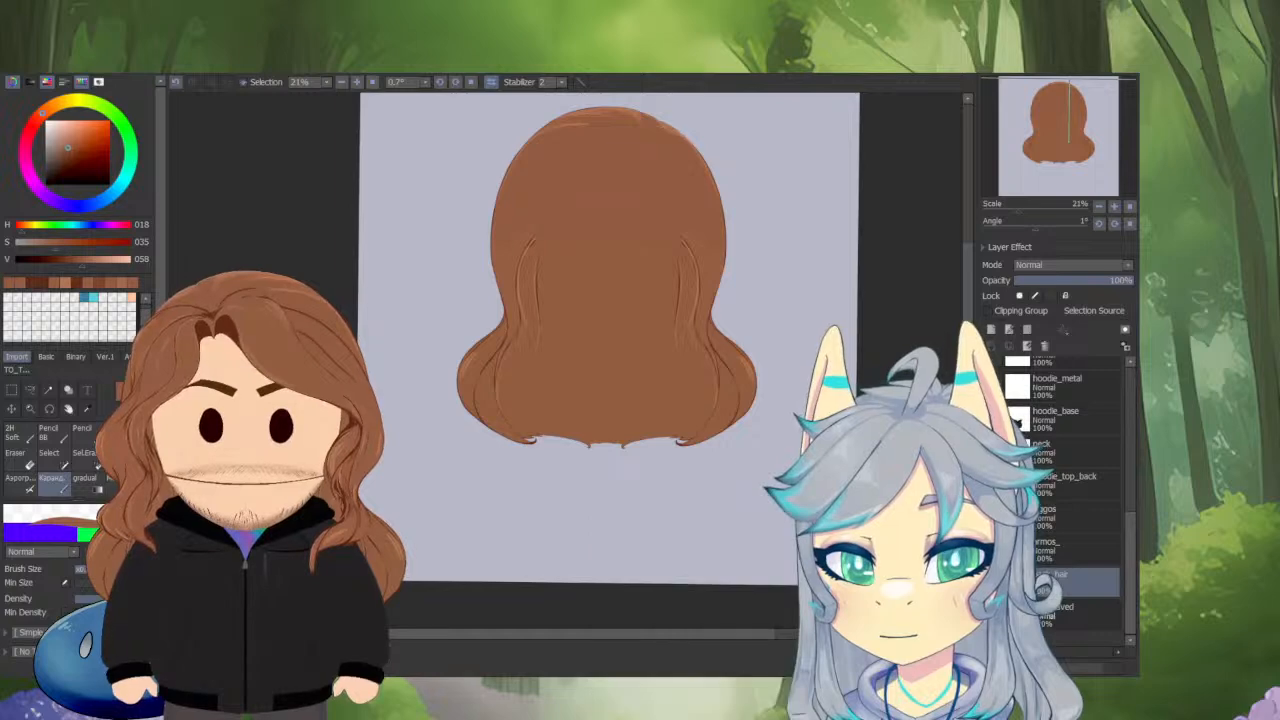
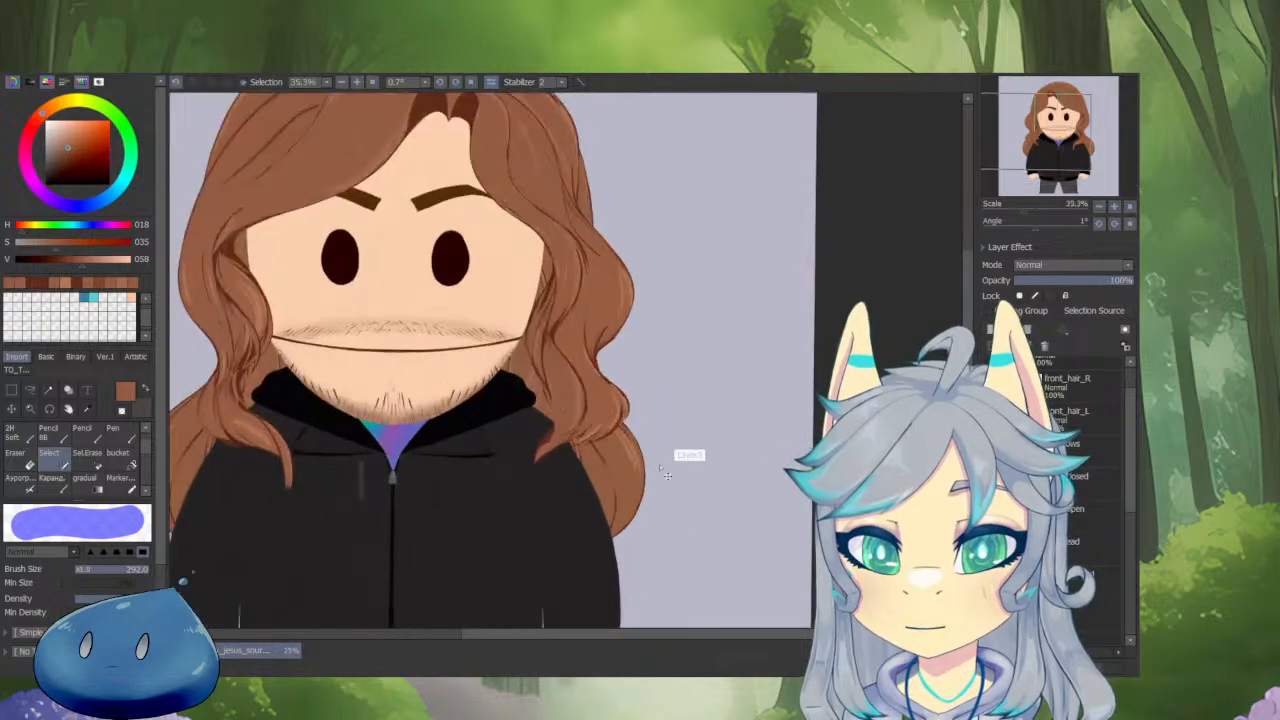
Close the character drawing, switch to Live2D Cubism and open the recent model ihara_model_v01_000.cmo3 with its head and torso in view.
key("ctrl+w")
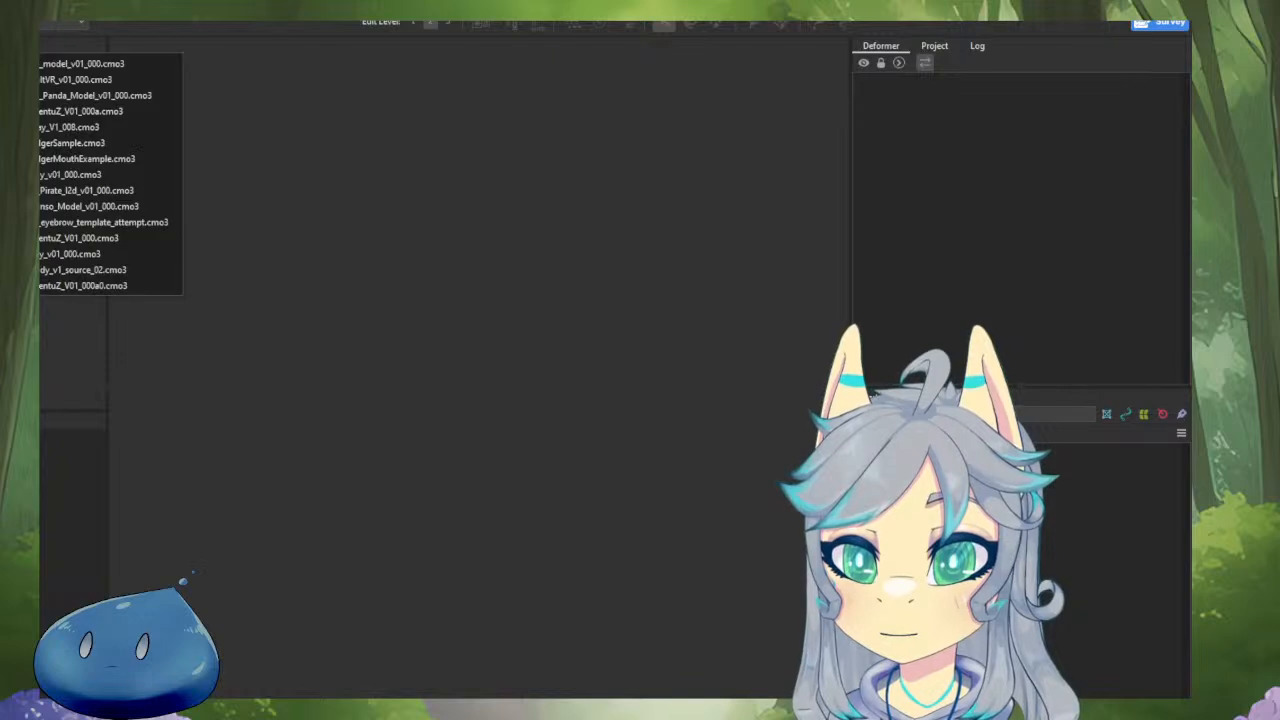
left_click(70, 64)
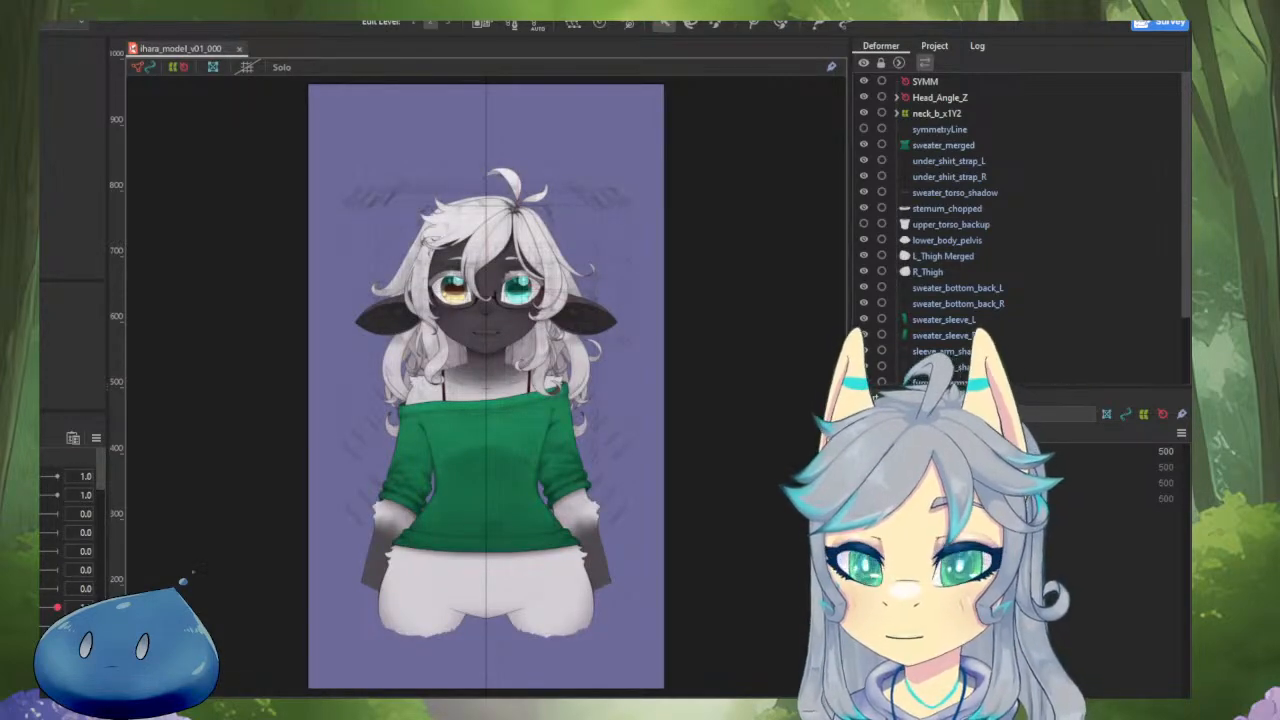
left_click(416, 303)
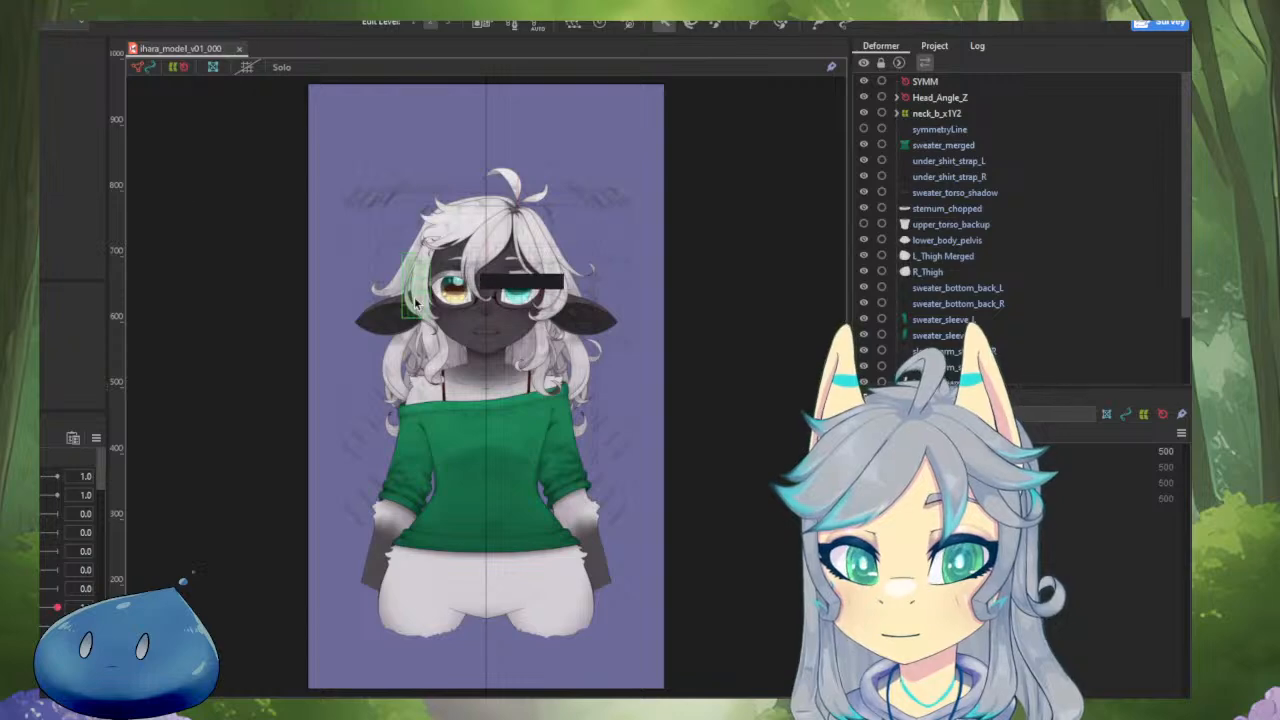
scroll(388, 318, "up", 3)
left_click_drag(386, 319, 288, 412)
Test the model's gaze by setting the two-axis eye direction parameter to about 0.7 and -1.0.
scroll(72, 550, "down", 3)
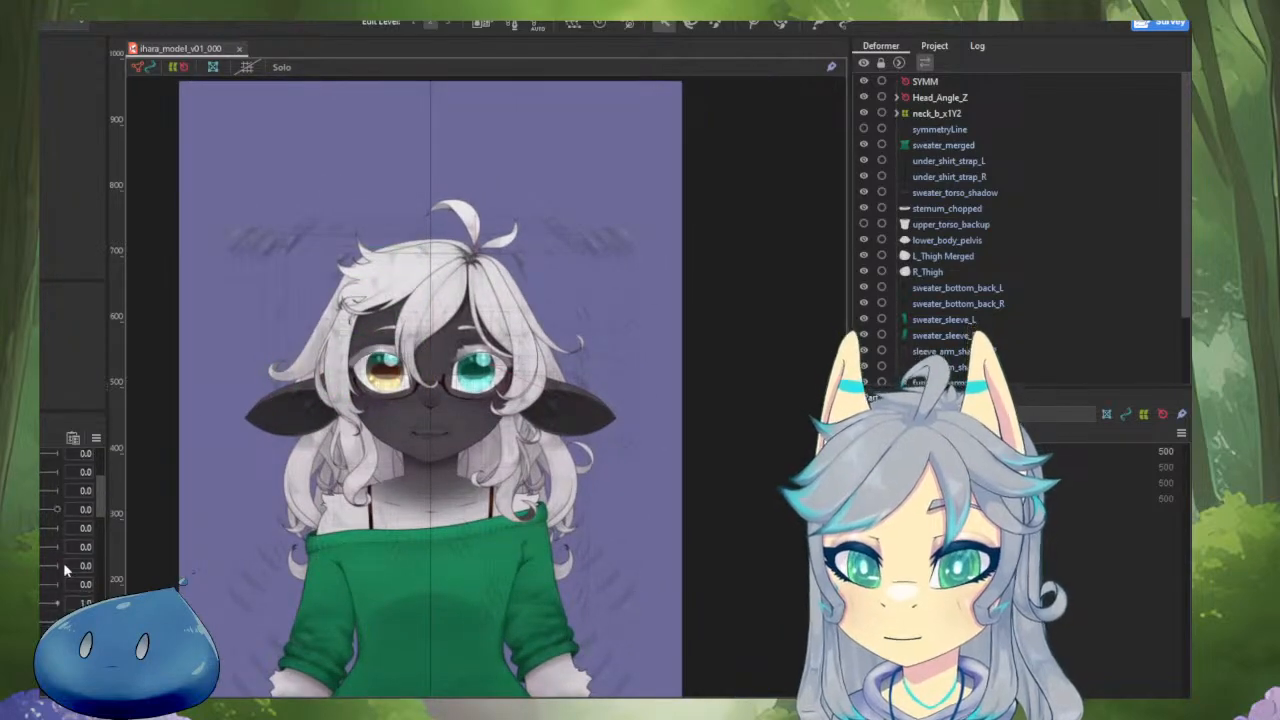
scroll(65, 570, "down", 2)
scroll(70, 560, "down", 3)
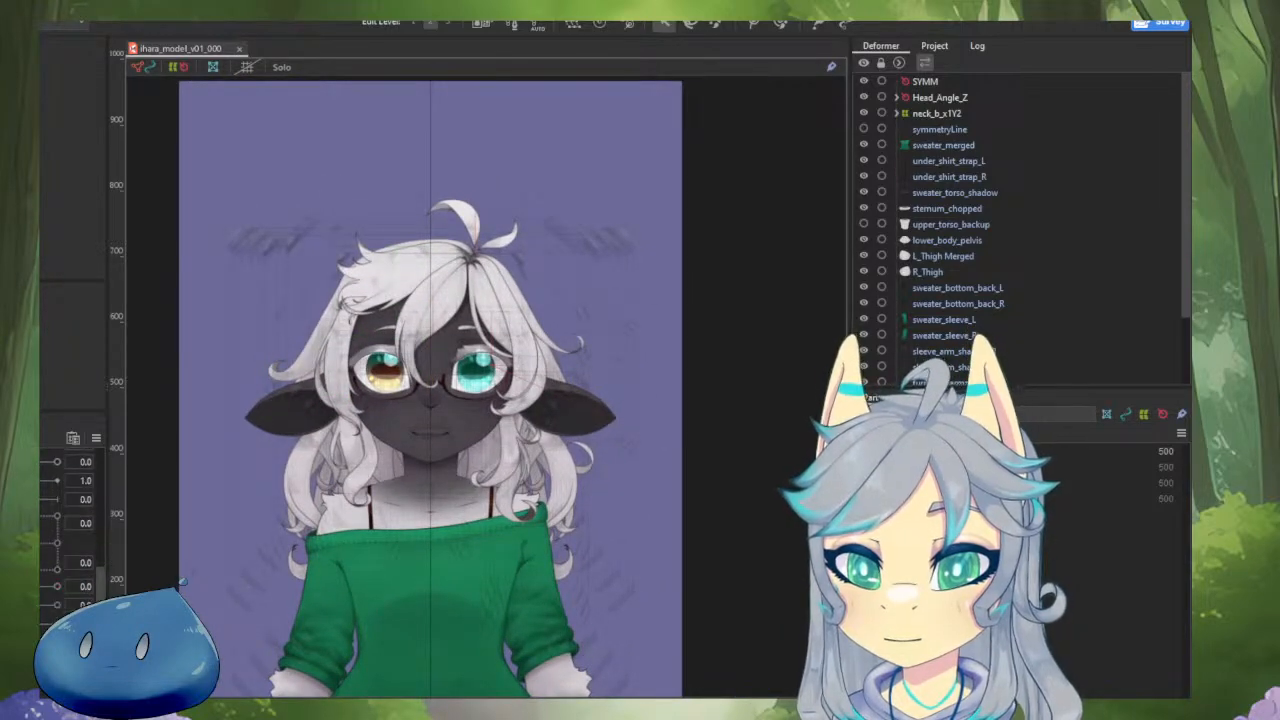
left_click_drag(28, 543, 48, 571)
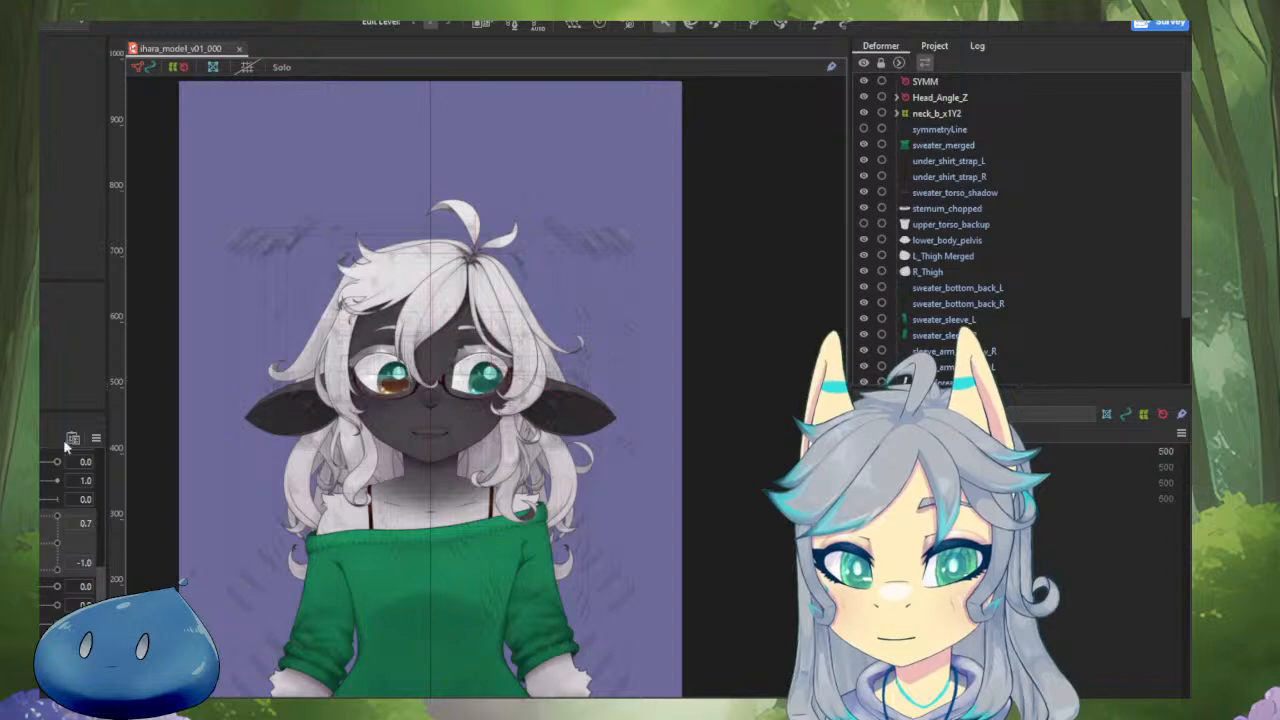
Reset the model's parameters to their defaults and turn the head sideways by setting the horizontal head angle to -30.
left_click(96, 438)
left_click(150, 441)
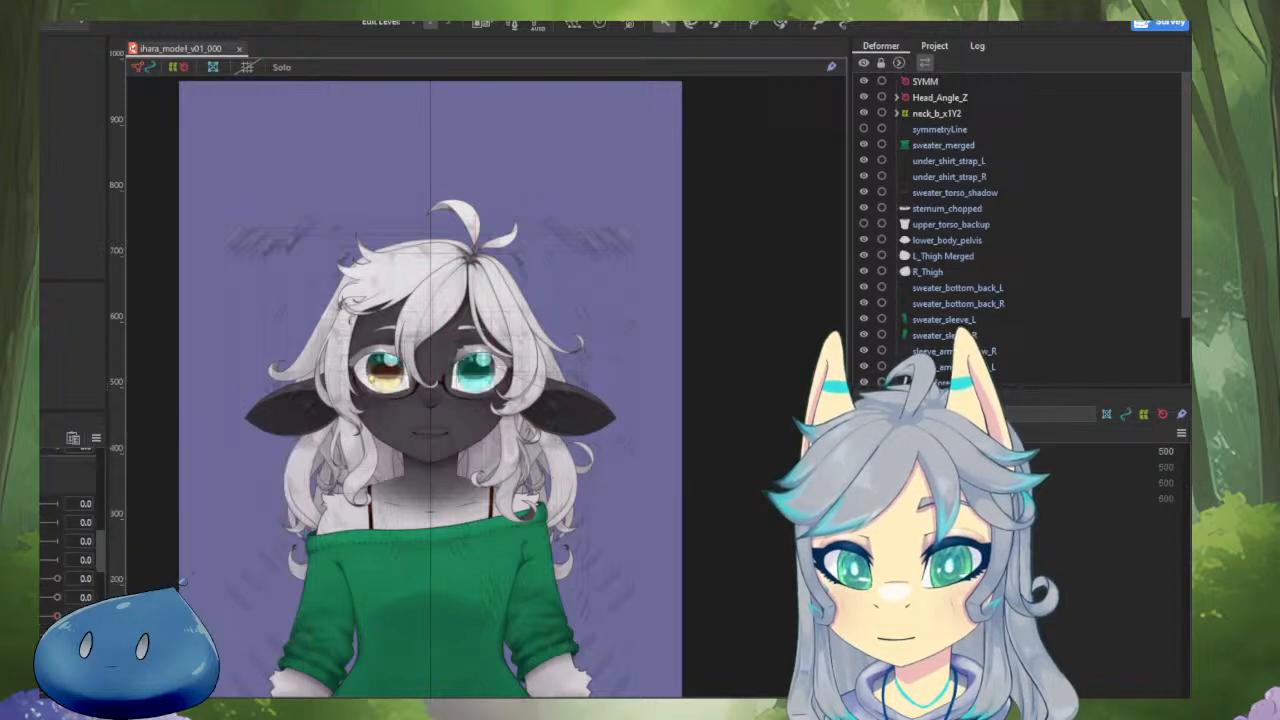
scroll(50, 524, "up", 3)
left_click_drag(30, 524, 2, 526)
scroll(550, 330, "up", 5)
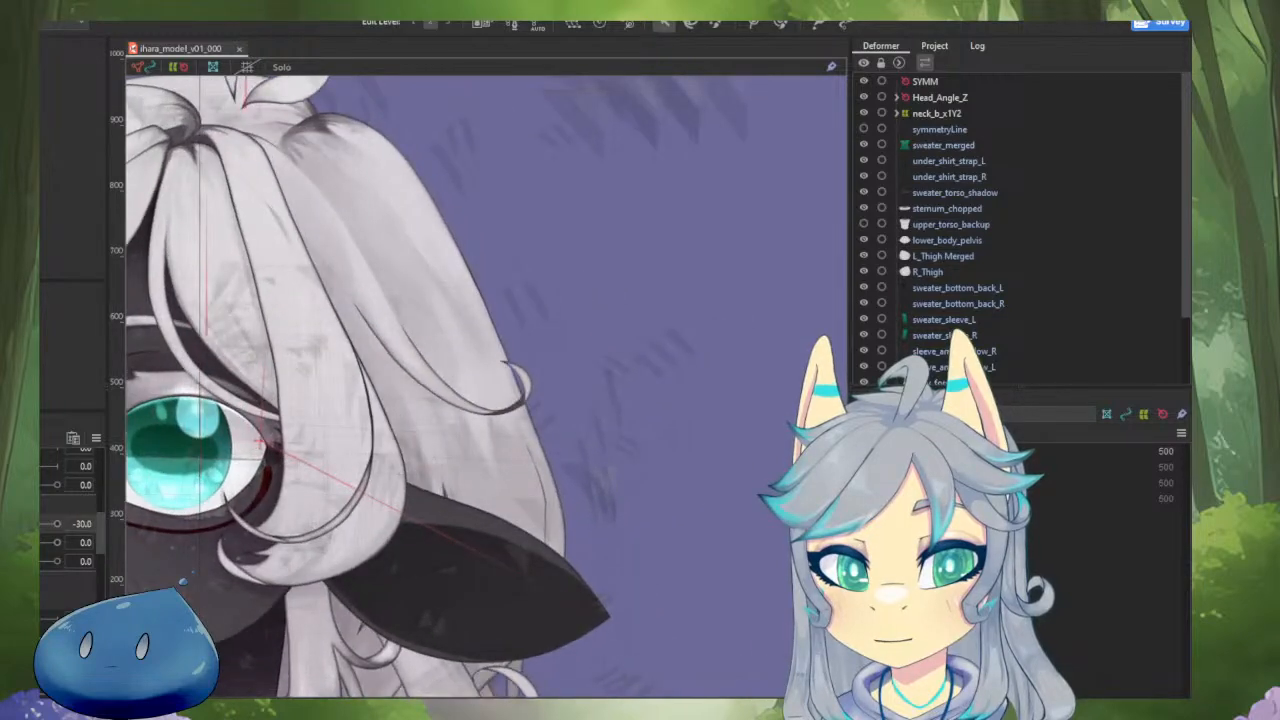
Shift the top_L_hXY_adj warp deformer of the curled hair strand toward the face in the turned pose.
left_click(384, 346)
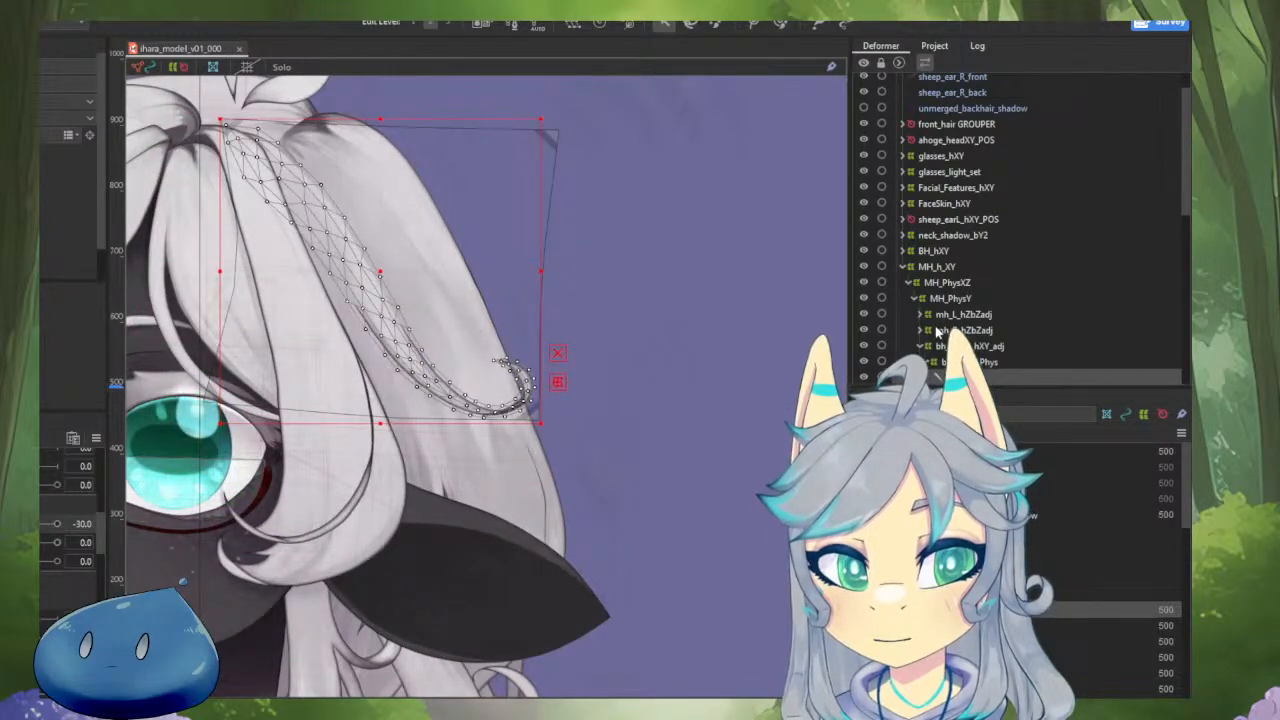
left_click(962, 362)
left_click(962, 346)
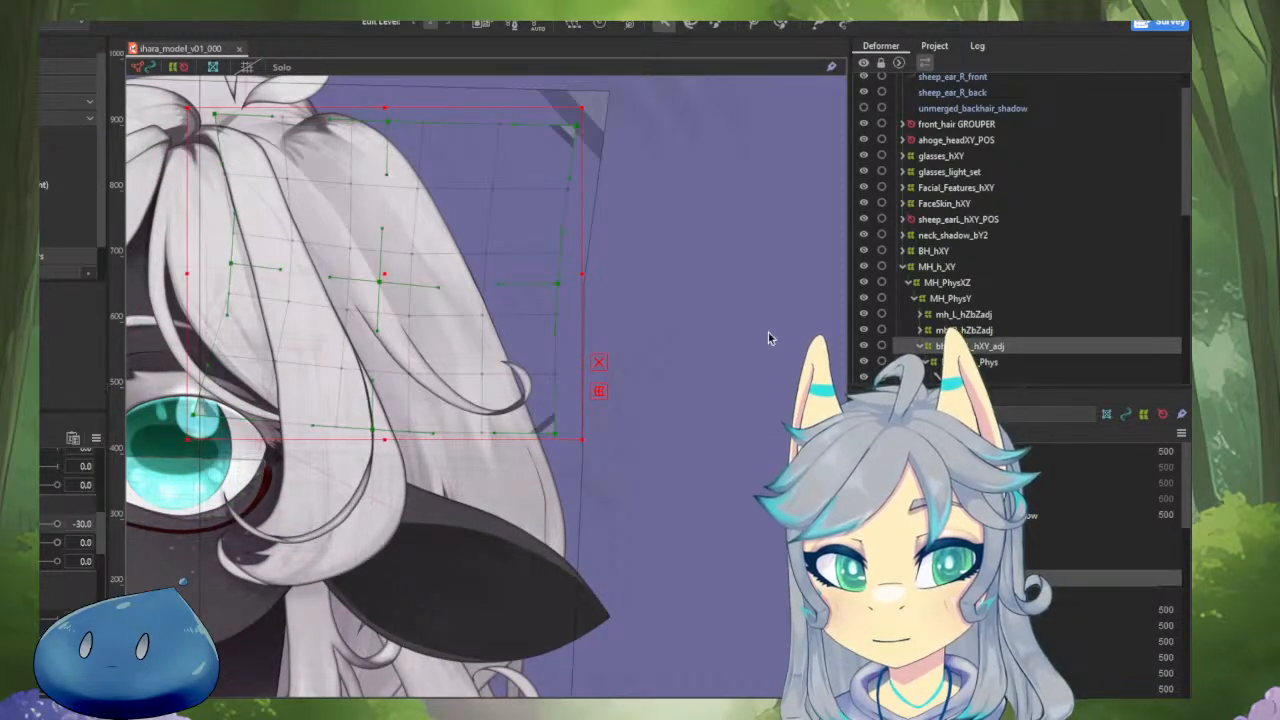
scroll(768, 338, "down", 3)
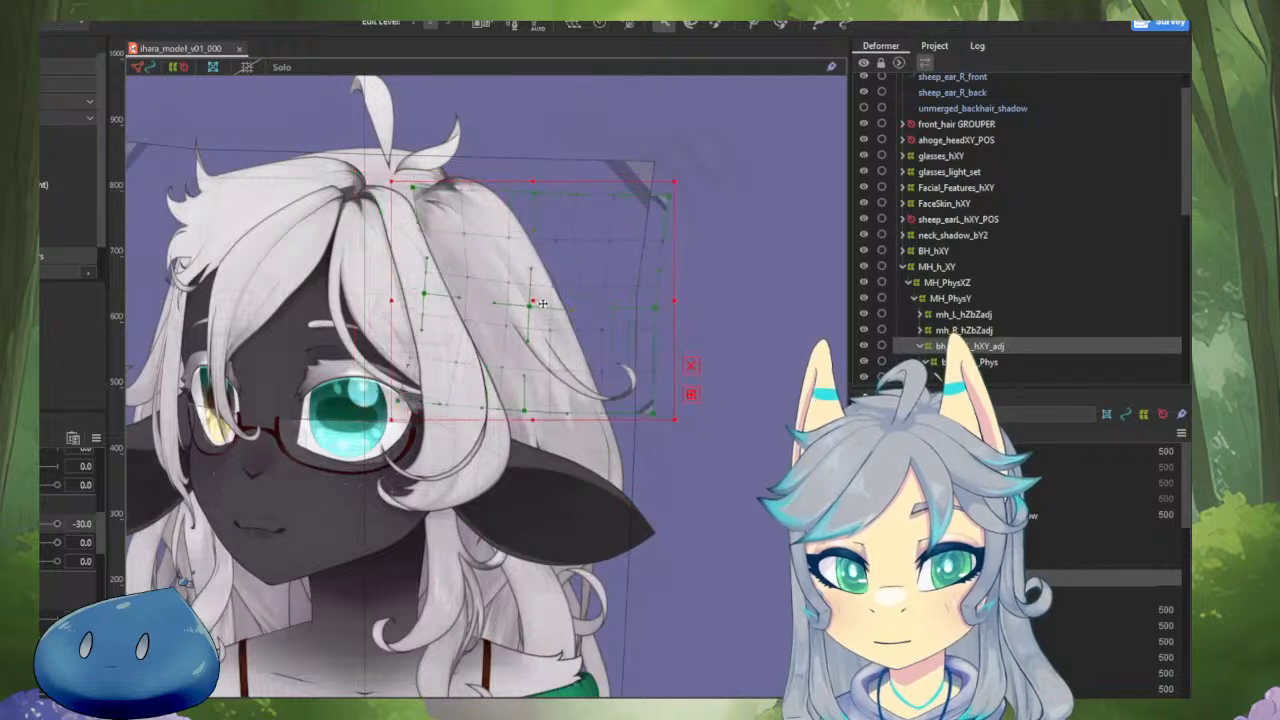
left_click_drag(543, 303, 560, 308)
key("ctrl+z")
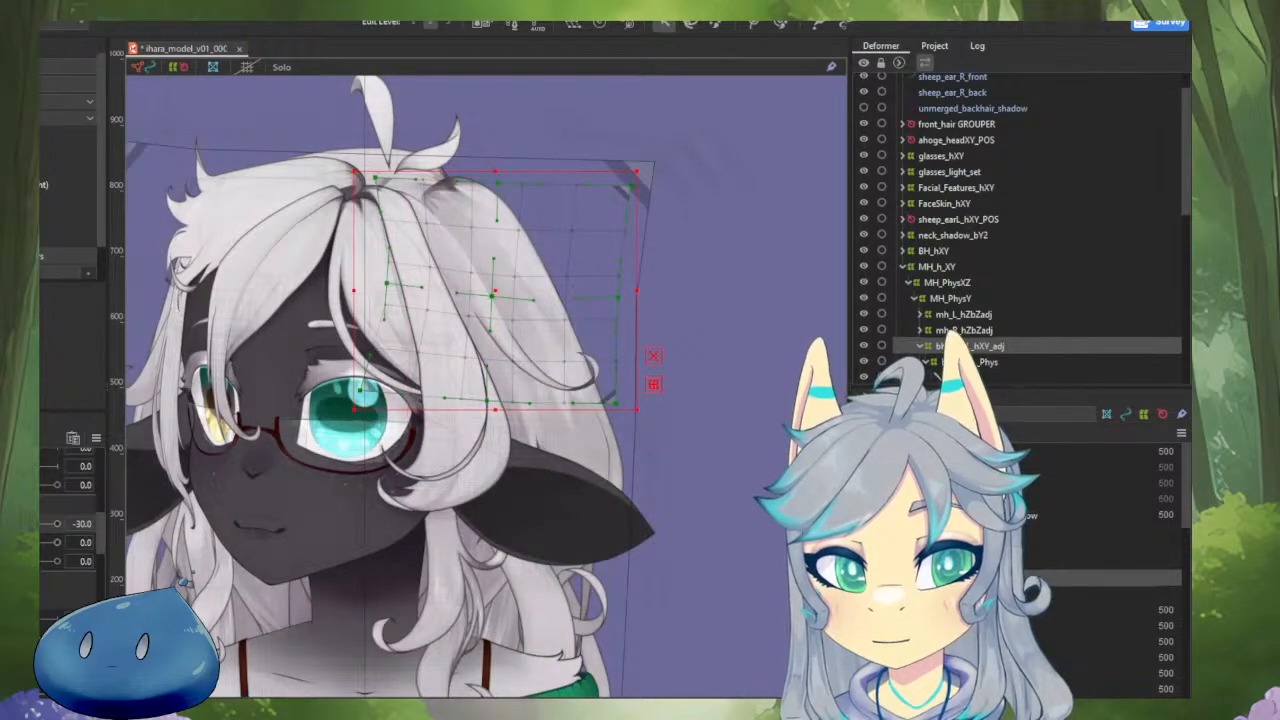
Check which child objects belong to the top_L_hXY_adj deformer and move the deformer slightly down toward the face.
left_click(964, 330)
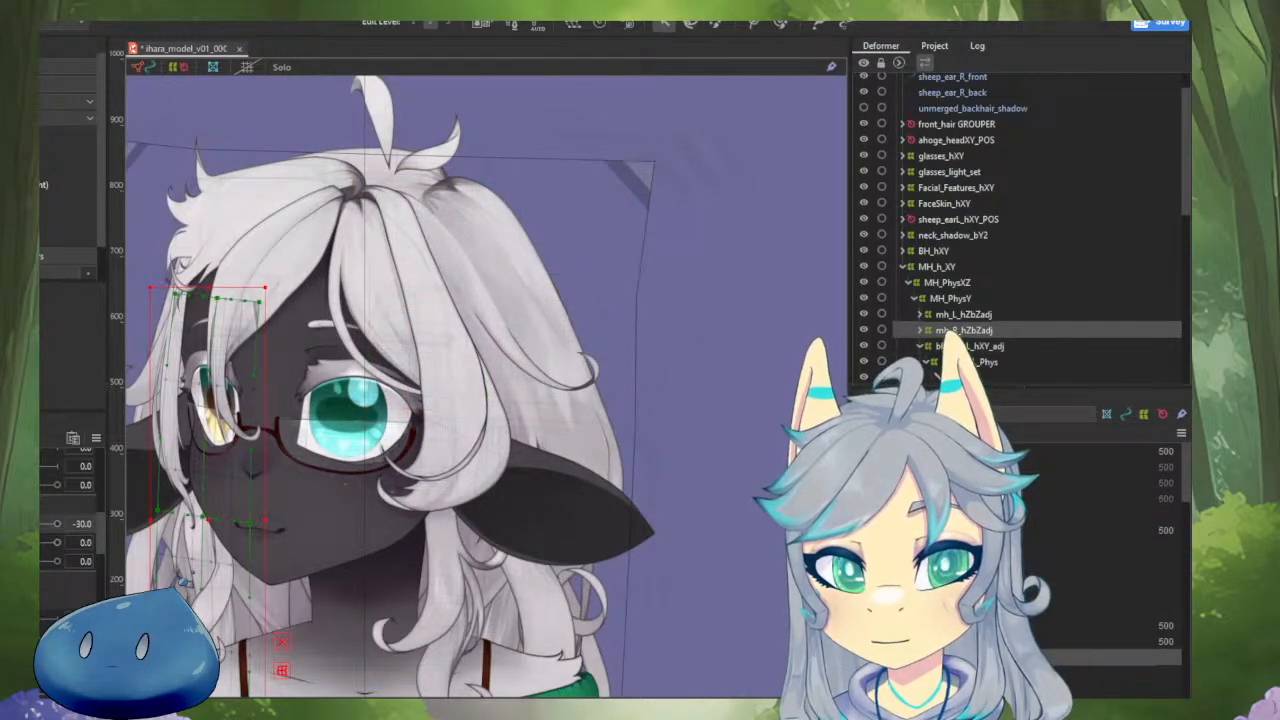
left_click(968, 346)
right_click(968, 346)
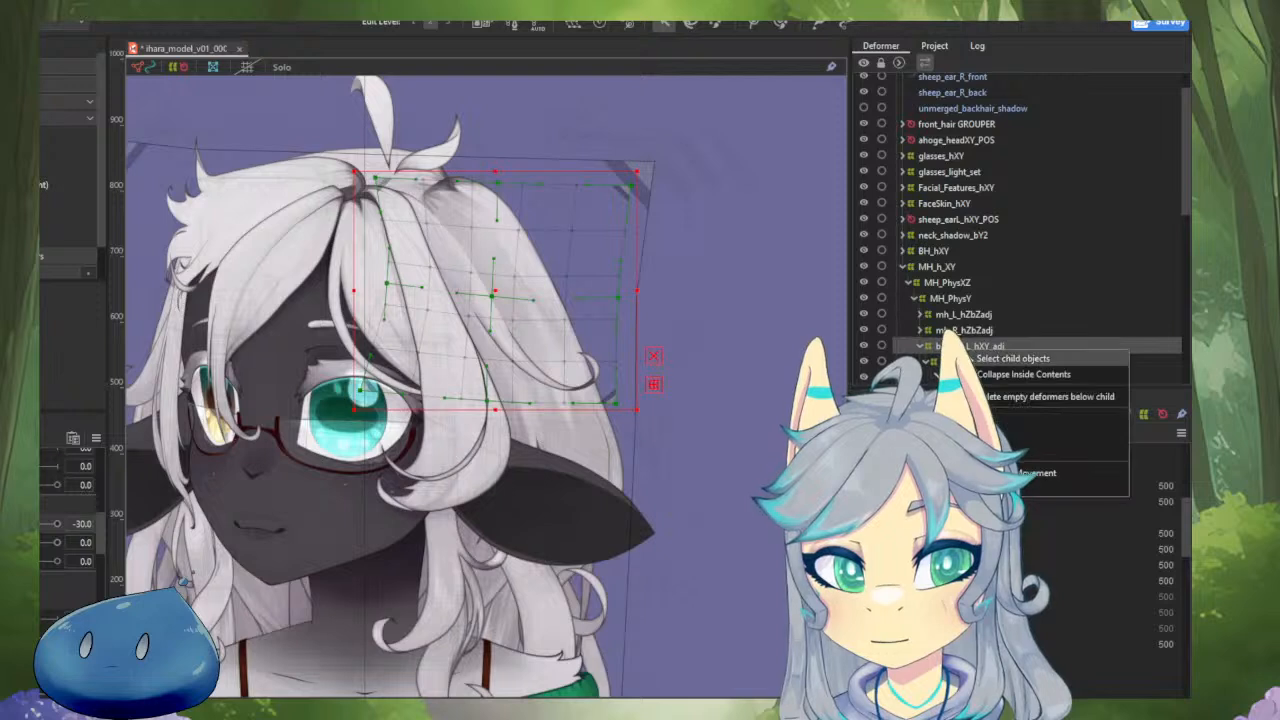
left_click(978, 366)
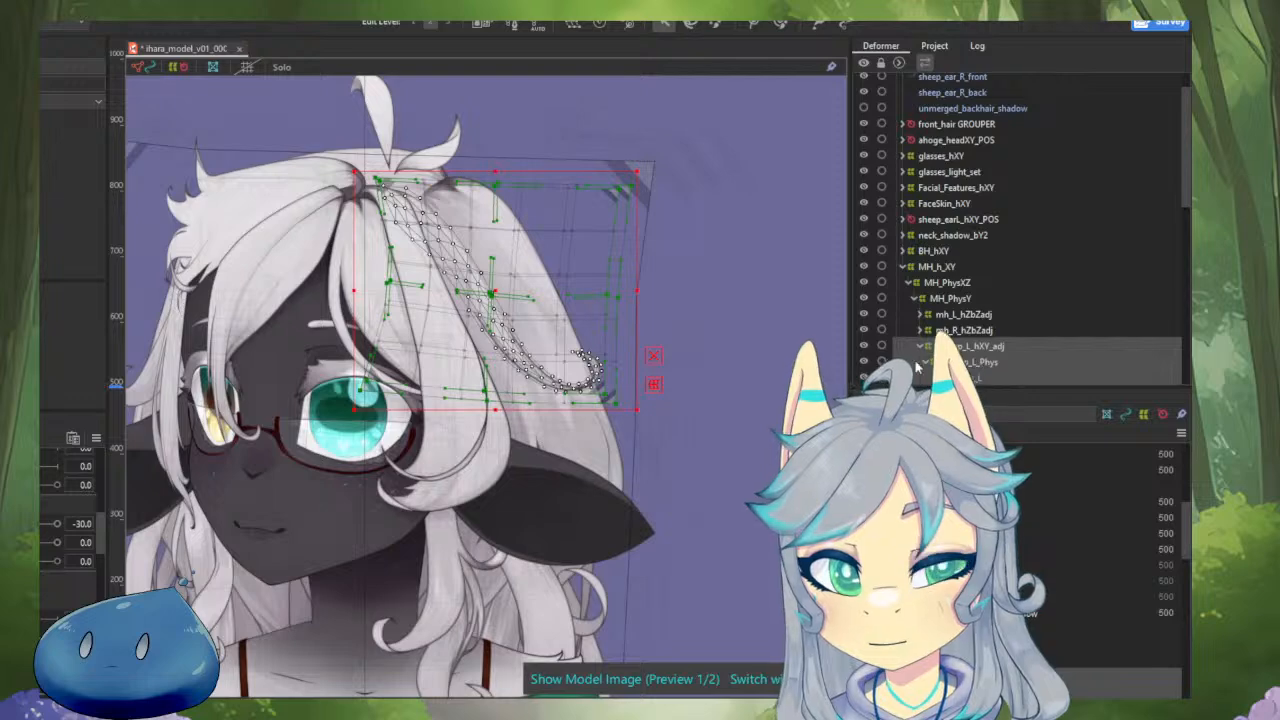
scroll(486, 349, "up", 2)
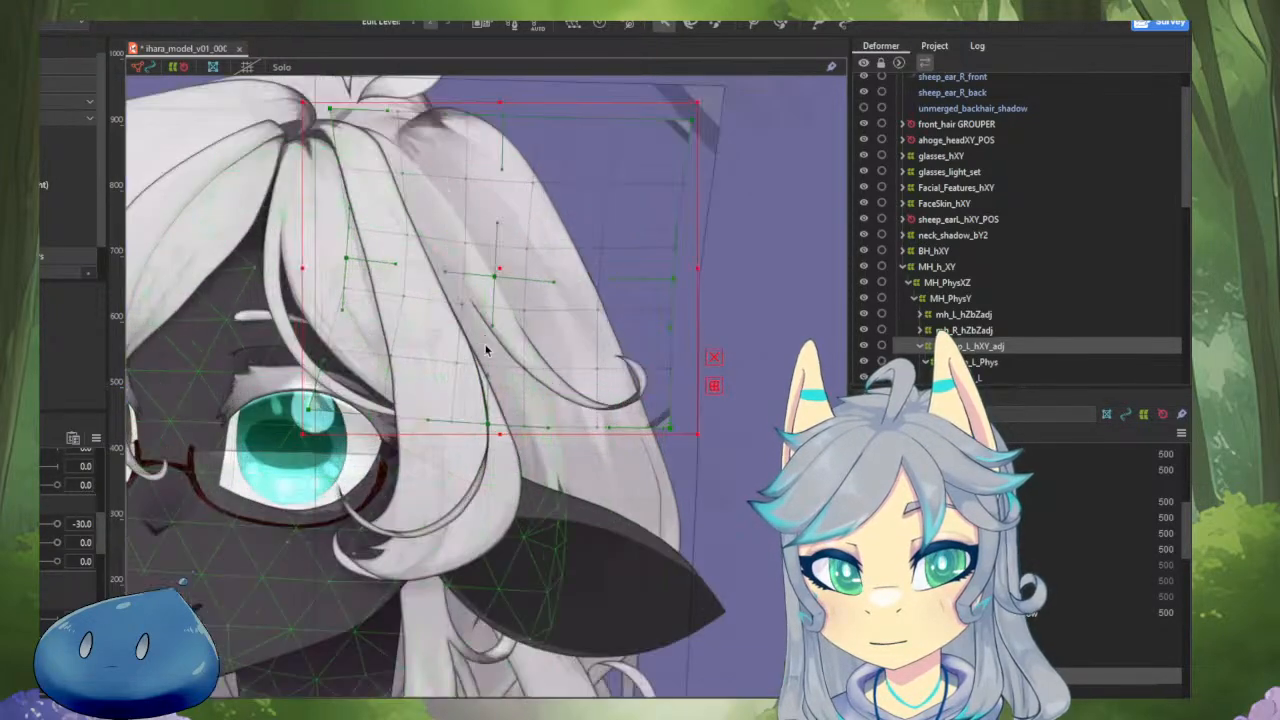
left_click_drag(486, 349, 464, 393)
left_click_drag(474, 322, 454, 347)
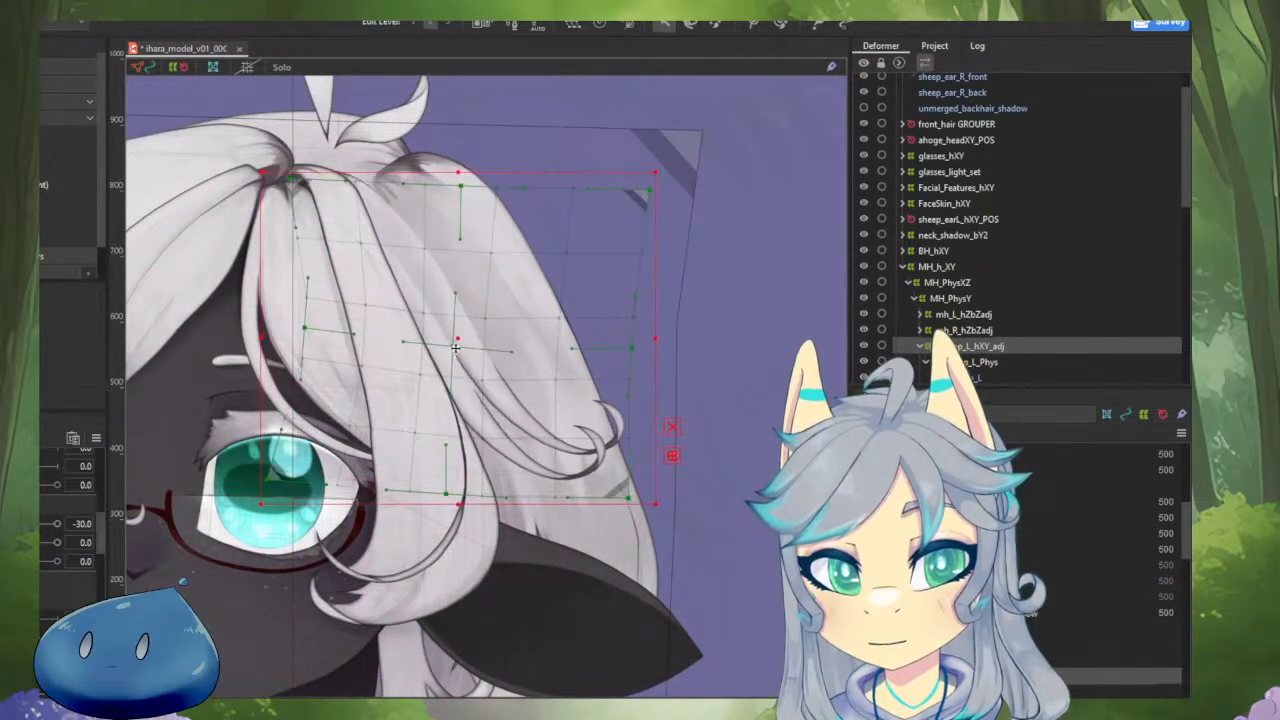
Reshape the top_L_hXY_adj deformer with large deform brush strokes, bending its grid inward along the head's outline.
left_click(780, 23)
left_click_drag(675, 323, 549, 311)
left_click_drag(785, 360, 700, 363)
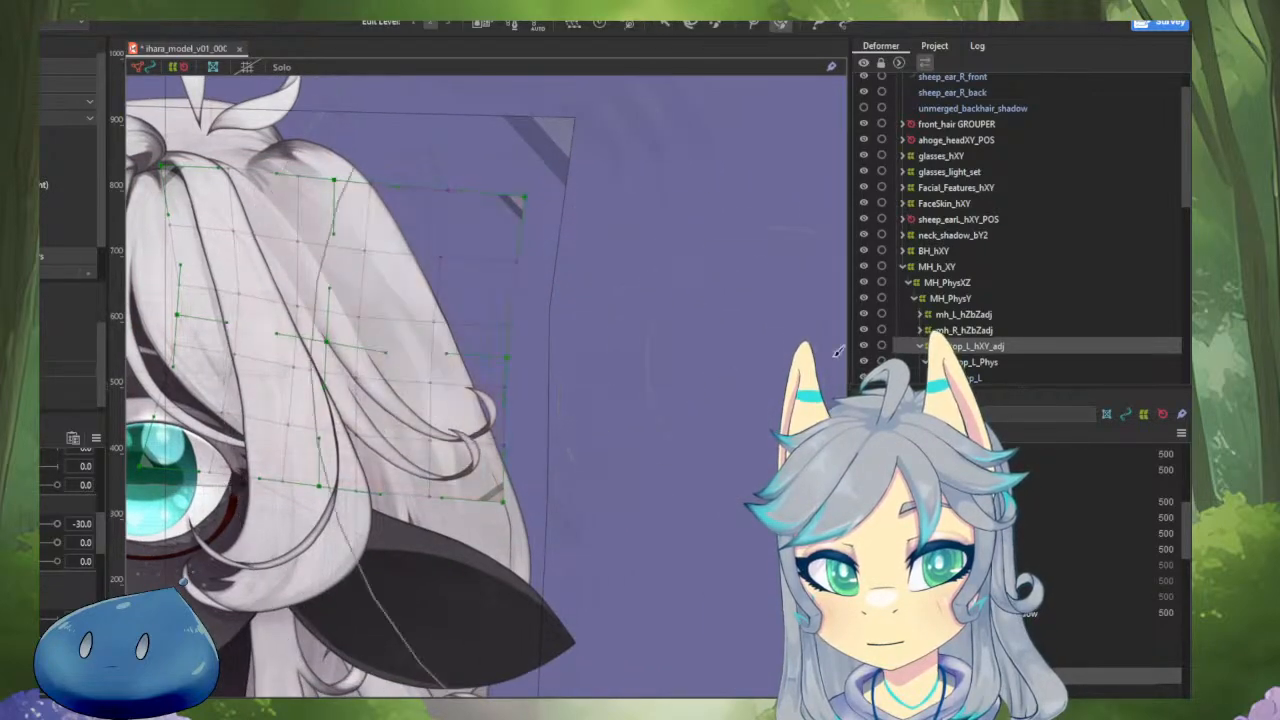
mouse_move(748, 468)
left_mouse_down()
mouse_move(646, 572)
mouse_move(612, 633)
left_mouse_up()
left_click_drag(264, 169, 292, 182)
scroll(560, 381, "down", 5)
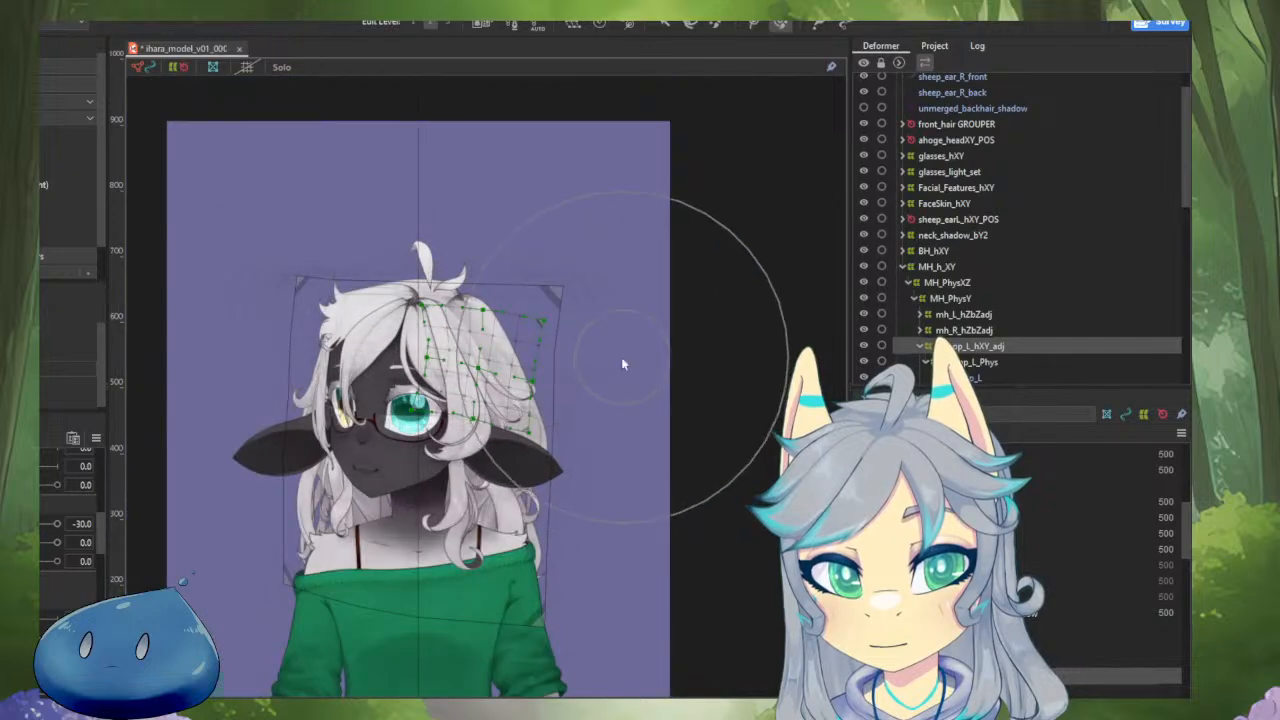
scroll(622, 364, "up", 3)
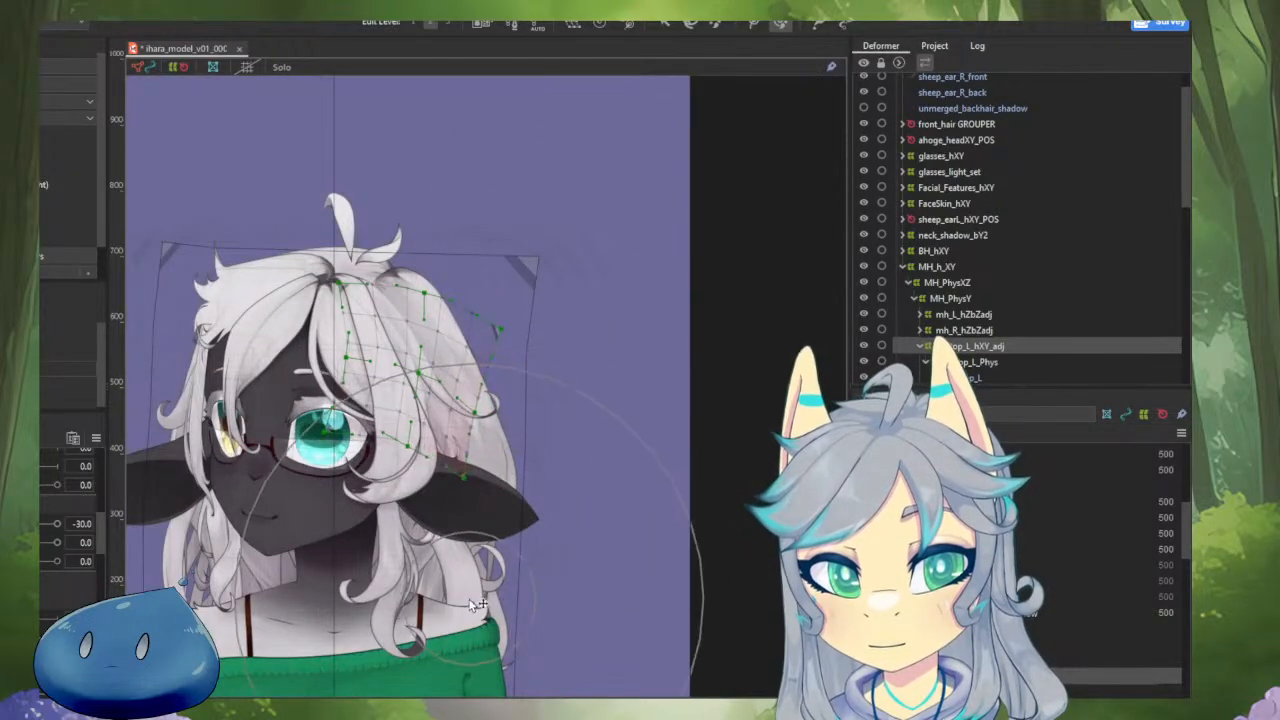
Refine the curved hair deformer with small brush strokes while checking the head turn, and return to the selection tool.
left_click_drag(457, 306, 470, 308)
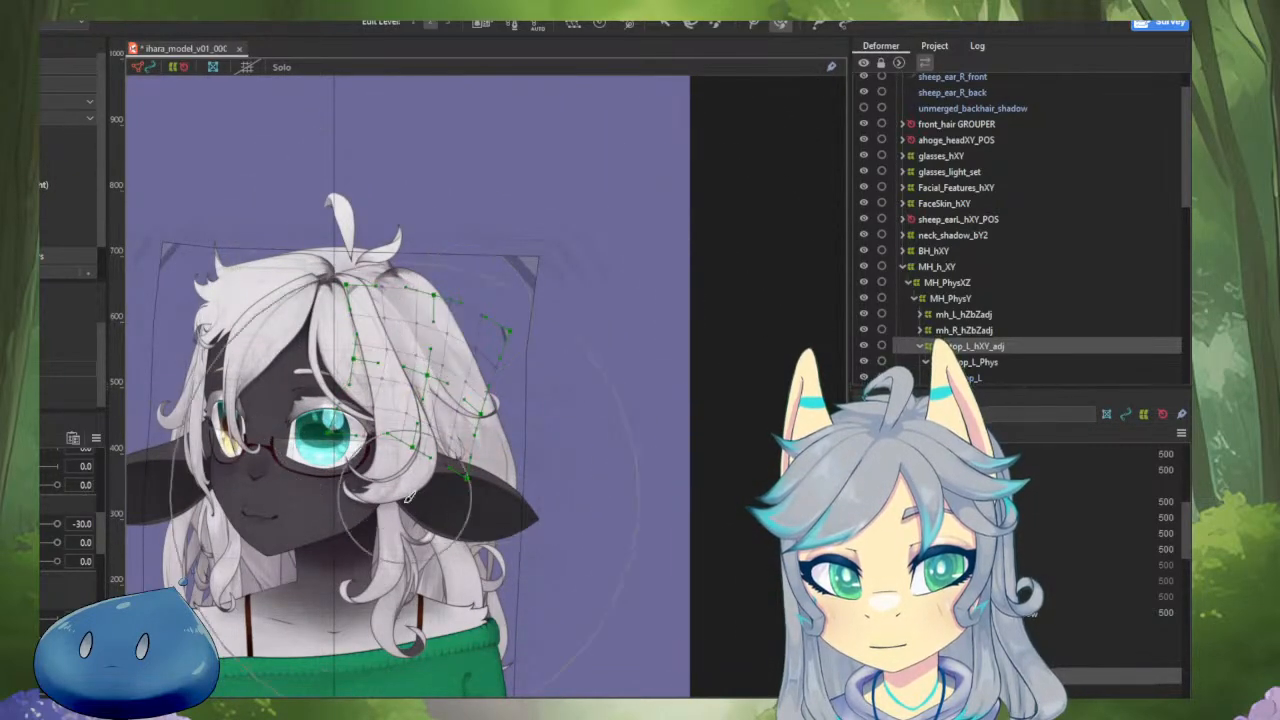
left_click_drag(386, 500, 372, 510)
mouse_move(20, 524)
left_mouse_down()
mouse_move(48, 552)
mouse_move(20, 524)
left_mouse_up()
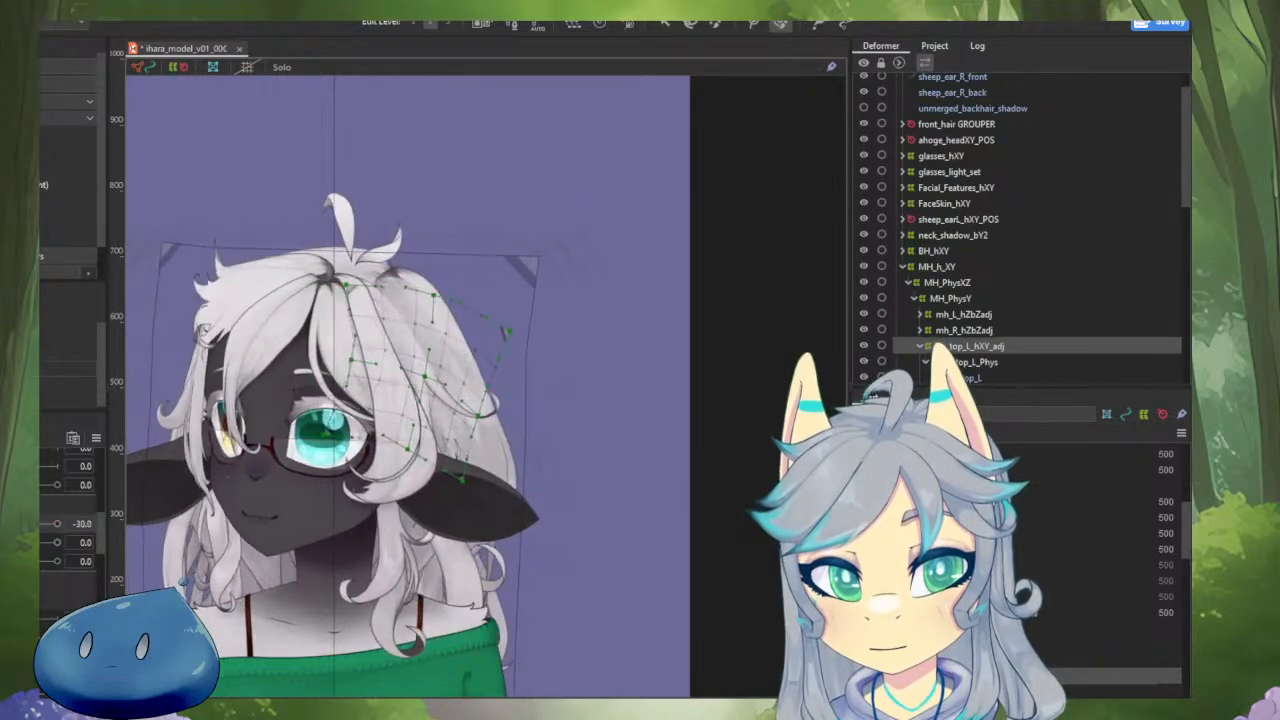
left_click_drag(347, 400, 338, 400)
mouse_move(20, 524)
left_mouse_down()
mouse_move(88, 539)
mouse_move(20, 524)
left_mouse_up()
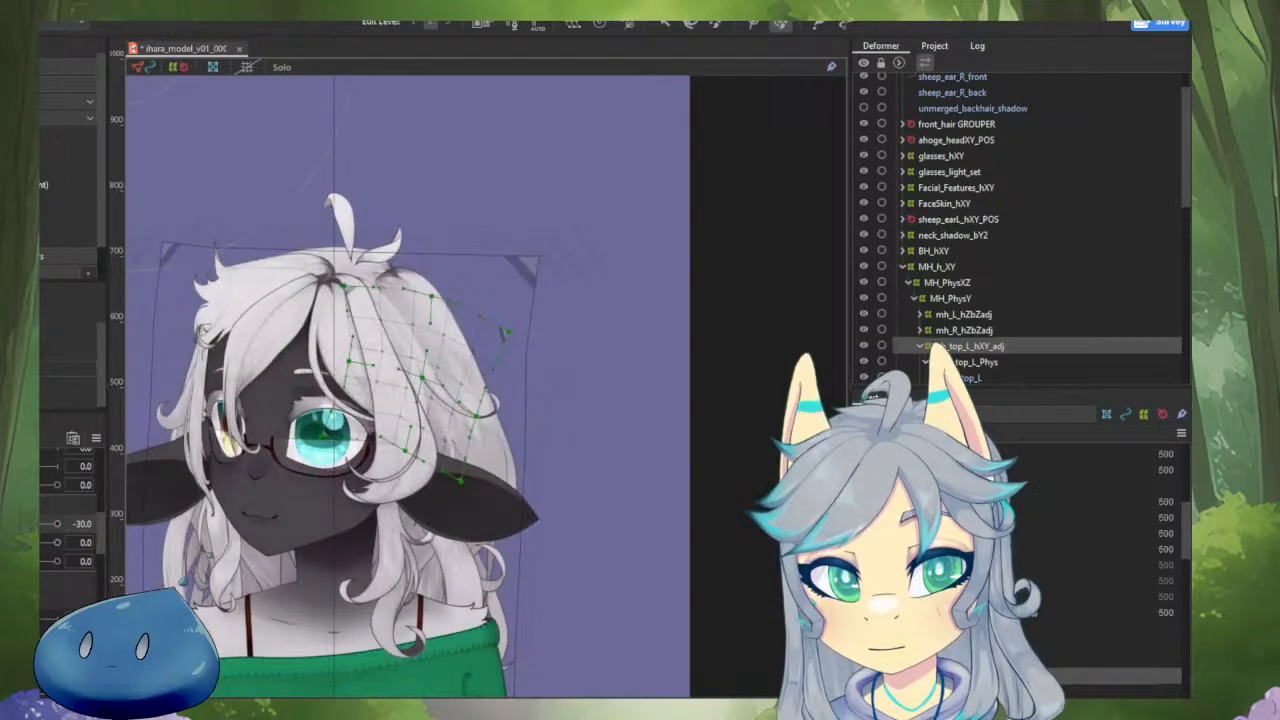
key("v")
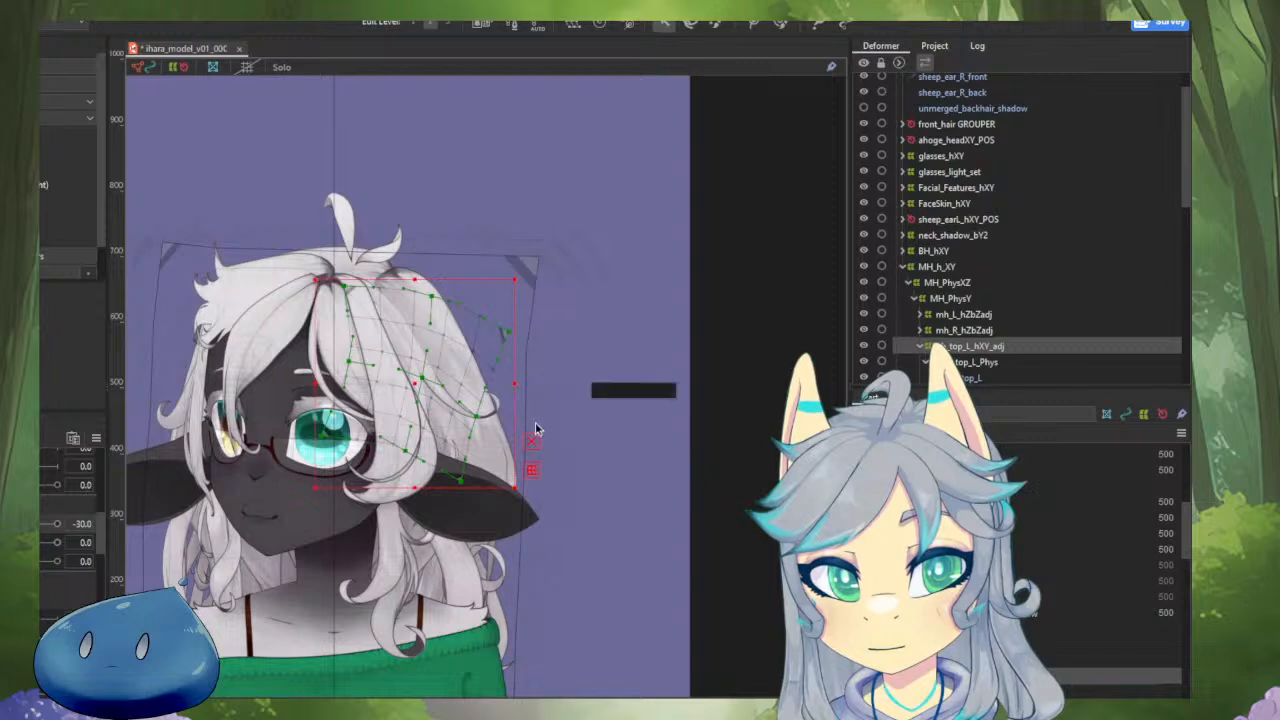
Select the fh_L_sh_1_base_hXY deformer of the front hair lock and compare its shape in the turned and default poses.
scroll(406, 412, "up", 2)
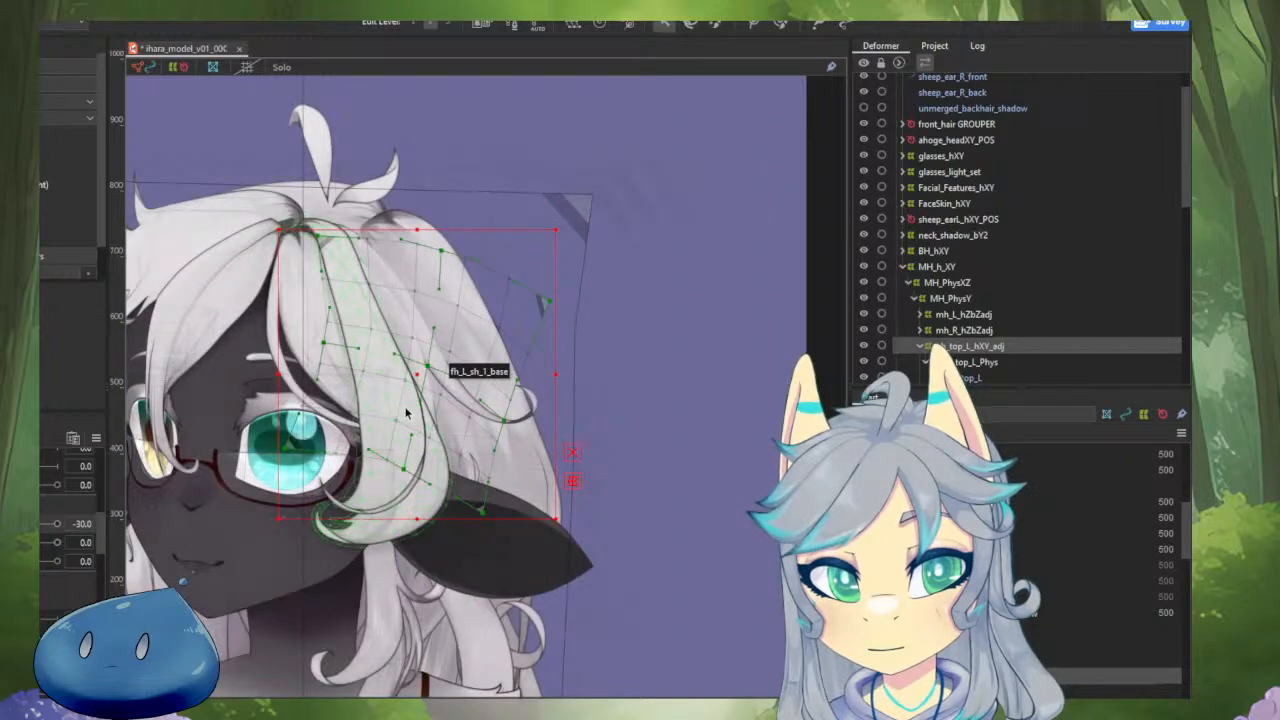
left_click(406, 412)
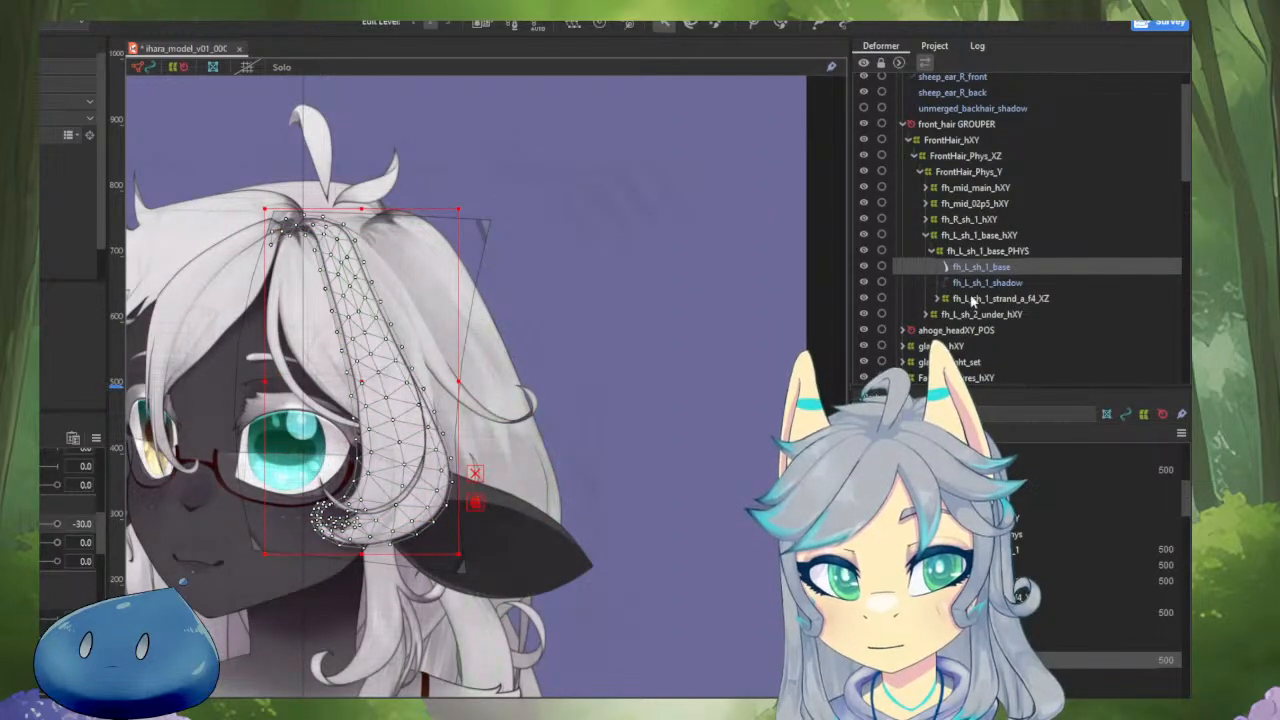
left_click(980, 256)
left_click(970, 235)
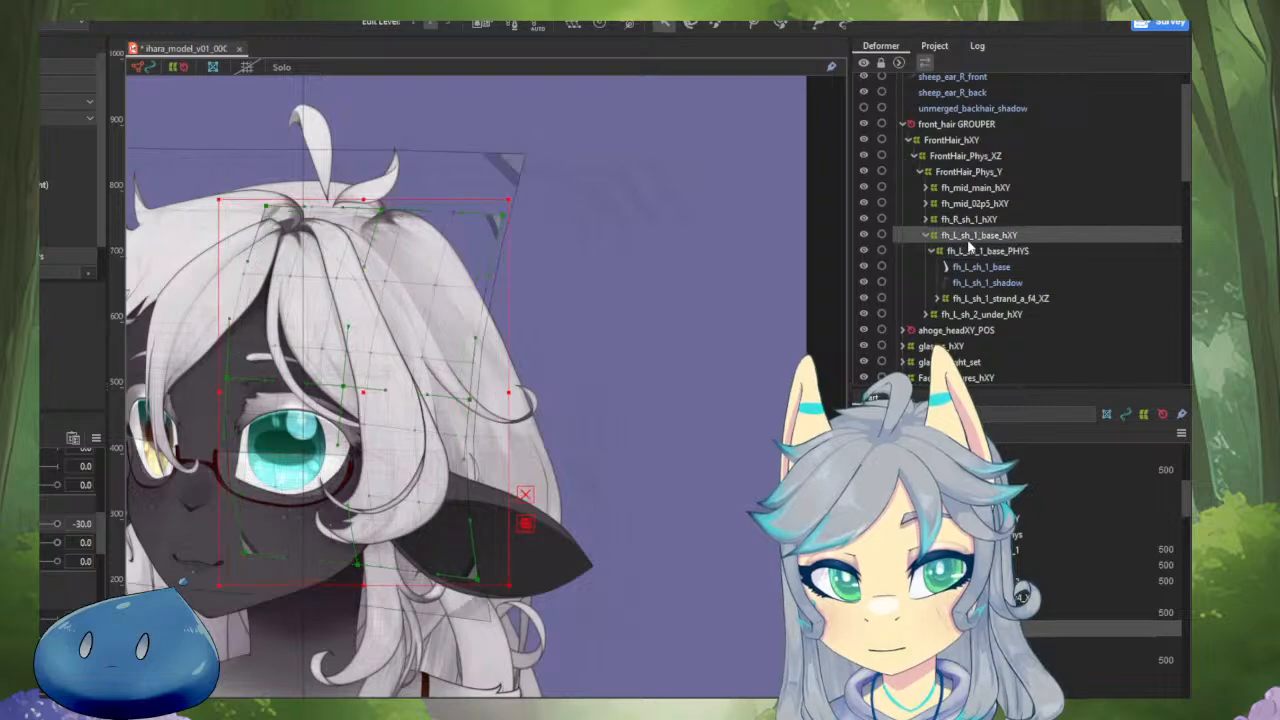
key("ctrl+z")
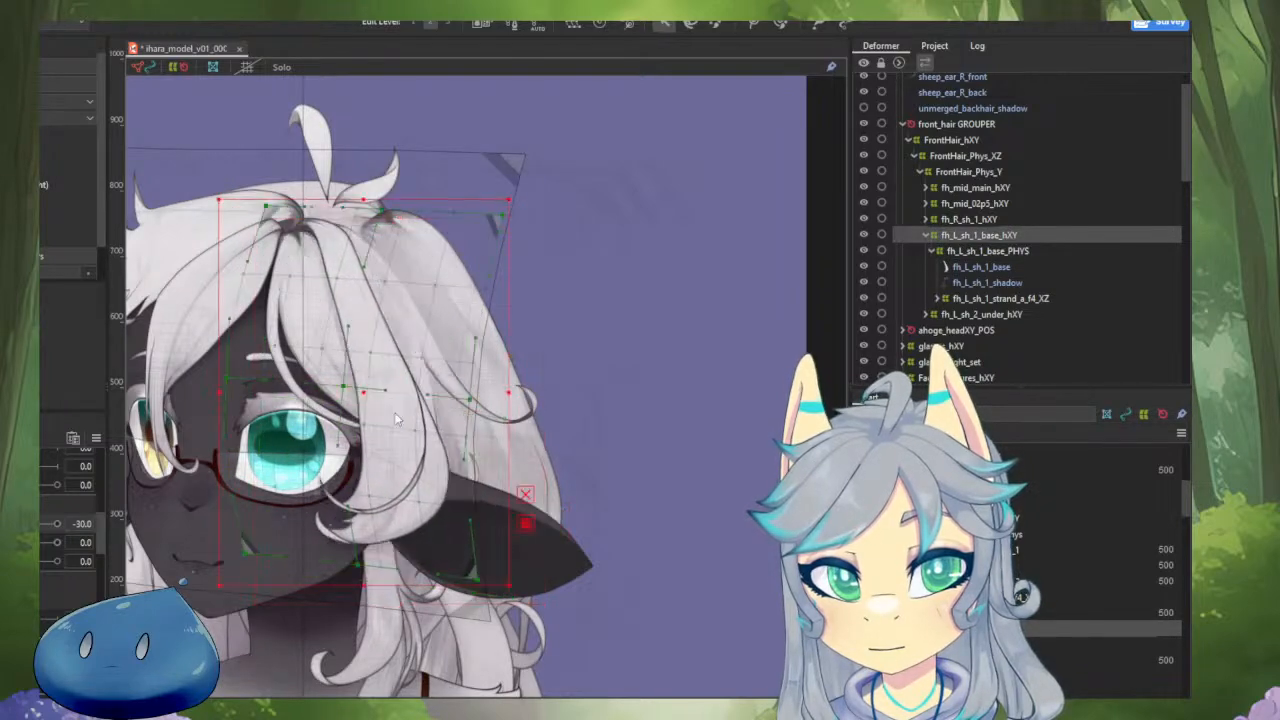
left_click(96, 438)
left_click(212, 435)
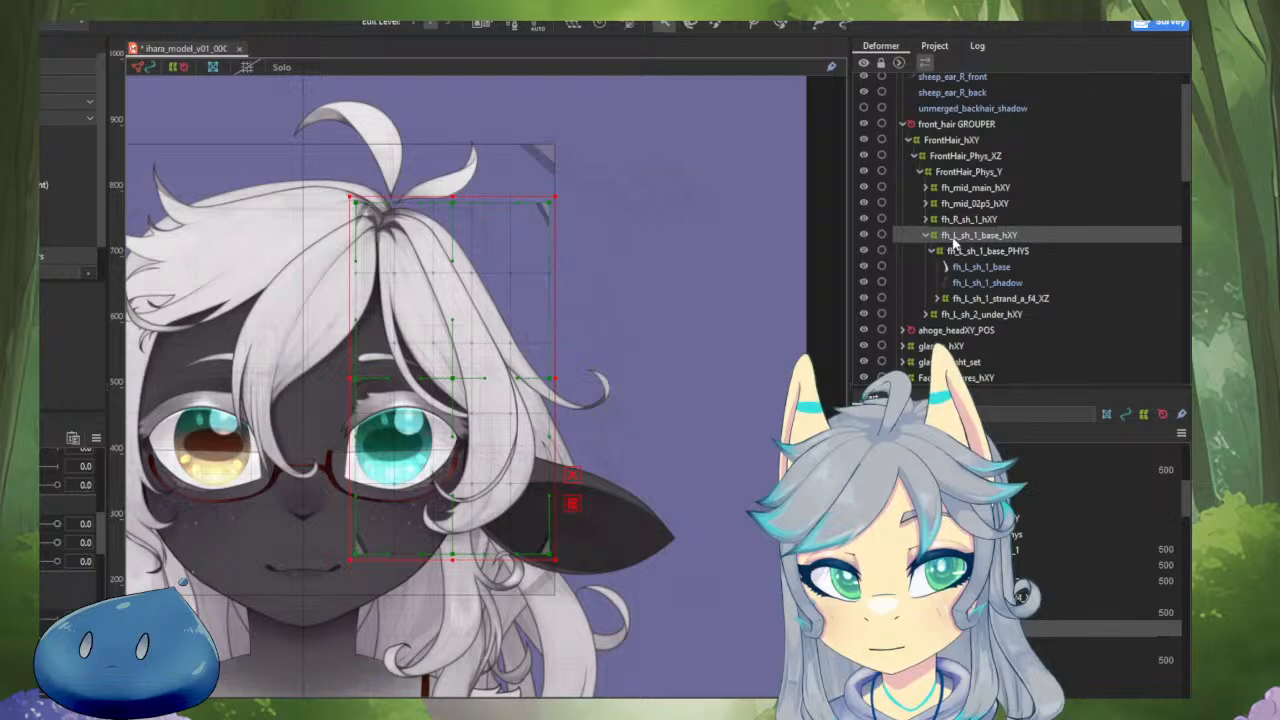
key("ctrl+z")
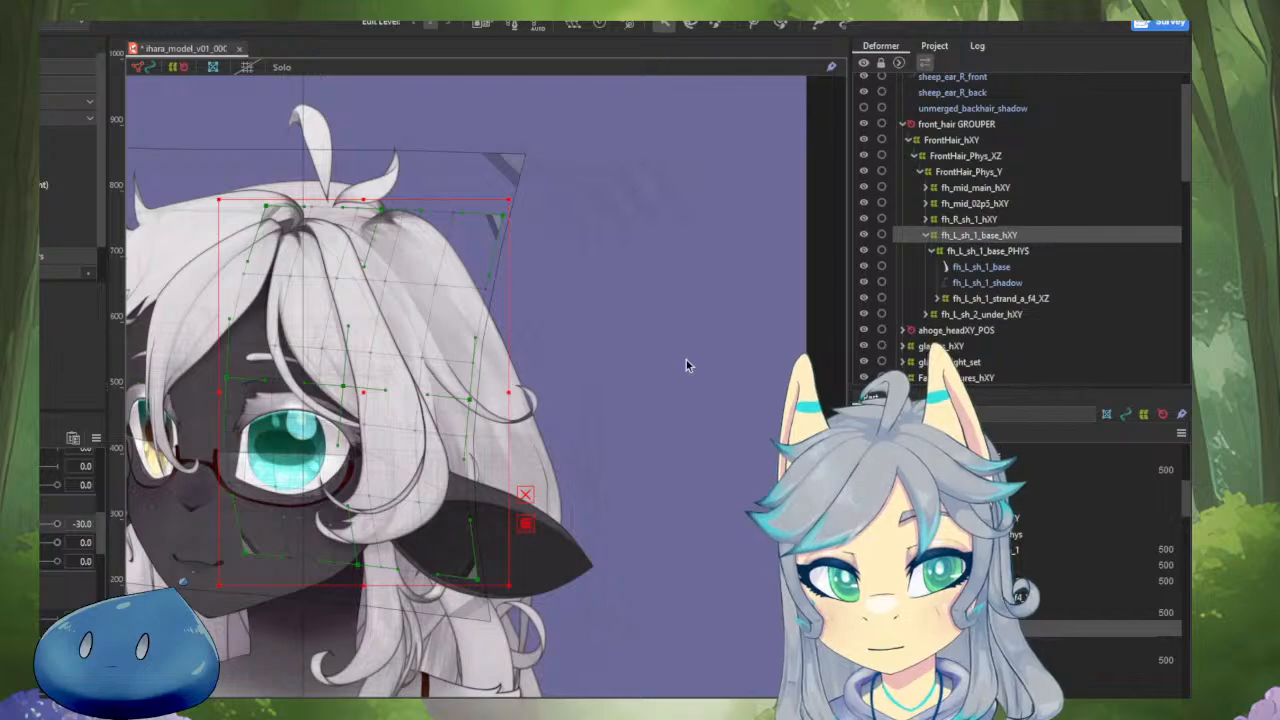
Duplicate the fh_L_sh_1_base_hXY deformer with all its child objects while the model is in its default pose.
right_click(982, 239)
left_click(1034, 243)
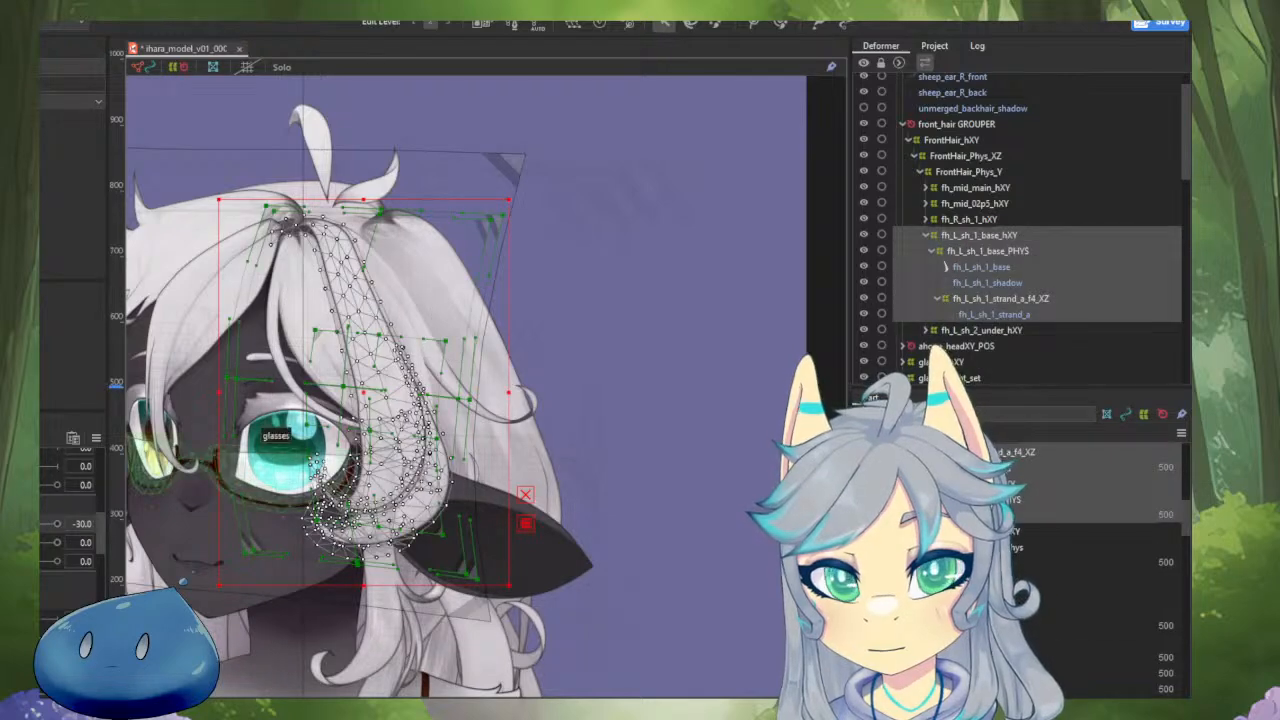
left_click(96, 438)
left_click(212, 435)
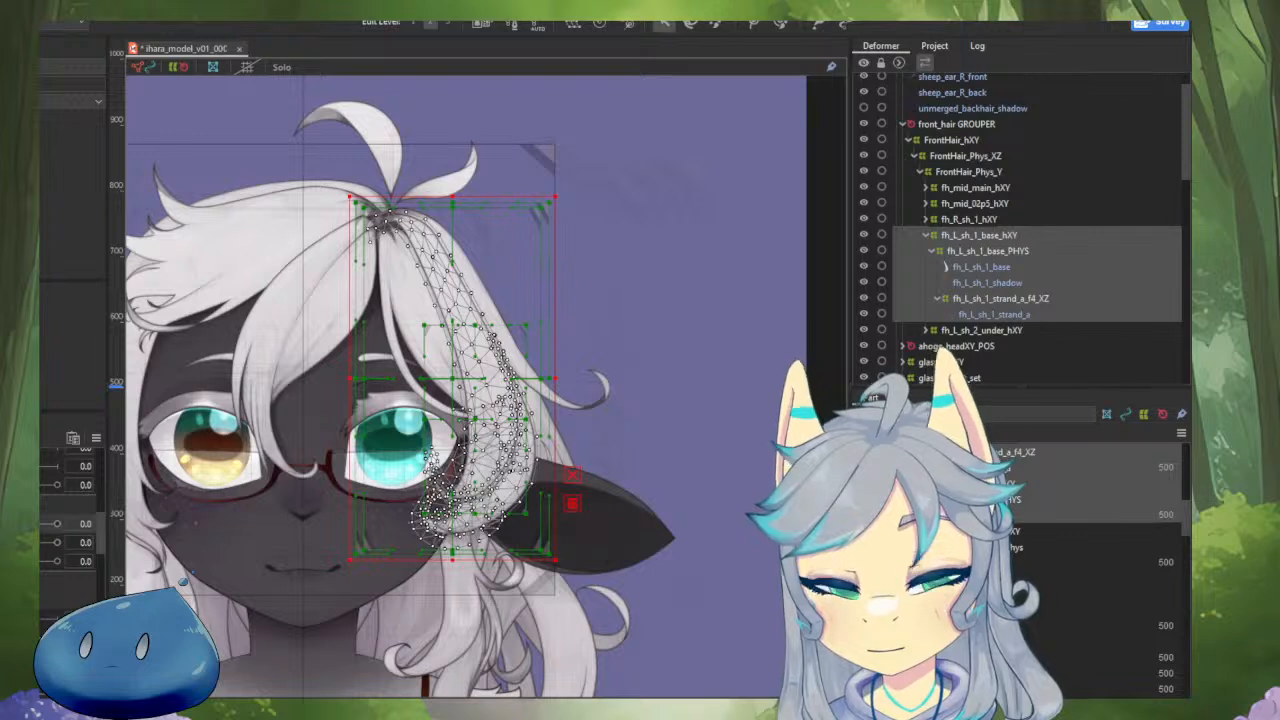
key("ctrl+v")
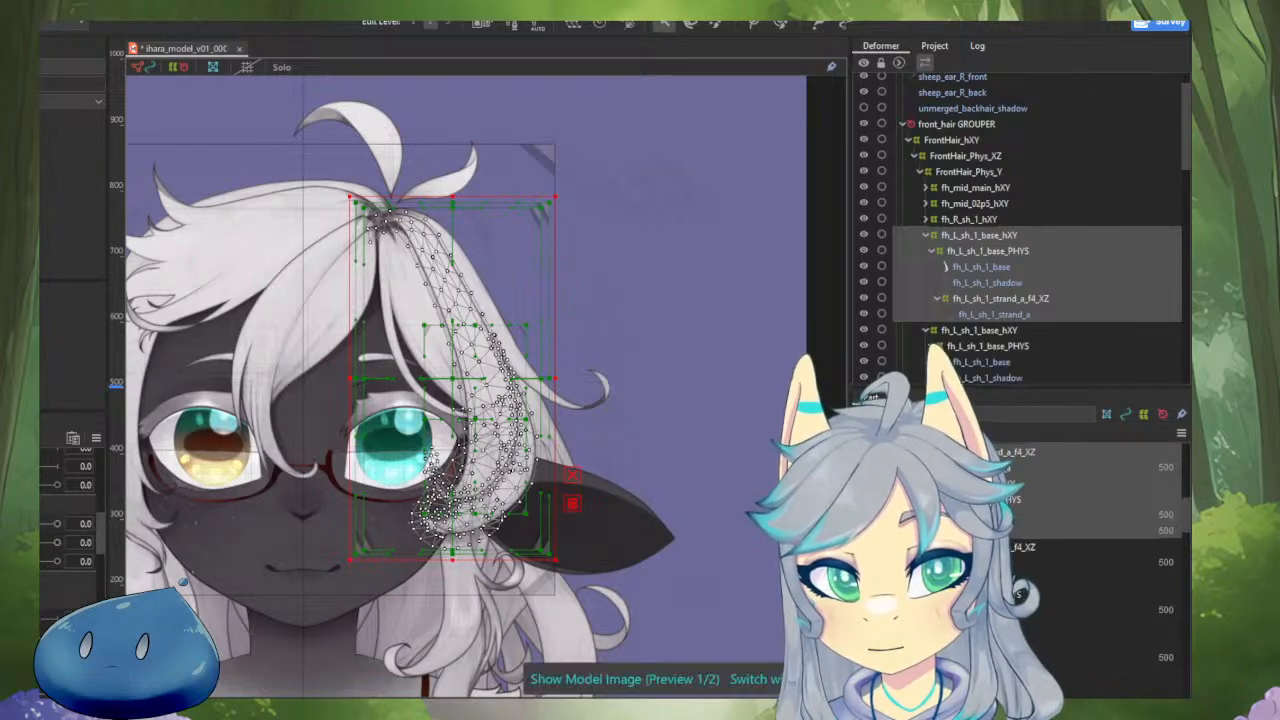
Delete fh_L_sh_1_shadow, fh_L_sh_1_strand_a and the fh_L_sh_1_strand_a_f4_XZ deformer from the first of the two fh_L_sh_1_base_hXY groups.
left_click(781, 23)
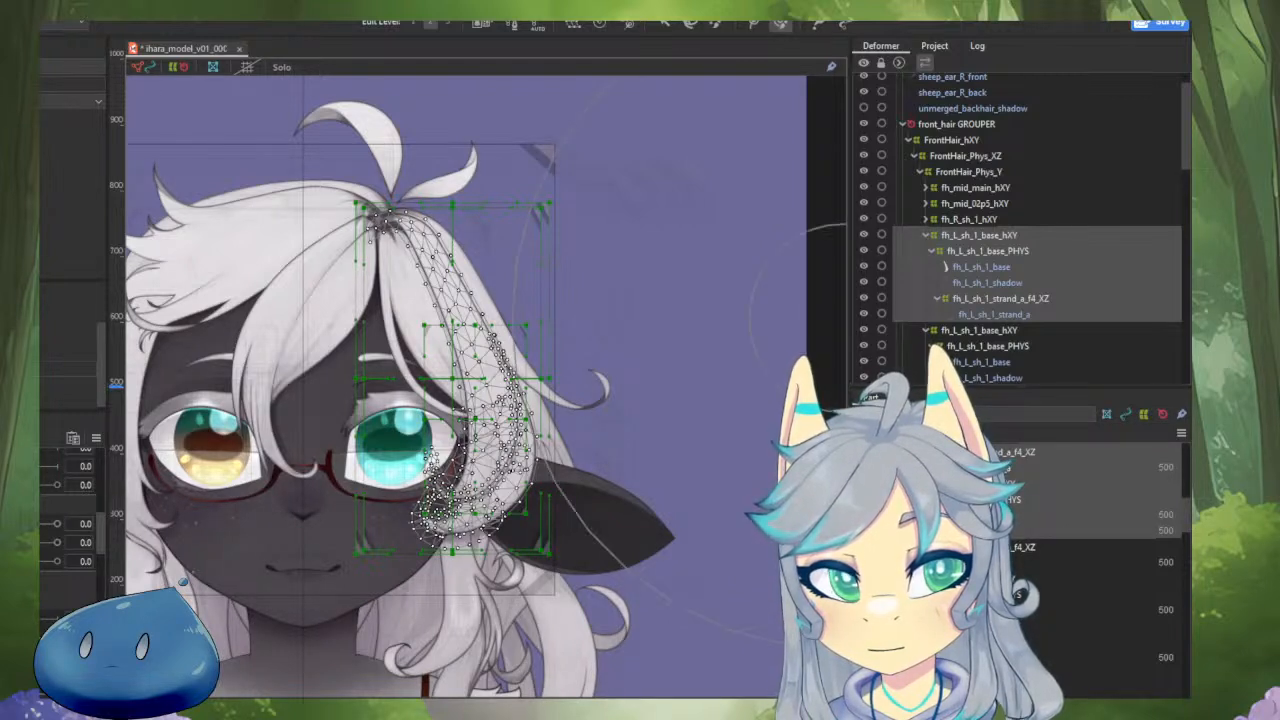
left_click(1000, 272)
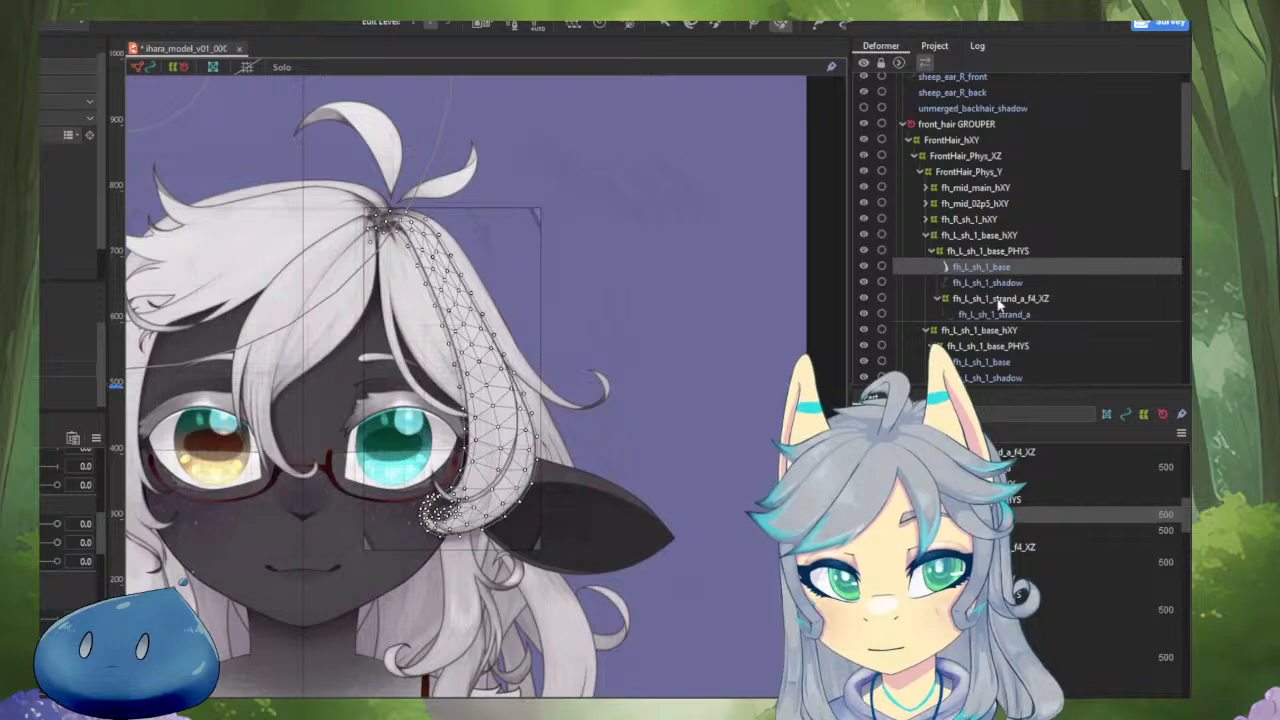
left_click(997, 285)
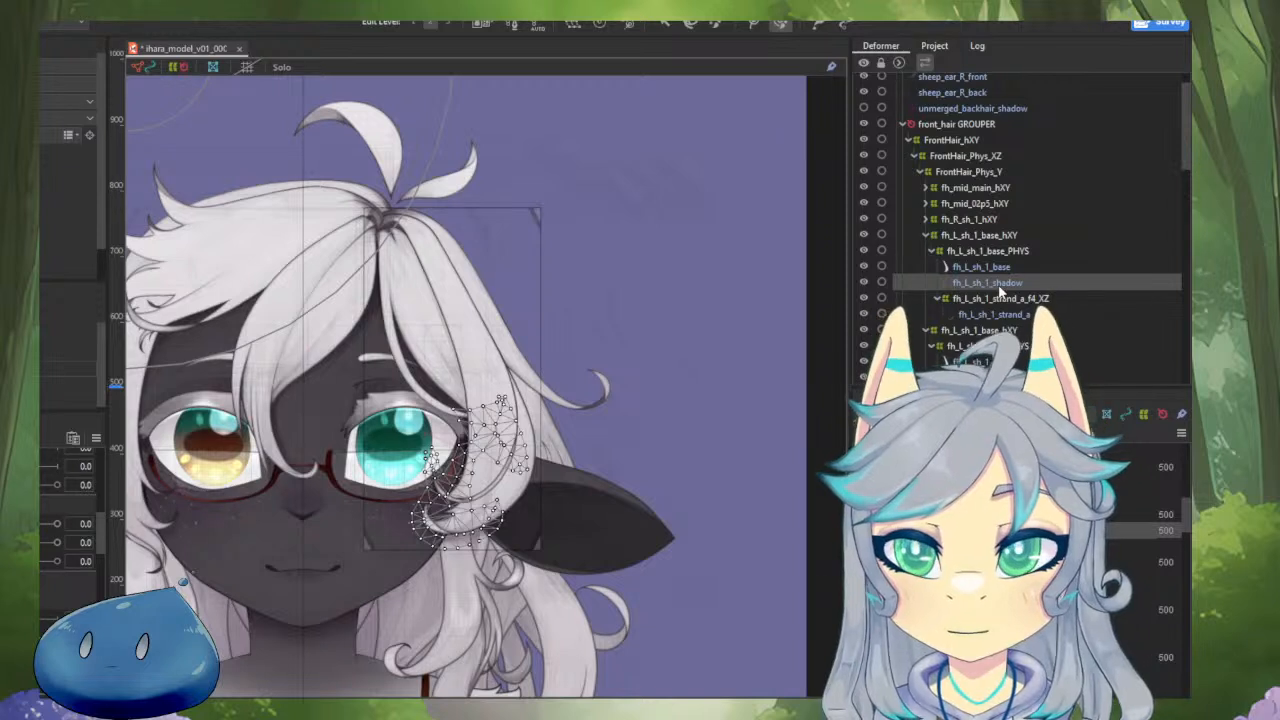
key("Delete")
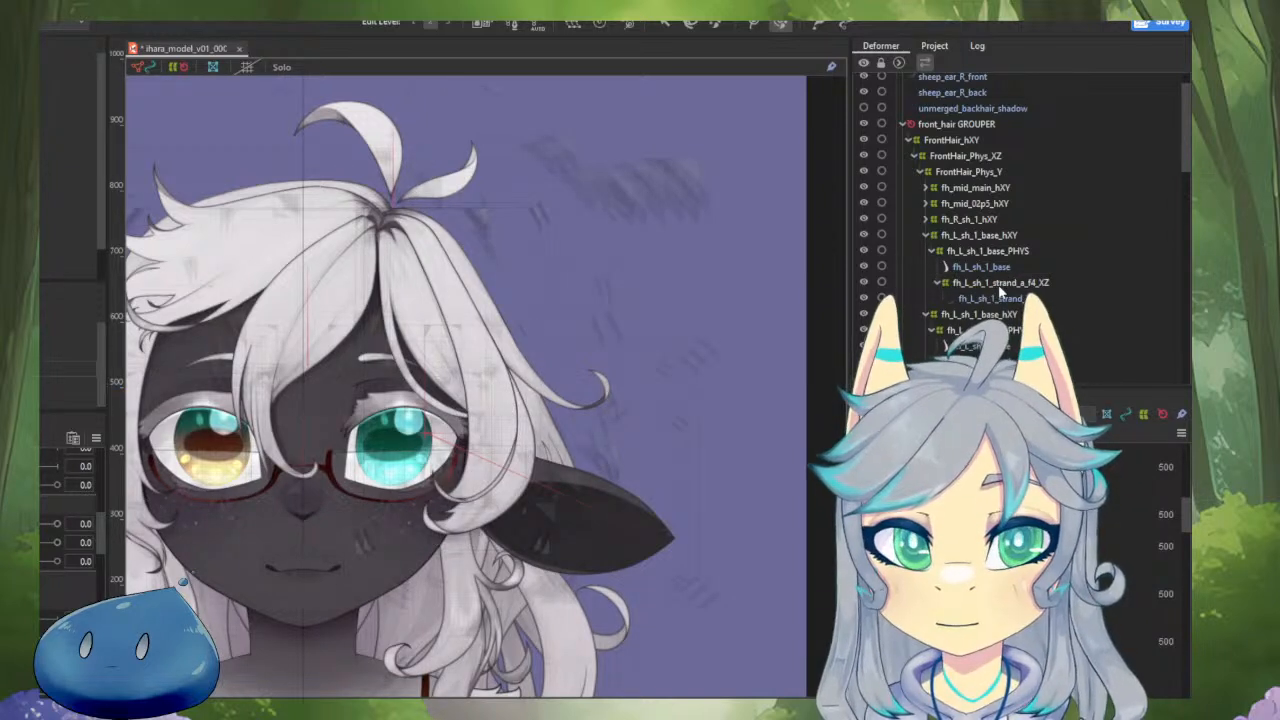
left_click(1001, 301)
key("Delete")
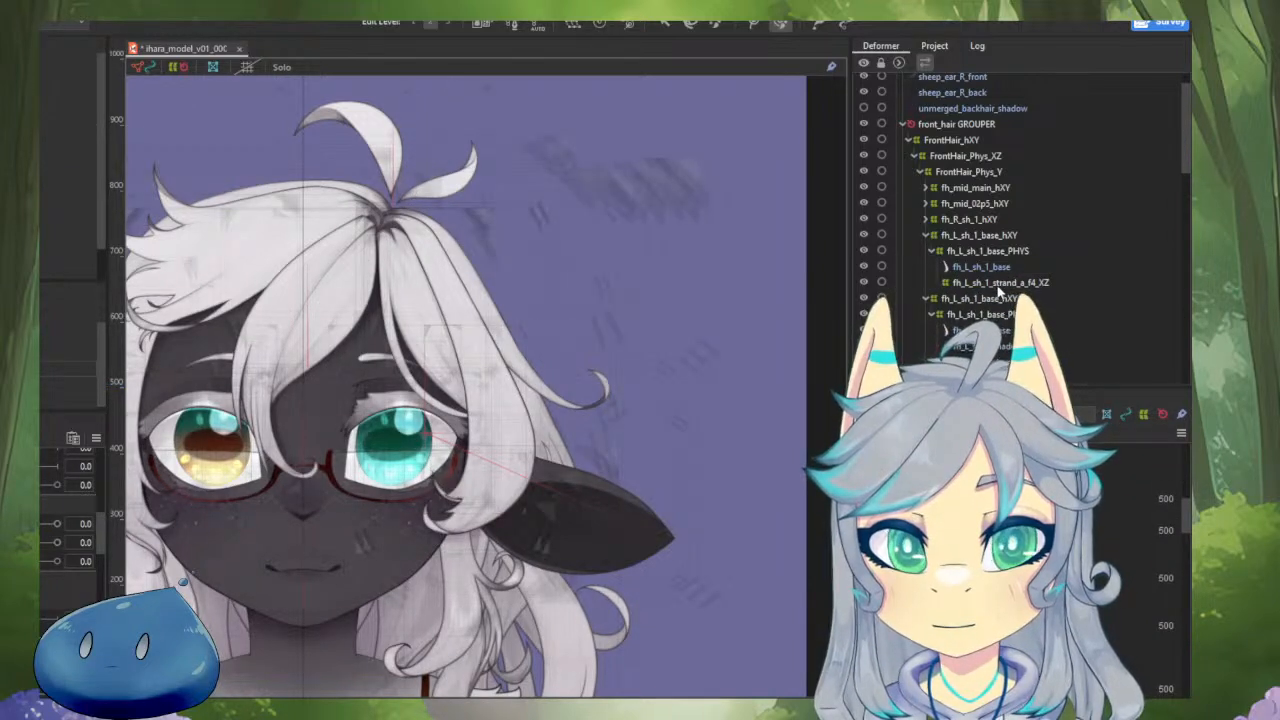
left_click(1008, 282)
key("Delete")
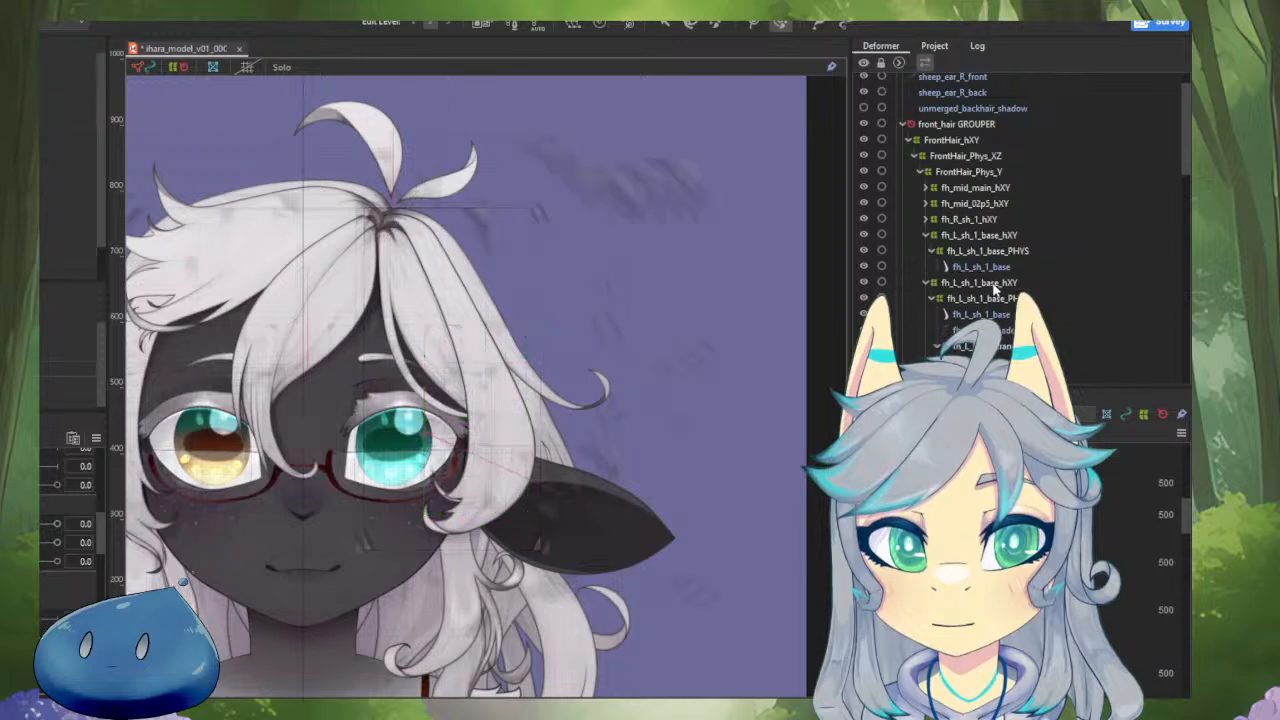
Select the first fh_L_sh_1_base_hXY group with its PHYS deformer and base mesh, and move it below fh_L_sh_2_under_hXY in the part order.
left_click(984, 269)
left_click(976, 253)
left_click(975, 238)
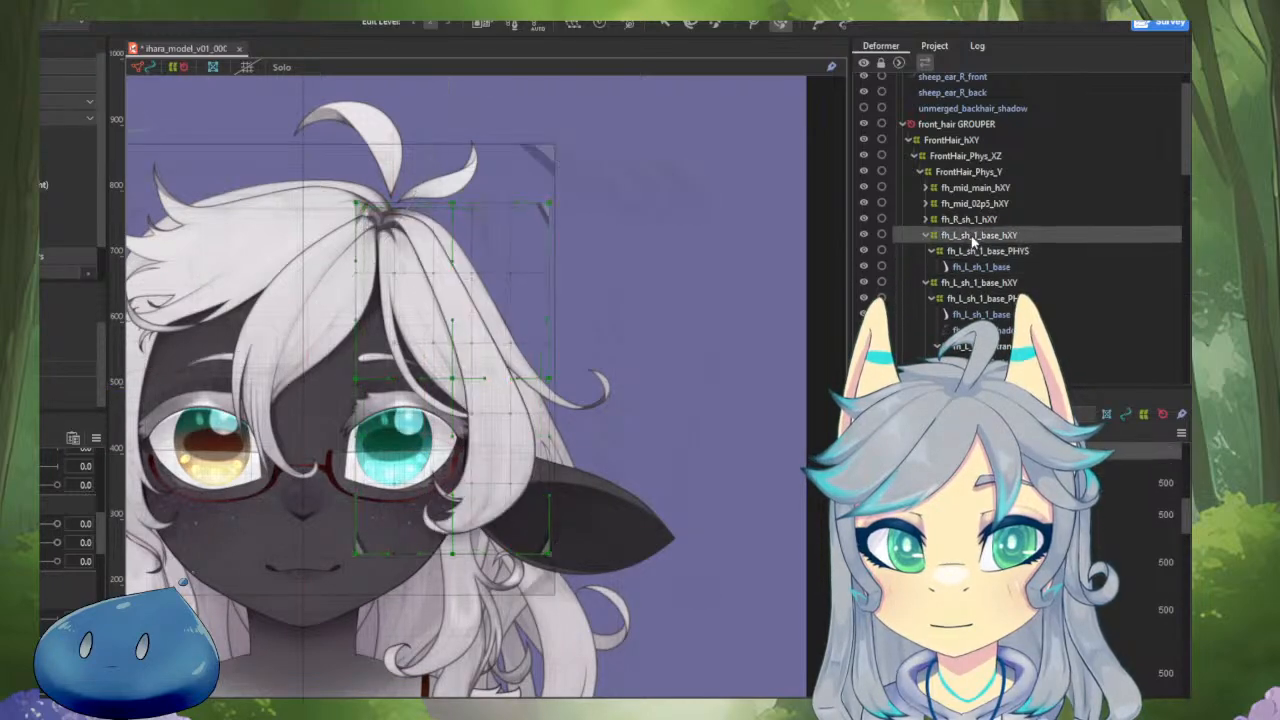
mouse_move(12, 524)
left_mouse_down()
mouse_move(0, 524)
mouse_move(12, 524)
left_mouse_up()
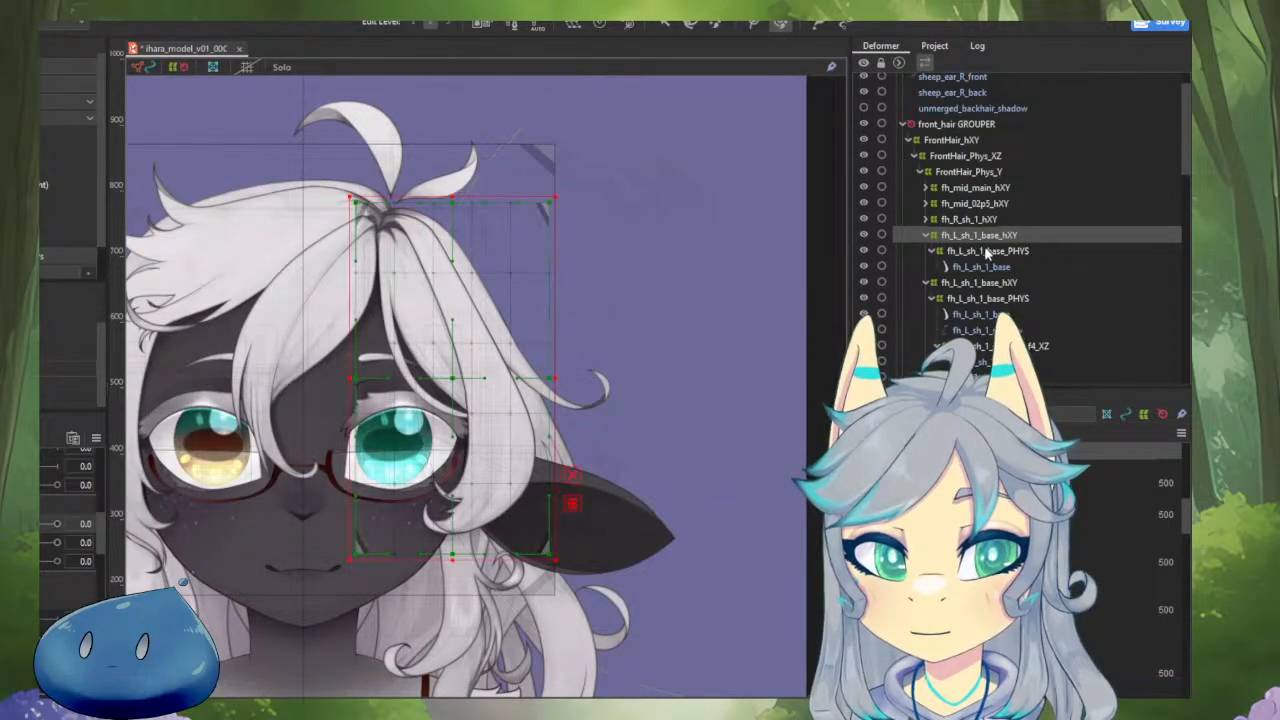
left_click(981, 267, "shift")
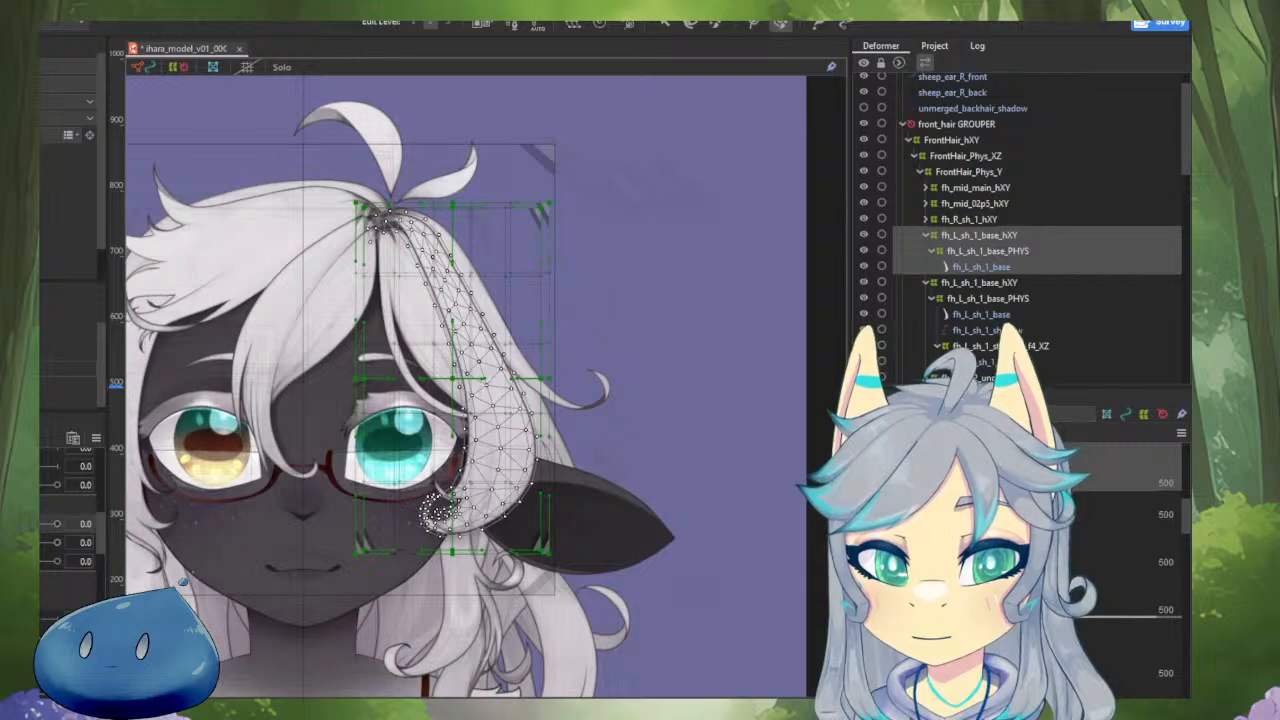
left_click_drag(980, 614, 980, 617)
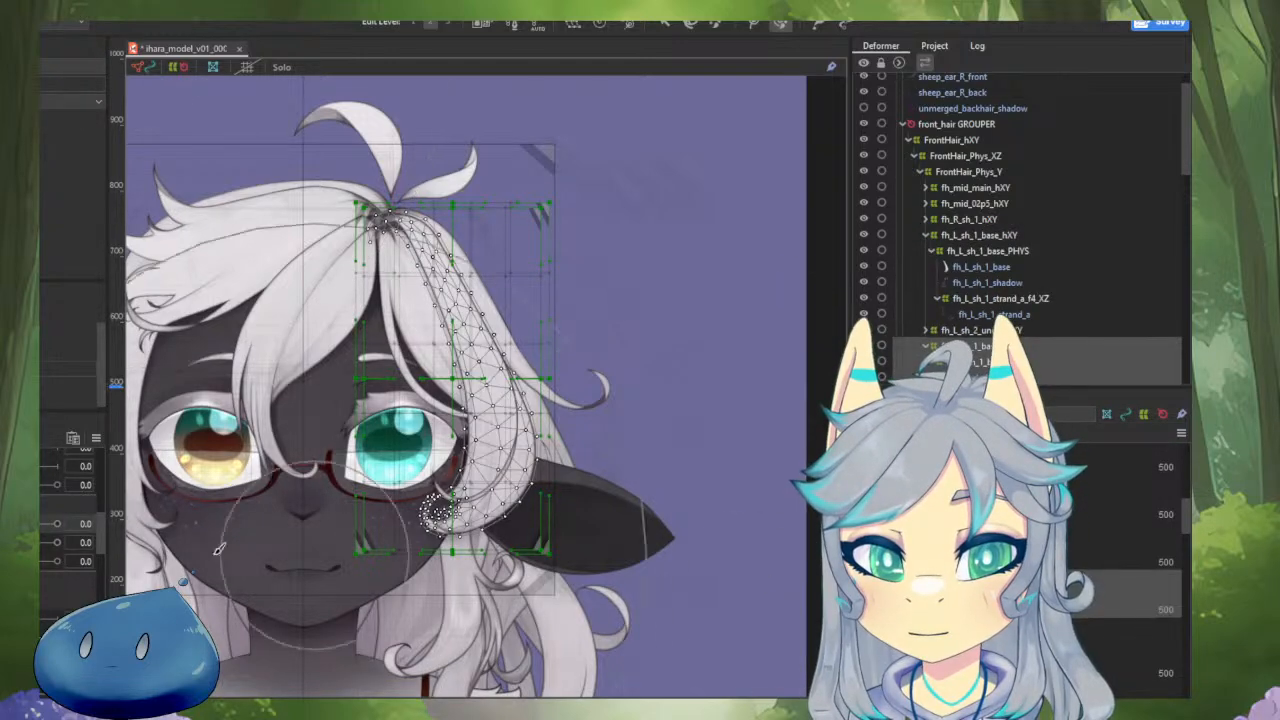
With the head turned to -30, push the moved lock's fh_L_sh_1_base_hXY deformer outward over the side hair.
mouse_move(22, 524)
left_mouse_down()
mouse_move(0, 524)
mouse_move(22, 524)
left_mouse_up()
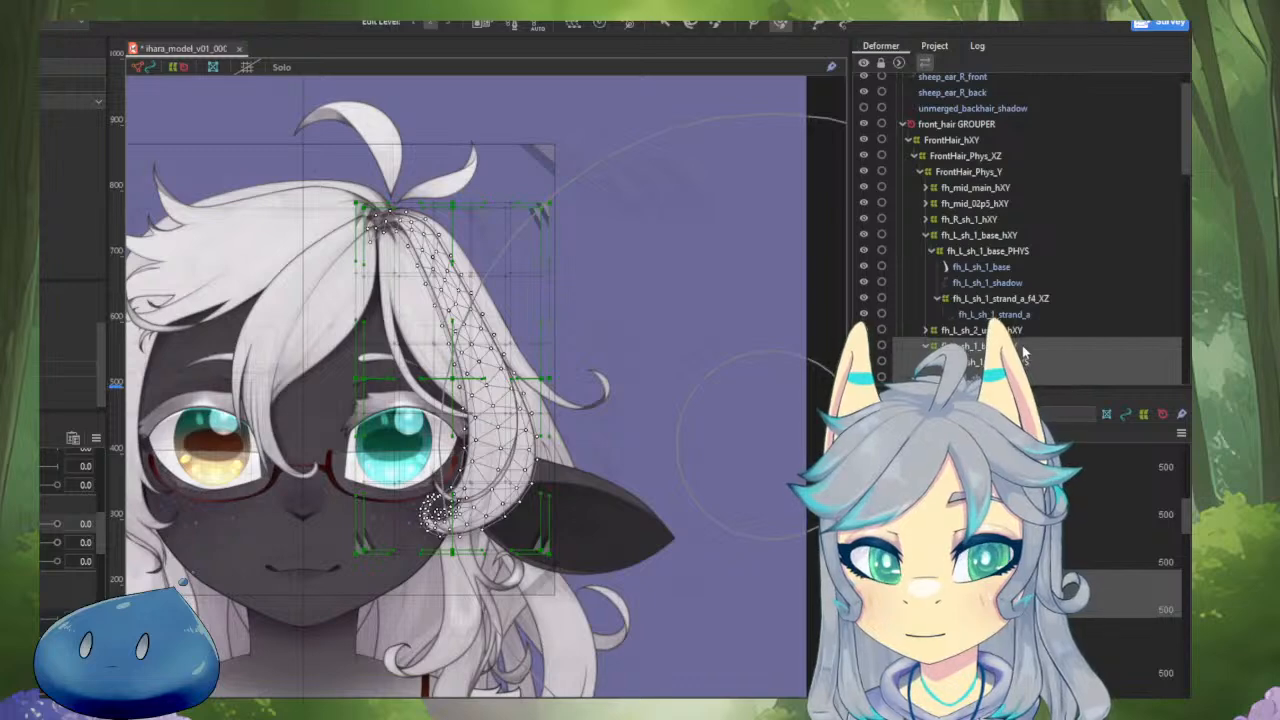
left_click(1060, 346)
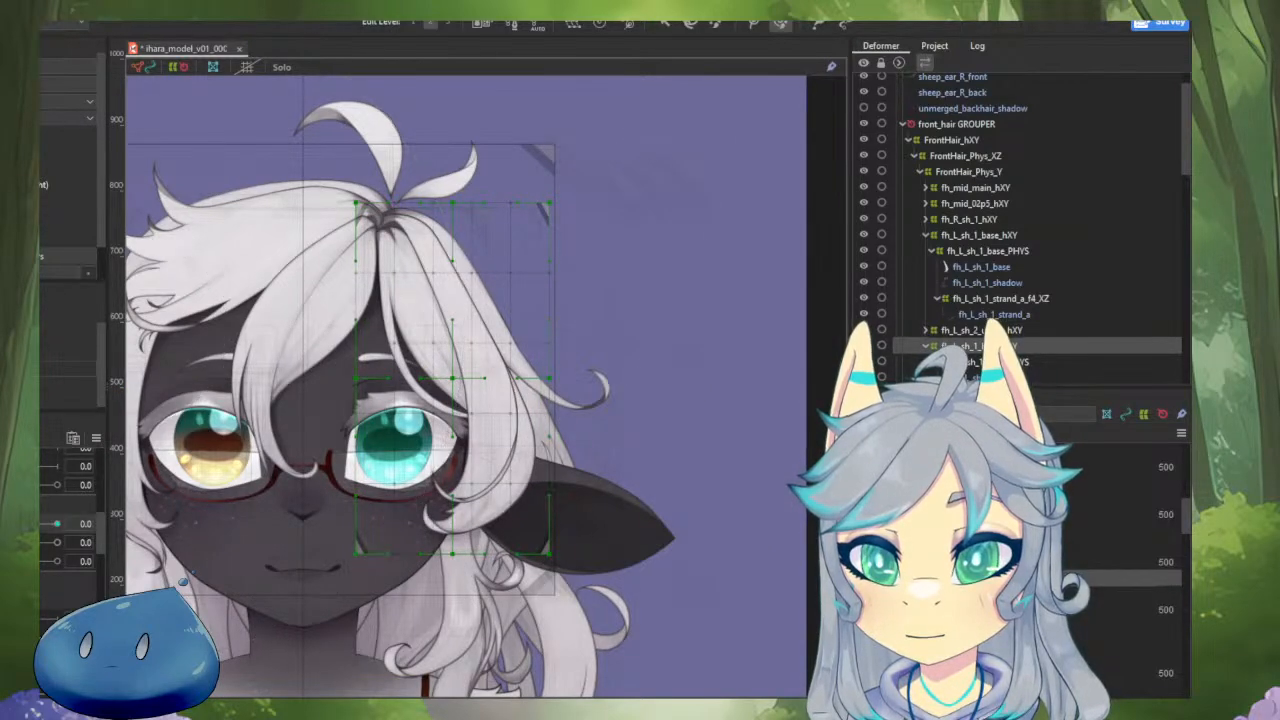
left_click_drag(22, 524, 0, 524)
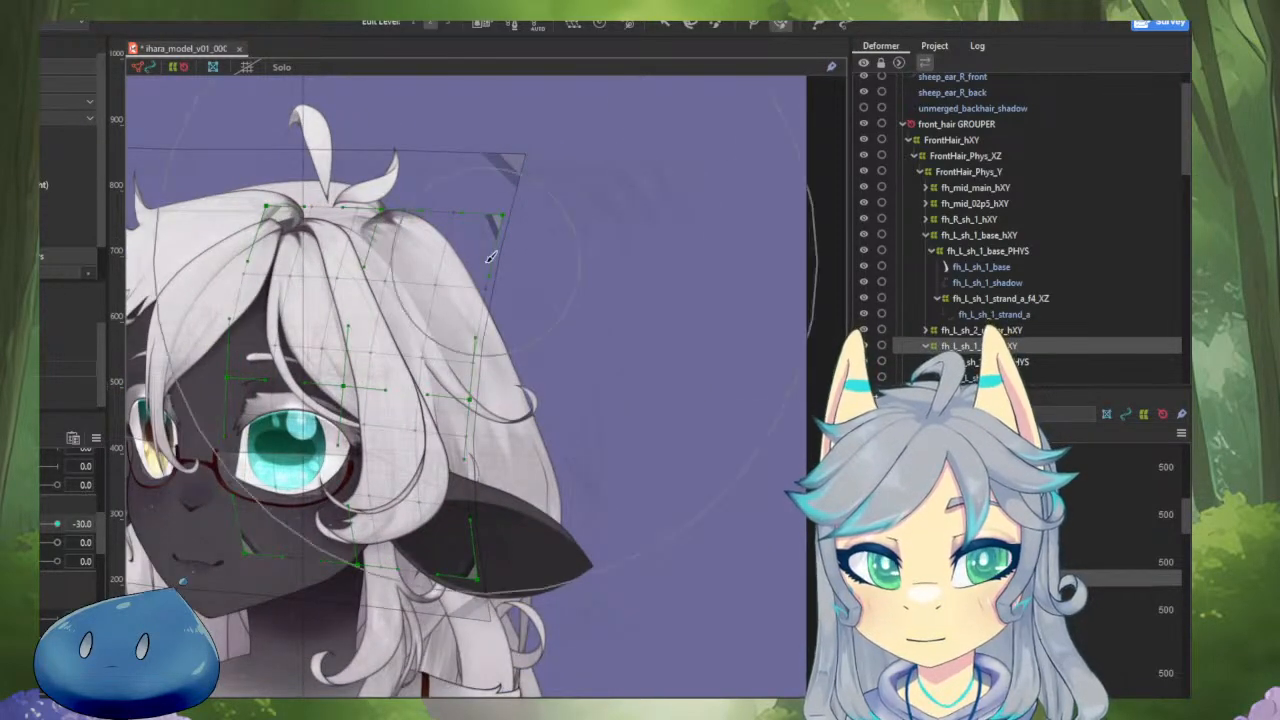
mouse_move(478, 310)
left_mouse_down()
mouse_move(668, 358)
mouse_move(667, 345)
left_mouse_up()
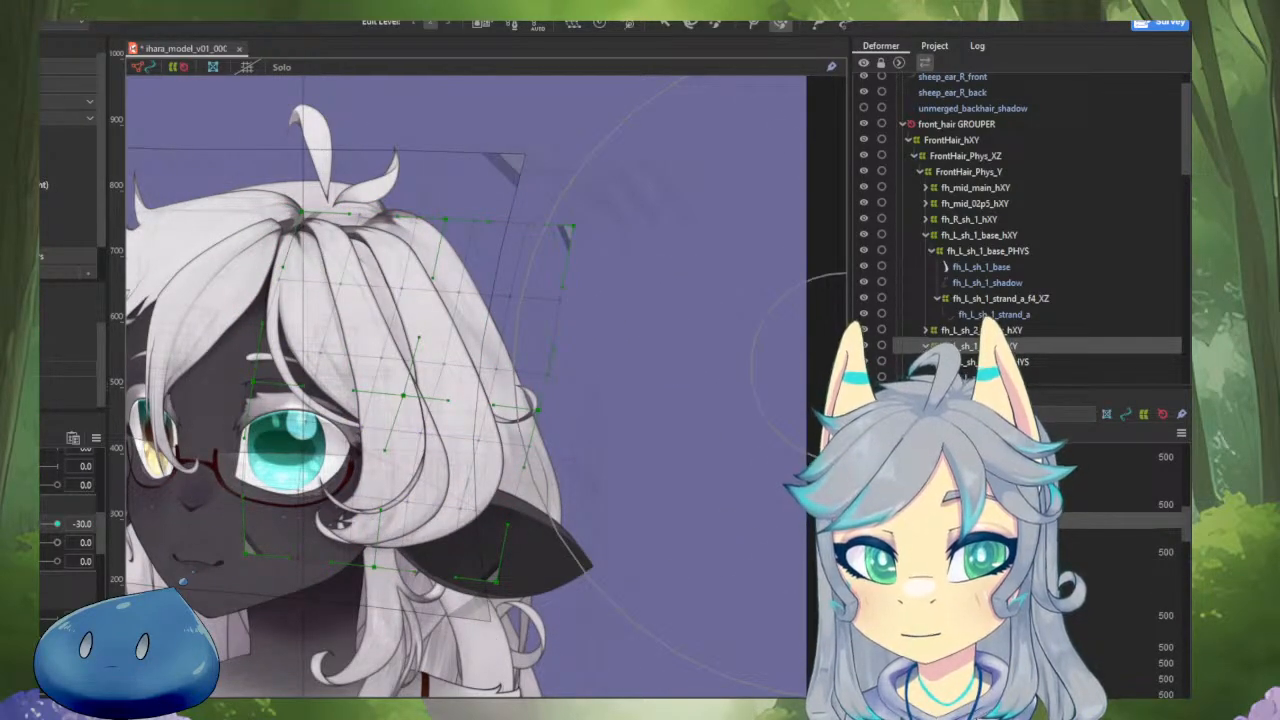
Select the moved lock's hXY deformer, PHYS deformer and base mesh together, and place them further back in the part order.
left_click(985, 362)
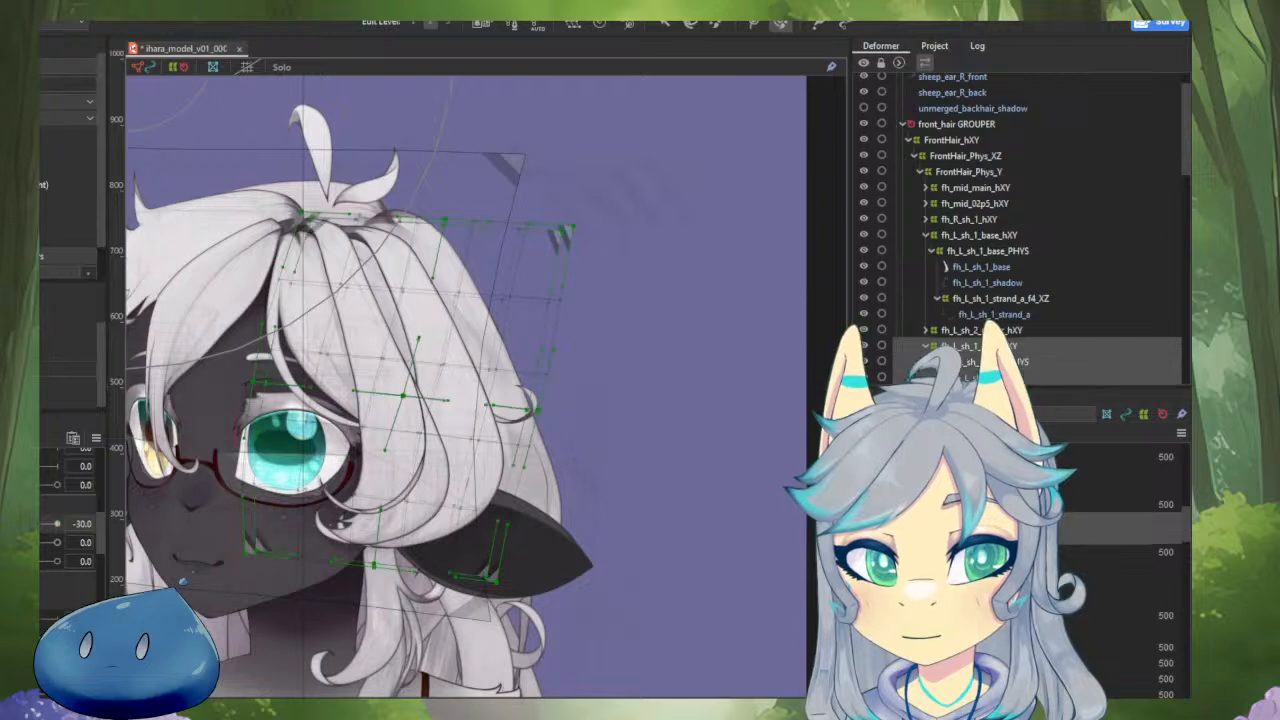
mouse_move(950, 536)
left_mouse_down()
mouse_move(950, 690)
mouse_move(950, 600)
left_mouse_up()
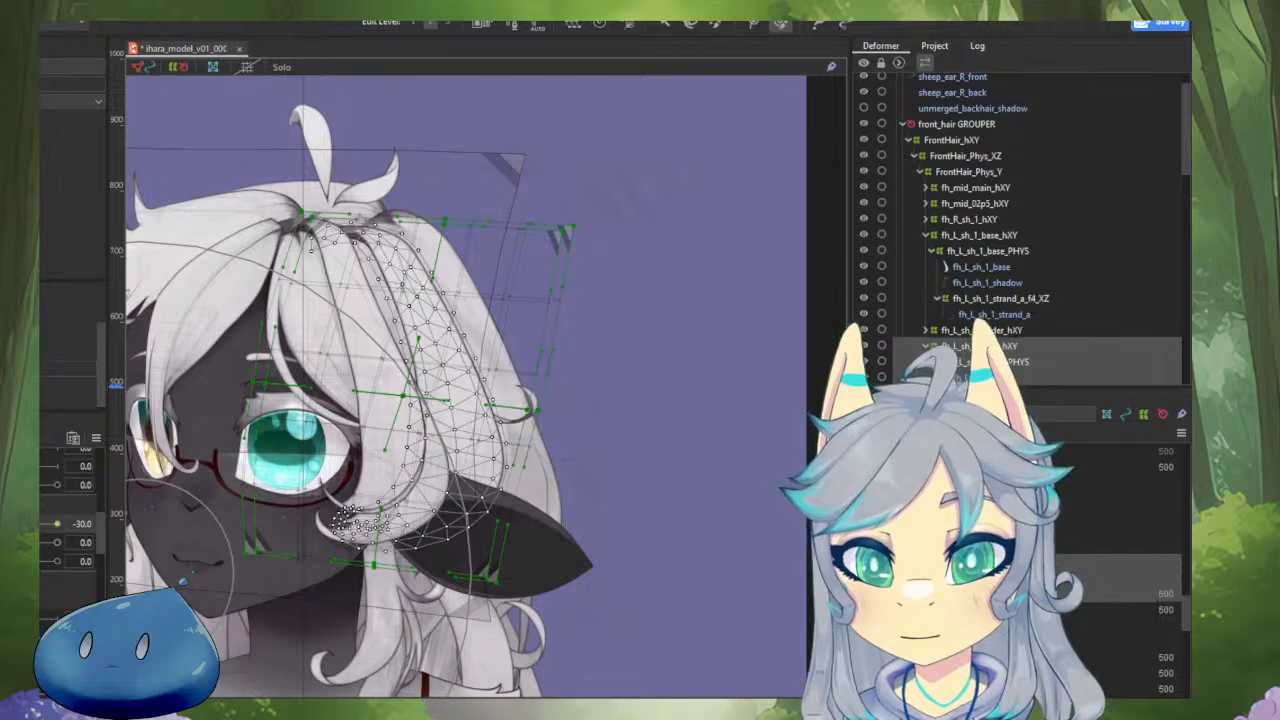
left_click_drag(41, 524, 41, 524)
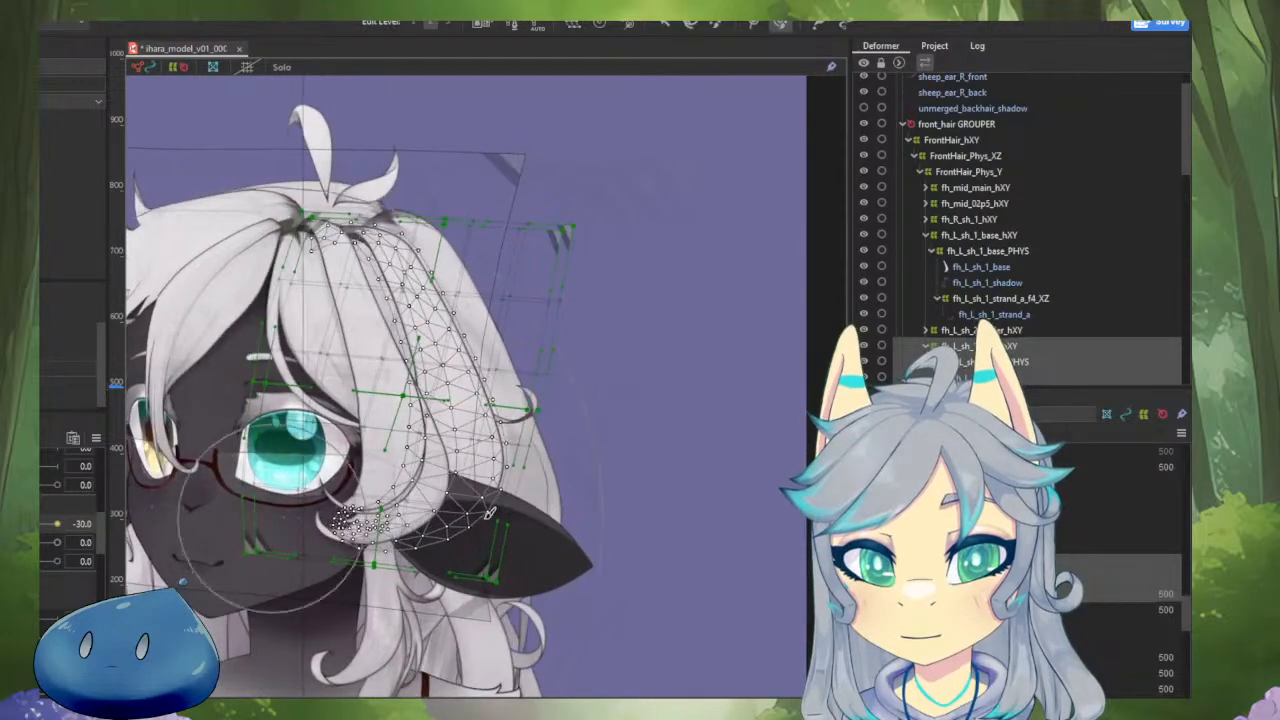
scroll(1017, 570, "down", 2)
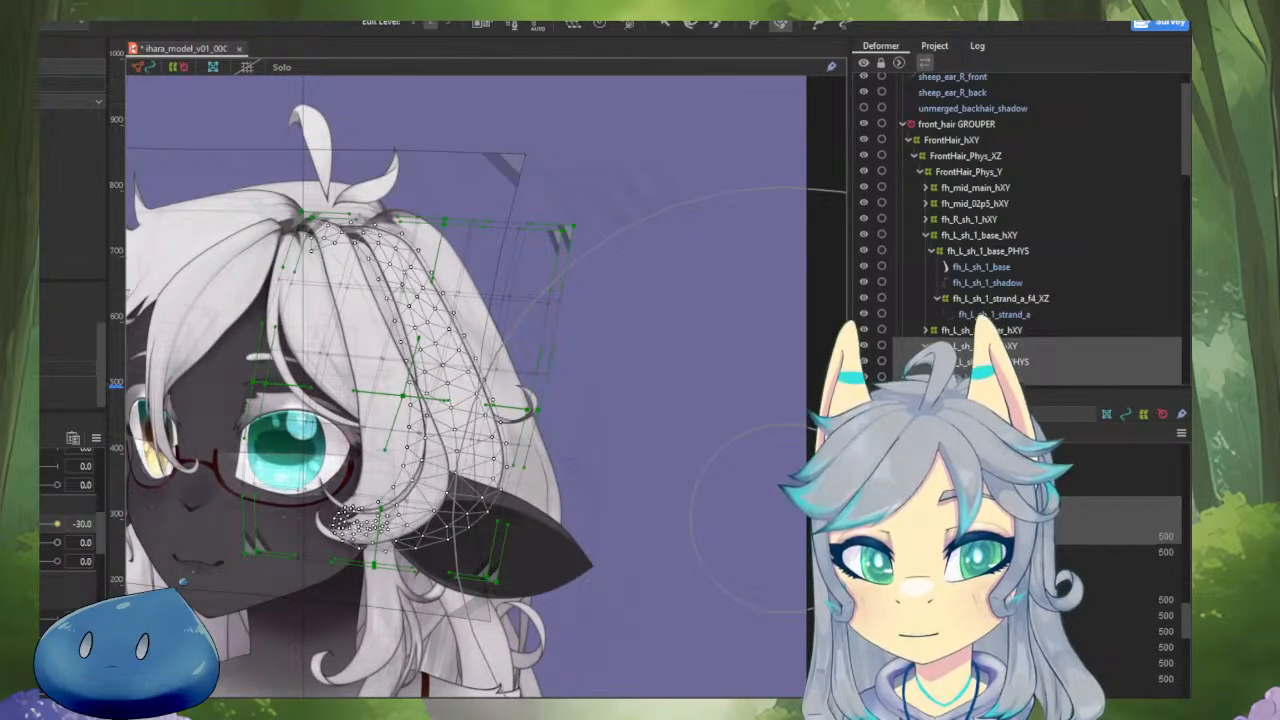
left_click_drag(1017, 536, 1017, 608)
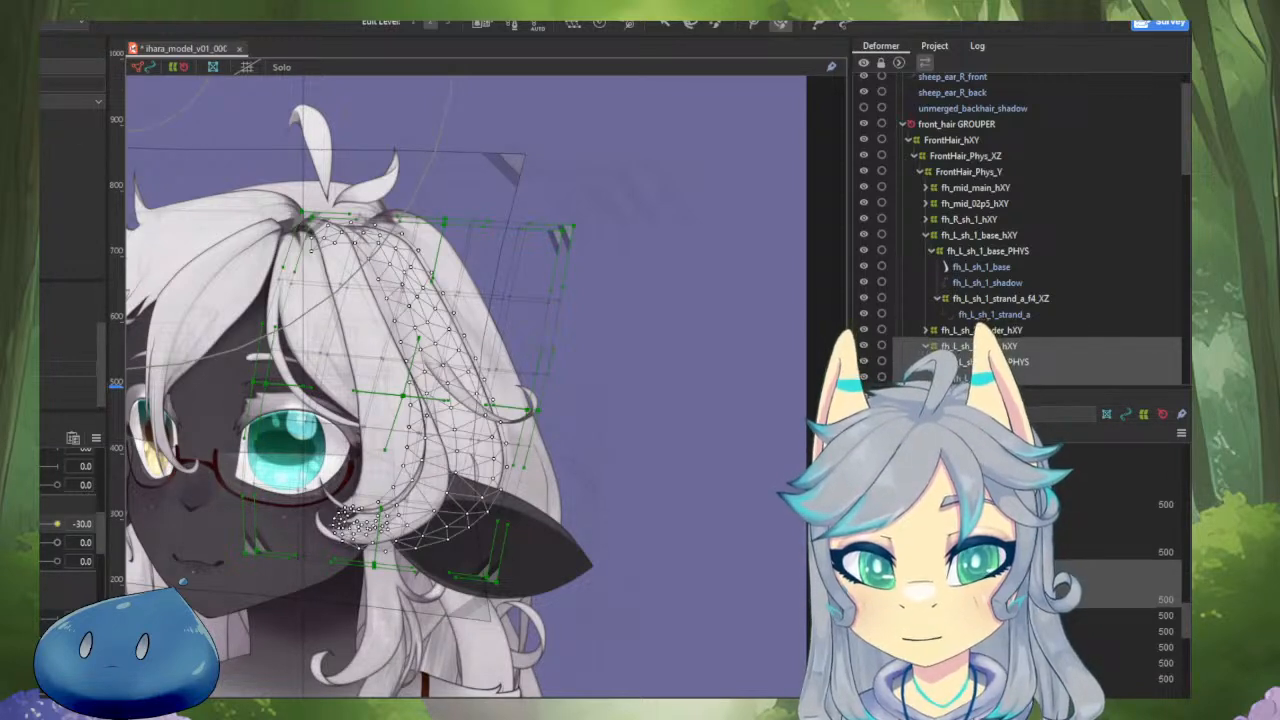
Delete one of the two bh_top_L_hXY_adj groups with its bh_top_L_Phys deformer and bh_top_L mesh in the default pose.
left_click(1017, 615)
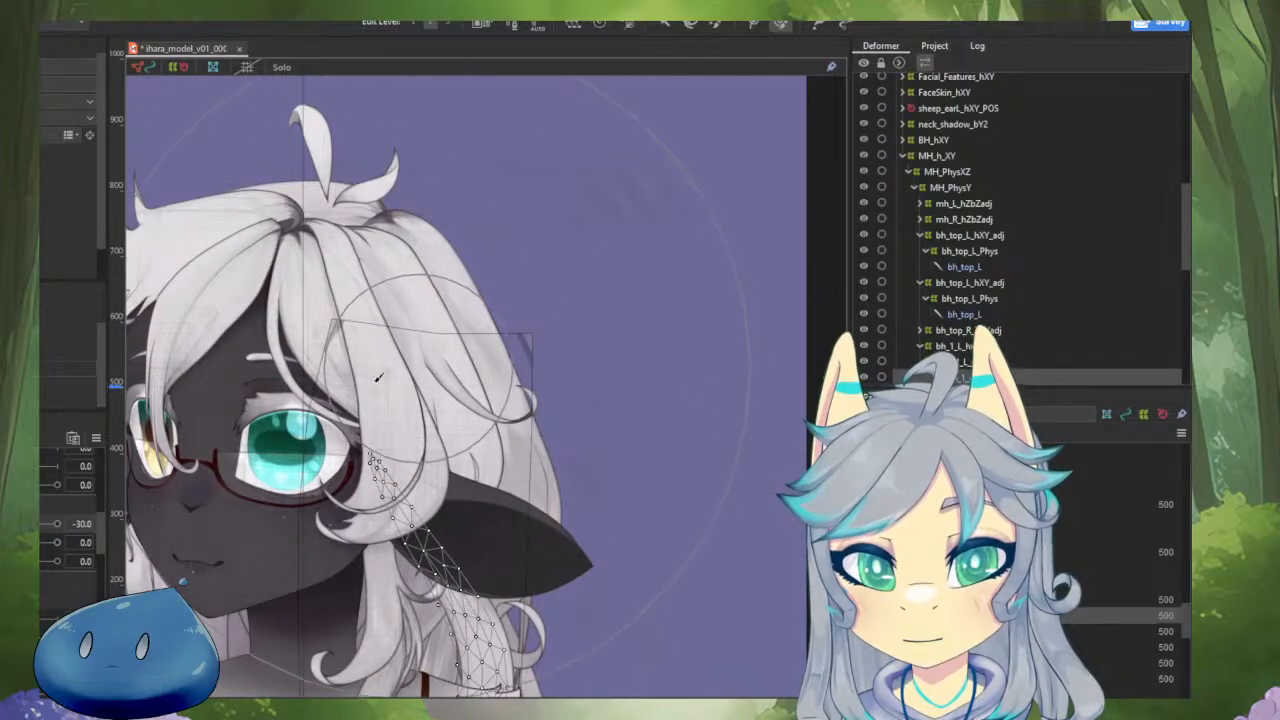
mouse_move(20, 524)
left_mouse_down()
mouse_move(65, 541)
mouse_move(20, 528)
left_mouse_up()
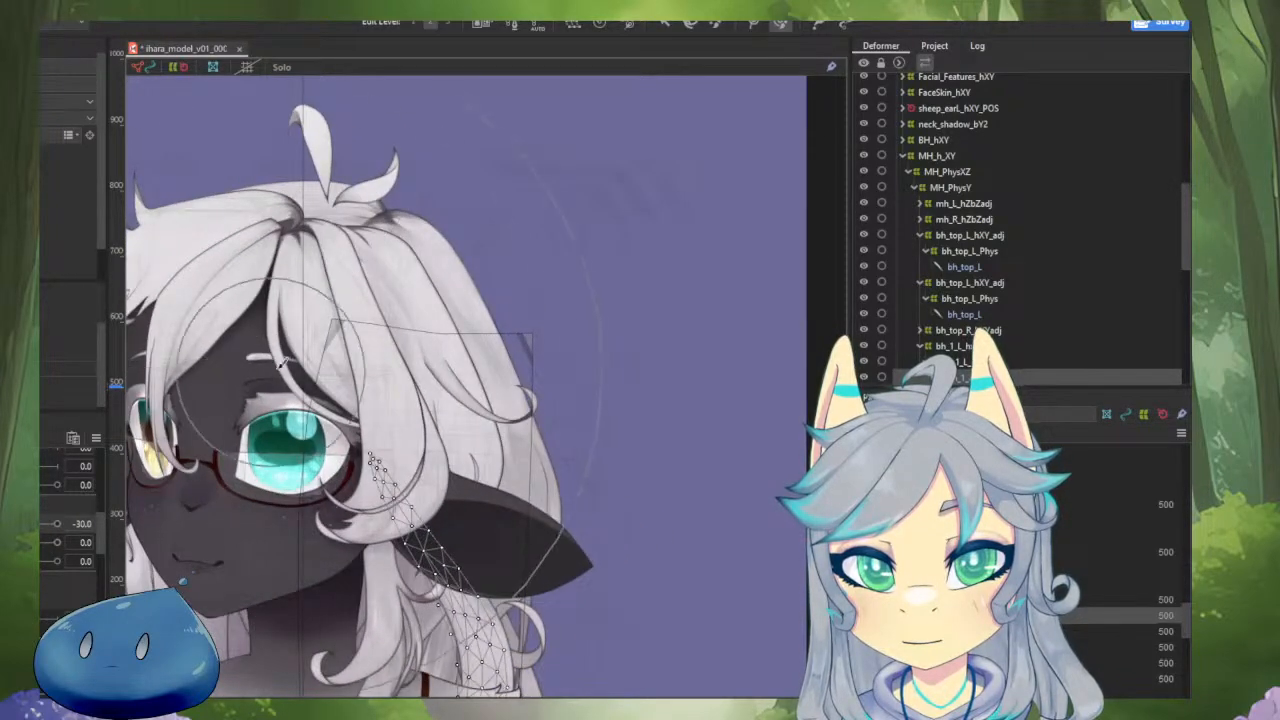
left_click(392, 298)
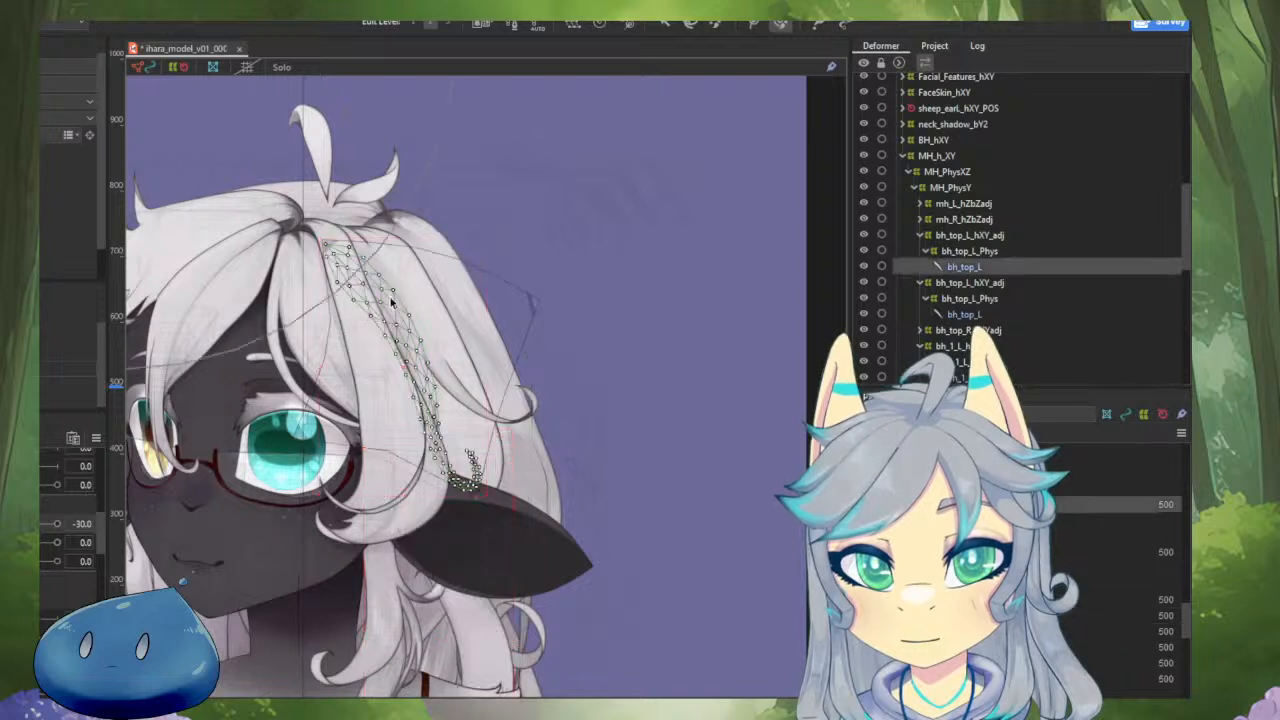
left_click(963, 251, "ctrl")
left_click(965, 236, "ctrl")
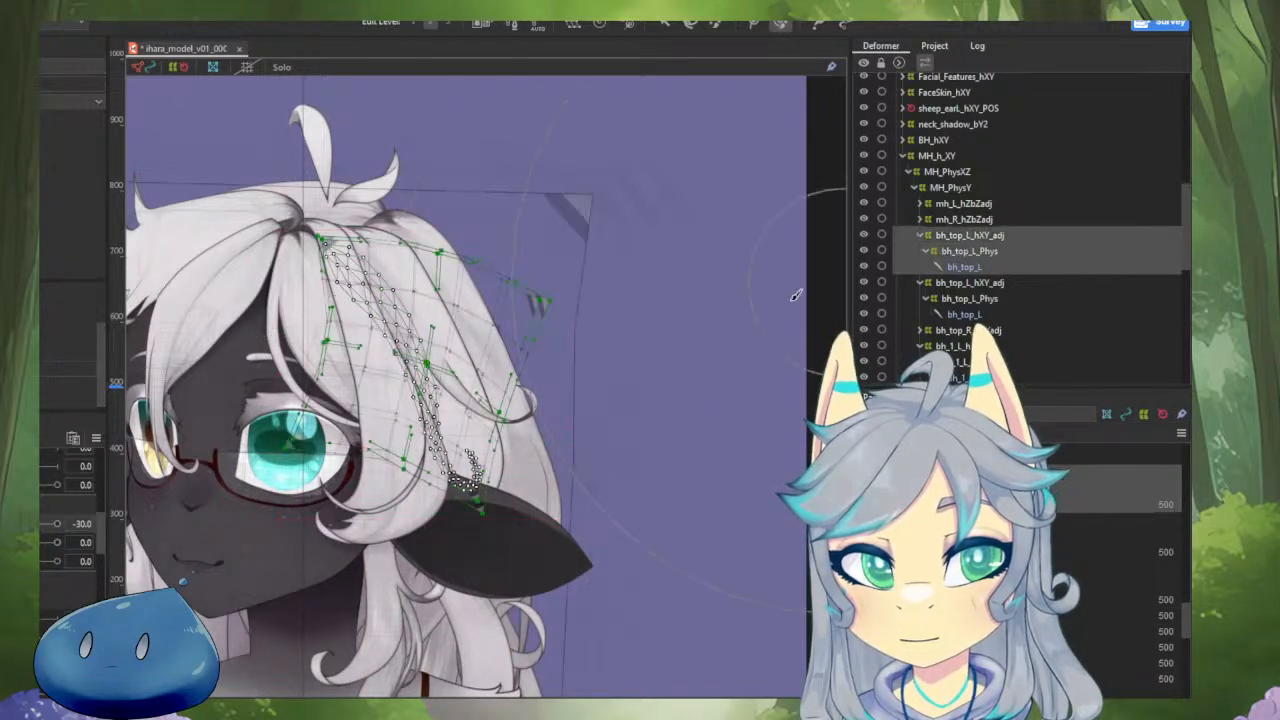
left_click(25, 526)
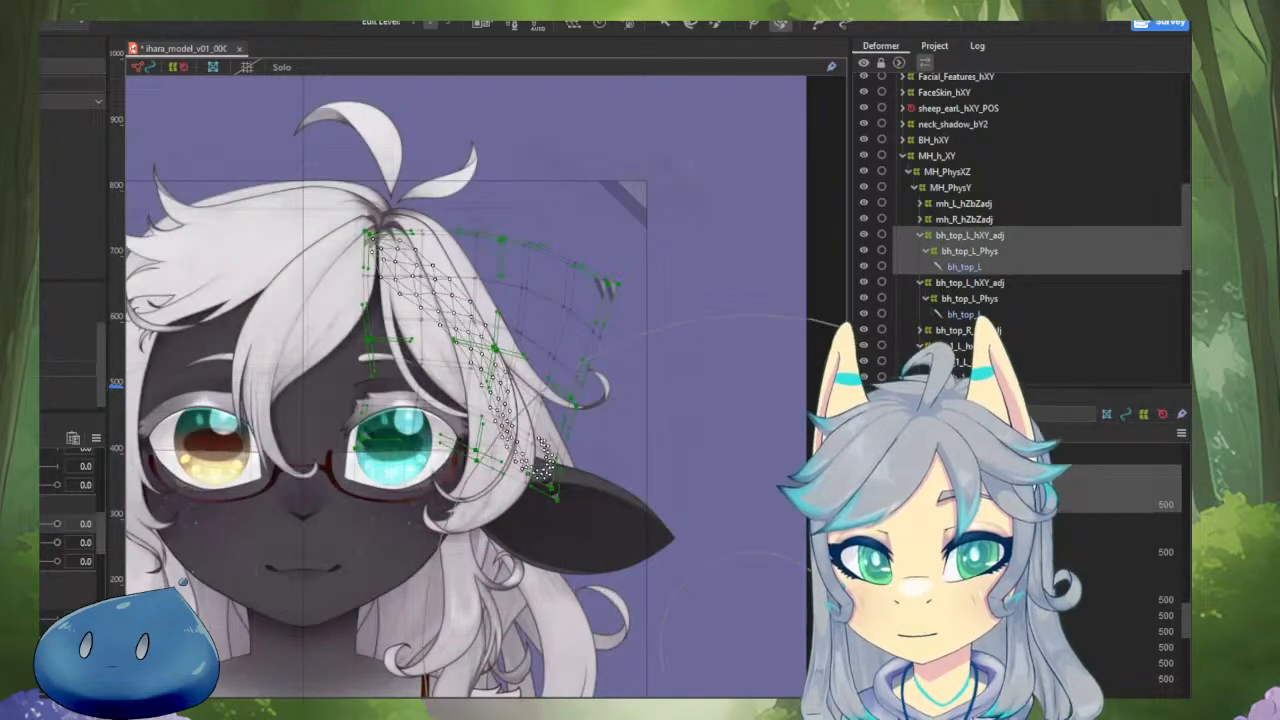
key("ctrl+z")
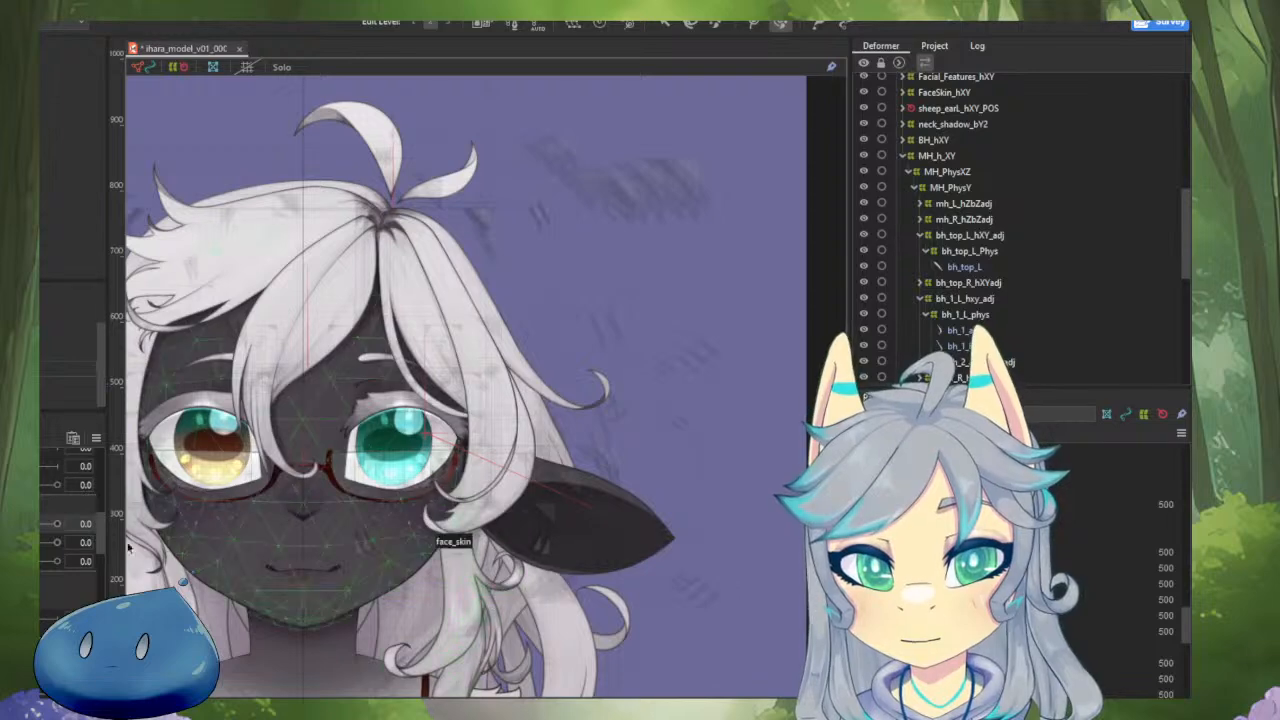
Examine the duplicated fh_L_sh_1_base lock against the surrounding hair with the head turned to -30 and in the default pose.
left_click_drag(25, 524, 0, 524)
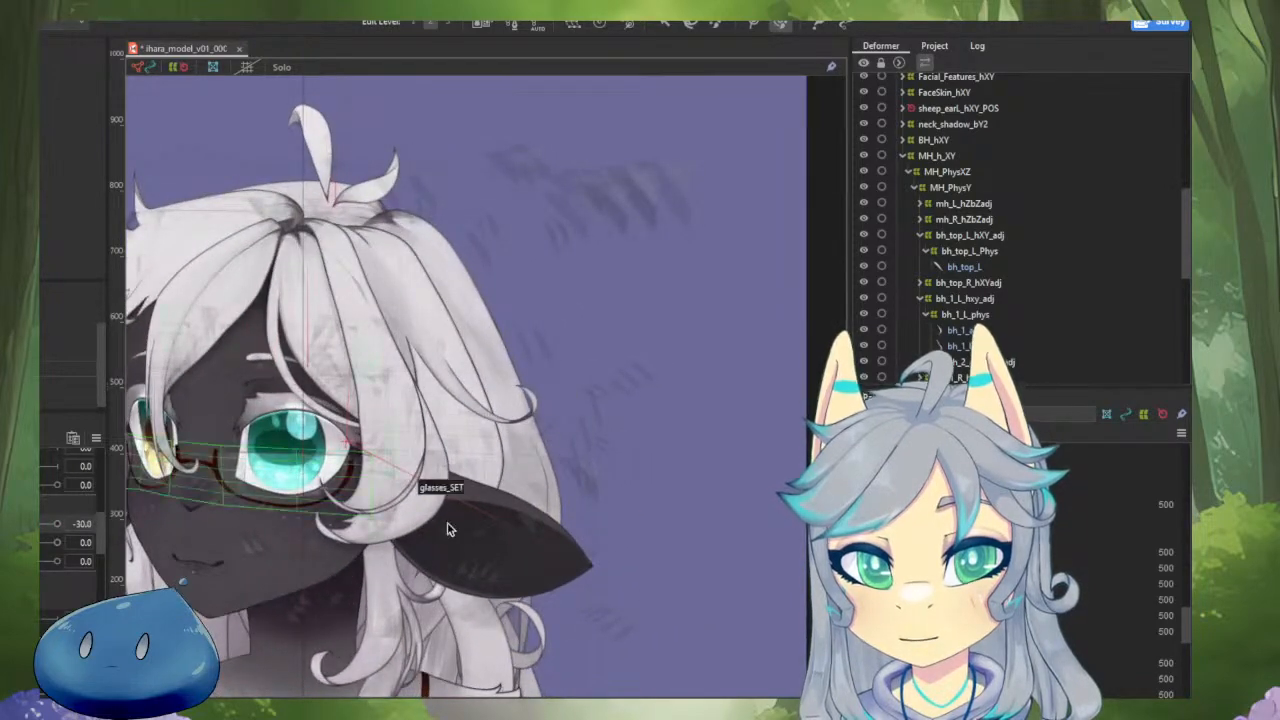
scroll(562, 548, "down", 5)
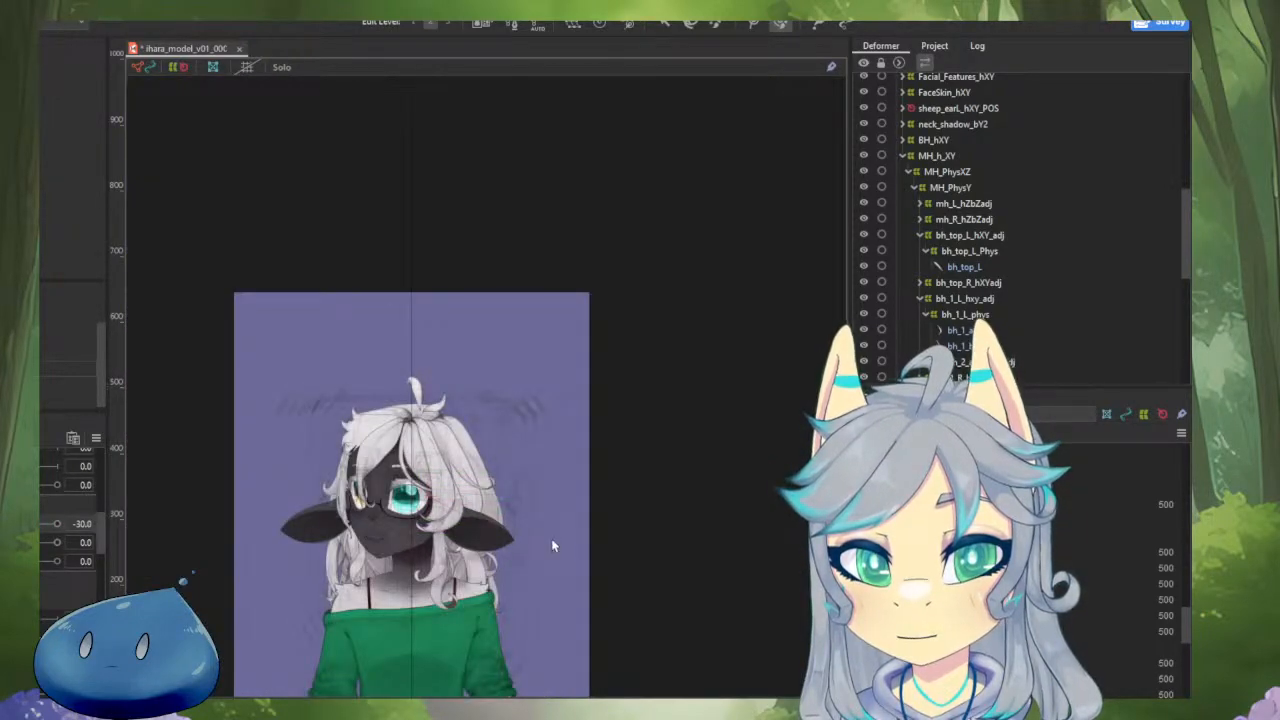
scroll(551, 538, "up", 2)
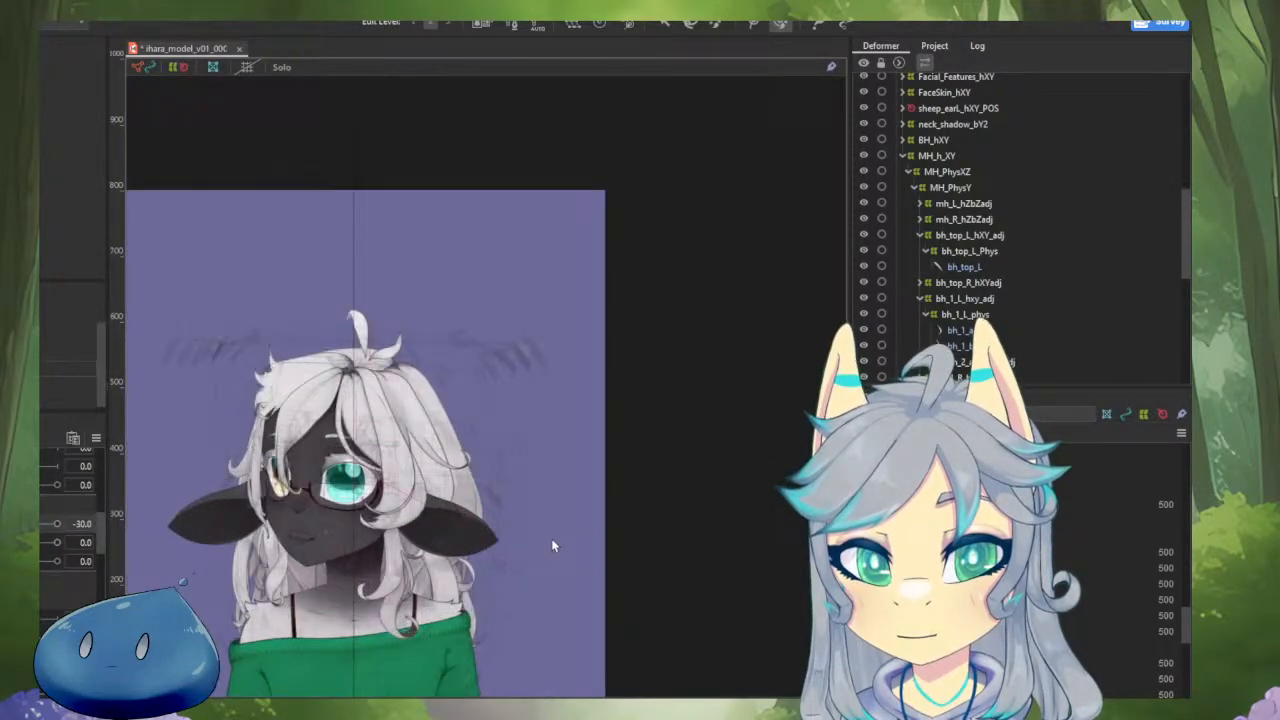
left_click(418, 408)
left_click(97, 438)
left_click(165, 440)
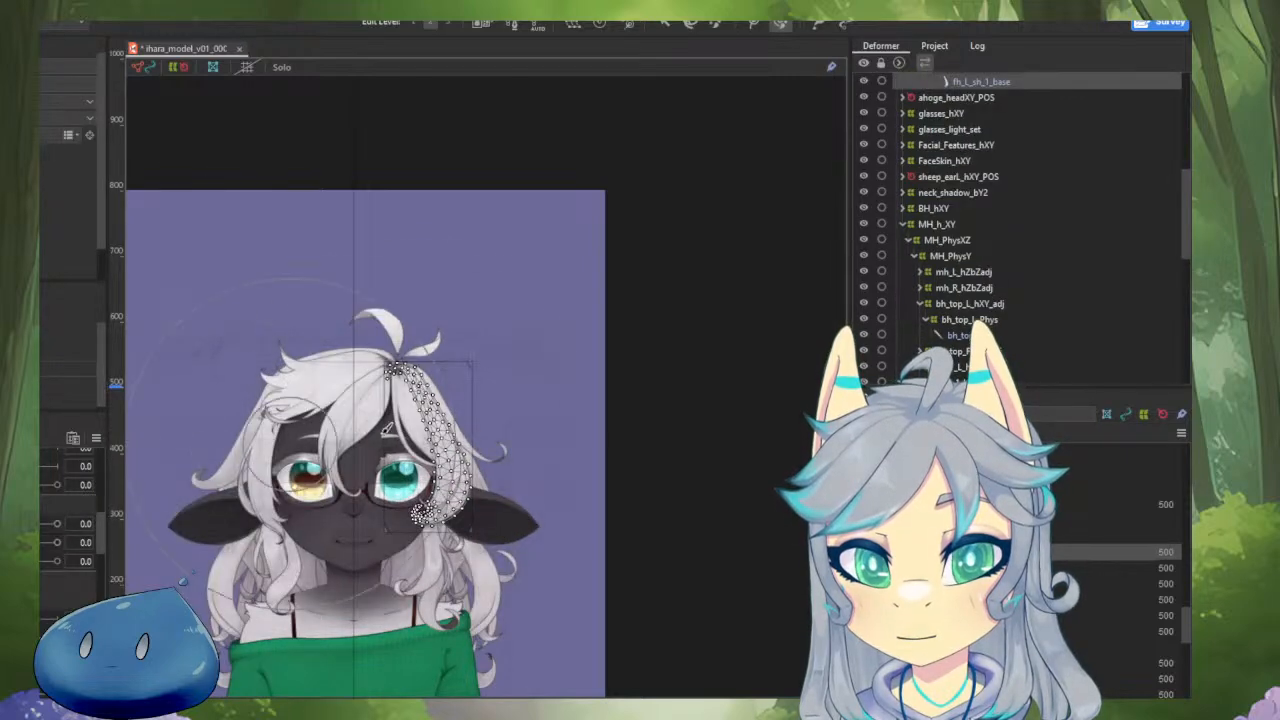
scroll(370, 513, "up", 3)
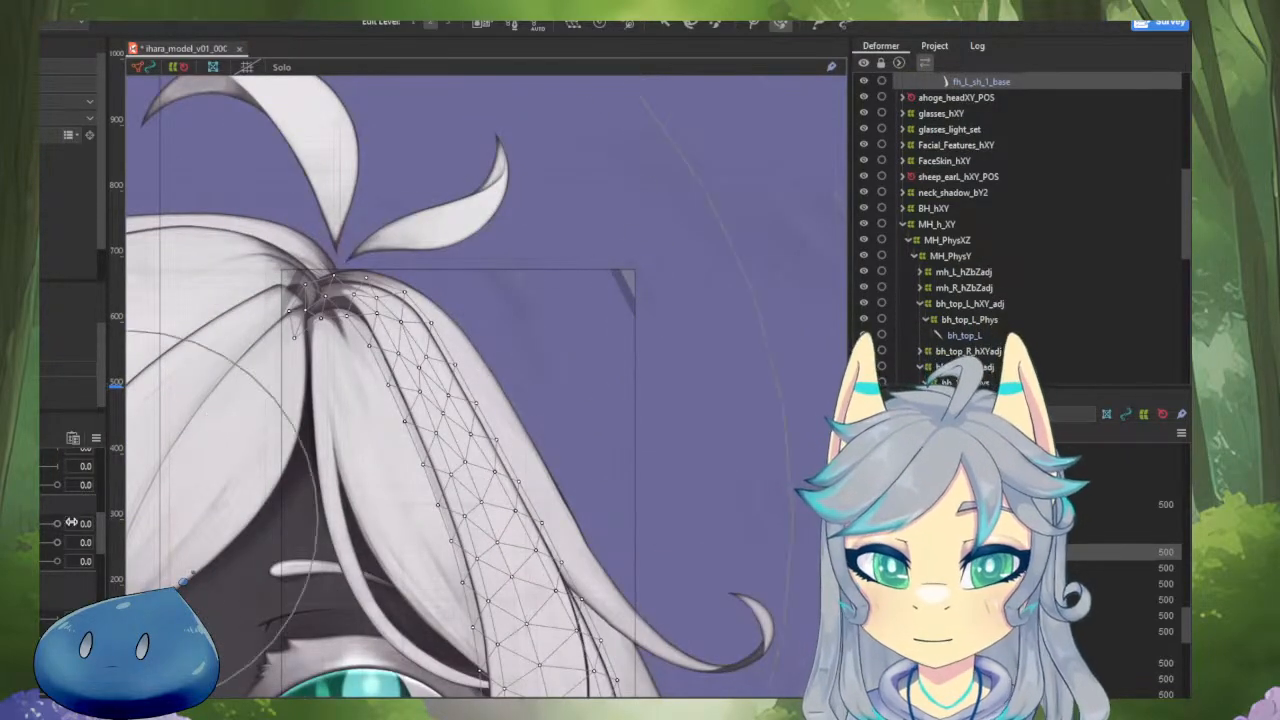
left_click_drag(62, 523, 50, 523)
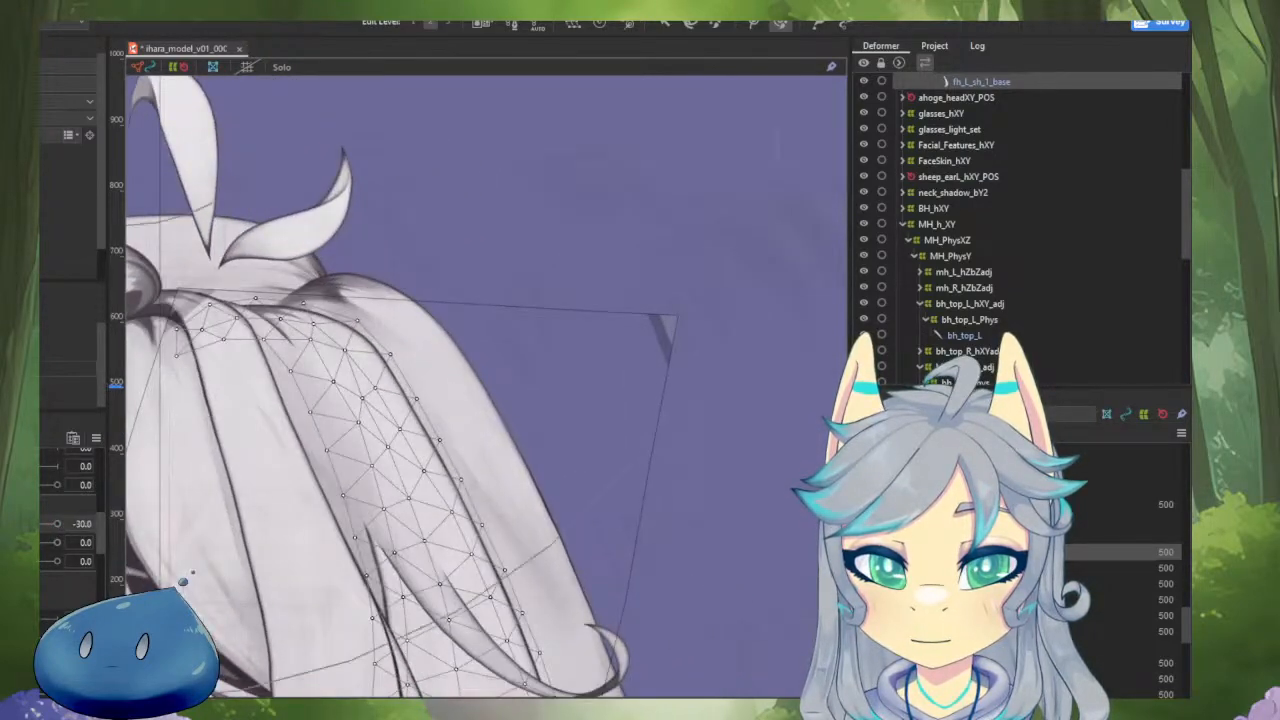
Brush the upper part of the duplicated lock's fh_L_sh_1_base_hXY deformer upward at head turn -30, checking it against the turn.
left_click(676, 330)
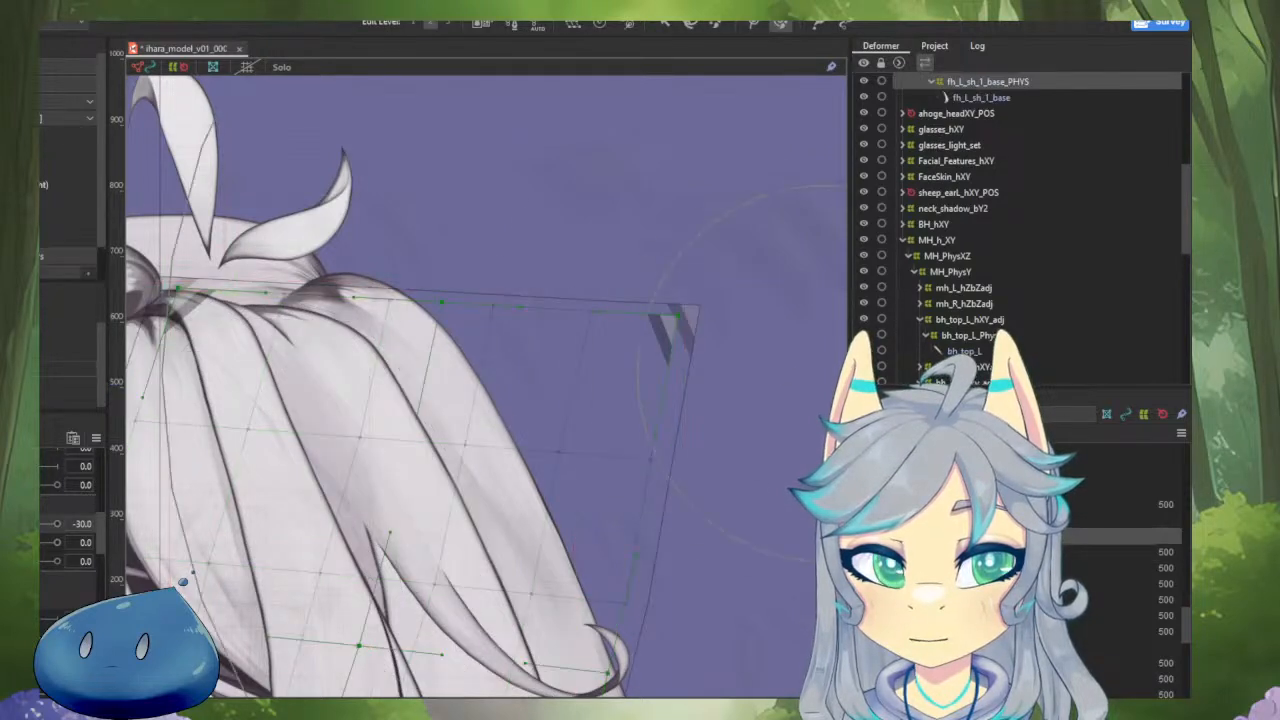
scroll(1000, 300, "up", 4)
left_click(996, 240)
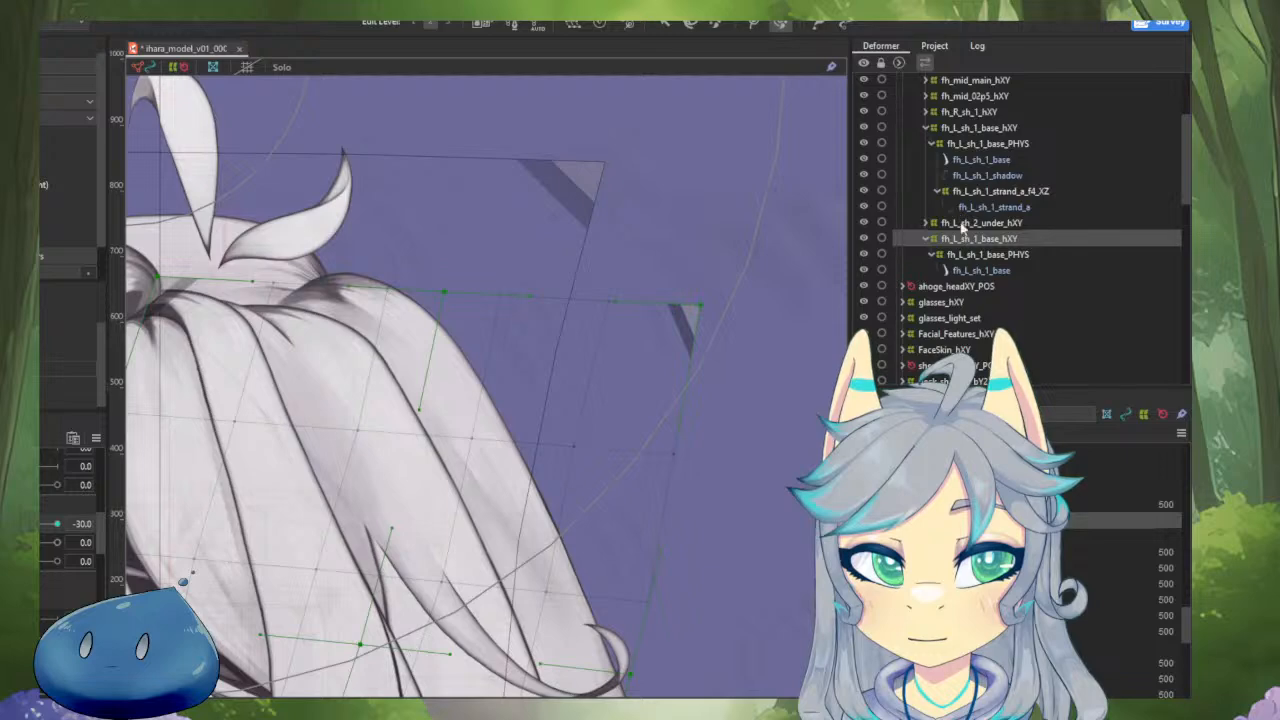
scroll(648, 262, "down", 2)
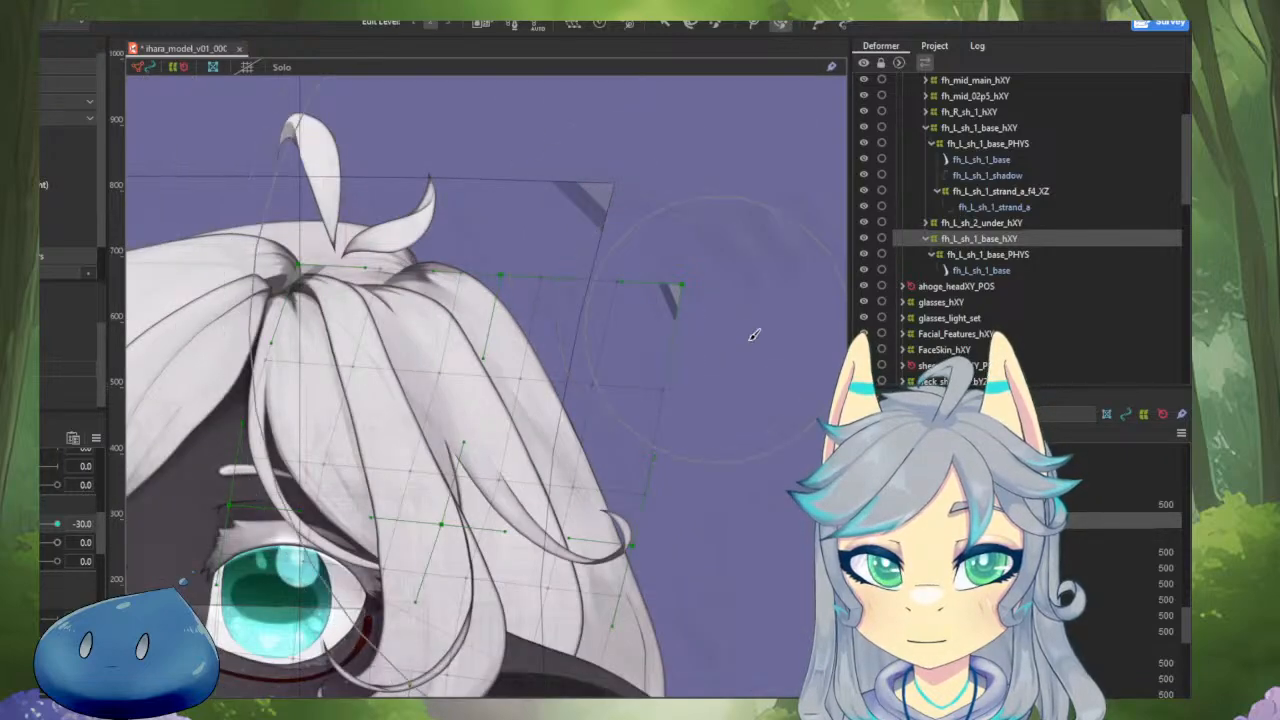
mouse_move(751, 339)
left_mouse_down()
mouse_move(757, 295)
mouse_move(712, 227)
left_mouse_up()
mouse_move(483, 148)
left_mouse_down()
mouse_move(442, 131)
mouse_move(515, 142)
left_mouse_up()
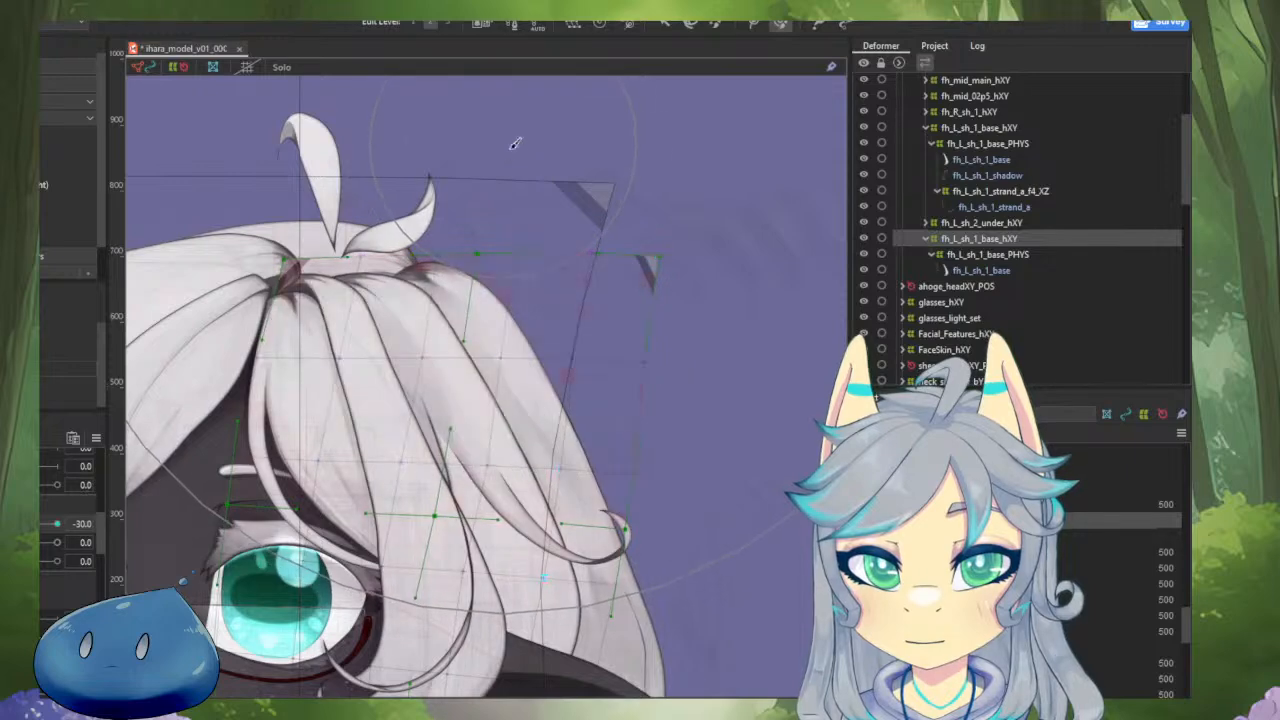
left_click_drag(676, 197, 676, 184)
left_click_drag(313, 123, 301, 129)
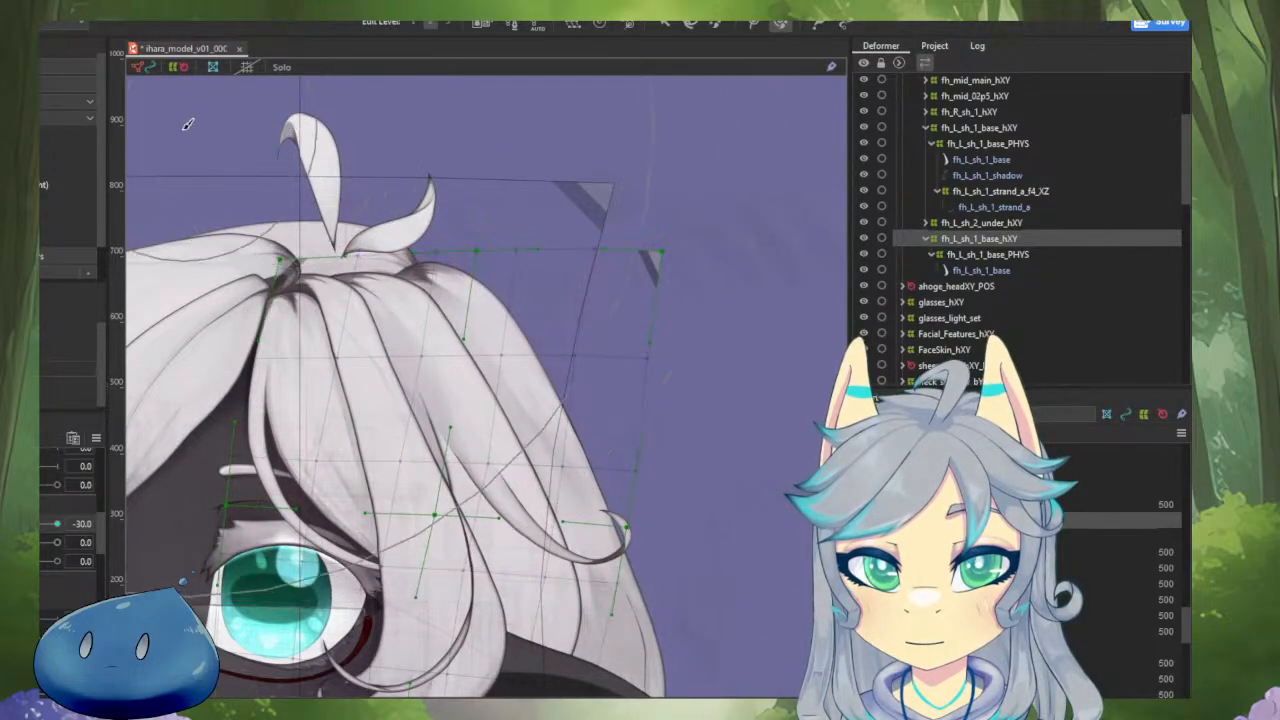
mouse_move(8, 524)
left_mouse_down()
mouse_move(44, 524)
mouse_move(6, 524)
left_mouse_up()
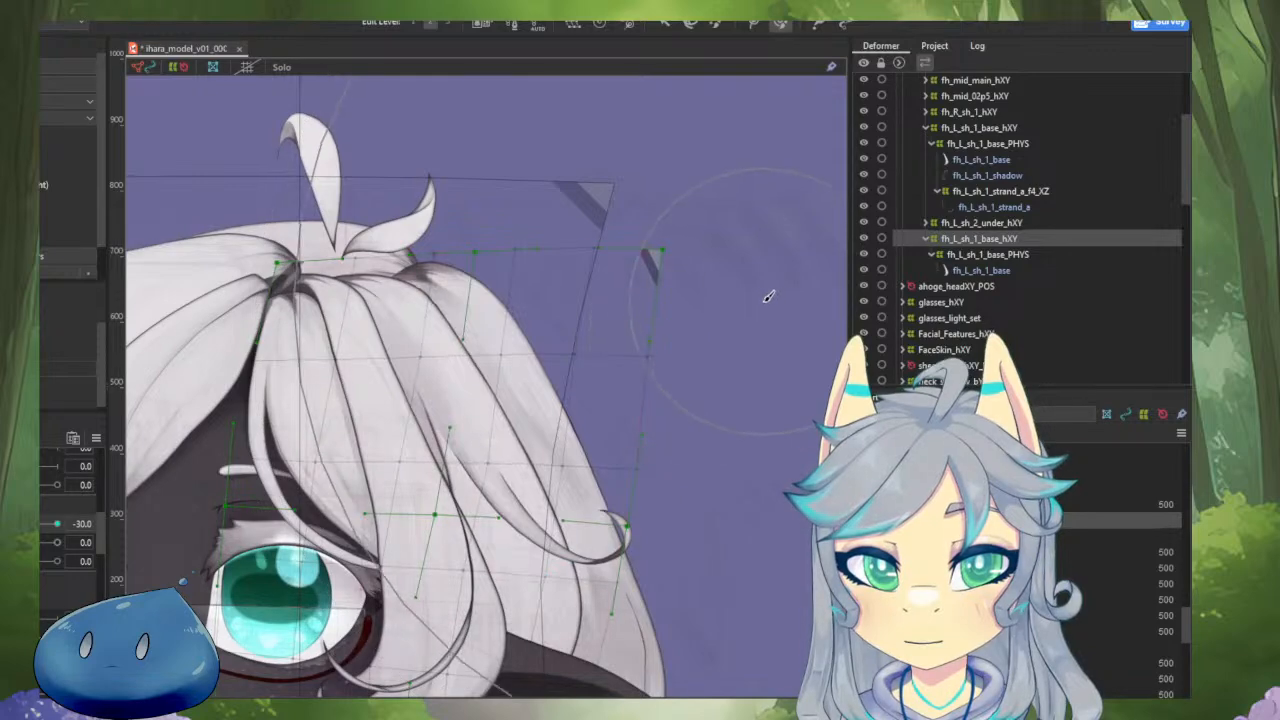
left_click_drag(781, 292, 775, 220)
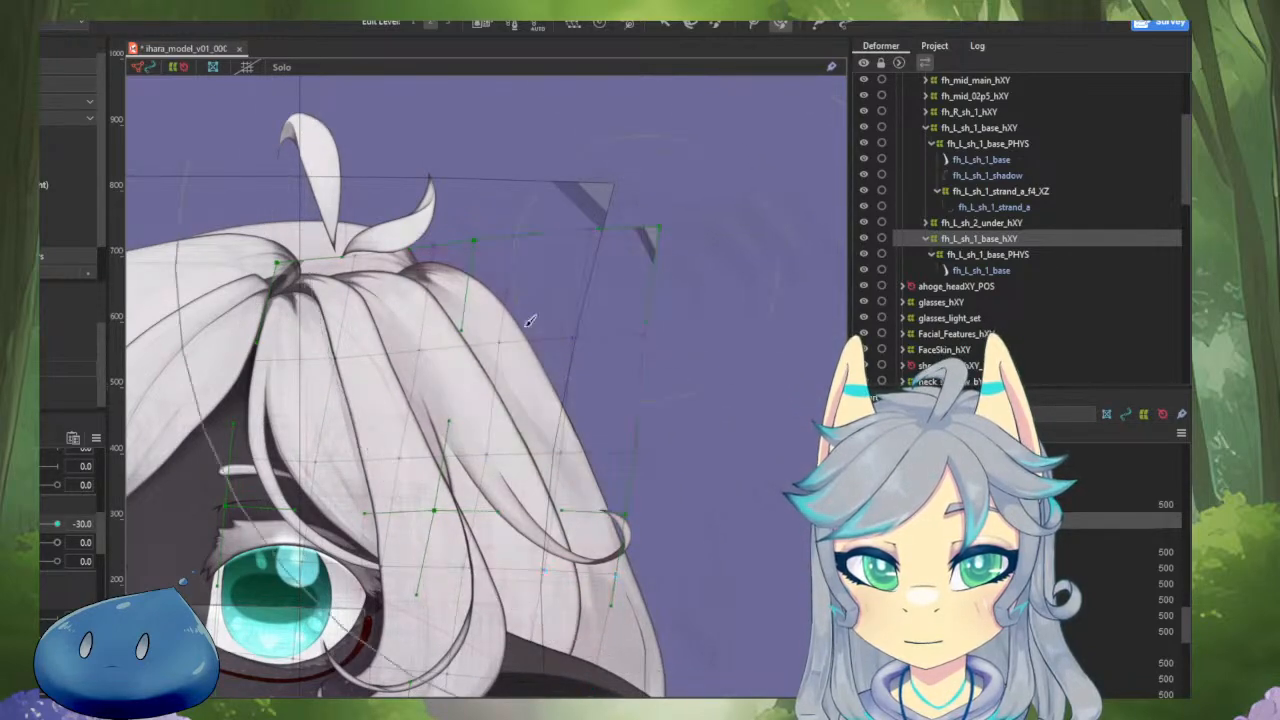
mouse_move(8, 524)
left_mouse_down()
mouse_move(44, 524)
mouse_move(7, 524)
left_mouse_up()
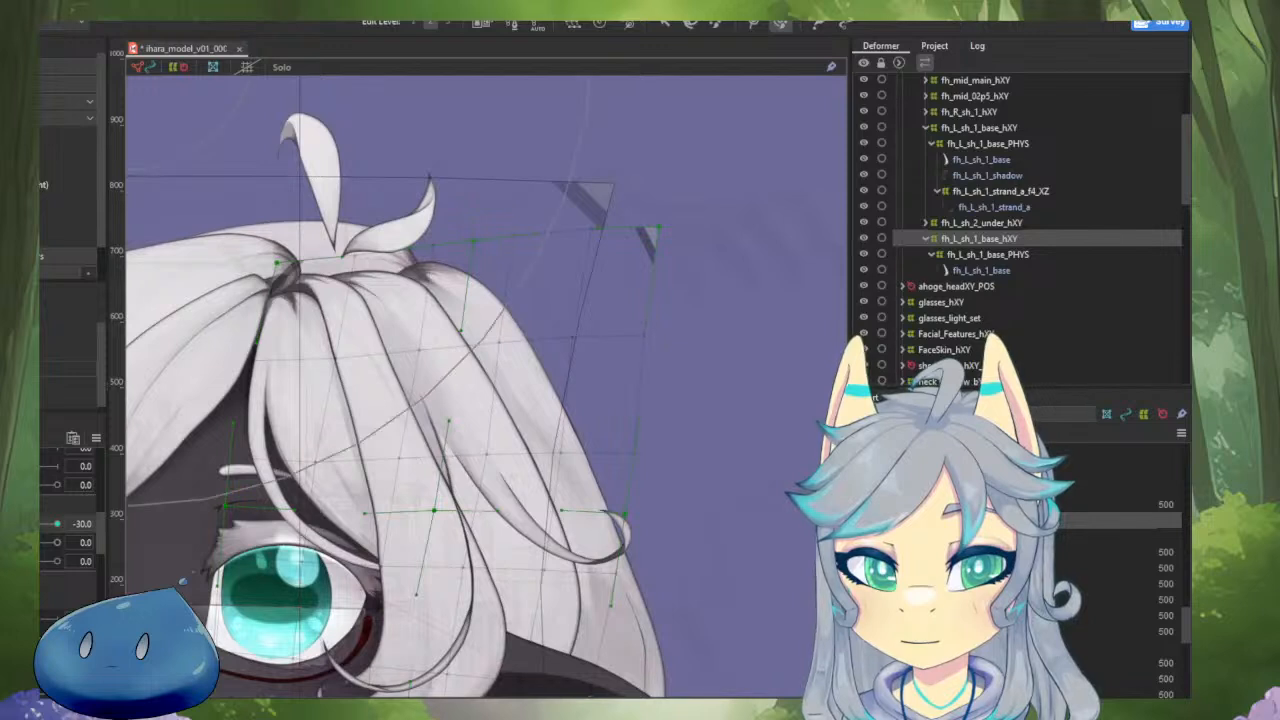
In the default pose, start editing the duplicated fh_L_sh_1_base mesh and fit its upper inner-edge vertices closer to the line art.
left_click(530, 476)
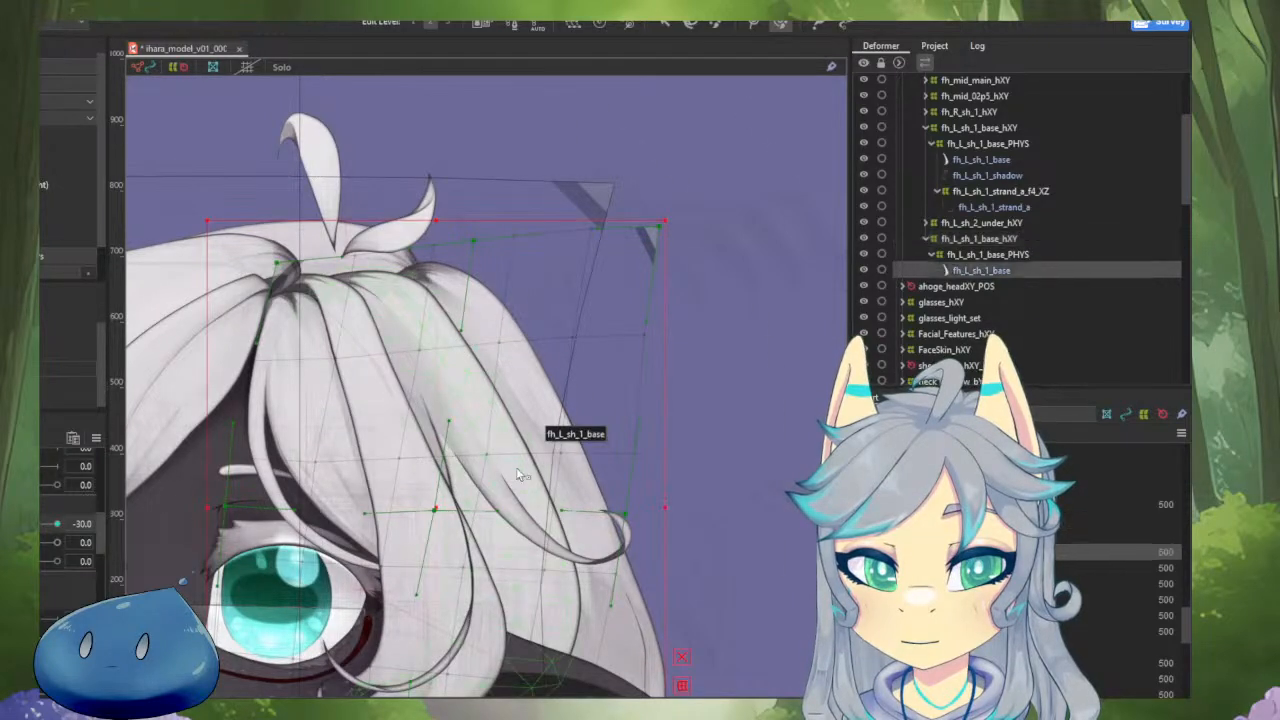
left_click(32, 524)
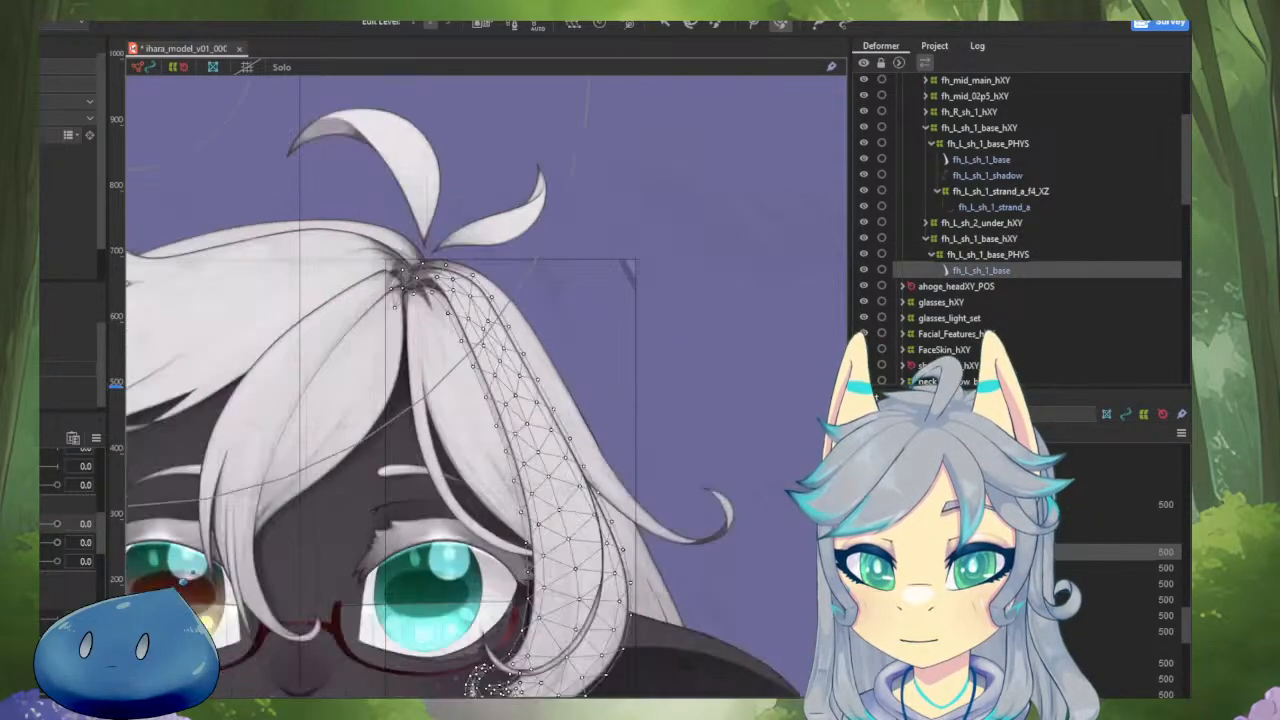
left_click(510, 26)
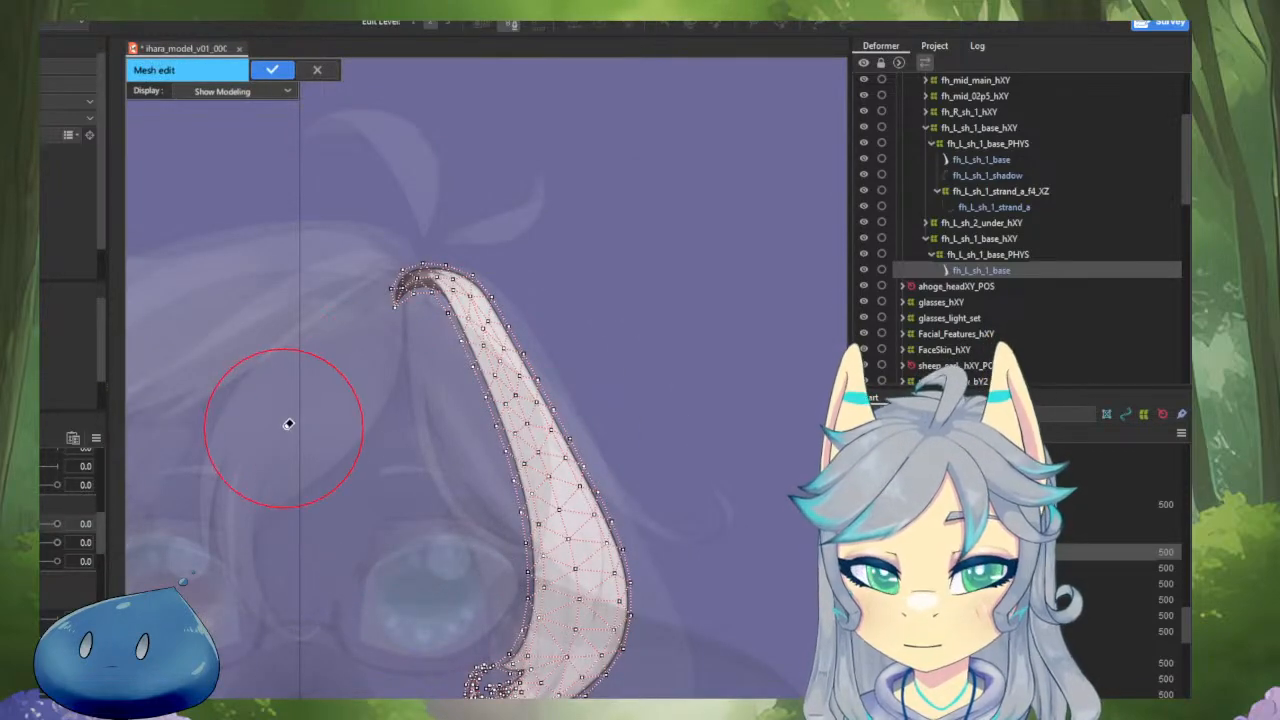
scroll(394, 371, "up", 2)
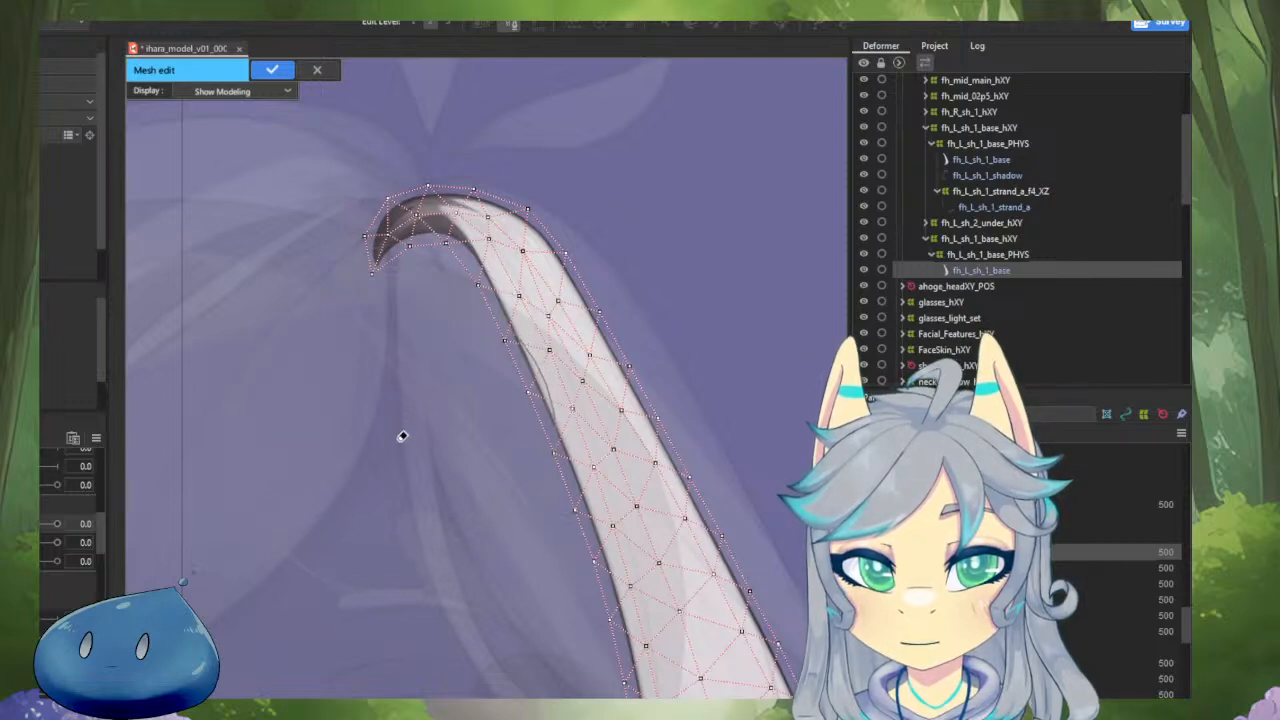
left_click_drag(415, 457, 395, 357)
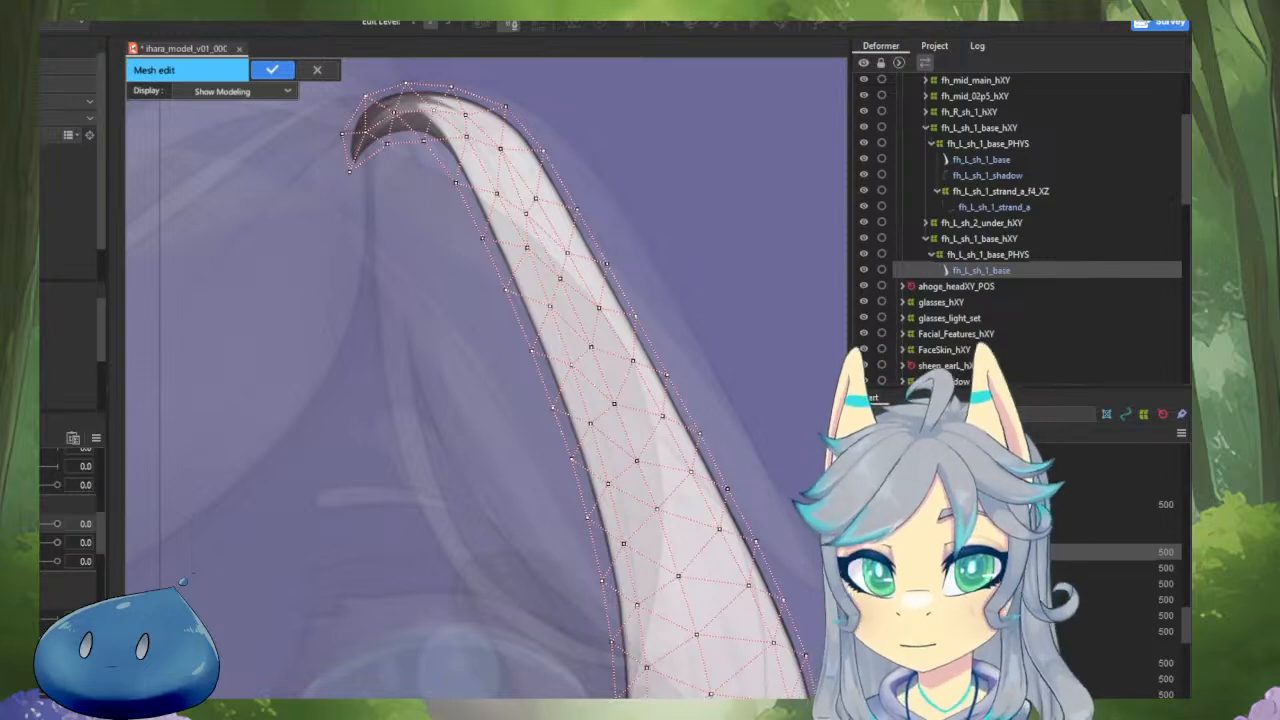
scroll(422, 148, "up", 3)
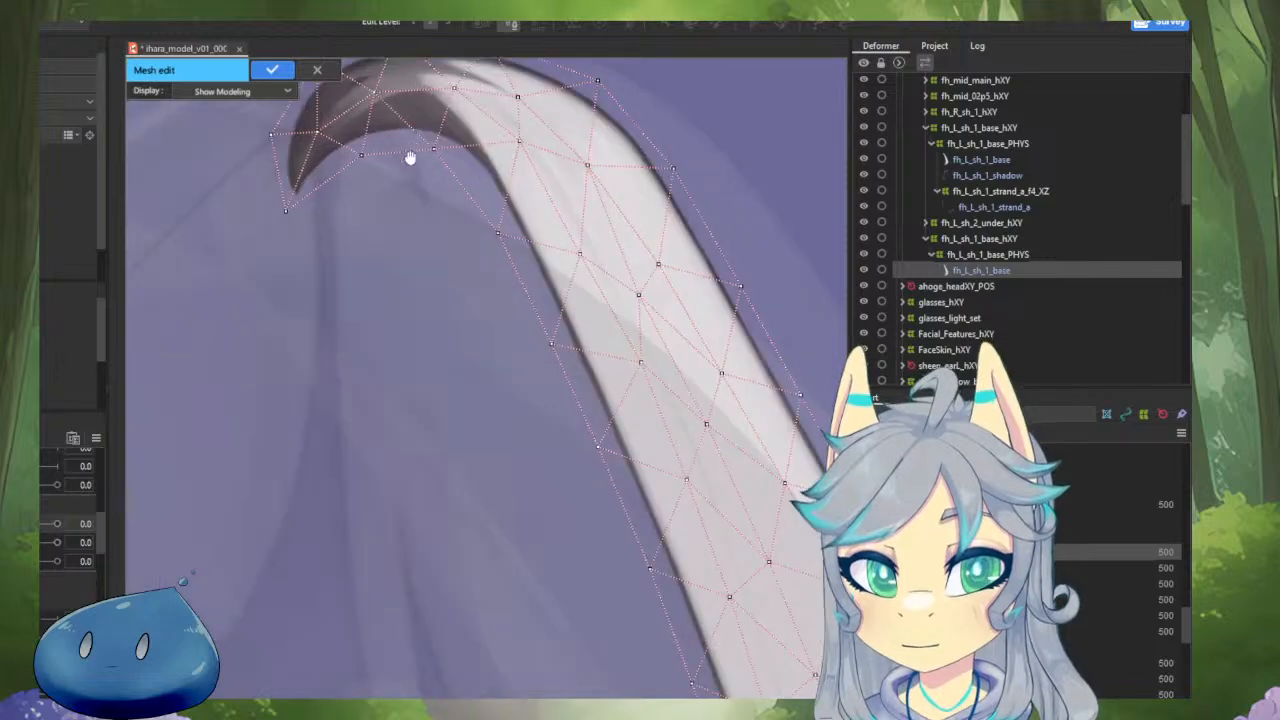
left_click_drag(409, 157, 413, 248)
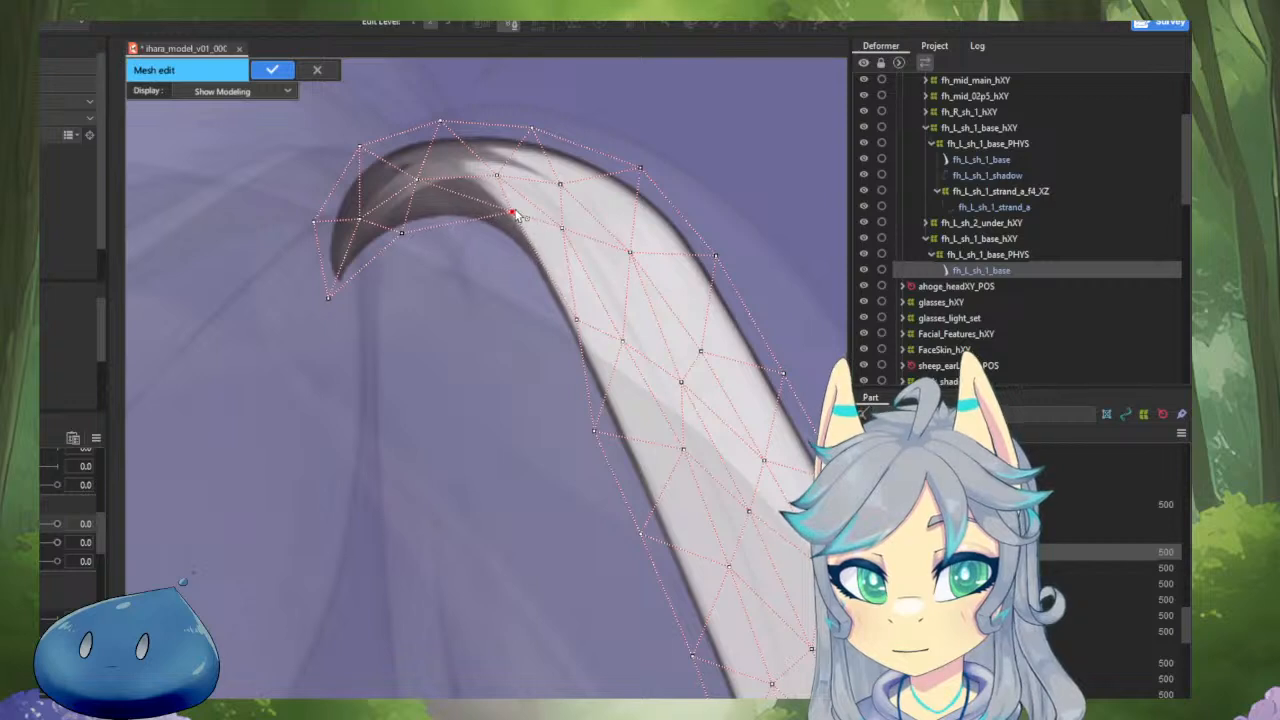
left_click_drag(528, 317, 452, 246)
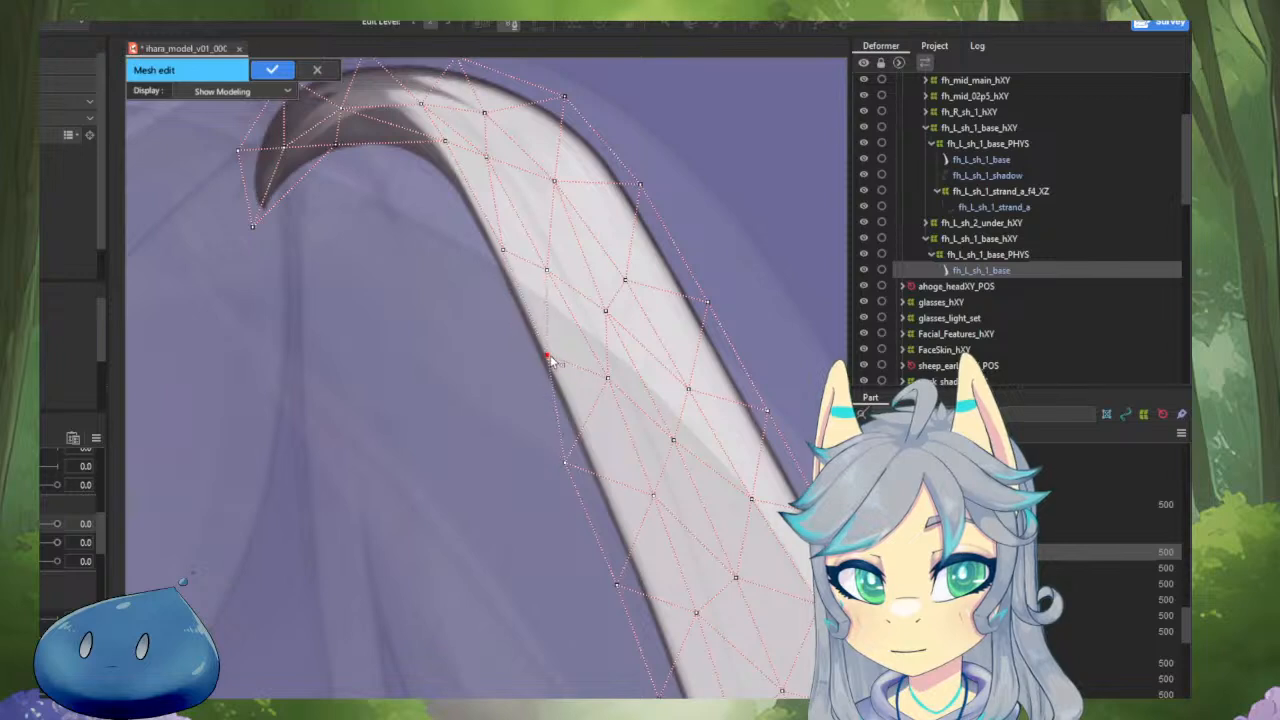
left_click_drag(543, 343, 463, 201)
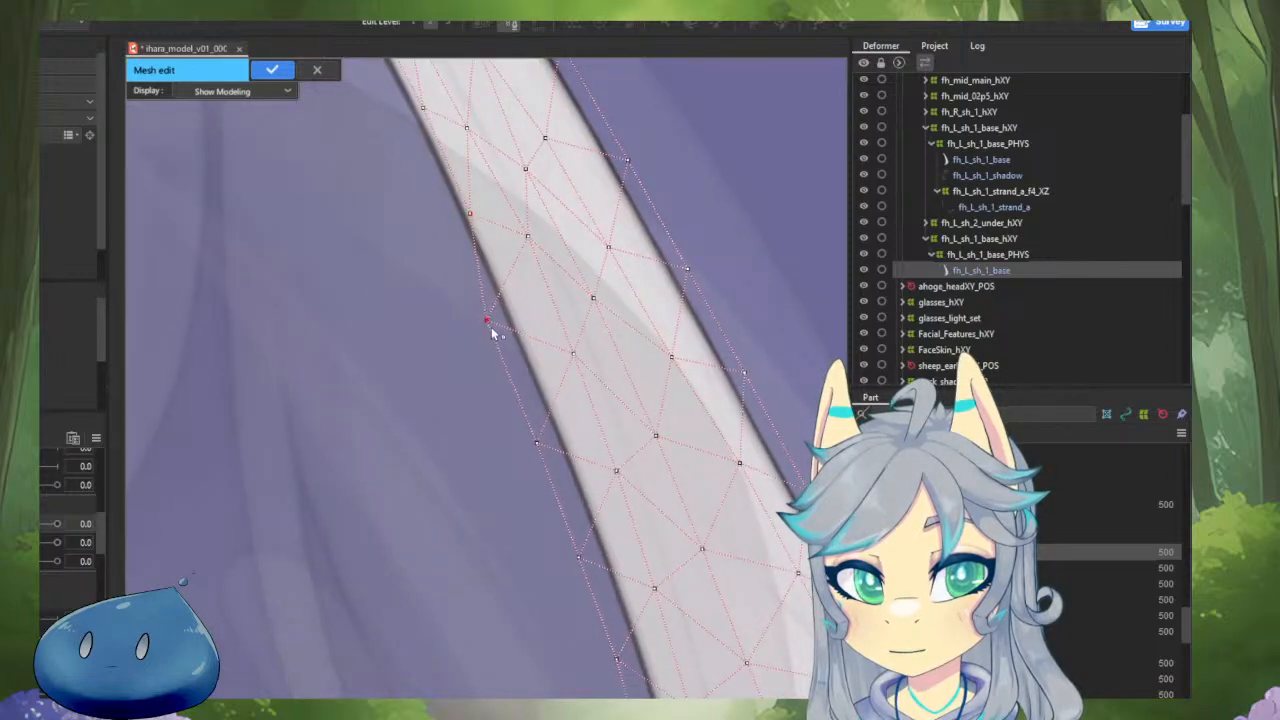
Fit the mesh vertices along the lock's lower inner edge to the line art, down to the first pointed tip, and apply the mesh edit.
left_click_drag(526, 340, 463, 302)
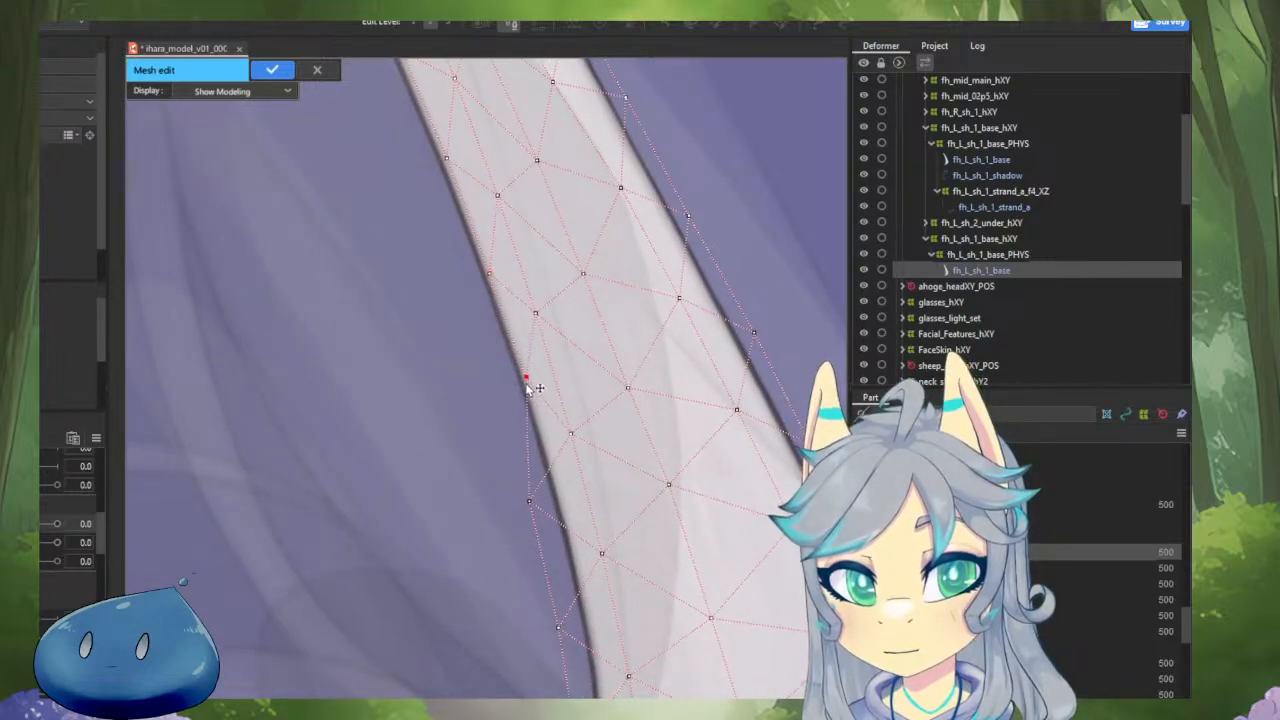
left_click_drag(527, 389, 482, 343)
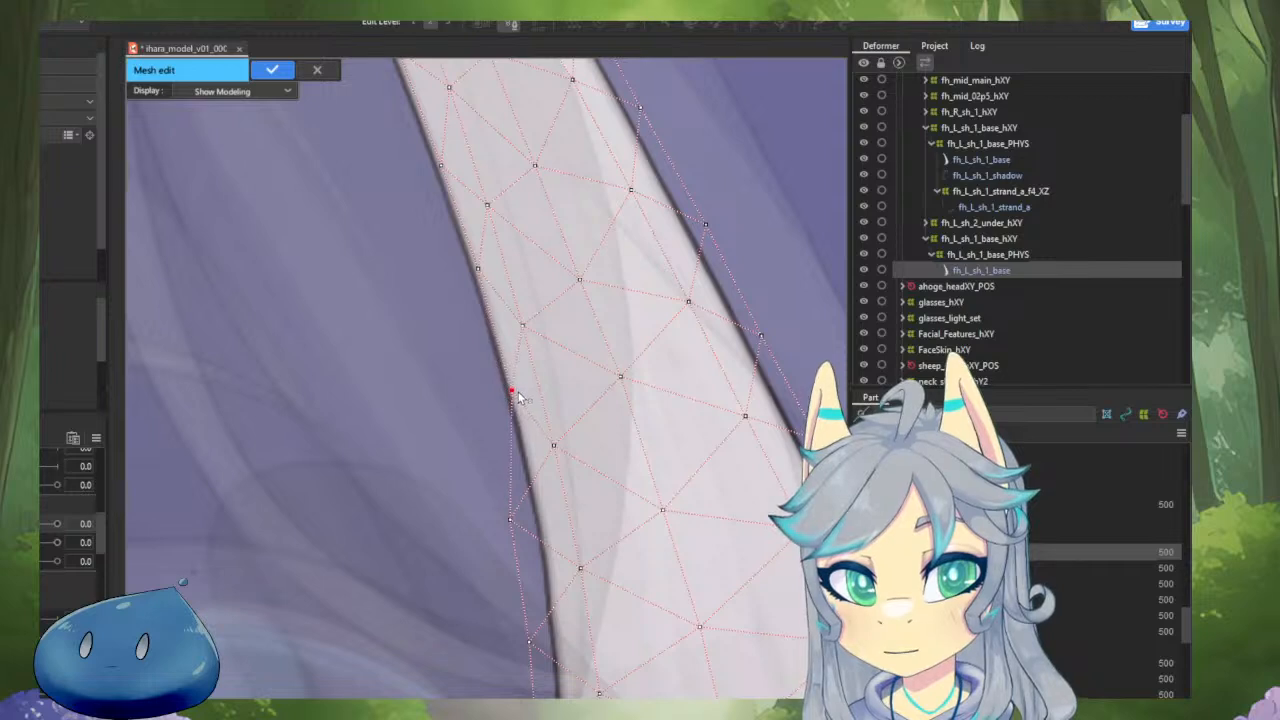
left_click_drag(522, 406, 450, 247)
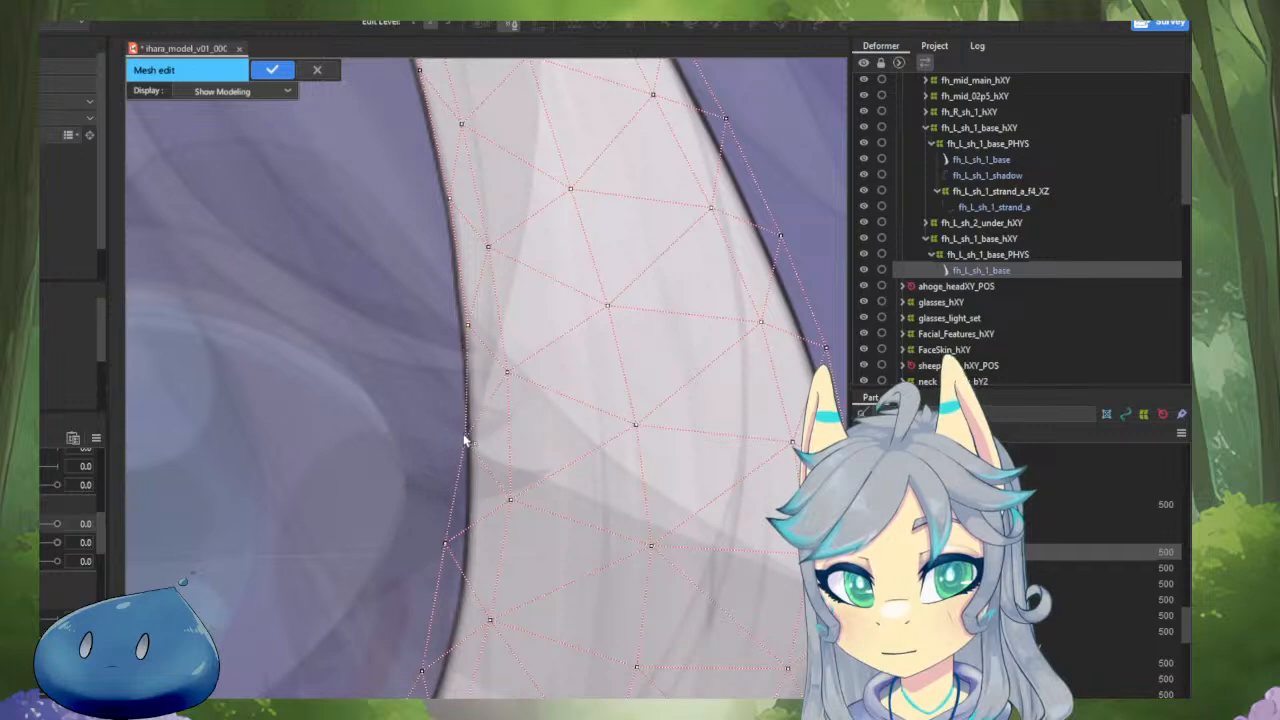
left_click_drag(476, 444, 472, 416)
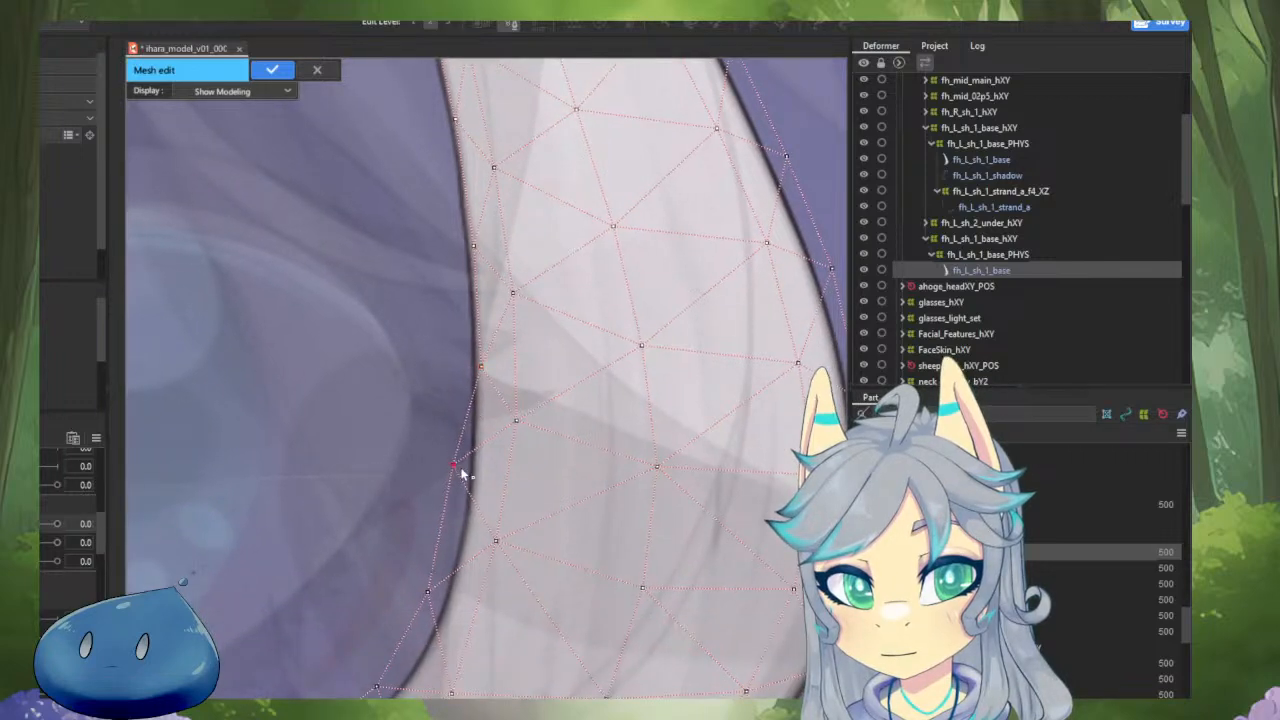
left_click_drag(434, 591, 488, 445)
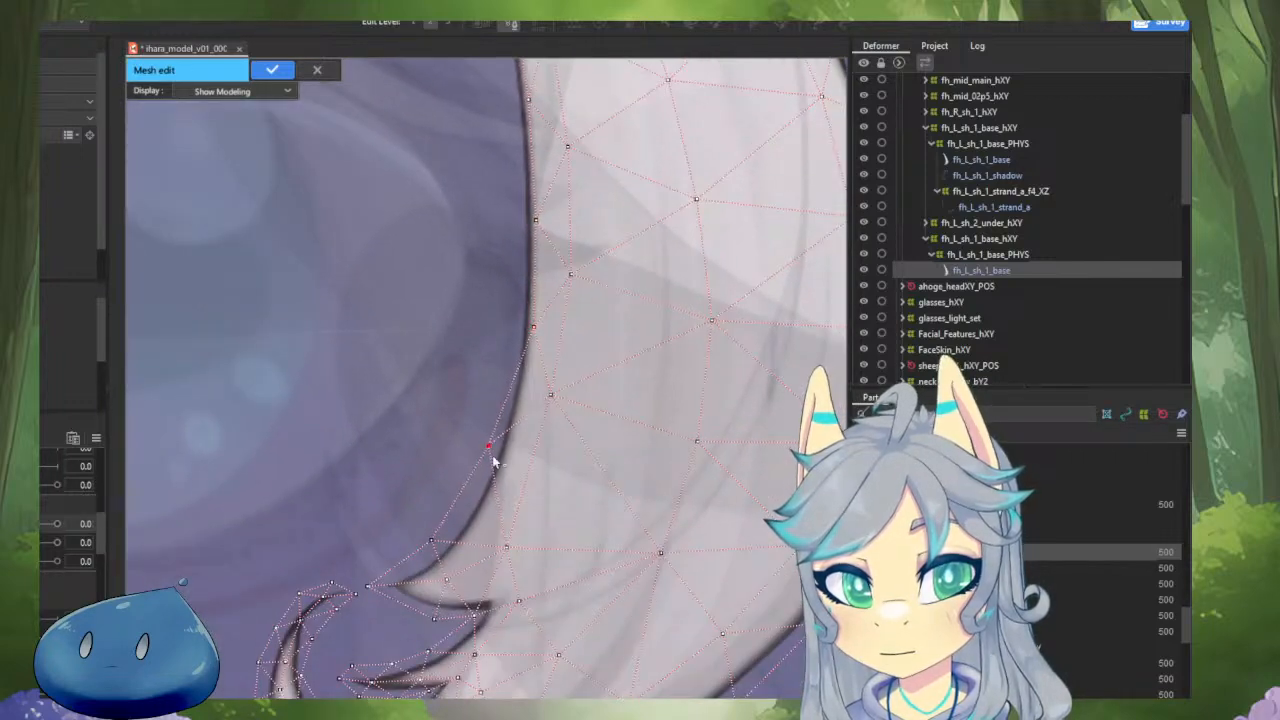
left_click_drag(481, 493, 440, 441)
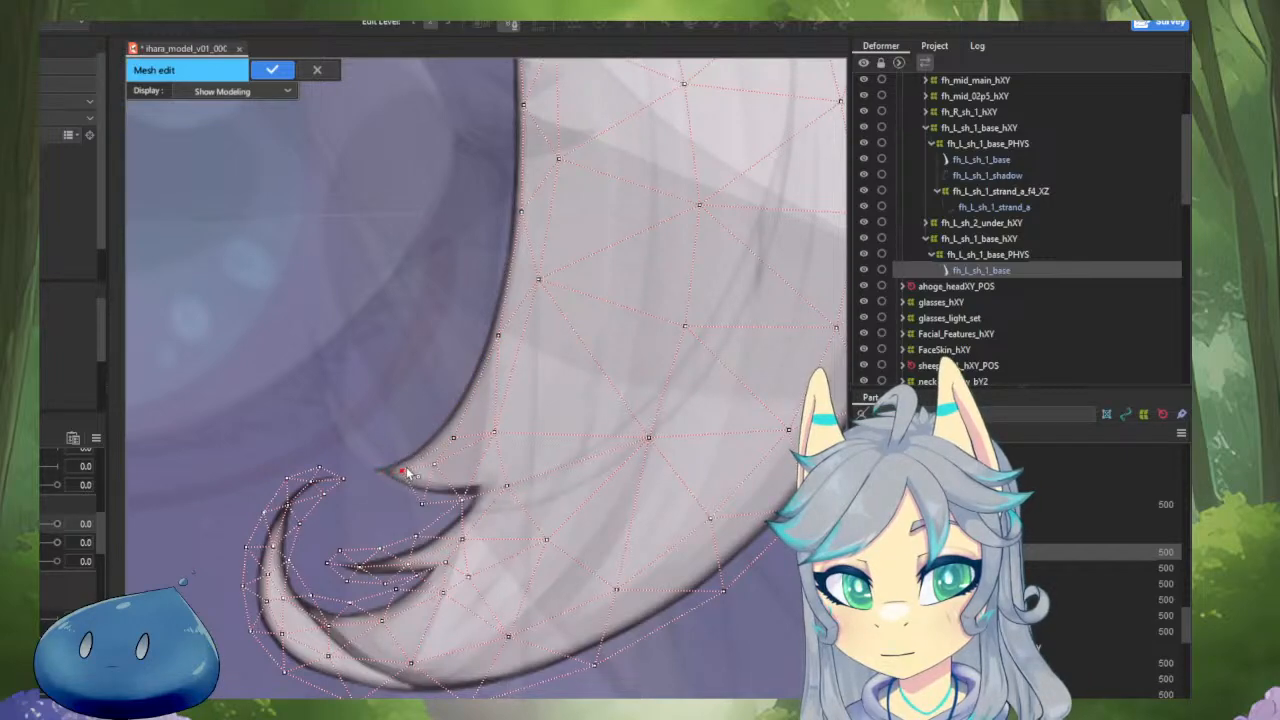
left_click(277, 68)
Brush the outer side of the duplicated lock's fh_L_sh_1_base_hXY deformer slightly inward at head turn -30, checking it against the turn.
scroll(256, 412, "down", 5)
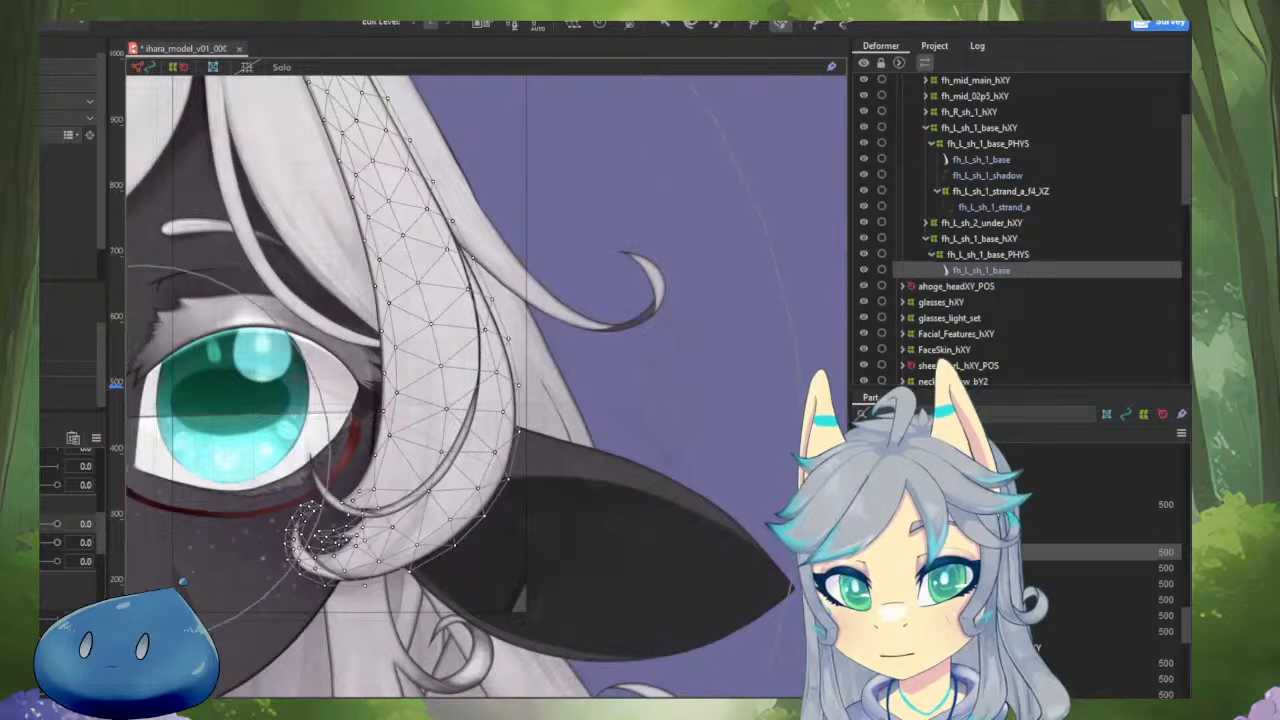
mouse_move(20, 524)
left_mouse_down()
mouse_move(0, 524)
mouse_move(83, 518)
mouse_move(0, 524)
left_mouse_up()
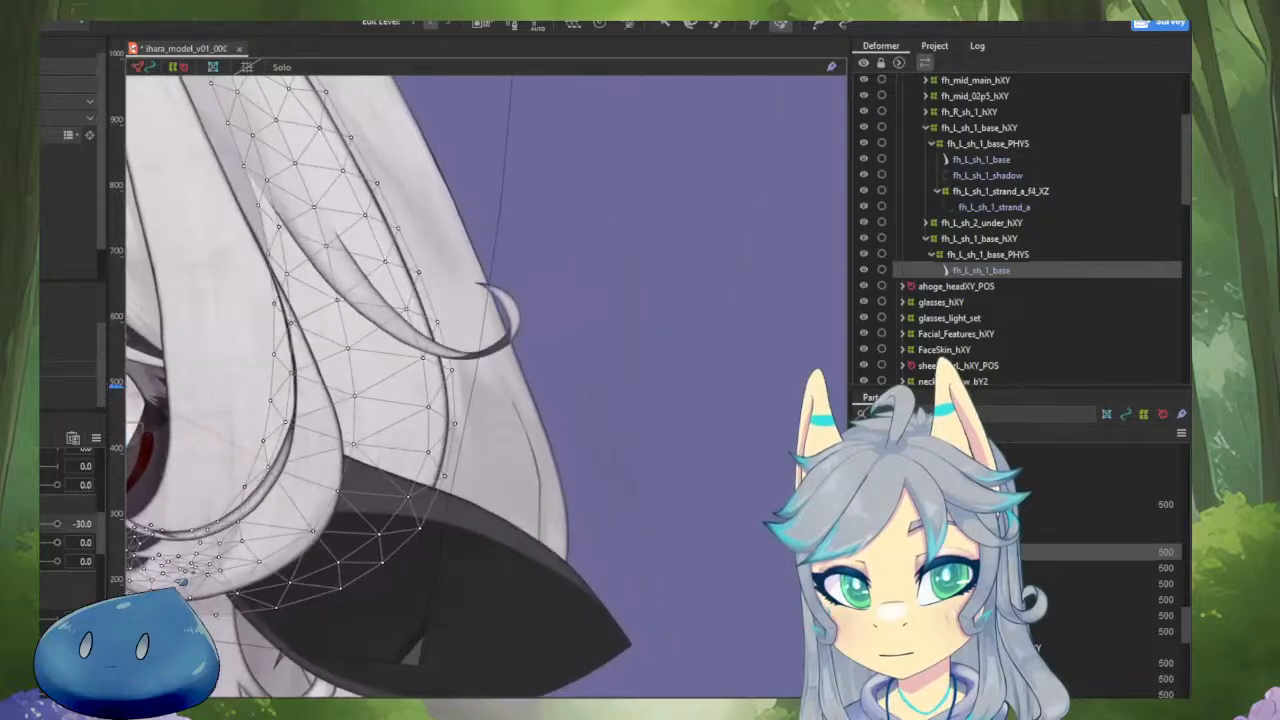
scroll(515, 374, "down", 3)
left_click_drag(525, 371, 552, 491)
scroll(556, 490, "down", 3)
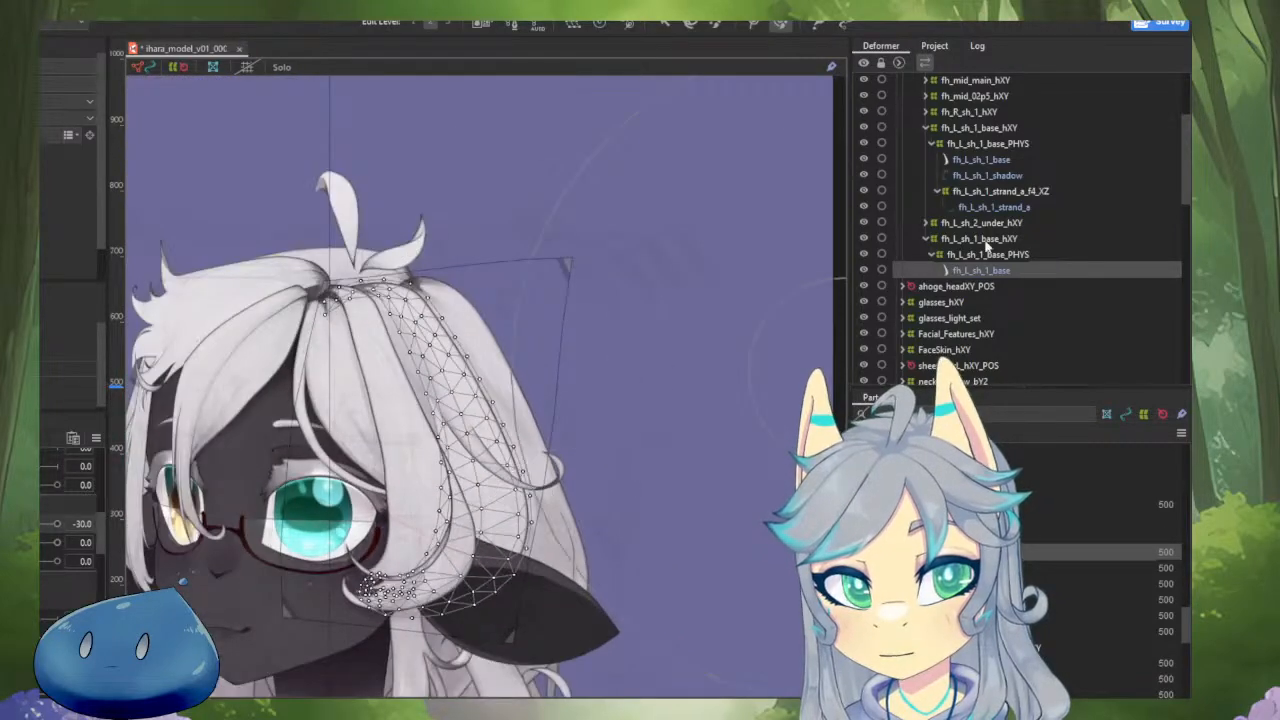
left_click(984, 238)
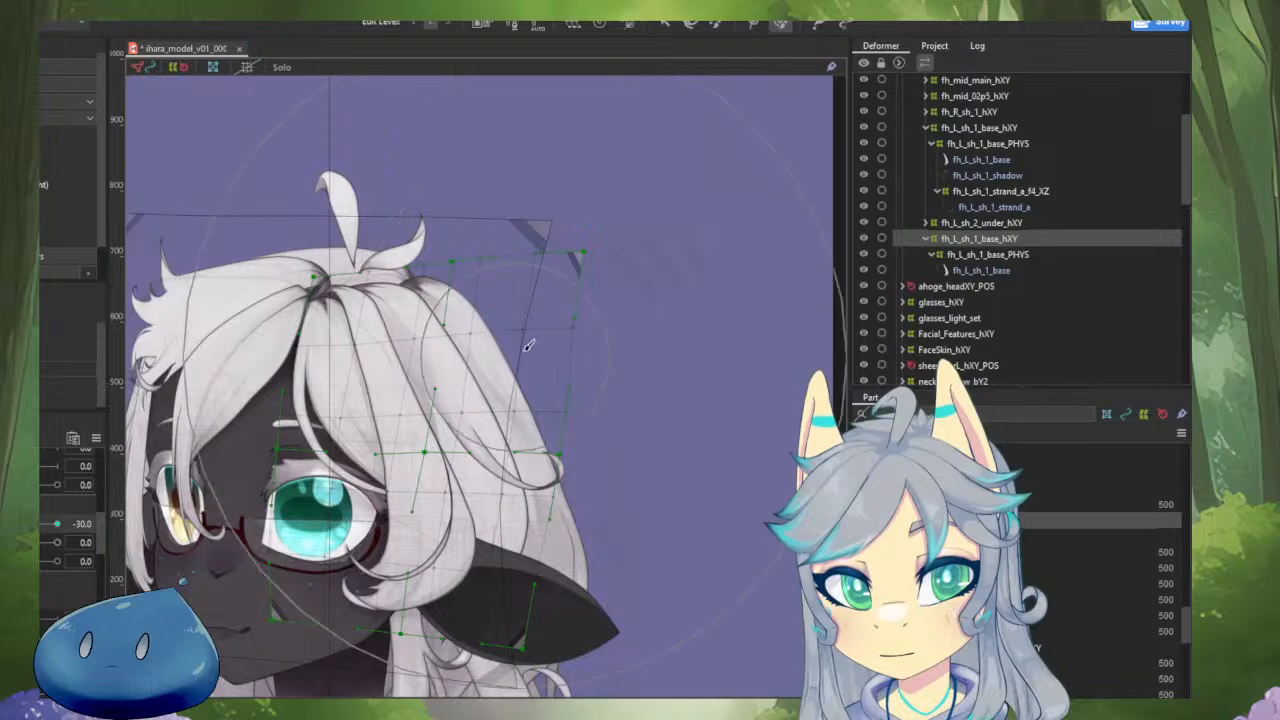
left_click_drag(689, 313, 662, 321)
left_click_drag(608, 448, 598, 452)
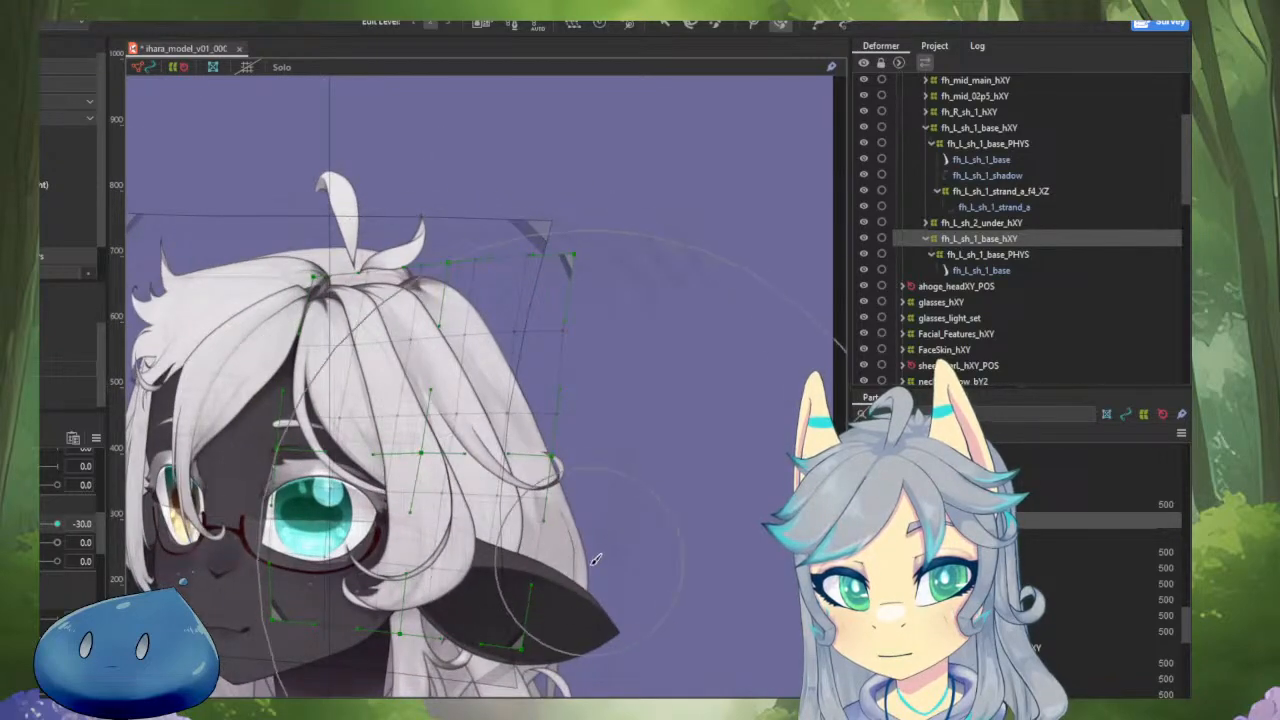
mouse_move(589, 568)
left_mouse_down()
mouse_move(568, 568)
mouse_move(584, 569)
left_mouse_up()
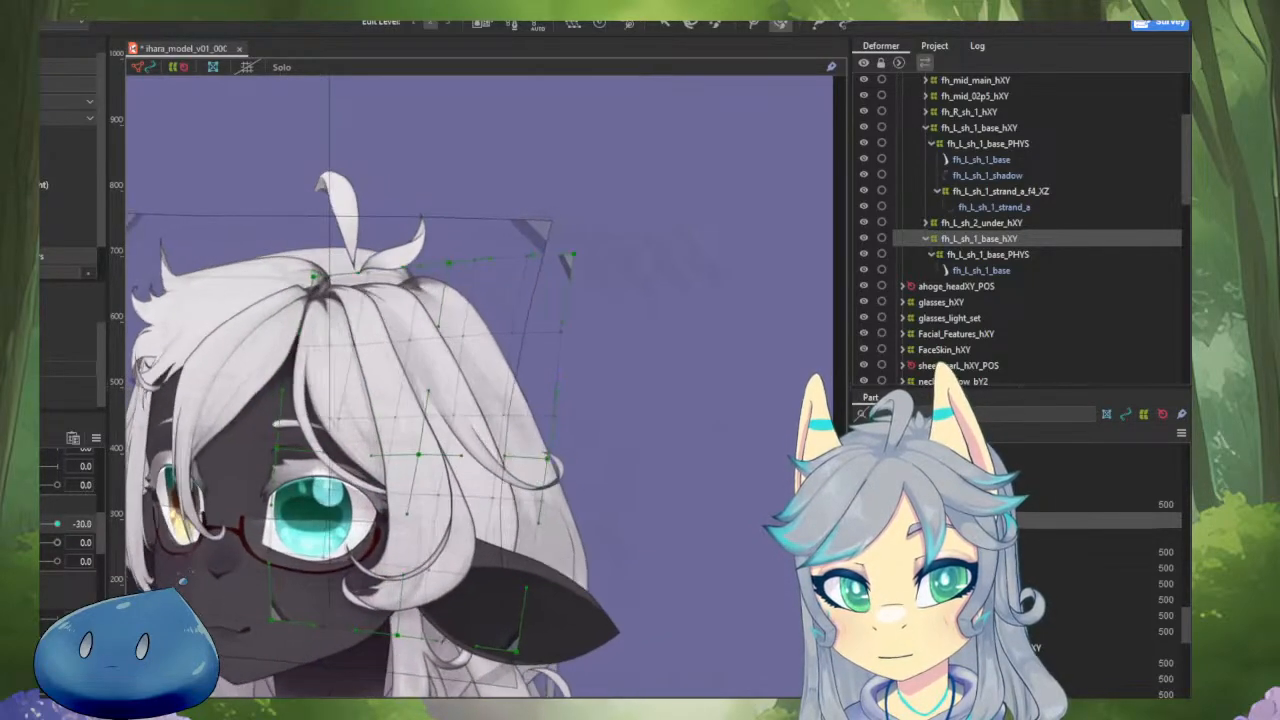
left_click_drag(744, 261, 741, 348)
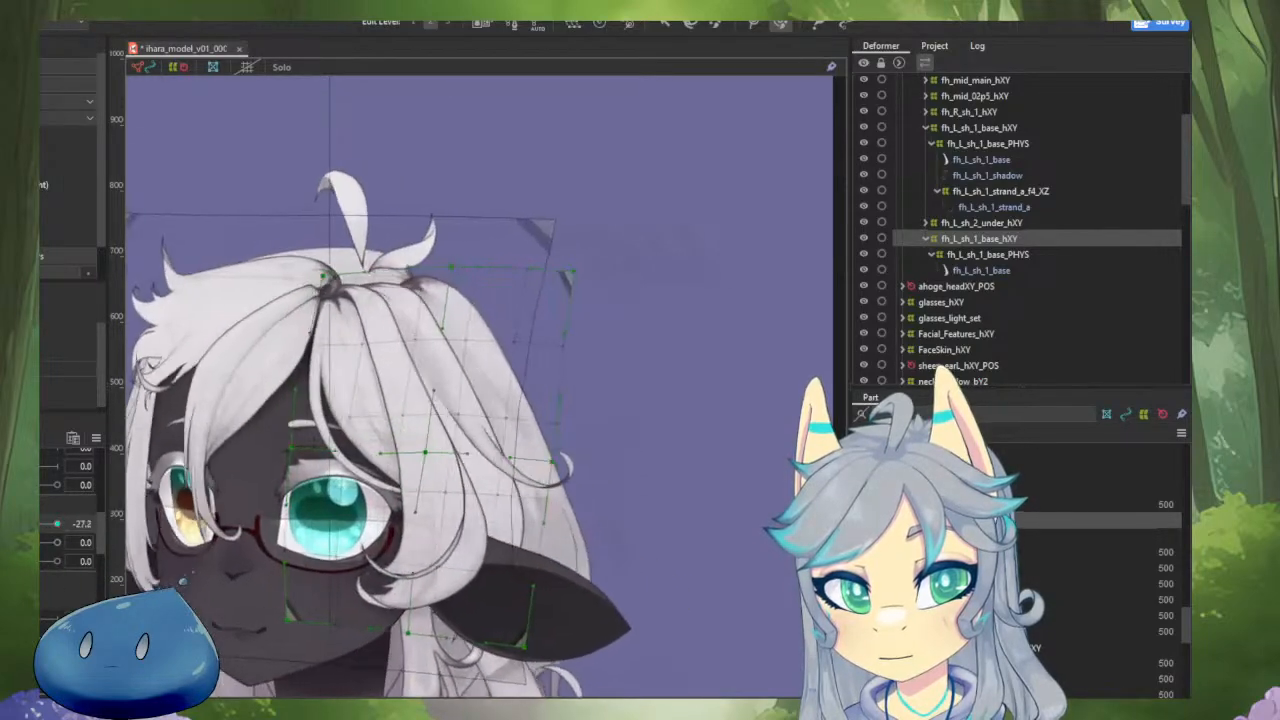
Examine the whole turned head in a mirrored canvas view with nothing selected.
scroll(688, 409, "down", 3)
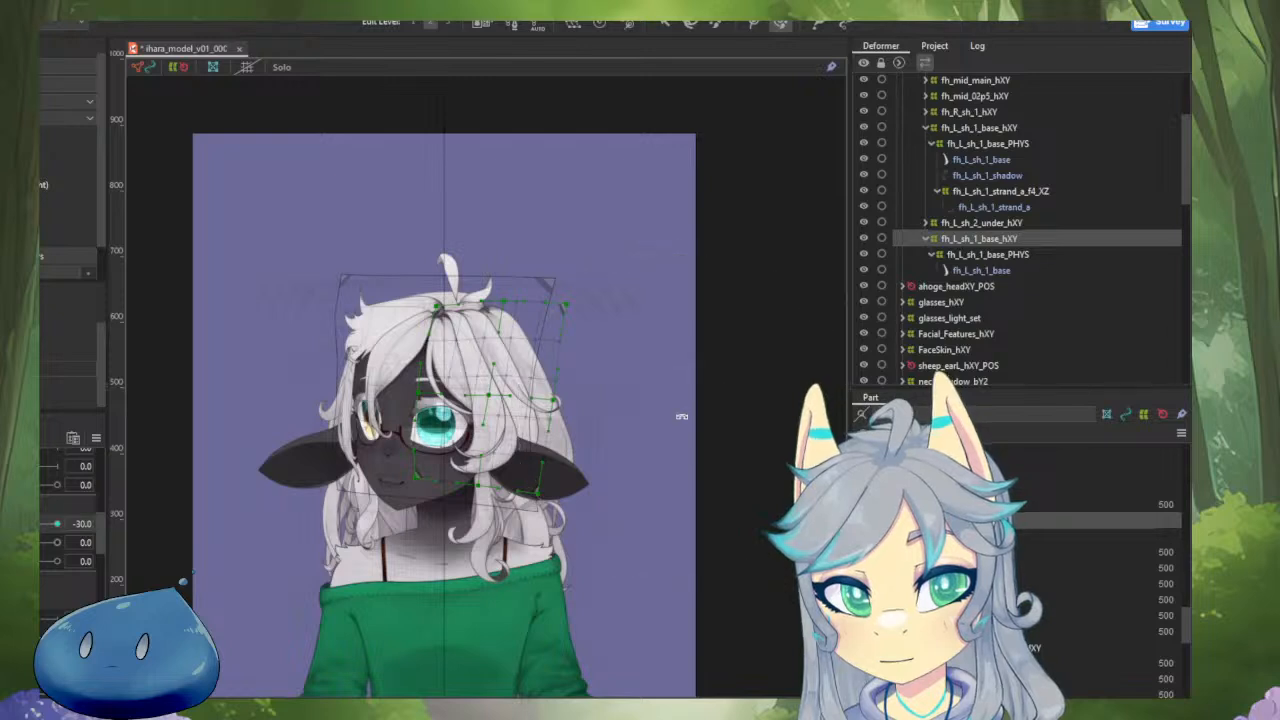
left_click_drag(680, 414, 764, 416)
key("v")
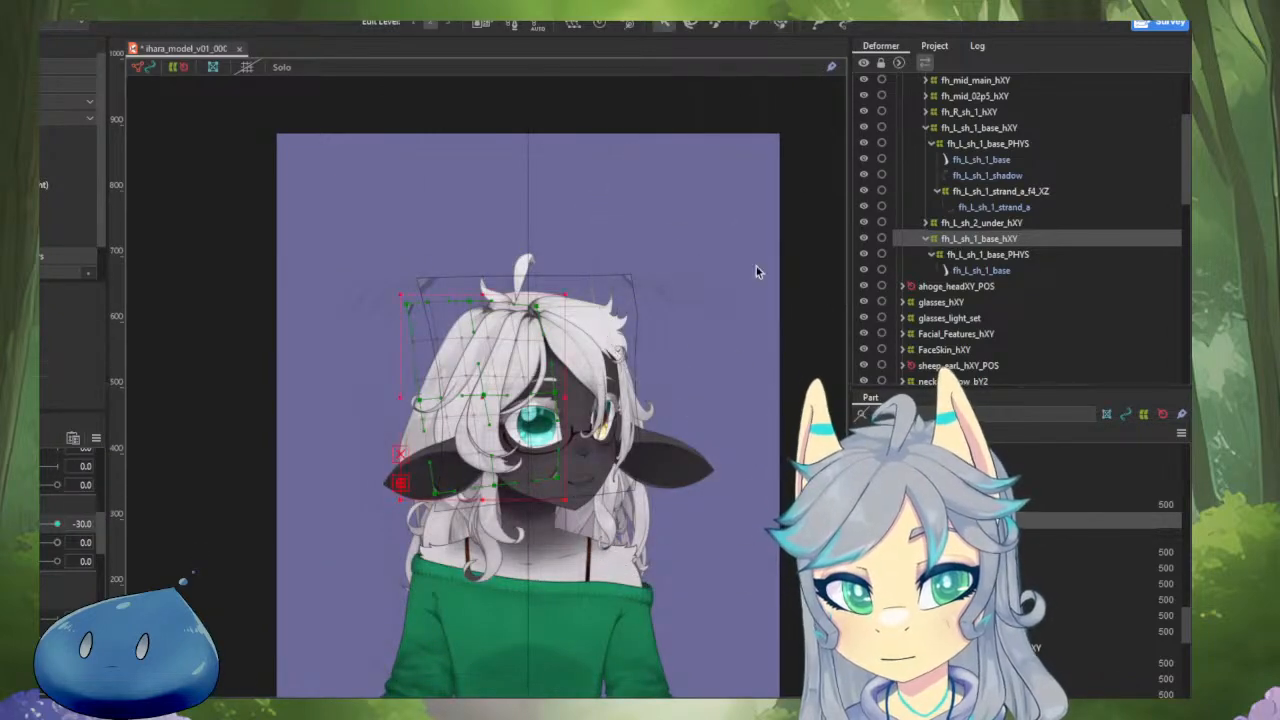
left_click(756, 266)
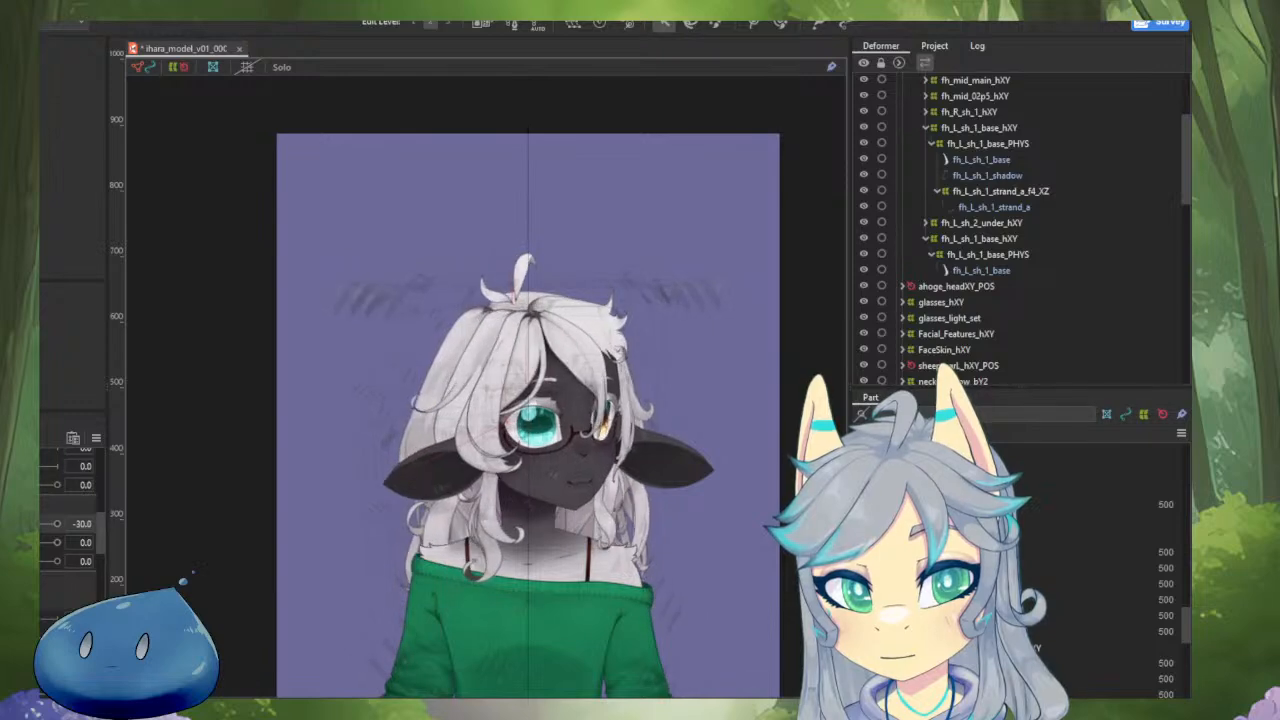
In the mirrored view at head turn -30, brush the outer side of the duplicated lock's fh_L_sh_1_base_hXY deformer outward and slightly upward.
scroll(465, 371, "up", 3)
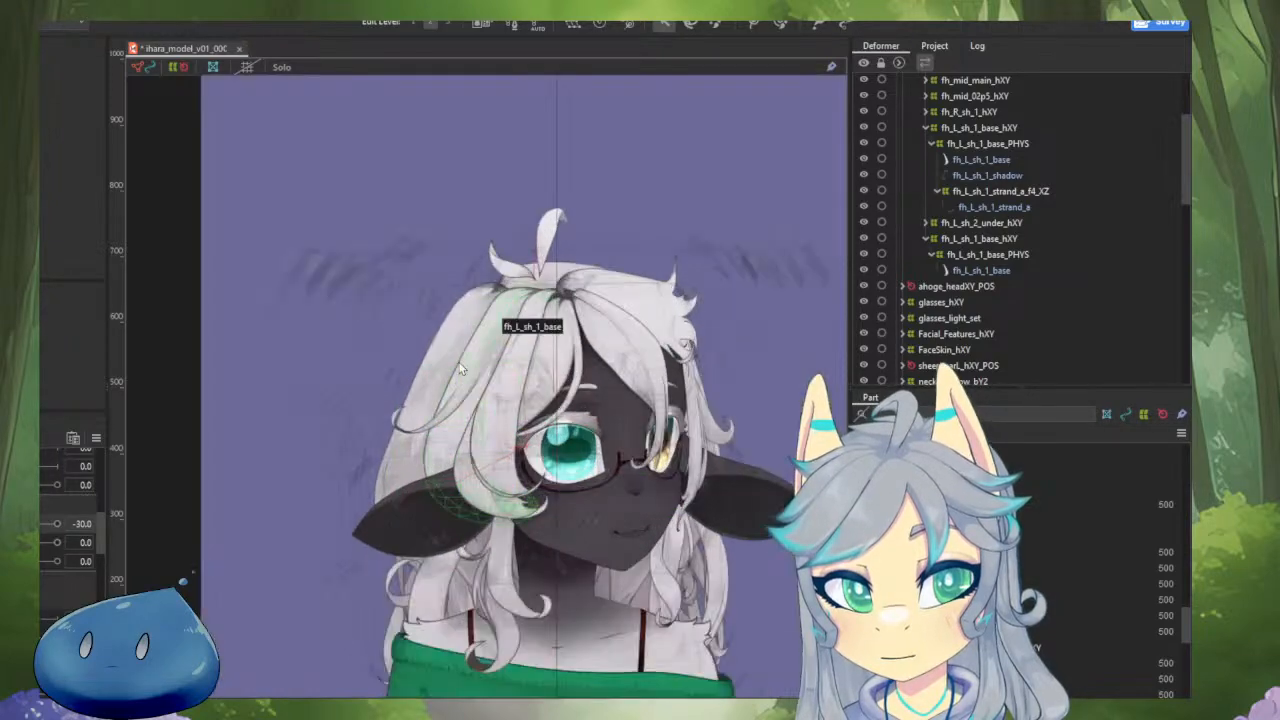
left_click(465, 371)
left_click(1012, 223)
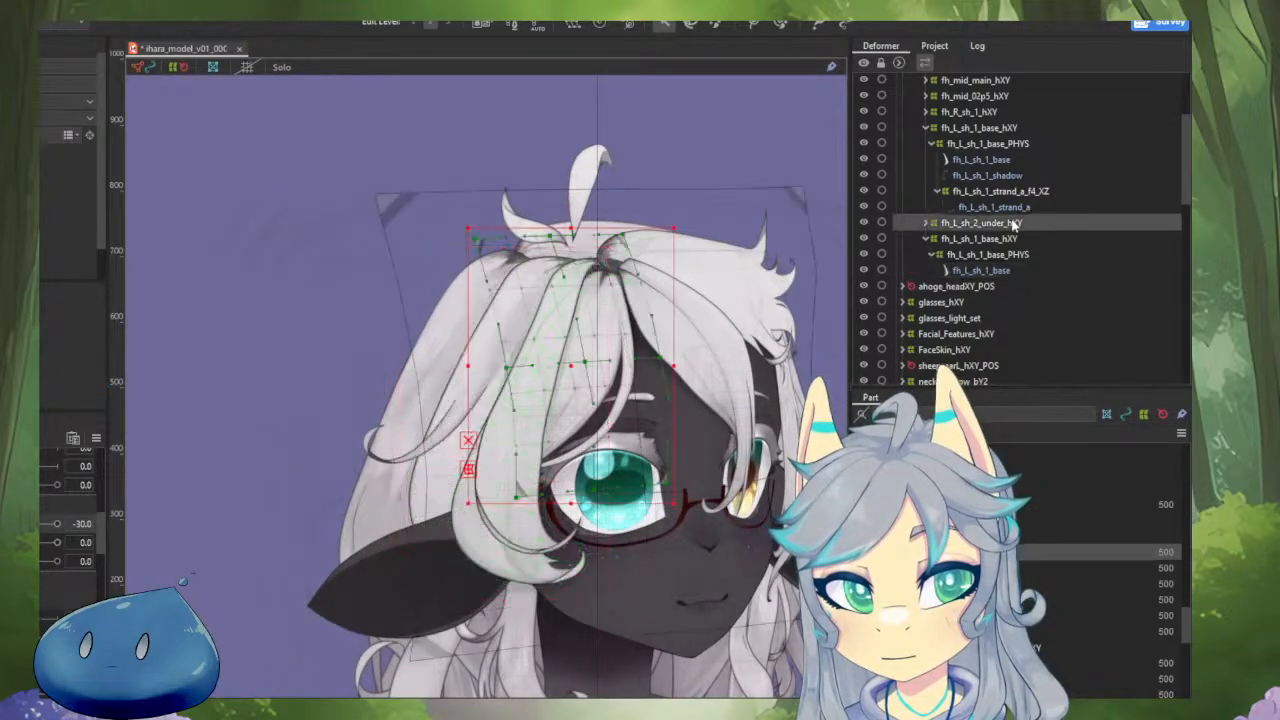
left_click(1000, 241)
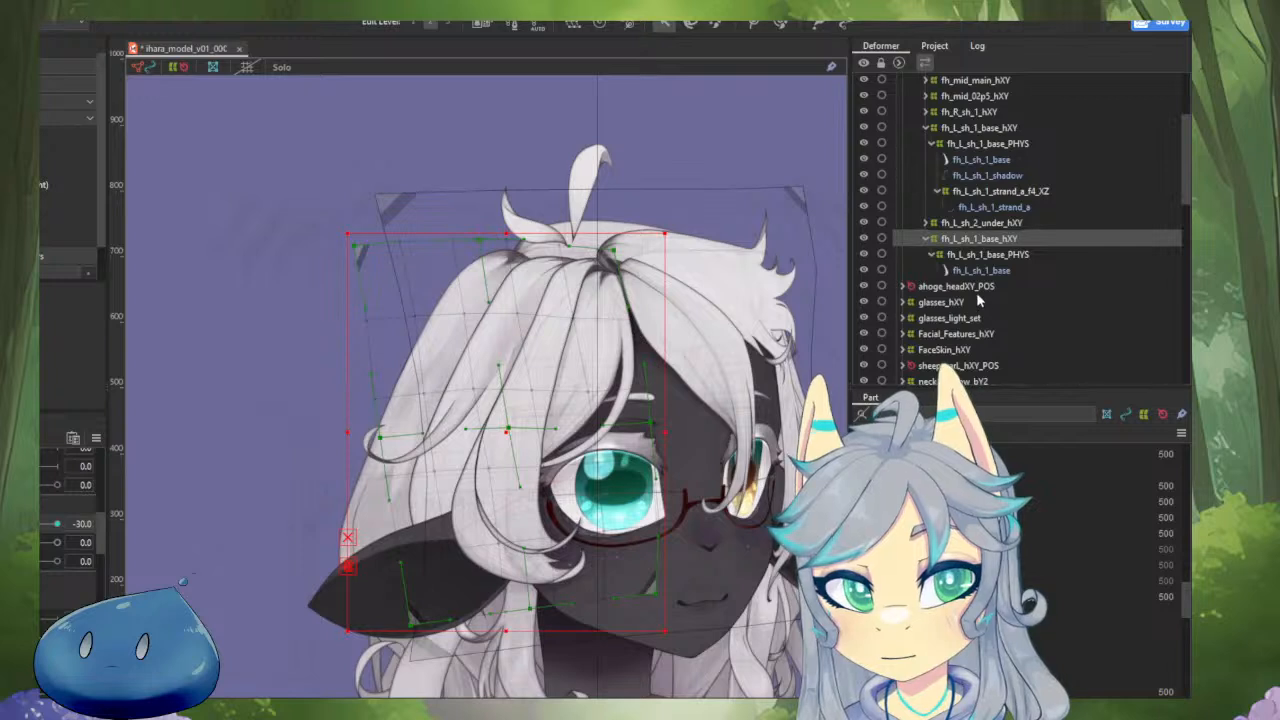
left_click(787, 26)
left_click_drag(517, 459, 471, 391)
left_click_drag(382, 543, 379, 542)
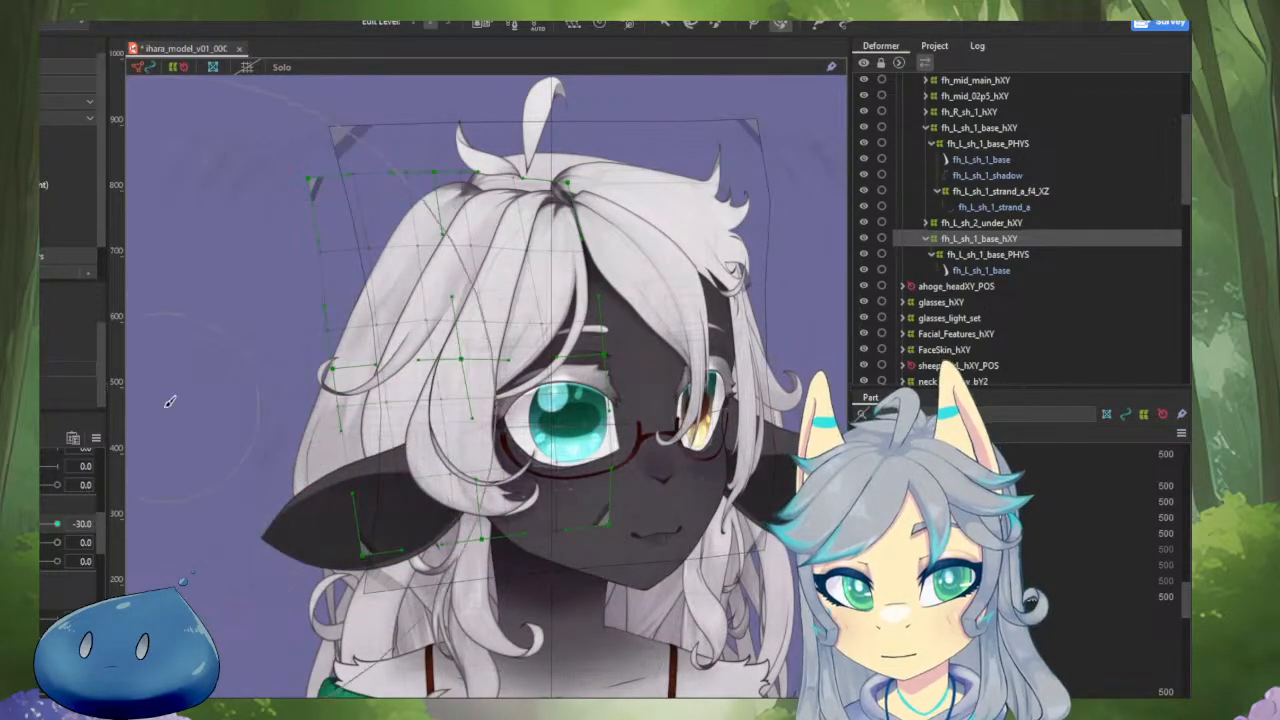
left_click_drag(156, 311, 141, 290)
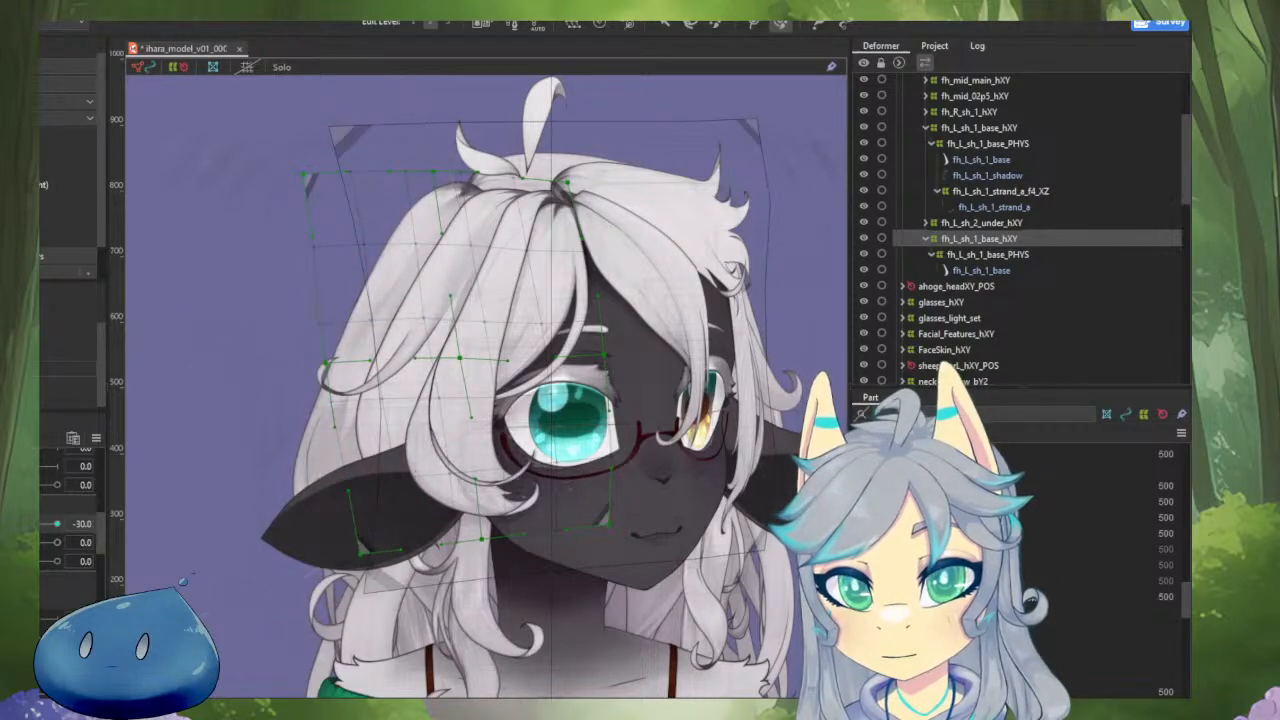
mouse_move(5, 524)
left_mouse_down()
mouse_move(27, 524)
mouse_move(5, 524)
left_mouse_up()
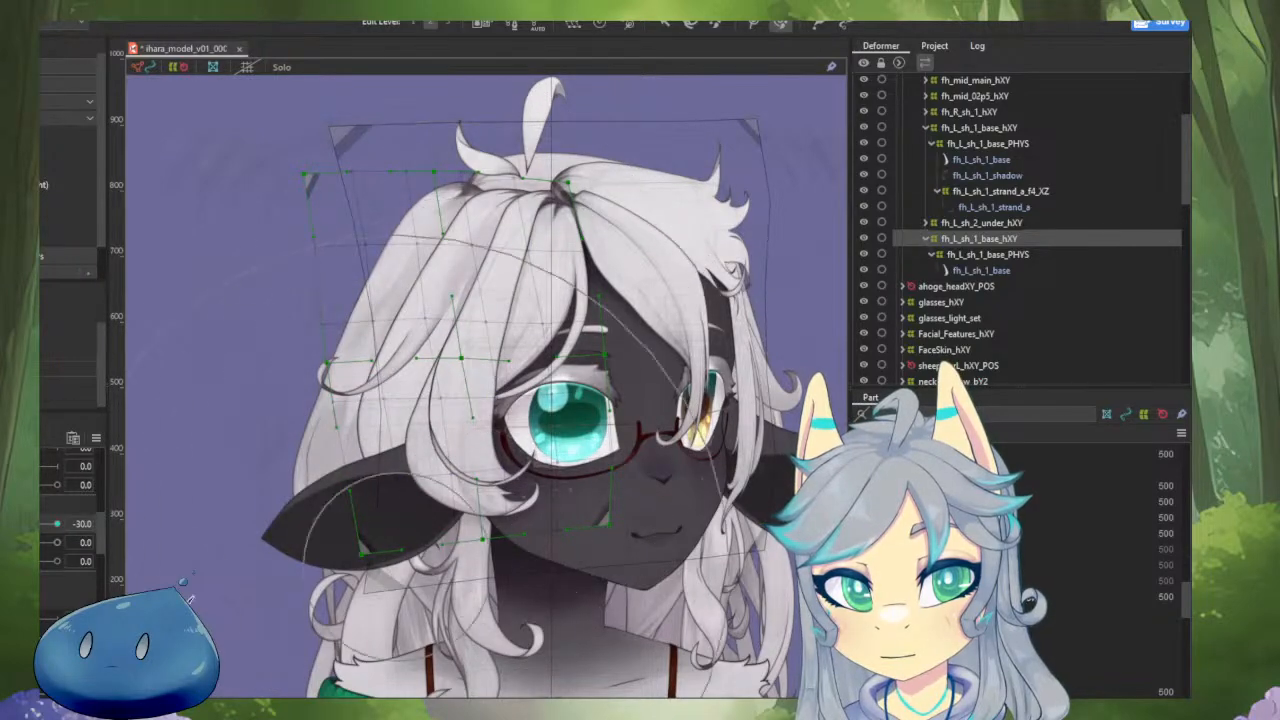
mouse_move(5, 524)
left_mouse_down()
mouse_move(27, 524)
mouse_move(5, 524)
left_mouse_up()
Brush the middle outer part of the duplicated lock's deformer downward and nudge its root near the crown outward, checking against the head turn.
left_click_drag(190, 336, 272, 406)
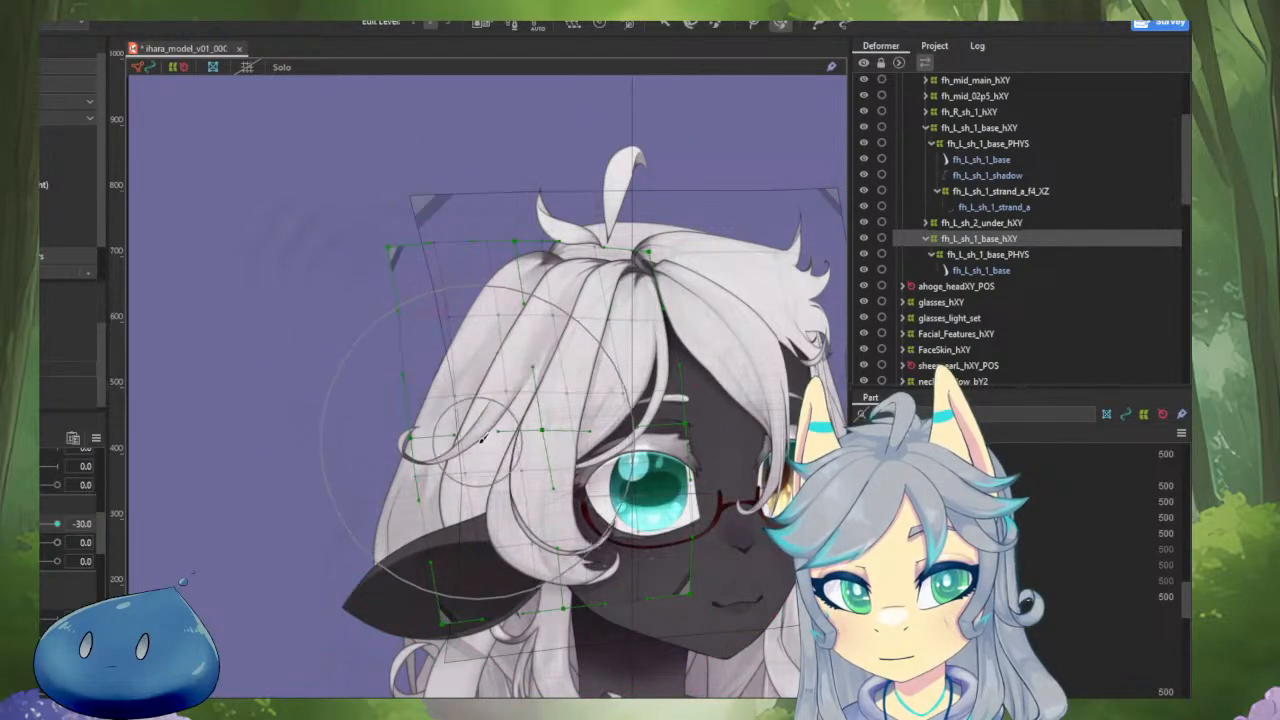
left_click_drag(482, 438, 488, 454)
mouse_move(41, 524)
left_mouse_down()
mouse_move(52, 524)
mouse_move(41, 524)
left_mouse_up()
left_click_drag(456, 424, 462, 431)
left_click_drag(424, 411, 427, 432)
mouse_move(41, 524)
left_mouse_down()
mouse_move(54, 524)
mouse_move(41, 524)
left_mouse_up()
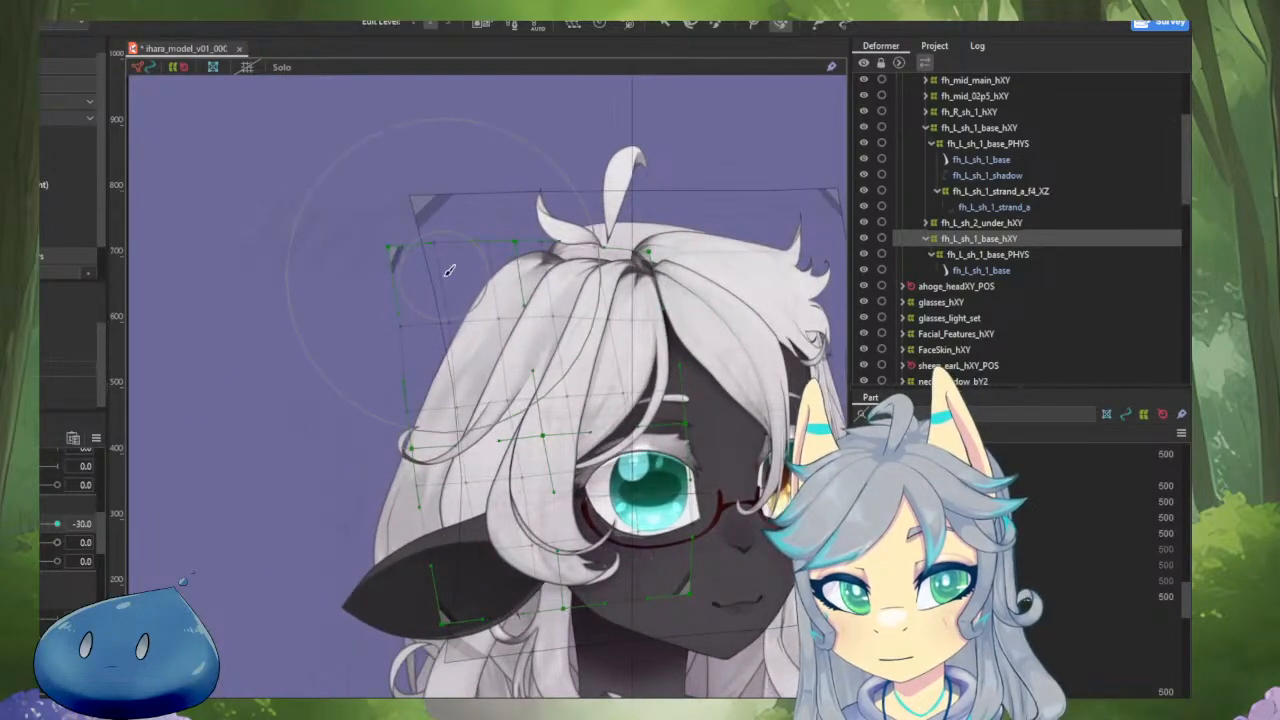
mouse_move(449, 271)
left_mouse_down()
mouse_move(429, 277)
mouse_move(450, 275)
left_mouse_up()
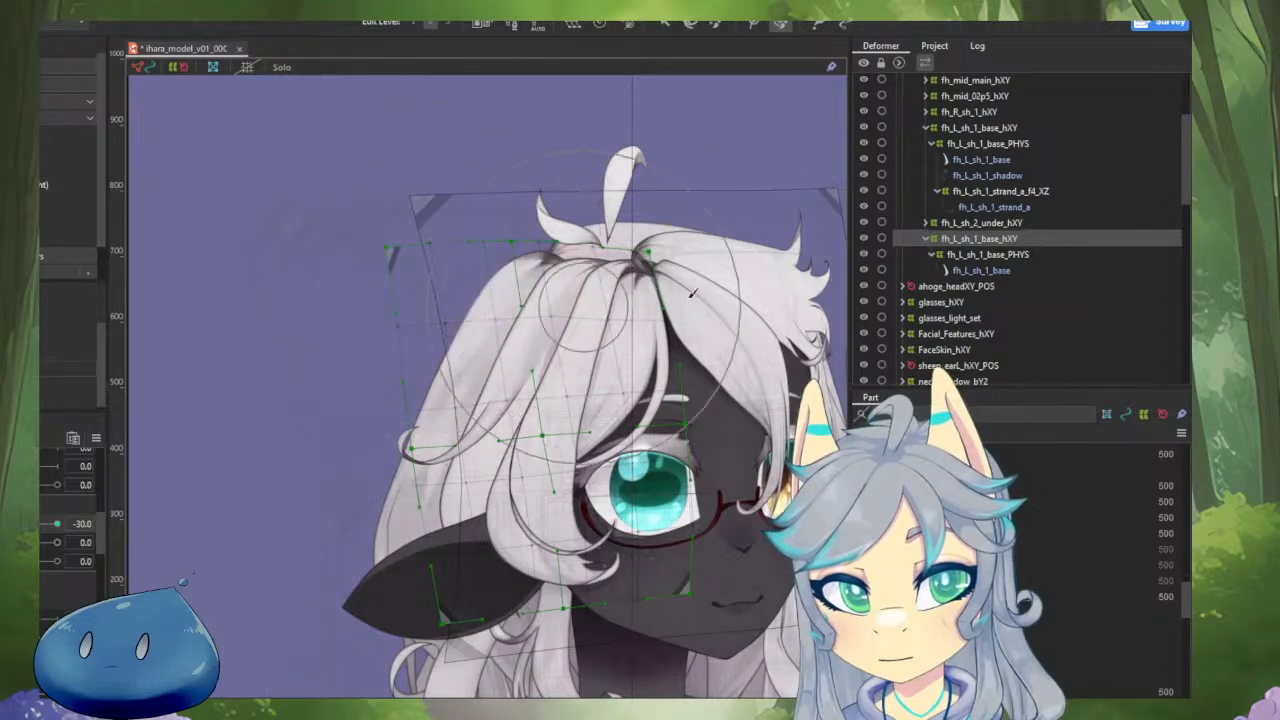
left_click_drag(640, 262, 598, 232)
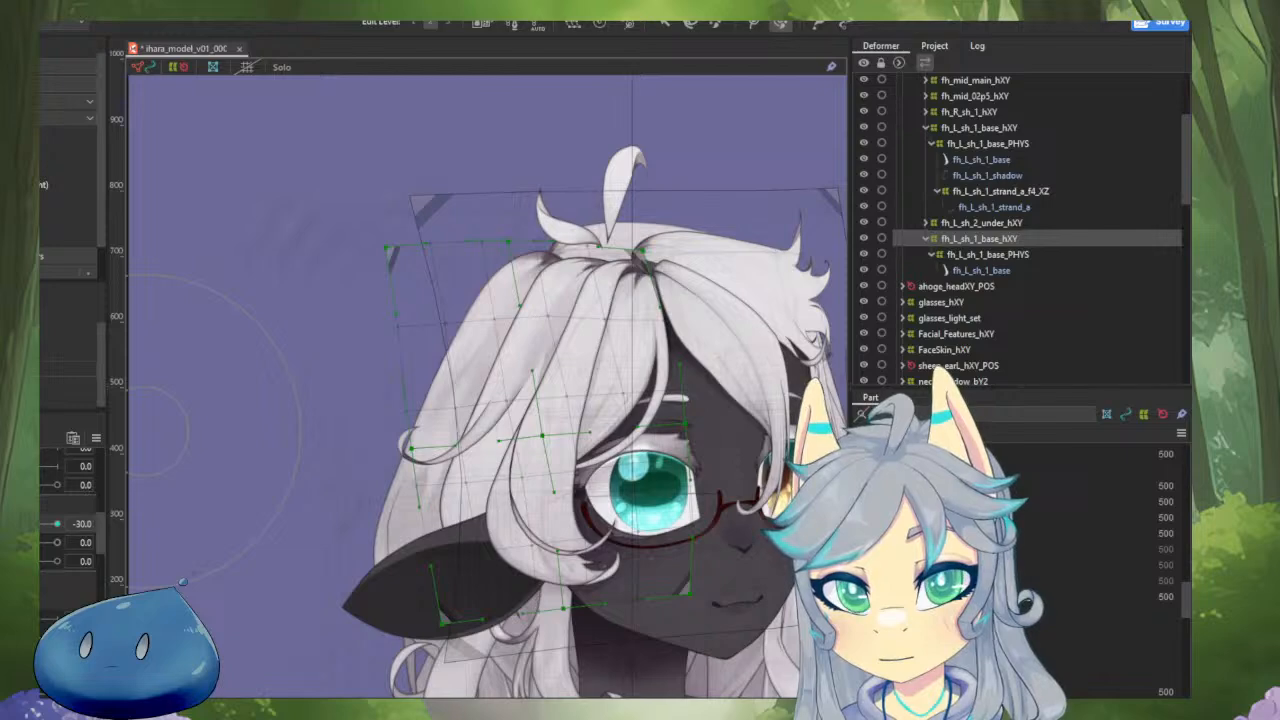
Restore the unmirrored canvas view and brush the duplicated lock's fh_L_sh_1_base_hXY deformer slightly near the crown, checking it against the head turn.
mouse_move(10, 524)
left_mouse_down()
mouse_move(36, 524)
mouse_move(10, 524)
left_mouse_up()
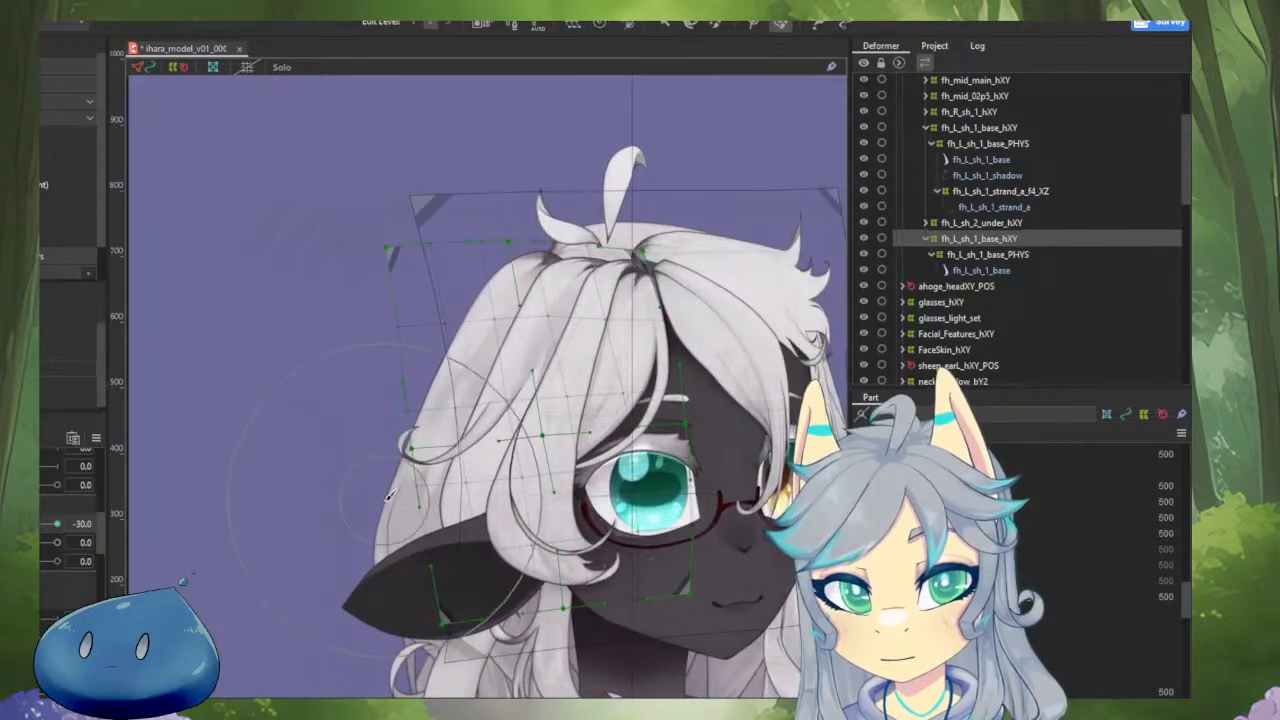
key("h")
left_click_drag(488, 300, 498, 293)
mouse_move(10, 524)
left_mouse_down()
mouse_move(25, 524)
mouse_move(10, 524)
left_mouse_up()
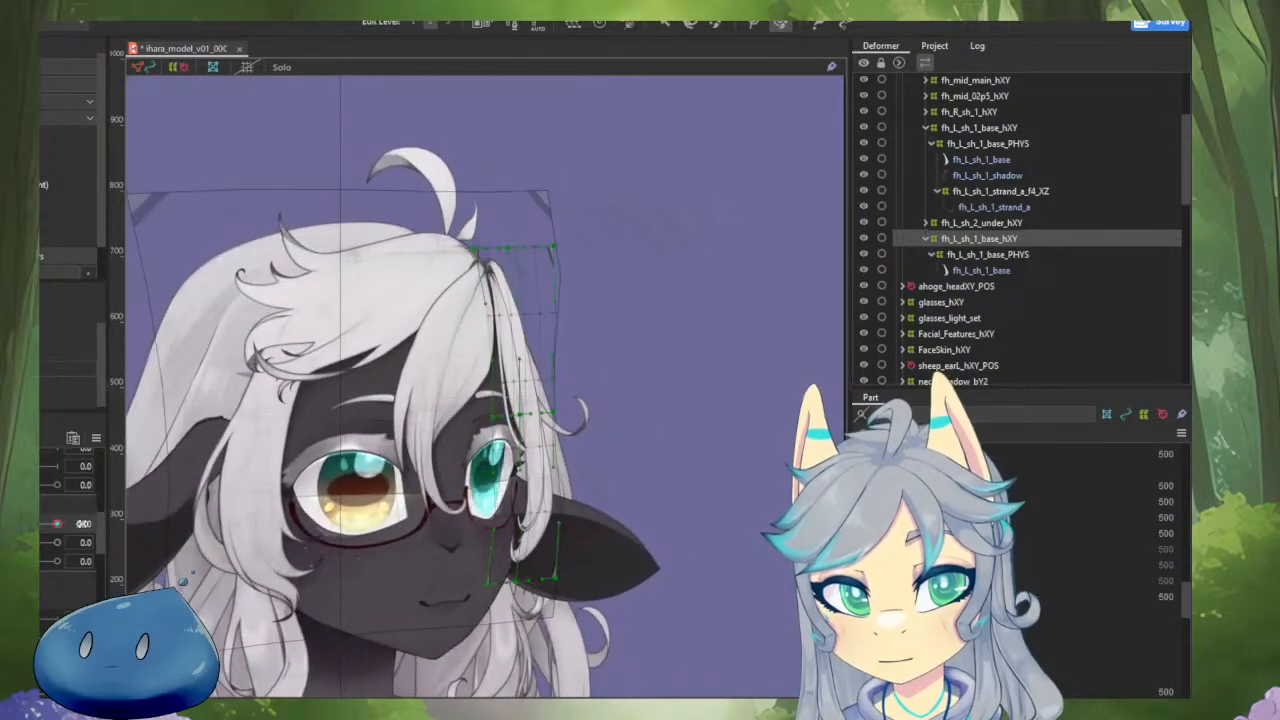
Check the whole head across its turn down to -30 with nothing selected, and save the model.
scroll(670, 407, "down", 3)
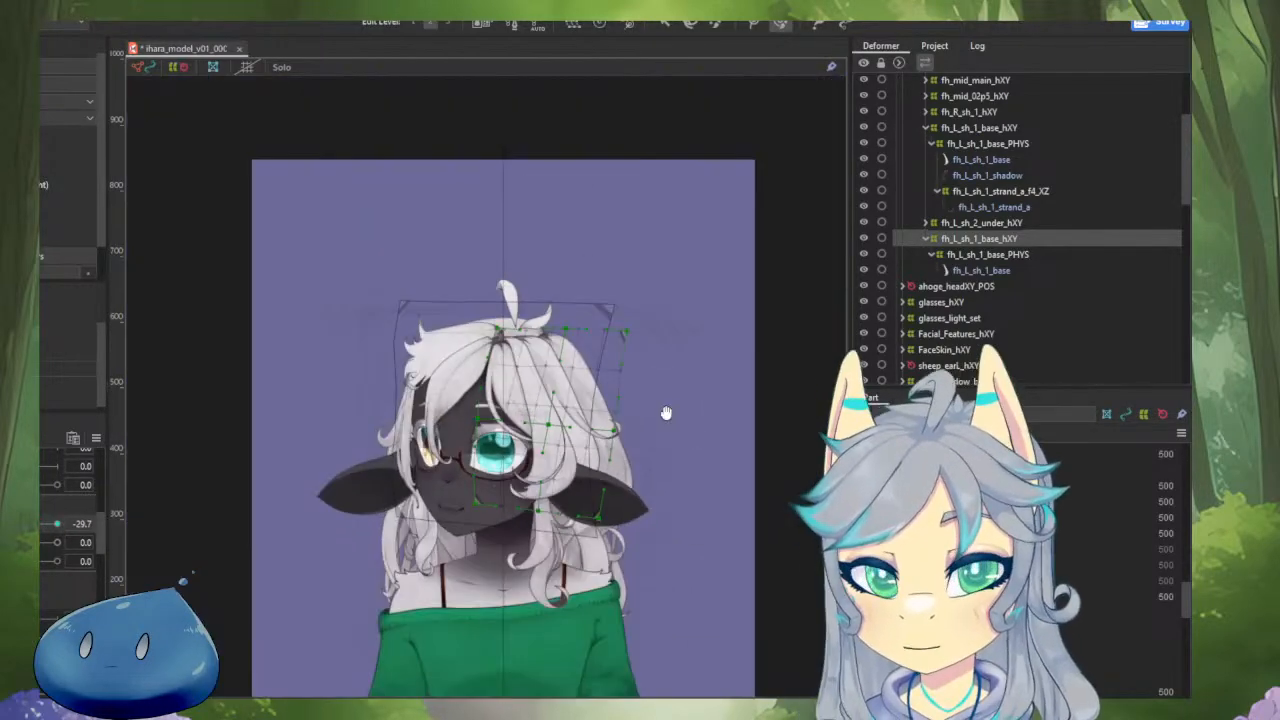
left_click(694, 408)
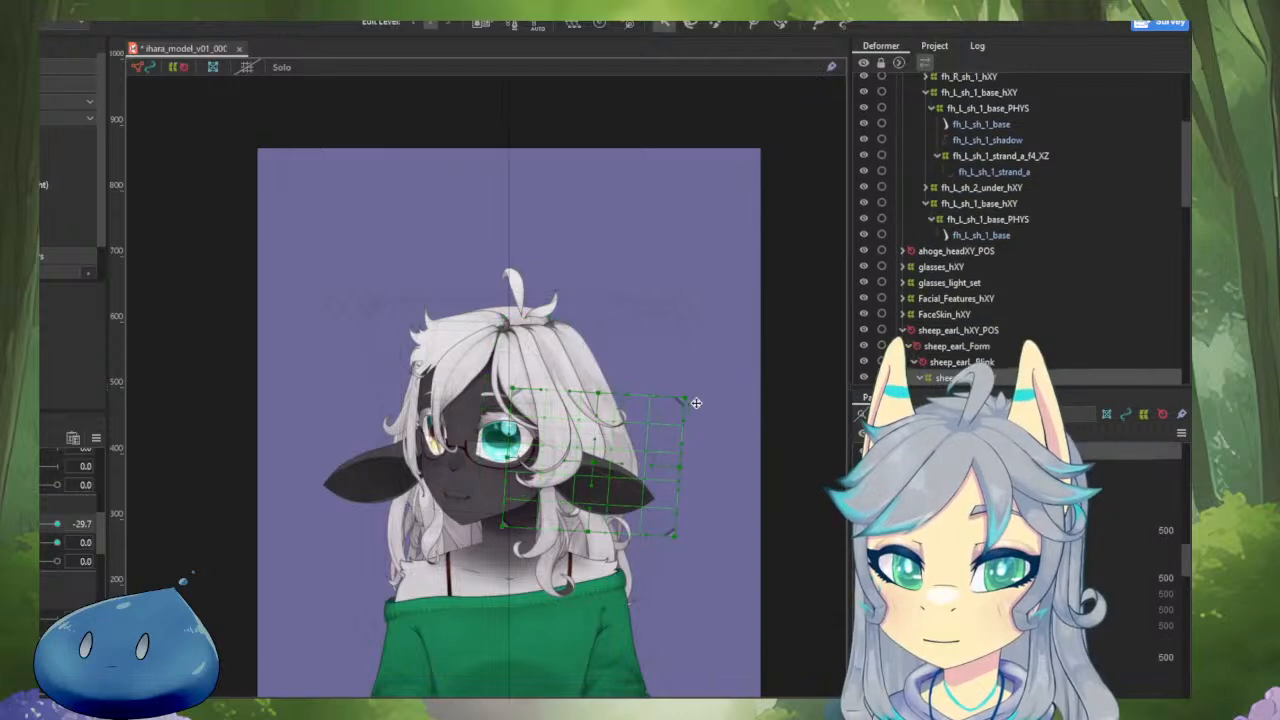
left_click(702, 399)
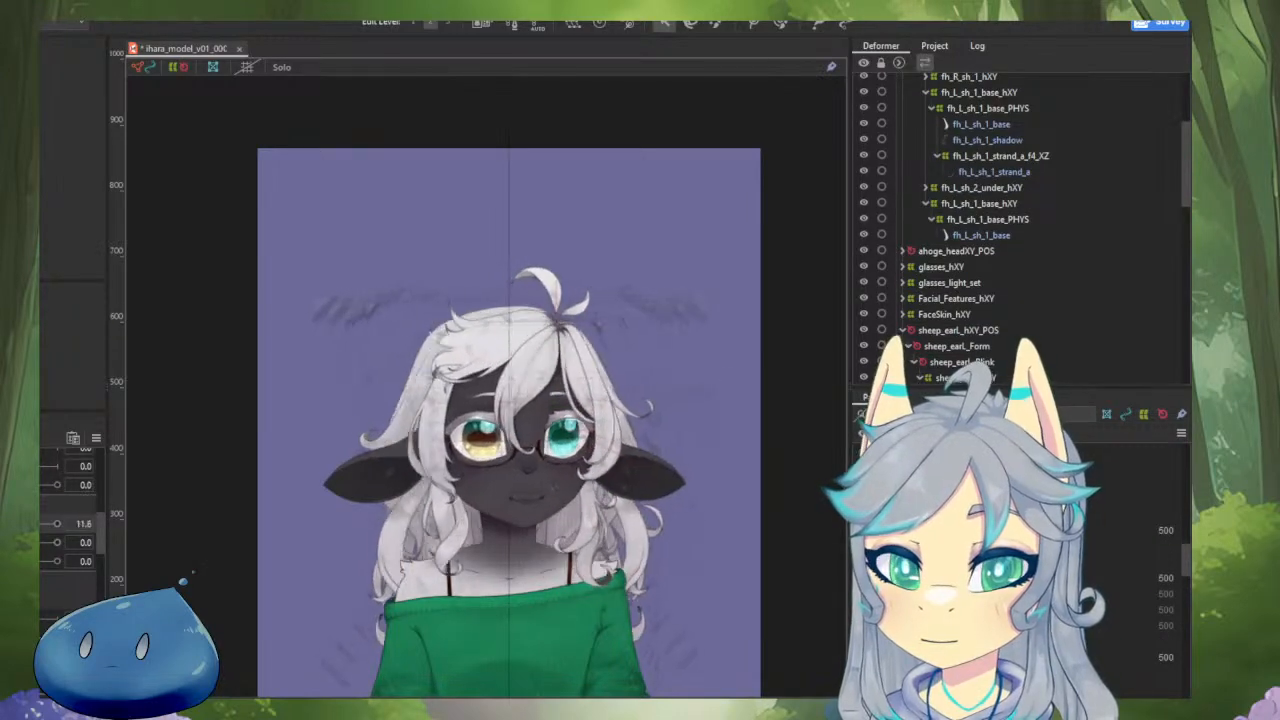
left_click_drag(0, 529, 45, 531)
left_click_drag(73, 540, 87, 590)
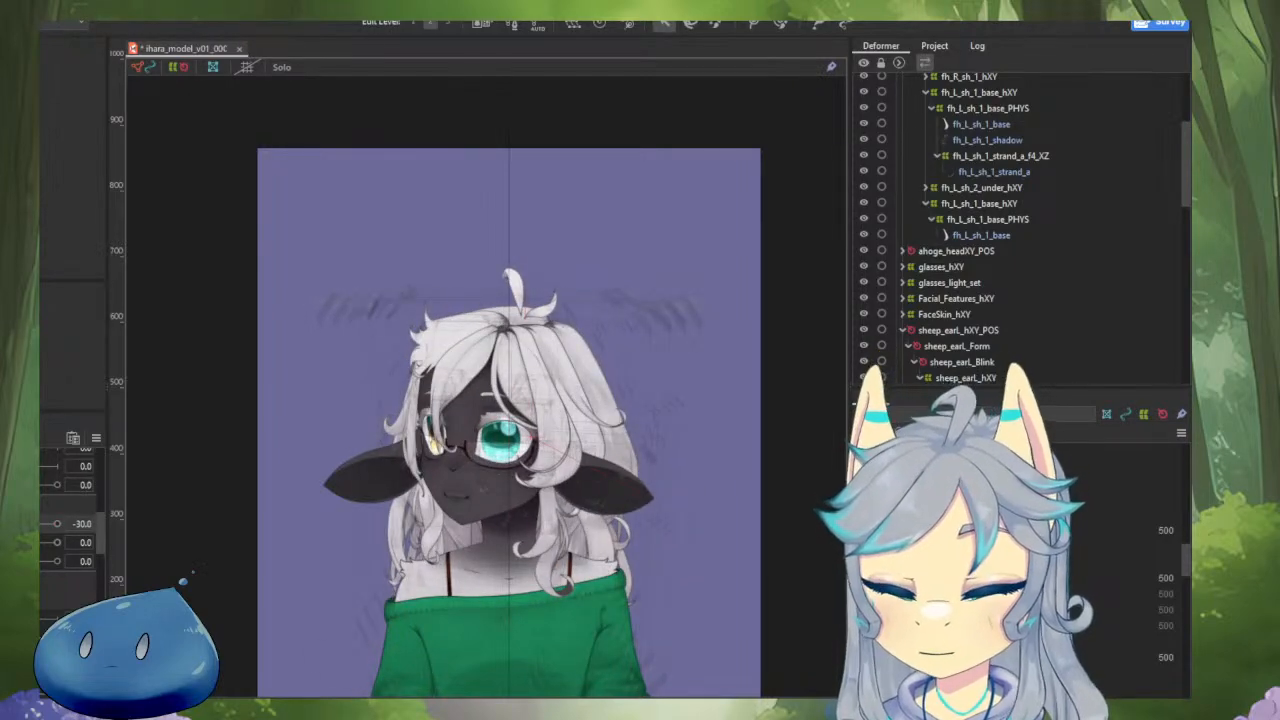
key("ctrl+s")
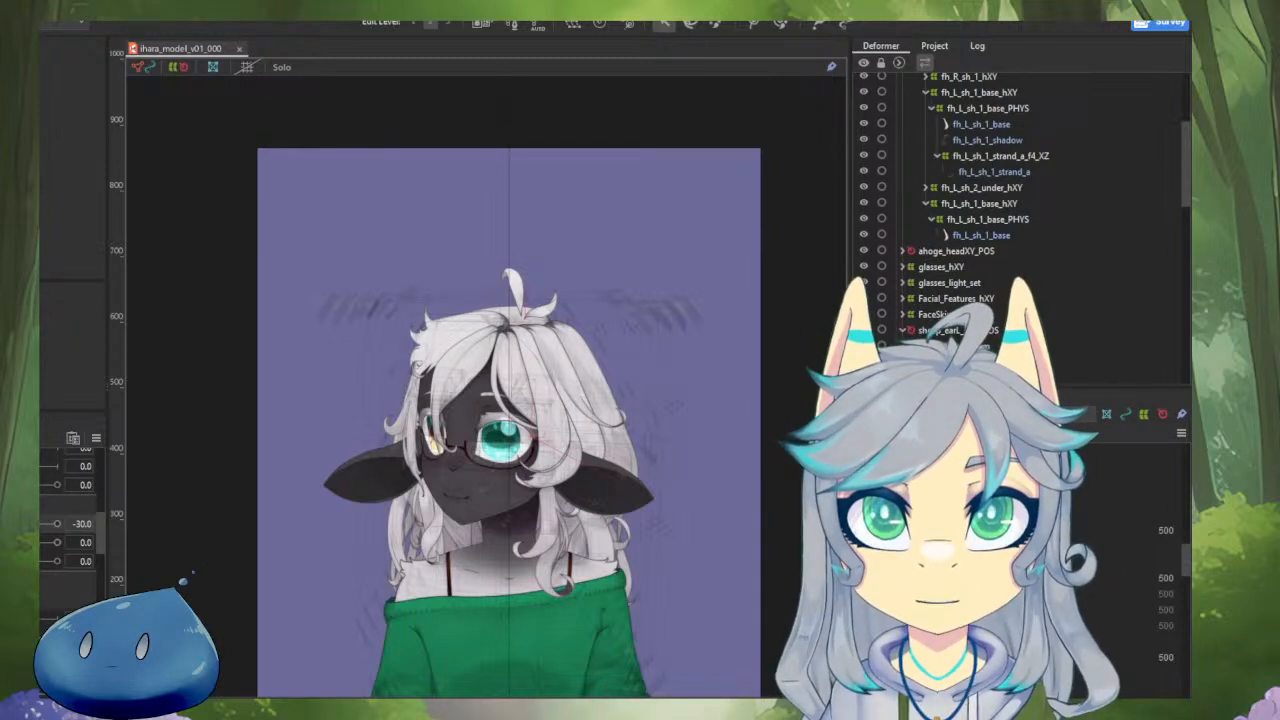
At head turn 30, select the sheep_earL_hXY_POS rotation deformer and adjust its position slightly beneath the side hair.
left_click_drag(5, 524, 83, 517)
scroll(352, 406, "up", 8)
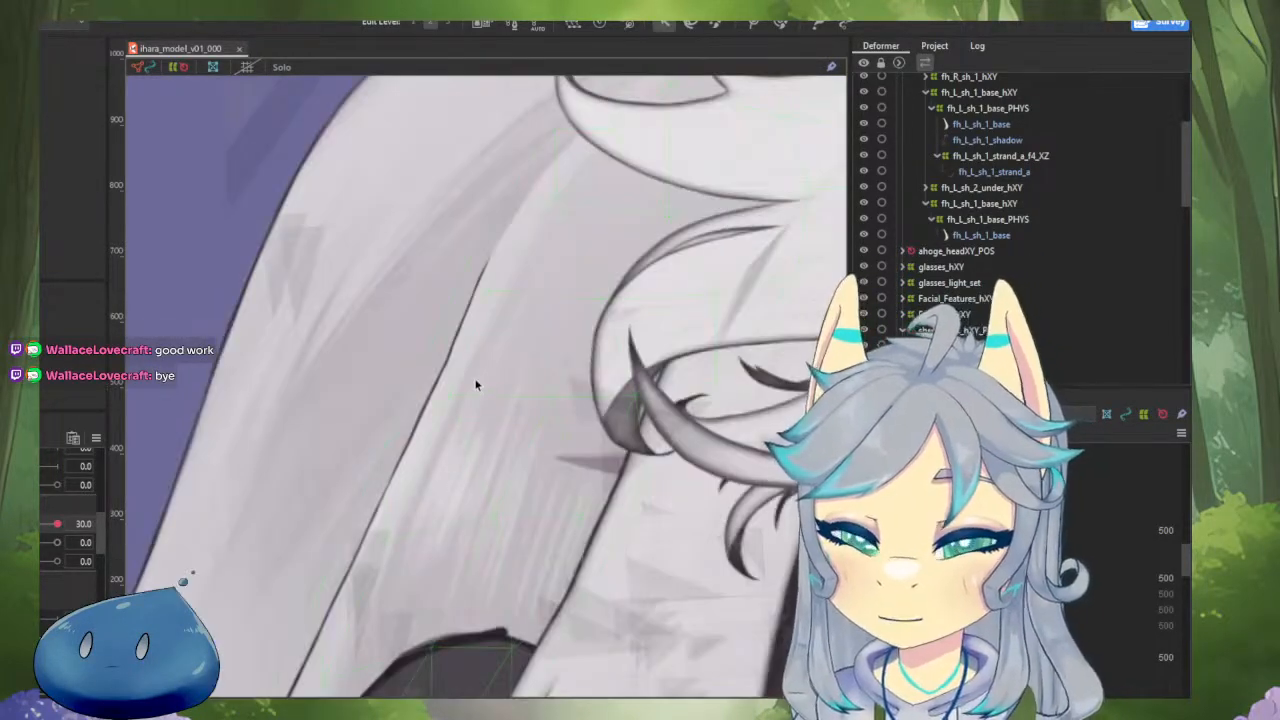
scroll(476, 385, "down", 10)
scroll(470, 383, "up", 4)
mouse_move(55, 524)
left_mouse_down()
mouse_move(30, 526)
mouse_move(70, 515)
mouse_move(1, 522)
mouse_move(105, 521)
mouse_move(20, 522)
mouse_move(63, 520)
left_mouse_up()
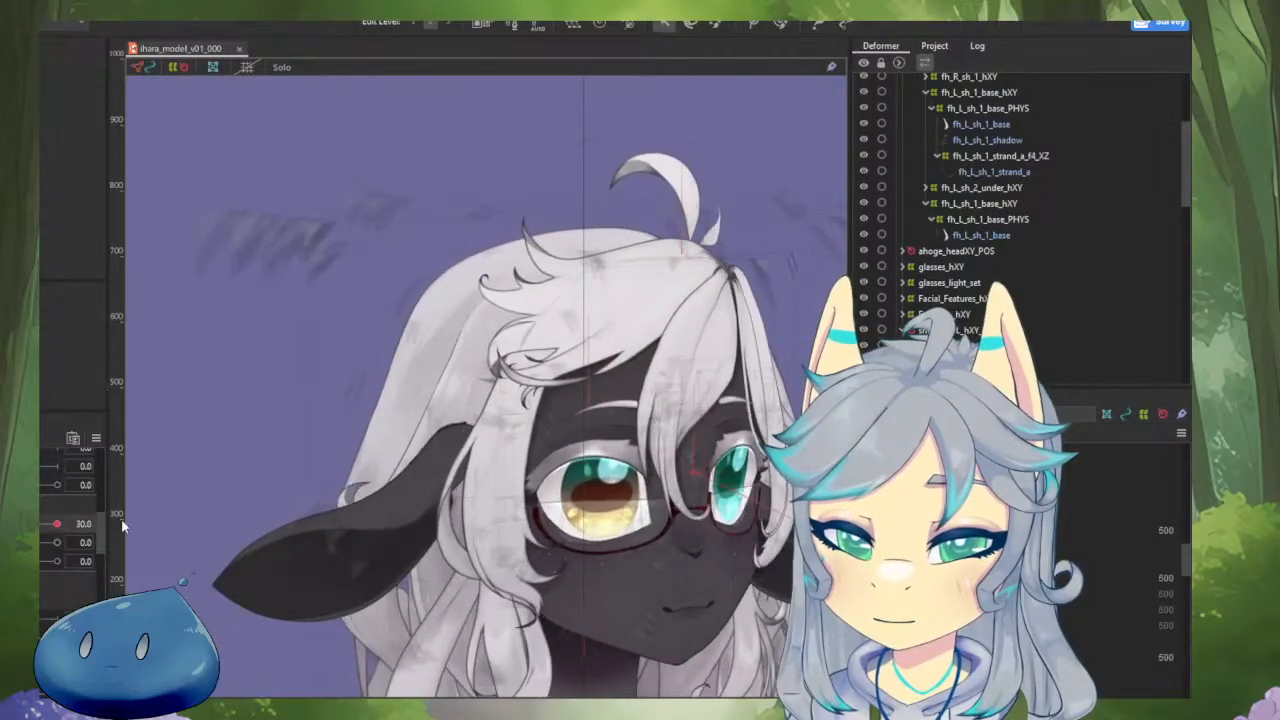
left_click(780, 575)
left_click_drag(767, 462, 600, 389)
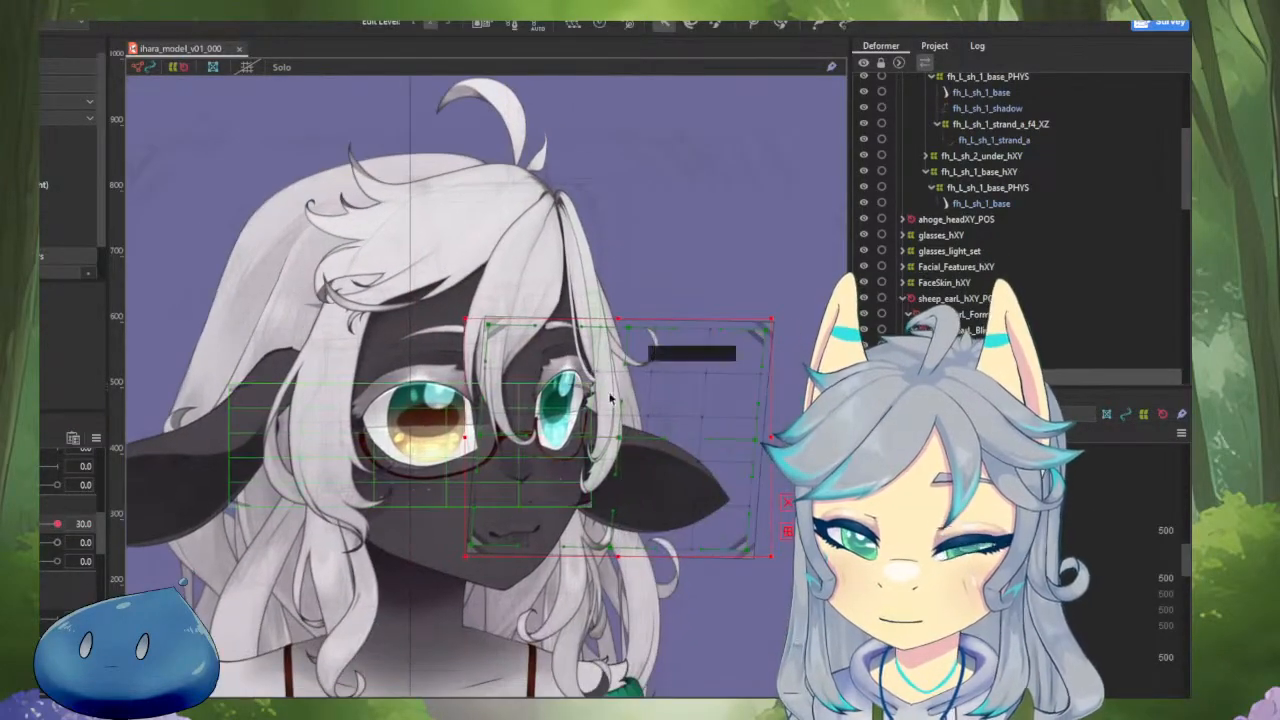
scroll(658, 489, "up", 3)
left_click(948, 299)
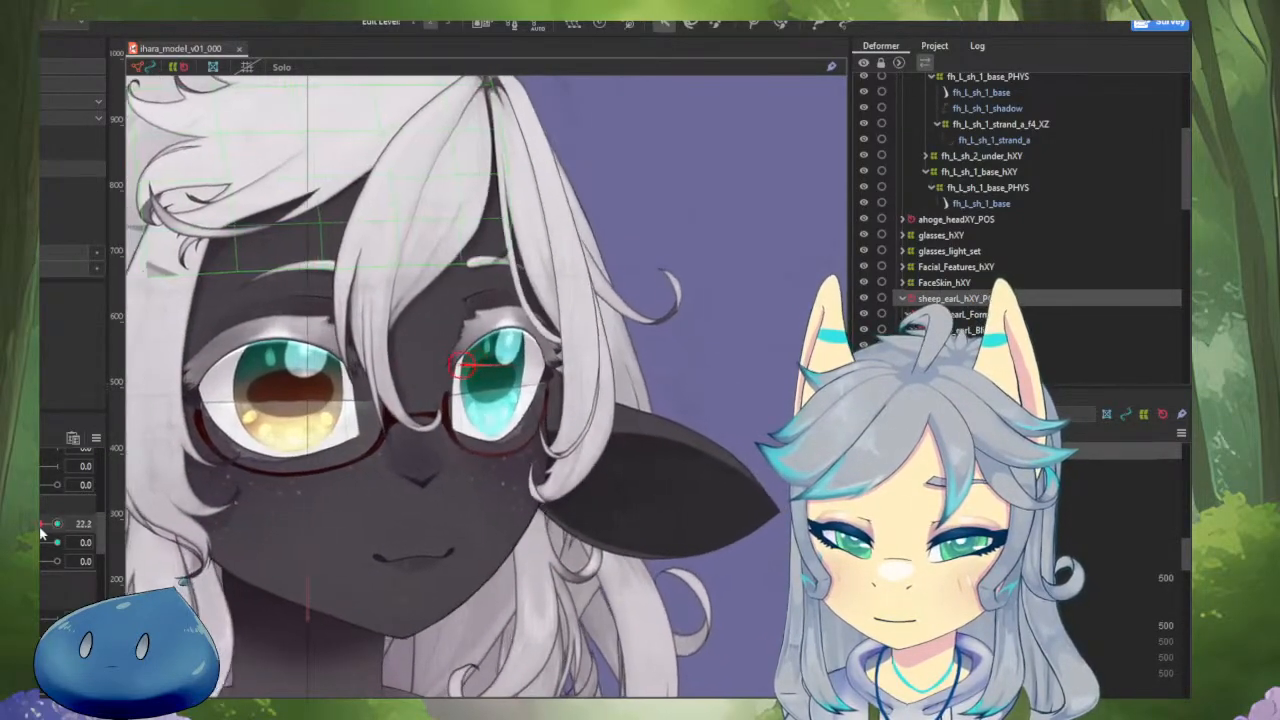
scroll(508, 325, "up", 2)
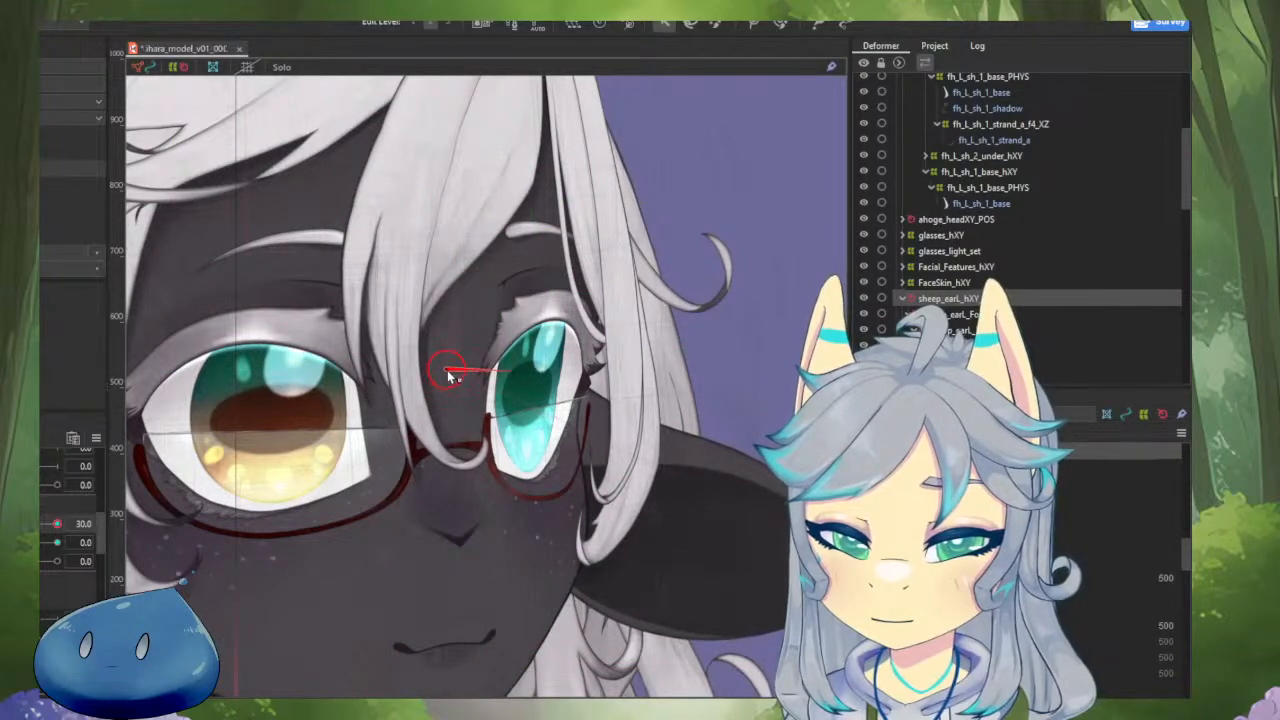
At head turn -30, nudge the sheep_earL_hXY_POS deformer slightly upward, recheck the ear at head turn 30, and save the model.
left_click_drag(57, 523, 2, 521)
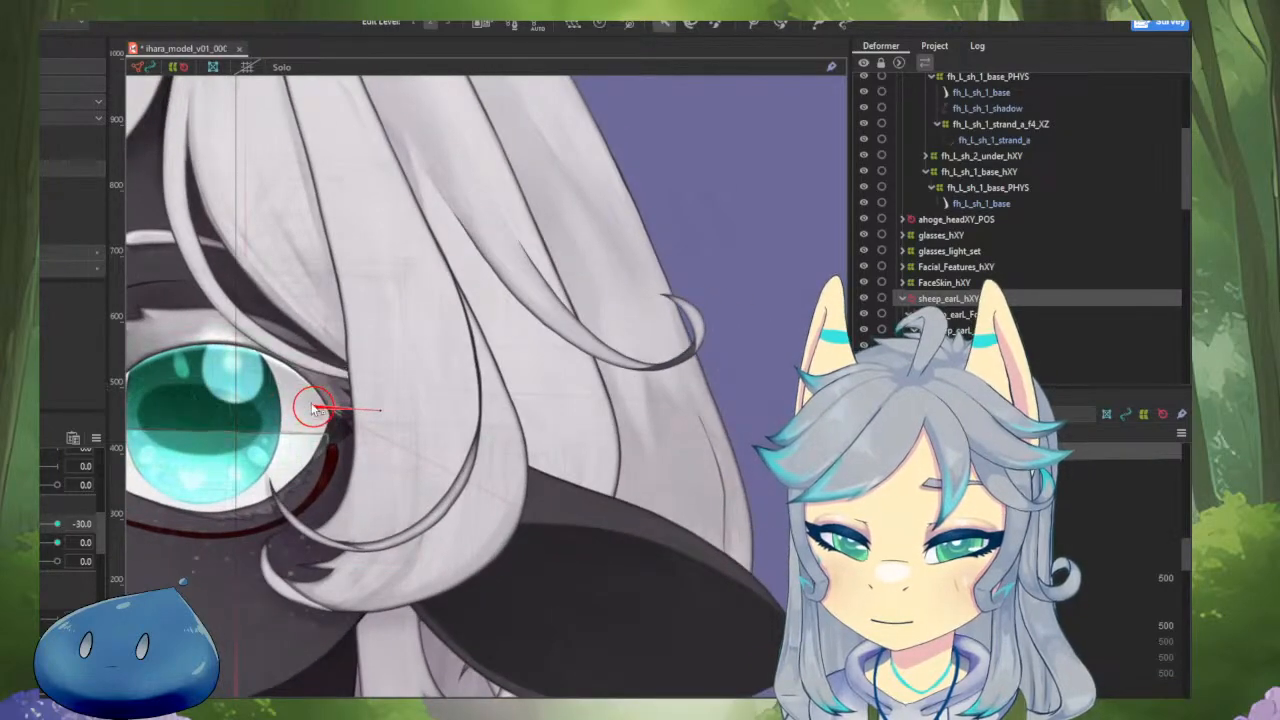
left_click_drag(317, 411, 317, 407)
left_click_drag(2, 523, 60, 525)
scroll(445, 465, "down", 5)
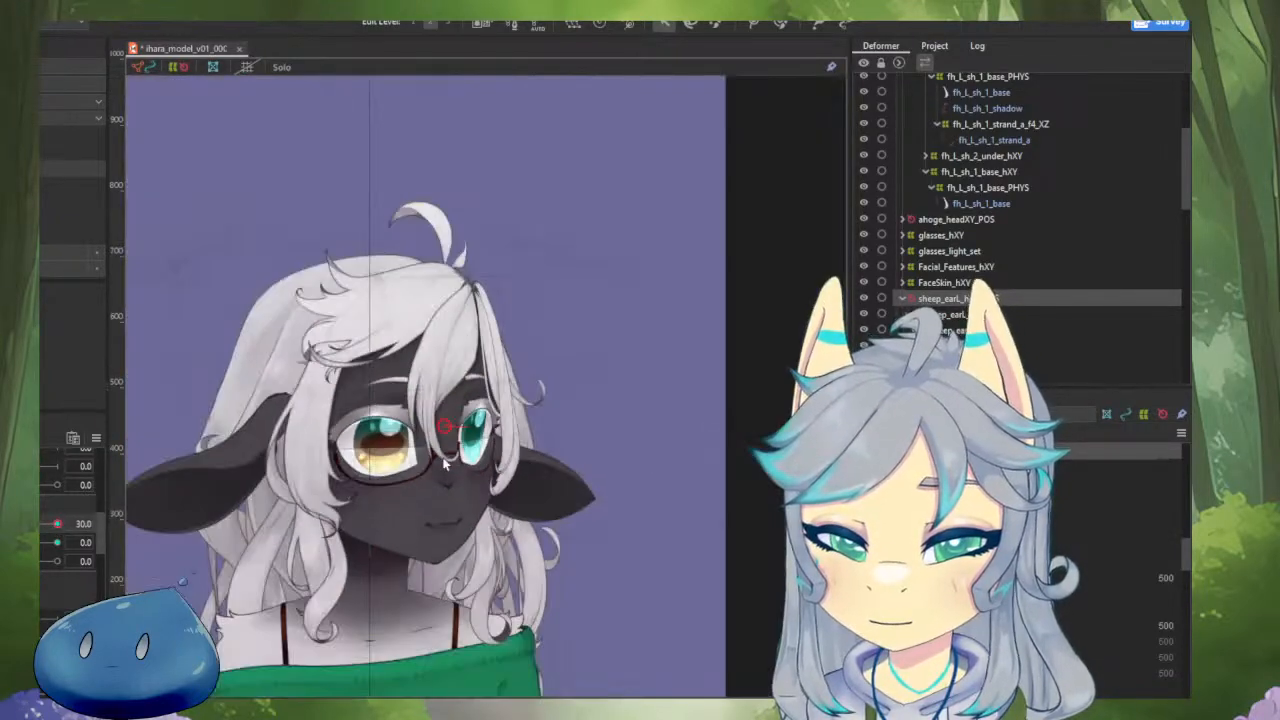
key("ctrl+s")
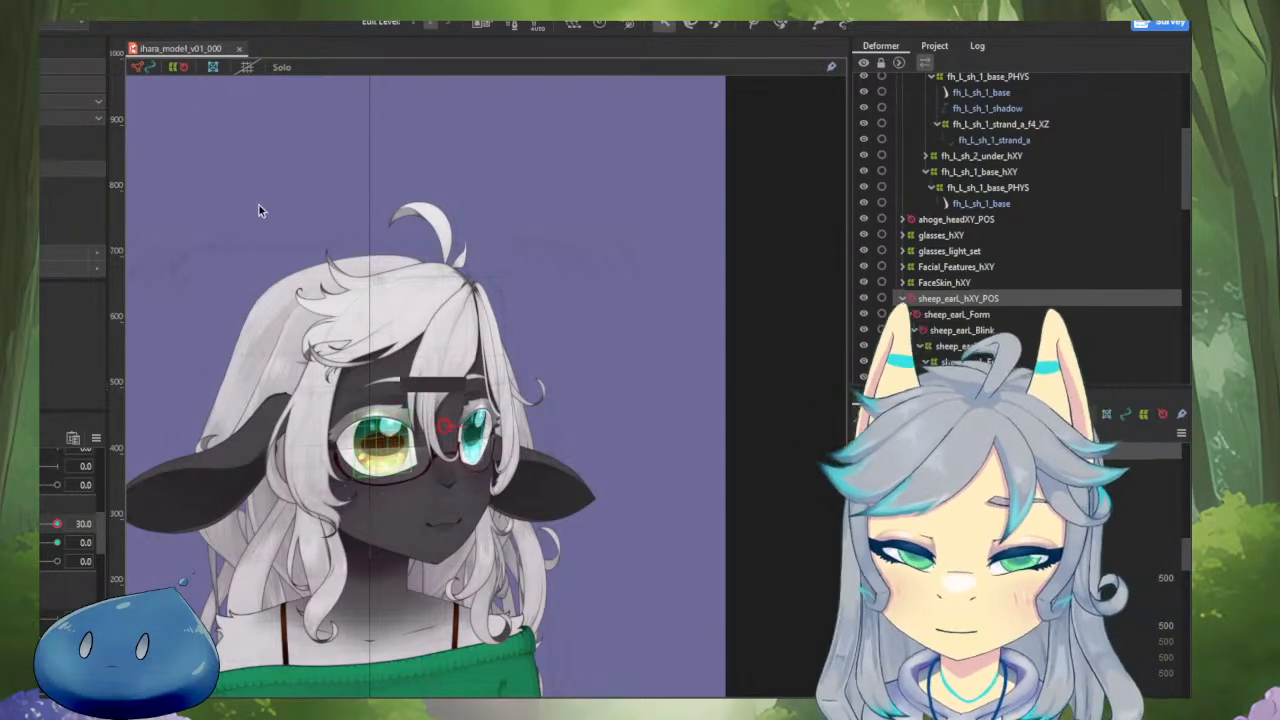
Examine the face, ears and side hair up close across combined head turns and tilts.
left_click_drag(606, 336, 714, 286)
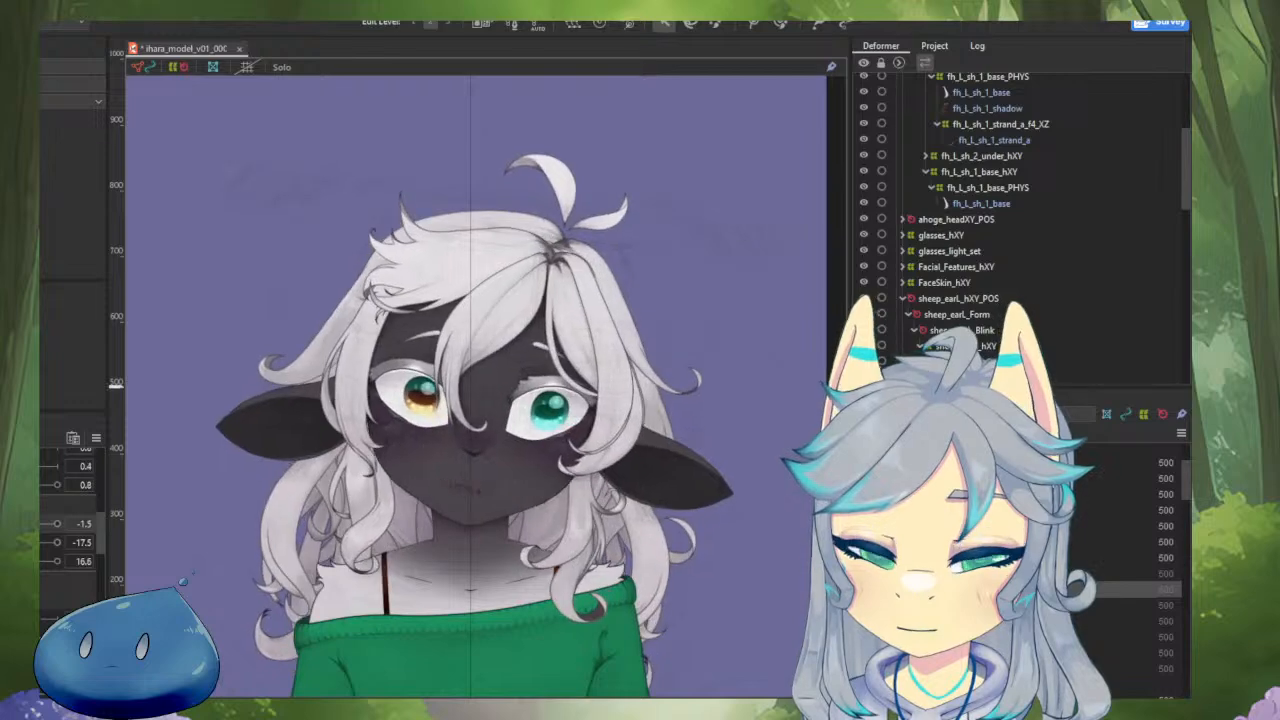
scroll(733, 550, "up", 5)
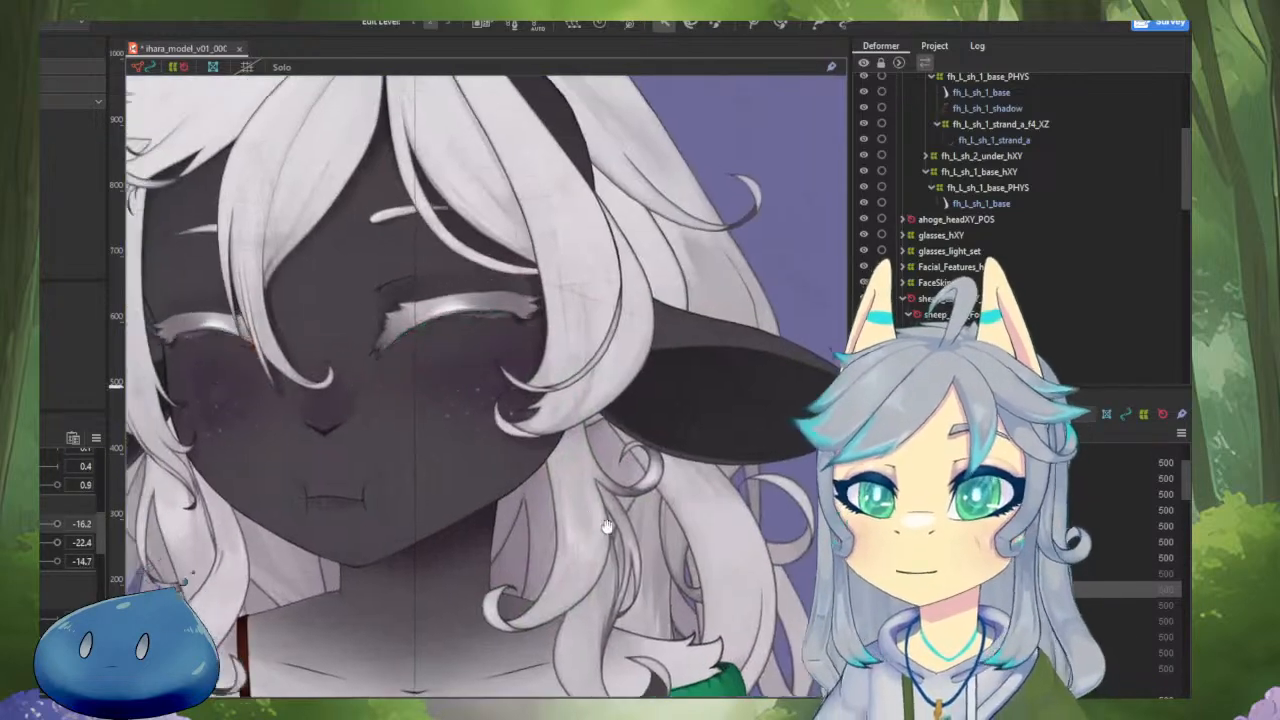
left_click_drag(733, 550, 762, 576)
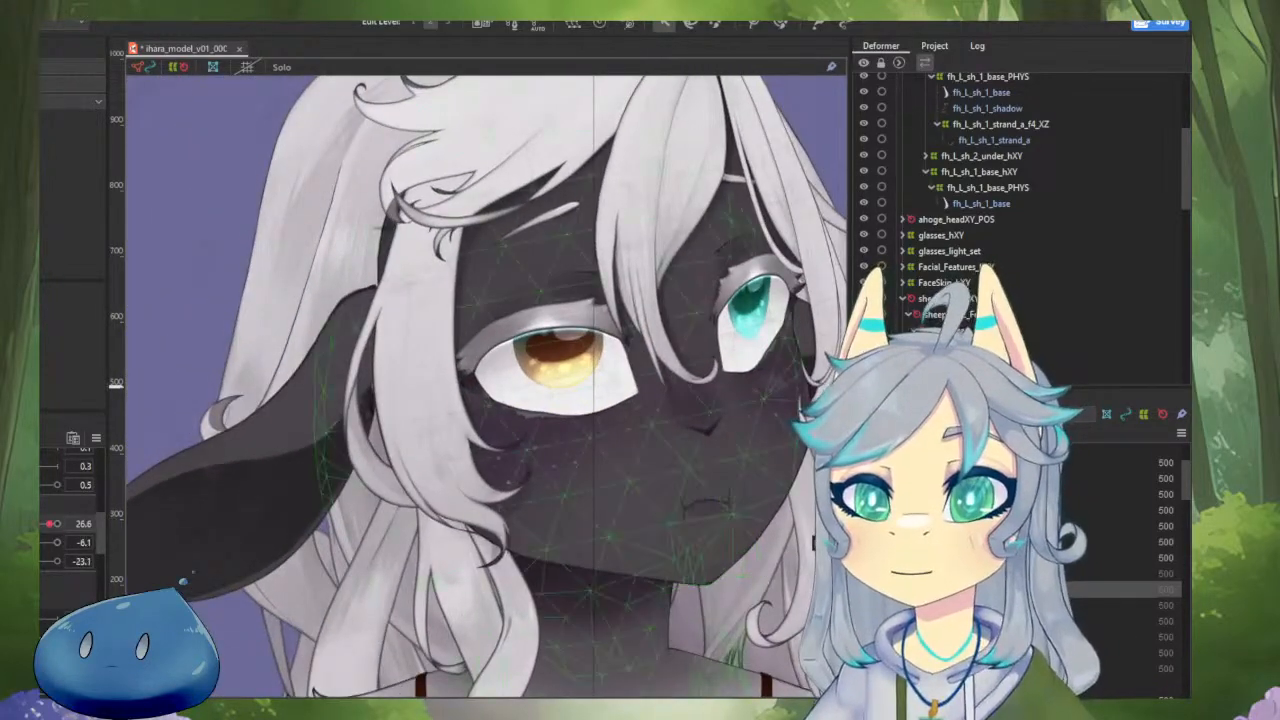